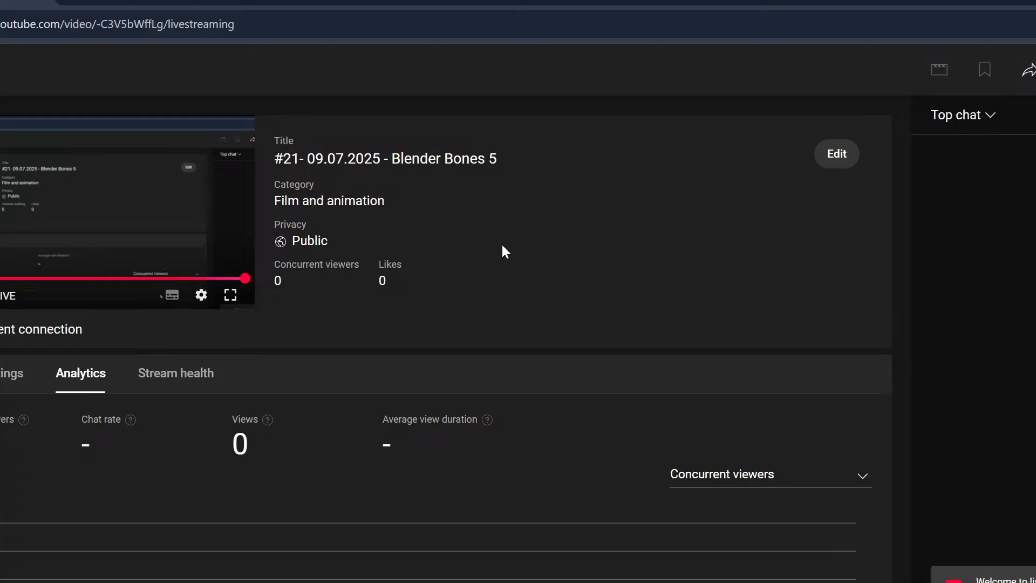
{"action": "right_click", "coordinate": [161, 296]}
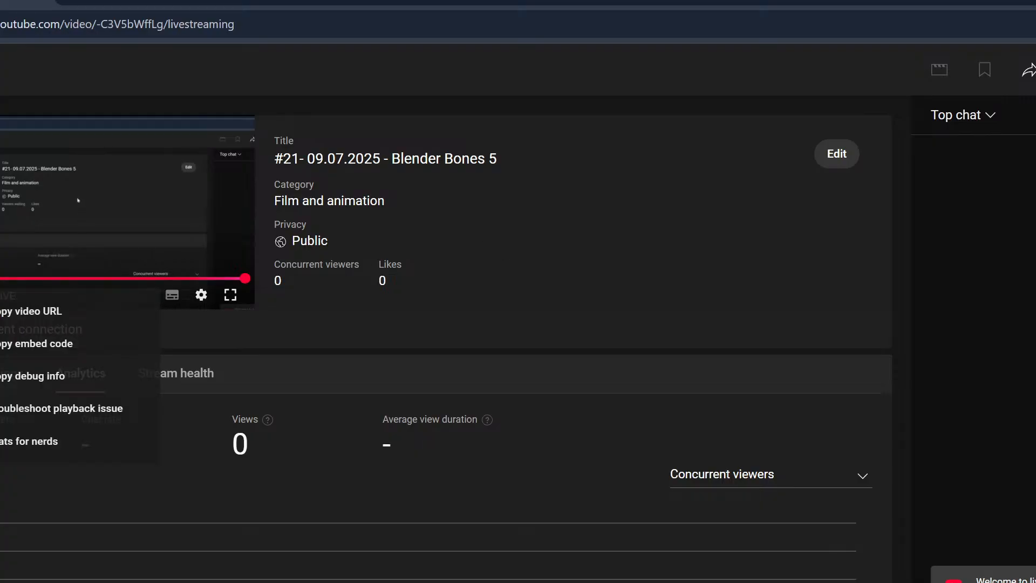
{"action": "right_click", "coordinate": [0, 297]}
{"action": "right_click", "coordinate": [419, 326]}
{"action": "left_click", "coordinate": [1, 307]}
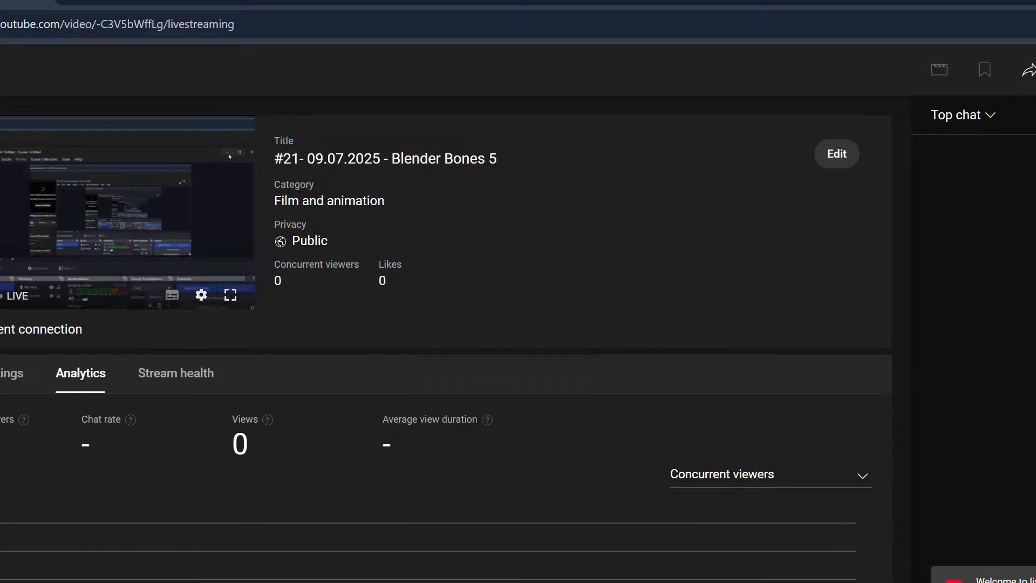
{"action": "left_click", "coordinate": [98, 181]}
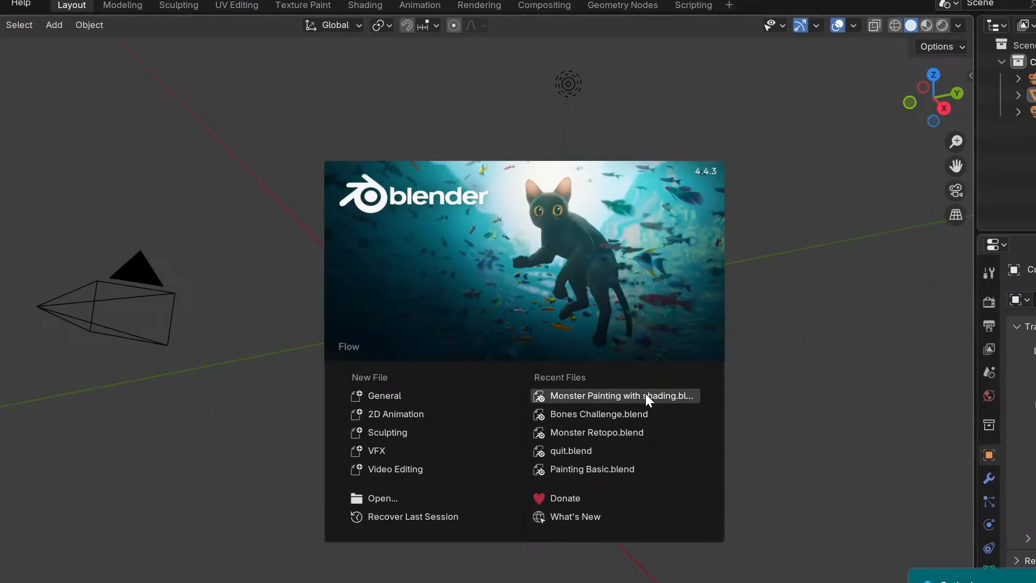
Open the recent file Bones Challenge.blend in Blender.
{"action": "left_click", "coordinate": [629, 412]}
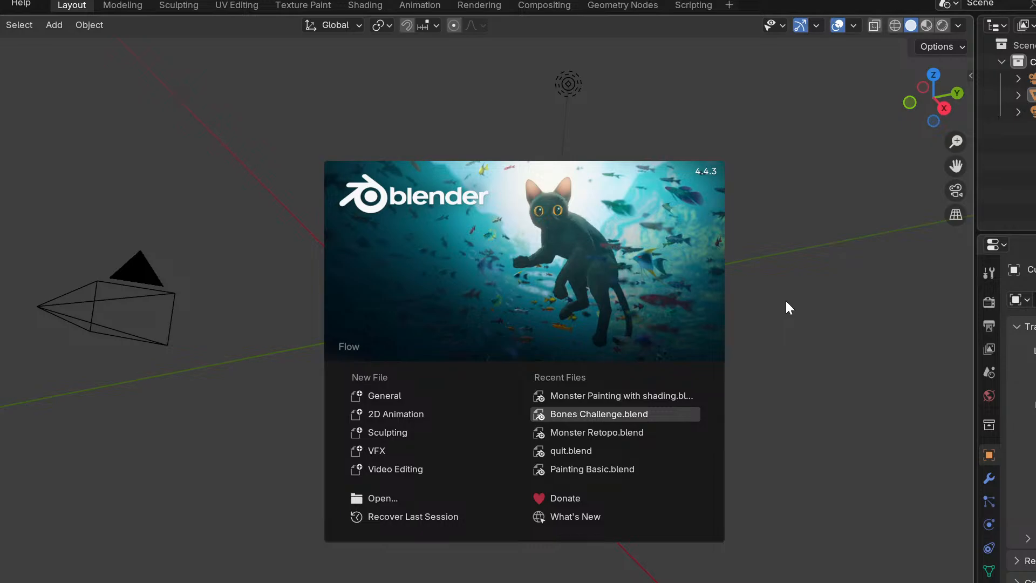
{"action": "scroll", "coordinate": [534, 231], "scroll_direction": "up", "scroll_amount": 6}
{"action": "scroll", "coordinate": [496, 239], "scroll_direction": "up", "scroll_amount": 5}
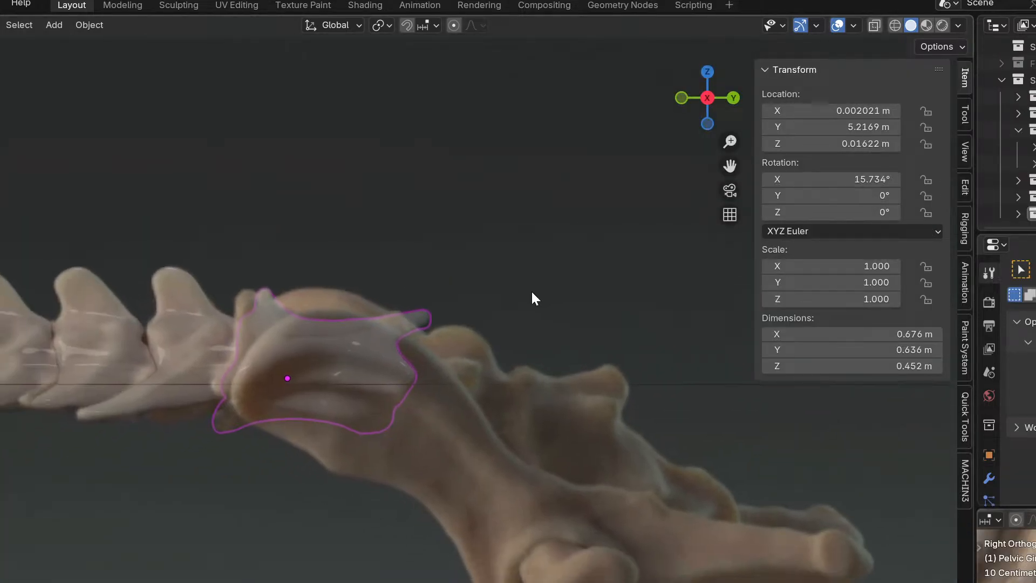
{"action": "scroll", "coordinate": [516, 268], "scroll_direction": "down", "scroll_amount": 4}
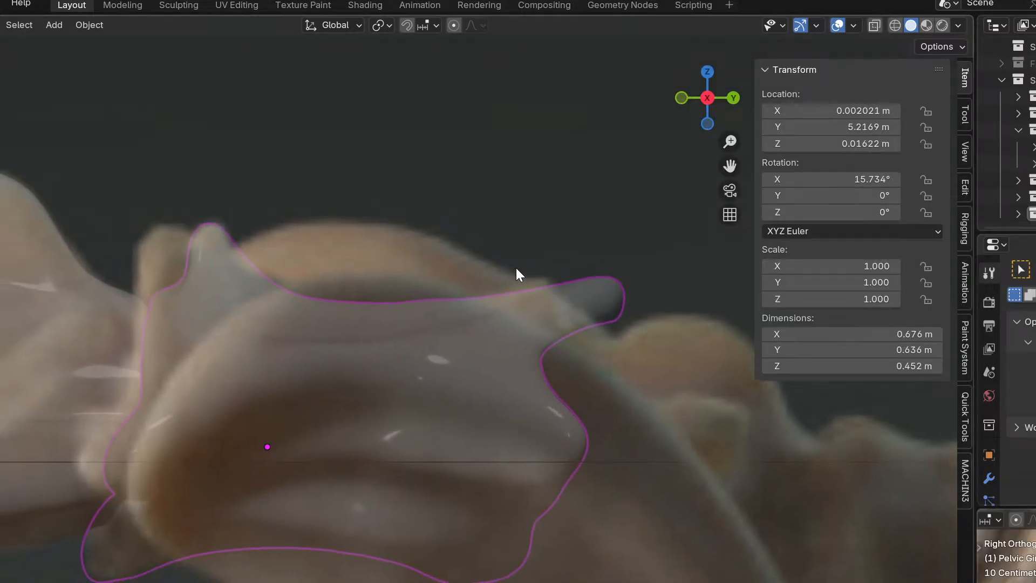
Add a cube mesh to the scene while looking at the skeleton reference from the top.
{"action": "key", "text": "ctrl+Tab"}
{"action": "middle_click_drag", "start_coordinate": [450, 293], "coordinate": [446, 413]}
{"action": "key", "text": "KP_3"}
{"action": "scroll", "coordinate": [600, 387], "scroll_direction": "down", "scroll_amount": 2}
{"action": "key", "text": "KP_7"}
{"action": "scroll", "coordinate": [600, 385], "scroll_direction": "down", "scroll_amount": 4}
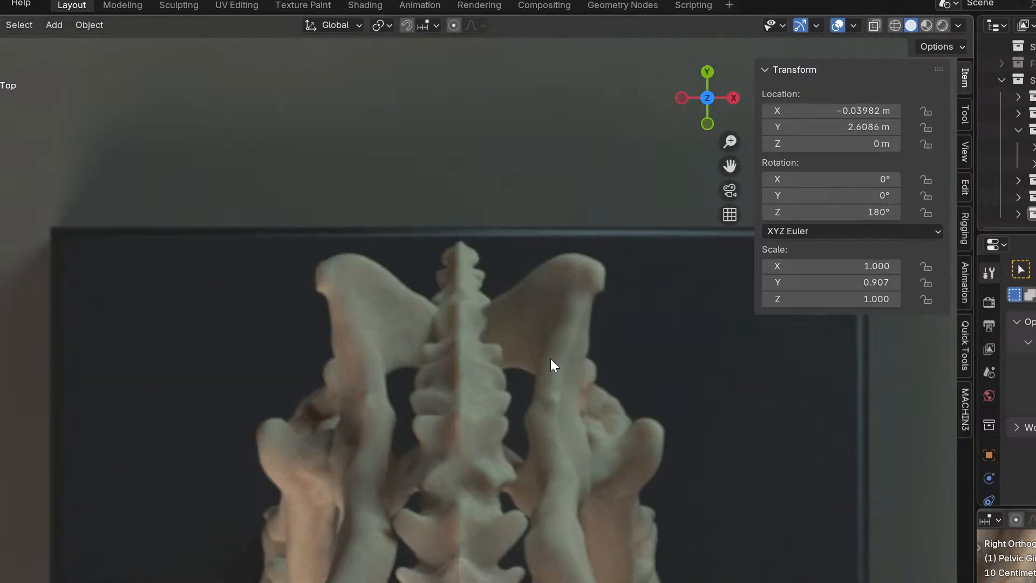
{"action": "scroll", "coordinate": [551, 362], "scroll_direction": "up", "scroll_amount": 6}
{"action": "right_click", "coordinate": [1025, 214]}
{"action": "key", "text": "ctrl+a"}
{"action": "key", "text": "shift+a"}
{"action": "mouse_move", "coordinate": [502, 352]}
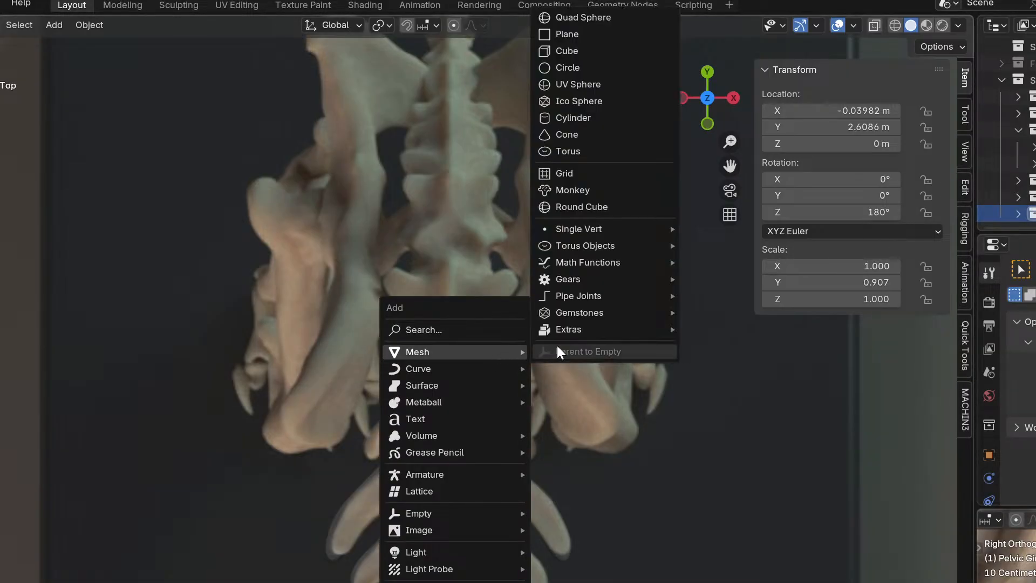
{"action": "left_click", "coordinate": [582, 51]}
Scale the cube to about 0.314 and move it over the pelvis's right half, at about X 0.42 m, Y 5.72 m.
{"action": "key", "text": "s"}
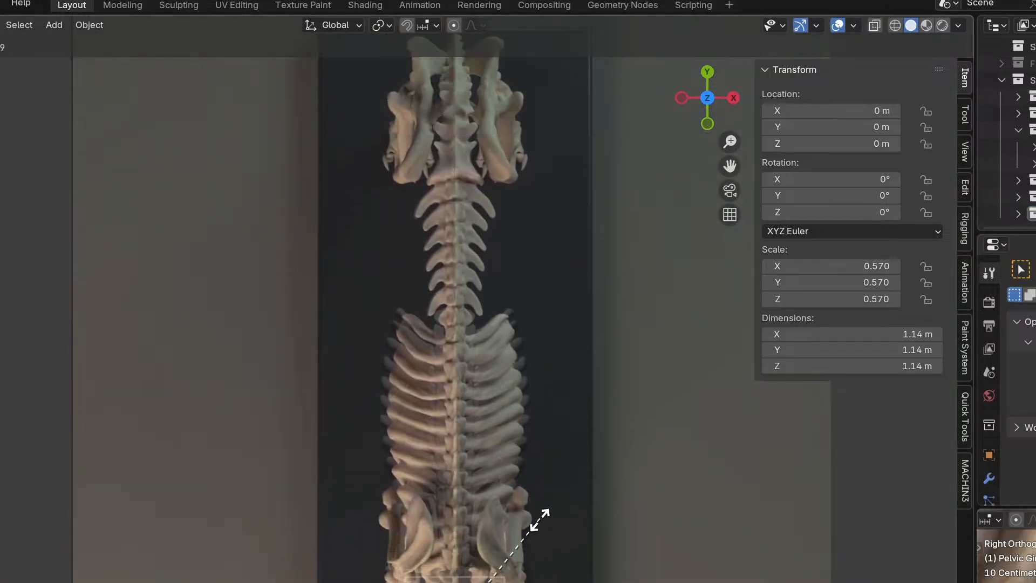
{"action": "left_click", "coordinate": [497, 571]}
{"action": "key", "text": "g"}
{"action": "left_click", "coordinate": [543, 127]}
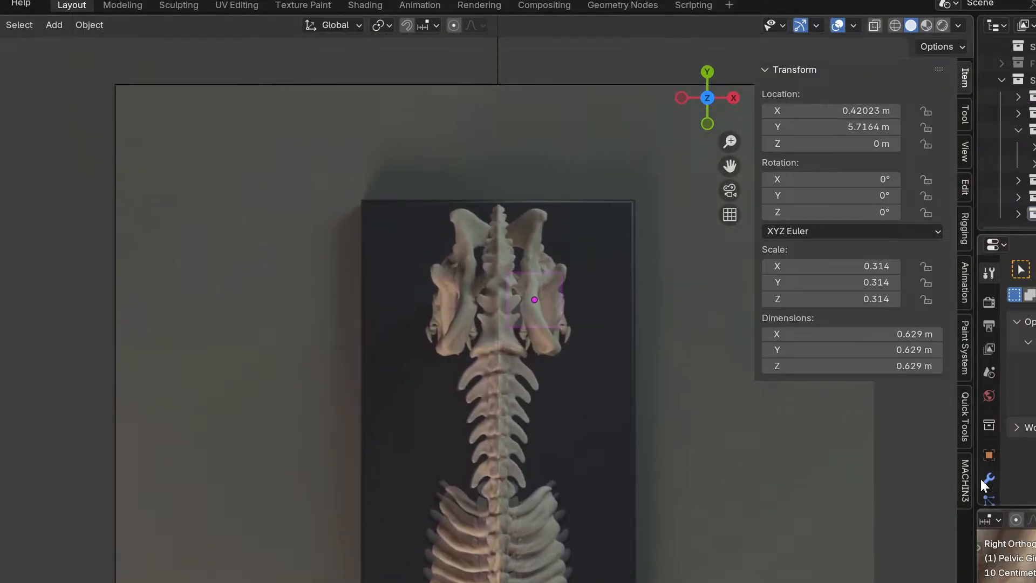
Add a Mirror modifier to the cube and set the empty as its mirror object.
{"action": "left_click", "coordinate": [990, 478]}
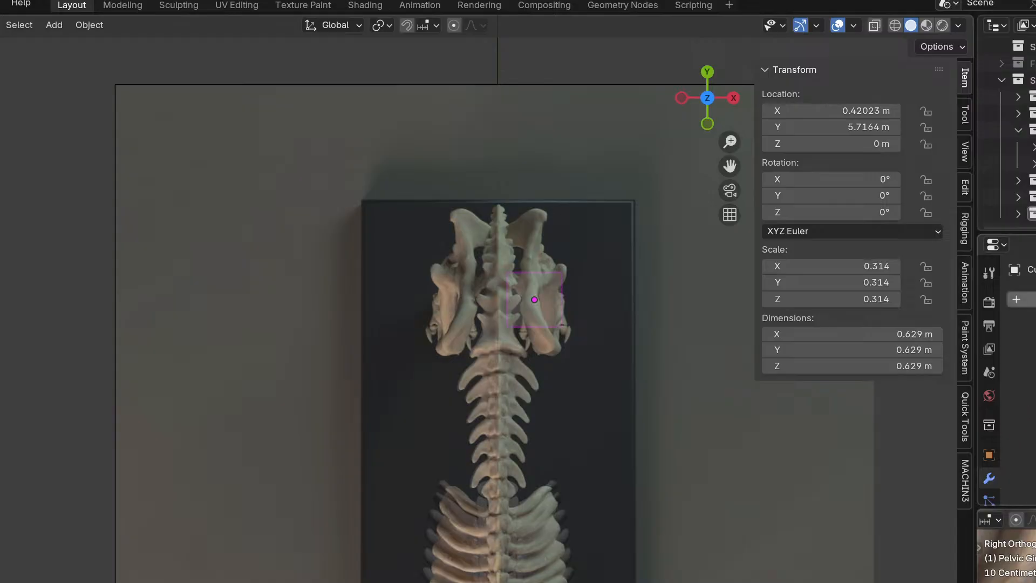
{"action": "left_click", "coordinate": [1017, 299]}
{"action": "type", "text": "MIRR"}
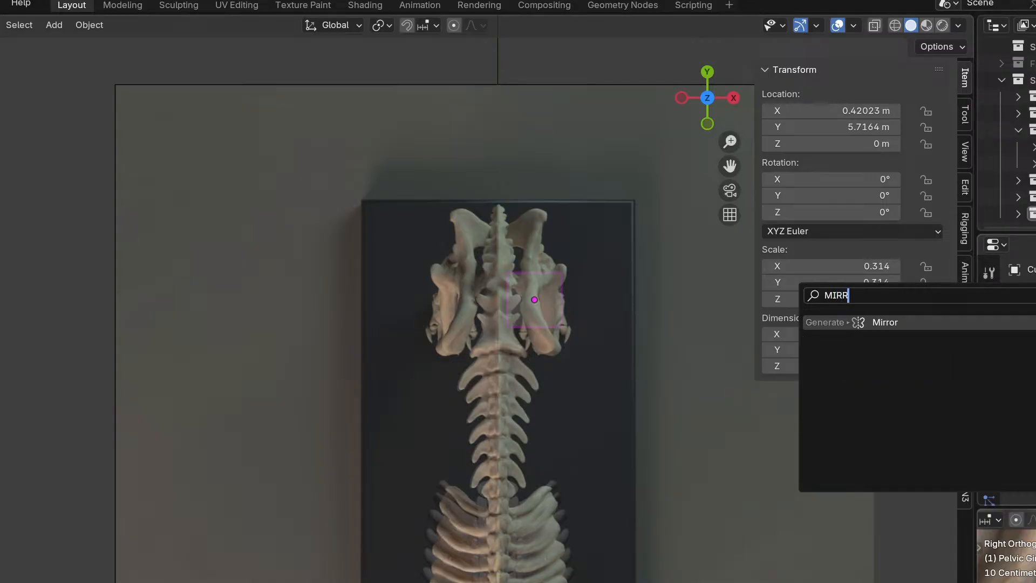
{"action": "key", "text": "Return"}
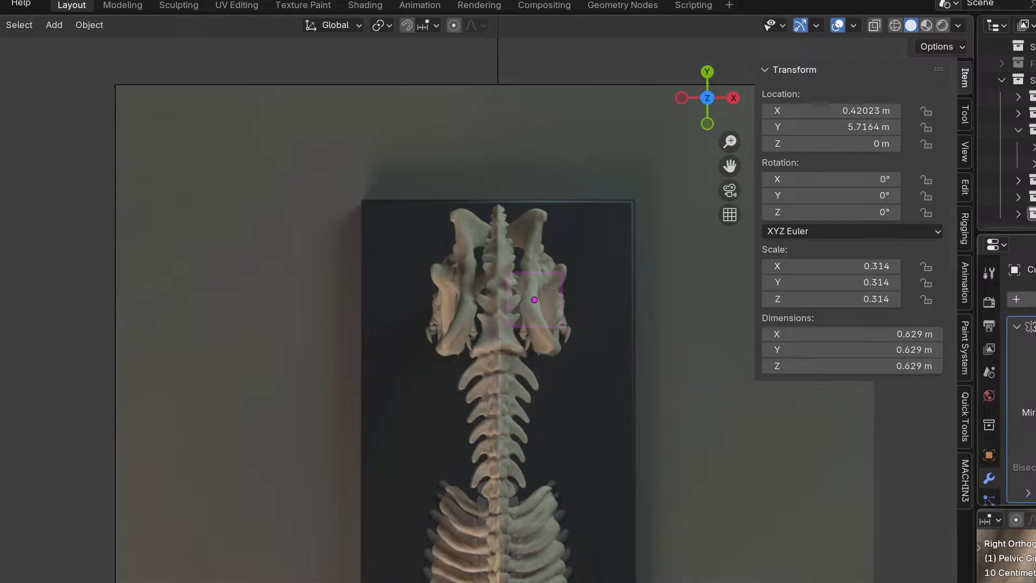
{"action": "left_click", "coordinate": [1035, 413]}
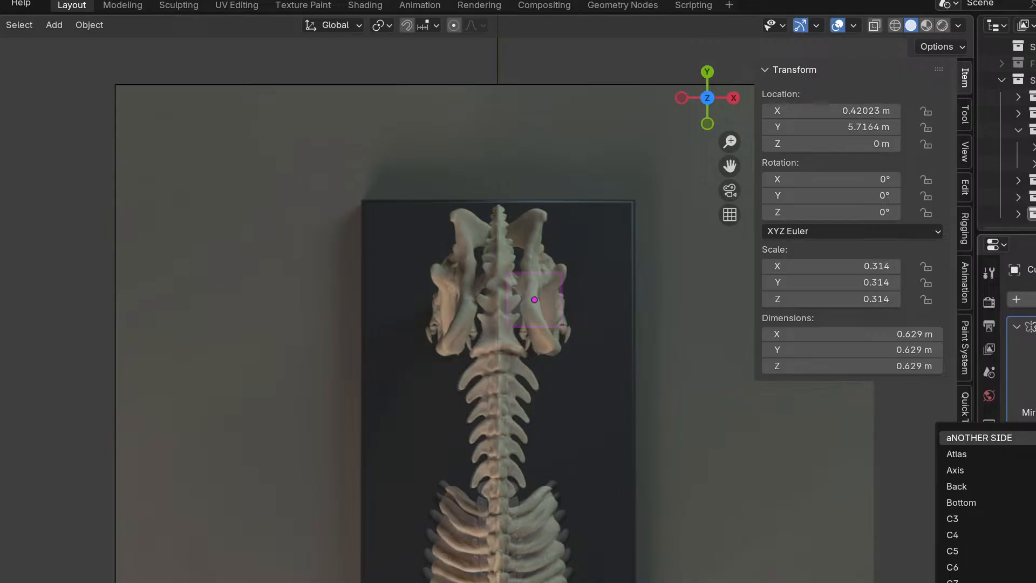
{"action": "type", "text": "em"}
{"action": "key", "text": "Return"}
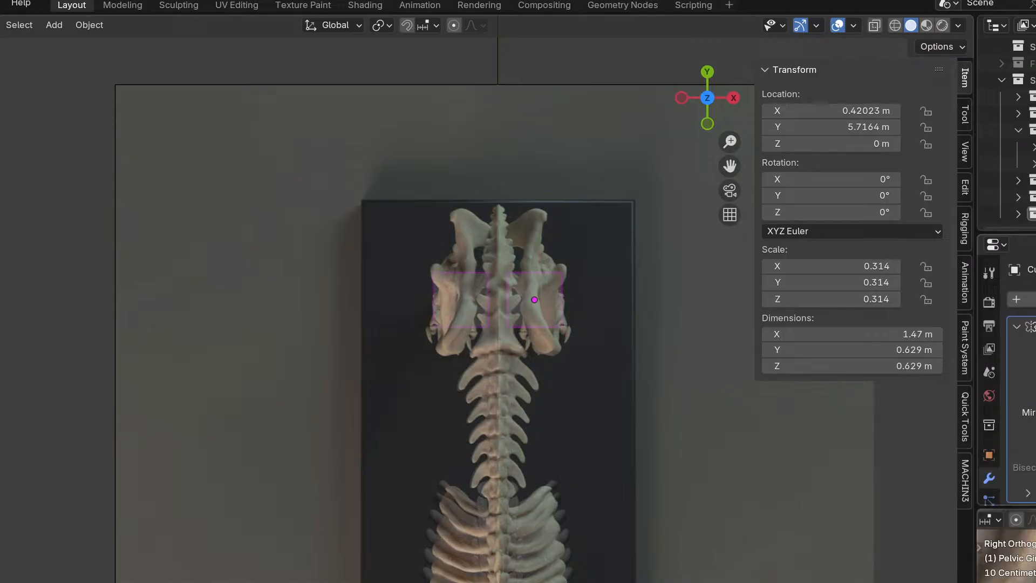
Scale the mirrored cube down to about 0.157 to suit the width of the pelvic bone.
{"action": "scroll", "coordinate": [530, 305], "scroll_direction": "up", "scroll_amount": 7}
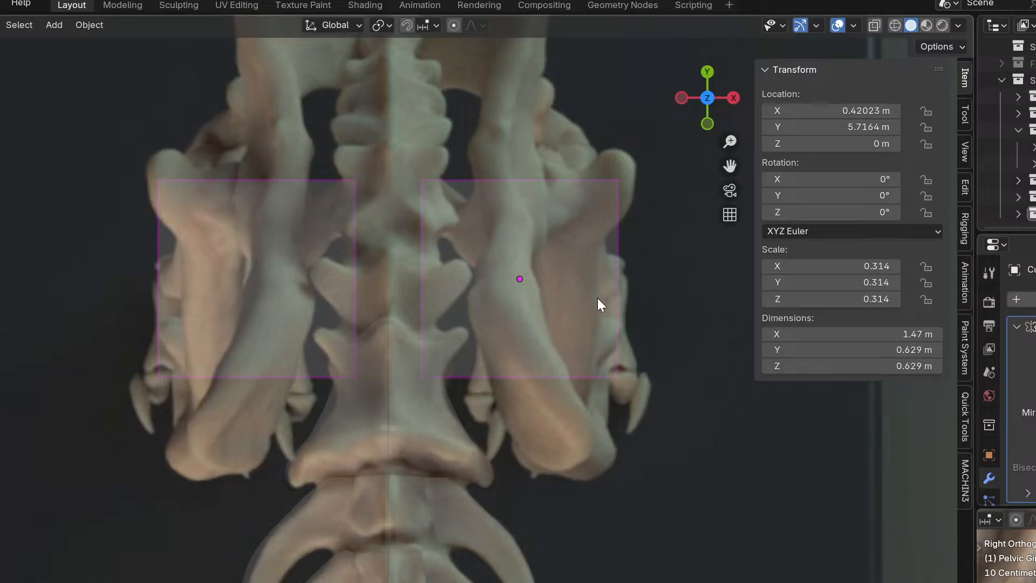
{"action": "key", "text": "s"}
{"action": "scroll", "coordinate": [567, 295], "scroll_direction": "up", "scroll_amount": 2}
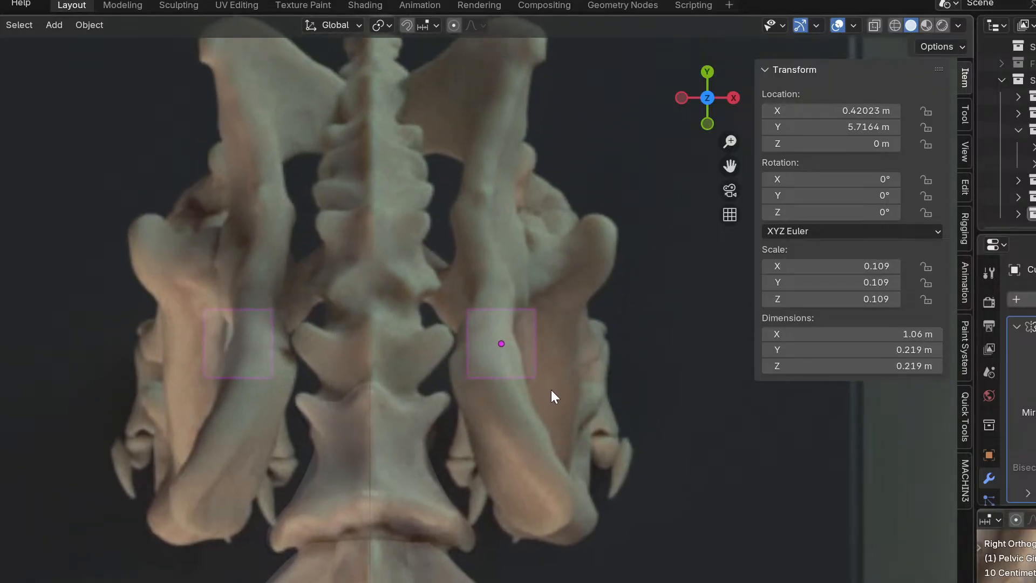
{"action": "left_click", "coordinate": [594, 363]}
Rotate the cube about -23° around X in the right view and move it onto the ilium.
{"action": "key", "text": "KP_3"}
{"action": "key", "text": "r"}
{"action": "left_click", "coordinate": [579, 421]}
{"action": "key", "text": "g"}
{"action": "left_click", "coordinate": [538, 463]}
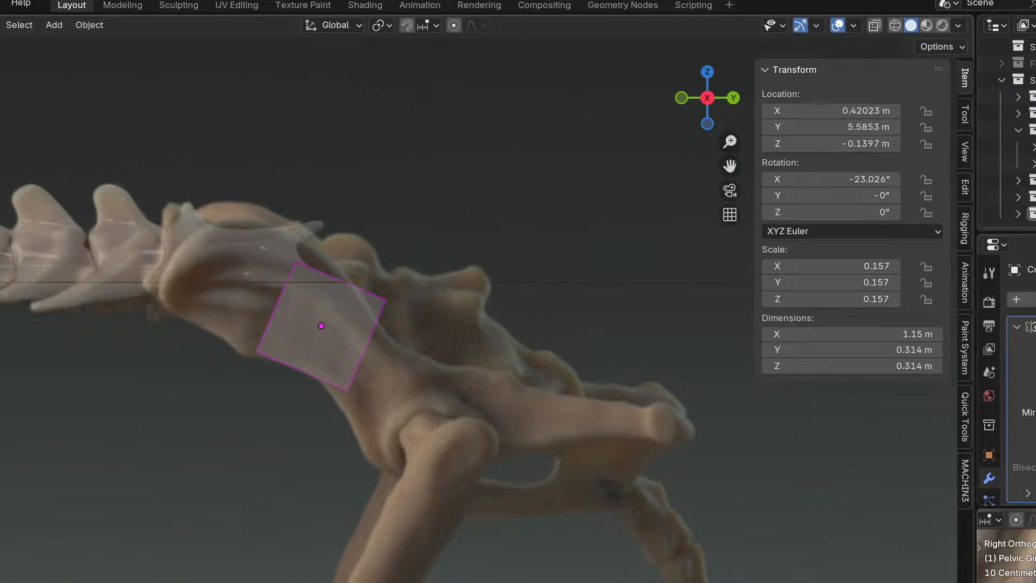
Enter Edit Mode with X-ray on and extrude the cube's front face along the ilium to its front end.
{"action": "key", "text": "Tab"}
{"action": "left_click_drag", "start_coordinate": [231, 213], "coordinate": [316, 418]}
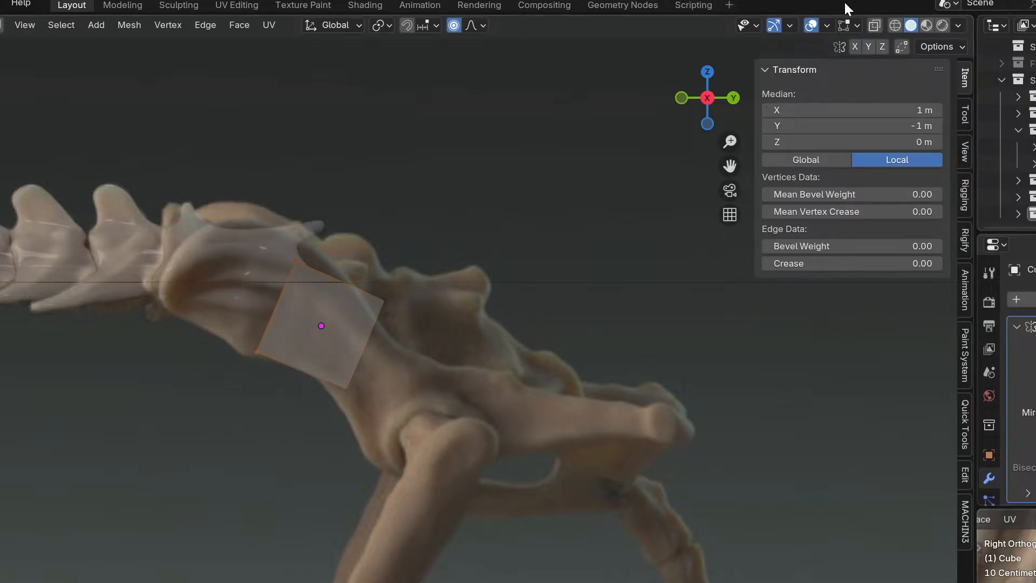
{"action": "left_click", "coordinate": [881, 22]}
{"action": "left_click_drag", "start_coordinate": [241, 167], "coordinate": [320, 439]}
{"action": "key", "text": "e"}
{"action": "left_click", "coordinate": [248, 287]}
{"action": "scroll", "coordinate": [284, 257], "scroll_direction": "up", "scroll_amount": 1}
Move the upper middle and upper front vertices of the block towards the ilium's top outline.
{"action": "left_click_drag", "start_coordinate": [275, 239], "coordinate": [364, 308]}
{"action": "key", "text": "g"}
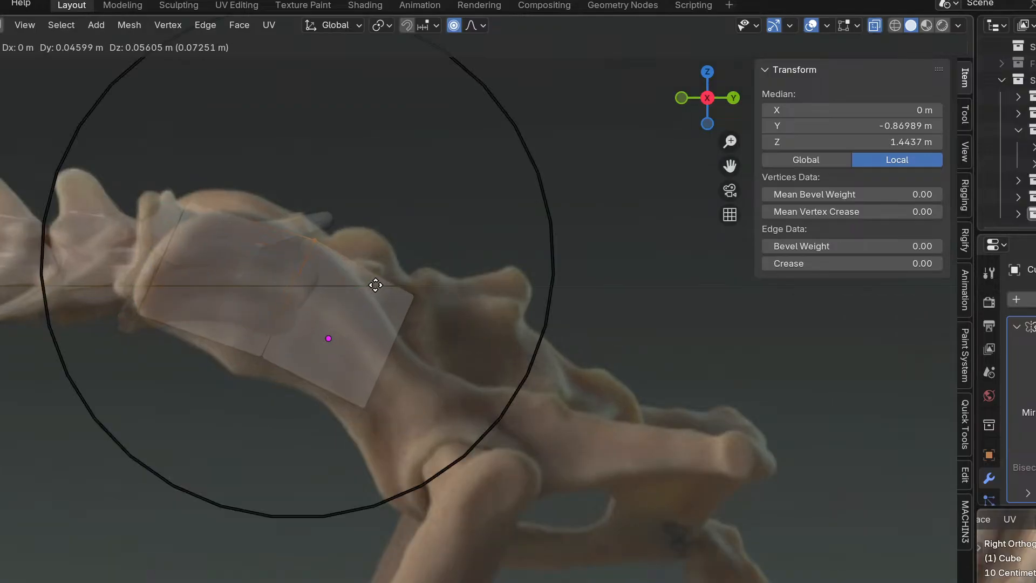
{"action": "left_click", "coordinate": [272, 454]}
{"action": "left_click_drag", "start_coordinate": [292, 206], "coordinate": [339, 275]}
{"action": "left_click_drag", "start_coordinate": [200, 217], "coordinate": [219, 240]}
{"action": "key", "text": "g"}
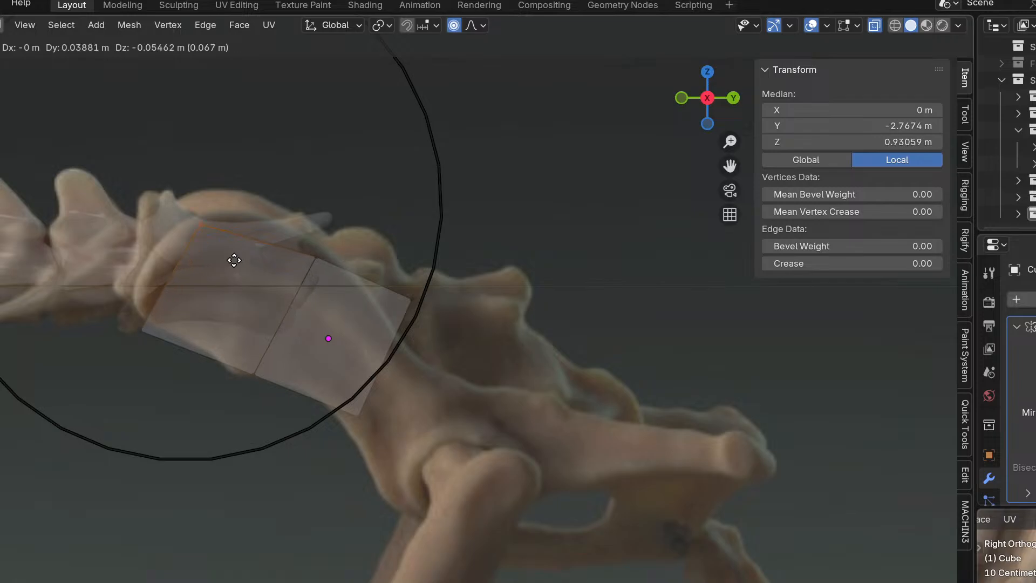
{"action": "left_click", "coordinate": [234, 259]}
Refine the block's upper vertices further and move the upper rear pair down onto the ilium's edge.
{"action": "scroll", "coordinate": [351, 304], "scroll_direction": "up", "scroll_amount": 4}
{"action": "left_click_drag", "start_coordinate": [206, 161], "coordinate": [345, 279]}
{"action": "middle_click_drag", "start_coordinate": [345, 278], "coordinate": [495, 386], "text": "shift"}
{"action": "key", "text": "g"}
{"action": "left_click", "coordinate": [458, 354]}
{"action": "scroll", "coordinate": [459, 358], "scroll_direction": "down", "scroll_amount": 1}
{"action": "middle_click_drag", "start_coordinate": [531, 463], "coordinate": [441, 336], "text": "shift"}
{"action": "left_click_drag", "start_coordinate": [432, 217], "coordinate": [488, 305]}
{"action": "scroll", "coordinate": [567, 296], "scroll_direction": "up", "scroll_amount": 2}
{"action": "key", "text": "g"}
{"action": "scroll", "coordinate": [579, 264], "scroll_direction": "up", "scroll_amount": 5}
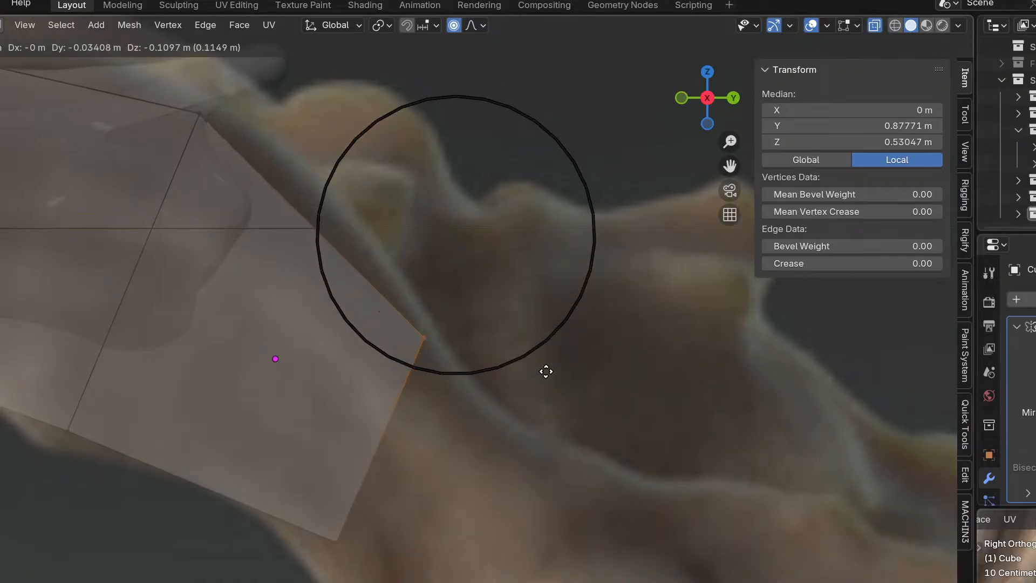
{"action": "left_click", "coordinate": [529, 398]}
Extrude the block's rear face towards the hip joint and pull the new end back to just before it.
{"action": "left_click_drag", "start_coordinate": [367, 498], "coordinate": [324, 582]}
{"action": "middle_click_drag", "start_coordinate": [442, 544], "coordinate": [509, 535], "text": "shift"}
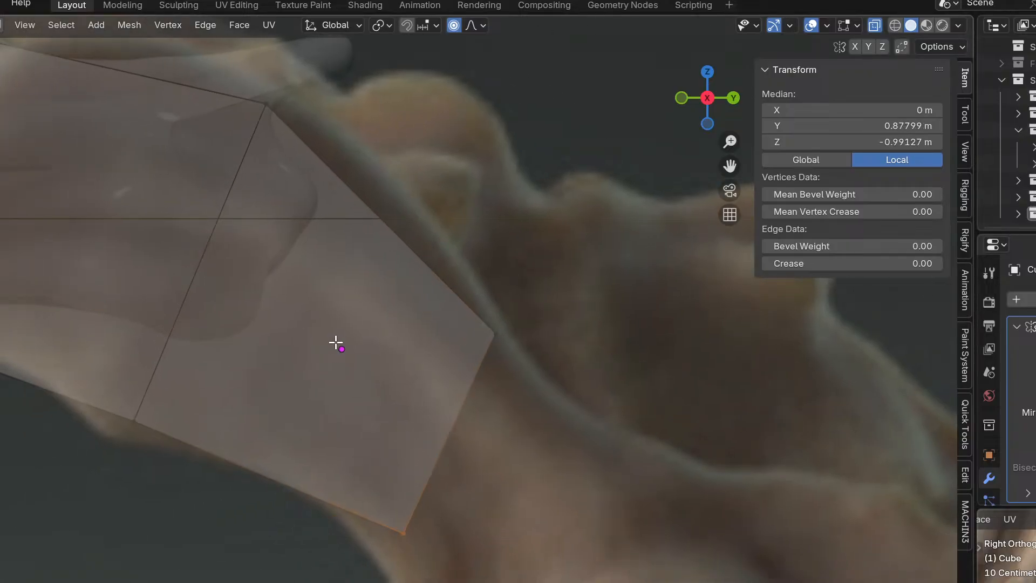
{"action": "scroll", "coordinate": [338, 340], "scroll_direction": "down", "scroll_amount": 2}
{"action": "left_click", "coordinate": [447, 333], "text": "shift"}
{"action": "scroll", "coordinate": [630, 413], "scroll_direction": "down", "scroll_amount": 2}
{"action": "left_click_drag", "start_coordinate": [447, 310], "coordinate": [547, 551]}
{"action": "middle_click_drag", "start_coordinate": [575, 506], "coordinate": [474, 384], "text": "shift"}
{"action": "key", "text": "e"}
{"action": "left_click", "coordinate": [582, 495]}
{"action": "key", "text": "g"}
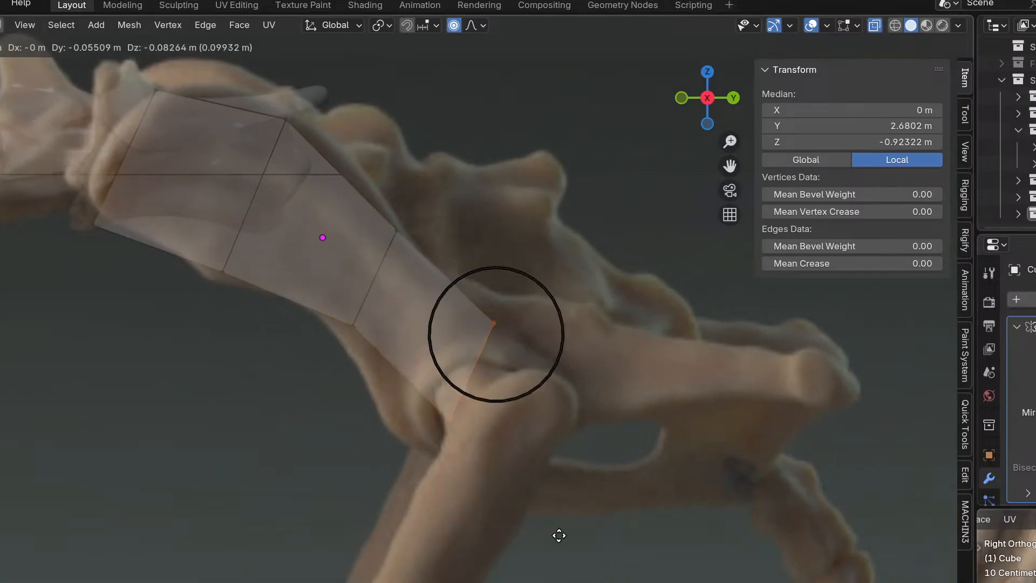
{"action": "left_click", "coordinate": [521, 513]}
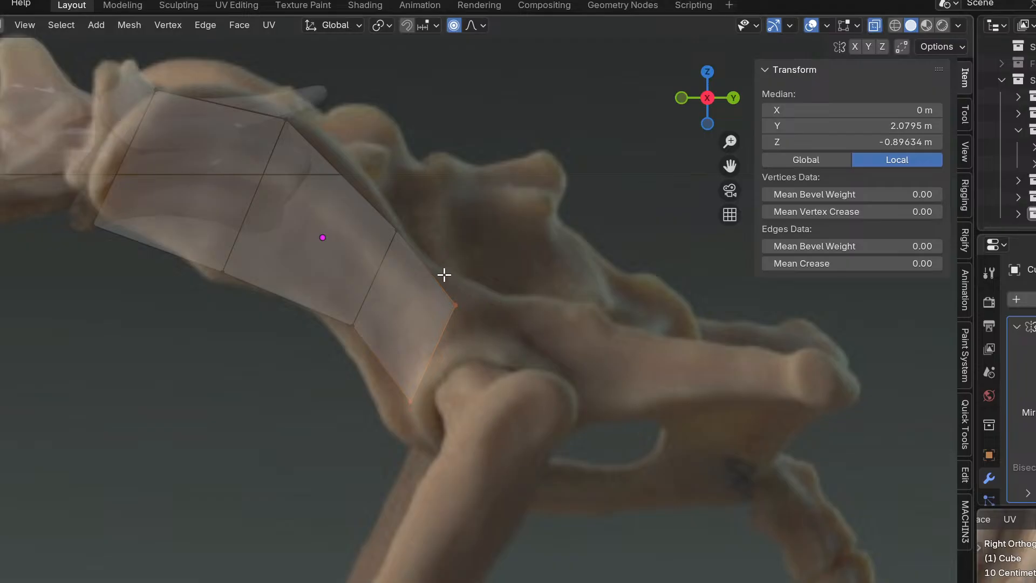
Fit the new end's upper and lower vertices and the lower pair ahead of them to the pelvis outline.
{"action": "key", "text": "g"}
{"action": "left_click", "coordinate": [535, 322]}
{"action": "left_click_drag", "start_coordinate": [372, 387], "coordinate": [451, 476]}
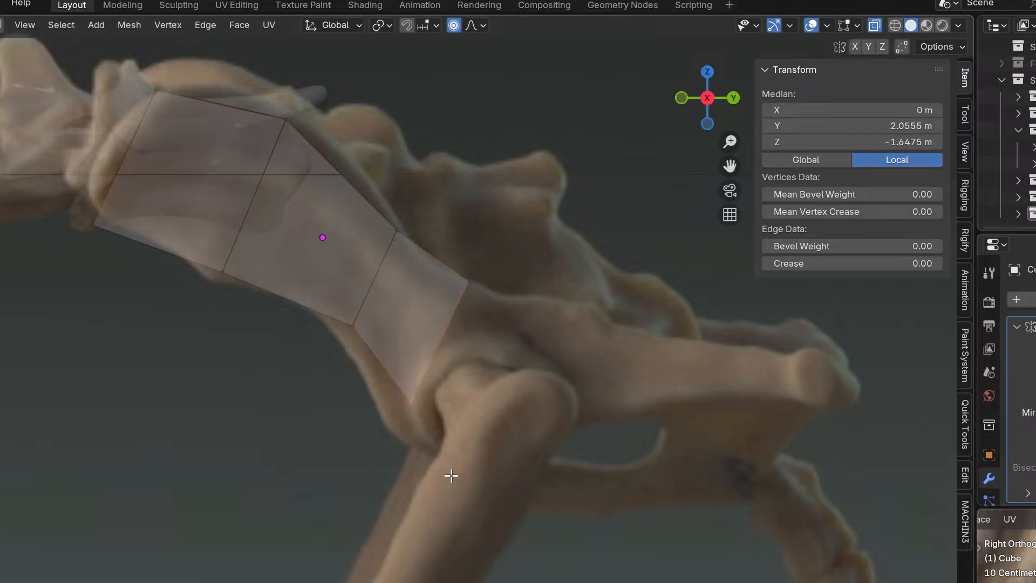
{"action": "key", "text": "g"}
{"action": "left_click", "coordinate": [444, 498]}
{"action": "left_click_drag", "start_coordinate": [334, 283], "coordinate": [372, 355]}
{"action": "key", "text": "g"}
{"action": "left_click", "coordinate": [354, 373]}
Add a centred loop cut across the ilium's middle section and move its lower vertices onto the bone's underside.
{"action": "key", "text": "ctrl+r"}
{"action": "left_click", "coordinate": [353, 202]}
{"action": "right_click", "coordinate": [348, 212]}
{"action": "left_click_drag", "start_coordinate": [257, 275], "coordinate": [297, 365]}
{"action": "key", "text": "g"}
{"action": "left_click", "coordinate": [261, 315]}
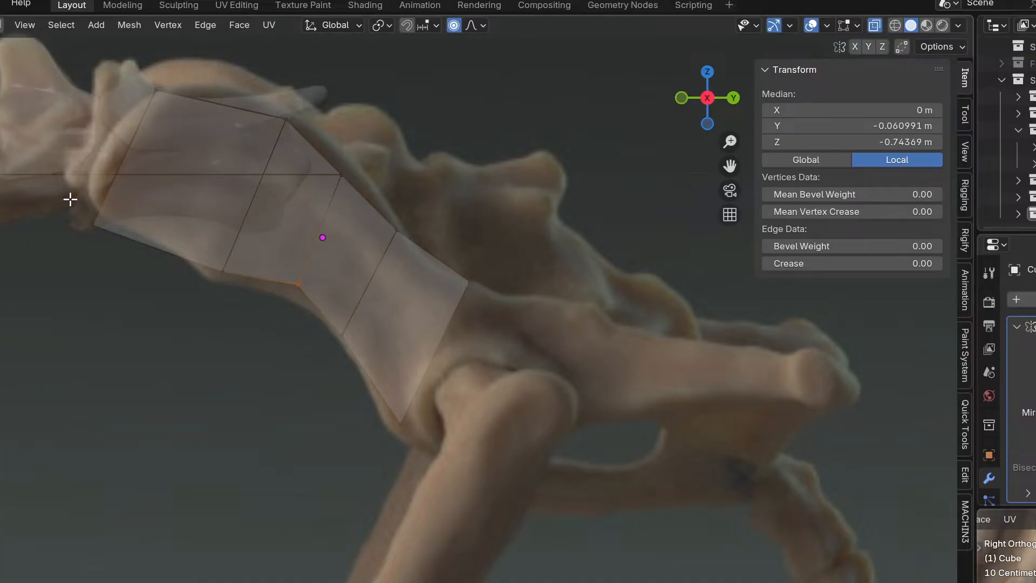
Fit the lower front and upper front vertices of the mesh to the front end of the ilium.
{"action": "left_click_drag", "start_coordinate": [71, 193], "coordinate": [152, 278]}
{"action": "key", "text": "g"}
{"action": "left_click", "coordinate": [155, 251]}
{"action": "middle_click_drag", "start_coordinate": [378, 362], "coordinate": [328, 366], "text": "shift"}
{"action": "left_click_drag", "start_coordinate": [120, 83], "coordinate": [167, 138]}
{"action": "key", "text": "g"}
{"action": "left_click", "coordinate": [177, 155]}
Extrude the rear end face of the mesh backwards across the hip joint.
{"action": "middle_click_drag", "start_coordinate": [260, 282], "coordinate": [218, 266], "text": "shift"}
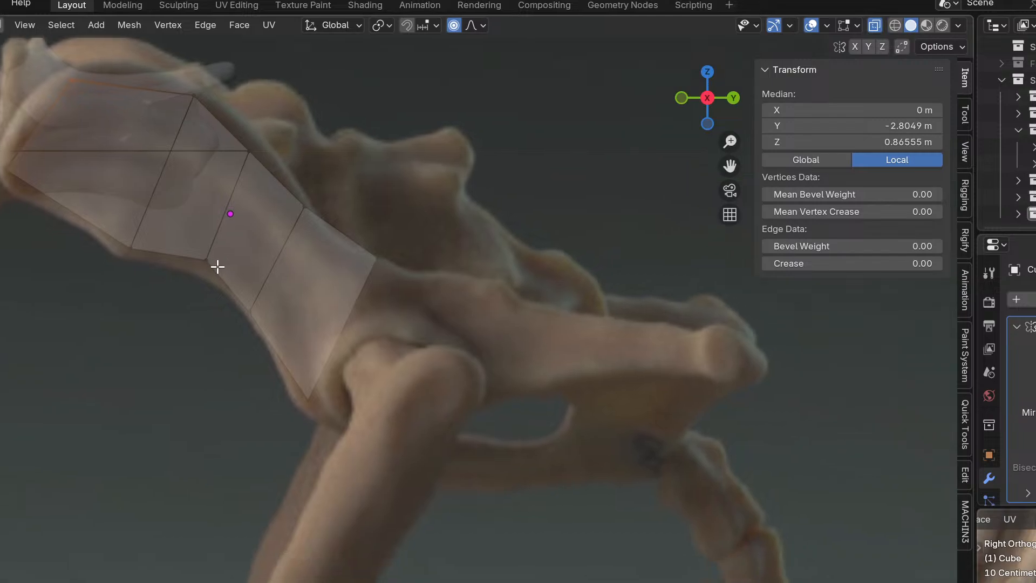
{"action": "left_click_drag", "start_coordinate": [371, 260], "coordinate": [378, 297], "text": "shift"}
{"action": "middle_click_drag", "start_coordinate": [438, 392], "coordinate": [328, 303], "text": "shift"}
{"action": "key", "text": "e"}
{"action": "left_click", "coordinate": [429, 361]}
Move the upper and lower vertices of the section behind the hip joint to follow the bone's outline.
{"action": "left_click_drag", "start_coordinate": [330, 129], "coordinate": [403, 250]}
{"action": "key", "text": "g"}
{"action": "left_click", "coordinate": [497, 266]}
{"action": "left_click", "coordinate": [347, 399]}
{"action": "left_click_drag", "start_coordinate": [258, 328], "coordinate": [354, 407]}
{"action": "key", "text": "g"}
{"action": "left_click", "coordinate": [357, 415]}
Extrude a short section over the front of the pelvic opening and adjust its lower rear vertices to the bone's underside.
{"action": "left_click_drag", "start_coordinate": [299, 132], "coordinate": [453, 420]}
{"action": "key", "text": "e"}
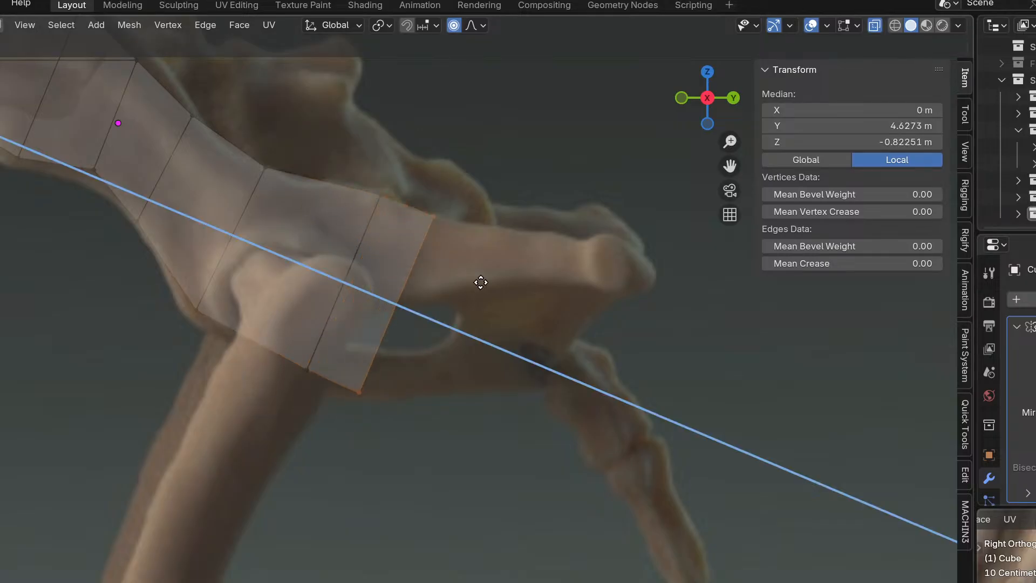
{"action": "left_click", "coordinate": [484, 293]}
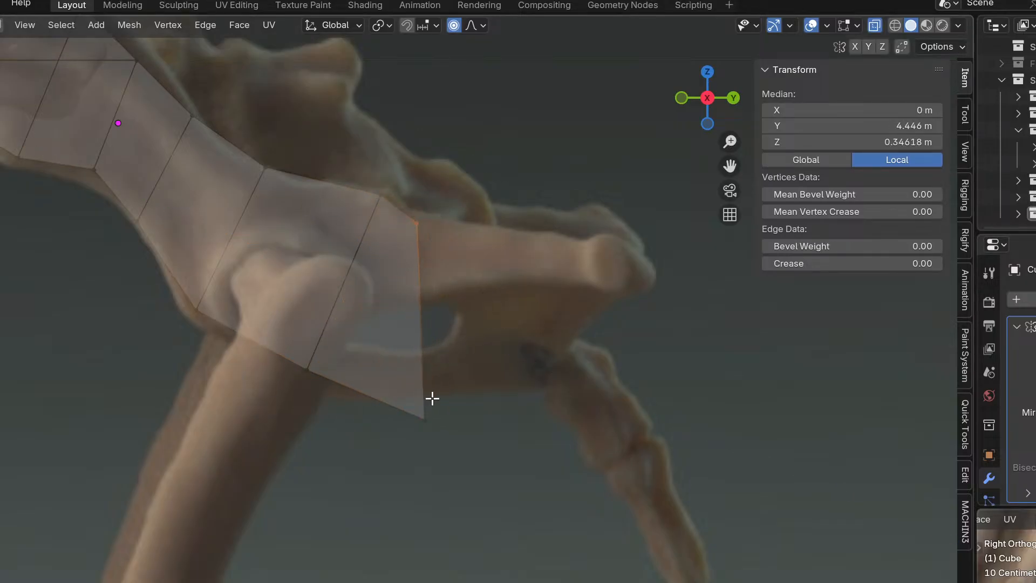
{"action": "key", "text": "g"}
{"action": "left_click", "coordinate": [407, 436]}
Extrude the rear face across the pelvic opening along the ischium and raise the new lower vertices to the underside.
{"action": "left_click_drag", "start_coordinate": [396, 211], "coordinate": [442, 315], "text": "shift"}
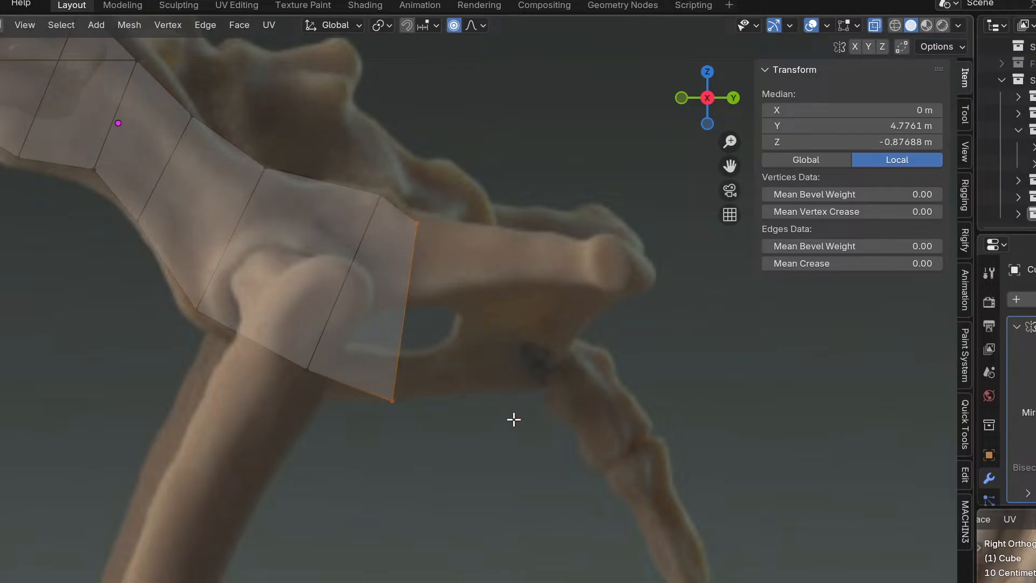
{"action": "key", "text": "e"}
{"action": "left_click", "coordinate": [667, 404]}
{"action": "left_click_drag", "start_coordinate": [519, 388], "coordinate": [578, 443]}
{"action": "key", "text": "g"}
{"action": "left_click", "coordinate": [589, 398]}
Extrude the last section to the ischium's rear tip and shape its lower and upper end vertices to the outline.
{"action": "left_click_drag", "start_coordinate": [559, 267], "coordinate": [589, 405]}
{"action": "key", "text": "e"}
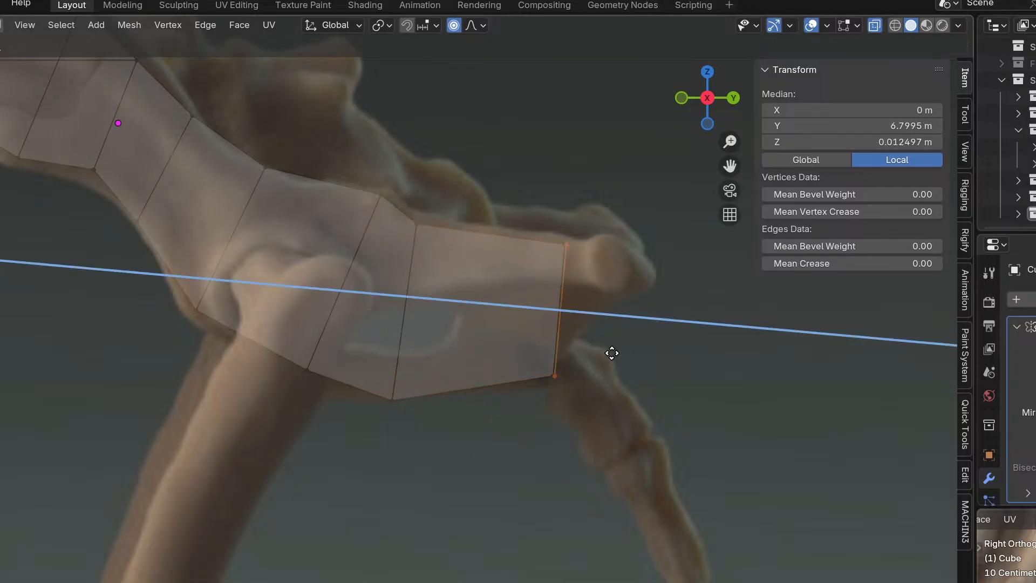
{"action": "left_click", "coordinate": [664, 333]}
{"action": "left_click_drag", "start_coordinate": [559, 341], "coordinate": [620, 412]}
{"action": "key", "text": "g"}
{"action": "left_click", "coordinate": [633, 328]}
{"action": "left_click_drag", "start_coordinate": [600, 227], "coordinate": [649, 277]}
{"action": "key", "text": "g"}
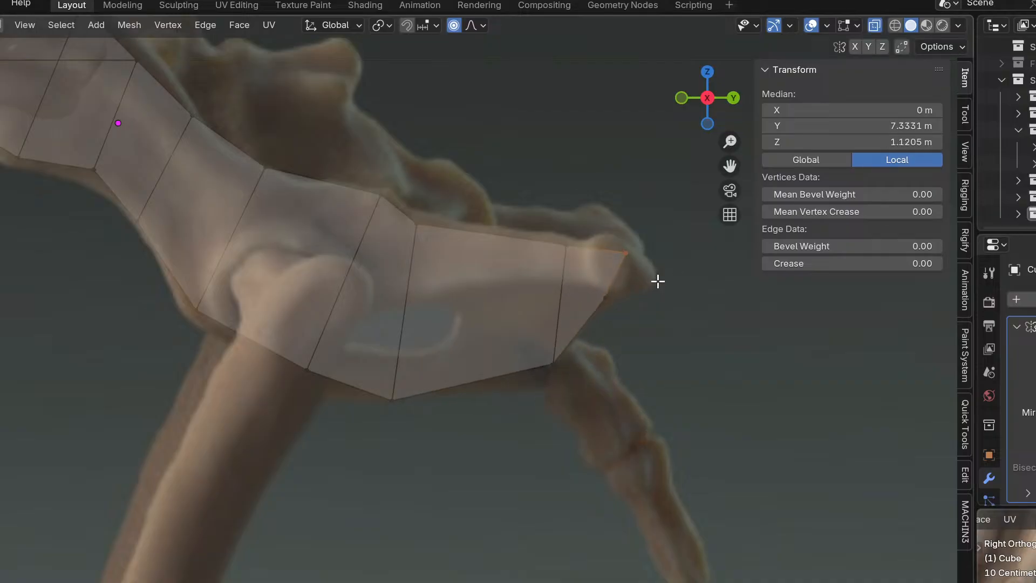
In top view, move the outer vertices at the front of the pelvic opening inward to the bone's outline.
{"action": "key", "text": "KP_7"}
{"action": "middle_click_drag", "start_coordinate": [668, 354], "coordinate": [546, 261], "text": "shift"}
{"action": "scroll", "coordinate": [551, 300], "scroll_direction": "down", "scroll_amount": 1}
{"action": "scroll", "coordinate": [510, 367], "scroll_direction": "up", "scroll_amount": 1}
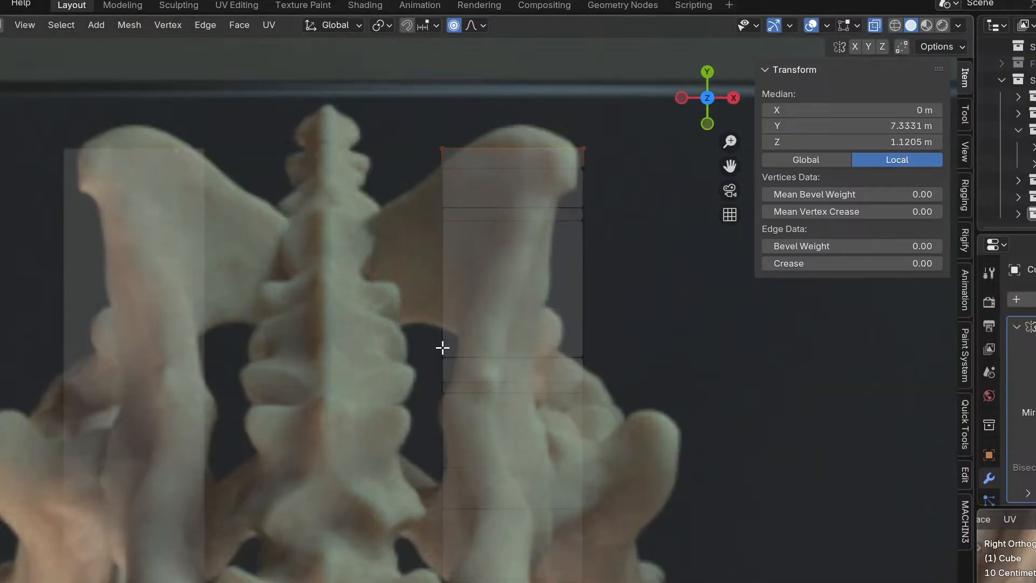
{"action": "left_click_drag", "start_coordinate": [555, 323], "coordinate": [604, 435]}
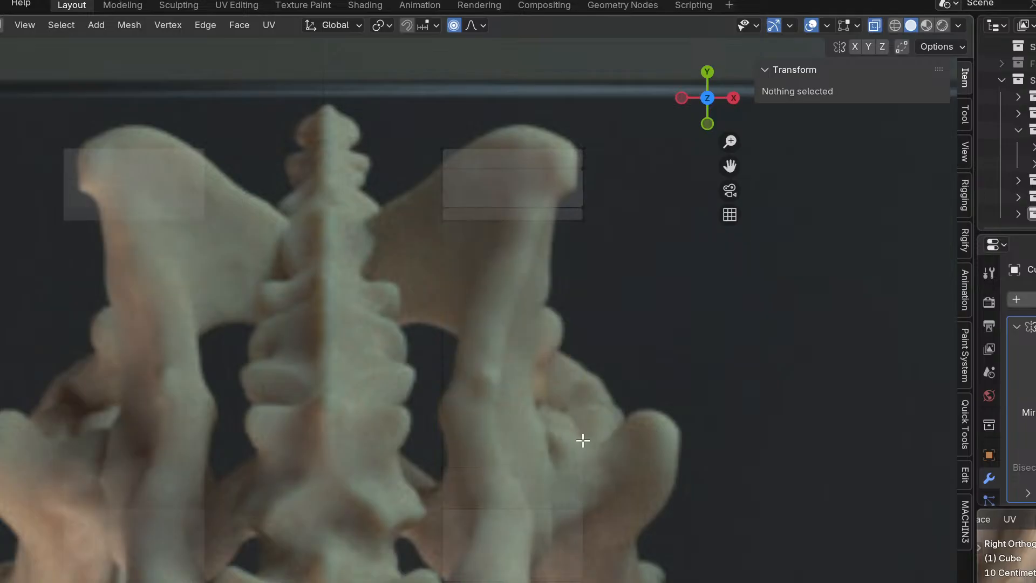
{"action": "key", "text": "ctrl+z"}
{"action": "key", "text": "g"}
{"action": "left_click", "coordinate": [690, 472]}
{"action": "middle_click_drag", "start_coordinate": [689, 472], "coordinate": [634, 362], "text": "shift"}
{"action": "left_click_drag", "start_coordinate": [513, 376], "coordinate": [561, 542]}
{"action": "scroll", "coordinate": [540, 419], "scroll_direction": "down", "scroll_amount": 5}
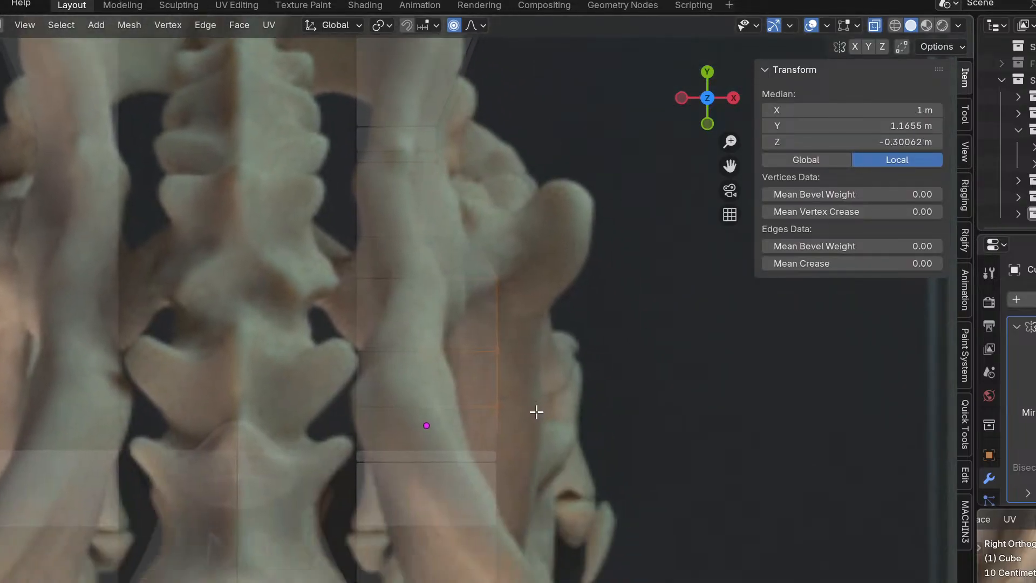
{"action": "middle_click_drag", "start_coordinate": [523, 365], "coordinate": [435, 274]}
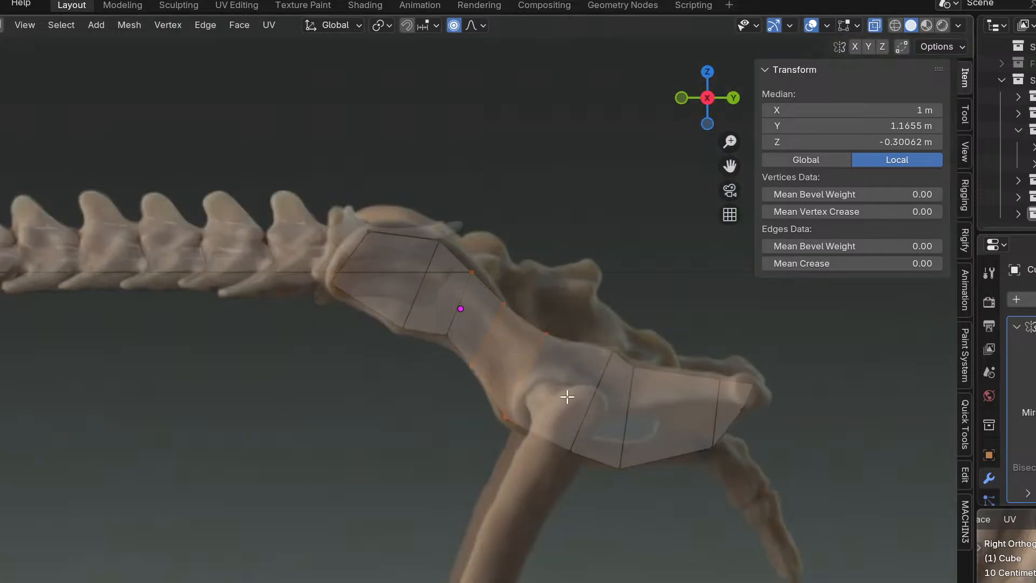
{"action": "scroll", "coordinate": [604, 463], "scroll_direction": "up", "scroll_amount": 3}
{"action": "key", "text": "KP_1"}
{"action": "key", "text": "KP_7"}
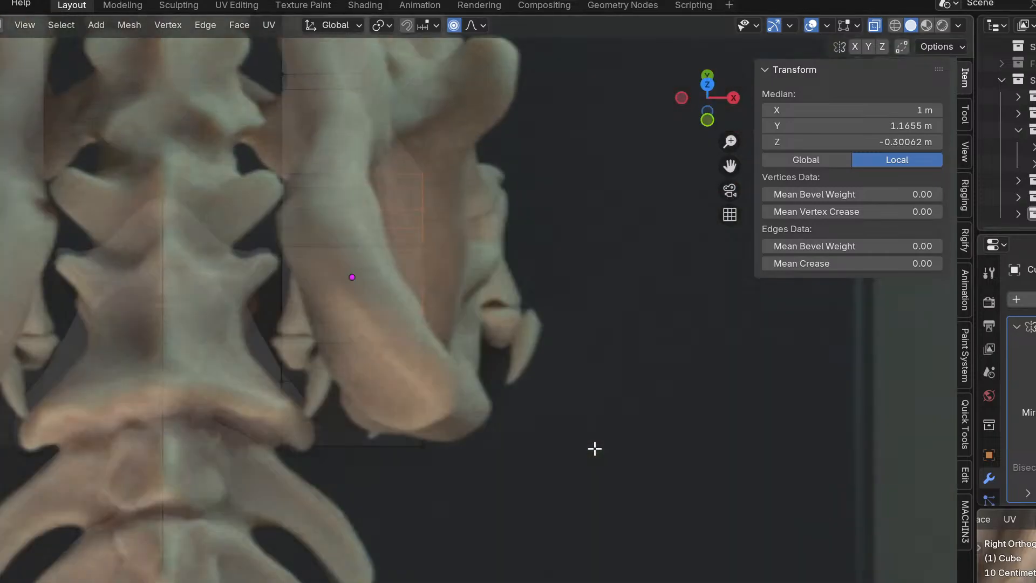
{"action": "middle_click_drag", "start_coordinate": [493, 193], "coordinate": [532, 343], "text": "shift"}
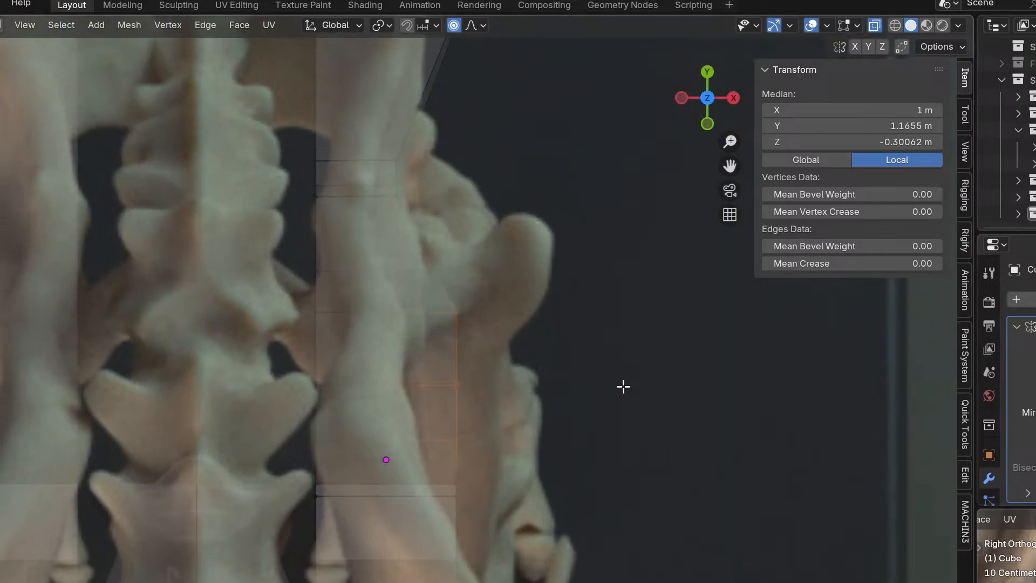
{"action": "key", "text": "g"}
{"action": "key", "text": "Escape"}
Move the outer vertices of the sections at and ahead of the hip joint inward to match the top reference.
{"action": "left_click_drag", "start_coordinate": [427, 223], "coordinate": [539, 378]}
{"action": "key", "text": "g"}
{"action": "left_click", "coordinate": [552, 426]}
{"action": "left_click_drag", "start_coordinate": [443, 362], "coordinate": [485, 509]}
{"action": "key", "text": "g"}
{"action": "left_click", "coordinate": [453, 477]}
Move the ilium's front end outward and rotate it to follow the flare in the top reference.
{"action": "middle_click_drag", "start_coordinate": [483, 518], "coordinate": [447, 413], "text": "shift"}
{"action": "left_click_drag", "start_coordinate": [380, 419], "coordinate": [443, 547]}
{"action": "left_click_drag", "start_coordinate": [225, 422], "coordinate": [311, 563]}
{"action": "key", "text": "g"}
{"action": "key", "text": "Escape"}
{"action": "left_click_drag", "start_coordinate": [254, 430], "coordinate": [318, 580]}
{"action": "key", "text": "g"}
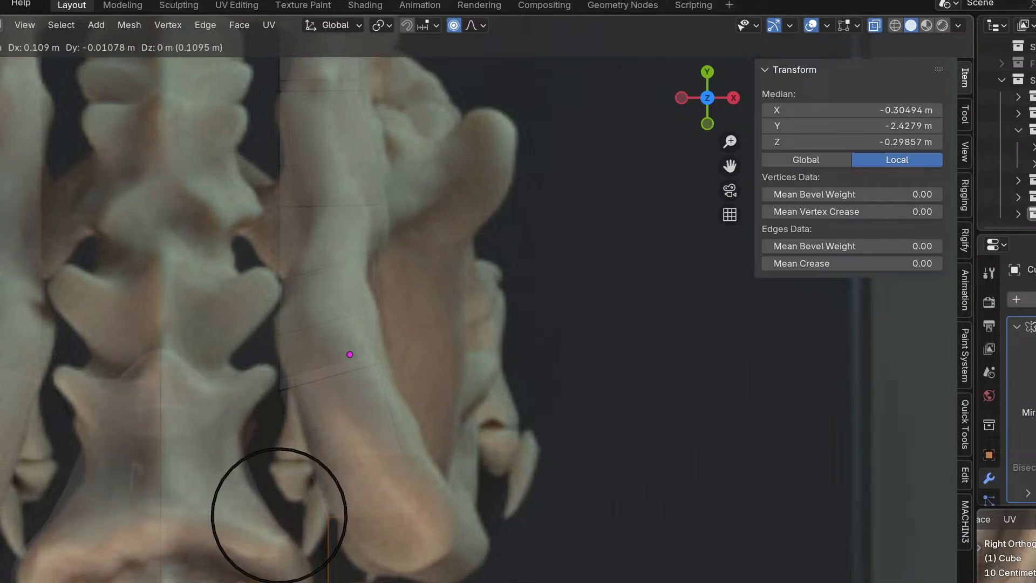
{"action": "left_click", "coordinate": [523, 563]}
{"action": "key", "text": "r"}
{"action": "left_click", "coordinate": [491, 476]}
Fit the outer vertices near the ilium's front end and one inner vertex behind them to the top-view outline.
{"action": "left_click_drag", "start_coordinate": [394, 421], "coordinate": [502, 578]}
{"action": "key", "text": "g"}
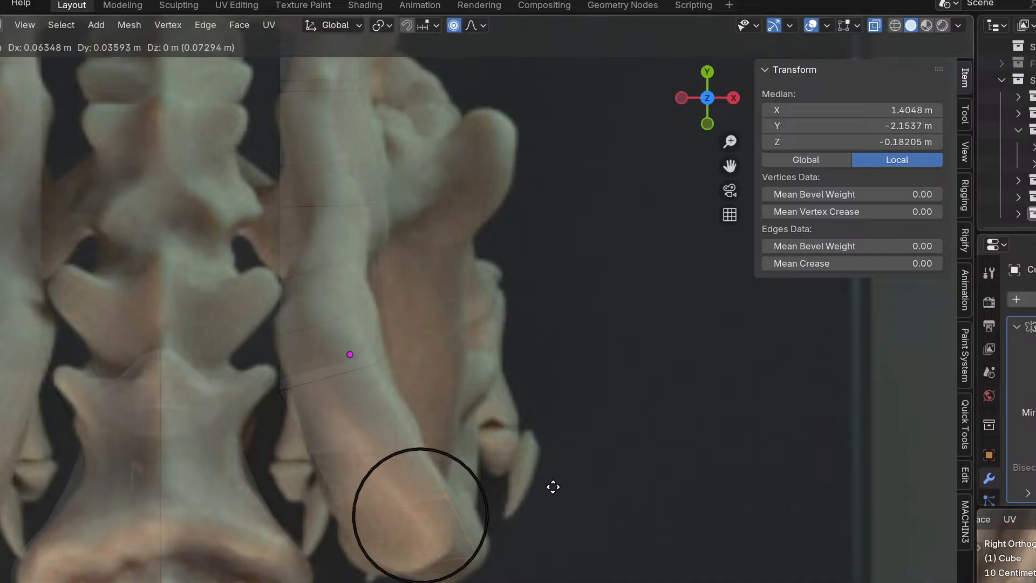
{"action": "left_click", "coordinate": [542, 496]}
{"action": "middle_click_drag", "start_coordinate": [368, 363], "coordinate": [441, 420], "text": "shift"}
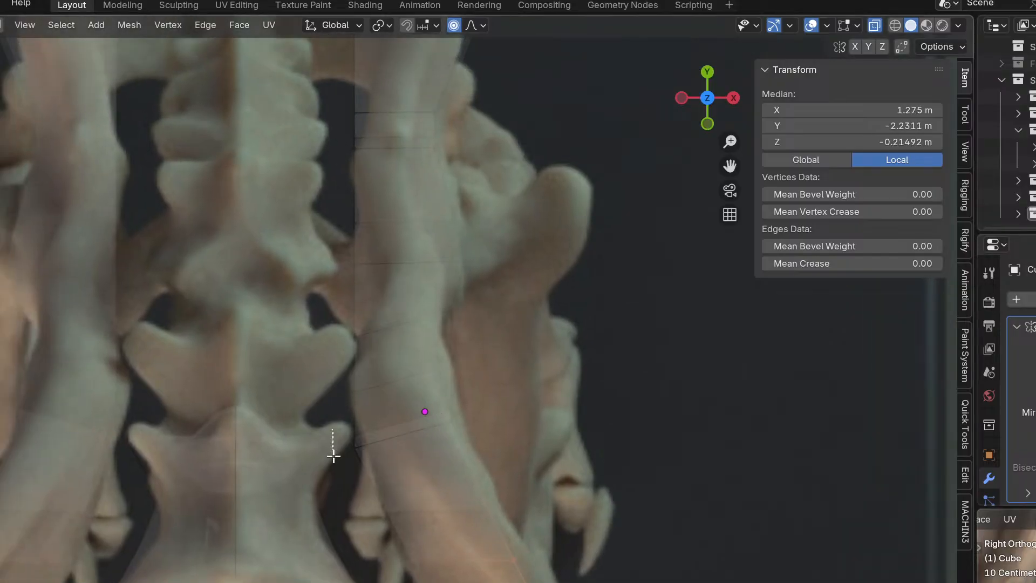
{"action": "left_click", "coordinate": [384, 493]}
{"action": "key", "text": "g"}
{"action": "left_click", "coordinate": [399, 486]}
Rotate the rear end of the ischium slightly in top view to follow the reference.
{"action": "middle_click_drag", "start_coordinate": [370, 370], "coordinate": [428, 469], "text": "shift"}
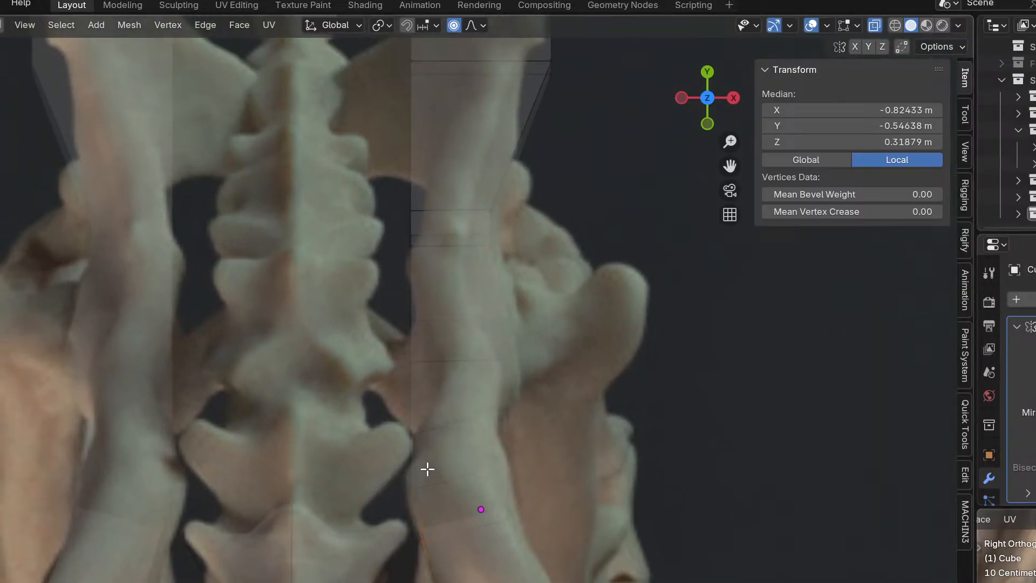
{"action": "middle_click_drag", "start_coordinate": [497, 412], "coordinate": [445, 580], "text": "shift"}
{"action": "left_click_drag", "start_coordinate": [330, 184], "coordinate": [534, 247]}
{"action": "key", "text": "r"}
{"action": "left_click", "coordinate": [553, 220]}
Check the pelvic block from the side, front and back views against the skeleton.
{"action": "middle_click_drag", "start_coordinate": [501, 297], "coordinate": [587, 293], "text": "shift"}
{"action": "left_click_drag", "start_coordinate": [400, 176], "coordinate": [479, 238]}
{"action": "key", "text": "KP_3"}
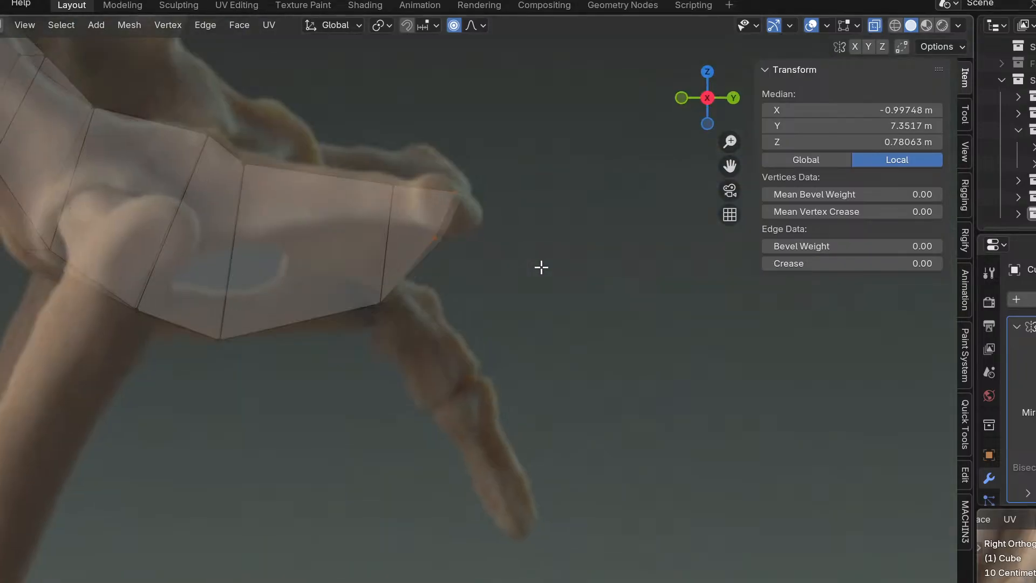
{"action": "scroll", "coordinate": [530, 253], "scroll_direction": "up", "scroll_amount": 1}
{"action": "middle_click_drag", "start_coordinate": [426, 299], "coordinate": [381, 309], "text": "shift"}
{"action": "key", "text": "KP_3"}
{"action": "key", "text": "KP_1"}
{"action": "scroll", "coordinate": [416, 343], "scroll_direction": "down", "scroll_amount": 4}
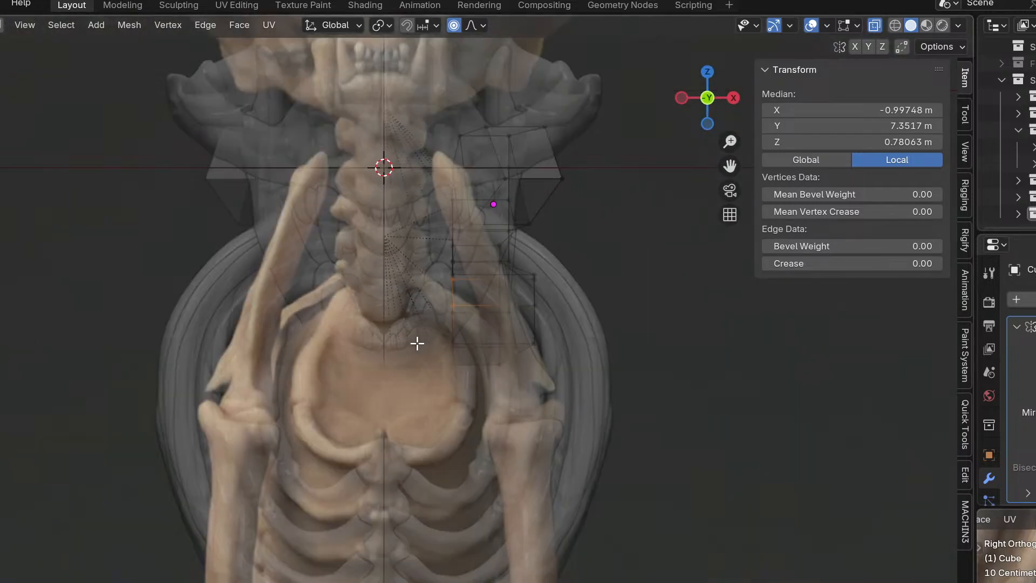
{"action": "key", "text": "ctrl+KP_1"}
{"action": "scroll", "coordinate": [601, 354], "scroll_direction": "down", "scroll_amount": 3}
{"action": "middle_click_drag", "start_coordinate": [616, 370], "coordinate": [405, 395], "text": "shift"}
{"action": "scroll", "coordinate": [1018, 113], "scroll_direction": "up", "scroll_amount": 2}
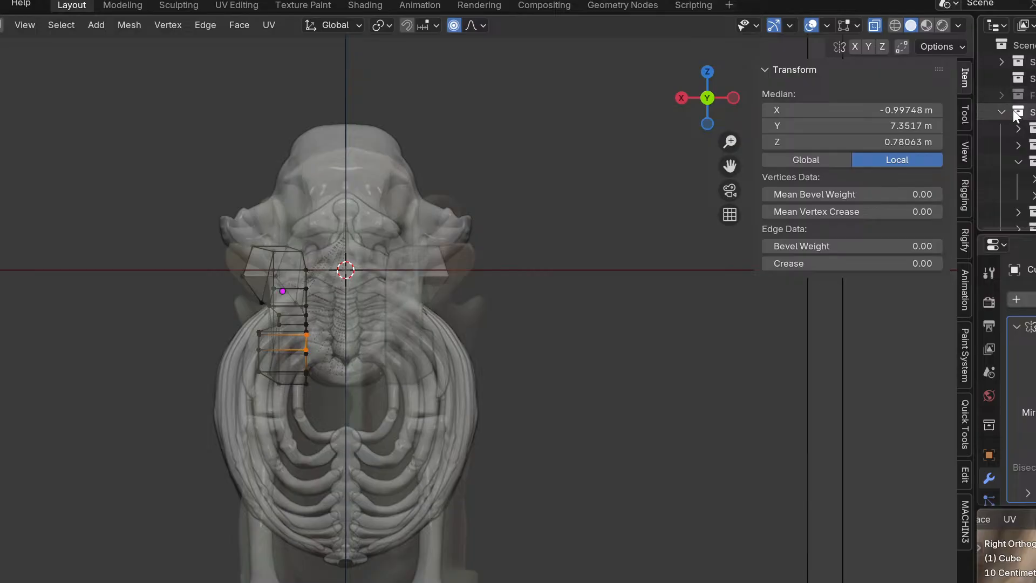
{"action": "scroll", "coordinate": [1018, 112], "scroll_direction": "down", "scroll_amount": 2}
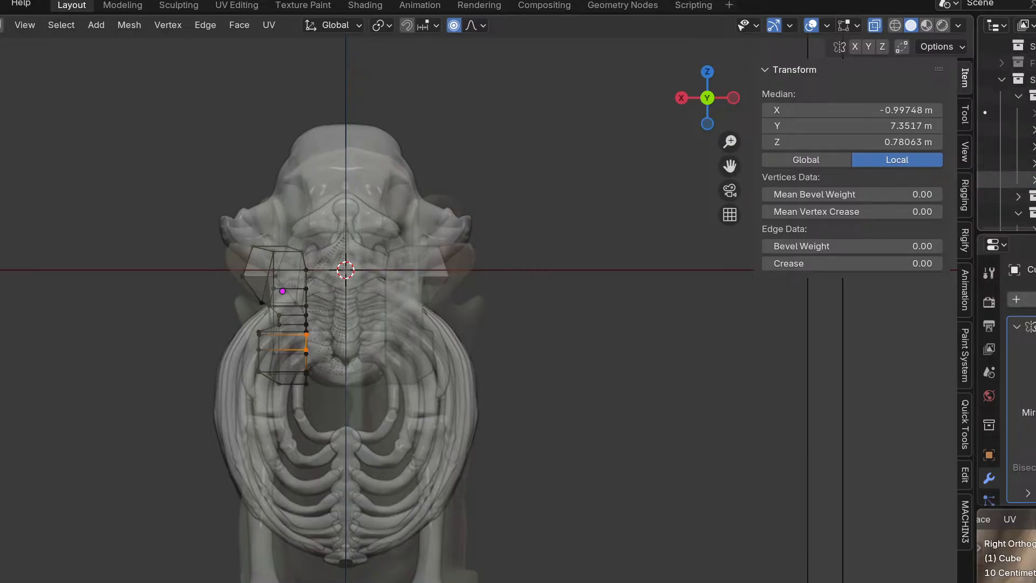
{"action": "left_click", "coordinate": [1035, 113]}
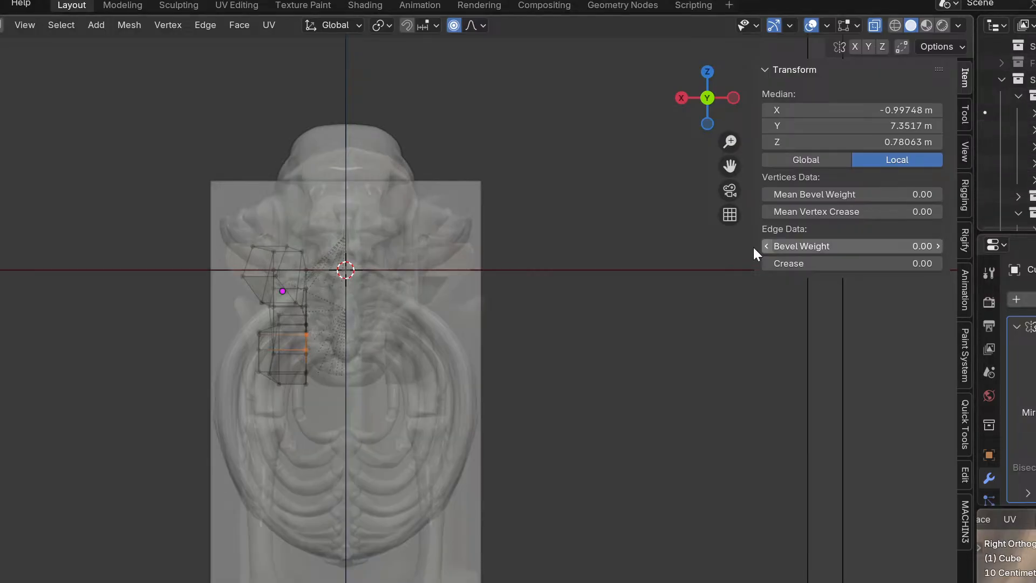
{"action": "left_click", "coordinate": [1035, 113]}
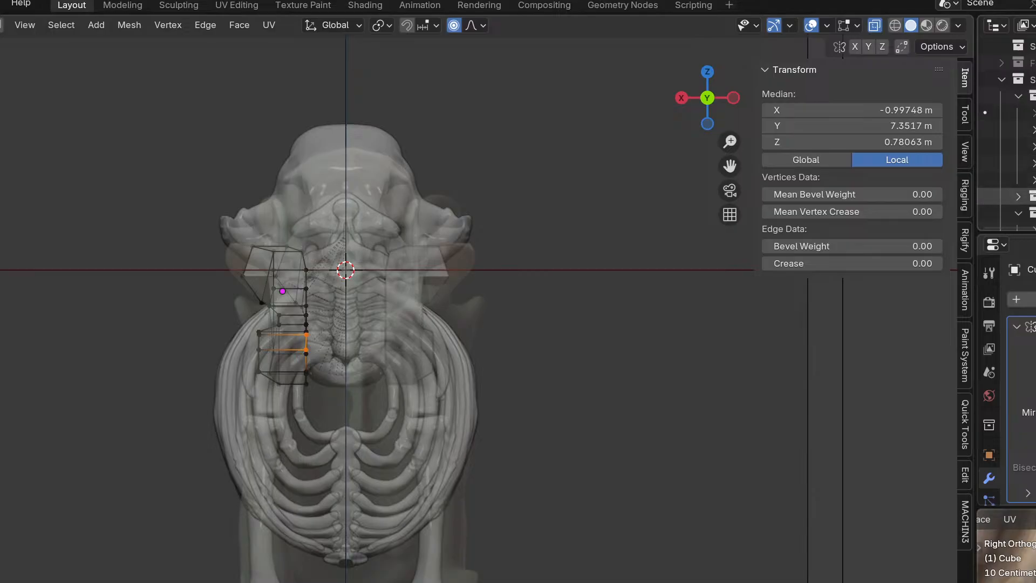
{"action": "scroll", "coordinate": [423, 309], "scroll_direction": "down", "scroll_amount": 2}
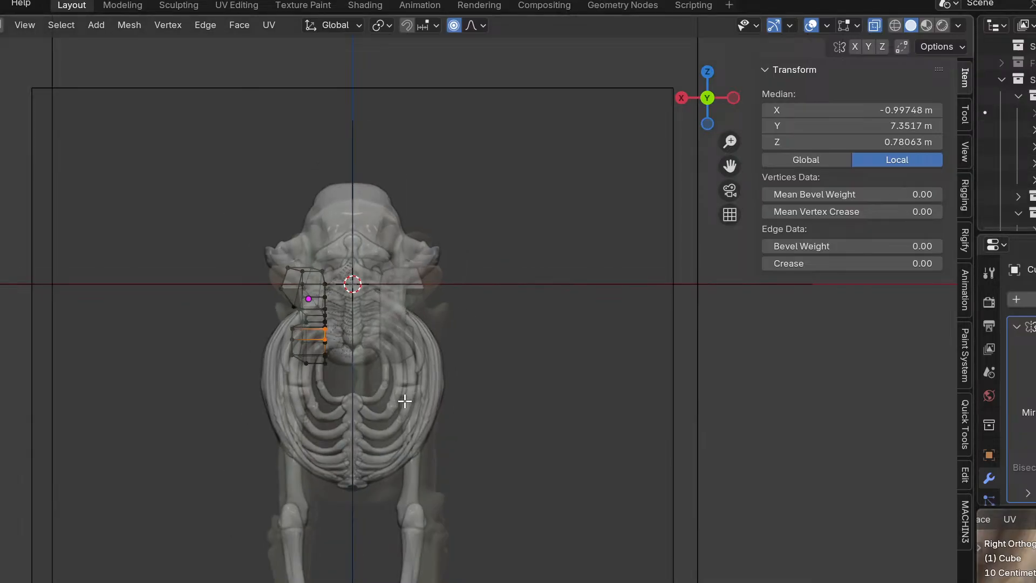
{"action": "scroll", "coordinate": [405, 401], "scroll_direction": "up", "scroll_amount": 2}
Leave mesh editing and open the image settings of the Back reference.
{"action": "left_click", "coordinate": [1035, 129]}
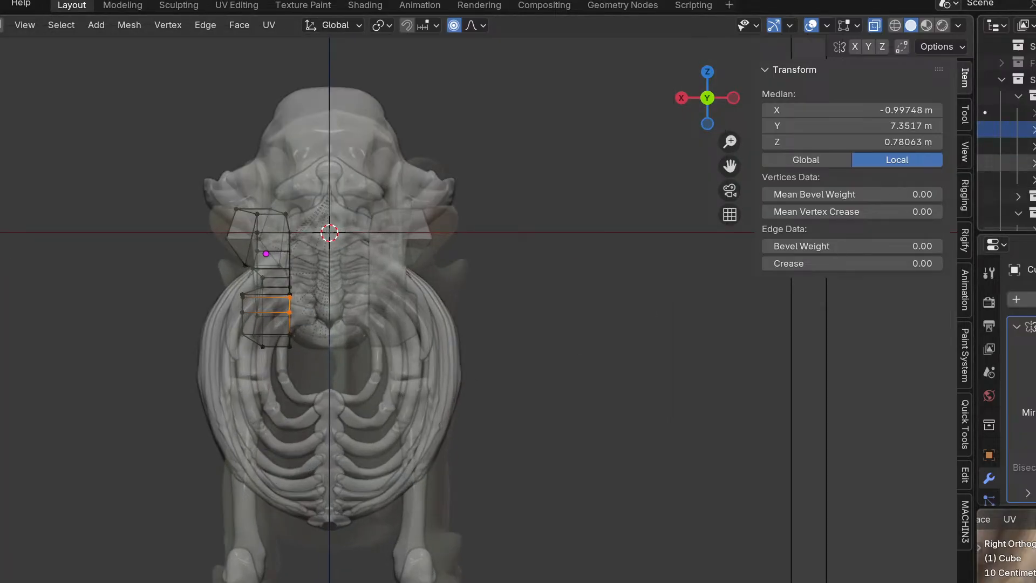
{"action": "key", "text": "Tab"}
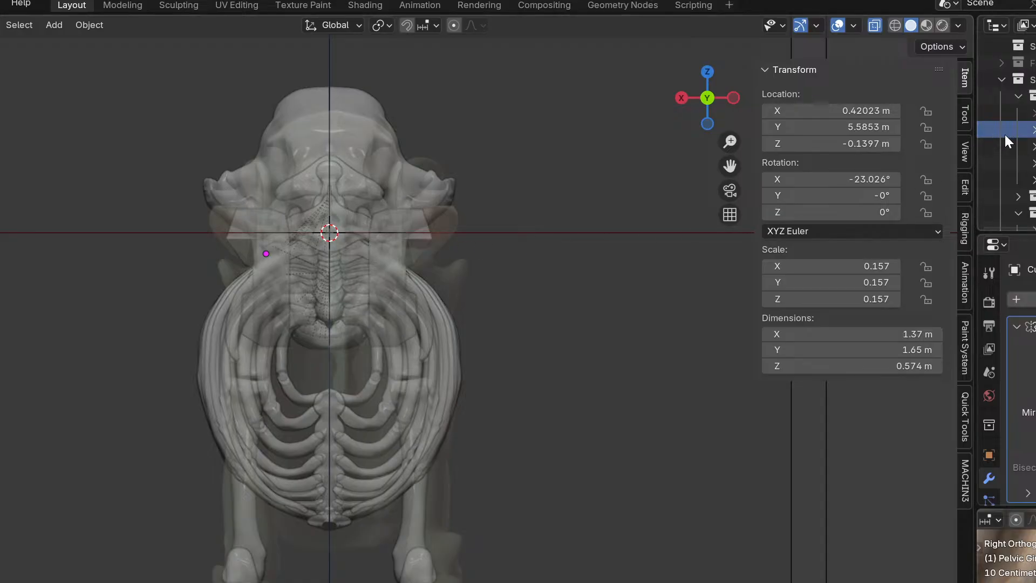
{"action": "scroll", "coordinate": [999, 135], "scroll_direction": "down", "scroll_amount": 5}
{"action": "scroll", "coordinate": [988, 463], "scroll_direction": "down", "scroll_amount": 5}
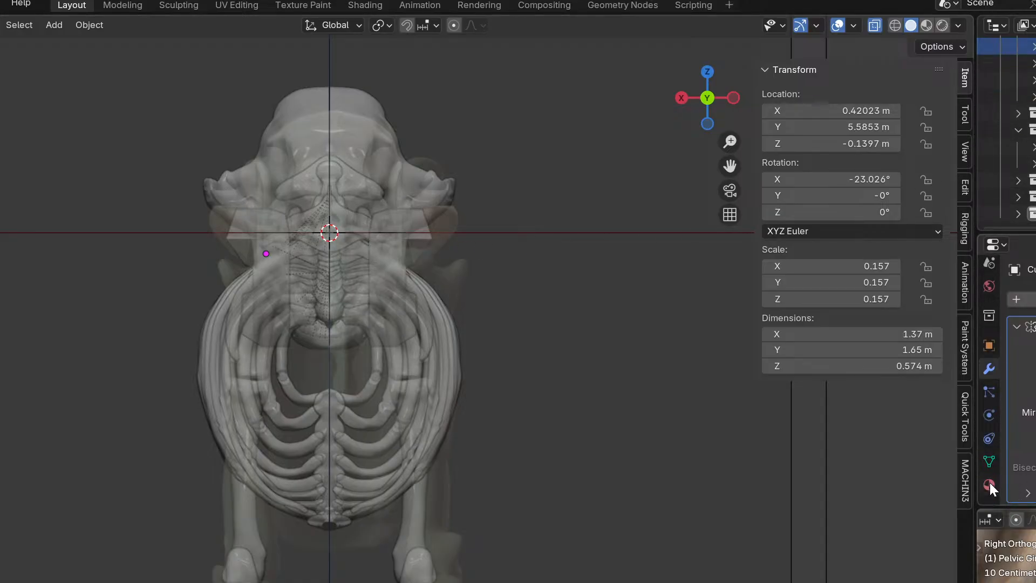
{"action": "left_click", "coordinate": [1034, 63]}
{"action": "left_click", "coordinate": [1034, 46]}
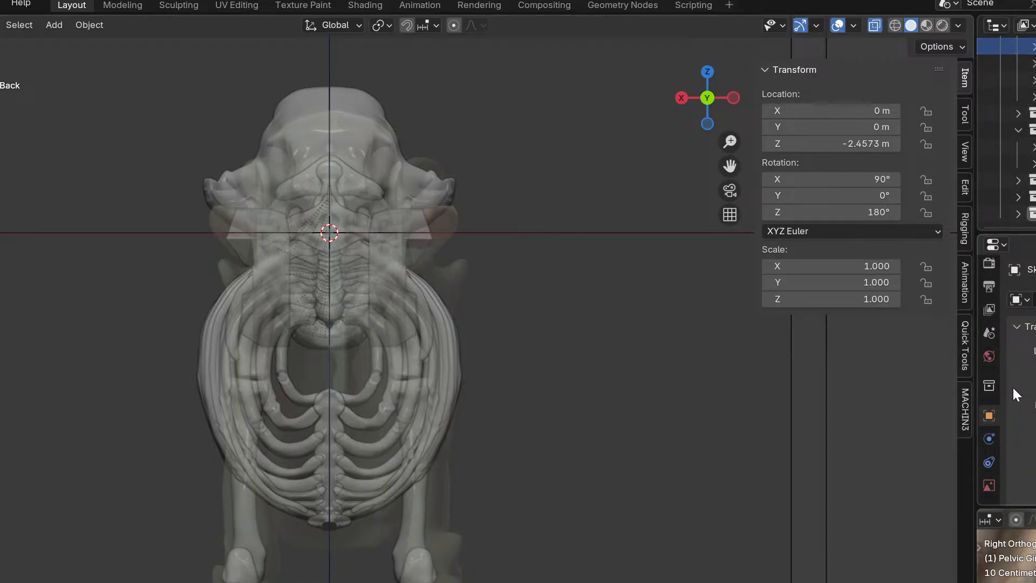
{"action": "left_click", "coordinate": [983, 485]}
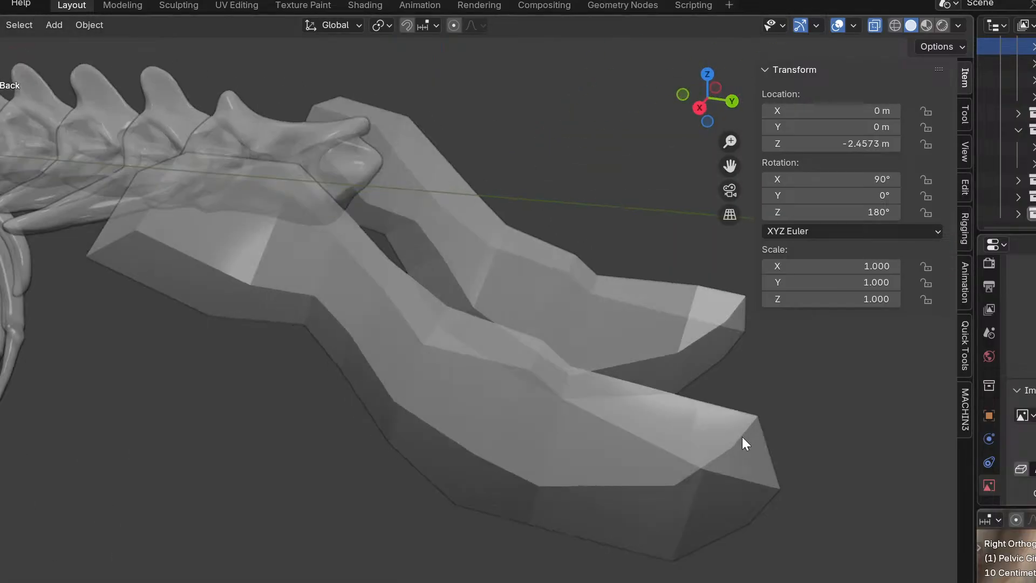
In side view, hide the skull, neck, ribcage and front limb bones.
{"action": "scroll", "coordinate": [578, 373], "scroll_direction": "up", "scroll_amount": 2}
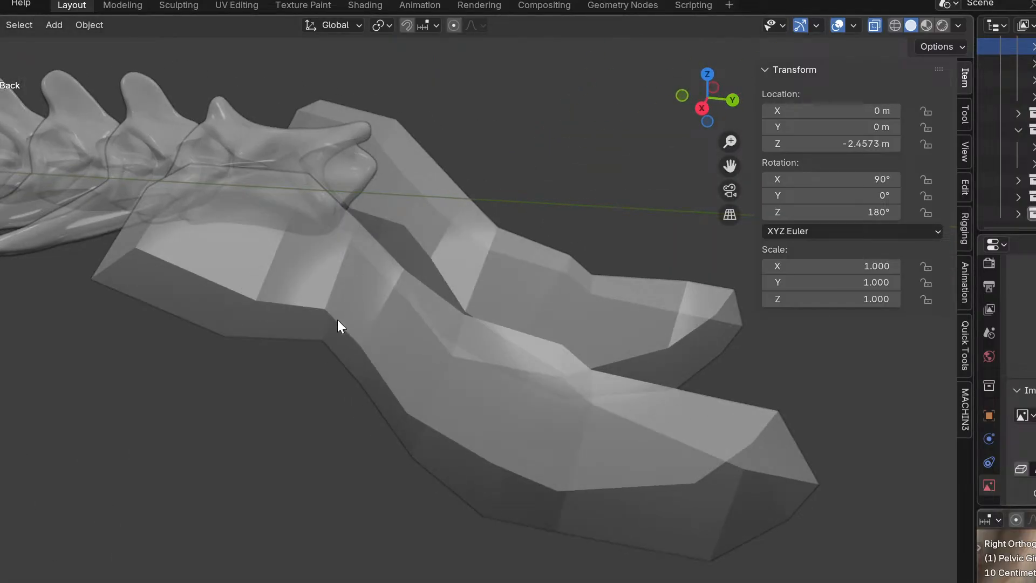
{"action": "scroll", "coordinate": [449, 264], "scroll_direction": "down", "scroll_amount": 6}
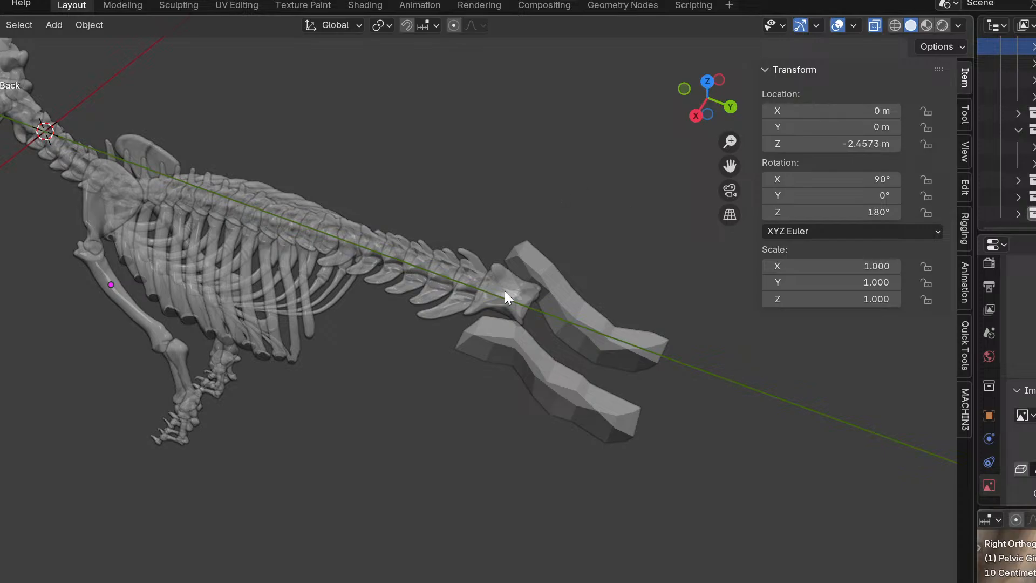
{"action": "left_click", "coordinate": [506, 295]}
{"action": "middle_click_drag", "start_coordinate": [357, 232], "coordinate": [428, 225]}
{"action": "middle_click_drag", "start_coordinate": [389, 183], "coordinate": [375, 209]}
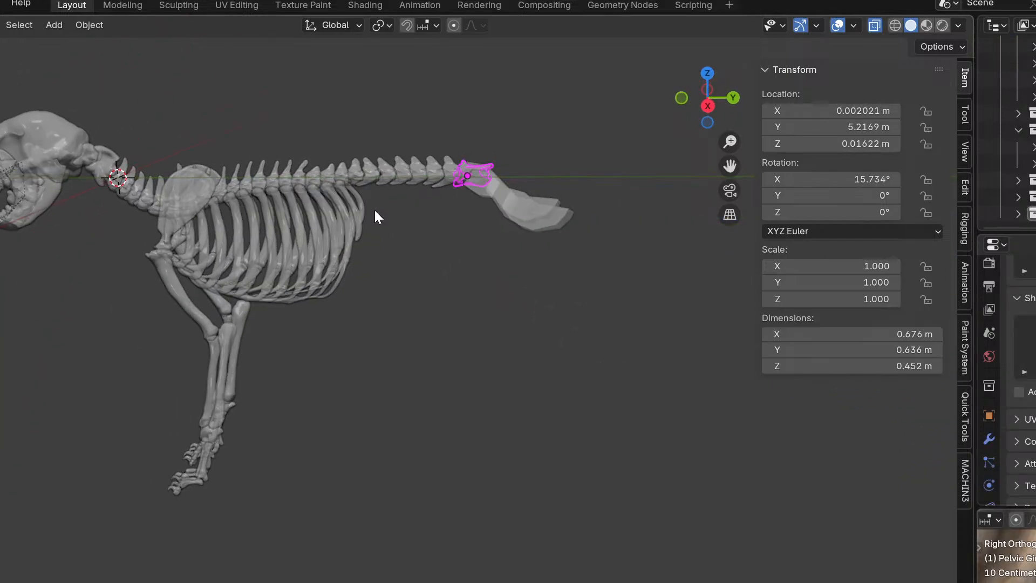
{"action": "key", "text": "KP_3"}
{"action": "middle_click_drag", "start_coordinate": [301, 268], "coordinate": [502, 325], "text": "shift"}
{"action": "left_click_drag", "start_coordinate": [127, 109], "coordinate": [544, 582]}
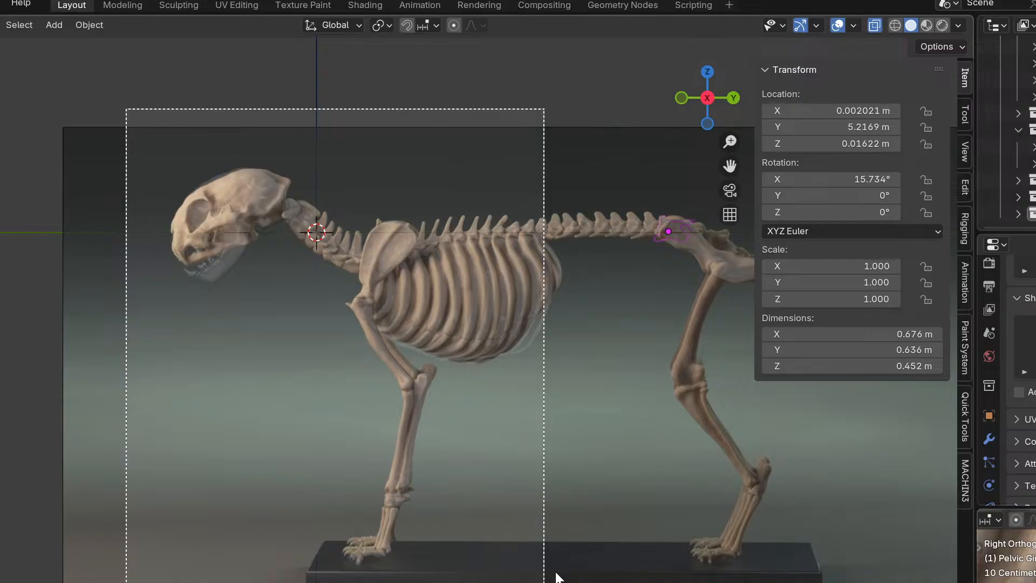
{"action": "left_click_drag", "start_coordinate": [557, 577], "coordinate": [556, 577]}
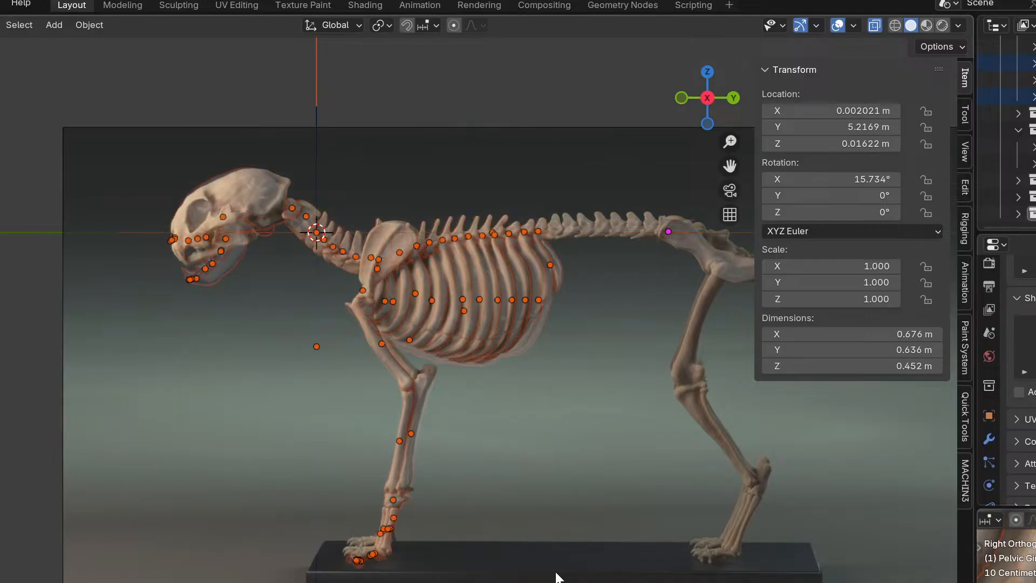
{"action": "key", "text": "h"}
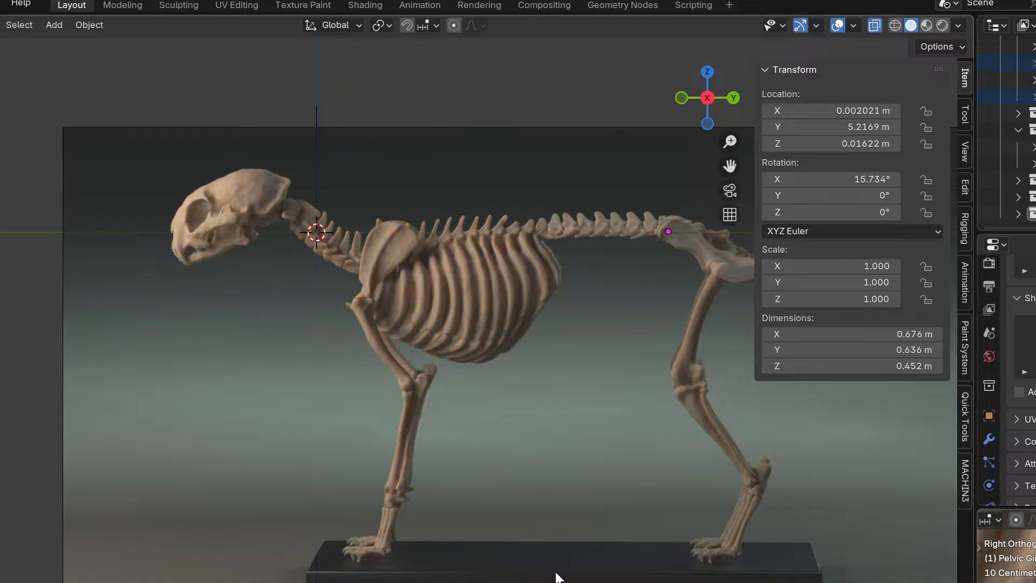
Hide the remaining vertebrae ahead of the sacrum so only the sacrum and pelvic block stay in view.
{"action": "scroll", "coordinate": [570, 402], "scroll_direction": "up", "scroll_amount": 2}
{"action": "middle_click_drag", "start_coordinate": [588, 335], "coordinate": [471, 462], "text": "shift"}
{"action": "scroll", "coordinate": [475, 378], "scroll_direction": "up", "scroll_amount": 3}
{"action": "left_click_drag", "start_coordinate": [322, 149], "coordinate": [600, 267]}
{"action": "key", "text": "h"}
Inspect the isolated pelvic block from above and compare it with the rear reference image.
{"action": "middle_click_drag", "start_coordinate": [635, 325], "coordinate": [630, 371]}
{"action": "key", "text": "KP_7"}
{"action": "middle_click_drag", "start_coordinate": [468, 142], "coordinate": [536, 468], "text": "shift"}
{"action": "left_click", "coordinate": [427, 378]}
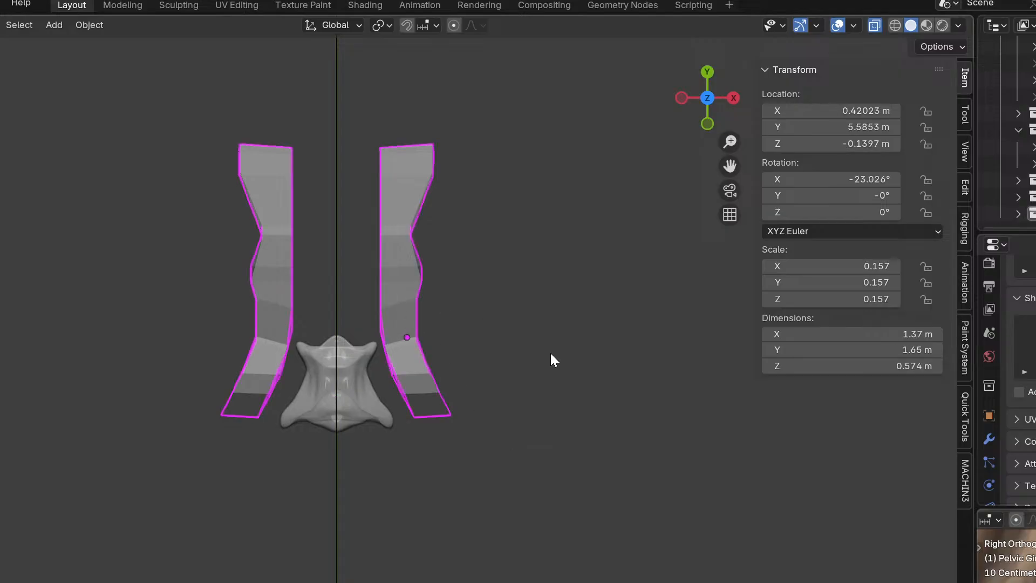
{"action": "key", "text": "KP_3"}
{"action": "key", "text": "ctrl+KP_1"}
{"action": "scroll", "coordinate": [562, 387], "scroll_direction": "up", "scroll_amount": 2}
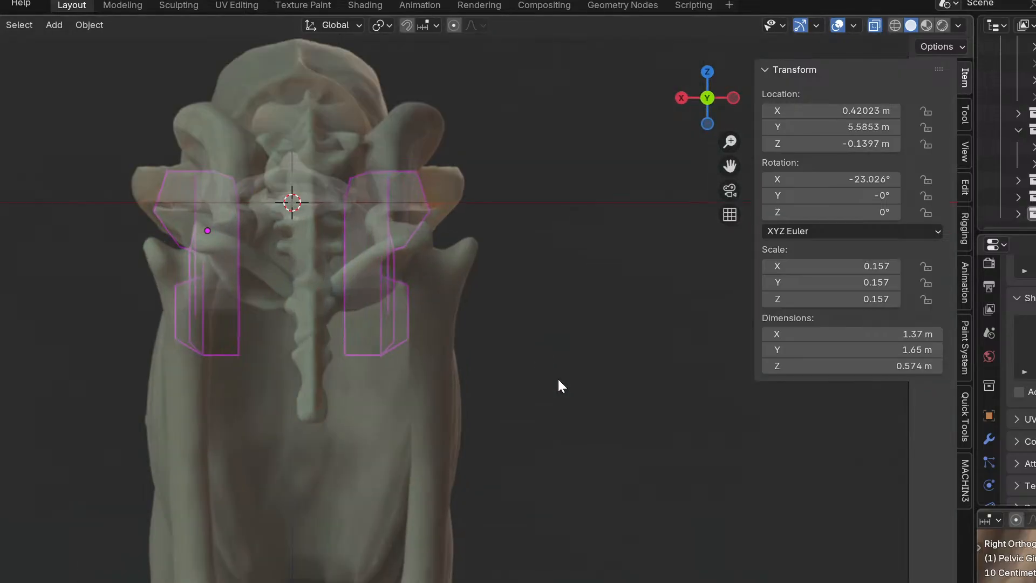
{"action": "scroll", "coordinate": [561, 436], "scroll_direction": "up", "scroll_amount": 3}
{"action": "left_click", "coordinate": [536, 359]}
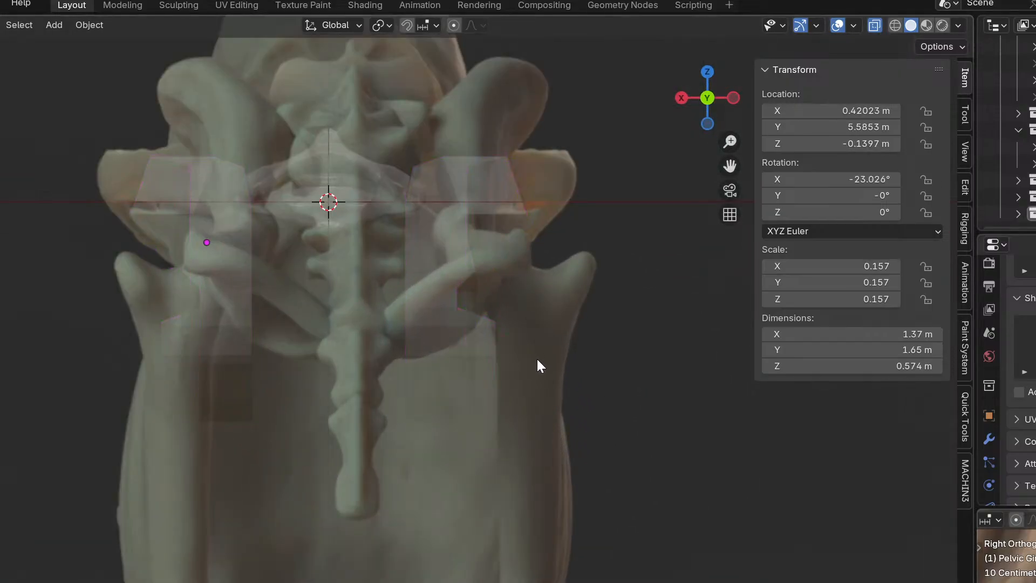
Lower the Back reference along the Z axis to about -2.81 m.
{"action": "scroll", "coordinate": [536, 359], "scroll_direction": "down", "scroll_amount": 7}
{"action": "middle_click_drag", "start_coordinate": [578, 370], "coordinate": [569, 367], "text": "shift"}
{"action": "scroll", "coordinate": [1006, 132], "scroll_direction": "up", "scroll_amount": 4}
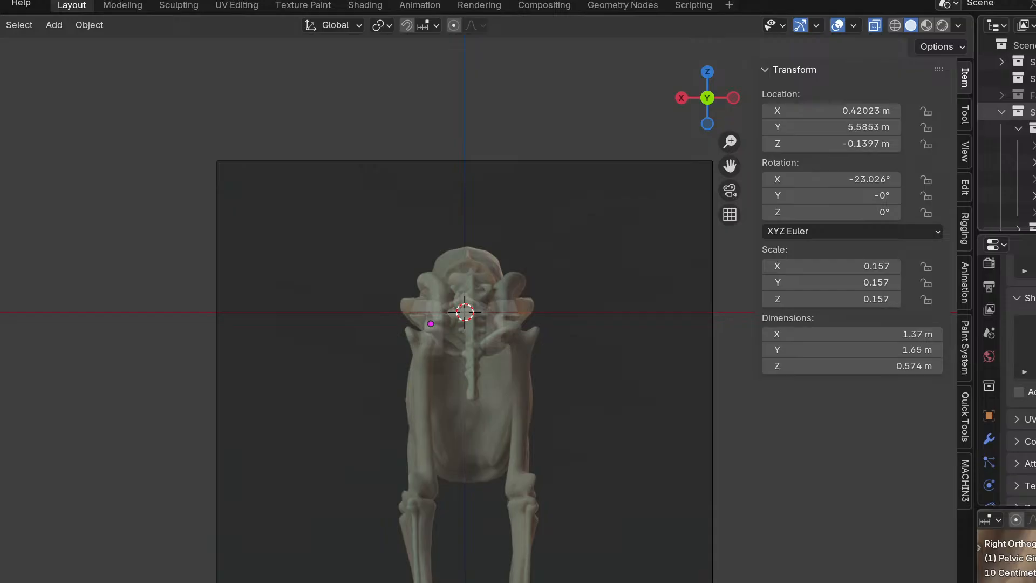
{"action": "left_click", "coordinate": [1015, 161]}
{"action": "scroll", "coordinate": [559, 455], "scroll_direction": "up", "scroll_amount": 3}
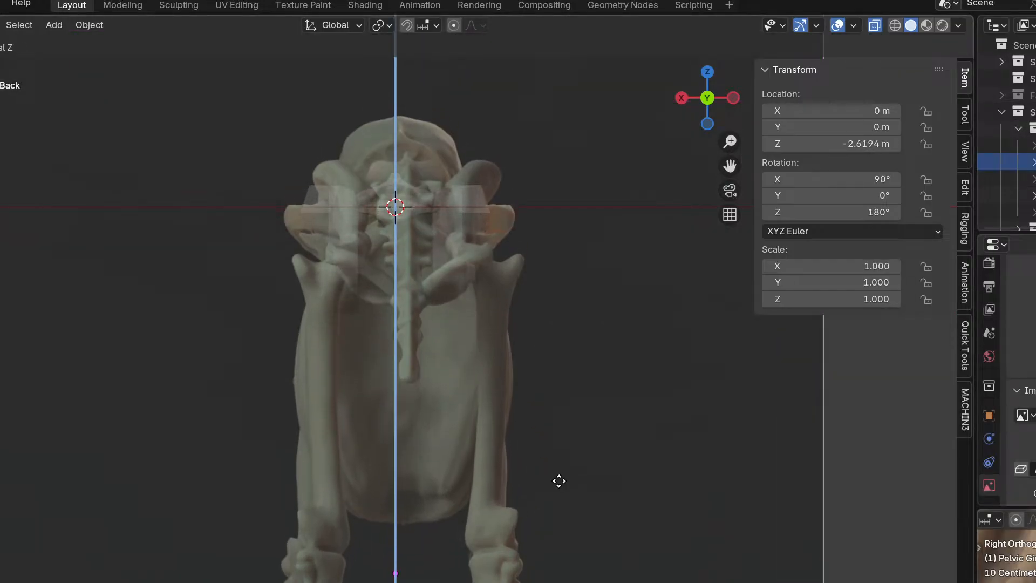
{"action": "left_click", "coordinate": [560, 507]}
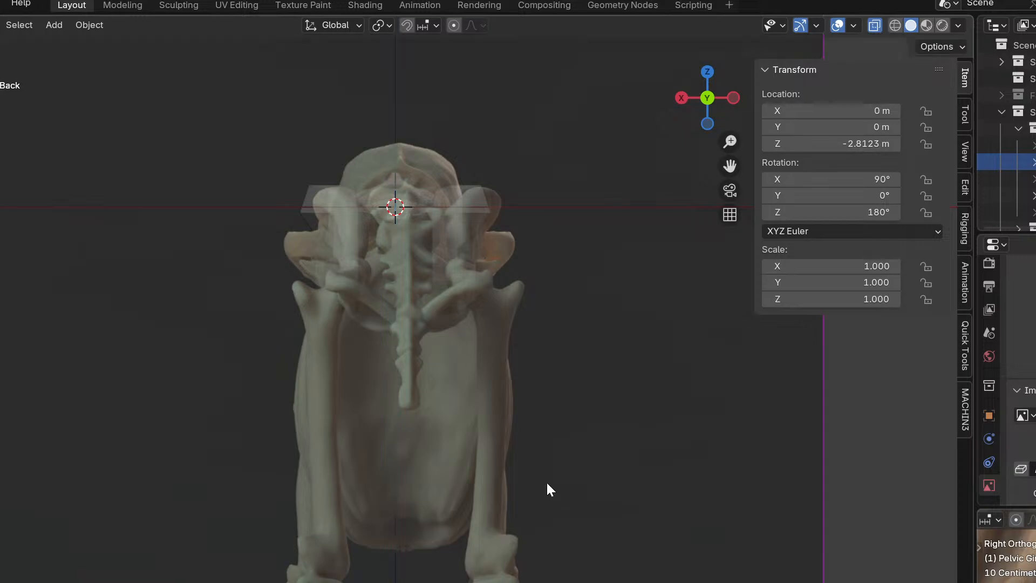
Select the pelvic block and put it into Edit Mode.
{"action": "scroll", "coordinate": [547, 483], "scroll_direction": "up", "scroll_amount": 3}
{"action": "left_click", "coordinate": [472, 266]}
{"action": "scroll", "coordinate": [475, 273], "scroll_direction": "up", "scroll_amount": 4}
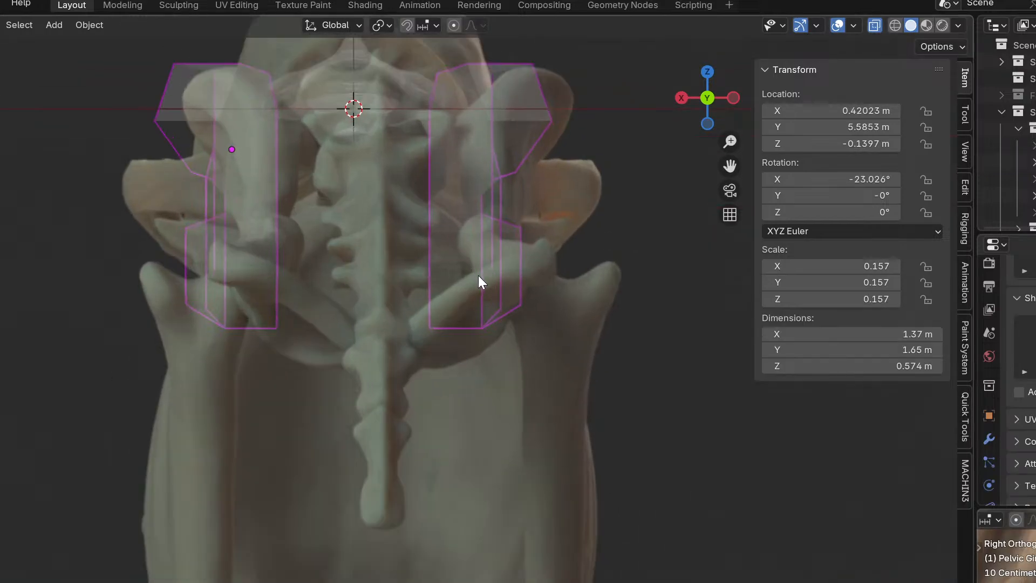
{"action": "key", "text": "ctrl+Tab"}
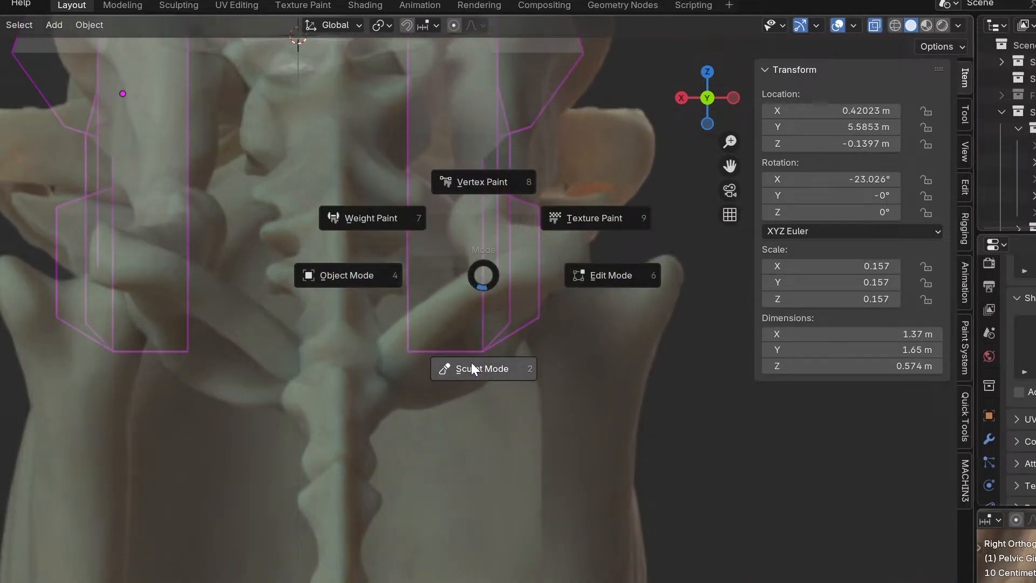
{"action": "left_click", "coordinate": [585, 273]}
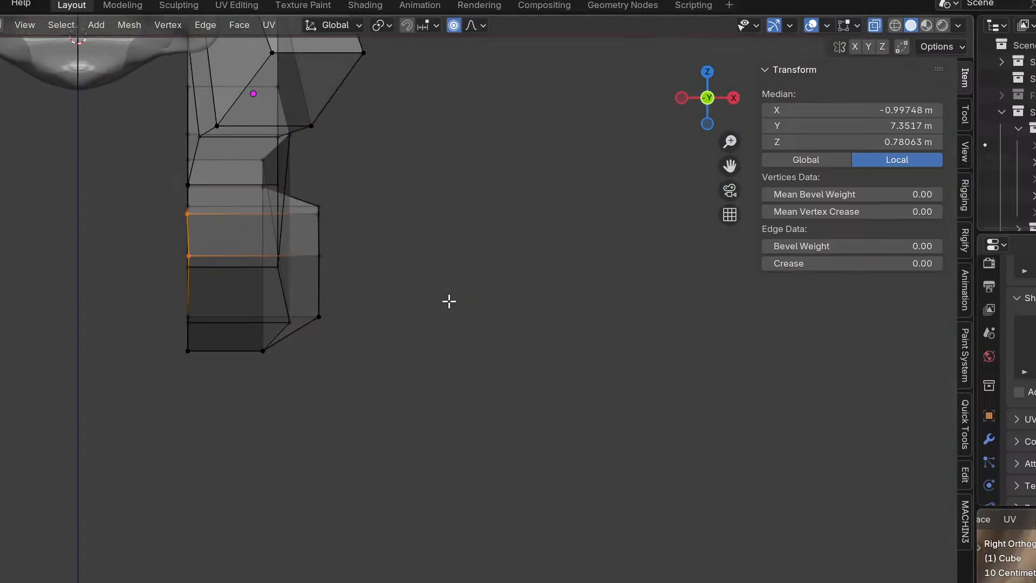
Select the lower inner-edge vertices of the pelvic block against the back reference.
{"action": "scroll", "coordinate": [449, 301], "scroll_direction": "down", "scroll_amount": 5}
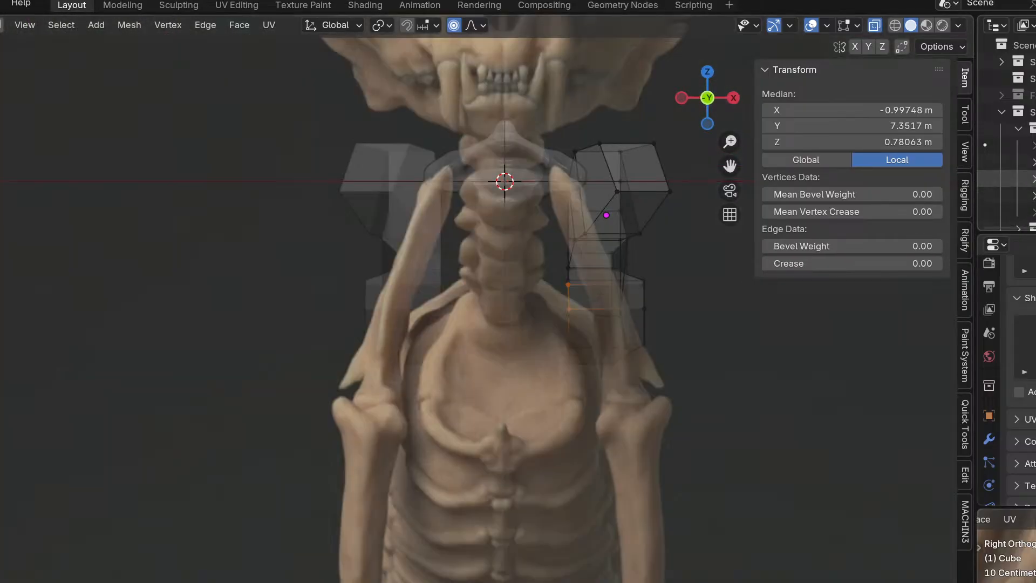
{"action": "middle_click_drag", "start_coordinate": [669, 232], "coordinate": [524, 354]}
{"action": "left_click_drag", "start_coordinate": [401, 343], "coordinate": [504, 389]}
{"action": "key", "text": "g"}
{"action": "key", "text": "Escape"}
{"action": "left_click_drag", "start_coordinate": [409, 257], "coordinate": [454, 404]}
{"action": "scroll", "coordinate": [467, 398], "scroll_direction": "up", "scroll_amount": 2}
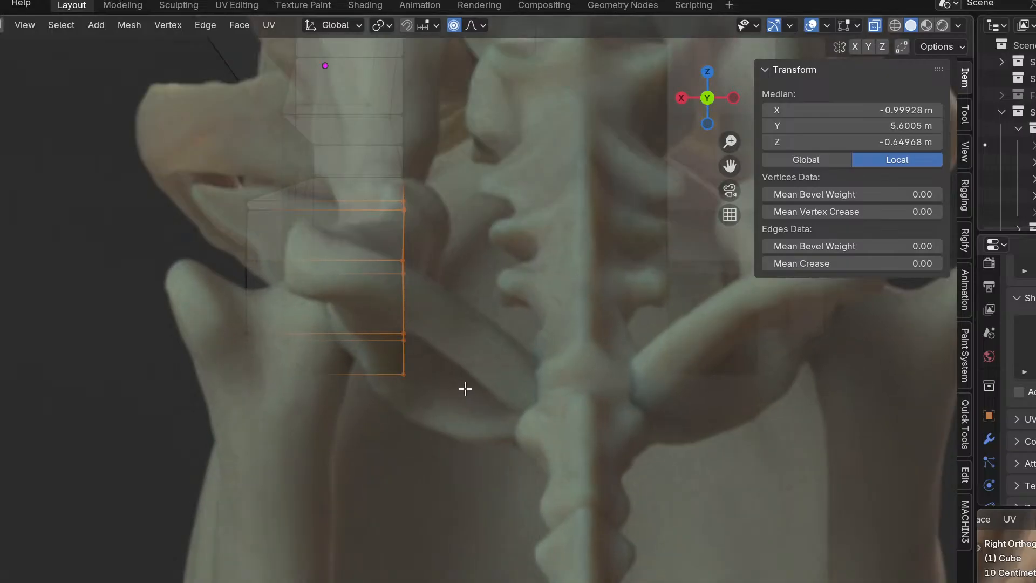
Bring up the top reference image behind the pelvic block in top view.
{"action": "key", "text": "KP_3"}
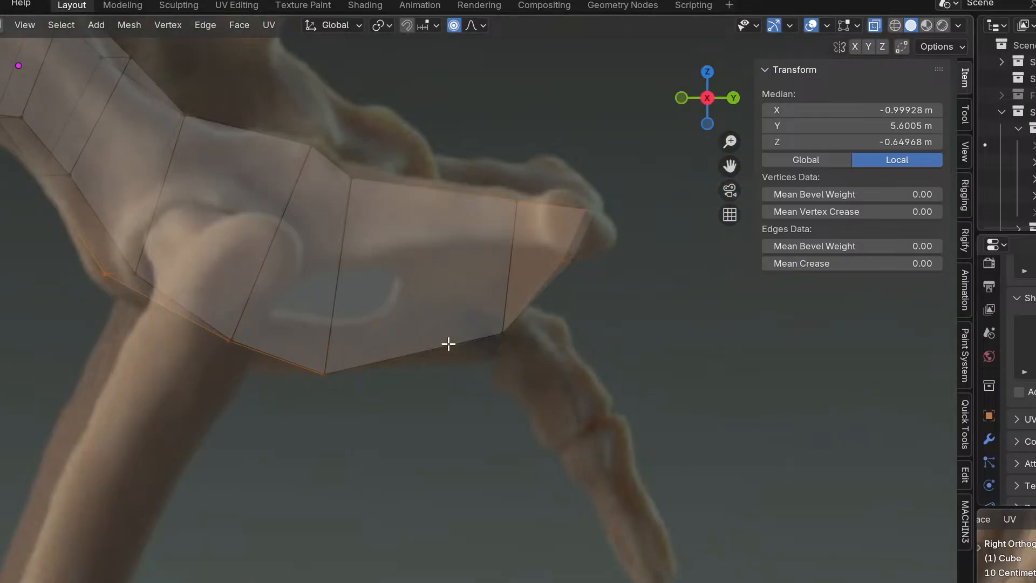
{"action": "key", "text": "ctrl+KP_1"}
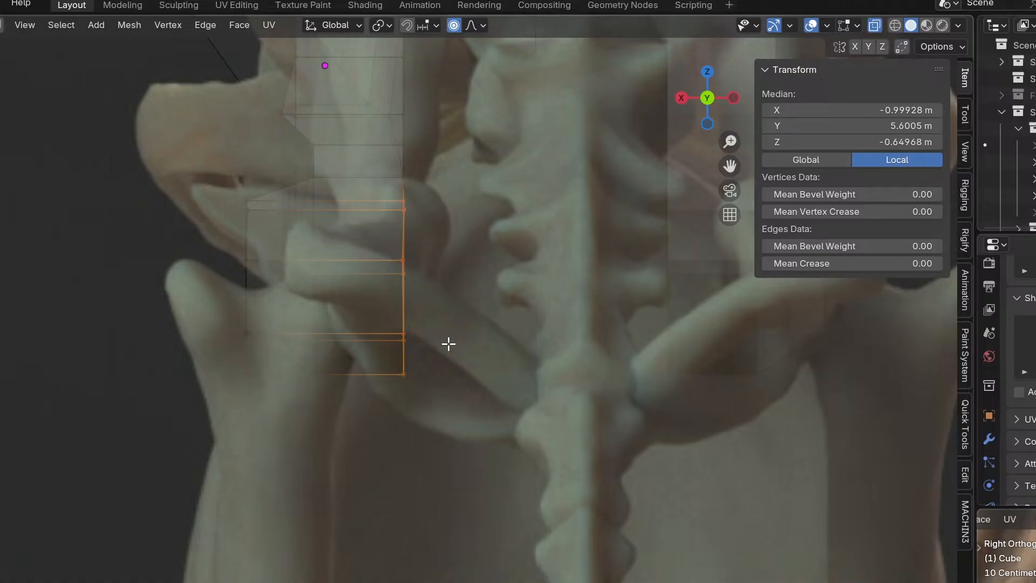
{"action": "key", "text": "KP_7"}
{"action": "scroll", "coordinate": [447, 343], "scroll_direction": "down", "scroll_amount": 5}
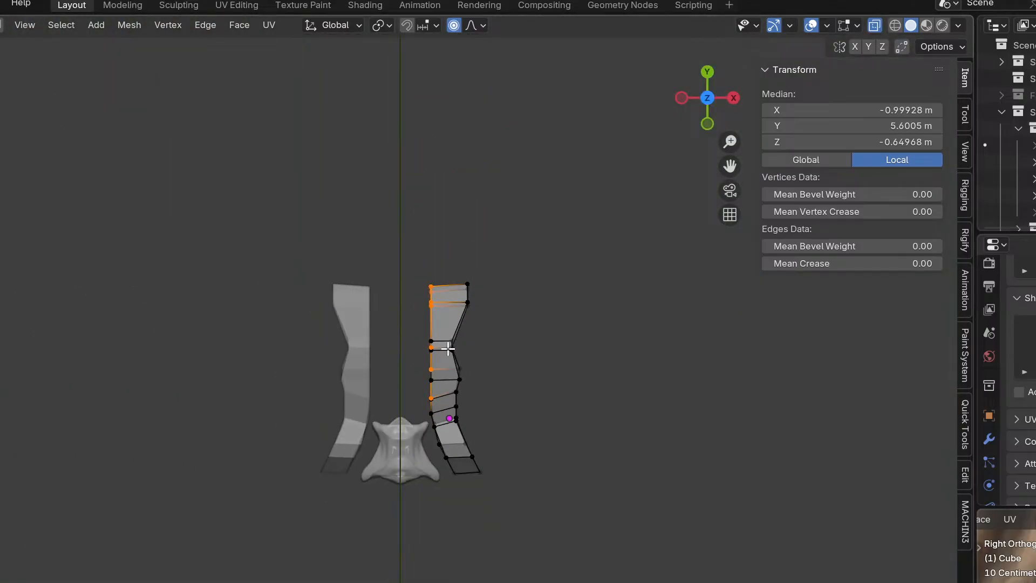
{"action": "scroll", "coordinate": [507, 359], "scroll_direction": "up", "scroll_amount": 4}
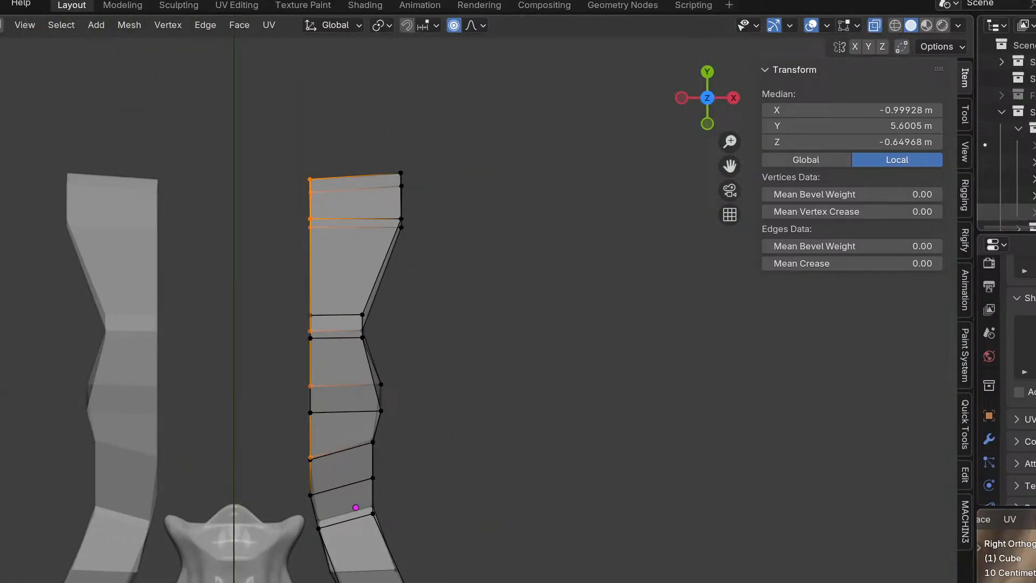
{"action": "left_click", "coordinate": [1035, 212]}
{"action": "scroll", "coordinate": [519, 292], "scroll_direction": "up", "scroll_amount": 4}
Try to extrude the rear inner end of the pelvic block towards the midline.
{"action": "left_click_drag", "start_coordinate": [398, 86], "coordinate": [516, 254]}
{"action": "key", "text": "e"}
{"action": "left_click", "coordinate": [455, 256]}
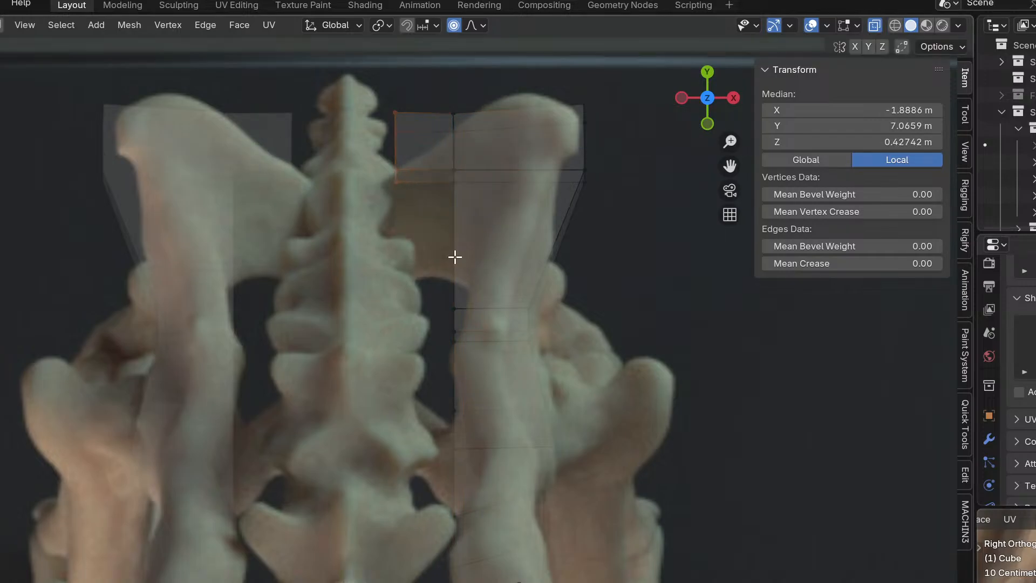
{"action": "key", "text": "ctrl+z"}
Select the rear inner faces of the pelvic block and extrude them to the midline as a bridge between both halves.
{"action": "left_click_drag", "start_coordinate": [427, 254], "coordinate": [480, 323]}
{"action": "middle_click_drag", "start_coordinate": [481, 323], "coordinate": [527, 299]}
{"action": "left_click", "coordinate": [547, 321], "text": "shift"}
{"action": "key", "text": "KP_3"}
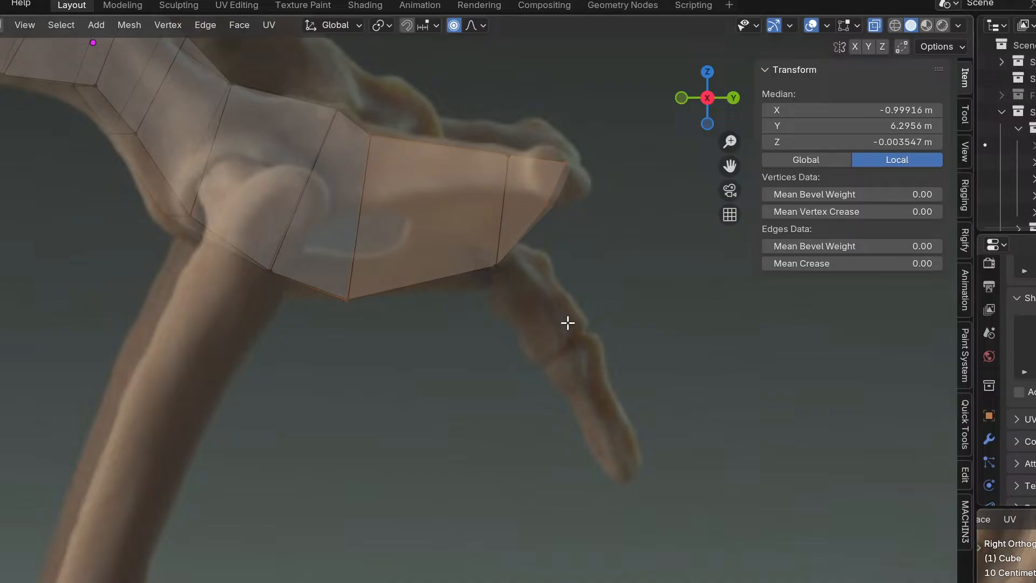
{"action": "key", "text": "KP_7"}
{"action": "key", "text": "e"}
{"action": "left_click", "coordinate": [405, 245]}
Reposition the bridge's front and rear midline vertices to match the outline in the top reference.
{"action": "left_click_drag", "start_coordinate": [331, 282], "coordinate": [382, 352]}
{"action": "key", "text": "g"}
{"action": "left_click", "coordinate": [363, 110]}
{"action": "left_click_drag", "start_coordinate": [365, 134], "coordinate": [407, 165]}
{"action": "key", "text": "g"}
{"action": "left_click", "coordinate": [405, 273]}
Examine the extruded midline bridge from the side, the back and in perspective.
{"action": "middle_click_drag", "start_coordinate": [405, 273], "coordinate": [417, 271]}
{"action": "key", "text": "KP_3"}
{"action": "key", "text": "ctrl+KP_1"}
{"action": "left_click_drag", "start_coordinate": [342, 95], "coordinate": [422, 244]}
{"action": "middle_click_drag", "start_coordinate": [426, 225], "coordinate": [502, 316]}
{"action": "left_click_drag", "start_coordinate": [350, 186], "coordinate": [507, 345]}
{"action": "middle_click_drag", "start_coordinate": [483, 321], "coordinate": [605, 420]}
{"action": "key", "text": "ctrl+z"}
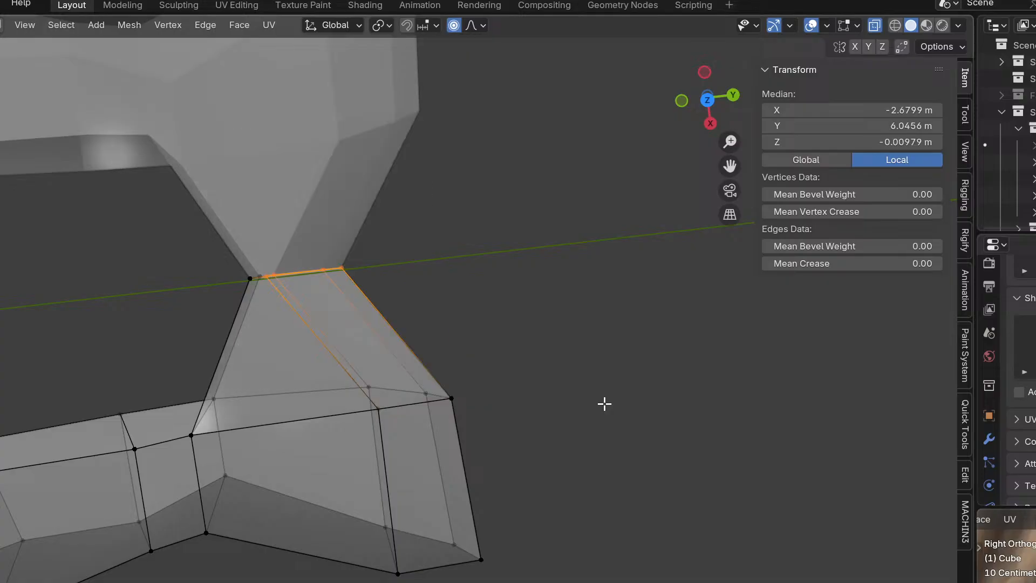
Lower the bridge's upper midline vertices slightly in front view.
{"action": "key", "text": "KP_1"}
{"action": "left_click_drag", "start_coordinate": [287, 157], "coordinate": [353, 270]}
{"action": "key", "text": "g"}
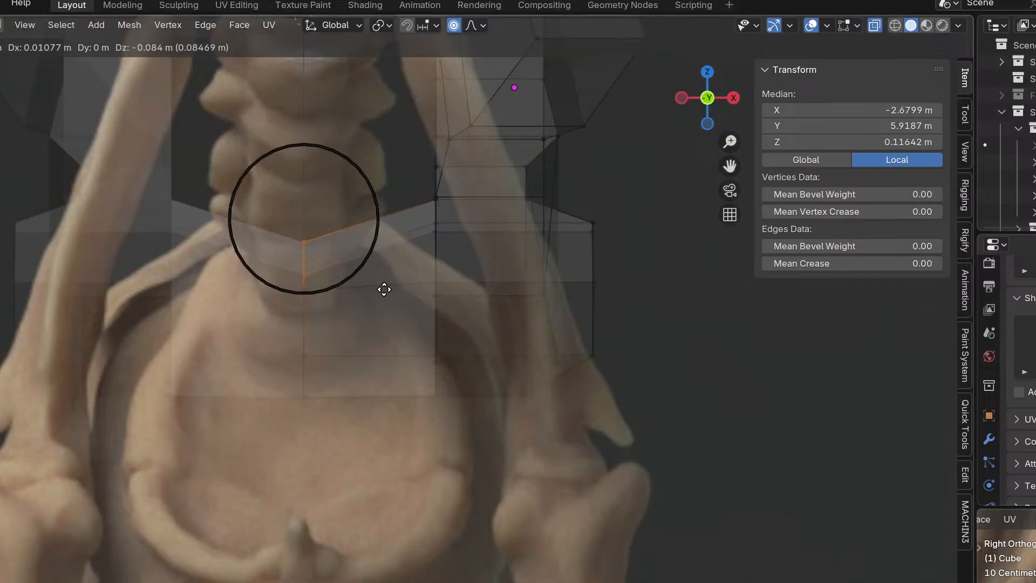
{"action": "left_click", "coordinate": [384, 290]}
Pull the bridge's lower midline and lower inner-edge vertices down to follow the pelvic floor in the back reference.
{"action": "key", "text": "ctrl+KP_1"}
{"action": "key", "text": "g"}
{"action": "left_click", "coordinate": [372, 470]}
{"action": "left_click_drag", "start_coordinate": [148, 324], "coordinate": [180, 388]}
{"action": "key", "text": "g"}
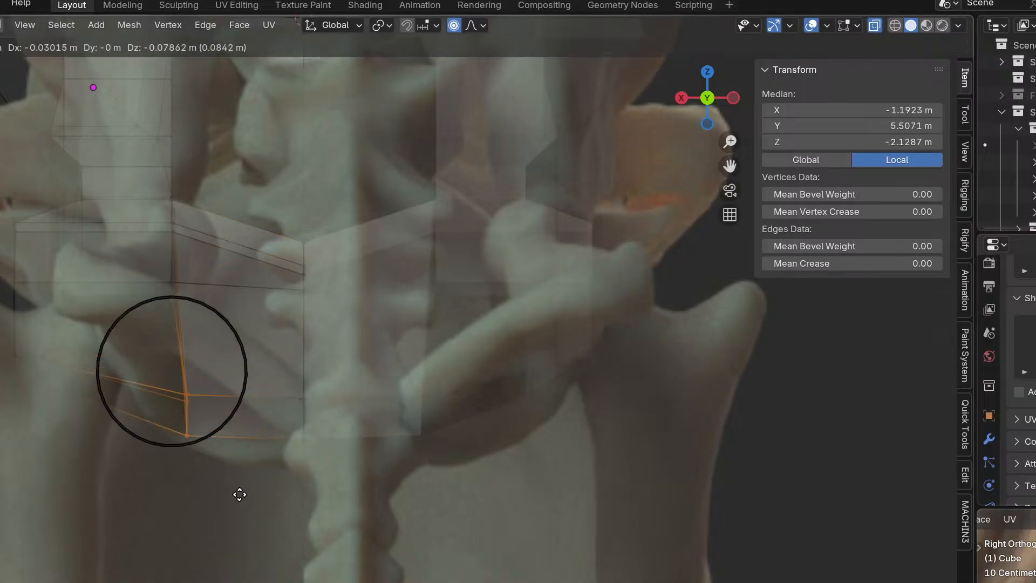
{"action": "left_click", "coordinate": [235, 486]}
{"action": "left_click_drag", "start_coordinate": [259, 370], "coordinate": [363, 491]}
{"action": "key", "text": "g"}
{"action": "left_click", "coordinate": [363, 490]}
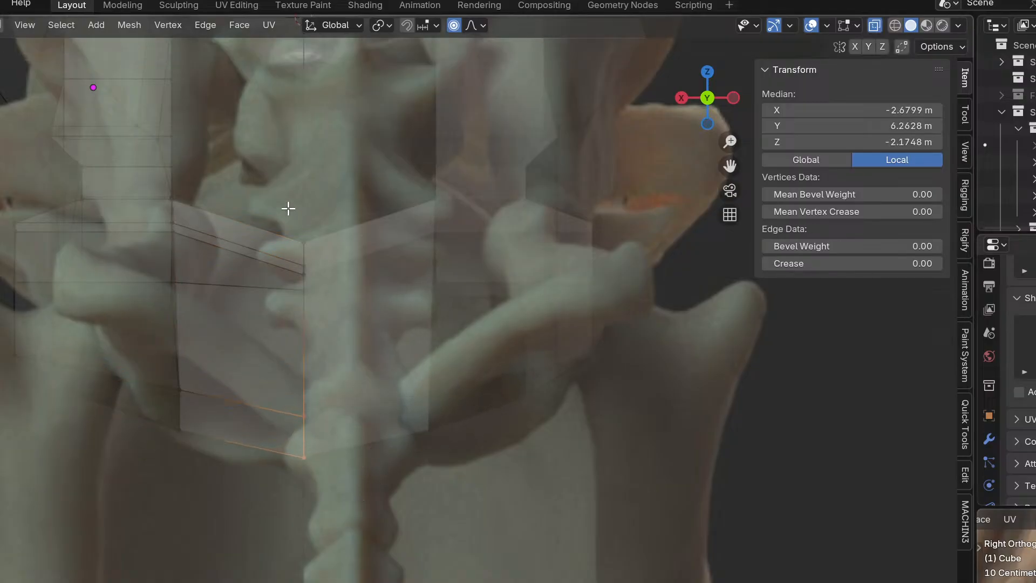
Lower the bridge's upper midline vertices further and shift the rear inner-edge vertices down to continue the slope.
{"action": "key", "text": "g"}
{"action": "left_click", "coordinate": [382, 394]}
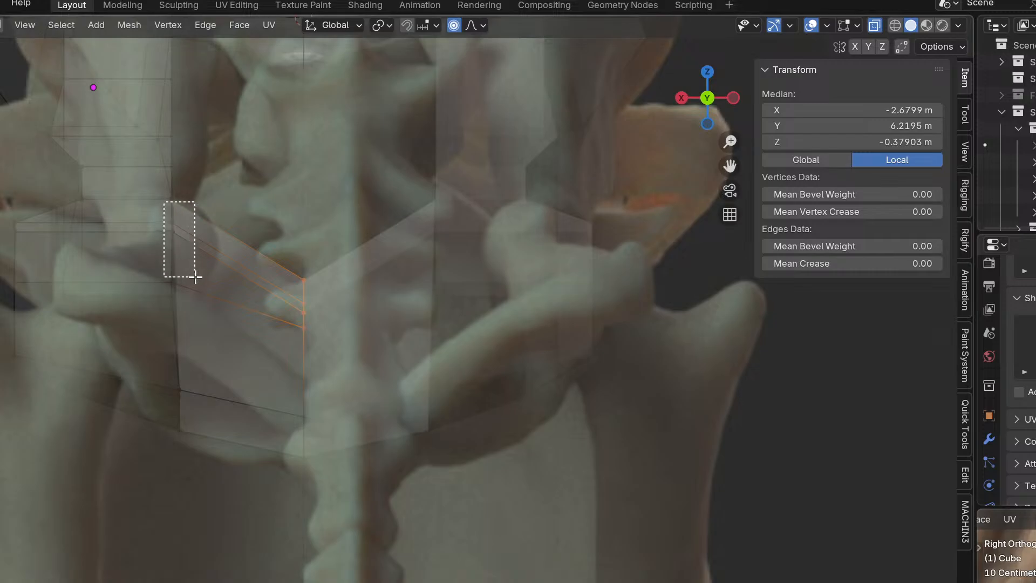
{"action": "left_click_drag", "start_coordinate": [191, 270], "coordinate": [185, 271]}
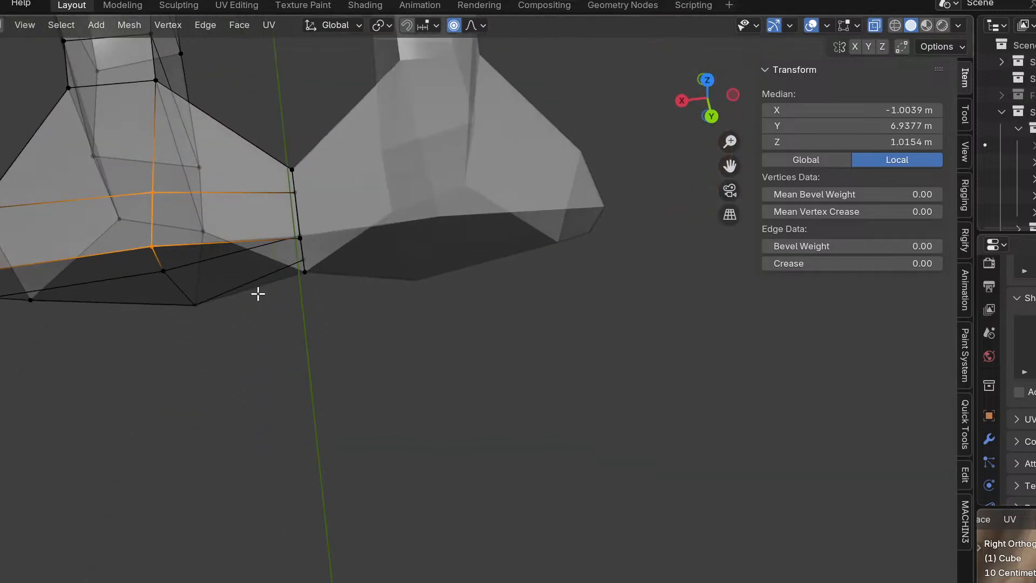
{"action": "left_click_drag", "start_coordinate": [139, 174], "coordinate": [185, 271]}
{"action": "left_click_drag", "start_coordinate": [185, 270], "coordinate": [185, 270]}
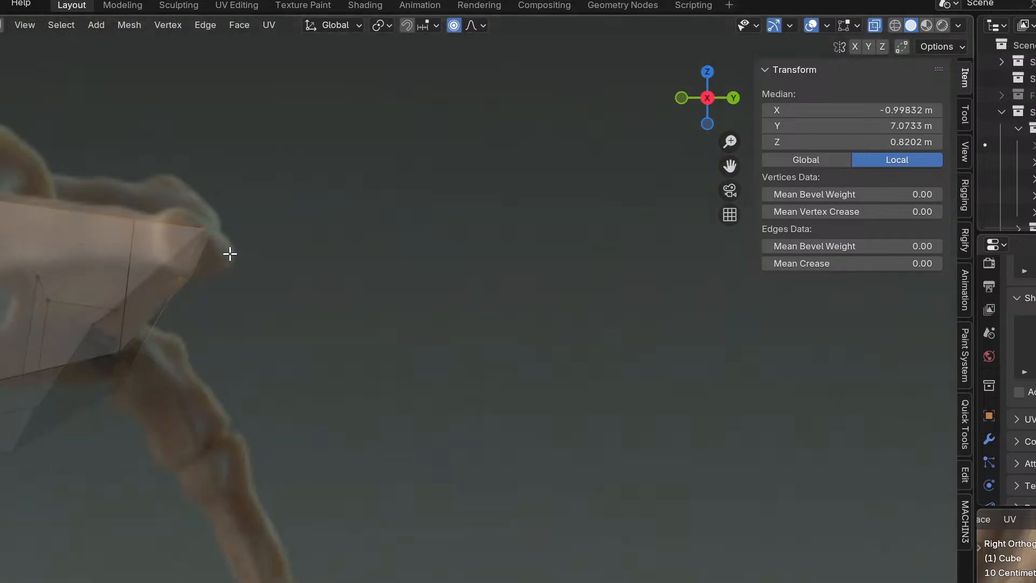
{"action": "key", "text": "KP_1"}
{"action": "key", "text": "g"}
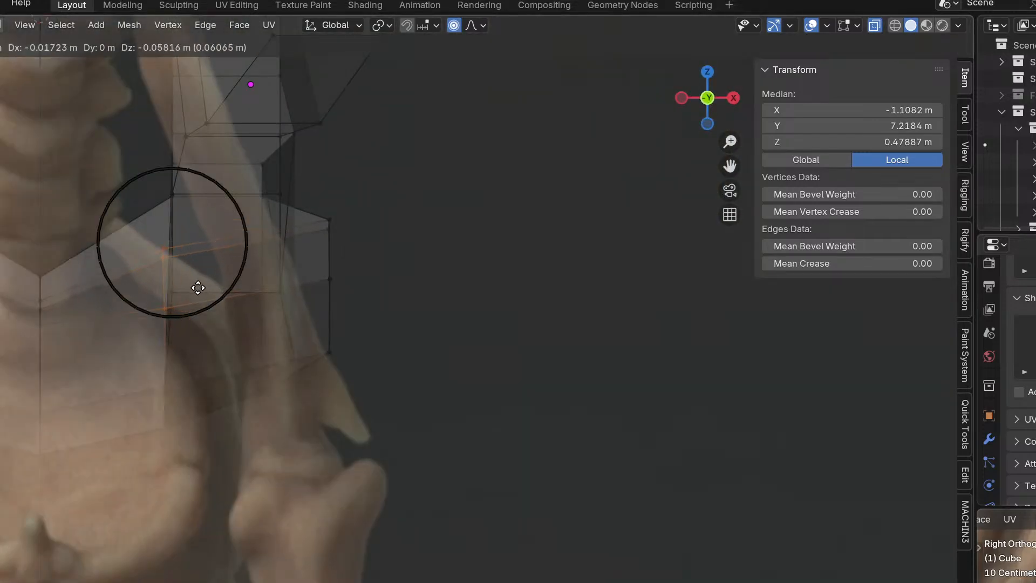
{"action": "left_click", "coordinate": [203, 301]}
Move the upper inner-edge vertices just ahead of the bridge downward in back view.
{"action": "middle_click_drag", "start_coordinate": [203, 302], "coordinate": [75, 155]}
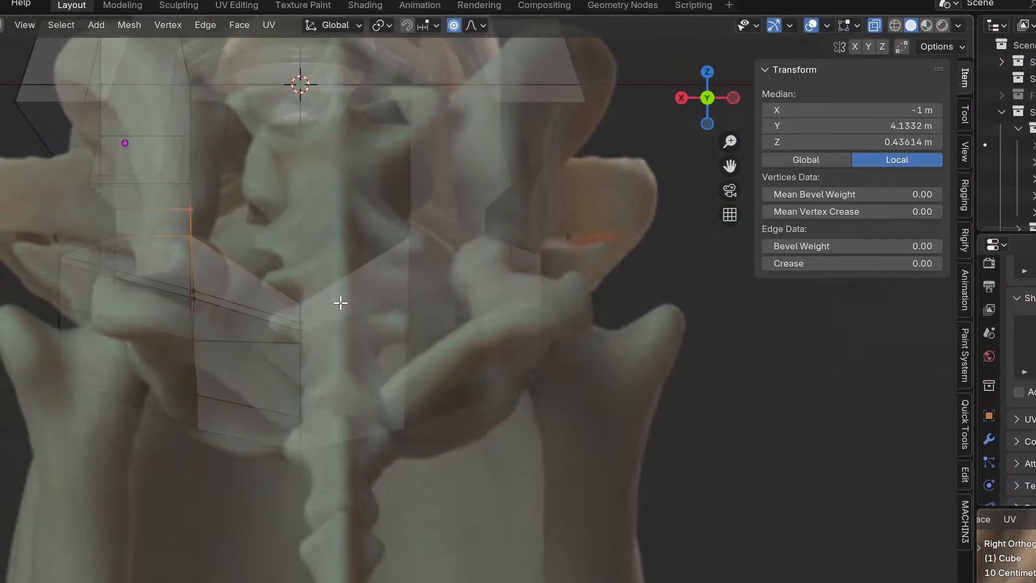
{"action": "key", "text": "g"}
{"action": "left_click", "coordinate": [345, 324]}
Compare the reshaped pelvic block with the side, top and back reference images.
{"action": "middle_click_drag", "start_coordinate": [344, 324], "coordinate": [373, 410]}
{"action": "key", "text": "KP_3"}
{"action": "key", "text": "KP_7"}
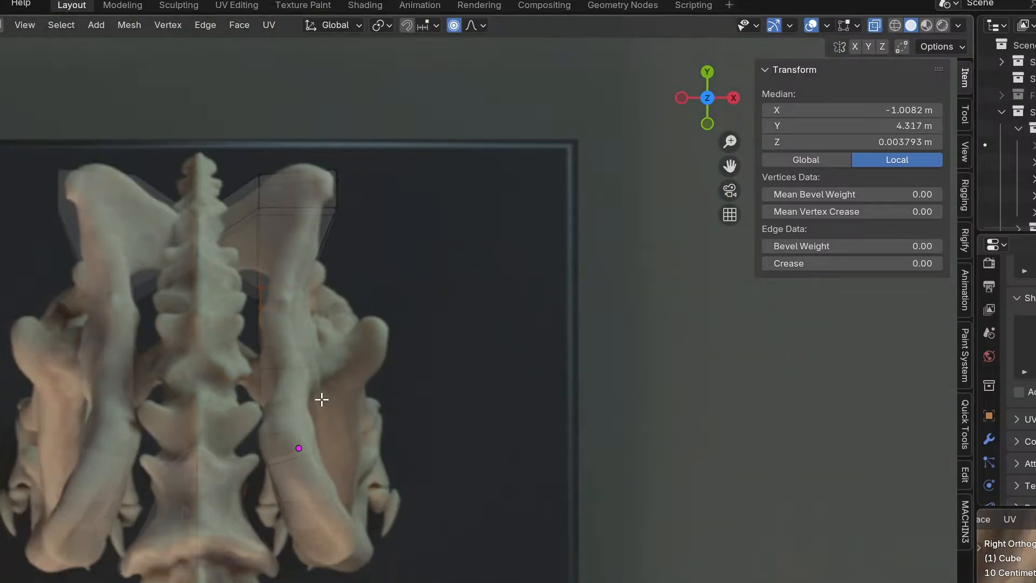
{"action": "scroll", "coordinate": [423, 319], "scroll_direction": "up", "scroll_amount": 5}
{"action": "middle_click_drag", "start_coordinate": [425, 321], "coordinate": [352, 276]}
{"action": "key", "text": "KP_3"}
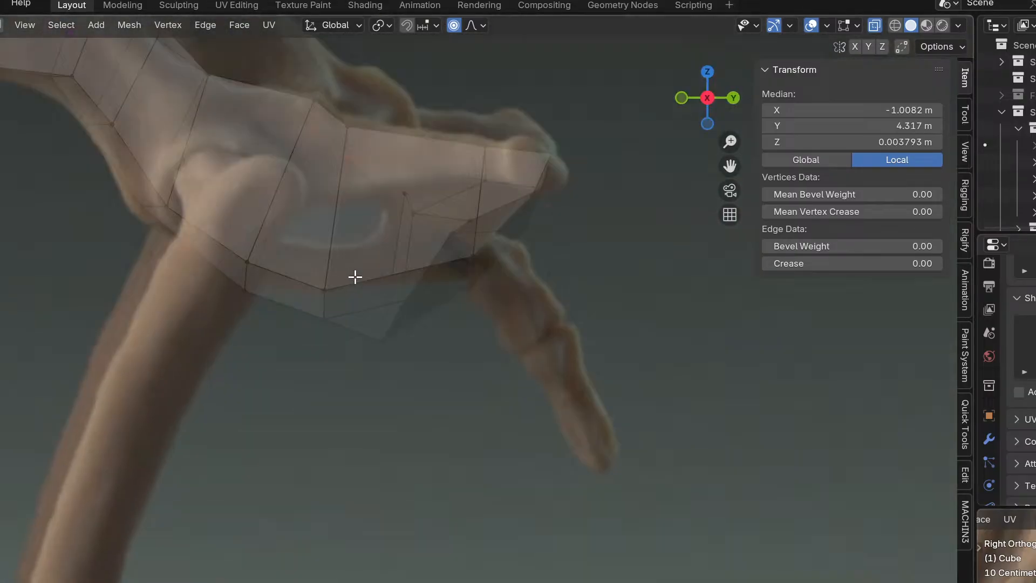
{"action": "key", "text": "ctrl+KP_1"}
{"action": "middle_click_drag", "start_coordinate": [452, 261], "coordinate": [370, 430], "text": "shift"}
{"action": "middle_click_drag", "start_coordinate": [396, 362], "coordinate": [423, 536]}
{"action": "scroll", "coordinate": [423, 536], "scroll_direction": "down", "scroll_amount": 1}
{"action": "key", "text": "KP_7"}
{"action": "middle_click_drag", "start_coordinate": [284, 384], "coordinate": [363, 303], "text": "shift"}
{"action": "scroll", "coordinate": [363, 303], "scroll_direction": "up", "scroll_amount": 3}
{"action": "middle_click_drag", "start_coordinate": [352, 388], "coordinate": [447, 247], "text": "shift"}
{"action": "scroll", "coordinate": [447, 247], "scroll_direction": "down", "scroll_amount": 2}
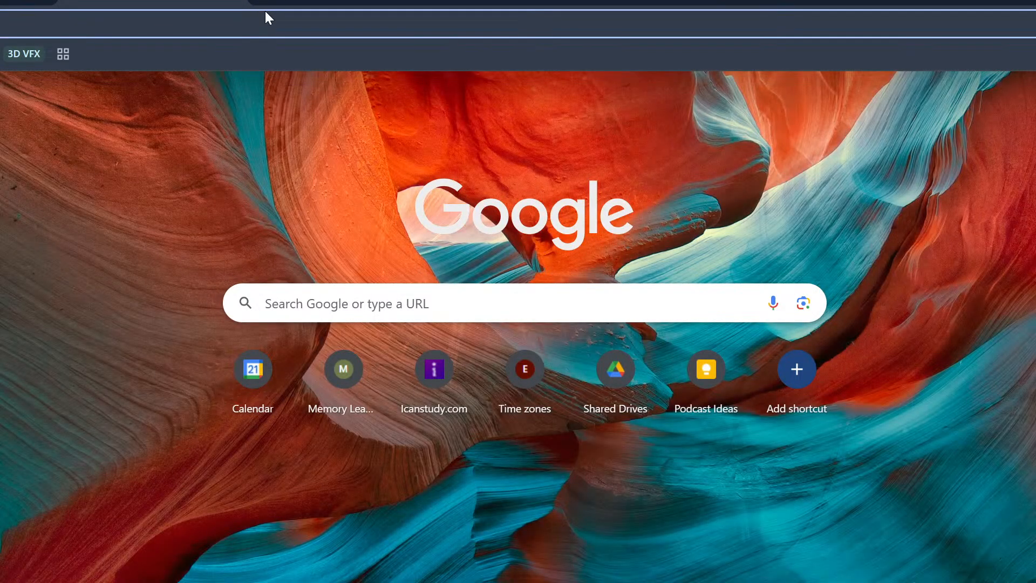
Switch to the web browser and search Google for "cat pelvis anatomy".
{"action": "type", "text": "y"}
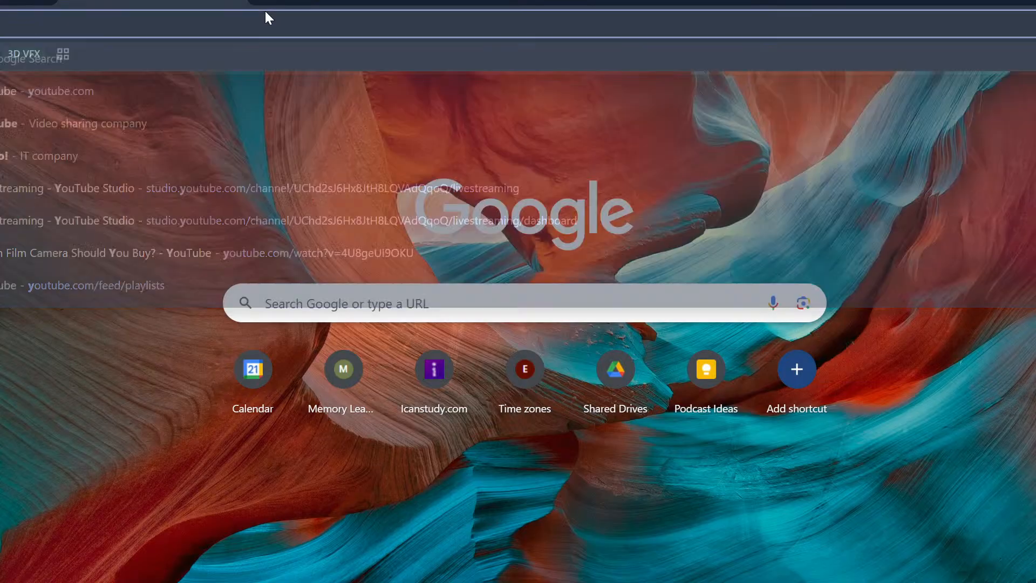
{"action": "type", "text": "cat"}
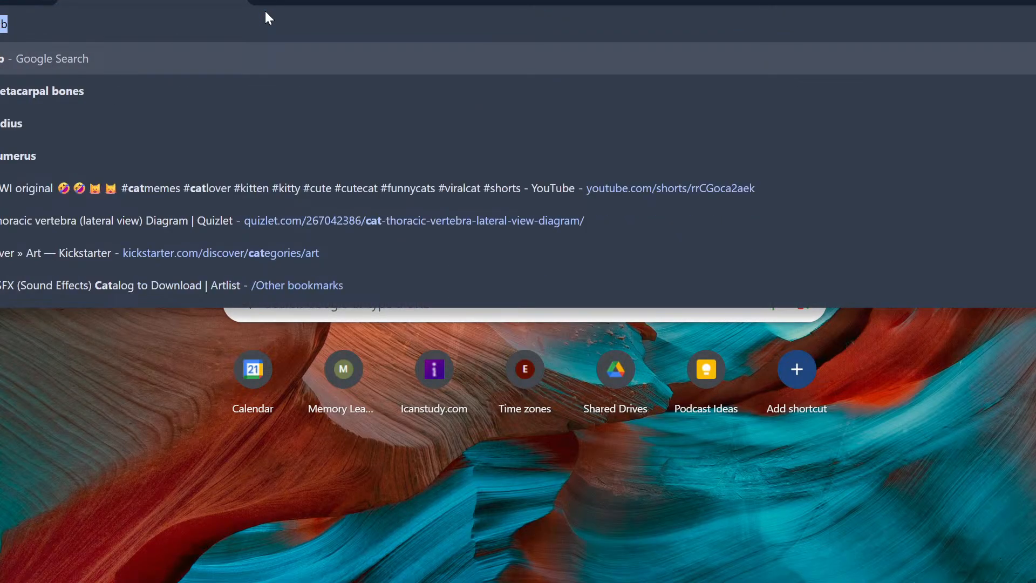
{"action": "type", "text": " pelvis"}
{"action": "key", "text": "Down"}
{"action": "key", "text": "Return"}
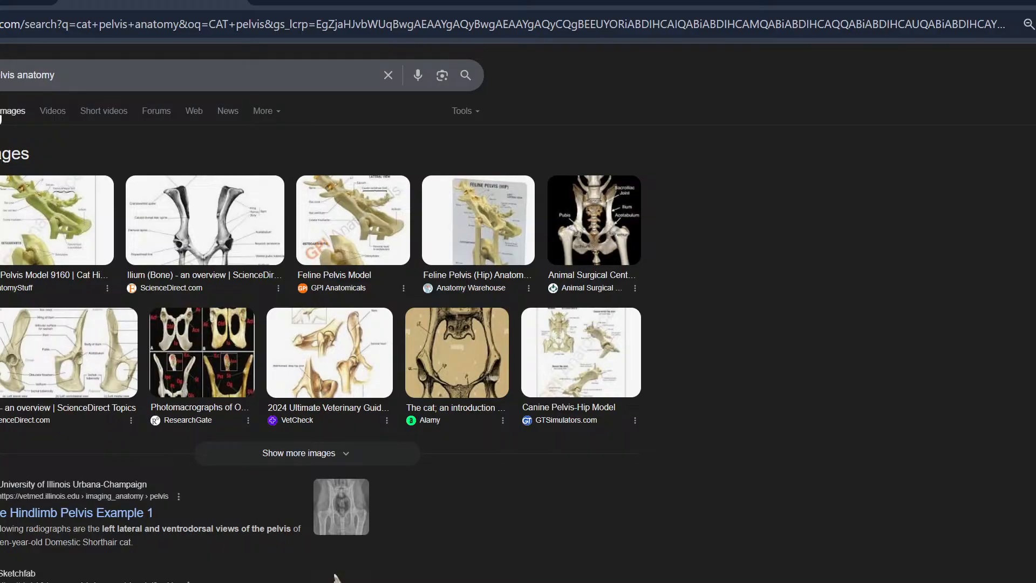
Browse the image results, opening the feline pelvis model pictures and the ScienceDirect ilium illustration.
{"action": "left_click", "coordinate": [0, 113]}
{"action": "left_click", "coordinate": [0, 233]}
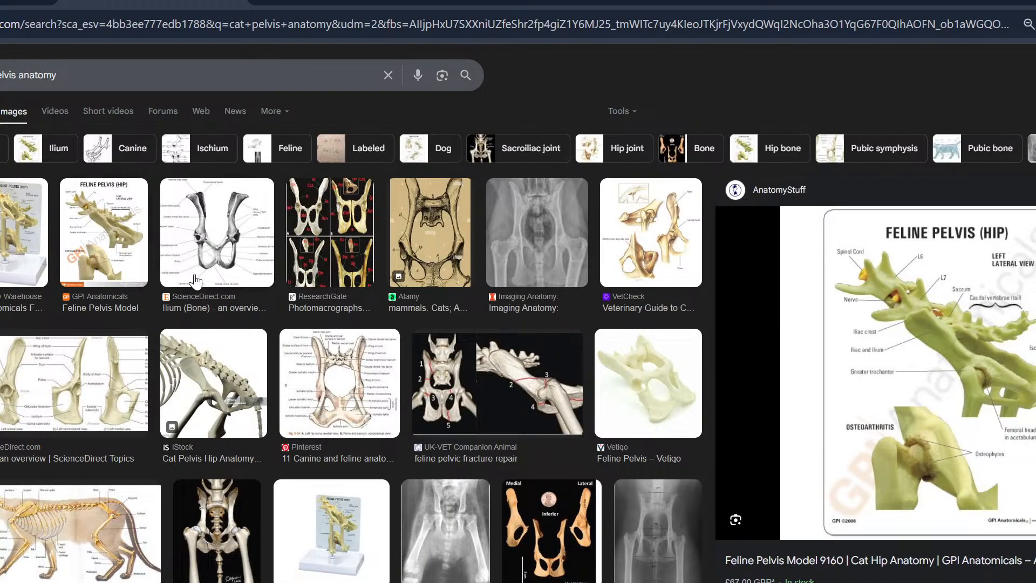
{"action": "left_click", "coordinate": [65, 263]}
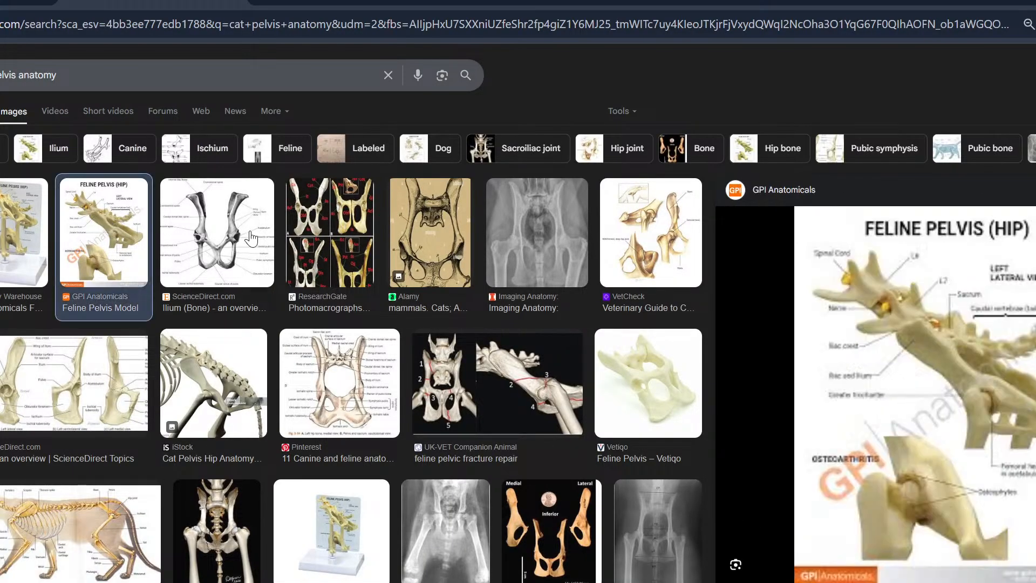
{"action": "left_click", "coordinate": [251, 238]}
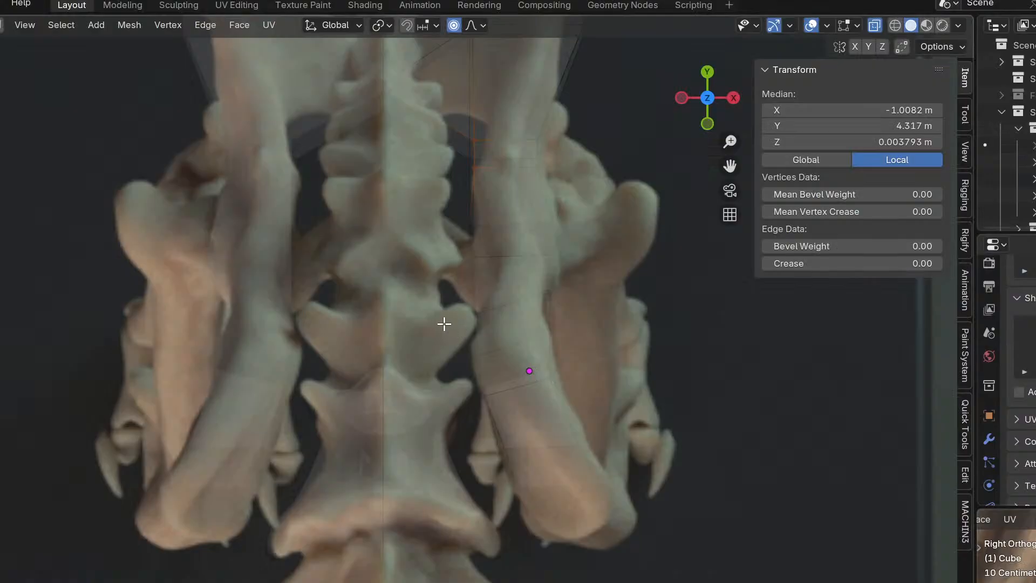
Return to Blender and check the pelvic bridge from the side, front and back against the references.
{"action": "middle_click_drag", "start_coordinate": [517, 326], "coordinate": [302, 185]}
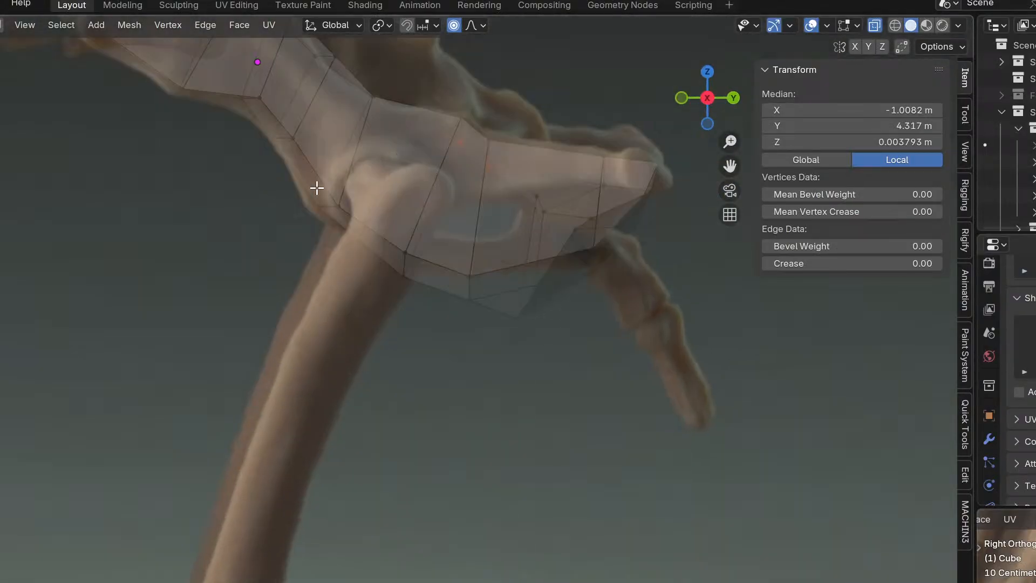
{"action": "key", "text": "ctrl+KP_1"}
{"action": "key", "text": "ctrl+KP_3"}
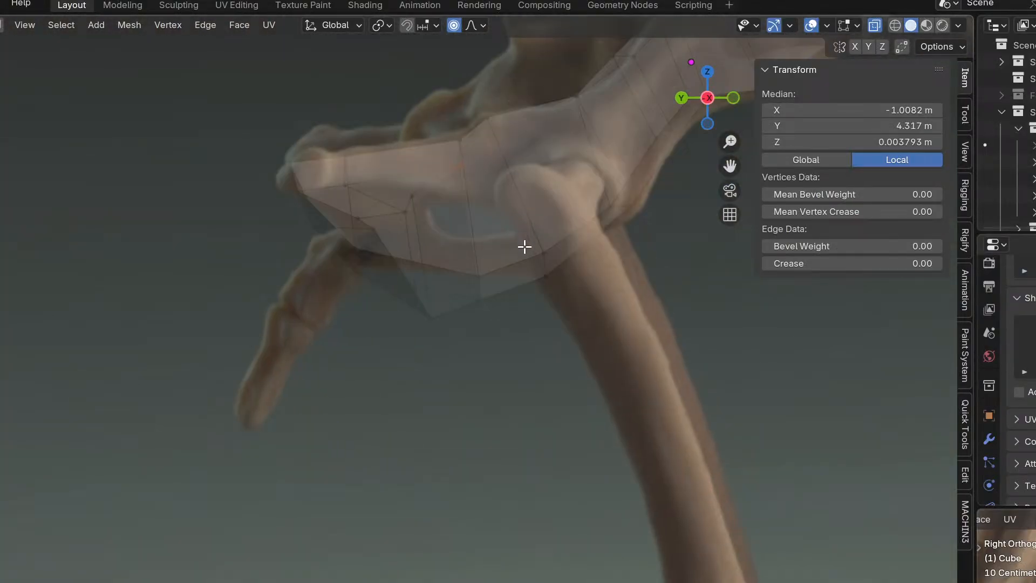
{"action": "key", "text": "KP_1"}
{"action": "middle_click_drag", "start_coordinate": [516, 261], "coordinate": [527, 141]}
{"action": "key", "text": "KP_3"}
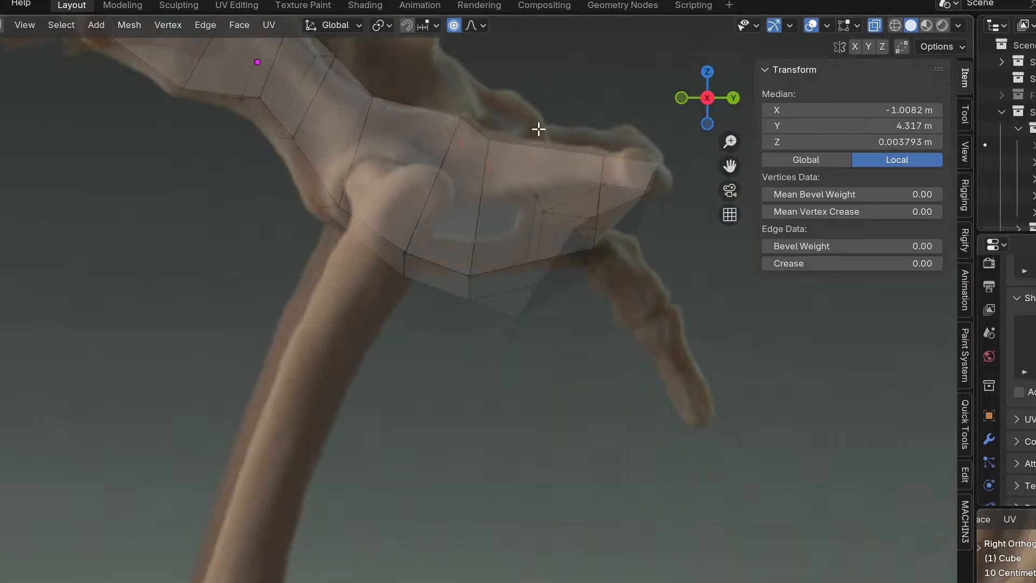
{"action": "key", "text": "ctrl+KP_1"}
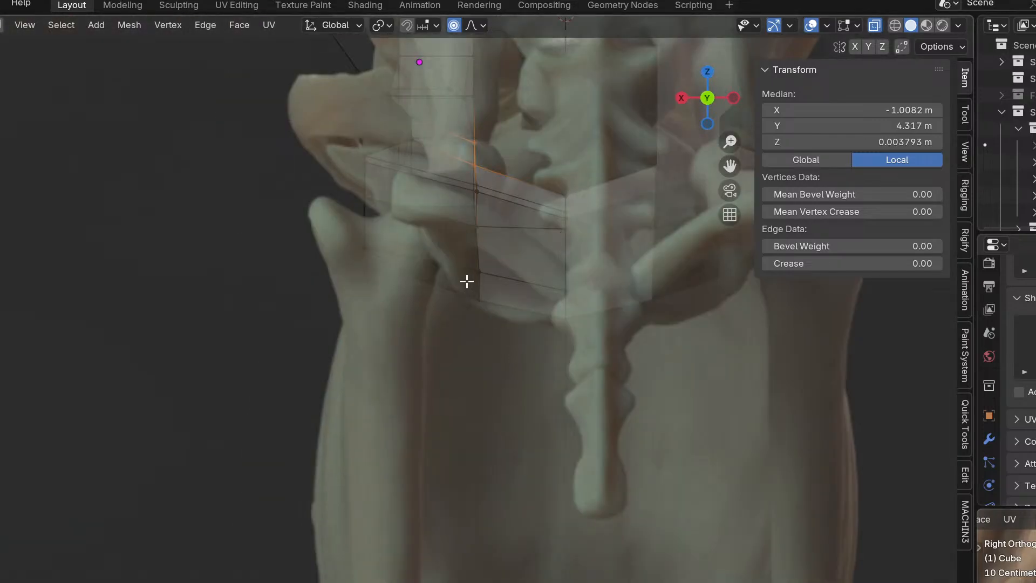
Try to lower the bridge's bottom inner-edge vertices in back view.
{"action": "left_click_drag", "start_coordinate": [467, 282], "coordinate": [514, 337]}
{"action": "key", "text": "g"}
{"action": "left_click", "coordinate": [509, 367]}
{"action": "key", "text": "ctrl+z"}
Lower the bridge's lower inner-edge vertices and its lower midline vertices to match the back reference.
{"action": "left_click_drag", "start_coordinate": [456, 251], "coordinate": [498, 340]}
{"action": "key", "text": "g"}
{"action": "left_click", "coordinate": [504, 354]}
{"action": "left_click_drag", "start_coordinate": [538, 276], "coordinate": [600, 379]}
{"action": "key", "text": "g"}
{"action": "left_click", "coordinate": [597, 398]}
Lower the bridge's upper midline vertices to steepen its slope towards the centre.
{"action": "left_click_drag", "start_coordinate": [546, 187], "coordinate": [606, 250]}
{"action": "key", "text": "g"}
{"action": "left_click", "coordinate": [601, 292]}
{"action": "key", "text": "KP_7"}
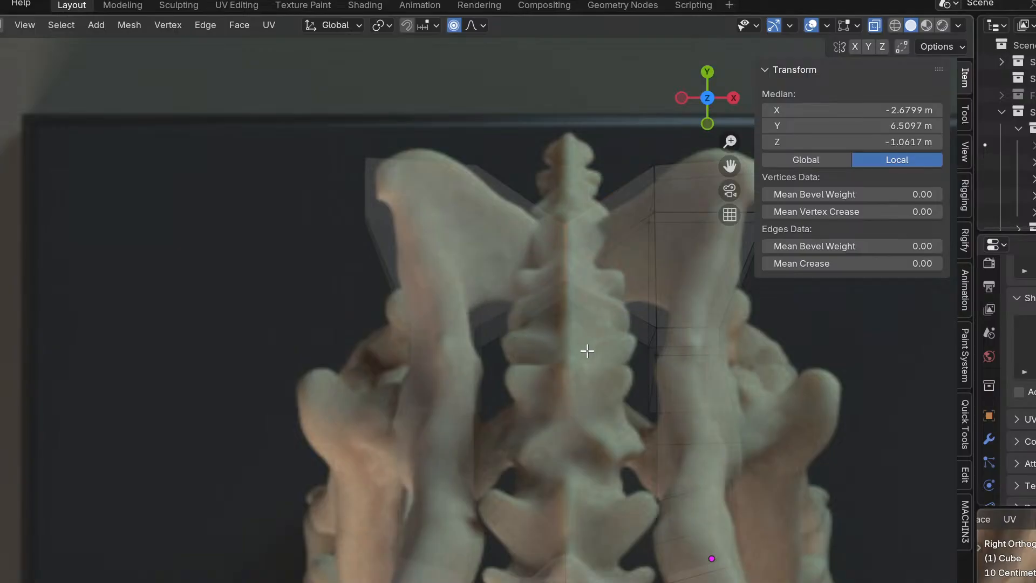
{"action": "key", "text": "KP_1"}
{"action": "key", "text": "KP_3"}
{"action": "key", "text": "KP_1"}
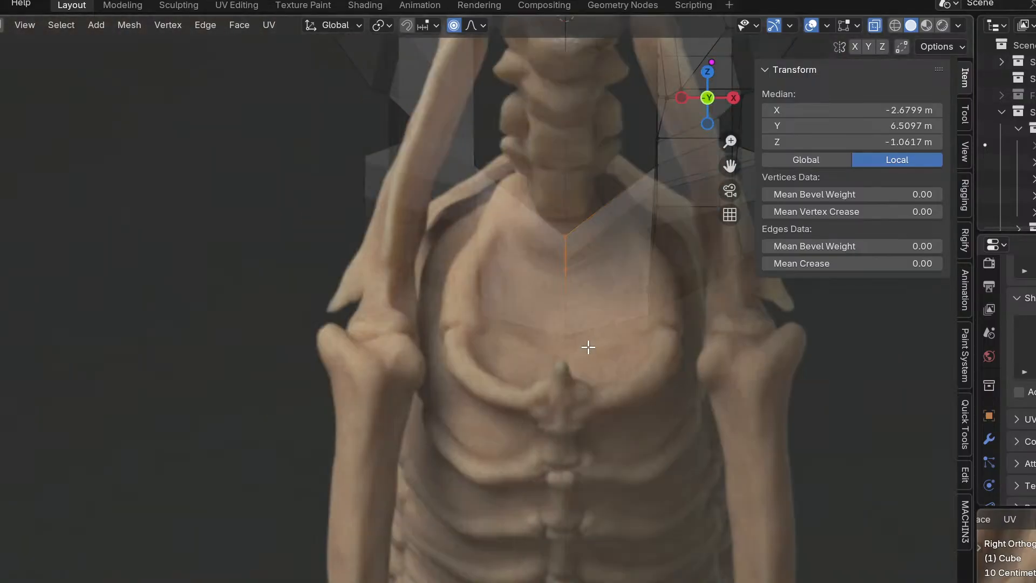
{"action": "key", "text": "KP_7"}
{"action": "left_click", "coordinate": [658, 443]}
{"action": "middle_click_drag", "start_coordinate": [659, 445], "coordinate": [747, 472]}
{"action": "left_click", "coordinate": [732, 525], "text": "shift"}
{"action": "left_click", "coordinate": [804, 582], "text": "shift"}
{"action": "left_click", "coordinate": [835, 582], "text": "shift"}
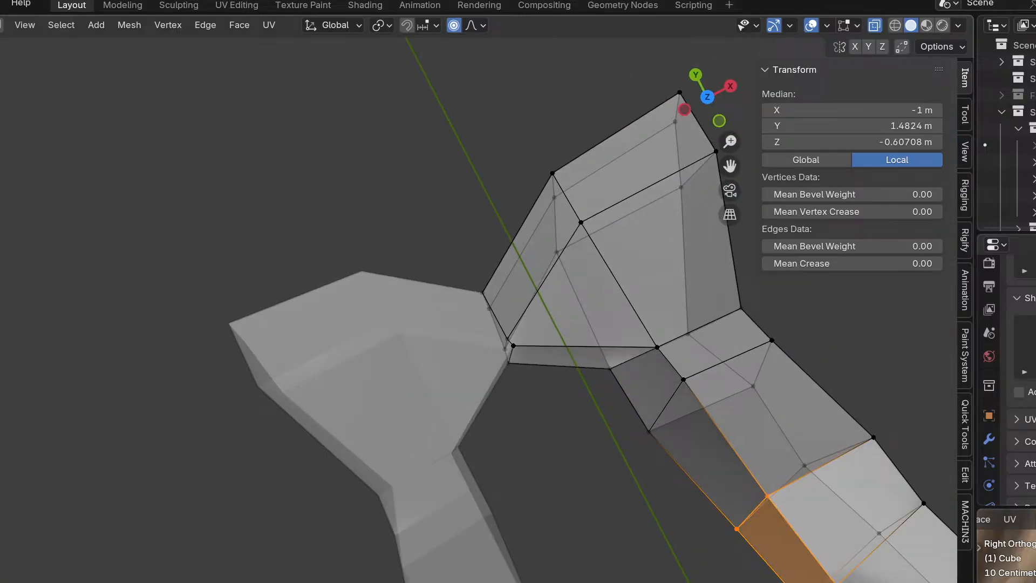
{"action": "key", "text": "KP_3"}
{"action": "key", "text": "KP_1"}
{"action": "key", "text": "KP_7"}
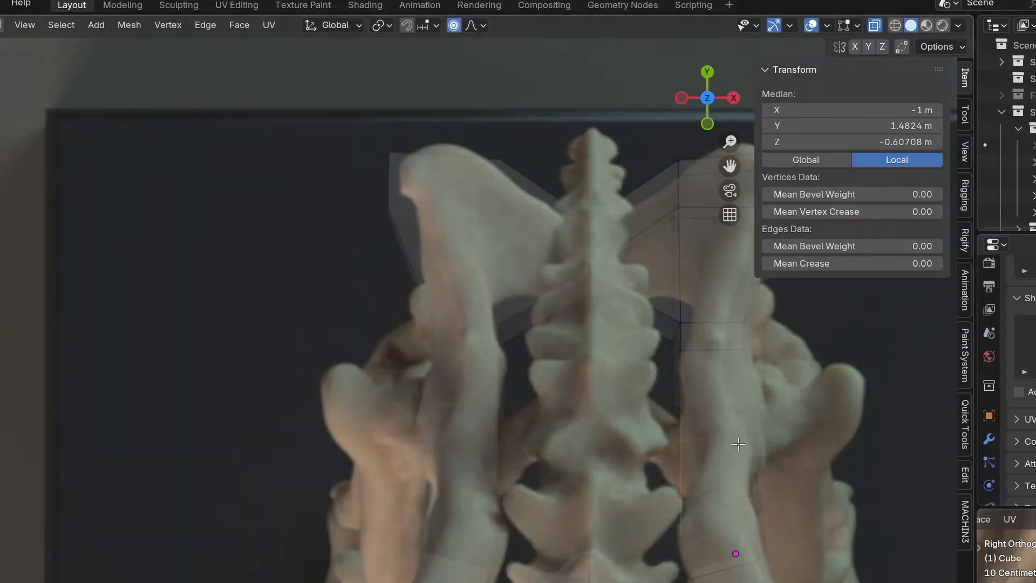
{"action": "scroll", "coordinate": [687, 400], "scroll_direction": "up", "scroll_amount": 2}
{"action": "left_click_drag", "start_coordinate": [599, 327], "coordinate": [680, 457]}
{"action": "middle_click_drag", "start_coordinate": [685, 435], "coordinate": [781, 393]}
Reposition the upper two vertices of the edge loop behind the hip socket to match the side reference.
{"action": "left_click", "coordinate": [500, 333]}
{"action": "middle_click_drag", "start_coordinate": [500, 333], "coordinate": [564, 335]}
{"action": "key", "text": "g"}
{"action": "key", "text": "Escape"}
{"action": "left_click", "coordinate": [487, 251], "text": "shift"}
{"action": "key", "text": "g"}
{"action": "left_click", "coordinate": [615, 332]}
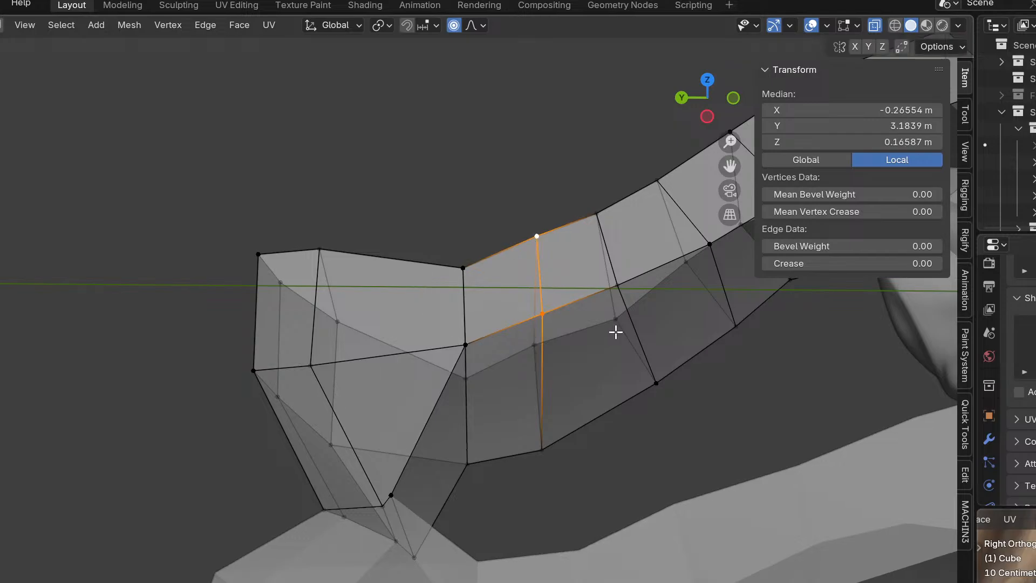
{"action": "key", "text": "KP_3"}
{"action": "key", "text": "g"}
{"action": "left_click", "coordinate": [610, 303]}
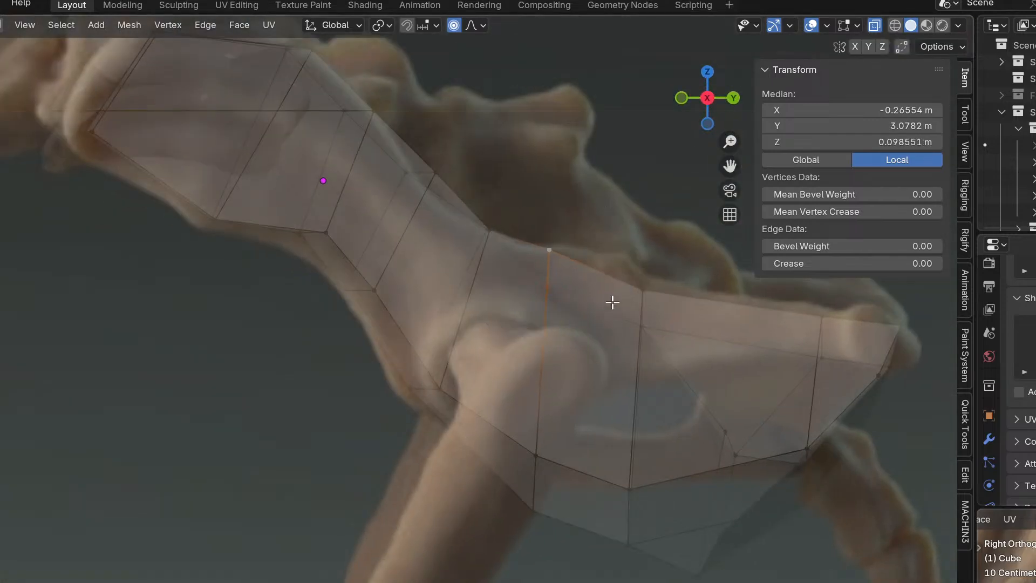
Add the inner-side vertices beside the hip socket to the selection and compare them with the side and top references.
{"action": "middle_click_drag", "start_coordinate": [651, 306], "coordinate": [896, 441]}
{"action": "left_click_drag", "start_coordinate": [525, 323], "coordinate": [604, 465], "text": "shift"}
{"action": "key", "text": "KP_3"}
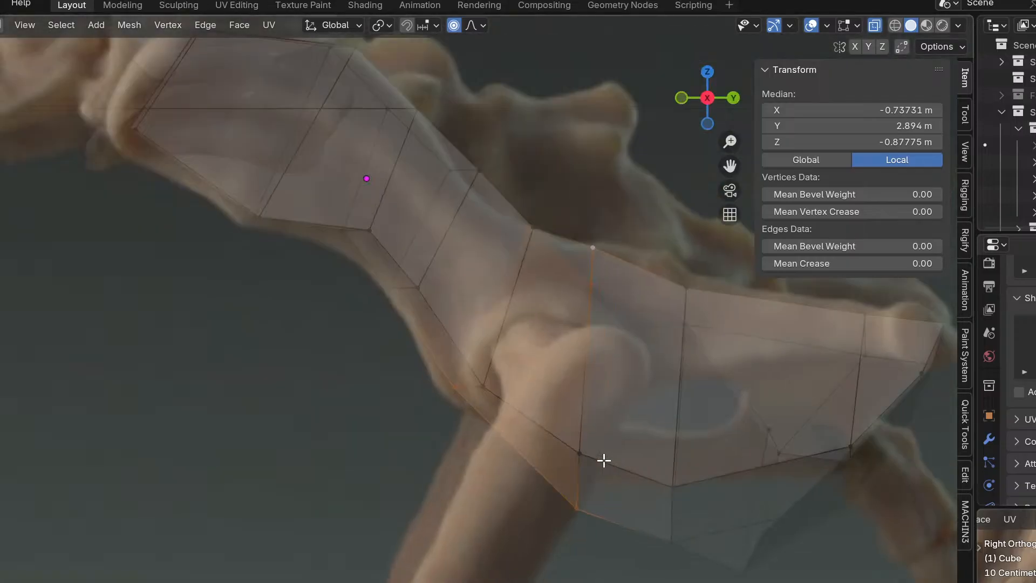
{"action": "key", "text": "KP_7"}
{"action": "scroll", "coordinate": [604, 460], "scroll_direction": "down", "scroll_amount": 2}
{"action": "middle_click_drag", "start_coordinate": [604, 461], "coordinate": [627, 454], "text": "shift"}
Try to extrude the selected inner faces towards the midline in top view.
{"action": "key", "text": "e"}
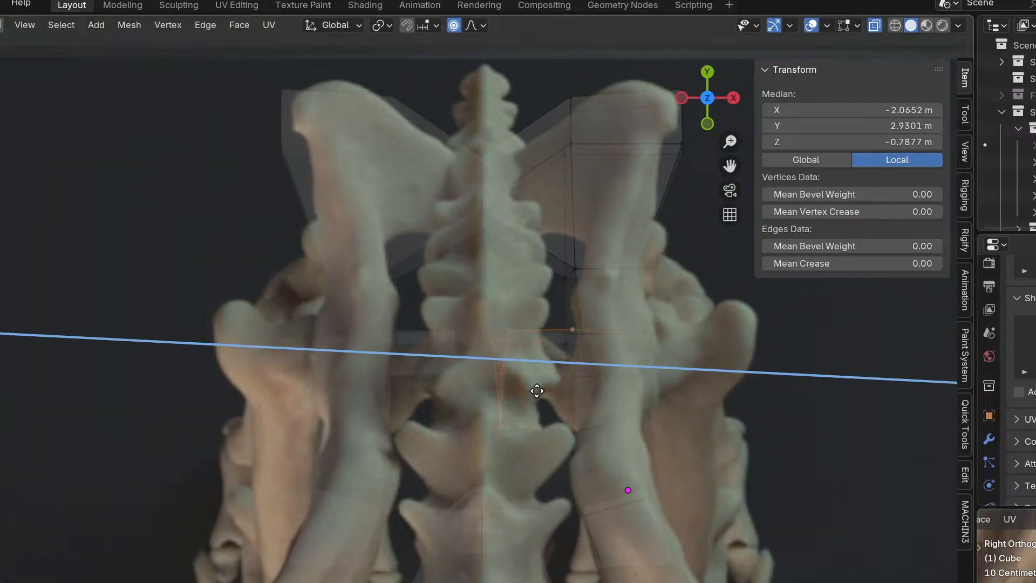
{"action": "left_click", "coordinate": [423, 383]}
{"action": "middle_click_drag", "start_coordinate": [459, 339], "coordinate": [544, 440]}
{"action": "key", "text": "ctrl+z"}
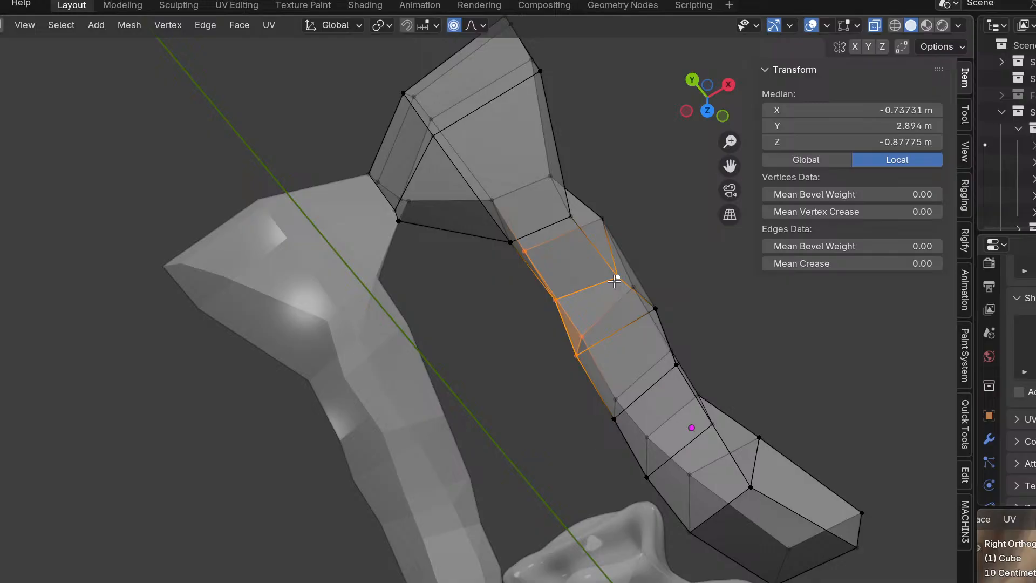
Extrude the selected inner faces to the midline to form a second, front bridge between the pelvis halves.
{"action": "middle_click_drag", "start_coordinate": [603, 365], "coordinate": [585, 346]}
{"action": "key", "text": "e"}
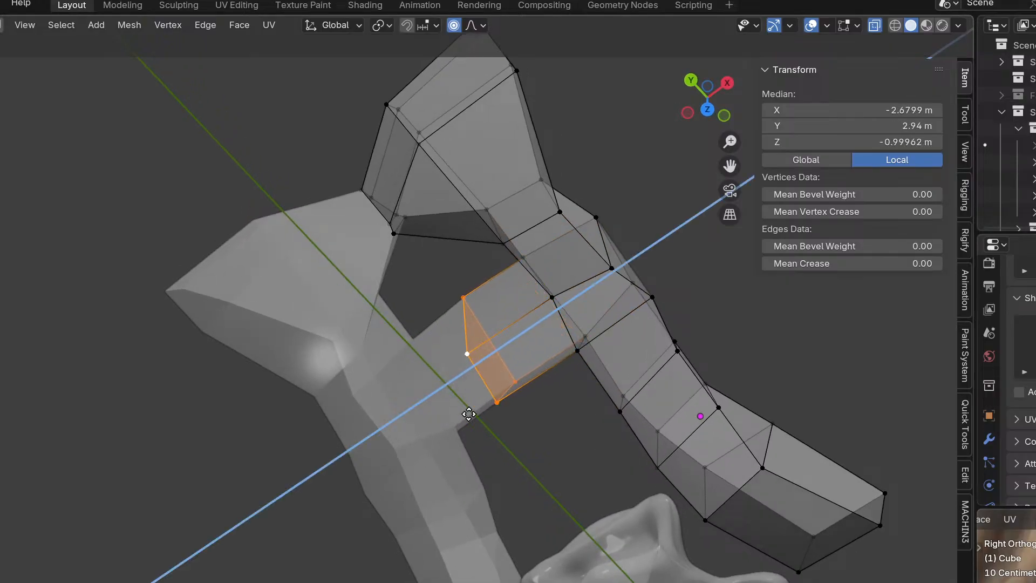
{"action": "left_click", "coordinate": [455, 423]}
{"action": "key", "text": "KP_3"}
{"action": "key", "text": "KP_1"}
{"action": "key", "text": "KP_7"}
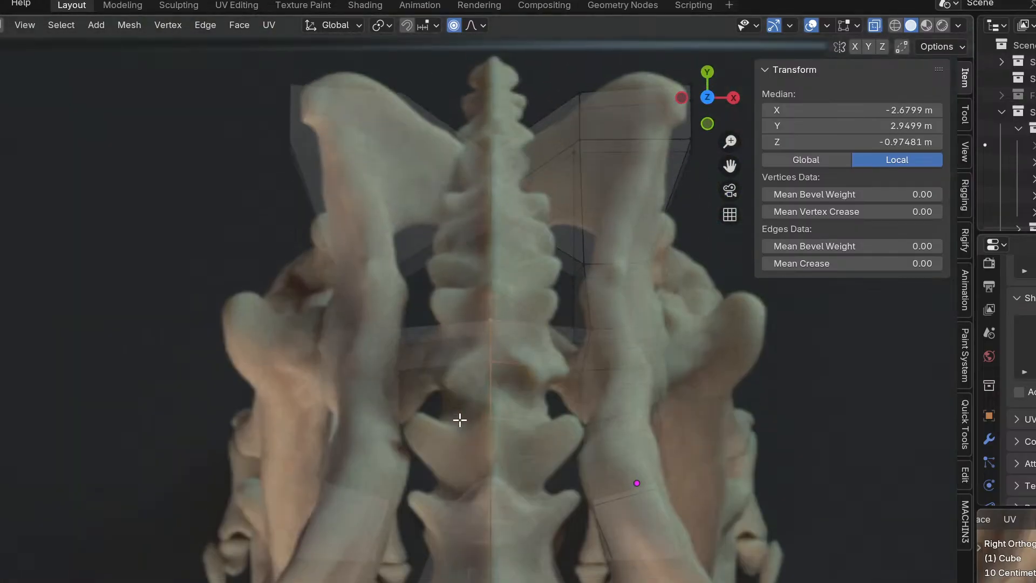
Shift the front bridge's midline vertices in top view, pulling its rear edge backwards into a peak.
{"action": "scroll", "coordinate": [500, 393], "scroll_direction": "up", "scroll_amount": 2}
{"action": "left_click_drag", "start_coordinate": [475, 438], "coordinate": [476, 439]}
{"action": "key", "text": "g"}
{"action": "left_click", "coordinate": [542, 449]}
{"action": "left_click_drag", "start_coordinate": [491, 295], "coordinate": [516, 319]}
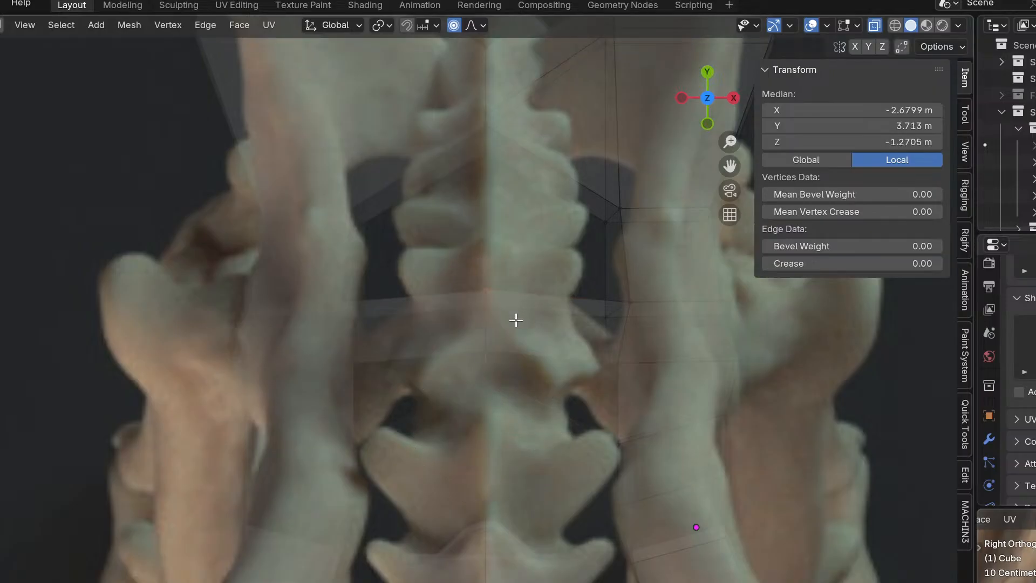
{"action": "key", "text": "g"}
{"action": "left_click", "coordinate": [511, 282]}
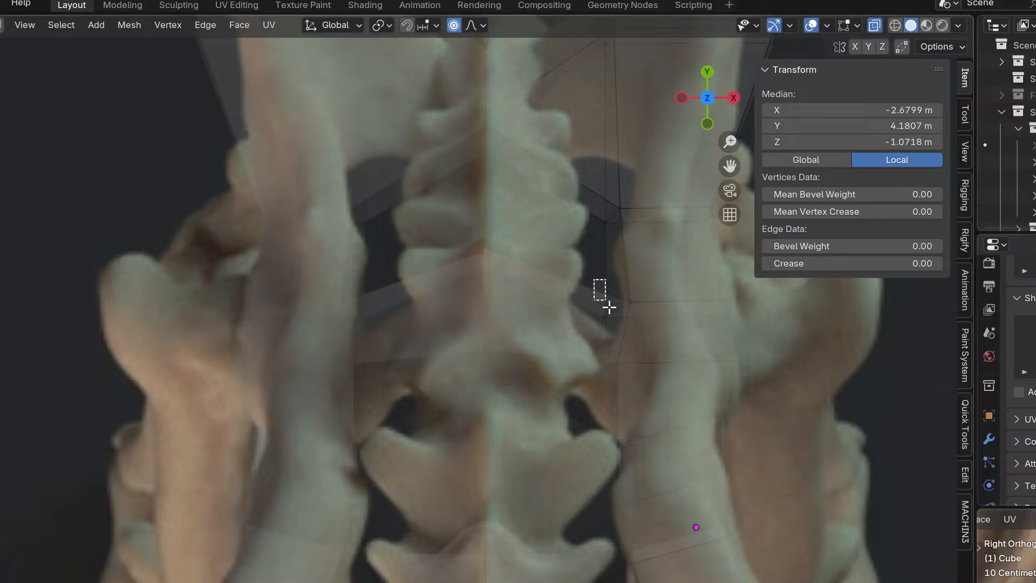
Move the vertices where the front bridge joins the pelvis shaft forward in top view to match the reference.
{"action": "left_click_drag", "start_coordinate": [609, 307], "coordinate": [675, 356]}
{"action": "key", "text": "g"}
{"action": "left_click", "coordinate": [678, 383]}
{"action": "left_click_drag", "start_coordinate": [587, 297], "coordinate": [661, 399]}
{"action": "key", "text": "g"}
{"action": "left_click", "coordinate": [662, 419]}
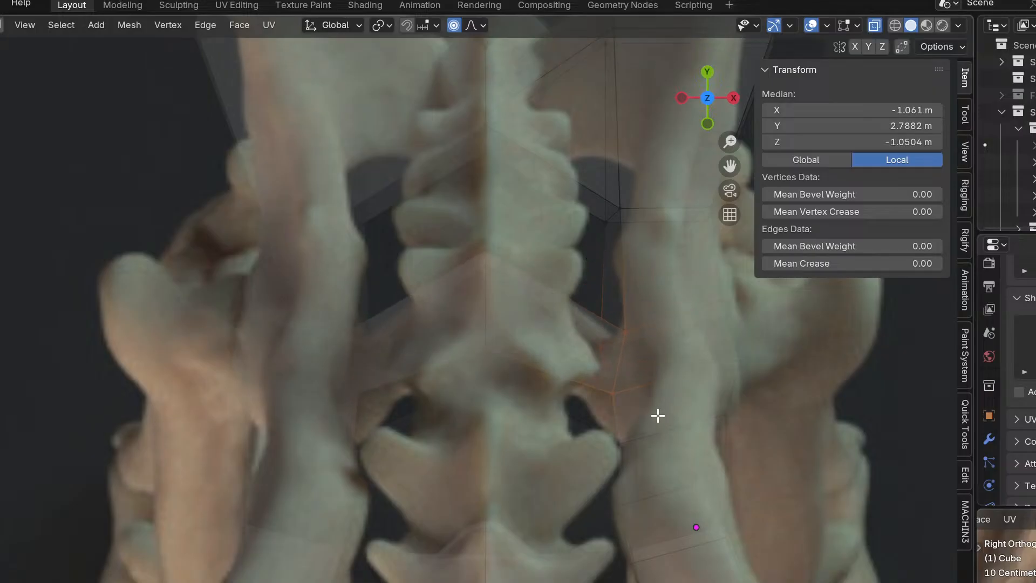
Move the upper inner vertex at the front bridge's forward root further forward in top view.
{"action": "left_click_drag", "start_coordinate": [626, 462], "coordinate": [626, 463]}
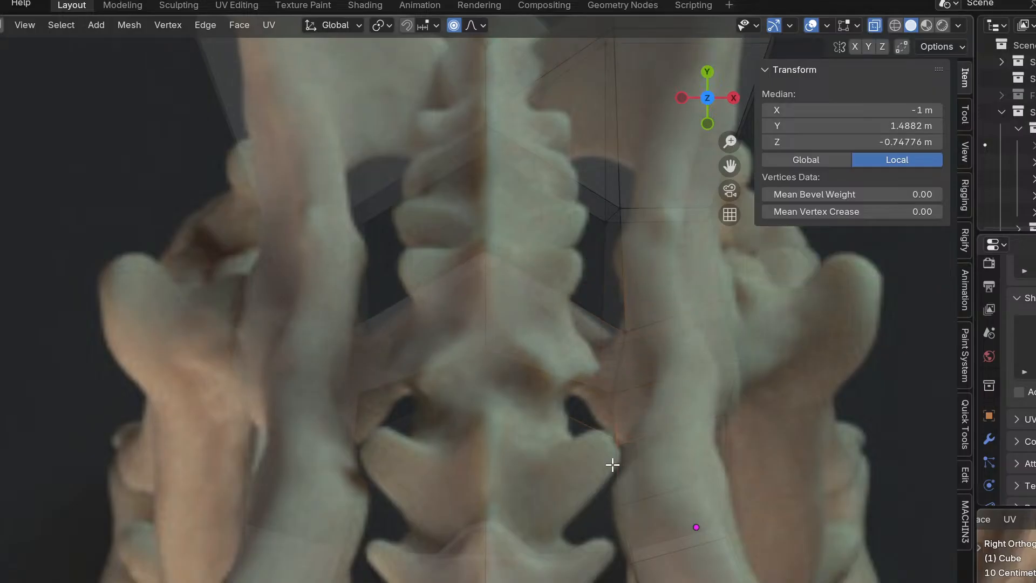
{"action": "middle_click_drag", "start_coordinate": [624, 409], "coordinate": [663, 372]}
{"action": "left_click", "coordinate": [588, 394]}
{"action": "middle_click_drag", "start_coordinate": [585, 397], "coordinate": [566, 494]}
{"action": "key", "text": "KP_3"}
{"action": "key", "text": "KP_7"}
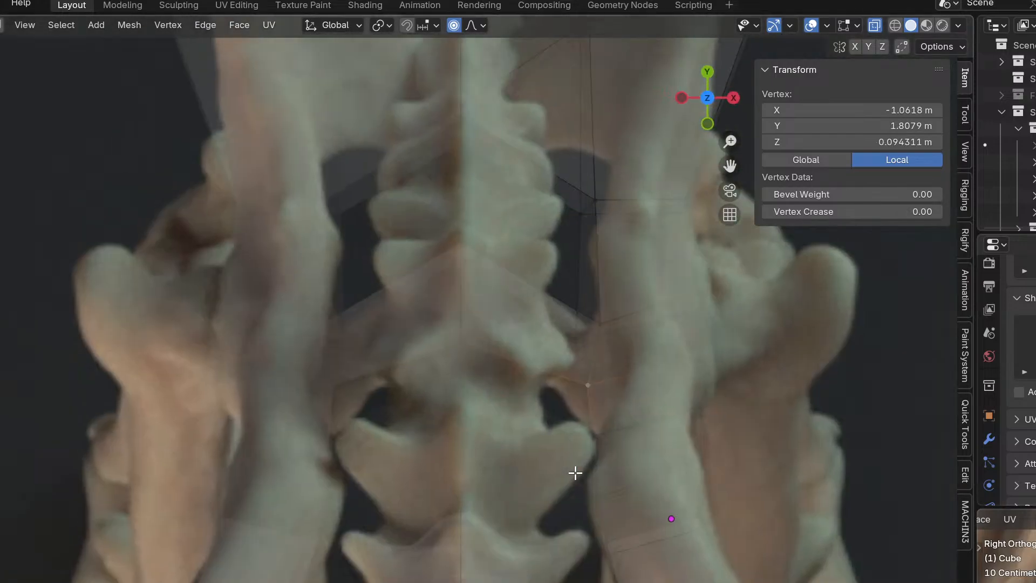
{"action": "key", "text": "h"}
{"action": "key", "text": "ctrl+z"}
{"action": "key", "text": "g"}
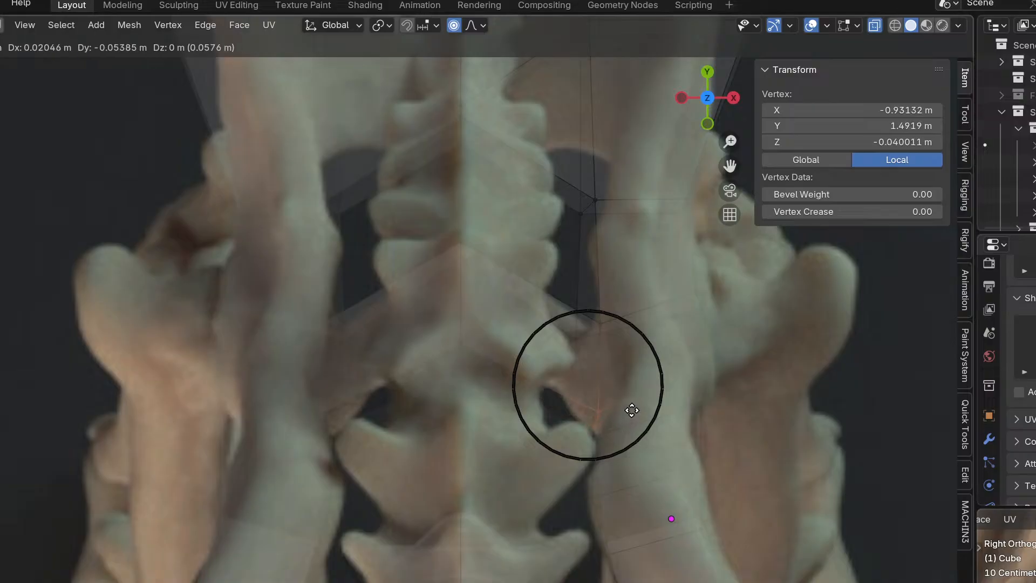
{"action": "left_click", "coordinate": [613, 422]}
Shift the inner-edge vertices just ahead of the front bridge forward to space out the shaft's loops.
{"action": "key", "text": "alt+a"}
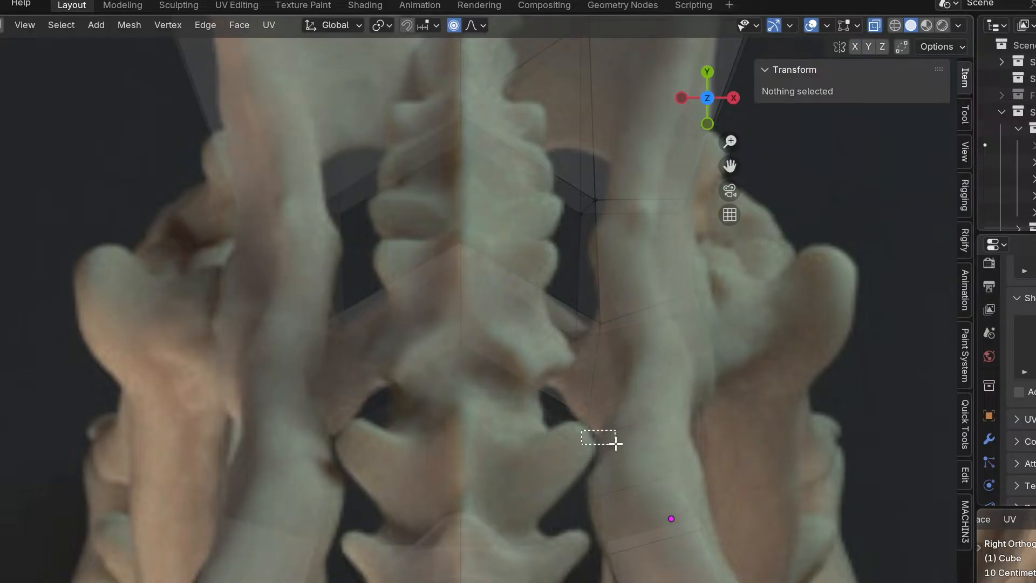
{"action": "left_click_drag", "start_coordinate": [616, 442], "coordinate": [617, 444]}
{"action": "key", "text": "g"}
{"action": "left_click", "coordinate": [623, 459]}
Adjust individual vertices around the front bridge's root in perspective to even out the shaft's surface.
{"action": "middle_click_drag", "start_coordinate": [622, 459], "coordinate": [753, 383]}
{"action": "left_click", "coordinate": [618, 373]}
{"action": "middle_click_drag", "start_coordinate": [618, 373], "coordinate": [854, 398]}
{"action": "key", "text": "g"}
{"action": "left_click", "coordinate": [714, 335]}
{"action": "key", "text": "g"}
{"action": "left_click", "coordinate": [844, 414]}
Pull the upper outer vertex of the loop ahead of the front bridge inward to straighten the shaft's outer edge.
{"action": "left_click_drag", "start_coordinate": [496, 354], "coordinate": [551, 386]}
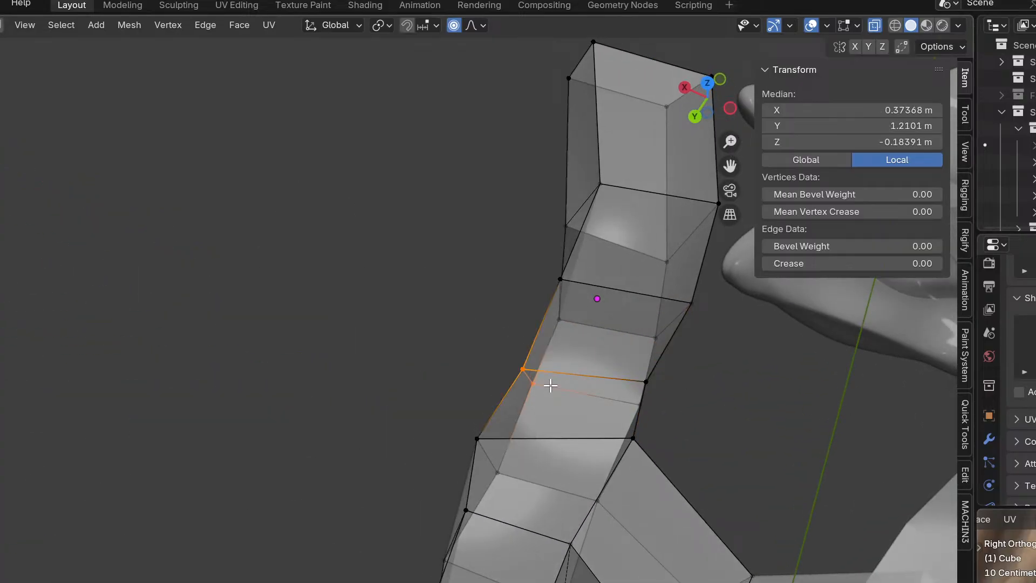
{"action": "left_click_drag", "start_coordinate": [507, 355], "coordinate": [544, 383]}
{"action": "left_click_drag", "start_coordinate": [496, 357], "coordinate": [542, 375]}
{"action": "key", "text": "g"}
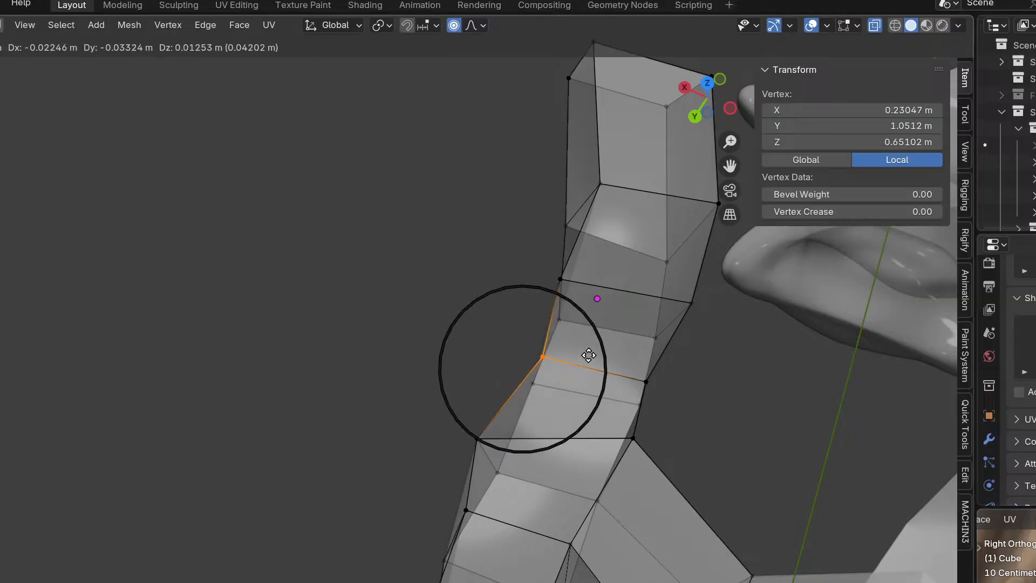
{"action": "left_click", "coordinate": [576, 354]}
Lower the front bridge's upper midline vertices in back view so its top slopes down towards the centre.
{"action": "middle_click_drag", "start_coordinate": [576, 354], "coordinate": [578, 479]}
{"action": "scroll", "coordinate": [488, 451], "scroll_direction": "down", "scroll_amount": 8}
{"action": "left_click_drag", "start_coordinate": [544, 484], "coordinate": [551, 505]}
{"action": "key", "text": "KP_1"}
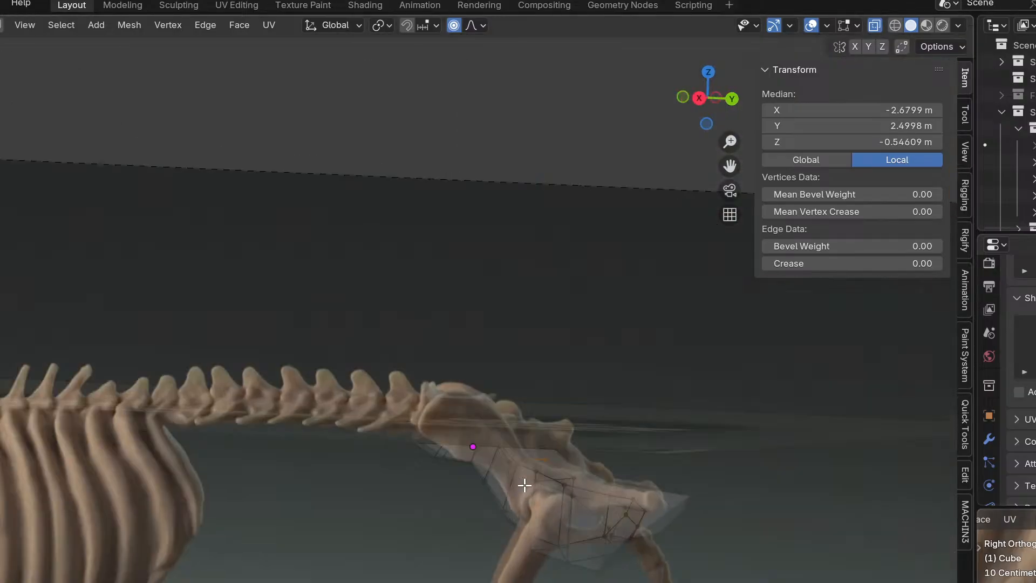
{"action": "key", "text": "KP_3"}
{"action": "key", "text": "ctrl+KP_1"}
{"action": "scroll", "coordinate": [544, 492], "scroll_direction": "up", "scroll_amount": 6}
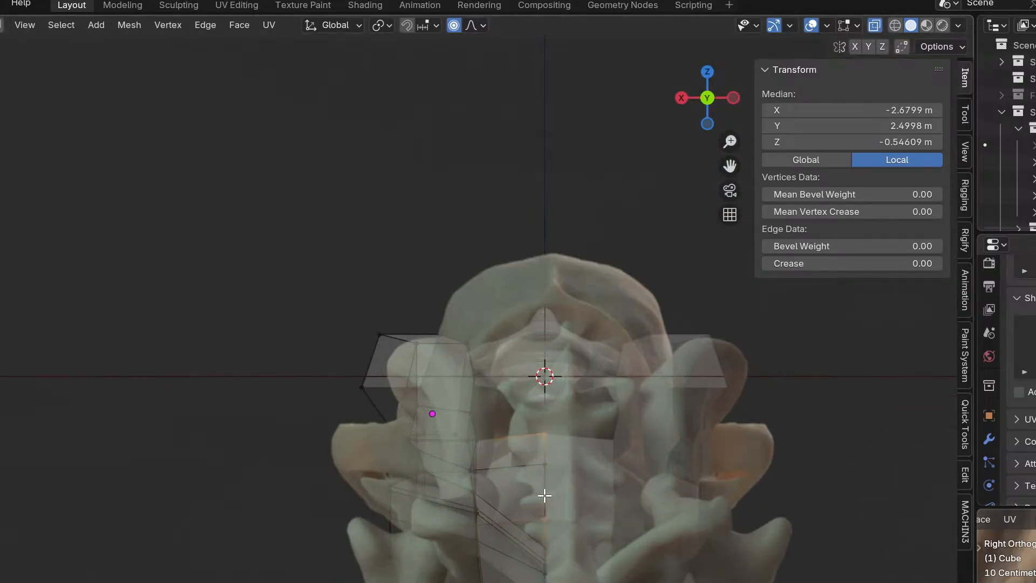
{"action": "middle_click_drag", "start_coordinate": [576, 477], "coordinate": [506, 309], "text": "shift"}
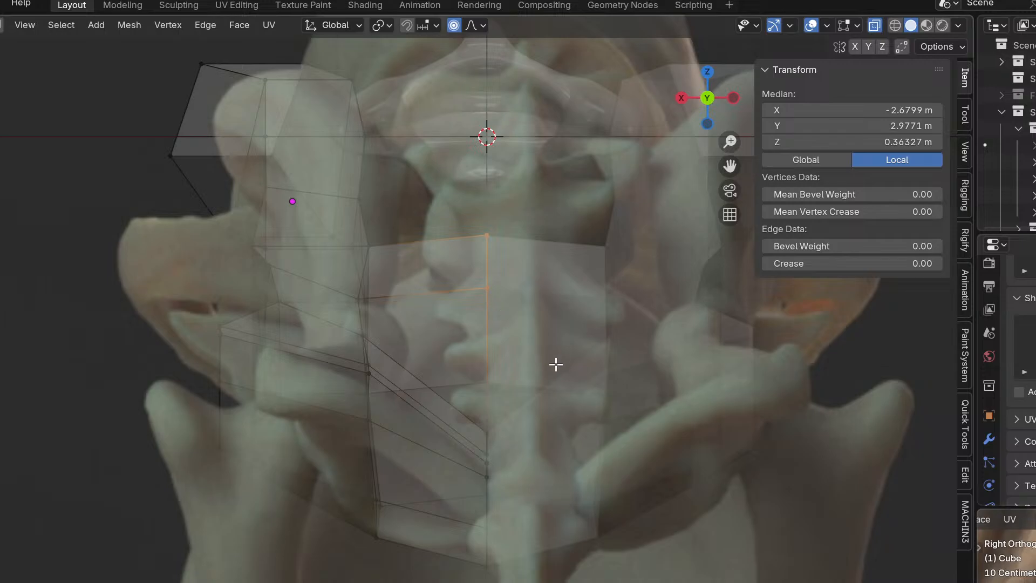
{"action": "key", "text": "g"}
{"action": "left_click", "coordinate": [458, 382]}
Raise the front bridge's two lower midline vertices in back view.
{"action": "left_click_drag", "start_coordinate": [497, 386], "coordinate": [536, 419]}
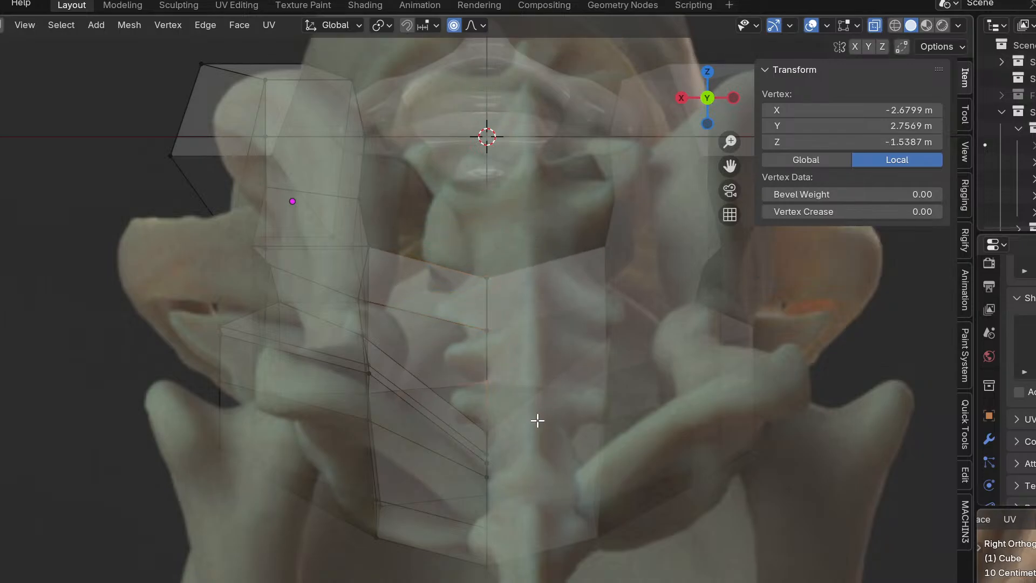
{"action": "scroll", "coordinate": [556, 465], "scroll_direction": "up", "scroll_amount": 1}
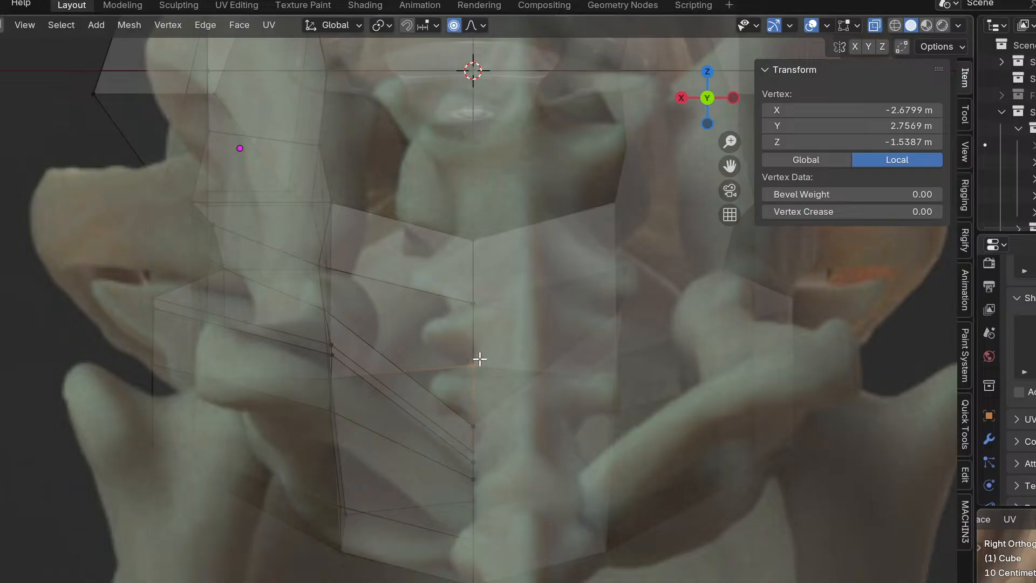
{"action": "middle_click_drag", "start_coordinate": [507, 366], "coordinate": [494, 399]}
{"action": "scroll", "coordinate": [493, 398], "scroll_direction": "down", "scroll_amount": 1}
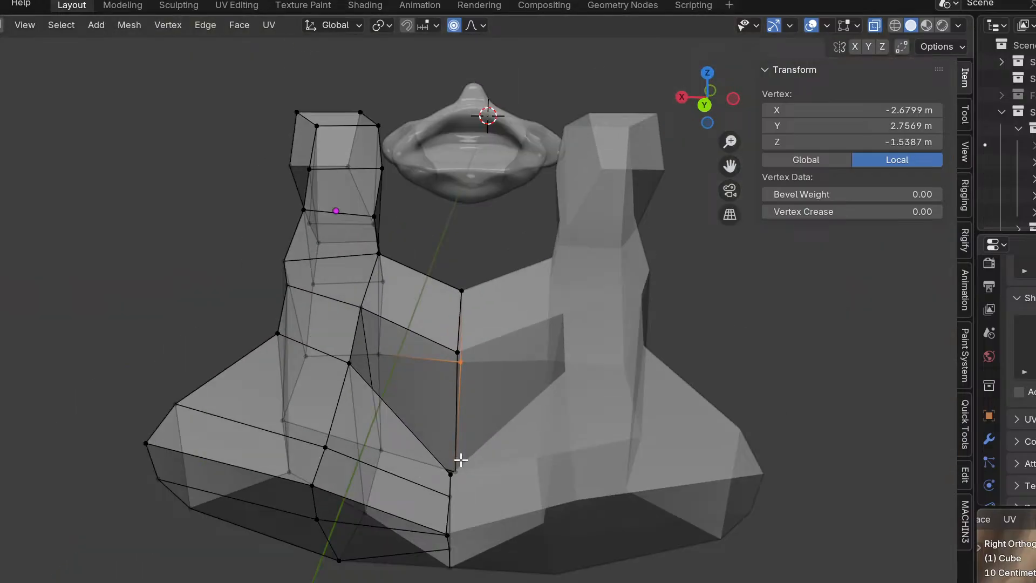
{"action": "left_click", "coordinate": [457, 465], "text": "shift"}
{"action": "key", "text": "KP_3"}
{"action": "key", "text": "KP_1"}
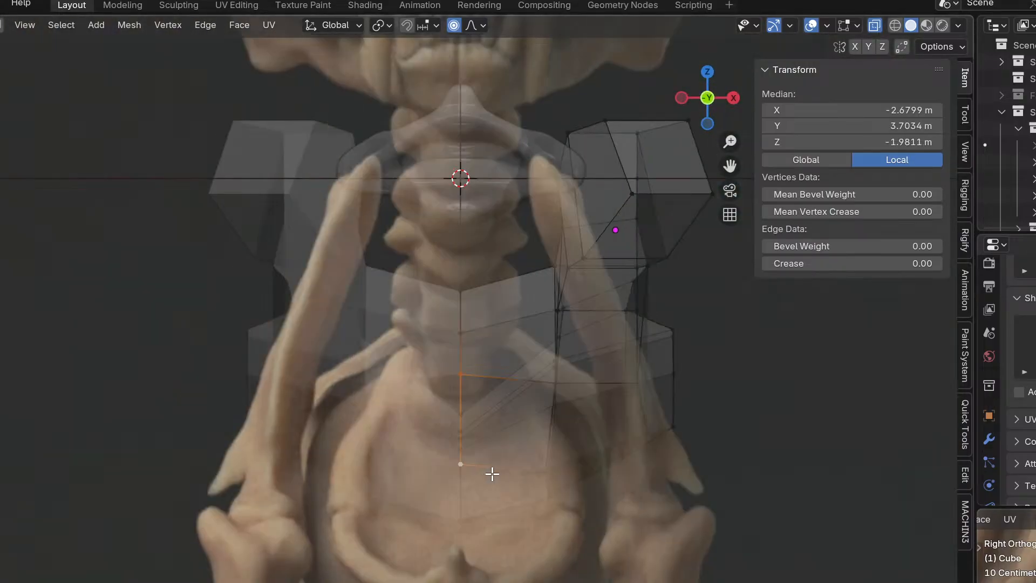
{"action": "key", "text": "ctrl+KP_1"}
{"action": "key", "text": "g"}
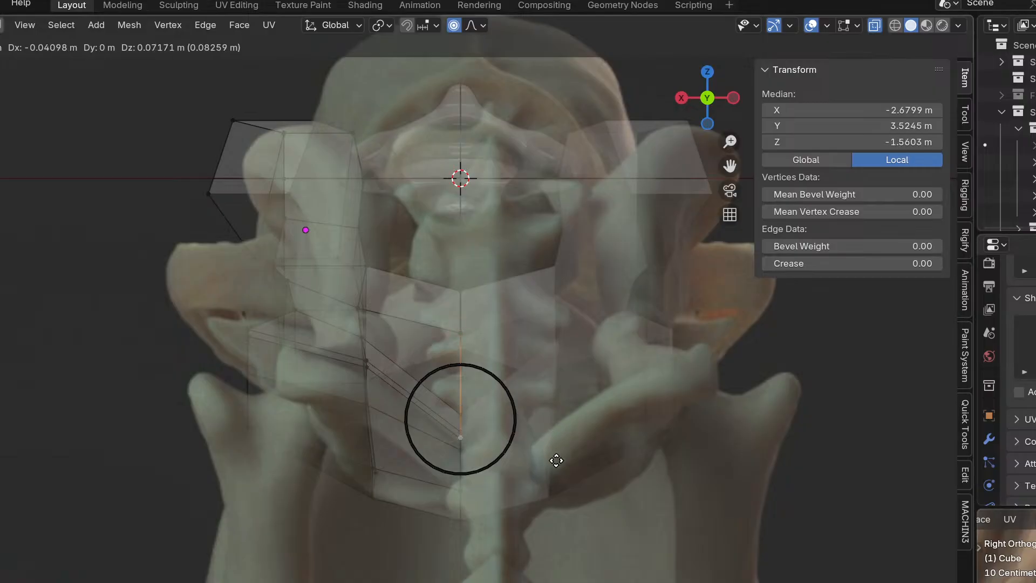
{"action": "left_click", "coordinate": [558, 459]}
Raise the front bridge's lower rear midline vertex further to match the back reference.
{"action": "left_click", "coordinate": [458, 431]}
{"action": "left_click", "coordinate": [462, 440]}
{"action": "key", "text": "g"}
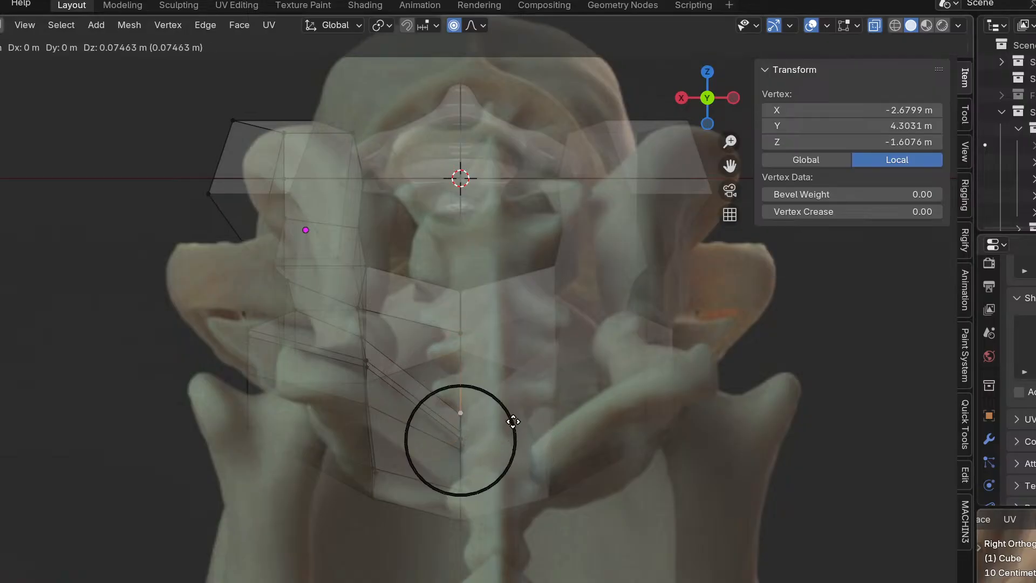
{"action": "left_click", "coordinate": [521, 395]}
Select the front bridge's midline vertices in perspective and lower them together in back view.
{"action": "middle_click_drag", "start_coordinate": [520, 395], "coordinate": [475, 382]}
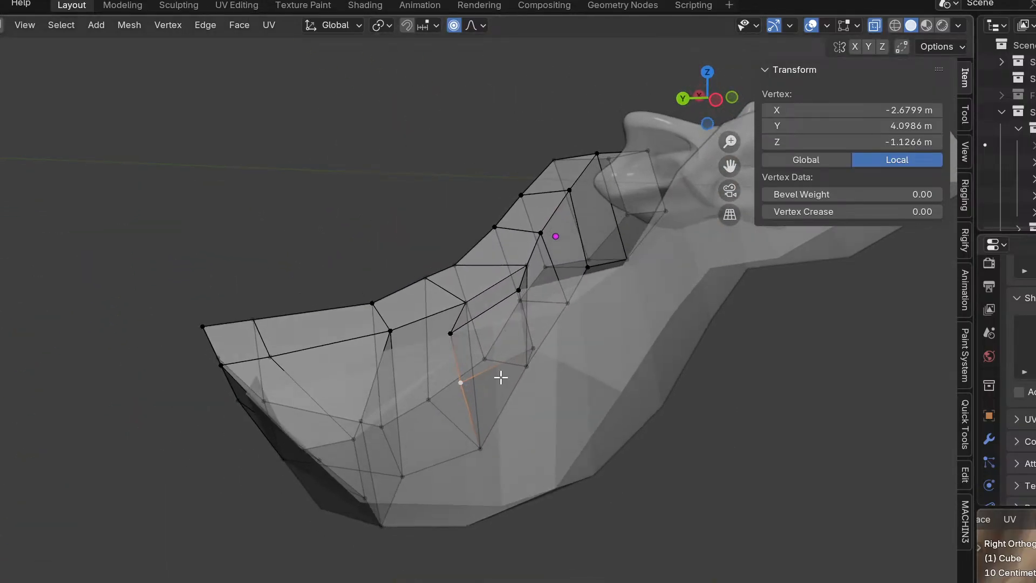
{"action": "middle_click_drag", "start_coordinate": [530, 353], "coordinate": [479, 261]}
{"action": "left_click_drag", "start_coordinate": [479, 265], "coordinate": [529, 351]}
{"action": "middle_click_drag", "start_coordinate": [529, 351], "coordinate": [558, 335]}
{"action": "left_click_drag", "start_coordinate": [523, 266], "coordinate": [596, 394]}
{"action": "mouse_move", "coordinate": [598, 395]}
{"action": "middle_mouse_down"}
{"action": "mouse_move", "coordinate": [599, 442]}
{"action": "mouse_move", "coordinate": [602, 391]}
{"action": "middle_mouse_up"}
{"action": "key", "text": "KP_3"}
{"action": "key", "text": "KP_1"}
{"action": "key", "text": "ctrl+KP_1"}
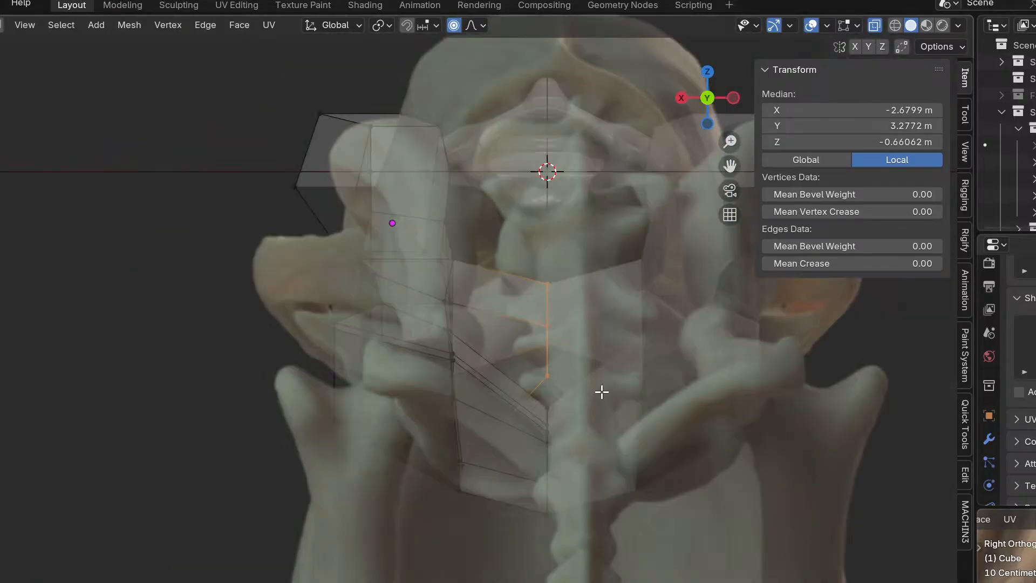
{"action": "key", "text": "g"}
{"action": "left_click", "coordinate": [606, 460]}
Compare both bridges with the side, front and back references, selecting the rear bridge's midline vertices.
{"action": "middle_click_drag", "start_coordinate": [606, 454], "coordinate": [502, 562]}
{"action": "key", "text": "KP_3"}
{"action": "key", "text": "KP_1"}
{"action": "key", "text": "ctrl+KP_1"}
{"action": "left_click_drag", "start_coordinate": [469, 480], "coordinate": [492, 495]}
{"action": "key", "text": "KP_3"}
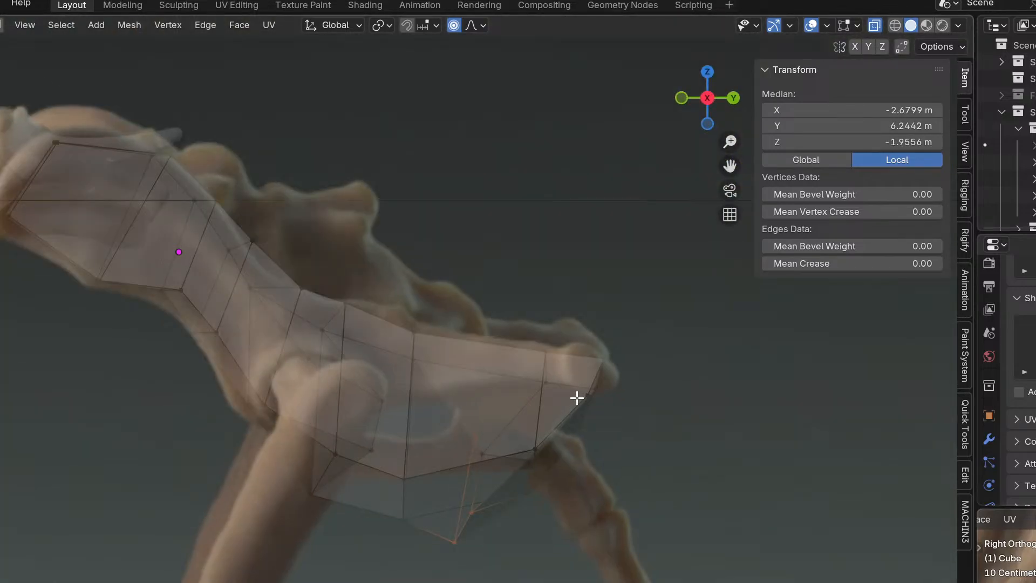
{"action": "key", "text": "ctrl+KP_1"}
{"action": "middle_click_drag", "start_coordinate": [494, 379], "coordinate": [469, 515]}
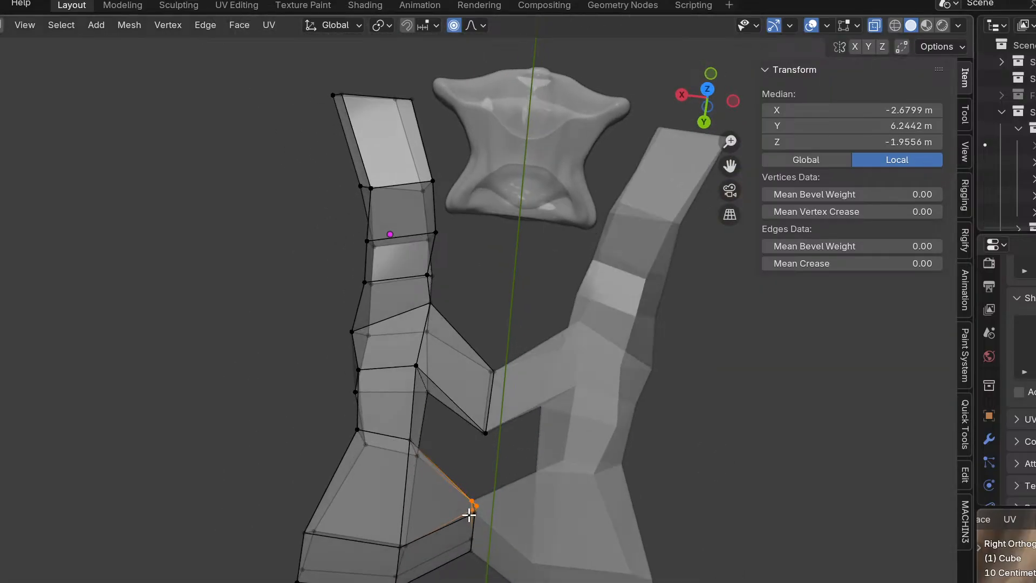
Add a loop cut across the rear bridge and slide it close to the midline.
{"action": "middle_click_drag", "start_coordinate": [460, 478], "coordinate": [347, 515]}
{"action": "key", "text": "ctrl+r"}
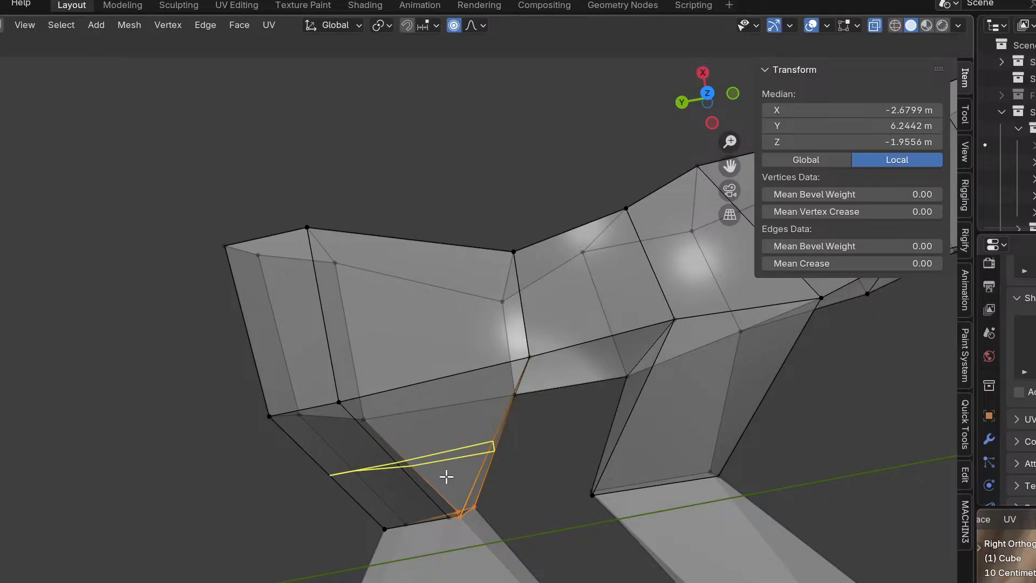
{"action": "left_click", "coordinate": [446, 476]}
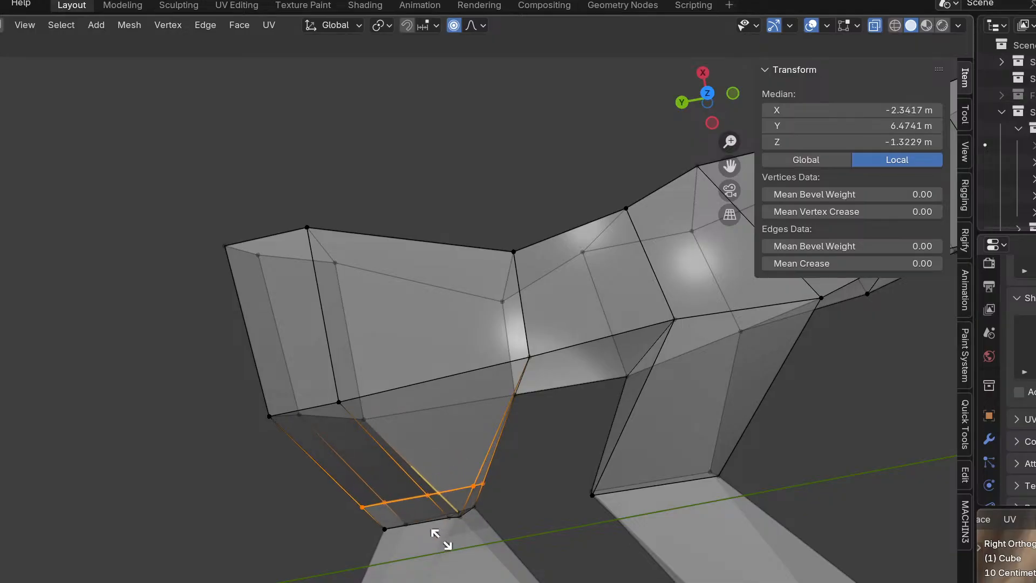
{"action": "left_click", "coordinate": [448, 529]}
{"action": "middle_click_drag", "start_coordinate": [464, 500], "coordinate": [556, 467]}
{"action": "left_click", "coordinate": [465, 501]}
{"action": "left_click", "coordinate": [483, 510], "text": "shift"}
{"action": "left_click", "coordinate": [477, 477], "text": "shift"}
{"action": "left_click", "coordinate": [468, 464], "text": "shift"}
Add a loop cut across the front bridge and slide it towards the midline.
{"action": "left_click", "coordinate": [615, 360]}
{"action": "key", "text": "ctrl+r"}
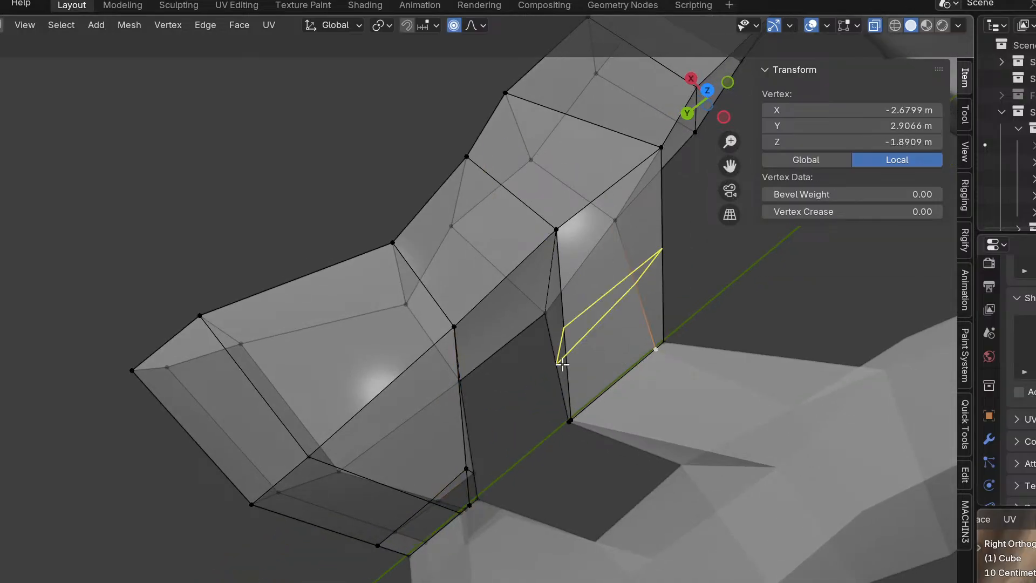
{"action": "left_click", "coordinate": [585, 372]}
{"action": "left_click", "coordinate": [588, 419]}
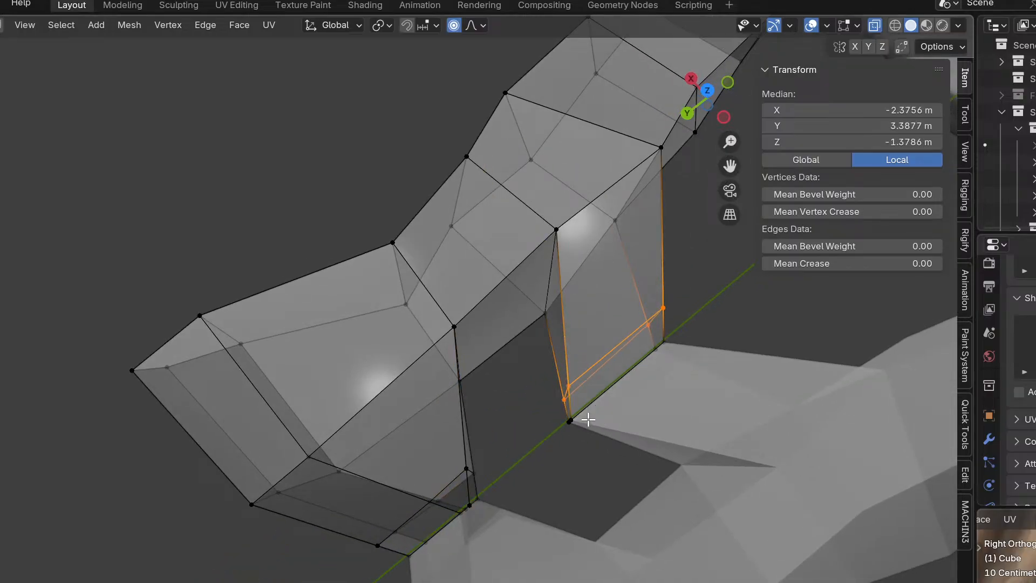
Select the facing upper vertices beside the midline on the rear and front bridges and fill a connecting face between them.
{"action": "middle_click_drag", "start_coordinate": [563, 431], "coordinate": [441, 400]}
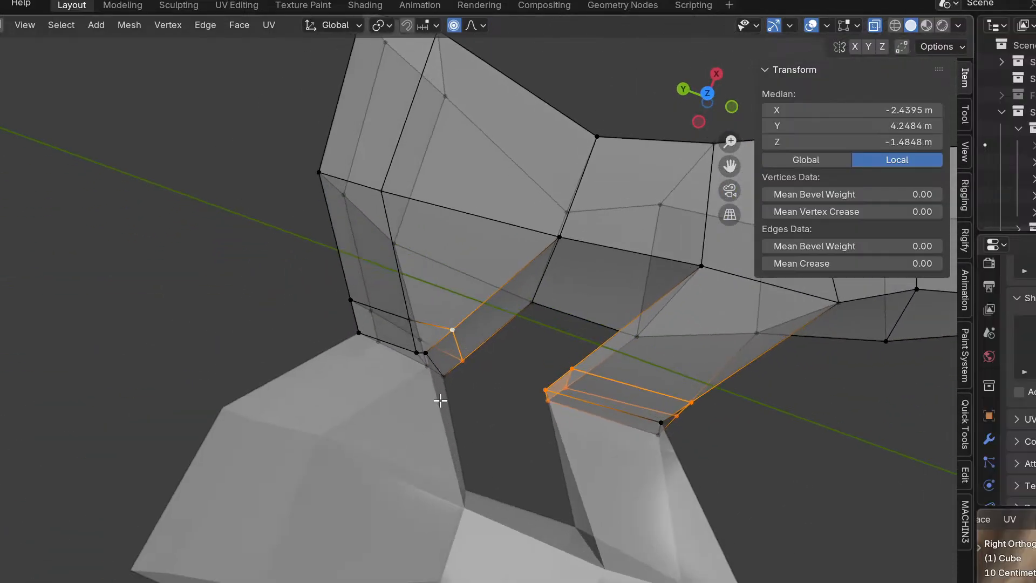
{"action": "left_click", "coordinate": [470, 364]}
{"action": "left_click", "coordinate": [460, 327], "text": "shift"}
{"action": "middle_click_drag", "start_coordinate": [557, 387], "coordinate": [680, 367]}
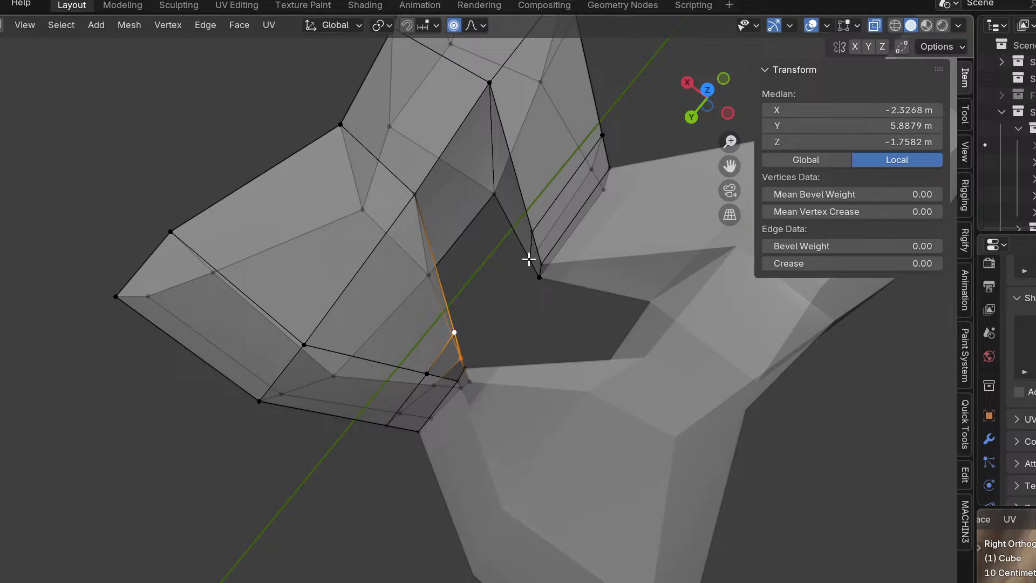
{"action": "middle_click_drag", "start_coordinate": [531, 235], "coordinate": [459, 323]}
{"action": "left_click", "coordinate": [540, 281]}
{"action": "left_click", "coordinate": [538, 266], "text": "shift"}
{"action": "left_click", "coordinate": [430, 289], "text": "shift"}
{"action": "left_click", "coordinate": [411, 282]}
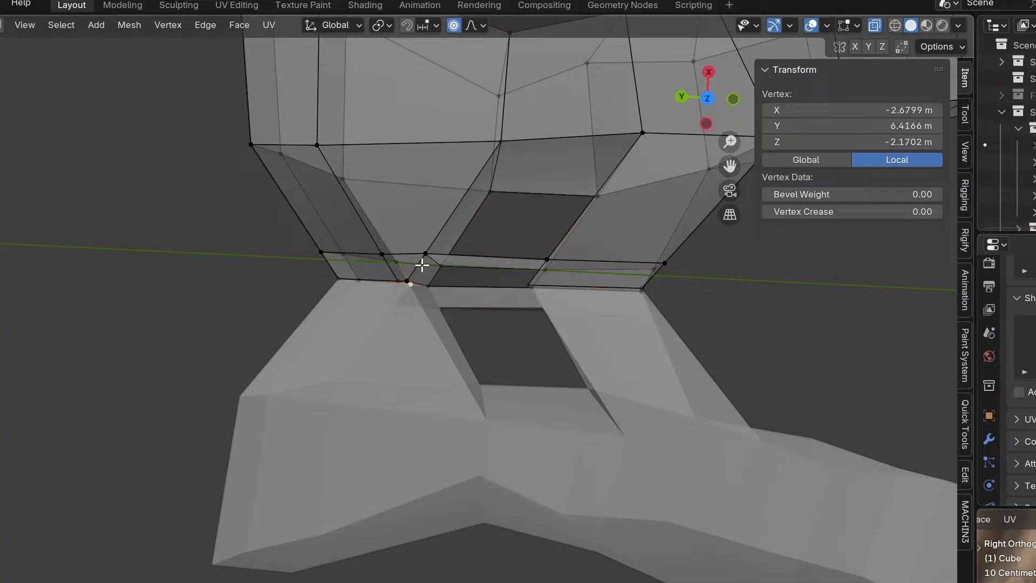
Fill another connecting face along the midline between the front and rear bridges, then clear the selection.
{"action": "left_click", "coordinate": [433, 286]}
{"action": "middle_click_drag", "start_coordinate": [433, 286], "coordinate": [571, 205]}
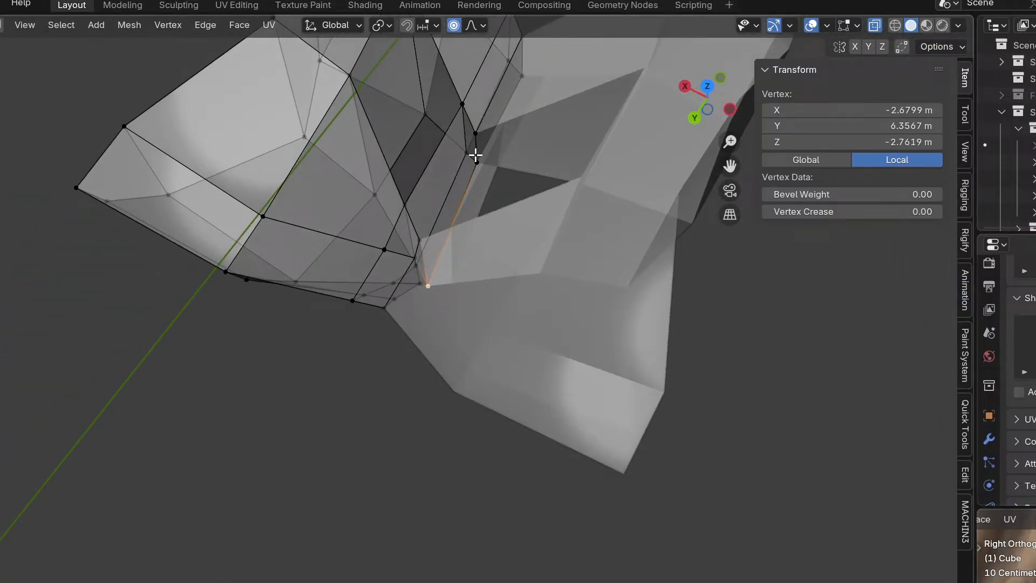
{"action": "left_click", "coordinate": [462, 105], "text": "shift"}
{"action": "middle_click_drag", "start_coordinate": [462, 107], "coordinate": [379, 249]}
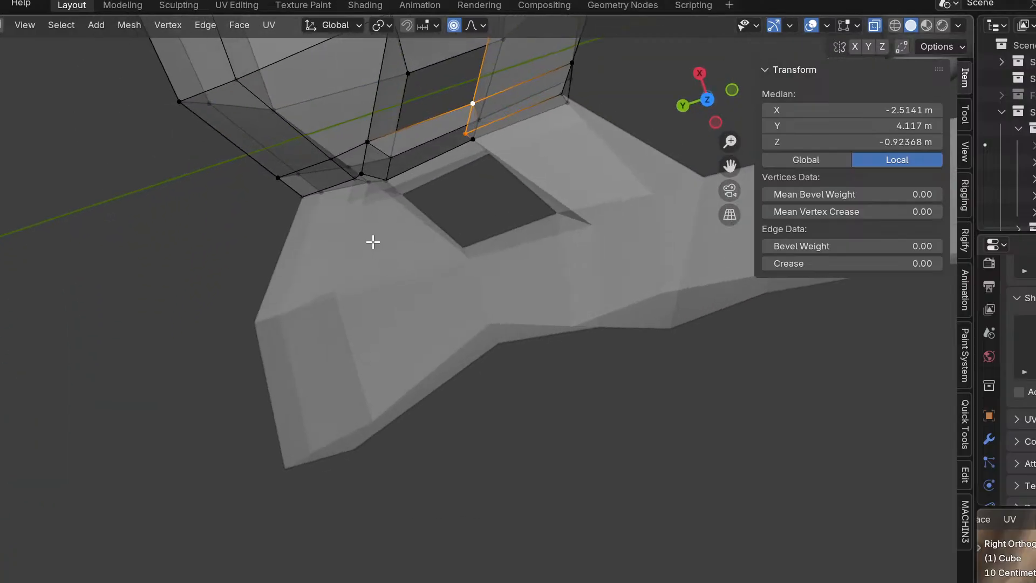
{"action": "left_click", "coordinate": [367, 136], "text": "shift"}
{"action": "left_click", "coordinate": [362, 171], "text": "shift"}
{"action": "middle_click_drag", "start_coordinate": [363, 170], "coordinate": [663, 156]}
{"action": "left_click", "coordinate": [640, 229]}
{"action": "middle_click_drag", "start_coordinate": [641, 229], "coordinate": [630, 275]}
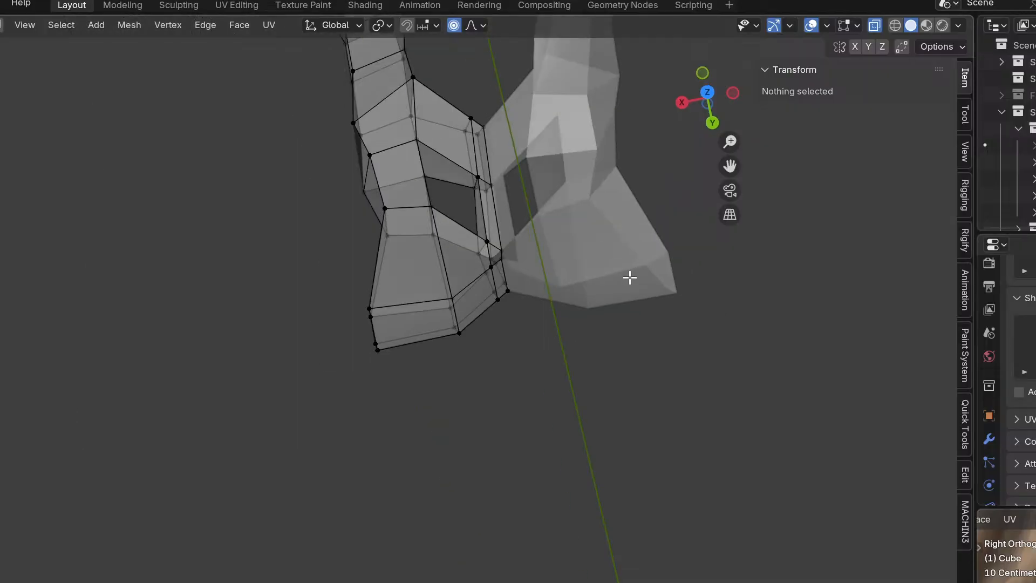
Examine the cat pelvis anatomy image in the browser and compare the mesh with the side and front references.
{"action": "key", "text": "alt+Tab"}
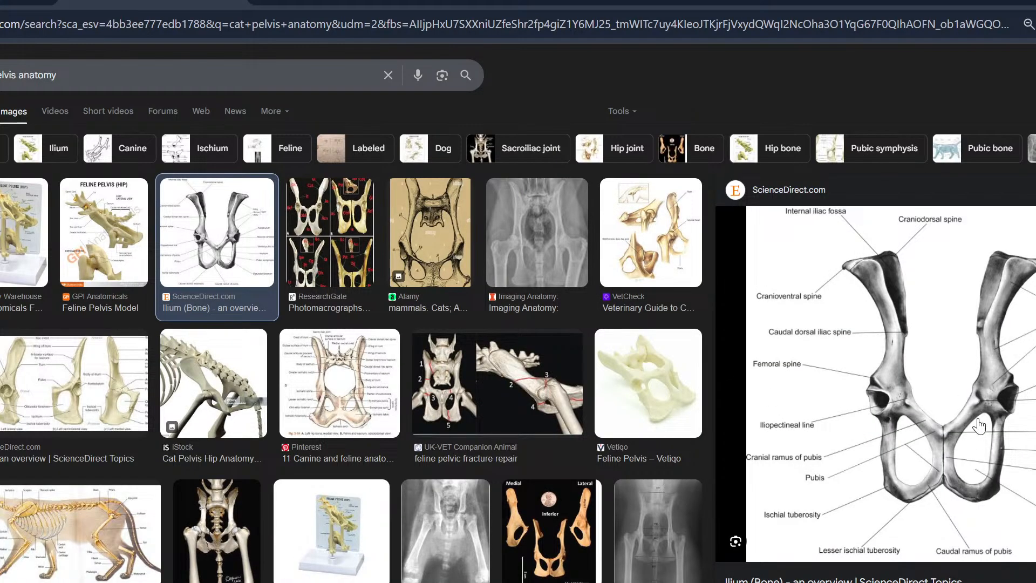
{"action": "key", "text": "alt+Tab"}
{"action": "middle_click_drag", "start_coordinate": [586, 293], "coordinate": [597, 250]}
{"action": "key", "text": "KP_3"}
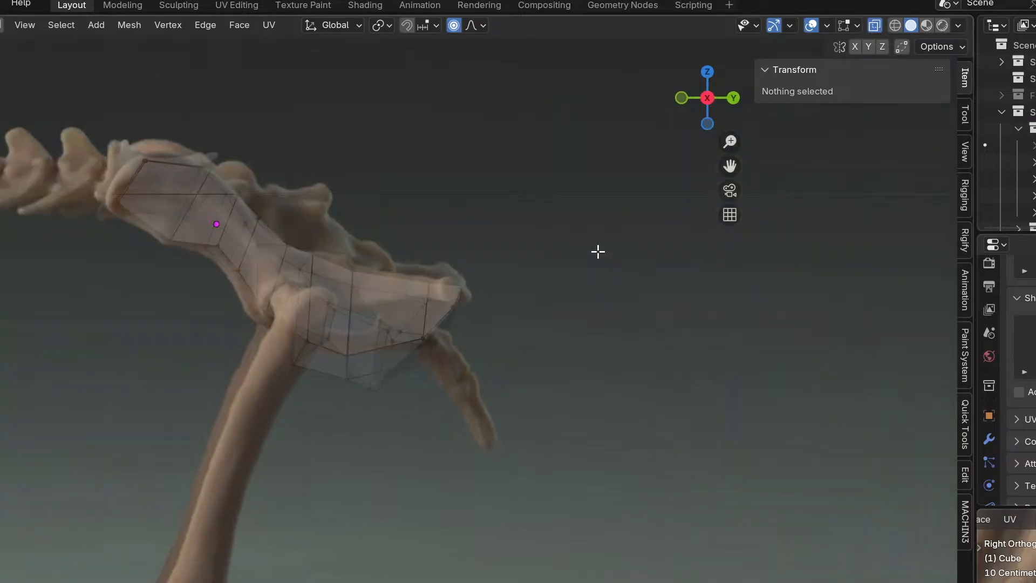
{"action": "key", "text": "KP_1"}
{"action": "key", "text": "KP_3"}
Select the low vertices at the front underside of the pelvis, checking the selection in perspective and side view.
{"action": "scroll", "coordinate": [557, 295], "scroll_direction": "up", "scroll_amount": 4}
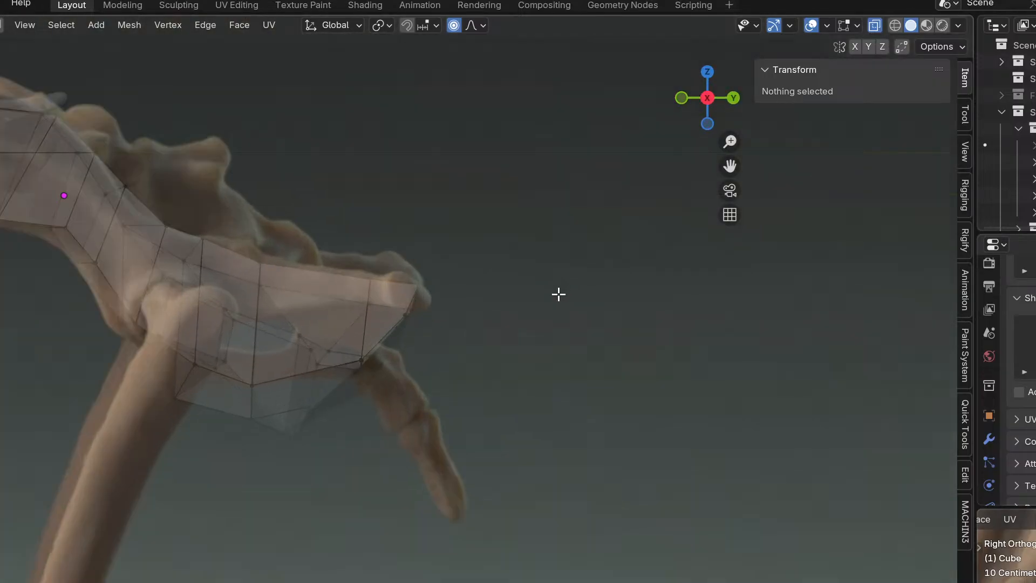
{"action": "left_click_drag", "start_coordinate": [105, 430], "coordinate": [171, 478]}
{"action": "middle_click_drag", "start_coordinate": [146, 462], "coordinate": [179, 437]}
{"action": "key", "text": "KP_3"}
{"action": "left_click_drag", "start_coordinate": [92, 393], "coordinate": [149, 434]}
{"action": "middle_click_drag", "start_coordinate": [149, 433], "coordinate": [241, 426]}
{"action": "left_click", "coordinate": [240, 429], "text": "shift"}
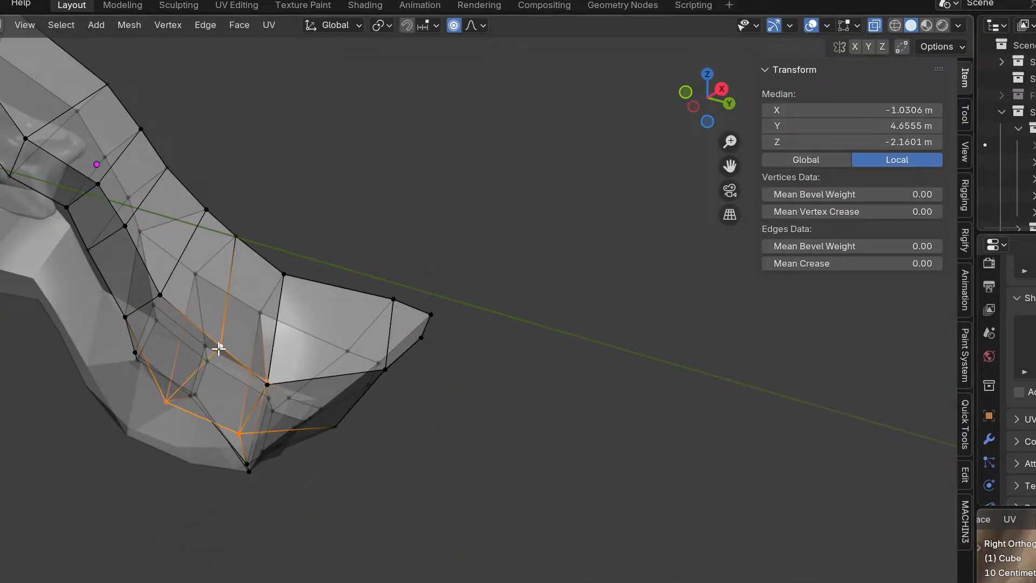
{"action": "middle_click_drag", "start_coordinate": [219, 349], "coordinate": [123, 310]}
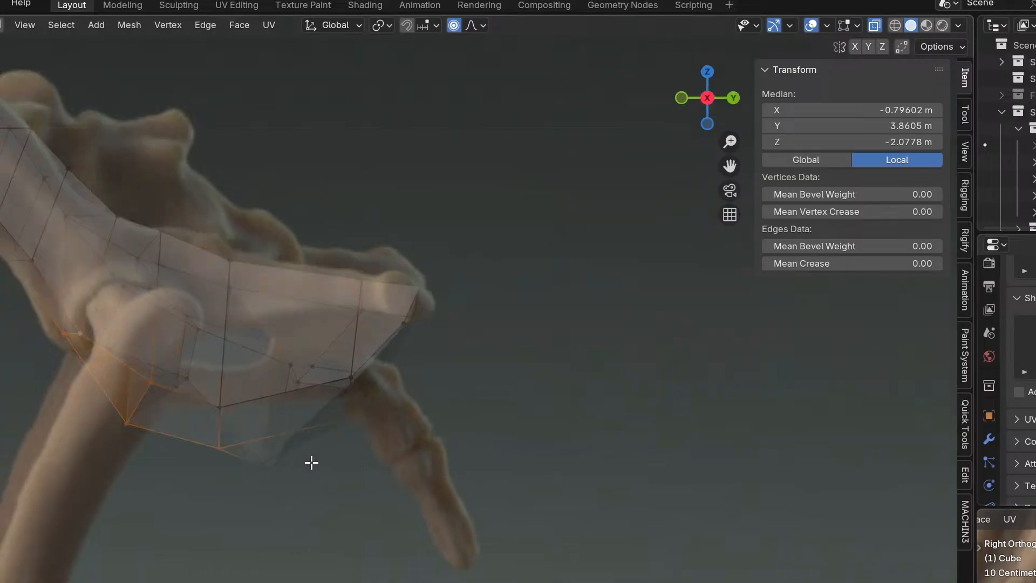
{"action": "key", "text": "g"}
{"action": "left_click", "coordinate": [317, 417]}
{"action": "key", "text": "ctrl+z"}
Extend the selection to the adjoining underside vertex and raise the group with proportional editing to match the side reference.
{"action": "key", "text": "g"}
{"action": "left_click", "coordinate": [289, 434]}
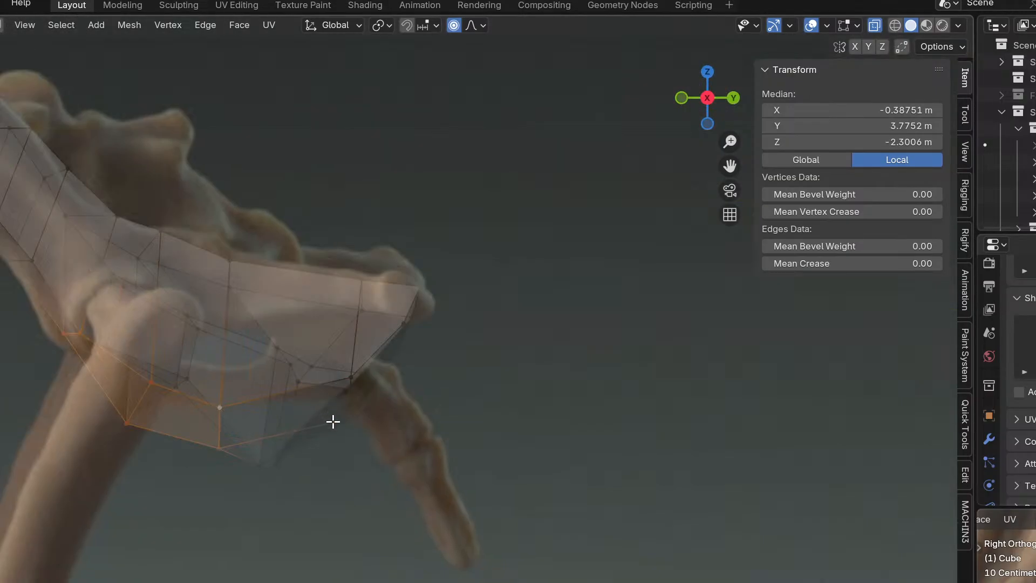
{"action": "key", "text": "g"}
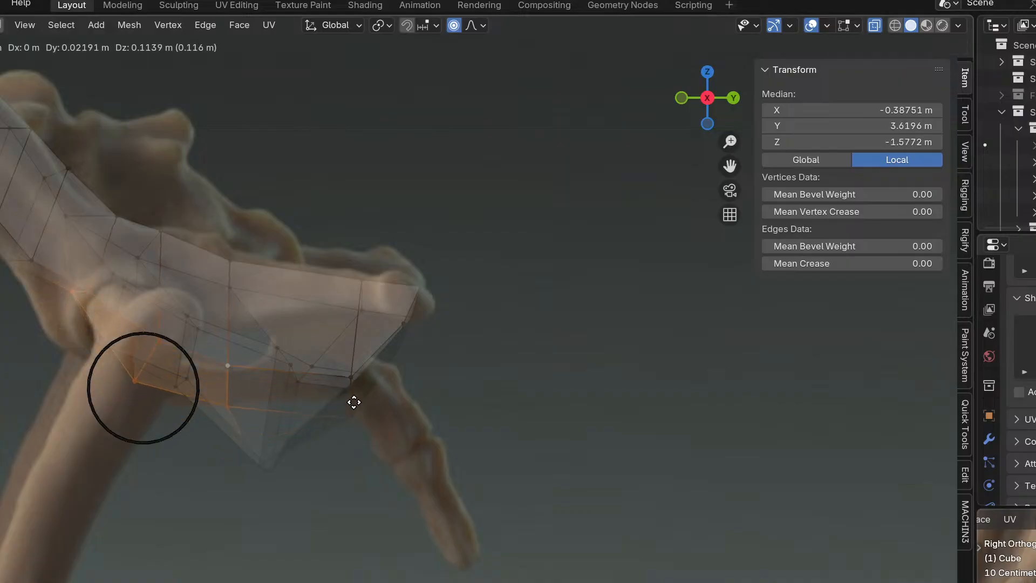
{"action": "left_click", "coordinate": [370, 376]}
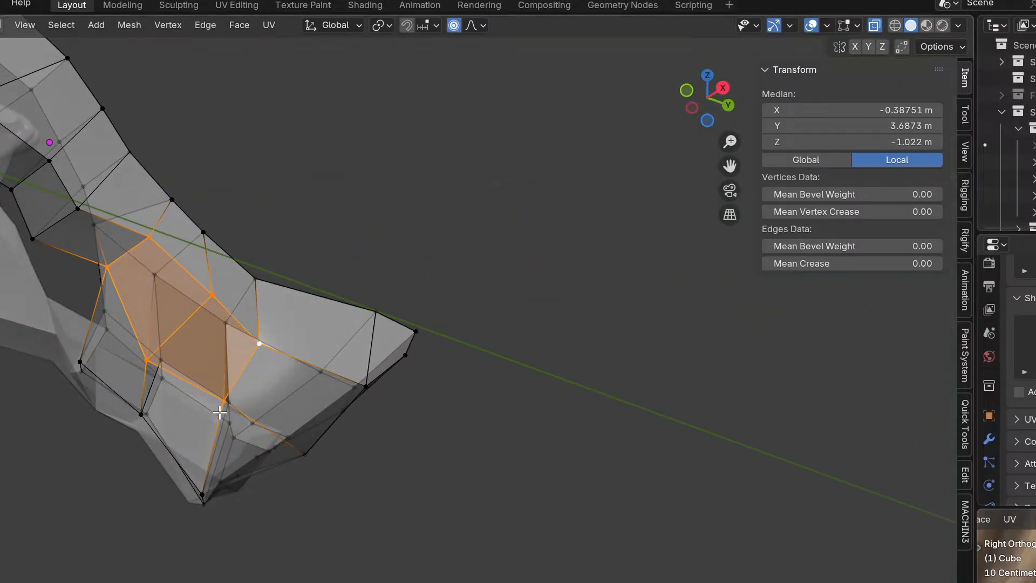
Select the connecting strip's vertices near the front bridge in perspective and reposition them in side view.
{"action": "left_click", "coordinate": [224, 402]}
{"action": "middle_click_drag", "start_coordinate": [270, 426], "coordinate": [200, 411]}
{"action": "left_click", "coordinate": [162, 398], "text": "alt"}
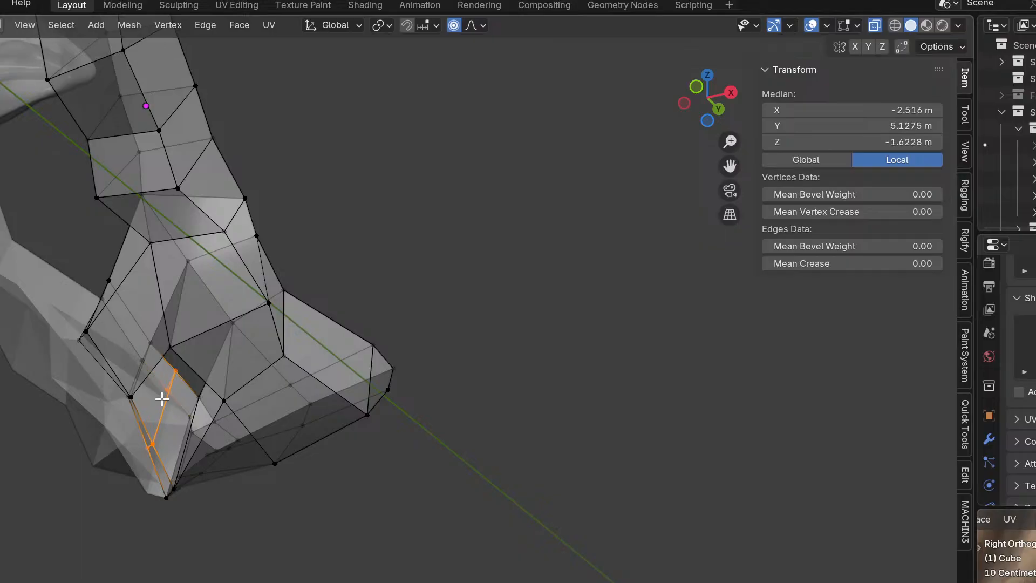
{"action": "left_click", "coordinate": [175, 369]}
{"action": "left_click", "coordinate": [163, 388], "text": "shift"}
{"action": "key", "text": "KP_3"}
{"action": "key", "text": "g"}
{"action": "left_click", "coordinate": [203, 458]}
Box-select the lowest rear midline vertices, then raise and rotate them in side view towards the bone's underside.
{"action": "middle_click_drag", "start_coordinate": [206, 463], "coordinate": [162, 422]}
{"action": "left_click", "coordinate": [162, 422]}
{"action": "key", "text": "KP_3"}
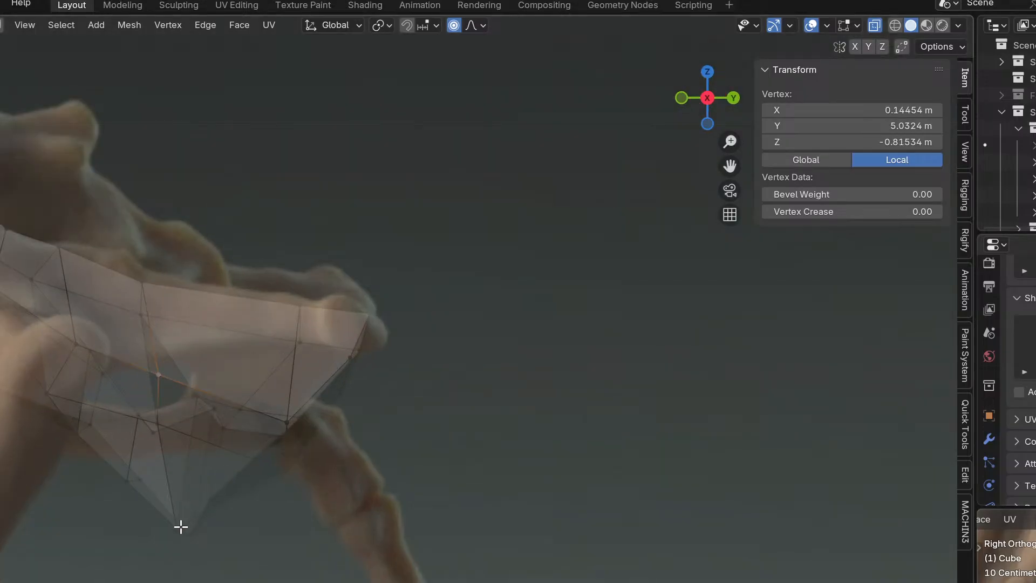
{"action": "left_click_drag", "start_coordinate": [152, 490], "coordinate": [254, 579]}
{"action": "mouse_move", "coordinate": [255, 579]}
{"action": "middle_mouse_down"}
{"action": "mouse_move", "coordinate": [264, 543]}
{"action": "mouse_move", "coordinate": [270, 574]}
{"action": "middle_mouse_up"}
{"action": "key", "text": "KP_3"}
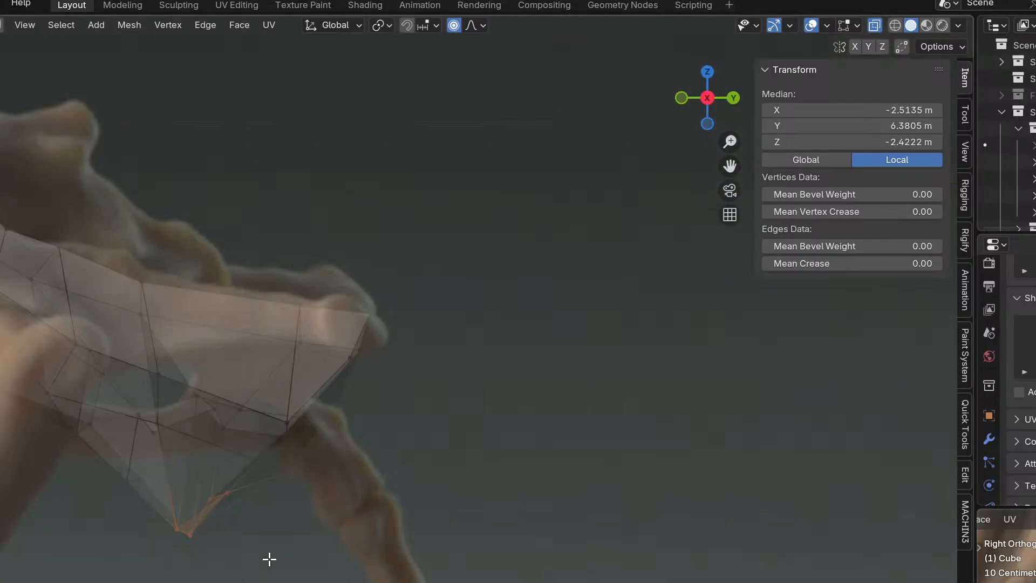
{"action": "key", "text": "g"}
{"action": "left_click", "coordinate": [277, 530]}
{"action": "key", "text": "r"}
{"action": "left_click", "coordinate": [388, 551]}
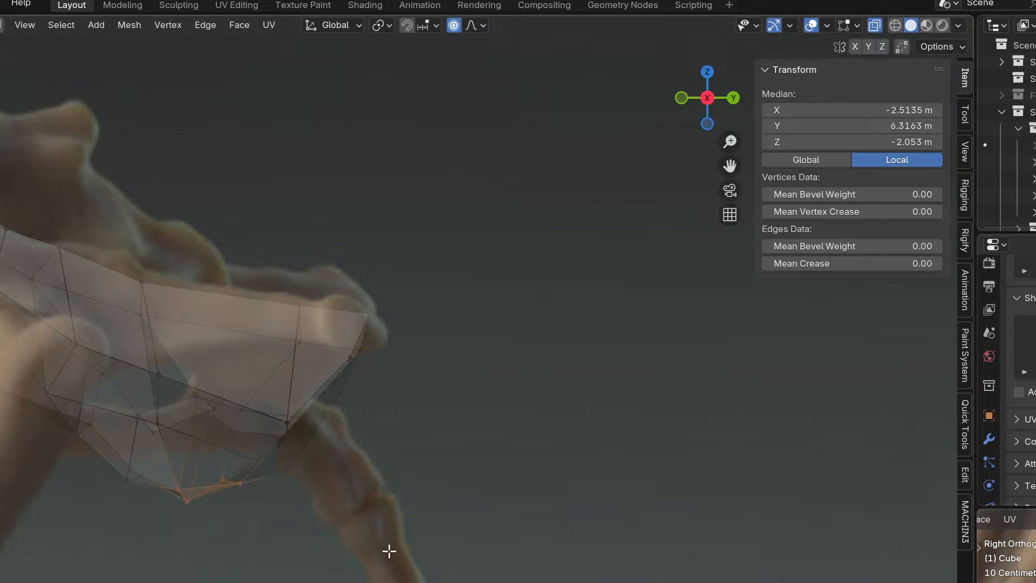
Add neighbouring underside vertices to the rear midline selection and shift the group towards the side reference.
{"action": "middle_click_drag", "start_coordinate": [400, 527], "coordinate": [244, 451]}
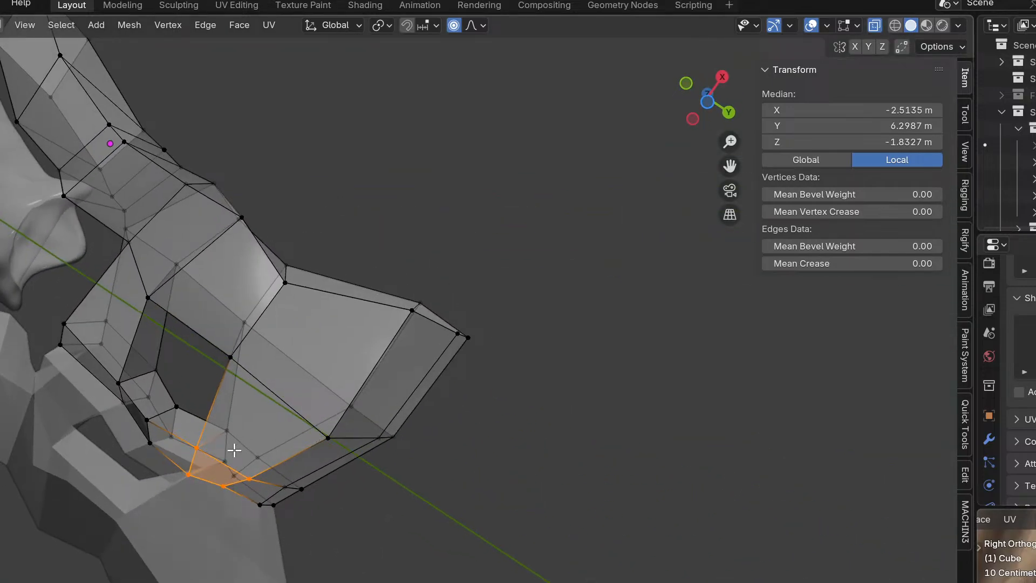
{"action": "middle_click_drag", "start_coordinate": [152, 445], "coordinate": [209, 466]}
{"action": "key", "text": "KP_3"}
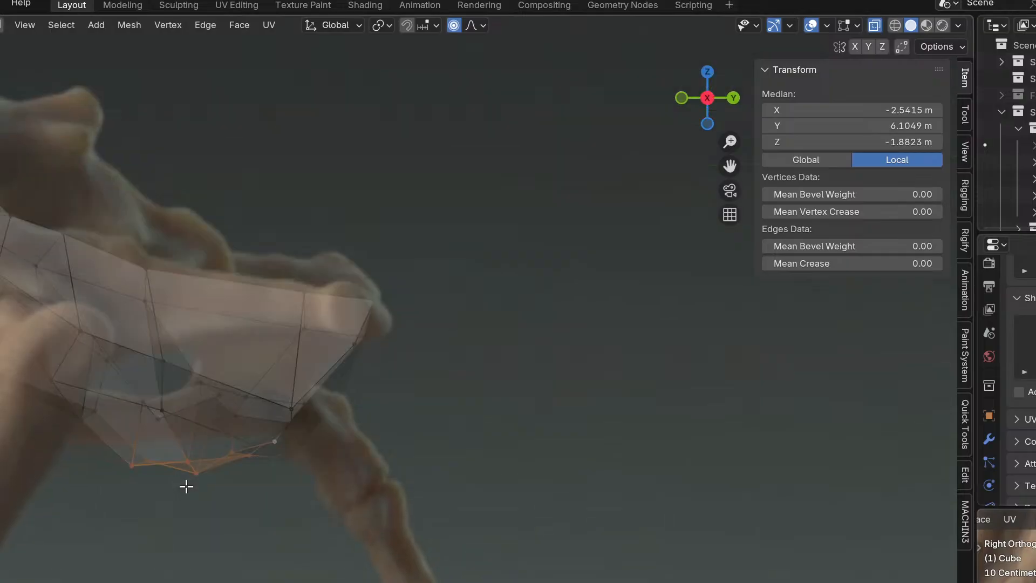
{"action": "key", "text": "g"}
{"action": "left_click", "coordinate": [218, 464]}
Select further vertices of the midline strip and move them in side view to level its underside with the reference.
{"action": "middle_click_drag", "start_coordinate": [77, 430], "coordinate": [99, 383], "text": "shift"}
{"action": "left_click", "coordinate": [156, 391]}
{"action": "left_click", "coordinate": [157, 387], "text": "shift"}
{"action": "left_click_drag", "start_coordinate": [87, 369], "coordinate": [88, 374], "text": "shift"}
{"action": "key", "text": "KP_3"}
{"action": "key", "text": "g"}
{"action": "left_click", "coordinate": [186, 457]}
{"action": "left_click_drag", "start_coordinate": [220, 372], "coordinate": [248, 419]}
{"action": "key", "text": "g"}
{"action": "left_click", "coordinate": [250, 421]}
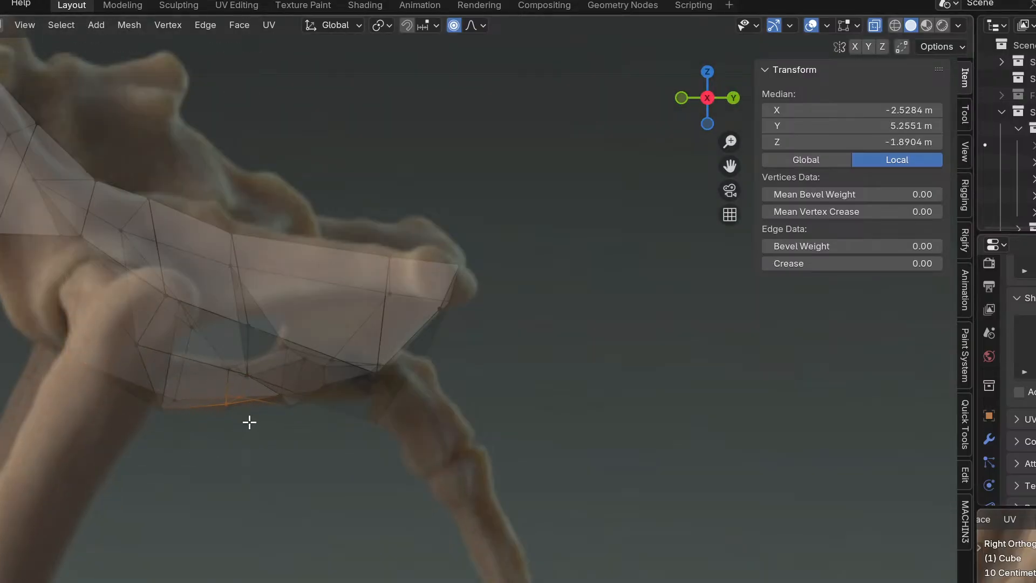
Select the path of midline vertices running along the underside from the rear bridge to the front bridge.
{"action": "scroll", "coordinate": [254, 416], "scroll_direction": "up", "scroll_amount": 2}
{"action": "left_click", "coordinate": [286, 385]}
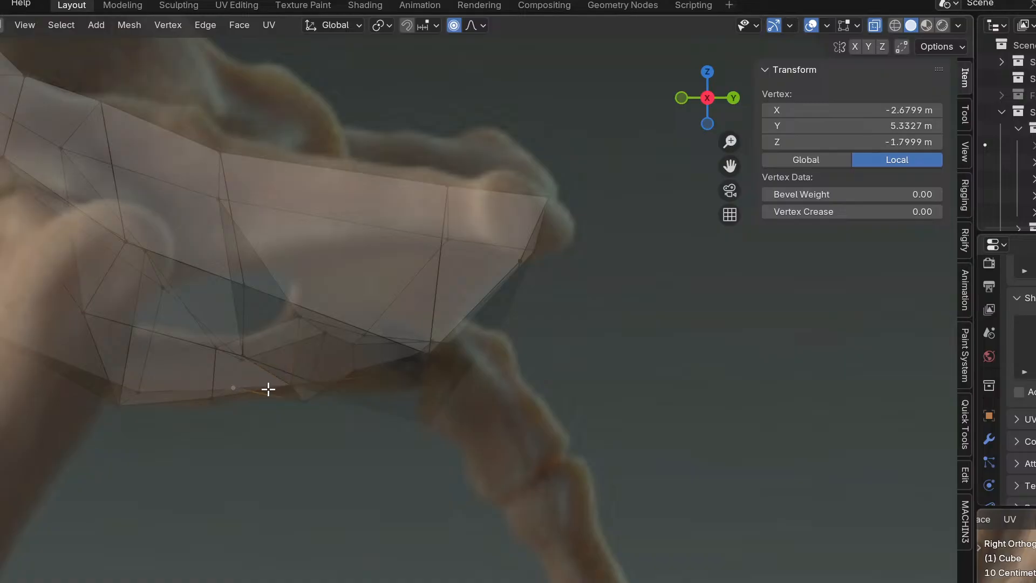
{"action": "left_click", "coordinate": [139, 387], "text": "ctrl"}
{"action": "key", "text": "g"}
{"action": "left_click", "coordinate": [221, 420]}
{"action": "middle_click_drag", "start_coordinate": [221, 415], "coordinate": [349, 379]}
{"action": "key", "text": "ctrl+z"}
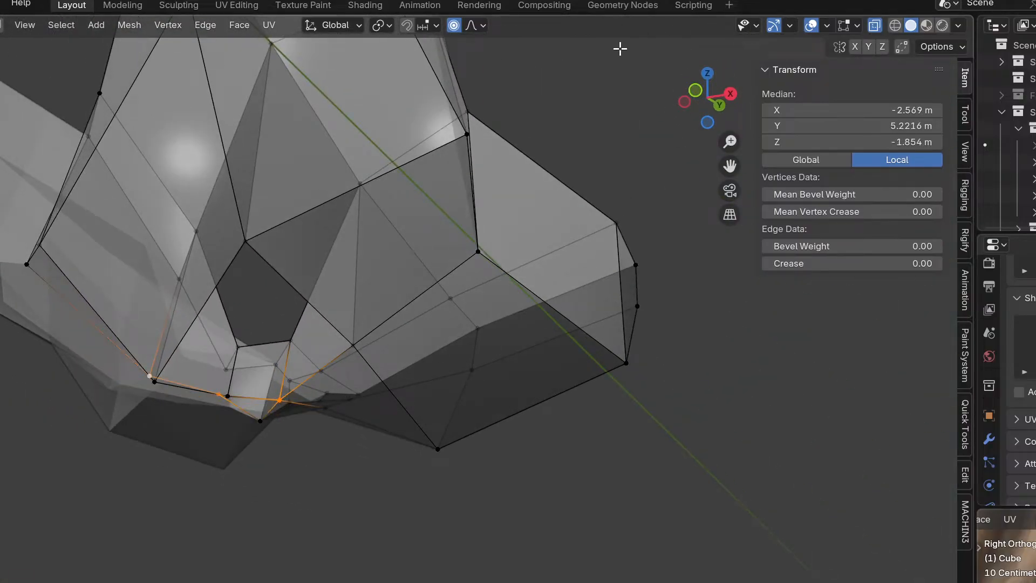
Turn off proportional editing and lower the selected midline vertices slightly in side view.
{"action": "left_click", "coordinate": [455, 28]}
{"action": "key", "text": "KP_3"}
{"action": "key", "text": "g"}
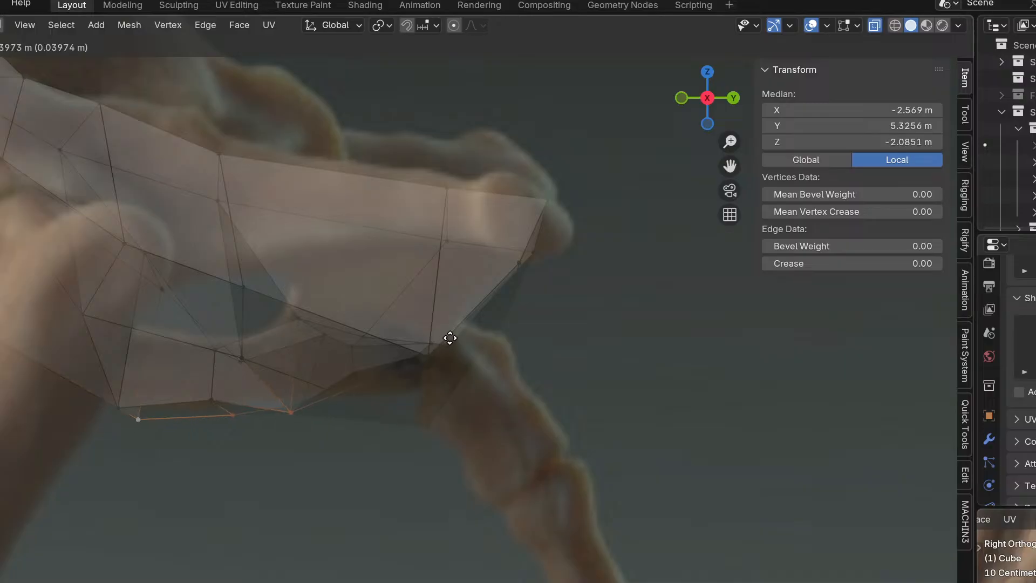
{"action": "left_click", "coordinate": [450, 338]}
Raise the whole bottom strip to the bone's underside and adjust the lower rear corner vertex.
{"action": "left_click_drag", "start_coordinate": [99, 387], "coordinate": [325, 469], "text": "shift"}
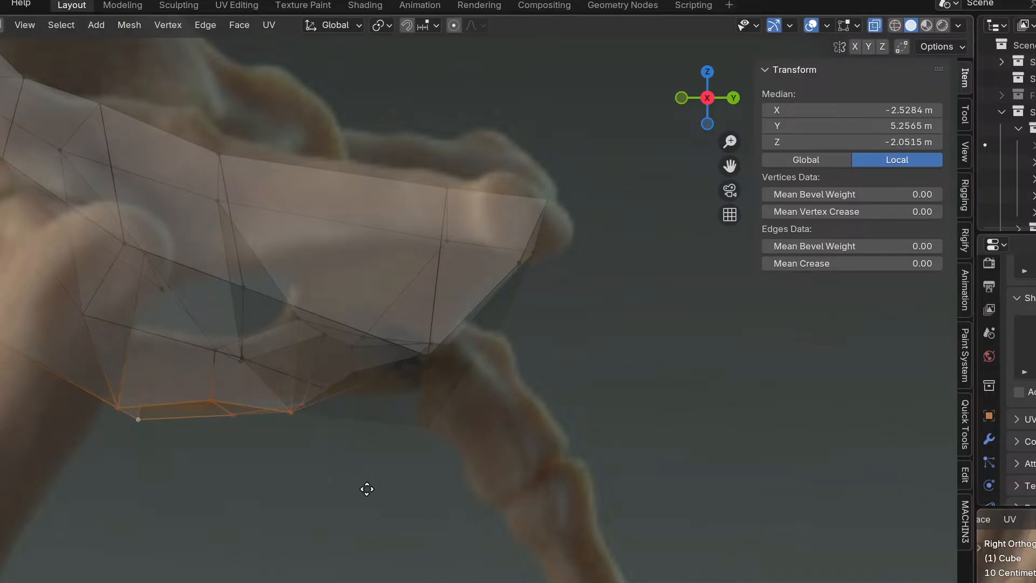
{"action": "key", "text": "g"}
{"action": "left_click", "coordinate": [369, 466]}
{"action": "left_click_drag", "start_coordinate": [453, 469], "coordinate": [458, 435]}
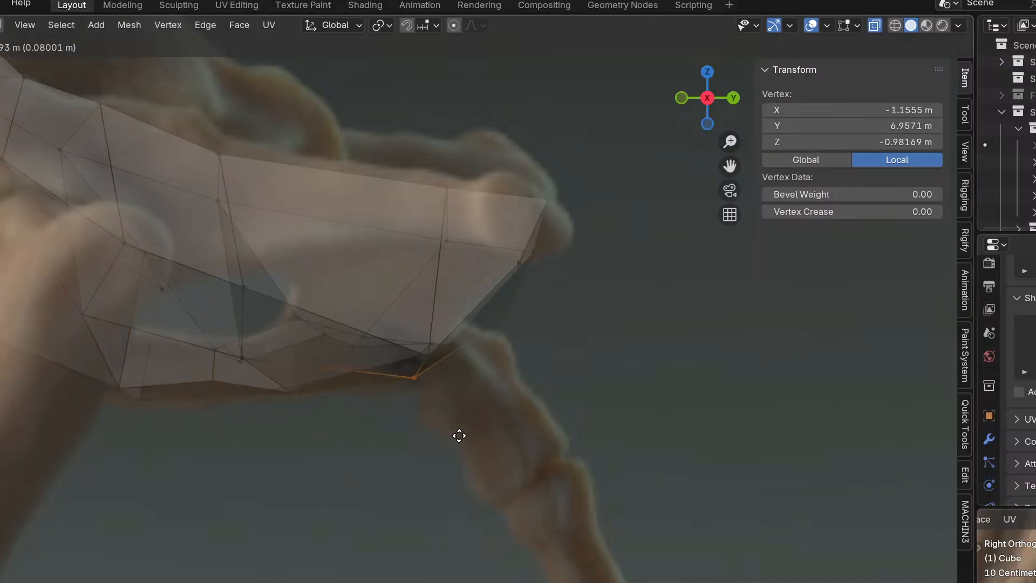
Select the outer lower vertex near the pelvis's rear end and raise it in side view.
{"action": "middle_click_drag", "start_coordinate": [462, 425], "coordinate": [236, 377]}
{"action": "left_click_drag", "start_coordinate": [178, 329], "coordinate": [240, 398]}
{"action": "key", "text": "KP_3"}
{"action": "key", "text": "g"}
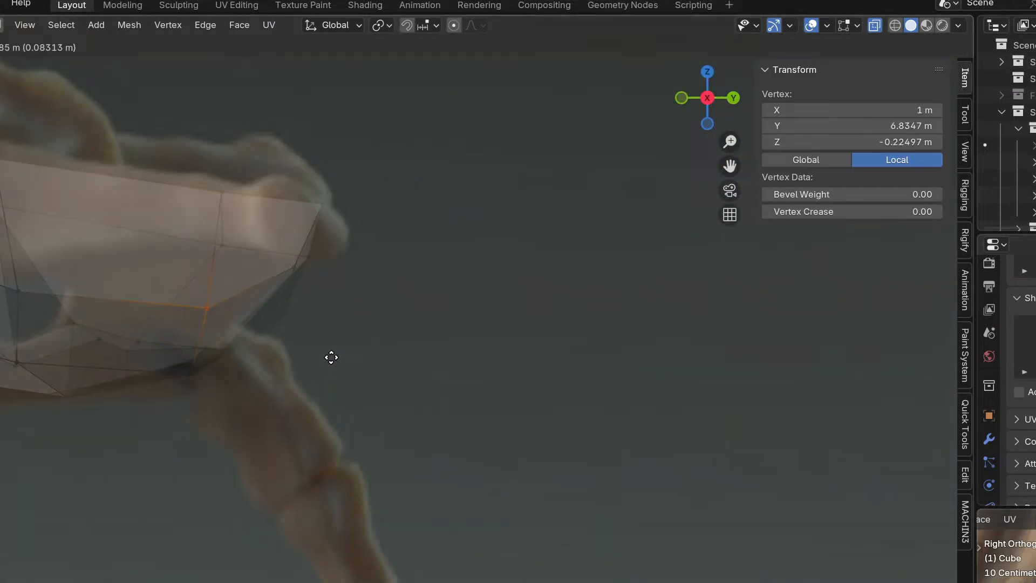
{"action": "left_click", "coordinate": [331, 356]}
Try raising a group of lower rear pelvis vertices in side view.
{"action": "left_click_drag", "start_coordinate": [287, 185], "coordinate": [329, 292]}
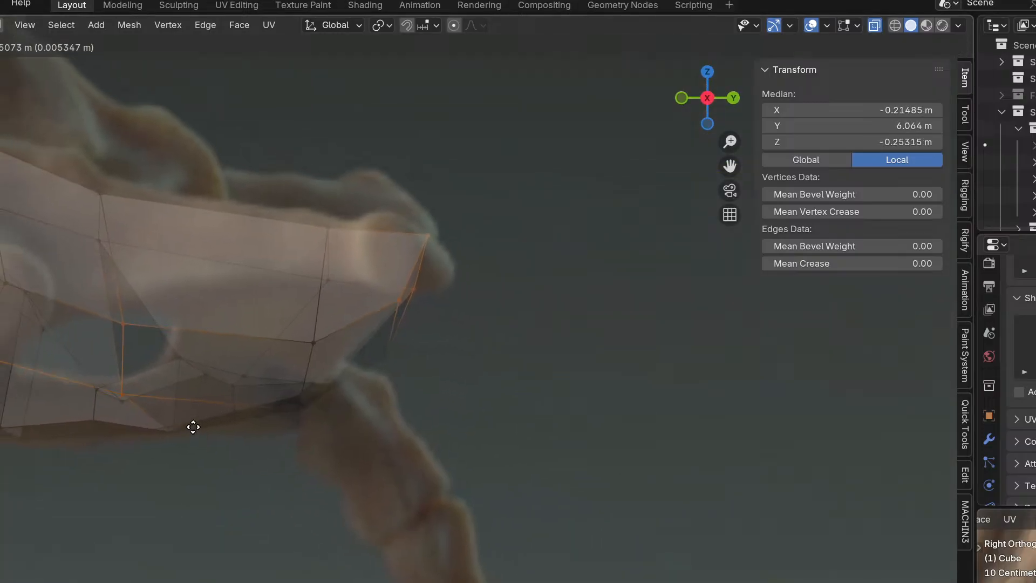
{"action": "key", "text": "ctrl+z"}
{"action": "left_click", "coordinate": [295, 412], "text": "shift"}
{"action": "key", "text": "g"}
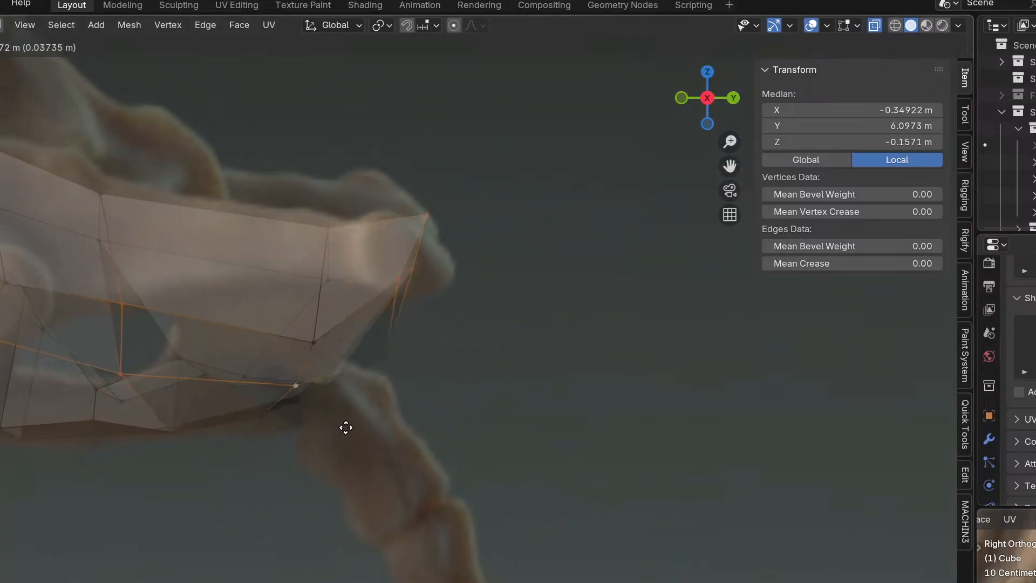
{"action": "left_click", "coordinate": [347, 414]}
{"action": "key", "text": "ctrl+z"}
Extend the selection forward along the outer lower row of vertices and raise the row above the opening in side view.
{"action": "scroll", "coordinate": [229, 366], "scroll_direction": "up", "scroll_amount": 2}
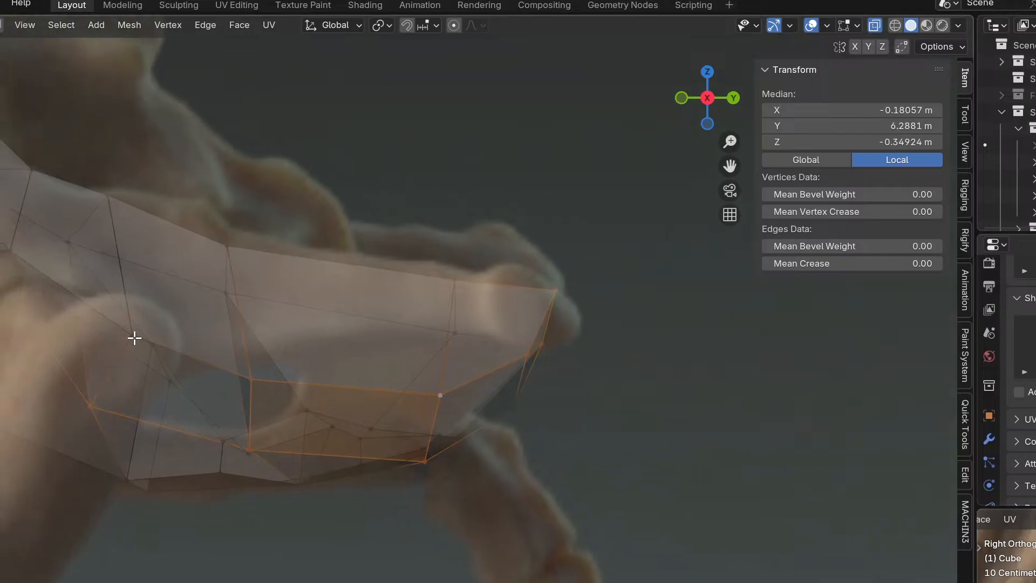
{"action": "key", "text": "g"}
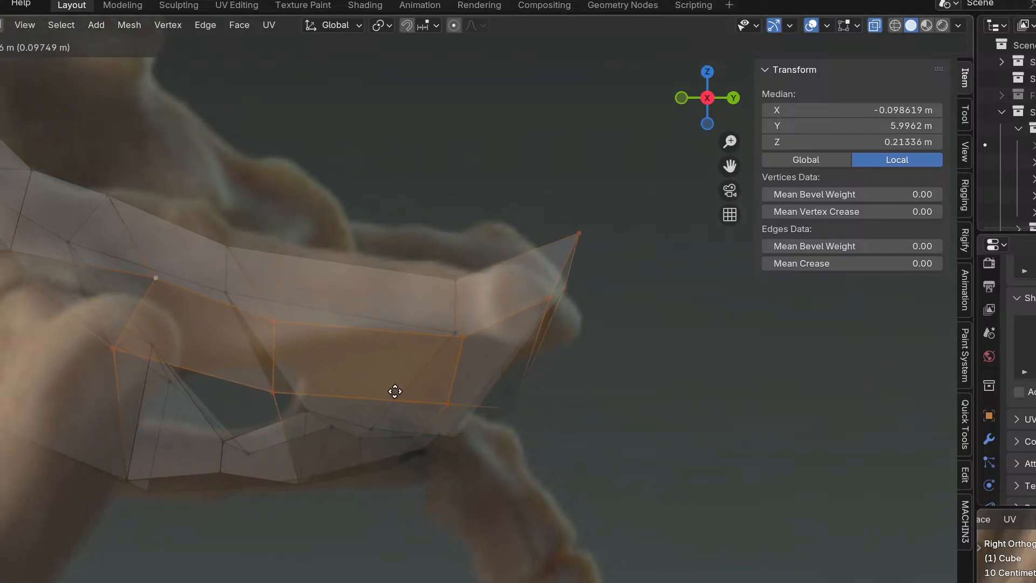
{"action": "left_click", "coordinate": [391, 377]}
{"action": "middle_click_drag", "start_coordinate": [391, 377], "coordinate": [316, 197]}
{"action": "left_click_drag", "start_coordinate": [351, 232], "coordinate": [353, 237]}
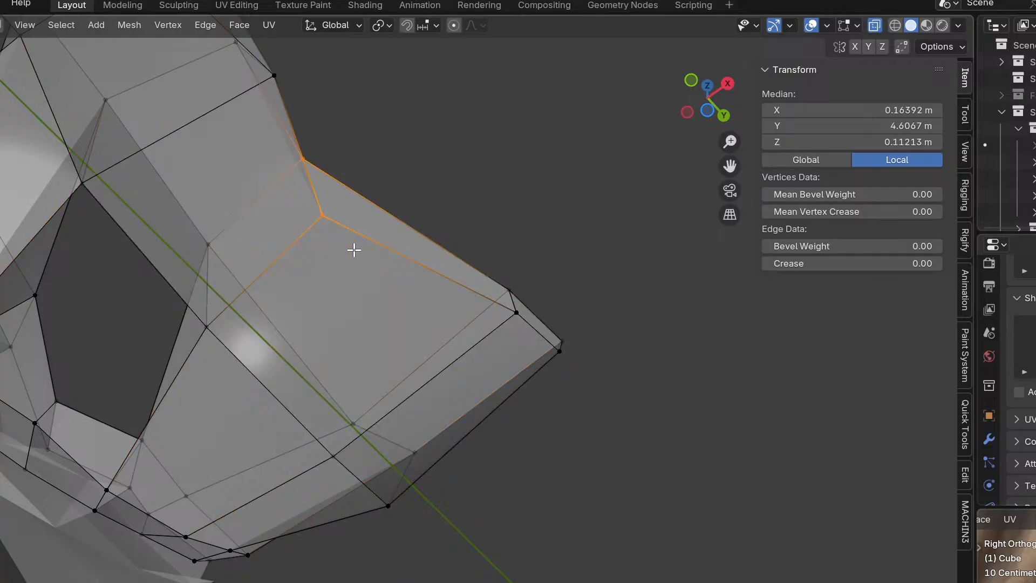
{"action": "scroll", "coordinate": [352, 261], "scroll_direction": "down", "scroll_amount": 1}
{"action": "middle_click_drag", "start_coordinate": [333, 284], "coordinate": [279, 356], "text": "alt"}
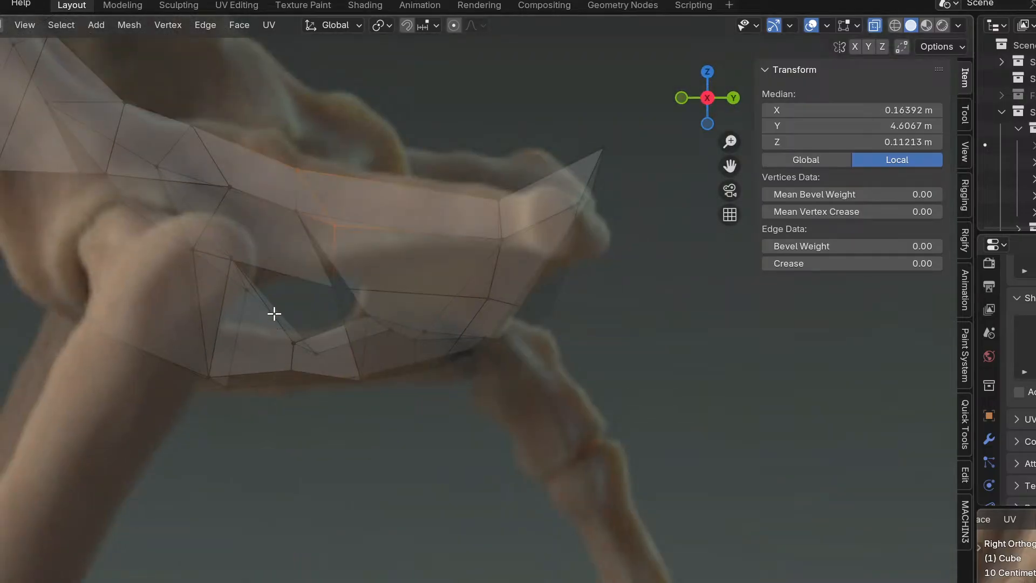
Add a centred loop cut across the midline strip joining the bridges and select one of its vertices.
{"action": "left_click", "coordinate": [247, 286]}
{"action": "left_click", "coordinate": [268, 346]}
{"action": "key", "text": "ctrl+r"}
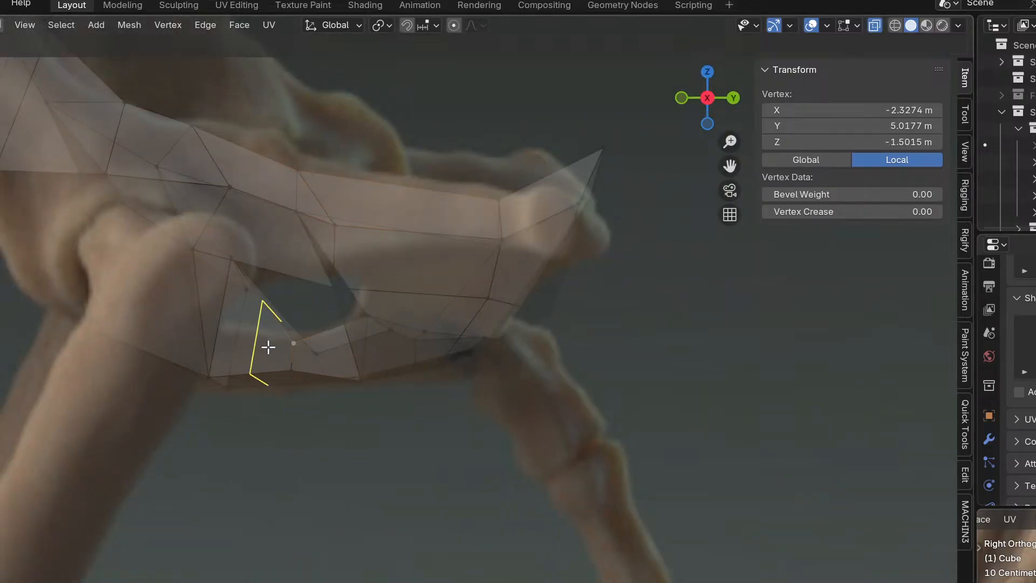
{"action": "left_click", "coordinate": [268, 347]}
{"action": "left_click", "coordinate": [268, 346]}
{"action": "left_click", "coordinate": [284, 316]}
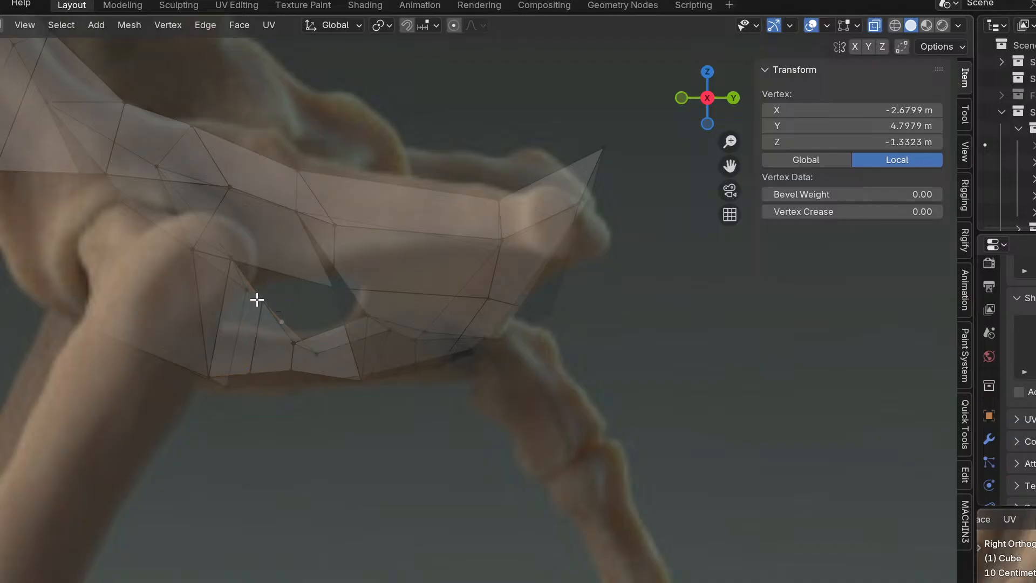
Reposition the midline strip's vertices at the front of the opening in side view, lowering them toward the opening's lower edge.
{"action": "key", "text": "g"}
{"action": "left_click", "coordinate": [305, 347]}
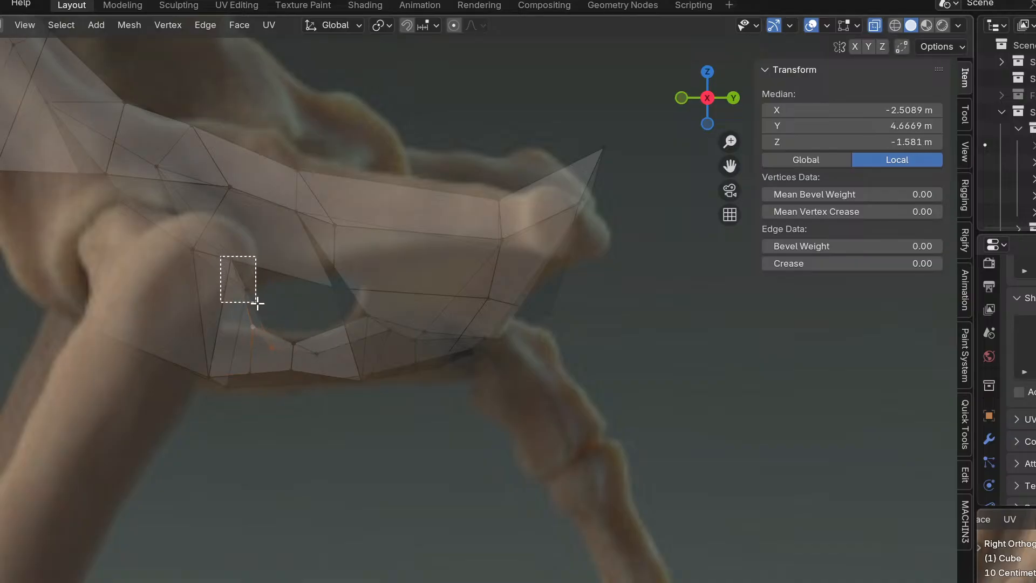
{"action": "key", "text": "g"}
{"action": "left_click", "coordinate": [275, 329]}
Examine the pelvis in perspective and against the front and back references, and clear the selection.
{"action": "middle_click_drag", "start_coordinate": [276, 329], "coordinate": [204, 448]}
{"action": "scroll", "coordinate": [204, 448], "scroll_direction": "down", "scroll_amount": 3}
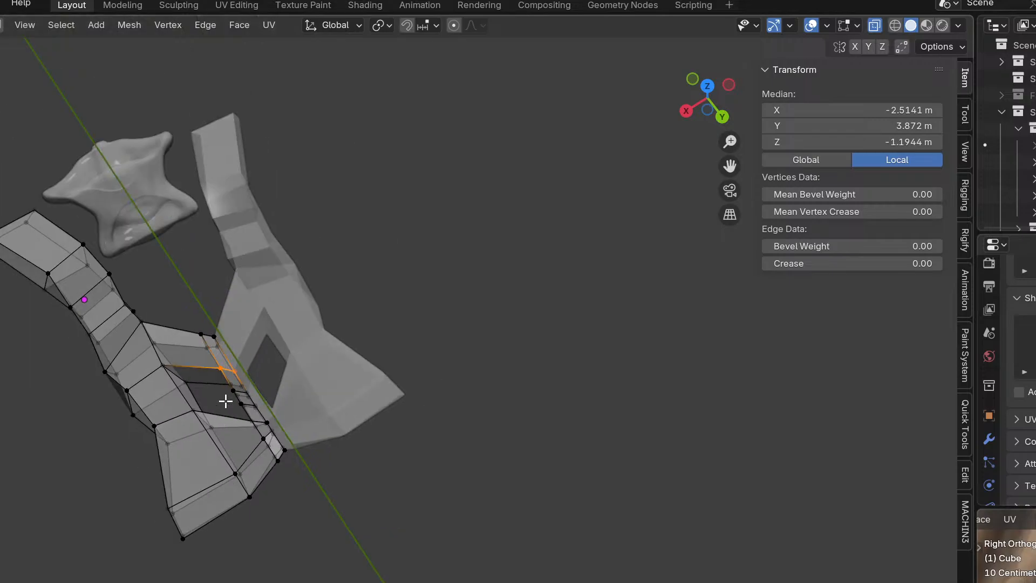
{"action": "key", "text": "KP_3"}
{"action": "key", "text": "KP_1"}
{"action": "scroll", "coordinate": [416, 385], "scroll_direction": "up", "scroll_amount": 2}
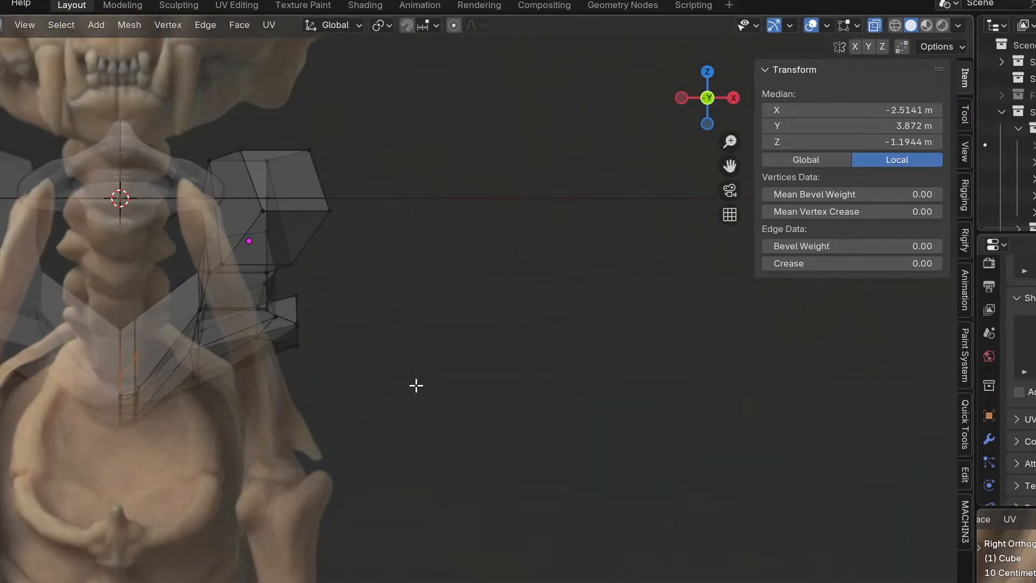
{"action": "key", "text": "ctrl+KP_1"}
{"action": "middle_click_drag", "start_coordinate": [226, 449], "coordinate": [419, 425], "text": "shift"}
{"action": "key", "text": "alt+a"}
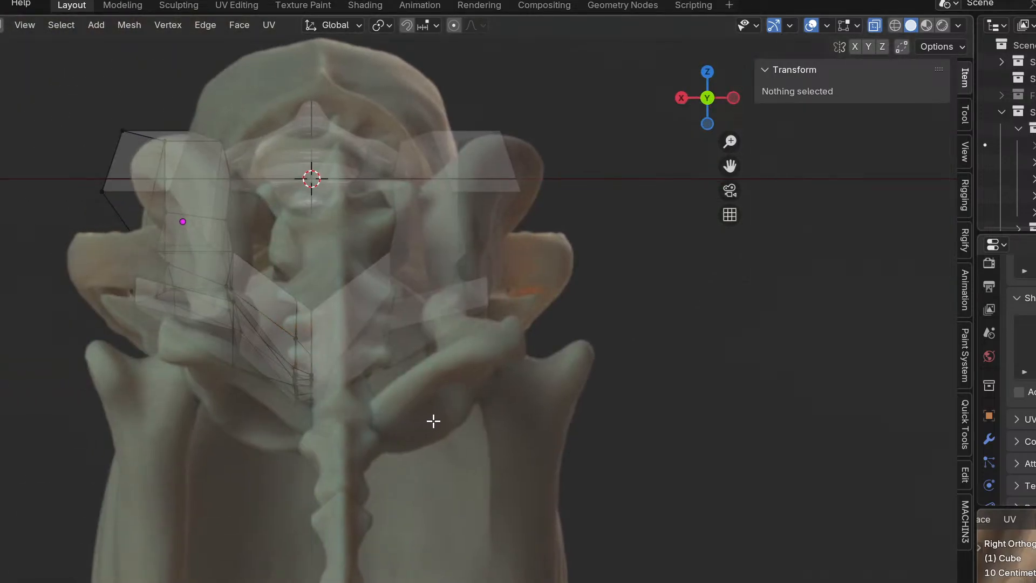
Select the whole rear section of the pelvis with its bridges and lower it in back view toward the reference.
{"action": "middle_click_drag", "start_coordinate": [255, 312], "coordinate": [203, 339]}
{"action": "left_click_drag", "start_coordinate": [157, 233], "coordinate": [319, 301]}
{"action": "left_click", "coordinate": [242, 234], "text": "shift"}
{"action": "middle_click_drag", "start_coordinate": [241, 326], "coordinate": [367, 338]}
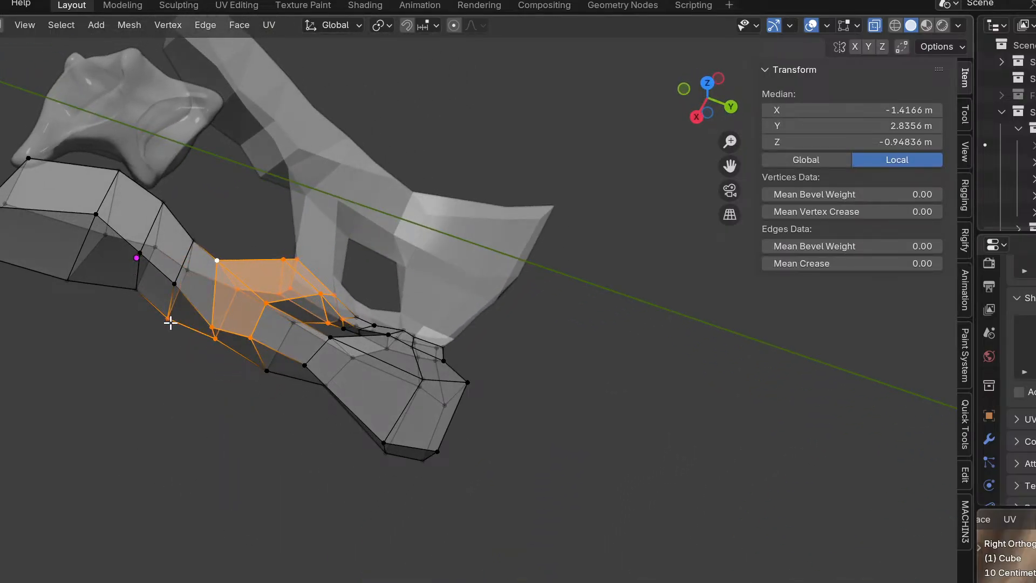
{"action": "key", "text": "KP_3"}
{"action": "left_click_drag", "start_coordinate": [144, 289], "coordinate": [411, 546]}
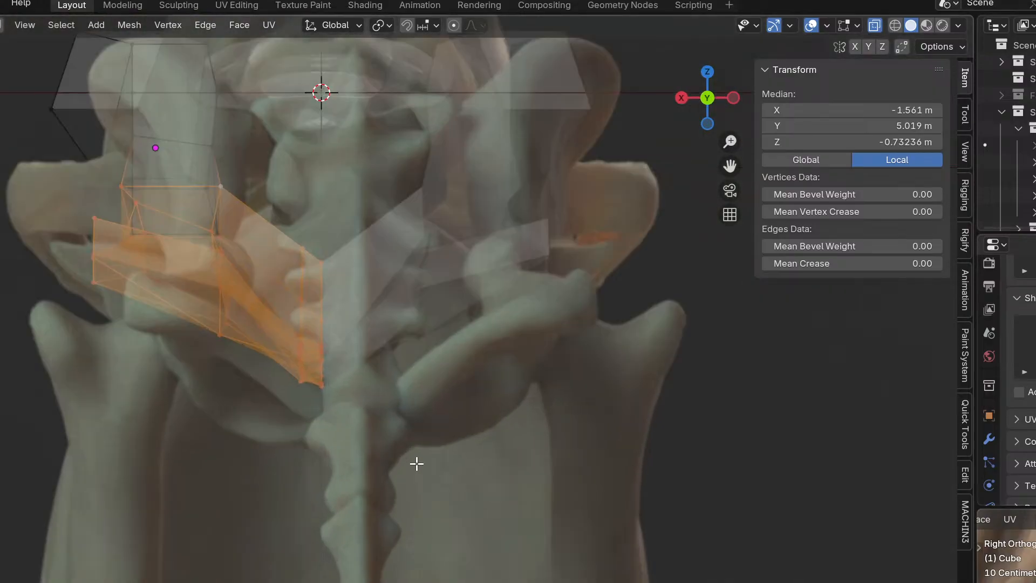
{"action": "scroll", "coordinate": [416, 465], "scroll_direction": "down", "scroll_amount": 1}
{"action": "key", "text": "g"}
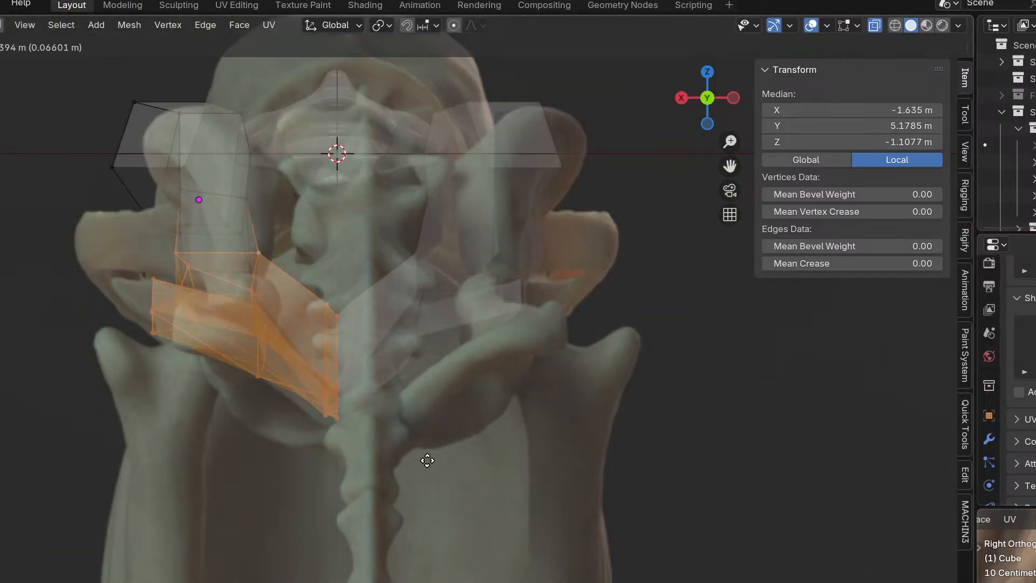
{"action": "left_click", "coordinate": [415, 496]}
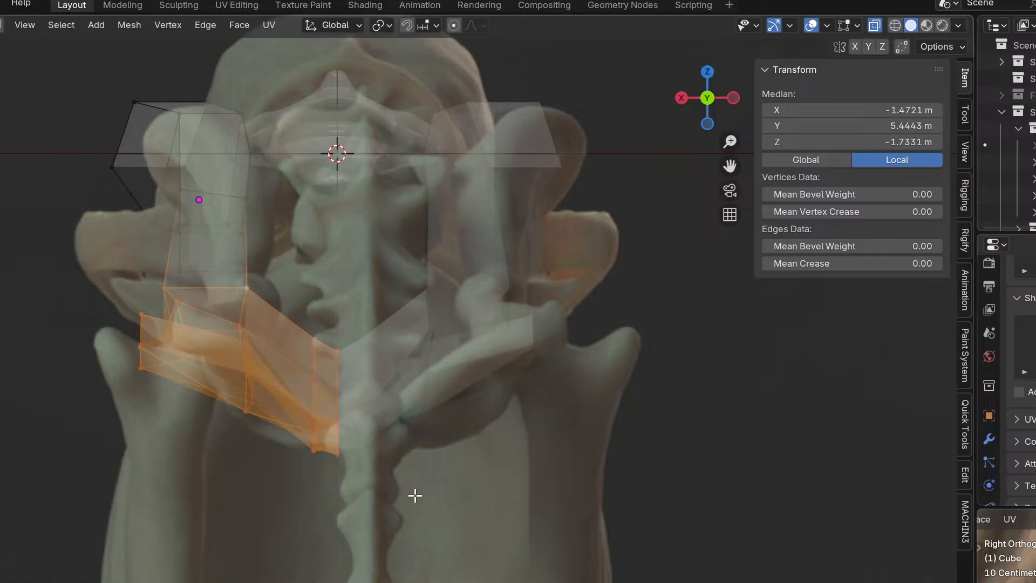
Raise the selected rear section of the pelvis slightly in side view and compare it with the back reference.
{"action": "key", "text": "KP_1"}
{"action": "key", "text": "KP_3"}
{"action": "key", "text": "s"}
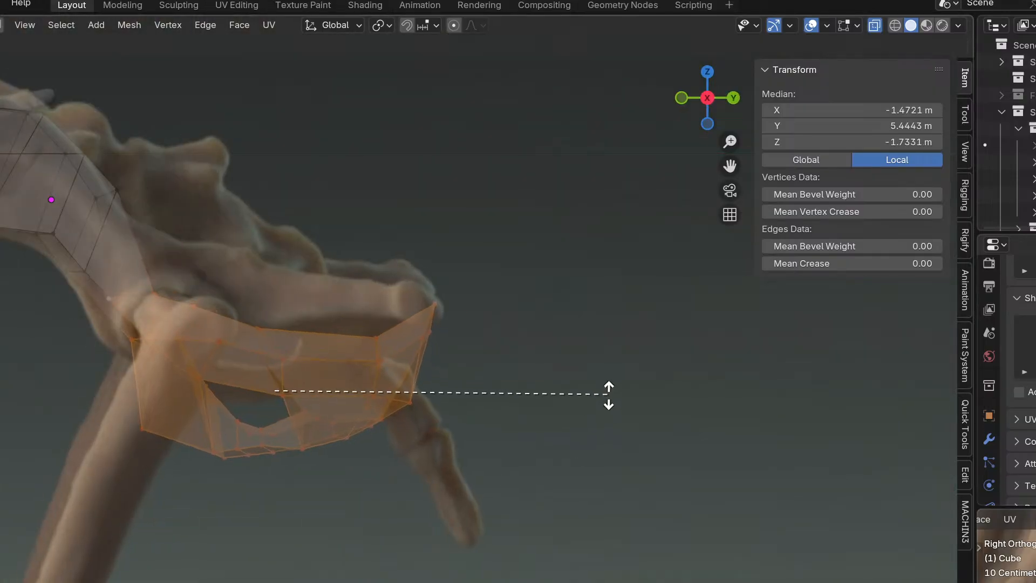
{"action": "key", "text": "g"}
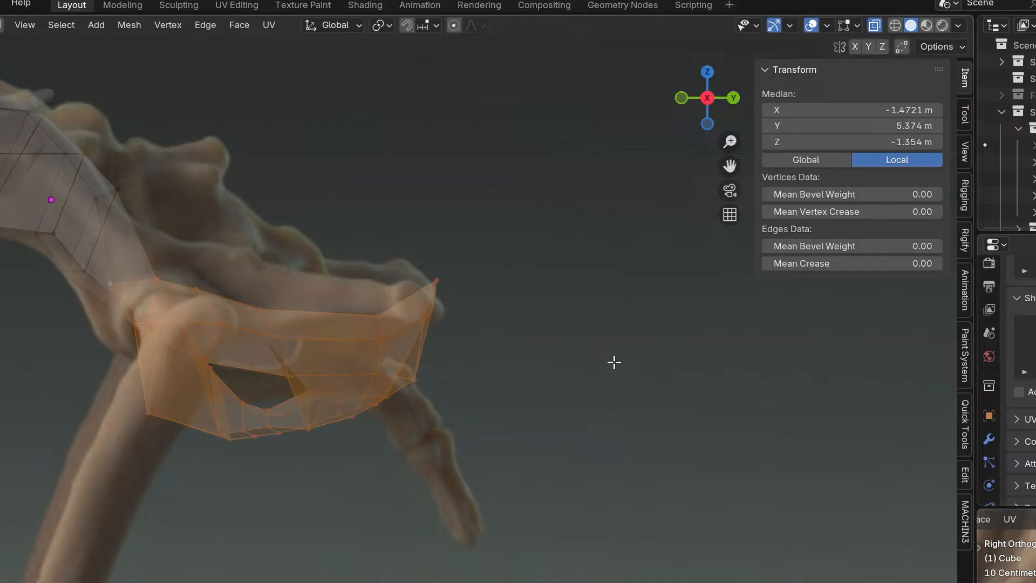
{"action": "key", "text": "ctrl+KP_1"}
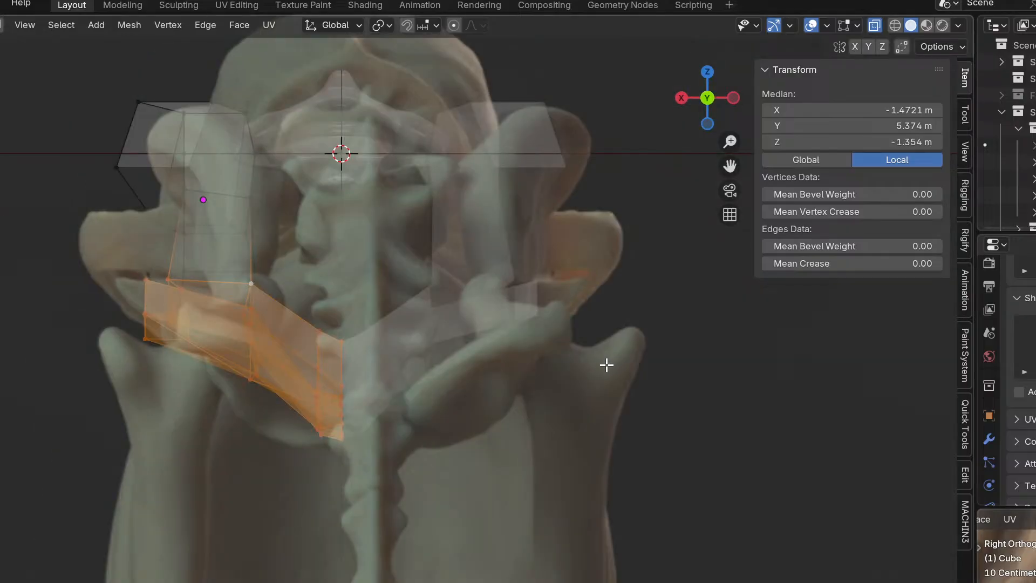
Raise the rear section further in side view so its underside follows the reference bone.
{"action": "key", "text": "KP_3"}
{"action": "key", "text": "ctrl+KP_1"}
{"action": "key", "text": "KP_3"}
{"action": "key", "text": "s"}
{"action": "key", "text": "Escape"}
{"action": "key", "text": "g"}
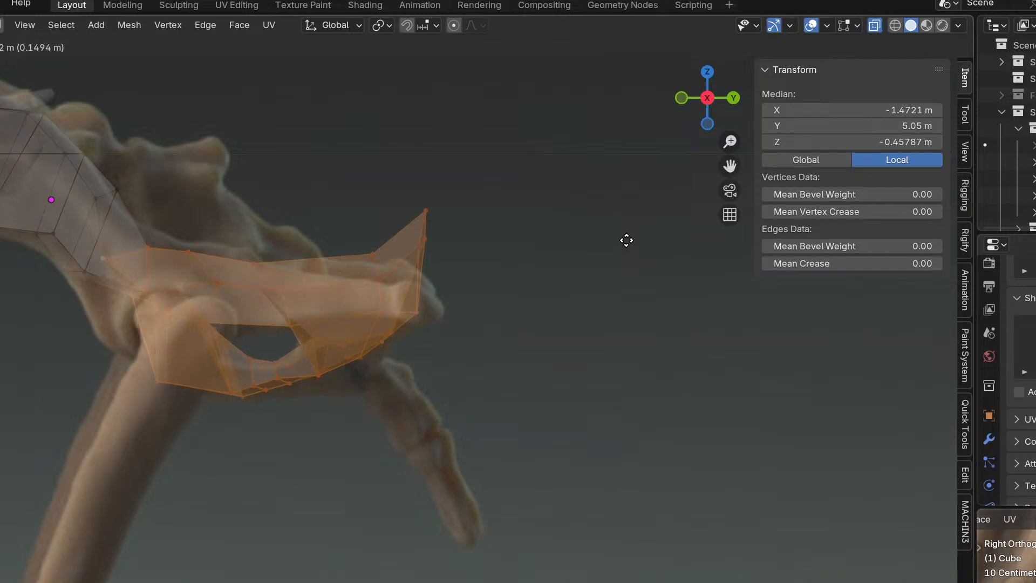
Select the vertices at the pelvis's rear tip, move them in side view toward the reference, and clear the selection.
{"action": "left_click_drag", "start_coordinate": [442, 254], "coordinate": [443, 254]}
{"action": "key", "text": "g"}
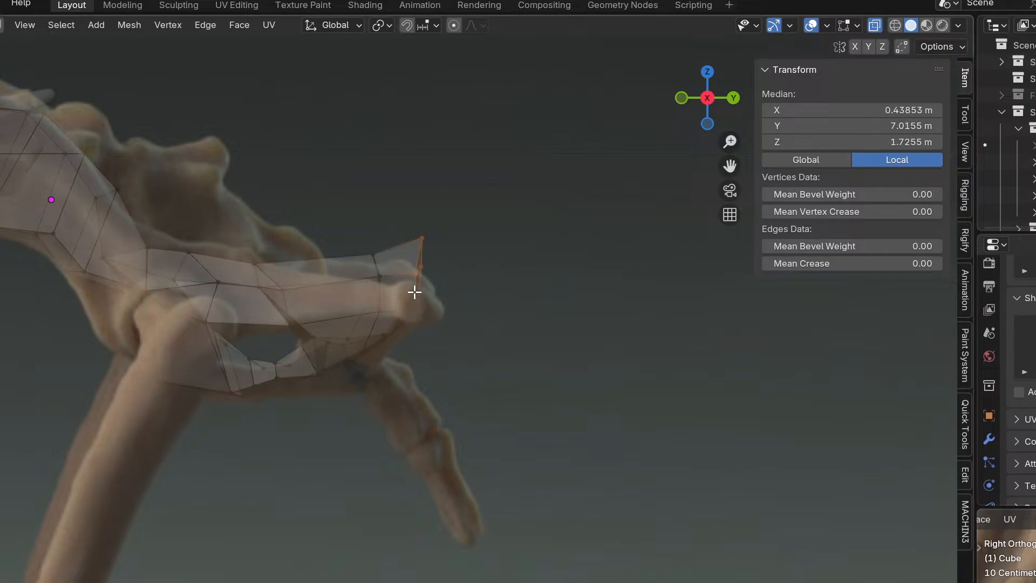
{"action": "key", "text": "ctrl+KP_1"}
{"action": "middle_click_drag", "start_coordinate": [595, 416], "coordinate": [383, 455]}
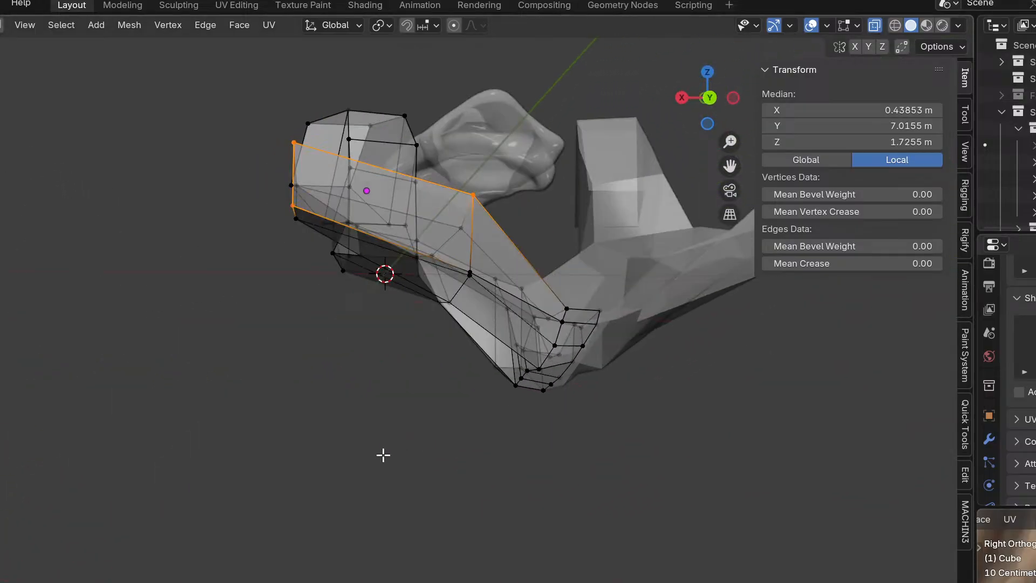
{"action": "left_click", "coordinate": [383, 455]}
{"action": "scroll", "coordinate": [379, 433], "scroll_direction": "down", "scroll_amount": 1}
{"action": "key", "text": "KP_1"}
{"action": "key", "text": "KP_3"}
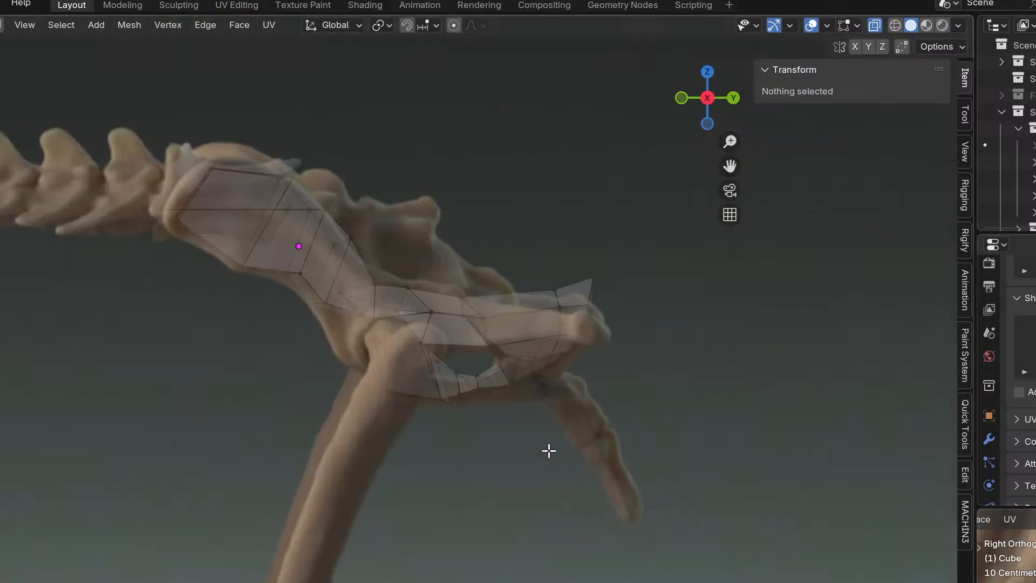
Switch the pelvis from Edit Mode to Object Mode and view its overall shape.
{"action": "key", "text": "ctrl+Tab"}
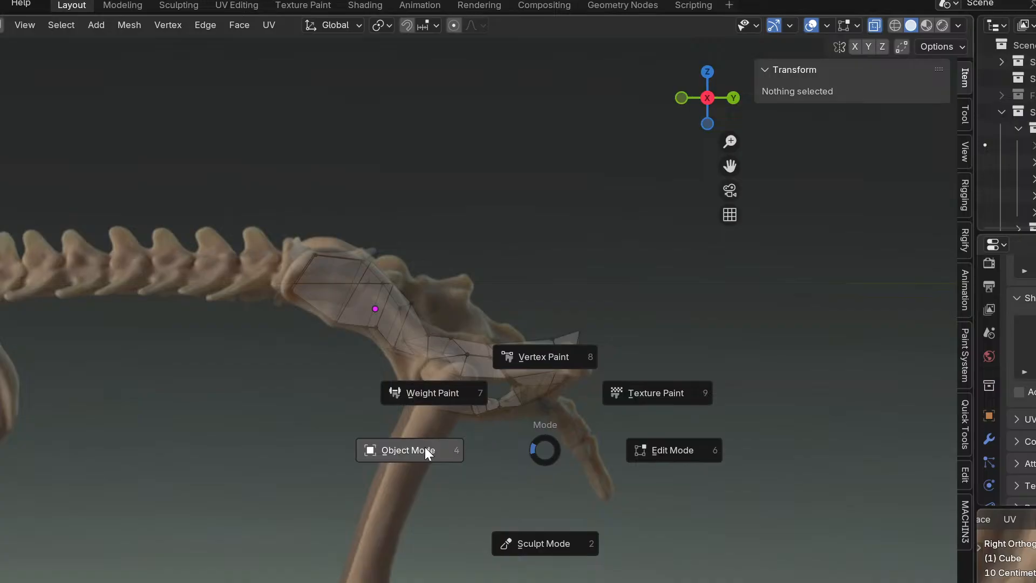
{"action": "left_click", "coordinate": [438, 448]}
{"action": "right_click", "coordinate": [555, 439]}
{"action": "left_click", "coordinate": [561, 389]}
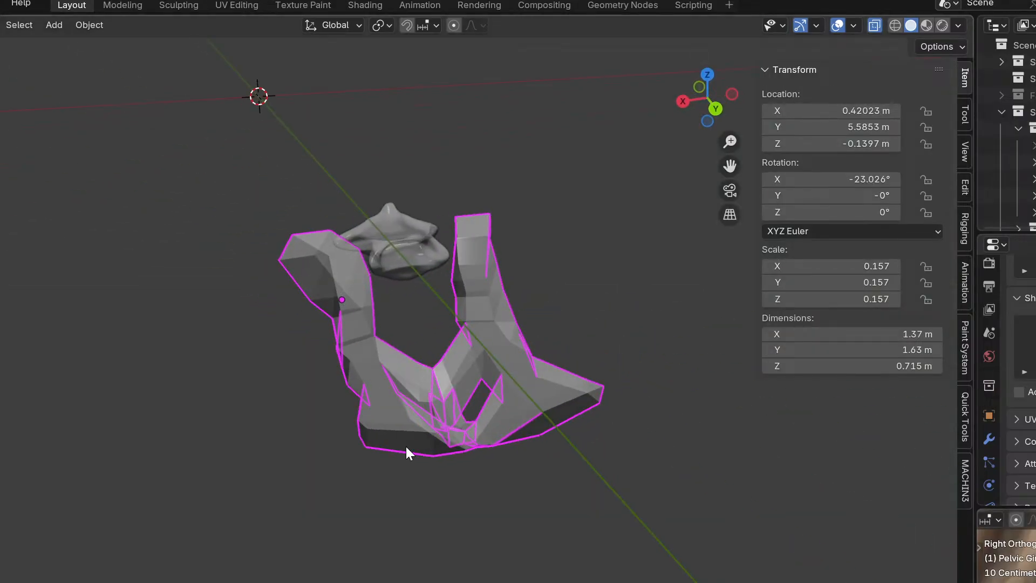
{"action": "key", "text": "KP_Divide"}
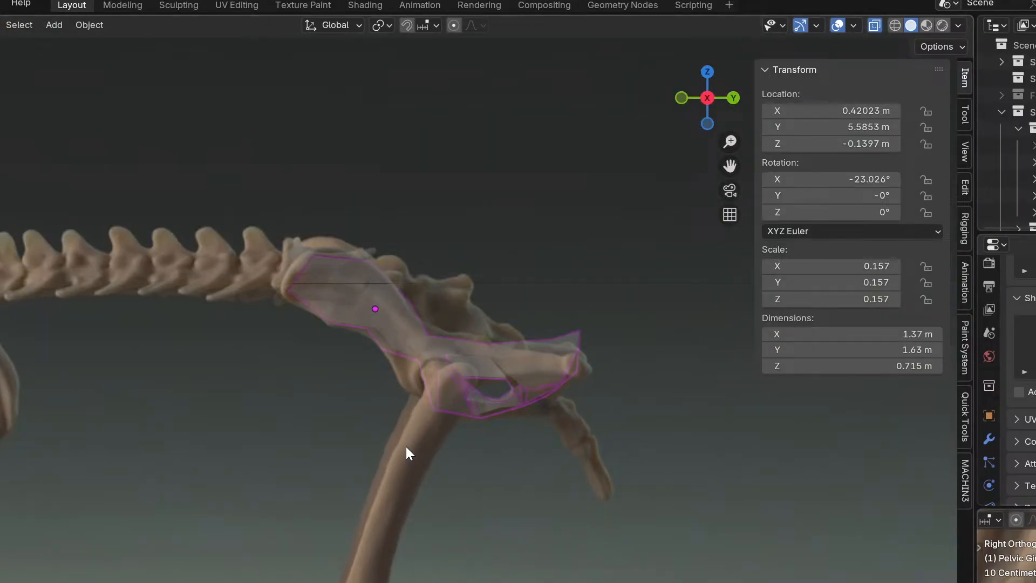
{"action": "key", "text": "KP_Divide"}
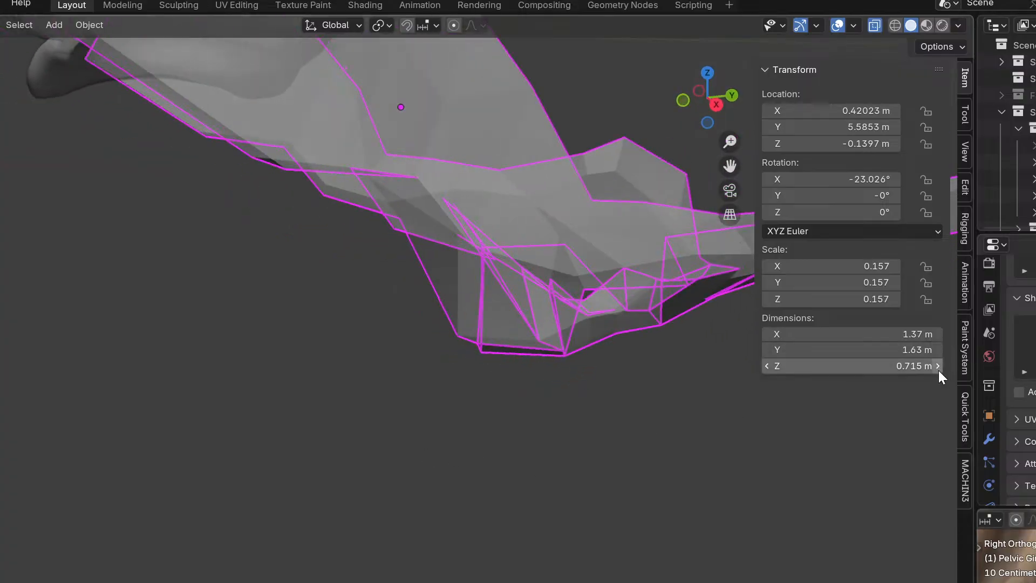
Add a Subdivision Surface modifier to the pelvis.
{"action": "left_click", "coordinate": [989, 439]}
{"action": "right_click", "coordinate": [1017, 299]}
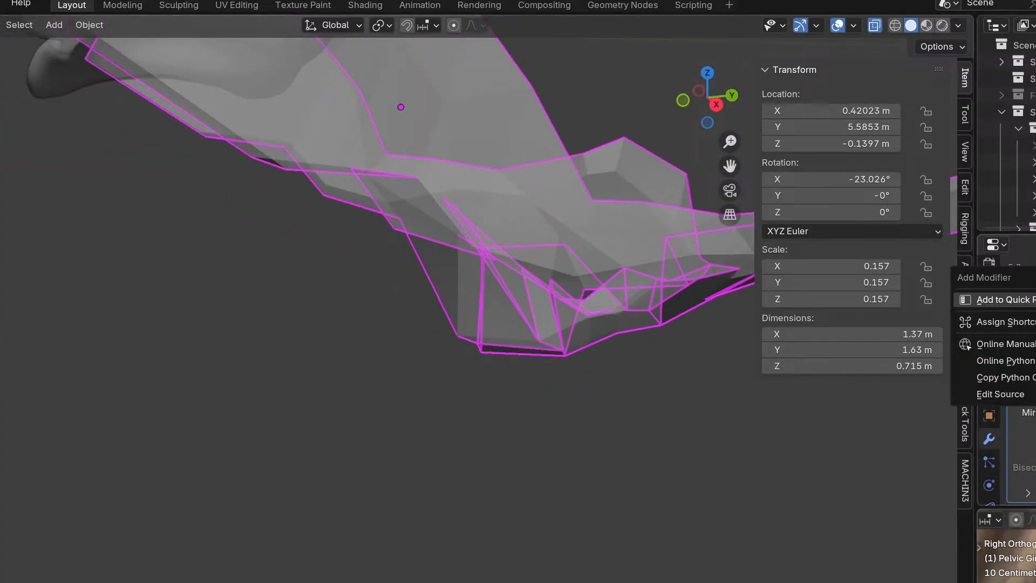
{"action": "key", "text": "Escape"}
{"action": "left_click", "coordinate": [1017, 300]}
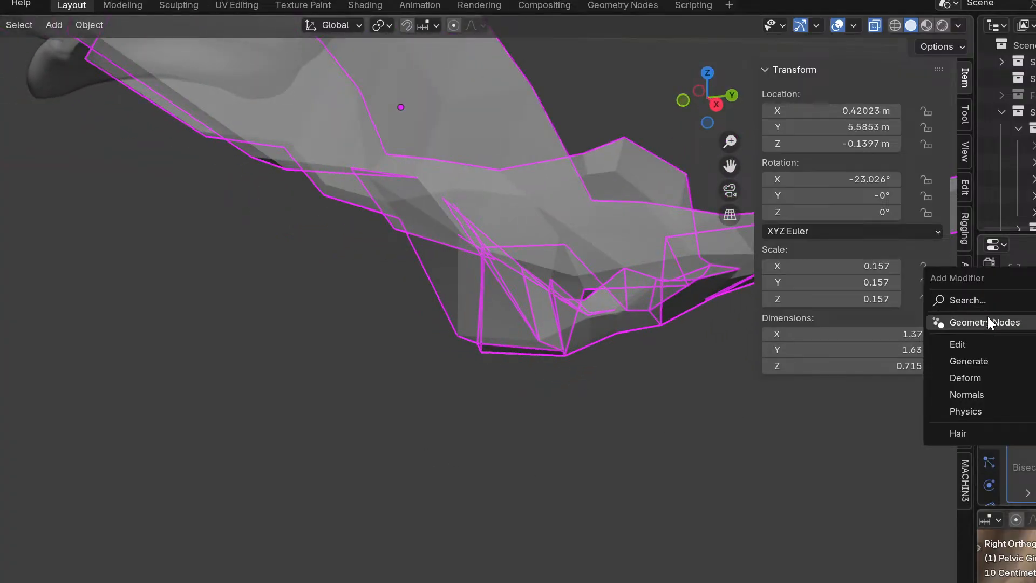
{"action": "left_click", "coordinate": [1002, 302]}
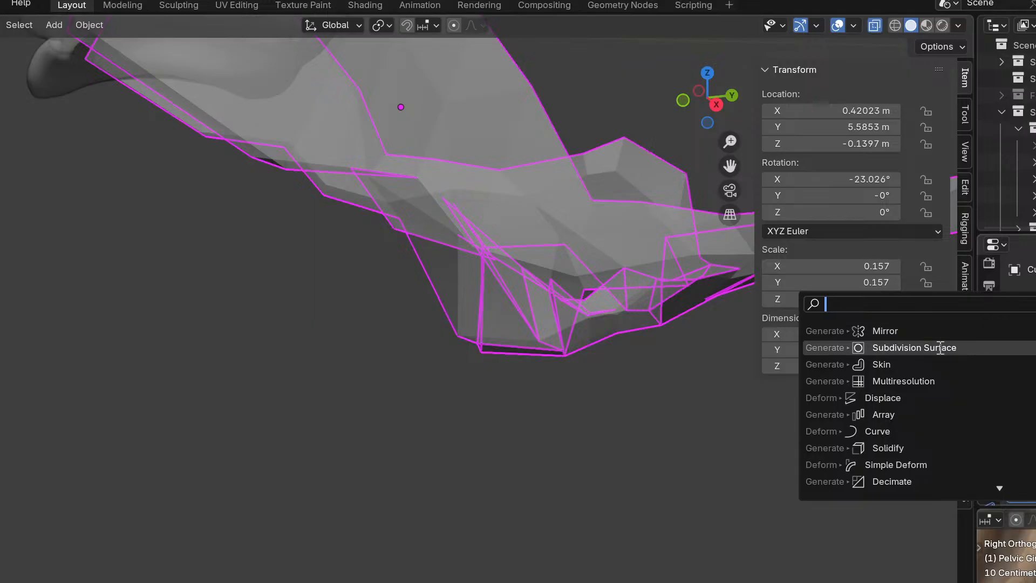
{"action": "left_click", "coordinate": [885, 331]}
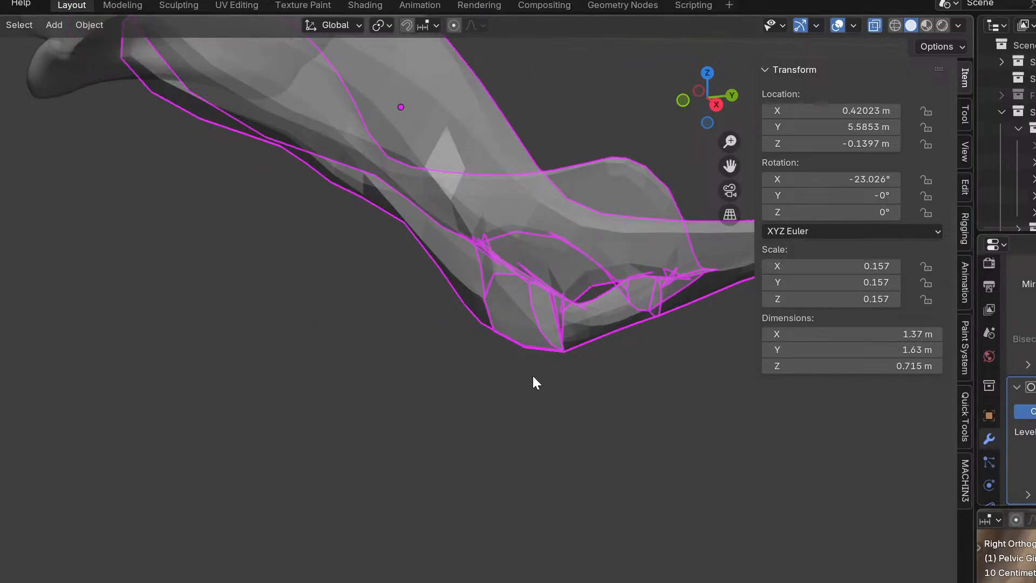
Examine the subdivided pelvis from above and compare its outline with the side reference.
{"action": "key", "text": "KP_3"}
{"action": "middle_click_drag", "start_coordinate": [529, 323], "coordinate": [448, 441]}
{"action": "scroll", "coordinate": [277, 340], "scroll_direction": "down", "scroll_amount": 4}
{"action": "scroll", "coordinate": [448, 441], "scroll_direction": "down", "scroll_amount": 1}
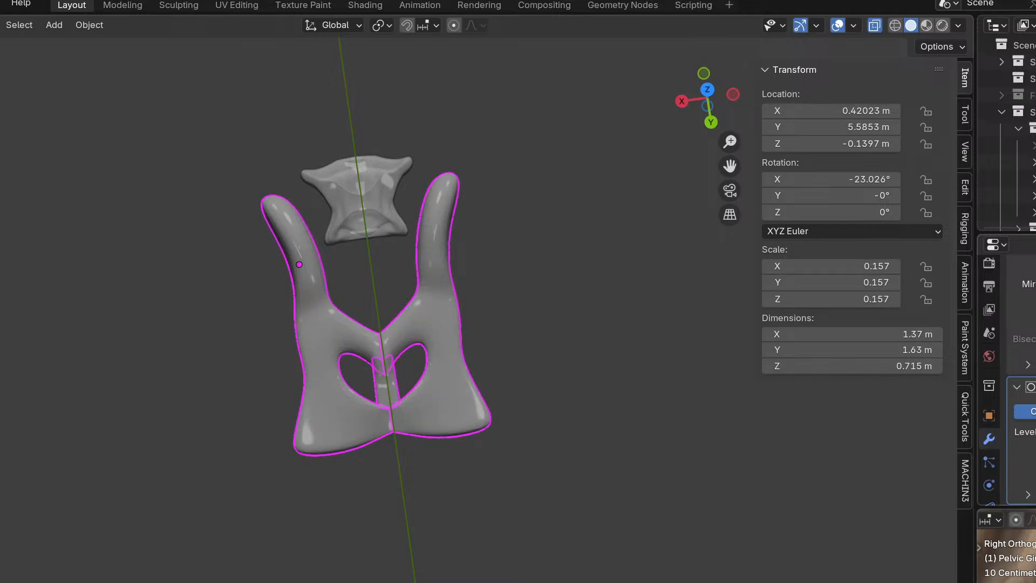
{"action": "middle_click_drag", "start_coordinate": [150, 330], "coordinate": [395, 455]}
{"action": "scroll", "coordinate": [241, 456], "scroll_direction": "up", "scroll_amount": 3}
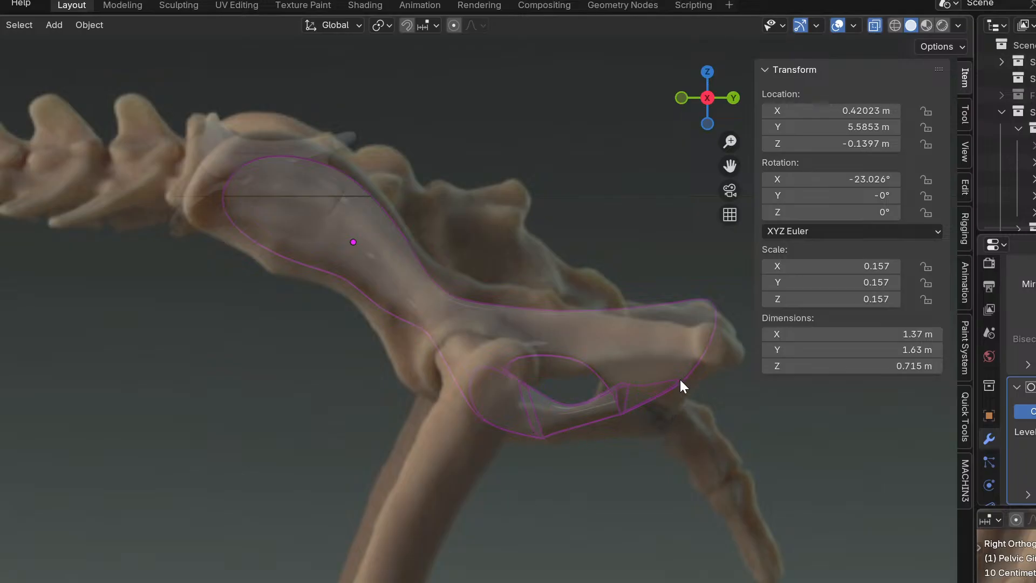
{"action": "middle_click_drag", "start_coordinate": [656, 344], "coordinate": [500, 352], "text": "shift"}
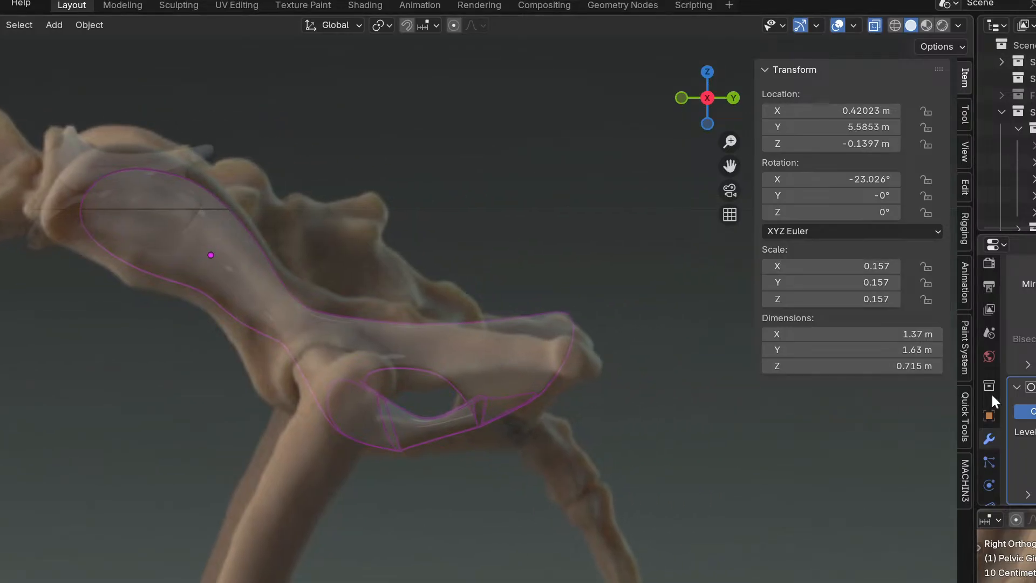
{"action": "right_click", "coordinate": [551, 326]}
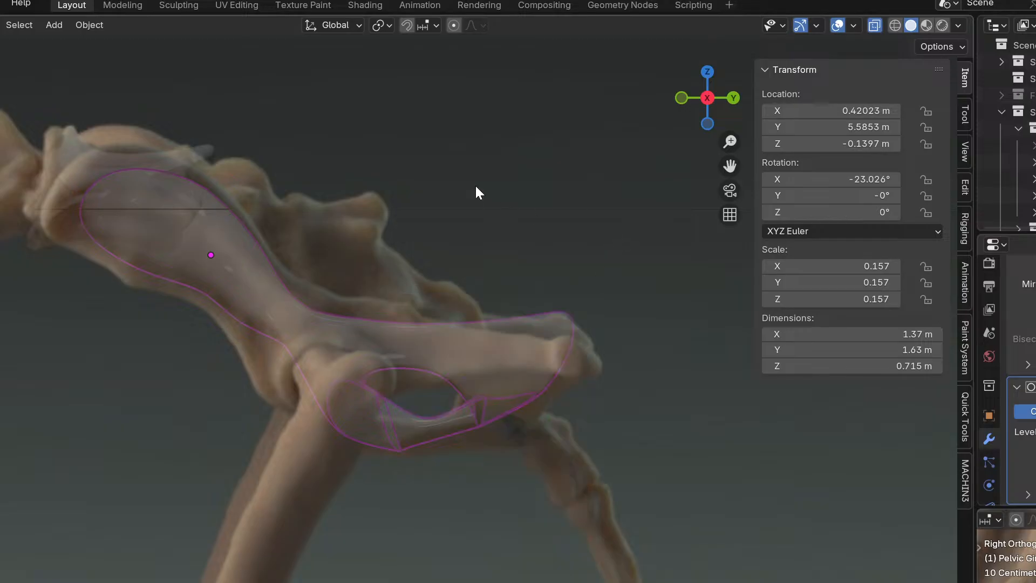
Apply Visual Geometry to Mesh on the pelvis, and apply all its transforms.
{"action": "key", "text": "ctrl+a"}
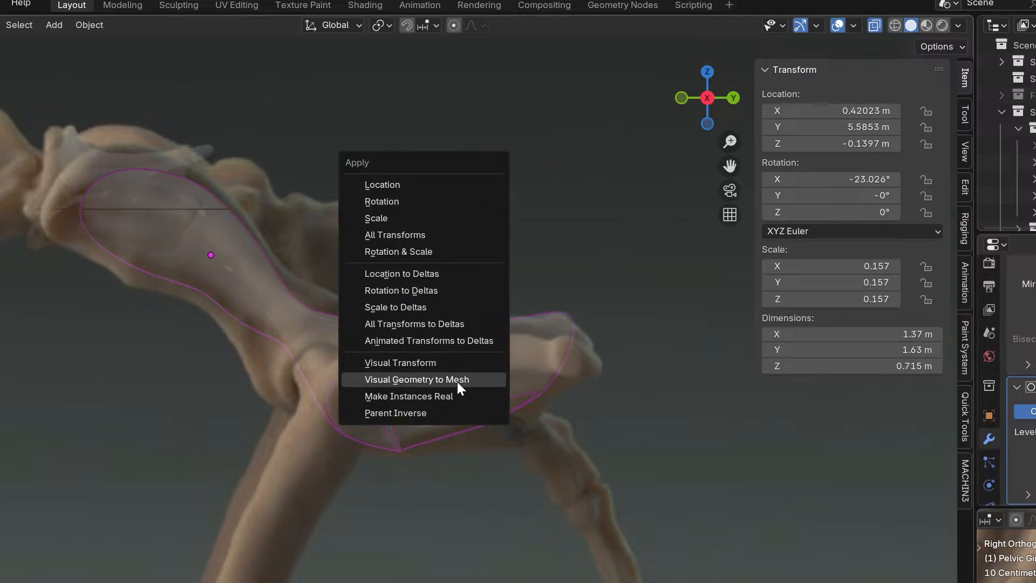
{"action": "left_click", "coordinate": [458, 380]}
{"action": "key", "text": "ctrl+a"}
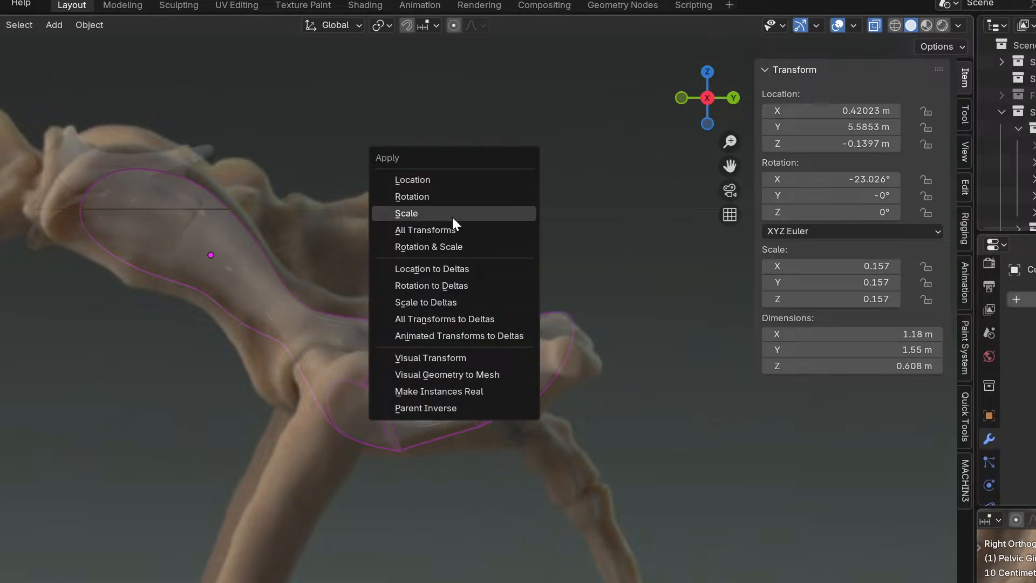
{"action": "left_click", "coordinate": [462, 235]}
Set the pelvis's origin to its geometry.
{"action": "scroll", "coordinate": [449, 504], "scroll_direction": "down", "scroll_amount": 8}
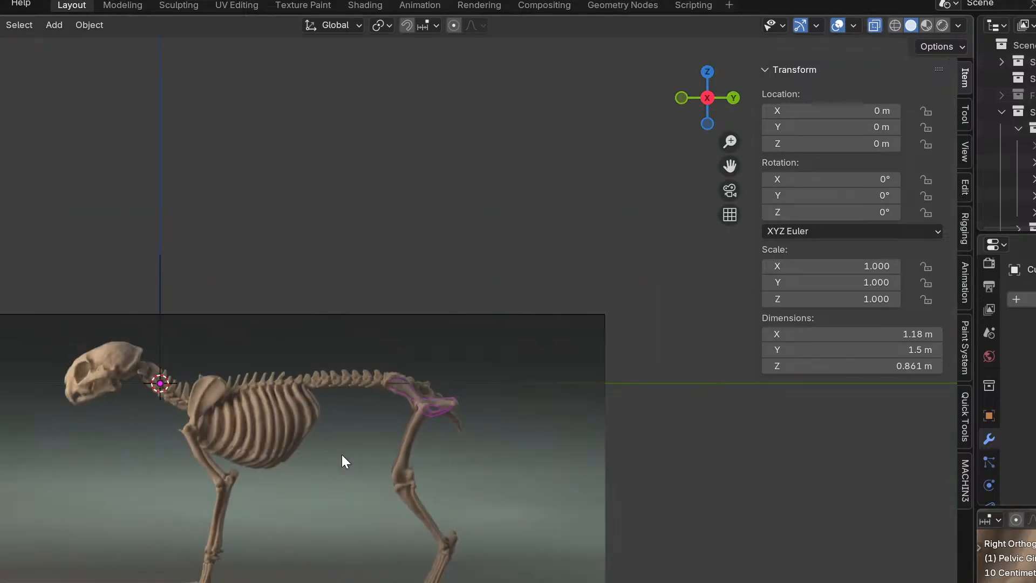
{"action": "key", "text": "ctrl+a"}
{"action": "right_click", "coordinate": [381, 397]}
{"action": "mouse_move", "coordinate": [334, 465]}
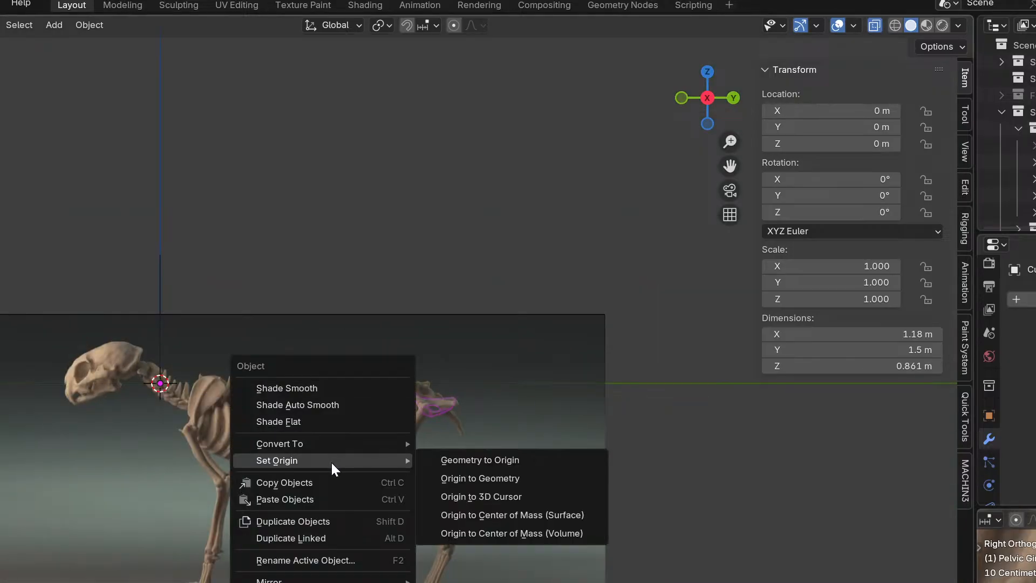
{"action": "left_click", "coordinate": [497, 486]}
View the pelvis over the top reference and enter Sculpt Mode.
{"action": "middle_click_drag", "start_coordinate": [497, 486], "coordinate": [423, 426]}
{"action": "key", "text": "KP_3"}
{"action": "key", "text": "KP_7"}
{"action": "scroll", "coordinate": [432, 432], "scroll_direction": "up", "scroll_amount": 10}
{"action": "middle_click_drag", "start_coordinate": [427, 264], "coordinate": [463, 384], "text": "shift"}
{"action": "scroll", "coordinate": [477, 374], "scroll_direction": "up", "scroll_amount": 3}
{"action": "left_click", "coordinate": [410, 337]}
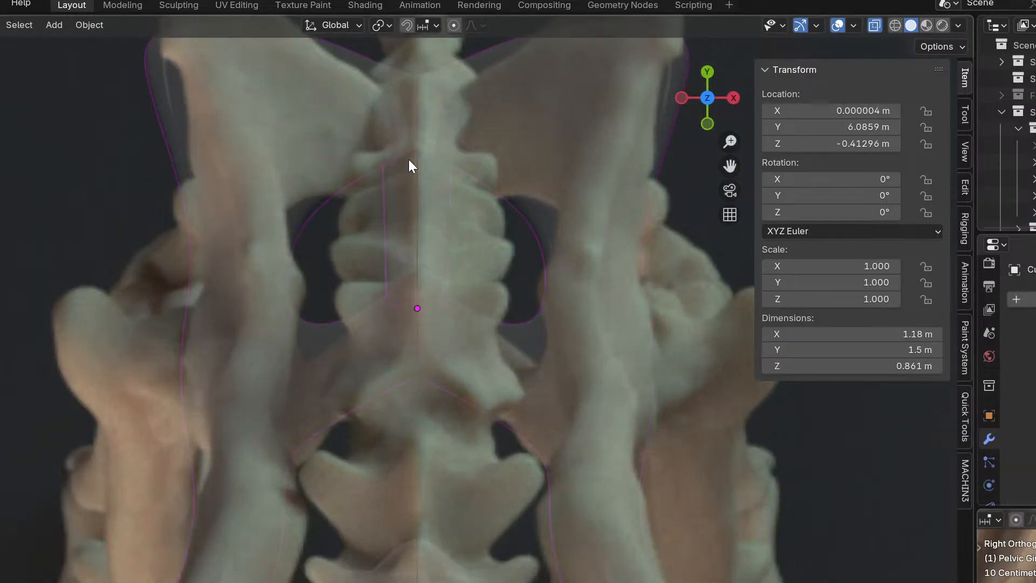
{"action": "left_click", "coordinate": [409, 159]}
{"action": "scroll", "coordinate": [397, 161], "scroll_direction": "down", "scroll_amount": 2}
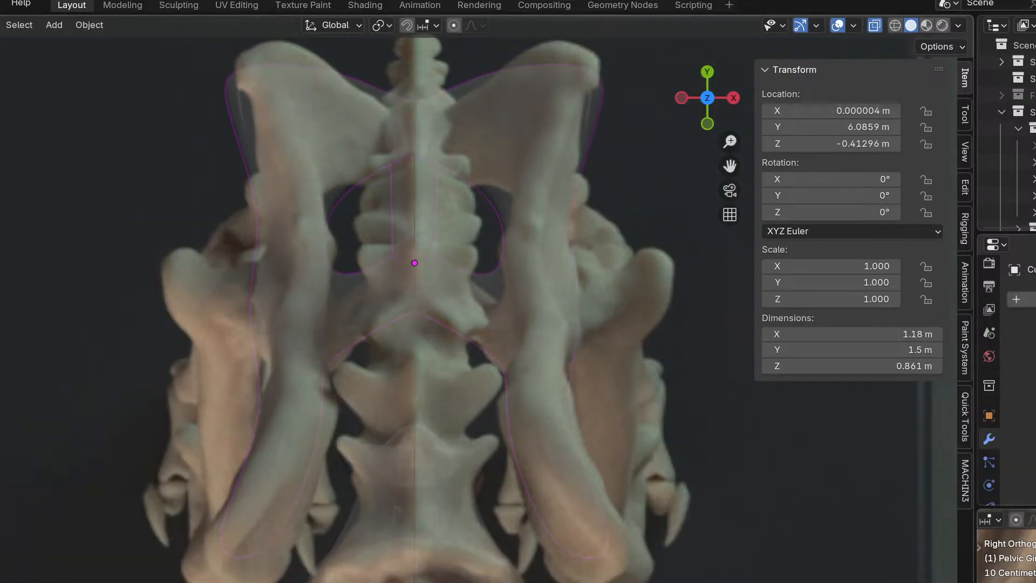
{"action": "key", "text": "ctrl+Tab"}
{"action": "scroll", "coordinate": [374, 189], "scroll_direction": "up", "scroll_amount": 1}
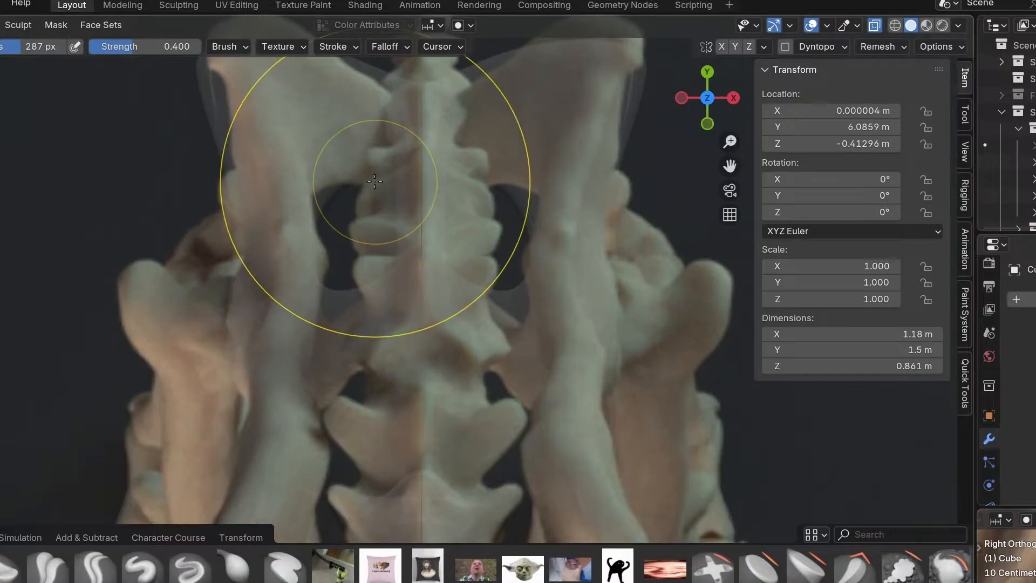
Try to pull the pelvis's left iliac wing into the top reference's outline, then compare it with the opposite wing.
{"action": "middle_click_drag", "start_coordinate": [373, 189], "coordinate": [398, 296], "text": "shift"}
{"action": "scroll", "coordinate": [205, 228], "scroll_direction": "up", "scroll_amount": 2}
{"action": "left_click_drag", "start_coordinate": [218, 243], "coordinate": [289, 230]}
{"action": "left_click_drag", "start_coordinate": [256, 136], "coordinate": [259, 86]}
{"action": "mouse_move", "coordinate": [353, 115]}
{"action": "left_mouse_down"}
{"action": "mouse_move", "coordinate": [353, 86]}
{"action": "mouse_move", "coordinate": [365, 93]}
{"action": "mouse_move", "coordinate": [313, 72]}
{"action": "left_mouse_up"}
{"action": "left_click_drag", "start_coordinate": [244, 192], "coordinate": [261, 199]}
{"action": "scroll", "coordinate": [234, 115], "scroll_direction": "up", "scroll_amount": 2}
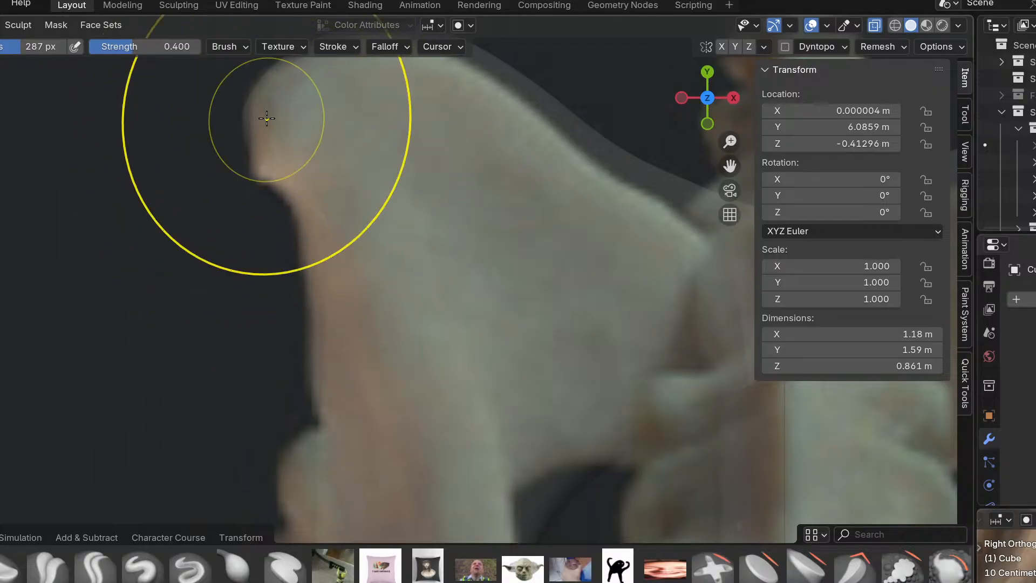
{"action": "middle_click_drag", "start_coordinate": [291, 105], "coordinate": [238, 224], "text": "shift"}
{"action": "left_click_drag", "start_coordinate": [423, 158], "coordinate": [429, 173]}
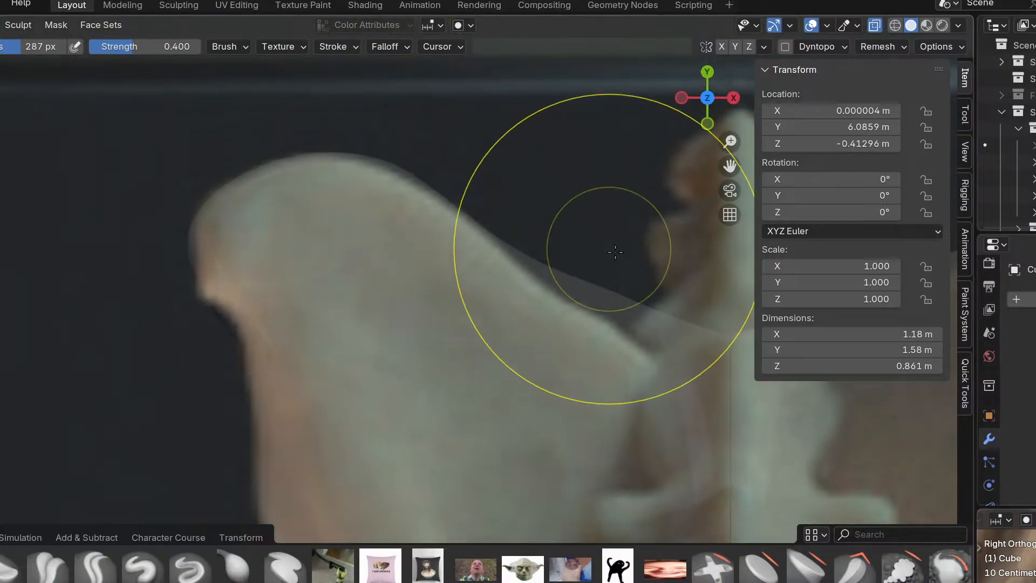
{"action": "mouse_move", "coordinate": [606, 289]}
{"action": "middle_mouse_down", "text": "shift"}
{"action": "mouse_move", "coordinate": [475, 350]}
{"action": "mouse_move", "coordinate": [376, 361]}
{"action": "middle_mouse_up", "text": "shift"}
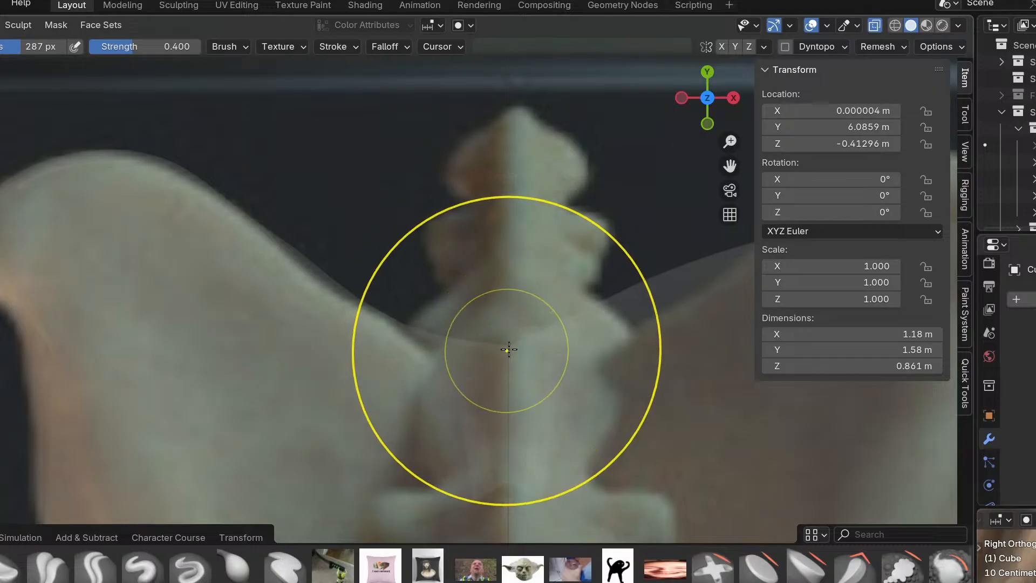
{"action": "mouse_move", "coordinate": [678, 337]}
{"action": "middle_mouse_down", "text": "shift"}
{"action": "mouse_move", "coordinate": [484, 322]}
{"action": "mouse_move", "coordinate": [391, 391]}
{"action": "middle_mouse_up", "text": "shift"}
{"action": "scroll", "coordinate": [528, 323], "scroll_direction": "down", "scroll_amount": 3}
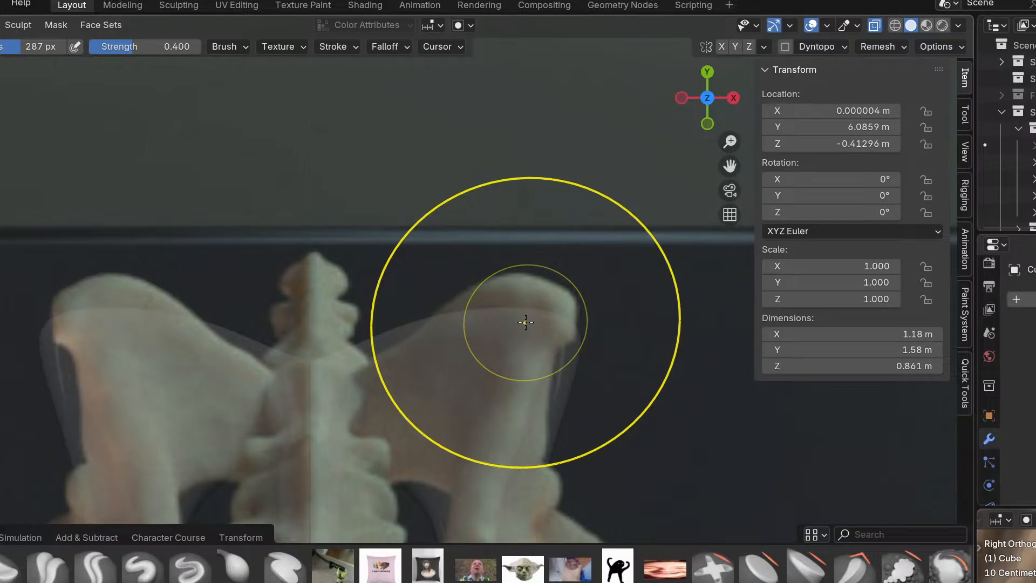
Return to Object Mode and undo the wing sculpting, the new origin and the applied transforms.
{"action": "key", "text": "ctrl+Tab"}
{"action": "left_click", "coordinate": [526, 323]}
{"action": "scroll", "coordinate": [526, 322], "scroll_direction": "down", "scroll_amount": 3}
{"action": "left_click", "coordinate": [517, 354]}
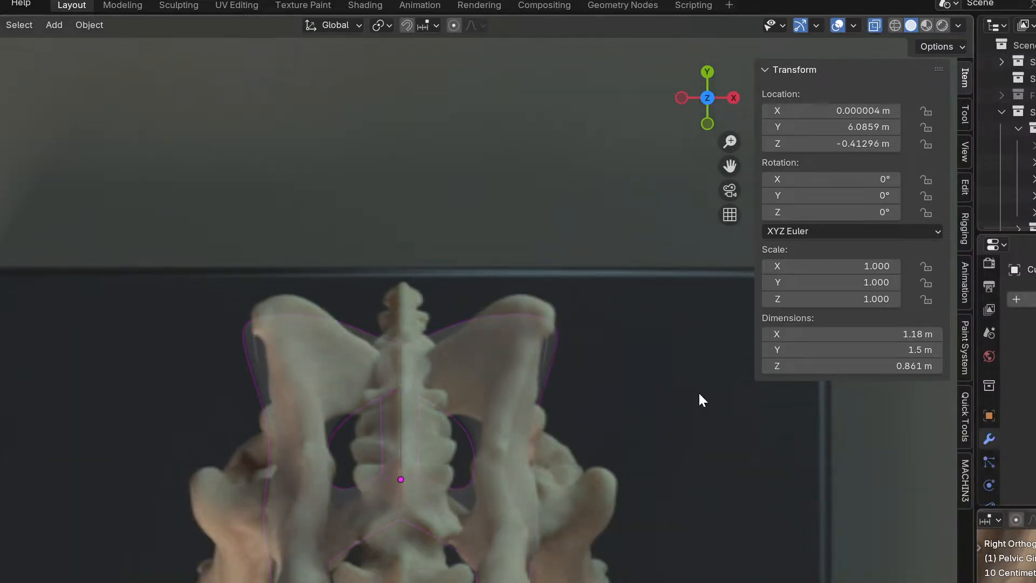
{"action": "left_click", "coordinate": [574, 386]}
{"action": "key", "text": "ctrl+z"}
{"action": "scroll", "coordinate": [574, 386], "scroll_direction": "down", "scroll_amount": 4}
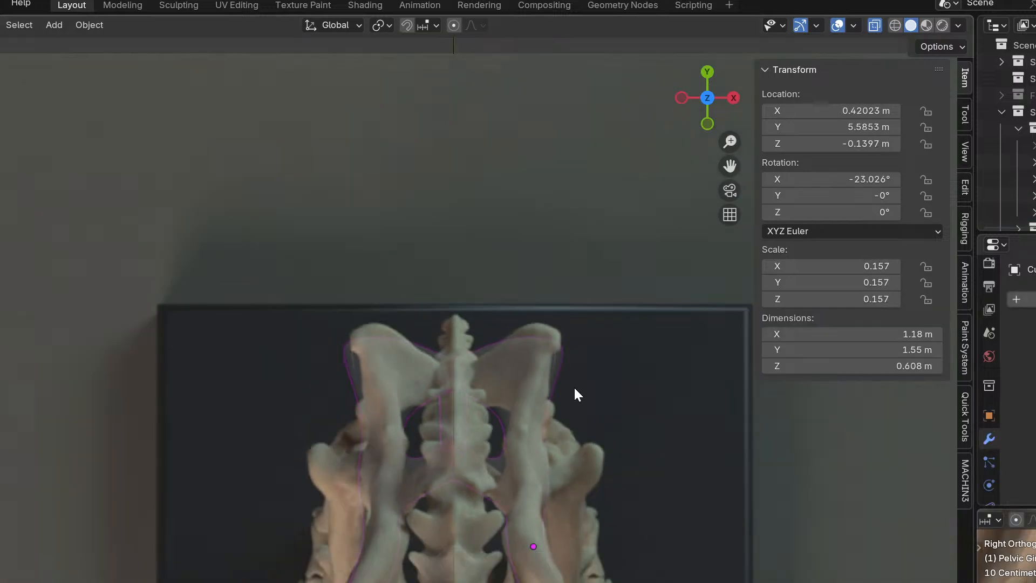
Examine the pelvis against the side, front and top references.
{"action": "key", "text": "KP_3"}
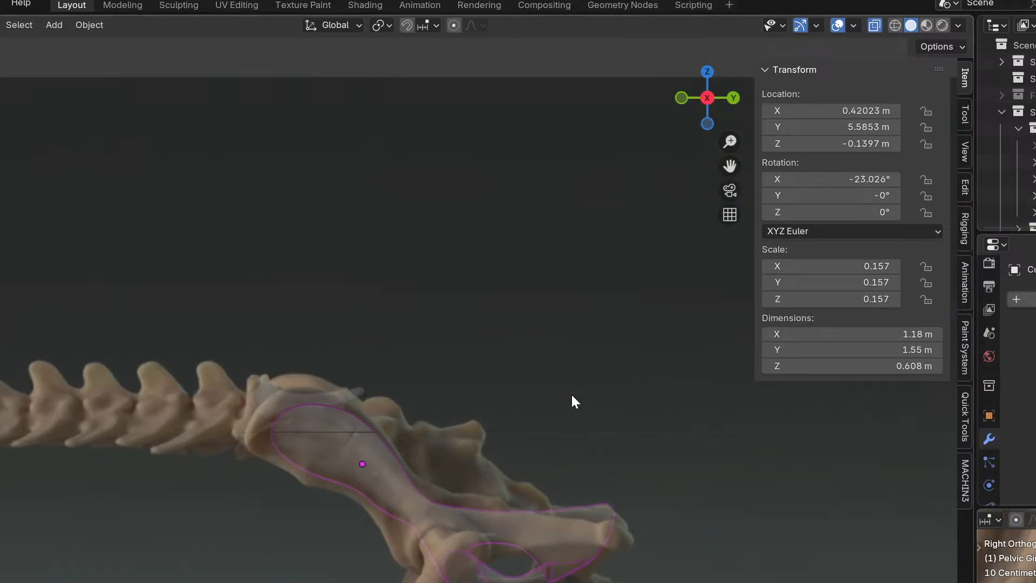
{"action": "key", "text": "KP_1"}
{"action": "key", "text": "KP_7"}
{"action": "scroll", "coordinate": [571, 393], "scroll_direction": "up", "scroll_amount": 3}
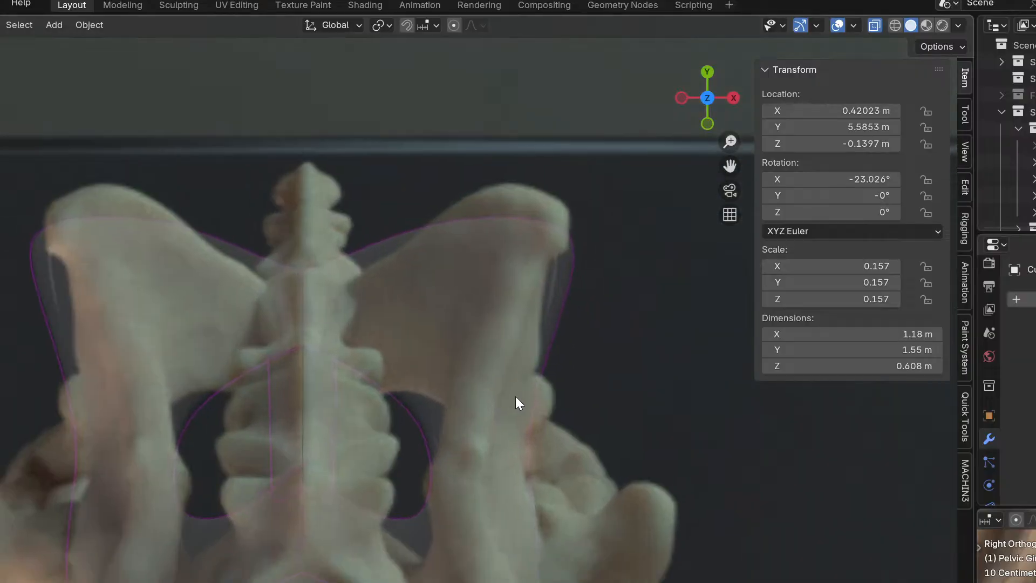
{"action": "key", "text": "KP_3"}
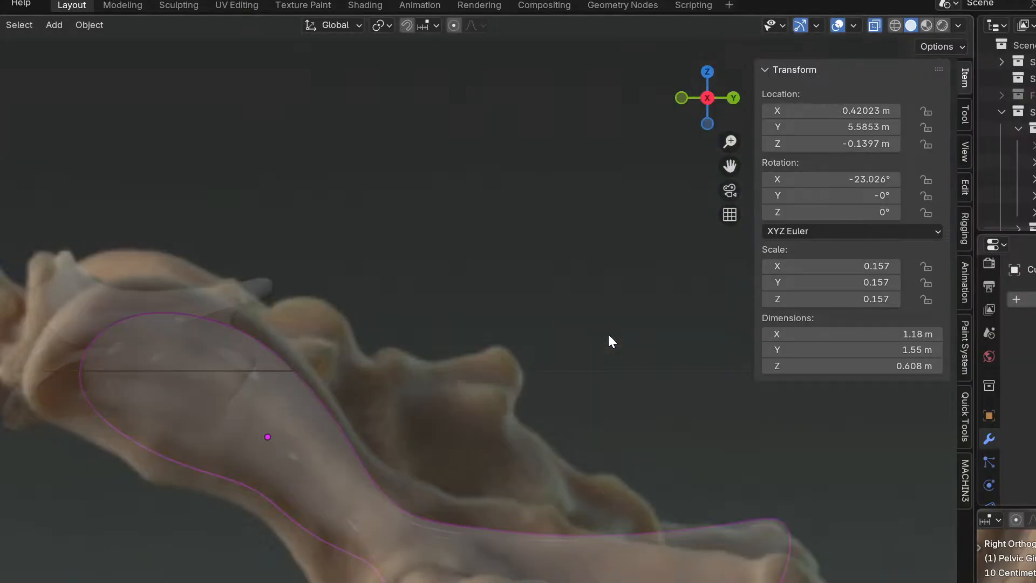
{"action": "key", "text": "KP_1"}
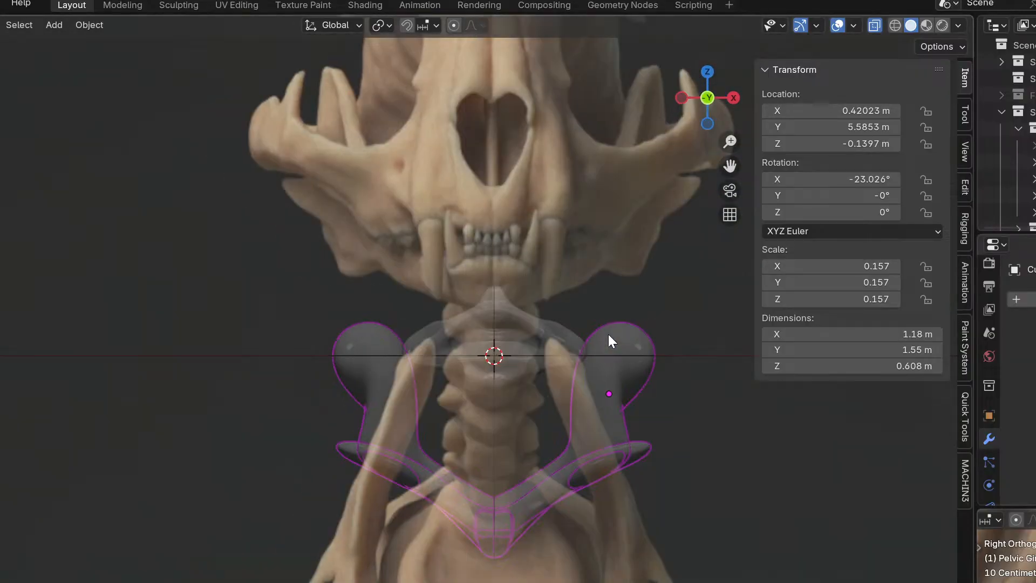
{"action": "key", "text": "KP_7"}
{"action": "scroll", "coordinate": [607, 326], "scroll_direction": "up", "scroll_amount": 3}
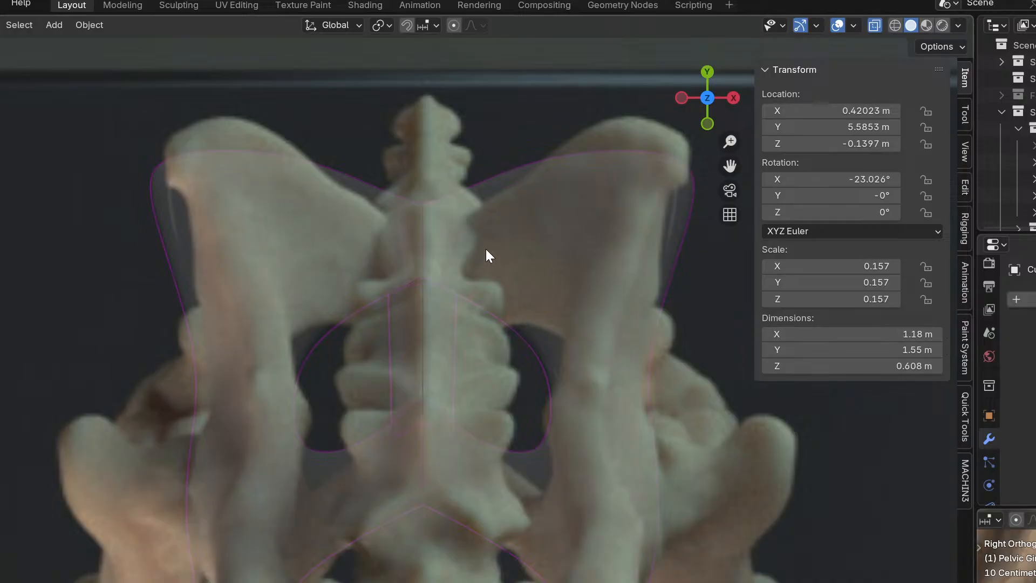
Enter Sculpt Mode on the pelvis and set the brush size to 423 px.
{"action": "key", "text": "ctrl+Tab"}
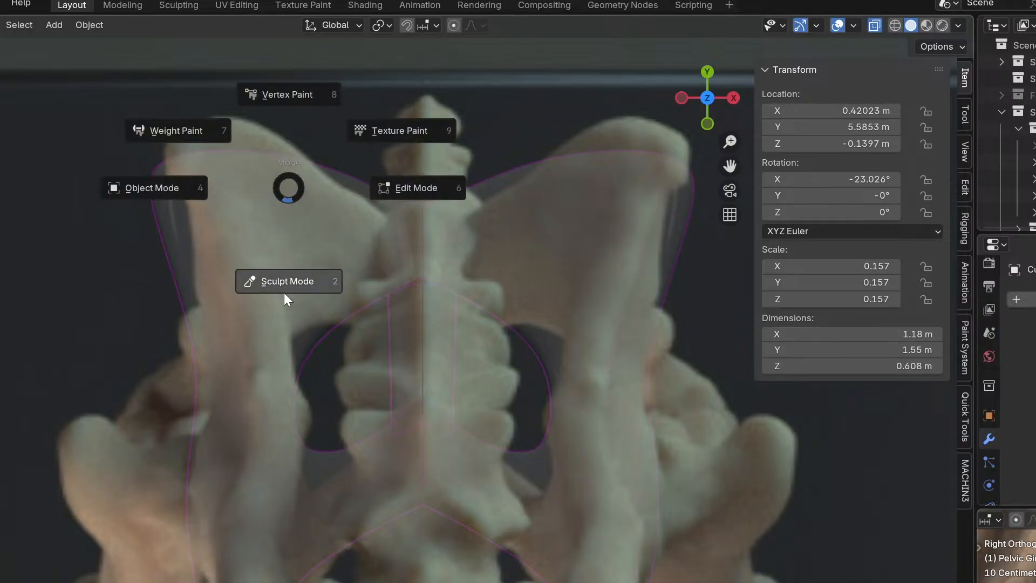
{"action": "left_click", "coordinate": [280, 274]}
{"action": "middle_click_drag", "start_coordinate": [232, 216], "coordinate": [278, 283], "text": "shift"}
{"action": "key", "text": "f"}
{"action": "left_click", "coordinate": [382, 213]}
Try to reshape the left iliac wing's outer edge to the top reference with the enlarged brush.
{"action": "left_click_drag", "start_coordinate": [209, 252], "coordinate": [282, 212]}
{"action": "scroll", "coordinate": [374, 221], "scroll_direction": "up", "scroll_amount": 3}
{"action": "scroll", "coordinate": [384, 229], "scroll_direction": "down", "scroll_amount": 3}
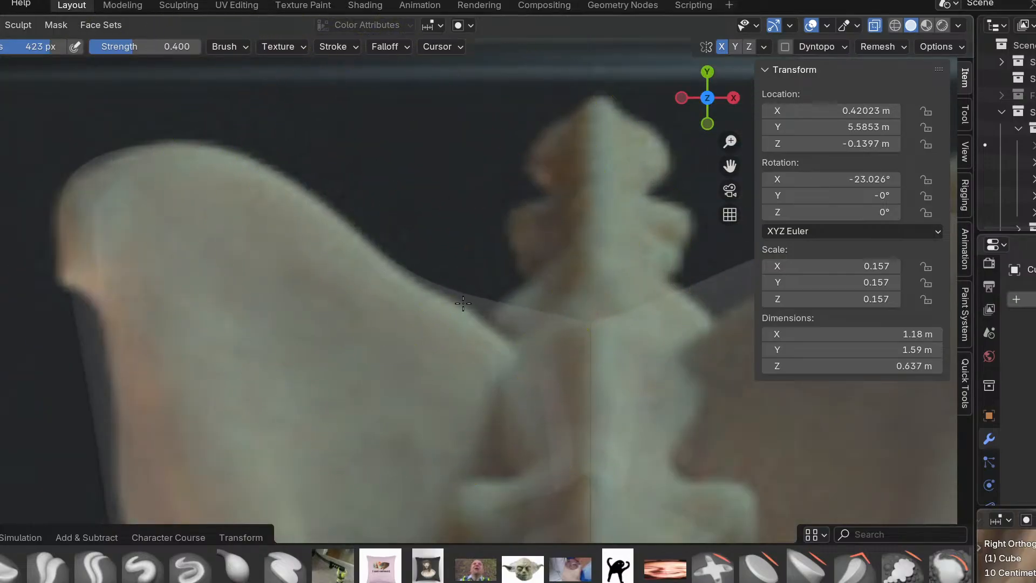
{"action": "middle_click_drag", "start_coordinate": [620, 321], "coordinate": [436, 356], "text": "shift"}
{"action": "scroll", "coordinate": [435, 355], "scroll_direction": "down", "scroll_amount": 3}
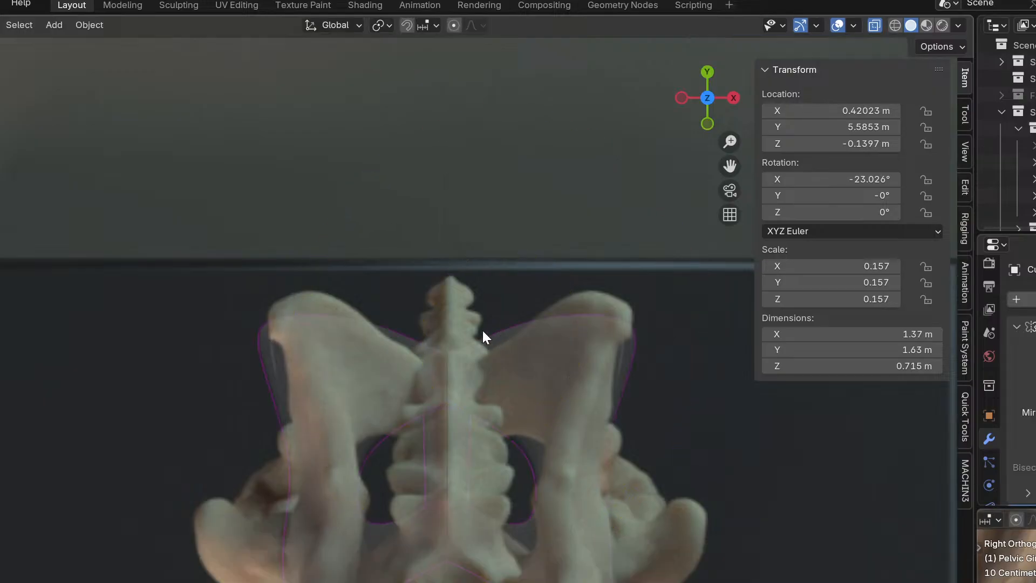
Apply Visual Geometry to Mesh on the pelvis and apply all its transforms.
{"action": "mouse_move", "coordinate": [483, 330]}
{"action": "middle_mouse_down"}
{"action": "mouse_move", "coordinate": [339, 374]}
{"action": "mouse_move", "coordinate": [280, 372]}
{"action": "middle_mouse_up"}
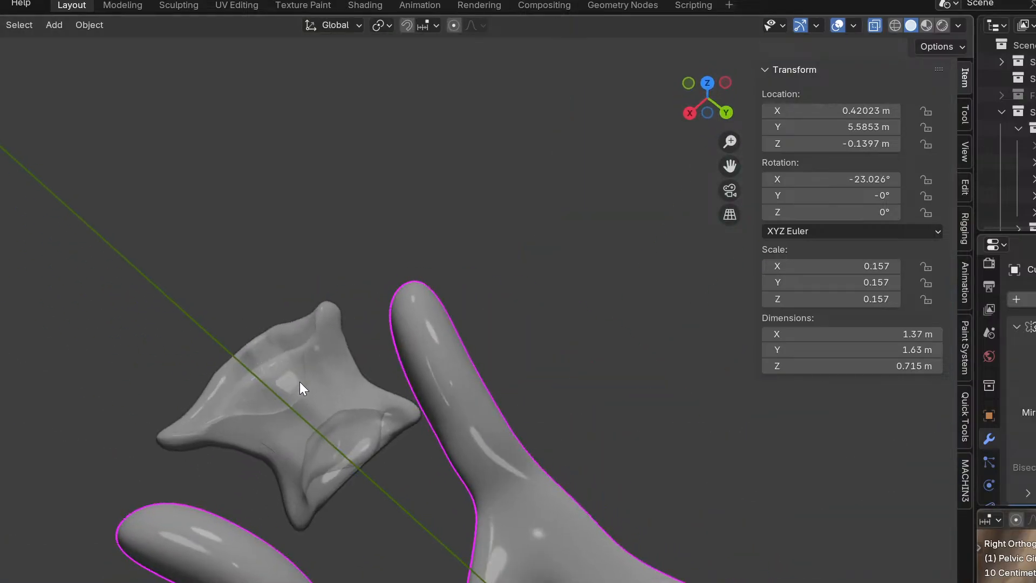
{"action": "key", "text": "KP_3"}
{"action": "key", "text": "KP_1"}
{"action": "key", "text": "KP_7"}
{"action": "scroll", "coordinate": [424, 417], "scroll_direction": "down", "scroll_amount": 1}
{"action": "right_click", "coordinate": [448, 435]}
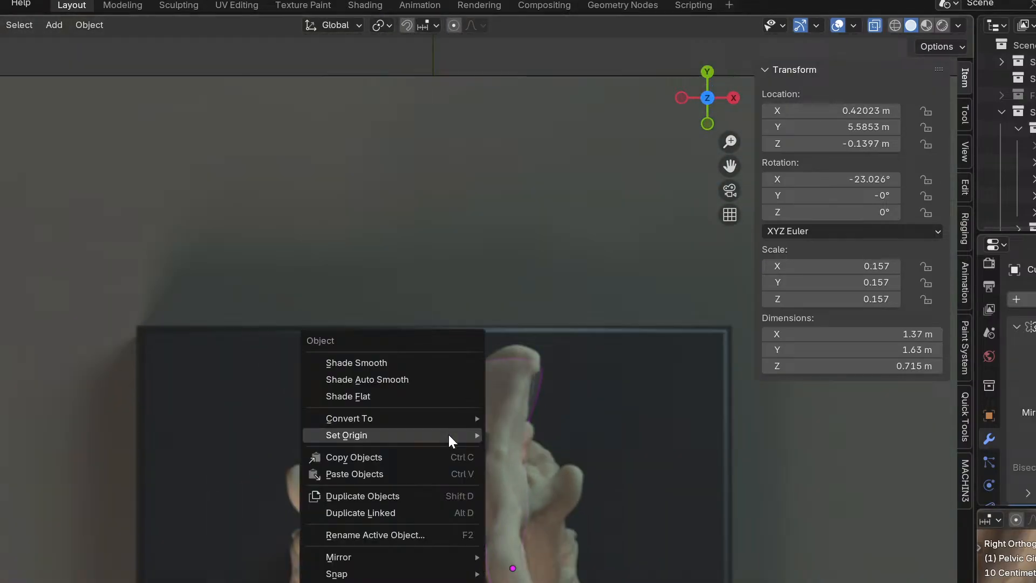
{"action": "key", "text": "Escape"}
{"action": "key", "text": "ctrl+a"}
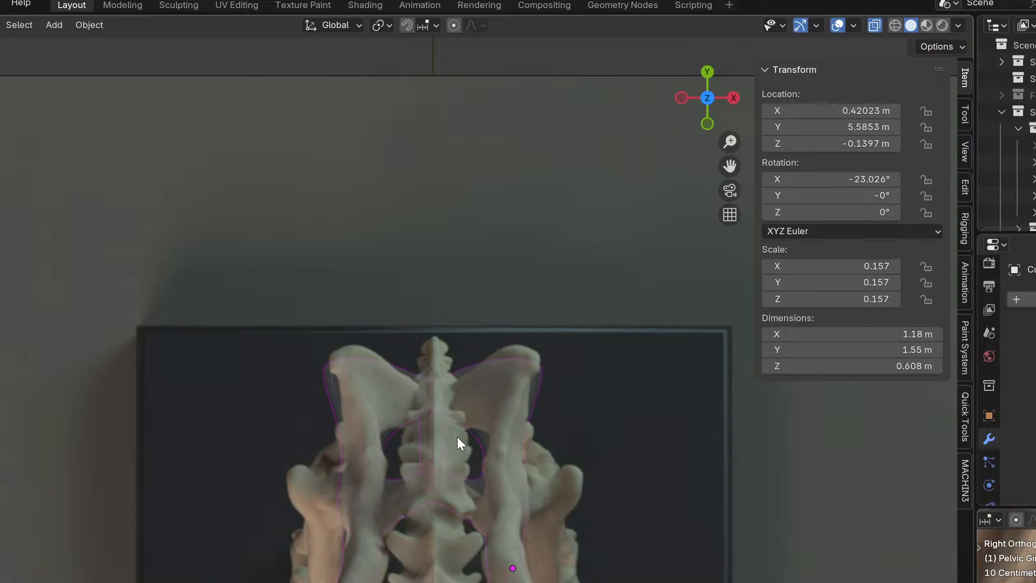
{"action": "key", "text": "ctrl+a"}
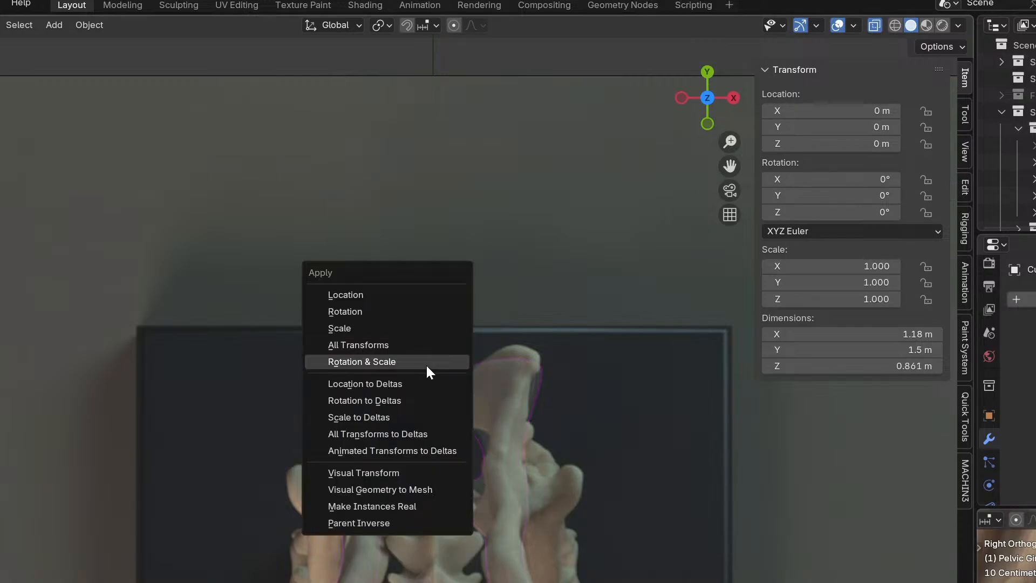
{"action": "key", "text": "Escape"}
Set the pelvis's origin to its geometry.
{"action": "right_click", "coordinate": [435, 428]}
{"action": "mouse_move", "coordinate": [432, 429]}
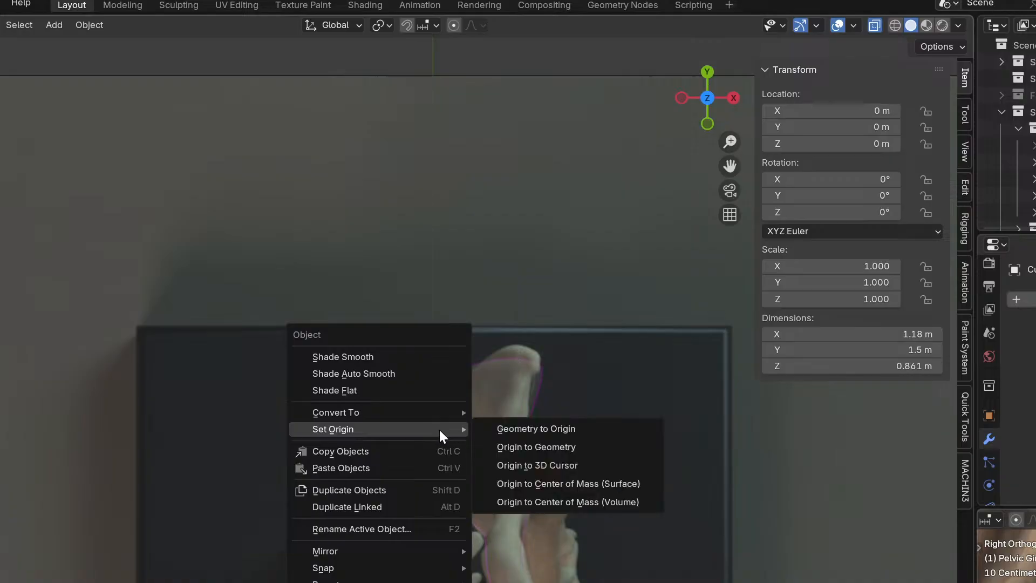
{"action": "left_click", "coordinate": [559, 447]}
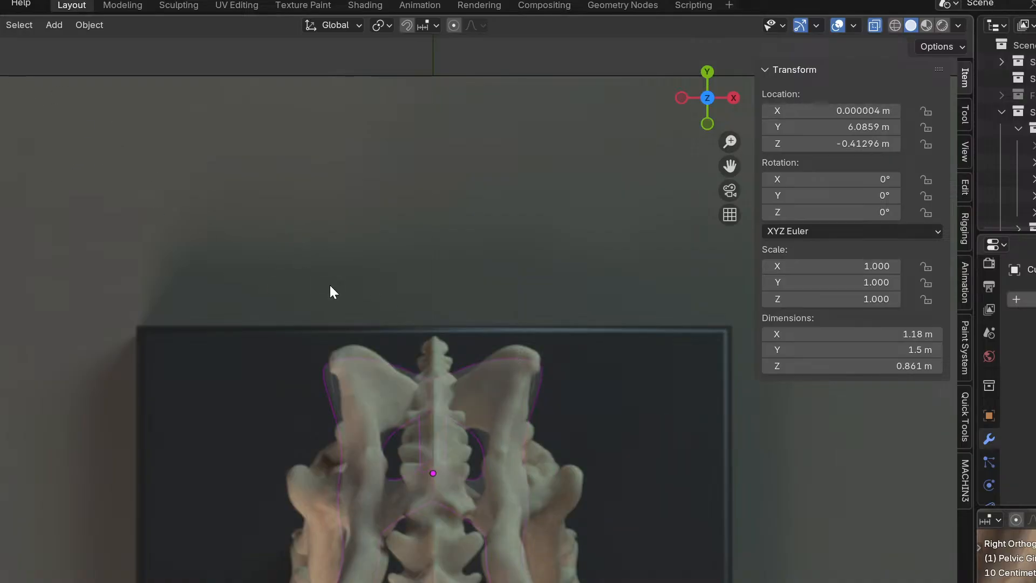
Enter Sculpt Mode on the pelvis and enable sculpt symmetry on the X axis.
{"action": "left_click", "coordinate": [619, 434]}
{"action": "key", "text": "ctrl+Tab"}
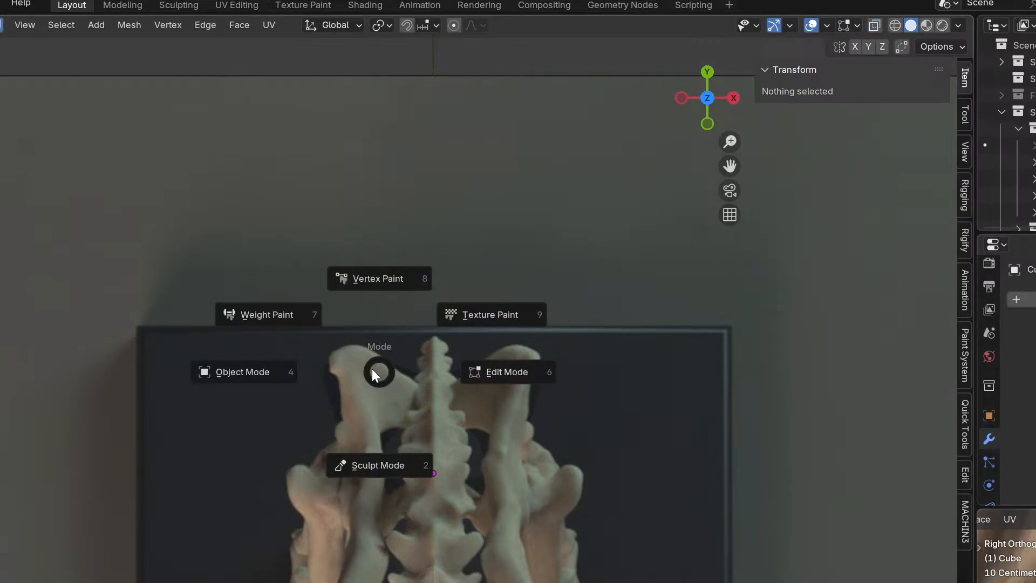
{"action": "left_click", "coordinate": [385, 406]}
{"action": "scroll", "coordinate": [470, 418], "scroll_direction": "up", "scroll_amount": 2}
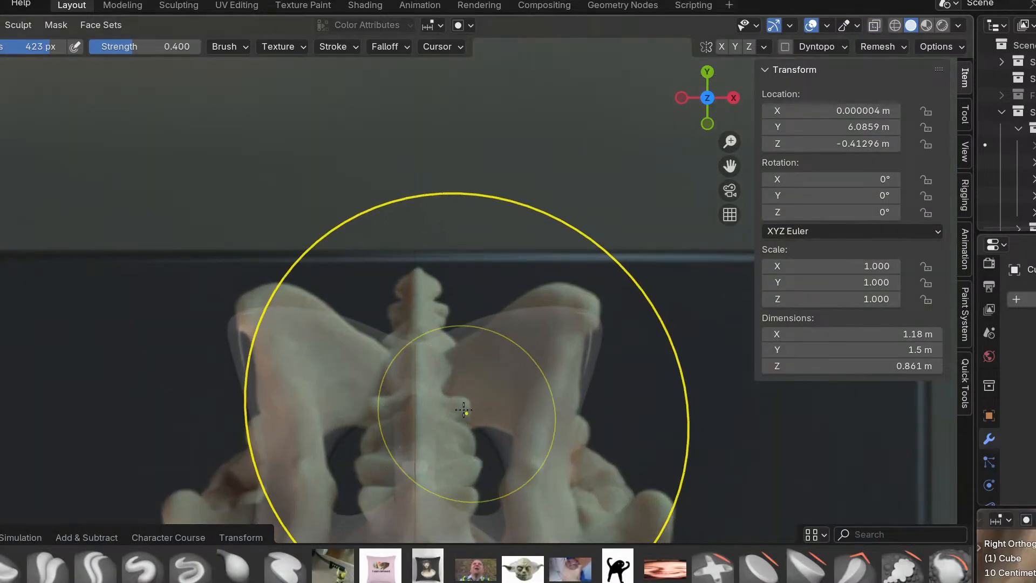
{"action": "scroll", "coordinate": [470, 417], "scroll_direction": "down", "scroll_amount": 2}
{"action": "left_click", "coordinate": [722, 46]}
Pull the left iliac wing's top and outer edge into the rounded corner and narrow neck of the top reference.
{"action": "scroll", "coordinate": [270, 178], "scroll_direction": "up", "scroll_amount": 3}
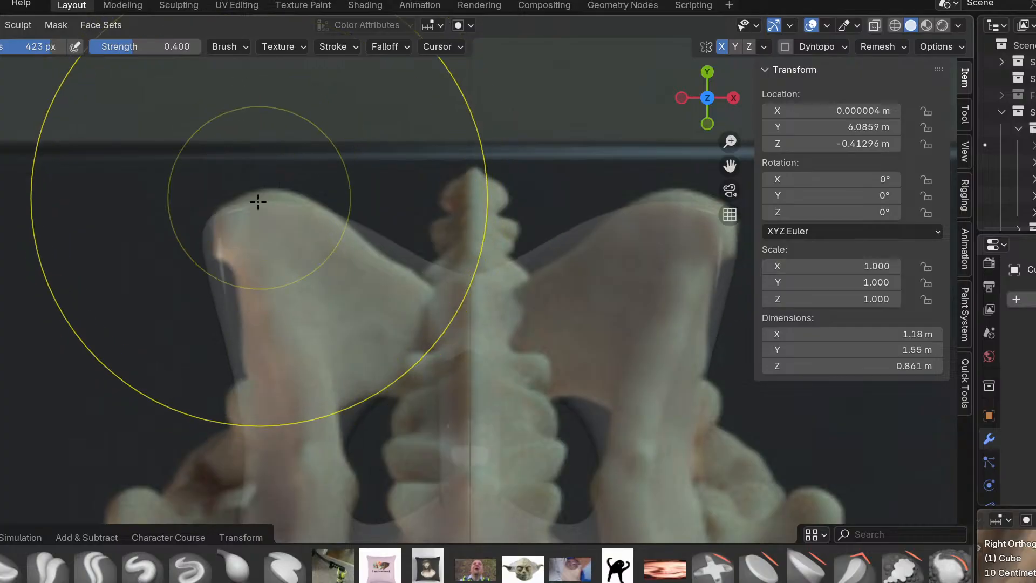
{"action": "left_click_drag", "start_coordinate": [260, 199], "coordinate": [259, 185]}
{"action": "left_click_drag", "start_coordinate": [227, 219], "coordinate": [235, 217]}
{"action": "scroll", "coordinate": [234, 318], "scroll_direction": "up", "scroll_amount": 3}
{"action": "left_click_drag", "start_coordinate": [207, 289], "coordinate": [242, 261]}
{"action": "left_click_drag", "start_coordinate": [222, 203], "coordinate": [189, 225]}
{"action": "scroll", "coordinate": [211, 168], "scroll_direction": "up", "scroll_amount": 3}
{"action": "left_click_drag", "start_coordinate": [245, 298], "coordinate": [265, 310]}
{"action": "left_click_drag", "start_coordinate": [205, 190], "coordinate": [235, 172]}
{"action": "left_click_drag", "start_coordinate": [244, 116], "coordinate": [228, 81]}
{"action": "left_click_drag", "start_coordinate": [229, 80], "coordinate": [223, 86]}
{"action": "left_click_drag", "start_coordinate": [189, 161], "coordinate": [218, 170]}
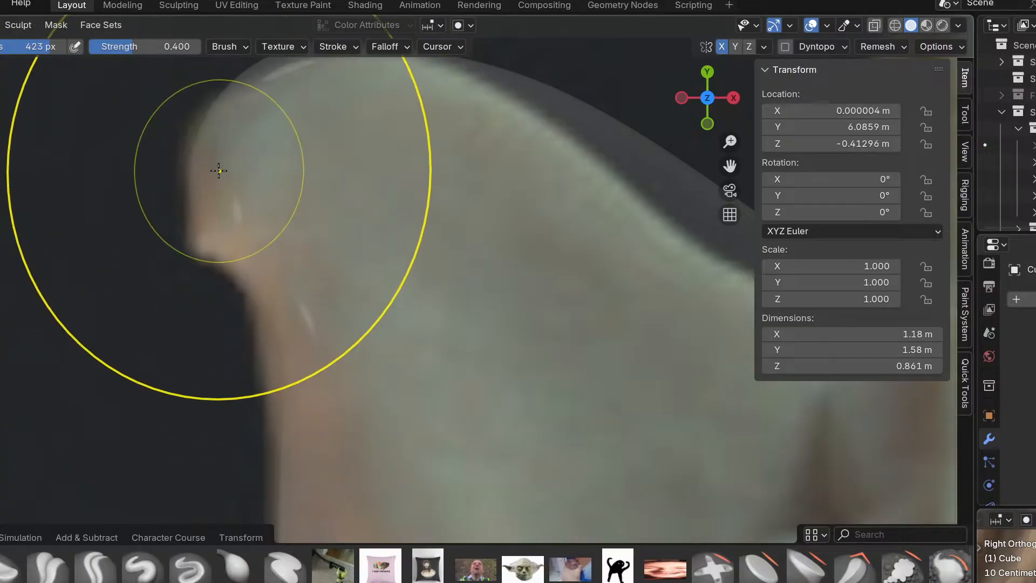
Lower the iliac crest and push its inner slope toward the spine to follow the top reference.
{"action": "middle_click_drag", "start_coordinate": [223, 182], "coordinate": [219, 273], "text": "shift"}
{"action": "scroll", "coordinate": [240, 178], "scroll_direction": "up", "scroll_amount": 1}
{"action": "left_click_drag", "start_coordinate": [292, 144], "coordinate": [303, 154]}
{"action": "scroll", "coordinate": [643, 192], "scroll_direction": "down", "scroll_amount": 2}
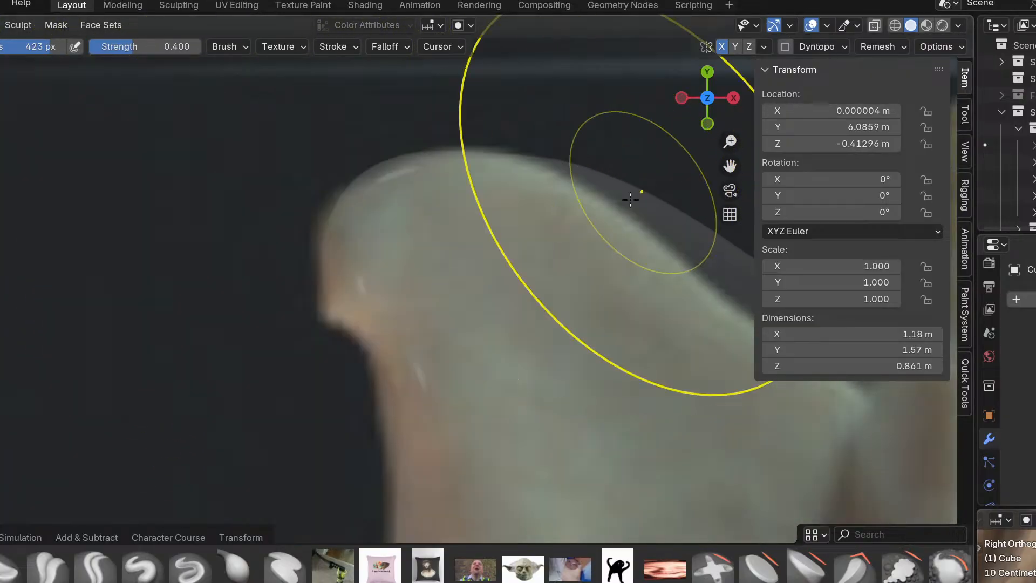
{"action": "scroll", "coordinate": [643, 193], "scroll_direction": "down", "scroll_amount": 3}
{"action": "middle_click_drag", "start_coordinate": [642, 192], "coordinate": [277, 257], "text": "shift"}
{"action": "mouse_move", "coordinate": [309, 279]}
{"action": "left_mouse_down"}
{"action": "mouse_move", "coordinate": [335, 331]}
{"action": "mouse_move", "coordinate": [364, 353]}
{"action": "left_mouse_up"}
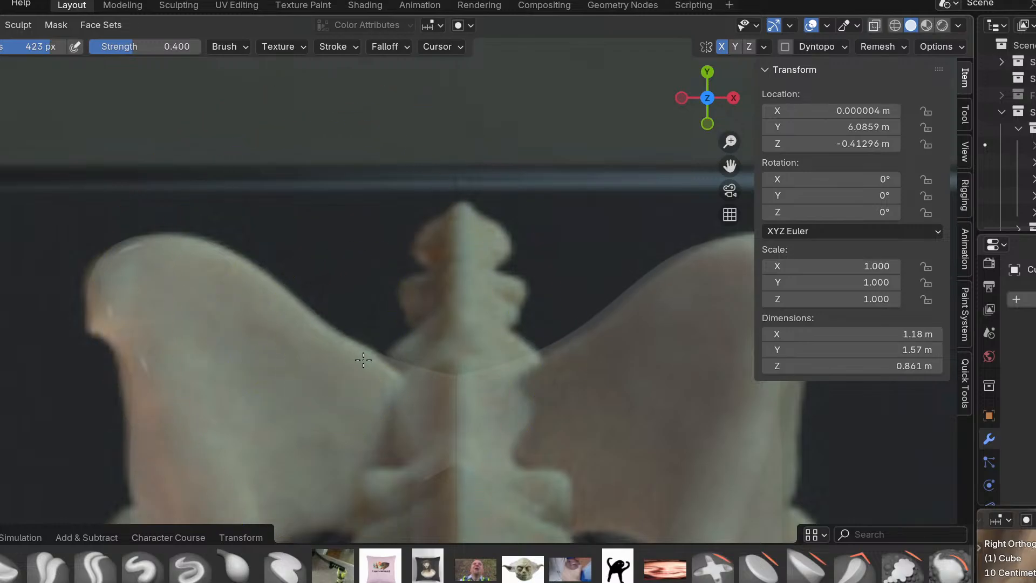
{"action": "scroll", "coordinate": [368, 366], "scroll_direction": "up", "scroll_amount": 6}
{"action": "scroll", "coordinate": [374, 333], "scroll_direction": "down", "scroll_amount": 8}
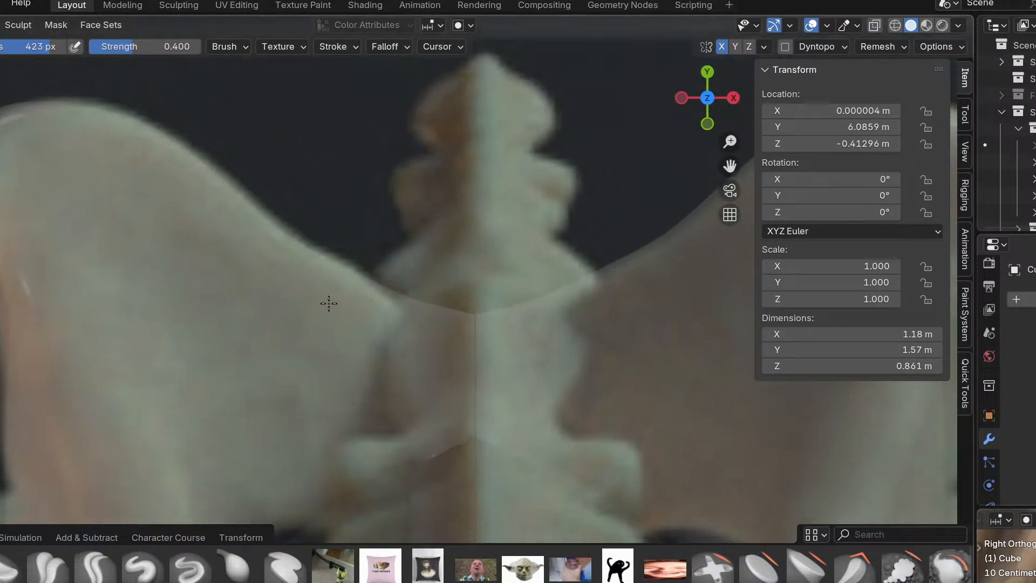
Move the central bridge's upper edge down and pull the left opening's edges to the reference.
{"action": "scroll", "coordinate": [347, 301], "scroll_direction": "up", "scroll_amount": 8}
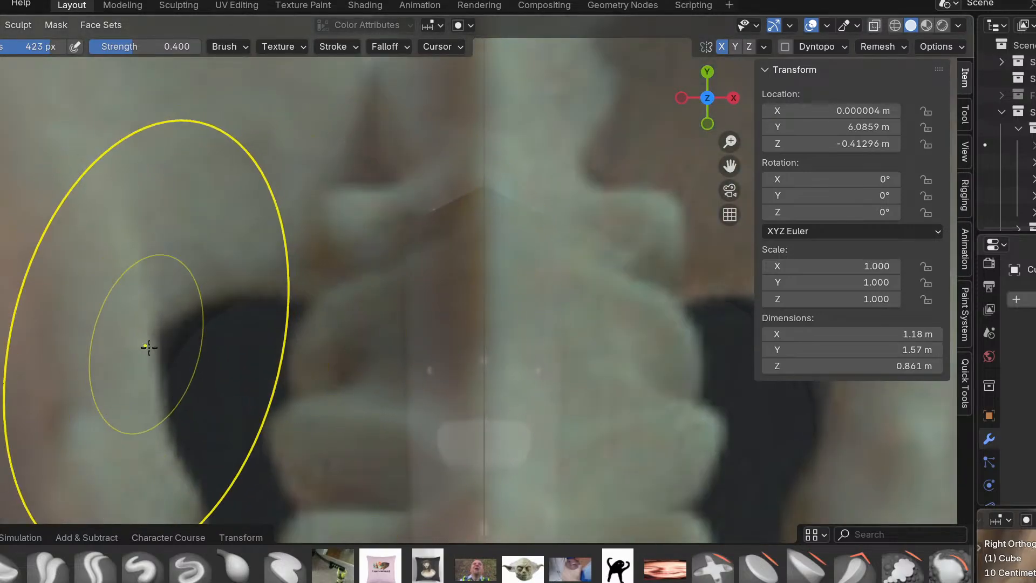
{"action": "mouse_move", "coordinate": [454, 255]}
{"action": "left_mouse_down"}
{"action": "mouse_move", "coordinate": [432, 286]}
{"action": "mouse_move", "coordinate": [455, 286]}
{"action": "mouse_move", "coordinate": [440, 302]}
{"action": "left_mouse_up"}
{"action": "mouse_move", "coordinate": [405, 268]}
{"action": "left_mouse_down"}
{"action": "mouse_move", "coordinate": [387, 287]}
{"action": "mouse_move", "coordinate": [302, 291]}
{"action": "left_mouse_up"}
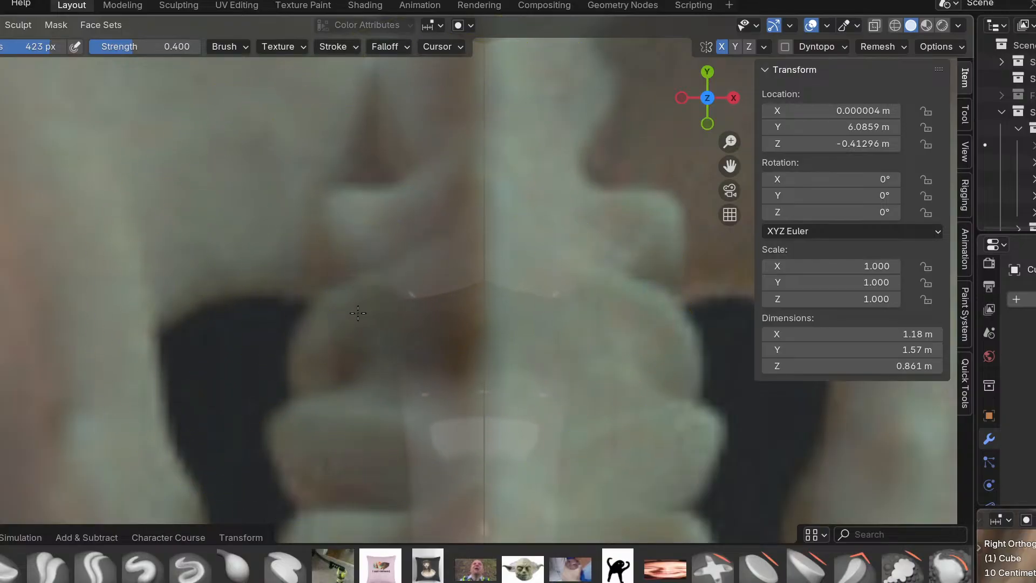
{"action": "scroll", "coordinate": [323, 286], "scroll_direction": "down", "scroll_amount": 6}
{"action": "scroll", "coordinate": [345, 410], "scroll_direction": "up", "scroll_amount": 6}
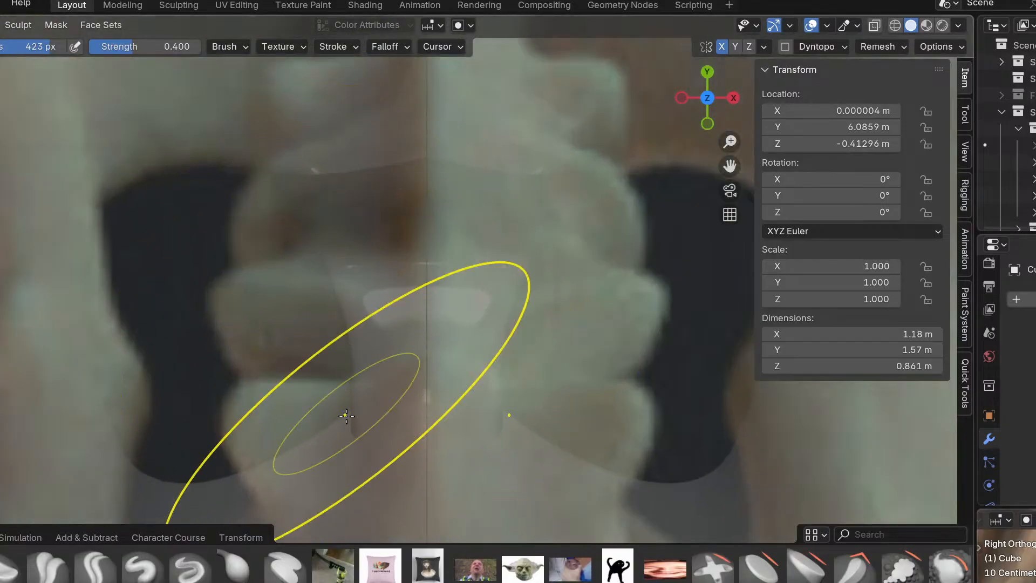
{"action": "left_click_drag", "start_coordinate": [342, 392], "coordinate": [248, 411]}
Reshape the left opening's lower end into the narrow, angled corner shown in the top reference.
{"action": "scroll", "coordinate": [248, 412], "scroll_direction": "down", "scroll_amount": 3}
{"action": "middle_click_drag", "start_coordinate": [243, 413], "coordinate": [183, 267], "text": "shift"}
{"action": "left_click_drag", "start_coordinate": [173, 275], "coordinate": [164, 324]}
{"action": "scroll", "coordinate": [157, 335], "scroll_direction": "up", "scroll_amount": 3}
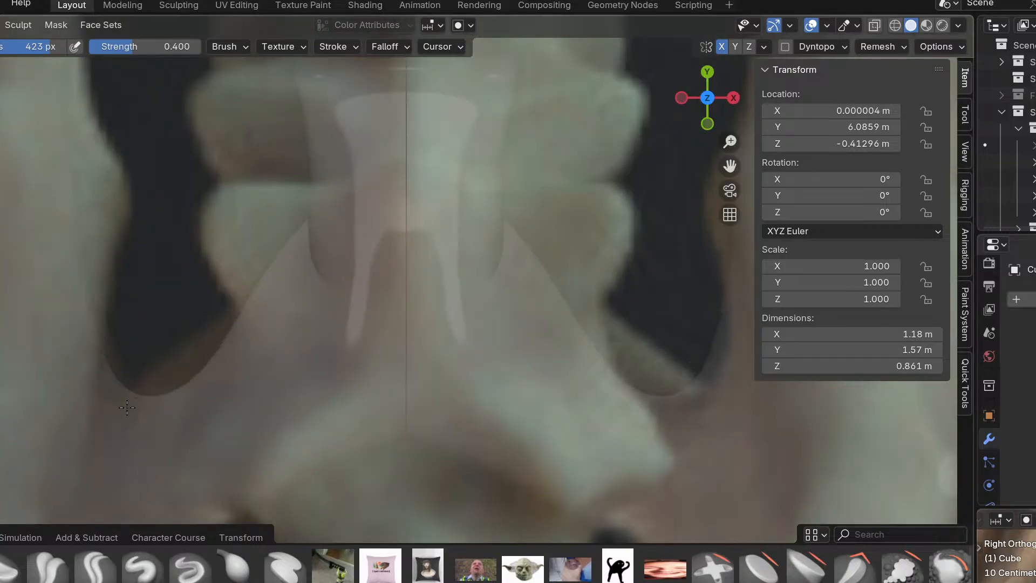
{"action": "left_click_drag", "start_coordinate": [201, 377], "coordinate": [162, 342]}
{"action": "left_click_drag", "start_coordinate": [57, 293], "coordinate": [95, 296]}
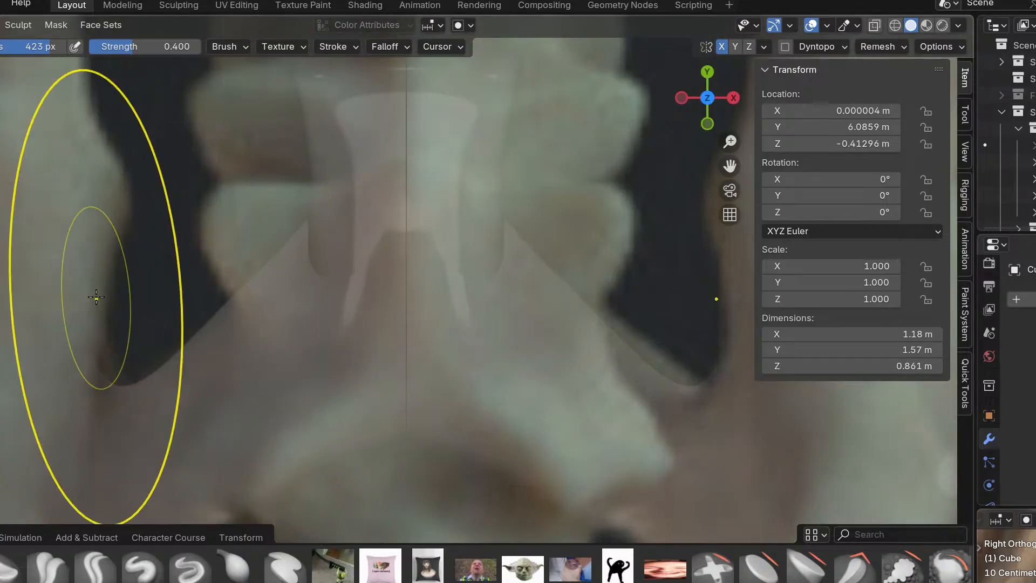
Adjust the left opening's upper edge to match the top reference.
{"action": "middle_click_drag", "start_coordinate": [124, 283], "coordinate": [149, 358], "text": "shift"}
{"action": "middle_click_drag", "start_coordinate": [103, 193], "coordinate": [130, 296], "text": "shift"}
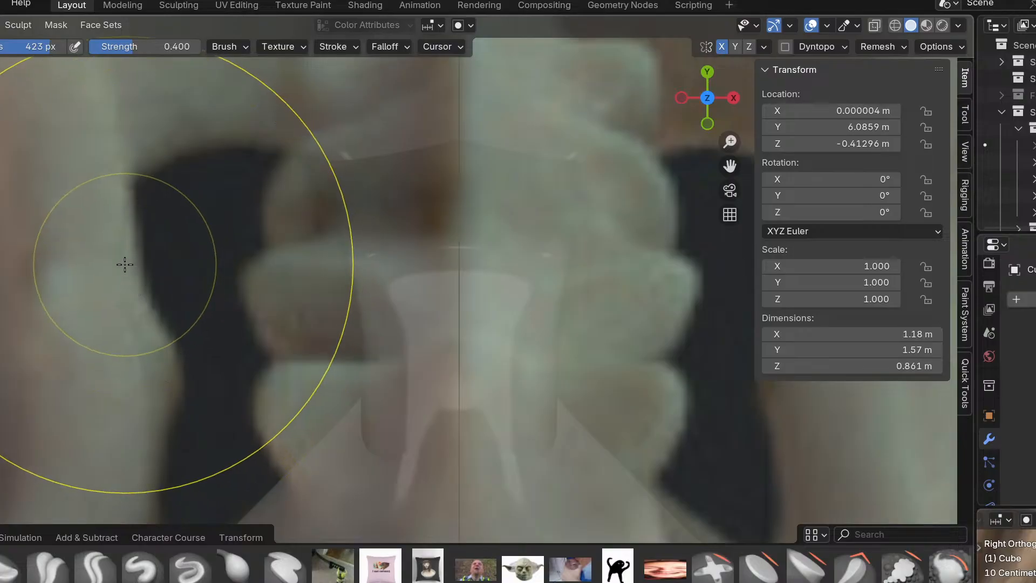
{"action": "middle_click_drag", "start_coordinate": [151, 231], "coordinate": [167, 317], "text": "shift"}
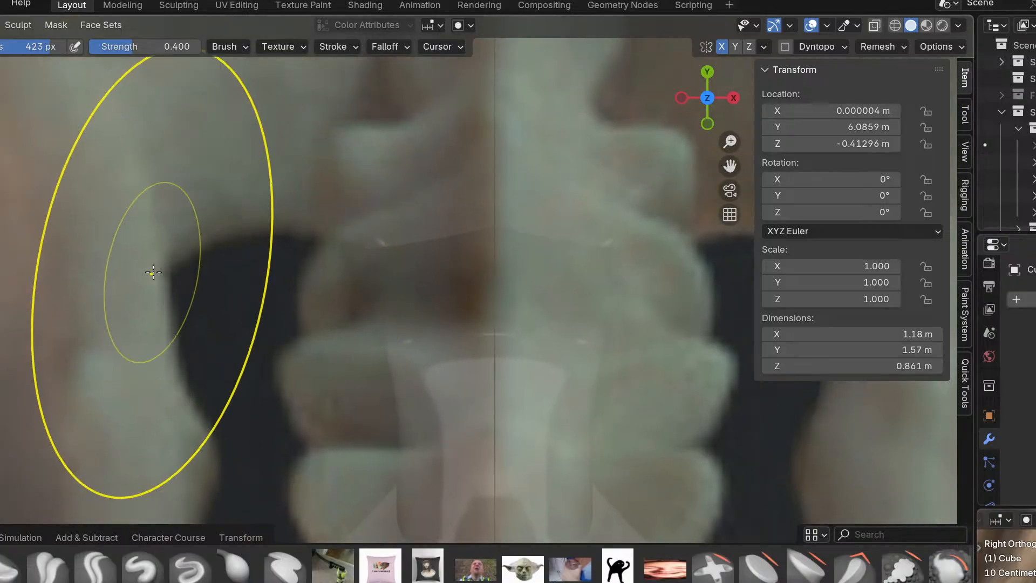
{"action": "left_click_drag", "start_coordinate": [214, 235], "coordinate": [267, 251]}
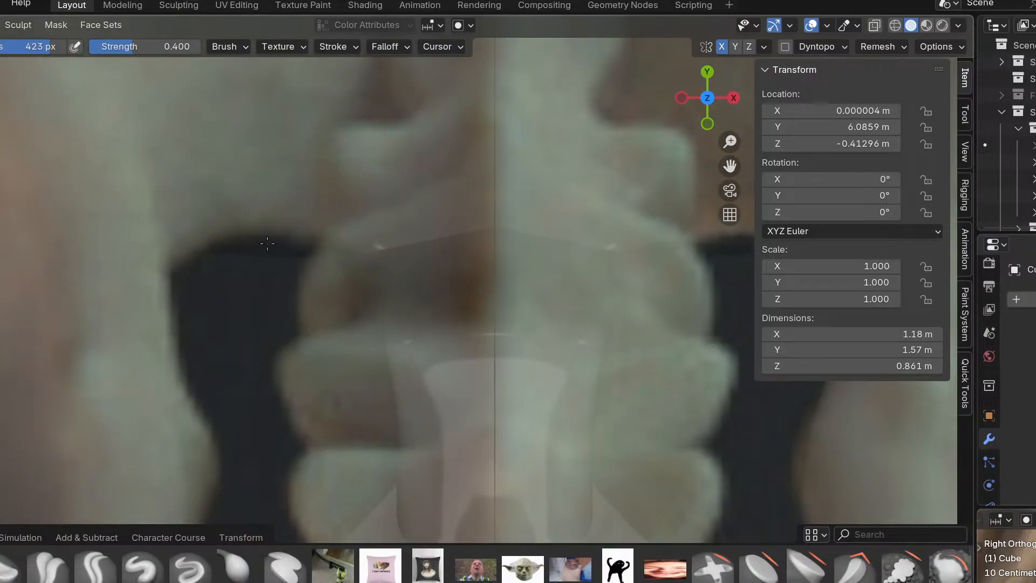
Refine the left opening's upper edge and outer corner with further strokes along the top reference.
{"action": "left_click_drag", "start_coordinate": [296, 216], "coordinate": [295, 213]}
{"action": "left_click_drag", "start_coordinate": [254, 278], "coordinate": [335, 252]}
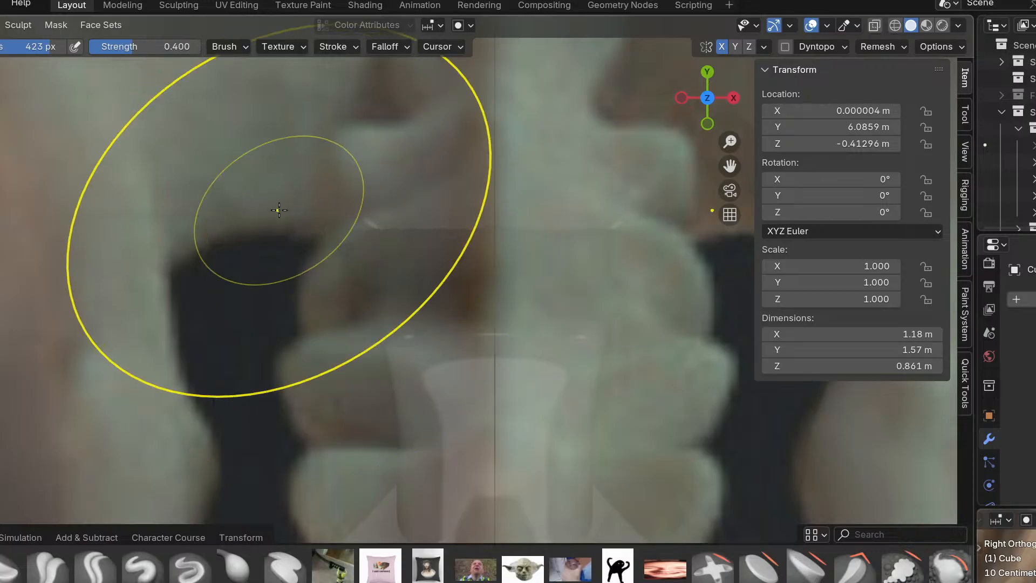
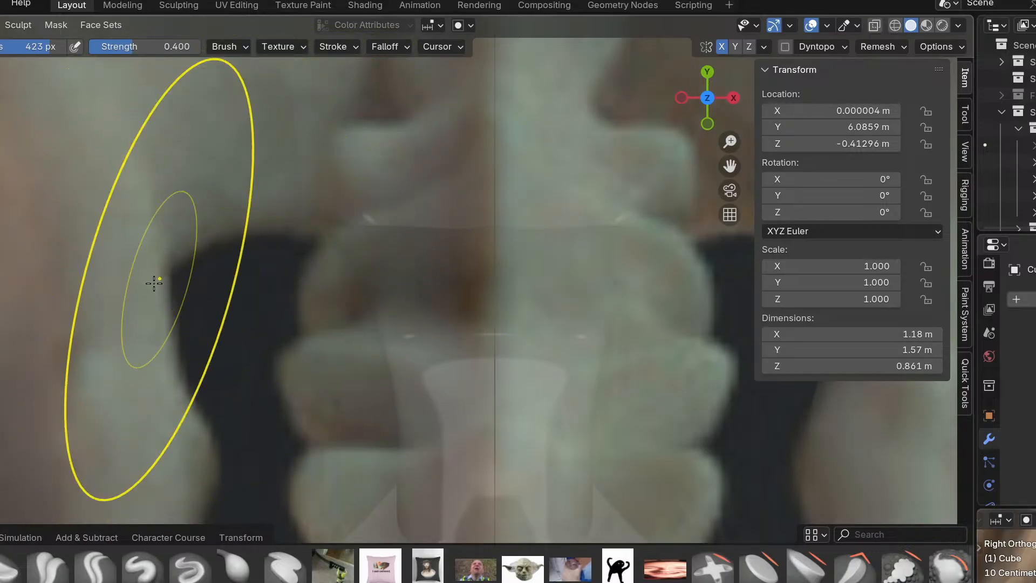
{"action": "scroll", "coordinate": [173, 386], "scroll_direction": "up", "scroll_amount": 1}
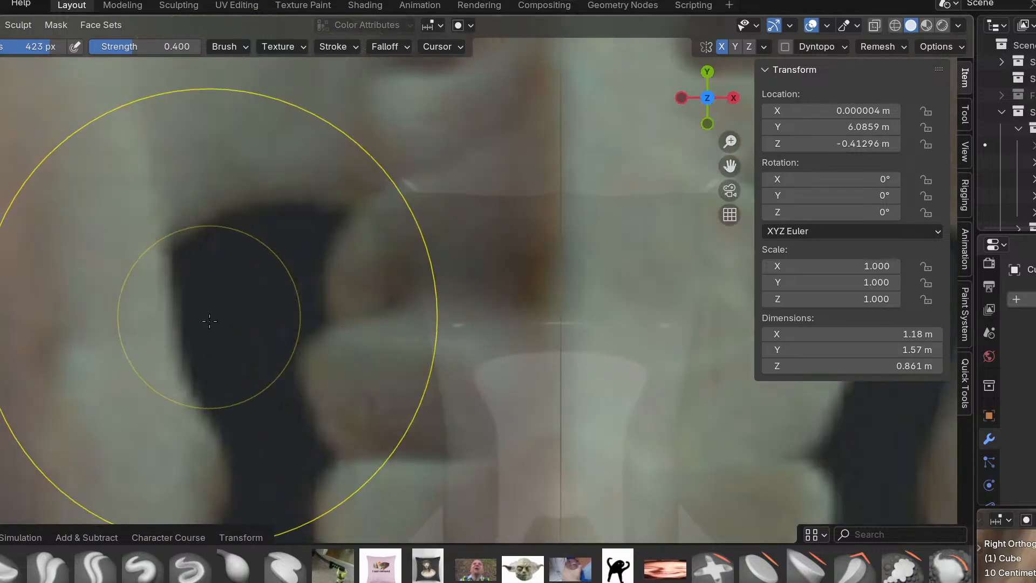
{"action": "scroll", "coordinate": [183, 455], "scroll_direction": "down", "scroll_amount": 6}
{"action": "scroll", "coordinate": [190, 410], "scroll_direction": "up", "scroll_amount": 1}
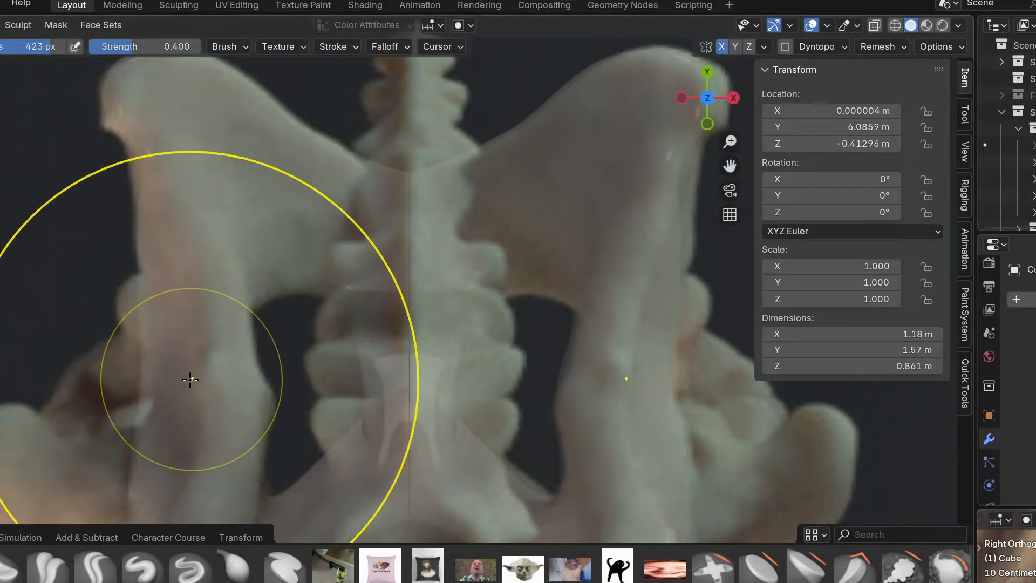
Pull the outer edge of the left hip bone's shaft inward along its length to follow the top reference.
{"action": "scroll", "coordinate": [189, 380], "scroll_direction": "up", "scroll_amount": 2}
{"action": "mouse_move", "coordinate": [156, 224]}
{"action": "left_mouse_down"}
{"action": "mouse_move", "coordinate": [191, 236]}
{"action": "mouse_move", "coordinate": [181, 243]}
{"action": "left_mouse_up"}
{"action": "middle_click_drag", "start_coordinate": [169, 410], "coordinate": [103, 242], "text": "shift"}
{"action": "left_click_drag", "start_coordinate": [67, 270], "coordinate": [100, 282]}
{"action": "mouse_move", "coordinate": [65, 289]}
{"action": "left_mouse_down"}
{"action": "mouse_move", "coordinate": [106, 309]}
{"action": "mouse_move", "coordinate": [125, 306]}
{"action": "mouse_move", "coordinate": [139, 350]}
{"action": "left_mouse_up"}
{"action": "left_click_drag", "start_coordinate": [55, 465], "coordinate": [72, 488]}
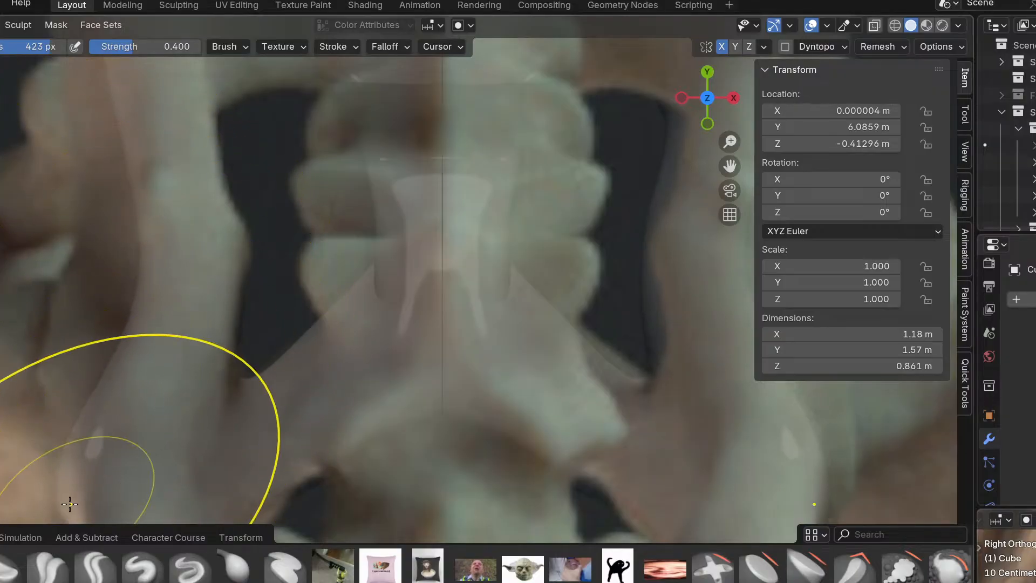
{"action": "middle_click_drag", "start_coordinate": [69, 469], "coordinate": [67, 311], "text": "shift"}
{"action": "left_click_drag", "start_coordinate": [65, 290], "coordinate": [102, 309]}
{"action": "left_click_drag", "start_coordinate": [67, 342], "coordinate": [104, 360]}
{"action": "middle_click_drag", "start_coordinate": [91, 408], "coordinate": [90, 252], "text": "shift"}
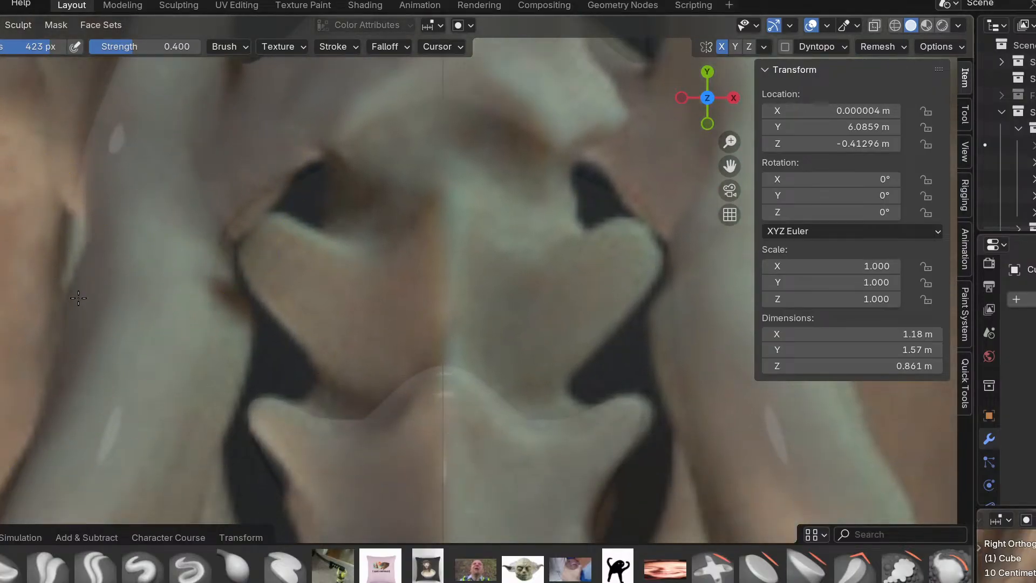
Stretch the rear end of the ischium backward and outward to match its rounded end in the top reference.
{"action": "scroll", "coordinate": [100, 330], "scroll_direction": "down", "scroll_amount": 5}
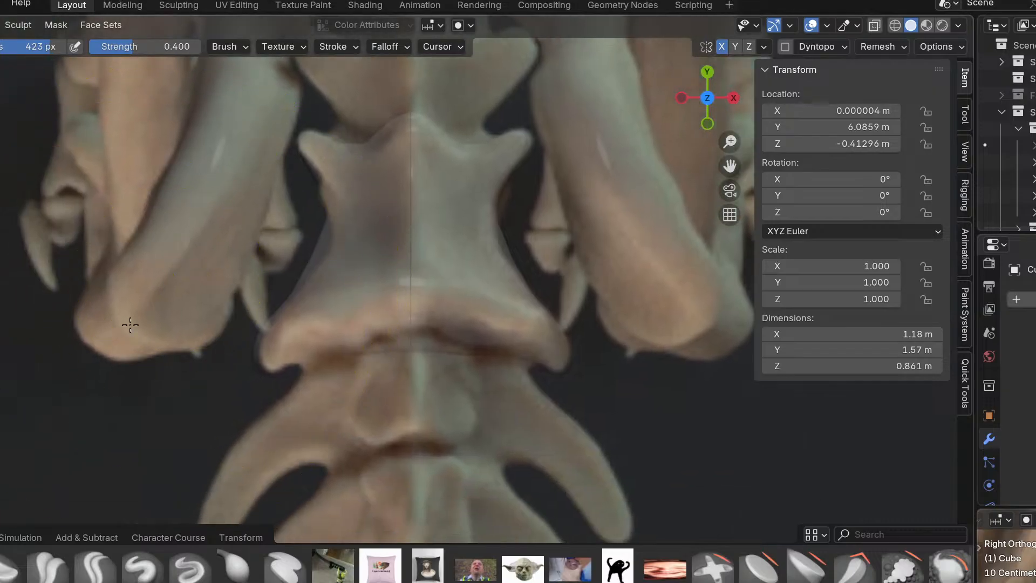
{"action": "scroll", "coordinate": [463, 229], "scroll_direction": "down", "scroll_amount": 2}
{"action": "scroll", "coordinate": [452, 335], "scroll_direction": "up", "scroll_amount": 4}
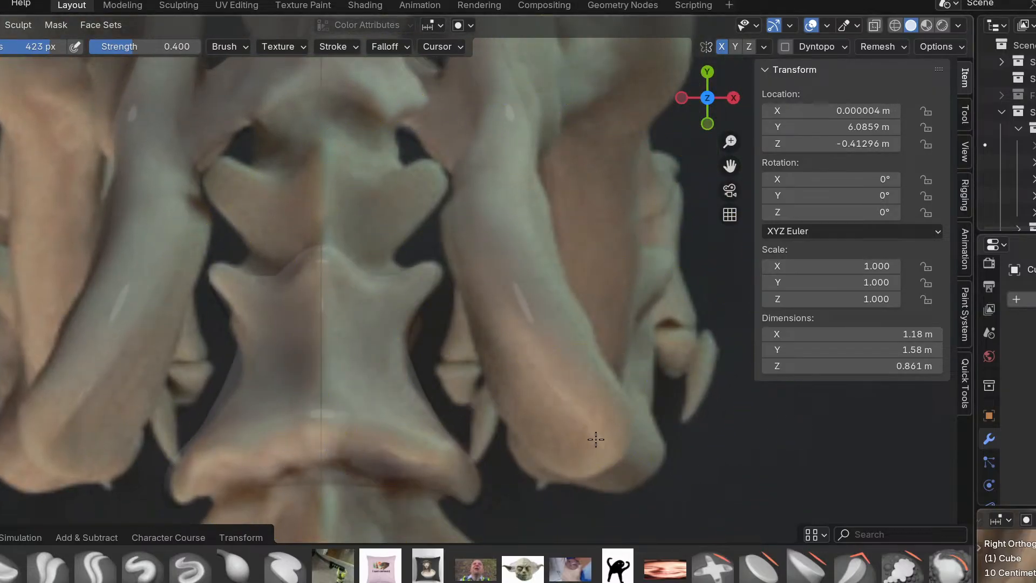
{"action": "scroll", "coordinate": [605, 432], "scroll_direction": "down", "scroll_amount": 3}
{"action": "scroll", "coordinate": [602, 381], "scroll_direction": "up", "scroll_amount": 3}
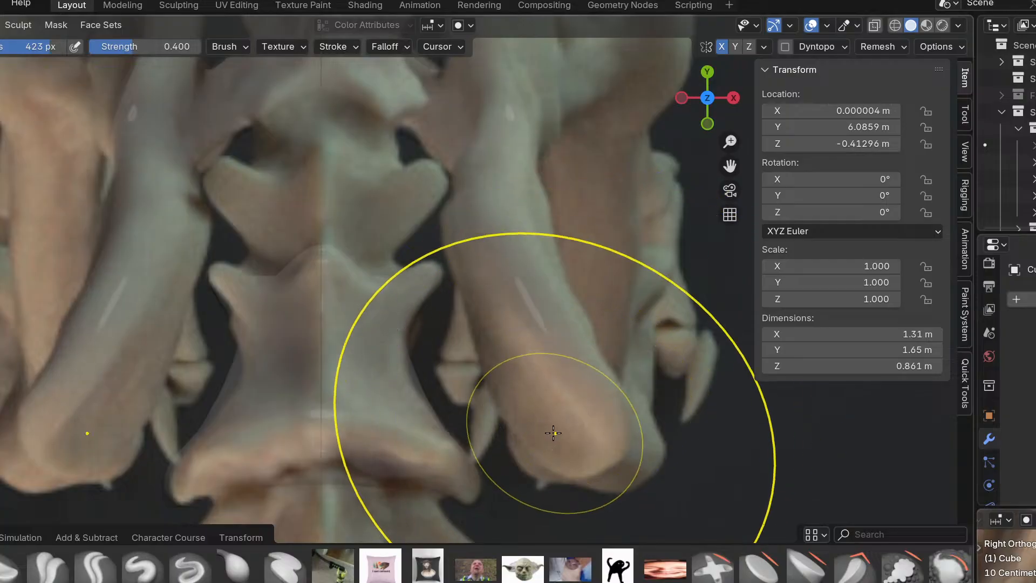
{"action": "mouse_move", "coordinate": [506, 384]}
{"action": "left_mouse_down"}
{"action": "mouse_move", "coordinate": [592, 514]}
{"action": "mouse_move", "coordinate": [621, 458]}
{"action": "mouse_move", "coordinate": [607, 452]}
{"action": "left_mouse_up"}
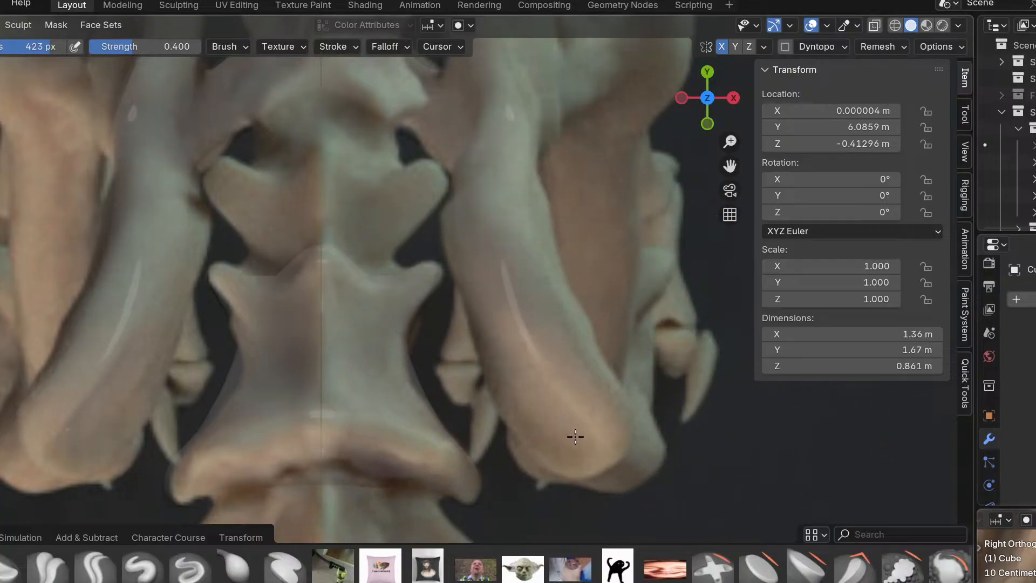
{"action": "scroll", "coordinate": [516, 418], "scroll_direction": "up", "scroll_amount": 2}
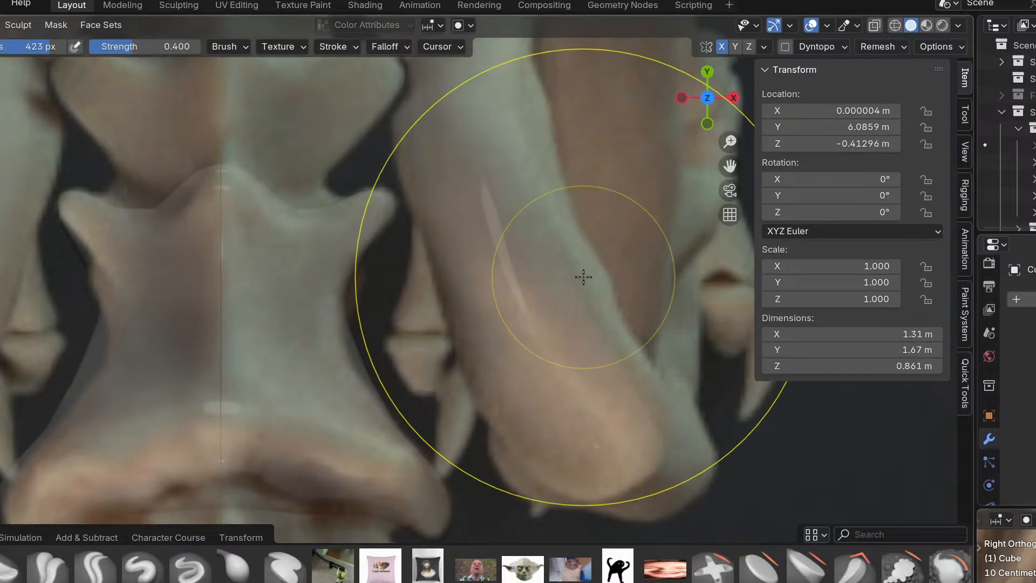
In side view, raise the shaft's upper edge above the hip socket into a hump and lower the slope behind it.
{"action": "key", "text": "KP_3"}
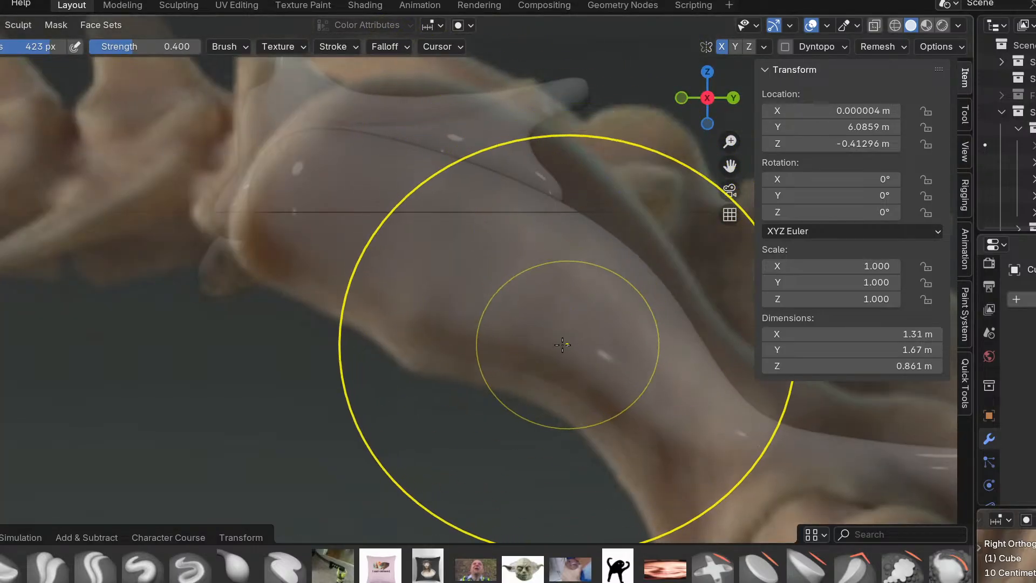
{"action": "scroll", "coordinate": [571, 342], "scroll_direction": "up", "scroll_amount": 2}
{"action": "key", "text": "KP_1"}
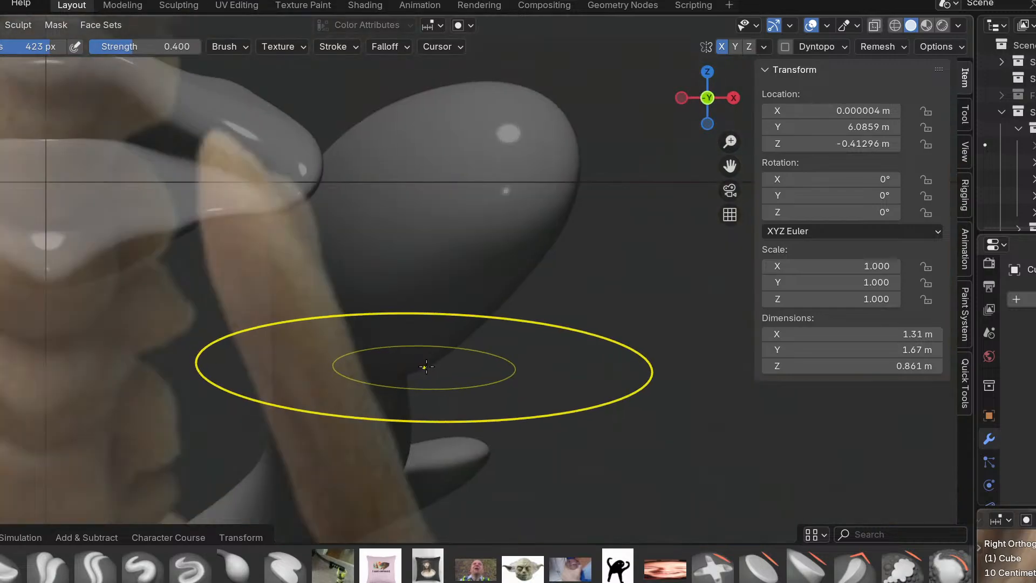
{"action": "middle_click_drag", "start_coordinate": [441, 357], "coordinate": [533, 373]}
{"action": "key", "text": "KP_3"}
{"action": "middle_click_drag", "start_coordinate": [498, 475], "coordinate": [297, 318], "text": "shift"}
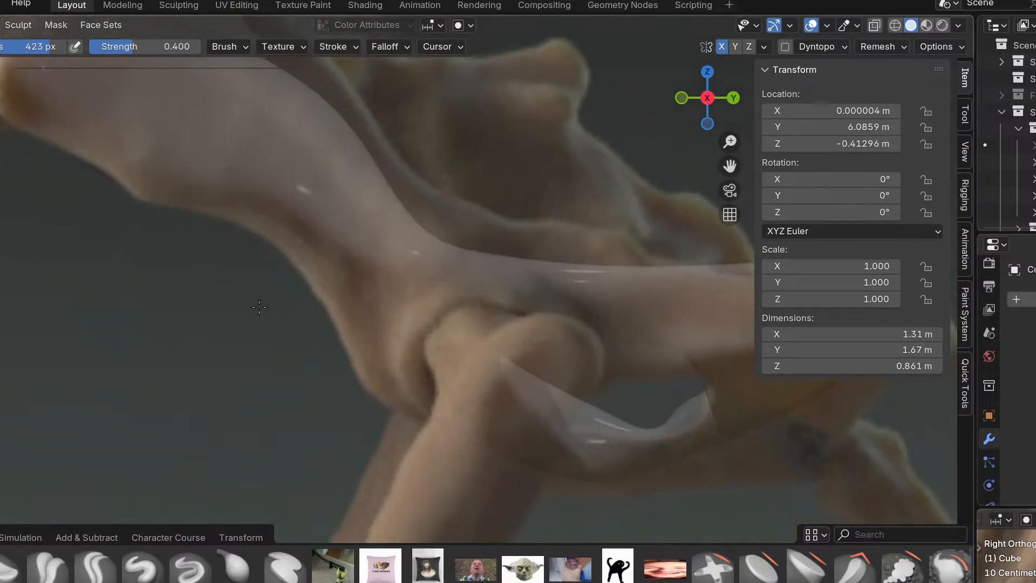
{"action": "scroll", "coordinate": [369, 334], "scroll_direction": "up", "scroll_amount": 1}
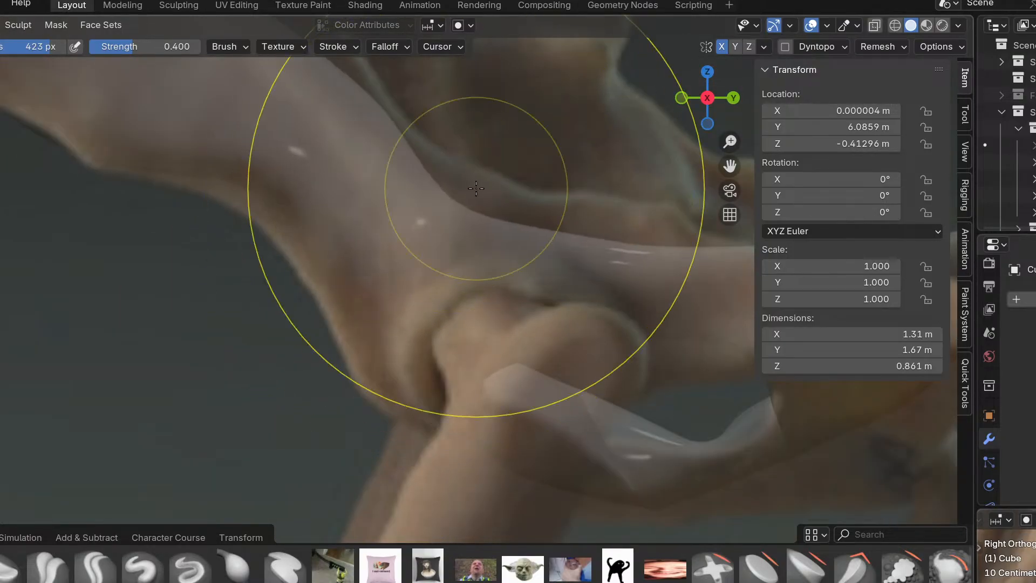
{"action": "middle_click_drag", "start_coordinate": [555, 220], "coordinate": [465, 281], "text": "shift"}
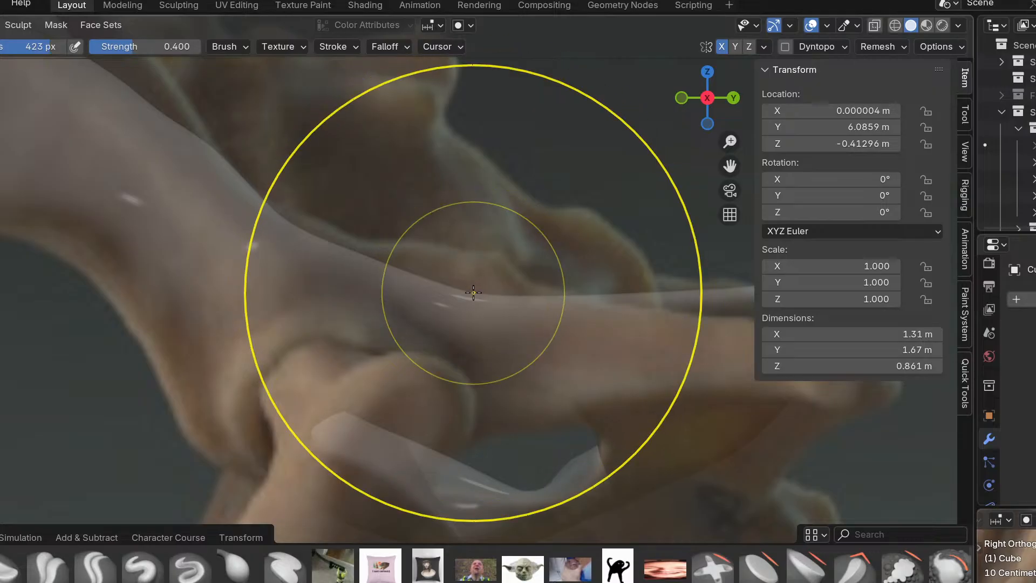
{"action": "left_click_drag", "start_coordinate": [474, 292], "coordinate": [481, 262]}
{"action": "scroll", "coordinate": [560, 276], "scroll_direction": "up", "scroll_amount": 3}
{"action": "mouse_move", "coordinate": [597, 280]}
{"action": "left_mouse_down"}
{"action": "mouse_move", "coordinate": [587, 308]}
{"action": "mouse_move", "coordinate": [562, 326]}
{"action": "left_mouse_up"}
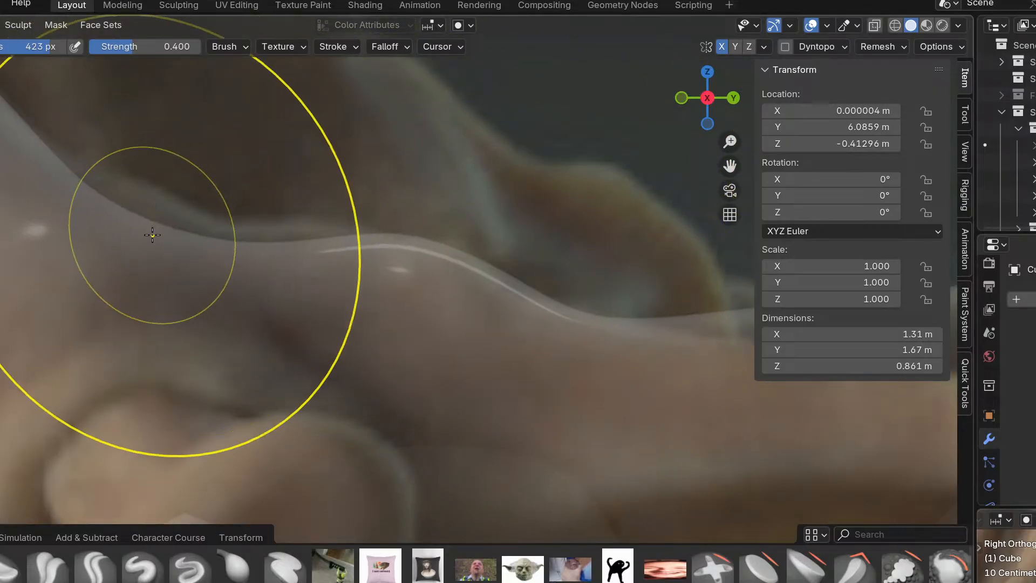
{"action": "left_click_drag", "start_coordinate": [152, 234], "coordinate": [194, 203]}
{"action": "left_click_drag", "start_coordinate": [556, 309], "coordinate": [505, 340]}
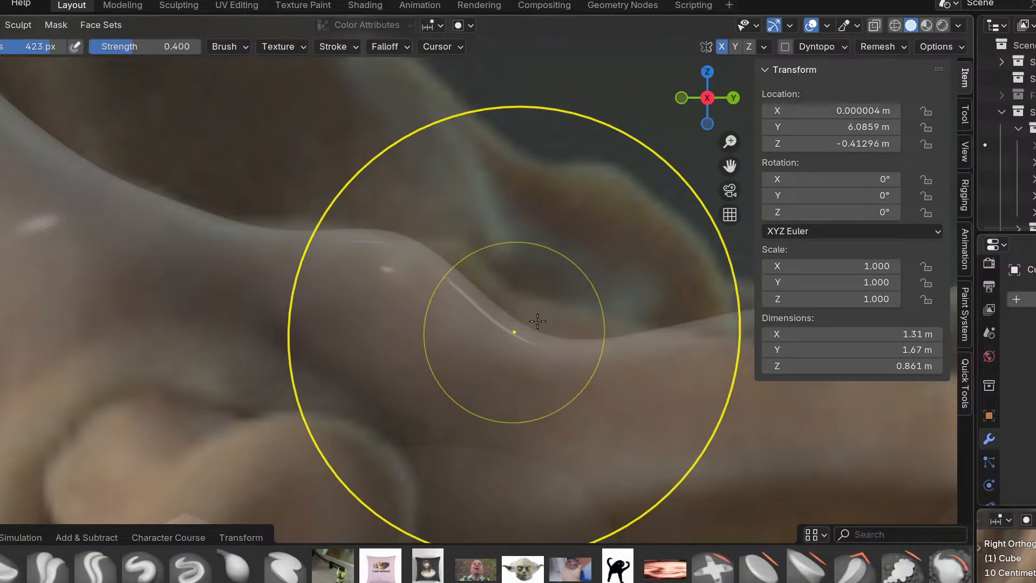
Lower the ischium's upper edge behind the hump to the side reference and check the orthographic views.
{"action": "middle_click_drag", "start_coordinate": [532, 341], "coordinate": [287, 374], "text": "shift"}
{"action": "middle_click_drag", "start_coordinate": [538, 384], "coordinate": [309, 386], "text": "shift"}
{"action": "left_click_drag", "start_coordinate": [319, 338], "coordinate": [313, 364]}
{"action": "left_click_drag", "start_coordinate": [381, 338], "coordinate": [387, 362]}
{"action": "scroll", "coordinate": [502, 370], "scroll_direction": "down", "scroll_amount": 4}
{"action": "key", "text": "KP_1"}
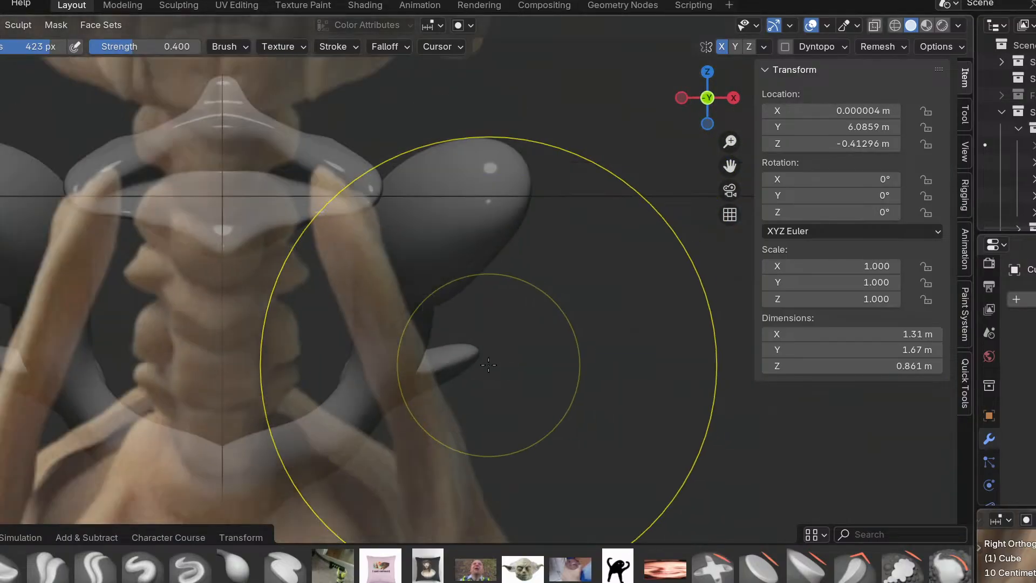
{"action": "key", "text": "KP_7"}
{"action": "key", "text": "KP_3"}
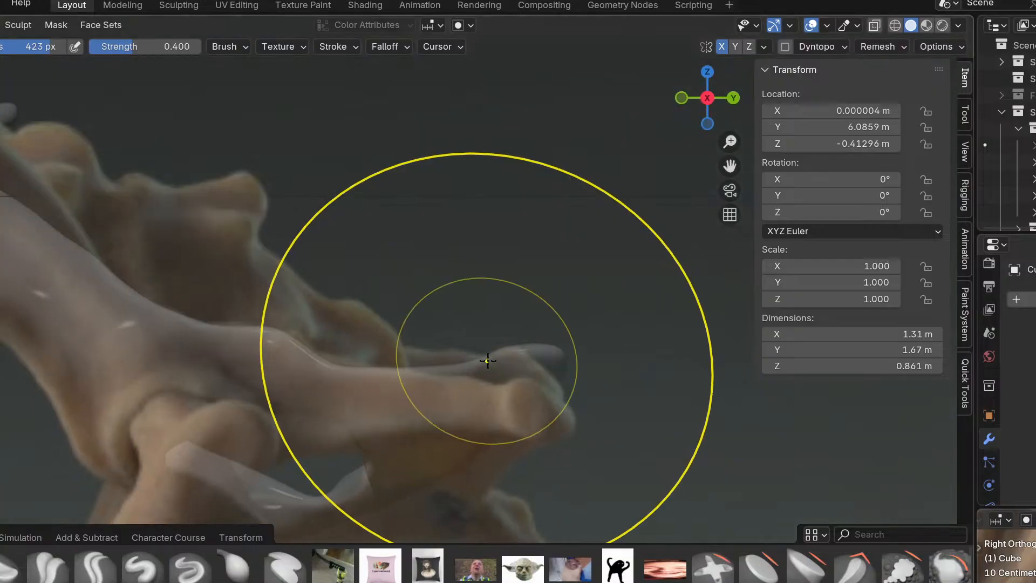
Pull the lower pubic bar down to follow the lower rim of the opening in the side reference.
{"action": "scroll", "coordinate": [533, 372], "scroll_direction": "up", "scroll_amount": 3}
{"action": "mouse_move", "coordinate": [533, 372]}
{"action": "middle_mouse_down", "text": "shift"}
{"action": "mouse_move", "coordinate": [433, 223]}
{"action": "mouse_move", "coordinate": [430, 158]}
{"action": "middle_mouse_up", "text": "shift"}
{"action": "mouse_move", "coordinate": [248, 324]}
{"action": "left_mouse_down"}
{"action": "mouse_move", "coordinate": [257, 351]}
{"action": "mouse_move", "coordinate": [221, 370]}
{"action": "left_mouse_up"}
{"action": "scroll", "coordinate": [221, 370], "scroll_direction": "up", "scroll_amount": 5}
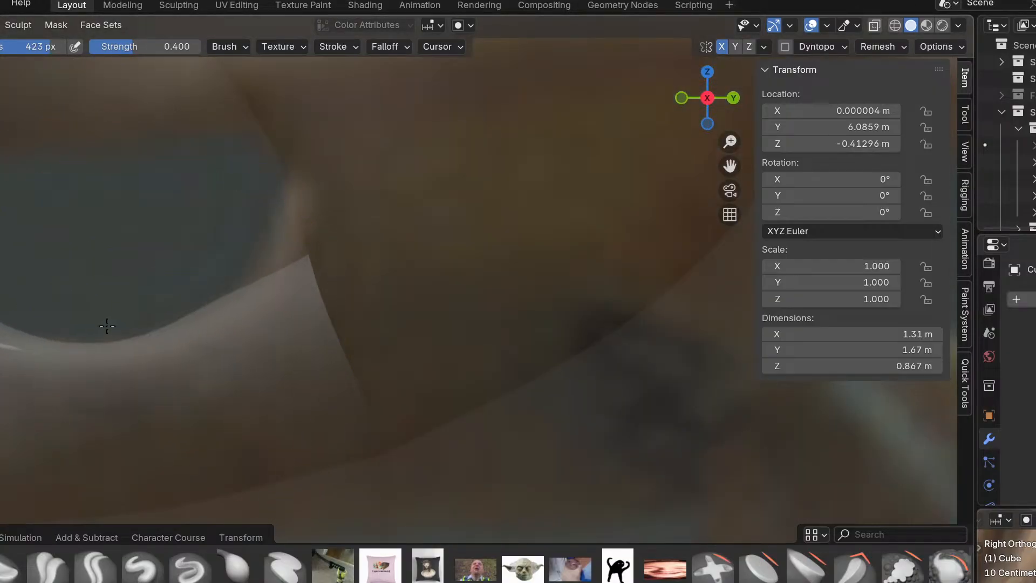
{"action": "scroll", "coordinate": [219, 306], "scroll_direction": "down", "scroll_amount": 4}
{"action": "scroll", "coordinate": [168, 333], "scroll_direction": "up", "scroll_amount": 3}
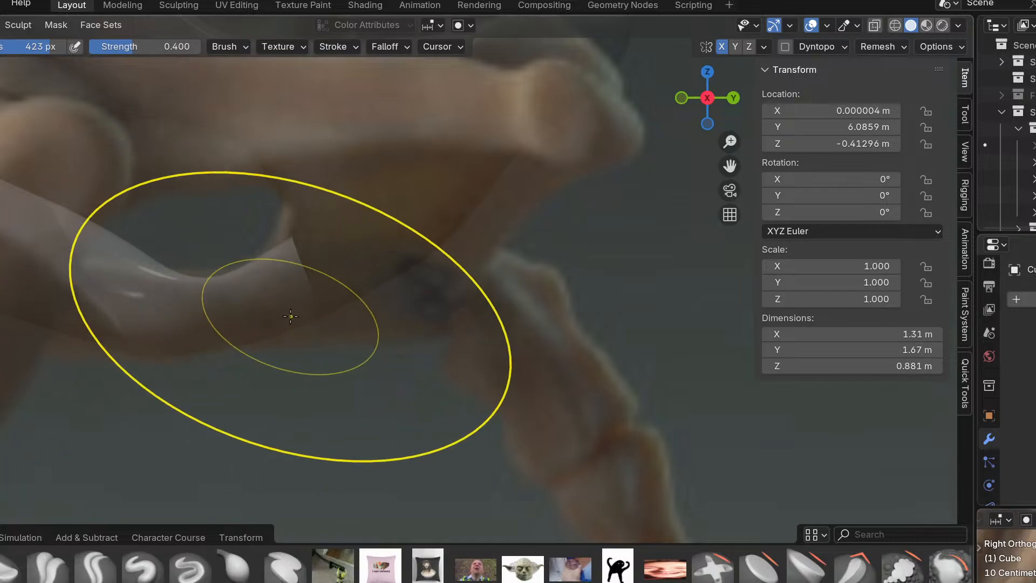
{"action": "scroll", "coordinate": [294, 270], "scroll_direction": "up", "scroll_amount": 3}
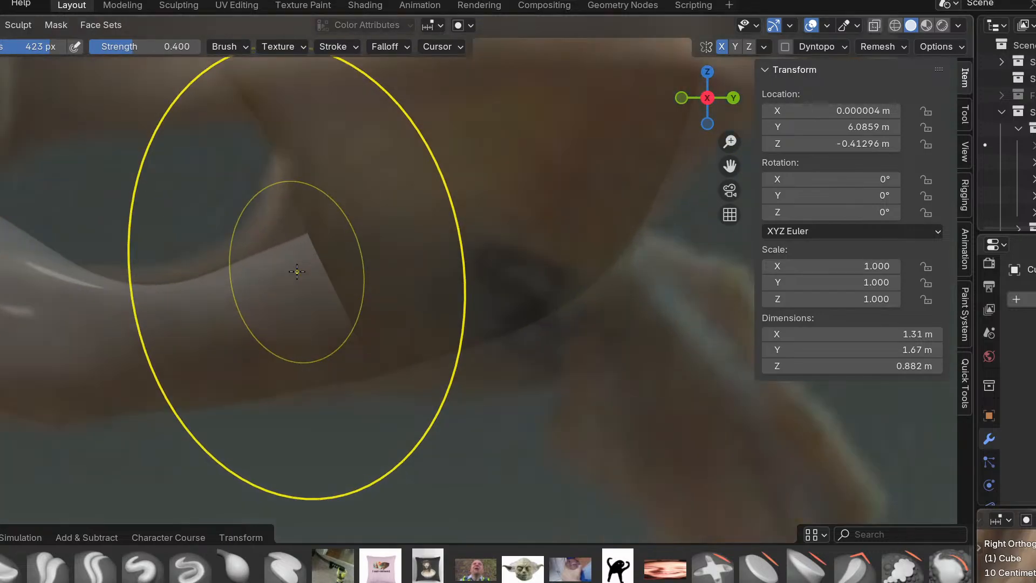
Adjust the hip bone's underside in front of the hip socket to the curve in the side reference.
{"action": "middle_click_drag", "start_coordinate": [152, 294], "coordinate": [495, 213], "text": "shift"}
{"action": "middle_click_drag", "start_coordinate": [50, 260], "coordinate": [279, 348], "text": "shift"}
{"action": "middle_click_drag", "start_coordinate": [78, 181], "coordinate": [123, 311], "text": "shift"}
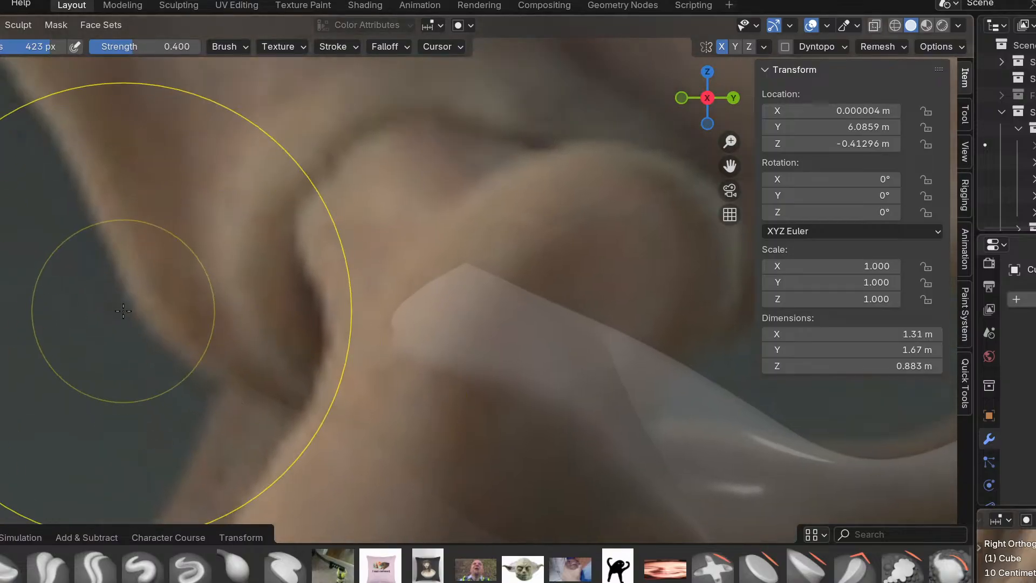
{"action": "middle_click_drag", "start_coordinate": [157, 244], "coordinate": [328, 501], "text": "shift"}
{"action": "left_click_drag", "start_coordinate": [90, 127], "coordinate": [100, 200]}
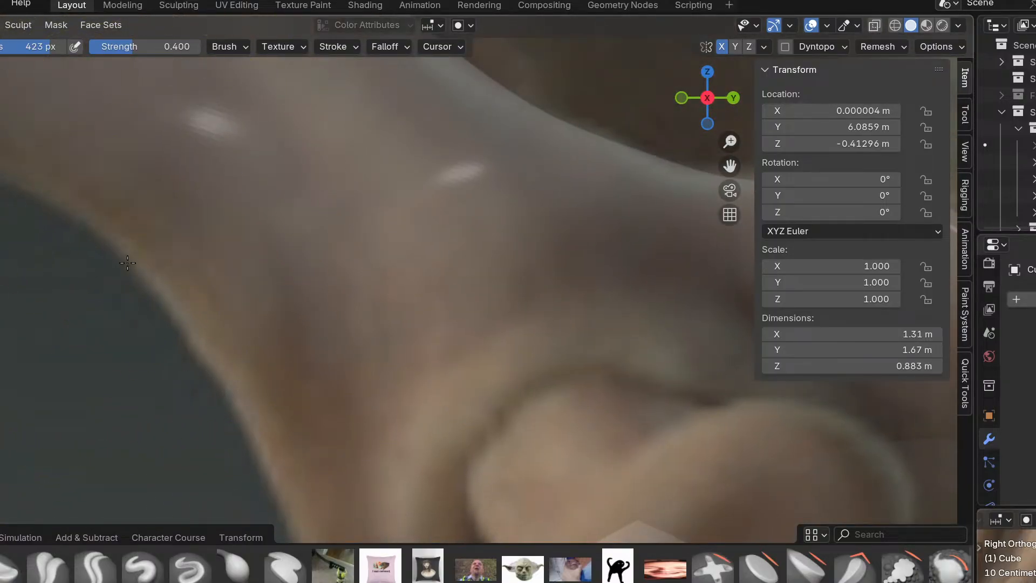
Fit the ilium's lower edge and its front lower corner to the side reference.
{"action": "middle_click_drag", "start_coordinate": [7, 220], "coordinate": [326, 349], "text": "shift"}
{"action": "middle_click_drag", "start_coordinate": [132, 240], "coordinate": [261, 348], "text": "shift"}
{"action": "left_click_drag", "start_coordinate": [234, 359], "coordinate": [215, 349]}
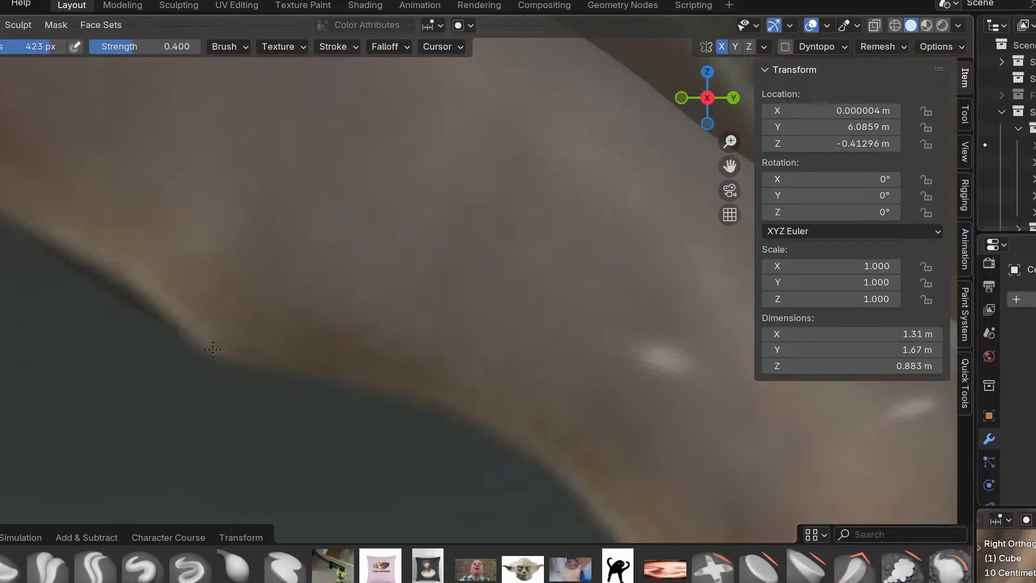
{"action": "middle_click_drag", "start_coordinate": [99, 284], "coordinate": [252, 353], "text": "shift"}
{"action": "left_click_drag", "start_coordinate": [256, 339], "coordinate": [122, 236]}
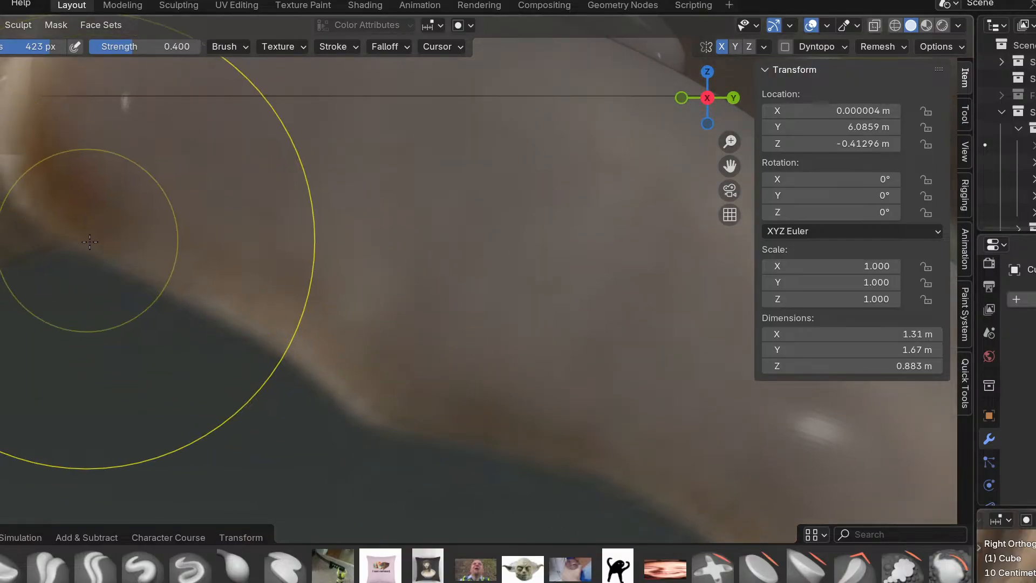
{"action": "middle_click_drag", "start_coordinate": [85, 240], "coordinate": [259, 405], "text": "shift"}
{"action": "scroll", "coordinate": [238, 370], "scroll_direction": "down", "scroll_amount": 2}
{"action": "left_click_drag", "start_coordinate": [231, 356], "coordinate": [217, 324]}
Reshape the upper edge of the iliac wing to follow the crest in the side reference.
{"action": "scroll", "coordinate": [281, 345], "scroll_direction": "down", "scroll_amount": 3}
{"action": "middle_click_drag", "start_coordinate": [342, 391], "coordinate": [287, 367], "text": "shift"}
{"action": "scroll", "coordinate": [288, 337], "scroll_direction": "up", "scroll_amount": 2}
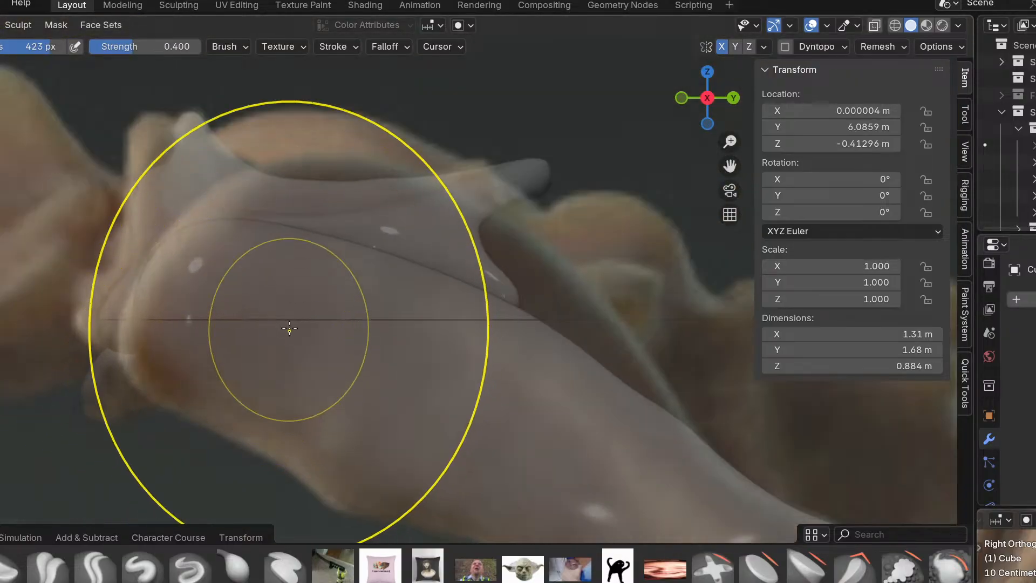
{"action": "scroll", "coordinate": [287, 294], "scroll_direction": "up", "scroll_amount": 1}
{"action": "mouse_move", "coordinate": [296, 233]}
{"action": "left_mouse_down"}
{"action": "mouse_move", "coordinate": [302, 172]}
{"action": "mouse_move", "coordinate": [432, 222]}
{"action": "mouse_move", "coordinate": [459, 181]}
{"action": "left_mouse_up"}
{"action": "left_click_drag", "start_coordinate": [292, 154], "coordinate": [620, 296]}
{"action": "left_click_drag", "start_coordinate": [506, 219], "coordinate": [489, 197]}
Pull the concave upper edge between the iliac wing and the hip socket onto the side reference.
{"action": "mouse_move", "coordinate": [234, 389]}
{"action": "middle_mouse_down", "text": "shift"}
{"action": "mouse_move", "coordinate": [155, 342]}
{"action": "mouse_move", "coordinate": [0, 191]}
{"action": "middle_mouse_up", "text": "shift"}
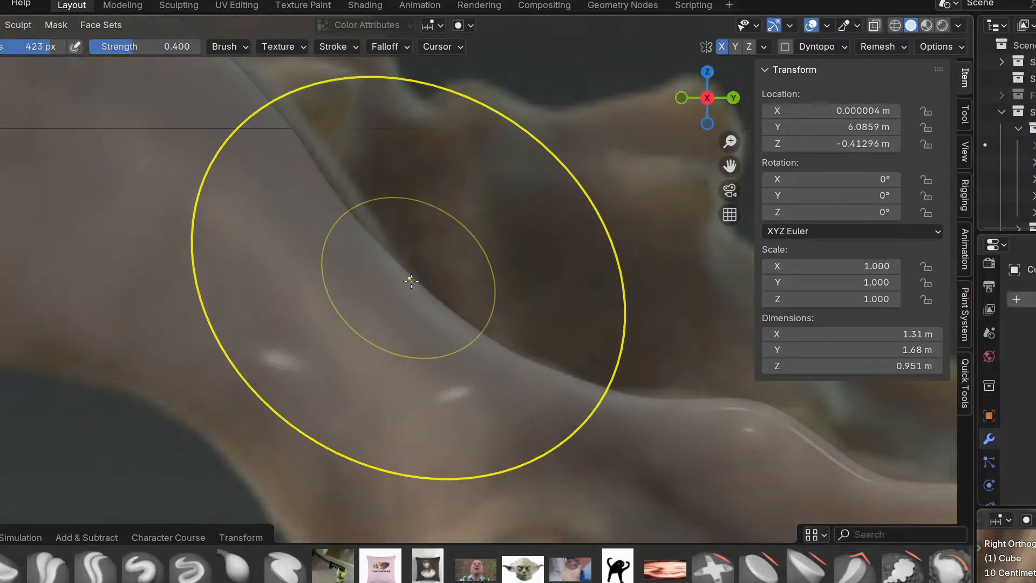
{"action": "left_click_drag", "start_coordinate": [409, 275], "coordinate": [476, 368]}
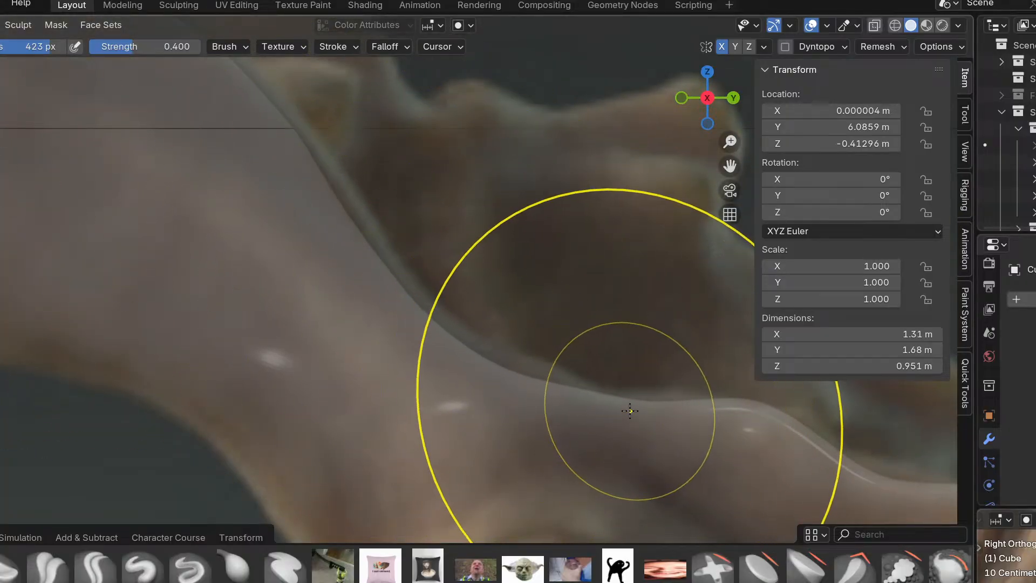
{"action": "scroll", "coordinate": [562, 382], "scroll_direction": "up", "scroll_amount": 3}
{"action": "mouse_move", "coordinate": [554, 369]}
{"action": "left_mouse_down"}
{"action": "mouse_move", "coordinate": [632, 427]}
{"action": "mouse_move", "coordinate": [340, 289]}
{"action": "mouse_move", "coordinate": [412, 339]}
{"action": "mouse_move", "coordinate": [367, 293]}
{"action": "left_mouse_up"}
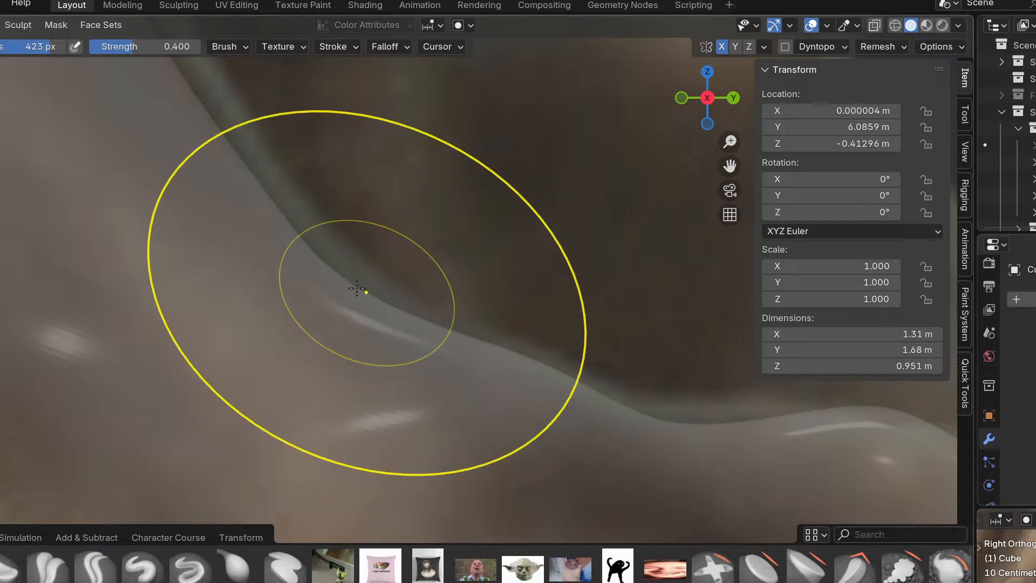
{"action": "left_click_drag", "start_coordinate": [338, 253], "coordinate": [231, 138]}
Refine the dip and the hump above the hip socket to match the side reference.
{"action": "mouse_move", "coordinate": [496, 278]}
{"action": "middle_mouse_down"}
{"action": "mouse_move", "coordinate": [428, 329]}
{"action": "mouse_move", "coordinate": [354, 339]}
{"action": "middle_mouse_up"}
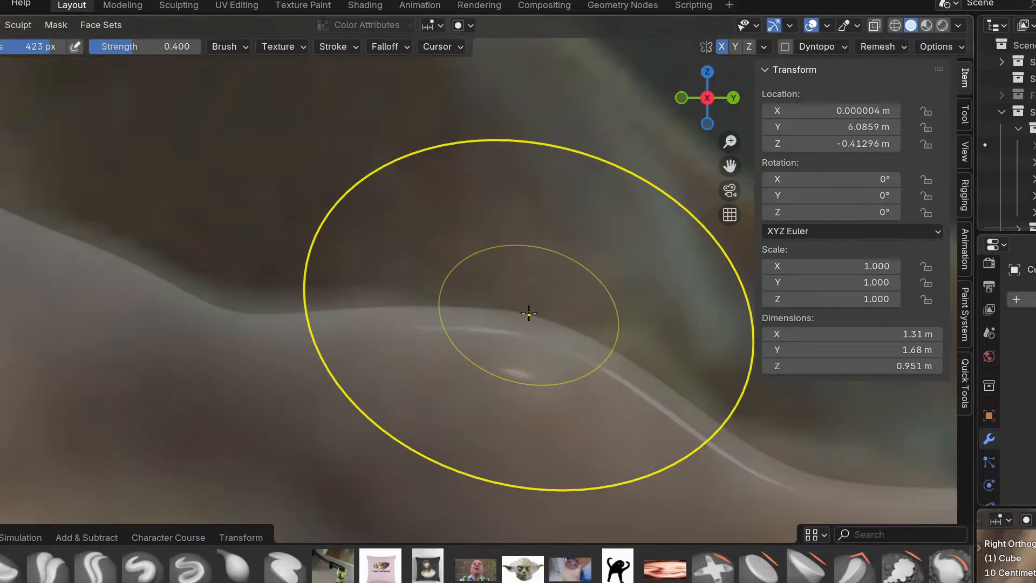
{"action": "middle_click_drag", "start_coordinate": [580, 374], "coordinate": [335, 368], "text": "shift"}
{"action": "left_click_drag", "start_coordinate": [246, 367], "coordinate": [263, 387]}
{"action": "mouse_move", "coordinate": [309, 339]}
{"action": "left_mouse_down"}
{"action": "mouse_move", "coordinate": [337, 330]}
{"action": "mouse_move", "coordinate": [367, 346]}
{"action": "left_mouse_up"}
{"action": "middle_click_drag", "start_coordinate": [631, 475], "coordinate": [372, 346], "text": "shift"}
Pull the ischium's upper edge behind the hump above the hip socket onto the side reference.
{"action": "scroll", "coordinate": [375, 347], "scroll_direction": "down", "scroll_amount": 5}
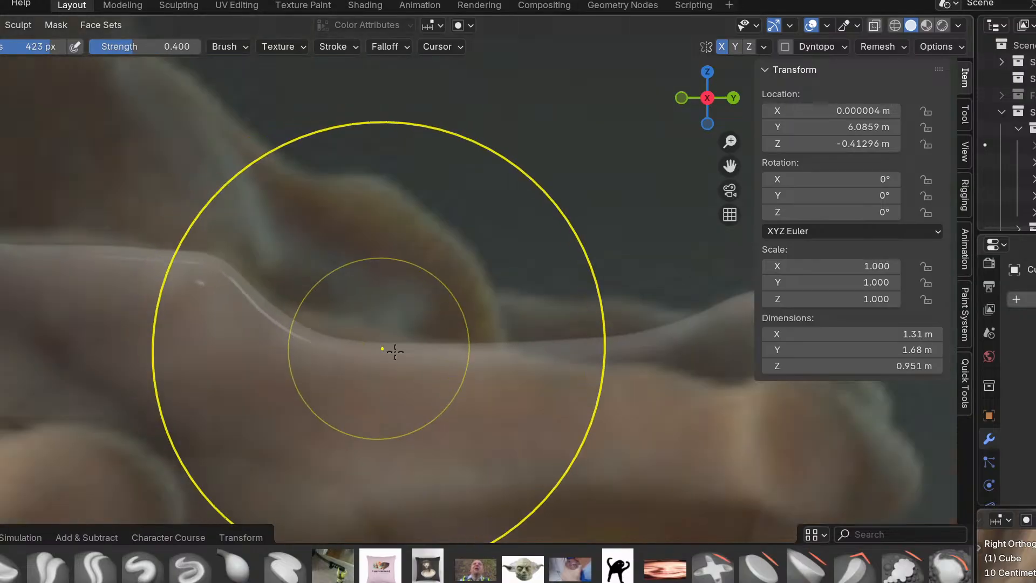
{"action": "scroll", "coordinate": [340, 349], "scroll_direction": "up", "scroll_amount": 4}
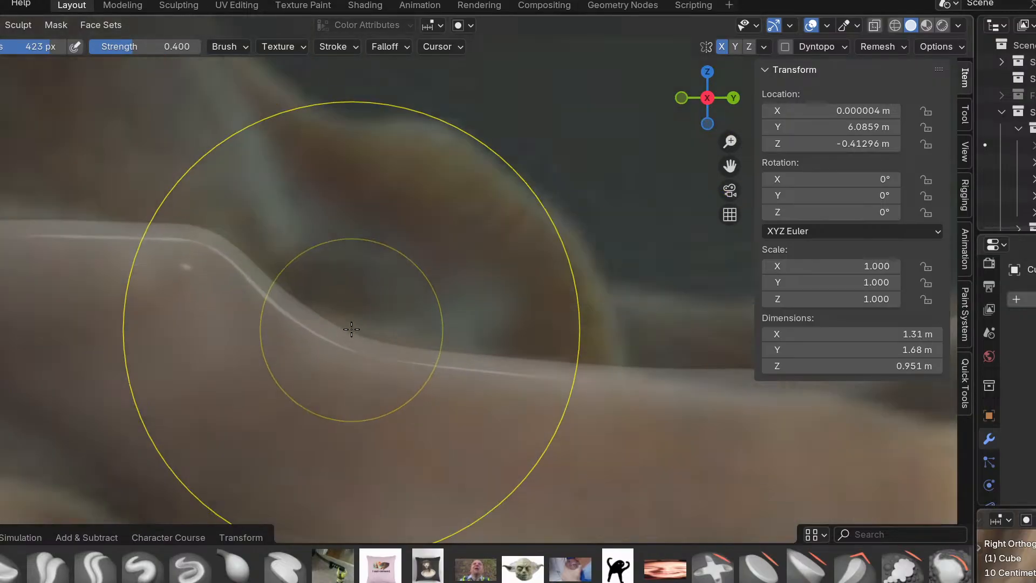
{"action": "left_click_drag", "start_coordinate": [435, 369], "coordinate": [456, 362]}
{"action": "middle_click_drag", "start_coordinate": [624, 379], "coordinate": [316, 348], "text": "shift"}
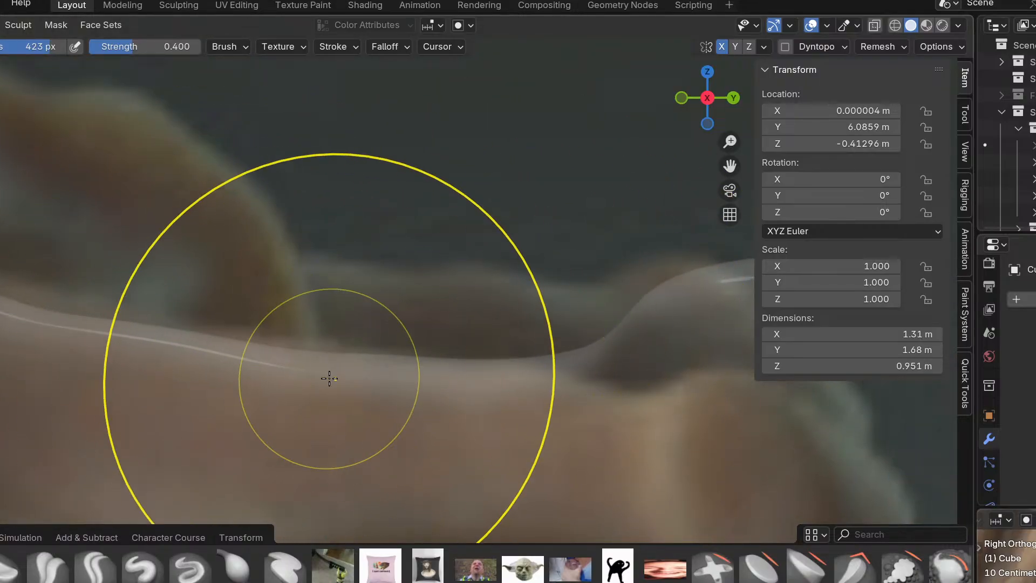
{"action": "scroll", "coordinate": [335, 312], "scroll_direction": "up", "scroll_amount": 4}
{"action": "scroll", "coordinate": [451, 399], "scroll_direction": "down", "scroll_amount": 4}
Reshape the rear tip of the ischium to follow the rounded bone end in the side reference.
{"action": "middle_click_drag", "start_coordinate": [389, 450], "coordinate": [339, 358], "text": "shift"}
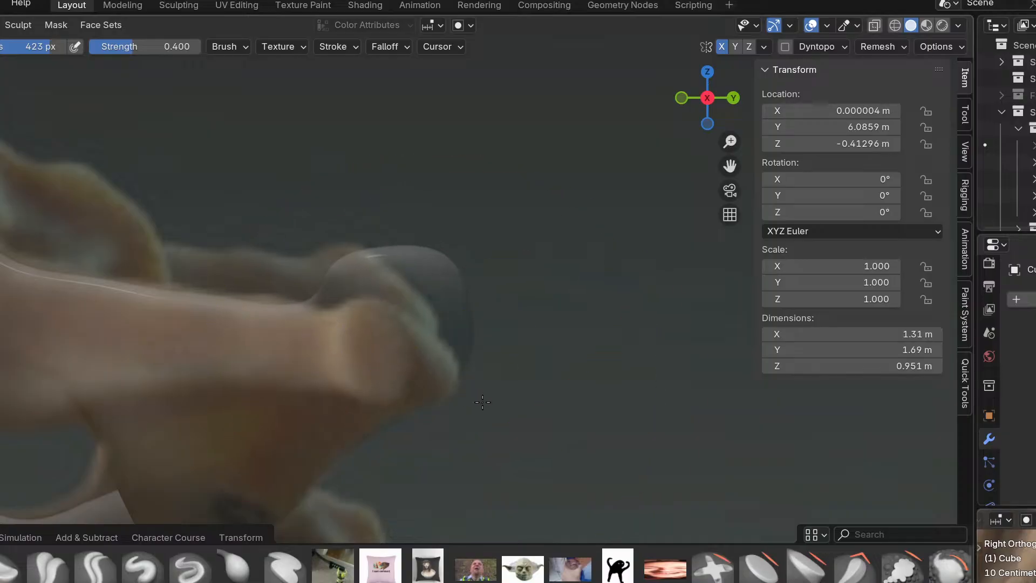
{"action": "scroll", "coordinate": [466, 349], "scroll_direction": "up", "scroll_amount": 2}
{"action": "left_click_drag", "start_coordinate": [283, 262], "coordinate": [357, 315]}
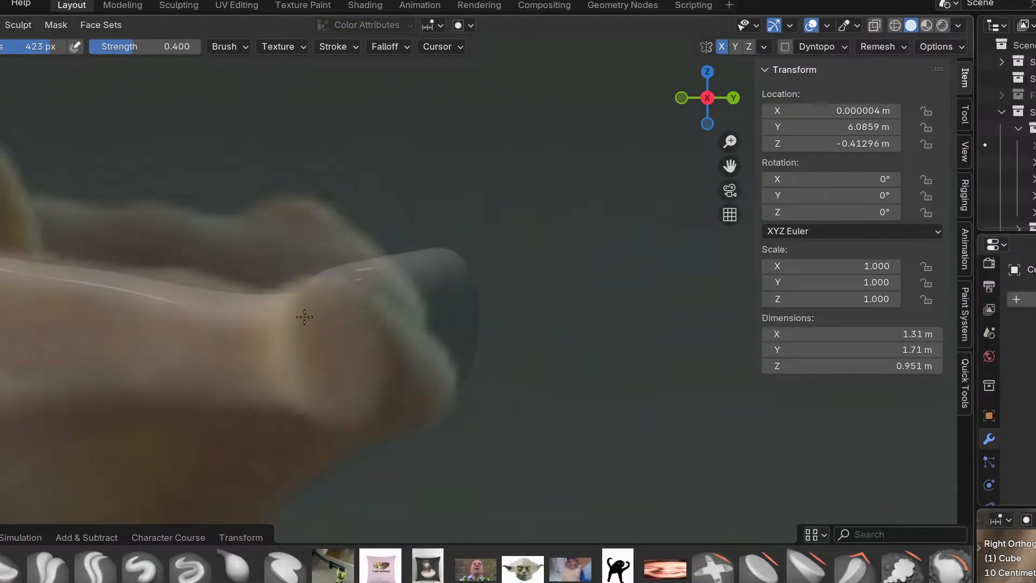
{"action": "middle_click_drag", "start_coordinate": [407, 297], "coordinate": [452, 315]}
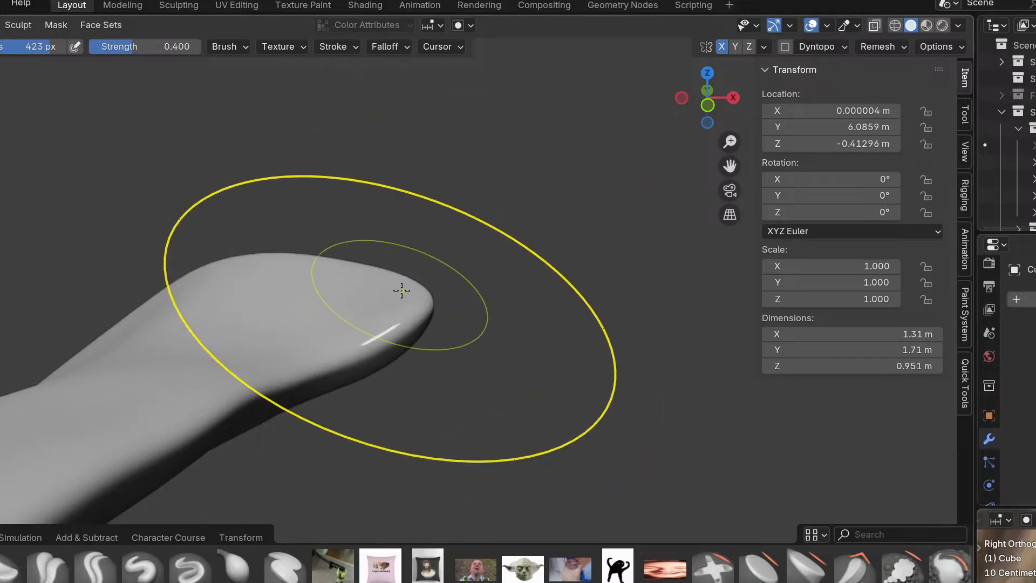
{"action": "key", "text": "KP_3"}
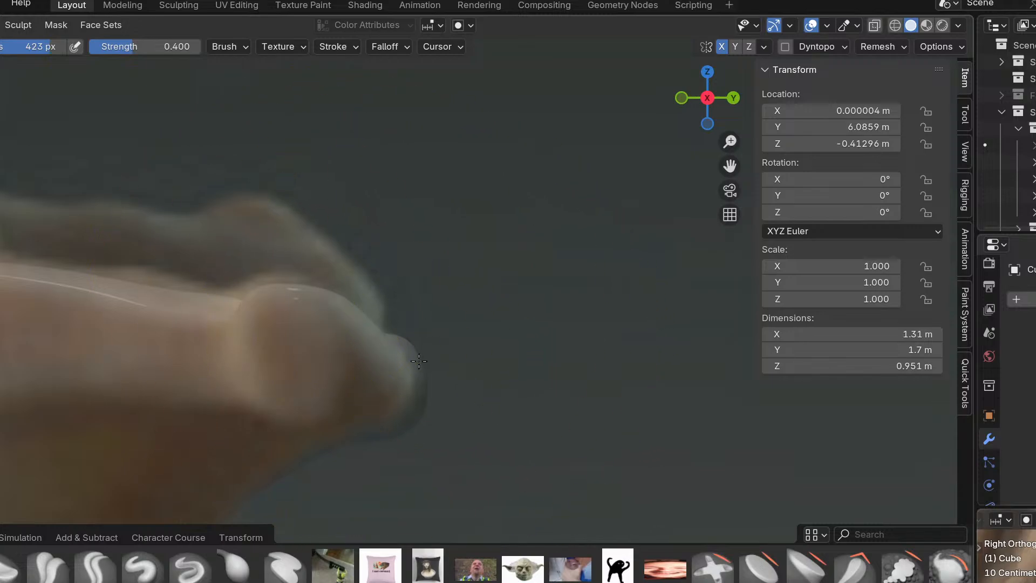
{"action": "middle_click_drag", "start_coordinate": [405, 461], "coordinate": [437, 284], "text": "shift"}
Compare the lower pelvic floor and symphysis with the side, front and back references.
{"action": "middle_click_drag", "start_coordinate": [298, 342], "coordinate": [425, 284], "text": "shift"}
{"action": "middle_click_drag", "start_coordinate": [190, 342], "coordinate": [486, 222], "text": "shift"}
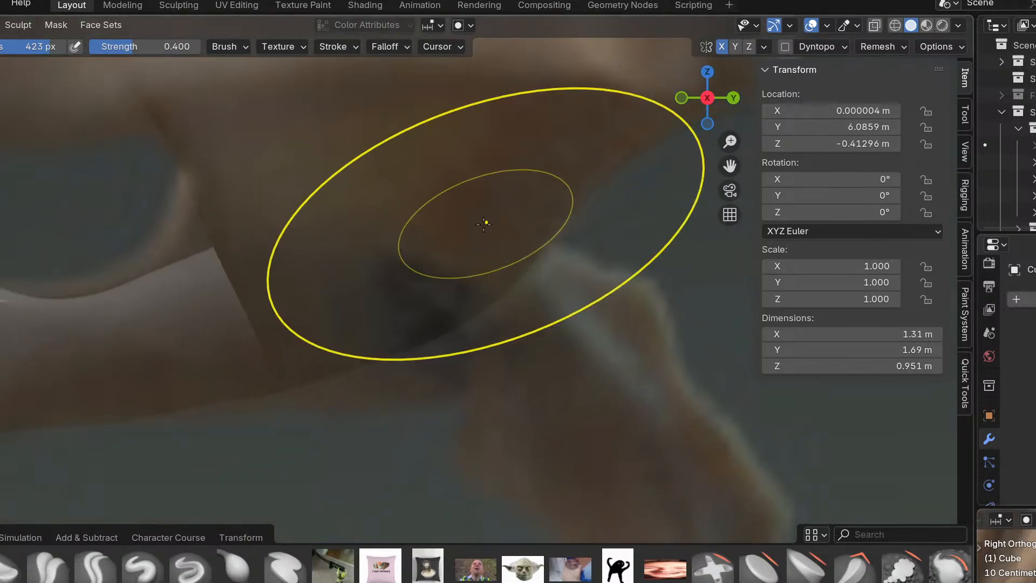
{"action": "scroll", "coordinate": [400, 261], "scroll_direction": "down", "scroll_amount": 2}
{"action": "scroll", "coordinate": [238, 261], "scroll_direction": "up", "scroll_amount": 2}
{"action": "mouse_move", "coordinate": [238, 261]}
{"action": "middle_mouse_down", "text": "shift"}
{"action": "mouse_move", "coordinate": [392, 298]}
{"action": "mouse_move", "coordinate": [518, 370]}
{"action": "mouse_move", "coordinate": [120, 329]}
{"action": "mouse_move", "coordinate": [471, 354]}
{"action": "middle_mouse_up", "text": "shift"}
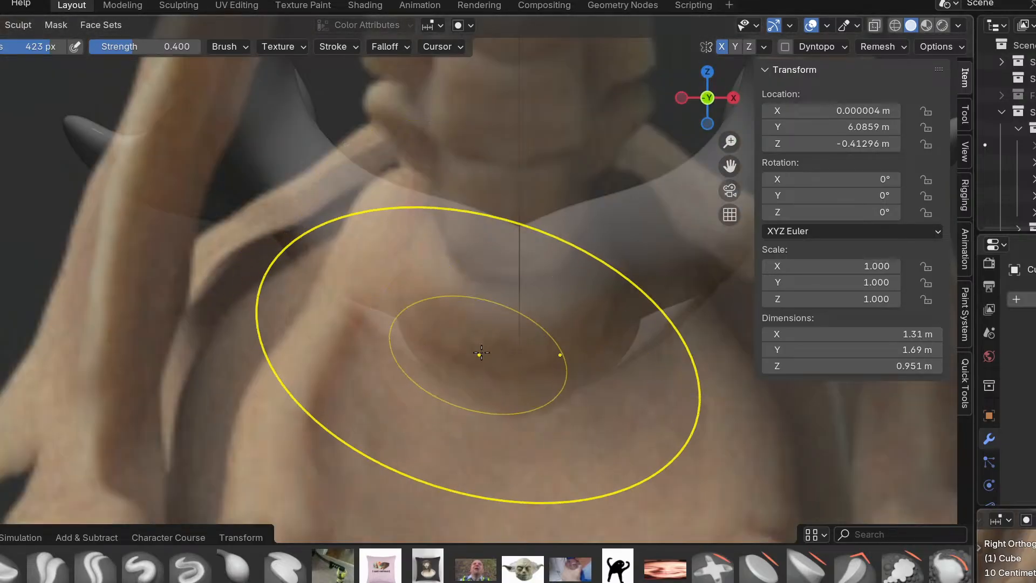
{"action": "key", "text": "ctrl+KP_1"}
{"action": "middle_click_drag", "start_coordinate": [564, 359], "coordinate": [293, 430], "text": "shift"}
{"action": "scroll", "coordinate": [293, 430], "scroll_direction": "down", "scroll_amount": 2}
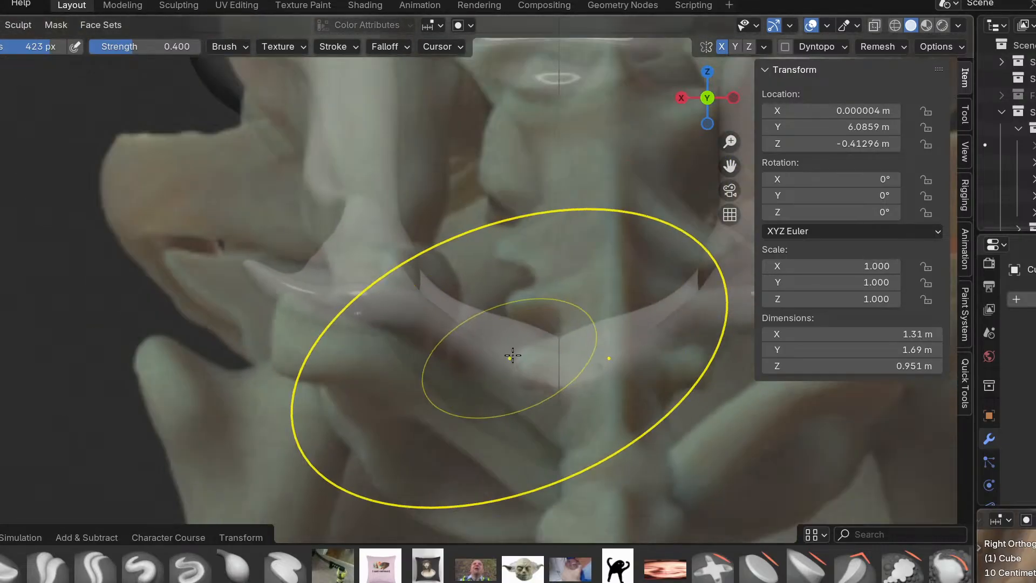
Fill the hard seams where the parts meet on the pelvic floor, using a 288 px brush at strength 0.5.
{"action": "mouse_move", "coordinate": [557, 339]}
{"action": "middle_mouse_down"}
{"action": "mouse_move", "coordinate": [518, 456]}
{"action": "mouse_move", "coordinate": [243, 427]}
{"action": "middle_mouse_up"}
{"action": "middle_click_drag", "start_coordinate": [371, 286], "coordinate": [449, 361]}
{"action": "scroll", "coordinate": [426, 318], "scroll_direction": "up", "scroll_amount": 3}
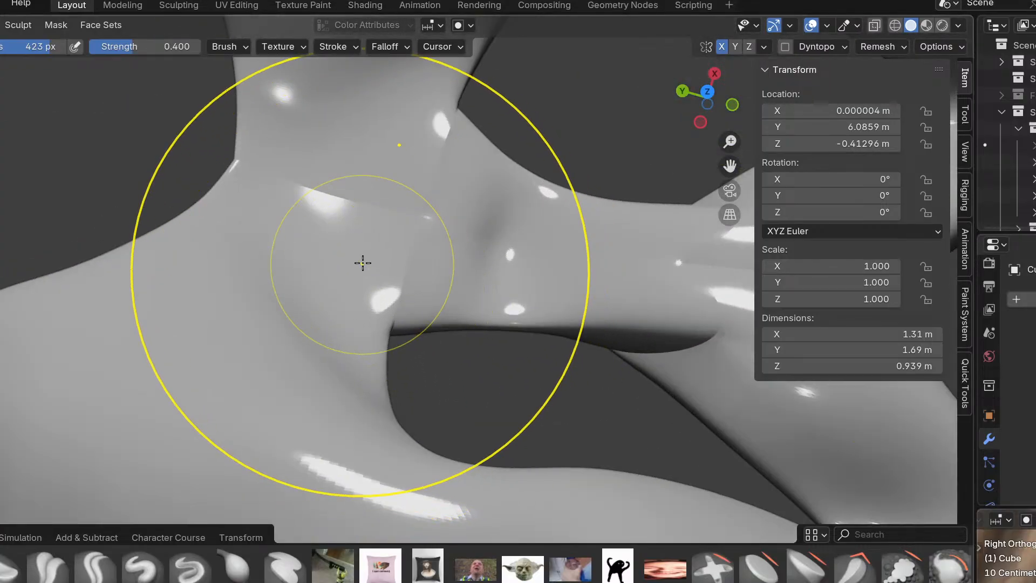
{"action": "scroll", "coordinate": [365, 260], "scroll_direction": "up", "scroll_amount": 2}
{"action": "key", "text": "f"}
{"action": "left_click", "coordinate": [308, 245]}
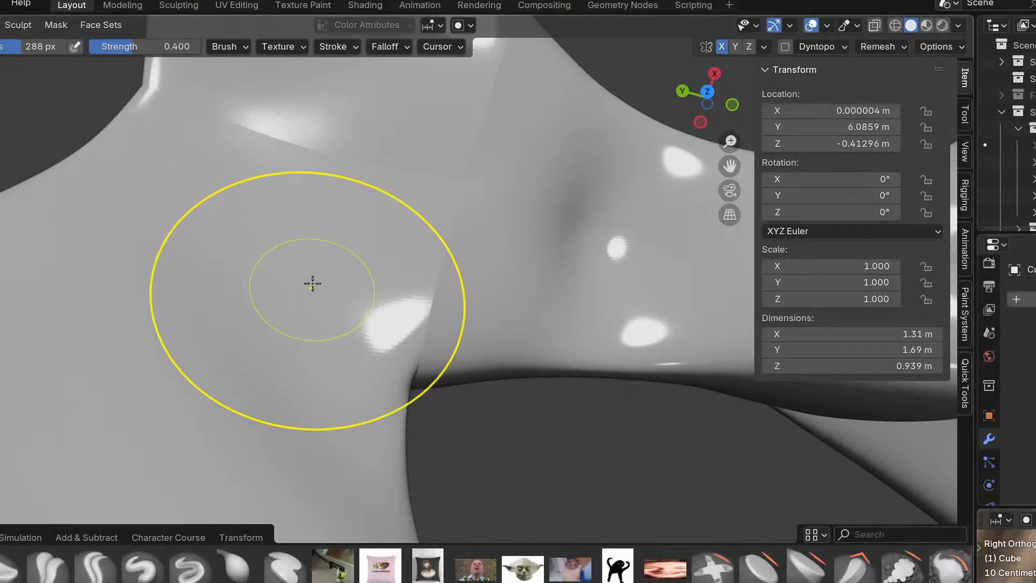
{"action": "scroll", "coordinate": [310, 282], "scroll_direction": "up", "scroll_amount": 3}
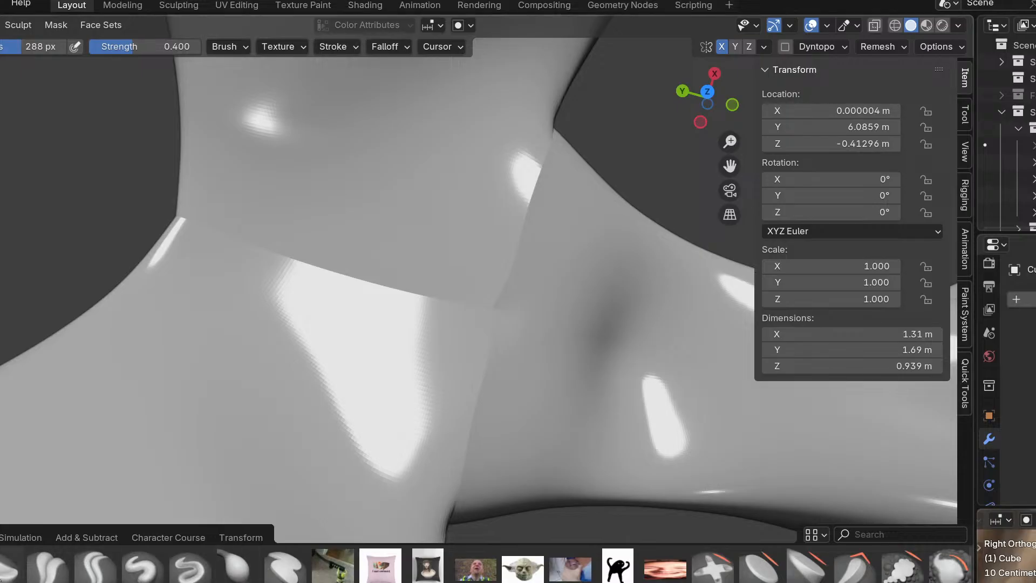
{"action": "left_click", "coordinate": [1, 578]}
{"action": "mouse_move", "coordinate": [259, 232]}
{"action": "left_mouse_down"}
{"action": "mouse_move", "coordinate": [455, 349]}
{"action": "mouse_move", "coordinate": [618, 359]}
{"action": "left_mouse_up"}
{"action": "middle_click_drag", "start_coordinate": [581, 372], "coordinate": [247, 282], "text": "shift"}
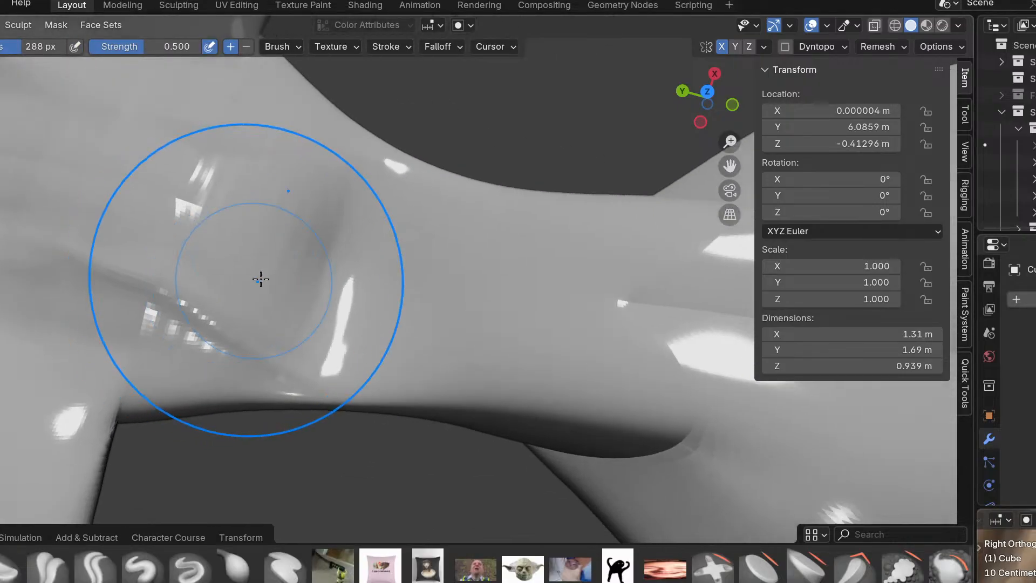
Blend the remaining creases along the pelvic floor's central bridge and around its underside junction.
{"action": "left_click_drag", "start_coordinate": [311, 290], "coordinate": [386, 340]}
{"action": "middle_click_drag", "start_coordinate": [386, 340], "coordinate": [210, 377], "text": "shift"}
{"action": "left_click_drag", "start_coordinate": [211, 377], "coordinate": [469, 359]}
{"action": "scroll", "coordinate": [470, 359], "scroll_direction": "down", "scroll_amount": 3}
{"action": "mouse_move", "coordinate": [469, 358]}
{"action": "middle_mouse_down"}
{"action": "mouse_move", "coordinate": [477, 402]}
{"action": "mouse_move", "coordinate": [585, 336]}
{"action": "mouse_move", "coordinate": [567, 372]}
{"action": "middle_mouse_up"}
{"action": "middle_click_drag", "start_coordinate": [426, 502], "coordinate": [465, 421], "text": "shift"}
{"action": "left_click_drag", "start_coordinate": [465, 421], "coordinate": [458, 434]}
{"action": "mouse_move", "coordinate": [458, 434]}
{"action": "middle_mouse_down"}
{"action": "mouse_move", "coordinate": [483, 397]}
{"action": "mouse_move", "coordinate": [304, 376]}
{"action": "mouse_move", "coordinate": [446, 492]}
{"action": "mouse_move", "coordinate": [500, 393]}
{"action": "mouse_move", "coordinate": [312, 403]}
{"action": "mouse_move", "coordinate": [314, 413]}
{"action": "mouse_move", "coordinate": [549, 378]}
{"action": "mouse_move", "coordinate": [530, 268]}
{"action": "mouse_move", "coordinate": [400, 179]}
{"action": "mouse_move", "coordinate": [359, 135]}
{"action": "middle_mouse_up"}
{"action": "middle_click_drag", "start_coordinate": [451, 385], "coordinate": [425, 418]}
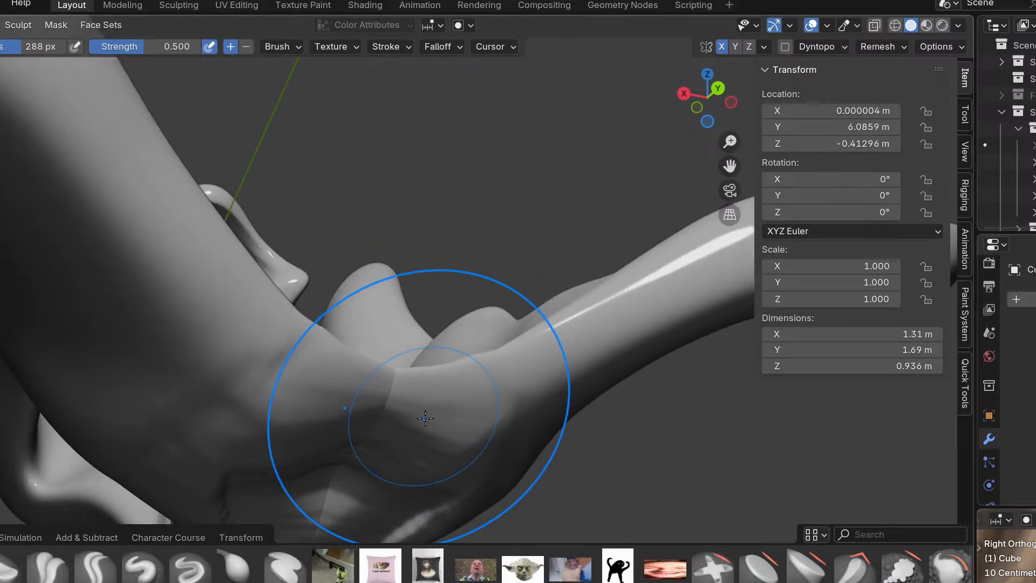
Set the voxel remesh size of the pelvis to about 0.002 m.
{"action": "middle_click_drag", "start_coordinate": [398, 476], "coordinate": [352, 400]}
{"action": "scroll", "coordinate": [398, 367], "scroll_direction": "down", "scroll_amount": 8}
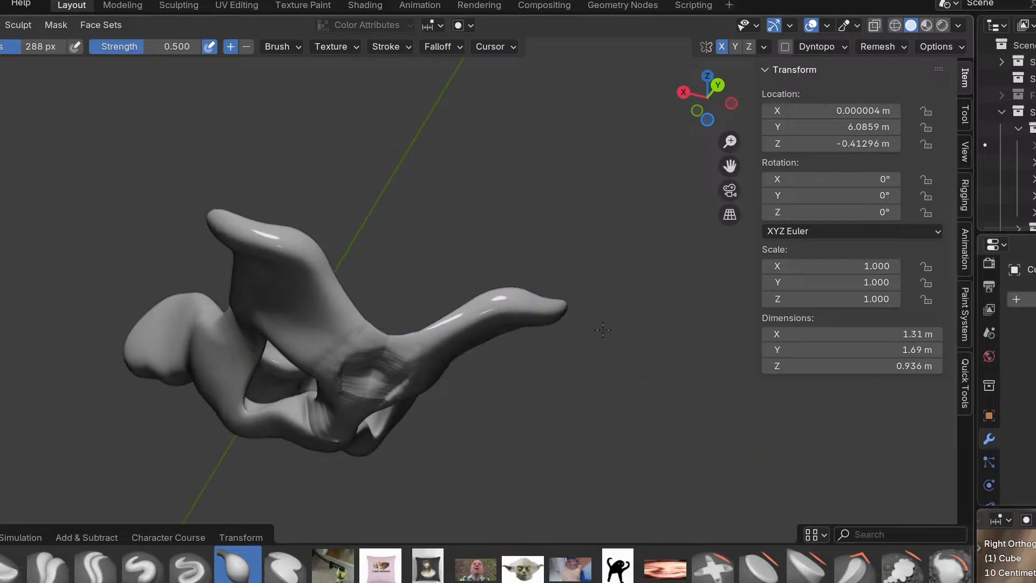
{"action": "key", "text": "r"}
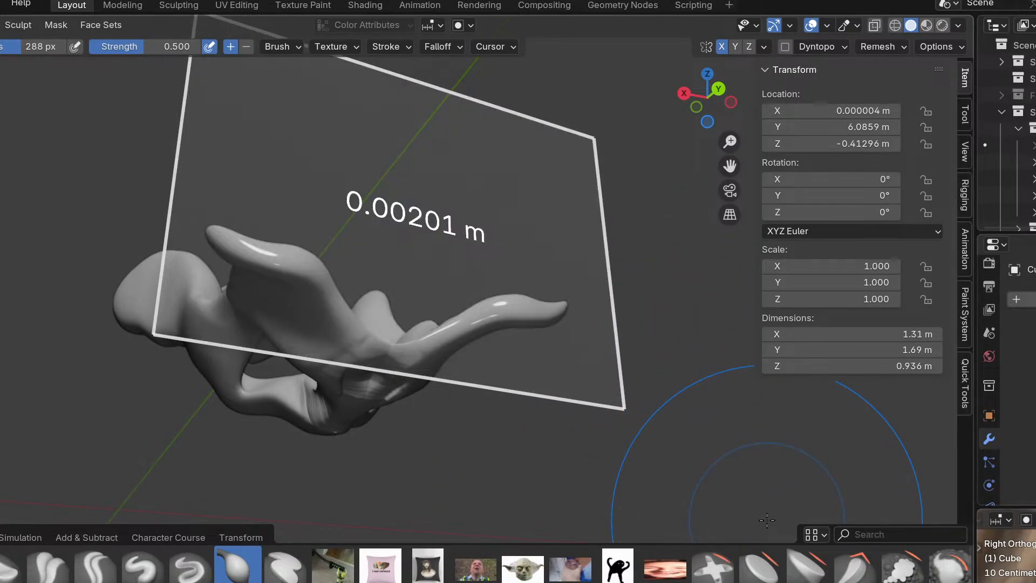
{"action": "left_click", "coordinate": [746, 508]}
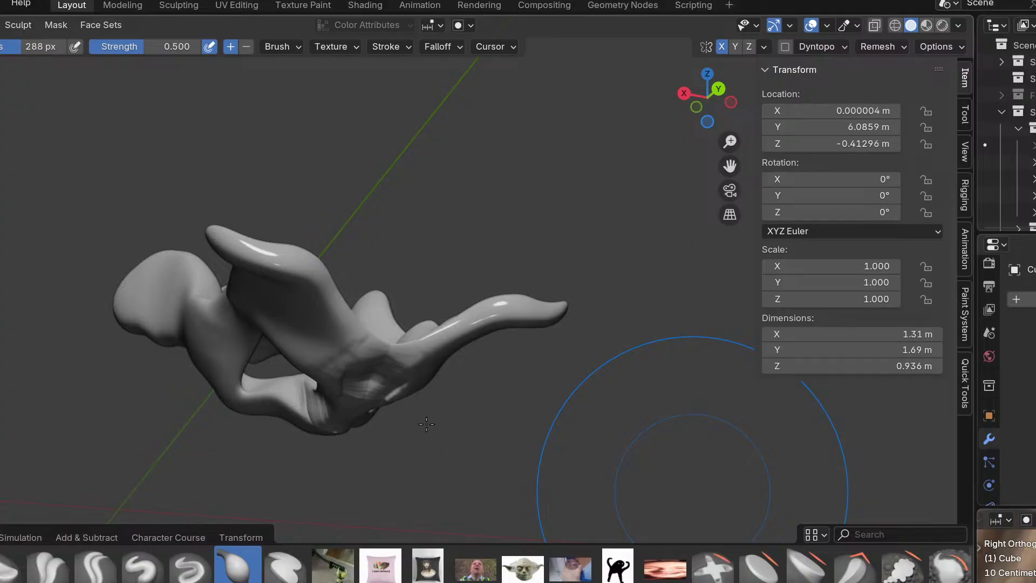
Smooth the rough patch on the underside of the pelvic floor where the two halves join.
{"action": "scroll", "coordinate": [427, 423], "scroll_direction": "up", "scroll_amount": 2}
{"action": "middle_click_drag", "start_coordinate": [428, 422], "coordinate": [365, 281]}
{"action": "scroll", "coordinate": [365, 281], "scroll_direction": "up", "scroll_amount": 4}
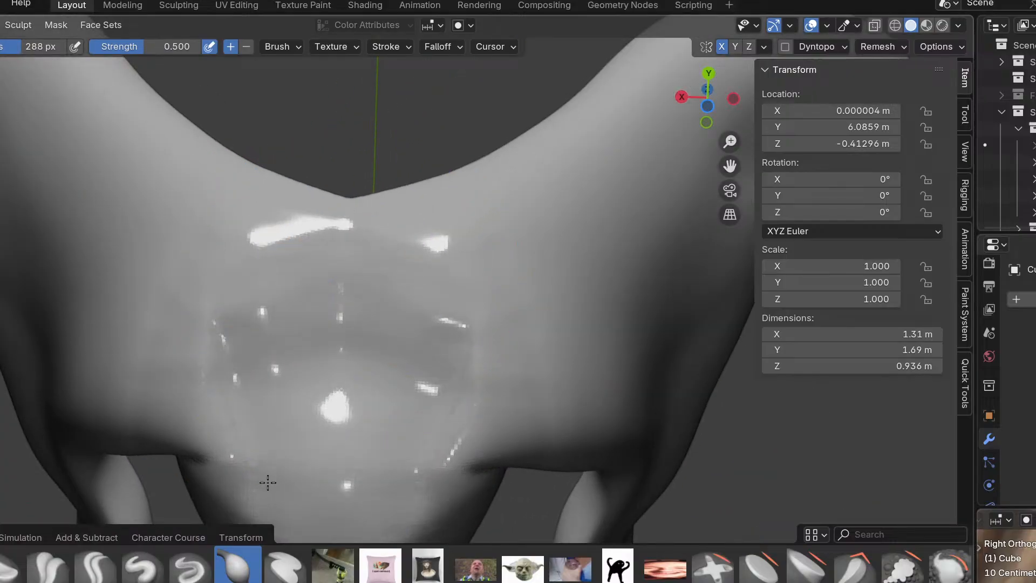
{"action": "scroll", "coordinate": [338, 347], "scroll_direction": "up", "scroll_amount": 3}
{"action": "scroll", "coordinate": [344, 373], "scroll_direction": "down", "scroll_amount": 3}
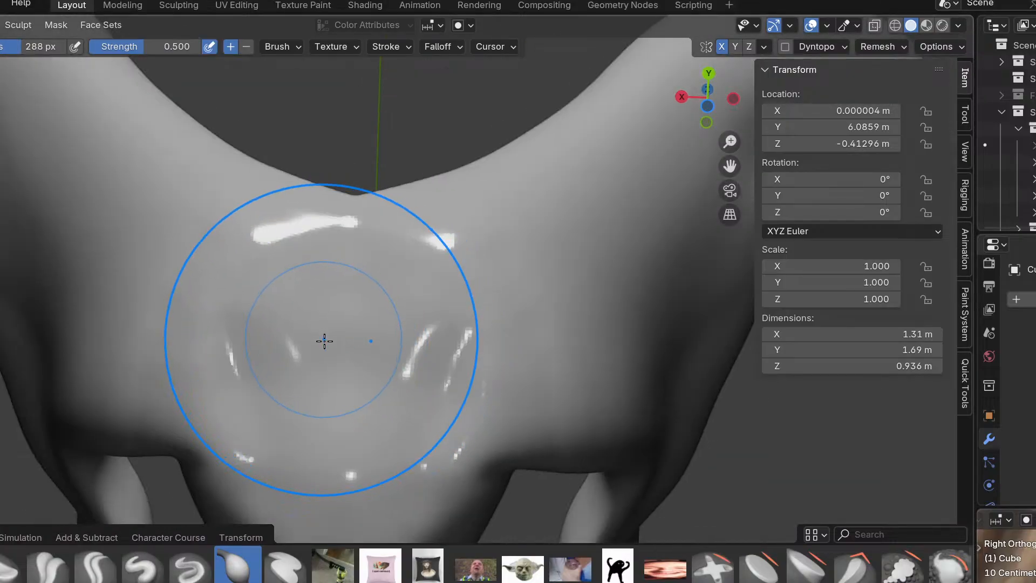
{"action": "scroll", "coordinate": [323, 338], "scroll_direction": "up", "scroll_amount": 1}
Try a brush stroke along the rear rim of the pelvic floor, then undo it.
{"action": "middle_click_drag", "start_coordinate": [345, 346], "coordinate": [351, 422]}
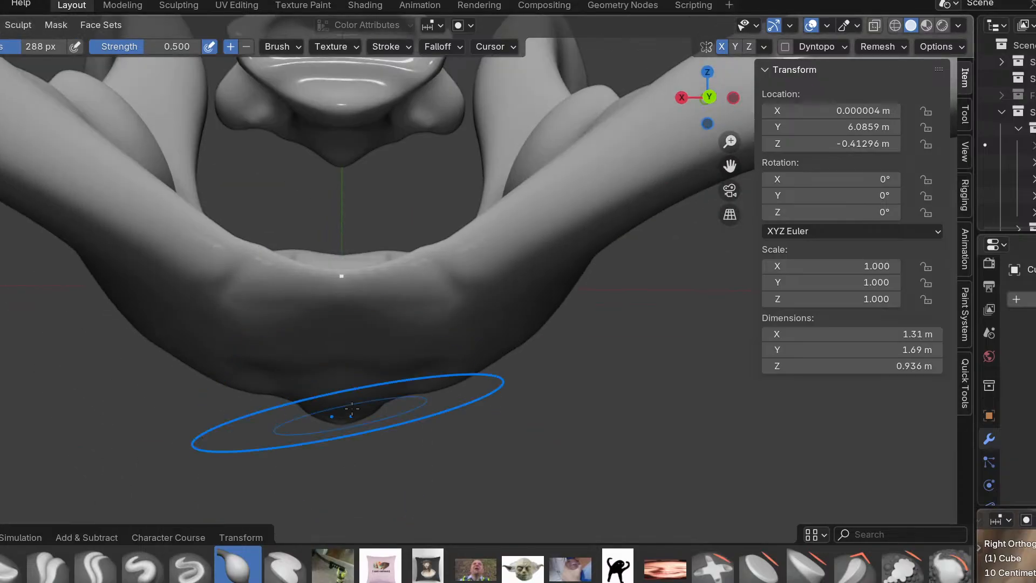
{"action": "mouse_move", "coordinate": [338, 377]}
{"action": "middle_mouse_down"}
{"action": "mouse_move", "coordinate": [314, 465]}
{"action": "mouse_move", "coordinate": [341, 423]}
{"action": "mouse_move", "coordinate": [333, 440]}
{"action": "mouse_move", "coordinate": [325, 394]}
{"action": "mouse_move", "coordinate": [265, 439]}
{"action": "middle_mouse_up"}
{"action": "middle_click_drag", "start_coordinate": [432, 431], "coordinate": [455, 445]}
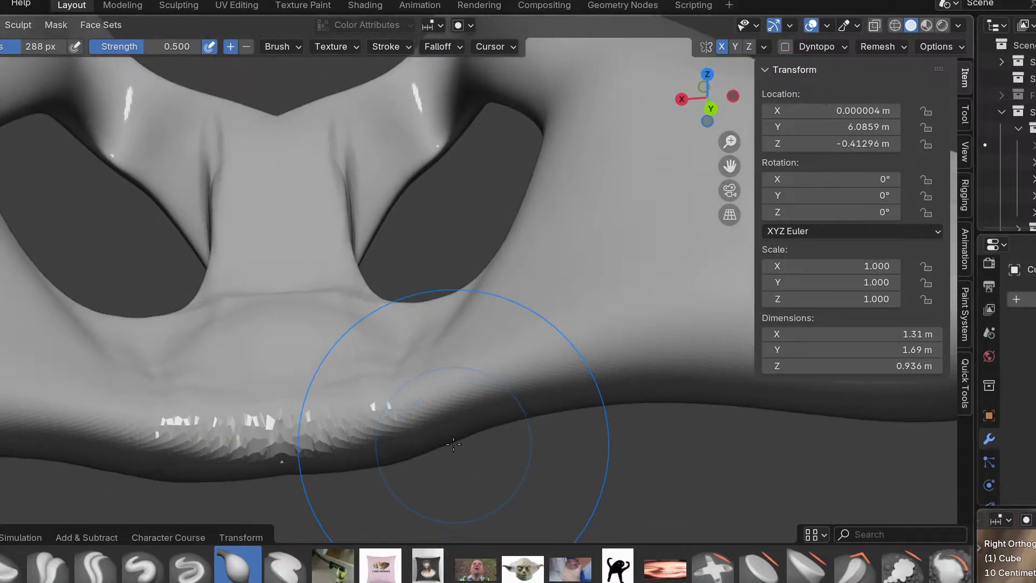
{"action": "key", "text": "ctrl+z"}
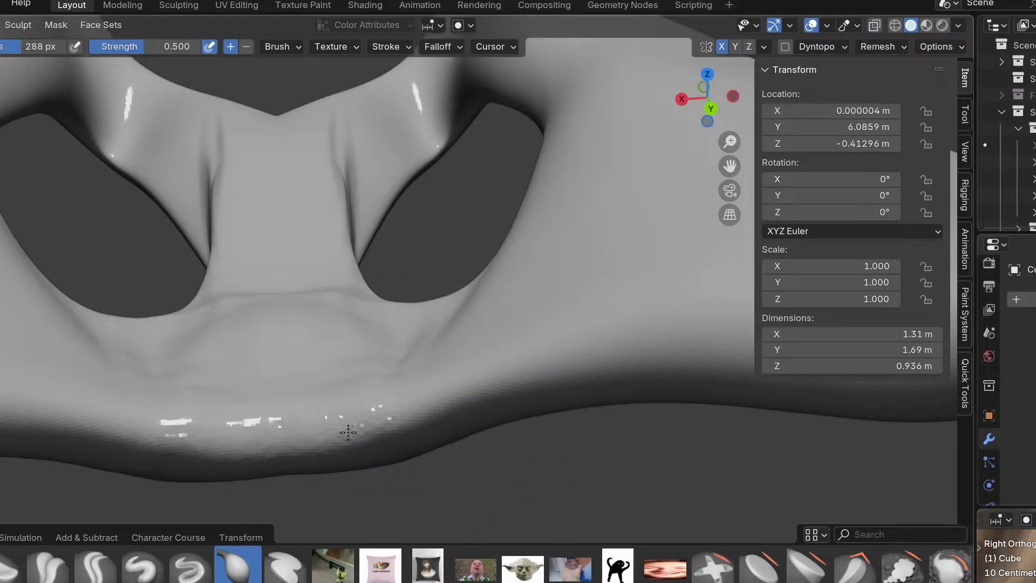
Smooth the grooves and ridges on the upper side of the pelvic floor between the two openings.
{"action": "scroll", "coordinate": [453, 390], "scroll_direction": "down", "scroll_amount": 3}
{"action": "middle_click_drag", "start_coordinate": [412, 416], "coordinate": [402, 464]}
{"action": "scroll", "coordinate": [356, 432], "scroll_direction": "up", "scroll_amount": 4}
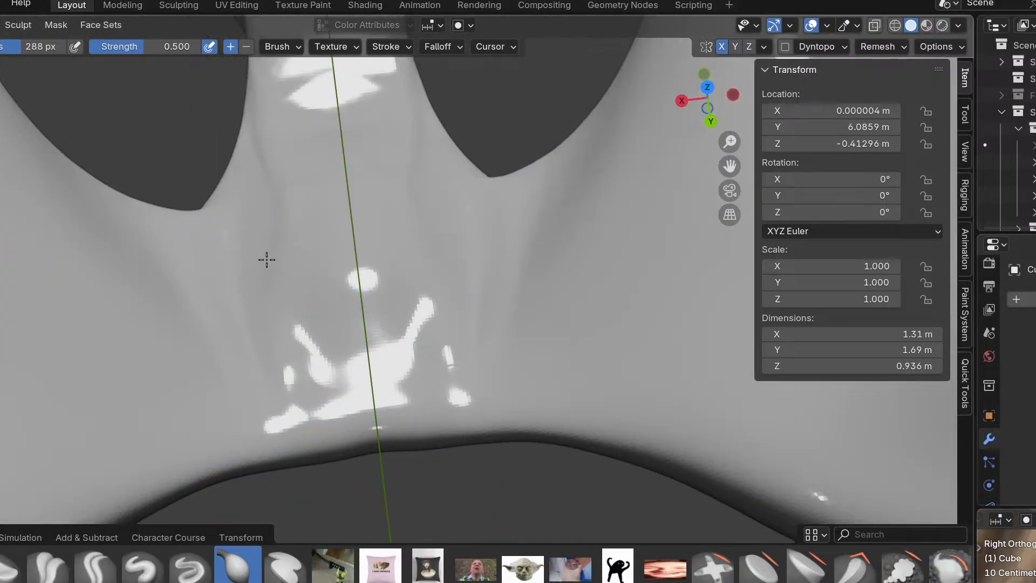
{"action": "middle_click_drag", "start_coordinate": [452, 214], "coordinate": [516, 331], "text": "shift"}
{"action": "scroll", "coordinate": [484, 216], "scroll_direction": "up", "scroll_amount": 2}
{"action": "mouse_move", "coordinate": [527, 158]}
{"action": "middle_mouse_down"}
{"action": "mouse_move", "coordinate": [435, 99]}
{"action": "mouse_move", "coordinate": [496, 146]}
{"action": "middle_mouse_up"}
{"action": "mouse_move", "coordinate": [621, 157]}
{"action": "left_mouse_down"}
{"action": "mouse_move", "coordinate": [502, 216]}
{"action": "mouse_move", "coordinate": [423, 226]}
{"action": "mouse_move", "coordinate": [454, 283]}
{"action": "left_mouse_up"}
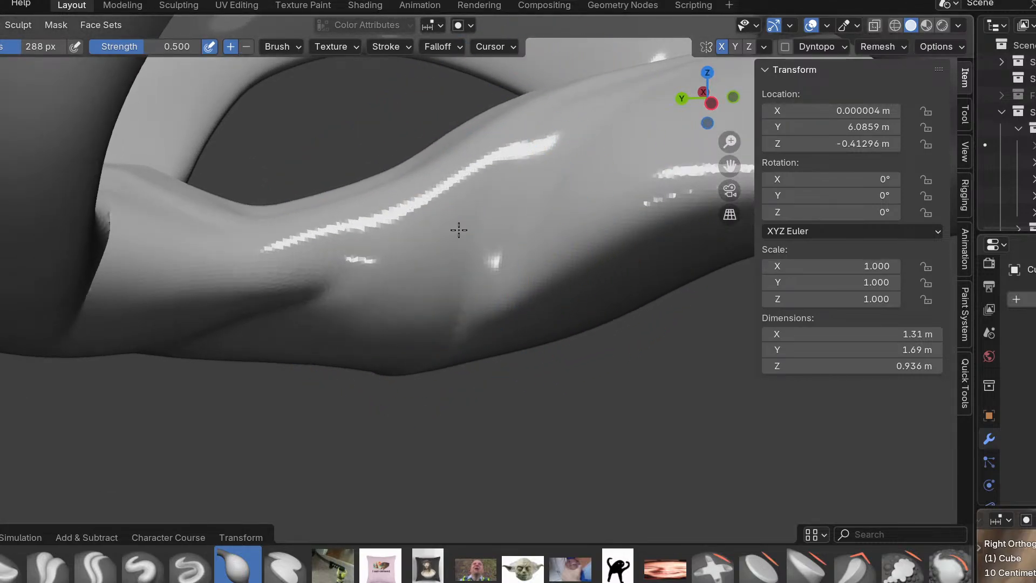
Soften the creases along the outer lower side of the ischium and pelvic floor.
{"action": "middle_click_drag", "start_coordinate": [321, 250], "coordinate": [257, 278]}
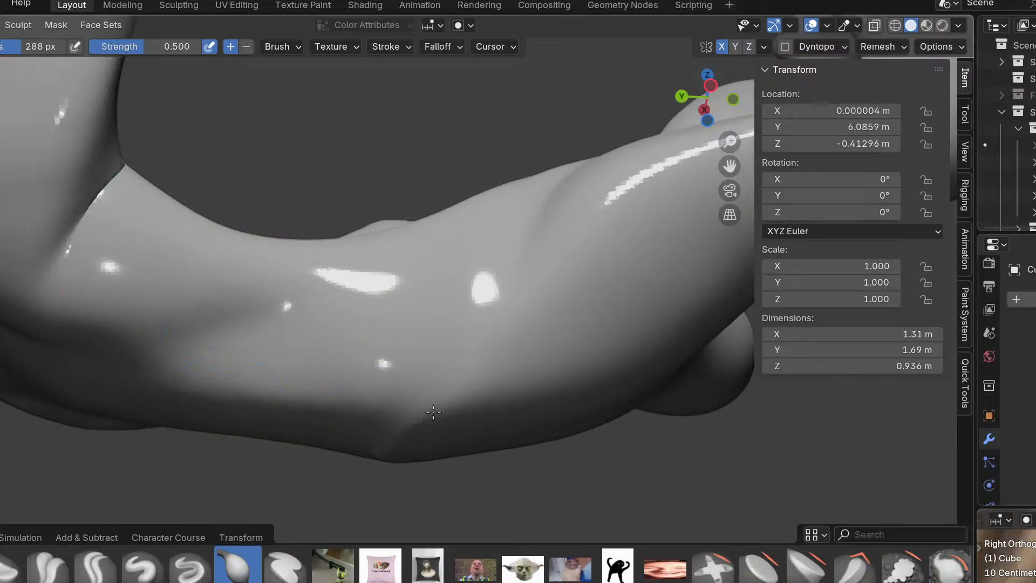
{"action": "middle_click_drag", "start_coordinate": [441, 404], "coordinate": [615, 429]}
{"action": "middle_click_drag", "start_coordinate": [403, 397], "coordinate": [317, 203]}
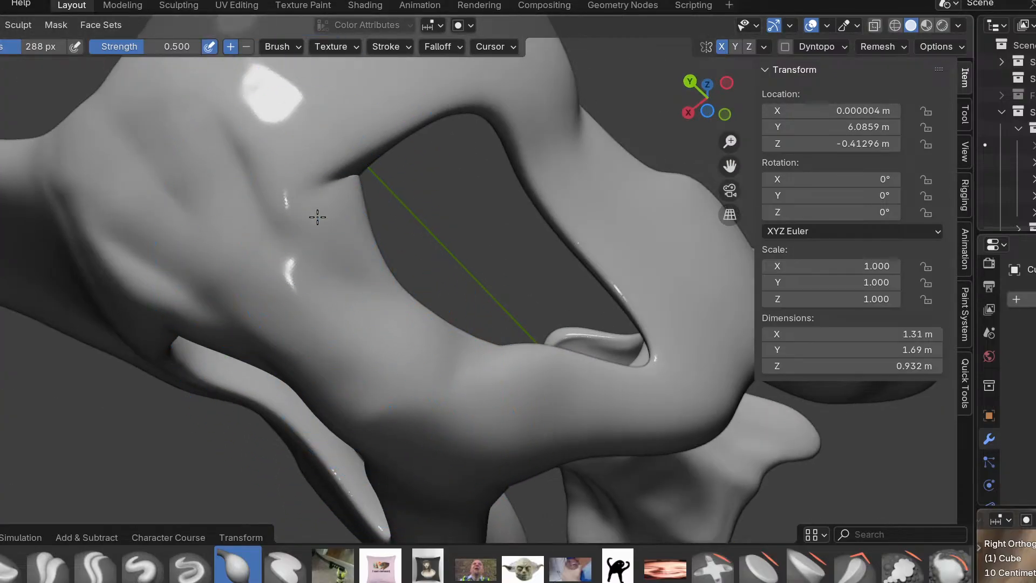
{"action": "mouse_move", "coordinate": [314, 144]}
{"action": "middle_mouse_down", "text": "shift"}
{"action": "mouse_move", "coordinate": [328, 243]}
{"action": "mouse_move", "coordinate": [279, 378]}
{"action": "mouse_move", "coordinate": [355, 321]}
{"action": "middle_mouse_up", "text": "shift"}
{"action": "middle_click_drag", "start_coordinate": [168, 291], "coordinate": [153, 296]}
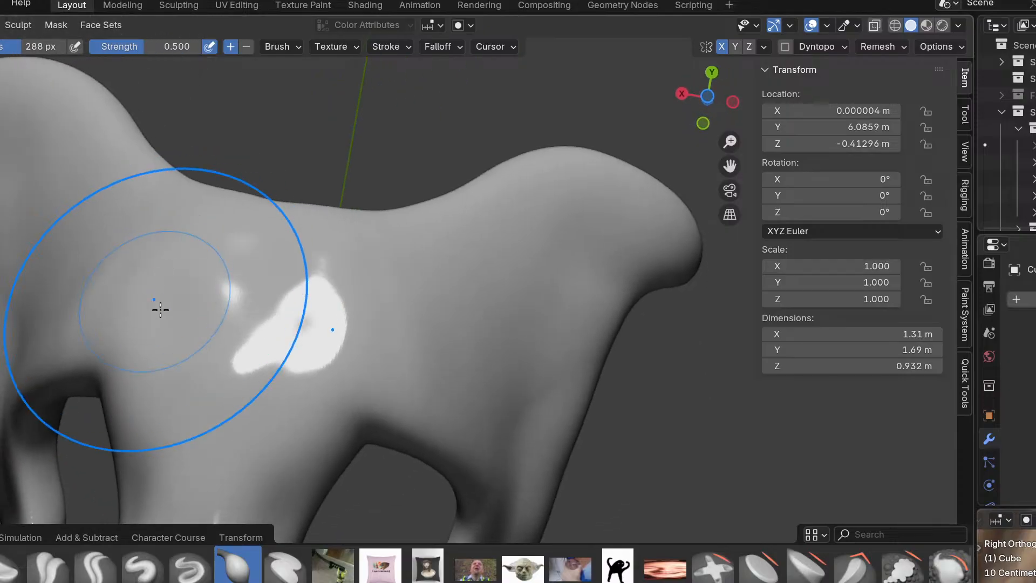
Even out the underside of the central bridge and its junction with the pubic branches.
{"action": "middle_click_drag", "start_coordinate": [275, 356], "coordinate": [248, 239], "text": "shift"}
{"action": "middle_click_drag", "start_coordinate": [137, 413], "coordinate": [187, 227], "text": "shift"}
{"action": "left_click_drag", "start_coordinate": [213, 456], "coordinate": [205, 435]}
{"action": "middle_click_drag", "start_coordinate": [222, 345], "coordinate": [260, 215], "text": "shift"}
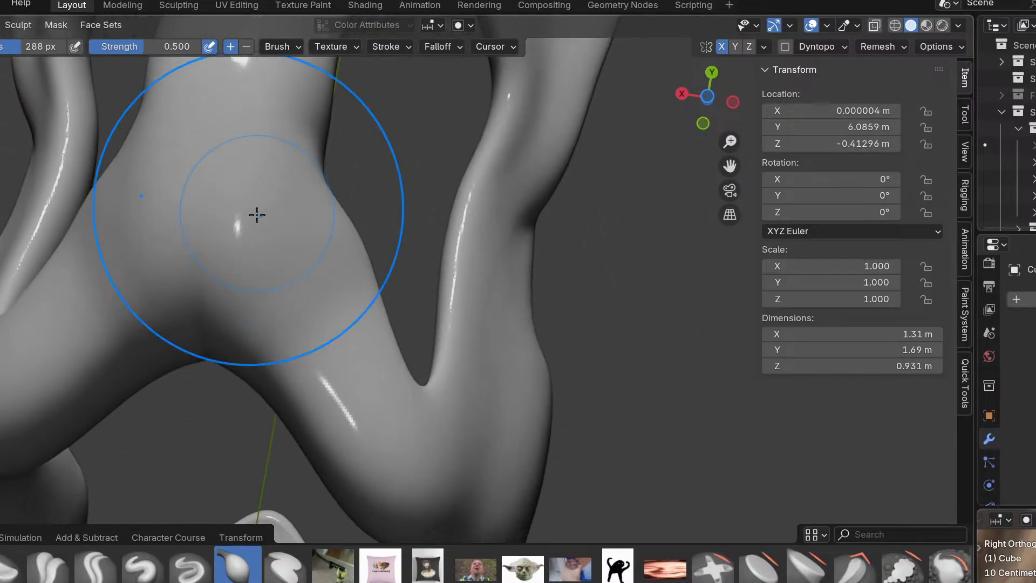
{"action": "middle_click_drag", "start_coordinate": [171, 386], "coordinate": [449, 437], "text": "shift"}
{"action": "middle_click_drag", "start_coordinate": [400, 383], "coordinate": [470, 462], "text": "shift"}
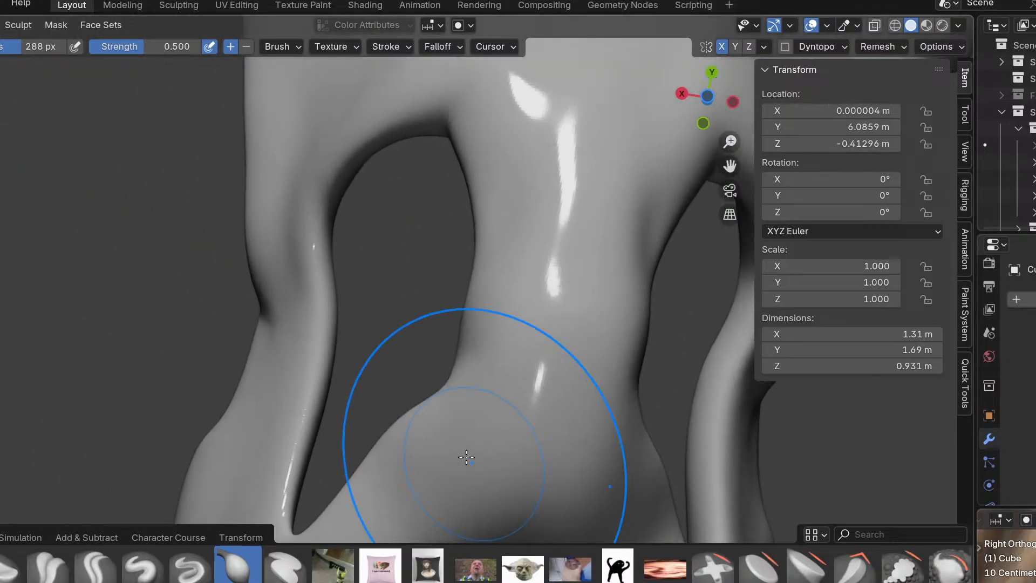
Reshape the central bridge's edge along the pelvic opening into a smooth curve with the Grab brush at 288 px.
{"action": "key", "text": "g"}
{"action": "scroll", "coordinate": [459, 396], "scroll_direction": "up", "scroll_amount": 2}
{"action": "left_click_drag", "start_coordinate": [456, 374], "coordinate": [430, 356]}
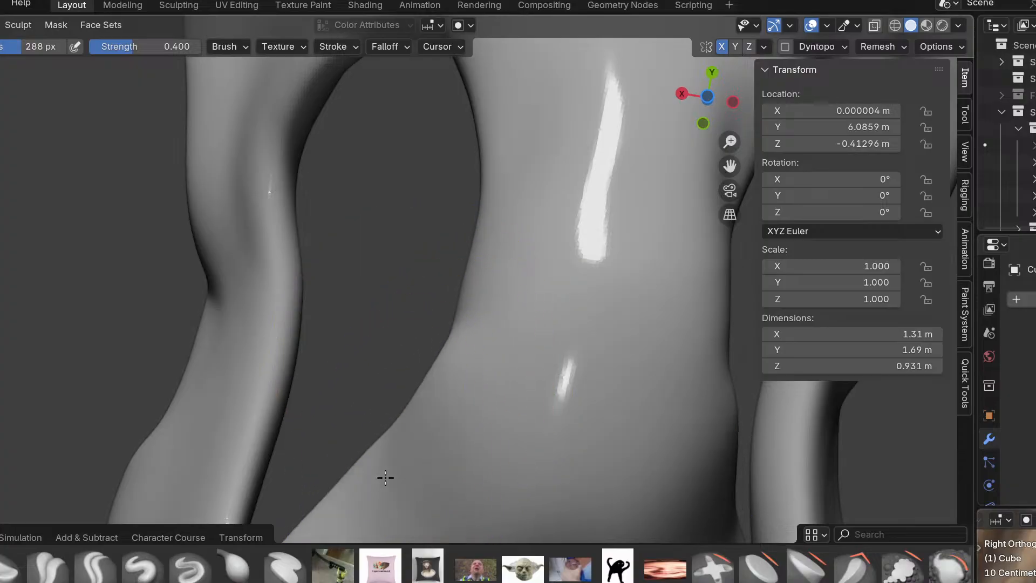
{"action": "middle_click_drag", "start_coordinate": [501, 318], "coordinate": [436, 392], "text": "shift"}
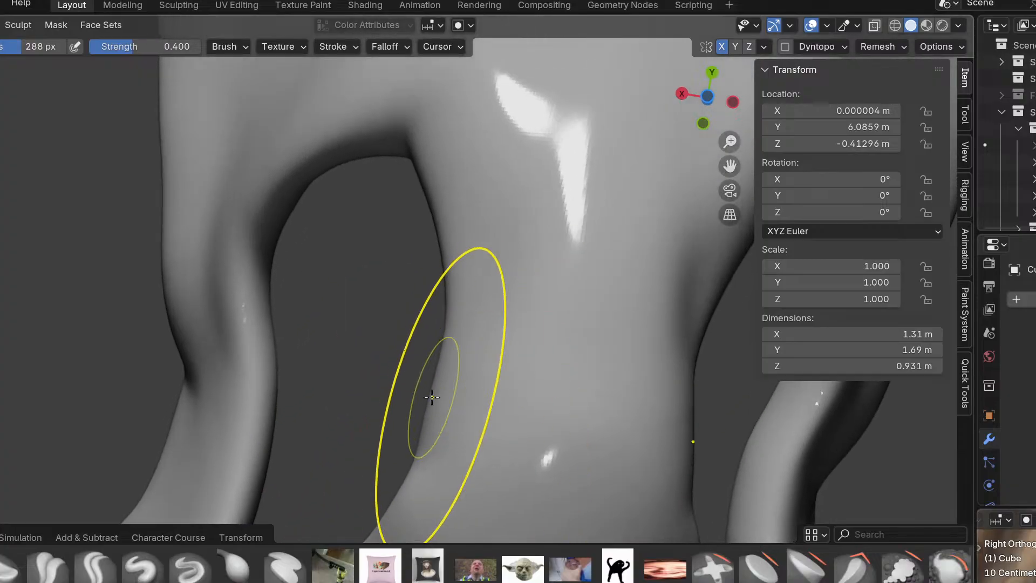
{"action": "left_click_drag", "start_coordinate": [438, 406], "coordinate": [447, 406]}
{"action": "middle_click_drag", "start_coordinate": [447, 405], "coordinate": [375, 491], "text": "shift"}
{"action": "left_click_drag", "start_coordinate": [372, 469], "coordinate": [386, 459]}
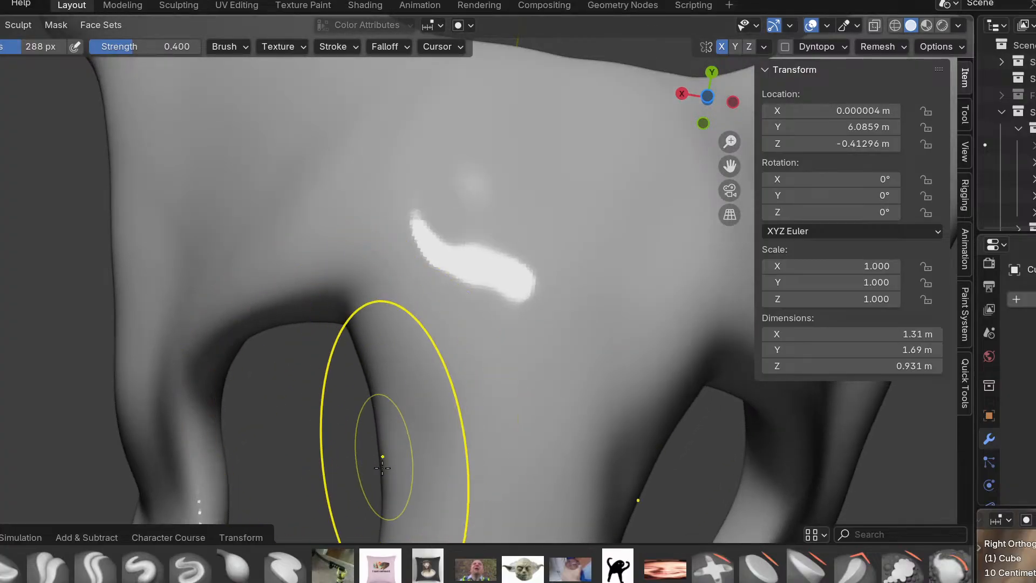
{"action": "middle_click_drag", "start_coordinate": [381, 448], "coordinate": [464, 292], "text": "shift"}
Fit the outer edge and front corner of the pelvic opening to the top reference with the Grab brush at 500 px.
{"action": "middle_click_drag", "start_coordinate": [280, 270], "coordinate": [571, 422]}
{"action": "middle_click_drag", "start_coordinate": [286, 384], "coordinate": [580, 281]}
{"action": "key", "text": "KP_7"}
{"action": "middle_click_drag", "start_coordinate": [330, 324], "coordinate": [399, 347], "text": "shift"}
{"action": "scroll", "coordinate": [397, 331], "scroll_direction": "up", "scroll_amount": 4}
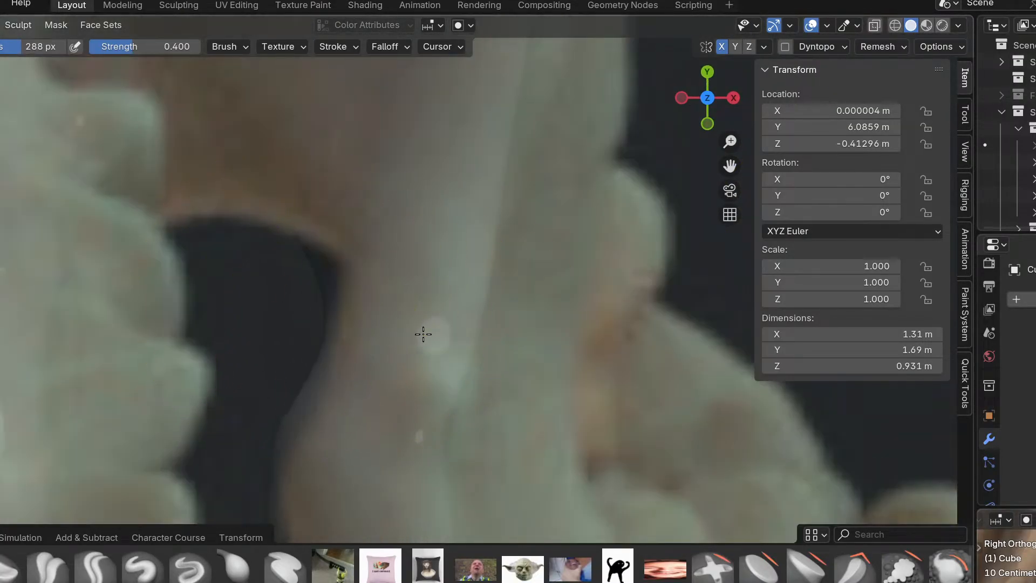
{"action": "scroll", "coordinate": [381, 344], "scroll_direction": "down", "scroll_amount": 4}
{"action": "key", "text": "f"}
{"action": "left_click", "coordinate": [564, 306]}
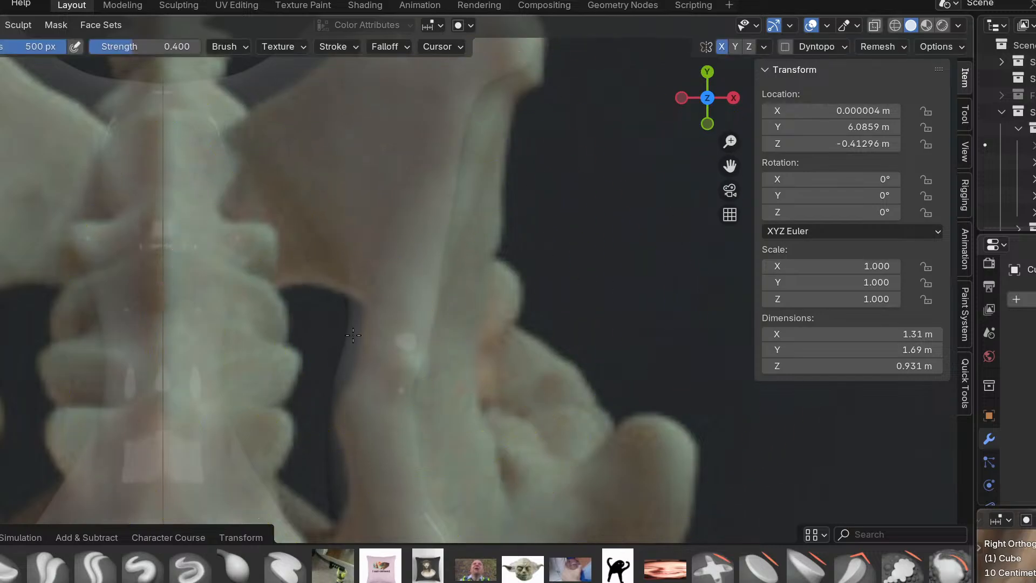
{"action": "scroll", "coordinate": [335, 421], "scroll_direction": "up", "scroll_amount": 3}
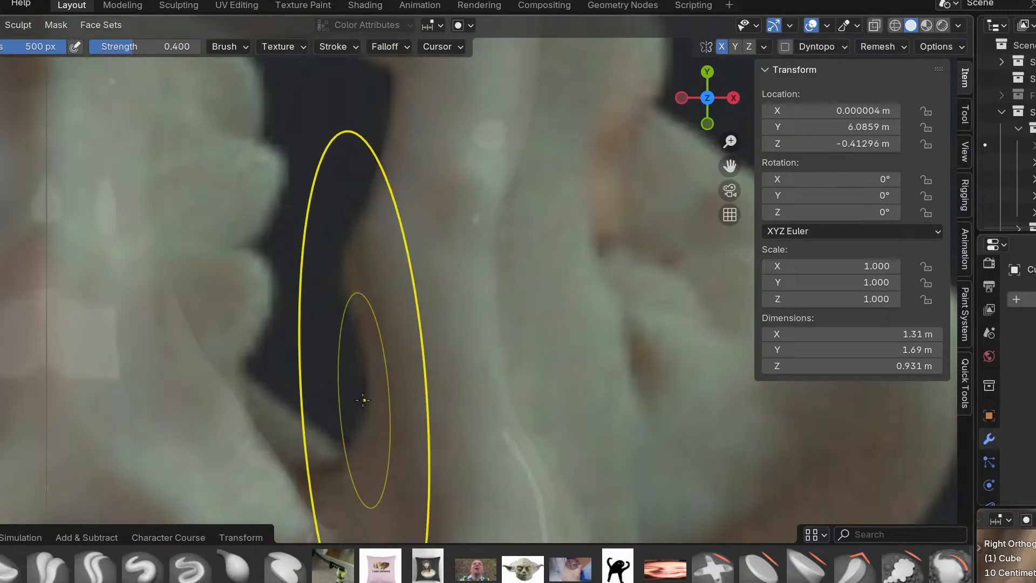
{"action": "scroll", "coordinate": [368, 259], "scroll_direction": "up", "scroll_amount": 2}
{"action": "scroll", "coordinate": [340, 292], "scroll_direction": "down", "scroll_amount": 4}
{"action": "middle_click_drag", "start_coordinate": [366, 346], "coordinate": [371, 176], "text": "shift"}
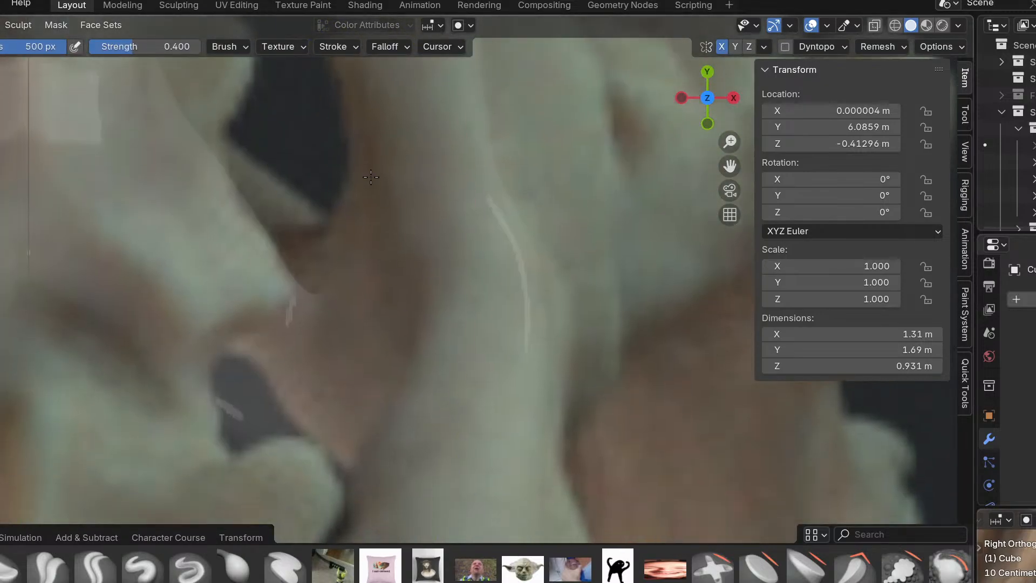
{"action": "scroll", "coordinate": [363, 262], "scroll_direction": "up", "scroll_amount": 4}
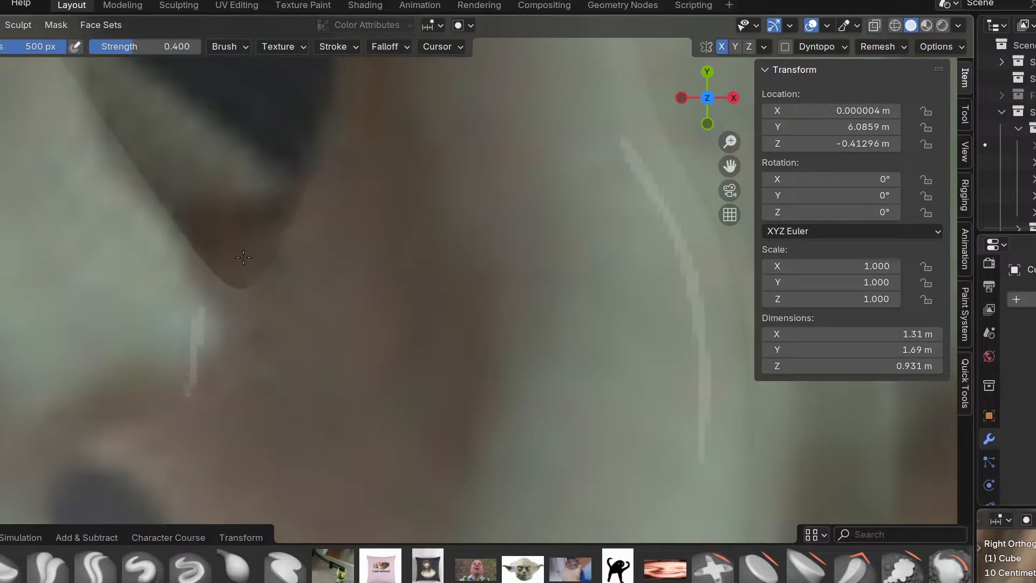
{"action": "scroll", "coordinate": [291, 360], "scroll_direction": "down", "scroll_amount": 3}
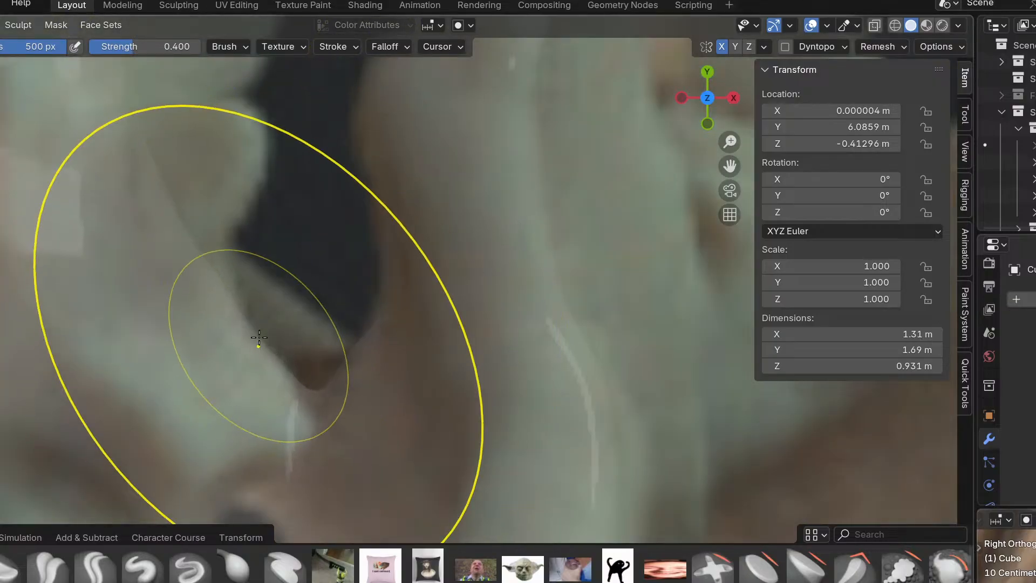
{"action": "scroll", "coordinate": [319, 346], "scroll_direction": "up", "scroll_amount": 2}
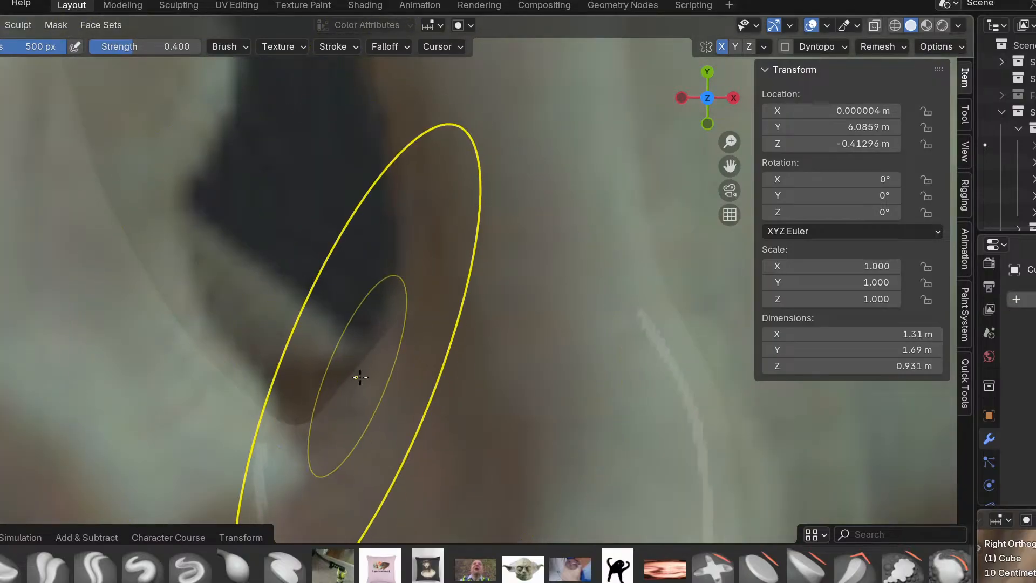
{"action": "middle_click_drag", "start_coordinate": [357, 375], "coordinate": [396, 322]}
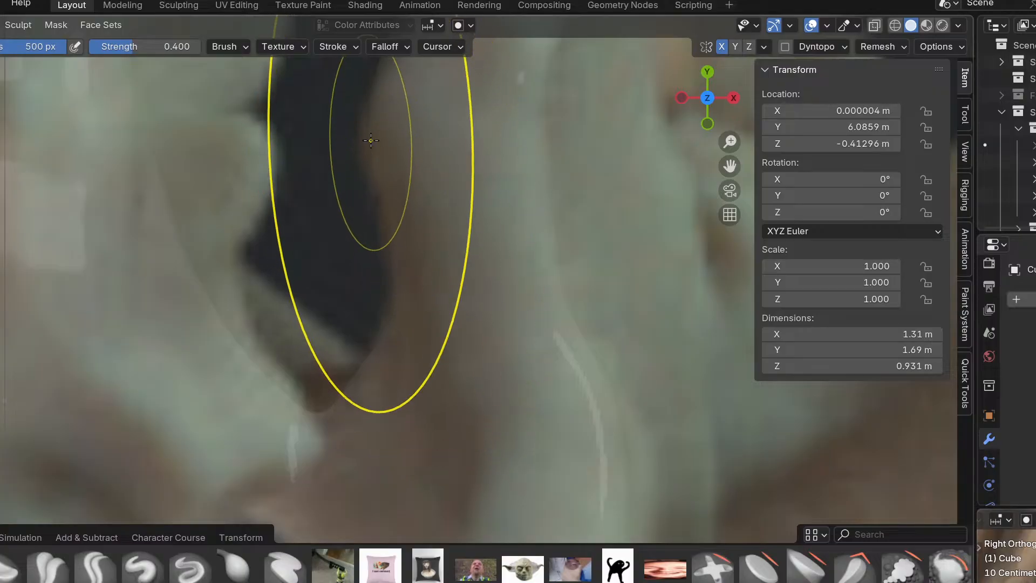
Compare both pelvic openings and the rear ischial wings with the top reference, and inspect the openings' shape in perspective.
{"action": "middle_click_drag", "start_coordinate": [413, 188], "coordinate": [424, 403], "text": "shift"}
{"action": "scroll", "coordinate": [423, 403], "scroll_direction": "down", "scroll_amount": 5}
{"action": "middle_click_drag", "start_coordinate": [326, 324], "coordinate": [430, 403], "text": "shift"}
{"action": "scroll", "coordinate": [430, 403], "scroll_direction": "up", "scroll_amount": 2}
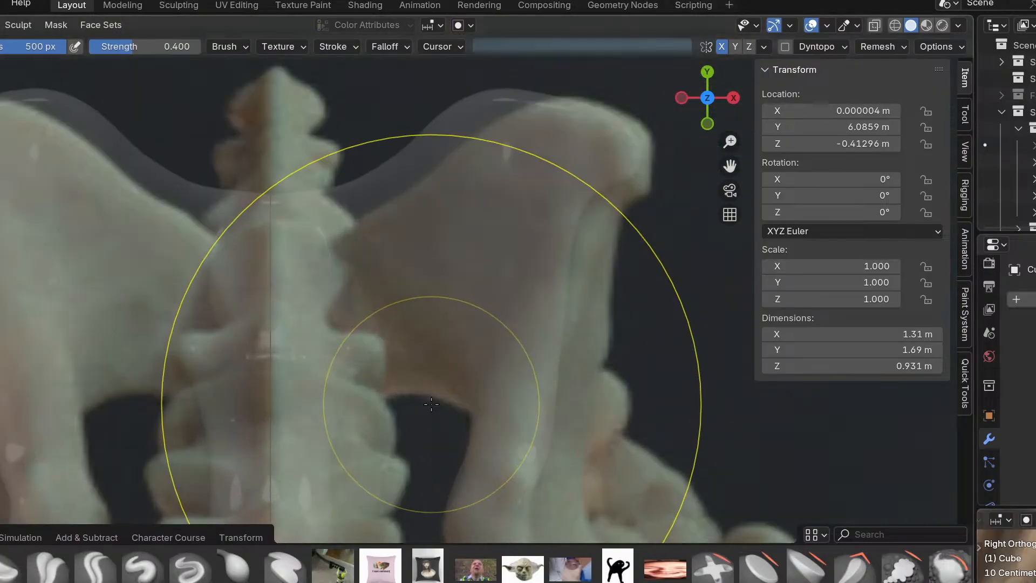
{"action": "scroll", "coordinate": [371, 331], "scroll_direction": "up", "scroll_amount": 4}
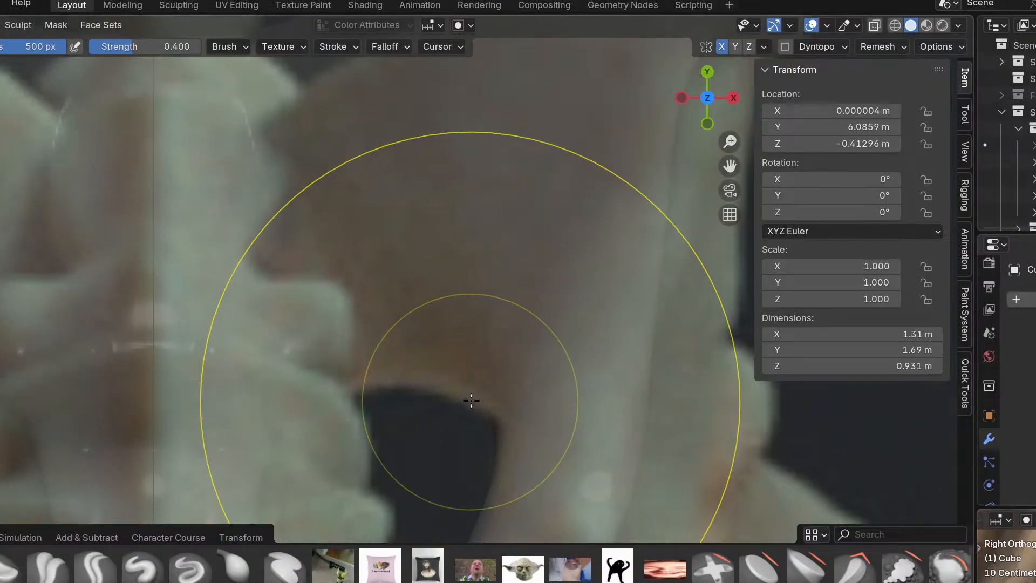
{"action": "scroll", "coordinate": [406, 417], "scroll_direction": "down", "scroll_amount": 4}
{"action": "middle_click_drag", "start_coordinate": [354, 417], "coordinate": [549, 370], "text": "shift"}
{"action": "scroll", "coordinate": [488, 369], "scroll_direction": "up", "scroll_amount": 2}
{"action": "middle_click_drag", "start_coordinate": [208, 269], "coordinate": [391, 349], "text": "shift"}
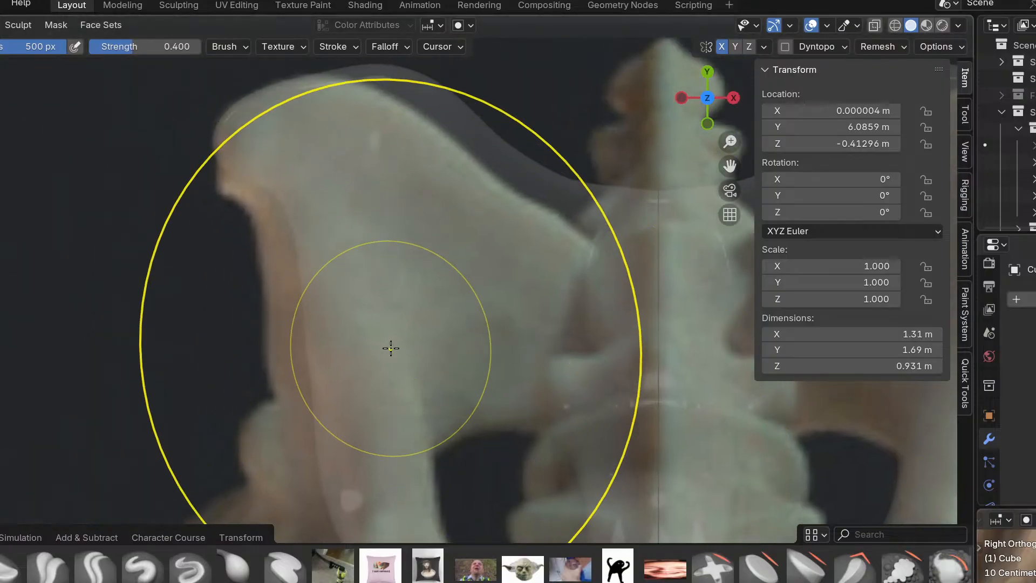
{"action": "scroll", "coordinate": [393, 356], "scroll_direction": "down", "scroll_amount": 3}
{"action": "mouse_move", "coordinate": [373, 398]}
{"action": "middle_mouse_down"}
{"action": "mouse_move", "coordinate": [564, 169]}
{"action": "mouse_move", "coordinate": [269, 361]}
{"action": "middle_mouse_up"}
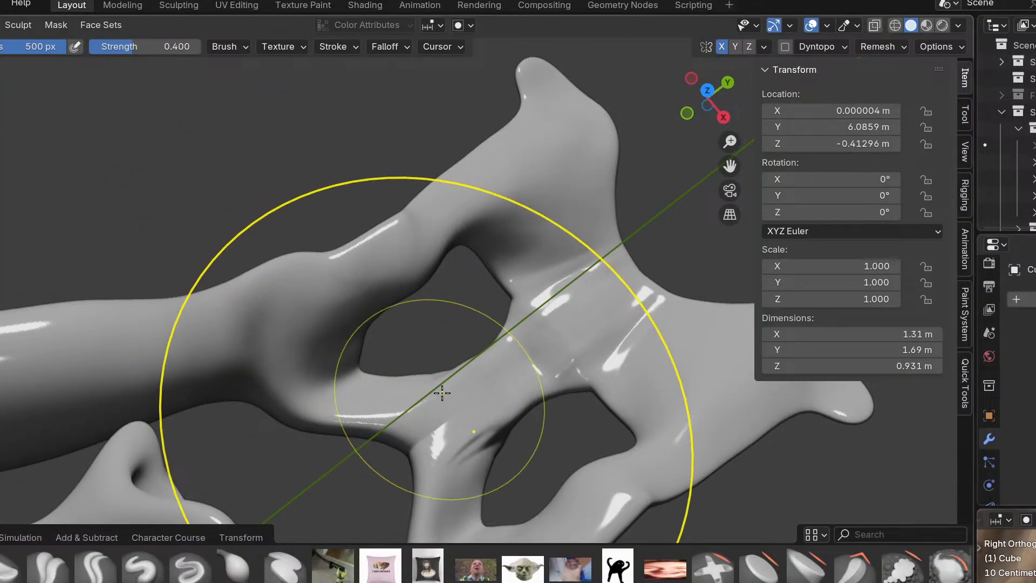
{"action": "key", "text": "KP_7"}
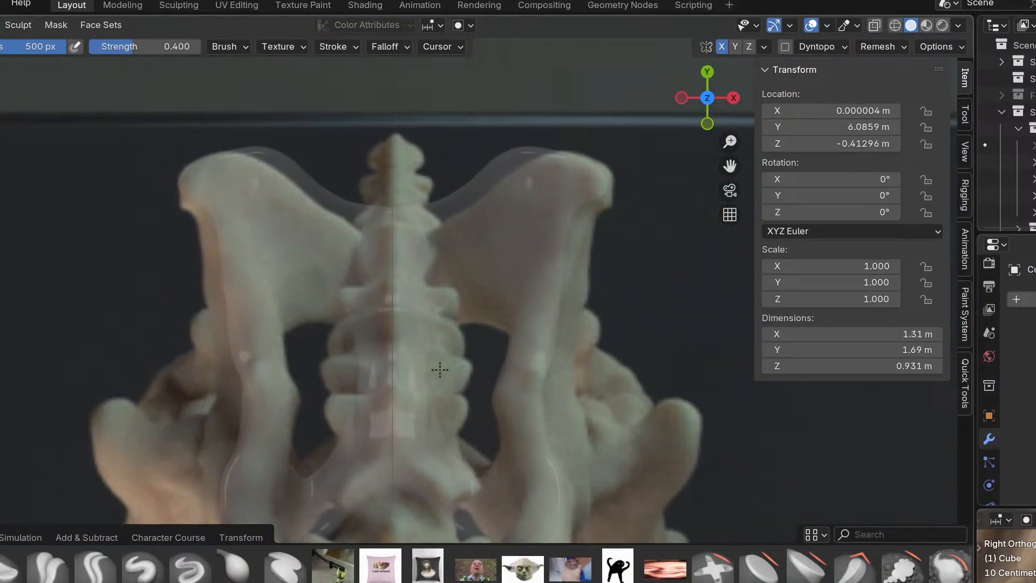
Pull the ischial wing and the notch between the wings forward toward the top reference outline with the Grab brush.
{"action": "middle_click_drag", "start_coordinate": [440, 369], "coordinate": [352, 381], "text": "shift"}
{"action": "left_click_drag", "start_coordinate": [454, 283], "coordinate": [489, 318]}
{"action": "left_click_drag", "start_coordinate": [419, 202], "coordinate": [425, 212]}
Refine the bulging outer edge of the pelvic opening against the top reference with the Grab brush.
{"action": "middle_click_drag", "start_coordinate": [475, 430], "coordinate": [345, 307], "text": "shift"}
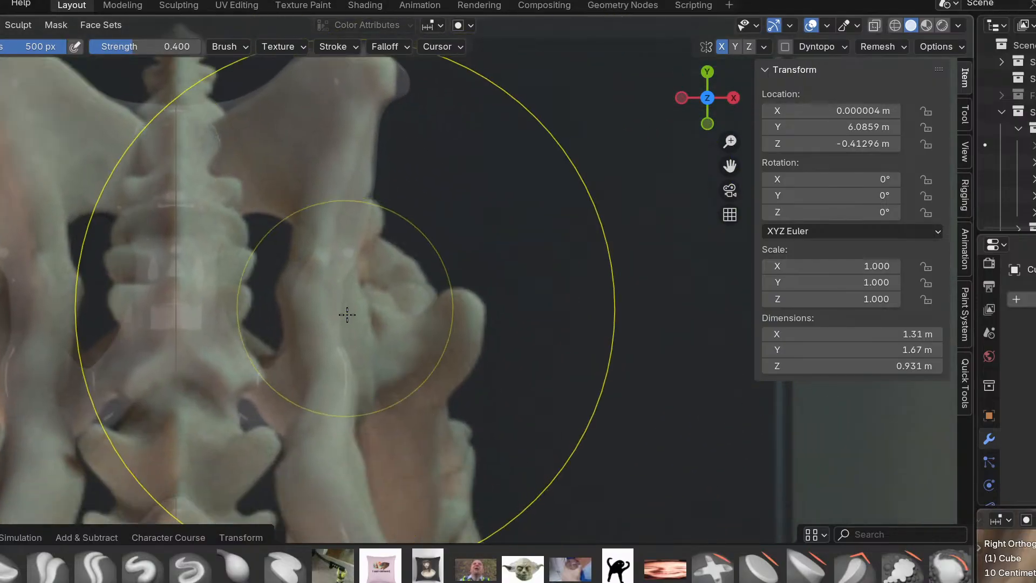
{"action": "scroll", "coordinate": [339, 310], "scroll_direction": "up", "scroll_amount": 2}
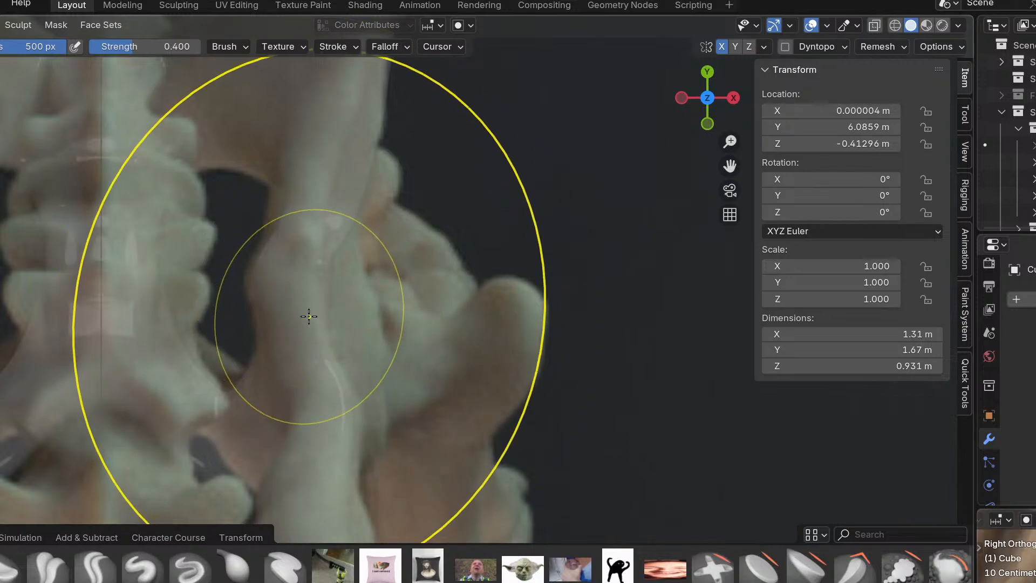
{"action": "scroll", "coordinate": [327, 320], "scroll_direction": "up", "scroll_amount": 3}
{"action": "middle_click_drag", "start_coordinate": [300, 261], "coordinate": [374, 326], "text": "shift"}
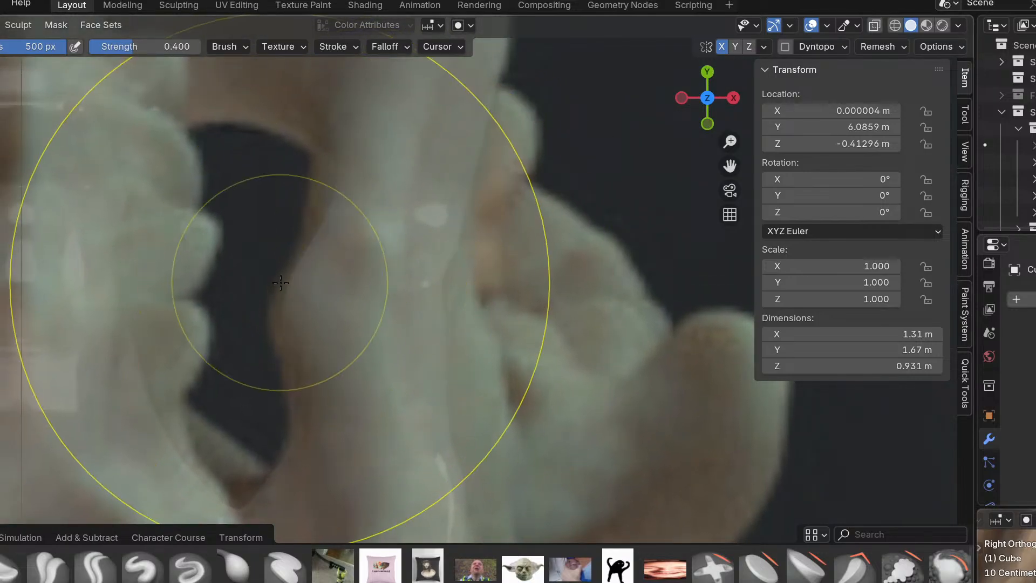
{"action": "scroll", "coordinate": [273, 283], "scroll_direction": "up", "scroll_amount": 2}
{"action": "middle_click_drag", "start_coordinate": [320, 257], "coordinate": [327, 456], "text": "shift"}
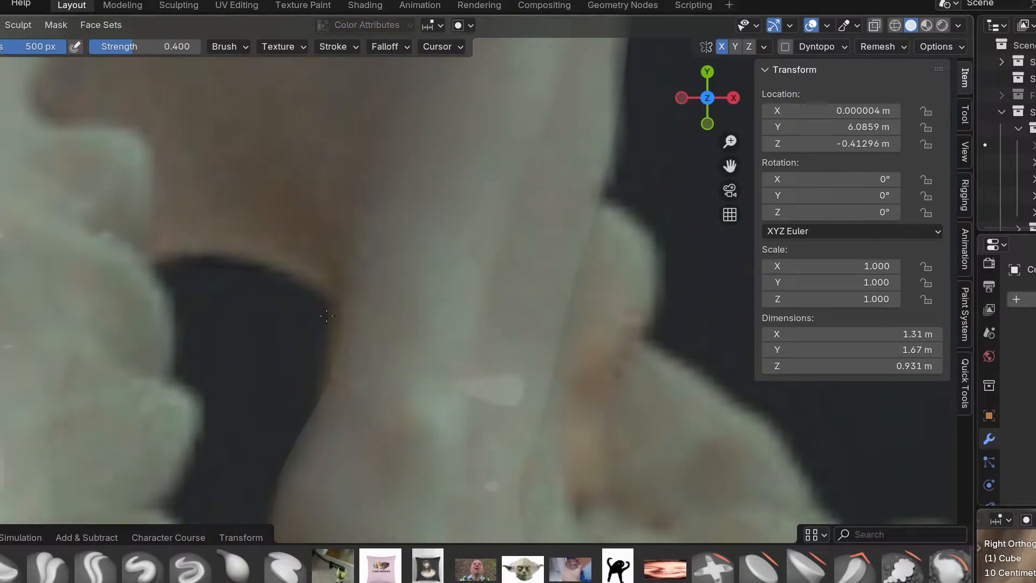
Fit the rear and outer outline of the ischial end to the top reference with the Grab brush.
{"action": "scroll", "coordinate": [339, 320], "scroll_direction": "down", "scroll_amount": 5}
{"action": "scroll", "coordinate": [514, 255], "scroll_direction": "up", "scroll_amount": 3}
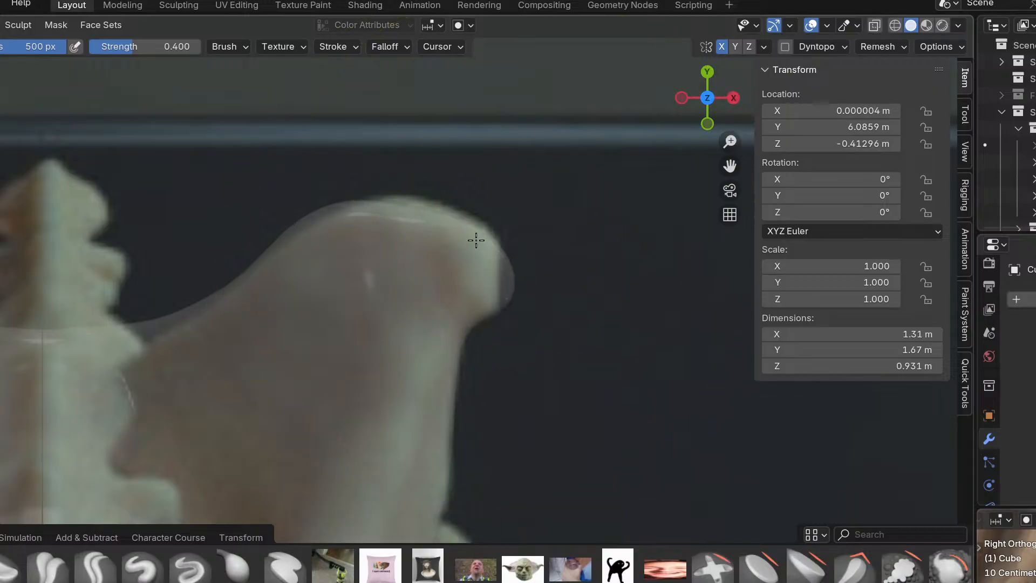
{"action": "scroll", "coordinate": [289, 232], "scroll_direction": "down", "scroll_amount": 2}
{"action": "scroll", "coordinate": [116, 301], "scroll_direction": "up", "scroll_amount": 4}
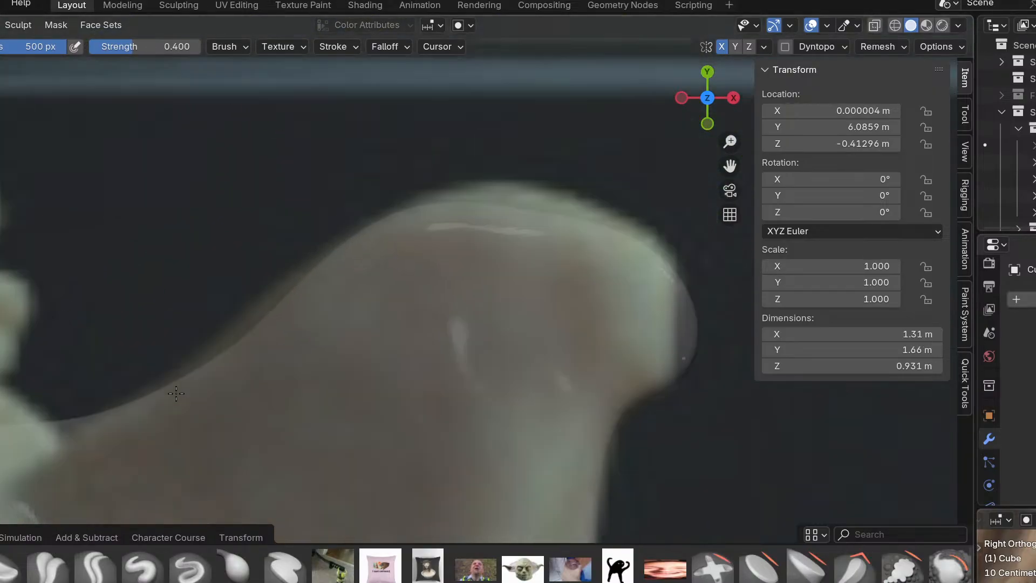
{"action": "scroll", "coordinate": [234, 346], "scroll_direction": "down", "scroll_amount": 1}
{"action": "left_click_drag", "start_coordinate": [535, 253], "coordinate": [538, 240]}
{"action": "left_click_drag", "start_coordinate": [661, 328], "coordinate": [644, 325]}
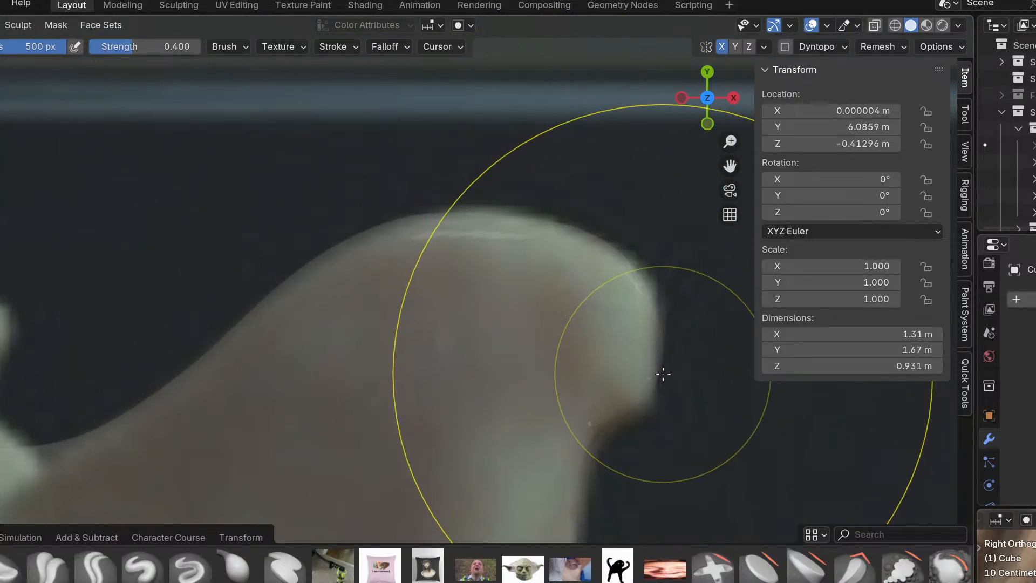
Check the pelvis against the top, side, front and back reference images.
{"action": "middle_click_drag", "start_coordinate": [556, 534], "coordinate": [478, 358], "text": "shift"}
{"action": "middle_click_drag", "start_coordinate": [444, 464], "coordinate": [395, 266], "text": "shift"}
{"action": "middle_click_drag", "start_coordinate": [368, 482], "coordinate": [314, 223], "text": "shift"}
{"action": "scroll", "coordinate": [380, 346], "scroll_direction": "down", "scroll_amount": 5}
{"action": "middle_click_drag", "start_coordinate": [416, 379], "coordinate": [371, 190], "text": "shift"}
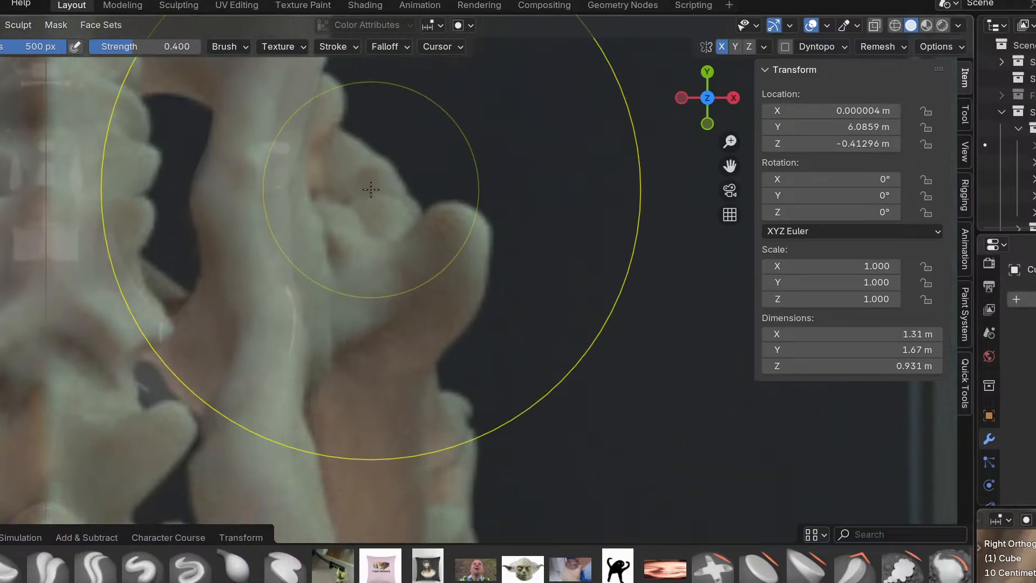
{"action": "scroll", "coordinate": [370, 231], "scroll_direction": "up", "scroll_amount": 1}
{"action": "key", "text": "KP_3"}
{"action": "middle_click_drag", "start_coordinate": [269, 270], "coordinate": [483, 409], "text": "shift"}
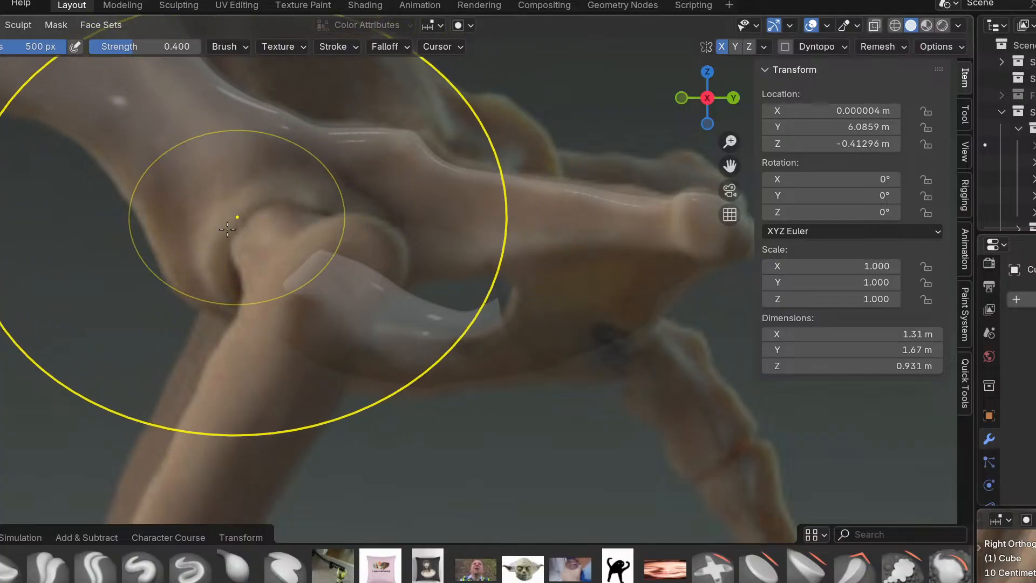
{"action": "scroll", "coordinate": [426, 339], "scroll_direction": "down", "scroll_amount": 2}
{"action": "mouse_move", "coordinate": [250, 222]}
{"action": "middle_mouse_down", "text": "shift"}
{"action": "mouse_move", "coordinate": [423, 336]}
{"action": "mouse_move", "coordinate": [520, 301]}
{"action": "middle_mouse_up", "text": "shift"}
{"action": "key", "text": "KP_3"}
{"action": "key", "text": "KP_1"}
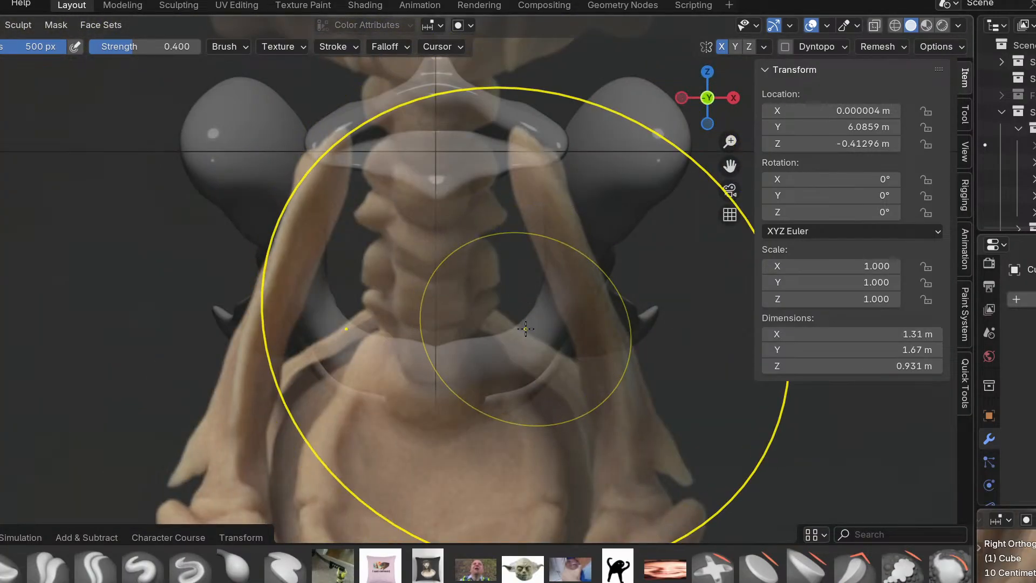
{"action": "key", "text": "ctrl+KP_1"}
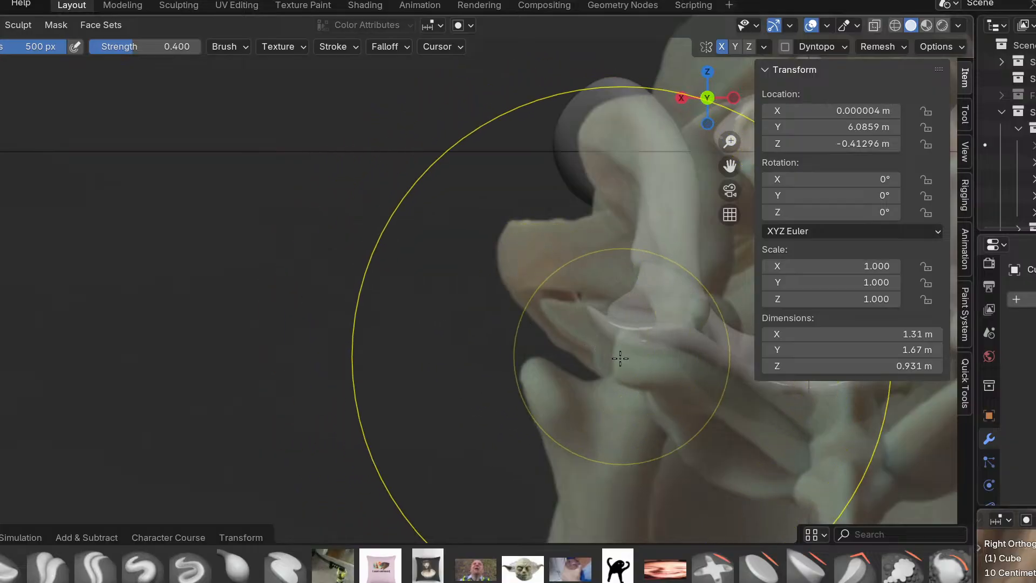
{"action": "middle_click_drag", "start_coordinate": [622, 355], "coordinate": [342, 324], "text": "shift"}
Thicken the outer side of the ischial shaft with the Inflate brush at 500 px and 0.500 strength.
{"action": "scroll", "coordinate": [542, 365], "scroll_direction": "down", "scroll_amount": 3}
{"action": "middle_click_drag", "start_coordinate": [543, 366], "coordinate": [551, 466]}
{"action": "scroll", "coordinate": [548, 306], "scroll_direction": "up", "scroll_amount": 5}
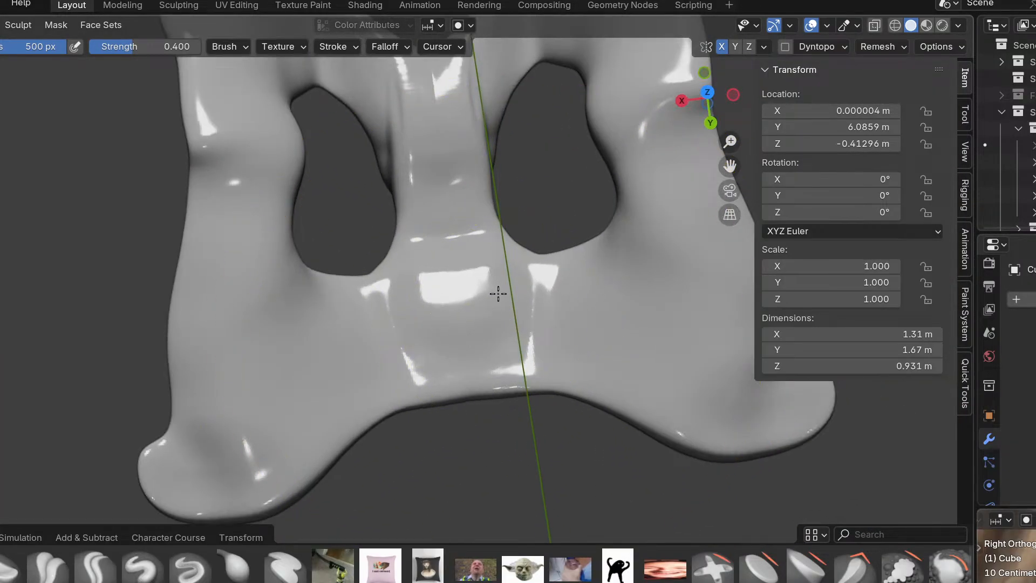
{"action": "middle_click_drag", "start_coordinate": [499, 293], "coordinate": [483, 437]}
{"action": "middle_click_drag", "start_coordinate": [631, 324], "coordinate": [458, 168]}
{"action": "middle_click_drag", "start_coordinate": [483, 270], "coordinate": [517, 345]}
{"action": "key", "text": "i"}
{"action": "scroll", "coordinate": [529, 348], "scroll_direction": "up", "scroll_amount": 2}
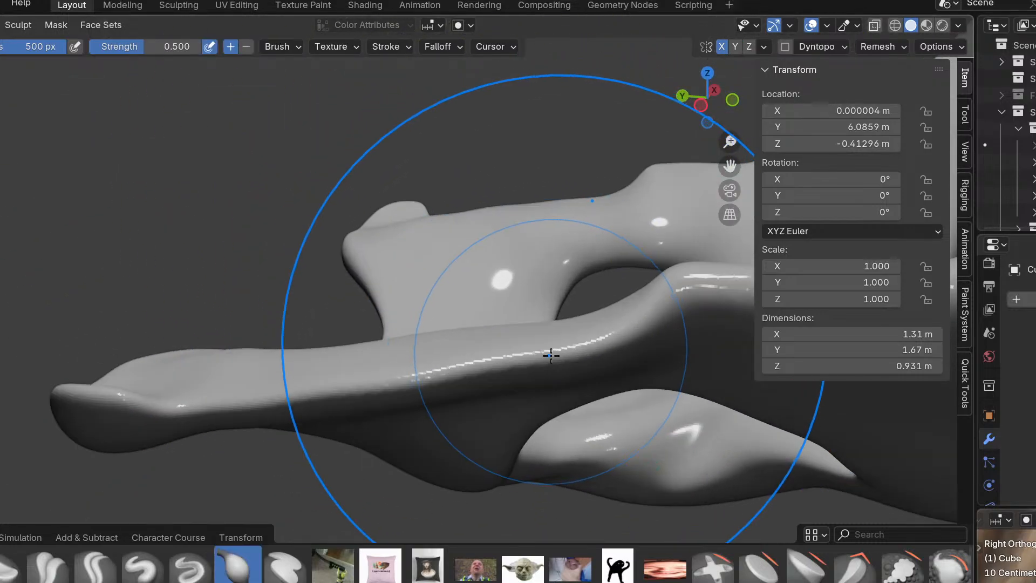
{"action": "mouse_move", "coordinate": [576, 362]}
{"action": "left_mouse_down"}
{"action": "mouse_move", "coordinate": [491, 363]}
{"action": "mouse_move", "coordinate": [583, 340]}
{"action": "left_mouse_up"}
{"action": "middle_click_drag", "start_coordinate": [583, 338], "coordinate": [432, 365], "text": "shift"}
{"action": "left_click_drag", "start_coordinate": [465, 364], "coordinate": [515, 382]}
Reduce the Inflate brush to 305 px and add volume to the narrow bend of the ischial shaft.
{"action": "scroll", "coordinate": [486, 384], "scroll_direction": "down", "scroll_amount": 2}
{"action": "mouse_move", "coordinate": [440, 399]}
{"action": "middle_mouse_down"}
{"action": "mouse_move", "coordinate": [356, 373]}
{"action": "mouse_move", "coordinate": [562, 331]}
{"action": "mouse_move", "coordinate": [409, 388]}
{"action": "mouse_move", "coordinate": [452, 333]}
{"action": "middle_mouse_up"}
{"action": "scroll", "coordinate": [372, 384], "scroll_direction": "down", "scroll_amount": 1}
{"action": "scroll", "coordinate": [452, 333], "scroll_direction": "up", "scroll_amount": 2}
{"action": "key", "text": "f"}
{"action": "left_click", "coordinate": [347, 333]}
{"action": "middle_click_drag", "start_coordinate": [347, 333], "coordinate": [437, 252], "text": "shift"}
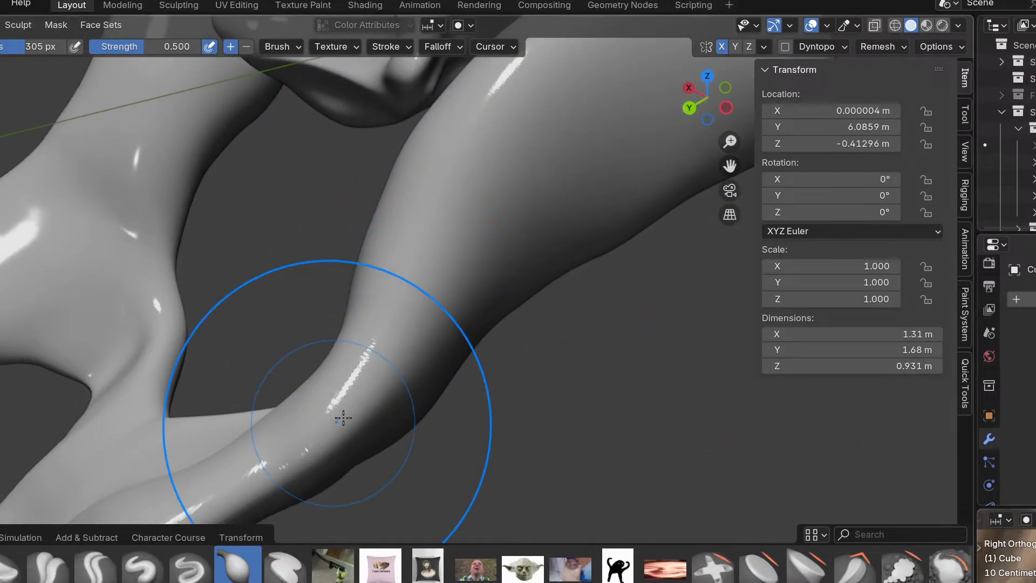
{"action": "left_click_drag", "start_coordinate": [265, 463], "coordinate": [324, 376]}
Continue inflating the outer side of the ischium along its length toward the rear end.
{"action": "middle_click_drag", "start_coordinate": [324, 375], "coordinate": [444, 229], "text": "shift"}
{"action": "middle_click_drag", "start_coordinate": [242, 432], "coordinate": [405, 193], "text": "shift"}
{"action": "scroll", "coordinate": [173, 456], "scroll_direction": "down", "scroll_amount": 2}
{"action": "middle_click_drag", "start_coordinate": [215, 389], "coordinate": [297, 278], "text": "shift"}
{"action": "middle_click_drag", "start_coordinate": [173, 426], "coordinate": [124, 380]}
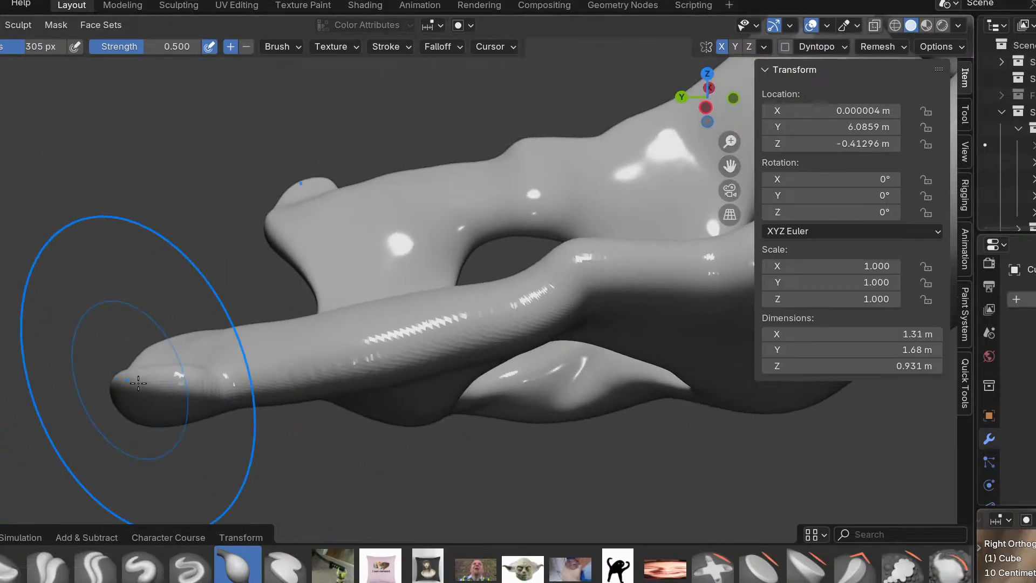
Inflate the underside of the ischium between its rear end and the pelvic opening.
{"action": "middle_click_drag", "start_coordinate": [277, 397], "coordinate": [234, 269]}
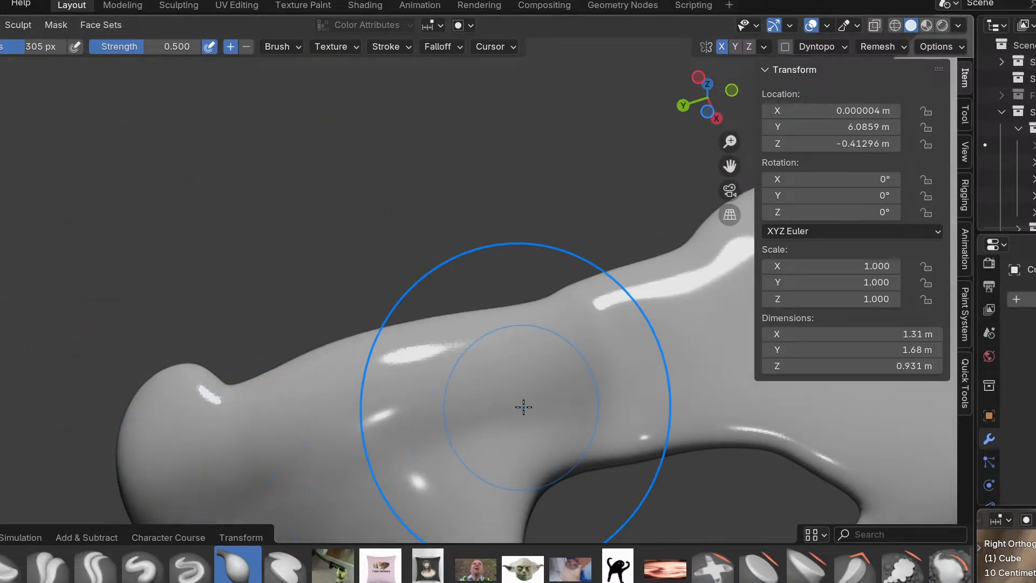
{"action": "middle_click_drag", "start_coordinate": [651, 352], "coordinate": [446, 408], "text": "shift"}
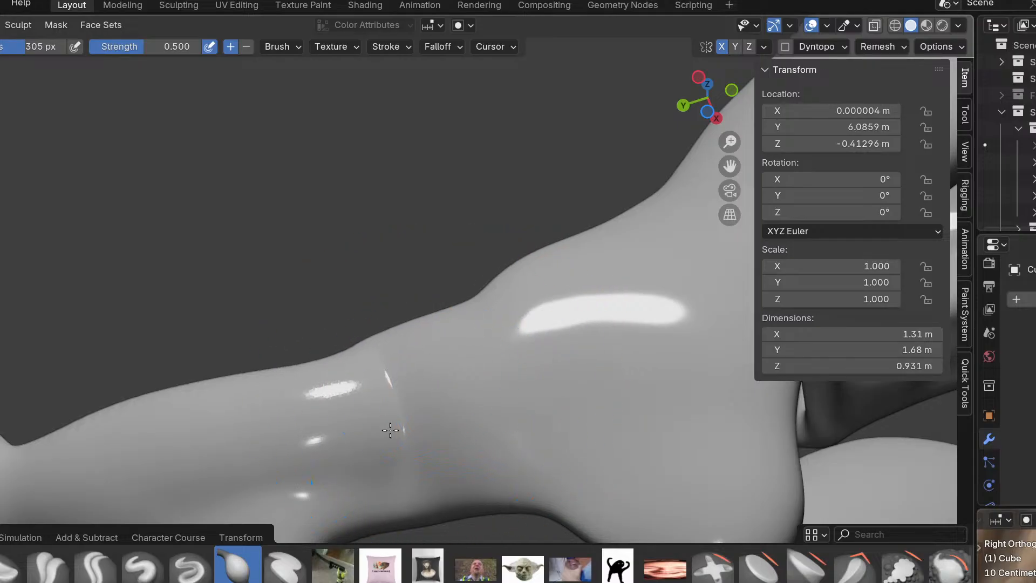
{"action": "scroll", "coordinate": [469, 351], "scroll_direction": "down", "scroll_amount": 4}
{"action": "scroll", "coordinate": [358, 331], "scroll_direction": "up", "scroll_amount": 4}
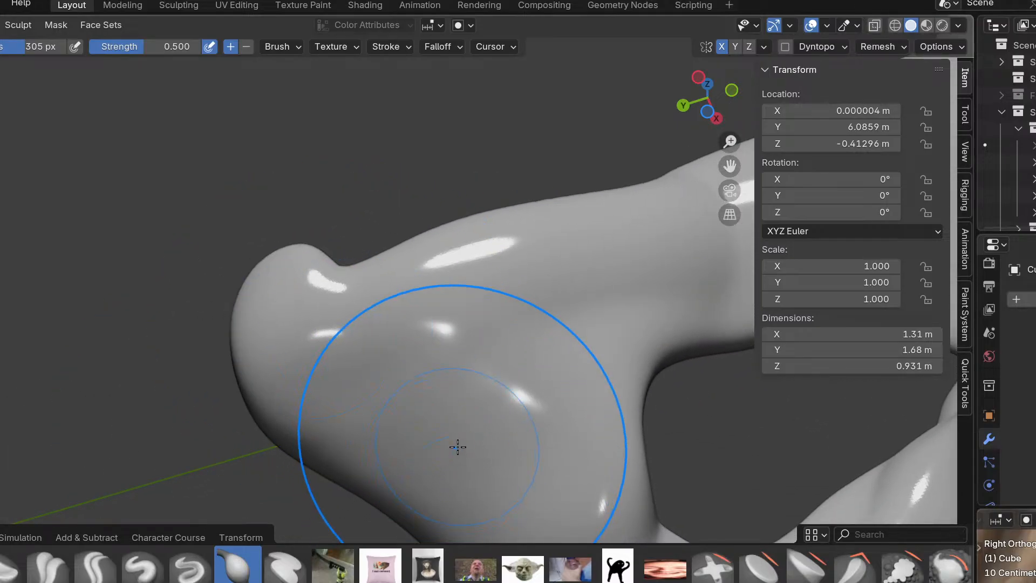
{"action": "middle_click_drag", "start_coordinate": [454, 450], "coordinate": [238, 295], "text": "shift"}
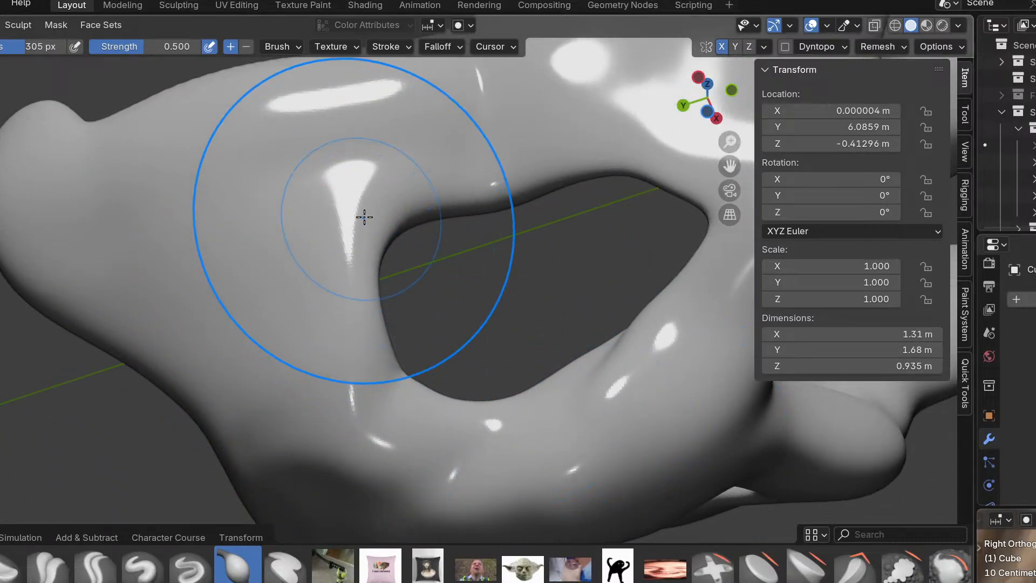
Build up the underside around the pelvic opening and the neighbouring hip socket area with the Inflate brush.
{"action": "middle_click_drag", "start_coordinate": [694, 220], "coordinate": [416, 335], "text": "shift"}
{"action": "middle_click_drag", "start_coordinate": [475, 439], "coordinate": [335, 240], "text": "shift"}
{"action": "mouse_move", "coordinate": [545, 297]}
{"action": "middle_mouse_down"}
{"action": "mouse_move", "coordinate": [379, 261]}
{"action": "mouse_move", "coordinate": [324, 221]}
{"action": "middle_mouse_up"}
{"action": "mouse_move", "coordinate": [281, 265]}
{"action": "middle_mouse_down"}
{"action": "mouse_move", "coordinate": [337, 279]}
{"action": "mouse_move", "coordinate": [370, 400]}
{"action": "mouse_move", "coordinate": [361, 344]}
{"action": "middle_mouse_up"}
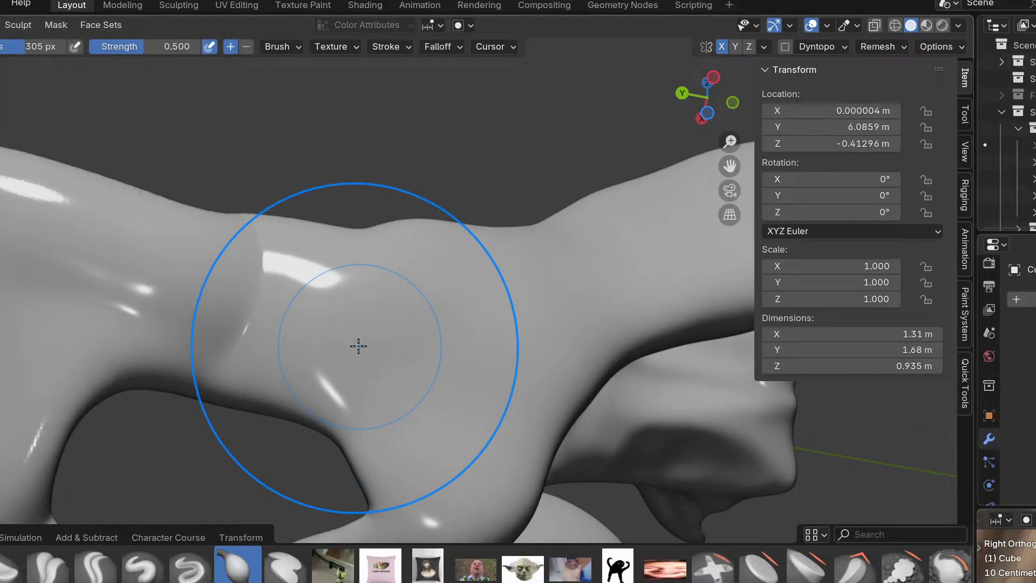
{"action": "middle_click_drag", "start_coordinate": [351, 291], "coordinate": [224, 343]}
Compare the hip socket area and the lower edge of the ilium with the side reference image.
{"action": "key", "text": "KP_3"}
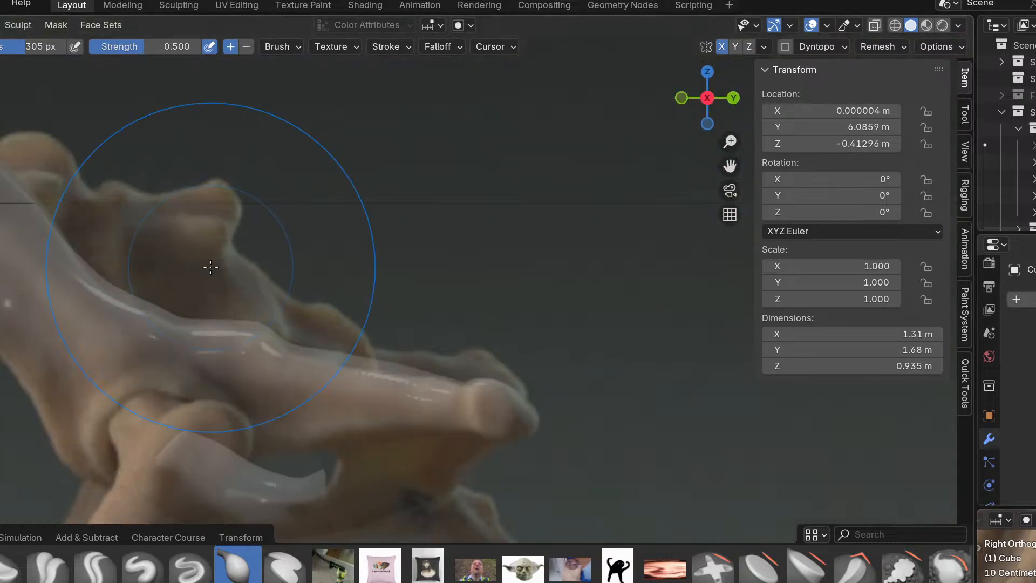
{"action": "scroll", "coordinate": [271, 366], "scroll_direction": "up", "scroll_amount": 2}
{"action": "middle_click_drag", "start_coordinate": [253, 389], "coordinate": [414, 305], "text": "shift"}
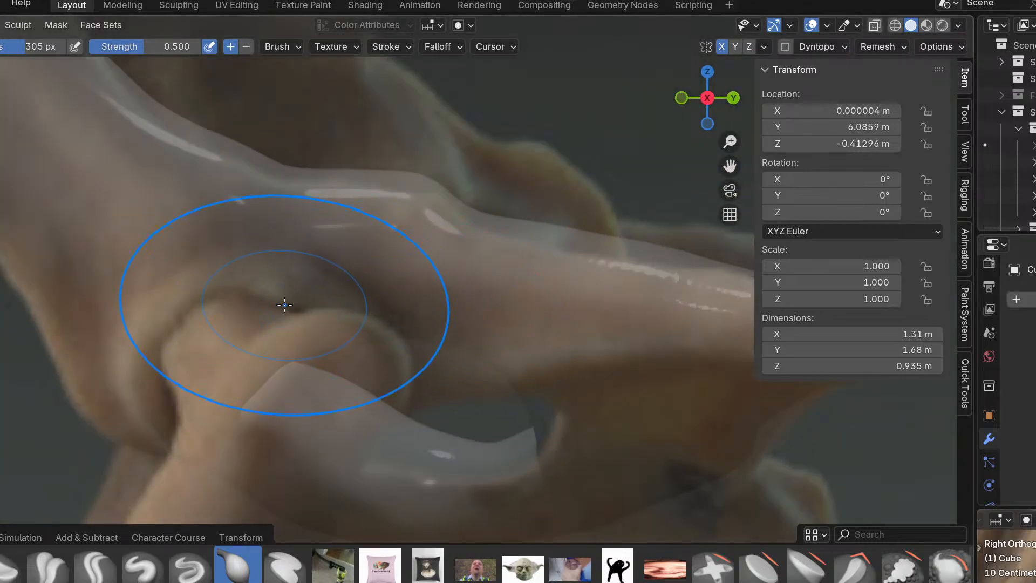
{"action": "scroll", "coordinate": [410, 279], "scroll_direction": "up", "scroll_amount": 2}
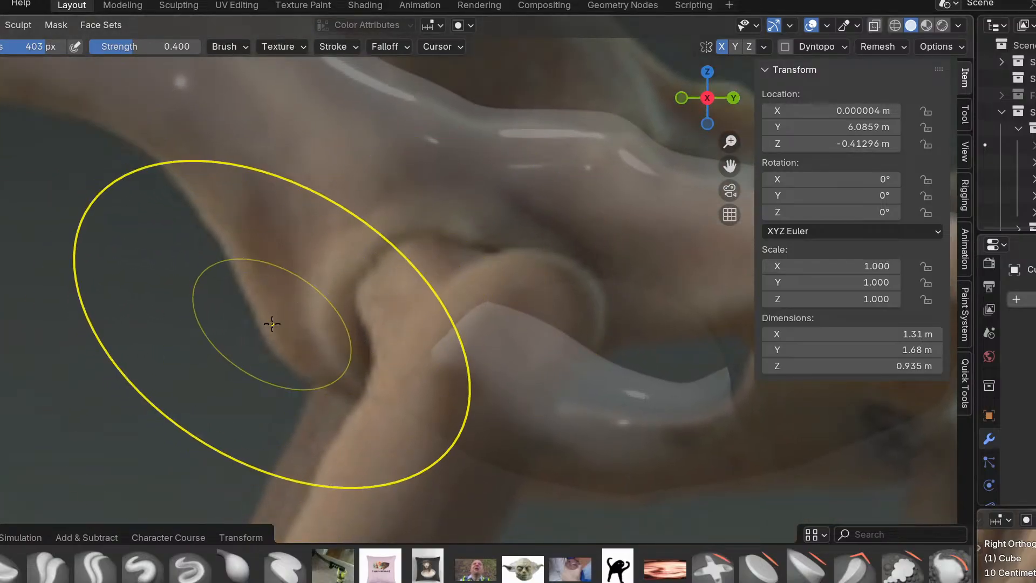
{"action": "scroll", "coordinate": [231, 316], "scroll_direction": "down", "scroll_amount": 3}
{"action": "scroll", "coordinate": [211, 304], "scroll_direction": "up", "scroll_amount": 3}
{"action": "middle_click_drag", "start_coordinate": [209, 303], "coordinate": [375, 400], "text": "shift"}
{"action": "middle_click_drag", "start_coordinate": [188, 223], "coordinate": [381, 442], "text": "shift"}
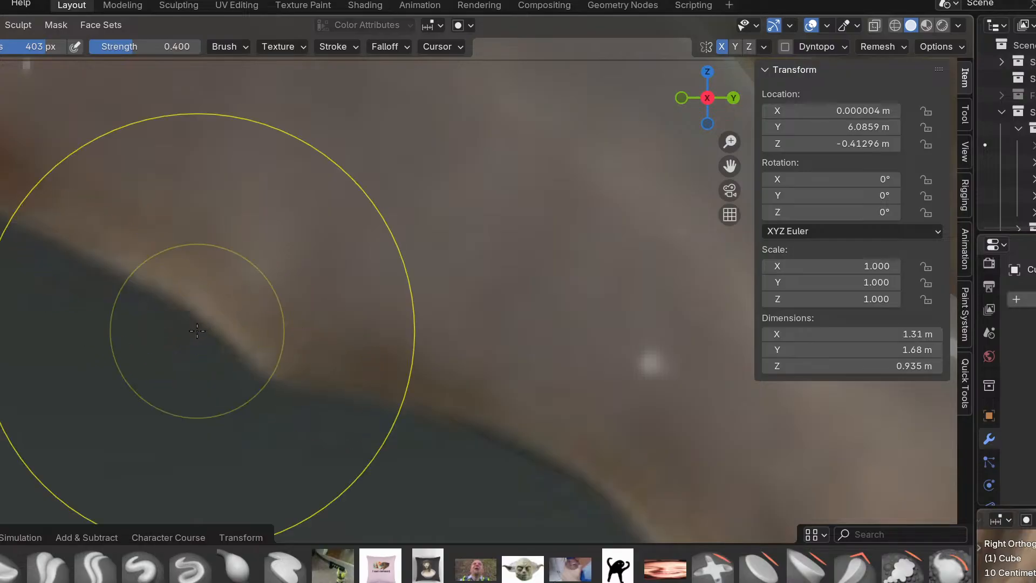
Inflate the V-shaped front edge of the pubic bridge between the two openings with the Inflate brush.
{"action": "scroll", "coordinate": [174, 363], "scroll_direction": "down", "scroll_amount": 1}
{"action": "mouse_move", "coordinate": [174, 363]}
{"action": "middle_mouse_down"}
{"action": "mouse_move", "coordinate": [289, 358]}
{"action": "mouse_move", "coordinate": [395, 430]}
{"action": "mouse_move", "coordinate": [252, 354]}
{"action": "mouse_move", "coordinate": [250, 405]}
{"action": "mouse_move", "coordinate": [108, 443]}
{"action": "mouse_move", "coordinate": [232, 405]}
{"action": "middle_mouse_up"}
{"action": "scroll", "coordinate": [252, 354], "scroll_direction": "down", "scroll_amount": 3}
{"action": "mouse_move", "coordinate": [421, 405]}
{"action": "middle_mouse_down"}
{"action": "mouse_move", "coordinate": [340, 431]}
{"action": "mouse_move", "coordinate": [248, 232]}
{"action": "middle_mouse_up"}
{"action": "scroll", "coordinate": [340, 430], "scroll_direction": "up", "scroll_amount": 2}
{"action": "scroll", "coordinate": [391, 356], "scroll_direction": "up", "scroll_amount": 6}
{"action": "middle_click_drag", "start_coordinate": [493, 421], "coordinate": [455, 348], "text": "shift"}
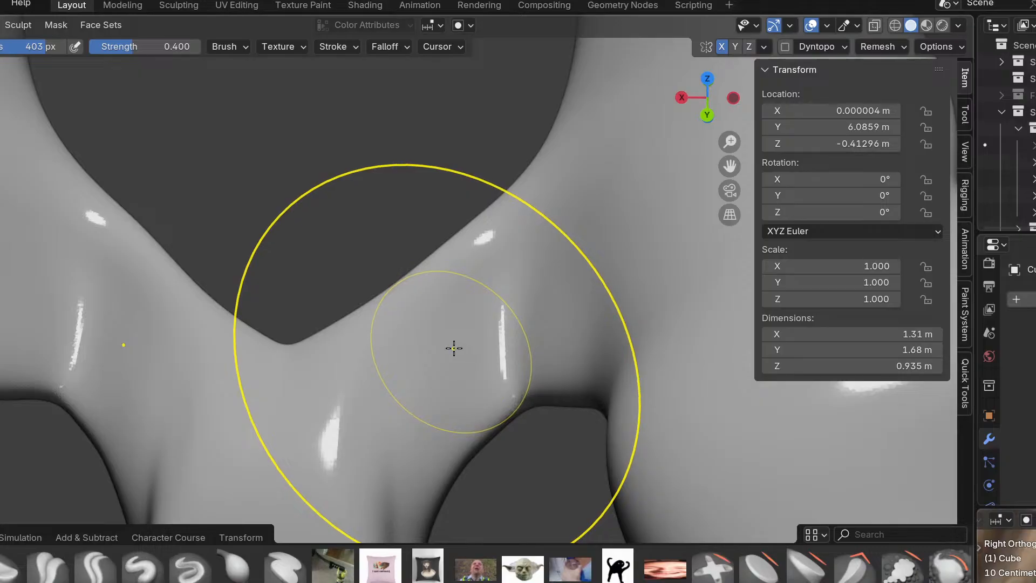
{"action": "left_click", "coordinate": [238, 566]}
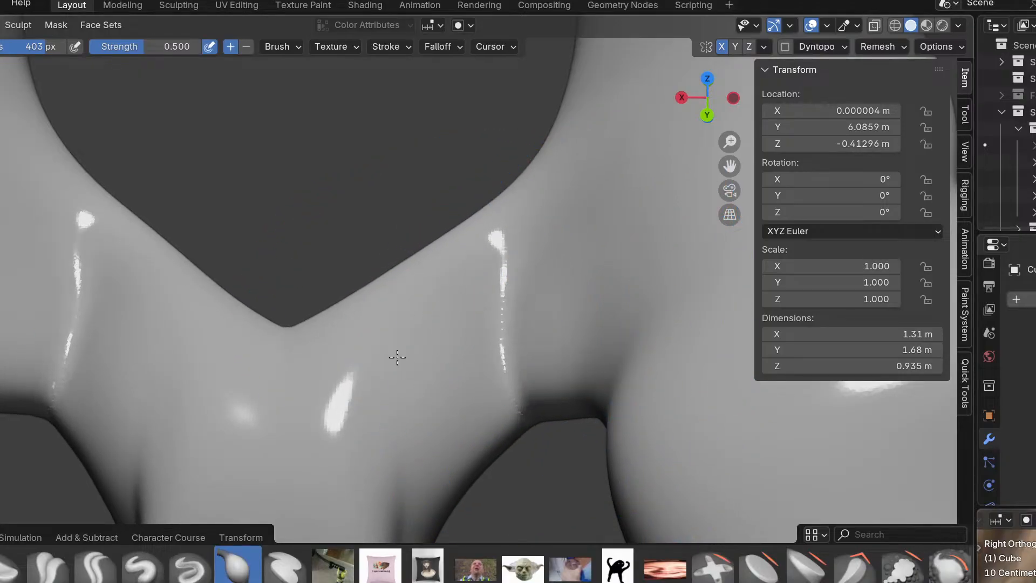
Reshape the pubic bridge and its underside between the two openings with the Grab brush at strength 0.400.
{"action": "middle_click_drag", "start_coordinate": [463, 253], "coordinate": [573, 205]}
{"action": "scroll", "coordinate": [541, 284], "scroll_direction": "down", "scroll_amount": 4}
{"action": "mouse_move", "coordinate": [542, 285]}
{"action": "middle_mouse_down"}
{"action": "mouse_move", "coordinate": [486, 378]}
{"action": "mouse_move", "coordinate": [354, 459]}
{"action": "mouse_move", "coordinate": [347, 410]}
{"action": "mouse_move", "coordinate": [227, 400]}
{"action": "mouse_move", "coordinate": [221, 356]}
{"action": "middle_mouse_up"}
{"action": "scroll", "coordinate": [355, 459], "scroll_direction": "up", "scroll_amount": 4}
{"action": "key", "text": "g"}
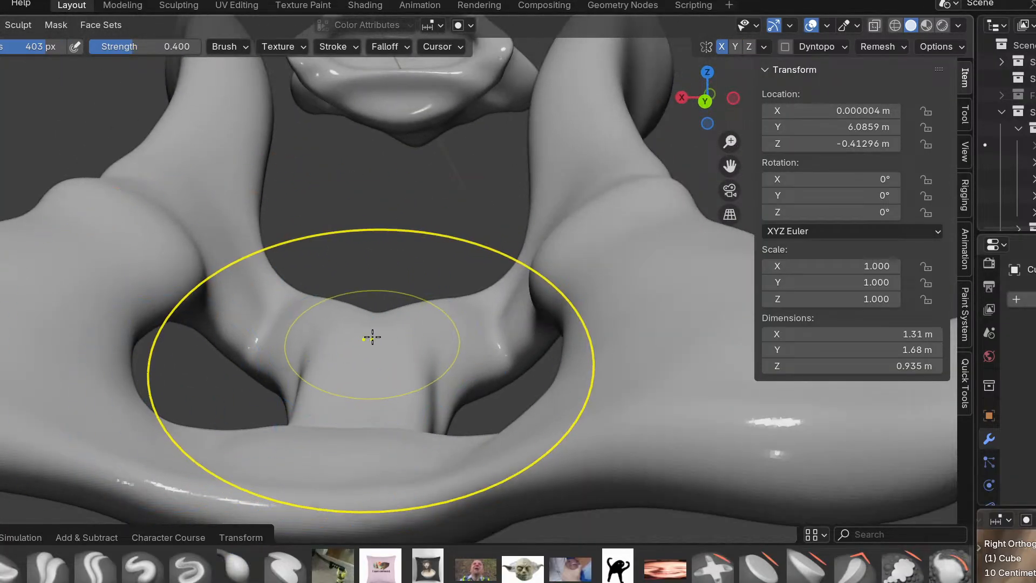
{"action": "scroll", "coordinate": [372, 326], "scroll_direction": "down", "scroll_amount": 3}
{"action": "middle_click_drag", "start_coordinate": [375, 342], "coordinate": [418, 280]}
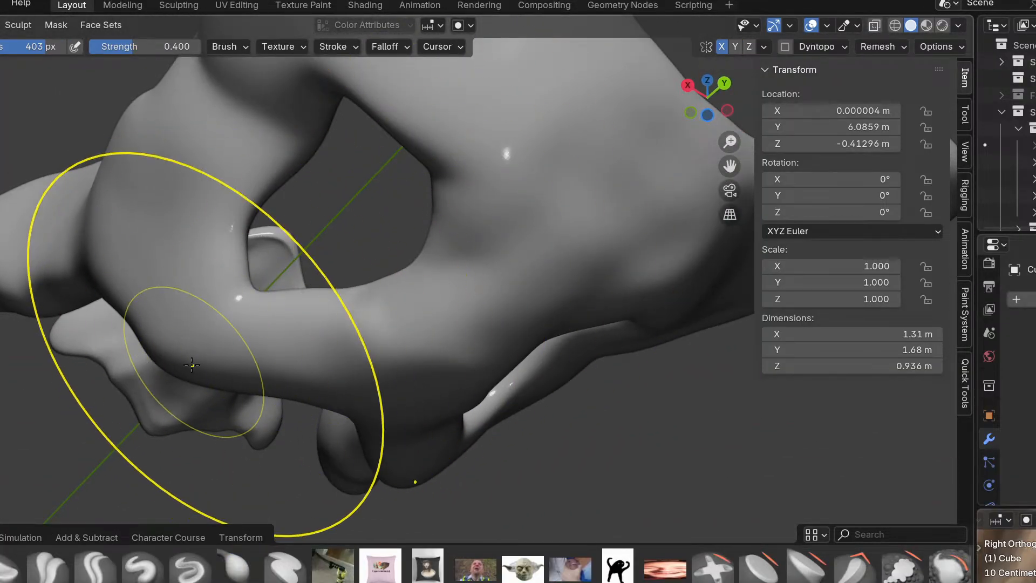
{"action": "mouse_move", "coordinate": [182, 359]}
{"action": "middle_mouse_down"}
{"action": "mouse_move", "coordinate": [88, 479]}
{"action": "mouse_move", "coordinate": [250, 375]}
{"action": "middle_mouse_up"}
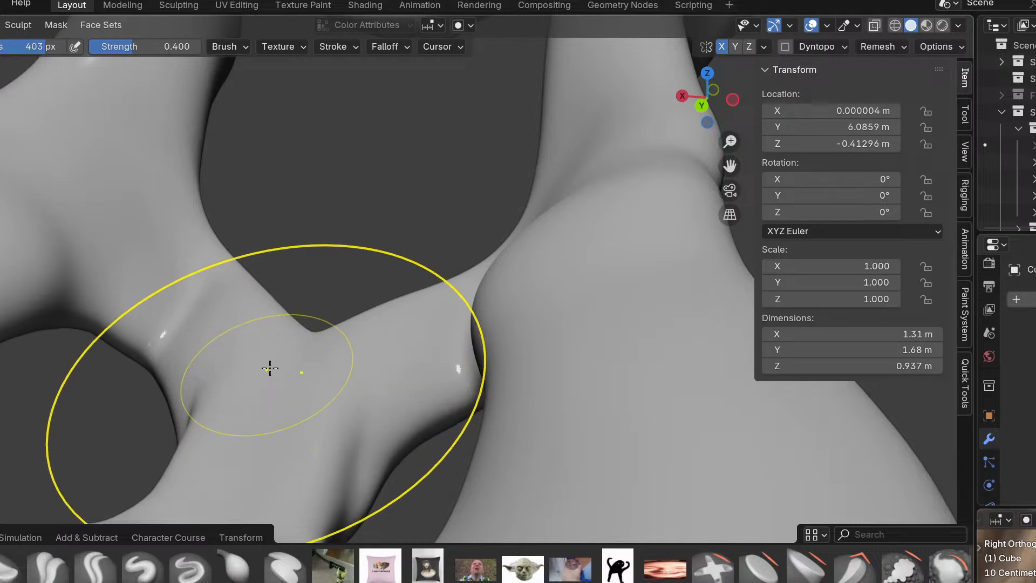
{"action": "left_click_drag", "start_coordinate": [263, 484], "coordinate": [322, 339]}
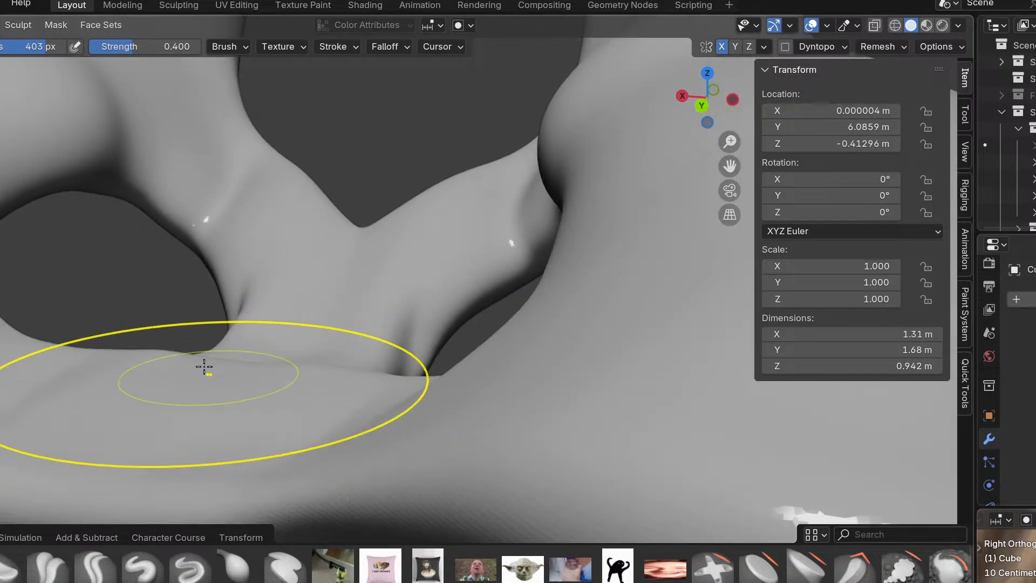
{"action": "mouse_move", "coordinate": [333, 383]}
{"action": "middle_mouse_down"}
{"action": "mouse_move", "coordinate": [155, 407]}
{"action": "mouse_move", "coordinate": [139, 359]}
{"action": "mouse_move", "coordinate": [469, 418]}
{"action": "middle_mouse_up"}
{"action": "left_click_drag", "start_coordinate": [414, 409], "coordinate": [426, 414]}
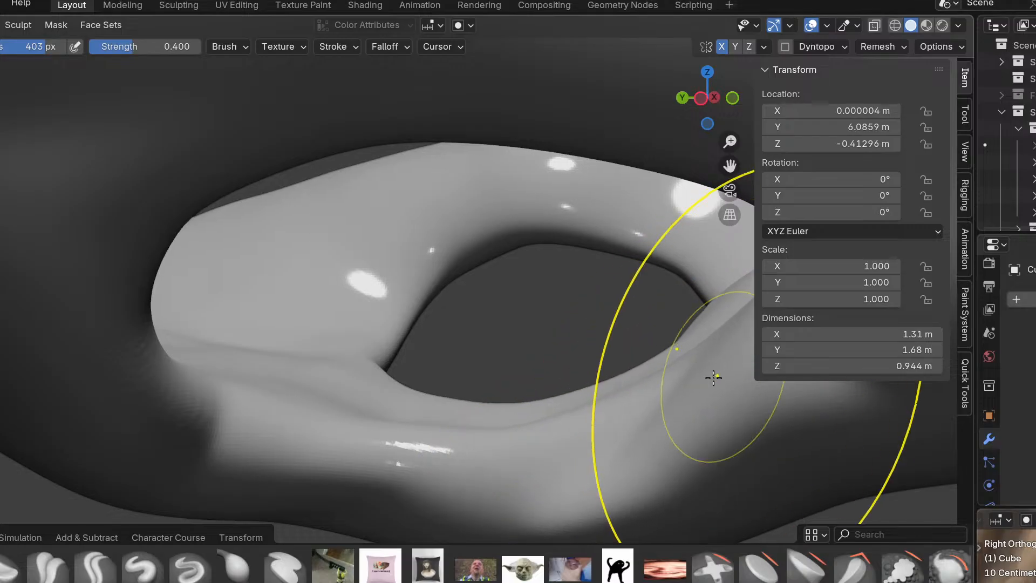
Pull the lower rim of the pelvic opening toward its outline in the left side reference with the Grab brush.
{"action": "key", "text": "KP_3"}
{"action": "key", "text": "KP_1"}
{"action": "key", "text": "KP_3"}
{"action": "key", "text": "ctrl+KP_1"}
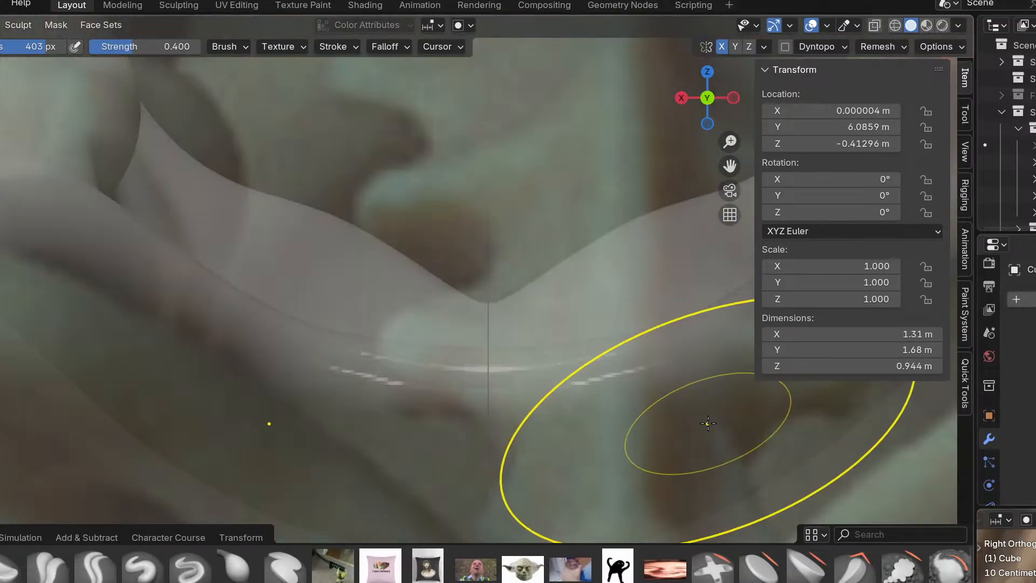
{"action": "key", "text": "ctrl+KP_3"}
{"action": "scroll", "coordinate": [647, 407], "scroll_direction": "down", "scroll_amount": 2}
{"action": "middle_click_drag", "start_coordinate": [583, 404], "coordinate": [551, 348], "text": "shift"}
{"action": "mouse_move", "coordinate": [552, 348]}
{"action": "left_mouse_down"}
{"action": "mouse_move", "coordinate": [513, 338]}
{"action": "mouse_move", "coordinate": [398, 347]}
{"action": "left_mouse_up"}
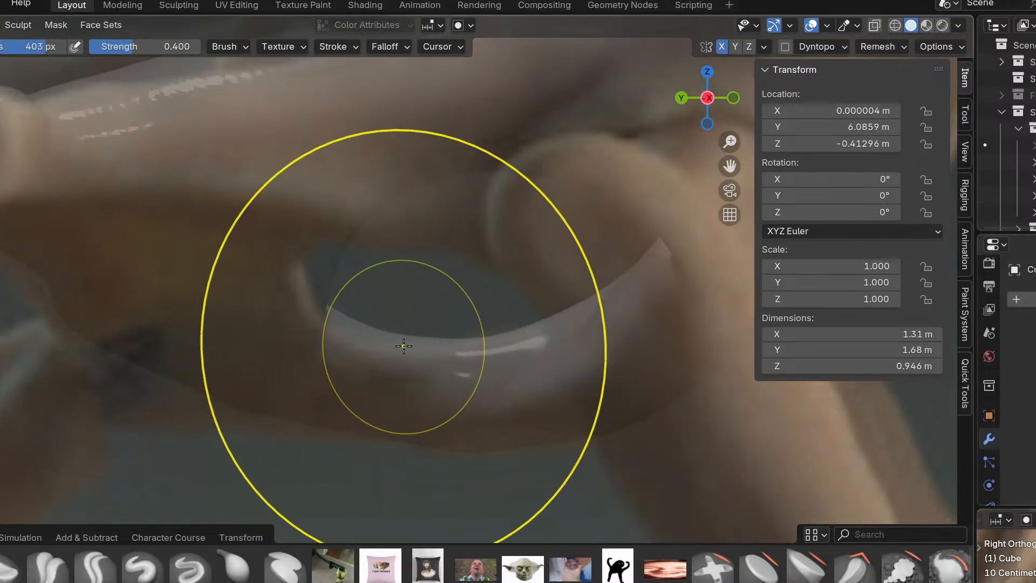
Refine the rear corner and the middle of the opening's lower rim to follow the side reference.
{"action": "scroll", "coordinate": [357, 345], "scroll_direction": "up", "scroll_amount": 2}
{"action": "left_click_drag", "start_coordinate": [317, 322], "coordinate": [323, 341]}
{"action": "left_click_drag", "start_coordinate": [532, 378], "coordinate": [539, 343]}
{"action": "middle_click_drag", "start_coordinate": [628, 309], "coordinate": [317, 355], "text": "shift"}
{"action": "left_click_drag", "start_coordinate": [398, 319], "coordinate": [401, 330]}
{"action": "scroll", "coordinate": [457, 332], "scroll_direction": "down", "scroll_amount": 3}
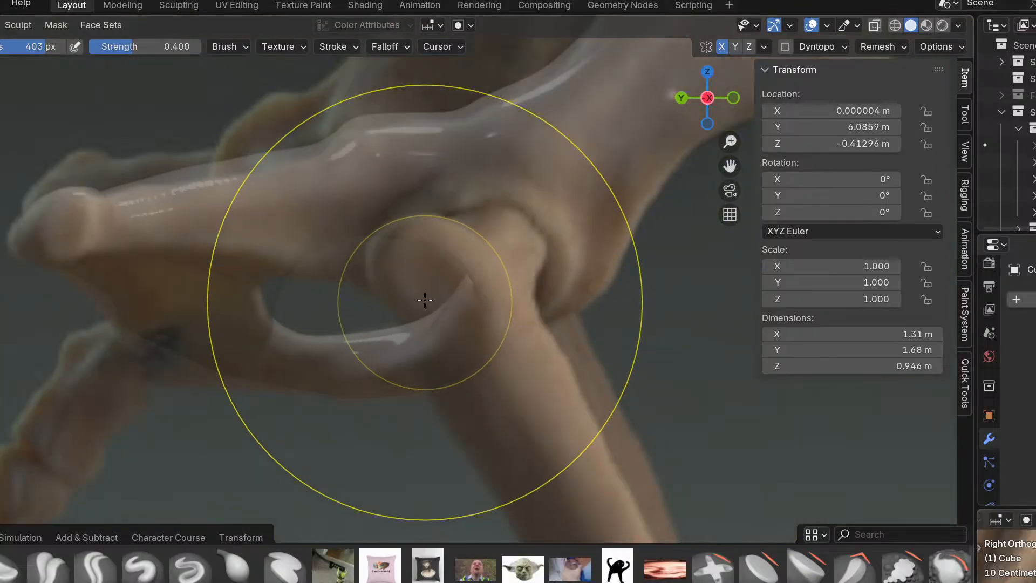
Move the front end, rear end and upper edge of the pelvic opening to match the side reference contour.
{"action": "scroll", "coordinate": [478, 285], "scroll_direction": "up", "scroll_amount": 3}
{"action": "left_click_drag", "start_coordinate": [479, 285], "coordinate": [479, 233]}
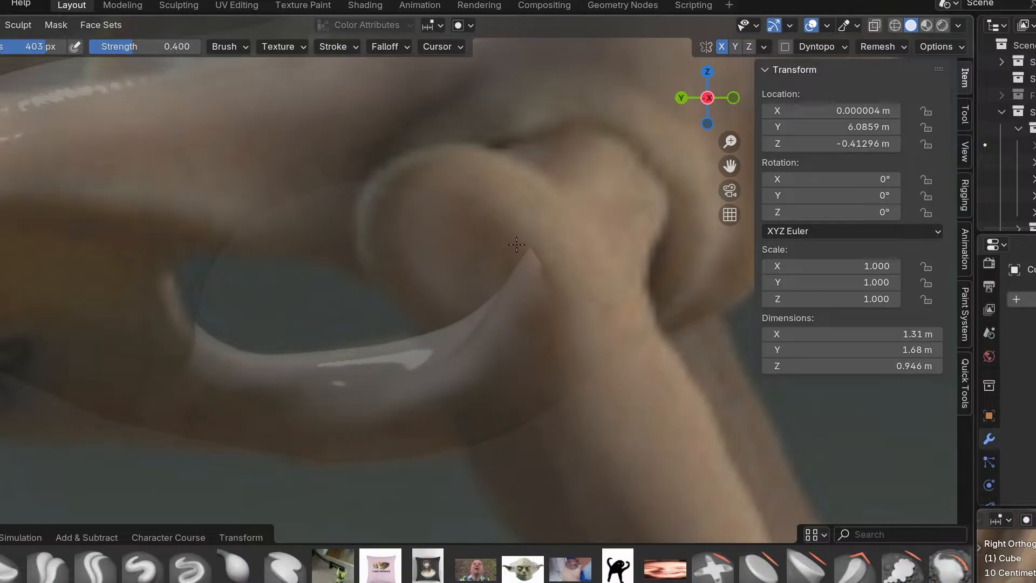
{"action": "scroll", "coordinate": [520, 242], "scroll_direction": "down", "scroll_amount": 3}
{"action": "scroll", "coordinate": [278, 292], "scroll_direction": "up", "scroll_amount": 3}
{"action": "left_click_drag", "start_coordinate": [289, 284], "coordinate": [244, 283]}
{"action": "left_click_drag", "start_coordinate": [423, 199], "coordinate": [438, 224]}
{"action": "left_click_drag", "start_coordinate": [319, 195], "coordinate": [500, 215]}
{"action": "left_click_drag", "start_coordinate": [622, 208], "coordinate": [587, 247]}
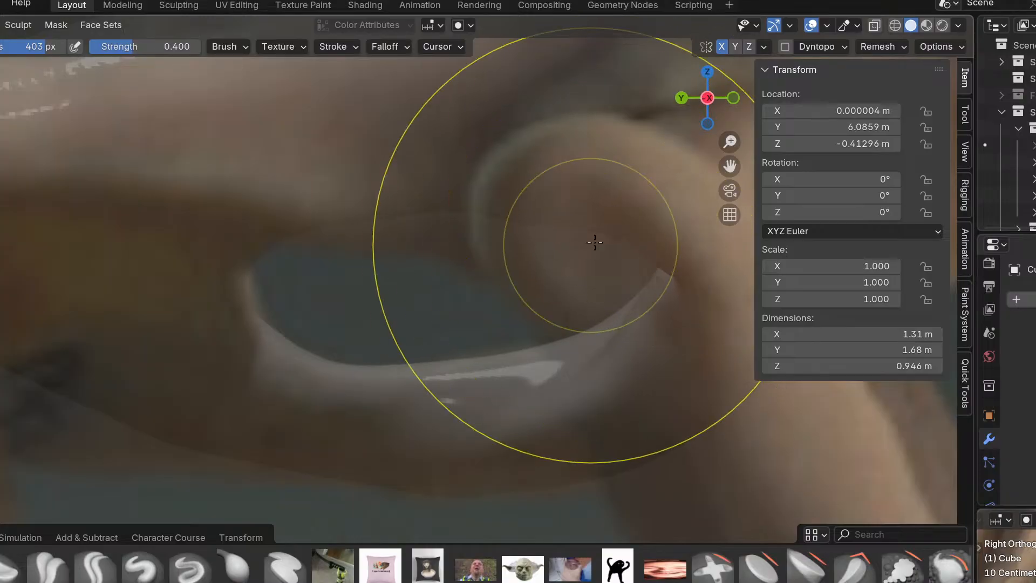
{"action": "mouse_move", "coordinate": [648, 319]}
{"action": "left_mouse_down"}
{"action": "mouse_move", "coordinate": [613, 316]}
{"action": "mouse_move", "coordinate": [594, 330]}
{"action": "mouse_move", "coordinate": [450, 217]}
{"action": "left_mouse_up"}
Adjust the front part of the opening's lower rim from the side, plus its underside from an angled view.
{"action": "middle_click_drag", "start_coordinate": [359, 364], "coordinate": [419, 301], "text": "shift"}
{"action": "scroll", "coordinate": [419, 300], "scroll_direction": "down", "scroll_amount": 2}
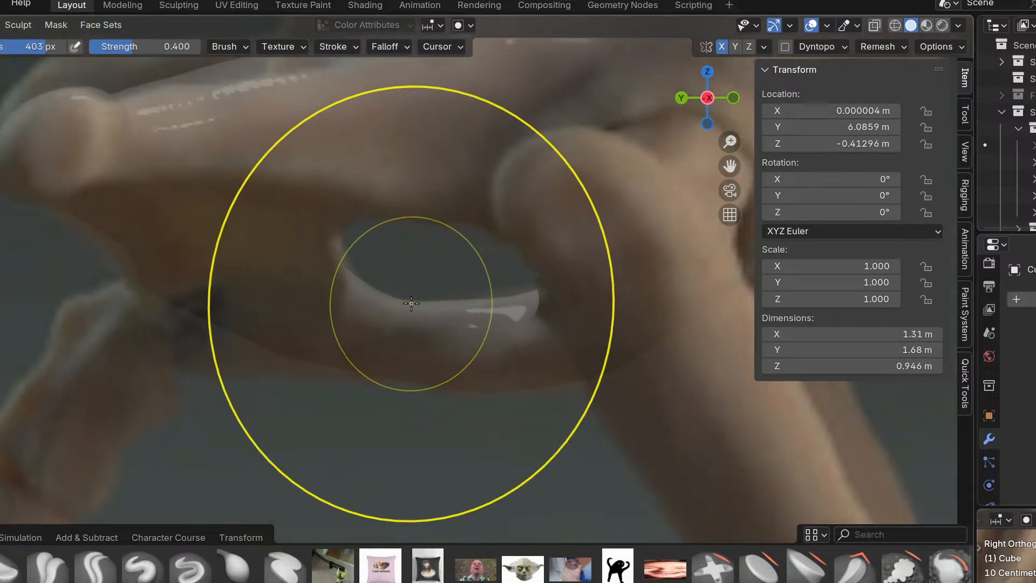
{"action": "scroll", "coordinate": [419, 301], "scroll_direction": "up", "scroll_amount": 2}
{"action": "left_click_drag", "start_coordinate": [465, 307], "coordinate": [585, 319]}
{"action": "mouse_move", "coordinate": [586, 319]}
{"action": "middle_mouse_down"}
{"action": "mouse_move", "coordinate": [661, 268]}
{"action": "mouse_move", "coordinate": [560, 373]}
{"action": "middle_mouse_up"}
{"action": "left_click_drag", "start_coordinate": [565, 387], "coordinate": [569, 400]}
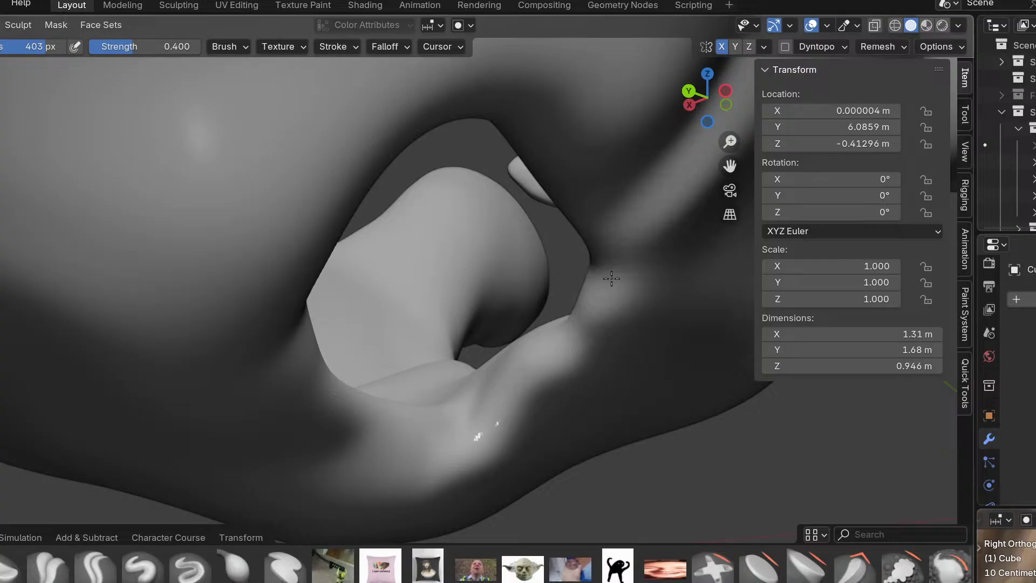
Reshape the upper inner edge of the pelvic opening with the Grab brush while viewing it from behind and below.
{"action": "middle_click_drag", "start_coordinate": [393, 437], "coordinate": [559, 361]}
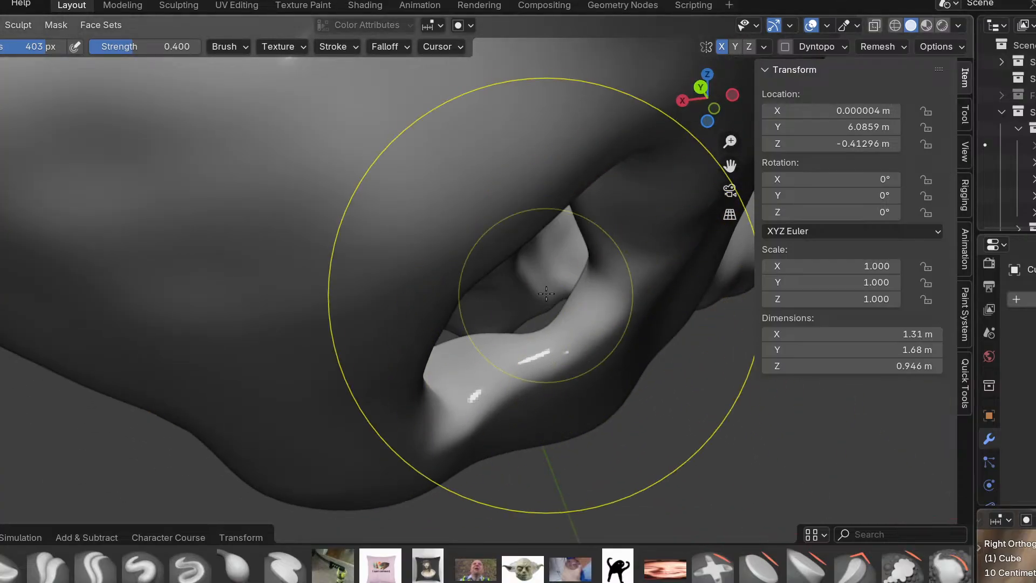
{"action": "middle_click_drag", "start_coordinate": [544, 303], "coordinate": [576, 396]}
{"action": "left_click_drag", "start_coordinate": [469, 291], "coordinate": [456, 225]}
{"action": "mouse_move", "coordinate": [467, 226]}
{"action": "middle_mouse_down"}
{"action": "mouse_move", "coordinate": [427, 153]}
{"action": "mouse_move", "coordinate": [440, 233]}
{"action": "middle_mouse_up"}
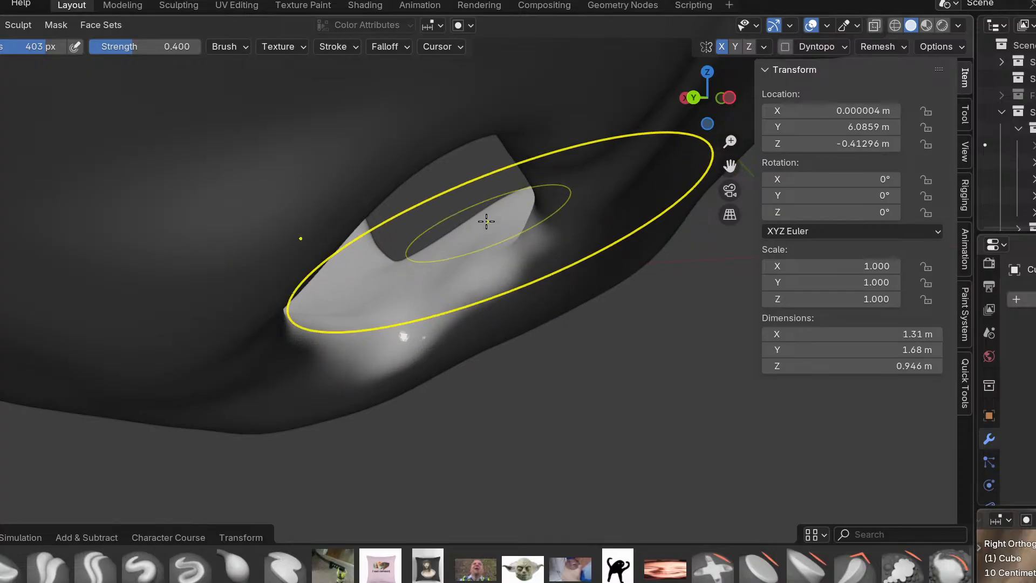
Pull the pubic branch forward at the front end of the opening to match the top reference.
{"action": "key", "text": "f"}
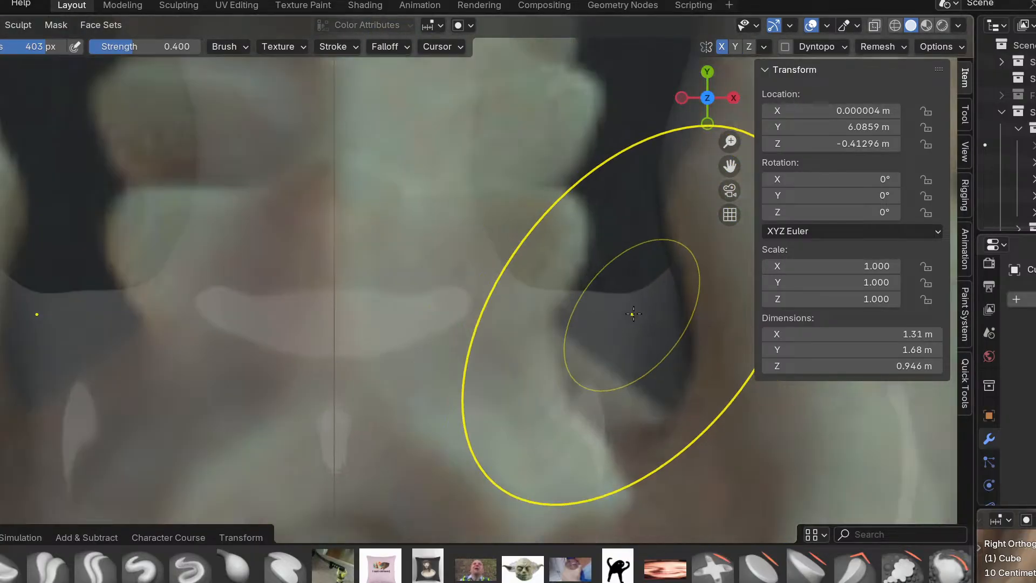
{"action": "mouse_move", "coordinate": [641, 324]}
{"action": "left_mouse_down"}
{"action": "mouse_move", "coordinate": [636, 397]}
{"action": "mouse_move", "coordinate": [655, 401]}
{"action": "left_mouse_up"}
{"action": "left_click_drag", "start_coordinate": [645, 359], "coordinate": [653, 409]}
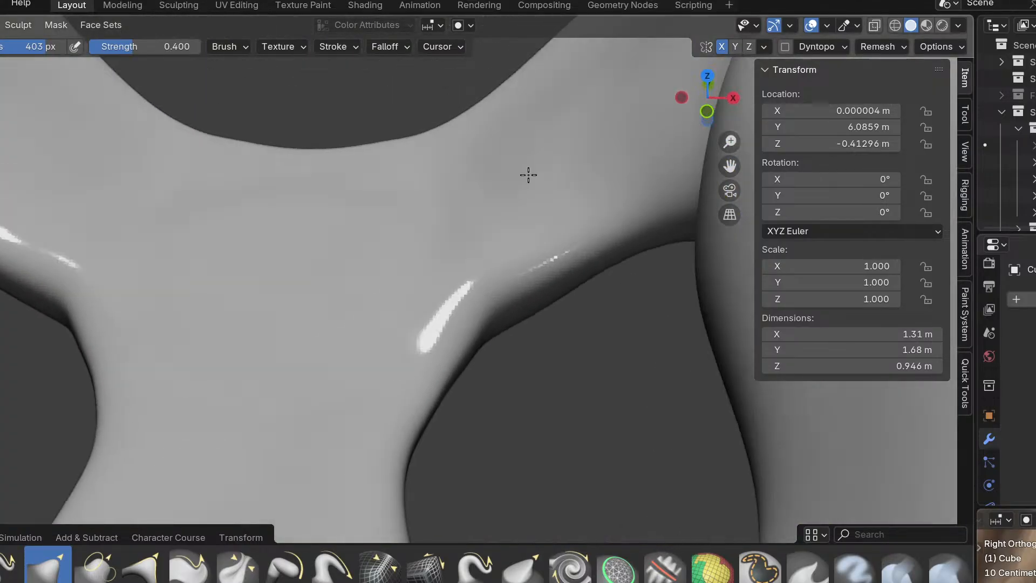
Grab the outer side of the shaft beside the hip socket inward to align it with the top reference.
{"action": "mouse_move", "coordinate": [528, 174]}
{"action": "middle_mouse_down"}
{"action": "mouse_move", "coordinate": [295, 231]}
{"action": "mouse_move", "coordinate": [427, 304]}
{"action": "middle_mouse_up"}
{"action": "mouse_move", "coordinate": [376, 139]}
{"action": "middle_mouse_down"}
{"action": "mouse_move", "coordinate": [351, 162]}
{"action": "mouse_move", "coordinate": [351, 216]}
{"action": "middle_mouse_up"}
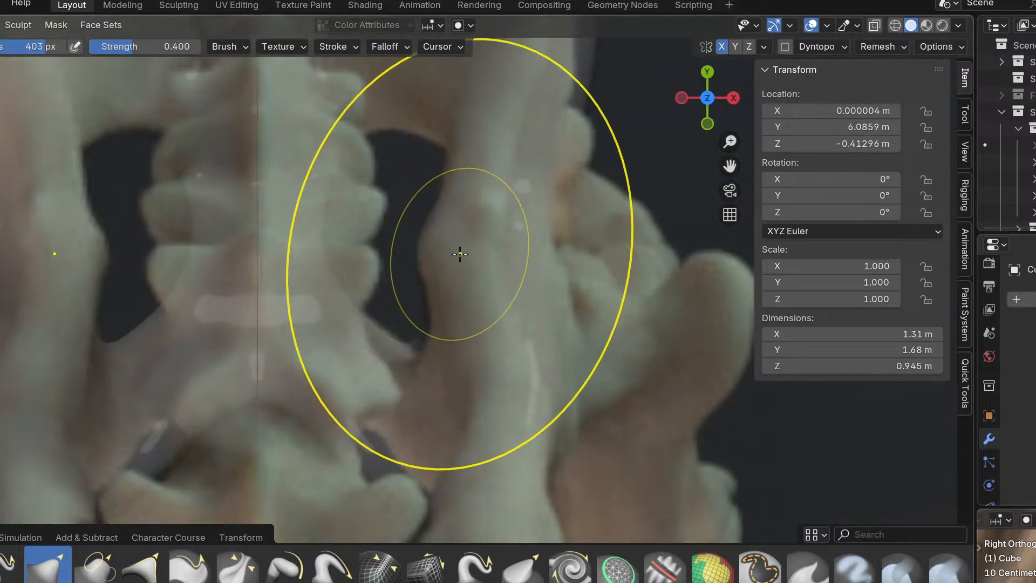
{"action": "left_click_drag", "start_coordinate": [557, 242], "coordinate": [526, 230]}
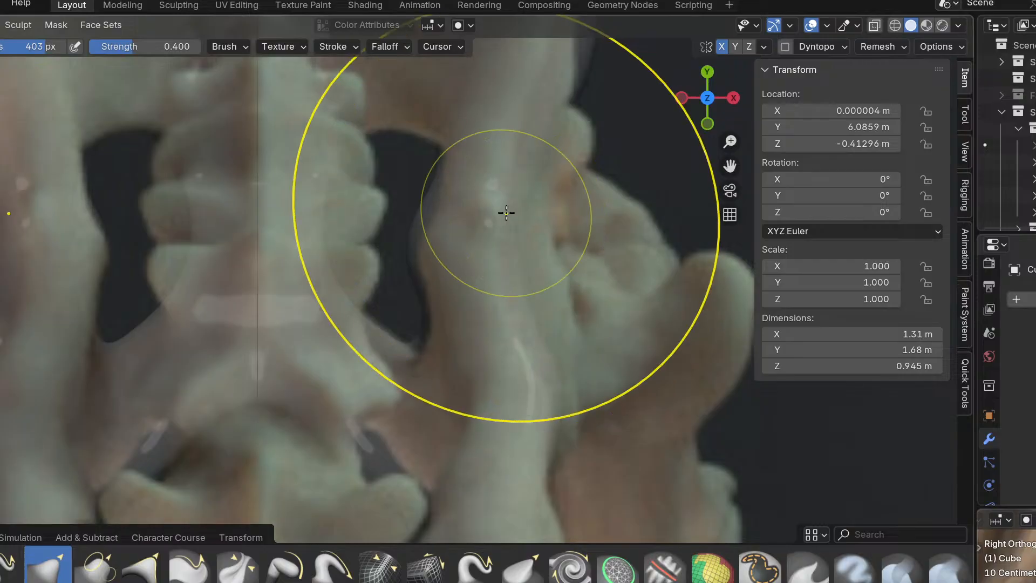
Compare the contours of the ischium and hip shaft with the top reference image along their length.
{"action": "scroll", "coordinate": [489, 241], "scroll_direction": "up", "scroll_amount": 3}
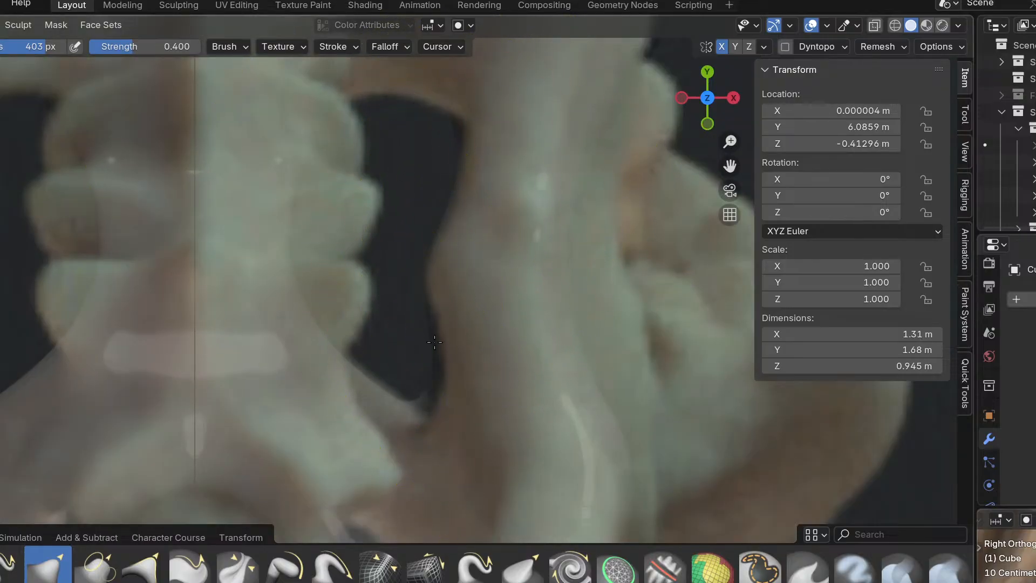
{"action": "middle_click_drag", "start_coordinate": [471, 237], "coordinate": [429, 460], "text": "shift"}
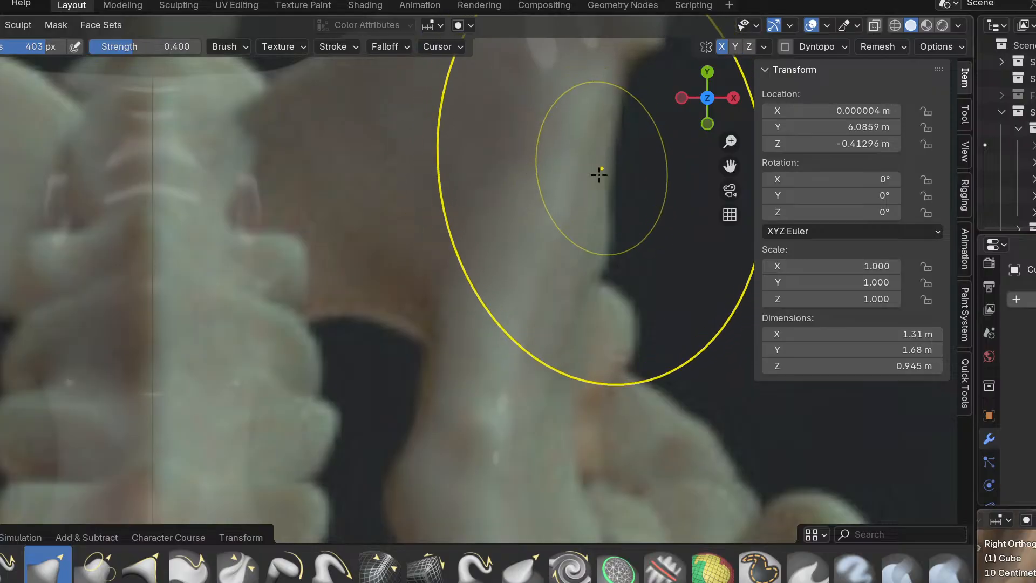
{"action": "middle_click_drag", "start_coordinate": [603, 160], "coordinate": [549, 326], "text": "shift"}
{"action": "mouse_move", "coordinate": [525, 457]}
{"action": "middle_mouse_down", "text": "shift"}
{"action": "mouse_move", "coordinate": [490, 306]}
{"action": "mouse_move", "coordinate": [462, 298]}
{"action": "middle_mouse_up", "text": "shift"}
{"action": "key", "text": "KP_1"}
{"action": "key", "text": "KP_7"}
{"action": "middle_click_drag", "start_coordinate": [495, 249], "coordinate": [492, 322], "text": "shift"}
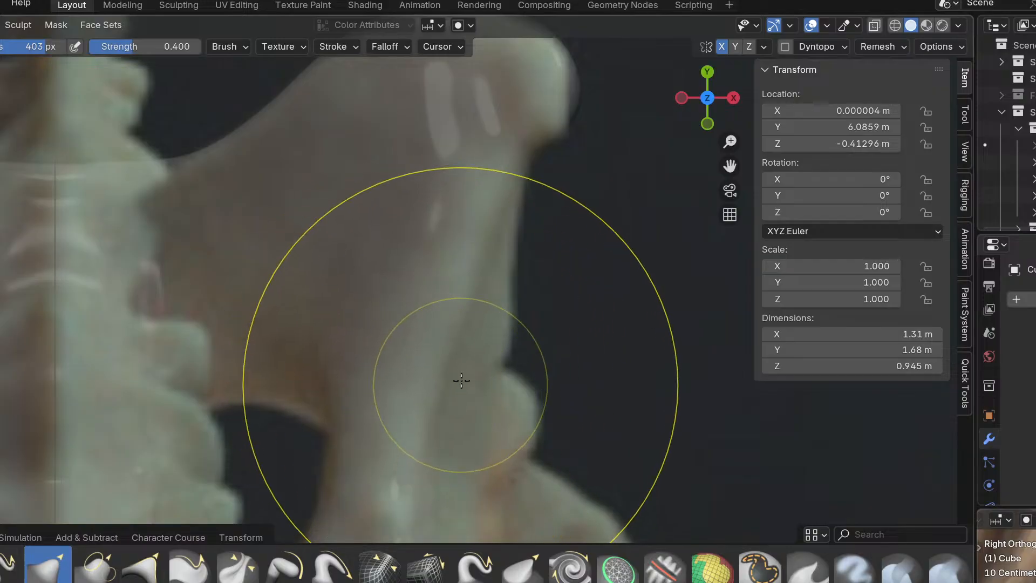
{"action": "middle_click_drag", "start_coordinate": [584, 243], "coordinate": [513, 132], "text": "shift"}
{"action": "middle_click_drag", "start_coordinate": [365, 423], "coordinate": [320, 286], "text": "shift"}
Inspect the outer surface of the hip socket, ischium and ilium from several angles and against the side reference.
{"action": "mouse_move", "coordinate": [429, 386]}
{"action": "middle_mouse_down"}
{"action": "mouse_move", "coordinate": [358, 336]}
{"action": "mouse_move", "coordinate": [335, 259]}
{"action": "middle_mouse_up"}
{"action": "middle_click_drag", "start_coordinate": [377, 380], "coordinate": [401, 307], "text": "shift"}
{"action": "middle_click_drag", "start_coordinate": [401, 307], "coordinate": [384, 352], "text": "ctrl"}
{"action": "middle_click_drag", "start_coordinate": [267, 313], "coordinate": [287, 271]}
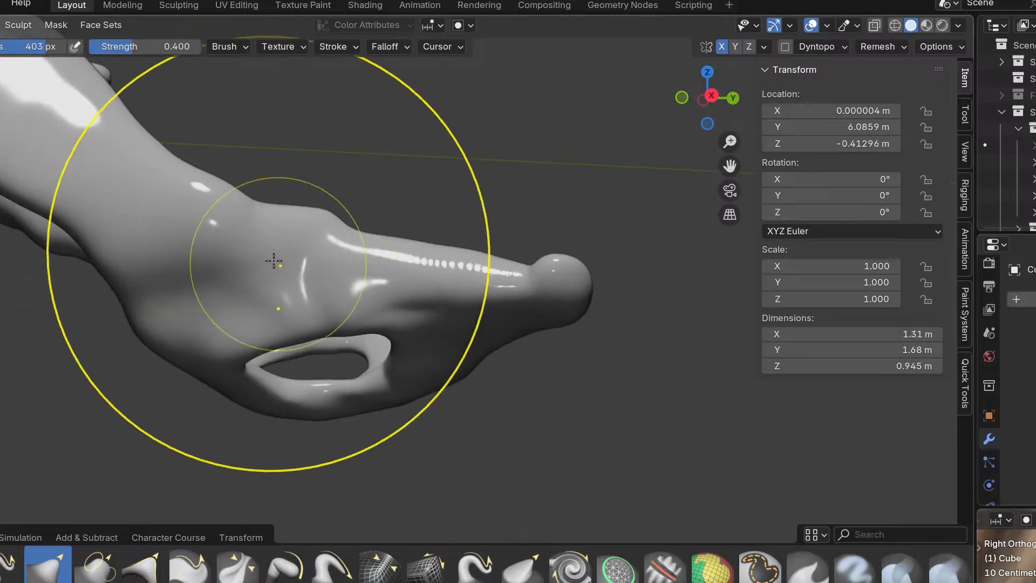
{"action": "middle_click_drag", "start_coordinate": [378, 301], "coordinate": [363, 265]}
{"action": "scroll", "coordinate": [342, 344], "scroll_direction": "up", "scroll_amount": 3}
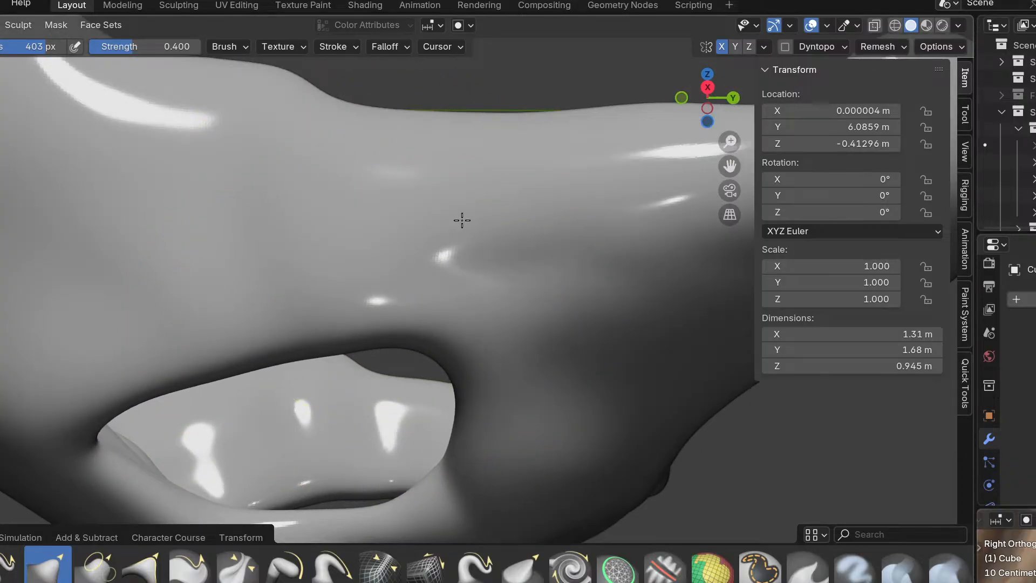
{"action": "middle_click_drag", "start_coordinate": [426, 273], "coordinate": [421, 357], "text": "shift"}
{"action": "mouse_move", "coordinate": [226, 290]}
{"action": "middle_mouse_down", "text": "shift"}
{"action": "mouse_move", "coordinate": [440, 325]}
{"action": "mouse_move", "coordinate": [400, 324]}
{"action": "middle_mouse_up", "text": "shift"}
{"action": "middle_click_drag", "start_coordinate": [273, 349], "coordinate": [453, 431], "text": "shift"}
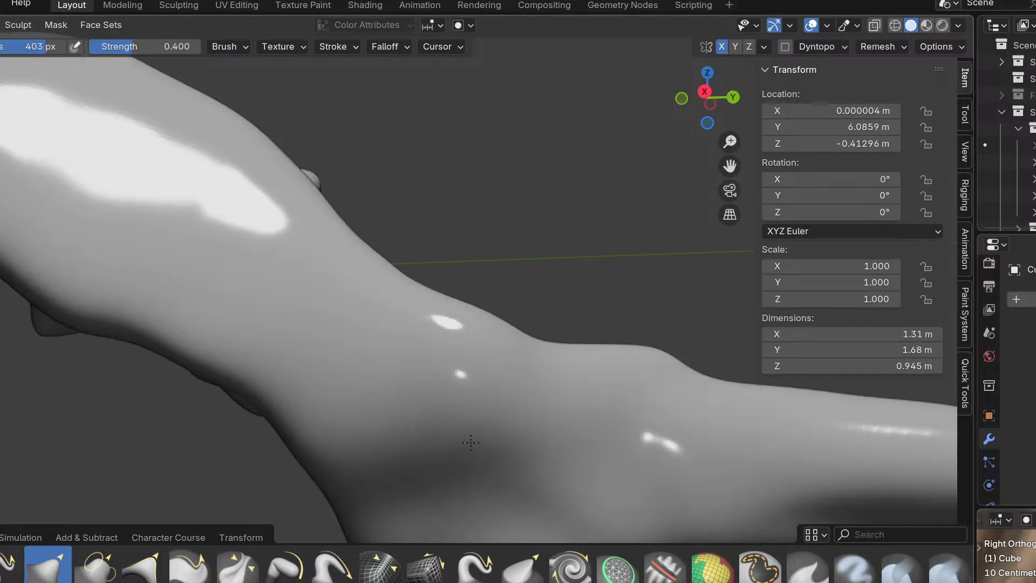
{"action": "middle_click_drag", "start_coordinate": [426, 351], "coordinate": [380, 324]}
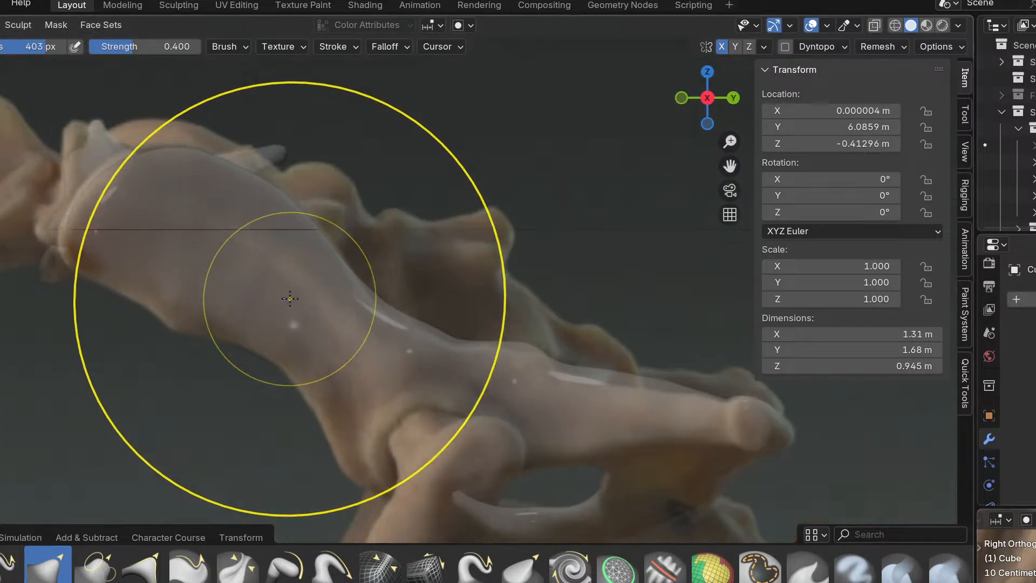
Pull the lower front edge of the pelvis blade onto the outline of the side reference using the Grab brush.
{"action": "scroll", "coordinate": [290, 298], "scroll_direction": "up", "scroll_amount": 2}
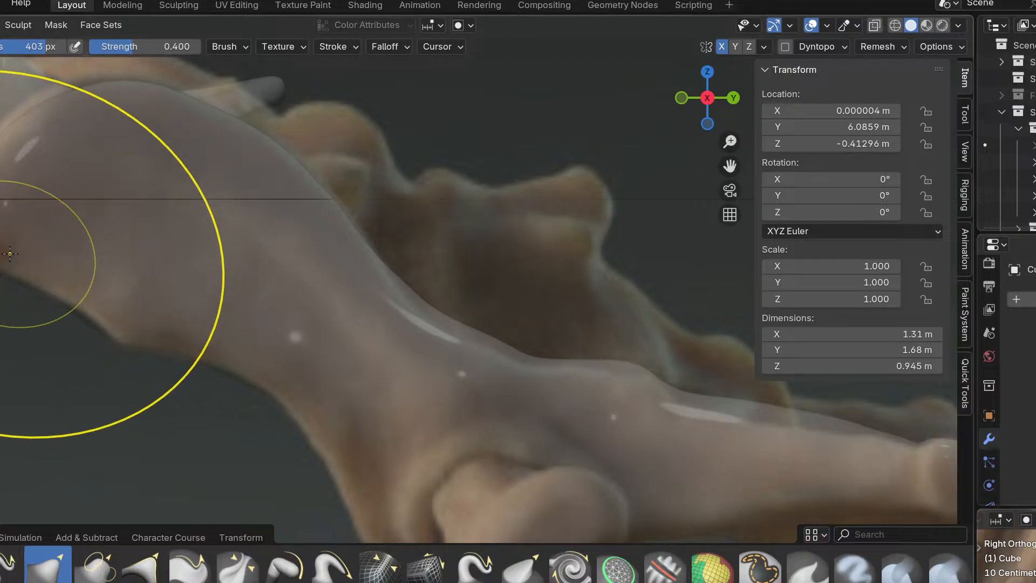
{"action": "scroll", "coordinate": [116, 343], "scroll_direction": "up", "scroll_amount": 2}
{"action": "scroll", "coordinate": [138, 407], "scroll_direction": "up", "scroll_amount": 2}
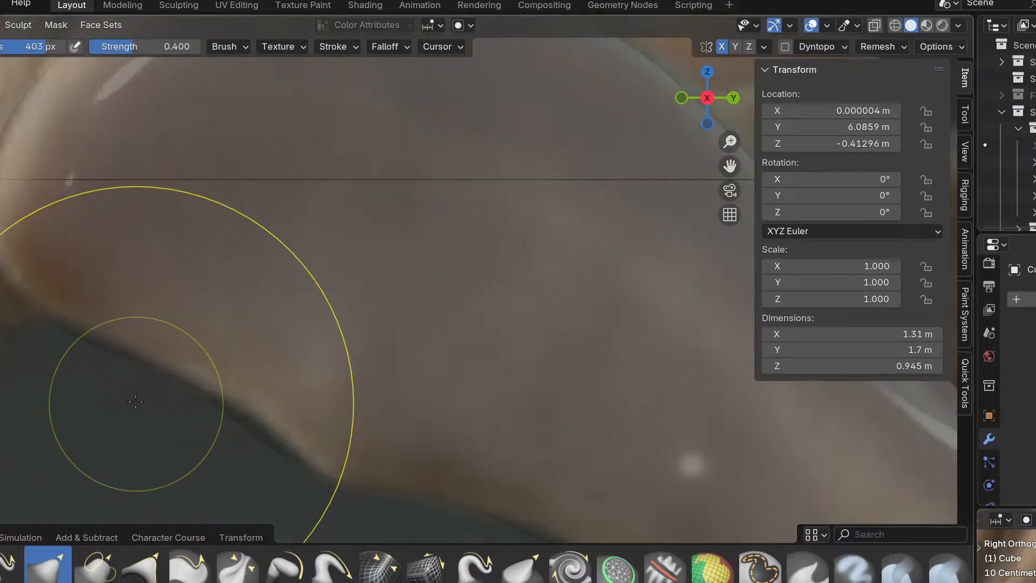
{"action": "left_click_drag", "start_coordinate": [129, 363], "coordinate": [144, 381]}
{"action": "left_click_drag", "start_coordinate": [237, 440], "coordinate": [256, 450]}
Fit the pelvis's lower contour between the blade and the hip joint to the side reference with short Grab strokes.
{"action": "middle_click_drag", "start_coordinate": [459, 502], "coordinate": [337, 348], "text": "shift"}
{"action": "left_click_drag", "start_coordinate": [430, 409], "coordinate": [452, 369]}
{"action": "middle_click_drag", "start_coordinate": [518, 445], "coordinate": [308, 289], "text": "shift"}
{"action": "scroll", "coordinate": [418, 315], "scroll_direction": "down", "scroll_amount": 2}
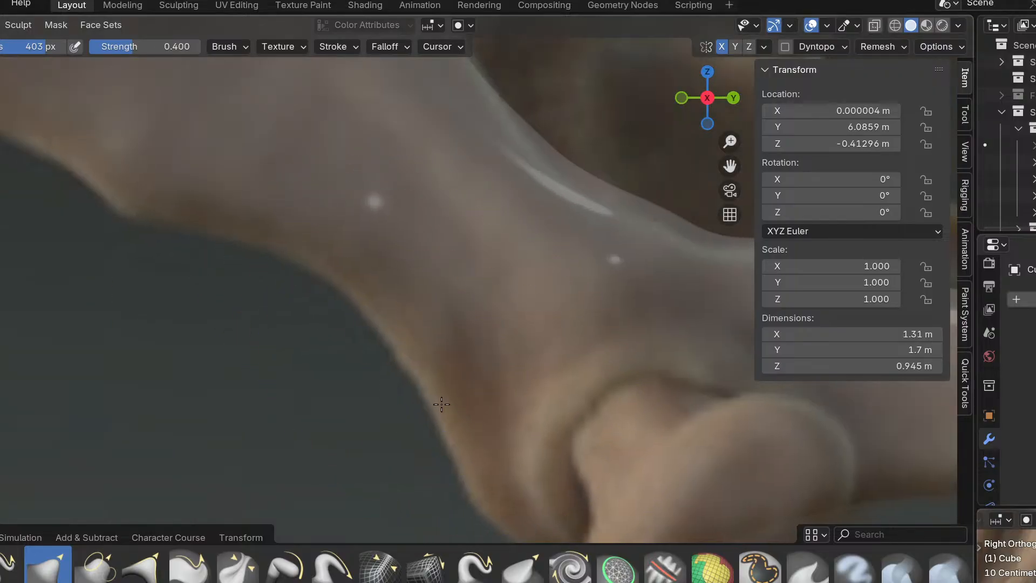
{"action": "middle_click_drag", "start_coordinate": [451, 411], "coordinate": [356, 312], "text": "shift"}
{"action": "left_click_drag", "start_coordinate": [406, 424], "coordinate": [420, 431]}
{"action": "mouse_move", "coordinate": [439, 430]}
{"action": "middle_mouse_down", "text": "shift"}
{"action": "mouse_move", "coordinate": [394, 399]}
{"action": "mouse_move", "coordinate": [342, 331]}
{"action": "middle_mouse_up", "text": "shift"}
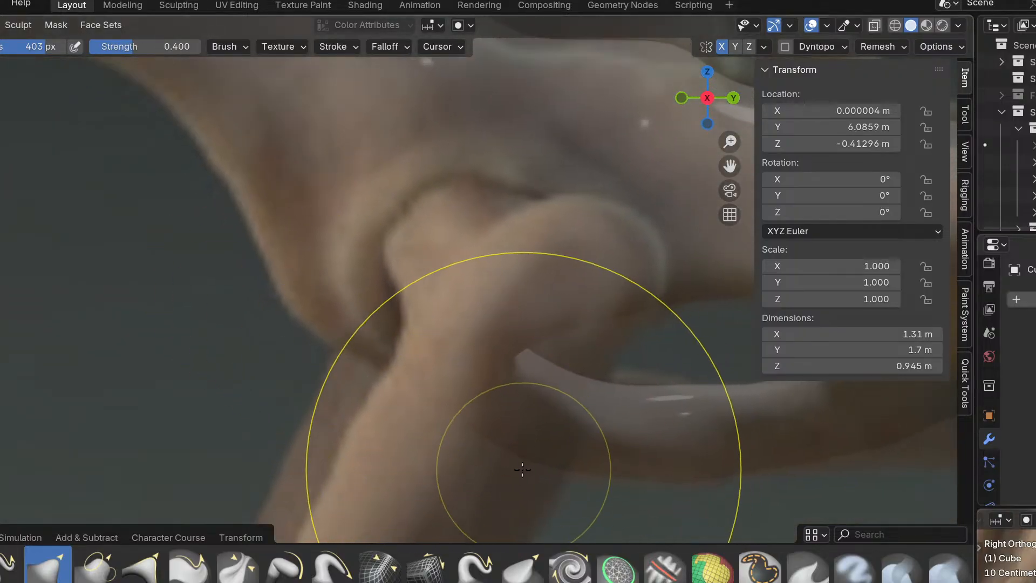
Pull the rear underside of the pelvis, below the back end, to match the reference outline with the Grab brush.
{"action": "middle_click_drag", "start_coordinate": [613, 483], "coordinate": [348, 423], "text": "shift"}
{"action": "middle_click_drag", "start_coordinate": [707, 379], "coordinate": [425, 404], "text": "shift"}
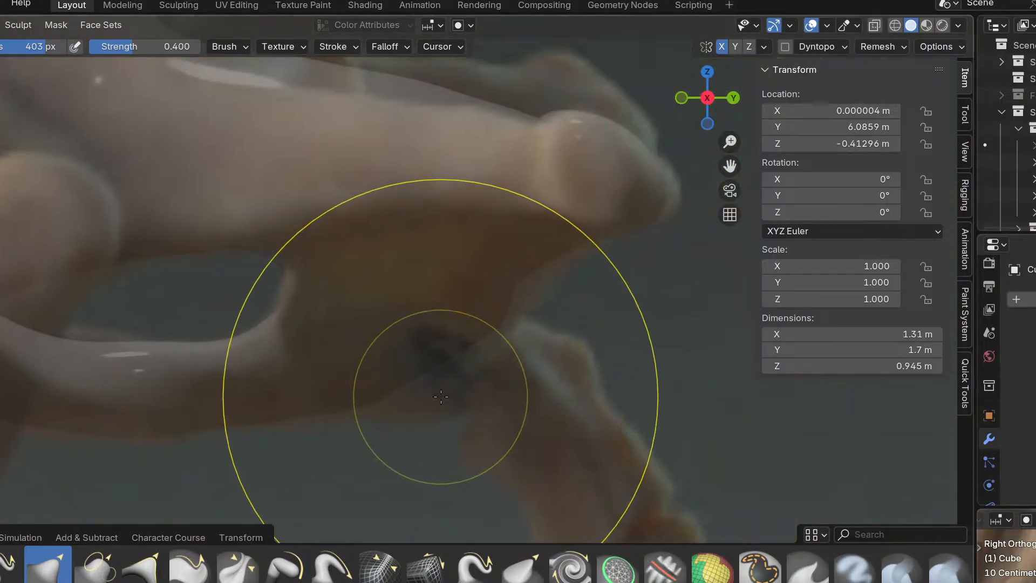
{"action": "scroll", "coordinate": [439, 395], "scroll_direction": "up", "scroll_amount": 2}
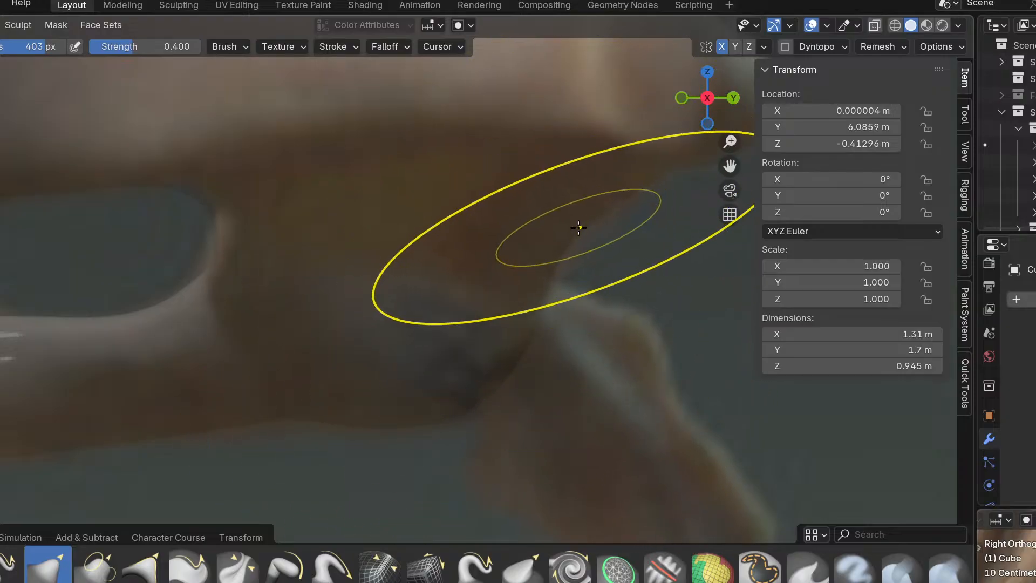
{"action": "left_click_drag", "start_coordinate": [533, 302], "coordinate": [418, 409]}
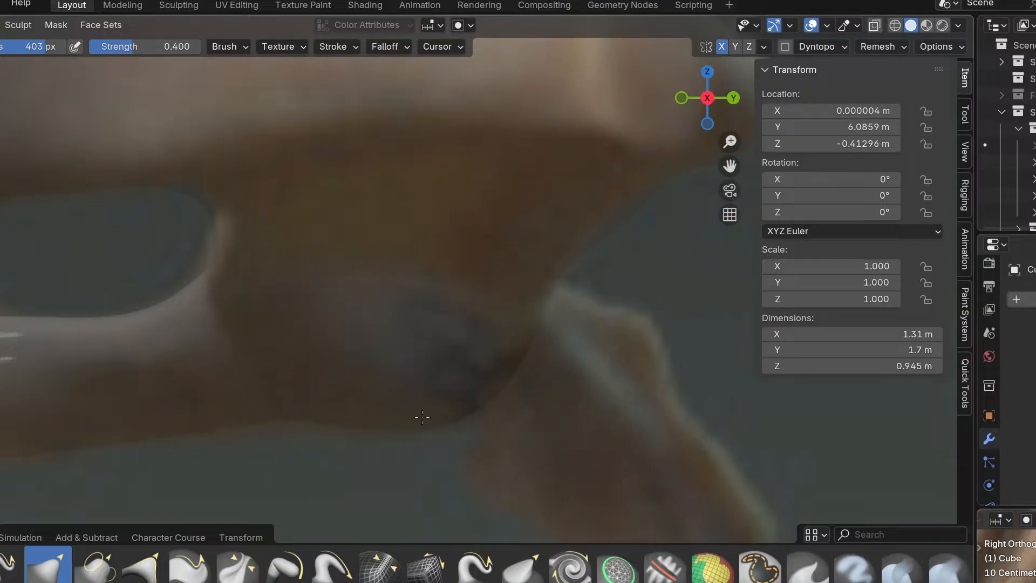
Pull down the notch between the two halves at the pelvis's rear underside and round its contour with the Grab brush.
{"action": "middle_click_drag", "start_coordinate": [245, 435], "coordinate": [258, 307]}
{"action": "left_click_drag", "start_coordinate": [402, 380], "coordinate": [392, 389]}
{"action": "mouse_move", "coordinate": [398, 370]}
{"action": "middle_mouse_down"}
{"action": "mouse_move", "coordinate": [273, 428]}
{"action": "mouse_move", "coordinate": [314, 383]}
{"action": "mouse_move", "coordinate": [369, 459]}
{"action": "middle_mouse_up"}
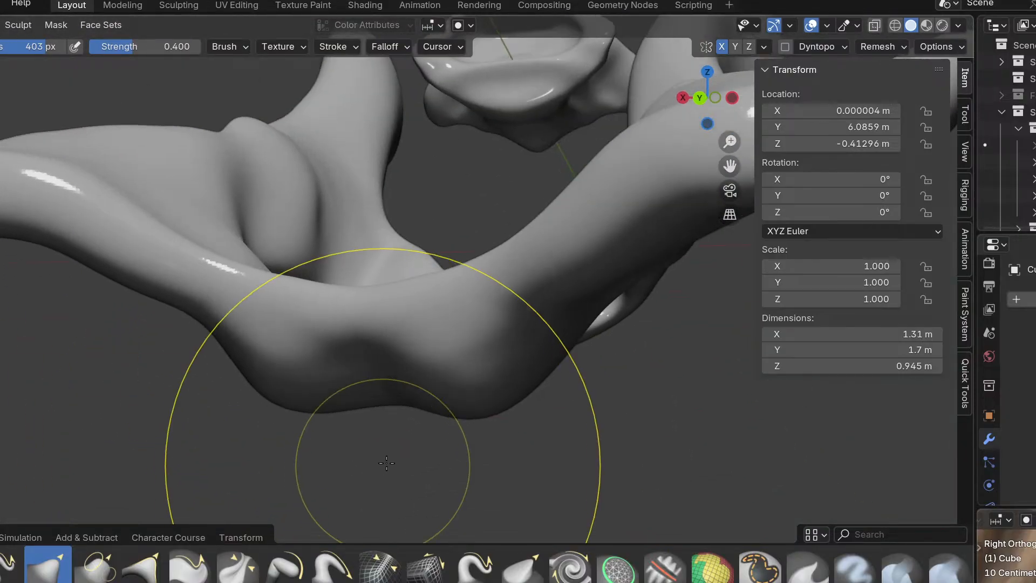
{"action": "left_click_drag", "start_coordinate": [377, 412], "coordinate": [375, 441]}
{"action": "middle_click_drag", "start_coordinate": [372, 448], "coordinate": [318, 410]}
{"action": "scroll", "coordinate": [304, 418], "scroll_direction": "up", "scroll_amount": 4}
{"action": "mouse_move", "coordinate": [310, 392]}
{"action": "left_mouse_down"}
{"action": "mouse_move", "coordinate": [291, 408]}
{"action": "mouse_move", "coordinate": [306, 382]}
{"action": "left_mouse_up"}
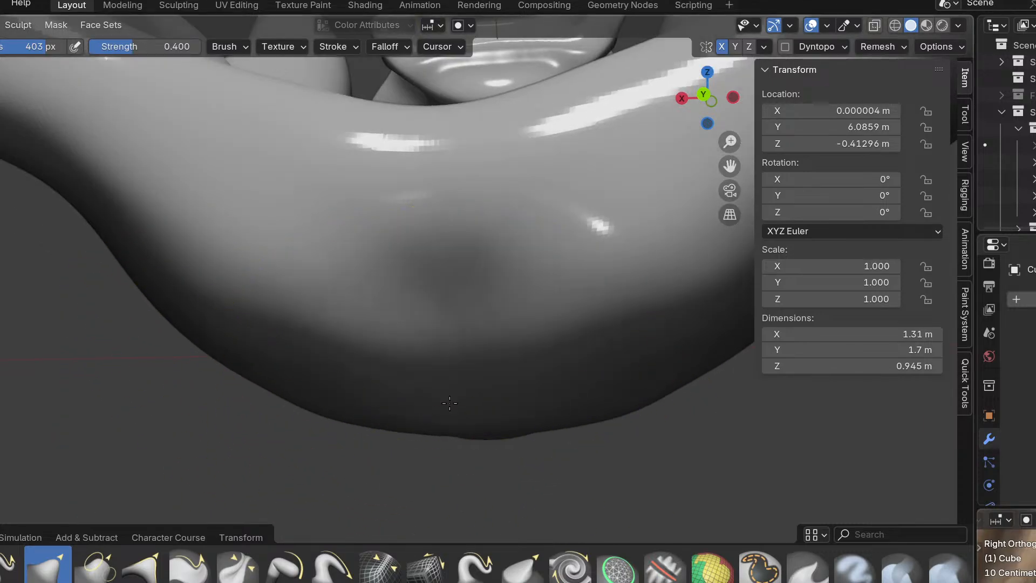
{"action": "mouse_move", "coordinate": [521, 452]}
{"action": "middle_mouse_down"}
{"action": "mouse_move", "coordinate": [551, 504]}
{"action": "mouse_move", "coordinate": [520, 414]}
{"action": "mouse_move", "coordinate": [527, 269]}
{"action": "mouse_move", "coordinate": [452, 349]}
{"action": "middle_mouse_up"}
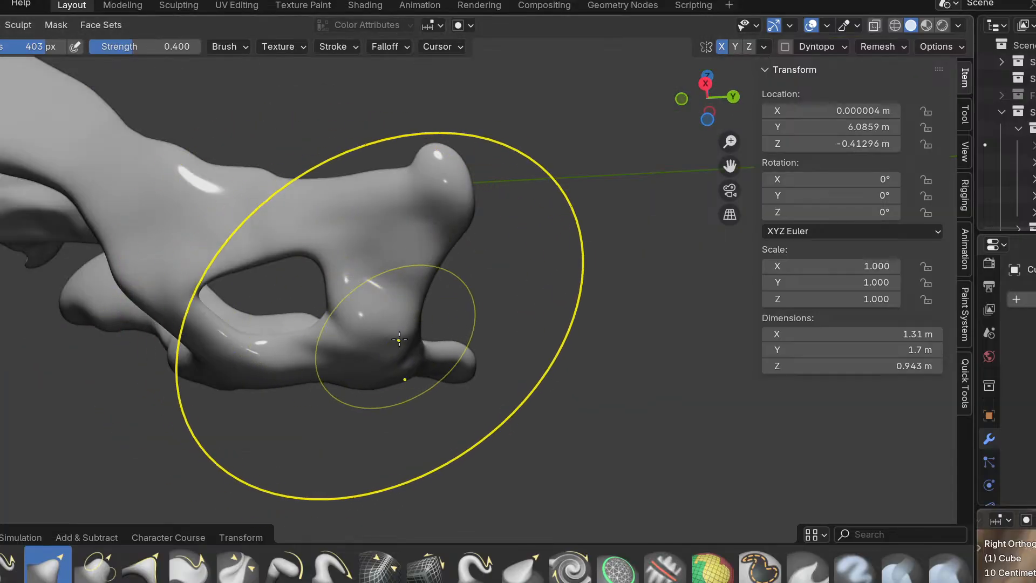
{"action": "middle_click_drag", "start_coordinate": [335, 388], "coordinate": [339, 333]}
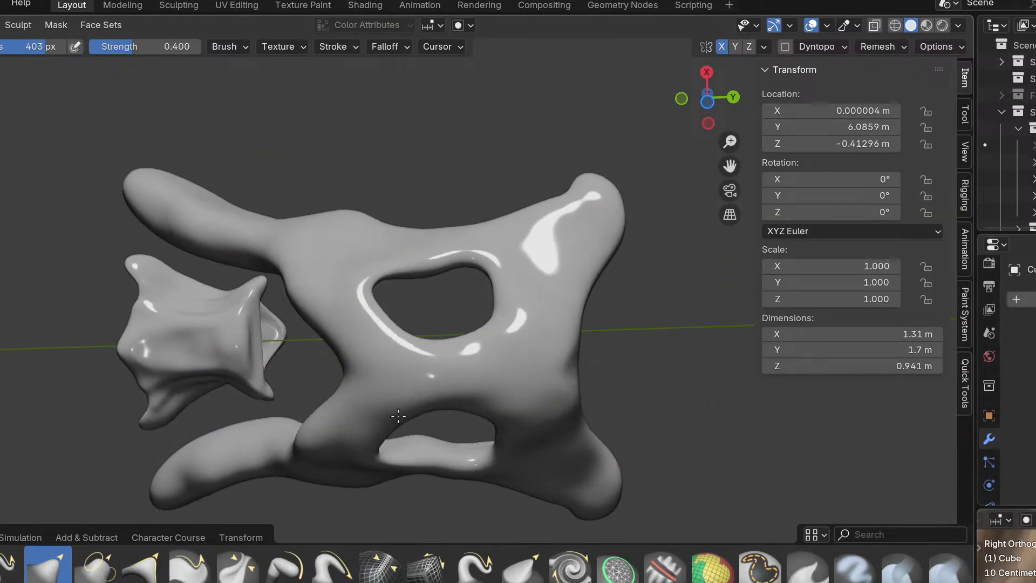
{"action": "middle_click_drag", "start_coordinate": [399, 416], "coordinate": [396, 430]}
{"action": "mouse_move", "coordinate": [370, 283]}
{"action": "middle_mouse_down"}
{"action": "mouse_move", "coordinate": [297, 502]}
{"action": "mouse_move", "coordinate": [179, 526]}
{"action": "mouse_move", "coordinate": [198, 521]}
{"action": "mouse_move", "coordinate": [336, 289]}
{"action": "middle_mouse_up"}
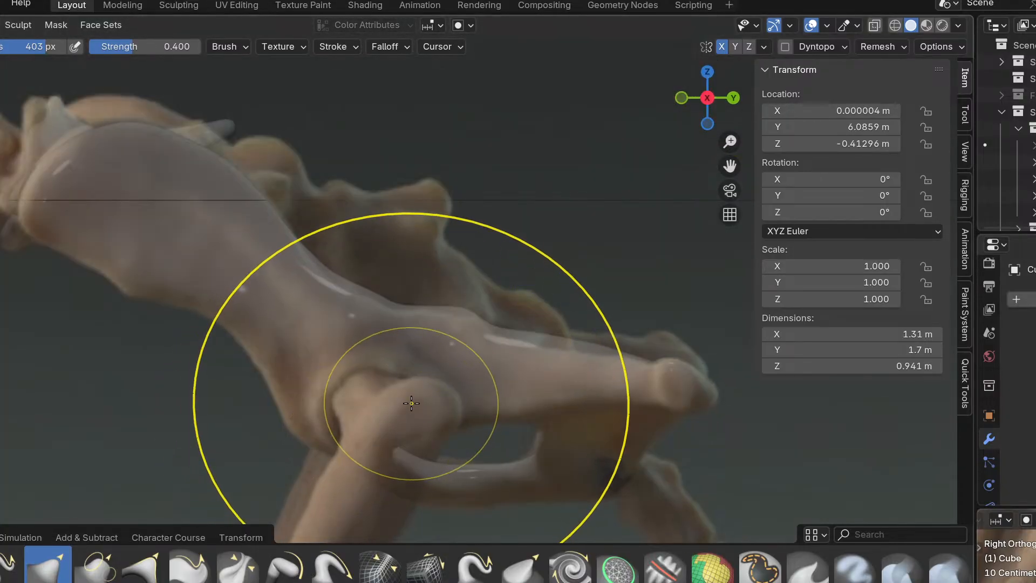
Build up a rounded mound at the hip joint with the Clay brush at 153 px, following the side reference.
{"action": "scroll", "coordinate": [411, 403], "scroll_direction": "up", "scroll_amount": 3}
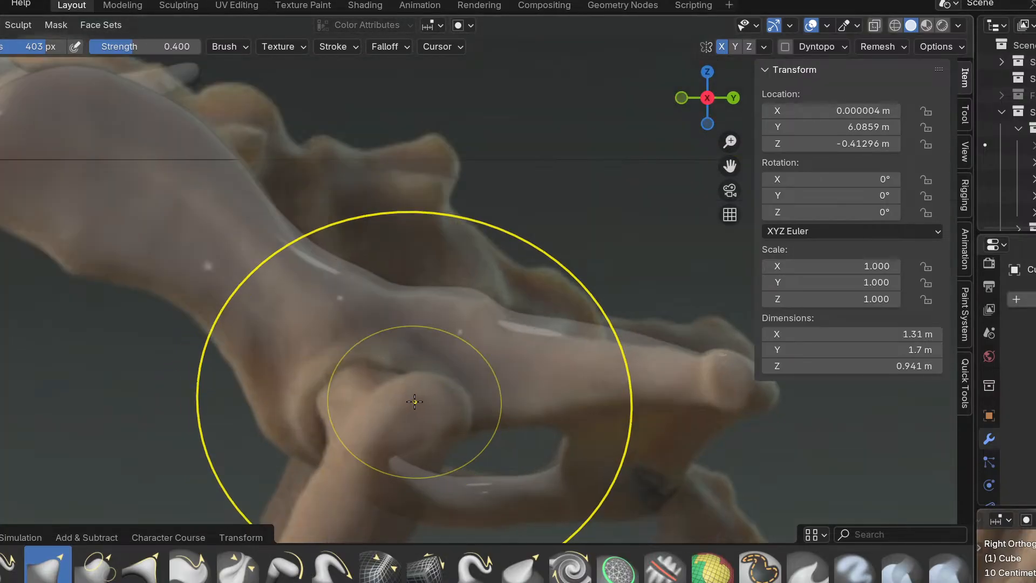
{"action": "middle_click_drag", "start_coordinate": [376, 398], "coordinate": [440, 344], "text": "shift"}
{"action": "scroll", "coordinate": [387, 359], "scroll_direction": "up", "scroll_amount": 2}
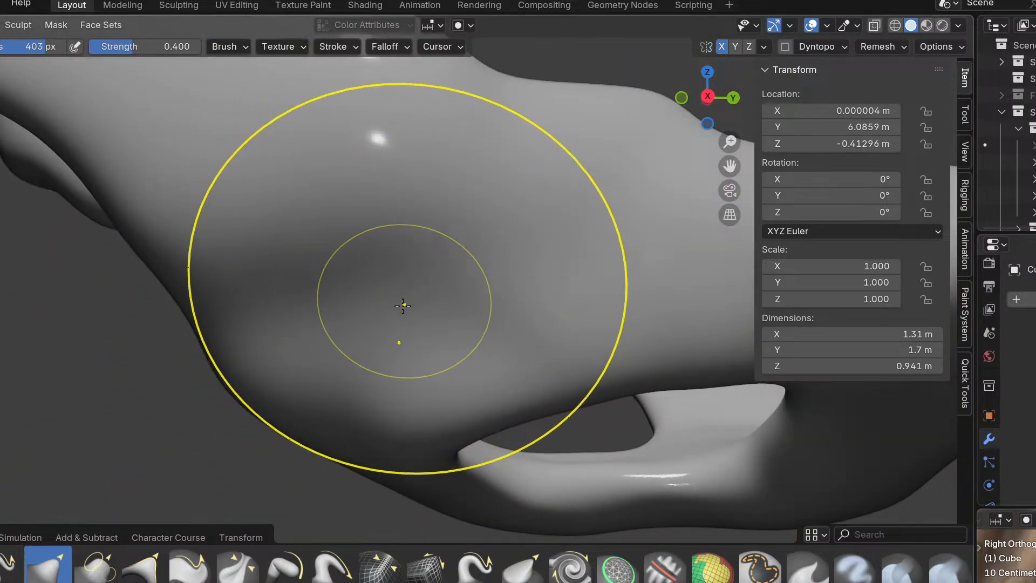
{"action": "key", "text": "c"}
{"action": "key", "text": "f"}
{"action": "left_click", "coordinate": [284, 312]}
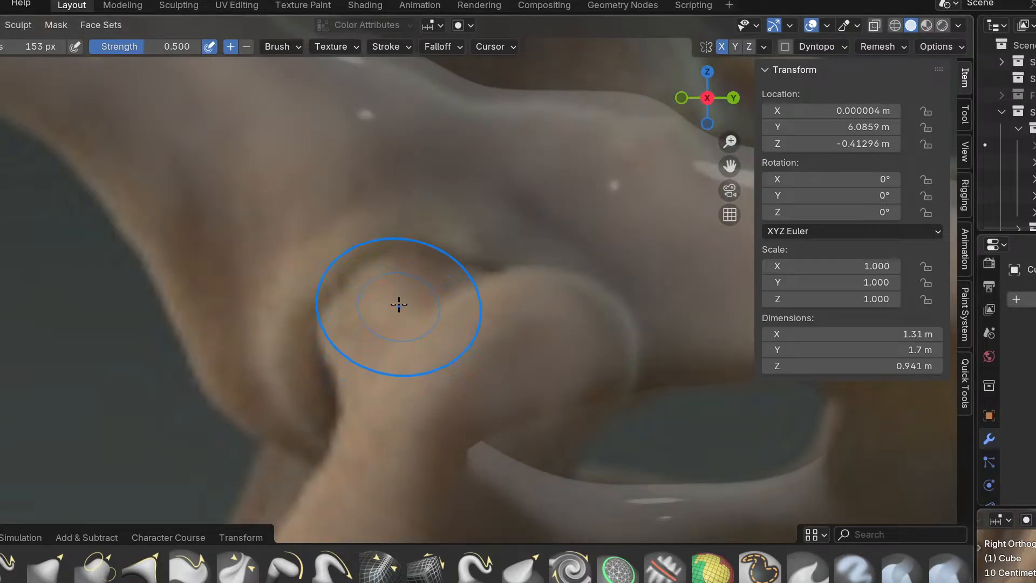
{"action": "mouse_move", "coordinate": [470, 389]}
{"action": "left_mouse_down"}
{"action": "mouse_move", "coordinate": [384, 306]}
{"action": "mouse_move", "coordinate": [432, 259]}
{"action": "mouse_move", "coordinate": [385, 345]}
{"action": "left_mouse_up"}
{"action": "left_click_drag", "start_coordinate": [406, 307], "coordinate": [352, 398]}
{"action": "key", "text": "ctrl+z"}
{"action": "mouse_move", "coordinate": [421, 331]}
{"action": "left_mouse_down"}
{"action": "mouse_move", "coordinate": [403, 317]}
{"action": "mouse_move", "coordinate": [380, 408]}
{"action": "left_mouse_up"}
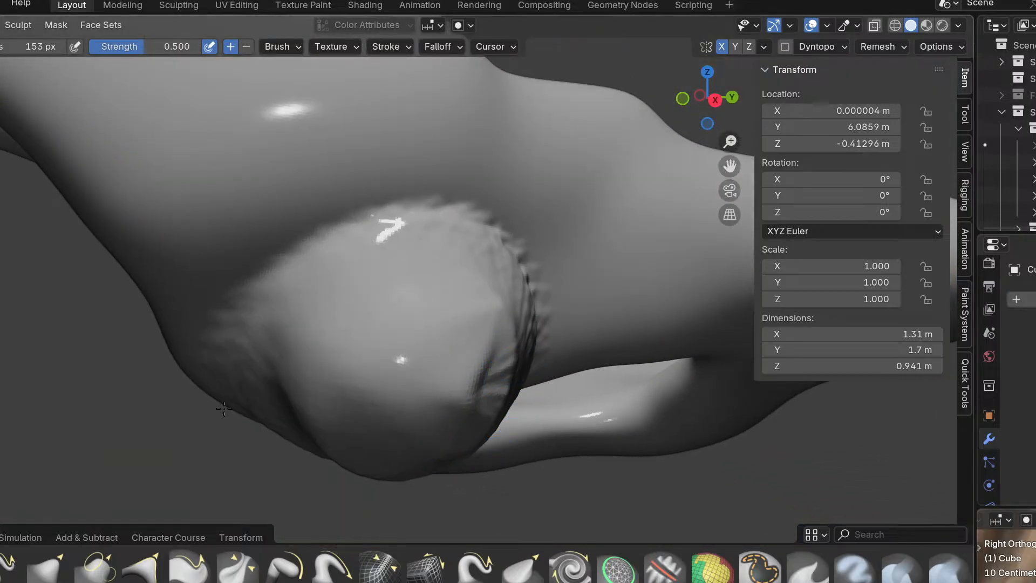
Fill the hollow on the inner side of the pelvis behind the hip joint with the Clay brush.
{"action": "mouse_move", "coordinate": [436, 241]}
{"action": "middle_mouse_down"}
{"action": "mouse_move", "coordinate": [447, 352]}
{"action": "mouse_move", "coordinate": [486, 334]}
{"action": "middle_mouse_up"}
{"action": "mouse_move", "coordinate": [475, 370]}
{"action": "middle_mouse_down"}
{"action": "mouse_move", "coordinate": [413, 468]}
{"action": "mouse_move", "coordinate": [475, 453]}
{"action": "middle_mouse_up"}
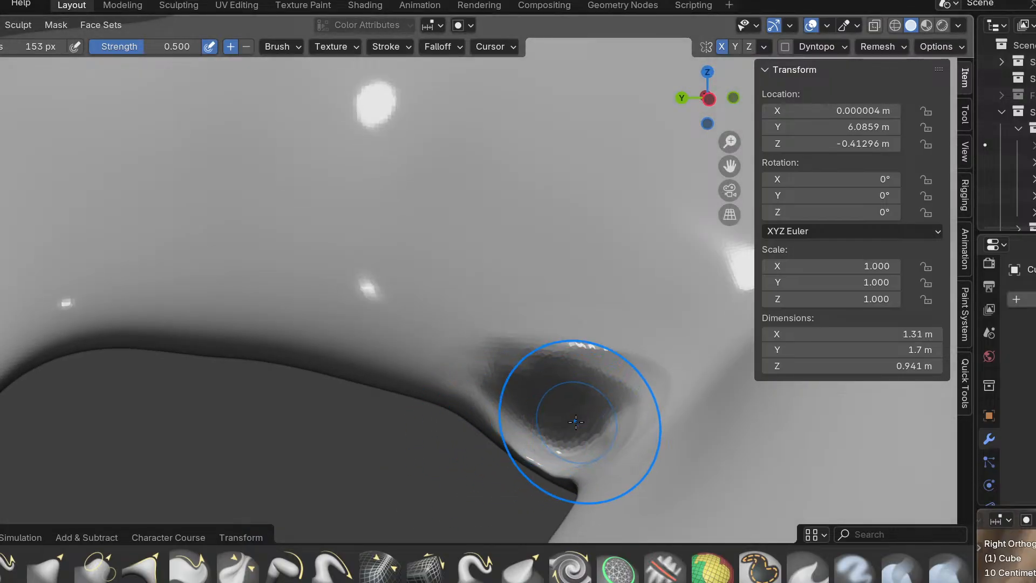
{"action": "middle_click_drag", "start_coordinate": [582, 428], "coordinate": [588, 430]}
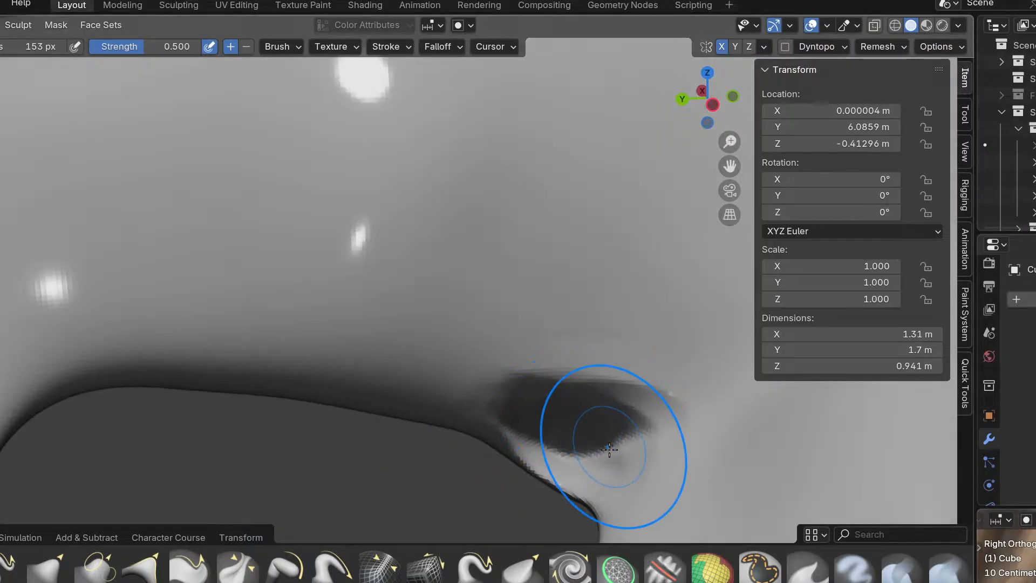
{"action": "left_click_drag", "start_coordinate": [629, 475], "coordinate": [526, 435]}
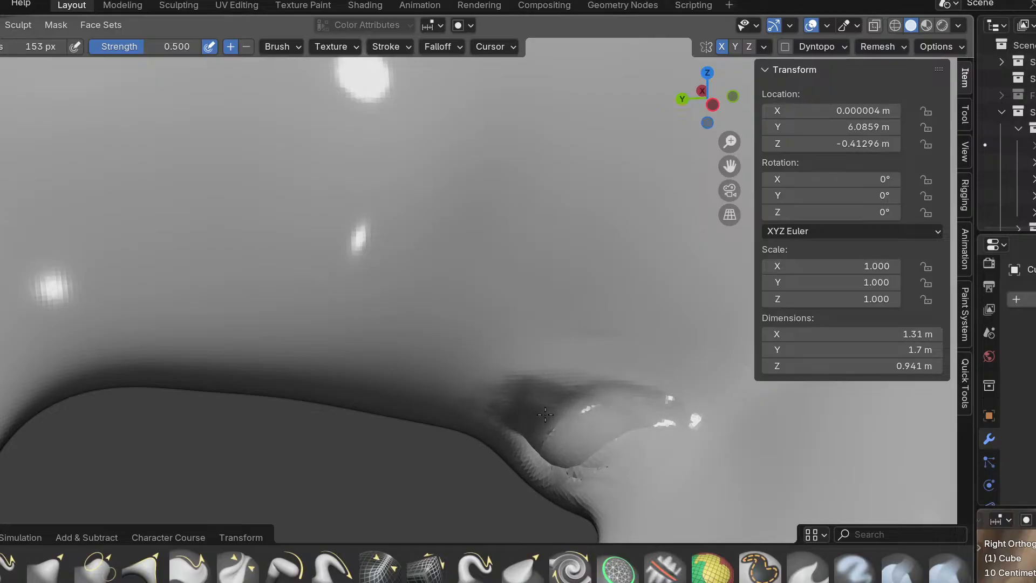
{"action": "left_click_drag", "start_coordinate": [598, 467], "coordinate": [605, 447]}
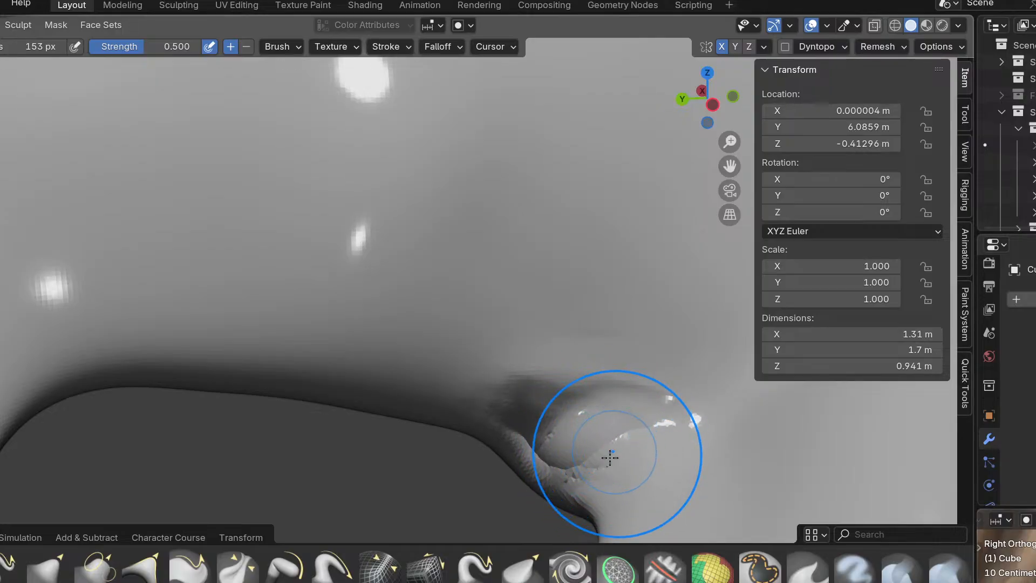
{"action": "mouse_move", "coordinate": [542, 420]}
{"action": "left_mouse_down"}
{"action": "mouse_move", "coordinate": [544, 438]}
{"action": "mouse_move", "coordinate": [604, 430]}
{"action": "mouse_move", "coordinate": [535, 405]}
{"action": "left_mouse_up"}
Reduce the brush to 83 px and blend the remaining crease behind the hip joint into the surrounding bone.
{"action": "mouse_move", "coordinate": [688, 452]}
{"action": "middle_mouse_down"}
{"action": "mouse_move", "coordinate": [584, 439]}
{"action": "mouse_move", "coordinate": [641, 388]}
{"action": "middle_mouse_up"}
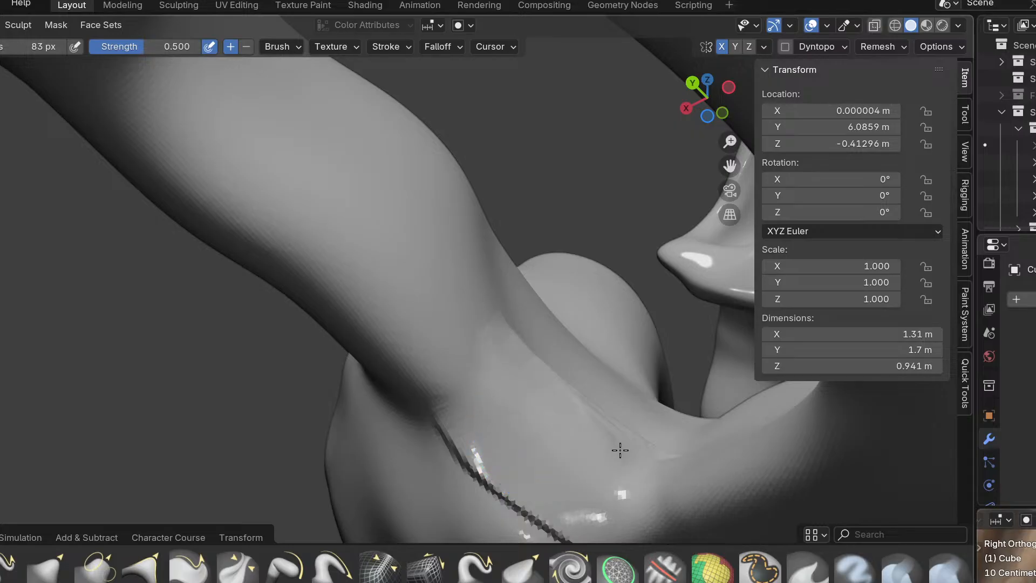
{"action": "middle_click_drag", "start_coordinate": [420, 402], "coordinate": [617, 444]}
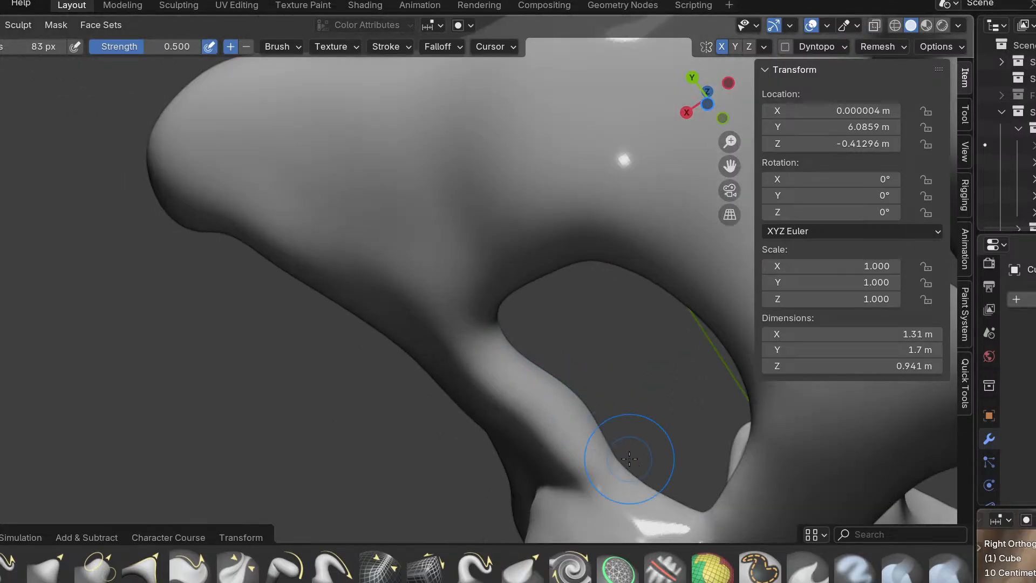
{"action": "scroll", "coordinate": [634, 480], "scroll_direction": "up", "scroll_amount": 2}
{"action": "middle_click_drag", "start_coordinate": [637, 486], "coordinate": [511, 388], "text": "shift"}
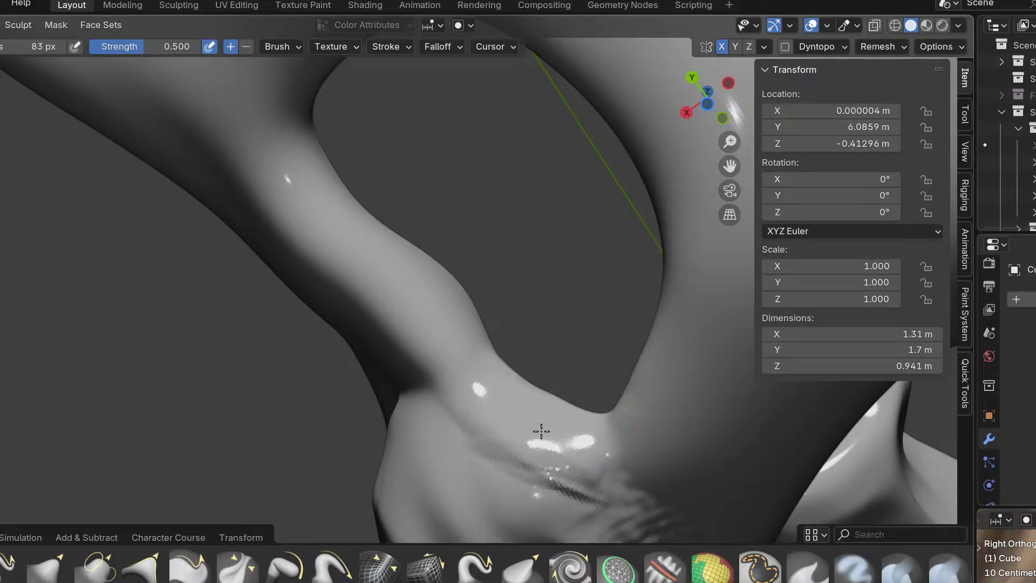
{"action": "mouse_move", "coordinate": [597, 525]}
{"action": "middle_mouse_down", "text": "shift"}
{"action": "mouse_move", "coordinate": [639, 442]}
{"action": "mouse_move", "coordinate": [678, 402]}
{"action": "mouse_move", "coordinate": [566, 518]}
{"action": "middle_mouse_up", "text": "shift"}
Even out the notch on the inner edge beside the hip joint with the Grab brush, enlarging it to 193 px.
{"action": "key", "text": "g"}
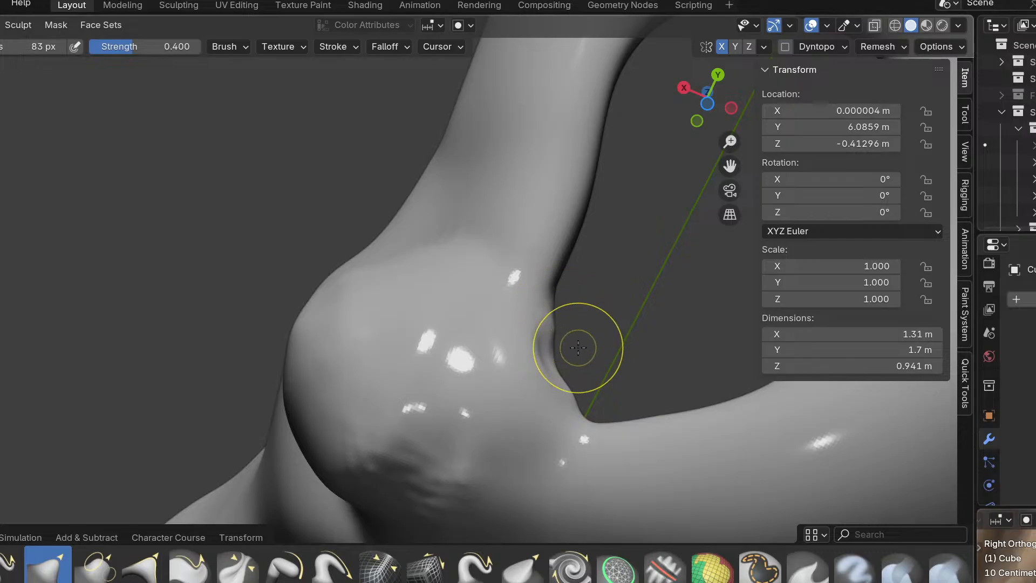
{"action": "scroll", "coordinate": [622, 357], "scroll_direction": "down", "scroll_amount": 3}
{"action": "middle_click_drag", "start_coordinate": [631, 370], "coordinate": [665, 377]}
{"action": "key", "text": "f"}
{"action": "left_click", "coordinate": [755, 378]}
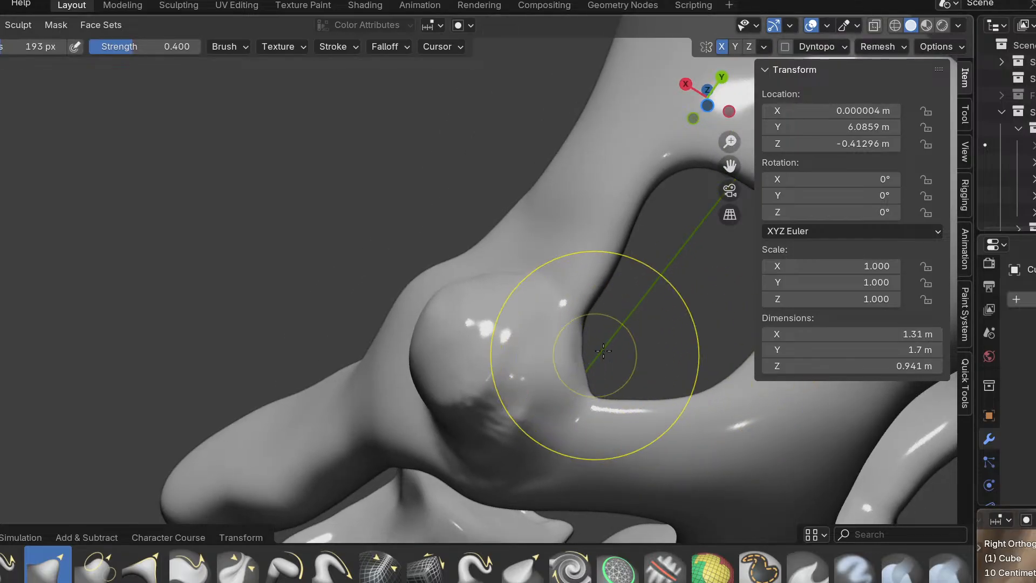
{"action": "scroll", "coordinate": [589, 349], "scroll_direction": "up", "scroll_amount": 2}
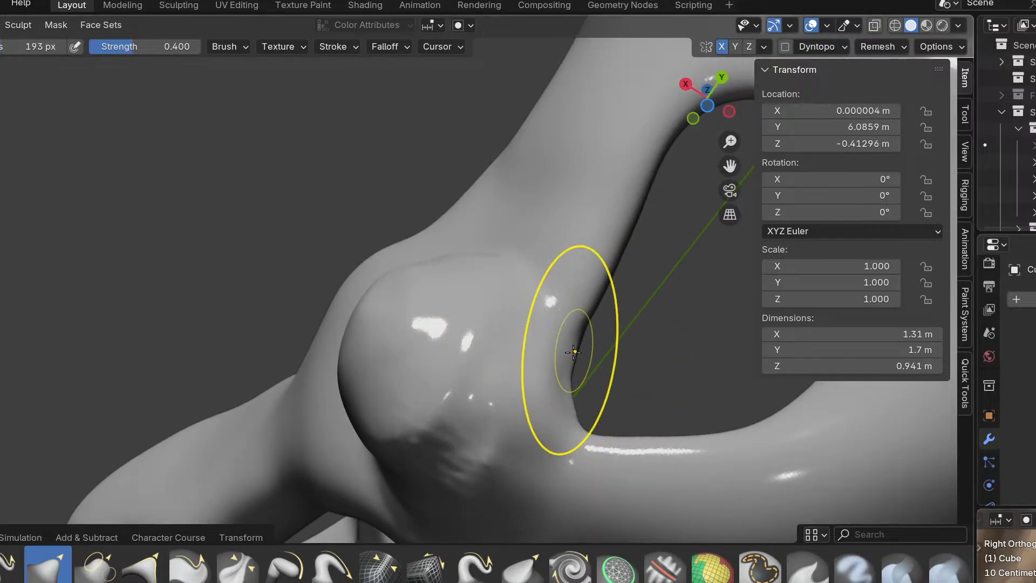
Carve a round socket into the hip joint mound with the Draw brush at 193 px and 0.500 strength.
{"action": "middle_click_drag", "start_coordinate": [406, 364], "coordinate": [521, 393]}
{"action": "mouse_move", "coordinate": [404, 404]}
{"action": "middle_mouse_down"}
{"action": "mouse_move", "coordinate": [475, 373]}
{"action": "mouse_move", "coordinate": [485, 407]}
{"action": "middle_mouse_up"}
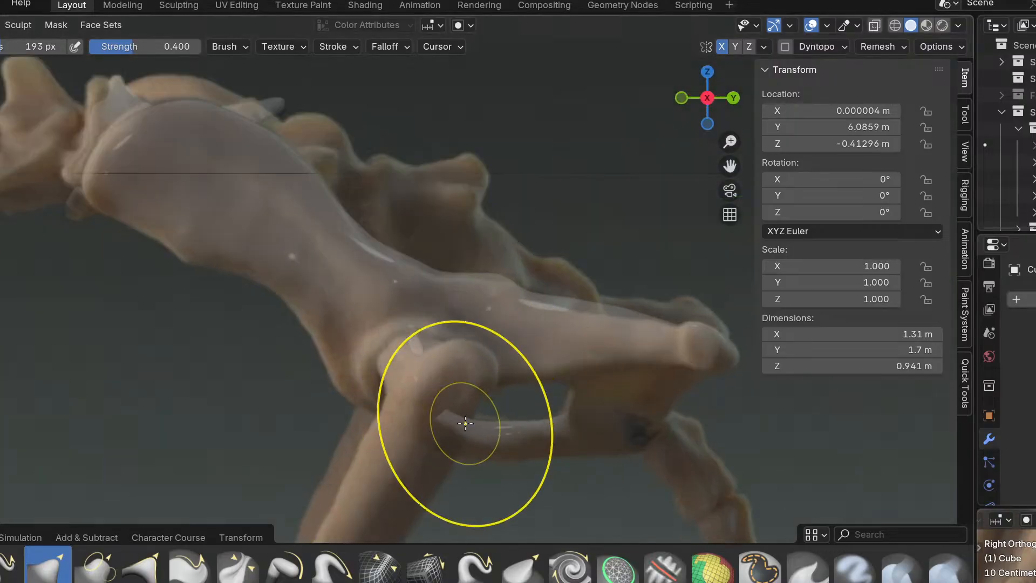
{"action": "scroll", "coordinate": [463, 422], "scroll_direction": "up", "scroll_amount": 6}
{"action": "middle_click_drag", "start_coordinate": [381, 370], "coordinate": [397, 426], "text": "shift"}
{"action": "key", "text": "v"}
{"action": "scroll", "coordinate": [417, 381], "scroll_direction": "up", "scroll_amount": 4}
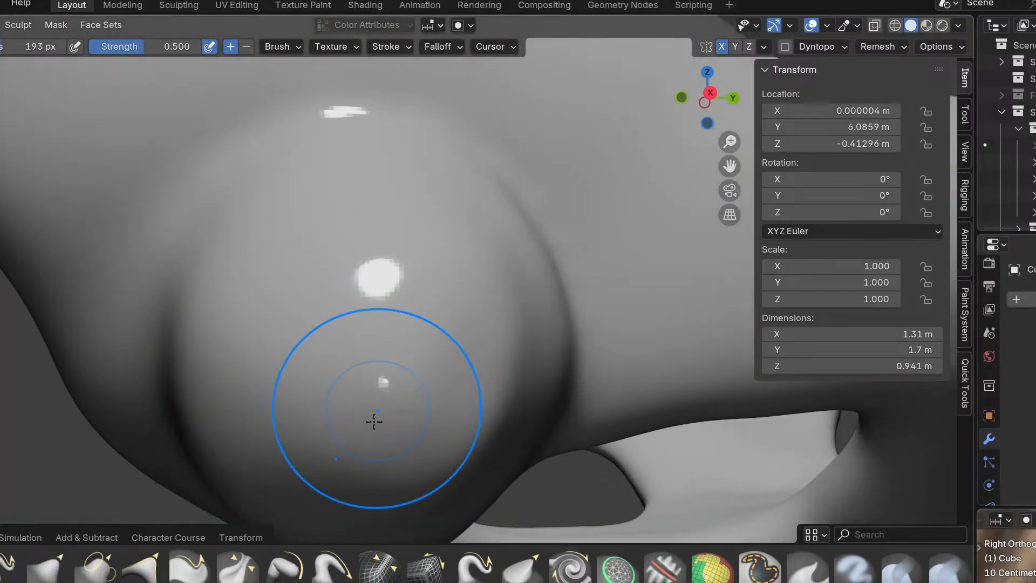
{"action": "mouse_move", "coordinate": [375, 416]}
{"action": "left_mouse_down"}
{"action": "mouse_move", "coordinate": [410, 432]}
{"action": "mouse_move", "coordinate": [430, 351]}
{"action": "mouse_move", "coordinate": [388, 373]}
{"action": "mouse_move", "coordinate": [369, 337]}
{"action": "left_mouse_up"}
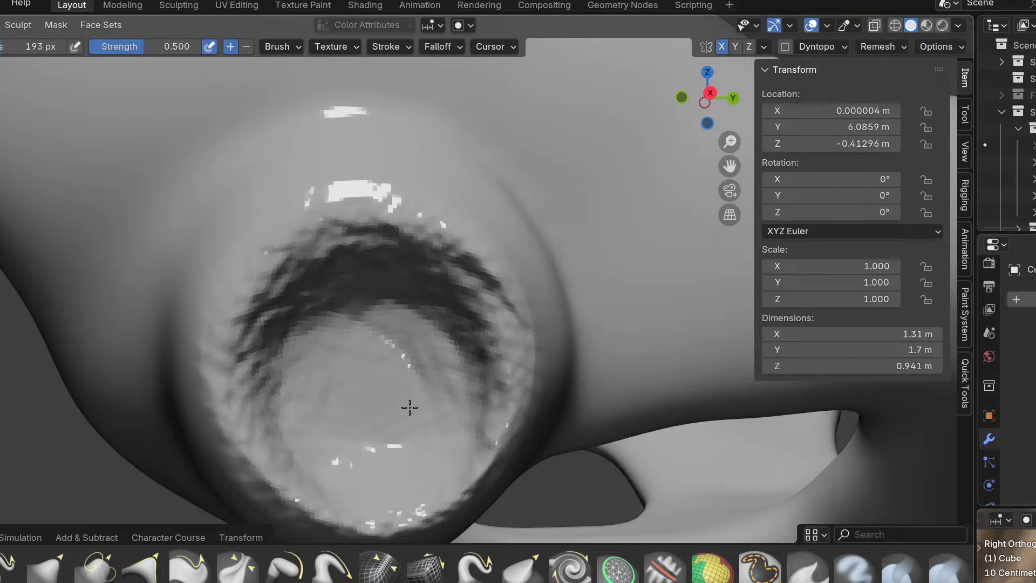
Deepen the hip socket and smooth its inner walls and rim.
{"action": "mouse_move", "coordinate": [364, 251]}
{"action": "middle_mouse_down"}
{"action": "mouse_move", "coordinate": [354, 210]}
{"action": "mouse_move", "coordinate": [378, 243]}
{"action": "middle_mouse_up"}
{"action": "mouse_move", "coordinate": [379, 302]}
{"action": "left_mouse_down"}
{"action": "mouse_move", "coordinate": [386, 354]}
{"action": "mouse_move", "coordinate": [381, 337]}
{"action": "left_mouse_up"}
{"action": "mouse_move", "coordinate": [381, 338]}
{"action": "middle_mouse_down"}
{"action": "mouse_move", "coordinate": [377, 301]}
{"action": "mouse_move", "coordinate": [370, 365]}
{"action": "mouse_move", "coordinate": [382, 370]}
{"action": "mouse_move", "coordinate": [416, 248]}
{"action": "mouse_move", "coordinate": [429, 284]}
{"action": "middle_mouse_up"}
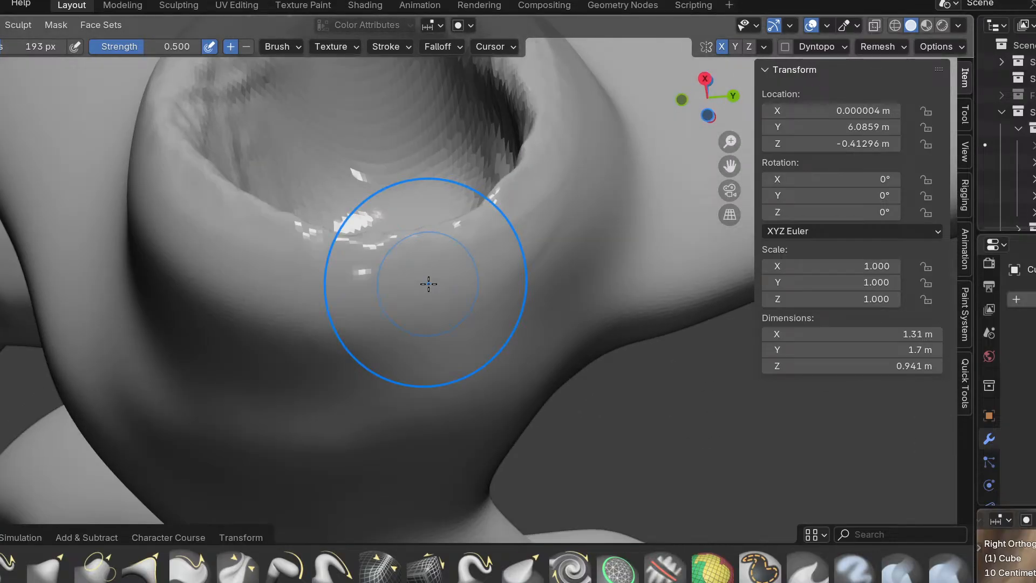
{"action": "middle_click_drag", "start_coordinate": [502, 376], "coordinate": [344, 370]}
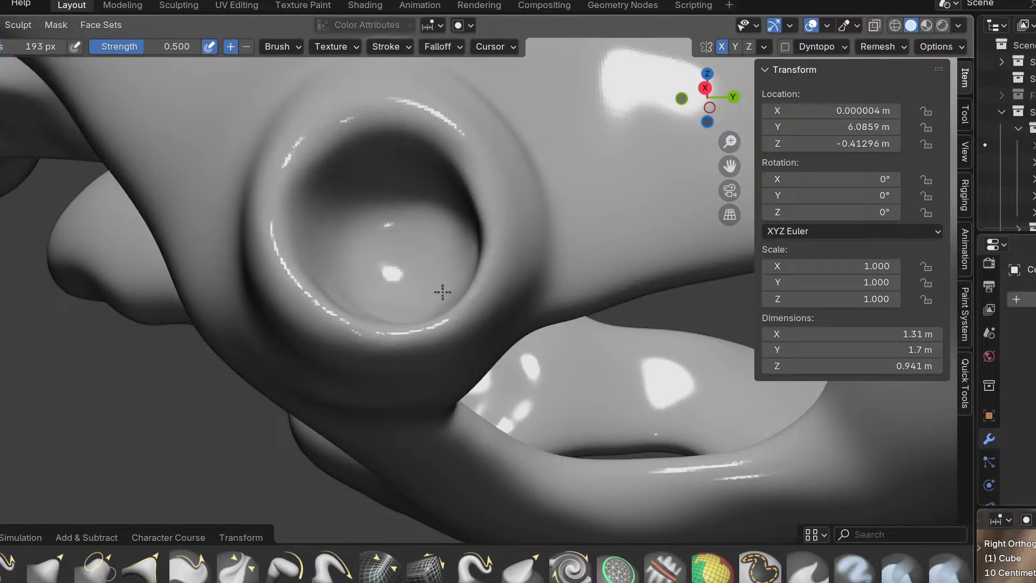
{"action": "mouse_move", "coordinate": [437, 339]}
{"action": "middle_mouse_down"}
{"action": "mouse_move", "coordinate": [453, 308]}
{"action": "mouse_move", "coordinate": [500, 270]}
{"action": "mouse_move", "coordinate": [470, 275]}
{"action": "middle_mouse_up"}
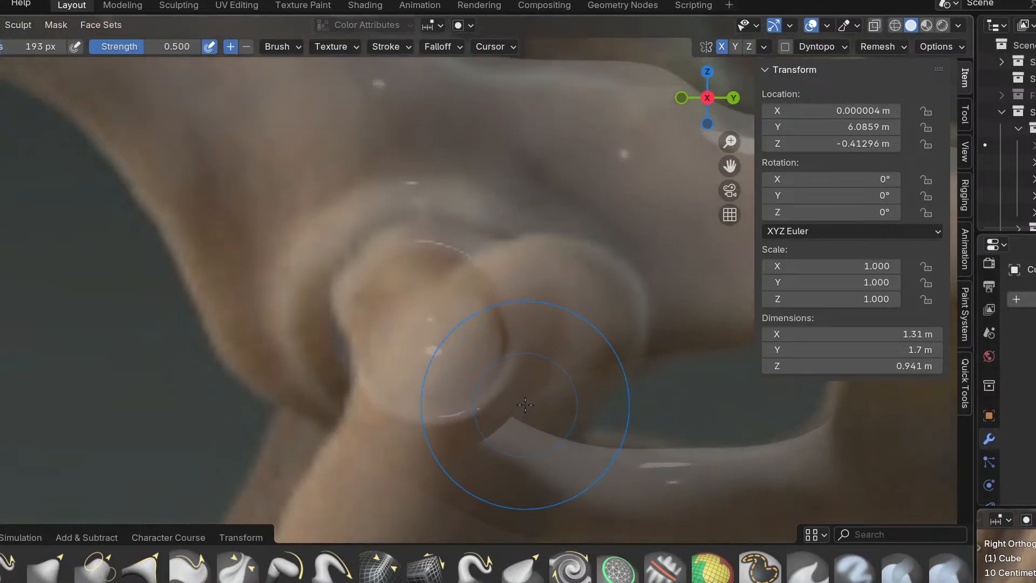
Reshape the hip socket's rim against the side reference with the Grab brush at 282 px.
{"action": "key", "text": "g"}
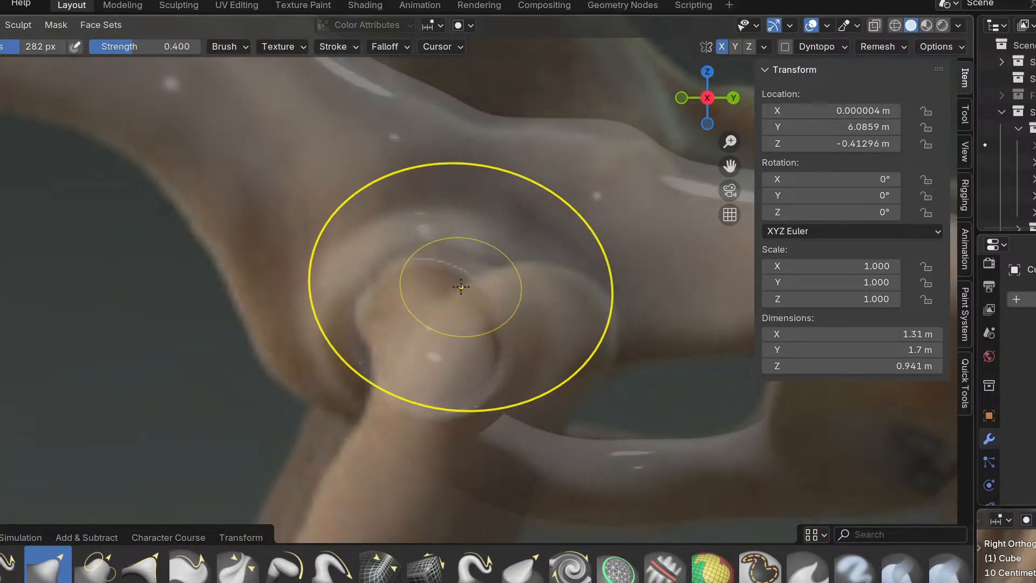
{"action": "scroll", "coordinate": [465, 279], "scroll_direction": "up", "scroll_amount": 3}
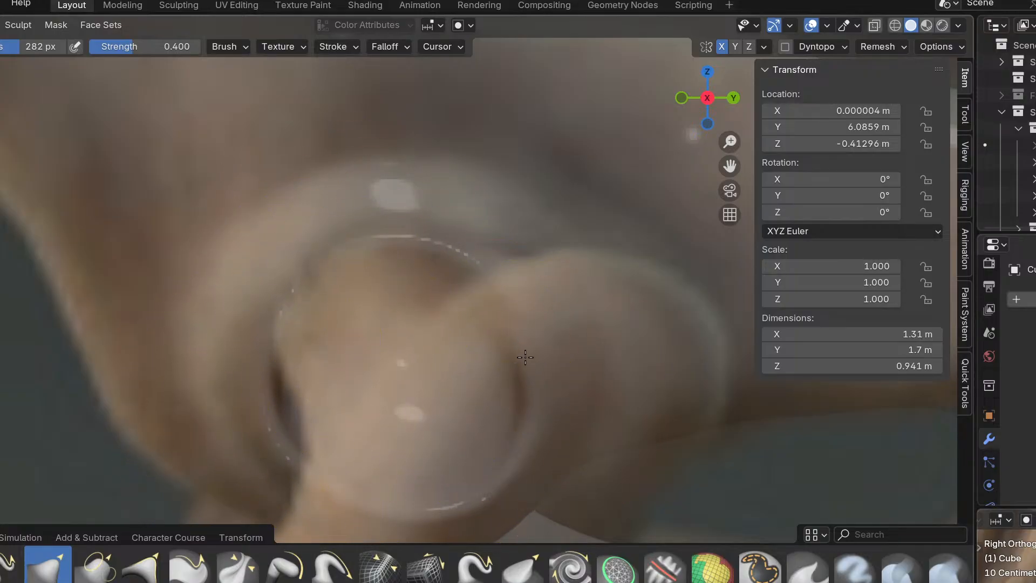
{"action": "scroll", "coordinate": [508, 300], "scroll_direction": "down", "scroll_amount": 5}
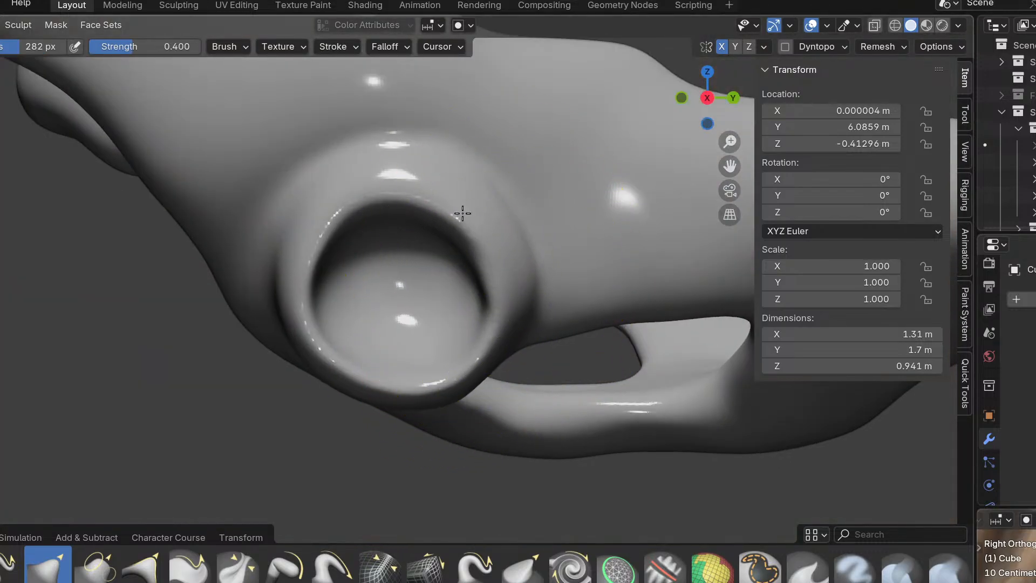
Examine the hip socket's rim, depth and surrounding mound from several angles.
{"action": "mouse_move", "coordinate": [462, 213]}
{"action": "middle_mouse_down"}
{"action": "mouse_move", "coordinate": [359, 317]}
{"action": "mouse_move", "coordinate": [324, 203]}
{"action": "mouse_move", "coordinate": [351, 289]}
{"action": "mouse_move", "coordinate": [397, 370]}
{"action": "mouse_move", "coordinate": [408, 341]}
{"action": "middle_mouse_up"}
{"action": "middle_click_drag", "start_coordinate": [447, 312], "coordinate": [433, 254]}
{"action": "scroll", "coordinate": [429, 286], "scroll_direction": "up", "scroll_amount": 3}
{"action": "key", "text": "space"}
{"action": "key", "text": "space"}
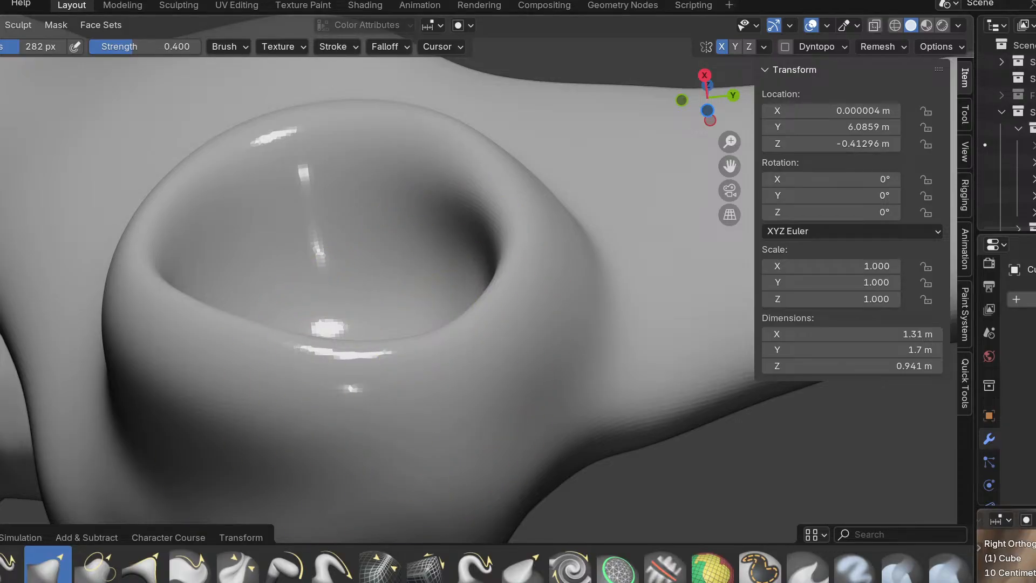
{"action": "scroll", "coordinate": [196, 371], "scroll_direction": "down", "scroll_amount": 2}
{"action": "middle_click_drag", "start_coordinate": [197, 370], "coordinate": [246, 354]}
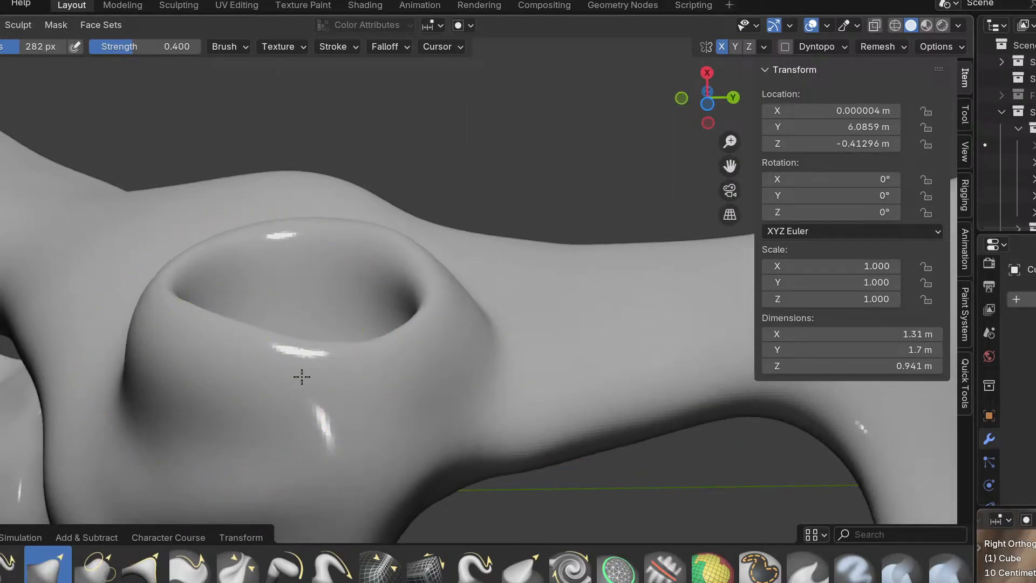
{"action": "middle_click_drag", "start_coordinate": [351, 342], "coordinate": [319, 426]}
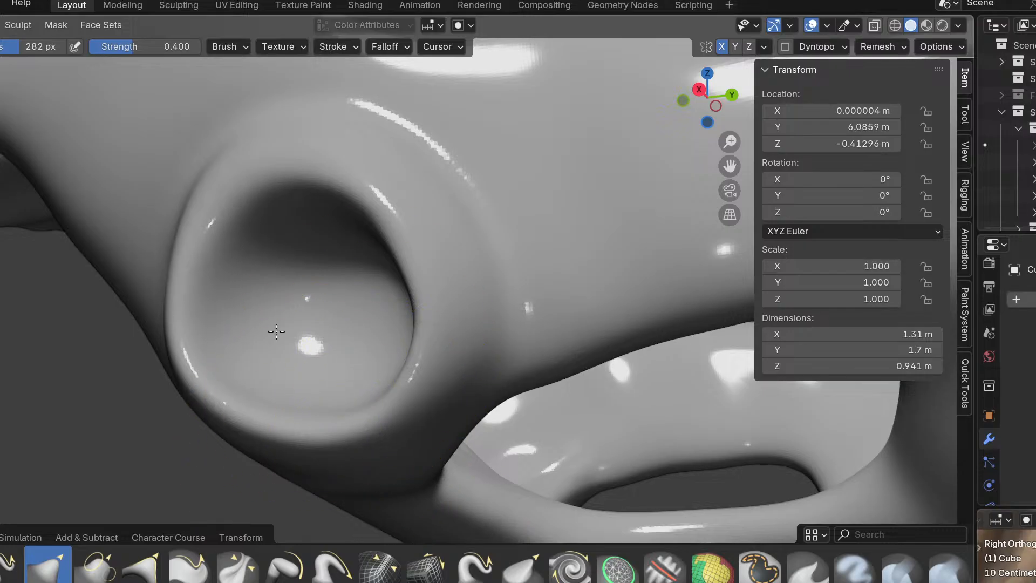
{"action": "scroll", "coordinate": [348, 372], "scroll_direction": "down", "scroll_amount": 2}
{"action": "scroll", "coordinate": [146, 559], "scroll_direction": "down", "scroll_amount": 3}
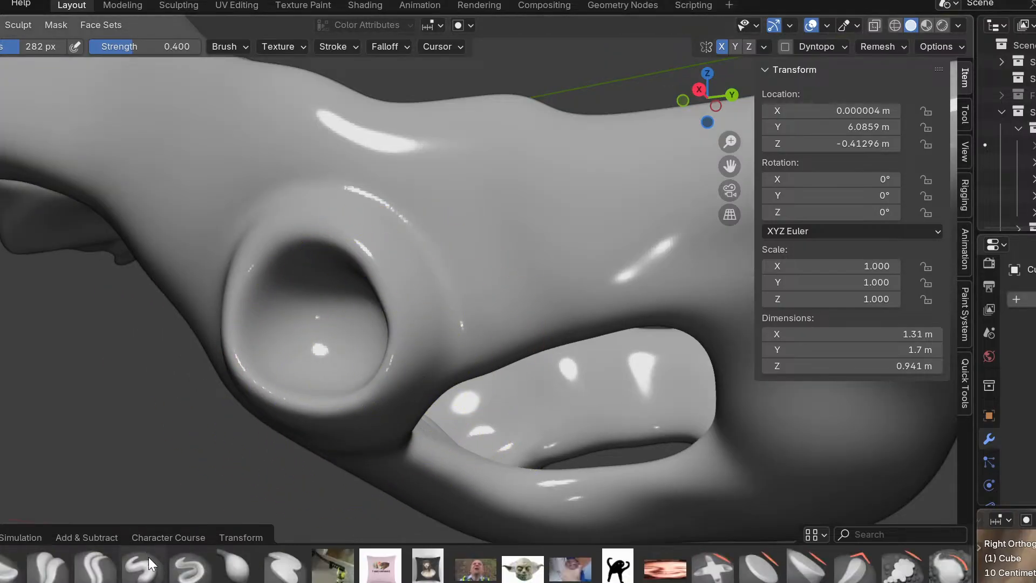
Carve a crease around the upper edge of the hip socket's mound with a subtracting brush at 120 px and 0.600 strength.
{"action": "left_click", "coordinate": [94, 573]}
{"action": "middle_click_drag", "start_coordinate": [352, 361], "coordinate": [392, 454], "text": "shift"}
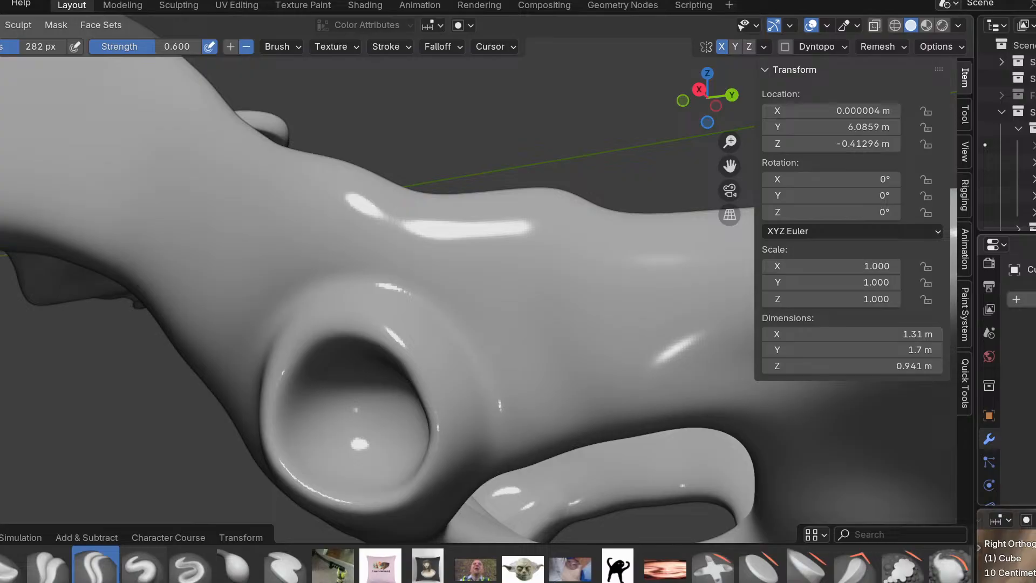
{"action": "mouse_move", "coordinate": [437, 317]}
{"action": "left_mouse_down"}
{"action": "mouse_move", "coordinate": [491, 410]}
{"action": "mouse_move", "coordinate": [428, 264]}
{"action": "left_mouse_up"}
{"action": "middle_click_drag", "start_coordinate": [415, 302], "coordinate": [435, 345]}
{"action": "key", "text": "ctrl+z"}
{"action": "key", "text": "f"}
{"action": "left_click", "coordinate": [363, 320]}
{"action": "mouse_move", "coordinate": [484, 365]}
{"action": "left_mouse_down"}
{"action": "mouse_move", "coordinate": [394, 286]}
{"action": "mouse_move", "coordinate": [476, 361]}
{"action": "mouse_move", "coordinate": [287, 310]}
{"action": "left_mouse_up"}
{"action": "middle_click_drag", "start_coordinate": [311, 322], "coordinate": [405, 324]}
{"action": "left_click_drag", "start_coordinate": [331, 275], "coordinate": [208, 413]}
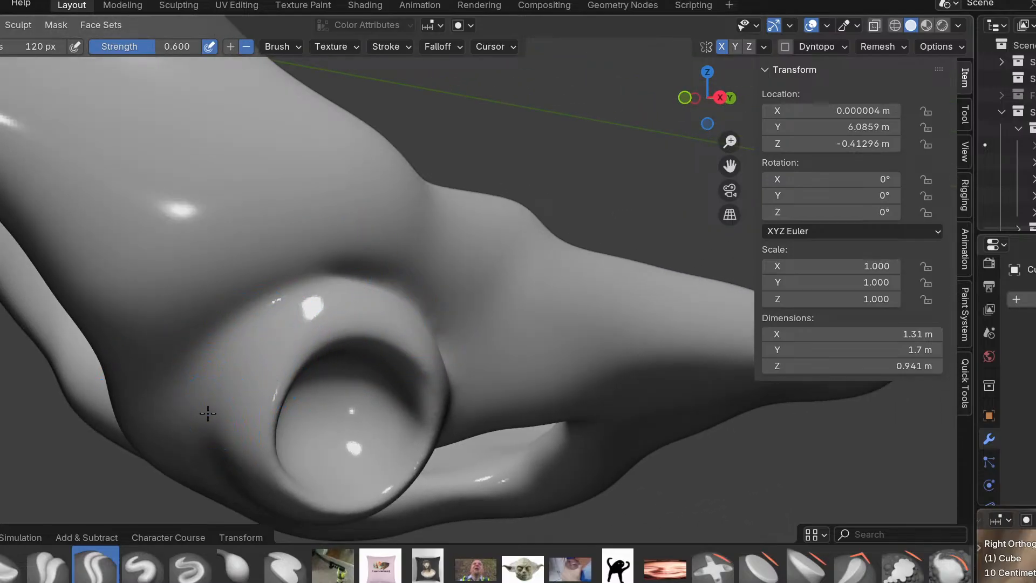
{"action": "middle_click_drag", "start_coordinate": [342, 274], "coordinate": [197, 370]}
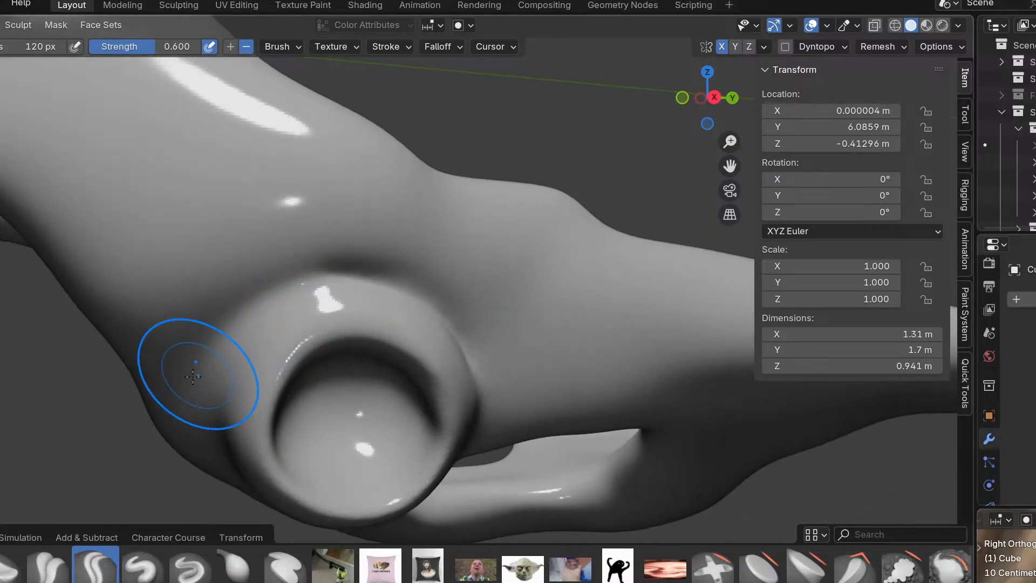
{"action": "mouse_move", "coordinate": [354, 320]}
{"action": "left_mouse_down"}
{"action": "mouse_move", "coordinate": [242, 360]}
{"action": "mouse_move", "coordinate": [237, 338]}
{"action": "left_mouse_up"}
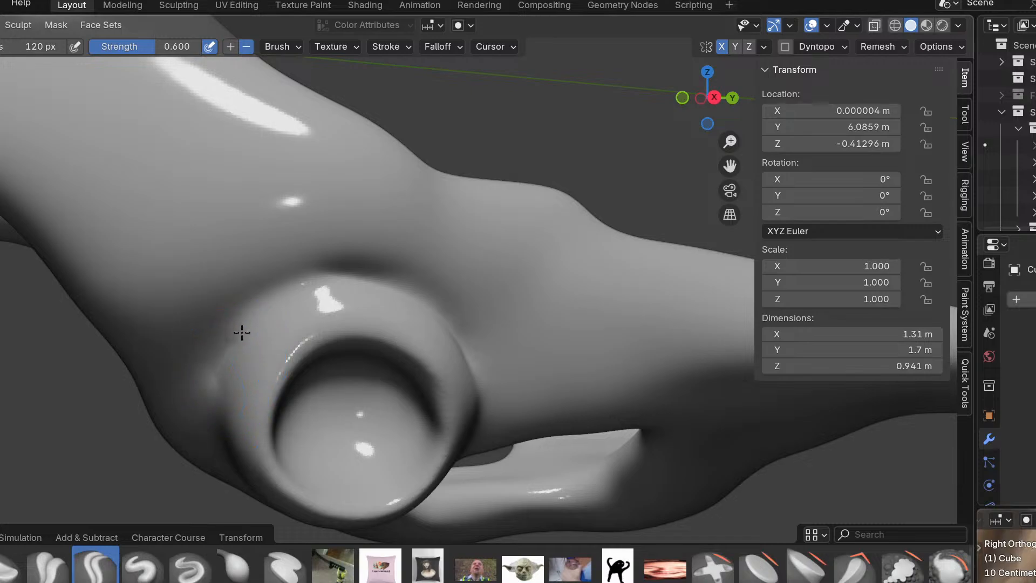
Extend the crease down both sides of the hip socket's mound with the same subtracting brush.
{"action": "middle_click_drag", "start_coordinate": [404, 287], "coordinate": [398, 261]}
{"action": "middle_click_drag", "start_coordinate": [464, 359], "coordinate": [458, 301], "text": "shift"}
{"action": "mouse_move", "coordinate": [495, 348]}
{"action": "left_mouse_down"}
{"action": "mouse_move", "coordinate": [495, 386]}
{"action": "mouse_move", "coordinate": [448, 416]}
{"action": "left_mouse_up"}
{"action": "middle_click_drag", "start_coordinate": [369, 409], "coordinate": [424, 388], "text": "shift"}
{"action": "middle_click_drag", "start_coordinate": [317, 352], "coordinate": [365, 362]}
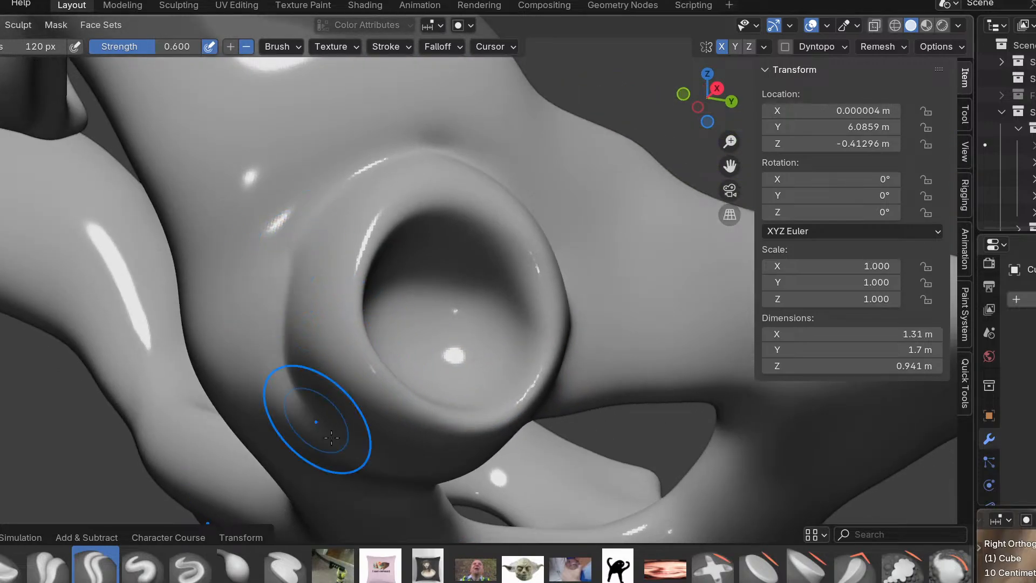
{"action": "left_click_drag", "start_coordinate": [284, 291], "coordinate": [320, 394]}
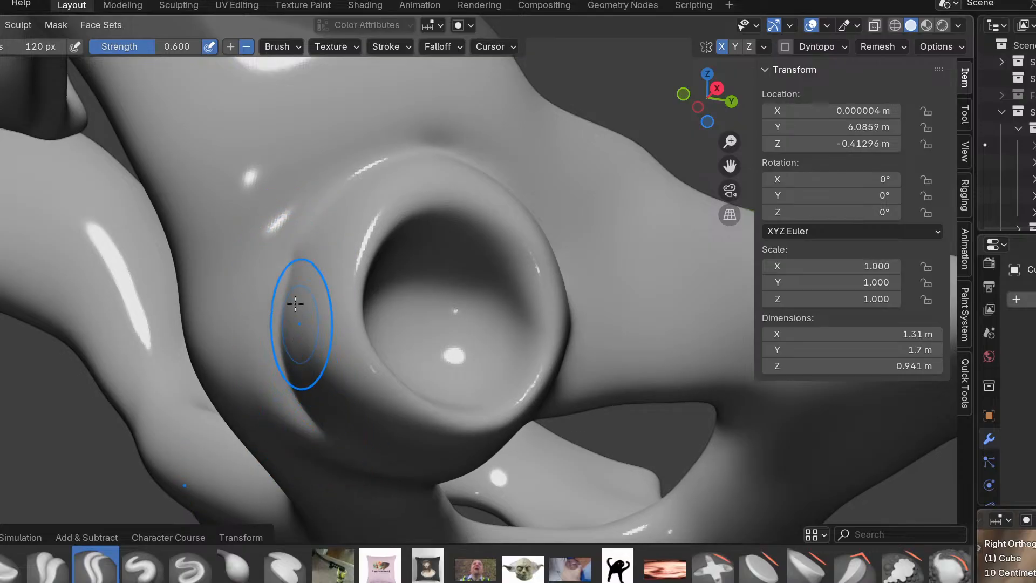
{"action": "mouse_move", "coordinate": [336, 419]}
{"action": "middle_mouse_down"}
{"action": "mouse_move", "coordinate": [363, 351]}
{"action": "mouse_move", "coordinate": [331, 486]}
{"action": "mouse_move", "coordinate": [336, 404]}
{"action": "mouse_move", "coordinate": [374, 370]}
{"action": "middle_mouse_up"}
Check the hip socket against the side reference and try a small notch in its lower rim.
{"action": "key", "text": "KP_3"}
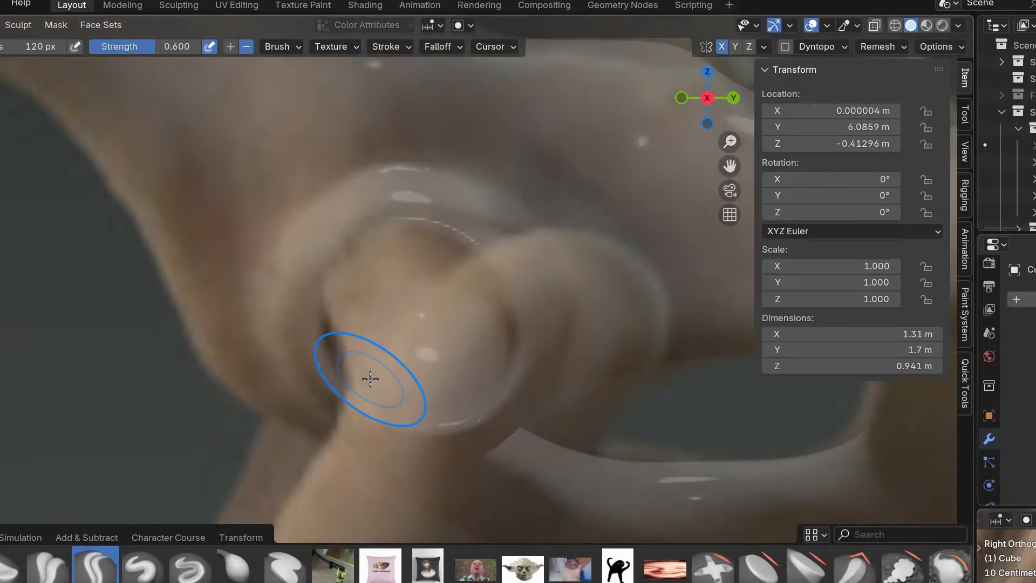
{"action": "middle_click_drag", "start_coordinate": [380, 295], "coordinate": [417, 245], "text": "shift"}
{"action": "mouse_move", "coordinate": [456, 379]}
{"action": "middle_mouse_down"}
{"action": "mouse_move", "coordinate": [440, 303]}
{"action": "mouse_move", "coordinate": [456, 280]}
{"action": "middle_mouse_up"}
{"action": "mouse_move", "coordinate": [482, 252]}
{"action": "left_mouse_down"}
{"action": "mouse_move", "coordinate": [464, 277]}
{"action": "mouse_move", "coordinate": [442, 263]}
{"action": "left_mouse_up"}
{"action": "mouse_move", "coordinate": [444, 265]}
{"action": "middle_mouse_down"}
{"action": "mouse_move", "coordinate": [456, 291]}
{"action": "mouse_move", "coordinate": [468, 273]}
{"action": "mouse_move", "coordinate": [464, 295]}
{"action": "mouse_move", "coordinate": [478, 308]}
{"action": "middle_mouse_up"}
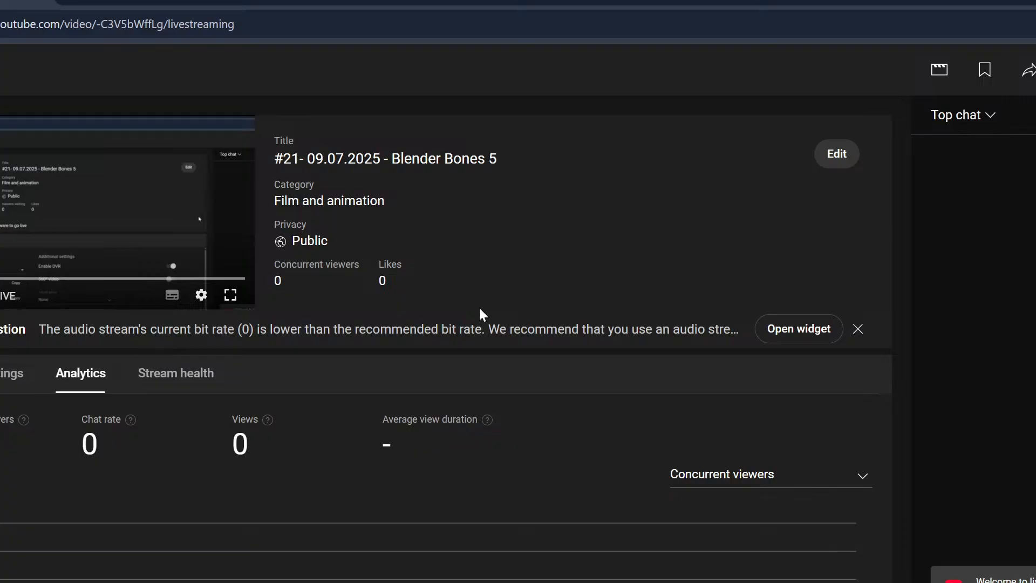
Switch to the browser's cat pelvis anatomy images and compare the diagram and the Feline Pelvis – Vetiqo photo with the sculpt.
{"action": "left_click", "coordinate": [152, 2]}
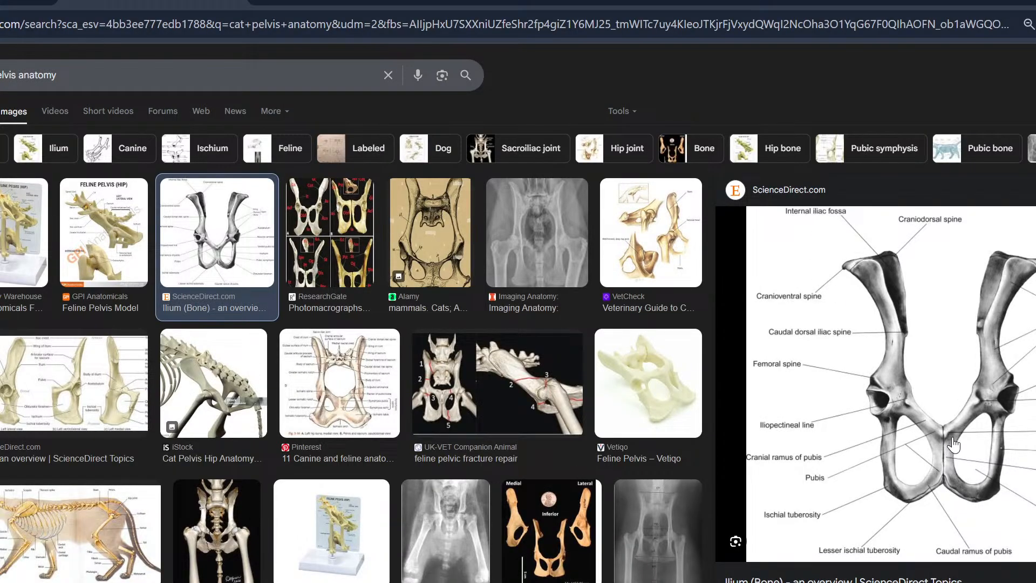
{"action": "scroll", "coordinate": [922, 393], "scroll_direction": "up", "scroll_amount": 5, "text": "ctrl"}
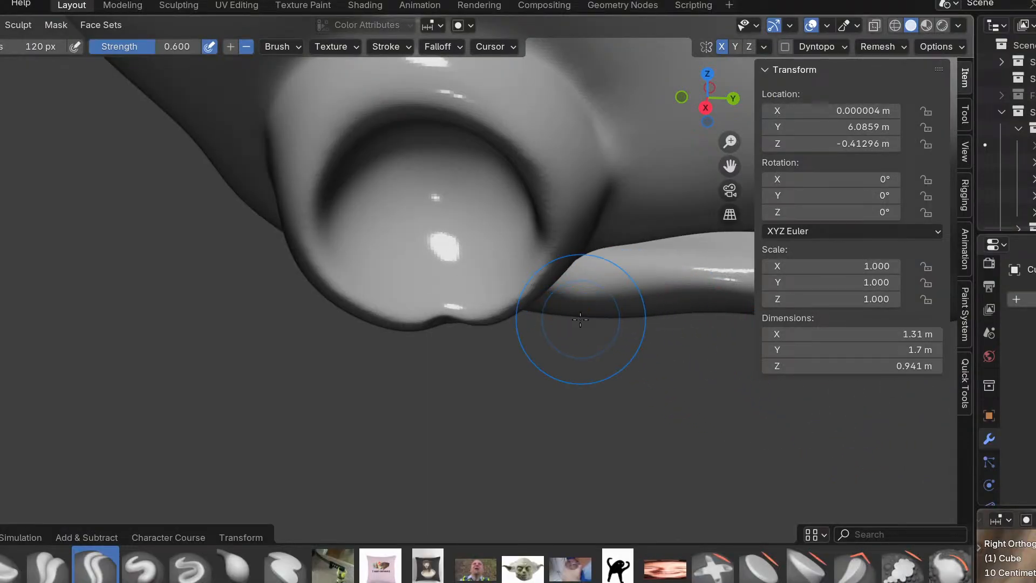
{"action": "mouse_move", "coordinate": [556, 324]}
{"action": "middle_mouse_down"}
{"action": "mouse_move", "coordinate": [423, 332]}
{"action": "mouse_move", "coordinate": [485, 239]}
{"action": "middle_mouse_up"}
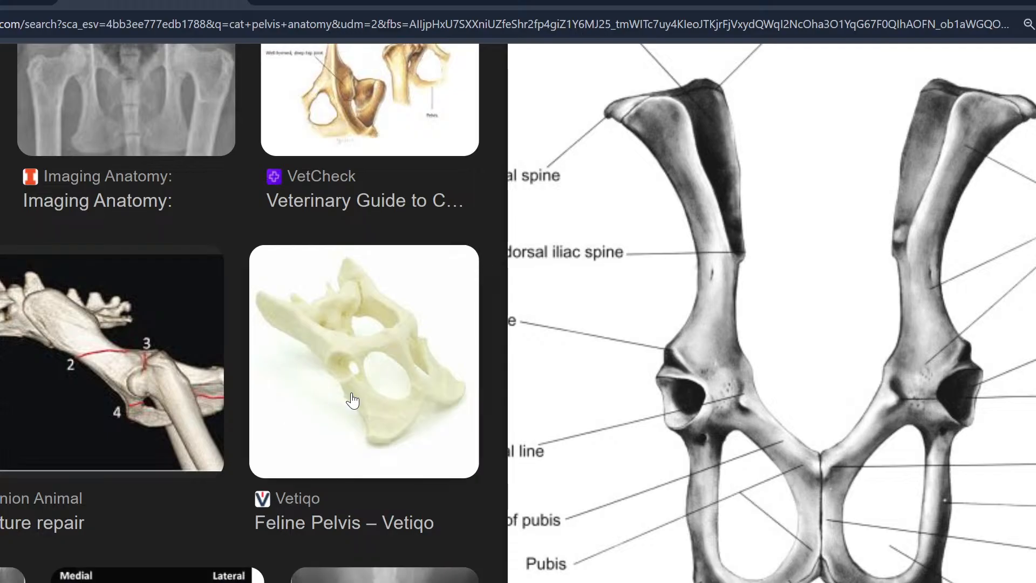
{"action": "left_click", "coordinate": [353, 400]}
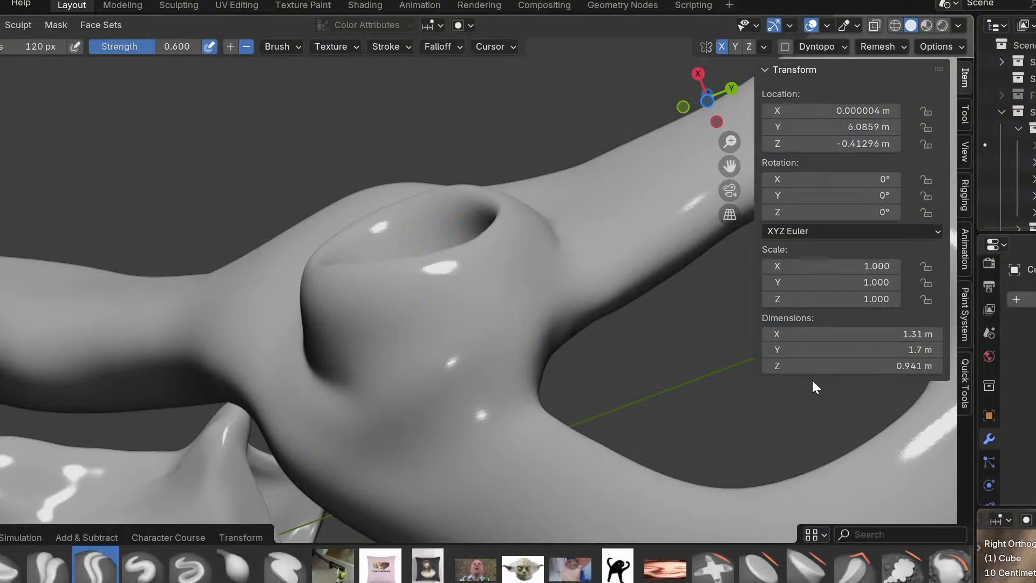
{"action": "mouse_move", "coordinate": [814, 381]}
{"action": "middle_mouse_down"}
{"action": "mouse_move", "coordinate": [643, 433]}
{"action": "mouse_move", "coordinate": [689, 504]}
{"action": "mouse_move", "coordinate": [449, 522]}
{"action": "middle_mouse_up"}
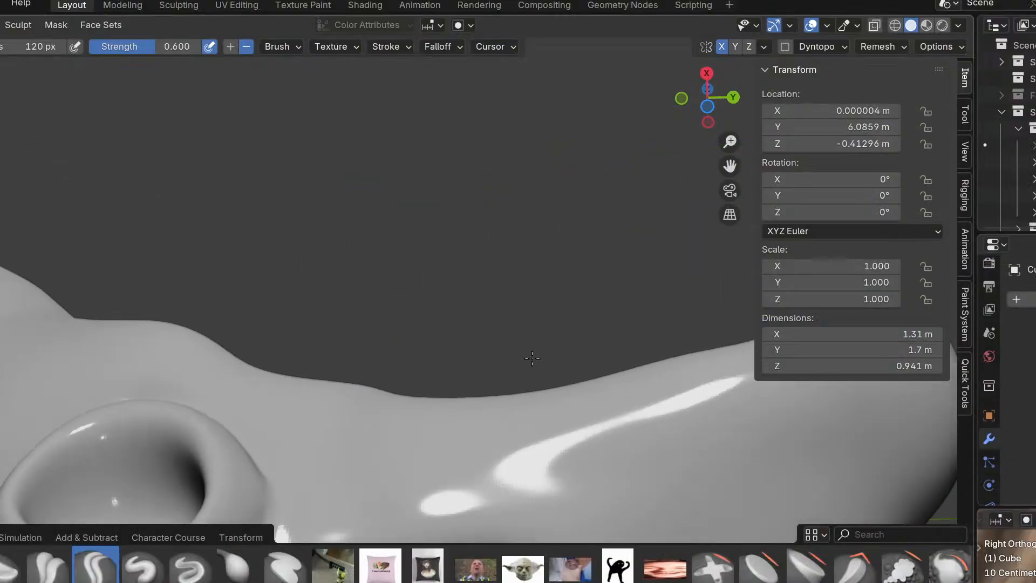
{"action": "mouse_move", "coordinate": [378, 270]}
{"action": "middle_mouse_down"}
{"action": "mouse_move", "coordinate": [518, 212]}
{"action": "mouse_move", "coordinate": [470, 245]}
{"action": "middle_mouse_up"}
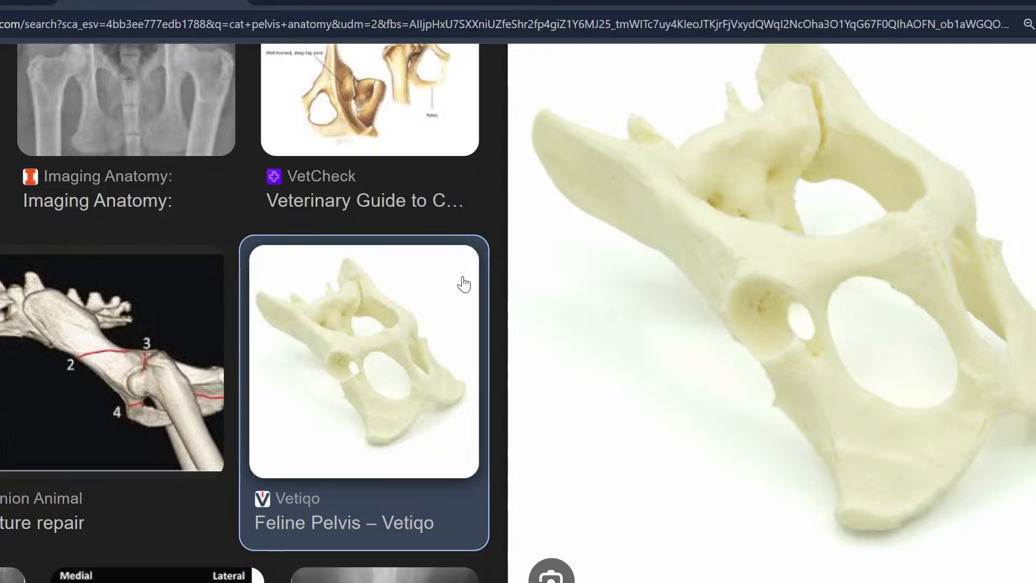
{"action": "scroll", "coordinate": [740, 381], "scroll_direction": "up", "scroll_amount": 2}
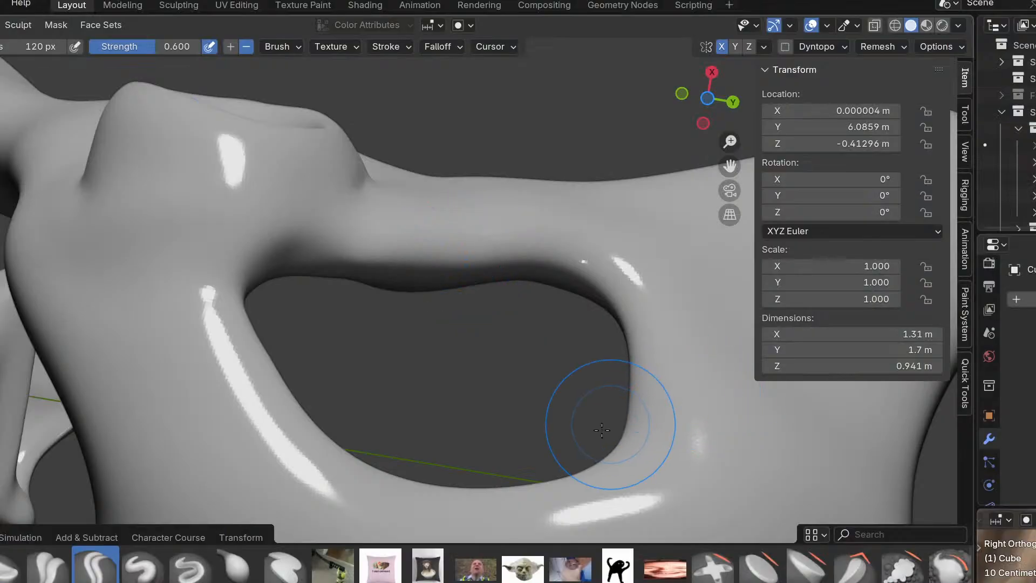
{"action": "mouse_move", "coordinate": [612, 428]}
{"action": "middle_mouse_down", "text": "shift"}
{"action": "mouse_move", "coordinate": [646, 347]}
{"action": "mouse_move", "coordinate": [542, 395]}
{"action": "mouse_move", "coordinate": [499, 351]}
{"action": "middle_mouse_up", "text": "shift"}
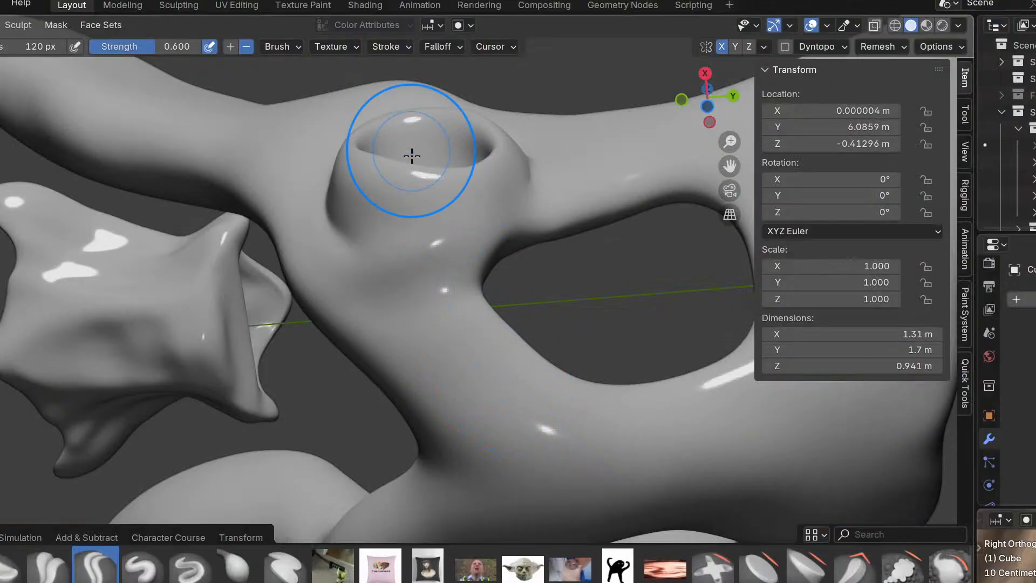
Cut a notch through the hip socket's lower rim with the 120 px subtracting brush and smooth its edges.
{"action": "middle_click_drag", "start_coordinate": [412, 153], "coordinate": [400, 297], "text": "shift"}
{"action": "scroll", "coordinate": [372, 267], "scroll_direction": "up", "scroll_amount": 2}
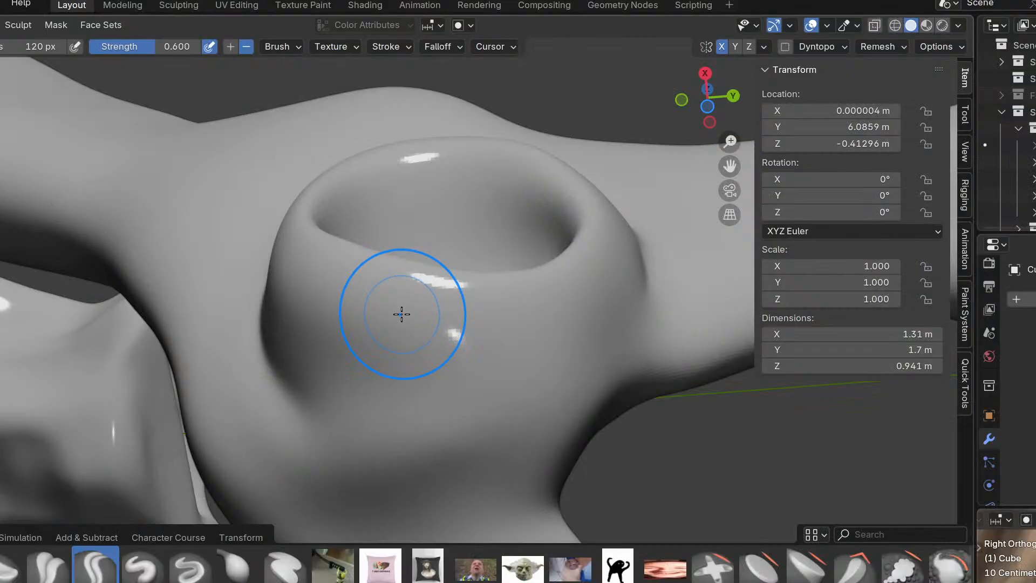
{"action": "middle_click_drag", "start_coordinate": [402, 310], "coordinate": [421, 326], "text": "shift"}
{"action": "mouse_move", "coordinate": [397, 278]}
{"action": "left_mouse_down"}
{"action": "mouse_move", "coordinate": [393, 375]}
{"action": "mouse_move", "coordinate": [422, 381]}
{"action": "mouse_move", "coordinate": [394, 286]}
{"action": "mouse_move", "coordinate": [410, 327]}
{"action": "left_mouse_up"}
{"action": "middle_click_drag", "start_coordinate": [409, 318], "coordinate": [408, 369]}
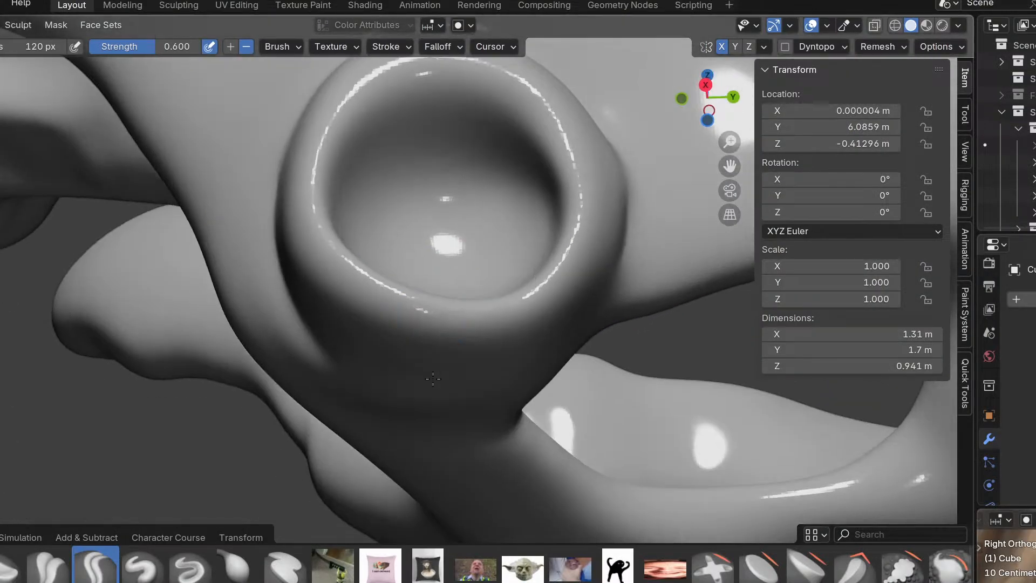
{"action": "middle_click_drag", "start_coordinate": [433, 378], "coordinate": [426, 394]}
{"action": "left_click_drag", "start_coordinate": [412, 306], "coordinate": [413, 328]}
{"action": "mouse_move", "coordinate": [412, 328]}
{"action": "middle_mouse_down"}
{"action": "mouse_move", "coordinate": [455, 277]}
{"action": "mouse_move", "coordinate": [449, 413]}
{"action": "middle_mouse_up"}
{"action": "left_click_drag", "start_coordinate": [416, 322], "coordinate": [408, 357], "text": "shift"}
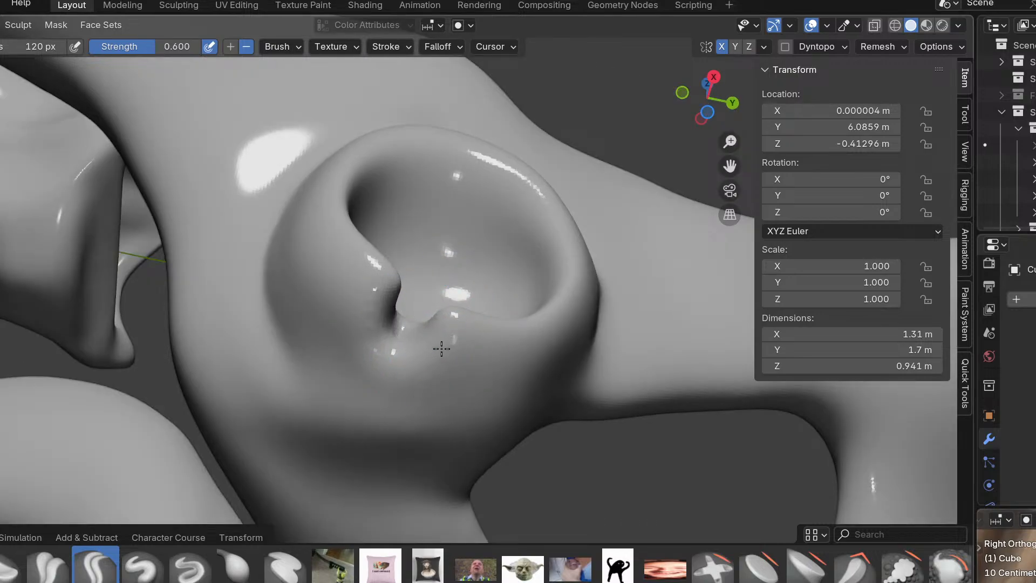
{"action": "middle_click_drag", "start_coordinate": [434, 345], "coordinate": [454, 293]}
{"action": "left_click_drag", "start_coordinate": [425, 326], "coordinate": [434, 308], "text": "shift"}
Widen and round the notch in the socket's lower rim with the Grab brush at 210 px and 0.400 strength, smoothing its floor.
{"action": "key", "text": "f"}
{"action": "left_click", "coordinate": [475, 324]}
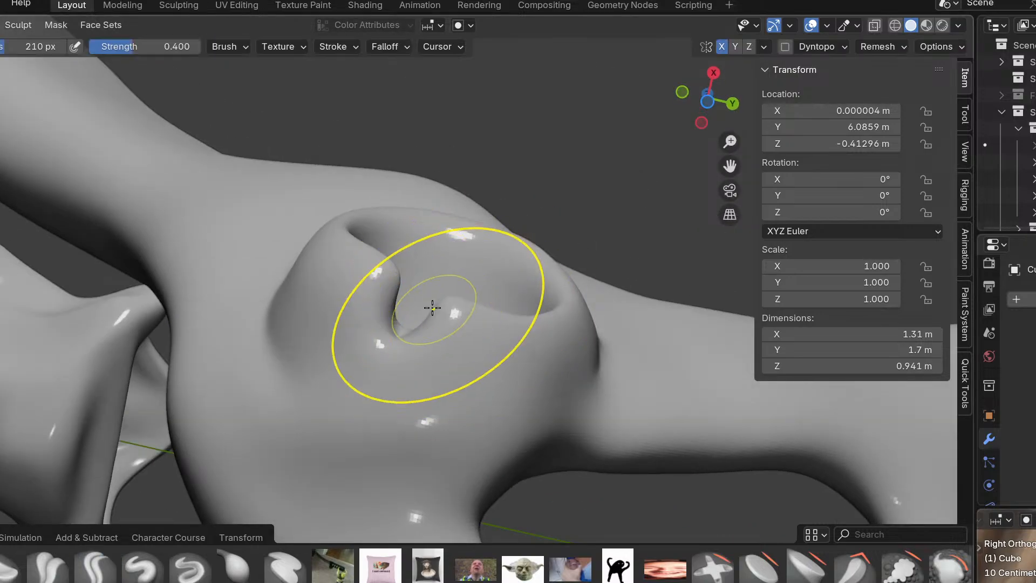
{"action": "scroll", "coordinate": [423, 307], "scroll_direction": "up", "scroll_amount": 4}
{"action": "mouse_move", "coordinate": [435, 345]}
{"action": "left_mouse_down", "text": "shift"}
{"action": "mouse_move", "coordinate": [426, 393]}
{"action": "mouse_move", "coordinate": [511, 380]}
{"action": "mouse_move", "coordinate": [417, 435]}
{"action": "left_mouse_up", "text": "shift"}
{"action": "mouse_move", "coordinate": [416, 435]}
{"action": "middle_mouse_down"}
{"action": "mouse_move", "coordinate": [409, 467]}
{"action": "mouse_move", "coordinate": [424, 428]}
{"action": "mouse_move", "coordinate": [420, 350]}
{"action": "mouse_move", "coordinate": [378, 398]}
{"action": "mouse_move", "coordinate": [382, 429]}
{"action": "middle_mouse_up"}
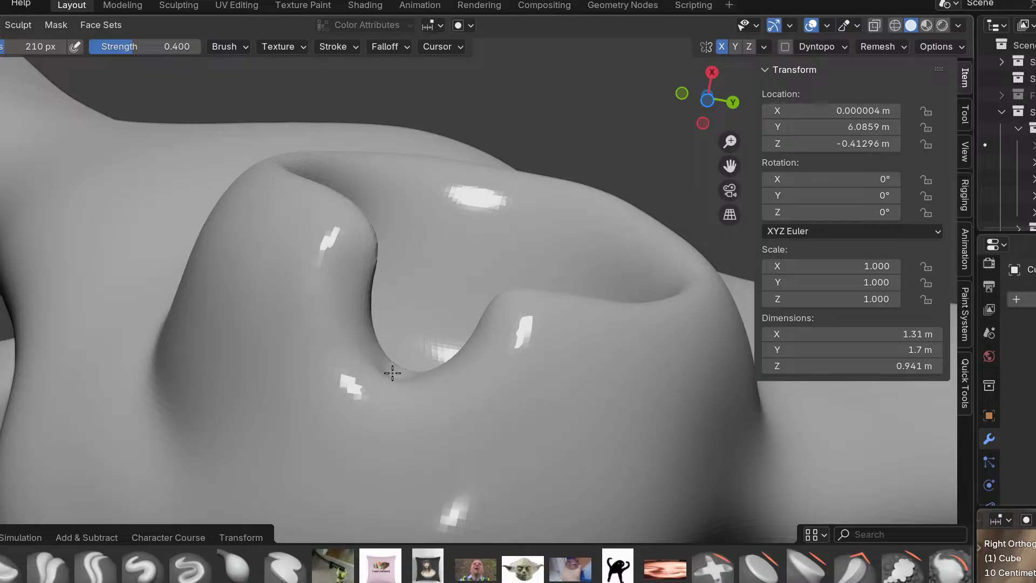
{"action": "middle_click_drag", "start_coordinate": [411, 390], "coordinate": [414, 389]}
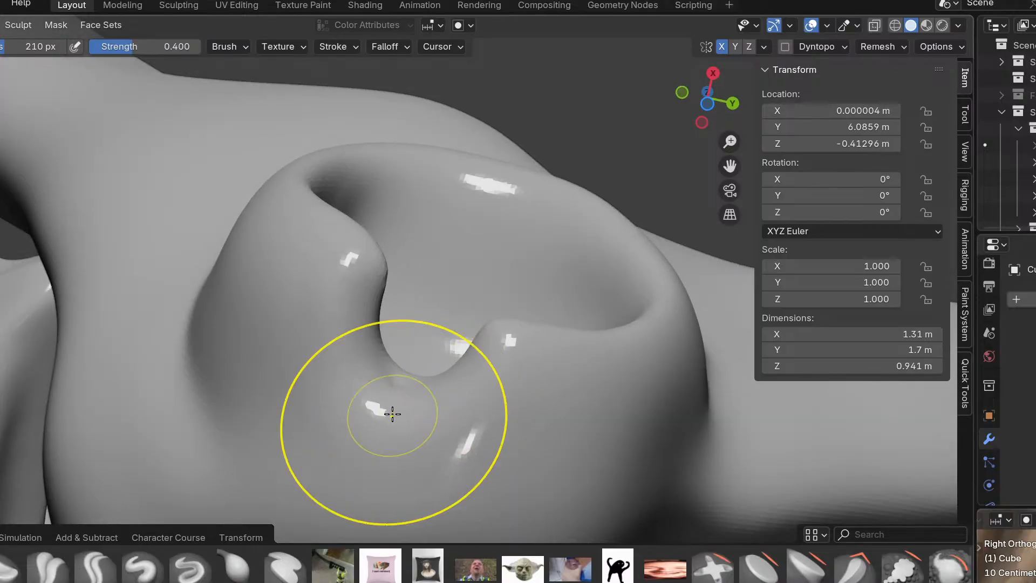
{"action": "mouse_move", "coordinate": [382, 423]}
{"action": "middle_mouse_down"}
{"action": "mouse_move", "coordinate": [400, 410]}
{"action": "mouse_move", "coordinate": [405, 432]}
{"action": "middle_mouse_up"}
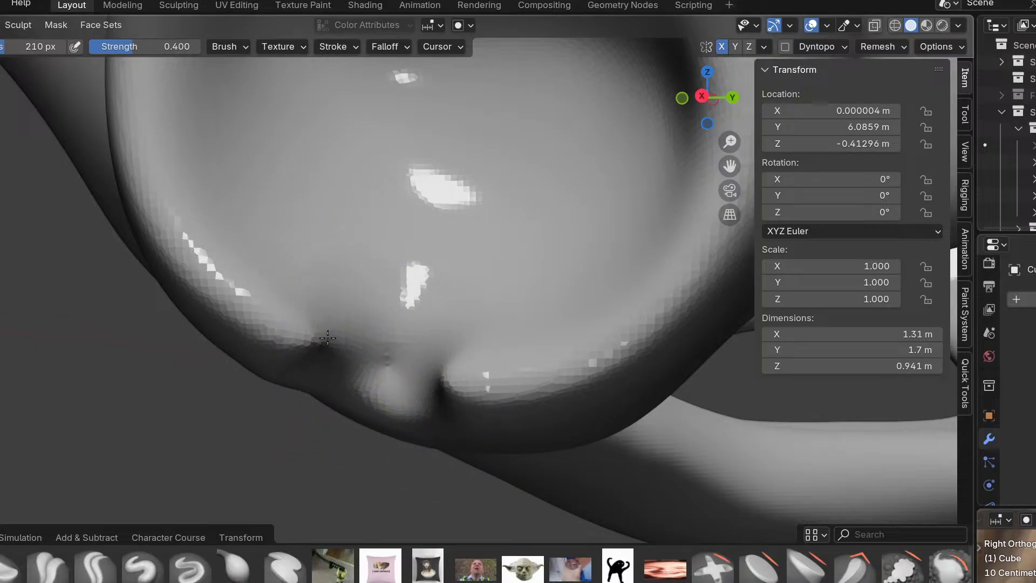
{"action": "mouse_move", "coordinate": [279, 306]}
{"action": "middle_mouse_down"}
{"action": "mouse_move", "coordinate": [395, 278]}
{"action": "mouse_move", "coordinate": [393, 286]}
{"action": "middle_mouse_up"}
{"action": "mouse_move", "coordinate": [349, 423]}
{"action": "middle_mouse_down"}
{"action": "mouse_move", "coordinate": [331, 312]}
{"action": "mouse_move", "coordinate": [231, 482]}
{"action": "mouse_move", "coordinate": [308, 286]}
{"action": "mouse_move", "coordinate": [184, 349]}
{"action": "middle_mouse_up"}
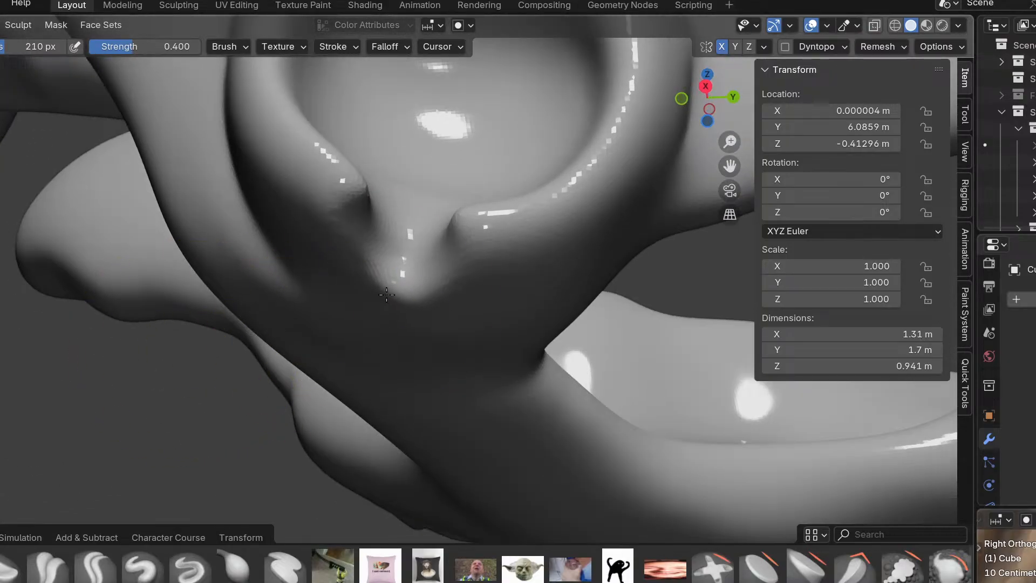
Refine the rim lips on both sides of the socket notch and the surface below it with the Grab brush.
{"action": "mouse_move", "coordinate": [351, 319]}
{"action": "middle_mouse_down"}
{"action": "mouse_move", "coordinate": [430, 259]}
{"action": "mouse_move", "coordinate": [389, 382]}
{"action": "mouse_move", "coordinate": [351, 390]}
{"action": "middle_mouse_up"}
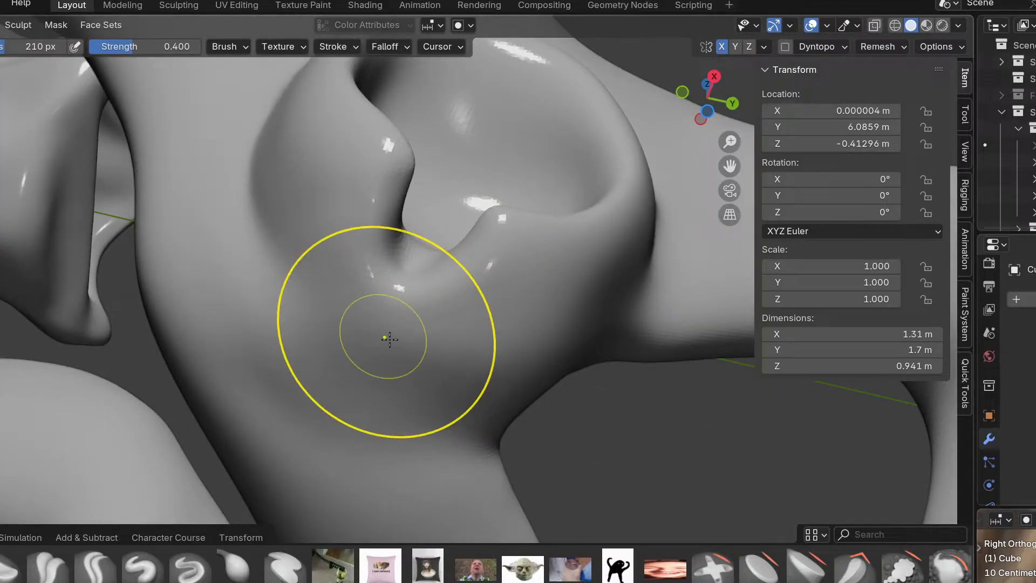
{"action": "middle_click_drag", "start_coordinate": [380, 335], "coordinate": [340, 393]}
{"action": "mouse_move", "coordinate": [367, 246]}
{"action": "middle_mouse_down"}
{"action": "mouse_move", "coordinate": [396, 248]}
{"action": "mouse_move", "coordinate": [346, 212]}
{"action": "middle_mouse_up"}
{"action": "left_click_drag", "start_coordinate": [442, 220], "coordinate": [458, 201]}
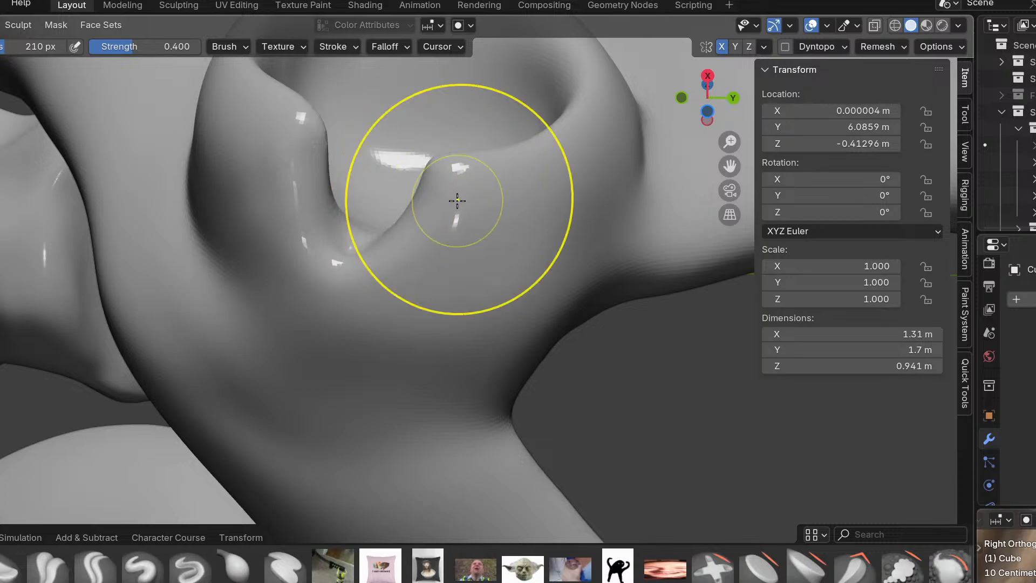
{"action": "middle_click_drag", "start_coordinate": [296, 185], "coordinate": [395, 178]}
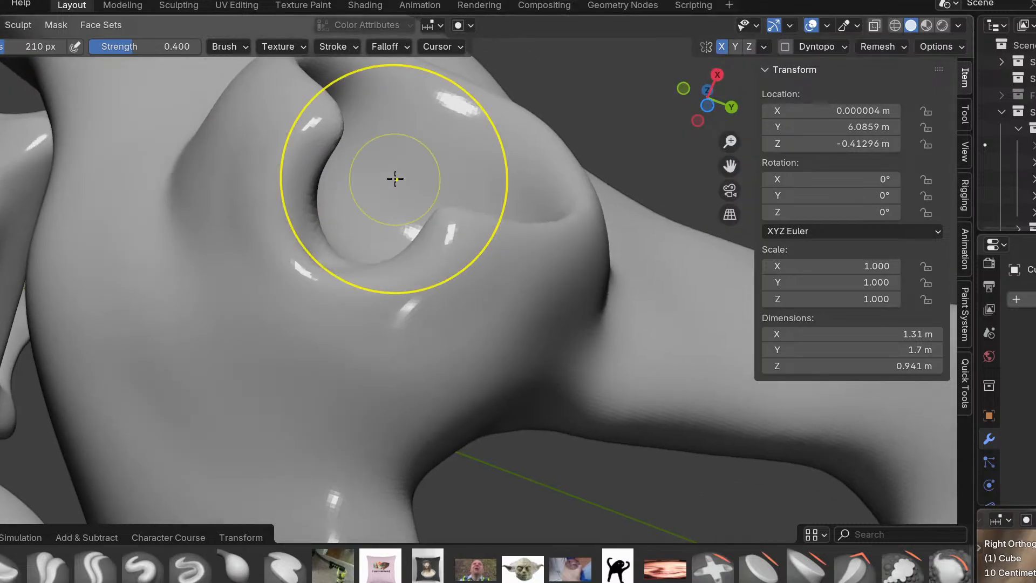
{"action": "mouse_move", "coordinate": [371, 282]}
{"action": "middle_mouse_down"}
{"action": "mouse_move", "coordinate": [324, 466]}
{"action": "mouse_move", "coordinate": [304, 233]}
{"action": "mouse_move", "coordinate": [391, 129]}
{"action": "middle_mouse_up"}
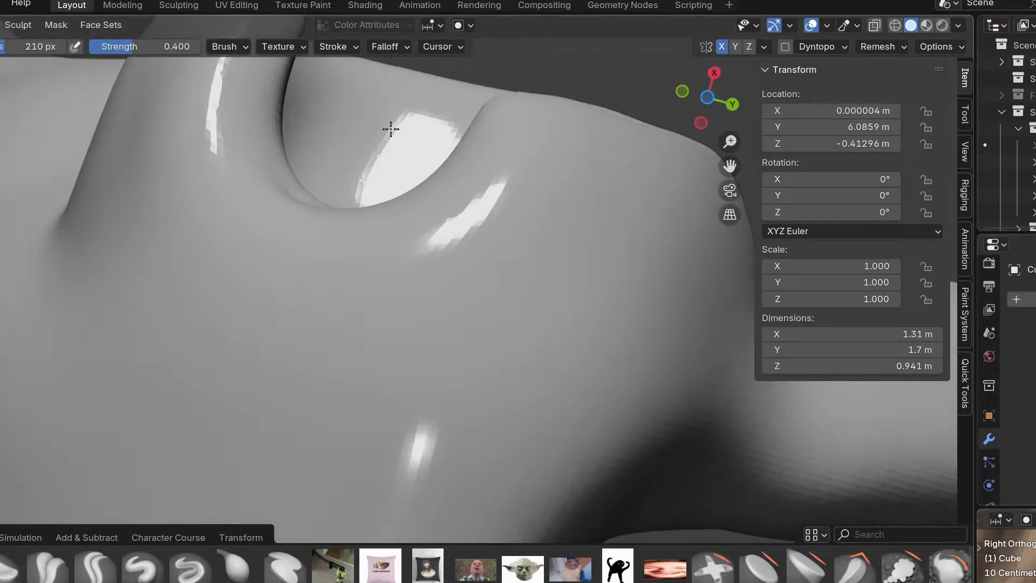
{"action": "scroll", "coordinate": [403, 202], "scroll_direction": "down", "scroll_amount": 7}
{"action": "middle_click_drag", "start_coordinate": [382, 206], "coordinate": [421, 228]}
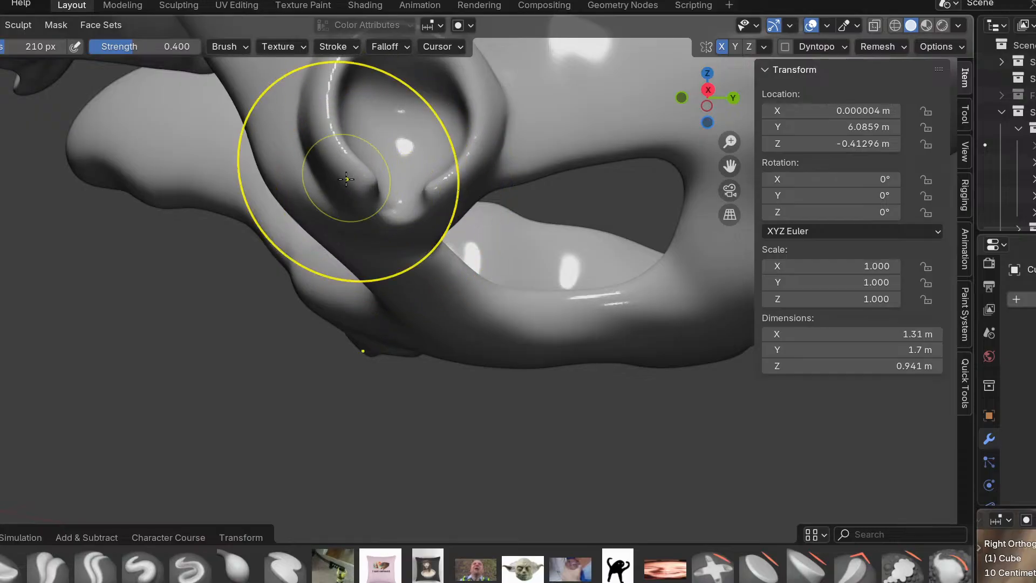
{"action": "middle_click_drag", "start_coordinate": [478, 179], "coordinate": [469, 248], "text": "shift"}
{"action": "middle_click_drag", "start_coordinate": [479, 138], "coordinate": [505, 226], "text": "shift"}
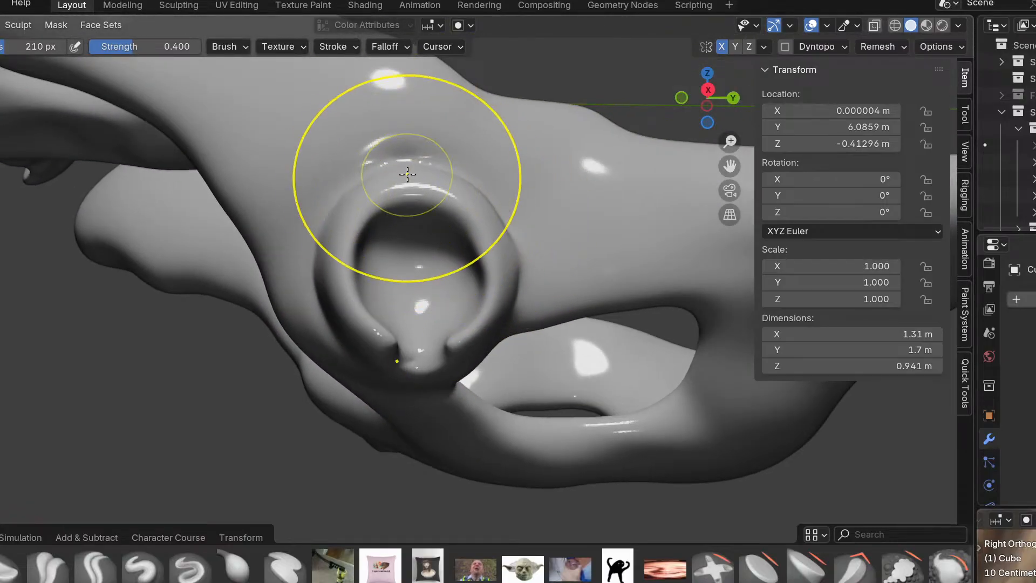
{"action": "middle_click_drag", "start_coordinate": [477, 131], "coordinate": [502, 167]}
{"action": "middle_click_drag", "start_coordinate": [443, 116], "coordinate": [541, 138]}
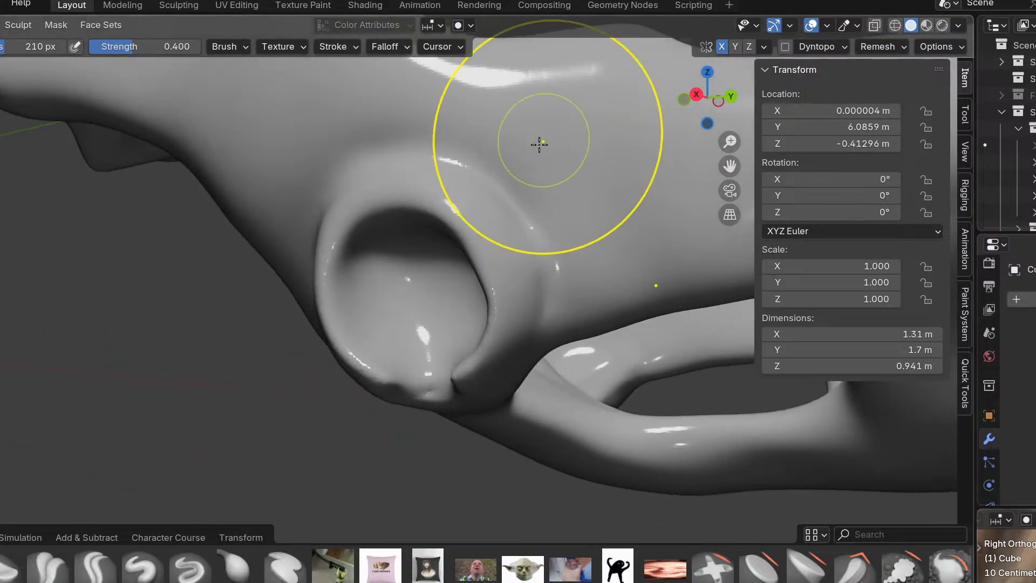
Reshape the front side of the hip socket rim against the side reference with the Grab brush at 210 px and 0.400 strength.
{"action": "mouse_move", "coordinate": [571, 303]}
{"action": "middle_mouse_down"}
{"action": "mouse_move", "coordinate": [345, 169]}
{"action": "mouse_move", "coordinate": [271, 166]}
{"action": "middle_mouse_up"}
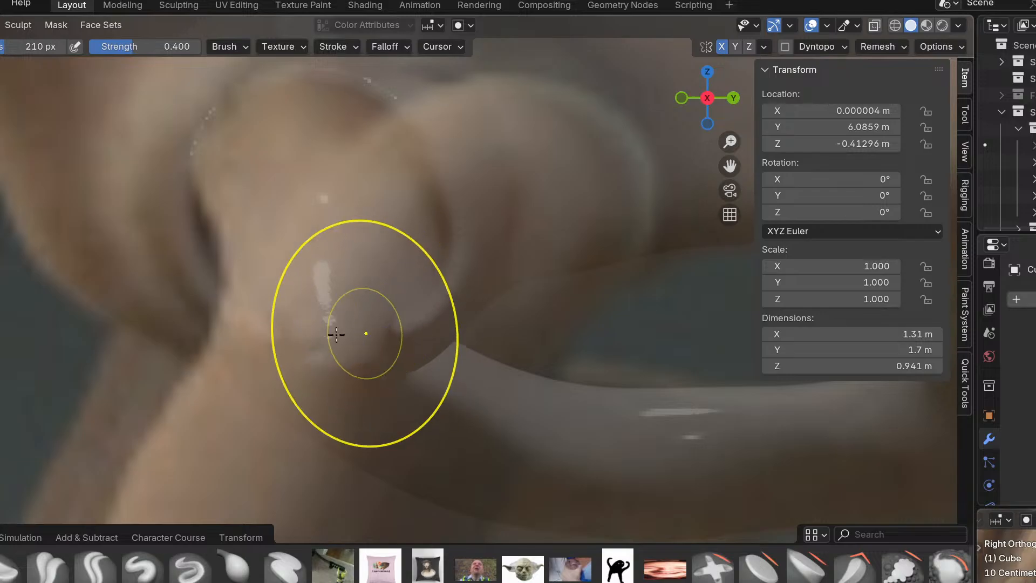
{"action": "scroll", "coordinate": [345, 373], "scroll_direction": "up", "scroll_amount": 5}
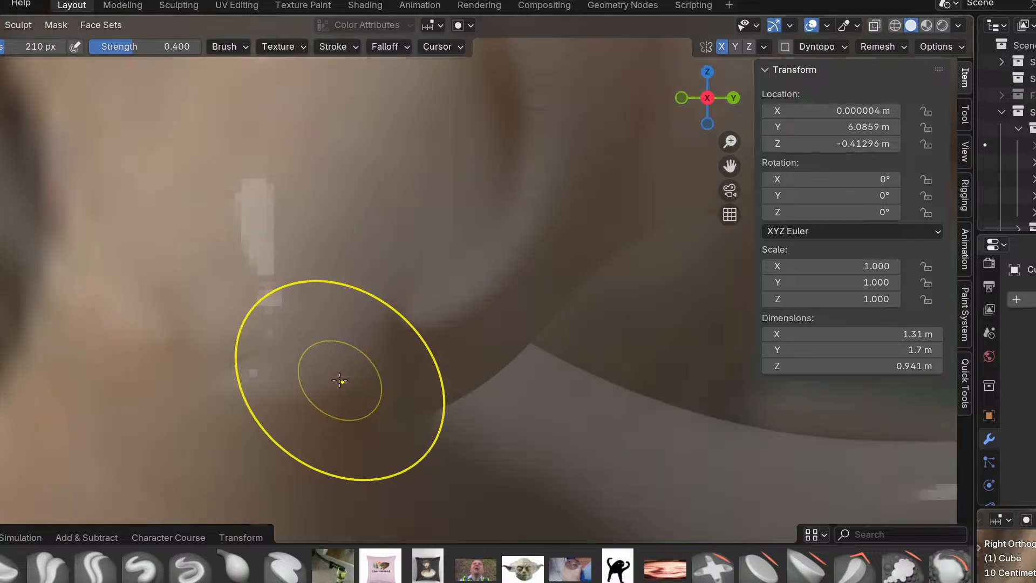
{"action": "scroll", "coordinate": [264, 353], "scroll_direction": "down", "scroll_amount": 4}
{"action": "scroll", "coordinate": [234, 352], "scroll_direction": "down", "scroll_amount": 3}
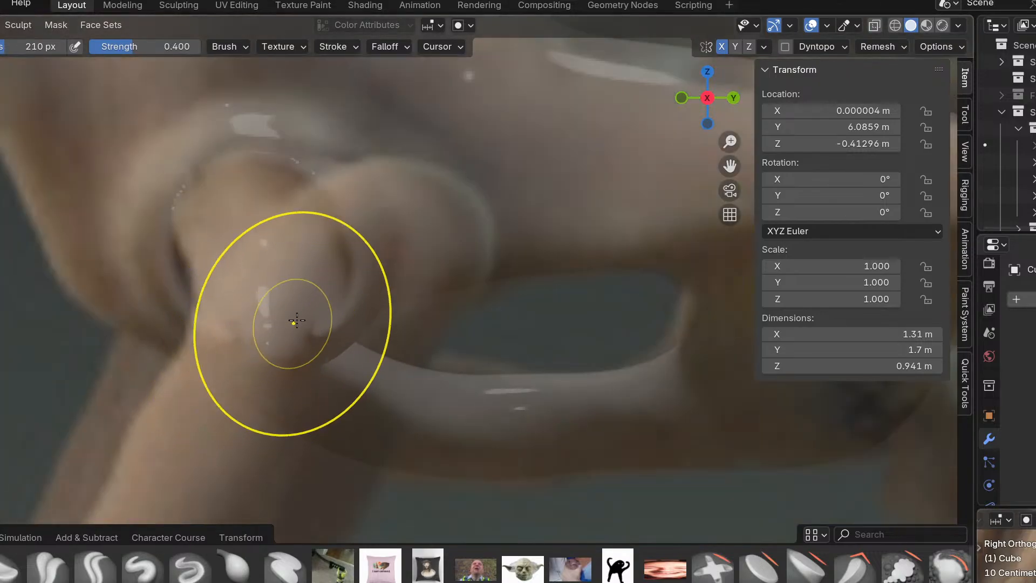
{"action": "left_click_drag", "start_coordinate": [190, 246], "coordinate": [197, 300]}
{"action": "scroll", "coordinate": [198, 273], "scroll_direction": "down", "scroll_amount": 1}
{"action": "middle_click_drag", "start_coordinate": [201, 278], "coordinate": [210, 273]}
{"action": "left_click_drag", "start_coordinate": [192, 303], "coordinate": [201, 321]}
{"action": "left_click_drag", "start_coordinate": [190, 249], "coordinate": [146, 261]}
Adjust the rear and upper edges of the hip socket and its lower front lip with the Grab brush.
{"action": "mouse_move", "coordinate": [327, 277]}
{"action": "left_mouse_down"}
{"action": "mouse_move", "coordinate": [320, 255]}
{"action": "mouse_move", "coordinate": [341, 246]}
{"action": "left_mouse_up"}
{"action": "left_click_drag", "start_coordinate": [328, 231], "coordinate": [341, 218]}
{"action": "left_click_drag", "start_coordinate": [286, 182], "coordinate": [278, 168]}
{"action": "mouse_move", "coordinate": [180, 315]}
{"action": "left_mouse_down"}
{"action": "mouse_move", "coordinate": [185, 326]}
{"action": "mouse_move", "coordinate": [244, 341]}
{"action": "left_mouse_up"}
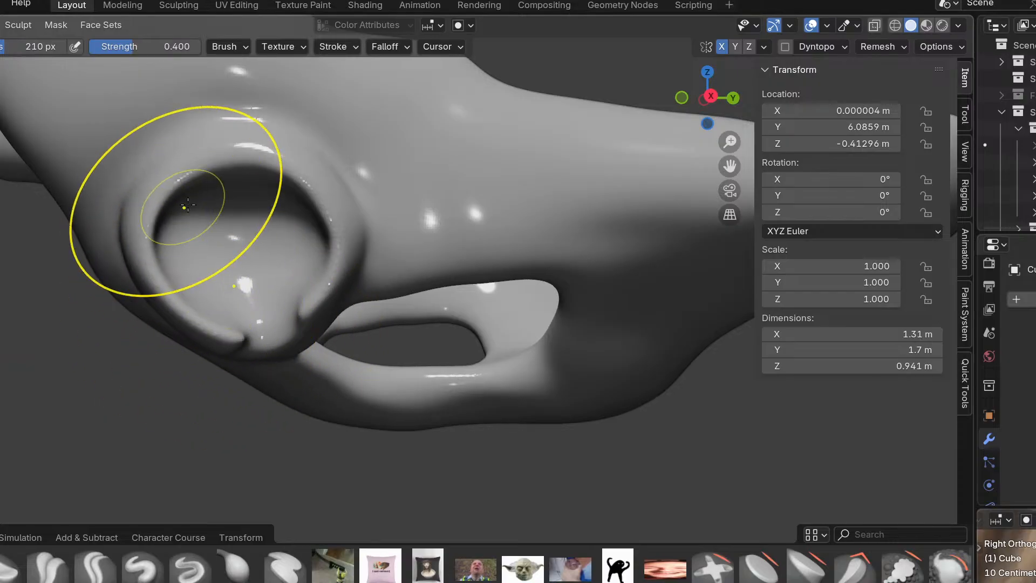
{"action": "middle_click_drag", "start_coordinate": [231, 173], "coordinate": [196, 209]}
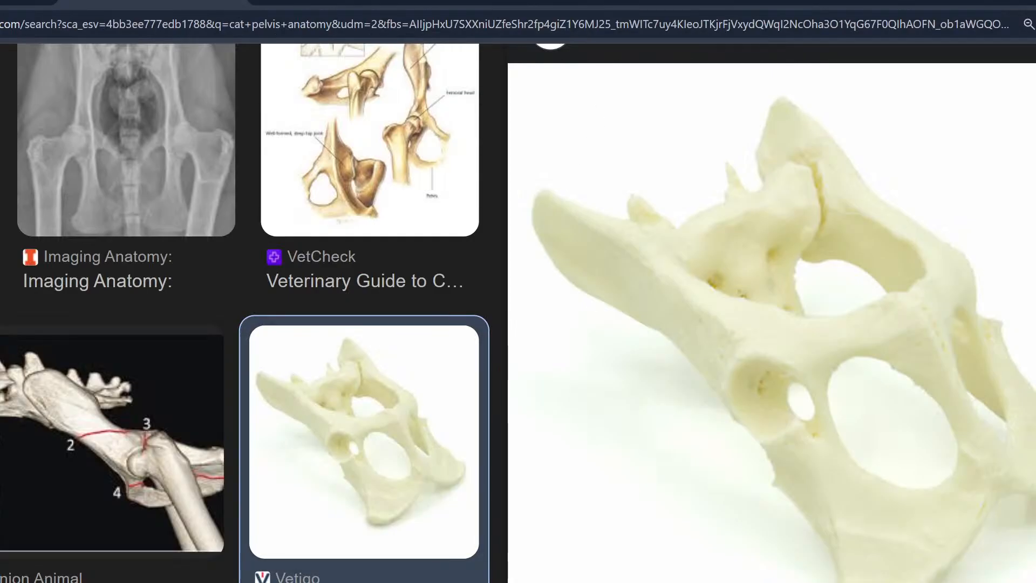
Switch to the browser, search Google for "goonicide incident" in a new tab and view the image results.
{"action": "left_click", "coordinate": [268, 1]}
{"action": "type", "text": "goonicide i"}
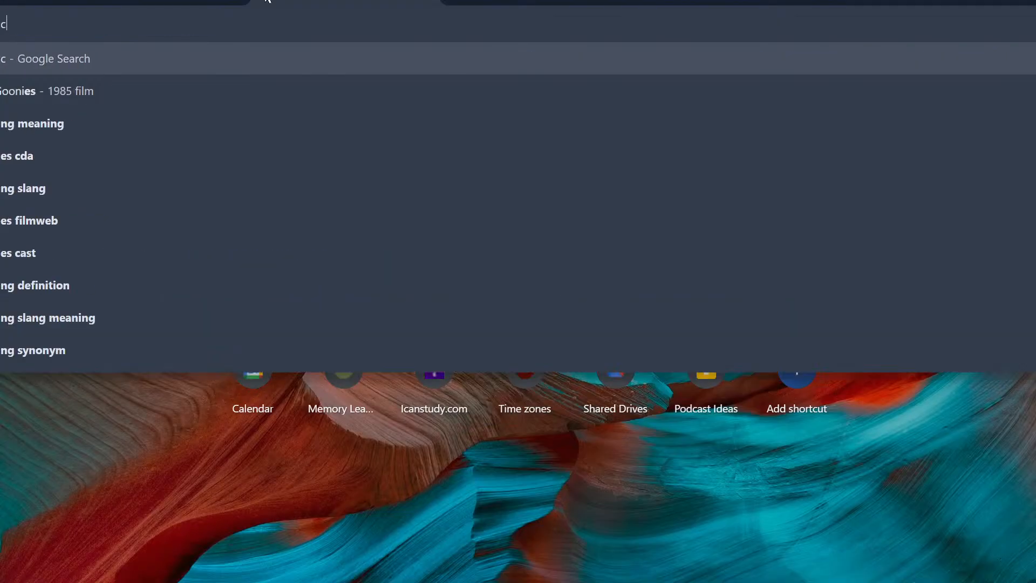
{"action": "type", "text": "ncident"}
{"action": "key", "text": "Return"}
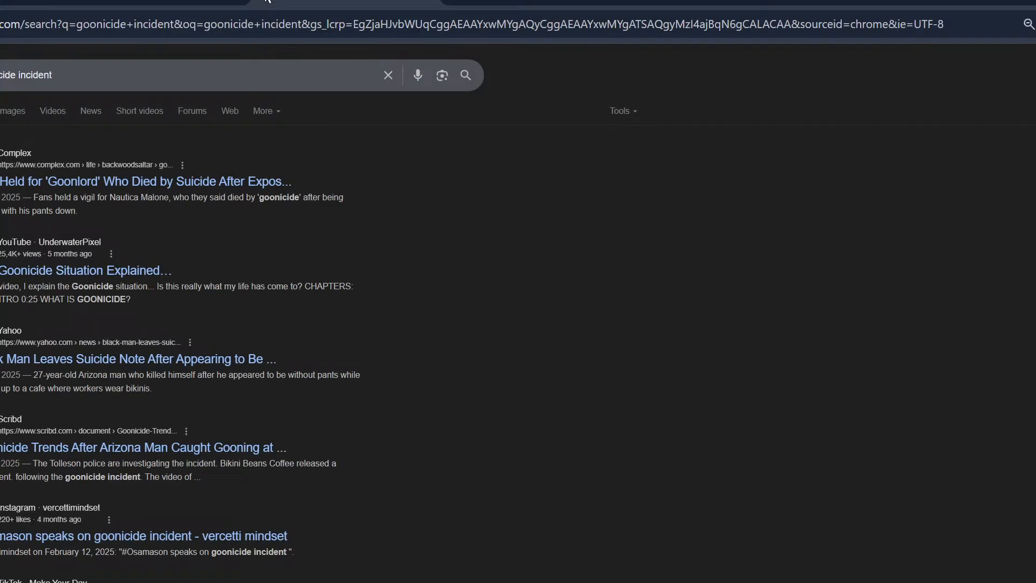
{"action": "left_click", "coordinate": [6, 114]}
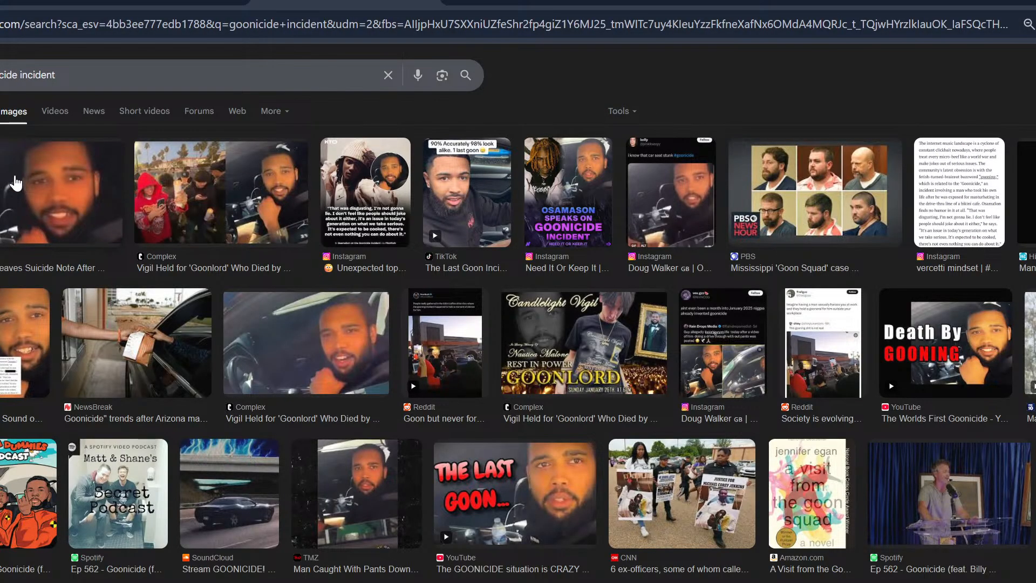
{"action": "scroll", "coordinate": [217, 255], "scroll_direction": "down", "scroll_amount": 1}
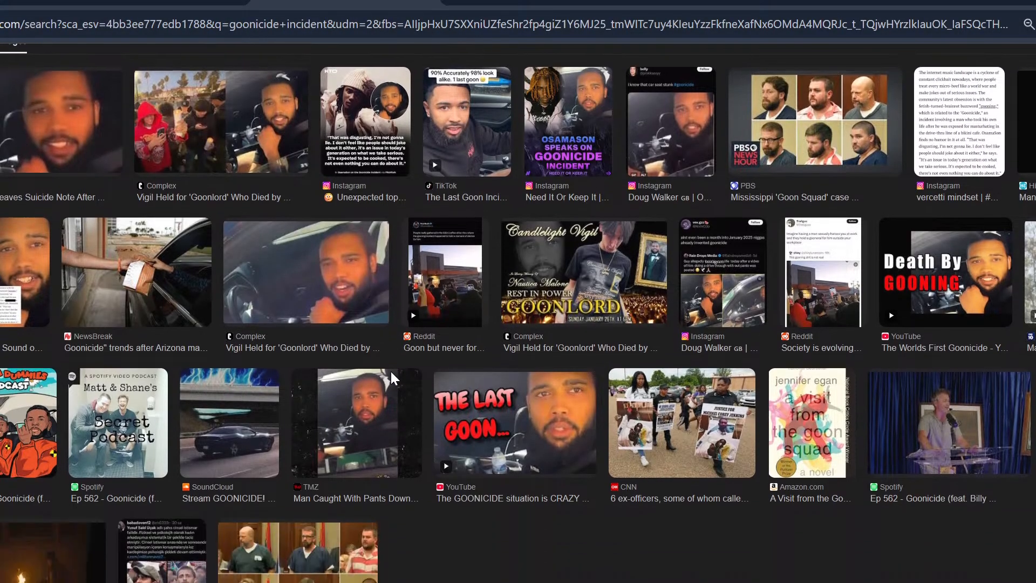
Preview the Spotify podcast, Instagram, X and Yahoo images in the search results.
{"action": "right_click", "coordinate": [23, 424]}
{"action": "left_click", "coordinate": [4, 434]}
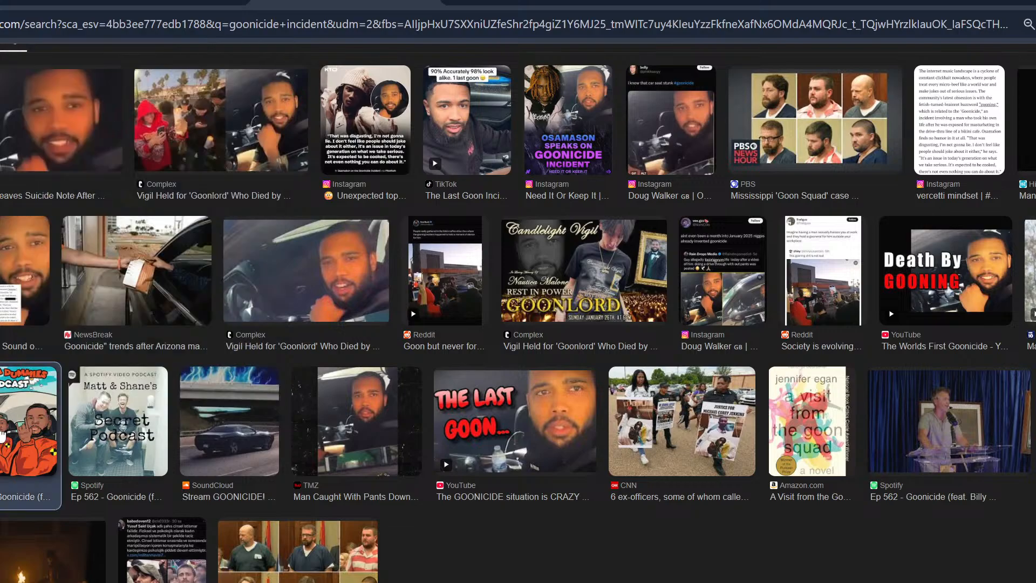
{"action": "left_click", "coordinate": [3, 435]}
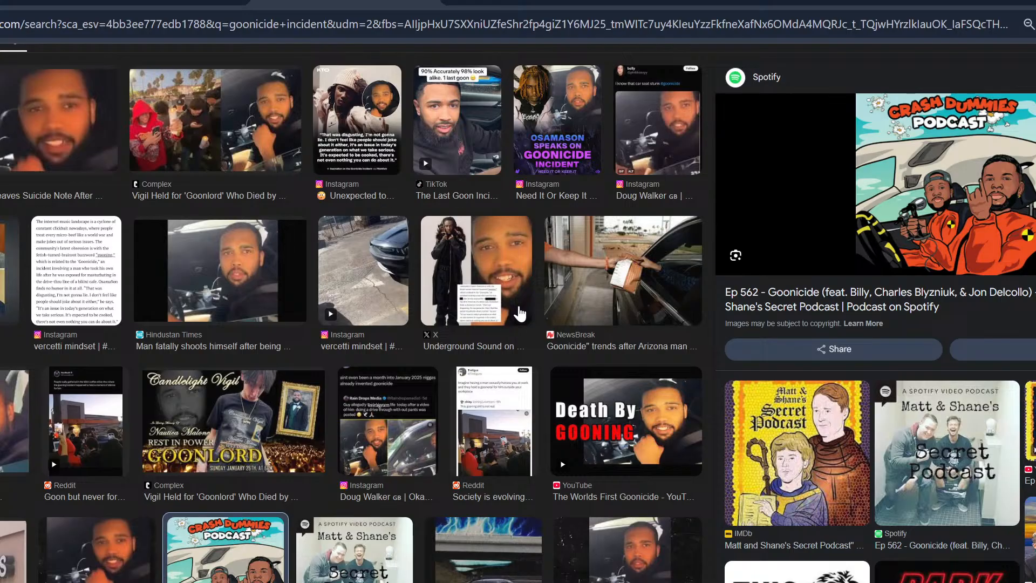
{"action": "scroll", "coordinate": [548, 259], "scroll_direction": "up", "scroll_amount": 1}
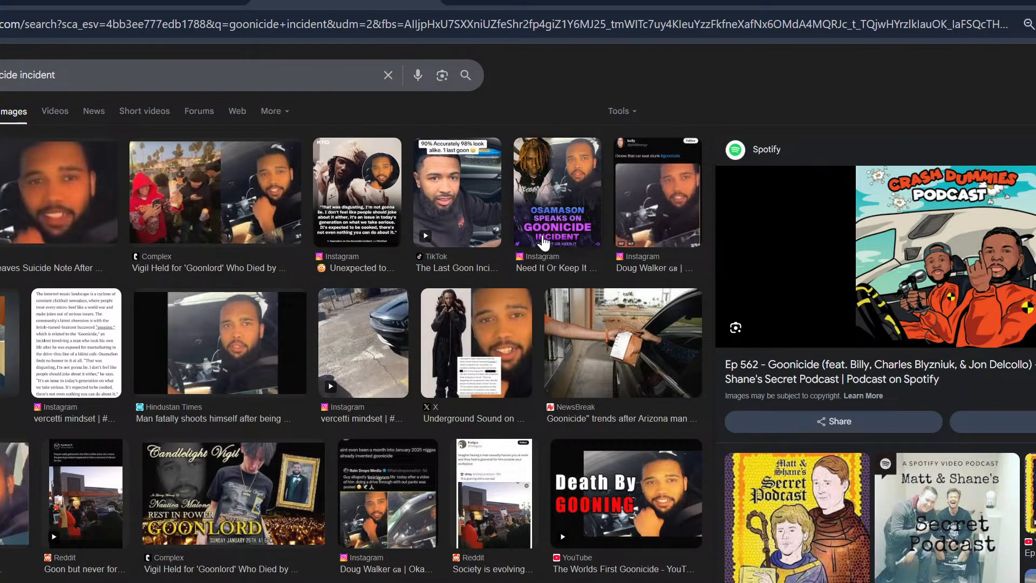
{"action": "left_click", "coordinate": [544, 244]}
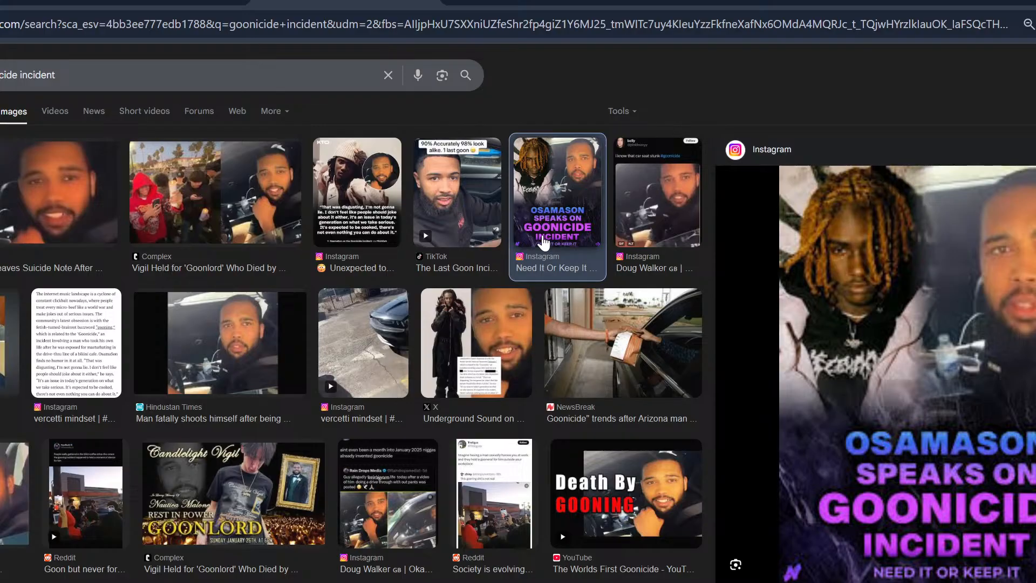
{"action": "left_click", "coordinate": [461, 390]}
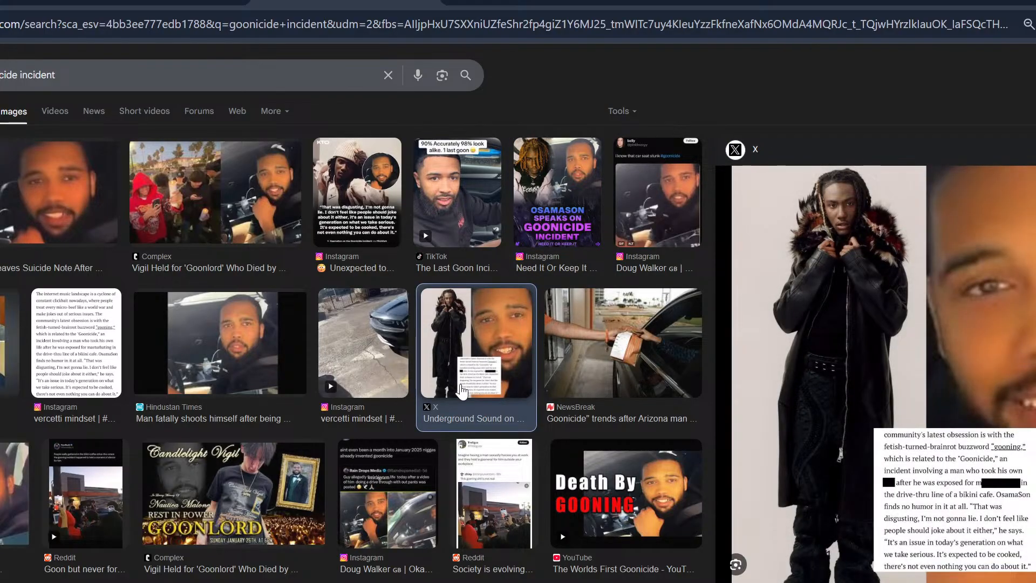
{"action": "left_click", "coordinate": [39, 196]}
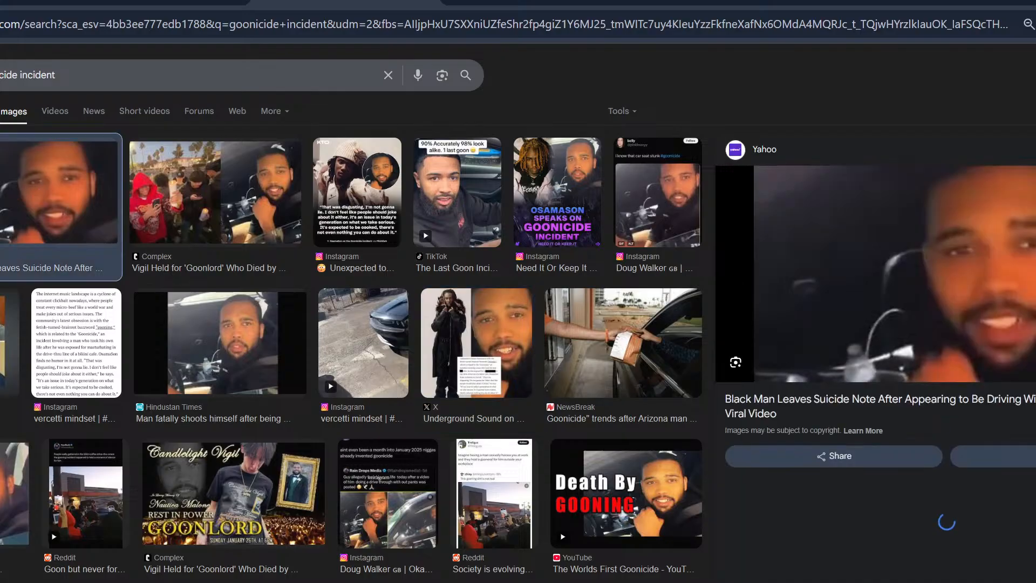
{"action": "left_click", "coordinate": [0, 196]}
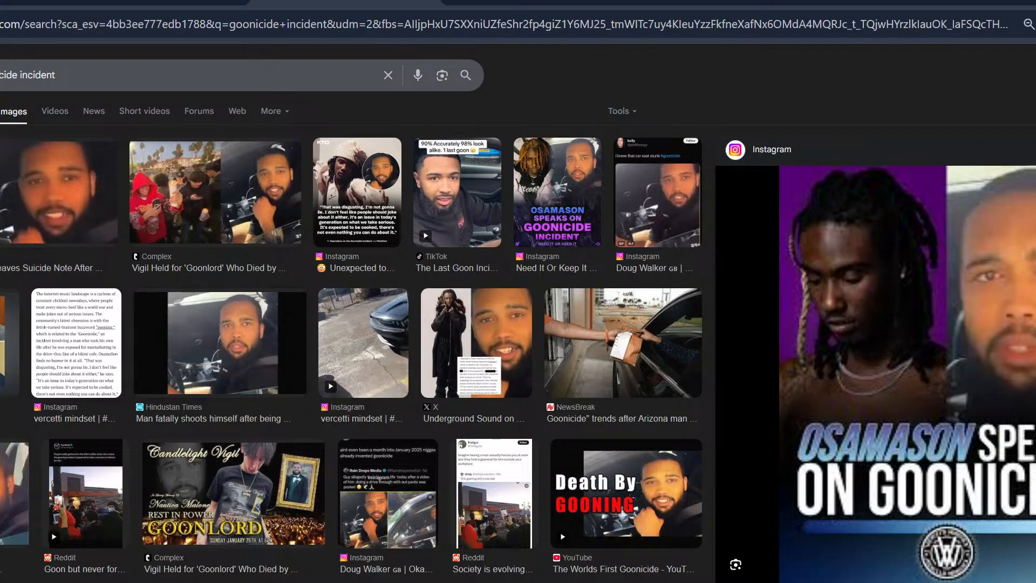
Browse further down the image results, previewing the PBS, NewsBreak, X and CNN images.
{"action": "left_click", "coordinate": [20, 308]}
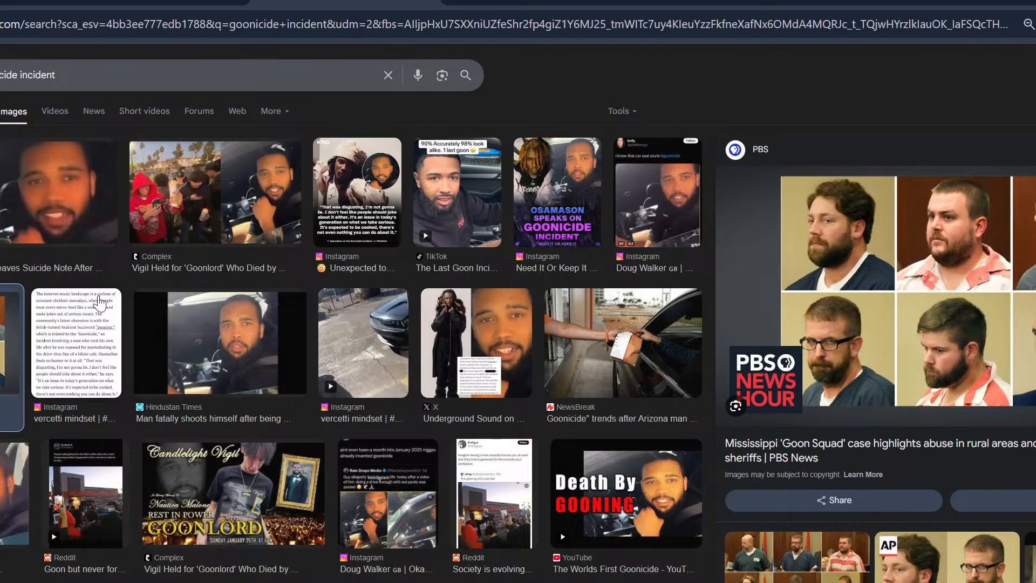
{"action": "left_click", "coordinate": [547, 349]}
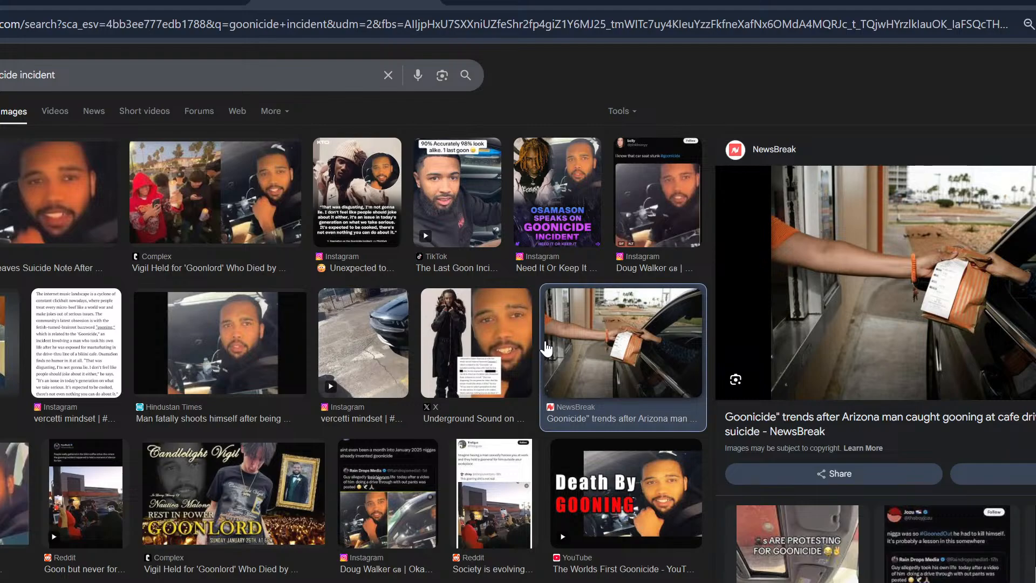
{"action": "left_click", "coordinate": [369, 340]}
{"action": "left_click", "coordinate": [511, 327]}
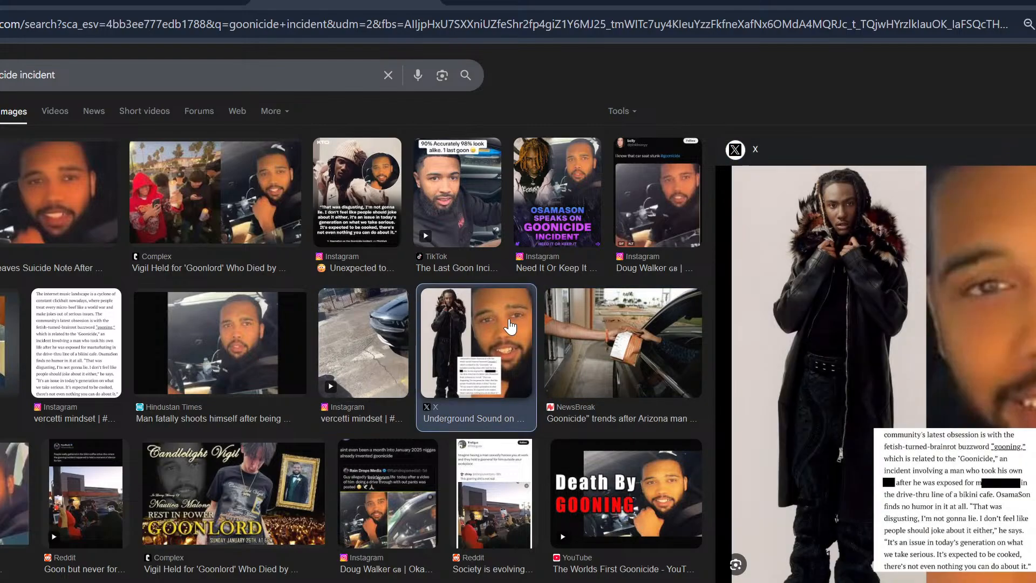
{"action": "scroll", "coordinate": [598, 449], "scroll_direction": "down", "scroll_amount": 3}
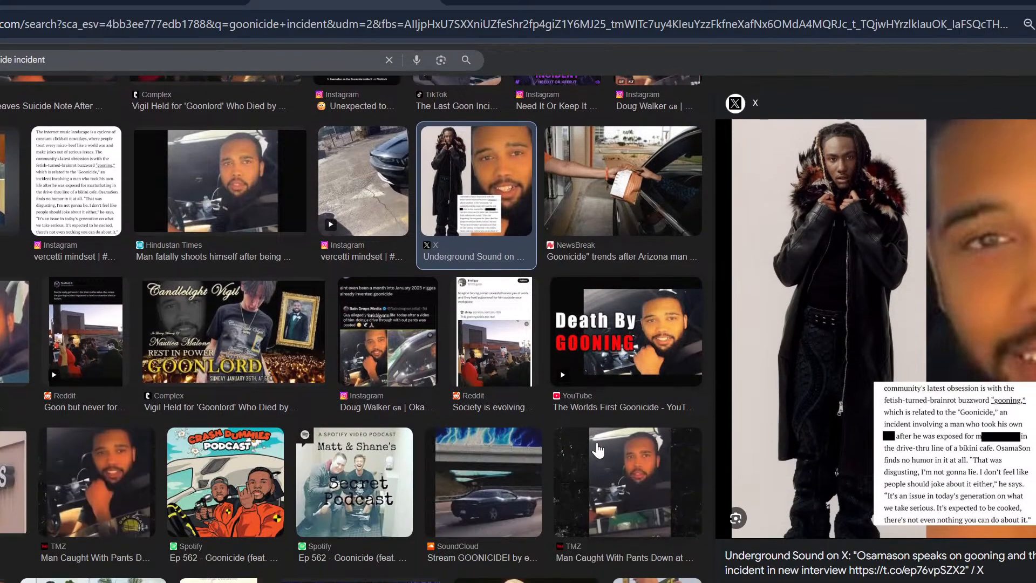
{"action": "scroll", "coordinate": [598, 449], "scroll_direction": "down", "scroll_amount": 4}
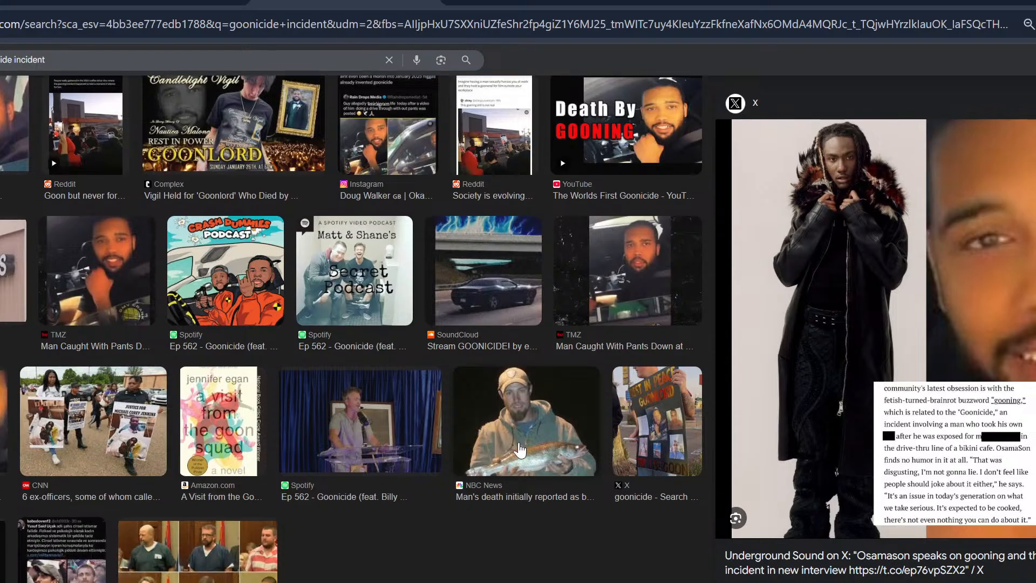
{"action": "left_click", "coordinate": [414, 427]}
{"action": "left_click", "coordinate": [142, 409]}
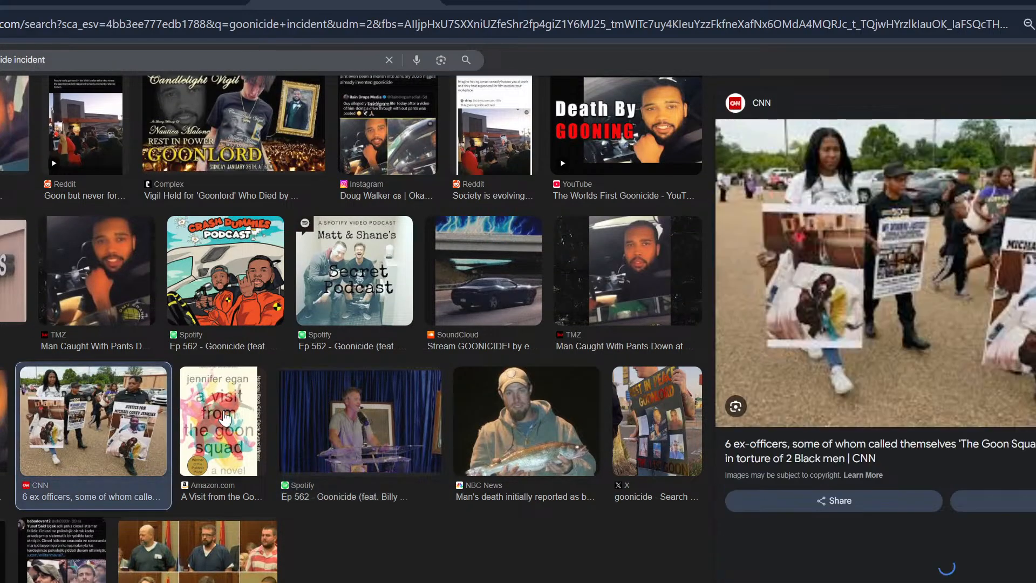
{"action": "left_click", "coordinate": [360, 424]}
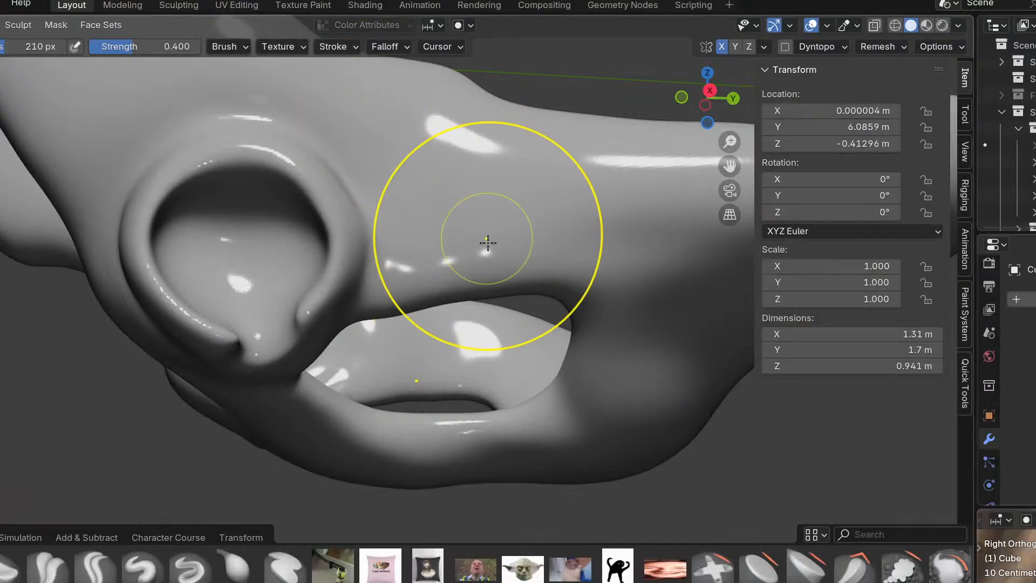
Return to Blender and carve a groove between the socket notch and the large opening with the subtracting brush at 210 px and 0.500 strength.
{"action": "middle_click_drag", "start_coordinate": [486, 231], "coordinate": [463, 363]}
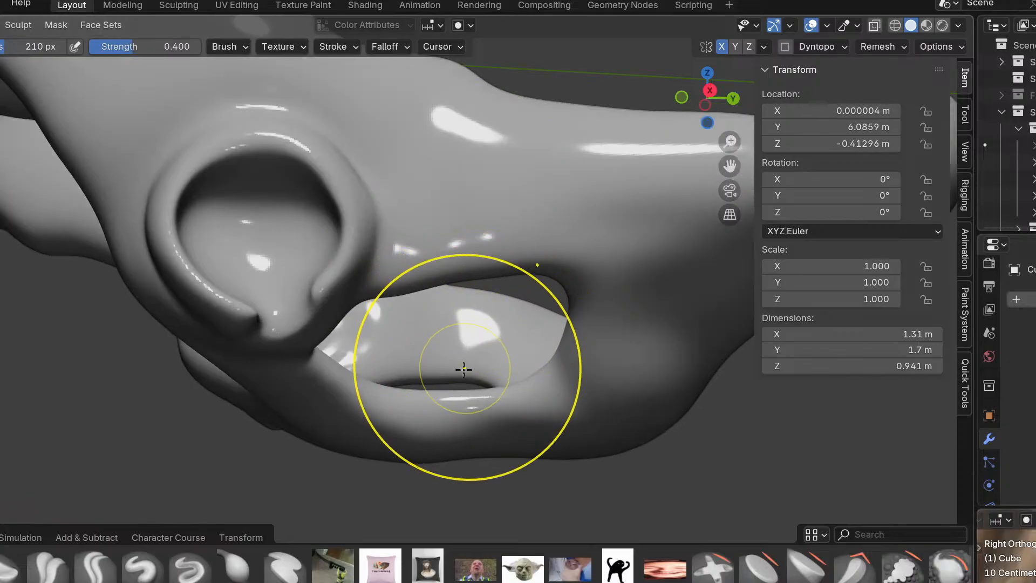
{"action": "scroll", "coordinate": [421, 325], "scroll_direction": "up", "scroll_amount": 3}
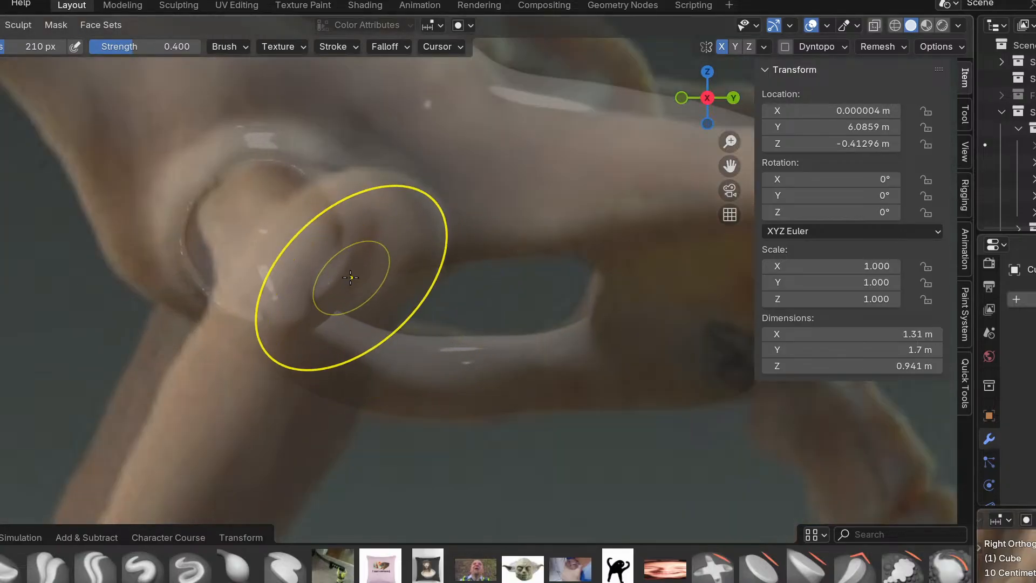
{"action": "scroll", "coordinate": [346, 300], "scroll_direction": "up", "scroll_amount": 3}
{"action": "middle_click_drag", "start_coordinate": [347, 300], "coordinate": [317, 268]}
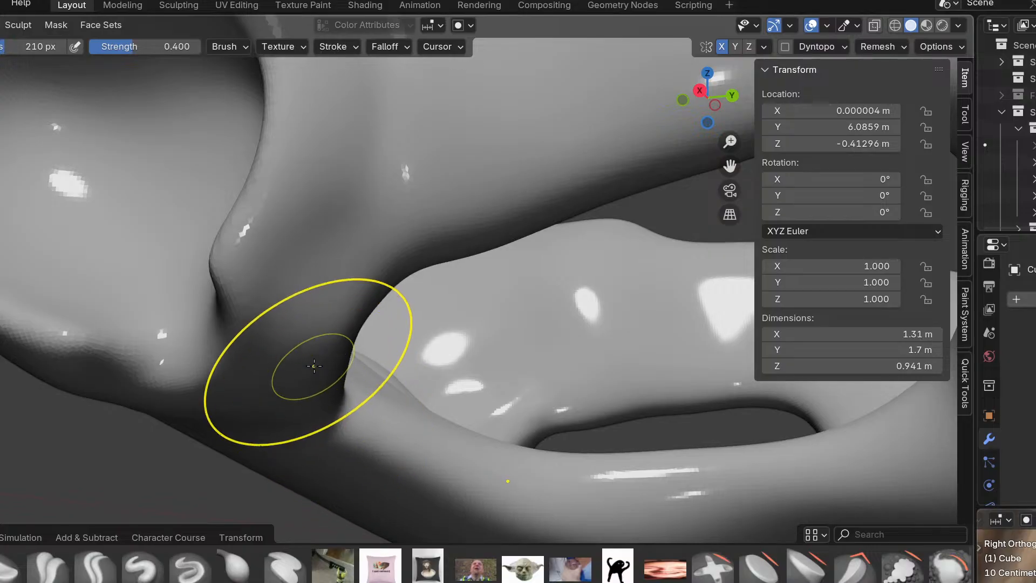
{"action": "middle_click_drag", "start_coordinate": [313, 364], "coordinate": [329, 285]}
{"action": "left_click", "coordinate": [176, 576]}
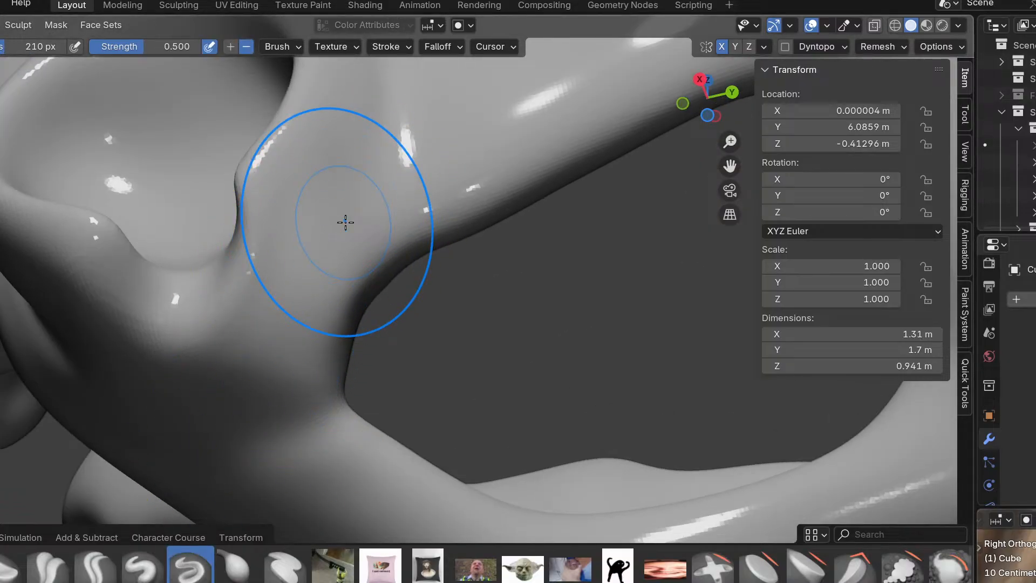
{"action": "mouse_move", "coordinate": [380, 173]}
{"action": "left_mouse_down"}
{"action": "mouse_move", "coordinate": [340, 206]}
{"action": "mouse_move", "coordinate": [249, 375]}
{"action": "left_mouse_up"}
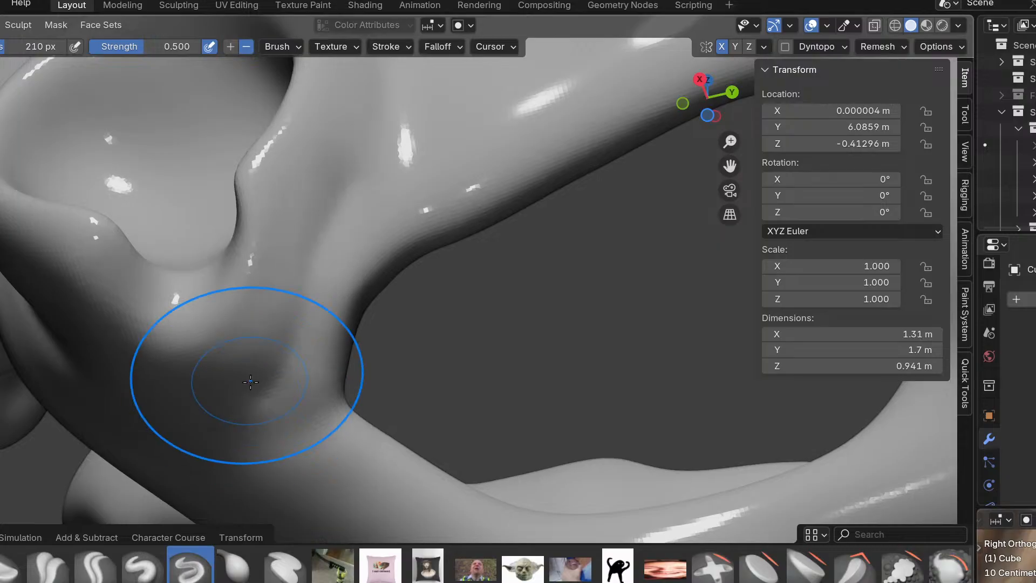
{"action": "mouse_move", "coordinate": [334, 398]}
{"action": "middle_mouse_down"}
{"action": "mouse_move", "coordinate": [355, 394]}
{"action": "mouse_move", "coordinate": [88, 301]}
{"action": "middle_mouse_up"}
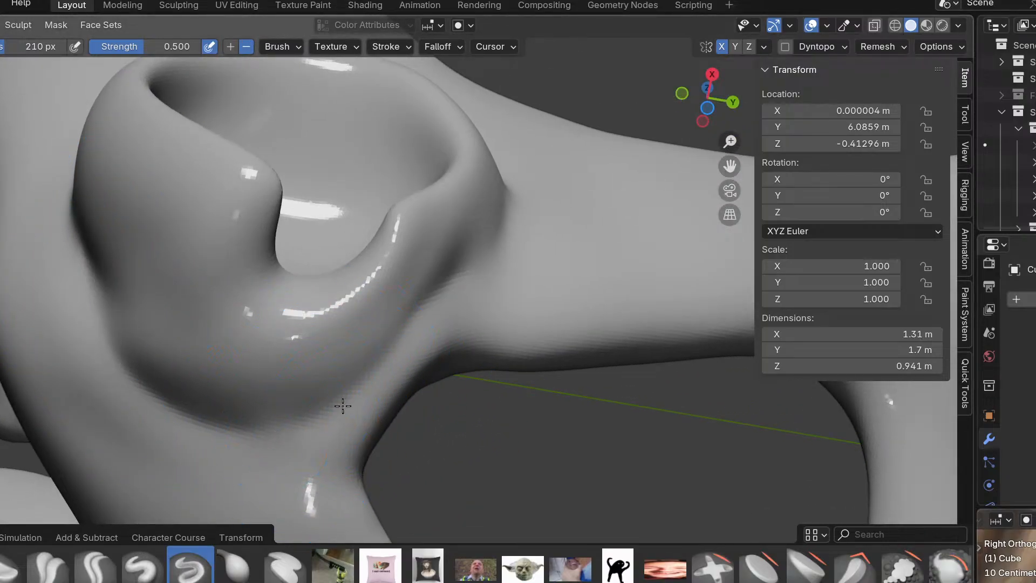
{"action": "middle_click_drag", "start_coordinate": [378, 372], "coordinate": [324, 415]}
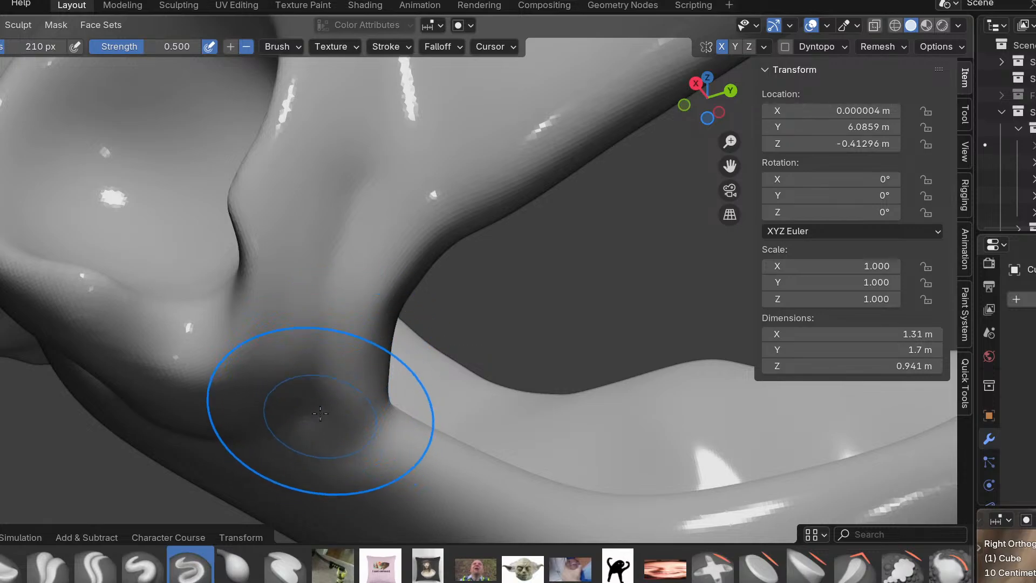
Deepen the groove and extend it upward along the outside of the socket's rear rim with the subtracting brush.
{"action": "middle_click_drag", "start_coordinate": [352, 271], "coordinate": [311, 430], "text": "shift"}
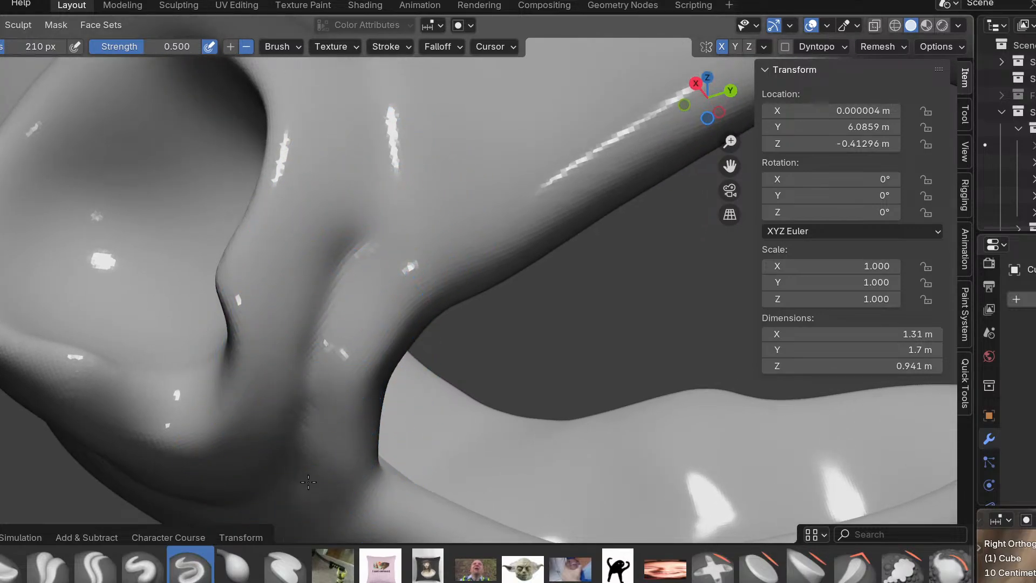
{"action": "left_click_drag", "start_coordinate": [314, 321], "coordinate": [369, 222]}
{"action": "middle_click_drag", "start_coordinate": [358, 336], "coordinate": [351, 431], "text": "shift"}
{"action": "left_click_drag", "start_coordinate": [346, 424], "coordinate": [395, 217]}
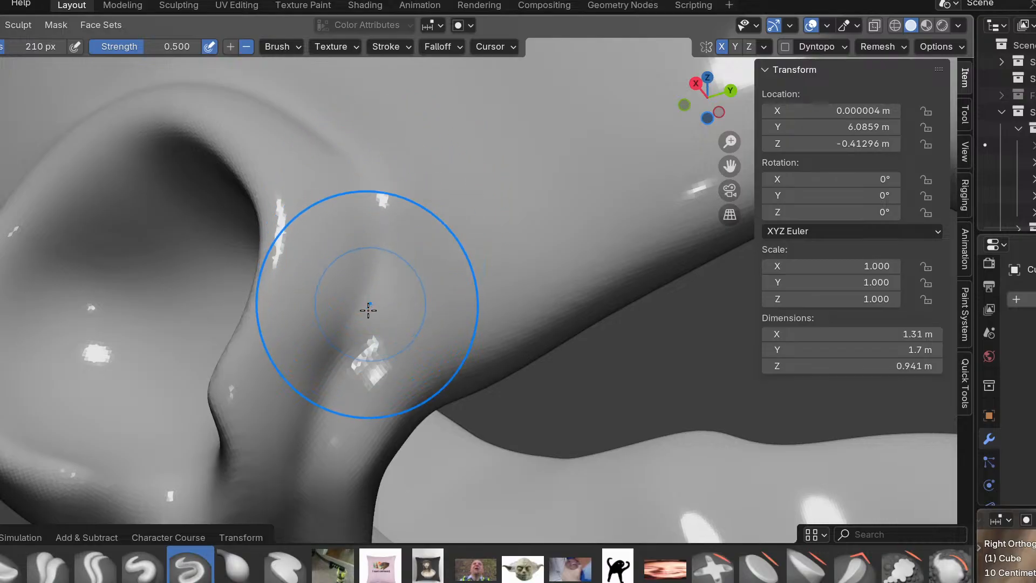
{"action": "mouse_move", "coordinate": [382, 296]}
{"action": "middle_mouse_down"}
{"action": "mouse_move", "coordinate": [433, 359]}
{"action": "mouse_move", "coordinate": [423, 398]}
{"action": "mouse_move", "coordinate": [388, 234]}
{"action": "middle_mouse_up"}
{"action": "middle_click_drag", "start_coordinate": [401, 281], "coordinate": [440, 311]}
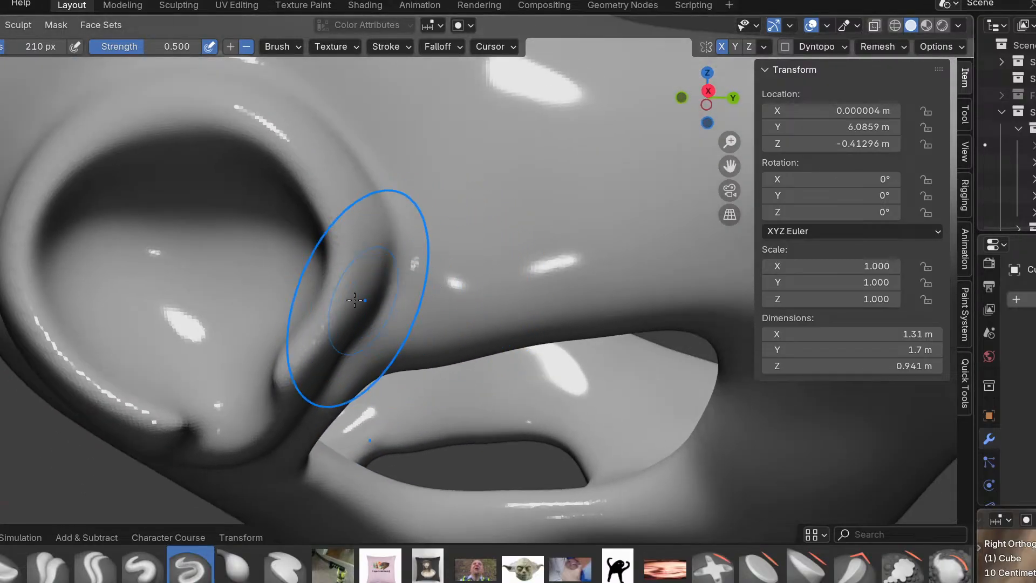
Adjust the socket's lower front area against the side reference with the Grab brush at 210 px and 0.400 strength.
{"action": "key", "text": "g"}
{"action": "mouse_move", "coordinate": [341, 208]}
{"action": "middle_mouse_down"}
{"action": "mouse_move", "coordinate": [342, 234]}
{"action": "mouse_move", "coordinate": [335, 178]}
{"action": "mouse_move", "coordinate": [355, 271]}
{"action": "mouse_move", "coordinate": [308, 293]}
{"action": "mouse_move", "coordinate": [340, 283]}
{"action": "mouse_move", "coordinate": [300, 410]}
{"action": "middle_mouse_up"}
{"action": "middle_click_drag", "start_coordinate": [358, 366], "coordinate": [378, 350], "text": "shift"}
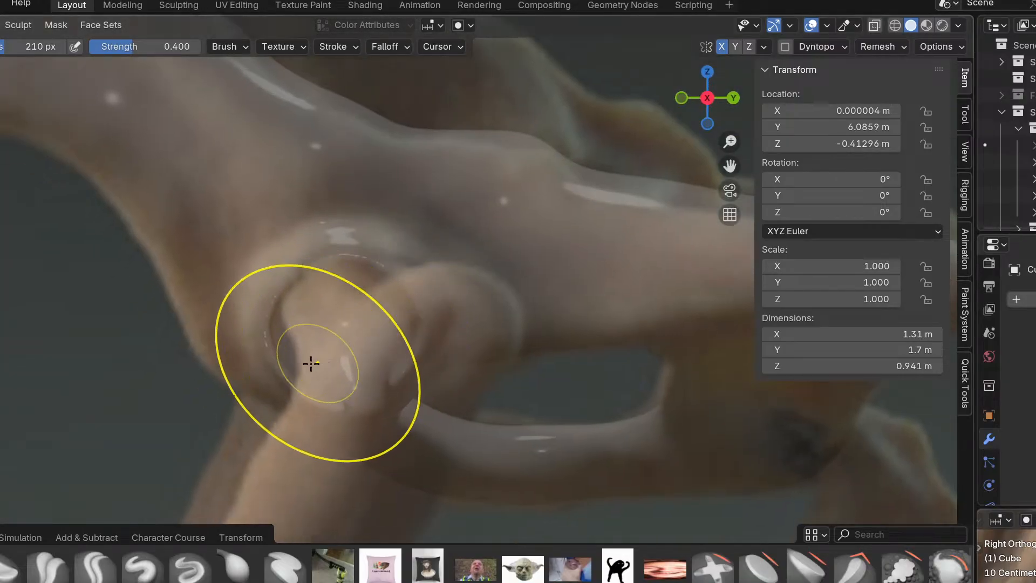
{"action": "mouse_move", "coordinate": [294, 343]}
{"action": "left_mouse_down"}
{"action": "mouse_move", "coordinate": [301, 370]}
{"action": "mouse_move", "coordinate": [344, 393]}
{"action": "left_mouse_up"}
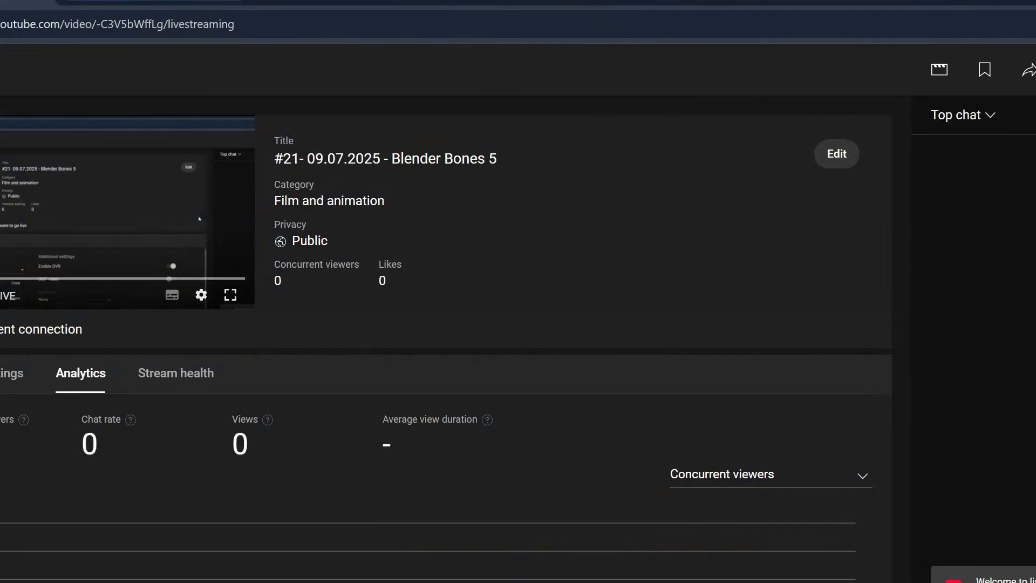
Return to the cat pelvis anatomy image results and preview the UK Vet Companion Animal image to compare it with the Blender sculpt.
{"action": "left_click", "coordinate": [302, 23]}
{"action": "left_click", "coordinate": [343, 4]}
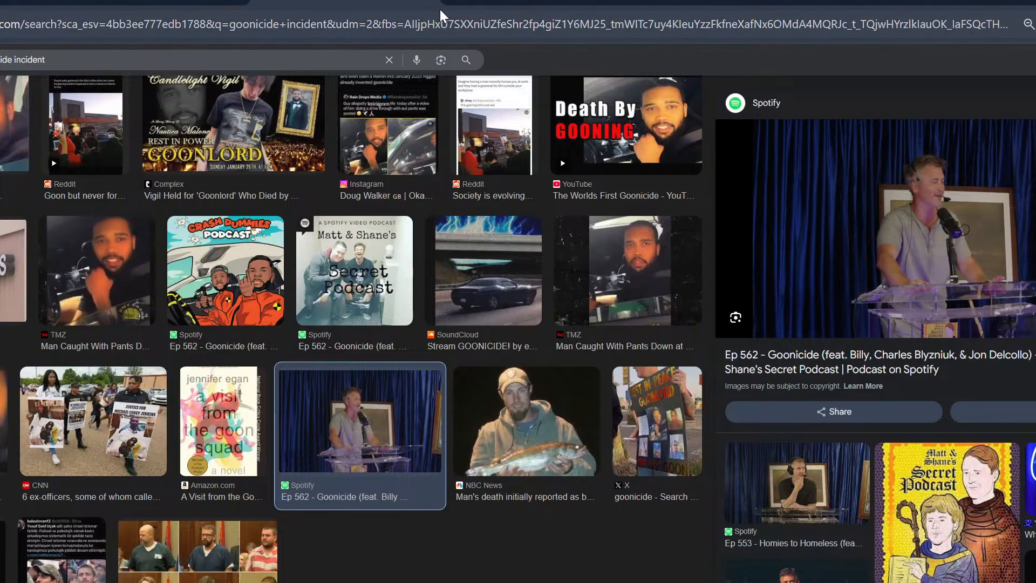
{"action": "left_click", "coordinate": [401, 5]}
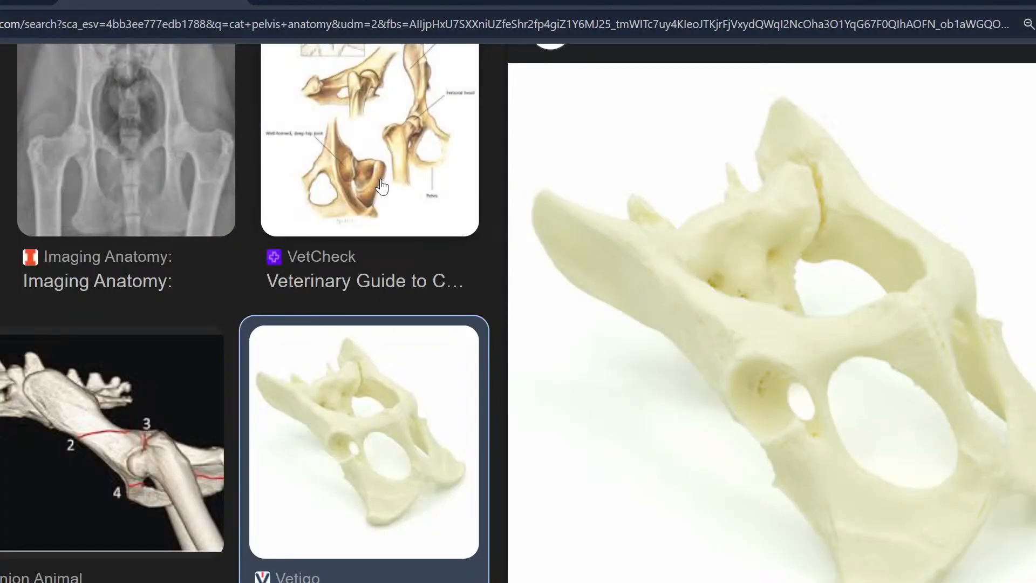
{"action": "left_click", "coordinate": [122, 376]}
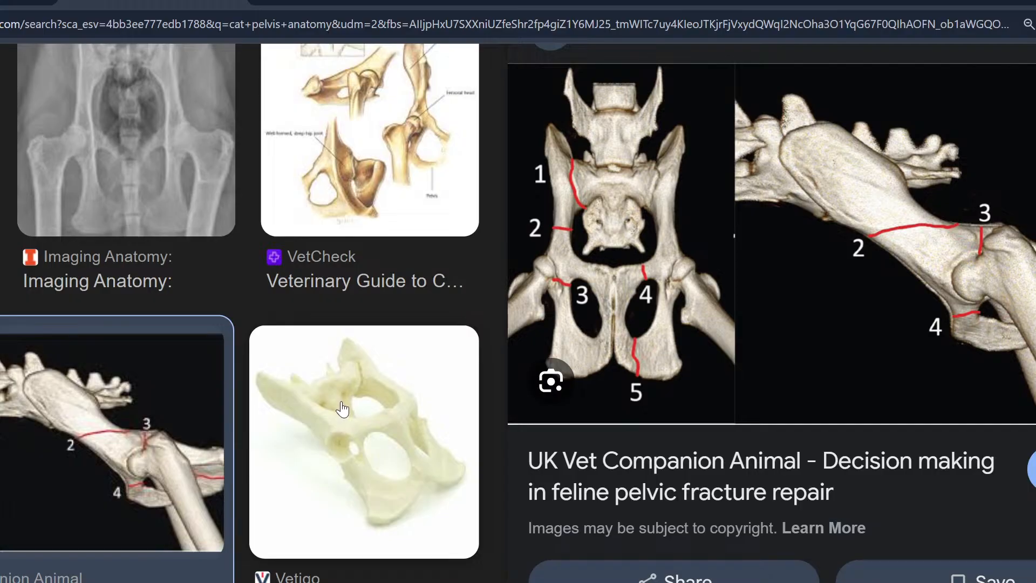
{"action": "key", "text": "alt+Tab"}
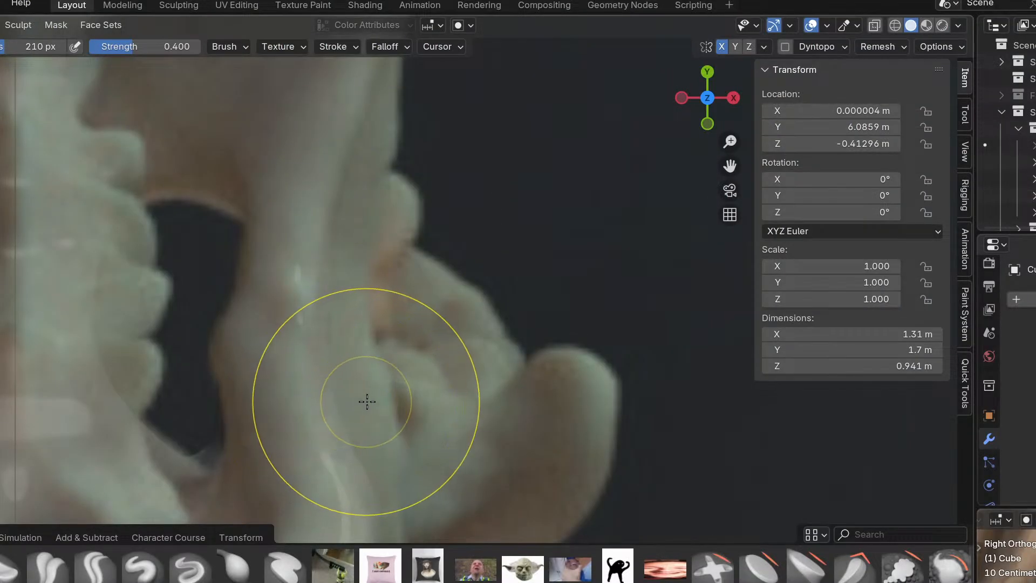
{"action": "key", "text": "alt+Tab"}
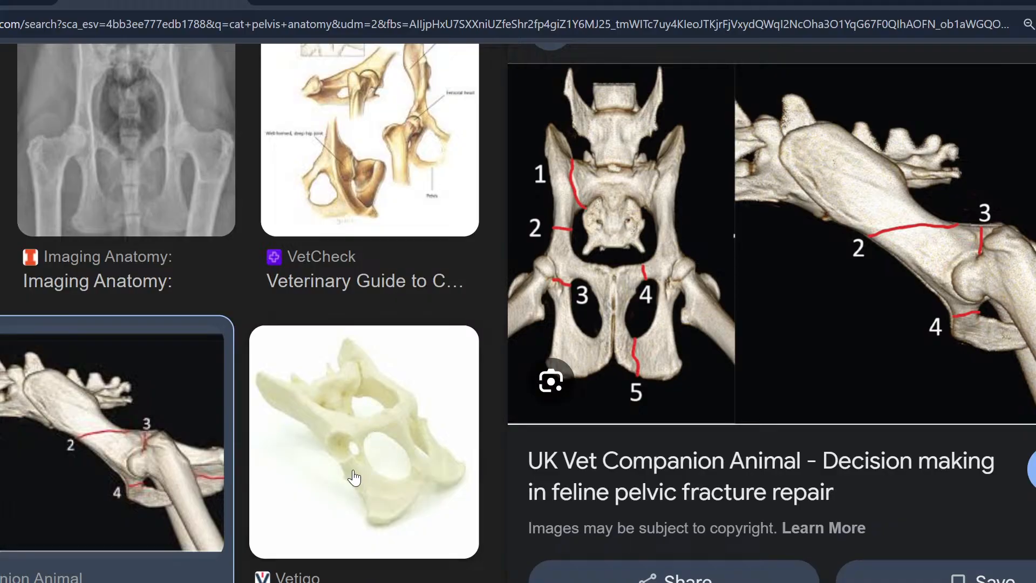
{"action": "key", "text": "alt+Tab"}
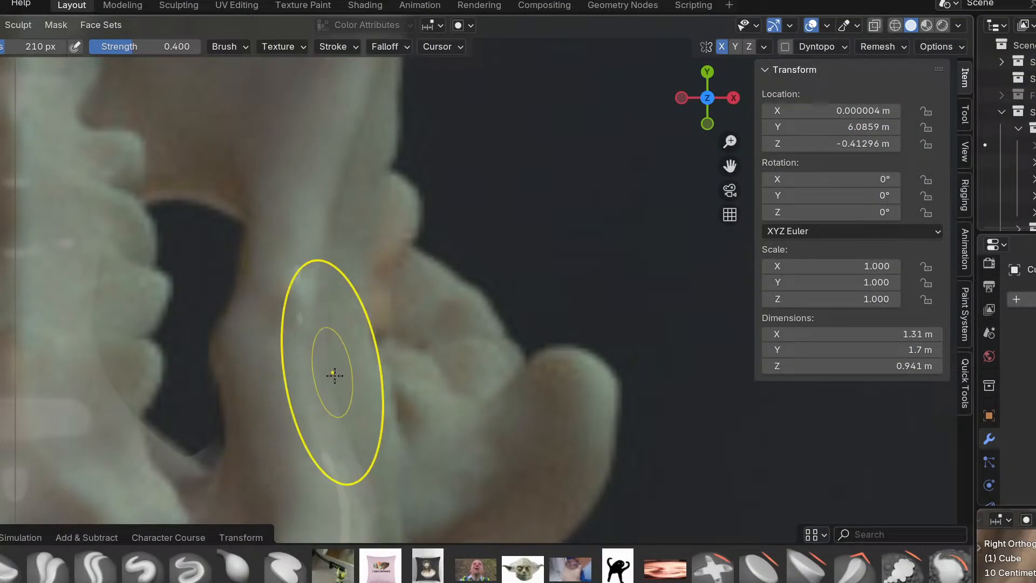
Try to pull the pelvis's outer side outward over the top reference with the Grab brush at 459 px and 0.400 strength.
{"action": "scroll", "coordinate": [362, 350], "scroll_direction": "down", "scroll_amount": 4}
{"action": "key", "text": "f"}
{"action": "left_click", "coordinate": [456, 342]}
{"action": "left_click_drag", "start_coordinate": [416, 347], "coordinate": [676, 389]}
Examine the pelvis's width and shape against the rear reference image and from several perspective angles.
{"action": "key", "text": "KP_3"}
{"action": "key", "text": "KP_1"}
{"action": "middle_click_drag", "start_coordinate": [584, 370], "coordinate": [565, 281], "text": "shift"}
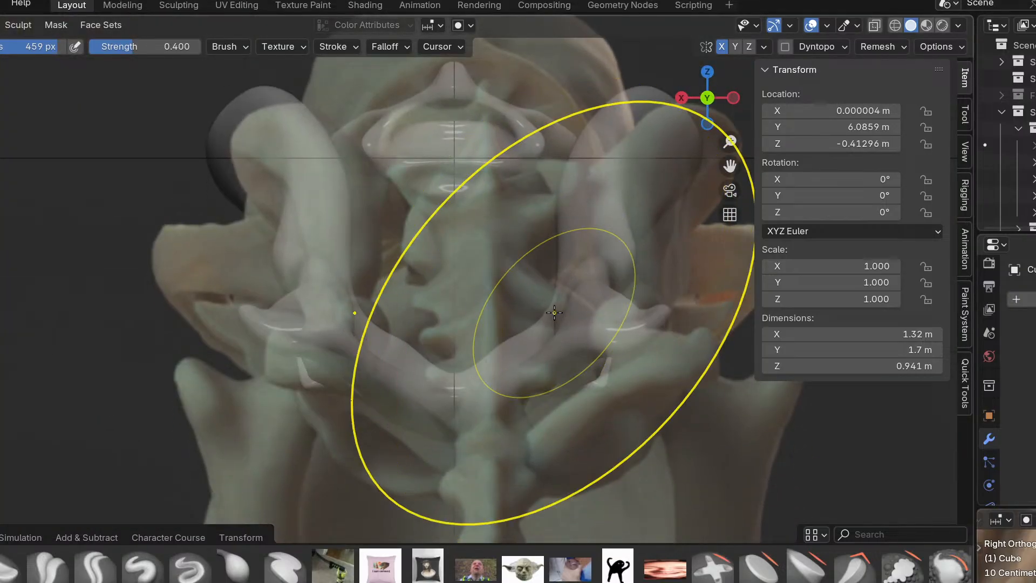
{"action": "mouse_move", "coordinate": [583, 366]}
{"action": "middle_mouse_down", "text": "shift"}
{"action": "mouse_move", "coordinate": [573, 381]}
{"action": "mouse_move", "coordinate": [517, 382]}
{"action": "mouse_move", "coordinate": [510, 363]}
{"action": "middle_mouse_up", "text": "shift"}
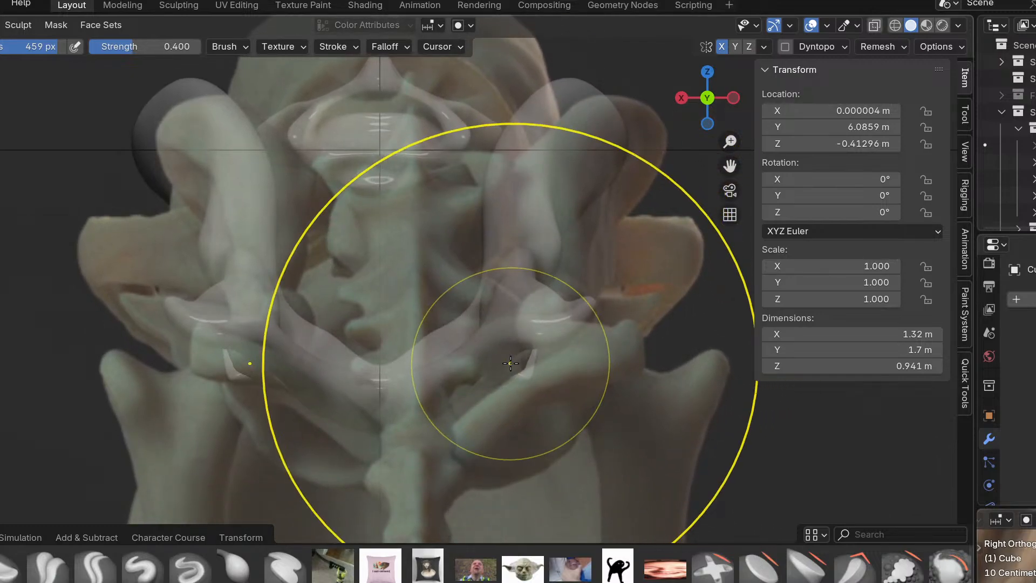
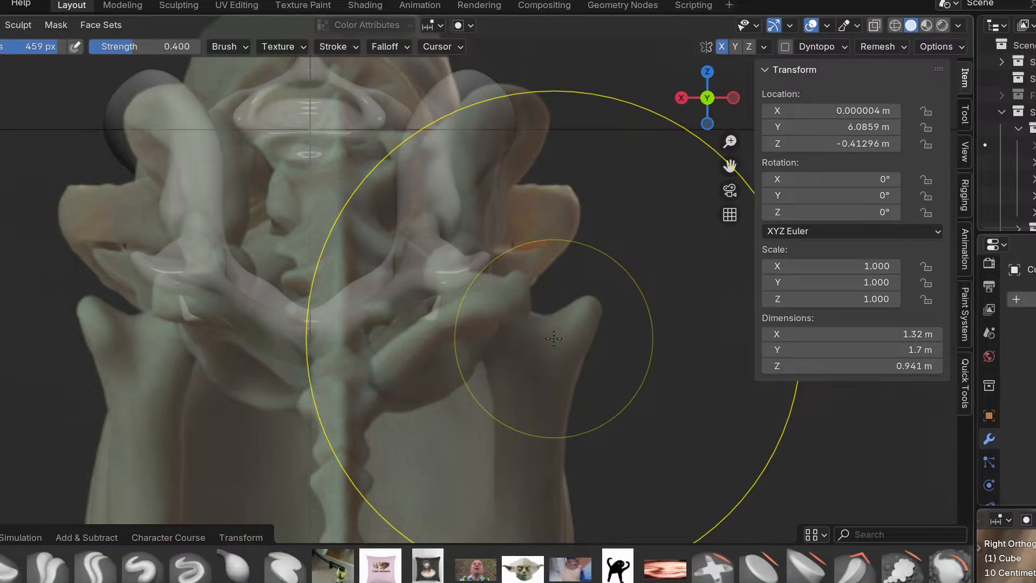
{"action": "left_click", "coordinate": [988, 308]}
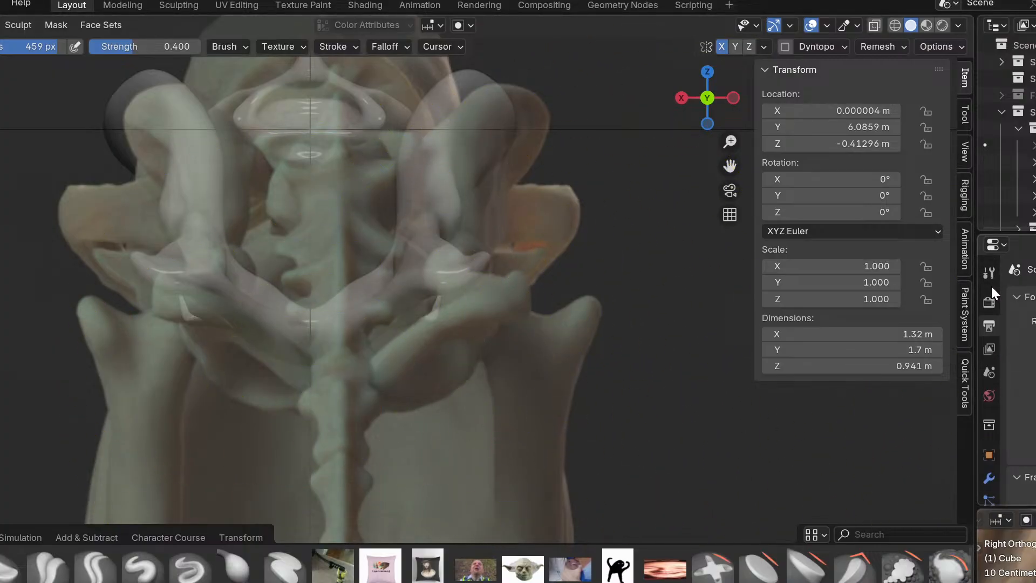
{"action": "scroll", "coordinate": [489, 297], "scroll_direction": "down", "scroll_amount": 3}
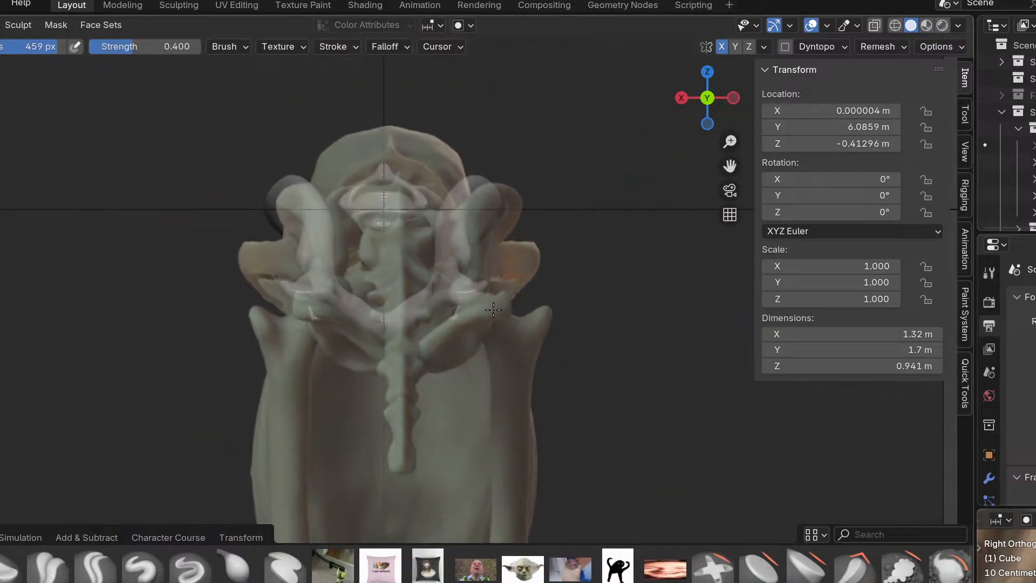
{"action": "scroll", "coordinate": [488, 301], "scroll_direction": "up", "scroll_amount": 5}
{"action": "middle_click_drag", "start_coordinate": [510, 322], "coordinate": [574, 423], "text": "shift"}
{"action": "scroll", "coordinate": [573, 423], "scroll_direction": "down", "scroll_amount": 5}
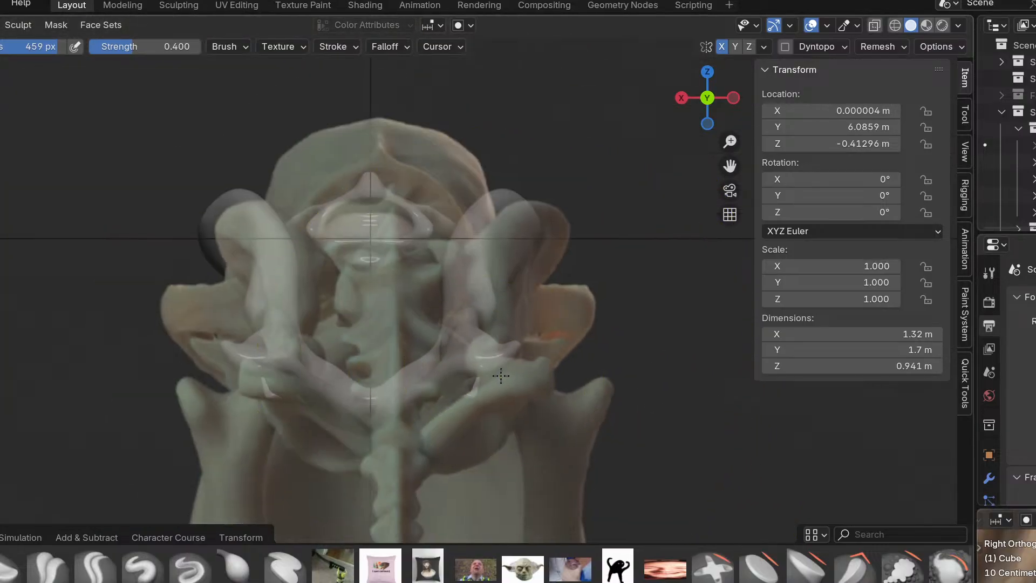
{"action": "scroll", "coordinate": [475, 419], "scroll_direction": "up", "scroll_amount": 2}
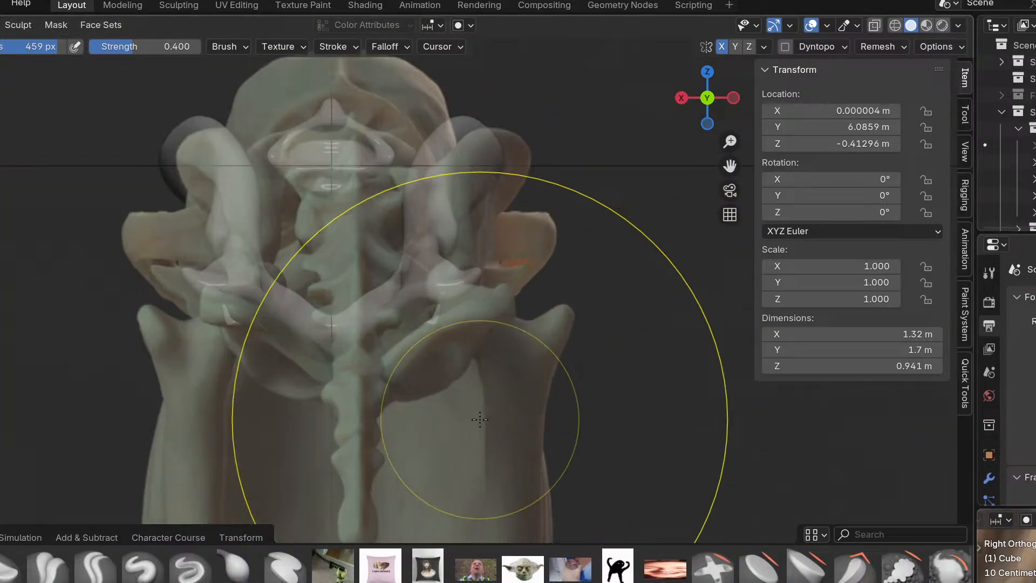
{"action": "scroll", "coordinate": [372, 302], "scroll_direction": "up", "scroll_amount": 1}
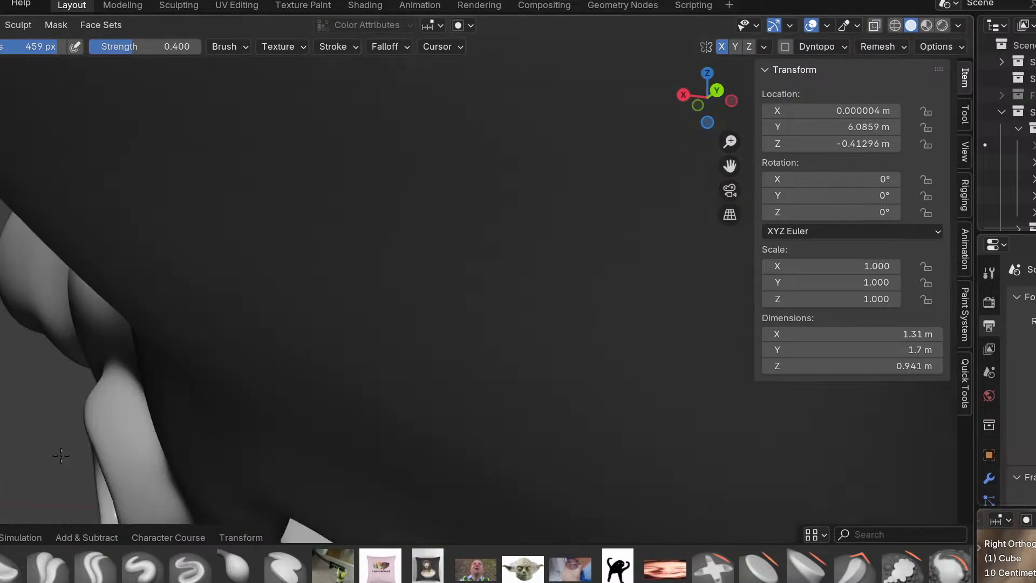
{"action": "middle_click_drag", "start_coordinate": [61, 456], "coordinate": [204, 365]}
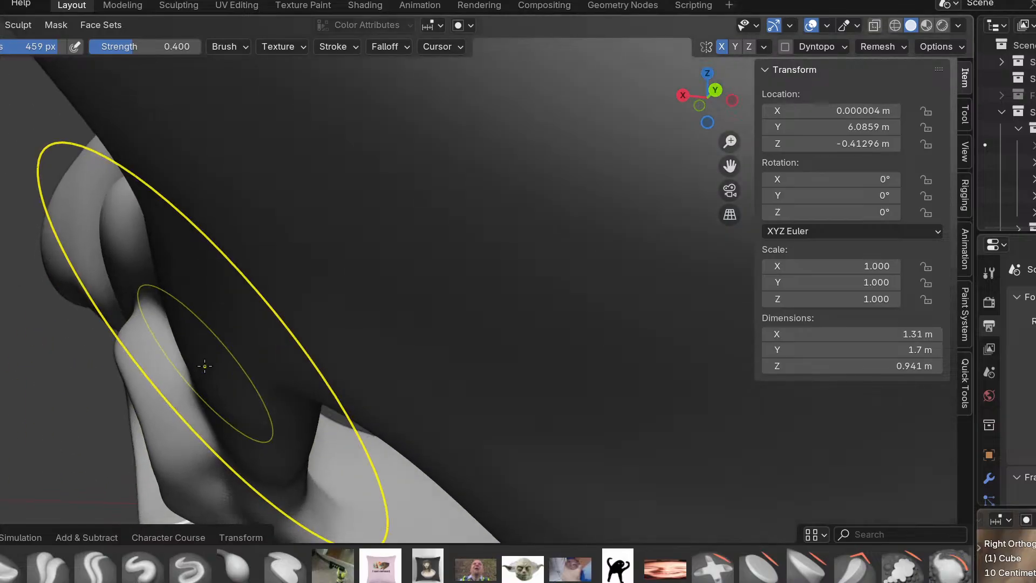
{"action": "scroll", "coordinate": [205, 367], "scroll_direction": "down", "scroll_amount": 3}
{"action": "mouse_move", "coordinate": [196, 313]}
{"action": "middle_mouse_down"}
{"action": "mouse_move", "coordinate": [192, 341]}
{"action": "mouse_move", "coordinate": [136, 329]}
{"action": "mouse_move", "coordinate": [284, 432]}
{"action": "mouse_move", "coordinate": [158, 394]}
{"action": "middle_mouse_up"}
{"action": "mouse_move", "coordinate": [76, 324]}
{"action": "middle_mouse_down"}
{"action": "mouse_move", "coordinate": [103, 205]}
{"action": "mouse_move", "coordinate": [335, 491]}
{"action": "mouse_move", "coordinate": [203, 433]}
{"action": "middle_mouse_up"}
{"action": "middle_click_drag", "start_coordinate": [324, 399], "coordinate": [455, 426]}
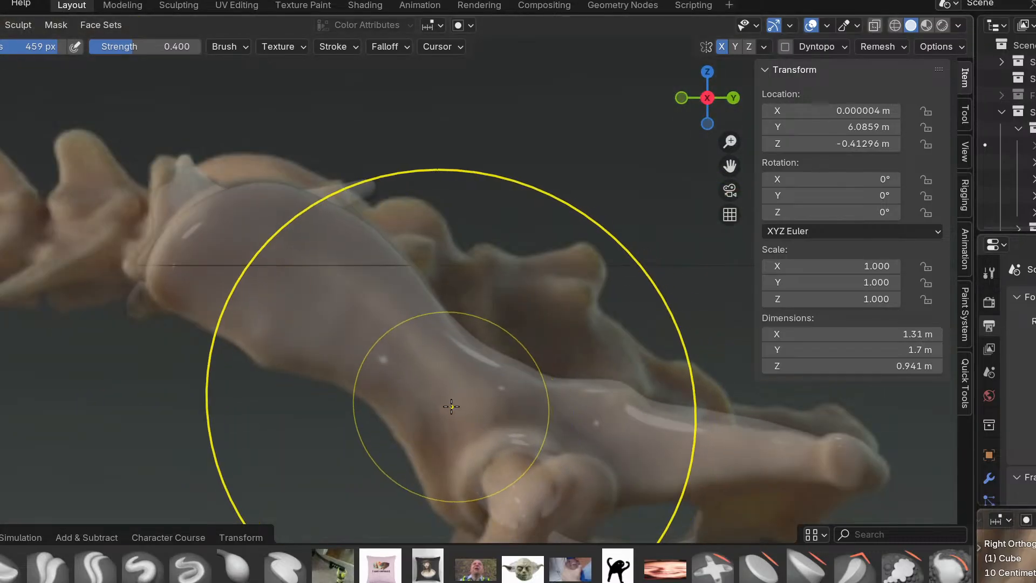
Sculpt along the front edge of the iliac wing over the side reference with the adding brush at 176 px and 0.500 strength.
{"action": "scroll", "coordinate": [340, 378], "scroll_direction": "up", "scroll_amount": 3}
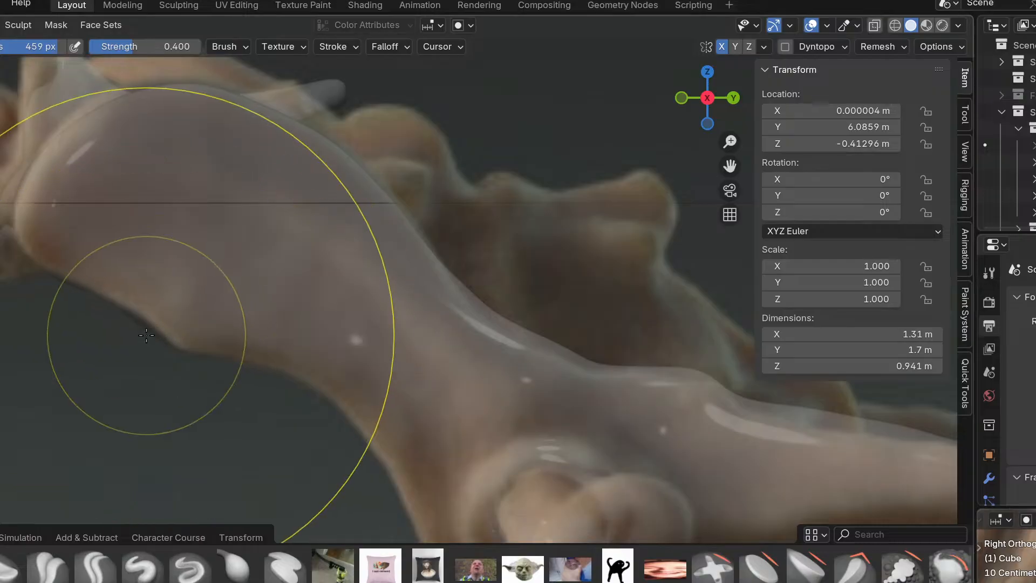
{"action": "scroll", "coordinate": [162, 346], "scroll_direction": "up", "scroll_amount": 4}
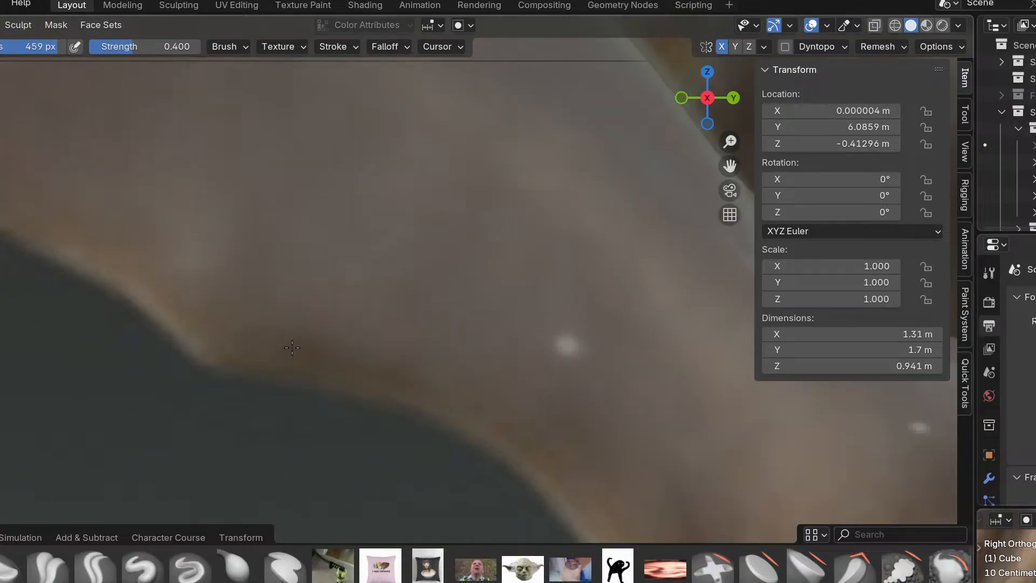
{"action": "middle_click_drag", "start_coordinate": [284, 324], "coordinate": [346, 486], "text": "shift"}
{"action": "scroll", "coordinate": [343, 402], "scroll_direction": "down", "scroll_amount": 2}
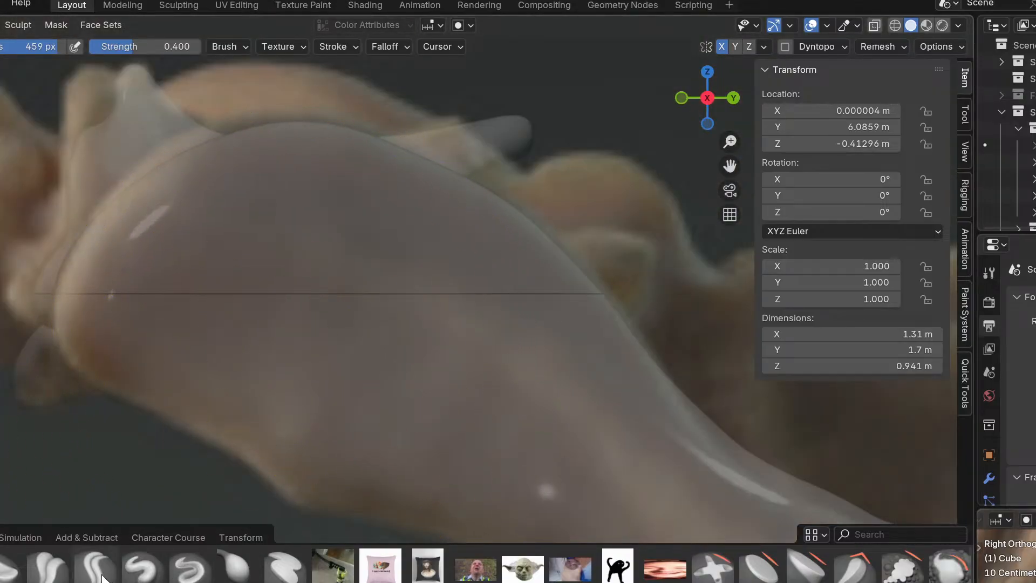
{"action": "scroll", "coordinate": [79, 360], "scroll_direction": "up", "scroll_amount": 3}
{"action": "key", "text": "f"}
{"action": "left_click", "coordinate": [108, 254]}
{"action": "scroll", "coordinate": [110, 256], "scroll_direction": "down", "scroll_amount": 2}
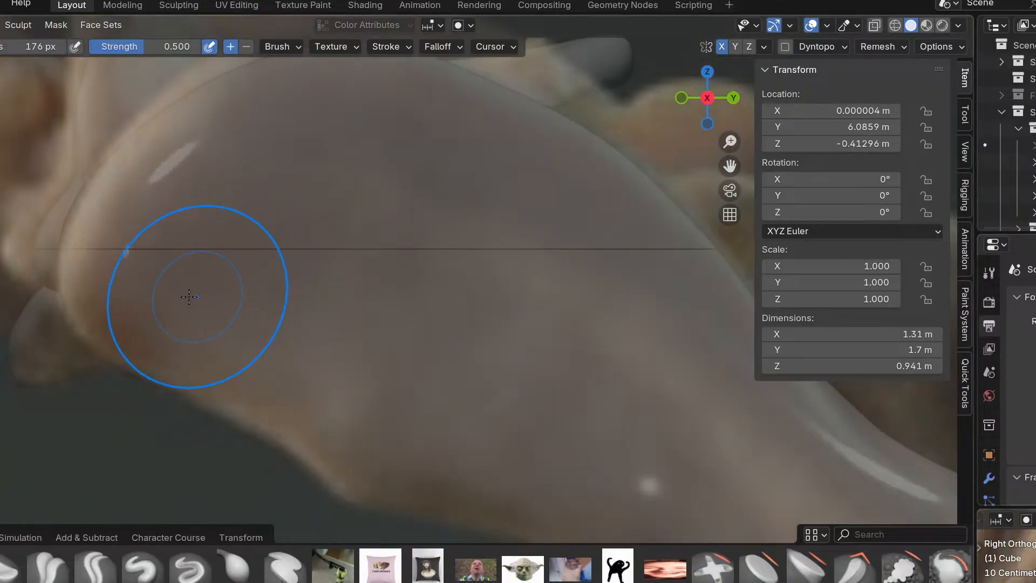
{"action": "left_click_drag", "start_coordinate": [167, 181], "coordinate": [94, 309]}
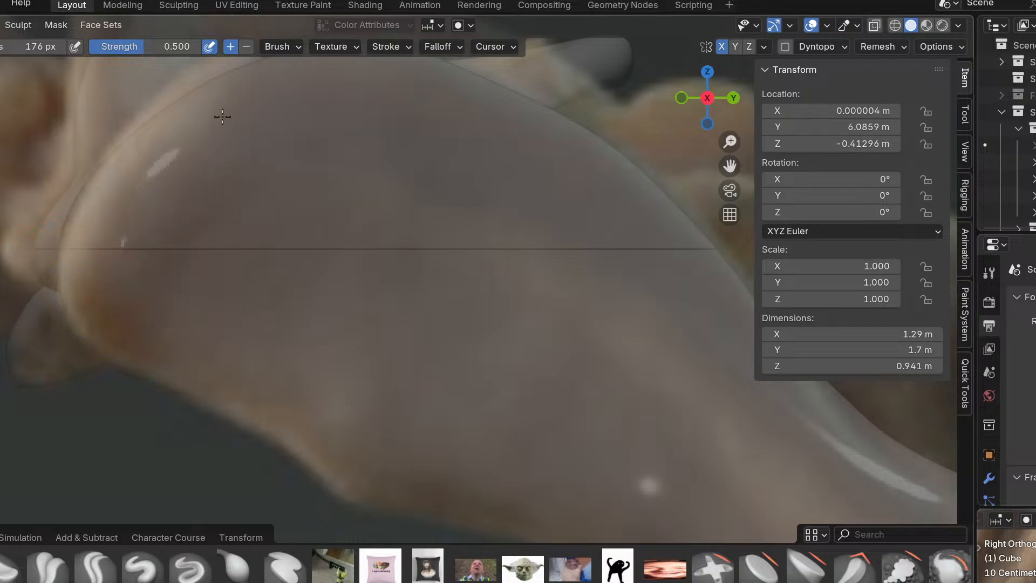
Build up a raised ridge along the bone's upper outer edge, from the iliac wing past the hip socket to the rear end.
{"action": "middle_click_drag", "start_coordinate": [383, 231], "coordinate": [272, 334], "text": "shift"}
{"action": "mouse_move", "coordinate": [199, 235]}
{"action": "left_mouse_down"}
{"action": "mouse_move", "coordinate": [315, 209]}
{"action": "mouse_move", "coordinate": [607, 421]}
{"action": "left_mouse_up"}
{"action": "middle_click_drag", "start_coordinate": [597, 425], "coordinate": [391, 239], "text": "shift"}
{"action": "mouse_move", "coordinate": [391, 239]}
{"action": "left_mouse_down"}
{"action": "mouse_move", "coordinate": [370, 211]}
{"action": "mouse_move", "coordinate": [615, 424]}
{"action": "left_mouse_up"}
{"action": "middle_click_drag", "start_coordinate": [643, 458], "coordinate": [402, 345], "text": "shift"}
{"action": "mouse_move", "coordinate": [389, 345]}
{"action": "left_mouse_down"}
{"action": "mouse_move", "coordinate": [395, 329]}
{"action": "mouse_move", "coordinate": [661, 435]}
{"action": "left_mouse_up"}
{"action": "middle_click_drag", "start_coordinate": [706, 470], "coordinate": [470, 378], "text": "shift"}
{"action": "mouse_move", "coordinate": [387, 331]}
{"action": "left_mouse_down"}
{"action": "mouse_move", "coordinate": [660, 384]}
{"action": "mouse_move", "coordinate": [696, 407]}
{"action": "left_mouse_up"}
{"action": "middle_click_drag", "start_coordinate": [710, 435], "coordinate": [364, 370], "text": "shift"}
{"action": "left_click_drag", "start_coordinate": [336, 312], "coordinate": [436, 335]}
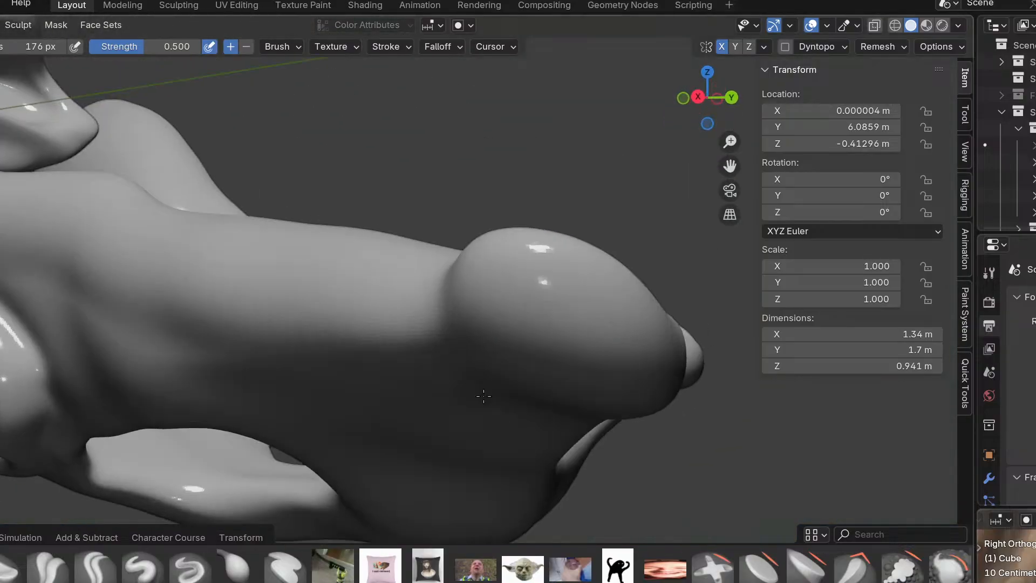
Thicken the knob at the rear end of the ischium and continue its ridge around the underside with the adding brush.
{"action": "middle_click_drag", "start_coordinate": [536, 397], "coordinate": [440, 335]}
{"action": "mouse_move", "coordinate": [448, 258]}
{"action": "left_mouse_down"}
{"action": "mouse_move", "coordinate": [556, 456]}
{"action": "mouse_move", "coordinate": [578, 468]}
{"action": "left_mouse_up"}
{"action": "middle_click_drag", "start_coordinate": [593, 416], "coordinate": [600, 310], "text": "shift"}
{"action": "mouse_move", "coordinate": [529, 117]}
{"action": "left_mouse_down"}
{"action": "mouse_move", "coordinate": [572, 448]}
{"action": "mouse_move", "coordinate": [591, 481]}
{"action": "left_mouse_up"}
{"action": "middle_click_drag", "start_coordinate": [593, 351], "coordinate": [585, 250]}
{"action": "mouse_move", "coordinate": [583, 251]}
{"action": "left_mouse_down"}
{"action": "mouse_move", "coordinate": [545, 335]}
{"action": "mouse_move", "coordinate": [569, 464]}
{"action": "left_mouse_up"}
{"action": "mouse_move", "coordinate": [573, 448]}
{"action": "middle_mouse_down"}
{"action": "mouse_move", "coordinate": [575, 400]}
{"action": "mouse_move", "coordinate": [435, 389]}
{"action": "middle_mouse_up"}
{"action": "left_click_drag", "start_coordinate": [604, 467], "coordinate": [637, 494]}
{"action": "mouse_move", "coordinate": [270, 167]}
{"action": "left_mouse_down"}
{"action": "mouse_move", "coordinate": [359, 338]}
{"action": "mouse_move", "coordinate": [583, 502]}
{"action": "left_mouse_up"}
{"action": "left_click_drag", "start_coordinate": [217, 135], "coordinate": [228, 153]}
{"action": "middle_click_drag", "start_coordinate": [229, 154], "coordinate": [549, 342]}
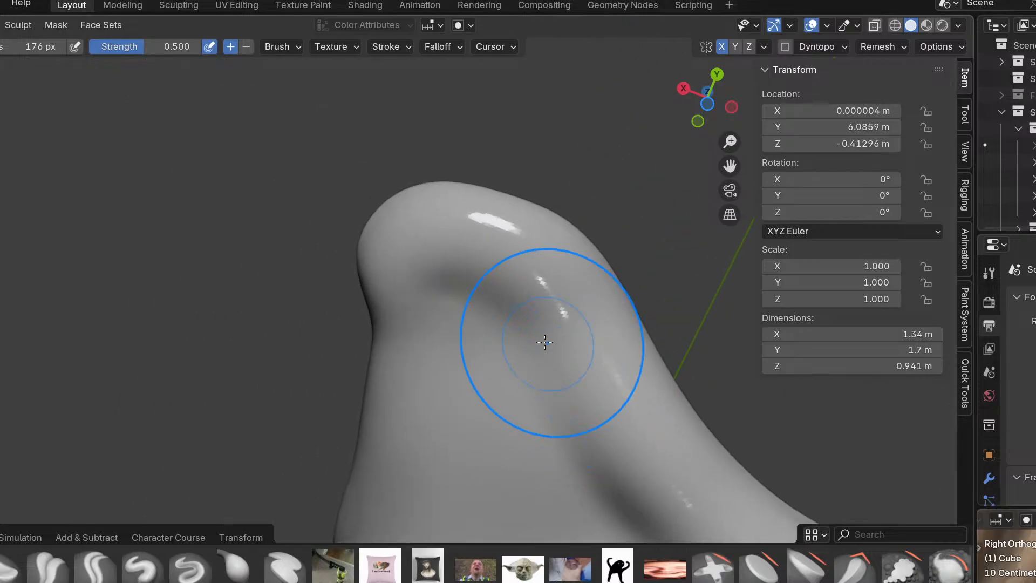
Reinforce the raised ridge from the rear end forward to the iliac wing with further adding strokes.
{"action": "mouse_move", "coordinate": [394, 232]}
{"action": "middle_mouse_down"}
{"action": "mouse_move", "coordinate": [497, 255]}
{"action": "mouse_move", "coordinate": [458, 233]}
{"action": "mouse_move", "coordinate": [475, 486]}
{"action": "mouse_move", "coordinate": [394, 331]}
{"action": "mouse_move", "coordinate": [505, 351]}
{"action": "middle_mouse_up"}
{"action": "left_click_drag", "start_coordinate": [464, 331], "coordinate": [174, 146]}
{"action": "middle_click_drag", "start_coordinate": [173, 146], "coordinate": [553, 461], "text": "shift"}
{"action": "left_click_drag", "start_coordinate": [419, 387], "coordinate": [206, 221]}
{"action": "middle_click_drag", "start_coordinate": [77, 204], "coordinate": [480, 264], "text": "shift"}
{"action": "mouse_move", "coordinate": [488, 280]}
{"action": "left_mouse_down"}
{"action": "mouse_move", "coordinate": [377, 169]}
{"action": "mouse_move", "coordinate": [214, 324]}
{"action": "left_mouse_up"}
{"action": "middle_click_drag", "start_coordinate": [337, 346], "coordinate": [286, 348]}
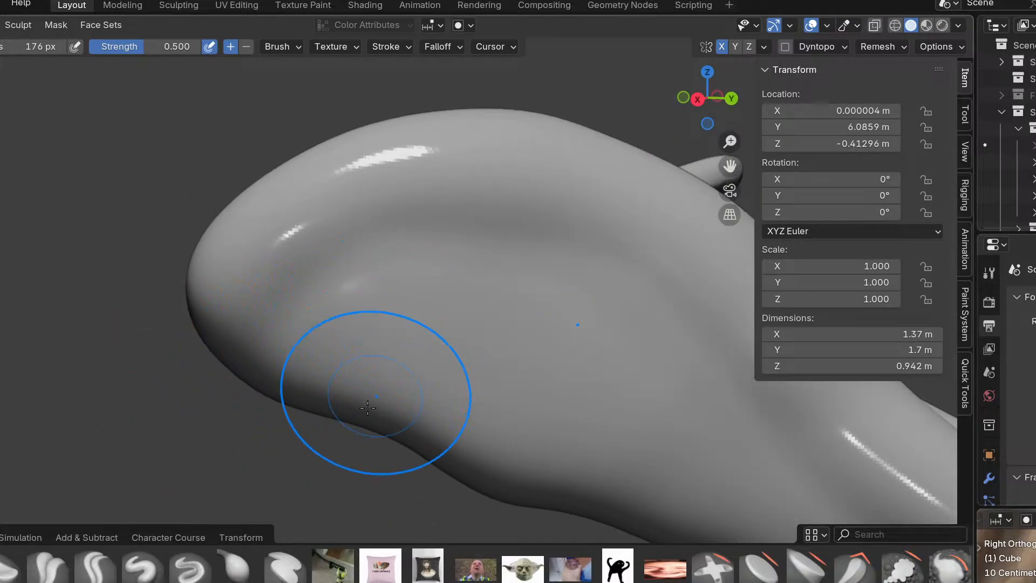
Carve a groove beneath the iliac wing's raised rim toward the hip socket with the subtracting brush at 0.600 strength.
{"action": "mouse_move", "coordinate": [277, 327]}
{"action": "left_mouse_down"}
{"action": "mouse_move", "coordinate": [588, 232]}
{"action": "mouse_move", "coordinate": [678, 324]}
{"action": "left_mouse_up"}
{"action": "middle_click_drag", "start_coordinate": [642, 313], "coordinate": [536, 298], "text": "shift"}
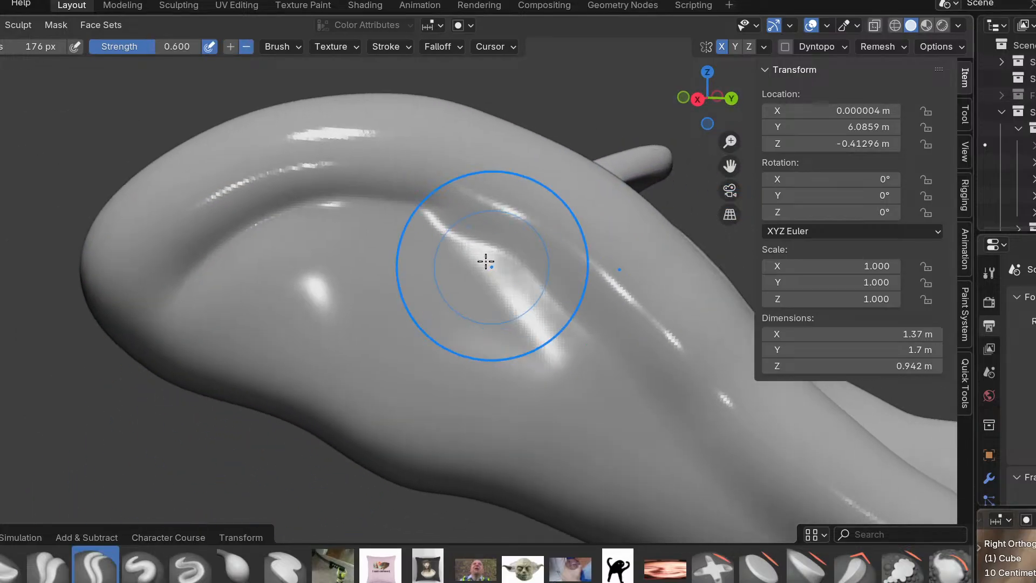
{"action": "left_click_drag", "start_coordinate": [408, 194], "coordinate": [632, 353]}
{"action": "middle_click_drag", "start_coordinate": [687, 465], "coordinate": [568, 382], "text": "shift"}
{"action": "left_click_drag", "start_coordinate": [457, 201], "coordinate": [667, 472]}
{"action": "key", "text": "ctrl+z"}
{"action": "left_click_drag", "start_coordinate": [455, 201], "coordinate": [671, 509]}
{"action": "key", "text": "ctrl+z"}
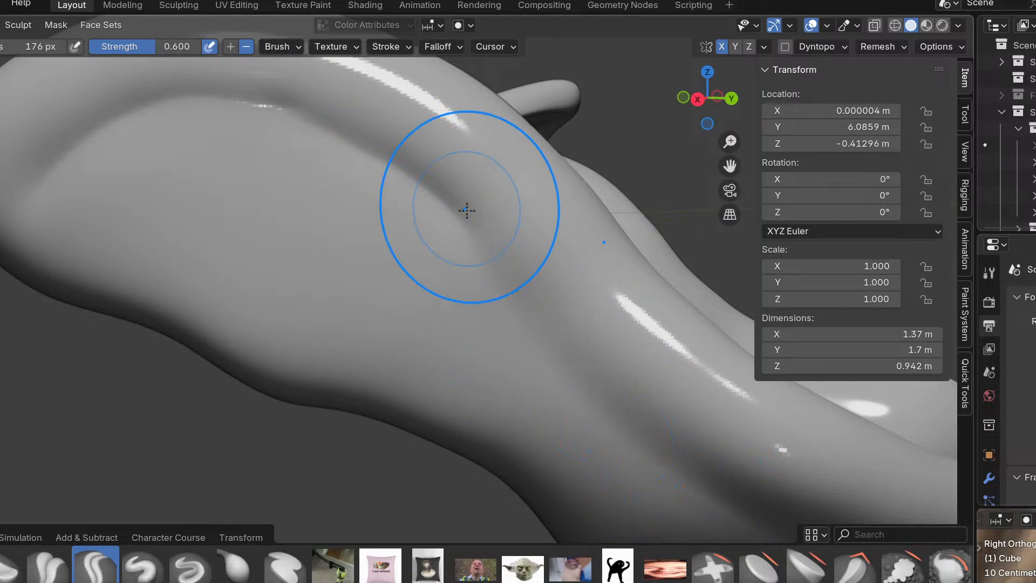
{"action": "left_click_drag", "start_coordinate": [463, 208], "coordinate": [690, 512]}
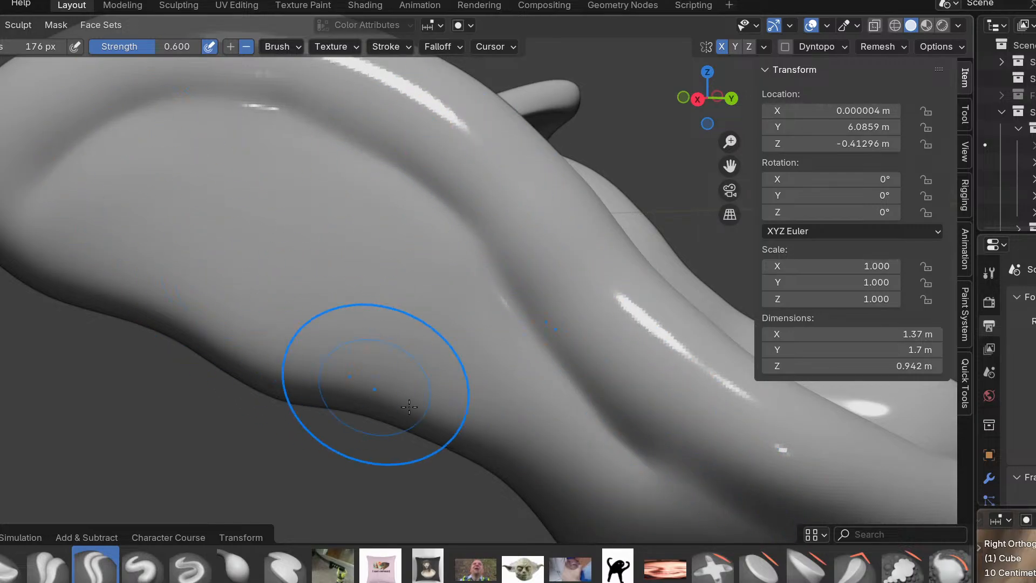
Extend the groove down the ilium to the area above the hip socket's upper rim with the subtracting brush.
{"action": "middle_click_drag", "start_coordinate": [475, 432], "coordinate": [263, 232], "text": "shift"}
{"action": "mouse_move", "coordinate": [390, 221]}
{"action": "left_mouse_down"}
{"action": "mouse_move", "coordinate": [513, 324]}
{"action": "mouse_move", "coordinate": [467, 307]}
{"action": "mouse_move", "coordinate": [566, 372]}
{"action": "left_mouse_up"}
{"action": "key", "text": "ctrl+z"}
{"action": "middle_click_drag", "start_coordinate": [567, 372], "coordinate": [509, 322], "text": "shift"}
{"action": "mouse_move", "coordinate": [378, 205]}
{"action": "left_mouse_down"}
{"action": "mouse_move", "coordinate": [402, 248]}
{"action": "mouse_move", "coordinate": [583, 351]}
{"action": "left_mouse_up"}
{"action": "middle_click_drag", "start_coordinate": [606, 347], "coordinate": [545, 313], "text": "shift"}
{"action": "middle_click_drag", "start_coordinate": [545, 313], "coordinate": [577, 288]}
{"action": "mouse_move", "coordinate": [286, 164]}
{"action": "left_mouse_down"}
{"action": "mouse_move", "coordinate": [324, 201]}
{"action": "mouse_move", "coordinate": [524, 315]}
{"action": "left_mouse_up"}
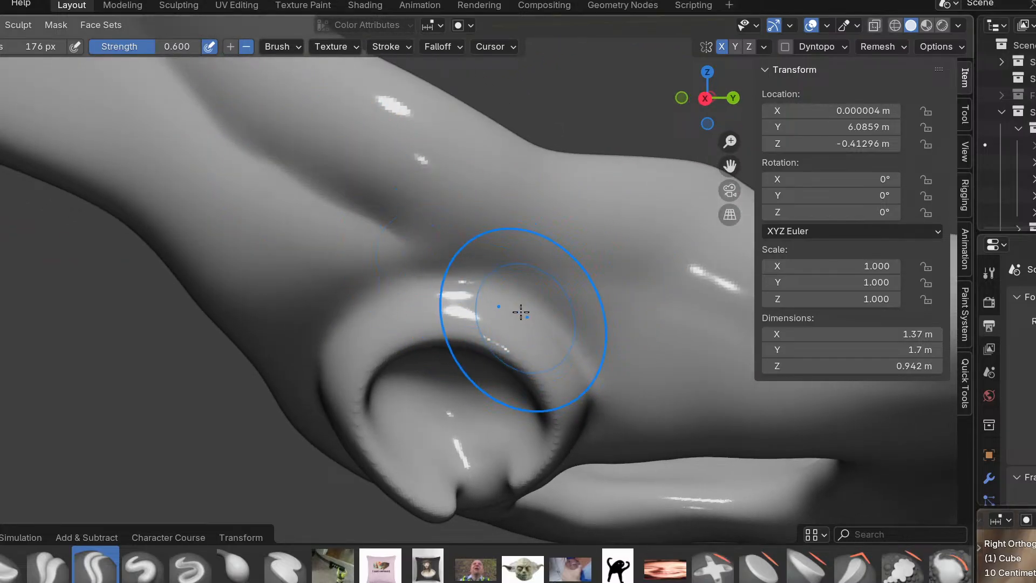
{"action": "left_click_drag", "start_coordinate": [307, 155], "coordinate": [499, 258]}
{"action": "left_click_drag", "start_coordinate": [361, 195], "coordinate": [502, 266]}
{"action": "middle_click_drag", "start_coordinate": [502, 266], "coordinate": [424, 254], "text": "shift"}
Continue the groove from above the hip socket along the ischium to the knob at its rear end.
{"action": "mouse_move", "coordinate": [327, 205]}
{"action": "left_mouse_down"}
{"action": "mouse_move", "coordinate": [400, 238]}
{"action": "mouse_move", "coordinate": [546, 275]}
{"action": "mouse_move", "coordinate": [351, 240]}
{"action": "mouse_move", "coordinate": [566, 276]}
{"action": "mouse_move", "coordinate": [672, 322]}
{"action": "left_mouse_up"}
{"action": "mouse_move", "coordinate": [642, 321]}
{"action": "middle_mouse_down", "text": "shift"}
{"action": "mouse_move", "coordinate": [357, 287]}
{"action": "mouse_move", "coordinate": [313, 271]}
{"action": "middle_mouse_up", "text": "shift"}
{"action": "left_click_drag", "start_coordinate": [337, 251], "coordinate": [599, 318]}
{"action": "mouse_move", "coordinate": [671, 375]}
{"action": "middle_mouse_down", "text": "shift"}
{"action": "mouse_move", "coordinate": [513, 343]}
{"action": "mouse_move", "coordinate": [463, 270]}
{"action": "middle_mouse_up", "text": "shift"}
{"action": "middle_click_drag", "start_coordinate": [463, 316], "coordinate": [462, 277]}
{"action": "left_click_drag", "start_coordinate": [571, 279], "coordinate": [650, 255]}
{"action": "middle_click_drag", "start_coordinate": [590, 318], "coordinate": [440, 377], "text": "shift"}
{"action": "left_click_drag", "start_coordinate": [413, 334], "coordinate": [483, 321]}
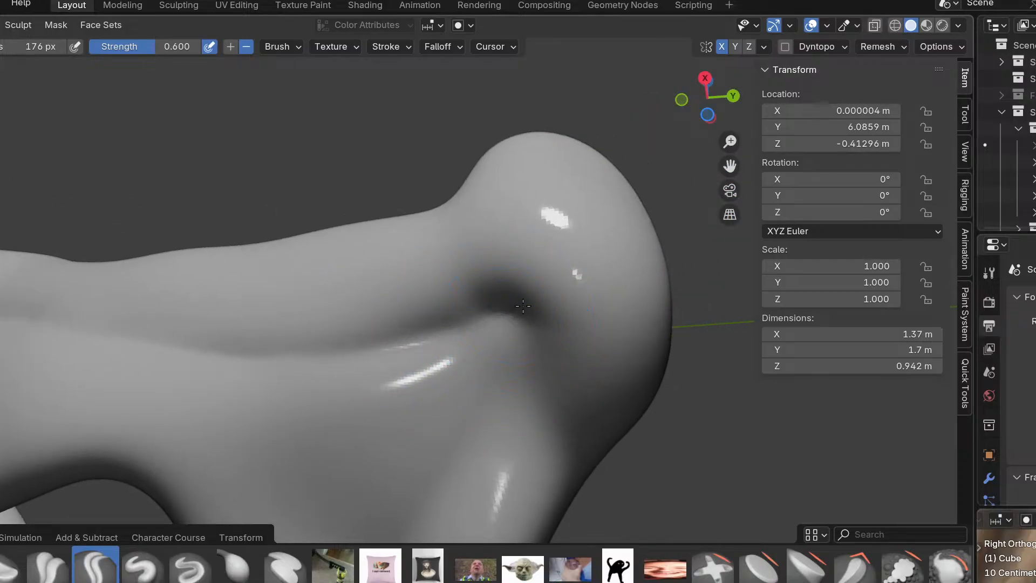
Deepen the groove below the ischium's ridge from the rear knob forward toward the hip socket.
{"action": "middle_click_drag", "start_coordinate": [156, 363], "coordinate": [282, 388], "text": "shift"}
{"action": "middle_click_drag", "start_coordinate": [220, 348], "coordinate": [581, 442], "text": "shift"}
{"action": "left_click_drag", "start_coordinate": [486, 409], "coordinate": [155, 359]}
{"action": "left_click_drag", "start_coordinate": [56, 289], "coordinate": [39, 261]}
{"action": "mouse_move", "coordinate": [129, 336]}
{"action": "middle_mouse_down", "text": "shift"}
{"action": "mouse_move", "coordinate": [317, 491]}
{"action": "mouse_move", "coordinate": [385, 510]}
{"action": "middle_mouse_up", "text": "shift"}
{"action": "mouse_move", "coordinate": [311, 451]}
{"action": "left_mouse_down"}
{"action": "mouse_move", "coordinate": [125, 330]}
{"action": "mouse_move", "coordinate": [60, 313]}
{"action": "left_mouse_up"}
{"action": "middle_click_drag", "start_coordinate": [64, 328], "coordinate": [74, 429]}
{"action": "mouse_move", "coordinate": [45, 363]}
{"action": "middle_mouse_down"}
{"action": "mouse_move", "coordinate": [208, 363]}
{"action": "mouse_move", "coordinate": [342, 398]}
{"action": "mouse_move", "coordinate": [393, 342]}
{"action": "mouse_move", "coordinate": [380, 413]}
{"action": "mouse_move", "coordinate": [331, 370]}
{"action": "mouse_move", "coordinate": [423, 227]}
{"action": "mouse_move", "coordinate": [544, 283]}
{"action": "mouse_move", "coordinate": [521, 322]}
{"action": "mouse_move", "coordinate": [468, 364]}
{"action": "middle_mouse_up"}
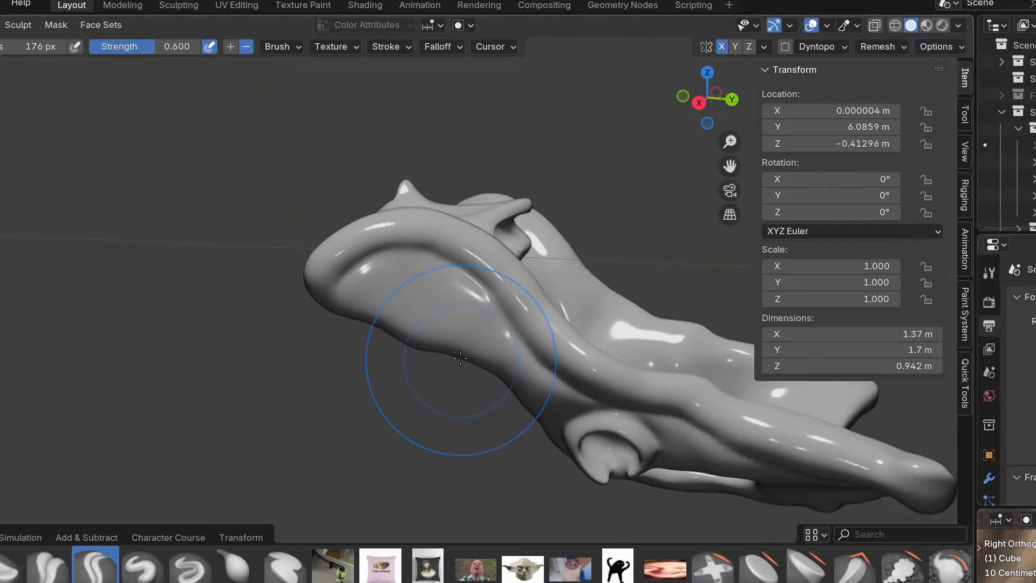
Carve the front end of the iliac wing's outer face just inside its rim with the subtracting brush.
{"action": "scroll", "coordinate": [459, 324], "scroll_direction": "up", "scroll_amount": 3}
{"action": "middle_click_drag", "start_coordinate": [439, 271], "coordinate": [441, 205]}
{"action": "left_click_drag", "start_coordinate": [249, 202], "coordinate": [216, 259]}
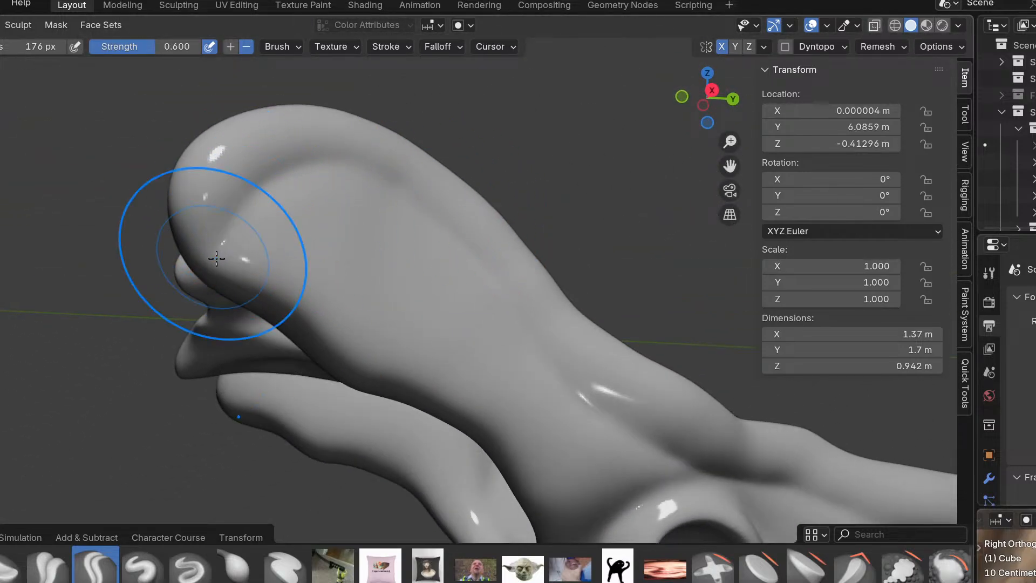
{"action": "mouse_move", "coordinate": [233, 258]}
{"action": "middle_mouse_down"}
{"action": "mouse_move", "coordinate": [262, 271]}
{"action": "mouse_move", "coordinate": [300, 221]}
{"action": "middle_mouse_up"}
{"action": "left_click_drag", "start_coordinate": [229, 222], "coordinate": [225, 260]}
{"action": "middle_click_drag", "start_coordinate": [281, 238], "coordinate": [243, 256]}
{"action": "middle_click_drag", "start_coordinate": [348, 204], "coordinate": [379, 158]}
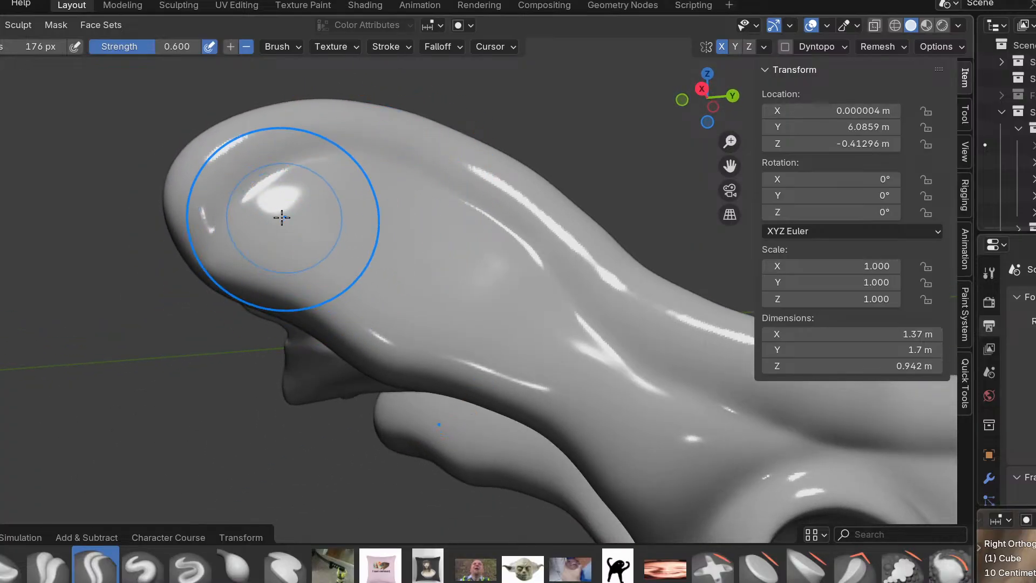
Try to carve irregular hollows across the outer face of the iliac wing with the subtracting brush and undo the strokes.
{"action": "mouse_move", "coordinate": [453, 242]}
{"action": "left_mouse_down"}
{"action": "mouse_move", "coordinate": [484, 273]}
{"action": "mouse_move", "coordinate": [481, 302]}
{"action": "mouse_move", "coordinate": [400, 259]}
{"action": "left_mouse_up"}
{"action": "middle_click_drag", "start_coordinate": [363, 246], "coordinate": [327, 273]}
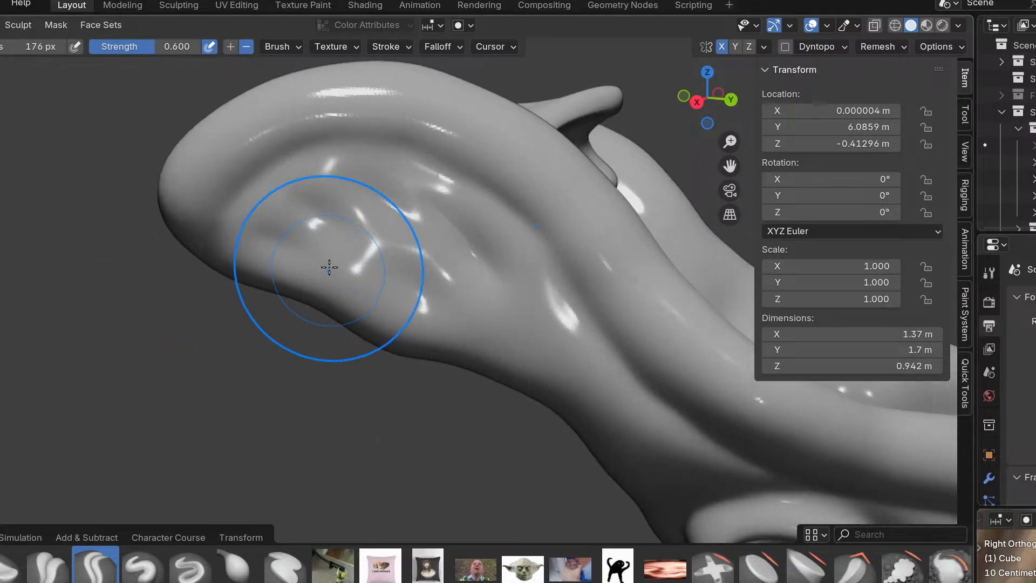
{"action": "scroll", "coordinate": [416, 255], "scroll_direction": "up", "scroll_amount": 10}
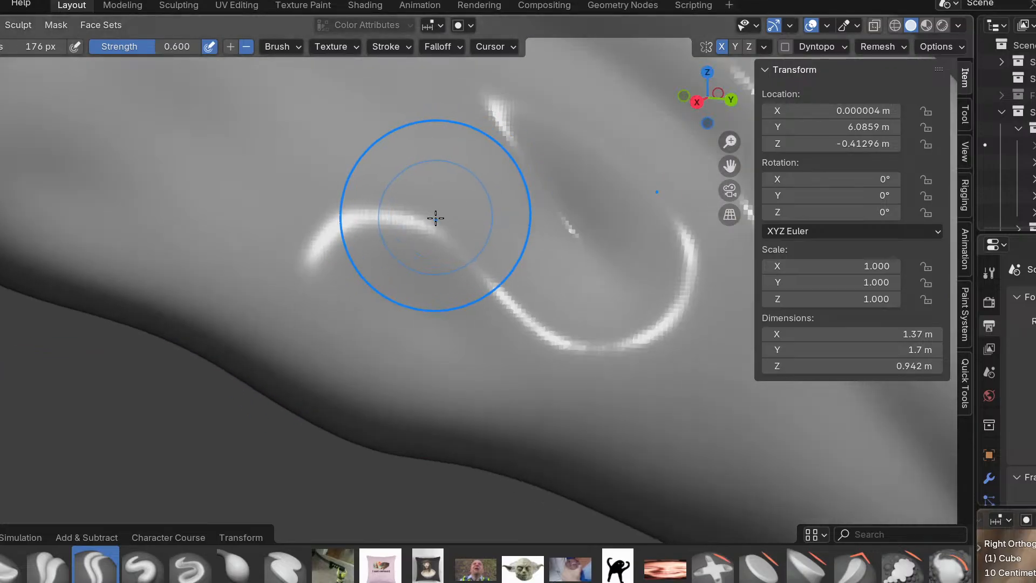
{"action": "key", "text": "ctrl+z"}
{"action": "key", "text": "ctrl+z"}
{"action": "left_click_drag", "start_coordinate": [241, 199], "coordinate": [424, 294]}
{"action": "key", "text": "ctrl+z"}
{"action": "scroll", "coordinate": [380, 294], "scroll_direction": "down", "scroll_amount": 5}
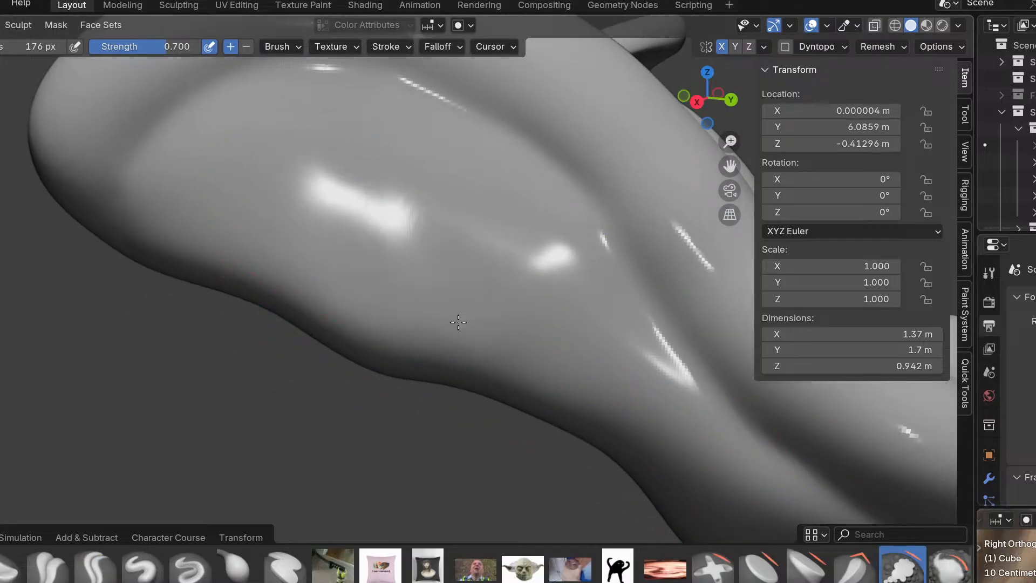
Even out the outer face of the iliac wing with short brush strokes from its front half back to the neck.
{"action": "mouse_move", "coordinate": [313, 175]}
{"action": "left_mouse_down"}
{"action": "mouse_move", "coordinate": [382, 139]}
{"action": "mouse_move", "coordinate": [332, 177]}
{"action": "left_mouse_up"}
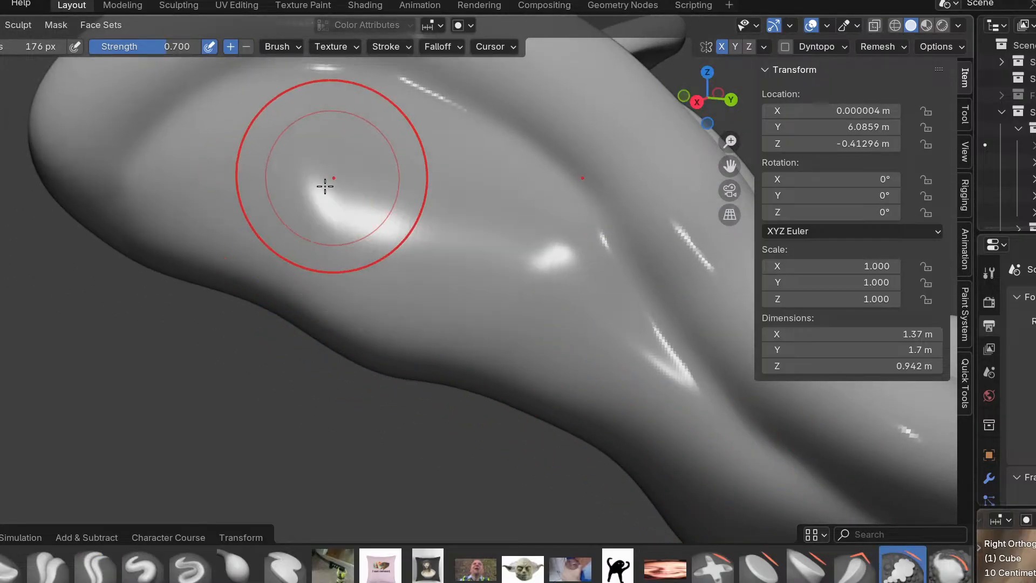
{"action": "mouse_move", "coordinate": [258, 198]}
{"action": "left_mouse_down"}
{"action": "mouse_move", "coordinate": [382, 127]}
{"action": "mouse_move", "coordinate": [440, 271]}
{"action": "mouse_move", "coordinate": [224, 234]}
{"action": "left_mouse_up"}
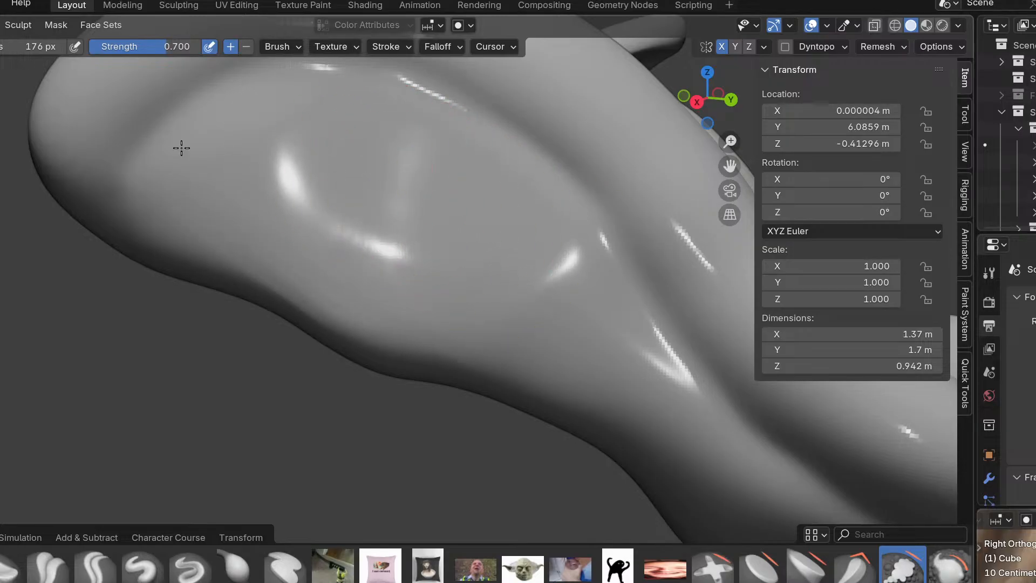
{"action": "left_click_drag", "start_coordinate": [665, 306], "coordinate": [568, 296]}
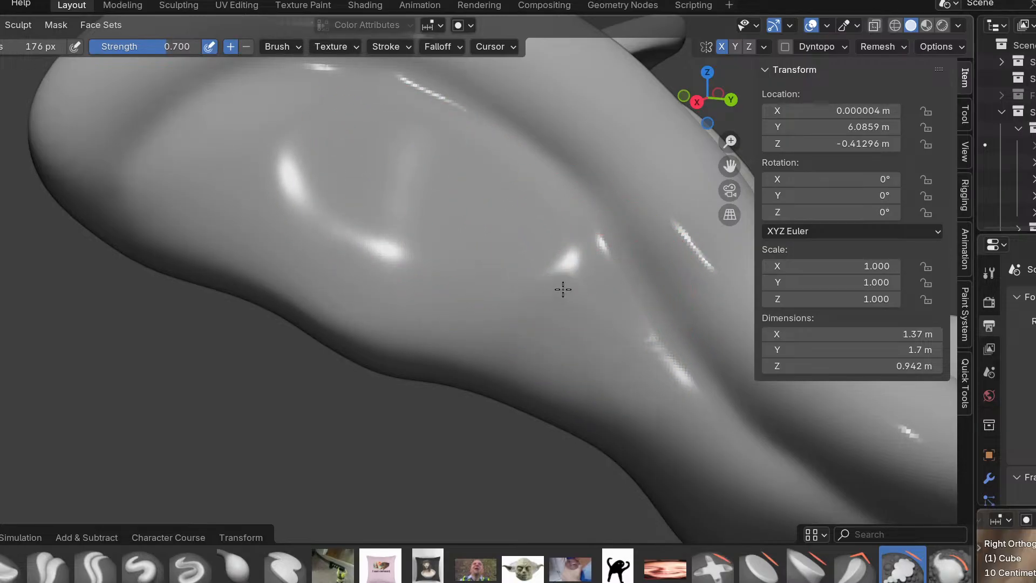
Switch the viewport's matcap from the glossy grey to the brown clay material.
{"action": "mouse_move", "coordinate": [629, 385]}
{"action": "middle_mouse_down"}
{"action": "mouse_move", "coordinate": [616, 203]}
{"action": "mouse_move", "coordinate": [585, 303]}
{"action": "mouse_move", "coordinate": [481, 323]}
{"action": "mouse_move", "coordinate": [504, 284]}
{"action": "mouse_move", "coordinate": [465, 276]}
{"action": "mouse_move", "coordinate": [489, 246]}
{"action": "mouse_move", "coordinate": [477, 254]}
{"action": "mouse_move", "coordinate": [546, 289]}
{"action": "middle_mouse_up"}
{"action": "scroll", "coordinate": [504, 285], "scroll_direction": "down", "scroll_amount": 1}
{"action": "scroll", "coordinate": [546, 290], "scroll_direction": "down", "scroll_amount": 3}
{"action": "middle_click_drag", "start_coordinate": [546, 345], "coordinate": [481, 439]}
{"action": "mouse_move", "coordinate": [782, 470]}
{"action": "middle_mouse_down", "text": "shift"}
{"action": "mouse_move", "coordinate": [491, 412]}
{"action": "mouse_move", "coordinate": [567, 324]}
{"action": "middle_mouse_up", "text": "shift"}
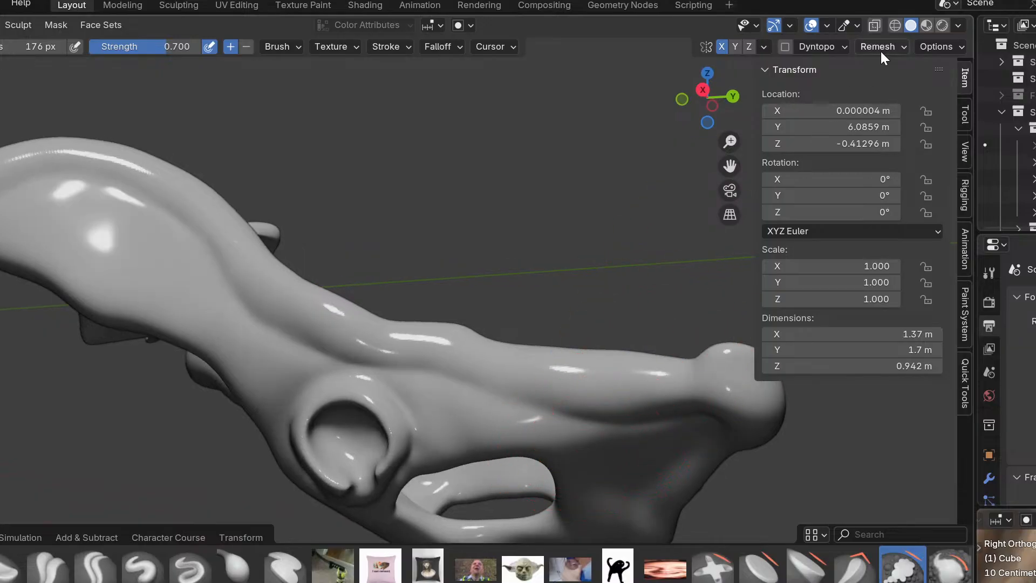
{"action": "left_click", "coordinate": [958, 26]}
{"action": "left_click", "coordinate": [906, 147]}
{"action": "left_click", "coordinate": [702, 202]}
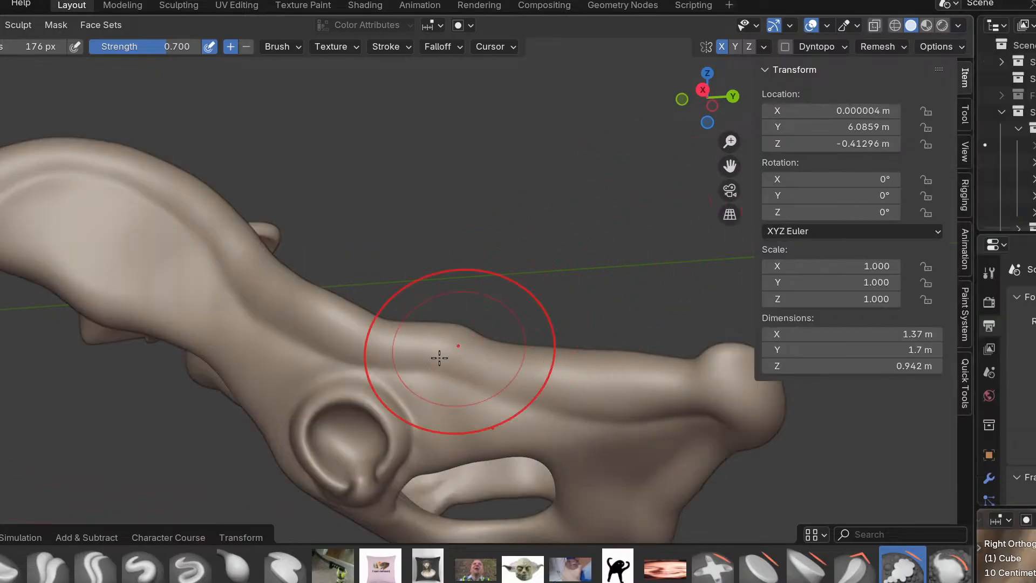
Enlarge the Grab brush to a 348 px radius and fit the ilium's lower edge to the side-view reference.
{"action": "middle_click_drag", "start_coordinate": [451, 347], "coordinate": [543, 452]}
{"action": "scroll", "coordinate": [474, 386], "scroll_direction": "up", "scroll_amount": 2}
{"action": "mouse_move", "coordinate": [474, 386]}
{"action": "middle_mouse_down"}
{"action": "mouse_move", "coordinate": [488, 266]}
{"action": "mouse_move", "coordinate": [421, 303]}
{"action": "mouse_move", "coordinate": [431, 340]}
{"action": "mouse_move", "coordinate": [356, 196]}
{"action": "middle_mouse_up"}
{"action": "key", "text": "g"}
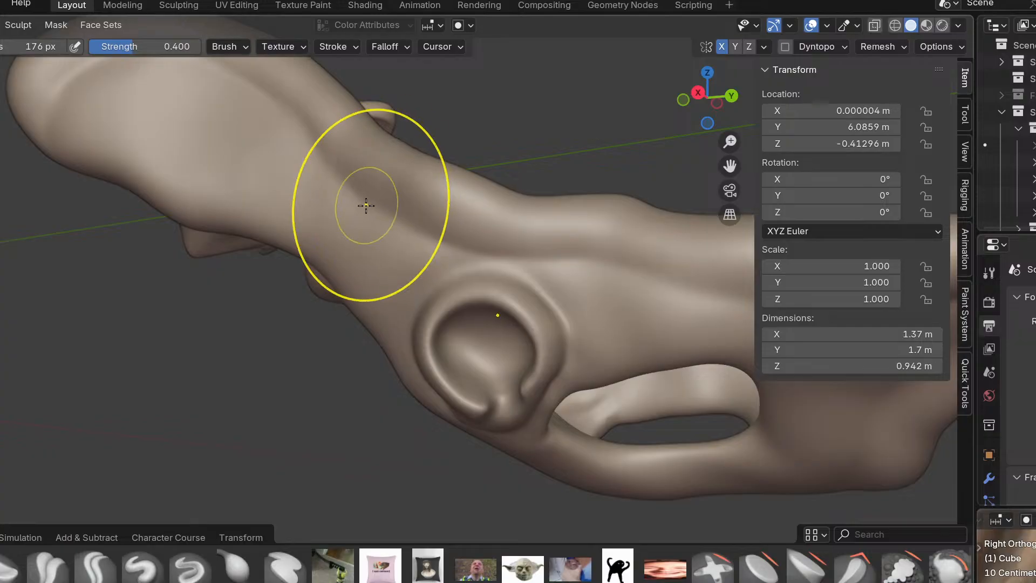
{"action": "mouse_move", "coordinate": [471, 308]}
{"action": "middle_mouse_down", "text": "shift"}
{"action": "mouse_move", "coordinate": [428, 275]}
{"action": "mouse_move", "coordinate": [504, 273]}
{"action": "mouse_move", "coordinate": [448, 305]}
{"action": "mouse_move", "coordinate": [408, 263]}
{"action": "middle_mouse_up", "text": "shift"}
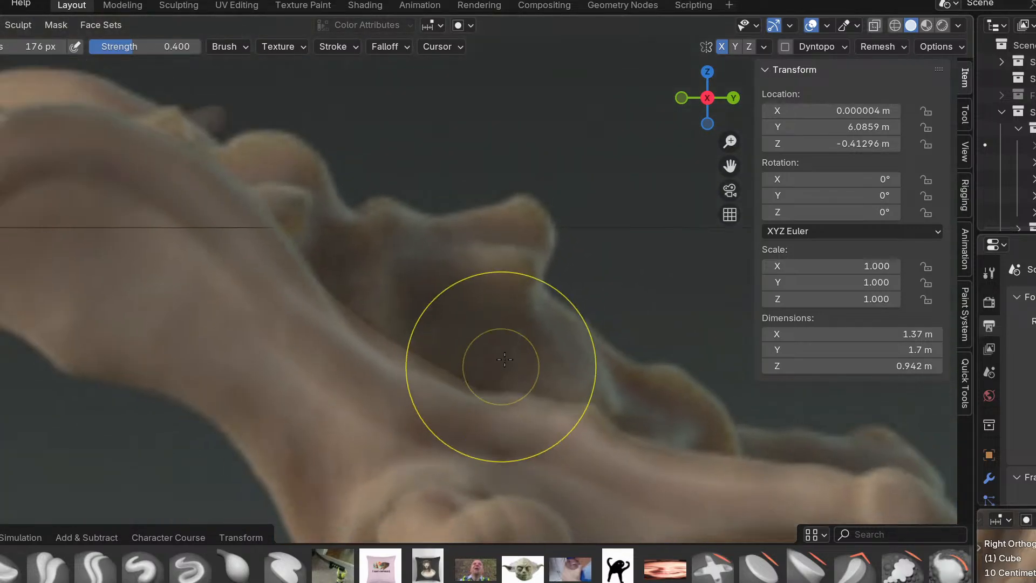
{"action": "key", "text": "f"}
{"action": "left_click", "coordinate": [593, 335]}
{"action": "middle_click_drag", "start_coordinate": [446, 338], "coordinate": [456, 319], "text": "ctrl"}
{"action": "mouse_move", "coordinate": [382, 370]}
{"action": "middle_mouse_down", "text": "shift"}
{"action": "mouse_move", "coordinate": [467, 445]}
{"action": "mouse_move", "coordinate": [454, 264]}
{"action": "middle_mouse_up", "text": "shift"}
{"action": "mouse_move", "coordinate": [515, 302]}
{"action": "middle_mouse_down", "text": "ctrl"}
{"action": "mouse_move", "coordinate": [527, 370]}
{"action": "mouse_move", "coordinate": [514, 361]}
{"action": "middle_mouse_up", "text": "ctrl"}
{"action": "mouse_move", "coordinate": [332, 388]}
{"action": "middle_mouse_down", "text": "shift"}
{"action": "mouse_move", "coordinate": [341, 381]}
{"action": "mouse_move", "coordinate": [580, 415]}
{"action": "middle_mouse_up", "text": "shift"}
{"action": "middle_click_drag", "start_coordinate": [390, 385], "coordinate": [389, 303], "text": "ctrl"}
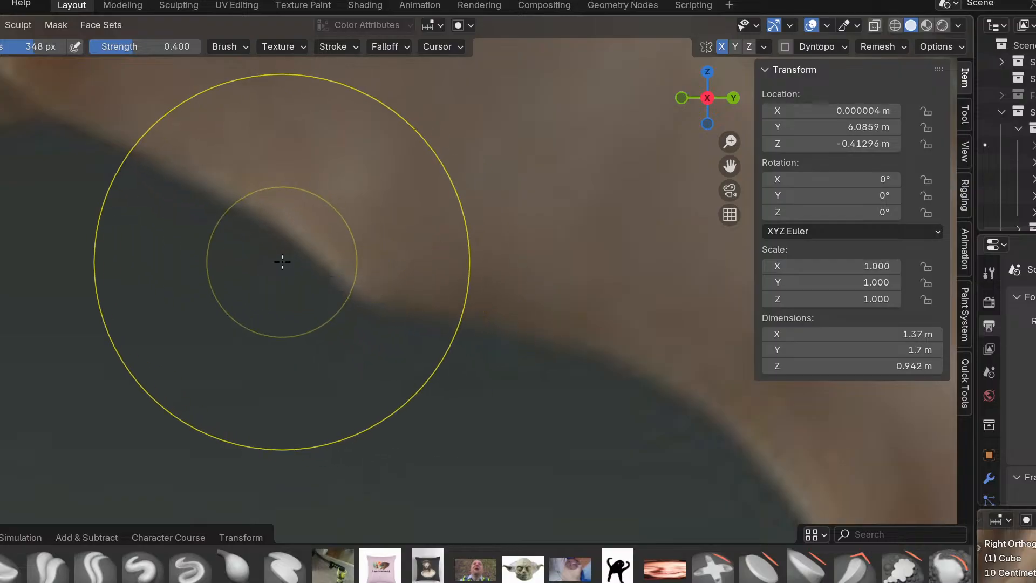
{"action": "middle_click_drag", "start_coordinate": [283, 262], "coordinate": [338, 250], "text": "ctrl"}
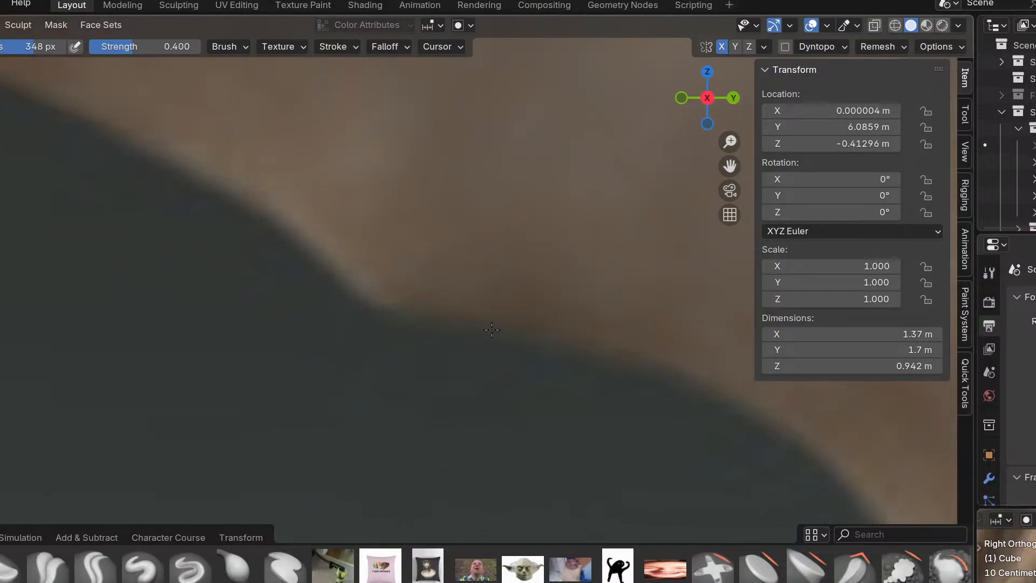
{"action": "middle_click_drag", "start_coordinate": [395, 311], "coordinate": [374, 279], "text": "ctrl"}
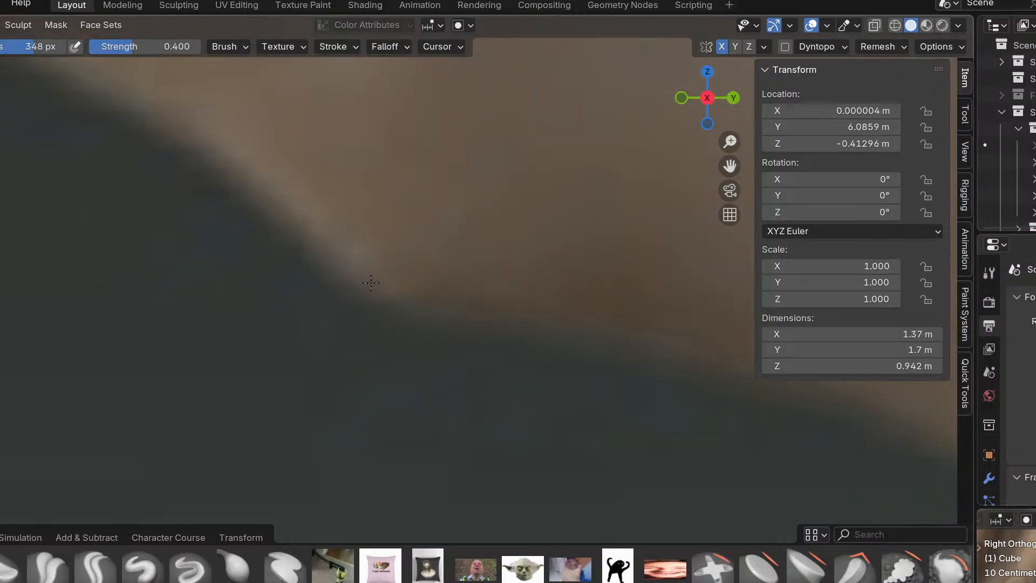
Pull the pelvis's lower outline below the hip socket and obturator opening to match the side-view reference.
{"action": "mouse_move", "coordinate": [522, 312]}
{"action": "middle_mouse_down", "text": "shift"}
{"action": "mouse_move", "coordinate": [456, 388]}
{"action": "mouse_move", "coordinate": [456, 493]}
{"action": "middle_mouse_up", "text": "shift"}
{"action": "mouse_move", "coordinate": [532, 270]}
{"action": "middle_mouse_down", "text": "shift"}
{"action": "mouse_move", "coordinate": [460, 317]}
{"action": "mouse_move", "coordinate": [601, 434]}
{"action": "mouse_move", "coordinate": [621, 502]}
{"action": "middle_mouse_up", "text": "shift"}
{"action": "mouse_move", "coordinate": [718, 502]}
{"action": "middle_mouse_down", "text": "shift"}
{"action": "mouse_move", "coordinate": [572, 399]}
{"action": "mouse_move", "coordinate": [475, 356]}
{"action": "middle_mouse_up", "text": "shift"}
{"action": "mouse_move", "coordinate": [556, 402]}
{"action": "middle_mouse_down", "text": "ctrl"}
{"action": "mouse_move", "coordinate": [570, 374]}
{"action": "mouse_move", "coordinate": [562, 358]}
{"action": "mouse_move", "coordinate": [525, 400]}
{"action": "middle_mouse_up", "text": "ctrl"}
{"action": "mouse_move", "coordinate": [662, 487]}
{"action": "middle_mouse_down"}
{"action": "mouse_move", "coordinate": [694, 459]}
{"action": "mouse_move", "coordinate": [569, 370]}
{"action": "mouse_move", "coordinate": [601, 439]}
{"action": "middle_mouse_up"}
{"action": "middle_click_drag", "start_coordinate": [702, 469], "coordinate": [583, 420], "text": "shift"}
{"action": "left_click_drag", "start_coordinate": [648, 432], "coordinate": [662, 449]}
{"action": "mouse_move", "coordinate": [663, 449]}
{"action": "middle_mouse_down"}
{"action": "mouse_move", "coordinate": [727, 430]}
{"action": "mouse_move", "coordinate": [687, 351]}
{"action": "mouse_move", "coordinate": [720, 426]}
{"action": "mouse_move", "coordinate": [521, 384]}
{"action": "middle_mouse_up"}
{"action": "middle_click_drag", "start_coordinate": [619, 373], "coordinate": [435, 374], "text": "shift"}
{"action": "middle_click_drag", "start_coordinate": [634, 388], "coordinate": [469, 399], "text": "shift"}
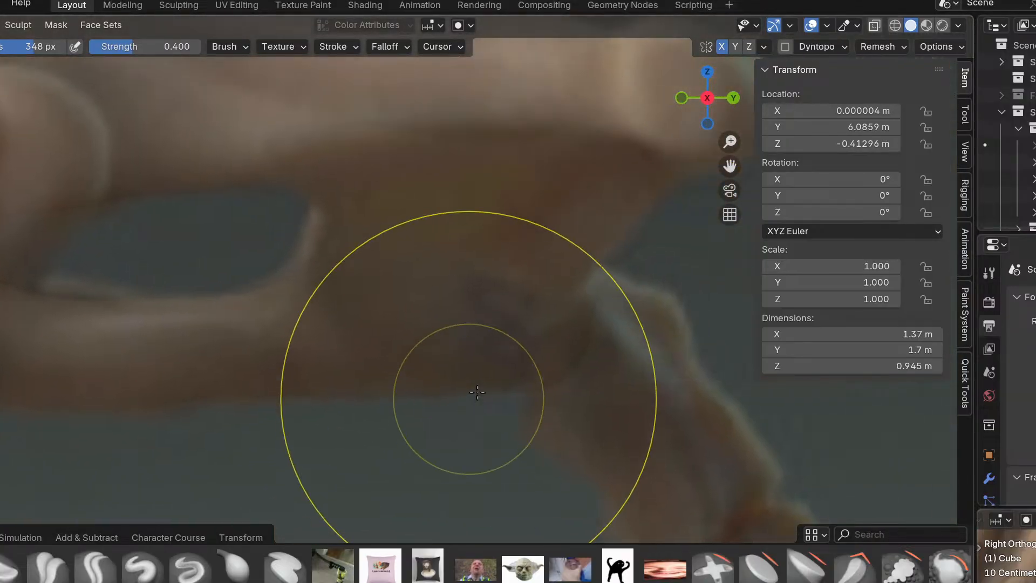
Refine the ischium's upper edge and the bump behind the hip socket against the side-view reference with the Grab brush.
{"action": "key", "text": "KP_1"}
{"action": "key", "text": "ctrl+KP_3"}
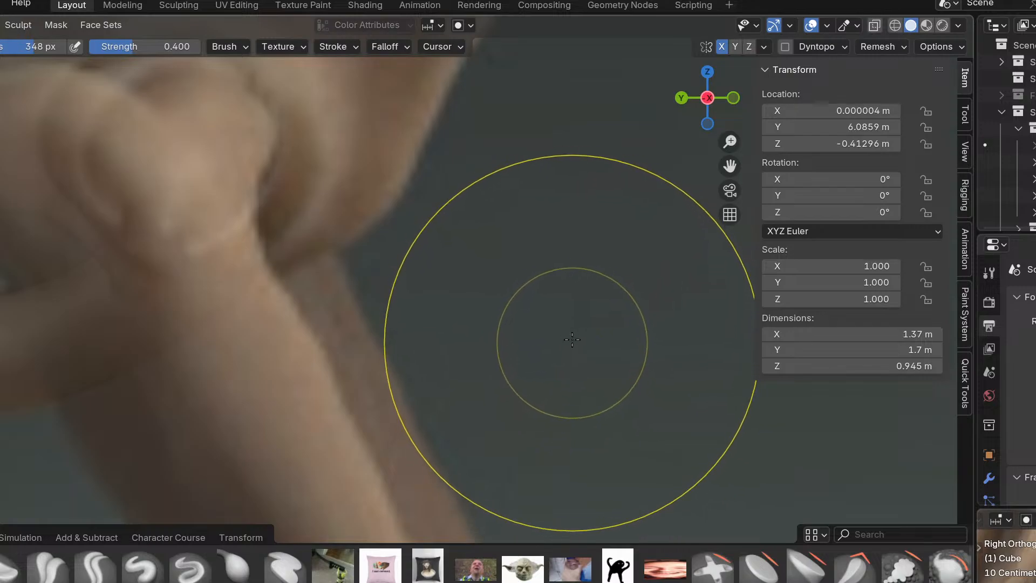
{"action": "mouse_move", "coordinate": [553, 311]}
{"action": "middle_mouse_down", "text": "alt"}
{"action": "mouse_move", "coordinate": [594, 345]}
{"action": "mouse_move", "coordinate": [571, 322]}
{"action": "mouse_move", "coordinate": [590, 403]}
{"action": "mouse_move", "coordinate": [579, 470]}
{"action": "middle_mouse_up", "text": "alt"}
{"action": "scroll", "coordinate": [567, 363], "scroll_direction": "down", "scroll_amount": 3}
{"action": "mouse_move", "coordinate": [625, 189]}
{"action": "middle_mouse_down"}
{"action": "mouse_move", "coordinate": [551, 220]}
{"action": "mouse_move", "coordinate": [578, 180]}
{"action": "mouse_move", "coordinate": [562, 242]}
{"action": "mouse_move", "coordinate": [681, 253]}
{"action": "mouse_move", "coordinate": [560, 316]}
{"action": "mouse_move", "coordinate": [509, 289]}
{"action": "mouse_move", "coordinate": [570, 228]}
{"action": "mouse_move", "coordinate": [518, 276]}
{"action": "mouse_move", "coordinate": [525, 342]}
{"action": "middle_mouse_up"}
{"action": "scroll", "coordinate": [570, 229], "scroll_direction": "up", "scroll_amount": 8}
{"action": "scroll", "coordinate": [518, 276], "scroll_direction": "down", "scroll_amount": 3}
{"action": "middle_click_drag", "start_coordinate": [526, 249], "coordinate": [539, 342], "text": "shift"}
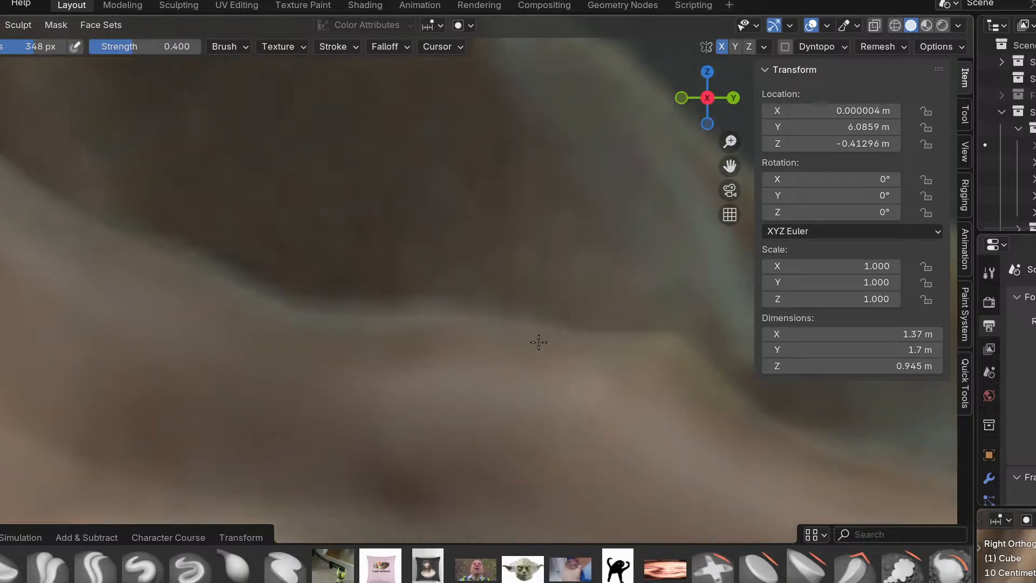
{"action": "middle_click_drag", "start_coordinate": [467, 312], "coordinate": [466, 337], "text": "shift"}
{"action": "mouse_move", "coordinate": [593, 370]}
{"action": "middle_mouse_down", "text": "shift"}
{"action": "mouse_move", "coordinate": [476, 361]}
{"action": "mouse_move", "coordinate": [453, 338]}
{"action": "middle_mouse_up", "text": "shift"}
{"action": "mouse_move", "coordinate": [646, 500]}
{"action": "middle_mouse_down", "text": "ctrl"}
{"action": "mouse_move", "coordinate": [581, 500]}
{"action": "mouse_move", "coordinate": [564, 479]}
{"action": "middle_mouse_up", "text": "ctrl"}
{"action": "middle_click_drag", "start_coordinate": [645, 456], "coordinate": [602, 468]}
{"action": "mouse_move", "coordinate": [707, 449]}
{"action": "middle_mouse_down", "text": "shift"}
{"action": "mouse_move", "coordinate": [600, 425]}
{"action": "mouse_move", "coordinate": [537, 387]}
{"action": "mouse_move", "coordinate": [606, 383]}
{"action": "mouse_move", "coordinate": [581, 378]}
{"action": "middle_mouse_up", "text": "shift"}
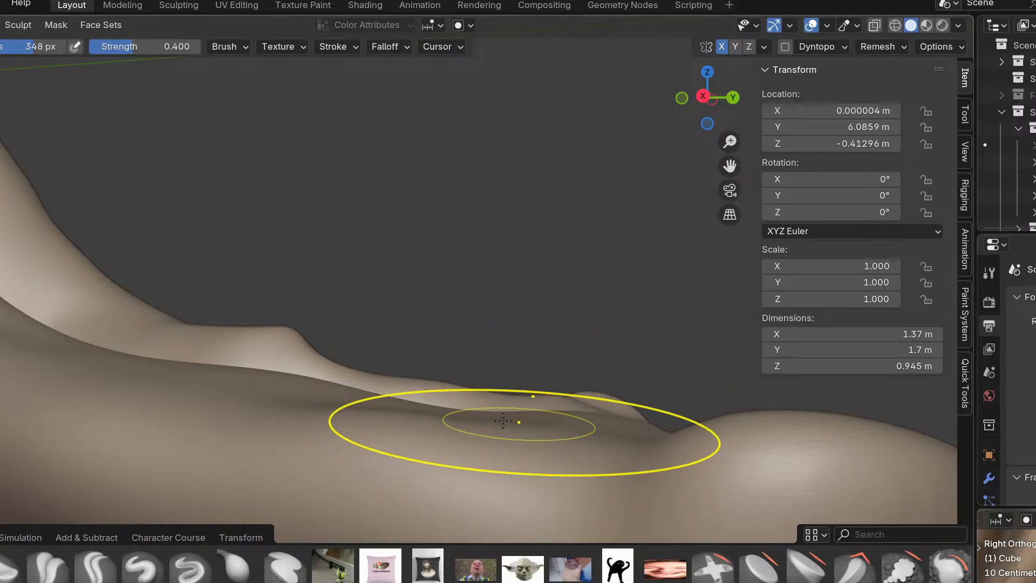
{"action": "middle_click_drag", "start_coordinate": [474, 389], "coordinate": [429, 405]}
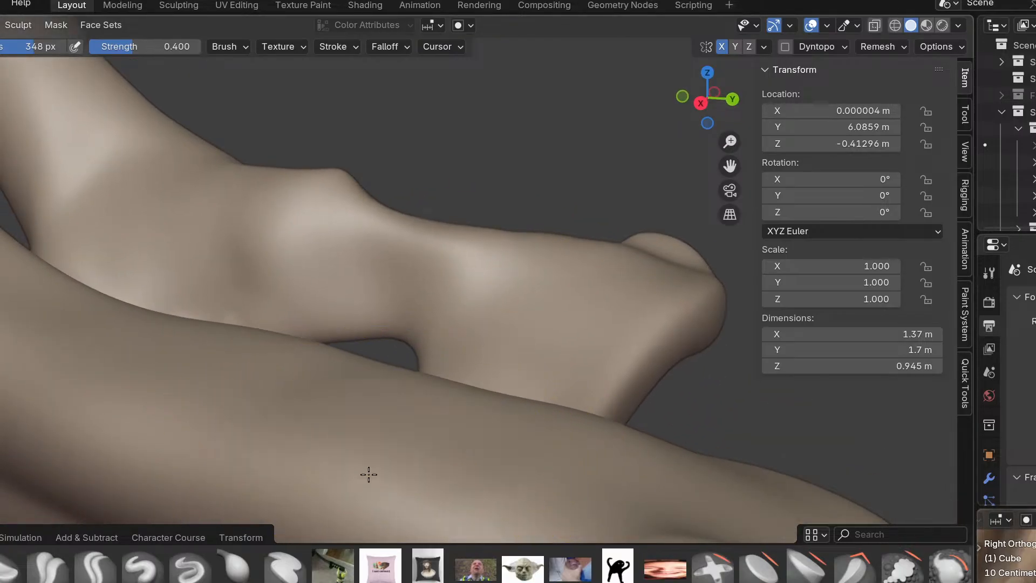
{"action": "middle_click_drag", "start_coordinate": [422, 449], "coordinate": [406, 490]}
{"action": "scroll", "coordinate": [523, 440], "scroll_direction": "down", "scroll_amount": 2}
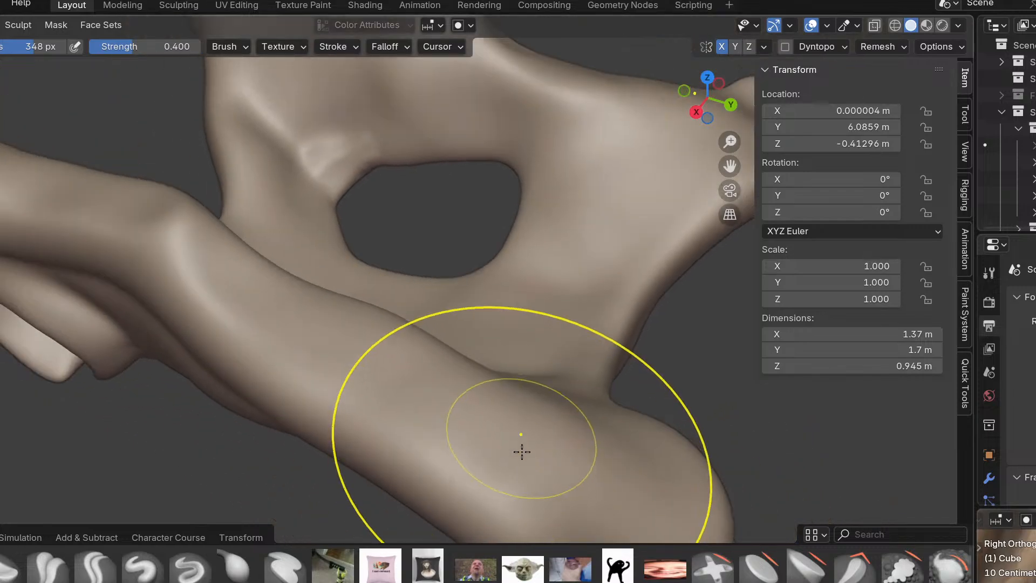
Compare the outlines of the ilium, hip socket area and ischium with the top-view reference.
{"action": "key", "text": "KP_7"}
{"action": "middle_click_drag", "start_coordinate": [514, 396], "coordinate": [534, 353], "text": "shift"}
{"action": "middle_click_drag", "start_coordinate": [540, 418], "coordinate": [546, 315], "text": "shift"}
{"action": "scroll", "coordinate": [533, 351], "scroll_direction": "down", "scroll_amount": 2}
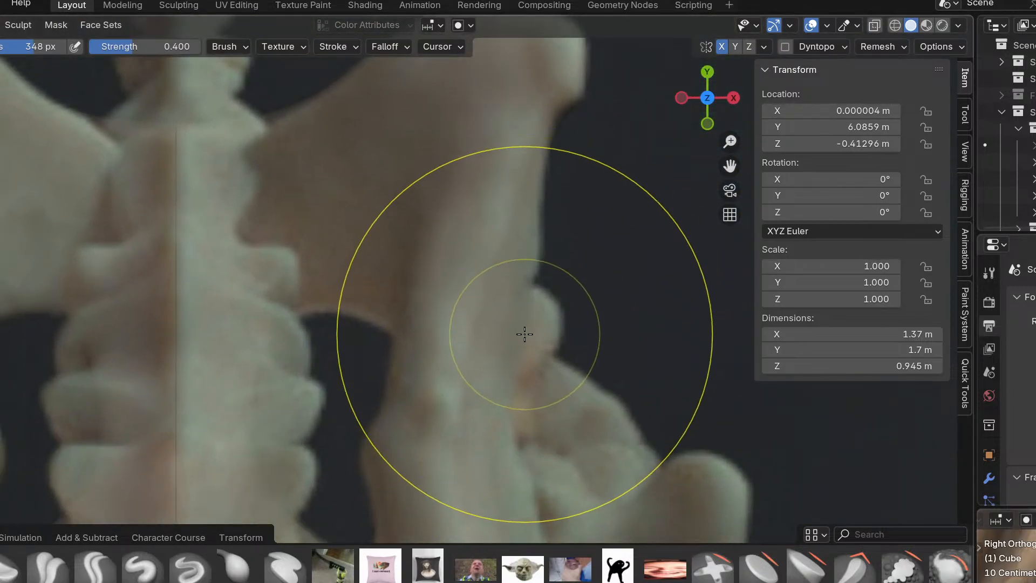
{"action": "scroll", "coordinate": [540, 345], "scroll_direction": "up", "scroll_amount": 3}
{"action": "scroll", "coordinate": [572, 337], "scroll_direction": "down", "scroll_amount": 3}
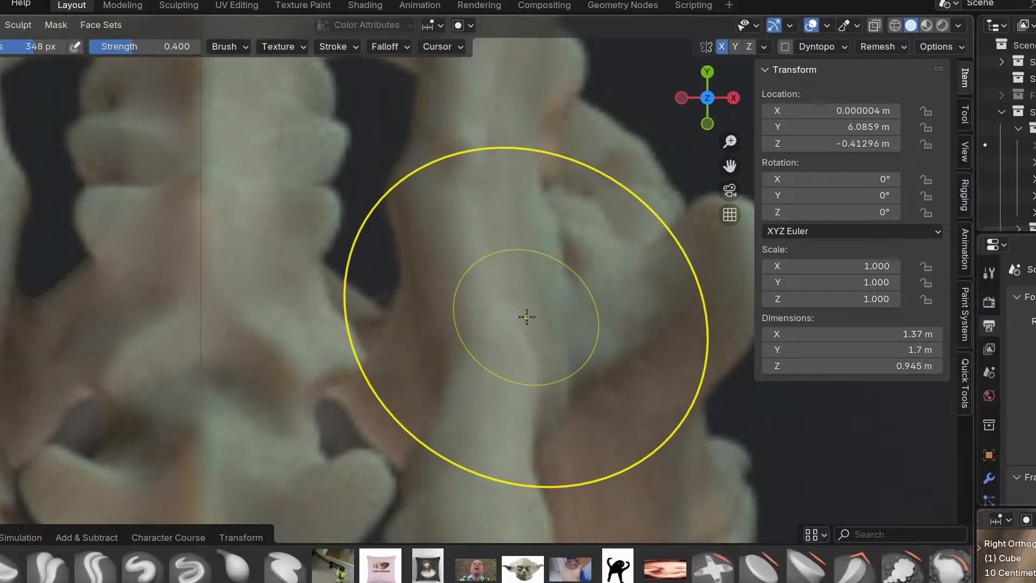
{"action": "scroll", "coordinate": [527, 236], "scroll_direction": "up", "scroll_amount": 3}
{"action": "scroll", "coordinate": [550, 262], "scroll_direction": "down", "scroll_amount": 3}
{"action": "mouse_move", "coordinate": [551, 261]}
{"action": "middle_mouse_down"}
{"action": "mouse_move", "coordinate": [548, 374]}
{"action": "mouse_move", "coordinate": [559, 342]}
{"action": "middle_mouse_up"}
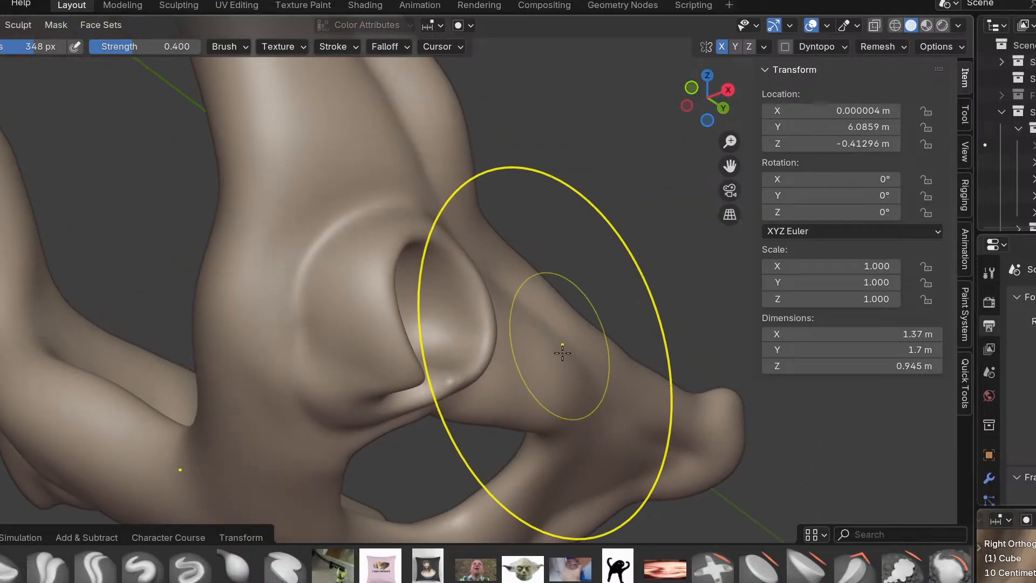
Build up the inner wall beside the front corner of the obturator opening with the Inflate brush at a 192 px radius.
{"action": "mouse_move", "coordinate": [550, 396]}
{"action": "middle_mouse_down"}
{"action": "mouse_move", "coordinate": [532, 344]}
{"action": "mouse_move", "coordinate": [444, 362]}
{"action": "middle_mouse_up"}
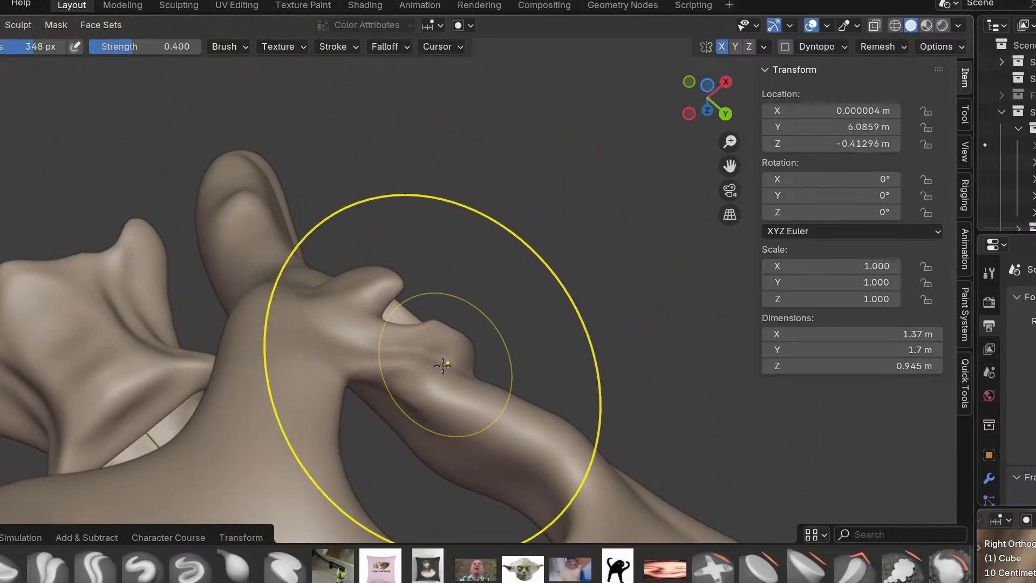
{"action": "mouse_move", "coordinate": [423, 398]}
{"action": "middle_mouse_down"}
{"action": "mouse_move", "coordinate": [442, 342]}
{"action": "mouse_move", "coordinate": [379, 359]}
{"action": "mouse_move", "coordinate": [416, 365]}
{"action": "mouse_move", "coordinate": [382, 317]}
{"action": "mouse_move", "coordinate": [351, 354]}
{"action": "middle_mouse_up"}
{"action": "middle_click_drag", "start_coordinate": [398, 408], "coordinate": [393, 250]}
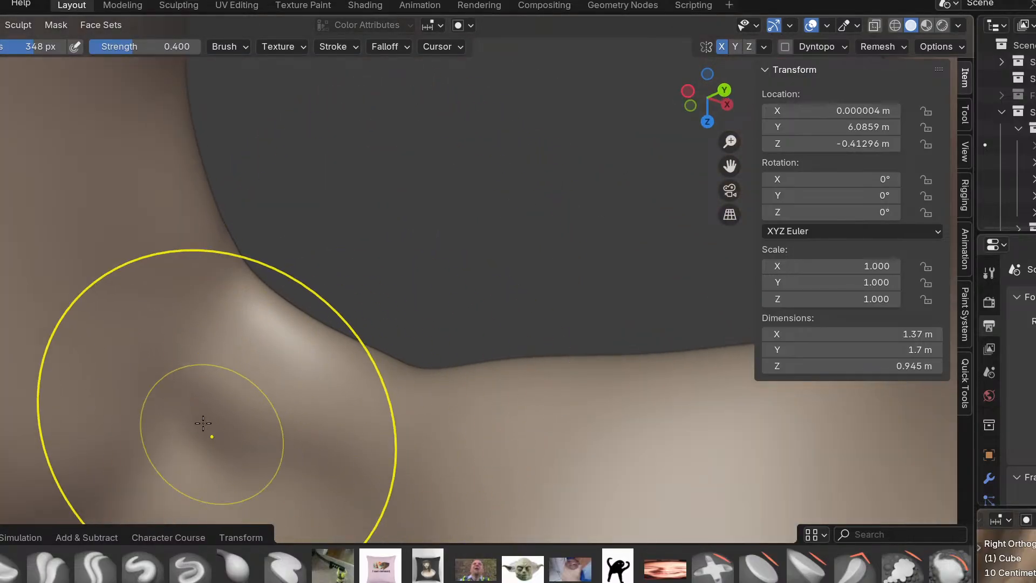
{"action": "key", "text": "i"}
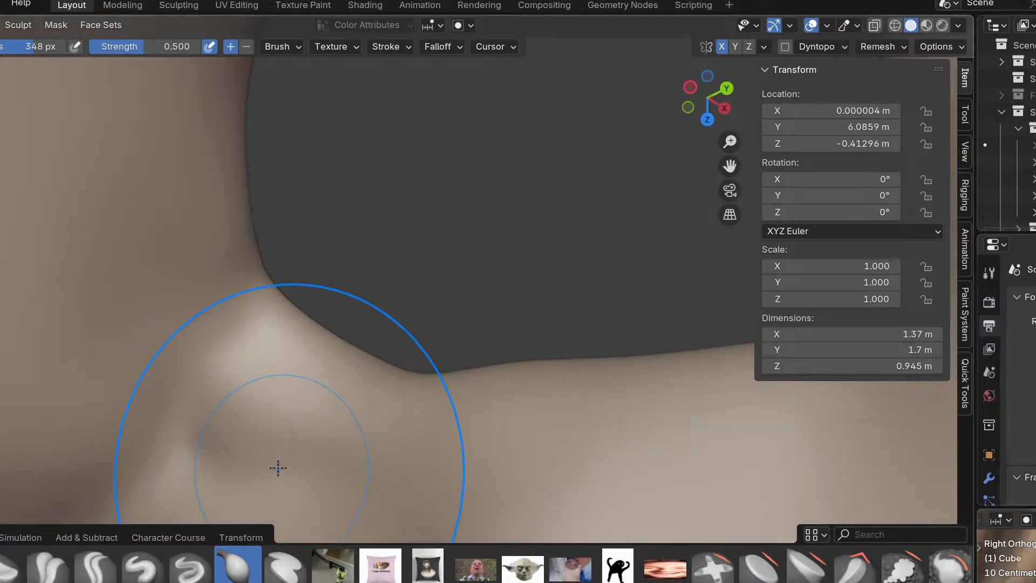
{"action": "middle_click_drag", "start_coordinate": [277, 467], "coordinate": [241, 411]}
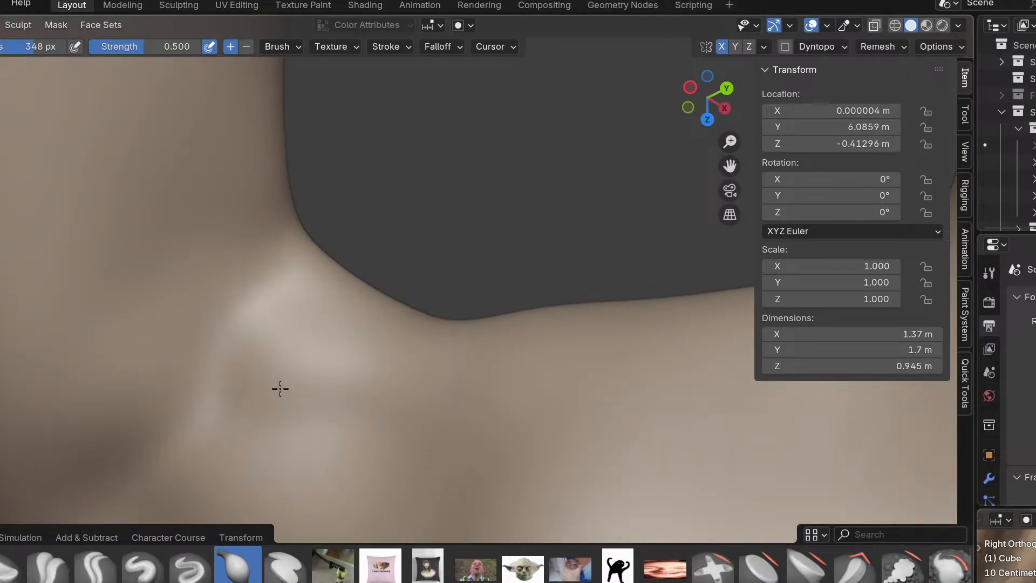
{"action": "middle_click_drag", "start_coordinate": [307, 403], "coordinate": [266, 411]}
{"action": "key", "text": "f"}
{"action": "left_click", "coordinate": [180, 394]}
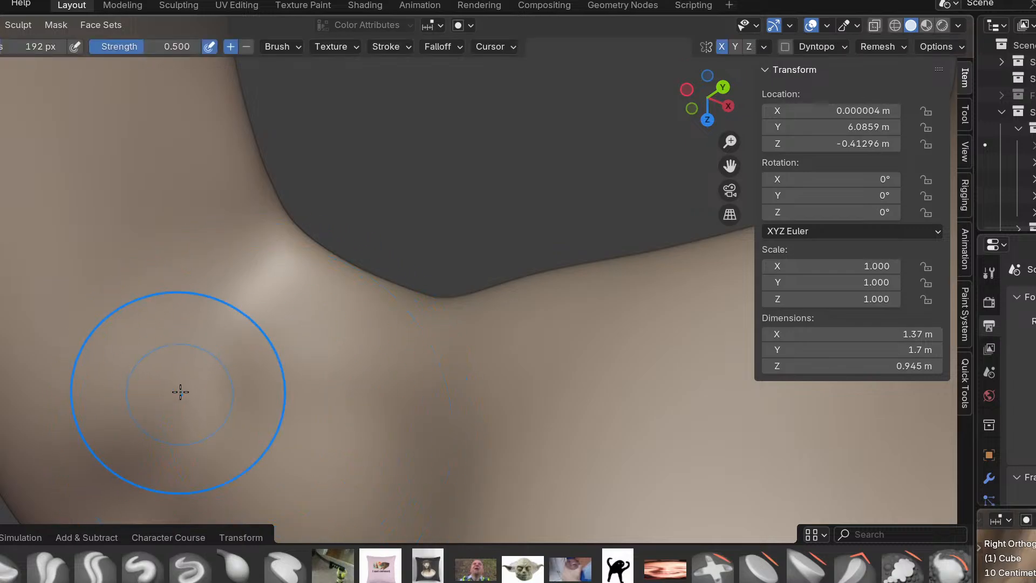
{"action": "left_click_drag", "start_coordinate": [270, 414], "coordinate": [287, 375]}
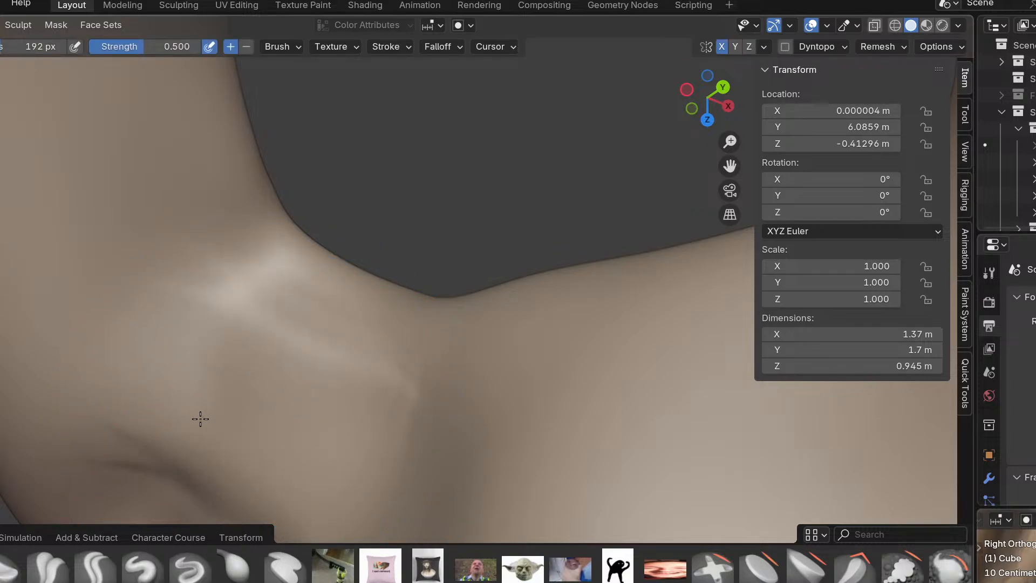
{"action": "mouse_move", "coordinate": [378, 380]}
{"action": "middle_mouse_down"}
{"action": "mouse_move", "coordinate": [342, 521]}
{"action": "mouse_move", "coordinate": [374, 428]}
{"action": "mouse_move", "coordinate": [333, 426]}
{"action": "middle_mouse_up"}
{"action": "mouse_move", "coordinate": [284, 345]}
{"action": "middle_mouse_down"}
{"action": "mouse_move", "coordinate": [377, 412]}
{"action": "mouse_move", "coordinate": [212, 382]}
{"action": "mouse_move", "coordinate": [271, 366]}
{"action": "mouse_move", "coordinate": [335, 255]}
{"action": "middle_mouse_up"}
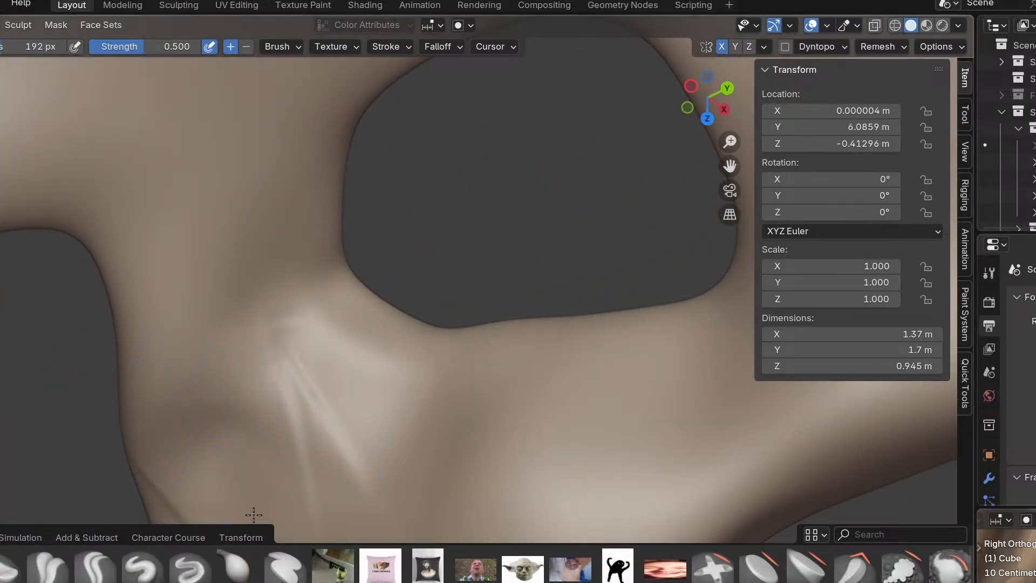
{"action": "middle_click_drag", "start_coordinate": [311, 485], "coordinate": [340, 329], "text": "shift"}
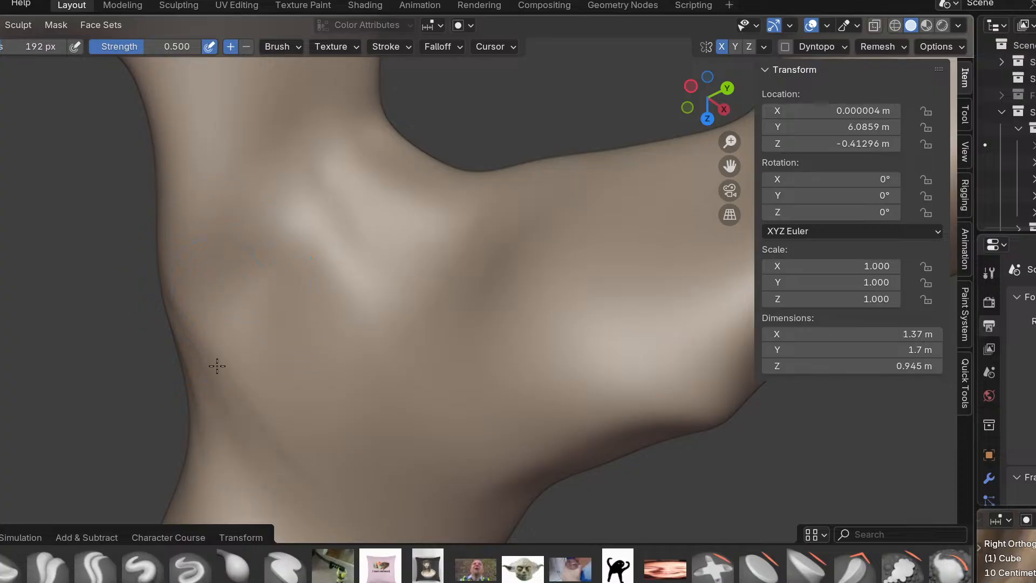
Set the brush radius to 270 px and use Grab to check and fit the ilium's outer edge to the top-view reference.
{"action": "mouse_move", "coordinate": [440, 328]}
{"action": "middle_mouse_down"}
{"action": "mouse_move", "coordinate": [388, 342]}
{"action": "mouse_move", "coordinate": [486, 400]}
{"action": "mouse_move", "coordinate": [437, 419]}
{"action": "mouse_move", "coordinate": [449, 347]}
{"action": "mouse_move", "coordinate": [428, 210]}
{"action": "mouse_move", "coordinate": [432, 245]}
{"action": "mouse_move", "coordinate": [331, 385]}
{"action": "mouse_move", "coordinate": [389, 329]}
{"action": "mouse_move", "coordinate": [452, 498]}
{"action": "mouse_move", "coordinate": [475, 231]}
{"action": "mouse_move", "coordinate": [486, 281]}
{"action": "mouse_move", "coordinate": [453, 324]}
{"action": "mouse_move", "coordinate": [431, 241]}
{"action": "mouse_move", "coordinate": [458, 308]}
{"action": "mouse_move", "coordinate": [448, 320]}
{"action": "middle_mouse_up"}
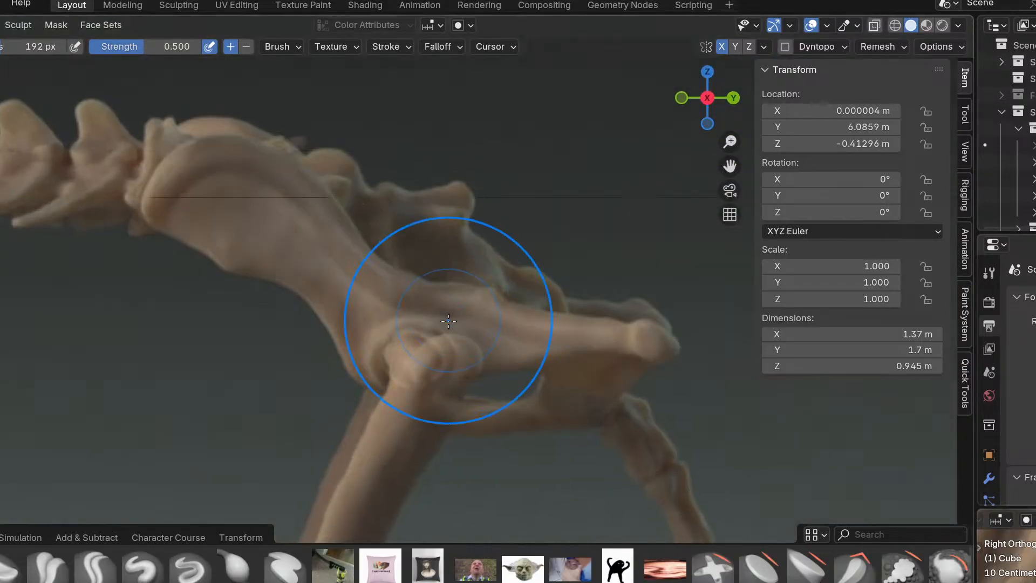
{"action": "mouse_move", "coordinate": [464, 379]}
{"action": "middle_mouse_down"}
{"action": "mouse_move", "coordinate": [463, 389]}
{"action": "mouse_move", "coordinate": [454, 291]}
{"action": "mouse_move", "coordinate": [435, 326]}
{"action": "mouse_move", "coordinate": [411, 234]}
{"action": "middle_mouse_up"}
{"action": "key", "text": "f"}
{"action": "left_click", "coordinate": [451, 216]}
{"action": "key", "text": "g"}
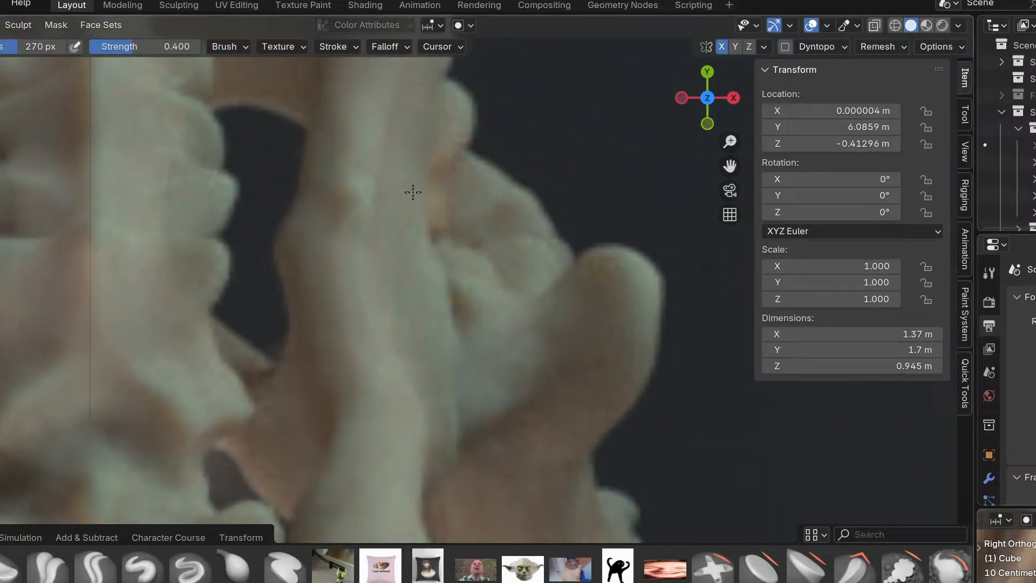
{"action": "middle_click_drag", "start_coordinate": [451, 203], "coordinate": [430, 186]}
{"action": "mouse_move", "coordinate": [406, 266]}
{"action": "middle_mouse_down"}
{"action": "mouse_move", "coordinate": [448, 273]}
{"action": "mouse_move", "coordinate": [471, 298]}
{"action": "mouse_move", "coordinate": [444, 352]}
{"action": "middle_mouse_up"}
{"action": "mouse_move", "coordinate": [464, 398]}
{"action": "middle_mouse_down"}
{"action": "mouse_move", "coordinate": [488, 382]}
{"action": "mouse_move", "coordinate": [463, 490]}
{"action": "mouse_move", "coordinate": [428, 459]}
{"action": "middle_mouse_up"}
{"action": "mouse_move", "coordinate": [560, 319]}
{"action": "middle_mouse_down"}
{"action": "mouse_move", "coordinate": [529, 321]}
{"action": "mouse_move", "coordinate": [520, 382]}
{"action": "mouse_move", "coordinate": [527, 302]}
{"action": "mouse_move", "coordinate": [498, 307]}
{"action": "middle_mouse_up"}
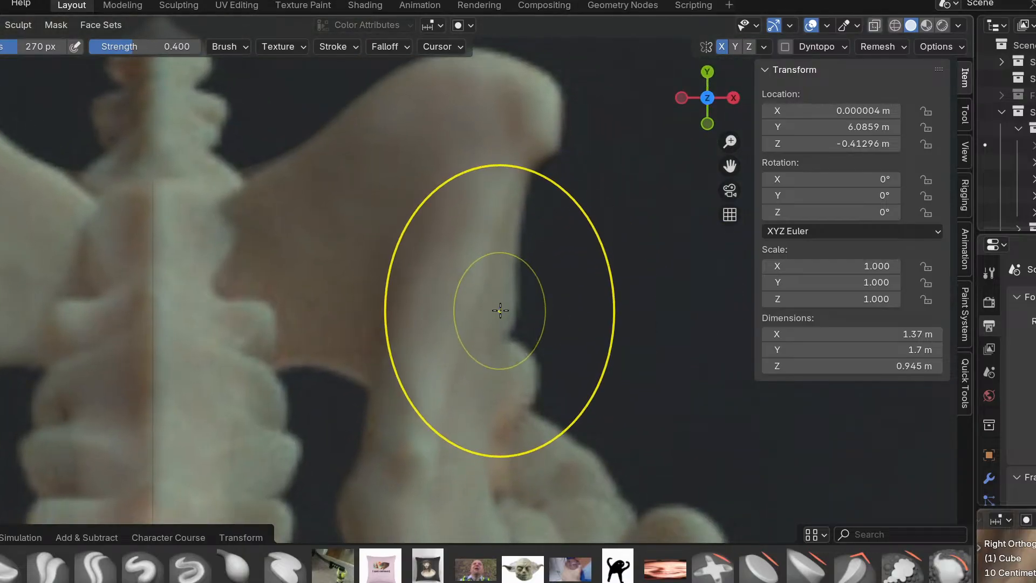
{"action": "scroll", "coordinate": [504, 322], "scroll_direction": "up", "scroll_amount": 2}
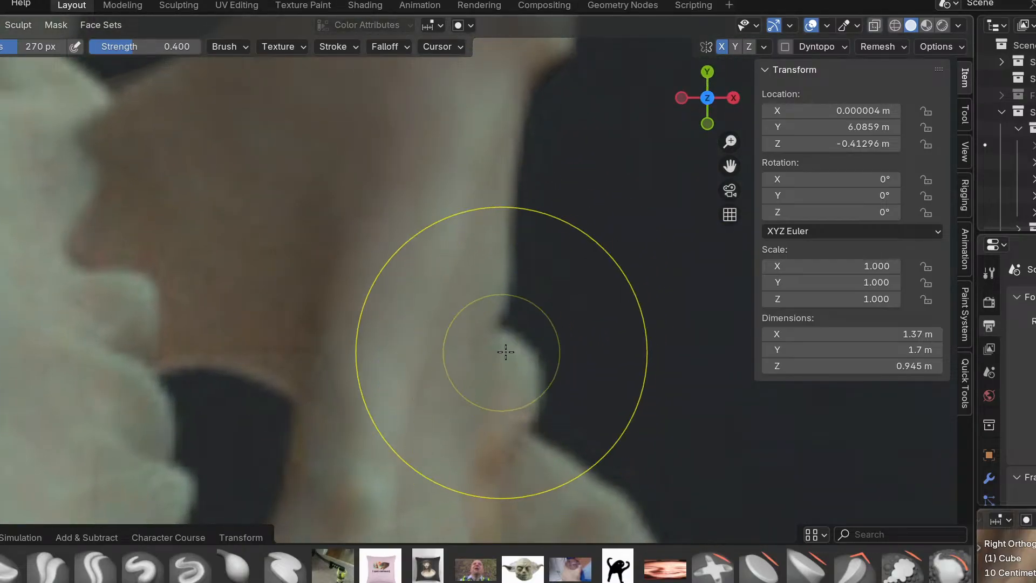
{"action": "middle_click_drag", "start_coordinate": [544, 265], "coordinate": [521, 211], "text": "shift"}
Reshape the bone bordering the obturator opening from the underside with the Grab brush.
{"action": "mouse_move", "coordinate": [517, 301]}
{"action": "middle_mouse_down"}
{"action": "mouse_move", "coordinate": [486, 245]}
{"action": "mouse_move", "coordinate": [493, 131]}
{"action": "mouse_move", "coordinate": [464, 133]}
{"action": "middle_mouse_up"}
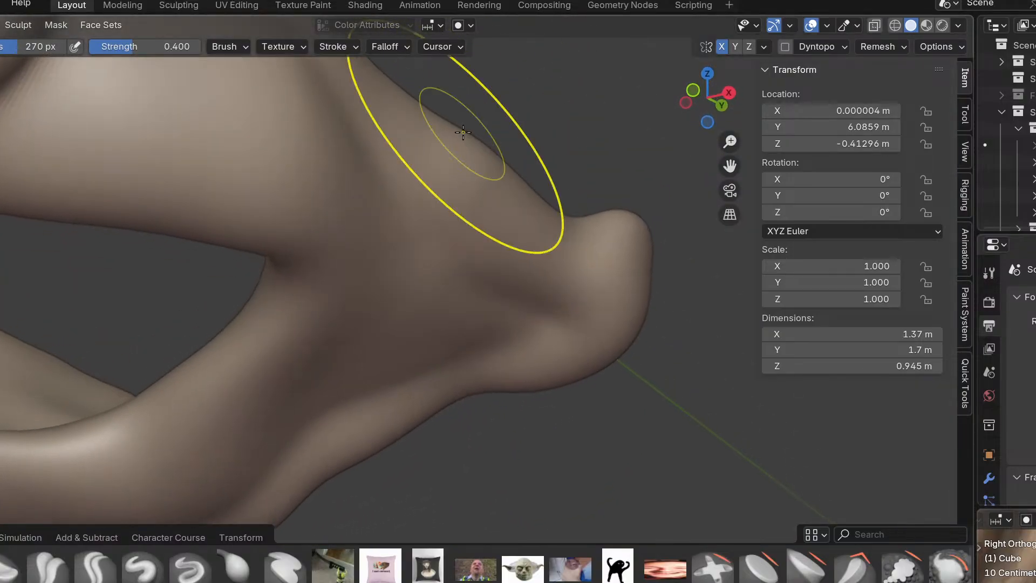
{"action": "mouse_move", "coordinate": [345, 415]}
{"action": "middle_mouse_down"}
{"action": "mouse_move", "coordinate": [430, 439]}
{"action": "mouse_move", "coordinate": [443, 424]}
{"action": "mouse_move", "coordinate": [449, 410]}
{"action": "mouse_move", "coordinate": [416, 463]}
{"action": "mouse_move", "coordinate": [382, 353]}
{"action": "middle_mouse_up"}
{"action": "mouse_move", "coordinate": [440, 290]}
{"action": "middle_mouse_down"}
{"action": "mouse_move", "coordinate": [434, 226]}
{"action": "mouse_move", "coordinate": [358, 285]}
{"action": "middle_mouse_up"}
{"action": "left_click_drag", "start_coordinate": [358, 285], "coordinate": [344, 287]}
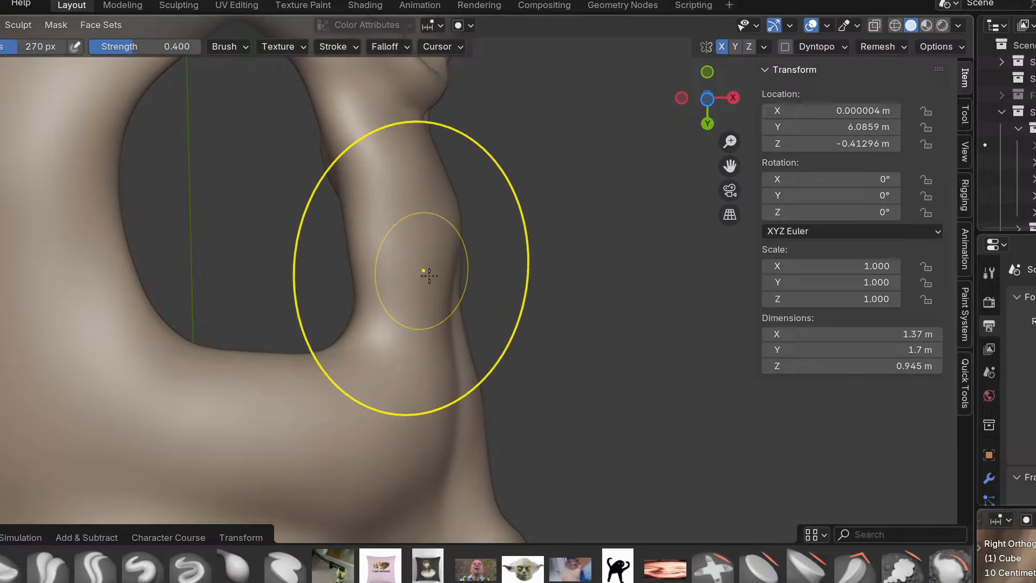
{"action": "middle_click_drag", "start_coordinate": [366, 208], "coordinate": [430, 283], "text": "shift"}
{"action": "middle_click_drag", "start_coordinate": [478, 435], "coordinate": [488, 272], "text": "shift"}
{"action": "scroll", "coordinate": [351, 425], "scroll_direction": "down", "scroll_amount": 2}
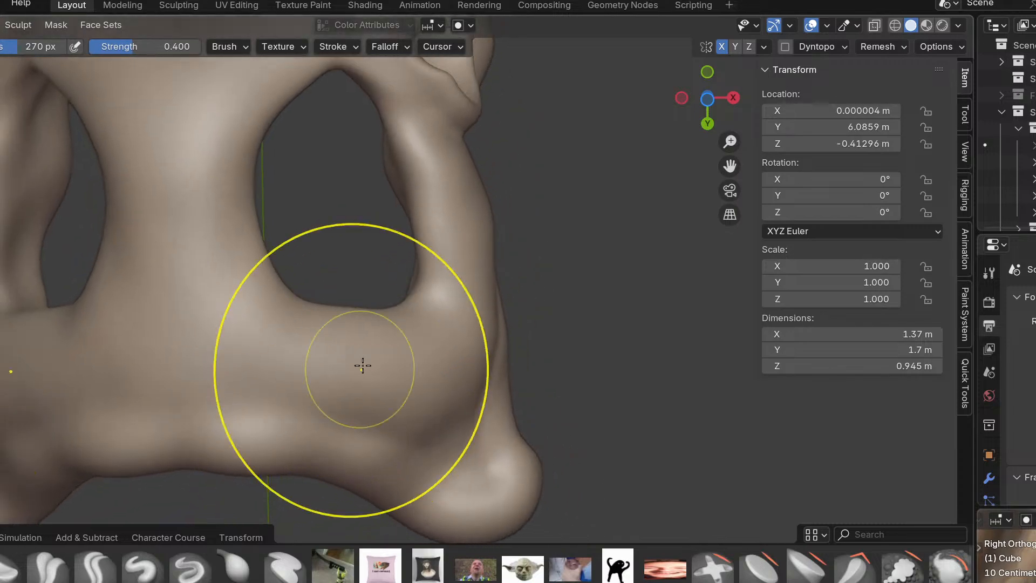
{"action": "middle_click_drag", "start_coordinate": [351, 426], "coordinate": [408, 524], "text": "shift"}
{"action": "middle_click_drag", "start_coordinate": [452, 309], "coordinate": [386, 354]}
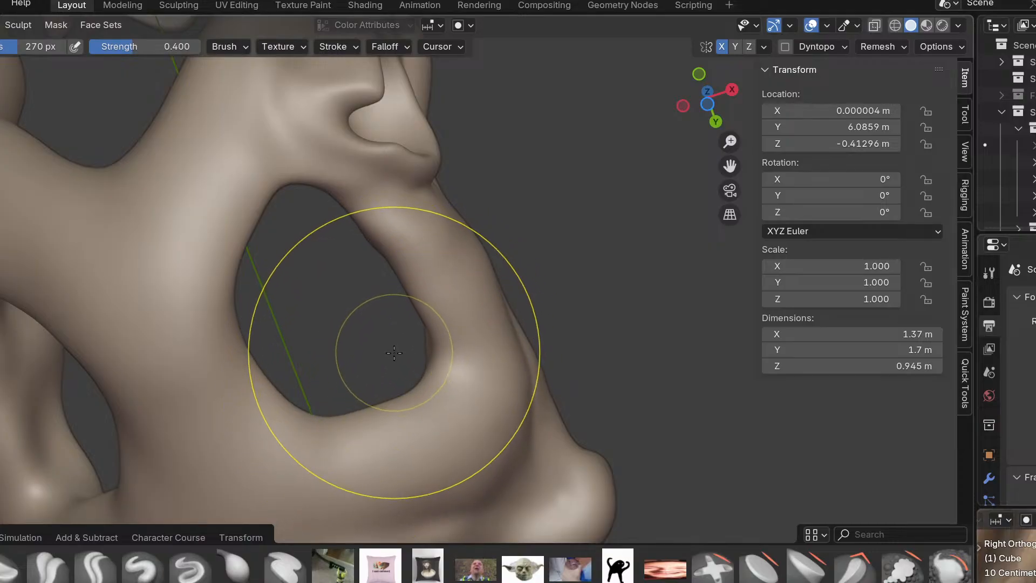
Fit the bone around the obturator opening and the ischium's rear end to the side-view reference with the Grab brush at a 270 px radius.
{"action": "key", "text": "KP_3"}
{"action": "mouse_move", "coordinate": [363, 372]}
{"action": "middle_mouse_down", "text": "shift"}
{"action": "mouse_move", "coordinate": [433, 327]}
{"action": "mouse_move", "coordinate": [484, 324]}
{"action": "middle_mouse_up", "text": "shift"}
{"action": "middle_click_drag", "start_coordinate": [483, 324], "coordinate": [488, 299], "text": "ctrl"}
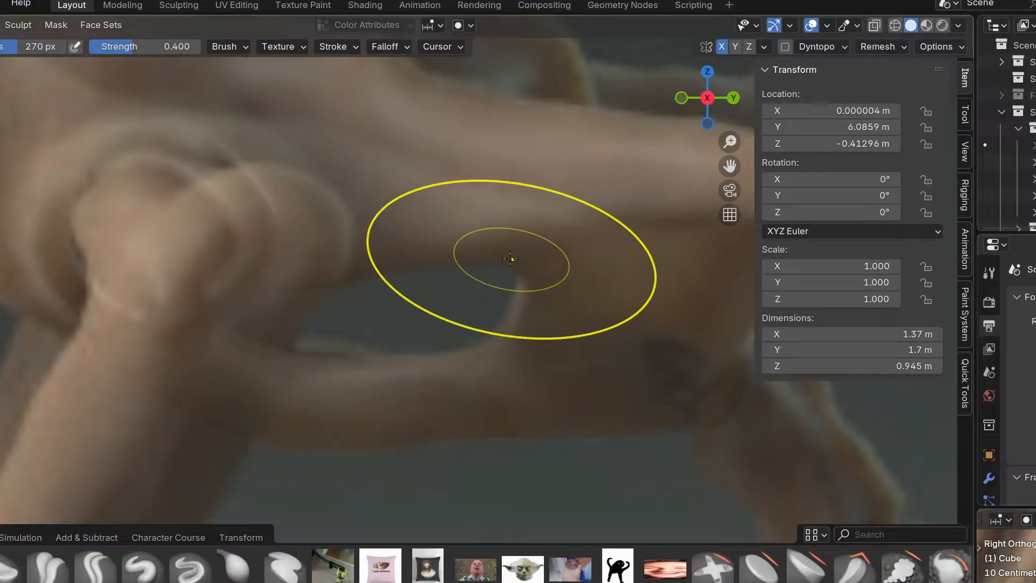
{"action": "left_click_drag", "start_coordinate": [482, 346], "coordinate": [483, 353]}
{"action": "middle_click_drag", "start_coordinate": [495, 360], "coordinate": [432, 300], "text": "shift"}
{"action": "left_click_drag", "start_coordinate": [380, 372], "coordinate": [370, 384]}
{"action": "middle_click_drag", "start_coordinate": [470, 399], "coordinate": [374, 426], "text": "shift"}
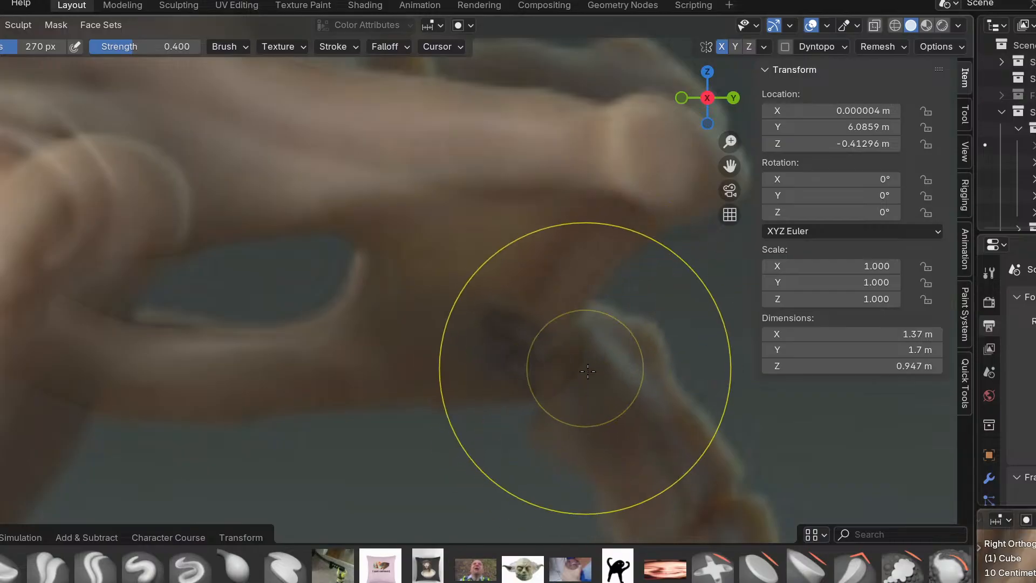
{"action": "middle_click_drag", "start_coordinate": [551, 386], "coordinate": [434, 477], "text": "shift"}
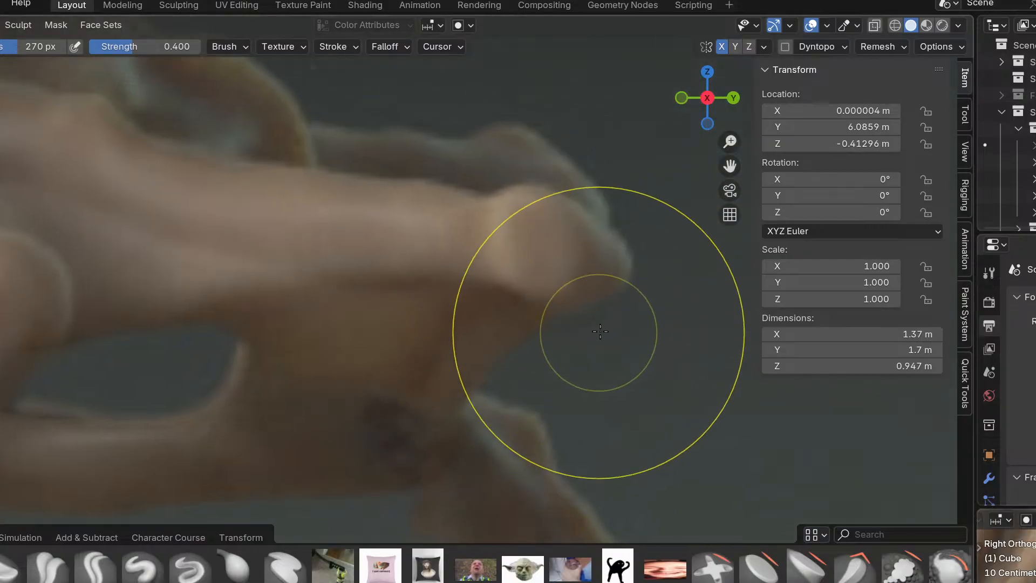
{"action": "left_click_drag", "start_coordinate": [601, 307], "coordinate": [599, 318]}
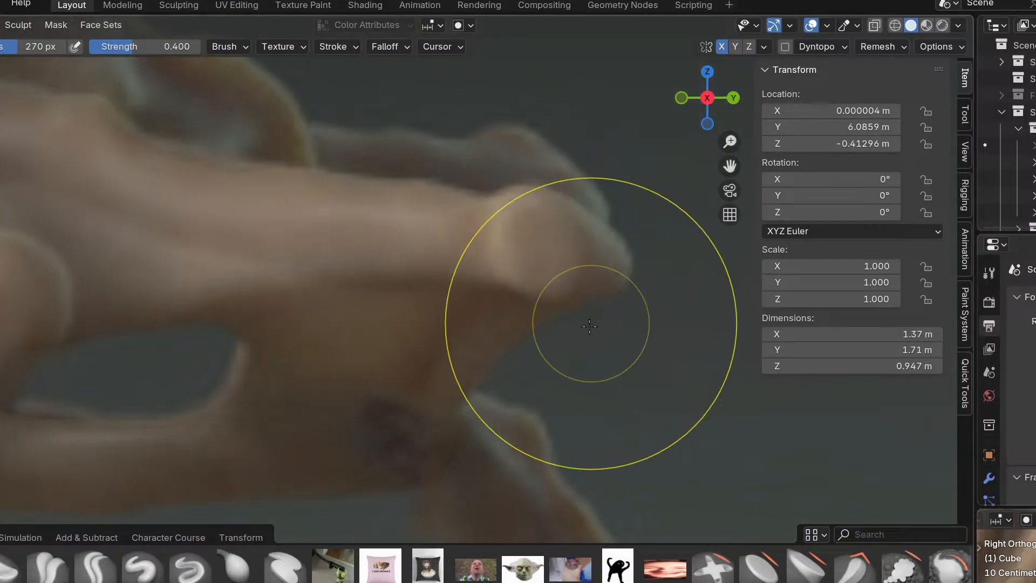
Reshape the lower border of the ischium and pubis with the Grab brush, enlarging its radius to 428 px.
{"action": "mouse_move", "coordinate": [578, 321]}
{"action": "middle_mouse_down"}
{"action": "mouse_move", "coordinate": [641, 301]}
{"action": "mouse_move", "coordinate": [472, 337]}
{"action": "mouse_move", "coordinate": [466, 368]}
{"action": "middle_mouse_up"}
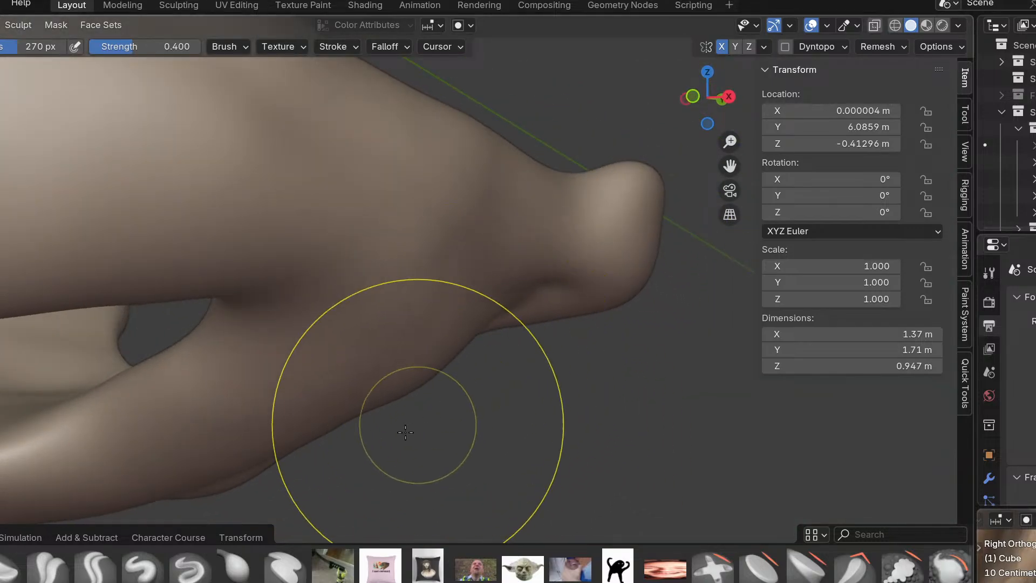
{"action": "middle_click_drag", "start_coordinate": [302, 459], "coordinate": [382, 402]}
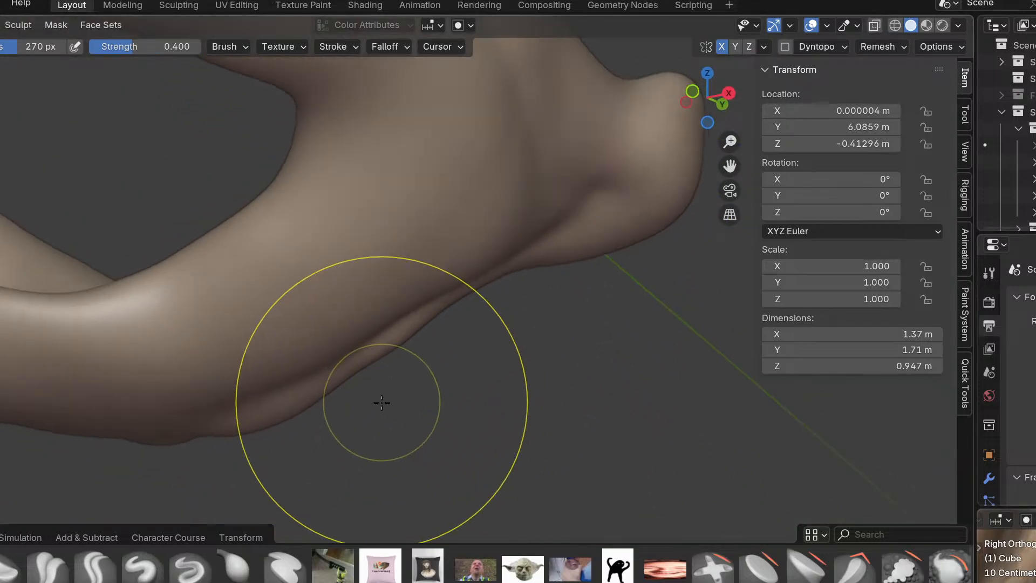
{"action": "scroll", "coordinate": [382, 402], "scroll_direction": "down", "scroll_amount": 3}
{"action": "middle_click_drag", "start_coordinate": [307, 426], "coordinate": [438, 340]}
{"action": "left_click_drag", "start_coordinate": [430, 326], "coordinate": [417, 317]}
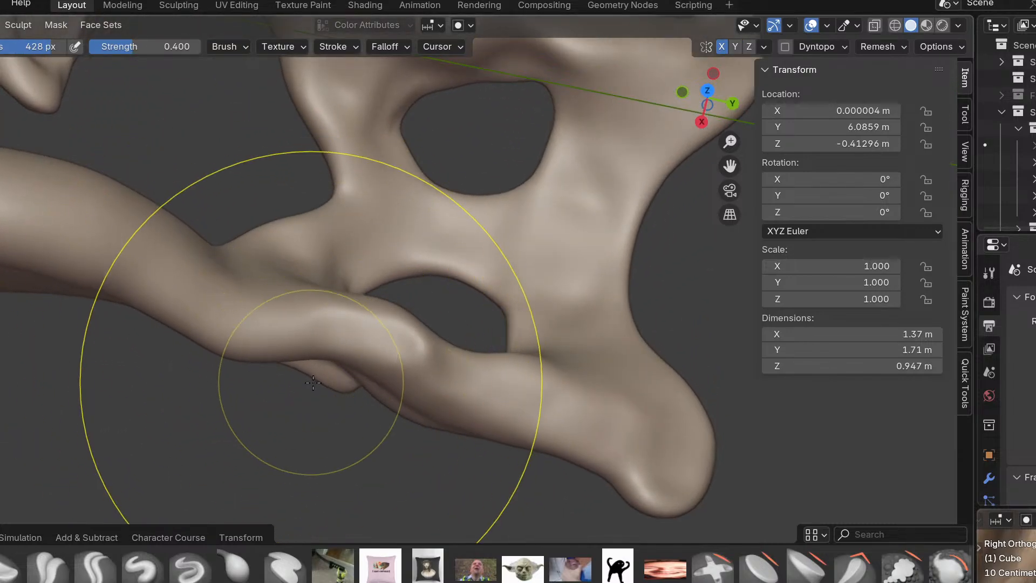
{"action": "left_click", "coordinate": [173, 359]}
{"action": "left_click_drag", "start_coordinate": [234, 356], "coordinate": [236, 341]}
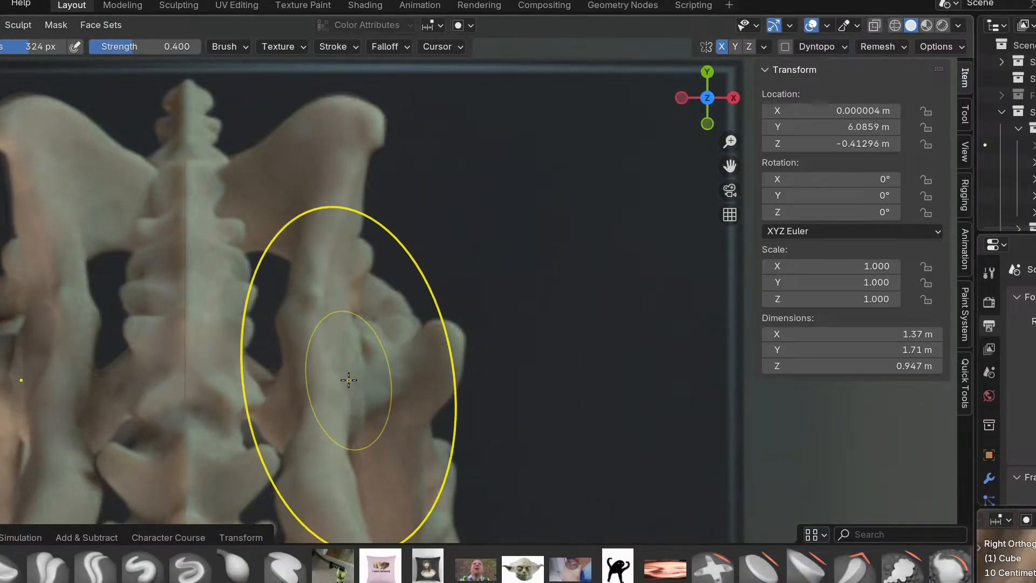
Compare the ilium, hip socket area and ischium with the top-view reference and examine the bone around the obturator opening.
{"action": "mouse_move", "coordinate": [436, 362]}
{"action": "middle_mouse_down", "text": "ctrl"}
{"action": "mouse_move", "coordinate": [439, 373]}
{"action": "mouse_move", "coordinate": [450, 319]}
{"action": "middle_mouse_up", "text": "ctrl"}
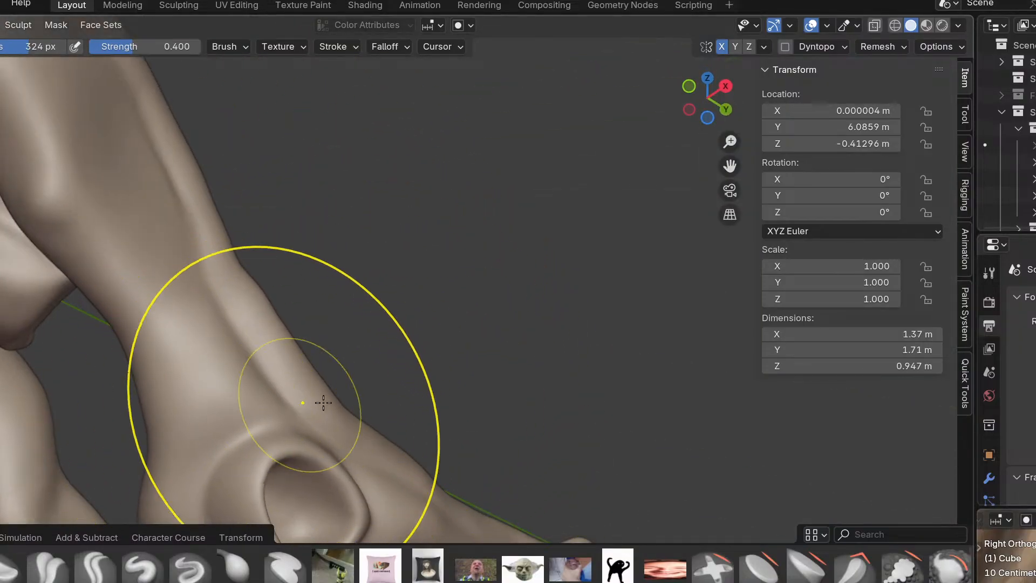
{"action": "mouse_move", "coordinate": [323, 402]}
{"action": "middle_mouse_down"}
{"action": "mouse_move", "coordinate": [336, 356]}
{"action": "mouse_move", "coordinate": [361, 365]}
{"action": "mouse_move", "coordinate": [321, 452]}
{"action": "mouse_move", "coordinate": [341, 526]}
{"action": "mouse_move", "coordinate": [405, 521]}
{"action": "middle_mouse_up"}
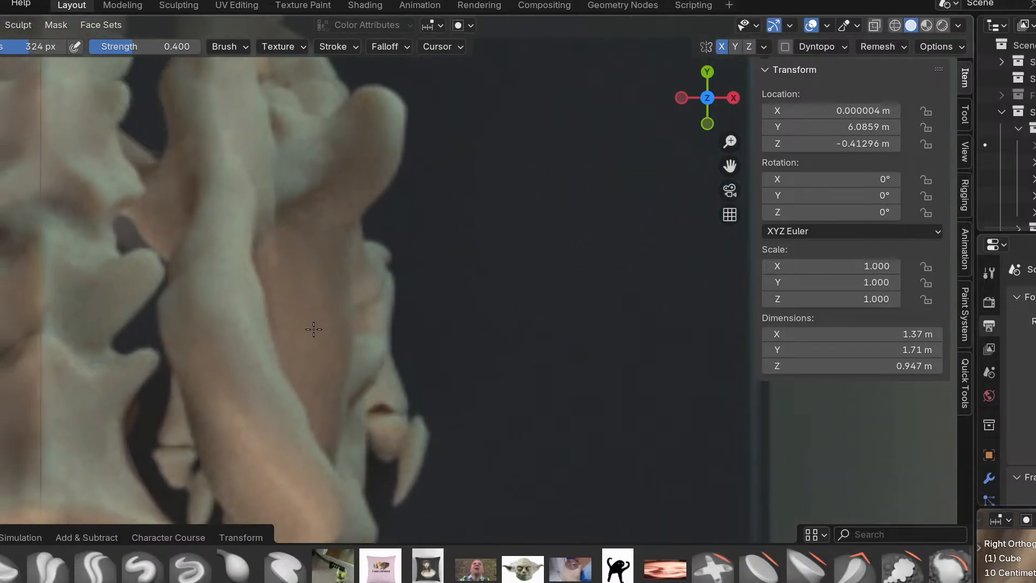
{"action": "middle_click_drag", "start_coordinate": [313, 329], "coordinate": [340, 381], "text": "shift"}
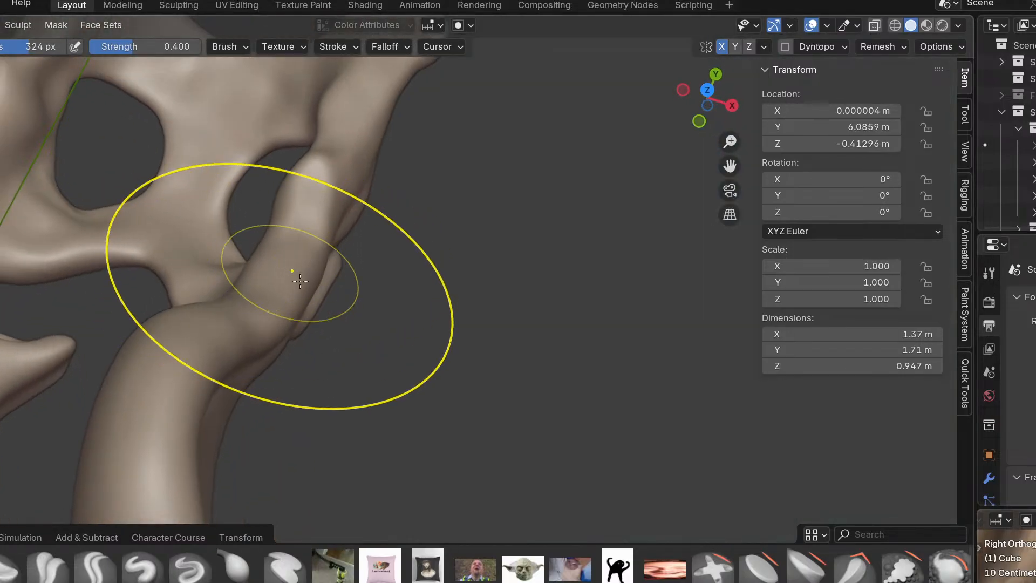
{"action": "mouse_move", "coordinate": [289, 278]}
{"action": "middle_mouse_down"}
{"action": "mouse_move", "coordinate": [324, 301]}
{"action": "mouse_move", "coordinate": [319, 340]}
{"action": "mouse_move", "coordinate": [273, 338]}
{"action": "middle_mouse_up"}
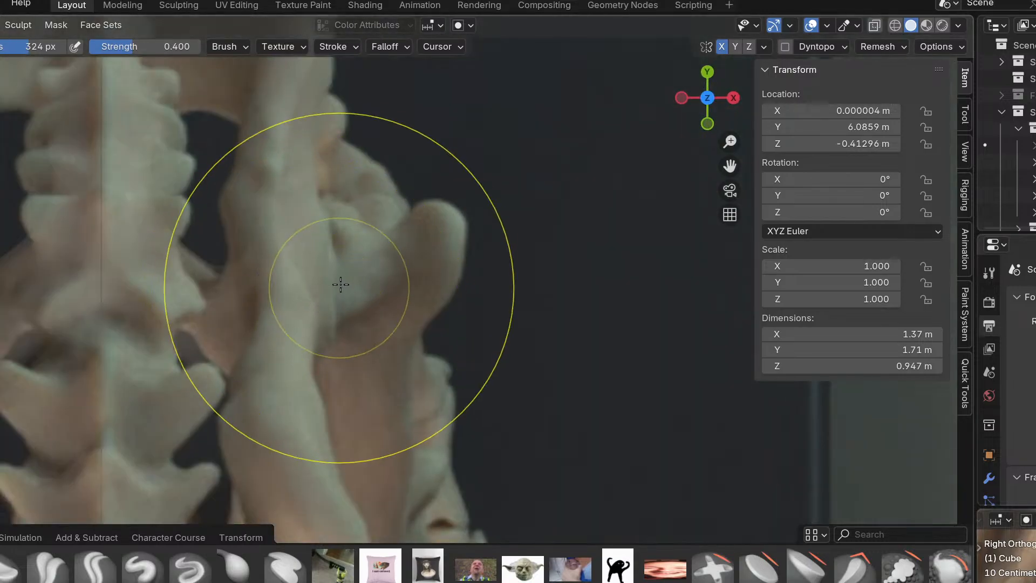
{"action": "middle_click_drag", "start_coordinate": [340, 287], "coordinate": [364, 359], "text": "shift"}
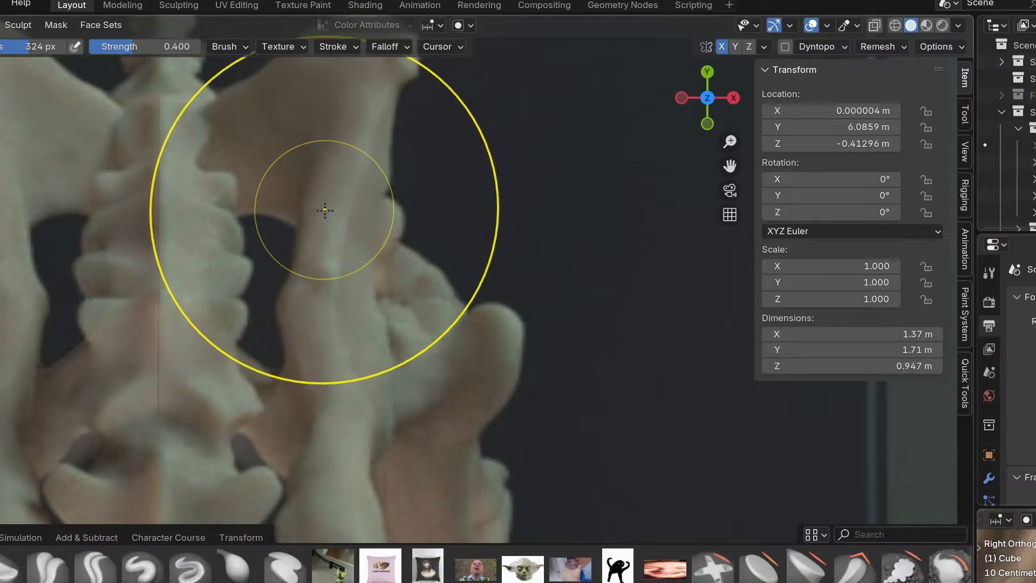
{"action": "scroll", "coordinate": [325, 209], "scroll_direction": "up", "scroll_amount": 2}
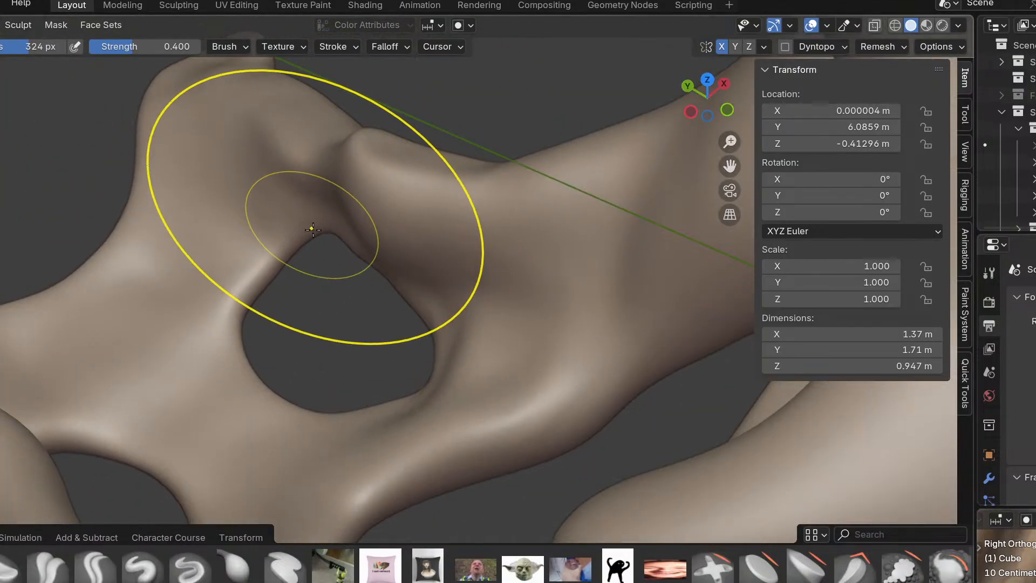
{"action": "middle_click_drag", "start_coordinate": [314, 229], "coordinate": [347, 238]}
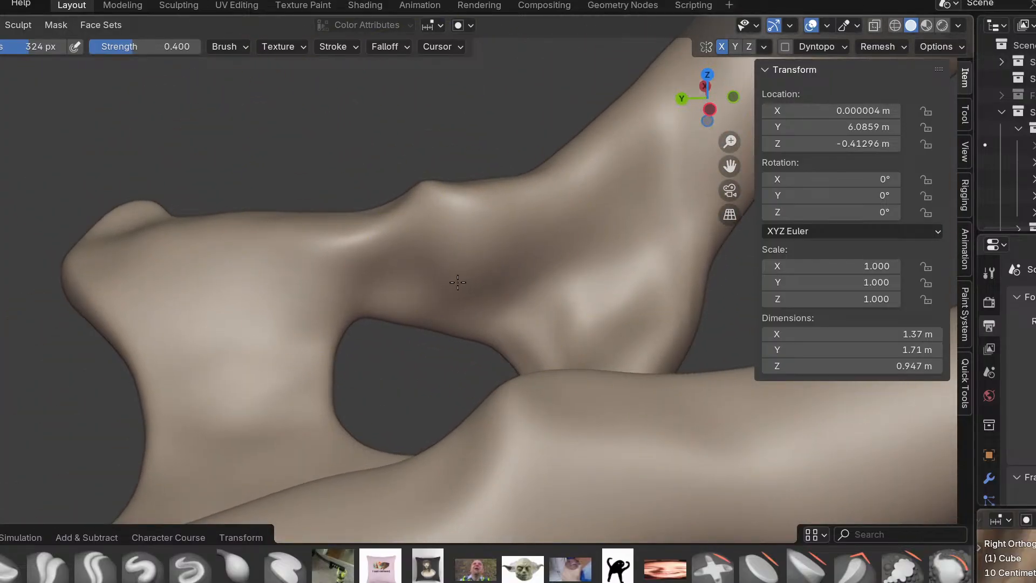
{"action": "mouse_move", "coordinate": [269, 356]}
{"action": "middle_mouse_down"}
{"action": "mouse_move", "coordinate": [394, 335]}
{"action": "mouse_move", "coordinate": [420, 350]}
{"action": "mouse_move", "coordinate": [459, 340]}
{"action": "mouse_move", "coordinate": [361, 363]}
{"action": "middle_mouse_up"}
{"action": "key", "text": "KP_7"}
{"action": "mouse_move", "coordinate": [454, 302]}
{"action": "middle_mouse_down"}
{"action": "mouse_move", "coordinate": [422, 290]}
{"action": "mouse_move", "coordinate": [390, 213]}
{"action": "mouse_move", "coordinate": [365, 255]}
{"action": "middle_mouse_up"}
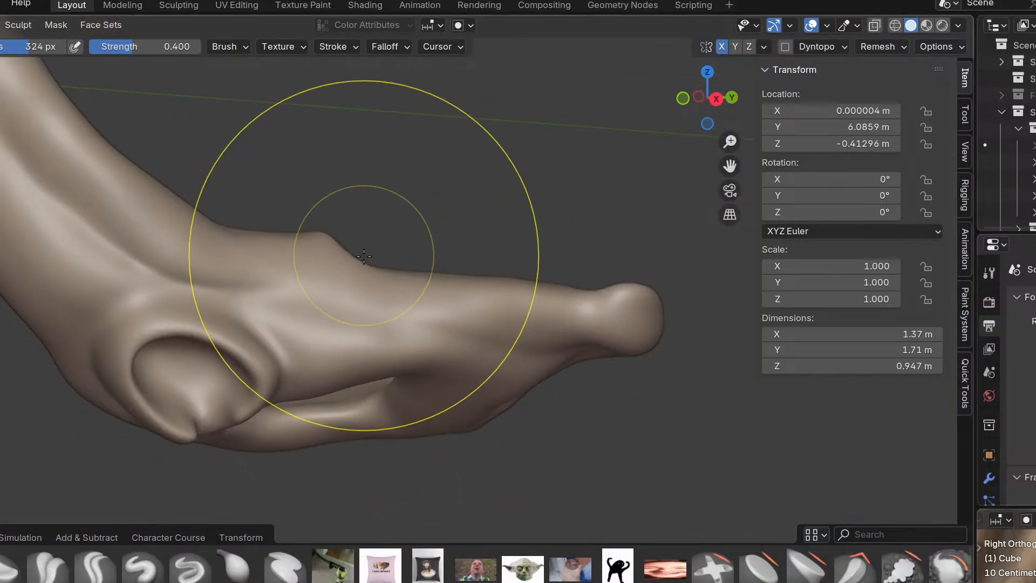
Work the bone surface behind the hip socket with the Crease brush at a 137 px radius and smooth it.
{"action": "key", "text": "i"}
{"action": "middle_click_drag", "start_coordinate": [360, 328], "coordinate": [328, 340]}
{"action": "scroll", "coordinate": [430, 295], "scroll_direction": "up", "scroll_amount": 3}
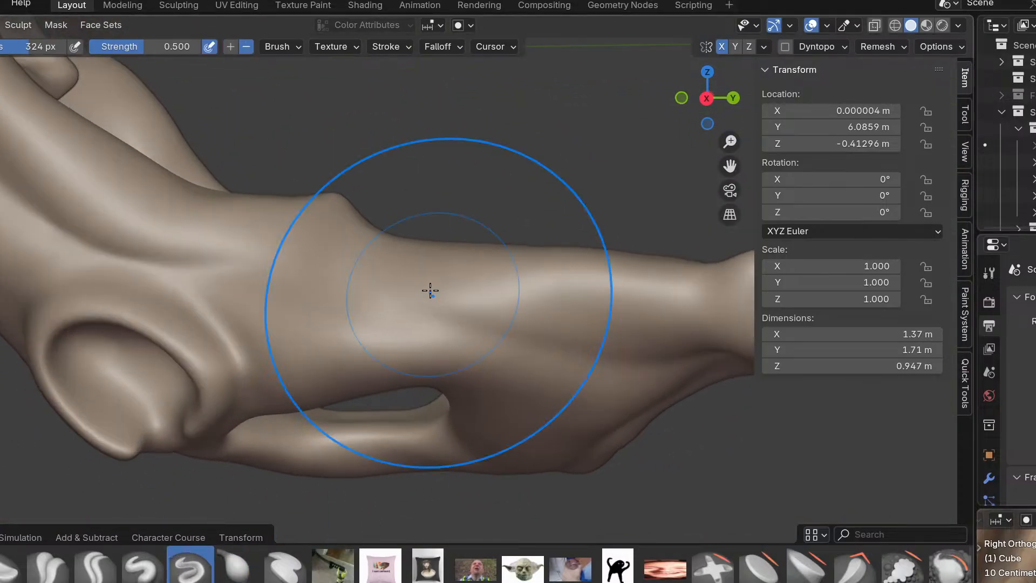
{"action": "key", "text": "f"}
{"action": "left_click", "coordinate": [214, 264]}
{"action": "mouse_move", "coordinate": [417, 300]}
{"action": "middle_mouse_down"}
{"action": "mouse_move", "coordinate": [382, 336]}
{"action": "mouse_move", "coordinate": [238, 287]}
{"action": "middle_mouse_up"}
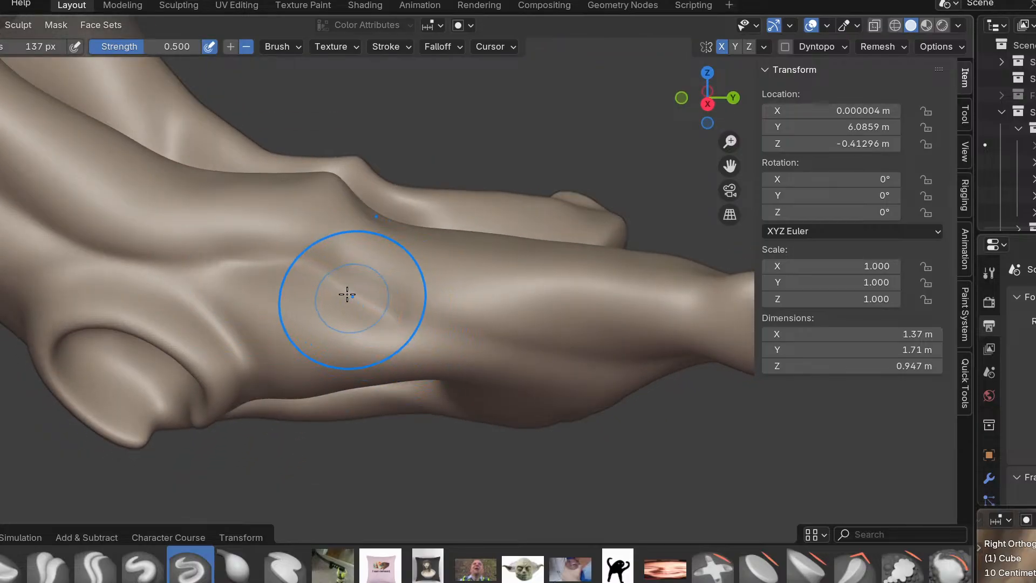
{"action": "scroll", "coordinate": [377, 319], "scroll_direction": "down", "scroll_amount": 1}
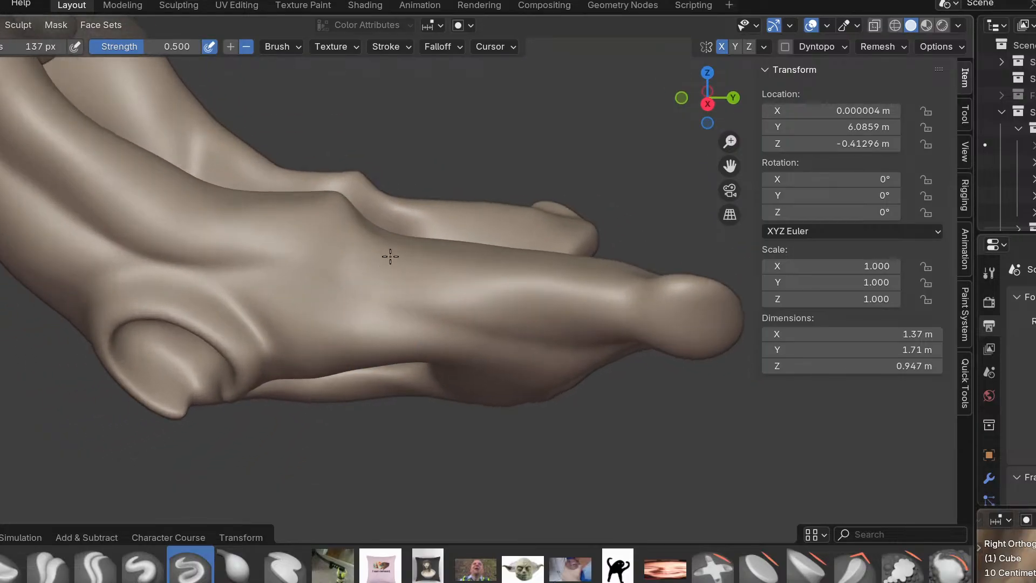
{"action": "scroll", "coordinate": [213, 257], "scroll_direction": "up", "scroll_amount": 2}
{"action": "mouse_move", "coordinate": [374, 324]}
{"action": "left_mouse_down", "text": "shift"}
{"action": "mouse_move", "coordinate": [271, 259]}
{"action": "mouse_move", "coordinate": [199, 245]}
{"action": "left_mouse_up", "text": "shift"}
{"action": "left_click_drag", "start_coordinate": [307, 271], "coordinate": [176, 248], "text": "shift"}
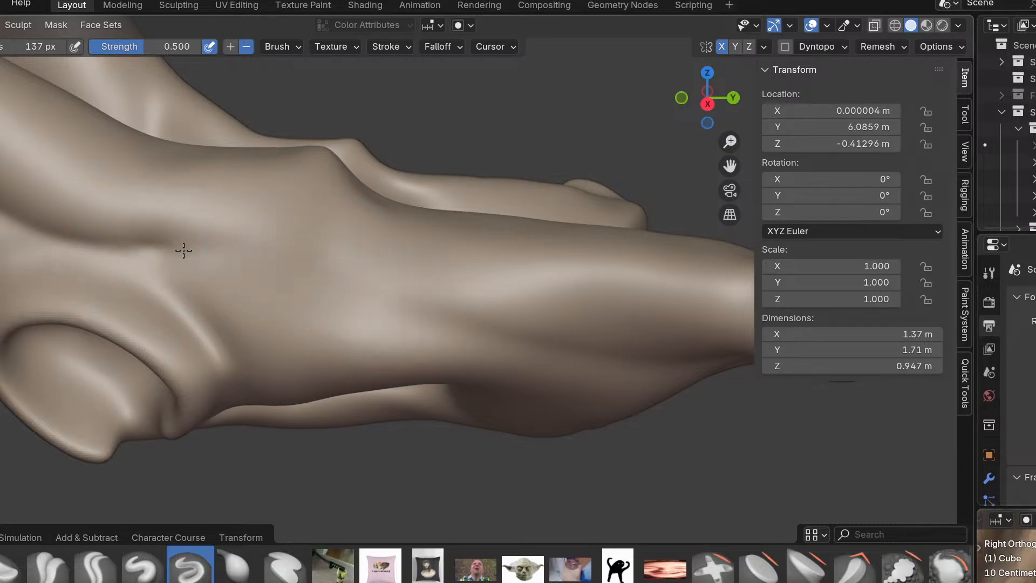
Check the ischium from several angles and refine its outer side with the Grab brush at a 291 px radius.
{"action": "mouse_move", "coordinate": [298, 283]}
{"action": "middle_mouse_down"}
{"action": "mouse_move", "coordinate": [343, 241]}
{"action": "mouse_move", "coordinate": [447, 345]}
{"action": "middle_mouse_up"}
{"action": "middle_click_drag", "start_coordinate": [521, 340], "coordinate": [480, 314]}
{"action": "middle_click_drag", "start_coordinate": [556, 300], "coordinate": [554, 344]}
{"action": "middle_click_drag", "start_coordinate": [489, 319], "coordinate": [369, 236]}
{"action": "mouse_move", "coordinate": [80, 466]}
{"action": "middle_mouse_down"}
{"action": "mouse_move", "coordinate": [407, 342]}
{"action": "mouse_move", "coordinate": [440, 342]}
{"action": "mouse_move", "coordinate": [465, 389]}
{"action": "mouse_move", "coordinate": [472, 366]}
{"action": "middle_mouse_up"}
{"action": "left_click", "coordinate": [530, 300]}
{"action": "scroll", "coordinate": [497, 332], "scroll_direction": "down", "scroll_amount": 3}
{"action": "key", "text": "g"}
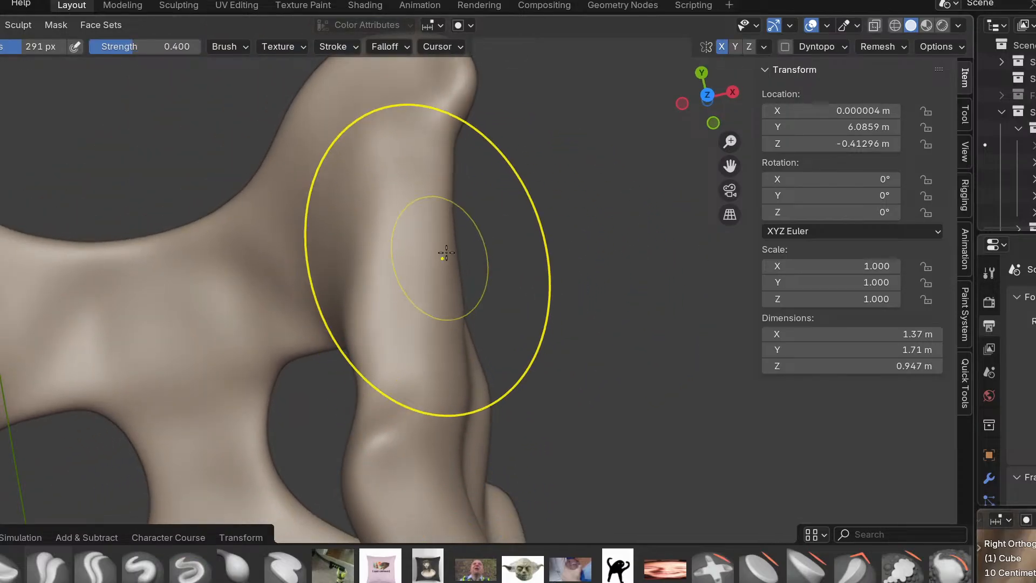
{"action": "mouse_move", "coordinate": [435, 263]}
{"action": "middle_mouse_down"}
{"action": "mouse_move", "coordinate": [373, 229]}
{"action": "mouse_move", "coordinate": [370, 181]}
{"action": "mouse_move", "coordinate": [445, 300]}
{"action": "mouse_move", "coordinate": [456, 331]}
{"action": "mouse_move", "coordinate": [447, 330]}
{"action": "middle_mouse_up"}
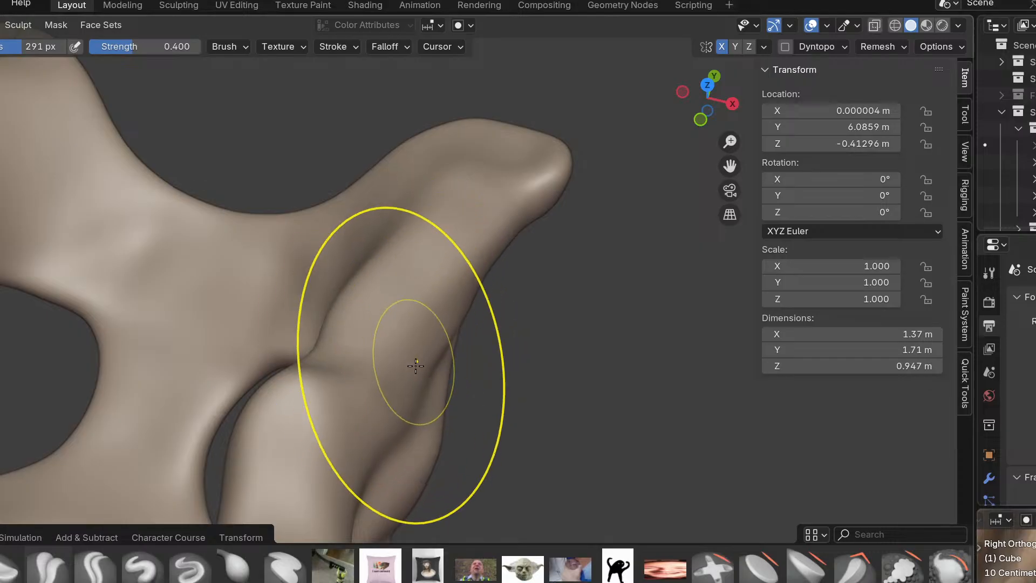
{"action": "mouse_move", "coordinate": [393, 409]}
{"action": "middle_mouse_down"}
{"action": "mouse_move", "coordinate": [384, 375]}
{"action": "mouse_move", "coordinate": [417, 334]}
{"action": "middle_mouse_up"}
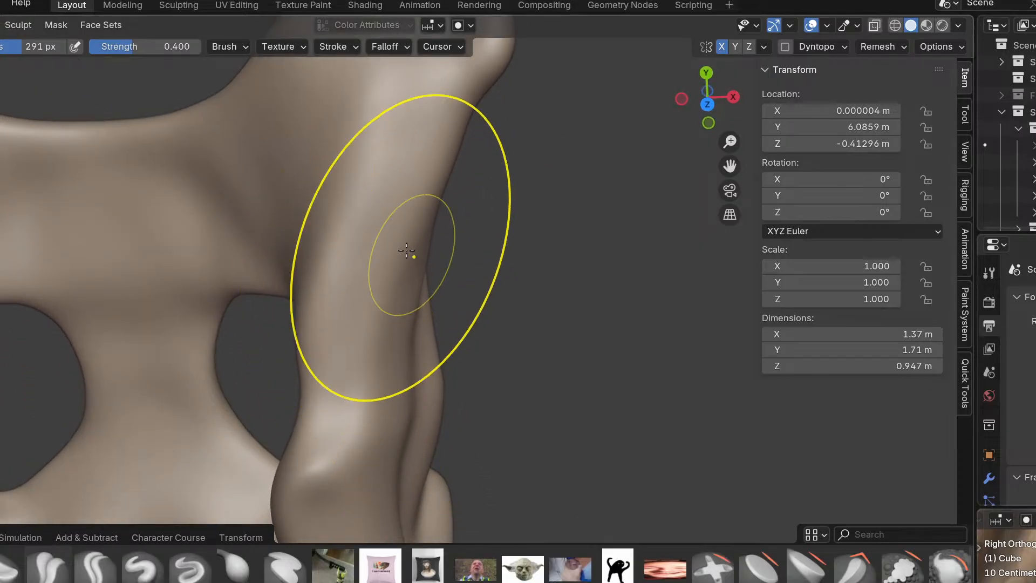
{"action": "mouse_move", "coordinate": [403, 406]}
{"action": "middle_mouse_down"}
{"action": "mouse_move", "coordinate": [205, 383]}
{"action": "mouse_move", "coordinate": [373, 383]}
{"action": "mouse_move", "coordinate": [397, 398]}
{"action": "mouse_move", "coordinate": [367, 394]}
{"action": "middle_mouse_up"}
Refine the groove along the ischium's outer side behind the hip socket, switching from the Inflate brush to the Crease brush.
{"action": "key", "text": "i"}
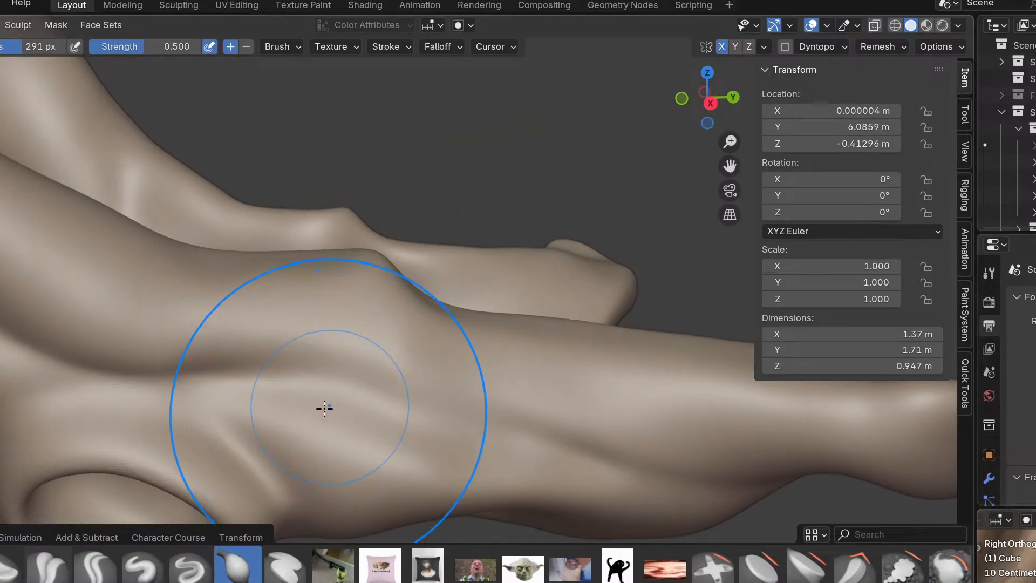
{"action": "left_click_drag", "start_coordinate": [215, 538], "coordinate": [216, 566]}
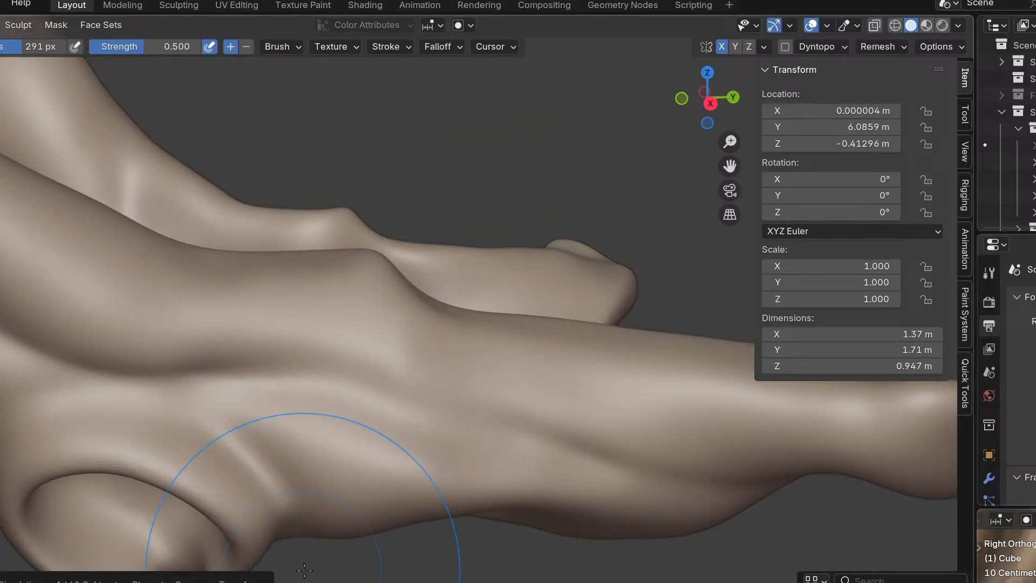
{"action": "left_click_drag", "start_coordinate": [302, 545], "coordinate": [281, 512]}
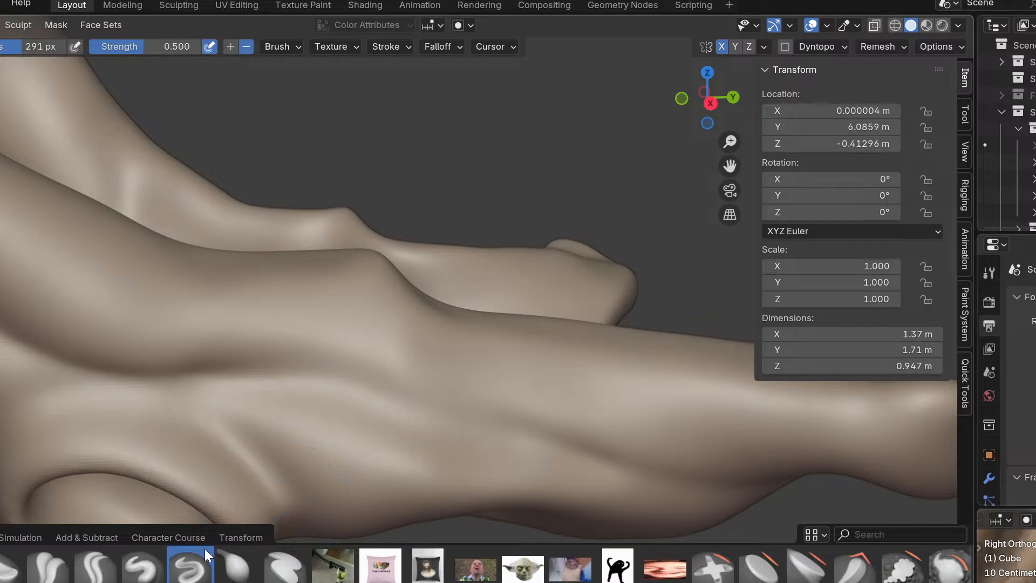
{"action": "middle_click_drag", "start_coordinate": [344, 420], "coordinate": [349, 380]}
{"action": "mouse_move", "coordinate": [458, 430]}
{"action": "middle_mouse_down"}
{"action": "mouse_move", "coordinate": [410, 478]}
{"action": "mouse_move", "coordinate": [397, 475]}
{"action": "mouse_move", "coordinate": [451, 340]}
{"action": "mouse_move", "coordinate": [418, 435]}
{"action": "mouse_move", "coordinate": [417, 335]}
{"action": "mouse_move", "coordinate": [329, 440]}
{"action": "mouse_move", "coordinate": [438, 458]}
{"action": "mouse_move", "coordinate": [458, 358]}
{"action": "mouse_move", "coordinate": [400, 374]}
{"action": "mouse_move", "coordinate": [470, 342]}
{"action": "mouse_move", "coordinate": [357, 319]}
{"action": "mouse_move", "coordinate": [342, 282]}
{"action": "mouse_move", "coordinate": [373, 397]}
{"action": "mouse_move", "coordinate": [432, 382]}
{"action": "middle_mouse_up"}
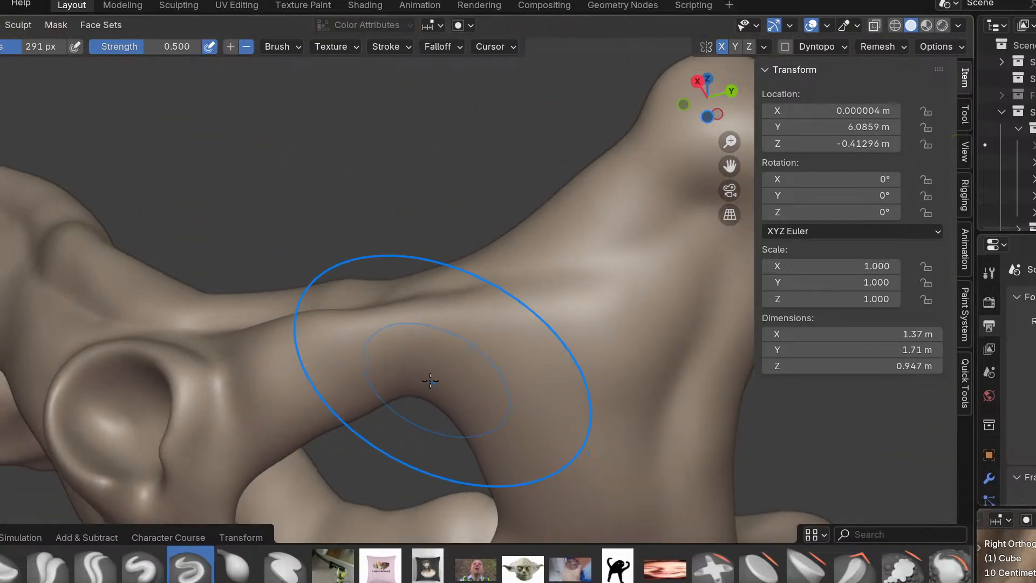
Pull the upper rim of the obturator opening downward with the Grab brush.
{"action": "key", "text": "shift"}
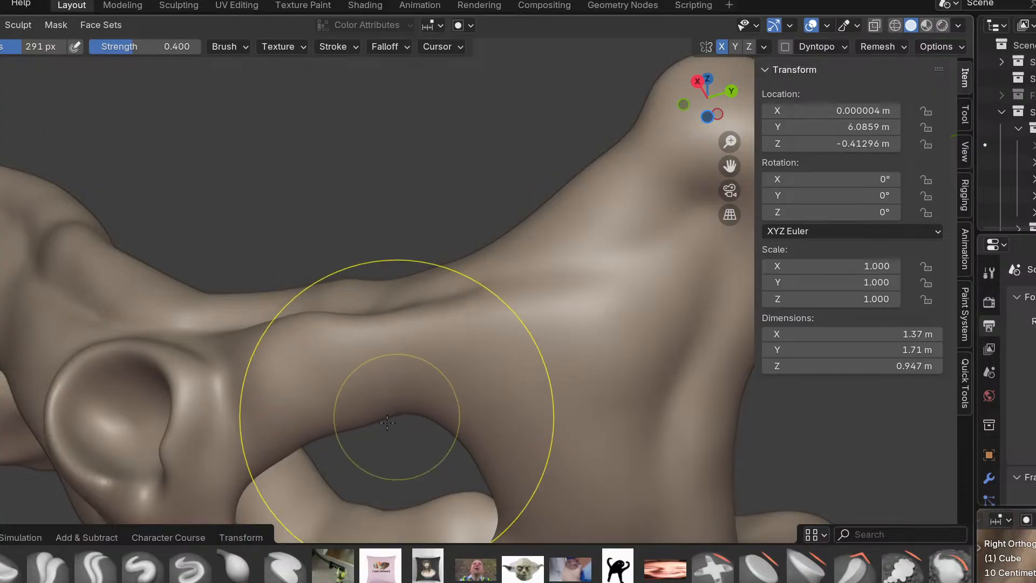
{"action": "middle_click_drag", "start_coordinate": [331, 439], "coordinate": [301, 382]}
{"action": "mouse_move", "coordinate": [317, 337]}
{"action": "middle_mouse_down"}
{"action": "mouse_move", "coordinate": [449, 449]}
{"action": "mouse_move", "coordinate": [393, 393]}
{"action": "mouse_move", "coordinate": [340, 362]}
{"action": "mouse_move", "coordinate": [518, 229]}
{"action": "mouse_move", "coordinate": [470, 259]}
{"action": "middle_mouse_up"}
Compare the pelvis with the front- and rear-view references and examine the ischium and the rims of the obturator opening.
{"action": "middle_click_drag", "start_coordinate": [415, 310], "coordinate": [402, 488], "text": "shift"}
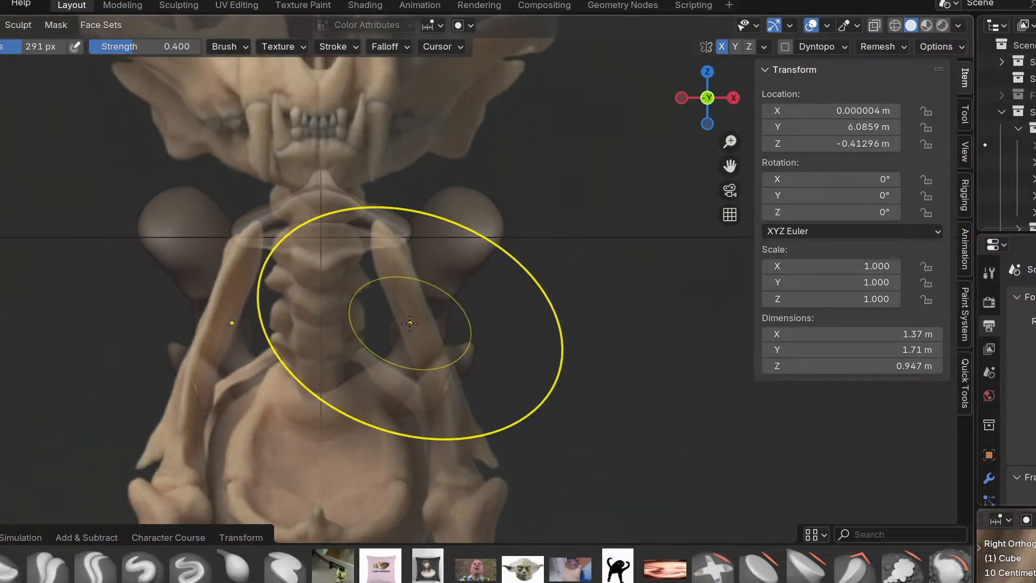
{"action": "key", "text": "ctrl+KP_1"}
{"action": "middle_click_drag", "start_coordinate": [464, 348], "coordinate": [486, 303], "text": "shift"}
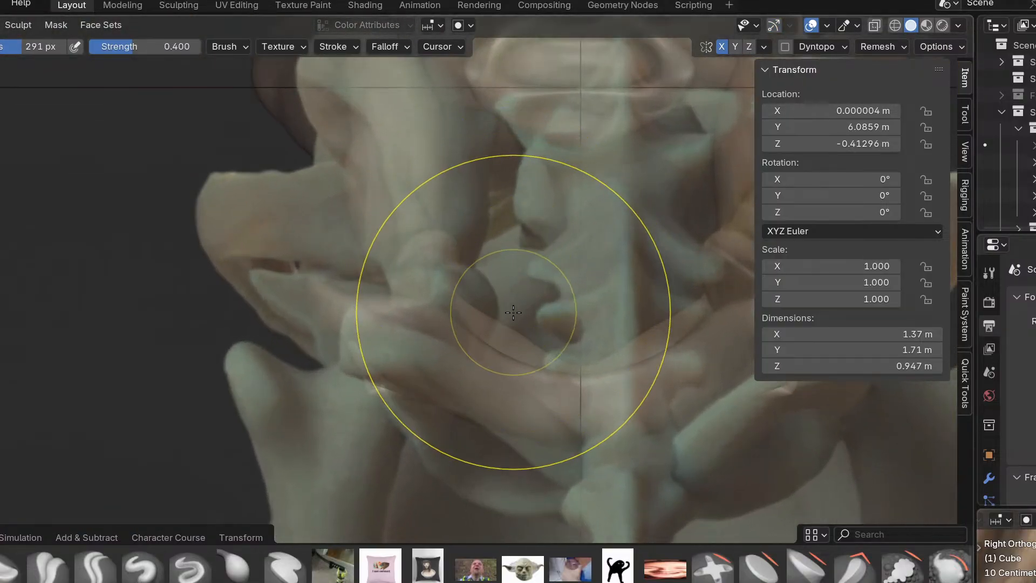
{"action": "scroll", "coordinate": [497, 340], "scroll_direction": "up", "scroll_amount": 5}
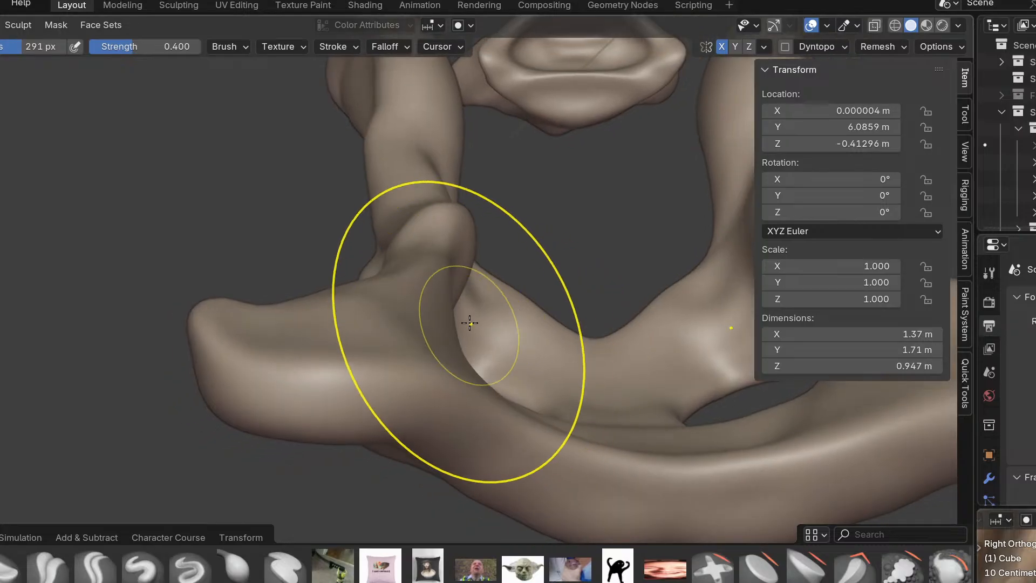
{"action": "scroll", "coordinate": [462, 324], "scroll_direction": "up", "scroll_amount": 3}
{"action": "mouse_move", "coordinate": [504, 343]}
{"action": "middle_mouse_down"}
{"action": "mouse_move", "coordinate": [430, 273]}
{"action": "mouse_move", "coordinate": [448, 352]}
{"action": "middle_mouse_up"}
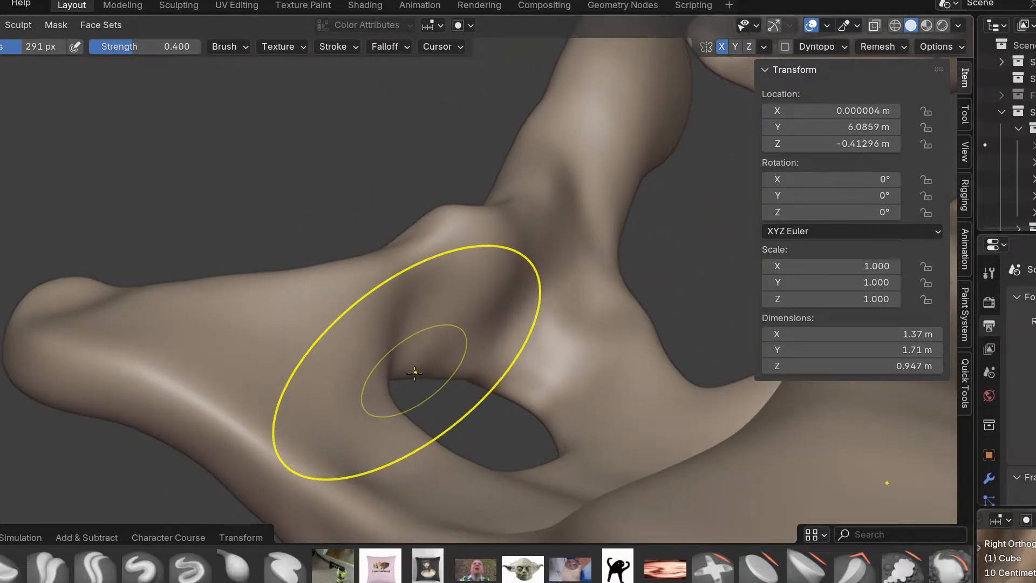
{"action": "mouse_move", "coordinate": [384, 367]}
{"action": "middle_mouse_down"}
{"action": "mouse_move", "coordinate": [461, 392]}
{"action": "mouse_move", "coordinate": [365, 340]}
{"action": "mouse_move", "coordinate": [475, 335]}
{"action": "mouse_move", "coordinate": [539, 375]}
{"action": "mouse_move", "coordinate": [460, 354]}
{"action": "mouse_move", "coordinate": [287, 384]}
{"action": "mouse_move", "coordinate": [372, 437]}
{"action": "mouse_move", "coordinate": [316, 438]}
{"action": "middle_mouse_up"}
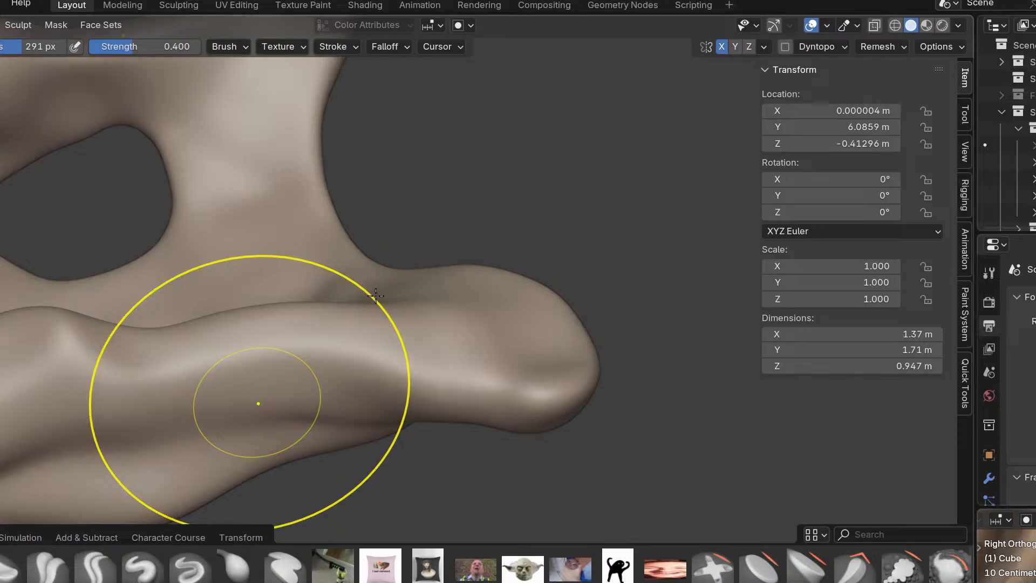
{"action": "mouse_move", "coordinate": [277, 410]}
{"action": "middle_mouse_down"}
{"action": "mouse_move", "coordinate": [248, 381]}
{"action": "mouse_move", "coordinate": [387, 257]}
{"action": "mouse_move", "coordinate": [105, 295]}
{"action": "middle_mouse_up"}
{"action": "mouse_move", "coordinate": [33, 236]}
{"action": "middle_mouse_down"}
{"action": "mouse_move", "coordinate": [314, 308]}
{"action": "mouse_move", "coordinate": [235, 325]}
{"action": "mouse_move", "coordinate": [240, 317]}
{"action": "middle_mouse_up"}
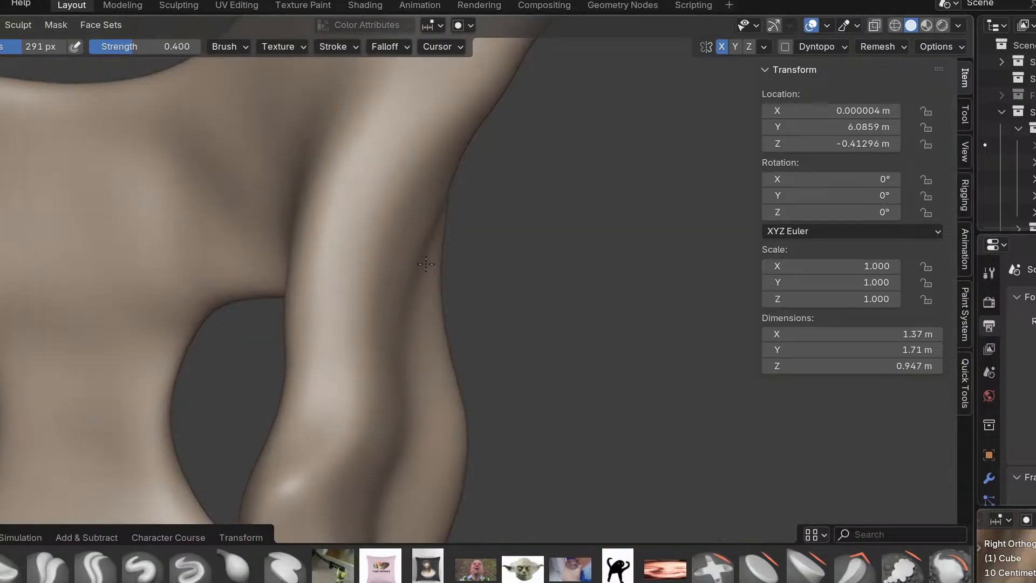
{"action": "mouse_move", "coordinate": [424, 259]}
{"action": "middle_mouse_down"}
{"action": "mouse_move", "coordinate": [423, 229]}
{"action": "mouse_move", "coordinate": [321, 242]}
{"action": "mouse_move", "coordinate": [435, 280]}
{"action": "mouse_move", "coordinate": [432, 341]}
{"action": "mouse_move", "coordinate": [375, 398]}
{"action": "mouse_move", "coordinate": [356, 248]}
{"action": "mouse_move", "coordinate": [376, 218]}
{"action": "middle_mouse_up"}
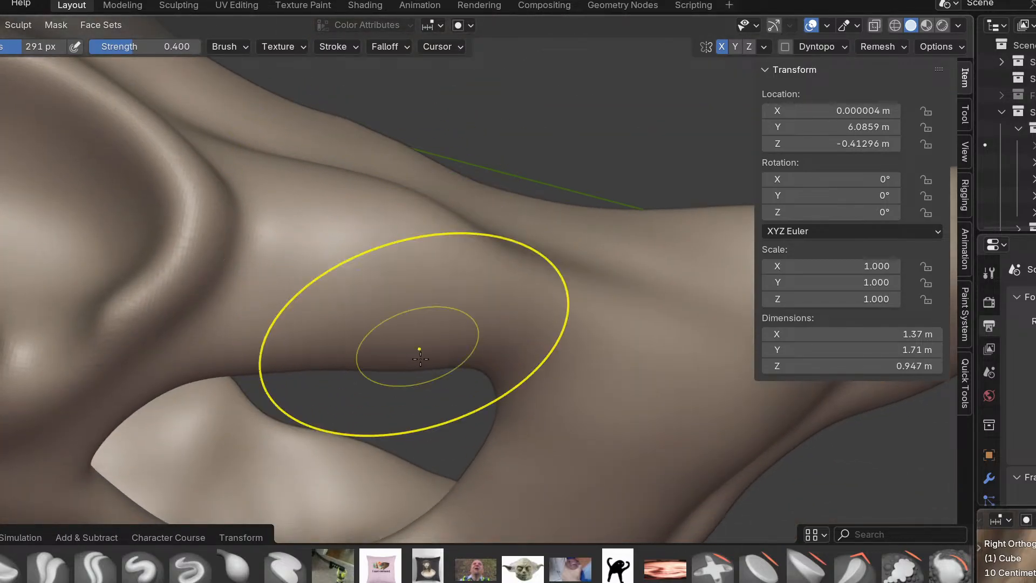
Compare the rear end of the ischium with the top-view reference and examine its outer side from several angles.
{"action": "mouse_move", "coordinate": [468, 370]}
{"action": "middle_mouse_down"}
{"action": "mouse_move", "coordinate": [491, 363]}
{"action": "mouse_move", "coordinate": [500, 402]}
{"action": "mouse_move", "coordinate": [526, 367]}
{"action": "middle_mouse_up"}
{"action": "mouse_move", "coordinate": [407, 305]}
{"action": "middle_mouse_down"}
{"action": "mouse_move", "coordinate": [470, 305]}
{"action": "mouse_move", "coordinate": [439, 322]}
{"action": "mouse_move", "coordinate": [456, 283]}
{"action": "middle_mouse_up"}
{"action": "mouse_move", "coordinate": [318, 292]}
{"action": "middle_mouse_down"}
{"action": "mouse_move", "coordinate": [432, 323]}
{"action": "mouse_move", "coordinate": [431, 289]}
{"action": "mouse_move", "coordinate": [340, 331]}
{"action": "middle_mouse_up"}
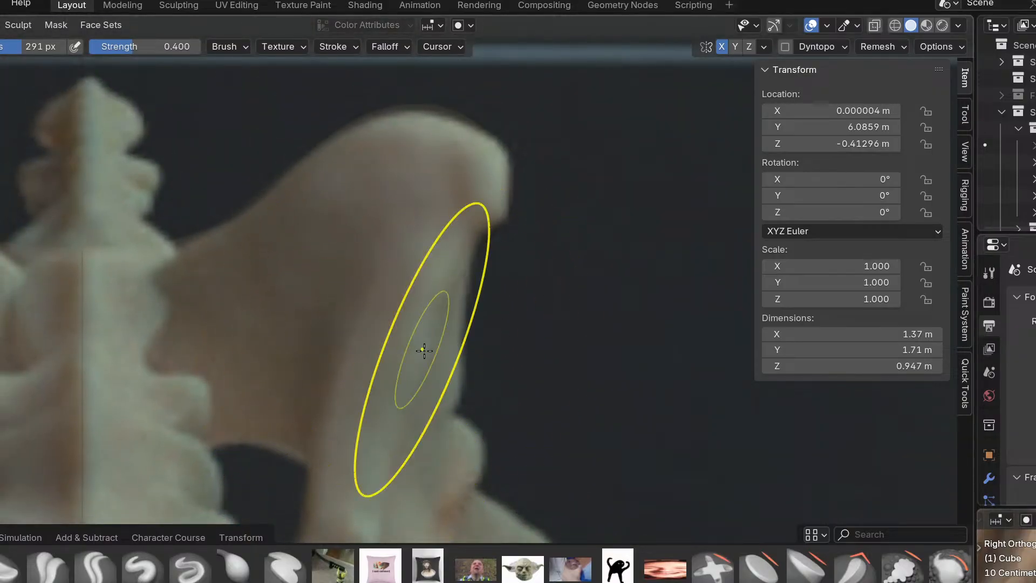
{"action": "middle_click_drag", "start_coordinate": [429, 328], "coordinate": [444, 312]}
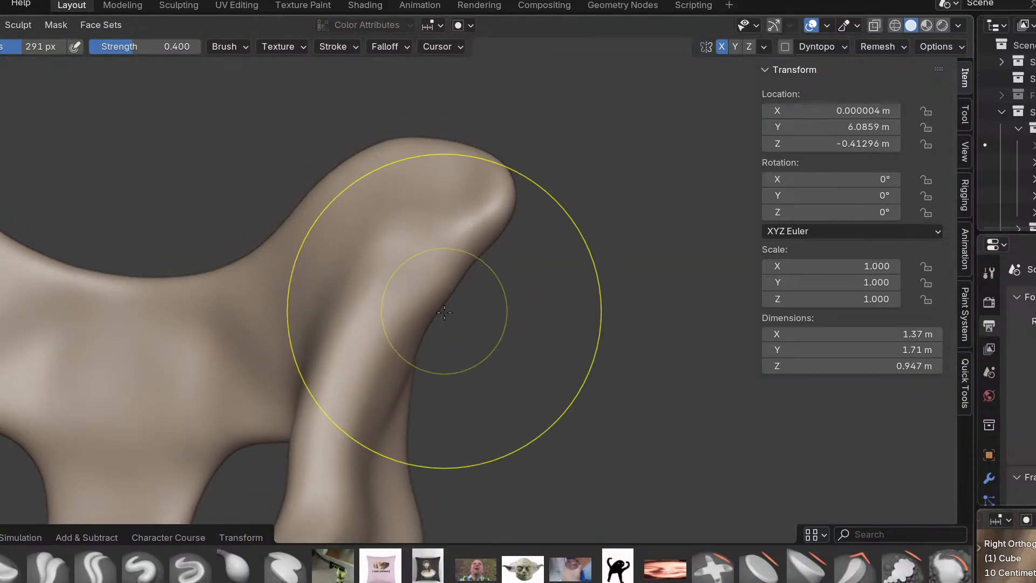
{"action": "middle_click_drag", "start_coordinate": [439, 243], "coordinate": [410, 250]}
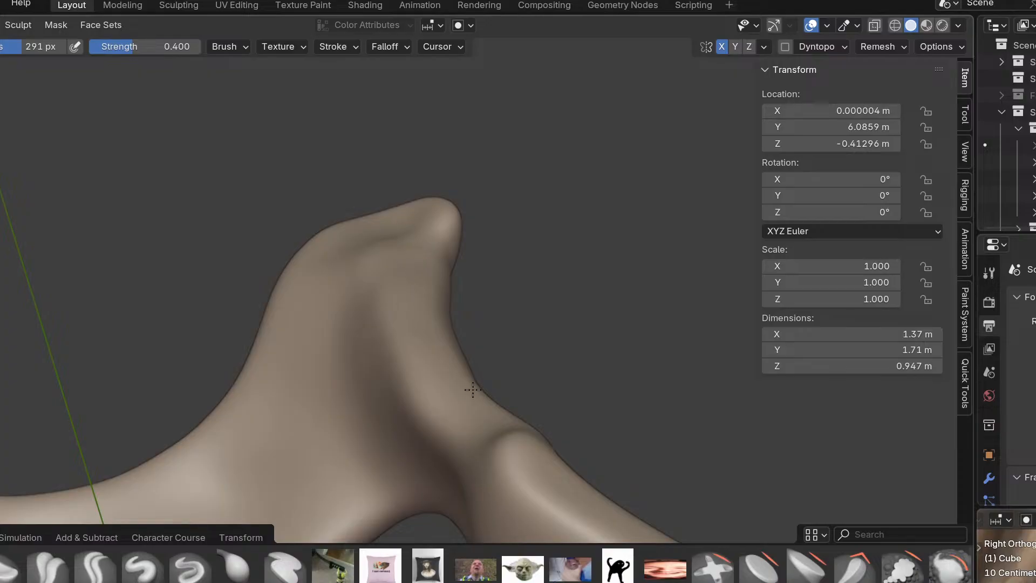
{"action": "middle_click_drag", "start_coordinate": [465, 382], "coordinate": [539, 275]}
{"action": "mouse_move", "coordinate": [521, 357]}
{"action": "middle_mouse_down"}
{"action": "mouse_move", "coordinate": [439, 305]}
{"action": "mouse_move", "coordinate": [523, 359]}
{"action": "mouse_move", "coordinate": [453, 399]}
{"action": "mouse_move", "coordinate": [315, 359]}
{"action": "mouse_move", "coordinate": [381, 414]}
{"action": "middle_mouse_up"}
{"action": "left_click_drag", "start_coordinate": [254, 356], "coordinate": [227, 434], "text": "shift"}
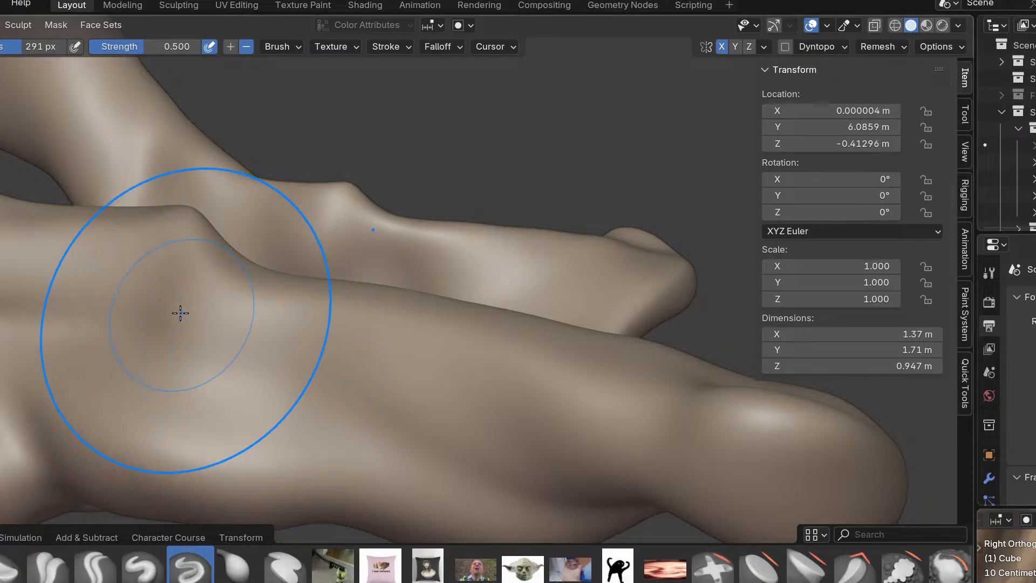
{"action": "mouse_move", "coordinate": [208, 325]}
{"action": "left_mouse_down"}
{"action": "mouse_move", "coordinate": [319, 408]}
{"action": "mouse_move", "coordinate": [206, 335]}
{"action": "mouse_move", "coordinate": [372, 437]}
{"action": "left_mouse_up"}
{"action": "key", "text": "ctrl+z"}
{"action": "key", "text": "ctrl+z"}
Carve a groove along the ischium's outer side from the rear knob to above the hip socket with the Crease brush at 0.500 strength.
{"action": "mouse_move", "coordinate": [388, 421]}
{"action": "middle_mouse_down"}
{"action": "mouse_move", "coordinate": [426, 381]}
{"action": "mouse_move", "coordinate": [380, 407]}
{"action": "mouse_move", "coordinate": [409, 419]}
{"action": "mouse_move", "coordinate": [427, 384]}
{"action": "middle_mouse_up"}
{"action": "left_click_drag", "start_coordinate": [642, 452], "coordinate": [244, 364]}
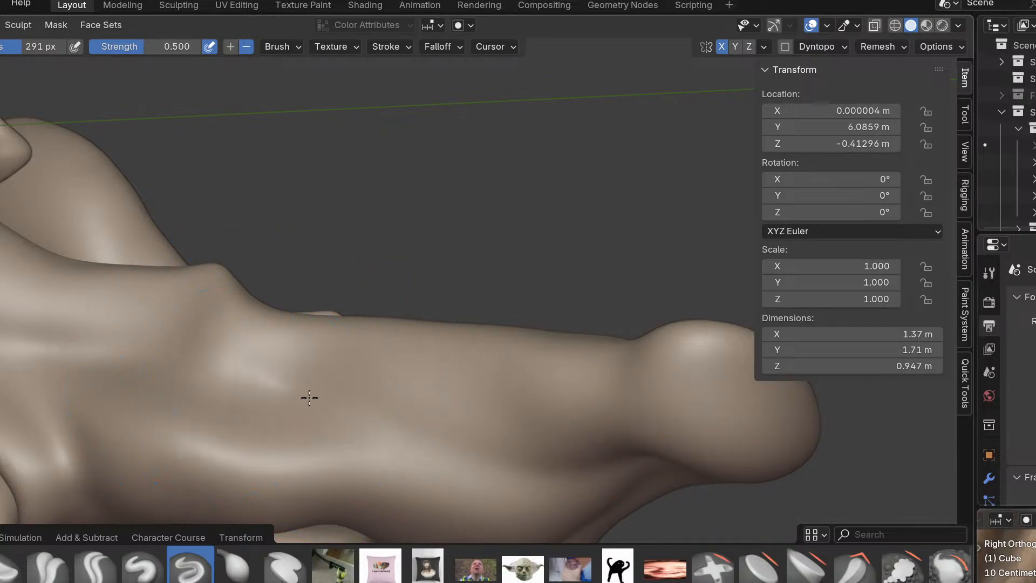
{"action": "mouse_move", "coordinate": [608, 434]}
{"action": "left_mouse_down"}
{"action": "mouse_move", "coordinate": [613, 424]}
{"action": "mouse_move", "coordinate": [265, 377]}
{"action": "left_mouse_up"}
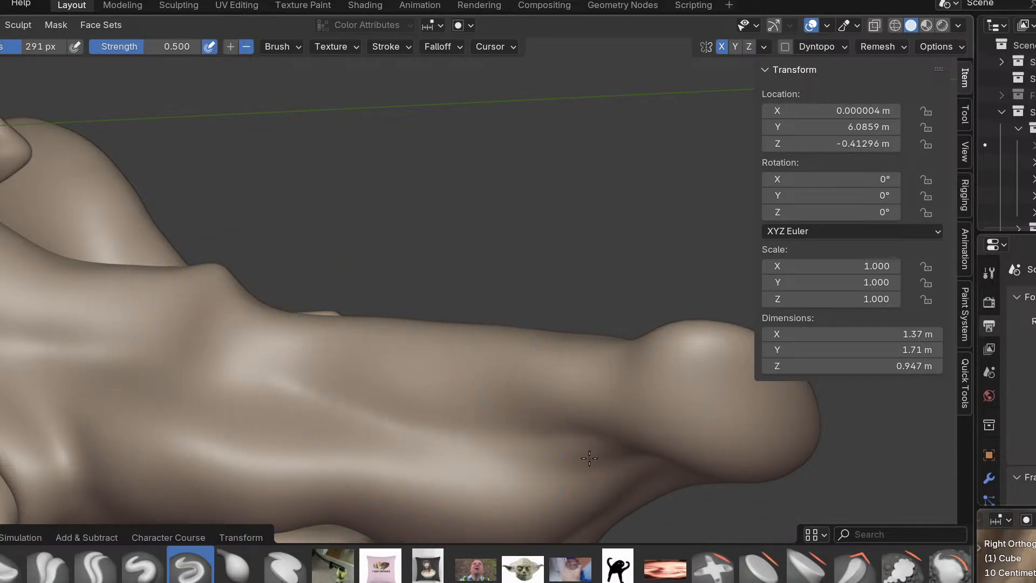
{"action": "mouse_move", "coordinate": [386, 419]}
{"action": "middle_mouse_down"}
{"action": "mouse_move", "coordinate": [342, 437]}
{"action": "mouse_move", "coordinate": [412, 377]}
{"action": "mouse_move", "coordinate": [444, 365]}
{"action": "middle_mouse_up"}
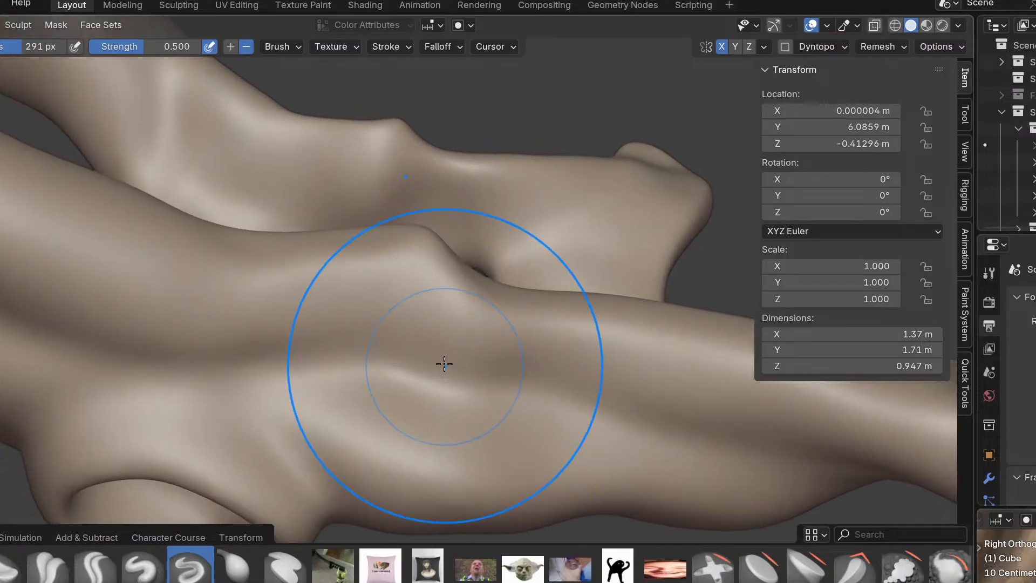
{"action": "mouse_move", "coordinate": [338, 352]}
{"action": "middle_mouse_down"}
{"action": "mouse_move", "coordinate": [419, 386]}
{"action": "mouse_move", "coordinate": [473, 362]}
{"action": "middle_mouse_up"}
{"action": "mouse_move", "coordinate": [474, 362]}
{"action": "left_mouse_down"}
{"action": "mouse_move", "coordinate": [377, 347]}
{"action": "mouse_move", "coordinate": [127, 353]}
{"action": "left_mouse_up"}
{"action": "middle_click_drag", "start_coordinate": [127, 353], "coordinate": [315, 359]}
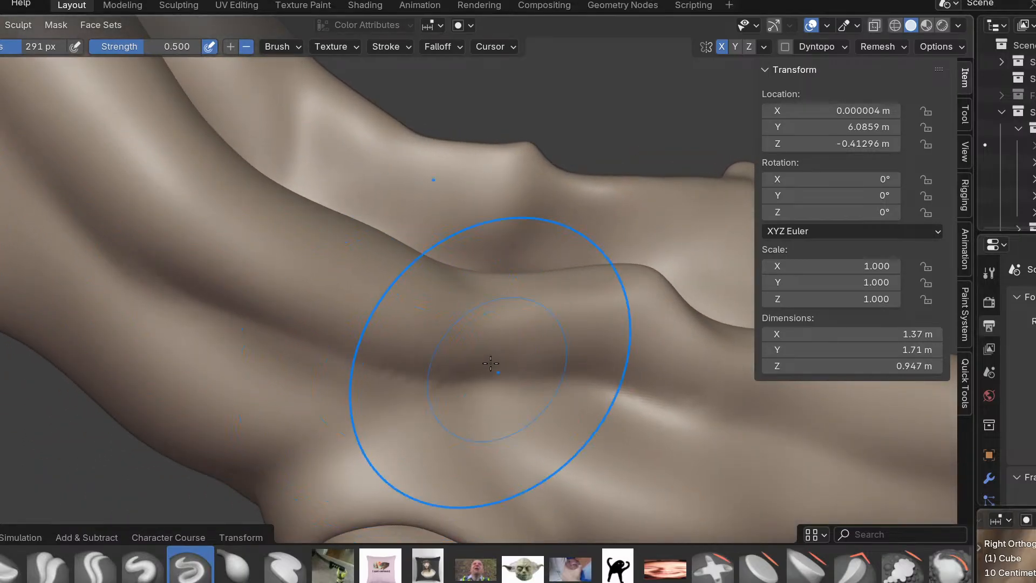
Compare the ischium with the top-view reference, set the brush radius to 347 px and switch to the Grab brush.
{"action": "mouse_move", "coordinate": [617, 404]}
{"action": "middle_mouse_down"}
{"action": "mouse_move", "coordinate": [606, 347]}
{"action": "mouse_move", "coordinate": [544, 343]}
{"action": "mouse_move", "coordinate": [550, 259]}
{"action": "mouse_move", "coordinate": [680, 225]}
{"action": "mouse_move", "coordinate": [588, 366]}
{"action": "mouse_move", "coordinate": [570, 329]}
{"action": "mouse_move", "coordinate": [553, 458]}
{"action": "middle_mouse_up"}
{"action": "key", "text": "KP_7"}
{"action": "key", "text": "f"}
{"action": "left_click", "coordinate": [656, 317]}
{"action": "mouse_move", "coordinate": [656, 349]}
{"action": "middle_mouse_down", "text": "ctrl"}
{"action": "mouse_move", "coordinate": [641, 421]}
{"action": "mouse_move", "coordinate": [530, 357]}
{"action": "middle_mouse_up", "text": "ctrl"}
{"action": "mouse_move", "coordinate": [517, 258]}
{"action": "middle_mouse_down", "text": "ctrl"}
{"action": "mouse_move", "coordinate": [571, 201]}
{"action": "mouse_move", "coordinate": [569, 209]}
{"action": "middle_mouse_up", "text": "ctrl"}
{"action": "key", "text": "f"}
{"action": "left_click", "coordinate": [466, 301]}
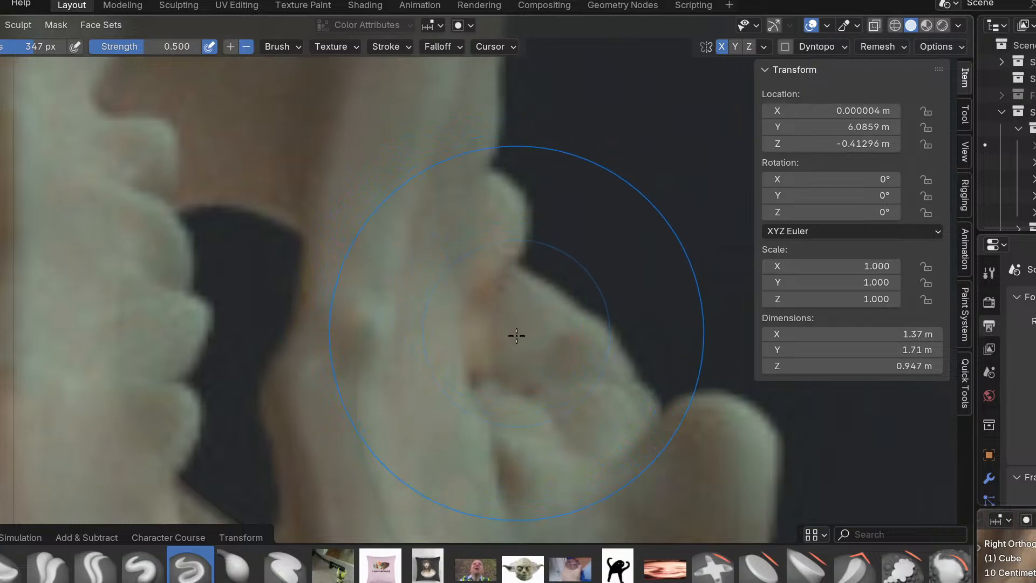
{"action": "key", "text": "shift+f"}
{"action": "left_click", "coordinate": [450, 311]}
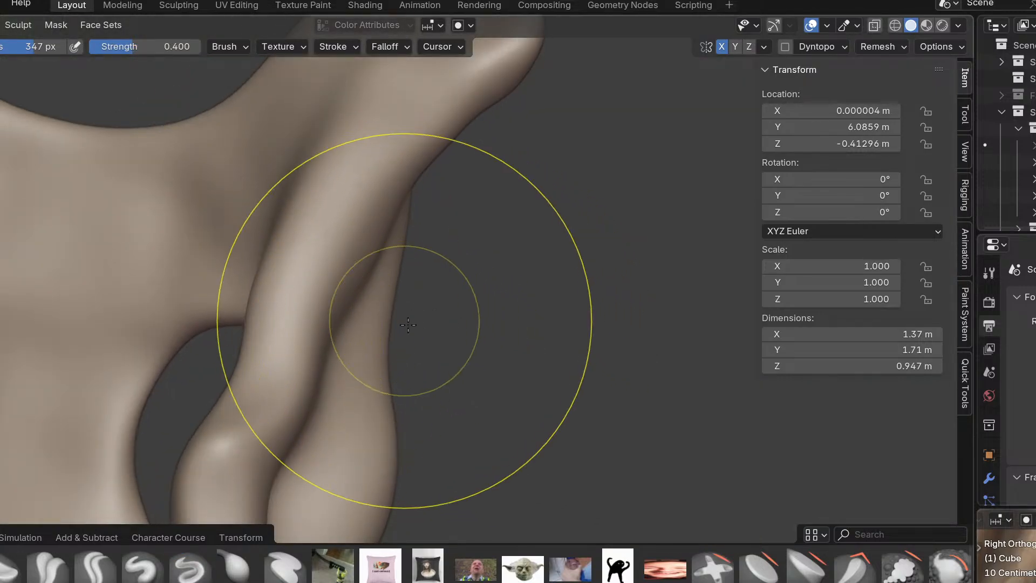
Try to reshape the upper rim of the obturator opening with the Grab brush and undo the stroke.
{"action": "mouse_move", "coordinate": [430, 402]}
{"action": "middle_mouse_down"}
{"action": "mouse_move", "coordinate": [378, 411]}
{"action": "mouse_move", "coordinate": [414, 289]}
{"action": "middle_mouse_up"}
{"action": "mouse_move", "coordinate": [412, 329]}
{"action": "middle_mouse_down"}
{"action": "mouse_move", "coordinate": [412, 317]}
{"action": "mouse_move", "coordinate": [363, 388]}
{"action": "mouse_move", "coordinate": [394, 440]}
{"action": "mouse_move", "coordinate": [374, 430]}
{"action": "mouse_move", "coordinate": [368, 440]}
{"action": "middle_mouse_up"}
{"action": "scroll", "coordinate": [359, 437], "scroll_direction": "up", "scroll_amount": 3}
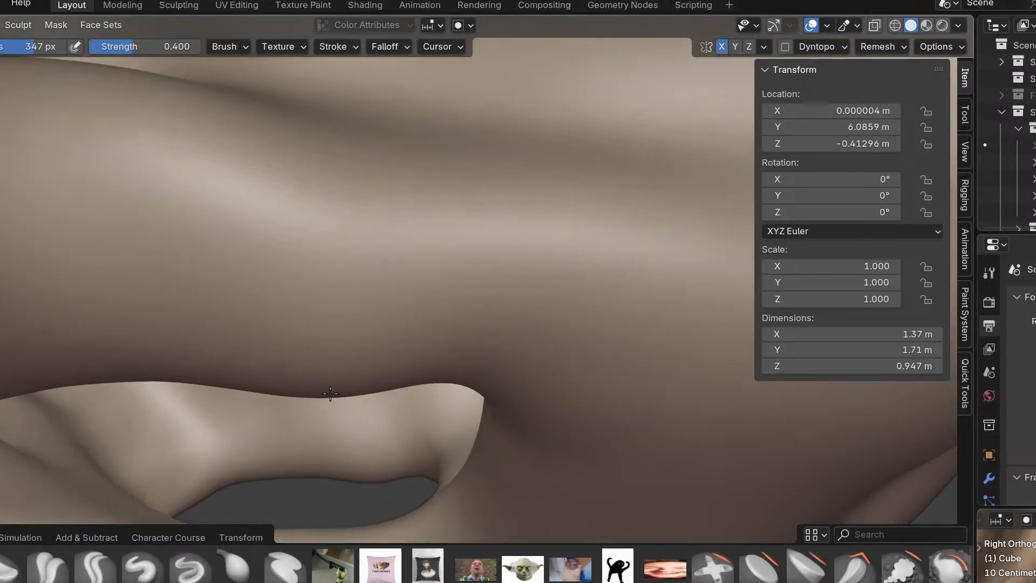
{"action": "middle_click_drag", "start_coordinate": [331, 403], "coordinate": [327, 379]}
{"action": "key", "text": "ctrl+z"}
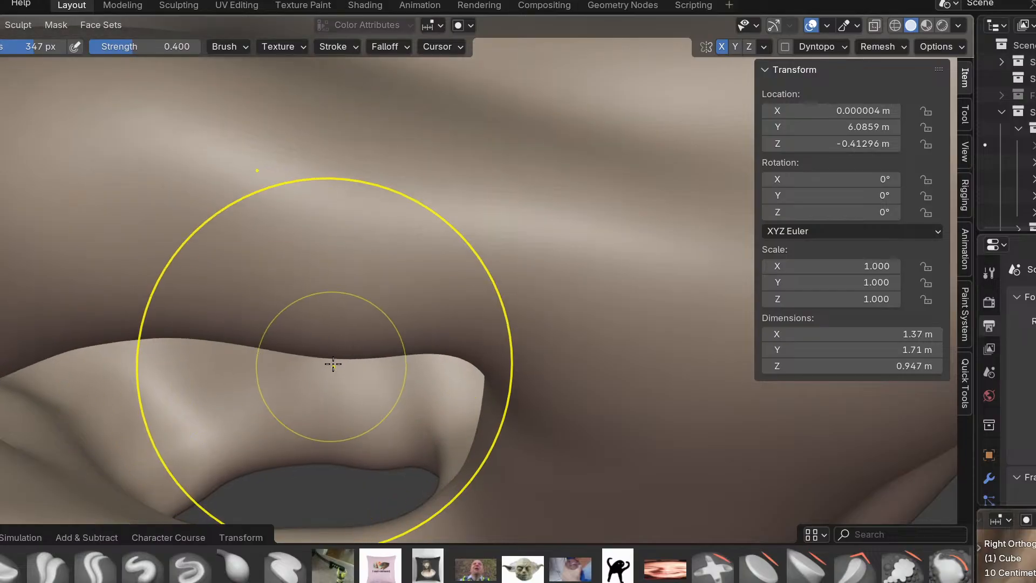
Check the obturator opening against the side reference and thicken its front rim with the Inflate brush at a 211 px radius.
{"action": "key", "text": "KP_3"}
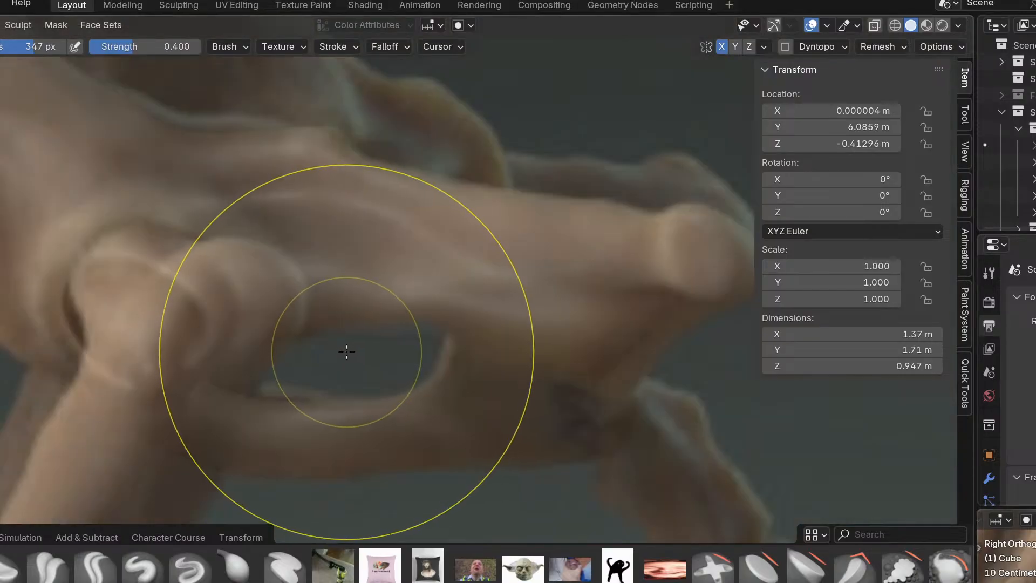
{"action": "scroll", "coordinate": [412, 304], "scroll_direction": "up", "scroll_amount": 3}
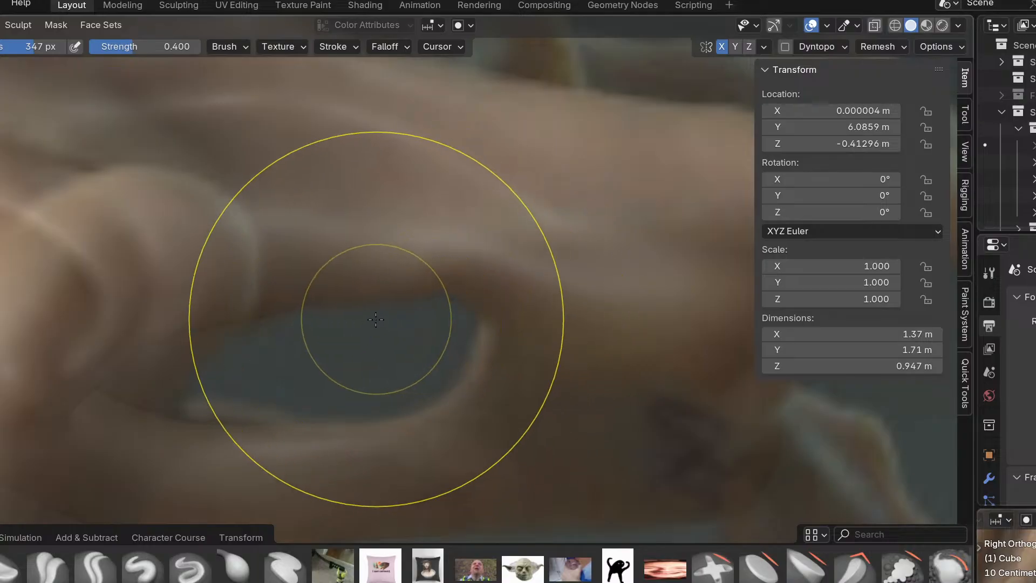
{"action": "middle_click_drag", "start_coordinate": [369, 341], "coordinate": [439, 377], "text": "shift"}
{"action": "mouse_move", "coordinate": [318, 426]}
{"action": "middle_mouse_down", "text": "shift"}
{"action": "mouse_move", "coordinate": [332, 373]}
{"action": "mouse_move", "coordinate": [322, 412]}
{"action": "mouse_move", "coordinate": [346, 446]}
{"action": "mouse_move", "coordinate": [342, 493]}
{"action": "mouse_move", "coordinate": [374, 338]}
{"action": "middle_mouse_up", "text": "shift"}
{"action": "scroll", "coordinate": [355, 348], "scroll_direction": "down", "scroll_amount": 1}
{"action": "scroll", "coordinate": [347, 398], "scroll_direction": "up", "scroll_amount": 2}
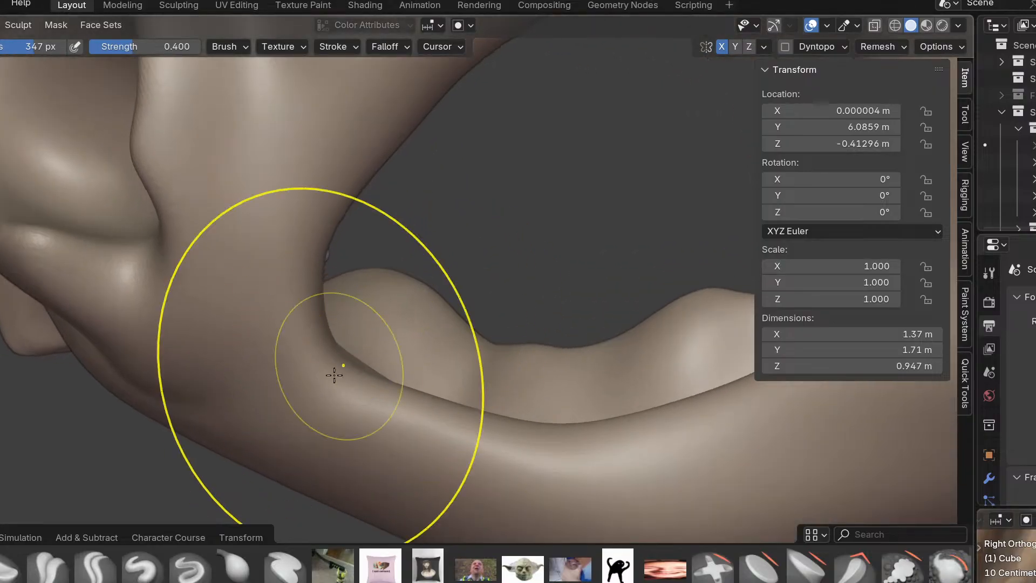
{"action": "key", "text": "i"}
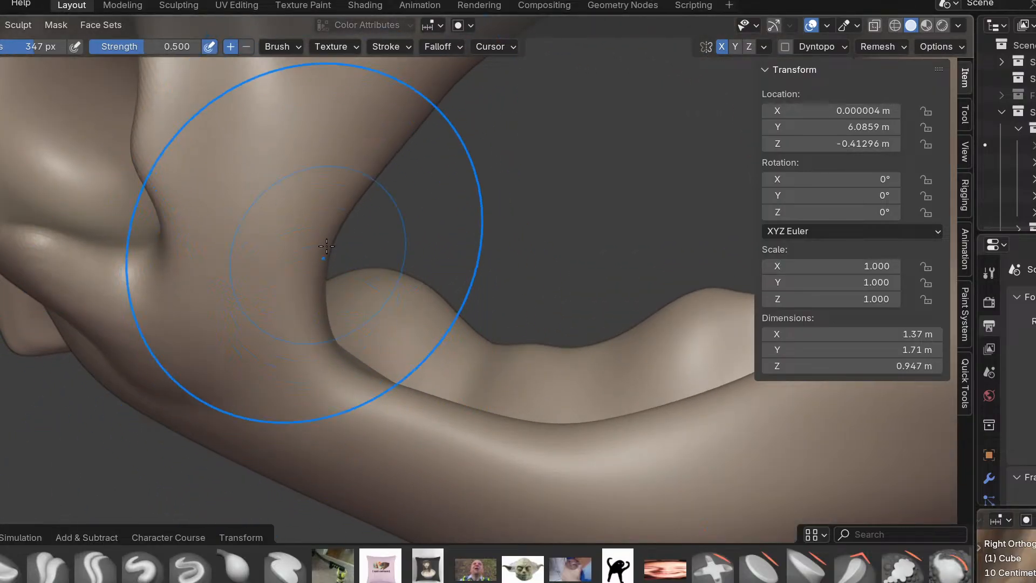
{"action": "key", "text": "f"}
{"action": "left_click", "coordinate": [232, 275]}
{"action": "left_click_drag", "start_coordinate": [314, 203], "coordinate": [327, 225]}
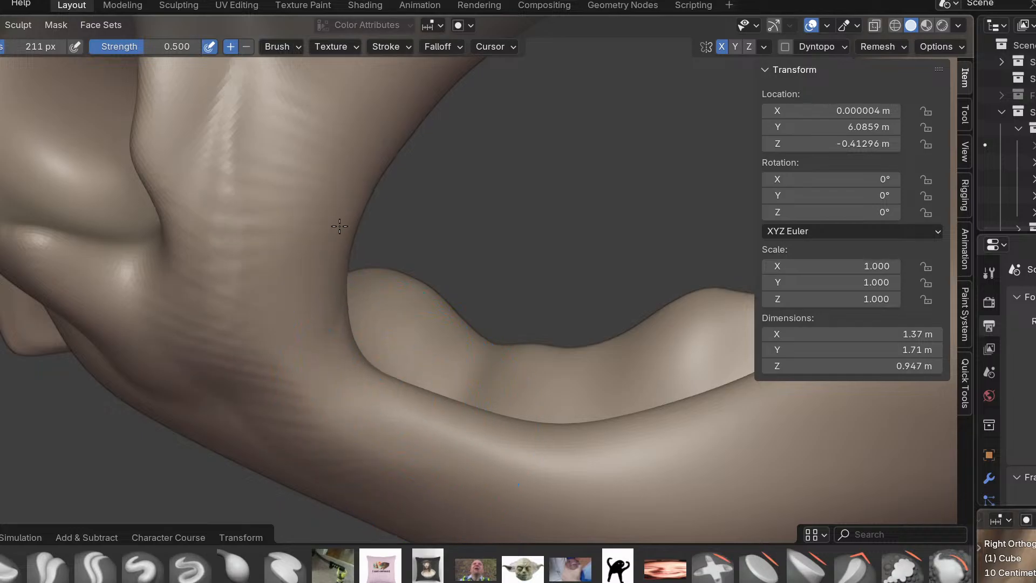
Reshape the bone around the front end of the obturator opening with the Grab brush, working from several angles.
{"action": "mouse_move", "coordinate": [264, 286]}
{"action": "middle_mouse_down"}
{"action": "mouse_move", "coordinate": [277, 371]}
{"action": "mouse_move", "coordinate": [277, 11]}
{"action": "middle_mouse_up"}
{"action": "mouse_move", "coordinate": [344, 389]}
{"action": "middle_mouse_down"}
{"action": "mouse_move", "coordinate": [423, 300]}
{"action": "mouse_move", "coordinate": [388, 286]}
{"action": "mouse_move", "coordinate": [308, 308]}
{"action": "mouse_move", "coordinate": [305, 225]}
{"action": "middle_mouse_up"}
{"action": "key", "text": "g"}
{"action": "left_click_drag", "start_coordinate": [279, 259], "coordinate": [260, 308]}
{"action": "middle_click_drag", "start_coordinate": [262, 311], "coordinate": [363, 238]}
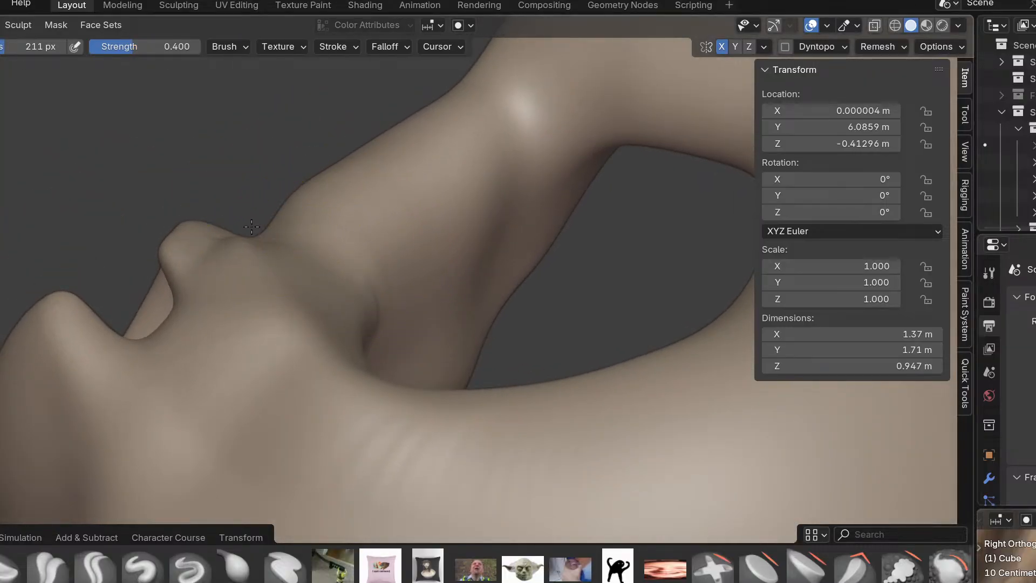
{"action": "mouse_move", "coordinate": [330, 421]}
{"action": "middle_mouse_down"}
{"action": "mouse_move", "coordinate": [384, 423]}
{"action": "mouse_move", "coordinate": [461, 386]}
{"action": "mouse_move", "coordinate": [433, 506]}
{"action": "mouse_move", "coordinate": [428, 448]}
{"action": "middle_mouse_up"}
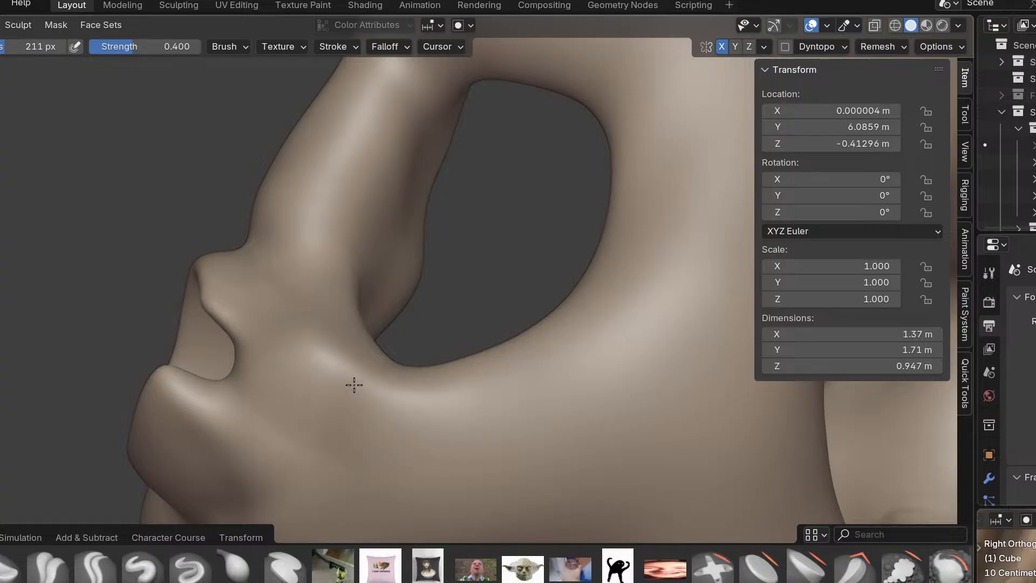
{"action": "middle_click_drag", "start_coordinate": [371, 403], "coordinate": [338, 352]}
{"action": "mouse_move", "coordinate": [262, 302]}
{"action": "middle_mouse_down"}
{"action": "mouse_move", "coordinate": [317, 375]}
{"action": "mouse_move", "coordinate": [301, 283]}
{"action": "middle_mouse_up"}
{"action": "left_click_drag", "start_coordinate": [282, 274], "coordinate": [448, 338]}
{"action": "mouse_move", "coordinate": [443, 332]}
{"action": "middle_mouse_down"}
{"action": "mouse_move", "coordinate": [497, 247]}
{"action": "mouse_move", "coordinate": [342, 335]}
{"action": "mouse_move", "coordinate": [317, 280]}
{"action": "mouse_move", "coordinate": [418, 377]}
{"action": "mouse_move", "coordinate": [376, 364]}
{"action": "mouse_move", "coordinate": [470, 308]}
{"action": "mouse_move", "coordinate": [550, 354]}
{"action": "mouse_move", "coordinate": [472, 303]}
{"action": "mouse_move", "coordinate": [406, 317]}
{"action": "middle_mouse_up"}
Compare the obturator opening, the ischium and the edge above the hip socket with the side-view reference.
{"action": "mouse_move", "coordinate": [465, 440]}
{"action": "middle_mouse_down"}
{"action": "mouse_move", "coordinate": [493, 291]}
{"action": "mouse_move", "coordinate": [451, 324]}
{"action": "mouse_move", "coordinate": [446, 343]}
{"action": "mouse_move", "coordinate": [500, 392]}
{"action": "mouse_move", "coordinate": [379, 365]}
{"action": "middle_mouse_up"}
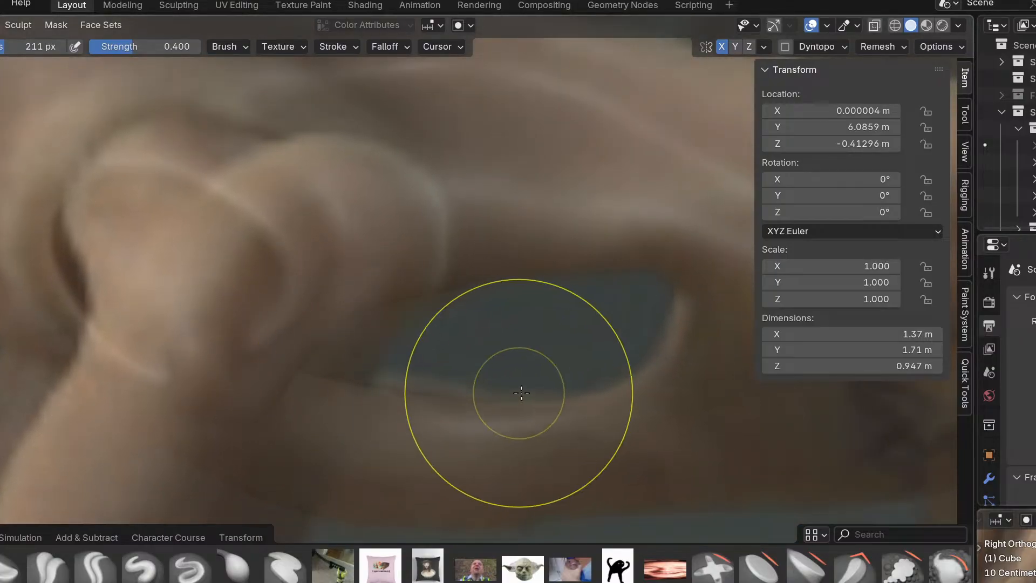
{"action": "mouse_move", "coordinate": [567, 393]}
{"action": "middle_mouse_down"}
{"action": "mouse_move", "coordinate": [416, 335]}
{"action": "mouse_move", "coordinate": [500, 385]}
{"action": "mouse_move", "coordinate": [365, 347]}
{"action": "mouse_move", "coordinate": [453, 398]}
{"action": "mouse_move", "coordinate": [568, 414]}
{"action": "middle_mouse_up"}
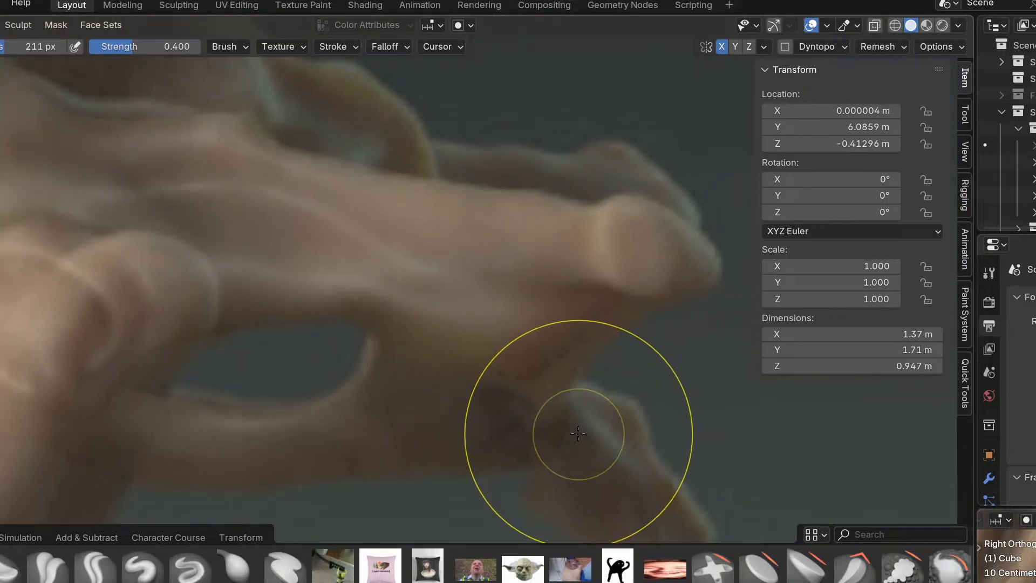
{"action": "middle_click_drag", "start_coordinate": [450, 363], "coordinate": [358, 358]}
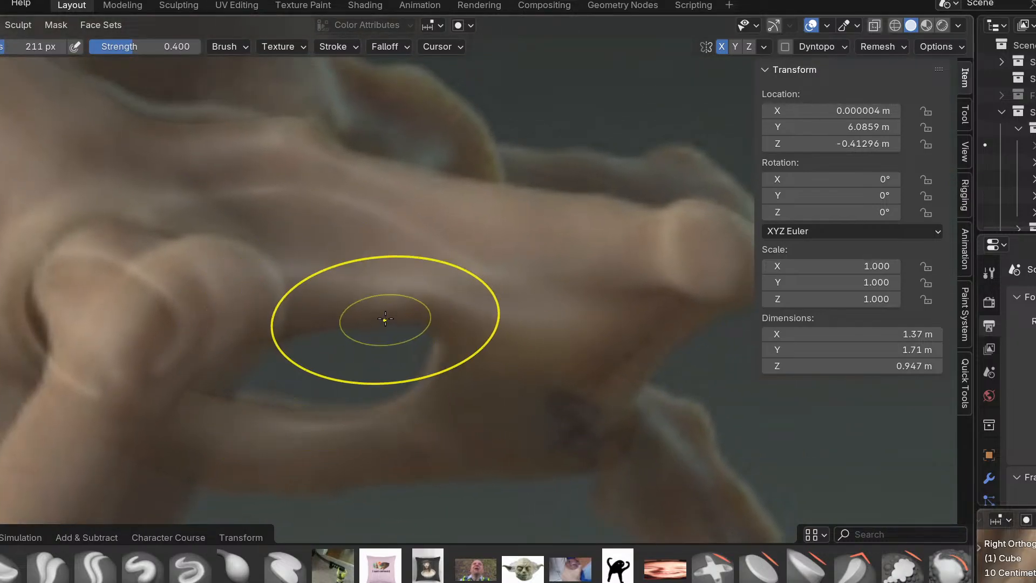
{"action": "middle_click_drag", "start_coordinate": [364, 244], "coordinate": [444, 348]}
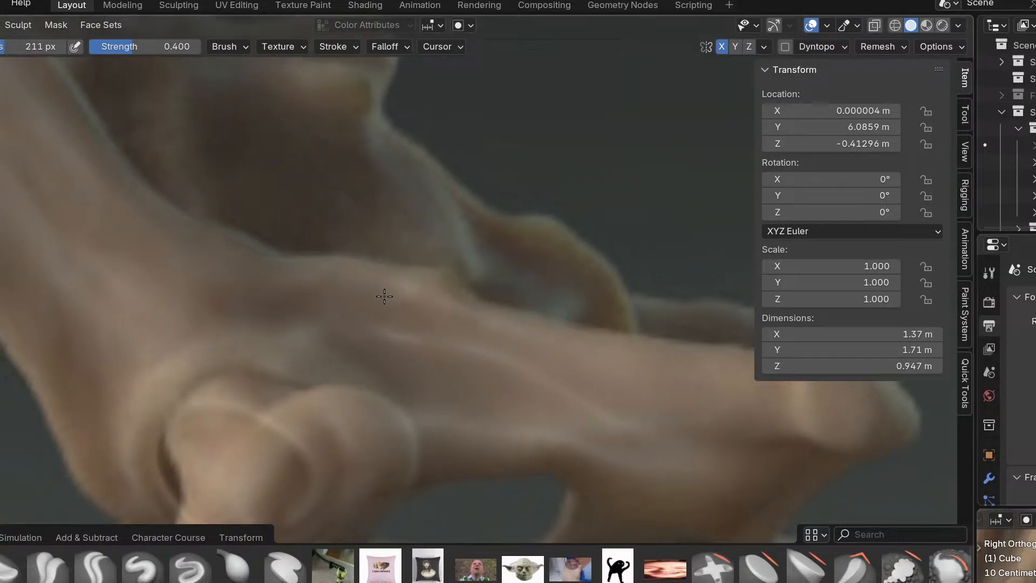
{"action": "middle_click_drag", "start_coordinate": [374, 288], "coordinate": [332, 314]}
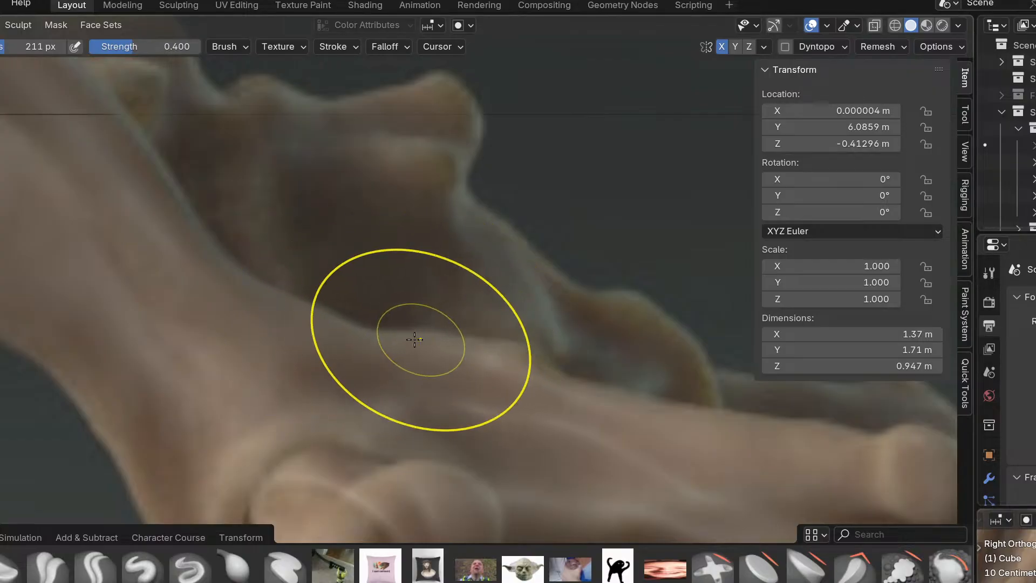
{"action": "middle_click_drag", "start_coordinate": [349, 306], "coordinate": [440, 377], "text": "shift"}
{"action": "mouse_move", "coordinate": [286, 301]}
{"action": "middle_mouse_down", "text": "shift"}
{"action": "mouse_move", "coordinate": [404, 415]}
{"action": "mouse_move", "coordinate": [347, 317]}
{"action": "middle_mouse_up", "text": "shift"}
{"action": "scroll", "coordinate": [447, 384], "scroll_direction": "up", "scroll_amount": 4}
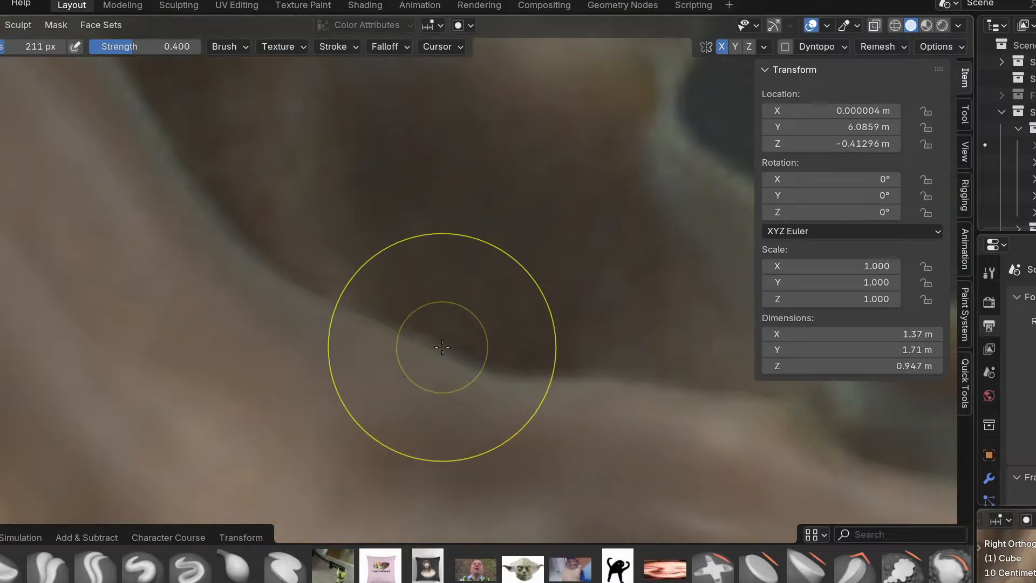
{"action": "scroll", "coordinate": [442, 345], "scroll_direction": "down", "scroll_amount": 4}
{"action": "mouse_move", "coordinate": [528, 439]}
{"action": "middle_mouse_down", "text": "shift"}
{"action": "mouse_move", "coordinate": [424, 353]}
{"action": "mouse_move", "coordinate": [483, 404]}
{"action": "mouse_move", "coordinate": [572, 400]}
{"action": "middle_mouse_up", "text": "shift"}
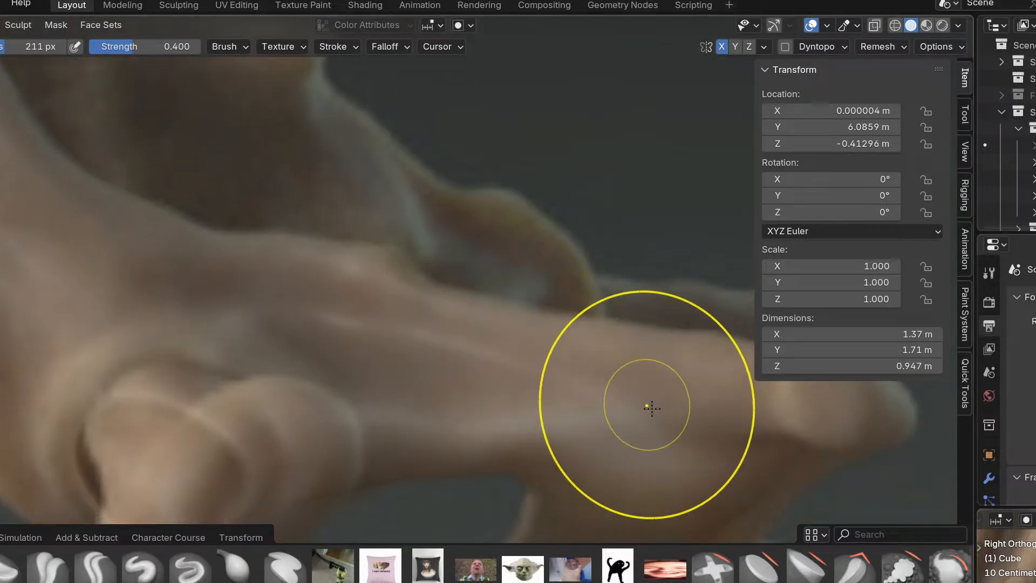
{"action": "middle_click_drag", "start_coordinate": [689, 398], "coordinate": [620, 348], "text": "shift"}
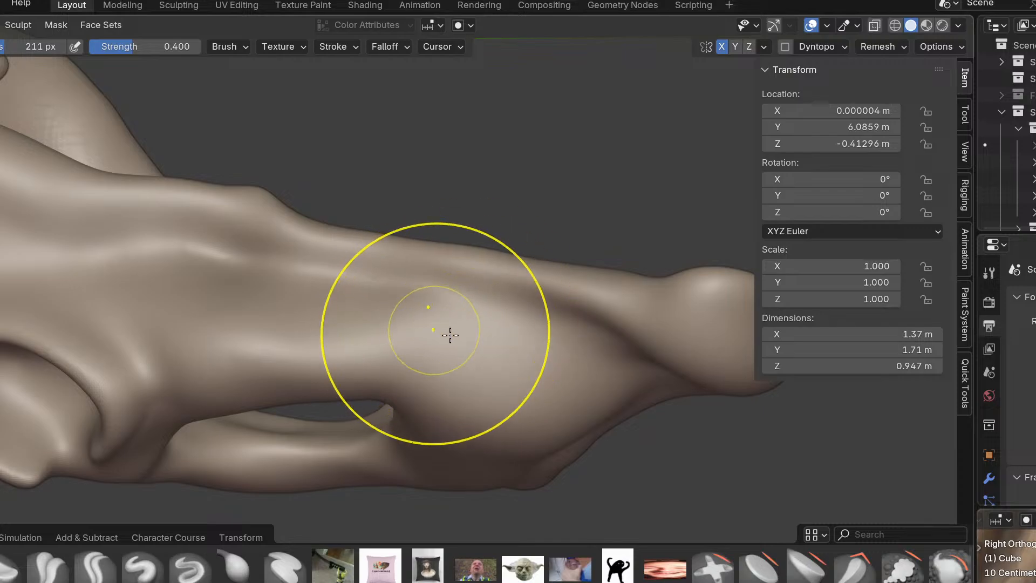
Adjust the upper edge of the ilium wing toward the side-view reference with the Grab brush.
{"action": "middle_click_drag", "start_coordinate": [439, 330], "coordinate": [360, 321]}
{"action": "middle_click_drag", "start_coordinate": [266, 306], "coordinate": [479, 394]}
{"action": "key", "text": "KP_3"}
{"action": "mouse_move", "coordinate": [358, 349]}
{"action": "middle_mouse_down"}
{"action": "mouse_move", "coordinate": [356, 375]}
{"action": "mouse_move", "coordinate": [500, 420]}
{"action": "middle_mouse_up"}
{"action": "key", "text": "KP_3"}
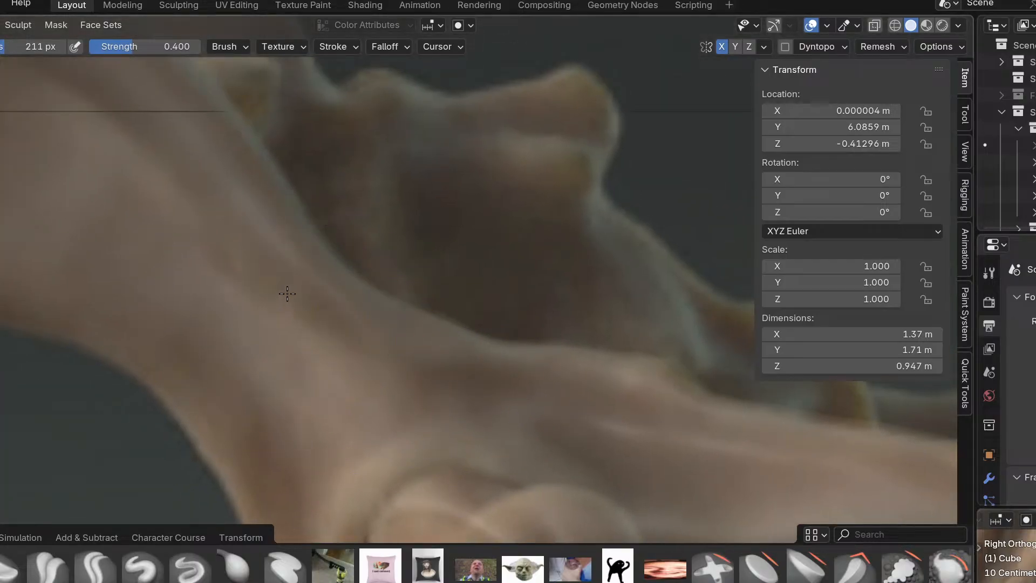
{"action": "mouse_move", "coordinate": [345, 340]}
{"action": "middle_mouse_down", "text": "shift"}
{"action": "mouse_move", "coordinate": [430, 370]}
{"action": "mouse_move", "coordinate": [524, 448]}
{"action": "middle_mouse_up", "text": "shift"}
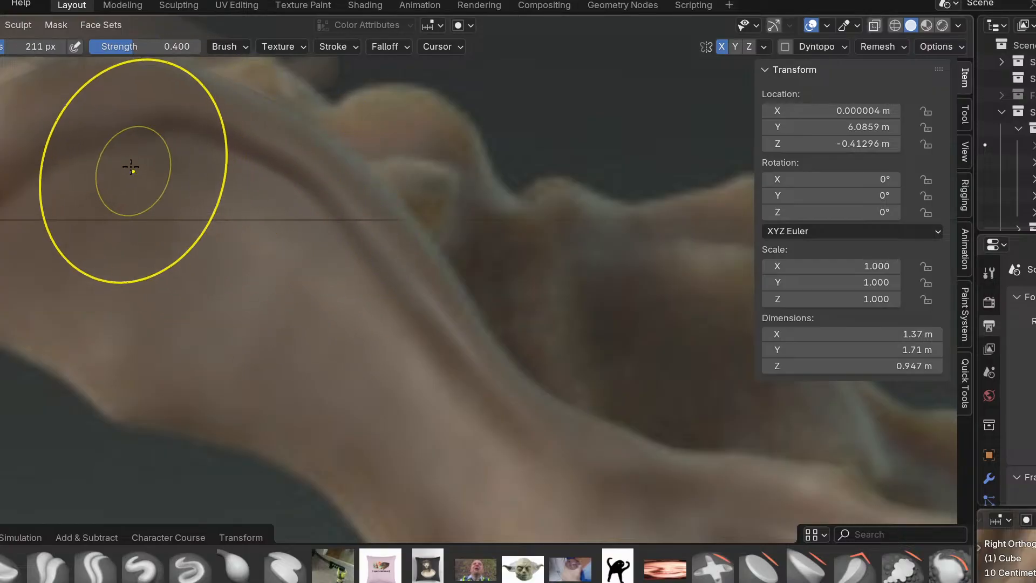
{"action": "scroll", "coordinate": [240, 243], "scroll_direction": "up", "scroll_amount": 2}
{"action": "scroll", "coordinate": [240, 242], "scroll_direction": "down", "scroll_amount": 3}
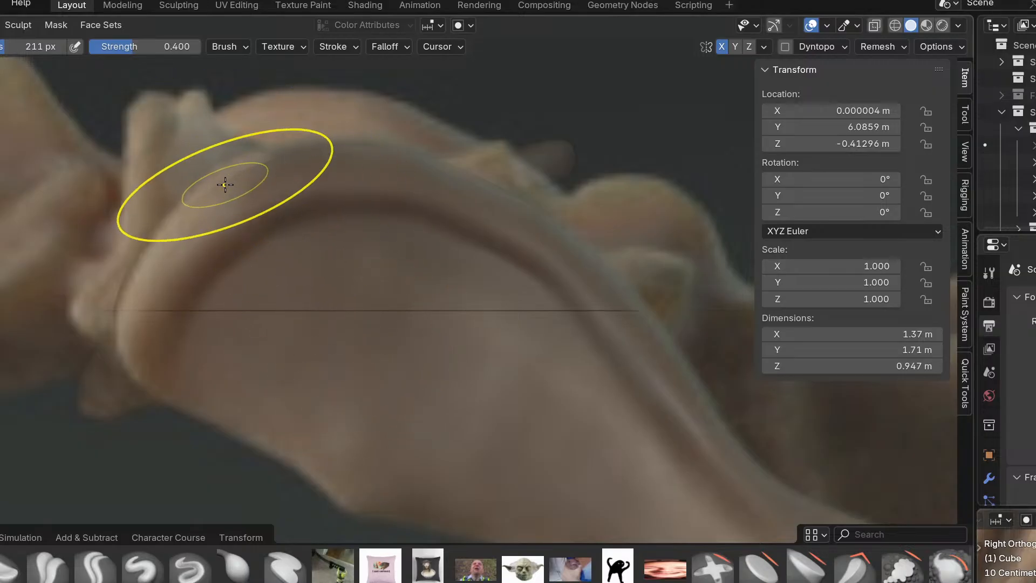
{"action": "left_click_drag", "start_coordinate": [304, 158], "coordinate": [309, 161]}
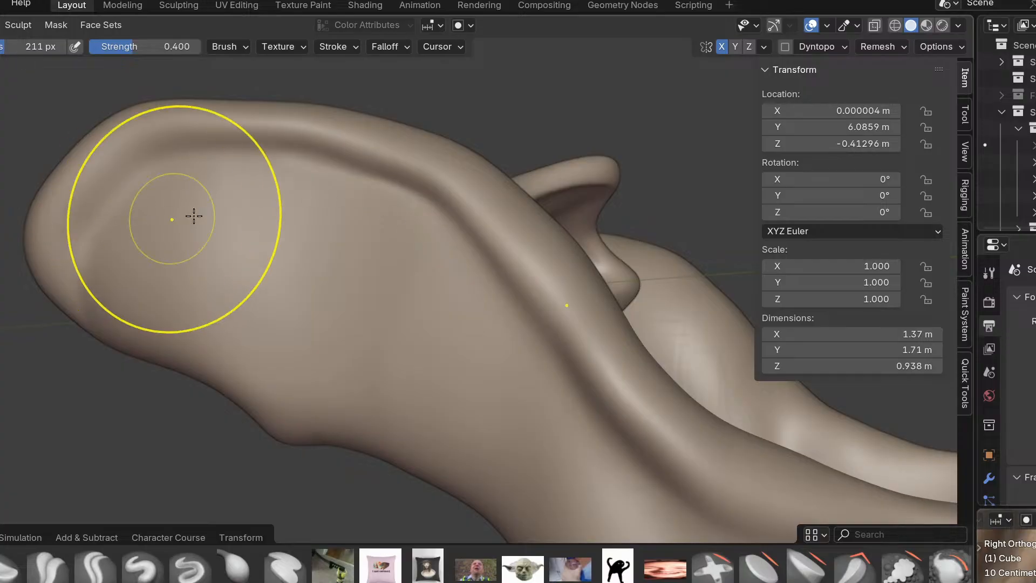
{"action": "mouse_move", "coordinate": [373, 188]}
{"action": "left_mouse_down"}
{"action": "mouse_move", "coordinate": [383, 181]}
{"action": "mouse_move", "coordinate": [369, 169]}
{"action": "left_mouse_up"}
{"action": "left_click_drag", "start_coordinate": [259, 99], "coordinate": [260, 104]}
{"action": "left_click_drag", "start_coordinate": [375, 123], "coordinate": [347, 142]}
Pull the front end of the ilium wing toward the reference outline with the Grab brush and check the wing in side view.
{"action": "middle_click_drag", "start_coordinate": [222, 218], "coordinate": [347, 269], "text": "alt"}
{"action": "middle_click_drag", "start_coordinate": [208, 292], "coordinate": [324, 270], "text": "shift"}
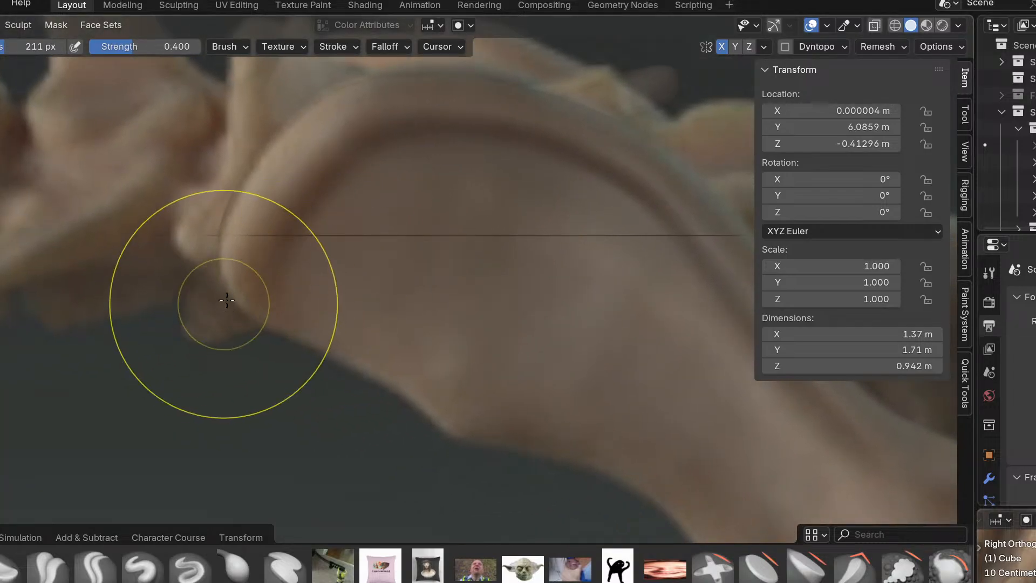
{"action": "mouse_move", "coordinate": [231, 289]}
{"action": "left_mouse_down"}
{"action": "mouse_move", "coordinate": [215, 236]}
{"action": "mouse_move", "coordinate": [221, 246]}
{"action": "left_mouse_up"}
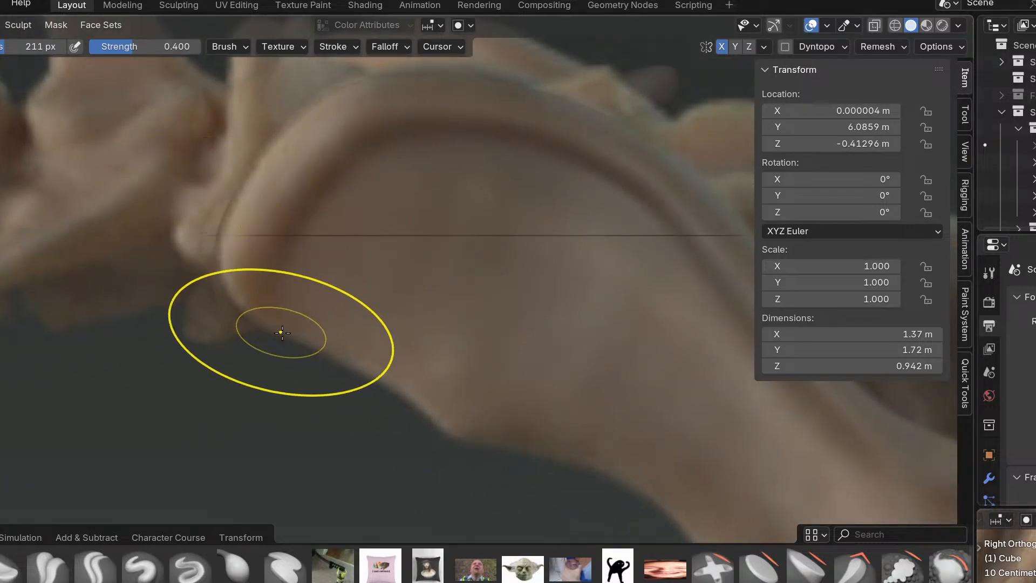
{"action": "middle_click_drag", "start_coordinate": [545, 459], "coordinate": [473, 388], "text": "shift"}
{"action": "middle_click_drag", "start_coordinate": [591, 423], "coordinate": [464, 349], "text": "shift"}
{"action": "middle_click_drag", "start_coordinate": [495, 176], "coordinate": [574, 346], "text": "shift"}
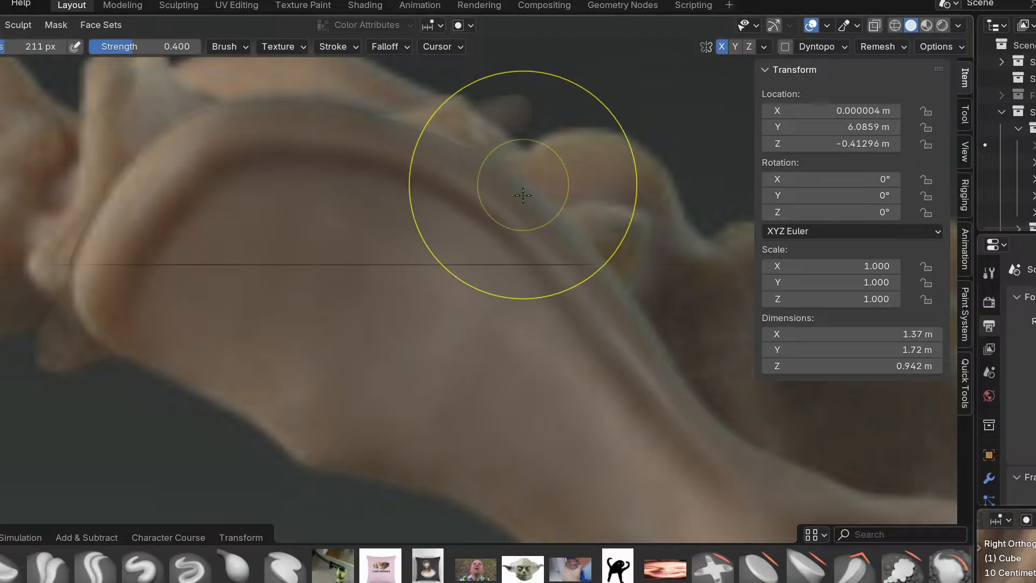
{"action": "mouse_move", "coordinate": [483, 360]}
{"action": "middle_mouse_down", "text": "ctrl"}
{"action": "mouse_move", "coordinate": [513, 452]}
{"action": "mouse_move", "coordinate": [341, 314]}
{"action": "middle_mouse_up", "text": "ctrl"}
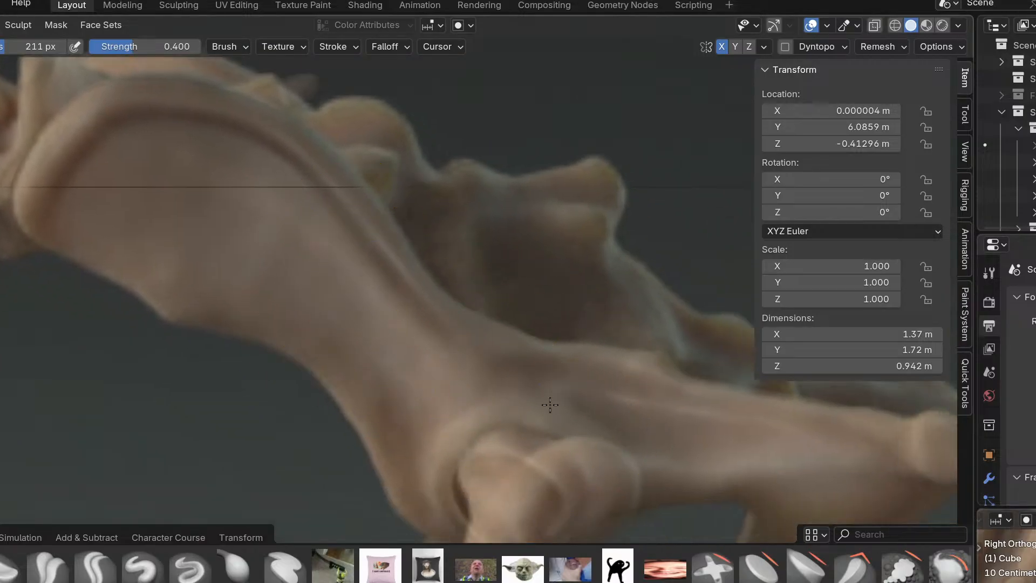
Nudge the upper edge of the bone behind the hip socket with the Grab brush and check it against the side-view reference.
{"action": "middle_click_drag", "start_coordinate": [572, 405], "coordinate": [448, 338], "text": "shift"}
{"action": "scroll", "coordinate": [513, 337], "scroll_direction": "up", "scroll_amount": 2}
{"action": "left_click_drag", "start_coordinate": [463, 314], "coordinate": [463, 301]}
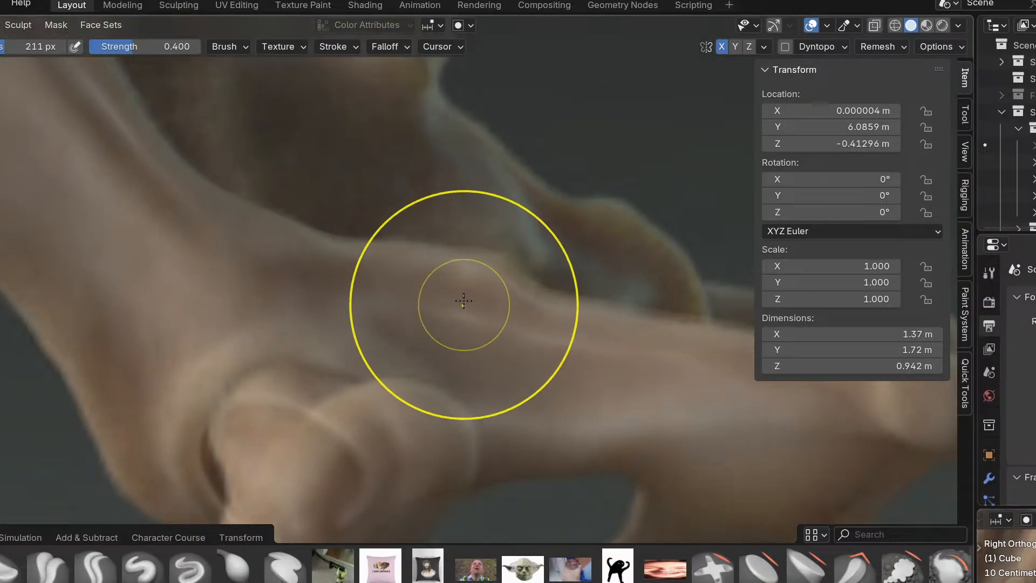
{"action": "scroll", "coordinate": [486, 240], "scroll_direction": "up", "scroll_amount": 2}
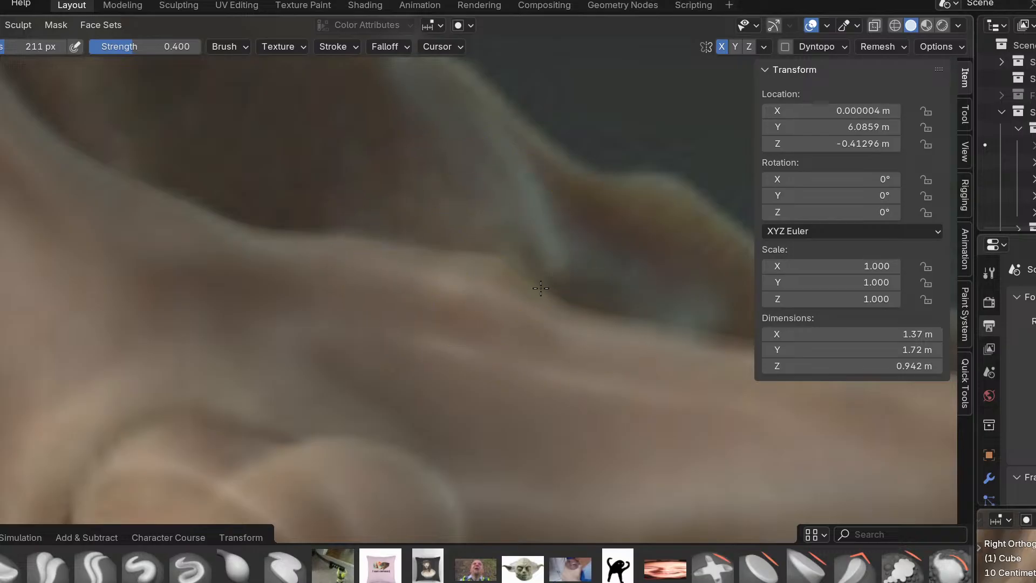
{"action": "scroll", "coordinate": [400, 264], "scroll_direction": "down", "scroll_amount": 3}
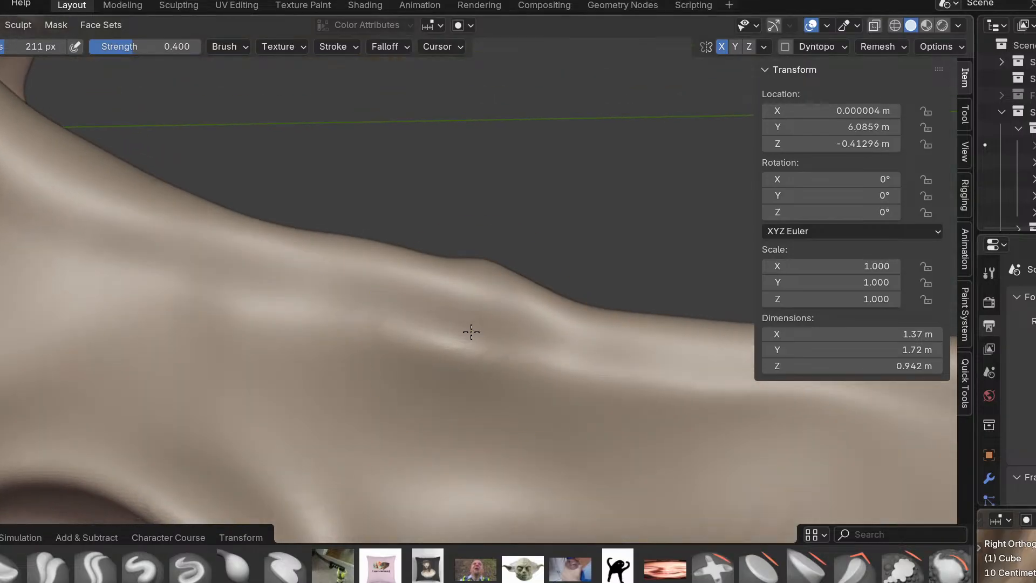
{"action": "scroll", "coordinate": [471, 331], "scroll_direction": "up", "scroll_amount": 2}
{"action": "mouse_move", "coordinate": [443, 339]}
{"action": "middle_mouse_down"}
{"action": "mouse_move", "coordinate": [533, 381]}
{"action": "mouse_move", "coordinate": [496, 340]}
{"action": "mouse_move", "coordinate": [464, 400]}
{"action": "mouse_move", "coordinate": [583, 405]}
{"action": "mouse_move", "coordinate": [491, 393]}
{"action": "mouse_move", "coordinate": [469, 369]}
{"action": "middle_mouse_up"}
{"action": "key", "text": "KP_3"}
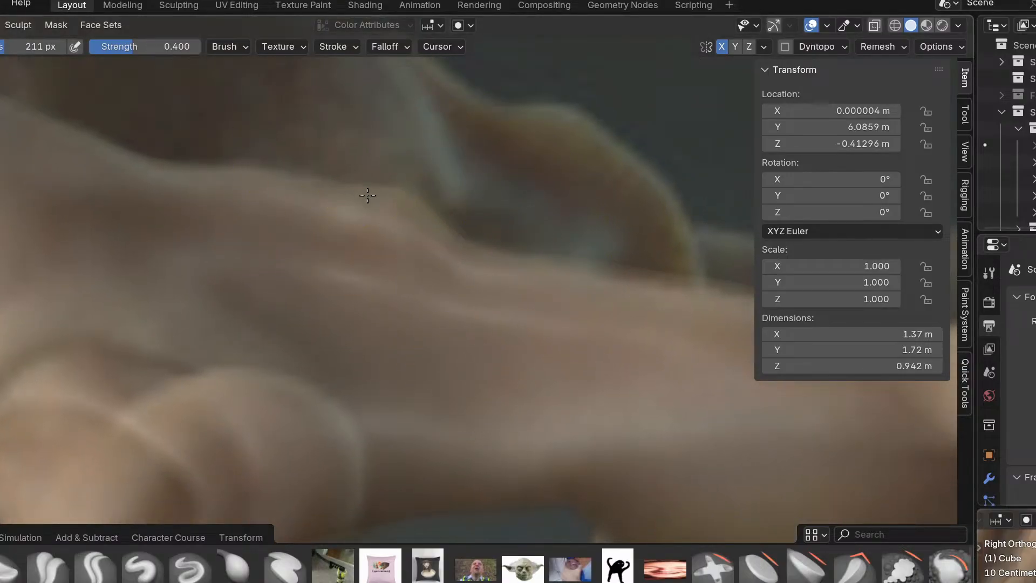
Compare the ischium's upper edge, obturator opening and rear knob with the side-view reference and from an oblique angle.
{"action": "middle_click_drag", "start_coordinate": [497, 270], "coordinate": [416, 264], "text": "shift"}
{"action": "scroll", "coordinate": [470, 272], "scroll_direction": "down", "scroll_amount": 1}
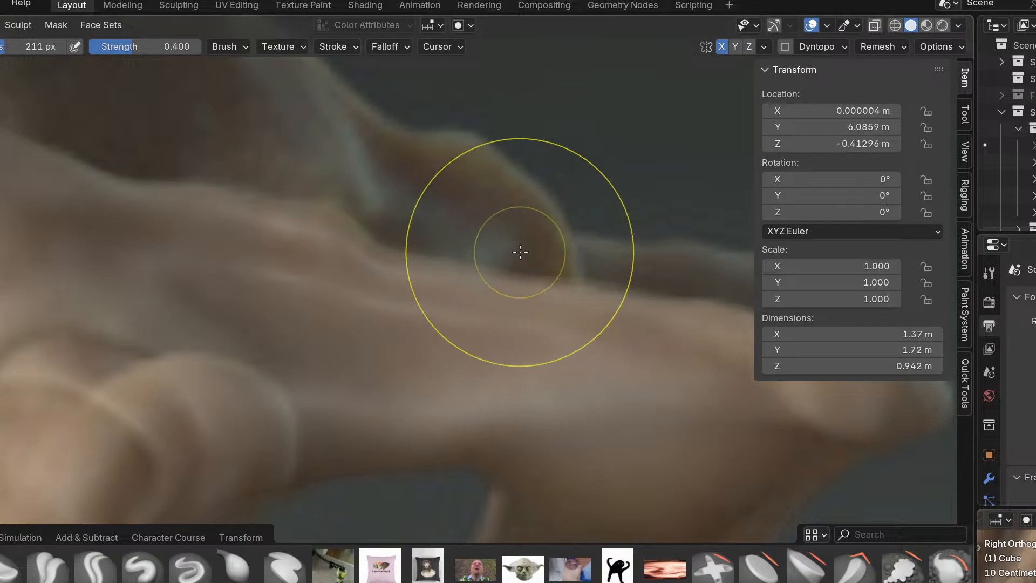
{"action": "mouse_move", "coordinate": [587, 368]}
{"action": "middle_mouse_down", "text": "shift"}
{"action": "mouse_move", "coordinate": [404, 341]}
{"action": "mouse_move", "coordinate": [577, 277]}
{"action": "middle_mouse_up", "text": "shift"}
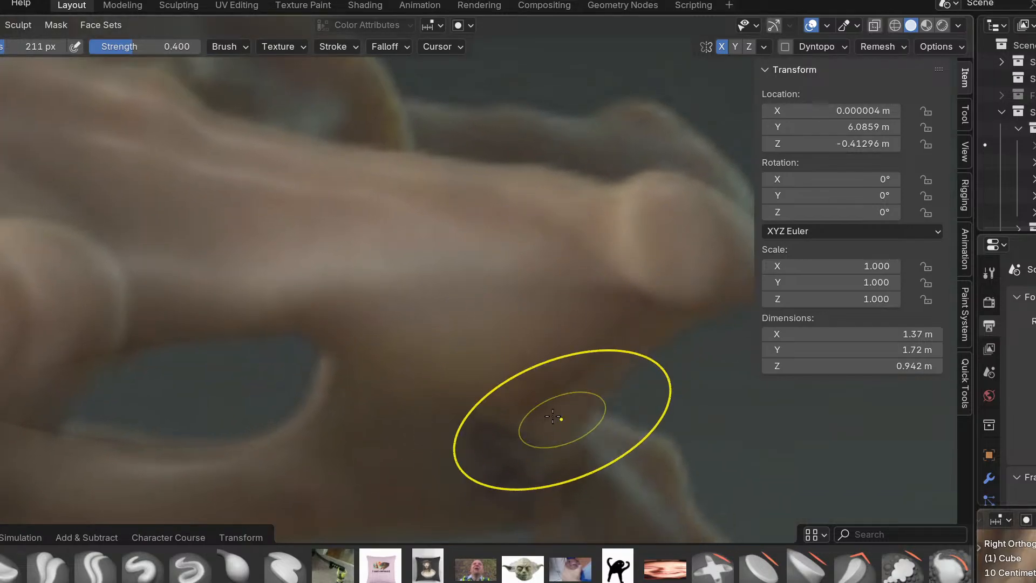
{"action": "middle_click_drag", "start_coordinate": [562, 413], "coordinate": [481, 386], "text": "shift"}
{"action": "middle_click_drag", "start_coordinate": [595, 366], "coordinate": [533, 382], "text": "shift"}
{"action": "mouse_move", "coordinate": [583, 360]}
{"action": "middle_mouse_down"}
{"action": "mouse_move", "coordinate": [545, 351]}
{"action": "mouse_move", "coordinate": [650, 403]}
{"action": "mouse_move", "coordinate": [539, 402]}
{"action": "mouse_move", "coordinate": [419, 329]}
{"action": "middle_mouse_up"}
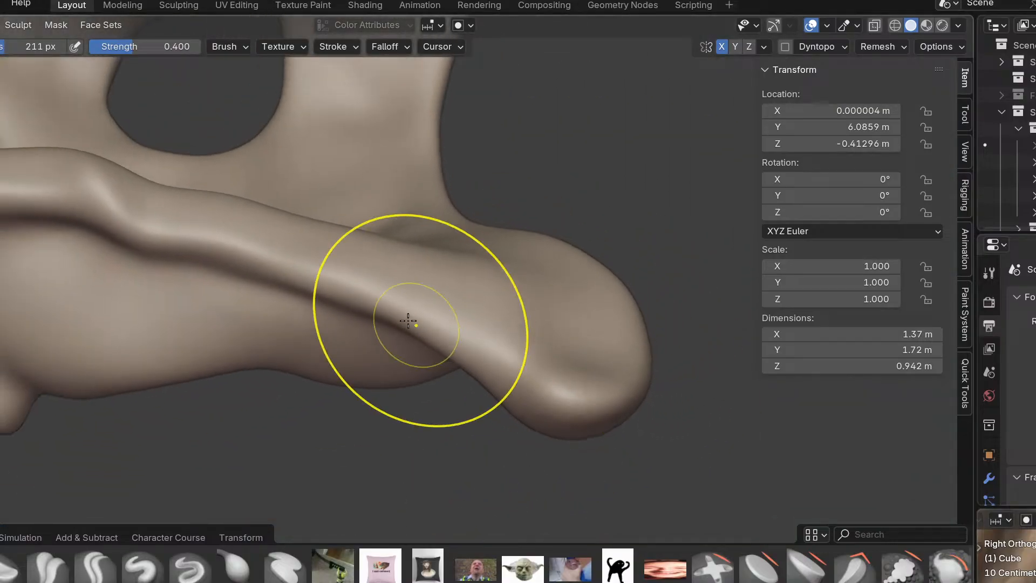
{"action": "middle_click_drag", "start_coordinate": [291, 251], "coordinate": [510, 385]}
{"action": "key", "text": "KP_3"}
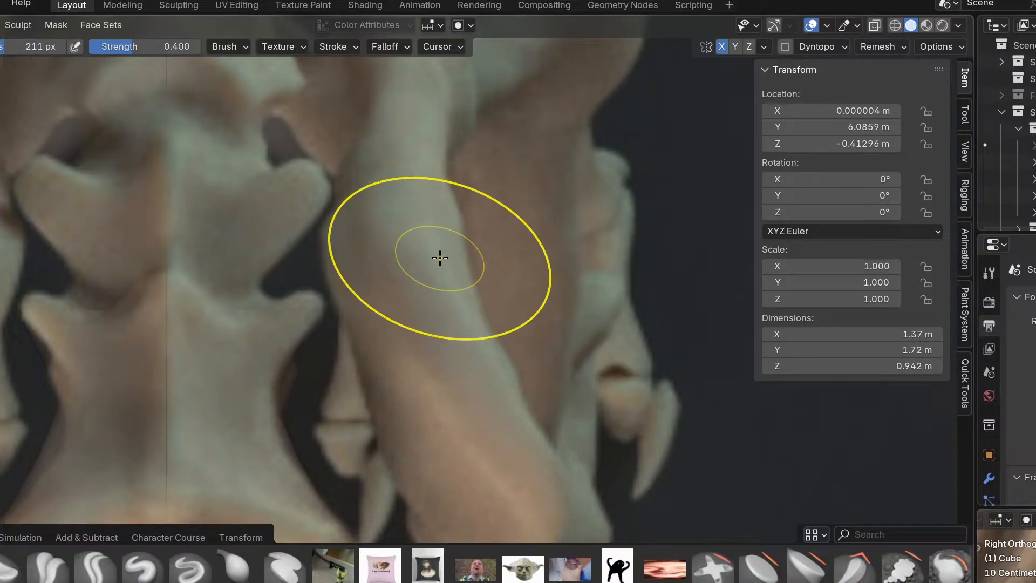
Compare the ilium with the overlaid skeleton reference and briefly switch to the browser to view the cat pelvis images.
{"action": "mouse_move", "coordinate": [456, 218]}
{"action": "middle_mouse_down"}
{"action": "mouse_move", "coordinate": [447, 186]}
{"action": "mouse_move", "coordinate": [412, 183]}
{"action": "mouse_move", "coordinate": [457, 196]}
{"action": "mouse_move", "coordinate": [487, 359]}
{"action": "mouse_move", "coordinate": [491, 250]}
{"action": "middle_mouse_up"}
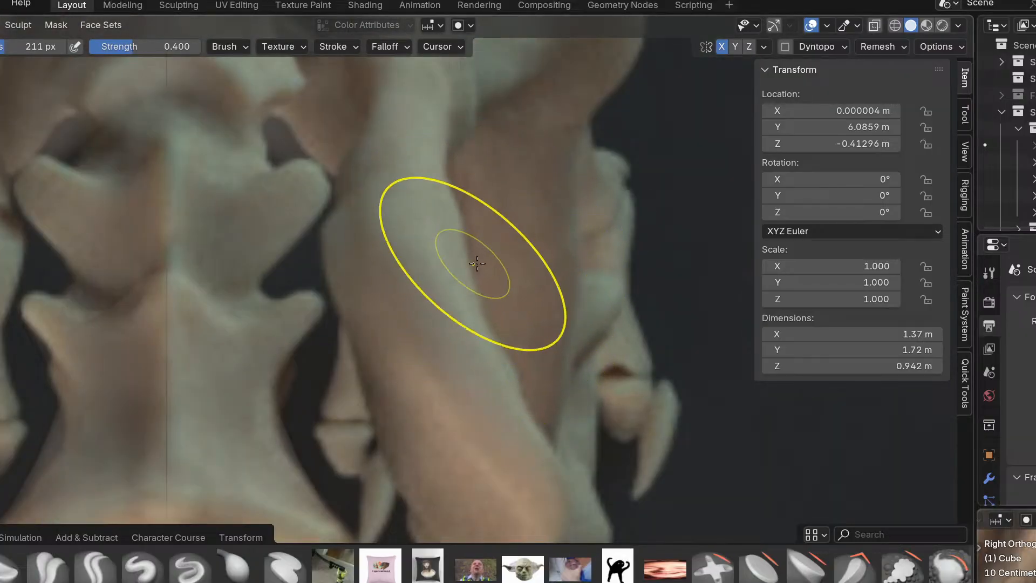
{"action": "key", "text": "alt+Tab"}
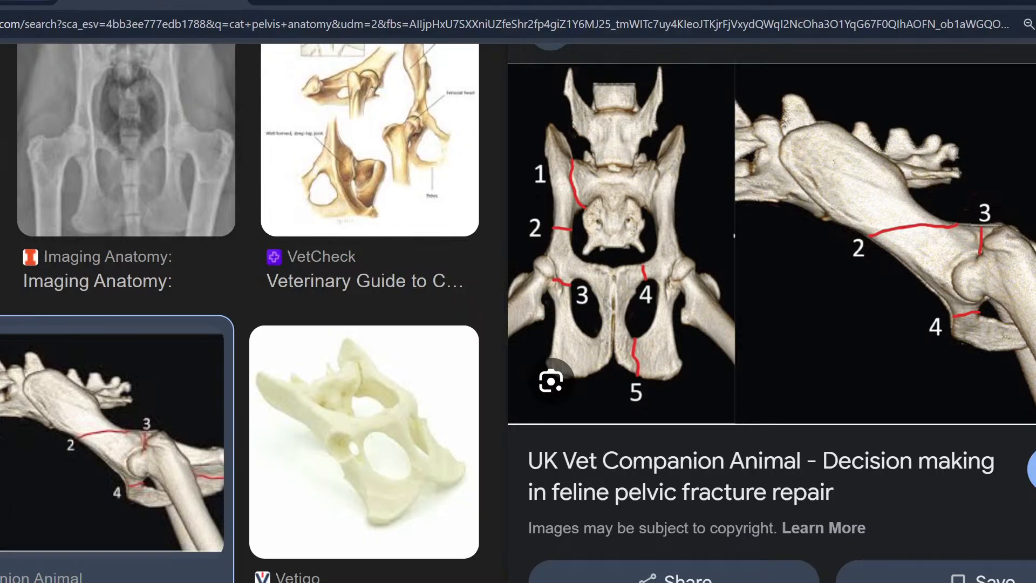
{"action": "left_click", "coordinate": [2, 3]}
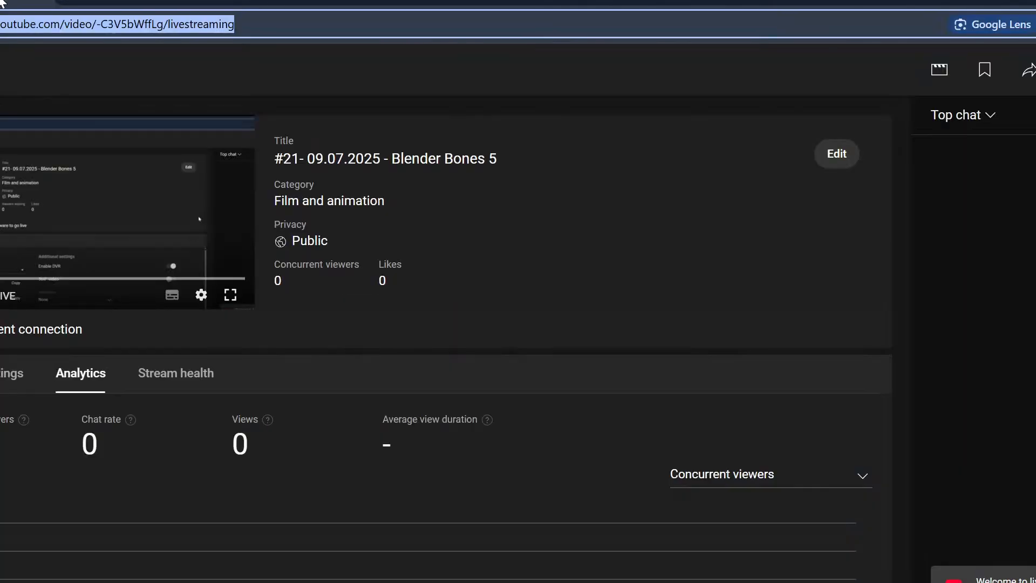
{"action": "key", "text": "alt+Tab"}
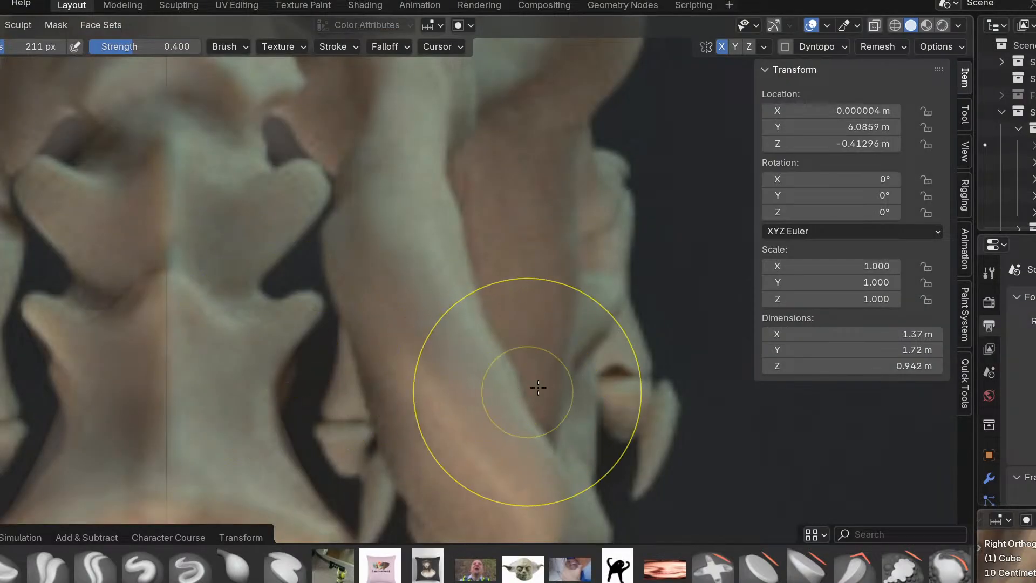
{"action": "scroll", "coordinate": [517, 385], "scroll_direction": "down", "scroll_amount": 1}
{"action": "middle_click_drag", "start_coordinate": [517, 384], "coordinate": [516, 293], "text": "shift"}
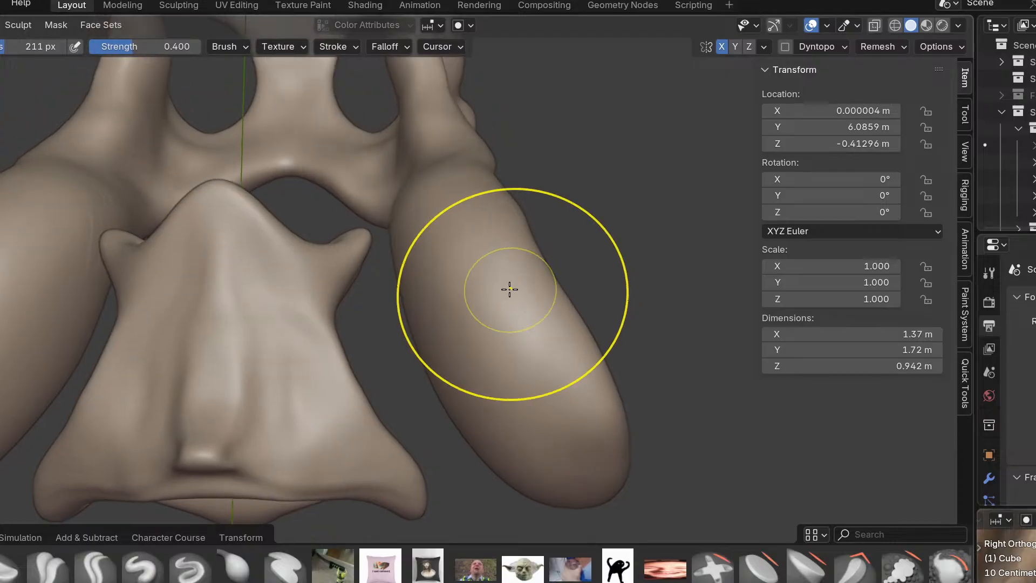
Deepen the groove running under the ilium's upper edge and above the hip socket with a subtractive brush.
{"action": "key", "text": "KP_3"}
{"action": "key", "text": "KP_1"}
{"action": "mouse_move", "coordinate": [484, 247]}
{"action": "middle_mouse_down"}
{"action": "mouse_move", "coordinate": [595, 370]}
{"action": "mouse_move", "coordinate": [597, 342]}
{"action": "mouse_move", "coordinate": [526, 327]}
{"action": "mouse_move", "coordinate": [620, 461]}
{"action": "mouse_move", "coordinate": [511, 358]}
{"action": "mouse_move", "coordinate": [531, 361]}
{"action": "mouse_move", "coordinate": [347, 432]}
{"action": "middle_mouse_up"}
{"action": "left_click", "coordinate": [104, 550]}
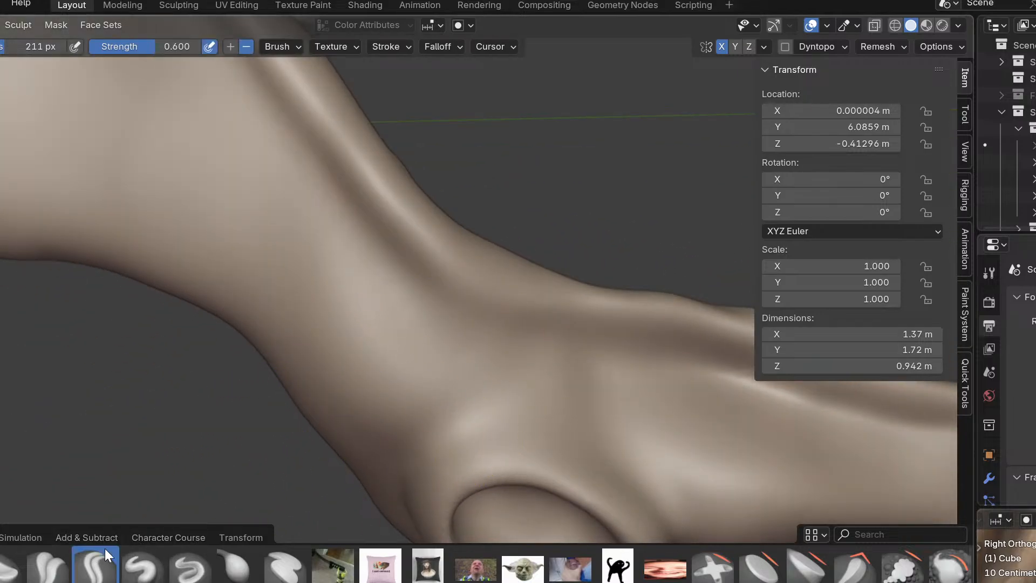
{"action": "left_click_drag", "start_coordinate": [370, 231], "coordinate": [514, 313]}
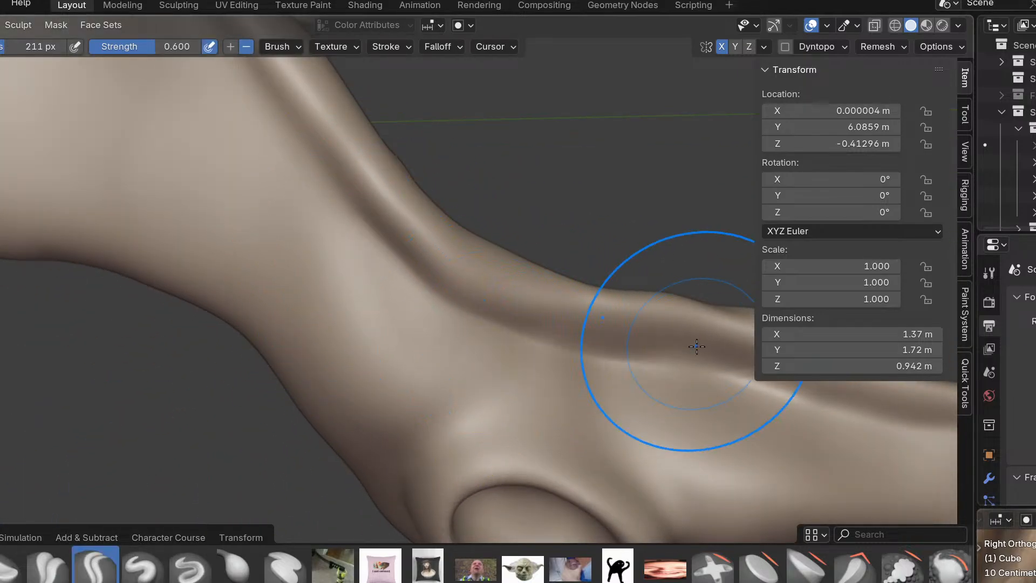
{"action": "mouse_move", "coordinate": [640, 350]}
{"action": "middle_mouse_down"}
{"action": "mouse_move", "coordinate": [549, 396]}
{"action": "mouse_move", "coordinate": [416, 345]}
{"action": "middle_mouse_up"}
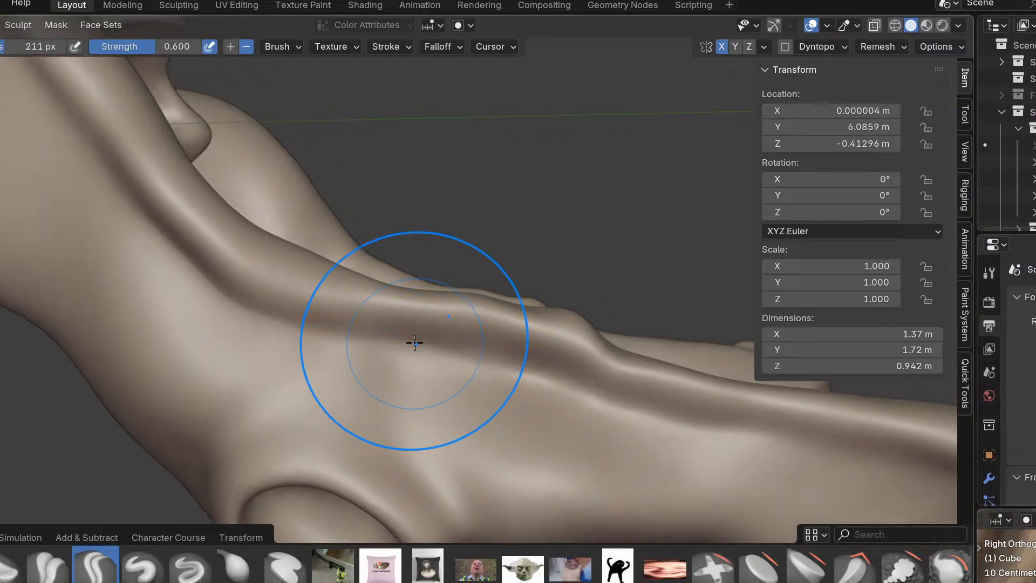
{"action": "mouse_move", "coordinate": [618, 396]}
{"action": "middle_mouse_down"}
{"action": "mouse_move", "coordinate": [685, 430]}
{"action": "mouse_move", "coordinate": [468, 362]}
{"action": "middle_mouse_up"}
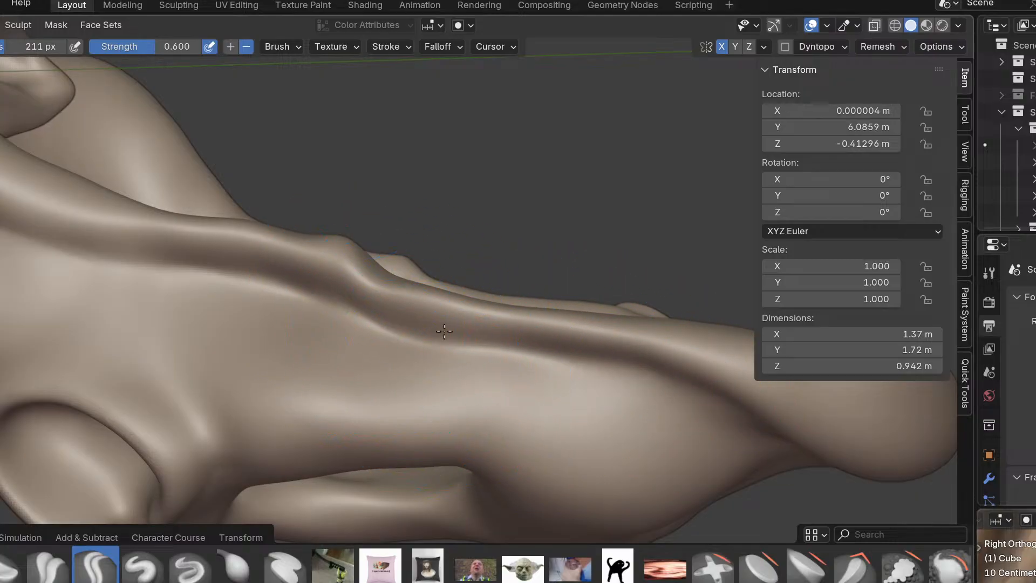
Carve the hollow beside the ischium's rear knob deeper and inspect the rear plate from several angles.
{"action": "mouse_move", "coordinate": [600, 346]}
{"action": "middle_mouse_down"}
{"action": "mouse_move", "coordinate": [578, 319]}
{"action": "mouse_move", "coordinate": [471, 362]}
{"action": "middle_mouse_up"}
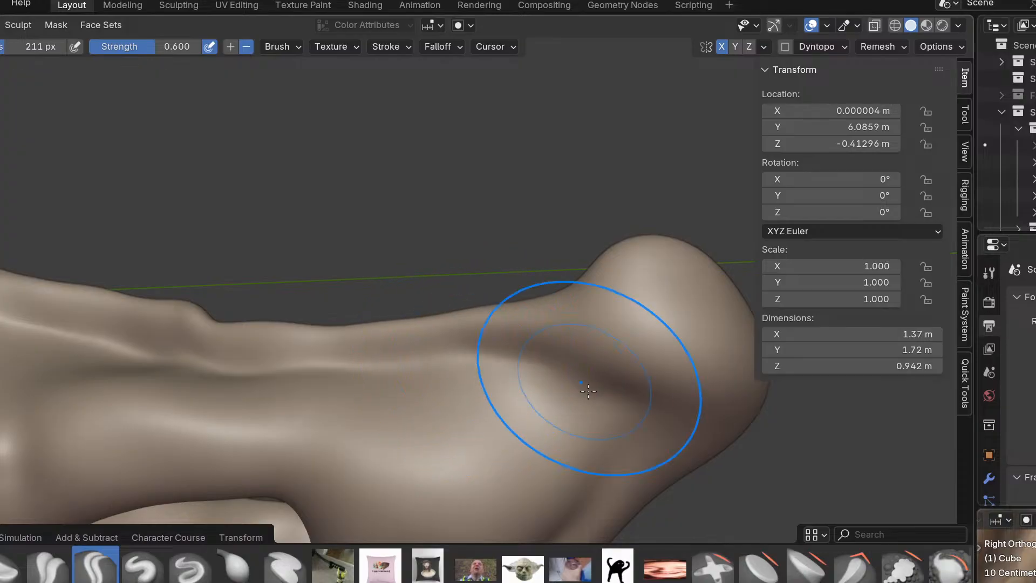
{"action": "mouse_move", "coordinate": [568, 370]}
{"action": "middle_mouse_down"}
{"action": "mouse_move", "coordinate": [654, 381]}
{"action": "mouse_move", "coordinate": [602, 388]}
{"action": "middle_mouse_up"}
{"action": "left_click_drag", "start_coordinate": [638, 430], "coordinate": [635, 467]}
{"action": "mouse_move", "coordinate": [643, 455]}
{"action": "middle_mouse_down"}
{"action": "mouse_move", "coordinate": [631, 382]}
{"action": "mouse_move", "coordinate": [549, 457]}
{"action": "middle_mouse_up"}
{"action": "mouse_move", "coordinate": [653, 372]}
{"action": "left_mouse_down"}
{"action": "mouse_move", "coordinate": [543, 470]}
{"action": "mouse_move", "coordinate": [571, 427]}
{"action": "left_mouse_up"}
{"action": "middle_click_drag", "start_coordinate": [554, 500], "coordinate": [611, 303]}
{"action": "mouse_move", "coordinate": [509, 532]}
{"action": "middle_mouse_down"}
{"action": "mouse_move", "coordinate": [592, 405]}
{"action": "mouse_move", "coordinate": [587, 396]}
{"action": "mouse_move", "coordinate": [574, 458]}
{"action": "mouse_move", "coordinate": [572, 342]}
{"action": "middle_mouse_up"}
{"action": "mouse_move", "coordinate": [533, 451]}
{"action": "middle_mouse_down"}
{"action": "mouse_move", "coordinate": [574, 359]}
{"action": "mouse_move", "coordinate": [551, 382]}
{"action": "mouse_move", "coordinate": [525, 333]}
{"action": "middle_mouse_up"}
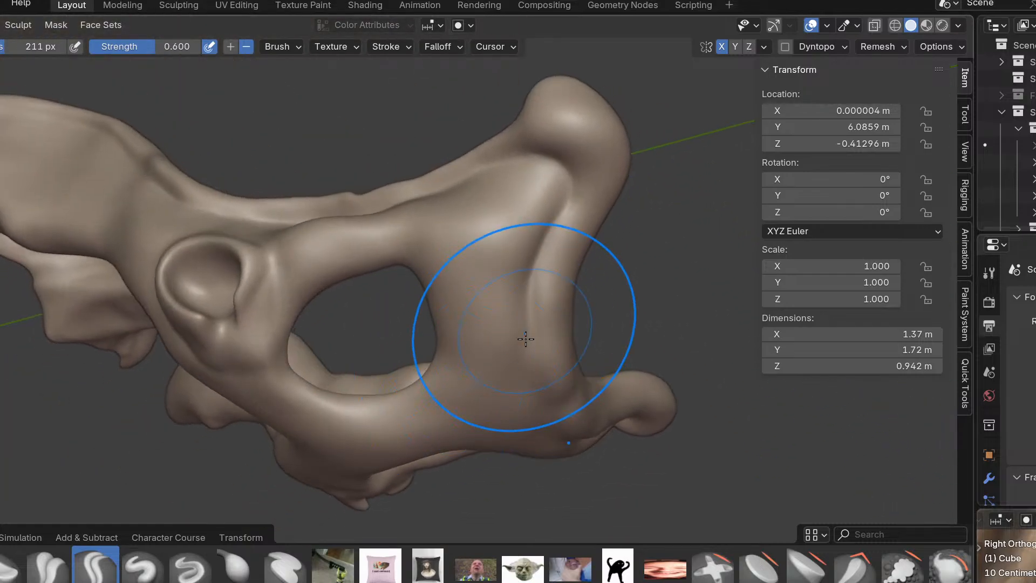
{"action": "mouse_move", "coordinate": [544, 219]}
{"action": "middle_mouse_down"}
{"action": "mouse_move", "coordinate": [527, 285]}
{"action": "mouse_move", "coordinate": [479, 301]}
{"action": "middle_mouse_up"}
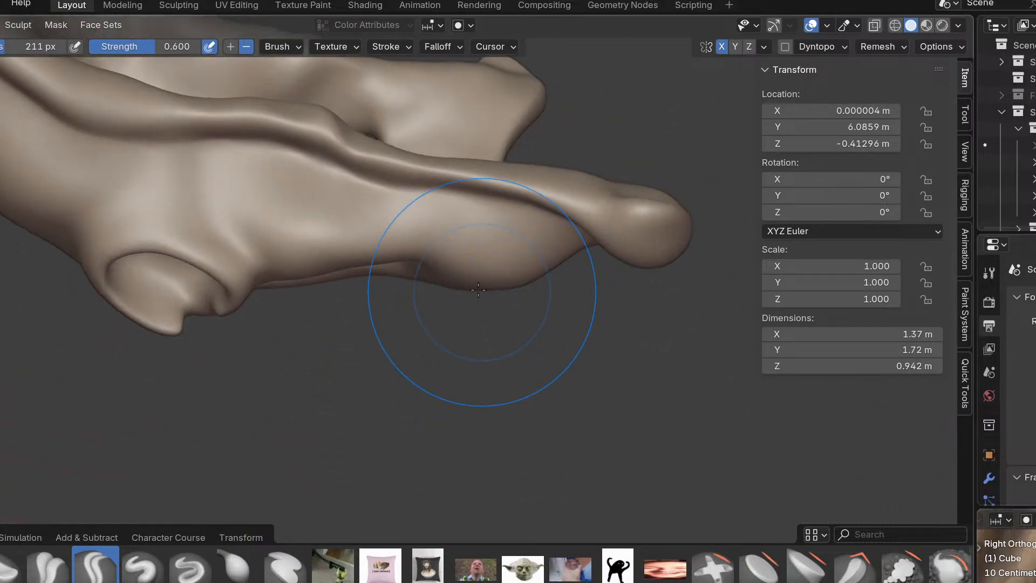
Pull the lower edge of the groove above the obturator opening upward with the Grab brush.
{"action": "mouse_move", "coordinate": [375, 244]}
{"action": "middle_mouse_down"}
{"action": "mouse_move", "coordinate": [336, 194]}
{"action": "mouse_move", "coordinate": [390, 229]}
{"action": "mouse_move", "coordinate": [339, 143]}
{"action": "middle_mouse_up"}
{"action": "scroll", "coordinate": [351, 224], "scroll_direction": "up", "scroll_amount": 2}
{"action": "key", "text": "i"}
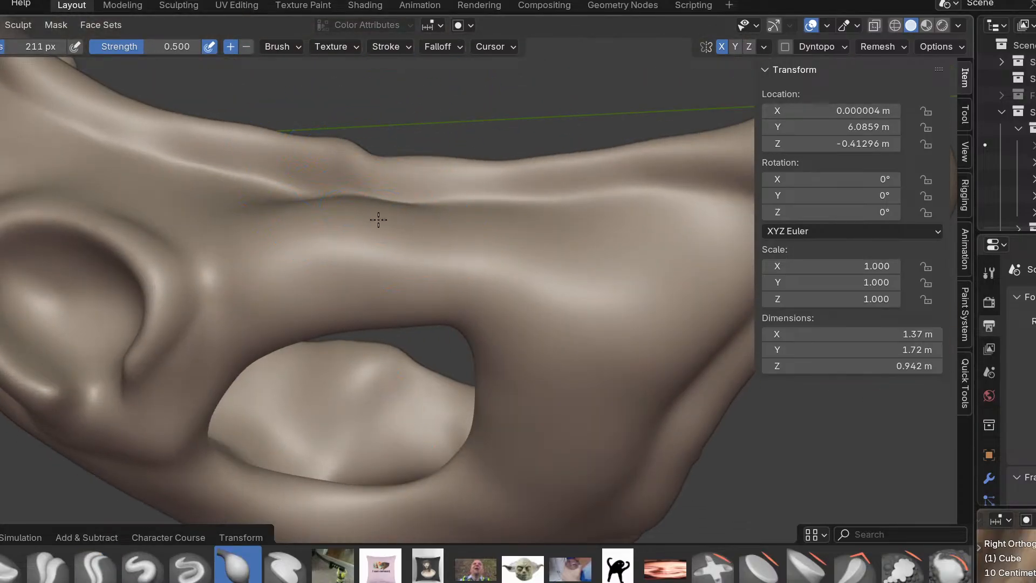
{"action": "key", "text": "g"}
{"action": "mouse_move", "coordinate": [355, 201]}
{"action": "left_mouse_down"}
{"action": "mouse_move", "coordinate": [346, 219]}
{"action": "mouse_move", "coordinate": [347, 181]}
{"action": "left_mouse_up"}
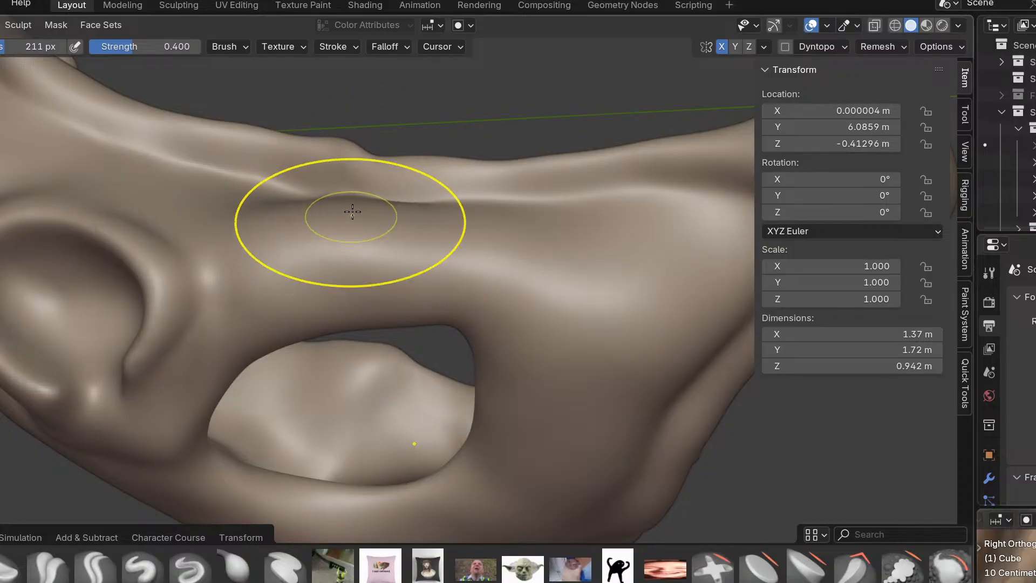
{"action": "middle_click_drag", "start_coordinate": [372, 278], "coordinate": [370, 274]}
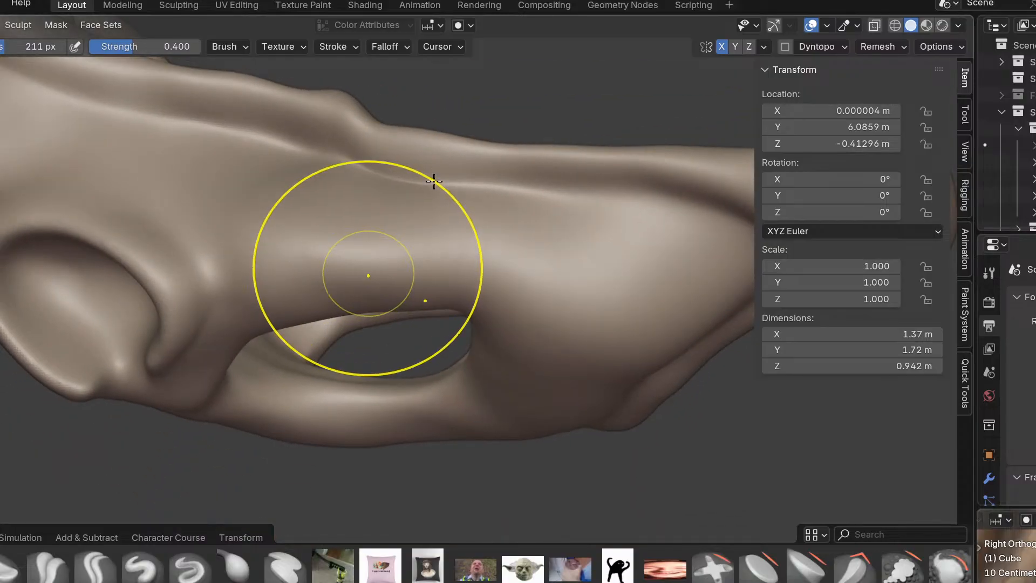
{"action": "left_click_drag", "start_coordinate": [546, 200], "coordinate": [547, 186]}
Compare the reshaped groove, the ilium's upper edge and the obturator area with the side-view reference.
{"action": "mouse_move", "coordinate": [323, 132]}
{"action": "middle_mouse_down"}
{"action": "mouse_move", "coordinate": [439, 229]}
{"action": "mouse_move", "coordinate": [419, 208]}
{"action": "mouse_move", "coordinate": [459, 210]}
{"action": "middle_mouse_up"}
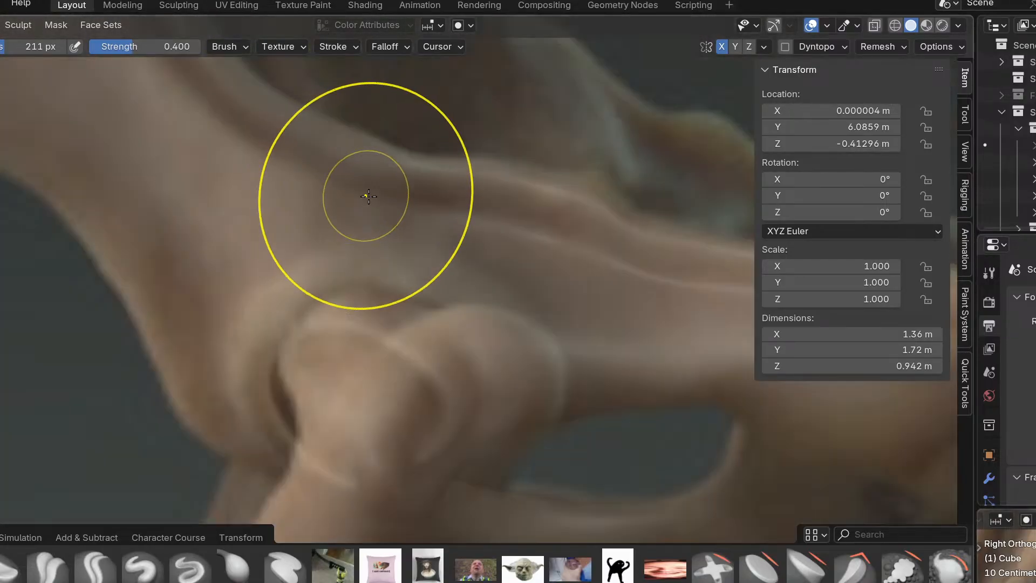
{"action": "middle_click_drag", "start_coordinate": [416, 228], "coordinate": [367, 273], "text": "shift"}
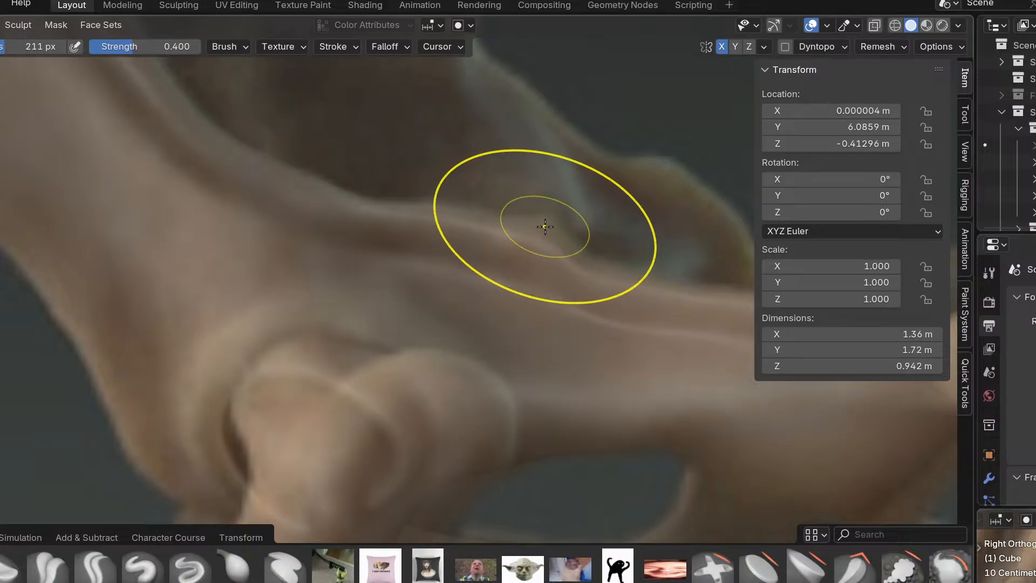
{"action": "middle_click_drag", "start_coordinate": [346, 213], "coordinate": [438, 270], "text": "shift"}
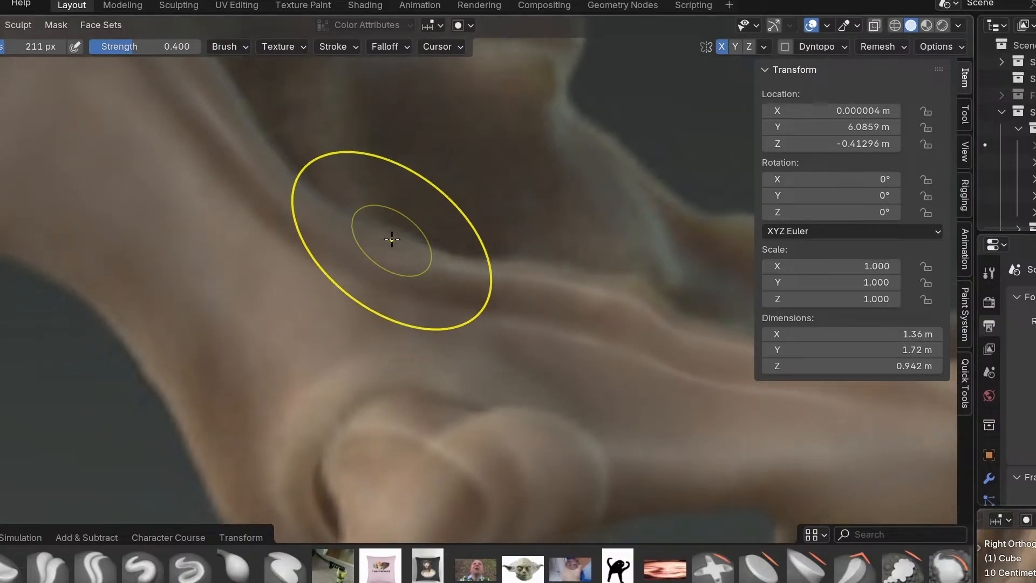
{"action": "middle_click_drag", "start_coordinate": [339, 206], "coordinate": [425, 326], "text": "shift"}
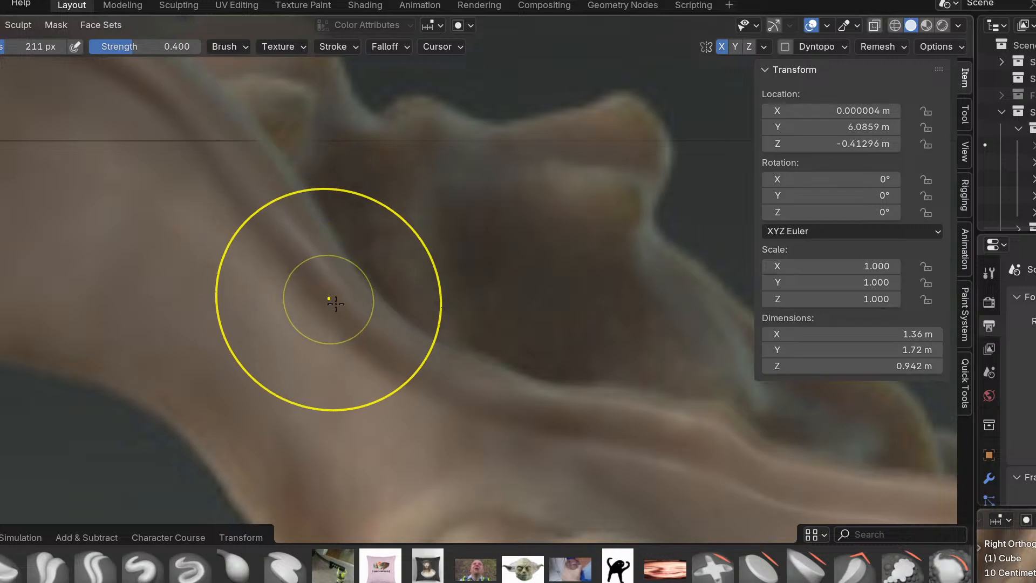
{"action": "scroll", "coordinate": [324, 243], "scroll_direction": "down", "scroll_amount": 3}
{"action": "middle_click_drag", "start_coordinate": [290, 221], "coordinate": [220, 197]}
{"action": "mouse_move", "coordinate": [127, 304]}
{"action": "middle_mouse_down"}
{"action": "mouse_move", "coordinate": [231, 273]}
{"action": "mouse_move", "coordinate": [302, 235]}
{"action": "mouse_move", "coordinate": [316, 250]}
{"action": "mouse_move", "coordinate": [318, 207]}
{"action": "mouse_move", "coordinate": [373, 270]}
{"action": "mouse_move", "coordinate": [504, 358]}
{"action": "mouse_move", "coordinate": [500, 419]}
{"action": "mouse_move", "coordinate": [601, 566]}
{"action": "mouse_move", "coordinate": [588, 394]}
{"action": "middle_mouse_up"}
{"action": "scroll", "coordinate": [574, 373], "scroll_direction": "up", "scroll_amount": 4}
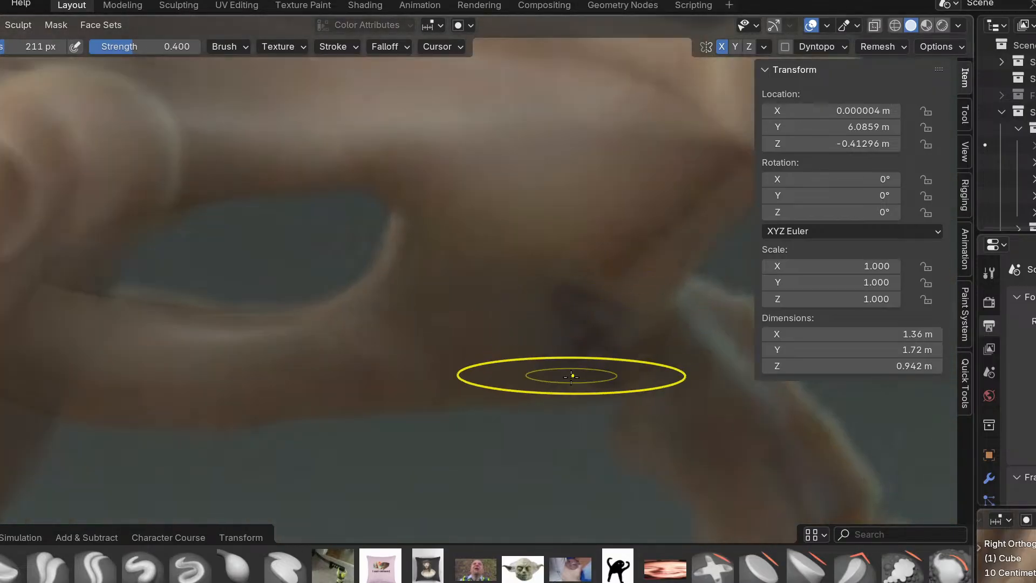
Carve fine grooves into the rear plate of the ischium with a subtractive brush.
{"action": "mouse_move", "coordinate": [529, 416]}
{"action": "middle_mouse_down"}
{"action": "mouse_move", "coordinate": [581, 381]}
{"action": "mouse_move", "coordinate": [588, 326]}
{"action": "mouse_move", "coordinate": [585, 373]}
{"action": "middle_mouse_up"}
{"action": "mouse_move", "coordinate": [593, 484]}
{"action": "middle_mouse_down"}
{"action": "mouse_move", "coordinate": [601, 507]}
{"action": "mouse_move", "coordinate": [580, 451]}
{"action": "middle_mouse_up"}
{"action": "middle_click_drag", "start_coordinate": [581, 376], "coordinate": [532, 371]}
{"action": "left_click", "coordinate": [191, 561]}
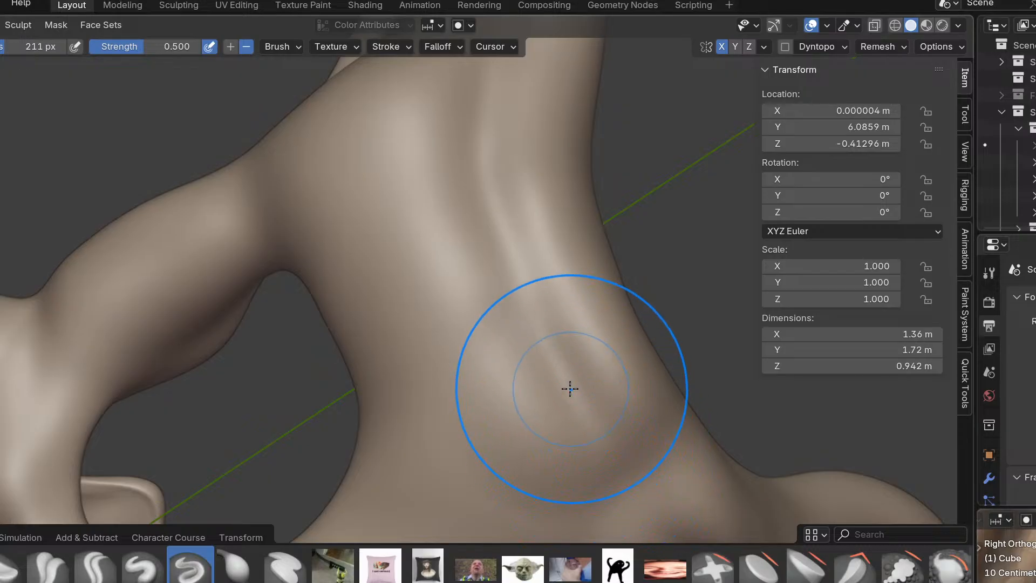
{"action": "middle_click_drag", "start_coordinate": [635, 492], "coordinate": [547, 323]}
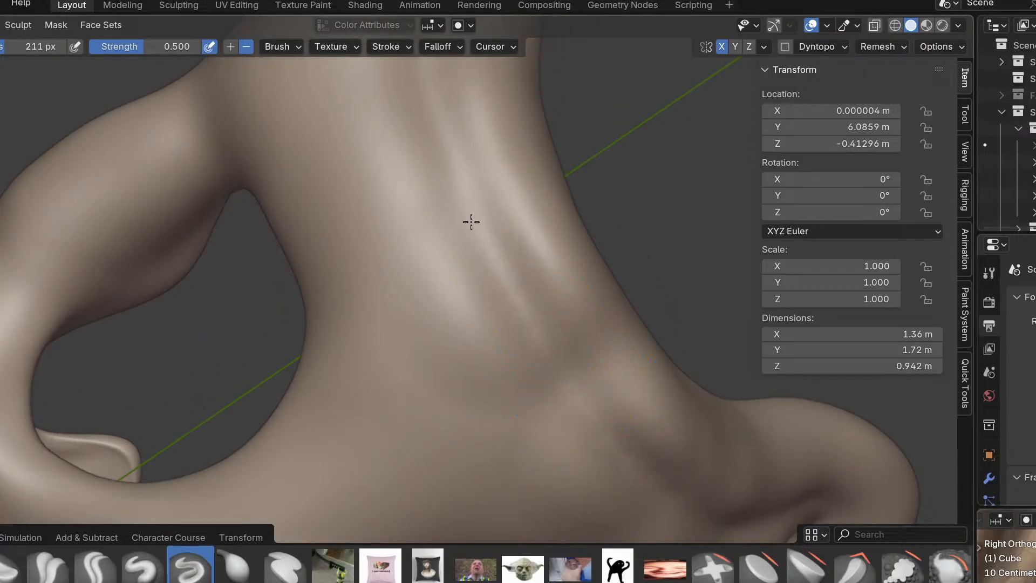
{"action": "mouse_move", "coordinate": [506, 261]}
{"action": "middle_mouse_down"}
{"action": "mouse_move", "coordinate": [537, 326]}
{"action": "mouse_move", "coordinate": [546, 278]}
{"action": "mouse_move", "coordinate": [536, 243]}
{"action": "mouse_move", "coordinate": [566, 232]}
{"action": "mouse_move", "coordinate": [550, 432]}
{"action": "middle_mouse_up"}
{"action": "mouse_move", "coordinate": [452, 441]}
{"action": "middle_mouse_down"}
{"action": "mouse_move", "coordinate": [351, 328]}
{"action": "mouse_move", "coordinate": [492, 419]}
{"action": "mouse_move", "coordinate": [468, 430]}
{"action": "middle_mouse_up"}
Add raised strokes to the surface below the groove above the hip socket with an additive brush at 83 px.
{"action": "key", "text": "i"}
{"action": "mouse_move", "coordinate": [429, 399]}
{"action": "middle_mouse_down"}
{"action": "mouse_move", "coordinate": [462, 441]}
{"action": "mouse_move", "coordinate": [456, 457]}
{"action": "middle_mouse_up"}
{"action": "middle_click_drag", "start_coordinate": [450, 405], "coordinate": [411, 379]}
{"action": "mouse_move", "coordinate": [438, 343]}
{"action": "middle_mouse_down"}
{"action": "mouse_move", "coordinate": [513, 365]}
{"action": "mouse_move", "coordinate": [365, 373]}
{"action": "mouse_move", "coordinate": [303, 391]}
{"action": "middle_mouse_up"}
{"action": "left_click", "coordinate": [200, 330]}
{"action": "left_click_drag", "start_coordinate": [199, 355], "coordinate": [288, 349]}
{"action": "middle_click_drag", "start_coordinate": [291, 346], "coordinate": [294, 281]}
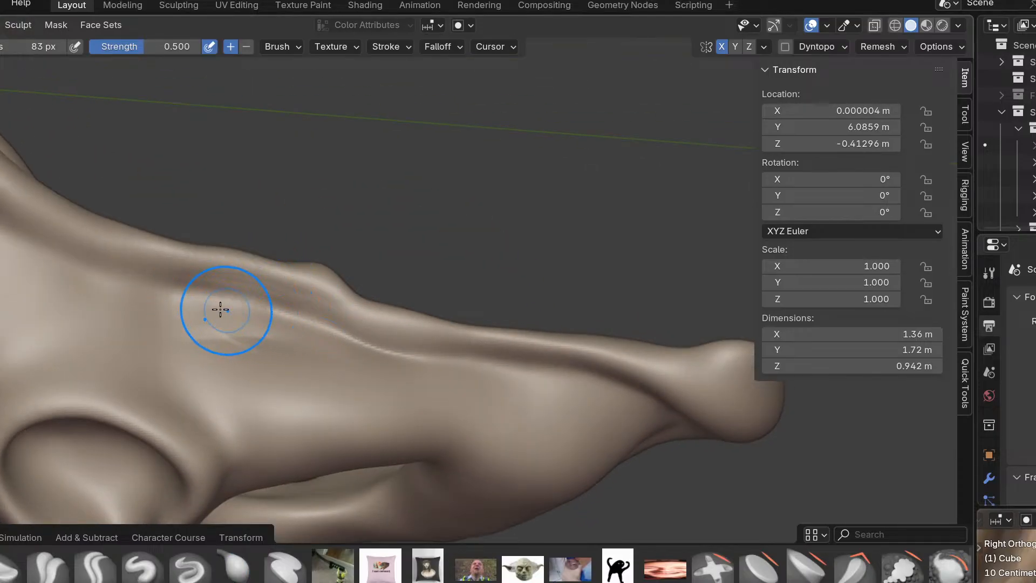
Fill in the groove beside the bump on the ischium's upper edge and smooth the rough strokes.
{"action": "mouse_move", "coordinate": [279, 335]}
{"action": "middle_mouse_down"}
{"action": "mouse_move", "coordinate": [290, 297]}
{"action": "mouse_move", "coordinate": [245, 363]}
{"action": "mouse_move", "coordinate": [201, 282]}
{"action": "middle_mouse_up"}
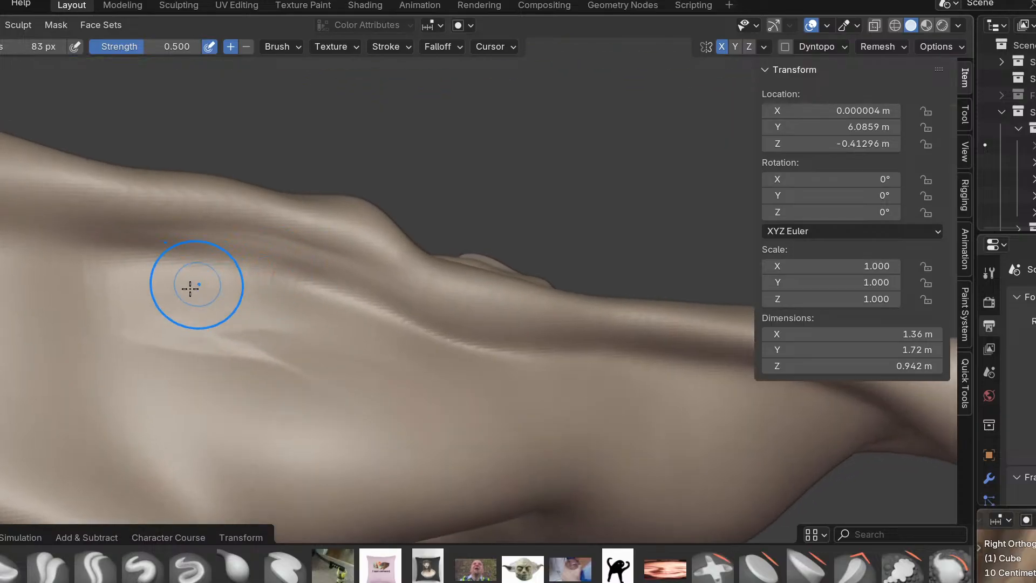
{"action": "mouse_move", "coordinate": [277, 269]}
{"action": "left_mouse_down"}
{"action": "mouse_move", "coordinate": [447, 340]}
{"action": "mouse_move", "coordinate": [436, 337]}
{"action": "left_mouse_up"}
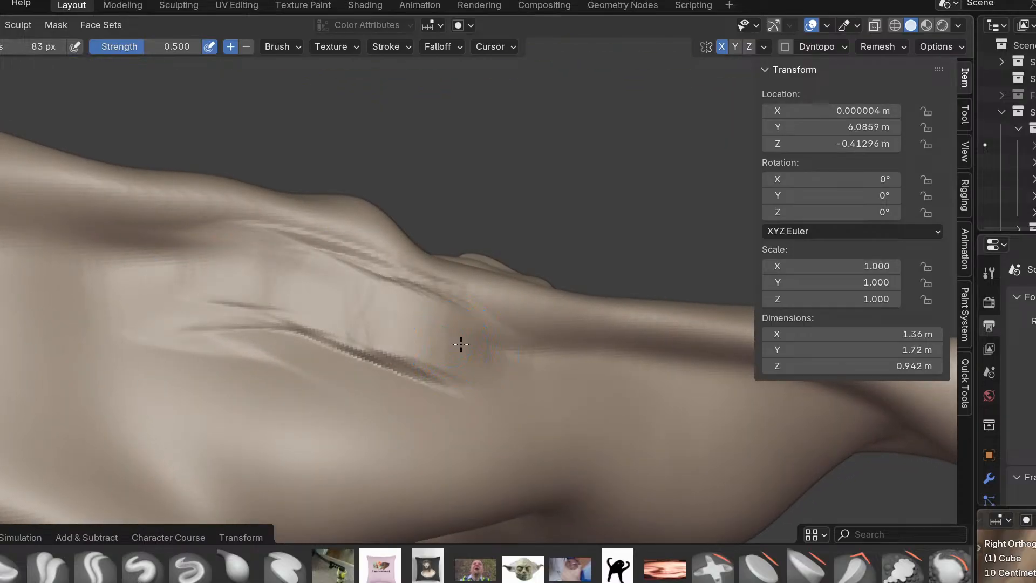
{"action": "middle_click_drag", "start_coordinate": [455, 345], "coordinate": [408, 340]}
{"action": "left_click_drag", "start_coordinate": [442, 344], "coordinate": [414, 312], "text": "shift"}
Build up the surface above the hip socket with additive strokes at 83 px and smooth the rough marks.
{"action": "mouse_move", "coordinate": [228, 281]}
{"action": "left_mouse_down"}
{"action": "mouse_move", "coordinate": [302, 287]}
{"action": "mouse_move", "coordinate": [508, 370]}
{"action": "left_mouse_up"}
{"action": "middle_click_drag", "start_coordinate": [504, 380], "coordinate": [390, 403]}
{"action": "left_click_drag", "start_coordinate": [213, 344], "coordinate": [389, 389]}
{"action": "mouse_move", "coordinate": [343, 402]}
{"action": "middle_mouse_down"}
{"action": "mouse_move", "coordinate": [263, 436]}
{"action": "mouse_move", "coordinate": [276, 374]}
{"action": "middle_mouse_up"}
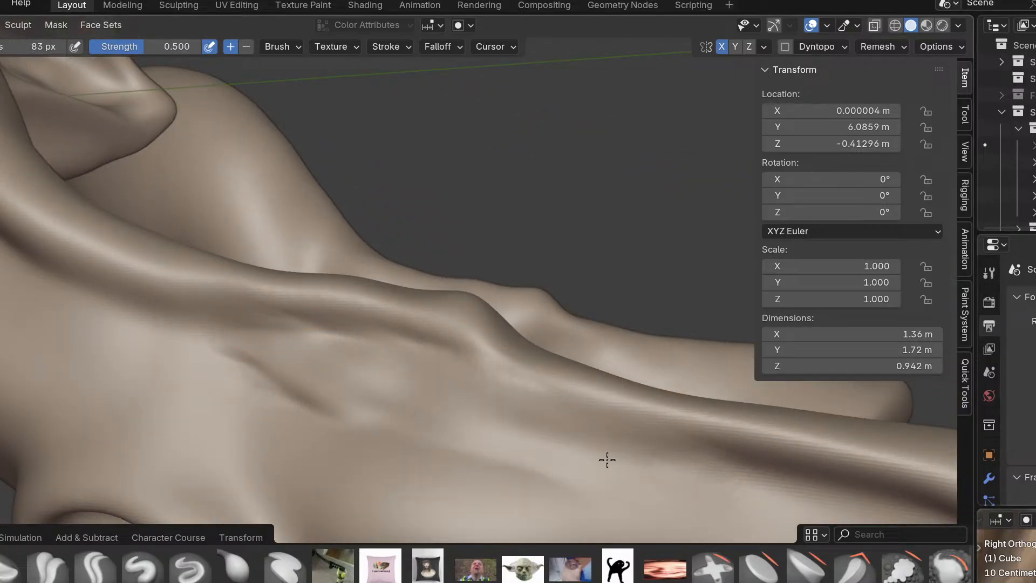
{"action": "mouse_move", "coordinate": [444, 365]}
{"action": "left_mouse_down"}
{"action": "mouse_move", "coordinate": [250, 352]}
{"action": "mouse_move", "coordinate": [324, 354]}
{"action": "left_mouse_up"}
{"action": "mouse_move", "coordinate": [324, 354]}
{"action": "middle_mouse_down"}
{"action": "mouse_move", "coordinate": [472, 394]}
{"action": "mouse_move", "coordinate": [312, 382]}
{"action": "mouse_move", "coordinate": [269, 349]}
{"action": "middle_mouse_up"}
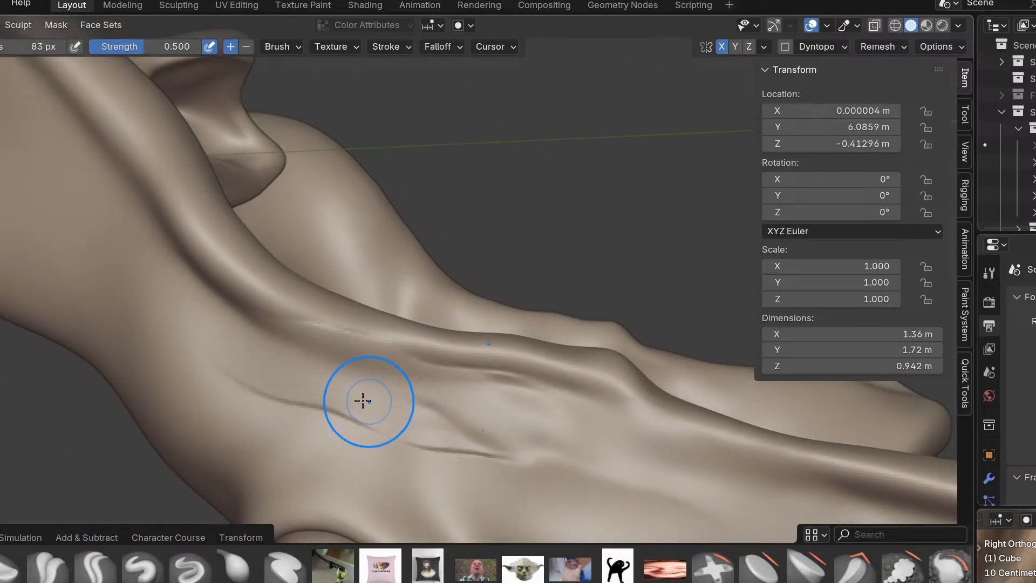
{"action": "mouse_move", "coordinate": [276, 370]}
{"action": "left_mouse_down"}
{"action": "mouse_move", "coordinate": [513, 407]}
{"action": "mouse_move", "coordinate": [534, 423]}
{"action": "mouse_move", "coordinate": [395, 414]}
{"action": "left_mouse_up"}
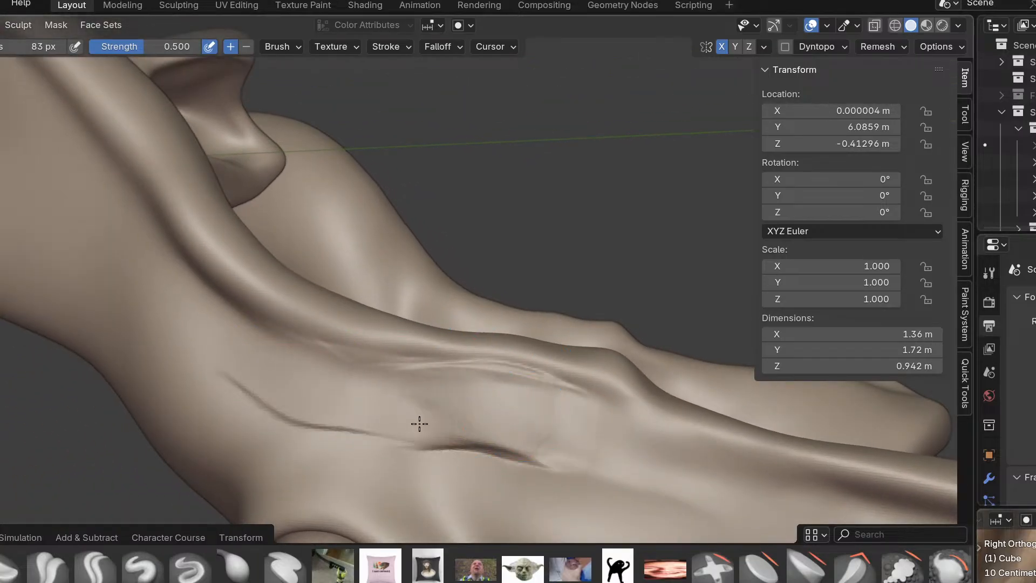
Build up the ilium's outer face below its upper edge with additive strokes, undoing the first stroke, and smooth the surface.
{"action": "middle_click_drag", "start_coordinate": [489, 455], "coordinate": [459, 443]}
{"action": "mouse_move", "coordinate": [446, 383]}
{"action": "middle_mouse_down"}
{"action": "mouse_move", "coordinate": [423, 420]}
{"action": "mouse_move", "coordinate": [377, 400]}
{"action": "middle_mouse_up"}
{"action": "middle_click_drag", "start_coordinate": [419, 451], "coordinate": [460, 373]}
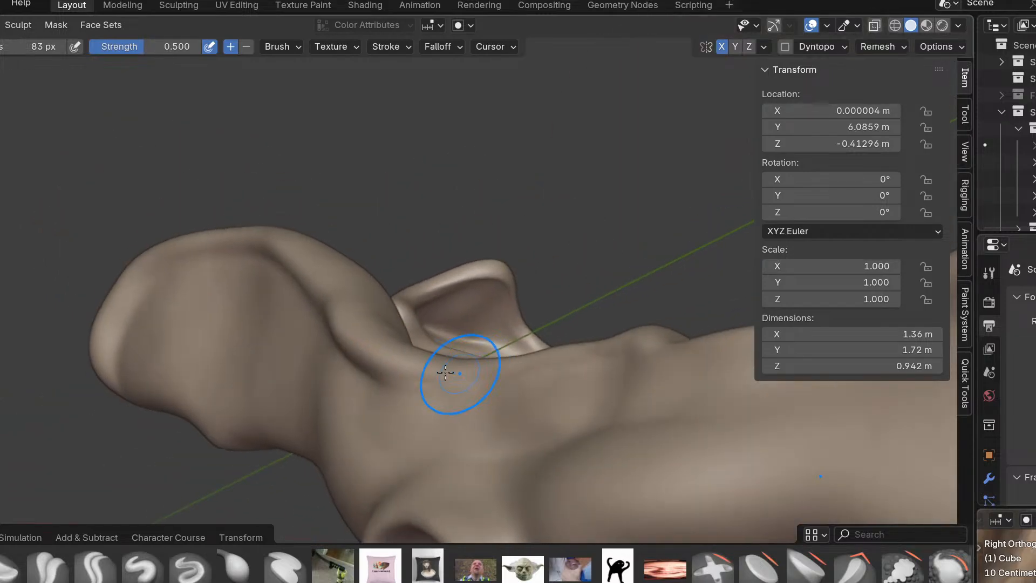
{"action": "middle_click_drag", "start_coordinate": [365, 393], "coordinate": [504, 436]}
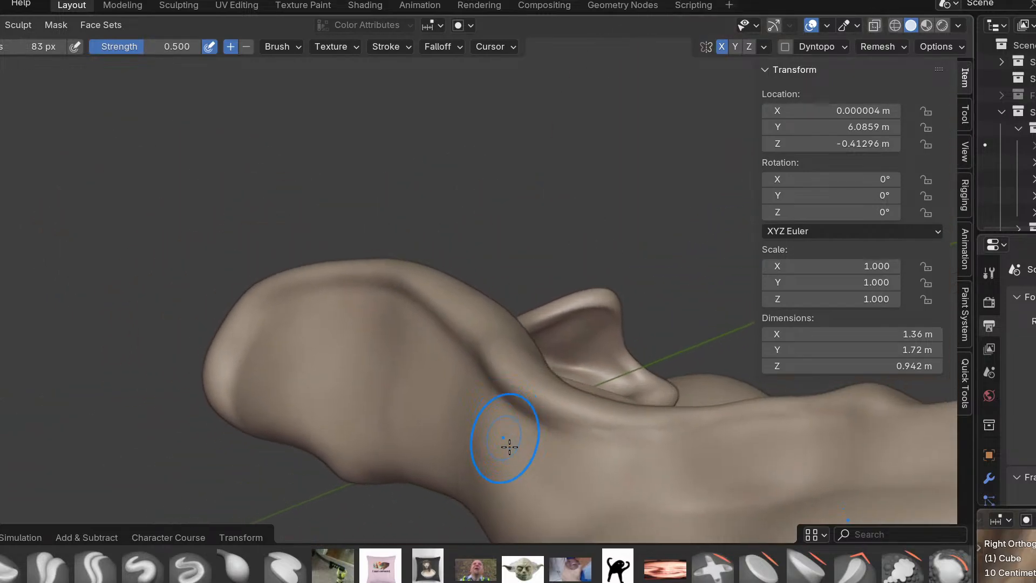
{"action": "middle_click_drag", "start_coordinate": [457, 400], "coordinate": [497, 393]}
{"action": "mouse_move", "coordinate": [494, 397]}
{"action": "left_mouse_down"}
{"action": "mouse_move", "coordinate": [398, 317]}
{"action": "mouse_move", "coordinate": [296, 259]}
{"action": "left_mouse_up"}
{"action": "key", "text": "ctrl+z"}
{"action": "left_click_drag", "start_coordinate": [375, 311], "coordinate": [248, 249]}
{"action": "mouse_move", "coordinate": [319, 264]}
{"action": "left_mouse_down"}
{"action": "mouse_move", "coordinate": [203, 277]}
{"action": "mouse_move", "coordinate": [130, 300]}
{"action": "mouse_move", "coordinate": [209, 233]}
{"action": "mouse_move", "coordinate": [308, 264]}
{"action": "left_mouse_up"}
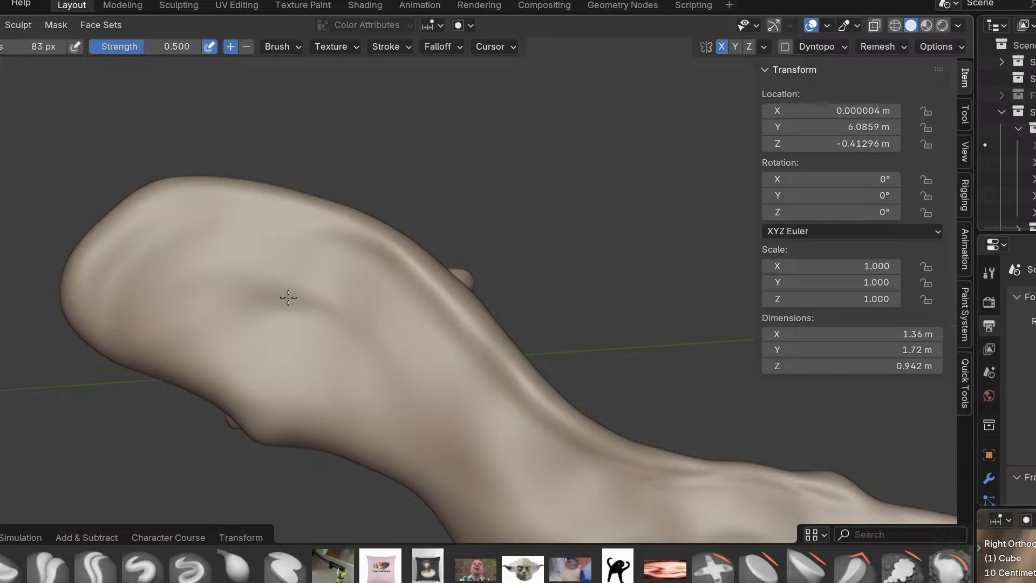
Carve a groove beneath the ilium's upper rim with a subtractive brush at strength 0.250 and 83 px.
{"action": "scroll", "coordinate": [240, 220], "scroll_direction": "up", "scroll_amount": 1}
{"action": "mouse_move", "coordinate": [270, 195]}
{"action": "middle_mouse_down"}
{"action": "mouse_move", "coordinate": [357, 255]}
{"action": "mouse_move", "coordinate": [265, 217]}
{"action": "middle_mouse_up"}
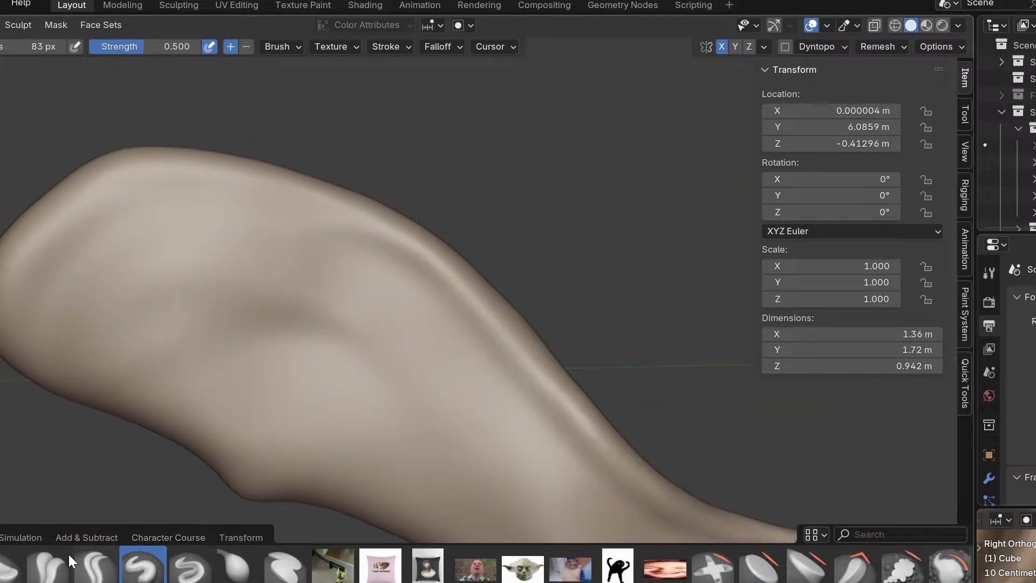
{"action": "left_click", "coordinate": [48, 567]}
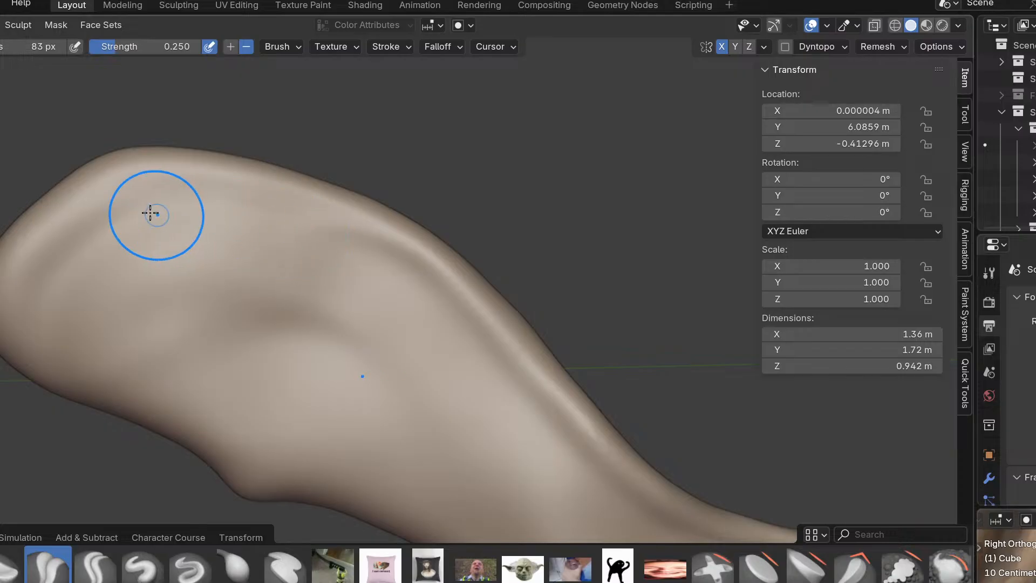
{"action": "left_click_drag", "start_coordinate": [215, 207], "coordinate": [307, 225]}
{"action": "mouse_move", "coordinate": [140, 237]}
{"action": "left_mouse_down"}
{"action": "mouse_move", "coordinate": [247, 229]}
{"action": "mouse_move", "coordinate": [365, 256]}
{"action": "left_mouse_up"}
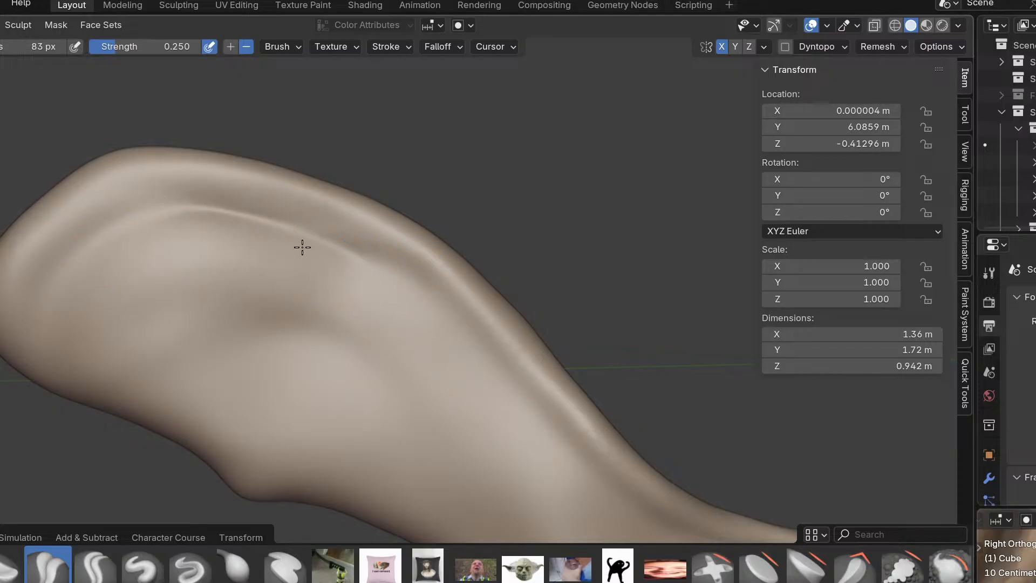
{"action": "scroll", "coordinate": [254, 362], "scroll_direction": "down", "scroll_amount": 3}
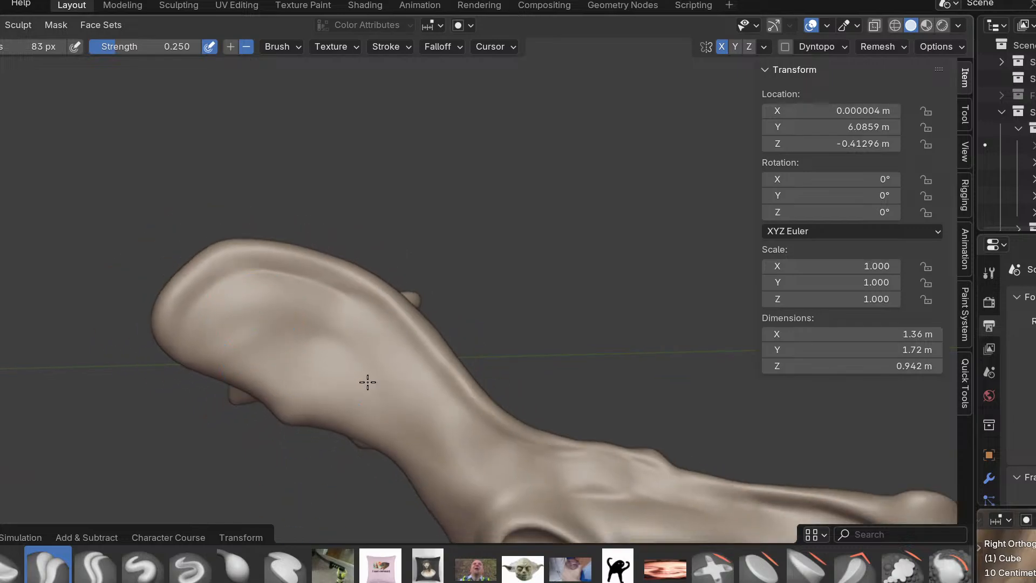
Fill out the ischium surface around its long groove with additive strokes at strength 0.500 and smooth them.
{"action": "middle_click_drag", "start_coordinate": [598, 458], "coordinate": [484, 395], "text": "shift"}
{"action": "scroll", "coordinate": [484, 396], "scroll_direction": "up", "scroll_amount": 2}
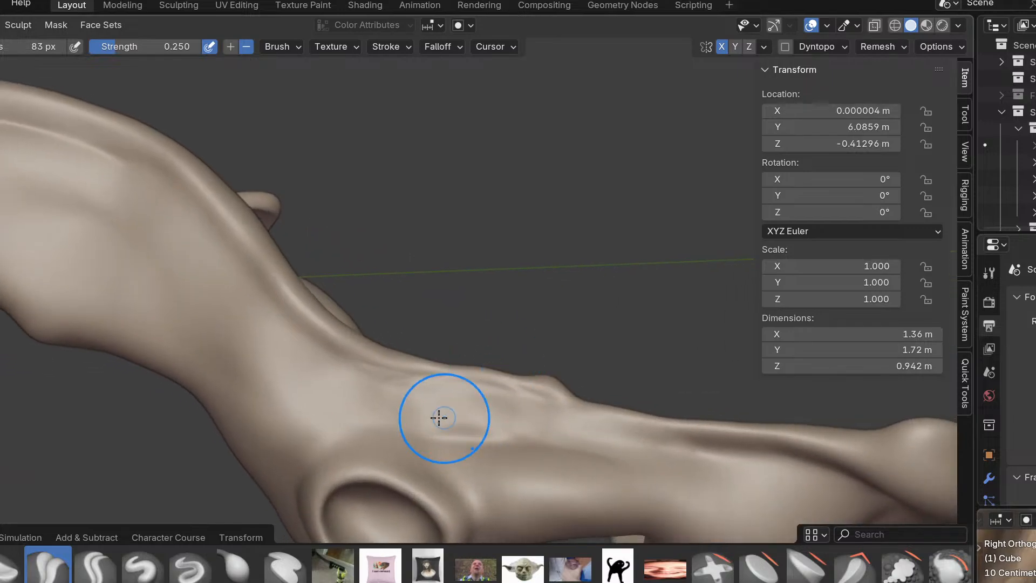
{"action": "mouse_move", "coordinate": [584, 465]}
{"action": "middle_mouse_down"}
{"action": "mouse_move", "coordinate": [532, 484]}
{"action": "mouse_move", "coordinate": [613, 469]}
{"action": "mouse_move", "coordinate": [563, 445]}
{"action": "mouse_move", "coordinate": [524, 442]}
{"action": "mouse_move", "coordinate": [417, 387]}
{"action": "middle_mouse_up"}
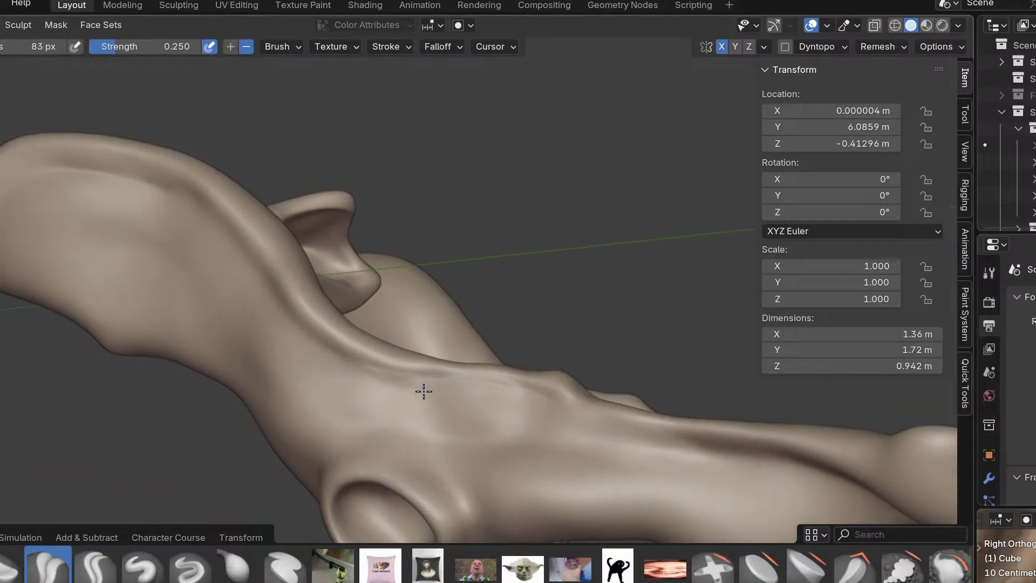
{"action": "mouse_move", "coordinate": [531, 387]}
{"action": "middle_mouse_down"}
{"action": "mouse_move", "coordinate": [565, 426]}
{"action": "mouse_move", "coordinate": [636, 440]}
{"action": "mouse_move", "coordinate": [583, 463]}
{"action": "mouse_move", "coordinate": [599, 438]}
{"action": "mouse_move", "coordinate": [553, 352]}
{"action": "mouse_move", "coordinate": [645, 389]}
{"action": "mouse_move", "coordinate": [525, 382]}
{"action": "mouse_move", "coordinate": [284, 529]}
{"action": "middle_mouse_up"}
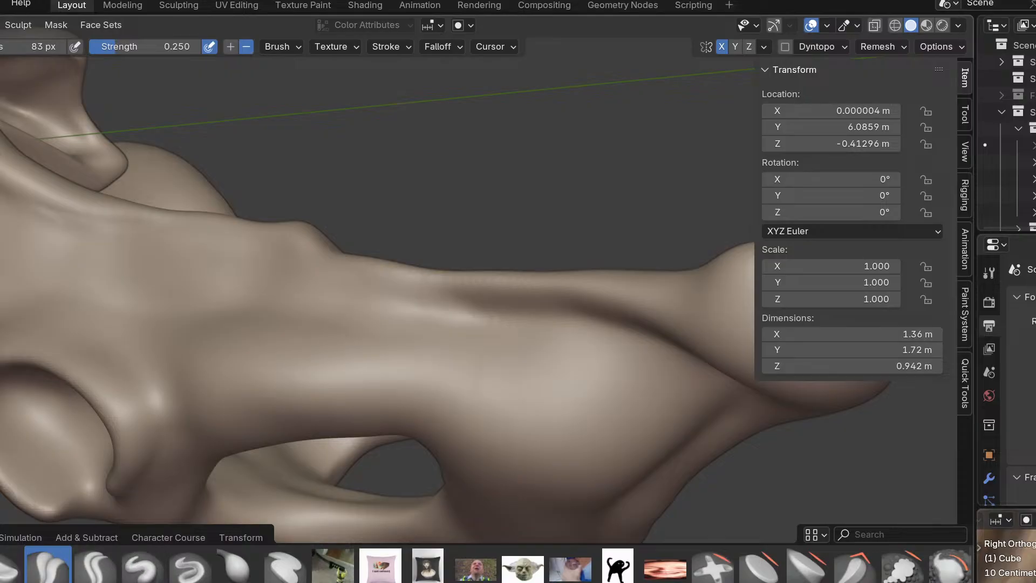
{"action": "left_click", "coordinate": [3, 564]}
{"action": "mouse_move", "coordinate": [430, 351]}
{"action": "left_mouse_down"}
{"action": "mouse_move", "coordinate": [546, 333]}
{"action": "mouse_move", "coordinate": [389, 316]}
{"action": "left_mouse_up"}
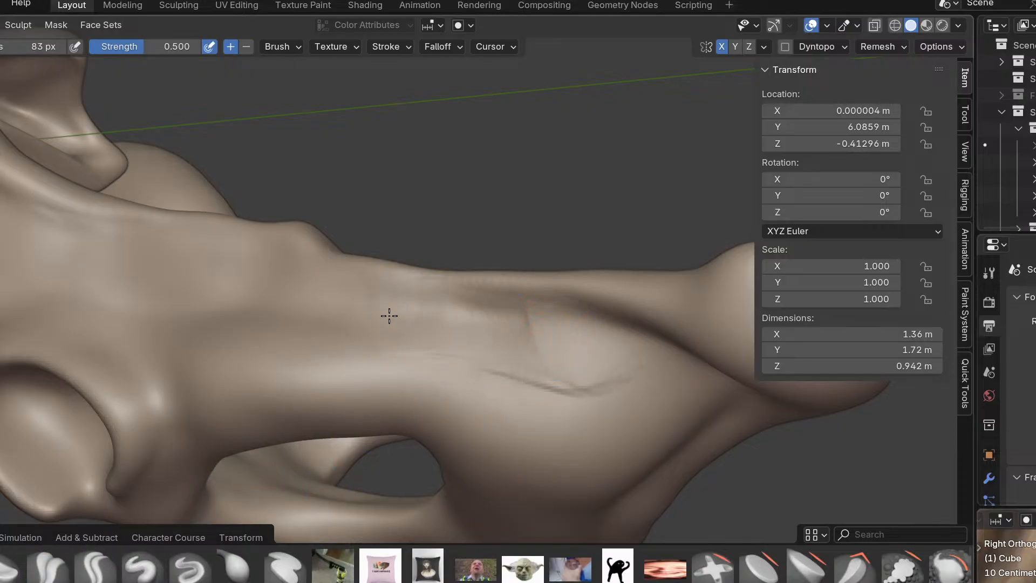
{"action": "middle_click_drag", "start_coordinate": [356, 310], "coordinate": [324, 289]}
{"action": "left_click_drag", "start_coordinate": [324, 289], "coordinate": [525, 370]}
{"action": "middle_click_drag", "start_coordinate": [525, 371], "coordinate": [544, 350]}
{"action": "left_click_drag", "start_coordinate": [543, 350], "coordinate": [712, 380]}
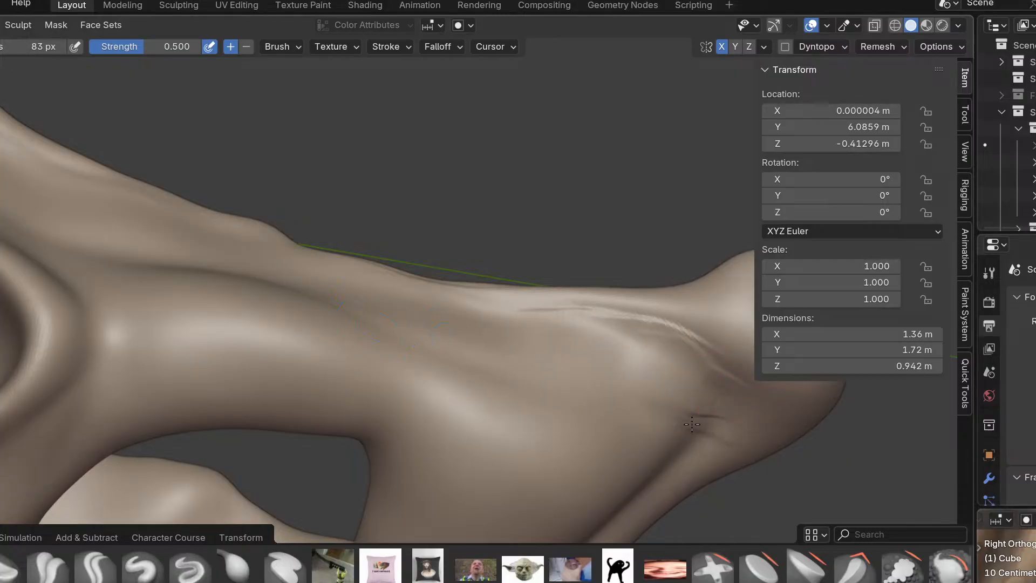
{"action": "mouse_move", "coordinate": [522, 321]}
{"action": "middle_mouse_down"}
{"action": "mouse_move", "coordinate": [449, 414]}
{"action": "mouse_move", "coordinate": [364, 268]}
{"action": "middle_mouse_up"}
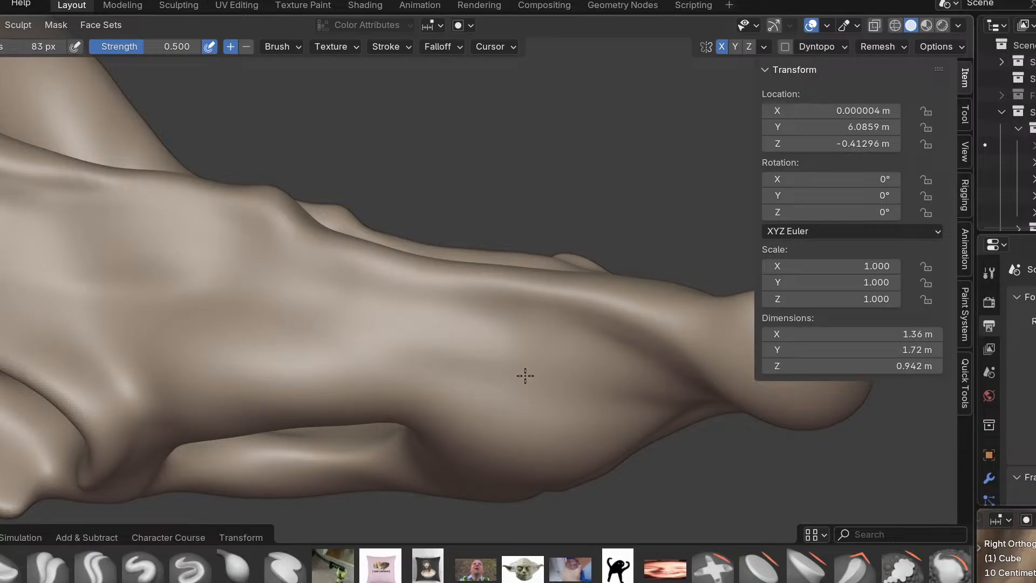
Carve a crease below the bump on the ischium's upper edge and extend it to the rear groove at strength 0.250.
{"action": "middle_click_drag", "start_coordinate": [696, 393], "coordinate": [708, 374]}
{"action": "mouse_move", "coordinate": [577, 350]}
{"action": "middle_mouse_down"}
{"action": "mouse_move", "coordinate": [470, 329]}
{"action": "mouse_move", "coordinate": [379, 351]}
{"action": "middle_mouse_up"}
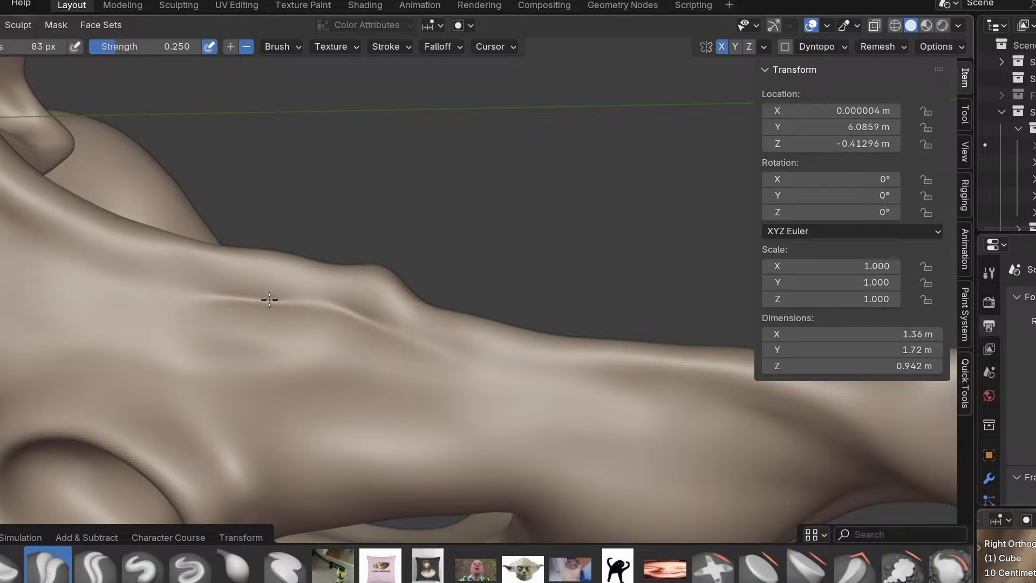
{"action": "left_click_drag", "start_coordinate": [559, 386], "coordinate": [412, 344]}
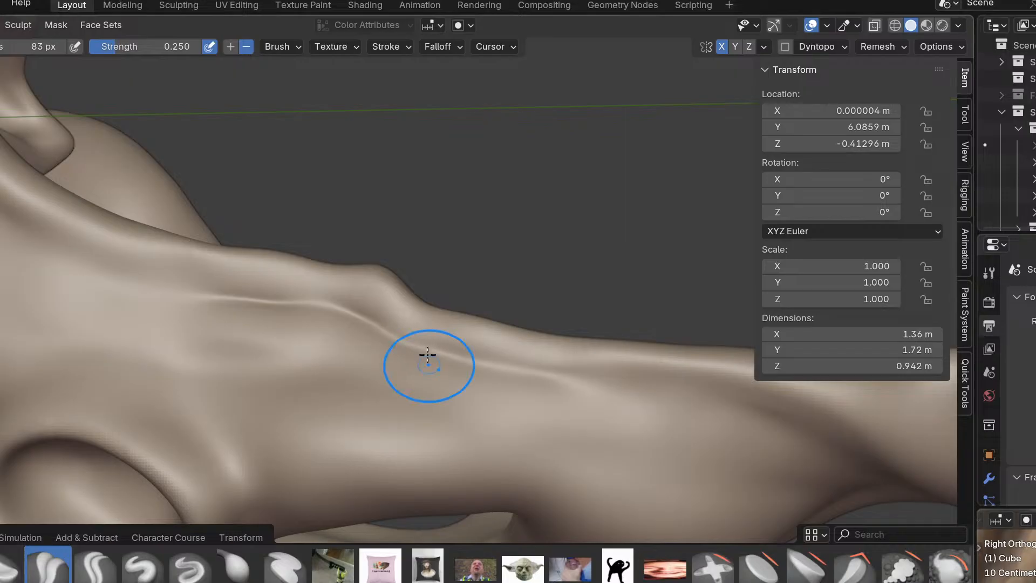
{"action": "left_click_drag", "start_coordinate": [637, 396], "coordinate": [641, 403]}
{"action": "mouse_move", "coordinate": [553, 387]}
{"action": "left_mouse_down"}
{"action": "mouse_move", "coordinate": [615, 403]}
{"action": "mouse_move", "coordinate": [642, 382]}
{"action": "left_mouse_up"}
{"action": "mouse_move", "coordinate": [715, 475]}
{"action": "middle_mouse_down"}
{"action": "mouse_move", "coordinate": [712, 439]}
{"action": "mouse_move", "coordinate": [777, 455]}
{"action": "middle_mouse_up"}
{"action": "middle_click_drag", "start_coordinate": [717, 433], "coordinate": [648, 439]}
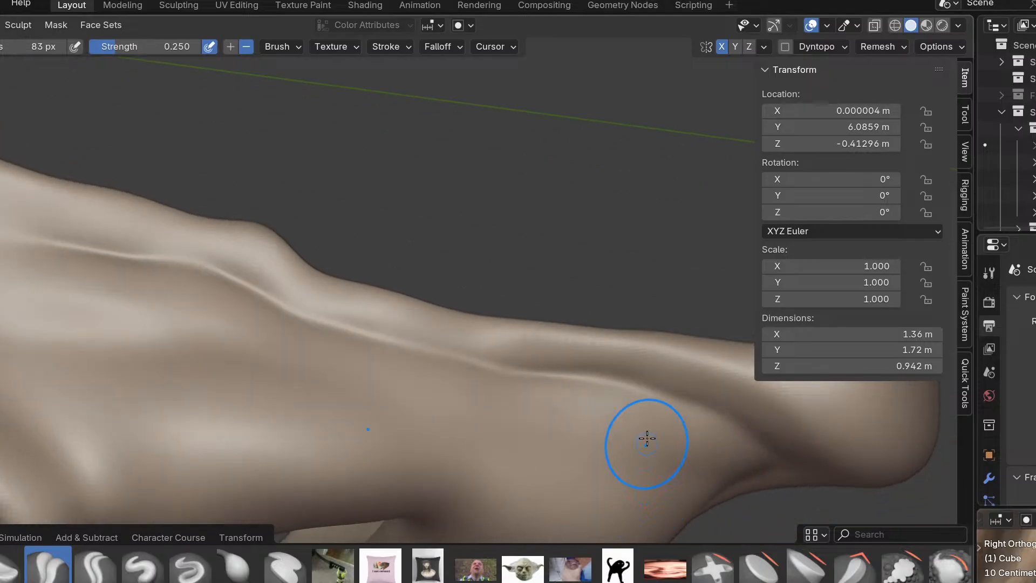
Compare the crease with the side-view reference and adjust the nearby form with the Grab brush at 150 px.
{"action": "mouse_move", "coordinate": [243, 292]}
{"action": "middle_mouse_down"}
{"action": "mouse_move", "coordinate": [358, 297]}
{"action": "mouse_move", "coordinate": [358, 335]}
{"action": "mouse_move", "coordinate": [449, 248]}
{"action": "middle_mouse_up"}
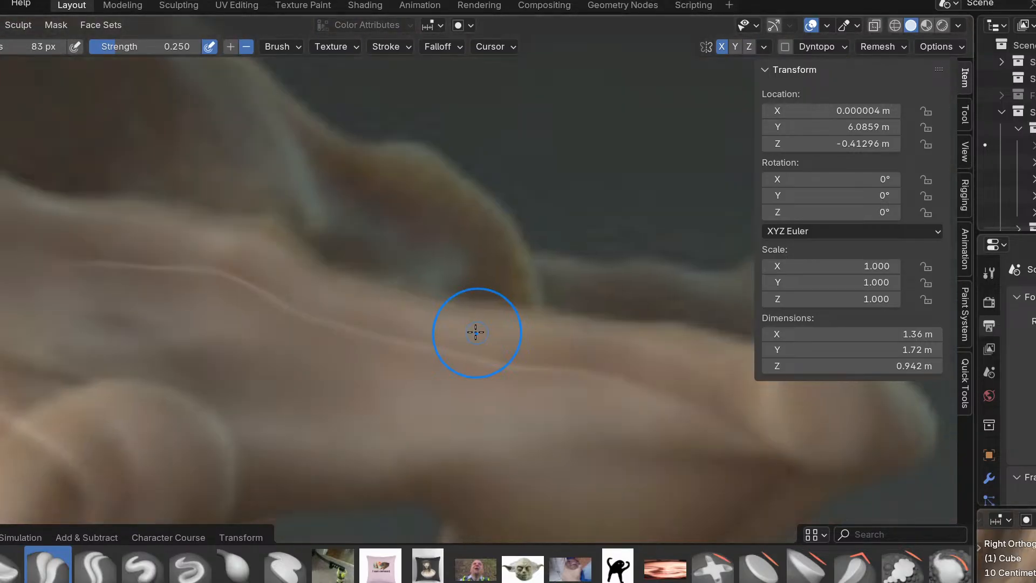
{"action": "key", "text": "g"}
{"action": "key", "text": "f"}
{"action": "left_click", "coordinate": [517, 303]}
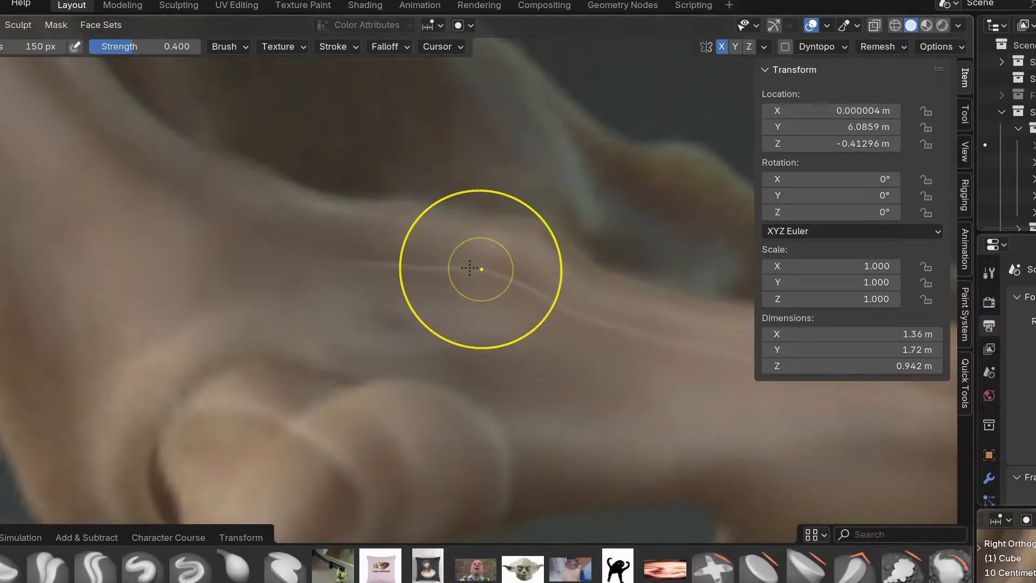
{"action": "mouse_move", "coordinate": [452, 269]}
{"action": "middle_mouse_down"}
{"action": "mouse_move", "coordinate": [430, 271]}
{"action": "mouse_move", "coordinate": [422, 373]}
{"action": "middle_mouse_up"}
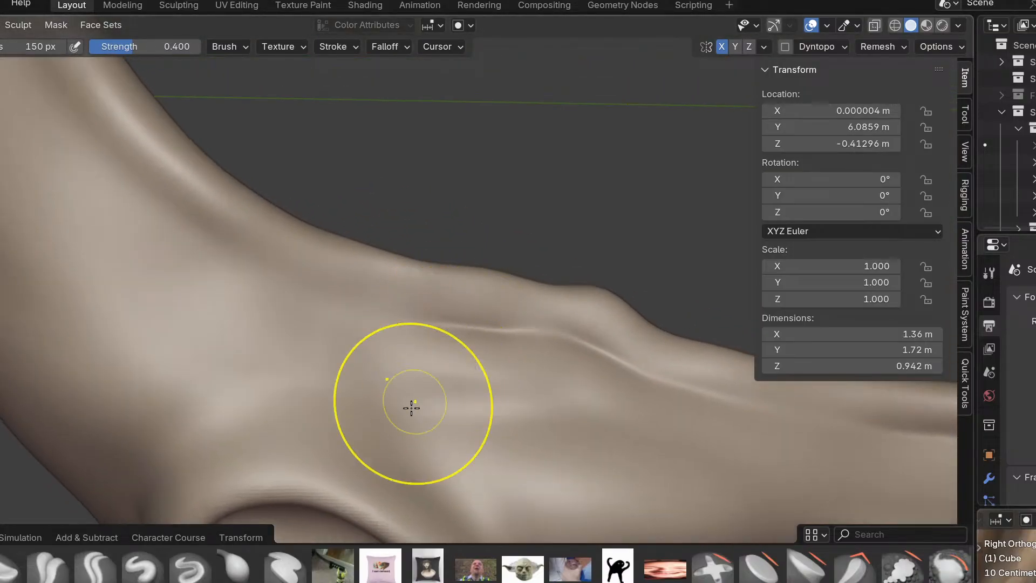
Extend the crease forward from above the hip socket to the ilium's groove with the subtractive brush at 150 px.
{"action": "left_click", "coordinate": [51, 573]}
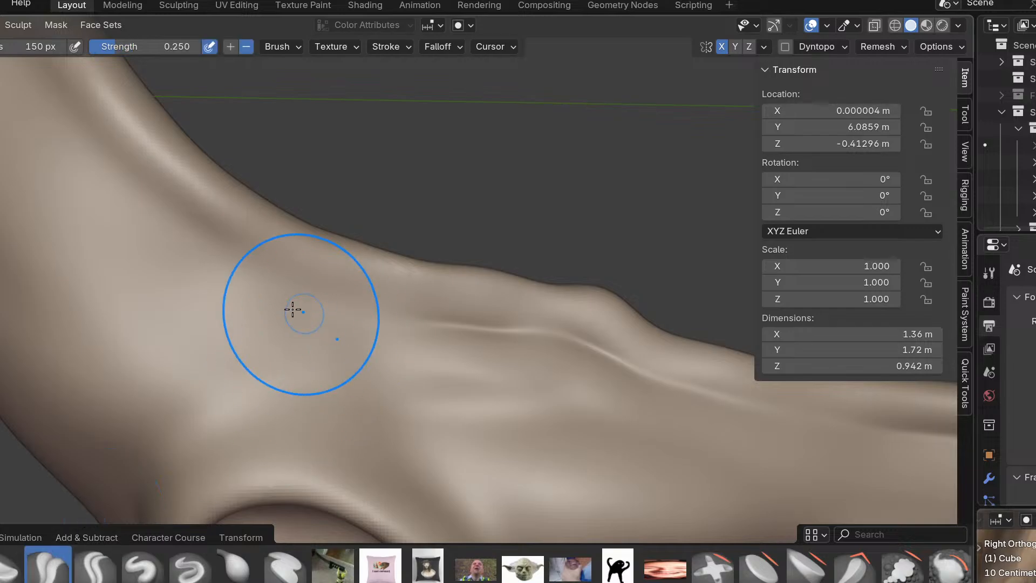
{"action": "left_click_drag", "start_coordinate": [339, 301], "coordinate": [424, 308]}
{"action": "middle_click_drag", "start_coordinate": [277, 265], "coordinate": [338, 328], "text": "shift"}
{"action": "mouse_move", "coordinate": [336, 328]}
{"action": "left_mouse_down"}
{"action": "mouse_move", "coordinate": [211, 264]}
{"action": "mouse_move", "coordinate": [245, 289]}
{"action": "mouse_move", "coordinate": [246, 251]}
{"action": "left_mouse_up"}
Pull the upper edge between ilium and ischium to match the side-view reference with the Grab brush at 222 px.
{"action": "key", "text": "KP_3"}
{"action": "key", "text": "g"}
{"action": "key", "text": "f"}
{"action": "left_click", "coordinate": [541, 304]}
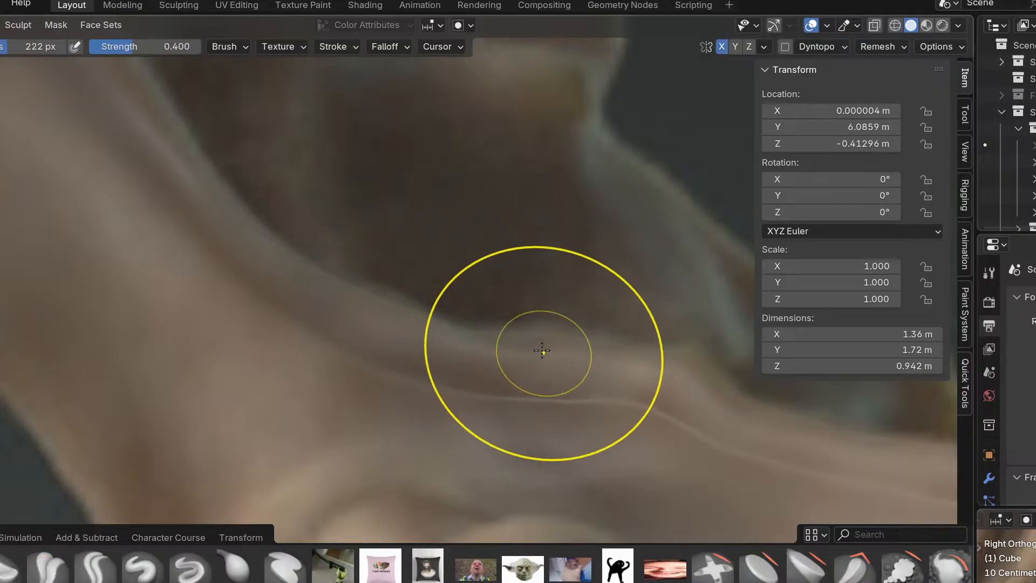
{"action": "middle_click_drag", "start_coordinate": [486, 344], "coordinate": [381, 304], "text": "shift"}
{"action": "middle_click_drag", "start_coordinate": [478, 357], "coordinate": [391, 328], "text": "shift"}
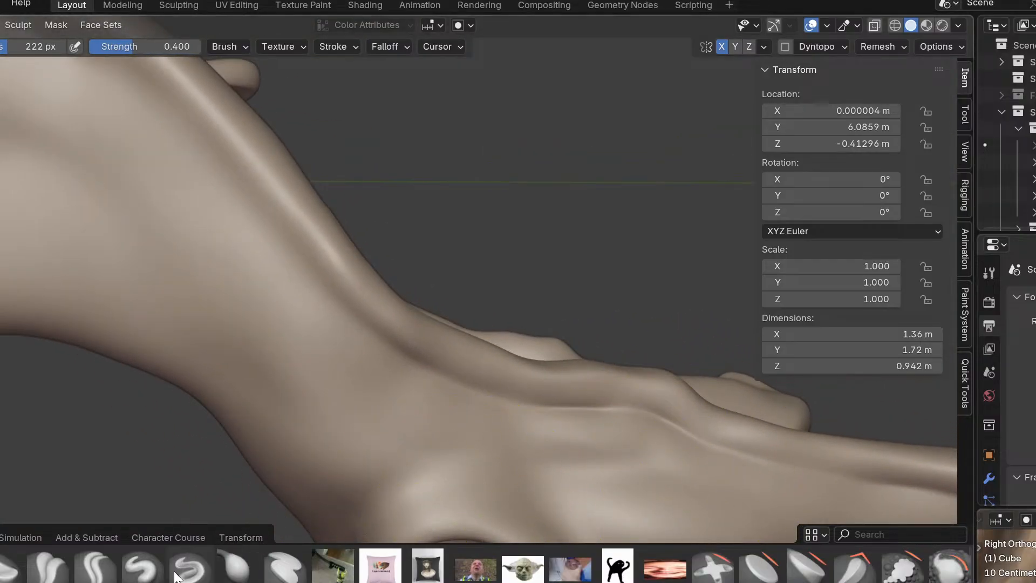
Deepen the groove beneath the ilium's upper rim, finishing at its bend with a subtractive brush at 139 px and strength 0.500.
{"action": "left_click", "coordinate": [61, 575]}
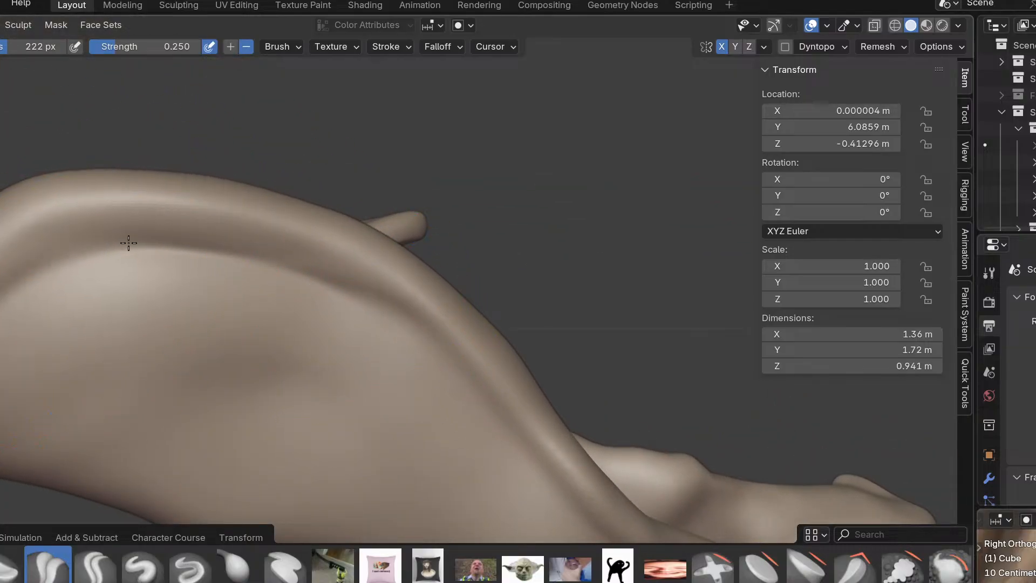
{"action": "mouse_move", "coordinate": [324, 377]}
{"action": "middle_mouse_down"}
{"action": "mouse_move", "coordinate": [324, 419]}
{"action": "mouse_move", "coordinate": [351, 317]}
{"action": "mouse_move", "coordinate": [385, 324]}
{"action": "mouse_move", "coordinate": [348, 310]}
{"action": "mouse_move", "coordinate": [412, 284]}
{"action": "middle_mouse_up"}
{"action": "key", "text": "f"}
{"action": "left_click", "coordinate": [314, 343]}
{"action": "left_click", "coordinate": [49, 559]}
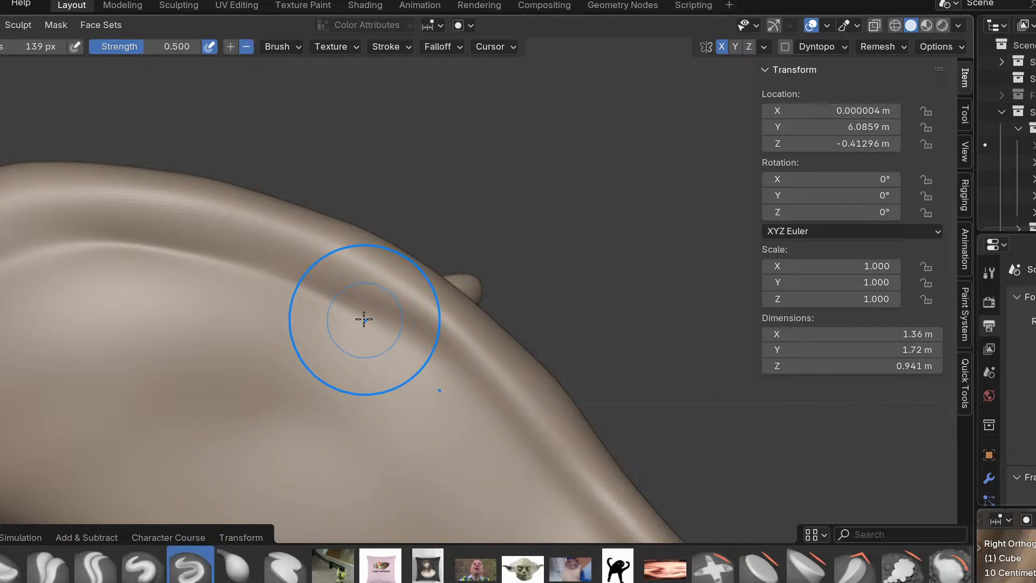
{"action": "mouse_move", "coordinate": [347, 312]}
{"action": "left_mouse_down"}
{"action": "mouse_move", "coordinate": [408, 361]}
{"action": "mouse_move", "coordinate": [466, 372]}
{"action": "mouse_move", "coordinate": [394, 335]}
{"action": "mouse_move", "coordinate": [382, 365]}
{"action": "left_mouse_up"}
{"action": "scroll", "coordinate": [361, 395], "scroll_direction": "down", "scroll_amount": 4}
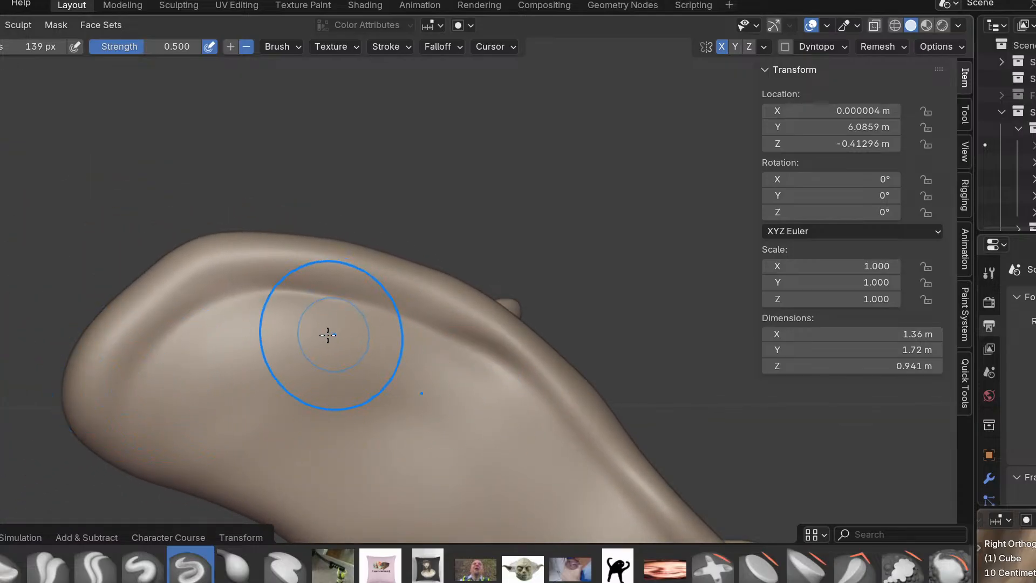
{"action": "left_click_drag", "start_coordinate": [171, 341], "coordinate": [111, 433]}
{"action": "key", "text": "ctrl+z"}
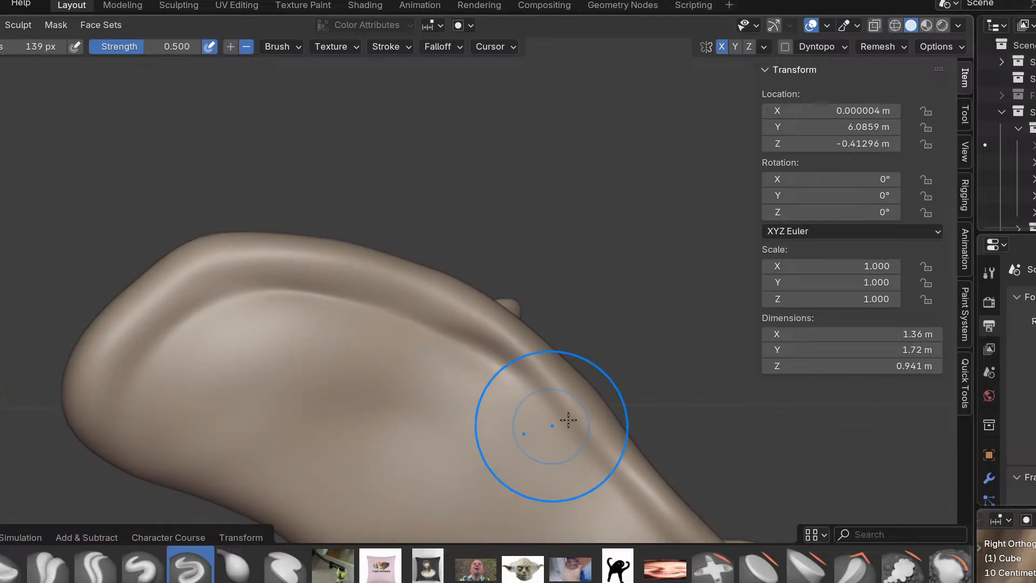
Reshape the ilium's upper rim and the groove's bend into a smoother curve with the Grab brush at 144 px.
{"action": "scroll", "coordinate": [556, 389], "scroll_direction": "up", "scroll_amount": 2}
{"action": "mouse_move", "coordinate": [583, 439]}
{"action": "middle_mouse_down", "text": "ctrl"}
{"action": "mouse_move", "coordinate": [549, 497]}
{"action": "mouse_move", "coordinate": [539, 545]}
{"action": "mouse_move", "coordinate": [460, 358]}
{"action": "middle_mouse_up", "text": "ctrl"}
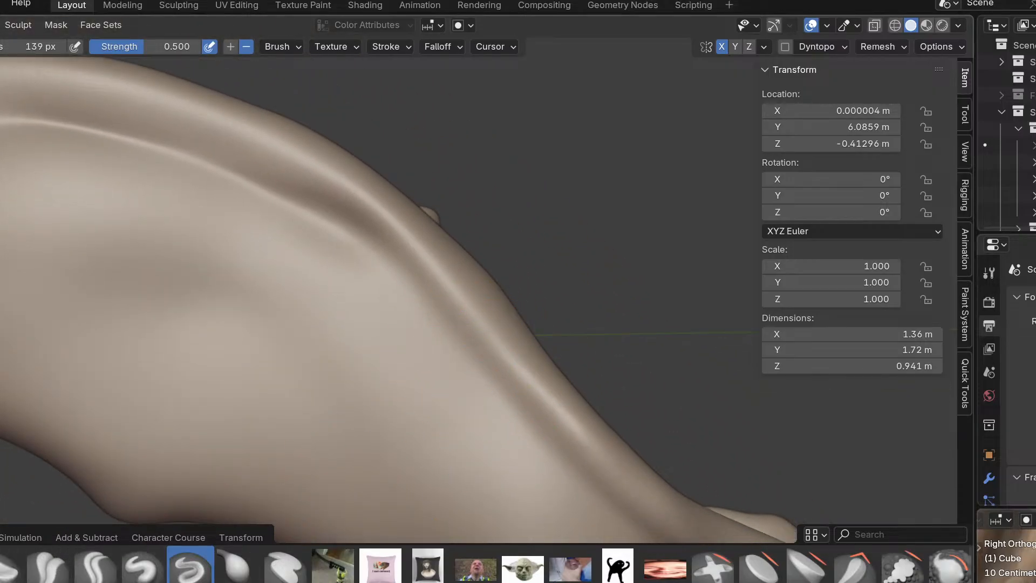
{"action": "left_click", "coordinate": [47, 566]}
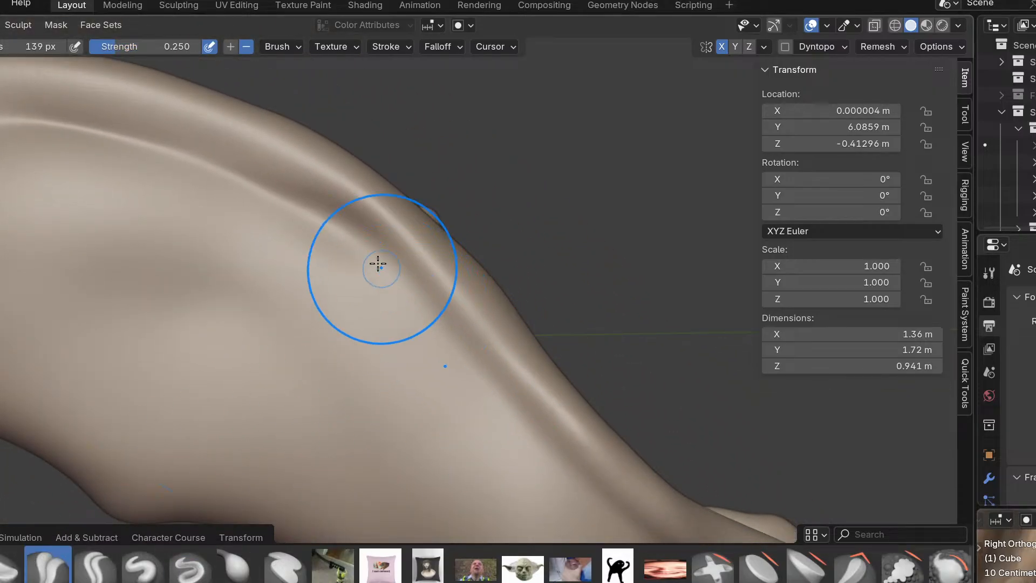
{"action": "key", "text": "f"}
{"action": "left_click", "coordinate": [437, 238]}
{"action": "key", "text": "g"}
{"action": "key", "text": "f"}
{"action": "left_click", "coordinate": [443, 227]}
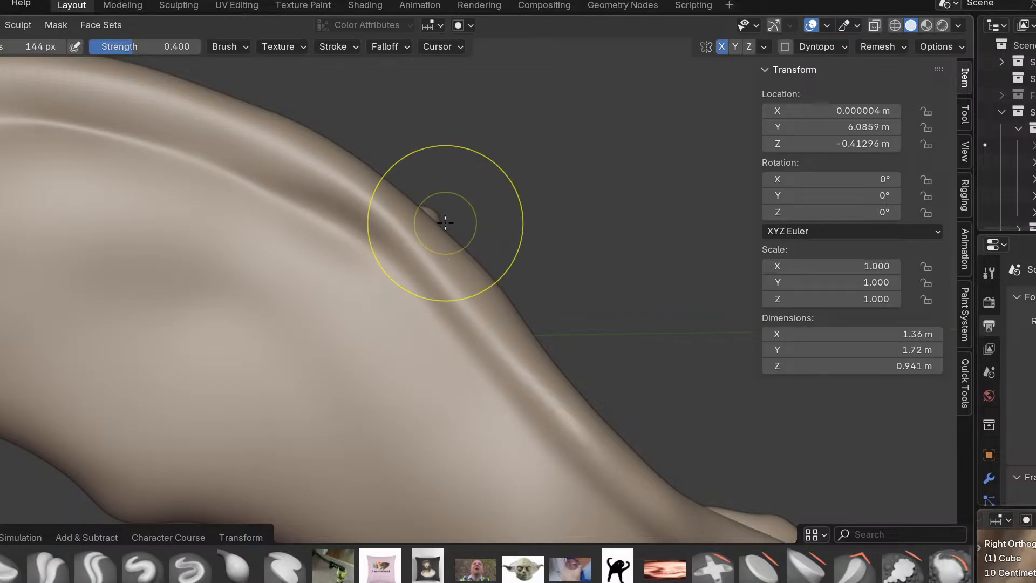
{"action": "middle_click_drag", "start_coordinate": [473, 252], "coordinate": [457, 309]}
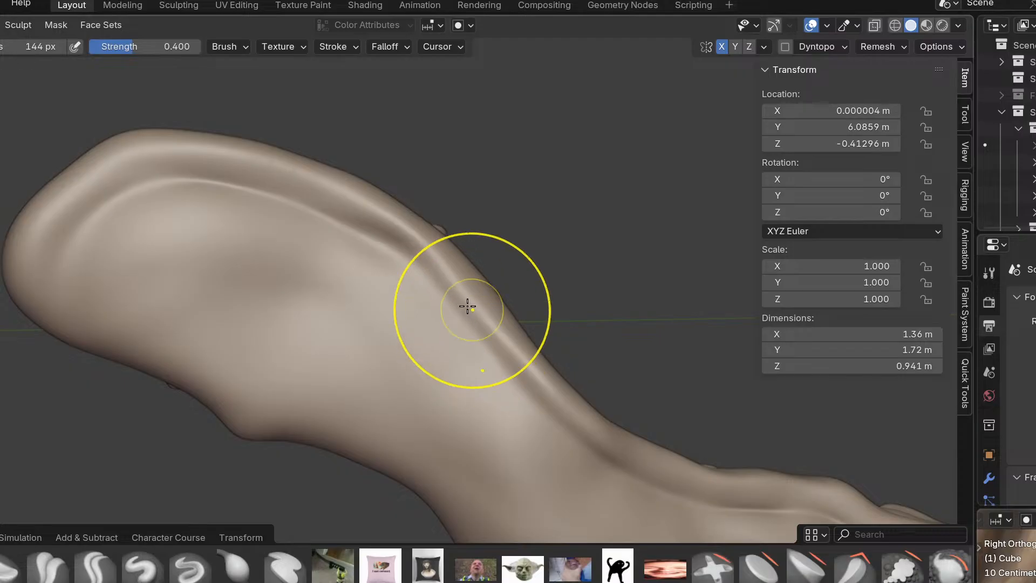
Deepen the groove from the ilium's upper rim down past its bend with the subtractive brush at 144 px and strength 0.500.
{"action": "scroll", "coordinate": [456, 287], "scroll_direction": "up", "scroll_amount": 2}
{"action": "left_click", "coordinate": [191, 564]}
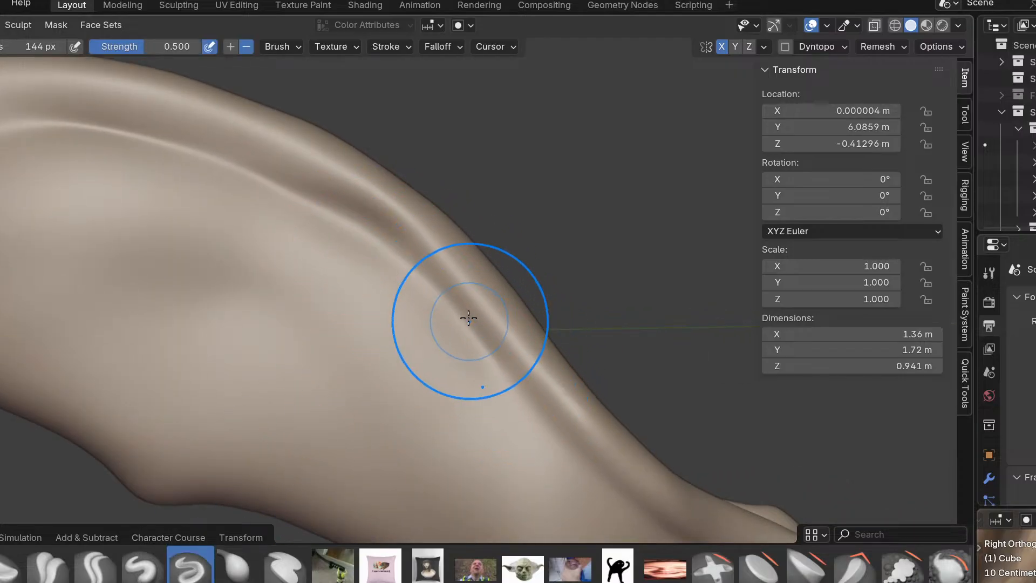
{"action": "mouse_move", "coordinate": [461, 269]}
{"action": "middle_mouse_down"}
{"action": "mouse_move", "coordinate": [546, 342]}
{"action": "mouse_move", "coordinate": [433, 277]}
{"action": "middle_mouse_up"}
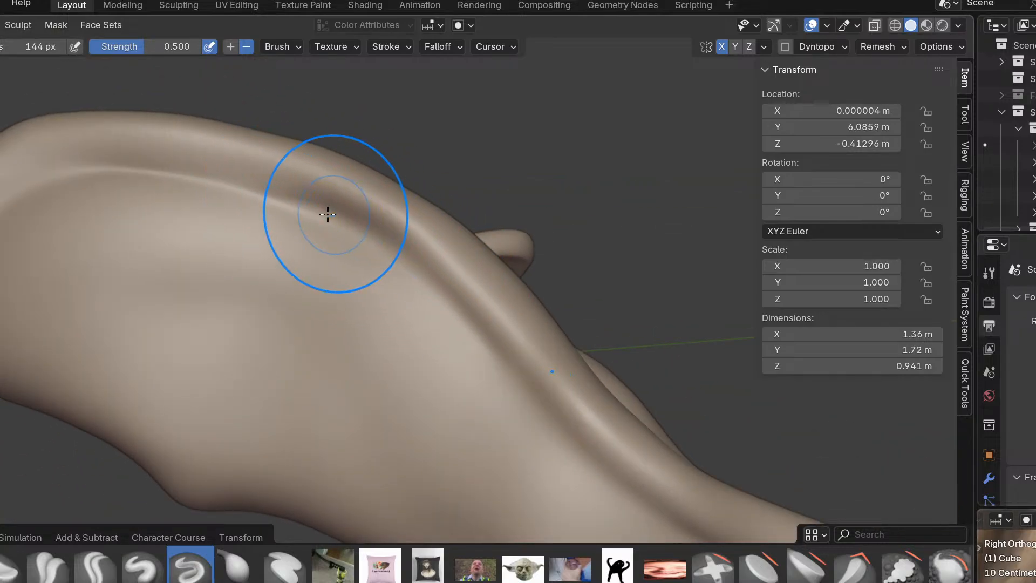
{"action": "middle_click_drag", "start_coordinate": [331, 213], "coordinate": [464, 288]}
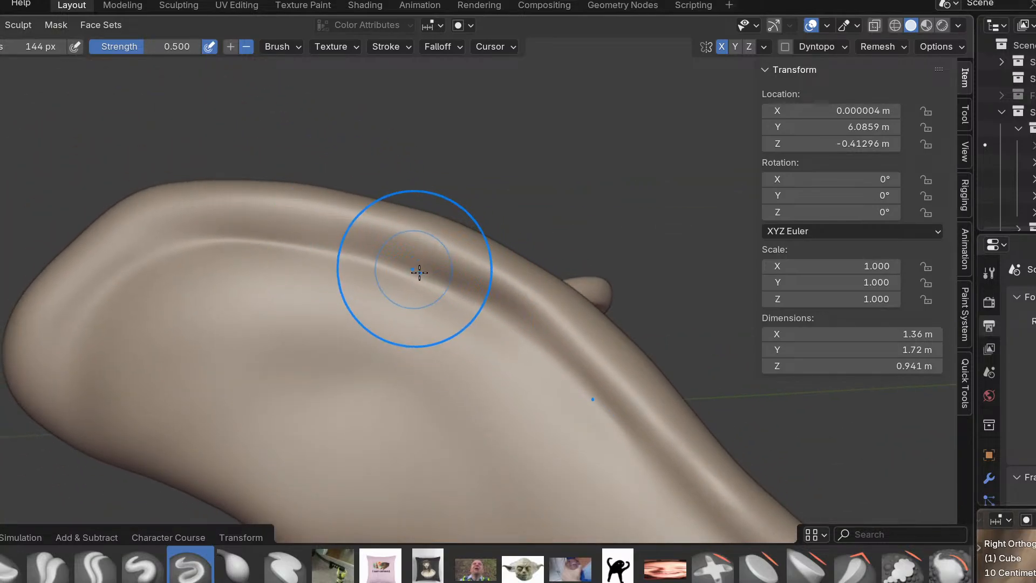
{"action": "mouse_move", "coordinate": [480, 353]}
{"action": "middle_mouse_down"}
{"action": "mouse_move", "coordinate": [523, 316]}
{"action": "mouse_move", "coordinate": [429, 290]}
{"action": "middle_mouse_up"}
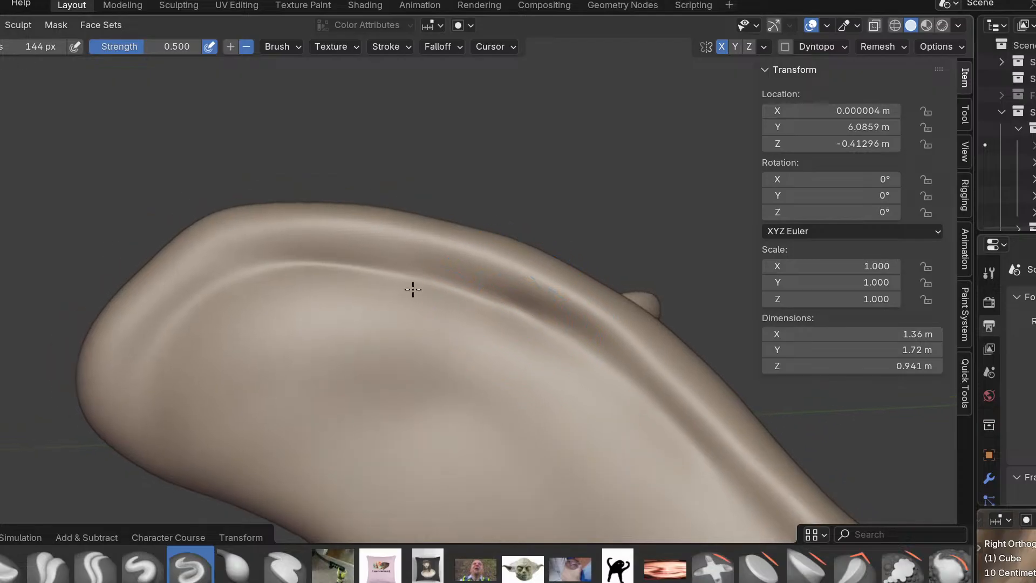
{"action": "middle_click_drag", "start_coordinate": [532, 327], "coordinate": [419, 242]}
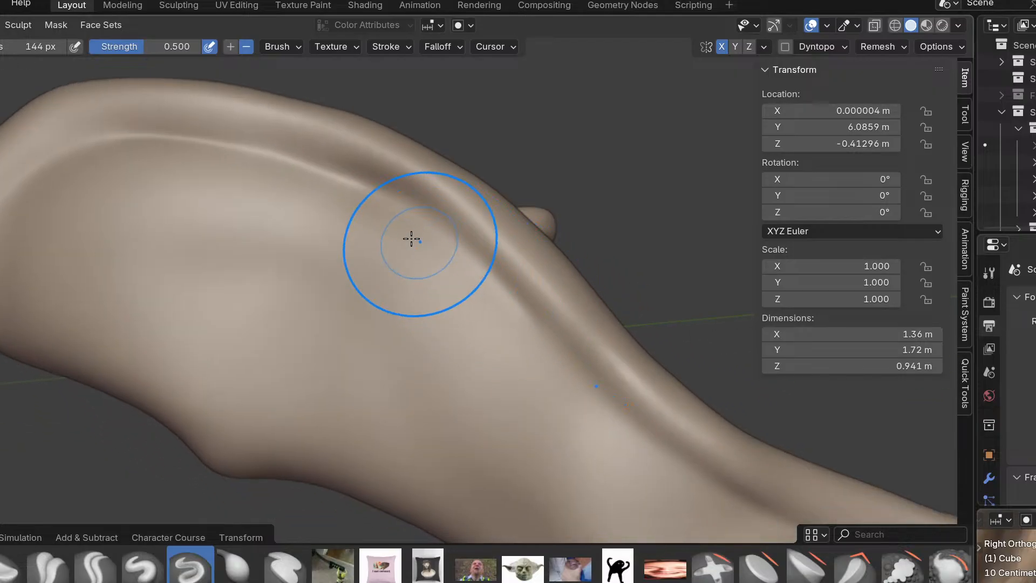
{"action": "middle_click_drag", "start_coordinate": [535, 322], "coordinate": [487, 285]}
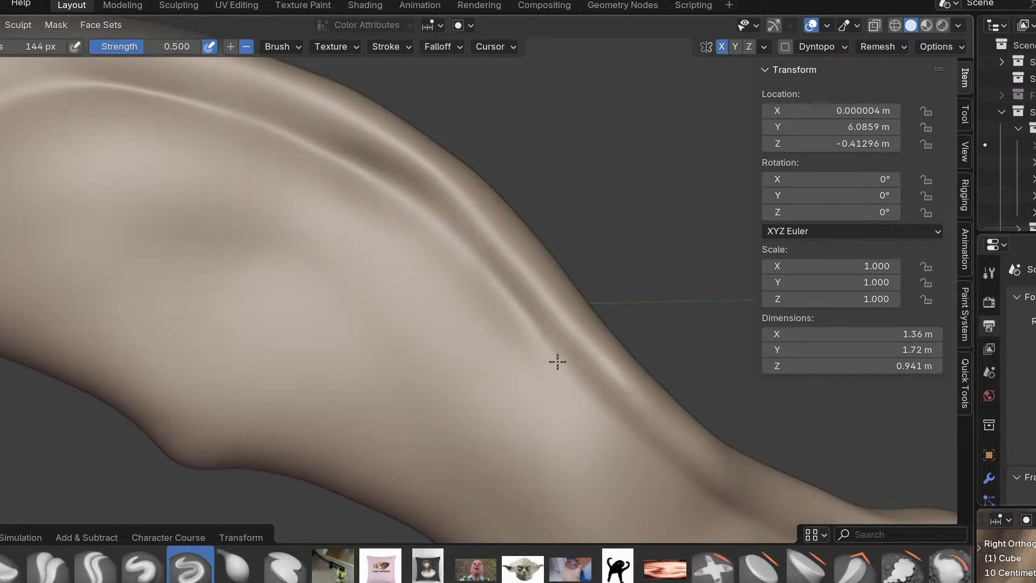
{"action": "middle_click_drag", "start_coordinate": [668, 474], "coordinate": [500, 353], "text": "shift"}
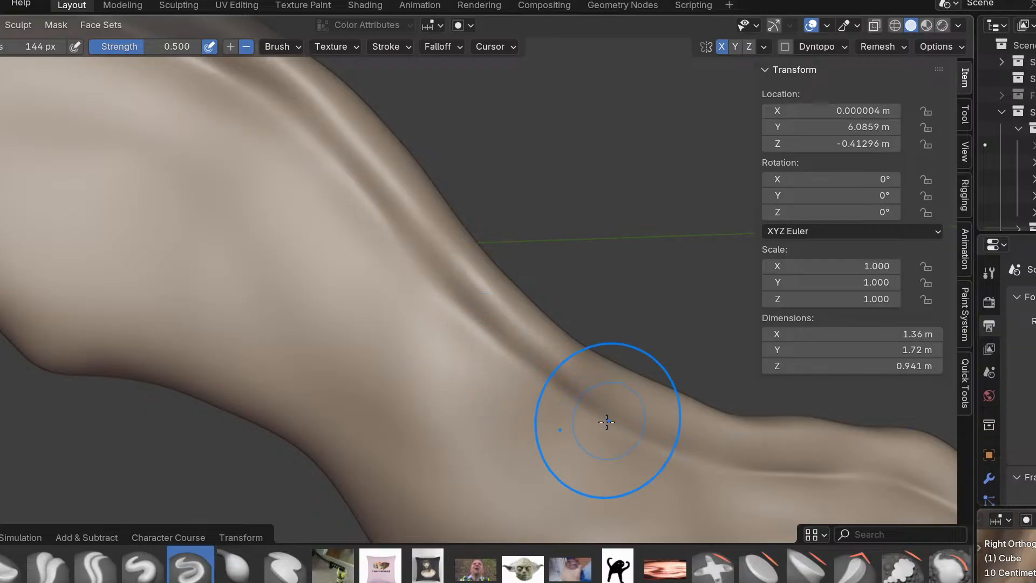
{"action": "scroll", "coordinate": [530, 359], "scroll_direction": "down", "scroll_amount": 4}
{"action": "scroll", "coordinate": [657, 472], "scroll_direction": "up", "scroll_amount": 3}
{"action": "mouse_move", "coordinate": [657, 472]}
{"action": "middle_mouse_down"}
{"action": "mouse_move", "coordinate": [699, 499]}
{"action": "mouse_move", "coordinate": [625, 501]}
{"action": "mouse_move", "coordinate": [548, 430]}
{"action": "mouse_move", "coordinate": [520, 335]}
{"action": "mouse_move", "coordinate": [486, 357]}
{"action": "mouse_move", "coordinate": [495, 459]}
{"action": "mouse_move", "coordinate": [565, 400]}
{"action": "middle_mouse_up"}
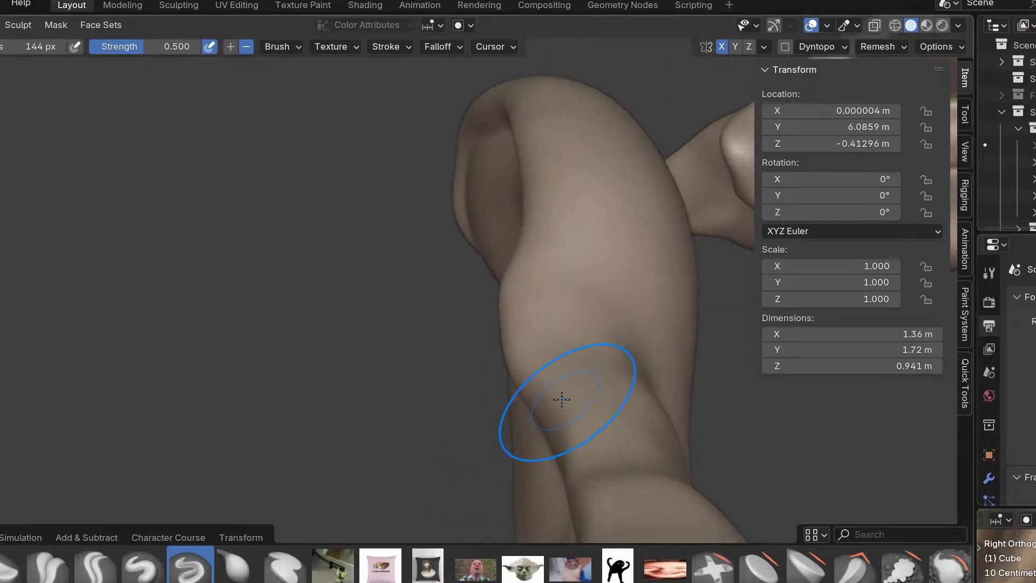
Adjust the bone's edge between ilium and hip socket with the Grab brush at 225 px and strength 0.400.
{"action": "key", "text": "f"}
{"action": "left_click", "coordinate": [586, 397]}
{"action": "key", "text": "g"}
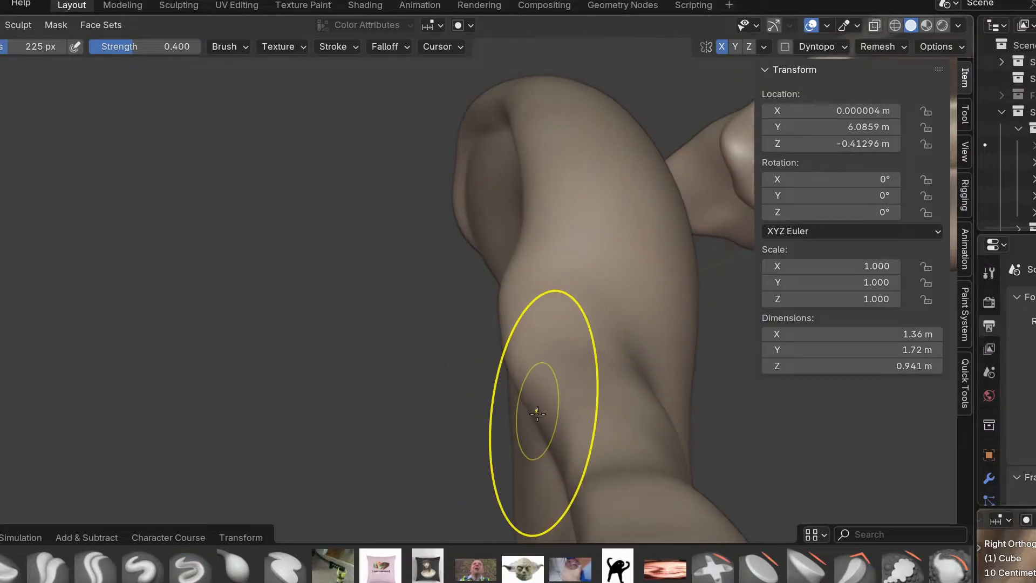
{"action": "mouse_move", "coordinate": [555, 424]}
{"action": "middle_mouse_down"}
{"action": "mouse_move", "coordinate": [597, 305]}
{"action": "mouse_move", "coordinate": [614, 428]}
{"action": "mouse_move", "coordinate": [531, 362]}
{"action": "mouse_move", "coordinate": [533, 382]}
{"action": "mouse_move", "coordinate": [572, 441]}
{"action": "mouse_move", "coordinate": [613, 463]}
{"action": "mouse_move", "coordinate": [572, 474]}
{"action": "mouse_move", "coordinate": [565, 380]}
{"action": "mouse_move", "coordinate": [539, 369]}
{"action": "middle_mouse_up"}
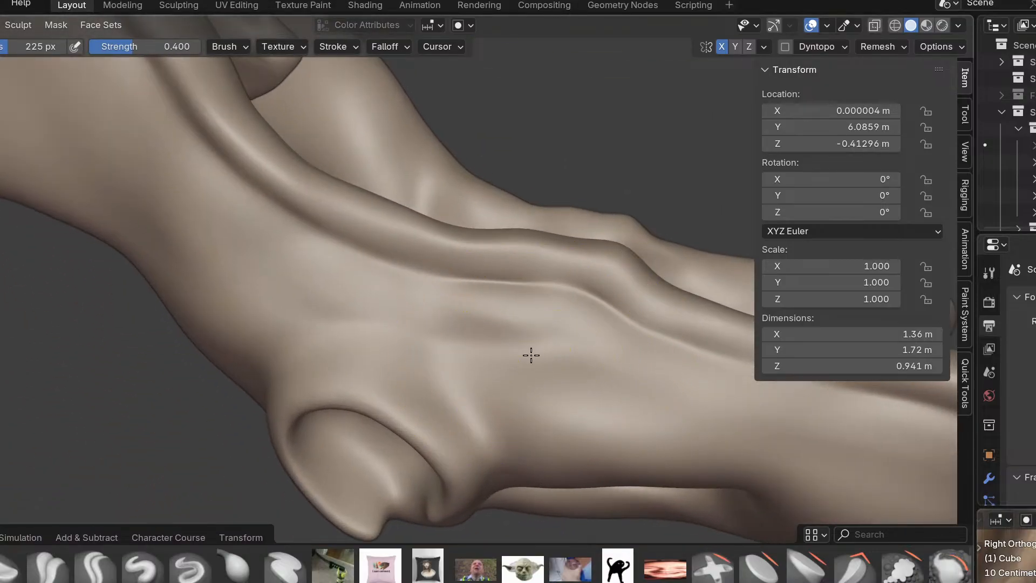
Build up the surface above and behind the hip socket with an additive brush at 99 px and strength 0.500.
{"action": "scroll", "coordinate": [530, 356], "scroll_direction": "up", "scroll_amount": 2}
{"action": "key", "text": "v"}
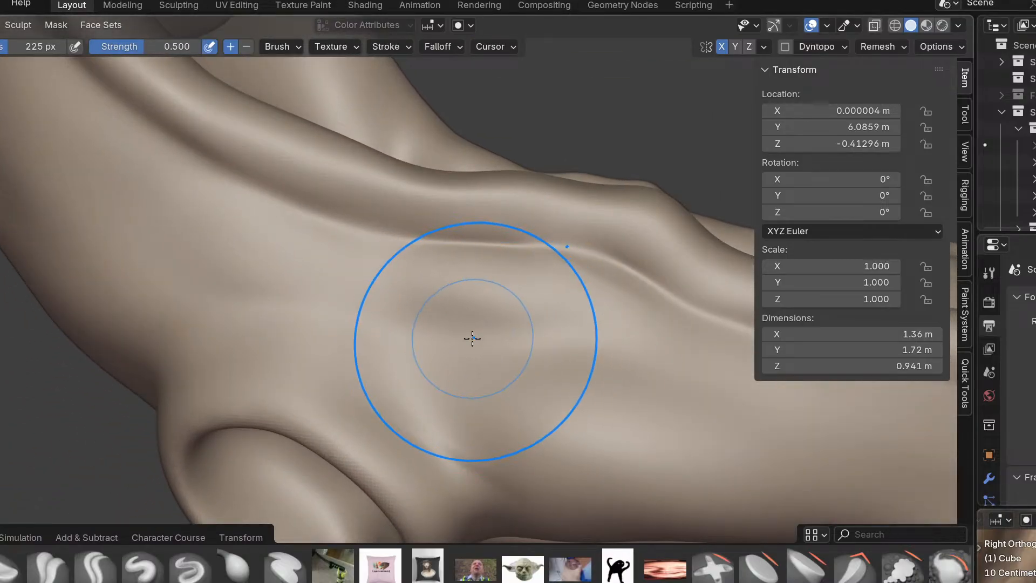
{"action": "scroll", "coordinate": [540, 347], "scroll_direction": "up", "scroll_amount": 1}
{"action": "key", "text": "f"}
{"action": "left_click", "coordinate": [450, 344]}
{"action": "left_click_drag", "start_coordinate": [531, 313], "coordinate": [476, 396]}
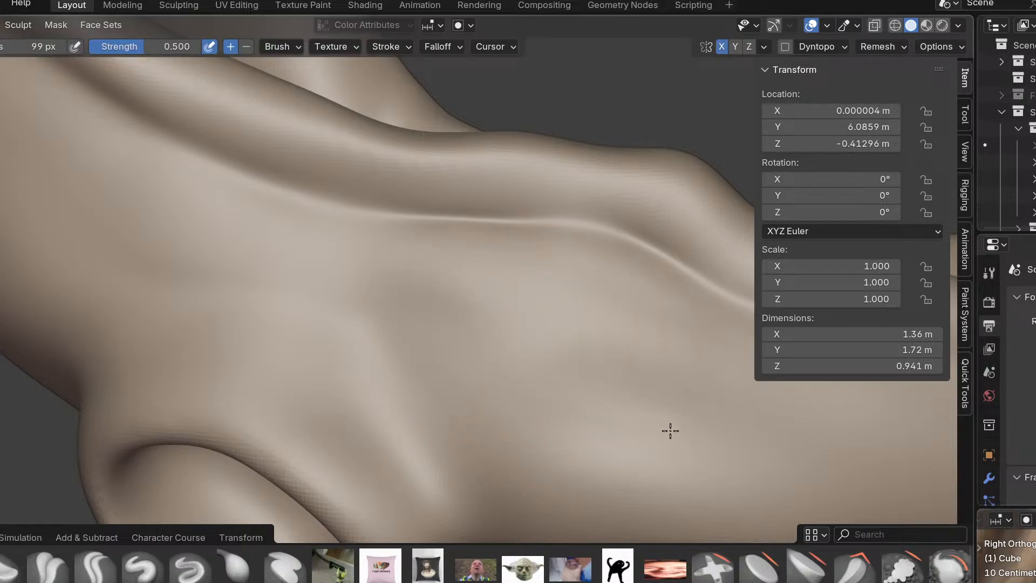
{"action": "mouse_move", "coordinate": [663, 391]}
{"action": "middle_mouse_down"}
{"action": "mouse_move", "coordinate": [560, 370]}
{"action": "mouse_move", "coordinate": [523, 393]}
{"action": "mouse_move", "coordinate": [578, 428]}
{"action": "mouse_move", "coordinate": [590, 390]}
{"action": "mouse_move", "coordinate": [519, 352]}
{"action": "middle_mouse_up"}
{"action": "scroll", "coordinate": [523, 394], "scroll_direction": "down", "scroll_amount": 2}
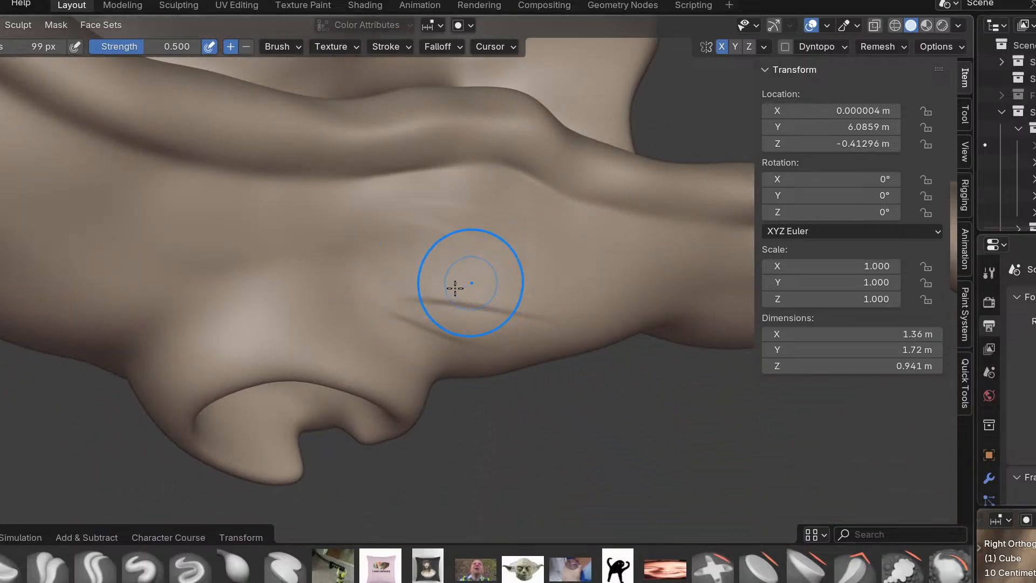
Blend and smooth the surface between the hip socket and the ischium beneath the upper ridge.
{"action": "mouse_move", "coordinate": [257, 255]}
{"action": "middle_mouse_down"}
{"action": "mouse_move", "coordinate": [294, 241]}
{"action": "mouse_move", "coordinate": [409, 307]}
{"action": "mouse_move", "coordinate": [226, 314]}
{"action": "middle_mouse_up"}
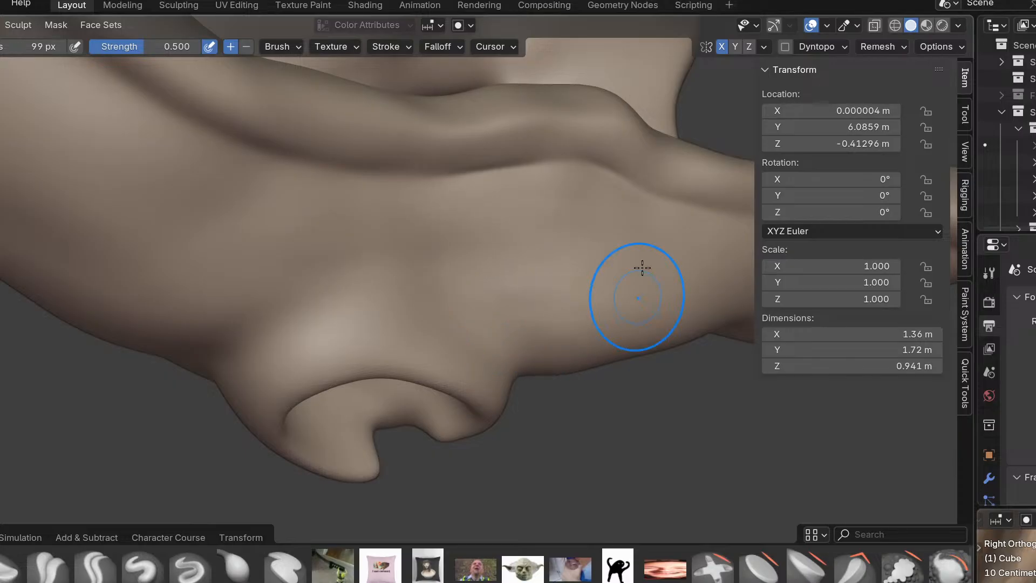
{"action": "middle_click_drag", "start_coordinate": [638, 297], "coordinate": [599, 234]}
{"action": "mouse_move", "coordinate": [632, 269]}
{"action": "middle_mouse_down"}
{"action": "mouse_move", "coordinate": [633, 317]}
{"action": "mouse_move", "coordinate": [588, 418]}
{"action": "mouse_move", "coordinate": [528, 394]}
{"action": "mouse_move", "coordinate": [586, 400]}
{"action": "mouse_move", "coordinate": [548, 405]}
{"action": "mouse_move", "coordinate": [636, 400]}
{"action": "mouse_move", "coordinate": [569, 407]}
{"action": "mouse_move", "coordinate": [571, 323]}
{"action": "middle_mouse_up"}
{"action": "mouse_move", "coordinate": [601, 374]}
{"action": "middle_mouse_down"}
{"action": "mouse_move", "coordinate": [655, 377]}
{"action": "mouse_move", "coordinate": [532, 412]}
{"action": "mouse_move", "coordinate": [570, 364]}
{"action": "middle_mouse_up"}
{"action": "mouse_move", "coordinate": [216, 264]}
{"action": "middle_mouse_down"}
{"action": "mouse_move", "coordinate": [305, 285]}
{"action": "mouse_move", "coordinate": [102, 246]}
{"action": "middle_mouse_up"}
{"action": "mouse_move", "coordinate": [154, 319]}
{"action": "middle_mouse_down"}
{"action": "mouse_move", "coordinate": [294, 398]}
{"action": "mouse_move", "coordinate": [434, 381]}
{"action": "mouse_move", "coordinate": [493, 406]}
{"action": "middle_mouse_up"}
{"action": "left_click_drag", "start_coordinate": [632, 337], "coordinate": [606, 365], "text": "shift"}
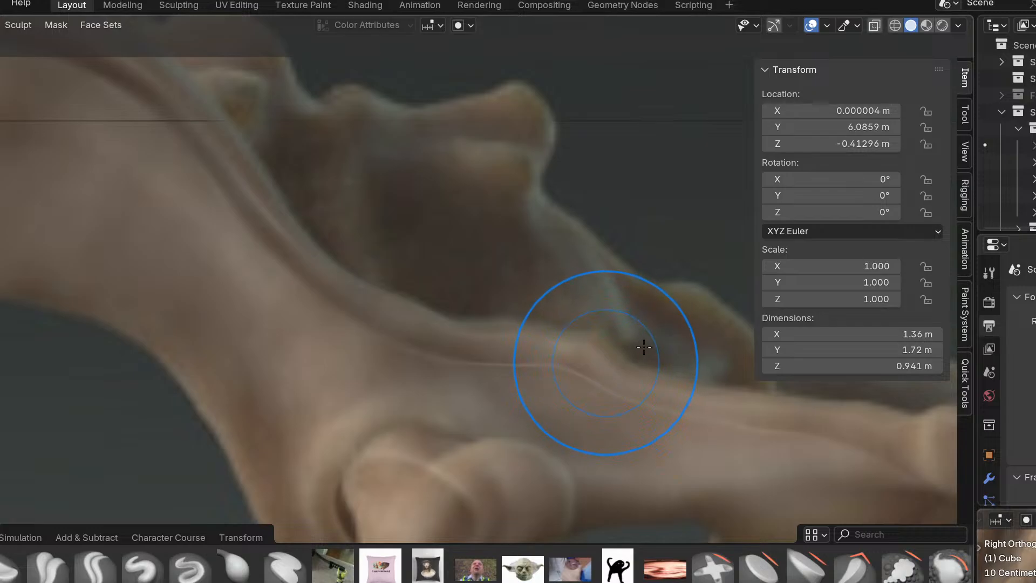
Examine the pelvis's ilium groove, hip socket and ischium from the side, above and below against the reference.
{"action": "mouse_move", "coordinate": [549, 379]}
{"action": "middle_mouse_down", "text": "ctrl"}
{"action": "mouse_move", "coordinate": [551, 393]}
{"action": "mouse_move", "coordinate": [558, 370]}
{"action": "middle_mouse_up", "text": "ctrl"}
{"action": "key", "text": "g"}
{"action": "mouse_move", "coordinate": [492, 389]}
{"action": "middle_mouse_down"}
{"action": "mouse_move", "coordinate": [548, 435]}
{"action": "mouse_move", "coordinate": [605, 454]}
{"action": "mouse_move", "coordinate": [473, 395]}
{"action": "mouse_move", "coordinate": [469, 366]}
{"action": "middle_mouse_up"}
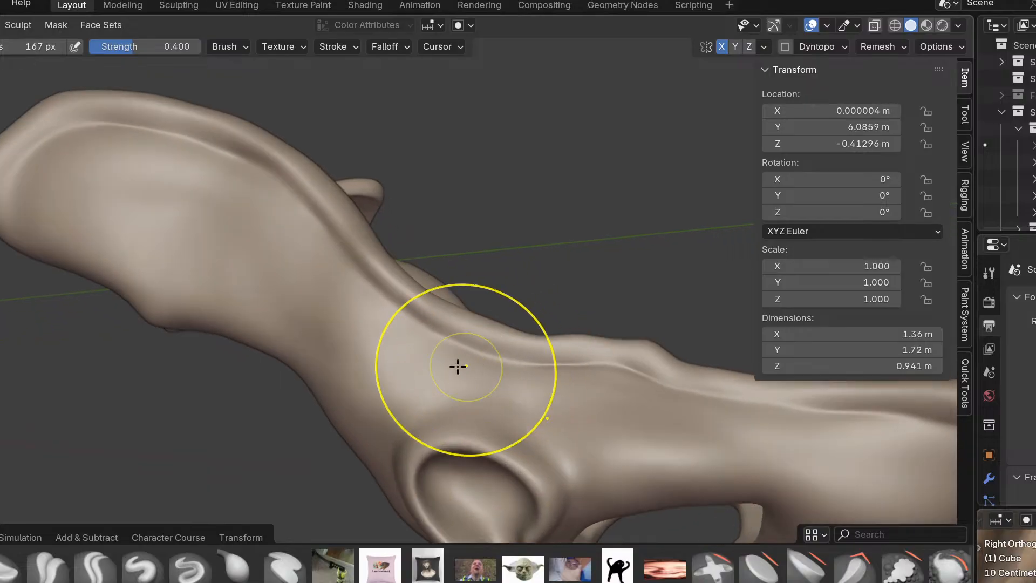
{"action": "mouse_move", "coordinate": [353, 399]}
{"action": "middle_mouse_down"}
{"action": "mouse_move", "coordinate": [315, 319]}
{"action": "mouse_move", "coordinate": [413, 395]}
{"action": "middle_mouse_up"}
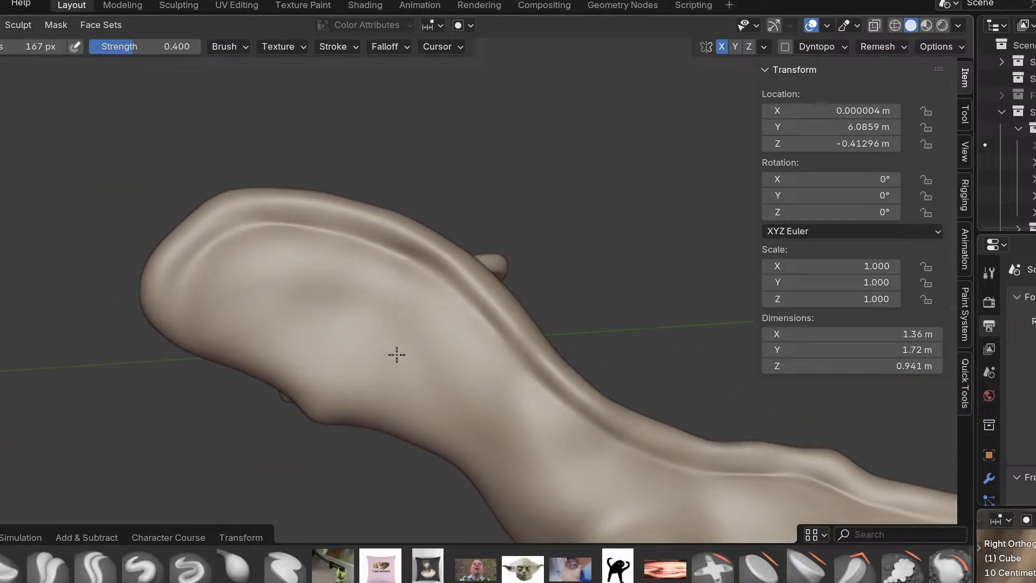
{"action": "mouse_move", "coordinate": [405, 360]}
{"action": "middle_mouse_down"}
{"action": "mouse_move", "coordinate": [518, 374]}
{"action": "mouse_move", "coordinate": [458, 438]}
{"action": "mouse_move", "coordinate": [513, 475]}
{"action": "mouse_move", "coordinate": [444, 375]}
{"action": "middle_mouse_up"}
{"action": "mouse_move", "coordinate": [516, 455]}
{"action": "middle_mouse_down"}
{"action": "mouse_move", "coordinate": [578, 423]}
{"action": "mouse_move", "coordinate": [621, 433]}
{"action": "mouse_move", "coordinate": [525, 382]}
{"action": "mouse_move", "coordinate": [545, 371]}
{"action": "middle_mouse_up"}
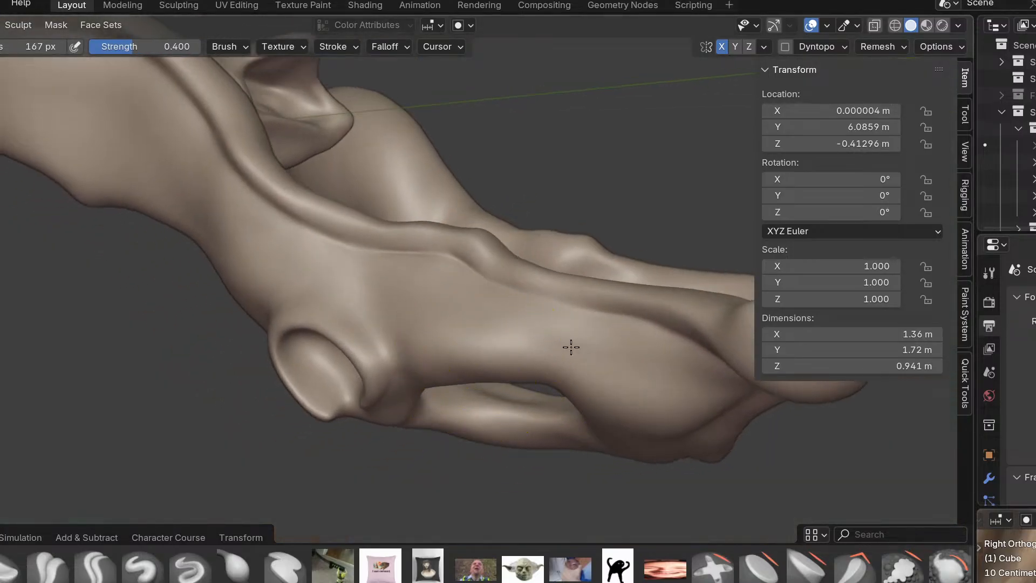
{"action": "mouse_move", "coordinate": [572, 347]}
{"action": "middle_mouse_down"}
{"action": "mouse_move", "coordinate": [622, 335]}
{"action": "mouse_move", "coordinate": [597, 375]}
{"action": "mouse_move", "coordinate": [565, 347]}
{"action": "mouse_move", "coordinate": [551, 366]}
{"action": "middle_mouse_up"}
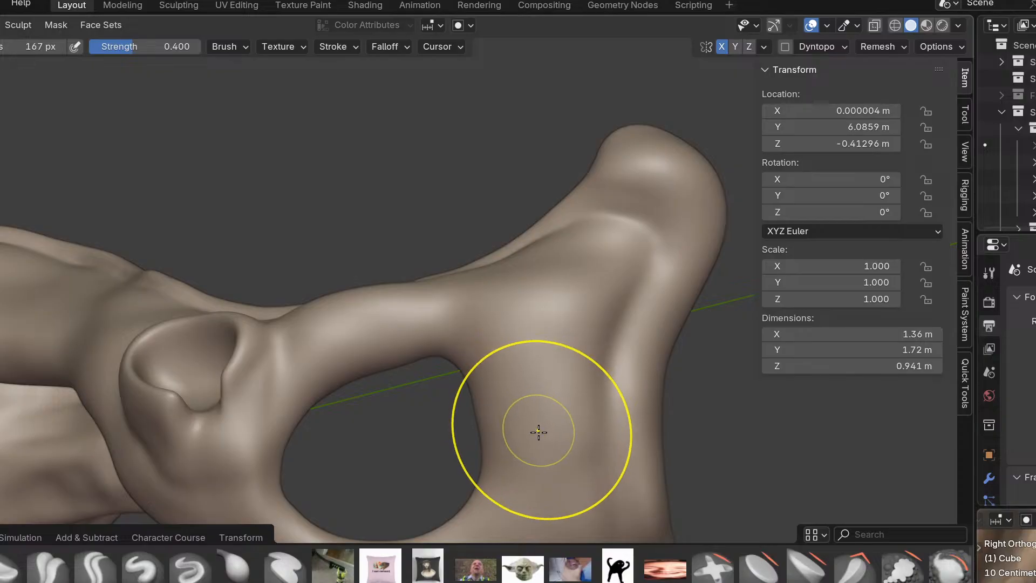
{"action": "mouse_move", "coordinate": [524, 439]}
{"action": "middle_mouse_down"}
{"action": "mouse_move", "coordinate": [581, 345]}
{"action": "mouse_move", "coordinate": [491, 301]}
{"action": "mouse_move", "coordinate": [418, 245]}
{"action": "middle_mouse_up"}
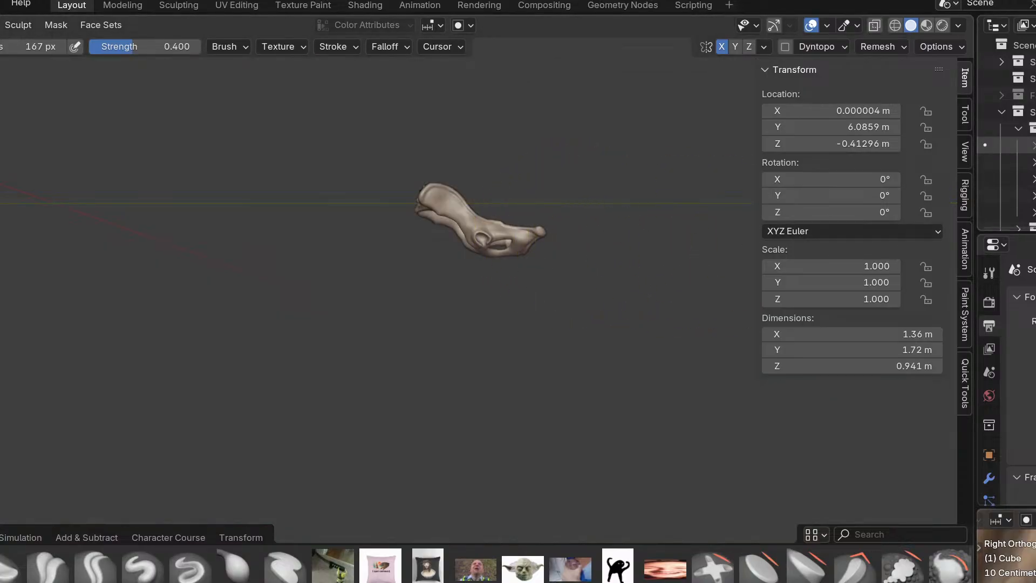
Unhide all the thoracic vertebrae in their collection and collapse that collection.
{"action": "scroll", "coordinate": [1004, 145], "scroll_direction": "down", "scroll_amount": 4}
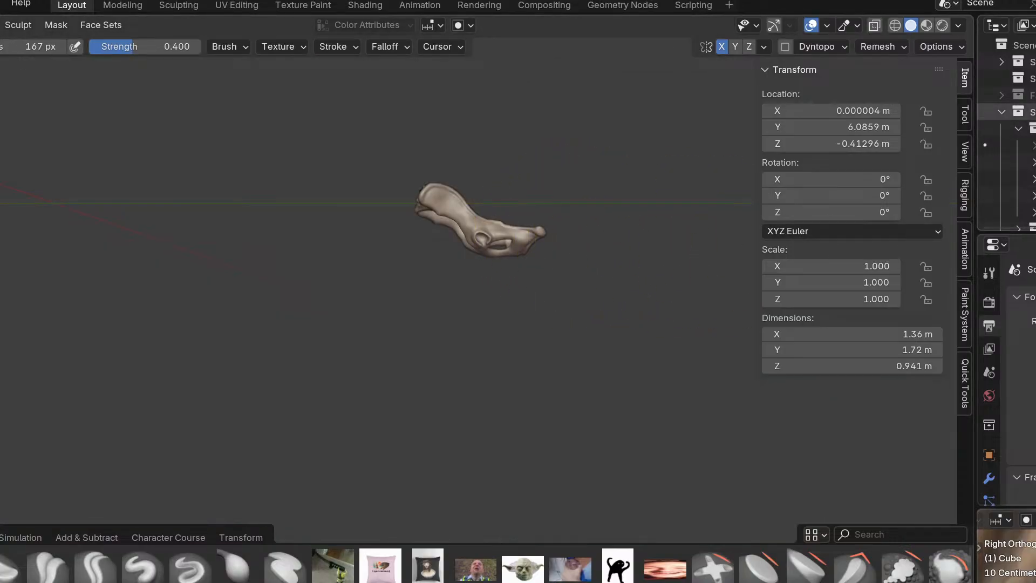
{"action": "left_click", "coordinate": [1018, 163]}
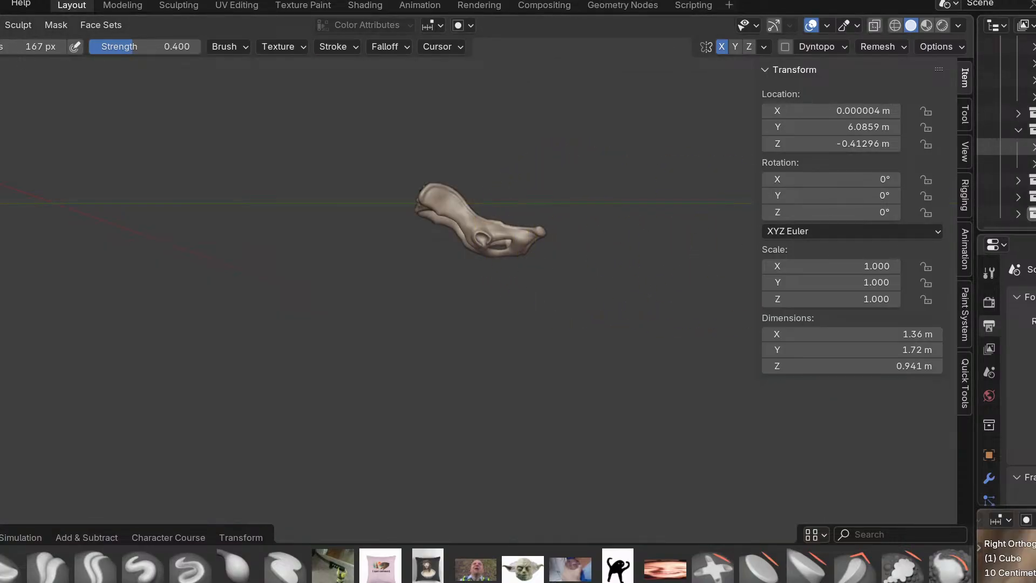
{"action": "left_click", "coordinate": [1018, 163]}
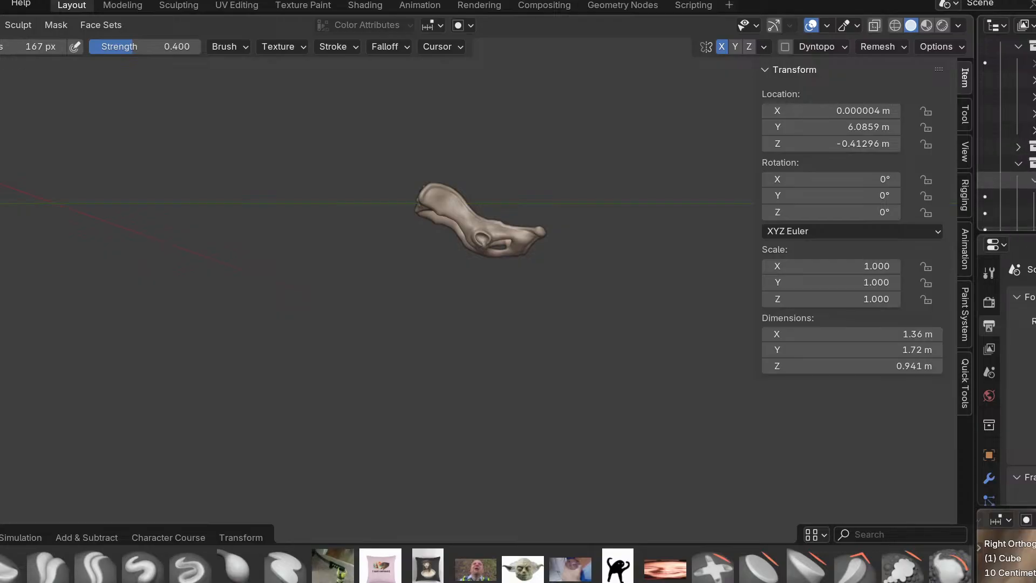
{"action": "scroll", "coordinate": [1007, 135], "scroll_direction": "down", "scroll_amount": 2}
{"action": "scroll", "coordinate": [1035, 199], "scroll_direction": "down", "scroll_amount": 4}
{"action": "left_click_drag", "start_coordinate": [1035, 198], "coordinate": [1035, 227]}
{"action": "scroll", "coordinate": [1035, 204], "scroll_direction": "down", "scroll_amount": 4}
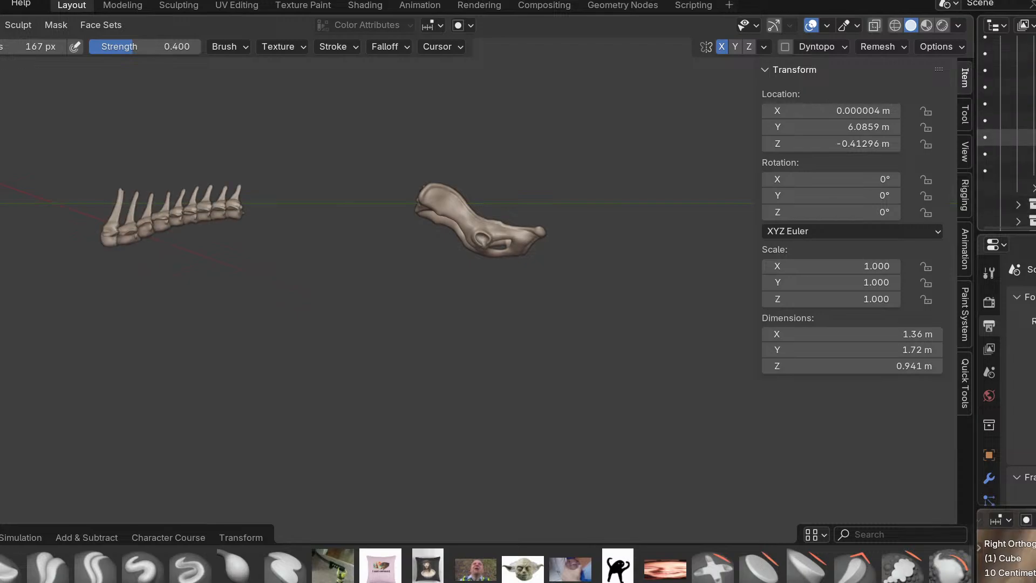
{"action": "left_click_drag", "start_coordinate": [1035, 120], "coordinate": [1035, 172]}
{"action": "scroll", "coordinate": [1035, 135], "scroll_direction": "down", "scroll_amount": 5}
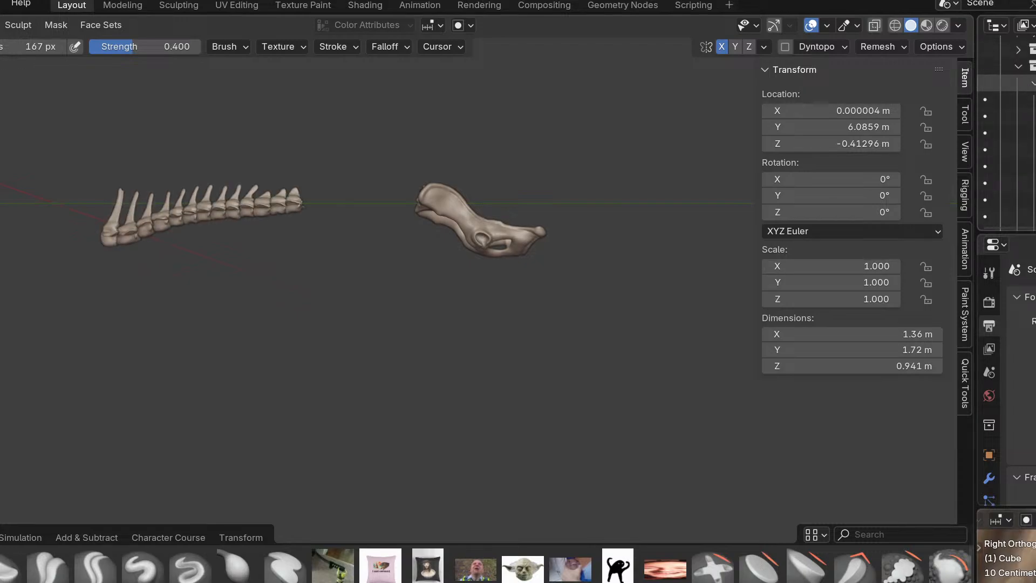
{"action": "left_click", "coordinate": [1033, 86]}
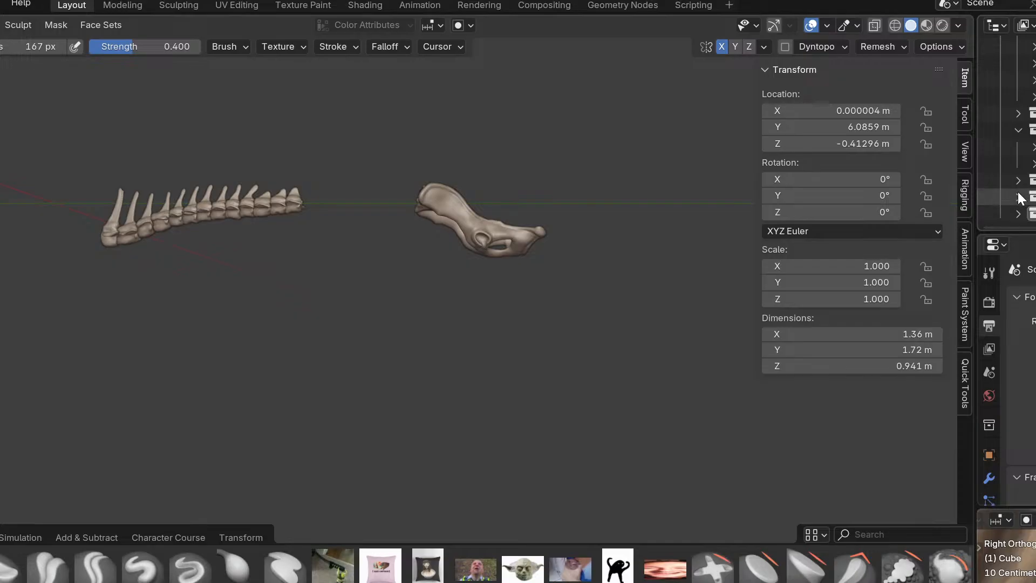
Unhide the lumbar vertebrae between the rib section and the pelvis, then collapse the vertebra collections.
{"action": "left_click", "coordinate": [1019, 198]}
{"action": "scroll", "coordinate": [1034, 186], "scroll_direction": "down", "scroll_amount": 3}
{"action": "left_click_drag", "start_coordinate": [1035, 116], "coordinate": [1035, 217]}
{"action": "scroll", "coordinate": [1033, 173], "scroll_direction": "up", "scroll_amount": 3}
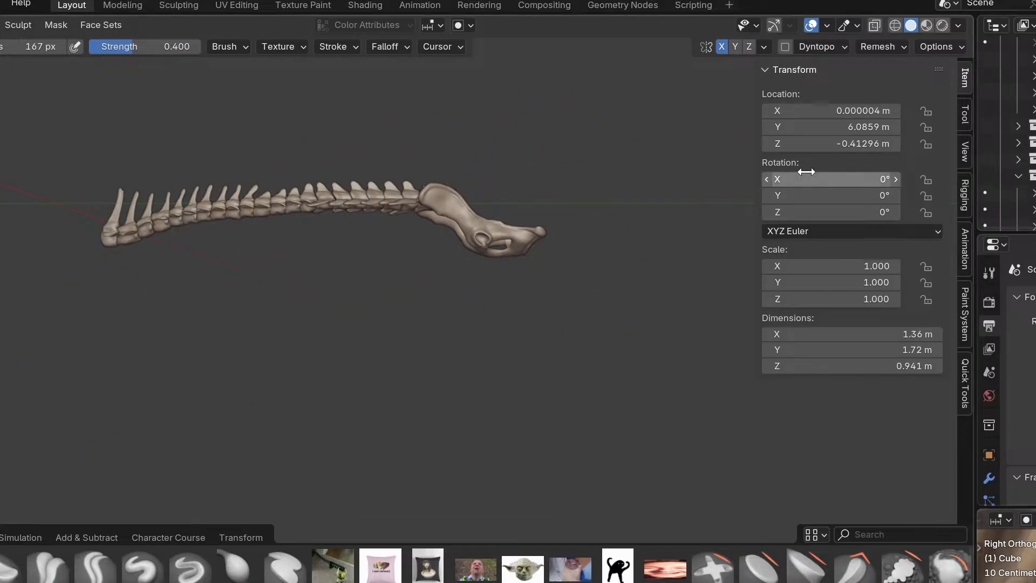
{"action": "scroll", "coordinate": [1032, 141], "scroll_direction": "down", "scroll_amount": 1}
{"action": "left_click", "coordinate": [1015, 143]}
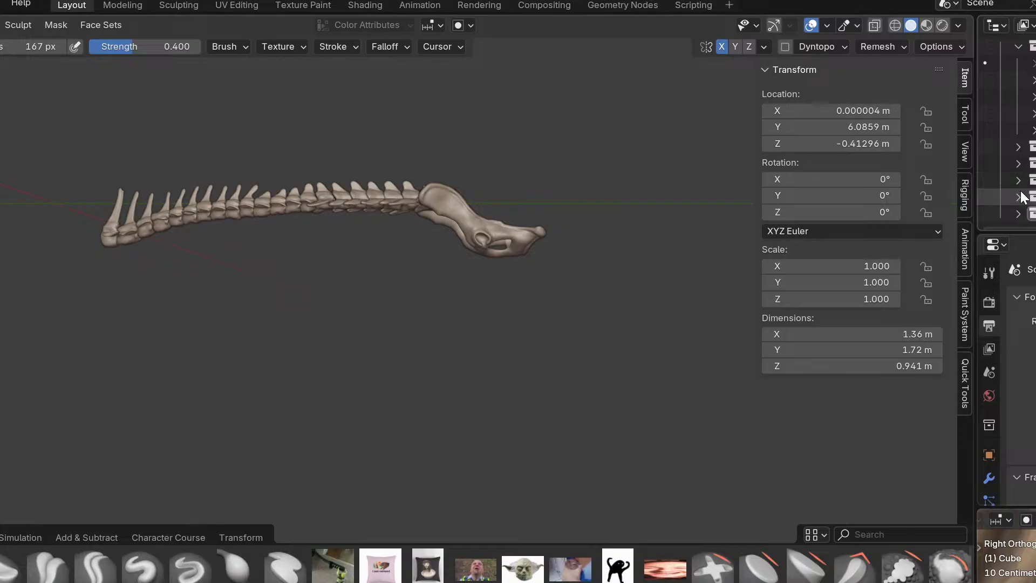
{"action": "left_click", "coordinate": [1020, 163]}
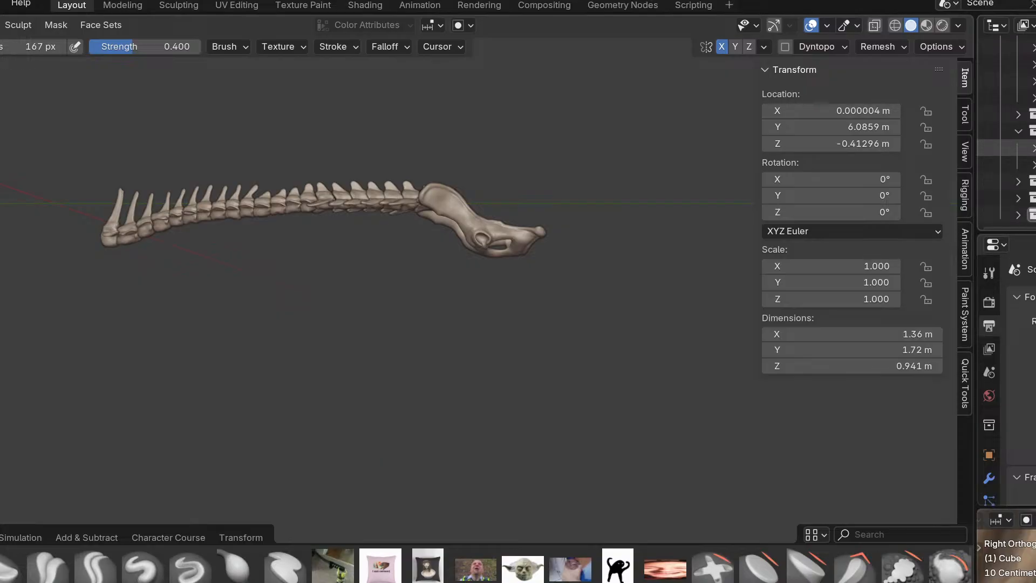
Unhide all the rib cage bones in their collections and collapse those collections.
{"action": "left_click", "coordinate": [1035, 165]}
{"action": "scroll", "coordinate": [1034, 151], "scroll_direction": "down", "scroll_amount": 2}
{"action": "left_click_drag", "start_coordinate": [1035, 116], "coordinate": [1035, 221]}
{"action": "scroll", "coordinate": [1035, 187], "scroll_direction": "down", "scroll_amount": 4}
{"action": "left_click_drag", "start_coordinate": [1035, 137], "coordinate": [1035, 221]}
{"action": "scroll", "coordinate": [1035, 187], "scroll_direction": "down", "scroll_amount": 3}
{"action": "left_click_drag", "start_coordinate": [1035, 163], "coordinate": [1035, 130]}
{"action": "left_click", "coordinate": [1035, 125]}
{"action": "left_click", "coordinate": [1034, 147]}
{"action": "left_click", "coordinate": [1019, 132]}
{"action": "left_click", "coordinate": [1018, 149]}
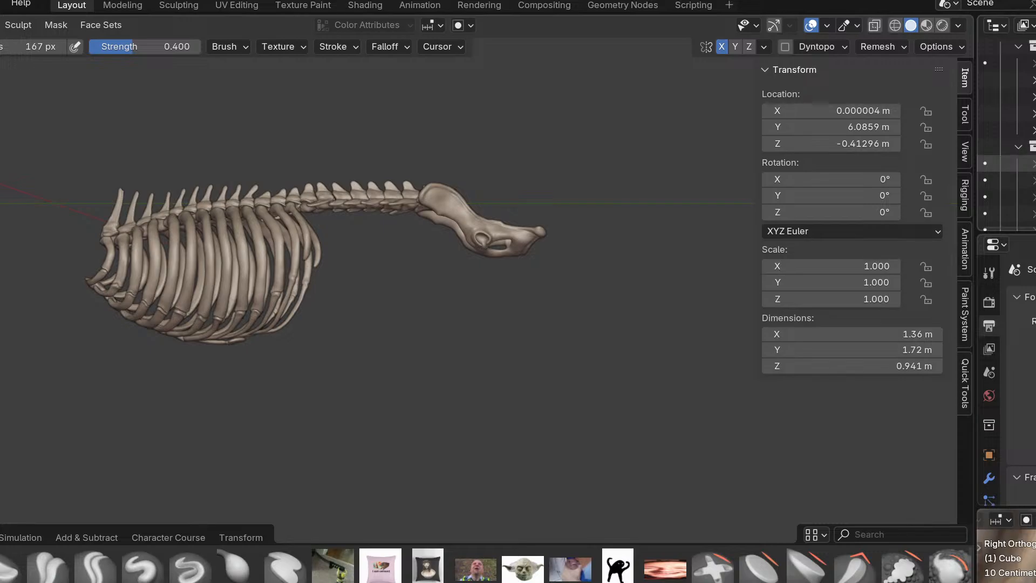
Unhide the cervical vertebrae and show the whole skeleton over the reference in the right orthographic view.
{"action": "left_click", "coordinate": [1035, 163]}
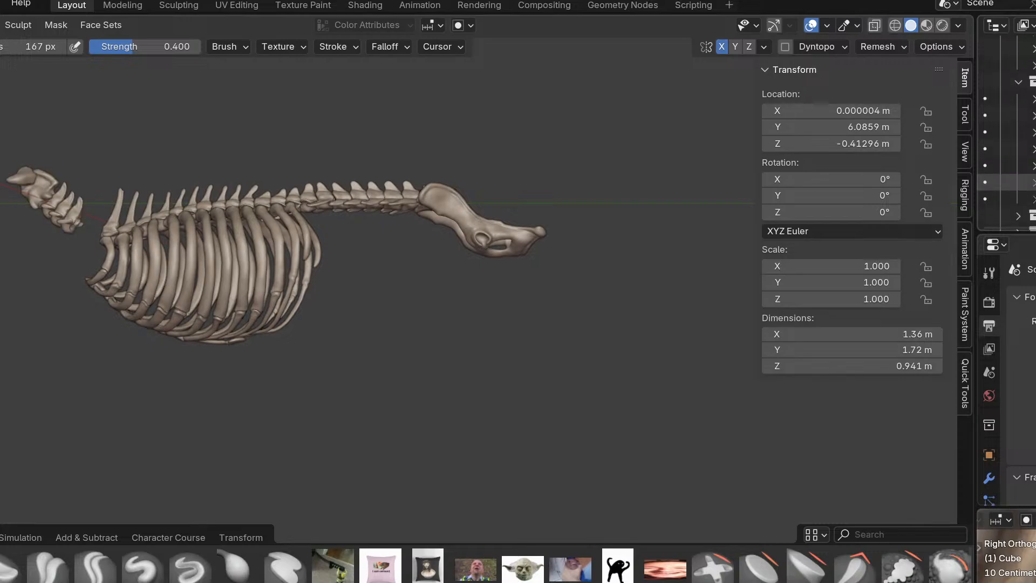
{"action": "middle_click_drag", "start_coordinate": [414, 272], "coordinate": [650, 334], "text": "shift"}
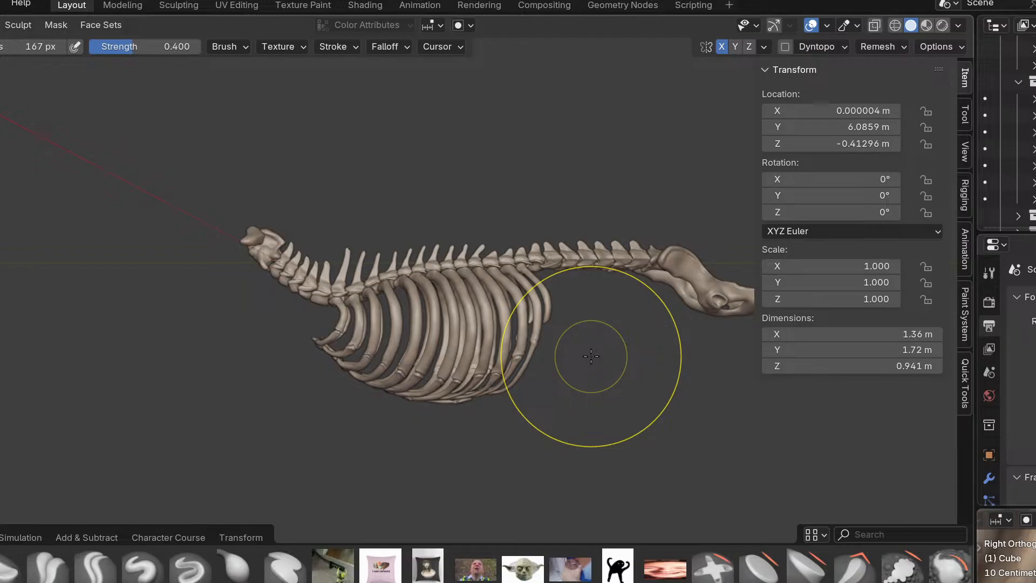
{"action": "key", "text": "KP_3"}
{"action": "key", "text": "KP_5"}
{"action": "key", "text": "KP_5"}
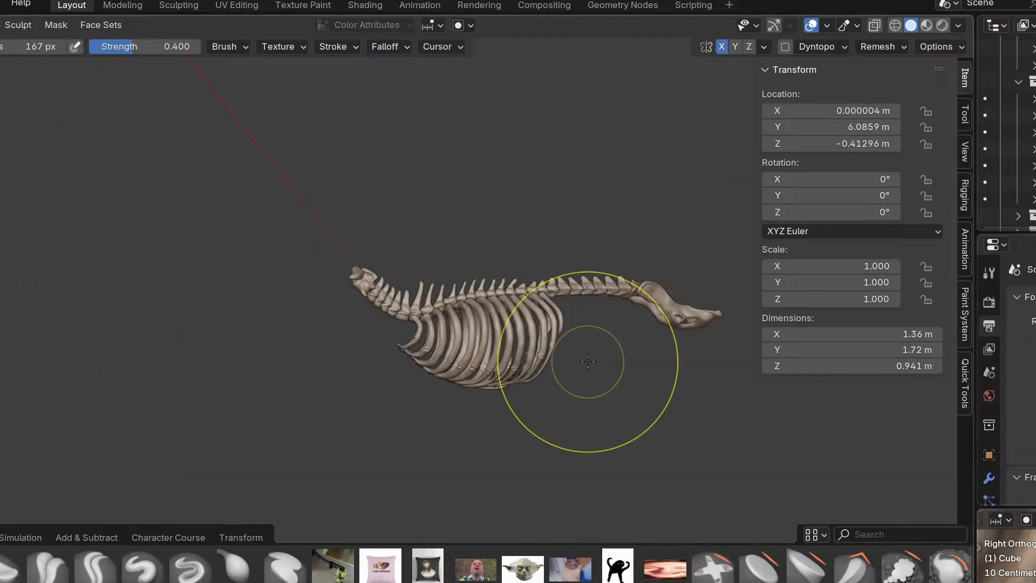
Collapse the cervical vertebrae's collection and expand the pelvis's collection in the scene hierarchy.
{"action": "left_click", "coordinate": [1020, 85]}
{"action": "scroll", "coordinate": [1023, 146], "scroll_direction": "up", "scroll_amount": 3}
{"action": "scroll", "coordinate": [1023, 146], "scroll_direction": "down", "scroll_amount": 3}
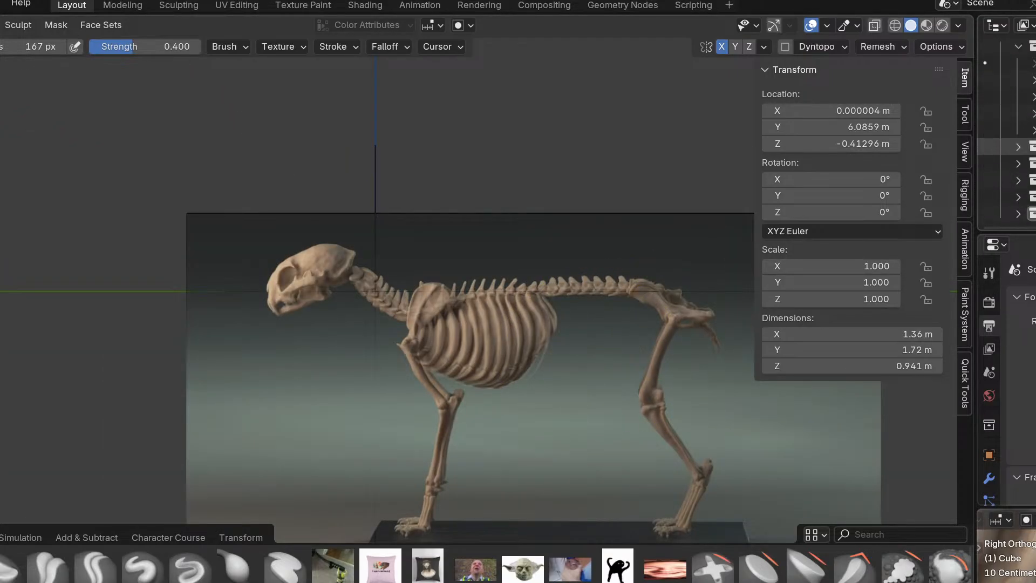
{"action": "left_click", "coordinate": [1018, 214]}
{"action": "scroll", "coordinate": [1011, 216], "scroll_direction": "down", "scroll_amount": 2}
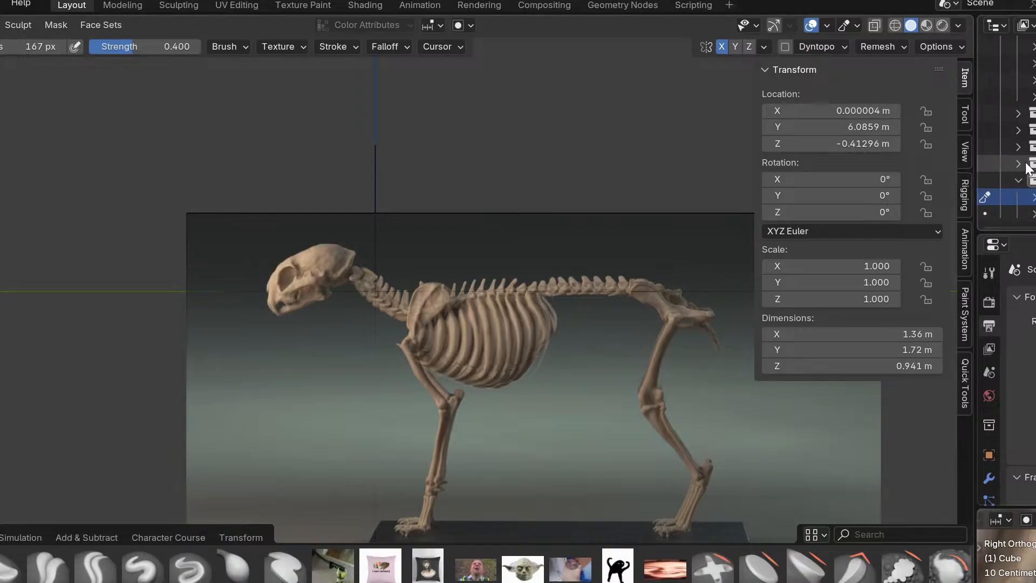
Unhide the scapulae and upper foreleg bones in their collections and view the skeleton at an angle without the reference image.
{"action": "scroll", "coordinate": [1021, 142], "scroll_direction": "up", "scroll_amount": 3}
{"action": "scroll", "coordinate": [1021, 136], "scroll_direction": "down", "scroll_amount": 1}
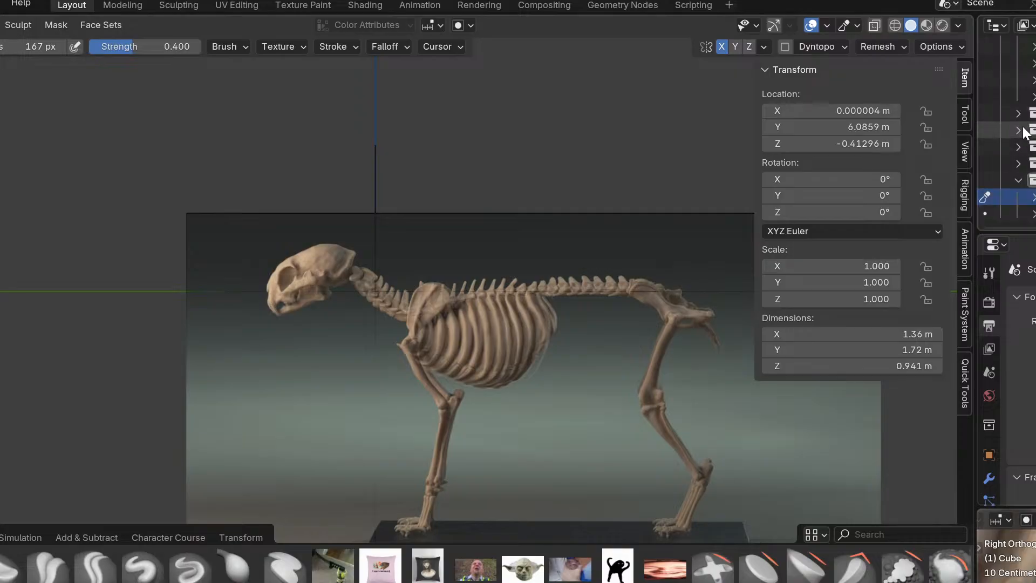
{"action": "left_click", "coordinate": [1020, 116]}
{"action": "left_click", "coordinate": [1019, 117]}
{"action": "left_click", "coordinate": [1020, 132]}
{"action": "left_click", "coordinate": [1019, 131]}
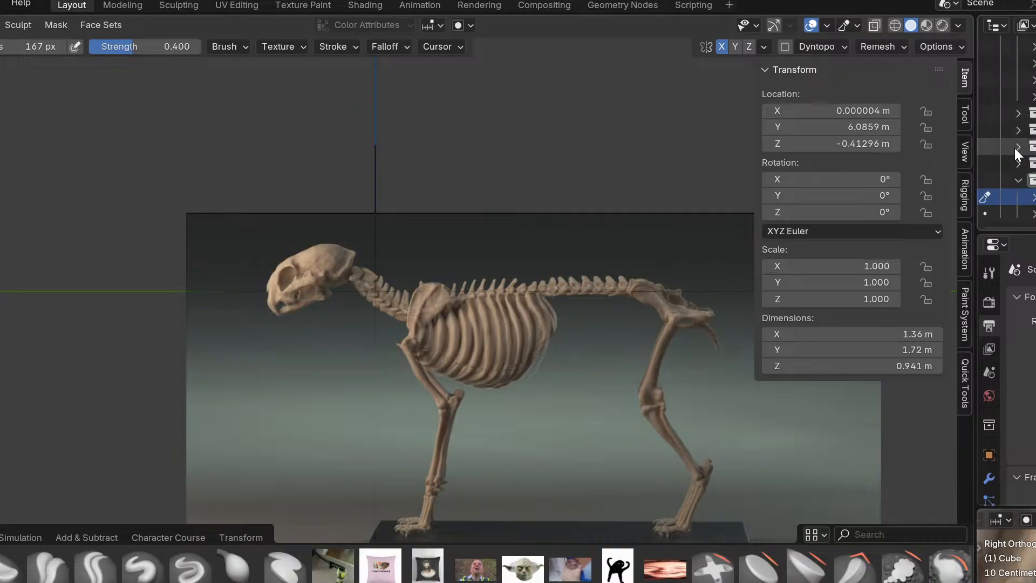
{"action": "scroll", "coordinate": [1017, 156], "scroll_direction": "down", "scroll_amount": 2}
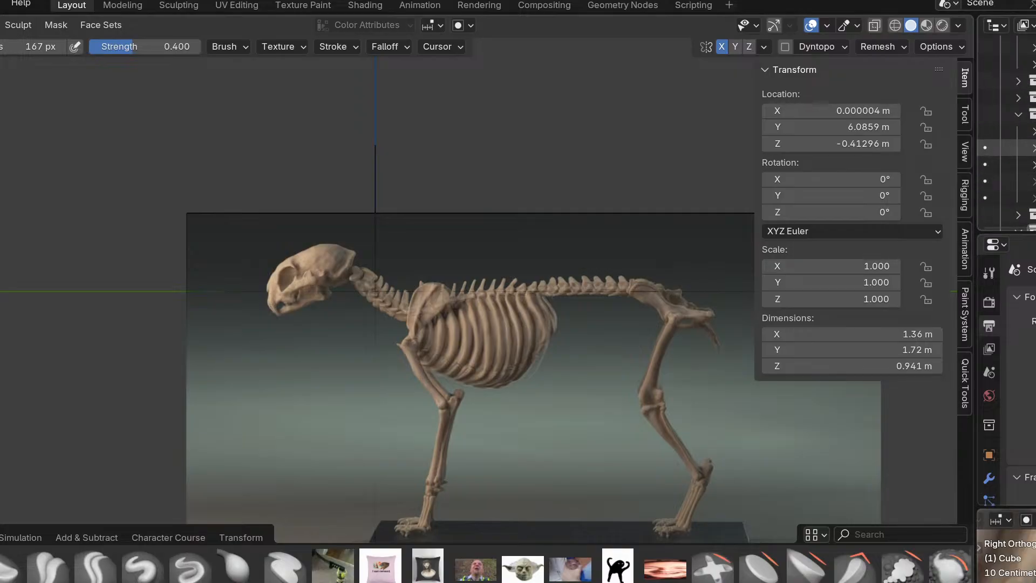
{"action": "middle_click_drag", "start_coordinate": [512, 233], "coordinate": [586, 247]}
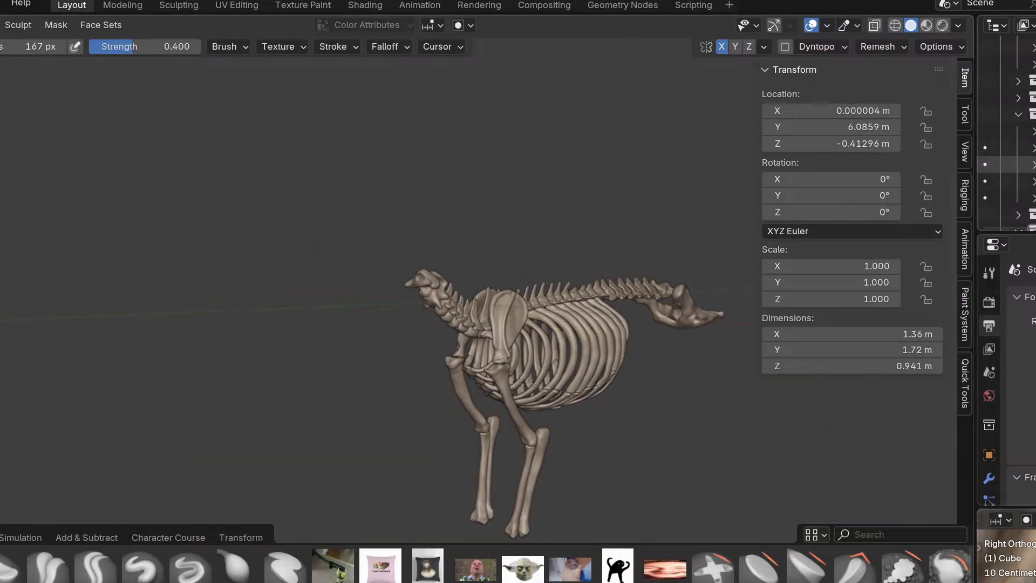
Unhide the carpal and front paw bones, completing both forelegs.
{"action": "scroll", "coordinate": [1007, 135], "scroll_direction": "down", "scroll_amount": 2}
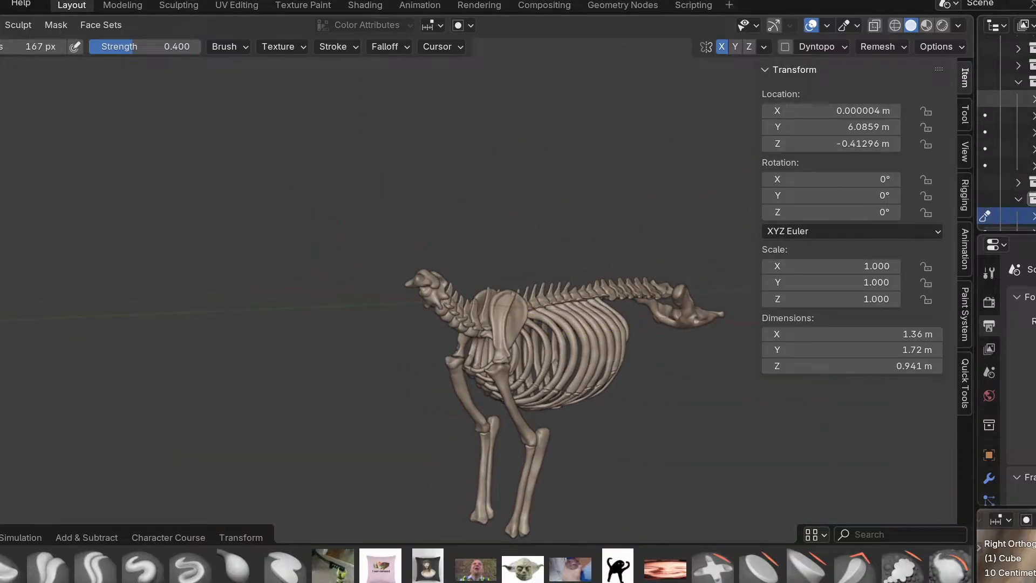
{"action": "scroll", "coordinate": [1007, 135], "scroll_direction": "down", "scroll_amount": 4}
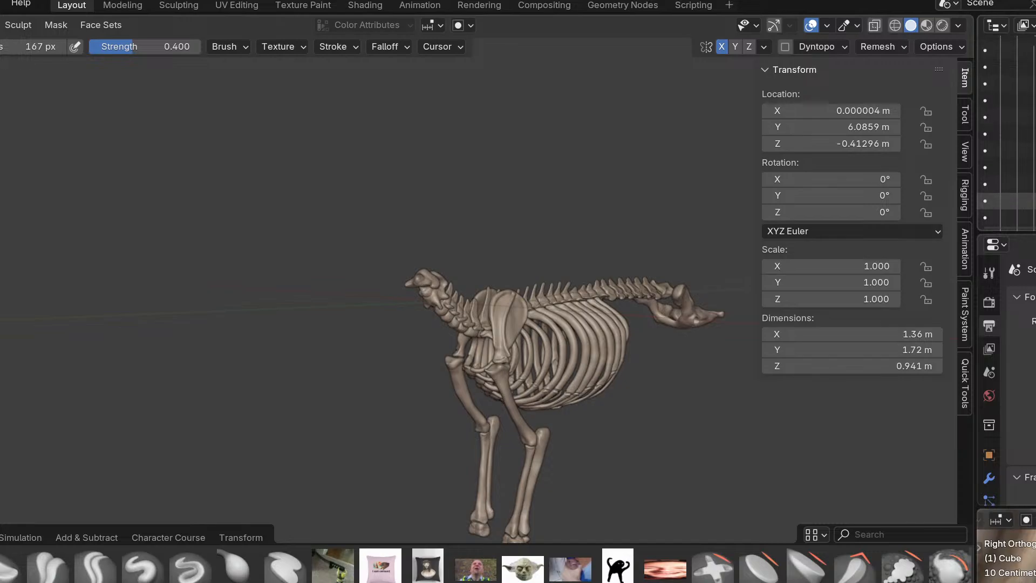
{"action": "scroll", "coordinate": [1007, 130], "scroll_direction": "down", "scroll_amount": 1}
{"action": "scroll", "coordinate": [1007, 135], "scroll_direction": "up", "scroll_amount": 5}
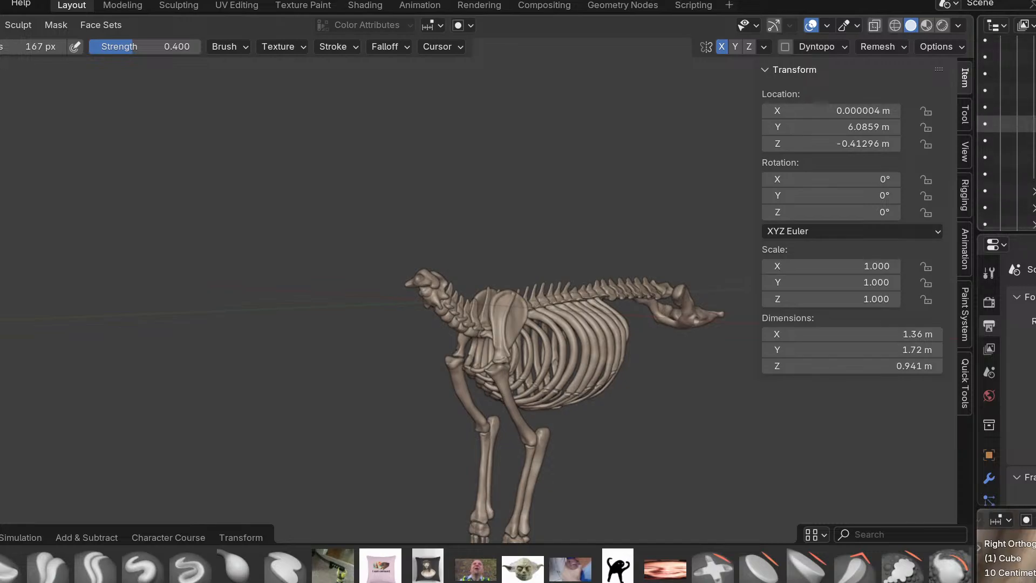
{"action": "left_click", "coordinate": [1034, 99]}
Examine the pelvis and the end of the spine from behind against the cat pelvis photos in the web image results.
{"action": "middle_click_drag", "start_coordinate": [691, 321], "coordinate": [574, 330]}
{"action": "middle_click_drag", "start_coordinate": [619, 356], "coordinate": [453, 433]}
{"action": "scroll", "coordinate": [513, 432], "scroll_direction": "up", "scroll_amount": 3}
{"action": "middle_click_drag", "start_coordinate": [690, 312], "coordinate": [388, 474], "text": "shift"}
{"action": "scroll", "coordinate": [650, 361], "scroll_direction": "up", "scroll_amount": 6}
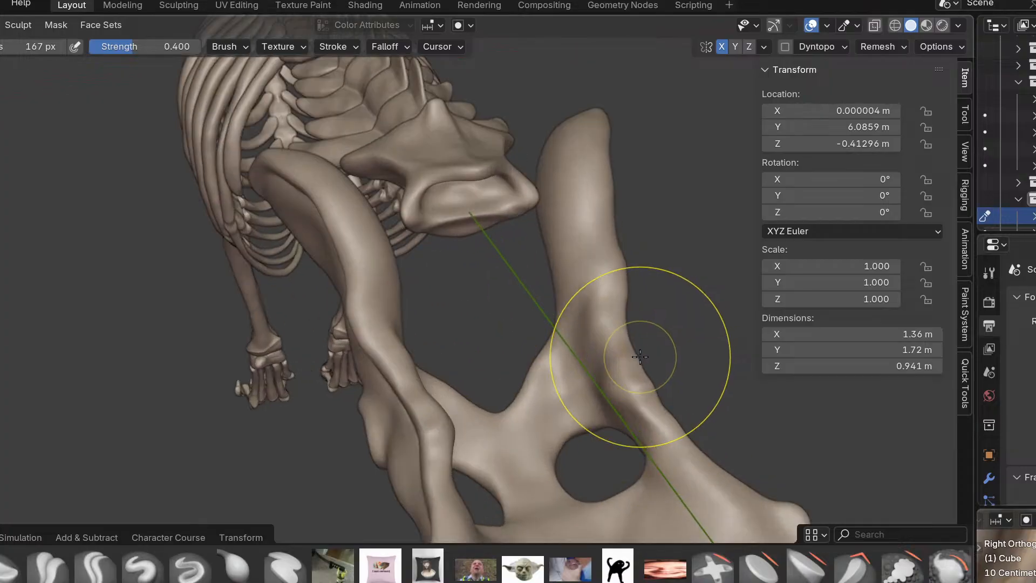
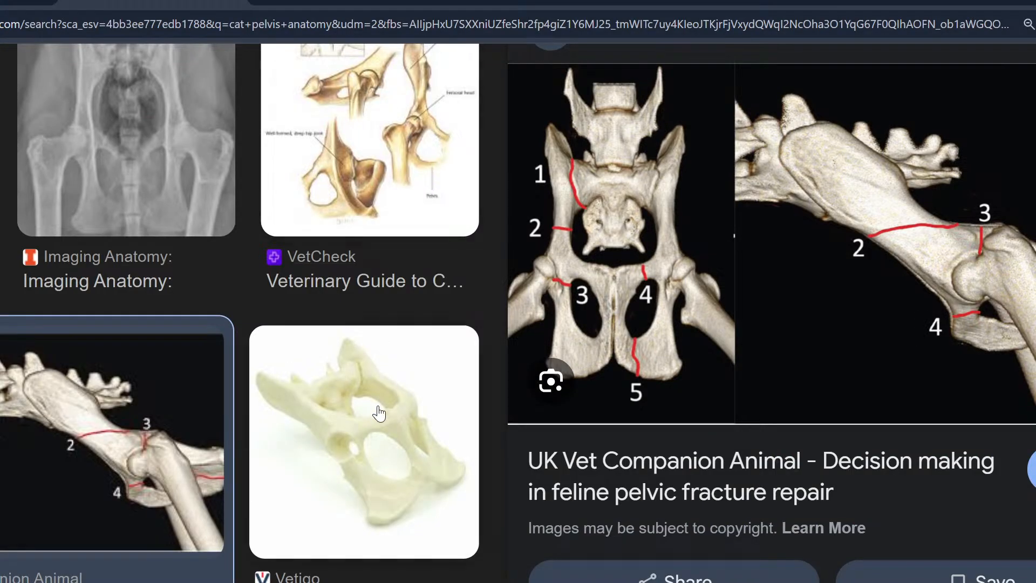
{"action": "left_click", "coordinate": [380, 413]}
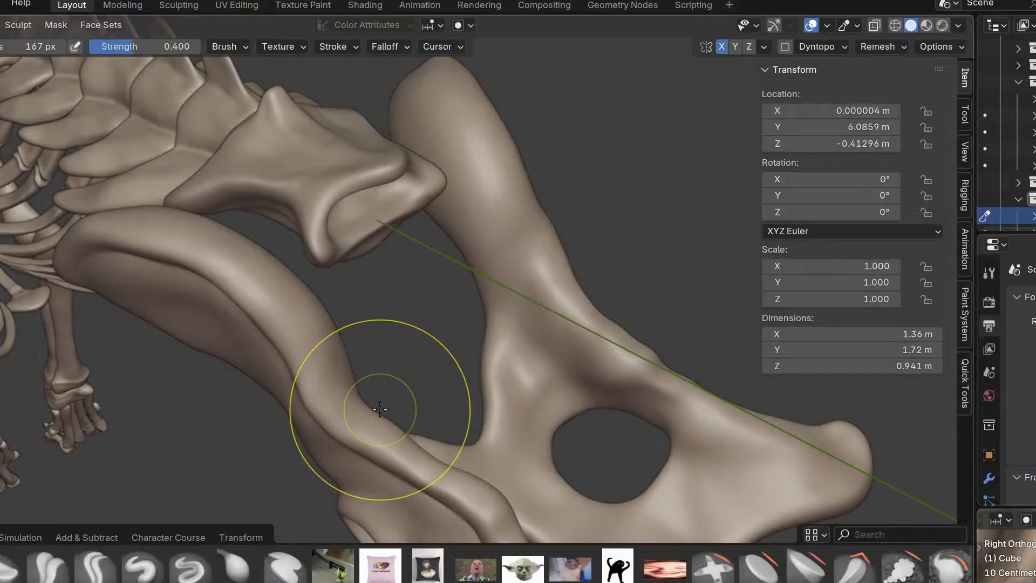
Carve a curved crease down the pelvis's inner surface towards the obturator opening with a subtracting brush at strength 0.600.
{"action": "middle_click_drag", "start_coordinate": [382, 428], "coordinate": [412, 307]}
{"action": "scroll", "coordinate": [576, 327], "scroll_direction": "up", "scroll_amount": 5}
{"action": "middle_click_drag", "start_coordinate": [577, 326], "coordinate": [641, 300]}
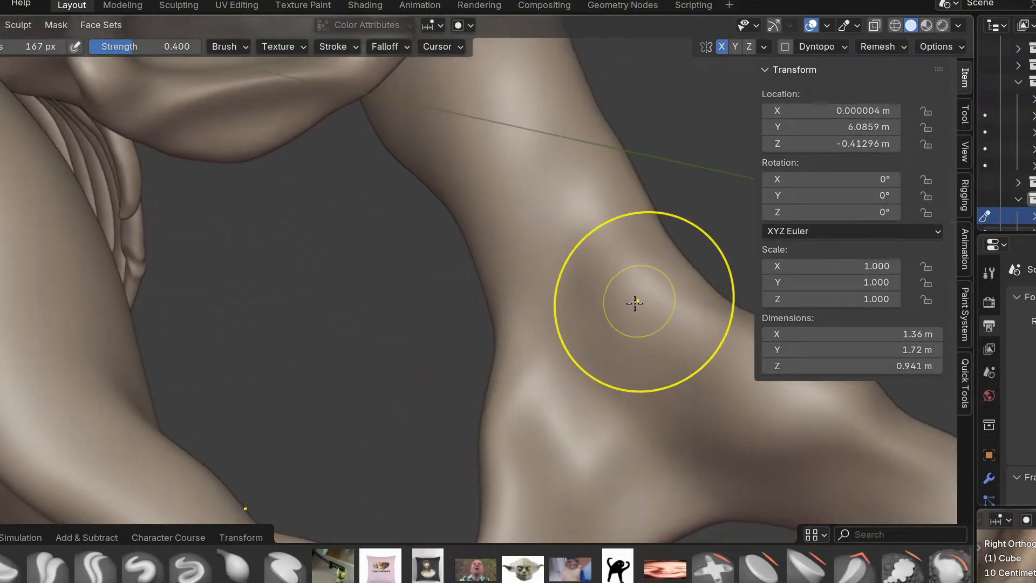
{"action": "left_click", "coordinate": [95, 564]}
{"action": "mouse_move", "coordinate": [382, 463]}
{"action": "middle_mouse_down"}
{"action": "mouse_move", "coordinate": [451, 405]}
{"action": "mouse_move", "coordinate": [560, 398]}
{"action": "middle_mouse_up"}
{"action": "left_click_drag", "start_coordinate": [667, 298], "coordinate": [418, 236]}
{"action": "key", "text": "ctrl+z"}
{"action": "key", "text": "ctrl+shift+z"}
{"action": "key", "text": "ctrl+z"}
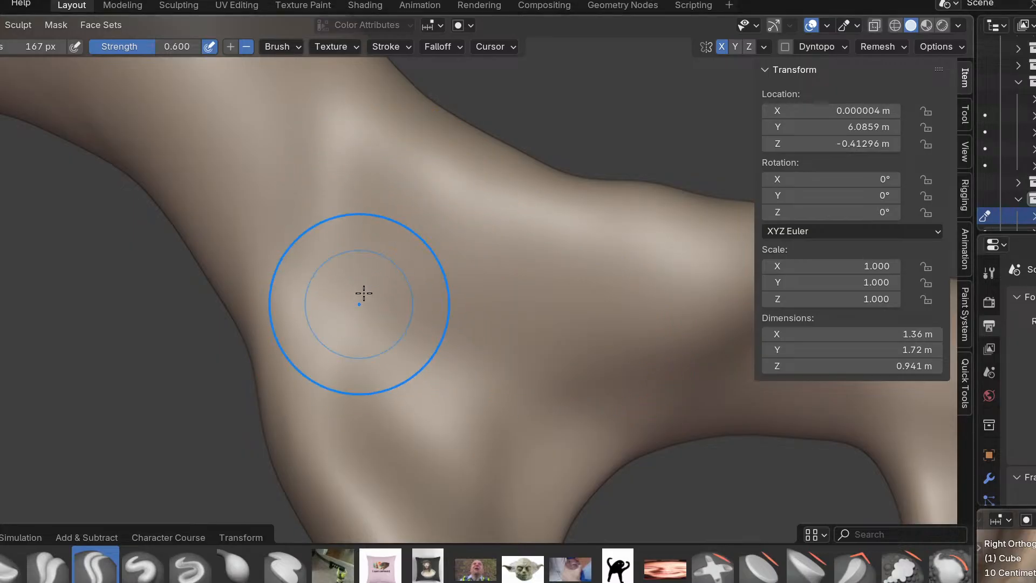
{"action": "left_click_drag", "start_coordinate": [335, 249], "coordinate": [462, 399]}
{"action": "middle_click_drag", "start_coordinate": [548, 493], "coordinate": [433, 412]}
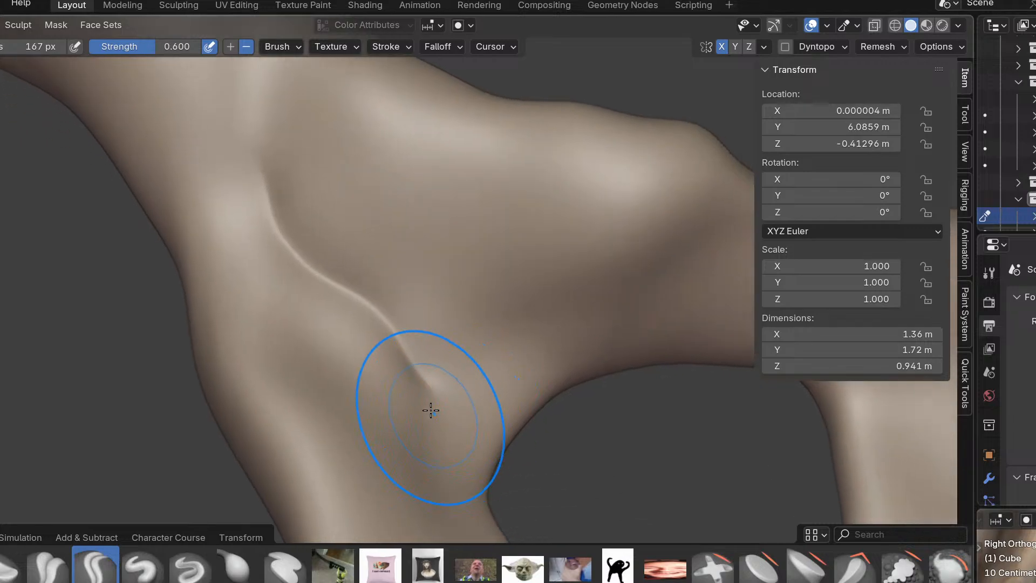
Outline a recess along the obturator opening's rim and beneath the upper ridge, and hollow out the area inside it.
{"action": "left_click_drag", "start_coordinate": [472, 422], "coordinate": [567, 305]}
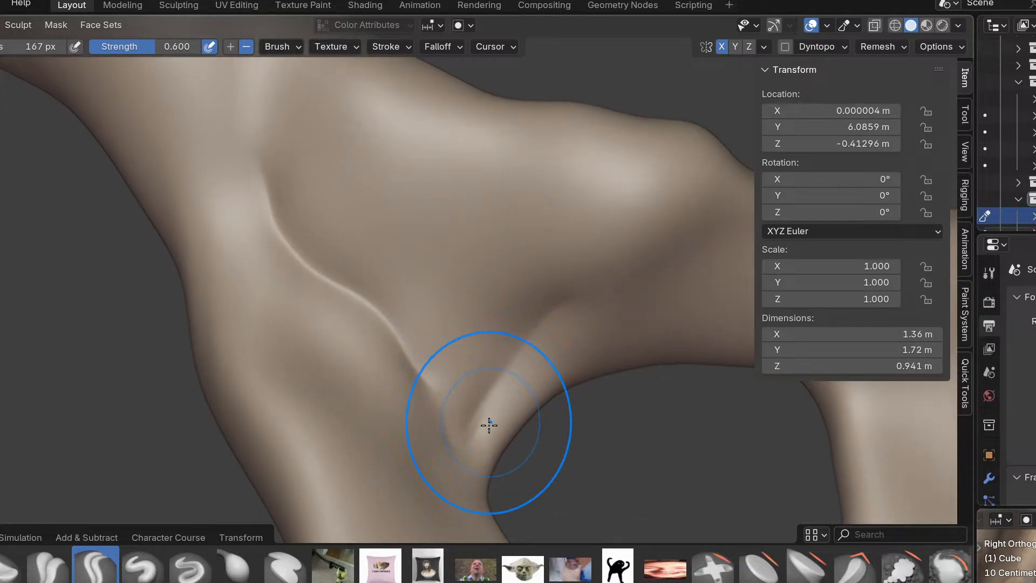
{"action": "key", "text": "ctrl+z"}
{"action": "left_click_drag", "start_coordinate": [468, 435], "coordinate": [609, 328]}
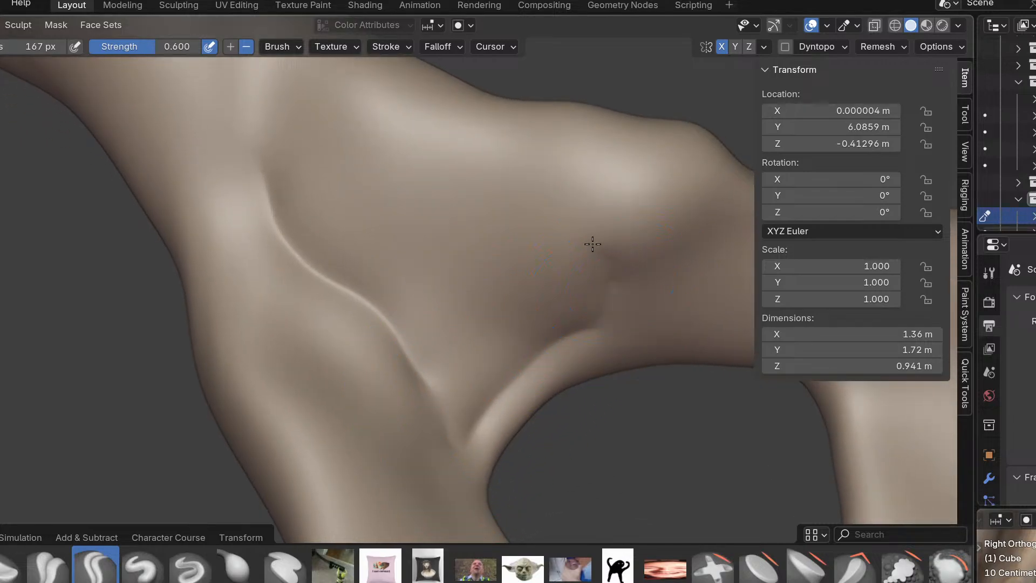
{"action": "left_click_drag", "start_coordinate": [597, 248], "coordinate": [250, 139]}
{"action": "left_click_drag", "start_coordinate": [390, 288], "coordinate": [406, 297]}
{"action": "left_click_drag", "start_coordinate": [316, 194], "coordinate": [510, 304]}
{"action": "mouse_move", "coordinate": [432, 218]}
{"action": "left_mouse_down"}
{"action": "mouse_move", "coordinate": [571, 271]}
{"action": "mouse_move", "coordinate": [445, 391]}
{"action": "left_mouse_up"}
{"action": "left_click_drag", "start_coordinate": [416, 305], "coordinate": [482, 386]}
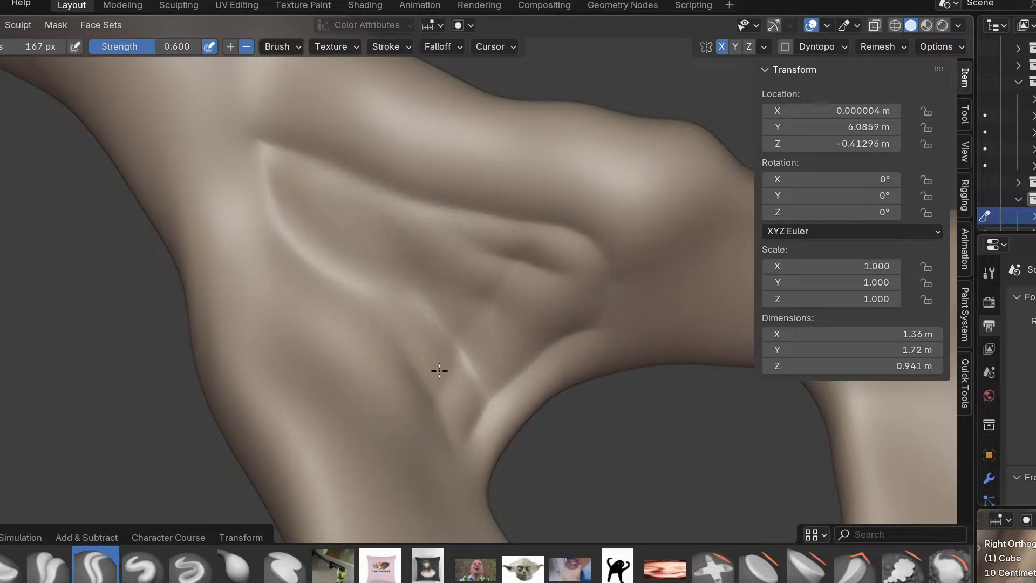
Deepen the groove beneath the upper ridge and define the front end of the recess.
{"action": "middle_click_drag", "start_coordinate": [455, 311], "coordinate": [472, 397], "text": "shift"}
{"action": "left_click_drag", "start_coordinate": [338, 220], "coordinate": [469, 264]}
{"action": "mouse_move", "coordinate": [417, 242]}
{"action": "left_mouse_down"}
{"action": "mouse_move", "coordinate": [474, 243]}
{"action": "mouse_move", "coordinate": [603, 304]}
{"action": "left_mouse_up"}
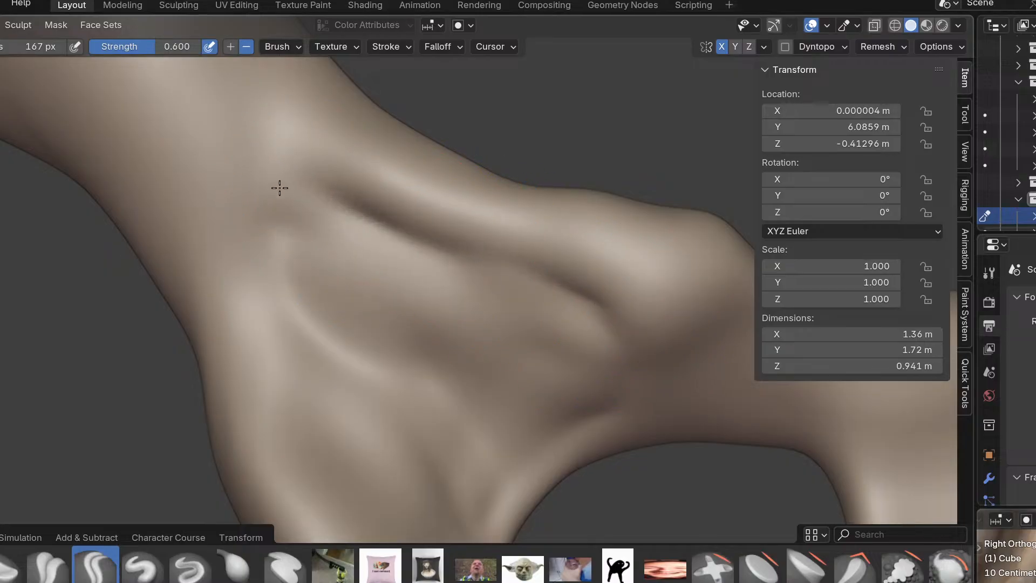
{"action": "left_click_drag", "start_coordinate": [280, 232], "coordinate": [286, 136]}
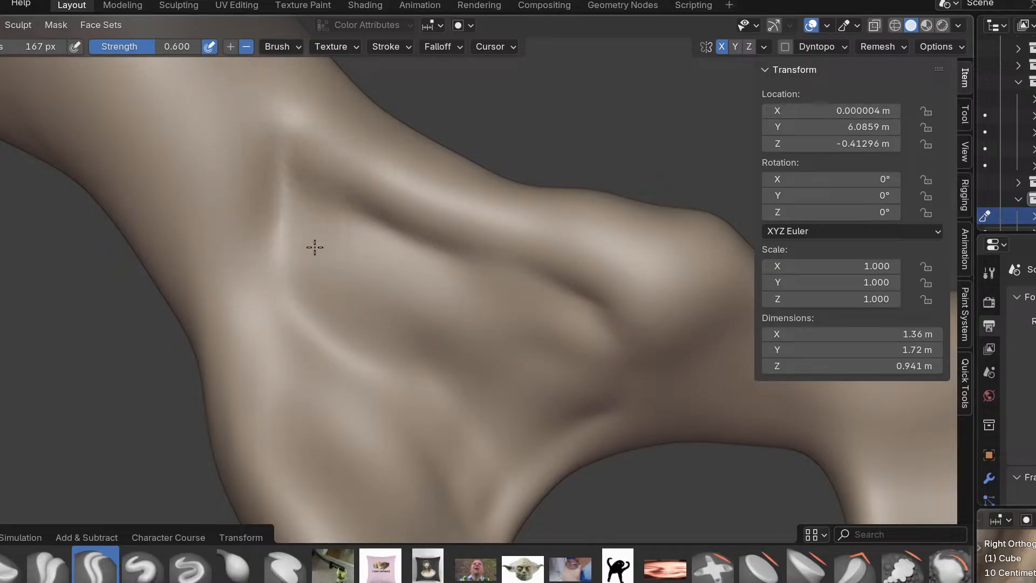
Extend the recess backwards with a groove above the obturator opening and even out the groove beneath the ridge.
{"action": "mouse_move", "coordinate": [595, 301]}
{"action": "middle_mouse_down", "text": "shift"}
{"action": "mouse_move", "coordinate": [590, 412]}
{"action": "mouse_move", "coordinate": [456, 347]}
{"action": "middle_mouse_up", "text": "shift"}
{"action": "left_click_drag", "start_coordinate": [455, 347], "coordinate": [659, 335]}
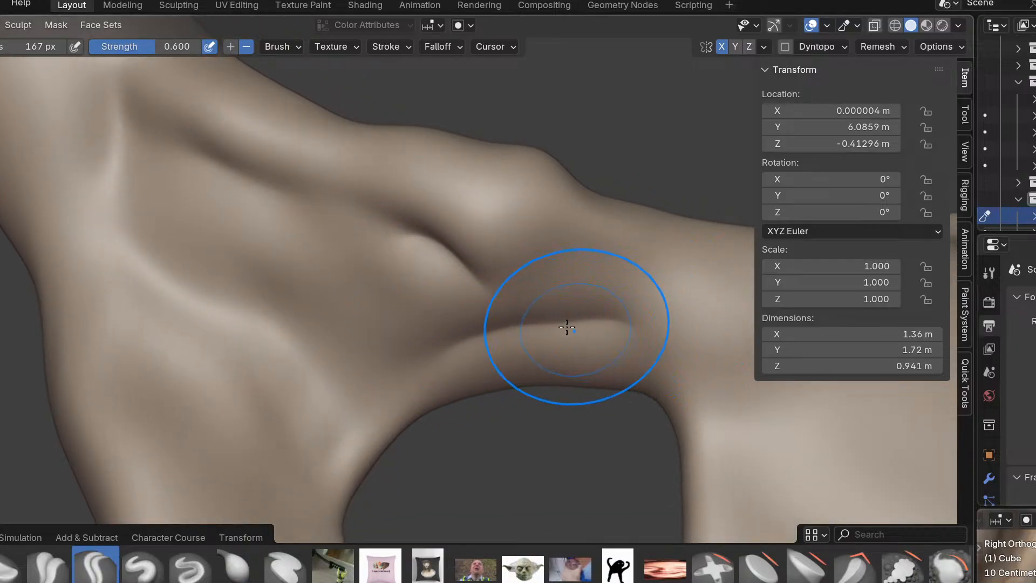
{"action": "key", "text": "ctrl+z"}
{"action": "left_click_drag", "start_coordinate": [410, 363], "coordinate": [657, 347]}
{"action": "left_click_drag", "start_coordinate": [472, 267], "coordinate": [572, 270]}
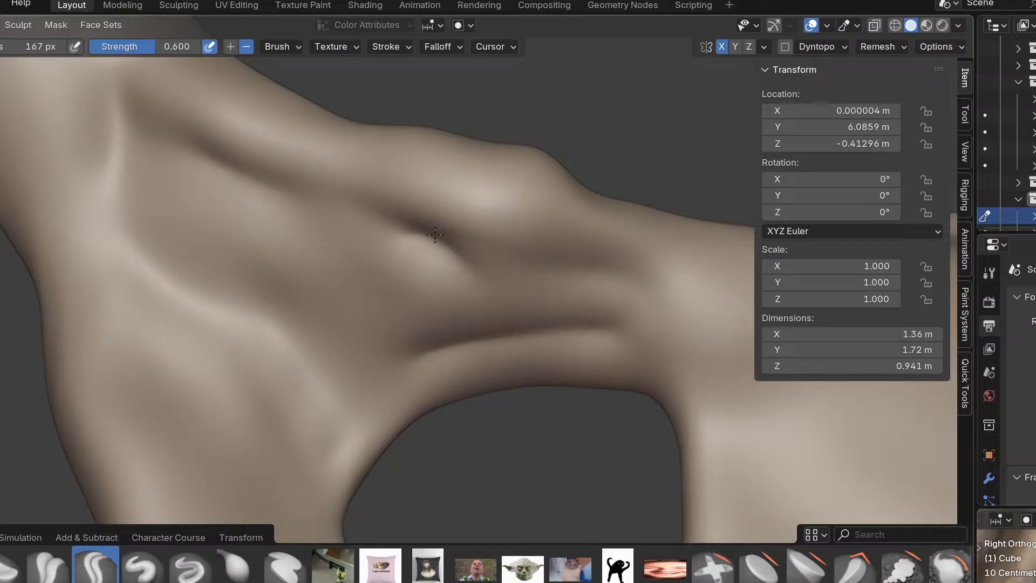
{"action": "left_click_drag", "start_coordinate": [252, 174], "coordinate": [420, 230]}
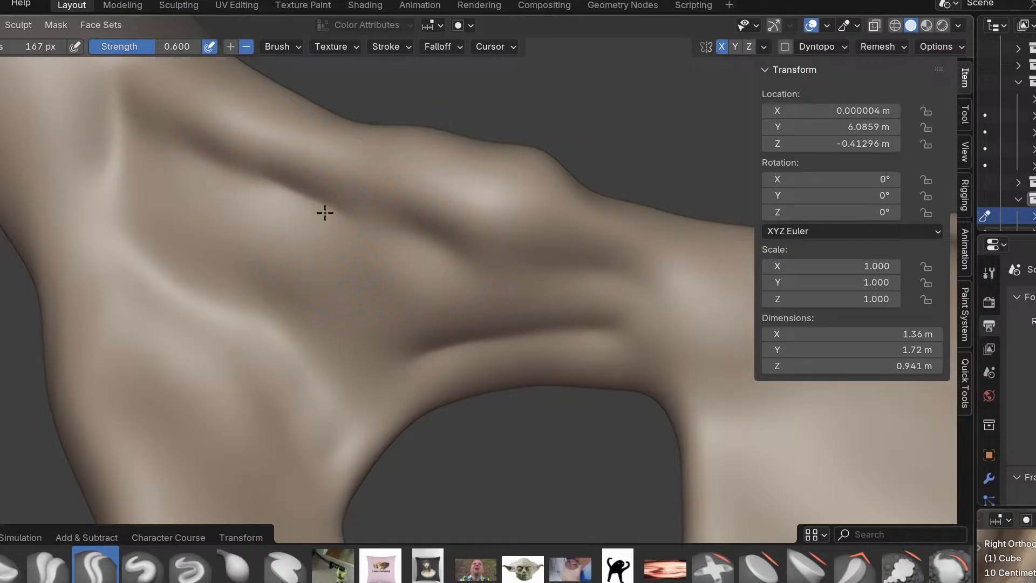
Blend the grooves above the obturator opening into one continuous hollow beneath the upper ridge.
{"action": "mouse_move", "coordinate": [475, 291]}
{"action": "middle_mouse_down"}
{"action": "mouse_move", "coordinate": [456, 340]}
{"action": "mouse_move", "coordinate": [362, 245]}
{"action": "middle_mouse_up"}
{"action": "left_click_drag", "start_coordinate": [276, 208], "coordinate": [342, 256]}
{"action": "mouse_move", "coordinate": [292, 239]}
{"action": "middle_mouse_down"}
{"action": "mouse_move", "coordinate": [373, 273]}
{"action": "mouse_move", "coordinate": [330, 273]}
{"action": "mouse_move", "coordinate": [308, 331]}
{"action": "mouse_move", "coordinate": [365, 301]}
{"action": "mouse_move", "coordinate": [302, 218]}
{"action": "middle_mouse_up"}
{"action": "left_click_drag", "start_coordinate": [376, 285], "coordinate": [546, 303]}
{"action": "mouse_move", "coordinate": [517, 306]}
{"action": "middle_mouse_down"}
{"action": "mouse_move", "coordinate": [440, 331]}
{"action": "mouse_move", "coordinate": [474, 307]}
{"action": "middle_mouse_up"}
{"action": "left_click_drag", "start_coordinate": [518, 323], "coordinate": [579, 340]}
{"action": "middle_click_drag", "start_coordinate": [588, 297], "coordinate": [528, 270]}
{"action": "mouse_move", "coordinate": [528, 270]}
{"action": "left_mouse_down"}
{"action": "mouse_move", "coordinate": [636, 302]}
{"action": "mouse_move", "coordinate": [478, 248]}
{"action": "mouse_move", "coordinate": [567, 278]}
{"action": "mouse_move", "coordinate": [555, 287]}
{"action": "left_mouse_up"}
{"action": "left_click_drag", "start_coordinate": [468, 256], "coordinate": [491, 255]}
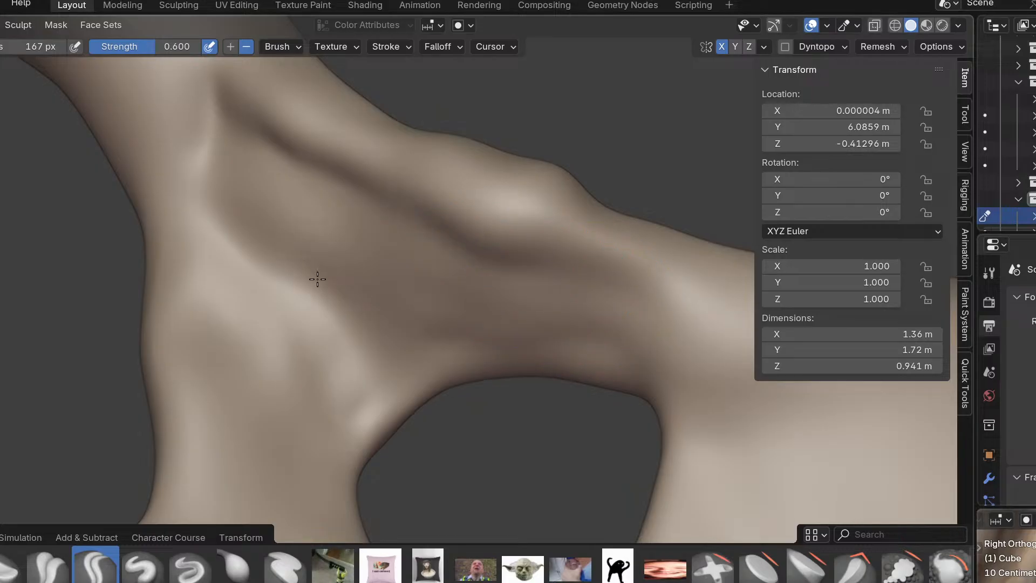
{"action": "middle_click_drag", "start_coordinate": [417, 297], "coordinate": [435, 307]}
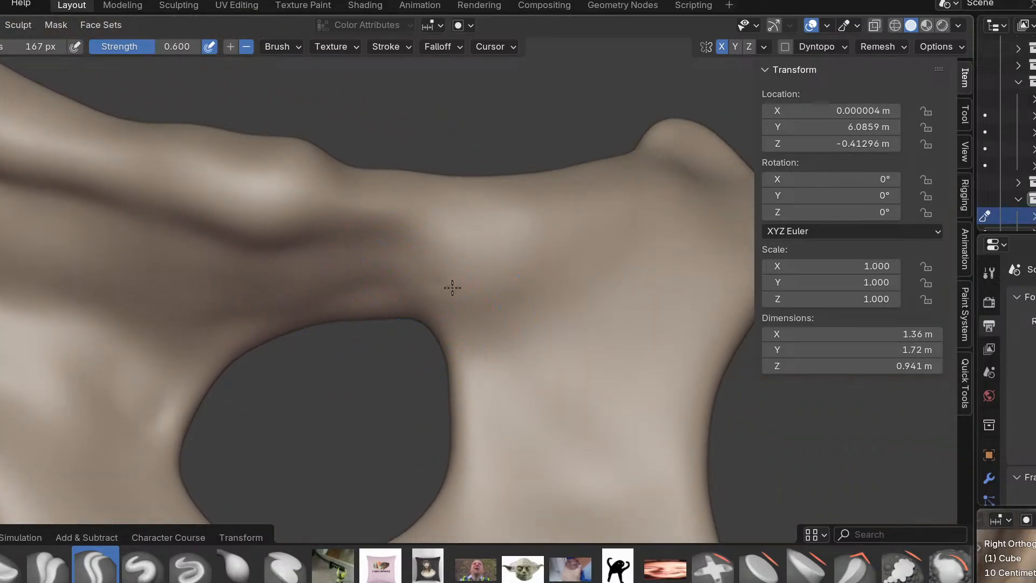
Carve shallow hollows into the rear plate of the pelvis between the opening and the back edge.
{"action": "mouse_move", "coordinate": [568, 421]}
{"action": "middle_mouse_down"}
{"action": "mouse_move", "coordinate": [566, 371]}
{"action": "mouse_move", "coordinate": [509, 492]}
{"action": "mouse_move", "coordinate": [532, 347]}
{"action": "middle_mouse_up"}
{"action": "mouse_move", "coordinate": [504, 442]}
{"action": "left_mouse_down"}
{"action": "mouse_move", "coordinate": [632, 449]}
{"action": "mouse_move", "coordinate": [611, 426]}
{"action": "mouse_move", "coordinate": [674, 267]}
{"action": "mouse_move", "coordinate": [695, 182]}
{"action": "mouse_move", "coordinate": [463, 205]}
{"action": "mouse_move", "coordinate": [530, 220]}
{"action": "mouse_move", "coordinate": [583, 295]}
{"action": "left_mouse_up"}
{"action": "left_click_drag", "start_coordinate": [621, 264], "coordinate": [555, 435]}
{"action": "mouse_move", "coordinate": [559, 289]}
{"action": "left_mouse_down"}
{"action": "mouse_move", "coordinate": [593, 257]}
{"action": "mouse_move", "coordinate": [604, 261]}
{"action": "mouse_move", "coordinate": [639, 215]}
{"action": "mouse_move", "coordinate": [591, 225]}
{"action": "left_mouse_up"}
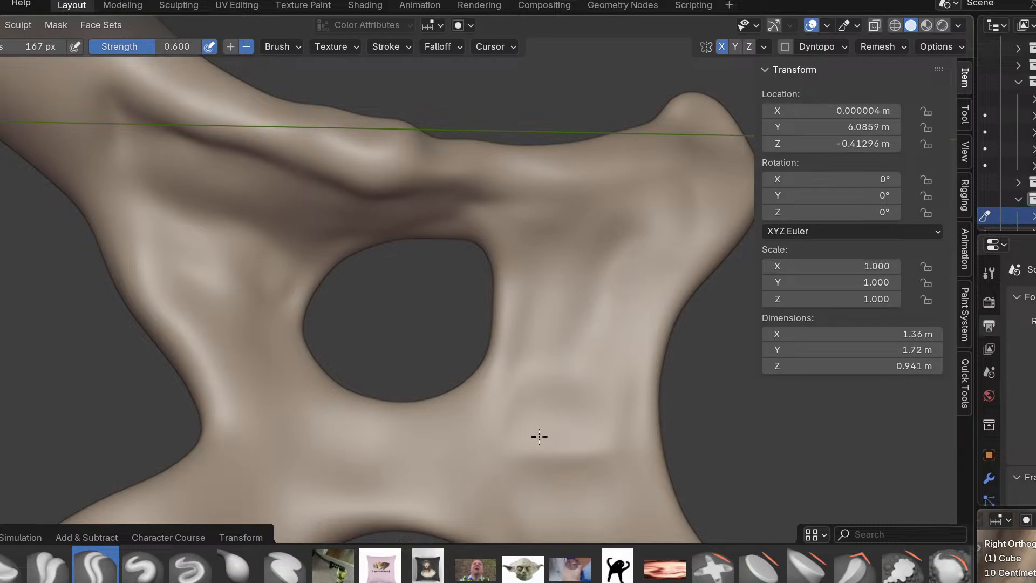
{"action": "scroll", "coordinate": [547, 306], "scroll_direction": "down", "scroll_amount": 3}
{"action": "mouse_move", "coordinate": [553, 398]}
{"action": "middle_mouse_down"}
{"action": "mouse_move", "coordinate": [523, 387]}
{"action": "mouse_move", "coordinate": [533, 338]}
{"action": "mouse_move", "coordinate": [490, 374]}
{"action": "middle_mouse_up"}
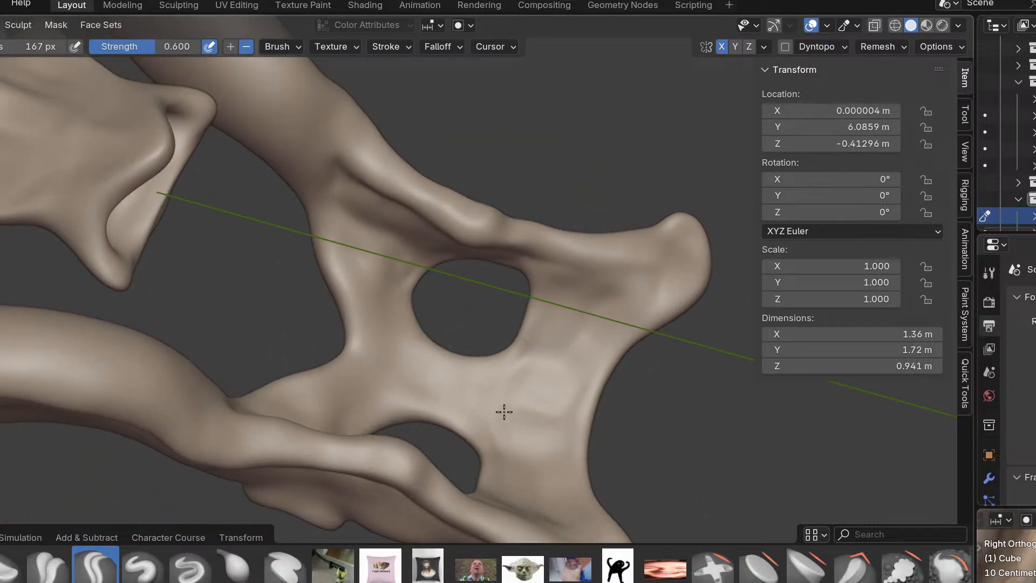
Sculpt the bridge between the two pelvic openings, carving a shallow crease along the midline.
{"action": "mouse_move", "coordinate": [380, 253]}
{"action": "middle_mouse_down"}
{"action": "mouse_move", "coordinate": [393, 197]}
{"action": "mouse_move", "coordinate": [370, 231]}
{"action": "middle_mouse_up"}
{"action": "left_click_drag", "start_coordinate": [340, 382], "coordinate": [402, 329]}
{"action": "mouse_move", "coordinate": [376, 364]}
{"action": "left_mouse_down"}
{"action": "mouse_move", "coordinate": [425, 355]}
{"action": "mouse_move", "coordinate": [481, 398]}
{"action": "left_mouse_up"}
{"action": "mouse_move", "coordinate": [481, 398]}
{"action": "middle_mouse_down"}
{"action": "mouse_move", "coordinate": [423, 373]}
{"action": "mouse_move", "coordinate": [423, 329]}
{"action": "middle_mouse_up"}
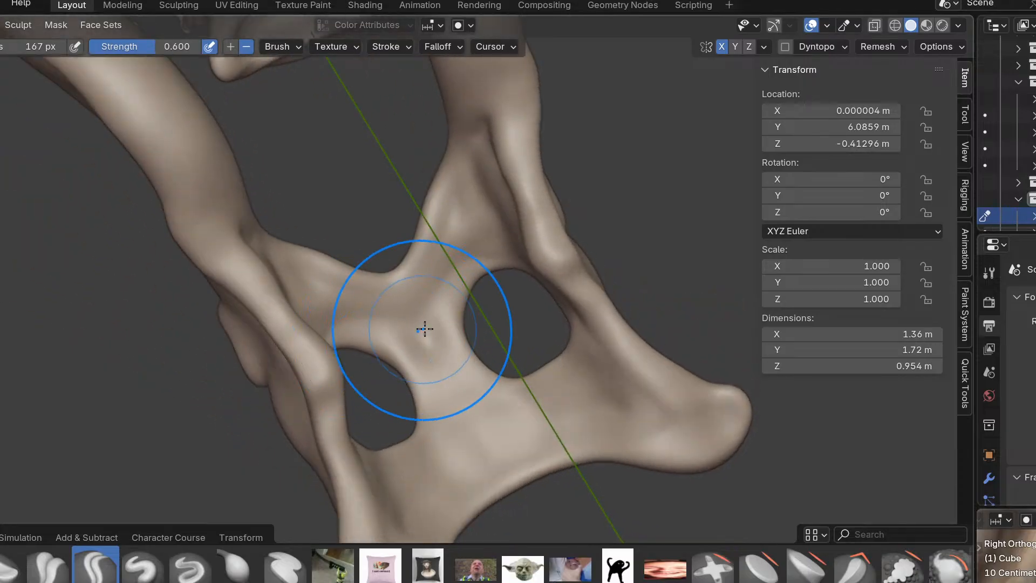
{"action": "left_click_drag", "start_coordinate": [405, 297], "coordinate": [436, 352]}
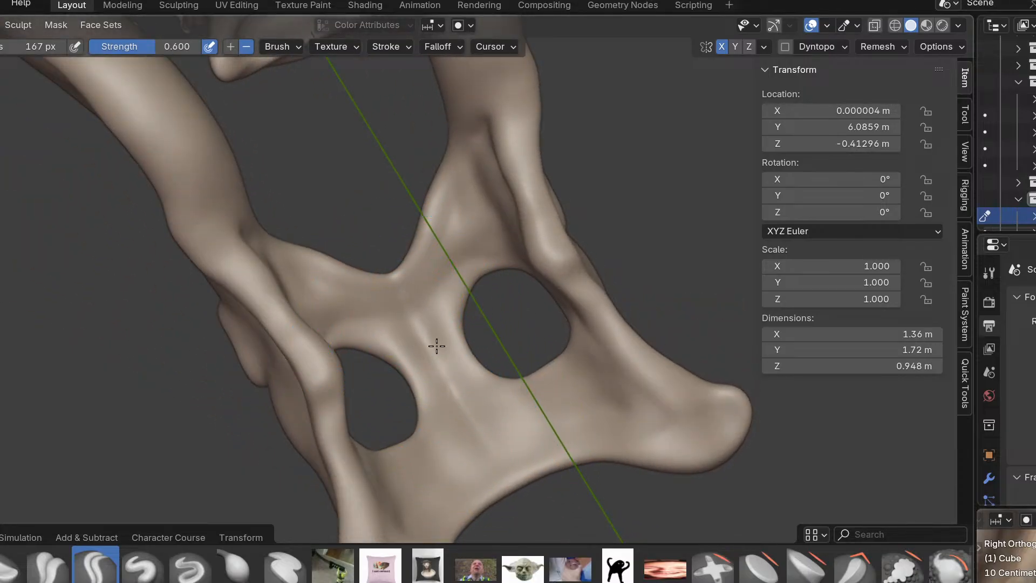
{"action": "middle_click_drag", "start_coordinate": [390, 312], "coordinate": [365, 265]}
{"action": "mouse_move", "coordinate": [433, 447]}
{"action": "middle_mouse_down"}
{"action": "mouse_move", "coordinate": [432, 407]}
{"action": "mouse_move", "coordinate": [461, 429]}
{"action": "mouse_move", "coordinate": [370, 307]}
{"action": "middle_mouse_up"}
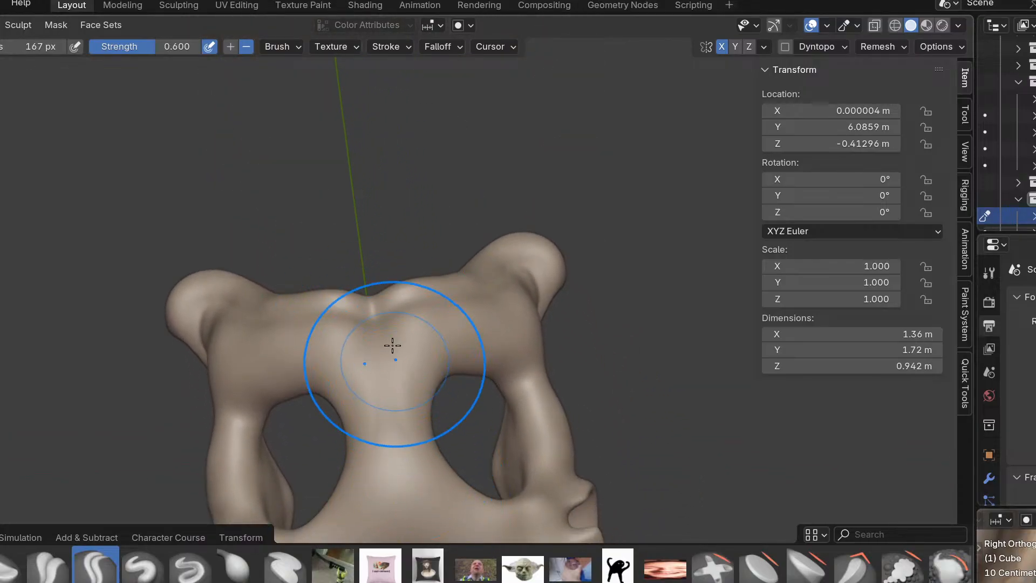
Recess the pelvis's central joint along its length from the opposite side and trim the adjoining rear plates.
{"action": "left_click_drag", "start_coordinate": [373, 337], "coordinate": [399, 435]}
{"action": "middle_click_drag", "start_coordinate": [421, 481], "coordinate": [405, 370], "text": "shift"}
{"action": "left_click_drag", "start_coordinate": [369, 203], "coordinate": [396, 379]}
{"action": "mouse_move", "coordinate": [403, 428]}
{"action": "middle_mouse_down"}
{"action": "mouse_move", "coordinate": [412, 394]}
{"action": "mouse_move", "coordinate": [397, 516]}
{"action": "mouse_move", "coordinate": [409, 358]}
{"action": "mouse_move", "coordinate": [398, 339]}
{"action": "middle_mouse_up"}
{"action": "scroll", "coordinate": [434, 464], "scroll_direction": "down", "scroll_amount": 3}
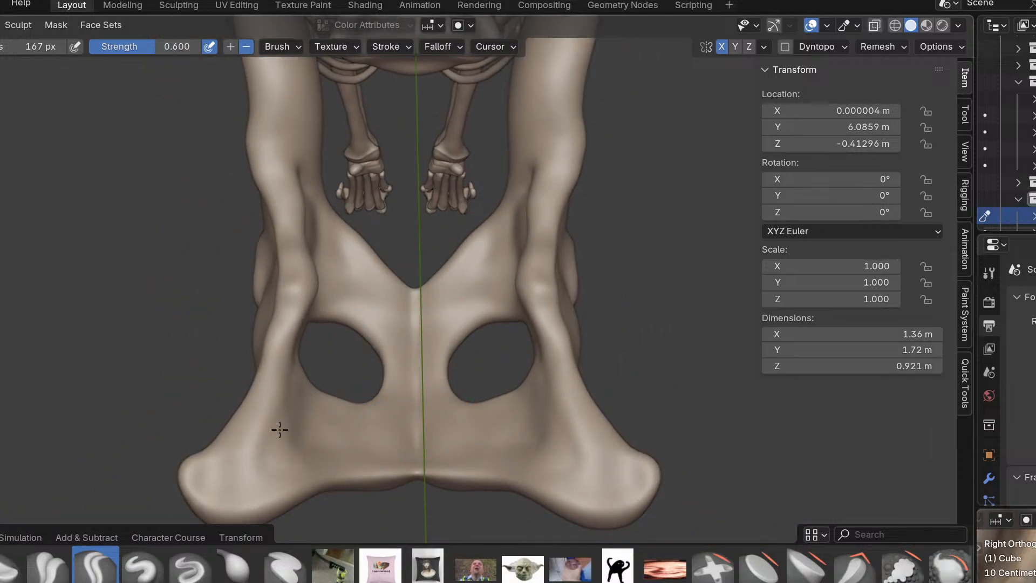
{"action": "left_click_drag", "start_coordinate": [551, 430], "coordinate": [529, 446]}
Refine the bone surface around the pelvic openings, next to the thick outer ridge.
{"action": "mouse_move", "coordinate": [443, 255]}
{"action": "middle_mouse_down"}
{"action": "mouse_move", "coordinate": [382, 242]}
{"action": "mouse_move", "coordinate": [476, 340]}
{"action": "mouse_move", "coordinate": [324, 394]}
{"action": "mouse_move", "coordinate": [335, 209]}
{"action": "mouse_move", "coordinate": [358, 127]}
{"action": "mouse_move", "coordinate": [327, 11]}
{"action": "middle_mouse_up"}
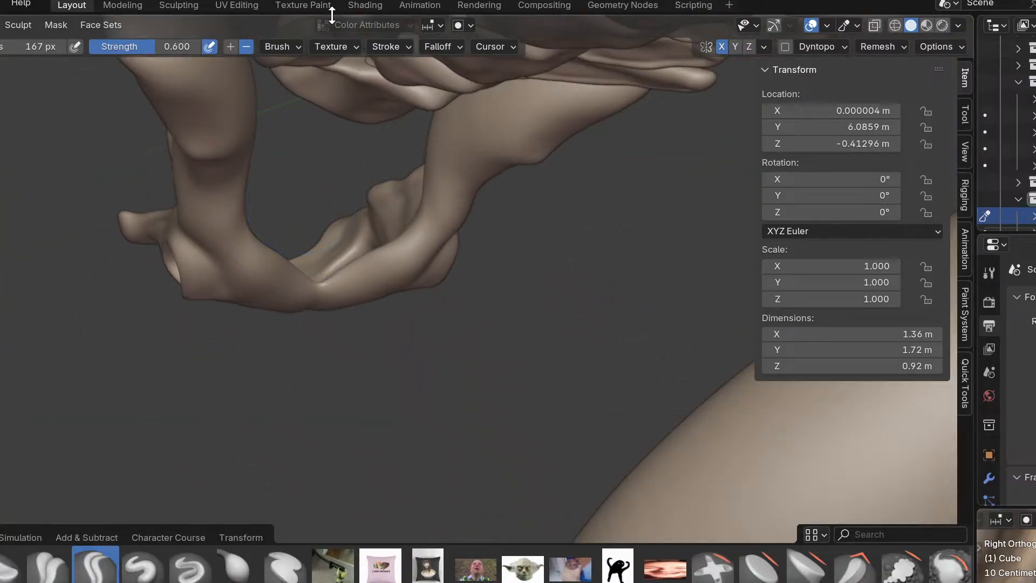
{"action": "mouse_move", "coordinate": [363, 503]}
{"action": "middle_mouse_down"}
{"action": "mouse_move", "coordinate": [375, 266]}
{"action": "mouse_move", "coordinate": [453, 267]}
{"action": "mouse_move", "coordinate": [391, 276]}
{"action": "mouse_move", "coordinate": [380, 216]}
{"action": "middle_mouse_up"}
{"action": "mouse_move", "coordinate": [380, 216]}
{"action": "left_mouse_down"}
{"action": "mouse_move", "coordinate": [331, 273]}
{"action": "mouse_move", "coordinate": [386, 232]}
{"action": "left_mouse_up"}
{"action": "mouse_move", "coordinate": [386, 232]}
{"action": "middle_mouse_down", "text": "ctrl"}
{"action": "mouse_move", "coordinate": [382, 280]}
{"action": "mouse_move", "coordinate": [373, 259]}
{"action": "middle_mouse_up", "text": "ctrl"}
{"action": "left_click_drag", "start_coordinate": [372, 259], "coordinate": [253, 204]}
{"action": "mouse_move", "coordinate": [219, 161]}
{"action": "middle_mouse_down"}
{"action": "mouse_move", "coordinate": [268, 134]}
{"action": "mouse_move", "coordinate": [185, 167]}
{"action": "middle_mouse_up"}
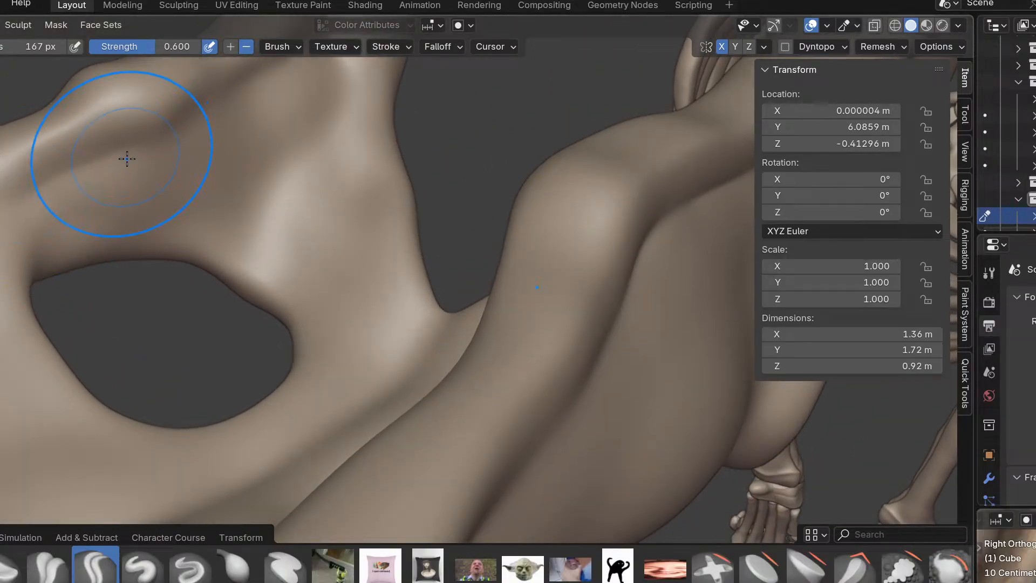
{"action": "mouse_move", "coordinate": [234, 189]}
{"action": "middle_mouse_down"}
{"action": "mouse_move", "coordinate": [275, 204]}
{"action": "mouse_move", "coordinate": [456, 19]}
{"action": "middle_mouse_up"}
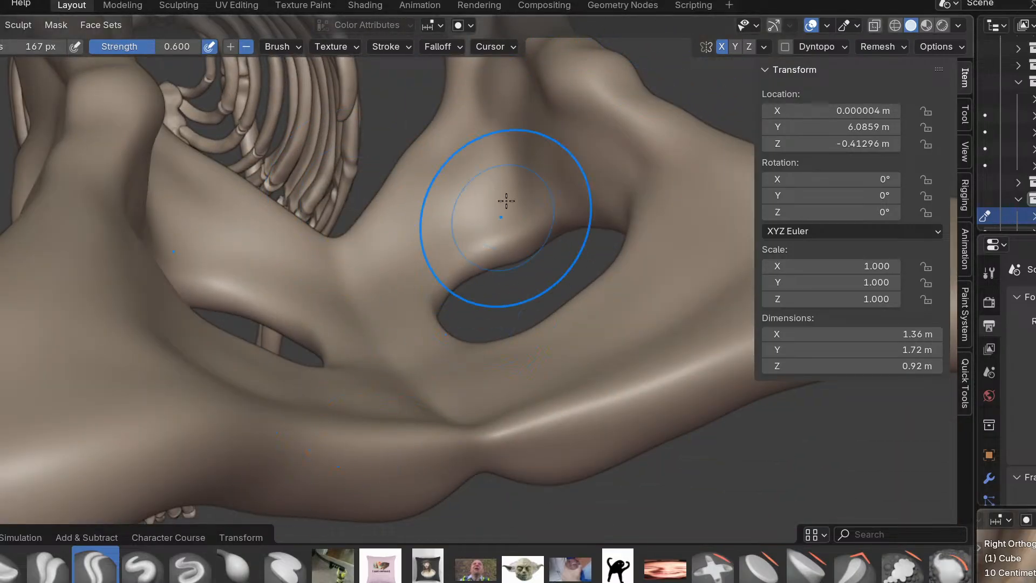
Carve a groove beneath the outer ridge of the pelvis, running from the opening toward the rear knob.
{"action": "mouse_move", "coordinate": [479, 241]}
{"action": "middle_mouse_down"}
{"action": "mouse_move", "coordinate": [509, 204]}
{"action": "mouse_move", "coordinate": [504, 148]}
{"action": "mouse_move", "coordinate": [500, 273]}
{"action": "mouse_move", "coordinate": [511, 240]}
{"action": "middle_mouse_up"}
{"action": "left_click_drag", "start_coordinate": [432, 288], "coordinate": [651, 348]}
{"action": "middle_click_drag", "start_coordinate": [636, 411], "coordinate": [659, 387]}
{"action": "left_click_drag", "start_coordinate": [605, 332], "coordinate": [620, 335]}
{"action": "mouse_move", "coordinate": [619, 336]}
{"action": "middle_mouse_down"}
{"action": "mouse_move", "coordinate": [513, 370]}
{"action": "mouse_move", "coordinate": [556, 419]}
{"action": "mouse_move", "coordinate": [532, 339]}
{"action": "middle_mouse_up"}
{"action": "left_click_drag", "start_coordinate": [532, 339], "coordinate": [620, 325]}
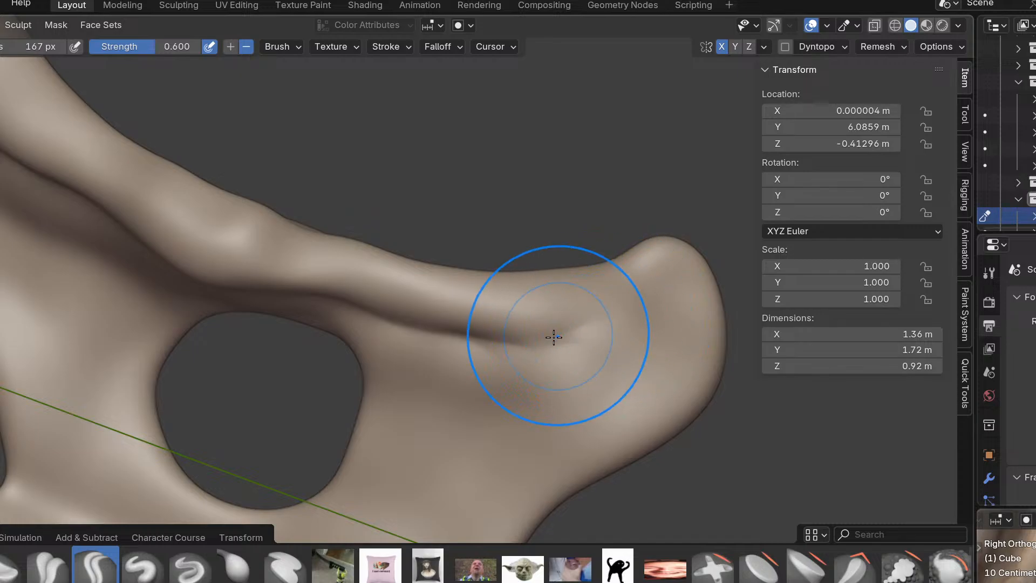
Hollow the surface around the rear knob and blend it into the groove under the ridge.
{"action": "mouse_move", "coordinate": [539, 343]}
{"action": "left_mouse_down"}
{"action": "mouse_move", "coordinate": [620, 326]}
{"action": "mouse_move", "coordinate": [616, 418]}
{"action": "left_mouse_up"}
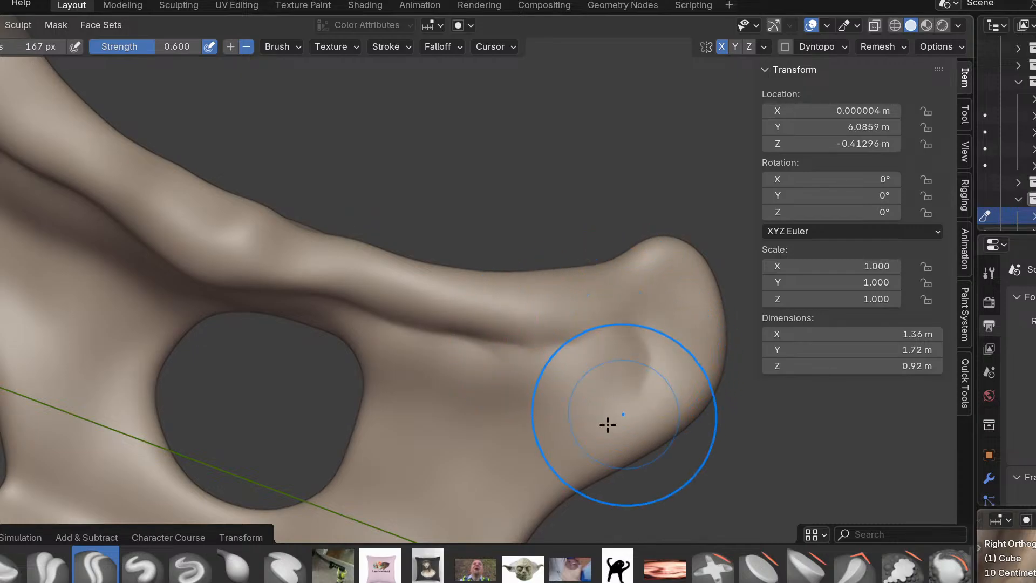
{"action": "left_click_drag", "start_coordinate": [643, 386], "coordinate": [550, 435]}
{"action": "mouse_move", "coordinate": [559, 436]}
{"action": "middle_mouse_down"}
{"action": "mouse_move", "coordinate": [517, 431]}
{"action": "mouse_move", "coordinate": [523, 375]}
{"action": "middle_mouse_up"}
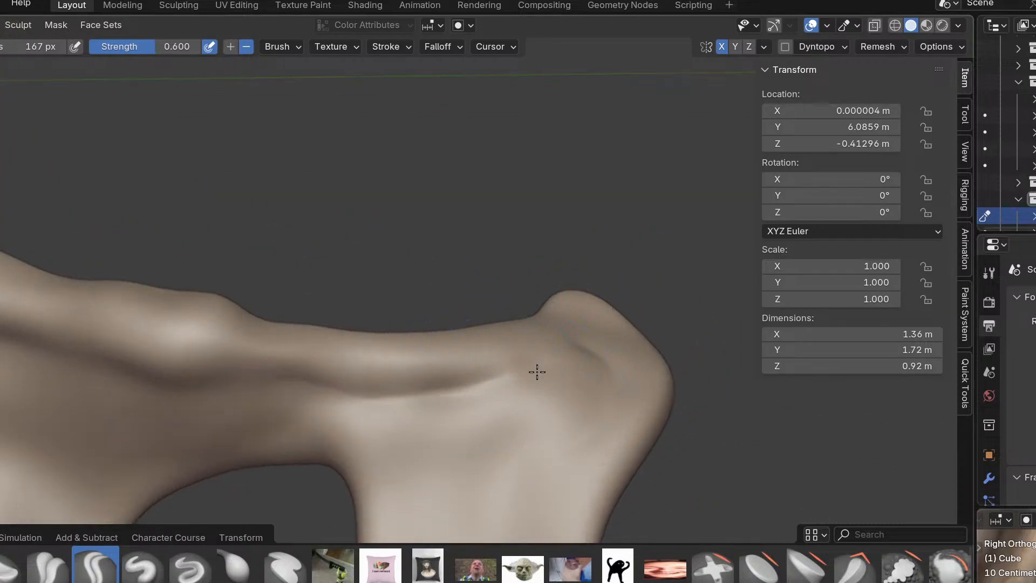
{"action": "mouse_move", "coordinate": [470, 388]}
{"action": "left_mouse_down"}
{"action": "mouse_move", "coordinate": [358, 371]}
{"action": "mouse_move", "coordinate": [409, 394]}
{"action": "mouse_move", "coordinate": [340, 394]}
{"action": "mouse_move", "coordinate": [364, 385]}
{"action": "left_mouse_up"}
{"action": "mouse_move", "coordinate": [364, 385]}
{"action": "middle_mouse_down"}
{"action": "mouse_move", "coordinate": [549, 409]}
{"action": "mouse_move", "coordinate": [387, 389]}
{"action": "middle_mouse_up"}
Carve lengthwise creases along the long upper hip bones up to their front ends.
{"action": "mouse_move", "coordinate": [163, 272]}
{"action": "middle_mouse_down"}
{"action": "mouse_move", "coordinate": [105, 250]}
{"action": "mouse_move", "coordinate": [148, 259]}
{"action": "mouse_move", "coordinate": [234, 351]}
{"action": "mouse_move", "coordinate": [225, 342]}
{"action": "mouse_move", "coordinate": [301, 378]}
{"action": "mouse_move", "coordinate": [289, 382]}
{"action": "middle_mouse_up"}
{"action": "mouse_move", "coordinate": [179, 293]}
{"action": "left_mouse_down"}
{"action": "mouse_move", "coordinate": [318, 399]}
{"action": "mouse_move", "coordinate": [308, 477]}
{"action": "mouse_move", "coordinate": [251, 393]}
{"action": "left_mouse_up"}
{"action": "left_click_drag", "start_coordinate": [276, 430], "coordinate": [195, 368]}
{"action": "mouse_move", "coordinate": [239, 393]}
{"action": "middle_mouse_down"}
{"action": "mouse_move", "coordinate": [310, 412]}
{"action": "mouse_move", "coordinate": [282, 309]}
{"action": "middle_mouse_up"}
{"action": "left_click_drag", "start_coordinate": [306, 328], "coordinate": [373, 435]}
{"action": "left_click_drag", "start_coordinate": [359, 398], "coordinate": [234, 254]}
{"action": "mouse_move", "coordinate": [289, 316]}
{"action": "left_mouse_down"}
{"action": "mouse_move", "coordinate": [270, 275]}
{"action": "mouse_move", "coordinate": [208, 227]}
{"action": "left_mouse_up"}
{"action": "middle_click_drag", "start_coordinate": [208, 228], "coordinate": [354, 294]}
{"action": "mouse_move", "coordinate": [235, 237]}
{"action": "left_mouse_down"}
{"action": "mouse_move", "coordinate": [136, 312]}
{"action": "mouse_move", "coordinate": [157, 351]}
{"action": "left_mouse_up"}
{"action": "middle_click_drag", "start_coordinate": [157, 352], "coordinate": [219, 281]}
{"action": "mouse_move", "coordinate": [122, 349]}
{"action": "middle_mouse_down"}
{"action": "mouse_move", "coordinate": [151, 351]}
{"action": "mouse_move", "coordinate": [154, 379]}
{"action": "middle_mouse_up"}
{"action": "left_click_drag", "start_coordinate": [146, 368], "coordinate": [254, 442]}
{"action": "middle_click_drag", "start_coordinate": [268, 452], "coordinate": [206, 321], "text": "shift"}
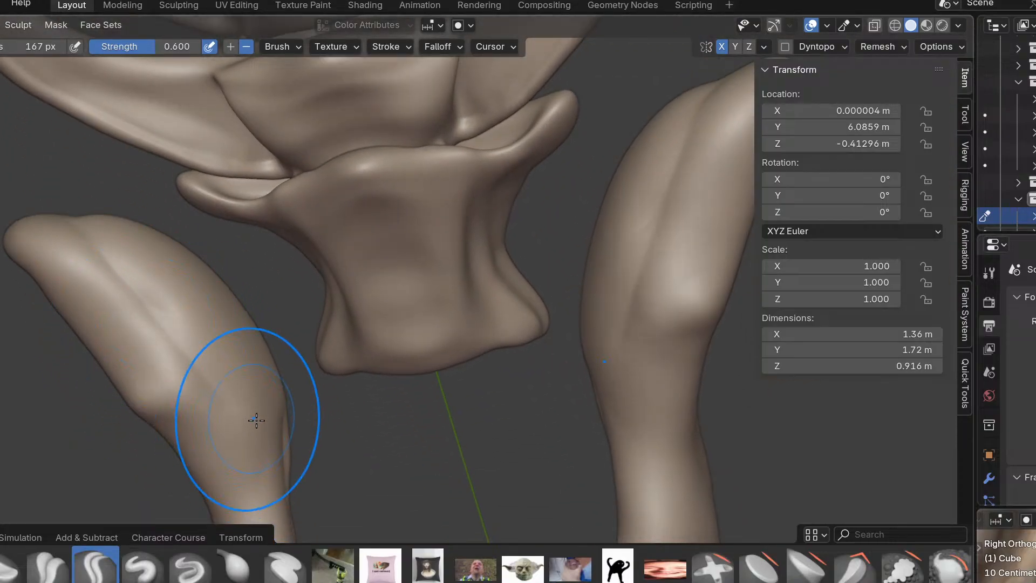
Sculpt the inner side of the front hip blade, shaping the crease that runs down into its neck.
{"action": "middle_click_drag", "start_coordinate": [252, 416], "coordinate": [208, 377]}
{"action": "mouse_move", "coordinate": [242, 400]}
{"action": "left_mouse_down"}
{"action": "mouse_move", "coordinate": [347, 474]}
{"action": "mouse_move", "coordinate": [335, 475]}
{"action": "mouse_move", "coordinate": [370, 439]}
{"action": "mouse_move", "coordinate": [365, 511]}
{"action": "left_mouse_up"}
{"action": "middle_click_drag", "start_coordinate": [364, 511], "coordinate": [337, 503]}
{"action": "left_click_drag", "start_coordinate": [316, 440], "coordinate": [373, 528]}
{"action": "mouse_move", "coordinate": [374, 460]}
{"action": "middle_mouse_down", "text": "shift"}
{"action": "mouse_move", "coordinate": [358, 353]}
{"action": "mouse_move", "coordinate": [358, 412]}
{"action": "mouse_move", "coordinate": [169, 323]}
{"action": "mouse_move", "coordinate": [397, 373]}
{"action": "mouse_move", "coordinate": [173, 378]}
{"action": "middle_mouse_up", "text": "shift"}
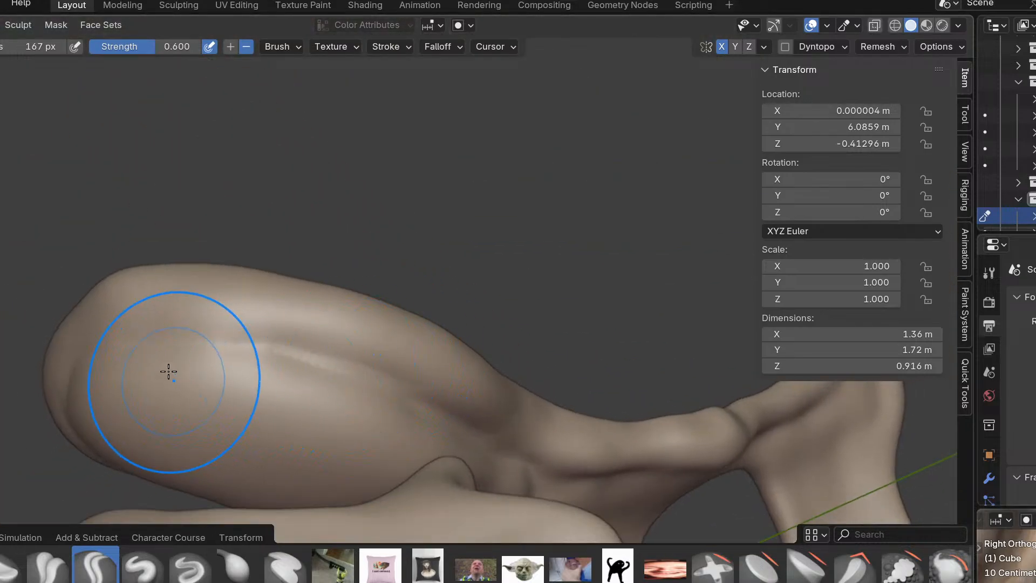
{"action": "mouse_move", "coordinate": [345, 419]}
{"action": "middle_mouse_down"}
{"action": "mouse_move", "coordinate": [309, 352]}
{"action": "mouse_move", "coordinate": [349, 450]}
{"action": "mouse_move", "coordinate": [421, 384]}
{"action": "middle_mouse_up"}
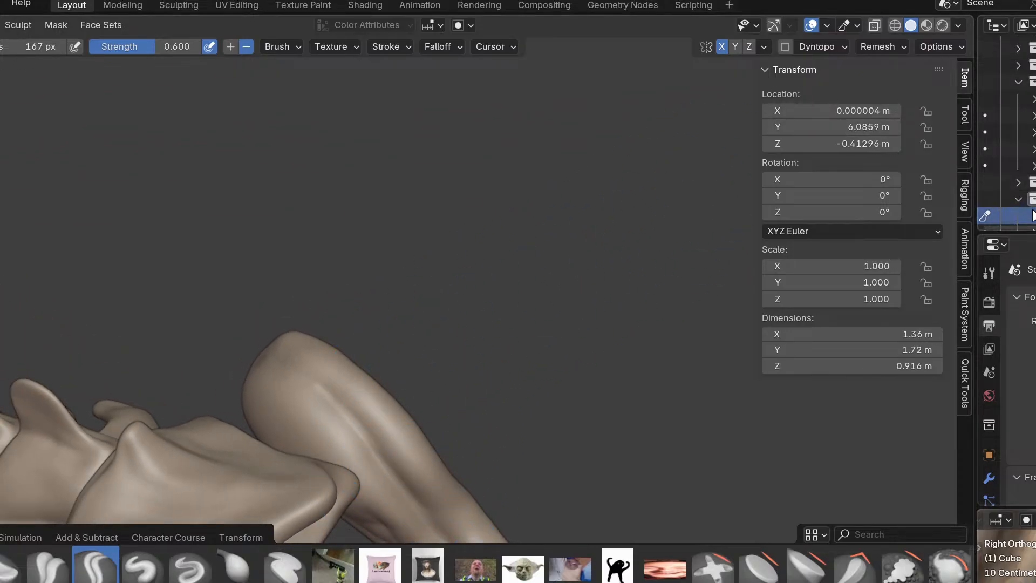
Collapse the Transform section and inspect how the pelvis fits with the spine and rib cage.
{"action": "left_click", "coordinate": [795, 69]}
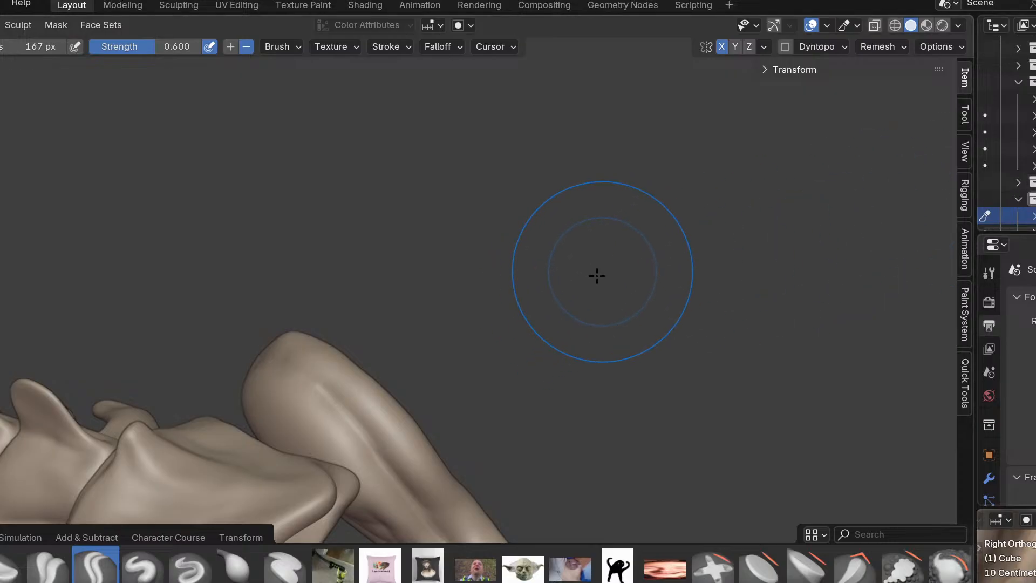
{"action": "scroll", "coordinate": [492, 385], "scroll_direction": "down", "scroll_amount": 4}
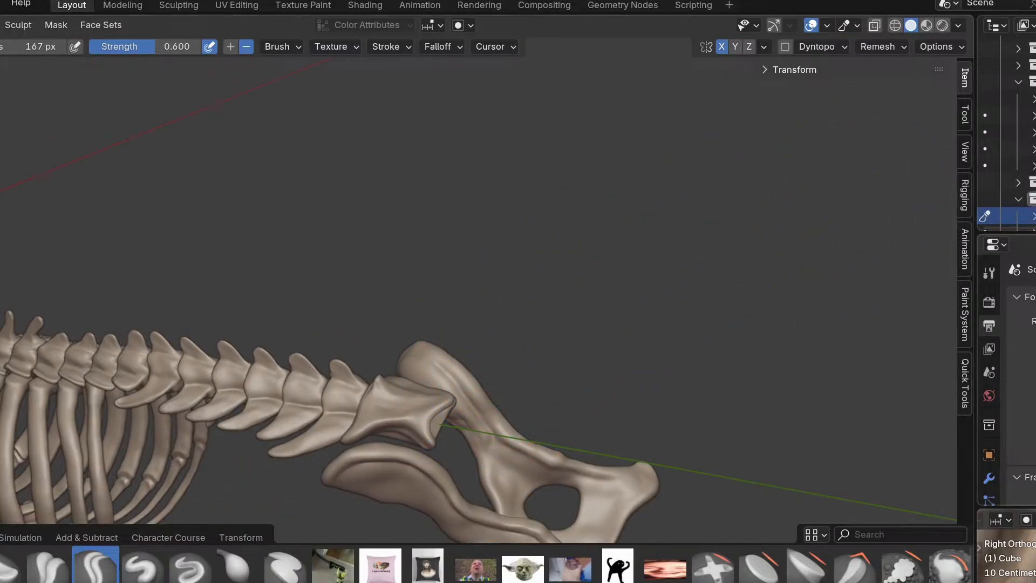
{"action": "scroll", "coordinate": [1008, 182], "scroll_direction": "up", "scroll_amount": 3}
{"action": "middle_click_drag", "start_coordinate": [805, 193], "coordinate": [671, 222]}
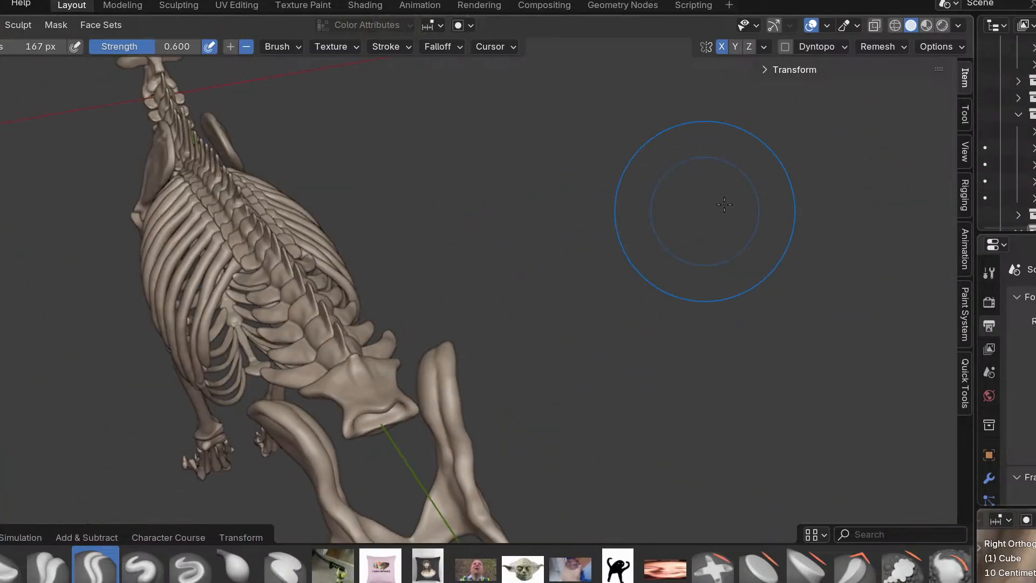
{"action": "scroll", "coordinate": [1007, 111], "scroll_direction": "down", "scroll_amount": 3}
{"action": "scroll", "coordinate": [1023, 69], "scroll_direction": "down", "scroll_amount": 2}
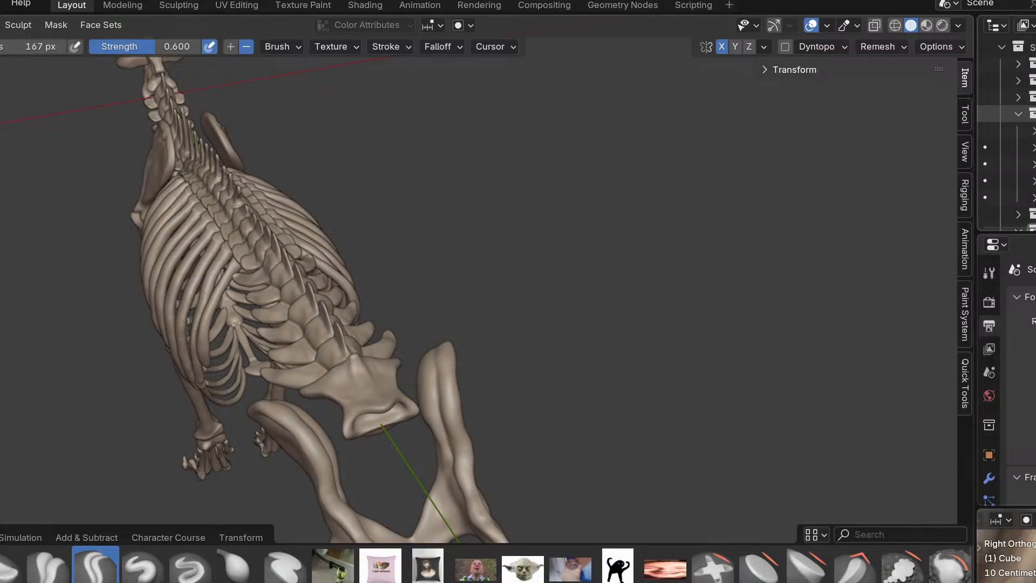
{"action": "middle_click_drag", "start_coordinate": [712, 342], "coordinate": [859, 344]}
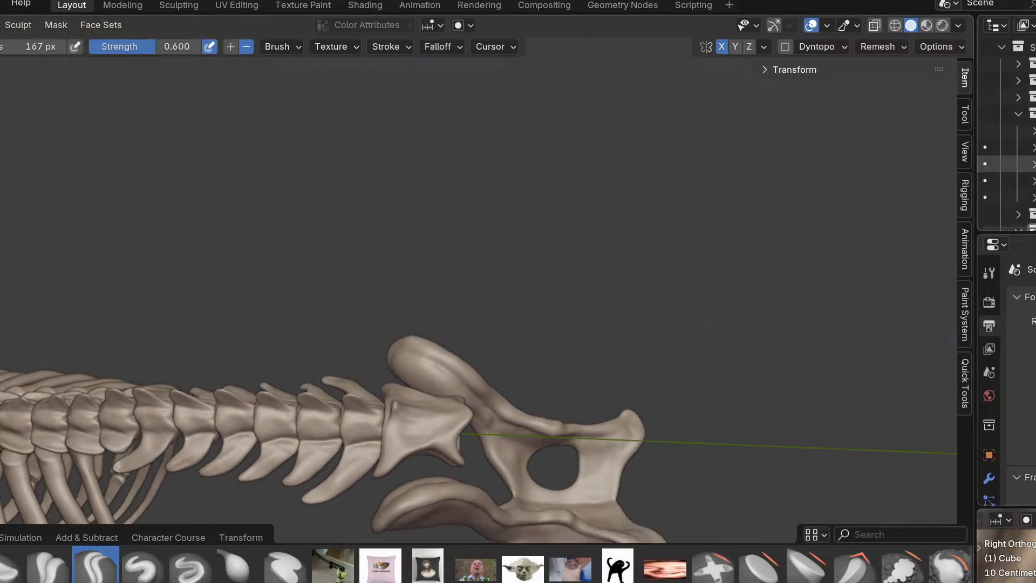
{"action": "scroll", "coordinate": [1015, 163], "scroll_direction": "down", "scroll_amount": 2}
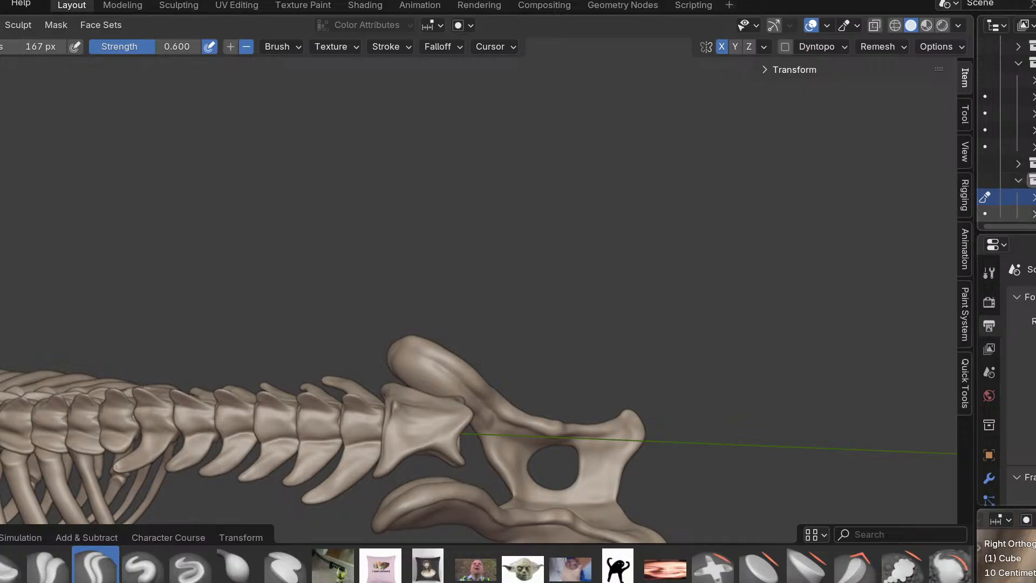
{"action": "scroll", "coordinate": [458, 389], "scroll_direction": "up", "scroll_amount": 5}
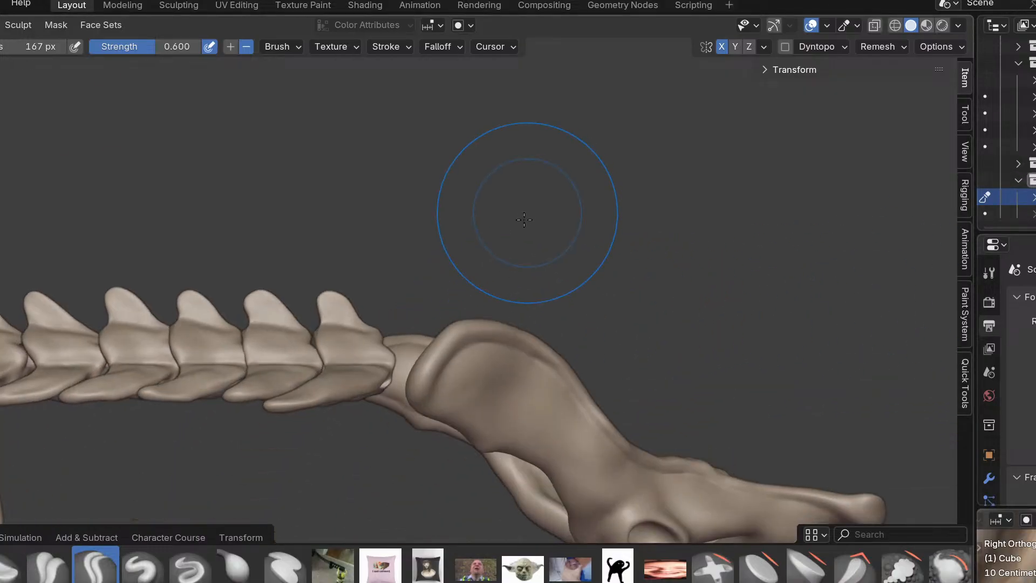
Carve parallel diagonal grooves into the inner face of the front hip blade, undoing the first attempt.
{"action": "mouse_move", "coordinate": [445, 425]}
{"action": "middle_mouse_down"}
{"action": "mouse_move", "coordinate": [447, 403]}
{"action": "mouse_move", "coordinate": [377, 371]}
{"action": "middle_mouse_up"}
{"action": "scroll", "coordinate": [373, 361], "scroll_direction": "up", "scroll_amount": 2}
{"action": "left_click_drag", "start_coordinate": [331, 307], "coordinate": [458, 395]}
{"action": "key", "text": "ctrl+z"}
{"action": "scroll", "coordinate": [424, 378], "scroll_direction": "up", "scroll_amount": 1}
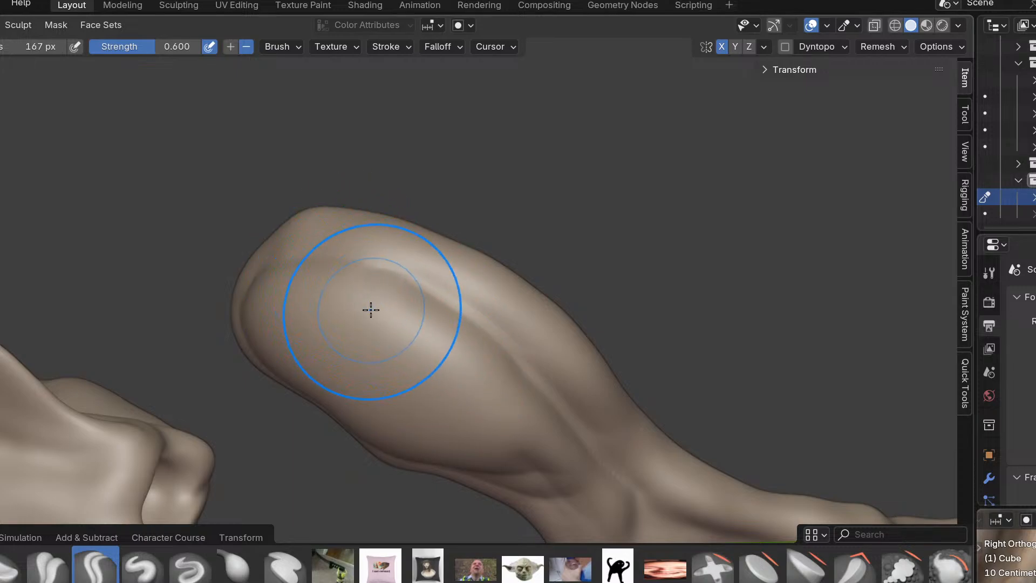
{"action": "left_click_drag", "start_coordinate": [370, 306], "coordinate": [460, 380]}
{"action": "left_click_drag", "start_coordinate": [300, 309], "coordinate": [444, 425]}
{"action": "left_click_drag", "start_coordinate": [289, 334], "coordinate": [421, 445]}
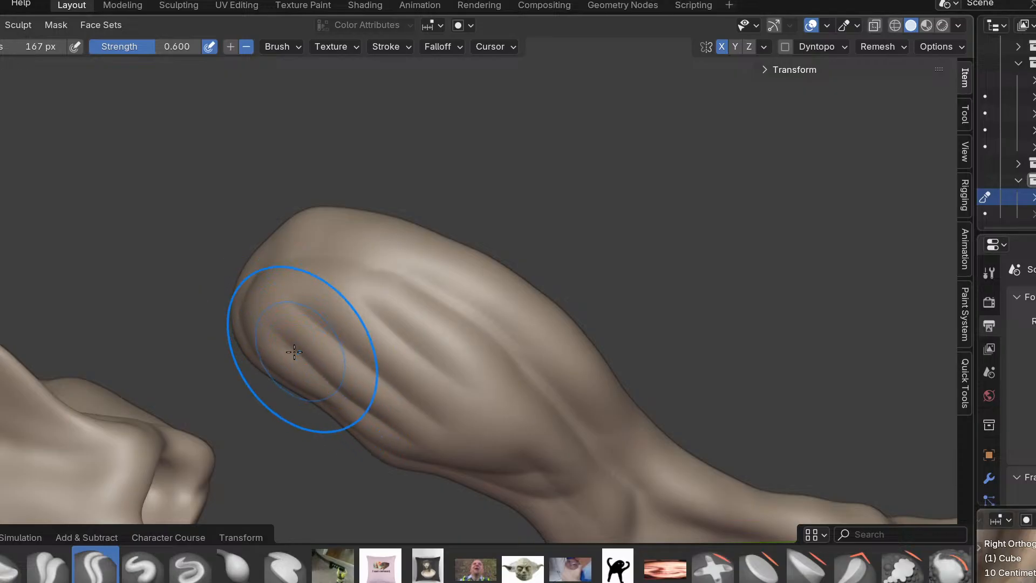
Deepen the front end of the hip blade and blend its grooves into one broad, shallow hollow.
{"action": "left_click_drag", "start_coordinate": [259, 329], "coordinate": [284, 372]}
{"action": "left_click_drag", "start_coordinate": [286, 313], "coordinate": [316, 343]}
{"action": "left_click_drag", "start_coordinate": [265, 285], "coordinate": [298, 342]}
{"action": "mouse_move", "coordinate": [304, 295]}
{"action": "left_mouse_down"}
{"action": "mouse_move", "coordinate": [330, 326]}
{"action": "mouse_move", "coordinate": [418, 369]}
{"action": "mouse_move", "coordinate": [436, 386]}
{"action": "mouse_move", "coordinate": [416, 418]}
{"action": "mouse_move", "coordinate": [498, 449]}
{"action": "mouse_move", "coordinate": [500, 476]}
{"action": "left_mouse_up"}
{"action": "mouse_move", "coordinate": [403, 415]}
{"action": "left_mouse_down"}
{"action": "mouse_move", "coordinate": [405, 430]}
{"action": "mouse_move", "coordinate": [435, 454]}
{"action": "left_mouse_up"}
{"action": "mouse_move", "coordinate": [383, 403]}
{"action": "middle_mouse_down"}
{"action": "mouse_move", "coordinate": [404, 408]}
{"action": "mouse_move", "coordinate": [372, 406]}
{"action": "mouse_move", "coordinate": [398, 428]}
{"action": "middle_mouse_up"}
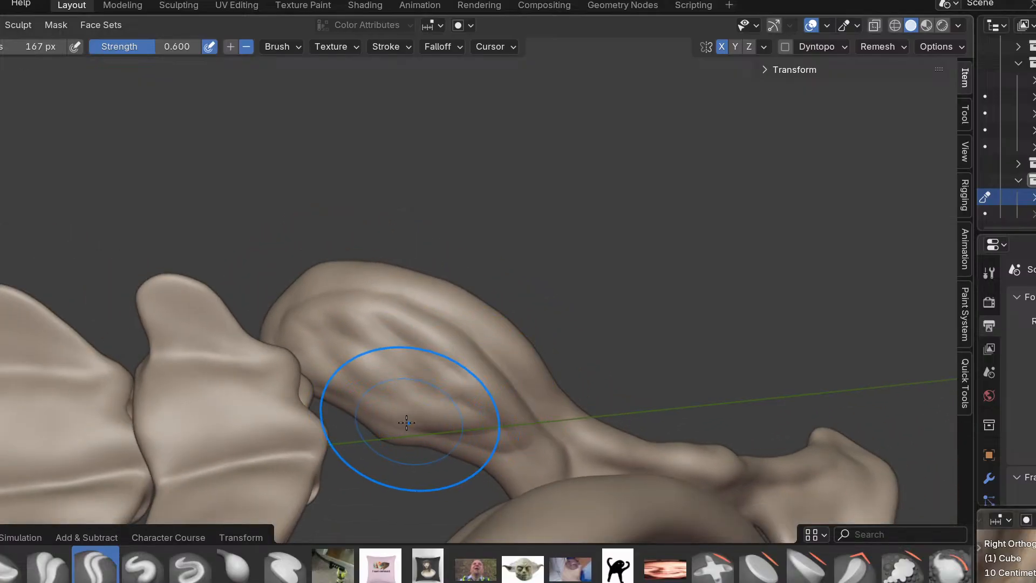
{"action": "mouse_move", "coordinate": [469, 406]}
{"action": "left_mouse_down"}
{"action": "mouse_move", "coordinate": [464, 363]}
{"action": "mouse_move", "coordinate": [442, 354]}
{"action": "mouse_move", "coordinate": [465, 356]}
{"action": "mouse_move", "coordinate": [396, 361]}
{"action": "left_mouse_up"}
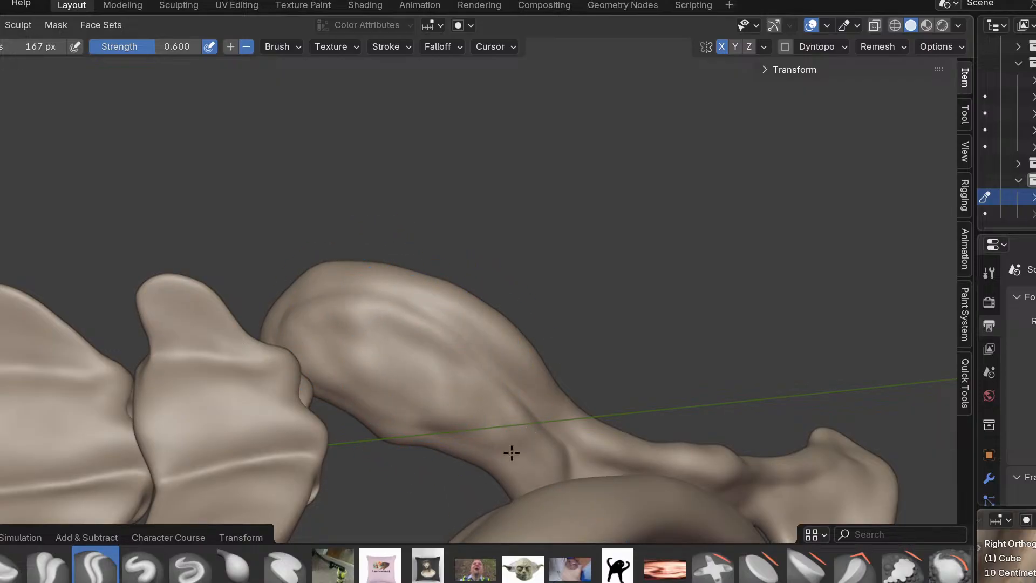
Soften the transition where the hip blade narrows into its neck and even out the remaining grooves.
{"action": "middle_click_drag", "start_coordinate": [591, 487], "coordinate": [545, 459]}
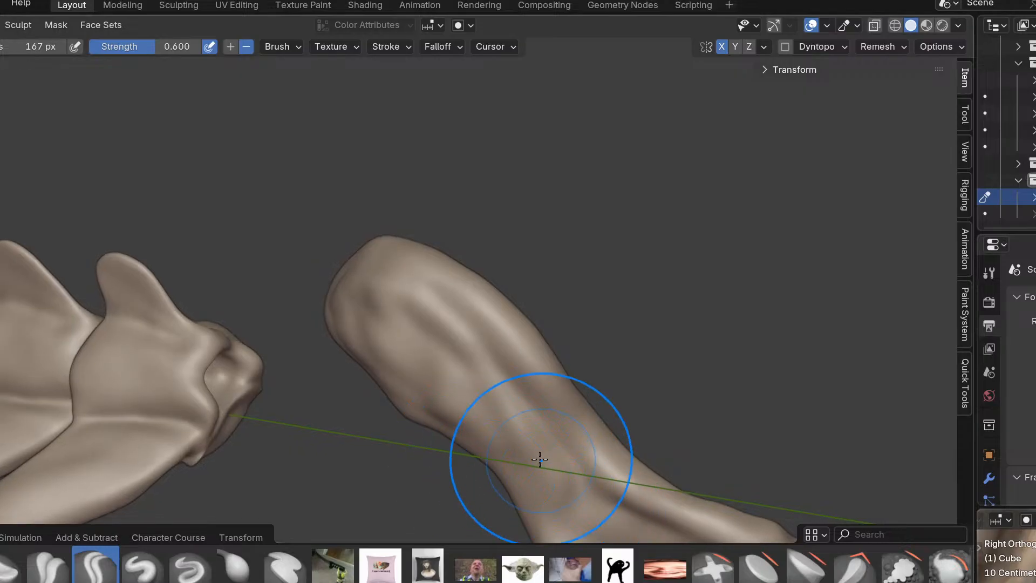
{"action": "middle_click_drag", "start_coordinate": [562, 514], "coordinate": [575, 478]}
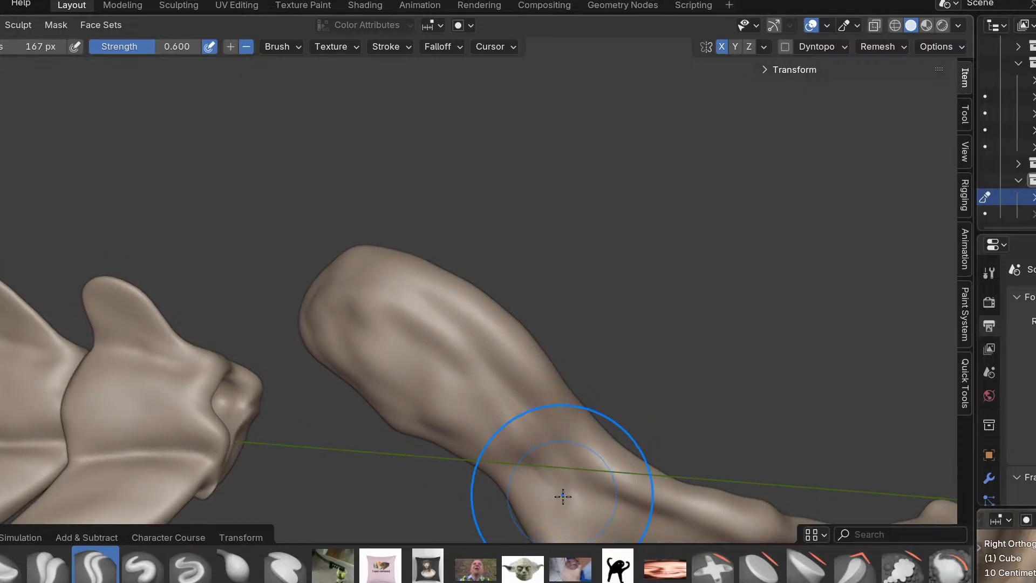
{"action": "left_click_drag", "start_coordinate": [502, 419], "coordinate": [499, 415]}
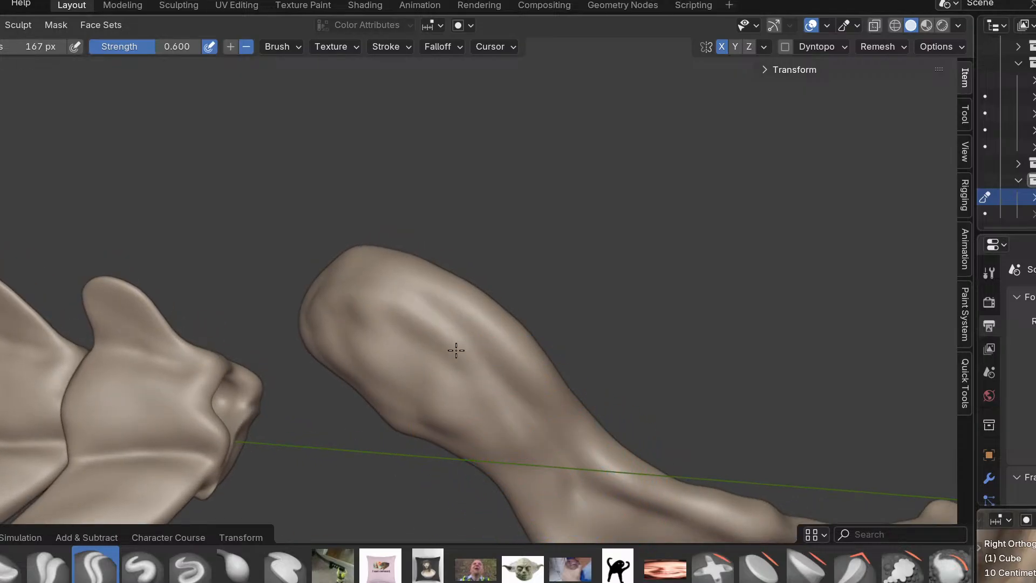
{"action": "middle_click_drag", "start_coordinate": [380, 289], "coordinate": [518, 380]}
{"action": "mouse_move", "coordinate": [405, 452]}
{"action": "middle_mouse_down"}
{"action": "mouse_move", "coordinate": [430, 397]}
{"action": "mouse_move", "coordinate": [537, 393]}
{"action": "middle_mouse_up"}
{"action": "middle_click_drag", "start_coordinate": [382, 397], "coordinate": [387, 384]}
{"action": "scroll", "coordinate": [395, 378], "scroll_direction": "up", "scroll_amount": 2}
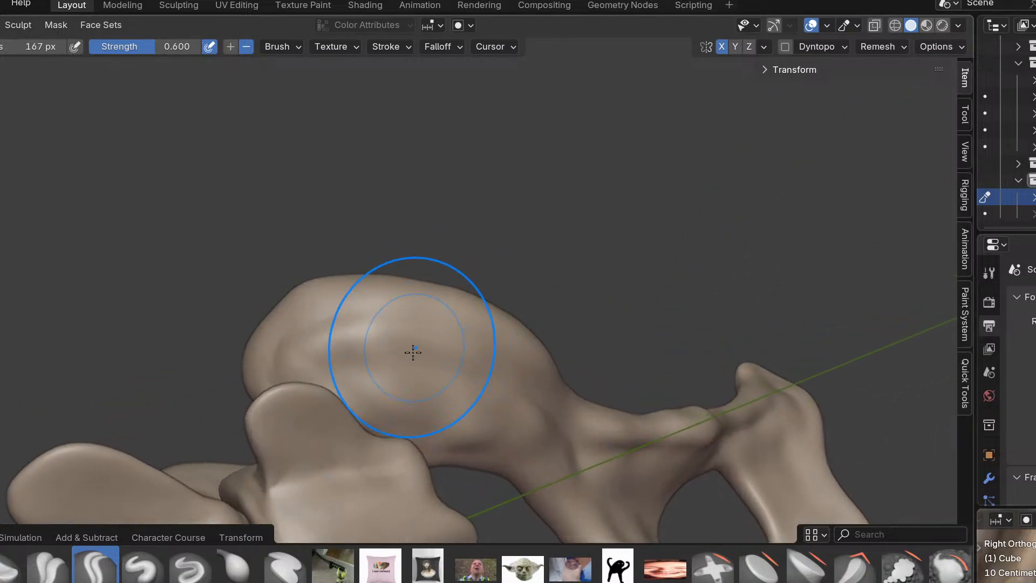
Switch to the flattening brush at 0.700 strength and level the bumps along the hip blade's lower edge and neck.
{"action": "left_click", "coordinate": [902, 564]}
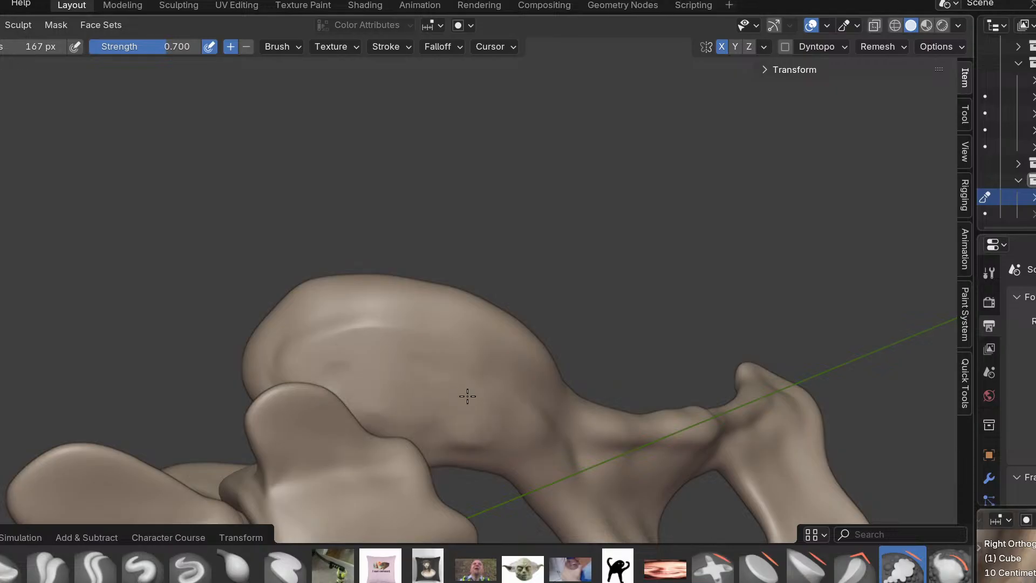
{"action": "mouse_move", "coordinate": [417, 344]}
{"action": "middle_mouse_down"}
{"action": "mouse_move", "coordinate": [407, 354]}
{"action": "mouse_move", "coordinate": [395, 336]}
{"action": "middle_mouse_up"}
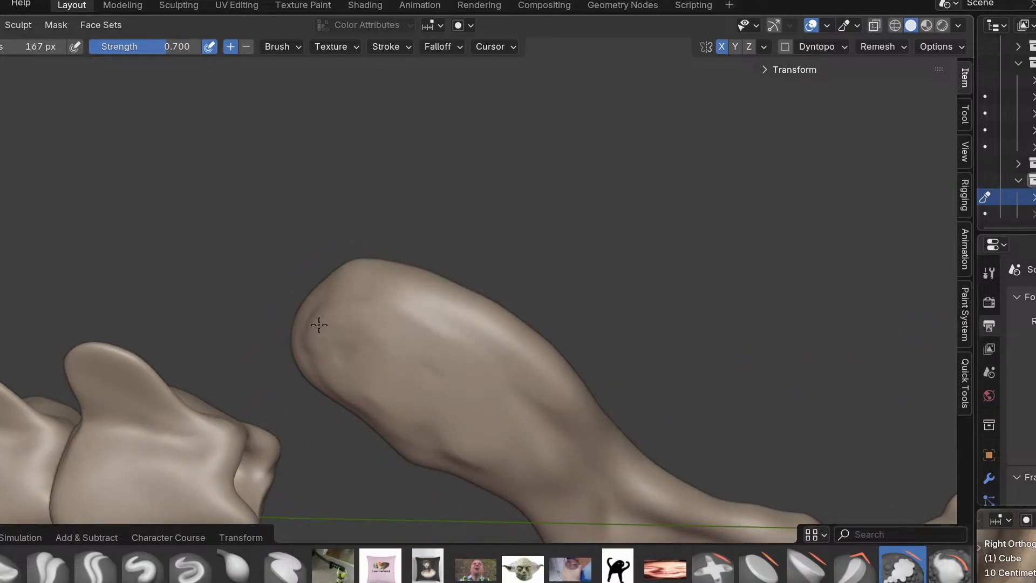
{"action": "mouse_move", "coordinate": [380, 393]}
{"action": "middle_mouse_down"}
{"action": "mouse_move", "coordinate": [409, 354]}
{"action": "mouse_move", "coordinate": [353, 398]}
{"action": "middle_mouse_up"}
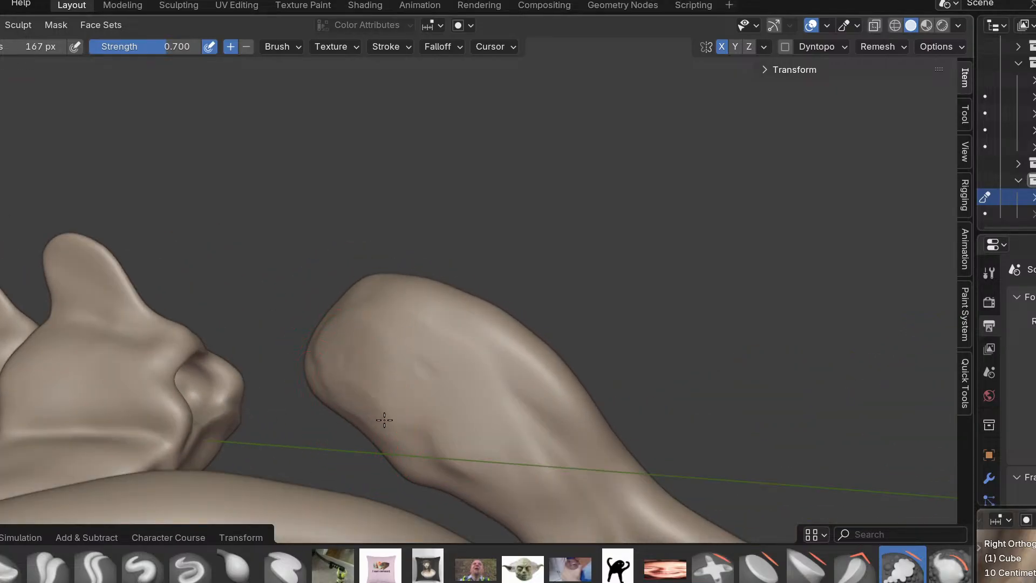
{"action": "left_click_drag", "start_coordinate": [384, 405], "coordinate": [489, 484]}
{"action": "mouse_move", "coordinate": [579, 523]}
{"action": "left_mouse_down"}
{"action": "mouse_move", "coordinate": [485, 386]}
{"action": "mouse_move", "coordinate": [514, 415]}
{"action": "left_mouse_up"}
Level the remaining unevenness across the hip blade's inner face into a clean, smooth plane.
{"action": "mouse_move", "coordinate": [420, 387]}
{"action": "middle_mouse_down"}
{"action": "mouse_move", "coordinate": [495, 386]}
{"action": "mouse_move", "coordinate": [370, 382]}
{"action": "mouse_move", "coordinate": [432, 453]}
{"action": "mouse_move", "coordinate": [354, 380]}
{"action": "middle_mouse_up"}
{"action": "mouse_move", "coordinate": [354, 380]}
{"action": "left_mouse_down"}
{"action": "mouse_move", "coordinate": [400, 430]}
{"action": "mouse_move", "coordinate": [454, 438]}
{"action": "left_mouse_up"}
{"action": "middle_click_drag", "start_coordinate": [459, 439], "coordinate": [365, 398]}
{"action": "middle_click_drag", "start_coordinate": [471, 358], "coordinate": [426, 354]}
{"action": "mouse_move", "coordinate": [426, 354]}
{"action": "left_mouse_down"}
{"action": "mouse_move", "coordinate": [411, 370]}
{"action": "mouse_move", "coordinate": [426, 406]}
{"action": "mouse_move", "coordinate": [441, 407]}
{"action": "left_mouse_up"}
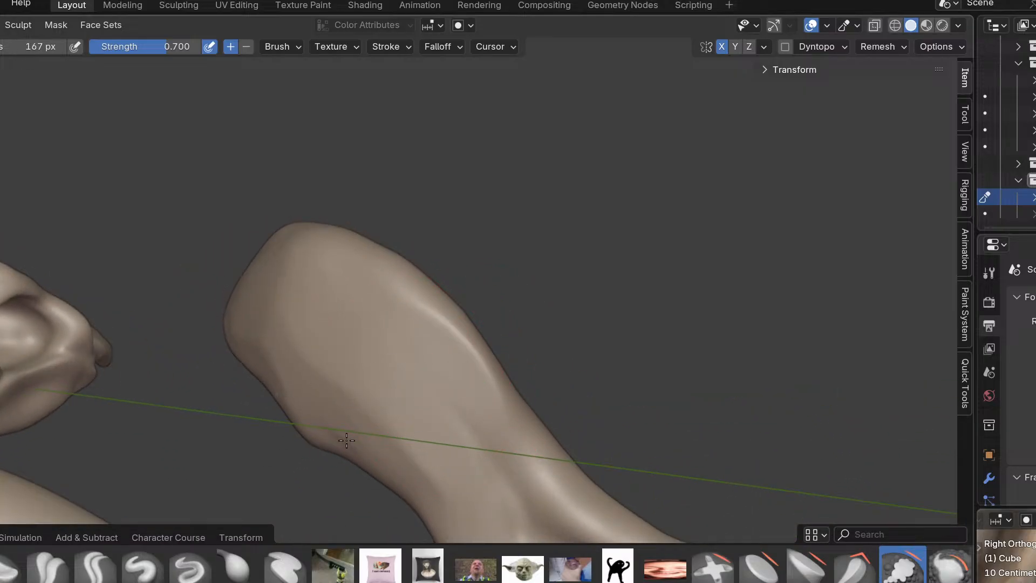
{"action": "middle_click_drag", "start_coordinate": [455, 304], "coordinate": [465, 356]}
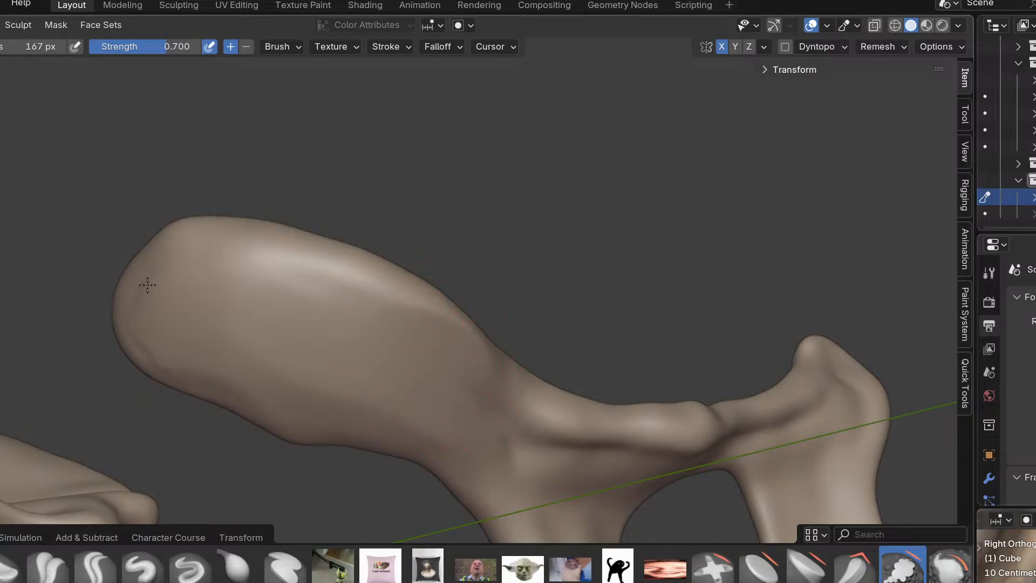
Even out the hollow on the hip blade's outer face and flatten the bumps along its rim and lower edge.
{"action": "middle_click_drag", "start_coordinate": [243, 382], "coordinate": [224, 382]}
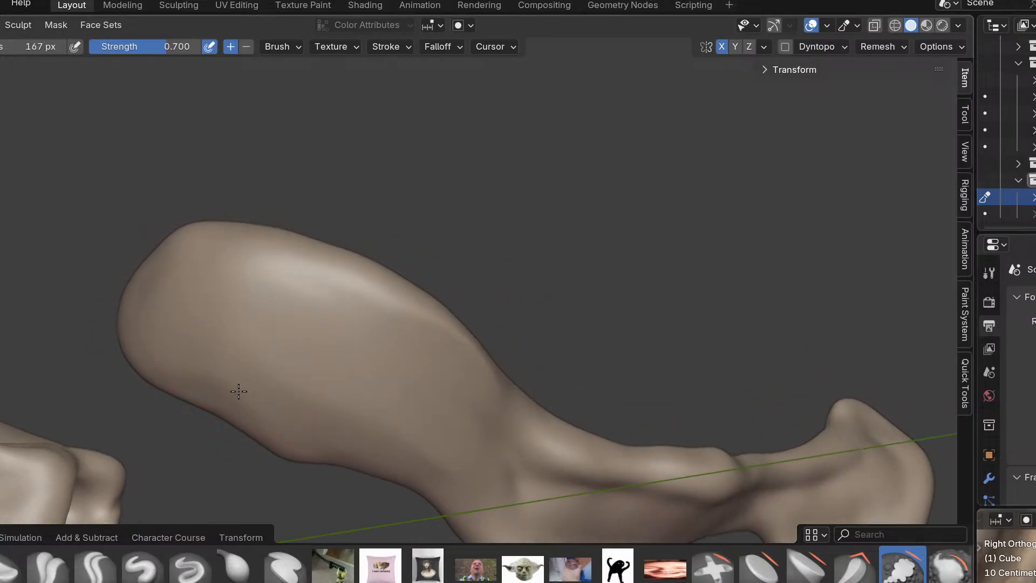
{"action": "mouse_move", "coordinate": [303, 420]}
{"action": "middle_mouse_down"}
{"action": "mouse_move", "coordinate": [282, 390]}
{"action": "mouse_move", "coordinate": [347, 300]}
{"action": "mouse_move", "coordinate": [527, 470]}
{"action": "mouse_move", "coordinate": [475, 335]}
{"action": "mouse_move", "coordinate": [544, 333]}
{"action": "mouse_move", "coordinate": [446, 342]}
{"action": "mouse_move", "coordinate": [419, 396]}
{"action": "mouse_move", "coordinate": [380, 343]}
{"action": "middle_mouse_up"}
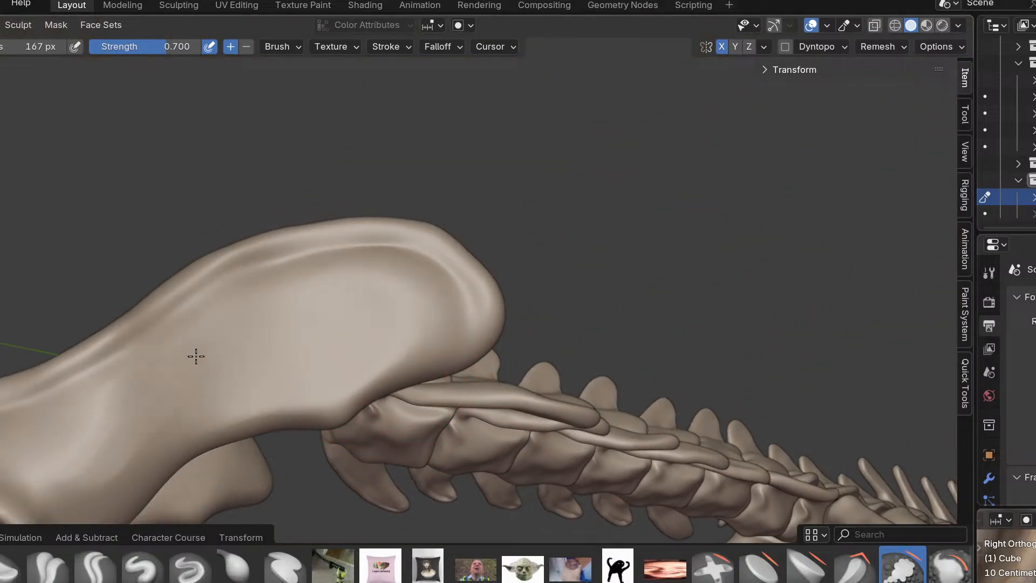
{"action": "scroll", "coordinate": [248, 373], "scroll_direction": "up", "scroll_amount": 3}
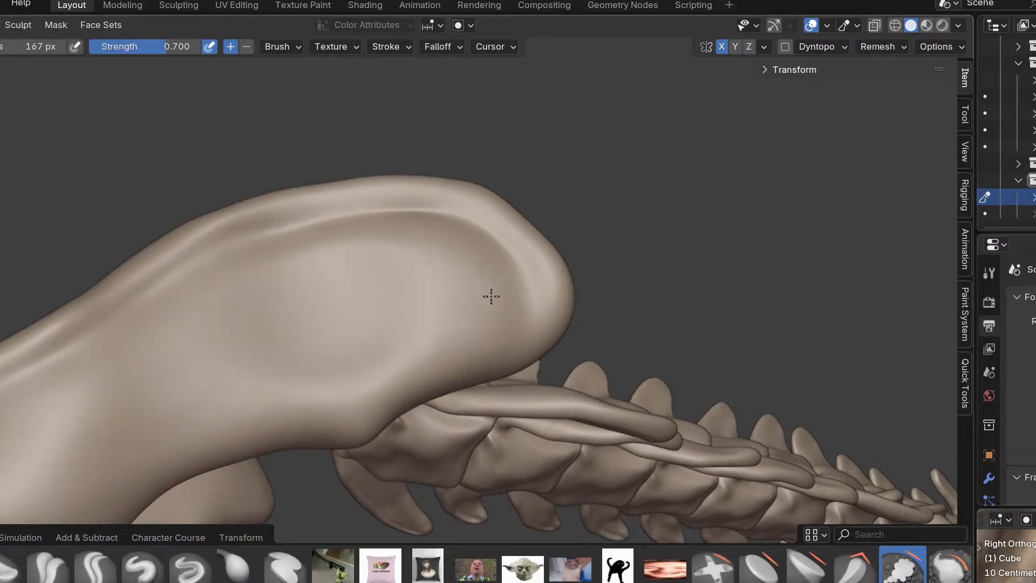
{"action": "middle_click_drag", "start_coordinate": [363, 250], "coordinate": [378, 314]}
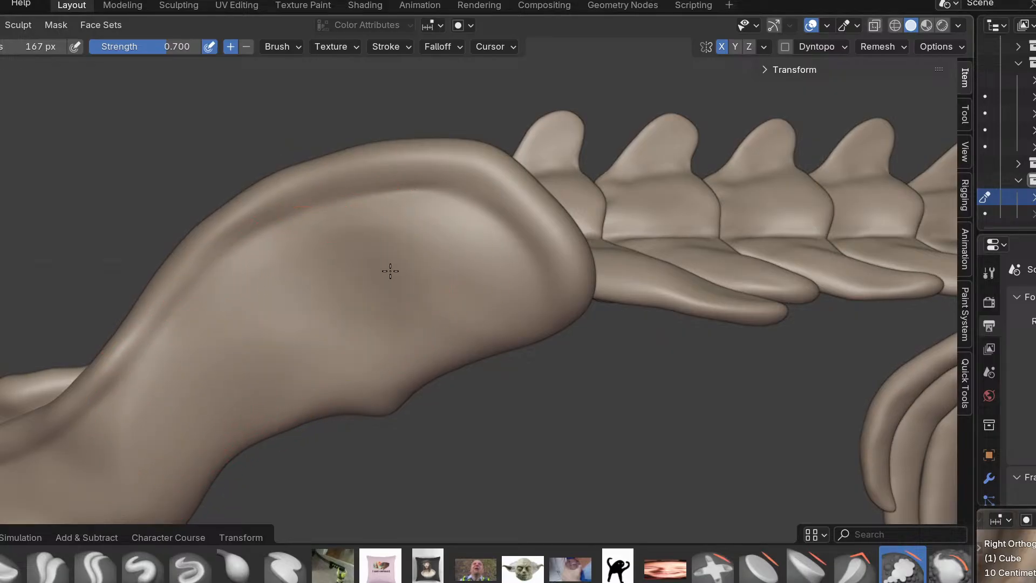
{"action": "mouse_move", "coordinate": [312, 342]}
{"action": "middle_mouse_down"}
{"action": "mouse_move", "coordinate": [335, 236]}
{"action": "mouse_move", "coordinate": [365, 259]}
{"action": "middle_mouse_up"}
{"action": "middle_click_drag", "start_coordinate": [426, 336], "coordinate": [409, 352]}
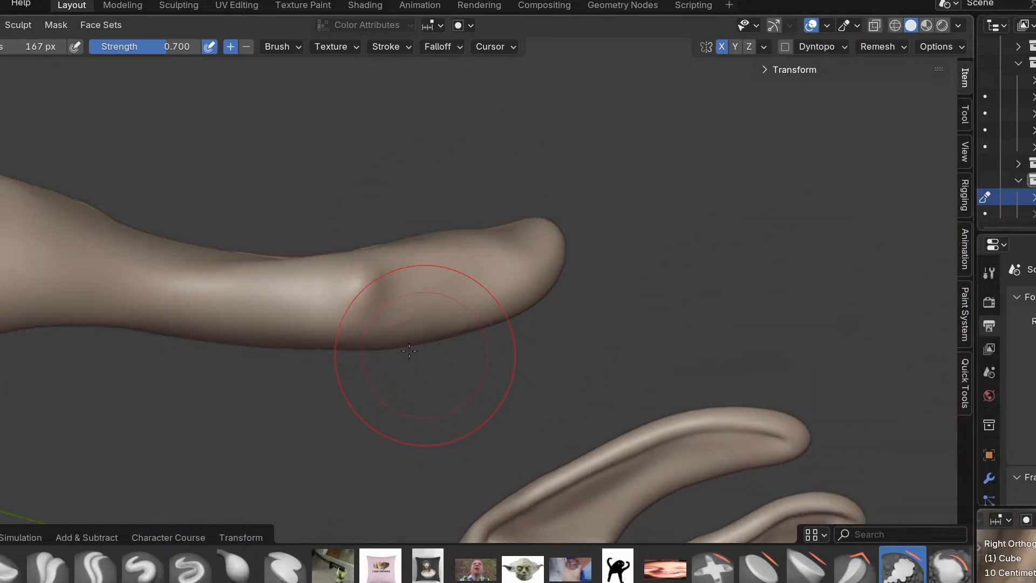
{"action": "mouse_move", "coordinate": [243, 291]}
{"action": "middle_mouse_down"}
{"action": "mouse_move", "coordinate": [258, 350]}
{"action": "mouse_move", "coordinate": [244, 336]}
{"action": "middle_mouse_up"}
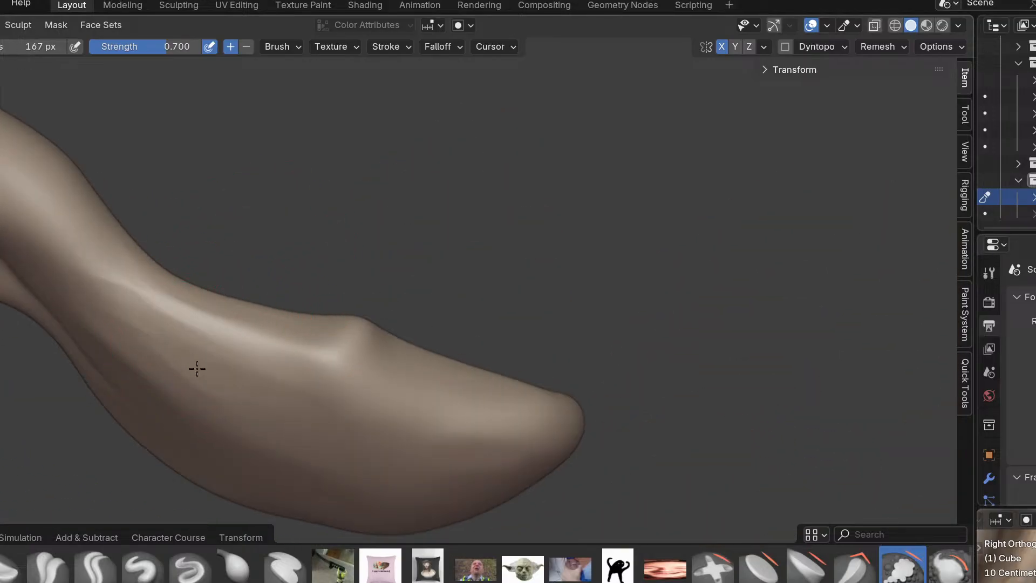
Flatten the groove along the inner side of the hip blade's neck.
{"action": "scroll", "coordinate": [421, 437], "scroll_direction": "down", "scroll_amount": 8}
{"action": "mouse_move", "coordinate": [433, 398]}
{"action": "middle_mouse_down"}
{"action": "mouse_move", "coordinate": [456, 306]}
{"action": "mouse_move", "coordinate": [289, 343]}
{"action": "mouse_move", "coordinate": [417, 348]}
{"action": "mouse_move", "coordinate": [222, 238]}
{"action": "middle_mouse_up"}
{"action": "mouse_move", "coordinate": [236, 275]}
{"action": "middle_mouse_down", "text": "ctrl"}
{"action": "mouse_move", "coordinate": [243, 259]}
{"action": "mouse_move", "coordinate": [227, 221]}
{"action": "middle_mouse_up", "text": "ctrl"}
{"action": "mouse_move", "coordinate": [215, 208]}
{"action": "left_mouse_down"}
{"action": "mouse_move", "coordinate": [266, 352]}
{"action": "mouse_move", "coordinate": [211, 331]}
{"action": "left_mouse_up"}
{"action": "mouse_move", "coordinate": [211, 332]}
{"action": "middle_mouse_down"}
{"action": "mouse_move", "coordinate": [216, 352]}
{"action": "mouse_move", "coordinate": [175, 244]}
{"action": "middle_mouse_up"}
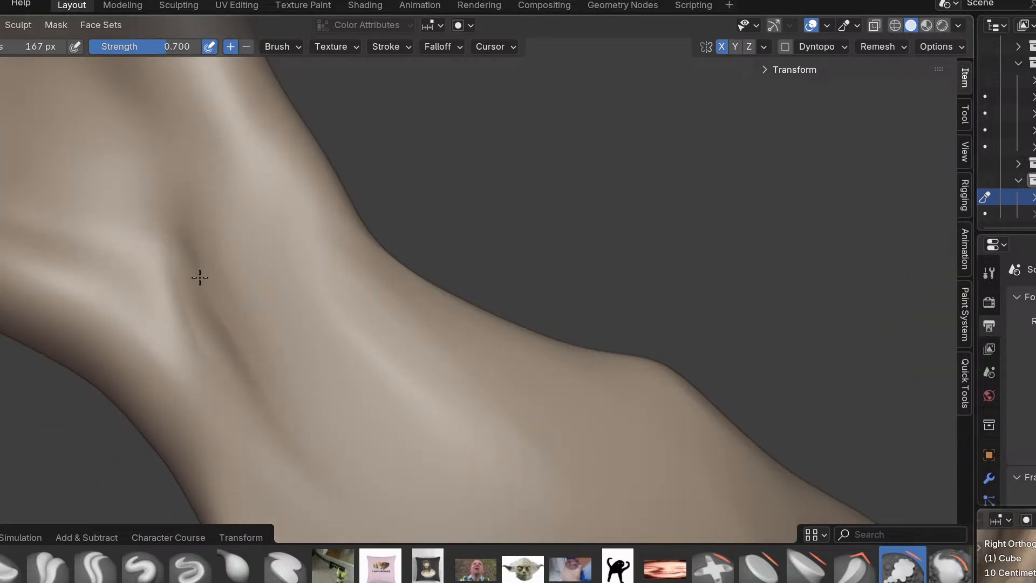
Soften the creases and ridges where the neck's inner side meets the branches around the pelvic opening.
{"action": "mouse_move", "coordinate": [263, 321]}
{"action": "middle_mouse_down"}
{"action": "mouse_move", "coordinate": [261, 354]}
{"action": "mouse_move", "coordinate": [266, 340]}
{"action": "mouse_move", "coordinate": [244, 372]}
{"action": "middle_mouse_up"}
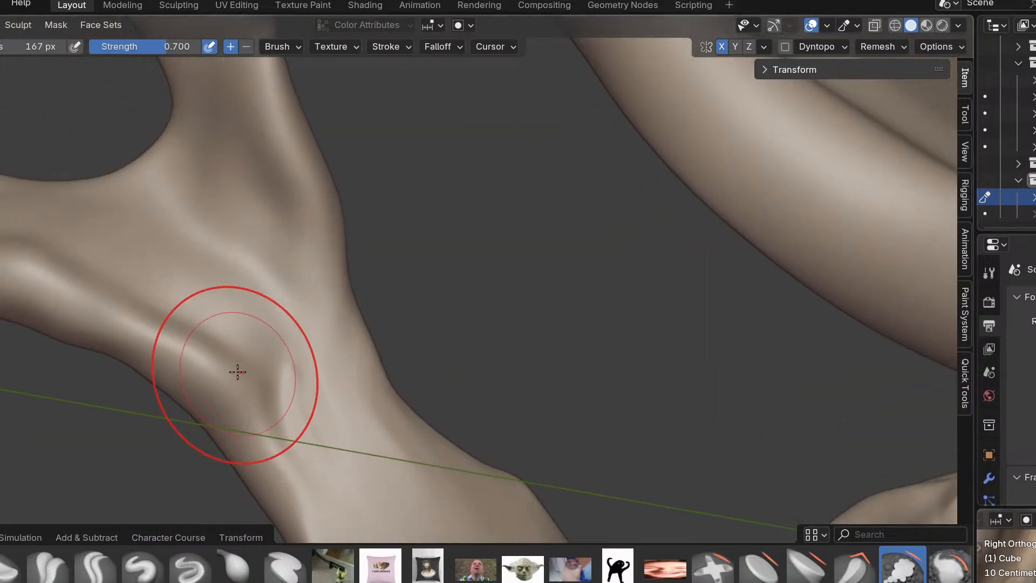
{"action": "scroll", "coordinate": [297, 374], "scroll_direction": "up", "scroll_amount": 2}
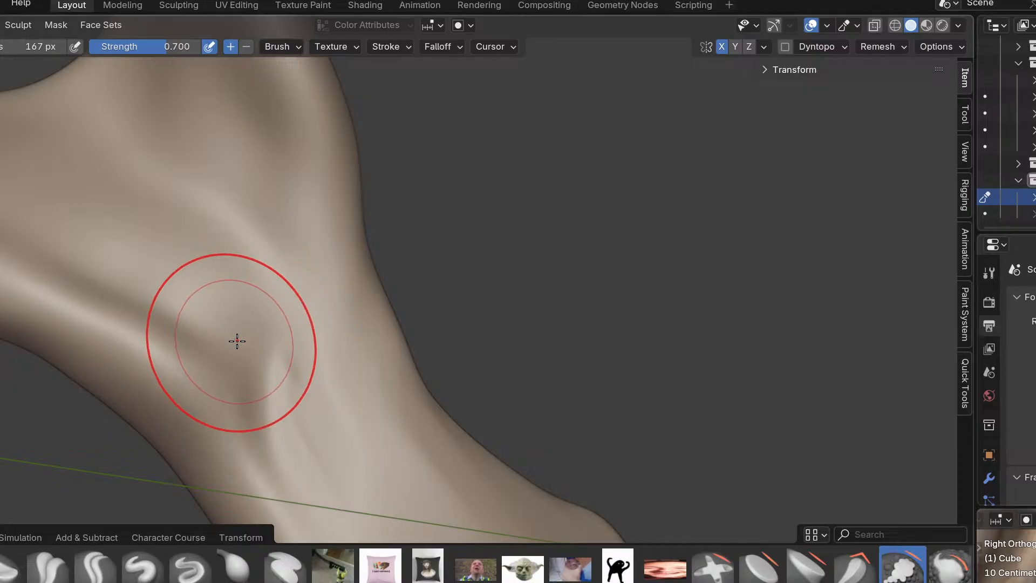
{"action": "mouse_move", "coordinate": [267, 296]}
{"action": "middle_mouse_down"}
{"action": "mouse_move", "coordinate": [278, 345]}
{"action": "mouse_move", "coordinate": [262, 337]}
{"action": "mouse_move", "coordinate": [164, 384]}
{"action": "mouse_move", "coordinate": [297, 285]}
{"action": "middle_mouse_up"}
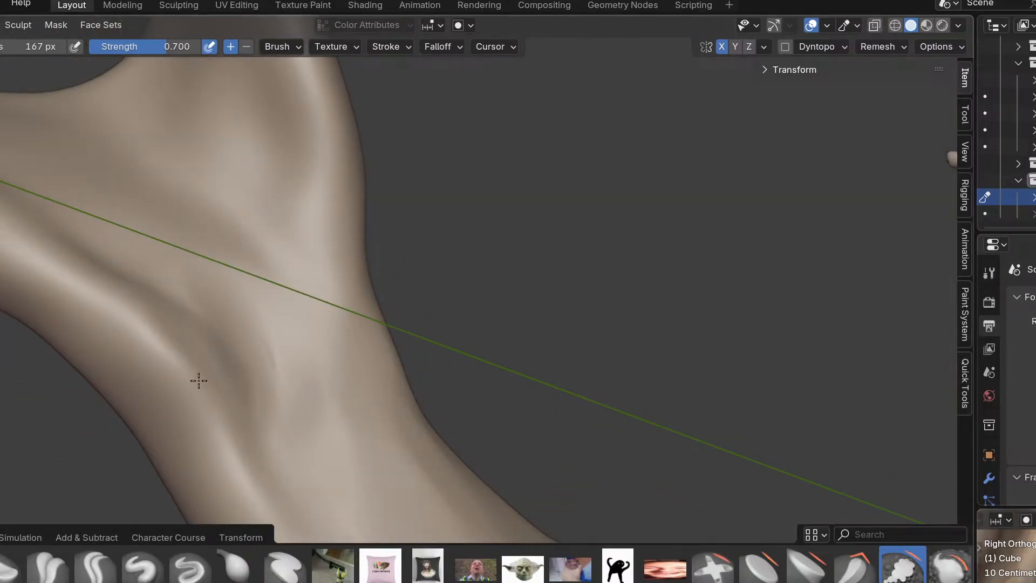
{"action": "mouse_move", "coordinate": [224, 426]}
{"action": "middle_mouse_down"}
{"action": "mouse_move", "coordinate": [303, 387]}
{"action": "mouse_move", "coordinate": [279, 378]}
{"action": "middle_mouse_up"}
{"action": "mouse_move", "coordinate": [199, 254]}
{"action": "middle_mouse_down"}
{"action": "mouse_move", "coordinate": [324, 412]}
{"action": "mouse_move", "coordinate": [354, 410]}
{"action": "mouse_move", "coordinate": [340, 319]}
{"action": "middle_mouse_up"}
{"action": "middle_click_drag", "start_coordinate": [441, 442], "coordinate": [364, 285]}
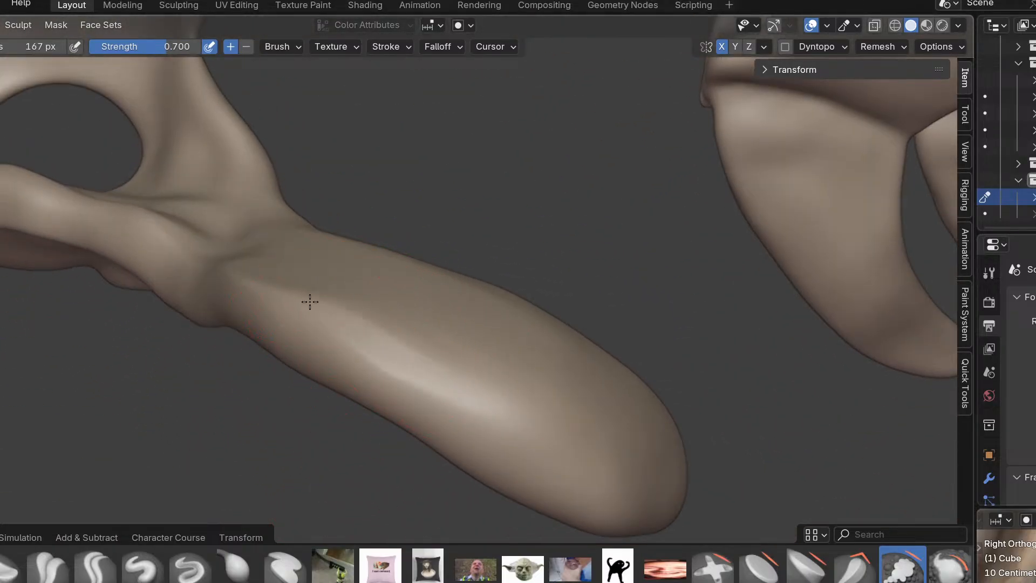
Level the middle of the hollow on the hip blade's outer face.
{"action": "mouse_move", "coordinate": [590, 453]}
{"action": "middle_mouse_down"}
{"action": "mouse_move", "coordinate": [514, 438]}
{"action": "mouse_move", "coordinate": [520, 423]}
{"action": "middle_mouse_up"}
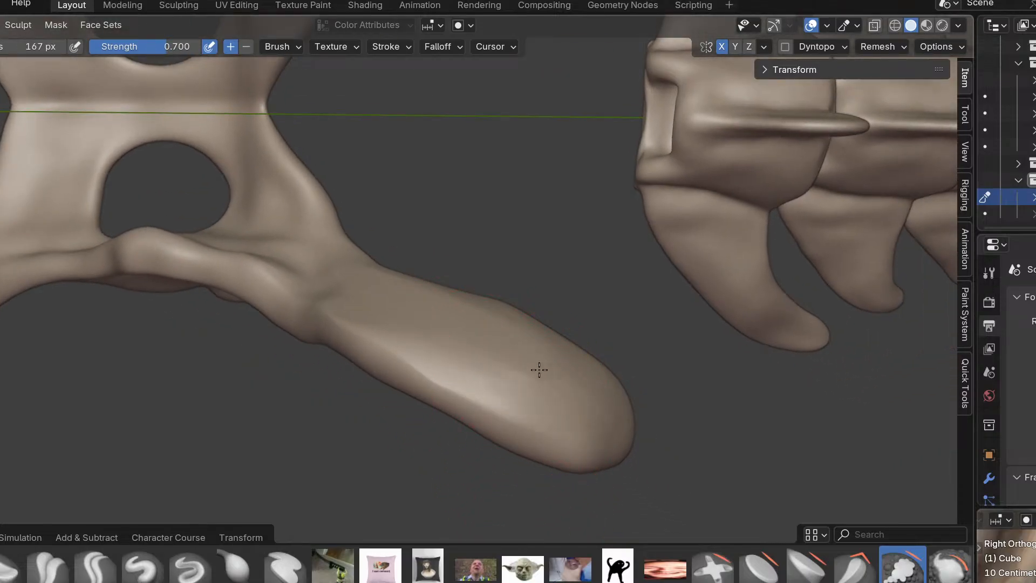
{"action": "mouse_move", "coordinate": [578, 425]}
{"action": "middle_mouse_down"}
{"action": "mouse_move", "coordinate": [606, 389]}
{"action": "mouse_move", "coordinate": [566, 360]}
{"action": "mouse_move", "coordinate": [511, 368]}
{"action": "mouse_move", "coordinate": [515, 346]}
{"action": "middle_mouse_up"}
{"action": "scroll", "coordinate": [438, 409], "scroll_direction": "up", "scroll_amount": 2}
{"action": "left_click_drag", "start_coordinate": [419, 360], "coordinate": [554, 306]}
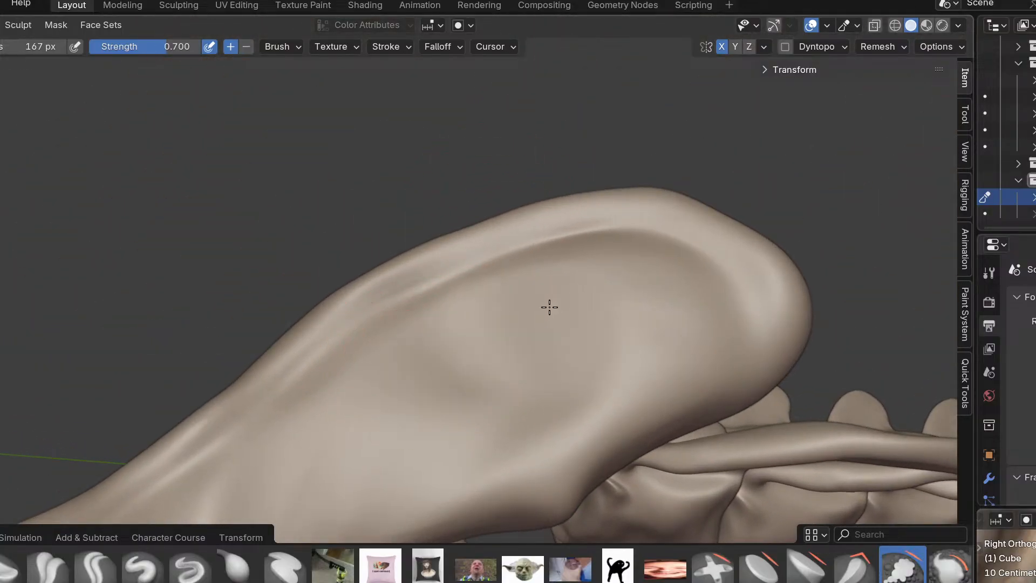
{"action": "mouse_move", "coordinate": [539, 379]}
{"action": "middle_mouse_down"}
{"action": "mouse_move", "coordinate": [620, 291]}
{"action": "mouse_move", "coordinate": [546, 289]}
{"action": "middle_mouse_up"}
Resize the flattening brush to 103 px and smooth the outer surface between the hip blade's hollow and its neck.
{"action": "key", "text": "f"}
{"action": "left_click", "coordinate": [617, 305]}
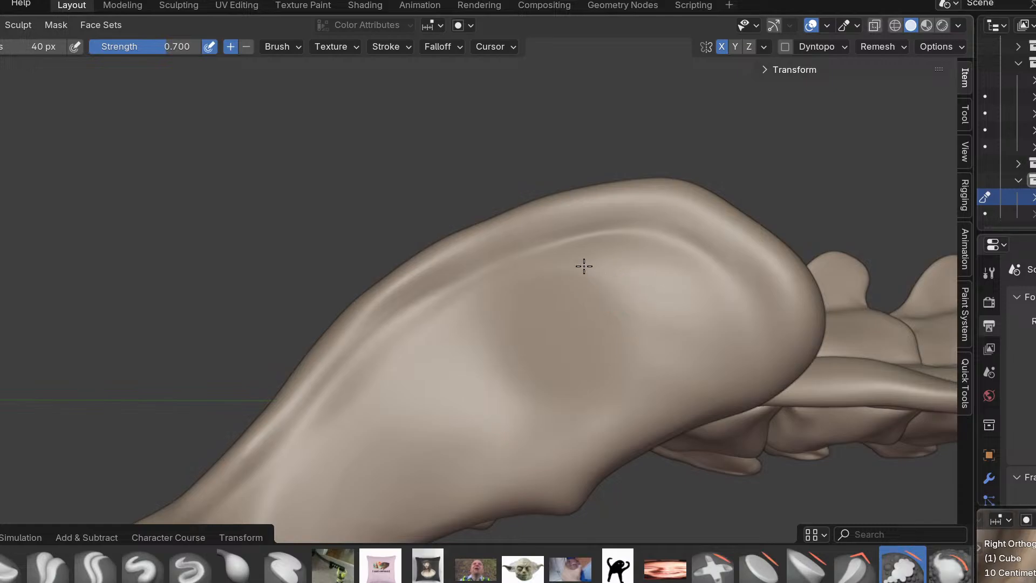
{"action": "scroll", "coordinate": [583, 367], "scroll_direction": "down", "scroll_amount": 3}
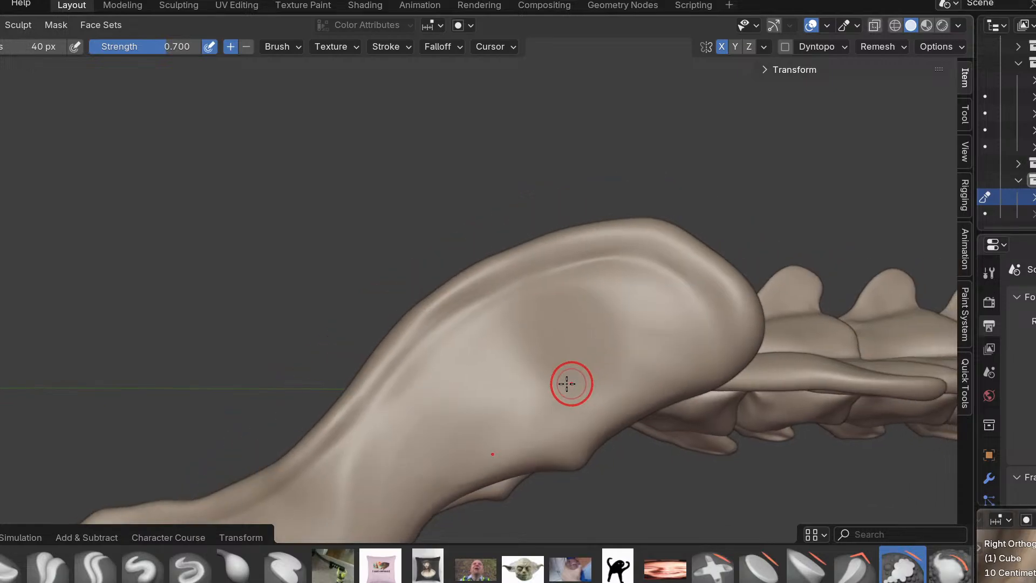
{"action": "middle_click_drag", "start_coordinate": [486, 453], "coordinate": [622, 303], "text": "shift"}
{"action": "left_click_drag", "start_coordinate": [610, 319], "coordinate": [556, 319], "text": "shift"}
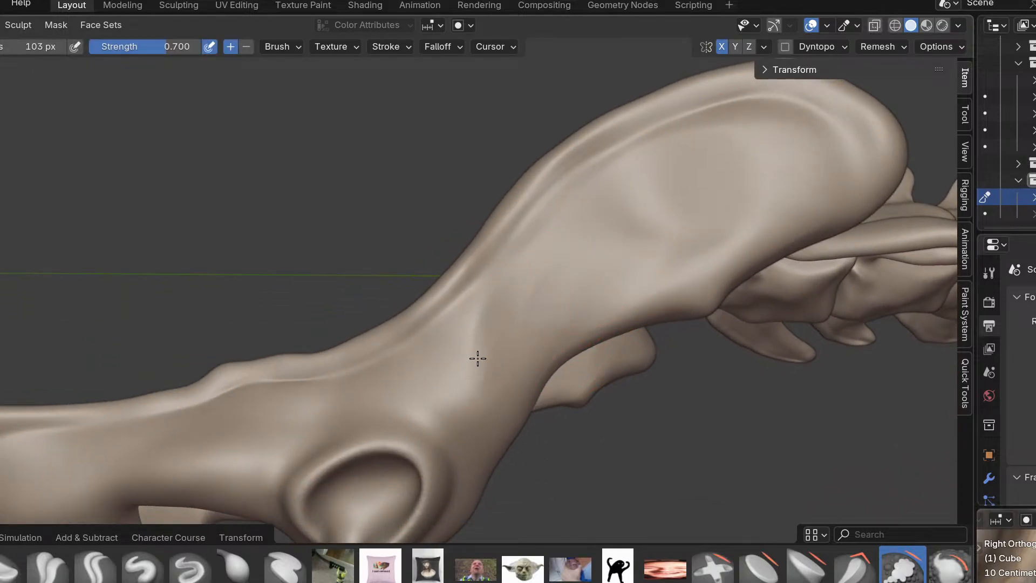
Switch to the grab brush at 0.400 strength and reshape the hip blade's curvature, rim and hollow.
{"action": "mouse_move", "coordinate": [594, 270]}
{"action": "middle_mouse_down"}
{"action": "mouse_move", "coordinate": [537, 319]}
{"action": "mouse_move", "coordinate": [565, 289]}
{"action": "mouse_move", "coordinate": [635, 280]}
{"action": "mouse_move", "coordinate": [538, 308]}
{"action": "mouse_move", "coordinate": [522, 296]}
{"action": "middle_mouse_up"}
{"action": "key", "text": "g"}
{"action": "mouse_move", "coordinate": [566, 362]}
{"action": "middle_mouse_down"}
{"action": "mouse_move", "coordinate": [632, 305]}
{"action": "mouse_move", "coordinate": [616, 316]}
{"action": "mouse_move", "coordinate": [582, 299]}
{"action": "mouse_move", "coordinate": [608, 340]}
{"action": "mouse_move", "coordinate": [634, 252]}
{"action": "middle_mouse_up"}
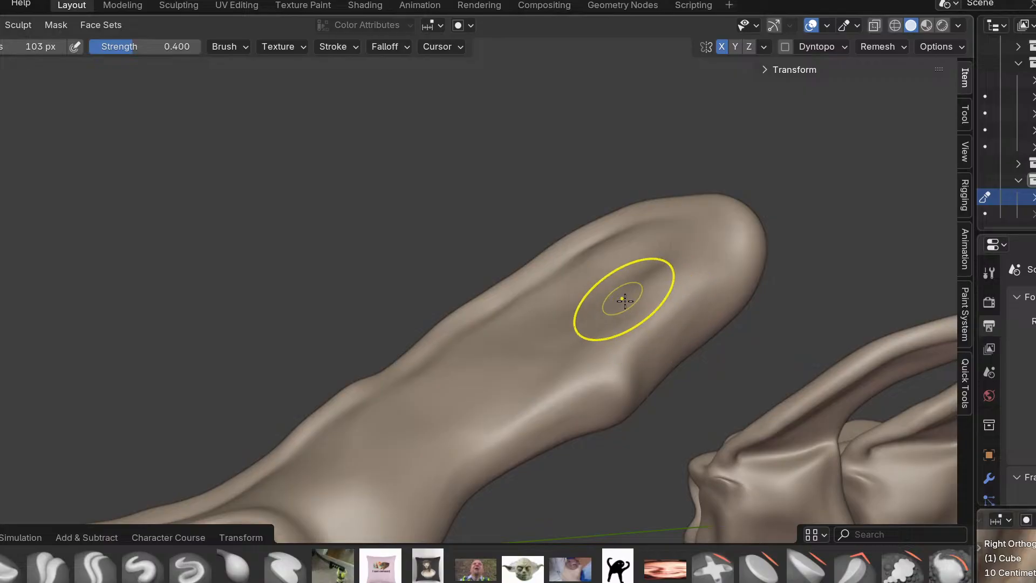
{"action": "mouse_move", "coordinate": [626, 294]}
{"action": "middle_mouse_down"}
{"action": "mouse_move", "coordinate": [555, 398]}
{"action": "mouse_move", "coordinate": [517, 383]}
{"action": "middle_mouse_up"}
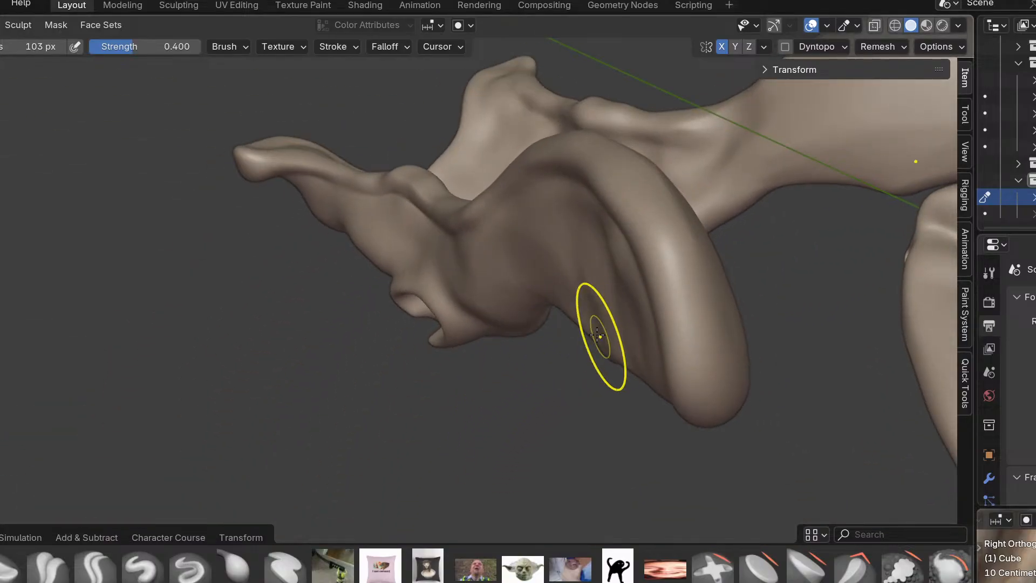
{"action": "mouse_move", "coordinate": [615, 251]}
{"action": "middle_mouse_down"}
{"action": "mouse_move", "coordinate": [664, 259]}
{"action": "mouse_move", "coordinate": [574, 280]}
{"action": "mouse_move", "coordinate": [637, 222]}
{"action": "mouse_move", "coordinate": [524, 310]}
{"action": "mouse_move", "coordinate": [512, 384]}
{"action": "mouse_move", "coordinate": [536, 297]}
{"action": "middle_mouse_up"}
{"action": "middle_click_drag", "start_coordinate": [447, 302], "coordinate": [470, 325]}
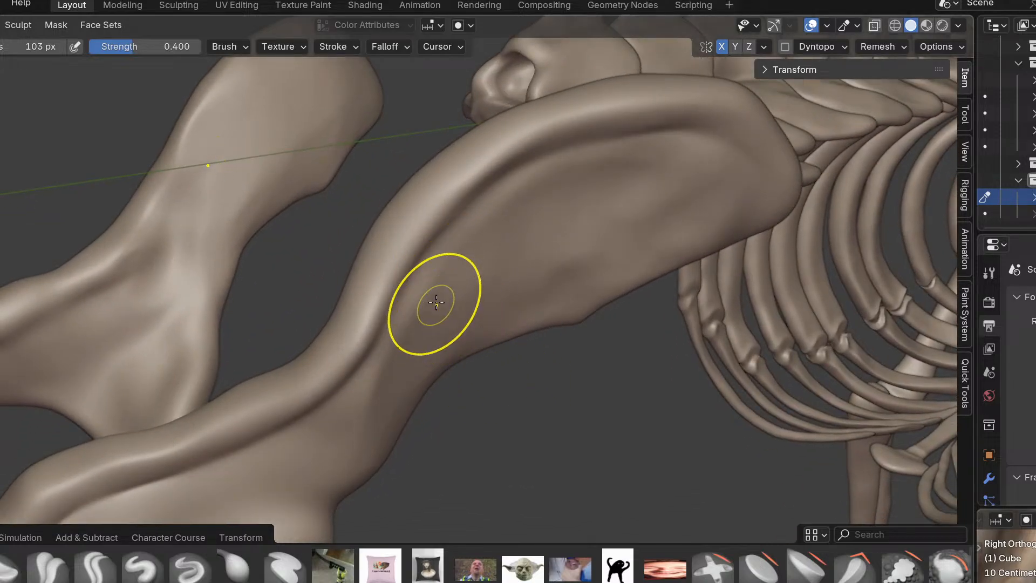
{"action": "mouse_move", "coordinate": [367, 406]}
{"action": "middle_mouse_down"}
{"action": "mouse_move", "coordinate": [428, 354]}
{"action": "mouse_move", "coordinate": [513, 398]}
{"action": "mouse_move", "coordinate": [521, 370]}
{"action": "middle_mouse_up"}
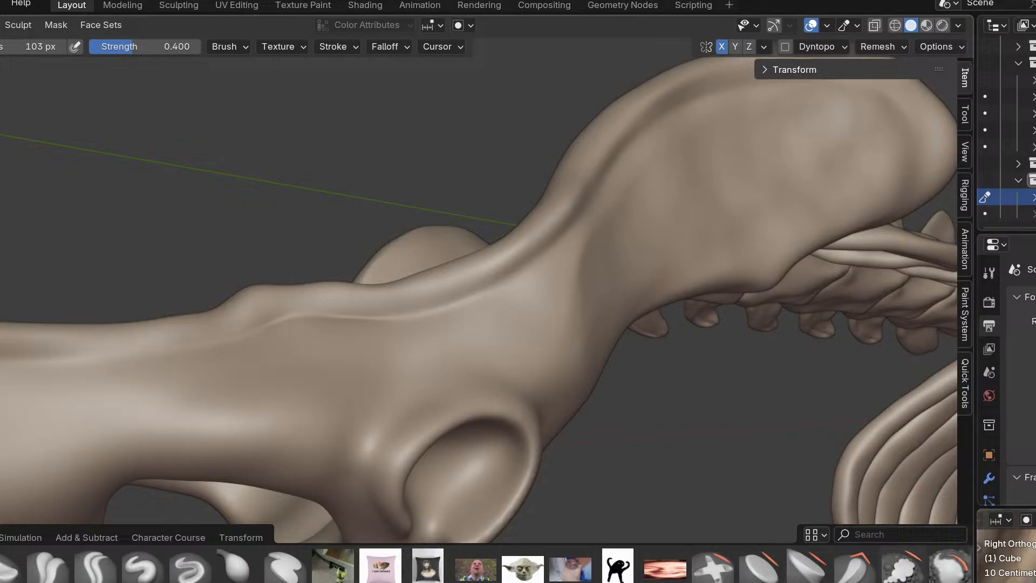
Switch back to the flattening brush at 0.700 strength and level the outer surface behind and above the hip socket.
{"action": "left_click", "coordinate": [903, 564]}
{"action": "middle_click_drag", "start_coordinate": [550, 344], "coordinate": [598, 330]}
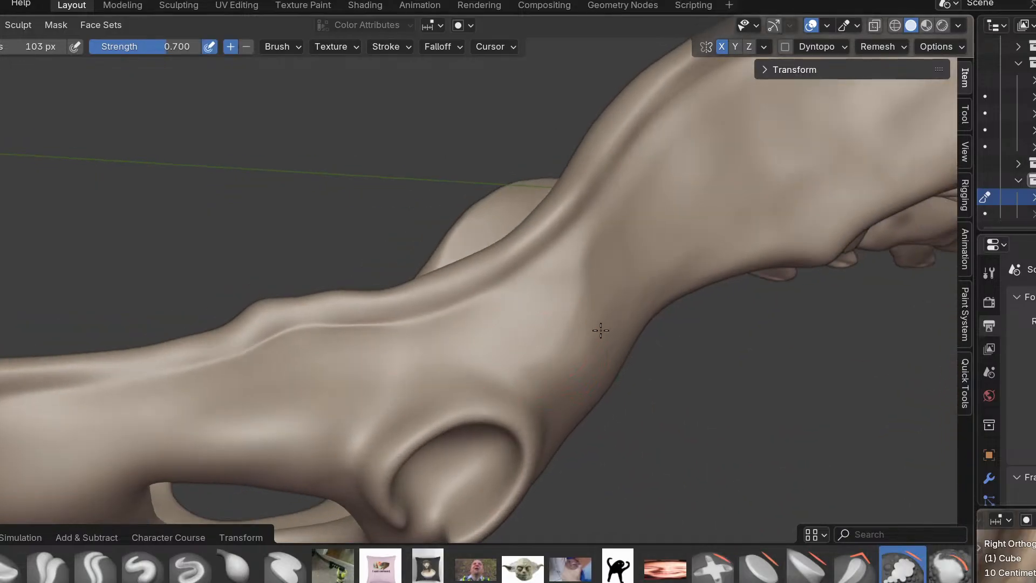
{"action": "mouse_move", "coordinate": [280, 405]}
{"action": "middle_mouse_down"}
{"action": "mouse_move", "coordinate": [509, 382]}
{"action": "mouse_move", "coordinate": [463, 363]}
{"action": "middle_mouse_up"}
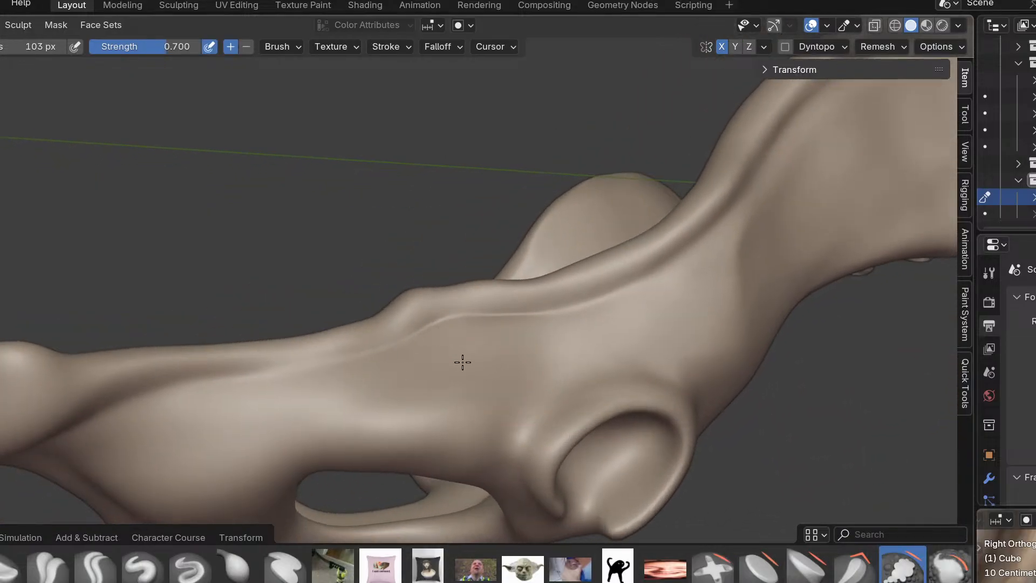
{"action": "left_click_drag", "start_coordinate": [450, 438], "coordinate": [420, 417]}
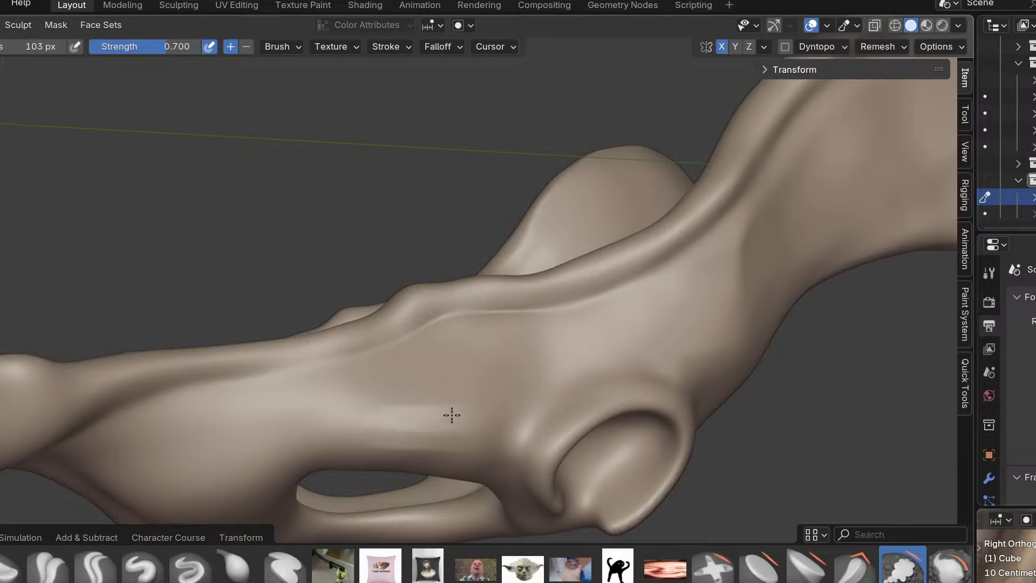
{"action": "left_click_drag", "start_coordinate": [700, 328], "coordinate": [534, 347]}
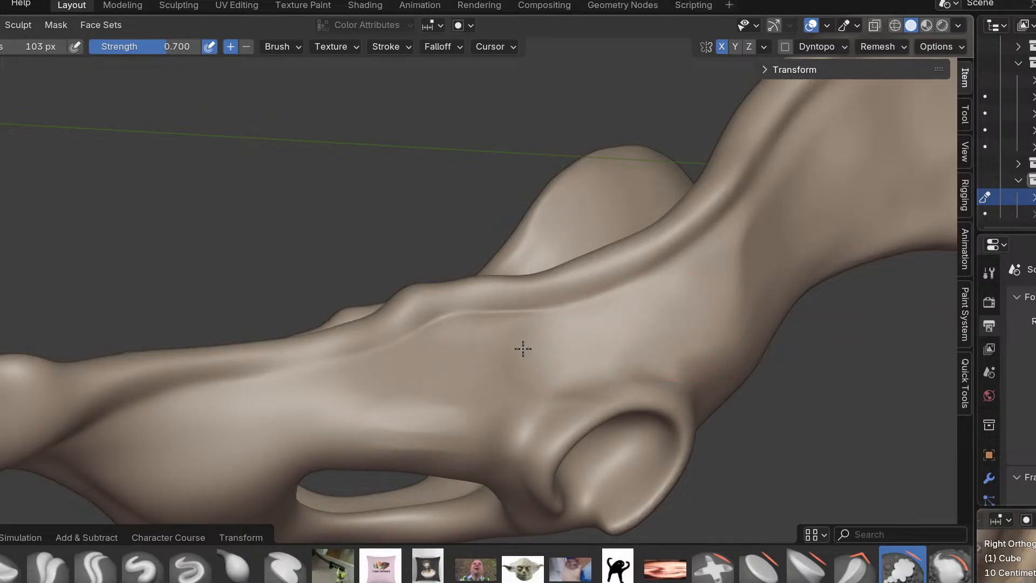
Flatten the uneven surface of the rear plate and the bars surrounding the large pelvic opening.
{"action": "middle_click_drag", "start_coordinate": [426, 403], "coordinate": [275, 420]}
{"action": "middle_click_drag", "start_coordinate": [334, 454], "coordinate": [373, 298]}
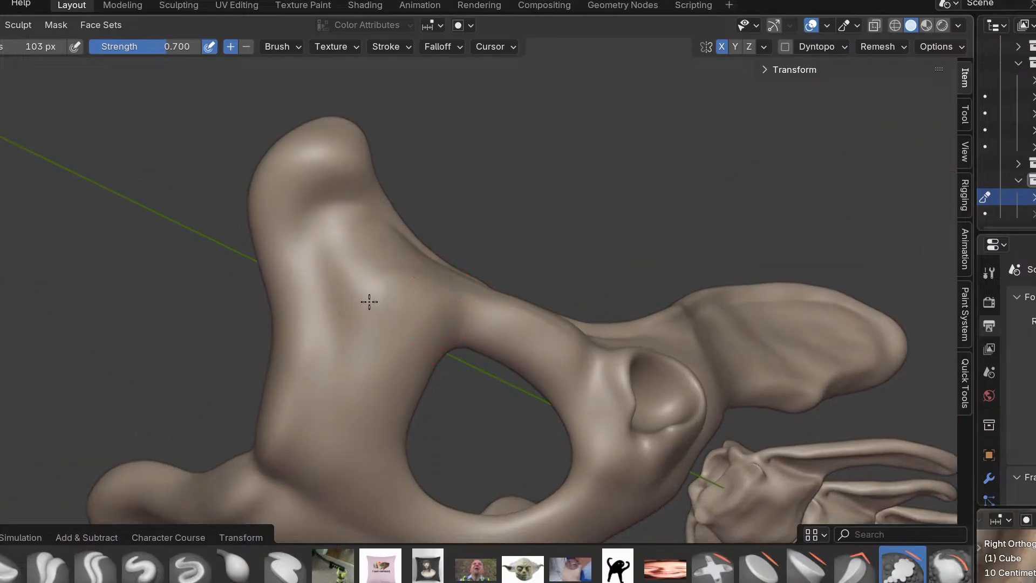
{"action": "middle_click_drag", "start_coordinate": [424, 374], "coordinate": [381, 395]}
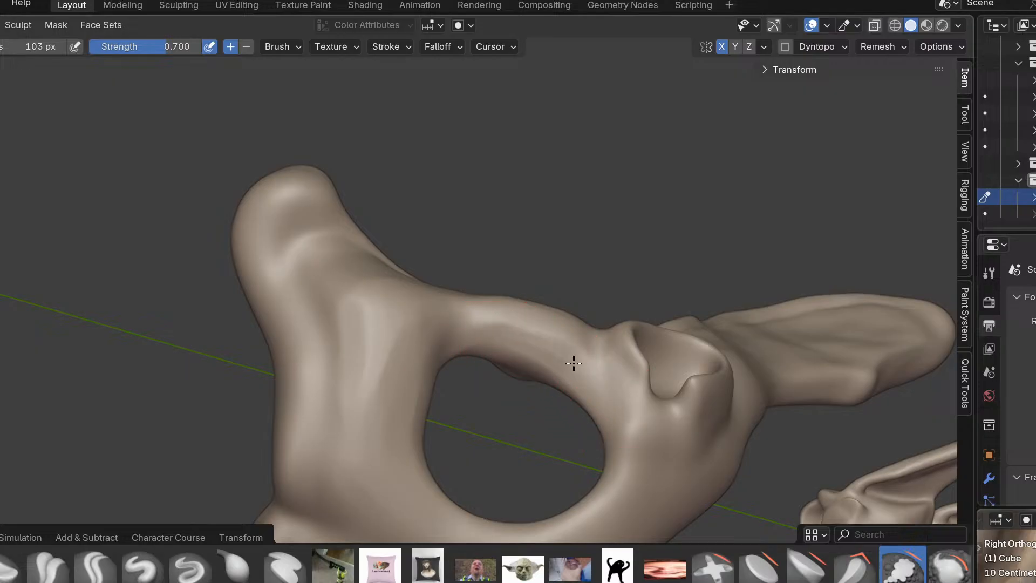
{"action": "mouse_move", "coordinate": [590, 342]}
{"action": "middle_mouse_down"}
{"action": "mouse_move", "coordinate": [496, 419]}
{"action": "mouse_move", "coordinate": [558, 300]}
{"action": "mouse_move", "coordinate": [571, 351]}
{"action": "mouse_move", "coordinate": [548, 361]}
{"action": "mouse_move", "coordinate": [495, 313]}
{"action": "middle_mouse_up"}
{"action": "middle_click_drag", "start_coordinate": [508, 365], "coordinate": [604, 391]}
{"action": "mouse_move", "coordinate": [676, 460]}
{"action": "middle_mouse_down"}
{"action": "mouse_move", "coordinate": [671, 412]}
{"action": "mouse_move", "coordinate": [616, 317]}
{"action": "middle_mouse_up"}
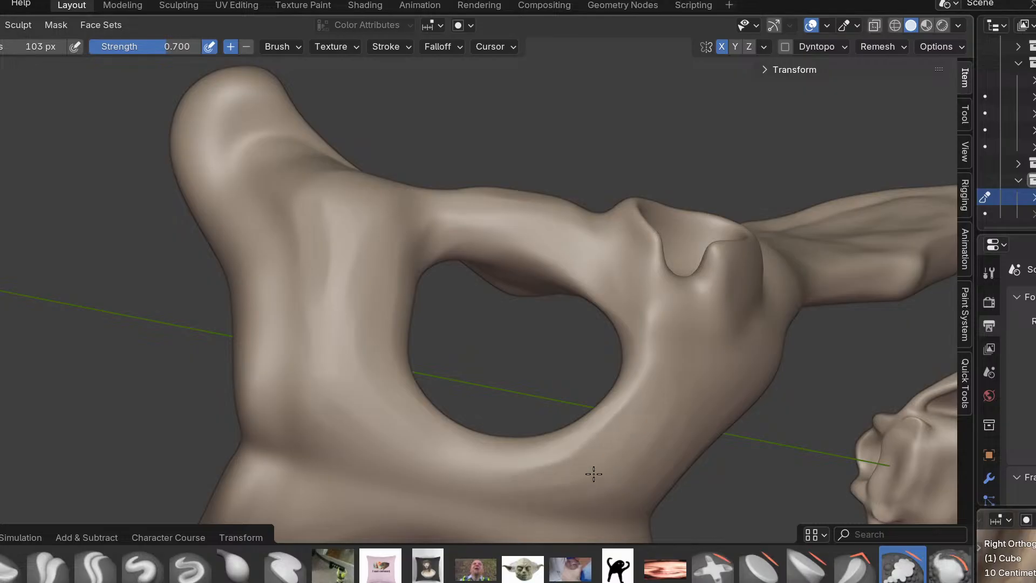
{"action": "mouse_move", "coordinate": [596, 374]}
{"action": "middle_mouse_down"}
{"action": "mouse_move", "coordinate": [546, 491]}
{"action": "mouse_move", "coordinate": [555, 469]}
{"action": "middle_mouse_up"}
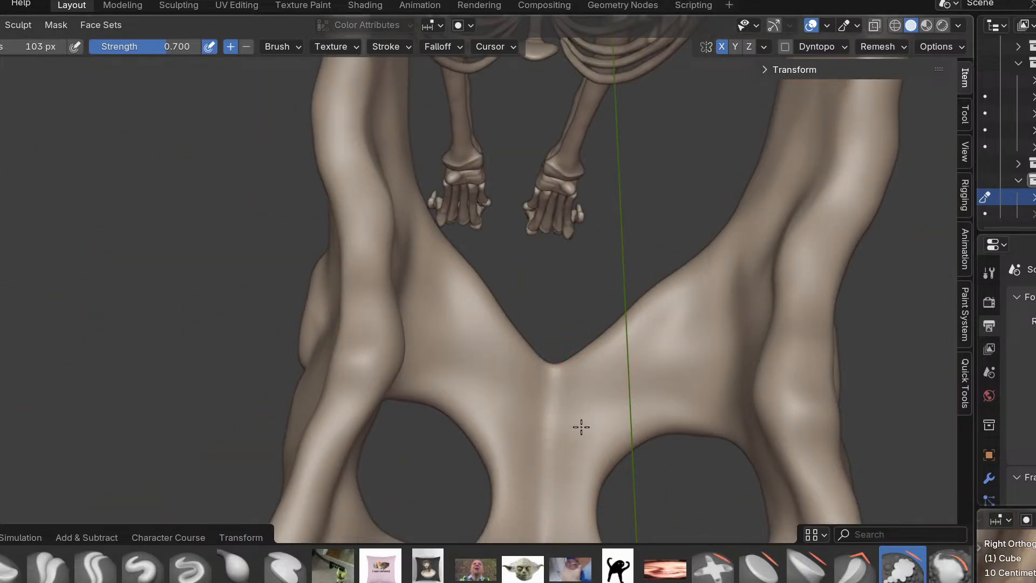
Smooth the front of the midline joint and the bars running from it up to the hip blade's neck.
{"action": "left_click_drag", "start_coordinate": [581, 405], "coordinate": [580, 400], "text": "shift"}
{"action": "mouse_move", "coordinate": [640, 373]}
{"action": "left_mouse_down", "text": "shift"}
{"action": "mouse_move", "coordinate": [663, 361]}
{"action": "mouse_move", "coordinate": [732, 238]}
{"action": "mouse_move", "coordinate": [781, 178]}
{"action": "left_mouse_up", "text": "shift"}
{"action": "mouse_move", "coordinate": [697, 319]}
{"action": "middle_mouse_down"}
{"action": "mouse_move", "coordinate": [738, 231]}
{"action": "mouse_move", "coordinate": [712, 289]}
{"action": "middle_mouse_up"}
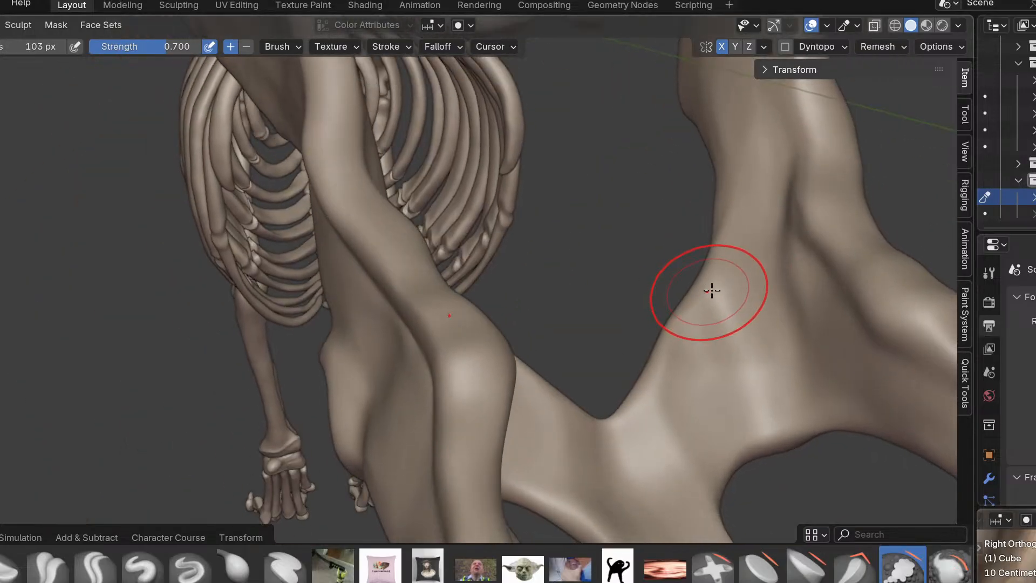
{"action": "mouse_move", "coordinate": [653, 361]}
{"action": "middle_mouse_down"}
{"action": "mouse_move", "coordinate": [661, 362]}
{"action": "mouse_move", "coordinate": [614, 396]}
{"action": "mouse_move", "coordinate": [669, 368]}
{"action": "mouse_move", "coordinate": [746, 369]}
{"action": "mouse_move", "coordinate": [578, 313]}
{"action": "middle_mouse_up"}
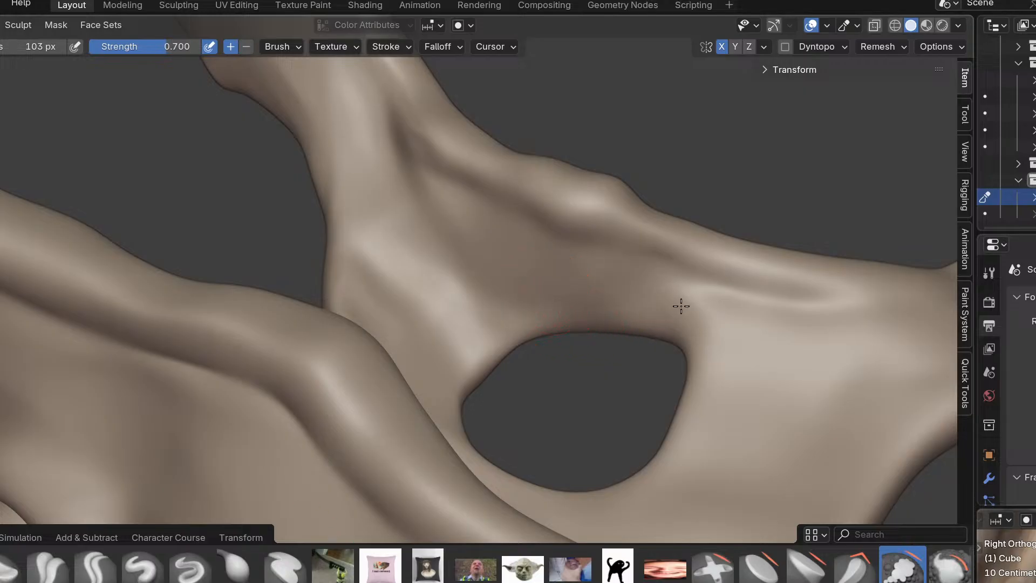
{"action": "middle_click_drag", "start_coordinate": [694, 324], "coordinate": [717, 365]}
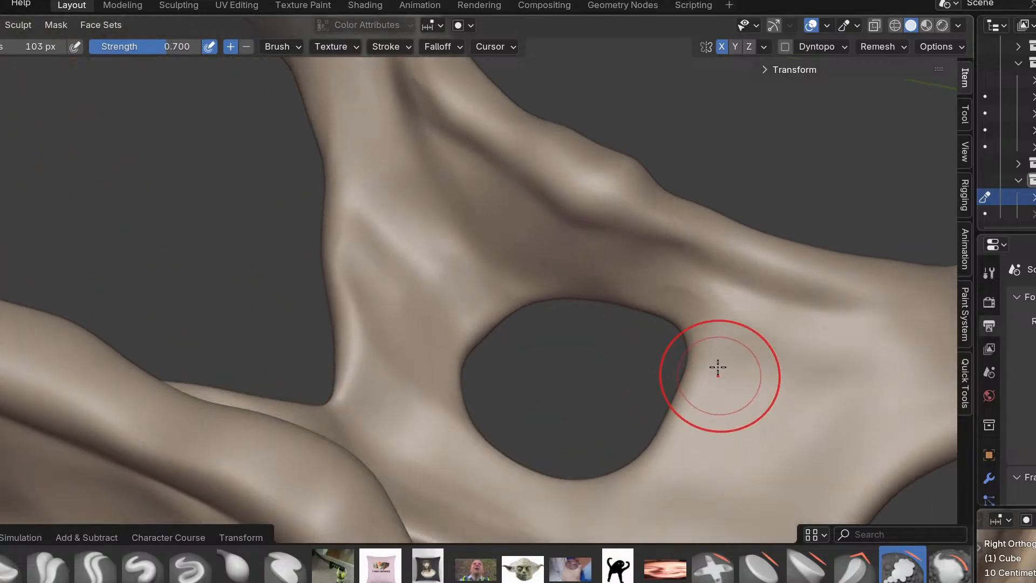
Level the inner face of the hip blade's neck and refine the ridge leading down above the pelvic opening.
{"action": "mouse_move", "coordinate": [546, 222]}
{"action": "middle_mouse_down"}
{"action": "mouse_move", "coordinate": [551, 355]}
{"action": "mouse_move", "coordinate": [462, 297]}
{"action": "mouse_move", "coordinate": [393, 282]}
{"action": "middle_mouse_up"}
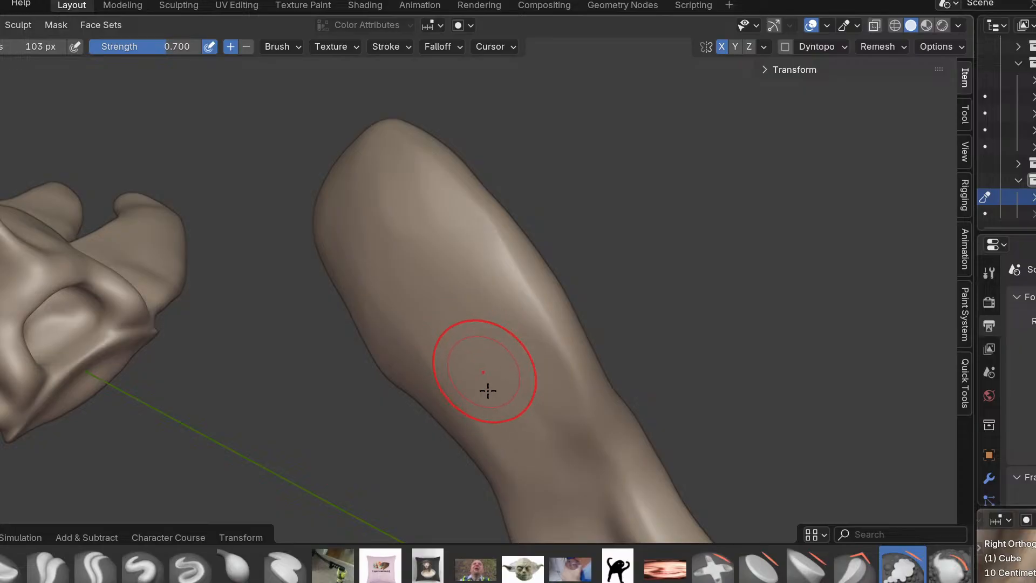
{"action": "middle_click_drag", "start_coordinate": [488, 390], "coordinate": [551, 316]}
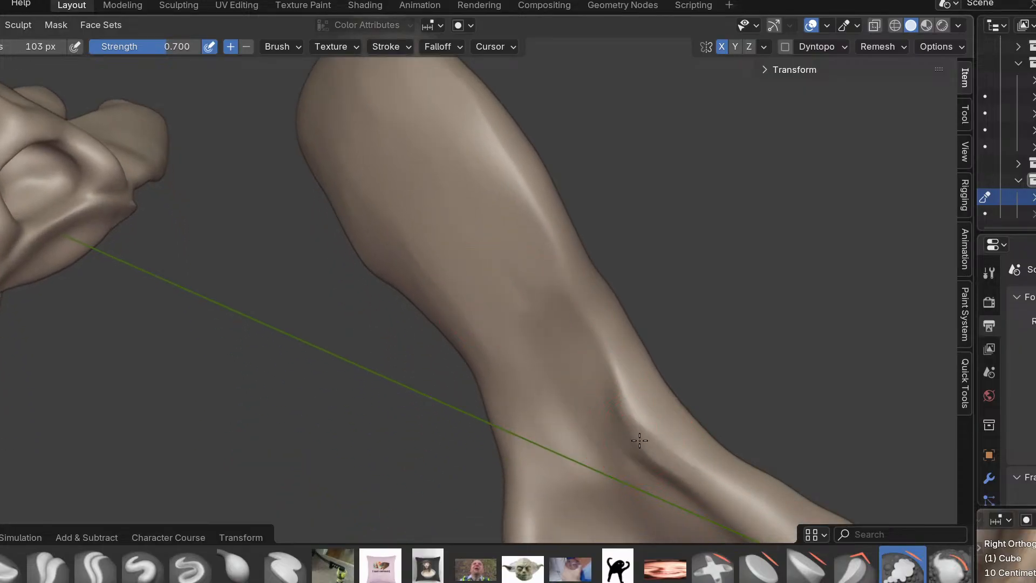
{"action": "middle_click_drag", "start_coordinate": [555, 407], "coordinate": [535, 319]}
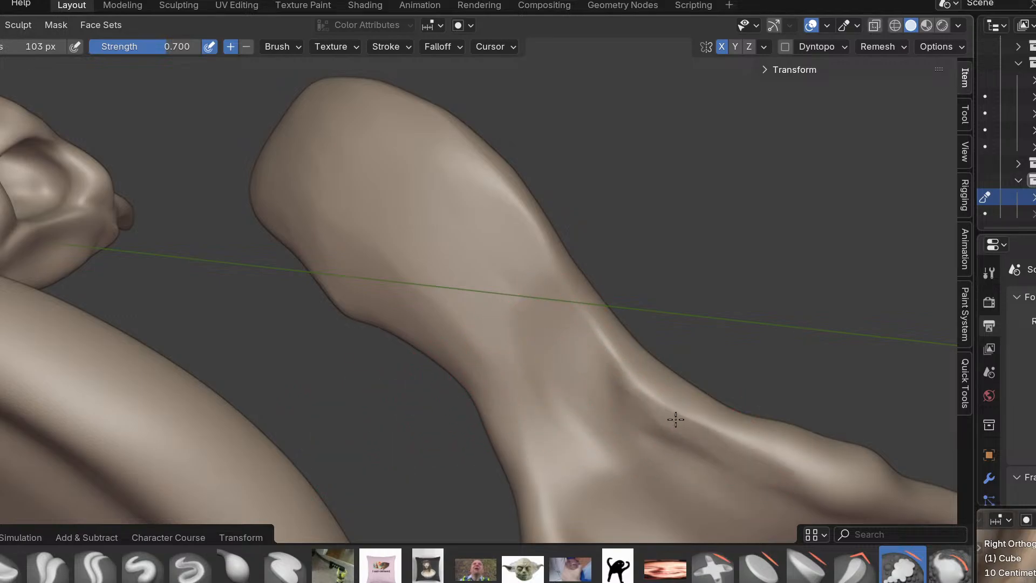
{"action": "middle_click_drag", "start_coordinate": [695, 498], "coordinate": [641, 329]}
{"action": "mouse_move", "coordinate": [655, 289]}
{"action": "middle_mouse_down"}
{"action": "mouse_move", "coordinate": [662, 323]}
{"action": "mouse_move", "coordinate": [632, 301]}
{"action": "middle_mouse_up"}
{"action": "middle_click_drag", "start_coordinate": [713, 342], "coordinate": [661, 356]}
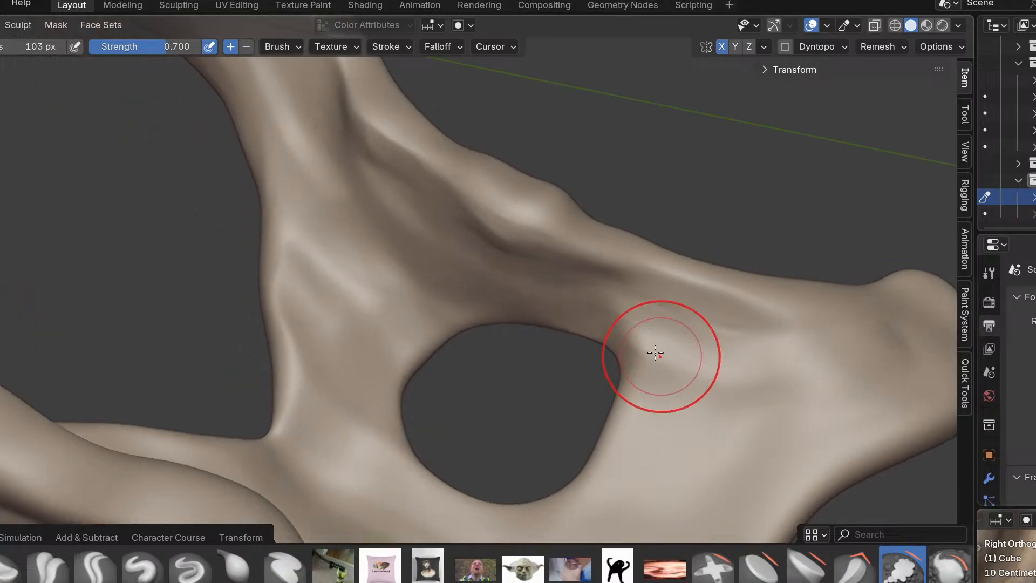
Switch to the Grab brush at 326 px and adjust the pelvis around the lower bar against the side reference.
{"action": "mouse_move", "coordinate": [729, 394]}
{"action": "middle_mouse_down"}
{"action": "mouse_move", "coordinate": [599, 382]}
{"action": "mouse_move", "coordinate": [645, 416]}
{"action": "mouse_move", "coordinate": [762, 367]}
{"action": "middle_mouse_up"}
{"action": "middle_click_drag", "start_coordinate": [628, 424], "coordinate": [460, 443]}
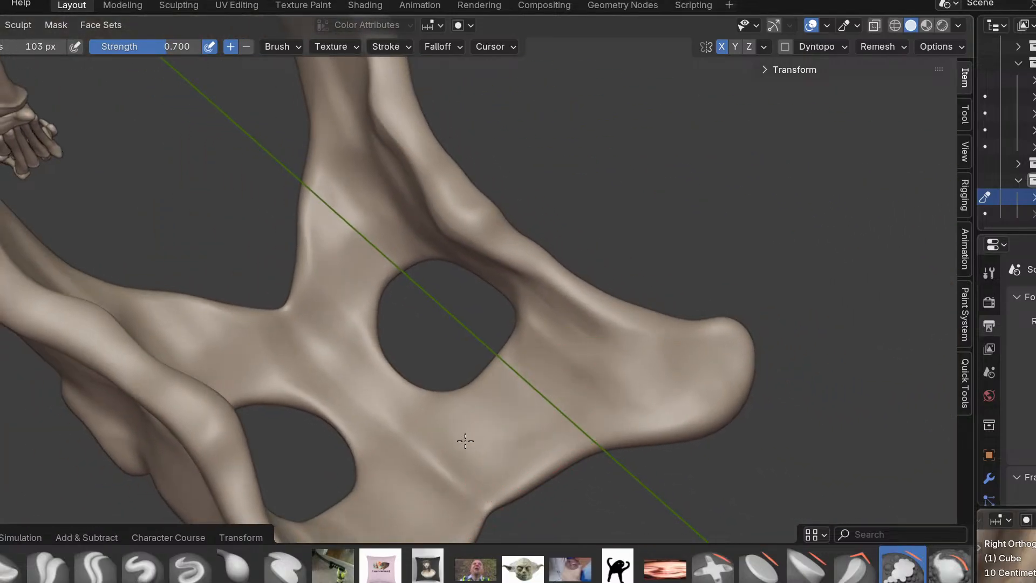
{"action": "mouse_move", "coordinate": [335, 344]}
{"action": "middle_mouse_down", "text": "ctrl"}
{"action": "mouse_move", "coordinate": [354, 263]}
{"action": "mouse_move", "coordinate": [408, 270]}
{"action": "middle_mouse_up", "text": "ctrl"}
{"action": "mouse_move", "coordinate": [489, 290]}
{"action": "middle_mouse_down"}
{"action": "mouse_move", "coordinate": [432, 312]}
{"action": "mouse_move", "coordinate": [432, 213]}
{"action": "mouse_move", "coordinate": [405, 255]}
{"action": "mouse_move", "coordinate": [427, 284]}
{"action": "mouse_move", "coordinate": [490, 326]}
{"action": "mouse_move", "coordinate": [403, 281]}
{"action": "middle_mouse_up"}
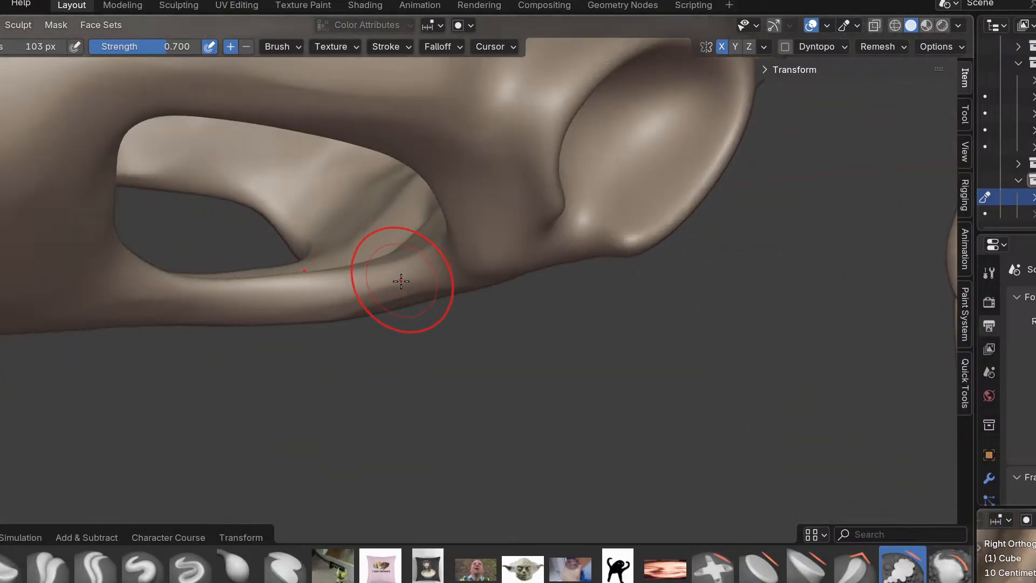
{"action": "key", "text": "KP_3"}
{"action": "key", "text": "ctrl+KP_1"}
{"action": "key", "text": "KP_3"}
{"action": "mouse_move", "coordinate": [552, 270]}
{"action": "middle_mouse_down", "text": "shift"}
{"action": "mouse_move", "coordinate": [474, 340]}
{"action": "mouse_move", "coordinate": [514, 405]}
{"action": "mouse_move", "coordinate": [509, 374]}
{"action": "mouse_move", "coordinate": [468, 347]}
{"action": "mouse_move", "coordinate": [469, 319]}
{"action": "middle_mouse_up", "text": "shift"}
{"action": "key", "text": "f"}
{"action": "left_click", "coordinate": [642, 296]}
{"action": "key", "text": "g"}
{"action": "key", "text": "KP_3"}
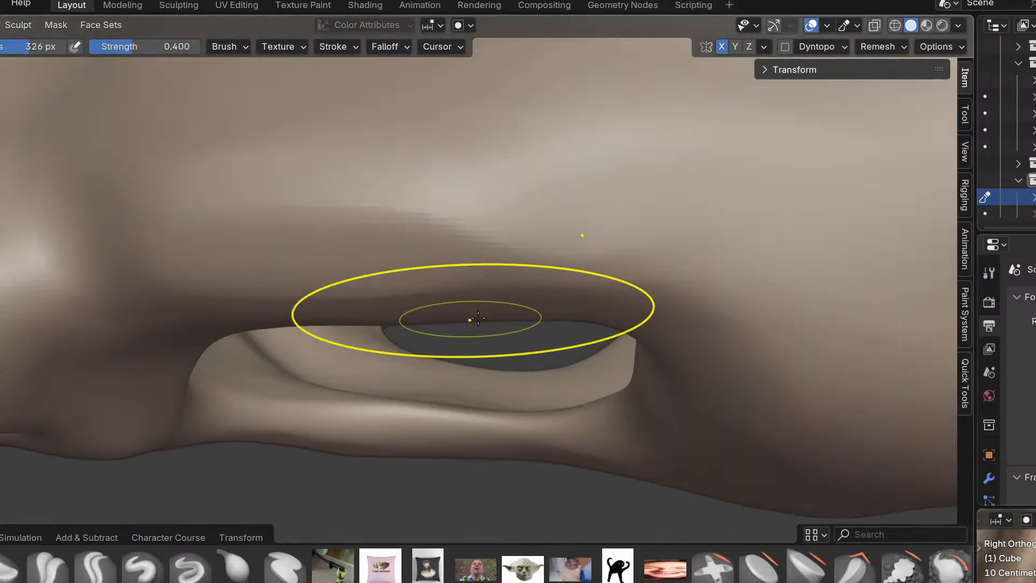
{"action": "key", "text": "KP_3"}
{"action": "key", "text": "ctrl+KP_1"}
{"action": "key", "text": "KP_3"}
Switch back to the flattening brush at 0.700 strength and level the pelvis's rear edge around the midline notch.
{"action": "mouse_move", "coordinate": [516, 348]}
{"action": "middle_mouse_down"}
{"action": "mouse_move", "coordinate": [530, 391]}
{"action": "mouse_move", "coordinate": [511, 384]}
{"action": "mouse_move", "coordinate": [511, 514]}
{"action": "middle_mouse_up"}
{"action": "scroll", "coordinate": [512, 513], "scroll_direction": "down", "scroll_amount": 3}
{"action": "mouse_move", "coordinate": [532, 411]}
{"action": "middle_mouse_down"}
{"action": "mouse_move", "coordinate": [555, 293]}
{"action": "mouse_move", "coordinate": [520, 378]}
{"action": "mouse_move", "coordinate": [535, 421]}
{"action": "mouse_move", "coordinate": [532, 336]}
{"action": "mouse_move", "coordinate": [446, 167]}
{"action": "mouse_move", "coordinate": [420, 52]}
{"action": "mouse_move", "coordinate": [439, 169]}
{"action": "mouse_move", "coordinate": [486, 278]}
{"action": "mouse_move", "coordinate": [505, 370]}
{"action": "mouse_move", "coordinate": [511, 240]}
{"action": "mouse_move", "coordinate": [557, 307]}
{"action": "mouse_move", "coordinate": [588, 303]}
{"action": "mouse_move", "coordinate": [553, 372]}
{"action": "mouse_move", "coordinate": [538, 358]}
{"action": "middle_mouse_up"}
{"action": "scroll", "coordinate": [521, 382], "scroll_direction": "down", "scroll_amount": 3}
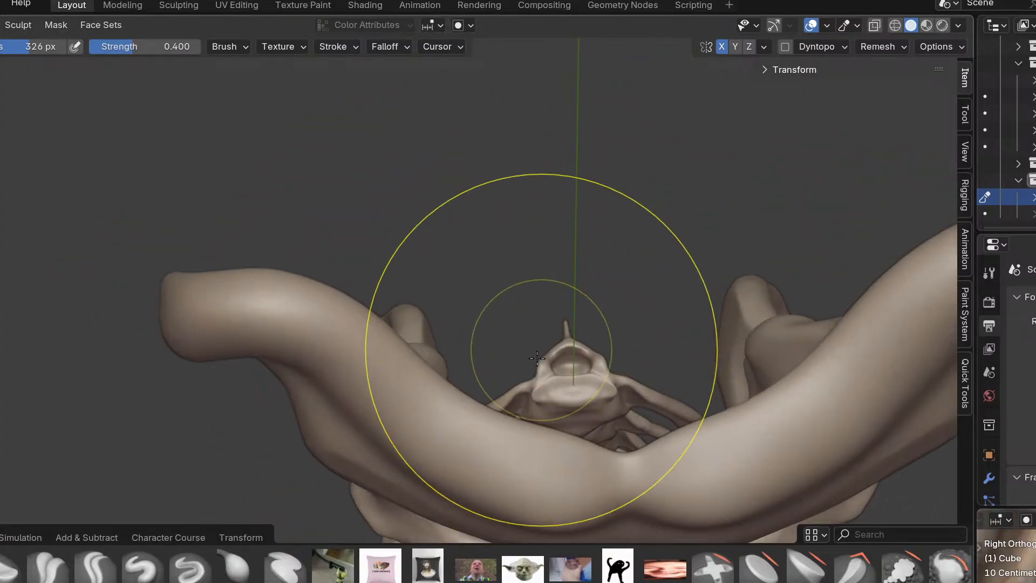
{"action": "left_click", "coordinate": [917, 578]}
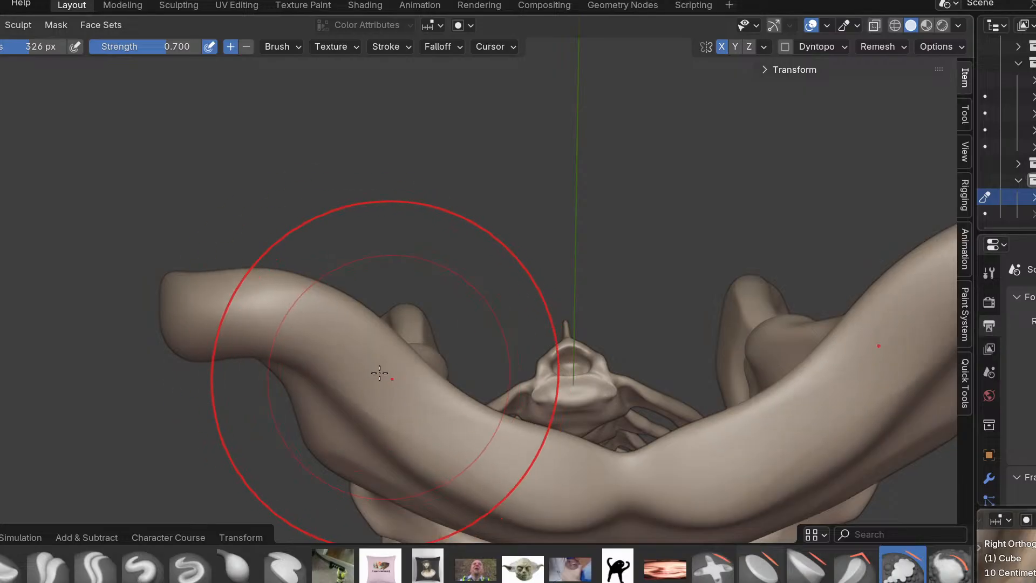
{"action": "middle_click_drag", "start_coordinate": [174, 315], "coordinate": [315, 286]}
{"action": "middle_click_drag", "start_coordinate": [252, 513], "coordinate": [292, 250]}
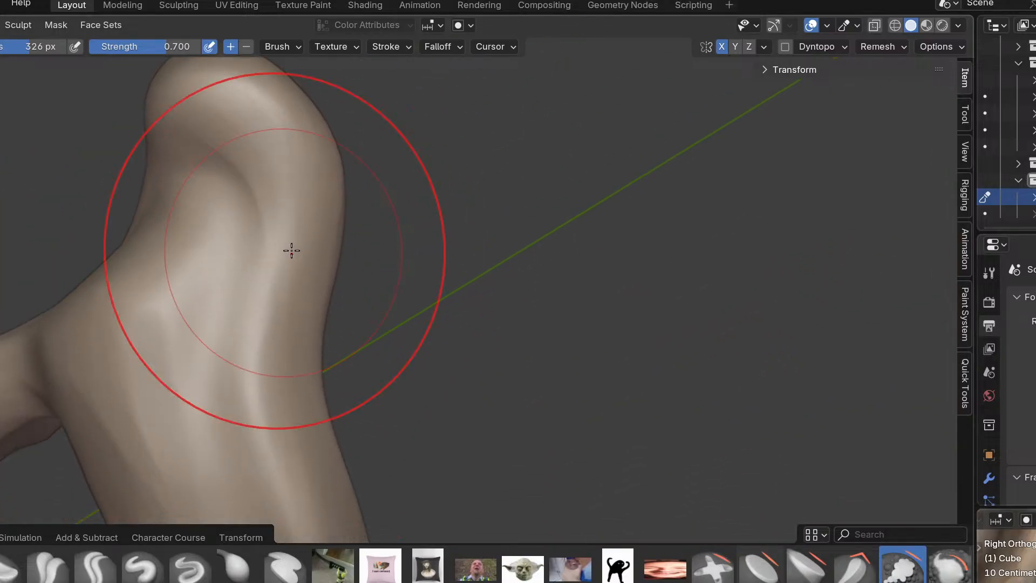
{"action": "middle_click_drag", "start_coordinate": [304, 533], "coordinate": [349, 456]}
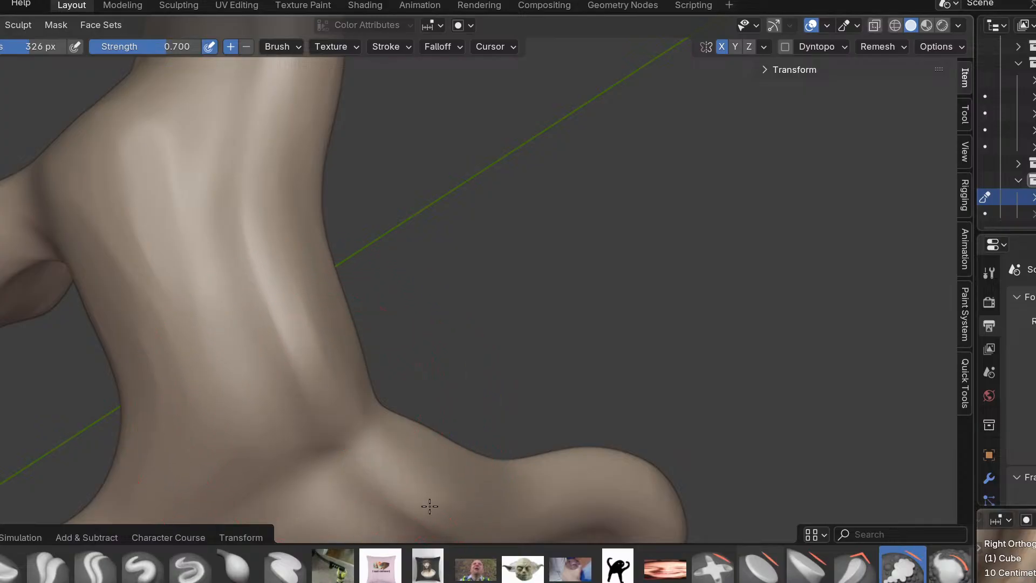
{"action": "mouse_move", "coordinate": [331, 419]}
{"action": "middle_mouse_down"}
{"action": "mouse_move", "coordinate": [319, 340]}
{"action": "mouse_move", "coordinate": [277, 370]}
{"action": "middle_mouse_up"}
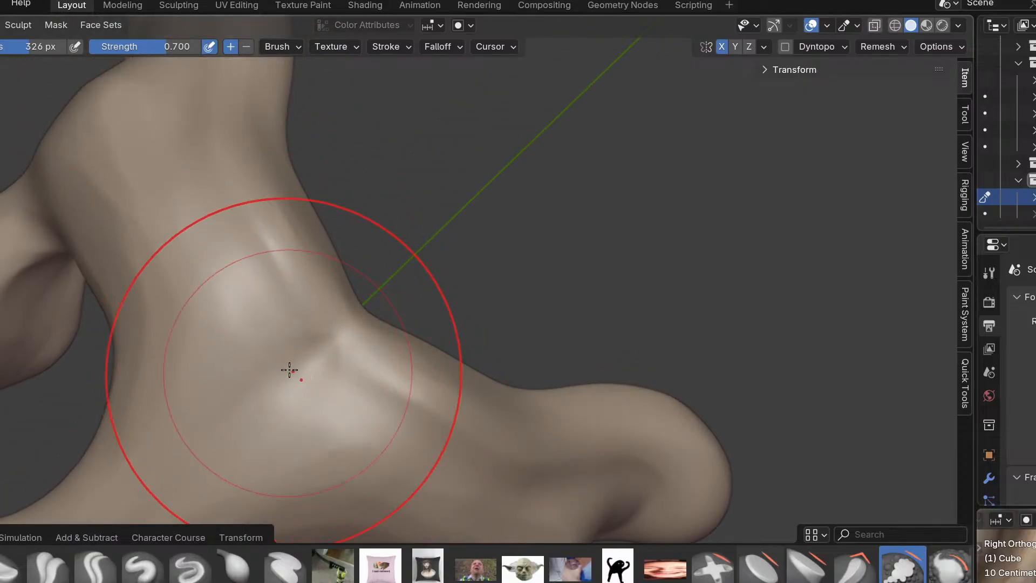
{"action": "mouse_move", "coordinate": [313, 381]}
{"action": "left_mouse_down"}
{"action": "mouse_move", "coordinate": [343, 374]}
{"action": "mouse_move", "coordinate": [331, 371]}
{"action": "left_mouse_up"}
{"action": "mouse_move", "coordinate": [331, 371]}
{"action": "middle_mouse_down"}
{"action": "mouse_move", "coordinate": [315, 363]}
{"action": "mouse_move", "coordinate": [296, 401]}
{"action": "mouse_move", "coordinate": [262, 377]}
{"action": "mouse_move", "coordinate": [310, 322]}
{"action": "middle_mouse_up"}
{"action": "mouse_move", "coordinate": [311, 370]}
{"action": "middle_mouse_down"}
{"action": "mouse_move", "coordinate": [324, 459]}
{"action": "mouse_move", "coordinate": [364, 526]}
{"action": "middle_mouse_up"}
{"action": "mouse_move", "coordinate": [371, 364]}
{"action": "left_mouse_down"}
{"action": "mouse_move", "coordinate": [284, 416]}
{"action": "mouse_move", "coordinate": [400, 351]}
{"action": "left_mouse_up"}
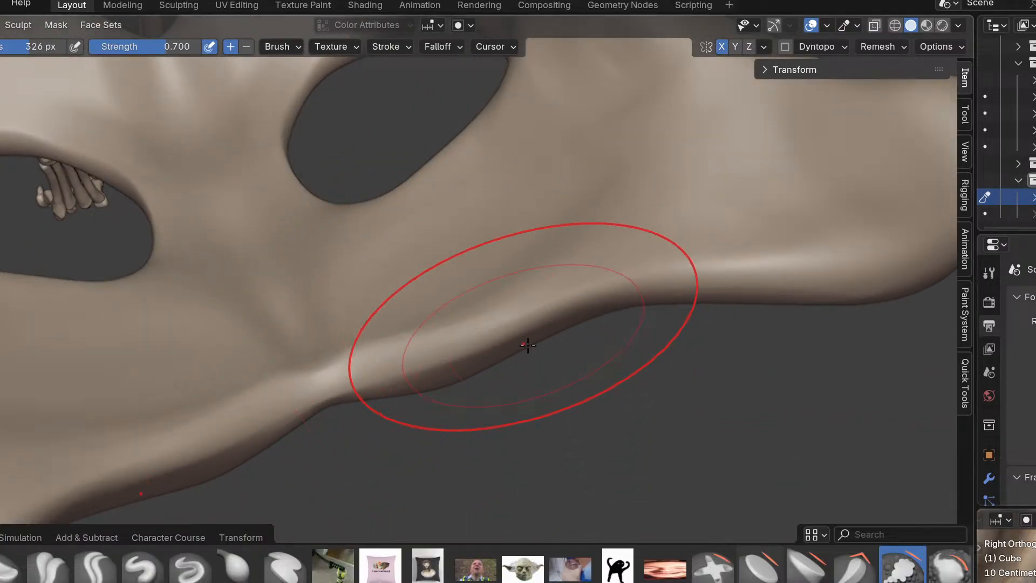
Smooth the pelvis's rear edge from the midline joint outward to the rounded end.
{"action": "middle_click_drag", "start_coordinate": [521, 325], "coordinate": [509, 305]}
{"action": "left_click_drag", "start_coordinate": [404, 369], "coordinate": [520, 120]}
{"action": "middle_click_drag", "start_coordinate": [475, 307], "coordinate": [439, 413], "text": "shift"}
{"action": "mouse_move", "coordinate": [613, 197]}
{"action": "middle_mouse_down"}
{"action": "mouse_move", "coordinate": [528, 210]}
{"action": "mouse_move", "coordinate": [604, 218]}
{"action": "mouse_move", "coordinate": [708, 290]}
{"action": "mouse_move", "coordinate": [632, 303]}
{"action": "mouse_move", "coordinate": [754, 298]}
{"action": "middle_mouse_up"}
{"action": "left_click_drag", "start_coordinate": [642, 316], "coordinate": [610, 327]}
Flatten the rounded rear end of the pelvis and its transition into the upper bar.
{"action": "mouse_move", "coordinate": [610, 327]}
{"action": "middle_mouse_down"}
{"action": "mouse_move", "coordinate": [551, 370]}
{"action": "mouse_move", "coordinate": [515, 365]}
{"action": "middle_mouse_up"}
{"action": "mouse_move", "coordinate": [799, 338]}
{"action": "middle_mouse_down"}
{"action": "mouse_move", "coordinate": [671, 381]}
{"action": "mouse_move", "coordinate": [550, 240]}
{"action": "middle_mouse_up"}
{"action": "middle_click_drag", "start_coordinate": [641, 243], "coordinate": [745, 253]}
{"action": "middle_click_drag", "start_coordinate": [747, 312], "coordinate": [651, 275]}
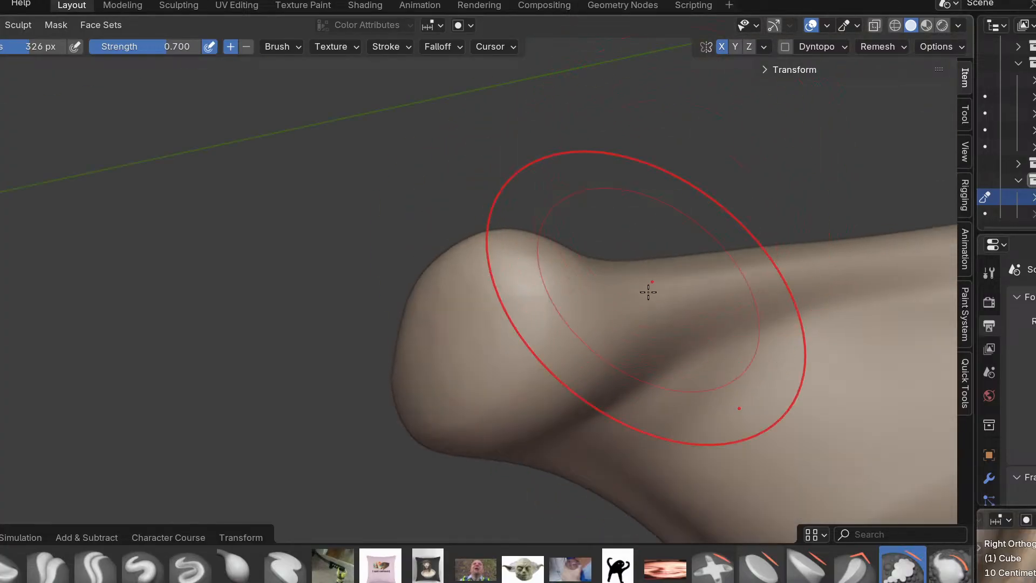
{"action": "middle_click_drag", "start_coordinate": [639, 368], "coordinate": [553, 342]}
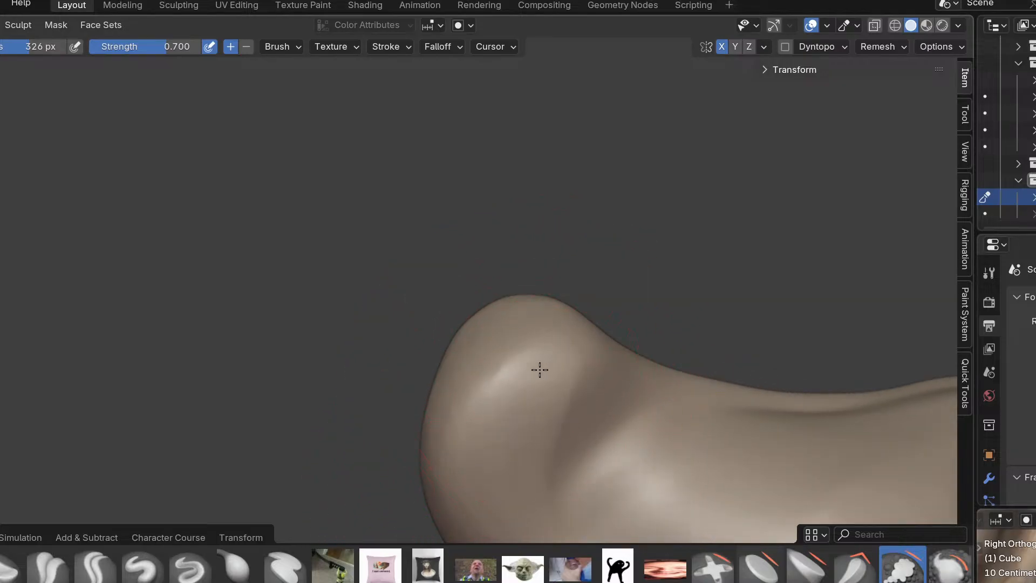
{"action": "mouse_move", "coordinate": [502, 369]}
{"action": "middle_mouse_down"}
{"action": "mouse_move", "coordinate": [559, 453]}
{"action": "mouse_move", "coordinate": [669, 539]}
{"action": "mouse_move", "coordinate": [566, 504]}
{"action": "mouse_move", "coordinate": [552, 353]}
{"action": "middle_mouse_up"}
Compare the pelvis's outline with the side reference image and switch to Object Mode.
{"action": "scroll", "coordinate": [553, 352], "scroll_direction": "down", "scroll_amount": 3}
{"action": "mouse_move", "coordinate": [583, 402]}
{"action": "middle_mouse_down"}
{"action": "mouse_move", "coordinate": [602, 355]}
{"action": "mouse_move", "coordinate": [553, 367]}
{"action": "mouse_move", "coordinate": [642, 394]}
{"action": "mouse_move", "coordinate": [696, 373]}
{"action": "mouse_move", "coordinate": [599, 491]}
{"action": "middle_mouse_up"}
{"action": "key", "text": "KP_3"}
{"action": "key", "text": "KP_1"}
{"action": "key", "text": "KP_1"}
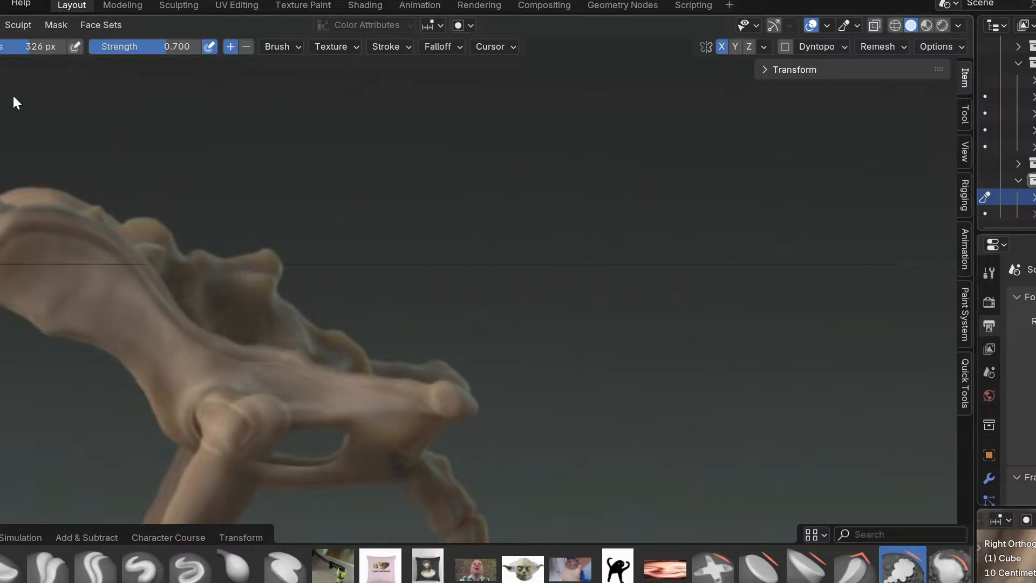
{"action": "key", "text": "ctrl+Tab"}
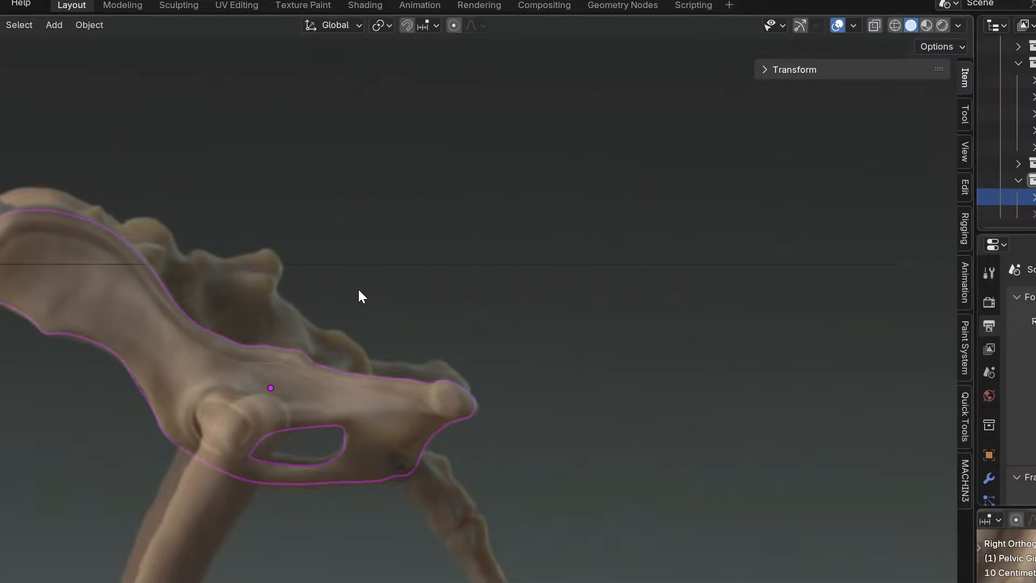
{"action": "scroll", "coordinate": [896, 324], "scroll_direction": "down", "scroll_amount": 6}
{"action": "key", "text": "ctrl+Tab"}
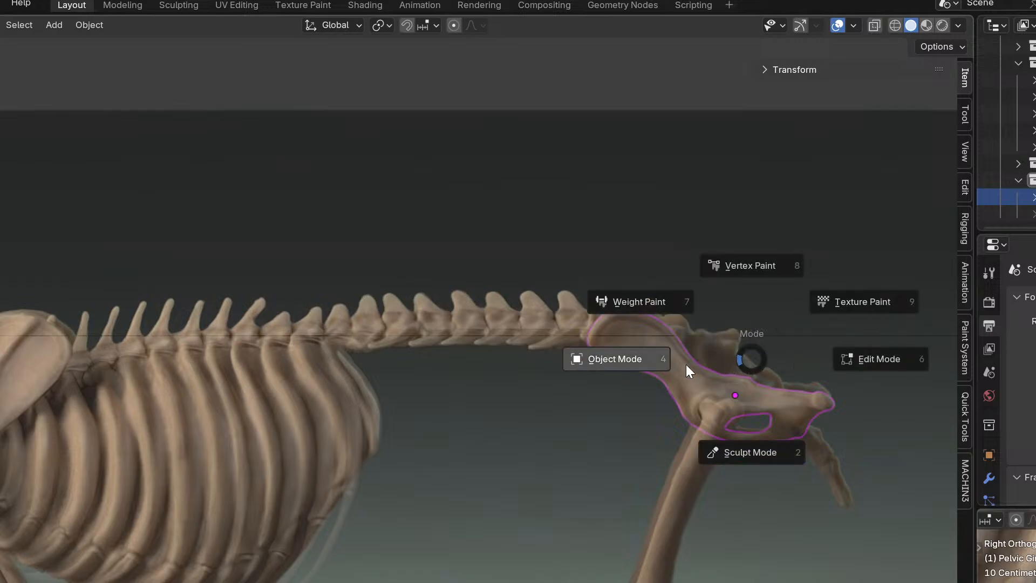
Examine the pelvis's shape, surface and alignment with the spine from the side, above and below.
{"action": "middle_click_drag", "start_coordinate": [764, 227], "coordinate": [744, 193]}
{"action": "scroll", "coordinate": [743, 194], "scroll_direction": "up", "scroll_amount": 6}
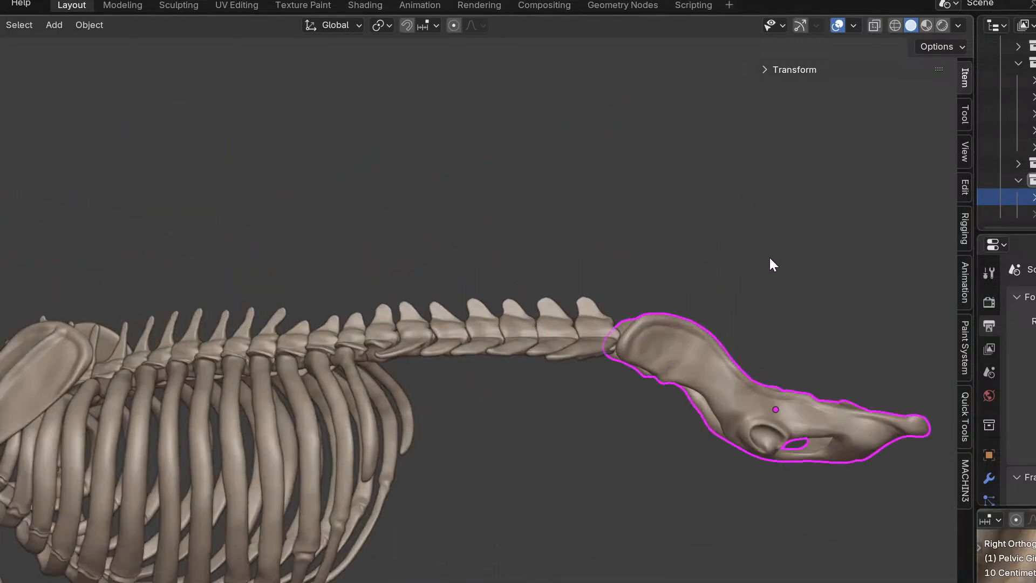
{"action": "scroll", "coordinate": [680, 356], "scroll_direction": "up", "scroll_amount": 5}
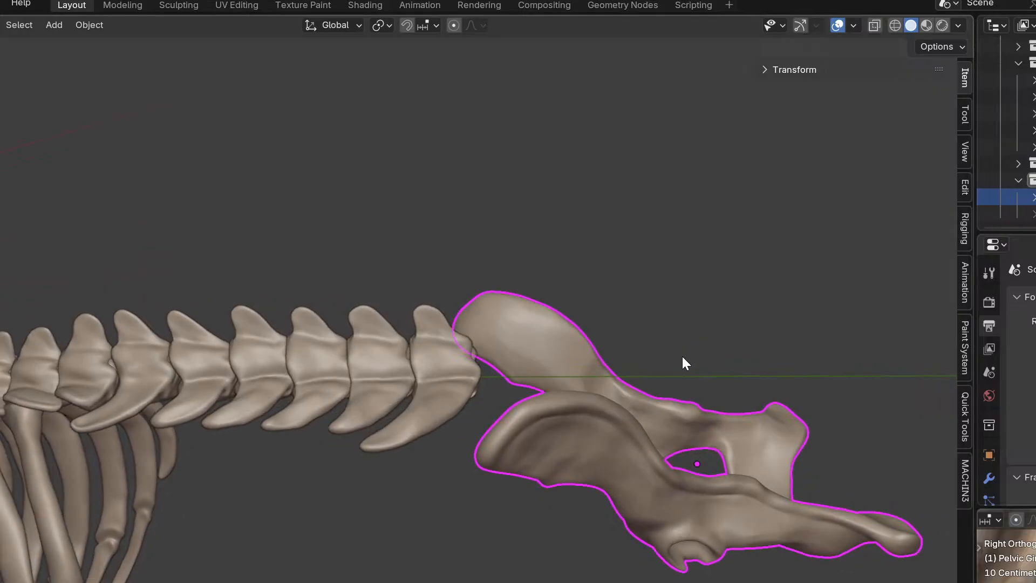
{"action": "middle_click_drag", "start_coordinate": [480, 428], "coordinate": [483, 292], "text": "shift"}
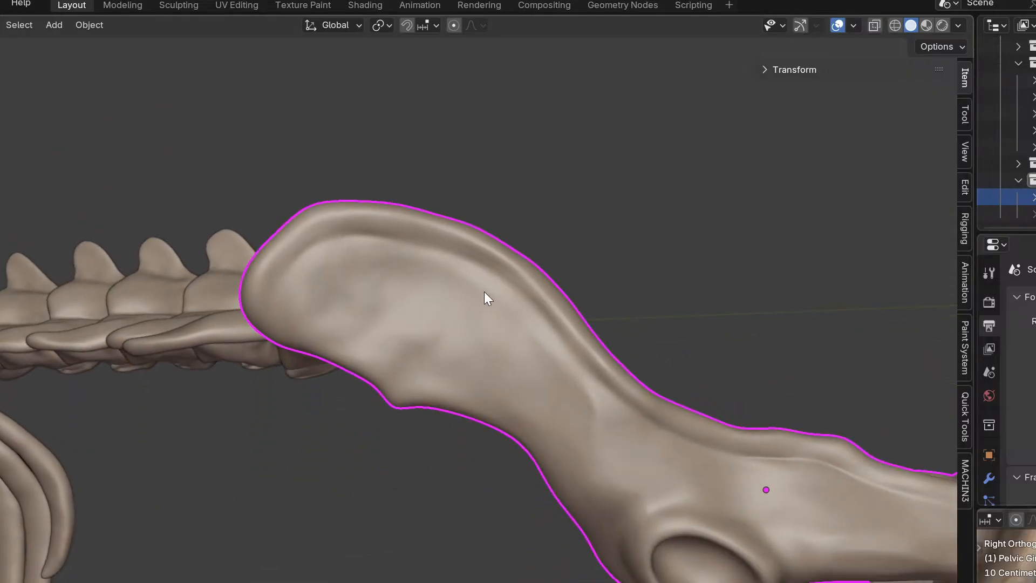
{"action": "middle_click_drag", "start_coordinate": [669, 504], "coordinate": [474, 400], "text": "shift"}
{"action": "scroll", "coordinate": [477, 402], "scroll_direction": "down", "scroll_amount": 5}
{"action": "middle_click_drag", "start_coordinate": [526, 448], "coordinate": [500, 360]}
{"action": "scroll", "coordinate": [403, 552], "scroll_direction": "down", "scroll_amount": 2}
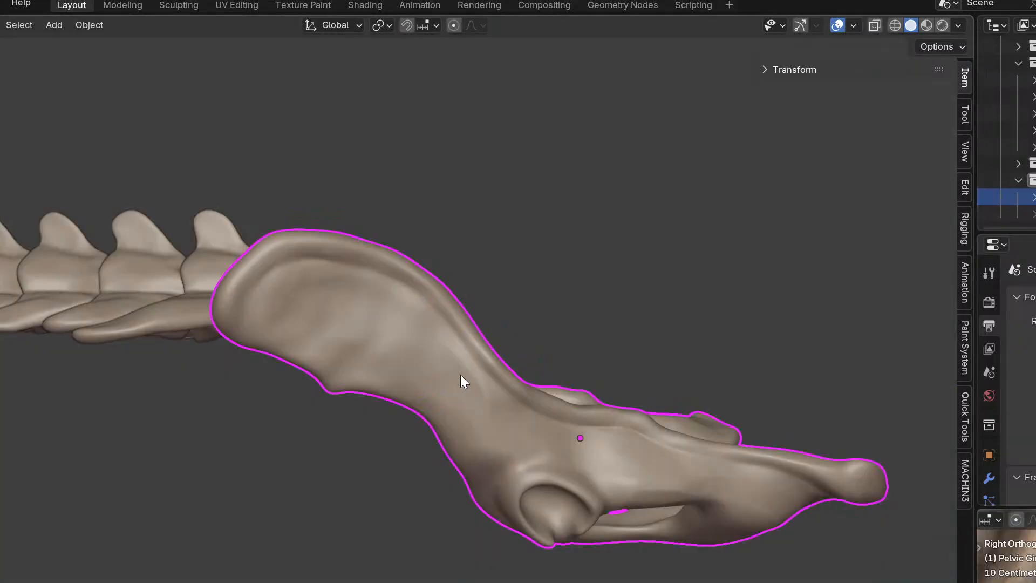
{"action": "scroll", "coordinate": [476, 363], "scroll_direction": "up", "scroll_amount": 6}
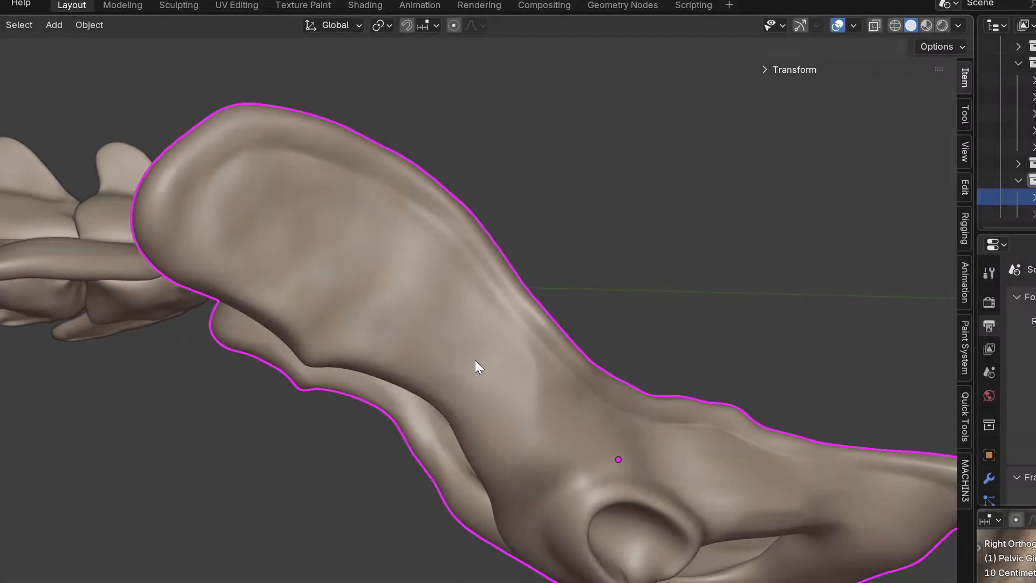
{"action": "scroll", "coordinate": [476, 360], "scroll_direction": "down", "scroll_amount": 7}
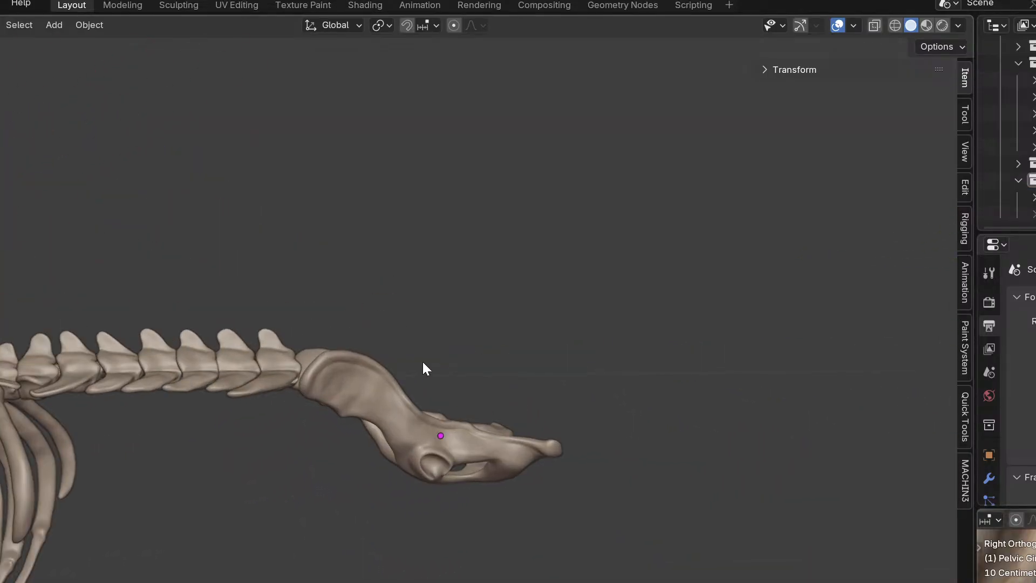
{"action": "scroll", "coordinate": [424, 363], "scroll_direction": "up", "scroll_amount": 6}
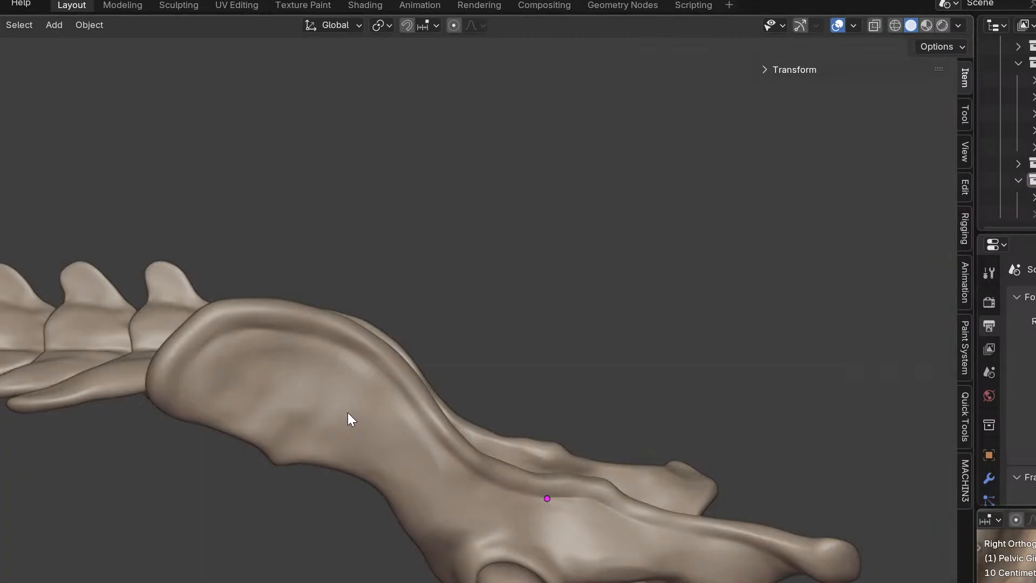
{"action": "scroll", "coordinate": [351, 412], "scroll_direction": "down", "scroll_amount": 5}
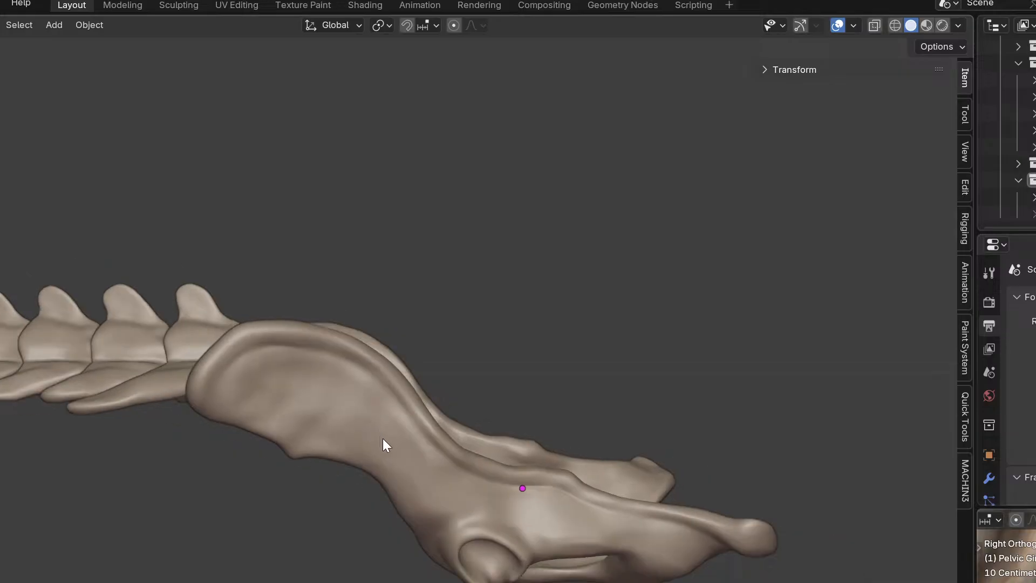
{"action": "middle_click_drag", "start_coordinate": [406, 474], "coordinate": [562, 445]}
{"action": "key", "text": "KP_3"}
Return to Sculpt Mode, set the brush radius to 334 px and work over the hip blade's outer face.
{"action": "scroll", "coordinate": [604, 445], "scroll_direction": "up", "scroll_amount": 8}
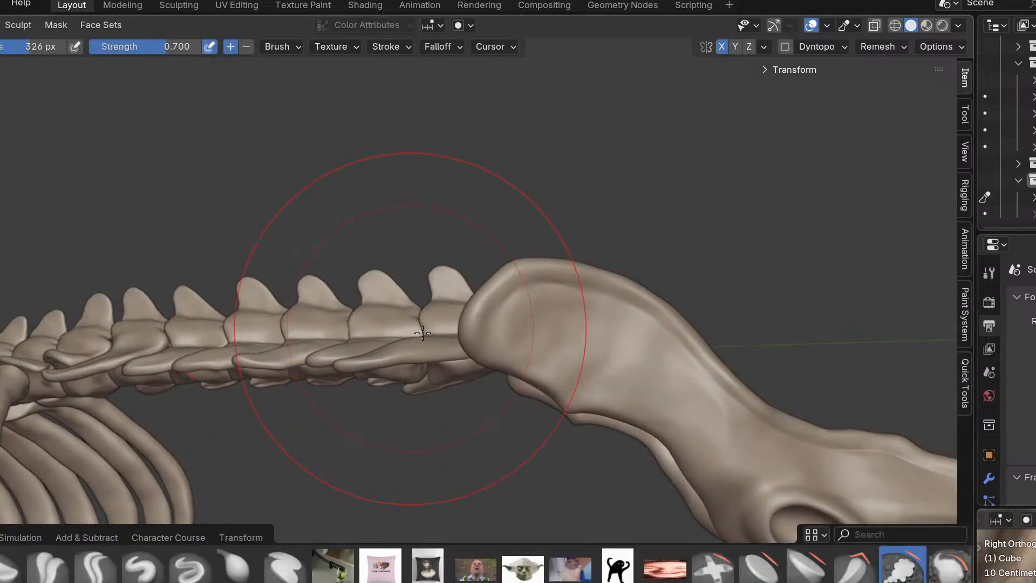
{"action": "scroll", "coordinate": [684, 400], "scroll_direction": "up", "scroll_amount": 6}
{"action": "left_click", "coordinate": [746, 393]}
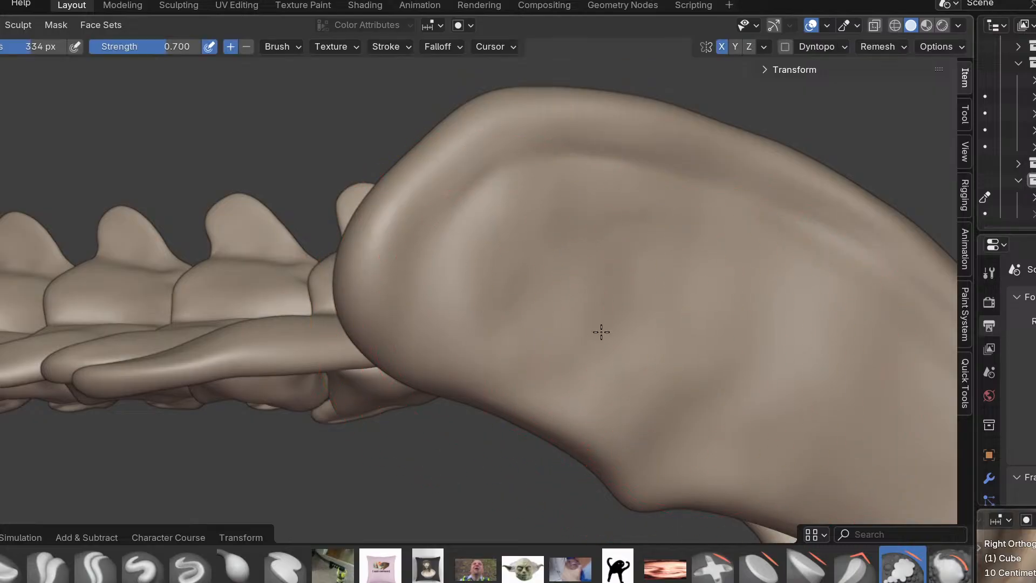
{"action": "middle_click_drag", "start_coordinate": [769, 351], "coordinate": [546, 278], "text": "shift"}
{"action": "mouse_move", "coordinate": [821, 507]}
{"action": "middle_mouse_down", "text": "shift"}
{"action": "mouse_move", "coordinate": [477, 287]}
{"action": "mouse_move", "coordinate": [576, 365]}
{"action": "mouse_move", "coordinate": [329, 222]}
{"action": "middle_mouse_up", "text": "shift"}
{"action": "middle_click_drag", "start_coordinate": [314, 315], "coordinate": [639, 225]}
{"action": "key", "text": "f"}
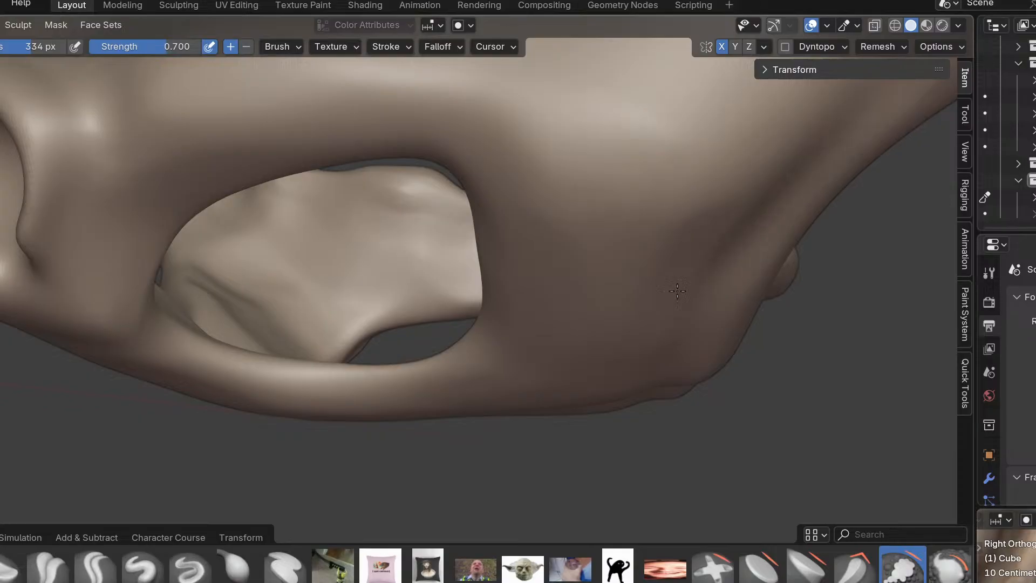
Examine both hip blades, the pelvic openings and the midline joint from above and behind.
{"action": "middle_click_drag", "start_coordinate": [679, 262], "coordinate": [659, 302]}
{"action": "middle_click_drag", "start_coordinate": [658, 302], "coordinate": [432, 475], "text": "shift"}
{"action": "scroll", "coordinate": [451, 335], "scroll_direction": "down", "scroll_amount": 3}
{"action": "middle_click_drag", "start_coordinate": [613, 308], "coordinate": [315, 385]}
{"action": "middle_click_drag", "start_coordinate": [617, 385], "coordinate": [211, 309], "text": "shift"}
{"action": "mouse_move", "coordinate": [735, 459]}
{"action": "middle_mouse_down"}
{"action": "mouse_move", "coordinate": [510, 319]}
{"action": "mouse_move", "coordinate": [496, 286]}
{"action": "mouse_move", "coordinate": [477, 347]}
{"action": "mouse_move", "coordinate": [502, 169]}
{"action": "mouse_move", "coordinate": [485, 419]}
{"action": "middle_mouse_up"}
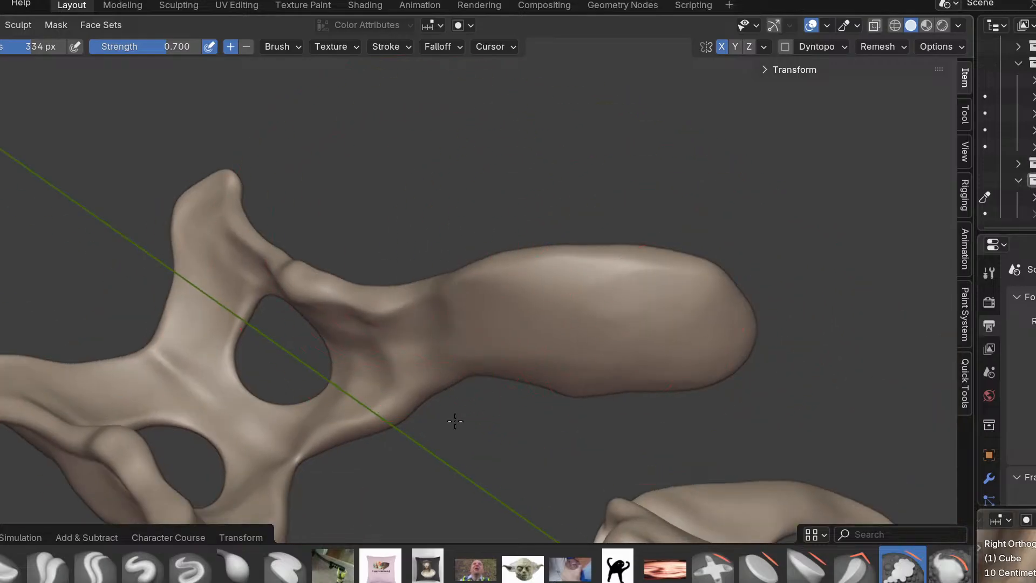
{"action": "mouse_move", "coordinate": [519, 335]}
{"action": "middle_mouse_down"}
{"action": "mouse_move", "coordinate": [407, 437]}
{"action": "mouse_move", "coordinate": [412, 421]}
{"action": "mouse_move", "coordinate": [379, 407]}
{"action": "mouse_move", "coordinate": [487, 459]}
{"action": "middle_mouse_up"}
{"action": "mouse_move", "coordinate": [618, 453]}
{"action": "middle_mouse_down"}
{"action": "mouse_move", "coordinate": [620, 372]}
{"action": "mouse_move", "coordinate": [629, 375]}
{"action": "middle_mouse_up"}
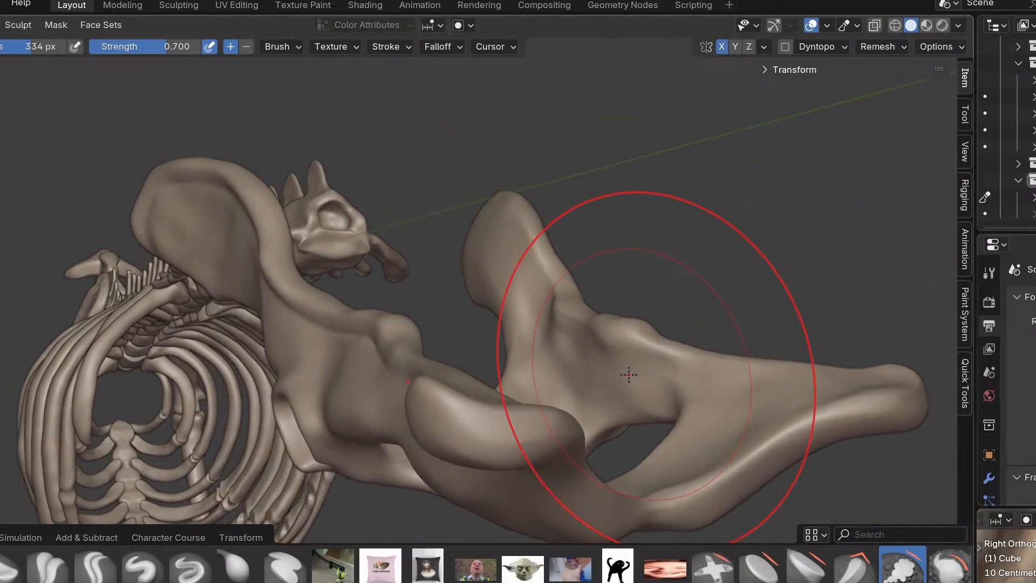
{"action": "mouse_move", "coordinate": [530, 292]}
{"action": "middle_mouse_down"}
{"action": "mouse_move", "coordinate": [696, 375]}
{"action": "mouse_move", "coordinate": [671, 396]}
{"action": "mouse_move", "coordinate": [681, 412]}
{"action": "mouse_move", "coordinate": [340, 385]}
{"action": "middle_mouse_up"}
{"action": "mouse_move", "coordinate": [444, 423]}
{"action": "middle_mouse_down"}
{"action": "mouse_move", "coordinate": [405, 432]}
{"action": "mouse_move", "coordinate": [462, 428]}
{"action": "mouse_move", "coordinate": [539, 447]}
{"action": "mouse_move", "coordinate": [476, 459]}
{"action": "middle_mouse_up"}
{"action": "scroll", "coordinate": [476, 459], "scroll_direction": "down", "scroll_amount": 4}
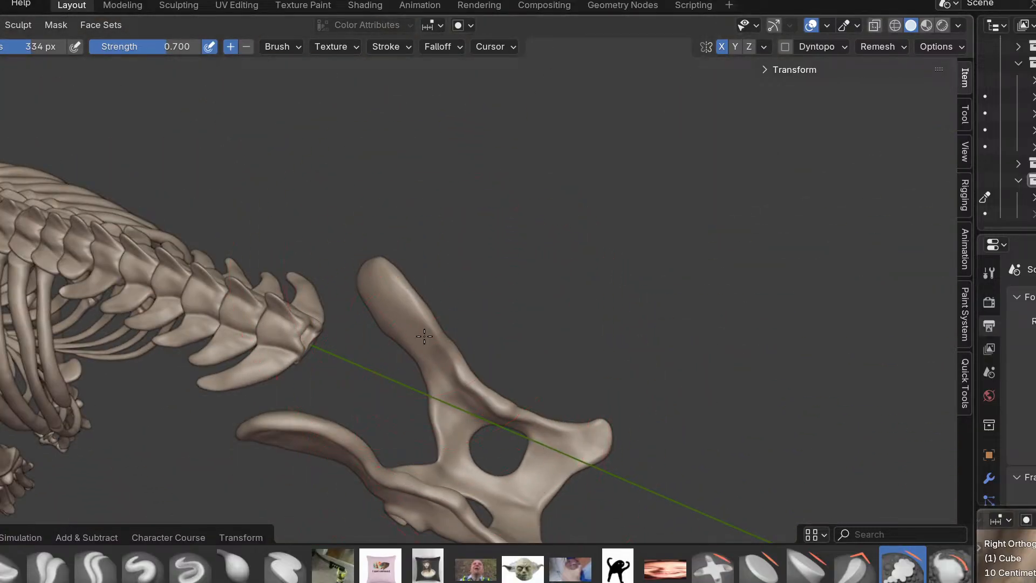
Smooth the remaining bumps on the hip blade's outer face down toward its neck.
{"action": "mouse_move", "coordinate": [474, 349]}
{"action": "middle_mouse_down", "text": "shift"}
{"action": "mouse_move", "coordinate": [378, 254]}
{"action": "mouse_move", "coordinate": [428, 186]}
{"action": "middle_mouse_up", "text": "shift"}
{"action": "scroll", "coordinate": [224, 113], "scroll_direction": "up", "scroll_amount": 3}
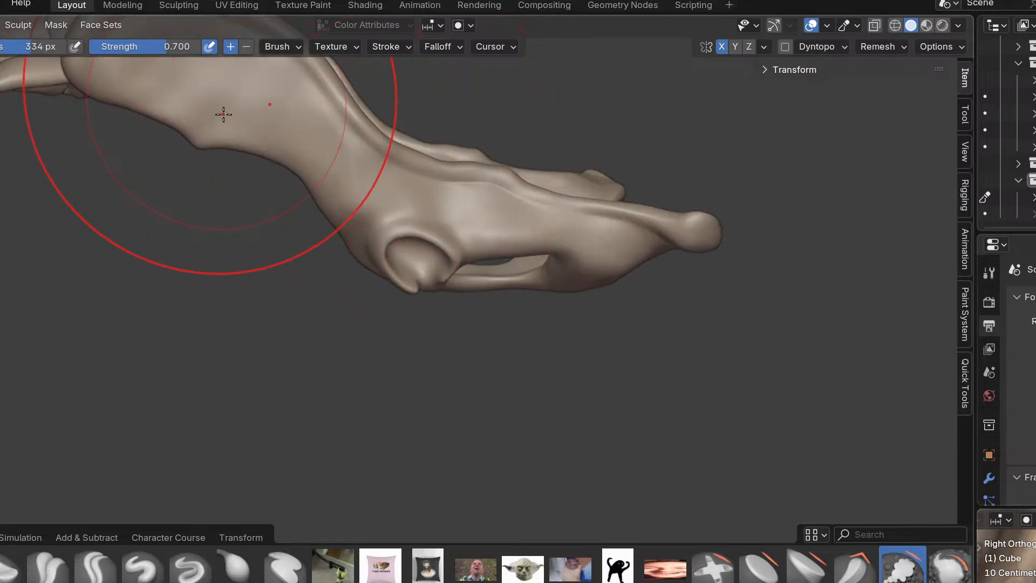
{"action": "scroll", "coordinate": [194, 154], "scroll_direction": "up", "scroll_amount": 4}
{"action": "mouse_move", "coordinate": [217, 198]}
{"action": "middle_mouse_down"}
{"action": "mouse_move", "coordinate": [289, 132]}
{"action": "mouse_move", "coordinate": [310, 316]}
{"action": "middle_mouse_up"}
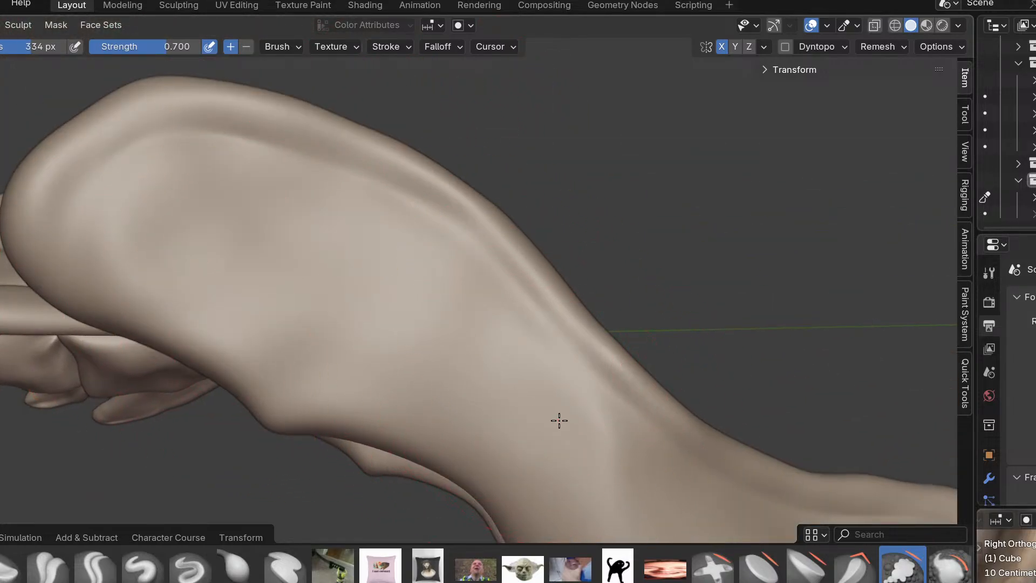
{"action": "middle_click_drag", "start_coordinate": [558, 421], "coordinate": [580, 424]}
Check the pelvis's width and placement relative to the ribcage and spine against the side and front references.
{"action": "scroll", "coordinate": [580, 423], "scroll_direction": "down", "scroll_amount": 5}
{"action": "key", "text": "KP_3"}
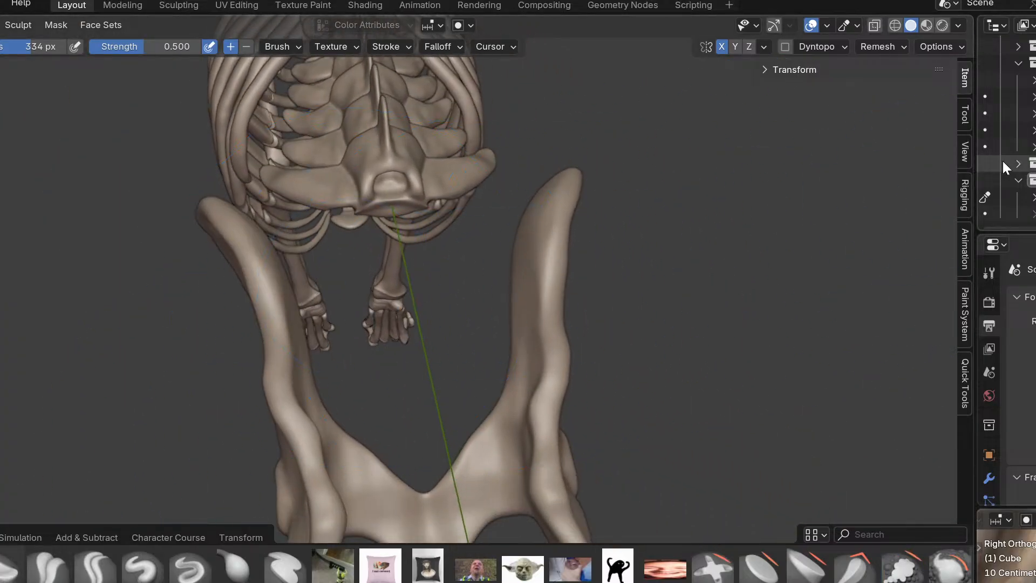
{"action": "middle_click_drag", "start_coordinate": [652, 224], "coordinate": [626, 183]}
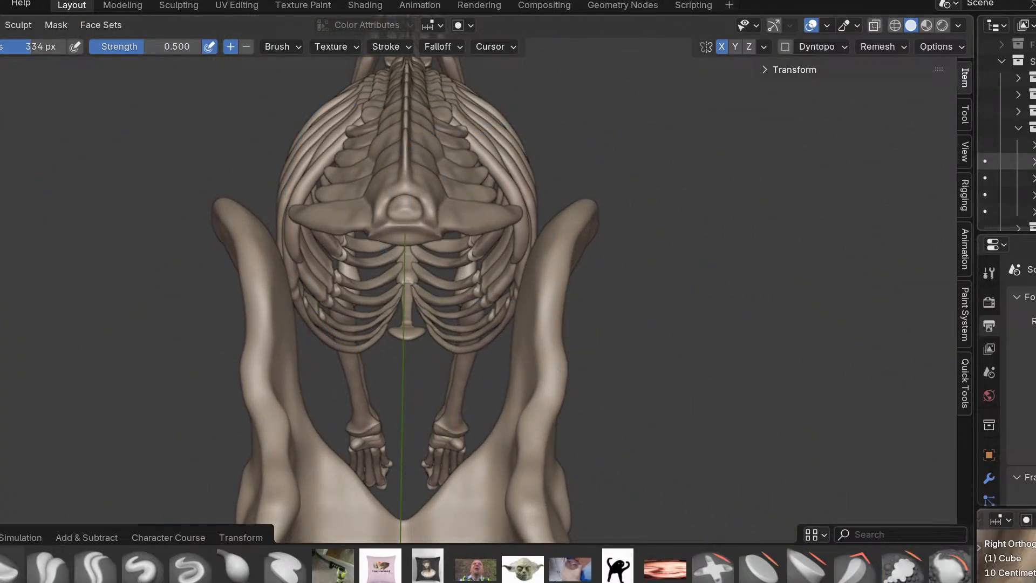
{"action": "middle_click_drag", "start_coordinate": [712, 197], "coordinate": [505, 229]}
{"action": "key", "text": "KP_3"}
{"action": "key", "text": "KP_1"}
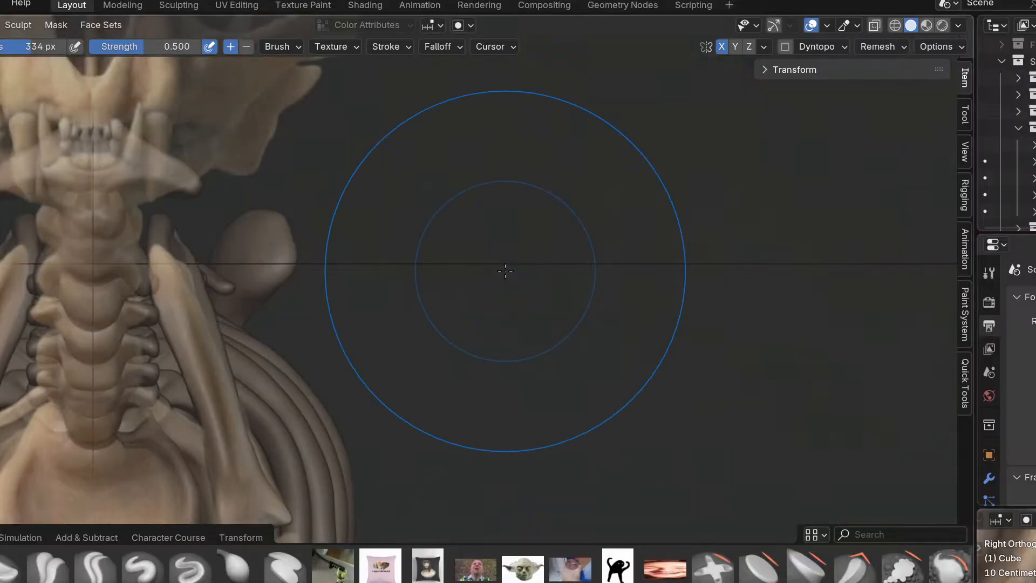
{"action": "key", "text": "KP_3"}
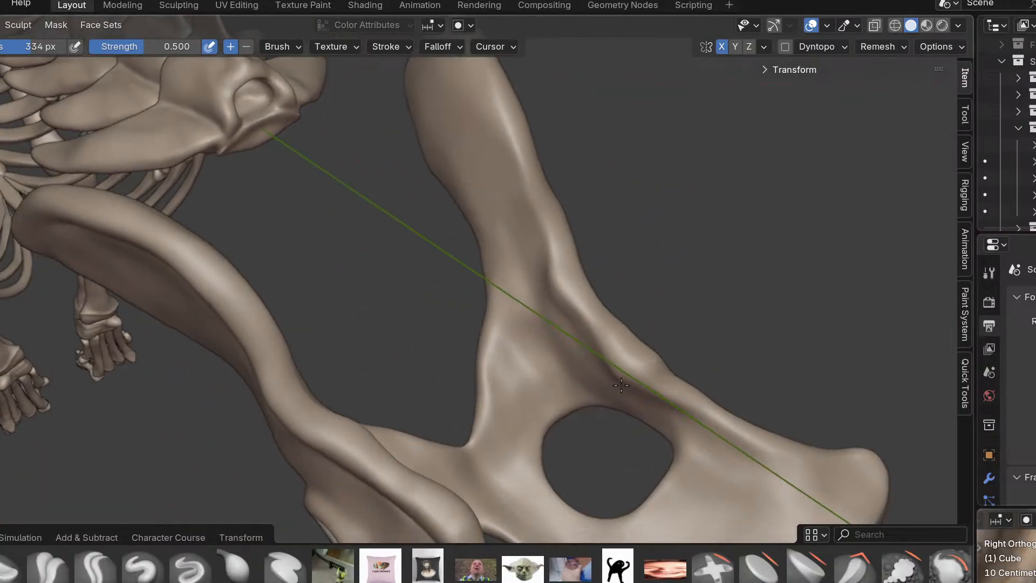
{"action": "mouse_move", "coordinate": [613, 373]}
{"action": "middle_mouse_down"}
{"action": "mouse_move", "coordinate": [537, 389]}
{"action": "mouse_move", "coordinate": [567, 454]}
{"action": "mouse_move", "coordinate": [717, 416]}
{"action": "mouse_move", "coordinate": [684, 448]}
{"action": "middle_mouse_up"}
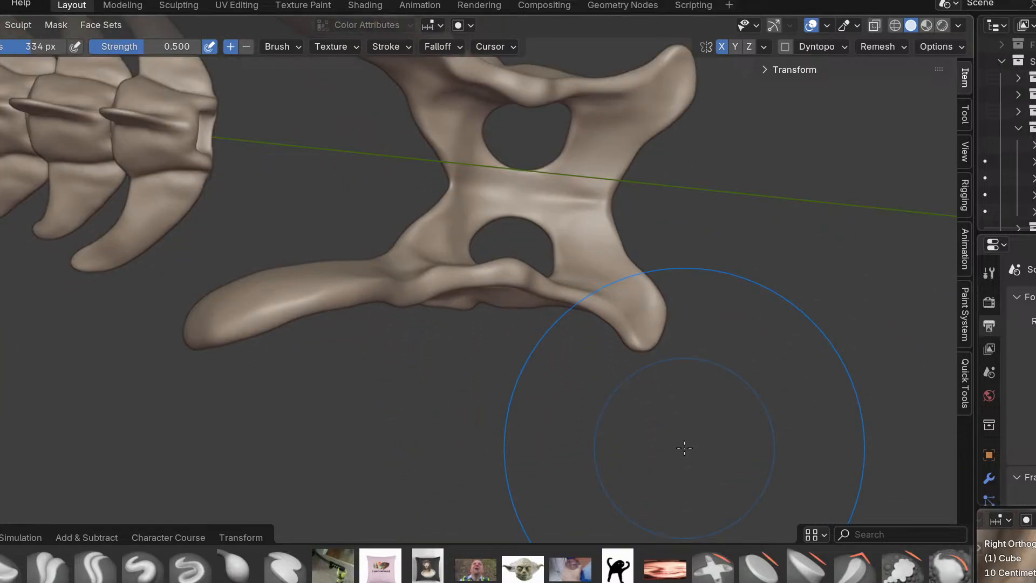
Leave the pelvis, select the sacrum in Object Mode from the top view and enter Sculpt Mode on it.
{"action": "scroll", "coordinate": [684, 448], "scroll_direction": "down", "scroll_amount": 5}
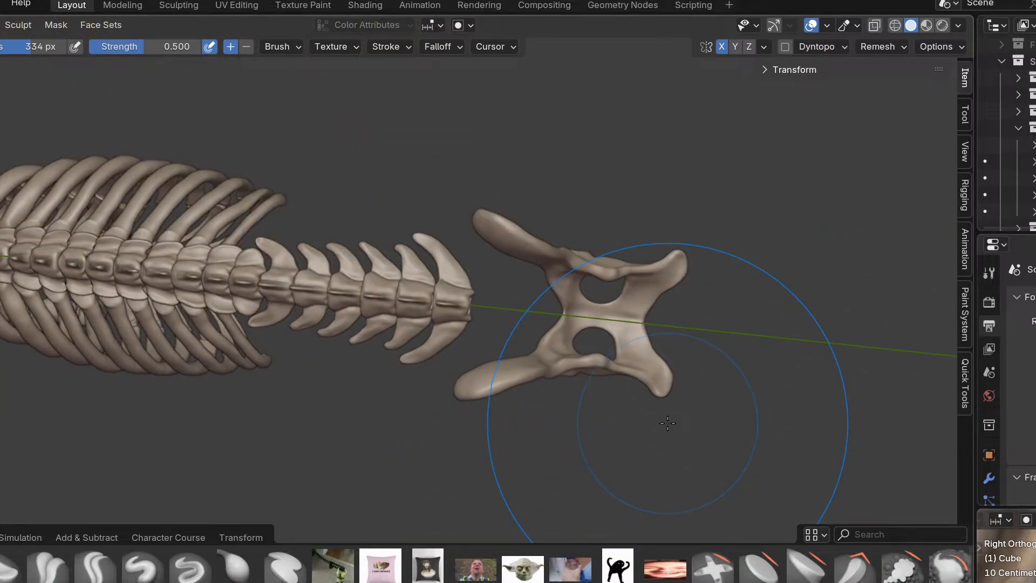
{"action": "key", "text": "KP_7"}
{"action": "scroll", "coordinate": [548, 384], "scroll_direction": "up", "scroll_amount": 3}
{"action": "scroll", "coordinate": [553, 381], "scroll_direction": "up", "scroll_amount": 3}
{"action": "middle_click_drag", "start_coordinate": [556, 378], "coordinate": [655, 335], "text": "shift"}
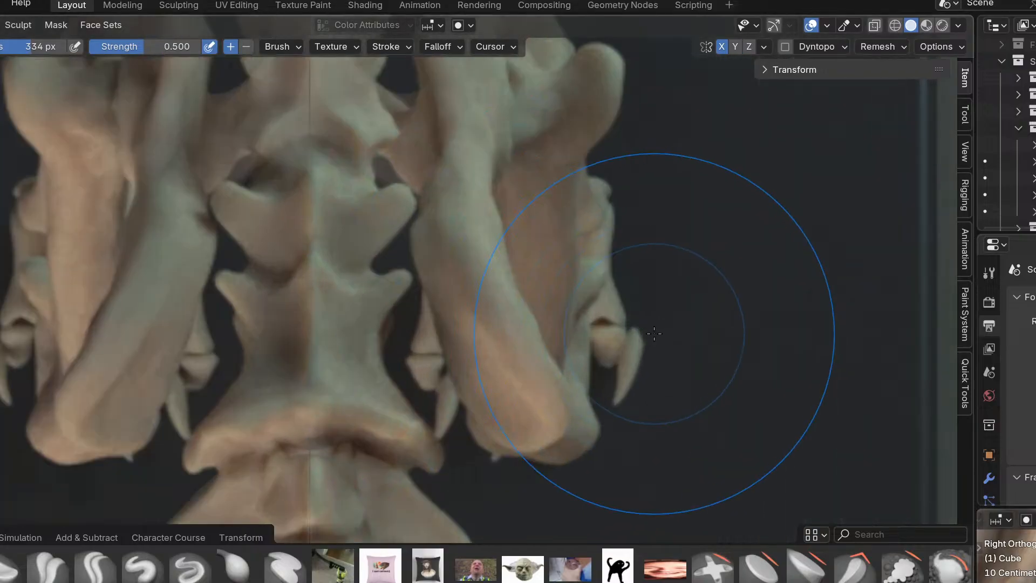
{"action": "key", "text": "ctrl+Tab"}
{"action": "left_click", "coordinate": [280, 325]}
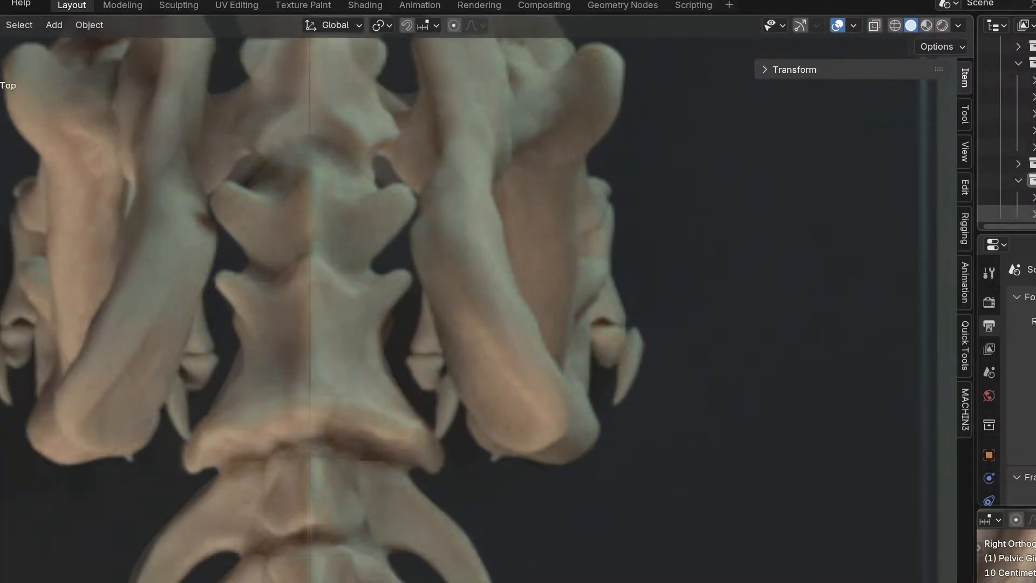
{"action": "scroll", "coordinate": [425, 354], "scroll_direction": "up", "scroll_amount": 3}
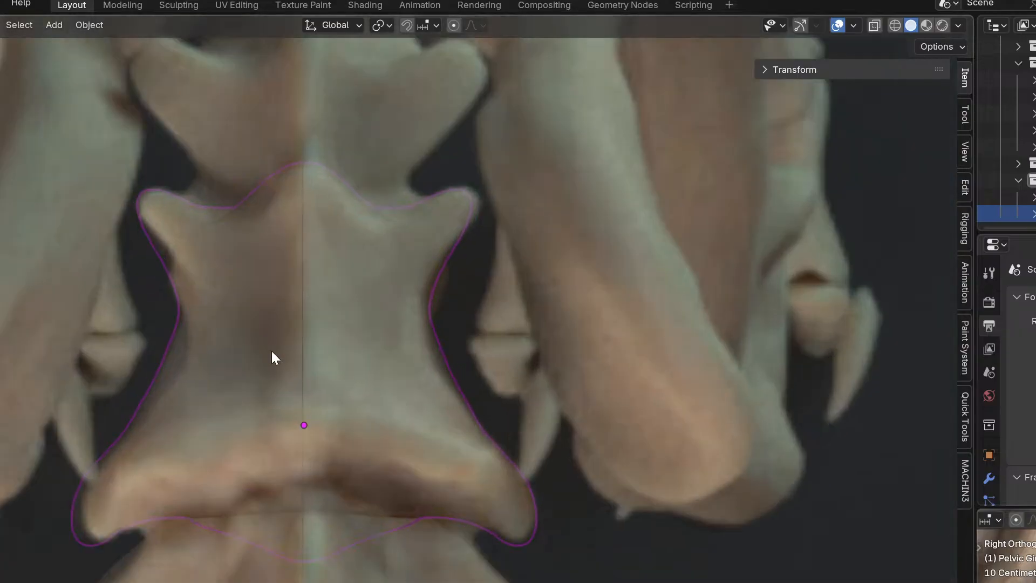
{"action": "key", "text": "ctrl+Tab"}
{"action": "left_click", "coordinate": [260, 367]}
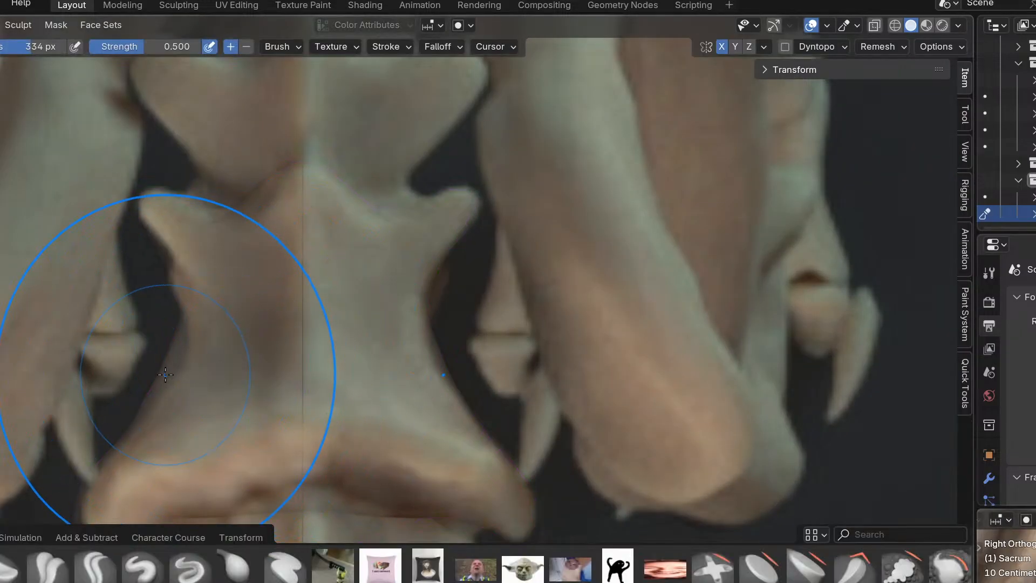
Compare the sacrum's waist, front processes and midline peak with the top reference at close and wide range.
{"action": "scroll", "coordinate": [182, 365], "scroll_direction": "down", "scroll_amount": 2}
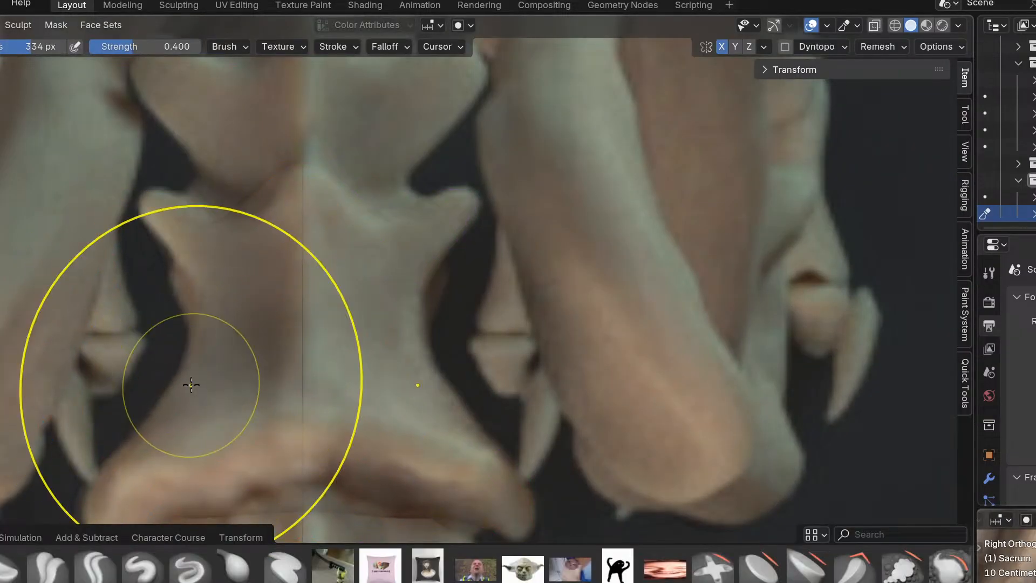
{"action": "scroll", "coordinate": [232, 369], "scroll_direction": "down", "scroll_amount": 5}
{"action": "scroll", "coordinate": [375, 381], "scroll_direction": "up", "scroll_amount": 5}
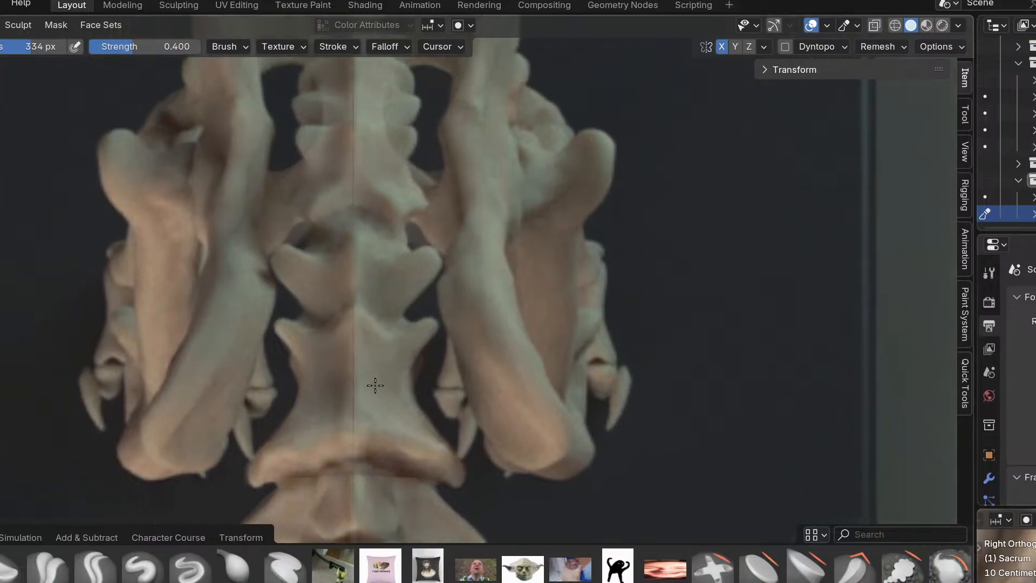
{"action": "scroll", "coordinate": [364, 319], "scroll_direction": "down", "scroll_amount": 2}
{"action": "scroll", "coordinate": [428, 324], "scroll_direction": "up", "scroll_amount": 8}
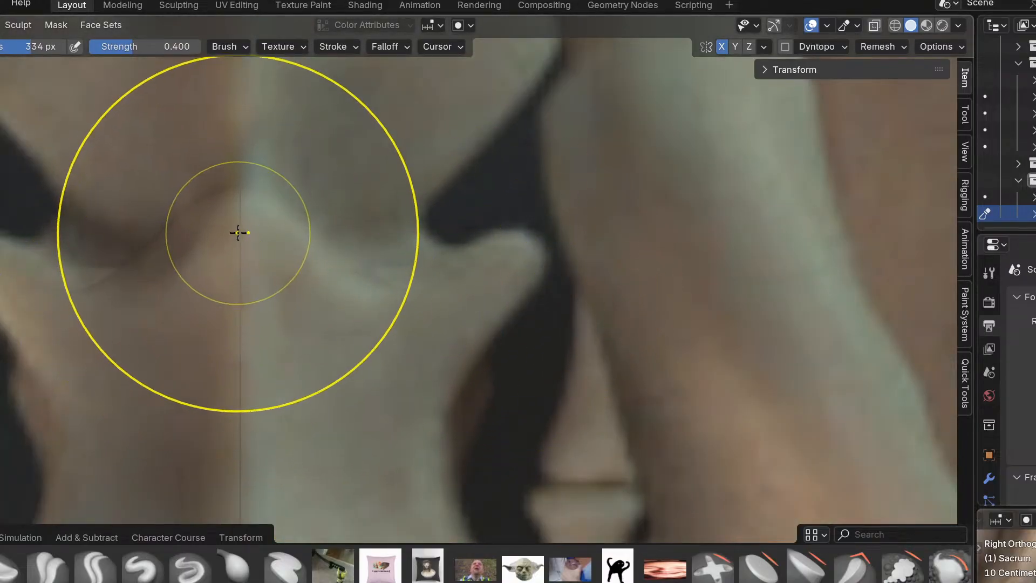
{"action": "scroll", "coordinate": [235, 232], "scroll_direction": "up", "scroll_amount": 2}
{"action": "scroll", "coordinate": [207, 233], "scroll_direction": "down", "scroll_amount": 6}
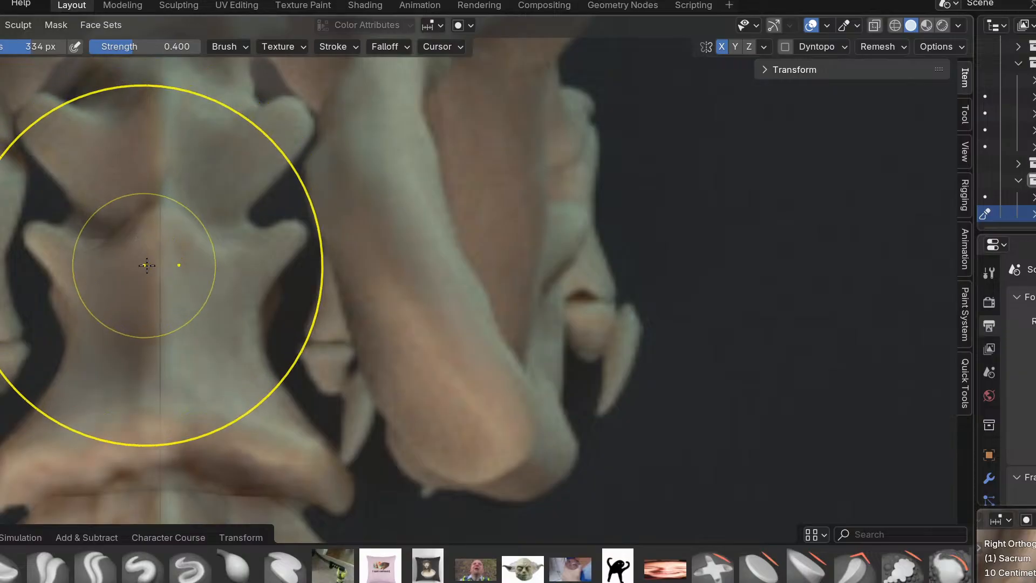
{"action": "scroll", "coordinate": [426, 267], "scroll_direction": "up", "scroll_amount": 6}
{"action": "scroll", "coordinate": [425, 267], "scroll_direction": "down", "scroll_amount": 5}
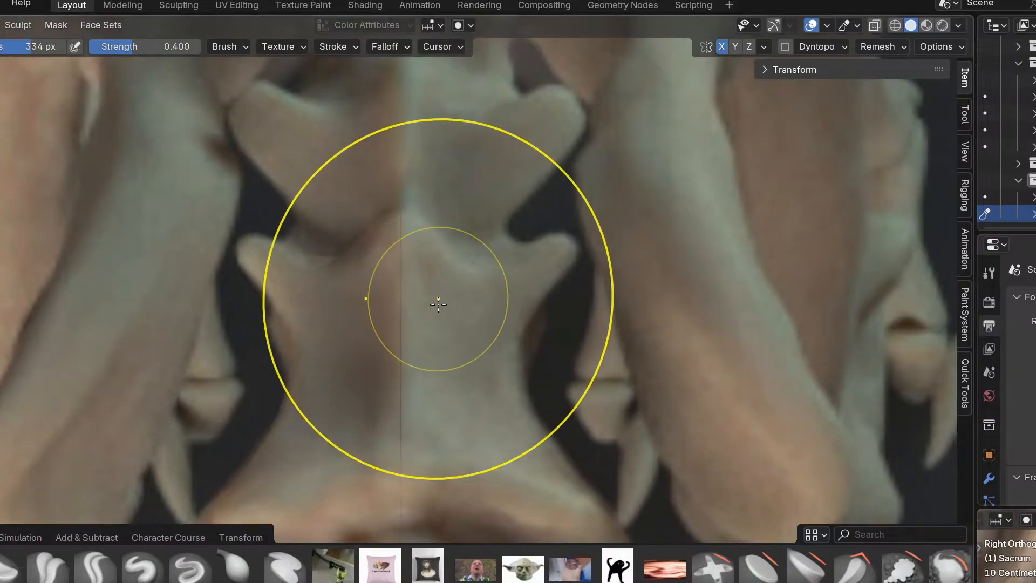
{"action": "scroll", "coordinate": [427, 276], "scroll_direction": "up", "scroll_amount": 4}
{"action": "scroll", "coordinate": [426, 278], "scroll_direction": "down", "scroll_amount": 5}
{"action": "scroll", "coordinate": [404, 288], "scroll_direction": "up", "scroll_amount": 4}
Hide the collection of neighbouring vertebrae to expose the sacrum's front face and its canal opening.
{"action": "mouse_move", "coordinate": [428, 286]}
{"action": "middle_mouse_down"}
{"action": "mouse_move", "coordinate": [354, 243]}
{"action": "mouse_move", "coordinate": [377, 221]}
{"action": "middle_mouse_up"}
{"action": "scroll", "coordinate": [377, 221], "scroll_direction": "up", "scroll_amount": 5}
{"action": "mouse_move", "coordinate": [601, 475]}
{"action": "middle_mouse_down"}
{"action": "mouse_move", "coordinate": [608, 398]}
{"action": "mouse_move", "coordinate": [1002, 180]}
{"action": "middle_mouse_up"}
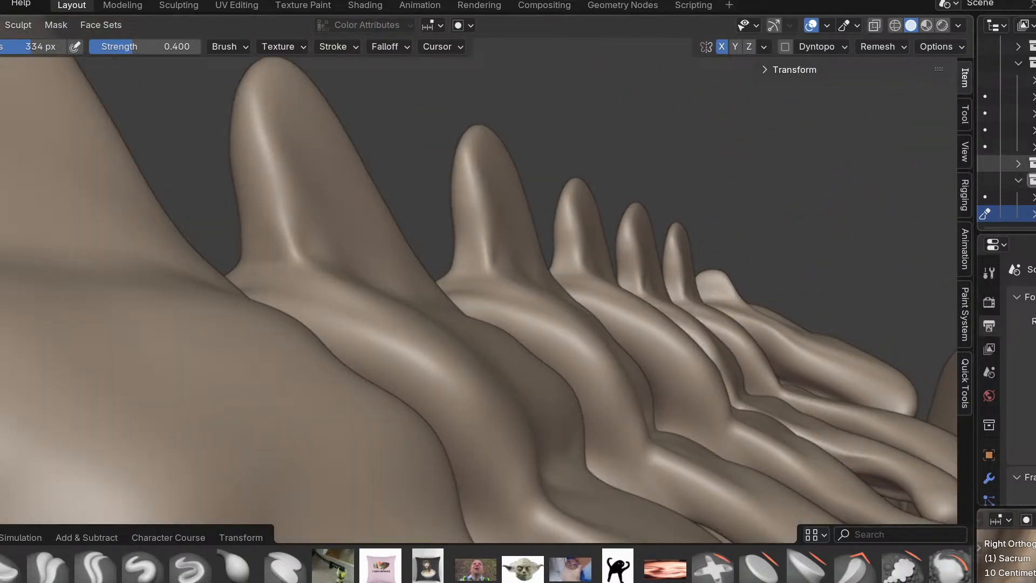
{"action": "left_click", "coordinate": [1032, 163]}
{"action": "middle_click_drag", "start_coordinate": [820, 407], "coordinate": [835, 354]}
{"action": "scroll", "coordinate": [784, 394], "scroll_direction": "up", "scroll_amount": 6}
{"action": "mouse_move", "coordinate": [800, 436]}
{"action": "middle_mouse_down"}
{"action": "mouse_move", "coordinate": [357, 363]}
{"action": "mouse_move", "coordinate": [370, 386]}
{"action": "mouse_move", "coordinate": [405, 357]}
{"action": "mouse_move", "coordinate": [440, 389]}
{"action": "middle_mouse_up"}
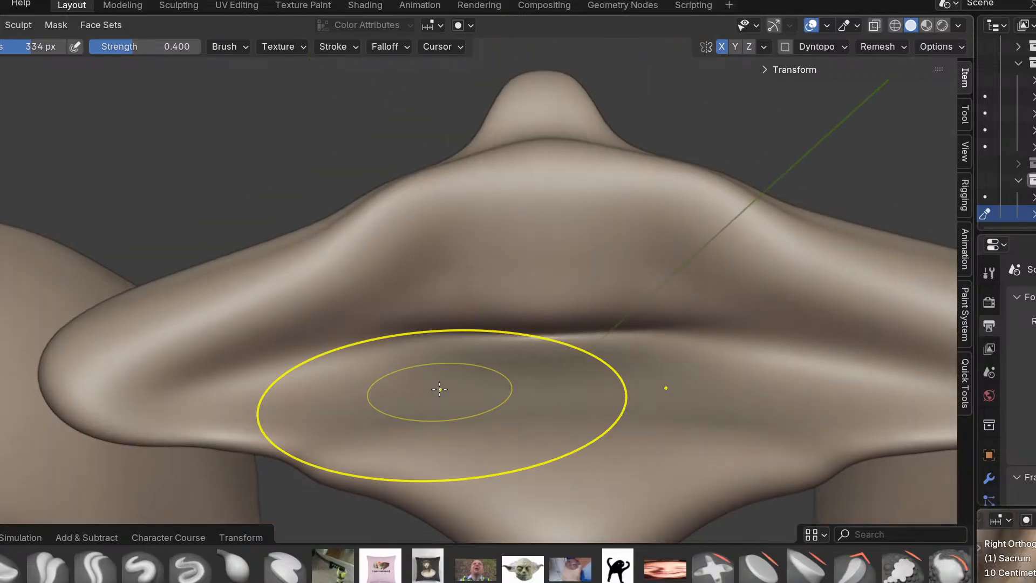
Undo the oversized stroke and sculpt the wing beside the canal on the sacrum's front face with a 152 px brush.
{"action": "scroll", "coordinate": [398, 382], "scroll_direction": "up", "scroll_amount": 4}
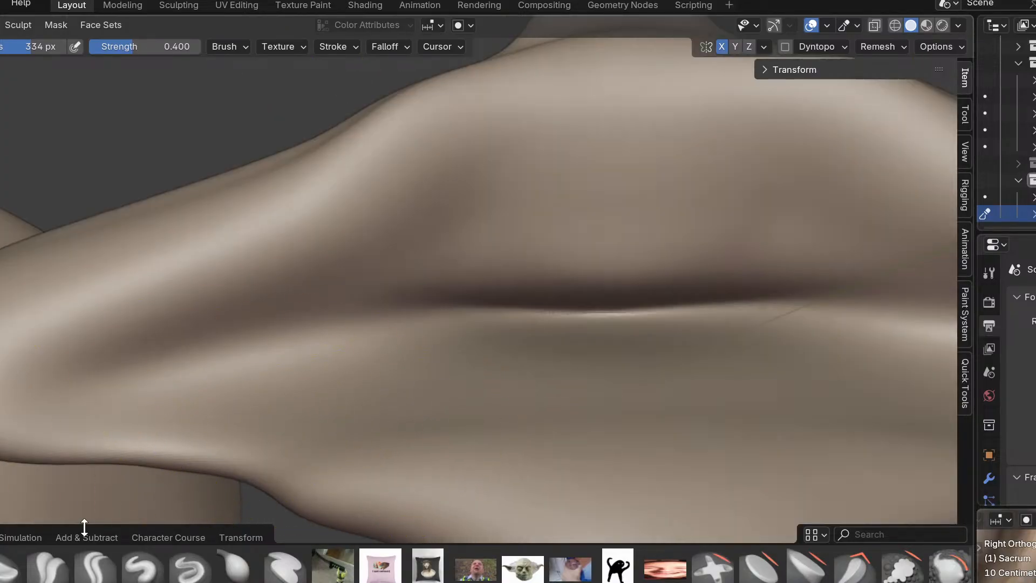
{"action": "mouse_move", "coordinate": [367, 351]}
{"action": "middle_mouse_down"}
{"action": "mouse_move", "coordinate": [354, 307]}
{"action": "mouse_move", "coordinate": [382, 342]}
{"action": "mouse_move", "coordinate": [203, 361]}
{"action": "mouse_move", "coordinate": [248, 344]}
{"action": "mouse_move", "coordinate": [277, 388]}
{"action": "mouse_move", "coordinate": [271, 409]}
{"action": "mouse_move", "coordinate": [300, 381]}
{"action": "mouse_move", "coordinate": [146, 371]}
{"action": "middle_mouse_up"}
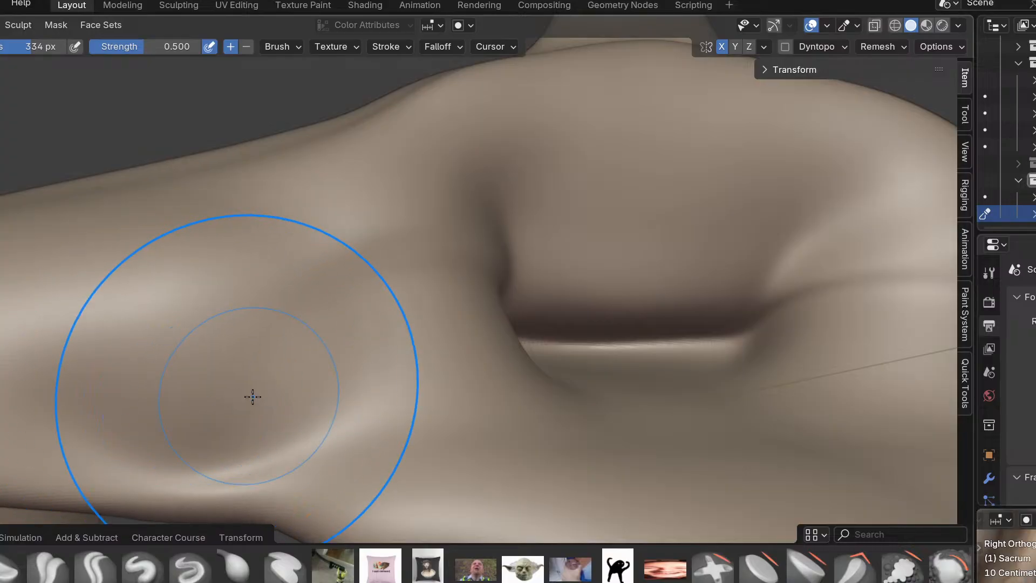
{"action": "key", "text": "ctrl+z"}
{"action": "key", "text": "f"}
{"action": "left_click", "coordinate": [164, 384]}
{"action": "mouse_move", "coordinate": [178, 393]}
{"action": "left_mouse_down"}
{"action": "mouse_move", "coordinate": [84, 391]}
{"action": "mouse_move", "coordinate": [272, 412]}
{"action": "left_mouse_up"}
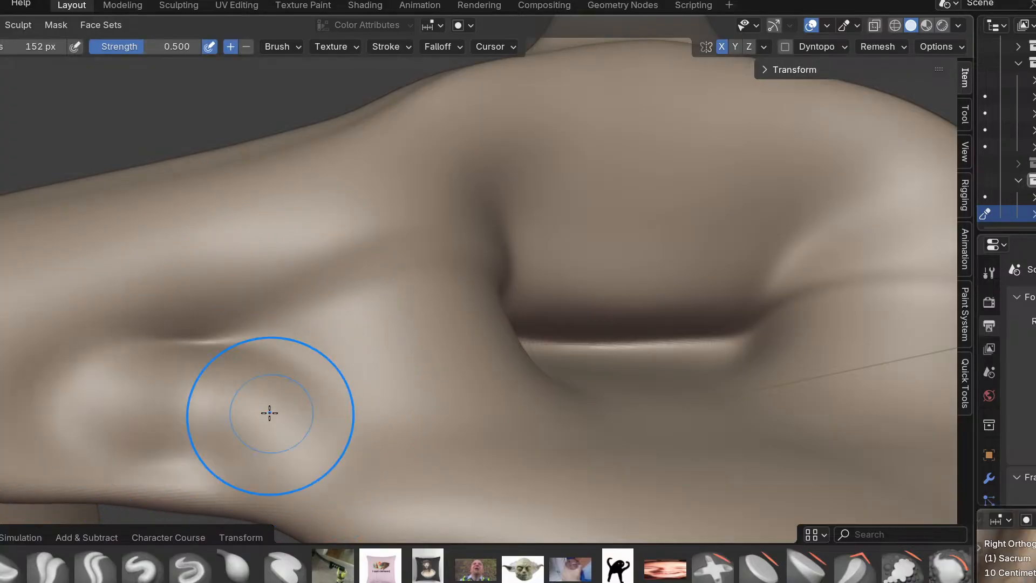
{"action": "middle_click_drag", "start_coordinate": [261, 412], "coordinate": [241, 398]}
{"action": "mouse_move", "coordinate": [411, 440]}
{"action": "left_mouse_down"}
{"action": "mouse_move", "coordinate": [186, 382]}
{"action": "mouse_move", "coordinate": [231, 389]}
{"action": "left_mouse_up"}
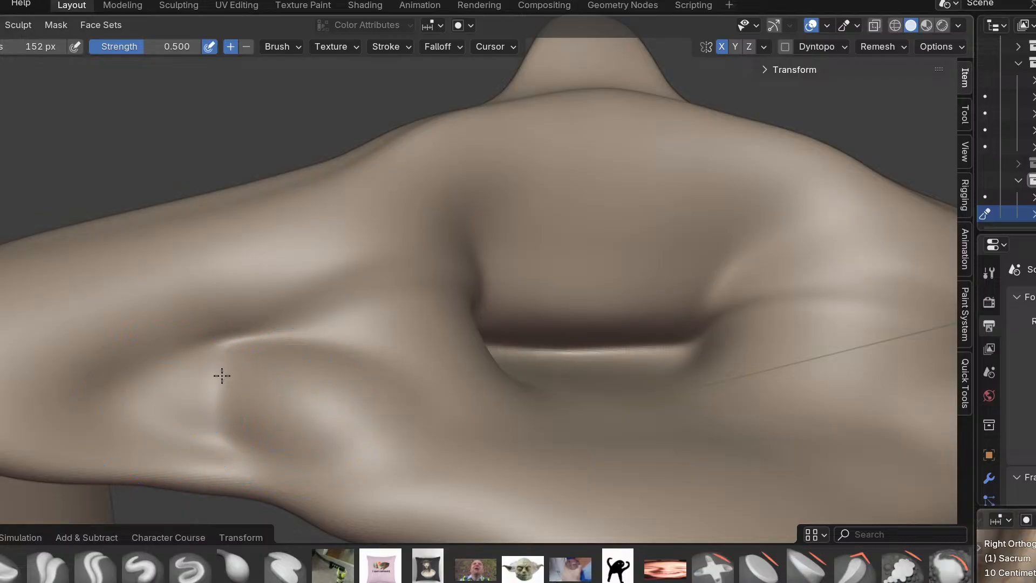
Shape the ridges and hollows further out along the sacrum's wing and refine its lower edge from below.
{"action": "scroll", "coordinate": [324, 374], "scroll_direction": "down", "scroll_amount": 5}
{"action": "scroll", "coordinate": [320, 390], "scroll_direction": "up", "scroll_amount": 4}
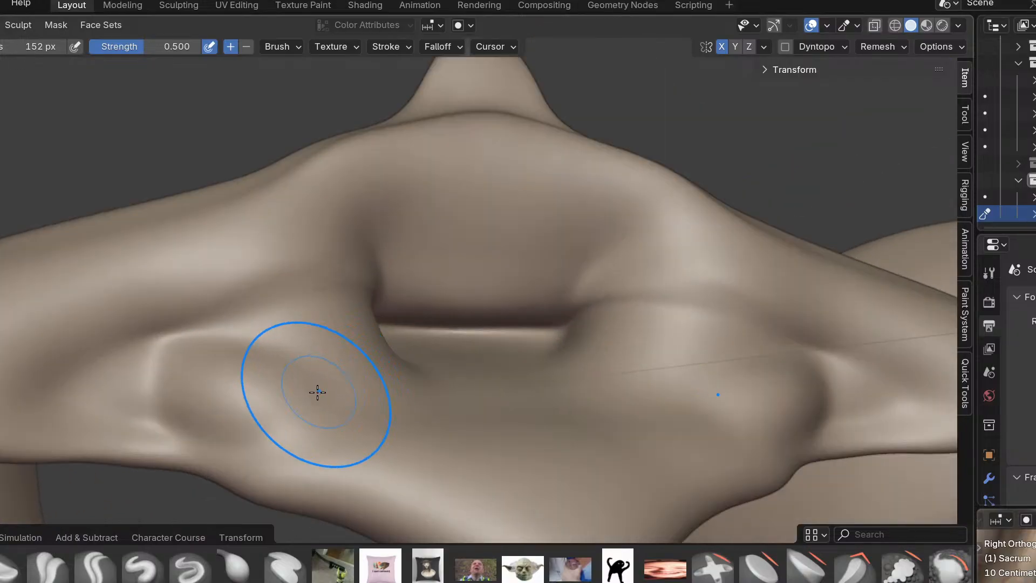
{"action": "mouse_move", "coordinate": [167, 399]}
{"action": "left_mouse_down"}
{"action": "mouse_move", "coordinate": [119, 386]}
{"action": "mouse_move", "coordinate": [132, 380]}
{"action": "mouse_move", "coordinate": [92, 356]}
{"action": "left_mouse_up"}
{"action": "mouse_move", "coordinate": [225, 310]}
{"action": "left_mouse_down"}
{"action": "mouse_move", "coordinate": [229, 323]}
{"action": "mouse_move", "coordinate": [230, 297]}
{"action": "left_mouse_up"}
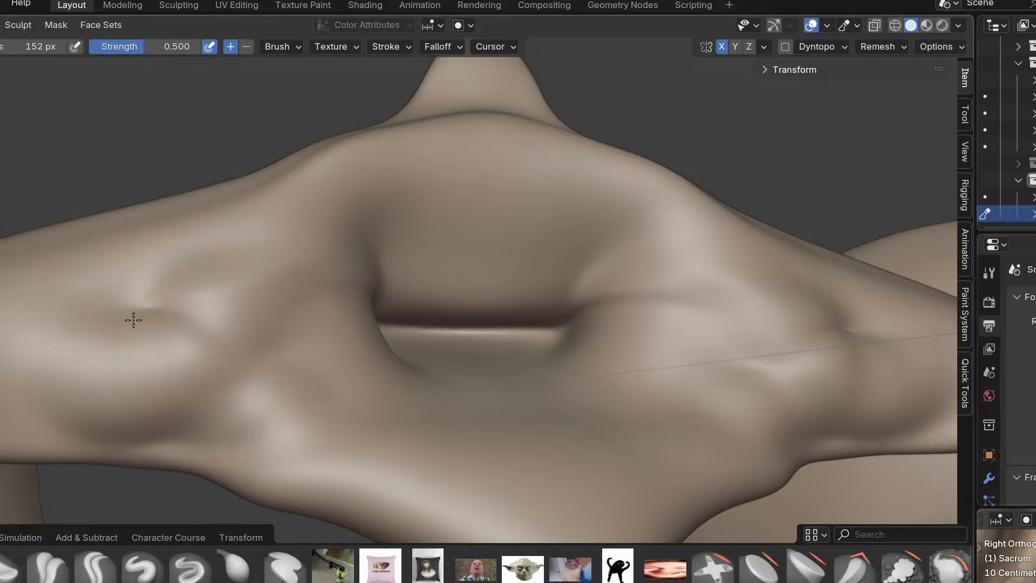
{"action": "scroll", "coordinate": [189, 326], "scroll_direction": "down", "scroll_amount": 4}
{"action": "mouse_move", "coordinate": [190, 326]}
{"action": "middle_mouse_down"}
{"action": "mouse_move", "coordinate": [129, 345]}
{"action": "mouse_move", "coordinate": [199, 367]}
{"action": "mouse_move", "coordinate": [254, 446]}
{"action": "middle_mouse_up"}
{"action": "scroll", "coordinate": [199, 367], "scroll_direction": "up", "scroll_amount": 3}
{"action": "left_click_drag", "start_coordinate": [194, 342], "coordinate": [172, 304], "text": "shift"}
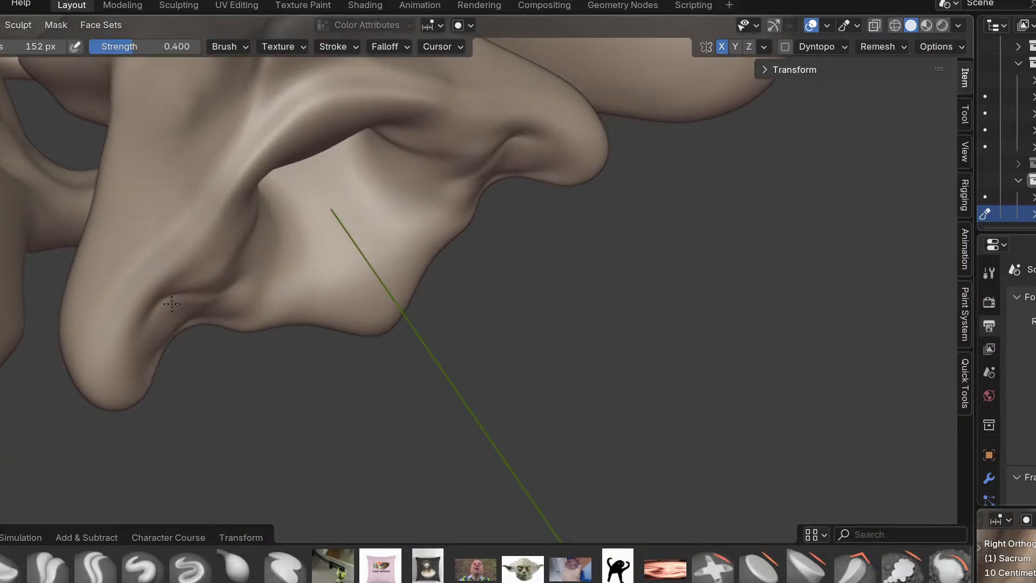
{"action": "scroll", "coordinate": [173, 259], "scroll_direction": "down", "scroll_amount": 4}
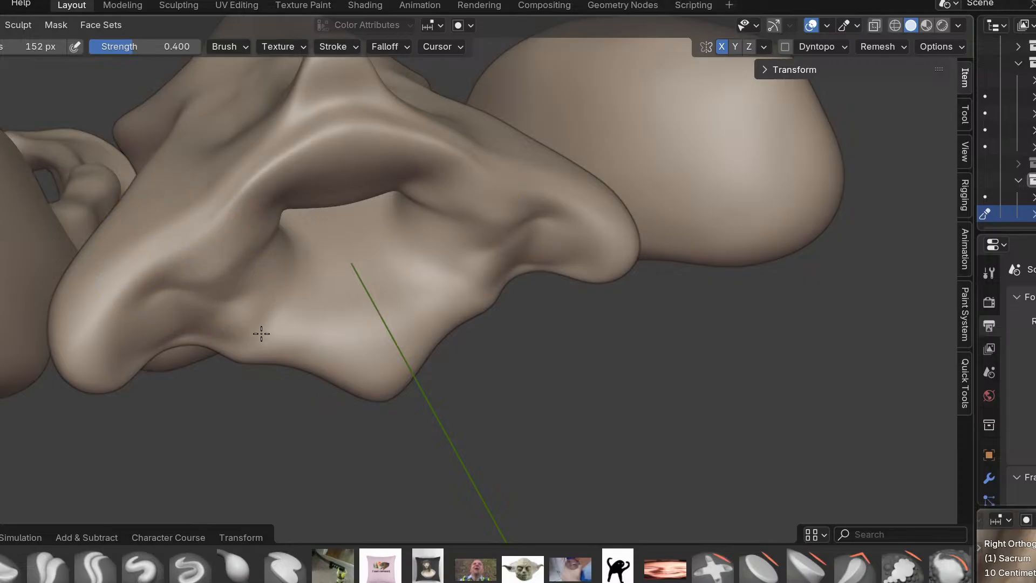
Set the Grab brush radius to 216 px and pull the lower rim of the sacrum's canal opening down.
{"action": "middle_click_drag", "start_coordinate": [262, 331], "coordinate": [254, 204]}
{"action": "scroll", "coordinate": [290, 233], "scroll_direction": "up", "scroll_amount": 5}
{"action": "scroll", "coordinate": [289, 233], "scroll_direction": "up", "scroll_amount": 2}
{"action": "mouse_move", "coordinate": [292, 232]}
{"action": "middle_mouse_down"}
{"action": "mouse_move", "coordinate": [350, 251]}
{"action": "mouse_move", "coordinate": [335, 184]}
{"action": "middle_mouse_up"}
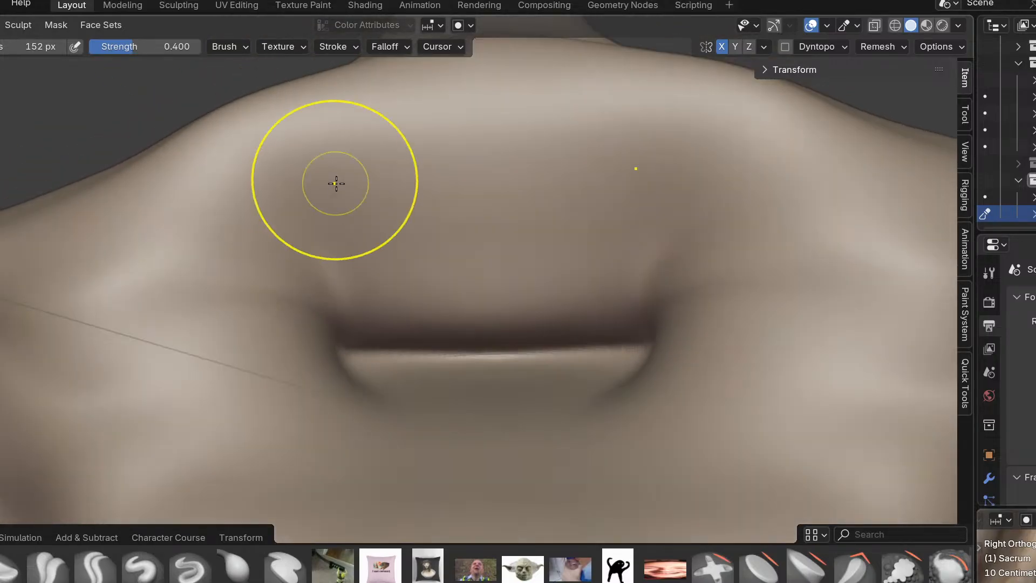
{"action": "scroll", "coordinate": [484, 322], "scroll_direction": "down", "scroll_amount": 6}
{"action": "key", "text": "f"}
{"action": "left_click", "coordinate": [480, 305]}
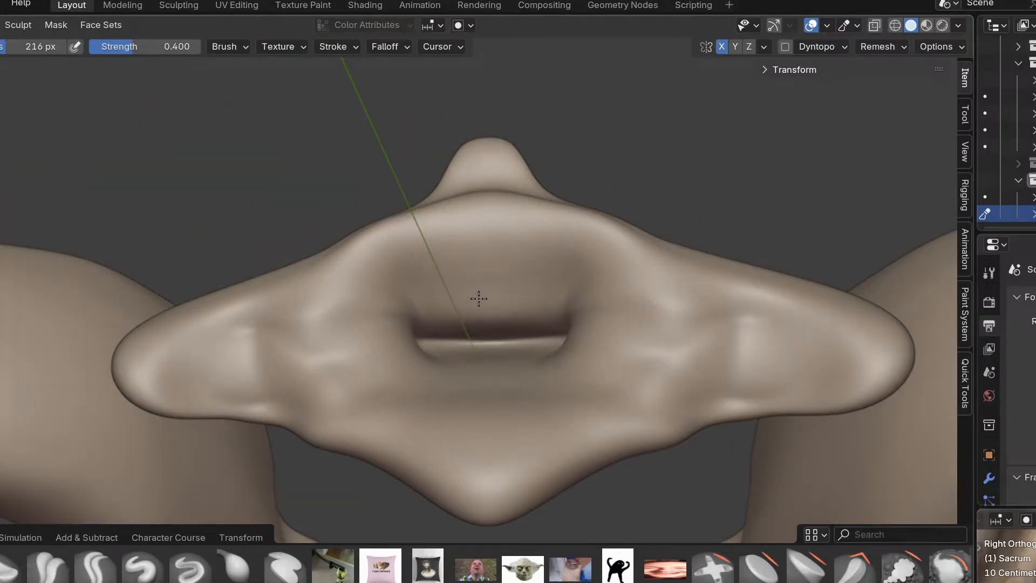
{"action": "middle_click_drag", "start_coordinate": [499, 302], "coordinate": [502, 368]}
{"action": "left_click_drag", "start_coordinate": [503, 354], "coordinate": [499, 373]}
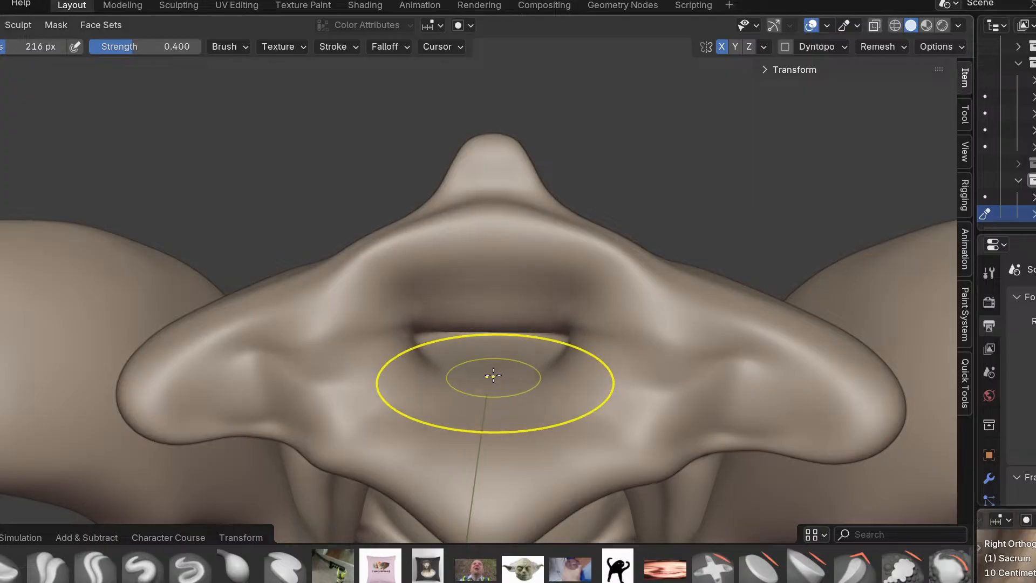
Enlarge the canal opening by pulling its roof upward and adjusting its floor with the Grab brush.
{"action": "middle_click_drag", "start_coordinate": [490, 378], "coordinate": [493, 311]}
{"action": "scroll", "coordinate": [493, 313], "scroll_direction": "up", "scroll_amount": 2}
{"action": "left_click_drag", "start_coordinate": [501, 328], "coordinate": [482, 282]}
{"action": "middle_click_drag", "start_coordinate": [482, 286], "coordinate": [491, 373]}
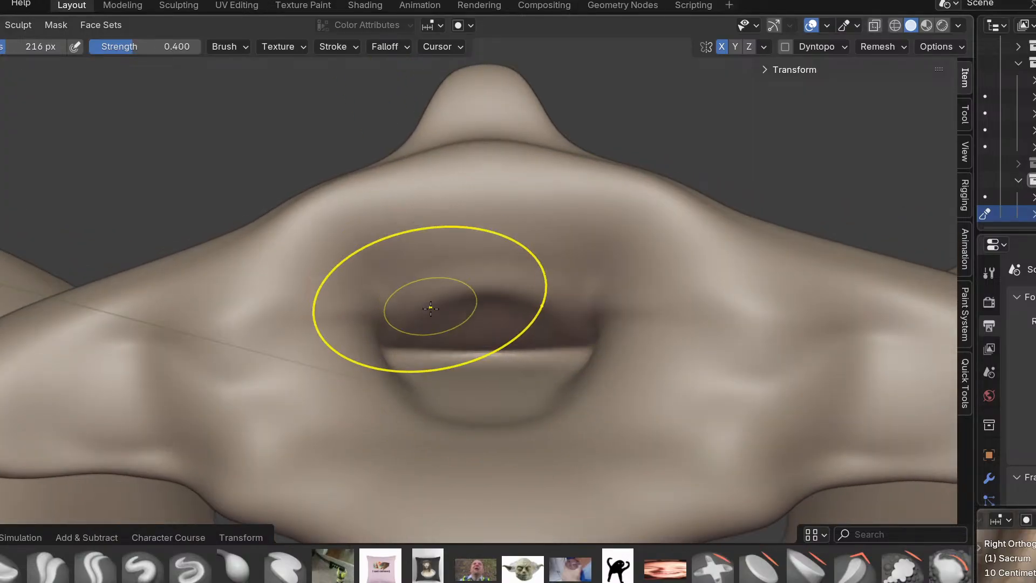
{"action": "middle_click_drag", "start_coordinate": [479, 365], "coordinate": [493, 319]}
{"action": "left_click_drag", "start_coordinate": [493, 319], "coordinate": [479, 335]}
{"action": "middle_click_drag", "start_coordinate": [433, 344], "coordinate": [473, 287]}
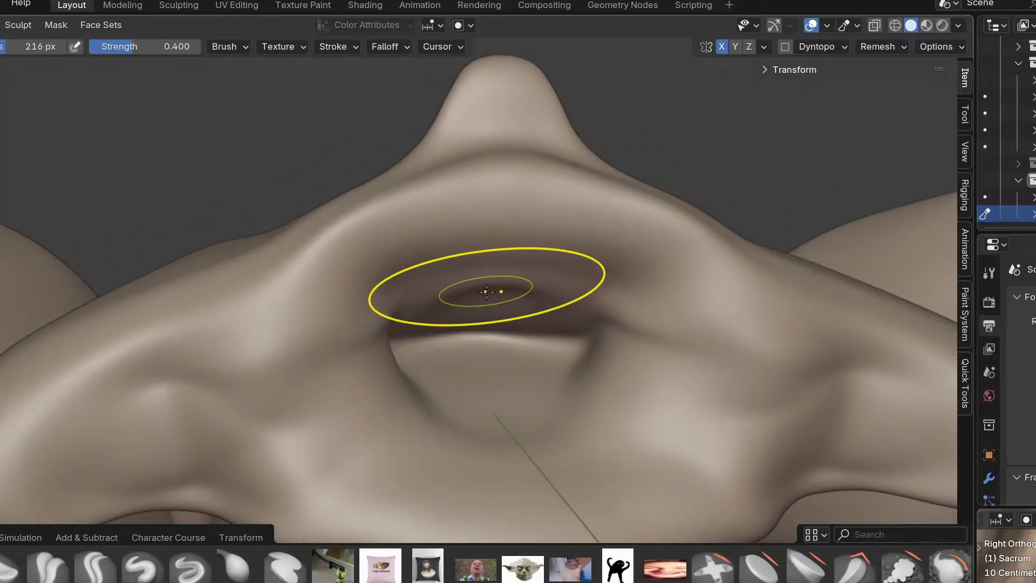
Sculpt the inner walls of the canal opening at 0.500 strength to deepen the recess.
{"action": "mouse_move", "coordinate": [594, 328]}
{"action": "left_mouse_down"}
{"action": "mouse_move", "coordinate": [586, 338]}
{"action": "mouse_move", "coordinate": [492, 332]}
{"action": "left_mouse_up"}
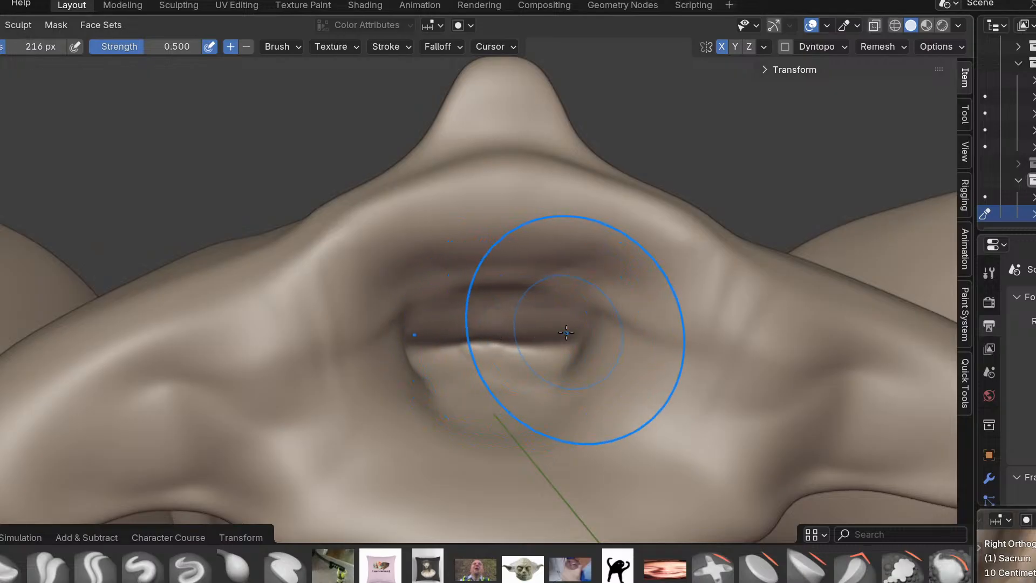
{"action": "scroll", "coordinate": [567, 335], "scroll_direction": "up", "scroll_amount": 5}
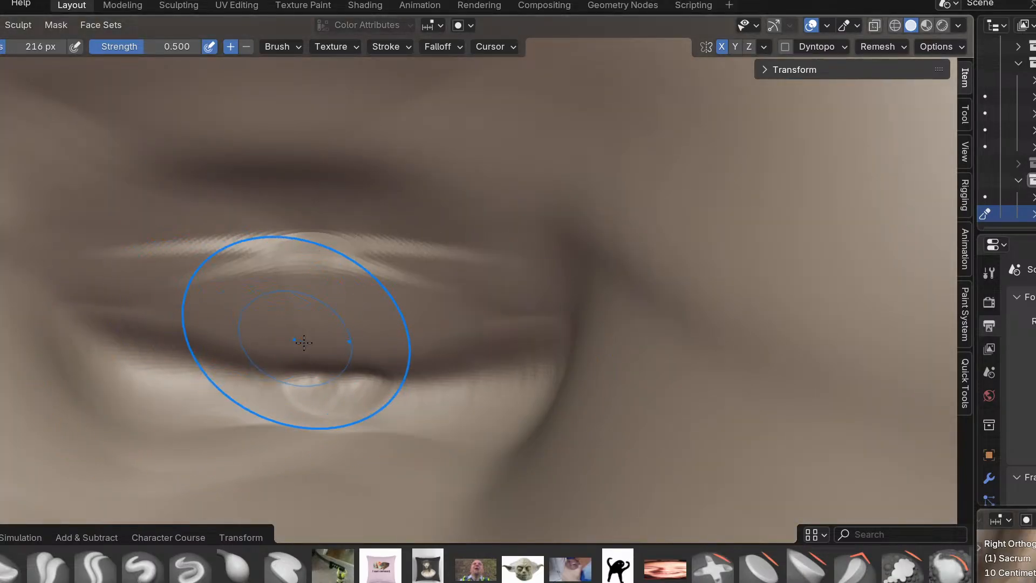
{"action": "scroll", "coordinate": [281, 349], "scroll_direction": "down", "scroll_amount": 3}
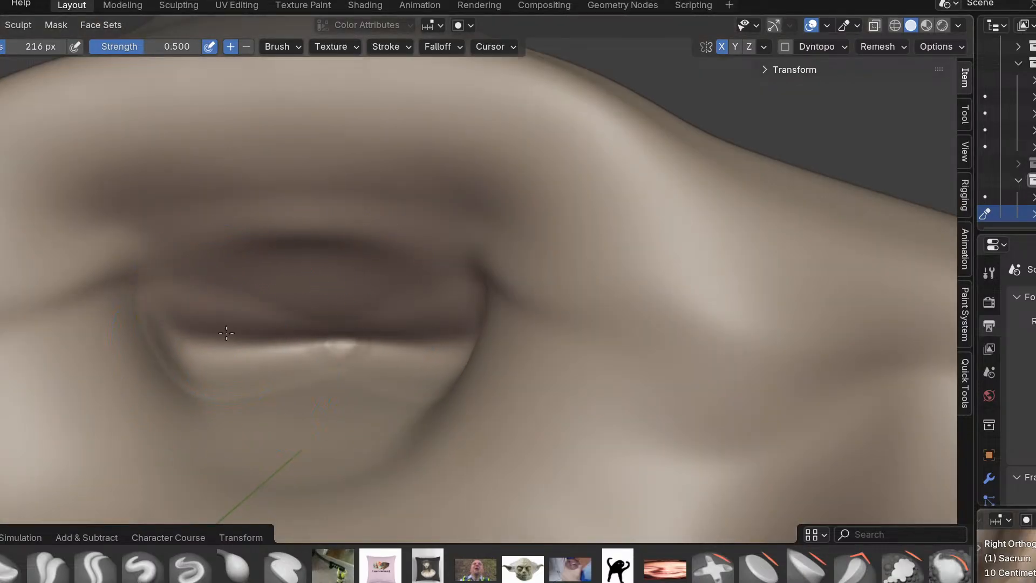
Use the Grab brush to raise the canal's inner surface and round out its roof and upper corners.
{"action": "scroll", "coordinate": [303, 343], "scroll_direction": "up", "scroll_amount": 2}
{"action": "key", "text": "g"}
{"action": "mouse_move", "coordinate": [298, 322]}
{"action": "left_mouse_down"}
{"action": "mouse_move", "coordinate": [295, 284]}
{"action": "mouse_move", "coordinate": [280, 285]}
{"action": "mouse_move", "coordinate": [339, 238]}
{"action": "left_mouse_up"}
{"action": "scroll", "coordinate": [283, 300], "scroll_direction": "down", "scroll_amount": 3}
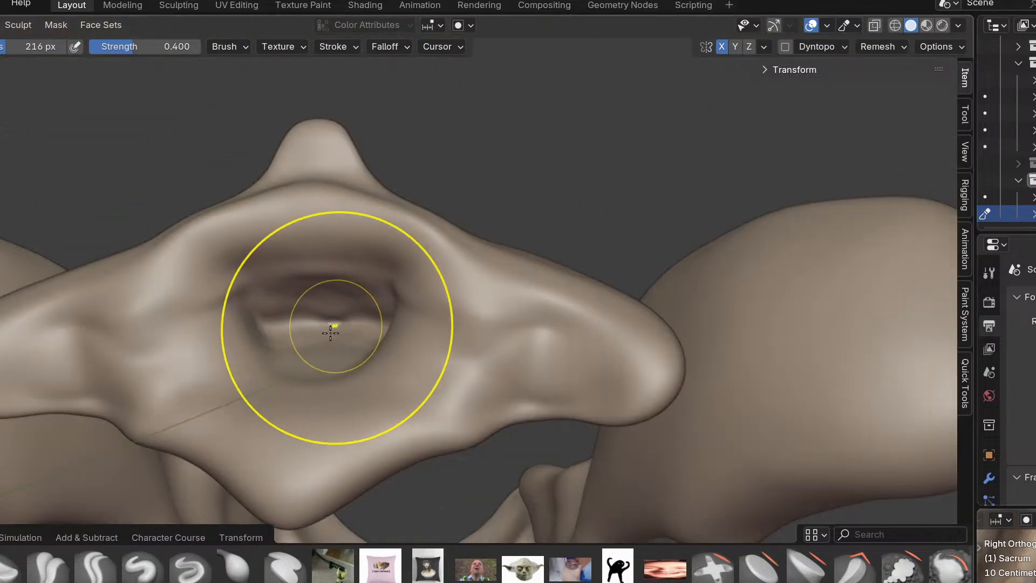
{"action": "mouse_move", "coordinate": [321, 336]}
{"action": "middle_mouse_down"}
{"action": "mouse_move", "coordinate": [398, 331]}
{"action": "mouse_move", "coordinate": [381, 296]}
{"action": "mouse_move", "coordinate": [423, 319]}
{"action": "middle_mouse_up"}
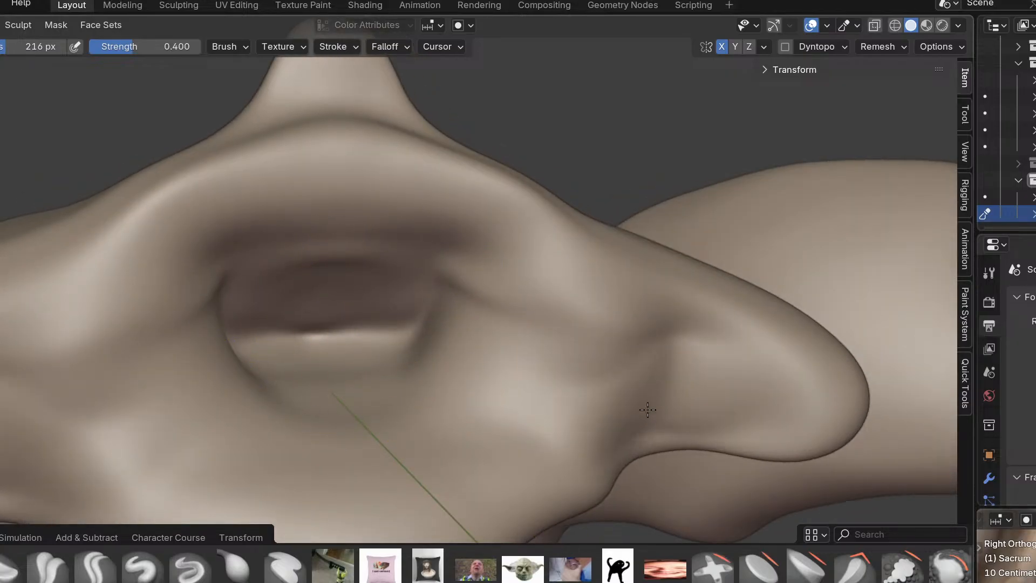
{"action": "scroll", "coordinate": [453, 258], "scroll_direction": "up", "scroll_amount": 3}
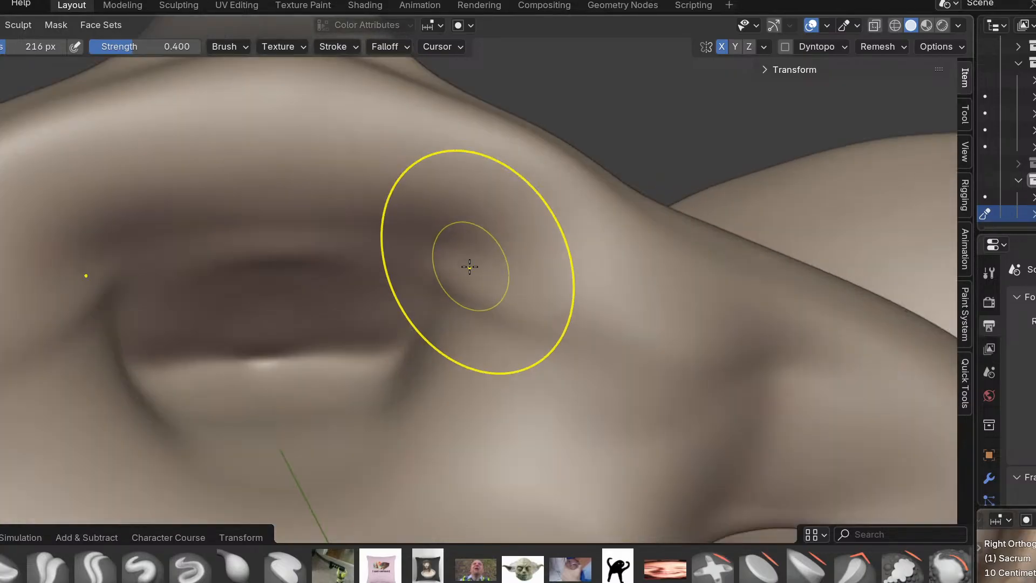
{"action": "middle_click_drag", "start_coordinate": [315, 270], "coordinate": [273, 256]}
{"action": "mouse_move", "coordinate": [276, 235]}
{"action": "left_mouse_down"}
{"action": "mouse_move", "coordinate": [246, 272]}
{"action": "mouse_move", "coordinate": [181, 257]}
{"action": "left_mouse_up"}
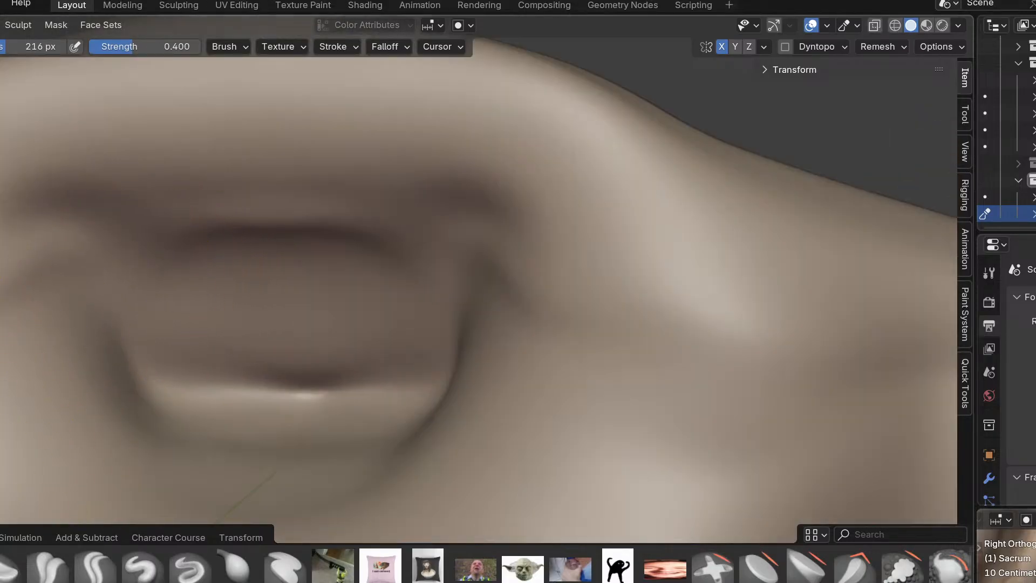
Carve the side walls of the canal opening with a 0.500 strength brush and undo the last stroke.
{"action": "key", "text": "c"}
{"action": "mouse_move", "coordinate": [142, 224]}
{"action": "left_mouse_down"}
{"action": "mouse_move", "coordinate": [95, 347]}
{"action": "mouse_move", "coordinate": [114, 379]}
{"action": "left_mouse_up"}
{"action": "left_click_drag", "start_coordinate": [50, 350], "coordinate": [163, 350]}
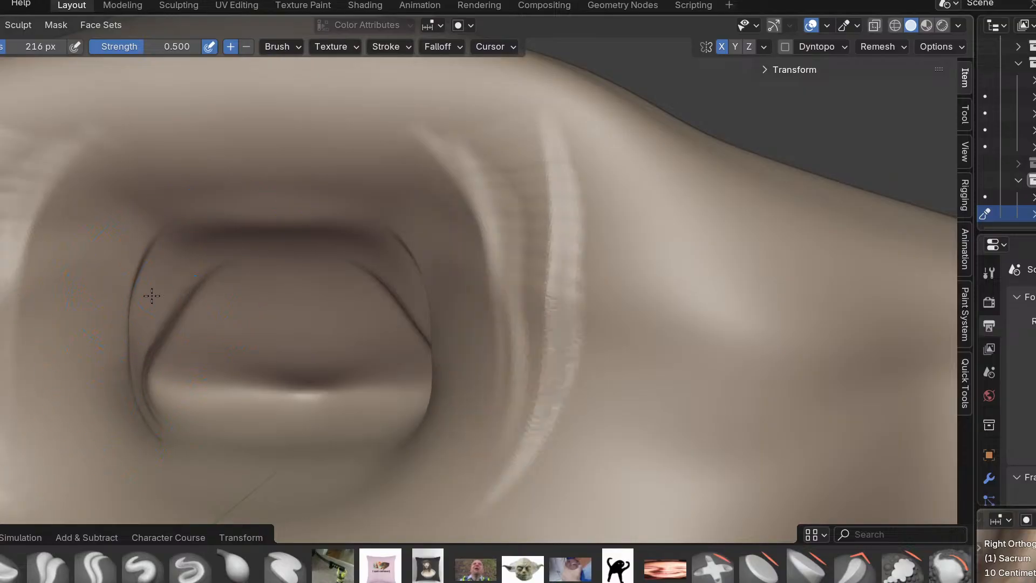
{"action": "key", "text": "ctrl+z"}
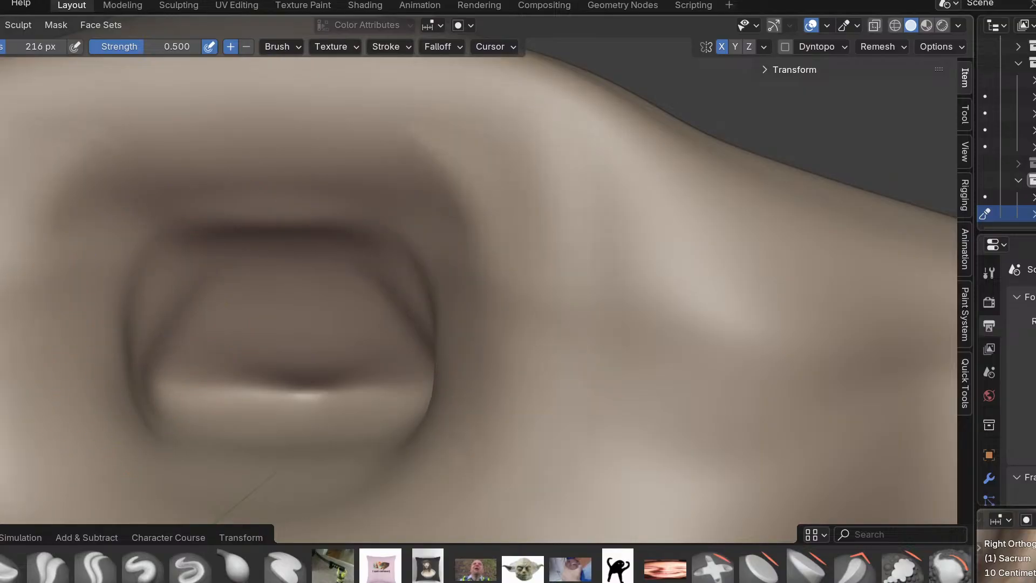
Build up the arch of bone above and beside the canal opening toward the wing.
{"action": "scroll", "coordinate": [665, 302], "scroll_direction": "down", "scroll_amount": 4}
{"action": "scroll", "coordinate": [452, 326], "scroll_direction": "up", "scroll_amount": 2}
{"action": "mouse_move", "coordinate": [551, 306]}
{"action": "middle_mouse_down"}
{"action": "mouse_move", "coordinate": [467, 268]}
{"action": "mouse_move", "coordinate": [620, 382]}
{"action": "mouse_move", "coordinate": [589, 336]}
{"action": "mouse_move", "coordinate": [582, 363]}
{"action": "middle_mouse_up"}
{"action": "scroll", "coordinate": [578, 377], "scroll_direction": "up", "scroll_amount": 2}
{"action": "mouse_move", "coordinate": [465, 363]}
{"action": "left_mouse_down"}
{"action": "mouse_move", "coordinate": [453, 362]}
{"action": "mouse_move", "coordinate": [461, 351]}
{"action": "mouse_move", "coordinate": [530, 301]}
{"action": "mouse_move", "coordinate": [377, 399]}
{"action": "mouse_move", "coordinate": [406, 443]}
{"action": "left_mouse_up"}
{"action": "scroll", "coordinate": [490, 367], "scroll_direction": "up", "scroll_amount": 2}
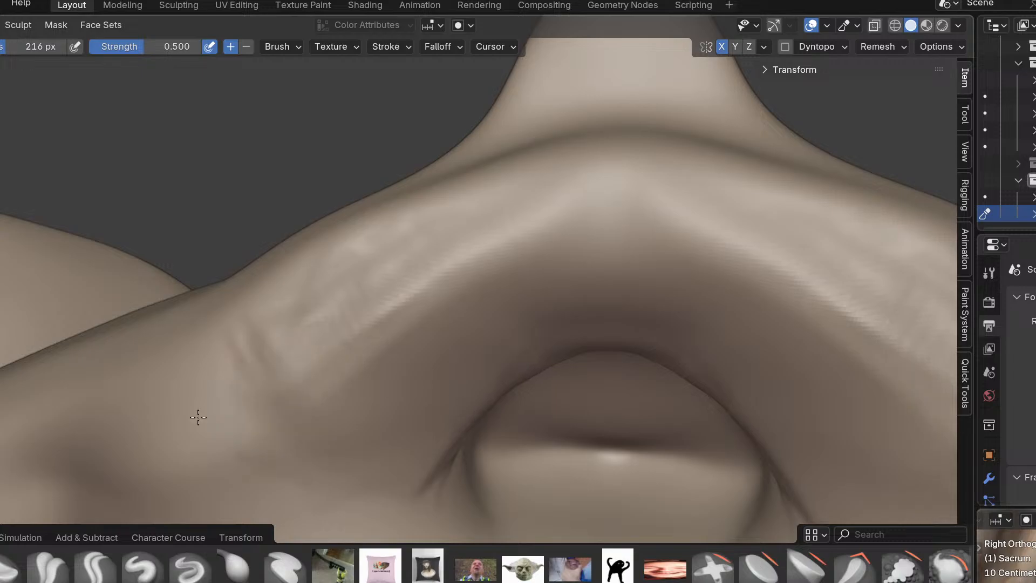
Smooth the bone arch between the canal opening and the wing on the sacrum's front face.
{"action": "left_click_drag", "start_coordinate": [199, 423], "coordinate": [490, 275], "text": "shift"}
{"action": "scroll", "coordinate": [576, 258], "scroll_direction": "down", "scroll_amount": 3}
{"action": "middle_click_drag", "start_coordinate": [585, 286], "coordinate": [549, 326]}
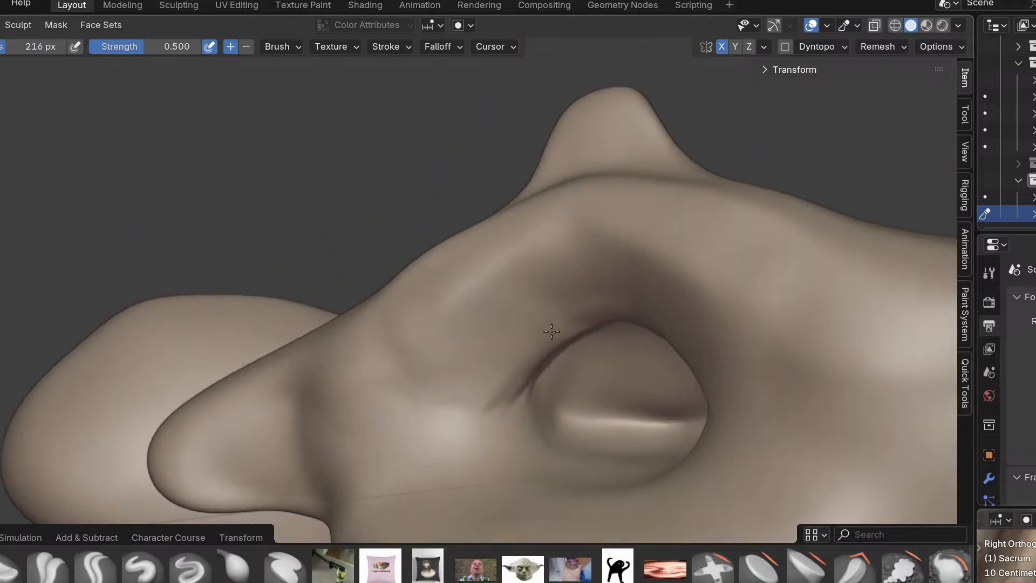
{"action": "scroll", "coordinate": [548, 326], "scroll_direction": "up", "scroll_amount": 1}
{"action": "scroll", "coordinate": [439, 394], "scroll_direction": "down", "scroll_amount": 2}
{"action": "mouse_move", "coordinate": [342, 385]}
{"action": "middle_mouse_down"}
{"action": "mouse_move", "coordinate": [439, 394]}
{"action": "mouse_move", "coordinate": [513, 286]}
{"action": "middle_mouse_up"}
{"action": "scroll", "coordinate": [268, 335], "scroll_direction": "up", "scroll_amount": 1}
{"action": "left_click_drag", "start_coordinate": [268, 335], "coordinate": [294, 308]}
{"action": "key", "text": "ctrl+z"}
{"action": "left_click_drag", "start_coordinate": [176, 351], "coordinate": [248, 357]}
{"action": "key", "text": "ctrl+z"}
Sculpt the wing's front face at 0.500 strength and smooth the creases along its edges.
{"action": "left_click_drag", "start_coordinate": [102, 358], "coordinate": [190, 346]}
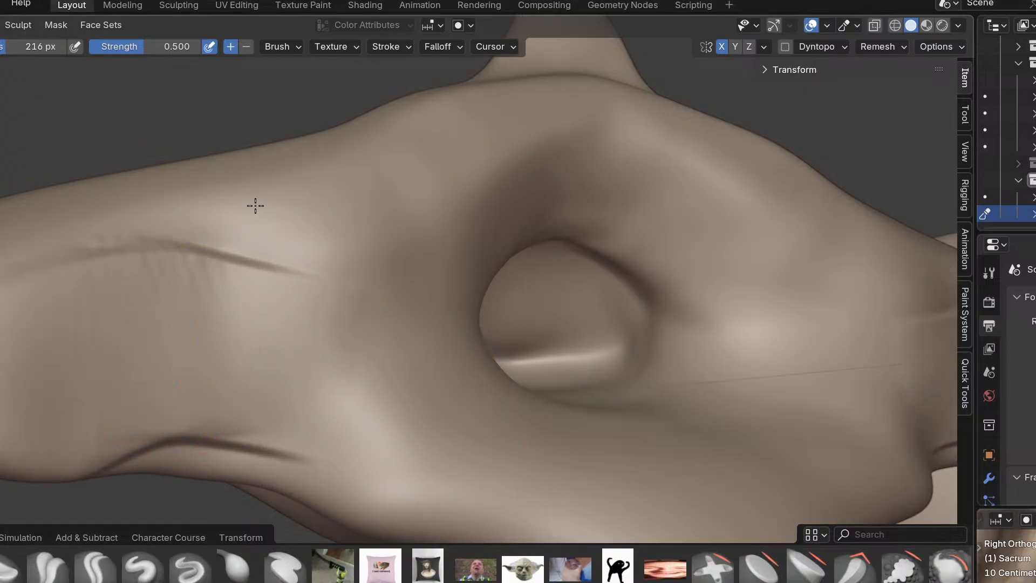
{"action": "left_click_drag", "start_coordinate": [60, 460], "coordinate": [294, 456]}
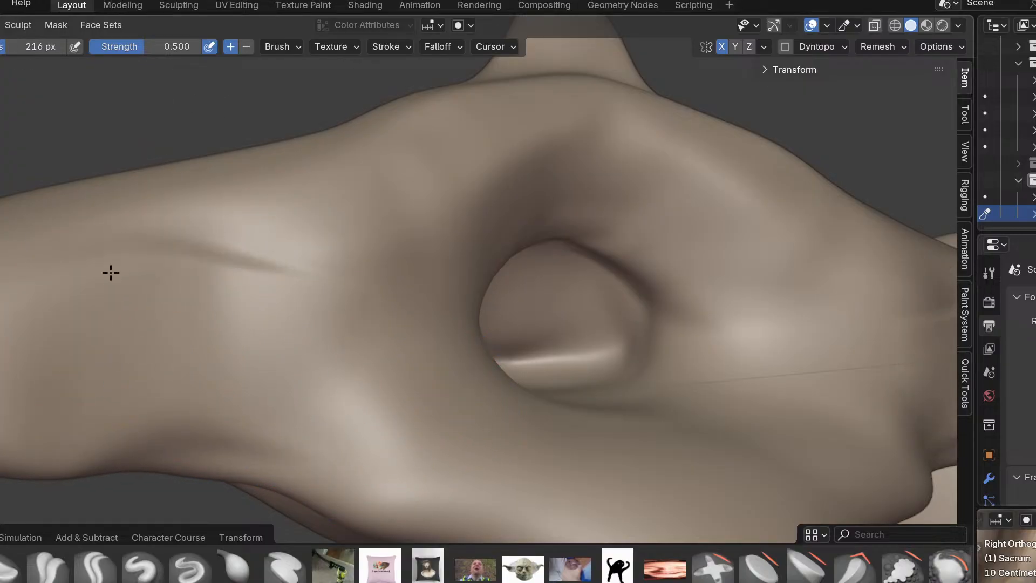
Use the Grab brush with a 301 px radius and 0.400 strength to reshape the upper rim of the front canal opening.
{"action": "scroll", "coordinate": [481, 180], "scroll_direction": "down", "scroll_amount": 8}
{"action": "mouse_move", "coordinate": [477, 160]}
{"action": "middle_mouse_down"}
{"action": "mouse_move", "coordinate": [470, 266]}
{"action": "mouse_move", "coordinate": [532, 219]}
{"action": "mouse_move", "coordinate": [435, 390]}
{"action": "mouse_move", "coordinate": [509, 194]}
{"action": "mouse_move", "coordinate": [604, 266]}
{"action": "mouse_move", "coordinate": [597, 213]}
{"action": "middle_mouse_up"}
{"action": "scroll", "coordinate": [531, 219], "scroll_direction": "up", "scroll_amount": 6}
{"action": "scroll", "coordinate": [493, 252], "scroll_direction": "down", "scroll_amount": 3}
{"action": "scroll", "coordinate": [604, 266], "scroll_direction": "up", "scroll_amount": 5}
{"action": "key", "text": "g"}
{"action": "key", "text": "f"}
{"action": "left_click", "coordinate": [796, 199]}
{"action": "left_click_drag", "start_coordinate": [572, 205], "coordinate": [608, 166]}
{"action": "left_click_drag", "start_coordinate": [592, 231], "coordinate": [610, 236]}
{"action": "scroll", "coordinate": [619, 200], "scroll_direction": "down", "scroll_amount": 1}
{"action": "mouse_move", "coordinate": [610, 236]}
{"action": "middle_mouse_down"}
{"action": "mouse_move", "coordinate": [619, 200]}
{"action": "mouse_move", "coordinate": [469, 329]}
{"action": "middle_mouse_up"}
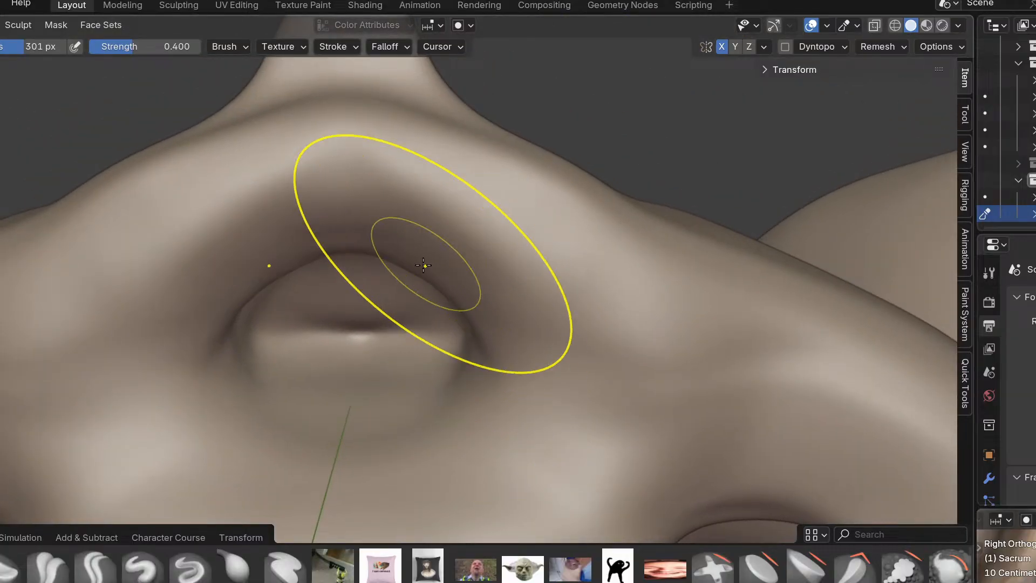
{"action": "left_click_drag", "start_coordinate": [358, 259], "coordinate": [358, 266]}
Set the brush radius to 174 px and carve the canal opening into the sacrum's rear face at 0.500 strength.
{"action": "middle_click_drag", "start_coordinate": [358, 266], "coordinate": [232, 247]}
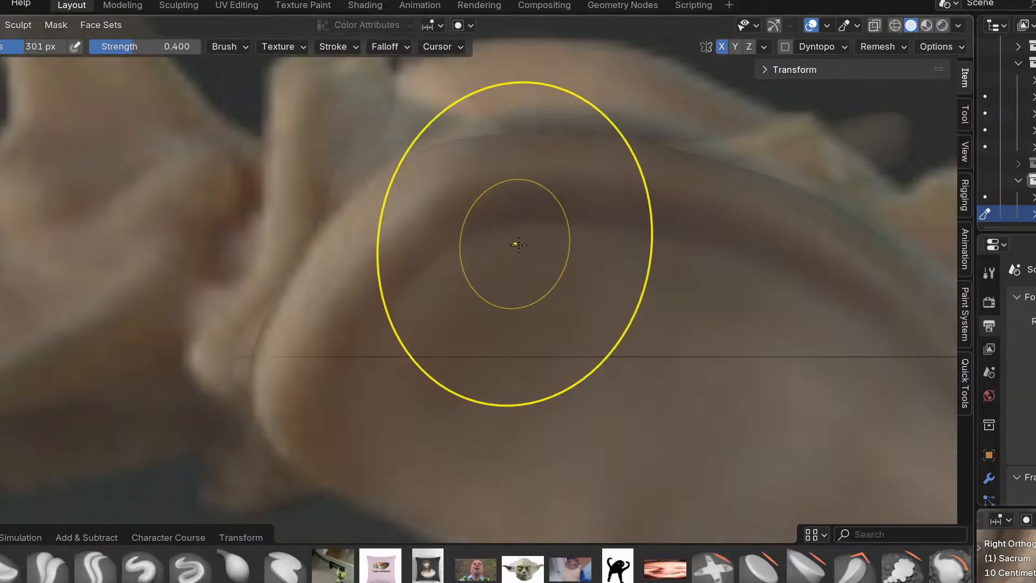
{"action": "scroll", "coordinate": [572, 262], "scroll_direction": "down", "scroll_amount": 6}
{"action": "mouse_move", "coordinate": [576, 264]}
{"action": "middle_mouse_down", "text": "alt"}
{"action": "mouse_move", "coordinate": [593, 265]}
{"action": "mouse_move", "coordinate": [363, 280]}
{"action": "middle_mouse_up", "text": "alt"}
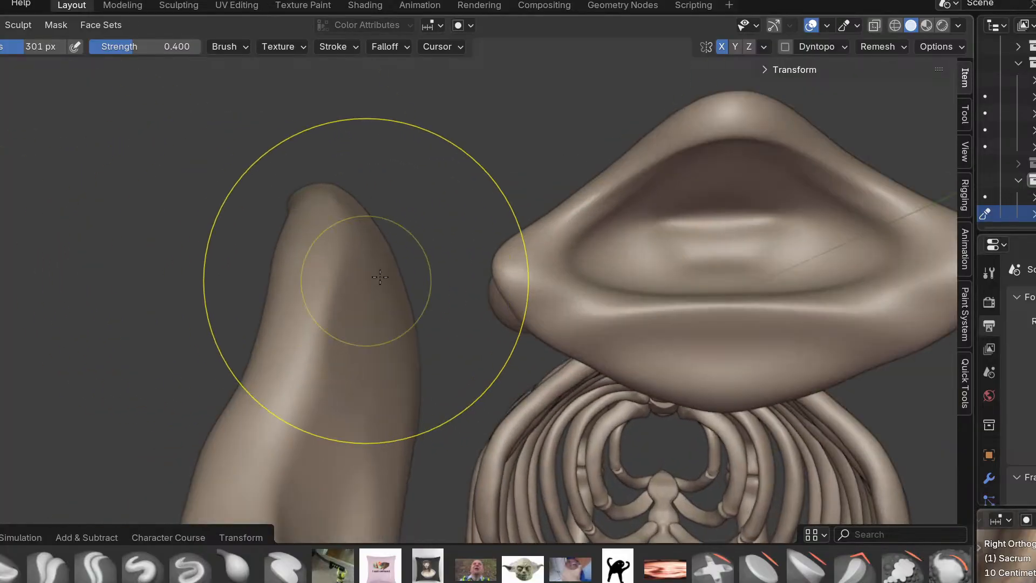
{"action": "middle_click_drag", "start_coordinate": [659, 229], "coordinate": [456, 303], "text": "shift"}
{"action": "scroll", "coordinate": [458, 305], "scroll_direction": "up", "scroll_amount": 4}
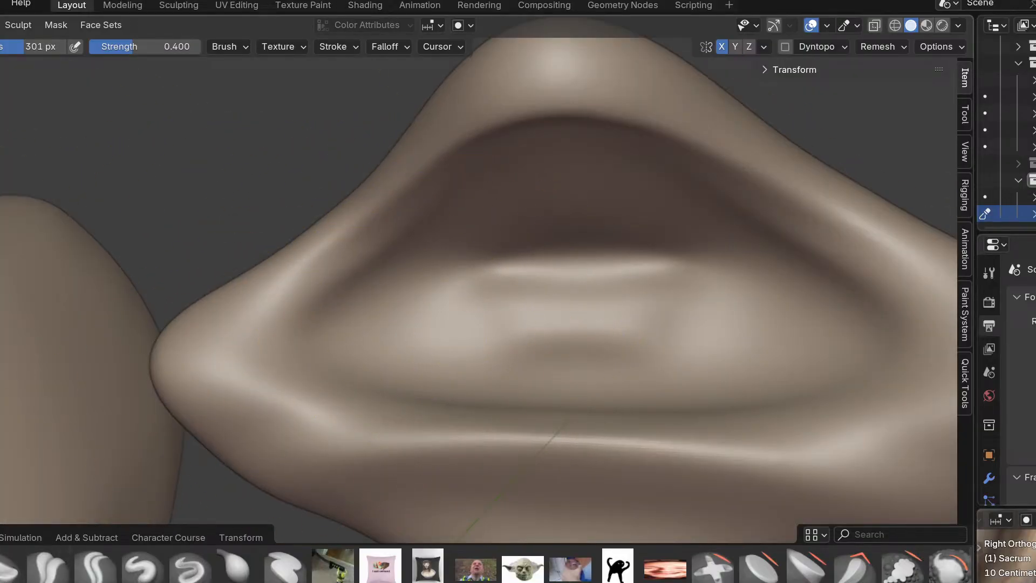
{"action": "scroll", "coordinate": [451, 294], "scroll_direction": "up", "scroll_amount": 5}
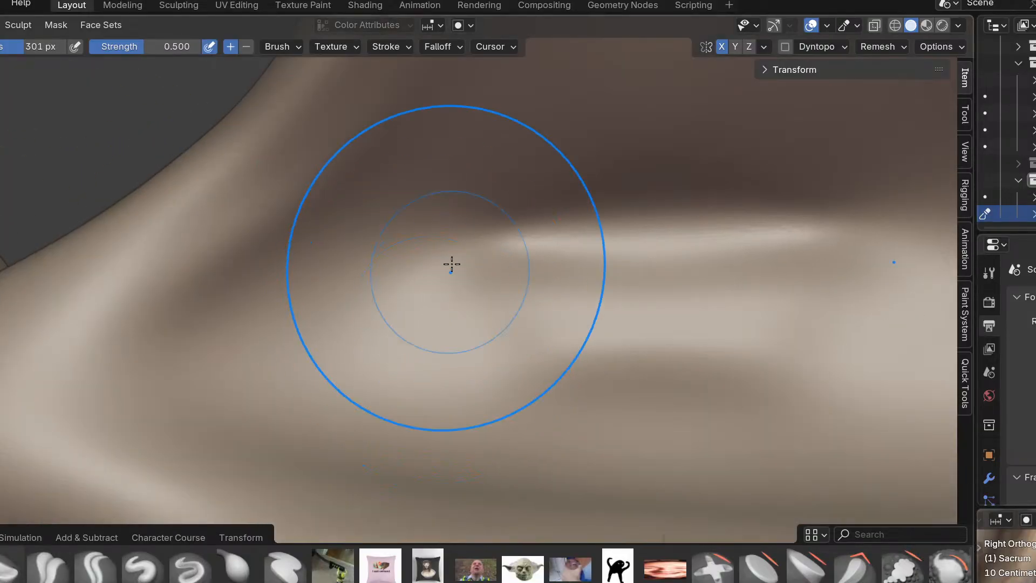
{"action": "scroll", "coordinate": [432, 243], "scroll_direction": "down", "scroll_amount": 5}
{"action": "key", "text": "f"}
{"action": "left_click", "coordinate": [360, 241]}
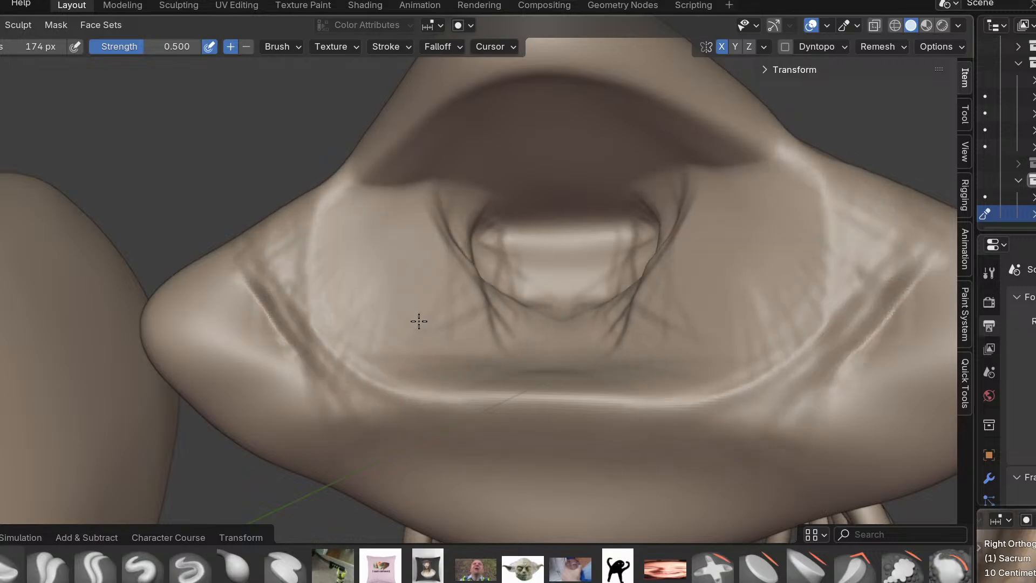
{"action": "left_click_drag", "start_coordinate": [419, 321], "coordinate": [578, 335]}
{"action": "scroll", "coordinate": [578, 335], "scroll_direction": "down", "scroll_amount": 1}
{"action": "mouse_move", "coordinate": [469, 238]}
{"action": "left_mouse_down"}
{"action": "mouse_move", "coordinate": [484, 218]}
{"action": "mouse_move", "coordinate": [559, 193]}
{"action": "left_mouse_up"}
Smooth the walls and surrounding bone of the rear canal opening.
{"action": "scroll", "coordinate": [578, 253], "scroll_direction": "up", "scroll_amount": 2}
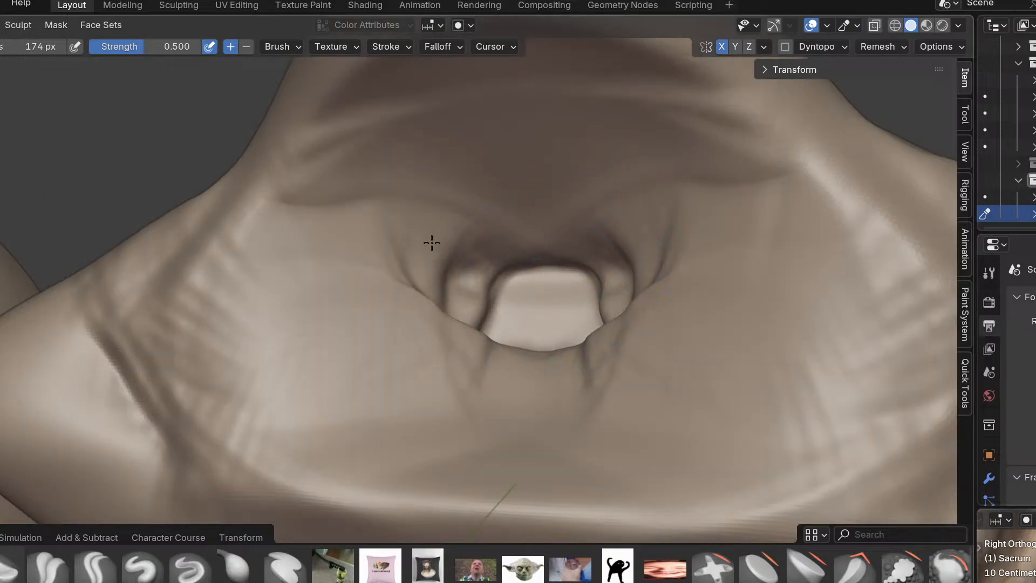
{"action": "scroll", "coordinate": [378, 456], "scroll_direction": "down", "scroll_amount": 5}
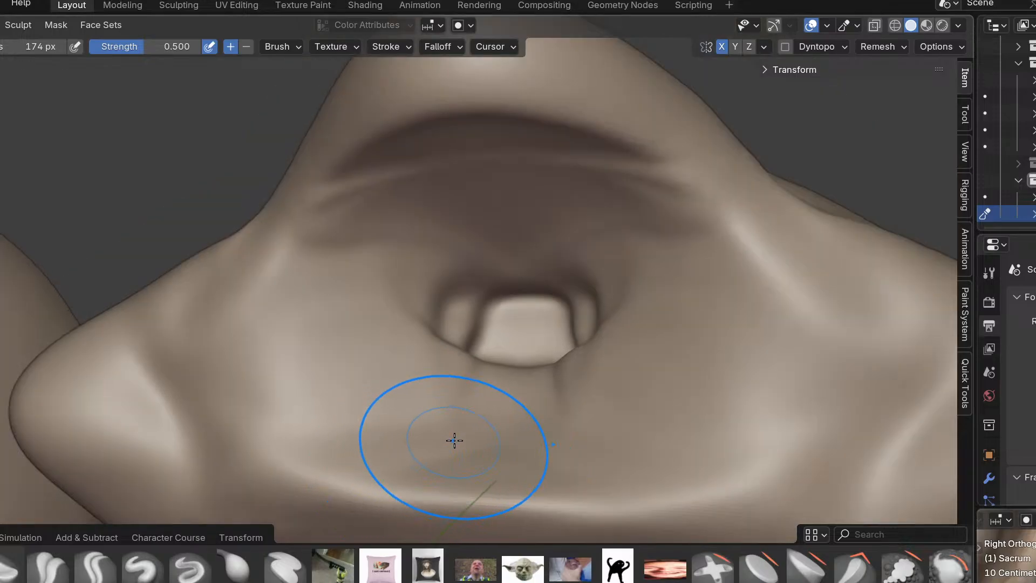
{"action": "left_click_drag", "start_coordinate": [639, 409], "coordinate": [691, 389]}
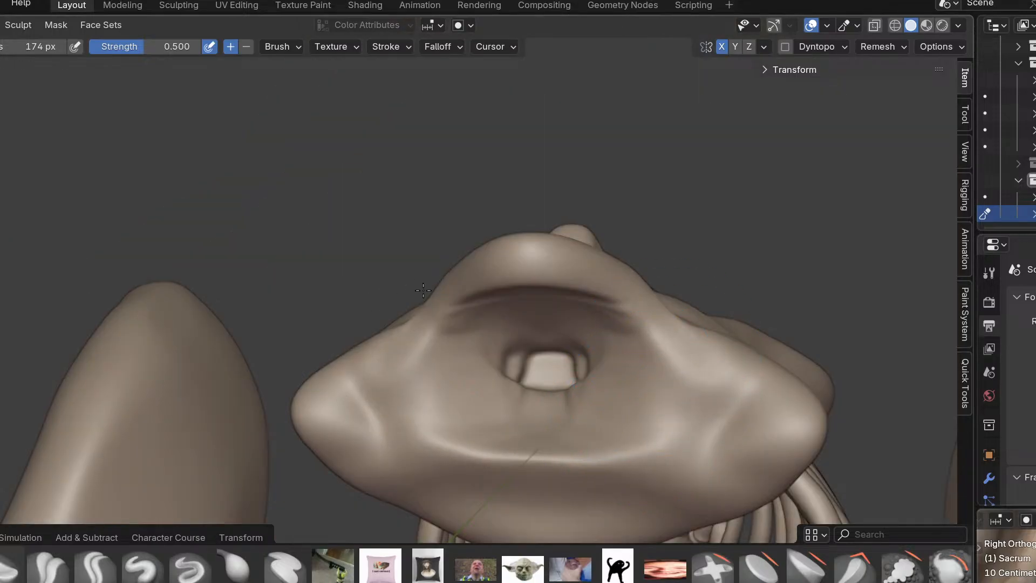
Reshape the lower rim of the rear canal opening with the Grab brush at 0.400 strength.
{"action": "scroll", "coordinate": [561, 384], "scroll_direction": "up", "scroll_amount": 3}
{"action": "key", "text": "g"}
{"action": "mouse_move", "coordinate": [594, 393]}
{"action": "left_mouse_down"}
{"action": "mouse_move", "coordinate": [599, 412]}
{"action": "mouse_move", "coordinate": [574, 413]}
{"action": "left_mouse_up"}
{"action": "middle_click_drag", "start_coordinate": [567, 405], "coordinate": [435, 305]}
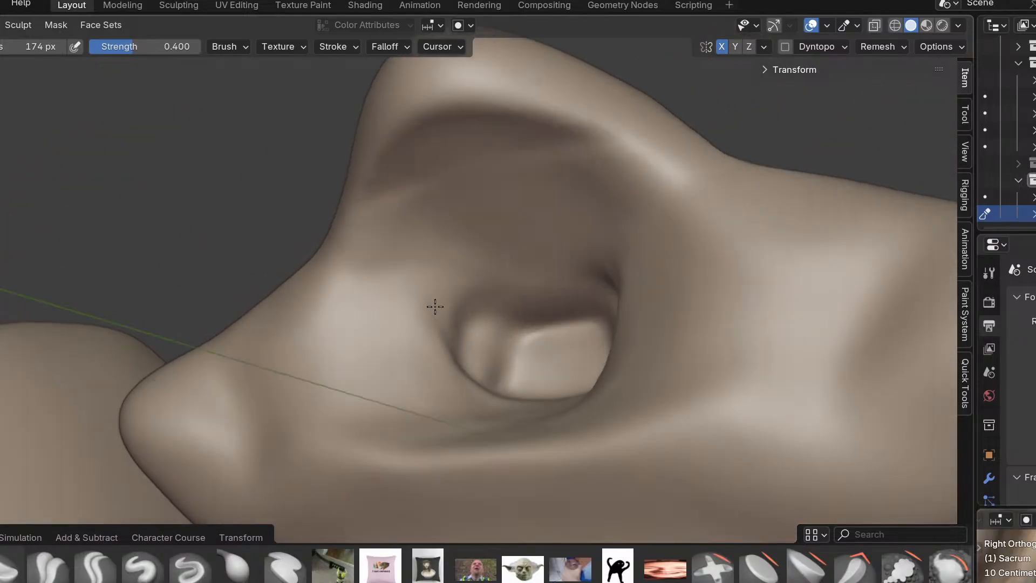
{"action": "middle_click_drag", "start_coordinate": [444, 214], "coordinate": [584, 339]}
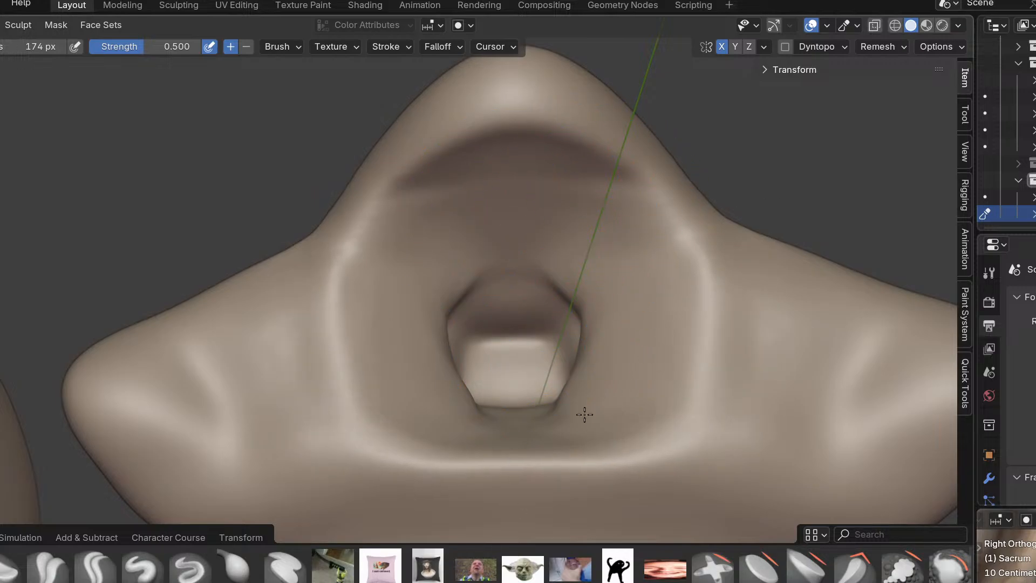
Undo the last four sculpting changes on the sacrum.
{"action": "middle_click_drag", "start_coordinate": [533, 283], "coordinate": [283, 340]}
{"action": "scroll", "coordinate": [288, 341], "scroll_direction": "down", "scroll_amount": 3}
{"action": "mouse_move", "coordinate": [373, 346]}
{"action": "middle_mouse_down"}
{"action": "mouse_move", "coordinate": [477, 354]}
{"action": "mouse_move", "coordinate": [616, 393]}
{"action": "mouse_move", "coordinate": [358, 300]}
{"action": "mouse_move", "coordinate": [228, 354]}
{"action": "mouse_move", "coordinate": [302, 427]}
{"action": "mouse_move", "coordinate": [410, 464]}
{"action": "mouse_move", "coordinate": [145, 216]}
{"action": "mouse_move", "coordinate": [180, 430]}
{"action": "mouse_move", "coordinate": [203, 418]}
{"action": "mouse_move", "coordinate": [310, 513]}
{"action": "mouse_move", "coordinate": [288, 282]}
{"action": "middle_mouse_up"}
{"action": "key", "text": "ctrl+z"}
{"action": "key", "text": "ctrl+z"}
{"action": "key", "text": "ctrl+z"}
{"action": "key", "text": "ctrl+z"}
Sculpt the sacrum's upper surface near its rear tip at 0.500 strength to blend the bone into the central ridge.
{"action": "mouse_move", "coordinate": [288, 282]}
{"action": "left_mouse_down"}
{"action": "mouse_move", "coordinate": [278, 426]}
{"action": "mouse_move", "coordinate": [298, 454]}
{"action": "mouse_move", "coordinate": [257, 264]}
{"action": "mouse_move", "coordinate": [222, 241]}
{"action": "mouse_move", "coordinate": [353, 209]}
{"action": "mouse_move", "coordinate": [185, 150]}
{"action": "mouse_move", "coordinate": [174, 194]}
{"action": "mouse_move", "coordinate": [188, 235]}
{"action": "left_mouse_up"}
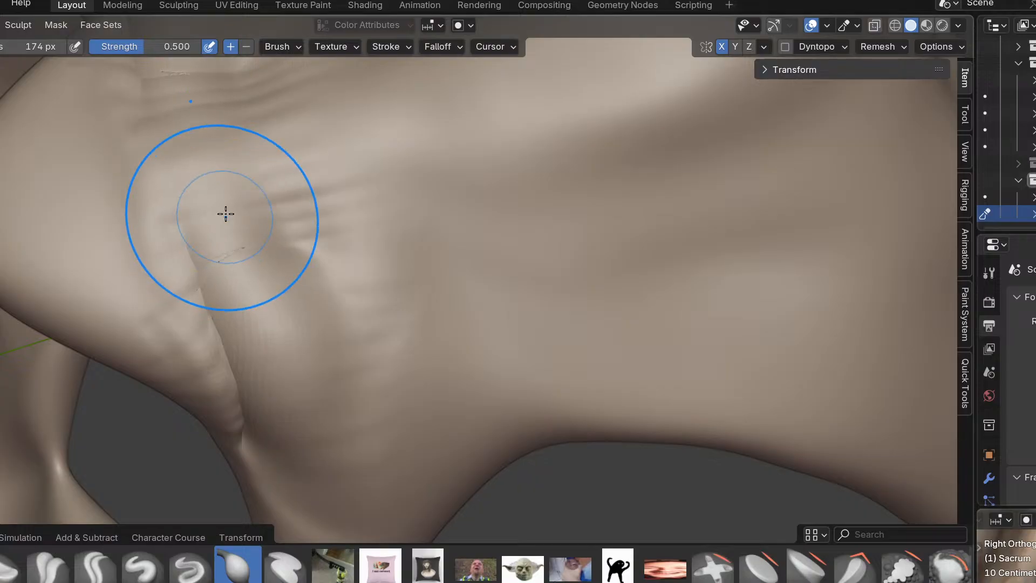
{"action": "middle_click_drag", "start_coordinate": [225, 220], "coordinate": [313, 209]}
{"action": "mouse_move", "coordinate": [238, 155]}
{"action": "middle_mouse_down"}
{"action": "mouse_move", "coordinate": [384, 363]}
{"action": "mouse_move", "coordinate": [373, 310]}
{"action": "mouse_move", "coordinate": [315, 447]}
{"action": "middle_mouse_up"}
{"action": "left_click_drag", "start_coordinate": [314, 447], "coordinate": [292, 389]}
{"action": "middle_click_drag", "start_coordinate": [302, 345], "coordinate": [327, 442]}
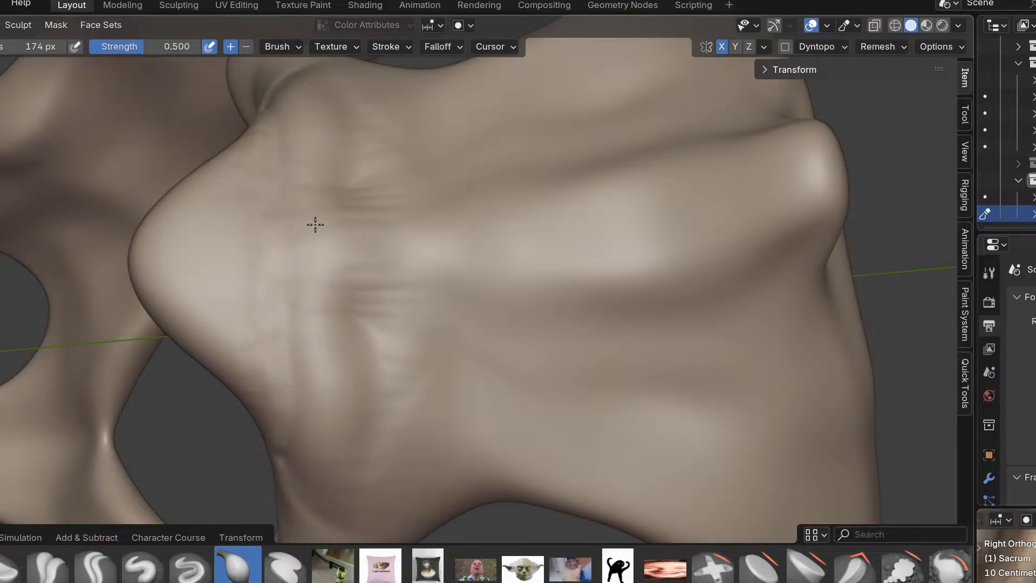
{"action": "left_click_drag", "start_coordinate": [434, 377], "coordinate": [367, 358]}
{"action": "mouse_move", "coordinate": [368, 358]}
{"action": "middle_mouse_down"}
{"action": "mouse_move", "coordinate": [432, 289]}
{"action": "mouse_move", "coordinate": [335, 347]}
{"action": "mouse_move", "coordinate": [354, 390]}
{"action": "middle_mouse_up"}
Inspect the sacrum's rear opening, upper surface and front canal from several angles, and compare its shape with the side and front references.
{"action": "key", "text": "g"}
{"action": "middle_click_drag", "start_coordinate": [207, 317], "coordinate": [493, 331]}
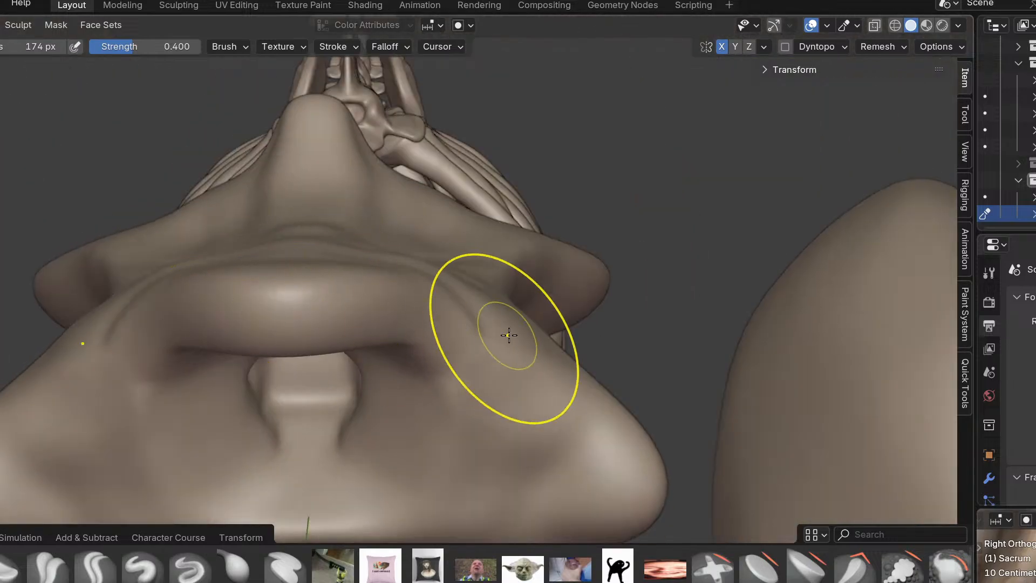
{"action": "mouse_move", "coordinate": [390, 254]}
{"action": "middle_mouse_down"}
{"action": "mouse_move", "coordinate": [378, 270]}
{"action": "mouse_move", "coordinate": [359, 270]}
{"action": "mouse_move", "coordinate": [423, 264]}
{"action": "mouse_move", "coordinate": [400, 263]}
{"action": "middle_mouse_up"}
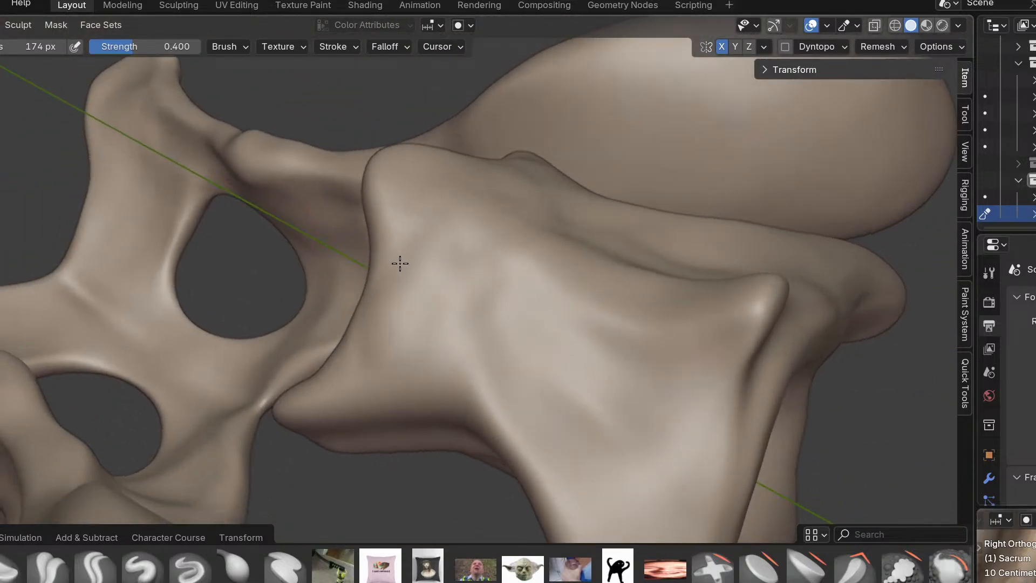
{"action": "middle_click_drag", "start_coordinate": [486, 260], "coordinate": [371, 299]}
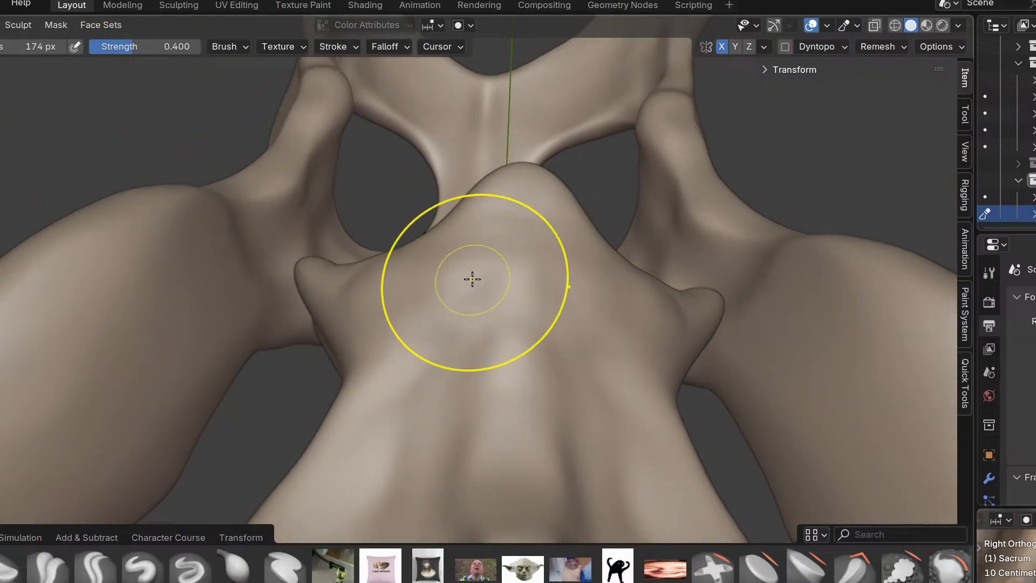
{"action": "middle_click_drag", "start_coordinate": [473, 279], "coordinate": [348, 309]}
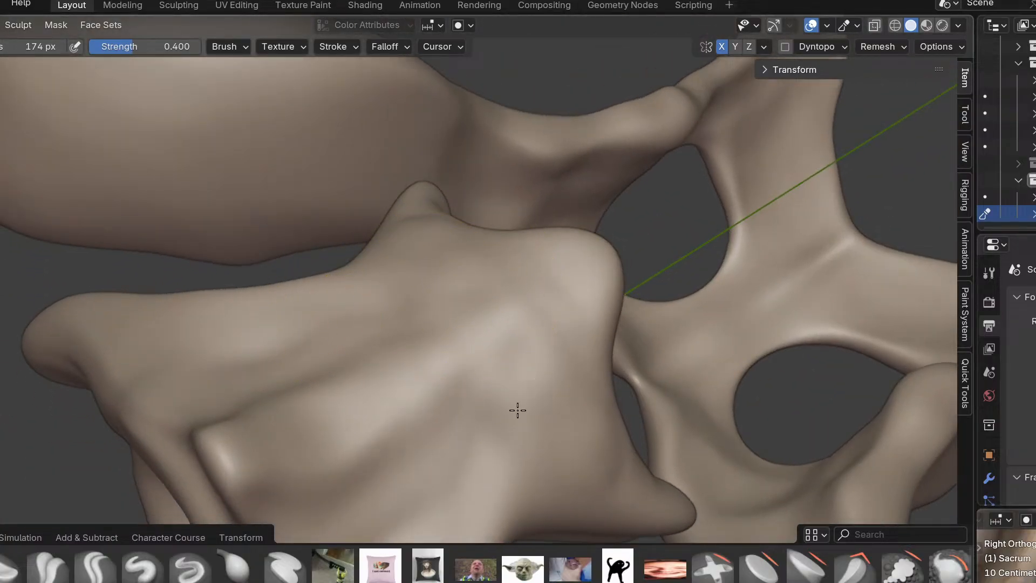
{"action": "middle_click_drag", "start_coordinate": [435, 220], "coordinate": [362, 219]}
{"action": "middle_click_drag", "start_coordinate": [466, 196], "coordinate": [620, 307]}
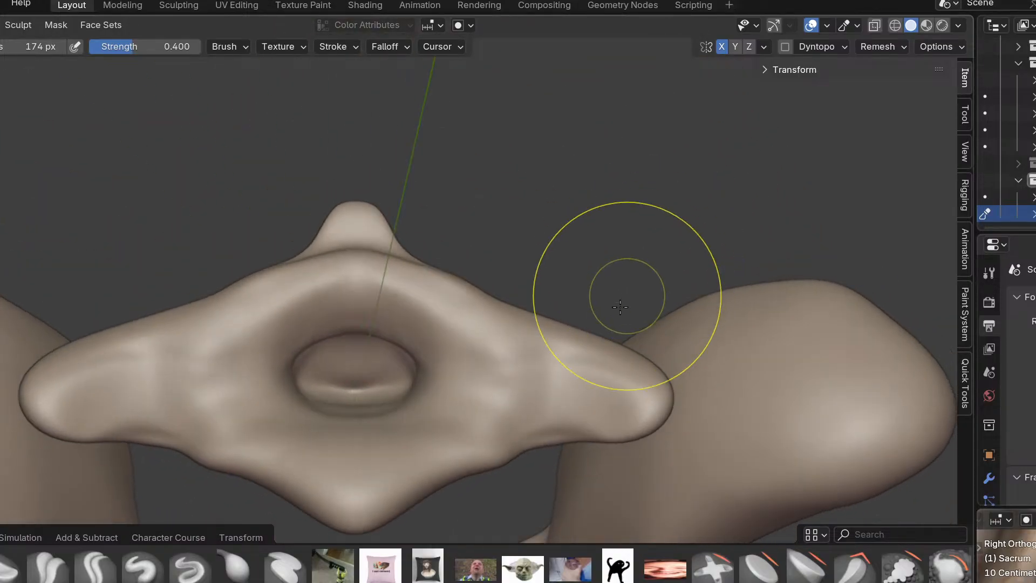
{"action": "middle_click_drag", "start_coordinate": [544, 419], "coordinate": [486, 419]}
{"action": "key", "text": "KP_3"}
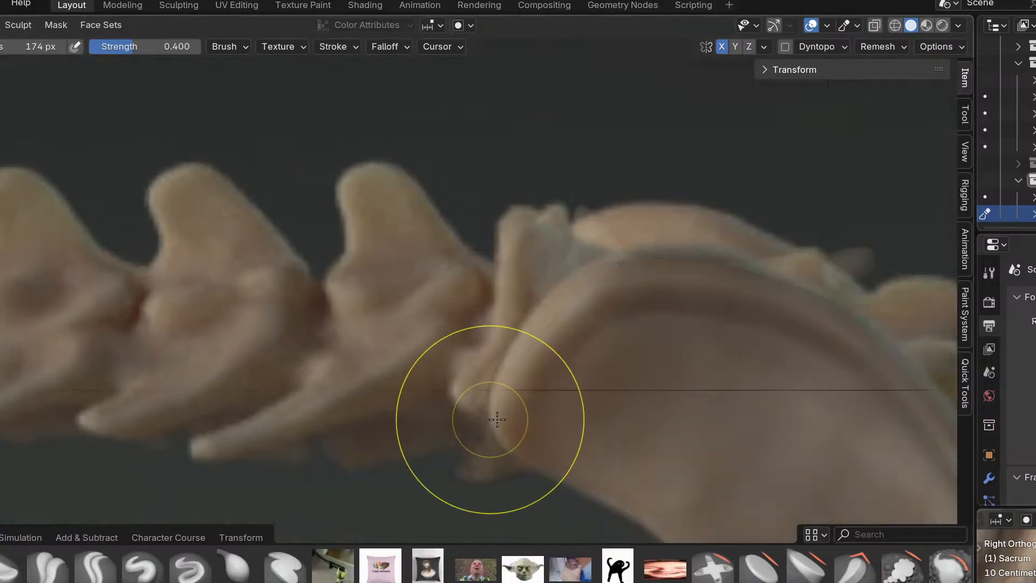
{"action": "scroll", "coordinate": [551, 391], "scroll_direction": "down", "scroll_amount": 3}
{"action": "key", "text": "KP_1"}
{"action": "scroll", "coordinate": [553, 391], "scroll_direction": "up", "scroll_amount": 1}
{"action": "key", "text": "KP_3"}
{"action": "middle_click_drag", "start_coordinate": [552, 390], "coordinate": [513, 433]}
Fill and soften the hollow on the wing's underside with a 174 px brush at 0.500 strength.
{"action": "scroll", "coordinate": [514, 432], "scroll_direction": "up", "scroll_amount": 3}
{"action": "mouse_move", "coordinate": [572, 405]}
{"action": "middle_mouse_down"}
{"action": "mouse_move", "coordinate": [617, 382]}
{"action": "mouse_move", "coordinate": [473, 380]}
{"action": "mouse_move", "coordinate": [453, 345]}
{"action": "mouse_move", "coordinate": [324, 426]}
{"action": "mouse_move", "coordinate": [272, 488]}
{"action": "middle_mouse_up"}
{"action": "scroll", "coordinate": [571, 376], "scroll_direction": "up", "scroll_amount": 3}
{"action": "scroll", "coordinate": [430, 317], "scroll_direction": "up", "scroll_amount": 3}
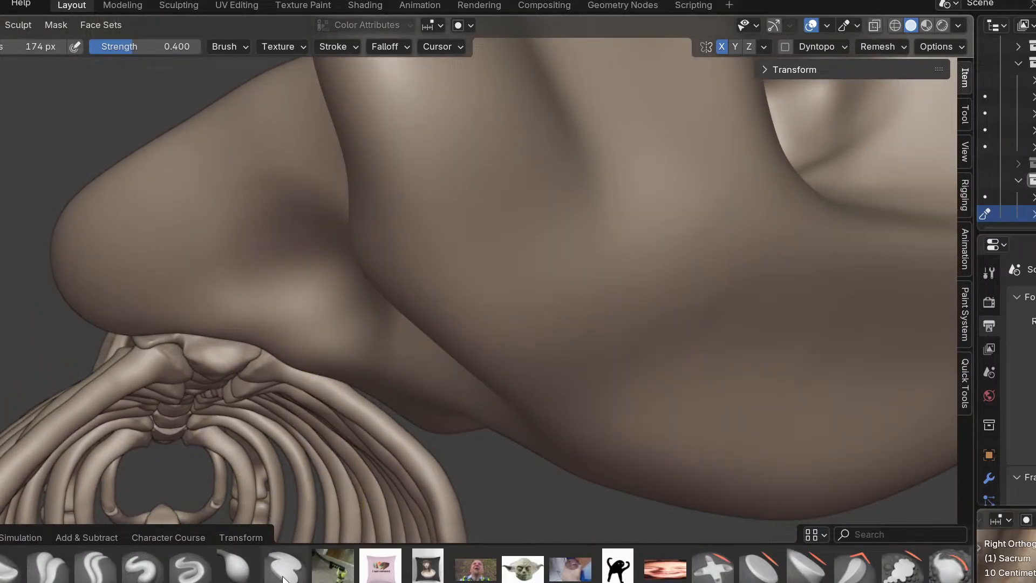
{"action": "left_click", "coordinate": [84, 581]}
{"action": "mouse_move", "coordinate": [227, 458]}
{"action": "middle_mouse_down"}
{"action": "mouse_move", "coordinate": [344, 266]}
{"action": "mouse_move", "coordinate": [303, 283]}
{"action": "middle_mouse_up"}
{"action": "mouse_move", "coordinate": [300, 278]}
{"action": "left_mouse_down"}
{"action": "mouse_move", "coordinate": [338, 216]}
{"action": "mouse_move", "coordinate": [387, 216]}
{"action": "left_mouse_up"}
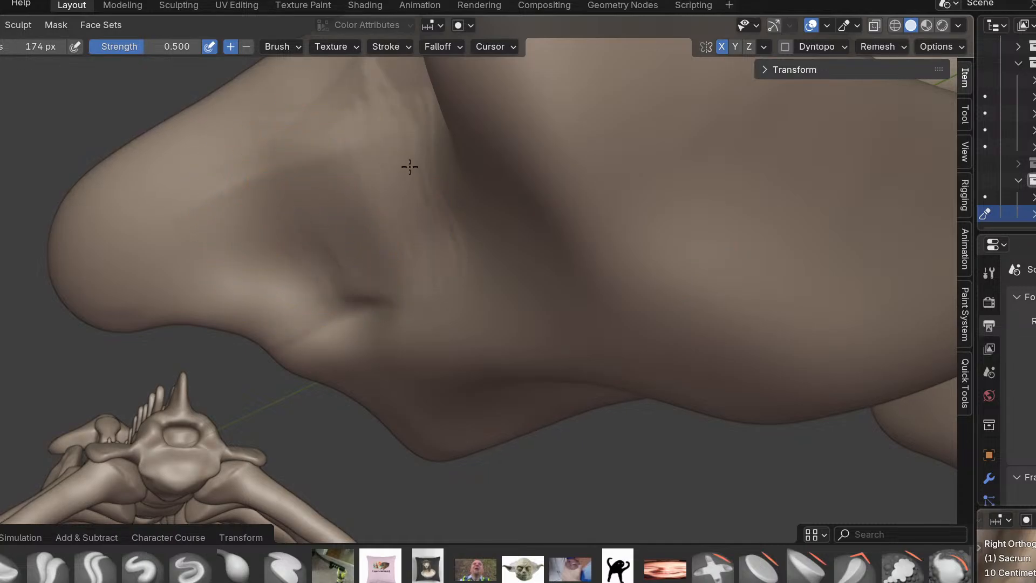
{"action": "scroll", "coordinate": [406, 306], "scroll_direction": "up", "scroll_amount": 2}
{"action": "mouse_move", "coordinate": [331, 266]}
{"action": "left_mouse_down"}
{"action": "mouse_move", "coordinate": [393, 306]}
{"action": "mouse_move", "coordinate": [400, 335]}
{"action": "left_mouse_up"}
{"action": "scroll", "coordinate": [390, 330], "scroll_direction": "down", "scroll_amount": 1}
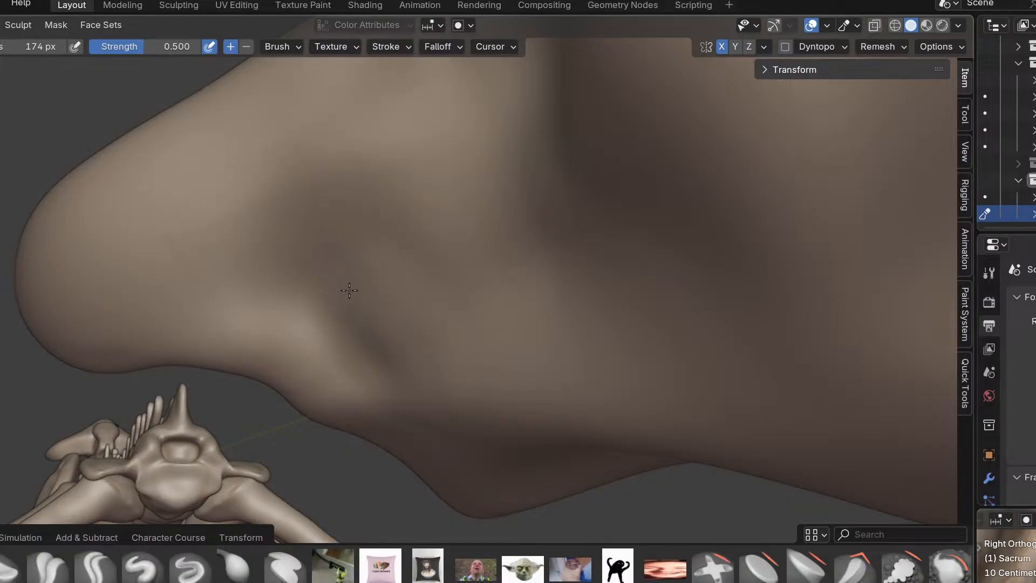
Examine the sacrum's underside, wing and side profile from several angles.
{"action": "middle_click_drag", "start_coordinate": [284, 250], "coordinate": [418, 244]}
{"action": "scroll", "coordinate": [509, 306], "scroll_direction": "down", "scroll_amount": 3}
{"action": "scroll", "coordinate": [569, 309], "scroll_direction": "up", "scroll_amount": 3}
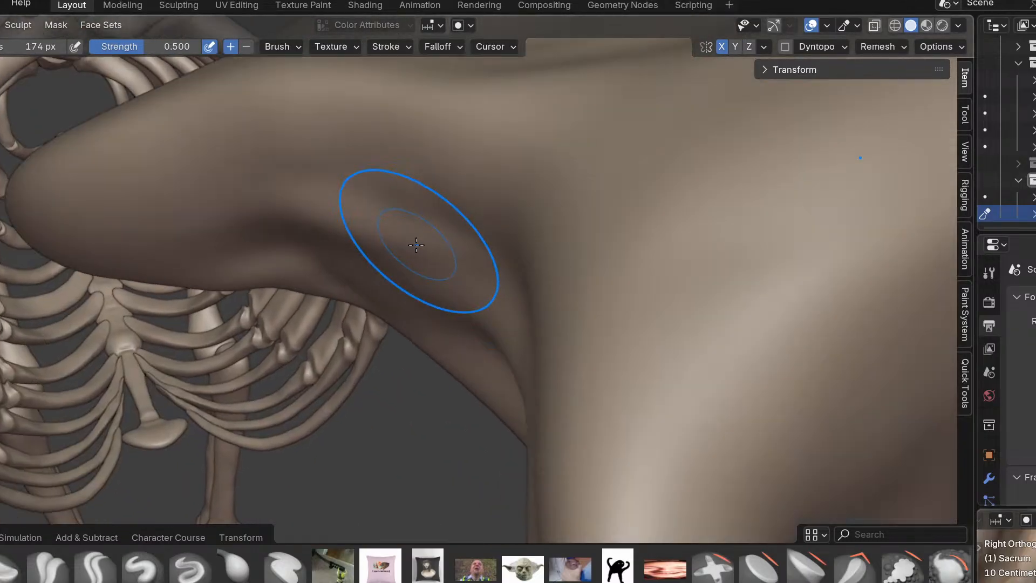
{"action": "key", "text": "g"}
{"action": "scroll", "coordinate": [359, 212], "scroll_direction": "down", "scroll_amount": 3}
{"action": "middle_click_drag", "start_coordinate": [358, 211], "coordinate": [401, 292]}
{"action": "middle_click_drag", "start_coordinate": [467, 329], "coordinate": [626, 178]}
{"action": "scroll", "coordinate": [648, 162], "scroll_direction": "up", "scroll_amount": 4}
{"action": "mouse_move", "coordinate": [671, 148]}
{"action": "middle_mouse_down"}
{"action": "mouse_move", "coordinate": [512, 329]}
{"action": "mouse_move", "coordinate": [609, 294]}
{"action": "mouse_move", "coordinate": [509, 236]}
{"action": "middle_mouse_up"}
{"action": "scroll", "coordinate": [512, 329], "scroll_direction": "down", "scroll_amount": 4}
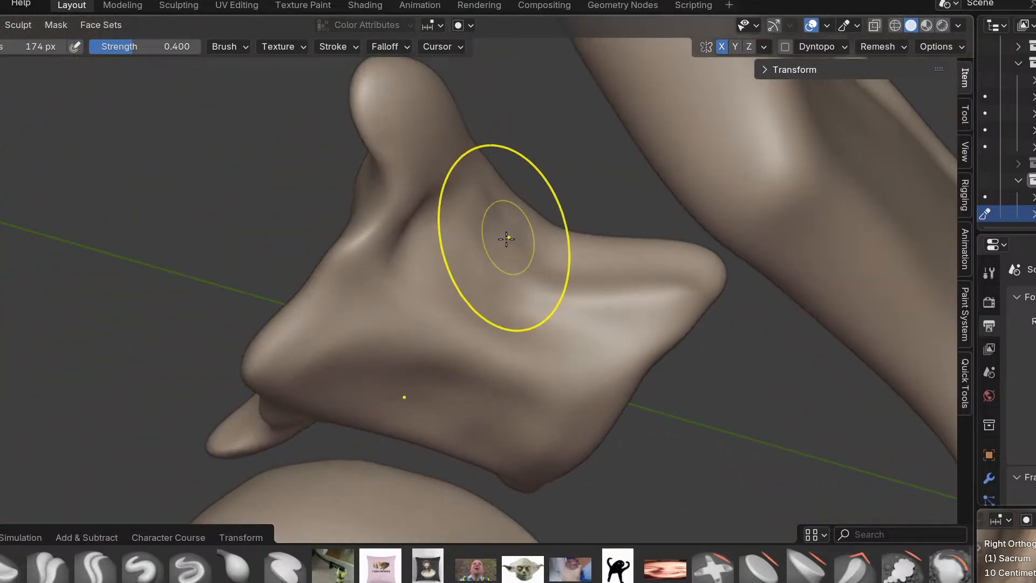
Fill the deep crease at the base of the wing with a 0.500 strength brush.
{"action": "scroll", "coordinate": [513, 309], "scroll_direction": "up", "scroll_amount": 1}
{"action": "middle_click_drag", "start_coordinate": [512, 309], "coordinate": [500, 306]}
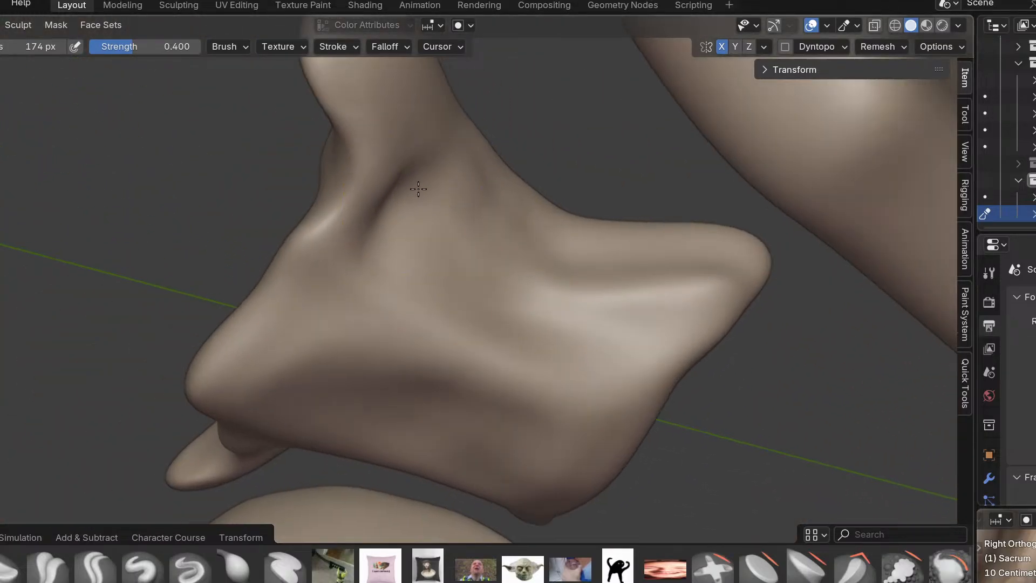
{"action": "scroll", "coordinate": [419, 192], "scroll_direction": "up", "scroll_amount": 4}
{"action": "key", "text": "x"}
{"action": "left_click_drag", "start_coordinate": [373, 252], "coordinate": [372, 213]}
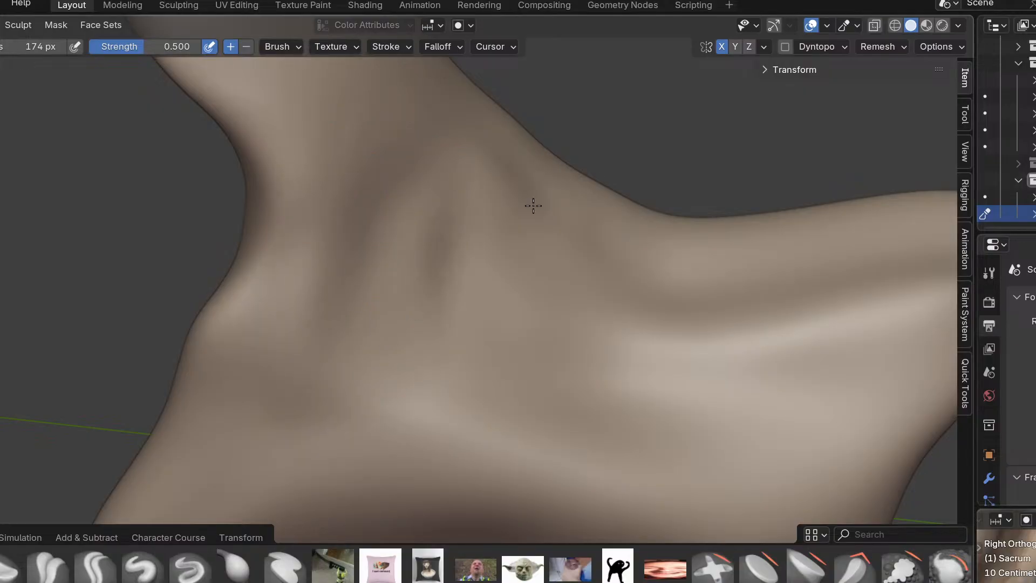
Sculpt the surface from the wing's base toward the sacrum's side, undoing the first stroke and redoing it at 0.500 strength.
{"action": "mouse_move", "coordinate": [323, 202]}
{"action": "middle_mouse_down"}
{"action": "mouse_move", "coordinate": [475, 400]}
{"action": "mouse_move", "coordinate": [470, 355]}
{"action": "mouse_move", "coordinate": [298, 291]}
{"action": "mouse_move", "coordinate": [392, 269]}
{"action": "mouse_move", "coordinate": [461, 296]}
{"action": "mouse_move", "coordinate": [416, 296]}
{"action": "middle_mouse_up"}
{"action": "scroll", "coordinate": [461, 296], "scroll_direction": "down", "scroll_amount": 2}
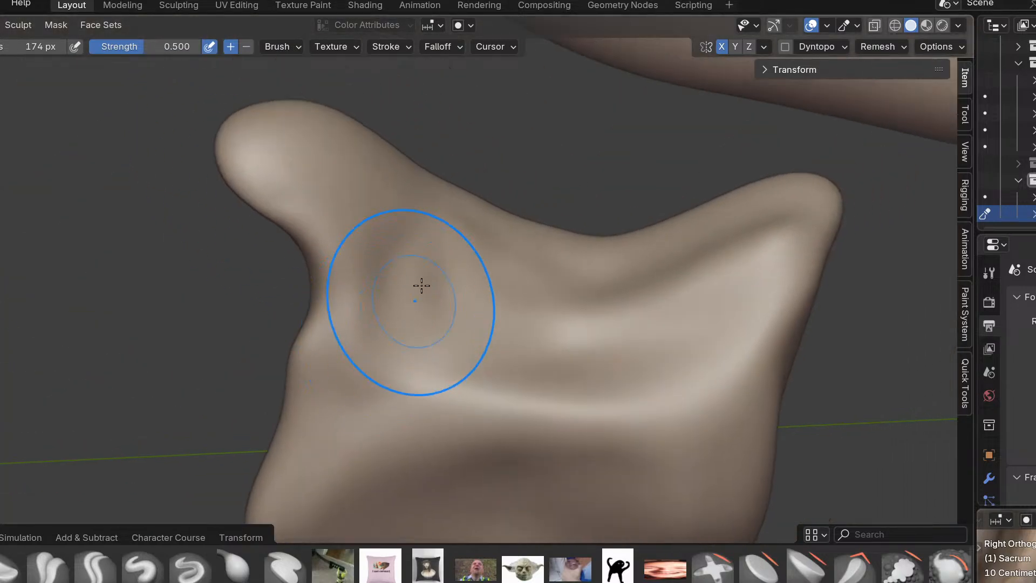
{"action": "left_click_drag", "start_coordinate": [384, 235], "coordinate": [532, 381]}
{"action": "key", "text": "ctrl+z"}
{"action": "left_click_drag", "start_coordinate": [385, 240], "coordinate": [508, 391]}
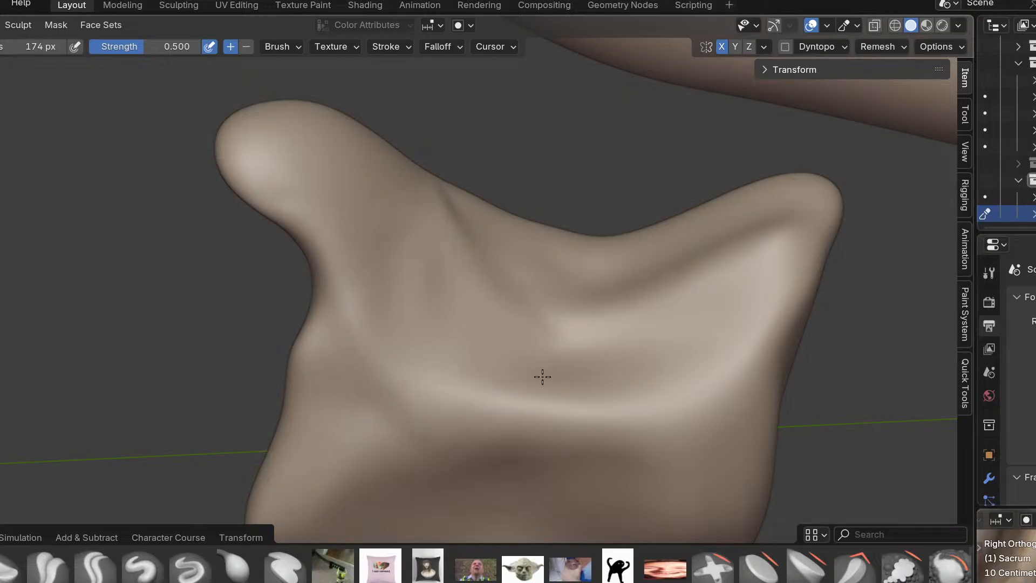
Check the sacrum's side and underside, and compare the whole skeleton with the front reference image.
{"action": "mouse_move", "coordinate": [419, 433]}
{"action": "middle_mouse_down"}
{"action": "mouse_move", "coordinate": [428, 335]}
{"action": "mouse_move", "coordinate": [409, 283]}
{"action": "middle_mouse_up"}
{"action": "middle_click_drag", "start_coordinate": [546, 246], "coordinate": [470, 274]}
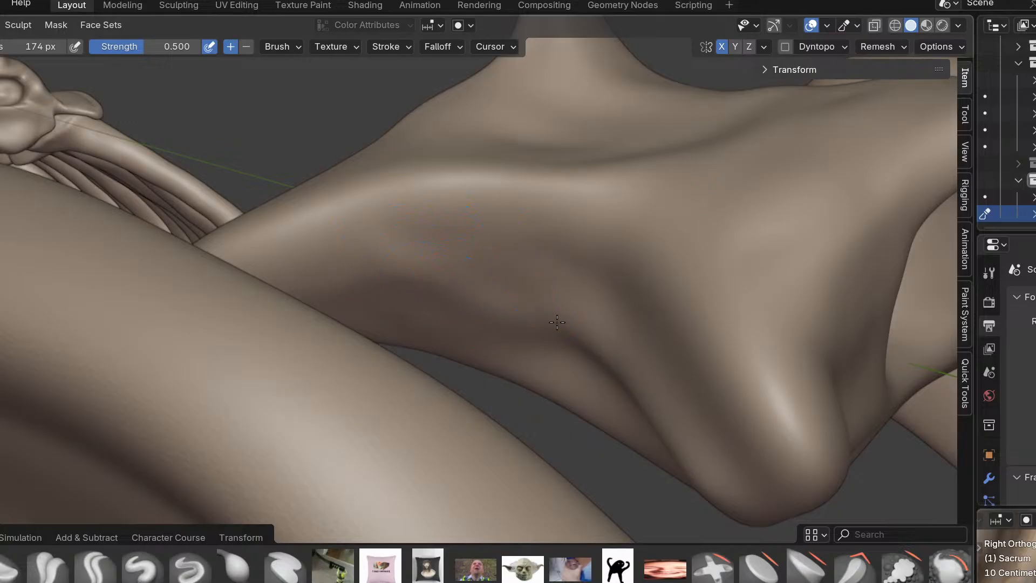
{"action": "mouse_move", "coordinate": [318, 284]}
{"action": "middle_mouse_down"}
{"action": "mouse_move", "coordinate": [219, 319]}
{"action": "mouse_move", "coordinate": [380, 271]}
{"action": "mouse_move", "coordinate": [360, 315]}
{"action": "mouse_move", "coordinate": [274, 304]}
{"action": "middle_mouse_up"}
{"action": "middle_click_drag", "start_coordinate": [192, 302], "coordinate": [463, 281]}
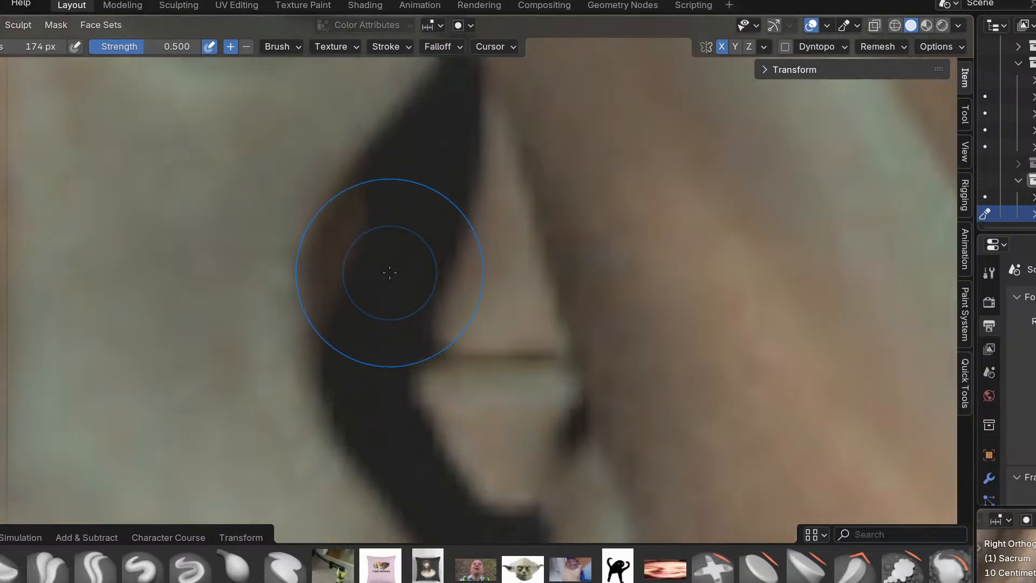
{"action": "mouse_move", "coordinate": [390, 272]}
{"action": "middle_mouse_down"}
{"action": "mouse_move", "coordinate": [340, 162]}
{"action": "mouse_move", "coordinate": [448, 347]}
{"action": "mouse_move", "coordinate": [203, 354]}
{"action": "mouse_move", "coordinate": [380, 427]}
{"action": "mouse_move", "coordinate": [208, 378]}
{"action": "mouse_move", "coordinate": [382, 390]}
{"action": "middle_mouse_up"}
{"action": "scroll", "coordinate": [505, 421], "scroll_direction": "down", "scroll_amount": 3}
{"action": "middle_click_drag", "start_coordinate": [484, 315], "coordinate": [470, 135], "text": "shift"}
{"action": "scroll", "coordinate": [707, 308], "scroll_direction": "down", "scroll_amount": 4}
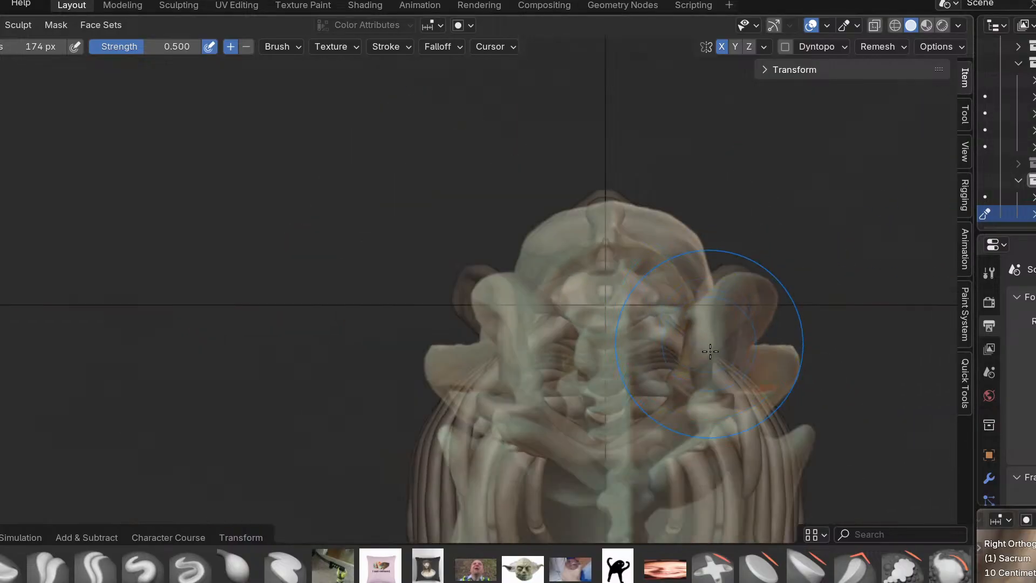
{"action": "middle_click_drag", "start_coordinate": [775, 456], "coordinate": [689, 238], "text": "shift"}
{"action": "scroll", "coordinate": [680, 278], "scroll_direction": "down", "scroll_amount": 5}
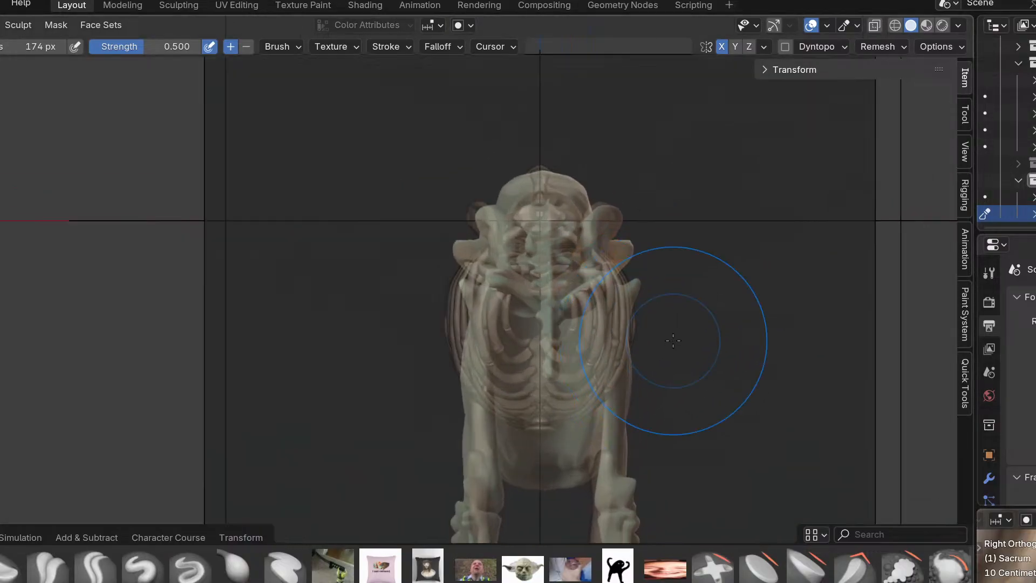
Leave Sculpt Mode for Object Mode and compare the sacrum with the front reference, the pelvis and the ribcage.
{"action": "scroll", "coordinate": [673, 340], "scroll_direction": "up", "scroll_amount": 5}
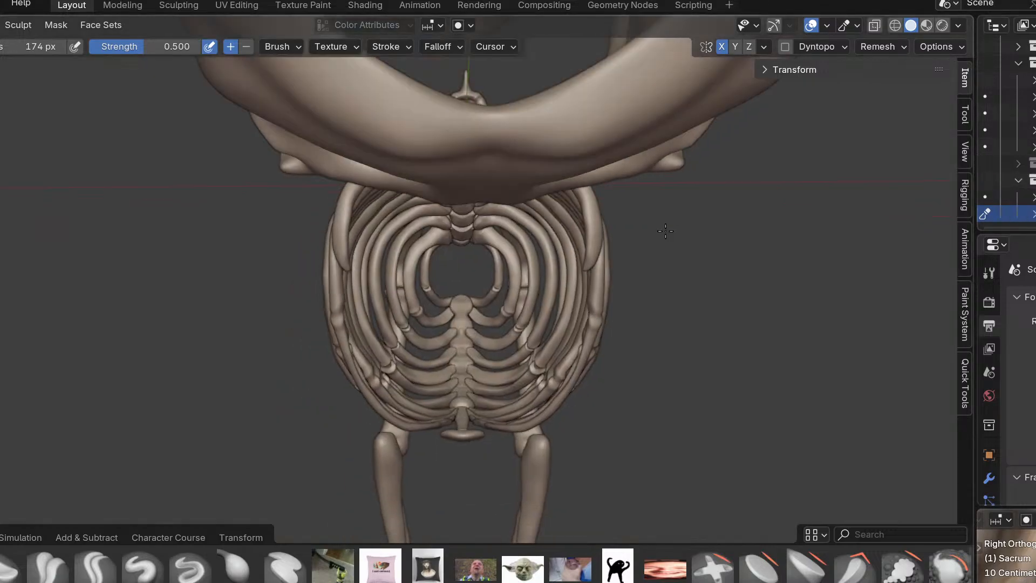
{"action": "key", "text": "ctrl+Tab"}
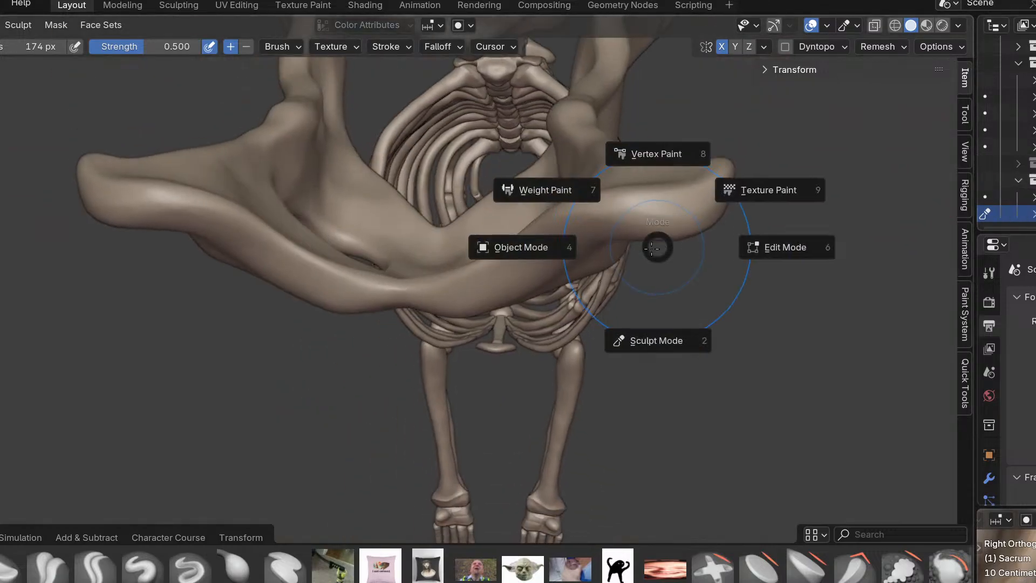
{"action": "left_click", "coordinate": [587, 242]}
{"action": "middle_click_drag", "start_coordinate": [585, 237], "coordinate": [558, 391]}
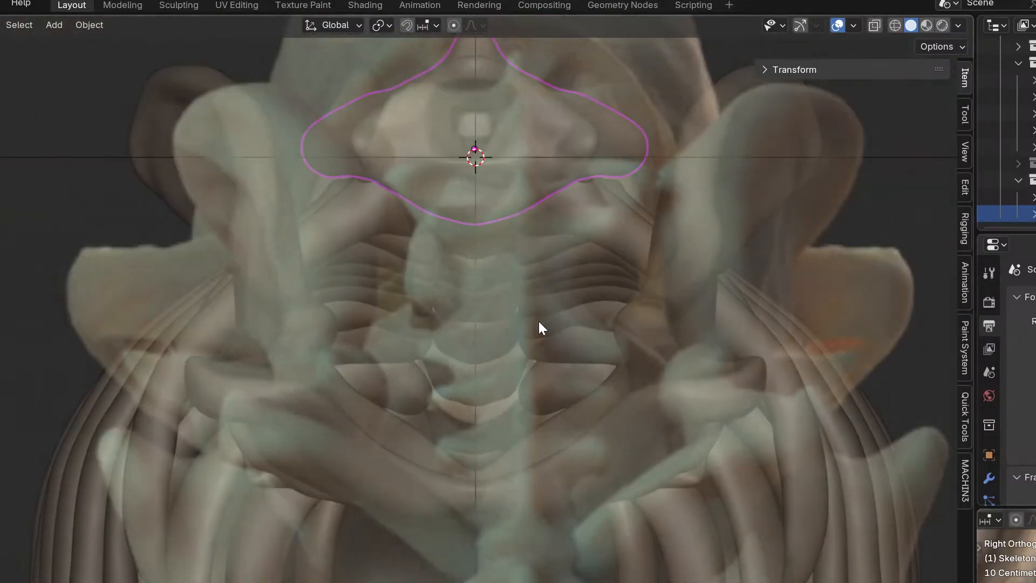
{"action": "scroll", "coordinate": [539, 324], "scroll_direction": "down", "scroll_amount": 3}
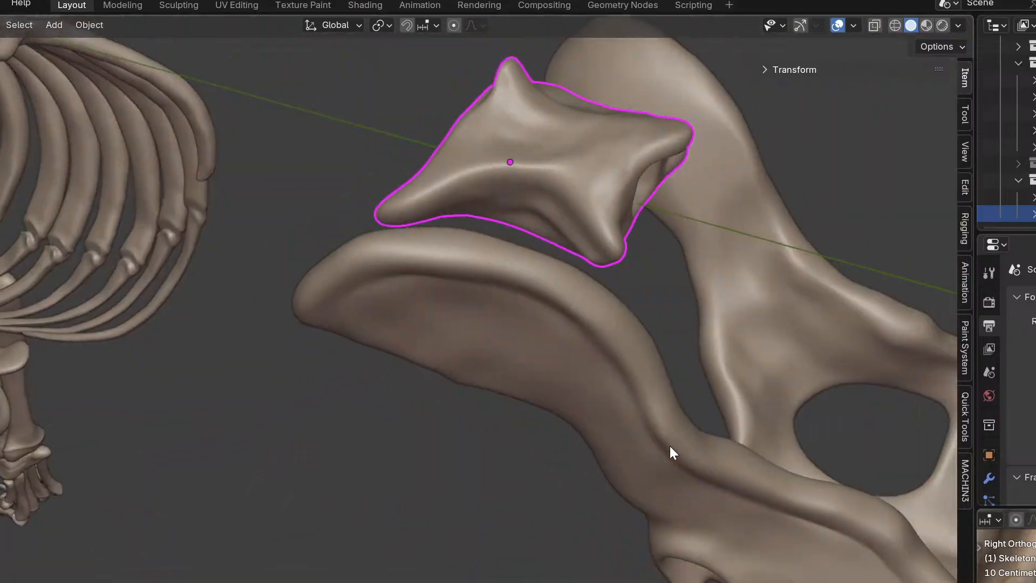
{"action": "scroll", "coordinate": [519, 451], "scroll_direction": "up", "scroll_amount": 5}
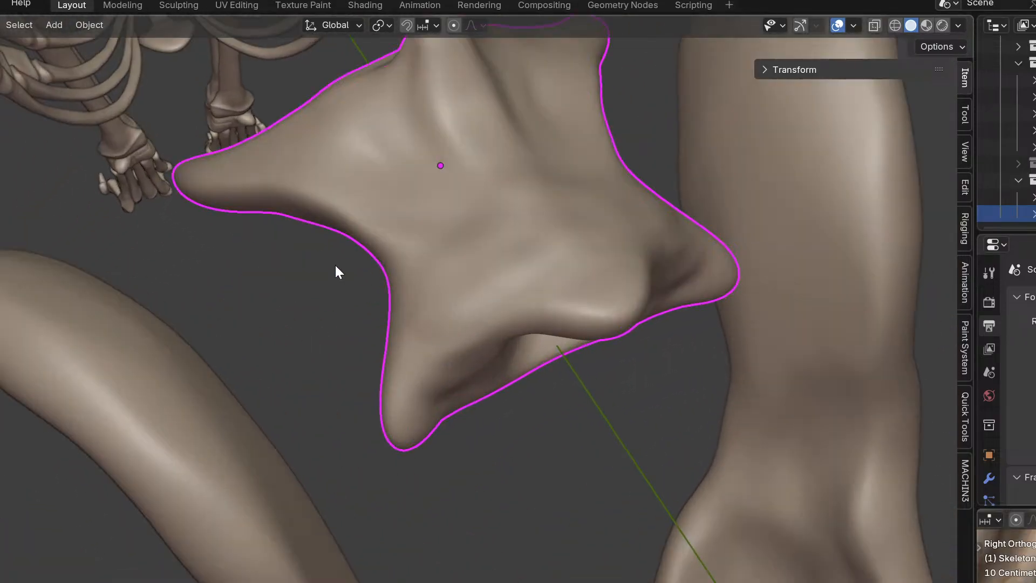
Resume sculpting the sacrum and smooth and shape the surface around its rear end, using a 0.400 strength brush.
{"action": "key", "text": "ctrl+Tab"}
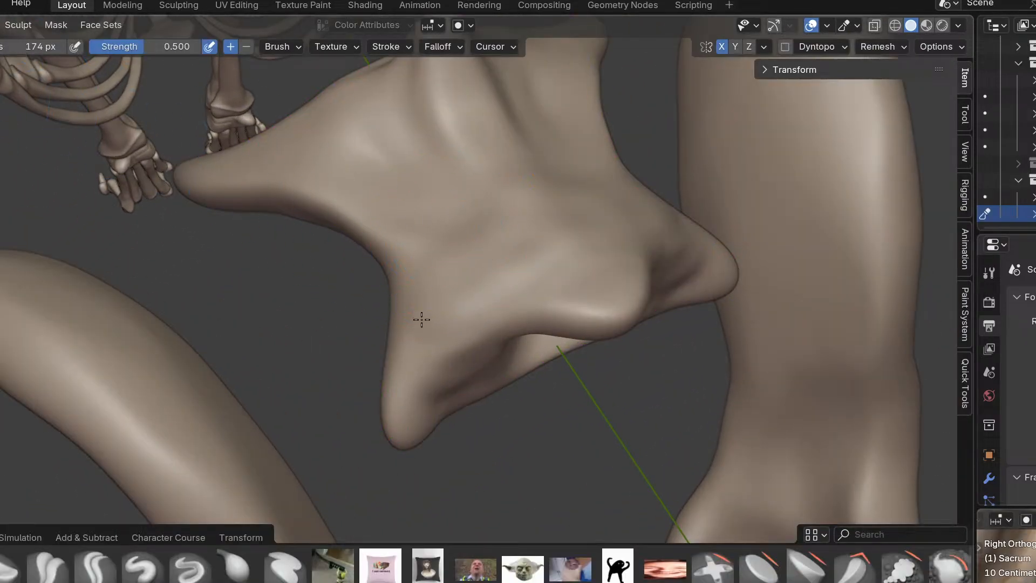
{"action": "middle_click_drag", "start_coordinate": [482, 177], "coordinate": [376, 266], "text": "shift"}
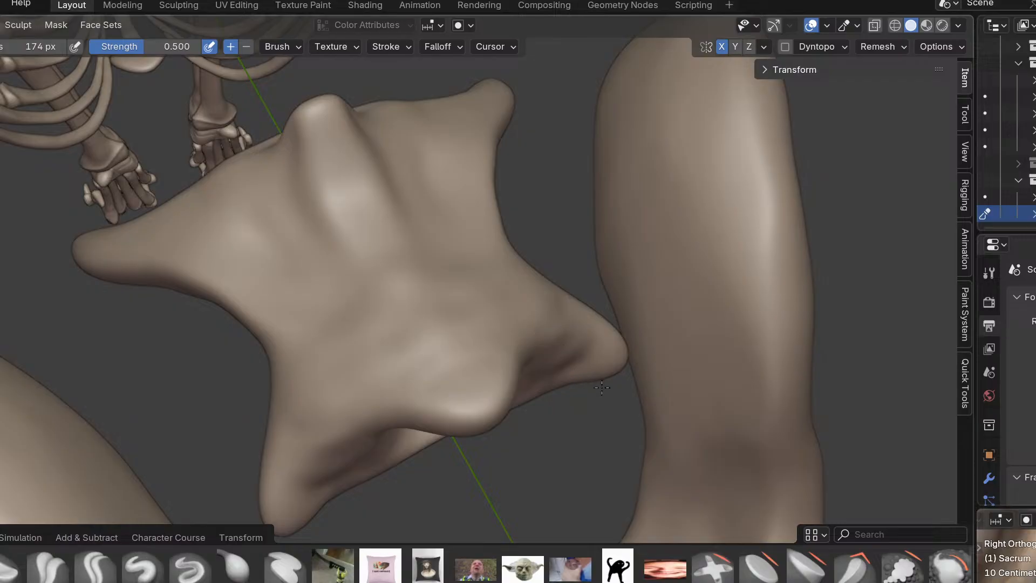
{"action": "middle_click_drag", "start_coordinate": [602, 388], "coordinate": [489, 312]}
{"action": "mouse_move", "coordinate": [536, 422]}
{"action": "middle_mouse_down"}
{"action": "mouse_move", "coordinate": [621, 405]}
{"action": "mouse_move", "coordinate": [382, 451]}
{"action": "mouse_move", "coordinate": [347, 440]}
{"action": "mouse_move", "coordinate": [374, 414]}
{"action": "mouse_move", "coordinate": [325, 341]}
{"action": "middle_mouse_up"}
{"action": "mouse_move", "coordinate": [324, 340]}
{"action": "left_mouse_down", "text": "shift"}
{"action": "mouse_move", "coordinate": [347, 341]}
{"action": "mouse_move", "coordinate": [318, 385]}
{"action": "mouse_move", "coordinate": [314, 368]}
{"action": "mouse_move", "coordinate": [312, 386]}
{"action": "left_mouse_up", "text": "shift"}
{"action": "left_click_drag", "start_coordinate": [320, 363], "coordinate": [324, 382]}
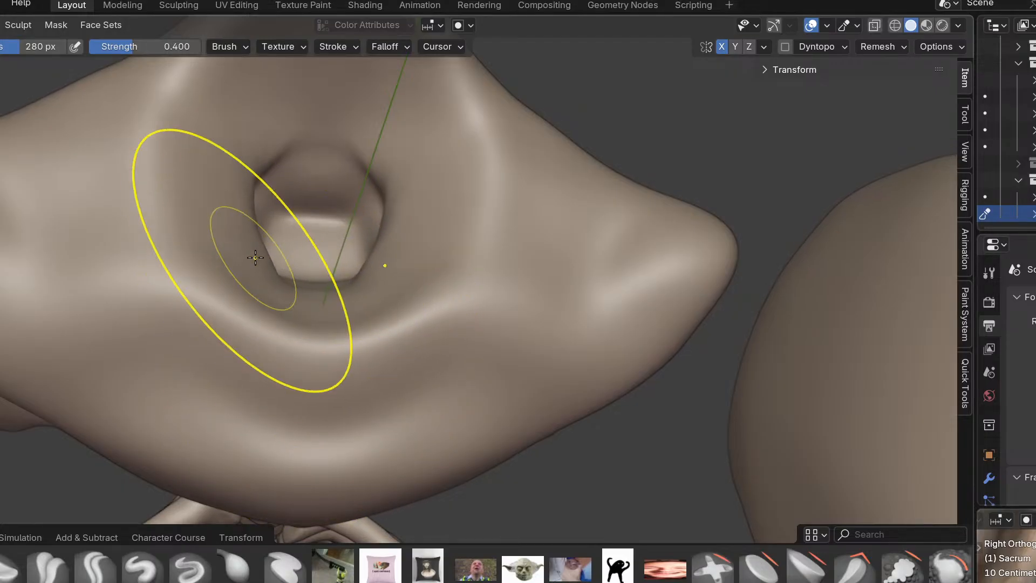
Examine the sacrum's canal opening, surrounding rim and lower edge from several angles.
{"action": "mouse_move", "coordinate": [315, 241]}
{"action": "middle_mouse_down"}
{"action": "mouse_move", "coordinate": [272, 325]}
{"action": "mouse_move", "coordinate": [275, 314]}
{"action": "middle_mouse_up"}
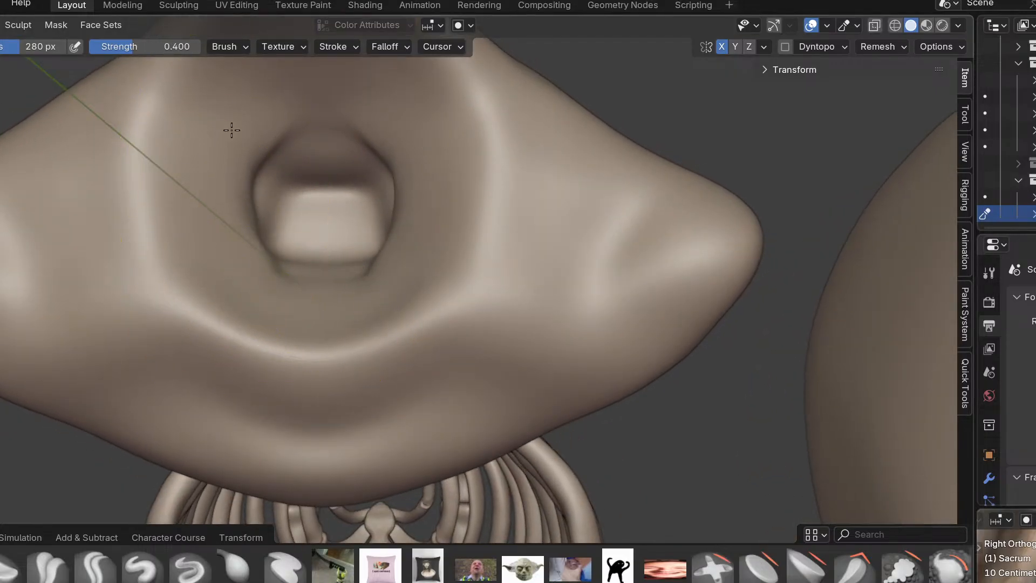
{"action": "scroll", "coordinate": [250, 178], "scroll_direction": "up", "scroll_amount": 2}
{"action": "mouse_move", "coordinate": [254, 184]}
{"action": "middle_mouse_down"}
{"action": "mouse_move", "coordinate": [210, 225]}
{"action": "mouse_move", "coordinate": [298, 240]}
{"action": "mouse_move", "coordinate": [378, 216]}
{"action": "middle_mouse_up"}
{"action": "scroll", "coordinate": [298, 241], "scroll_direction": "down", "scroll_amount": 3}
{"action": "mouse_move", "coordinate": [391, 324]}
{"action": "middle_mouse_down"}
{"action": "mouse_move", "coordinate": [415, 325]}
{"action": "mouse_move", "coordinate": [418, 340]}
{"action": "mouse_move", "coordinate": [511, 289]}
{"action": "mouse_move", "coordinate": [437, 365]}
{"action": "mouse_move", "coordinate": [373, 351]}
{"action": "middle_mouse_up"}
{"action": "scroll", "coordinate": [419, 340], "scroll_direction": "down", "scroll_amount": 2}
{"action": "scroll", "coordinate": [372, 351], "scroll_direction": "up", "scroll_amount": 2}
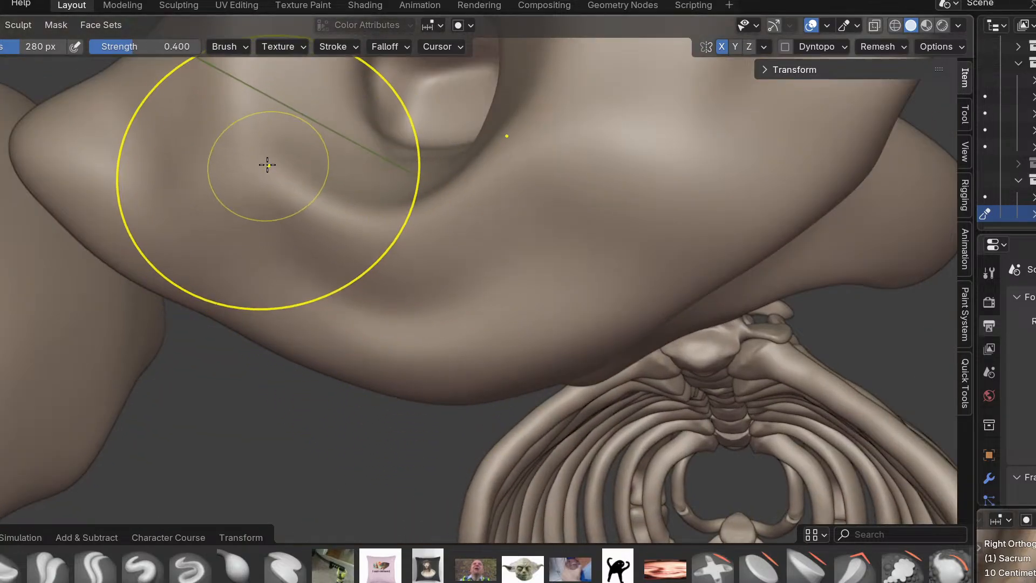
{"action": "mouse_move", "coordinate": [283, 144]}
{"action": "middle_mouse_down"}
{"action": "mouse_move", "coordinate": [412, 197]}
{"action": "mouse_move", "coordinate": [424, 264]}
{"action": "middle_mouse_up"}
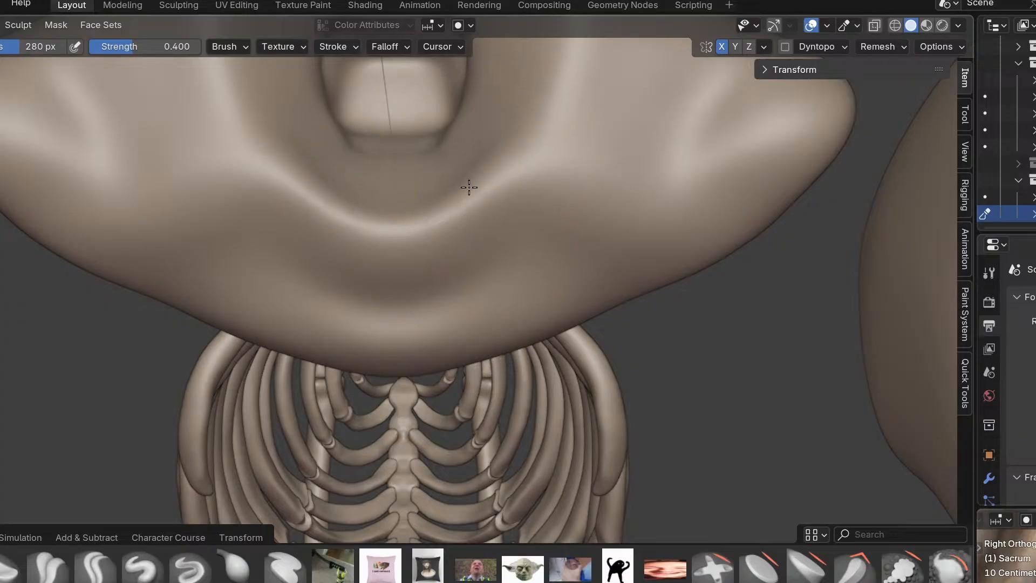
{"action": "scroll", "coordinate": [540, 152], "scroll_direction": "down", "scroll_amount": 3}
{"action": "middle_click_drag", "start_coordinate": [553, 157], "coordinate": [504, 330]}
{"action": "scroll", "coordinate": [463, 299], "scroll_direction": "up", "scroll_amount": 3}
{"action": "mouse_move", "coordinate": [464, 299]}
{"action": "middle_mouse_down"}
{"action": "mouse_move", "coordinate": [507, 270]}
{"action": "mouse_move", "coordinate": [496, 267]}
{"action": "middle_mouse_up"}
{"action": "scroll", "coordinate": [504, 141], "scroll_direction": "up", "scroll_amount": 2}
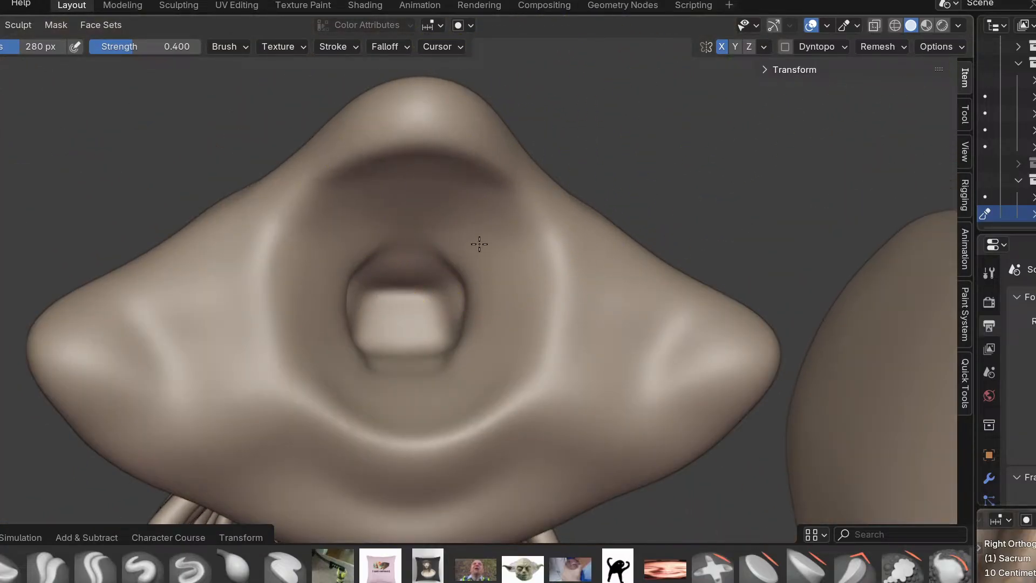
Inflate the surface along the upper edge of the canal opening at 0.500 strength, undoing the last stroke.
{"action": "mouse_move", "coordinate": [446, 162]}
{"action": "middle_mouse_down"}
{"action": "mouse_move", "coordinate": [509, 224]}
{"action": "mouse_move", "coordinate": [417, 238]}
{"action": "mouse_move", "coordinate": [149, 434]}
{"action": "middle_mouse_up"}
{"action": "key", "text": "i"}
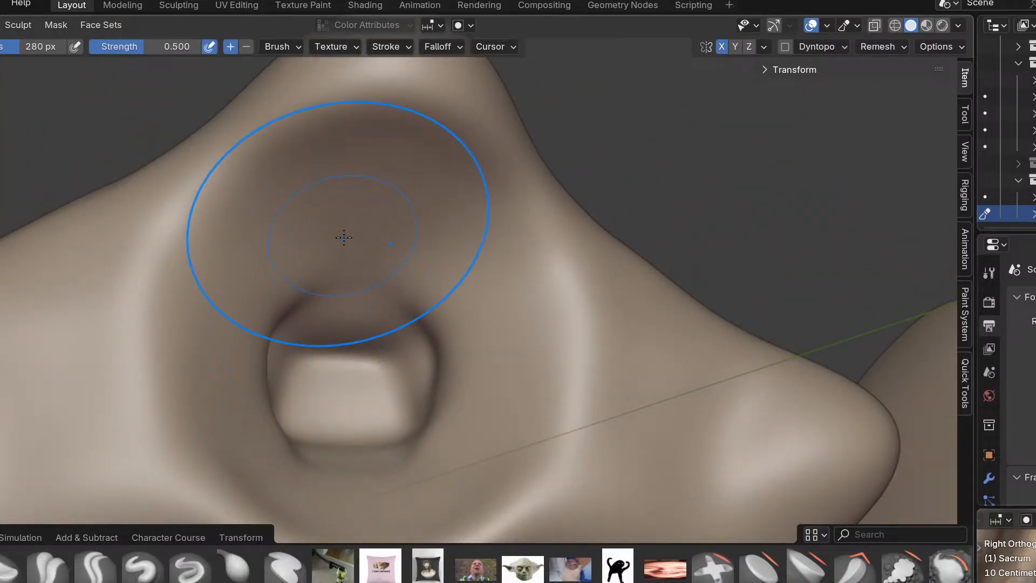
{"action": "scroll", "coordinate": [319, 254], "scroll_direction": "up", "scroll_amount": 3}
{"action": "left_click_drag", "start_coordinate": [280, 280], "coordinate": [302, 236]}
{"action": "scroll", "coordinate": [300, 234], "scroll_direction": "down", "scroll_amount": 1}
{"action": "scroll", "coordinate": [294, 231], "scroll_direction": "down", "scroll_amount": 2}
{"action": "scroll", "coordinate": [281, 213], "scroll_direction": "up", "scroll_amount": 2}
{"action": "key", "text": "ctrl+z"}
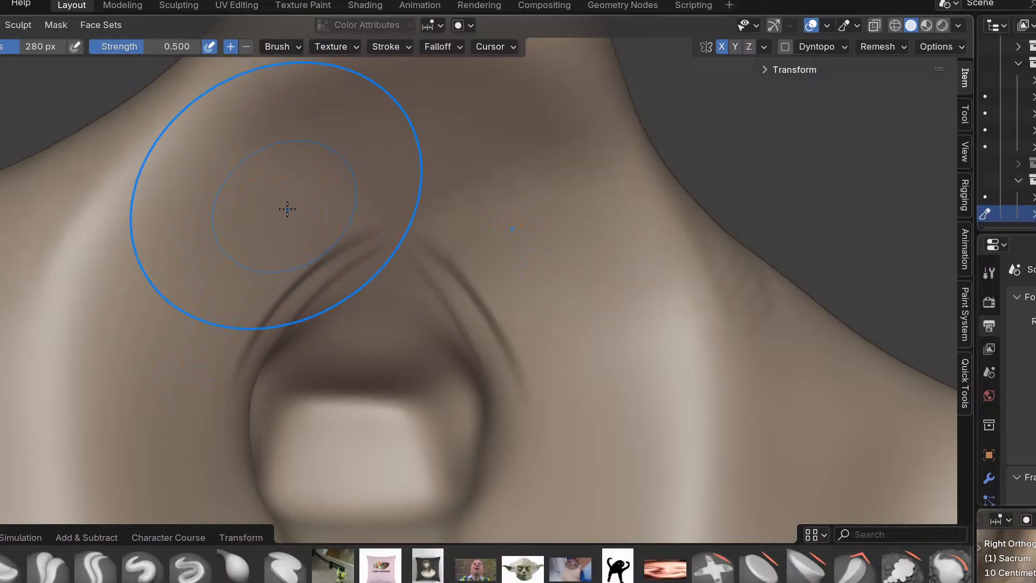
Examine the sacrum's wing and upper ridge, and compare its profile with the side and front reference images.
{"action": "mouse_move", "coordinate": [346, 225]}
{"action": "middle_mouse_down"}
{"action": "mouse_move", "coordinate": [301, 244]}
{"action": "mouse_move", "coordinate": [231, 232]}
{"action": "middle_mouse_up"}
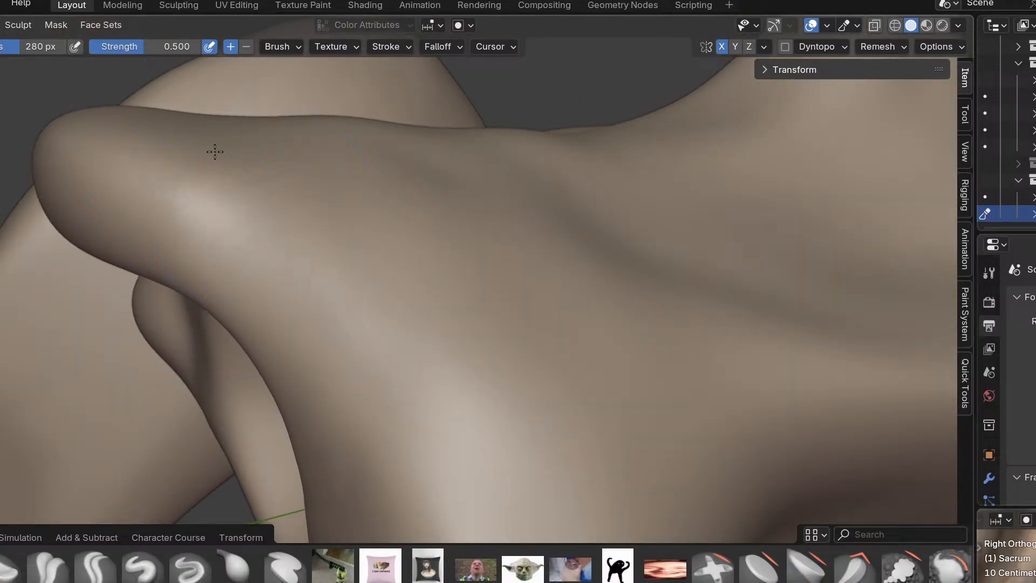
{"action": "middle_click_drag", "start_coordinate": [221, 157], "coordinate": [557, 211]}
{"action": "scroll", "coordinate": [369, 390], "scroll_direction": "down", "scroll_amount": 4}
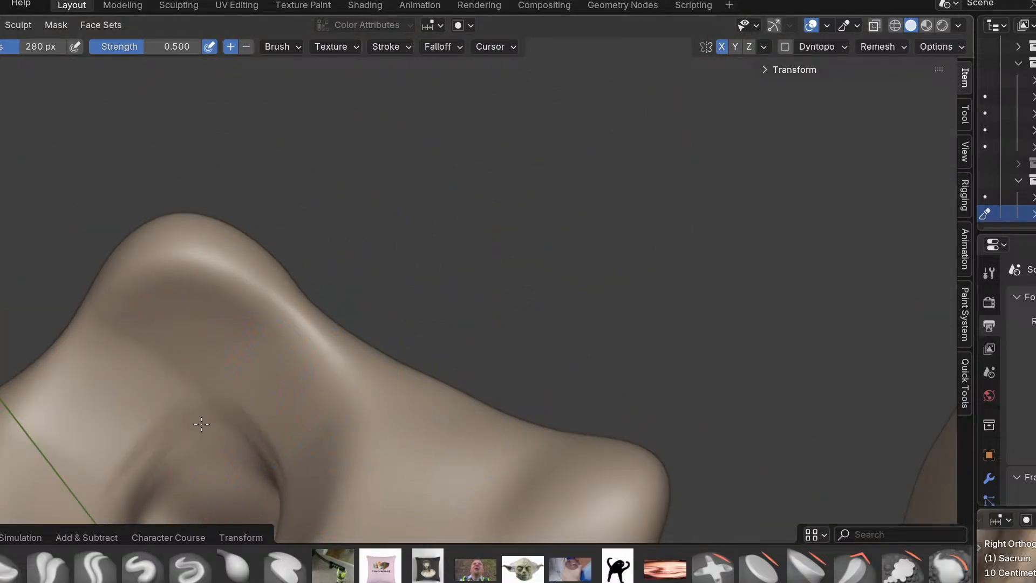
{"action": "scroll", "coordinate": [270, 427], "scroll_direction": "down", "scroll_amount": 1}
{"action": "mouse_move", "coordinate": [315, 447]}
{"action": "middle_mouse_down"}
{"action": "mouse_move", "coordinate": [349, 435]}
{"action": "mouse_move", "coordinate": [333, 254]}
{"action": "mouse_move", "coordinate": [313, 350]}
{"action": "mouse_move", "coordinate": [289, 324]}
{"action": "mouse_move", "coordinate": [336, 411]}
{"action": "middle_mouse_up"}
{"action": "scroll", "coordinate": [333, 255], "scroll_direction": "down", "scroll_amount": 3}
{"action": "key", "text": "KP_3"}
{"action": "key", "text": "KP_1"}
{"action": "mouse_move", "coordinate": [411, 417]}
{"action": "middle_mouse_down"}
{"action": "mouse_move", "coordinate": [234, 447]}
{"action": "mouse_move", "coordinate": [162, 378]}
{"action": "mouse_move", "coordinate": [48, 323]}
{"action": "mouse_move", "coordinate": [178, 291]}
{"action": "mouse_move", "coordinate": [259, 216]}
{"action": "middle_mouse_up"}
{"action": "mouse_move", "coordinate": [445, 291]}
{"action": "middle_mouse_down"}
{"action": "mouse_move", "coordinate": [605, 440]}
{"action": "mouse_move", "coordinate": [599, 457]}
{"action": "middle_mouse_up"}
{"action": "key", "text": "KP_3"}
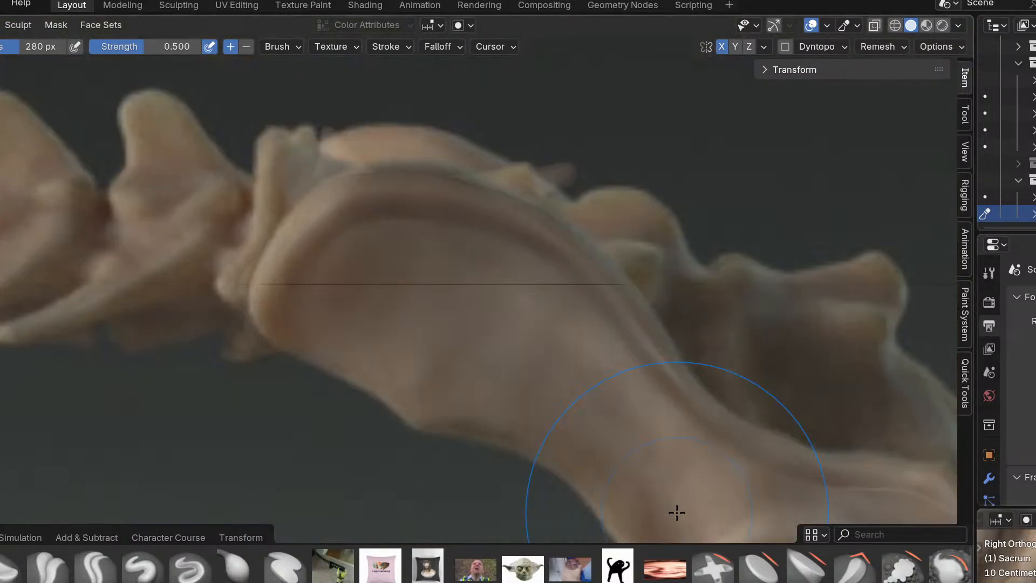
Examine the sacrum from below and compare its outline with the top reference image.
{"action": "key", "text": "KP_1"}
{"action": "key", "text": "ctrl+KP_7"}
{"action": "scroll", "coordinate": [675, 502], "scroll_direction": "up", "scroll_amount": 2}
{"action": "scroll", "coordinate": [672, 444], "scroll_direction": "down", "scroll_amount": 5}
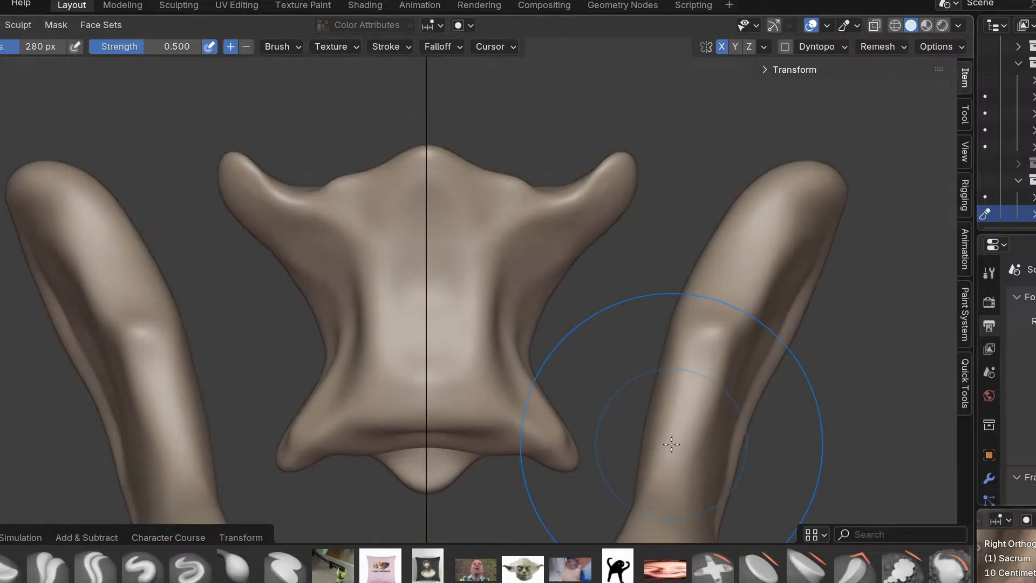
{"action": "key", "text": "KP_7"}
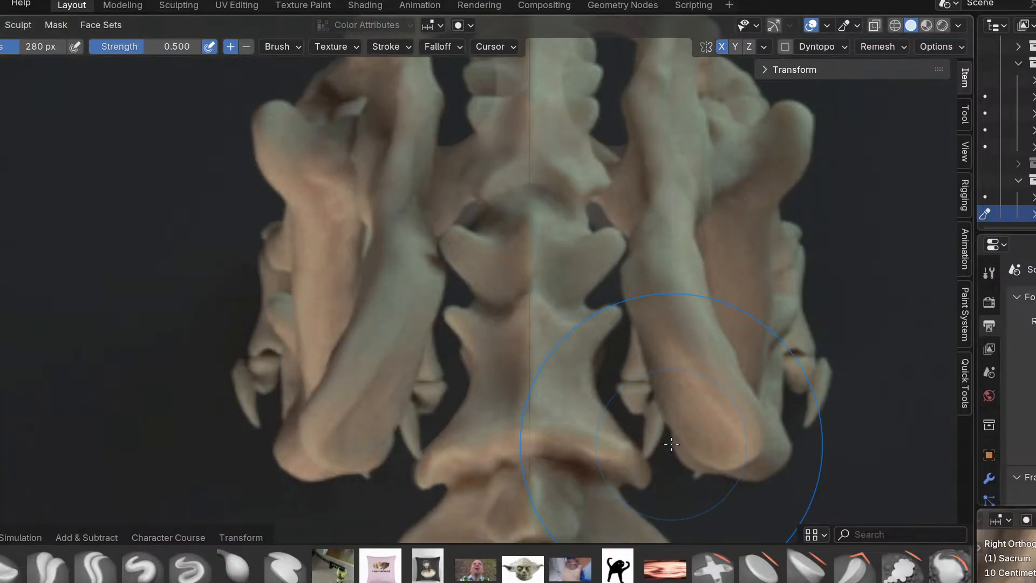
{"action": "key", "text": "ctrl+KP_7"}
{"action": "scroll", "coordinate": [663, 401], "scroll_direction": "down", "scroll_amount": 2}
{"action": "middle_click_drag", "start_coordinate": [663, 401], "coordinate": [662, 404]}
{"action": "key", "text": "KP_7"}
{"action": "scroll", "coordinate": [671, 347], "scroll_direction": "up", "scroll_amount": 6}
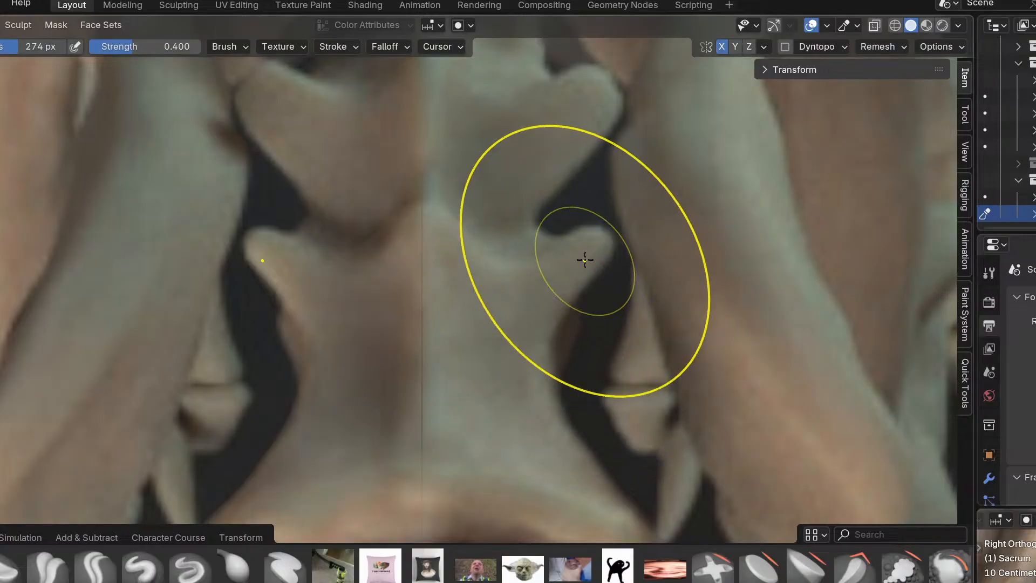
{"action": "middle_click_drag", "start_coordinate": [586, 262], "coordinate": [576, 430], "text": "shift"}
{"action": "scroll", "coordinate": [576, 413], "scroll_direction": "down", "scroll_amount": 6}
{"action": "middle_click_drag", "start_coordinate": [528, 388], "coordinate": [451, 280], "text": "shift"}
Return to Object Mode, clear the selection and study the vertebrae between the hip bones on the top reference image.
{"action": "key", "text": "ctrl+Tab"}
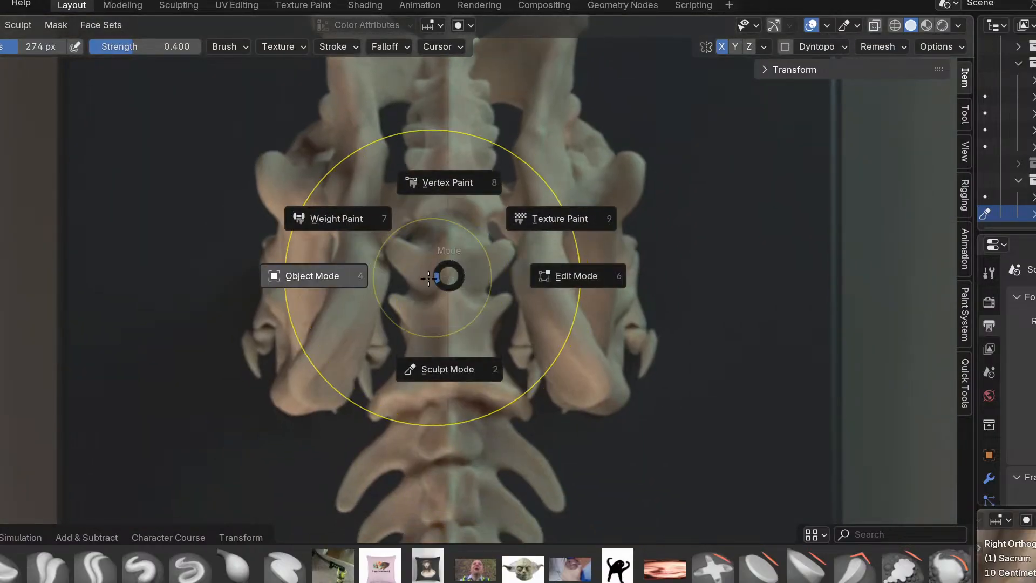
{"action": "key", "text": "4"}
{"action": "scroll", "coordinate": [538, 318], "scroll_direction": "up", "scroll_amount": 4}
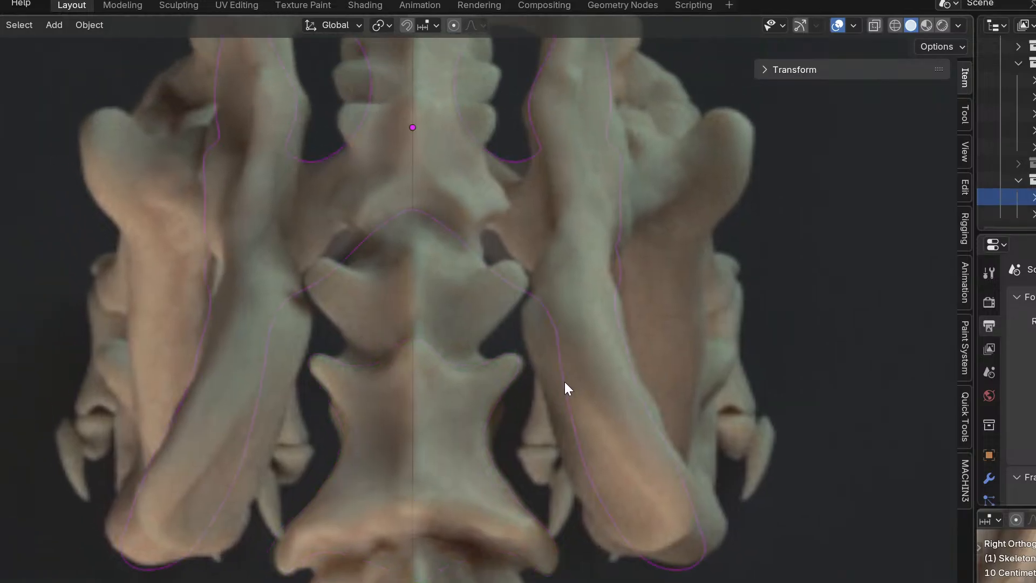
{"action": "key", "text": "alt+a"}
{"action": "scroll", "coordinate": [481, 316], "scroll_direction": "down", "scroll_amount": 2}
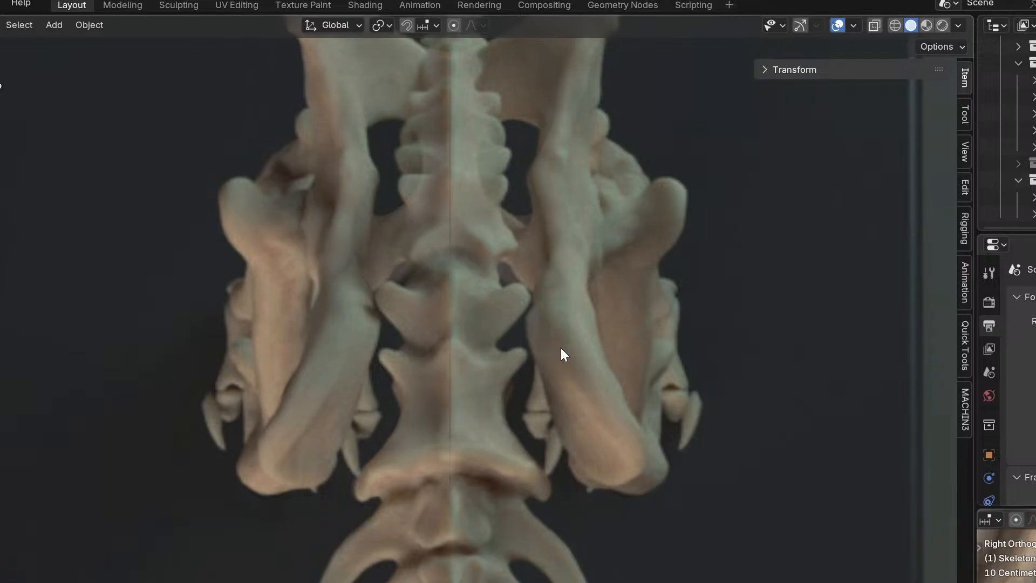
{"action": "scroll", "coordinate": [562, 348], "scroll_direction": "up", "scroll_amount": 3}
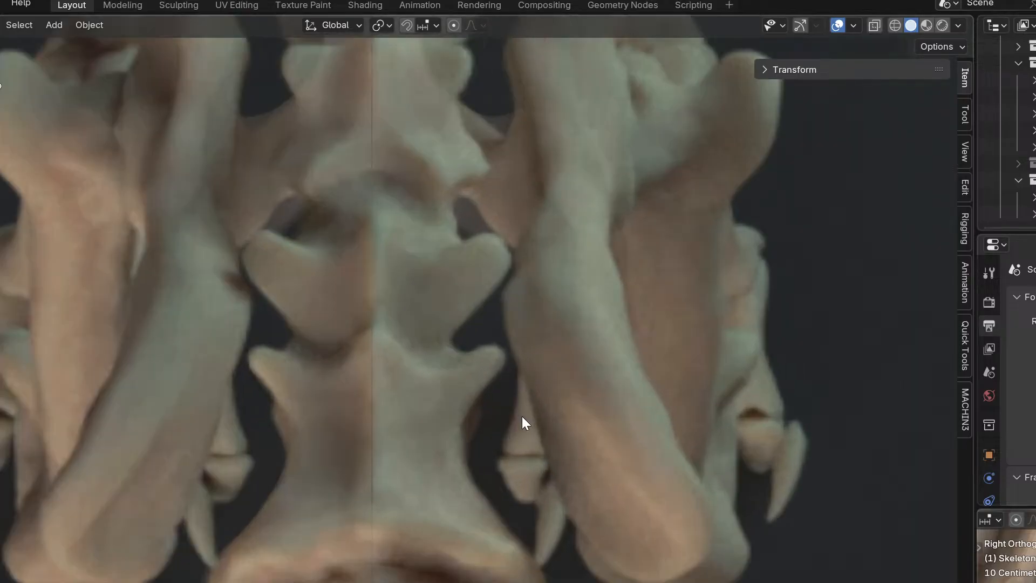
{"action": "middle_click_drag", "start_coordinate": [521, 409], "coordinate": [570, 568], "text": "shift"}
{"action": "scroll", "coordinate": [562, 562], "scroll_direction": "down", "scroll_amount": 3}
{"action": "scroll", "coordinate": [517, 481], "scroll_direction": "up", "scroll_amount": 4}
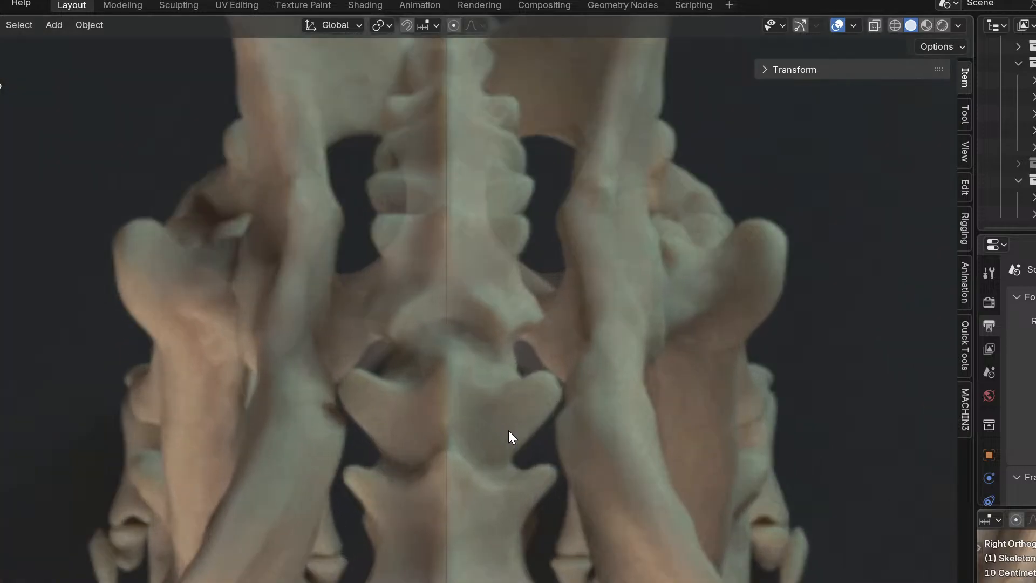
{"action": "scroll", "coordinate": [518, 462], "scroll_direction": "down", "scroll_amount": 1}
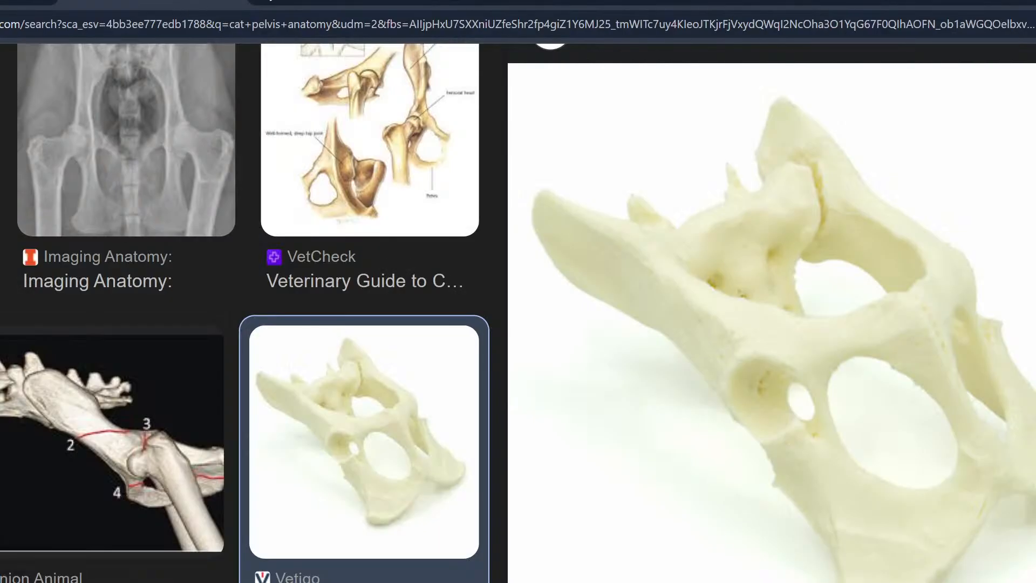
Switch to the web browser and search in a new tab for "how many lumbar bones in cat".
{"action": "key", "text": "ctrl+t"}
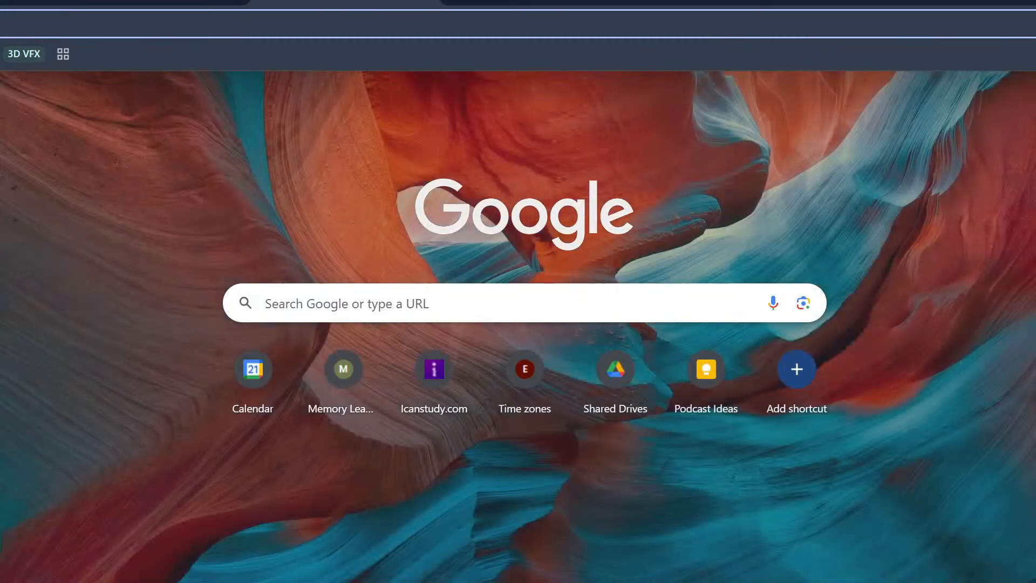
{"action": "type", "text": "how many lumbar bone"}
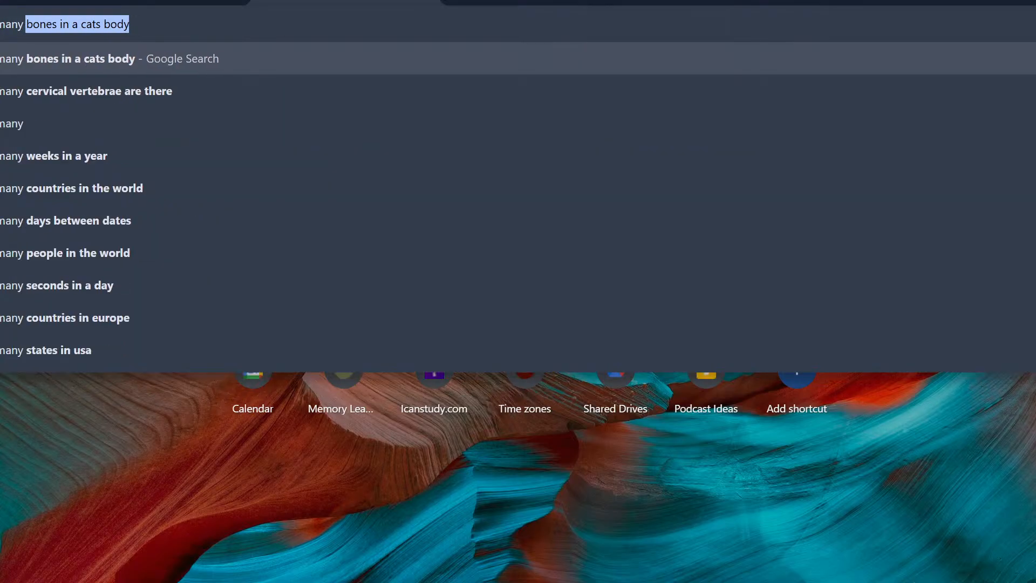
{"action": "type", "text": "s in cat"}
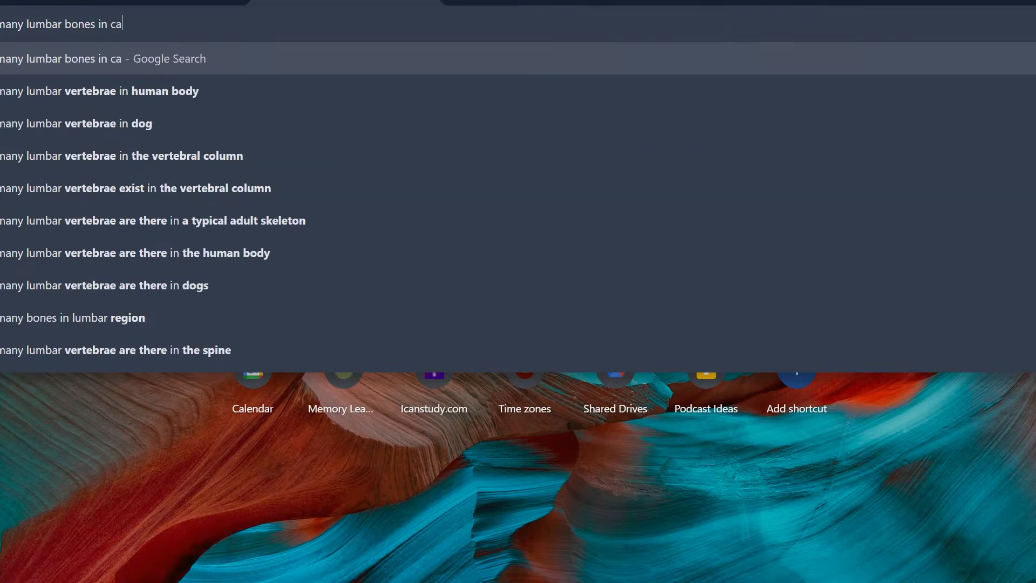
{"action": "key", "text": "Return"}
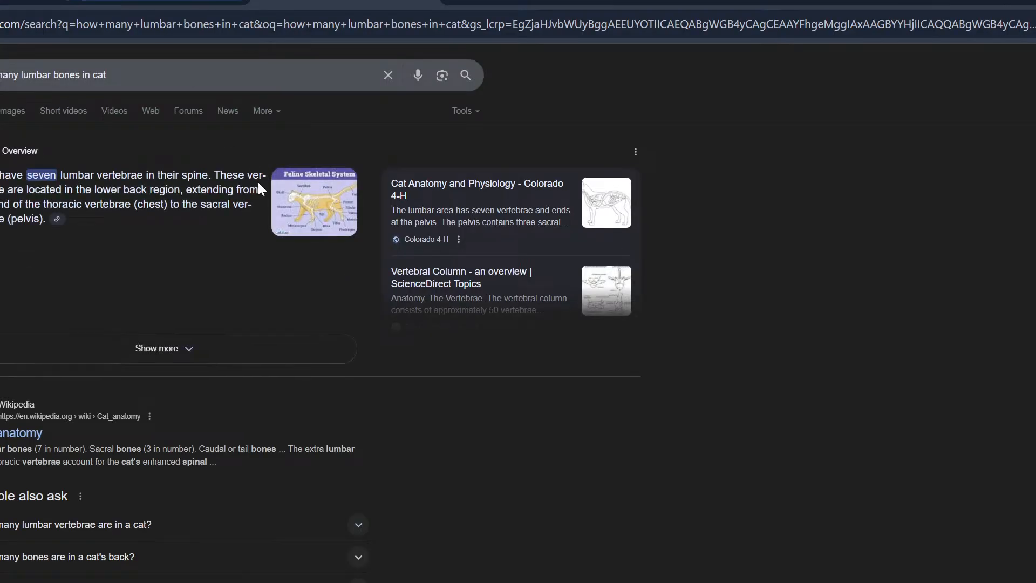
Switch back to Blender and show the hidden lumbar collection between the ribcage and the pelvis.
{"action": "key", "text": "alt+Tab"}
{"action": "middle_click_drag", "start_coordinate": [413, 172], "coordinate": [902, 155]}
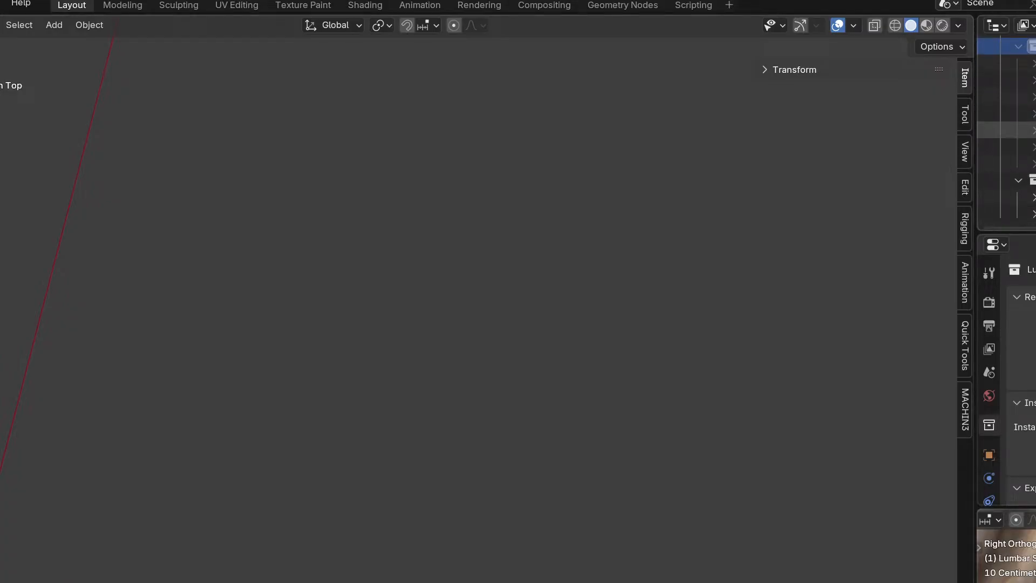
{"action": "middle_click_drag", "start_coordinate": [680, 359], "coordinate": [693, 340]}
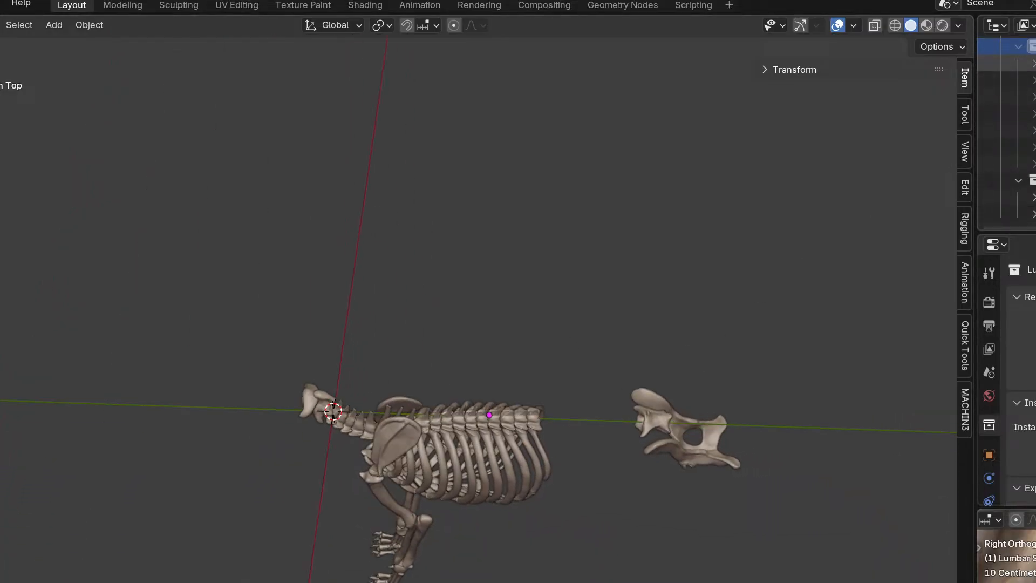
{"action": "left_click", "coordinate": [1035, 47]}
{"action": "middle_click_drag", "start_coordinate": [761, 363], "coordinate": [738, 379]}
{"action": "scroll", "coordinate": [735, 381], "scroll_direction": "up", "scroll_amount": 4}
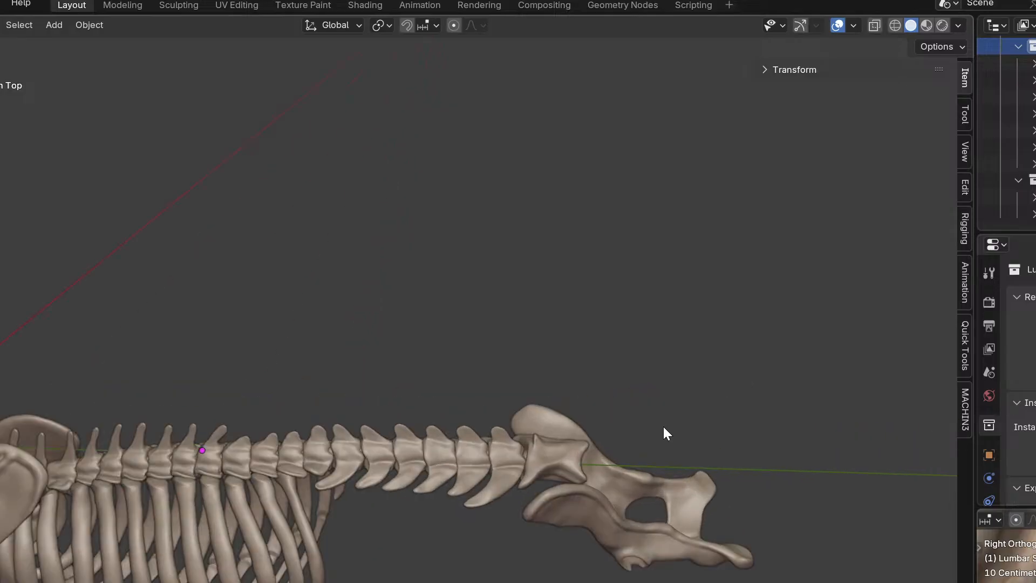
{"action": "middle_click_drag", "start_coordinate": [678, 418], "coordinate": [661, 401]}
Rename the second-to-last lumbar vertebra in front of the sacrum as L5.
{"action": "left_click", "coordinate": [1035, 80]}
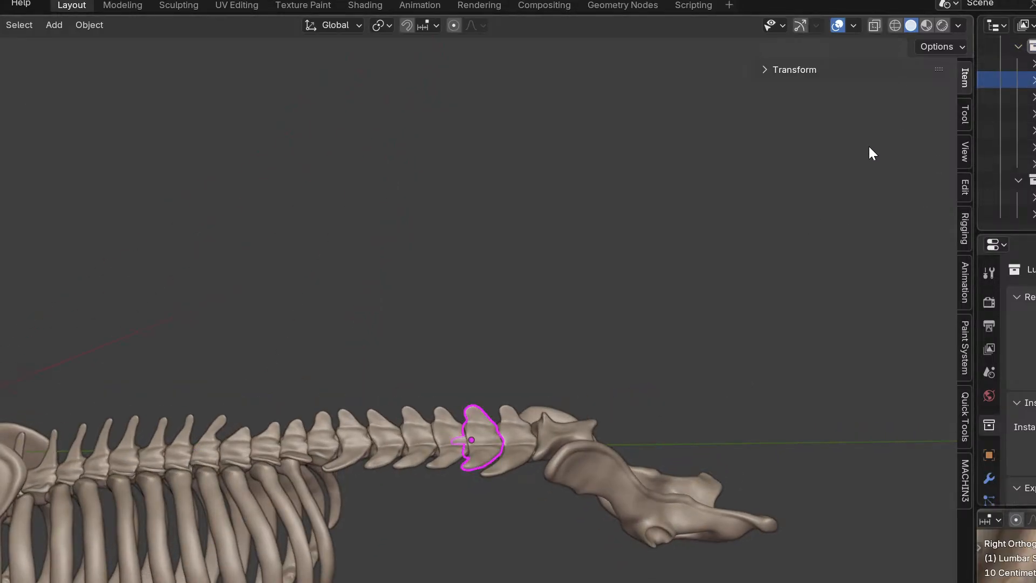
{"action": "key", "text": "F2"}
{"action": "key", "text": "BackSpace"}
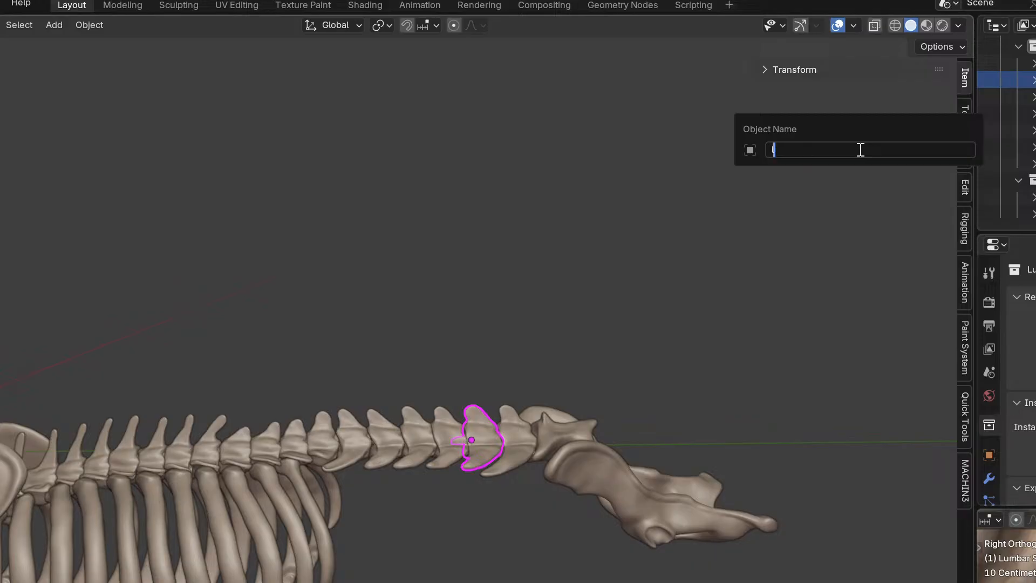
{"action": "type", "text": "L5"}
{"action": "key", "text": "Return"}
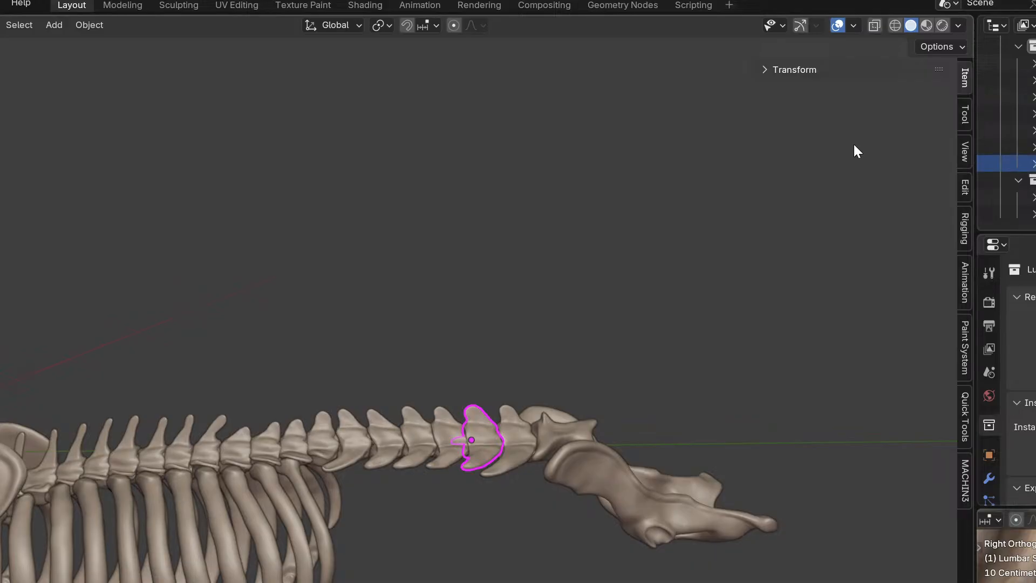
{"action": "key", "text": "F2"}
{"action": "type", "text": "L7"}
{"action": "key", "text": "Return"}
Rename the third-to-last lumbar vertebra, the one called L1.004, as L7.
{"action": "right_click", "coordinate": [1033, 79]}
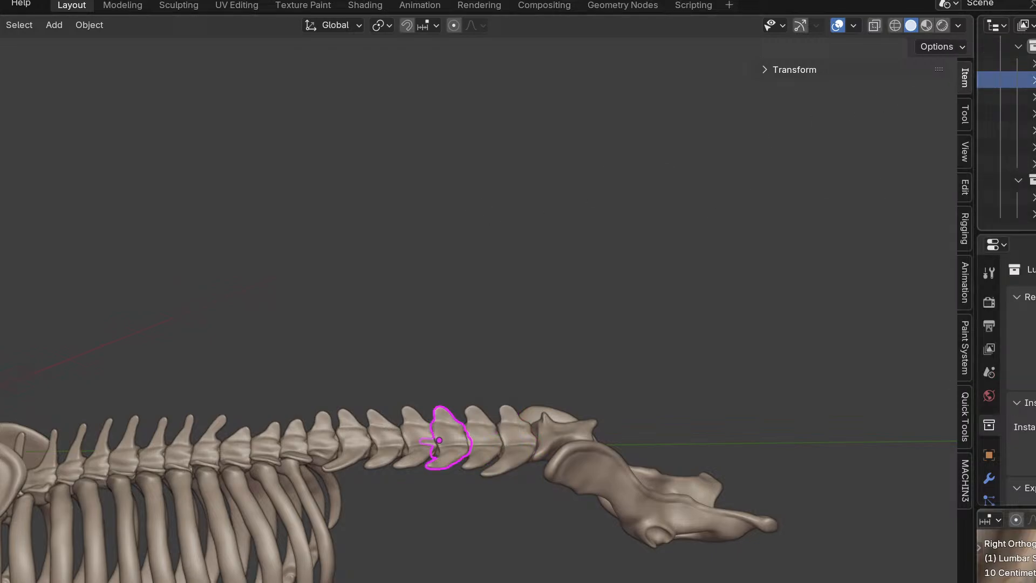
{"action": "key", "text": "F2"}
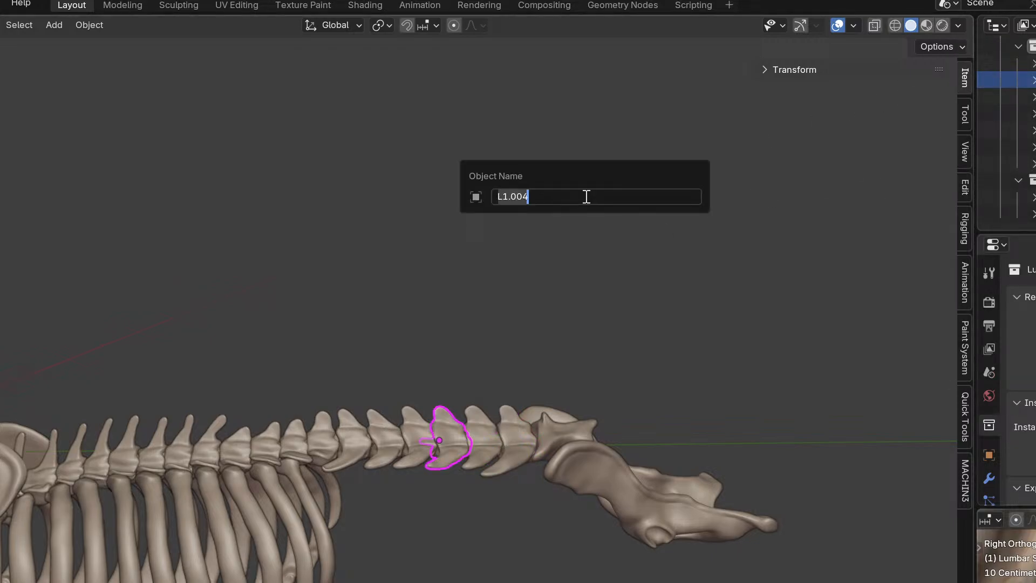
{"action": "type", "text": "L5"}
{"action": "key", "text": "Return"}
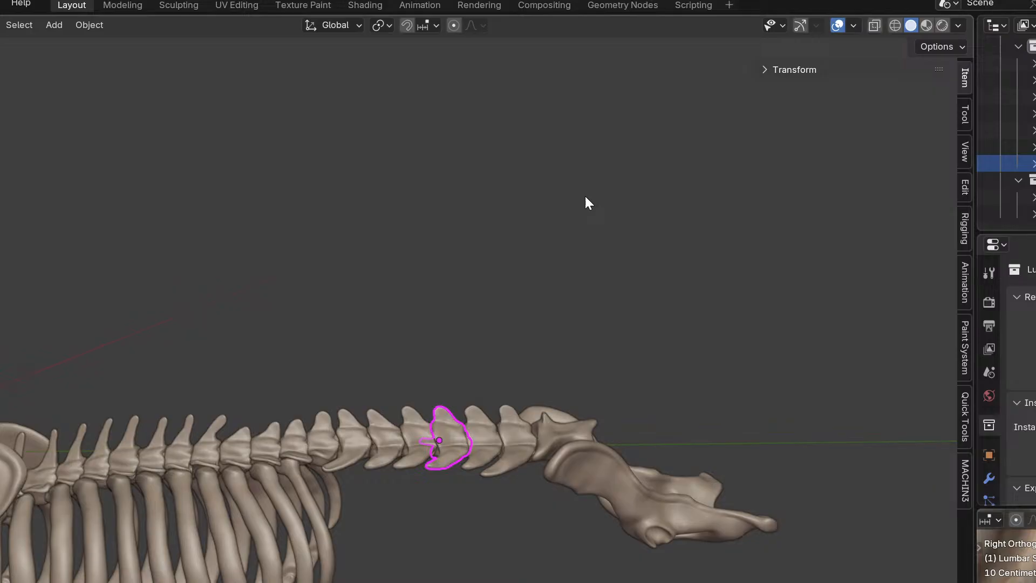
Select the last lumbar vertebra directly in front of the sacrum and rename it as L7.
{"action": "left_click", "coordinate": [492, 445]}
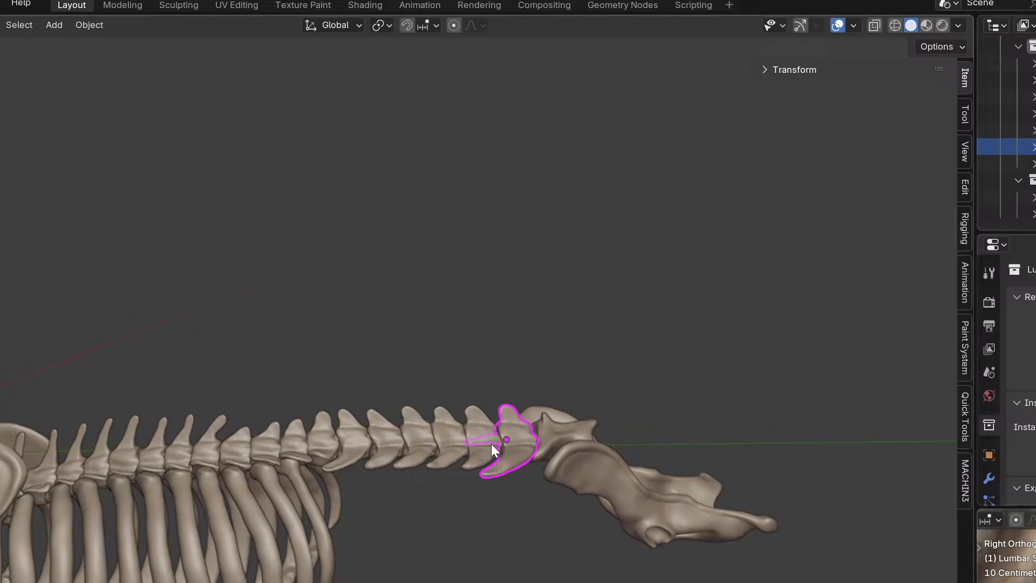
{"action": "left_click", "coordinate": [482, 445]}
{"action": "left_click", "coordinate": [499, 442]}
{"action": "left_click", "coordinate": [488, 446]}
{"action": "left_click", "coordinate": [501, 442]}
{"action": "scroll", "coordinate": [629, 351], "scroll_direction": "up", "scroll_amount": 4}
{"action": "key", "text": "F2"}
{"action": "type", "text": "L7"}
{"action": "key", "text": "Return"}
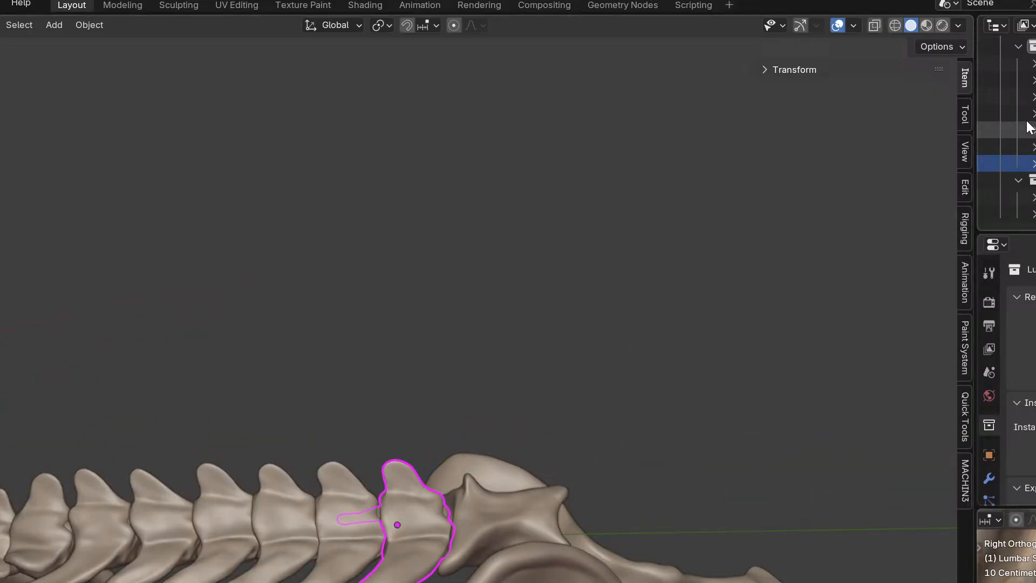
Replace the name L7 on the third-to-last lumbar vertebra.
{"action": "left_click", "coordinate": [354, 514]}
{"action": "middle_click_drag", "start_coordinate": [347, 482], "coordinate": [471, 445], "text": "shift"}
{"action": "left_click", "coordinate": [407, 454]}
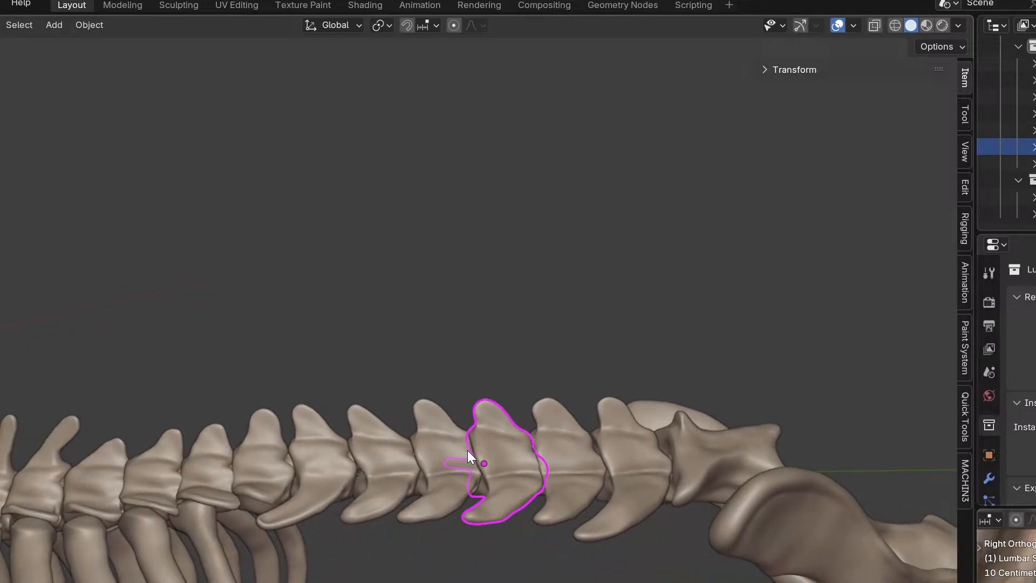
{"action": "key", "text": "F2"}
{"action": "type", "text": "L7"}
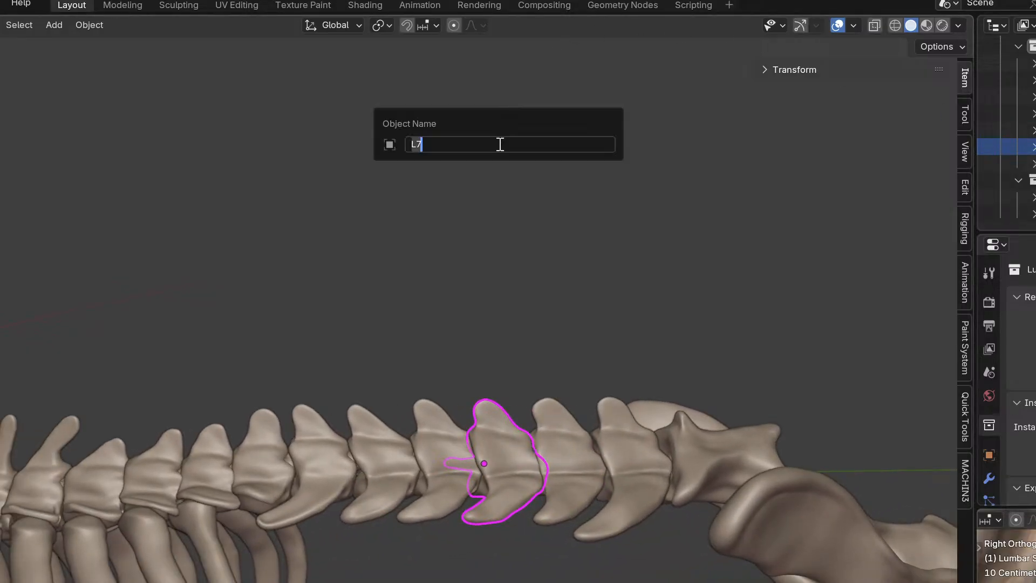
{"action": "key", "text": "BackSpace"}
Select the lumbar vertebrae one by one along the spine to check their order against their object entries.
{"action": "left_click", "coordinate": [336, 440]}
{"action": "left_click", "coordinate": [279, 452]}
{"action": "left_click", "coordinate": [311, 458]}
{"action": "left_click", "coordinate": [370, 451]}
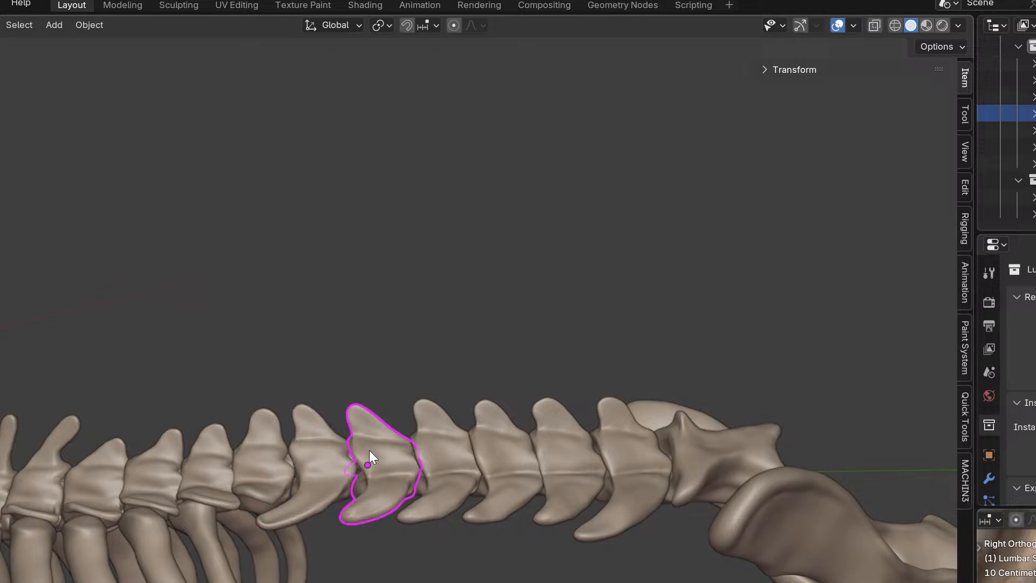
{"action": "left_click", "coordinate": [430, 452]}
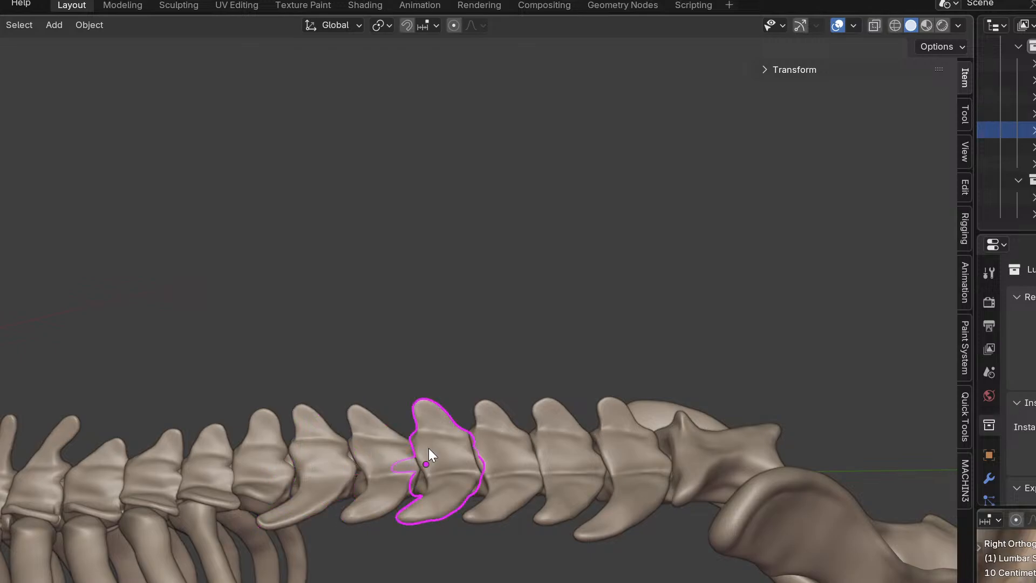
{"action": "left_click", "coordinate": [481, 453]}
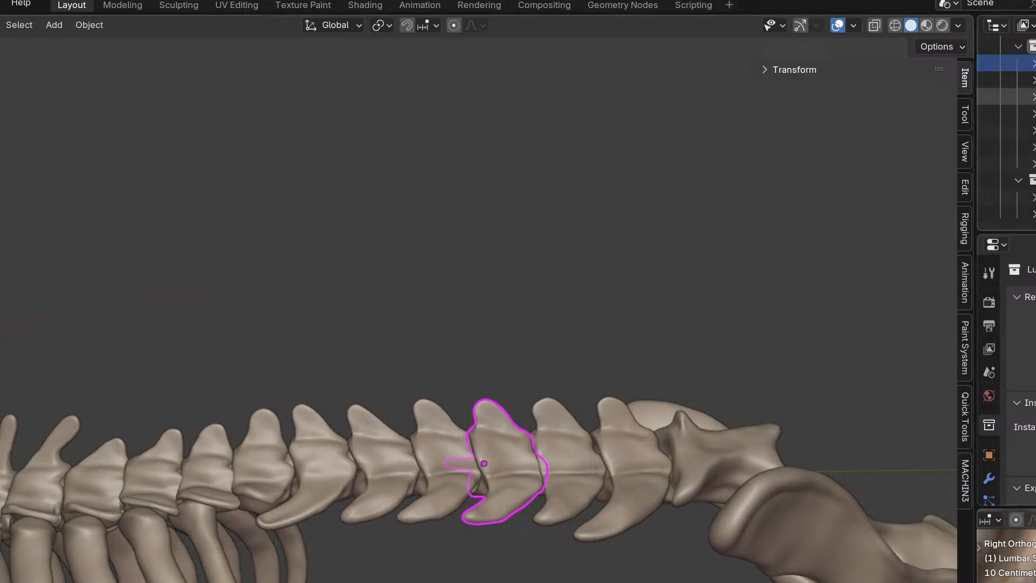
Replace the name L5 on the second-to-last lumbar vertebra.
{"action": "left_click", "coordinate": [1009, 147]}
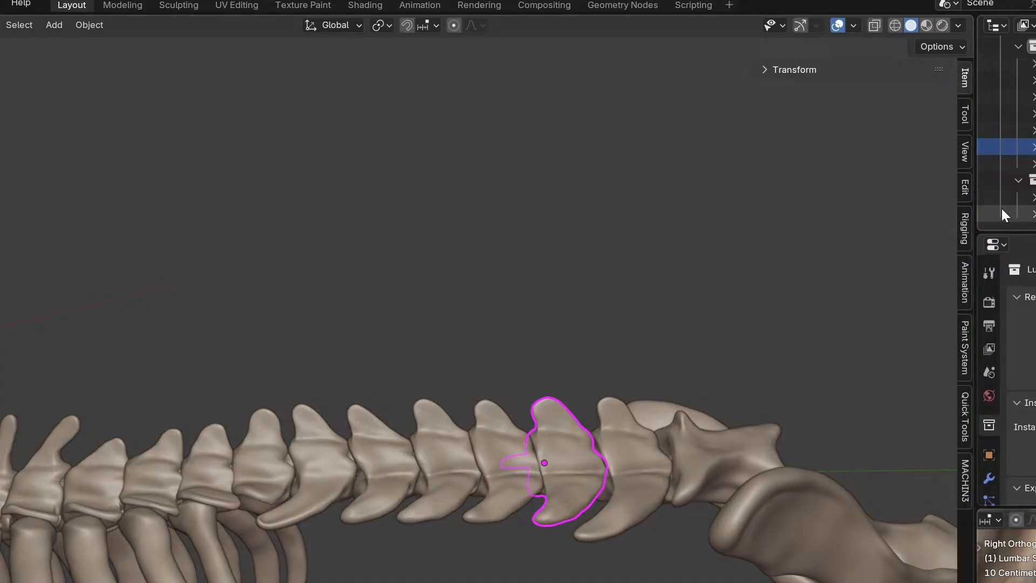
{"action": "key", "text": "F2"}
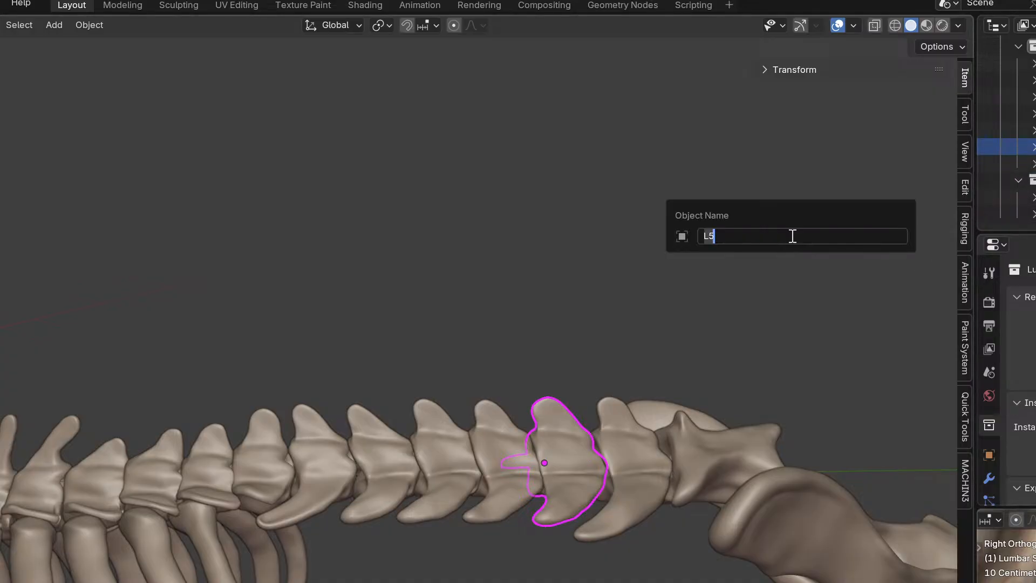
{"action": "type", "text": "]\\"}
{"action": "key", "text": "Return"}
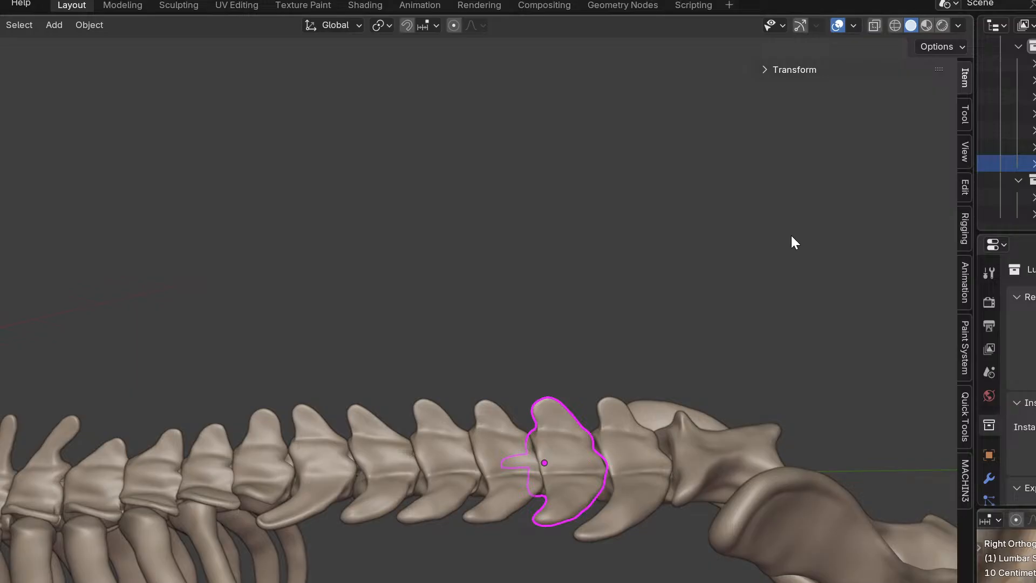
Check the lumbar sequence again and rename the third-to-last vertebra in front of the sacrum as L5.
{"action": "left_click", "coordinate": [624, 447]}
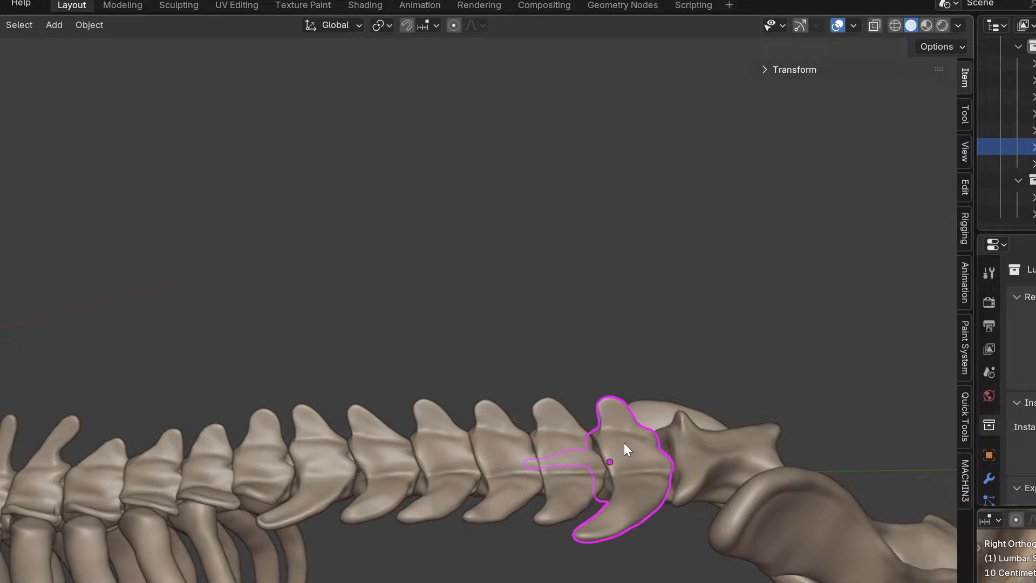
{"action": "left_click", "coordinate": [481, 460]}
{"action": "left_click", "coordinate": [461, 461]}
{"action": "left_click", "coordinate": [381, 448]}
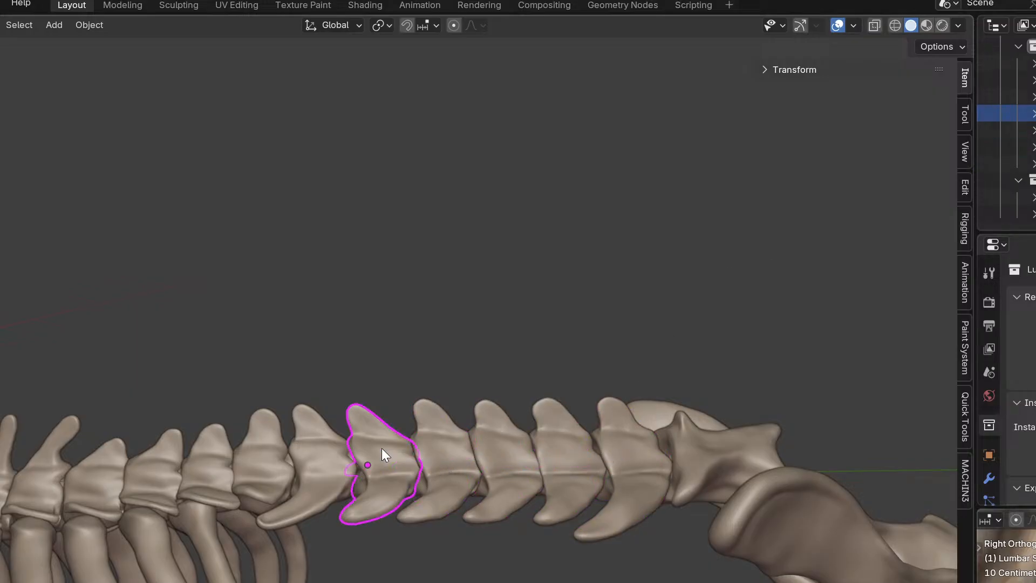
{"action": "left_click", "coordinate": [446, 435]}
{"action": "left_click", "coordinate": [481, 428]}
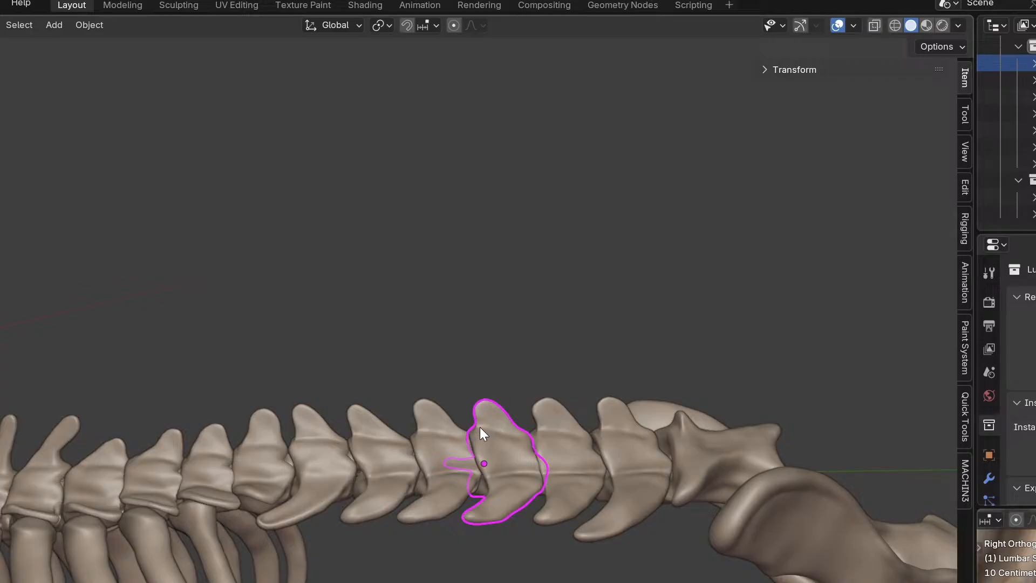
{"action": "key", "text": "F2"}
{"action": "type", "text": "L5"}
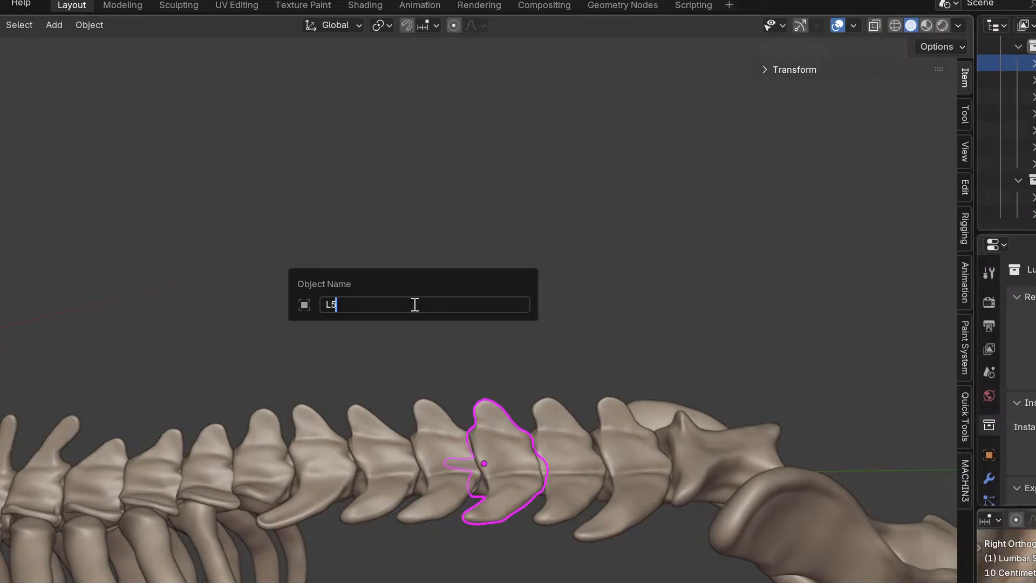
{"action": "key", "text": "Return"}
Give the second-to-last lumbar vertebra, just behind L5, its own L-number name.
{"action": "left_click", "coordinate": [571, 468]}
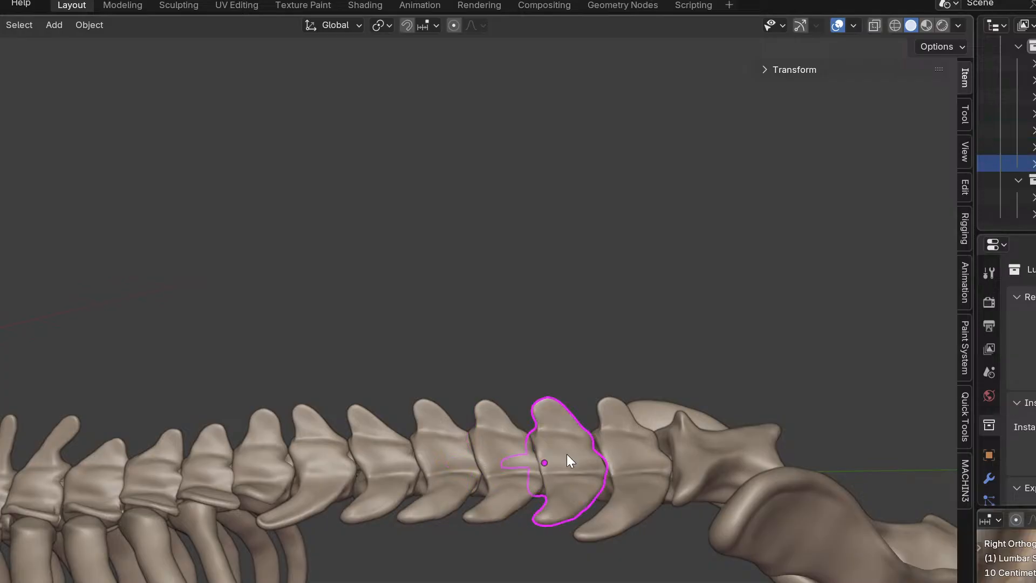
{"action": "key", "text": "F2"}
{"action": "type", "text": "S"}
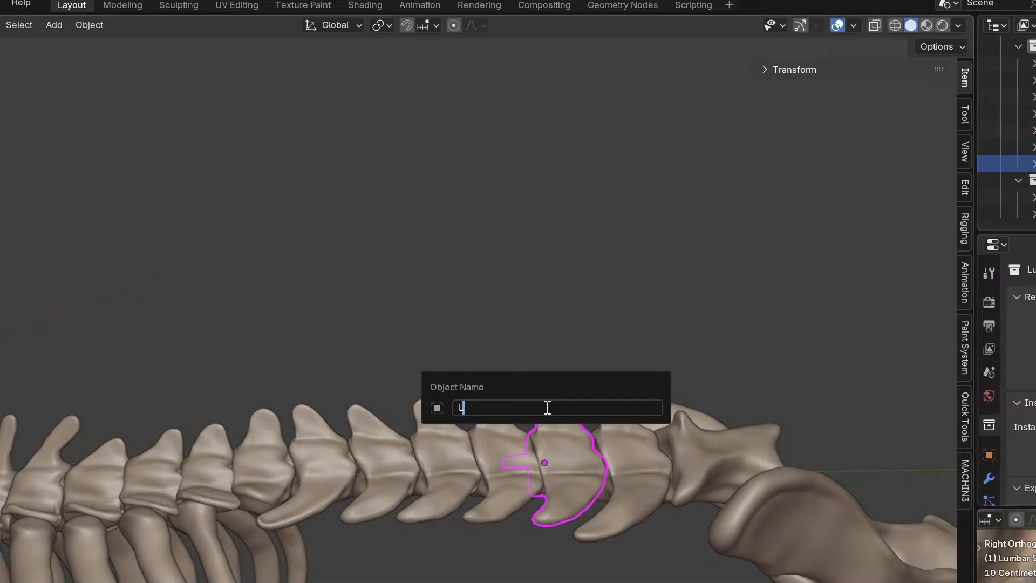
{"action": "type", "text": "4"}
{"action": "key", "text": "Return"}
Replace the duplicate name L7.001 on the last lumbar vertebra, directly in front of the sacrum.
{"action": "left_click", "coordinate": [634, 456]}
{"action": "scroll", "coordinate": [635, 456], "scroll_direction": "down", "scroll_amount": 1}
{"action": "middle_click_drag", "start_coordinate": [635, 456], "coordinate": [530, 370], "text": "shift"}
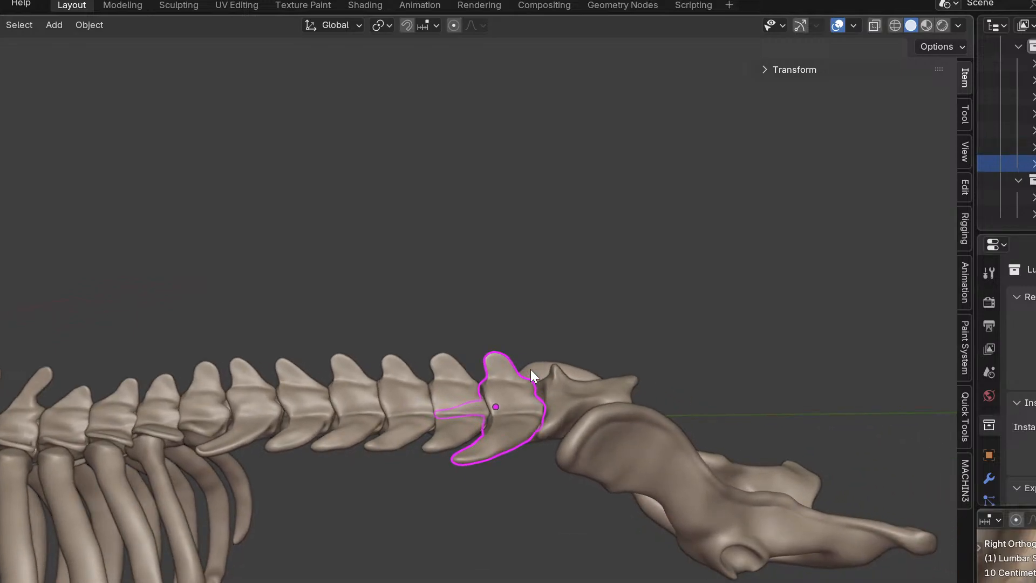
{"action": "key", "text": "F2"}
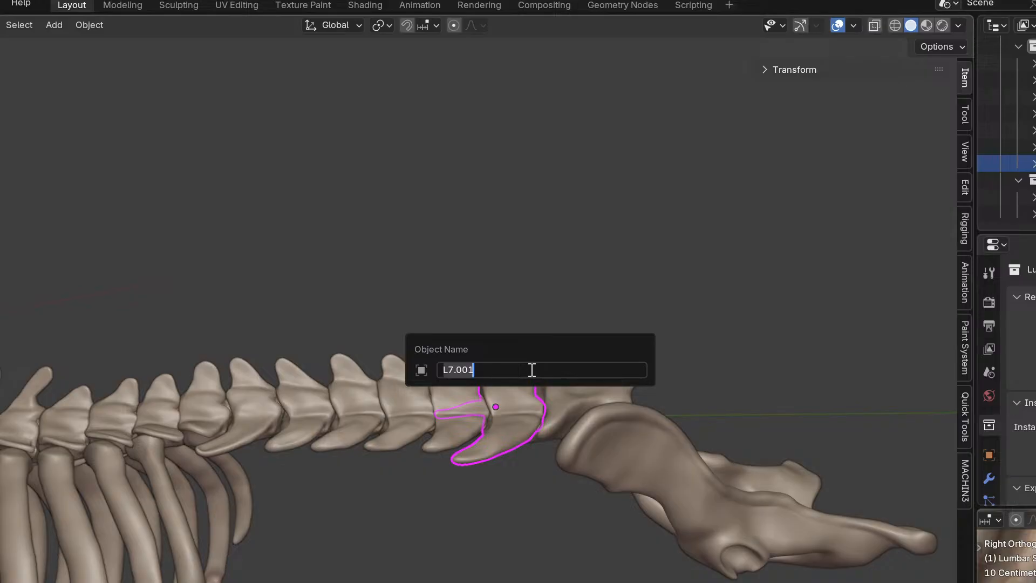
{"action": "type", "text": "L"}
{"action": "key", "text": "Return"}
Select the sacrum and compare its outline and position between the hip bones with the top reference image.
{"action": "left_click", "coordinate": [579, 391]}
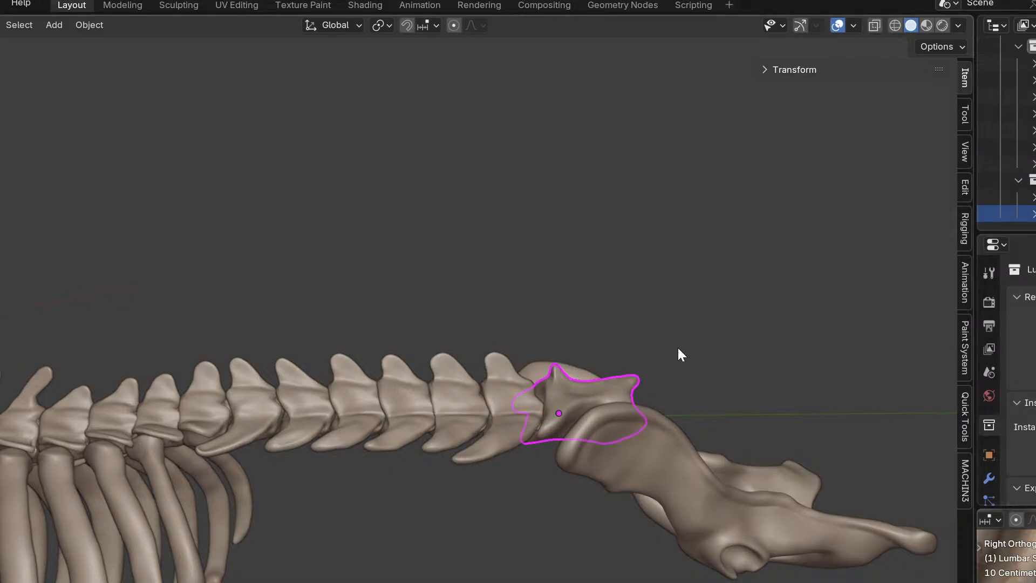
{"action": "key", "text": "KP_7"}
{"action": "scroll", "coordinate": [678, 346], "scroll_direction": "up", "scroll_amount": 5}
{"action": "middle_click_drag", "start_coordinate": [600, 362], "coordinate": [671, 414], "text": "shift"}
{"action": "scroll", "coordinate": [651, 402], "scroll_direction": "up", "scroll_amount": 3}
{"action": "middle_click_drag", "start_coordinate": [606, 413], "coordinate": [594, 343], "text": "shift"}
{"action": "scroll", "coordinate": [756, 343], "scroll_direction": "down", "scroll_amount": 7}
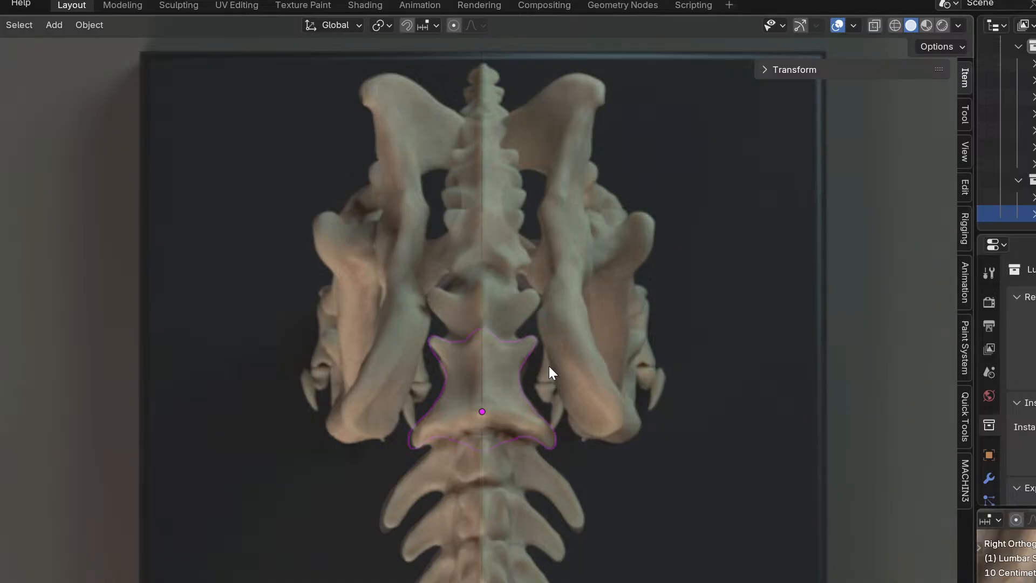
{"action": "scroll", "coordinate": [549, 371], "scroll_direction": "up", "scroll_amount": 4}
{"action": "scroll", "coordinate": [548, 381], "scroll_direction": "down", "scroll_amount": 6}
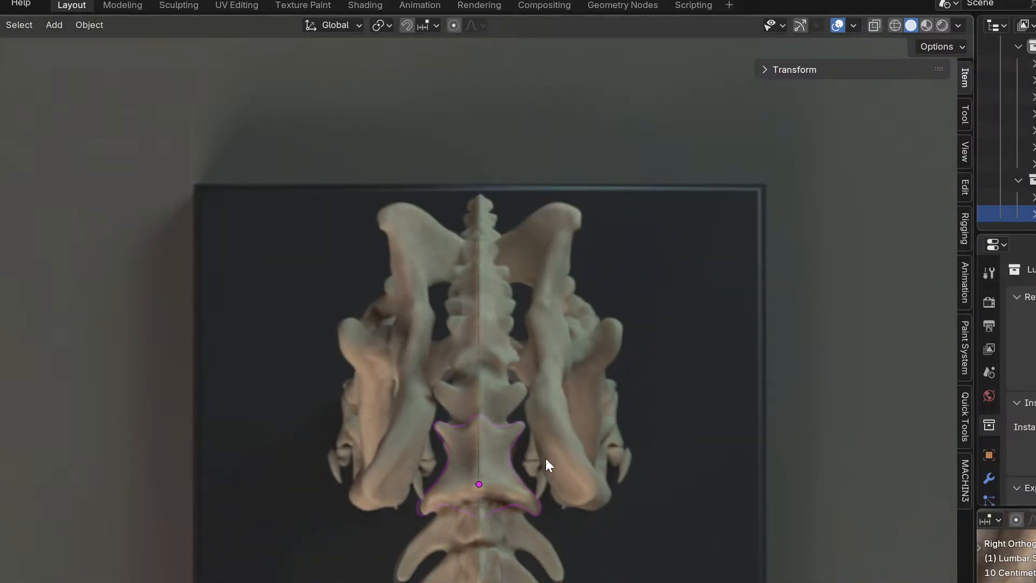
{"action": "middle_click_drag", "start_coordinate": [546, 459], "coordinate": [513, 421], "text": "shift"}
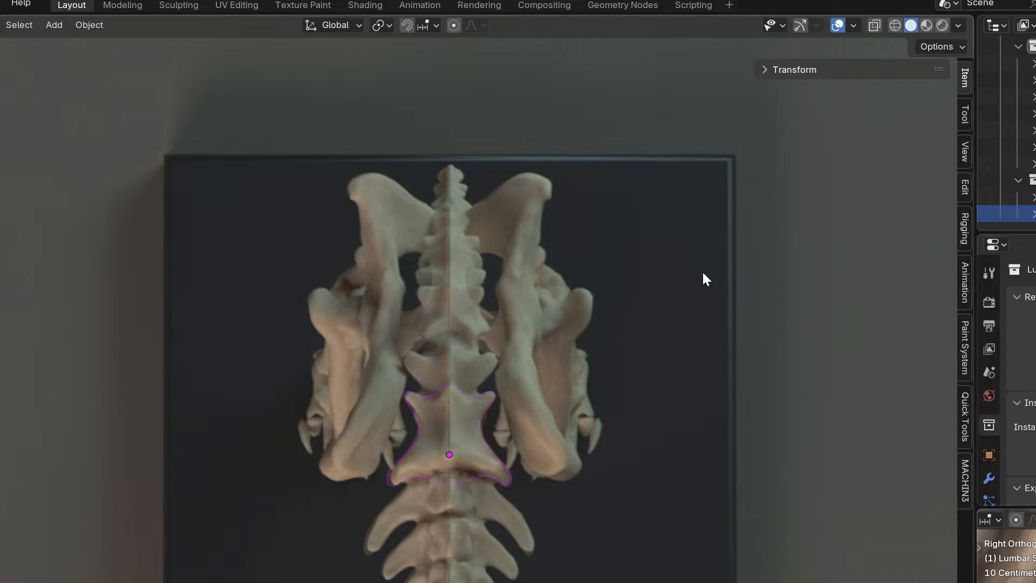
{"action": "scroll", "coordinate": [715, 273], "scroll_direction": "up", "scroll_amount": 5}
{"action": "scroll", "coordinate": [741, 357], "scroll_direction": "down", "scroll_amount": 5}
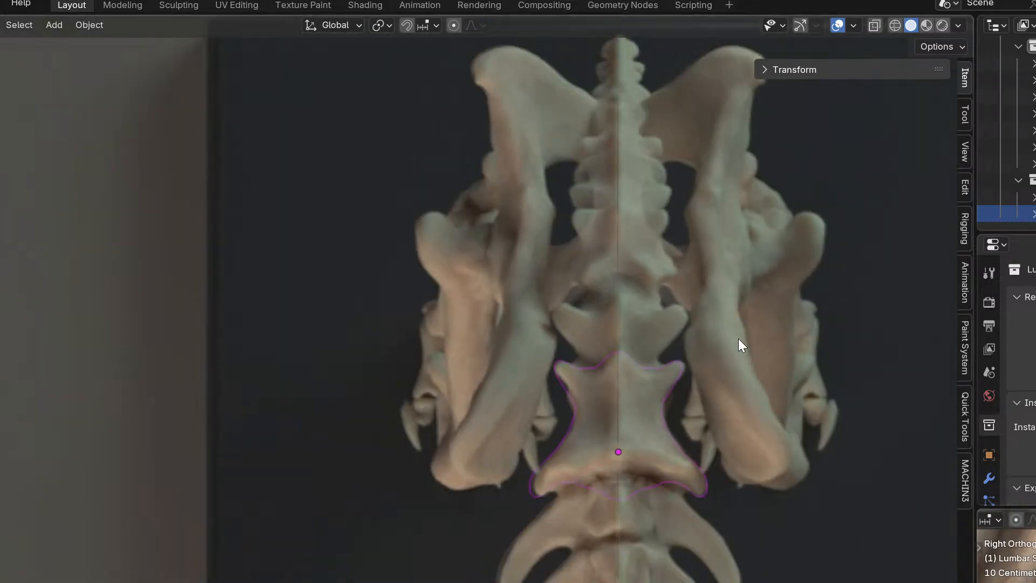
{"action": "scroll", "coordinate": [738, 339], "scroll_direction": "up", "scroll_amount": 3}
Examine the sacrum's upper profile against the side reference image.
{"action": "middle_click_drag", "start_coordinate": [713, 358], "coordinate": [536, 214]}
{"action": "scroll", "coordinate": [570, 359], "scroll_direction": "up", "scroll_amount": 10}
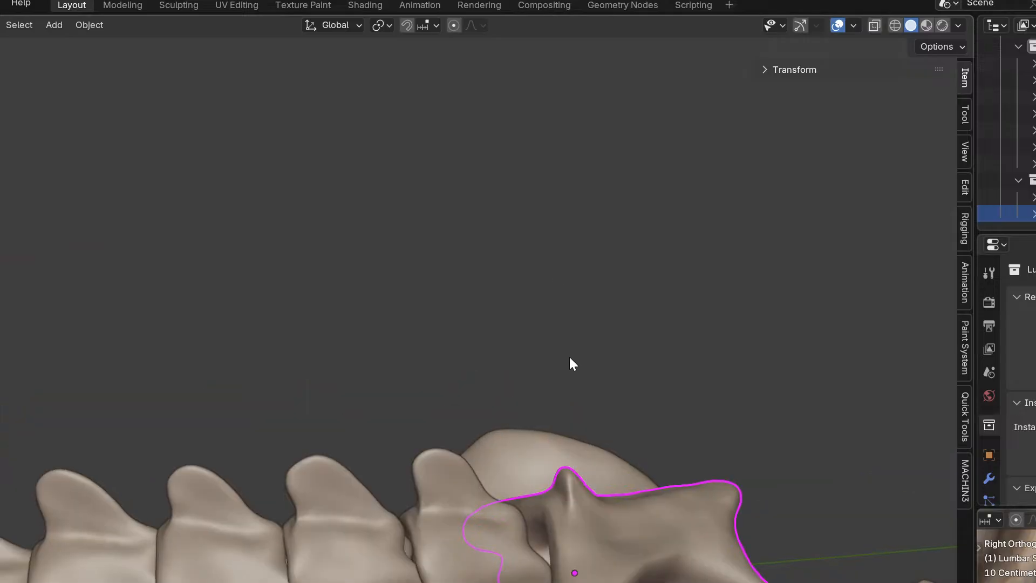
{"action": "scroll", "coordinate": [569, 487], "scroll_direction": "down", "scroll_amount": 5}
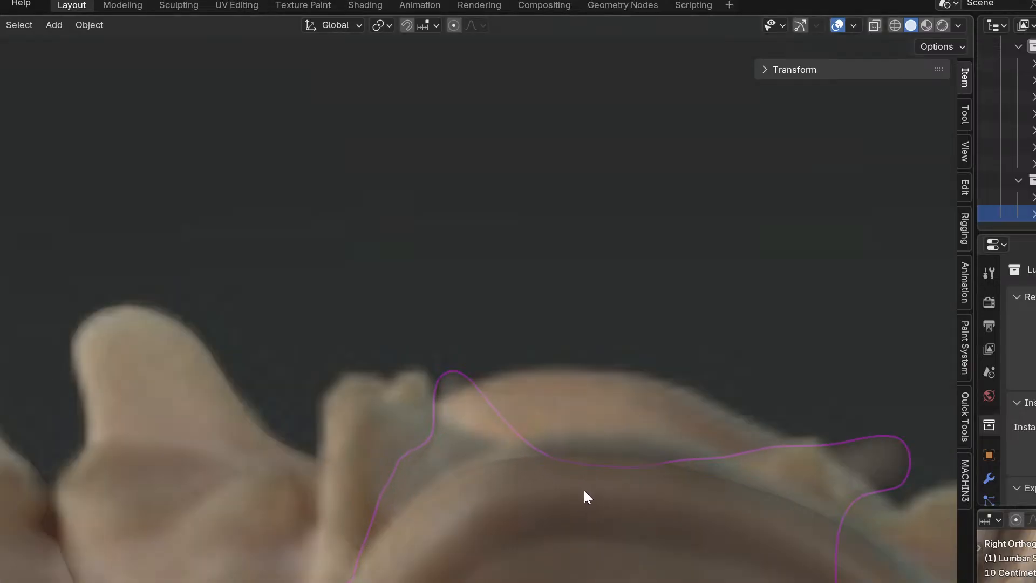
{"action": "scroll", "coordinate": [610, 497], "scroll_direction": "up", "scroll_amount": 5}
{"action": "scroll", "coordinate": [569, 457], "scroll_direction": "down", "scroll_amount": 5}
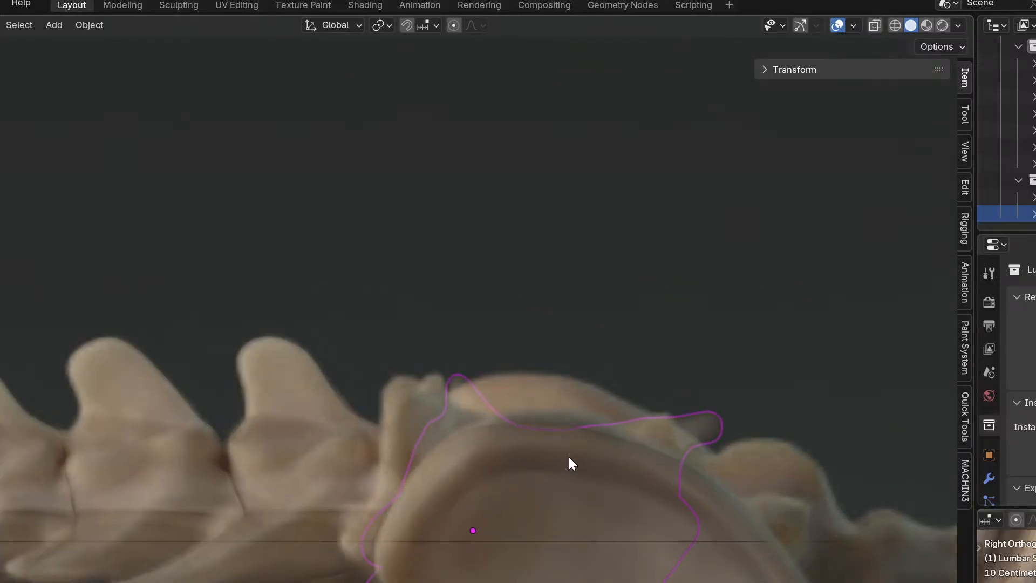
{"action": "scroll", "coordinate": [569, 457], "scroll_direction": "up", "scroll_amount": 5}
Put the sacrum in Sculpt Mode, enlarge the brush radius to 430 px and pull the front of its crest forward and up.
{"action": "key", "text": "ctrl+Tab"}
{"action": "left_click", "coordinate": [521, 435]}
{"action": "key", "text": "ctrl+Tab"}
{"action": "left_click", "coordinate": [556, 530]}
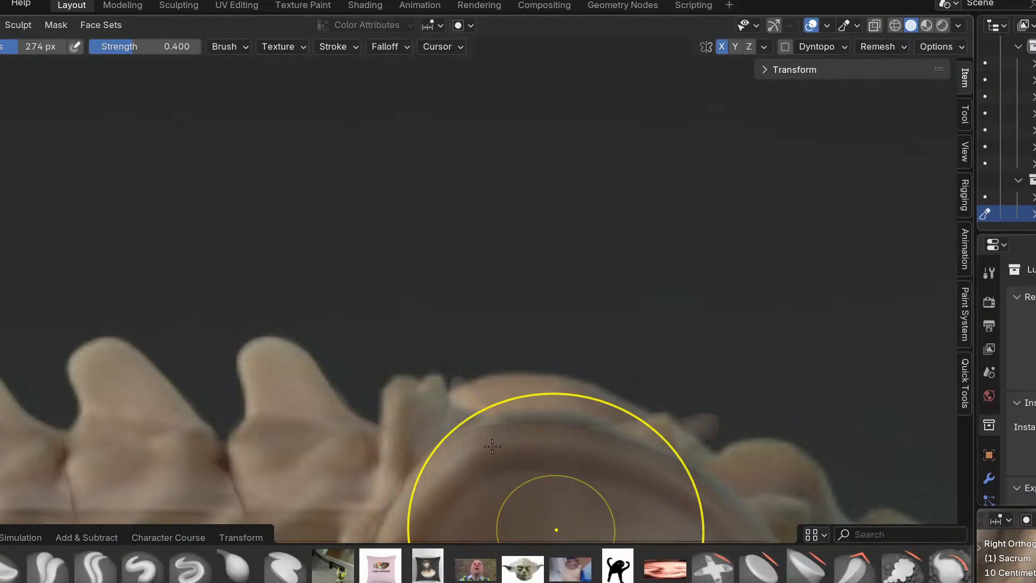
{"action": "scroll", "coordinate": [492, 447], "scroll_direction": "down", "scroll_amount": 1}
{"action": "key", "text": "f"}
{"action": "left_click", "coordinate": [593, 398]}
{"action": "mouse_move", "coordinate": [437, 430]}
{"action": "left_mouse_down"}
{"action": "mouse_move", "coordinate": [365, 428]}
{"action": "mouse_move", "coordinate": [421, 375]}
{"action": "mouse_move", "coordinate": [407, 345]}
{"action": "mouse_move", "coordinate": [403, 364]}
{"action": "mouse_move", "coordinate": [412, 363]}
{"action": "left_mouse_up"}
{"action": "scroll", "coordinate": [427, 426], "scroll_direction": "up", "scroll_amount": 3}
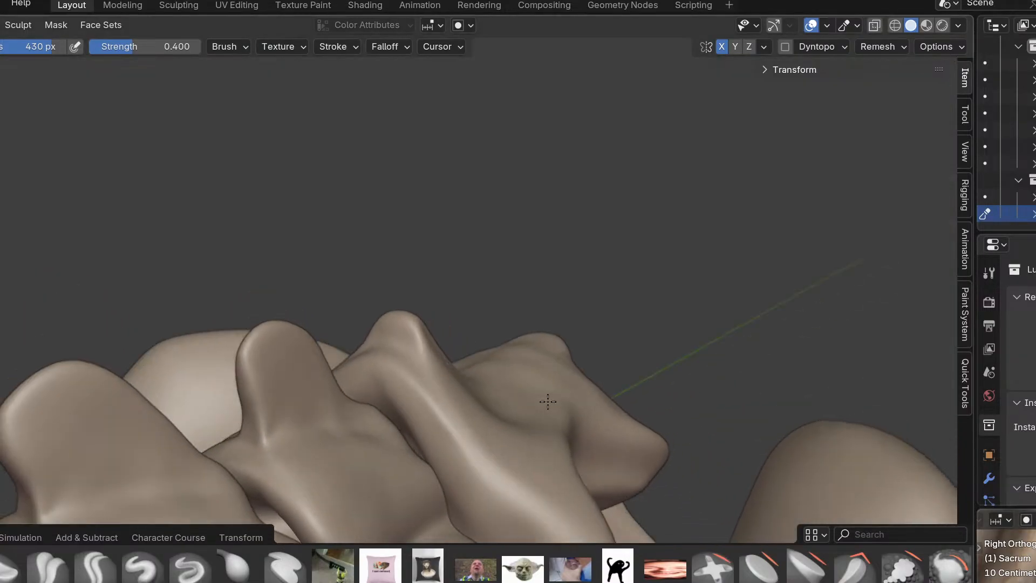
{"action": "scroll", "coordinate": [456, 410], "scroll_direction": "up", "scroll_amount": 4}
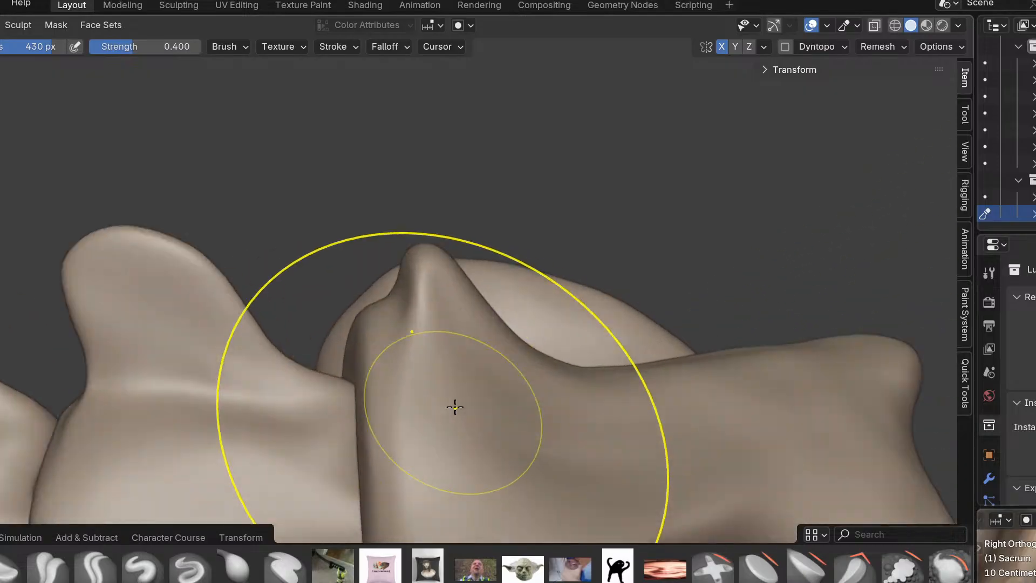
Shape the raised point at the front of the sacrum's crest with the Grab brush to follow the side reference.
{"action": "left_click_drag", "start_coordinate": [459, 261], "coordinate": [455, 254]}
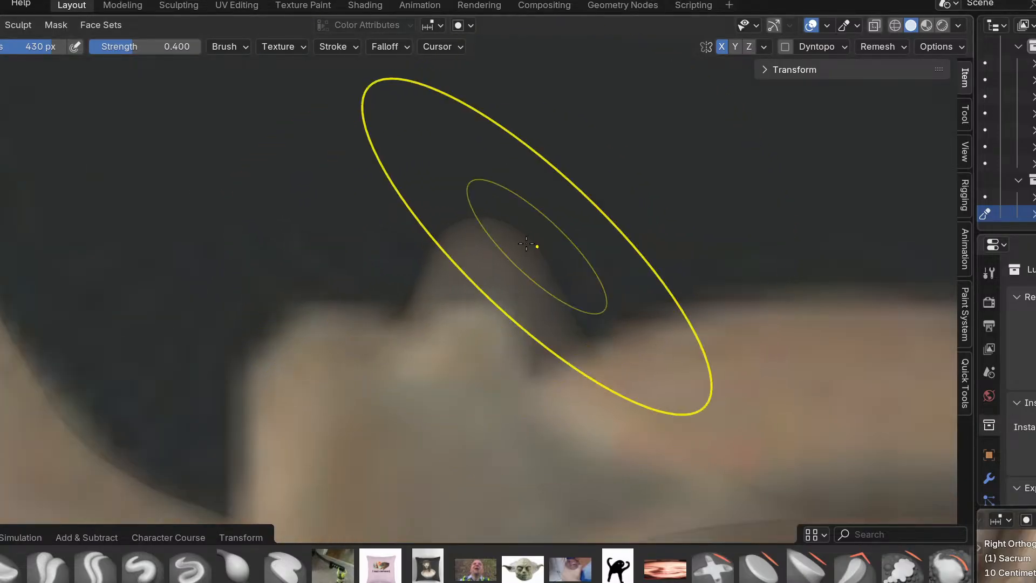
{"action": "left_click_drag", "start_coordinate": [526, 244], "coordinate": [546, 265]}
{"action": "left_click_drag", "start_coordinate": [341, 352], "coordinate": [330, 363]}
{"action": "left_click_drag", "start_coordinate": [294, 321], "coordinate": [321, 346]}
{"action": "mouse_move", "coordinate": [514, 266]}
{"action": "left_mouse_down"}
{"action": "mouse_move", "coordinate": [430, 322]}
{"action": "mouse_move", "coordinate": [445, 331]}
{"action": "left_mouse_up"}
{"action": "left_click_drag", "start_coordinate": [516, 397], "coordinate": [474, 377]}
{"action": "left_click_drag", "start_coordinate": [540, 331], "coordinate": [514, 345]}
{"action": "scroll", "coordinate": [568, 382], "scroll_direction": "down", "scroll_amount": 6}
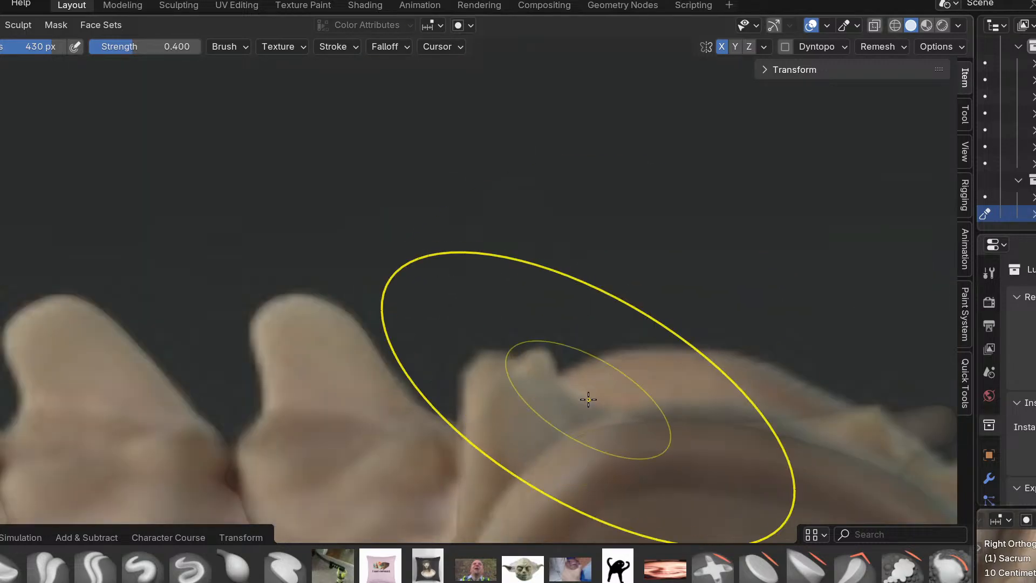
Adjust the rear end of the sacrum's upper profile with the Grab brush against the side reference.
{"action": "scroll", "coordinate": [587, 400], "scroll_direction": "up", "scroll_amount": 2}
{"action": "middle_click_drag", "start_coordinate": [613, 400], "coordinate": [445, 343], "text": "shift"}
{"action": "middle_click_drag", "start_coordinate": [750, 403], "coordinate": [440, 368], "text": "shift"}
{"action": "scroll", "coordinate": [469, 363], "scroll_direction": "down", "scroll_amount": 2}
{"action": "key", "text": "KP_3"}
{"action": "left_click_drag", "start_coordinate": [569, 331], "coordinate": [532, 350]}
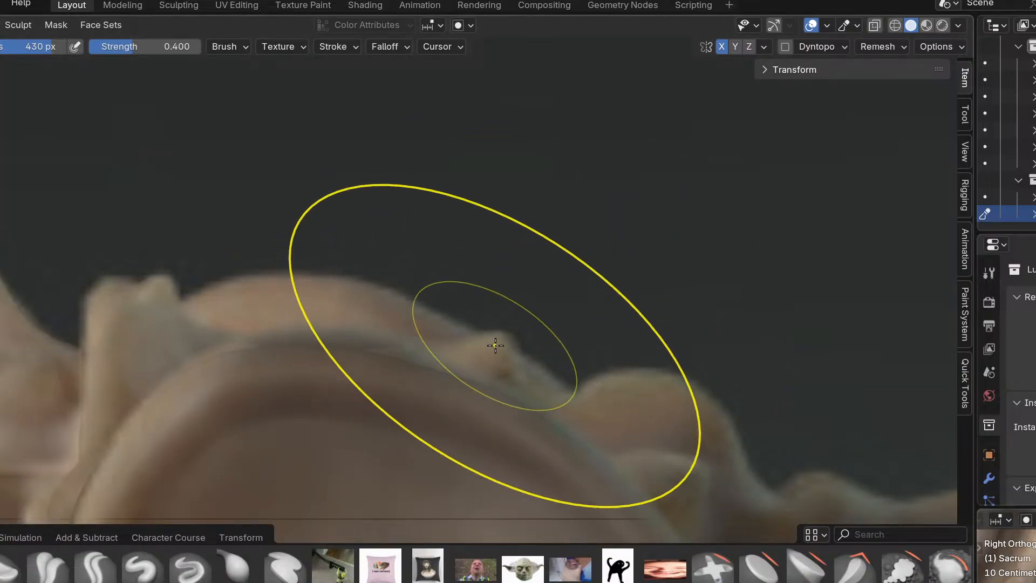
{"action": "scroll", "coordinate": [460, 349], "scroll_direction": "up", "scroll_amount": 2}
{"action": "scroll", "coordinate": [389, 352], "scroll_direction": "up", "scroll_amount": 3}
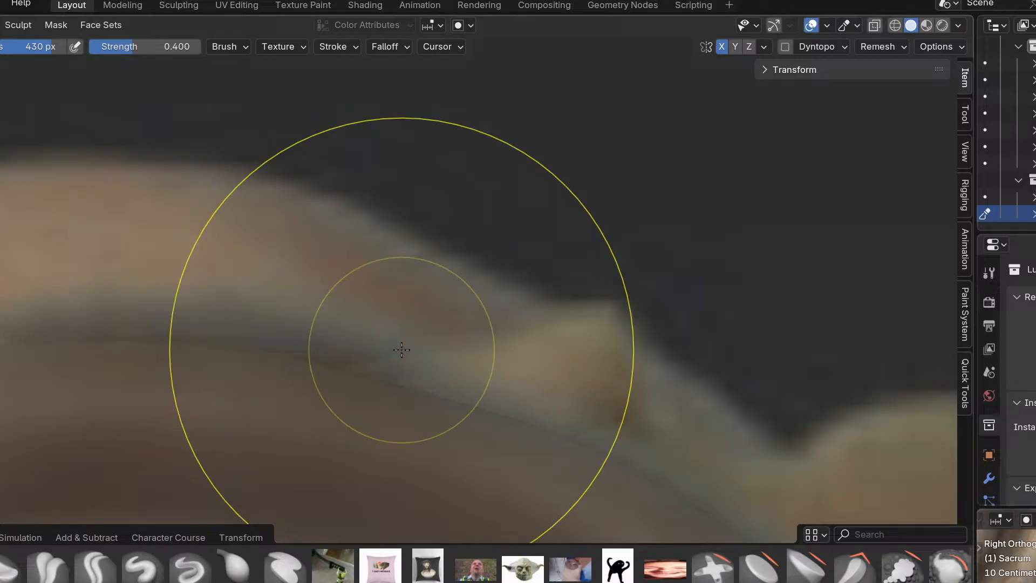
{"action": "scroll", "coordinate": [493, 378], "scroll_direction": "down", "scroll_amount": 3}
{"action": "scroll", "coordinate": [451, 373], "scroll_direction": "up", "scroll_amount": 4}
Switch to the clay brush with a 266 px radius and build up the sacrum's surface from its raised rear processes forward.
{"action": "mouse_move", "coordinate": [460, 377]}
{"action": "middle_mouse_down"}
{"action": "mouse_move", "coordinate": [559, 433]}
{"action": "mouse_move", "coordinate": [682, 444]}
{"action": "mouse_move", "coordinate": [438, 441]}
{"action": "mouse_move", "coordinate": [378, 384]}
{"action": "mouse_move", "coordinate": [428, 370]}
{"action": "mouse_move", "coordinate": [479, 416]}
{"action": "mouse_move", "coordinate": [552, 437]}
{"action": "mouse_move", "coordinate": [509, 513]}
{"action": "mouse_move", "coordinate": [440, 430]}
{"action": "mouse_move", "coordinate": [499, 486]}
{"action": "mouse_move", "coordinate": [486, 498]}
{"action": "middle_mouse_up"}
{"action": "key", "text": "c"}
{"action": "scroll", "coordinate": [252, 324], "scroll_direction": "up", "scroll_amount": 1}
{"action": "key", "text": "f"}
{"action": "left_click", "coordinate": [174, 276]}
{"action": "left_click_drag", "start_coordinate": [160, 289], "coordinate": [573, 161]}
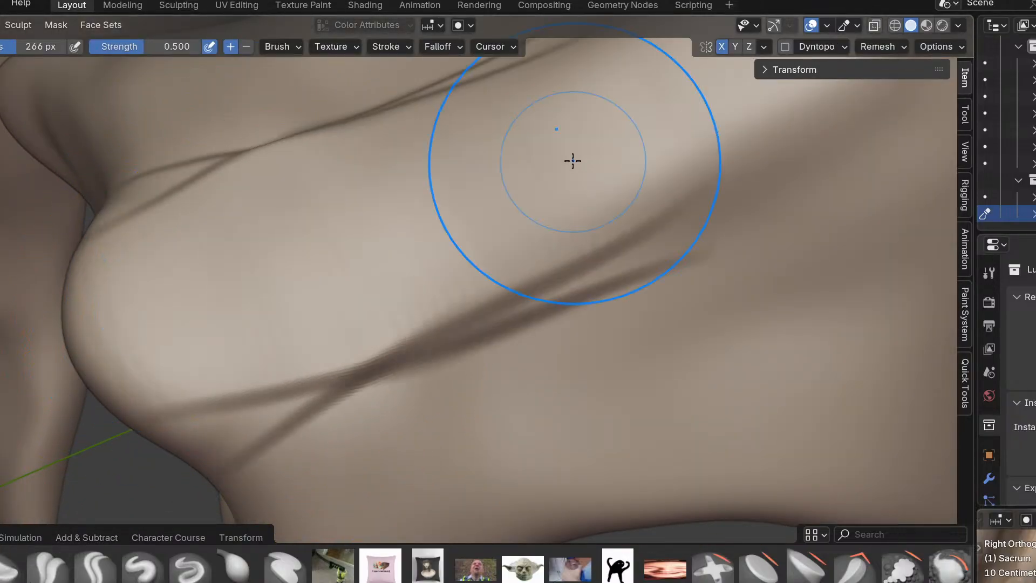
{"action": "scroll", "coordinate": [495, 280], "scroll_direction": "down", "scroll_amount": 4}
{"action": "middle_click_drag", "start_coordinate": [495, 280], "coordinate": [418, 197]}
{"action": "key", "text": "ctrl+z"}
{"action": "left_click_drag", "start_coordinate": [297, 173], "coordinate": [516, 297]}
{"action": "middle_click_drag", "start_coordinate": [516, 296], "coordinate": [522, 292]}
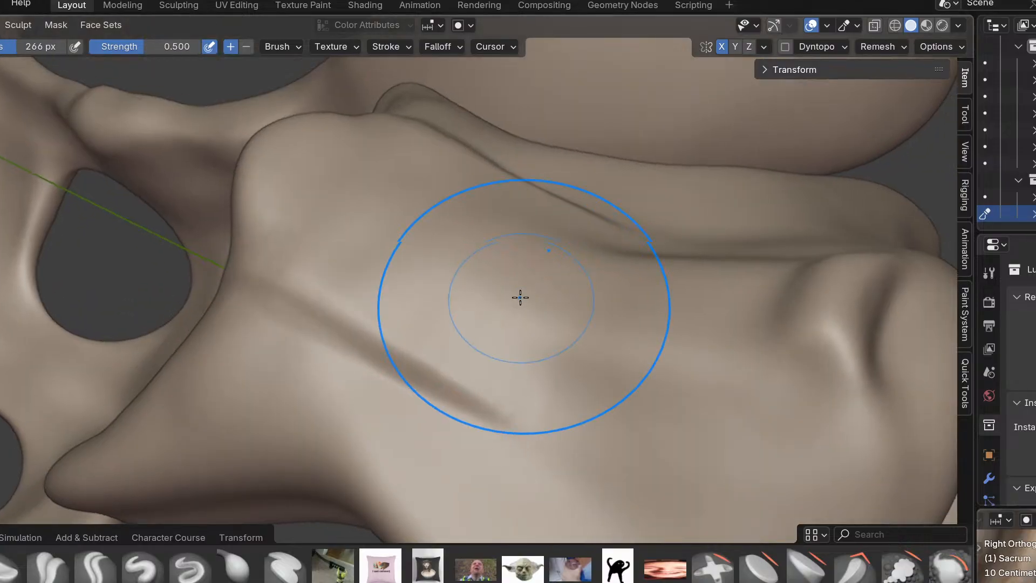
{"action": "middle_click_drag", "start_coordinate": [442, 289], "coordinate": [340, 284]}
{"action": "mouse_move", "coordinate": [297, 209]}
{"action": "middle_mouse_down"}
{"action": "mouse_move", "coordinate": [696, 414]}
{"action": "mouse_move", "coordinate": [477, 366]}
{"action": "mouse_move", "coordinate": [597, 273]}
{"action": "mouse_move", "coordinate": [403, 310]}
{"action": "mouse_move", "coordinate": [342, 275]}
{"action": "middle_mouse_up"}
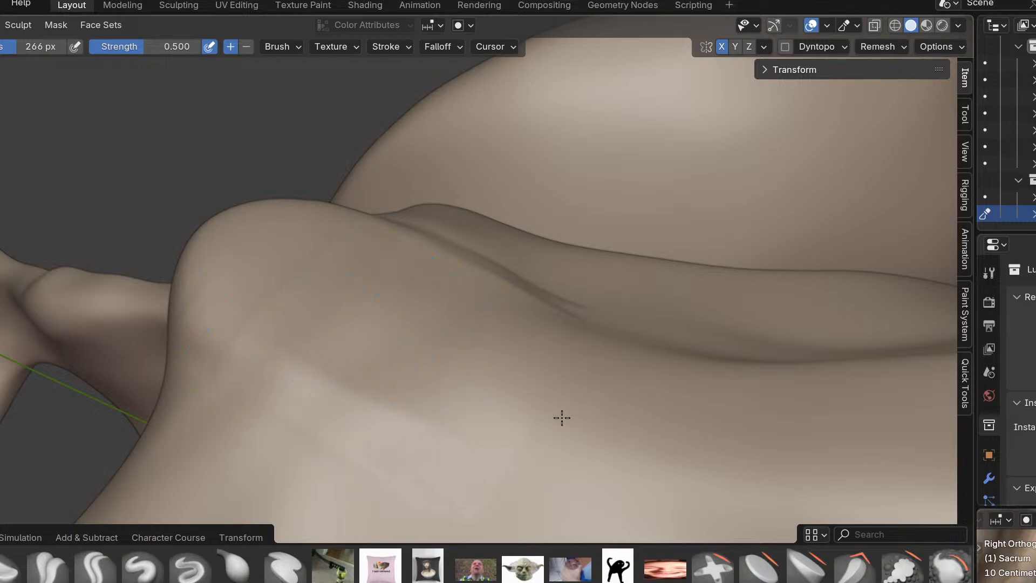
Try further clay strokes across the sacrum's upper side and undo them.
{"action": "mouse_move", "coordinate": [547, 298]}
{"action": "middle_mouse_down"}
{"action": "mouse_move", "coordinate": [417, 388]}
{"action": "mouse_move", "coordinate": [414, 363]}
{"action": "mouse_move", "coordinate": [389, 361]}
{"action": "mouse_move", "coordinate": [427, 402]}
{"action": "middle_mouse_up"}
{"action": "left_click_drag", "start_coordinate": [524, 296], "coordinate": [681, 392]}
{"action": "key", "text": "ctrl+z"}
{"action": "scroll", "coordinate": [548, 298], "scroll_direction": "up", "scroll_amount": 1}
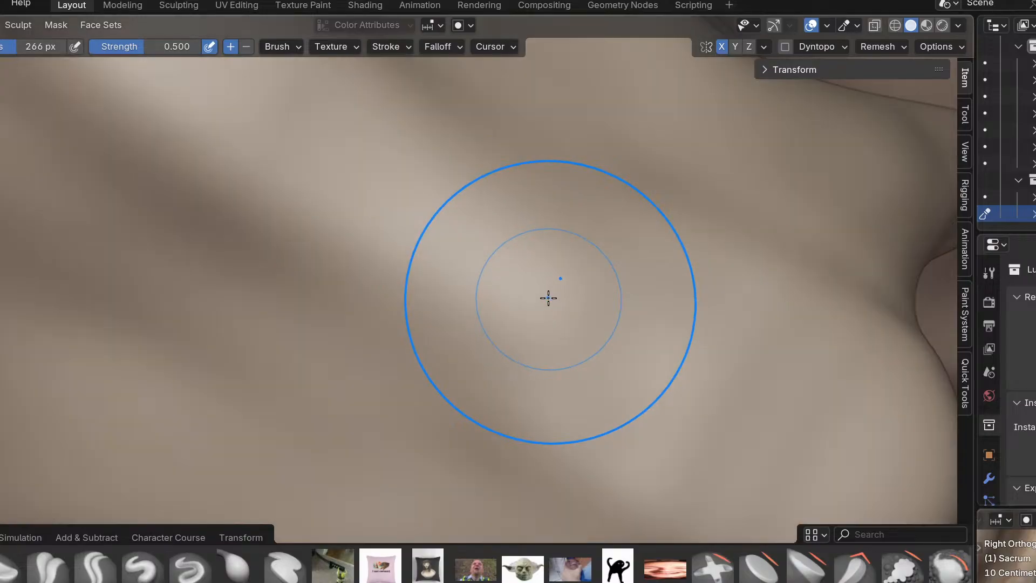
{"action": "mouse_move", "coordinate": [569, 319]}
{"action": "middle_mouse_down"}
{"action": "mouse_move", "coordinate": [627, 280]}
{"action": "mouse_move", "coordinate": [405, 331]}
{"action": "middle_mouse_up"}
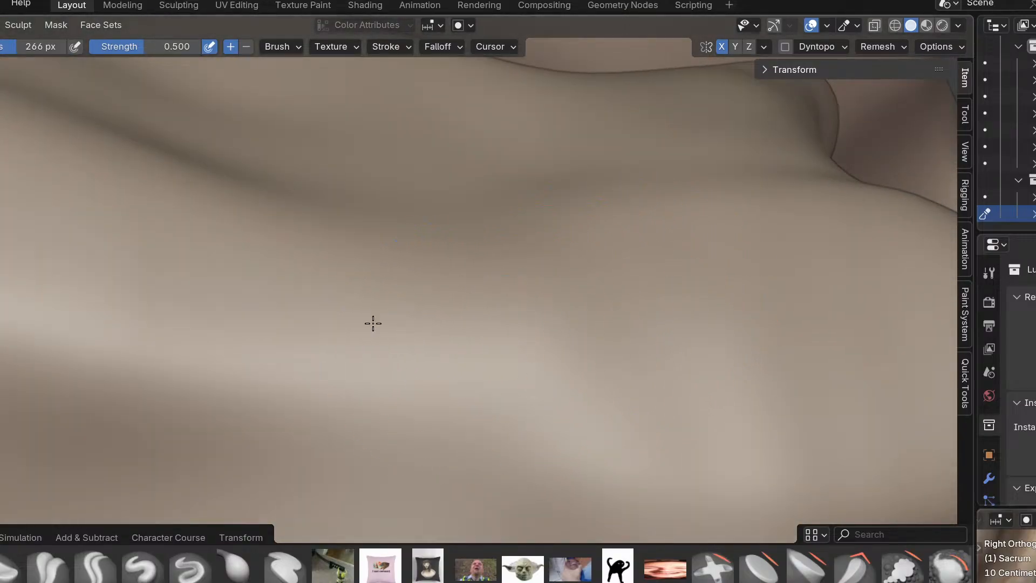
{"action": "left_click_drag", "start_coordinate": [405, 331], "coordinate": [361, 326]}
{"action": "scroll", "coordinate": [361, 326], "scroll_direction": "down", "scroll_amount": 4}
{"action": "key", "text": "ctrl+z"}
Fill out the hollows on the sacrum's upper side with clay strokes at strength 0.500.
{"action": "scroll", "coordinate": [382, 322], "scroll_direction": "up", "scroll_amount": 3}
{"action": "mouse_move", "coordinate": [382, 322]}
{"action": "middle_mouse_down"}
{"action": "mouse_move", "coordinate": [363, 302]}
{"action": "mouse_move", "coordinate": [372, 324]}
{"action": "middle_mouse_up"}
{"action": "mouse_move", "coordinate": [480, 244]}
{"action": "left_mouse_down"}
{"action": "mouse_move", "coordinate": [234, 242]}
{"action": "mouse_move", "coordinate": [200, 259]}
{"action": "left_mouse_up"}
{"action": "mouse_move", "coordinate": [280, 270]}
{"action": "left_mouse_down"}
{"action": "mouse_move", "coordinate": [278, 298]}
{"action": "mouse_move", "coordinate": [426, 334]}
{"action": "mouse_move", "coordinate": [223, 287]}
{"action": "mouse_move", "coordinate": [432, 372]}
{"action": "left_mouse_up"}
{"action": "mouse_move", "coordinate": [432, 372]}
{"action": "middle_mouse_down"}
{"action": "mouse_move", "coordinate": [426, 359]}
{"action": "mouse_move", "coordinate": [479, 345]}
{"action": "mouse_move", "coordinate": [410, 317]}
{"action": "middle_mouse_up"}
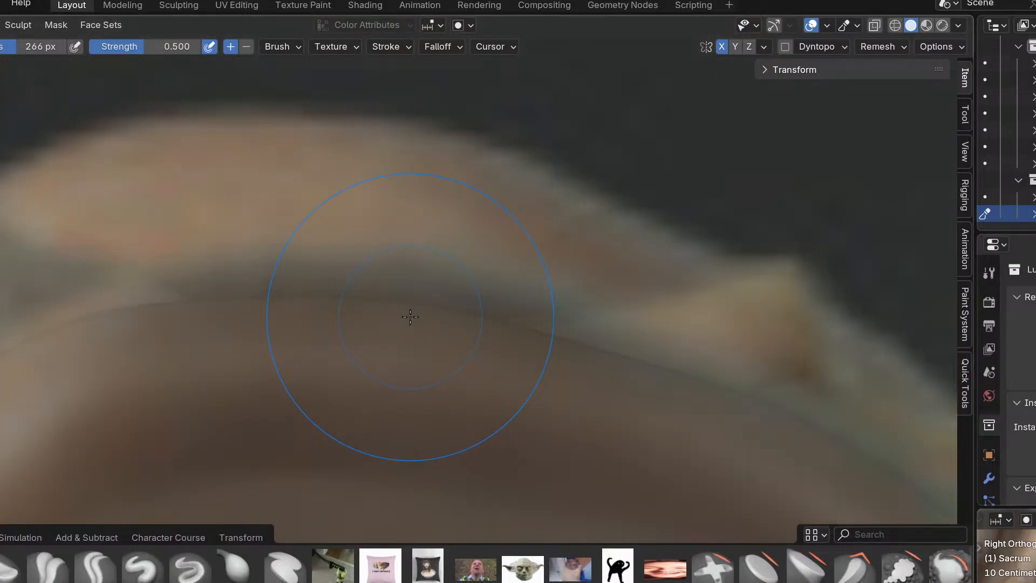
Check the sacrum against the side reference and return to the Grab brush with a 350 px radius and 0.400 strength.
{"action": "scroll", "coordinate": [411, 317], "scroll_direction": "down", "scroll_amount": 3}
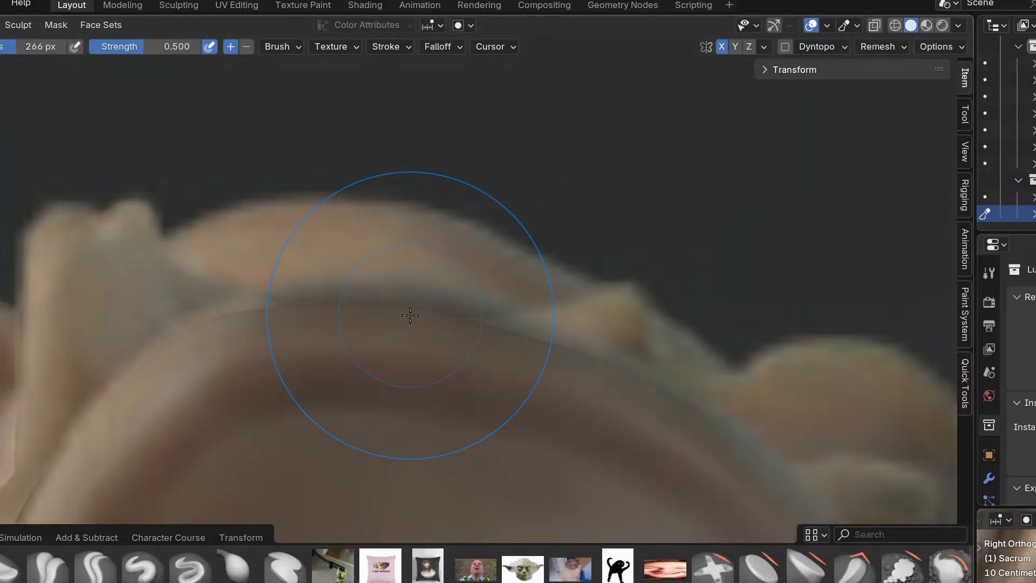
{"action": "middle_click_drag", "start_coordinate": [409, 303], "coordinate": [464, 273], "text": "shift"}
{"action": "scroll", "coordinate": [466, 271], "scroll_direction": "down", "scroll_amount": 4}
{"action": "scroll", "coordinate": [466, 271], "scroll_direction": "up", "scroll_amount": 3}
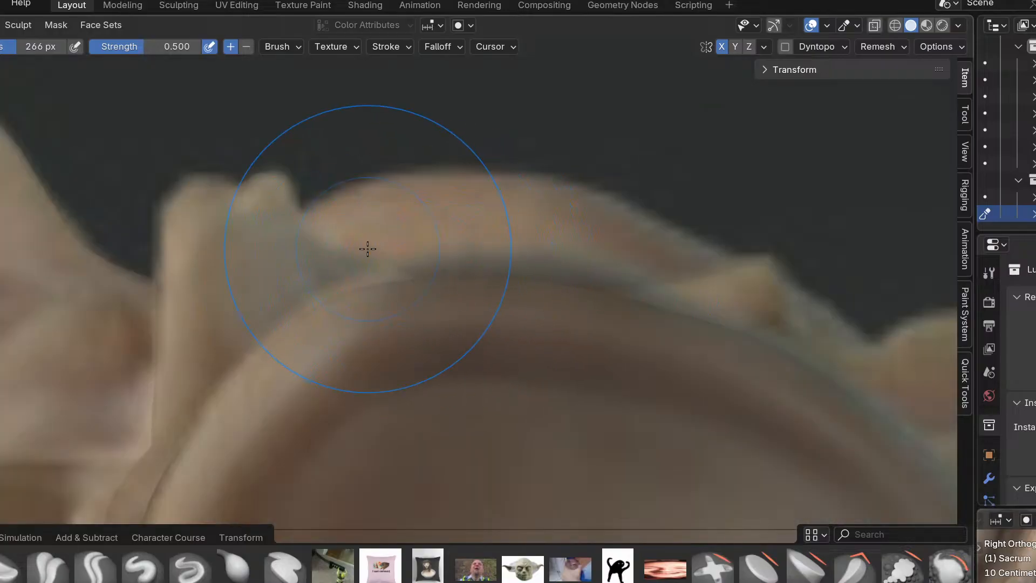
{"action": "key", "text": "f"}
{"action": "left_click", "coordinate": [467, 238]}
{"action": "key", "text": "shift+f"}
{"action": "left_click", "coordinate": [384, 271]}
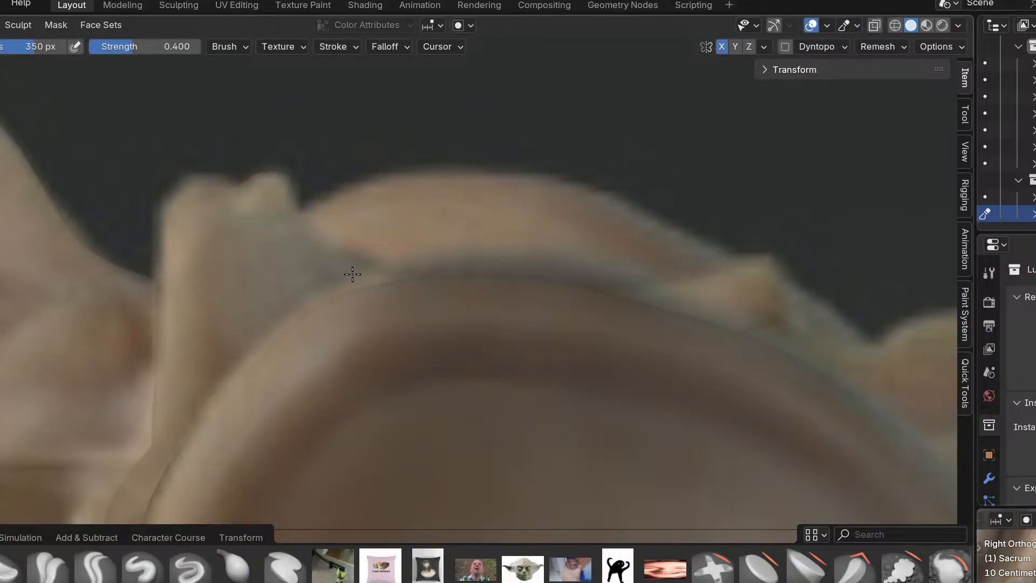
Return to Object Mode and reselect the sacrum behind the hip bone.
{"action": "middle_click_drag", "start_coordinate": [662, 331], "coordinate": [406, 363], "text": "shift"}
{"action": "scroll", "coordinate": [406, 363], "scroll_direction": "down", "scroll_amount": 1}
{"action": "middle_click_drag", "start_coordinate": [499, 388], "coordinate": [340, 306], "text": "shift"}
{"action": "key", "text": "ctrl+Tab"}
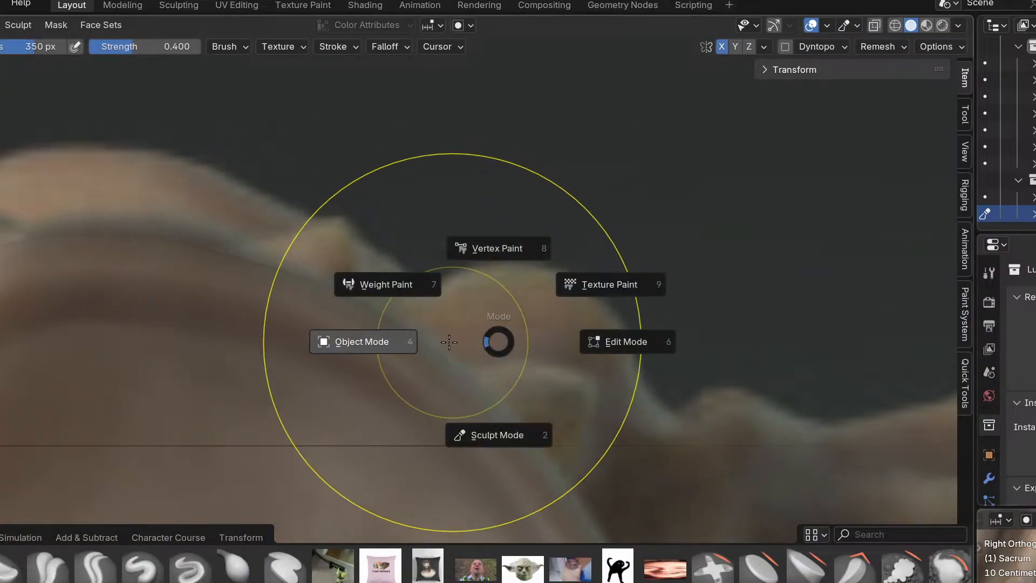
{"action": "left_click", "coordinate": [455, 342]}
{"action": "left_click", "coordinate": [523, 381]}
{"action": "middle_click_drag", "start_coordinate": [522, 381], "coordinate": [482, 429]}
{"action": "middle_click_drag", "start_coordinate": [580, 424], "coordinate": [596, 402]}
{"action": "left_click", "coordinate": [297, 271]}
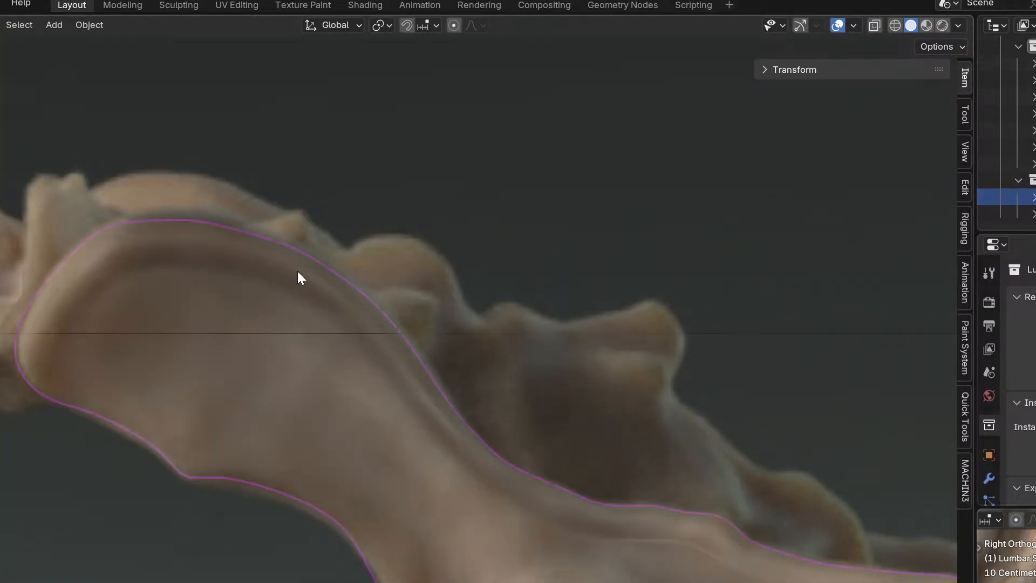
{"action": "left_click", "coordinate": [295, 232]}
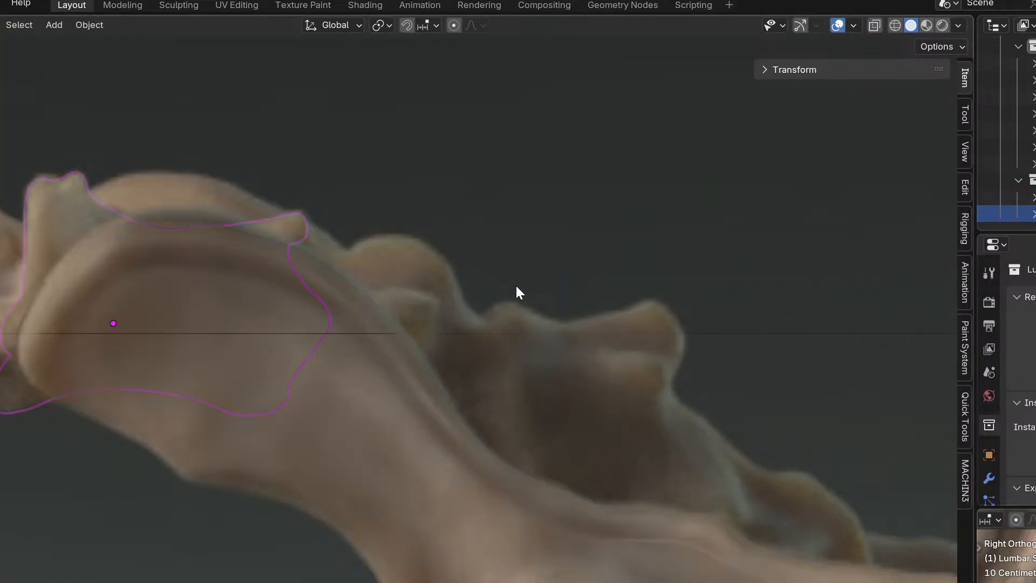
Examine the side reference where the sacrum's rear end continues into the first tail vertebrae behind the hip bone.
{"action": "middle_click_drag", "start_coordinate": [452, 335], "coordinate": [566, 337], "text": "shift"}
{"action": "scroll", "coordinate": [574, 375], "scroll_direction": "up", "scroll_amount": 2}
{"action": "scroll", "coordinate": [420, 373], "scroll_direction": "down", "scroll_amount": 3}
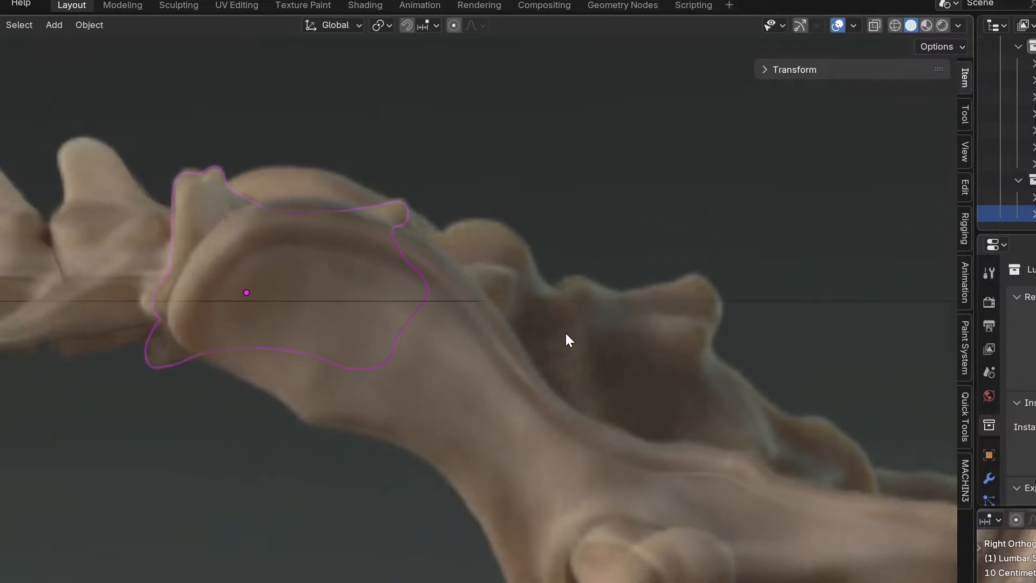
{"action": "key", "text": "ctrl+Tab"}
{"action": "key", "text": "ctrl+Tab"}
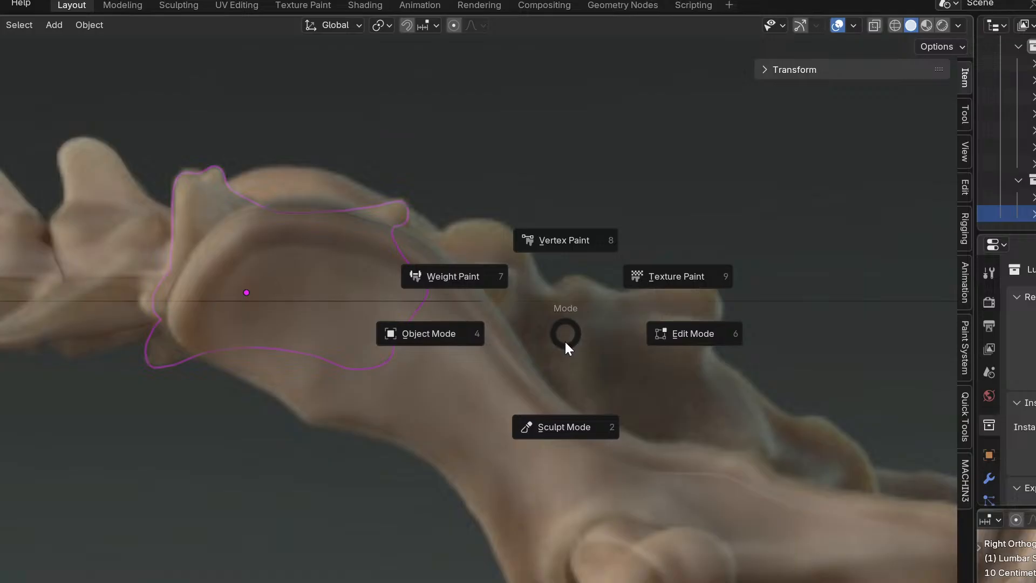
{"action": "left_click", "coordinate": [463, 339]}
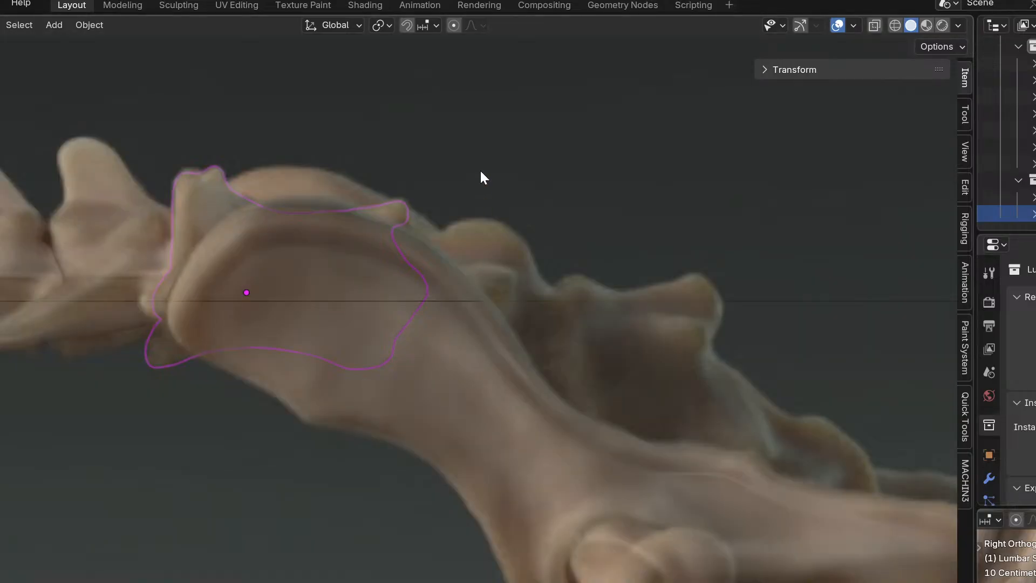
{"action": "middle_click_drag", "start_coordinate": [509, 255], "coordinate": [565, 293], "text": "shift"}
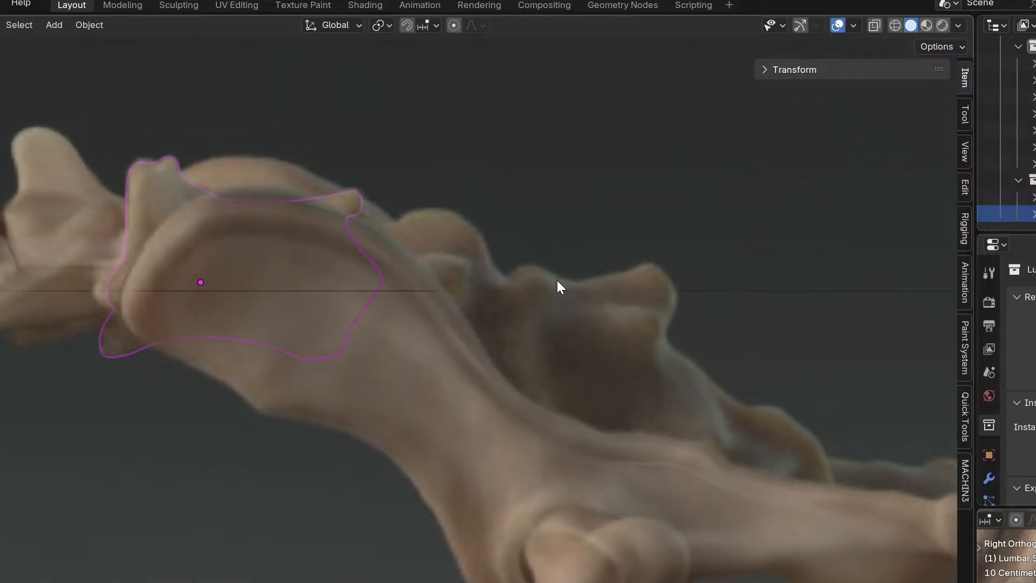
{"action": "key", "text": "ctrl+Tab"}
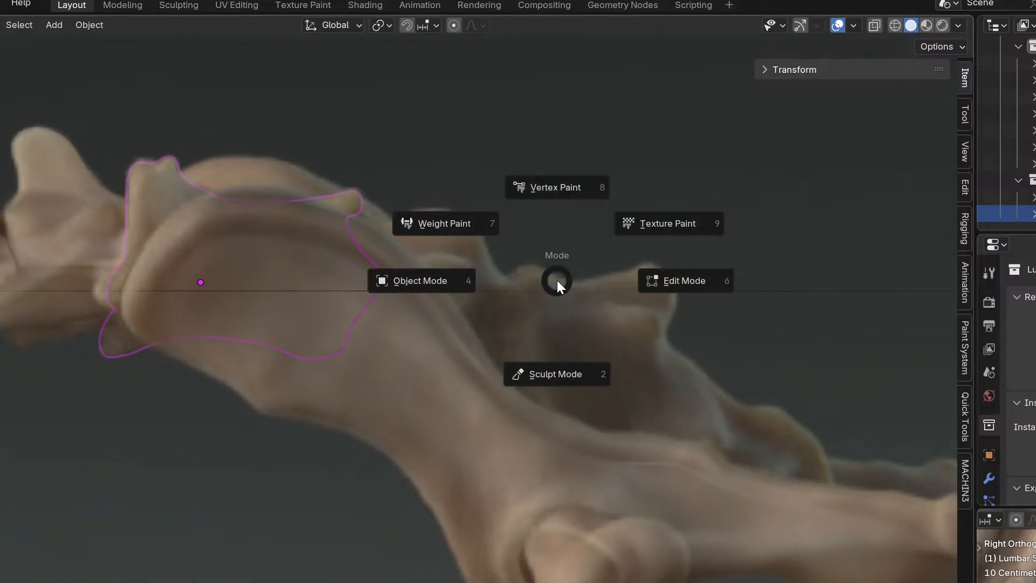
{"action": "key", "text": "Escape"}
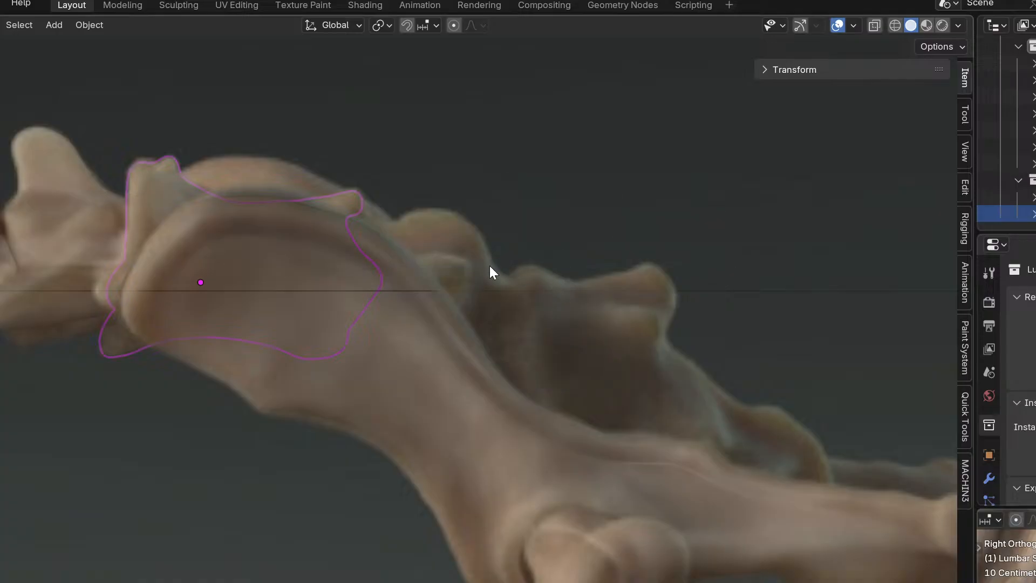
{"action": "middle_click_drag", "start_coordinate": [495, 278], "coordinate": [657, 322], "text": "shift"}
{"action": "scroll", "coordinate": [654, 331], "scroll_direction": "up", "scroll_amount": 2}
{"action": "middle_click_drag", "start_coordinate": [582, 370], "coordinate": [514, 336], "text": "shift"}
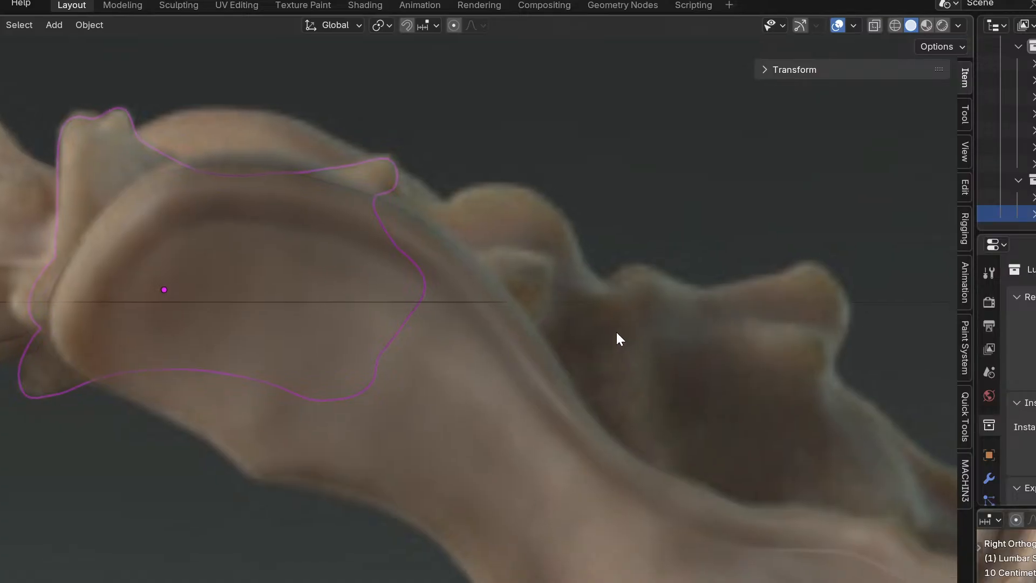
Examine the sacrum's rear edge and the tail vertebrae behind it on the top reference image.
{"action": "key", "text": "KP_7"}
{"action": "key", "text": "KP_1"}
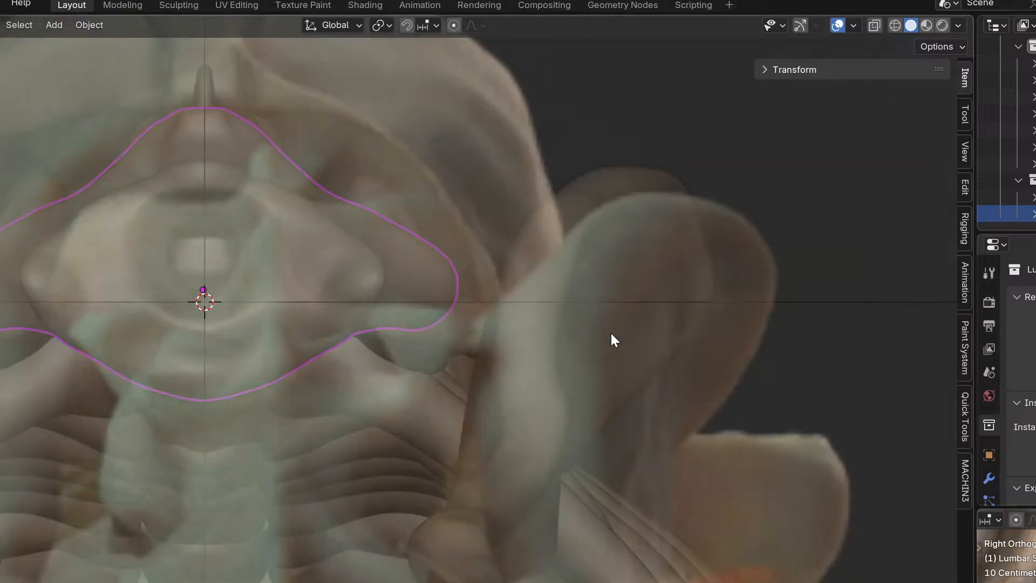
{"action": "middle_click_drag", "start_coordinate": [457, 365], "coordinate": [578, 437]}
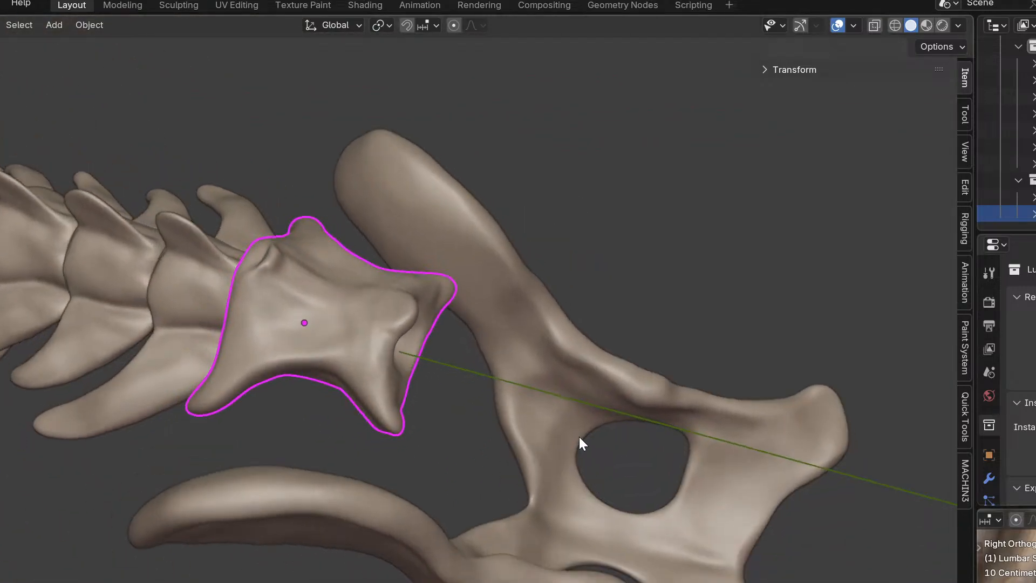
{"action": "key", "text": "KP_7"}
{"action": "scroll", "coordinate": [572, 400], "scroll_direction": "up", "scroll_amount": 3}
{"action": "scroll", "coordinate": [455, 247], "scroll_direction": "down", "scroll_amount": 1}
{"action": "middle_click_drag", "start_coordinate": [455, 248], "coordinate": [607, 573], "text": "shift"}
{"action": "scroll", "coordinate": [489, 235], "scroll_direction": "down", "scroll_amount": 4}
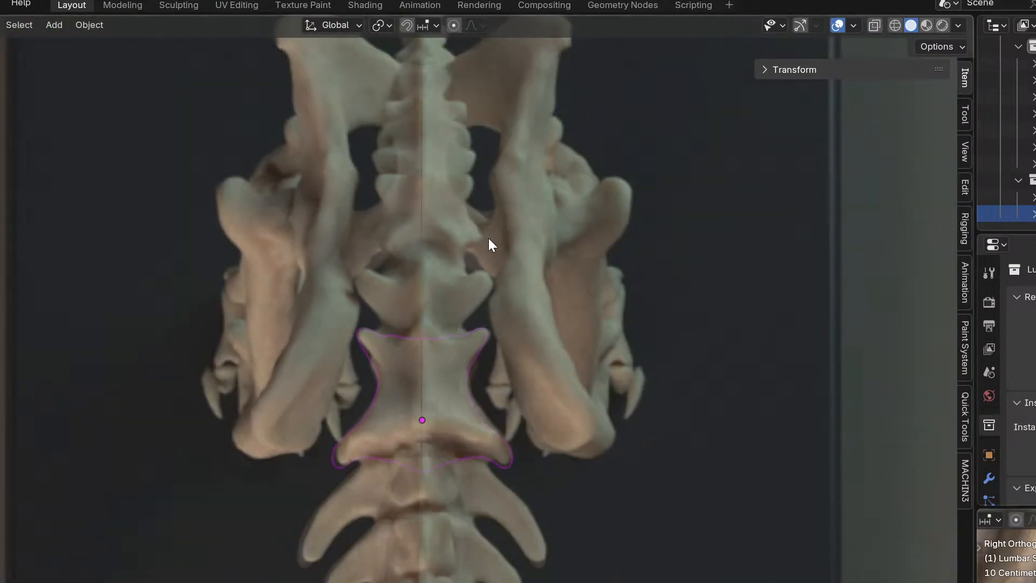
{"action": "scroll", "coordinate": [489, 221], "scroll_direction": "up", "scroll_amount": 3}
{"action": "scroll", "coordinate": [510, 274], "scroll_direction": "down", "scroll_amount": 3}
{"action": "scroll", "coordinate": [549, 330], "scroll_direction": "up", "scroll_amount": 5}
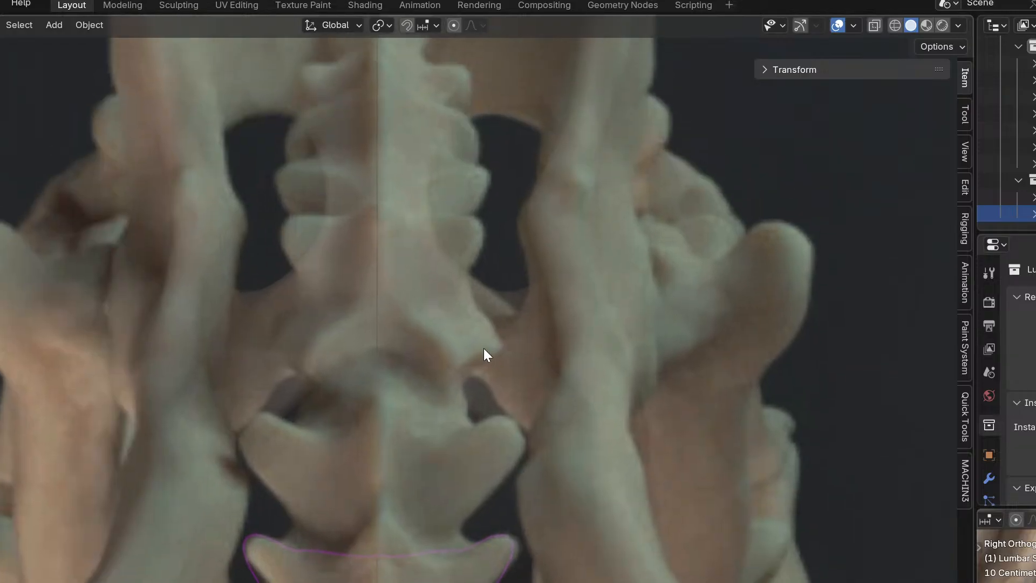
{"action": "scroll", "coordinate": [495, 323], "scroll_direction": "down", "scroll_amount": 3}
{"action": "scroll", "coordinate": [501, 320], "scroll_direction": "up", "scroll_amount": 2}
{"action": "scroll", "coordinate": [501, 320], "scroll_direction": "down", "scroll_amount": 2}
{"action": "scroll", "coordinate": [502, 320], "scroll_direction": "up", "scroll_amount": 2}
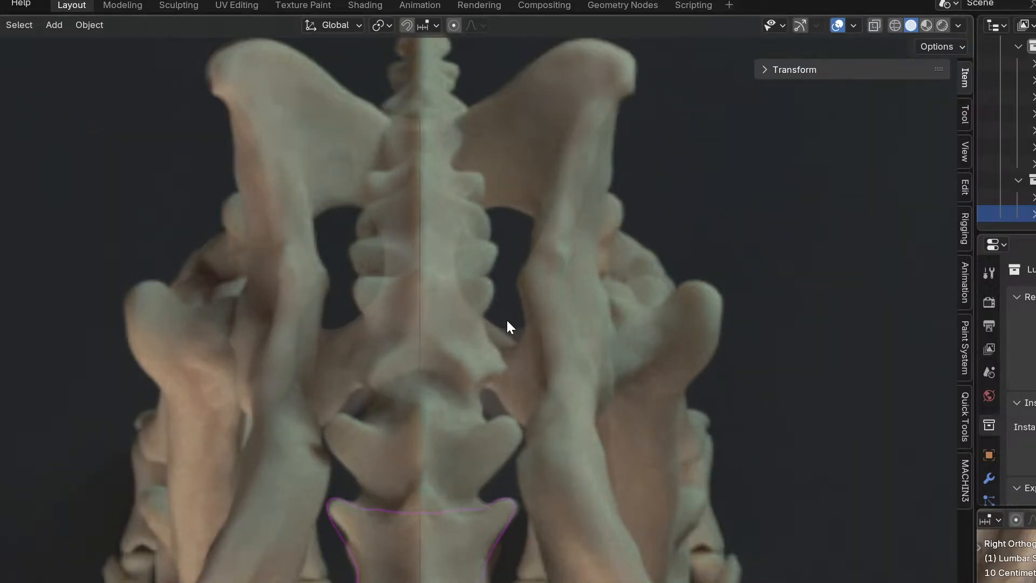
{"action": "scroll", "coordinate": [507, 324], "scroll_direction": "down", "scroll_amount": 2}
{"action": "scroll", "coordinate": [494, 335], "scroll_direction": "up", "scroll_amount": 6}
{"action": "scroll", "coordinate": [537, 440], "scroll_direction": "down", "scroll_amount": 2}
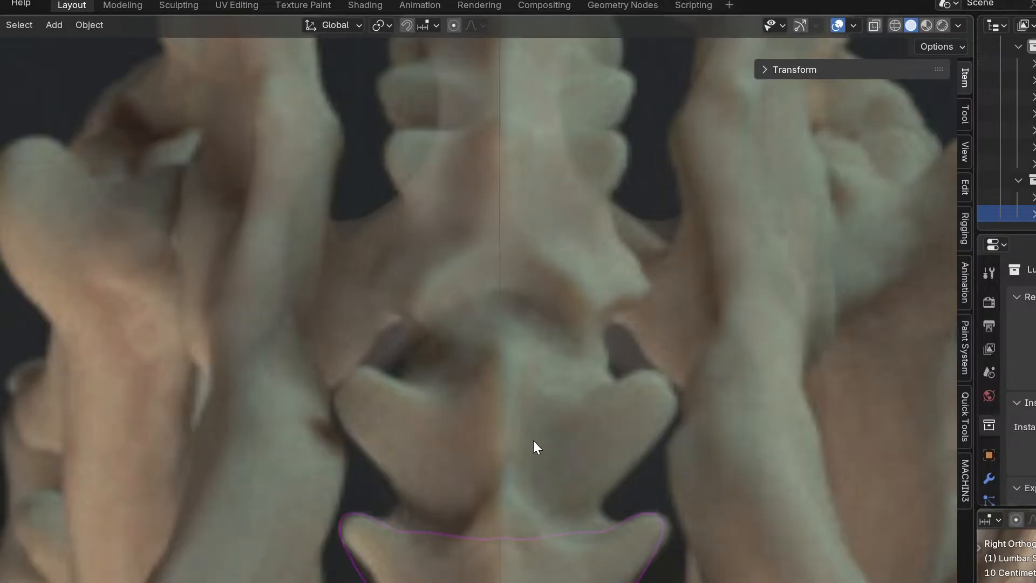
{"action": "scroll", "coordinate": [498, 375], "scroll_direction": "up", "scroll_amount": 2}
{"action": "scroll", "coordinate": [503, 348], "scroll_direction": "up", "scroll_amount": 2}
Sculpt the middle of the sacrum's rear edge backward into a point over the top reference, and return to Object Mode.
{"action": "key", "text": "ctrl+Tab"}
{"action": "left_click", "coordinate": [480, 413]}
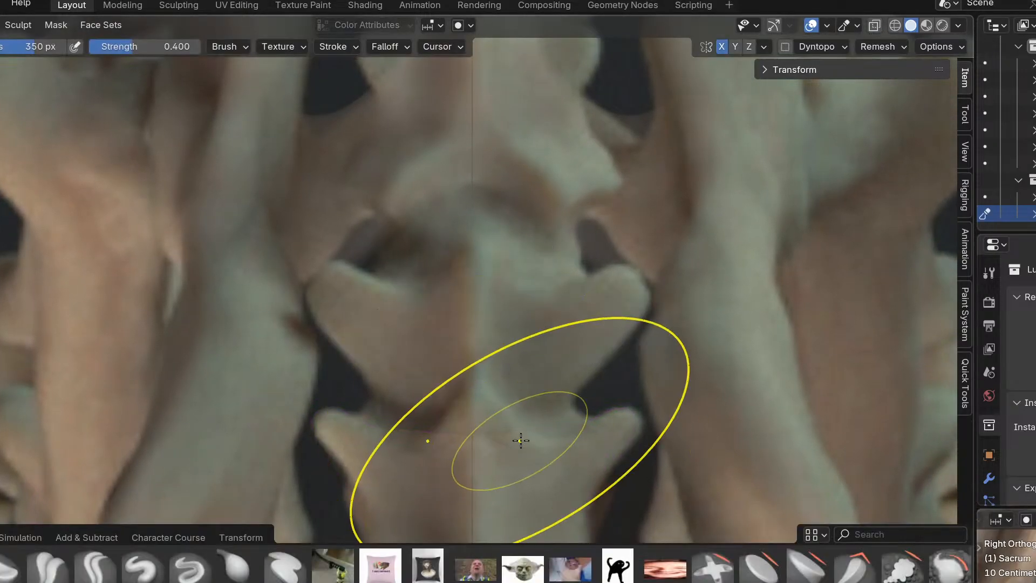
{"action": "scroll", "coordinate": [520, 435], "scroll_direction": "down", "scroll_amount": 3}
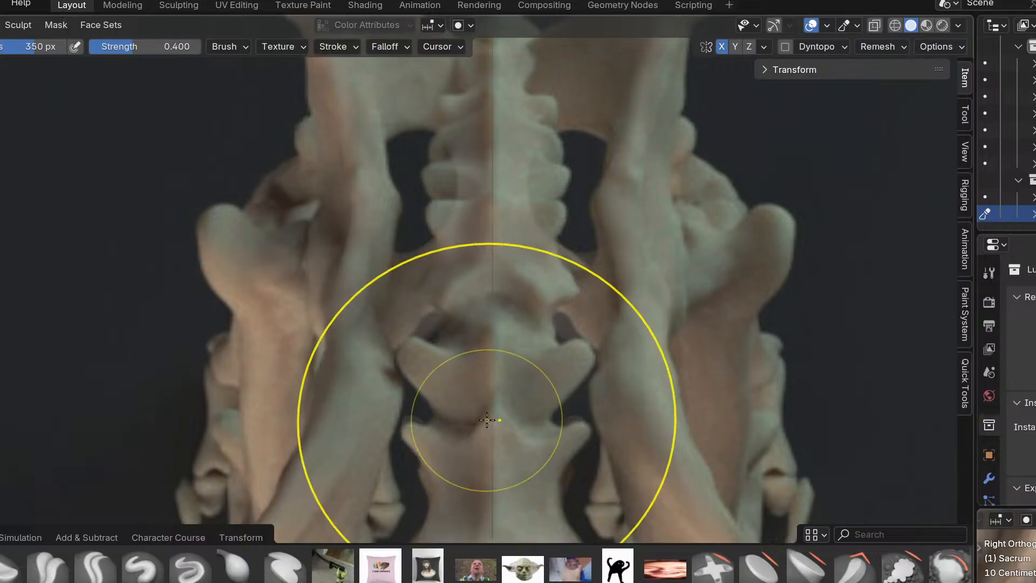
{"action": "scroll", "coordinate": [475, 429], "scroll_direction": "up", "scroll_amount": 3}
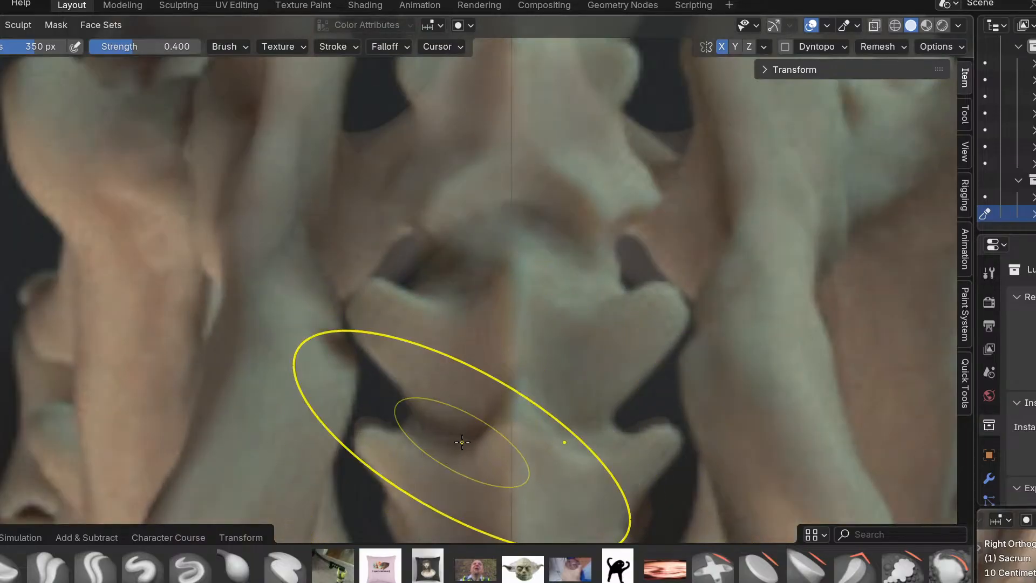
{"action": "mouse_move", "coordinate": [540, 424]}
{"action": "middle_mouse_down"}
{"action": "mouse_move", "coordinate": [598, 404]}
{"action": "mouse_move", "coordinate": [514, 323]}
{"action": "middle_mouse_up"}
{"action": "scroll", "coordinate": [516, 324], "scroll_direction": "up", "scroll_amount": 2}
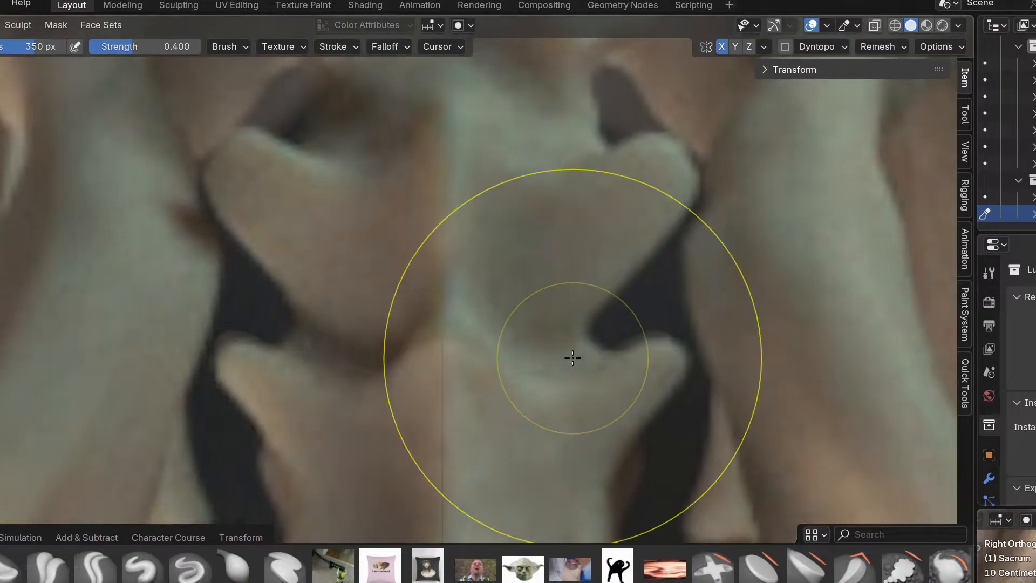
{"action": "middle_click_drag", "start_coordinate": [571, 354], "coordinate": [555, 301], "text": "shift"}
{"action": "key", "text": "ctrl+Tab"}
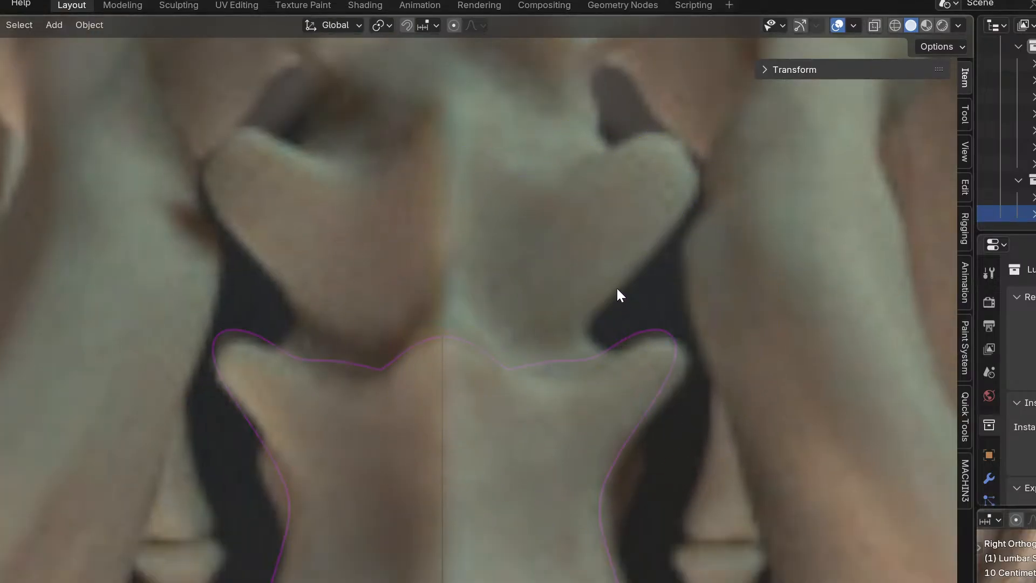
{"action": "scroll", "coordinate": [619, 297], "scroll_direction": "down", "scroll_amount": 4}
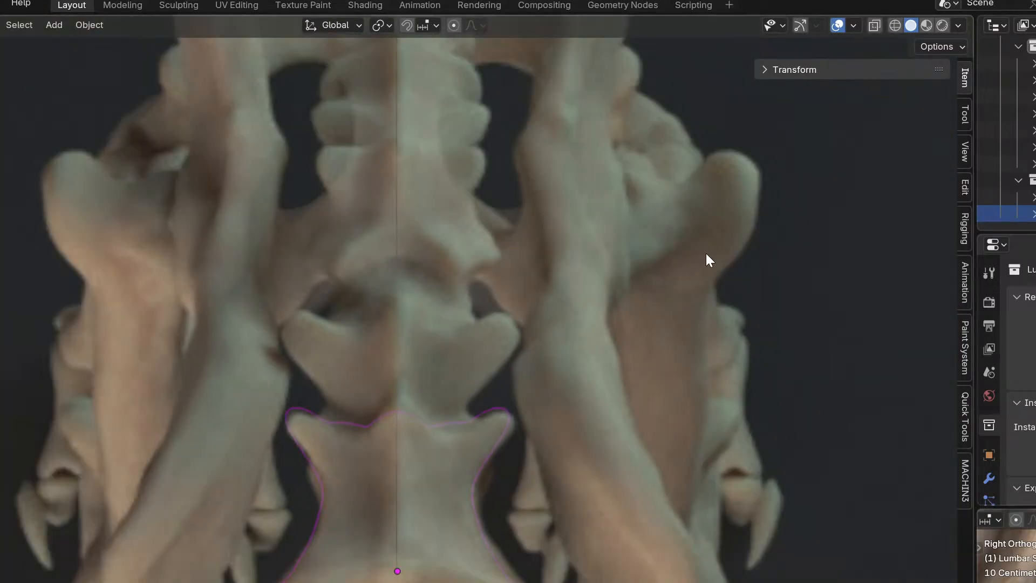
Examine the vertebra directly behind the sacrum on the top reference image.
{"action": "middle_click_drag", "start_coordinate": [707, 254], "coordinate": [456, 303]}
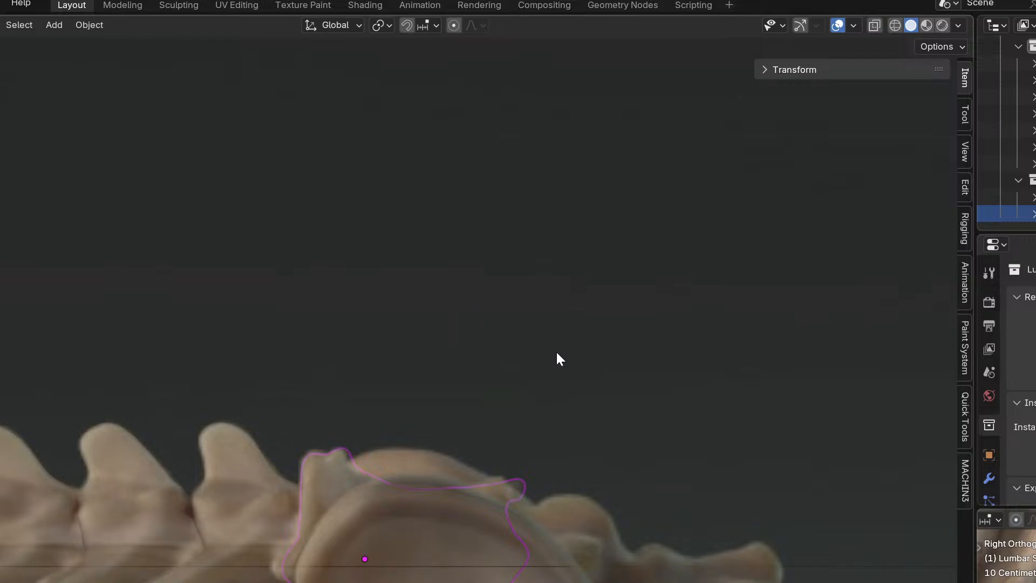
{"action": "key", "text": "KP_7"}
{"action": "middle_click_drag", "start_coordinate": [556, 352], "coordinate": [524, 271], "text": "shift"}
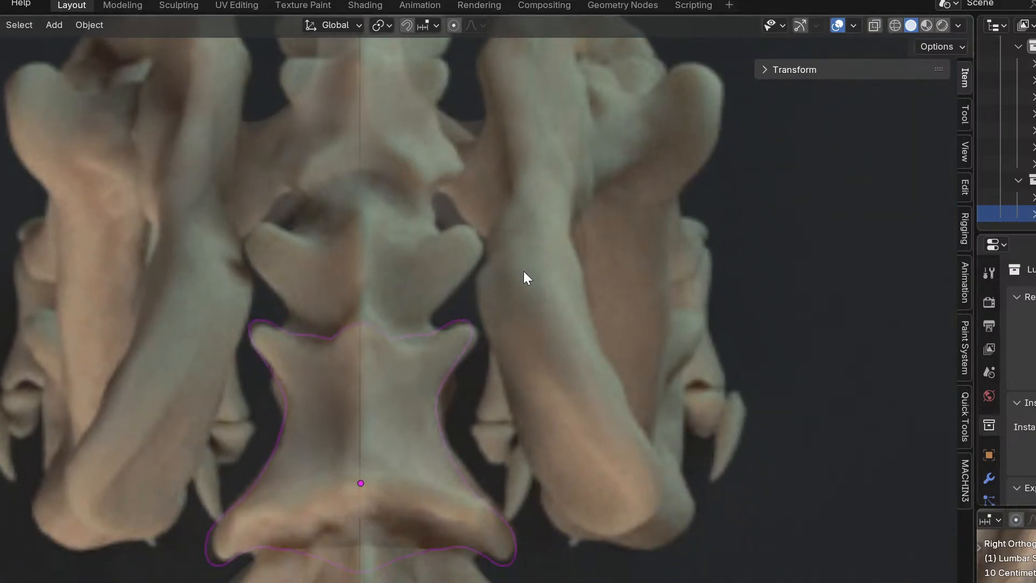
{"action": "scroll", "coordinate": [506, 289], "scroll_direction": "up", "scroll_amount": 3}
{"action": "middle_click_drag", "start_coordinate": [455, 279], "coordinate": [610, 255], "text": "shift"}
{"action": "scroll", "coordinate": [610, 255], "scroll_direction": "down", "scroll_amount": 2}
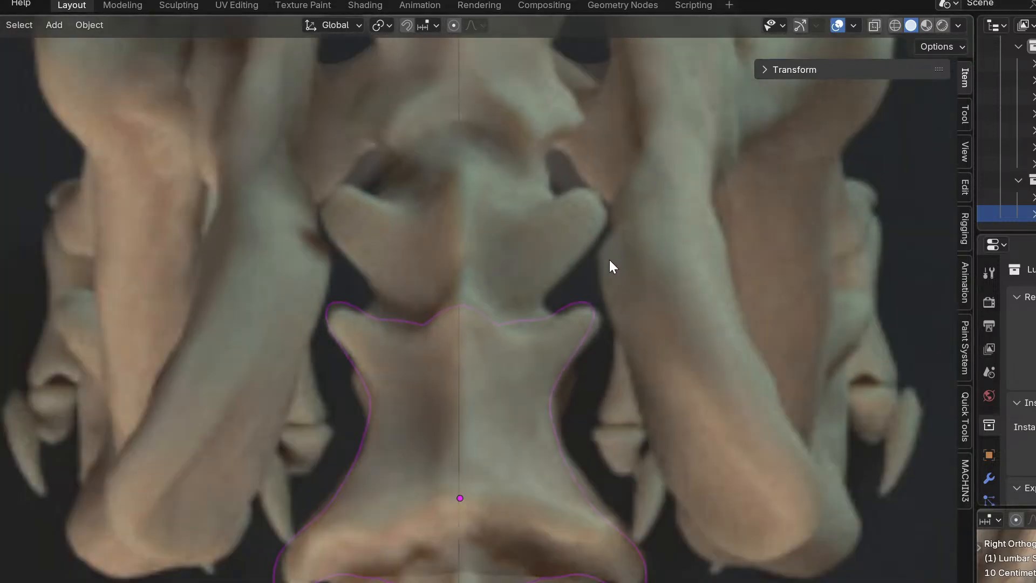
{"action": "middle_click_drag", "start_coordinate": [529, 268], "coordinate": [577, 337], "text": "shift"}
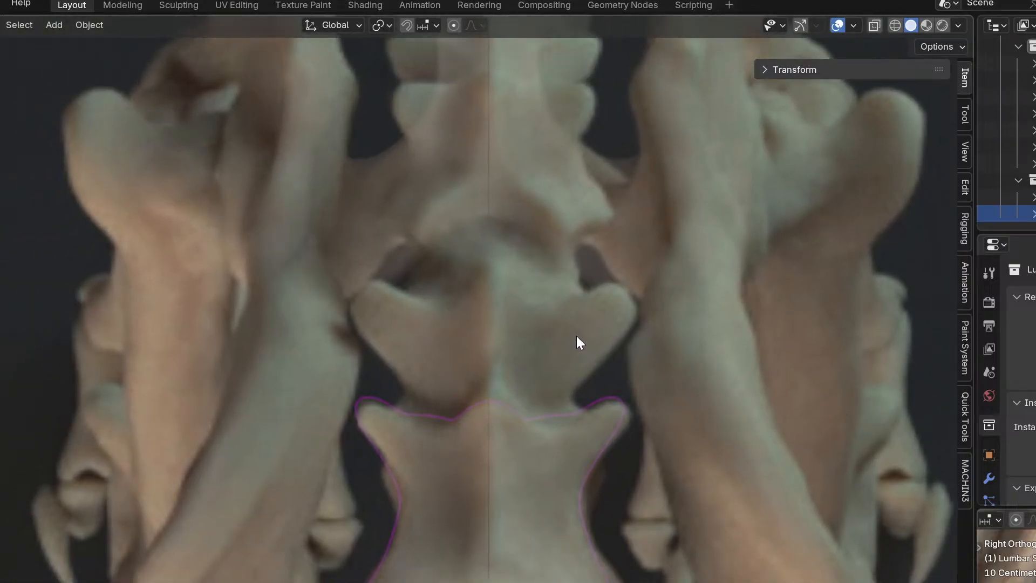
Collapse the expanded bone collection in the outliner and return to the vertebra behind the sacrum in the top view.
{"action": "scroll", "coordinate": [1029, 147], "scroll_direction": "up", "scroll_amount": 3}
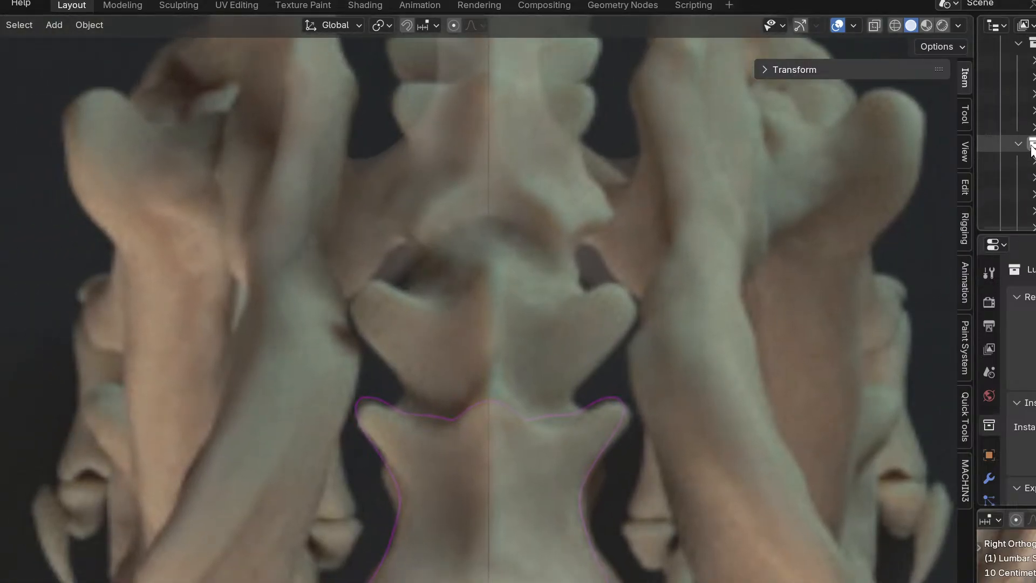
{"action": "left_click", "coordinate": [1018, 147]}
{"action": "scroll", "coordinate": [698, 310], "scroll_direction": "down", "scroll_amount": 6}
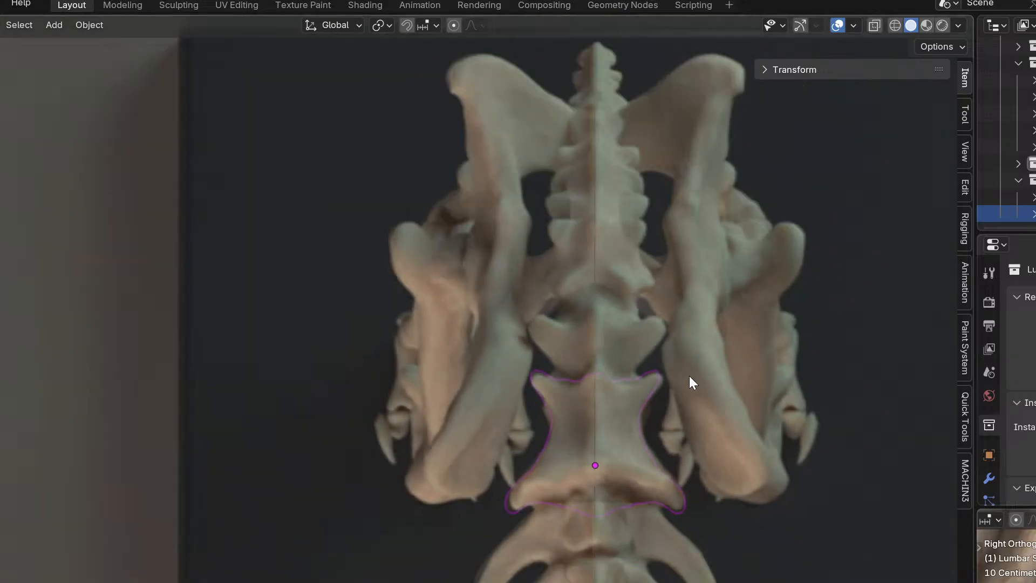
{"action": "scroll", "coordinate": [644, 406], "scroll_direction": "up", "scroll_amount": 3}
{"action": "scroll", "coordinate": [588, 434], "scroll_direction": "up", "scroll_amount": 2}
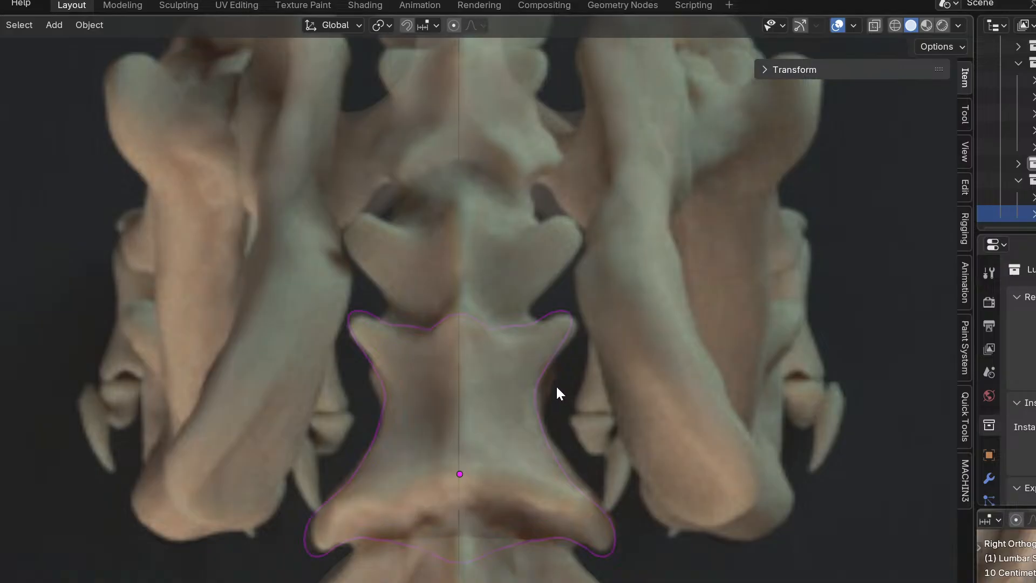
{"action": "middle_click_drag", "start_coordinate": [504, 300], "coordinate": [465, 415], "text": "shift"}
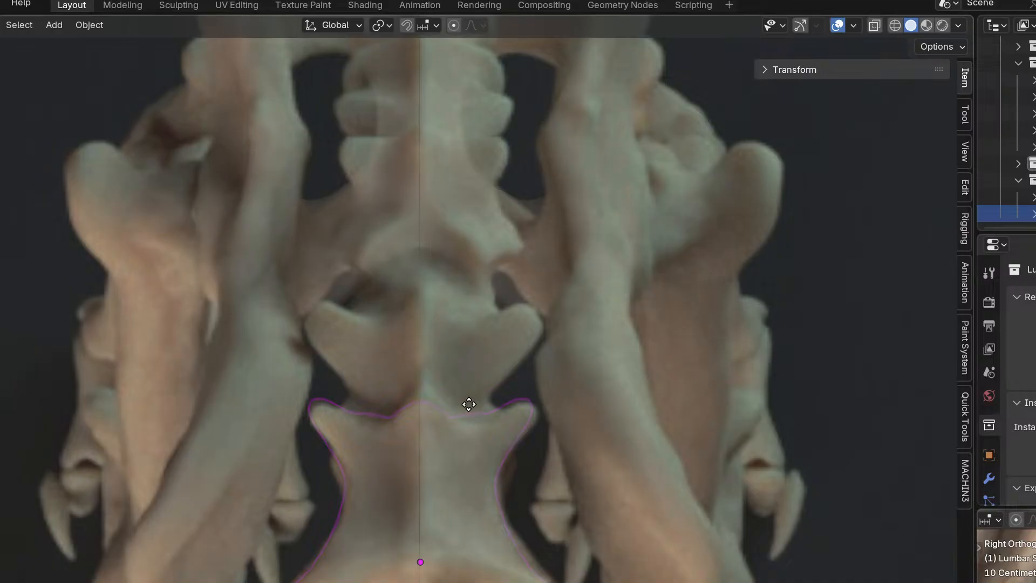
{"action": "key", "text": "shift+d"}
{"action": "key", "text": "z"}
{"action": "key", "text": "x"}
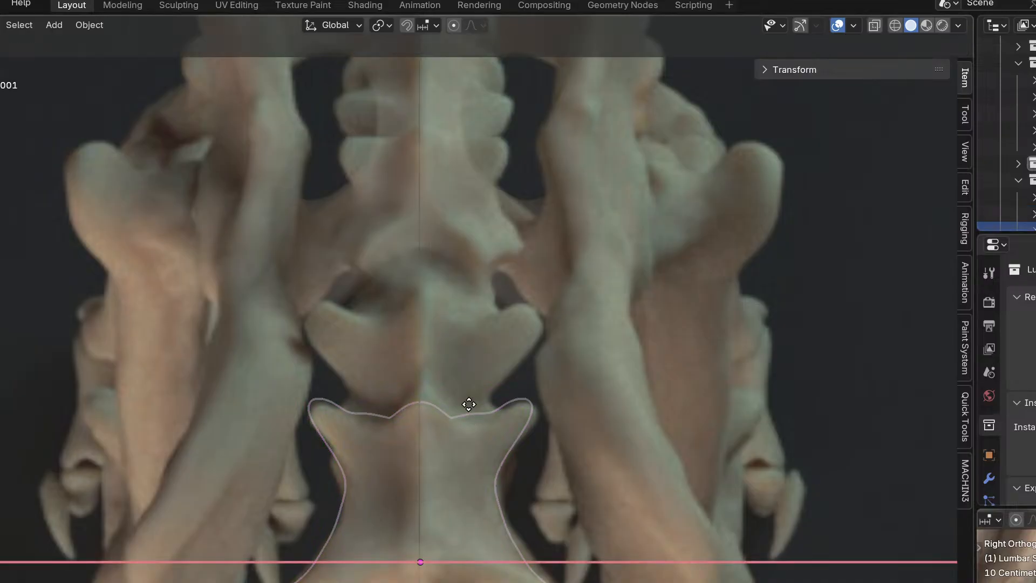
{"action": "left_click", "coordinate": [515, 201]}
{"action": "key", "text": "x"}
{"action": "left_click", "coordinate": [481, 211]}
Add a cube mesh and move it along the Y axis to the pelvic region of the top reference.
{"action": "scroll", "coordinate": [510, 324], "scroll_direction": "down", "scroll_amount": 3}
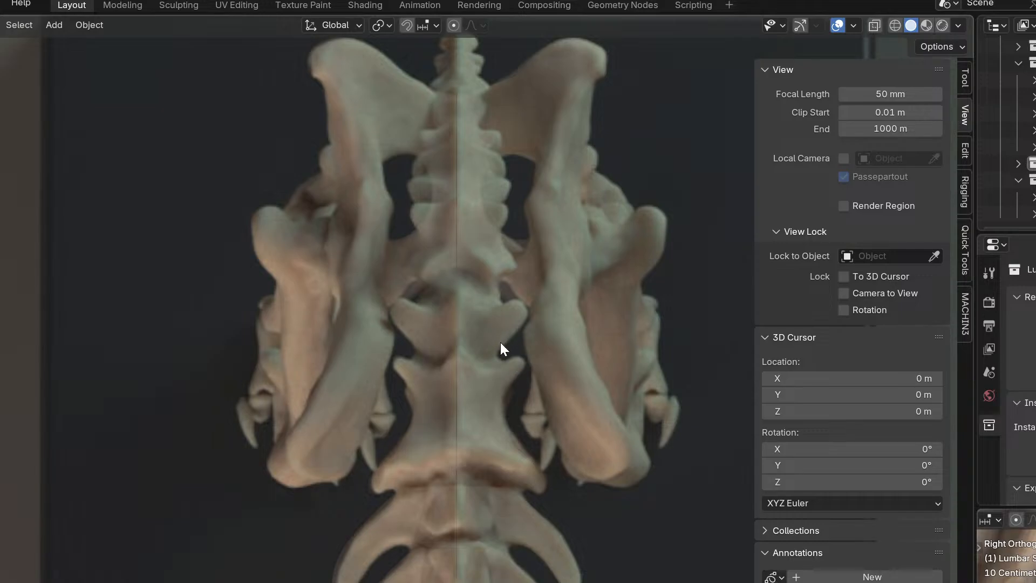
{"action": "middle_click_drag", "start_coordinate": [500, 342], "coordinate": [344, 423], "text": "shift"}
{"action": "key", "text": "shift+a"}
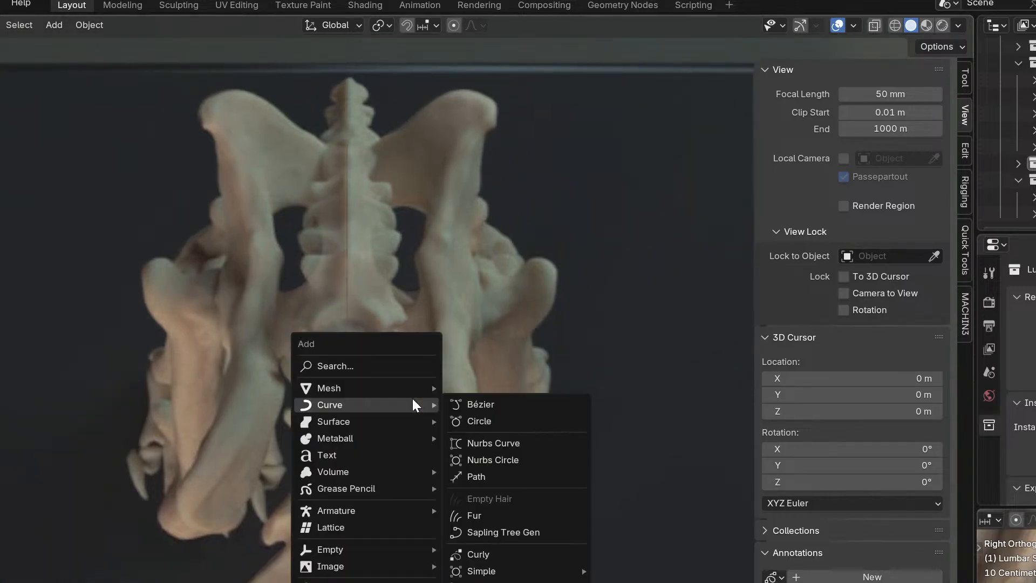
{"action": "mouse_move", "coordinate": [405, 389]}
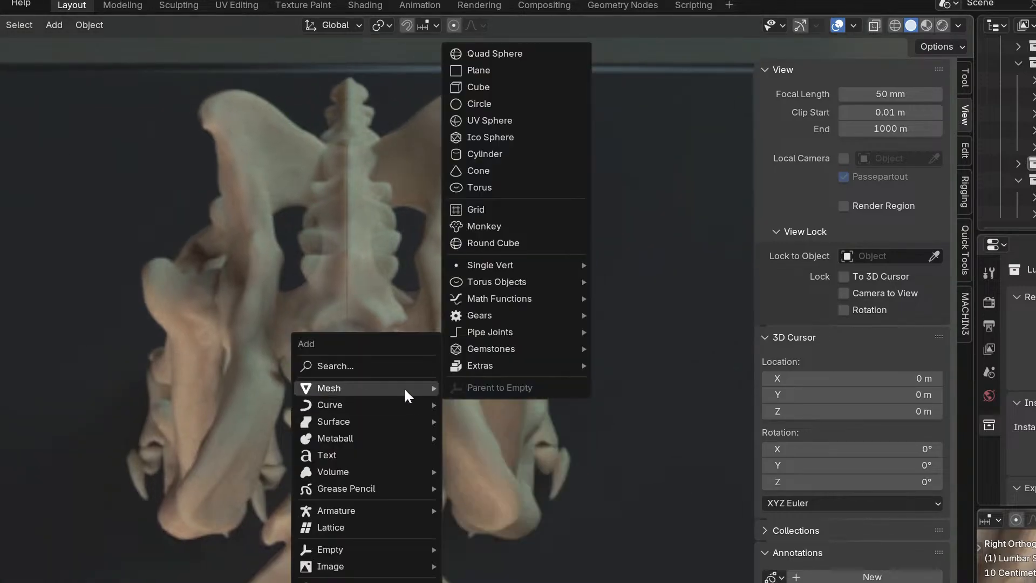
{"action": "left_click", "coordinate": [509, 90]}
{"action": "middle_click_drag", "start_coordinate": [458, 339], "coordinate": [605, 98], "text": "shift"}
{"action": "scroll", "coordinate": [559, 239], "scroll_direction": "down", "scroll_amount": 2}
{"action": "scroll", "coordinate": [574, 351], "scroll_direction": "down", "scroll_amount": 9}
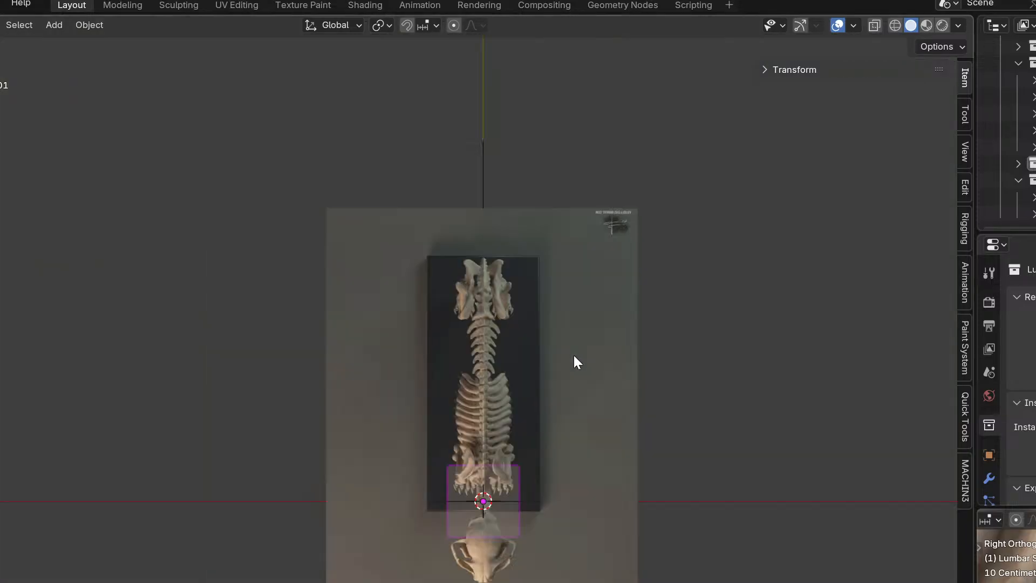
{"action": "key", "text": "y"}
{"action": "left_click", "coordinate": [536, 337]}
Scale the cube down and shift it along Y until it covers the body of the vertebra behind the sacrum.
{"action": "scroll", "coordinate": [535, 355], "scroll_direction": "up", "scroll_amount": 8}
{"action": "key", "text": "s"}
{"action": "left_click", "coordinate": [367, 442]}
{"action": "key", "text": "g"}
{"action": "key", "text": "y"}
{"action": "left_click", "coordinate": [389, 373]}
{"action": "key", "text": "s"}
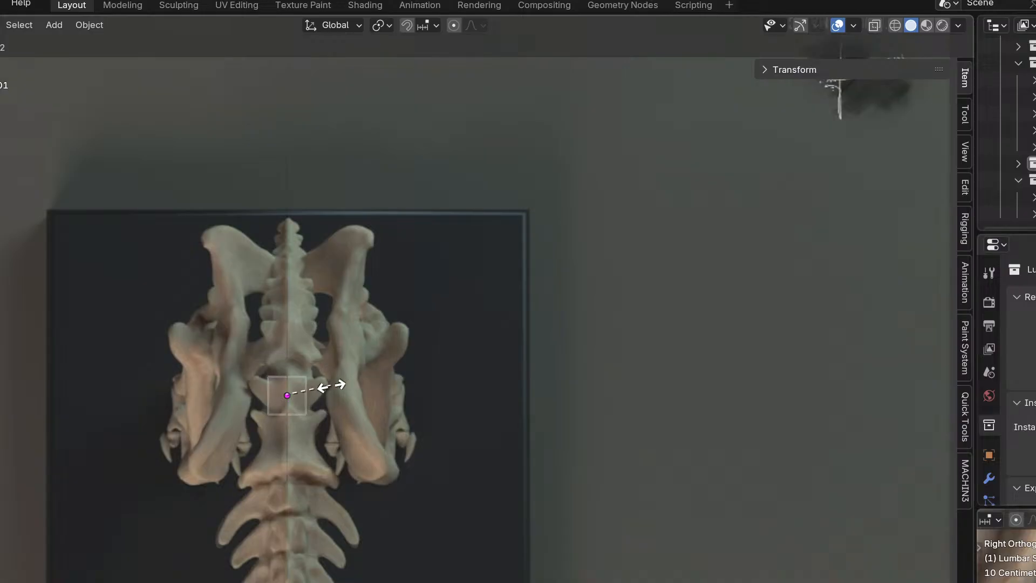
{"action": "left_click", "coordinate": [327, 385]}
Add a Subdivision Surface modifier to the cube over the vertebra behind the sacrum.
{"action": "scroll", "coordinate": [327, 384], "scroll_direction": "up", "scroll_amount": 6}
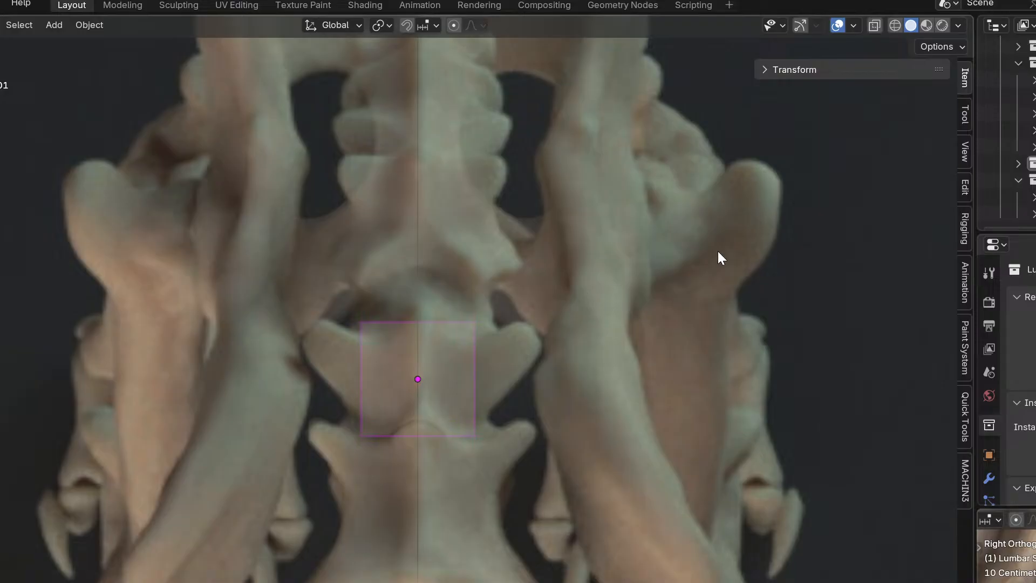
{"action": "scroll", "coordinate": [602, 253], "scroll_direction": "up", "scroll_amount": 1}
{"action": "scroll", "coordinate": [467, 253], "scroll_direction": "down", "scroll_amount": 2}
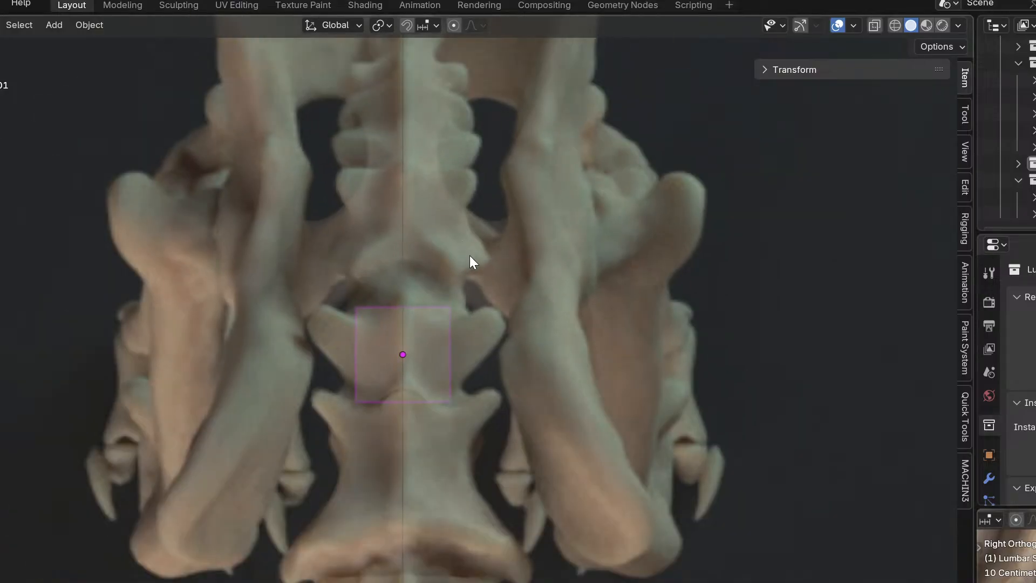
{"action": "scroll", "coordinate": [393, 347], "scroll_direction": "up", "scroll_amount": 2}
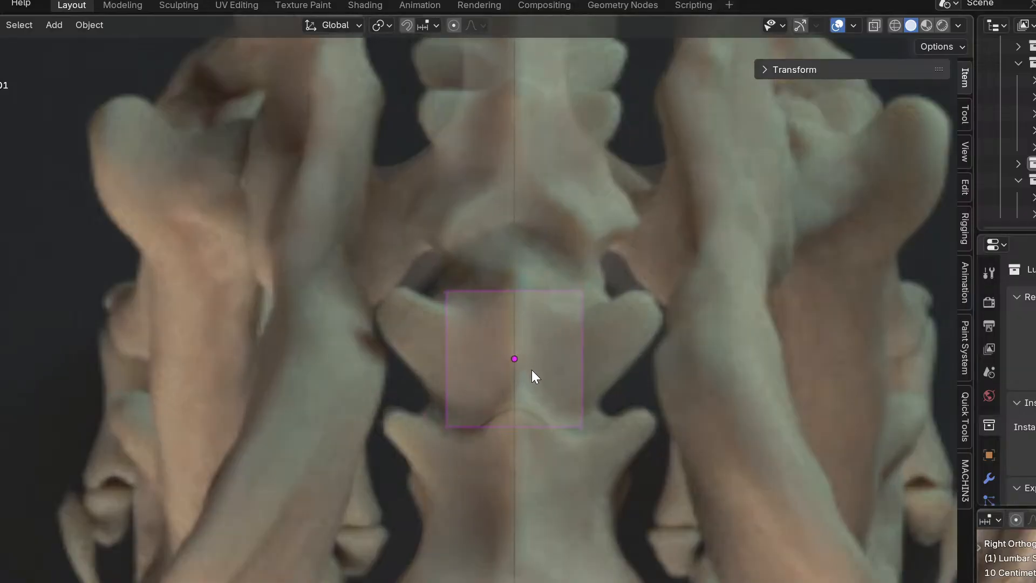
{"action": "left_click", "coordinate": [996, 406]}
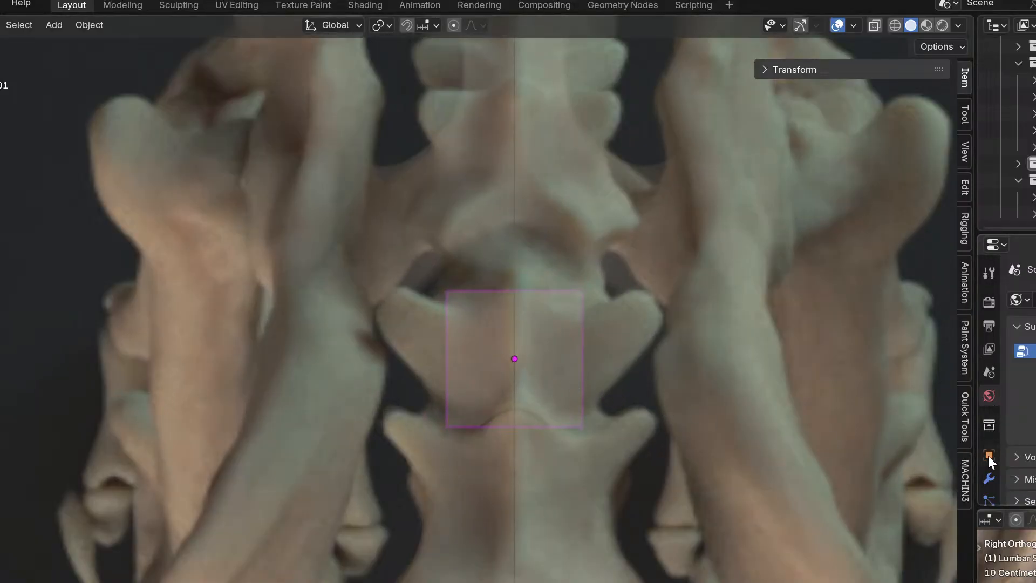
{"action": "scroll", "coordinate": [990, 459], "scroll_direction": "down", "scroll_amount": 3}
{"action": "left_click", "coordinate": [991, 496]}
{"action": "scroll", "coordinate": [760, 403], "scroll_direction": "down", "scroll_amount": 2}
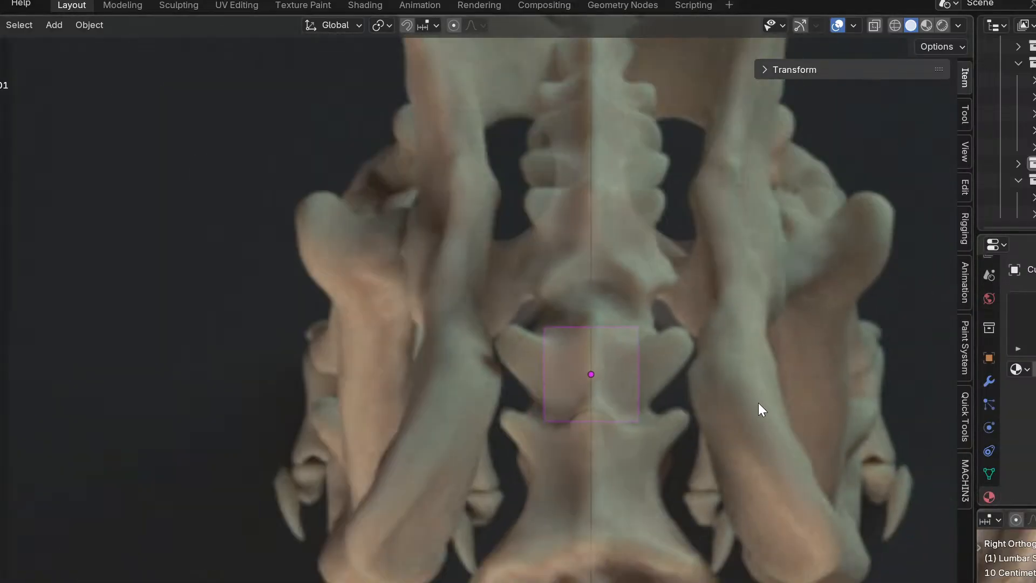
{"action": "key", "text": "ctrl+Tab"}
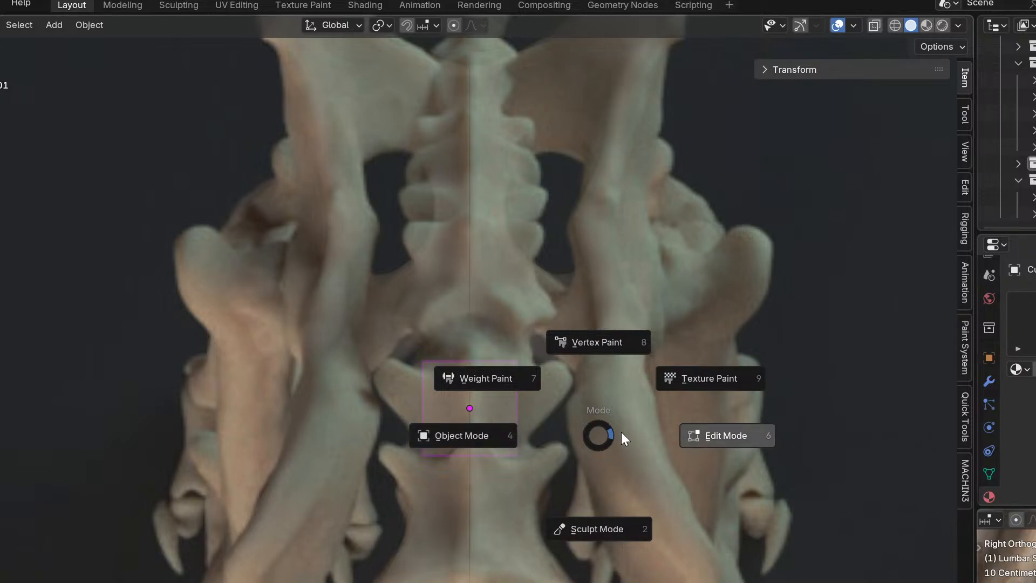
{"action": "left_click", "coordinate": [594, 433]}
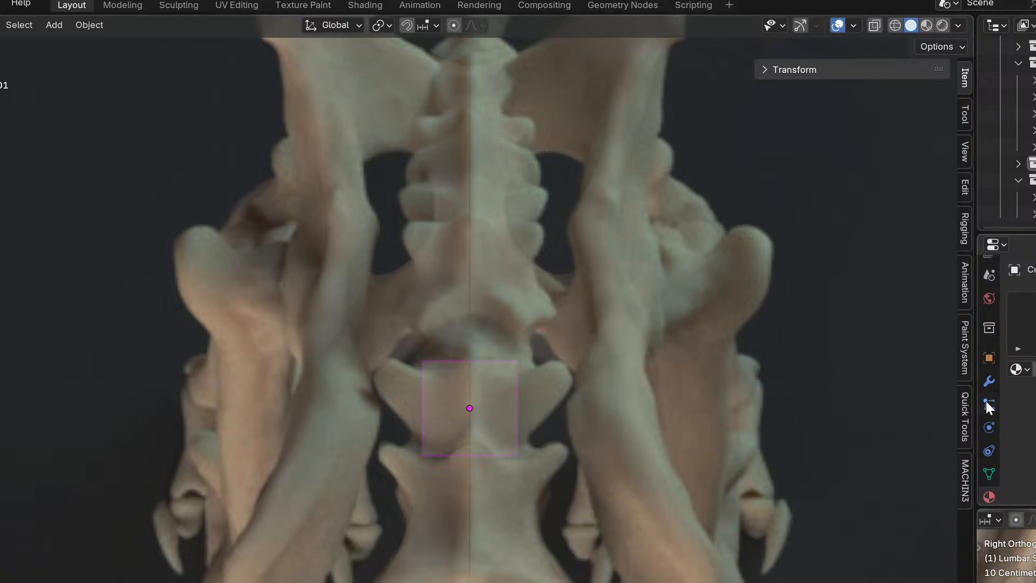
{"action": "left_click", "coordinate": [989, 382]}
{"action": "left_click", "coordinate": [1030, 299]}
{"action": "left_click", "coordinate": [1030, 299]}
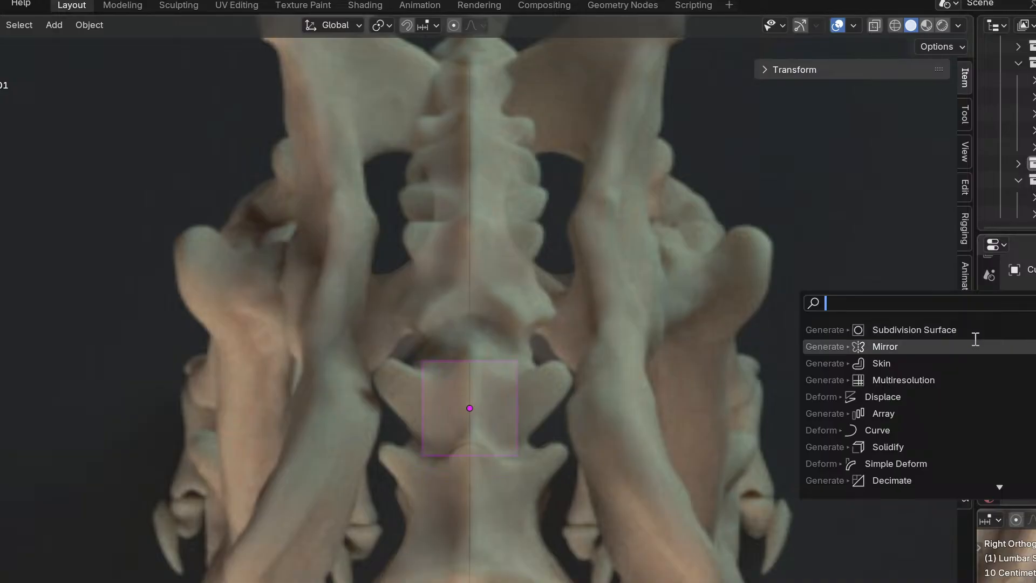
{"action": "left_click", "coordinate": [936, 331]}
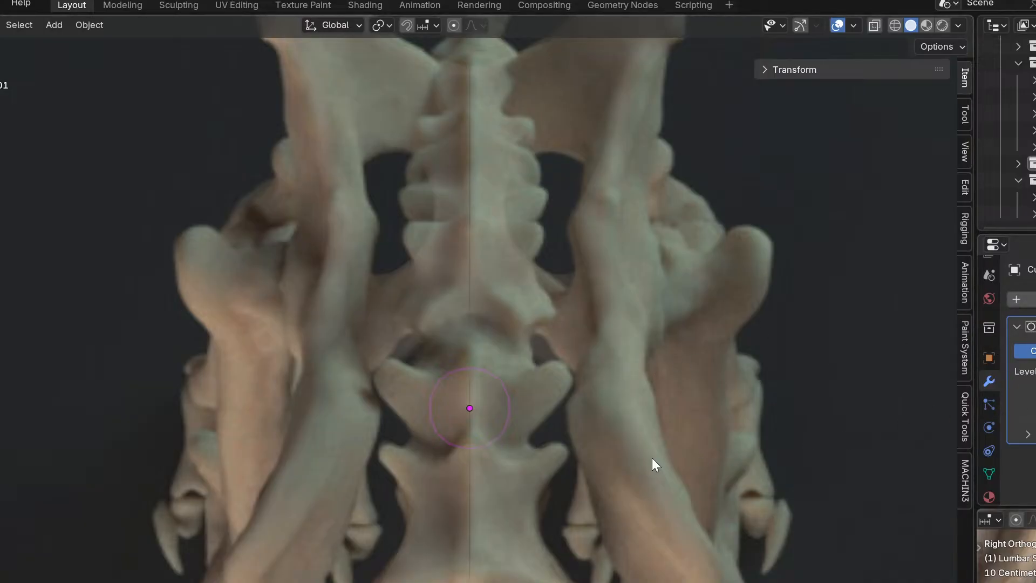
Delete the subdivided cube over the vertebra behind the sacrum.
{"action": "scroll", "coordinate": [549, 447], "scroll_direction": "up", "scroll_amount": 6}
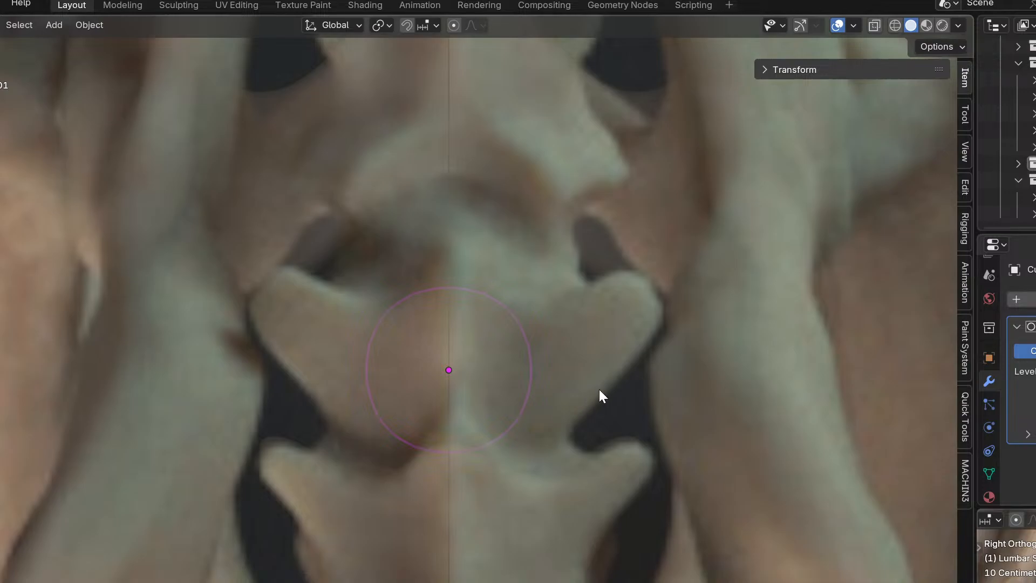
{"action": "scroll", "coordinate": [603, 401], "scroll_direction": "down", "scroll_amount": 3}
{"action": "key", "text": "x"}
{"action": "left_click", "coordinate": [452, 371]}
{"action": "scroll", "coordinate": [495, 467], "scroll_direction": "down", "scroll_amount": 4}
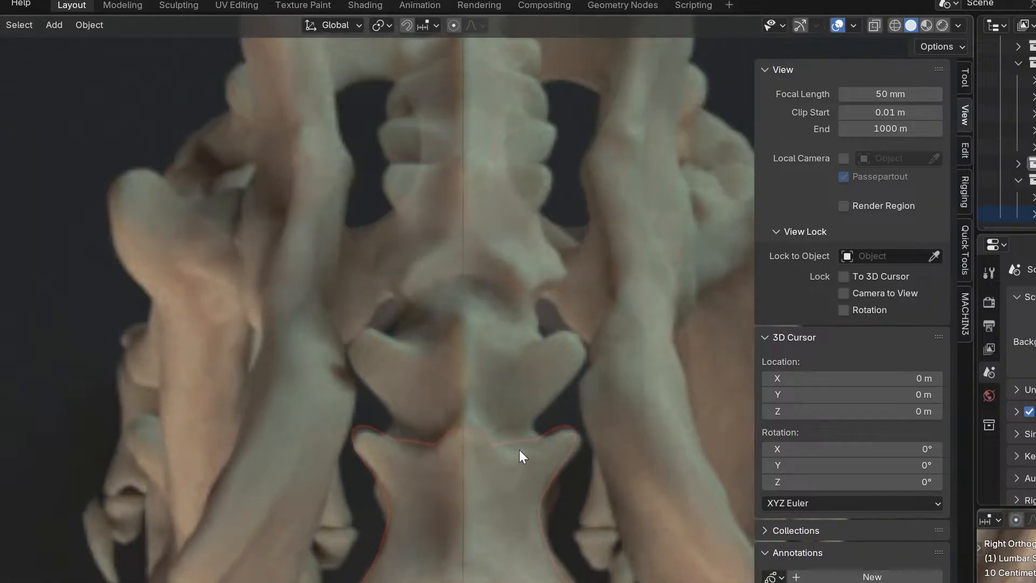
{"action": "left_click", "coordinate": [502, 476]}
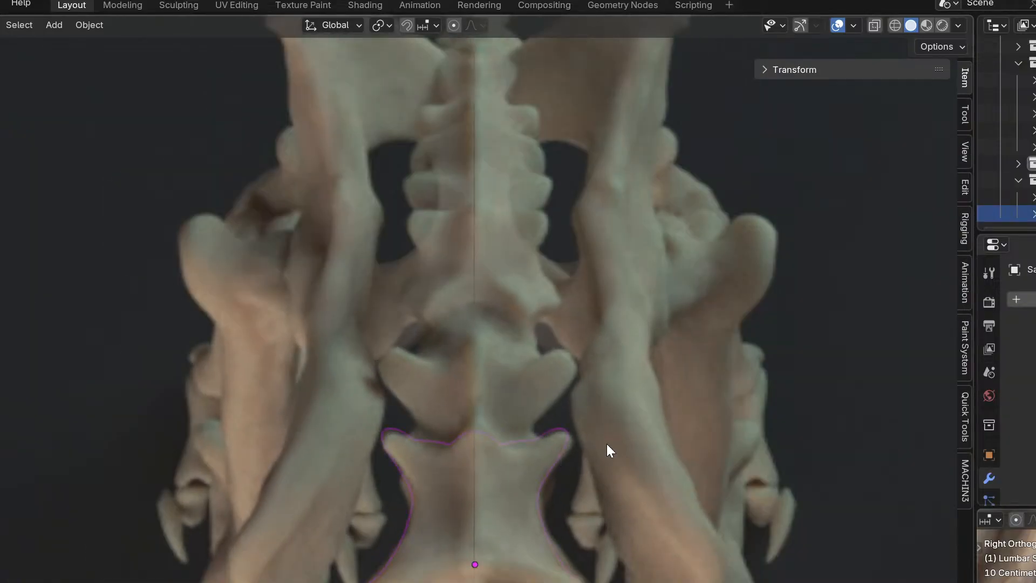
{"action": "key", "text": "g"}
{"action": "key", "text": "x"}
{"action": "key", "text": "y"}
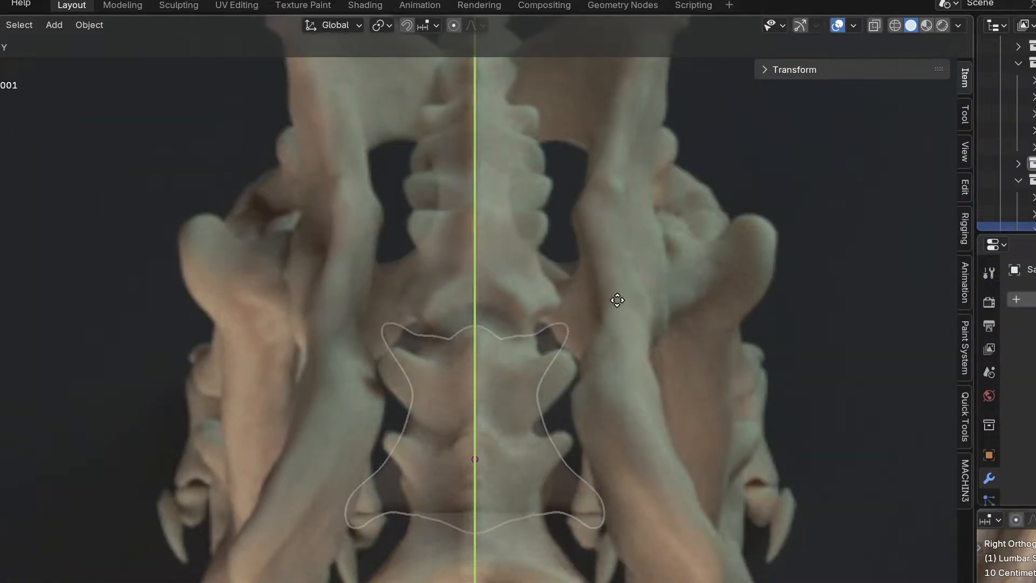
{"action": "left_click", "coordinate": [626, 244]}
{"action": "key", "text": "x"}
{"action": "left_click", "coordinate": [594, 255]}
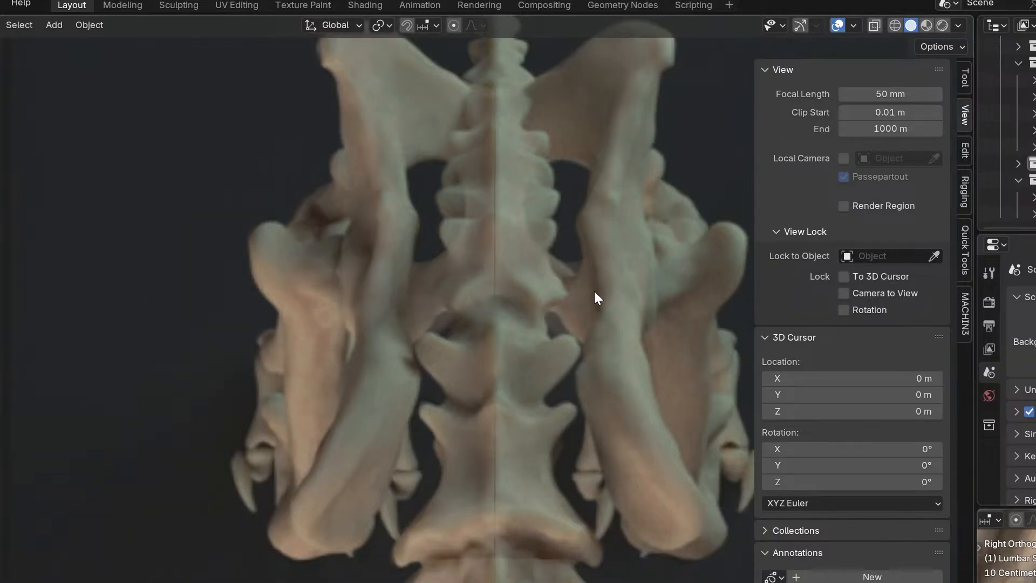
{"action": "key", "text": "ctrl+a"}
{"action": "key", "text": "Escape"}
{"action": "key", "text": "shift+a"}
{"action": "mouse_move", "coordinate": [412, 423]}
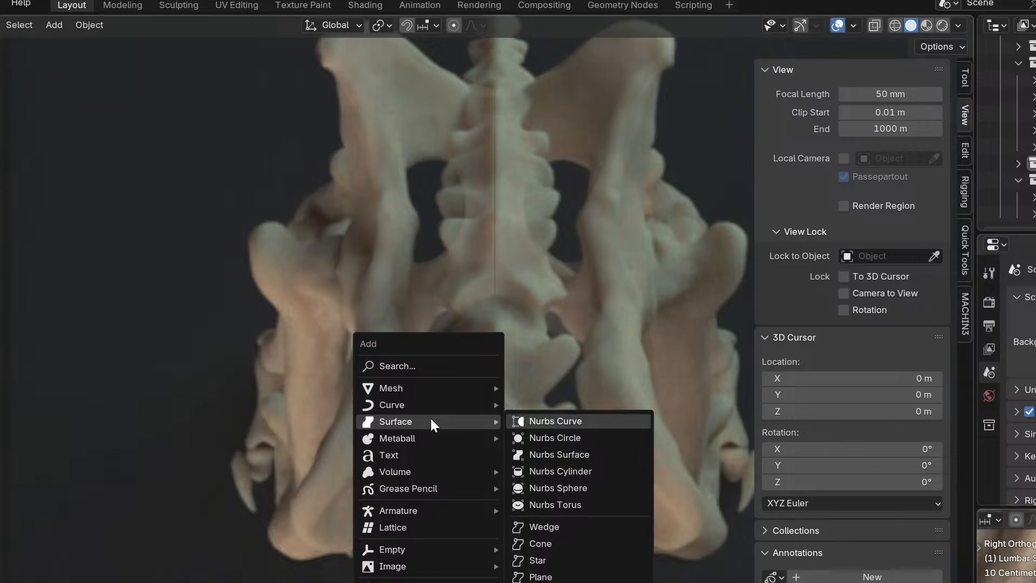
{"action": "mouse_move", "coordinate": [459, 389]}
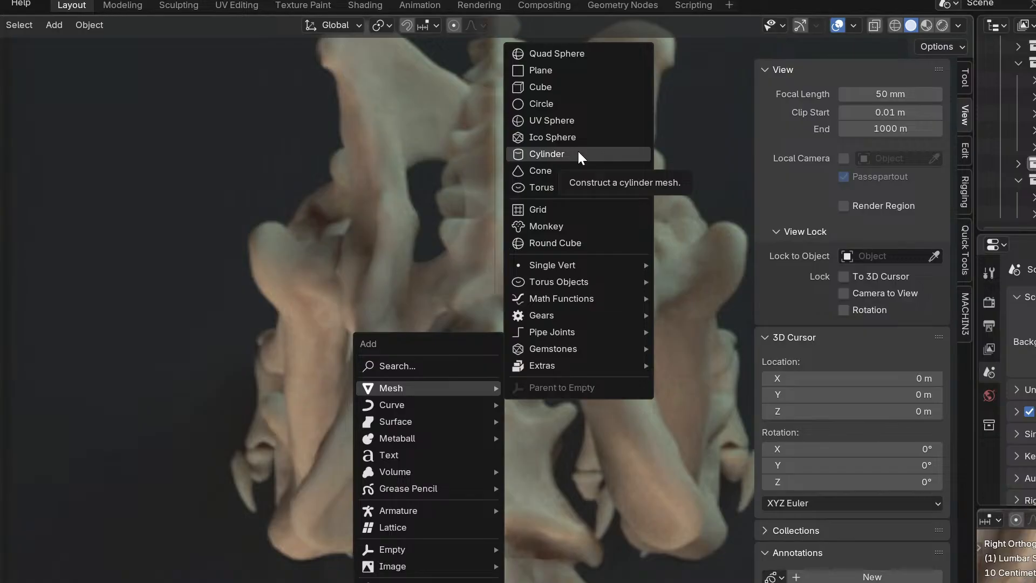
{"action": "left_click", "coordinate": [579, 152]}
Add a new cube mesh and move it along the Y axis over the pelvic region of the top reference.
{"action": "left_click", "coordinate": [494, 488]}
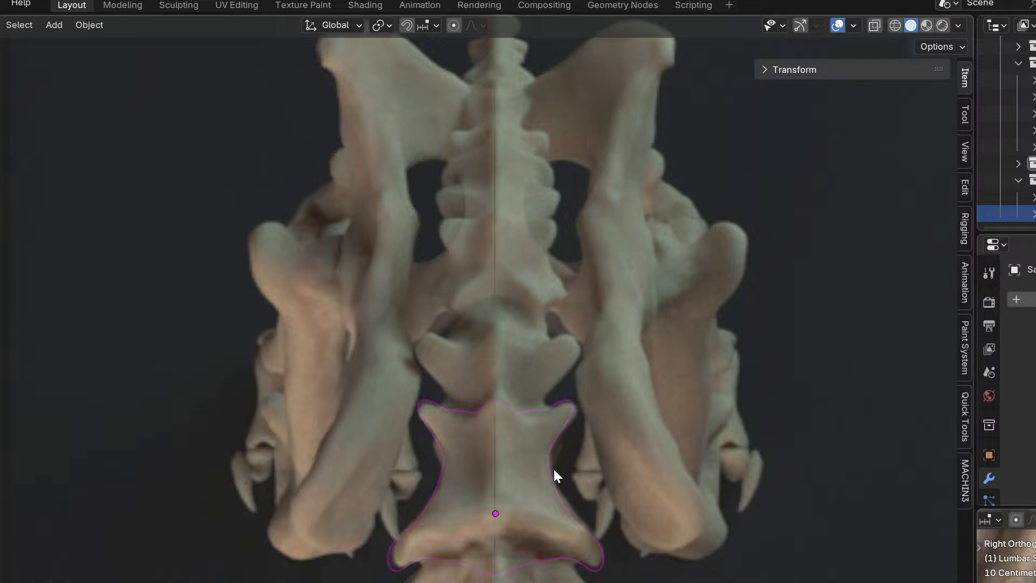
{"action": "left_click", "coordinate": [562, 375]}
{"action": "key", "text": "shift+a"}
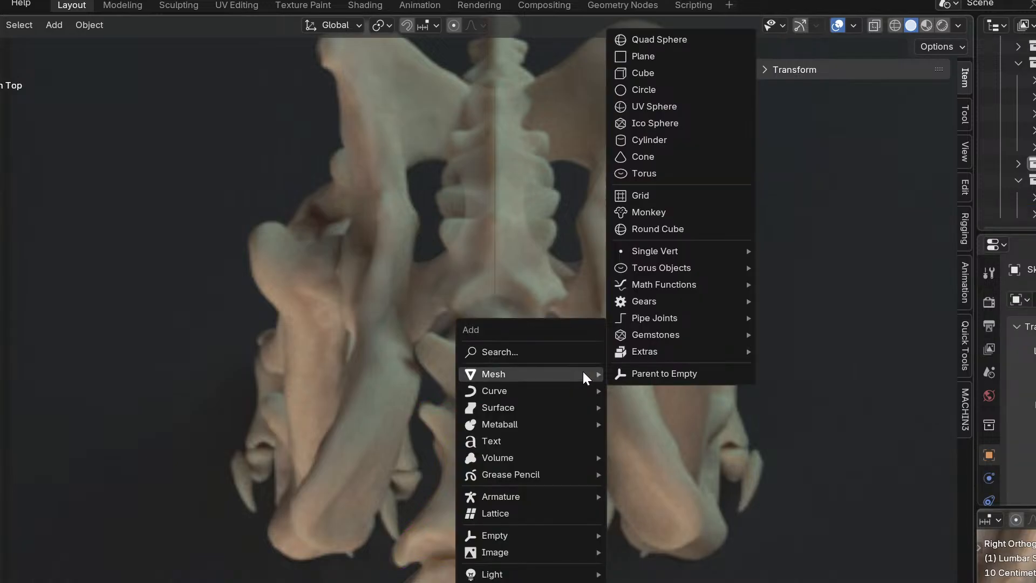
{"action": "left_click", "coordinate": [656, 74]}
{"action": "scroll", "coordinate": [645, 410], "scroll_direction": "down", "scroll_amount": 3}
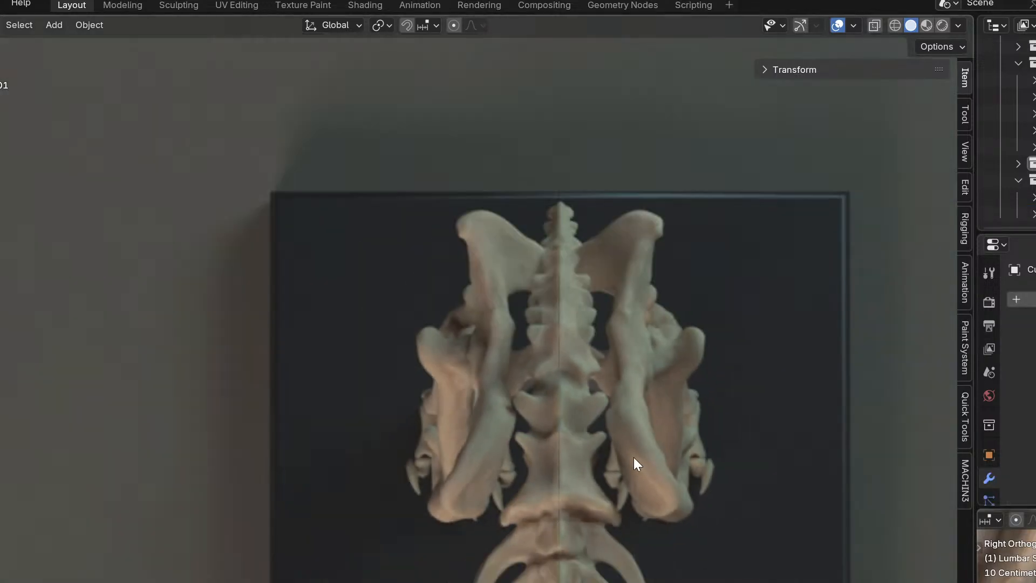
{"action": "scroll", "coordinate": [637, 463], "scroll_direction": "down", "scroll_amount": 6}
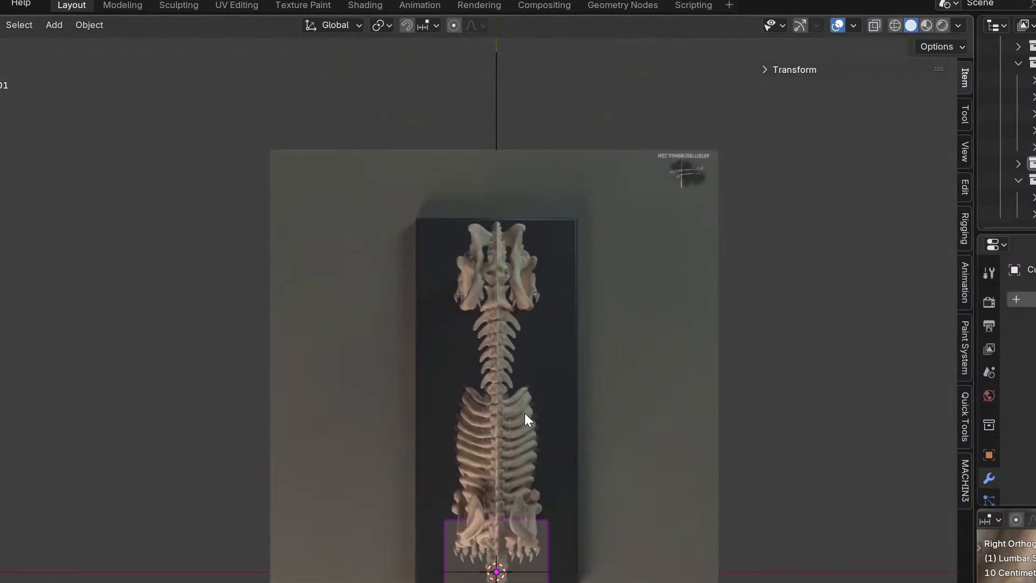
{"action": "key", "text": "g"}
{"action": "key", "text": "y"}
{"action": "left_click", "coordinate": [591, 111]}
{"action": "scroll", "coordinate": [585, 253], "scroll_direction": "up", "scroll_amount": 5}
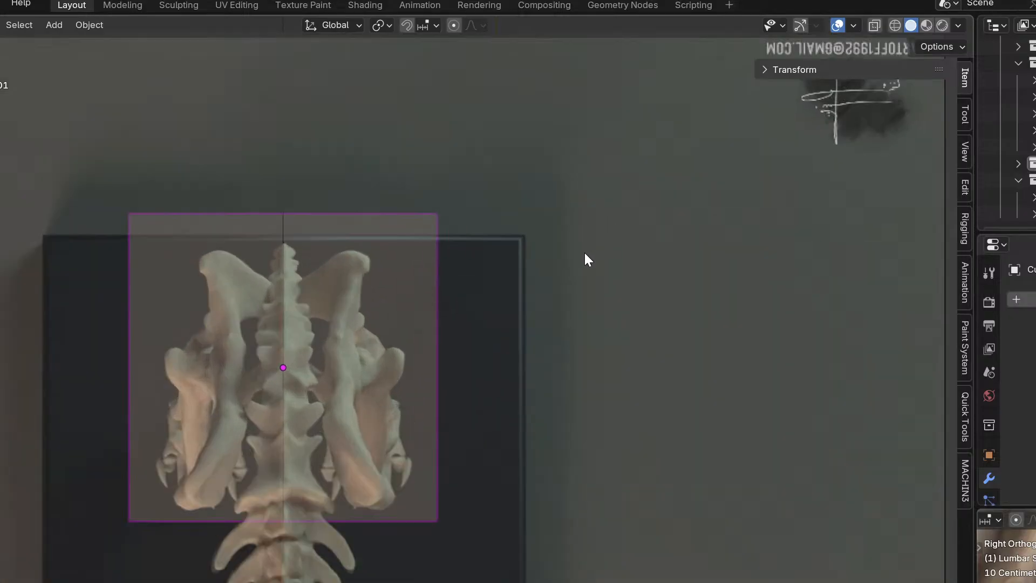
Scale the cube down to about the winged vertebra's width and shift it along the spine midline over the vertebra behind the sacrum.
{"action": "scroll", "coordinate": [633, 284], "scroll_direction": "up", "scroll_amount": 6}
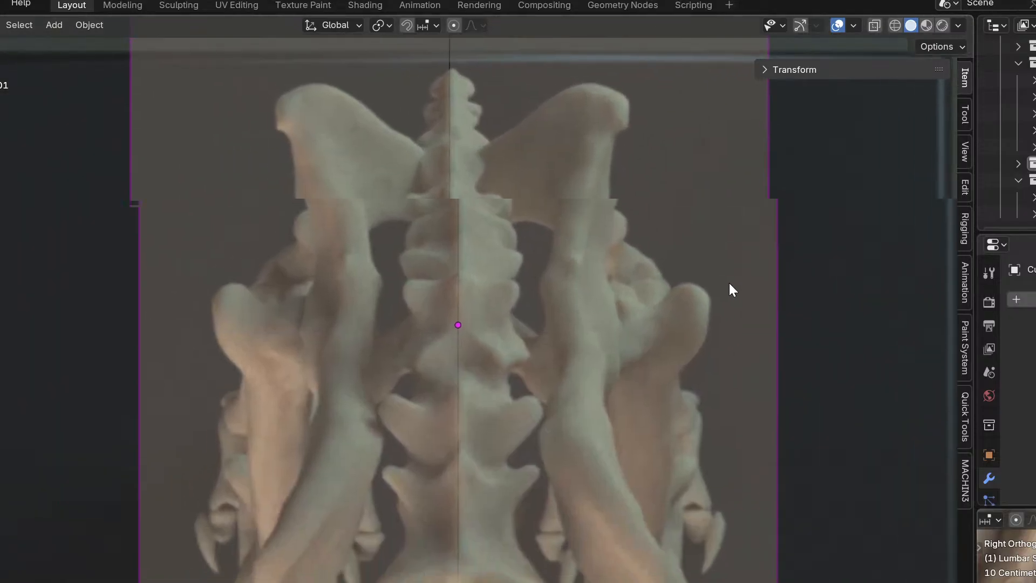
{"action": "key", "text": "s"}
{"action": "left_click", "coordinate": [523, 357]}
{"action": "key", "text": "g"}
{"action": "key", "text": "z"}
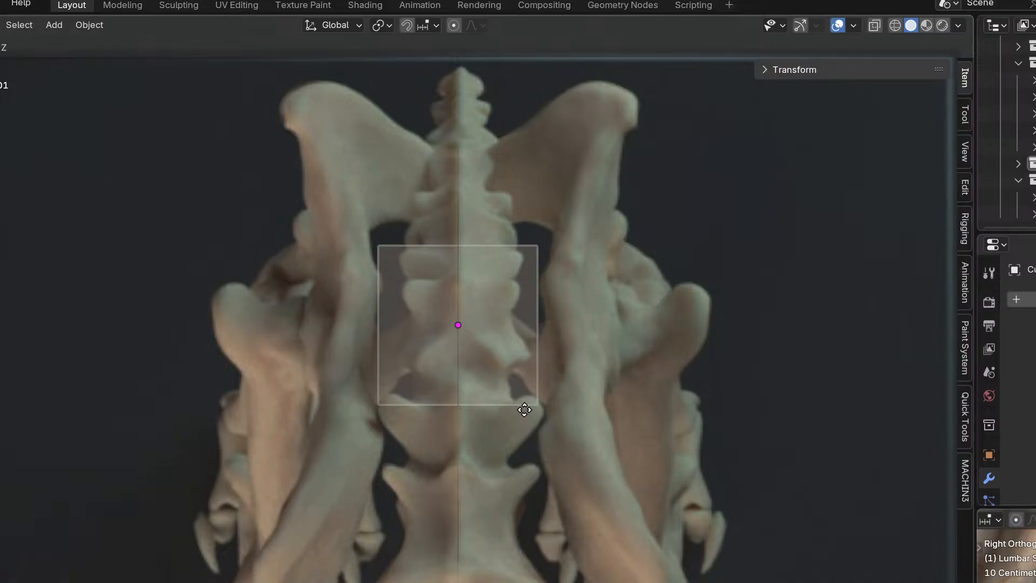
{"action": "left_click", "coordinate": [550, 413]}
{"action": "scroll", "coordinate": [550, 412], "scroll_direction": "up", "scroll_amount": 2}
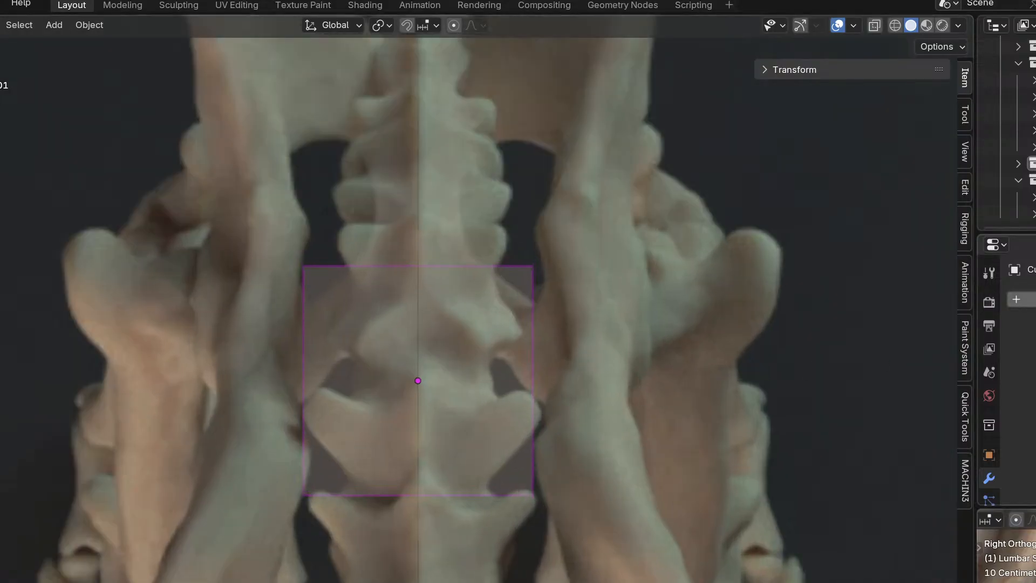
Add a Subdivision Surface modifier to the cube and set its subdivision level to 3.
{"action": "left_click", "coordinate": [1029, 299]}
{"action": "left_click", "coordinate": [1028, 297]}
{"action": "type", "text": "sun"}
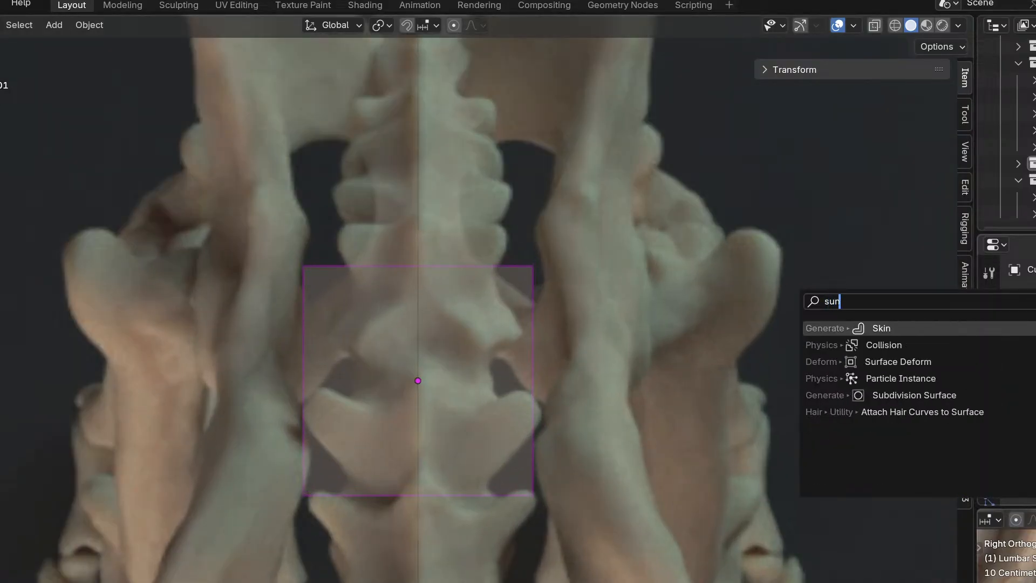
{"action": "key", "text": "BackSpace"}
{"action": "type", "text": "b"}
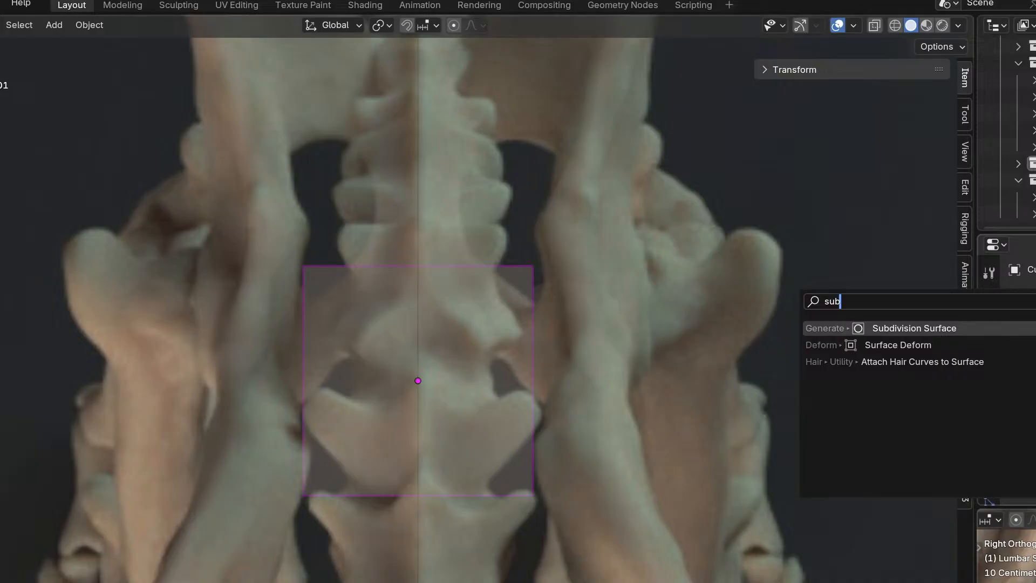
{"action": "key", "text": "Return"}
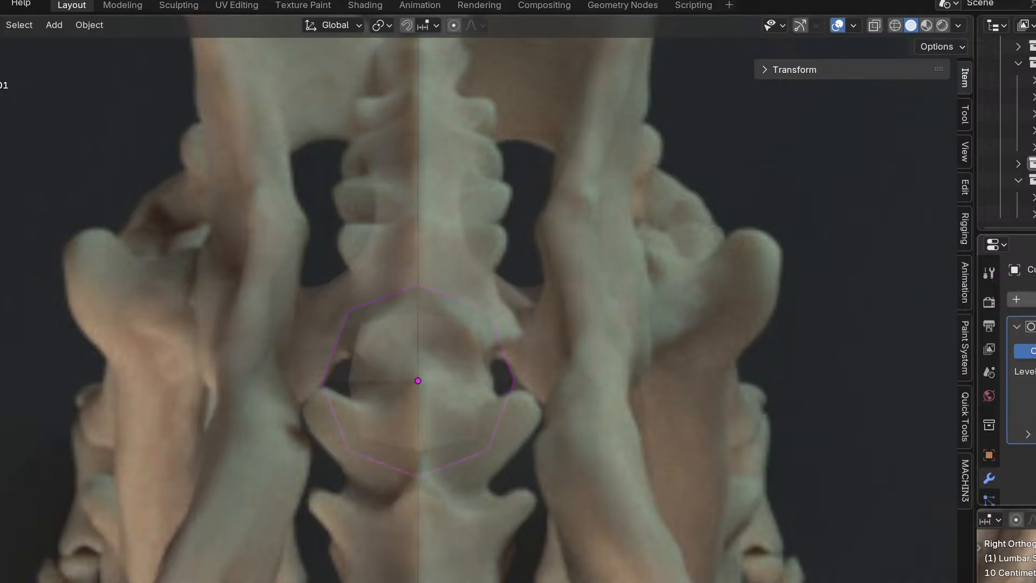
{"action": "key", "text": "ctrl+3"}
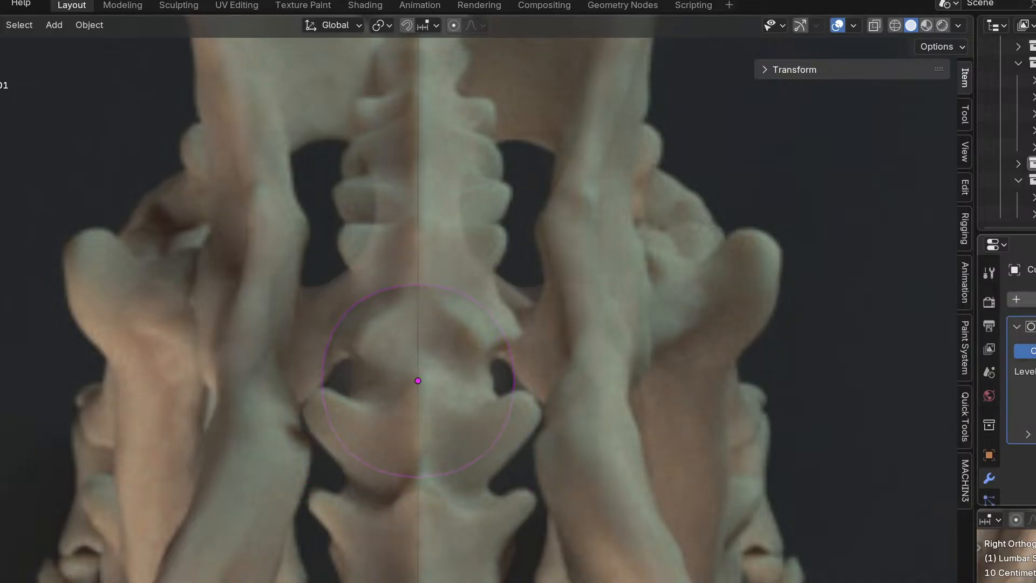
Apply the Subdivision Surface modifier to turn the rounded cube into real geometry.
{"action": "middle_click_drag", "start_coordinate": [572, 422], "coordinate": [564, 335], "text": "shift"}
{"action": "right_click", "coordinate": [636, 385]}
{"action": "mouse_move", "coordinate": [636, 384]}
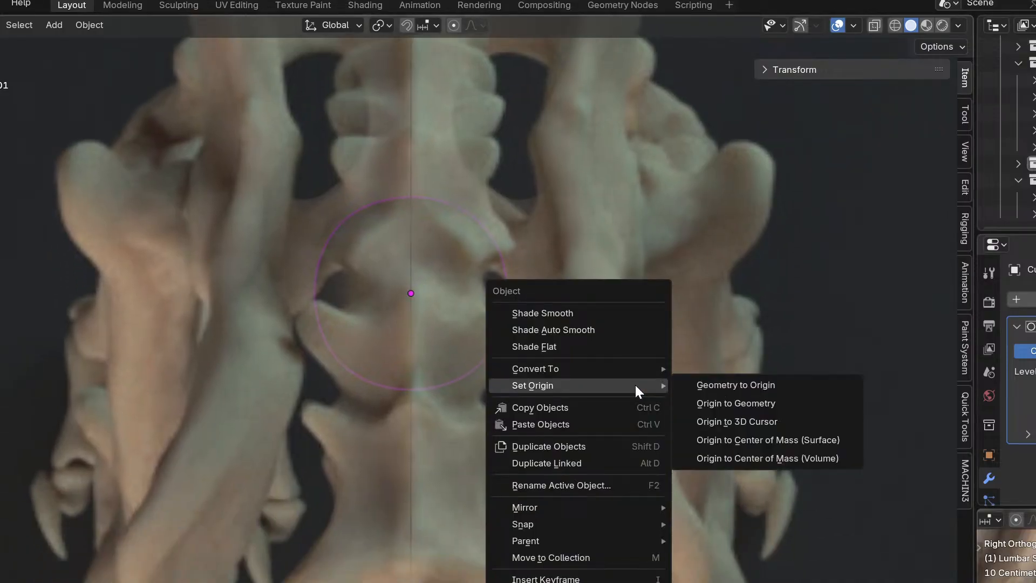
{"action": "left_click", "coordinate": [681, 387]}
{"action": "right_click", "coordinate": [569, 367]}
{"action": "key", "text": "Escape"}
{"action": "key", "text": "ctrl+a"}
{"action": "left_click", "coordinate": [413, 495]}
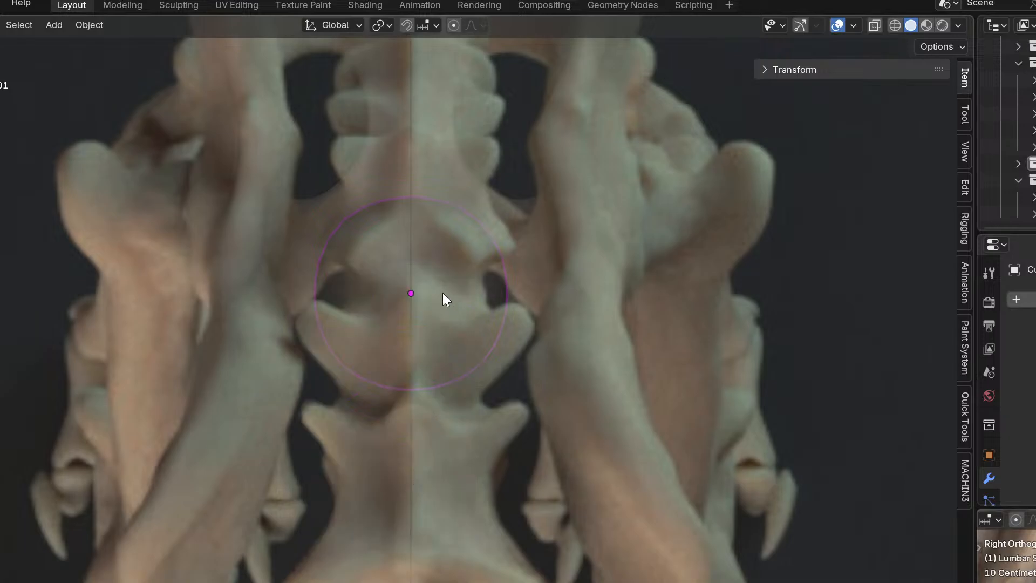
Switch the rounded cube to Sculpt Mode and enable X-axis symmetry.
{"action": "middle_click_drag", "start_coordinate": [298, 208], "coordinate": [317, 253], "text": "shift"}
{"action": "left_click", "coordinate": [0, 75]}
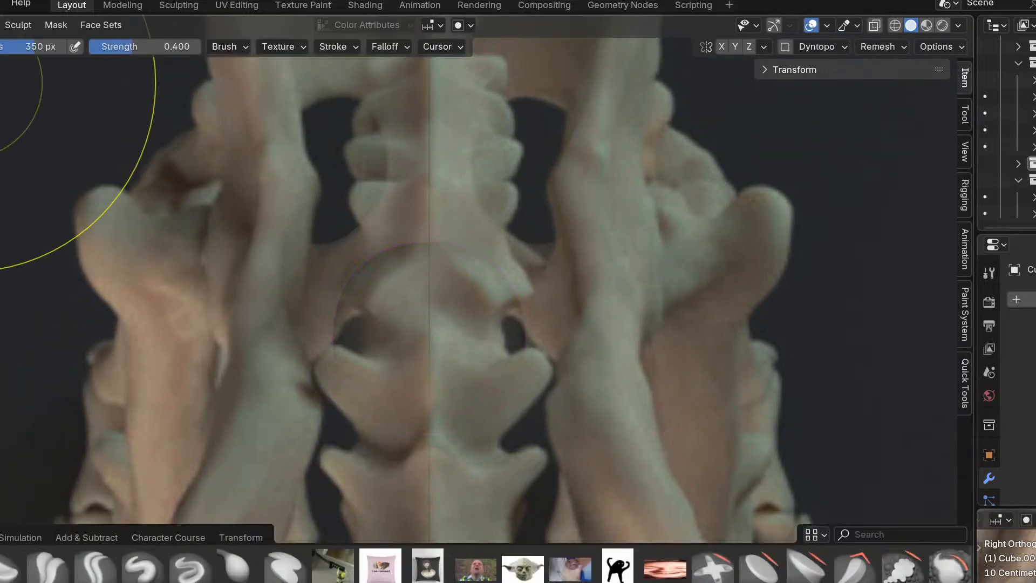
{"action": "scroll", "coordinate": [430, 227], "scroll_direction": "up", "scroll_amount": 1}
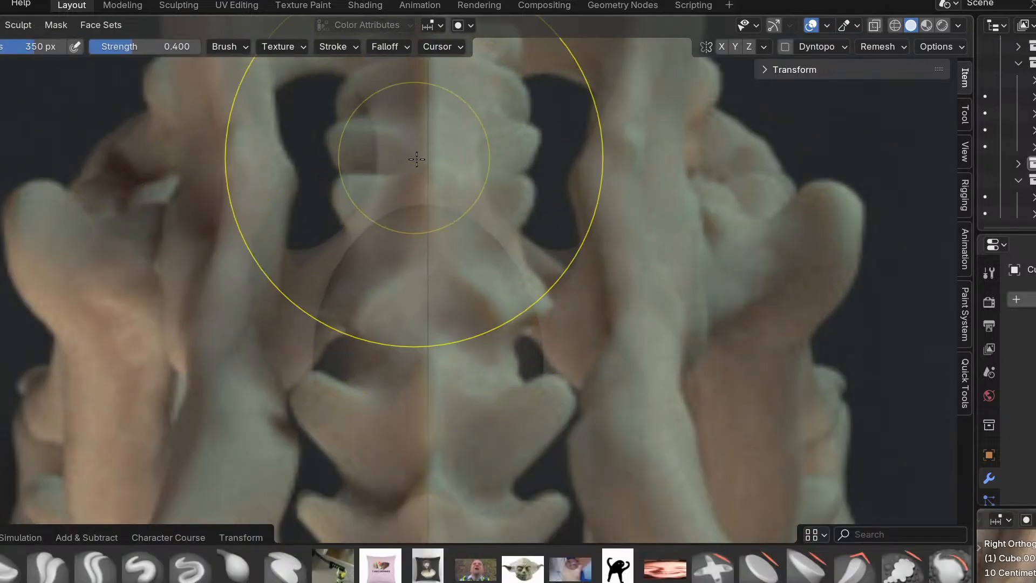
{"action": "middle_click_drag", "start_coordinate": [423, 176], "coordinate": [421, 315], "text": "shift"}
{"action": "key", "text": "ctrl+z"}
{"action": "key", "text": "ctrl+z"}
{"action": "key", "text": "ctrl+z"}
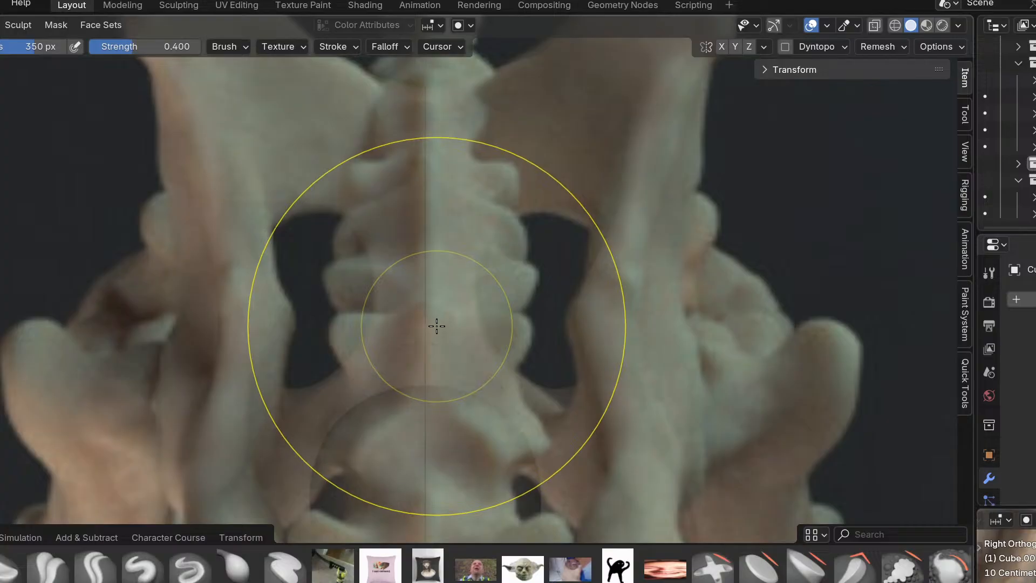
{"action": "key", "text": "ctrl+Tab"}
{"action": "left_click", "coordinate": [330, 275]}
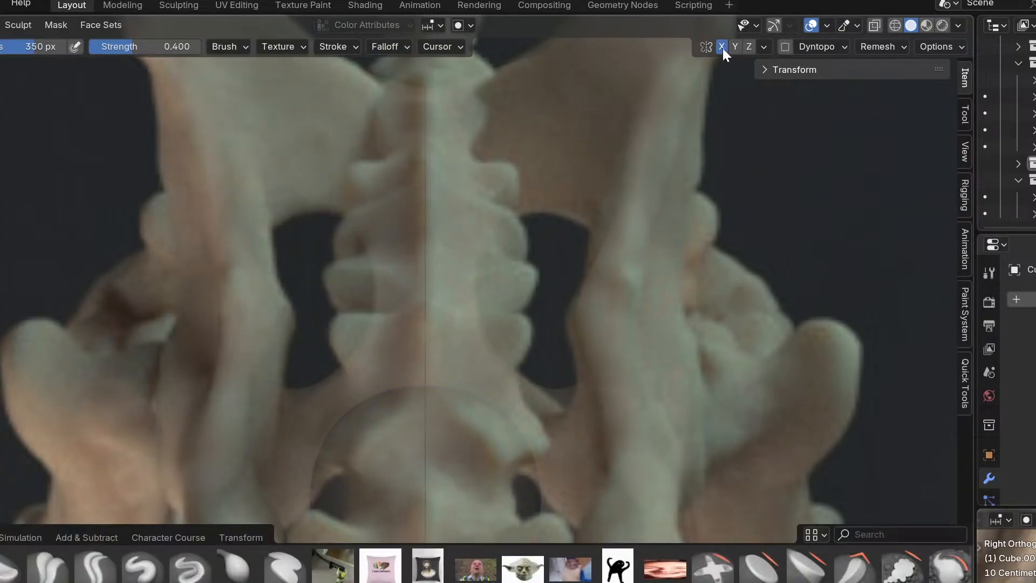
Stretch the rounded mesh along the spine midline over the tail, and pull its rear end downward in the side view.
{"action": "left_click_drag", "start_coordinate": [428, 393], "coordinate": [453, 196]}
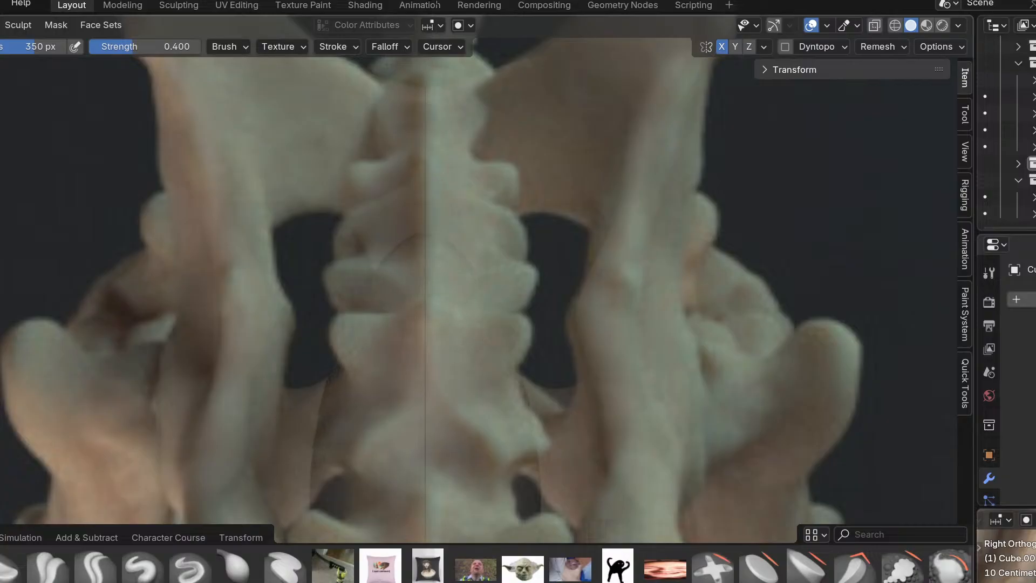
{"action": "scroll", "coordinate": [456, 144], "scroll_direction": "down", "scroll_amount": 5}
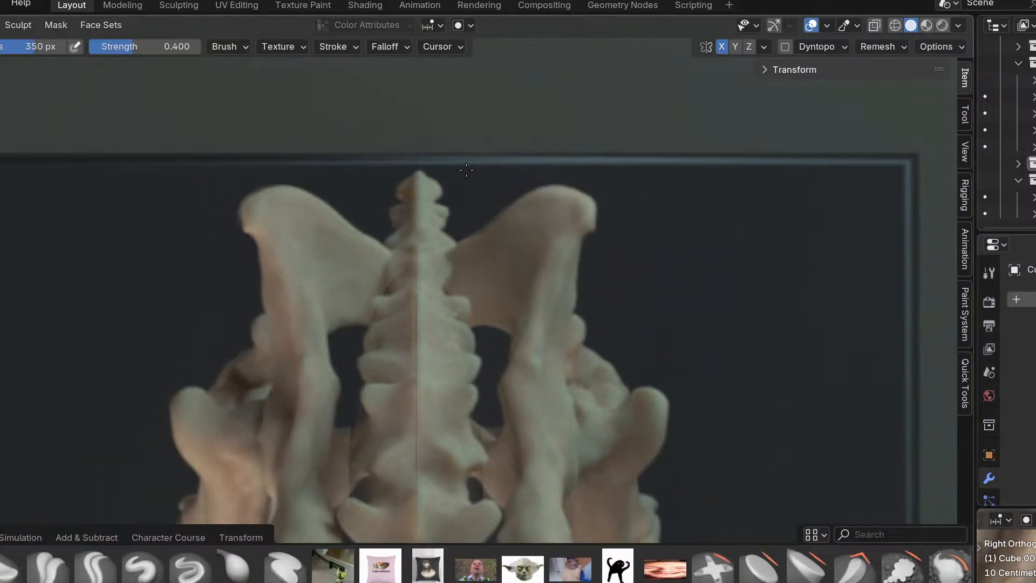
{"action": "mouse_move", "coordinate": [432, 233]}
{"action": "middle_mouse_down"}
{"action": "mouse_move", "coordinate": [474, 286]}
{"action": "mouse_move", "coordinate": [470, 319]}
{"action": "mouse_move", "coordinate": [261, 179]}
{"action": "mouse_move", "coordinate": [374, 190]}
{"action": "mouse_move", "coordinate": [405, 301]}
{"action": "mouse_move", "coordinate": [439, 241]}
{"action": "middle_mouse_up"}
{"action": "scroll", "coordinate": [426, 215], "scroll_direction": "up", "scroll_amount": 2}
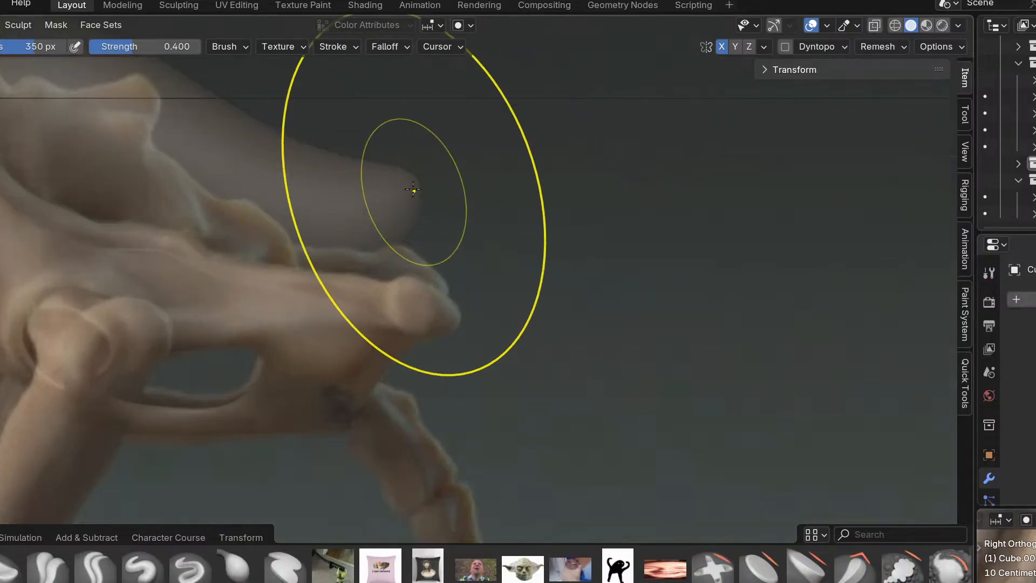
{"action": "mouse_move", "coordinate": [457, 329]}
{"action": "left_mouse_down"}
{"action": "mouse_move", "coordinate": [423, 278]}
{"action": "mouse_move", "coordinate": [438, 391]}
{"action": "mouse_move", "coordinate": [416, 372]}
{"action": "left_mouse_up"}
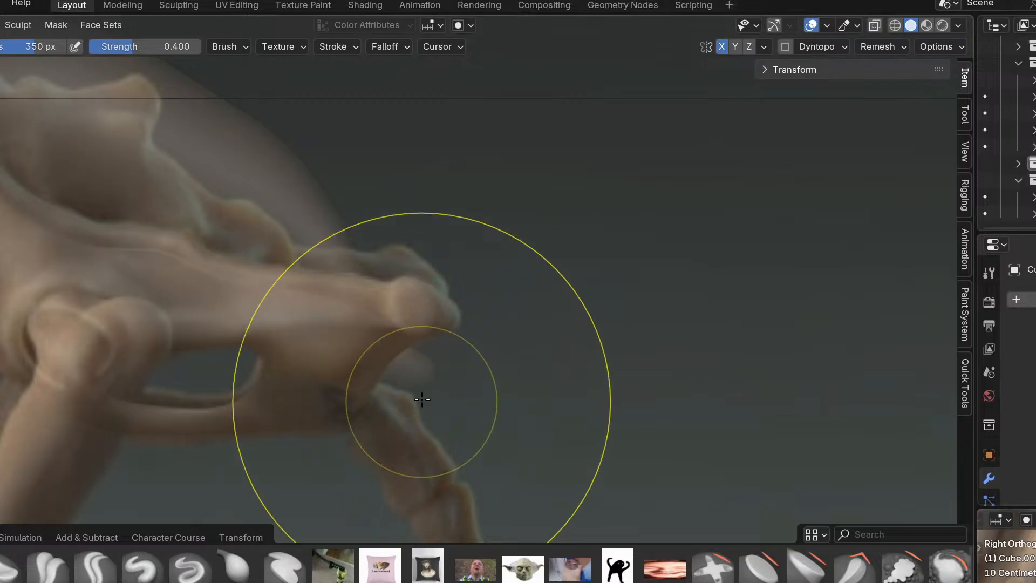
{"action": "scroll", "coordinate": [386, 373], "scroll_direction": "down", "scroll_amount": 2}
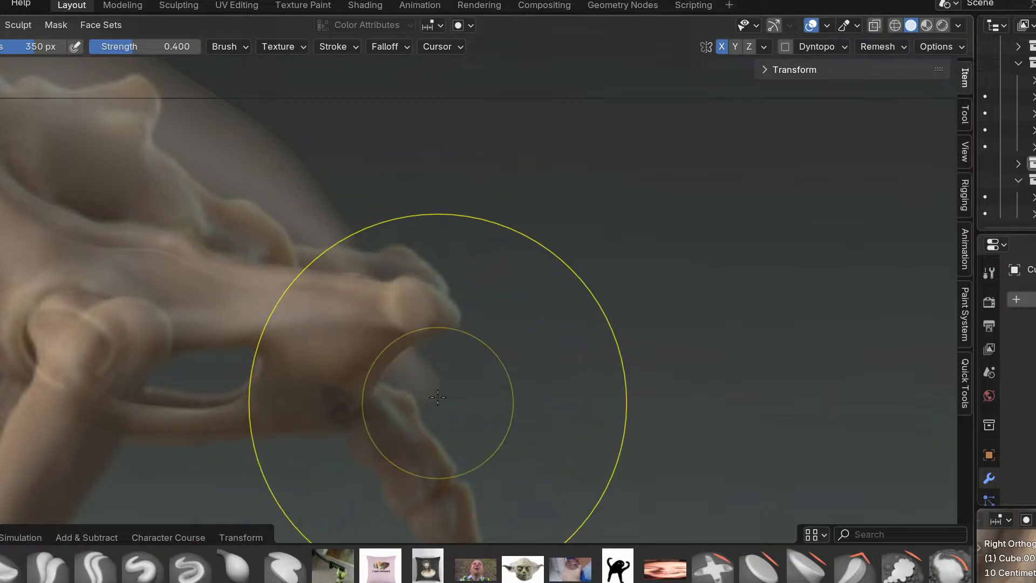
{"action": "scroll", "coordinate": [382, 248], "scroll_direction": "up", "scroll_amount": 3}
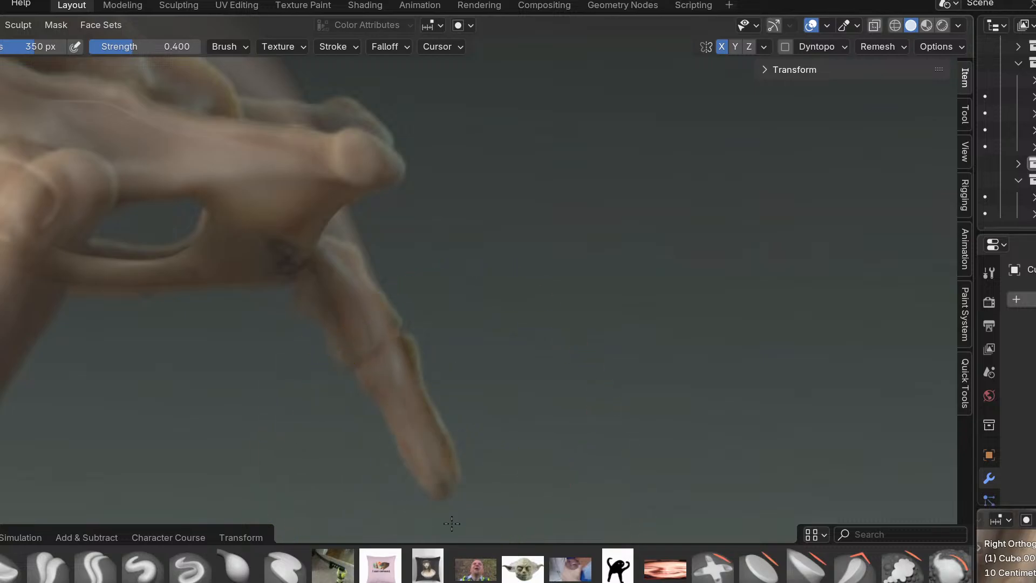
Shape the mesh's side profile to follow the hanging tail vertebrae and the slope behind the pelvis.
{"action": "scroll", "coordinate": [377, 315], "scroll_direction": "up", "scroll_amount": 3}
{"action": "mouse_move", "coordinate": [376, 315]}
{"action": "left_mouse_down"}
{"action": "mouse_move", "coordinate": [379, 345]}
{"action": "mouse_move", "coordinate": [408, 341]}
{"action": "left_mouse_up"}
{"action": "middle_click_drag", "start_coordinate": [340, 232], "coordinate": [400, 305], "text": "shift"}
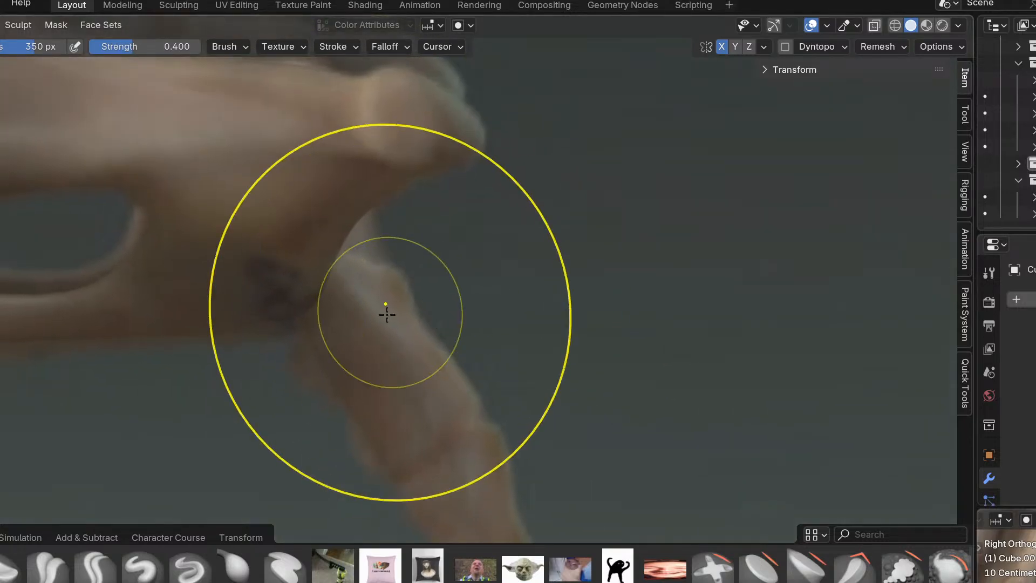
{"action": "mouse_move", "coordinate": [355, 263]}
{"action": "middle_mouse_down", "text": "shift"}
{"action": "mouse_move", "coordinate": [459, 490]}
{"action": "mouse_move", "coordinate": [474, 478]}
{"action": "middle_mouse_up", "text": "shift"}
{"action": "scroll", "coordinate": [474, 478], "scroll_direction": "down", "scroll_amount": 2}
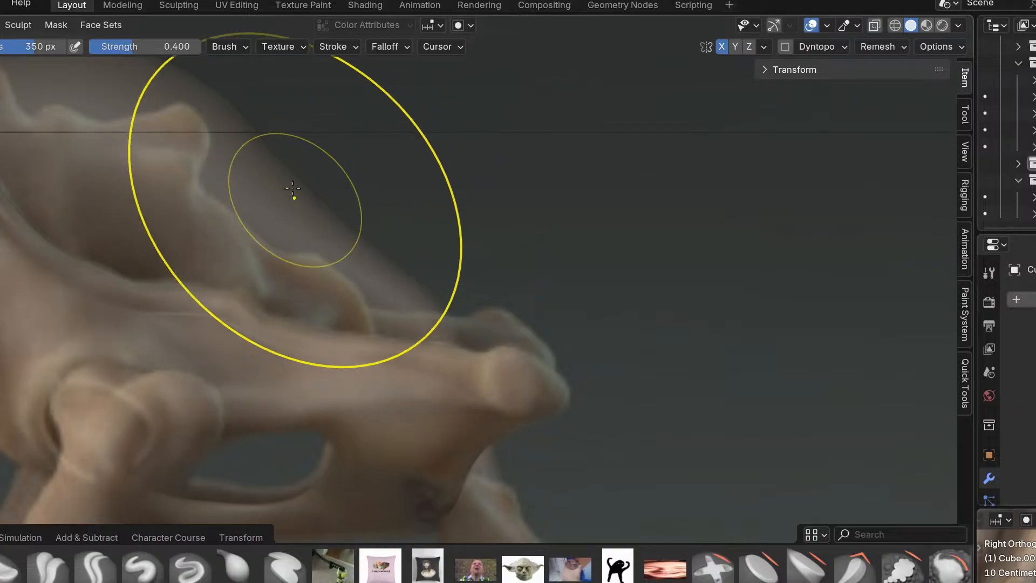
{"action": "middle_click_drag", "start_coordinate": [362, 315], "coordinate": [618, 510], "text": "shift"}
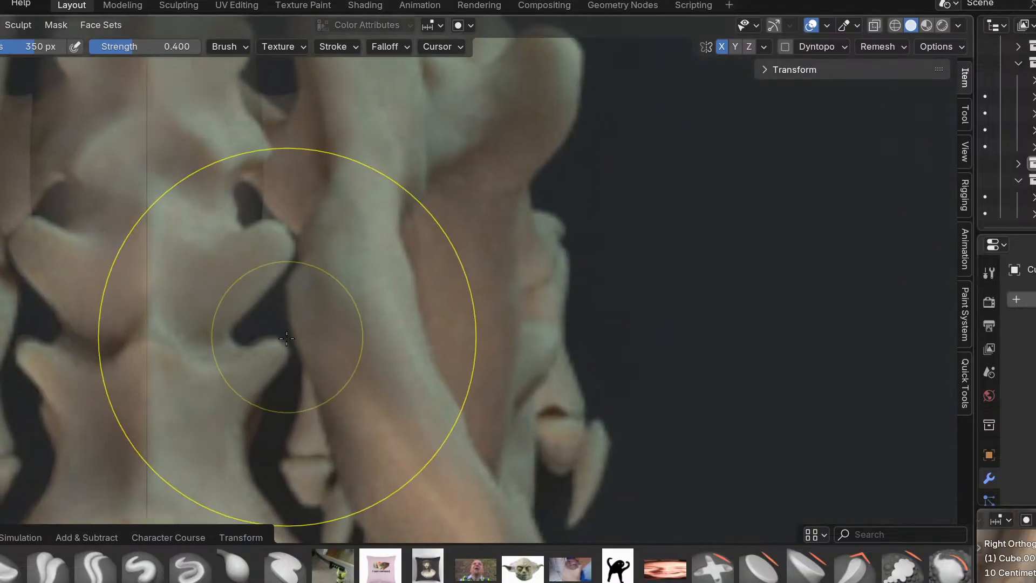
Narrow the tail mesh symmetrically in the top view to match the width of the tail vertebrae.
{"action": "scroll", "coordinate": [300, 324], "scroll_direction": "up", "scroll_amount": 5}
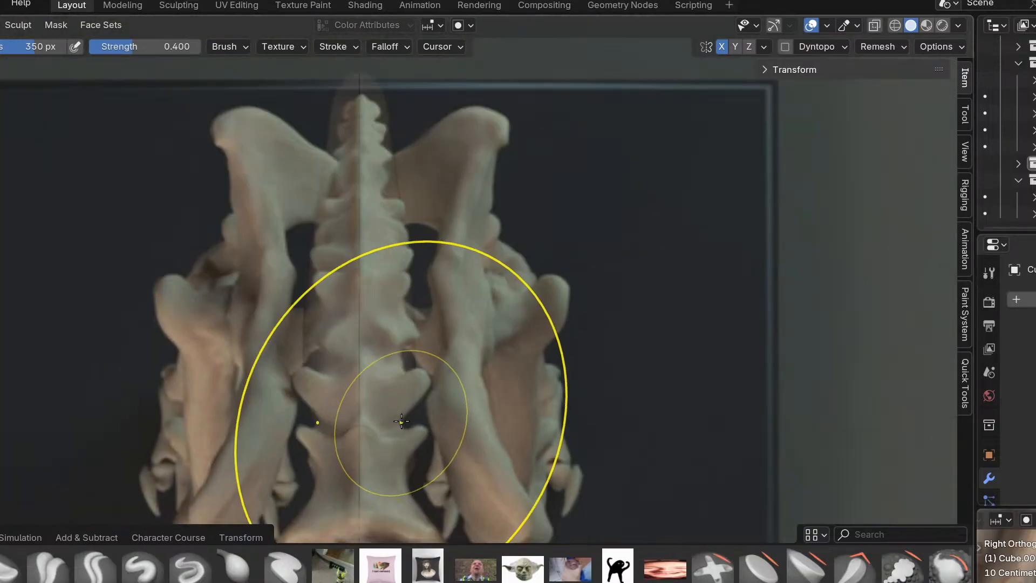
{"action": "scroll", "coordinate": [442, 346], "scroll_direction": "up", "scroll_amount": 4}
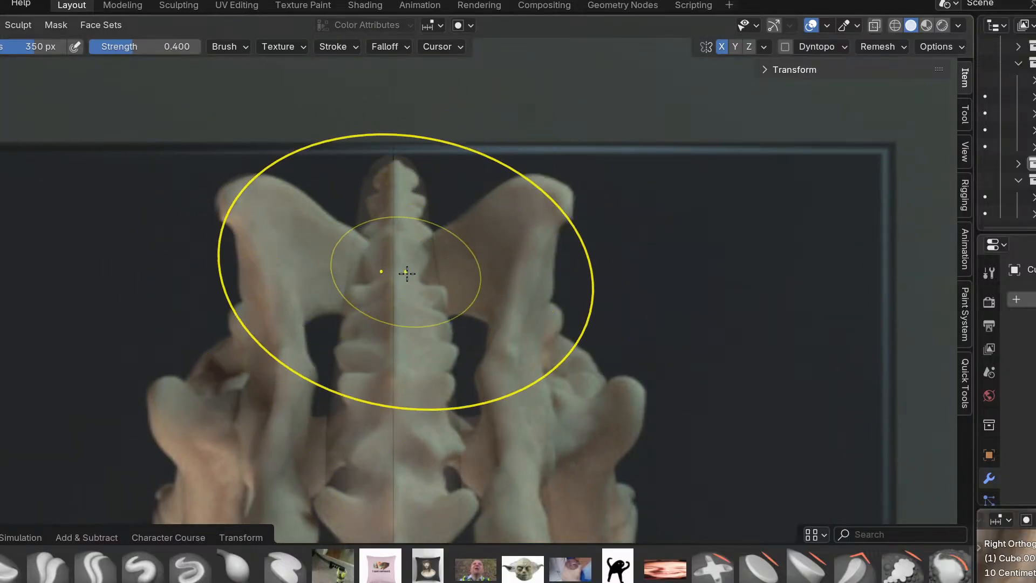
{"action": "scroll", "coordinate": [404, 269], "scroll_direction": "down", "scroll_amount": 1}
{"action": "middle_click_drag", "start_coordinate": [344, 388], "coordinate": [330, 226], "text": "shift"}
{"action": "scroll", "coordinate": [361, 276], "scroll_direction": "up", "scroll_amount": 2}
{"action": "left_click_drag", "start_coordinate": [328, 257], "coordinate": [348, 258]}
{"action": "scroll", "coordinate": [332, 123], "scroll_direction": "down", "scroll_amount": 3}
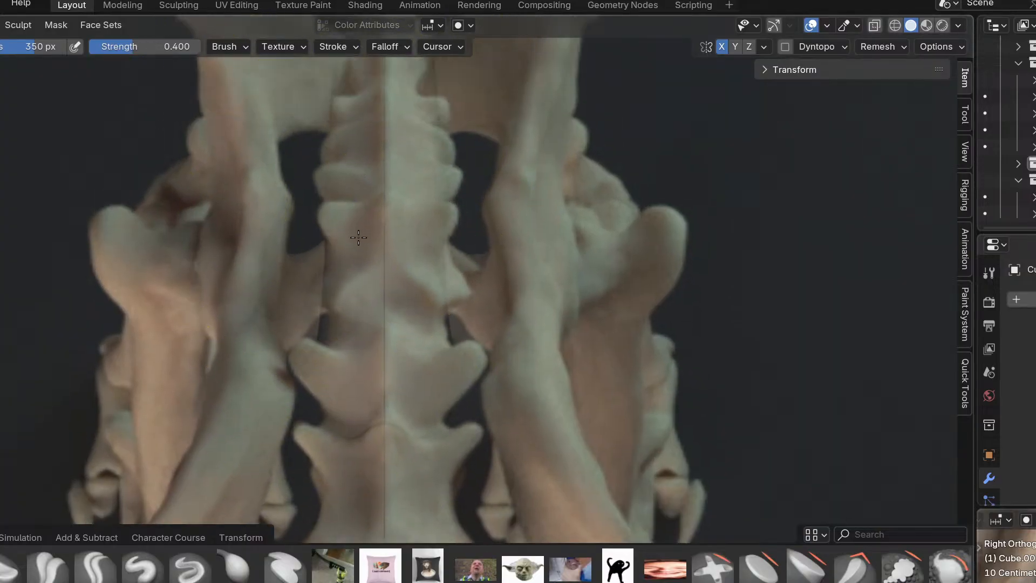
{"action": "scroll", "coordinate": [326, 203], "scroll_direction": "up", "scroll_amount": 2}
{"action": "middle_click_drag", "start_coordinate": [374, 117], "coordinate": [363, 236]}
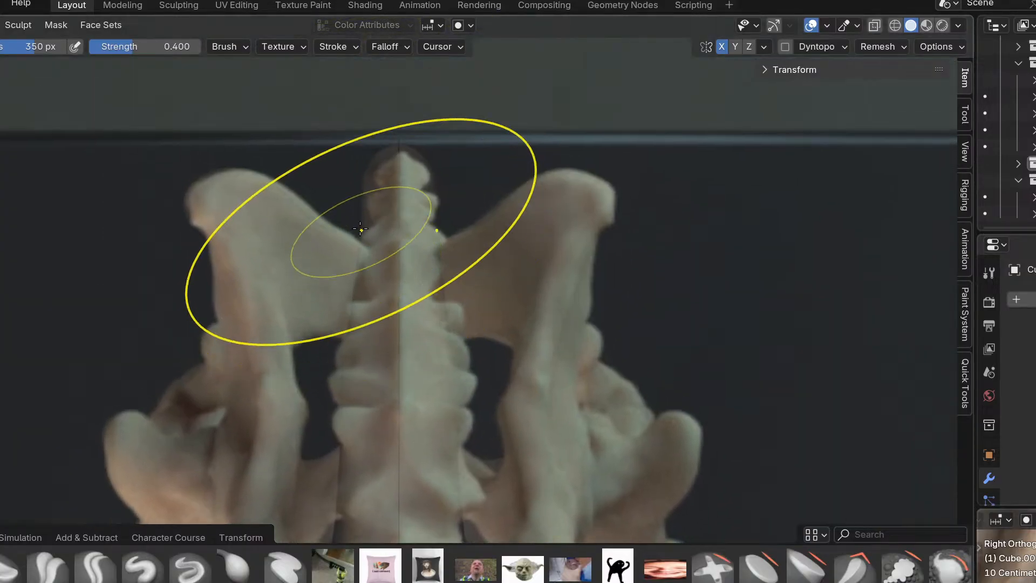
{"action": "middle_click_drag", "start_coordinate": [380, 160], "coordinate": [365, 194]}
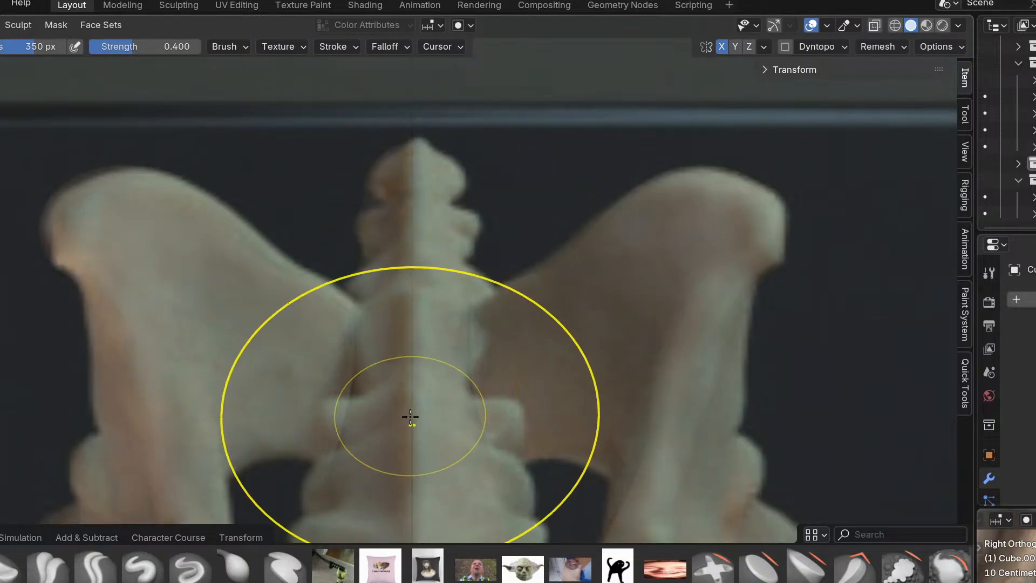
{"action": "middle_click_drag", "start_coordinate": [410, 414], "coordinate": [352, 219]}
Adjust the flanks of the tail mesh near its front end against the vertebrae in the top reference.
{"action": "middle_click_drag", "start_coordinate": [369, 472], "coordinate": [332, 278], "text": "shift"}
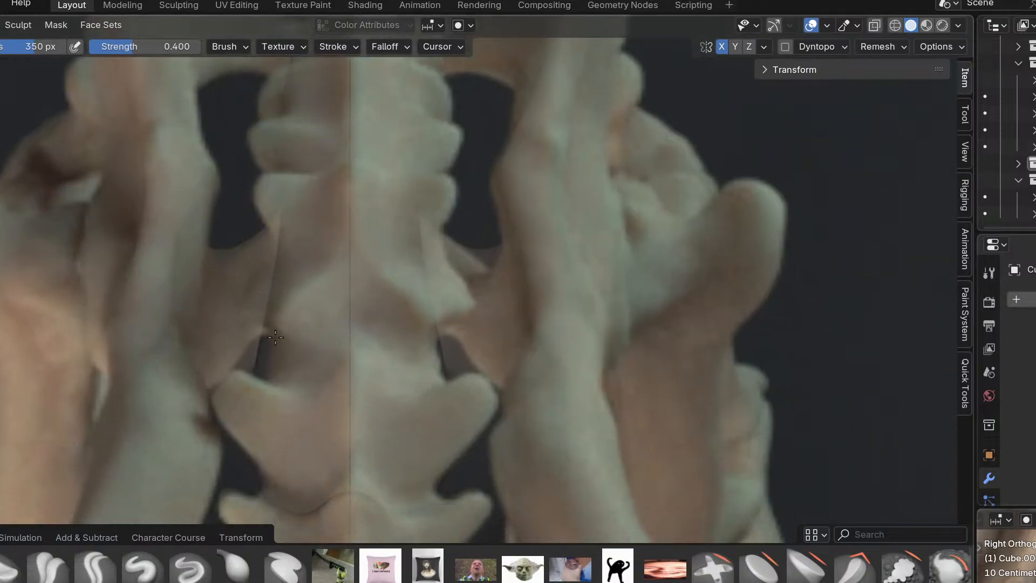
{"action": "middle_click_drag", "start_coordinate": [317, 400], "coordinate": [287, 186], "text": "shift"}
{"action": "left_click_drag", "start_coordinate": [244, 288], "coordinate": [218, 343]}
{"action": "middle_click_drag", "start_coordinate": [268, 111], "coordinate": [260, 401], "text": "shift"}
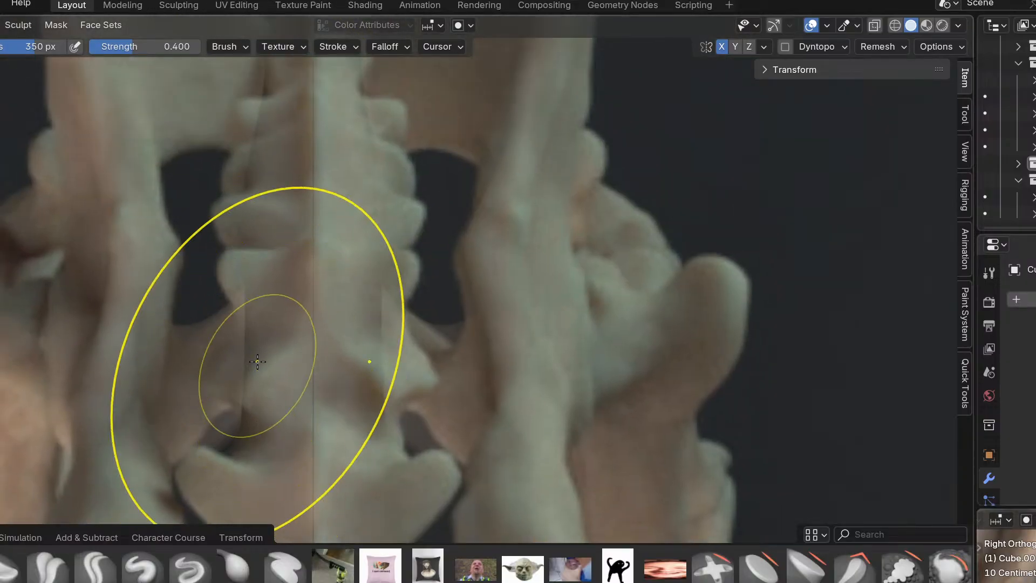
{"action": "scroll", "coordinate": [267, 210], "scroll_direction": "down", "scroll_amount": 6}
{"action": "scroll", "coordinate": [413, 315], "scroll_direction": "up", "scroll_amount": 6}
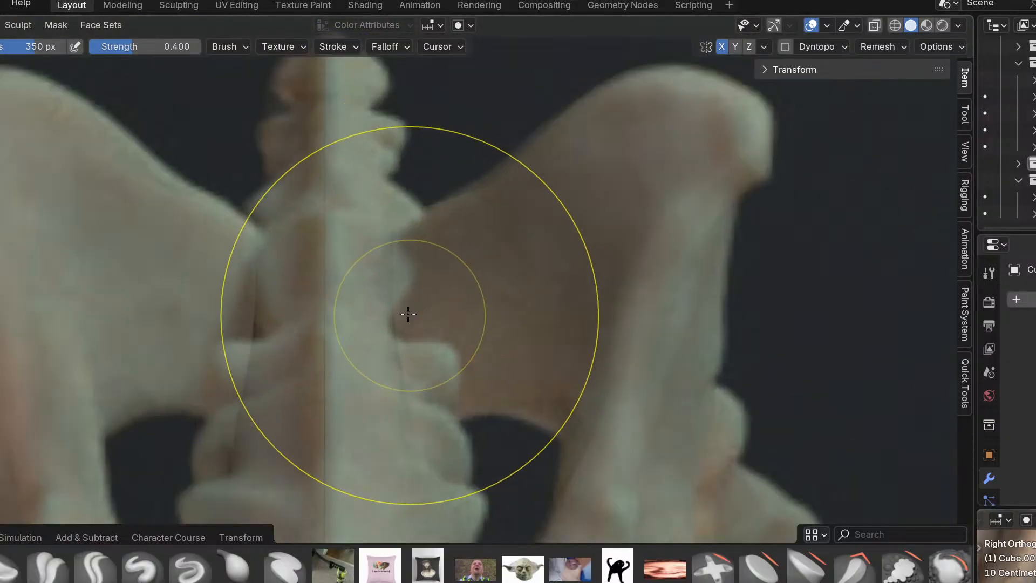
{"action": "scroll", "coordinate": [395, 304], "scroll_direction": "down", "scroll_amount": 10}
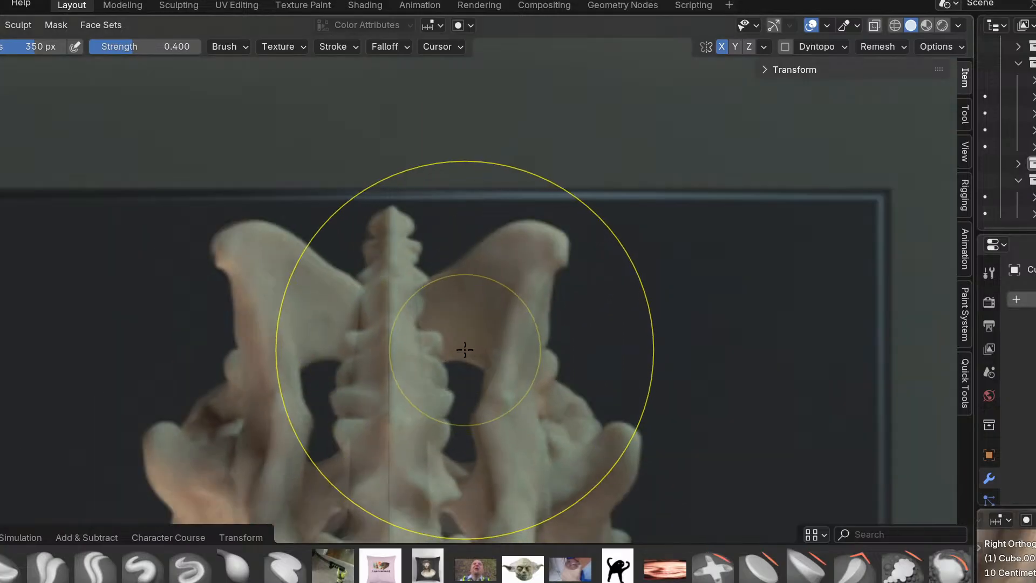
{"action": "scroll", "coordinate": [356, 226], "scroll_direction": "up", "scroll_amount": 2}
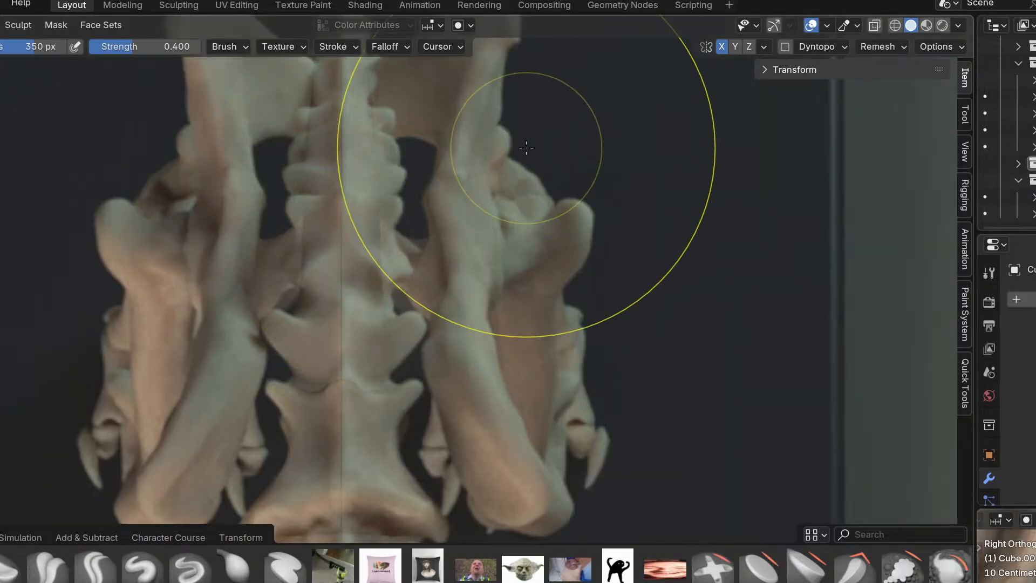
Inspect the tail mesh from several angles and align its lower end with the tail tip in the side reference.
{"action": "scroll", "coordinate": [476, 171], "scroll_direction": "down", "scroll_amount": 7}
{"action": "middle_click_drag", "start_coordinate": [493, 176], "coordinate": [339, 55]}
{"action": "middle_click_drag", "start_coordinate": [416, 92], "coordinate": [323, 118]}
{"action": "scroll", "coordinate": [486, 134], "scroll_direction": "up", "scroll_amount": 2}
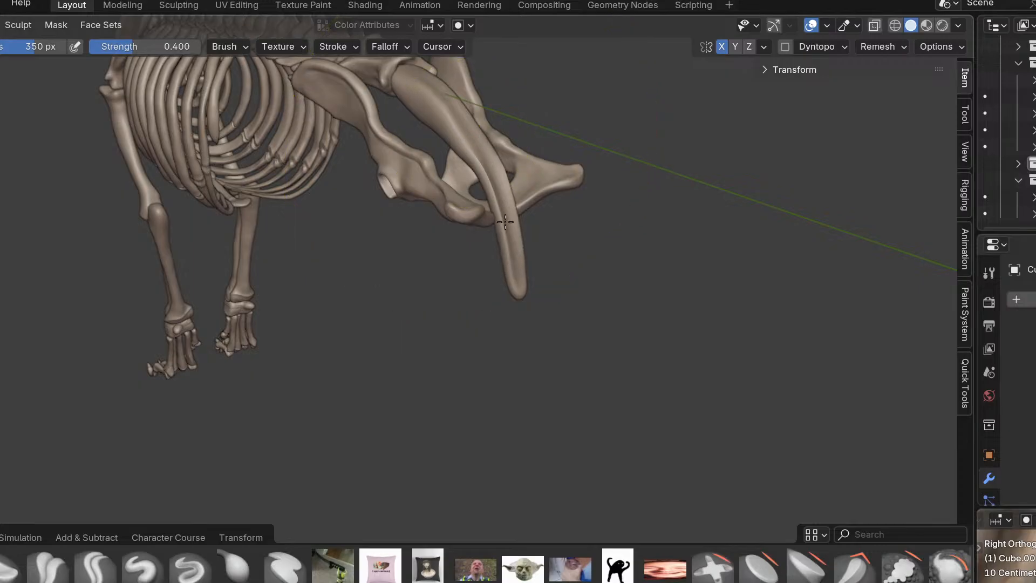
{"action": "scroll", "coordinate": [485, 165], "scroll_direction": "down", "scroll_amount": 2}
{"action": "middle_click_drag", "start_coordinate": [485, 165], "coordinate": [711, 132]}
{"action": "scroll", "coordinate": [723, 130], "scroll_direction": "up", "scroll_amount": 3}
{"action": "key", "text": "KP_3"}
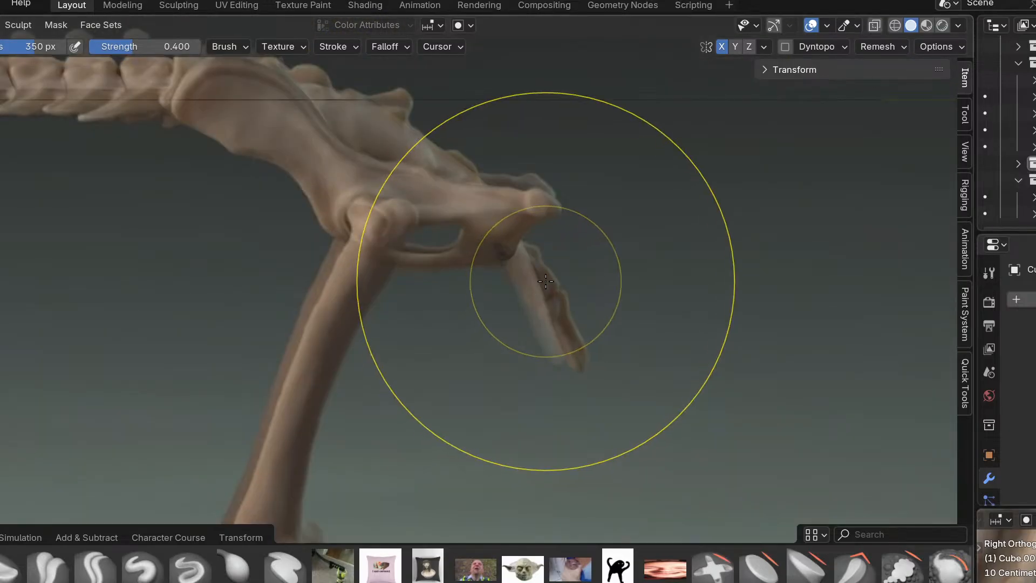
{"action": "scroll", "coordinate": [546, 281], "scroll_direction": "up", "scroll_amount": 3}
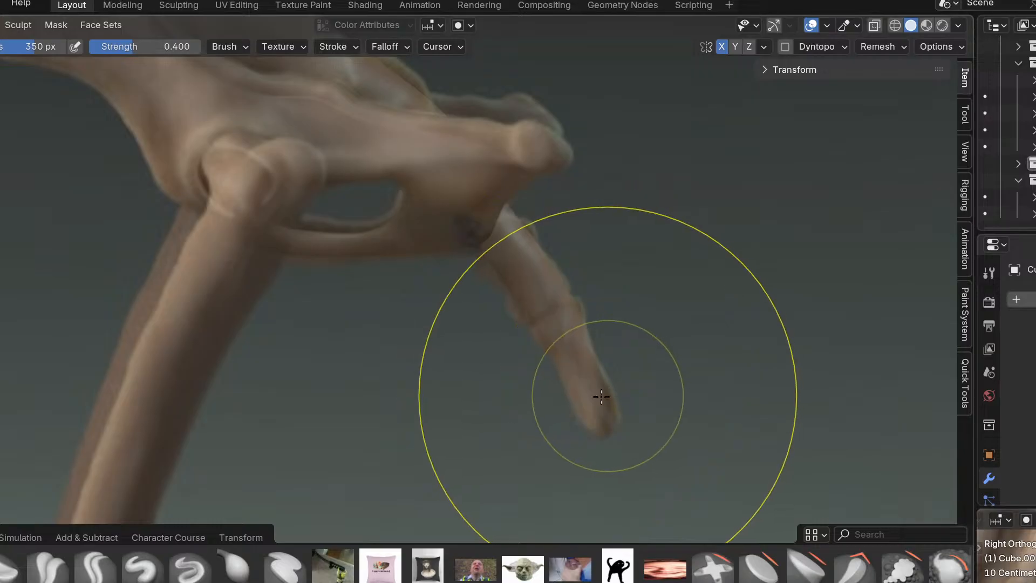
Inspect the tail mesh against the pelvis from the side and at oblique angles.
{"action": "middle_click_drag", "start_coordinate": [568, 308], "coordinate": [532, 386], "text": "shift"}
{"action": "middle_click_drag", "start_coordinate": [532, 386], "coordinate": [520, 326]}
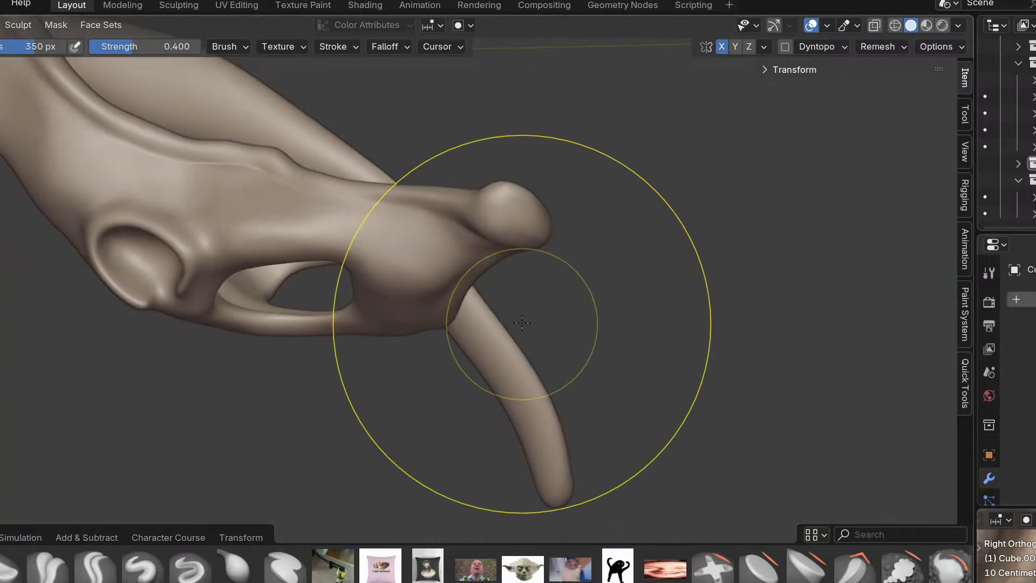
{"action": "scroll", "coordinate": [520, 326], "scroll_direction": "down", "scroll_amount": 5}
{"action": "middle_click_drag", "start_coordinate": [359, 337], "coordinate": [451, 313]}
{"action": "scroll", "coordinate": [424, 259], "scroll_direction": "up", "scroll_amount": 2}
{"action": "middle_click_drag", "start_coordinate": [420, 344], "coordinate": [520, 261]}
{"action": "scroll", "coordinate": [483, 313], "scroll_direction": "up", "scroll_amount": 3}
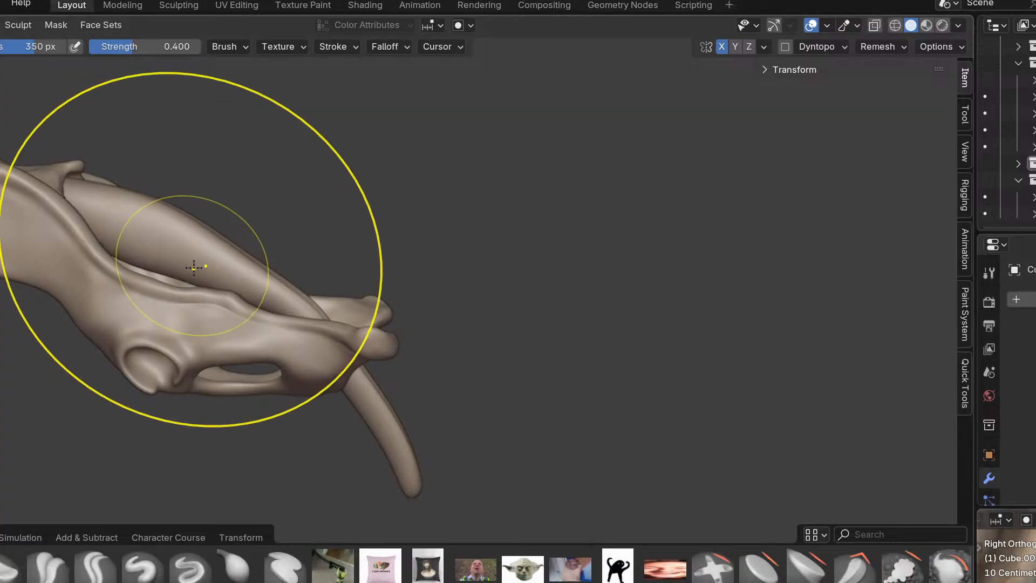
{"action": "left_click_drag", "start_coordinate": [250, 264], "coordinate": [264, 250]}
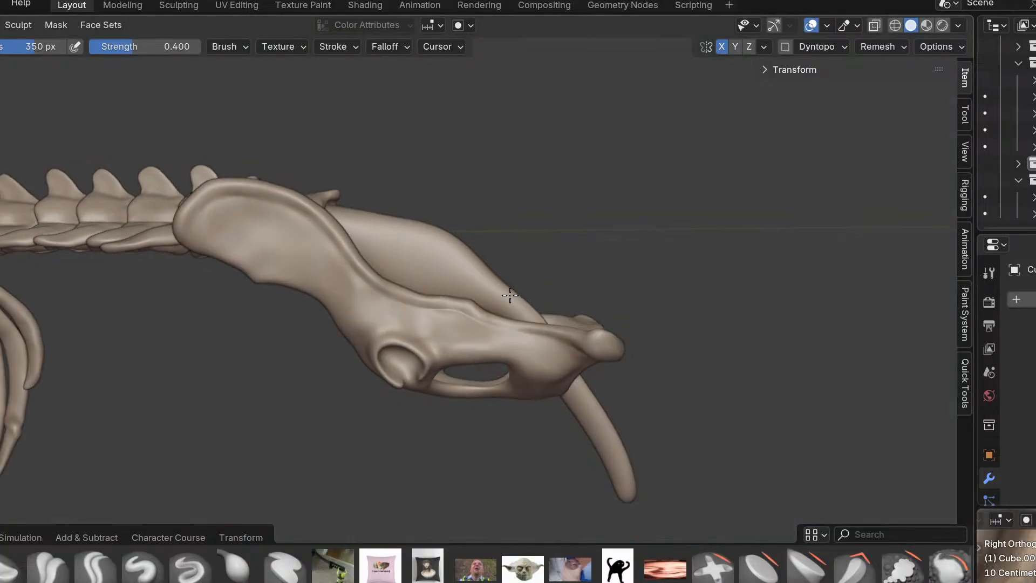
Set the tail mesh's remesh voxel size to 0.00583 m and check its surface from behind and below.
{"action": "key", "text": "shift+r"}
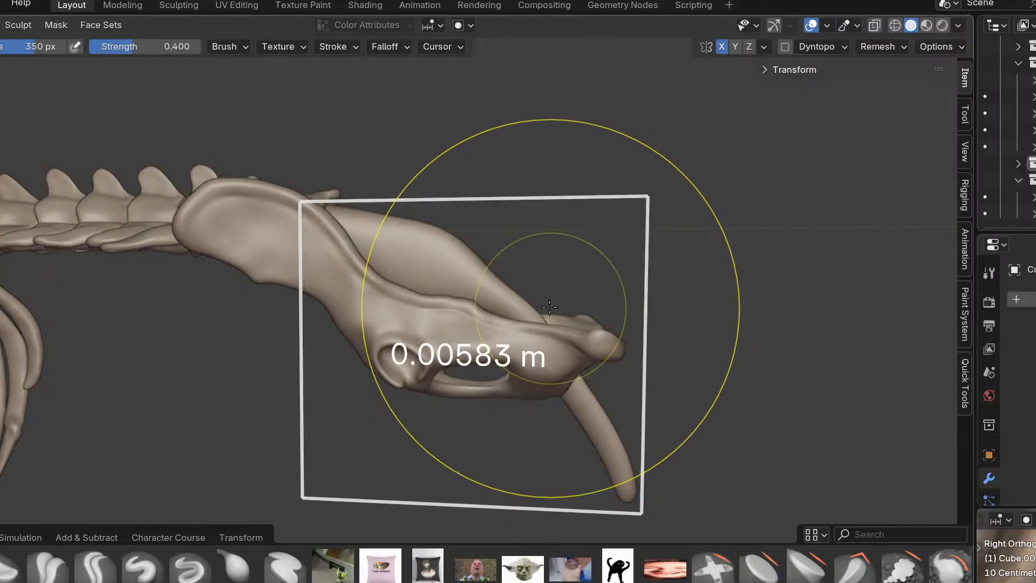
{"action": "left_click", "coordinate": [549, 308]}
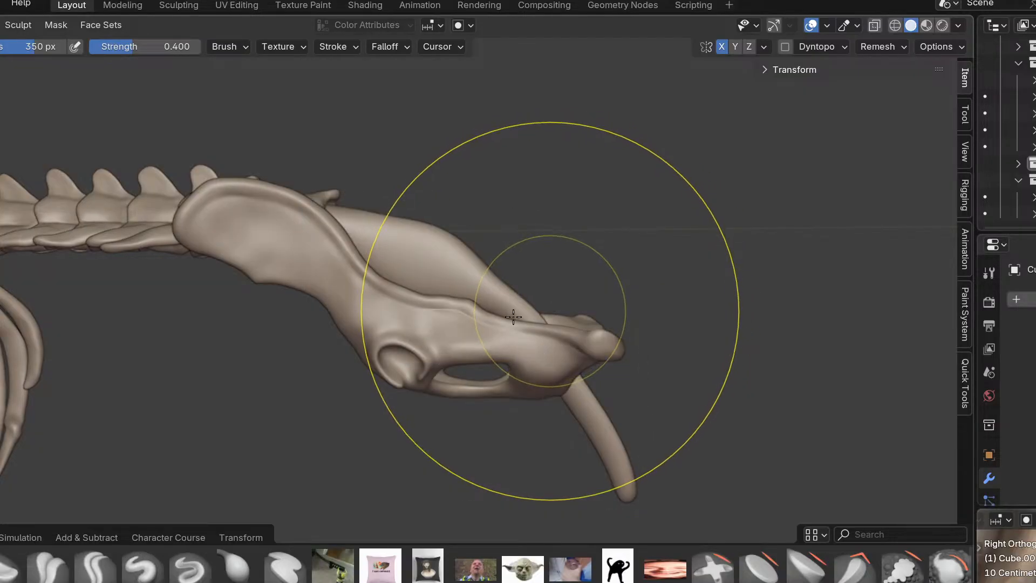
{"action": "scroll", "coordinate": [513, 290], "scroll_direction": "up", "scroll_amount": 8}
{"action": "middle_click_drag", "start_coordinate": [509, 292], "coordinate": [376, 328]}
{"action": "left_click_drag", "start_coordinate": [390, 286], "coordinate": [464, 426]}
{"action": "scroll", "coordinate": [366, 229], "scroll_direction": "down", "scroll_amount": 3}
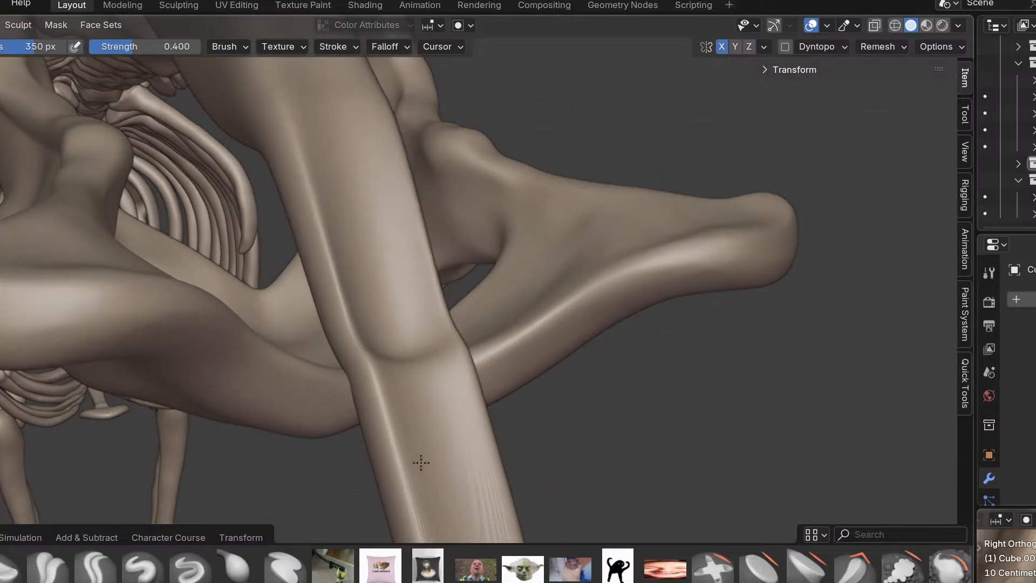
{"action": "scroll", "coordinate": [369, 187], "scroll_direction": "down", "scroll_amount": 5}
{"action": "middle_click_drag", "start_coordinate": [401, 365], "coordinate": [511, 268]}
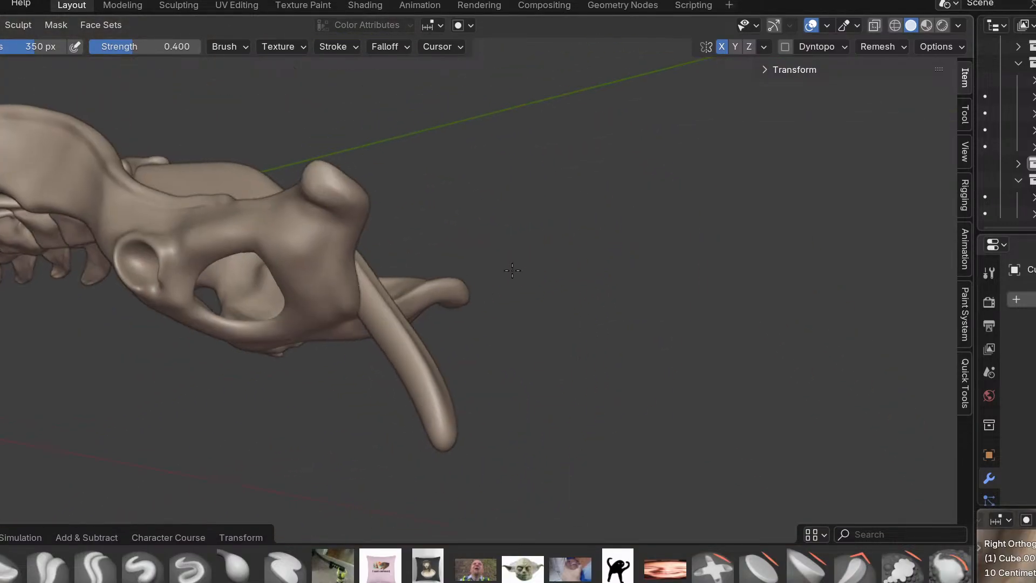
Shape the raised hump at the rear of the sacral form to match its outline in the side reference.
{"action": "scroll", "coordinate": [511, 268], "scroll_direction": "up", "scroll_amount": 3}
{"action": "middle_click_drag", "start_coordinate": [288, 287], "coordinate": [349, 361], "text": "shift"}
{"action": "mouse_move", "coordinate": [178, 205]}
{"action": "middle_mouse_down", "text": "shift"}
{"action": "mouse_move", "coordinate": [352, 453]}
{"action": "mouse_move", "coordinate": [366, 419]}
{"action": "middle_mouse_up", "text": "shift"}
{"action": "scroll", "coordinate": [386, 411], "scroll_direction": "up", "scroll_amount": 2}
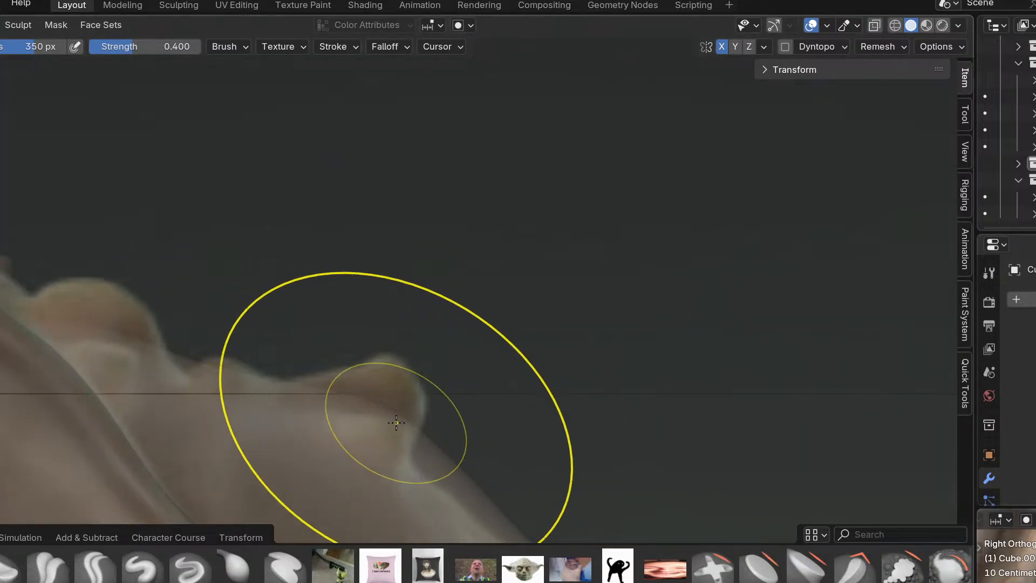
{"action": "middle_click_drag", "start_coordinate": [416, 375], "coordinate": [362, 433]}
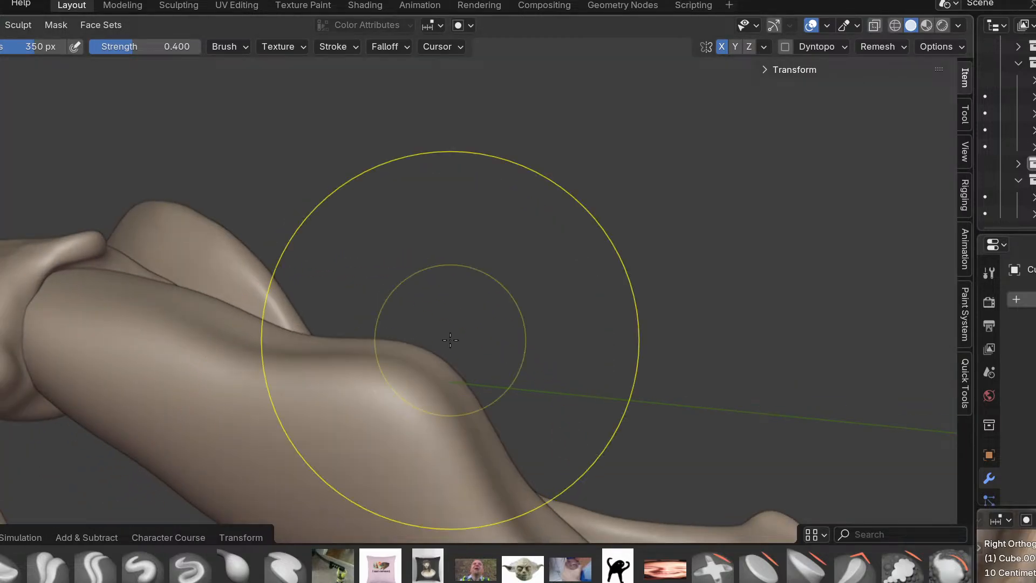
{"action": "middle_click_drag", "start_coordinate": [451, 340], "coordinate": [428, 371], "text": "alt"}
{"action": "left_click_drag", "start_coordinate": [388, 342], "coordinate": [352, 383]}
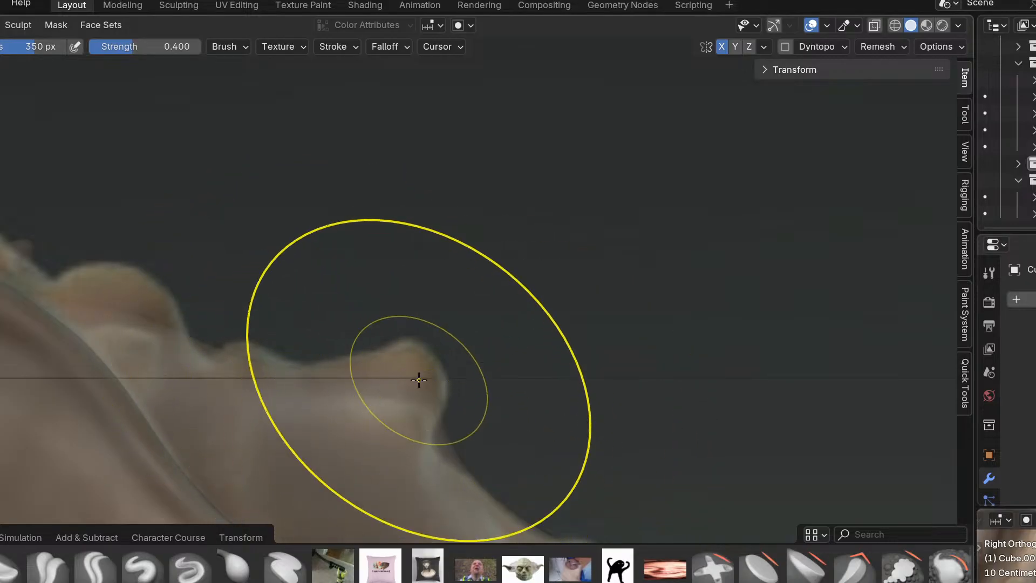
Refine the notch behind the sacral hump and the slope descending from it along the side reference.
{"action": "scroll", "coordinate": [465, 400], "scroll_direction": "up", "scroll_amount": 2}
{"action": "middle_click_drag", "start_coordinate": [505, 446], "coordinate": [490, 370], "text": "shift"}
{"action": "scroll", "coordinate": [491, 370], "scroll_direction": "up", "scroll_amount": 2}
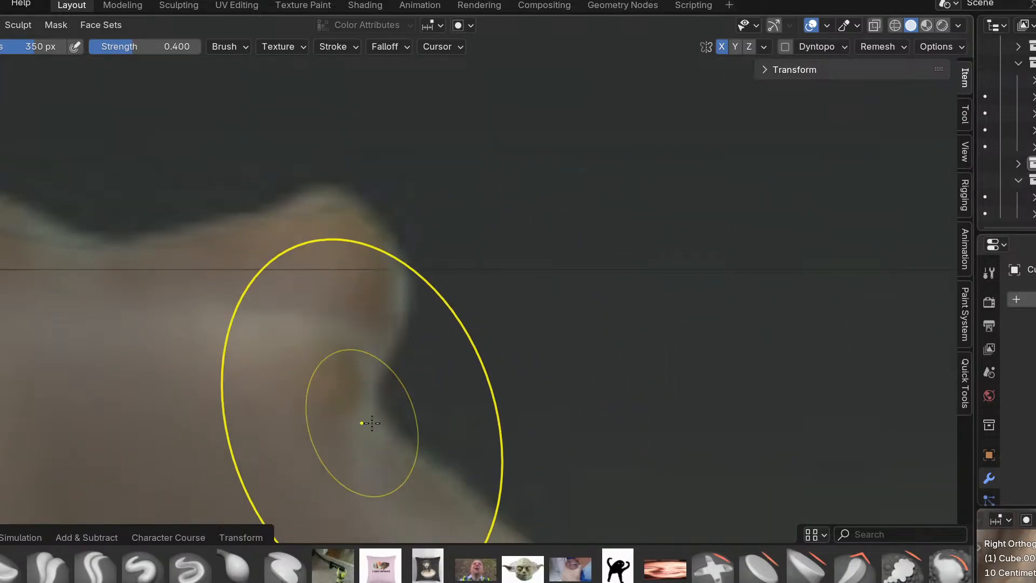
{"action": "scroll", "coordinate": [426, 318], "scroll_direction": "down", "scroll_amount": 2}
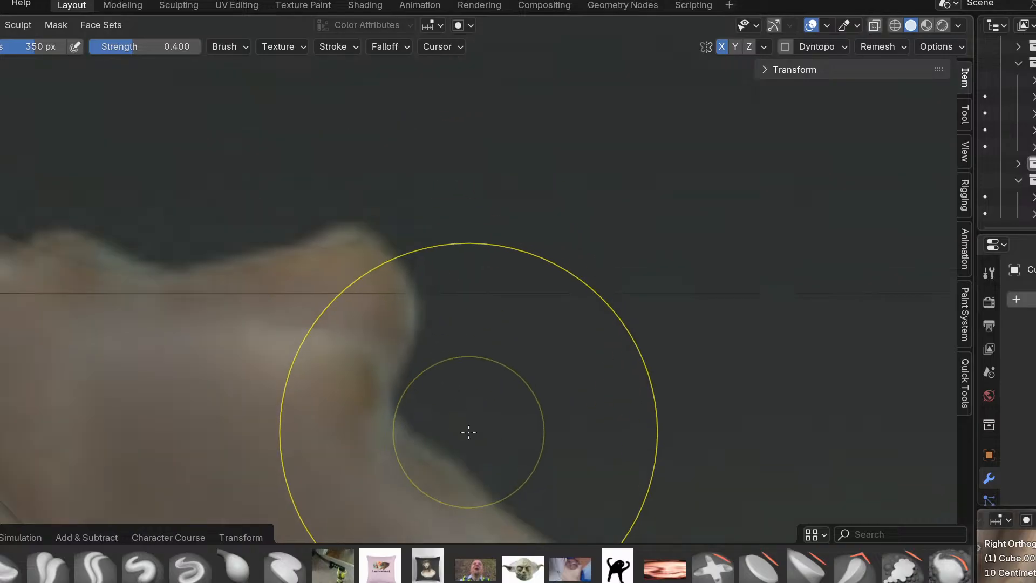
{"action": "middle_click_drag", "start_coordinate": [470, 431], "coordinate": [302, 243], "text": "shift"}
{"action": "middle_click_drag", "start_coordinate": [409, 324], "coordinate": [348, 313], "text": "shift"}
{"action": "scroll", "coordinate": [378, 365], "scroll_direction": "down", "scroll_amount": 2}
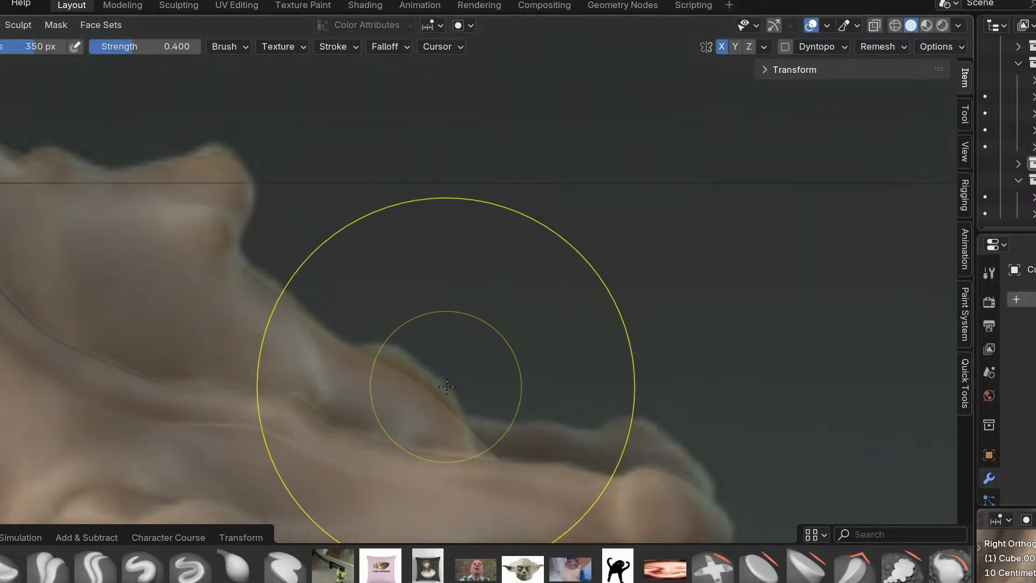
Match the tail's side contour to the rounded vertebra above the pelvis and the segment emerging below the ischium.
{"action": "scroll", "coordinate": [435, 397], "scroll_direction": "up", "scroll_amount": 3}
{"action": "middle_click_drag", "start_coordinate": [488, 421], "coordinate": [376, 306], "text": "shift"}
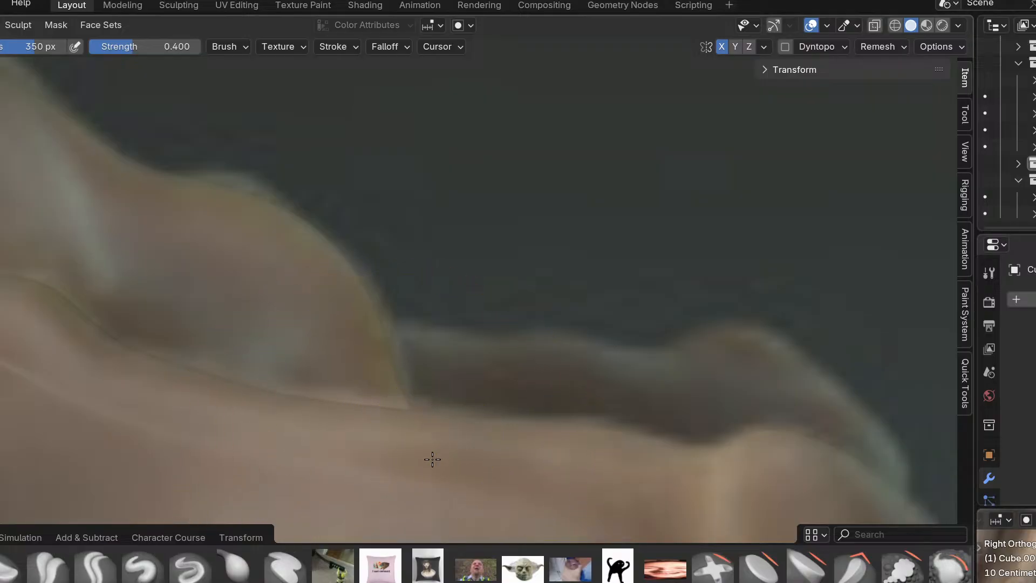
{"action": "middle_click_drag", "start_coordinate": [405, 438], "coordinate": [210, 108], "text": "shift"}
{"action": "middle_click_drag", "start_coordinate": [435, 345], "coordinate": [363, 255], "text": "shift"}
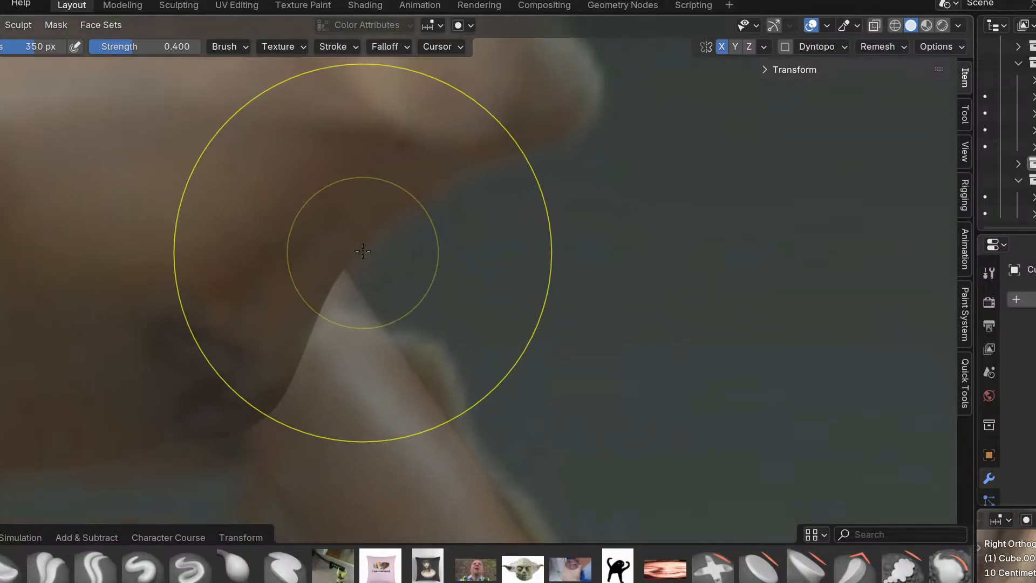
{"action": "scroll", "coordinate": [303, 242], "scroll_direction": "down", "scroll_amount": 5}
{"action": "scroll", "coordinate": [296, 317], "scroll_direction": "up", "scroll_amount": 5}
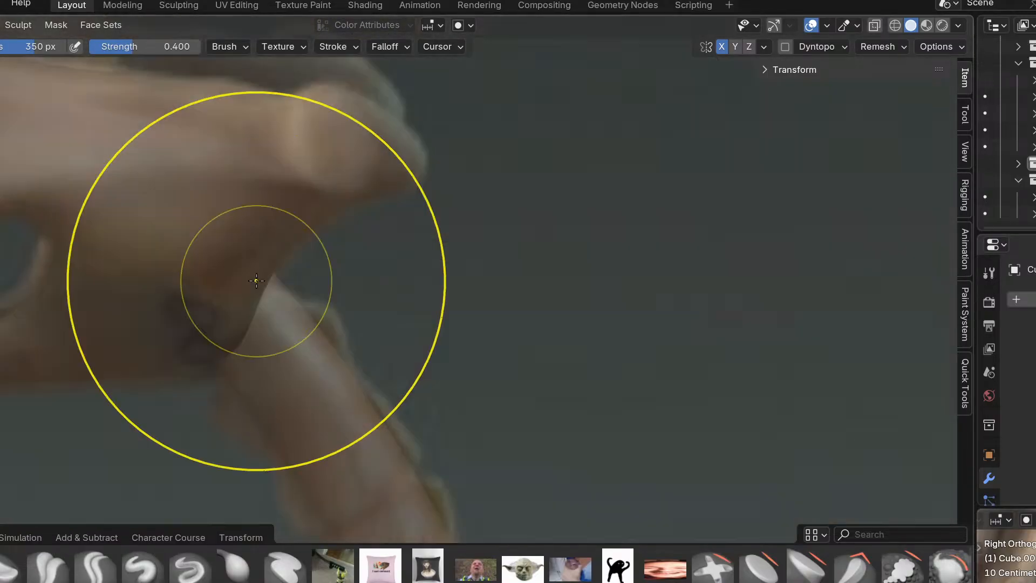
{"action": "scroll", "coordinate": [256, 281], "scroll_direction": "down", "scroll_amount": 2}
{"action": "middle_click_drag", "start_coordinate": [199, 273], "coordinate": [257, 286], "text": "shift"}
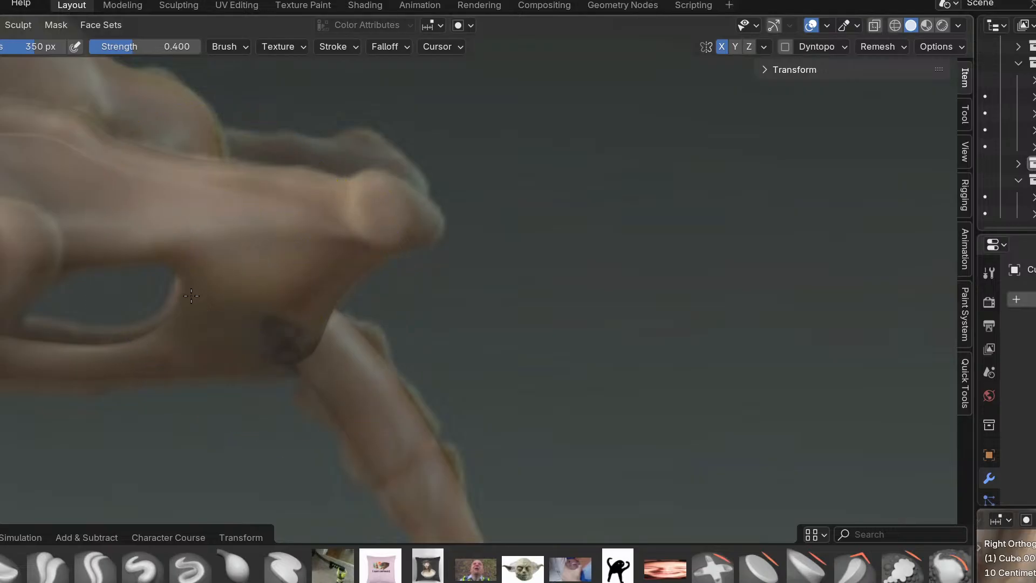
Adjust the bump above the pelvis and even out the tail's rear surface where it passes between the hip bones.
{"action": "left_click_drag", "start_coordinate": [214, 167], "coordinate": [237, 148]}
{"action": "scroll", "coordinate": [286, 213], "scroll_direction": "down", "scroll_amount": 5}
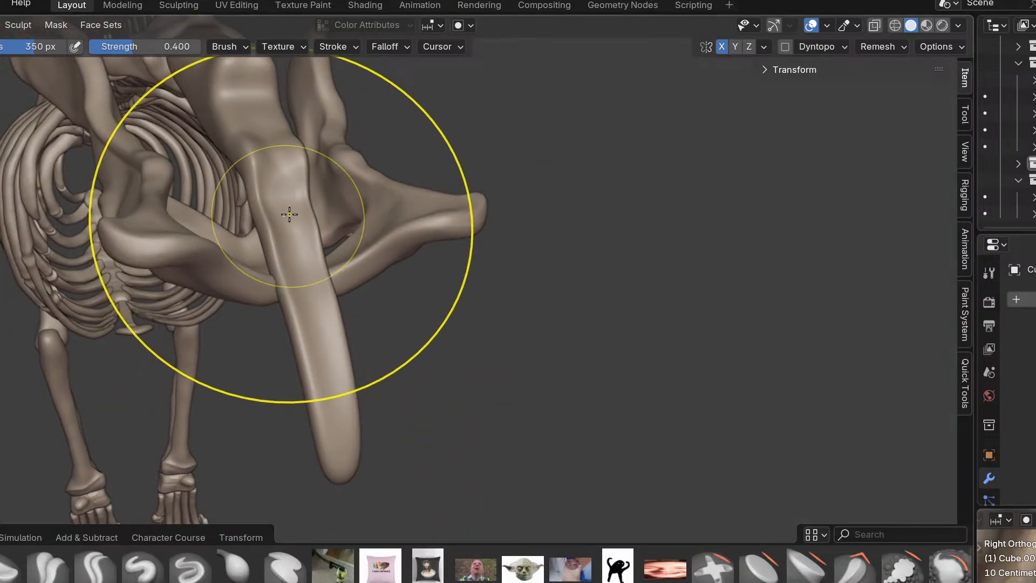
{"action": "left_click_drag", "start_coordinate": [281, 202], "coordinate": [333, 310]}
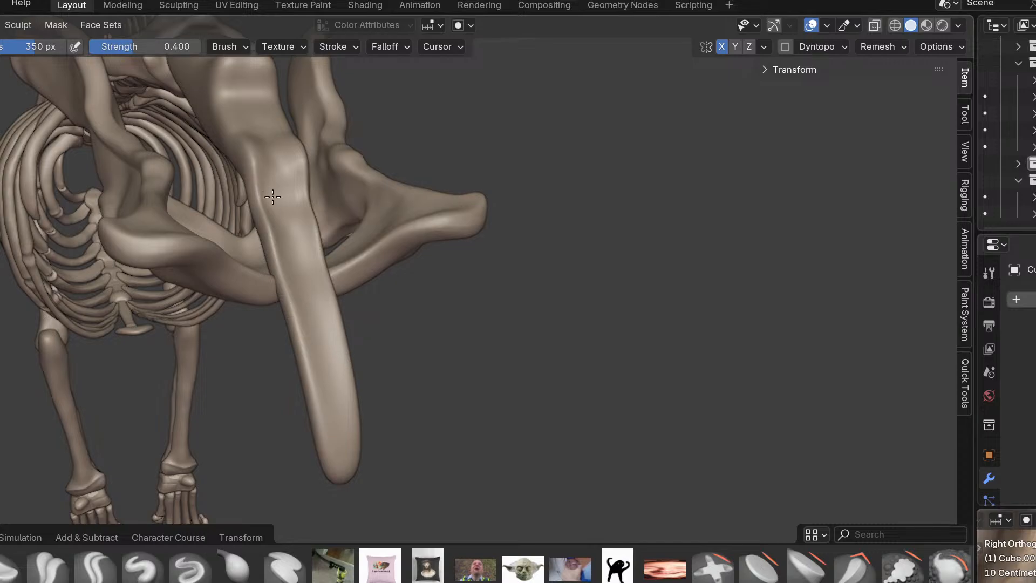
Sculpt symmetrical surface strokes down the tail's rear face with a 125 px additive brush at 0.500 strength, undoing the last stroke.
{"action": "scroll", "coordinate": [281, 208], "scroll_direction": "up", "scroll_amount": 3}
{"action": "scroll", "coordinate": [300, 240], "scroll_direction": "up", "scroll_amount": 1}
{"action": "middle_click_drag", "start_coordinate": [225, 327], "coordinate": [238, 501], "text": "shift"}
{"action": "scroll", "coordinate": [277, 413], "scroll_direction": "up", "scroll_amount": 2}
{"action": "key", "text": "v"}
{"action": "middle_click_drag", "start_coordinate": [252, 383], "coordinate": [412, 347]}
{"action": "key", "text": "f"}
{"action": "left_click", "coordinate": [291, 338]}
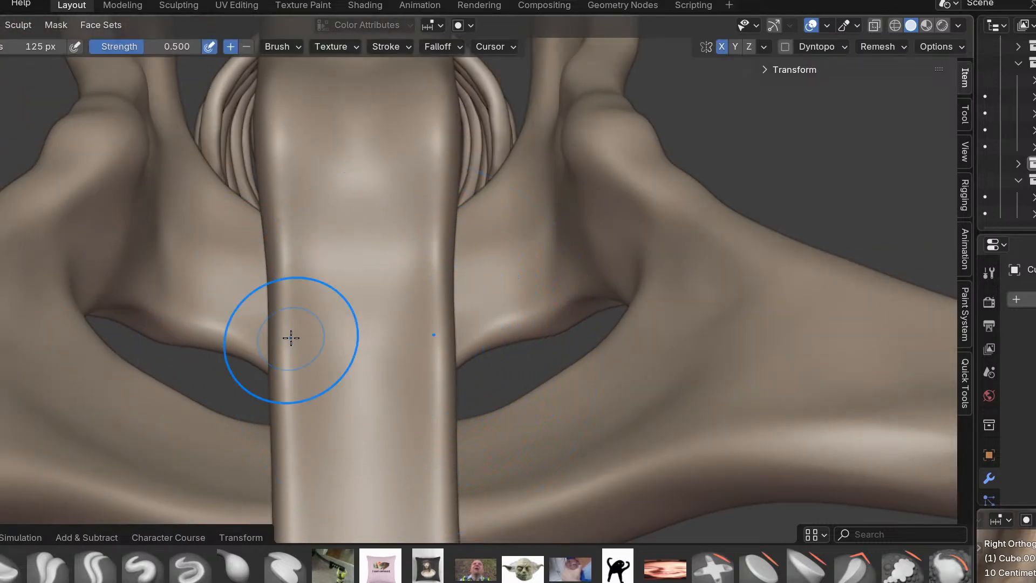
{"action": "mouse_move", "coordinate": [331, 374]}
{"action": "left_mouse_down"}
{"action": "mouse_move", "coordinate": [368, 439]}
{"action": "mouse_move", "coordinate": [357, 280]}
{"action": "left_mouse_up"}
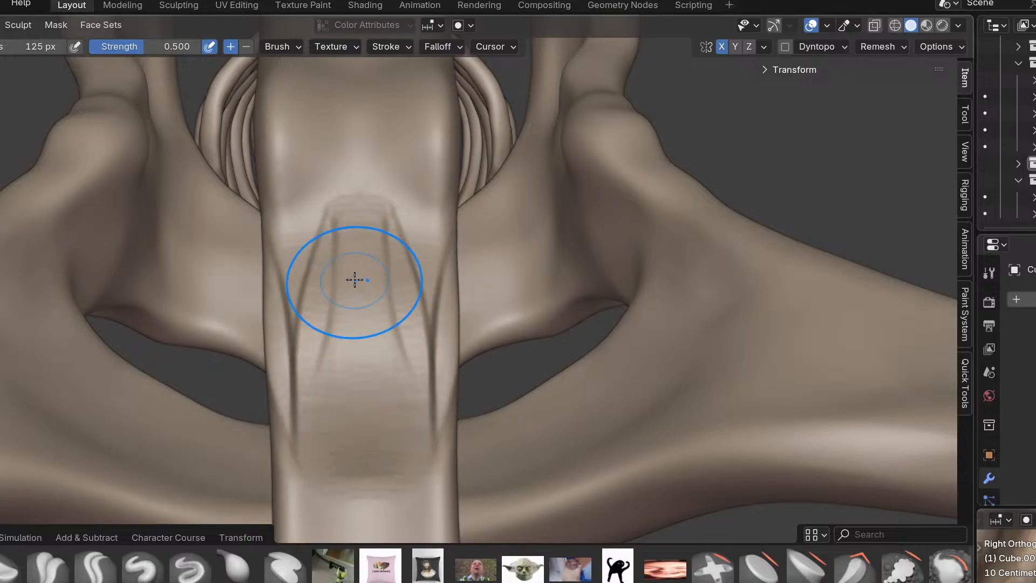
{"action": "key", "text": "ctrl+z"}
{"action": "middle_click_drag", "start_coordinate": [360, 247], "coordinate": [340, 329]}
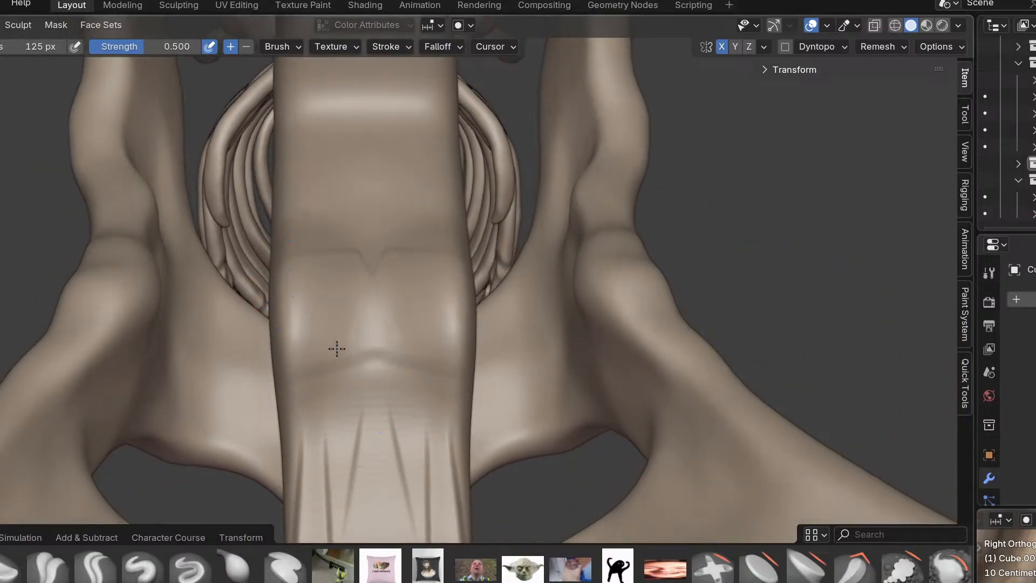
Sculpt lengthwise strokes over the upper stepped surface of the central bone between the hip bones, using a 125 px brush at strength 0.5.
{"action": "left_click_drag", "start_coordinate": [361, 251], "coordinate": [415, 426]}
{"action": "middle_click_drag", "start_coordinate": [400, 356], "coordinate": [351, 421]}
{"action": "left_click_drag", "start_coordinate": [352, 459], "coordinate": [384, 324]}
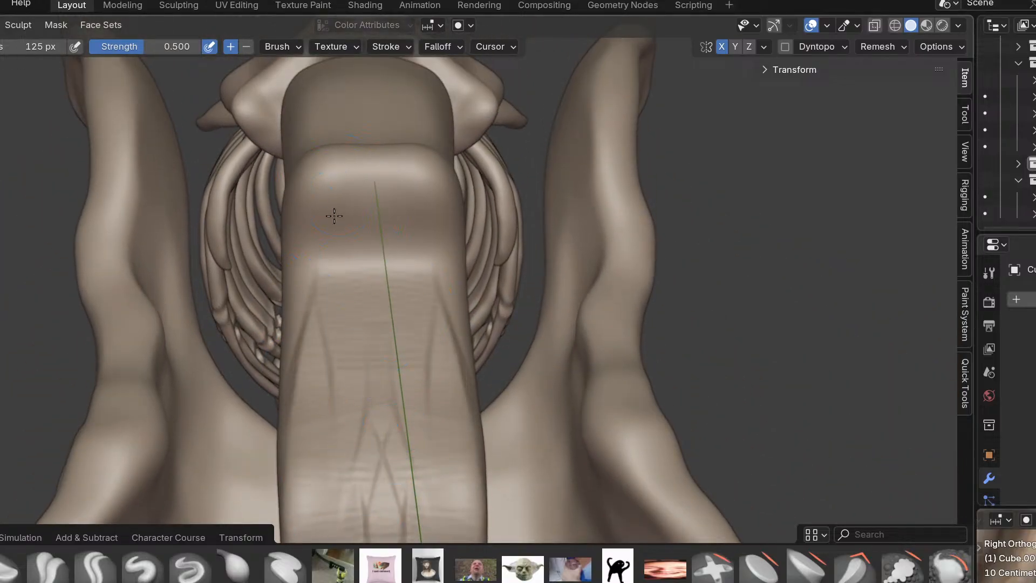
{"action": "left_click_drag", "start_coordinate": [401, 205], "coordinate": [398, 360]}
{"action": "mouse_move", "coordinate": [398, 360]}
{"action": "middle_mouse_down"}
{"action": "mouse_move", "coordinate": [388, 338]}
{"action": "mouse_move", "coordinate": [347, 387]}
{"action": "middle_mouse_up"}
{"action": "mouse_move", "coordinate": [386, 436]}
{"action": "middle_mouse_down"}
{"action": "mouse_move", "coordinate": [354, 269]}
{"action": "mouse_move", "coordinate": [357, 350]}
{"action": "middle_mouse_up"}
Sculpt lengthwise strokes along the central bone's face down towards its rounded tip, redoing one stroke.
{"action": "mouse_move", "coordinate": [352, 211]}
{"action": "left_mouse_down"}
{"action": "mouse_move", "coordinate": [366, 493]}
{"action": "mouse_move", "coordinate": [359, 383]}
{"action": "left_mouse_up"}
{"action": "mouse_move", "coordinate": [294, 418]}
{"action": "middle_mouse_down"}
{"action": "mouse_move", "coordinate": [322, 328]}
{"action": "mouse_move", "coordinate": [322, 209]}
{"action": "mouse_move", "coordinate": [310, 361]}
{"action": "mouse_move", "coordinate": [347, 275]}
{"action": "middle_mouse_up"}
{"action": "left_click_drag", "start_coordinate": [346, 275], "coordinate": [333, 479]}
{"action": "key", "text": "ctrl+z"}
{"action": "mouse_move", "coordinate": [347, 279]}
{"action": "left_mouse_down"}
{"action": "mouse_move", "coordinate": [317, 446]}
{"action": "mouse_move", "coordinate": [329, 273]}
{"action": "mouse_move", "coordinate": [338, 481]}
{"action": "left_mouse_up"}
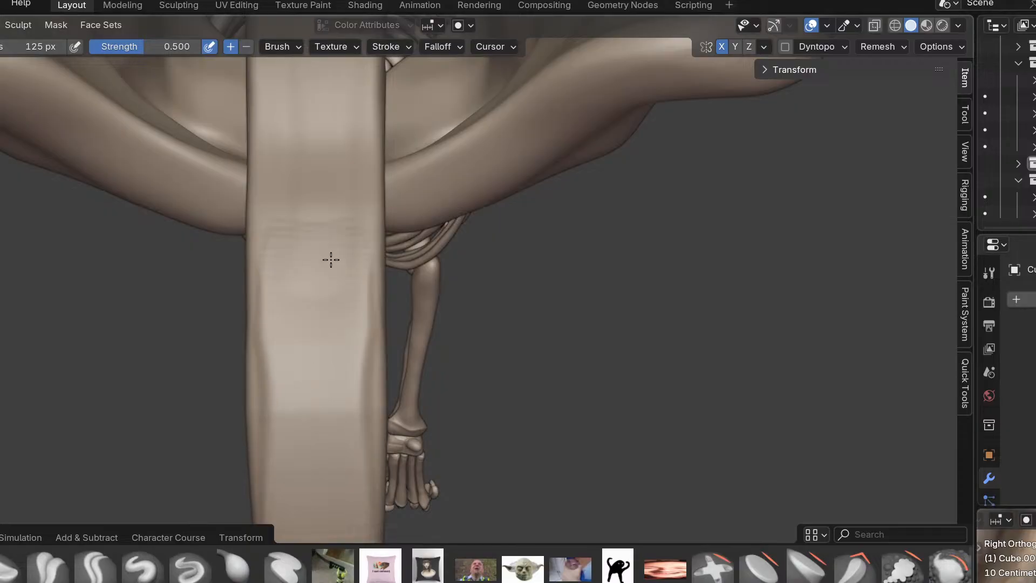
{"action": "middle_click_drag", "start_coordinate": [342, 360], "coordinate": [366, 224]}
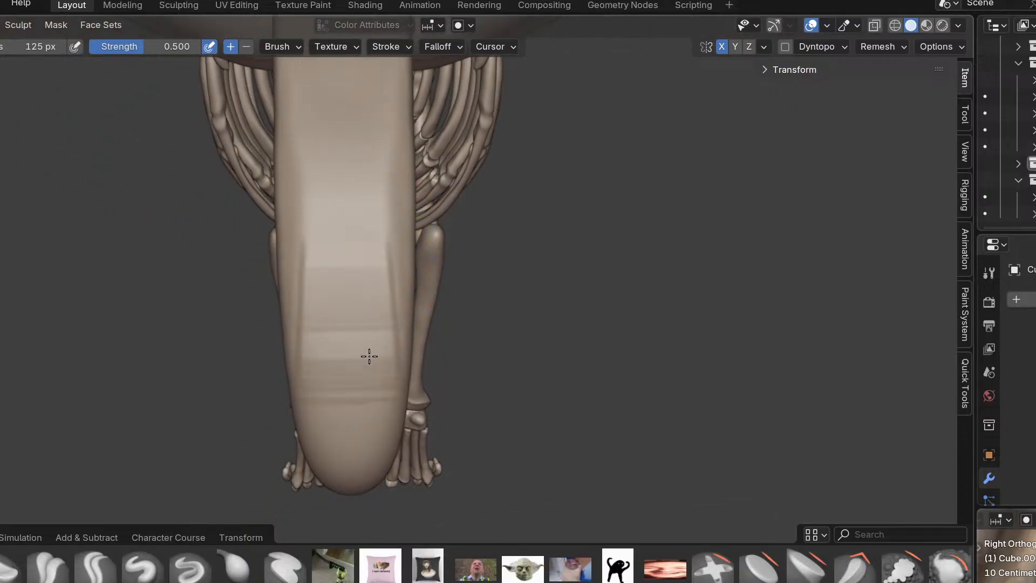
{"action": "middle_click_drag", "start_coordinate": [335, 400], "coordinate": [361, 413]}
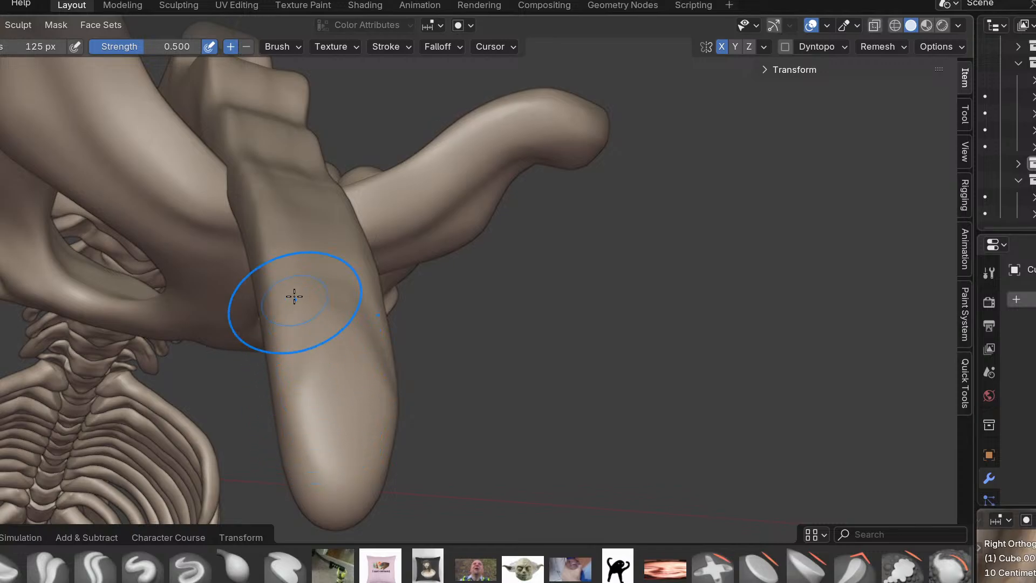
{"action": "middle_click_drag", "start_coordinate": [296, 303], "coordinate": [302, 281]}
{"action": "mouse_move", "coordinate": [268, 229]}
{"action": "middle_mouse_down"}
{"action": "mouse_move", "coordinate": [300, 270]}
{"action": "mouse_move", "coordinate": [381, 507]}
{"action": "middle_mouse_up"}
{"action": "middle_click_drag", "start_coordinate": [324, 342], "coordinate": [359, 429]}
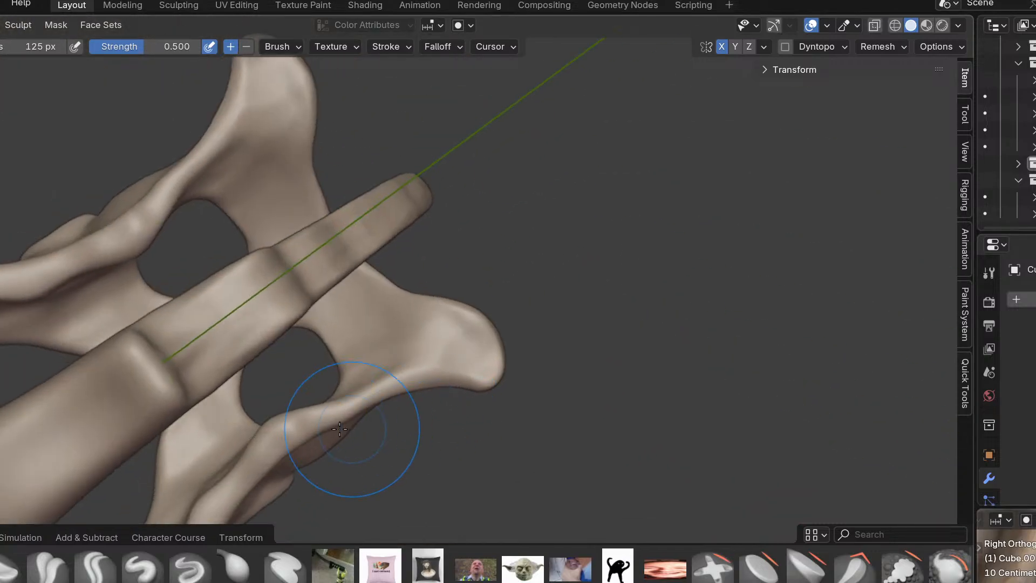
{"action": "mouse_move", "coordinate": [206, 350]}
{"action": "middle_mouse_down"}
{"action": "mouse_move", "coordinate": [146, 248]}
{"action": "mouse_move", "coordinate": [359, 278]}
{"action": "mouse_move", "coordinate": [352, 288]}
{"action": "mouse_move", "coordinate": [262, 275]}
{"action": "mouse_move", "coordinate": [405, 271]}
{"action": "middle_mouse_up"}
Adjust the central bone's outline to the side reference with the Grab brush at 274 px and strength 0.4.
{"action": "scroll", "coordinate": [243, 273], "scroll_direction": "up", "scroll_amount": 3}
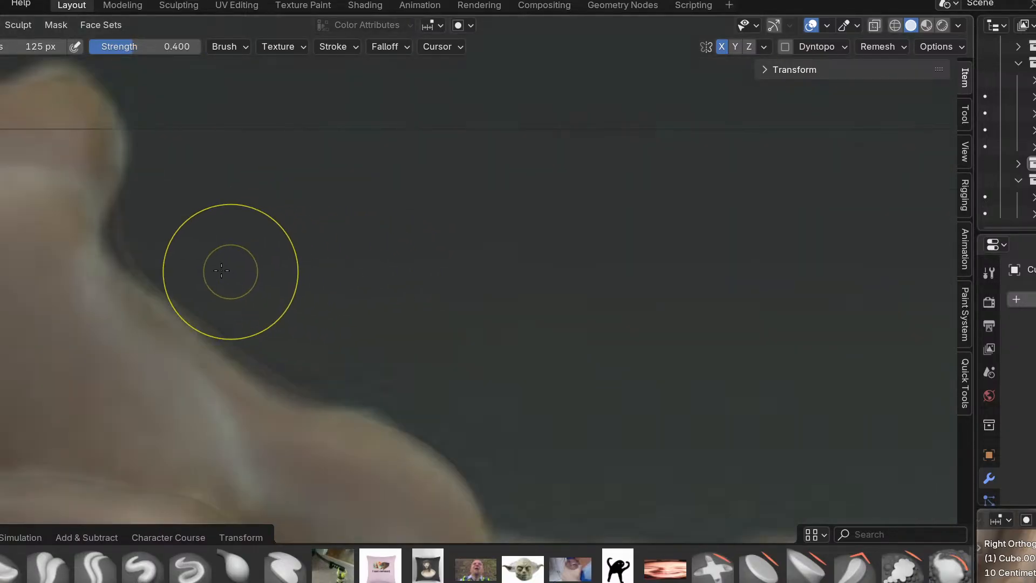
{"action": "middle_click_drag", "start_coordinate": [243, 274], "coordinate": [270, 323], "text": "shift"}
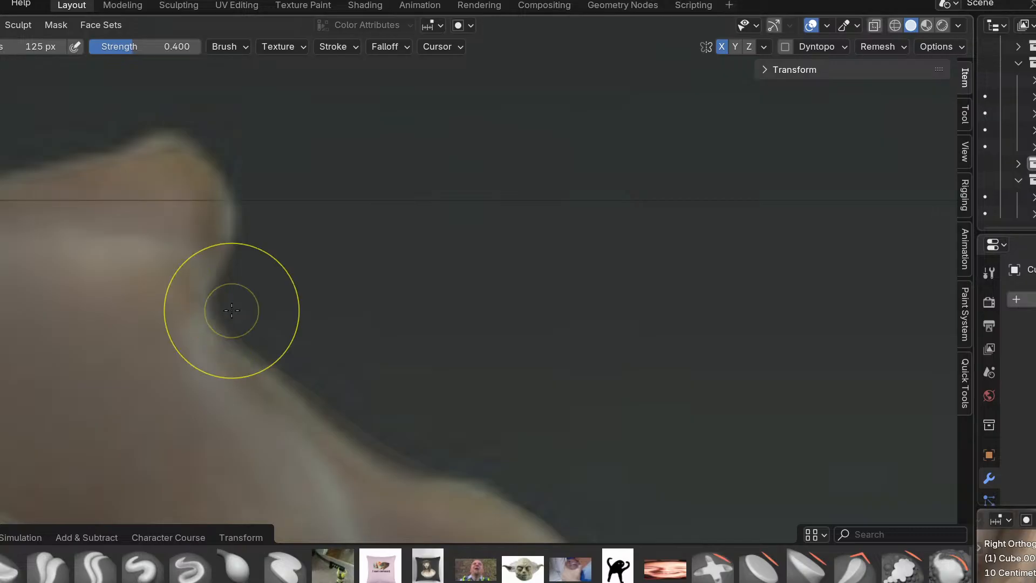
{"action": "mouse_move", "coordinate": [297, 383]}
{"action": "middle_mouse_down"}
{"action": "mouse_move", "coordinate": [197, 375]}
{"action": "mouse_move", "coordinate": [301, 384]}
{"action": "middle_mouse_up"}
{"action": "key", "text": "KP_3"}
{"action": "mouse_move", "coordinate": [261, 293]}
{"action": "middle_mouse_down", "text": "shift"}
{"action": "mouse_move", "coordinate": [390, 365]}
{"action": "mouse_move", "coordinate": [394, 293]}
{"action": "middle_mouse_up", "text": "shift"}
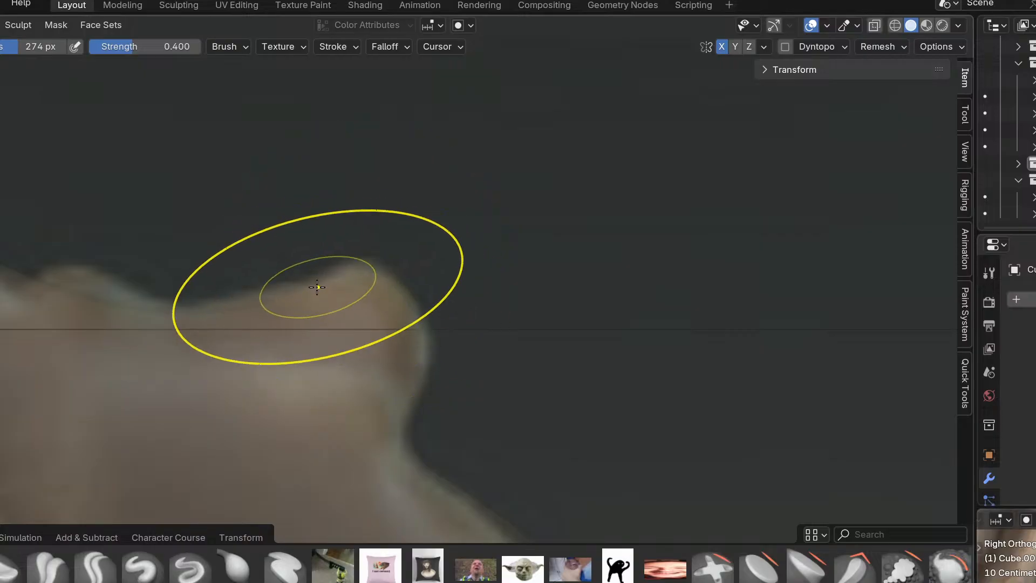
{"action": "middle_click_drag", "start_coordinate": [107, 317], "coordinate": [303, 386], "text": "shift"}
{"action": "scroll", "coordinate": [299, 376], "scroll_direction": "up", "scroll_amount": 2}
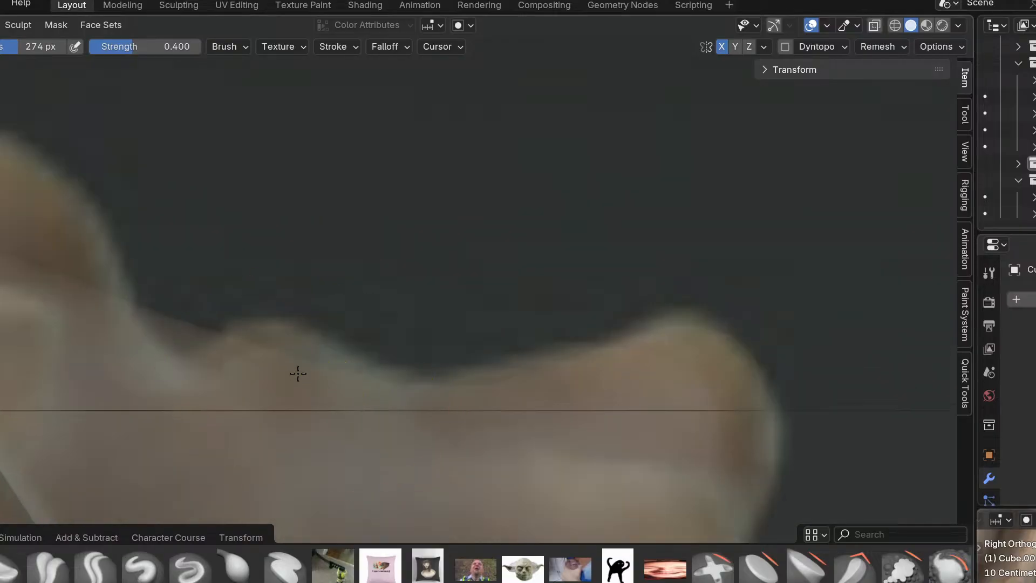
{"action": "left_click_drag", "start_coordinate": [189, 352], "coordinate": [167, 361]}
{"action": "left_click_drag", "start_coordinate": [292, 349], "coordinate": [270, 347]}
Reshape the top of the central bone's large hump with the Grab brush, following the side reference.
{"action": "middle_click_drag", "start_coordinate": [219, 314], "coordinate": [418, 431], "text": "shift"}
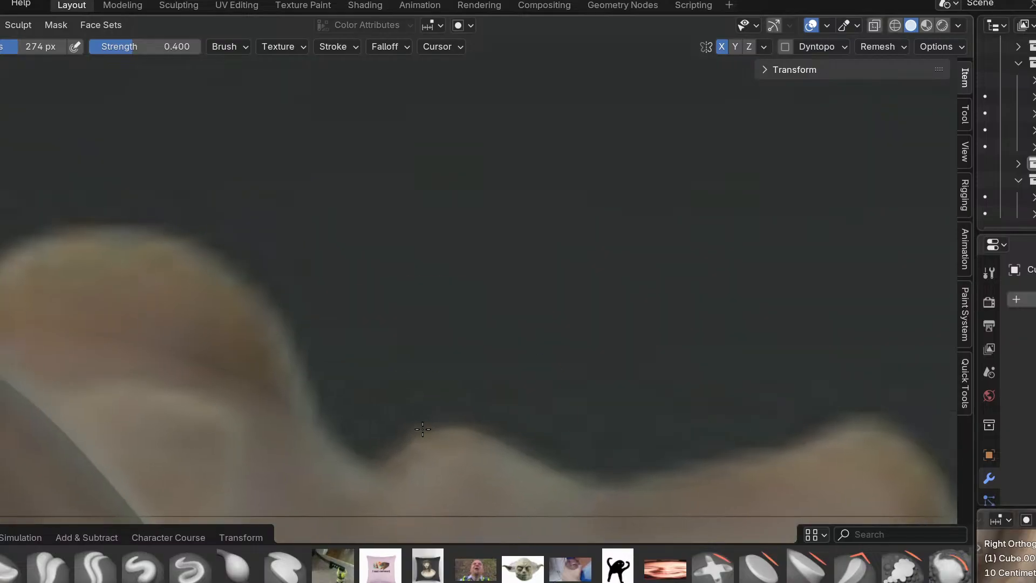
{"action": "scroll", "coordinate": [211, 362], "scroll_direction": "down", "scroll_amount": 3}
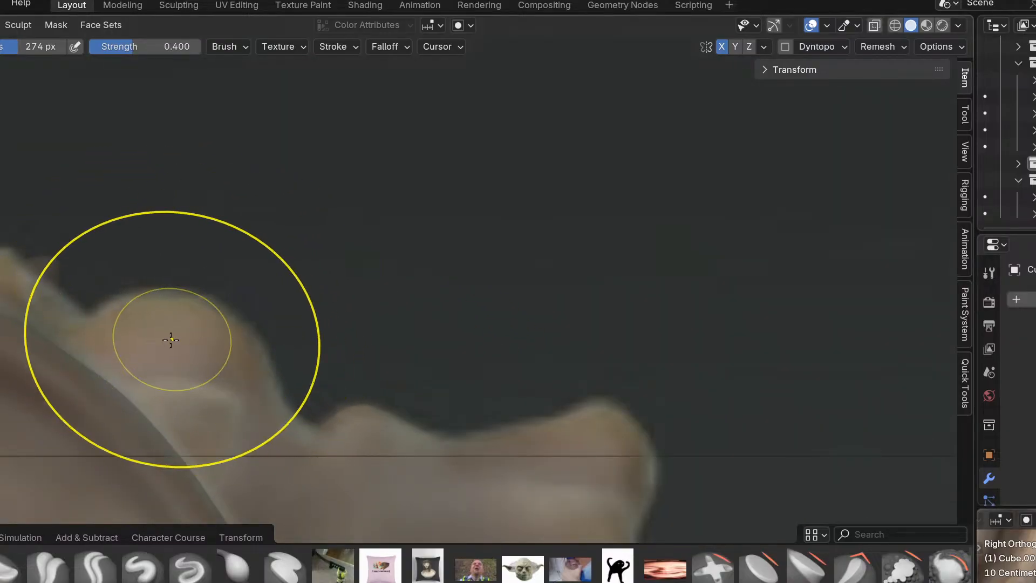
{"action": "middle_click_drag", "start_coordinate": [118, 319], "coordinate": [221, 361], "text": "shift"}
{"action": "mouse_move", "coordinate": [160, 379]}
{"action": "middle_mouse_down", "text": "shift"}
{"action": "mouse_move", "coordinate": [307, 426]}
{"action": "mouse_move", "coordinate": [305, 465]}
{"action": "mouse_move", "coordinate": [301, 440]}
{"action": "mouse_move", "coordinate": [287, 454]}
{"action": "mouse_move", "coordinate": [466, 444]}
{"action": "mouse_move", "coordinate": [572, 483]}
{"action": "mouse_move", "coordinate": [616, 458]}
{"action": "mouse_move", "coordinate": [595, 405]}
{"action": "middle_mouse_up", "text": "shift"}
{"action": "scroll", "coordinate": [307, 426], "scroll_direction": "up", "scroll_amount": 3}
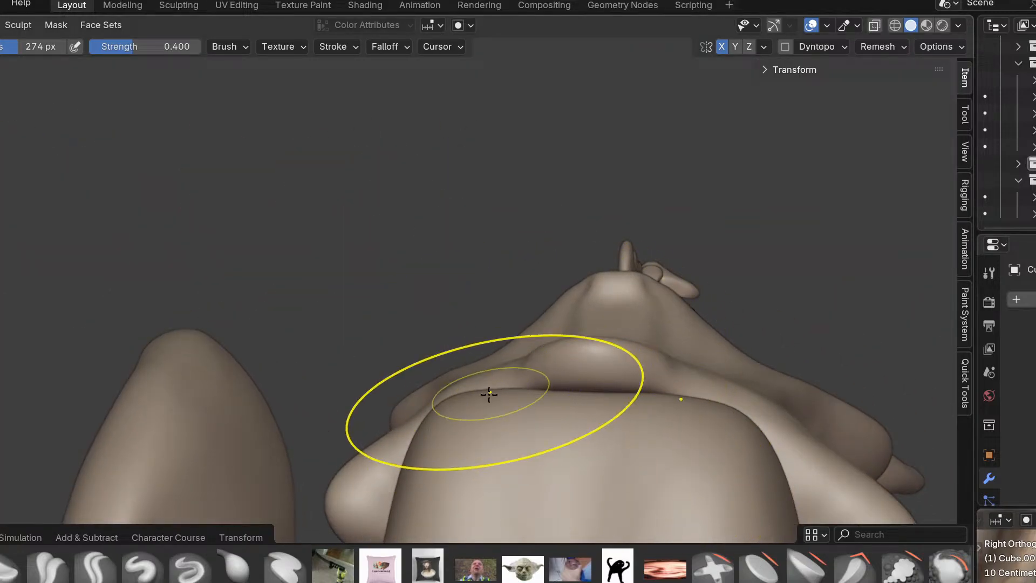
{"action": "mouse_move", "coordinate": [479, 446]}
{"action": "middle_mouse_down"}
{"action": "mouse_move", "coordinate": [491, 454]}
{"action": "mouse_move", "coordinate": [593, 423]}
{"action": "mouse_move", "coordinate": [465, 413]}
{"action": "mouse_move", "coordinate": [455, 432]}
{"action": "mouse_move", "coordinate": [556, 467]}
{"action": "mouse_move", "coordinate": [521, 451]}
{"action": "middle_mouse_up"}
{"action": "mouse_move", "coordinate": [472, 426]}
{"action": "middle_mouse_down"}
{"action": "mouse_move", "coordinate": [602, 453]}
{"action": "mouse_move", "coordinate": [683, 504]}
{"action": "middle_mouse_up"}
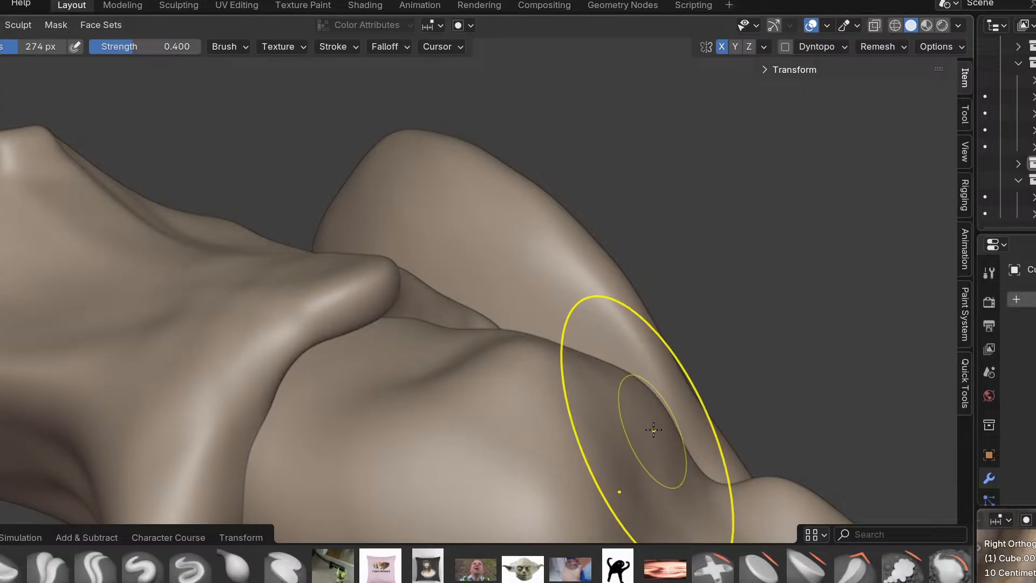
{"action": "middle_click_drag", "start_coordinate": [497, 393], "coordinate": [411, 352]}
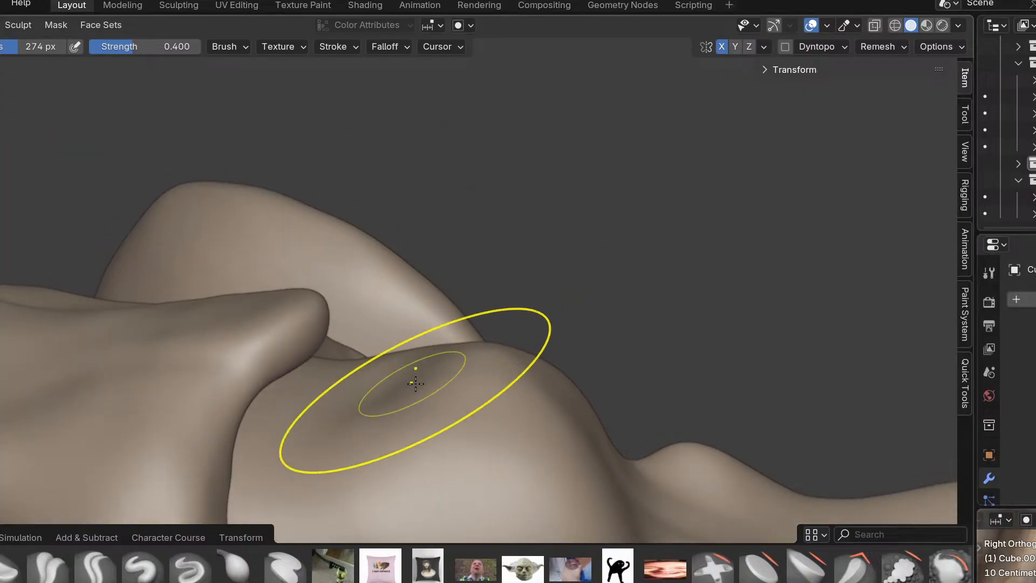
{"action": "left_click_drag", "start_coordinate": [402, 400], "coordinate": [422, 409]}
Grab the crest of the large hump in small pulls and check its contour against the right-side reference.
{"action": "key", "text": "KP_3"}
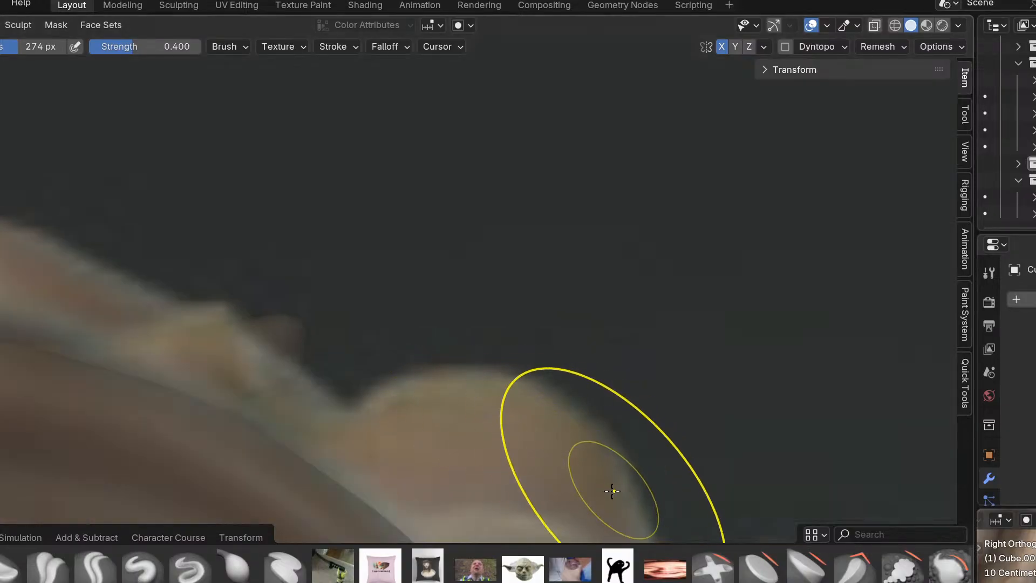
{"action": "middle_click_drag", "start_coordinate": [616, 486], "coordinate": [491, 371], "text": "shift"}
{"action": "middle_click_drag", "start_coordinate": [275, 296], "coordinate": [305, 318]}
{"action": "left_click_drag", "start_coordinate": [271, 307], "coordinate": [268, 299]}
{"action": "left_click_drag", "start_coordinate": [267, 299], "coordinate": [292, 282]}
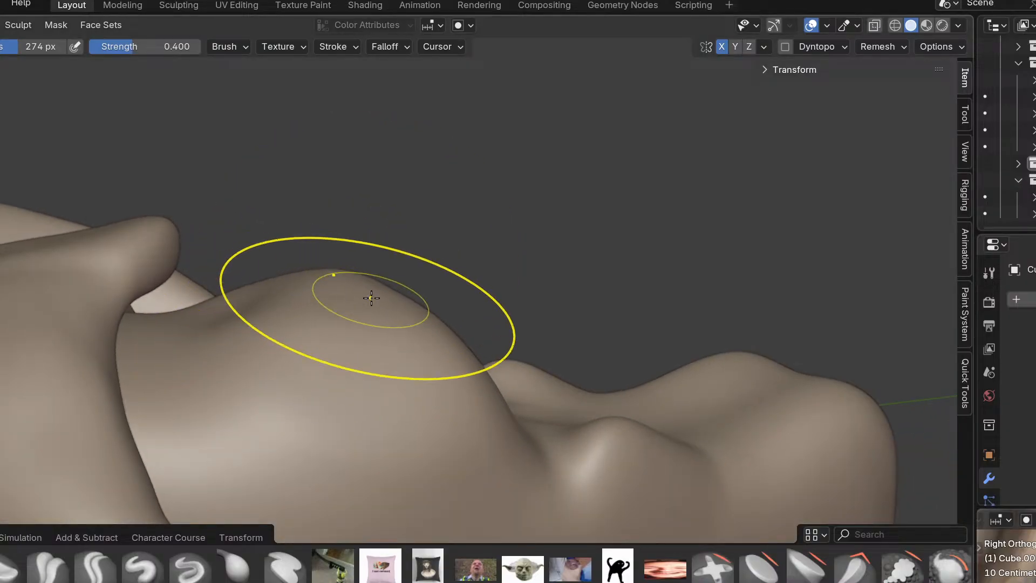
{"action": "middle_click_drag", "start_coordinate": [370, 296], "coordinate": [335, 262]}
{"action": "key", "text": "KP_3"}
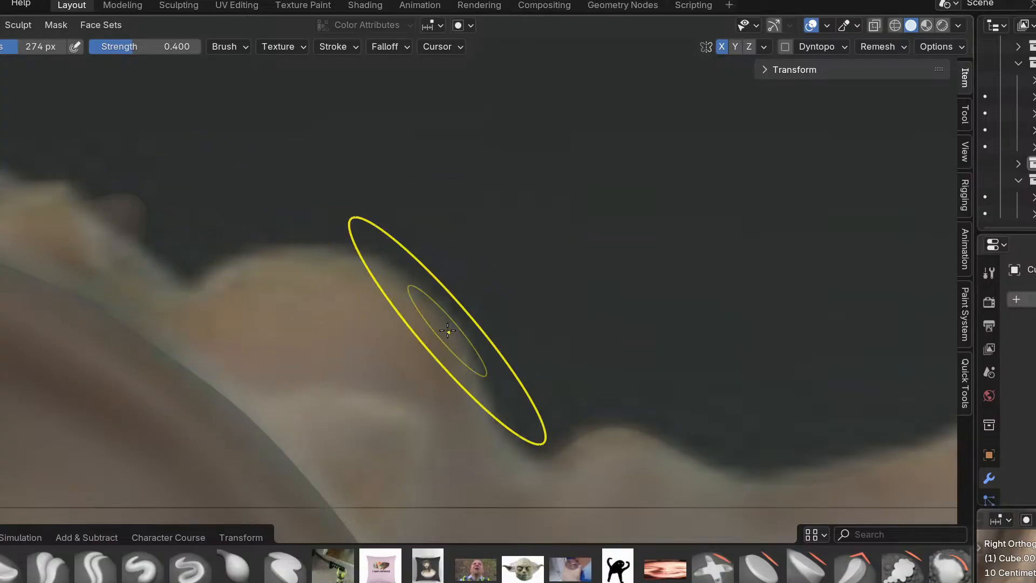
Compare the central bone's humps and end with the side reference, and examine their shape from several angles.
{"action": "middle_click_drag", "start_coordinate": [556, 443], "coordinate": [405, 384], "text": "shift"}
{"action": "scroll", "coordinate": [502, 413], "scroll_direction": "up", "scroll_amount": 1}
{"action": "middle_click_drag", "start_coordinate": [491, 434], "coordinate": [361, 394], "text": "shift"}
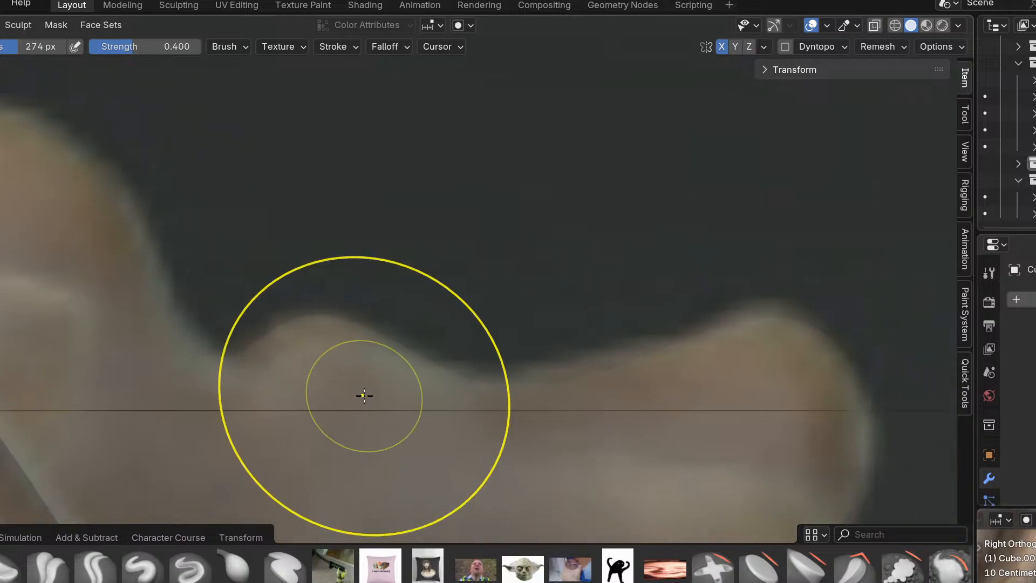
{"action": "middle_click_drag", "start_coordinate": [641, 326], "coordinate": [438, 304], "text": "shift"}
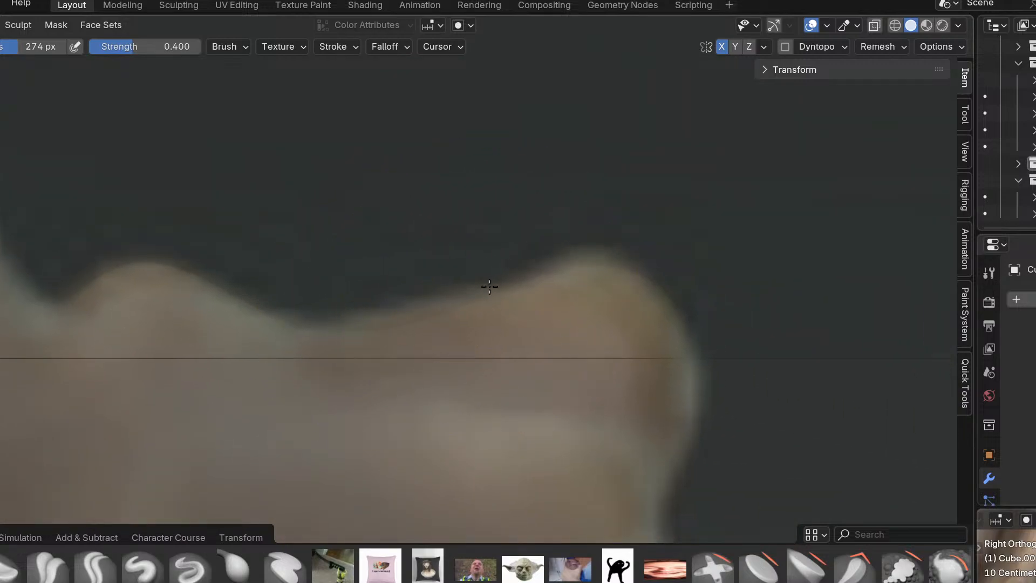
{"action": "middle_click_drag", "start_coordinate": [560, 326], "coordinate": [381, 287], "text": "shift"}
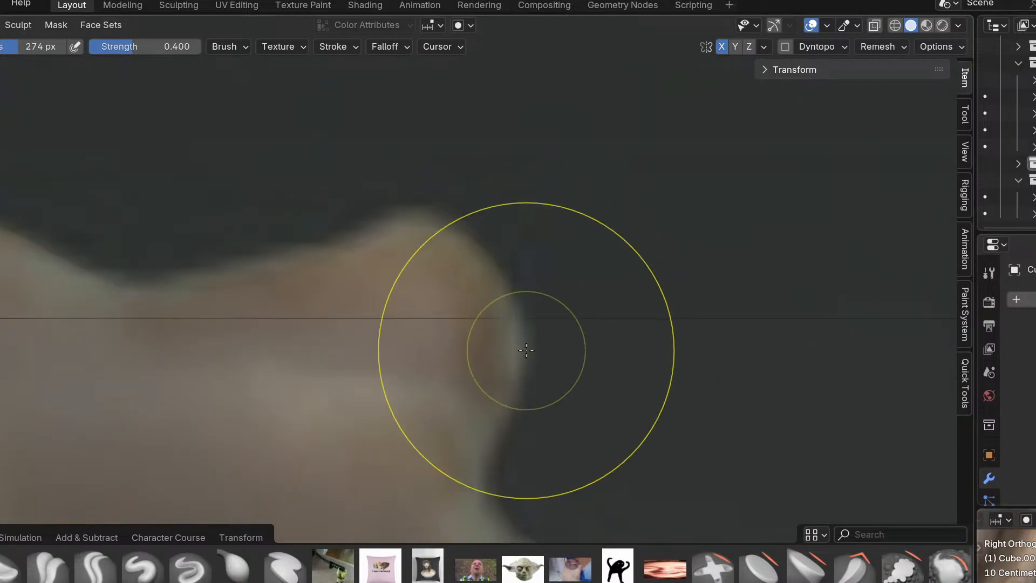
{"action": "middle_click_drag", "start_coordinate": [358, 335], "coordinate": [628, 408], "text": "shift"}
{"action": "middle_click_drag", "start_coordinate": [395, 319], "coordinate": [449, 329], "text": "shift"}
{"action": "mouse_move", "coordinate": [313, 337]}
{"action": "middle_mouse_down", "text": "shift"}
{"action": "mouse_move", "coordinate": [314, 361]}
{"action": "mouse_move", "coordinate": [396, 414]}
{"action": "middle_mouse_up", "text": "shift"}
{"action": "mouse_move", "coordinate": [300, 399]}
{"action": "middle_mouse_down", "text": "shift"}
{"action": "mouse_move", "coordinate": [324, 394]}
{"action": "mouse_move", "coordinate": [301, 307]}
{"action": "middle_mouse_up", "text": "shift"}
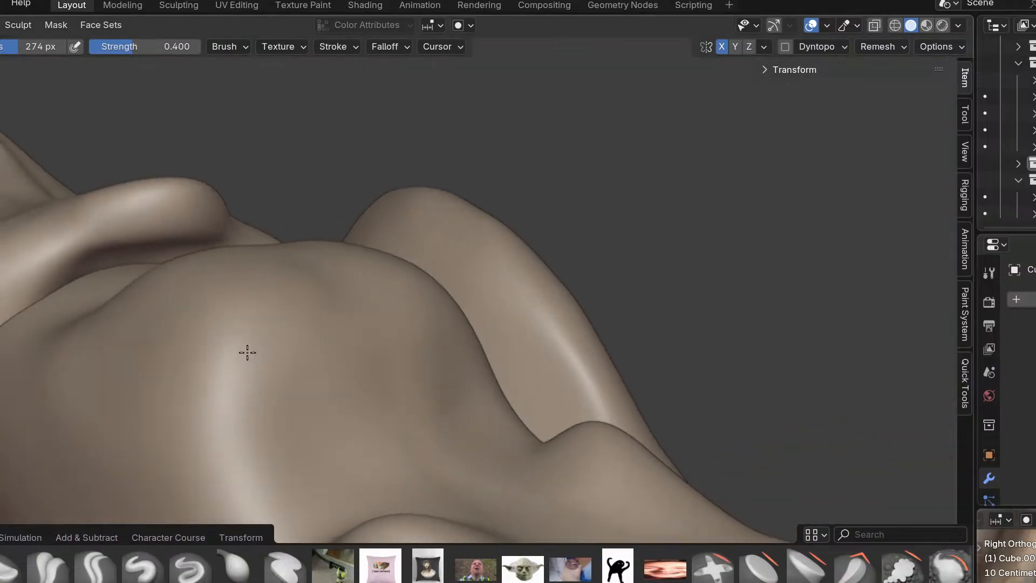
{"action": "middle_click_drag", "start_coordinate": [247, 352], "coordinate": [378, 385]}
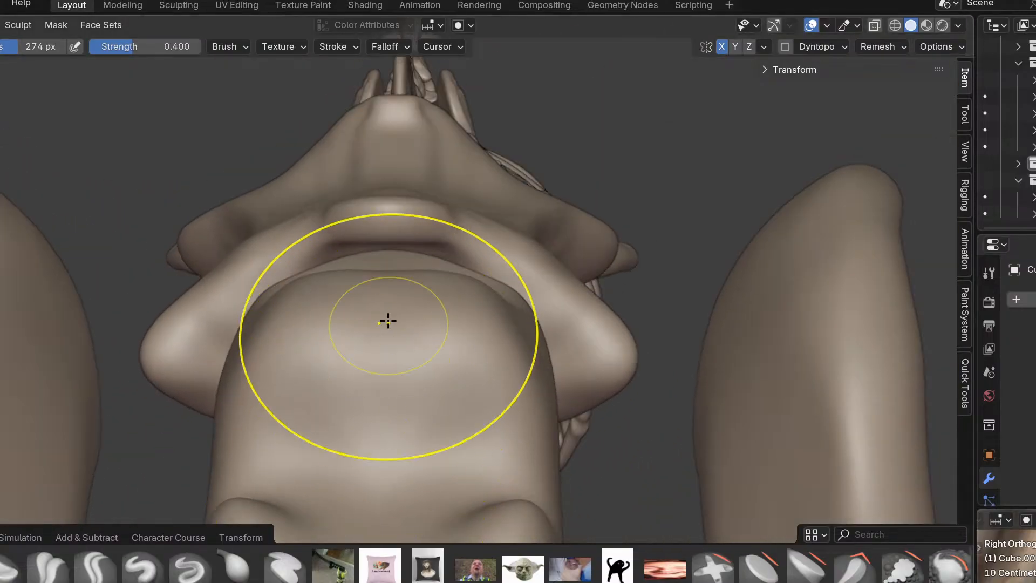
{"action": "middle_click_drag", "start_coordinate": [388, 321], "coordinate": [307, 306]}
{"action": "mouse_move", "coordinate": [462, 472]}
{"action": "middle_mouse_down"}
{"action": "mouse_move", "coordinate": [416, 455]}
{"action": "mouse_move", "coordinate": [657, 479]}
{"action": "mouse_move", "coordinate": [515, 309]}
{"action": "middle_mouse_up"}
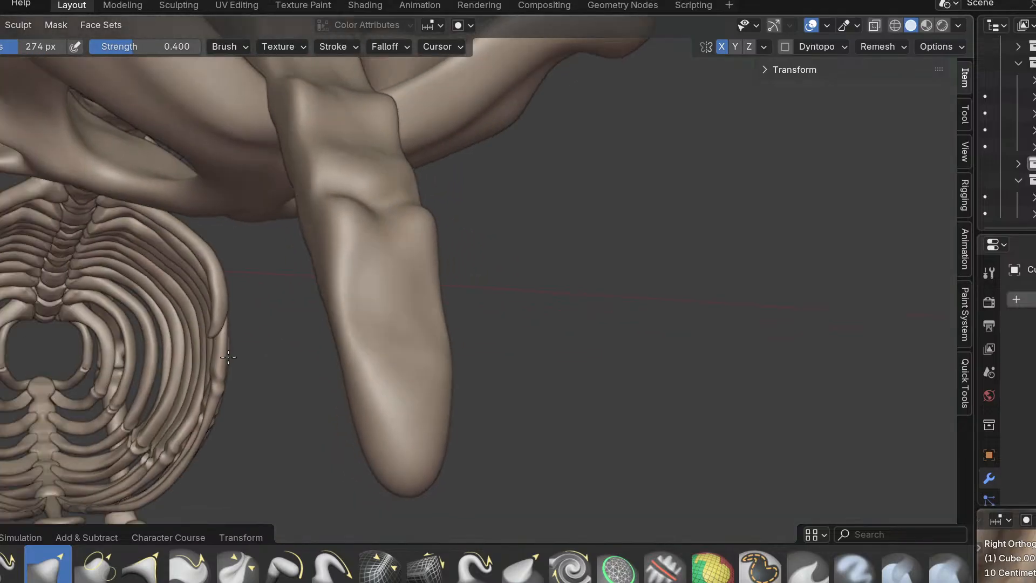
Pull the side corner of the central bone's broad front segment slightly downward with the Grab brush.
{"action": "middle_click_drag", "start_coordinate": [228, 357], "coordinate": [434, 369]}
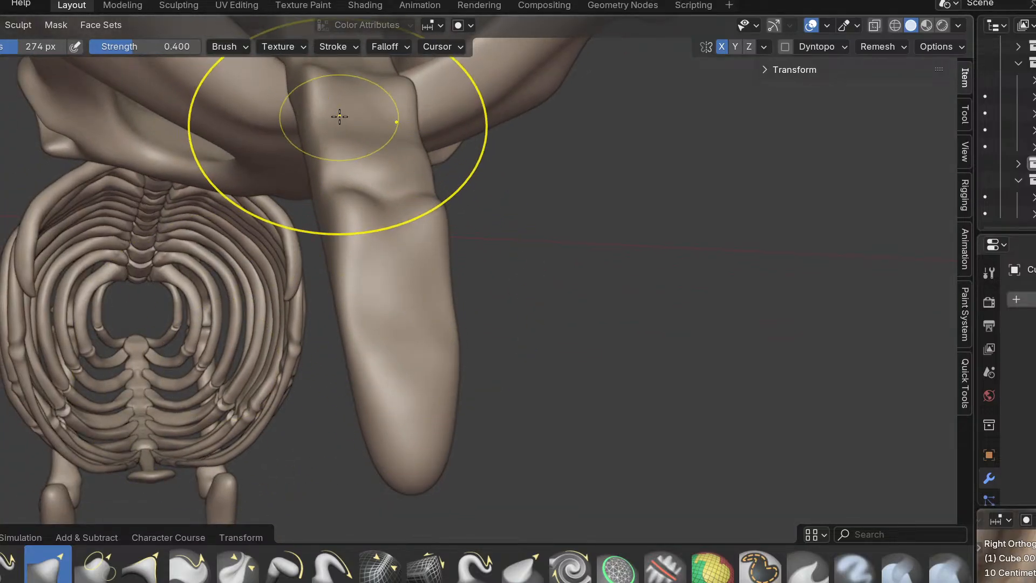
{"action": "middle_click_drag", "start_coordinate": [337, 240], "coordinate": [335, 257]}
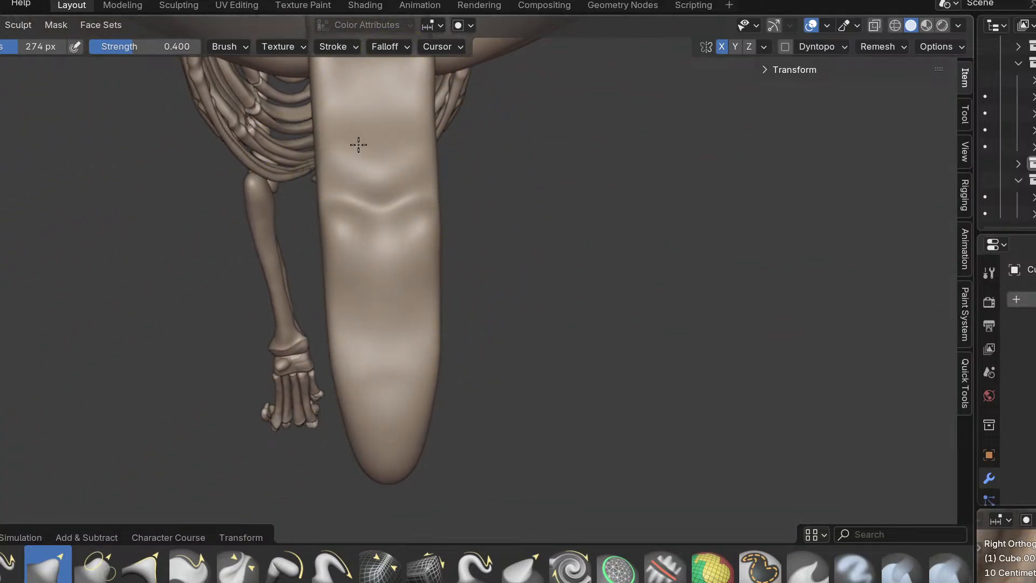
{"action": "middle_click_drag", "start_coordinate": [360, 155], "coordinate": [374, 233], "text": "ctrl"}
{"action": "mouse_move", "coordinate": [375, 302]}
{"action": "middle_mouse_down"}
{"action": "mouse_move", "coordinate": [374, 235]}
{"action": "mouse_move", "coordinate": [371, 330]}
{"action": "mouse_move", "coordinate": [289, 350]}
{"action": "middle_mouse_up"}
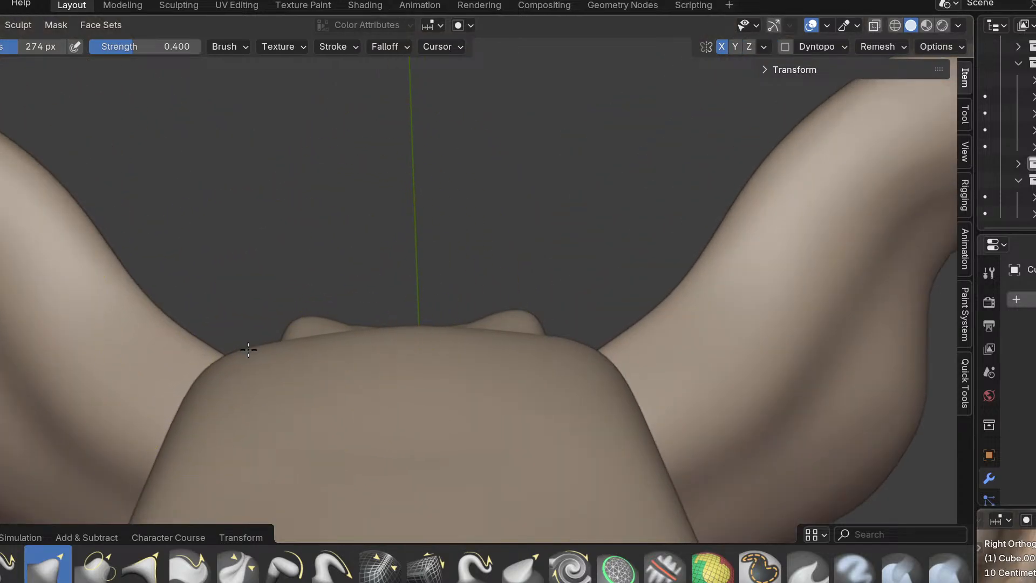
{"action": "left_click_drag", "start_coordinate": [246, 347], "coordinate": [252, 361]}
Examine the central bone's stepped segments and upper edges from the end, the side and above.
{"action": "mouse_move", "coordinate": [418, 303]}
{"action": "middle_mouse_down"}
{"action": "mouse_move", "coordinate": [430, 361]}
{"action": "mouse_move", "coordinate": [443, 245]}
{"action": "middle_mouse_up"}
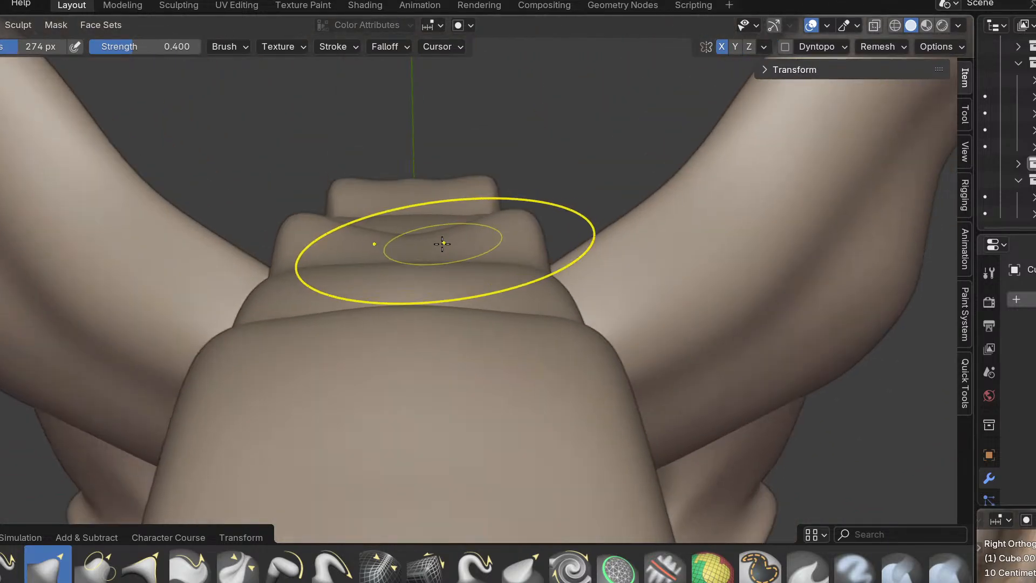
{"action": "middle_click_drag", "start_coordinate": [452, 340], "coordinate": [455, 368]}
{"action": "mouse_move", "coordinate": [448, 319]}
{"action": "middle_mouse_down"}
{"action": "mouse_move", "coordinate": [451, 308]}
{"action": "mouse_move", "coordinate": [370, 276]}
{"action": "mouse_move", "coordinate": [359, 243]}
{"action": "mouse_move", "coordinate": [388, 239]}
{"action": "middle_mouse_up"}
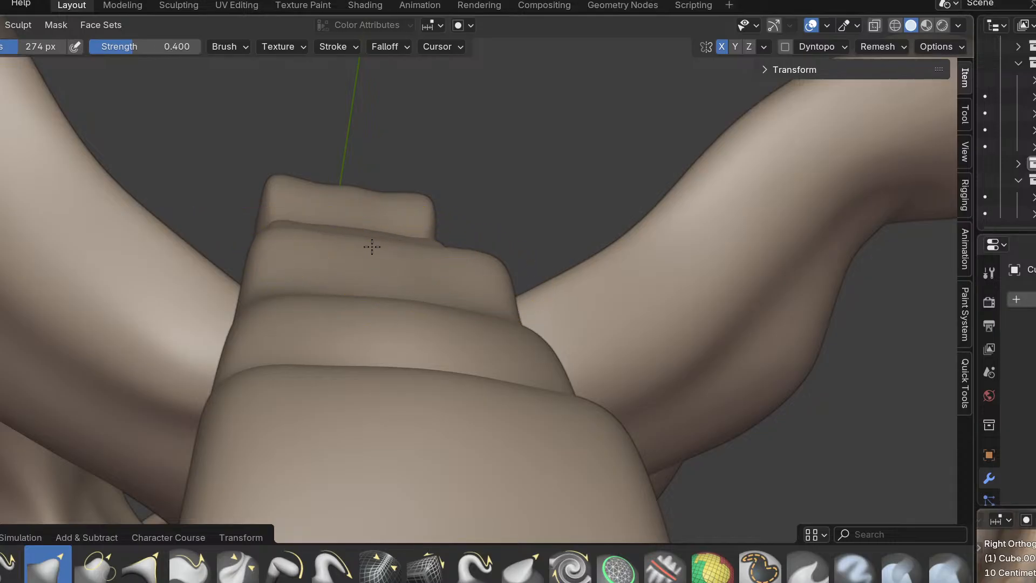
{"action": "mouse_move", "coordinate": [410, 207]}
{"action": "middle_mouse_down"}
{"action": "mouse_move", "coordinate": [374, 301]}
{"action": "mouse_move", "coordinate": [216, 272]}
{"action": "mouse_move", "coordinate": [234, 291]}
{"action": "mouse_move", "coordinate": [301, 263]}
{"action": "middle_mouse_up"}
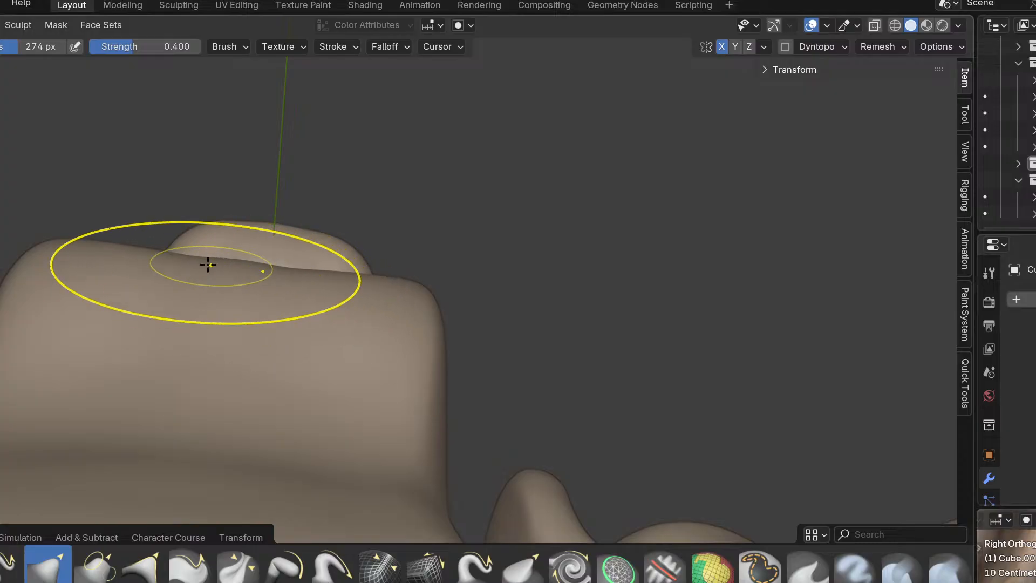
{"action": "middle_click_drag", "start_coordinate": [342, 279], "coordinate": [270, 266]}
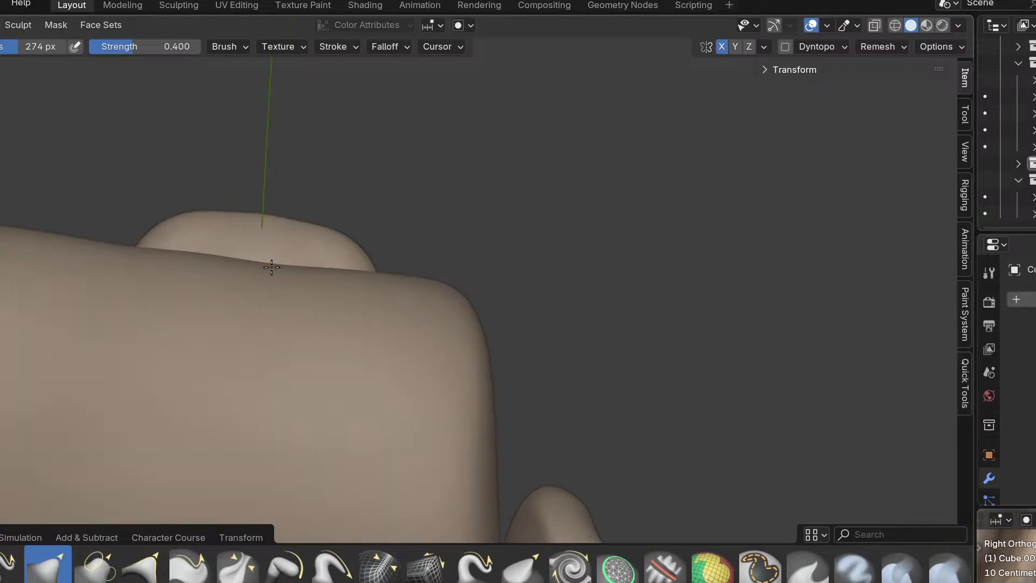
{"action": "mouse_move", "coordinate": [291, 317]}
{"action": "middle_mouse_down"}
{"action": "mouse_move", "coordinate": [313, 330]}
{"action": "mouse_move", "coordinate": [280, 372]}
{"action": "mouse_move", "coordinate": [81, 491]}
{"action": "mouse_move", "coordinate": [261, 456]}
{"action": "middle_mouse_up"}
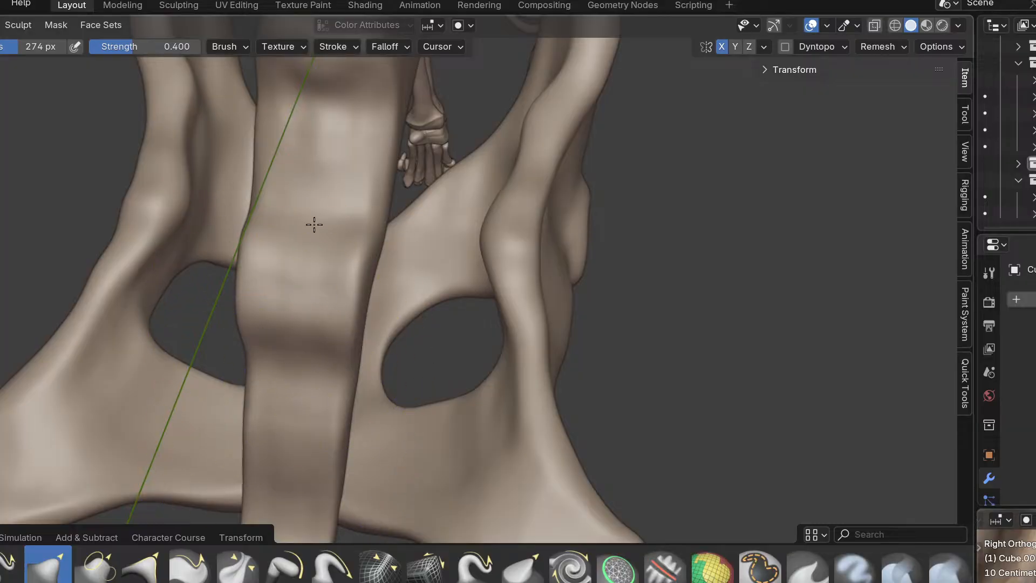
{"action": "middle_click_drag", "start_coordinate": [312, 74], "coordinate": [340, 87]}
{"action": "mouse_move", "coordinate": [299, 166]}
{"action": "middle_mouse_down"}
{"action": "mouse_move", "coordinate": [335, 162]}
{"action": "mouse_move", "coordinate": [380, 333]}
{"action": "middle_mouse_up"}
{"action": "mouse_move", "coordinate": [375, 271]}
{"action": "middle_mouse_down"}
{"action": "mouse_move", "coordinate": [313, 269]}
{"action": "mouse_move", "coordinate": [436, 273]}
{"action": "mouse_move", "coordinate": [368, 393]}
{"action": "mouse_move", "coordinate": [347, 398]}
{"action": "mouse_move", "coordinate": [613, 393]}
{"action": "mouse_move", "coordinate": [562, 433]}
{"action": "middle_mouse_up"}
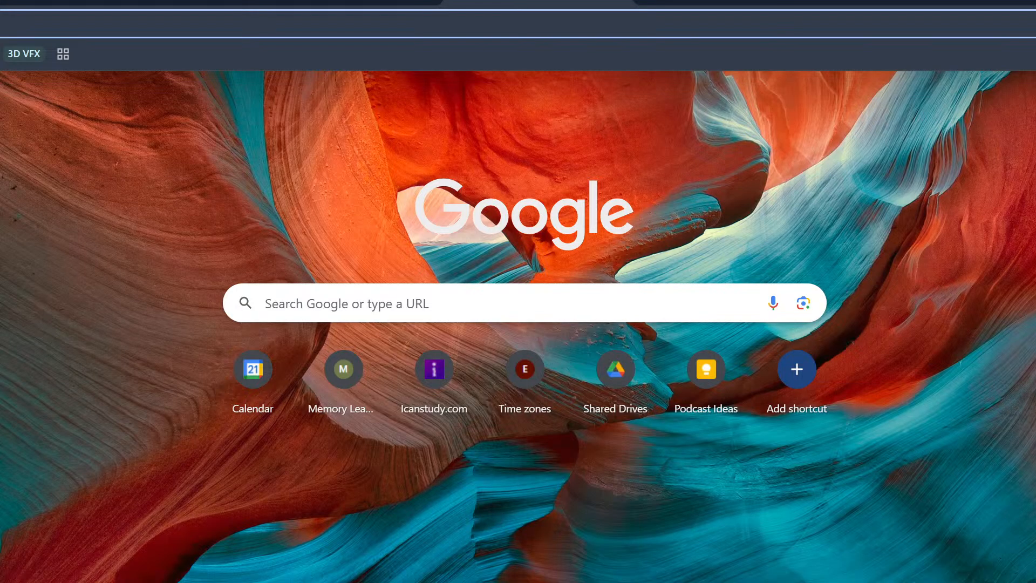
Switch to the web browser, search Google for "3 generation curse" and enlarge the results page for reading.
{"action": "type", "text": "generati"}
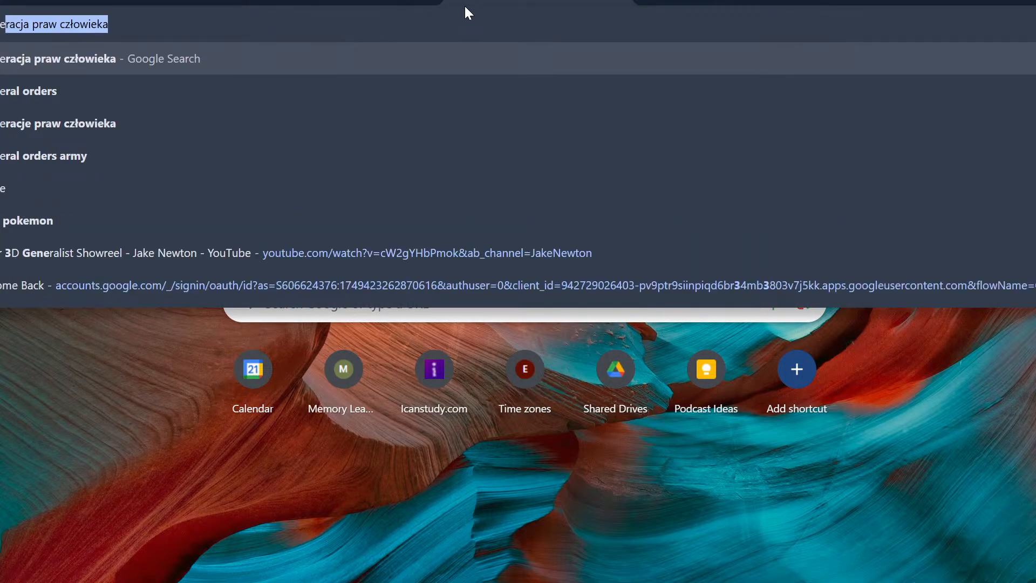
{"action": "type", "text": "on curse"}
{"action": "key", "text": "Return"}
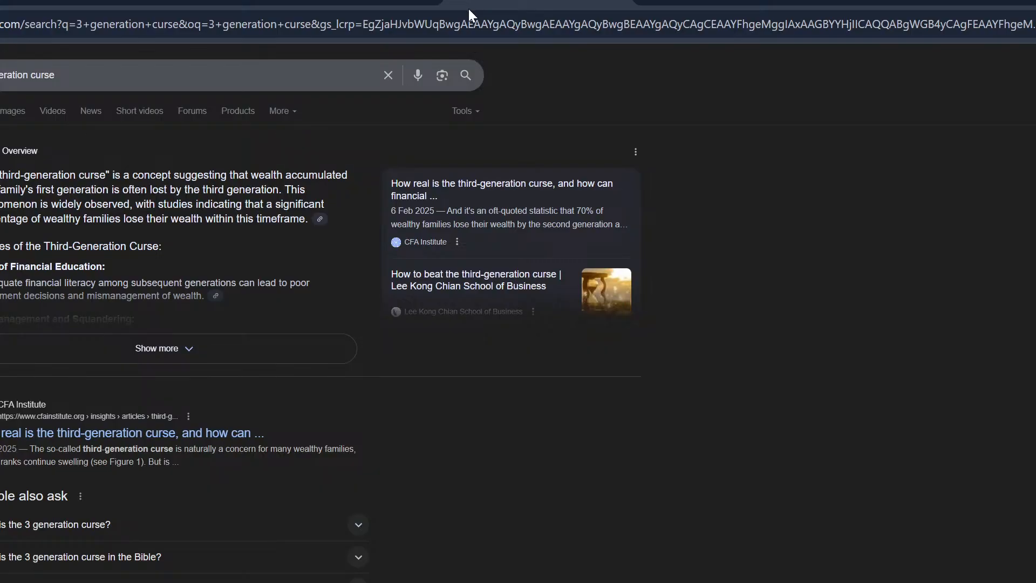
{"action": "scroll", "coordinate": [179, 180], "scroll_direction": "up", "scroll_amount": 3, "text": "ctrl"}
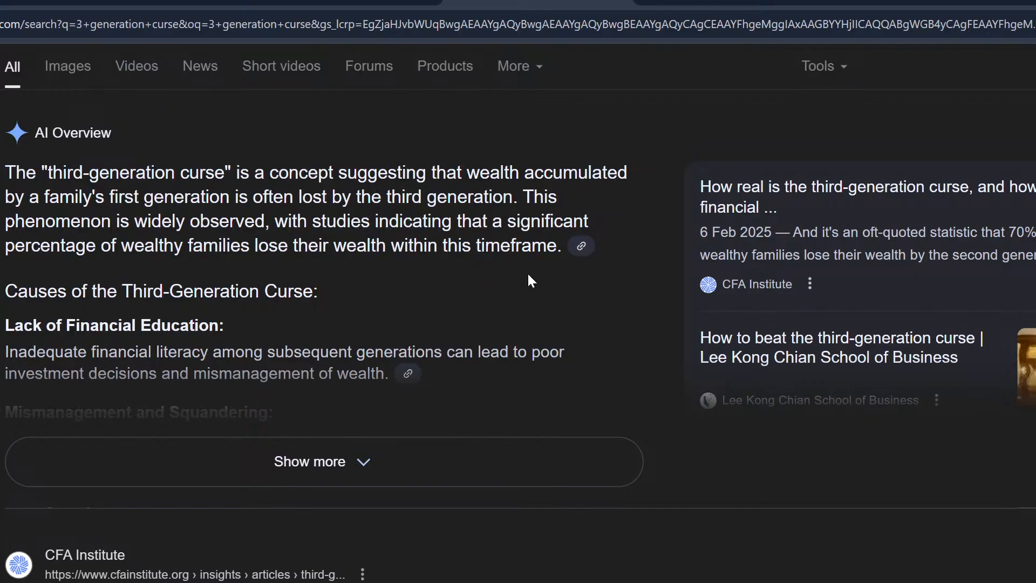
Read the "3 generation curse" results and expand the related question "What is the 3 generation curse?".
{"action": "scroll", "coordinate": [662, 332], "scroll_direction": "down", "scroll_amount": 4}
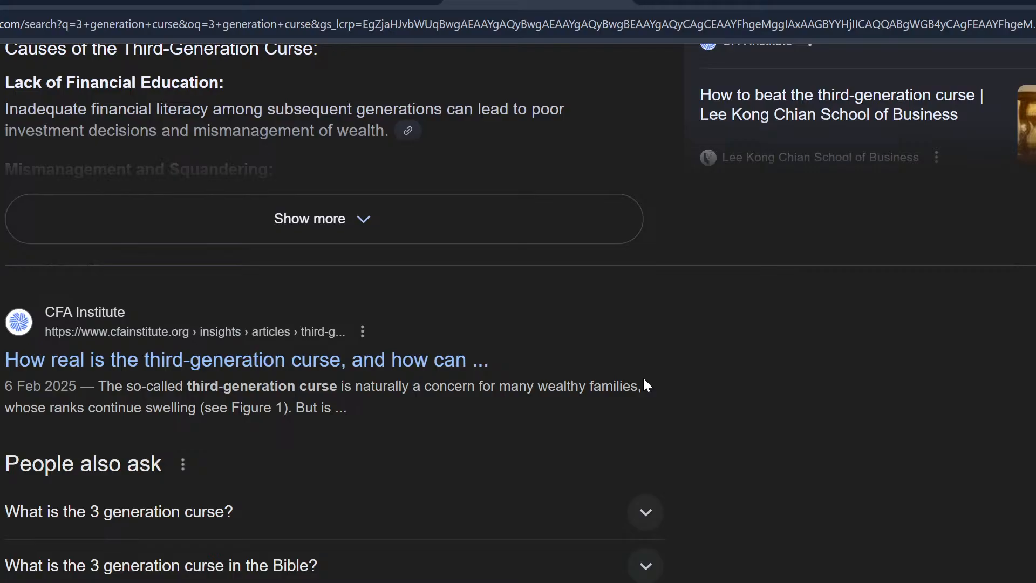
{"action": "scroll", "coordinate": [643, 376], "scroll_direction": "down", "scroll_amount": 5}
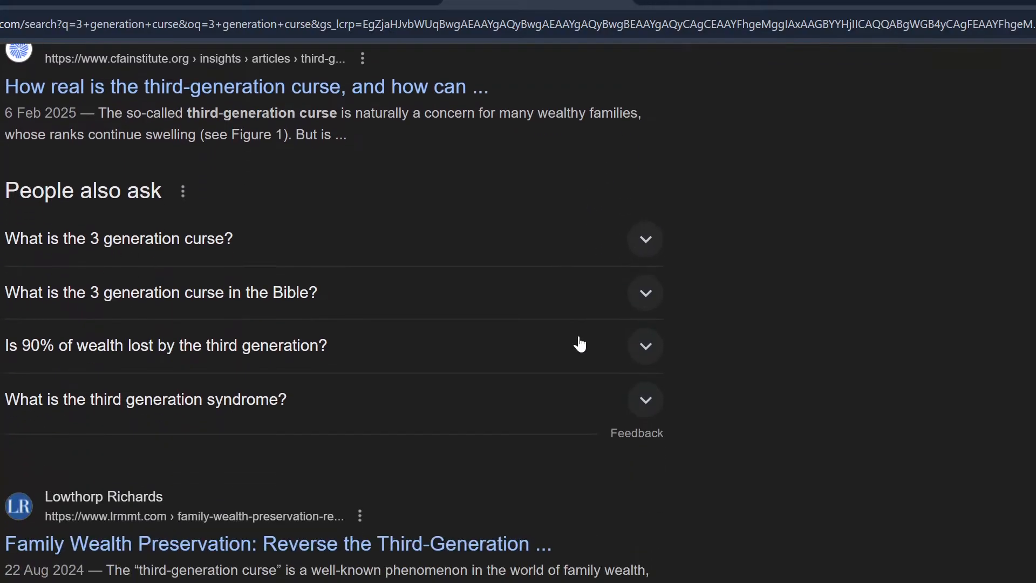
{"action": "left_click", "coordinate": [638, 250]}
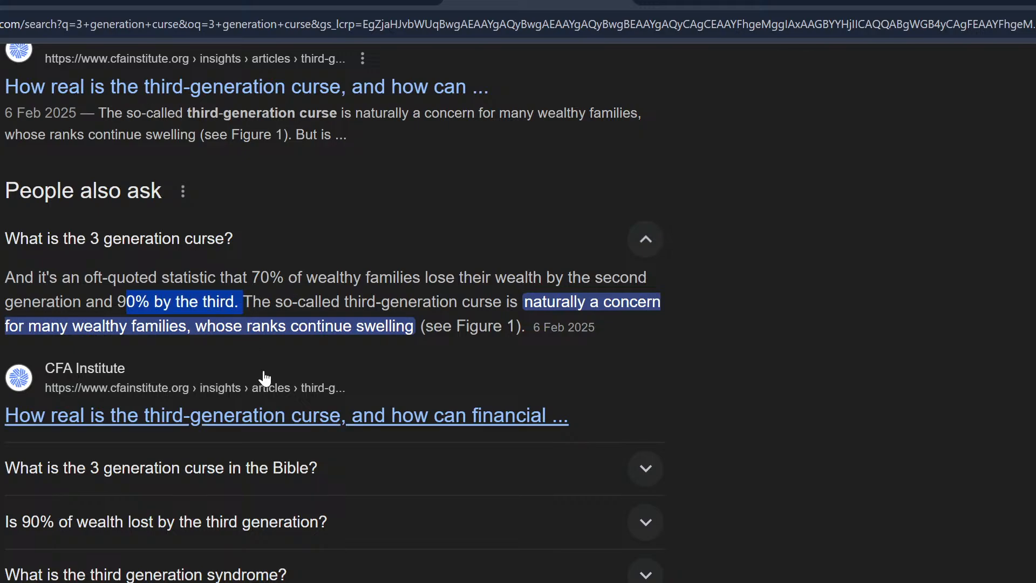
{"action": "right_click", "coordinate": [818, 318]}
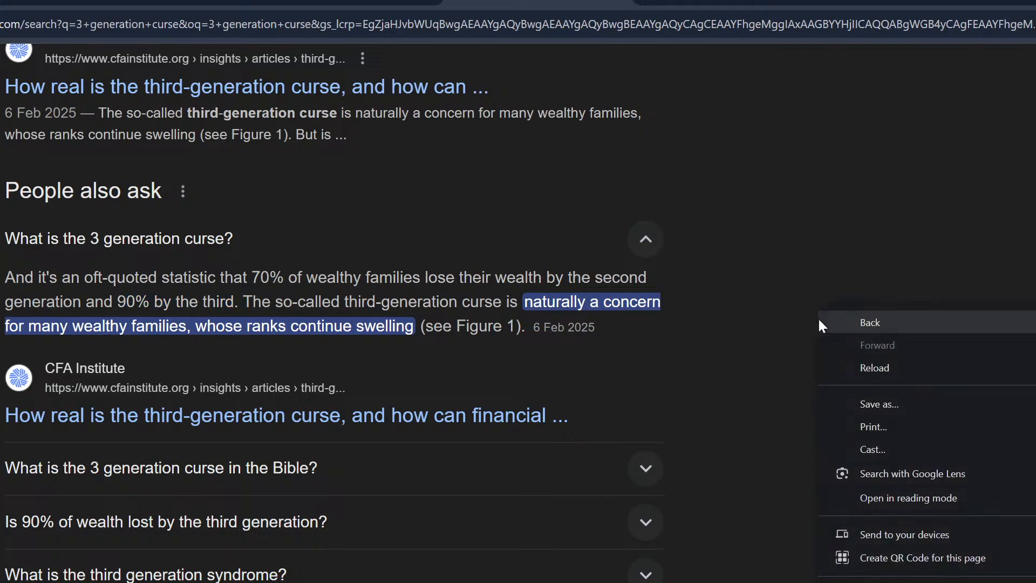
{"action": "left_click", "coordinate": [780, 243]}
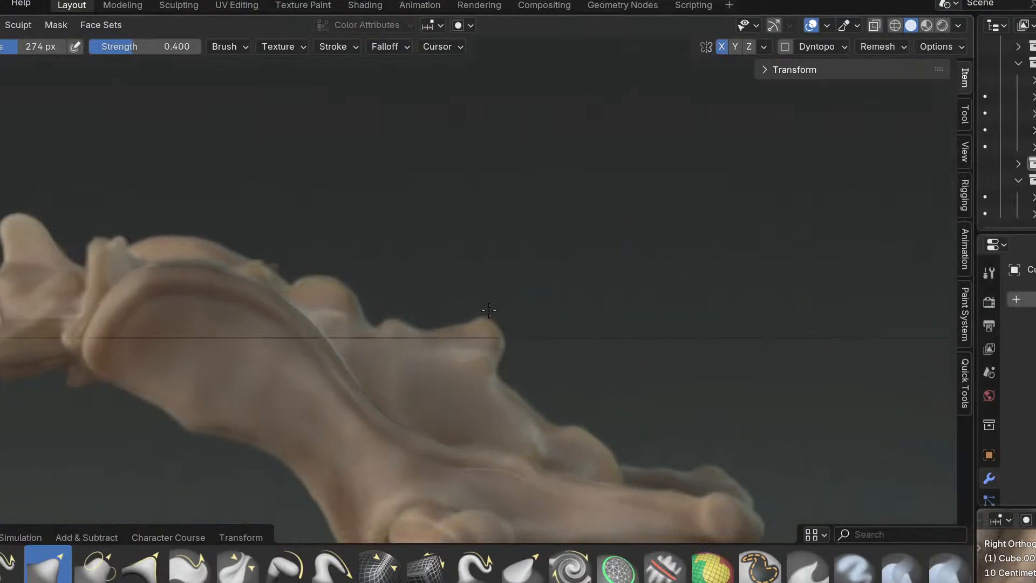
Examine the humps and sloping end of the central bone closely in the side reference image.
{"action": "scroll", "coordinate": [489, 310], "scroll_direction": "up", "scroll_amount": 4}
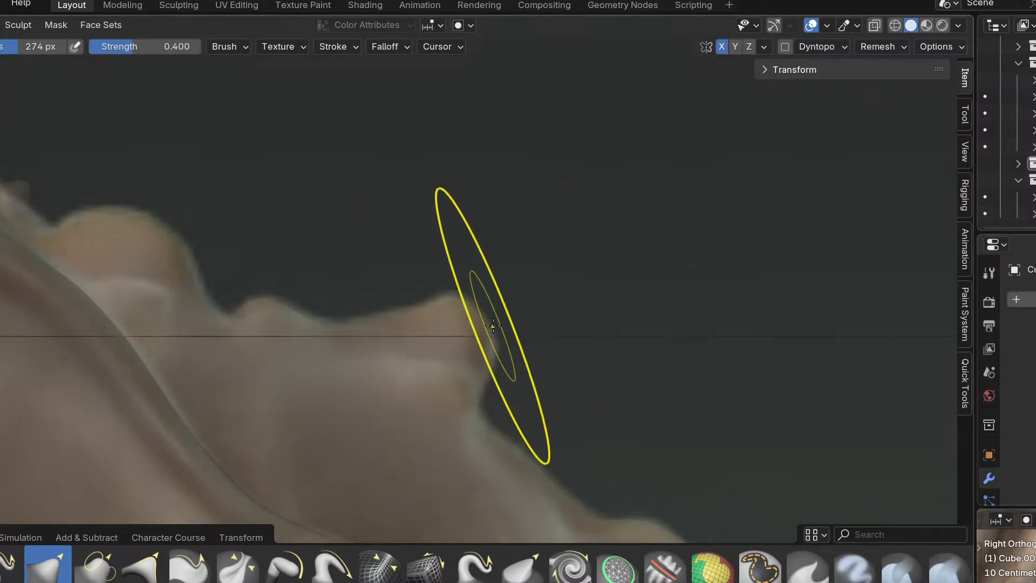
{"action": "scroll", "coordinate": [475, 330], "scroll_direction": "up", "scroll_amount": 2}
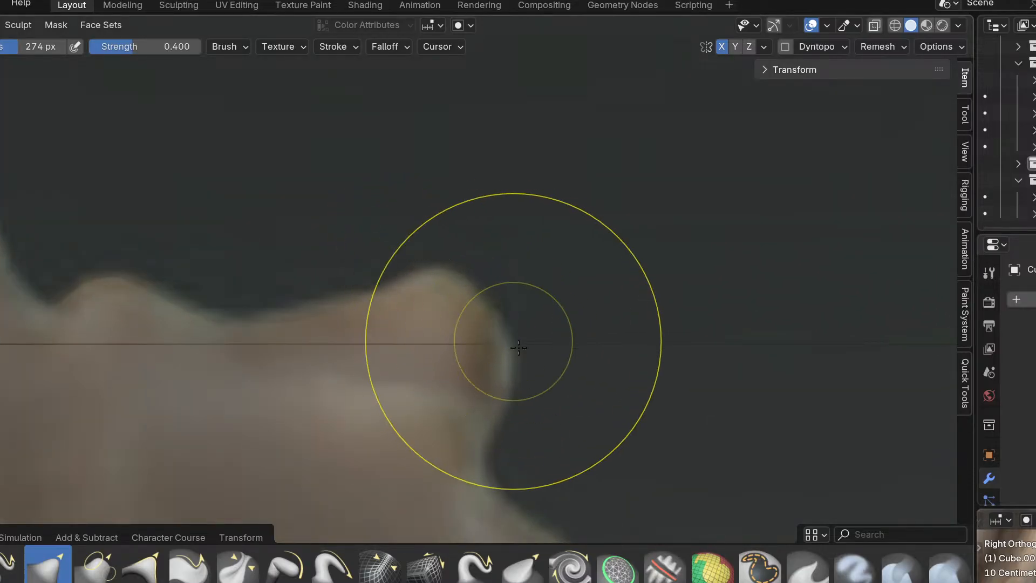
{"action": "middle_click_drag", "start_coordinate": [519, 348], "coordinate": [348, 196], "text": "shift"}
{"action": "scroll", "coordinate": [393, 251], "scroll_direction": "down", "scroll_amount": 3}
{"action": "middle_click_drag", "start_coordinate": [498, 387], "coordinate": [424, 294], "text": "shift"}
{"action": "scroll", "coordinate": [424, 294], "scroll_direction": "up", "scroll_amount": 3}
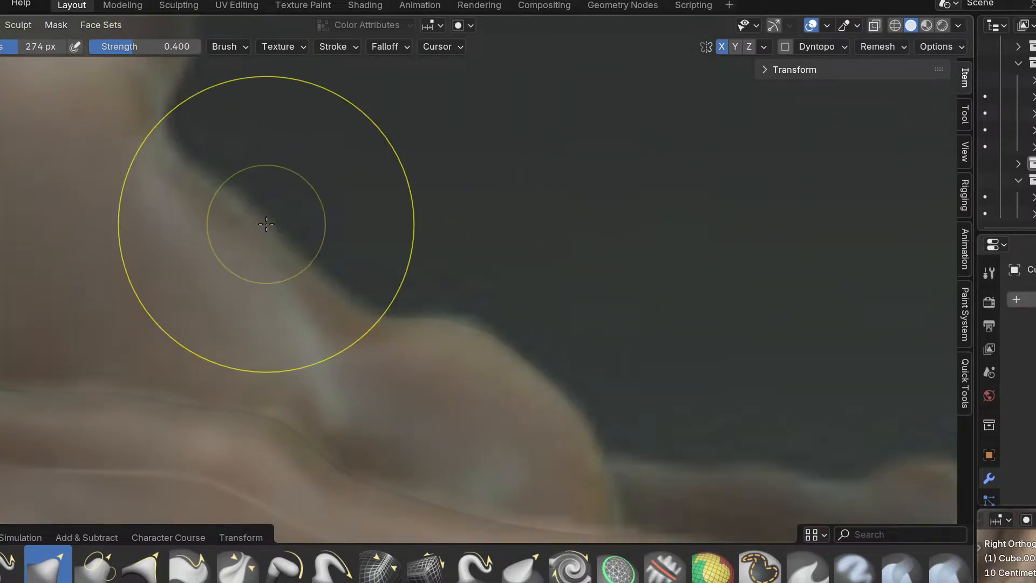
{"action": "middle_click_drag", "start_coordinate": [370, 301], "coordinate": [309, 287], "text": "shift"}
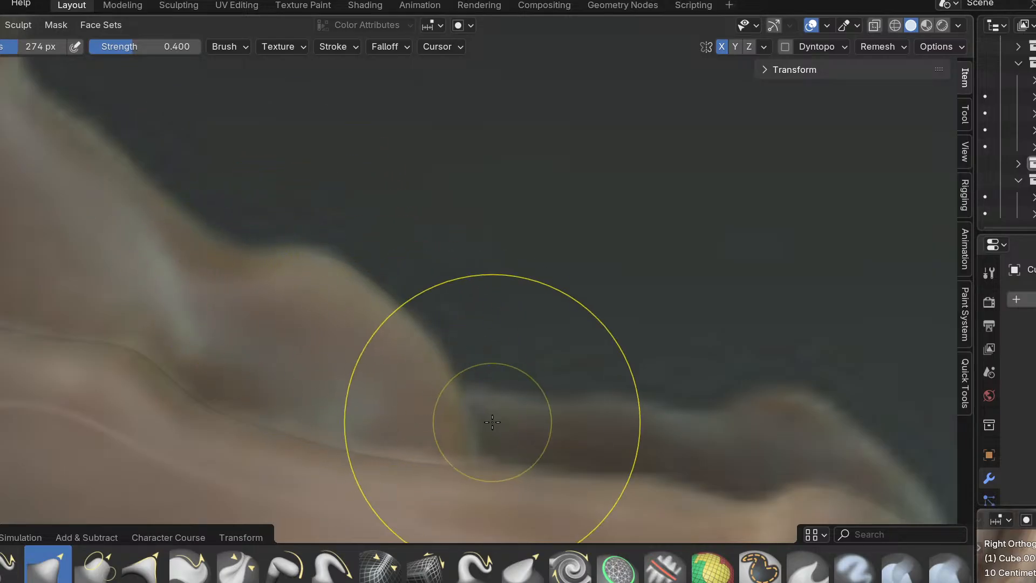
{"action": "mouse_move", "coordinate": [480, 314]}
{"action": "middle_mouse_down", "text": "shift"}
{"action": "mouse_move", "coordinate": [708, 493]}
{"action": "mouse_move", "coordinate": [799, 533]}
{"action": "middle_mouse_up", "text": "shift"}
{"action": "middle_click_drag", "start_coordinate": [332, 351], "coordinate": [661, 490], "text": "shift"}
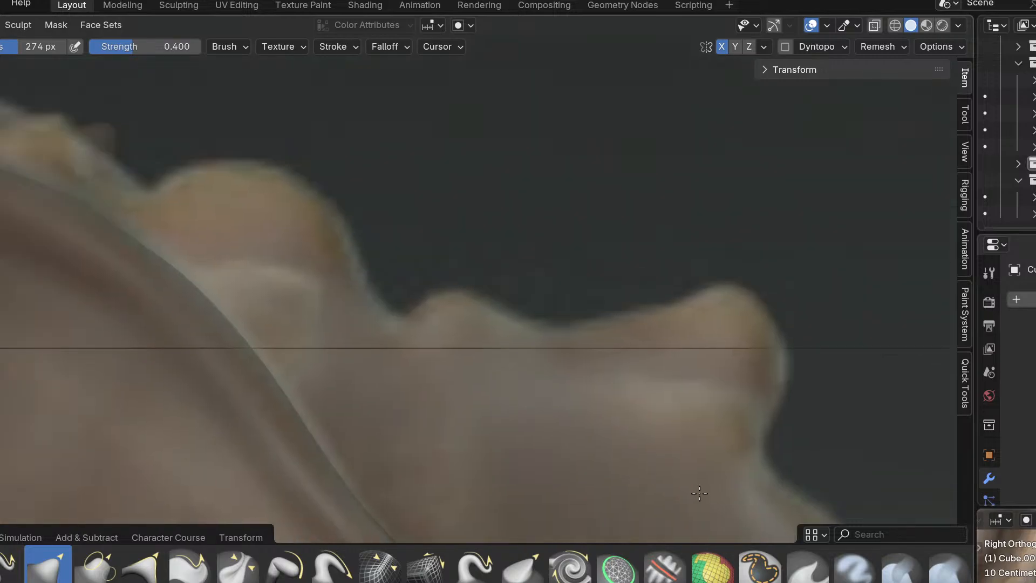
{"action": "scroll", "coordinate": [721, 425], "scroll_direction": "down", "scroll_amount": 4}
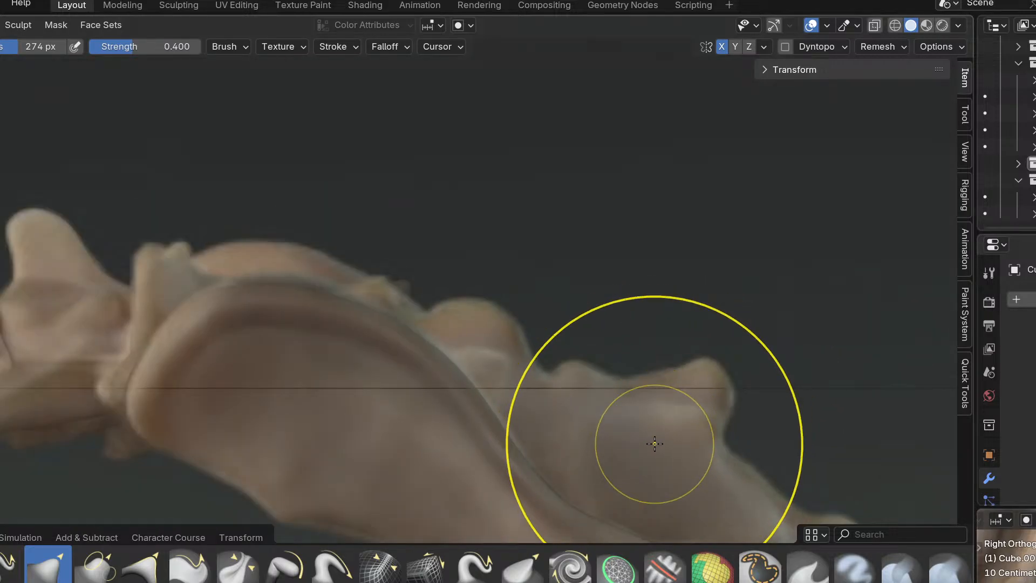
Examine the central bone's stepped side edges and its upper end against the back-view reference image.
{"action": "key", "text": "ctrl+KP_1"}
{"action": "middle_click_drag", "start_coordinate": [686, 433], "coordinate": [403, 236], "text": "shift"}
{"action": "scroll", "coordinate": [561, 287], "scroll_direction": "up", "scroll_amount": 2}
{"action": "middle_click_drag", "start_coordinate": [611, 366], "coordinate": [548, 304], "text": "shift"}
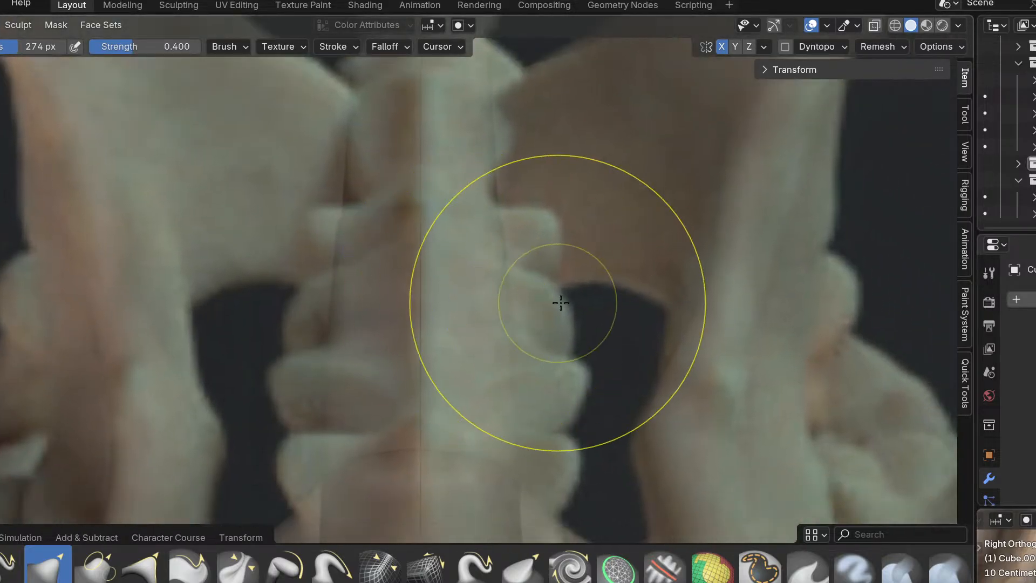
{"action": "scroll", "coordinate": [554, 303], "scroll_direction": "up", "scroll_amount": 2}
{"action": "mouse_move", "coordinate": [509, 303]}
{"action": "left_mouse_down"}
{"action": "mouse_move", "coordinate": [535, 284]}
{"action": "mouse_move", "coordinate": [517, 286]}
{"action": "left_mouse_up"}
{"action": "scroll", "coordinate": [491, 193], "scroll_direction": "down", "scroll_amount": 2}
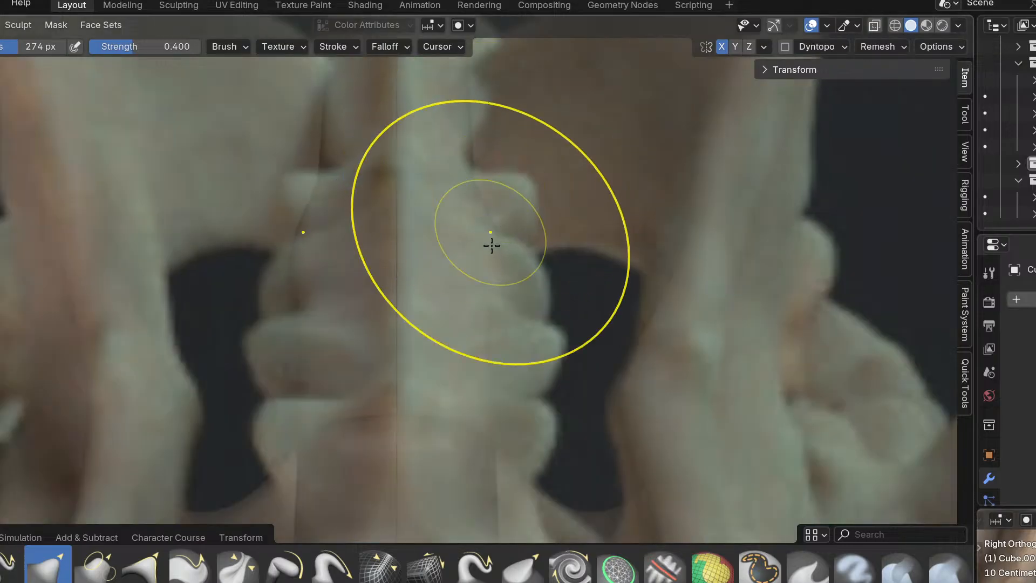
{"action": "scroll", "coordinate": [497, 270], "scroll_direction": "down", "scroll_amount": 4}
{"action": "scroll", "coordinate": [518, 356], "scroll_direction": "up", "scroll_amount": 4}
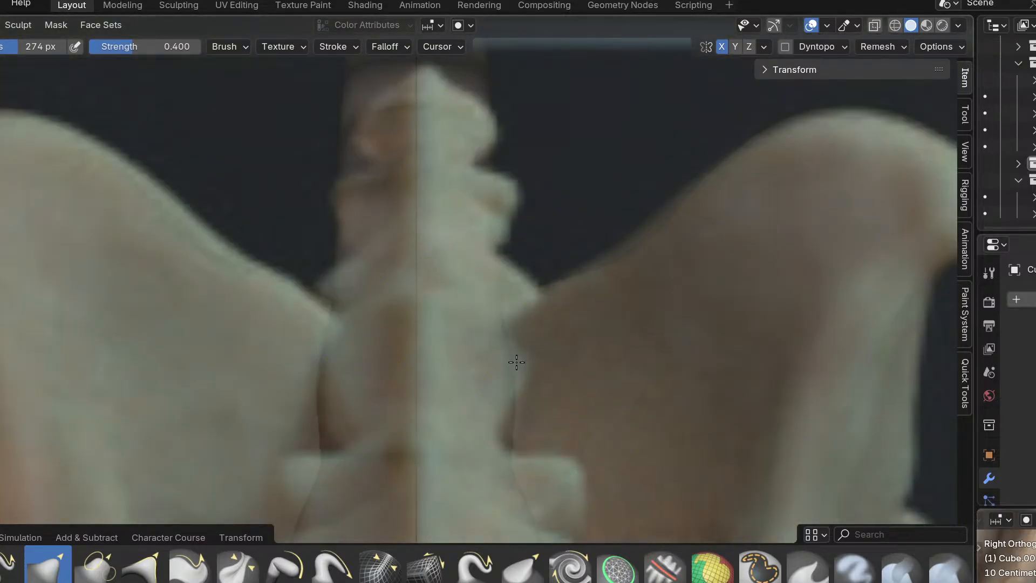
{"action": "scroll", "coordinate": [529, 431], "scroll_direction": "up", "scroll_amount": 2}
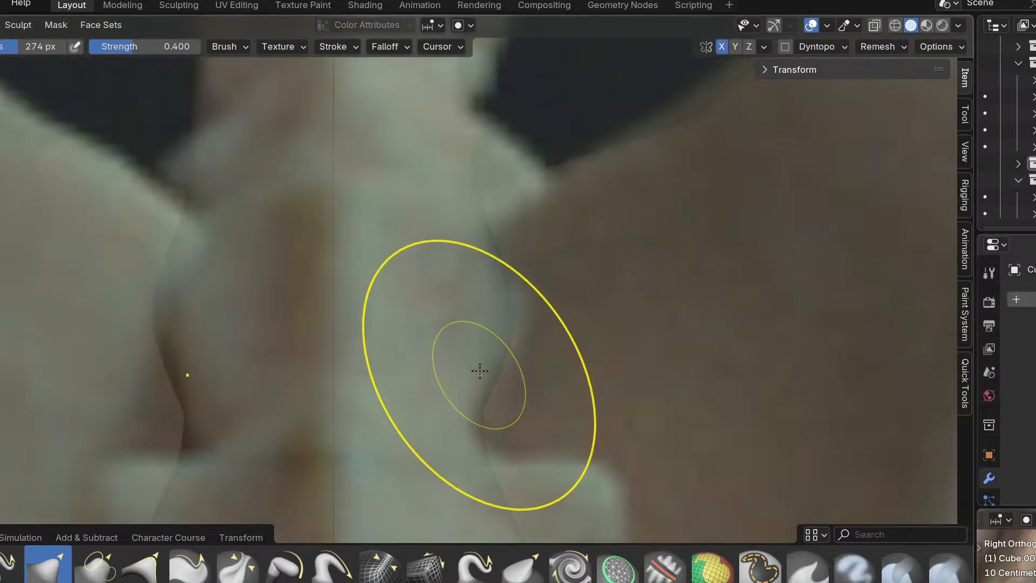
{"action": "scroll", "coordinate": [477, 380], "scroll_direction": "down", "scroll_amount": 2}
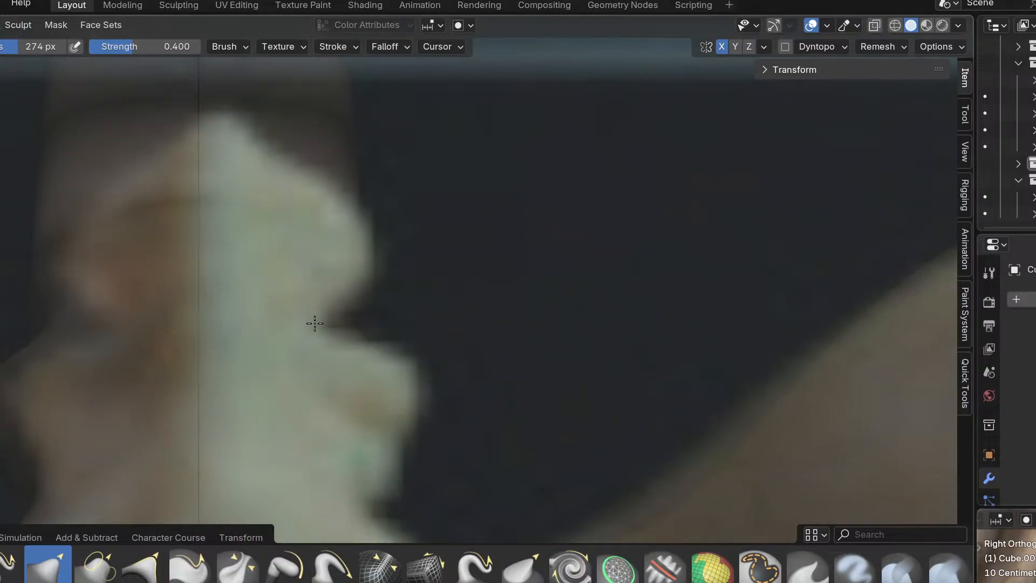
{"action": "middle_click_drag", "start_coordinate": [377, 205], "coordinate": [429, 306], "text": "shift"}
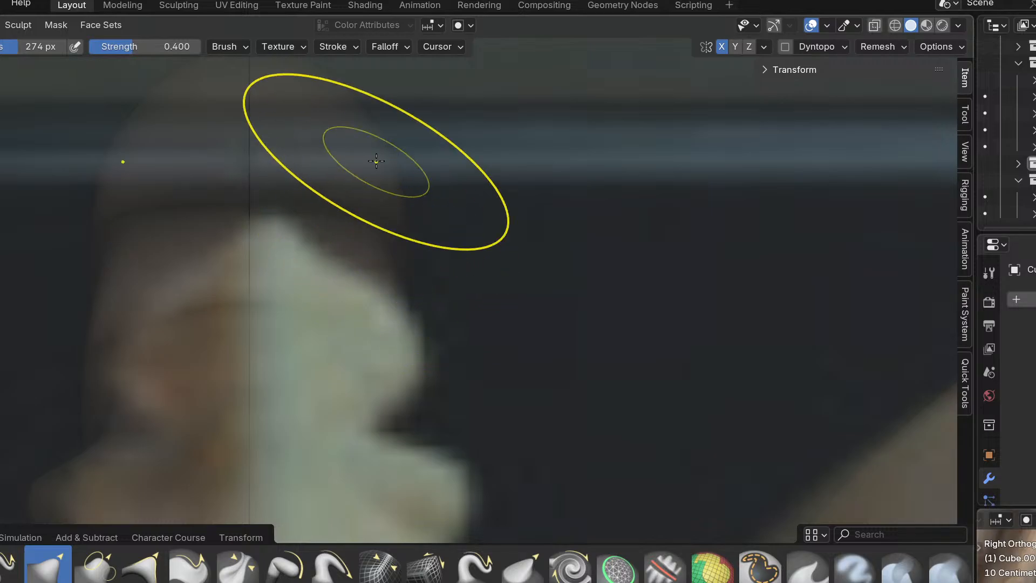
{"action": "middle_click_drag", "start_coordinate": [376, 161], "coordinate": [384, 258], "text": "shift"}
{"action": "scroll", "coordinate": [382, 272], "scroll_direction": "down", "scroll_amount": 4}
Set the sculpting brush size to 201 px and brush lengthwise along the side of the central bone at strength 0.500.
{"action": "key", "text": "f"}
{"action": "left_click", "coordinate": [626, 272]}
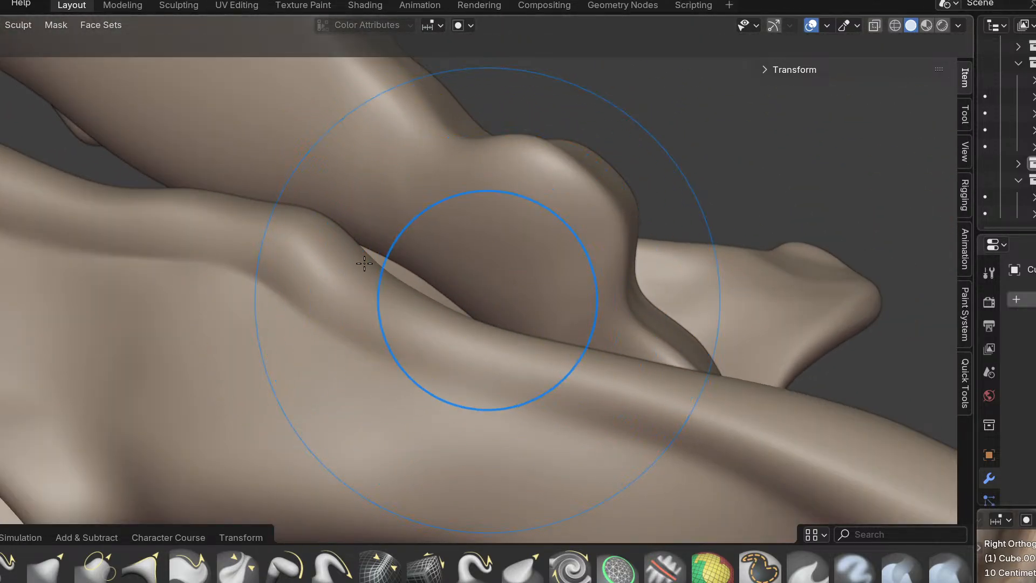
{"action": "left_click", "coordinate": [364, 263]}
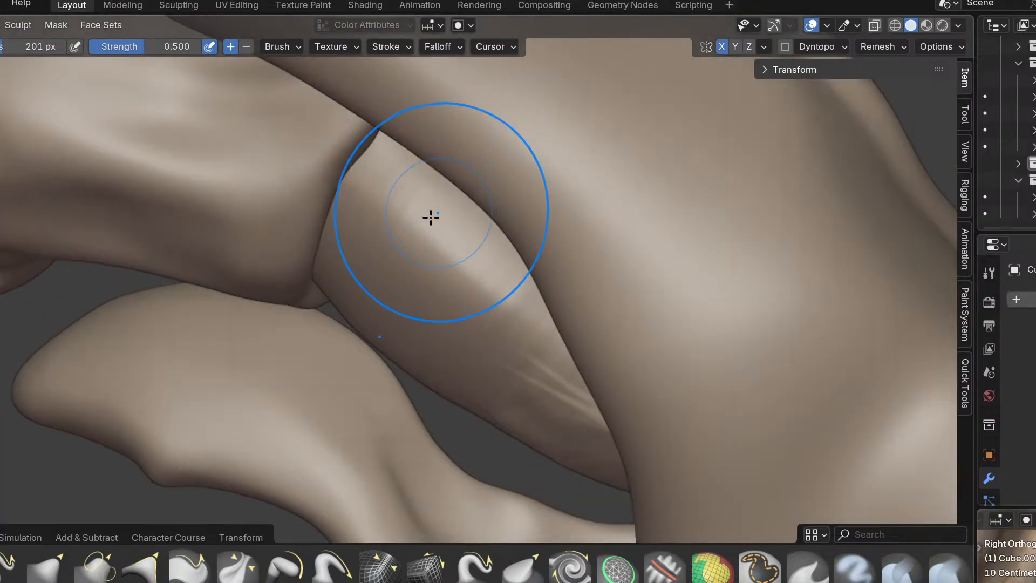
{"action": "mouse_move", "coordinate": [431, 217]}
{"action": "left_mouse_down"}
{"action": "mouse_move", "coordinate": [421, 325]}
{"action": "mouse_move", "coordinate": [583, 469]}
{"action": "left_mouse_up"}
{"action": "mouse_move", "coordinate": [583, 468]}
{"action": "middle_mouse_down"}
{"action": "mouse_move", "coordinate": [504, 428]}
{"action": "mouse_move", "coordinate": [459, 447]}
{"action": "mouse_move", "coordinate": [446, 302]}
{"action": "mouse_move", "coordinate": [507, 374]}
{"action": "mouse_move", "coordinate": [540, 453]}
{"action": "mouse_move", "coordinate": [577, 465]}
{"action": "middle_mouse_up"}
{"action": "scroll", "coordinate": [504, 429], "scroll_direction": "down", "scroll_amount": 5}
{"action": "scroll", "coordinate": [445, 302], "scroll_direction": "down", "scroll_amount": 3}
{"action": "scroll", "coordinate": [507, 375], "scroll_direction": "up", "scroll_amount": 3}
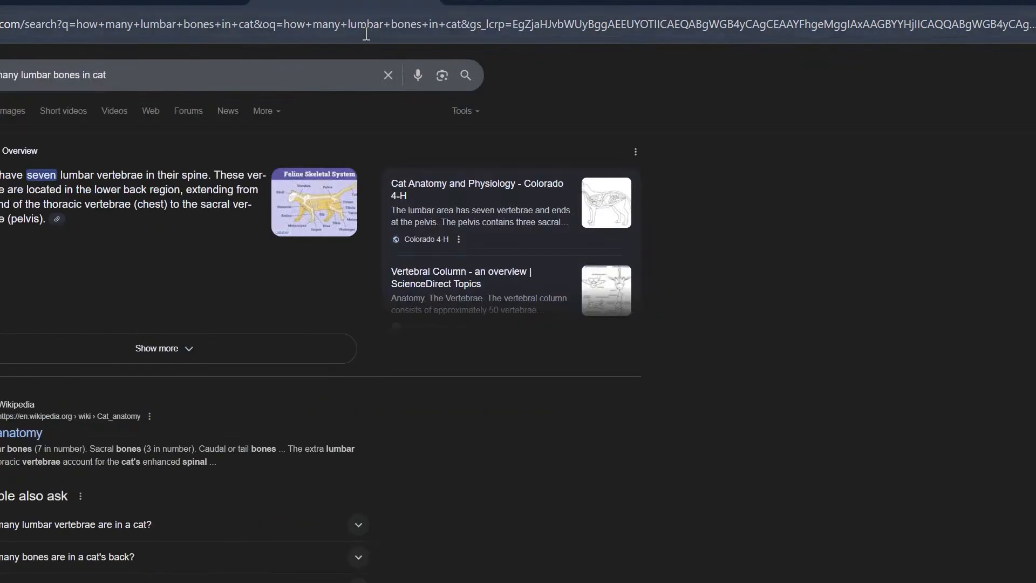
Switch to the web browser, search Google for "cat sacrum" and show the image results.
{"action": "left_click", "coordinate": [366, 34]}
{"action": "type", "text": "cat"}
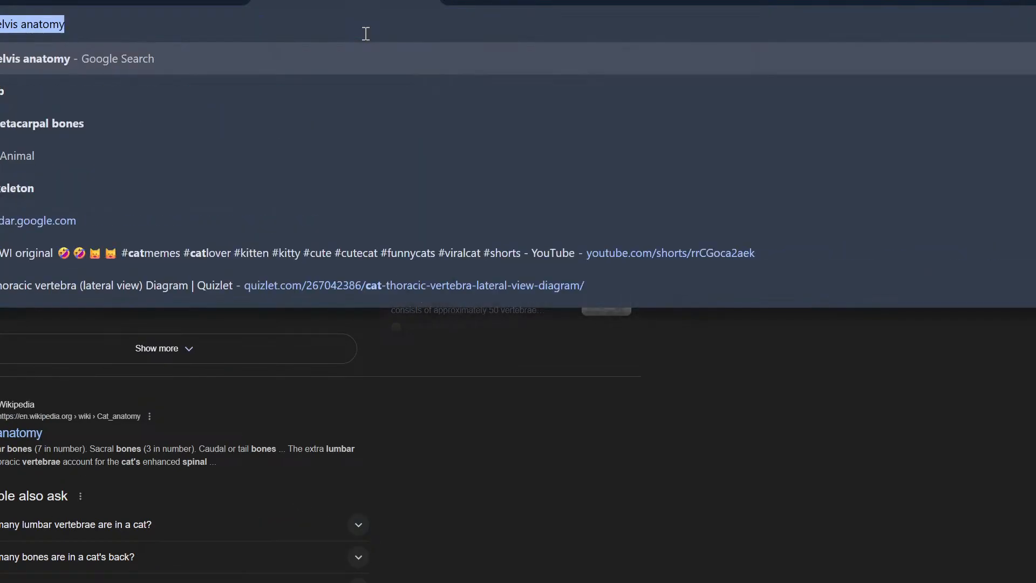
{"action": "type", "text": "sacru"}
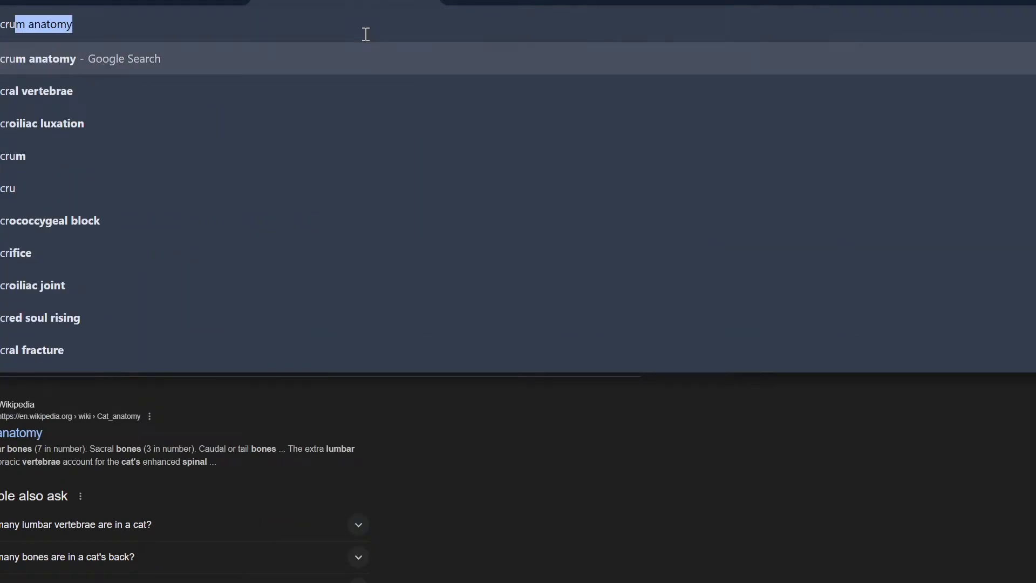
{"action": "type", "text": "m"}
{"action": "key", "text": "Delete"}
{"action": "key", "text": "Return"}
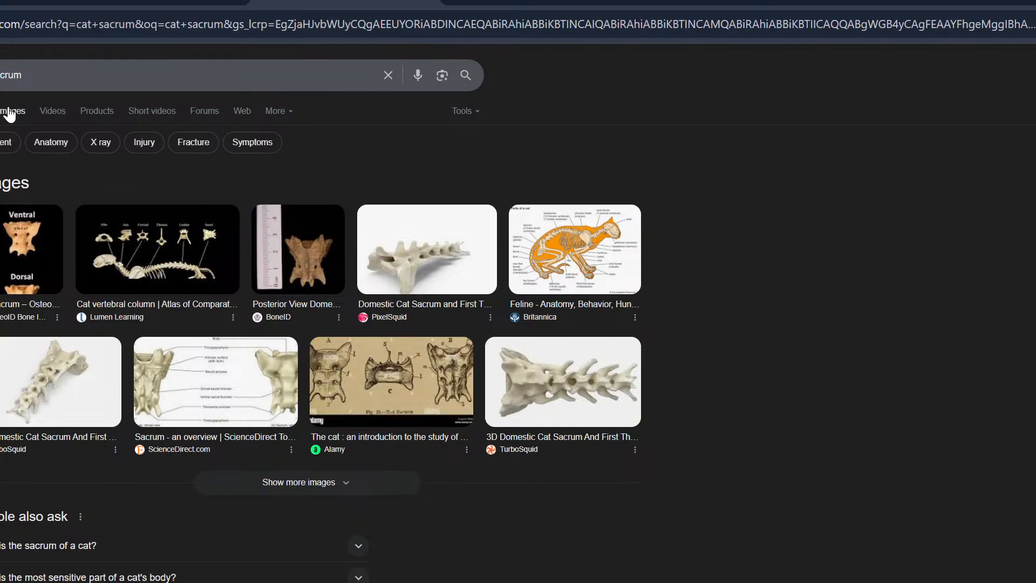
{"action": "left_click", "coordinate": [10, 112]}
Compare the cat sacrum image previews, including the TurboSquid models and the labelled Quizlet diagram.
{"action": "left_click", "coordinate": [575, 236]}
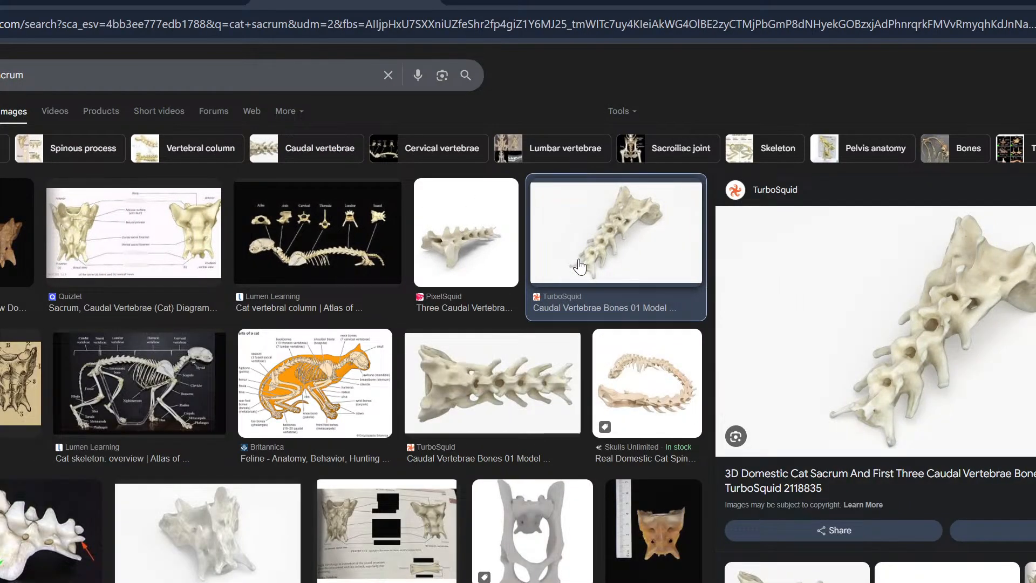
{"action": "left_click", "coordinate": [477, 414]}
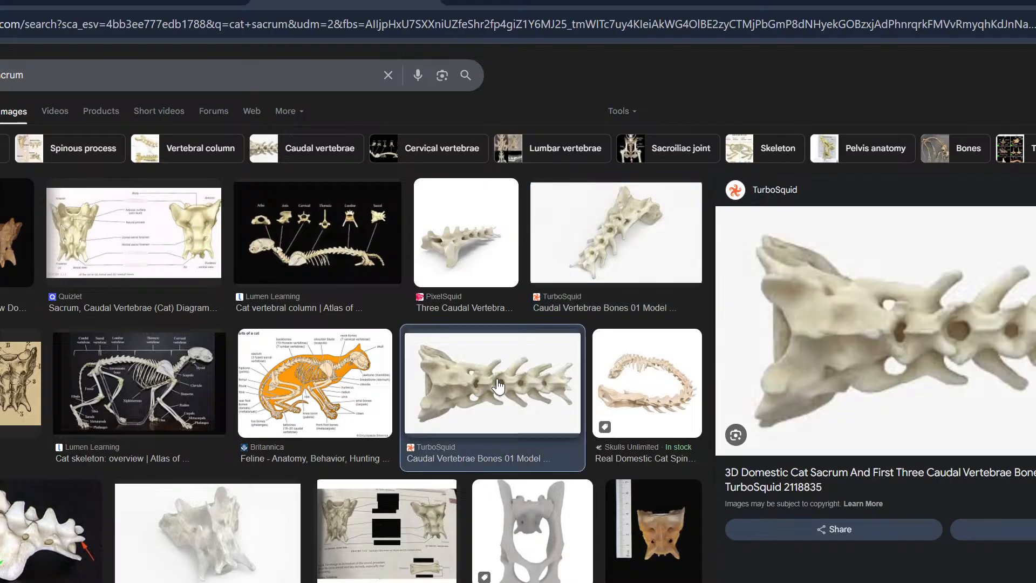
{"action": "left_click", "coordinate": [566, 236]}
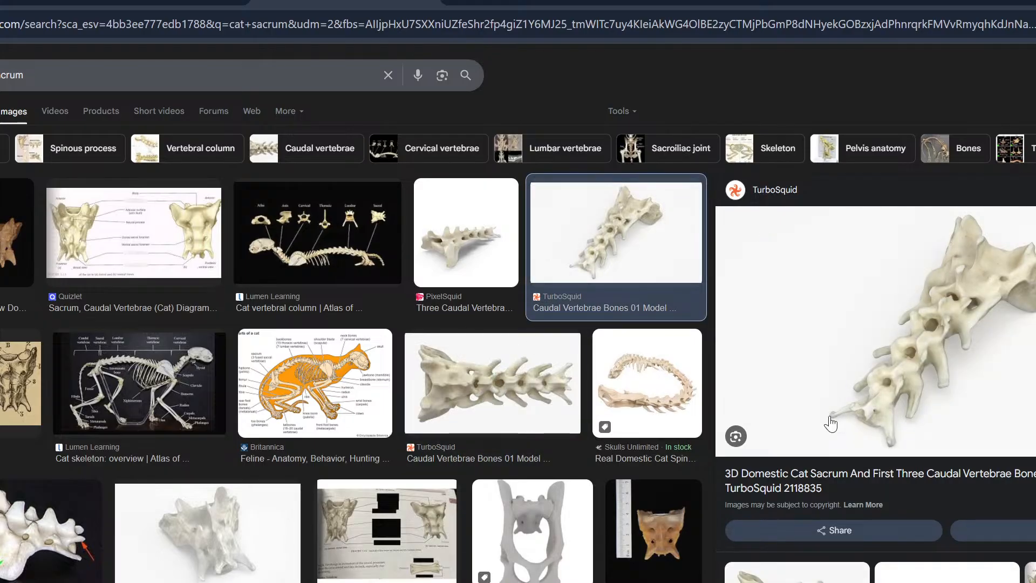
{"action": "left_click", "coordinate": [101, 261]}
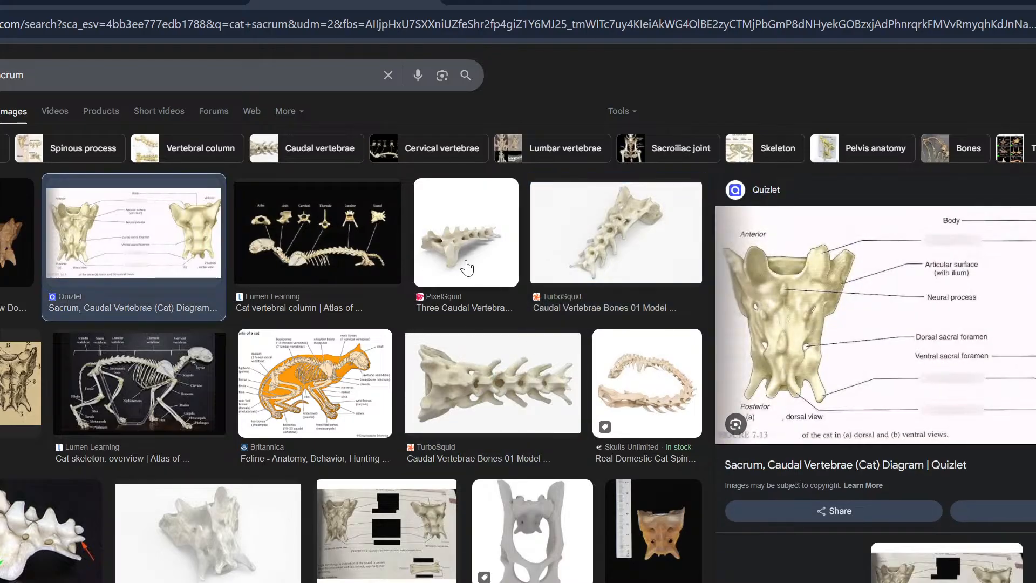
{"action": "left_click", "coordinate": [464, 273]}
{"action": "left_click", "coordinate": [465, 287]}
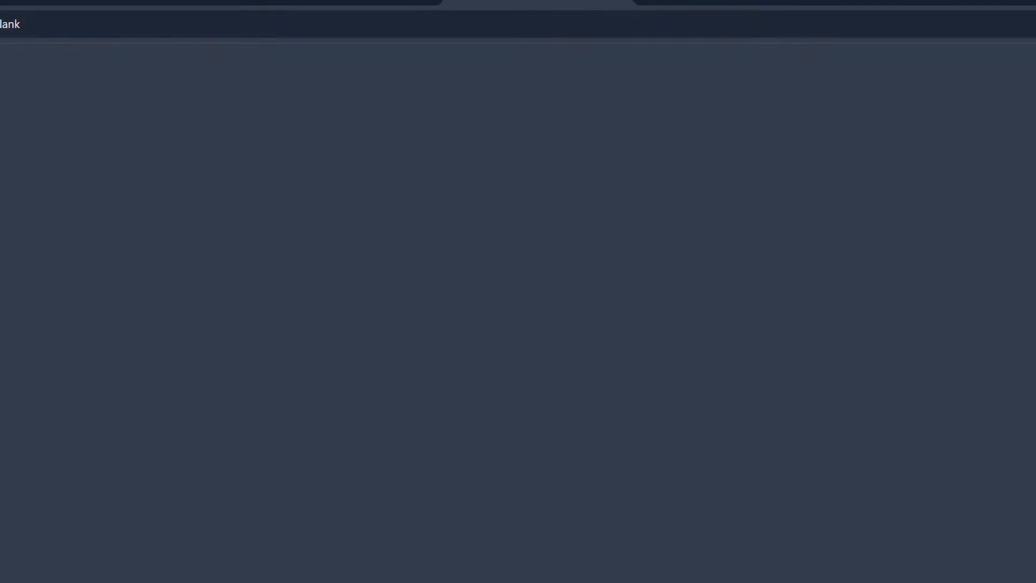
{"action": "left_click", "coordinate": [621, 5]}
{"action": "left_click", "coordinate": [495, 388]}
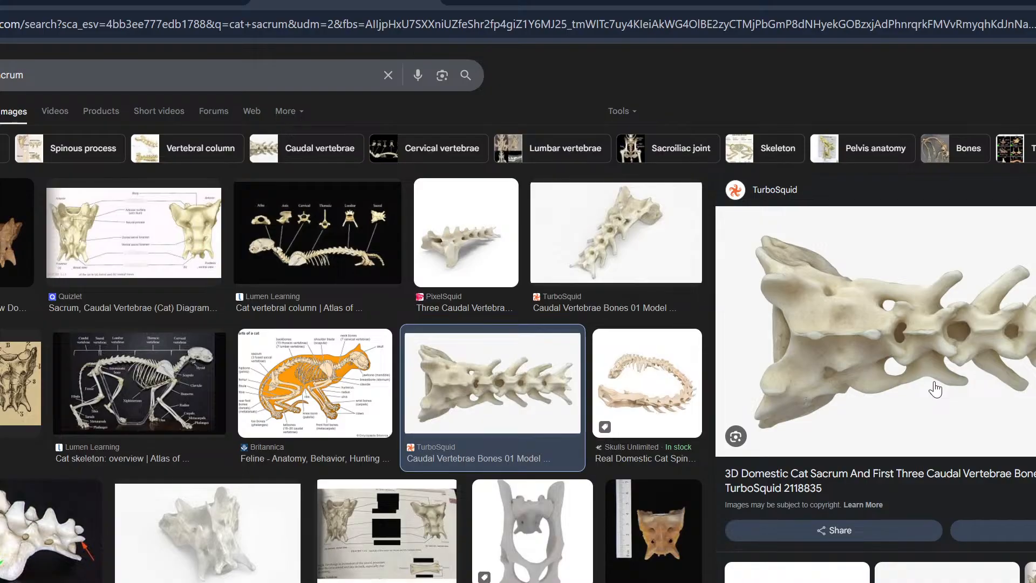
Return to Blender and pull out a small bump on the front side edge of the central bone with the Grab brush.
{"action": "key", "text": "alt+Tab"}
{"action": "mouse_move", "coordinate": [556, 277]}
{"action": "middle_mouse_down"}
{"action": "mouse_move", "coordinate": [439, 419]}
{"action": "mouse_move", "coordinate": [475, 340]}
{"action": "middle_mouse_up"}
{"action": "scroll", "coordinate": [432, 419], "scroll_direction": "up", "scroll_amount": 4}
{"action": "key", "text": "g"}
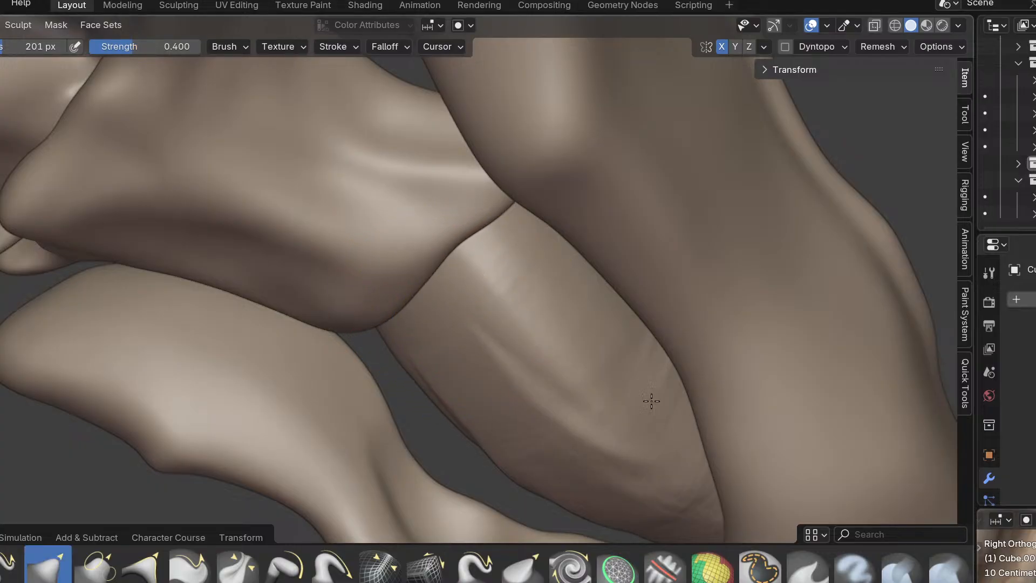
{"action": "scroll", "coordinate": [472, 340], "scroll_direction": "up", "scroll_amount": 3}
{"action": "left_click_drag", "start_coordinate": [432, 335], "coordinate": [394, 331]}
{"action": "mouse_move", "coordinate": [393, 332]}
{"action": "left_mouse_down"}
{"action": "mouse_move", "coordinate": [406, 365]}
{"action": "mouse_move", "coordinate": [395, 344]}
{"action": "mouse_move", "coordinate": [371, 360]}
{"action": "mouse_move", "coordinate": [379, 393]}
{"action": "mouse_move", "coordinate": [420, 403]}
{"action": "mouse_move", "coordinate": [403, 418]}
{"action": "left_mouse_up"}
{"action": "middle_click_drag", "start_coordinate": [403, 418], "coordinate": [437, 385]}
{"action": "middle_click_drag", "start_coordinate": [468, 346], "coordinate": [438, 309]}
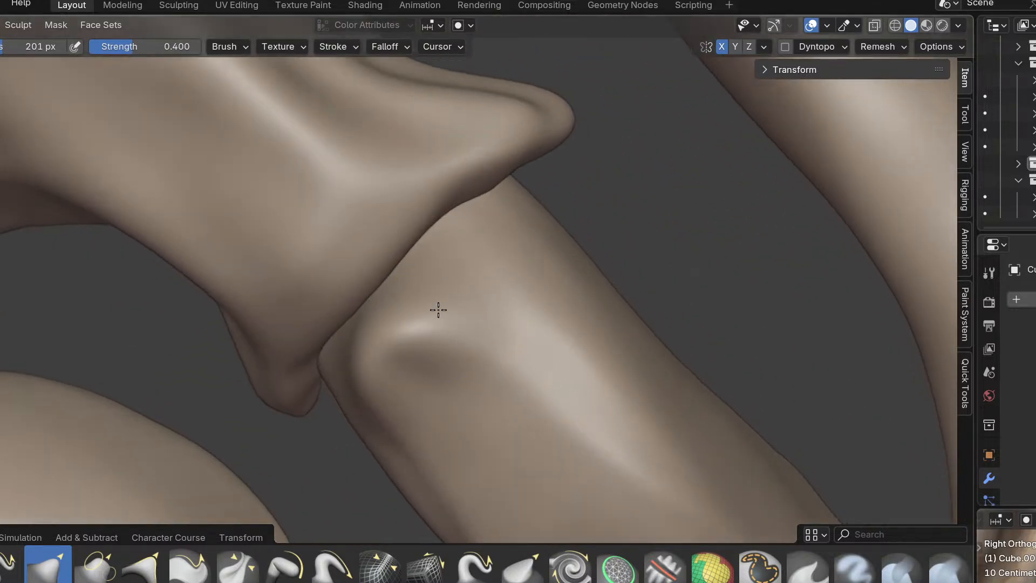
{"action": "mouse_move", "coordinate": [544, 347]}
{"action": "middle_mouse_down"}
{"action": "mouse_move", "coordinate": [597, 341]}
{"action": "mouse_move", "coordinate": [507, 371]}
{"action": "middle_mouse_up"}
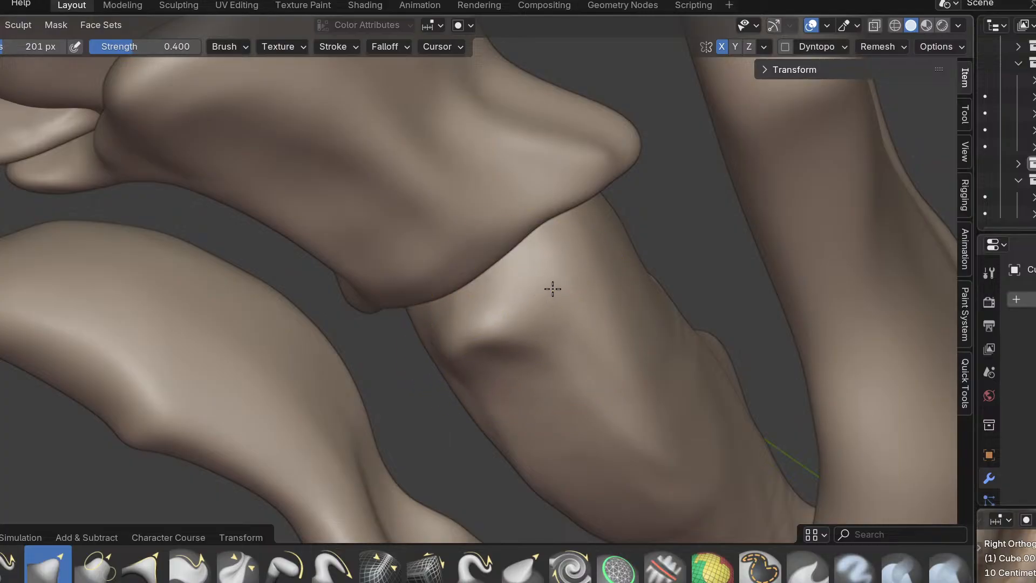
Reshape the side surface and lower front corner of the central bone with short Grab brush strokes from several angles.
{"action": "middle_click_drag", "start_coordinate": [589, 305], "coordinate": [595, 307]}
{"action": "left_click_drag", "start_coordinate": [595, 308], "coordinate": [629, 336]}
{"action": "mouse_move", "coordinate": [719, 378]}
{"action": "middle_mouse_down"}
{"action": "mouse_move", "coordinate": [384, 378]}
{"action": "mouse_move", "coordinate": [391, 503]}
{"action": "mouse_move", "coordinate": [608, 393]}
{"action": "middle_mouse_up"}
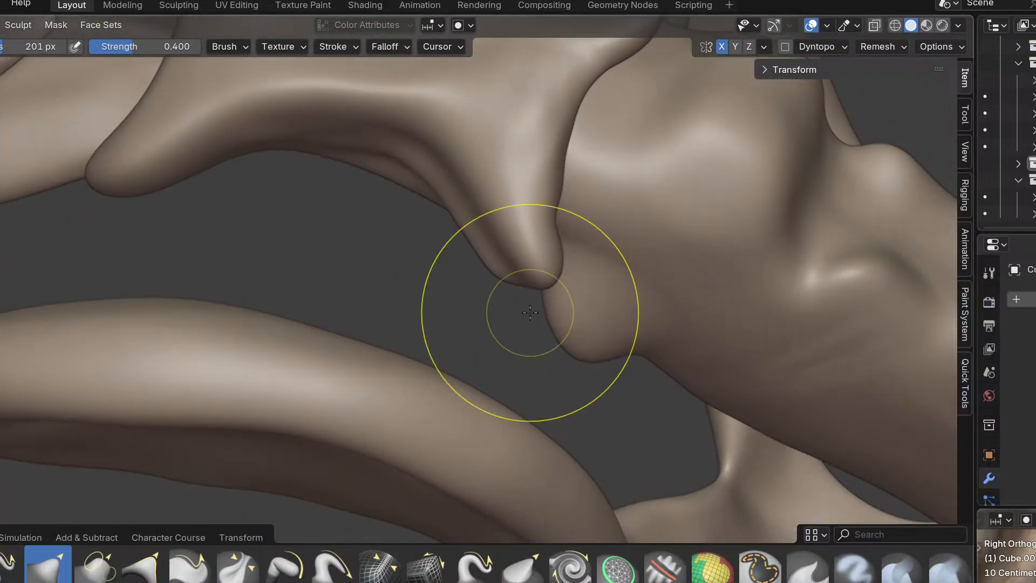
{"action": "left_click_drag", "start_coordinate": [657, 371], "coordinate": [637, 370]}
{"action": "mouse_move", "coordinate": [643, 360]}
{"action": "middle_mouse_down"}
{"action": "mouse_move", "coordinate": [400, 370]}
{"action": "mouse_move", "coordinate": [608, 345]}
{"action": "mouse_move", "coordinate": [523, 386]}
{"action": "mouse_move", "coordinate": [497, 428]}
{"action": "mouse_move", "coordinate": [524, 389]}
{"action": "mouse_move", "coordinate": [421, 416]}
{"action": "mouse_move", "coordinate": [504, 357]}
{"action": "middle_mouse_up"}
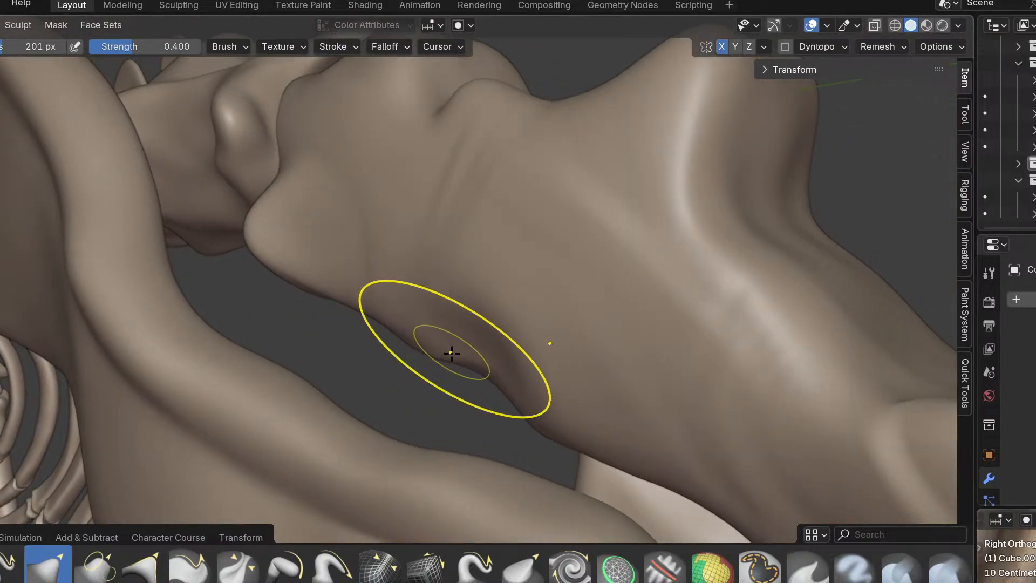
{"action": "mouse_move", "coordinate": [375, 243]}
{"action": "middle_mouse_down"}
{"action": "mouse_move", "coordinate": [358, 335]}
{"action": "mouse_move", "coordinate": [589, 435]}
{"action": "mouse_move", "coordinate": [636, 441]}
{"action": "mouse_move", "coordinate": [528, 367]}
{"action": "mouse_move", "coordinate": [574, 308]}
{"action": "mouse_move", "coordinate": [599, 224]}
{"action": "mouse_move", "coordinate": [388, 334]}
{"action": "middle_mouse_up"}
{"action": "left_click_drag", "start_coordinate": [586, 213], "coordinate": [630, 202]}
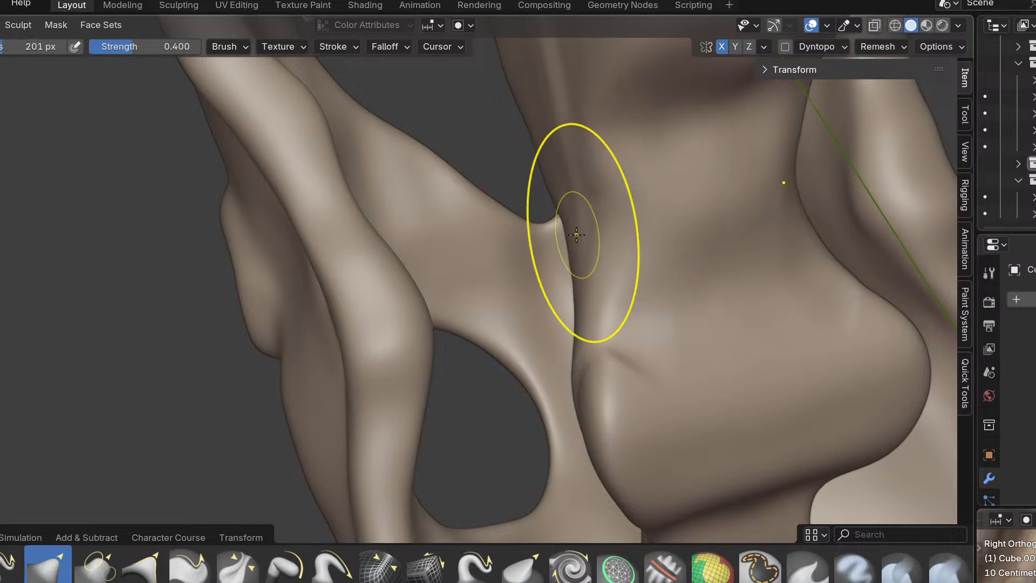
Examine the central bone's bumps, side surfaces and front corner from several angles.
{"action": "middle_click_drag", "start_coordinate": [484, 228], "coordinate": [431, 175]}
{"action": "mouse_move", "coordinate": [630, 221]}
{"action": "middle_mouse_down"}
{"action": "mouse_move", "coordinate": [731, 192]}
{"action": "mouse_move", "coordinate": [521, 297]}
{"action": "middle_mouse_up"}
{"action": "mouse_move", "coordinate": [573, 399]}
{"action": "middle_mouse_down"}
{"action": "mouse_move", "coordinate": [664, 301]}
{"action": "mouse_move", "coordinate": [706, 364]}
{"action": "mouse_move", "coordinate": [671, 371]}
{"action": "middle_mouse_up"}
{"action": "middle_click_drag", "start_coordinate": [356, 245], "coordinate": [429, 294]}
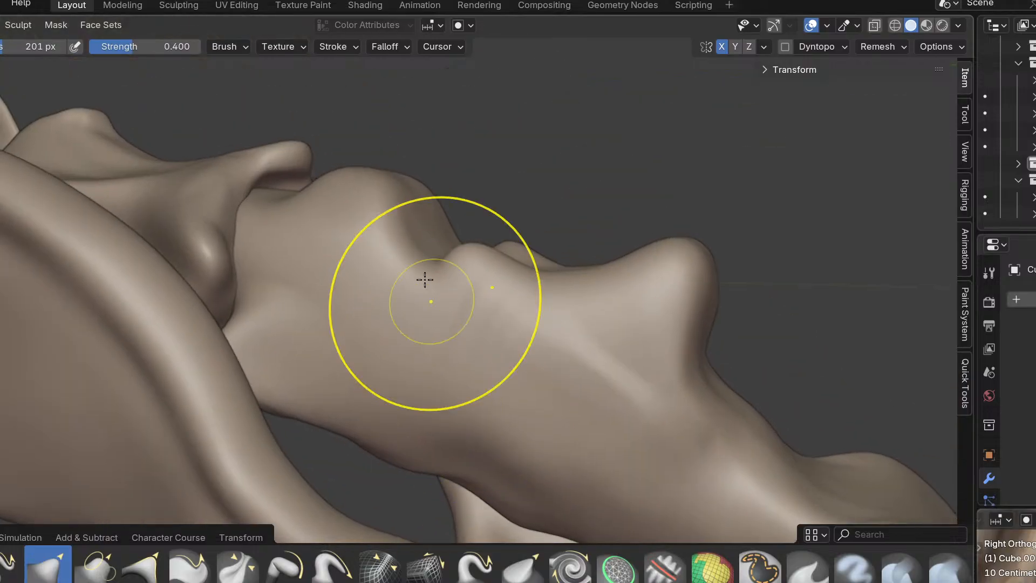
{"action": "mouse_move", "coordinate": [486, 354]}
{"action": "middle_mouse_down"}
{"action": "mouse_move", "coordinate": [447, 271]}
{"action": "mouse_move", "coordinate": [620, 398]}
{"action": "mouse_move", "coordinate": [488, 416]}
{"action": "mouse_move", "coordinate": [595, 447]}
{"action": "mouse_move", "coordinate": [615, 371]}
{"action": "middle_mouse_up"}
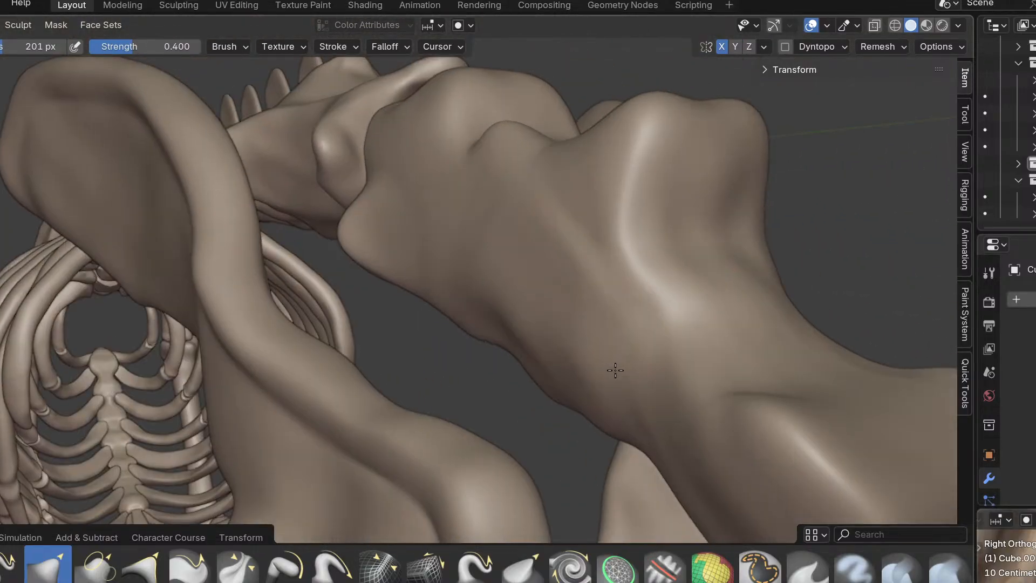
{"action": "mouse_move", "coordinate": [659, 404]}
{"action": "middle_mouse_down"}
{"action": "mouse_move", "coordinate": [689, 407]}
{"action": "mouse_move", "coordinate": [624, 430]}
{"action": "mouse_move", "coordinate": [643, 412]}
{"action": "mouse_move", "coordinate": [575, 224]}
{"action": "mouse_move", "coordinate": [579, 262]}
{"action": "middle_mouse_up"}
{"action": "mouse_move", "coordinate": [529, 177]}
{"action": "middle_mouse_down"}
{"action": "mouse_move", "coordinate": [447, 254]}
{"action": "mouse_move", "coordinate": [643, 232]}
{"action": "mouse_move", "coordinate": [477, 364]}
{"action": "mouse_move", "coordinate": [435, 326]}
{"action": "mouse_move", "coordinate": [399, 335]}
{"action": "mouse_move", "coordinate": [359, 323]}
{"action": "mouse_move", "coordinate": [361, 310]}
{"action": "middle_mouse_up"}
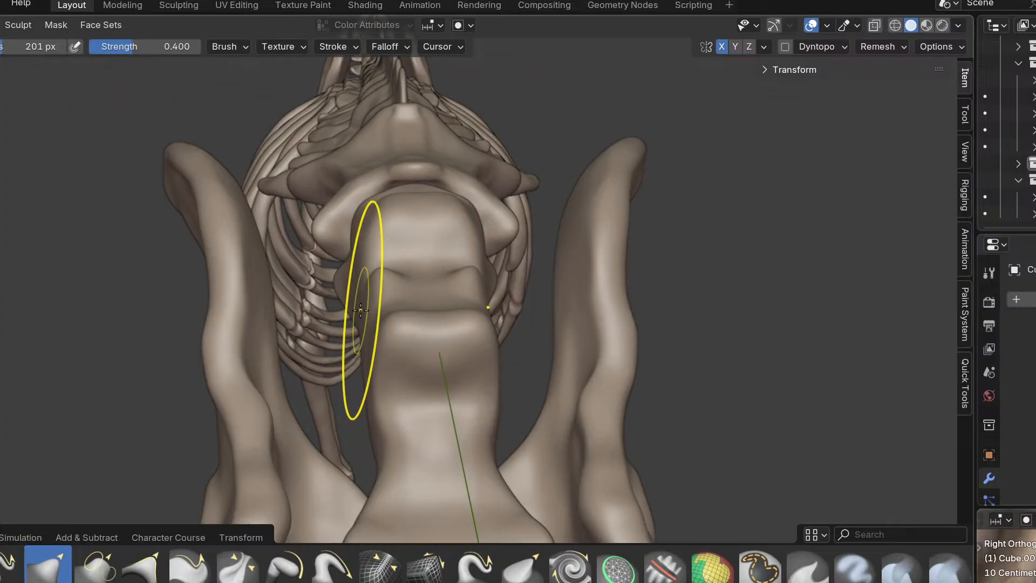
{"action": "scroll", "coordinate": [361, 309], "scroll_direction": "up", "scroll_amount": 4}
{"action": "middle_click_drag", "start_coordinate": [353, 351], "coordinate": [374, 405]}
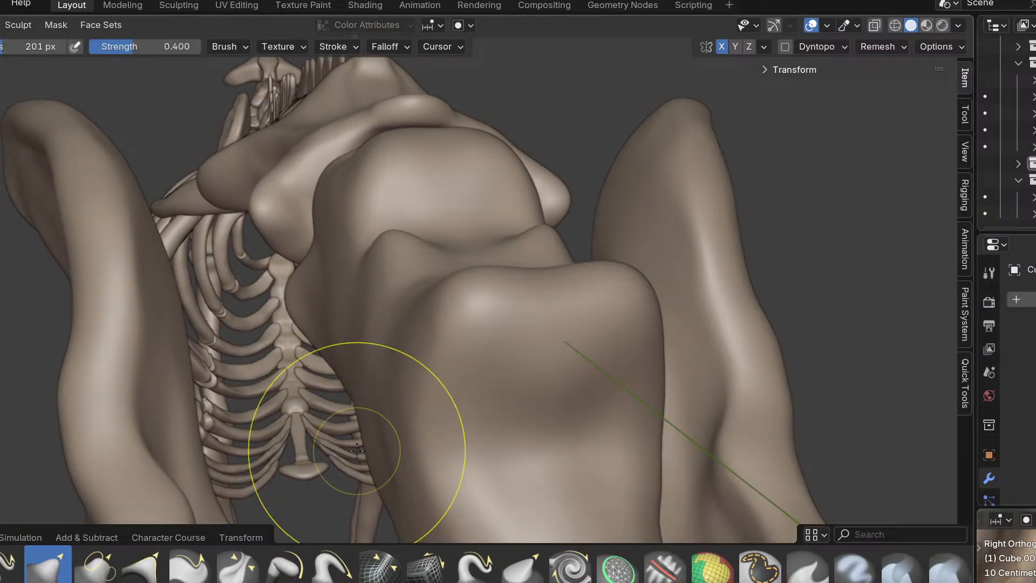
{"action": "middle_click_drag", "start_coordinate": [373, 454], "coordinate": [380, 483]}
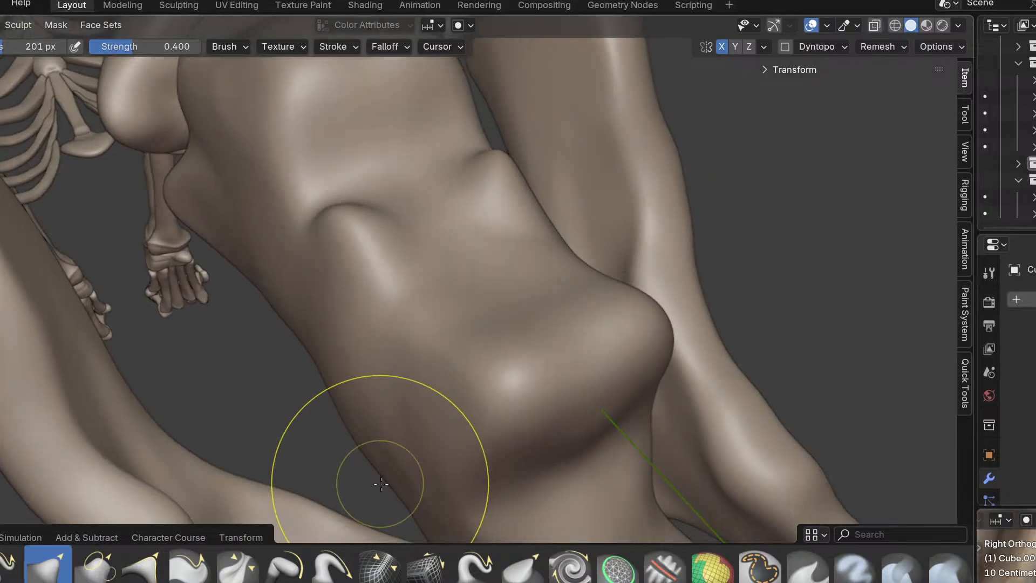
{"action": "mouse_move", "coordinate": [321, 357]}
{"action": "middle_mouse_down"}
{"action": "mouse_move", "coordinate": [402, 425]}
{"action": "mouse_move", "coordinate": [342, 296]}
{"action": "middle_mouse_up"}
{"action": "scroll", "coordinate": [360, 343], "scroll_direction": "up", "scroll_amount": 3}
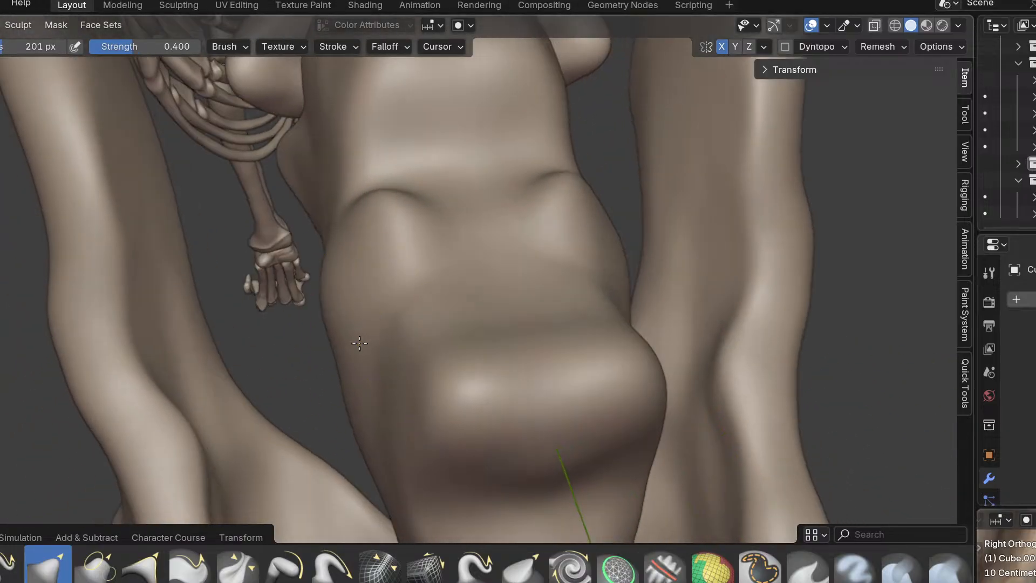
{"action": "middle_click_drag", "start_coordinate": [384, 409], "coordinate": [449, 358]}
{"action": "scroll", "coordinate": [447, 375], "scroll_direction": "up", "scroll_amount": 10}
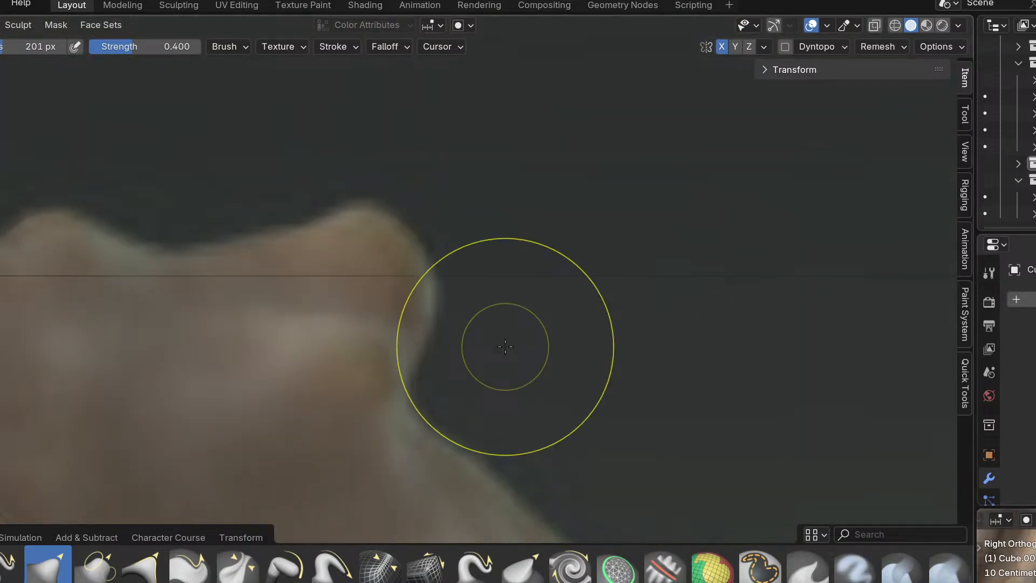
In the top view, pull the widest side projection of the central bone and the edge beyond it to the reference outline with the Grab brush.
{"action": "key", "text": "KP_1"}
{"action": "scroll", "coordinate": [505, 348], "scroll_direction": "down", "scroll_amount": 2}
{"action": "middle_click_drag", "start_coordinate": [485, 374], "coordinate": [537, 339], "text": "shift"}
{"action": "scroll", "coordinate": [537, 330], "scroll_direction": "down", "scroll_amount": 2}
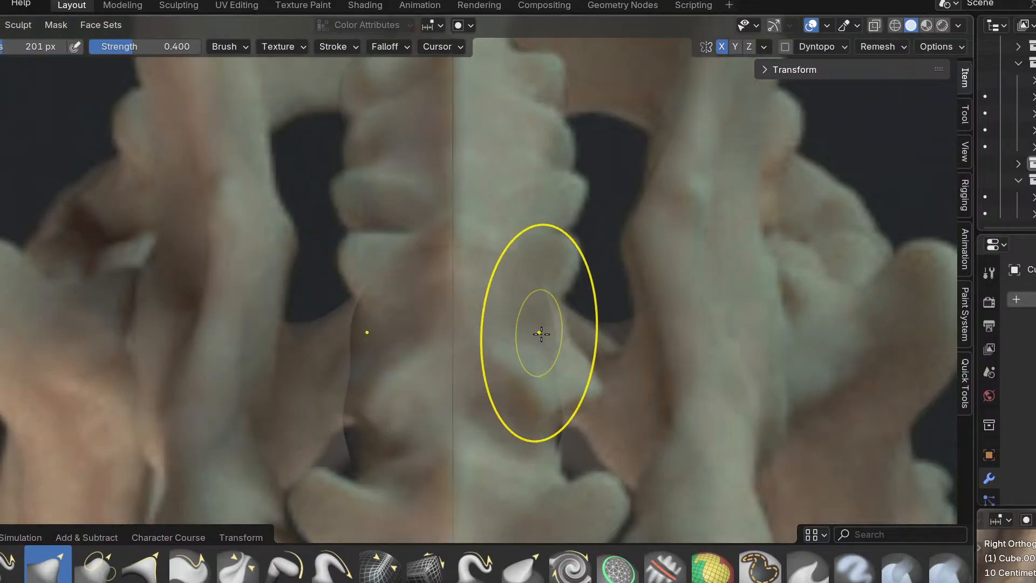
{"action": "scroll", "coordinate": [569, 408], "scroll_direction": "up", "scroll_amount": 1}
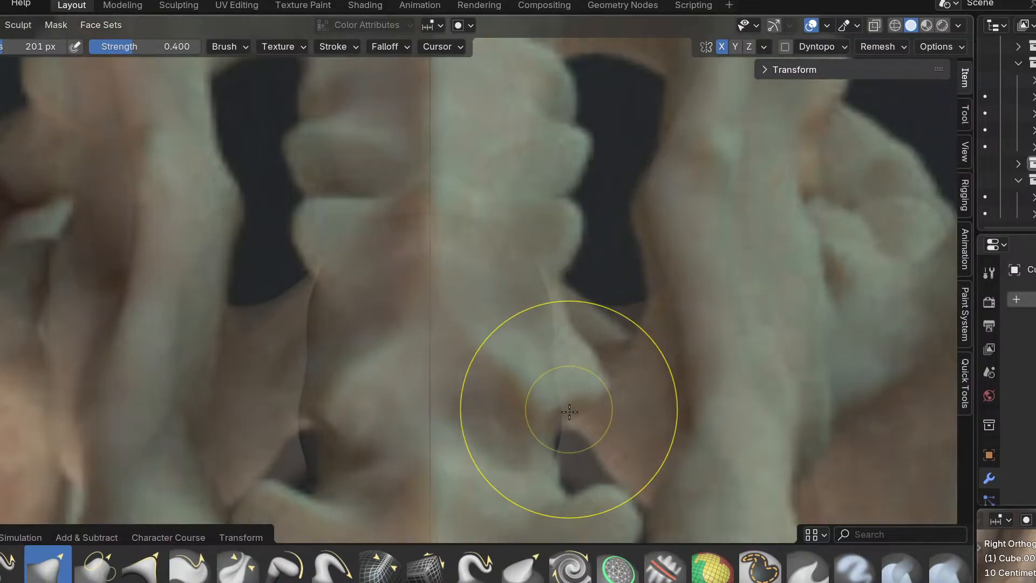
{"action": "scroll", "coordinate": [569, 408], "scroll_direction": "up", "scroll_amount": 1}
{"action": "mouse_move", "coordinate": [549, 377]}
{"action": "left_mouse_down"}
{"action": "mouse_move", "coordinate": [557, 349]}
{"action": "mouse_move", "coordinate": [574, 357]}
{"action": "mouse_move", "coordinate": [599, 340]}
{"action": "mouse_move", "coordinate": [596, 325]}
{"action": "left_mouse_up"}
{"action": "left_click_drag", "start_coordinate": [539, 269], "coordinate": [559, 249]}
{"action": "left_click_drag", "start_coordinate": [513, 175], "coordinate": [545, 175]}
Adjust the central bone's side bumps further along the edge to the reference outline with short Grab strokes.
{"action": "mouse_move", "coordinate": [550, 186]}
{"action": "middle_mouse_down", "text": "shift"}
{"action": "mouse_move", "coordinate": [518, 301]}
{"action": "mouse_move", "coordinate": [500, 283]}
{"action": "mouse_move", "coordinate": [467, 337]}
{"action": "mouse_move", "coordinate": [440, 335]}
{"action": "mouse_move", "coordinate": [359, 282]}
{"action": "mouse_move", "coordinate": [377, 300]}
{"action": "middle_mouse_up", "text": "shift"}
{"action": "key", "text": "KP_1"}
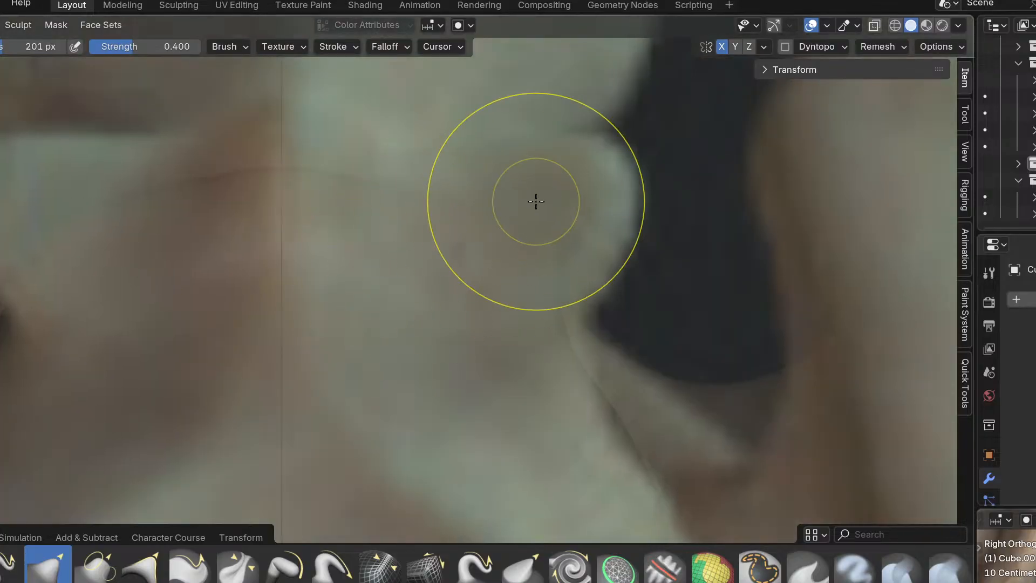
{"action": "middle_click_drag", "start_coordinate": [537, 201], "coordinate": [490, 442], "text": "shift"}
{"action": "scroll", "coordinate": [480, 429], "scroll_direction": "down", "scroll_amount": 2}
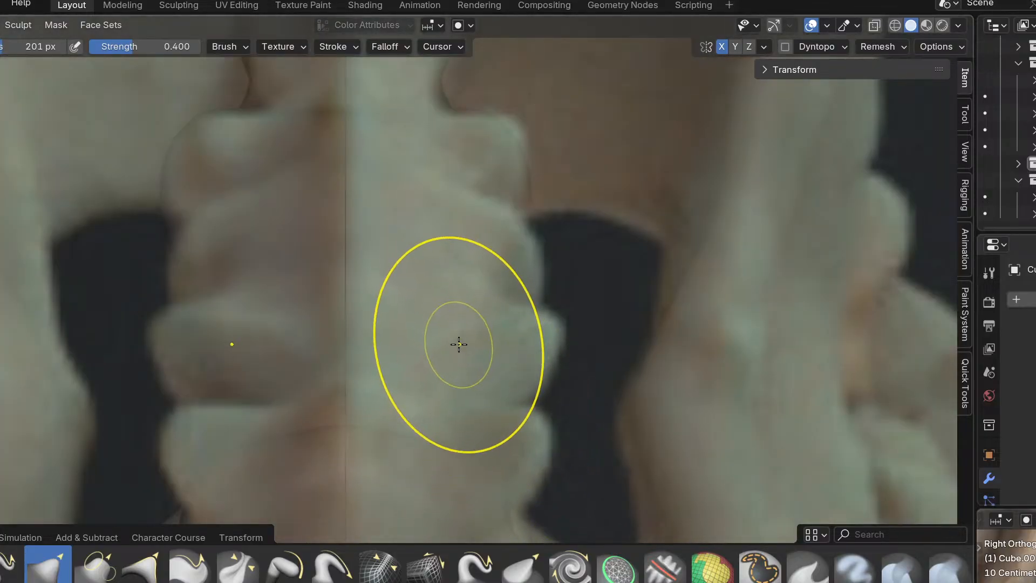
{"action": "left_click_drag", "start_coordinate": [568, 308], "coordinate": [520, 348]}
{"action": "middle_click_drag", "start_coordinate": [539, 396], "coordinate": [538, 438]}
{"action": "mouse_move", "coordinate": [484, 442]}
{"action": "left_mouse_down"}
{"action": "mouse_move", "coordinate": [455, 431]}
{"action": "mouse_move", "coordinate": [522, 423]}
{"action": "mouse_move", "coordinate": [485, 428]}
{"action": "mouse_move", "coordinate": [489, 441]}
{"action": "left_mouse_up"}
{"action": "key", "text": "KP_1"}
{"action": "left_click_drag", "start_coordinate": [599, 440], "coordinate": [609, 427]}
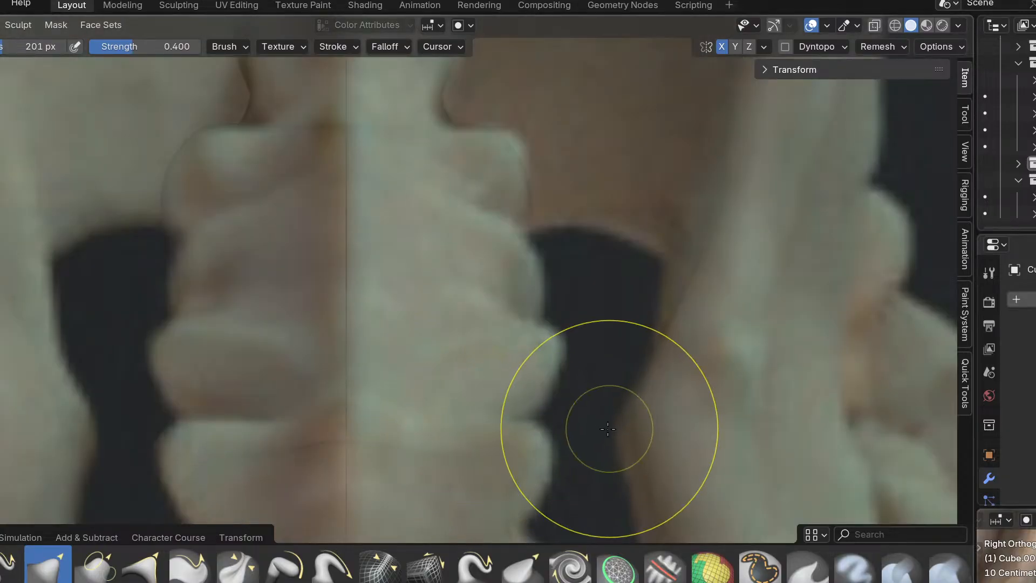
{"action": "middle_click_drag", "start_coordinate": [611, 426], "coordinate": [595, 446]}
{"action": "key", "text": "ctrl+z"}
Refine the notch between two neighbouring side bumps of the central bone against the reference with the Grab brush.
{"action": "mouse_move", "coordinate": [492, 452]}
{"action": "left_mouse_down"}
{"action": "mouse_move", "coordinate": [548, 461]}
{"action": "mouse_move", "coordinate": [514, 452]}
{"action": "left_mouse_up"}
{"action": "key", "text": "KP_1"}
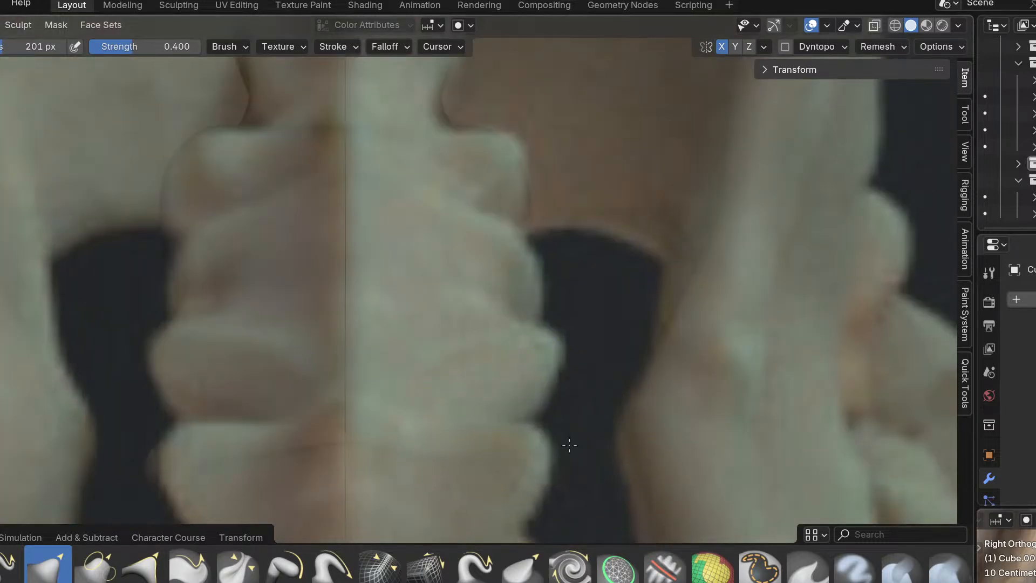
{"action": "scroll", "coordinate": [573, 422], "scroll_direction": "up", "scroll_amount": 2}
{"action": "left_click_drag", "start_coordinate": [480, 410], "coordinate": [458, 413]}
{"action": "middle_click_drag", "start_coordinate": [475, 415], "coordinate": [470, 453]}
{"action": "left_click_drag", "start_coordinate": [459, 391], "coordinate": [407, 387]}
{"action": "key", "text": "KP_1"}
{"action": "left_click_drag", "start_coordinate": [498, 331], "coordinate": [525, 309]}
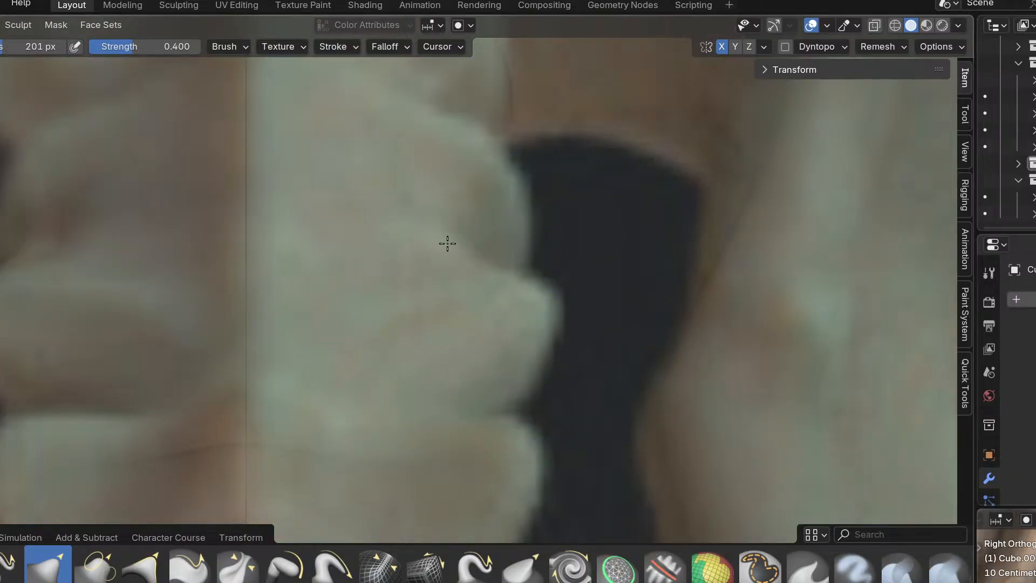
Inspect the central bone's reshaped edges and their fit between the hip bones from close up and from a distance.
{"action": "middle_click_drag", "start_coordinate": [513, 206], "coordinate": [550, 362], "text": "shift"}
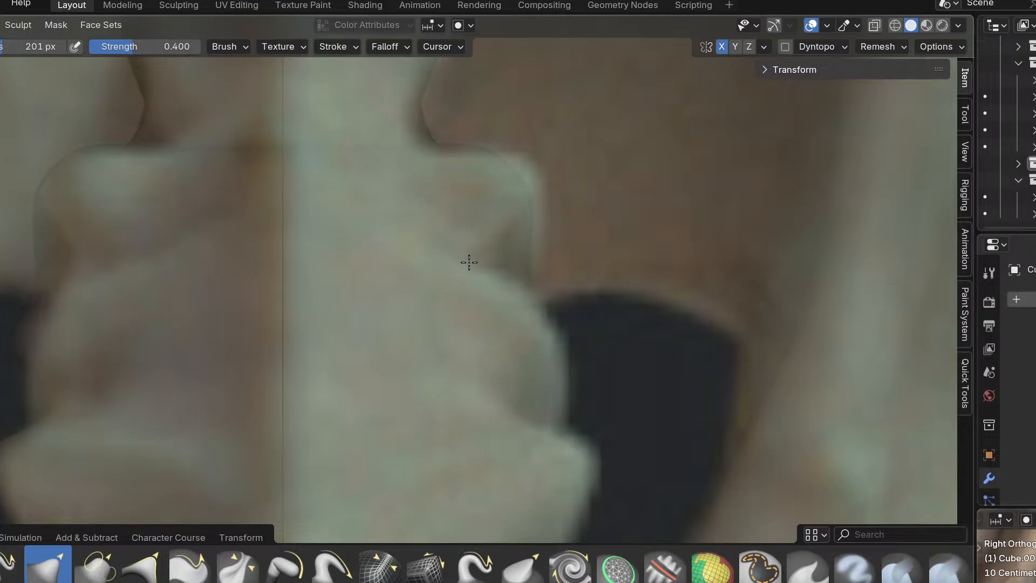
{"action": "scroll", "coordinate": [522, 236], "scroll_direction": "up", "scroll_amount": 2}
{"action": "mouse_move", "coordinate": [522, 236]}
{"action": "middle_mouse_down"}
{"action": "mouse_move", "coordinate": [384, 174]}
{"action": "mouse_move", "coordinate": [500, 248]}
{"action": "mouse_move", "coordinate": [475, 250]}
{"action": "mouse_move", "coordinate": [512, 301]}
{"action": "mouse_move", "coordinate": [513, 342]}
{"action": "mouse_move", "coordinate": [567, 331]}
{"action": "middle_mouse_up"}
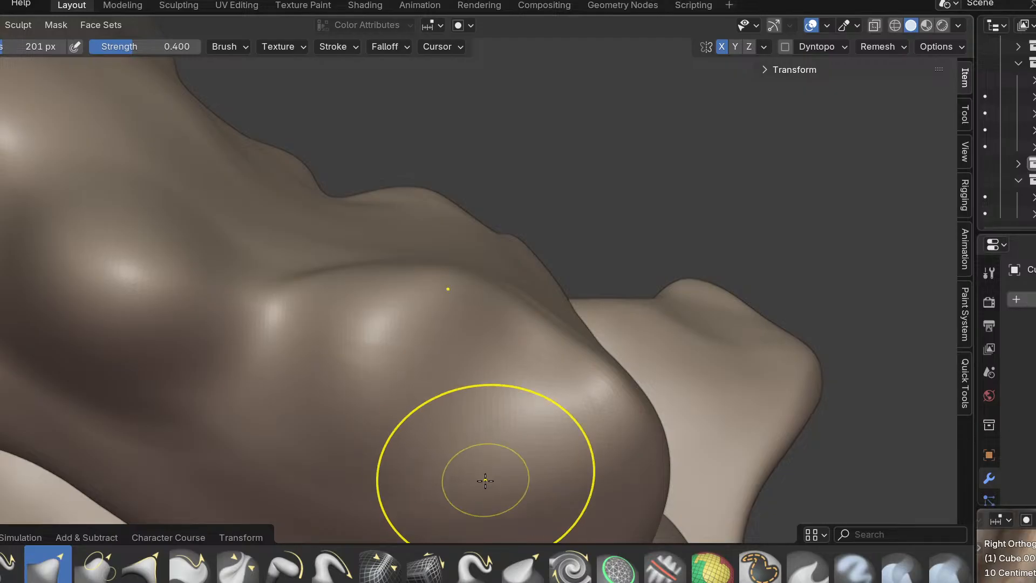
{"action": "middle_click_drag", "start_coordinate": [486, 475], "coordinate": [400, 313]}
{"action": "middle_click_drag", "start_coordinate": [374, 399], "coordinate": [502, 430]}
{"action": "mouse_move", "coordinate": [270, 359]}
{"action": "middle_mouse_down"}
{"action": "mouse_move", "coordinate": [273, 324]}
{"action": "mouse_move", "coordinate": [364, 365]}
{"action": "mouse_move", "coordinate": [416, 289]}
{"action": "mouse_move", "coordinate": [201, 319]}
{"action": "mouse_move", "coordinate": [285, 261]}
{"action": "mouse_move", "coordinate": [340, 308]}
{"action": "middle_mouse_up"}
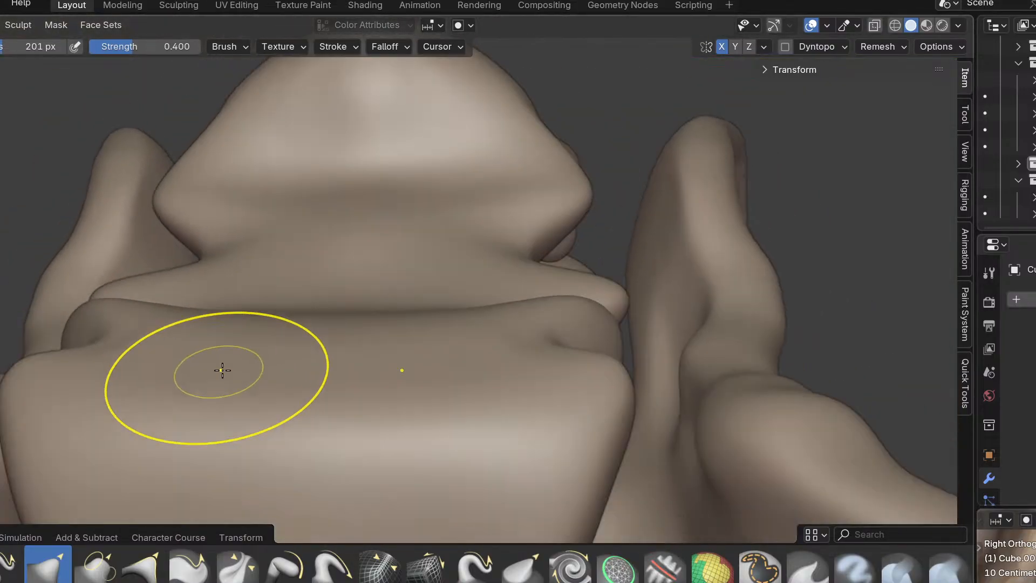
{"action": "mouse_move", "coordinate": [223, 370]}
{"action": "middle_mouse_down"}
{"action": "mouse_move", "coordinate": [354, 377]}
{"action": "mouse_move", "coordinate": [419, 477]}
{"action": "mouse_move", "coordinate": [394, 463]}
{"action": "mouse_move", "coordinate": [201, 455]}
{"action": "mouse_move", "coordinate": [390, 367]}
{"action": "middle_mouse_up"}
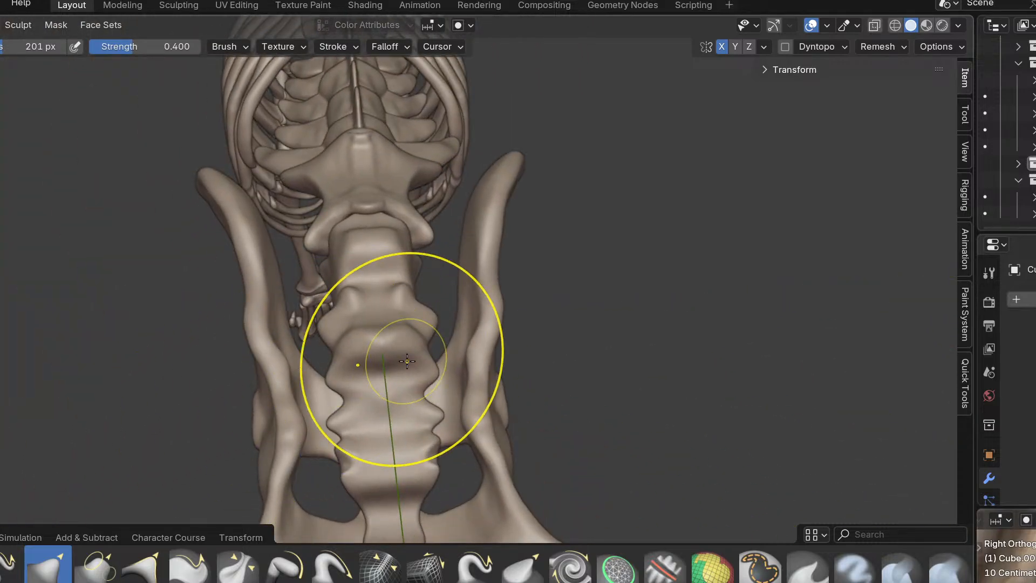
{"action": "mouse_move", "coordinate": [403, 363]}
{"action": "middle_mouse_down"}
{"action": "mouse_move", "coordinate": [638, 342]}
{"action": "mouse_move", "coordinate": [479, 322]}
{"action": "mouse_move", "coordinate": [486, 274]}
{"action": "mouse_move", "coordinate": [371, 419]}
{"action": "mouse_move", "coordinate": [416, 389]}
{"action": "mouse_move", "coordinate": [432, 439]}
{"action": "mouse_move", "coordinate": [546, 439]}
{"action": "mouse_move", "coordinate": [426, 342]}
{"action": "middle_mouse_up"}
Switch to Object Mode and select the central bone between the hip bones.
{"action": "key", "text": "ctrl+Tab"}
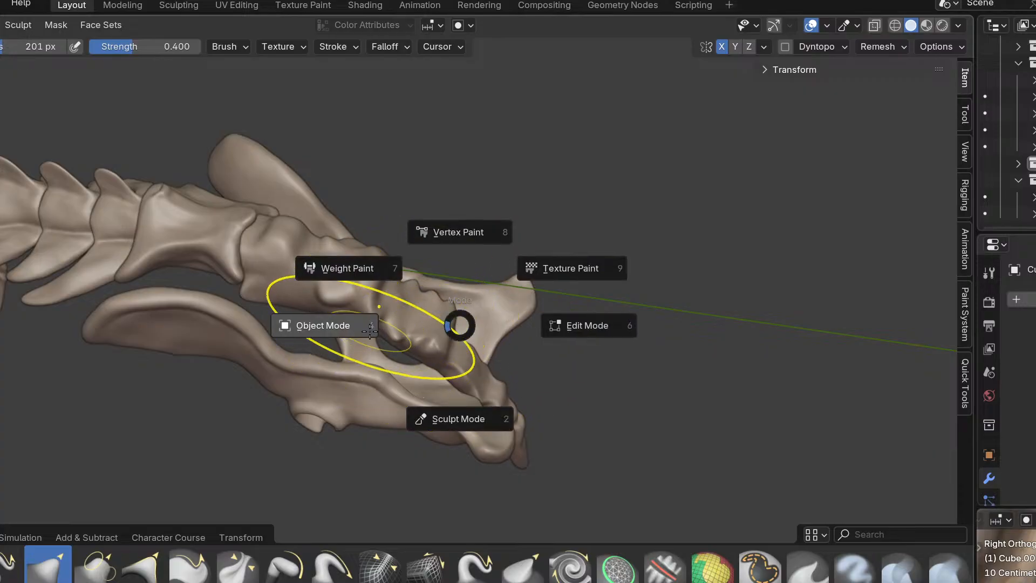
{"action": "left_click", "coordinate": [390, 326]}
{"action": "left_click", "coordinate": [476, 327]}
{"action": "left_click", "coordinate": [436, 317]}
{"action": "middle_click_drag", "start_coordinate": [436, 317], "coordinate": [373, 299]}
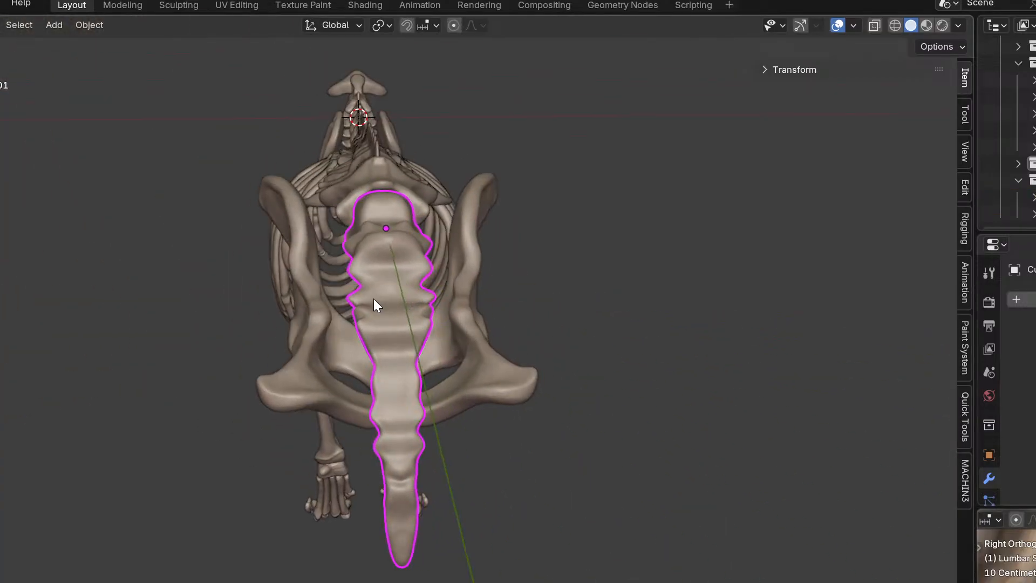
Switch to the browser, preview the PixelSquid caudal vertebrae image, and return to Blender.
{"action": "key", "text": "alt+Tab"}
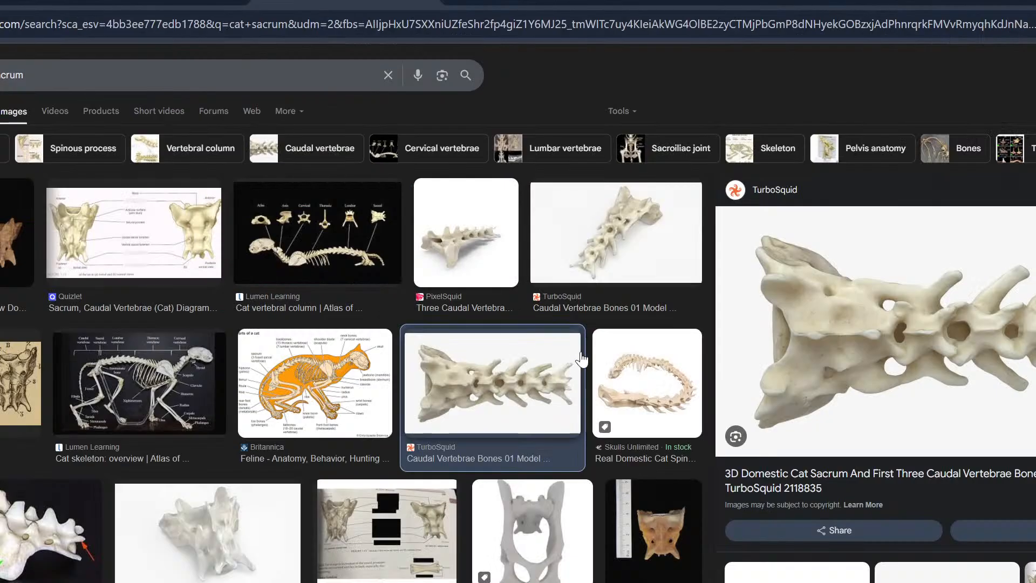
{"action": "left_click", "coordinate": [477, 249]}
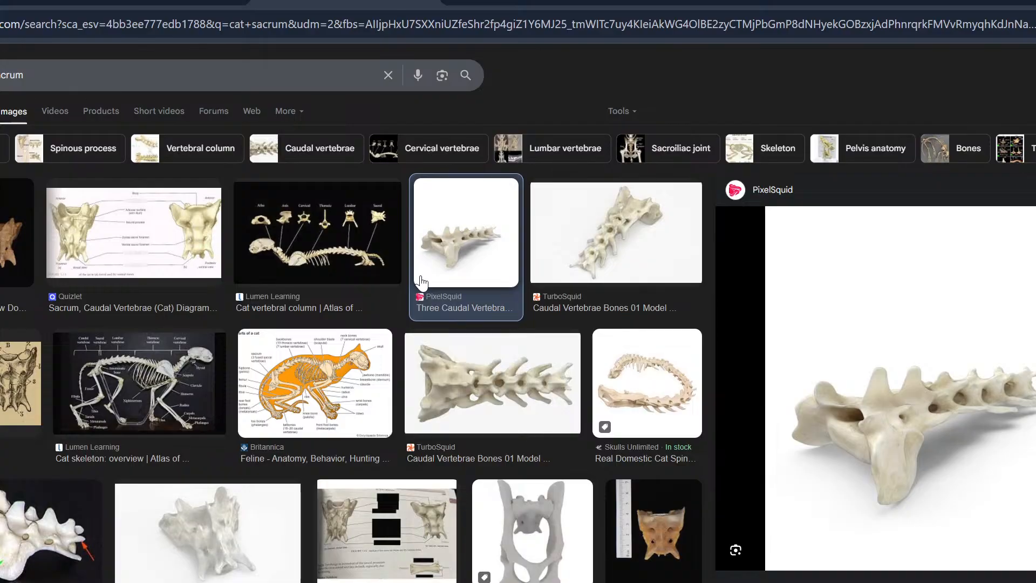
{"action": "key", "text": "alt+Tab"}
Compare the selected central bone with the reference in the top view, and delete the bone.
{"action": "middle_click_drag", "start_coordinate": [484, 351], "coordinate": [646, 364]}
{"action": "key", "text": "KP_7"}
{"action": "scroll", "coordinate": [477, 387], "scroll_direction": "up", "scroll_amount": 3}
{"action": "middle_click_drag", "start_coordinate": [471, 407], "coordinate": [562, 313], "text": "shift"}
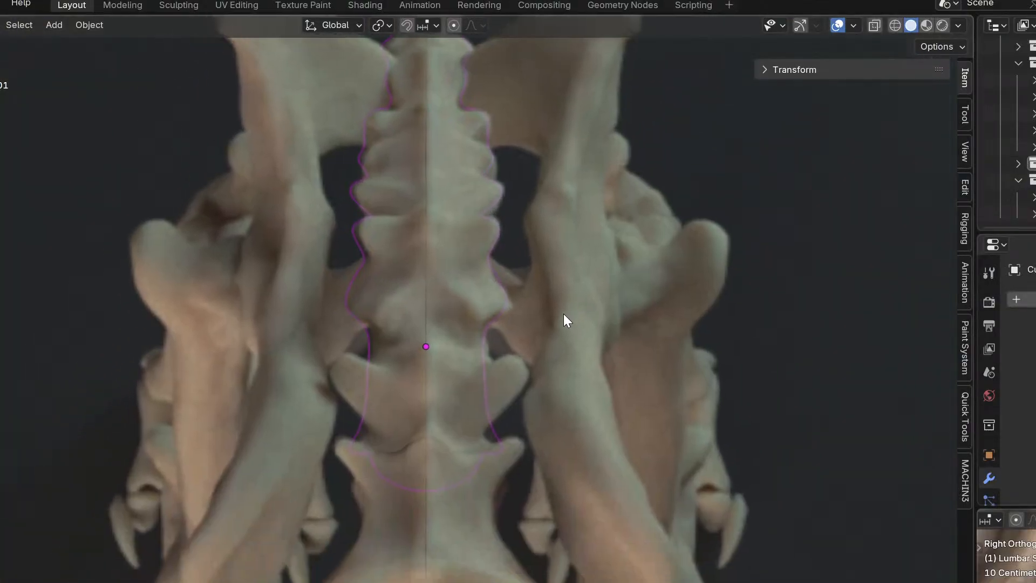
{"action": "scroll", "coordinate": [563, 315], "scroll_direction": "up", "scroll_amount": 1}
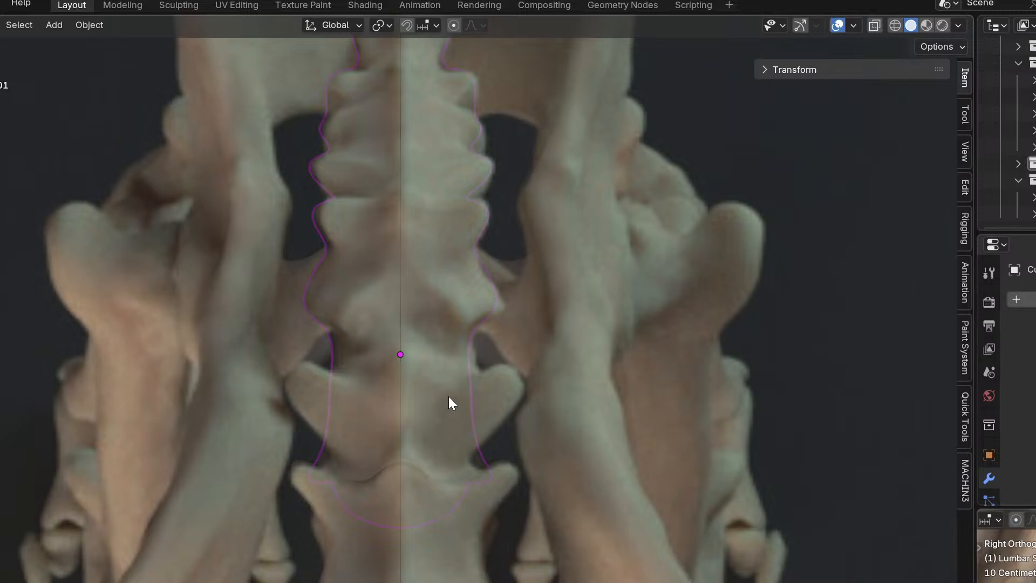
{"action": "scroll", "coordinate": [448, 403], "scroll_direction": "up", "scroll_amount": 3}
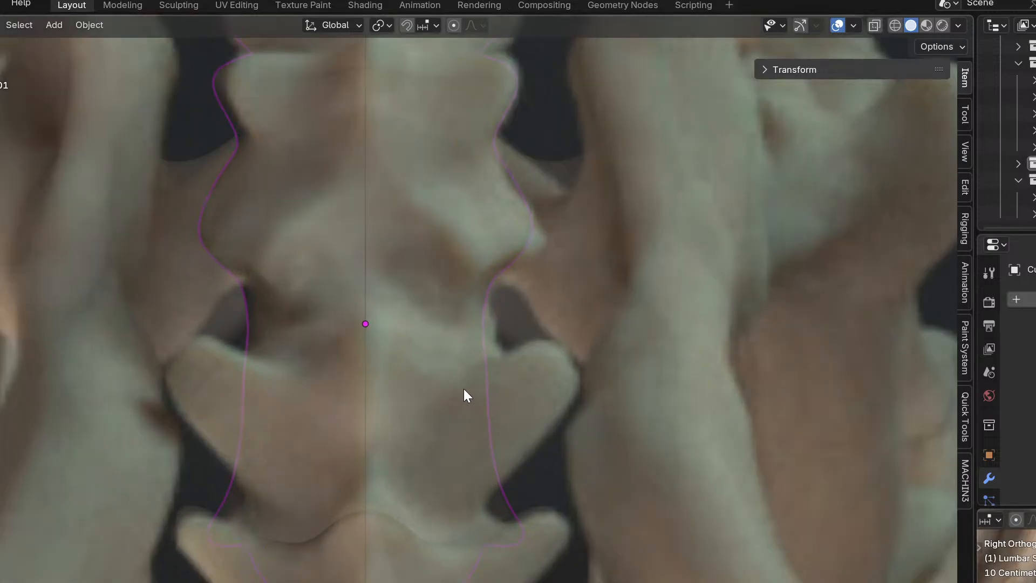
{"action": "scroll", "coordinate": [464, 389], "scroll_direction": "down", "scroll_amount": 4}
{"action": "key", "text": "x"}
{"action": "left_click", "coordinate": [464, 389]}
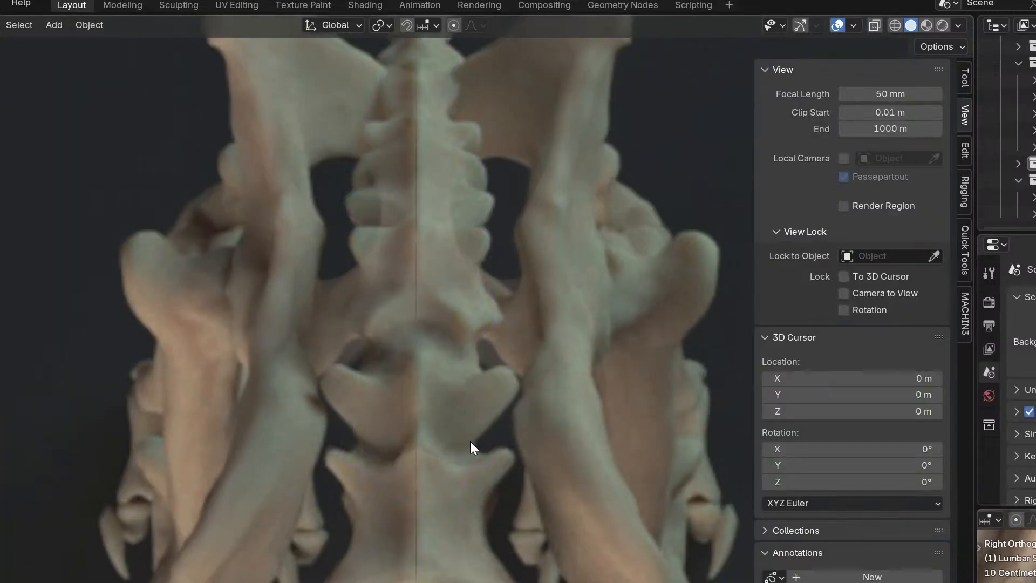
Duplicate the winged bone next to the gap and move the copy along the Y axis into the deleted bone's place.
{"action": "left_click", "coordinate": [465, 469]}
{"action": "key", "text": "shift+d"}
{"action": "key", "text": "x"}
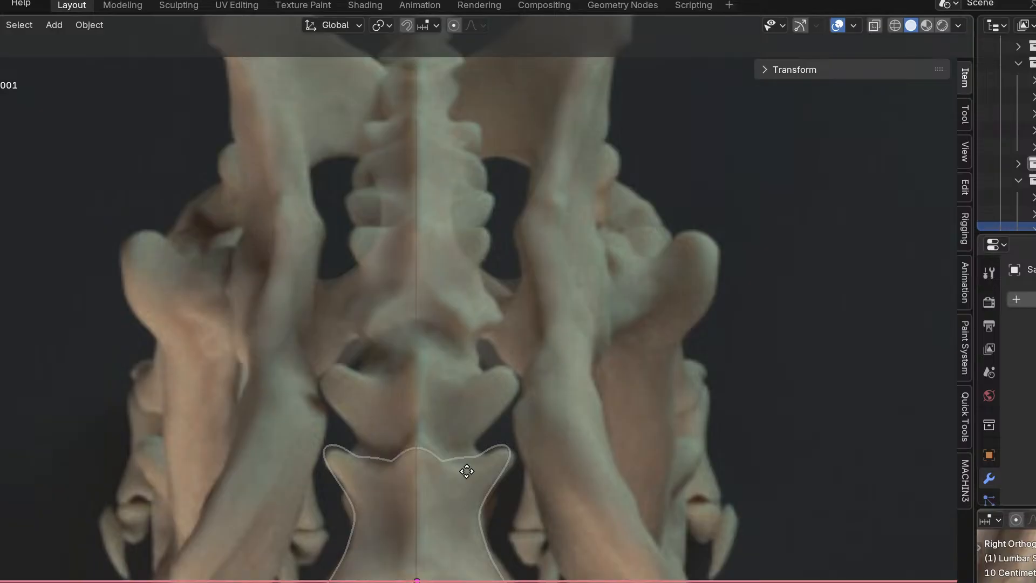
{"action": "key", "text": "y"}
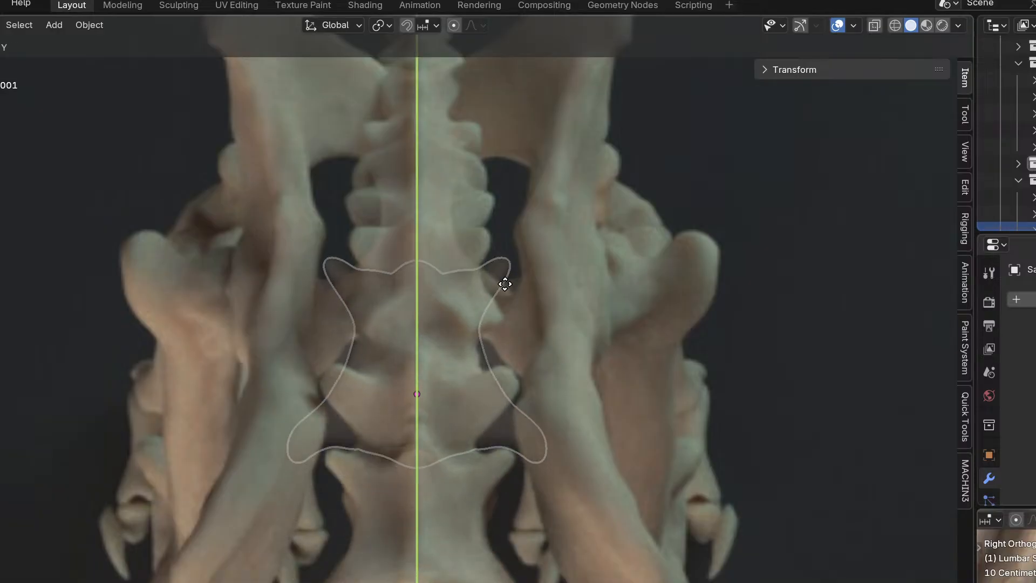
{"action": "left_click", "coordinate": [509, 296]}
{"action": "scroll", "coordinate": [510, 323], "scroll_direction": "up", "scroll_amount": 2}
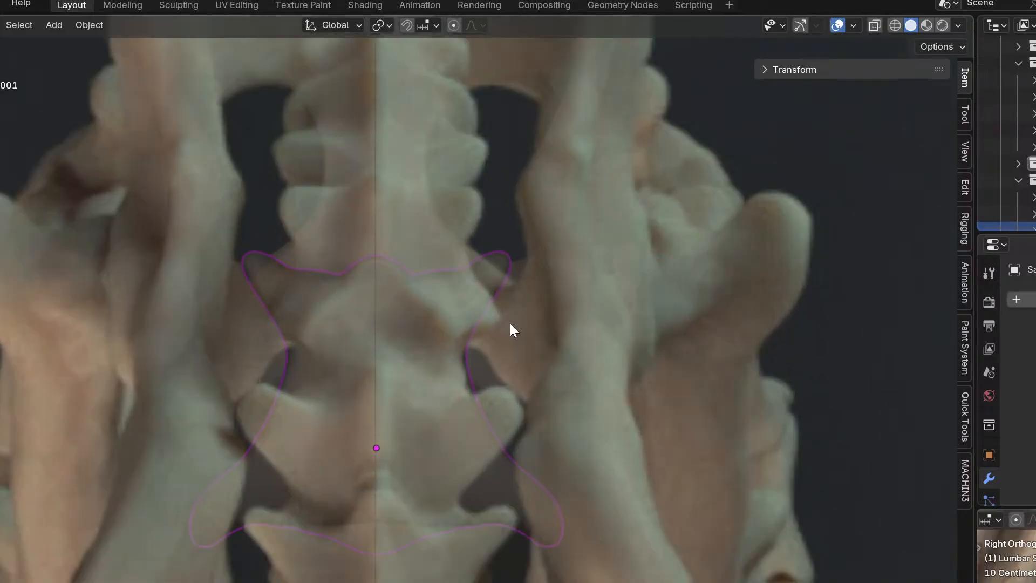
{"action": "scroll", "coordinate": [184, 134], "scroll_direction": "down", "scroll_amount": 3}
{"action": "scroll", "coordinate": [324, 324], "scroll_direction": "up", "scroll_amount": 1}
Enter Sculpt Mode on the duplicated bone and try to pull its side toward the top-view reference with a 312 px brush.
{"action": "key", "text": "ctrl+Tab"}
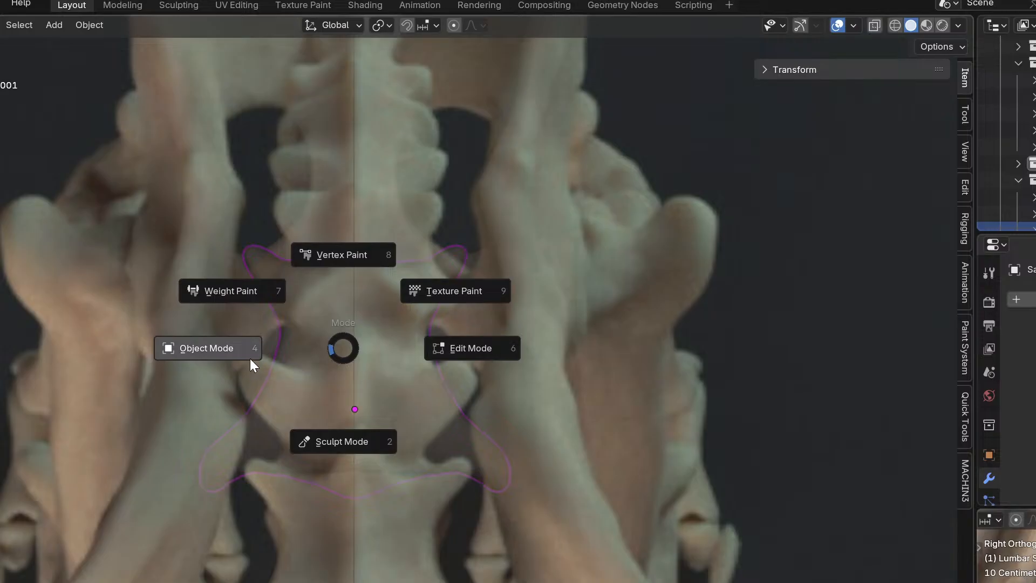
{"action": "left_click", "coordinate": [322, 413]}
{"action": "scroll", "coordinate": [352, 405], "scroll_direction": "down", "scroll_amount": 4}
{"action": "key", "text": "f"}
{"action": "left_click", "coordinate": [442, 357]}
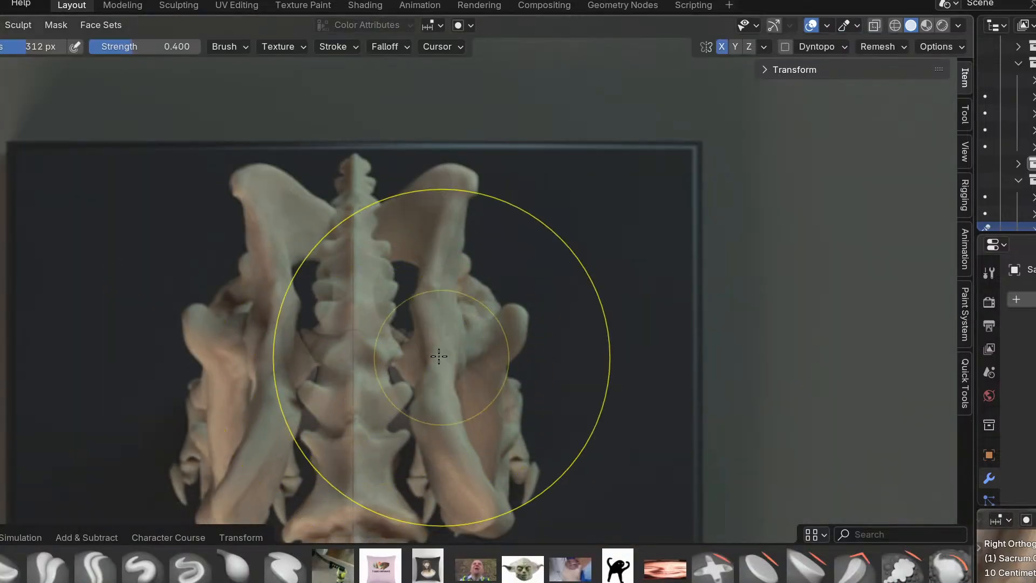
{"action": "scroll", "coordinate": [373, 358], "scroll_direction": "up", "scroll_amount": 3}
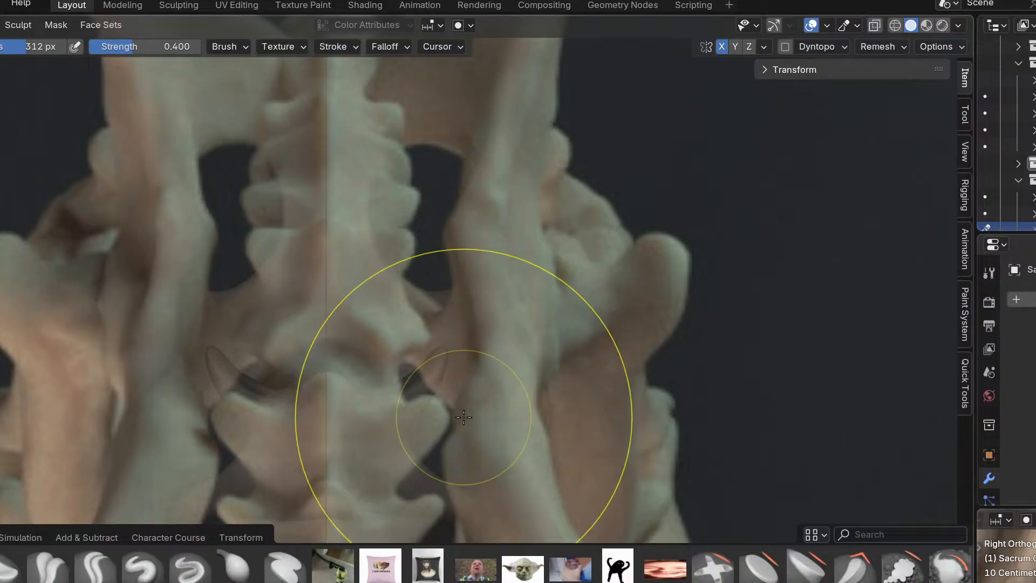
{"action": "left_click_drag", "start_coordinate": [432, 411], "coordinate": [425, 369]}
{"action": "middle_click_drag", "start_coordinate": [430, 468], "coordinate": [446, 398], "text": "shift"}
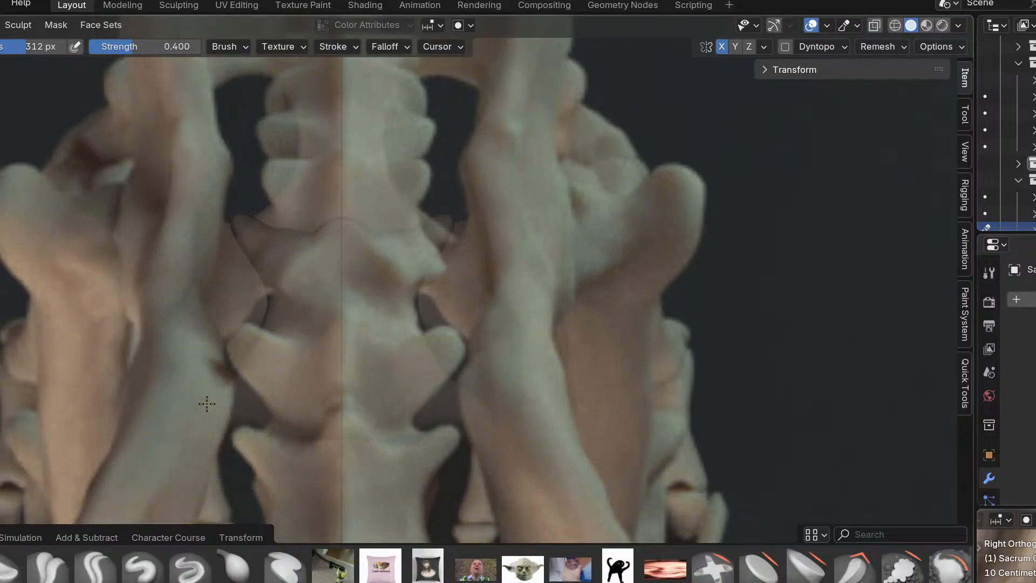
{"action": "scroll", "coordinate": [202, 399], "scroll_direction": "up", "scroll_amount": 4}
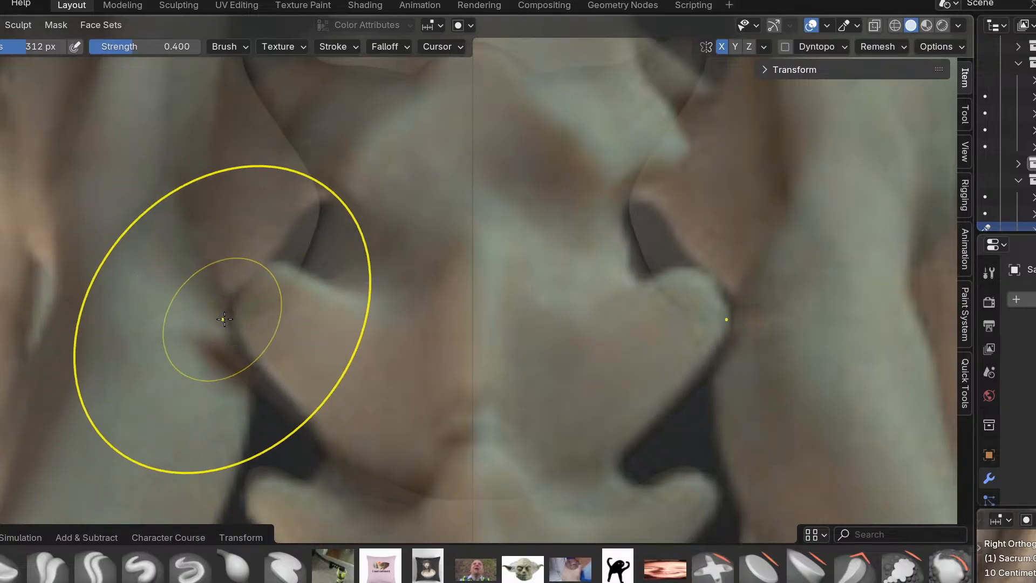
{"action": "scroll", "coordinate": [280, 288], "scroll_direction": "up", "scroll_amount": 1}
{"action": "middle_click_drag", "start_coordinate": [242, 308], "coordinate": [418, 280]}
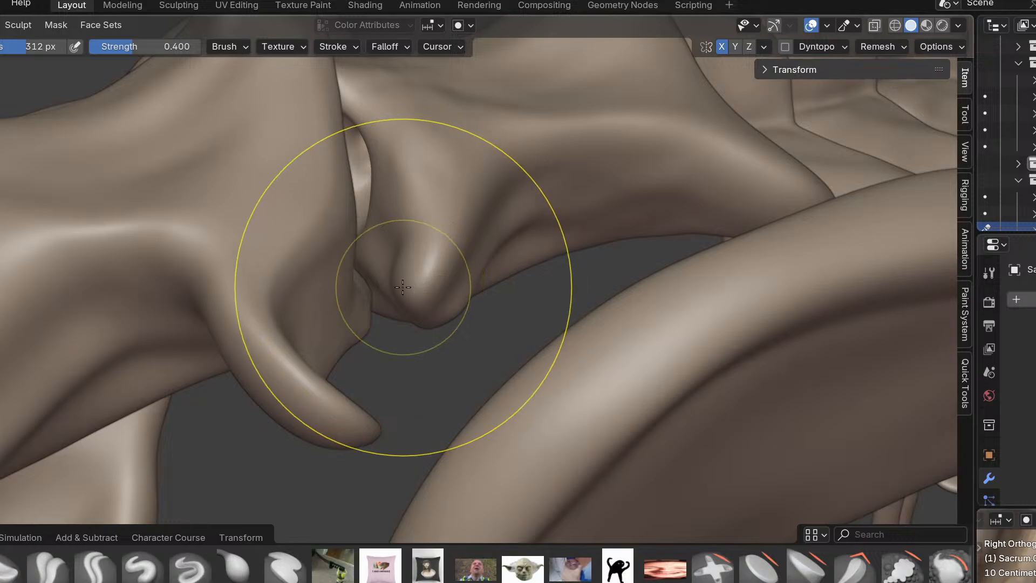
Return to Object Mode and delete the duplicated bone from the gap between the hip bones.
{"action": "key", "text": "ctrl+Tab"}
{"action": "left_click", "coordinate": [274, 290]}
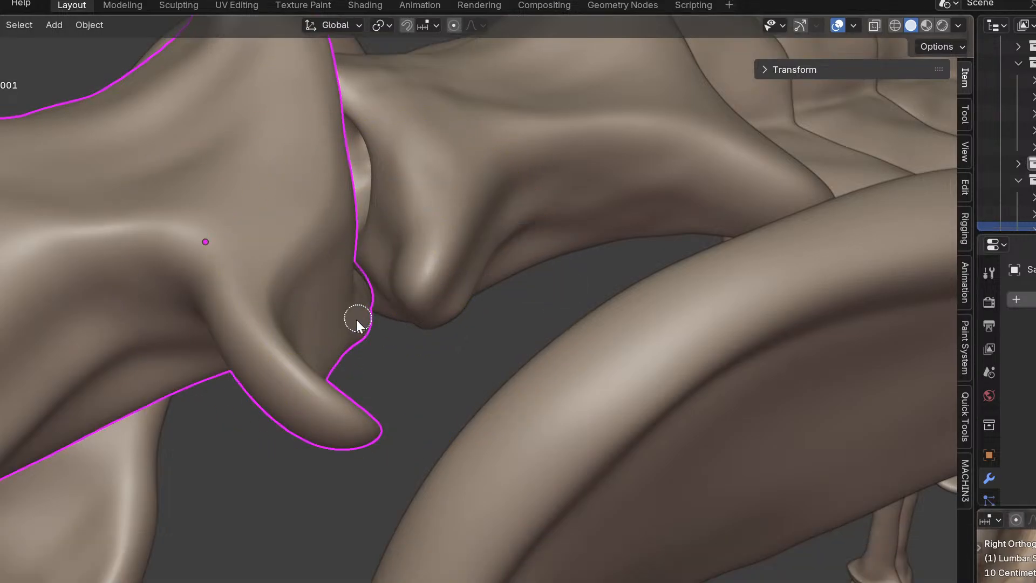
{"action": "right_click", "coordinate": [298, 283]}
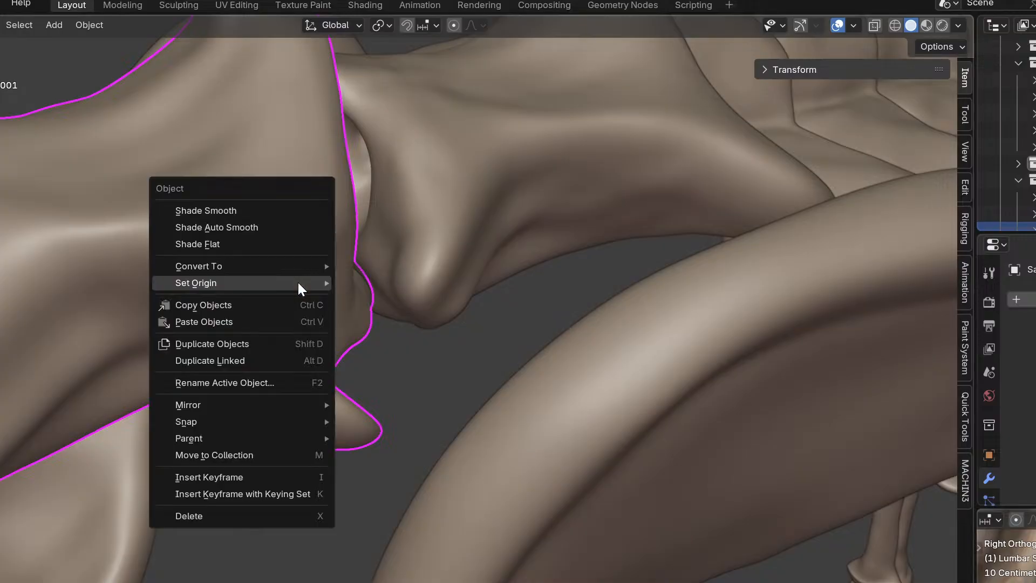
{"action": "middle_click_drag", "start_coordinate": [333, 338], "coordinate": [265, 407]}
{"action": "key", "text": "x"}
{"action": "left_click", "coordinate": [327, 372]}
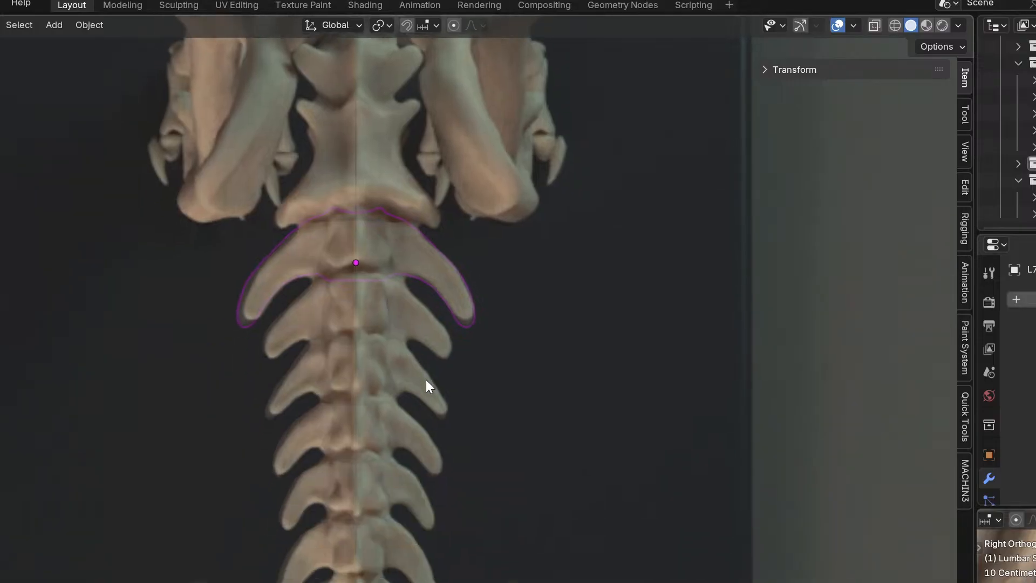
Select individual lumbar vertebrae along the spine in the top view to compare them with the reference.
{"action": "left_click", "coordinate": [422, 435]}
{"action": "middle_click_drag", "start_coordinate": [407, 373], "coordinate": [445, 234], "text": "shift"}
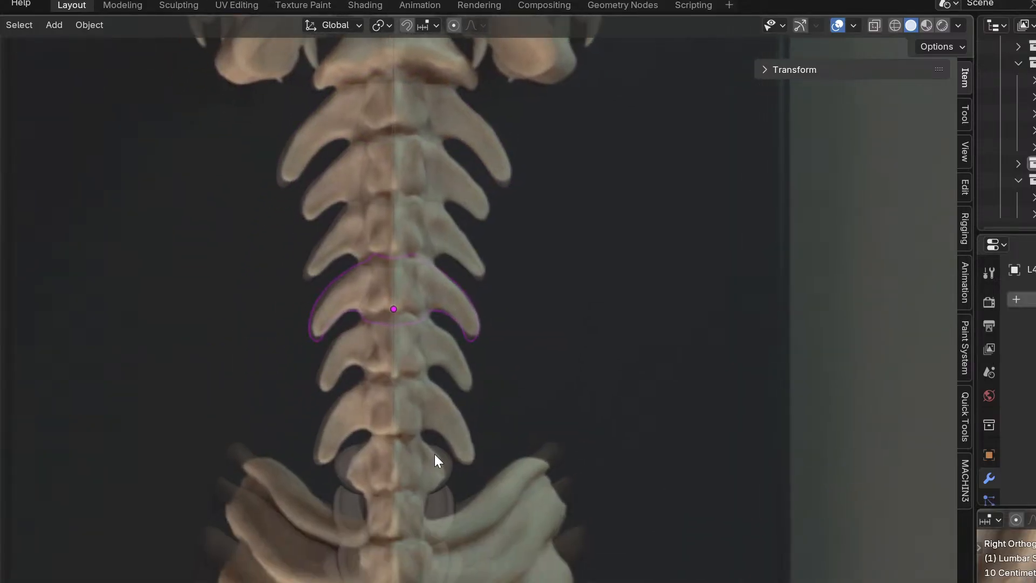
{"action": "left_click", "coordinate": [427, 475]}
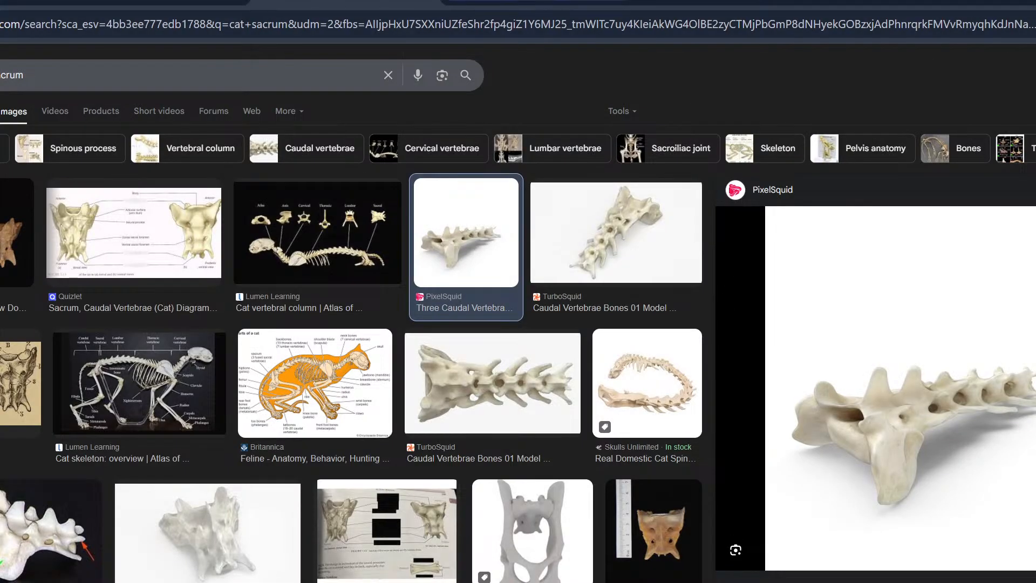
Switch to the browser, search for "hendrix" in a new tab, and open the English Wikipedia article on Jimi Hendrix.
{"action": "key", "text": "ctrl+t"}
{"action": "type", "text": "henr"}
{"action": "key", "text": "BackSpace"}
{"action": "type", "text": "drix"}
{"action": "key", "text": "Return"}
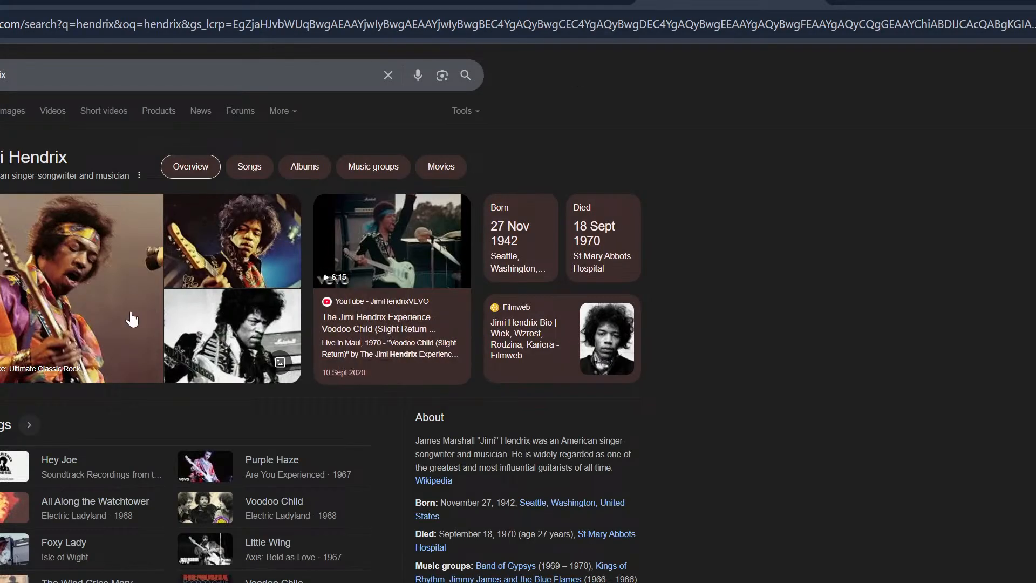
{"action": "scroll", "coordinate": [141, 317], "scroll_direction": "down", "scroll_amount": 10}
{"action": "left_click", "coordinate": [16, 339]}
Read the article's "Ancestry and childhood" section, previewing the linked grain merchant and World War II topics.
{"action": "scroll", "coordinate": [386, 302], "scroll_direction": "down", "scroll_amount": 15}
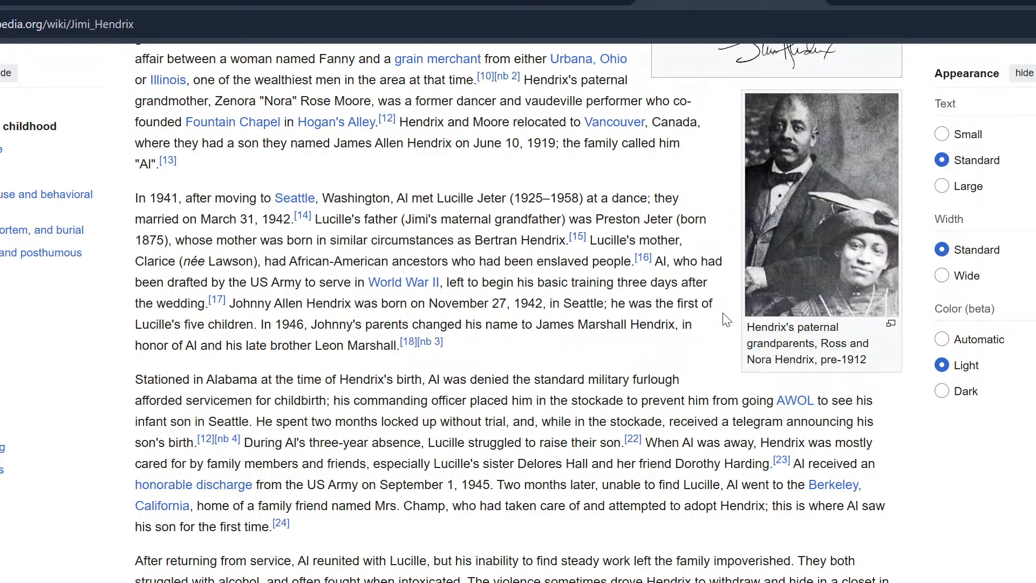
{"action": "scroll", "coordinate": [693, 339], "scroll_direction": "up", "scroll_amount": 6}
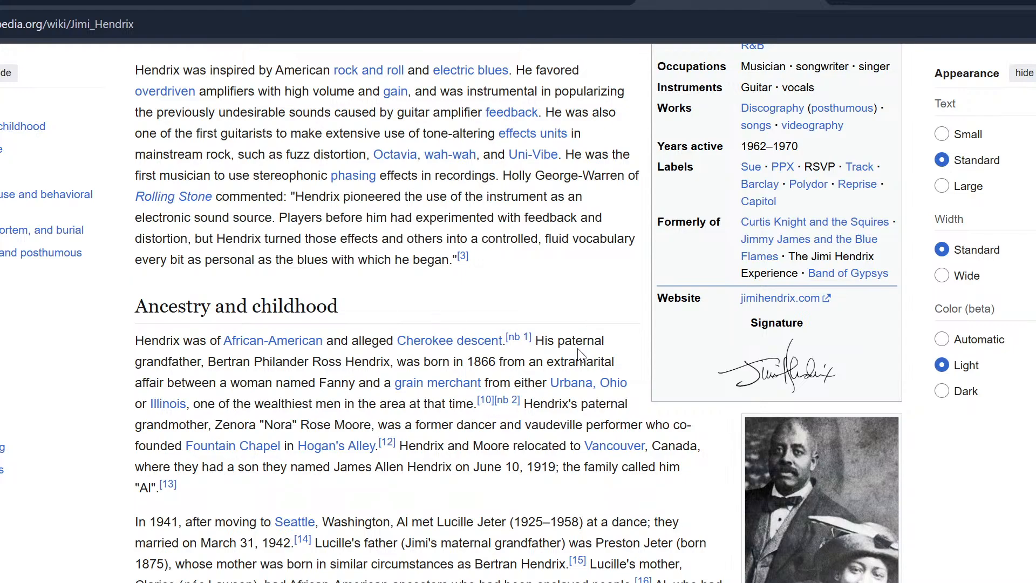
{"action": "scroll", "coordinate": [582, 355], "scroll_direction": "down", "scroll_amount": 2}
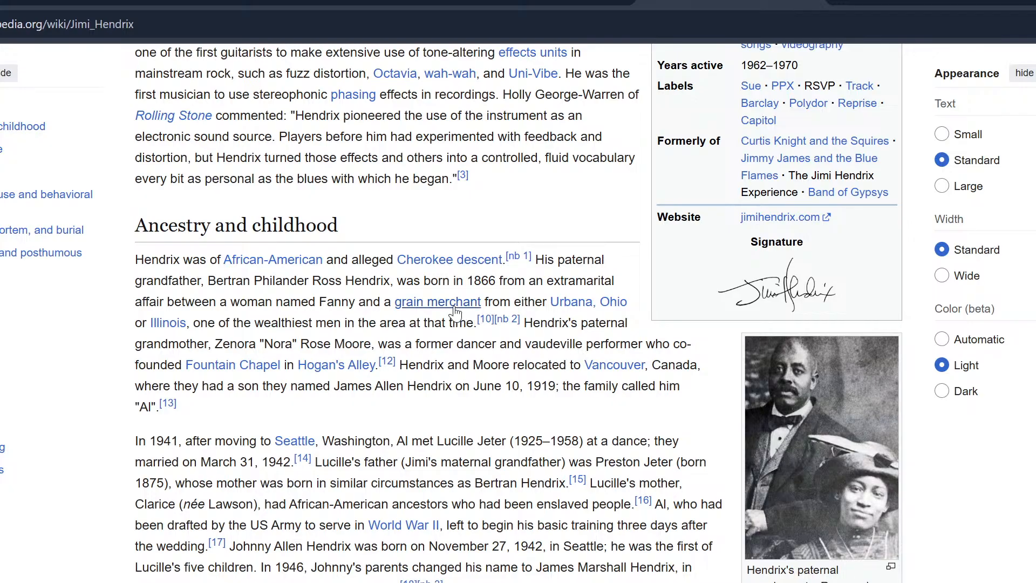
{"action": "mouse_move", "coordinate": [446, 313]}
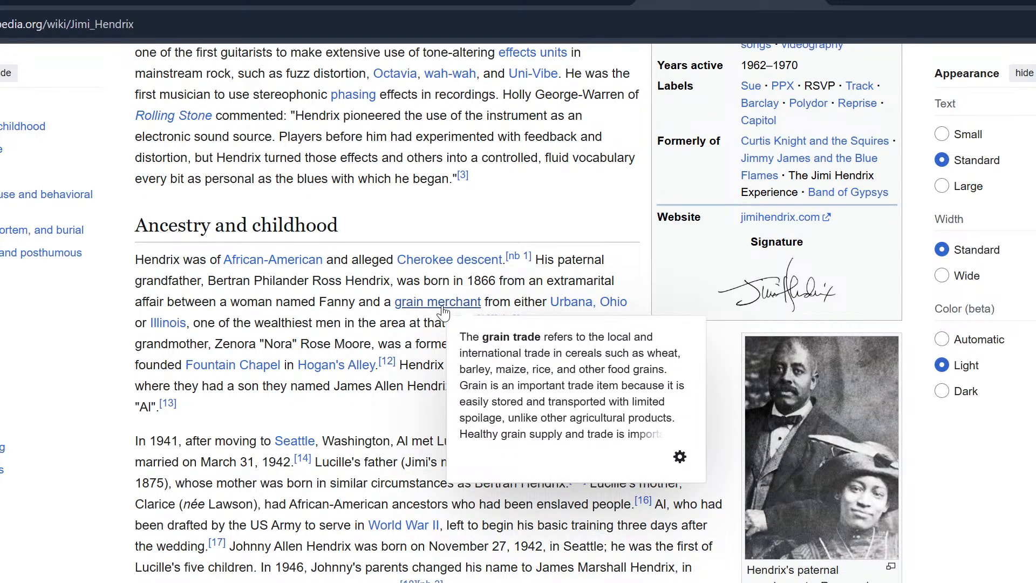
{"action": "scroll", "coordinate": [444, 314], "scroll_direction": "down", "scroll_amount": 4}
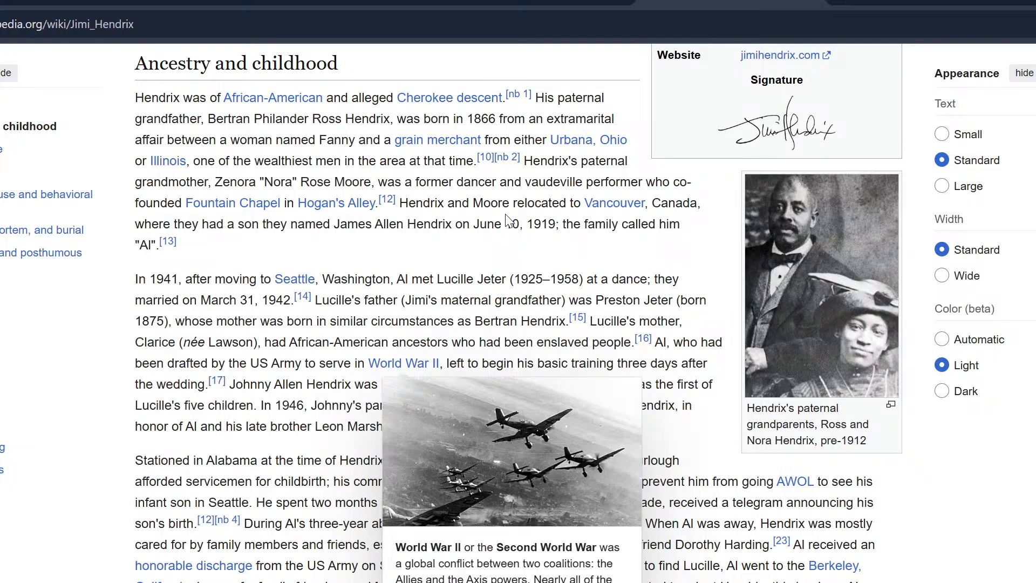
{"action": "scroll", "coordinate": [509, 221], "scroll_direction": "down", "scroll_amount": 3}
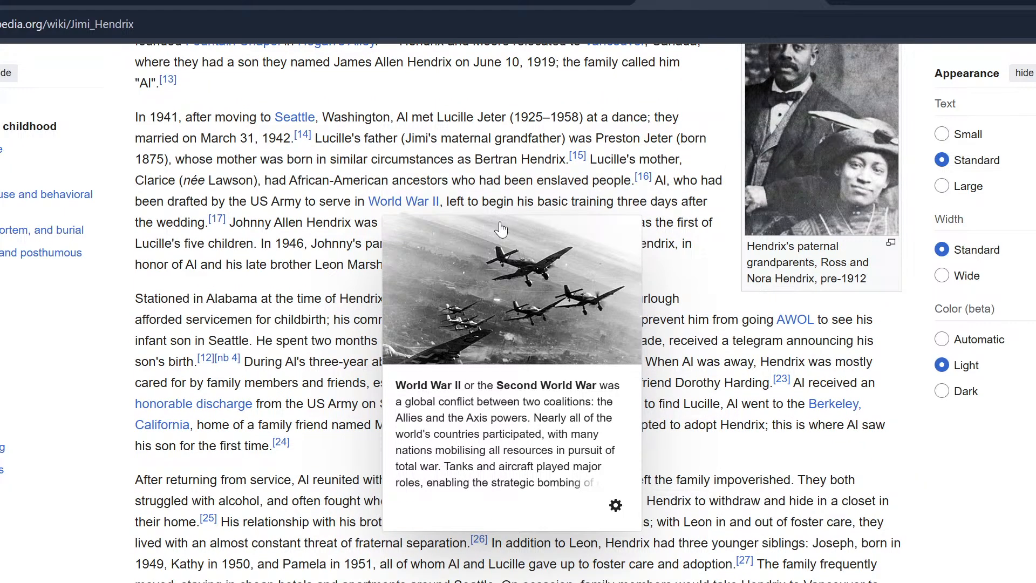
{"action": "scroll", "coordinate": [501, 230], "scroll_direction": "down", "scroll_amount": 6}
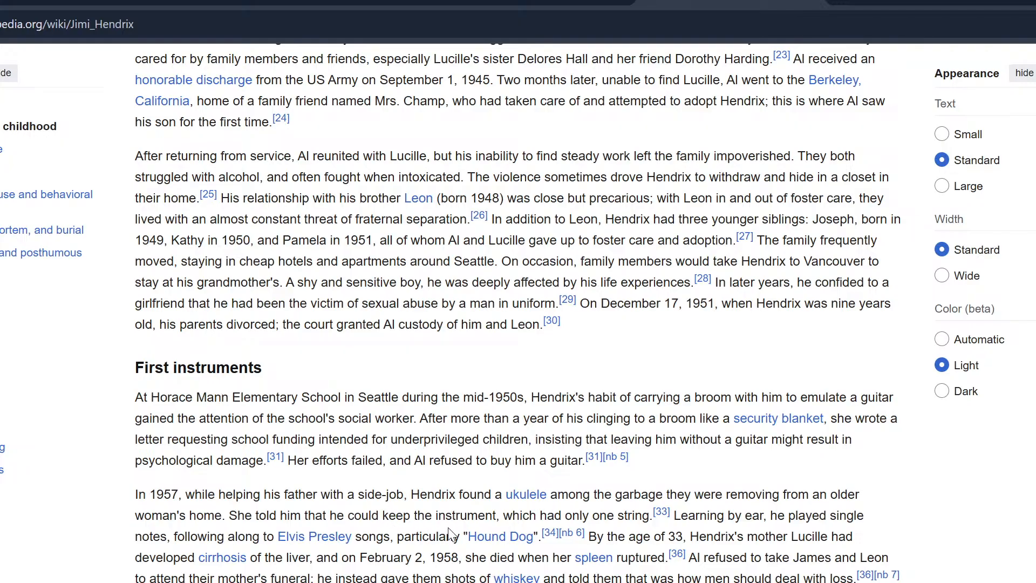
{"action": "scroll", "coordinate": [658, 535], "scroll_direction": "down", "scroll_amount": 2}
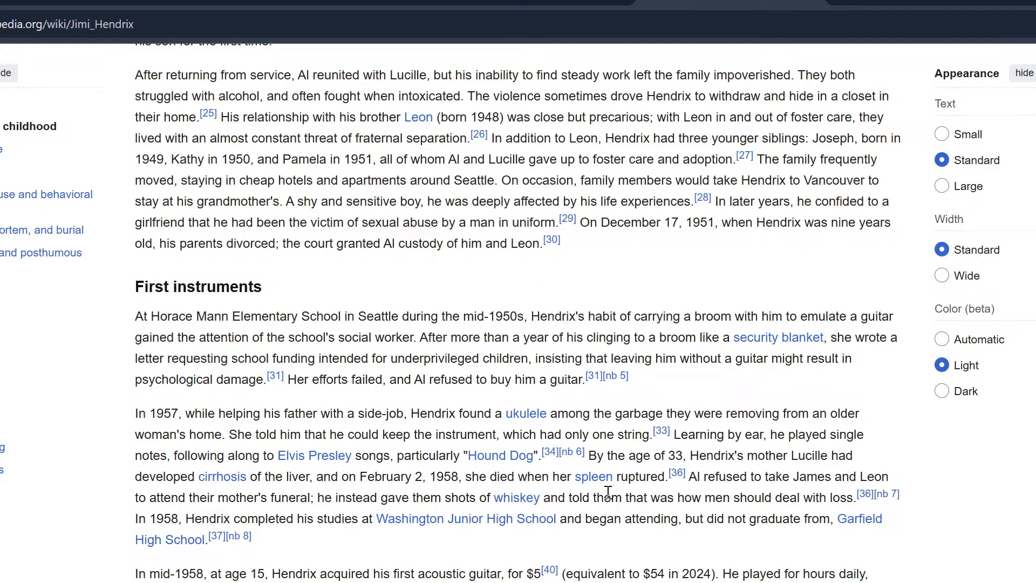
Read the "First instruments" section up to "Military service", and go back to the ancestry paragraphs.
{"action": "left_click_drag", "start_coordinate": [487, 473], "coordinate": [648, 475]}
{"action": "left_click", "coordinate": [403, 494]}
{"action": "scroll", "coordinate": [343, 497], "scroll_direction": "down", "scroll_amount": 2}
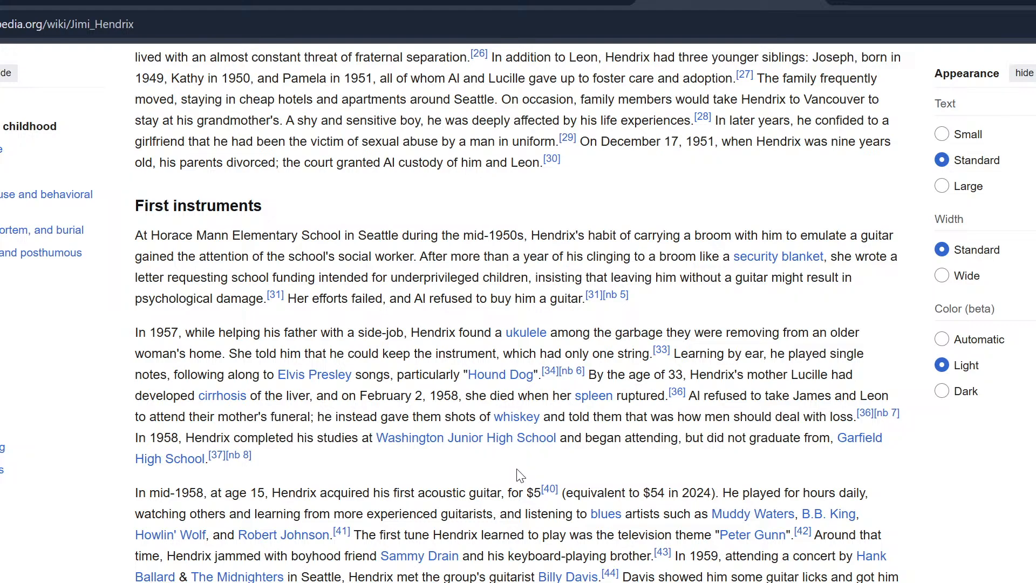
{"action": "scroll", "coordinate": [520, 475], "scroll_direction": "down", "scroll_amount": 5}
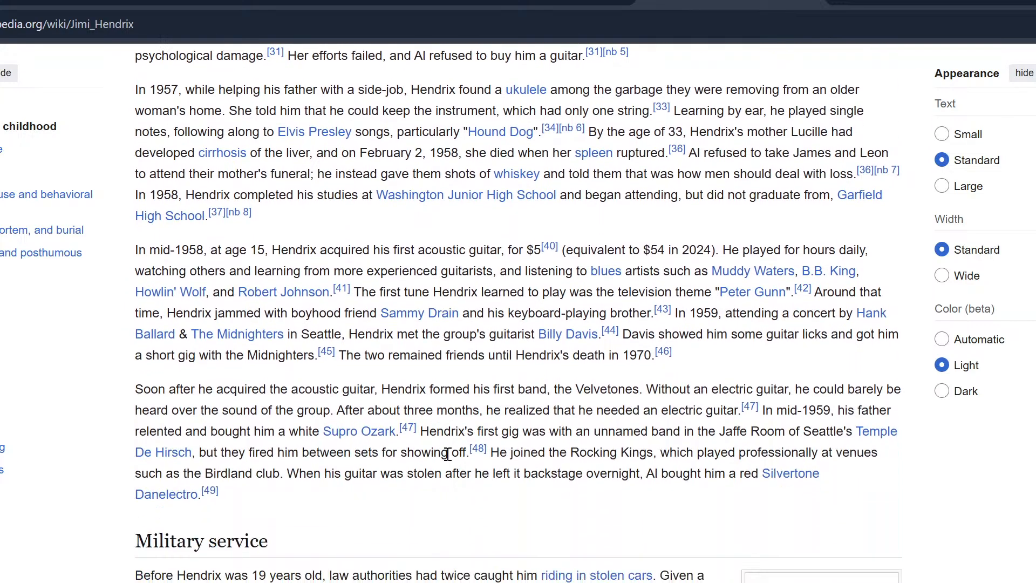
{"action": "scroll", "coordinate": [457, 449], "scroll_direction": "down", "scroll_amount": 1}
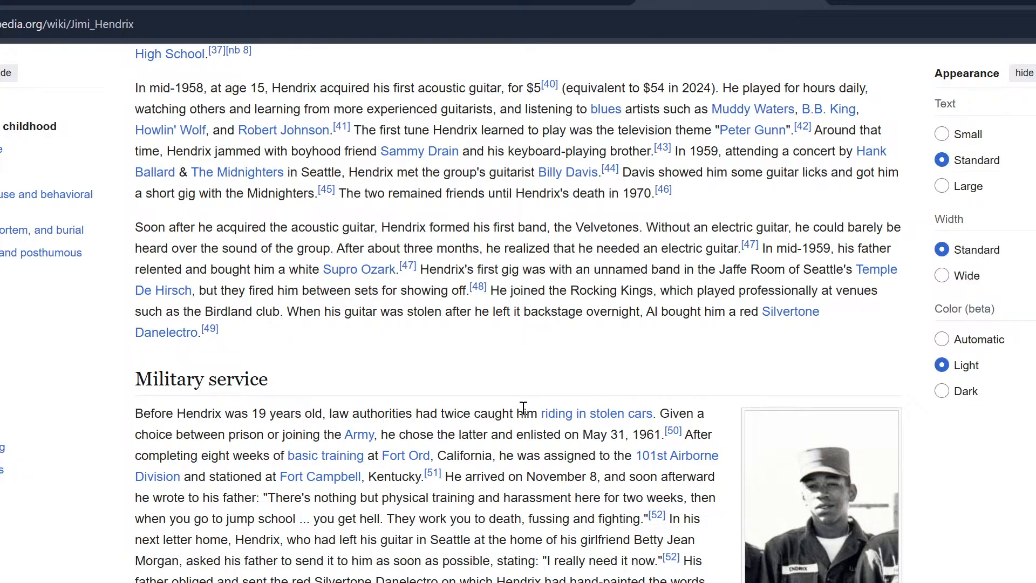
{"action": "scroll", "coordinate": [524, 408], "scroll_direction": "up", "scroll_amount": 4}
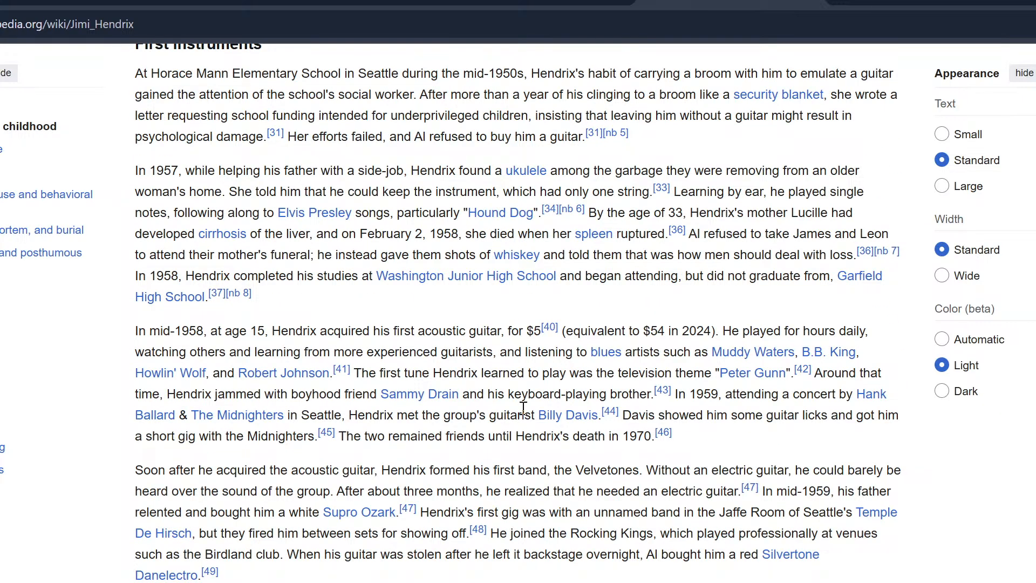
{"action": "scroll", "coordinate": [523, 408], "scroll_direction": "up", "scroll_amount": 5}
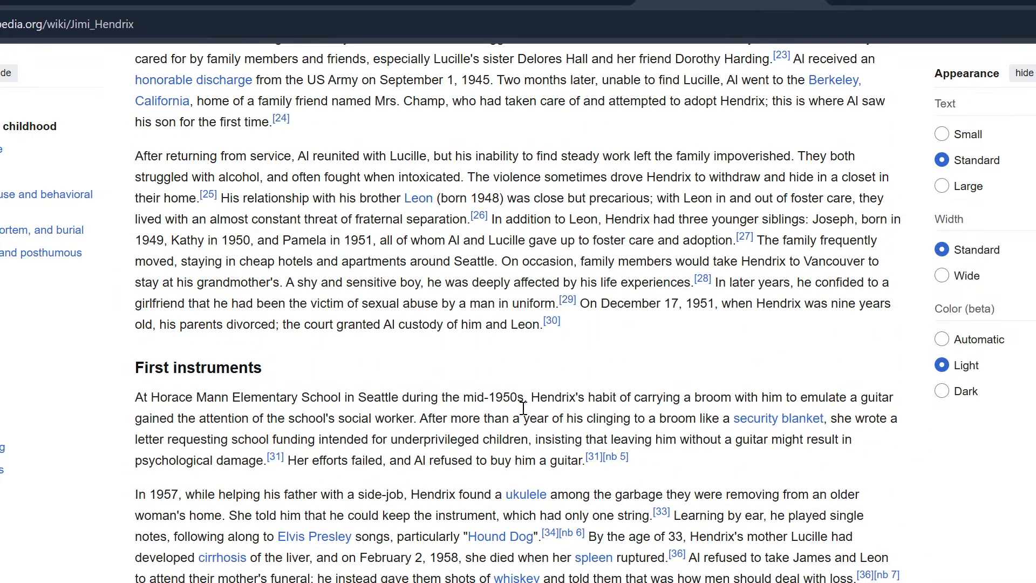
{"action": "scroll", "coordinate": [523, 408], "scroll_direction": "up", "scroll_amount": 5}
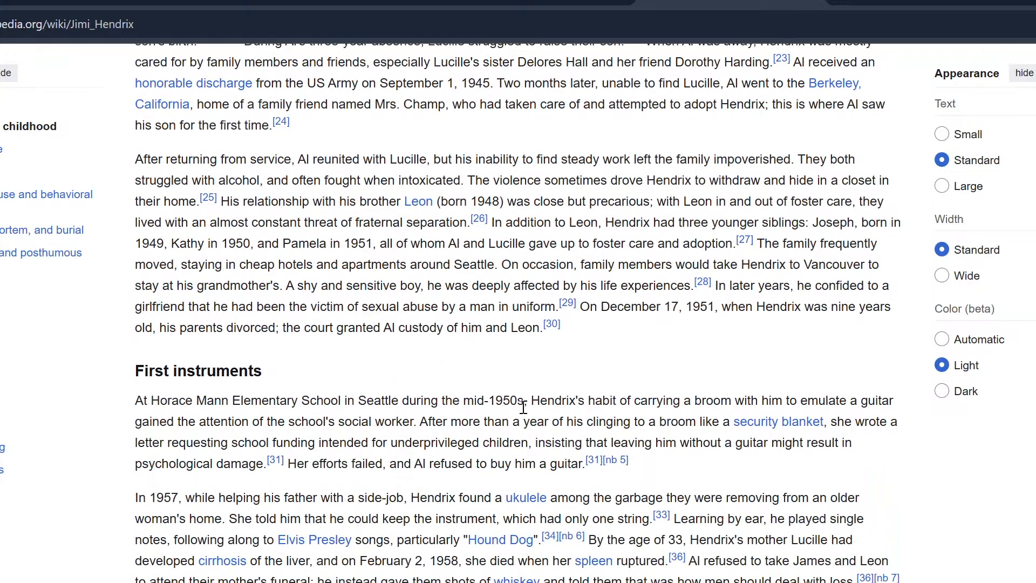
{"action": "scroll", "coordinate": [523, 407], "scroll_direction": "up", "scroll_amount": 5}
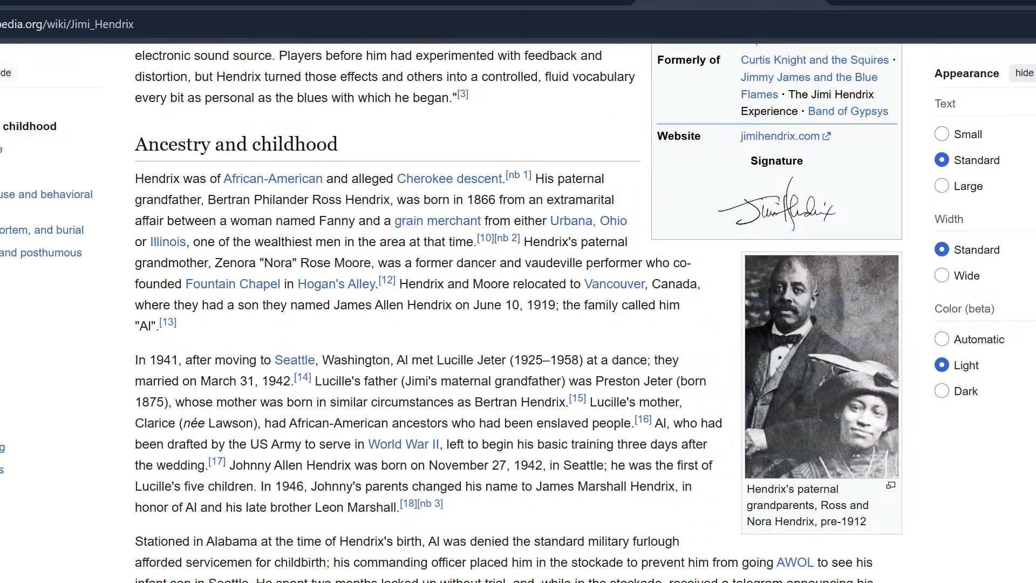
Return to the "hendrix" search results and look through the listed videos and websites.
{"action": "key", "text": "alt+Left"}
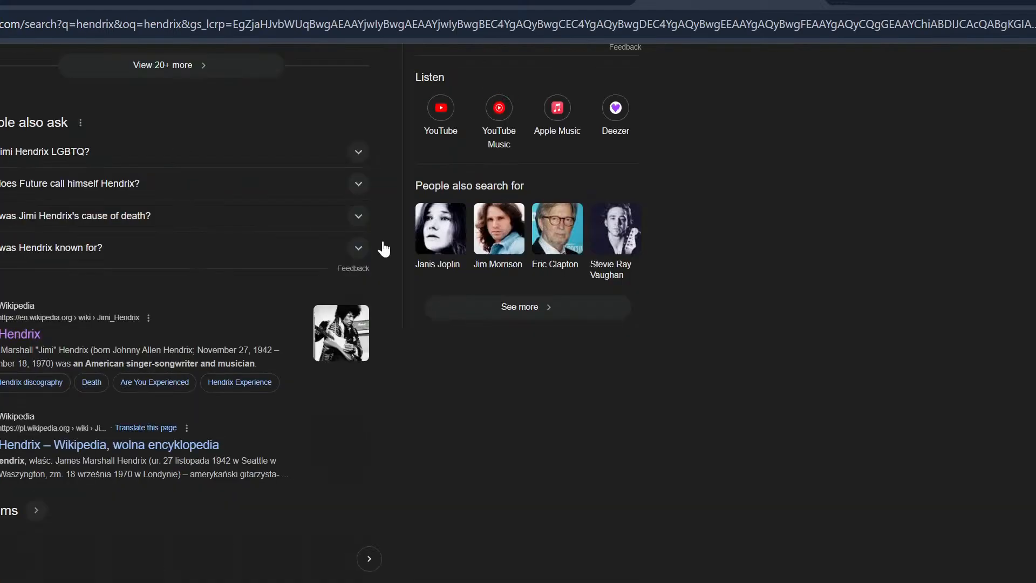
{"action": "scroll", "coordinate": [540, 338], "scroll_direction": "down", "scroll_amount": 2}
{"action": "scroll", "coordinate": [501, 339], "scroll_direction": "down", "scroll_amount": 9}
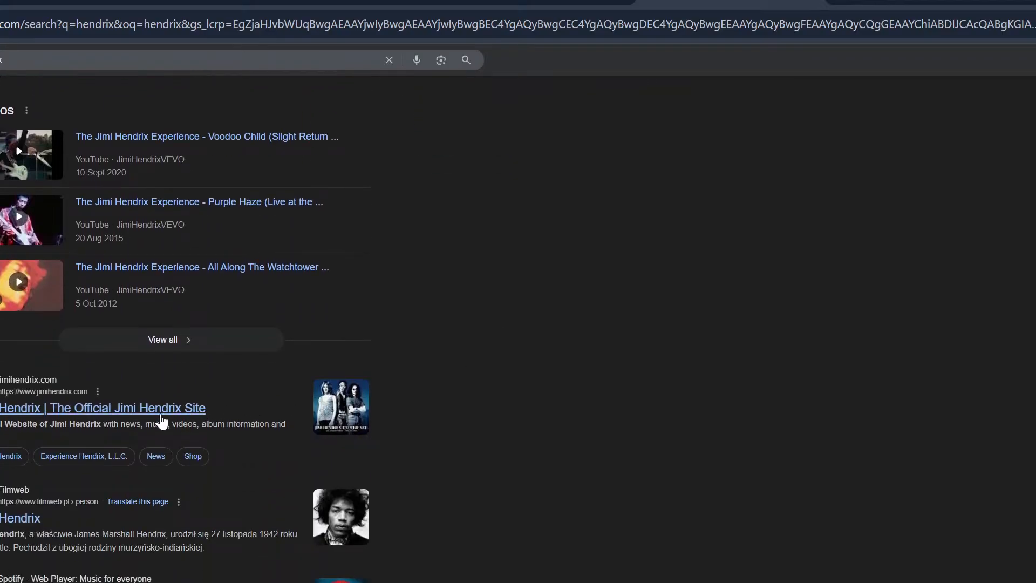
{"action": "scroll", "coordinate": [306, 245], "scroll_direction": "up", "scroll_amount": 2}
Search for "jimi hendrix when did he start playing guitar" and look through the results for his starting age.
{"action": "left_click", "coordinate": [138, 53]}
{"action": "type", "text": "w"}
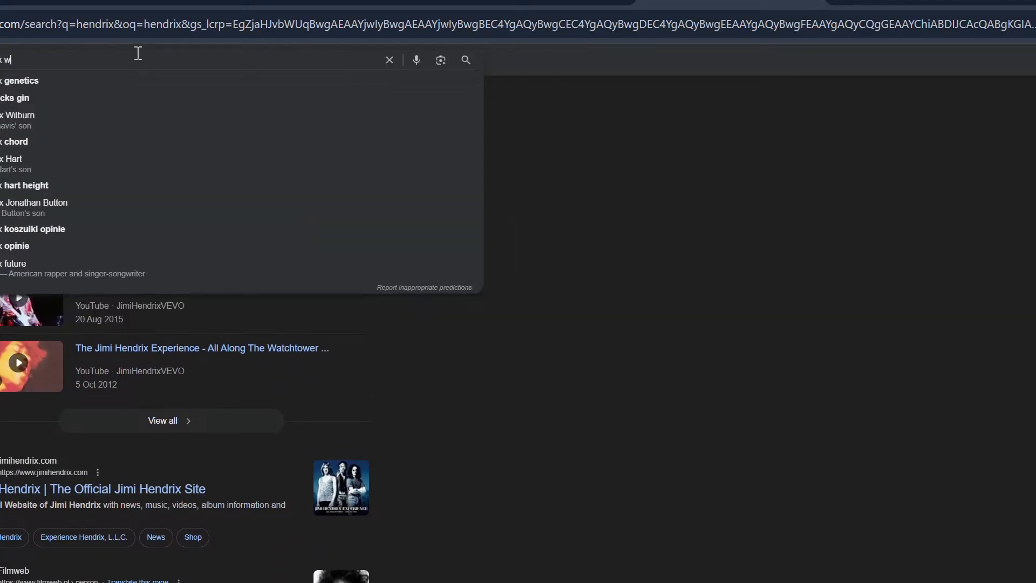
{"action": "type", "text": "hen did he start"}
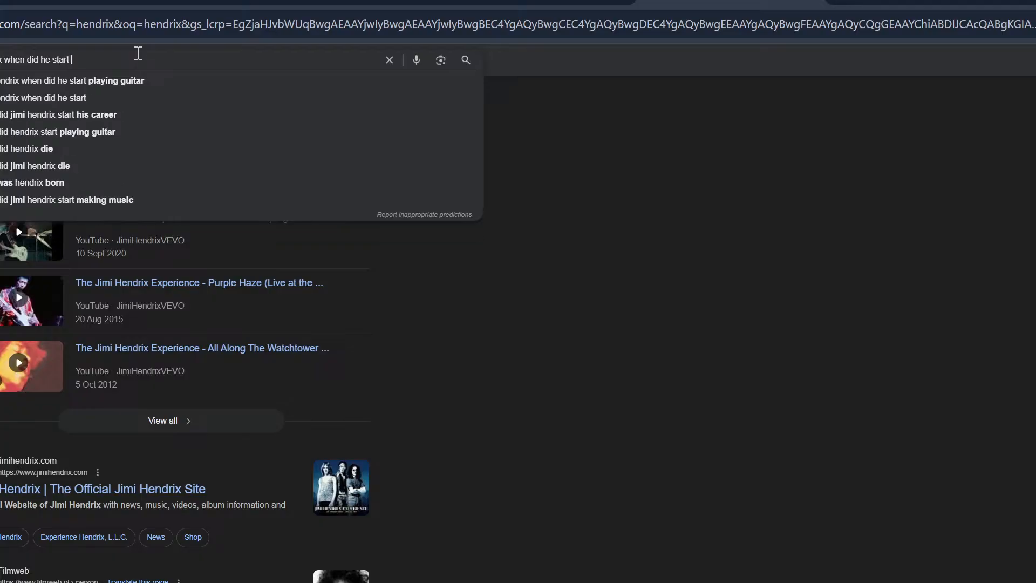
{"action": "key", "text": "Down"}
{"action": "key", "text": "Return"}
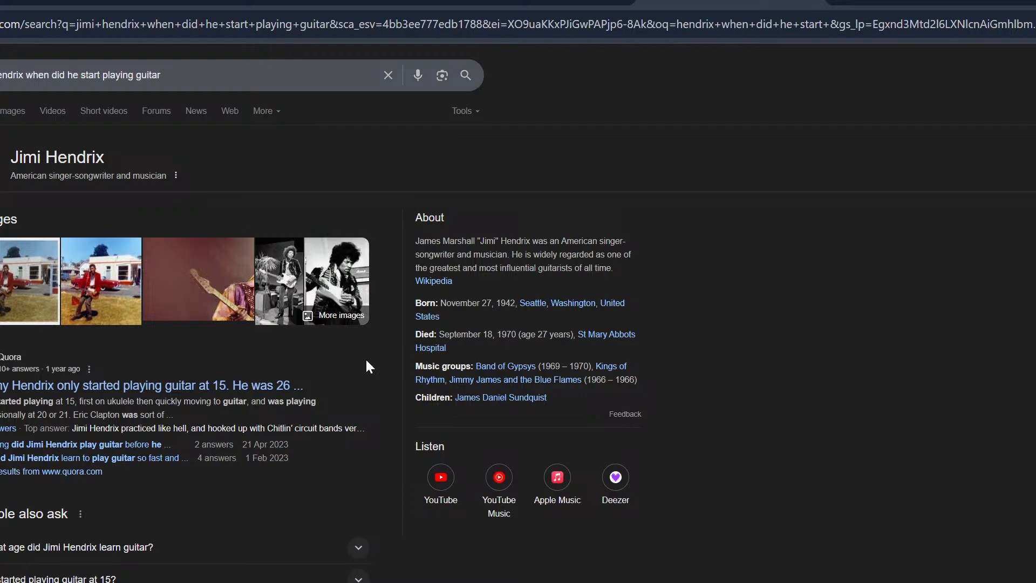
{"action": "scroll", "coordinate": [366, 365], "scroll_direction": "down", "scroll_amount": 6}
{"action": "scroll", "coordinate": [438, 328], "scroll_direction": "down", "scroll_amount": 10}
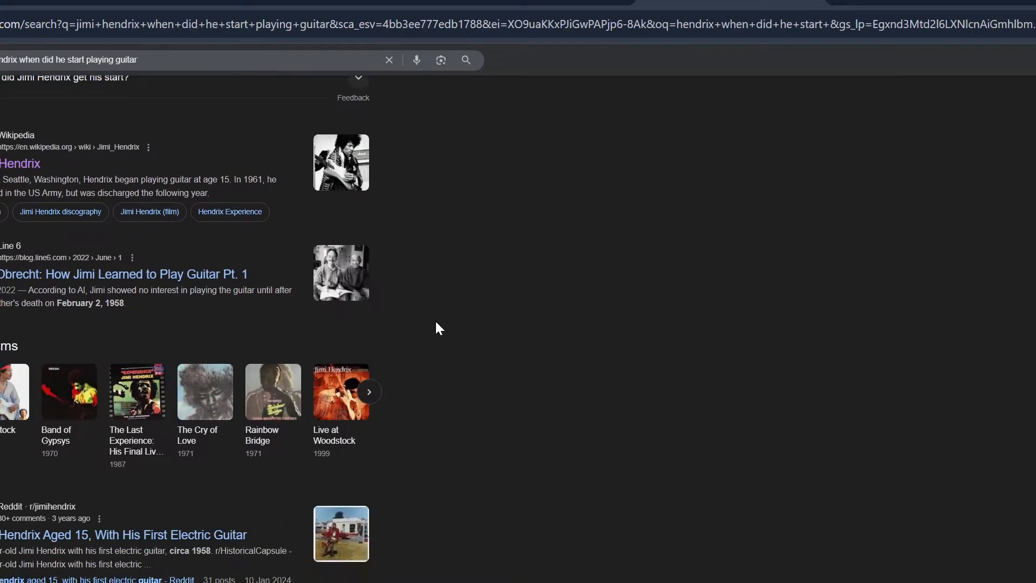
{"action": "scroll", "coordinate": [437, 330], "scroll_direction": "down", "scroll_amount": 5}
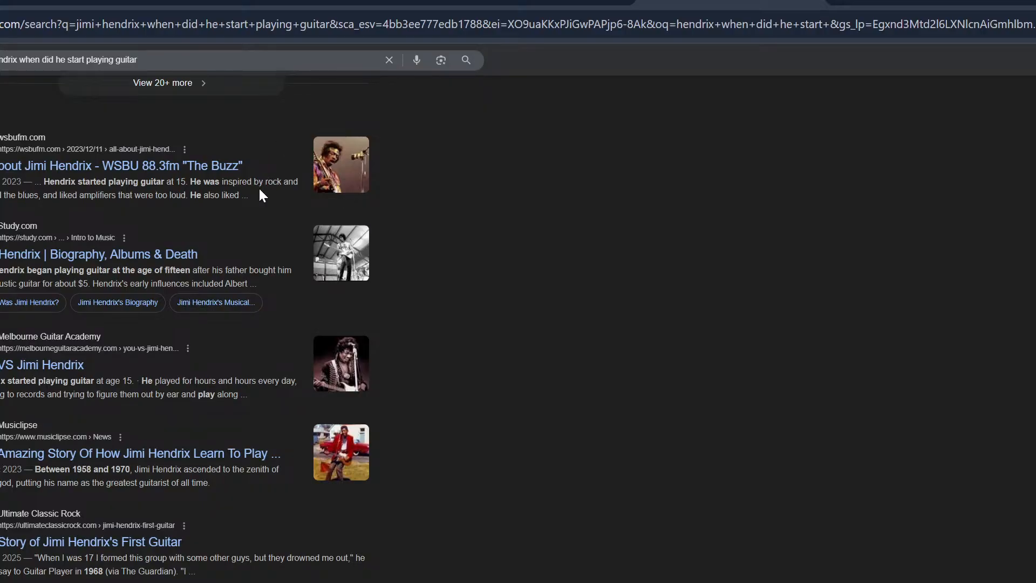
{"action": "scroll", "coordinate": [259, 195], "scroll_direction": "down", "scroll_amount": 3}
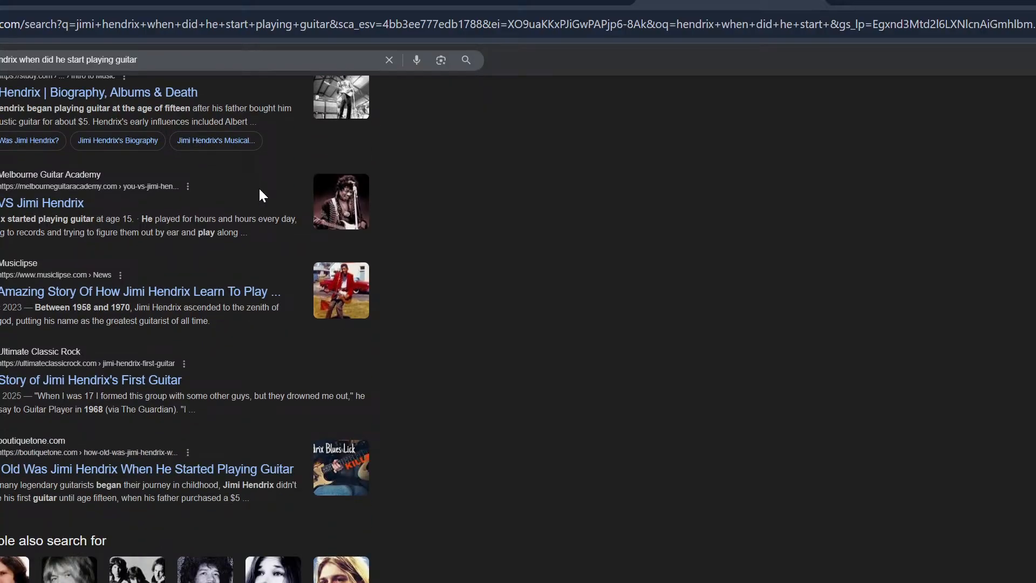
Look through the remaining guitar results, choose Kurt Cobain among the related people, and open his Wikipedia article.
{"action": "scroll", "coordinate": [260, 190], "scroll_direction": "down", "scroll_amount": 3}
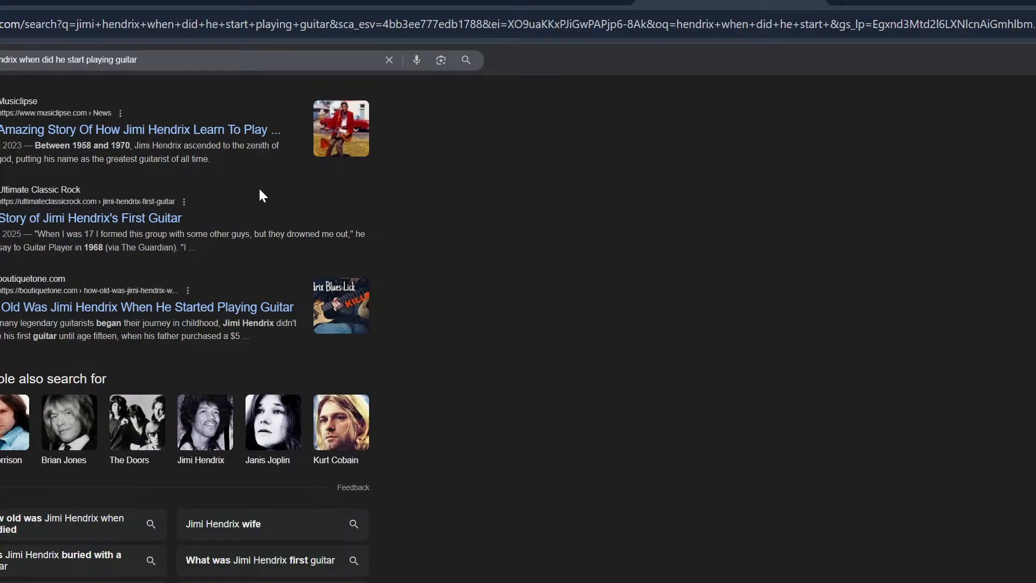
{"action": "scroll", "coordinate": [260, 192], "scroll_direction": "up", "scroll_amount": 1}
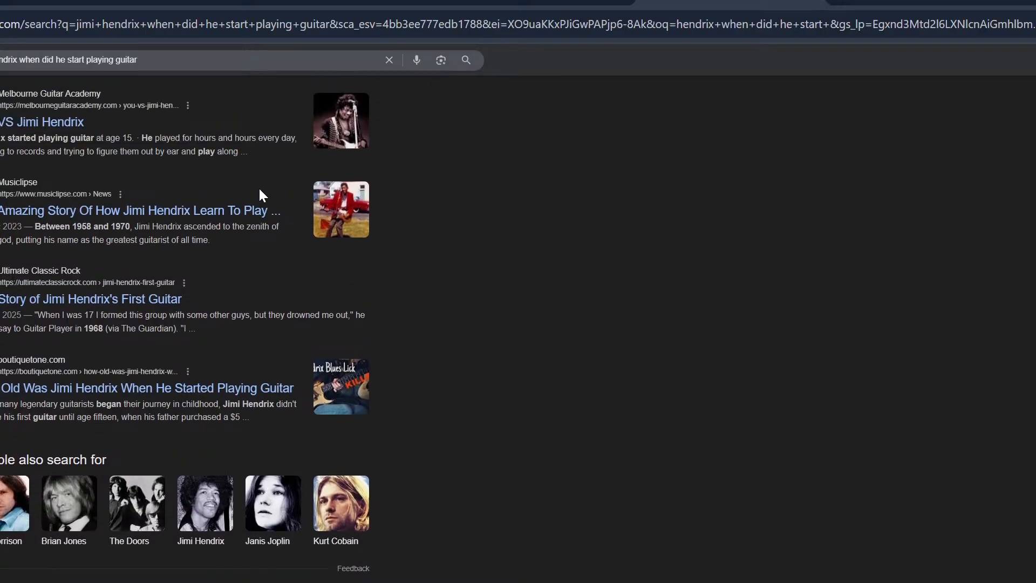
{"action": "left_click", "coordinate": [355, 542]}
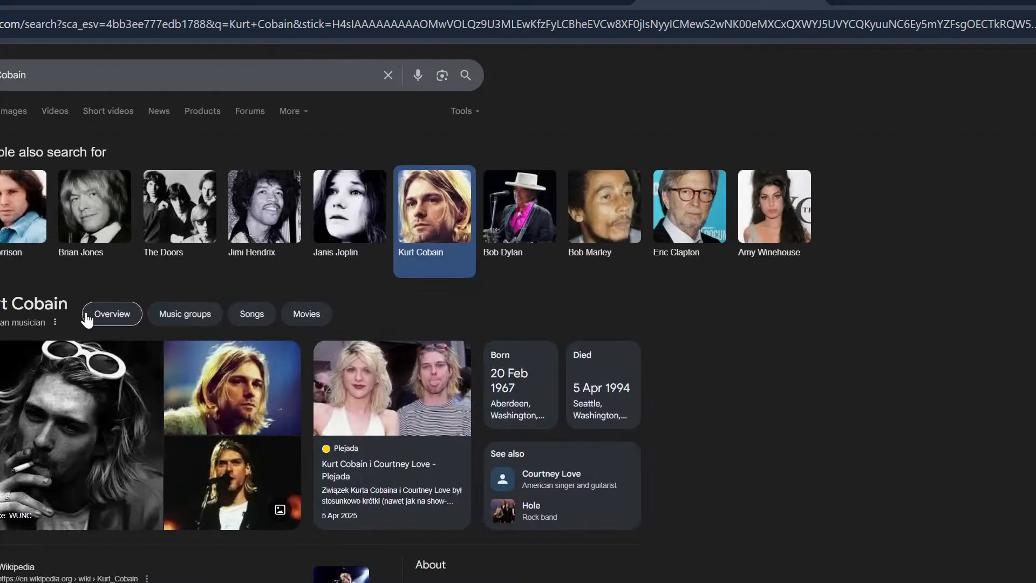
{"action": "scroll", "coordinate": [93, 319], "scroll_direction": "down", "scroll_amount": 5}
{"action": "left_click", "coordinate": [22, 278]}
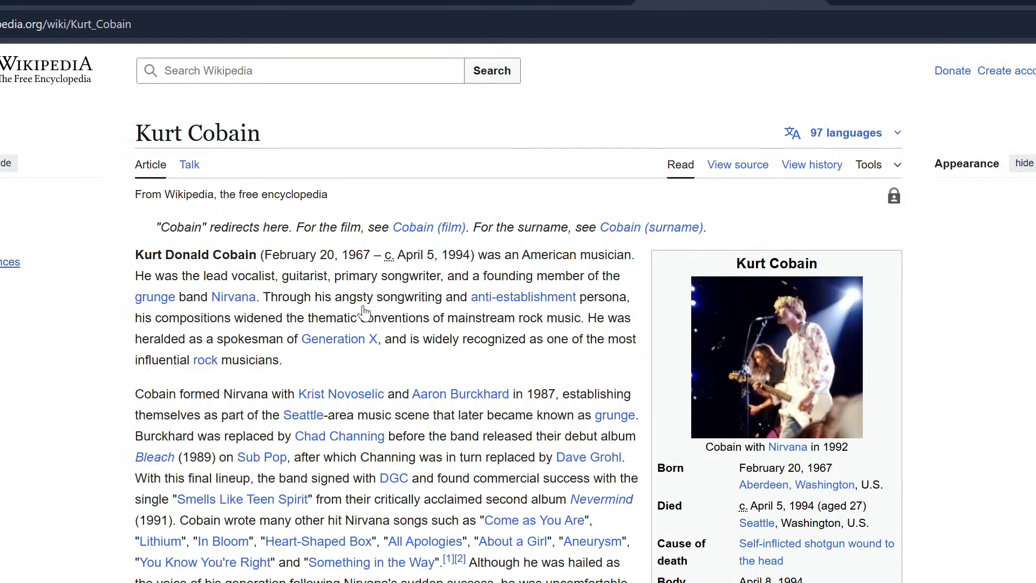
Read the article's introduction and the opening "Early life" paragraphs about Cobain's family, musical background and his parents' divorce.
{"action": "scroll", "coordinate": [507, 377], "scroll_direction": "down", "scroll_amount": 3}
{"action": "scroll", "coordinate": [507, 376], "scroll_direction": "down", "scroll_amount": 10}
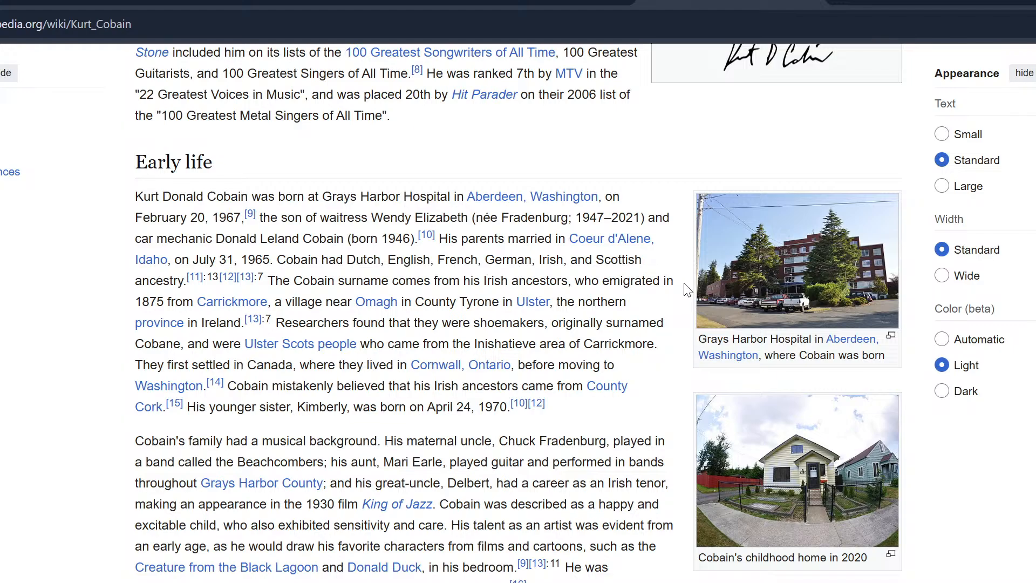
{"action": "scroll", "coordinate": [686, 290], "scroll_direction": "down", "scroll_amount": 10}
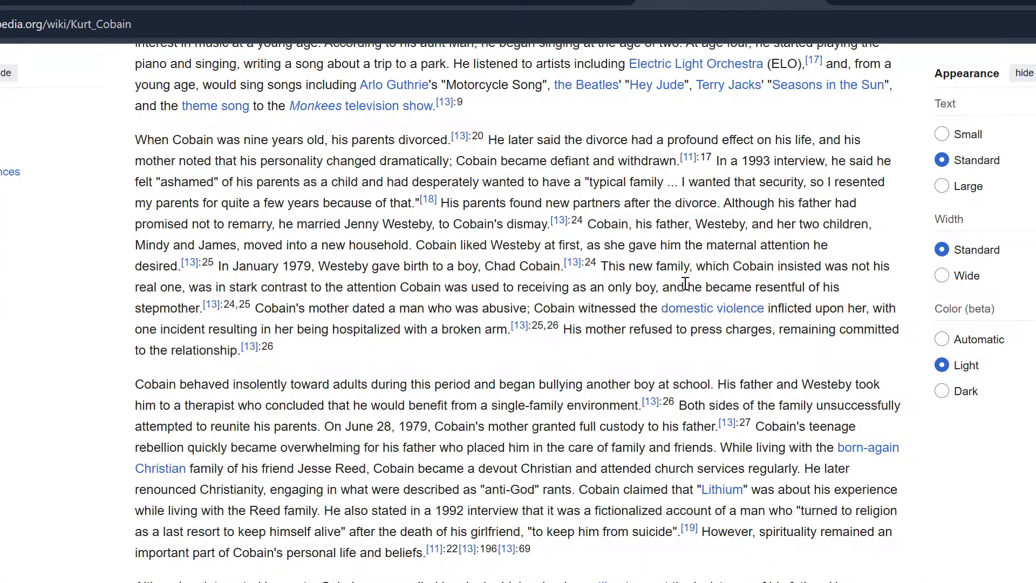
{"action": "scroll", "coordinate": [686, 285], "scroll_direction": "up", "scroll_amount": 3}
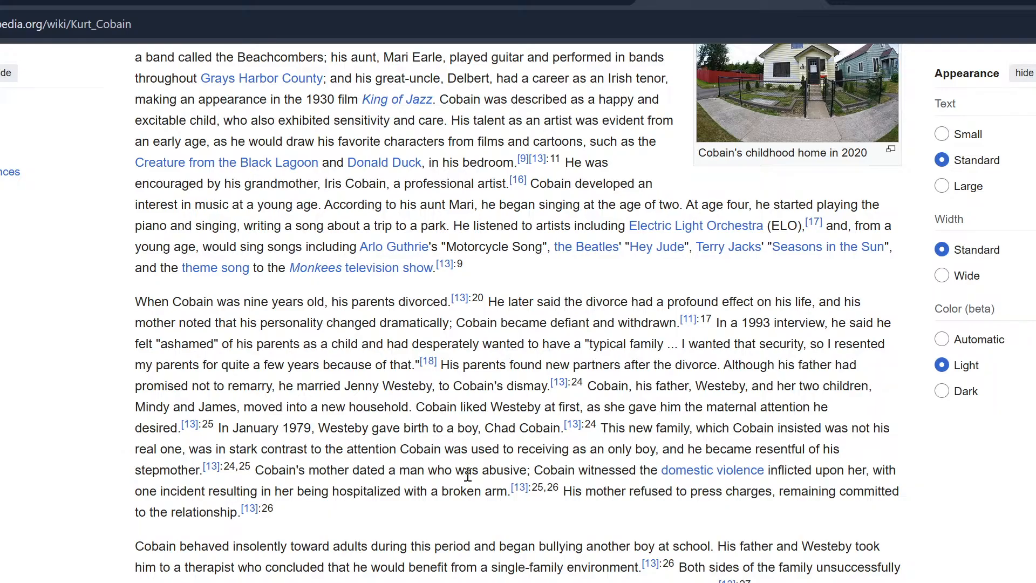
{"action": "scroll", "coordinate": [468, 475], "scroll_direction": "up", "scroll_amount": 5}
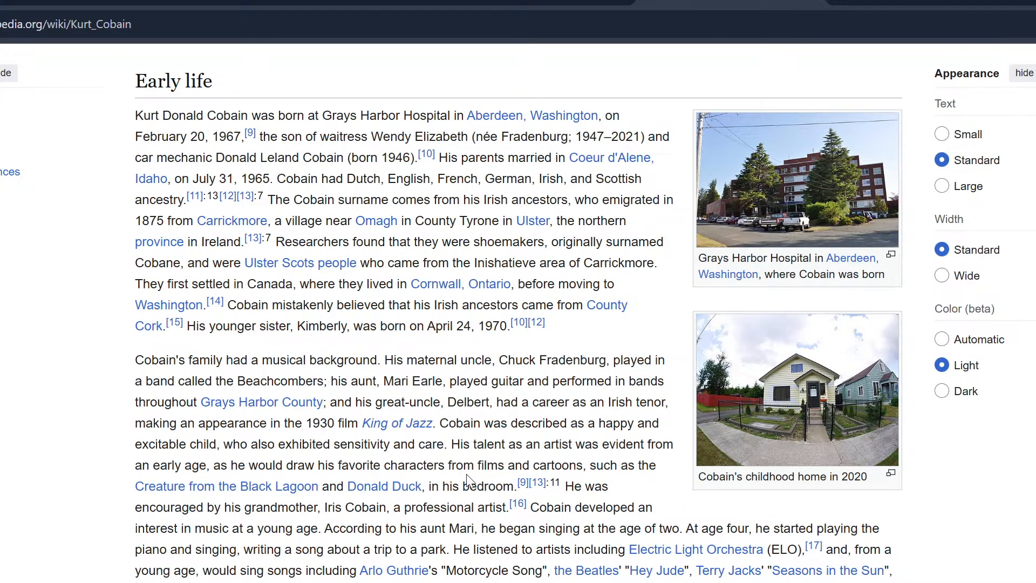
{"action": "scroll", "coordinate": [468, 479], "scroll_direction": "down", "scroll_amount": 8}
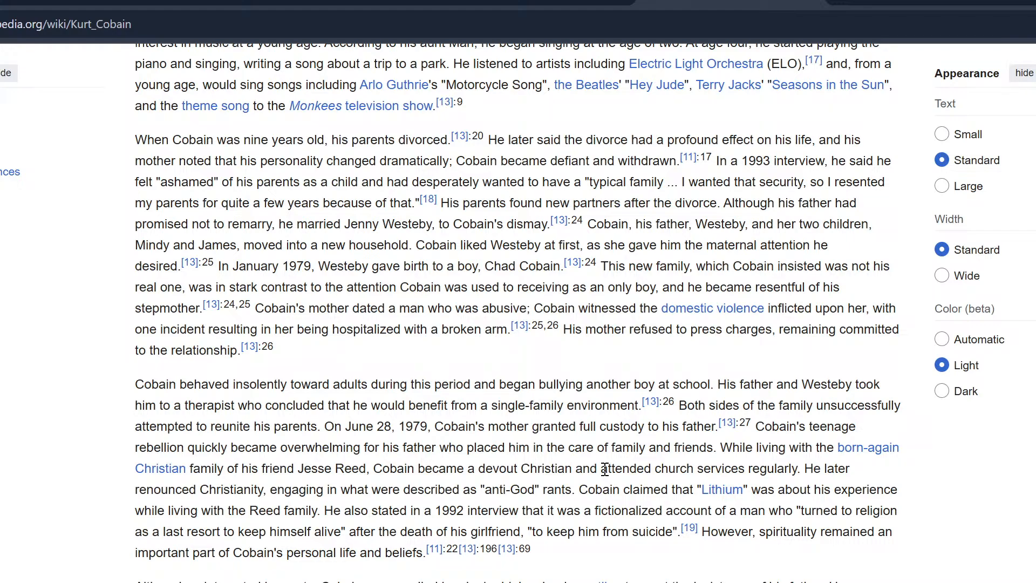
Read the rest of "Early life", from Cobain's teenage years to the start of the "Career" section.
{"action": "scroll", "coordinate": [605, 469], "scroll_direction": "down", "scroll_amount": 2}
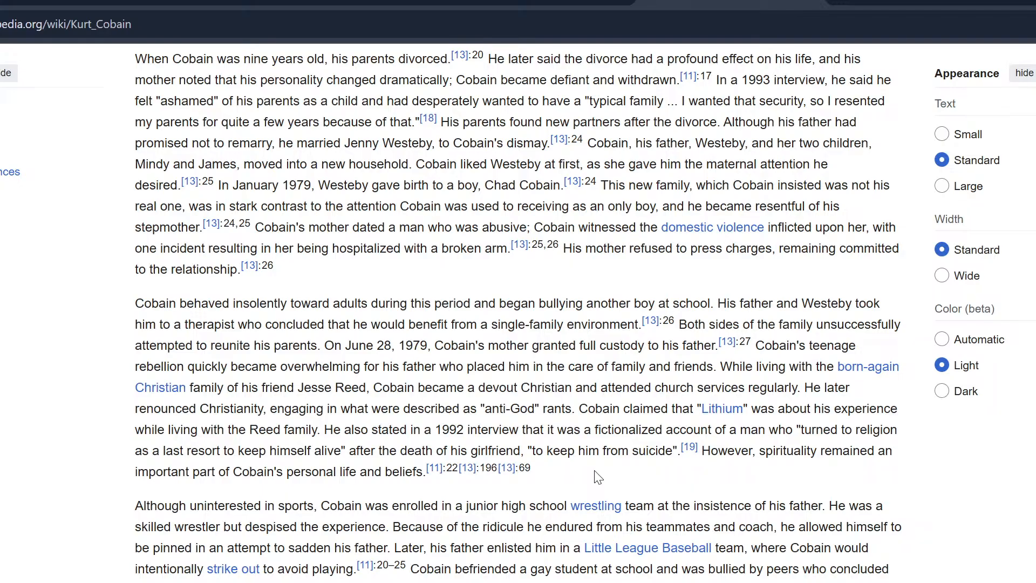
{"action": "scroll", "coordinate": [598, 477], "scroll_direction": "down", "scroll_amount": 3}
{"action": "scroll", "coordinate": [596, 472], "scroll_direction": "down", "scroll_amount": 2}
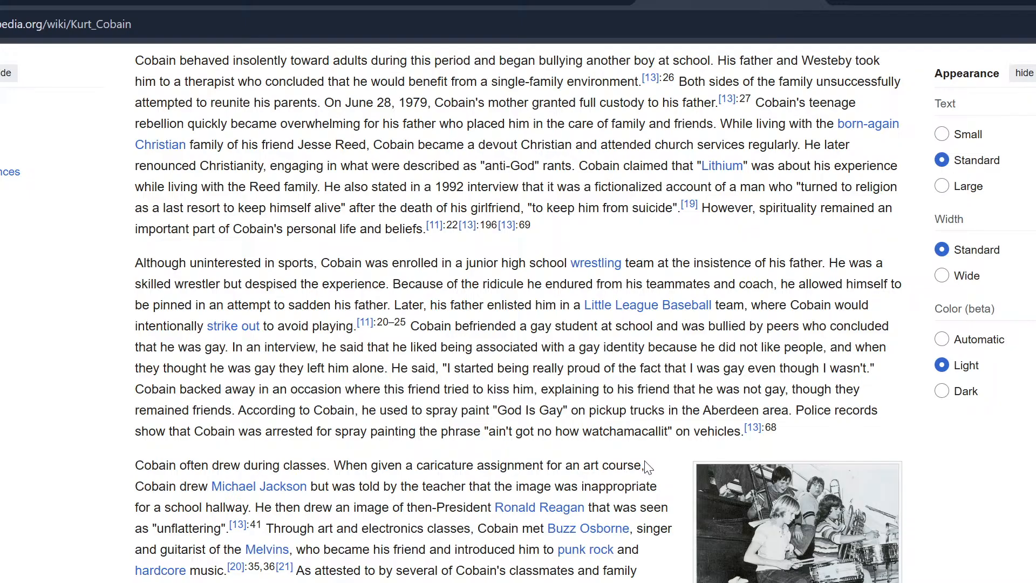
{"action": "scroll", "coordinate": [648, 466], "scroll_direction": "down", "scroll_amount": 2}
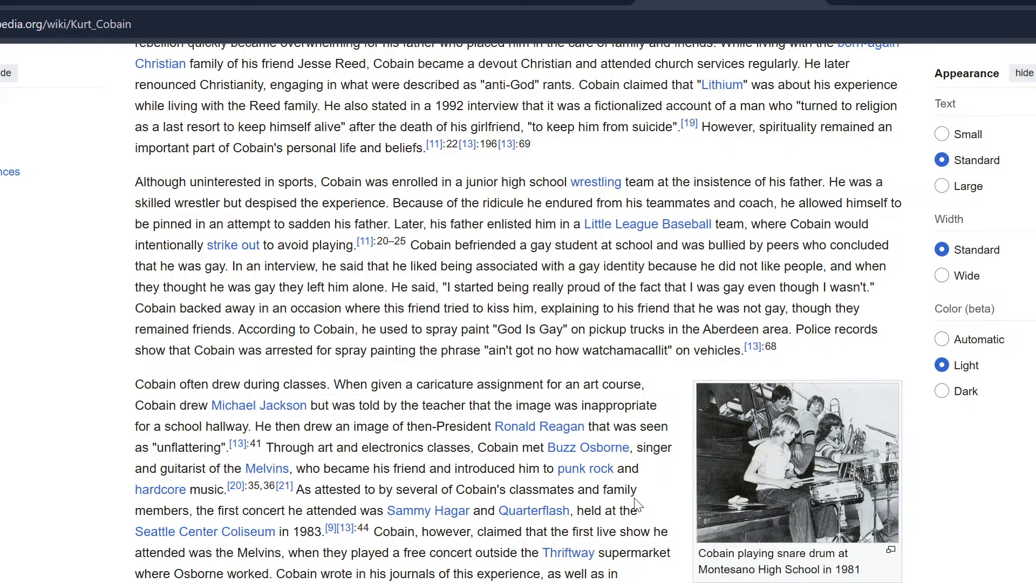
{"action": "scroll", "coordinate": [646, 494], "scroll_direction": "down", "scroll_amount": 4}
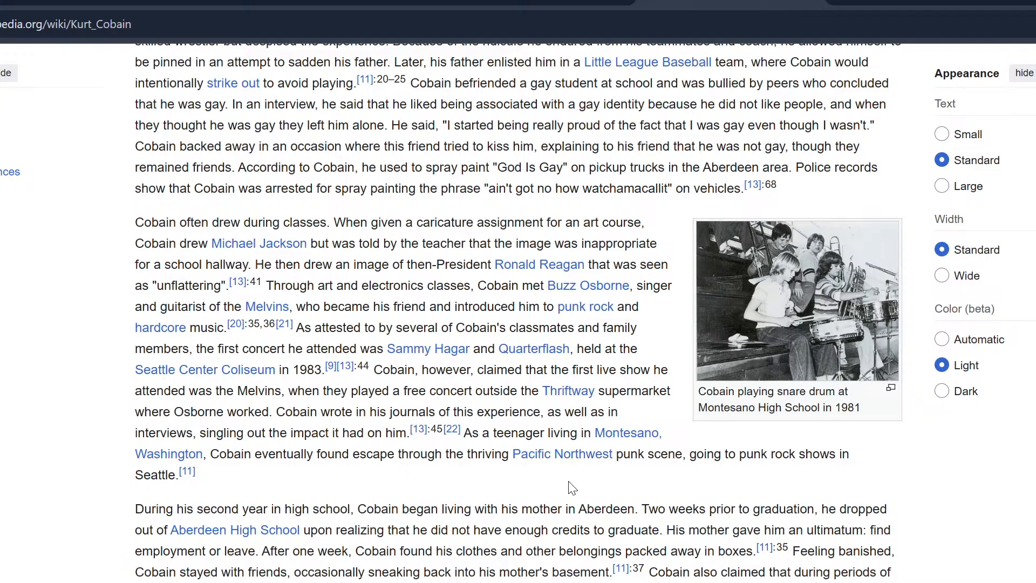
{"action": "scroll", "coordinate": [573, 488], "scroll_direction": "down", "scroll_amount": 3}
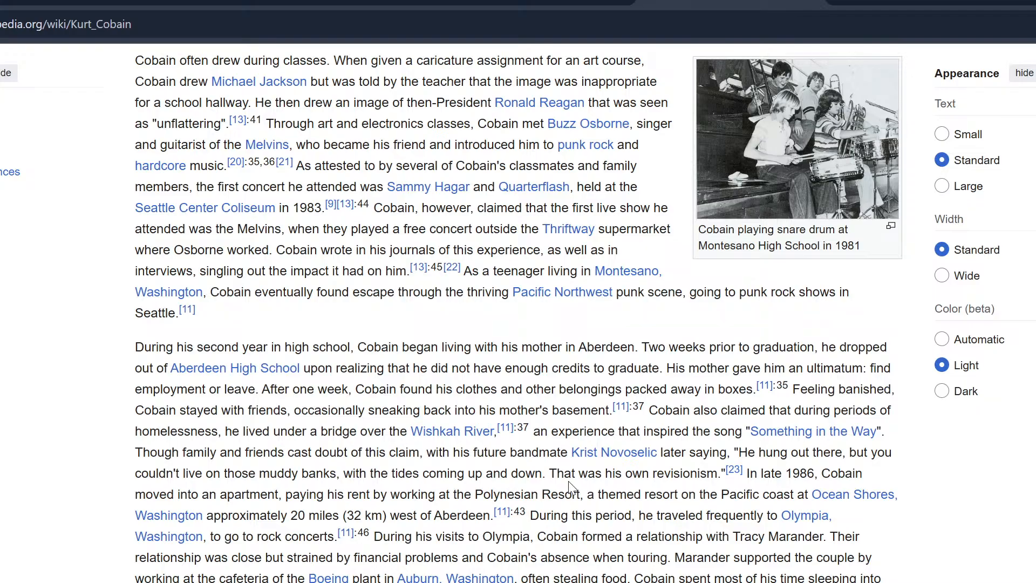
{"action": "scroll", "coordinate": [572, 488], "scroll_direction": "down", "scroll_amount": 4}
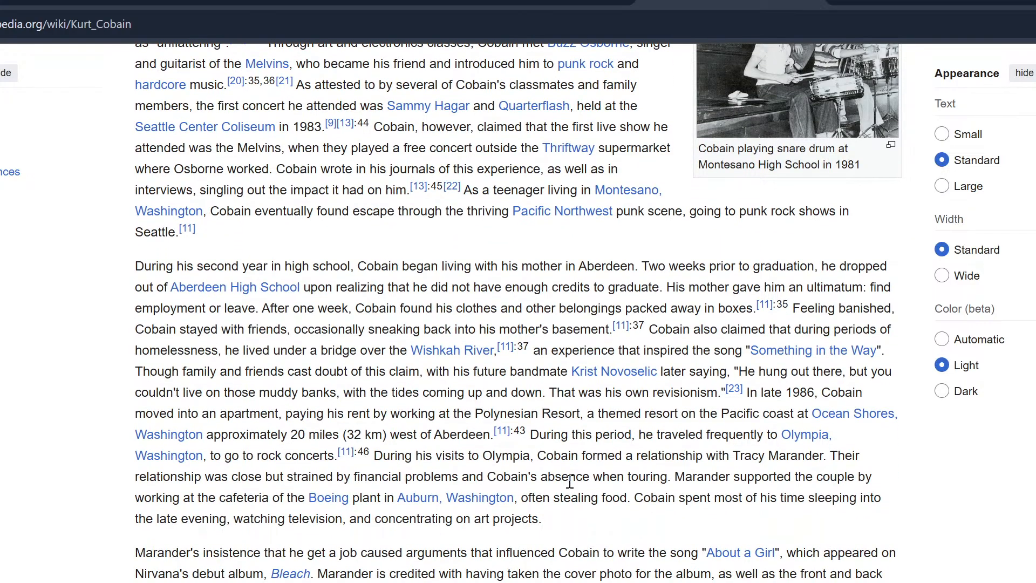
{"action": "scroll", "coordinate": [570, 482], "scroll_direction": "down", "scroll_amount": 3}
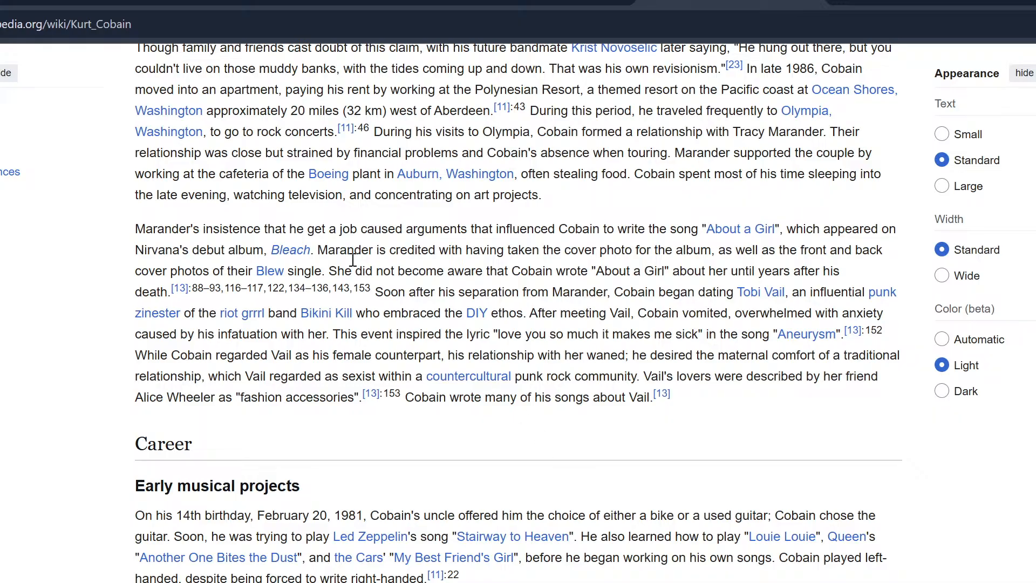
Check the livestream's analytics page, and return to the Kurt Cobain article to read "Early musical projects".
{"action": "left_click", "coordinate": [23, 0]}
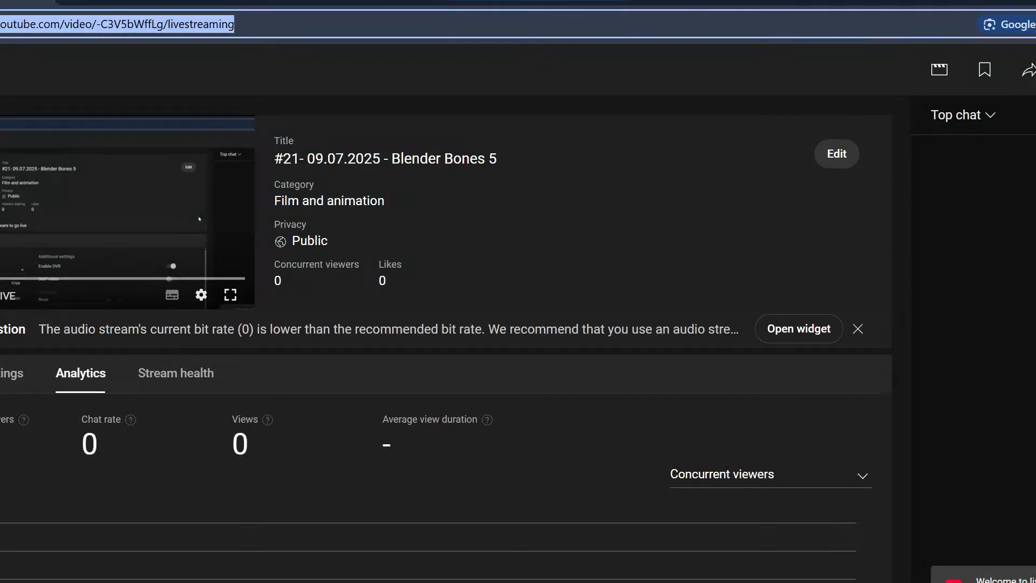
{"action": "left_click", "coordinate": [729, 1]}
{"action": "scroll", "coordinate": [507, 363], "scroll_direction": "down", "scroll_amount": 2}
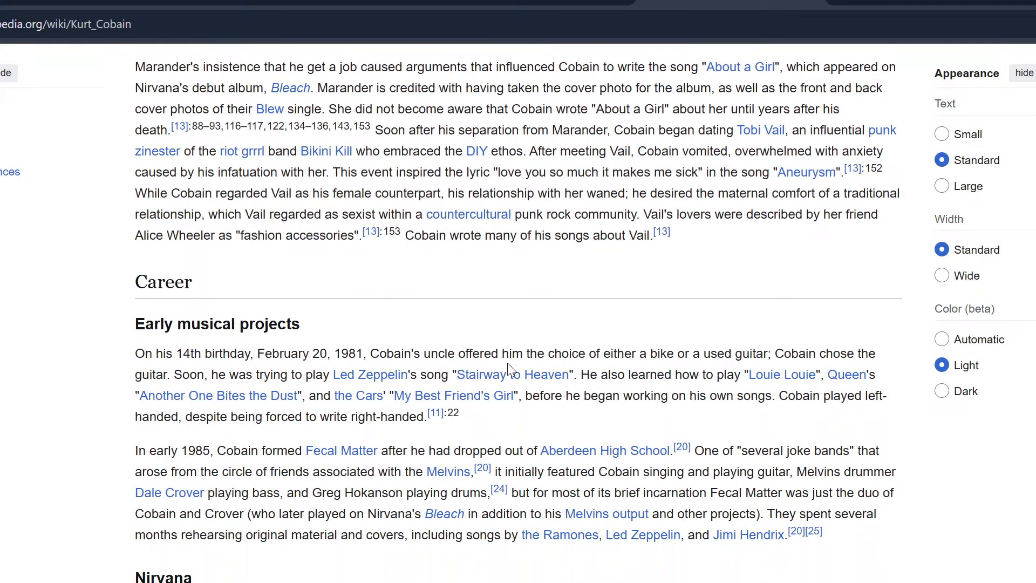
{"action": "scroll", "coordinate": [485, 350], "scroll_direction": "up", "scroll_amount": 1}
{"action": "right_click", "coordinate": [245, 430]}
{"action": "left_click_drag", "start_coordinate": [177, 434], "coordinate": [322, 399]}
{"action": "left_click", "coordinate": [540, 360]}
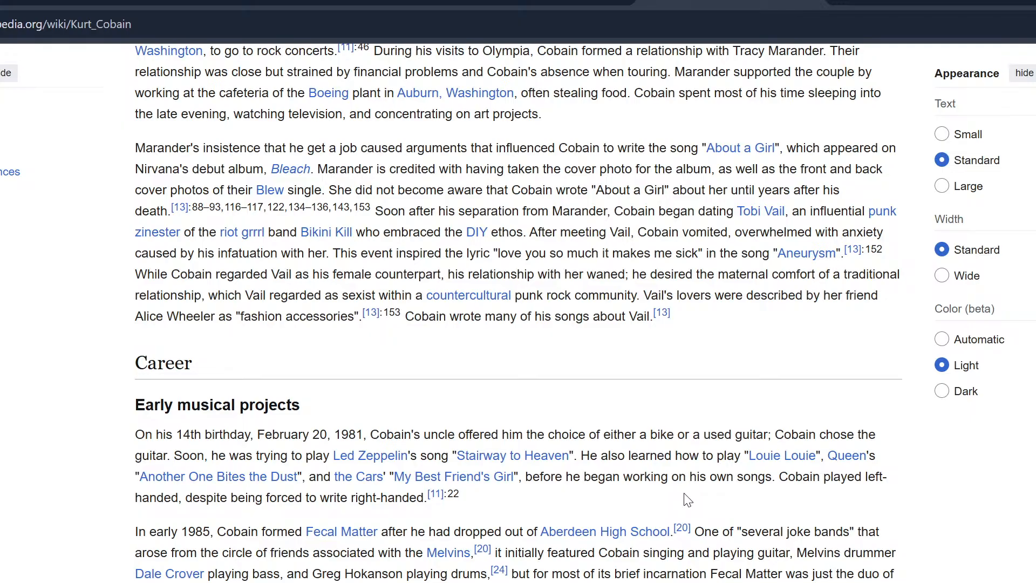
{"action": "scroll", "coordinate": [687, 499], "scroll_direction": "down", "scroll_amount": 3}
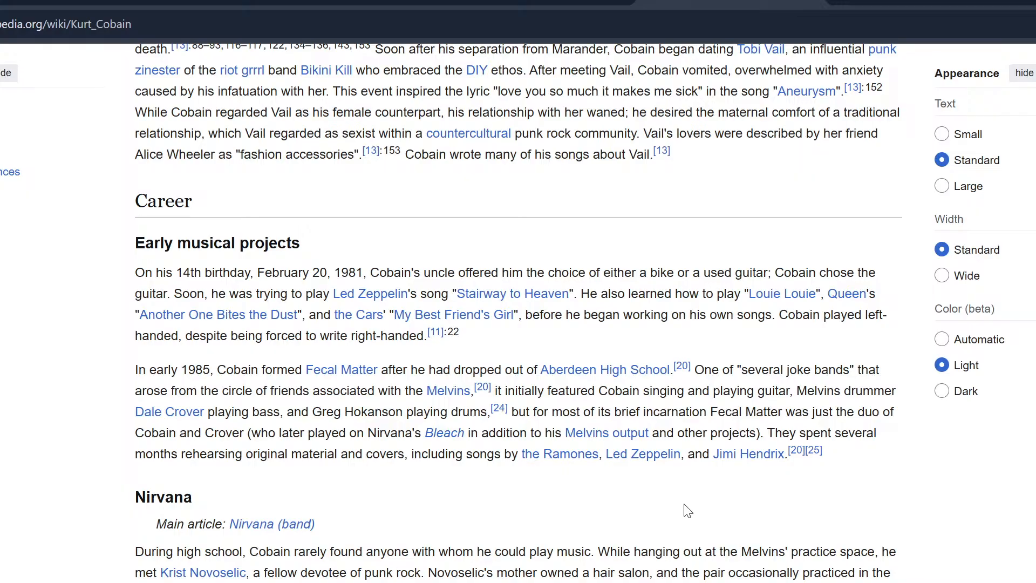
Go back to "Early life", and skim the article through "Artistry" and "Sexuality" to "Health and addiction".
{"action": "scroll", "coordinate": [452, 365], "scroll_direction": "up", "scroll_amount": 15}
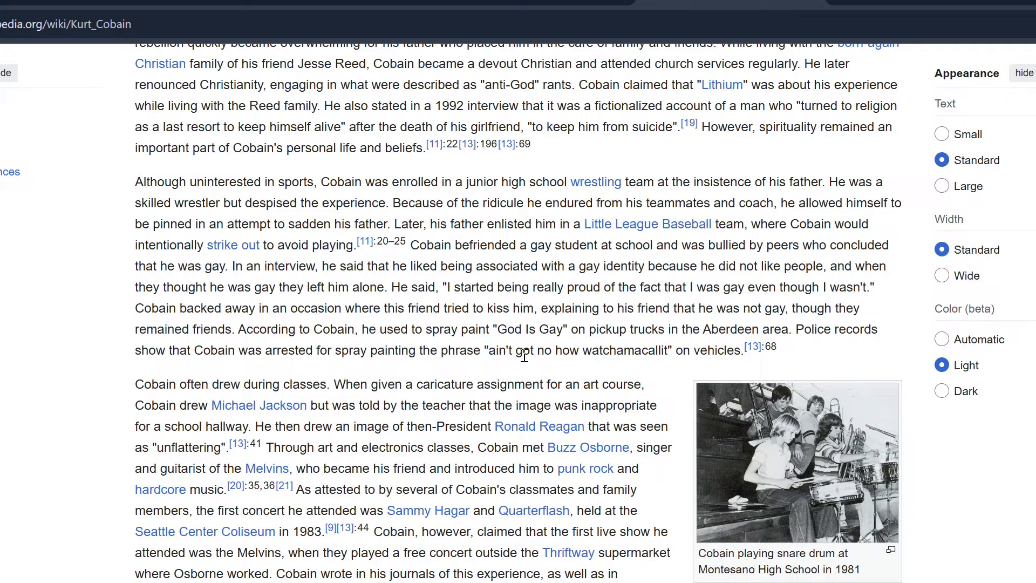
{"action": "scroll", "coordinate": [673, 436], "scroll_direction": "up", "scroll_amount": 15}
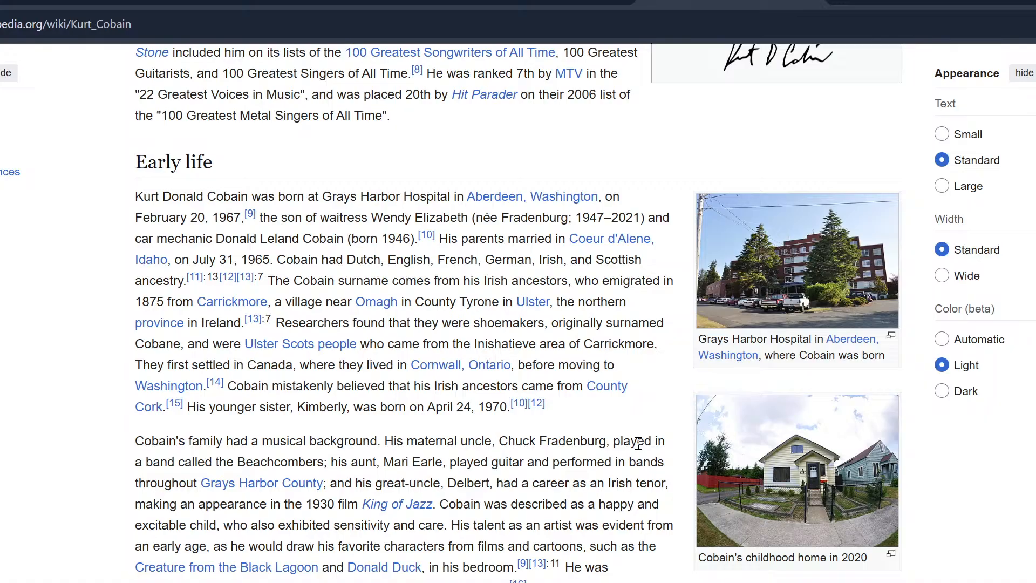
{"action": "scroll", "coordinate": [638, 443], "scroll_direction": "down", "scroll_amount": 20}
{"action": "scroll", "coordinate": [640, 510], "scroll_direction": "down", "scroll_amount": 20}
{"action": "scroll", "coordinate": [696, 556], "scroll_direction": "down", "scroll_amount": 7}
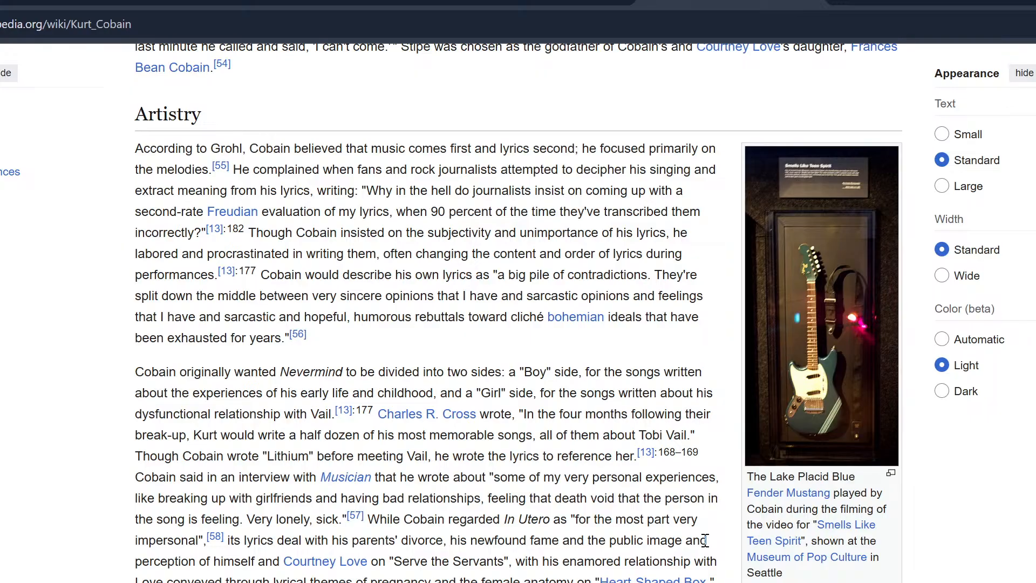
{"action": "scroll", "coordinate": [706, 541], "scroll_direction": "down", "scroll_amount": 10}
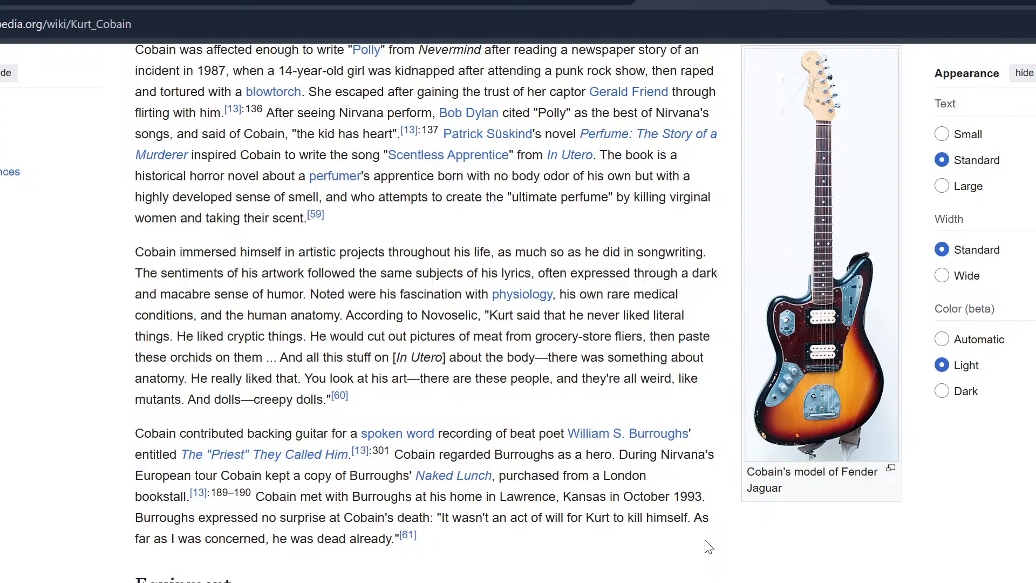
{"action": "scroll", "coordinate": [709, 546], "scroll_direction": "down", "scroll_amount": 20}
{"action": "scroll", "coordinate": [708, 545], "scroll_direction": "down", "scroll_amount": 7}
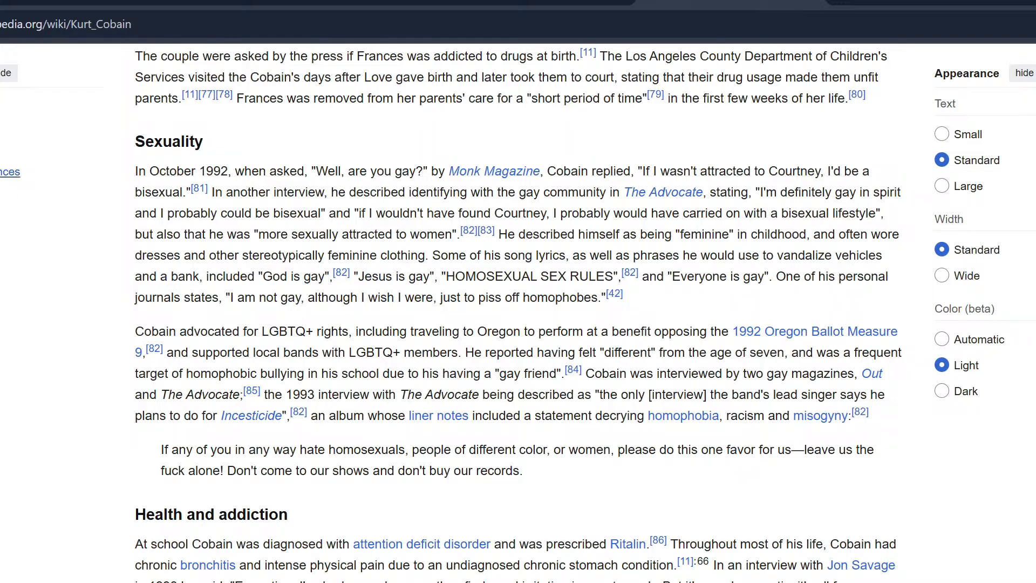
Return to the Kurt Cobain search results, show the image results, and preview the Financial Times and Facebook photos.
{"action": "key", "text": "alt+Left"}
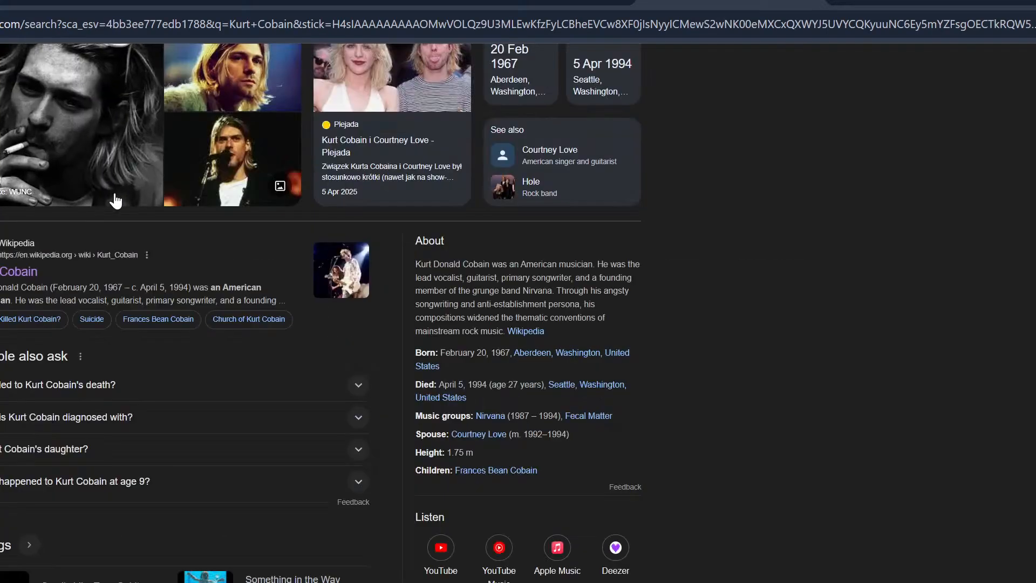
{"action": "scroll", "coordinate": [122, 196], "scroll_direction": "up", "scroll_amount": 4}
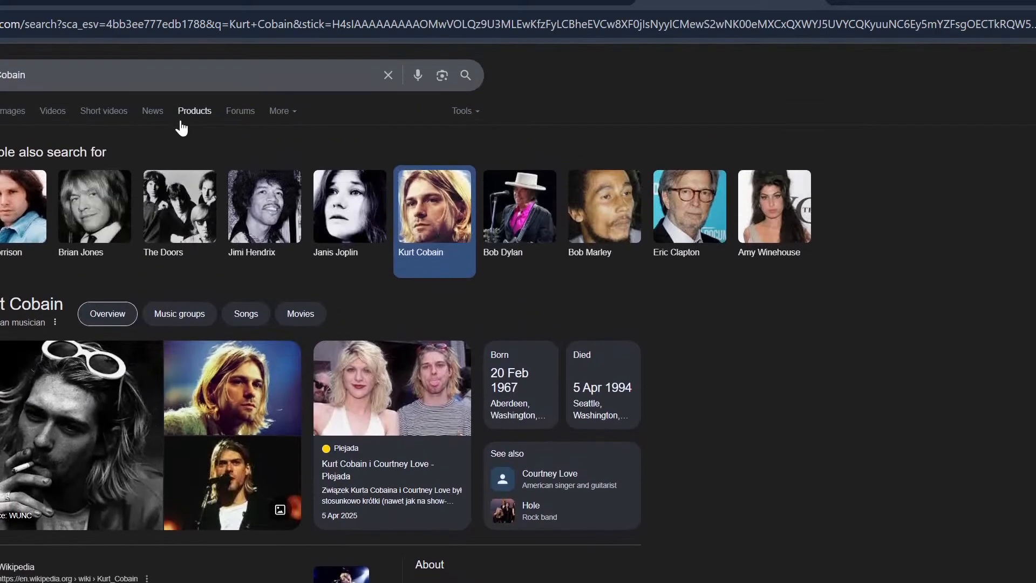
{"action": "left_click", "coordinate": [14, 110]}
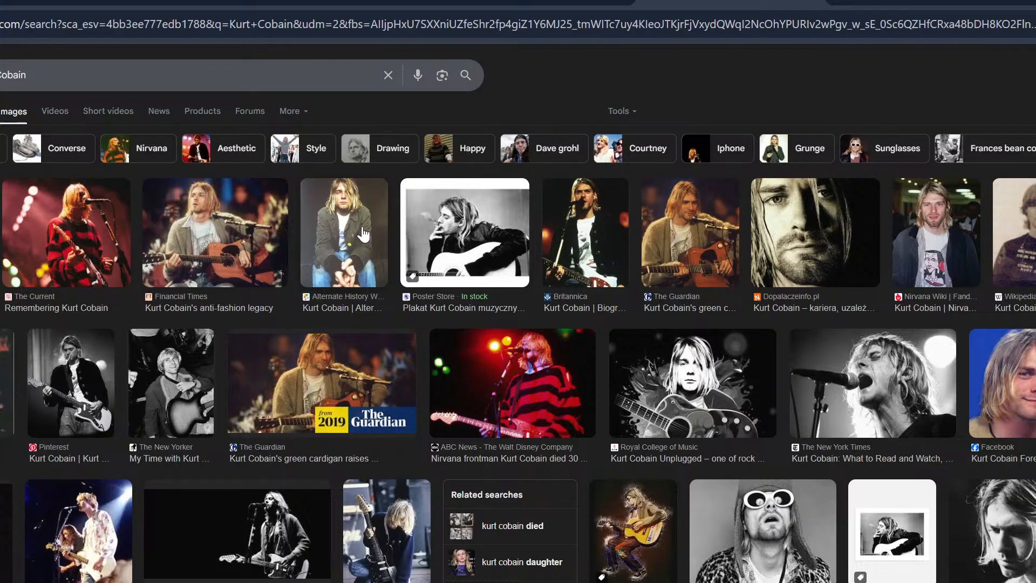
{"action": "left_click", "coordinate": [198, 205]}
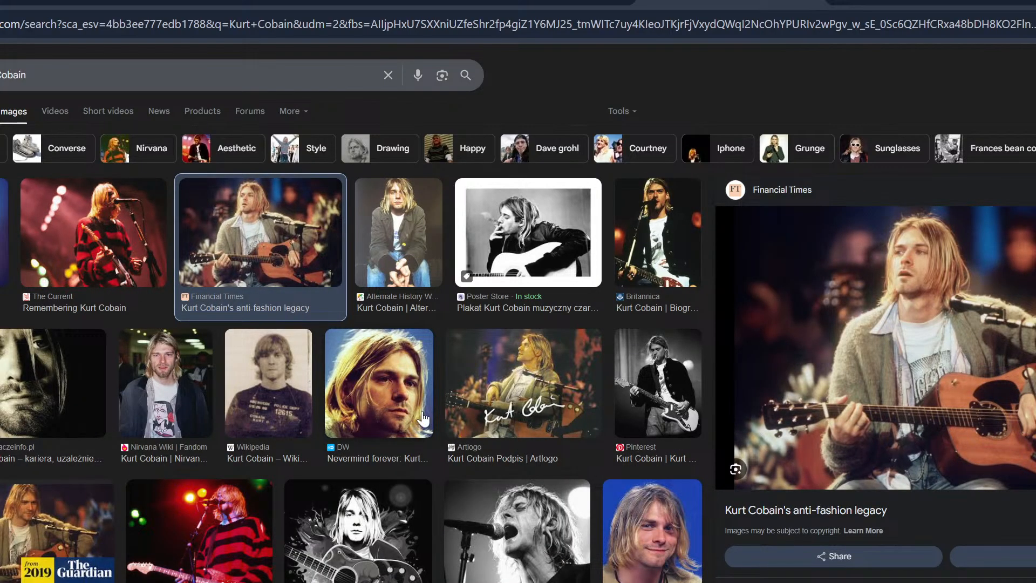
{"action": "left_click", "coordinate": [679, 533]}
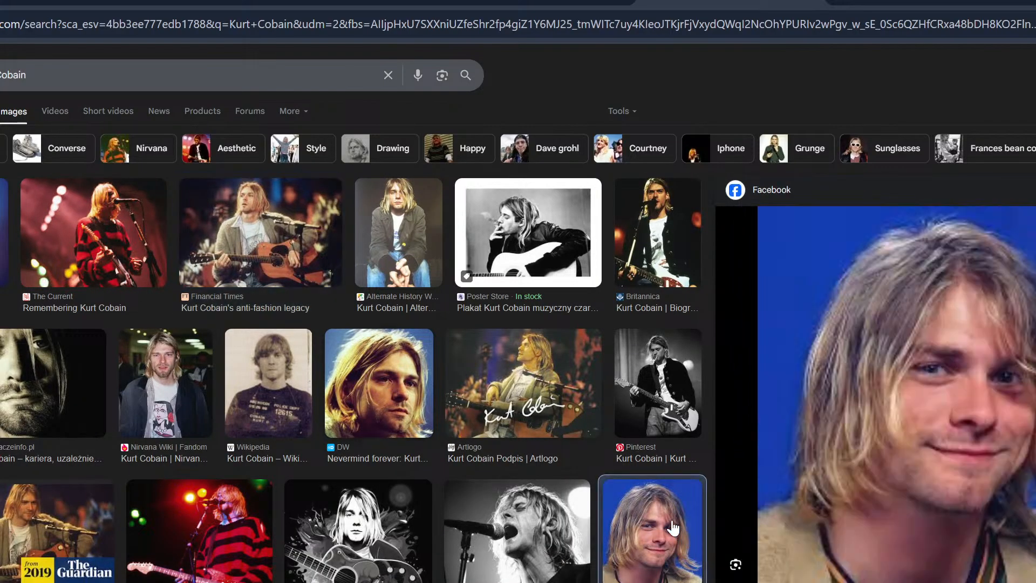
Preview more Kurt Cobain images, including the New York Times, Artlogo and Facebook photos and the "30 Years Later" video thumbnail.
{"action": "left_click", "coordinate": [587, 518]}
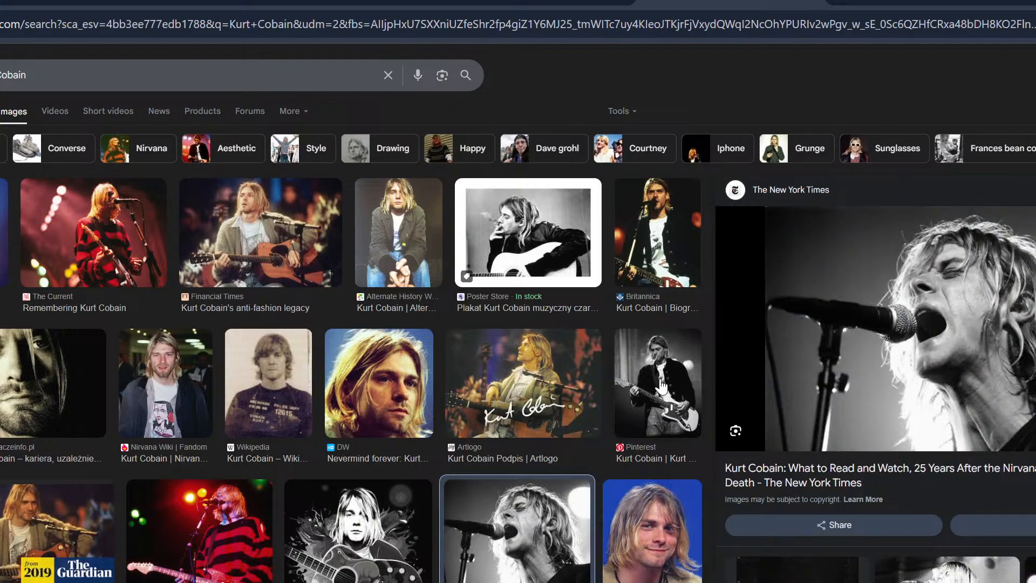
{"action": "left_click", "coordinate": [662, 387]}
{"action": "left_click", "coordinate": [564, 398]}
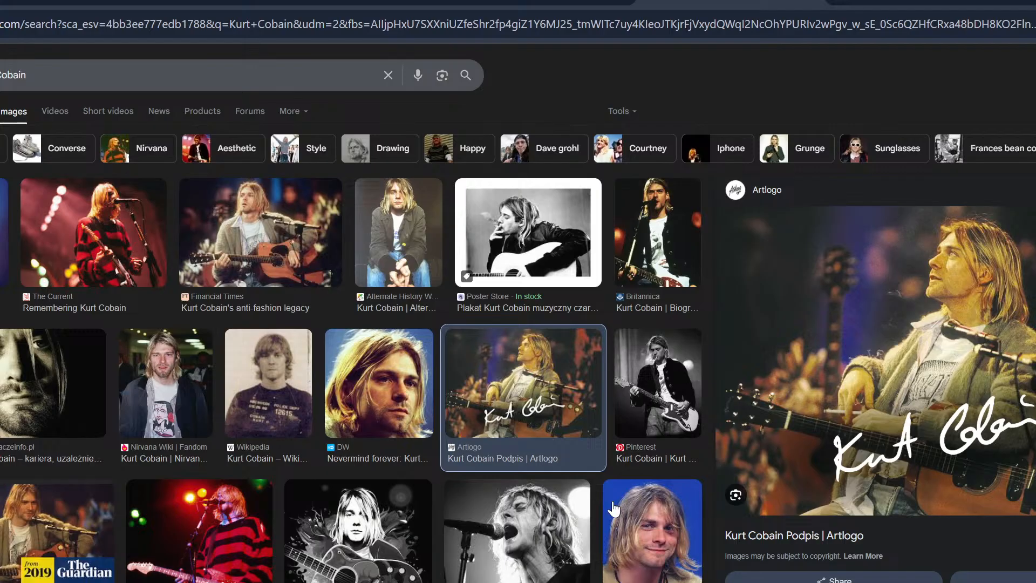
{"action": "left_click", "coordinate": [648, 490]}
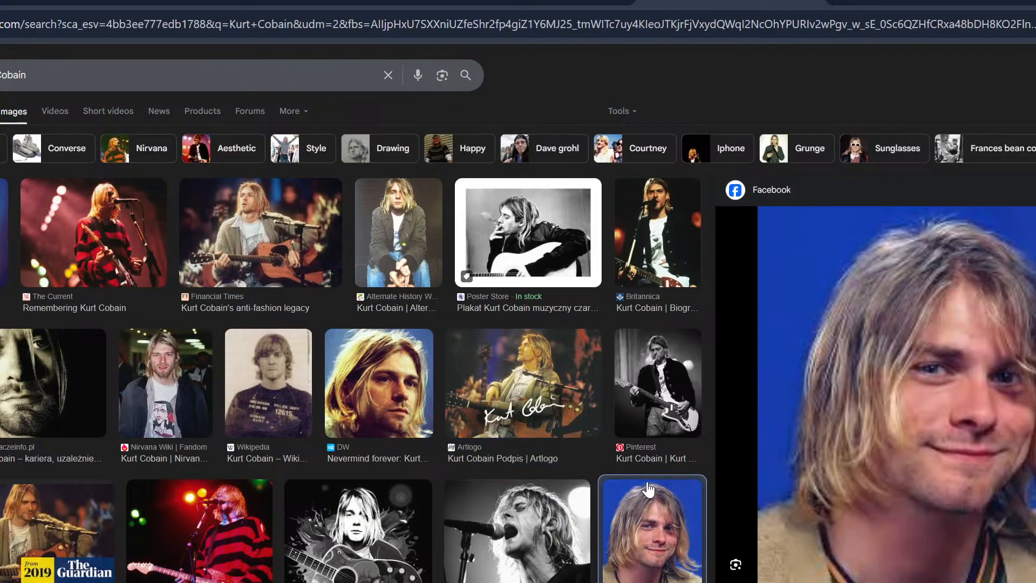
{"action": "scroll", "coordinate": [648, 490], "scroll_direction": "down", "scroll_amount": 4}
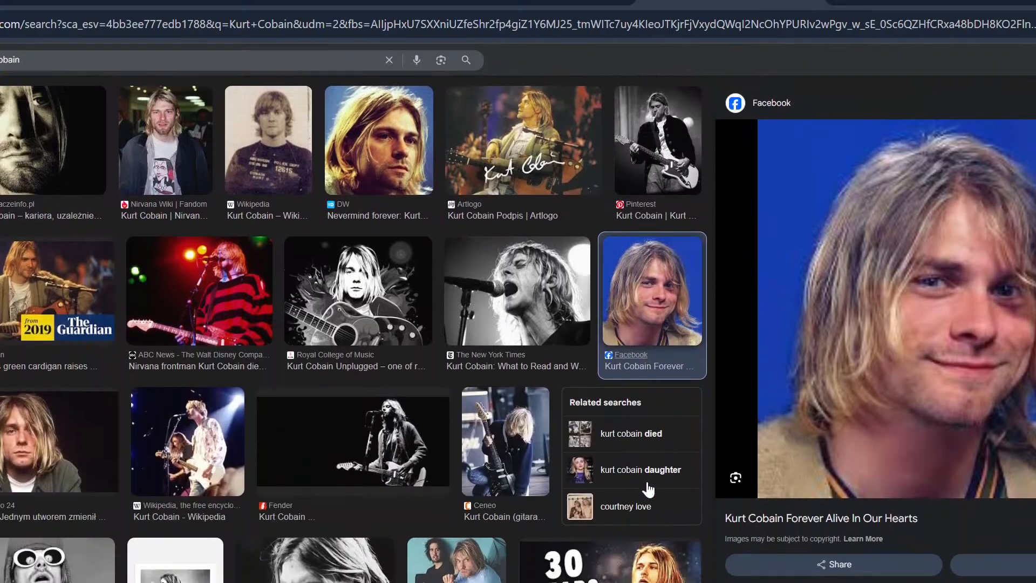
{"action": "scroll", "coordinate": [649, 490], "scroll_direction": "down", "scroll_amount": 2}
{"action": "left_click", "coordinate": [648, 490]}
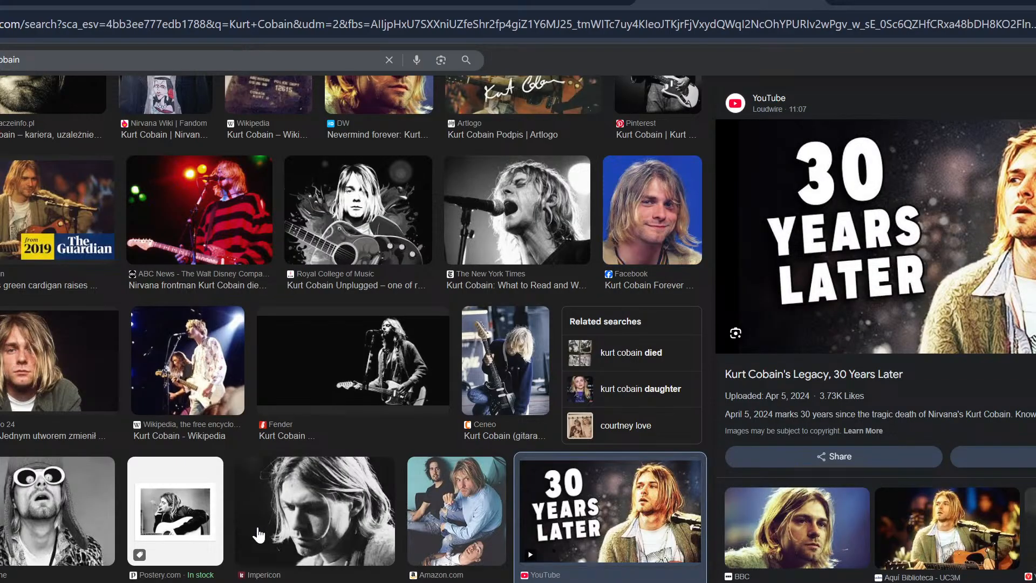
Preview further Kurt Cobain images, including the Polskie Radio 24, IMDb, Rolling Stone and Variety photos.
{"action": "left_click", "coordinate": [20, 502]}
{"action": "left_click", "coordinate": [26, 347]}
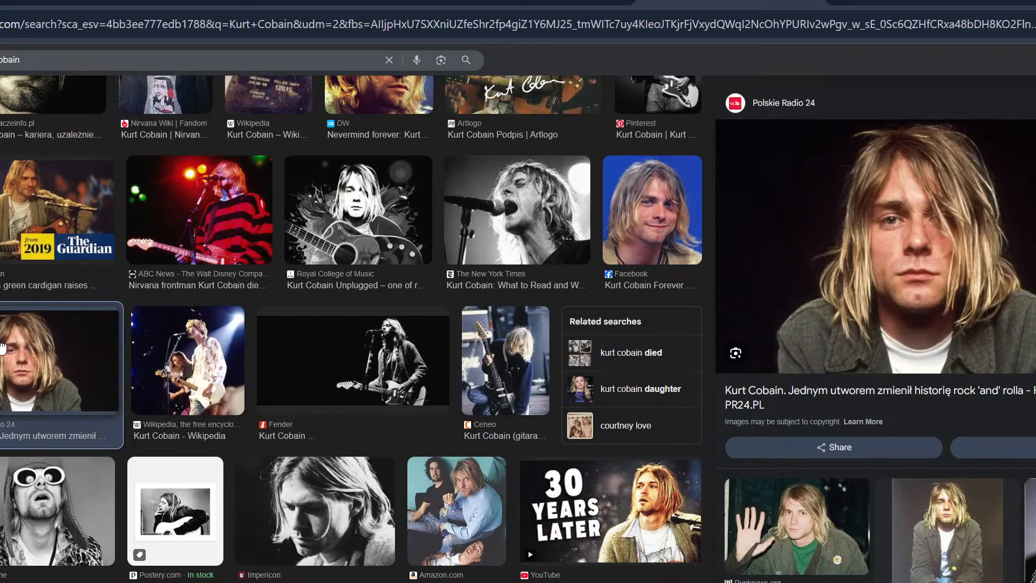
{"action": "left_click", "coordinate": [1, 372]}
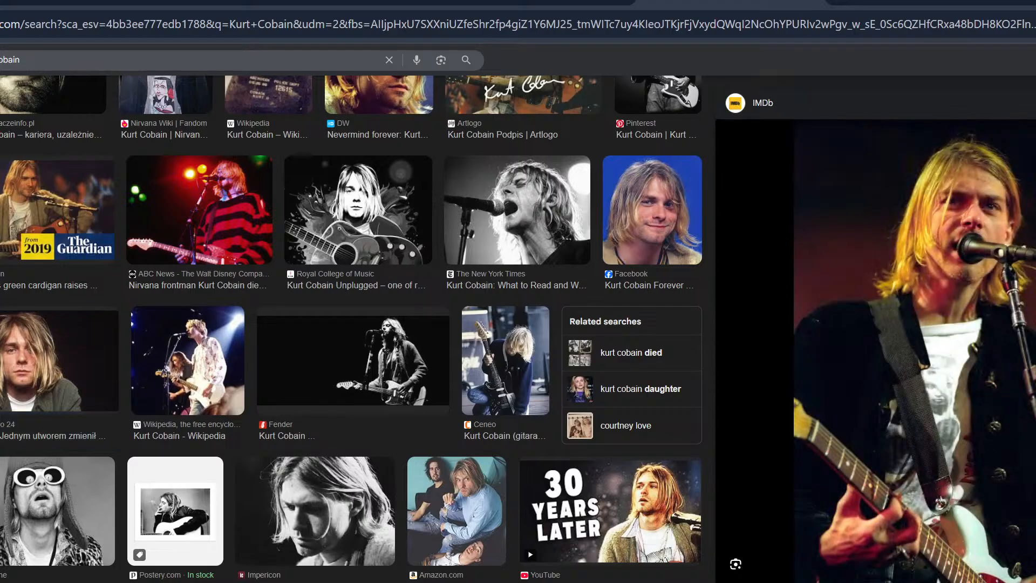
{"action": "left_click", "coordinate": [1, 502]}
{"action": "left_click", "coordinate": [61, 525]}
{"action": "scroll", "coordinate": [60, 525], "scroll_direction": "down", "scroll_amount": 6}
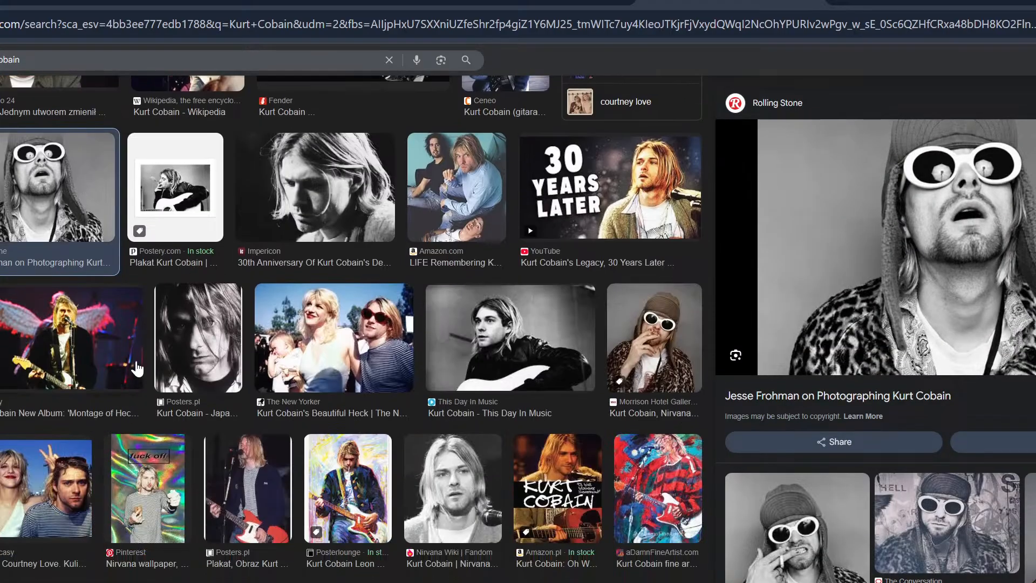
{"action": "left_click", "coordinate": [32, 345]}
{"action": "scroll", "coordinate": [11, 125], "scroll_direction": "up", "scroll_amount": 10}
{"action": "scroll", "coordinate": [12, 125], "scroll_direction": "up", "scroll_amount": 2}
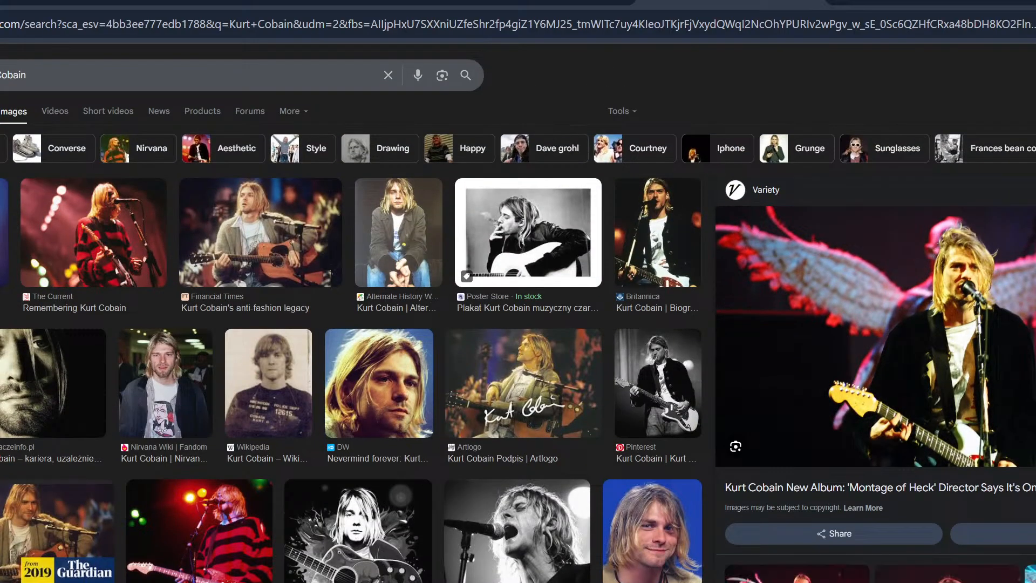
Go back through the previewed images to the main Kurt Cobain search results, and skim the overview.
{"action": "key", "text": "alt+Left"}
{"action": "key", "text": "alt+Left"}
{"action": "key", "text": "alt+Left"}
{"action": "key", "text": "alt+Left"}
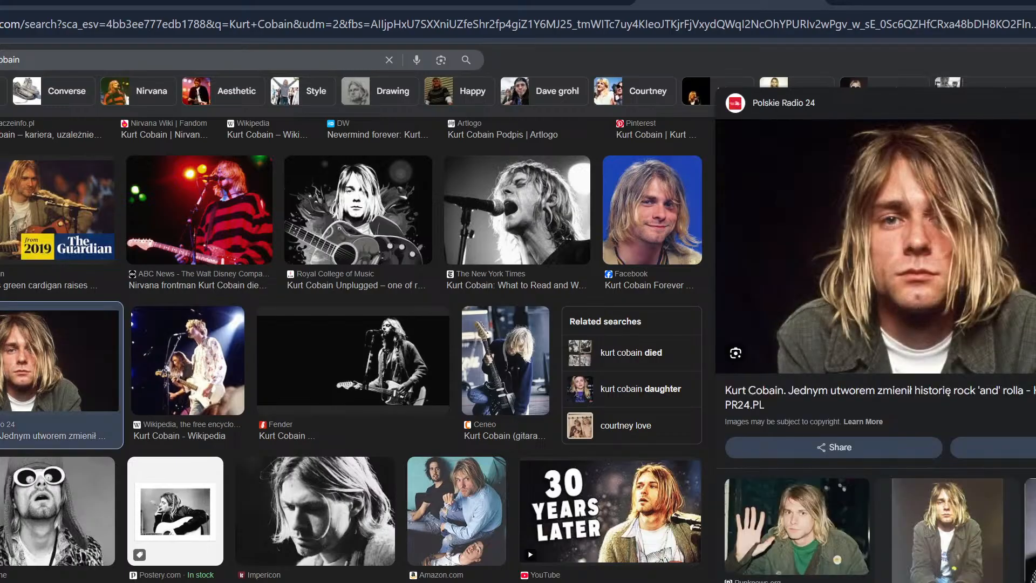
{"action": "key", "text": "alt+Left"}
{"action": "key", "text": "alt+Left"}
{"action": "key", "text": "alt+Left"}
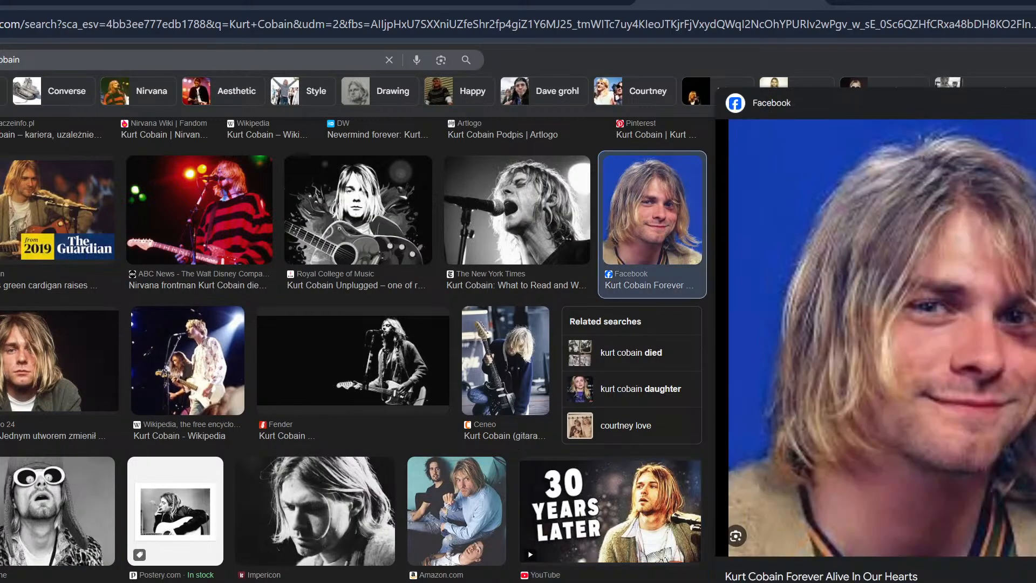
{"action": "key", "text": "alt+Left"}
{"action": "key", "text": "alt+Left"}
{"action": "key", "text": "alt+Left"}
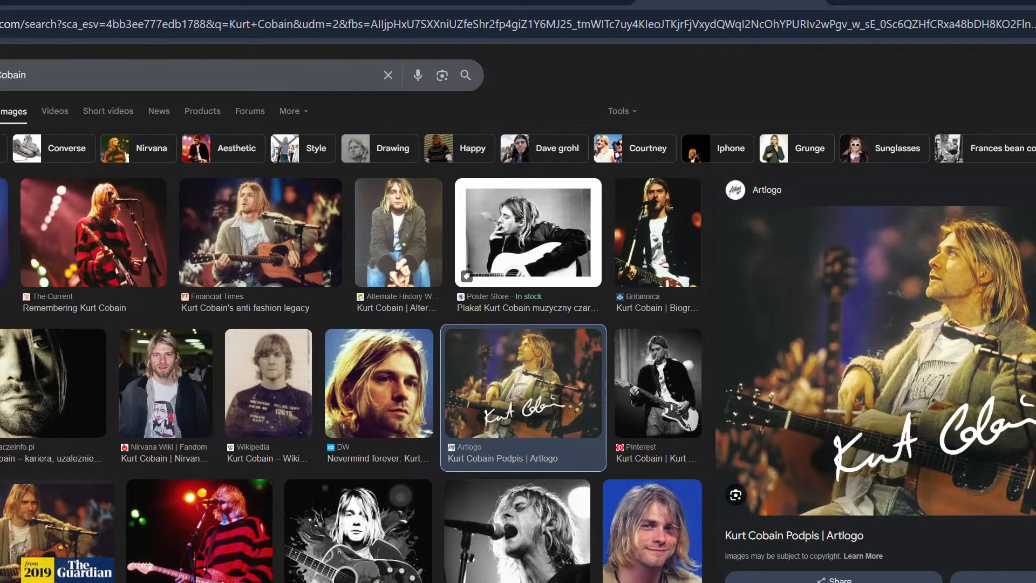
{"action": "key", "text": "alt+Left"}
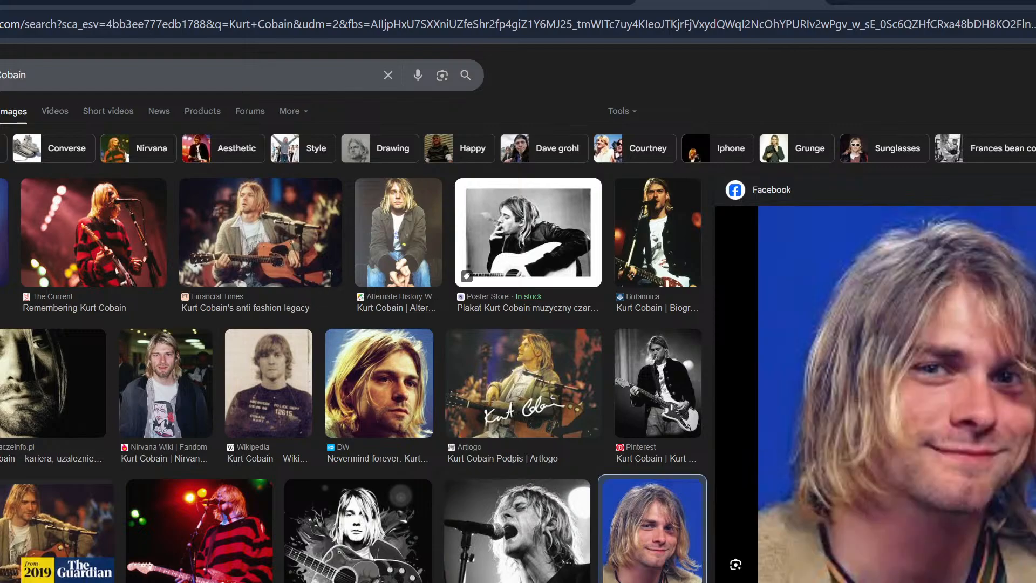
{"action": "key", "text": "alt+Left"}
{"action": "key", "text": "alt+Left"}
{"action": "key", "text": "alt+Left"}
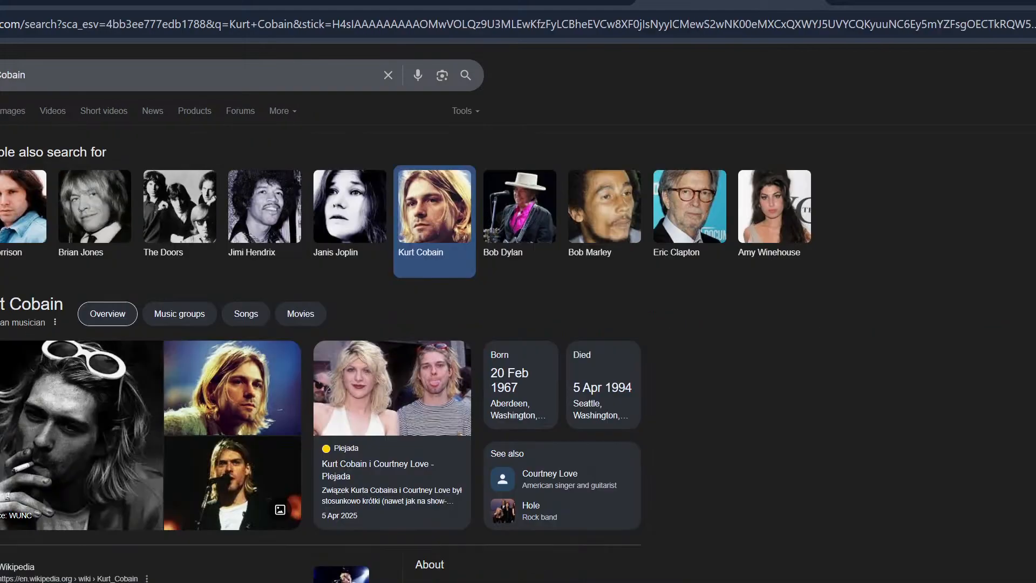
{"action": "scroll", "coordinate": [809, 419], "scroll_direction": "down", "scroll_amount": 3}
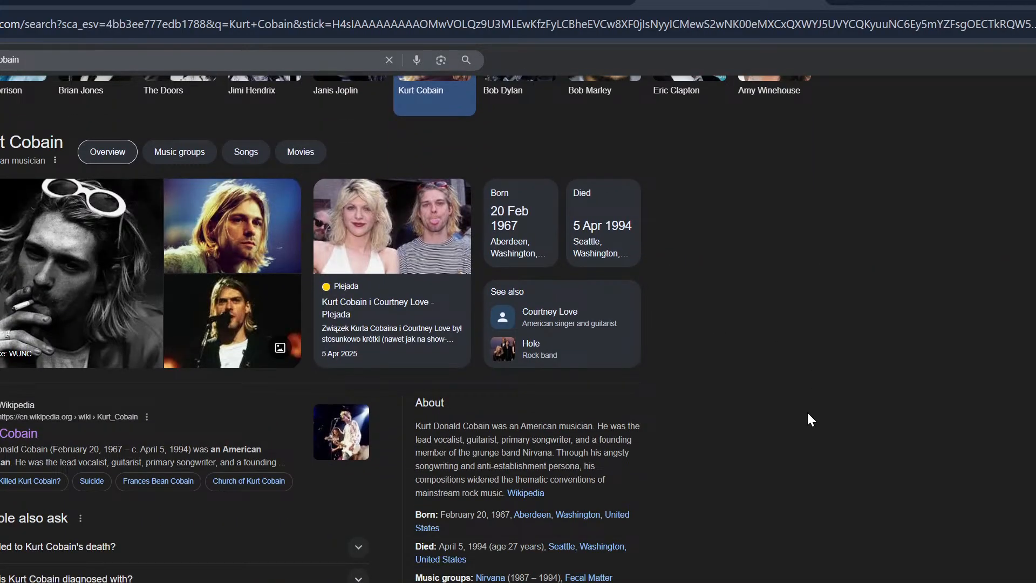
{"action": "scroll", "coordinate": [808, 414], "scroll_direction": "down", "scroll_amount": 10}
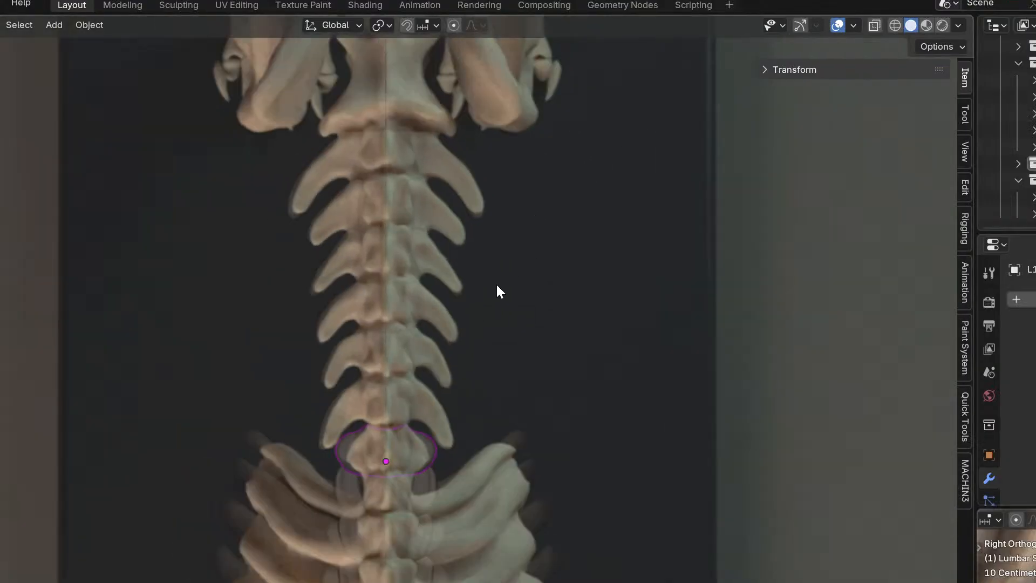
Switch back to Blender, and move the selected vertebra along Y to the area between the hip bones, behind the sacrum.
{"action": "middle_click_drag", "start_coordinate": [500, 232], "coordinate": [610, 488], "text": "shift"}
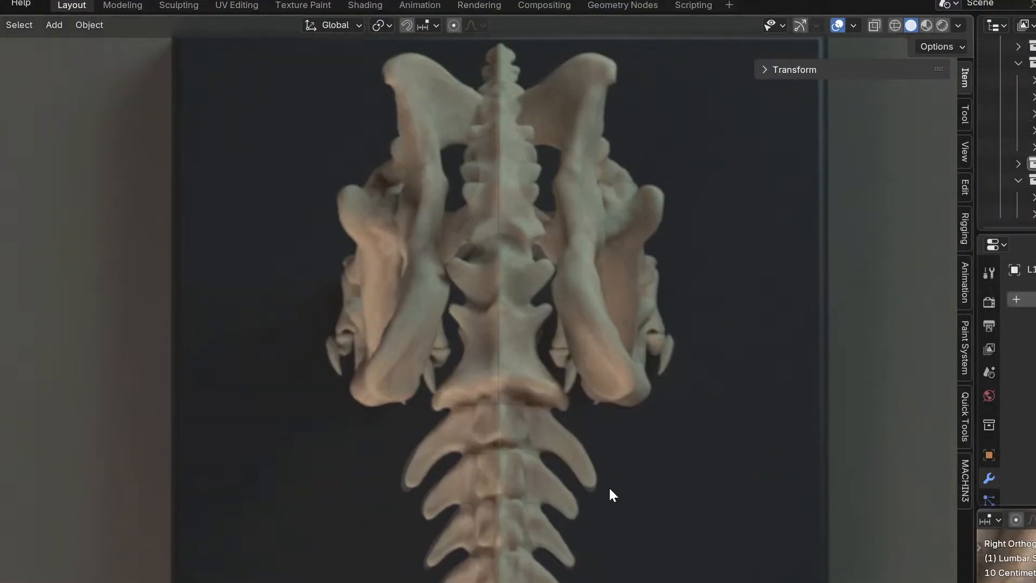
{"action": "scroll", "coordinate": [608, 484], "scroll_direction": "up", "scroll_amount": 3}
{"action": "left_click", "coordinate": [448, 211]}
{"action": "middle_click_drag", "start_coordinate": [446, 199], "coordinate": [447, 236], "text": "shift"}
{"action": "left_click", "coordinate": [446, 412]}
{"action": "middle_click_drag", "start_coordinate": [480, 508], "coordinate": [435, 141], "text": "shift"}
{"action": "scroll", "coordinate": [418, 284], "scroll_direction": "down", "scroll_amount": 3}
{"action": "left_click", "coordinate": [394, 437]}
{"action": "middle_click_drag", "start_coordinate": [418, 332], "coordinate": [472, 537], "text": "shift"}
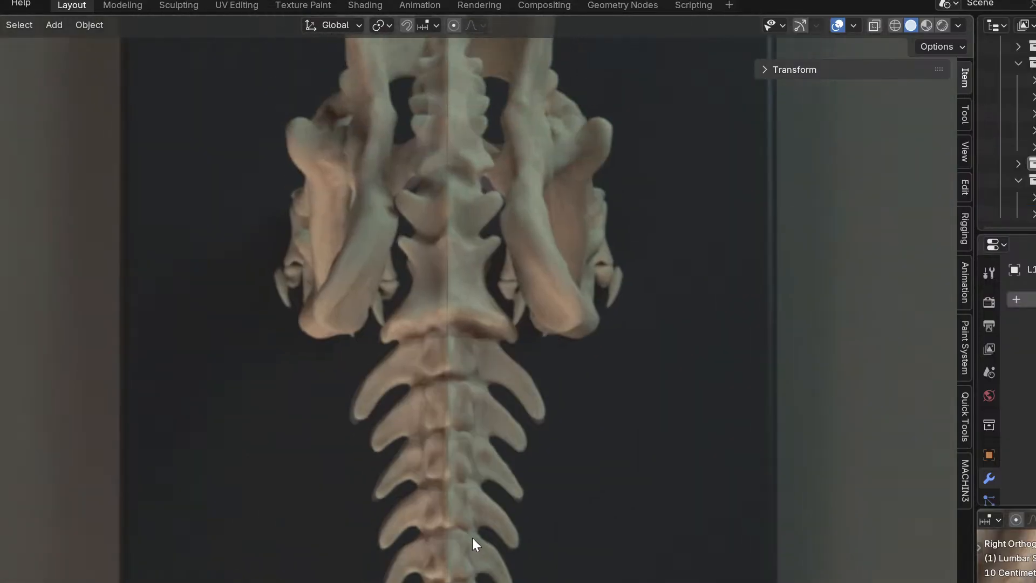
{"action": "key", "text": "g"}
{"action": "key", "text": "y"}
{"action": "left_click", "coordinate": [587, 46]}
Fine-tune the vertebra's Y position over the first tail vertebra in the top reference, and undo the accidental selection of the reference.
{"action": "scroll", "coordinate": [587, 46], "scroll_direction": "up", "scroll_amount": 4}
{"action": "middle_click_drag", "start_coordinate": [443, 261], "coordinate": [557, 241], "text": "shift"}
{"action": "scroll", "coordinate": [558, 241], "scroll_direction": "up", "scroll_amount": 1}
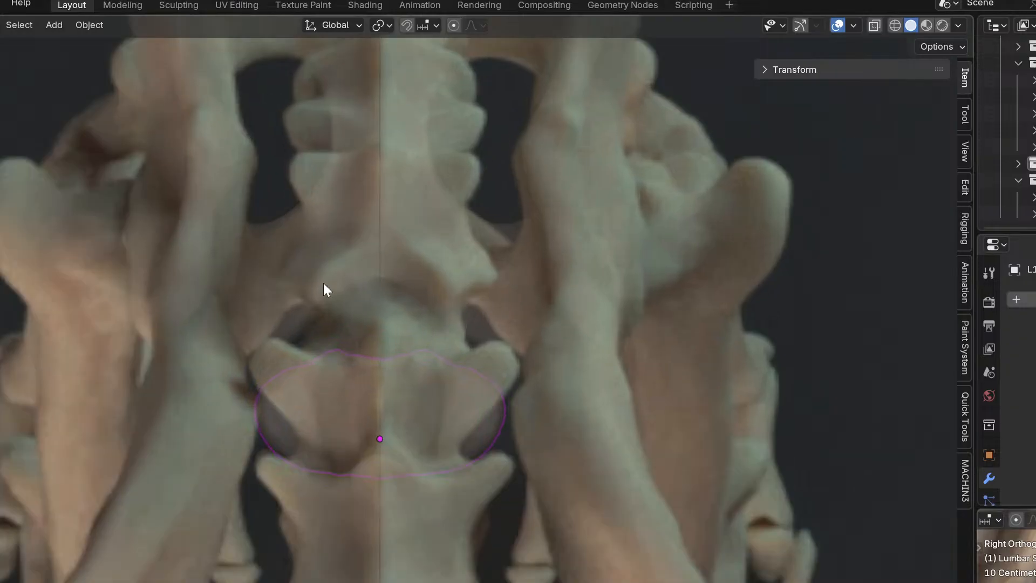
{"action": "middle_click_drag", "start_coordinate": [464, 323], "coordinate": [547, 363], "text": "shift"}
{"action": "scroll", "coordinate": [547, 362], "scroll_direction": "up", "scroll_amount": 2}
{"action": "key", "text": "g"}
{"action": "key", "text": "y"}
{"action": "left_click", "coordinate": [605, 367]}
{"action": "left_click", "coordinate": [443, 353]}
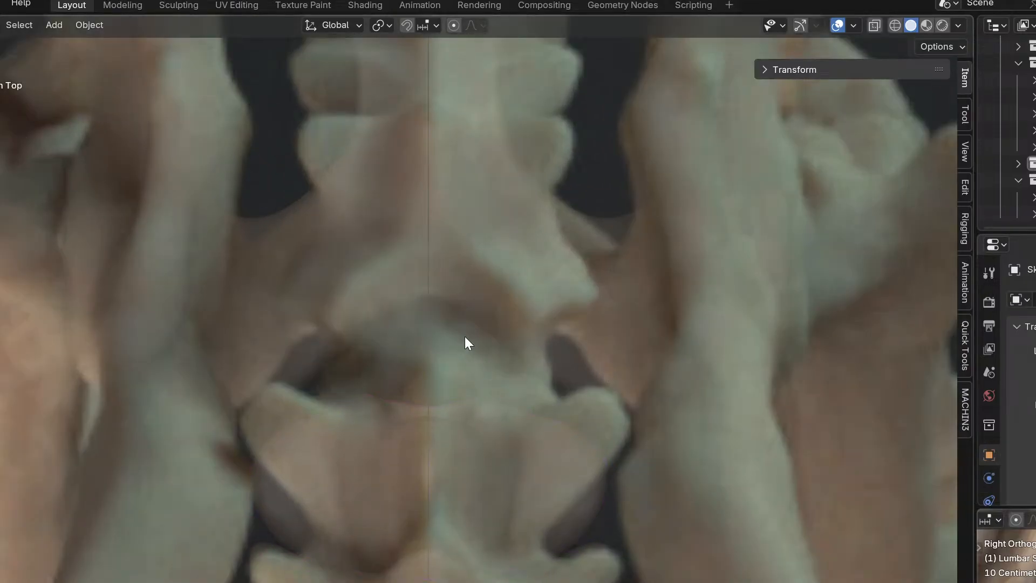
{"action": "key", "text": "ctrl+z"}
Place a copy of the vertebra farther along Y toward the tail, over the next vertebra in the top reference.
{"action": "middle_click_drag", "start_coordinate": [423, 458], "coordinate": [414, 421]}
{"action": "scroll", "coordinate": [270, 292], "scroll_direction": "down", "scroll_amount": 2}
{"action": "scroll", "coordinate": [271, 287], "scroll_direction": "down", "scroll_amount": 1}
{"action": "scroll", "coordinate": [416, 368], "scroll_direction": "up", "scroll_amount": 2}
{"action": "key", "text": "g"}
{"action": "key", "text": "z"}
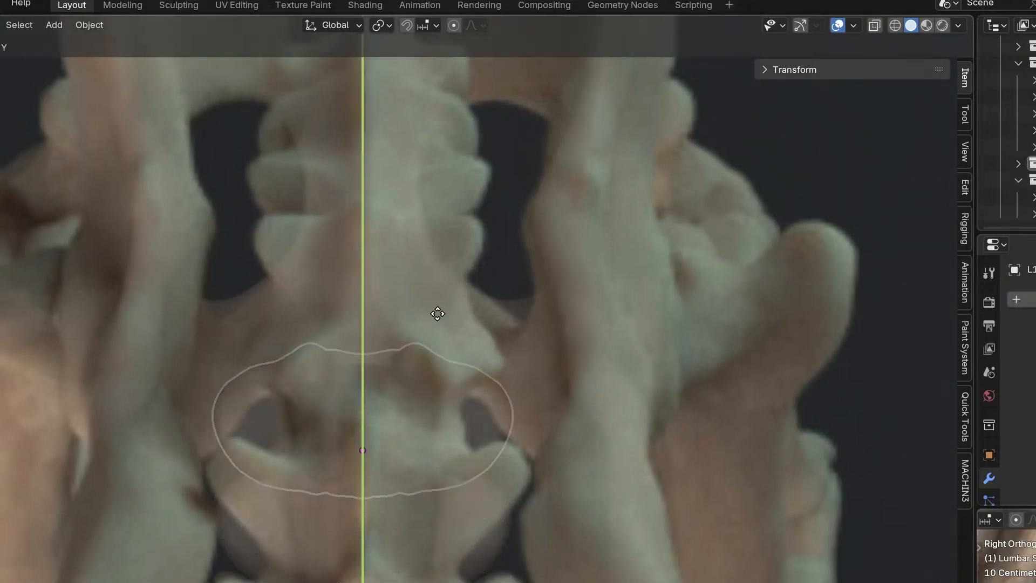
{"action": "left_click", "coordinate": [456, 220]}
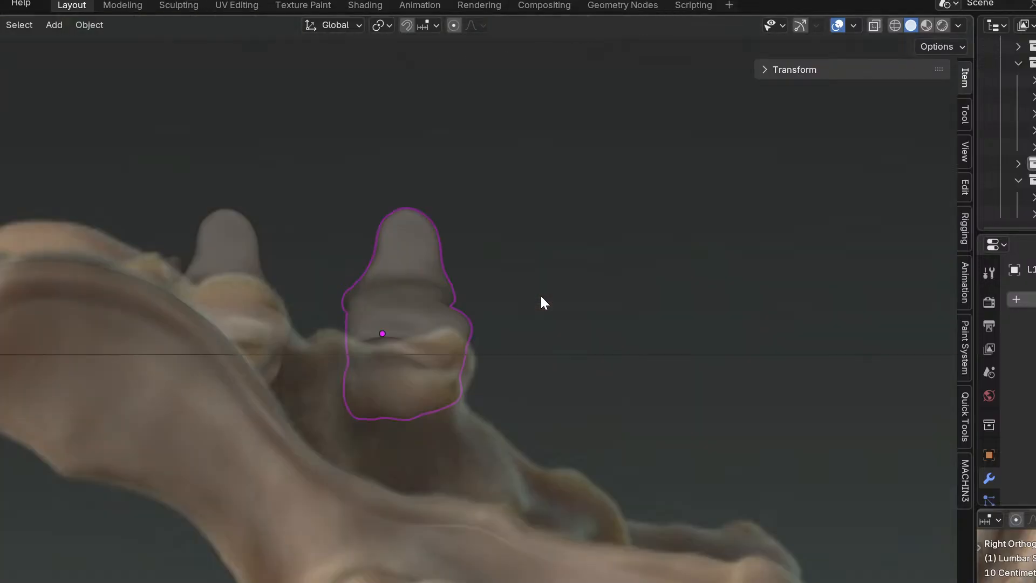
Lower the rear vertebra along Z in the side view, and tilt the front vertebra to follow the reference.
{"action": "key", "text": "g"}
{"action": "key", "text": "z"}
{"action": "left_click", "coordinate": [549, 465]}
{"action": "left_click", "coordinate": [224, 318]}
{"action": "key", "text": "r"}
{"action": "left_click", "coordinate": [452, 295]}
{"action": "middle_click_drag", "start_coordinate": [452, 290], "coordinate": [536, 272], "text": "shift"}
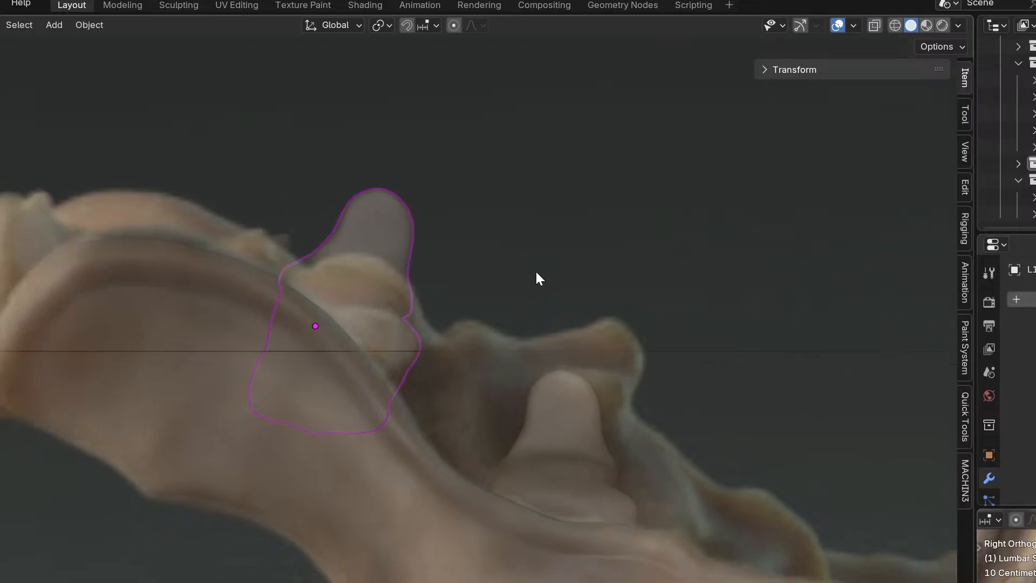
Rotate and move the rear vertebra to line up with its counterpart in the side reference.
{"action": "left_click", "coordinate": [556, 386]}
{"action": "key", "text": "r"}
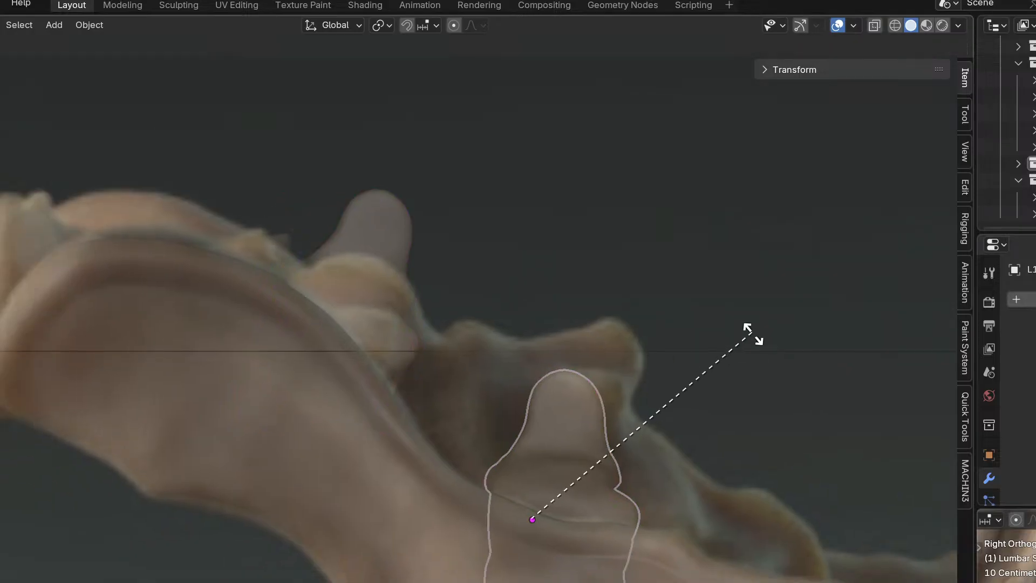
{"action": "key", "text": "Escape"}
{"action": "key", "text": "g"}
{"action": "key", "text": "y"}
{"action": "key", "text": "z"}
{"action": "left_click", "coordinate": [791, 379]}
Put the front vertebra into Sculpt Mode, and reshape its sides with the Grab brush to match the outline in the top reference.
{"action": "left_click", "coordinate": [402, 299]}
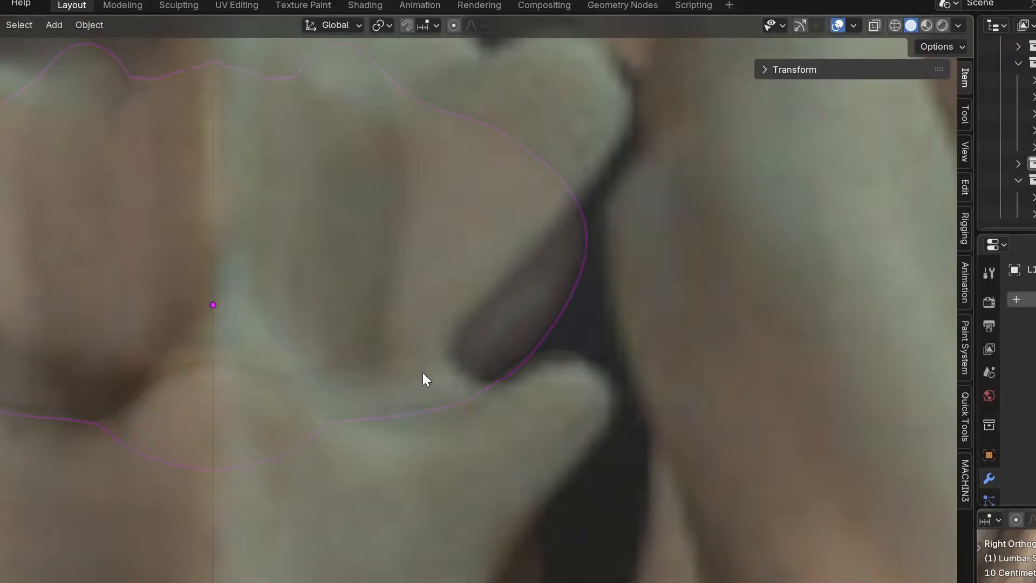
{"action": "scroll", "coordinate": [430, 540], "scroll_direction": "down", "scroll_amount": 3}
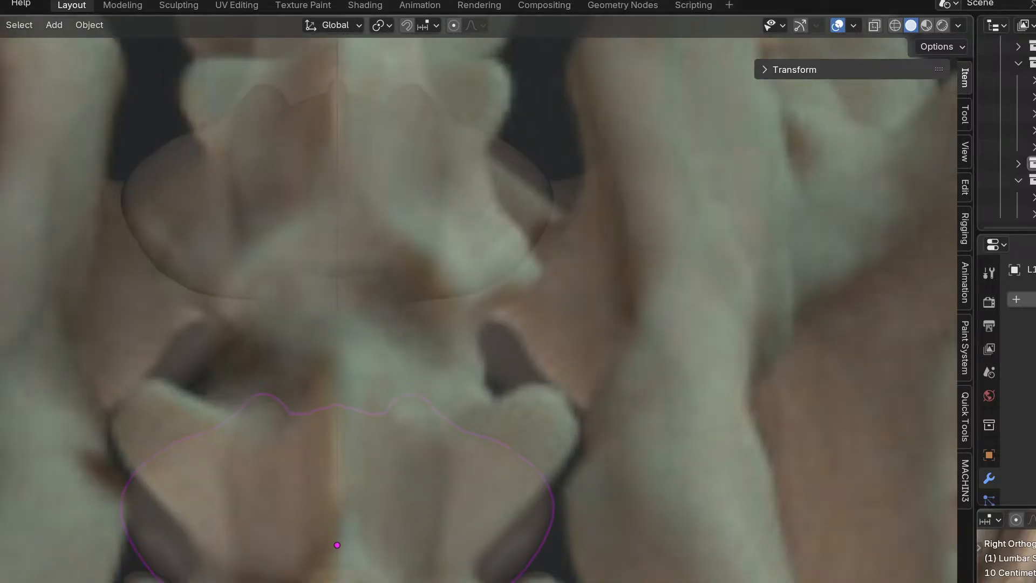
{"action": "scroll", "coordinate": [271, 284], "scroll_direction": "down", "scroll_amount": 6}
{"action": "middle_click_drag", "start_coordinate": [348, 341], "coordinate": [368, 332], "text": "shift"}
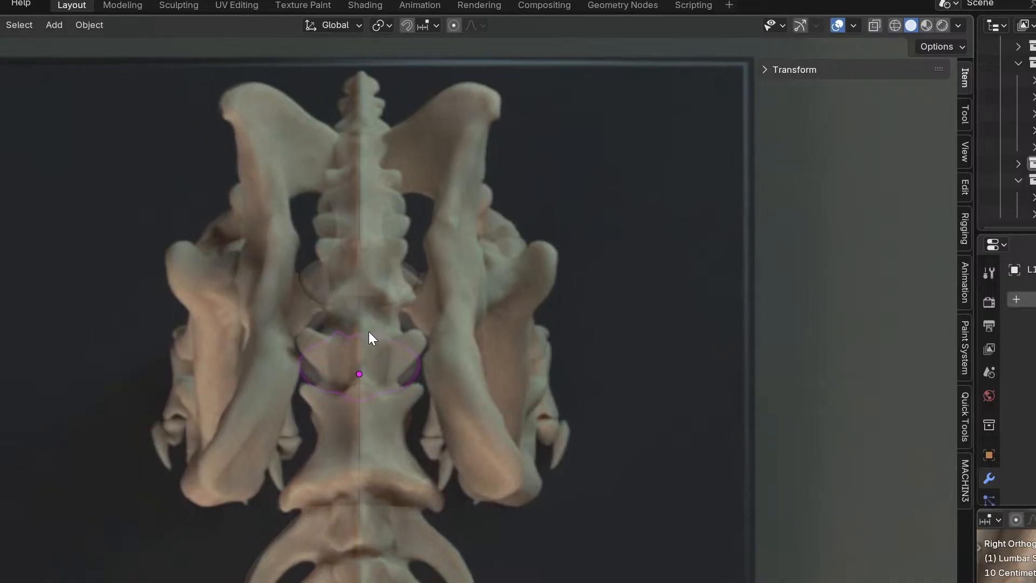
{"action": "scroll", "coordinate": [370, 330], "scroll_direction": "up", "scroll_amount": 2}
{"action": "key", "text": "ctrl+Tab"}
{"action": "left_click", "coordinate": [393, 409]}
{"action": "scroll", "coordinate": [432, 367], "scroll_direction": "up", "scroll_amount": 4}
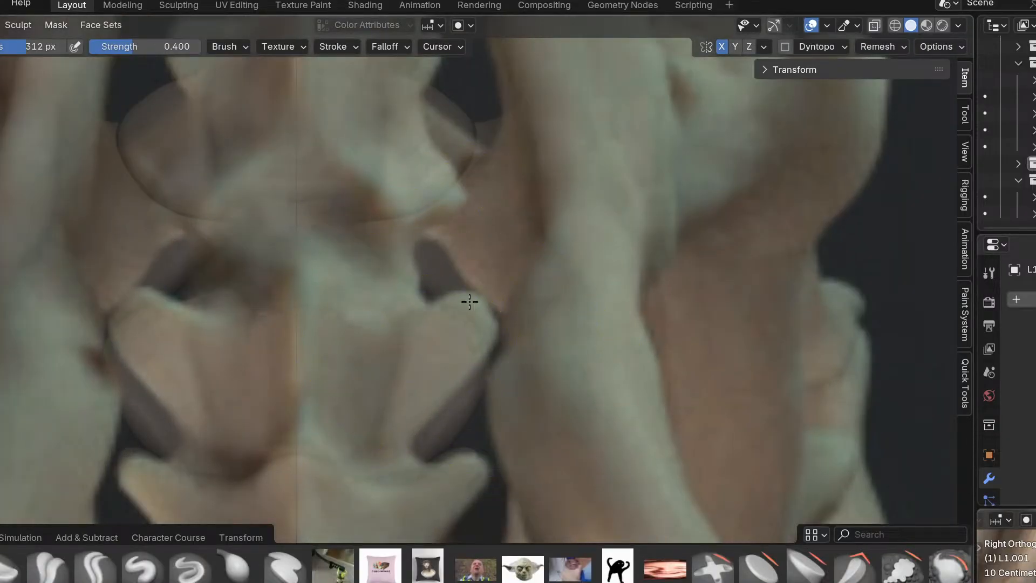
{"action": "scroll", "coordinate": [426, 284], "scroll_direction": "up", "scroll_amount": 2}
{"action": "scroll", "coordinate": [431, 321], "scroll_direction": "up", "scroll_amount": 4}
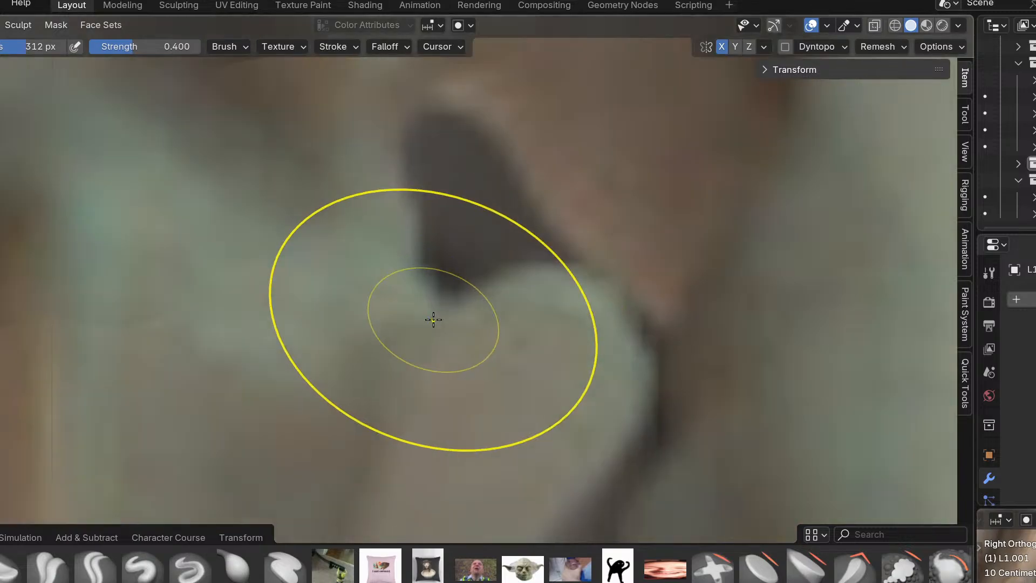
{"action": "scroll", "coordinate": [609, 373], "scroll_direction": "down", "scroll_amount": 1}
{"action": "middle_click_drag", "start_coordinate": [614, 408], "coordinate": [620, 184], "text": "shift"}
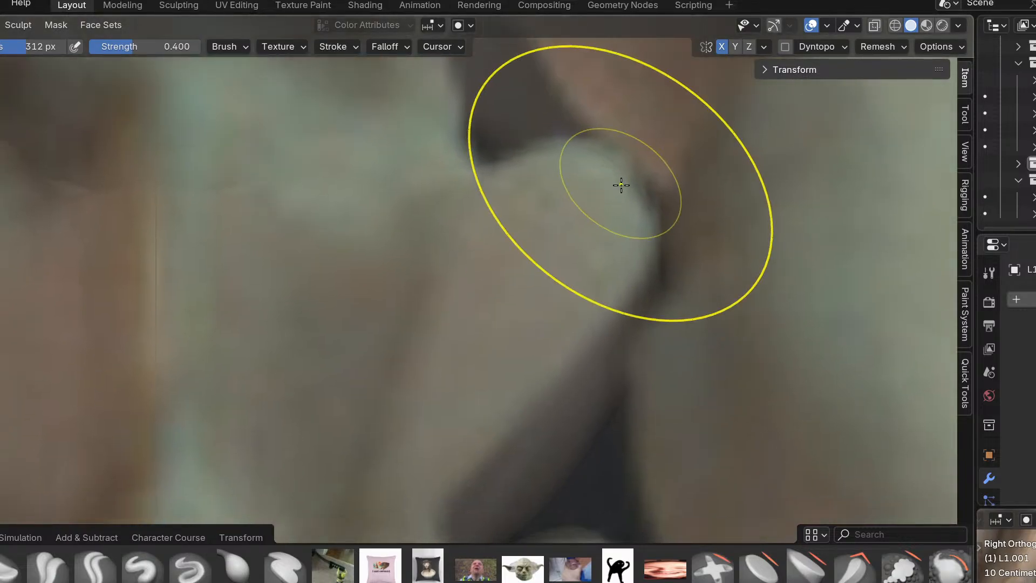
{"action": "scroll", "coordinate": [600, 278], "scroll_direction": "down", "scroll_amount": 4}
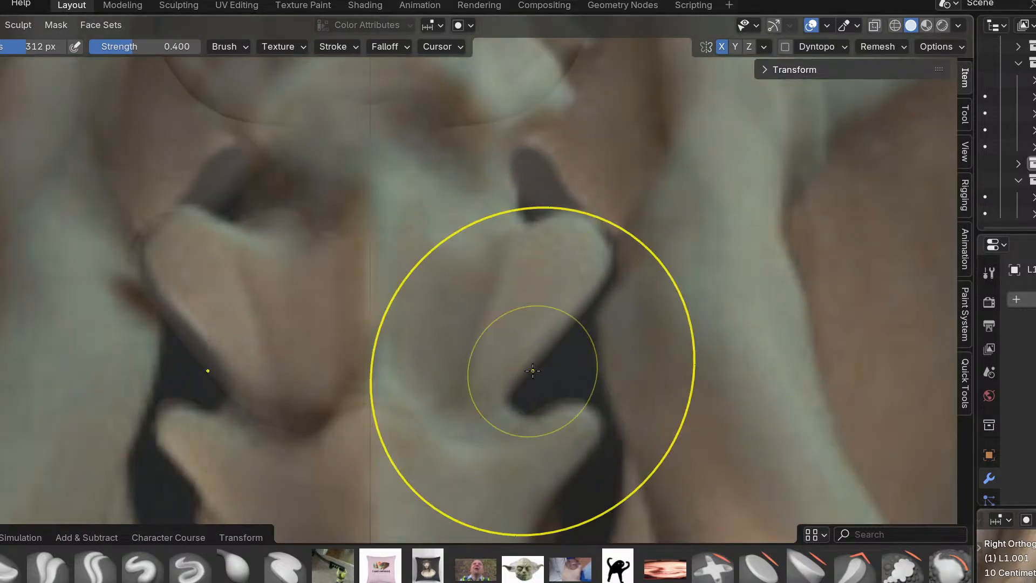
Thicken the thin side processes of the front vertebra with the Inflate brush at strength 0.500.
{"action": "scroll", "coordinate": [529, 375], "scroll_direction": "up", "scroll_amount": 1}
{"action": "middle_click_drag", "start_coordinate": [525, 368], "coordinate": [340, 225]}
{"action": "key", "text": "KP_3"}
{"action": "middle_click_drag", "start_coordinate": [576, 354], "coordinate": [370, 341], "text": "shift"}
{"action": "scroll", "coordinate": [539, 426], "scroll_direction": "up", "scroll_amount": 1}
{"action": "mouse_move", "coordinate": [541, 431]}
{"action": "middle_mouse_down"}
{"action": "mouse_move", "coordinate": [398, 333]}
{"action": "mouse_move", "coordinate": [331, 364]}
{"action": "middle_mouse_up"}
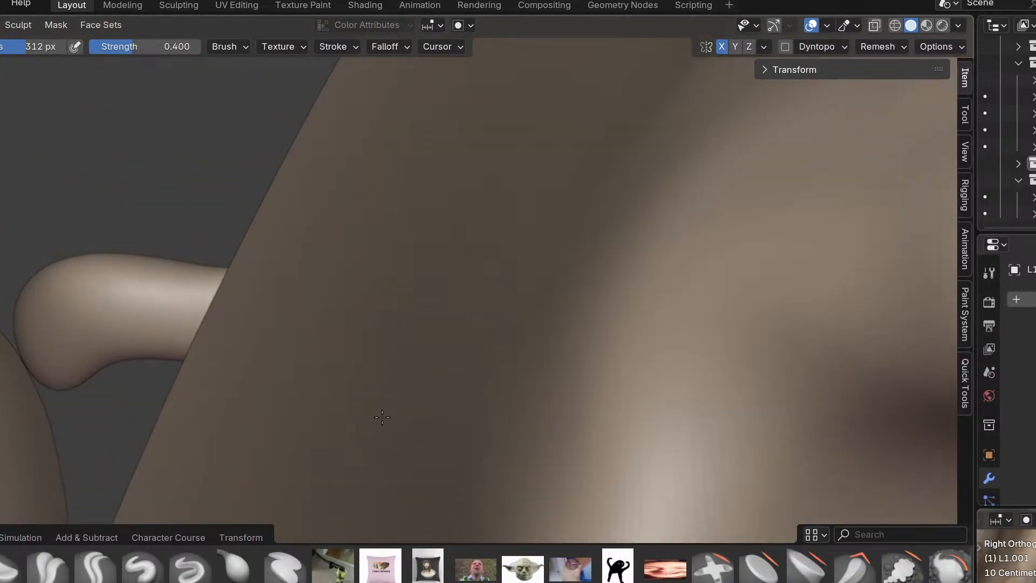
{"action": "scroll", "coordinate": [381, 420], "scroll_direction": "down", "scroll_amount": 8}
{"action": "key", "text": "i"}
{"action": "mouse_move", "coordinate": [379, 423]}
{"action": "middle_mouse_down"}
{"action": "mouse_move", "coordinate": [349, 440]}
{"action": "mouse_move", "coordinate": [360, 399]}
{"action": "middle_mouse_up"}
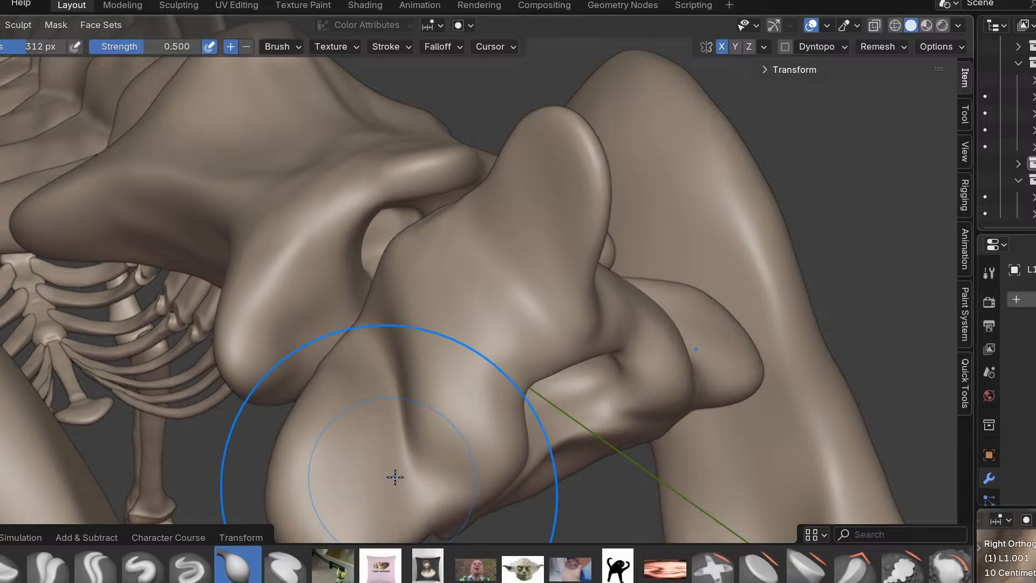
{"action": "middle_click_drag", "start_coordinate": [393, 475], "coordinate": [396, 382]}
{"action": "mouse_move", "coordinate": [452, 486]}
{"action": "middle_mouse_down"}
{"action": "mouse_move", "coordinate": [430, 465]}
{"action": "mouse_move", "coordinate": [377, 294]}
{"action": "mouse_move", "coordinate": [398, 154]}
{"action": "mouse_move", "coordinate": [514, 151]}
{"action": "mouse_move", "coordinate": [431, 203]}
{"action": "mouse_move", "coordinate": [642, 150]}
{"action": "middle_mouse_up"}
{"action": "scroll", "coordinate": [377, 294], "scroll_direction": "up", "scroll_amount": 6}
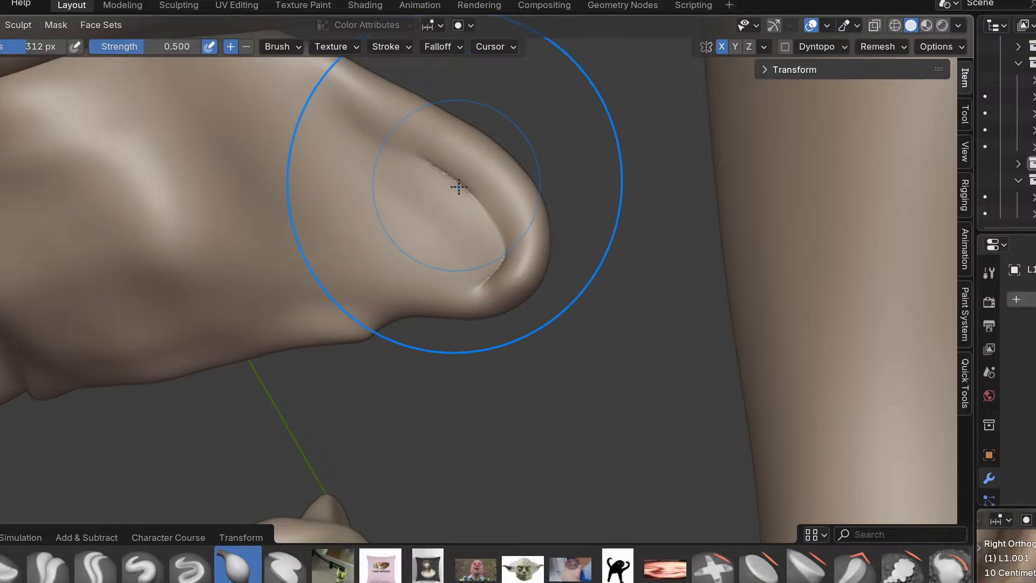
{"action": "middle_click_drag", "start_coordinate": [456, 185], "coordinate": [485, 270]}
{"action": "mouse_move", "coordinate": [450, 239]}
{"action": "middle_mouse_down"}
{"action": "mouse_move", "coordinate": [410, 340]}
{"action": "mouse_move", "coordinate": [333, 340]}
{"action": "mouse_move", "coordinate": [348, 339]}
{"action": "middle_mouse_up"}
{"action": "mouse_move", "coordinate": [555, 275]}
{"action": "middle_mouse_down"}
{"action": "mouse_move", "coordinate": [629, 179]}
{"action": "mouse_move", "coordinate": [540, 235]}
{"action": "mouse_move", "coordinate": [483, 366]}
{"action": "mouse_move", "coordinate": [369, 457]}
{"action": "mouse_move", "coordinate": [623, 315]}
{"action": "middle_mouse_up"}
Shape the thickened side processes of the front vertebra from several angles with the Grab brush at strength 0.400.
{"action": "key", "text": "g"}
{"action": "mouse_move", "coordinate": [568, 287]}
{"action": "middle_mouse_down"}
{"action": "mouse_move", "coordinate": [537, 241]}
{"action": "mouse_move", "coordinate": [604, 318]}
{"action": "middle_mouse_up"}
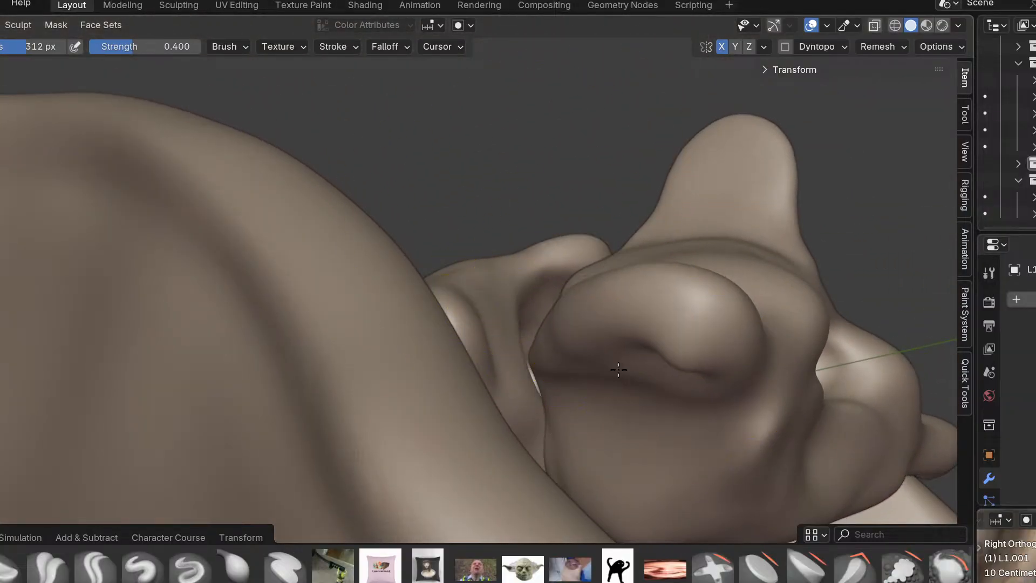
{"action": "middle_click_drag", "start_coordinate": [688, 325], "coordinate": [675, 348]}
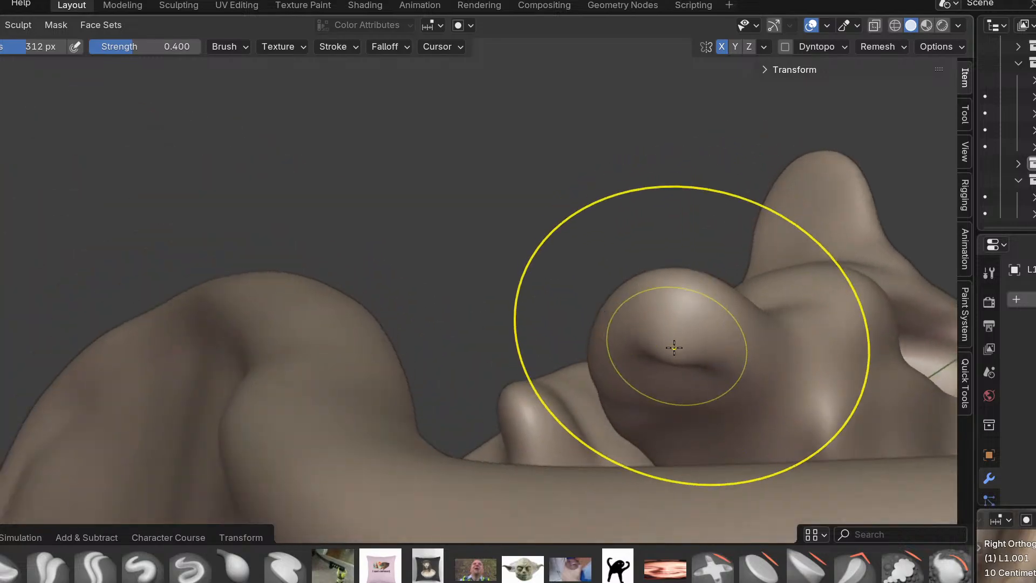
{"action": "mouse_move", "coordinate": [685, 311]}
{"action": "middle_mouse_down"}
{"action": "mouse_move", "coordinate": [533, 341]}
{"action": "mouse_move", "coordinate": [545, 373]}
{"action": "mouse_move", "coordinate": [620, 335]}
{"action": "mouse_move", "coordinate": [794, 336]}
{"action": "mouse_move", "coordinate": [804, 418]}
{"action": "mouse_move", "coordinate": [629, 299]}
{"action": "mouse_move", "coordinate": [330, 196]}
{"action": "middle_mouse_up"}
{"action": "key", "text": "KP_1"}
{"action": "mouse_move", "coordinate": [577, 199]}
{"action": "middle_mouse_down"}
{"action": "mouse_move", "coordinate": [615, 204]}
{"action": "mouse_move", "coordinate": [690, 270]}
{"action": "middle_mouse_up"}
{"action": "middle_click_drag", "start_coordinate": [574, 211], "coordinate": [536, 143]}
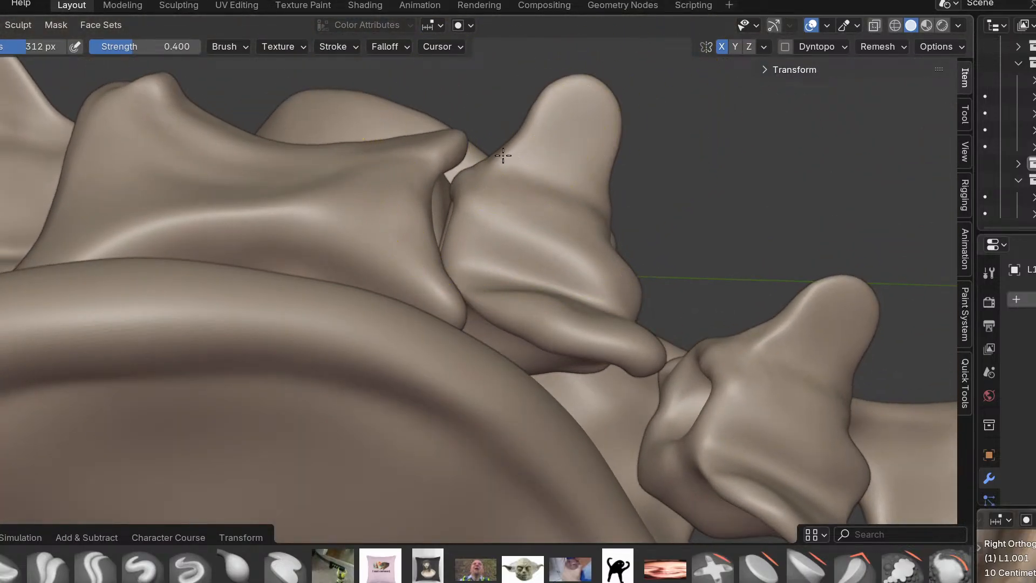
Return the front vertebra to Object Mode and lower it along the Z axis toward its counterpart in the side reference.
{"action": "middle_click_drag", "start_coordinate": [429, 187], "coordinate": [423, 270], "text": "alt"}
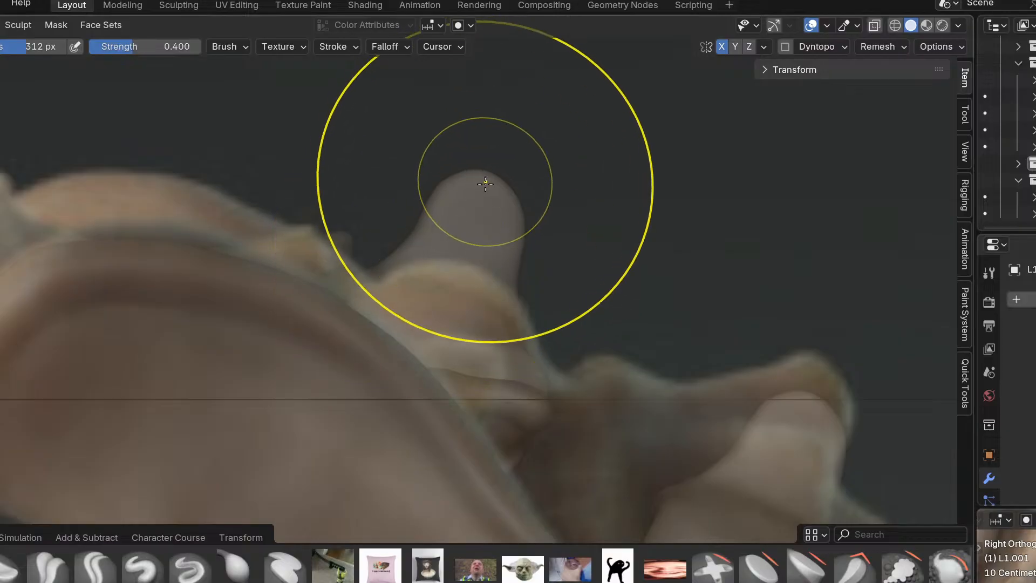
{"action": "scroll", "coordinate": [497, 217], "scroll_direction": "down", "scroll_amount": 1}
{"action": "mouse_move", "coordinate": [497, 217]}
{"action": "middle_mouse_down"}
{"action": "mouse_move", "coordinate": [366, 203]}
{"action": "mouse_move", "coordinate": [363, 180]}
{"action": "mouse_move", "coordinate": [421, 363]}
{"action": "mouse_move", "coordinate": [389, 354]}
{"action": "middle_mouse_up"}
{"action": "scroll", "coordinate": [393, 349], "scroll_direction": "down", "scroll_amount": 1}
{"action": "key", "text": "ctrl+Tab"}
{"action": "left_click", "coordinate": [260, 336]}
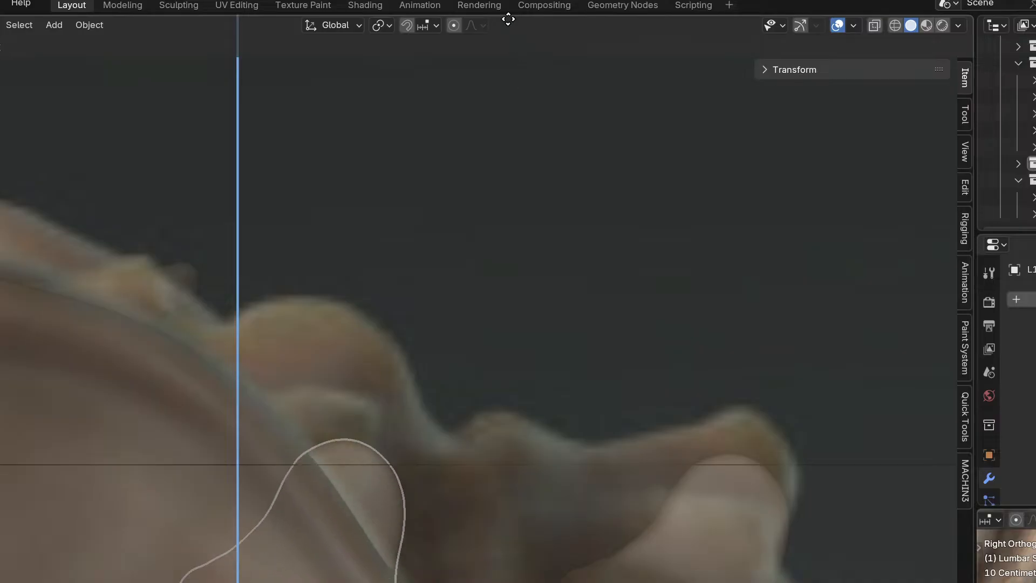
{"action": "right_click", "coordinate": [523, 436]}
{"action": "scroll", "coordinate": [523, 435], "scroll_direction": "down", "scroll_amount": 3}
{"action": "middle_click_drag", "start_coordinate": [522, 435], "coordinate": [582, 390], "text": "shift"}
{"action": "scroll", "coordinate": [582, 390], "scroll_direction": "up", "scroll_amount": 1}
{"action": "key", "text": "g"}
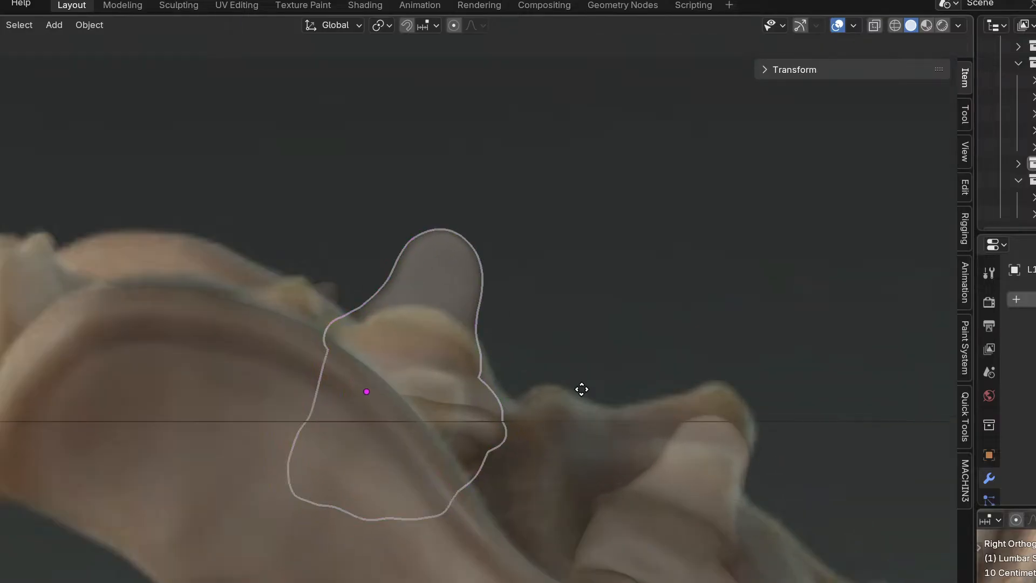
{"action": "key", "text": "z"}
{"action": "left_click", "coordinate": [582, 423]}
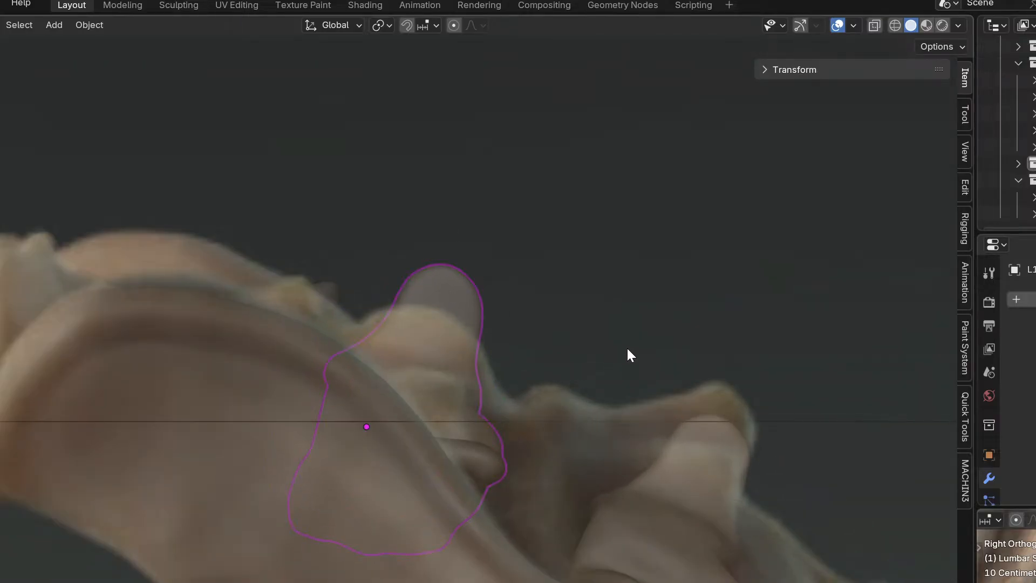
Rotate and move the front vertebra in the side view so that its tilt follows the reference.
{"action": "key", "text": "KP_7"}
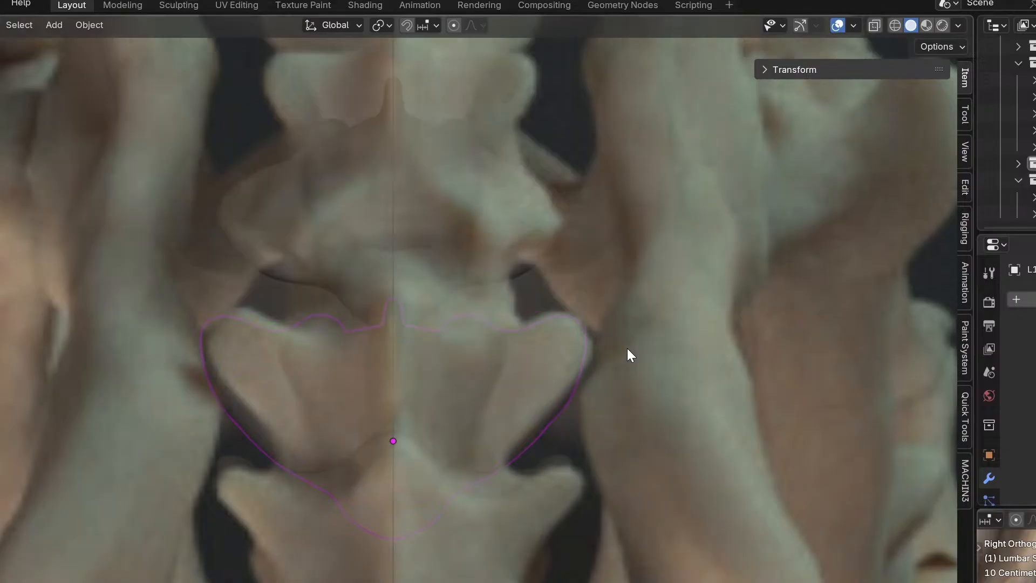
{"action": "key", "text": "KP_3"}
{"action": "key", "text": "r"}
{"action": "left_click", "coordinate": [682, 439]}
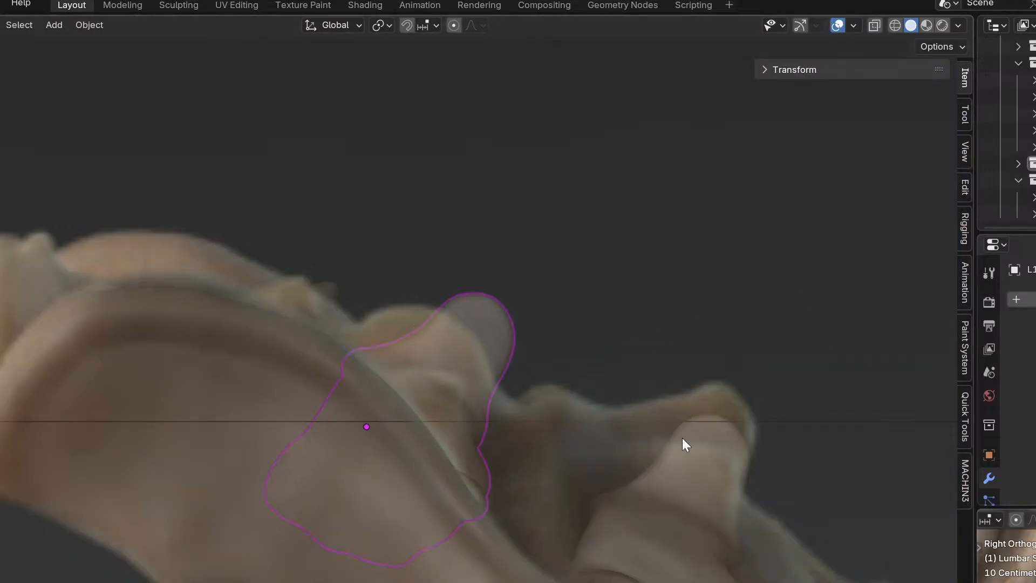
{"action": "scroll", "coordinate": [607, 406], "scroll_direction": "up", "scroll_amount": 3}
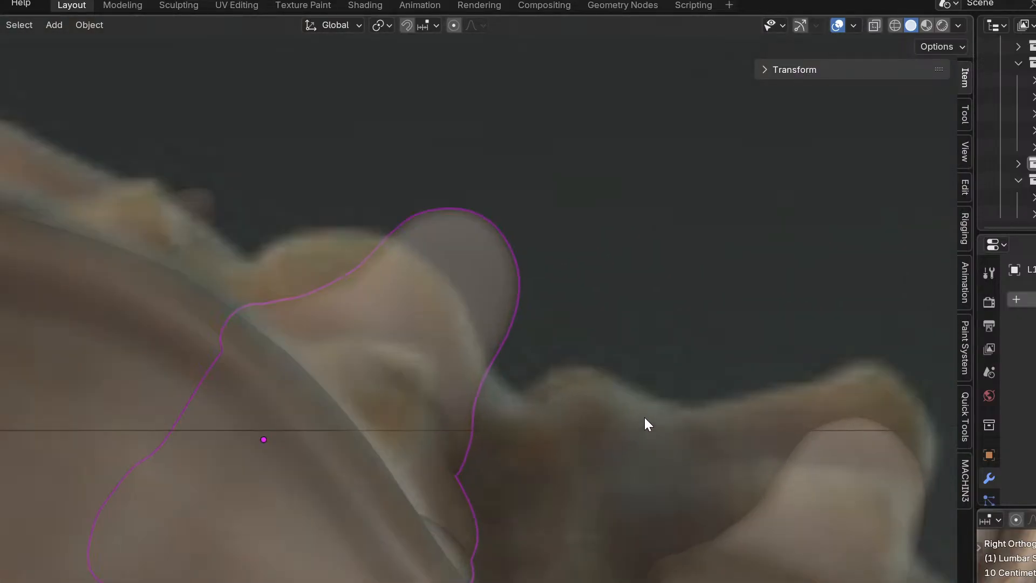
{"action": "key", "text": "r"}
{"action": "left_click", "coordinate": [636, 340]}
{"action": "key", "text": "g"}
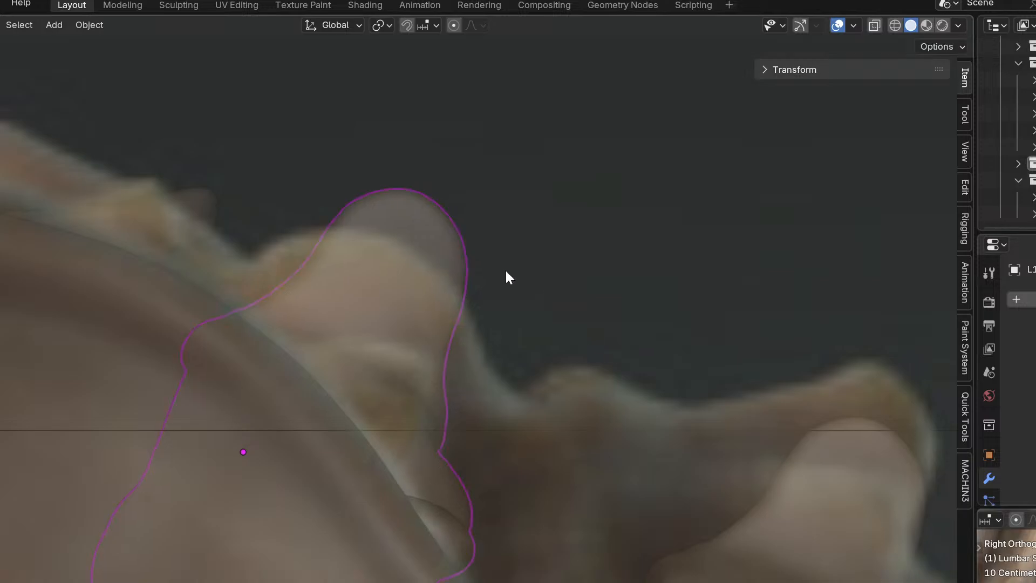
Move the vertebra behind the front one toward its counterpart in the side and top references.
{"action": "middle_click_drag", "start_coordinate": [728, 549], "coordinate": [547, 301], "text": "shift"}
{"action": "key", "text": "g"}
{"action": "left_click", "coordinate": [700, 379]}
{"action": "key", "text": "KP_7"}
{"action": "scroll", "coordinate": [697, 377], "scroll_direction": "down", "scroll_amount": 2}
{"action": "middle_click_drag", "start_coordinate": [698, 374], "coordinate": [511, 316], "text": "shift"}
{"action": "key", "text": "g"}
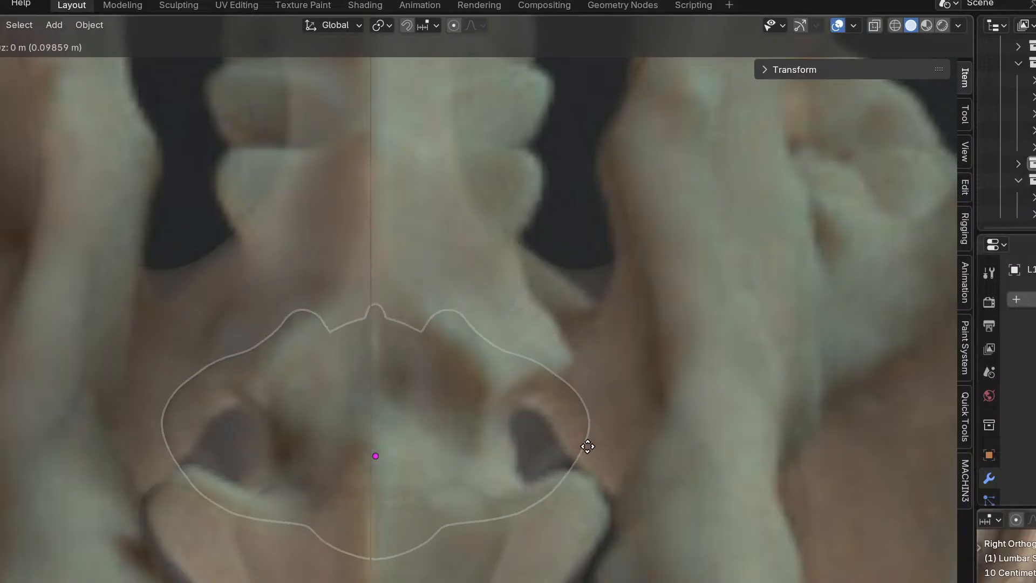
{"action": "left_click", "coordinate": [600, 348]}
Move the rearmost vertebra behind the middle one in the top view, and adjust its position against the side reference.
{"action": "middle_click_drag", "start_coordinate": [633, 364], "coordinate": [569, 578], "text": "shift"}
{"action": "key", "text": "g"}
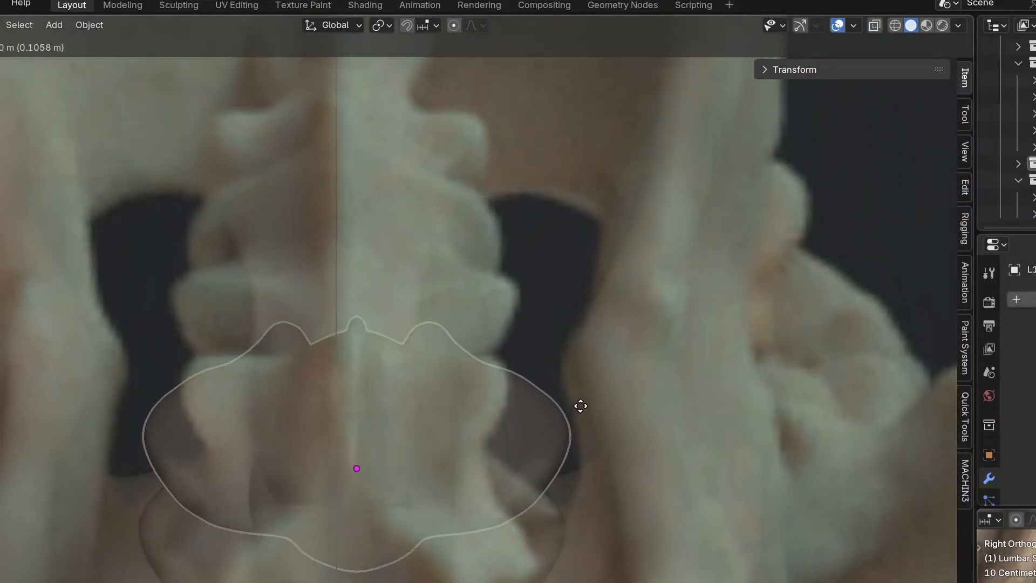
{"action": "left_click", "coordinate": [581, 347]}
{"action": "middle_click_drag", "start_coordinate": [581, 346], "coordinate": [452, 398]}
{"action": "key", "text": "g"}
{"action": "left_click", "coordinate": [413, 376]}
{"action": "middle_click_drag", "start_coordinate": [430, 451], "coordinate": [371, 219]}
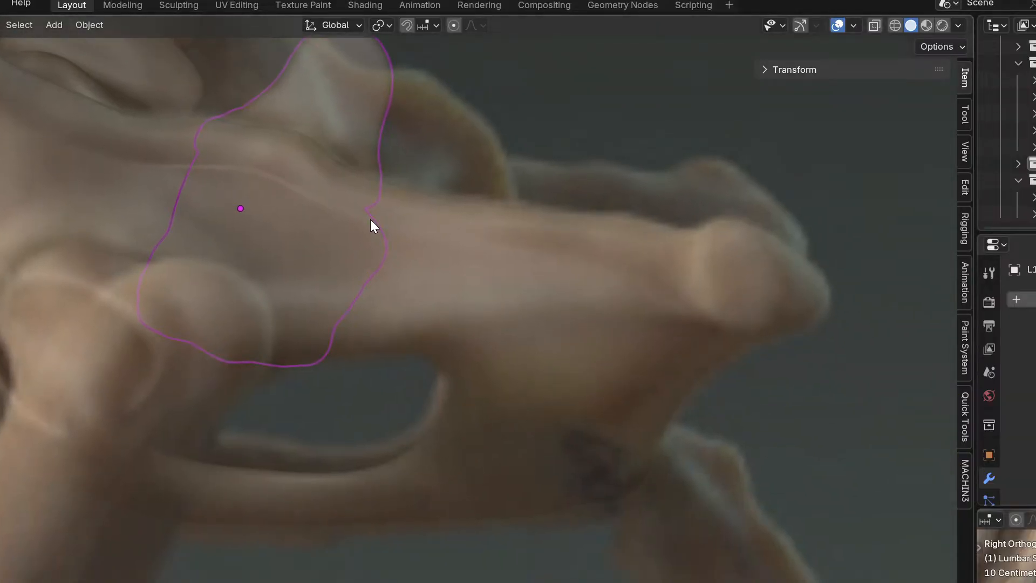
{"action": "middle_click_drag", "start_coordinate": [330, 159], "coordinate": [466, 411]}
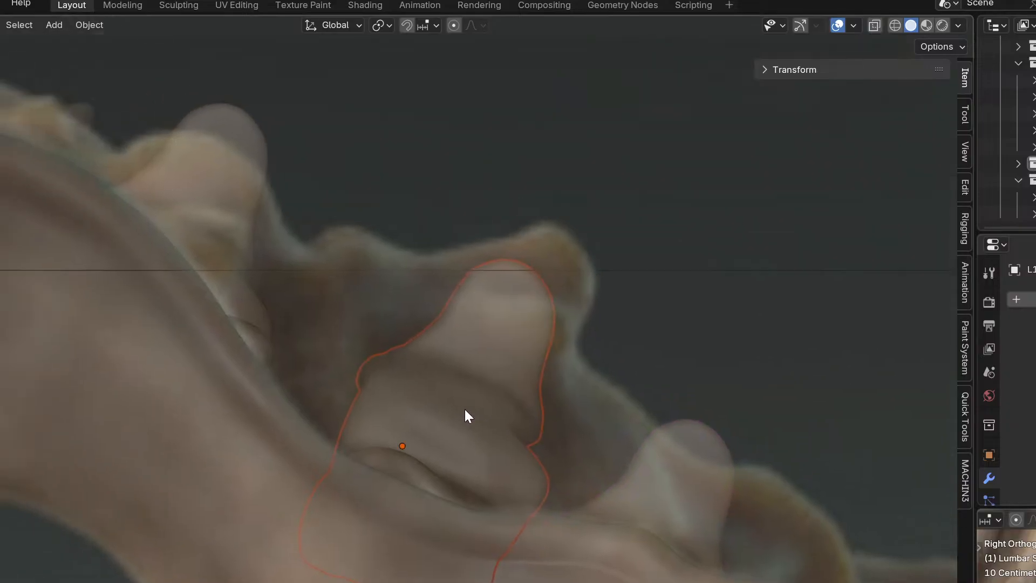
Sculpt the front vertebra's spinous process lower with the Grab brush at strength 0.400, and return to Object Mode.
{"action": "left_click", "coordinate": [255, 240]}
{"action": "key", "text": "ctrl+Tab"}
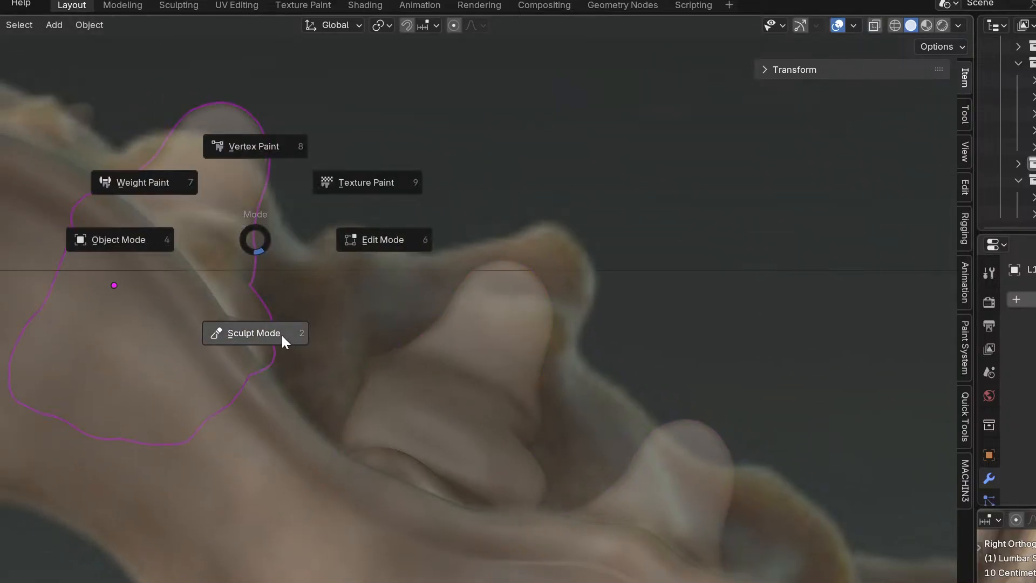
{"action": "left_click", "coordinate": [282, 334]}
{"action": "middle_click_drag", "start_coordinate": [275, 266], "coordinate": [411, 452], "text": "shift"}
{"action": "mouse_move", "coordinate": [362, 317]}
{"action": "left_mouse_down"}
{"action": "mouse_move", "coordinate": [344, 359]}
{"action": "mouse_move", "coordinate": [373, 372]}
{"action": "left_mouse_up"}
{"action": "scroll", "coordinate": [408, 396], "scroll_direction": "up", "scroll_amount": 1}
{"action": "mouse_move", "coordinate": [397, 432]}
{"action": "middle_mouse_down", "text": "shift"}
{"action": "mouse_move", "coordinate": [306, 315]}
{"action": "mouse_move", "coordinate": [317, 394]}
{"action": "middle_mouse_up", "text": "shift"}
{"action": "key", "text": "ctrl+Tab"}
{"action": "left_click", "coordinate": [144, 350]}
Flatten the top of the front vertebra's spinous process in Sculpt Mode and pull its rear edge inward with the Grab brush.
{"action": "left_click", "coordinate": [317, 395]}
{"action": "key", "text": "ctrl+Tab"}
{"action": "left_click", "coordinate": [351, 479]}
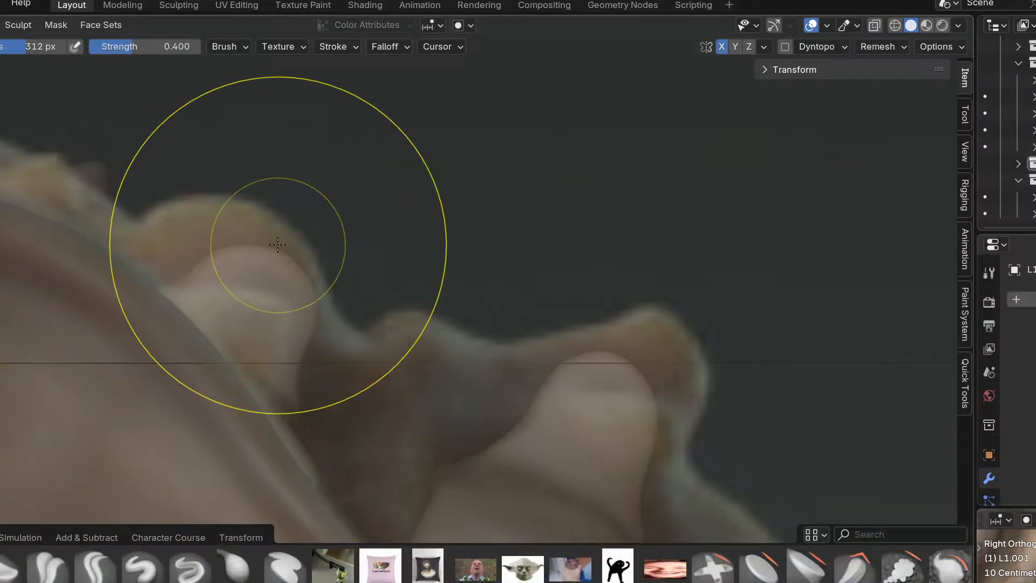
{"action": "scroll", "coordinate": [253, 297], "scroll_direction": "up", "scroll_amount": 2}
{"action": "left_click_drag", "start_coordinate": [199, 268], "coordinate": [234, 284]}
{"action": "scroll", "coordinate": [252, 310], "scroll_direction": "up", "scroll_amount": 3}
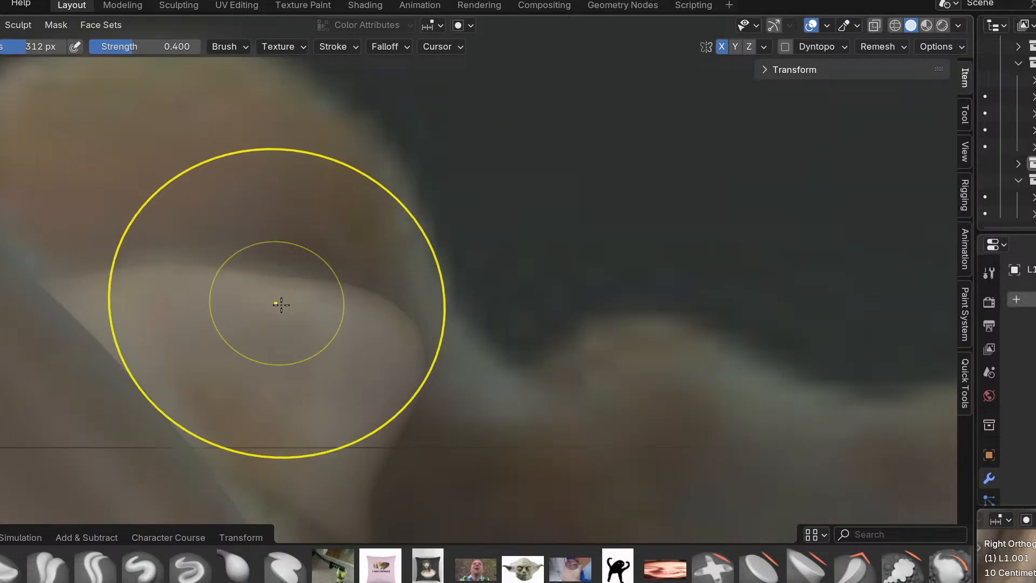
{"action": "mouse_move", "coordinate": [425, 314]}
{"action": "left_mouse_down"}
{"action": "mouse_move", "coordinate": [340, 342]}
{"action": "mouse_move", "coordinate": [319, 393]}
{"action": "mouse_move", "coordinate": [321, 446]}
{"action": "left_mouse_up"}
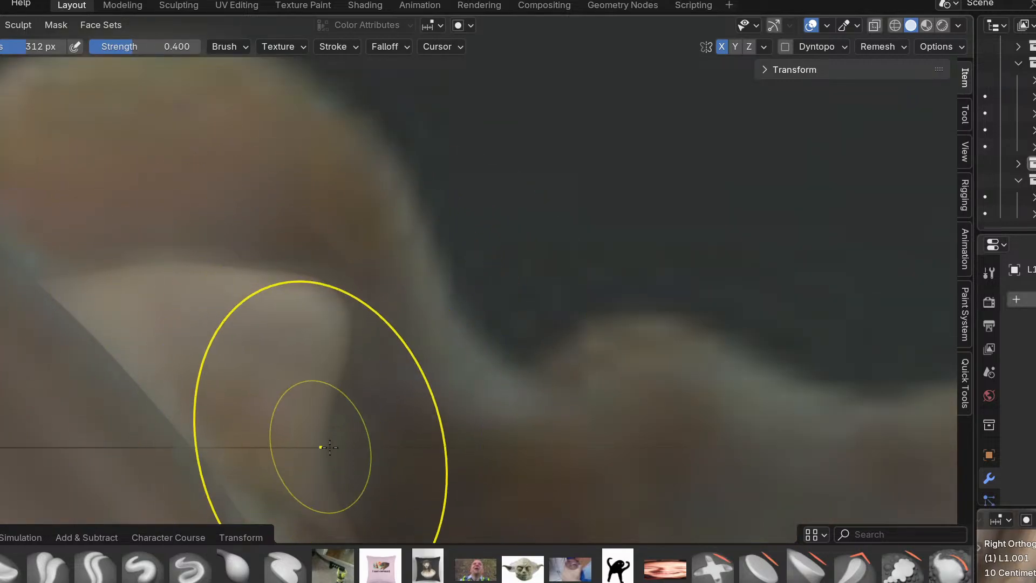
{"action": "middle_click_drag", "start_coordinate": [462, 380], "coordinate": [323, 390]}
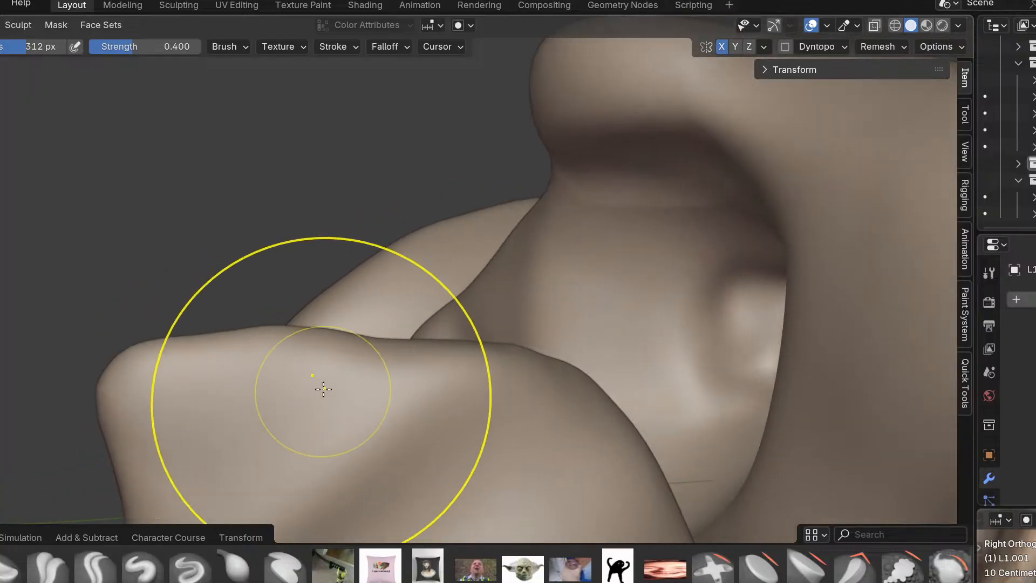
{"action": "middle_click_drag", "start_coordinate": [468, 330], "coordinate": [517, 440]}
Try to scale and reposition the front vertebra in Object Mode against the side reference.
{"action": "key", "text": "ctrl+Tab"}
{"action": "left_click", "coordinate": [352, 386]}
{"action": "middle_click_drag", "start_coordinate": [517, 440], "coordinate": [476, 374], "text": "shift"}
{"action": "key", "text": "s"}
{"action": "left_click", "coordinate": [597, 389]}
{"action": "key", "text": "g"}
{"action": "left_click", "coordinate": [595, 365]}
{"action": "key", "text": "ctrl+z"}
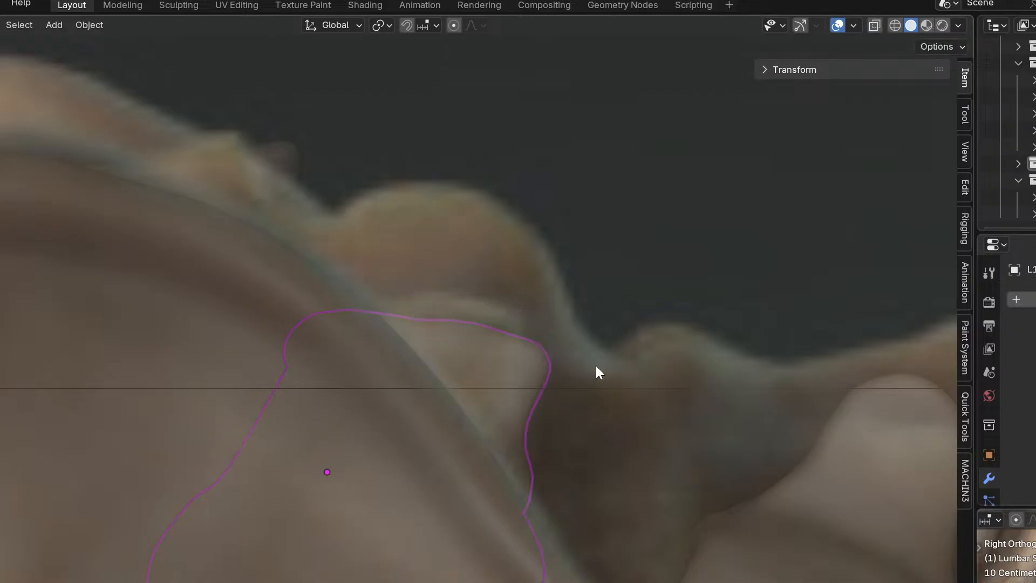
{"action": "key", "text": "ctrl+z"}
Move the front vertebra to line up with the bump in the side reference.
{"action": "key", "text": "g"}
{"action": "left_click", "coordinate": [616, 376]}
{"action": "mouse_move", "coordinate": [572, 390]}
{"action": "middle_mouse_down"}
{"action": "mouse_move", "coordinate": [504, 406]}
{"action": "mouse_move", "coordinate": [461, 400]}
{"action": "mouse_move", "coordinate": [545, 509]}
{"action": "mouse_move", "coordinate": [571, 373]}
{"action": "mouse_move", "coordinate": [588, 361]}
{"action": "mouse_move", "coordinate": [456, 398]}
{"action": "mouse_move", "coordinate": [658, 423]}
{"action": "mouse_move", "coordinate": [398, 440]}
{"action": "middle_mouse_up"}
Broaden the front slope of the middle vertebra's spinous process with the Grab brush in Sculpt Mode, and return to Object Mode.
{"action": "key", "text": "ctrl+Tab"}
{"action": "left_click", "coordinate": [548, 505]}
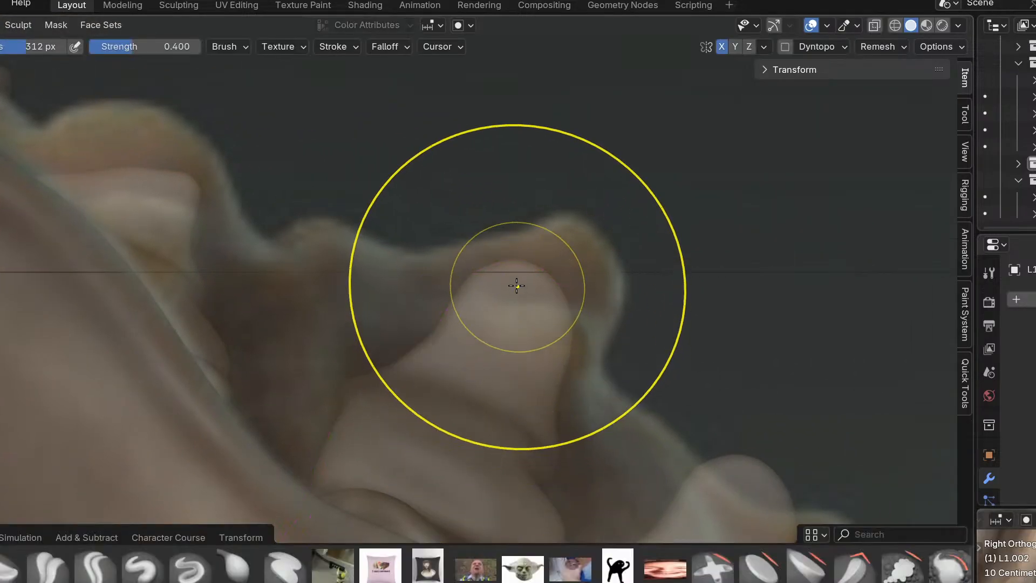
{"action": "scroll", "coordinate": [471, 355], "scroll_direction": "up", "scroll_amount": 3}
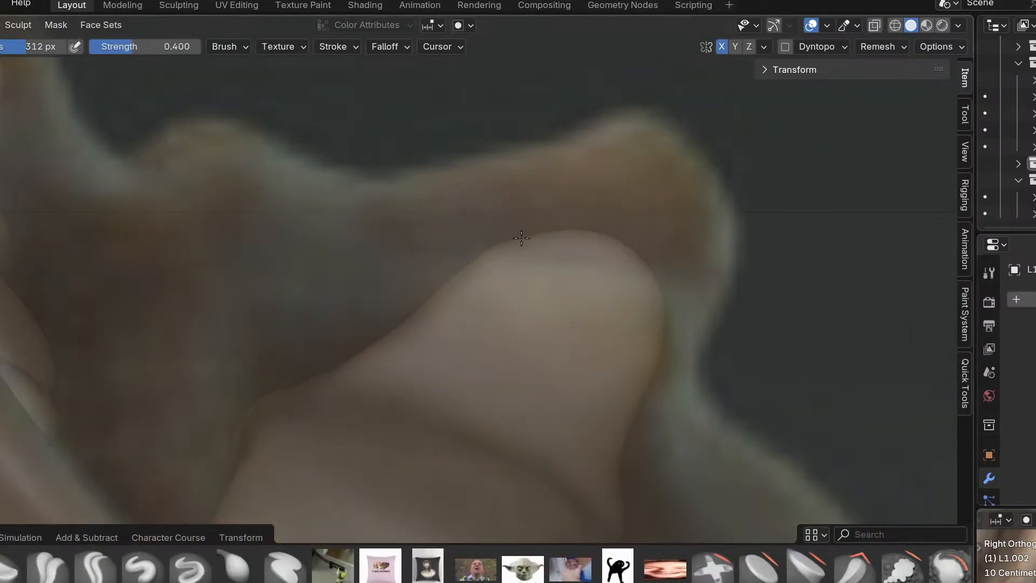
{"action": "scroll", "coordinate": [636, 377], "scroll_direction": "down", "scroll_amount": 6}
{"action": "middle_click_drag", "start_coordinate": [454, 363], "coordinate": [562, 402]}
{"action": "key", "text": "ctrl+Tab"}
{"action": "left_click", "coordinate": [384, 399]}
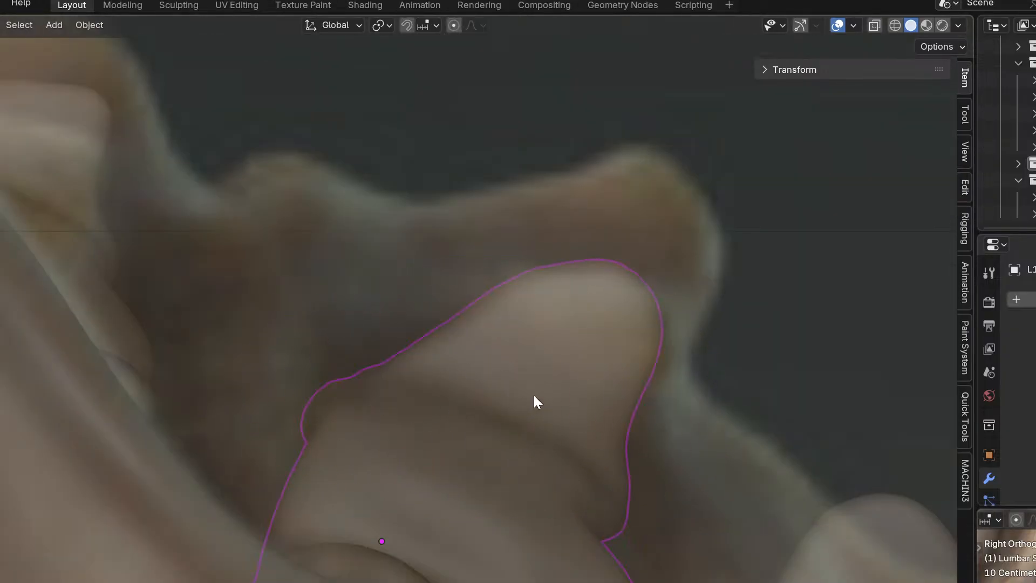
Put the front vertebra into Sculpt Mode and square off the upper rear of its spinous process with the Grab brush.
{"action": "scroll", "coordinate": [534, 402], "scroll_direction": "down", "scroll_amount": 5}
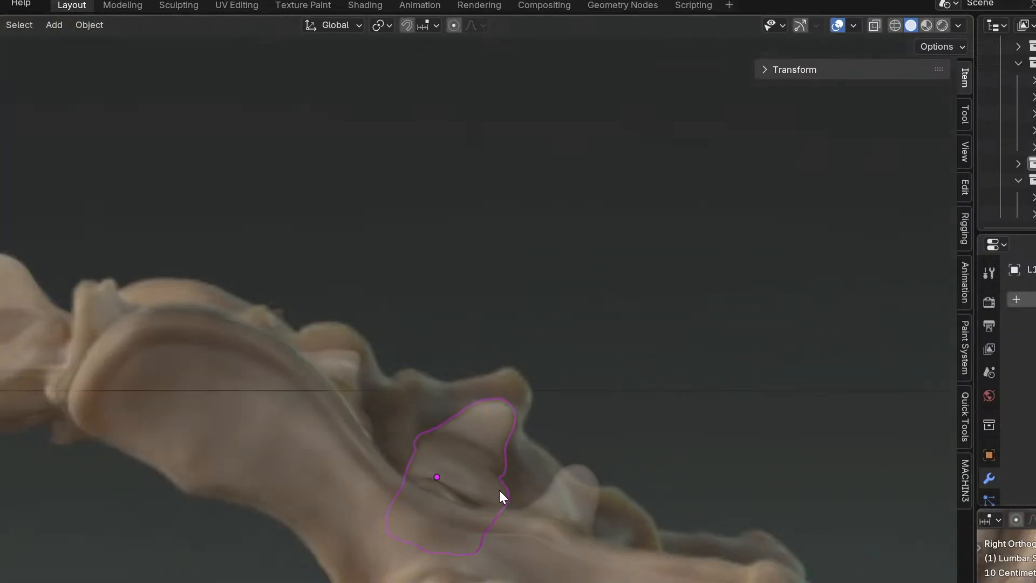
{"action": "scroll", "coordinate": [564, 424], "scroll_direction": "up", "scroll_amount": 5}
{"action": "left_click", "coordinate": [317, 248]}
{"action": "key", "text": "ctrl+Tab"}
{"action": "left_click", "coordinate": [335, 346]}
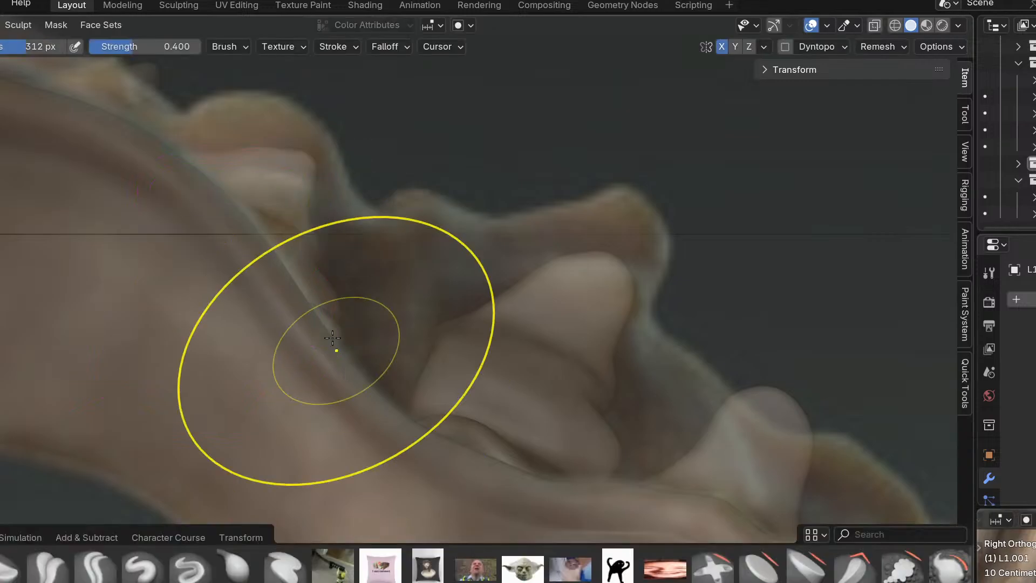
{"action": "middle_click_drag", "start_coordinate": [311, 254], "coordinate": [359, 334], "text": "shift"}
{"action": "scroll", "coordinate": [359, 335], "scroll_direction": "up", "scroll_amount": 6}
{"action": "left_click_drag", "start_coordinate": [348, 241], "coordinate": [395, 247]}
{"action": "middle_click_drag", "start_coordinate": [427, 373], "coordinate": [498, 468], "text": "shift"}
{"action": "scroll", "coordinate": [495, 465], "scroll_direction": "down", "scroll_amount": 4}
{"action": "scroll", "coordinate": [397, 323], "scroll_direction": "up", "scroll_amount": 2}
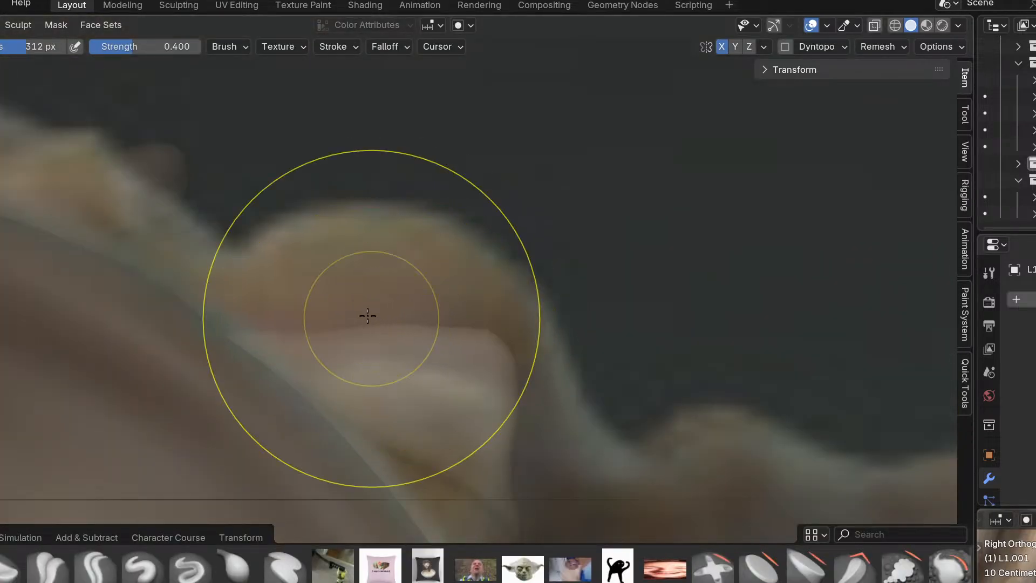
Try to move the front vertebra in Object Mode against the side reference.
{"action": "key", "text": "ctrl+Tab"}
{"action": "left_click", "coordinate": [417, 347]}
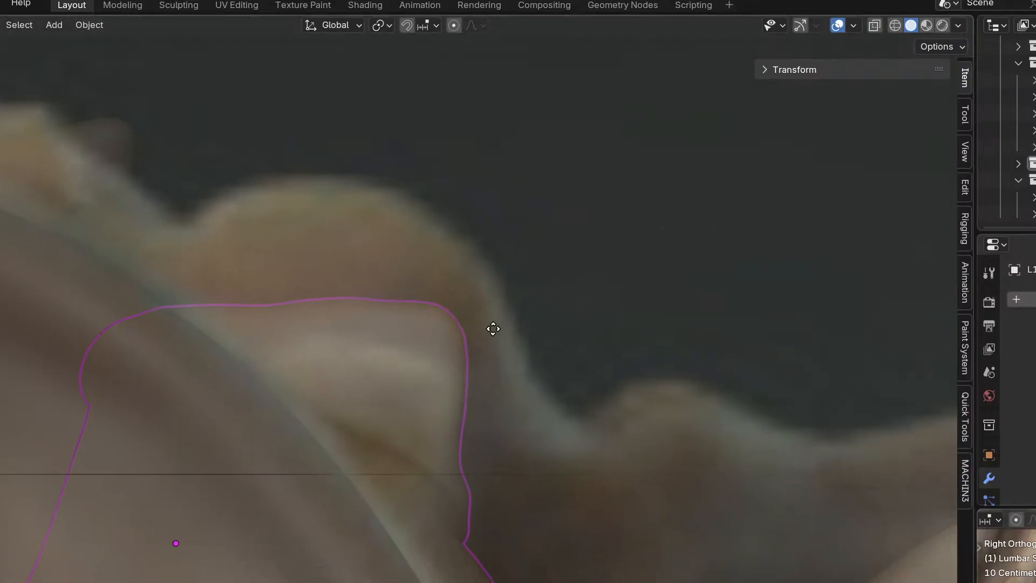
{"action": "key", "text": "g"}
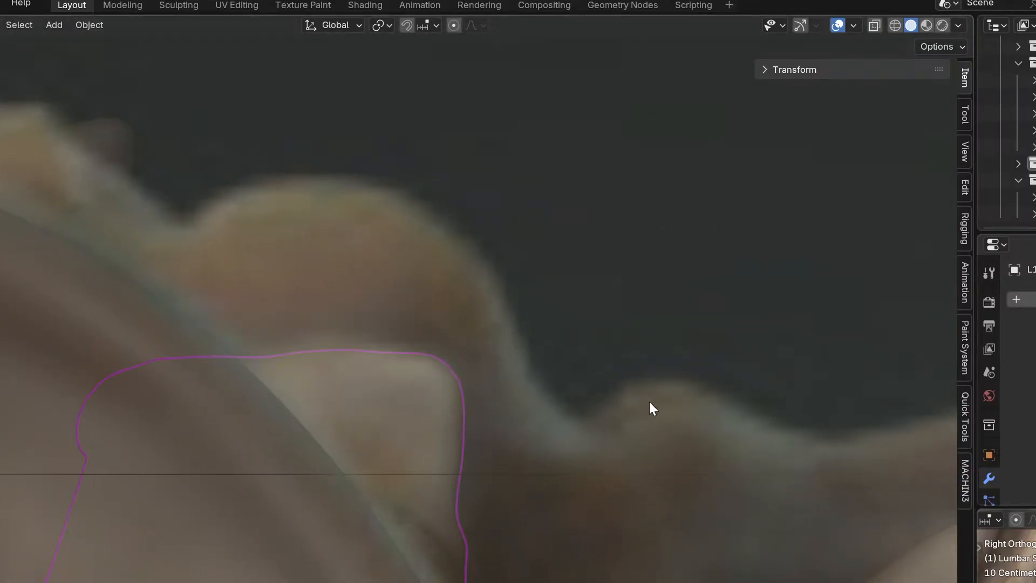
{"action": "key", "text": "ctrl+z"}
Refine the top edge of the front vertebra's spinous process in Sculpt Mode, and return to Object Mode.
{"action": "key", "text": "ctrl+Tab"}
{"action": "left_click", "coordinate": [640, 494]}
{"action": "scroll", "coordinate": [471, 398], "scroll_direction": "up", "scroll_amount": 3}
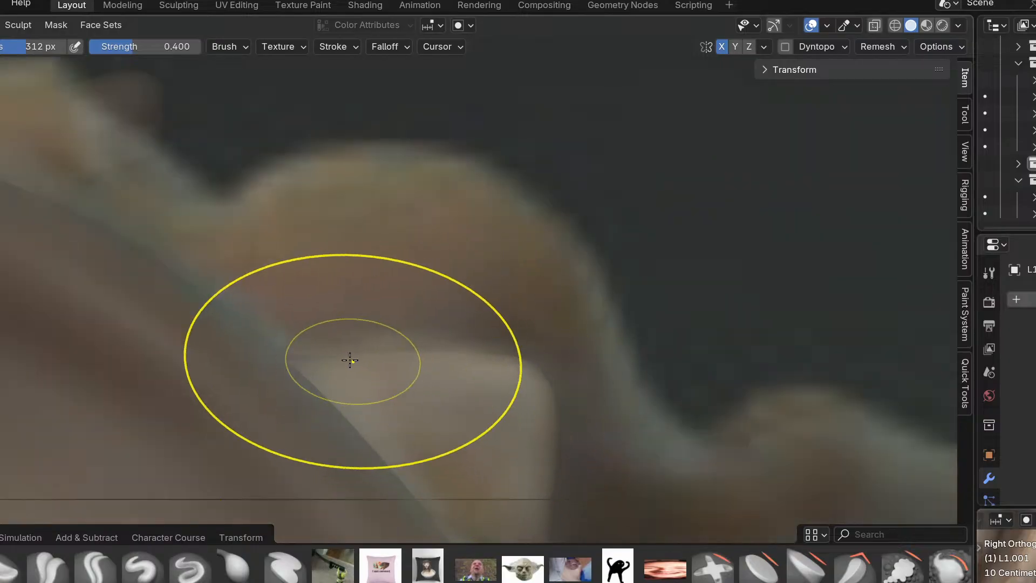
{"action": "scroll", "coordinate": [404, 339], "scroll_direction": "up", "scroll_amount": 2}
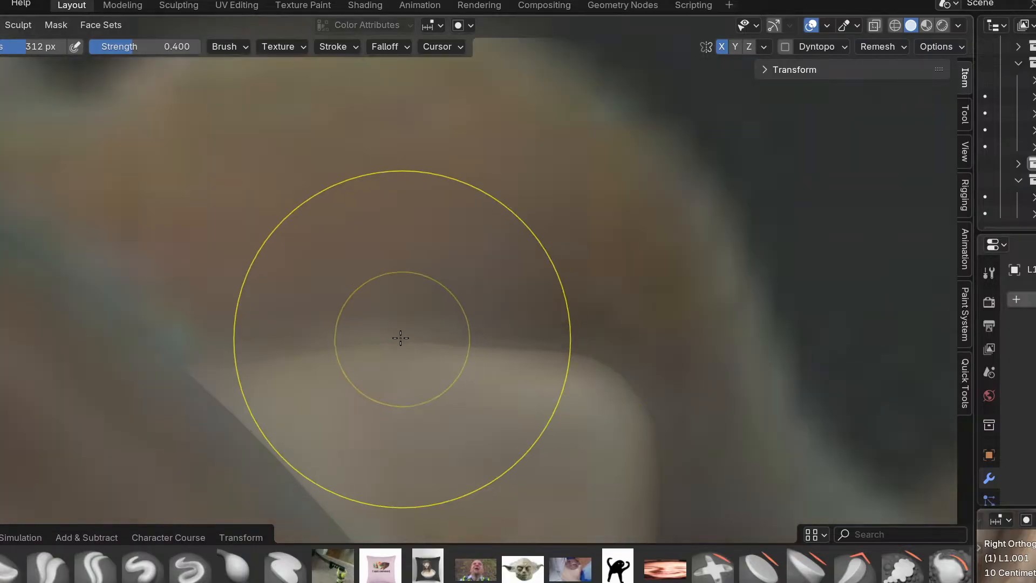
{"action": "scroll", "coordinate": [366, 372], "scroll_direction": "down", "scroll_amount": 5}
{"action": "middle_click_drag", "start_coordinate": [453, 405], "coordinate": [358, 257], "text": "shift"}
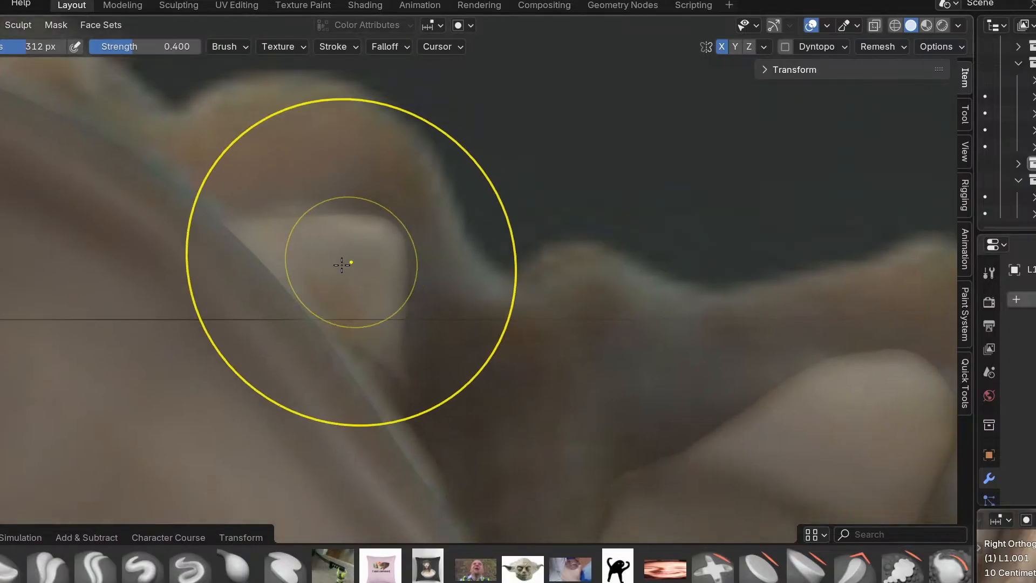
{"action": "key", "text": "ctrl+Tab"}
{"action": "left_click", "coordinate": [232, 277]}
Move the middle vertebra down, away from its counterpart in the side reference.
{"action": "middle_click_drag", "start_coordinate": [480, 393], "coordinate": [429, 340], "text": "shift"}
{"action": "scroll", "coordinate": [443, 352], "scroll_direction": "down", "scroll_amount": 4}
{"action": "scroll", "coordinate": [478, 370], "scroll_direction": "down", "scroll_amount": 1}
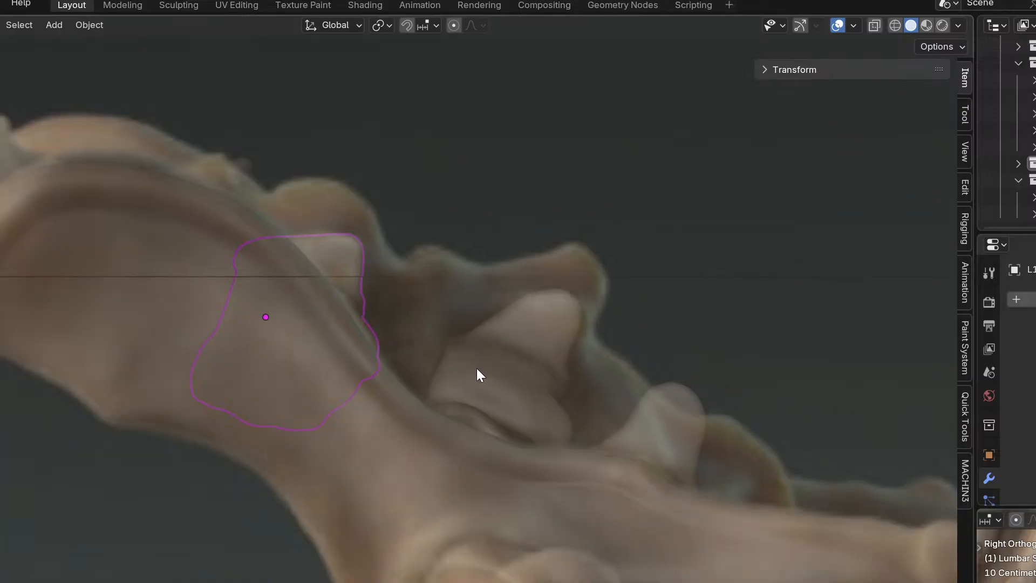
{"action": "left_click", "coordinate": [478, 369]}
{"action": "key", "text": "g"}
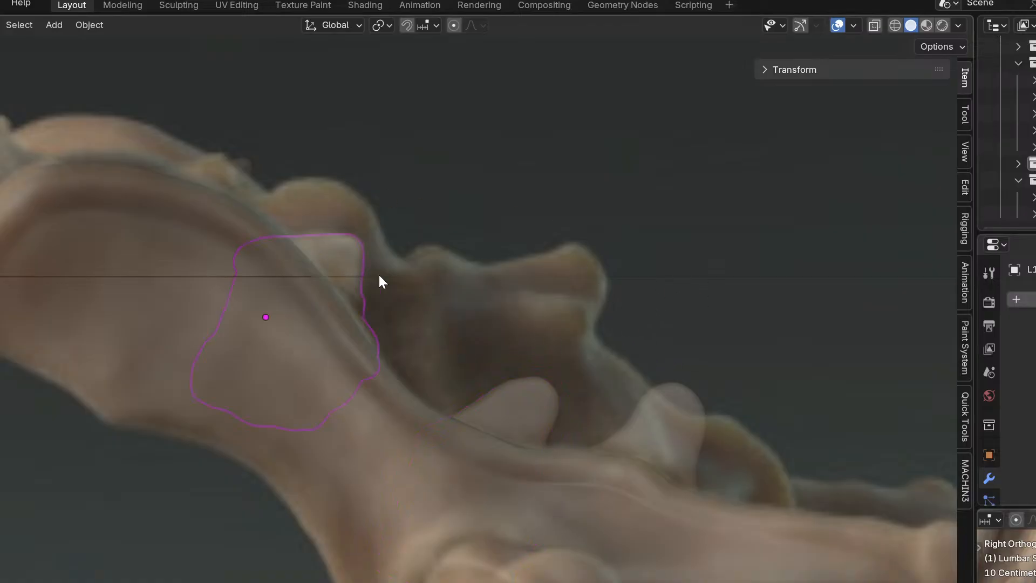
Move the front vertebra up and back onto its matching bump in the side reference.
{"action": "key", "text": "g"}
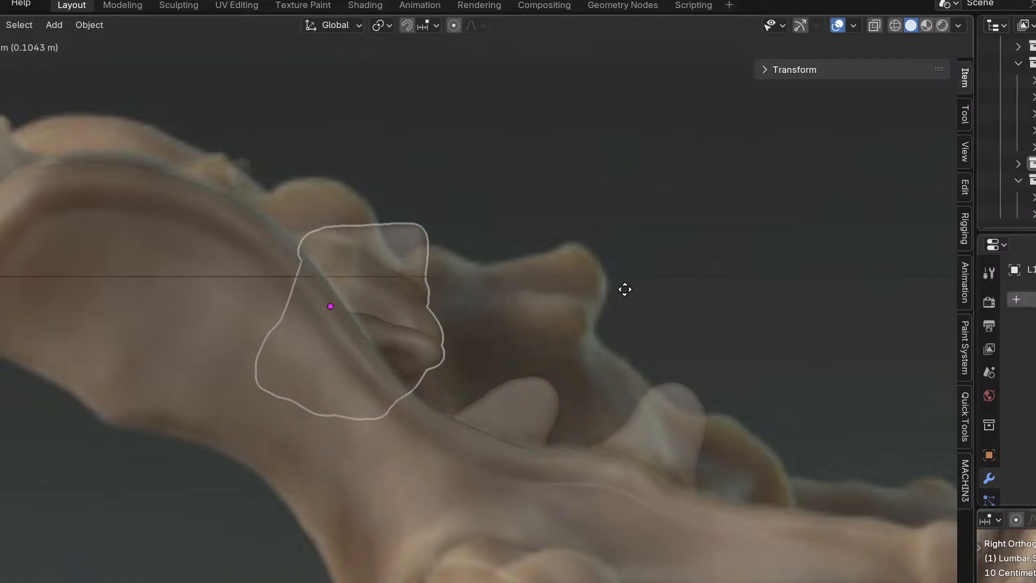
{"action": "left_click", "coordinate": [578, 247]}
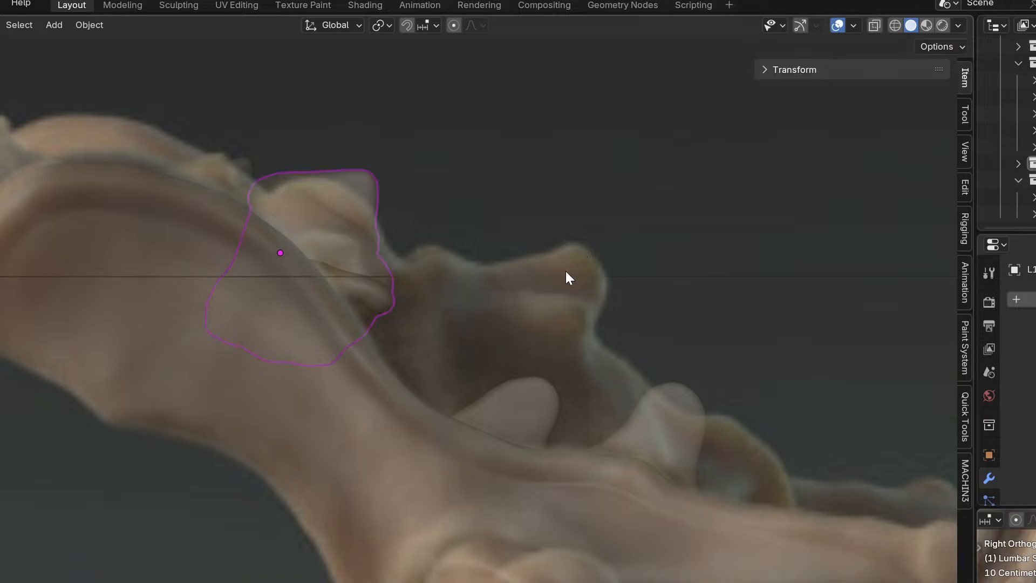
{"action": "left_click", "coordinate": [588, 232]}
{"action": "key", "text": "g"}
{"action": "left_click", "coordinate": [581, 238]}
Move the middle and rear vertebrae up to line up with their counterparts in the side reference.
{"action": "scroll", "coordinate": [582, 240], "scroll_direction": "up", "scroll_amount": 1}
{"action": "key", "text": "g"}
{"action": "key", "text": "g"}
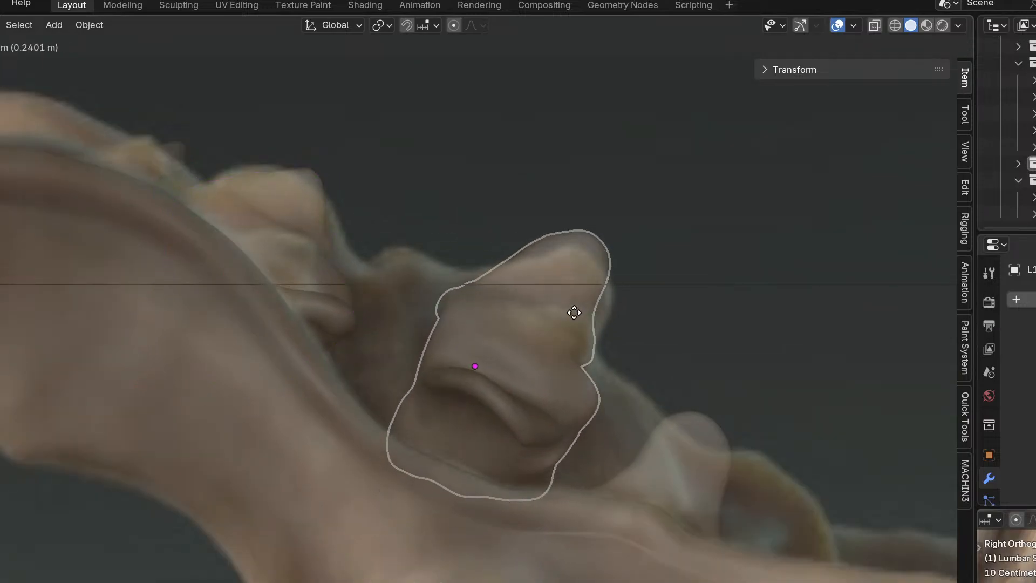
{"action": "left_click", "coordinate": [683, 510]}
{"action": "middle_click_drag", "start_coordinate": [724, 521], "coordinate": [483, 425], "text": "shift"}
{"action": "key", "text": "g"}
{"action": "left_click", "coordinate": [498, 385]}
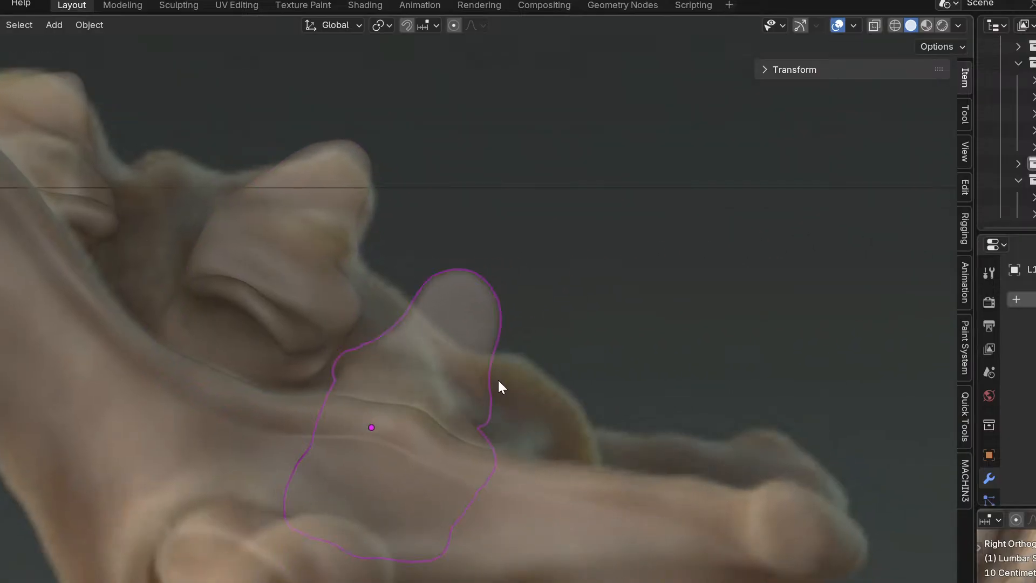
Move the rear vertebra farther back toward the tail in the top view, and select the middle vertebra.
{"action": "key", "text": "KP_7"}
{"action": "middle_click_drag", "start_coordinate": [518, 355], "coordinate": [500, 414], "text": "shift"}
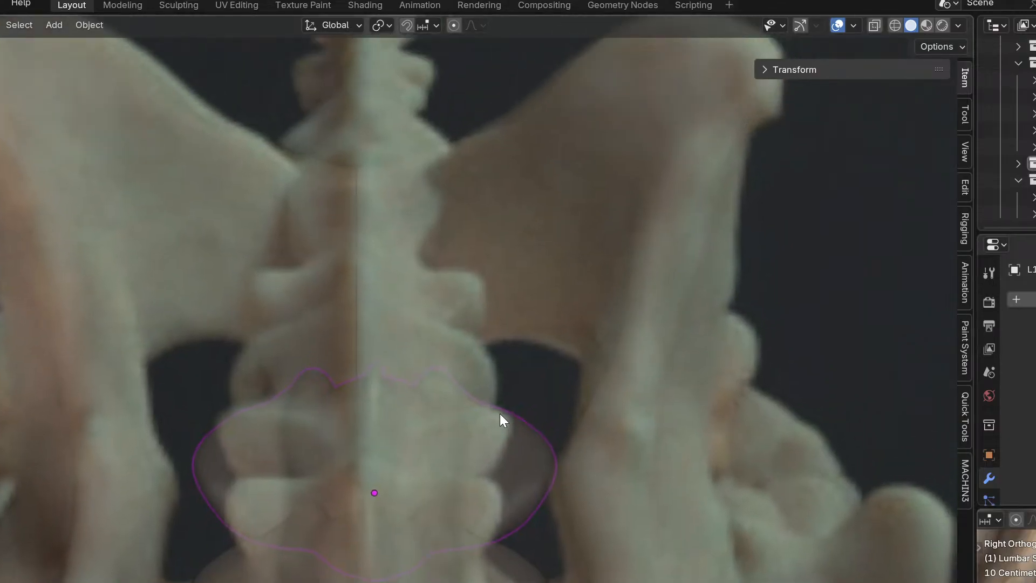
{"action": "scroll", "coordinate": [524, 478], "scroll_direction": "up", "scroll_amount": 1}
{"action": "key", "text": "g"}
{"action": "left_click", "coordinate": [514, 486]}
{"action": "middle_click_drag", "start_coordinate": [513, 486], "coordinate": [475, 325], "text": "shift"}
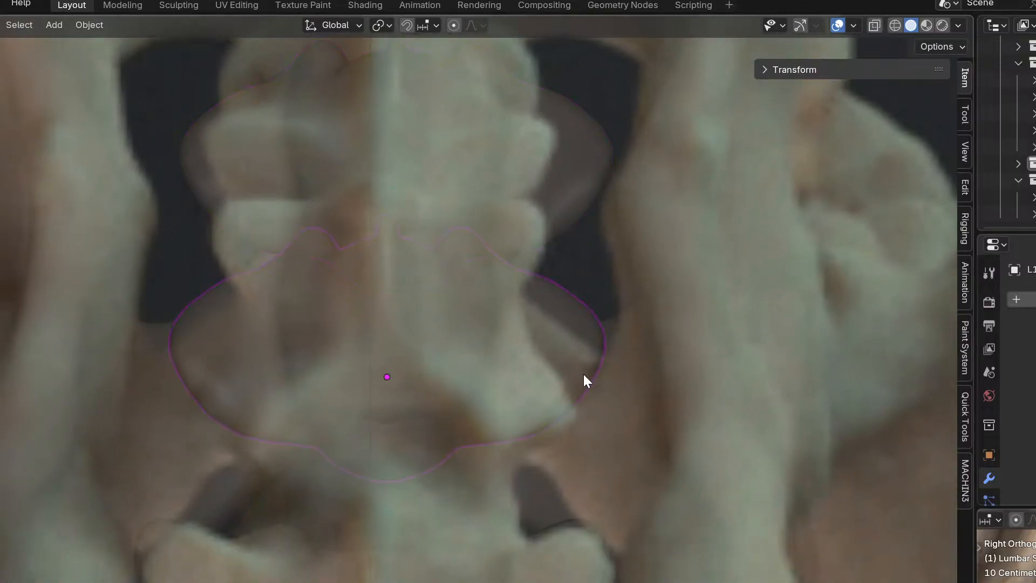
{"action": "scroll", "coordinate": [584, 375], "scroll_direction": "down", "scroll_amount": 2}
{"action": "key", "text": "ctrl+Tab"}
{"action": "left_click", "coordinate": [451, 371]}
{"action": "key", "text": "ctrl+Tab"}
{"action": "left_click", "coordinate": [573, 477]}
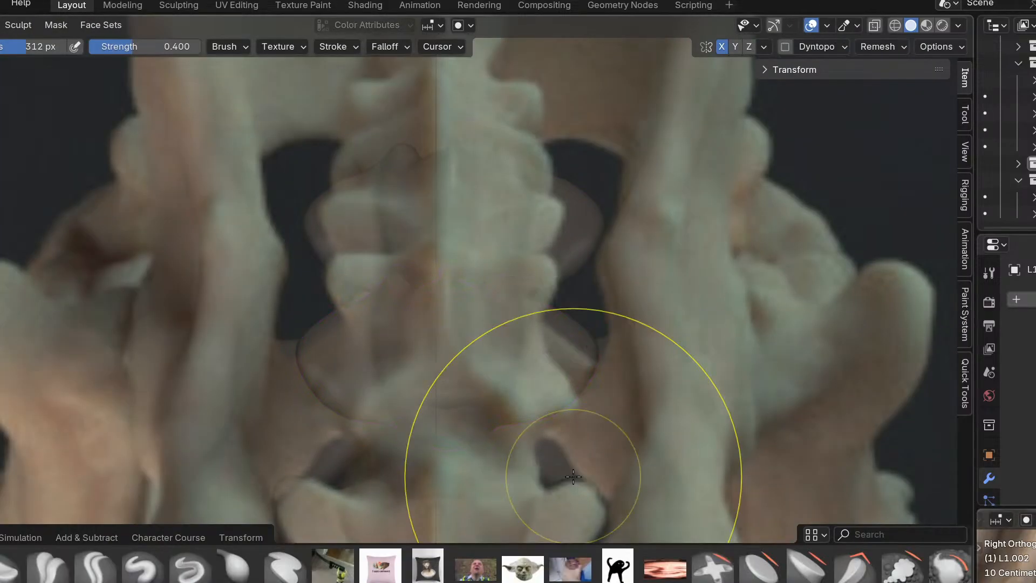
{"action": "key", "text": "ctrl+Tab"}
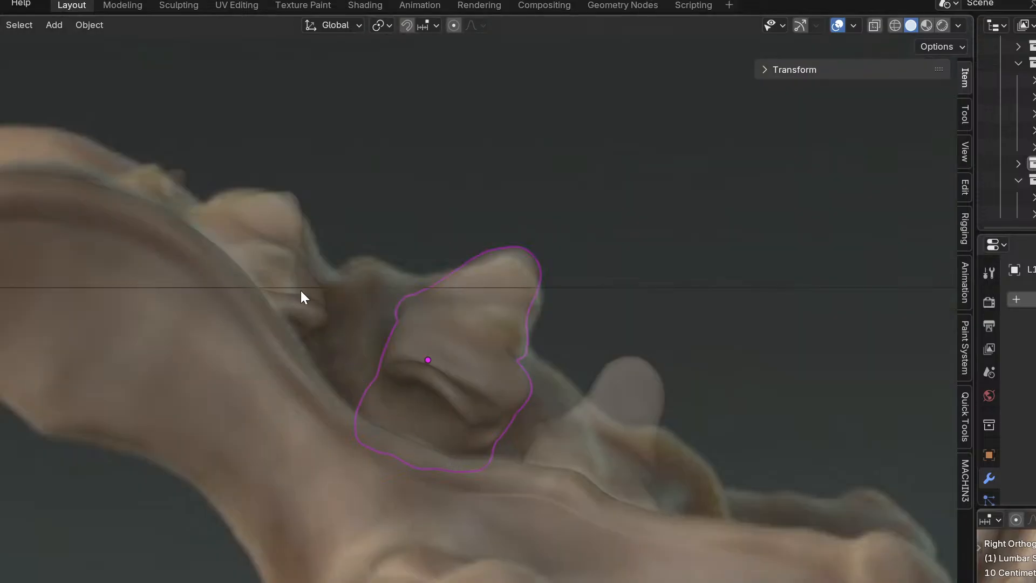
Put the front vertebra in Sculpt Mode and reshape the top of its spinous process to the side reference.
{"action": "key", "text": "ctrl+Tab"}
{"action": "left_click", "coordinate": [346, 399]}
{"action": "middle_click_drag", "start_coordinate": [263, 224], "coordinate": [313, 385], "text": "shift"}
{"action": "scroll", "coordinate": [313, 385], "scroll_direction": "up", "scroll_amount": 6}
{"action": "mouse_move", "coordinate": [309, 330]}
{"action": "left_mouse_down"}
{"action": "mouse_move", "coordinate": [298, 301]}
{"action": "mouse_move", "coordinate": [282, 304]}
{"action": "left_mouse_up"}
{"action": "left_click_drag", "start_coordinate": [398, 319], "coordinate": [415, 355]}
{"action": "left_click_drag", "start_coordinate": [341, 312], "coordinate": [344, 312]}
{"action": "middle_click_drag", "start_coordinate": [421, 442], "coordinate": [350, 350], "text": "shift"}
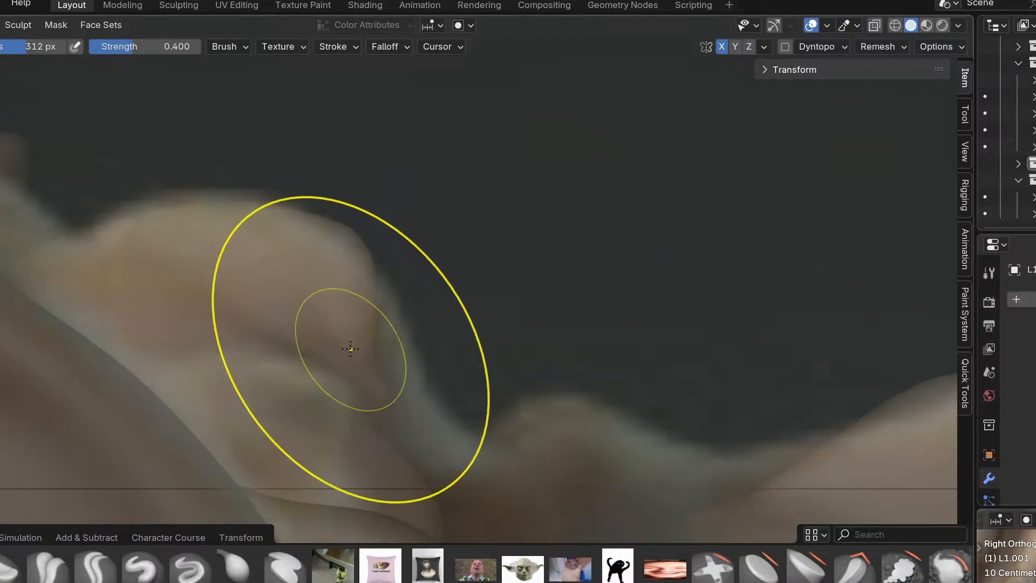
Examine the front vertebra's spinous process against the side reference and in relation to the neighbouring bones.
{"action": "scroll", "coordinate": [448, 410], "scroll_direction": "down", "scroll_amount": 8}
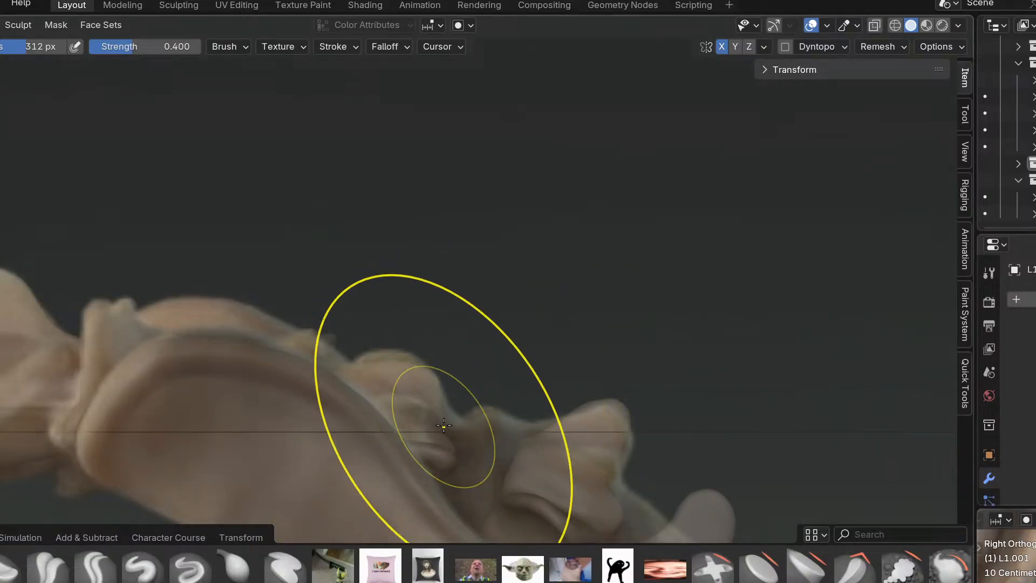
{"action": "scroll", "coordinate": [443, 431], "scroll_direction": "up", "scroll_amount": 4}
{"action": "scroll", "coordinate": [346, 343], "scroll_direction": "up", "scroll_amount": 4}
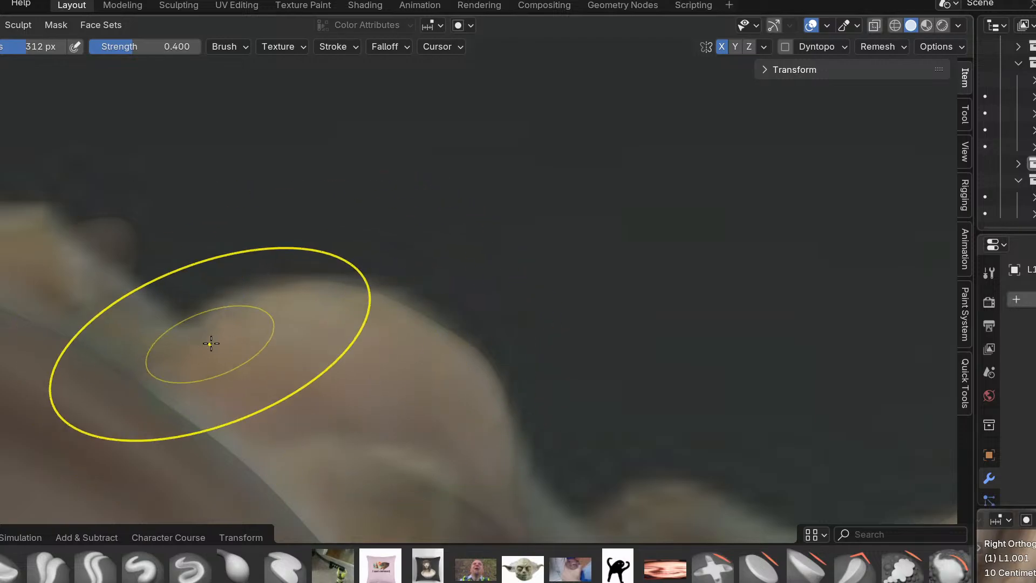
{"action": "middle_click_drag", "start_coordinate": [378, 391], "coordinate": [245, 210], "text": "shift"}
{"action": "scroll", "coordinate": [335, 292], "scroll_direction": "down", "scroll_amount": 2}
{"action": "scroll", "coordinate": [366, 326], "scroll_direction": "down", "scroll_amount": 5}
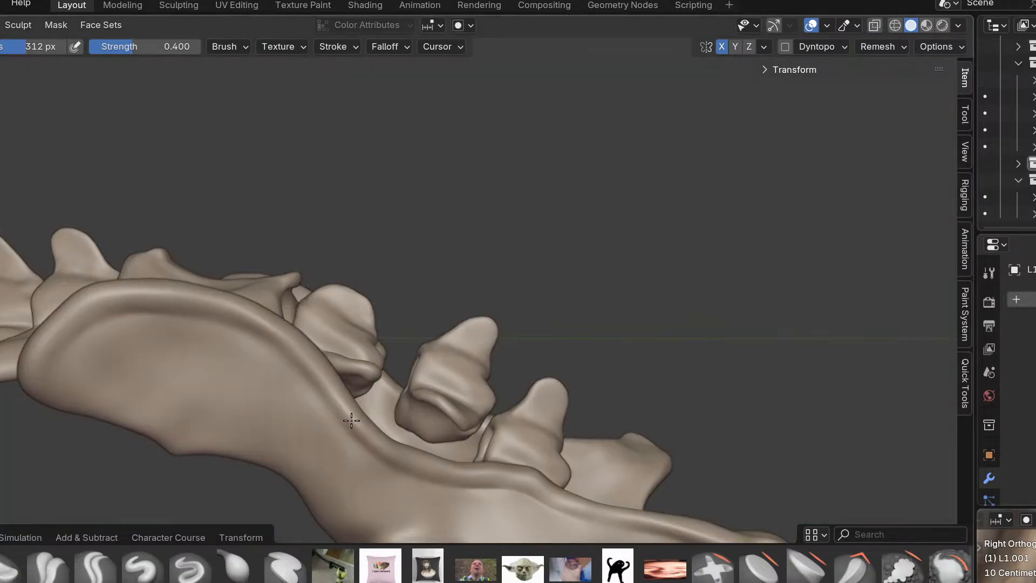
{"action": "scroll", "coordinate": [250, 448], "scroll_direction": "up", "scroll_amount": 5}
{"action": "middle_click_drag", "start_coordinate": [216, 435], "coordinate": [291, 338]}
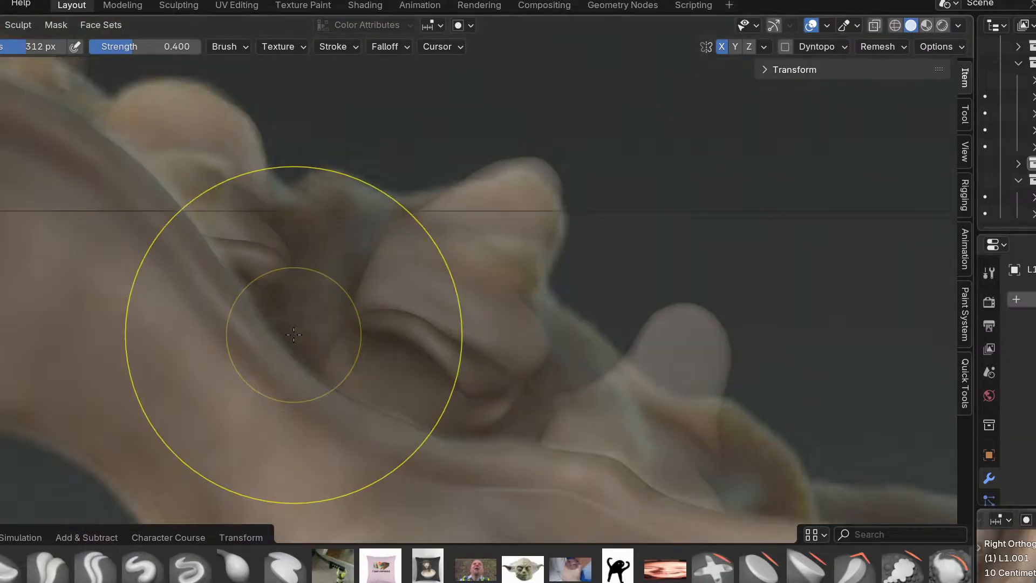
Refine the upper rear curve of the front vertebra's spinous process to follow the side reference.
{"action": "mouse_move", "coordinate": [301, 323]}
{"action": "middle_mouse_down"}
{"action": "mouse_move", "coordinate": [273, 301]}
{"action": "mouse_move", "coordinate": [254, 225]}
{"action": "mouse_move", "coordinate": [361, 397]}
{"action": "mouse_move", "coordinate": [178, 287]}
{"action": "middle_mouse_up"}
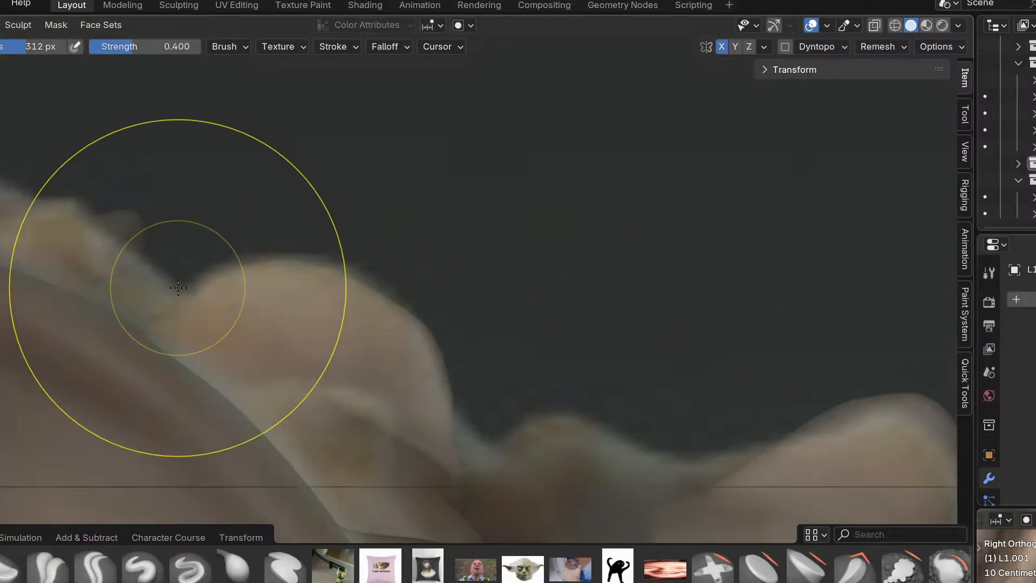
{"action": "left_click_drag", "start_coordinate": [418, 355], "coordinate": [417, 342]}
{"action": "scroll", "coordinate": [409, 344], "scroll_direction": "up", "scroll_amount": 2}
{"action": "scroll", "coordinate": [405, 373], "scroll_direction": "down", "scroll_amount": 1}
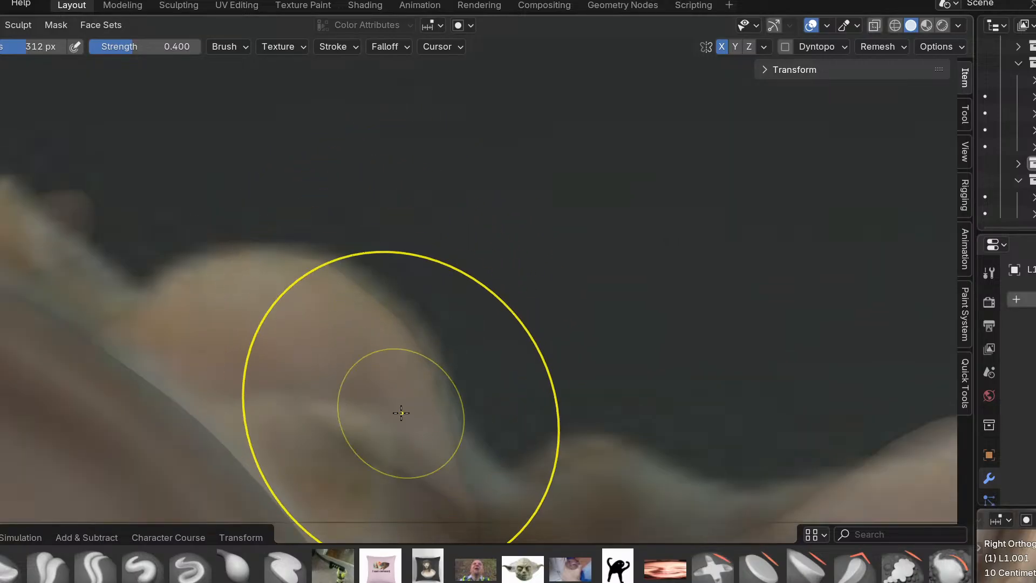
{"action": "middle_click_drag", "start_coordinate": [474, 451], "coordinate": [328, 323], "text": "shift"}
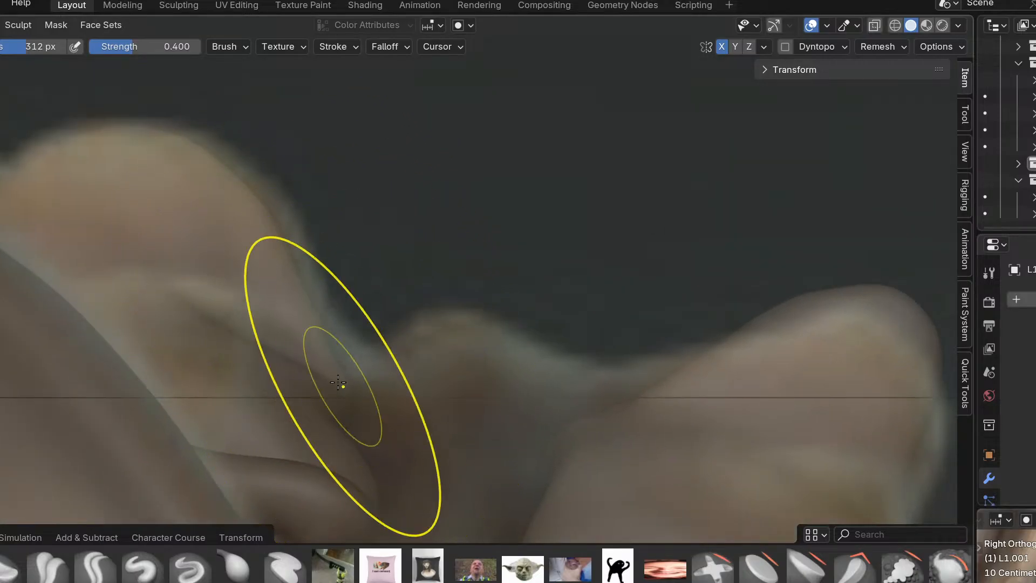
{"action": "mouse_move", "coordinate": [319, 274]}
{"action": "middle_mouse_down", "text": "shift"}
{"action": "mouse_move", "coordinate": [300, 294]}
{"action": "mouse_move", "coordinate": [317, 328]}
{"action": "middle_mouse_up", "text": "shift"}
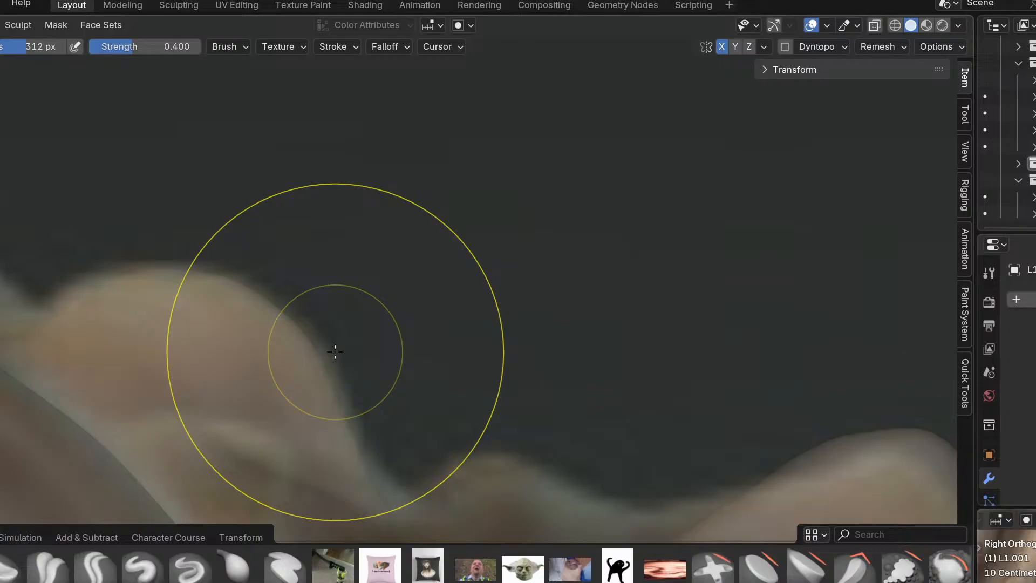
{"action": "middle_click_drag", "start_coordinate": [385, 369], "coordinate": [317, 197], "text": "shift"}
{"action": "scroll", "coordinate": [300, 326], "scroll_direction": "down", "scroll_amount": 2}
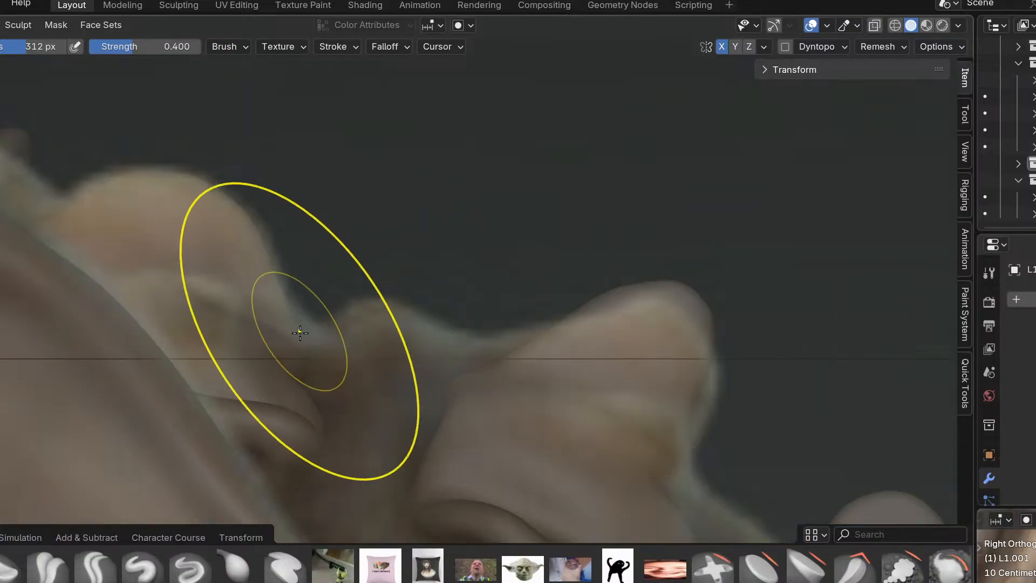
Enlarge the sculpt brush to 465 px and fit the rear slope of the front vertebra's spinous process to the side reference.
{"action": "scroll", "coordinate": [302, 327], "scroll_direction": "up", "scroll_amount": 2}
{"action": "key", "text": "f"}
{"action": "left_click", "coordinate": [422, 376]}
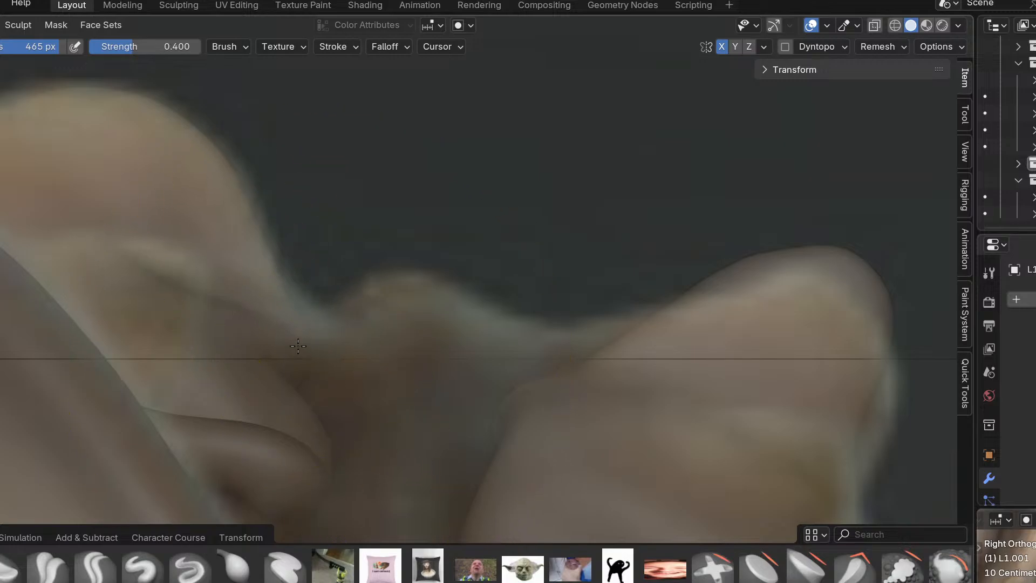
{"action": "scroll", "coordinate": [266, 255], "scroll_direction": "up", "scroll_amount": 3}
{"action": "middle_click_drag", "start_coordinate": [266, 254], "coordinate": [270, 342], "text": "shift"}
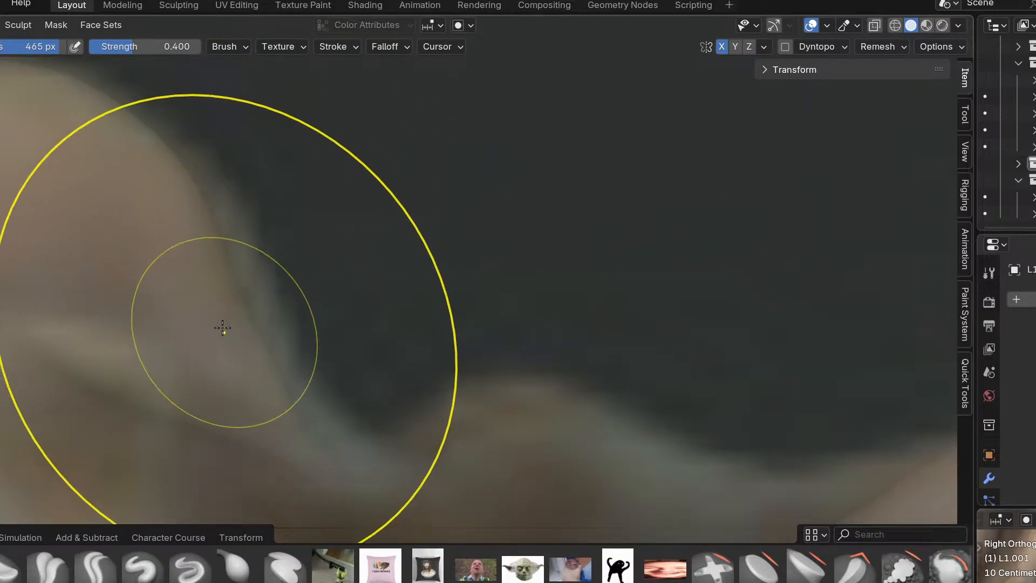
{"action": "scroll", "coordinate": [256, 278], "scroll_direction": "down", "scroll_amount": 2}
{"action": "middle_click_drag", "start_coordinate": [254, 281], "coordinate": [190, 190], "text": "shift"}
{"action": "scroll", "coordinate": [225, 253], "scroll_direction": "up", "scroll_amount": 2}
{"action": "middle_click_drag", "start_coordinate": [224, 252], "coordinate": [269, 405], "text": "shift"}
{"action": "left_click_drag", "start_coordinate": [278, 450], "coordinate": [248, 314]}
{"action": "scroll", "coordinate": [204, 291], "scroll_direction": "down", "scroll_amount": 2}
{"action": "middle_click_drag", "start_coordinate": [199, 297], "coordinate": [162, 163], "text": "shift"}
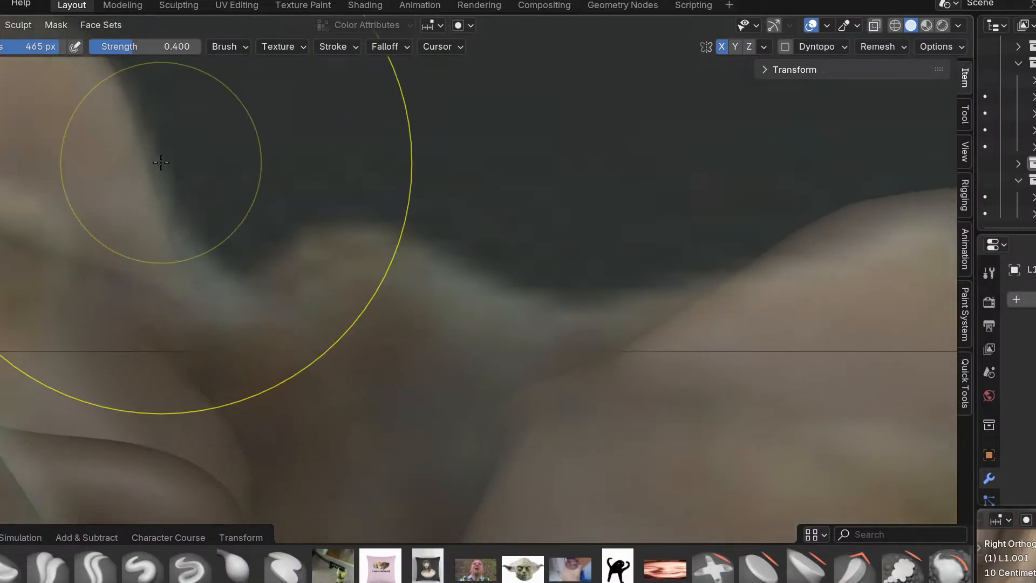
Compare the front vertebra's outline with its counterpart in the top reference.
{"action": "scroll", "coordinate": [162, 163], "scroll_direction": "down", "scroll_amount": 2}
{"action": "scroll", "coordinate": [211, 319], "scroll_direction": "down", "scroll_amount": 1}
{"action": "scroll", "coordinate": [197, 324], "scroll_direction": "down", "scroll_amount": 1}
{"action": "middle_click_drag", "start_coordinate": [199, 338], "coordinate": [225, 339]}
{"action": "middle_click_drag", "start_coordinate": [346, 293], "coordinate": [354, 329], "text": "alt"}
{"action": "scroll", "coordinate": [398, 359], "scroll_direction": "up", "scroll_amount": 5}
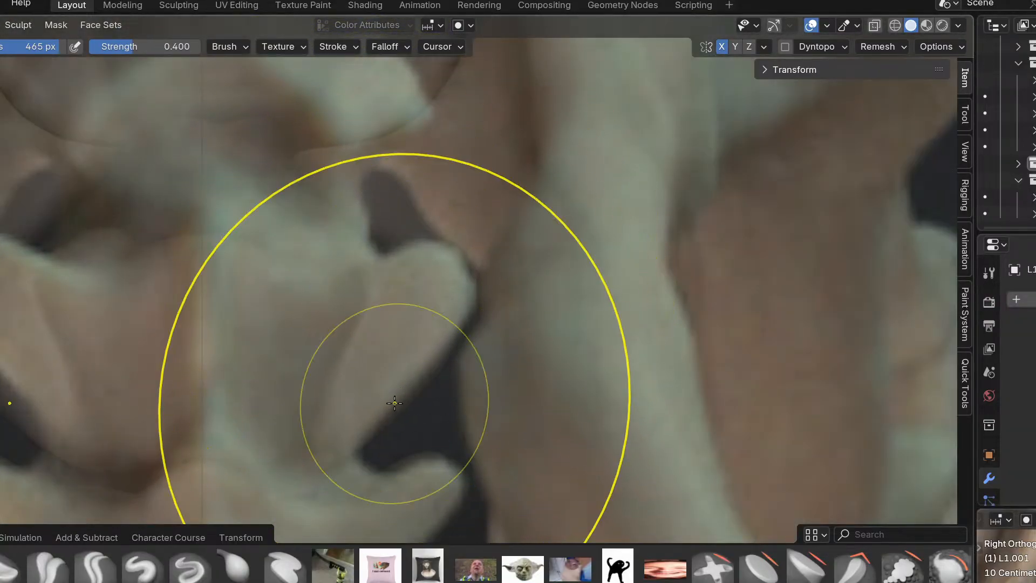
{"action": "scroll", "coordinate": [422, 415], "scroll_direction": "up", "scroll_amount": 2}
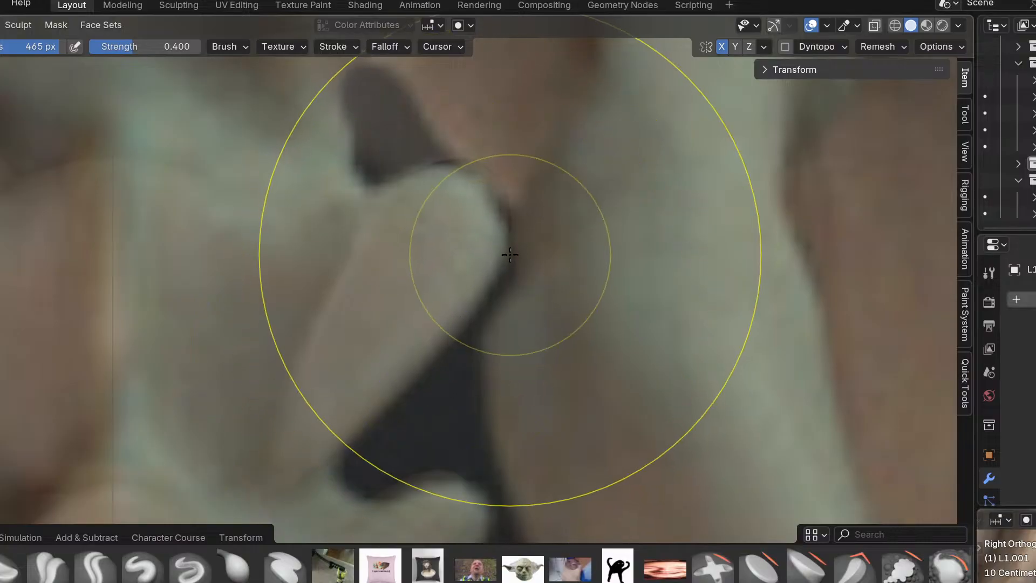
{"action": "scroll", "coordinate": [562, 358], "scroll_direction": "down", "scroll_amount": 4}
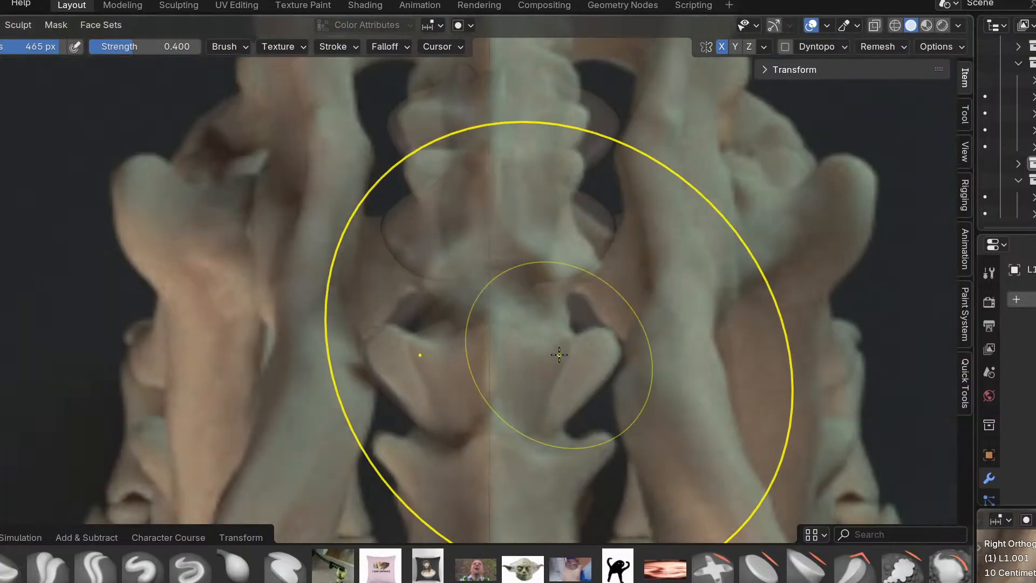
Reselect the front vertebra in Object Mode, return it to Sculpt Mode and push its lower flanks inward in the top view.
{"action": "key", "text": "ctrl+Tab"}
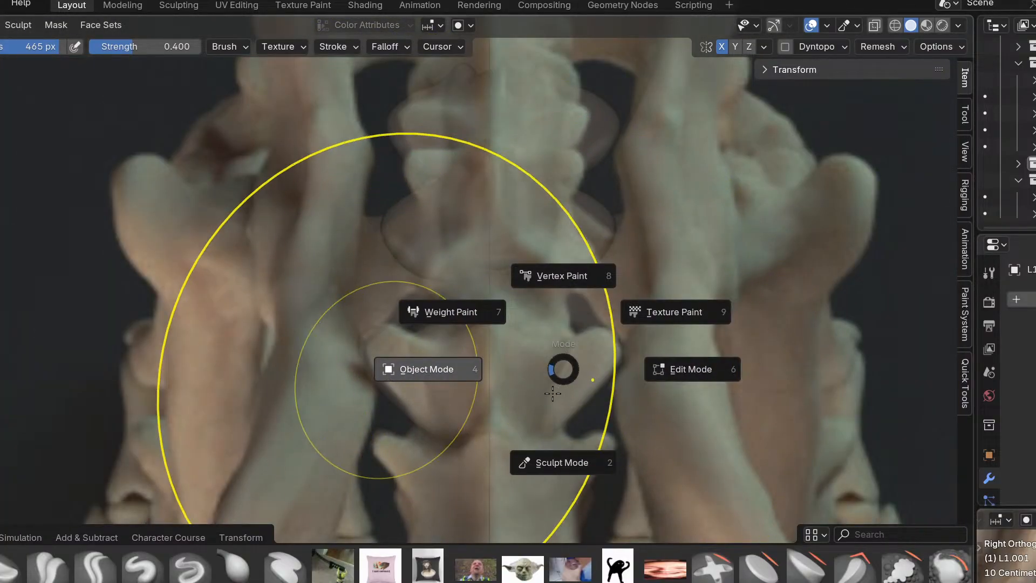
{"action": "left_click", "coordinate": [434, 370]}
{"action": "left_click", "coordinate": [497, 376]}
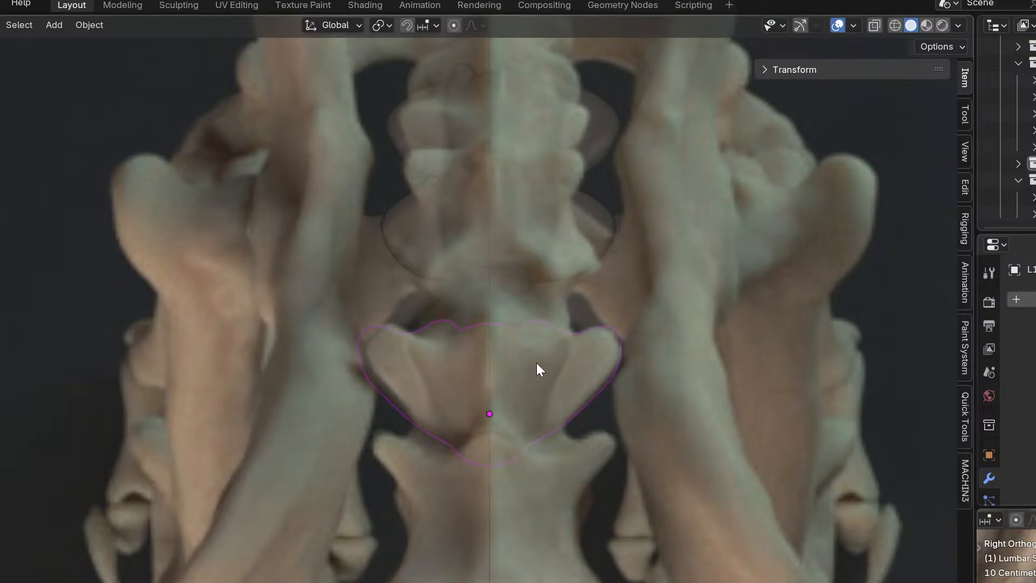
{"action": "middle_click_drag", "start_coordinate": [472, 415], "coordinate": [349, 452], "text": "shift"}
{"action": "scroll", "coordinate": [433, 418], "scroll_direction": "up", "scroll_amount": 2}
{"action": "key", "text": "ctrl+Tab"}
{"action": "left_click", "coordinate": [461, 494]}
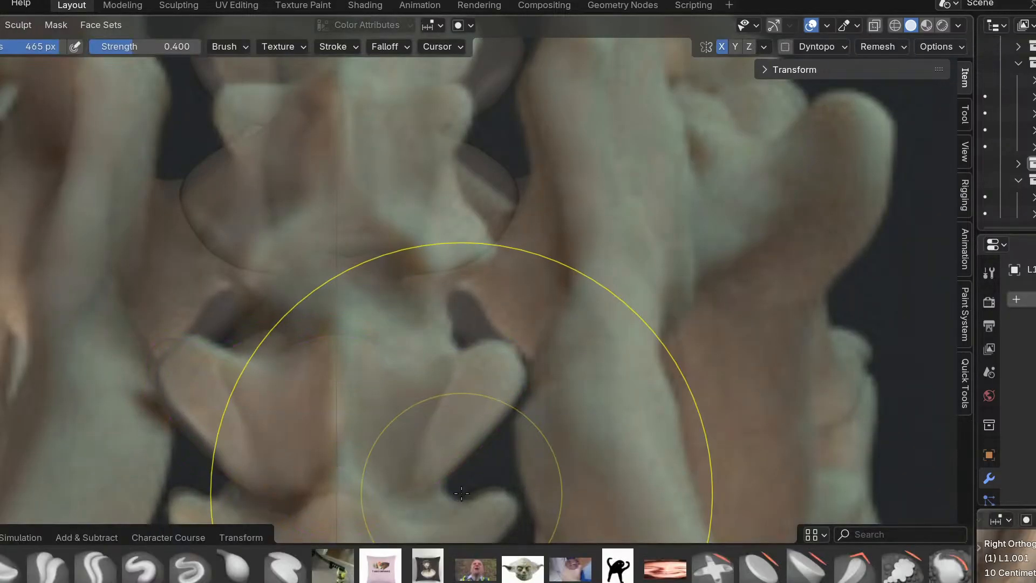
{"action": "scroll", "coordinate": [423, 491], "scroll_direction": "up", "scroll_amount": 2}
{"action": "scroll", "coordinate": [494, 491], "scroll_direction": "up", "scroll_amount": 1}
{"action": "left_click_drag", "start_coordinate": [484, 466], "coordinate": [413, 476]}
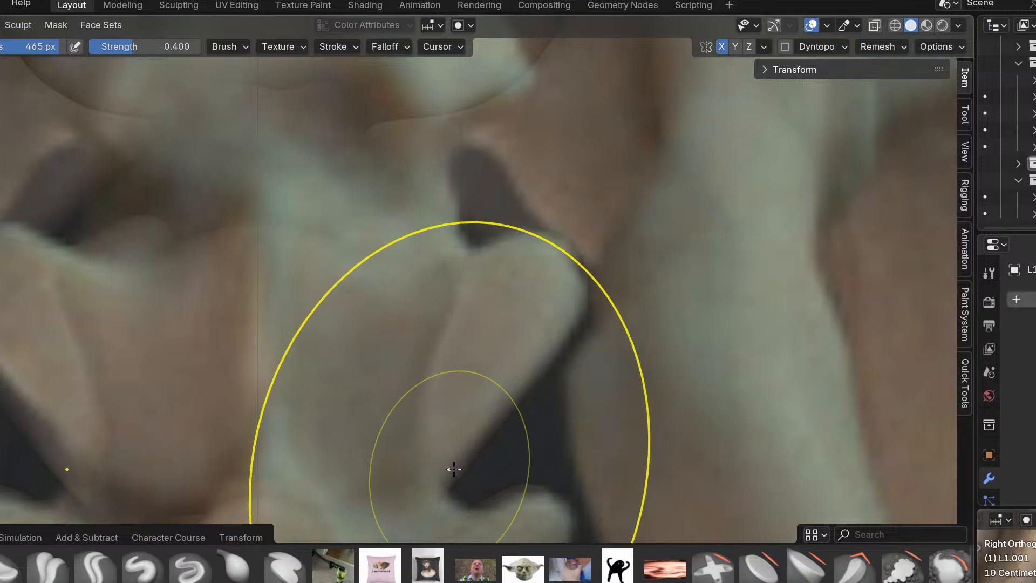
Refine the front vertebra's flank below the transverse process to the top reference, and return to Object Mode.
{"action": "scroll", "coordinate": [502, 415], "scroll_direction": "up", "scroll_amount": 3}
{"action": "middle_click_drag", "start_coordinate": [449, 446], "coordinate": [608, 281], "text": "shift"}
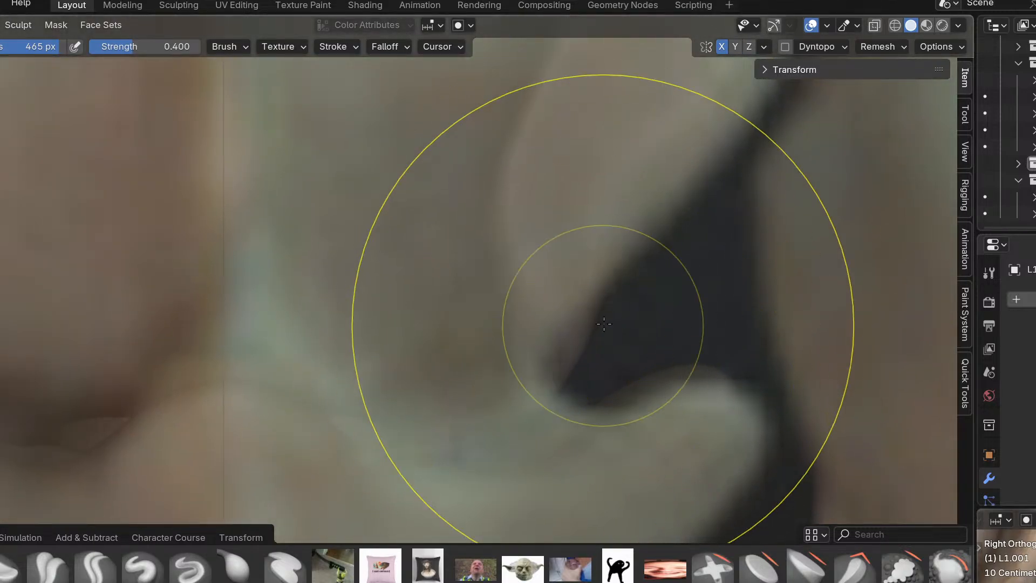
{"action": "left_click_drag", "start_coordinate": [604, 324], "coordinate": [565, 303]}
{"action": "middle_click_drag", "start_coordinate": [636, 245], "coordinate": [548, 364], "text": "shift"}
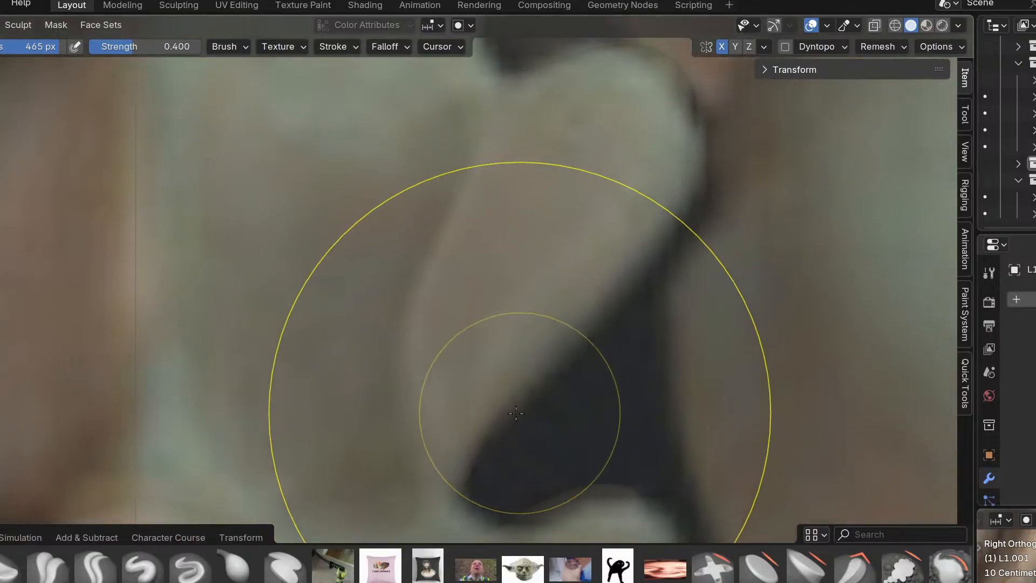
{"action": "middle_click_drag", "start_coordinate": [641, 236], "coordinate": [653, 412], "text": "shift"}
{"action": "key", "text": "ctrl+Tab"}
{"action": "left_click", "coordinate": [312, 385]}
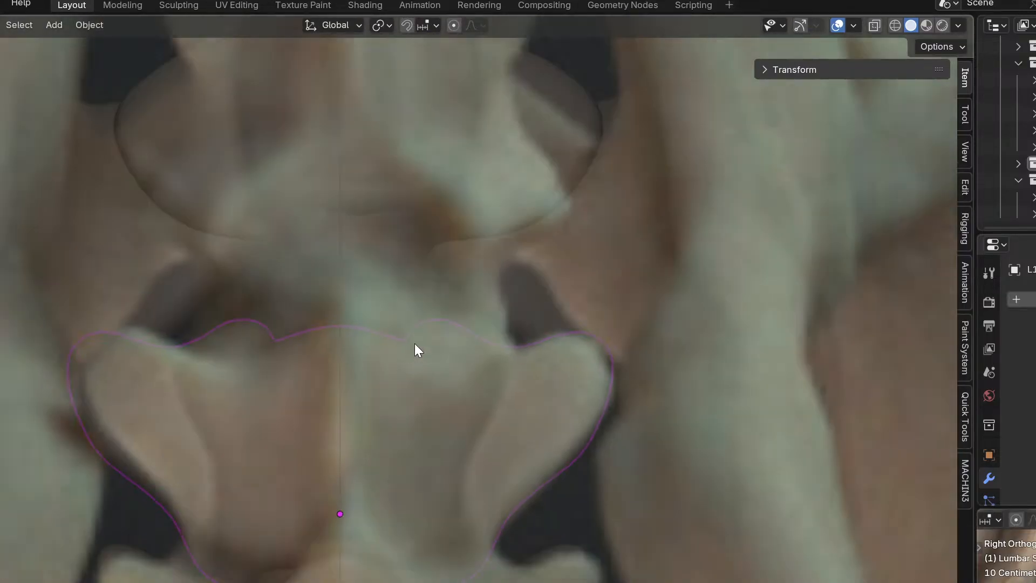
Shift the middle vertebra slightly onto its counterpart in the side reference and switch it to Sculpt Mode.
{"action": "middle_click_drag", "start_coordinate": [497, 341], "coordinate": [486, 449], "text": "alt"}
{"action": "key", "text": "g"}
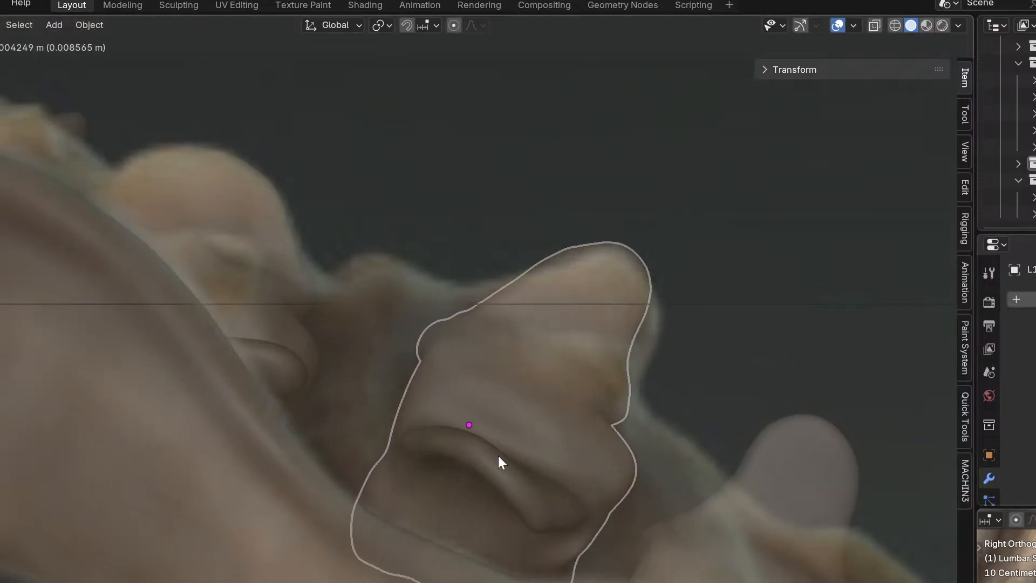
{"action": "key", "text": "ctrl+Tab"}
{"action": "left_click", "coordinate": [500, 547]}
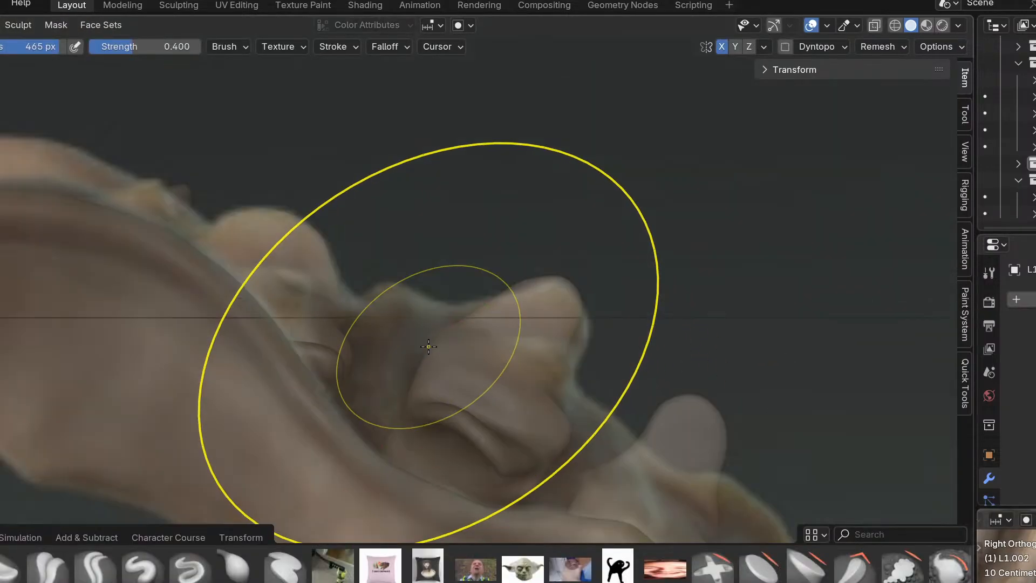
Stretch the middle vertebra's upper part forward and fit its spinous process and rear edge to the side reference.
{"action": "mouse_move", "coordinate": [401, 329]}
{"action": "left_mouse_down"}
{"action": "mouse_move", "coordinate": [367, 314]}
{"action": "mouse_move", "coordinate": [359, 287]}
{"action": "mouse_move", "coordinate": [363, 300]}
{"action": "left_mouse_up"}
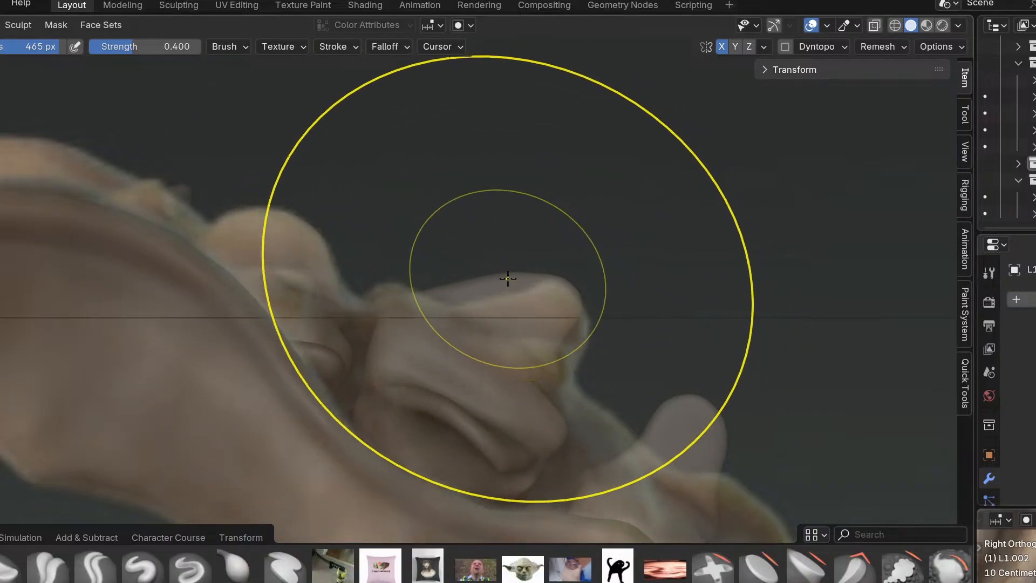
{"action": "left_click_drag", "start_coordinate": [546, 416], "coordinate": [610, 448]}
{"action": "left_click_drag", "start_coordinate": [602, 309], "coordinate": [539, 298]}
{"action": "scroll", "coordinate": [613, 306], "scroll_direction": "up", "scroll_amount": 1}
{"action": "mouse_move", "coordinate": [469, 262]}
{"action": "left_mouse_down"}
{"action": "mouse_move", "coordinate": [451, 255]}
{"action": "mouse_move", "coordinate": [481, 344]}
{"action": "left_mouse_up"}
Raise the front bump of the middle vertebra's top edge and check the contour against the side reference.
{"action": "scroll", "coordinate": [495, 270], "scroll_direction": "up", "scroll_amount": 3}
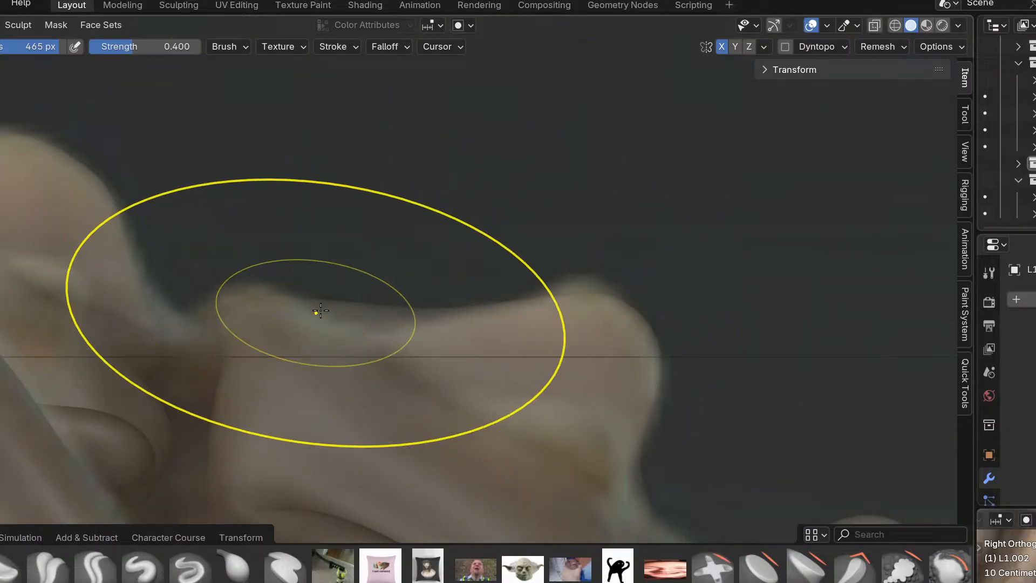
{"action": "left_click_drag", "start_coordinate": [256, 323], "coordinate": [258, 299]}
{"action": "scroll", "coordinate": [301, 400], "scroll_direction": "down", "scroll_amount": 5}
{"action": "middle_click_drag", "start_coordinate": [277, 449], "coordinate": [272, 349], "text": "shift"}
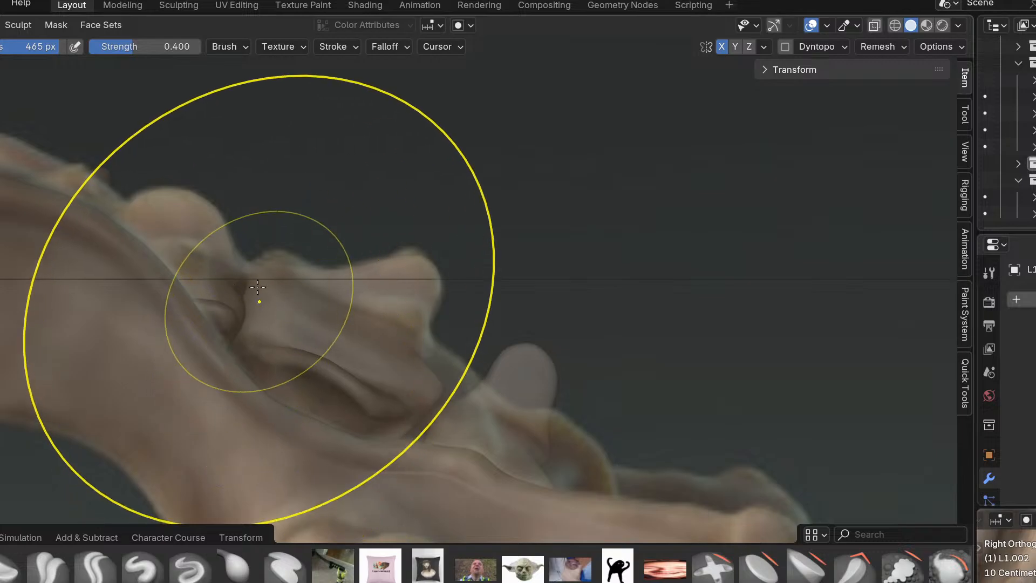
{"action": "middle_click_drag", "start_coordinate": [378, 339], "coordinate": [358, 348]}
{"action": "scroll", "coordinate": [358, 350], "scroll_direction": "down", "scroll_amount": 2}
{"action": "middle_click_drag", "start_coordinate": [329, 394], "coordinate": [360, 380]}
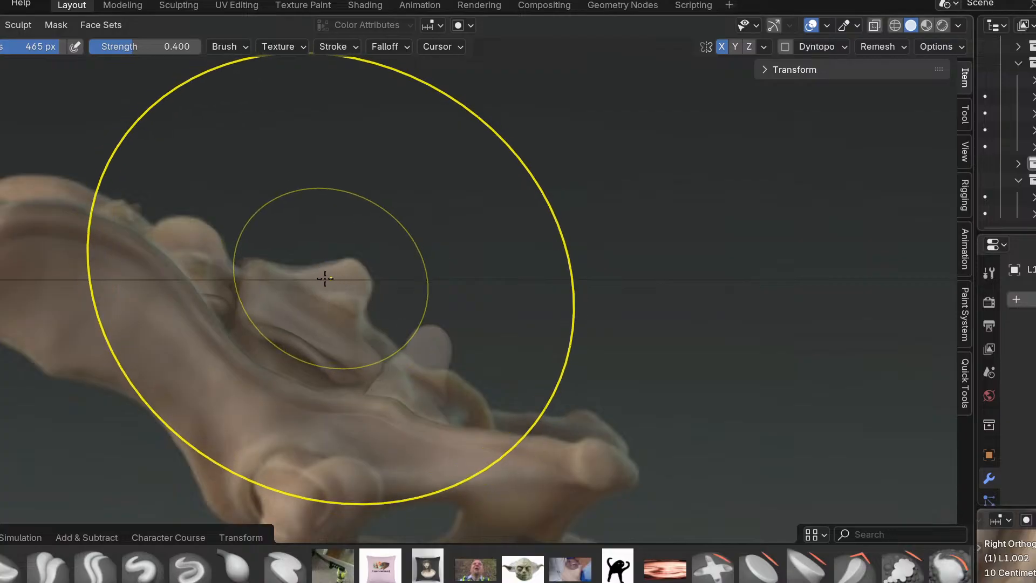
{"action": "mouse_move", "coordinate": [291, 277]}
{"action": "middle_mouse_down"}
{"action": "mouse_move", "coordinate": [220, 259]}
{"action": "mouse_move", "coordinate": [238, 252]}
{"action": "middle_mouse_up"}
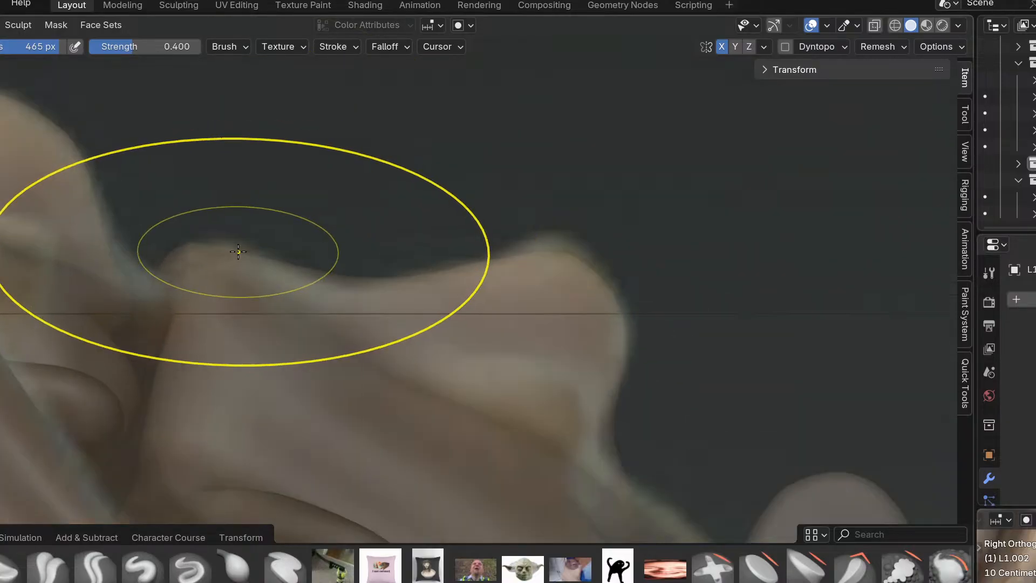
{"action": "scroll", "coordinate": [243, 289], "scroll_direction": "down", "scroll_amount": 2}
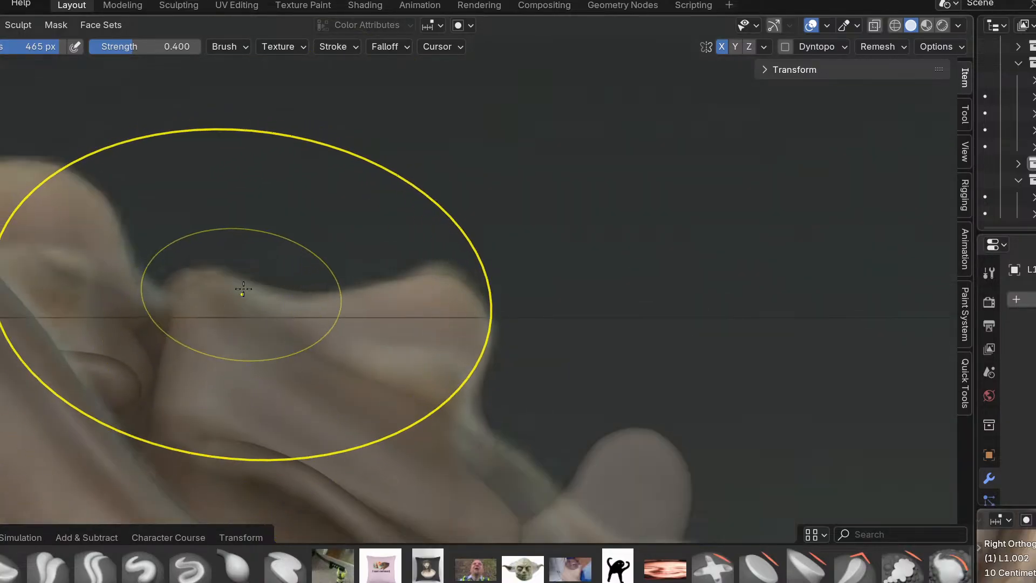
Fit the middle vertebra's top contour and the rear edge of its spinous process to the side reference.
{"action": "mouse_move", "coordinate": [225, 297]}
{"action": "middle_mouse_down"}
{"action": "mouse_move", "coordinate": [262, 316]}
{"action": "mouse_move", "coordinate": [250, 294]}
{"action": "middle_mouse_up"}
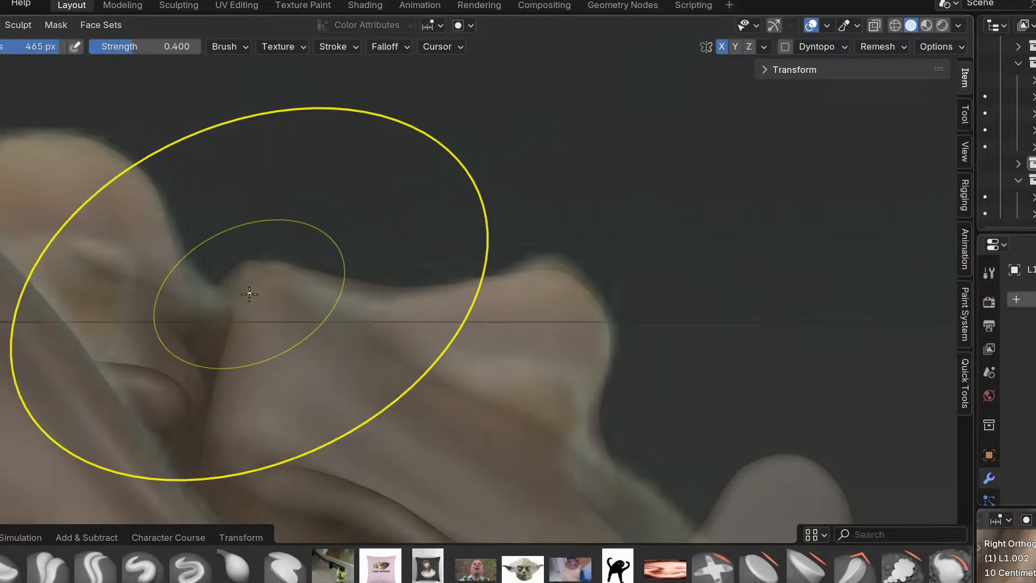
{"action": "mouse_move", "coordinate": [227, 334]}
{"action": "middle_mouse_down"}
{"action": "mouse_move", "coordinate": [400, 266]}
{"action": "mouse_move", "coordinate": [222, 427]}
{"action": "mouse_move", "coordinate": [257, 324]}
{"action": "mouse_move", "coordinate": [315, 324]}
{"action": "mouse_move", "coordinate": [255, 352]}
{"action": "mouse_move", "coordinate": [85, 308]}
{"action": "mouse_move", "coordinate": [286, 303]}
{"action": "mouse_move", "coordinate": [226, 316]}
{"action": "mouse_move", "coordinate": [391, 365]}
{"action": "mouse_move", "coordinate": [308, 312]}
{"action": "middle_mouse_up"}
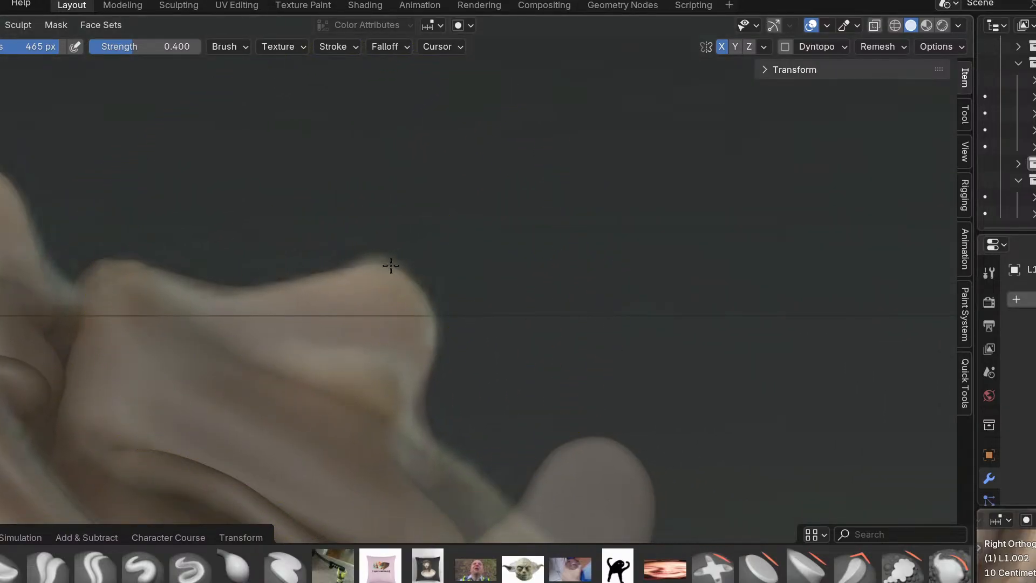
{"action": "middle_click_drag", "start_coordinate": [390, 266], "coordinate": [379, 266]}
{"action": "mouse_move", "coordinate": [274, 318]}
{"action": "middle_mouse_down"}
{"action": "mouse_move", "coordinate": [380, 231]}
{"action": "mouse_move", "coordinate": [382, 254]}
{"action": "mouse_move", "coordinate": [481, 405]}
{"action": "mouse_move", "coordinate": [404, 304]}
{"action": "middle_mouse_up"}
{"action": "scroll", "coordinate": [389, 301], "scroll_direction": "down", "scroll_amount": 7}
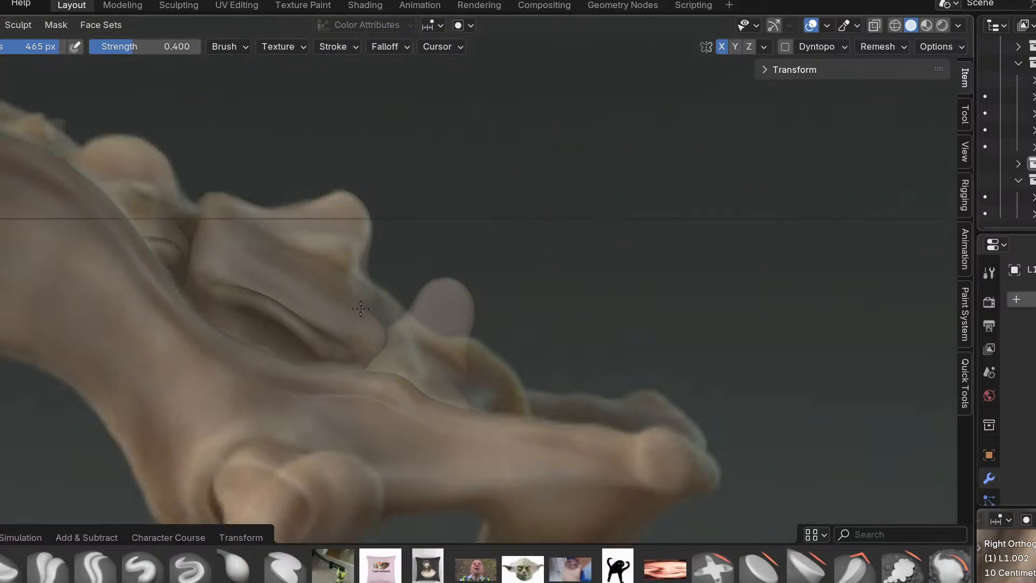
{"action": "scroll", "coordinate": [394, 297], "scroll_direction": "up", "scroll_amount": 2}
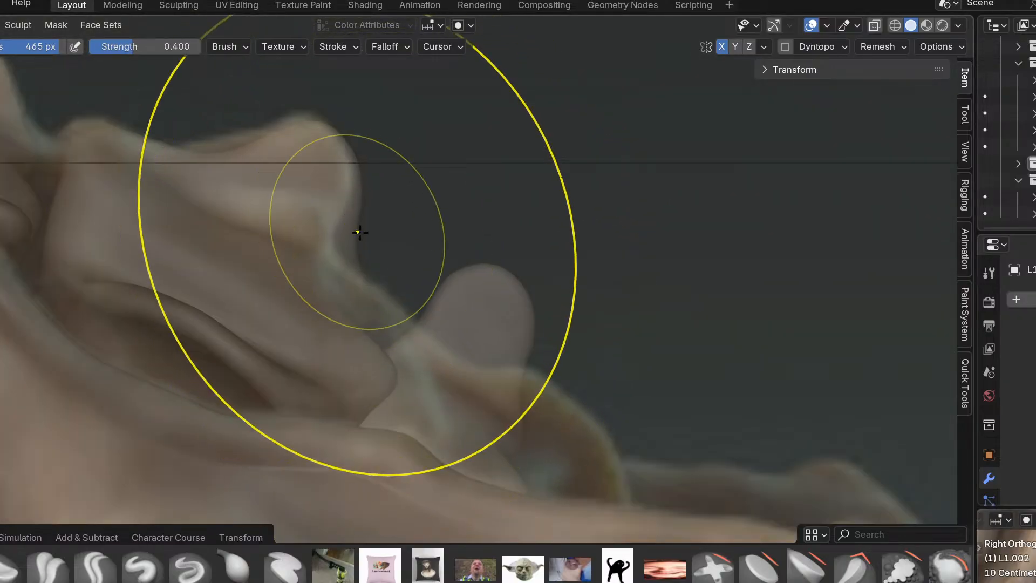
{"action": "scroll", "coordinate": [360, 233], "scroll_direction": "up", "scroll_amount": 2}
{"action": "middle_click_drag", "start_coordinate": [338, 207], "coordinate": [375, 333], "text": "shift"}
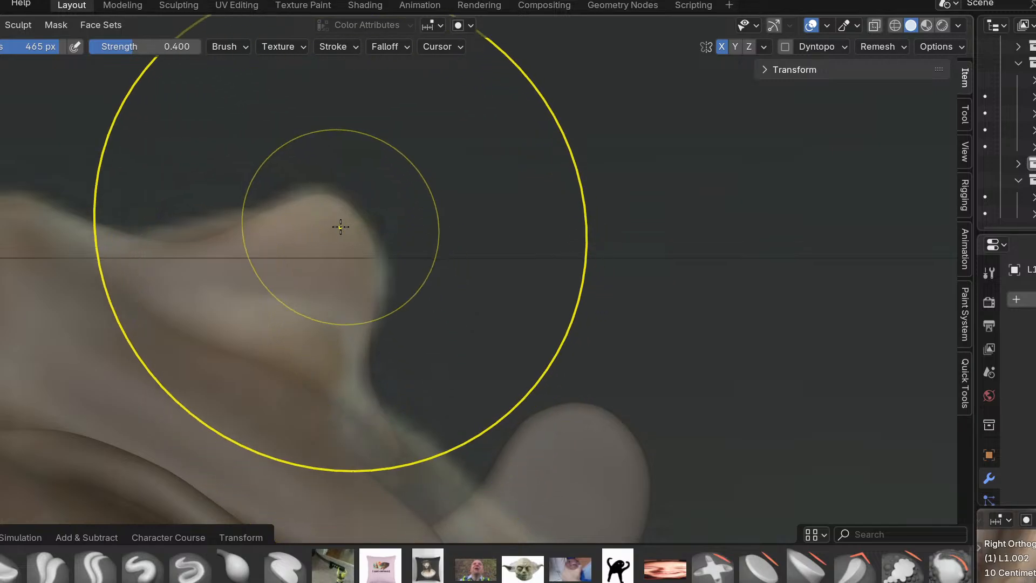
{"action": "scroll", "coordinate": [373, 332], "scroll_direction": "down", "scroll_amount": 3}
{"action": "scroll", "coordinate": [341, 436], "scroll_direction": "down", "scroll_amount": 5}
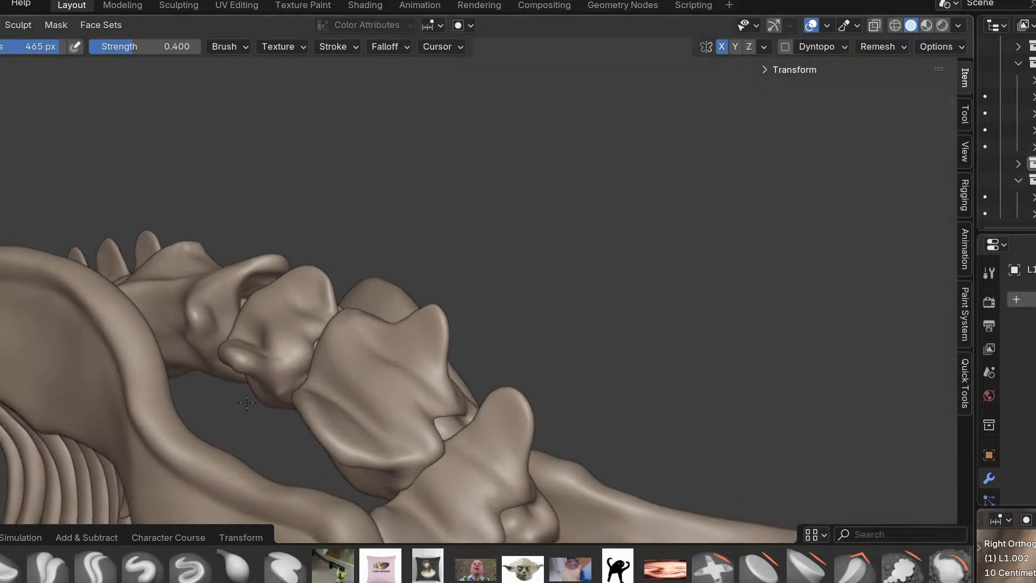
Pull the middle vertebra's raised top edge and spinous tip down onto the side reference and adjust the rear edge below.
{"action": "scroll", "coordinate": [398, 363], "scroll_direction": "up", "scroll_amount": 5}
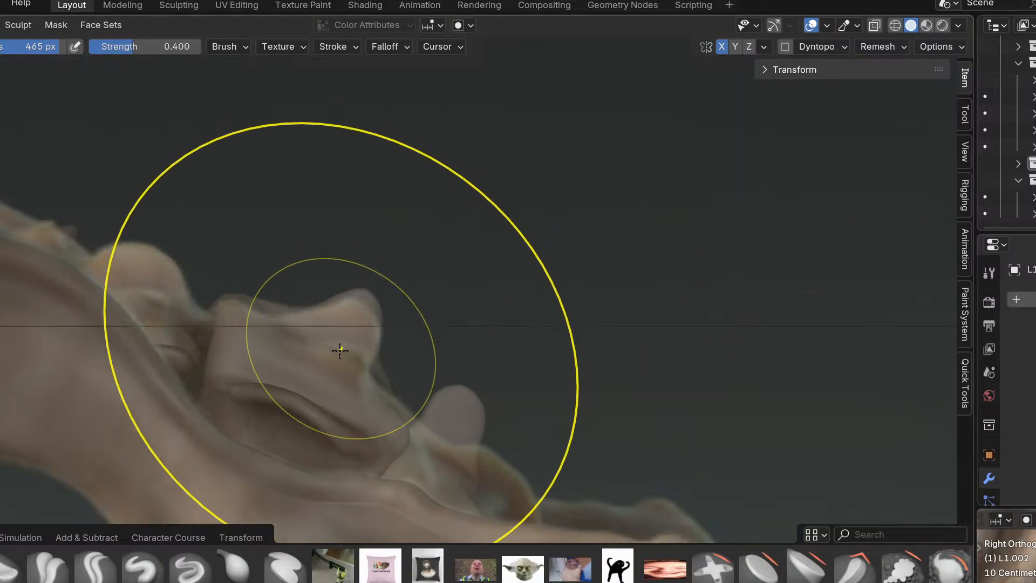
{"action": "scroll", "coordinate": [254, 270], "scroll_direction": "up", "scroll_amount": 4}
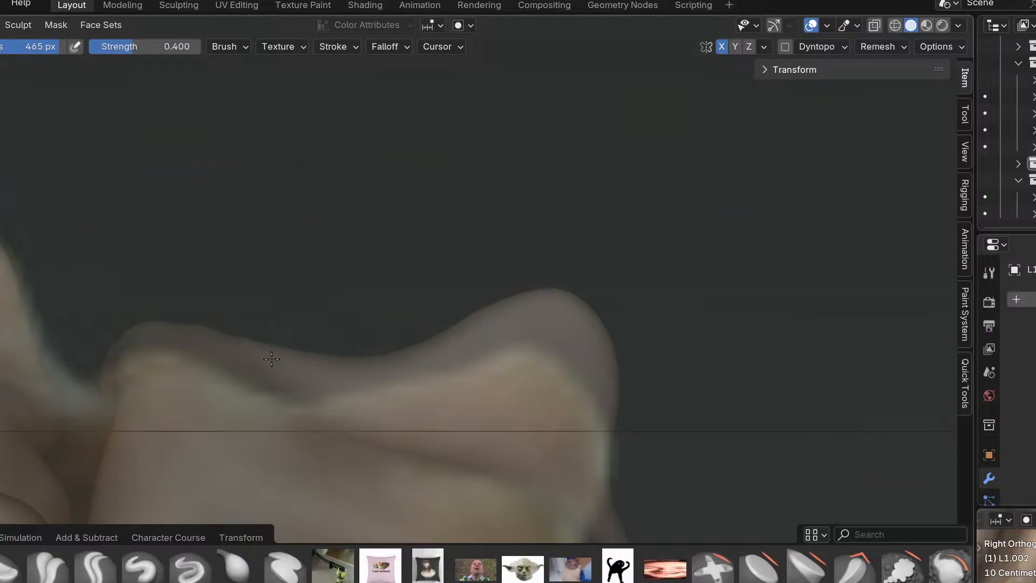
{"action": "left_click_drag", "start_coordinate": [272, 351], "coordinate": [244, 394]}
{"action": "left_click_drag", "start_coordinate": [337, 371], "coordinate": [362, 387]}
{"action": "mouse_move", "coordinate": [532, 331]}
{"action": "left_mouse_down"}
{"action": "mouse_move", "coordinate": [544, 356]}
{"action": "mouse_move", "coordinate": [536, 399]}
{"action": "left_mouse_up"}
{"action": "middle_click_drag", "start_coordinate": [537, 399], "coordinate": [374, 382]}
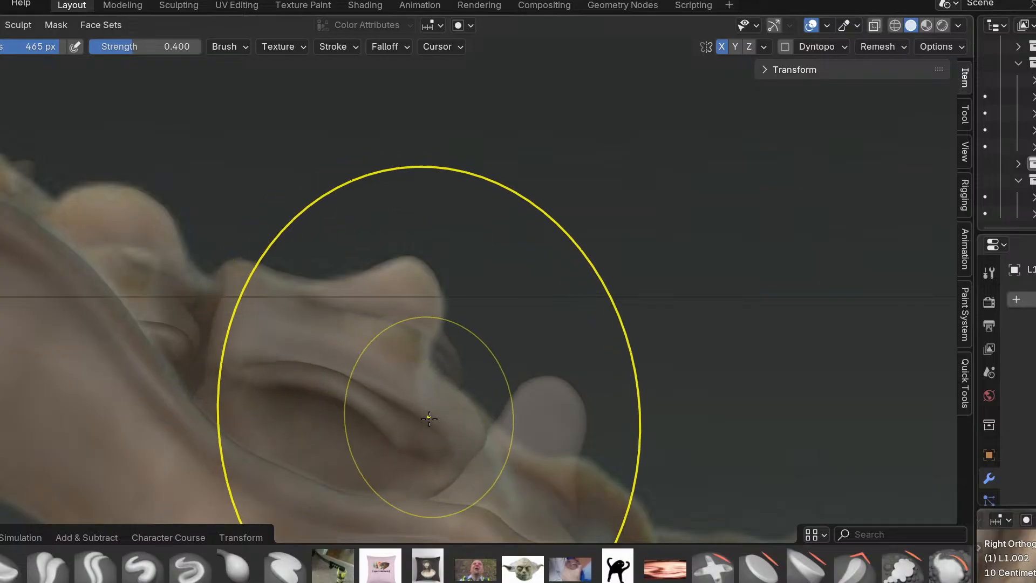
{"action": "scroll", "coordinate": [473, 395], "scroll_direction": "up", "scroll_amount": 4}
{"action": "scroll", "coordinate": [463, 393], "scroll_direction": "down", "scroll_amount": 2}
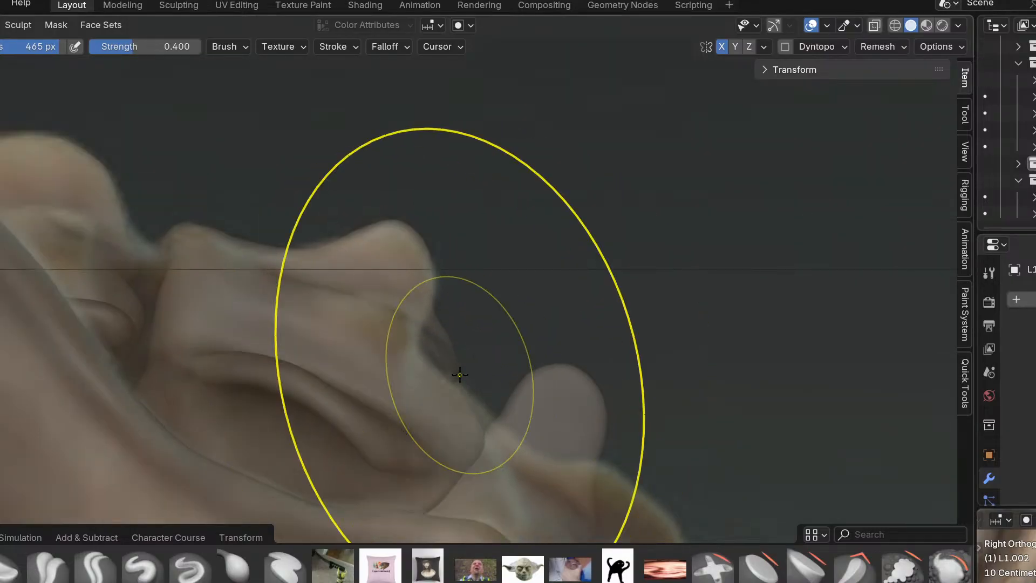
{"action": "middle_click_drag", "start_coordinate": [449, 380], "coordinate": [476, 463]}
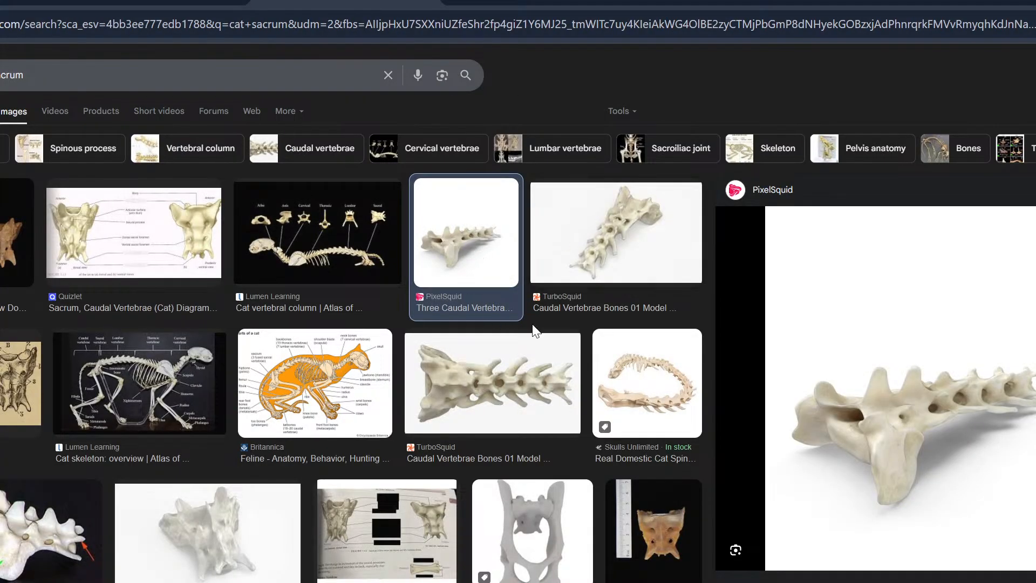
Switch to the browser's cat sacrum image results and compare the sacrum and caudal vertebrae in the TurboSquid and PixelSquid pictures.
{"action": "left_click", "coordinate": [490, 381]}
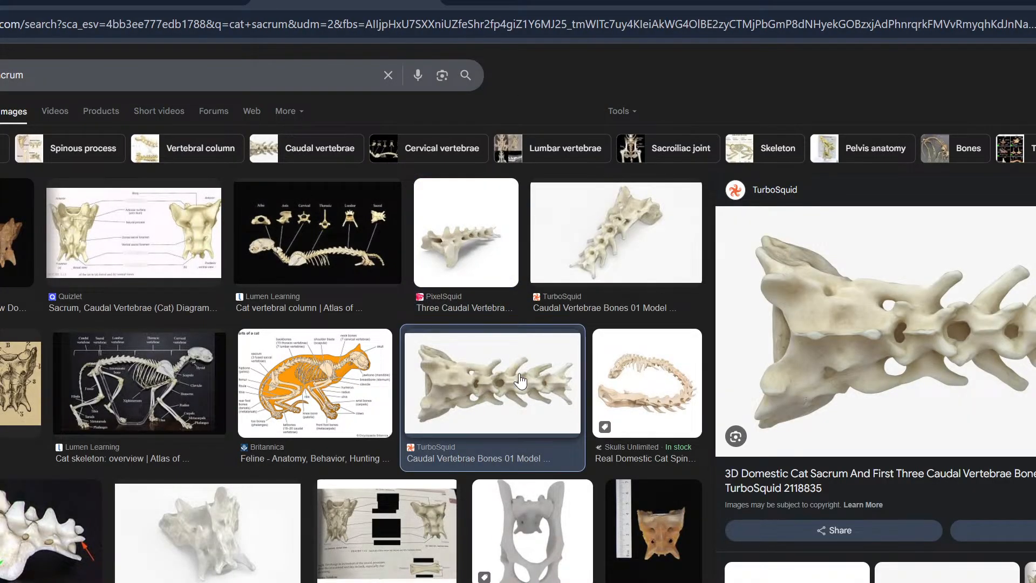
{"action": "left_click", "coordinate": [435, 282]}
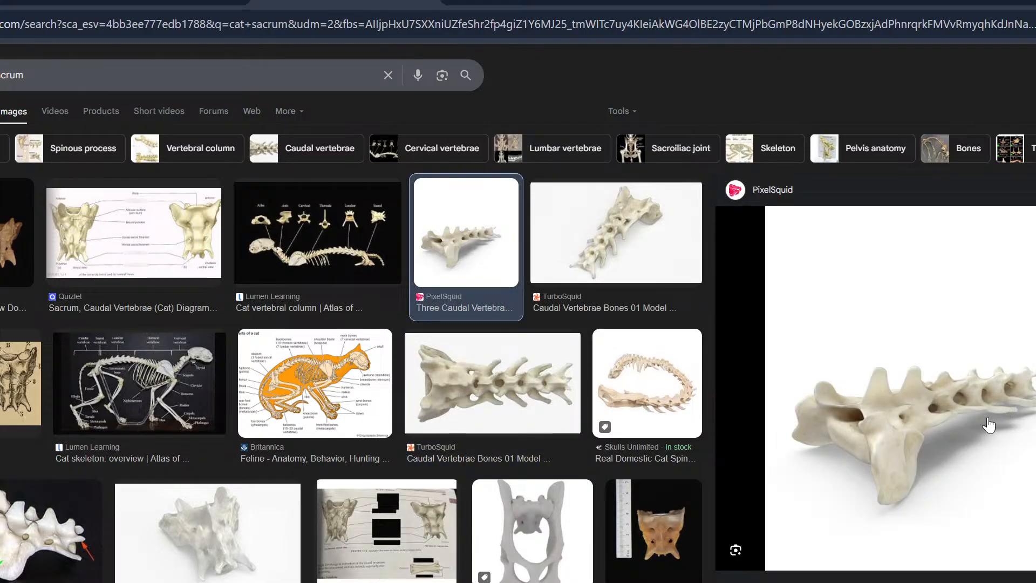
{"action": "key", "text": "super"}
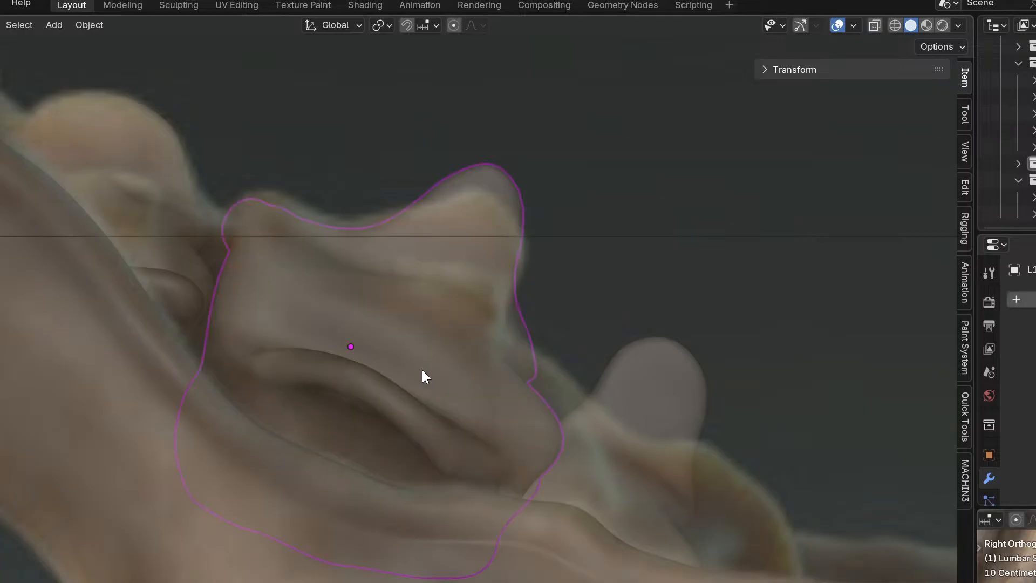
Switch the middle vertebra to Sculpt Mode and reshape the ridge along its lower flank into a steeper slope.
{"action": "key", "text": "ctrl+Tab"}
{"action": "left_click", "coordinate": [444, 505]}
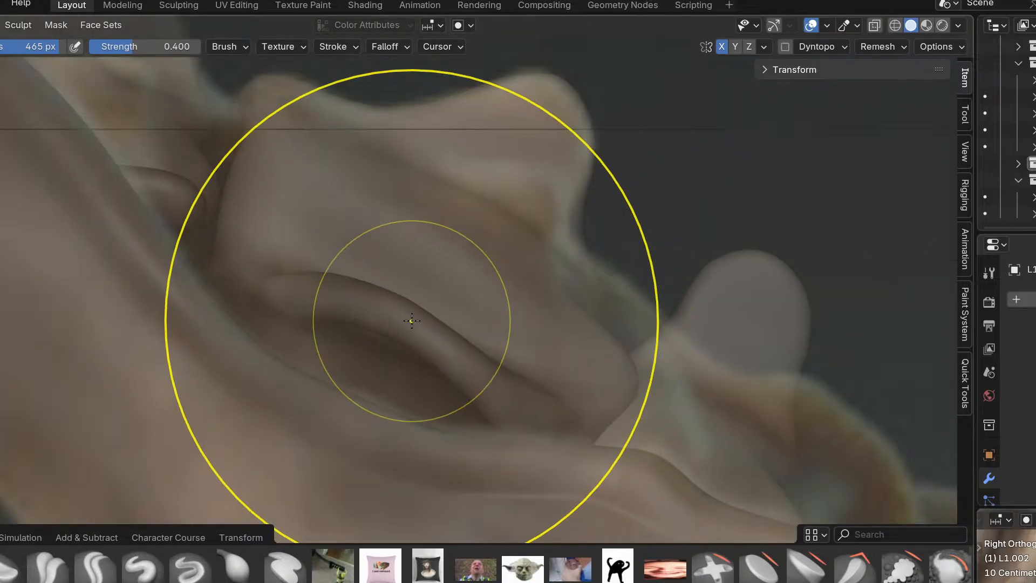
{"action": "mouse_move", "coordinate": [412, 321]}
{"action": "left_mouse_down"}
{"action": "mouse_move", "coordinate": [368, 370]}
{"action": "mouse_move", "coordinate": [390, 380]}
{"action": "mouse_move", "coordinate": [319, 366]}
{"action": "mouse_move", "coordinate": [325, 347]}
{"action": "mouse_move", "coordinate": [332, 367]}
{"action": "left_mouse_up"}
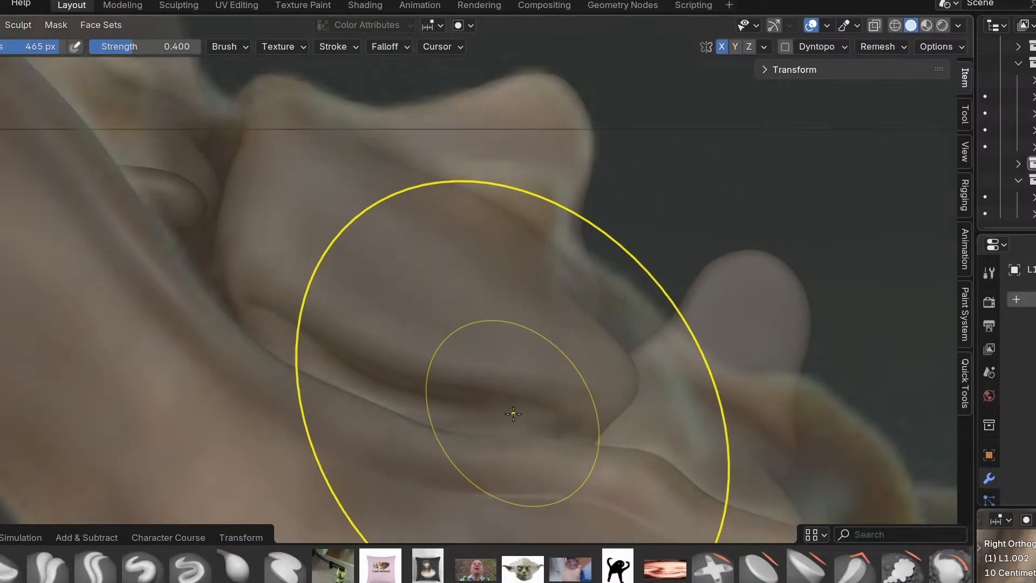
{"action": "left_click_drag", "start_coordinate": [509, 411], "coordinate": [458, 424]}
{"action": "mouse_move", "coordinate": [346, 346]}
{"action": "left_mouse_down"}
{"action": "mouse_move", "coordinate": [314, 280]}
{"action": "mouse_move", "coordinate": [306, 225]}
{"action": "mouse_move", "coordinate": [285, 271]}
{"action": "mouse_move", "coordinate": [301, 300]}
{"action": "left_mouse_up"}
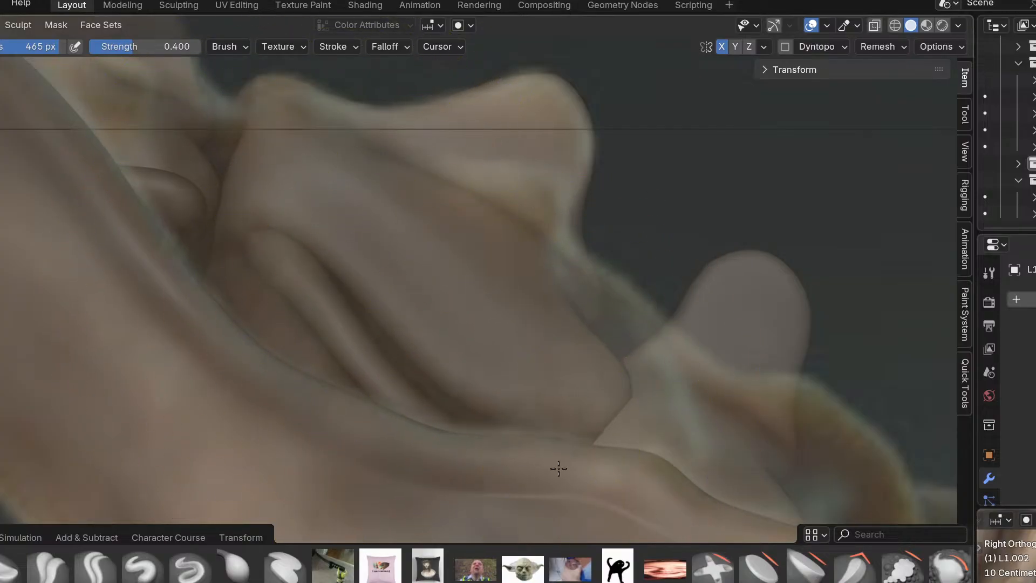
Hide the middle vertebra in Object Mode to inspect the side reference beneath it, and unhide it.
{"action": "scroll", "coordinate": [551, 440], "scroll_direction": "down", "scroll_amount": 2}
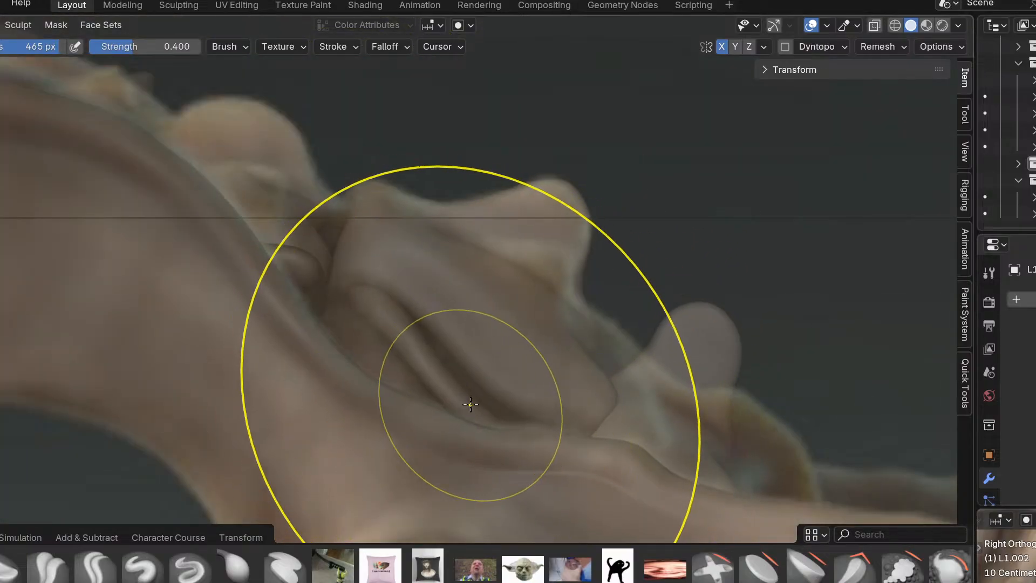
{"action": "key", "text": "ctrl+Tab"}
{"action": "left_click", "coordinate": [452, 374]}
{"action": "key", "text": "h"}
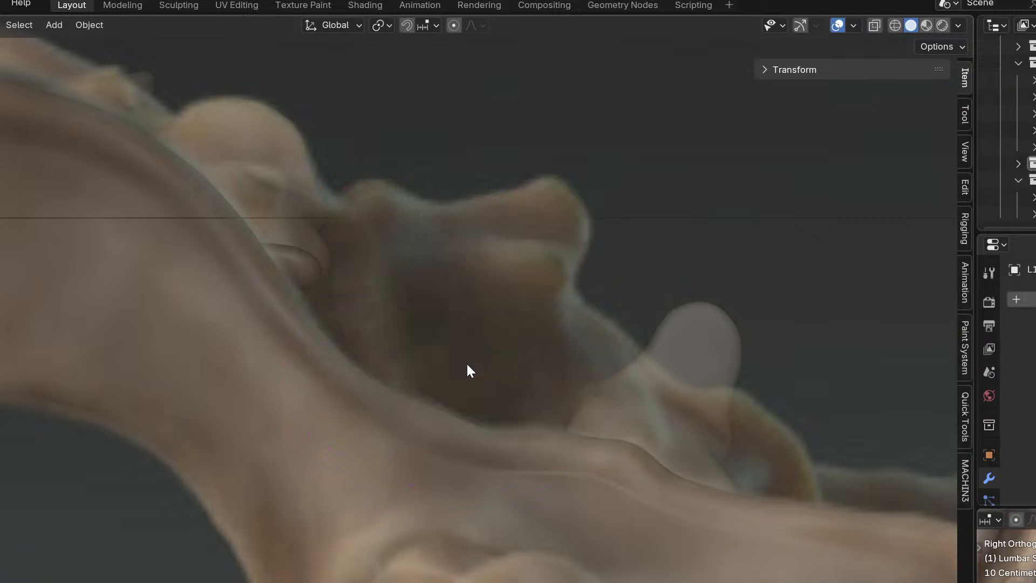
{"action": "key", "text": "alt+h"}
Resume sculpting the middle vertebra and reposition its flank ridge, drawing the ridge's upper end forward beside the hip bone.
{"action": "key", "text": "ctrl+Tab"}
{"action": "left_click", "coordinate": [467, 458]}
{"action": "scroll", "coordinate": [400, 335], "scroll_direction": "up", "scroll_amount": 3}
{"action": "mouse_move", "coordinate": [426, 389]}
{"action": "left_mouse_down"}
{"action": "mouse_move", "coordinate": [453, 417]}
{"action": "mouse_move", "coordinate": [528, 435]}
{"action": "left_mouse_up"}
{"action": "left_click_drag", "start_coordinate": [370, 299], "coordinate": [327, 296]}
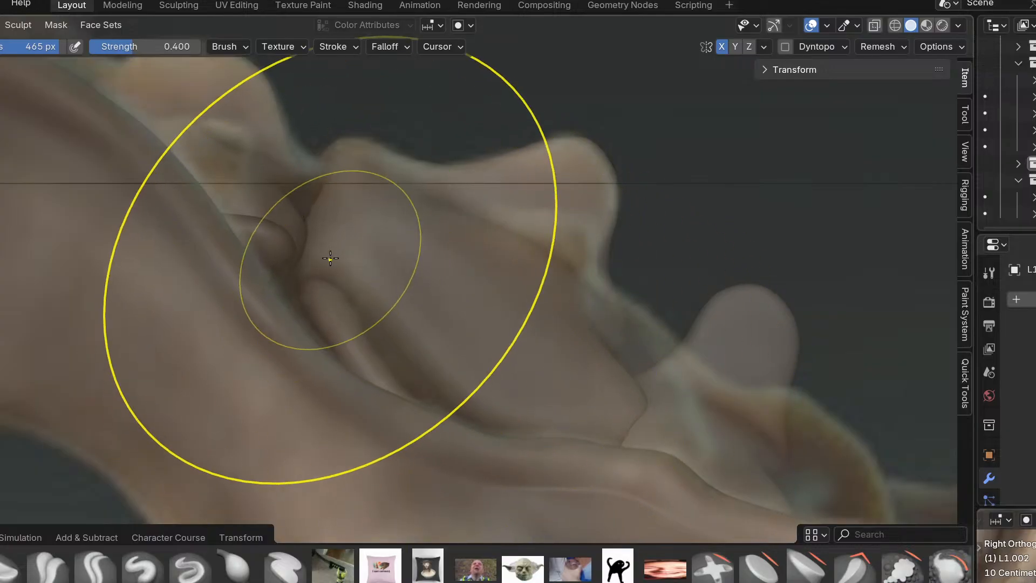
Switch sculpting to the front vertebra and examine its rear edge and the gap to the middle vertebra against the side reference.
{"action": "middle_click_drag", "start_coordinate": [397, 189], "coordinate": [364, 363], "text": "shift"}
{"action": "key", "text": "ctrl+Tab"}
{"action": "left_click", "coordinate": [243, 363]}
{"action": "key", "text": "ctrl+Tab"}
{"action": "left_click", "coordinate": [297, 436]}
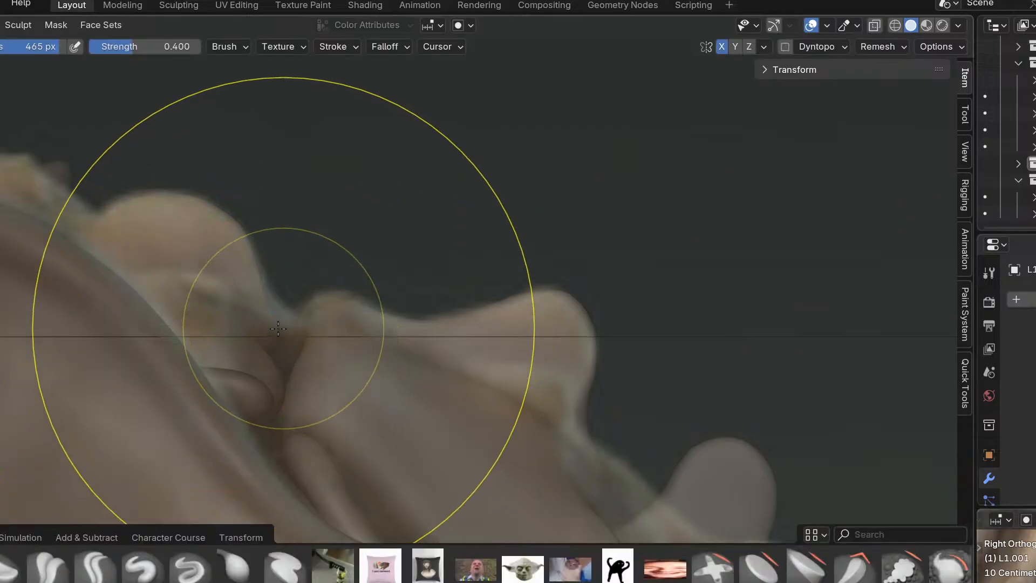
{"action": "scroll", "coordinate": [259, 286], "scroll_direction": "up", "scroll_amount": 4}
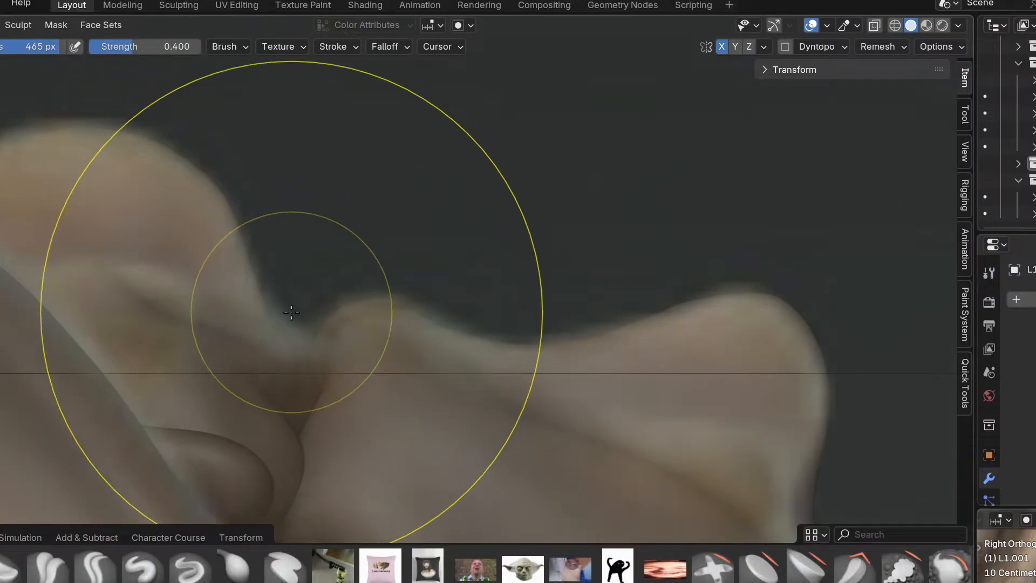
{"action": "mouse_move", "coordinate": [269, 348]}
{"action": "middle_mouse_down", "text": "shift"}
{"action": "mouse_move", "coordinate": [329, 438]}
{"action": "mouse_move", "coordinate": [354, 218]}
{"action": "middle_mouse_up", "text": "shift"}
{"action": "scroll", "coordinate": [327, 438], "scroll_direction": "down", "scroll_amount": 2}
{"action": "scroll", "coordinate": [371, 292], "scroll_direction": "down", "scroll_amount": 3}
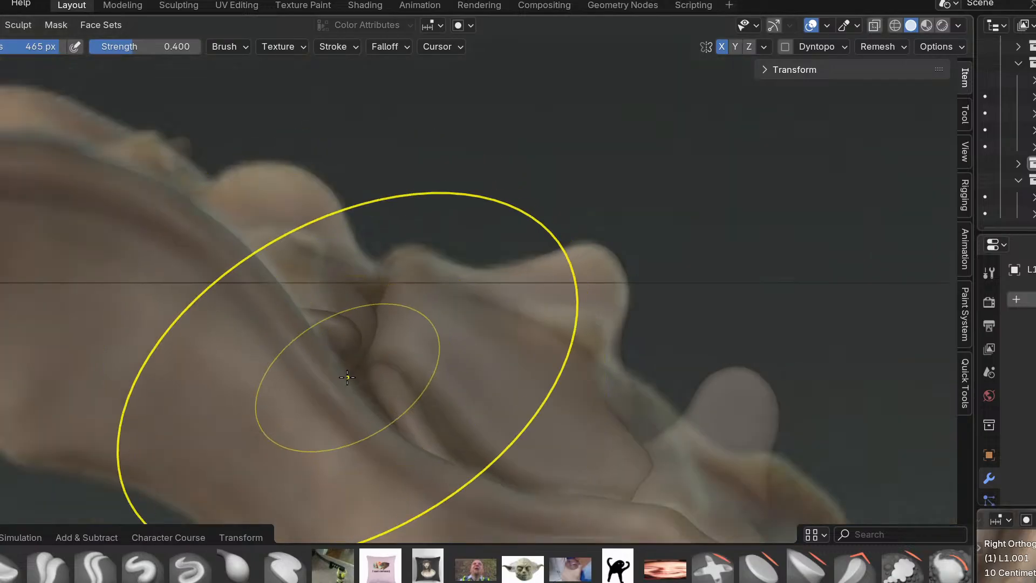
{"action": "scroll", "coordinate": [396, 350], "scroll_direction": "up", "scroll_amount": 2}
Switch sculpting back to the middle vertebra and draw its transverse process inward to fit the top reference.
{"action": "key", "text": "ctrl+Tab"}
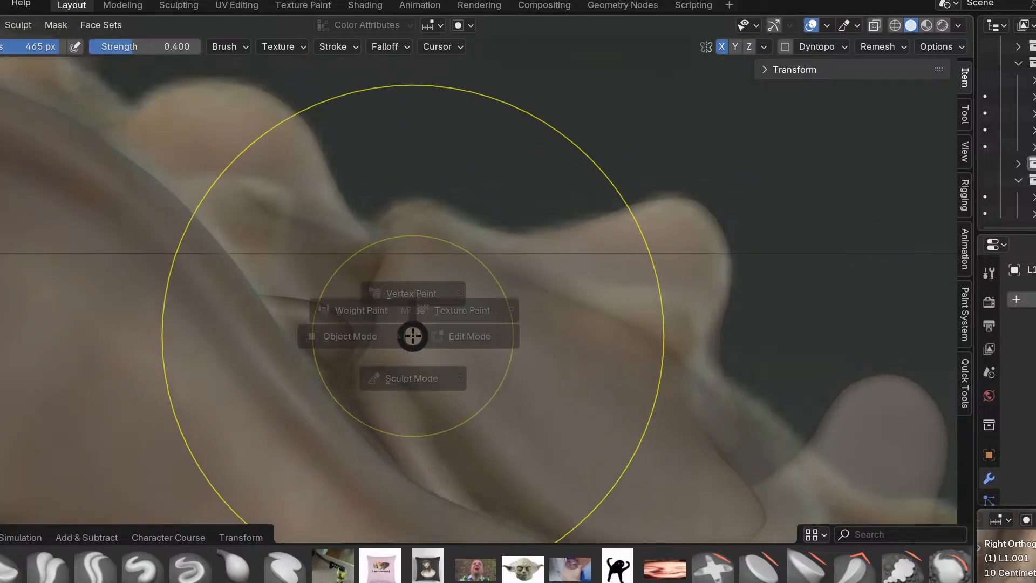
{"action": "left_click", "coordinate": [419, 350]}
{"action": "key", "text": "ctrl+Tab"}
{"action": "left_click", "coordinate": [497, 532]}
{"action": "key", "text": "ctrl+Tab"}
{"action": "left_click", "coordinate": [335, 478]}
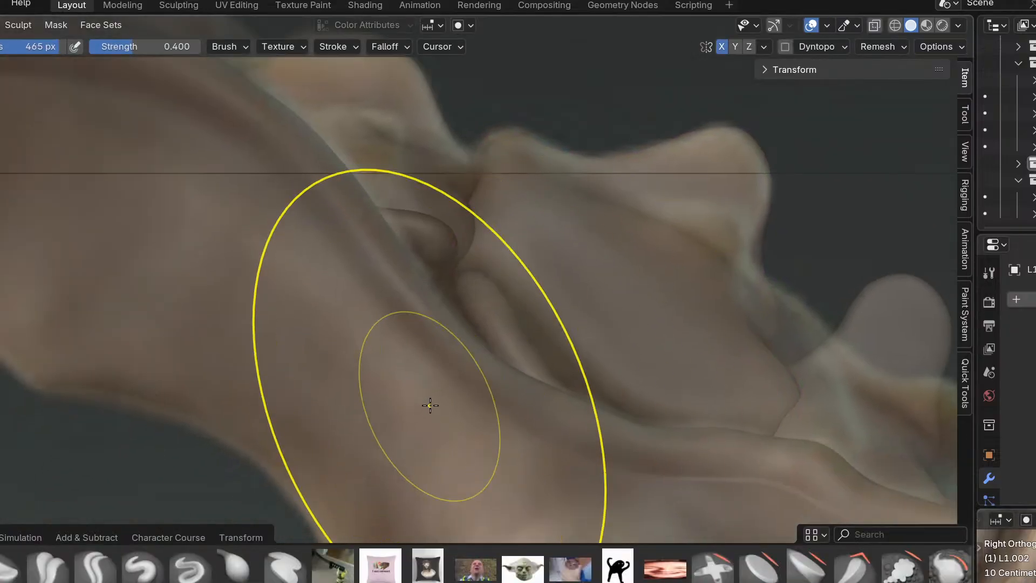
{"action": "middle_click_drag", "start_coordinate": [457, 439], "coordinate": [337, 538], "text": "shift"}
{"action": "scroll", "coordinate": [343, 397], "scroll_direction": "up", "scroll_amount": 2}
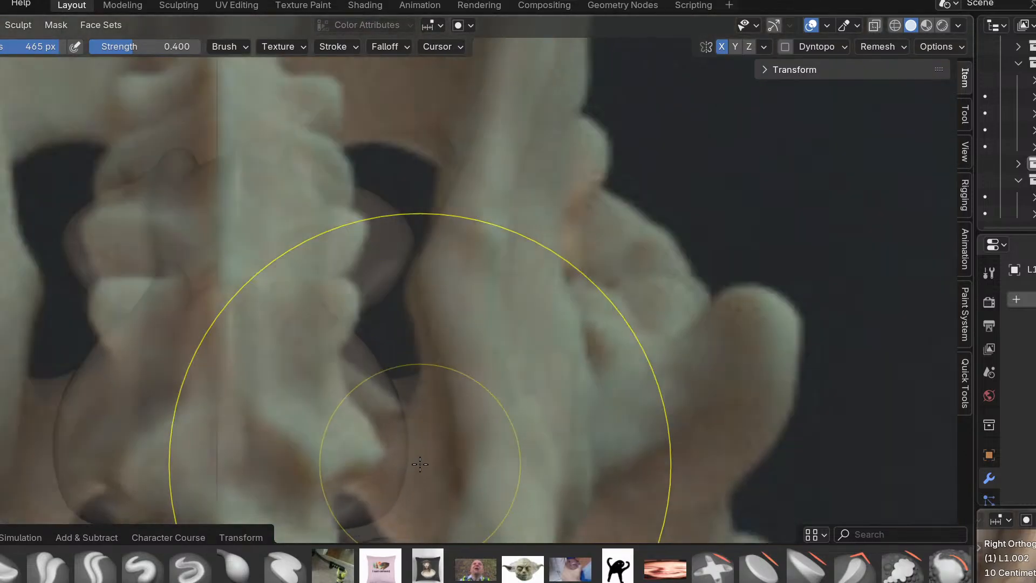
{"action": "scroll", "coordinate": [400, 469], "scroll_direction": "up", "scroll_amount": 1}
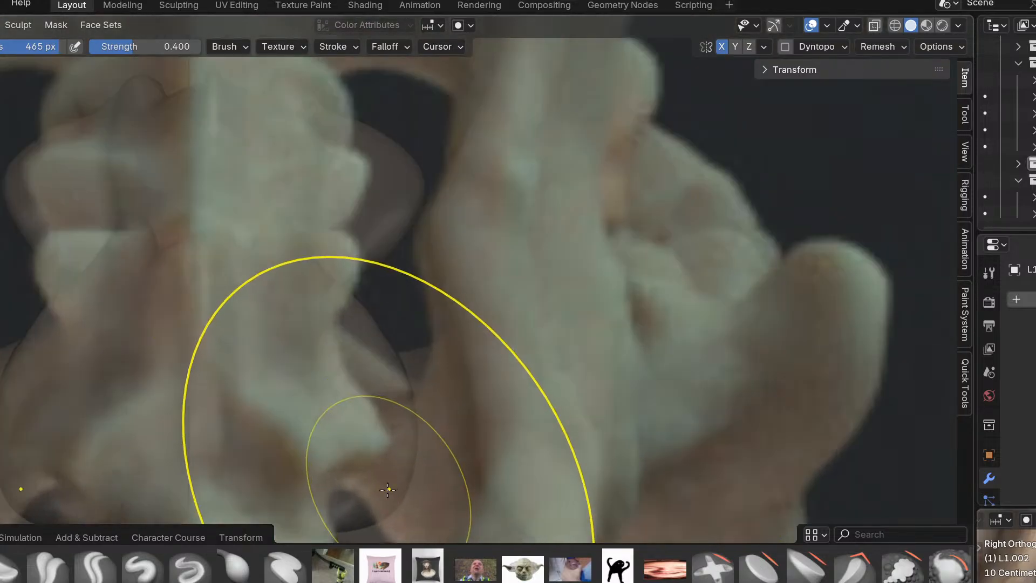
{"action": "scroll", "coordinate": [374, 471], "scroll_direction": "up", "scroll_amount": 2}
{"action": "middle_click_drag", "start_coordinate": [384, 476], "coordinate": [466, 361], "text": "shift"}
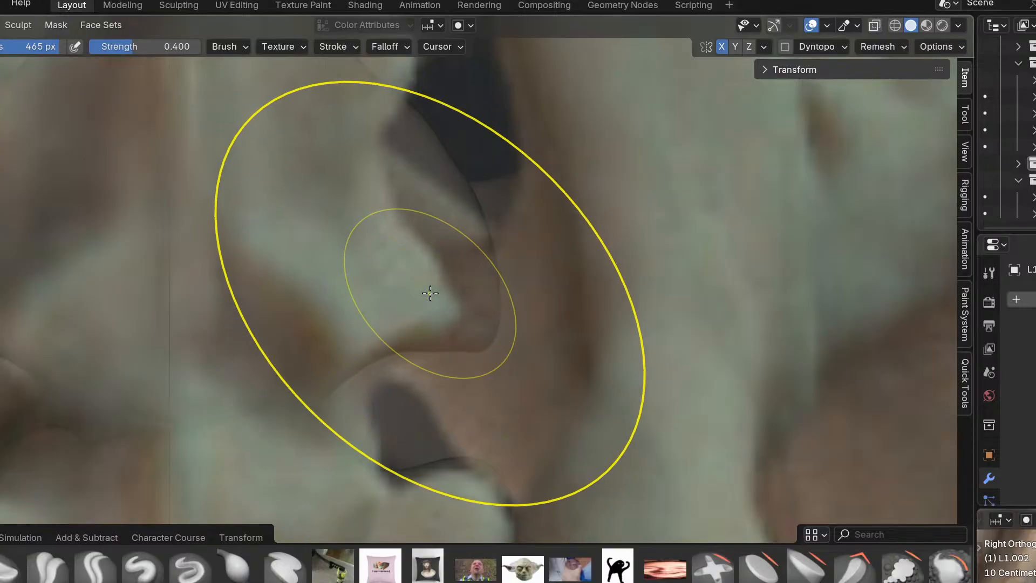
{"action": "middle_click_drag", "start_coordinate": [430, 293], "coordinate": [478, 366], "text": "shift"}
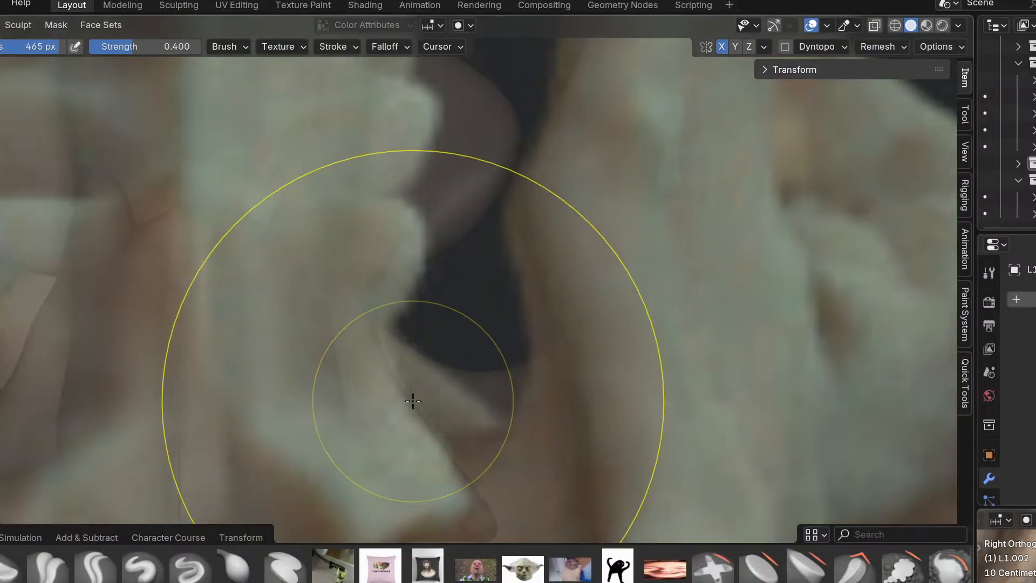
{"action": "scroll", "coordinate": [477, 500], "scroll_direction": "down", "scroll_amount": 4}
{"action": "middle_click_drag", "start_coordinate": [483, 493], "coordinate": [483, 424], "text": "shift"}
{"action": "scroll", "coordinate": [483, 424], "scroll_direction": "up", "scroll_amount": 2}
Fit the middle vertebra's front edge below the front bump to the side reference.
{"action": "key", "text": "KP_3"}
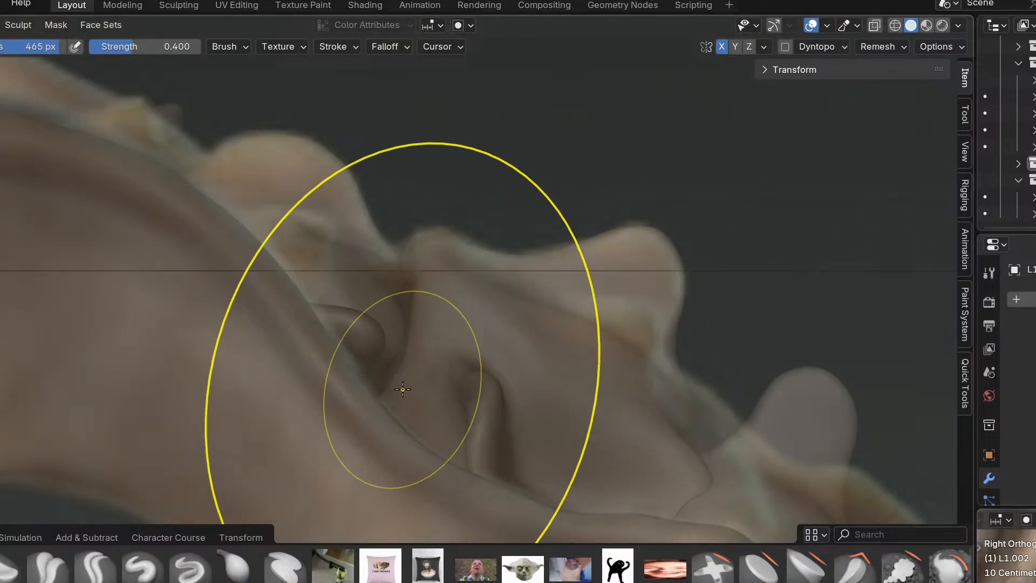
{"action": "scroll", "coordinate": [423, 344], "scroll_direction": "up", "scroll_amount": 2}
{"action": "scroll", "coordinate": [423, 302], "scroll_direction": "up", "scroll_amount": 2}
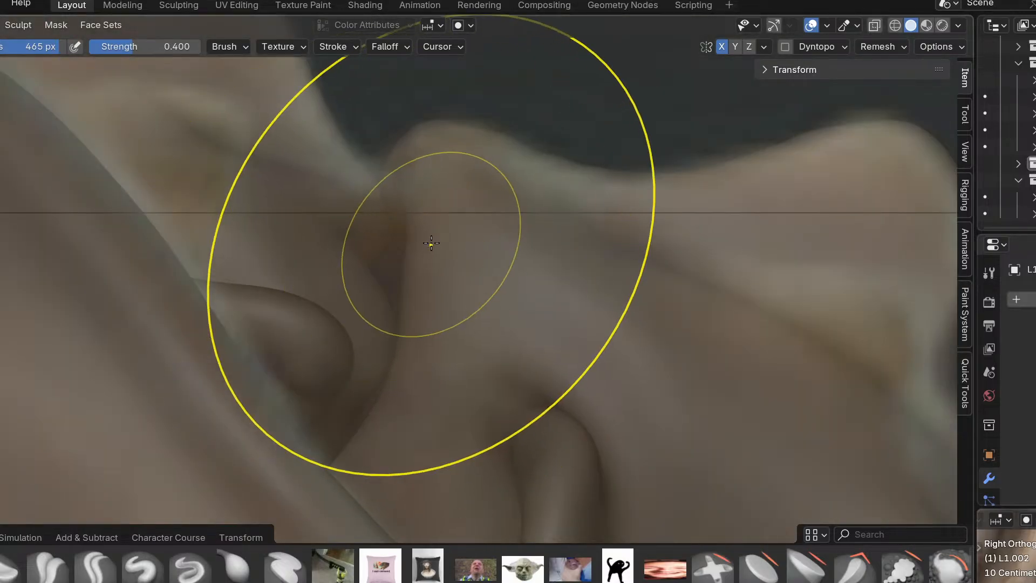
{"action": "middle_click_drag", "start_coordinate": [445, 278], "coordinate": [446, 347]}
{"action": "key", "text": "KP_3"}
{"action": "left_click_drag", "start_coordinate": [433, 323], "coordinate": [442, 335]}
{"action": "middle_click_drag", "start_coordinate": [403, 467], "coordinate": [269, 351], "text": "shift"}
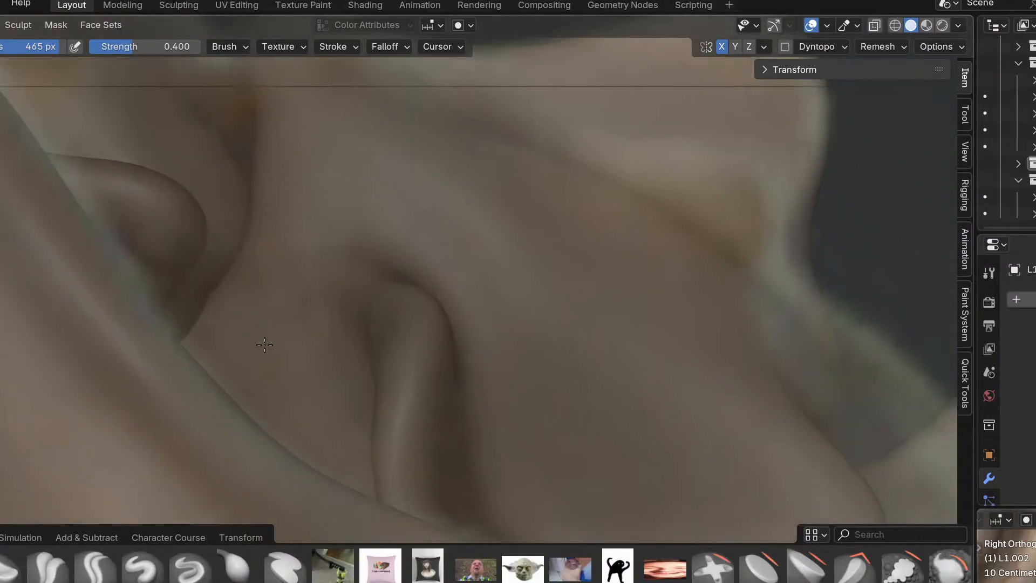
{"action": "scroll", "coordinate": [346, 356], "scroll_direction": "down", "scroll_amount": 6}
Compare the middle vertebra's side contour with the top reference and the cat sacrum photos in the browser.
{"action": "key", "text": "ctrl+KP_1"}
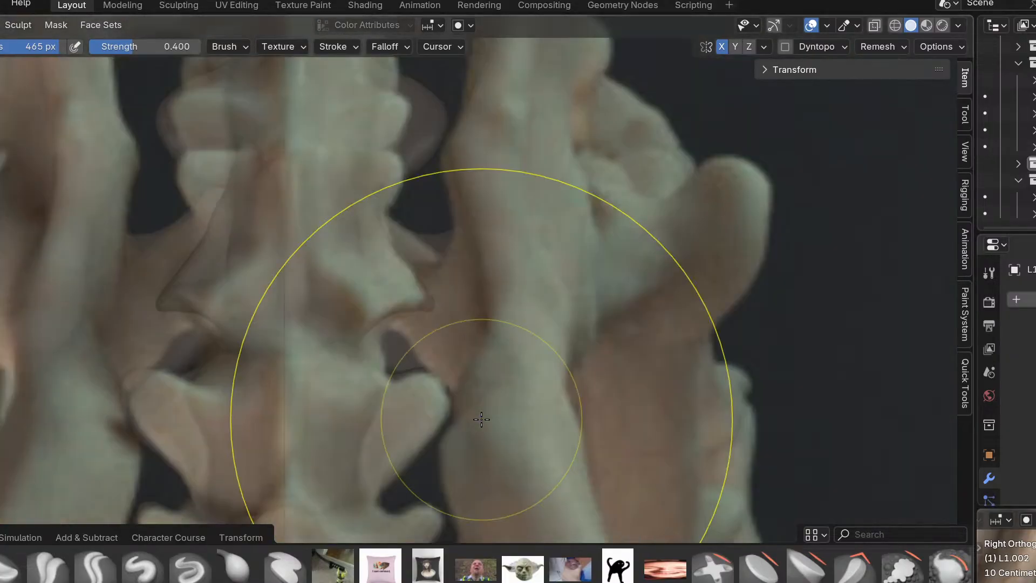
{"action": "scroll", "coordinate": [486, 419], "scroll_direction": "up", "scroll_amount": 1}
{"action": "middle_click_drag", "start_coordinate": [428, 317], "coordinate": [521, 518], "text": "shift"}
{"action": "scroll", "coordinate": [523, 521], "scroll_direction": "up", "scroll_amount": 2}
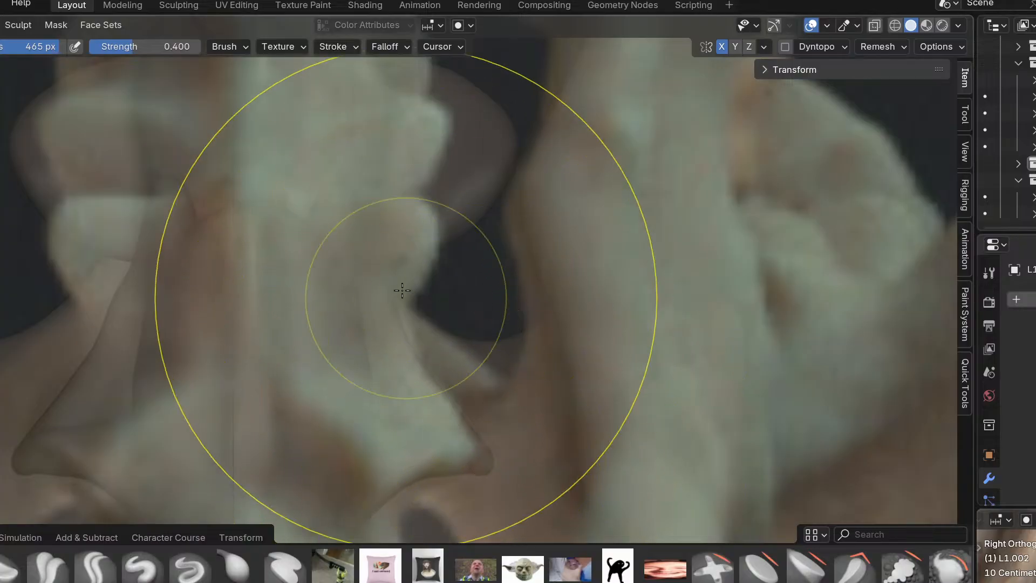
{"action": "scroll", "coordinate": [416, 312], "scroll_direction": "up", "scroll_amount": 3}
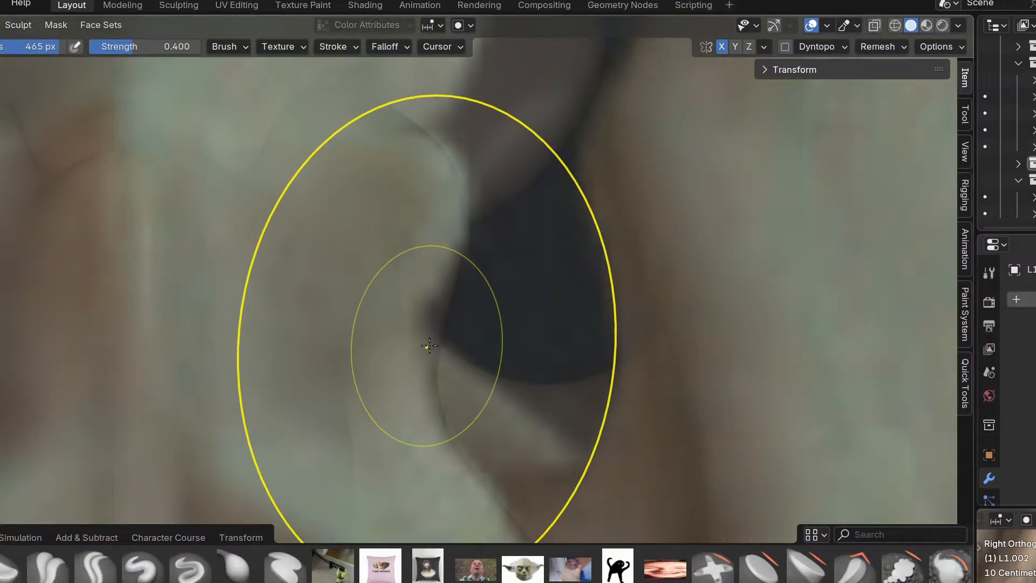
{"action": "middle_click_drag", "start_coordinate": [424, 340], "coordinate": [508, 383], "text": "shift"}
{"action": "scroll", "coordinate": [508, 384], "scroll_direction": "down", "scroll_amount": 3}
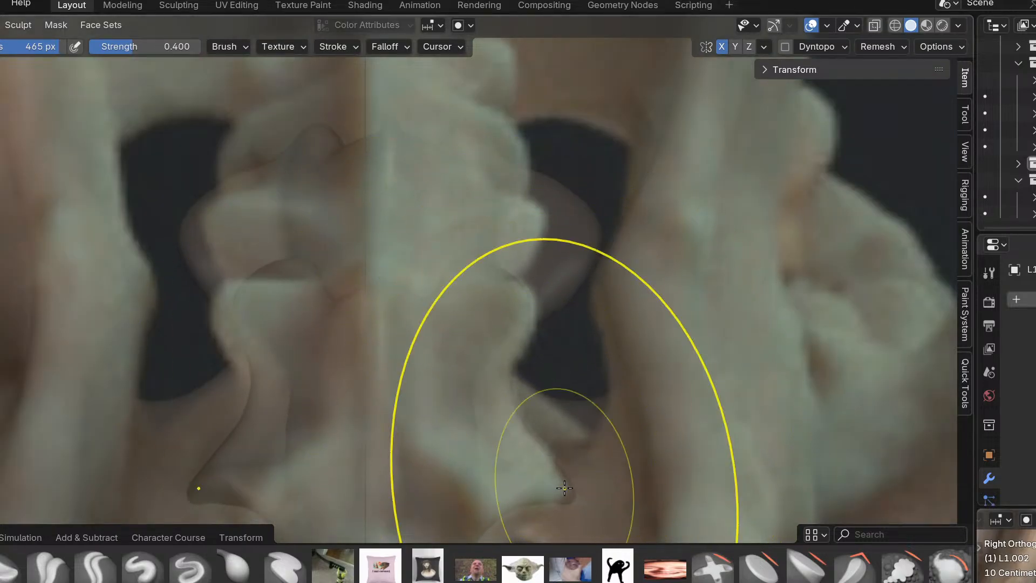
{"action": "scroll", "coordinate": [518, 491], "scroll_direction": "up", "scroll_amount": 4}
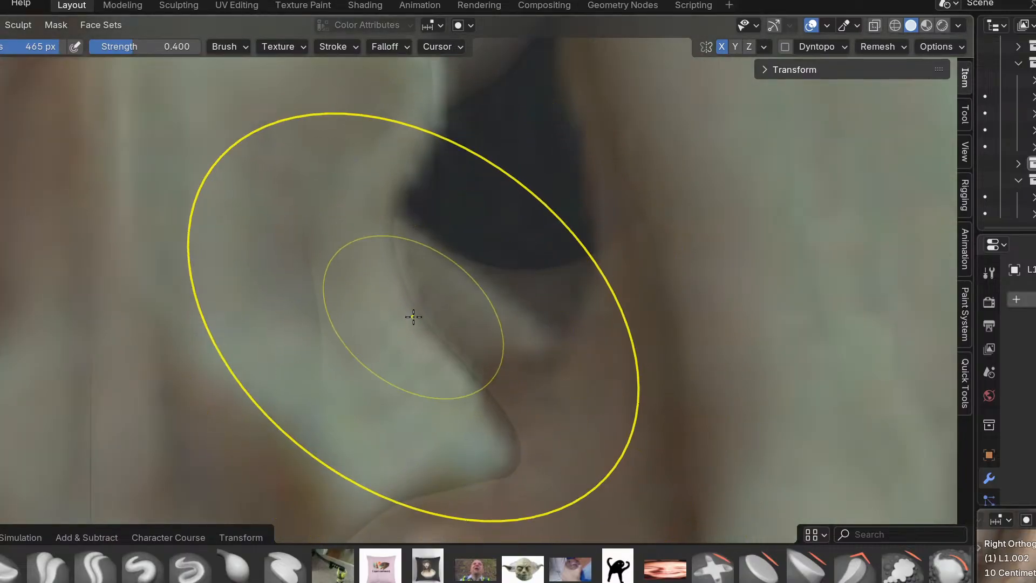
{"action": "scroll", "coordinate": [435, 332], "scroll_direction": "down", "scroll_amount": 8}
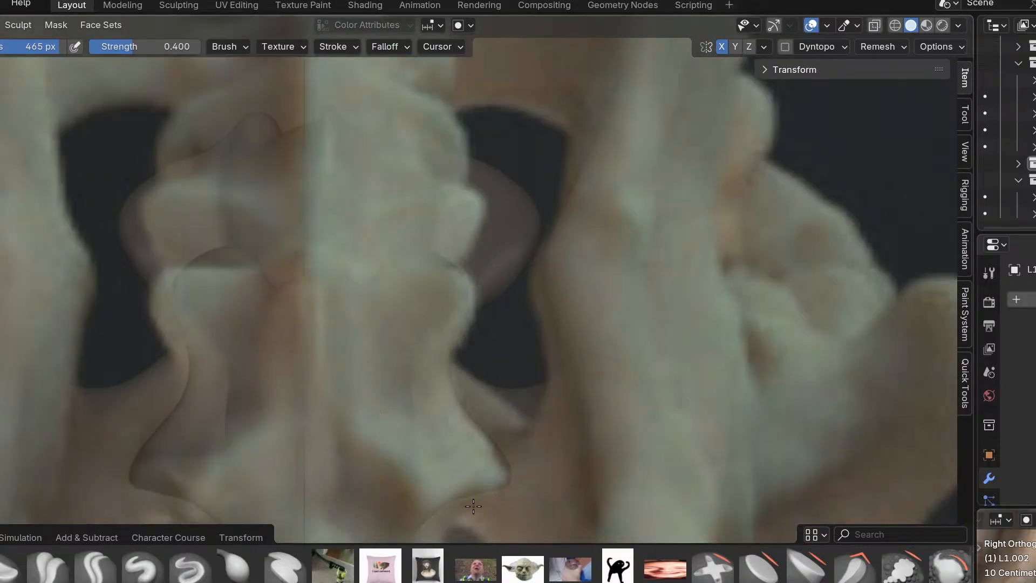
{"action": "scroll", "coordinate": [410, 448], "scroll_direction": "up", "scroll_amount": 8}
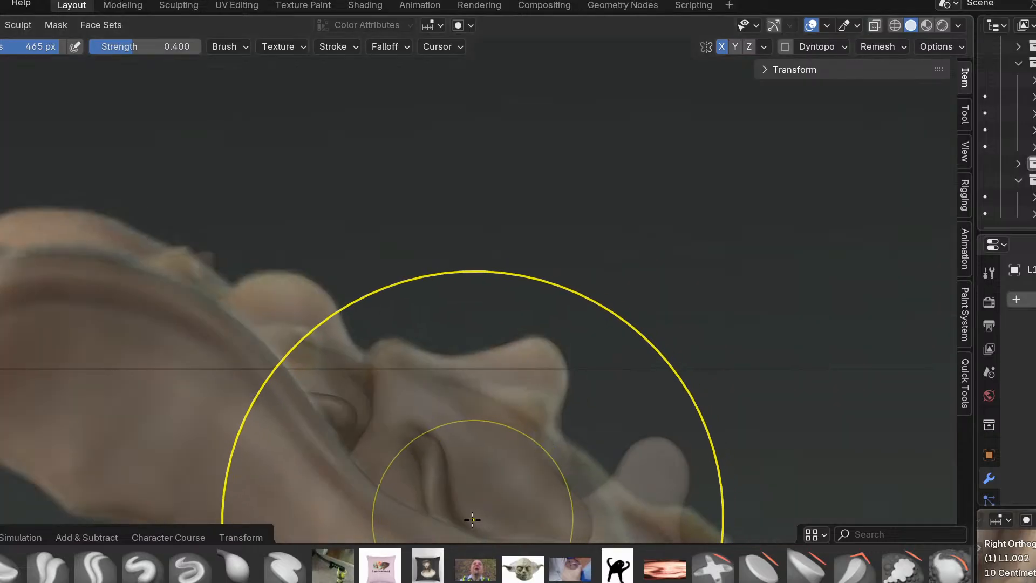
{"action": "scroll", "coordinate": [472, 495], "scroll_direction": "down", "scroll_amount": 8}
{"action": "key", "text": "alt+Tab"}
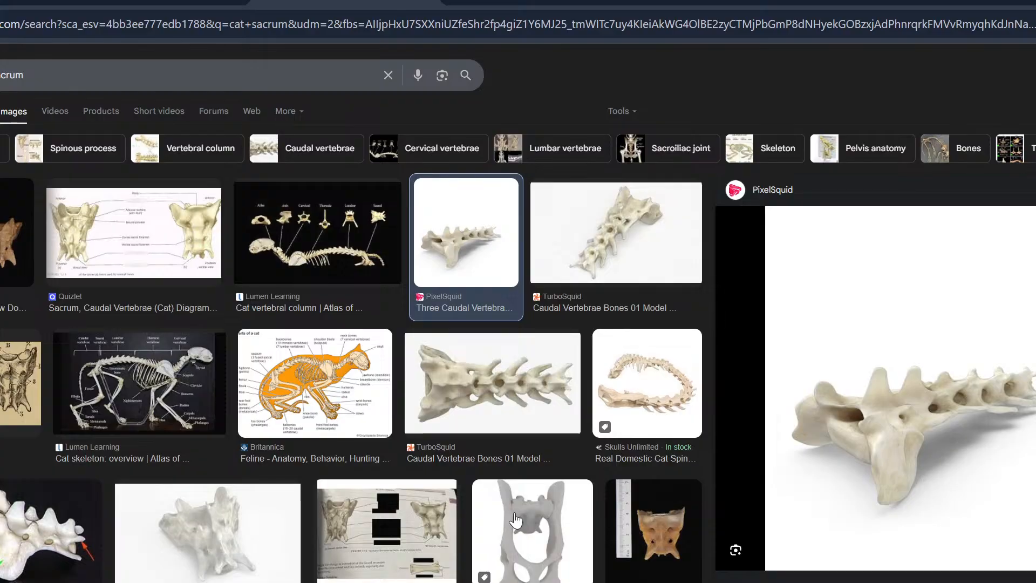
{"action": "key", "text": "alt+Tab"}
Pull the middle vertebra's front bump and the narrow waist behind it inward to match the top reference.
{"action": "key", "text": "f"}
{"action": "middle_click_drag", "start_coordinate": [523, 479], "coordinate": [572, 471]}
{"action": "key", "text": "KP_7"}
{"action": "scroll", "coordinate": [443, 395], "scroll_direction": "up", "scroll_amount": 5}
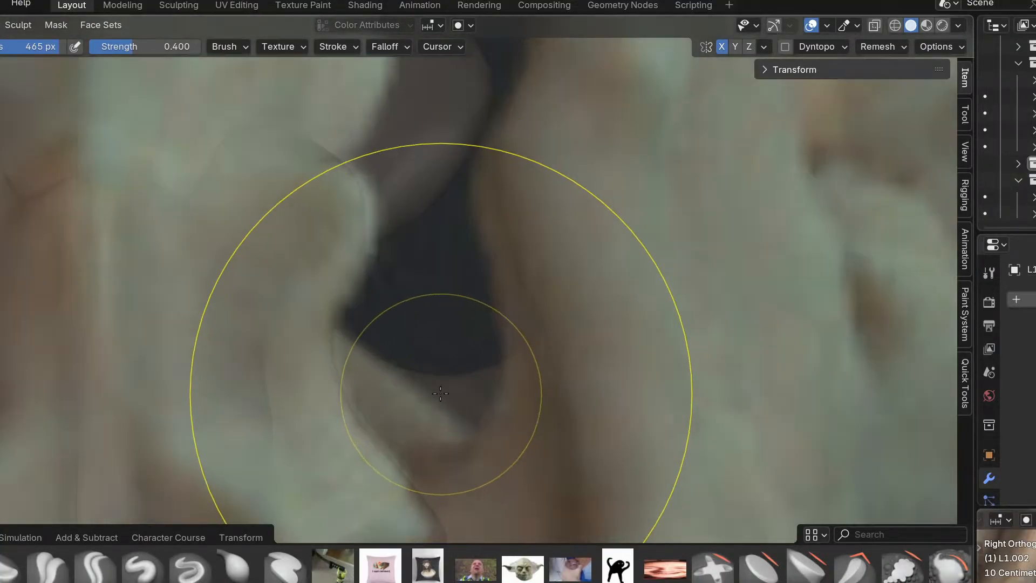
{"action": "left_click_drag", "start_coordinate": [372, 225], "coordinate": [327, 203]}
{"action": "left_click_drag", "start_coordinate": [273, 199], "coordinate": [235, 190]}
{"action": "mouse_move", "coordinate": [307, 198]}
{"action": "left_mouse_down"}
{"action": "mouse_move", "coordinate": [251, 184]}
{"action": "mouse_move", "coordinate": [275, 210]}
{"action": "left_mouse_up"}
{"action": "left_click_drag", "start_coordinate": [347, 374], "coordinate": [311, 407]}
{"action": "left_click_drag", "start_coordinate": [338, 442], "coordinate": [333, 448]}
Nudge the middle vertebra's lower rear tip where it meets the rear vertebra.
{"action": "middle_click_drag", "start_coordinate": [336, 448], "coordinate": [386, 435]}
{"action": "scroll", "coordinate": [273, 319], "scroll_direction": "down", "scroll_amount": 4}
{"action": "mouse_move", "coordinate": [274, 319]}
{"action": "middle_mouse_down"}
{"action": "mouse_move", "coordinate": [374, 319]}
{"action": "mouse_move", "coordinate": [267, 269]}
{"action": "middle_mouse_up"}
{"action": "left_click_drag", "start_coordinate": [497, 452], "coordinate": [486, 463]}
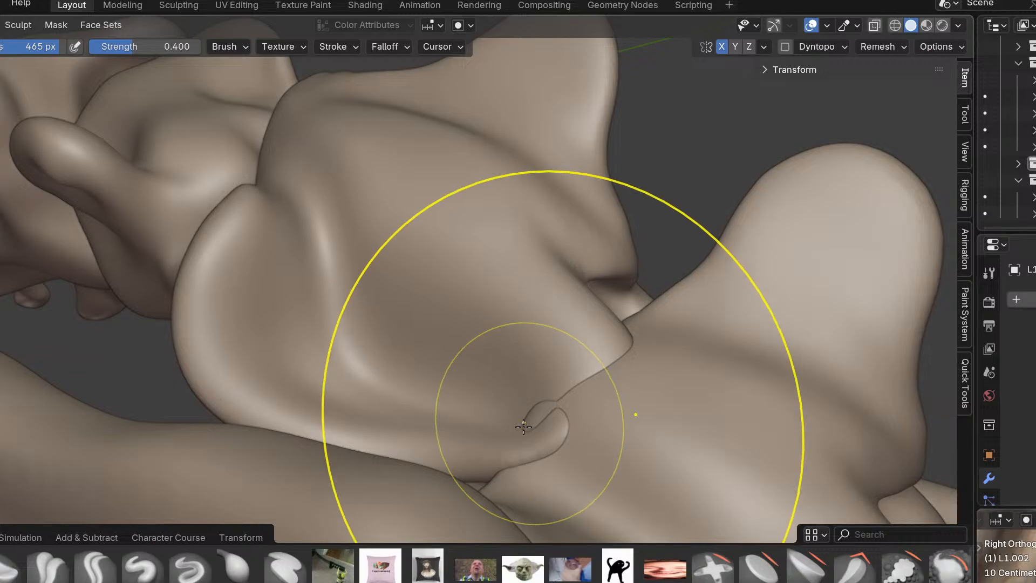
{"action": "middle_click_drag", "start_coordinate": [524, 424], "coordinate": [558, 458]}
Leave sculpting for Object Mode, select the rear vertebra and compare its outline with the side reference.
{"action": "key", "text": "ctrl+Tab"}
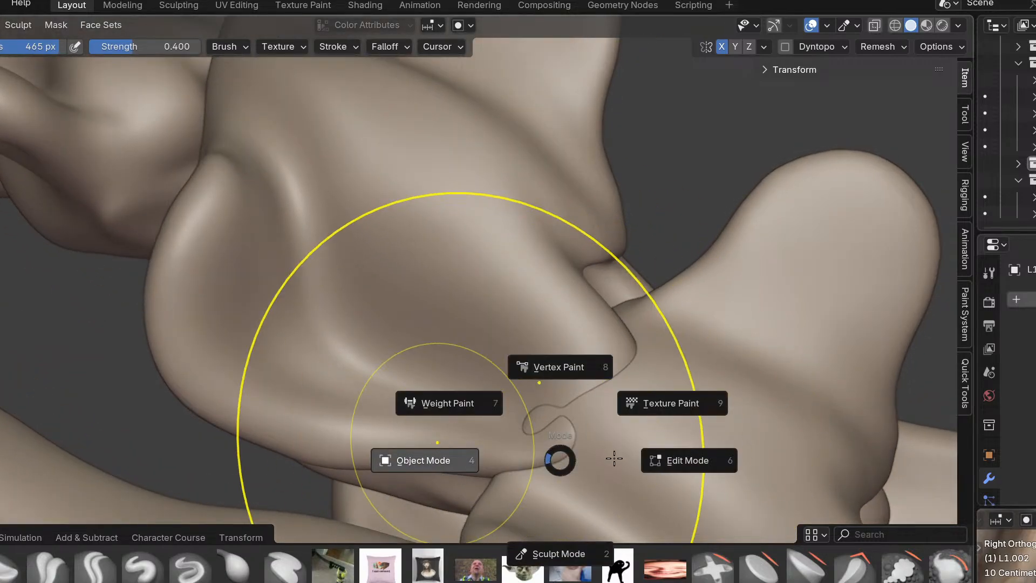
{"action": "left_click", "coordinate": [438, 451]}
{"action": "left_click", "coordinate": [647, 474]}
{"action": "key", "text": "KP_3"}
{"action": "middle_click_drag", "start_coordinate": [647, 478], "coordinate": [442, 407], "text": "shift"}
{"action": "left_click_drag", "start_coordinate": [582, 429], "coordinate": [668, 579]}
{"action": "middle_click_drag", "start_coordinate": [486, 359], "coordinate": [553, 527], "text": "shift"}
{"action": "scroll", "coordinate": [445, 467], "scroll_direction": "down", "scroll_amount": 3}
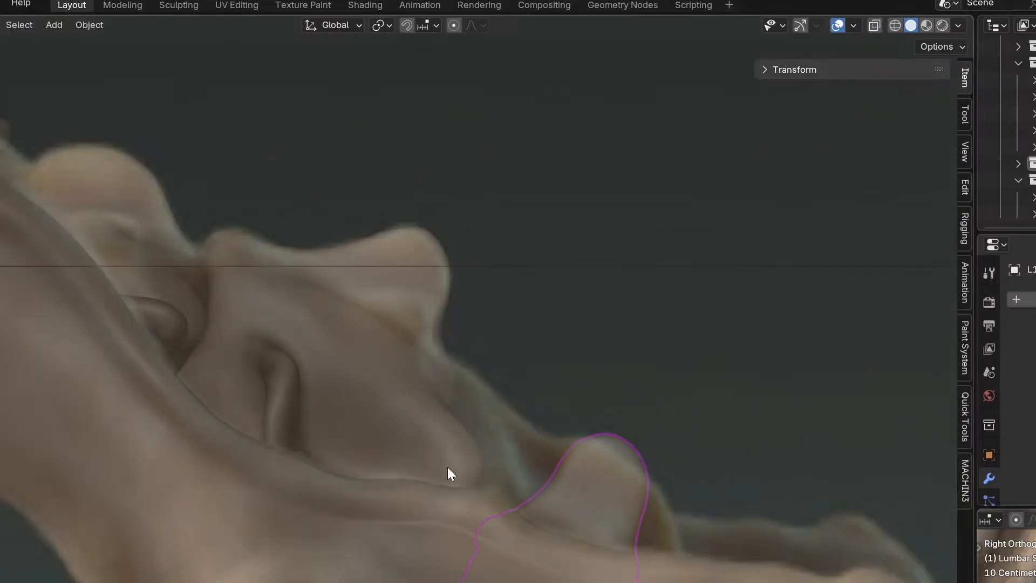
Reselect the middle vertebra, resume sculpting and draw its rear edge below the rear bump inward to fit the side reference.
{"action": "left_click", "coordinate": [414, 452]}
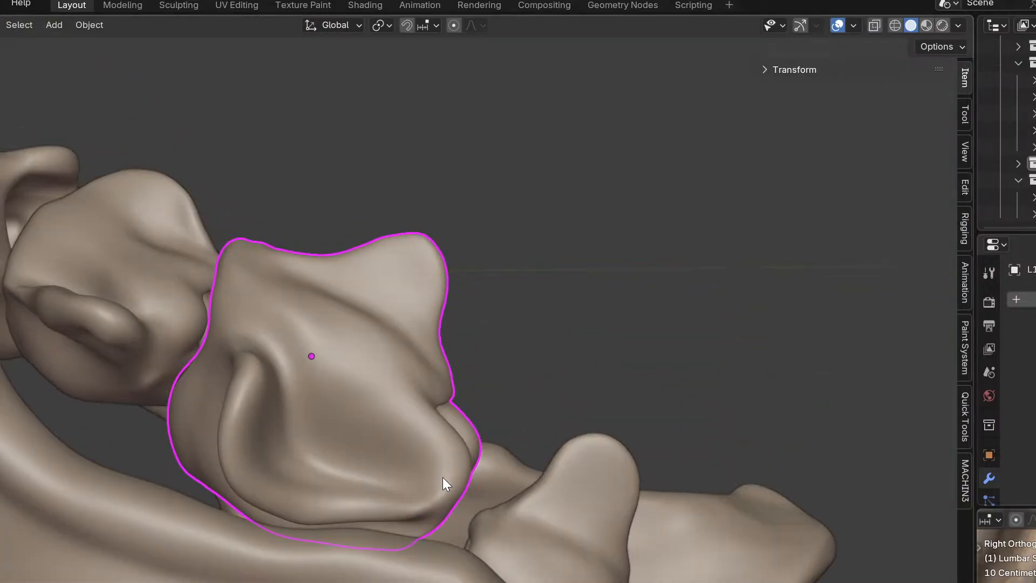
{"action": "scroll", "coordinate": [448, 478], "scroll_direction": "up", "scroll_amount": 2}
{"action": "scroll", "coordinate": [453, 477], "scroll_direction": "down", "scroll_amount": 2}
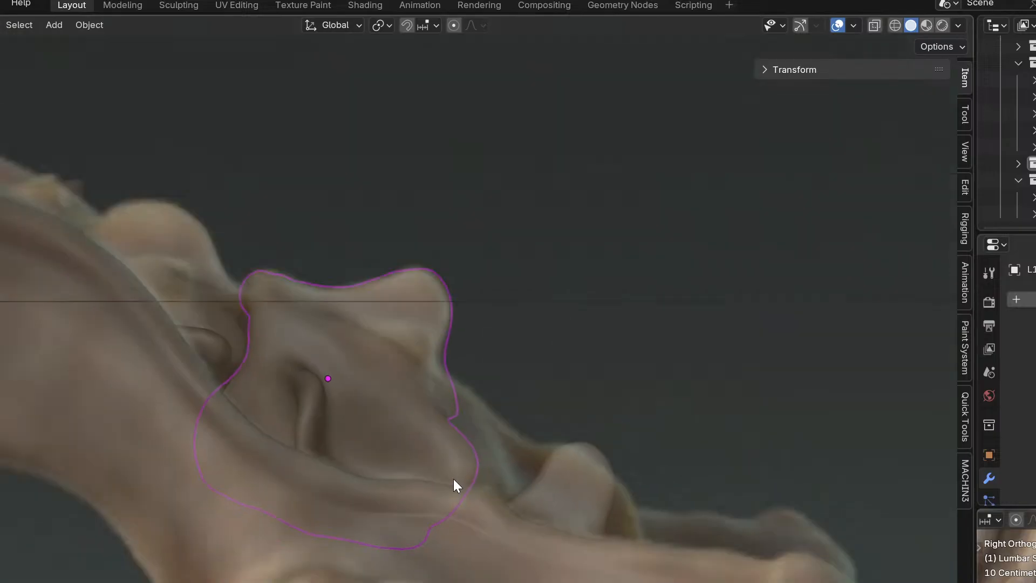
{"action": "scroll", "coordinate": [454, 478], "scroll_direction": "up", "scroll_amount": 2}
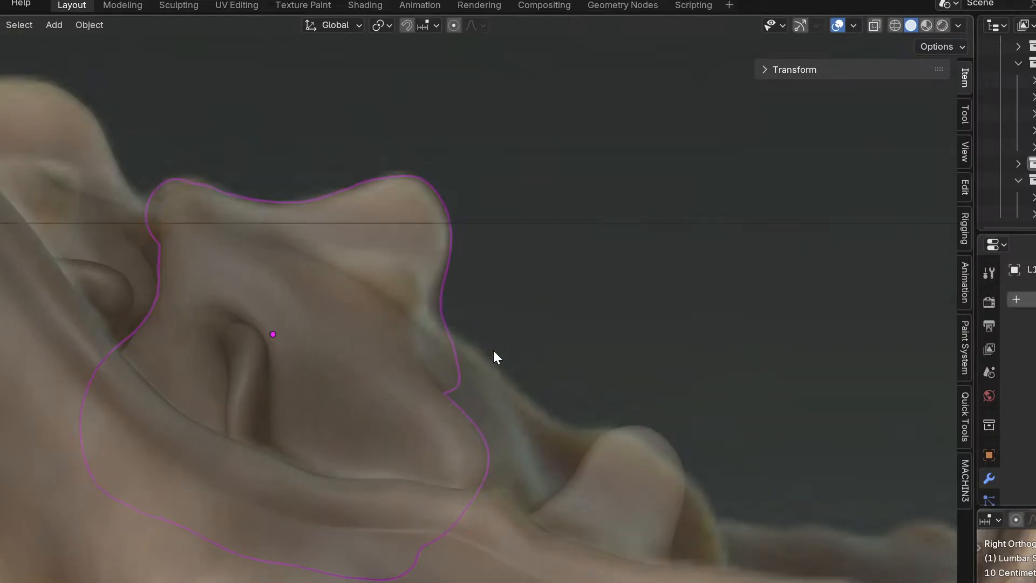
{"action": "scroll", "coordinate": [563, 511], "scroll_direction": "down", "scroll_amount": 2}
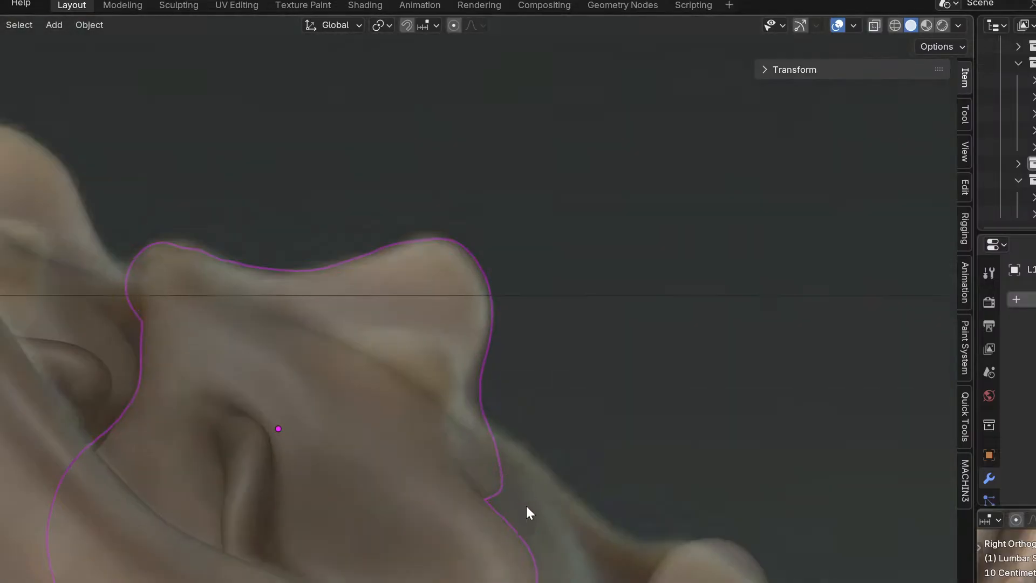
{"action": "middle_click_drag", "start_coordinate": [527, 508], "coordinate": [489, 442], "text": "shift"}
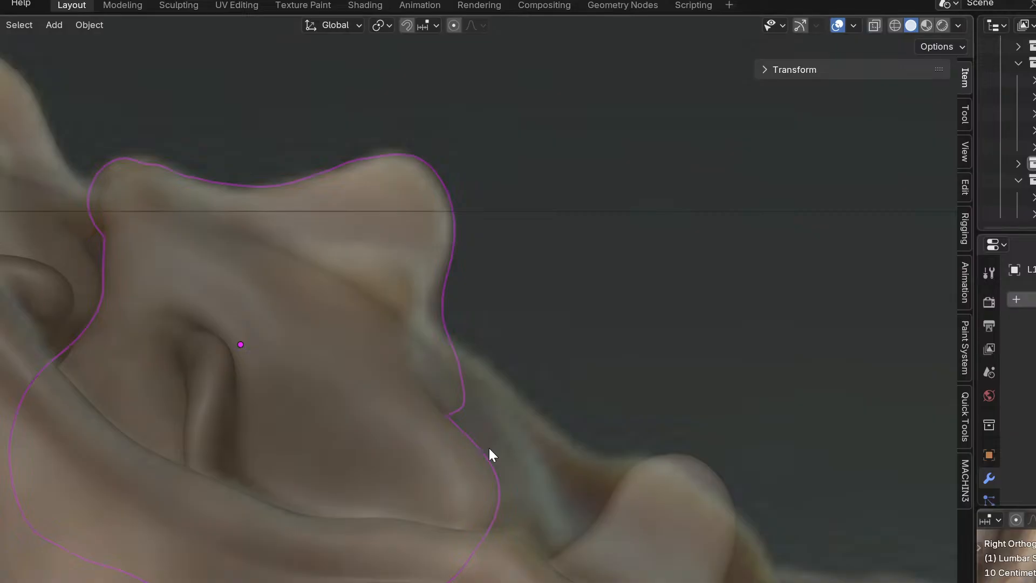
{"action": "key", "text": "ctrl+Tab"}
{"action": "left_click", "coordinate": [513, 543]}
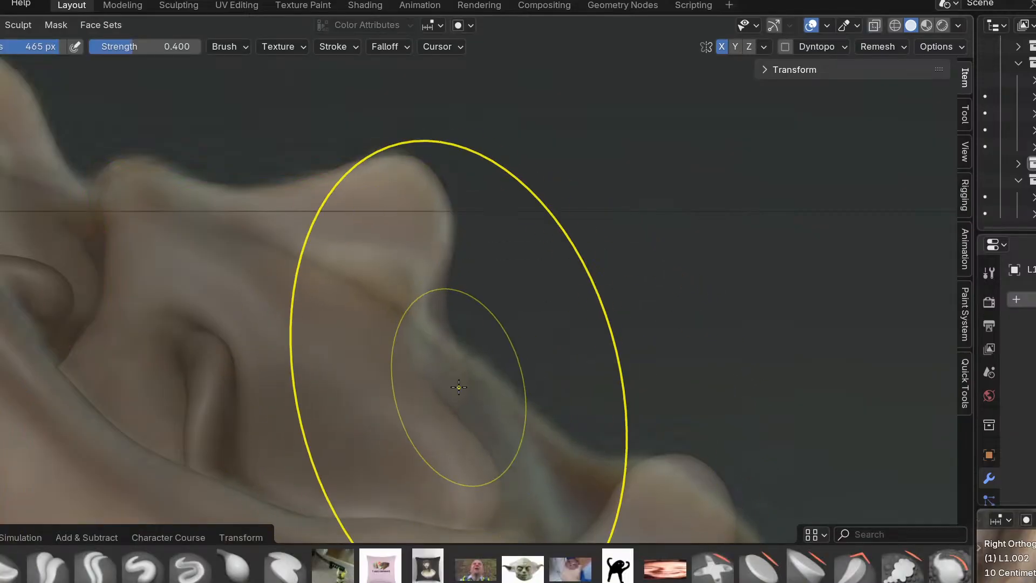
{"action": "scroll", "coordinate": [441, 405], "scroll_direction": "up", "scroll_amount": 4}
{"action": "middle_click_drag", "start_coordinate": [495, 421], "coordinate": [586, 537], "text": "shift"}
{"action": "mouse_move", "coordinate": [486, 345]}
{"action": "left_mouse_down"}
{"action": "mouse_move", "coordinate": [435, 363]}
{"action": "mouse_move", "coordinate": [420, 357]}
{"action": "left_mouse_up"}
{"action": "scroll", "coordinate": [462, 313], "scroll_direction": "down", "scroll_amount": 2}
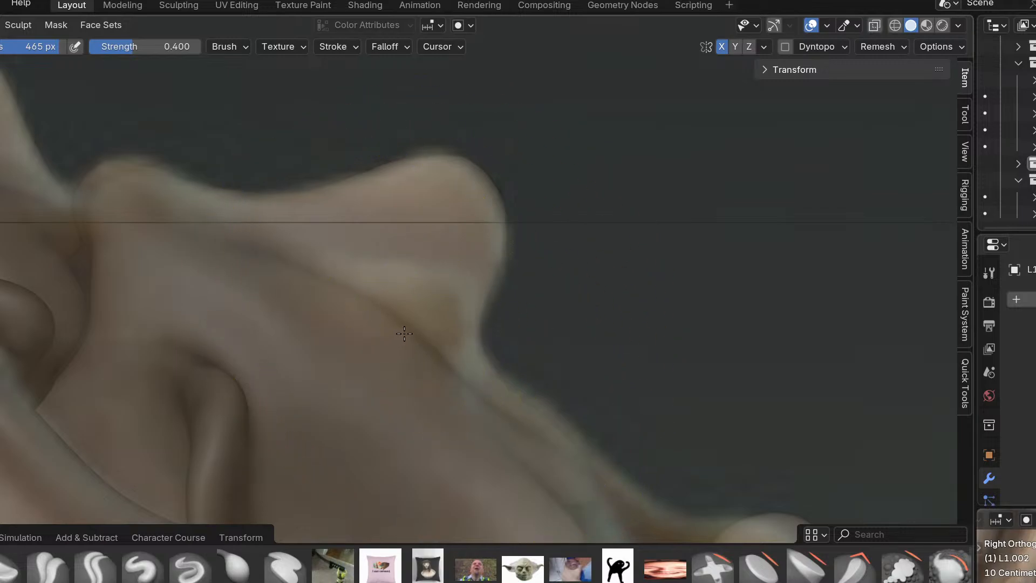
{"action": "middle_click_drag", "start_coordinate": [567, 485], "coordinate": [475, 352], "text": "shift"}
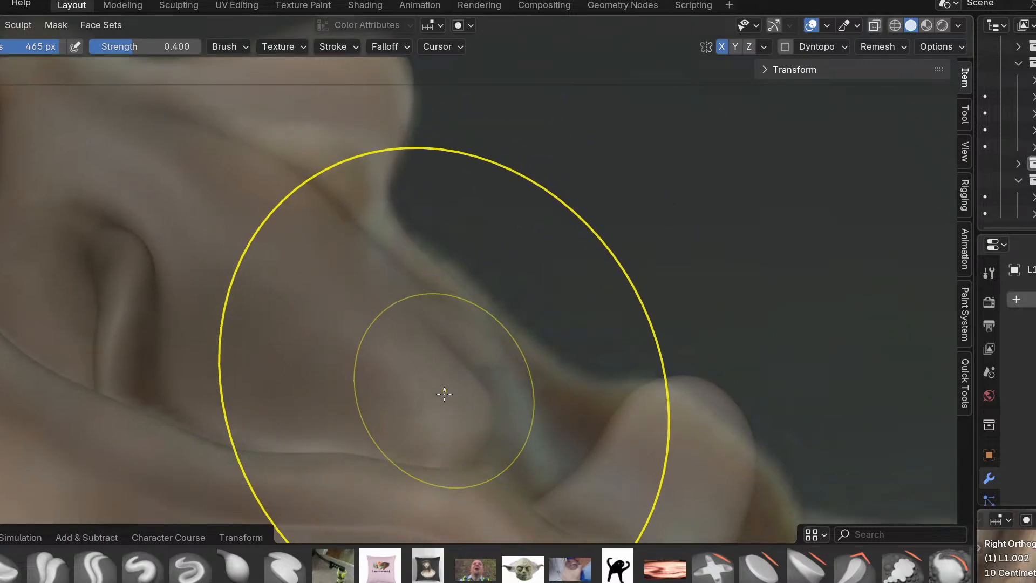
Switch to the Draw brush at 98 px and build up a ridge along the middle vertebra's flank toward its rear end.
{"action": "key", "text": "v"}
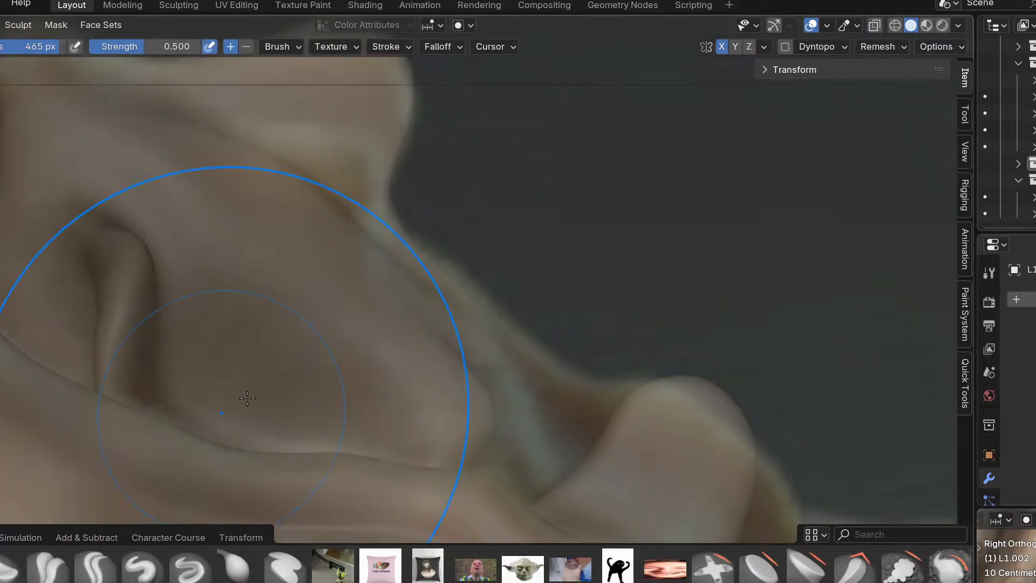
{"action": "scroll", "coordinate": [302, 354], "scroll_direction": "up", "scroll_amount": 2}
{"action": "key", "text": "f"}
{"action": "left_click", "coordinate": [165, 286]}
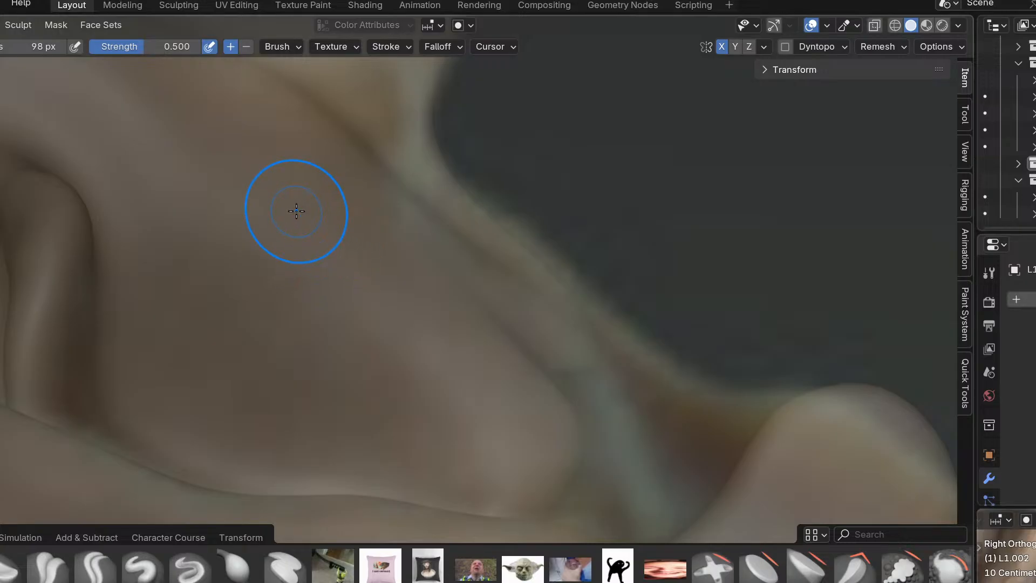
{"action": "left_click_drag", "start_coordinate": [466, 409], "coordinate": [406, 336]}
{"action": "key", "text": "ctrl+z"}
{"action": "mouse_move", "coordinate": [285, 205]}
{"action": "left_mouse_down"}
{"action": "mouse_move", "coordinate": [455, 418]}
{"action": "mouse_move", "coordinate": [352, 266]}
{"action": "mouse_move", "coordinate": [321, 258]}
{"action": "left_mouse_up"}
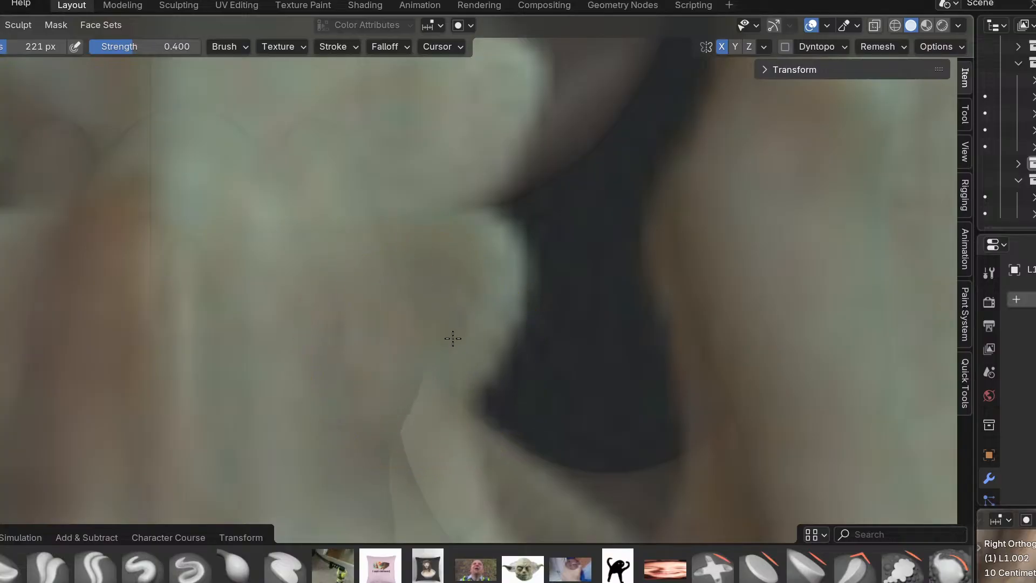
With the Grab brush at 221 px, adjust the front side contour to the top reference and draw the front flank ridge forward.
{"action": "mouse_move", "coordinate": [423, 255]}
{"action": "left_mouse_down"}
{"action": "mouse_move", "coordinate": [474, 234]}
{"action": "mouse_move", "coordinate": [454, 312]}
{"action": "left_mouse_up"}
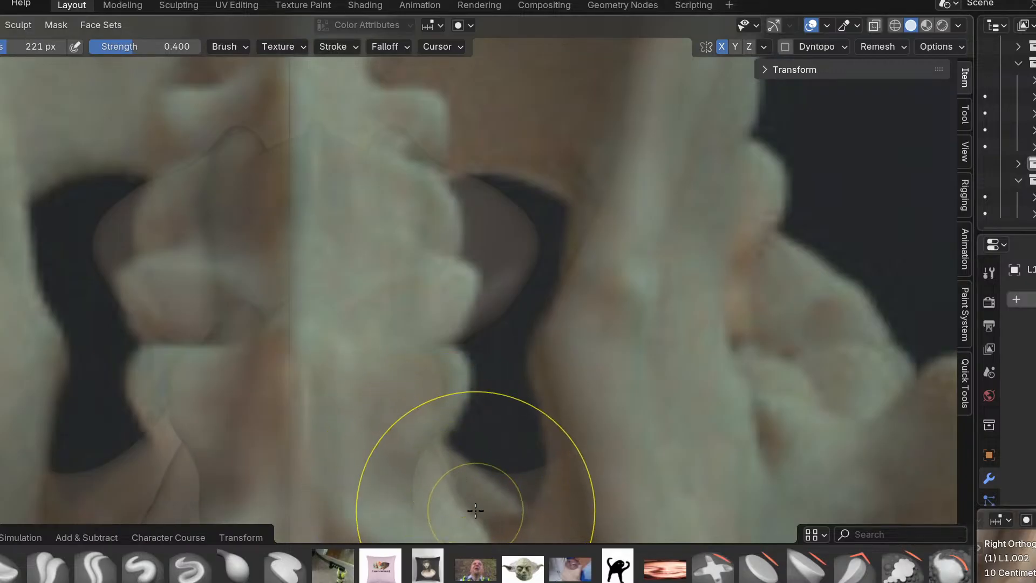
{"action": "middle_click_drag", "start_coordinate": [476, 504], "coordinate": [500, 397], "text": "shift"}
{"action": "scroll", "coordinate": [499, 416], "scroll_direction": "up", "scroll_amount": 1}
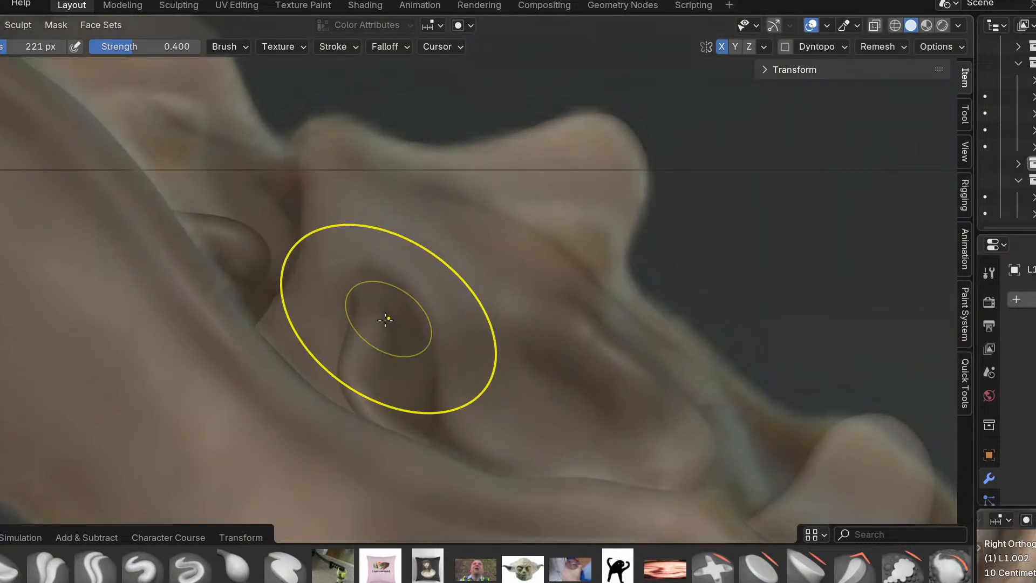
{"action": "left_click_drag", "start_coordinate": [421, 324], "coordinate": [358, 343]}
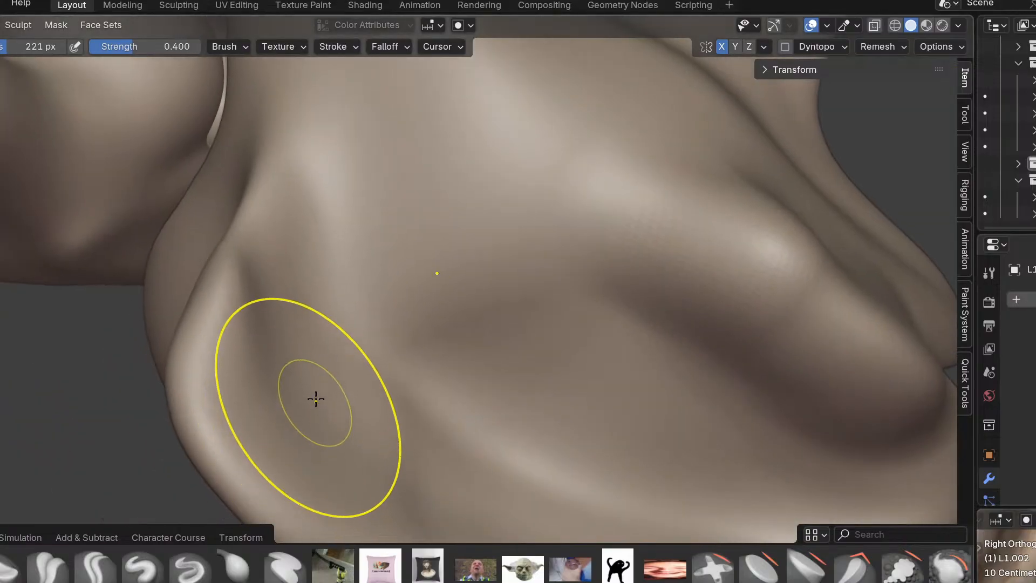
{"action": "key", "text": "i"}
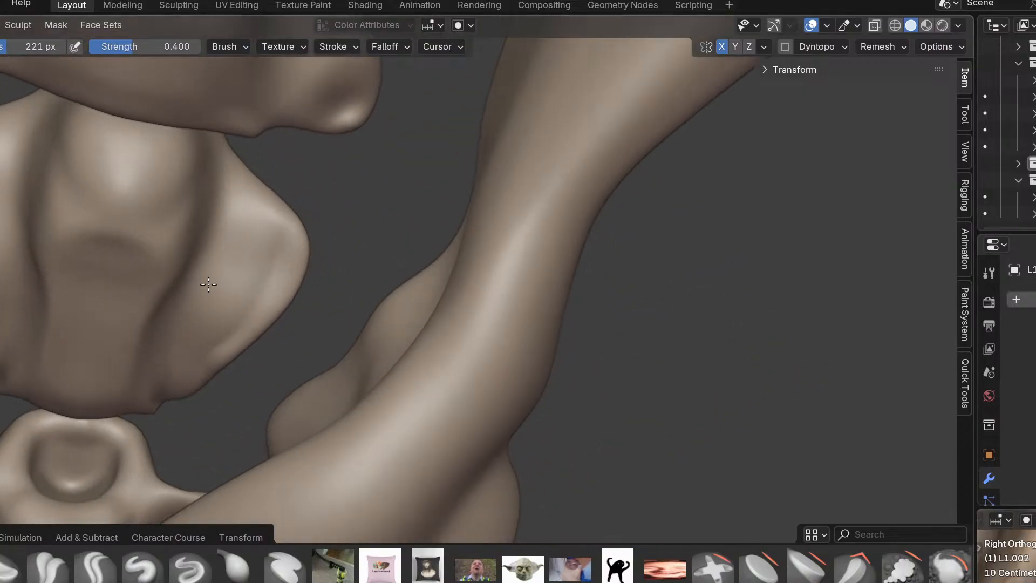
Examine the middle vertebra's underside and side processes from several angles.
{"action": "mouse_move", "coordinate": [210, 315]}
{"action": "middle_mouse_down"}
{"action": "mouse_move", "coordinate": [107, 328]}
{"action": "mouse_move", "coordinate": [139, 333]}
{"action": "mouse_move", "coordinate": [210, 305]}
{"action": "mouse_move", "coordinate": [265, 301]}
{"action": "middle_mouse_up"}
{"action": "middle_click_drag", "start_coordinate": [198, 287], "coordinate": [326, 304]}
{"action": "middle_click_drag", "start_coordinate": [260, 306], "coordinate": [111, 396]}
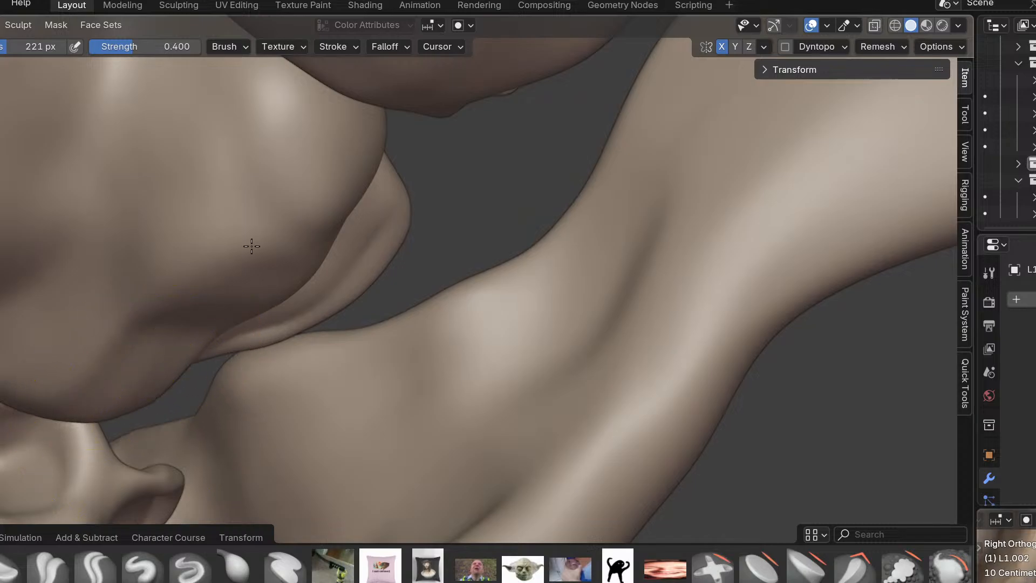
{"action": "mouse_move", "coordinate": [310, 182]}
{"action": "middle_mouse_down"}
{"action": "mouse_move", "coordinate": [342, 115]}
{"action": "mouse_move", "coordinate": [349, 241]}
{"action": "middle_mouse_up"}
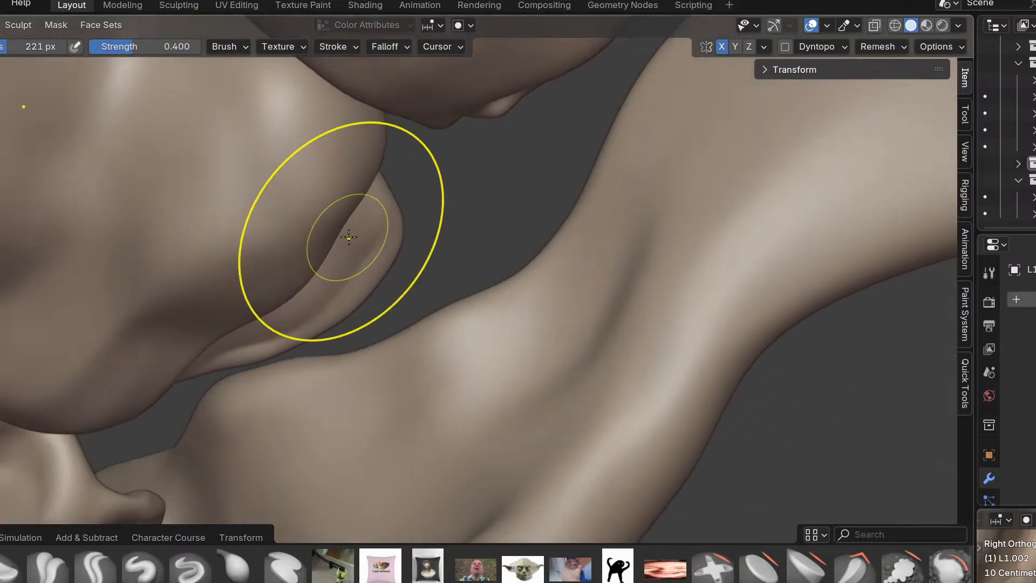
{"action": "mouse_move", "coordinate": [357, 135]}
{"action": "middle_mouse_down"}
{"action": "mouse_move", "coordinate": [472, 234]}
{"action": "mouse_move", "coordinate": [390, 216]}
{"action": "mouse_move", "coordinate": [400, 229]}
{"action": "mouse_move", "coordinate": [147, 241]}
{"action": "mouse_move", "coordinate": [335, 224]}
{"action": "mouse_move", "coordinate": [400, 160]}
{"action": "mouse_move", "coordinate": [435, 199]}
{"action": "mouse_move", "coordinate": [559, 250]}
{"action": "middle_mouse_up"}
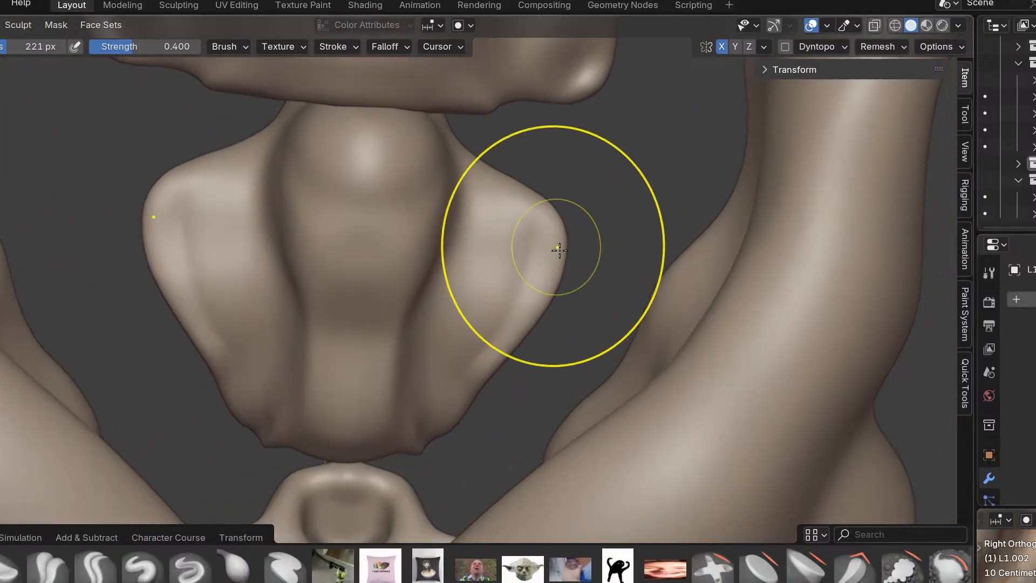
{"action": "scroll", "coordinate": [388, 283], "scroll_direction": "up", "scroll_amount": 3}
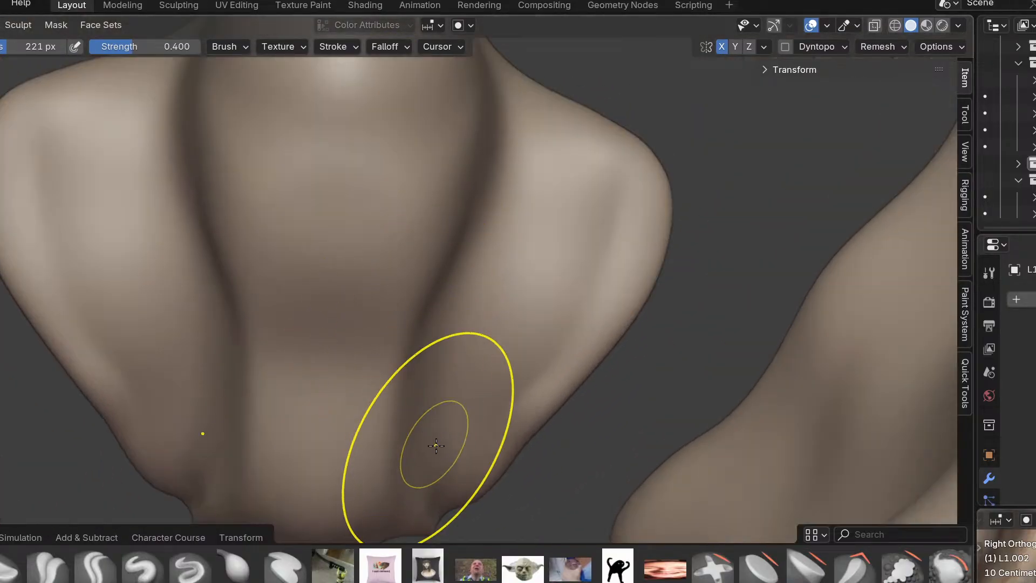
{"action": "mouse_move", "coordinate": [415, 478]}
{"action": "middle_mouse_down"}
{"action": "mouse_move", "coordinate": [407, 446]}
{"action": "mouse_move", "coordinate": [400, 576]}
{"action": "middle_mouse_up"}
{"action": "mouse_move", "coordinate": [502, 427]}
{"action": "middle_mouse_down"}
{"action": "mouse_move", "coordinate": [393, 407]}
{"action": "mouse_move", "coordinate": [435, 370]}
{"action": "mouse_move", "coordinate": [400, 386]}
{"action": "mouse_move", "coordinate": [436, 452]}
{"action": "middle_mouse_up"}
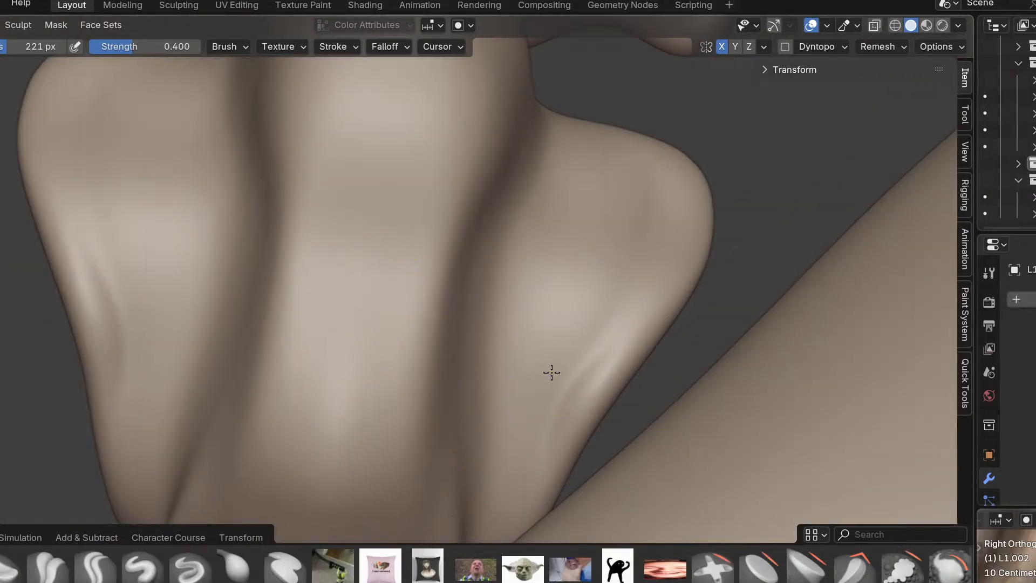
{"action": "mouse_move", "coordinate": [590, 280]}
{"action": "middle_mouse_down"}
{"action": "mouse_move", "coordinate": [502, 414]}
{"action": "mouse_move", "coordinate": [249, 574]}
{"action": "mouse_move", "coordinate": [329, 458]}
{"action": "mouse_move", "coordinate": [438, 413]}
{"action": "middle_mouse_up"}
Check the vertebrae against the top reference and leave sculpting of the middle vertebra for Object Mode.
{"action": "key", "text": "KP_1"}
{"action": "scroll", "coordinate": [466, 384], "scroll_direction": "up", "scroll_amount": 1}
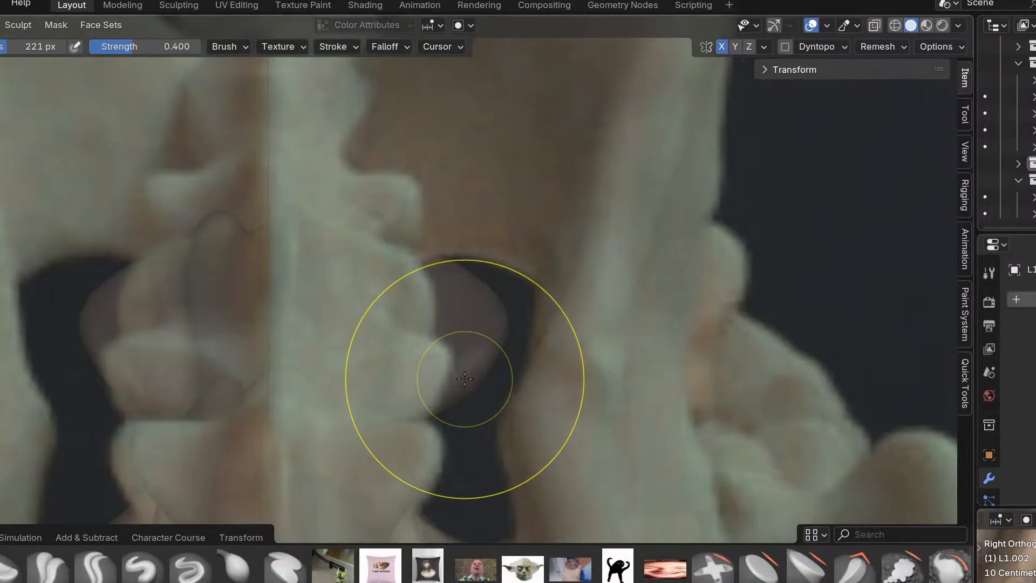
{"action": "scroll", "coordinate": [460, 400], "scroll_direction": "up", "scroll_amount": 1}
{"action": "scroll", "coordinate": [460, 400], "scroll_direction": "down", "scroll_amount": 4}
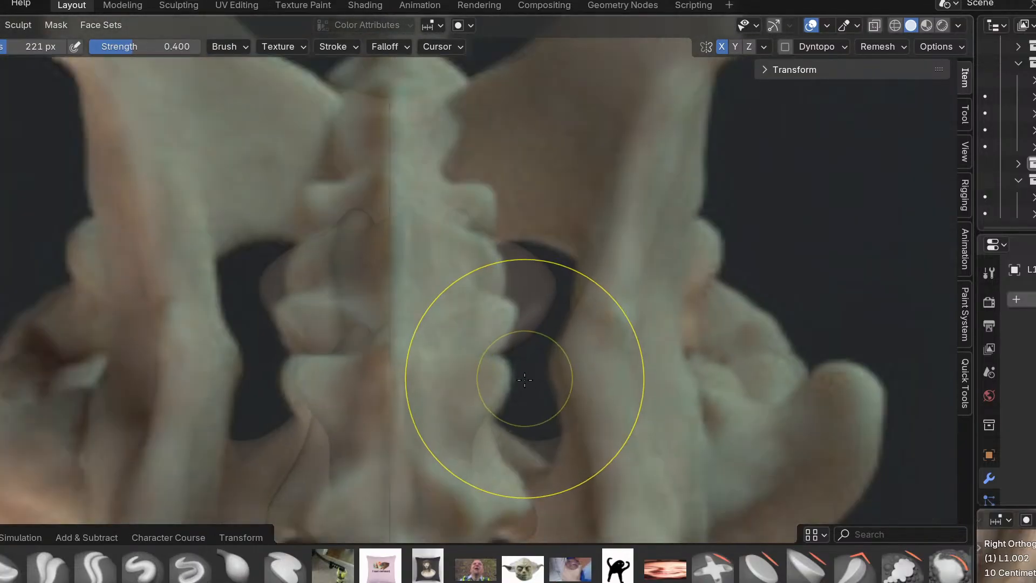
{"action": "key", "text": "ctrl+Tab"}
{"action": "left_click", "coordinate": [427, 383]}
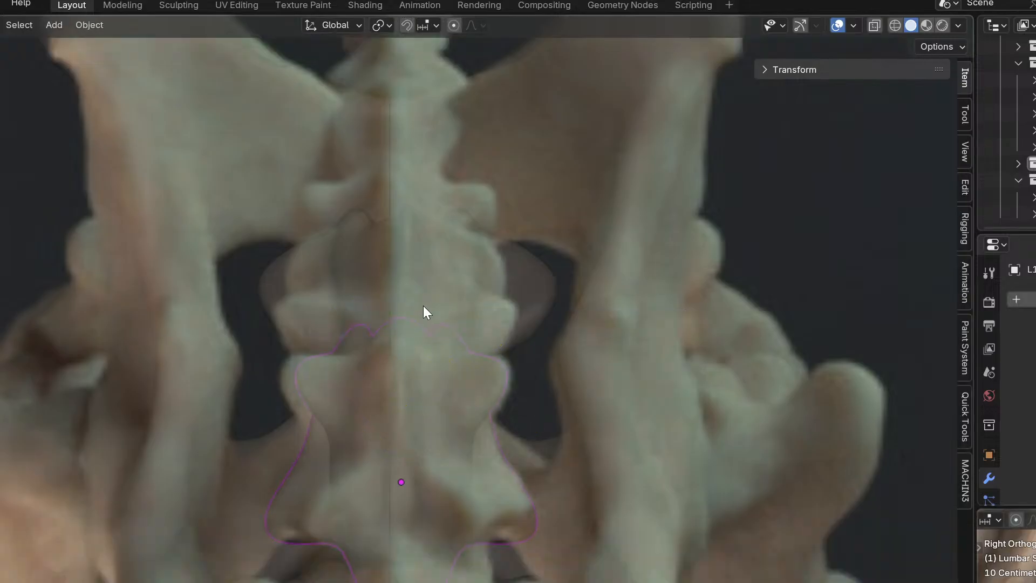
Consult the cat sacrum photos in the browser, return to Blender, and put vertebra L1.003 between the hip openings into Sculpt Mode.
{"action": "scroll", "coordinate": [533, 309], "scroll_direction": "up", "scroll_amount": 3}
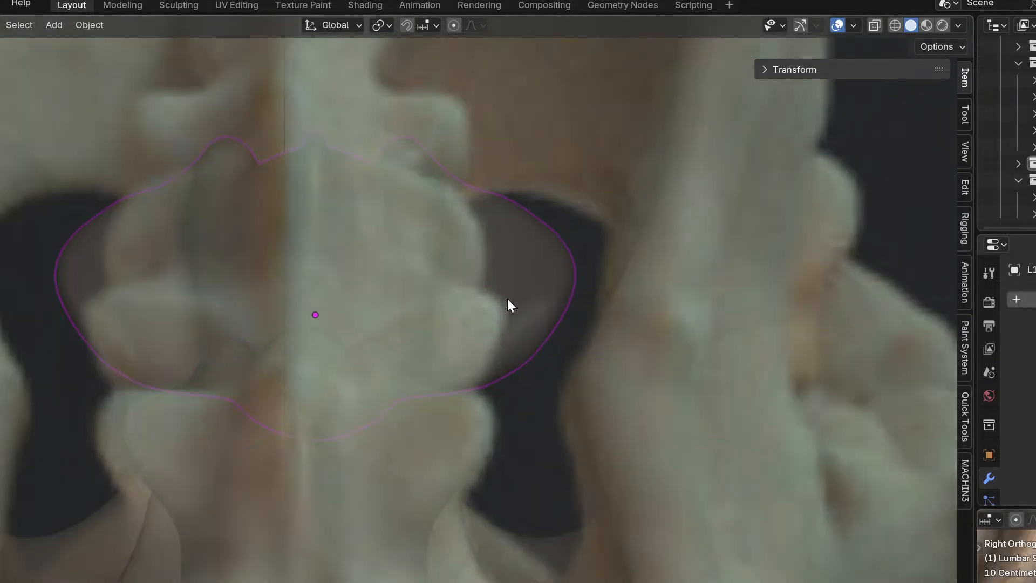
{"action": "key", "text": "alt+Tab"}
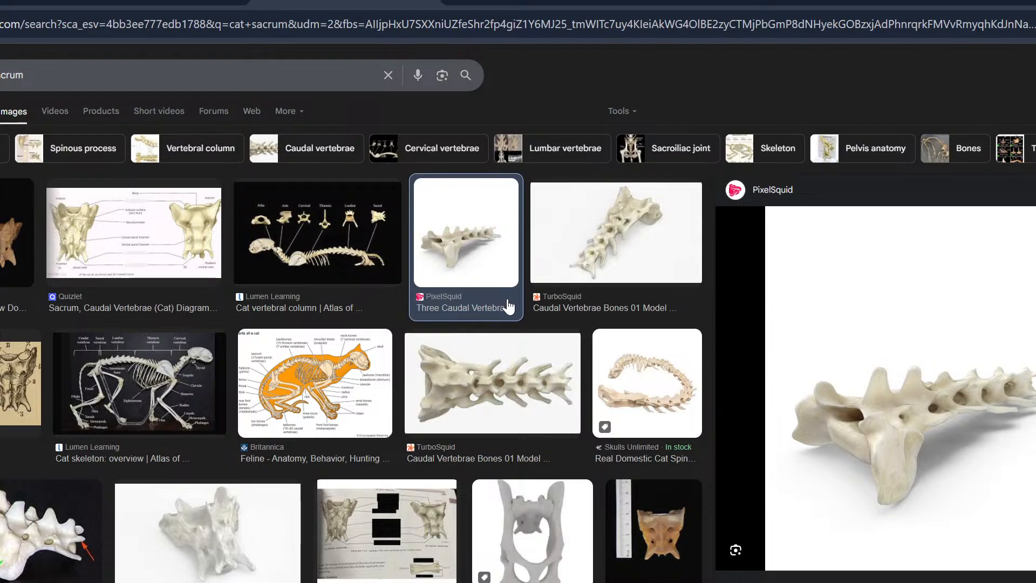
{"action": "key", "text": "alt+Tab"}
{"action": "middle_click_drag", "start_coordinate": [508, 299], "coordinate": [368, 323]}
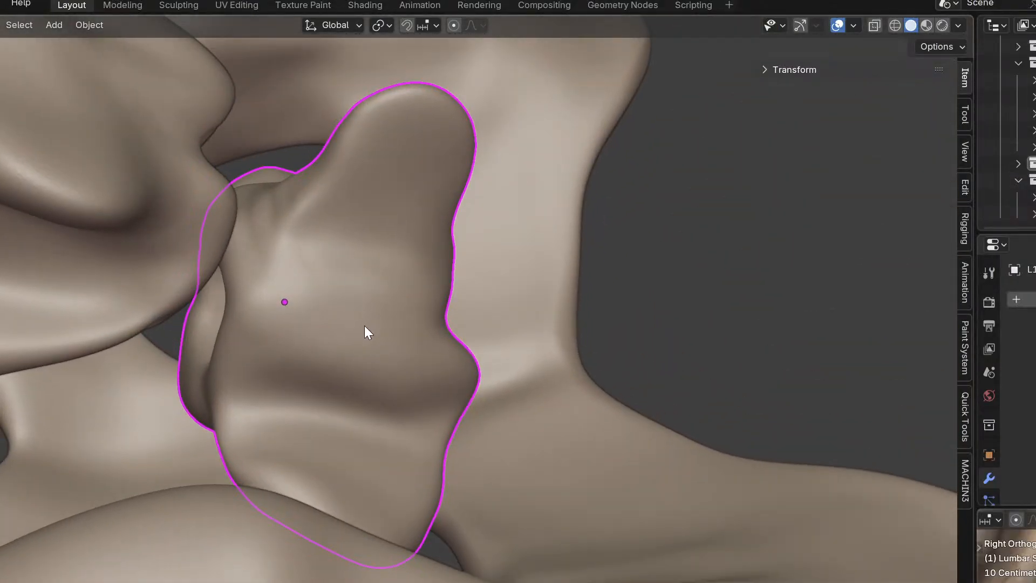
{"action": "key", "text": "ctrl+Tab"}
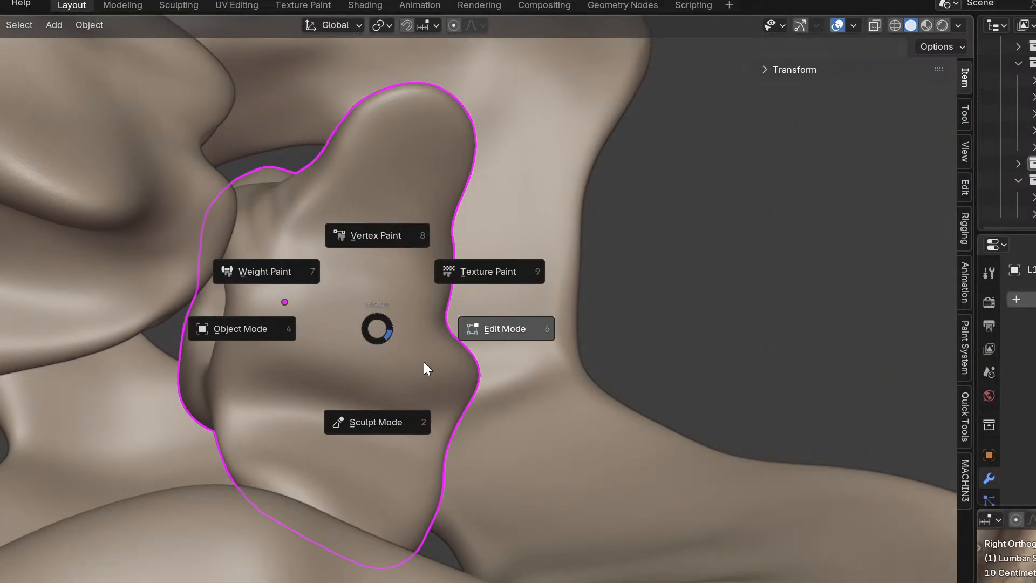
{"action": "left_click", "coordinate": [397, 436]}
With the Draw brush at 124 px, build up a ridge on the vertebra's flank and smooth its creased edges.
{"action": "middle_click_drag", "start_coordinate": [389, 412], "coordinate": [255, 328]}
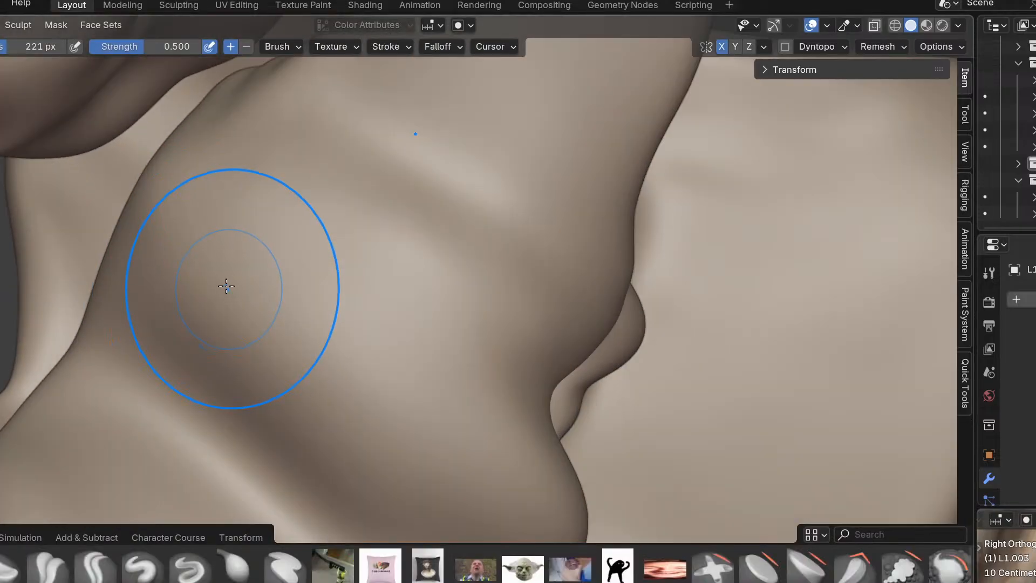
{"action": "key", "text": "f"}
{"action": "left_click", "coordinate": [202, 231]}
{"action": "mouse_move", "coordinate": [259, 314]}
{"action": "left_mouse_down"}
{"action": "mouse_move", "coordinate": [301, 331]}
{"action": "mouse_move", "coordinate": [273, 361]}
{"action": "mouse_move", "coordinate": [224, 322]}
{"action": "left_mouse_up"}
{"action": "left_click_drag", "start_coordinate": [188, 221], "coordinate": [408, 362], "text": "shift"}
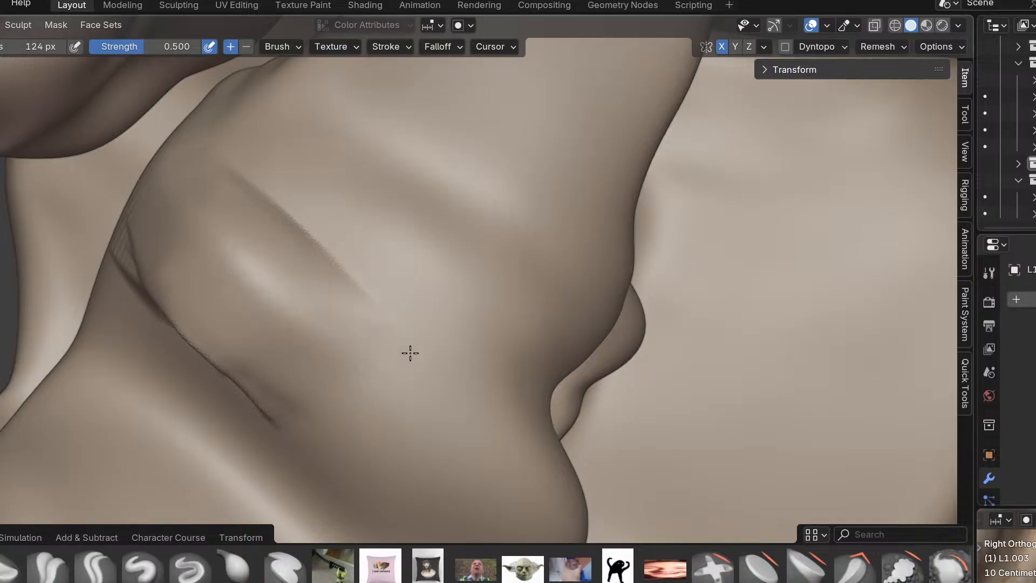
{"action": "left_click_drag", "start_coordinate": [147, 137], "coordinate": [234, 326], "text": "shift"}
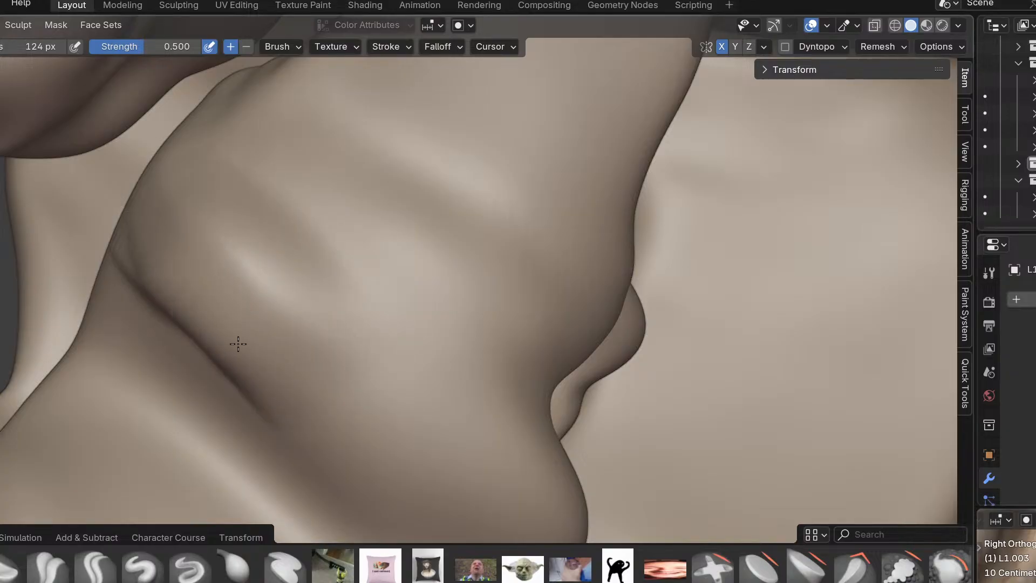
Switch to the Grab brush at 149 px and pull the flank of the vertebra outward near its rear end.
{"action": "mouse_move", "coordinate": [157, 266]}
{"action": "middle_mouse_down"}
{"action": "mouse_move", "coordinate": [289, 296]}
{"action": "mouse_move", "coordinate": [281, 345]}
{"action": "middle_mouse_up"}
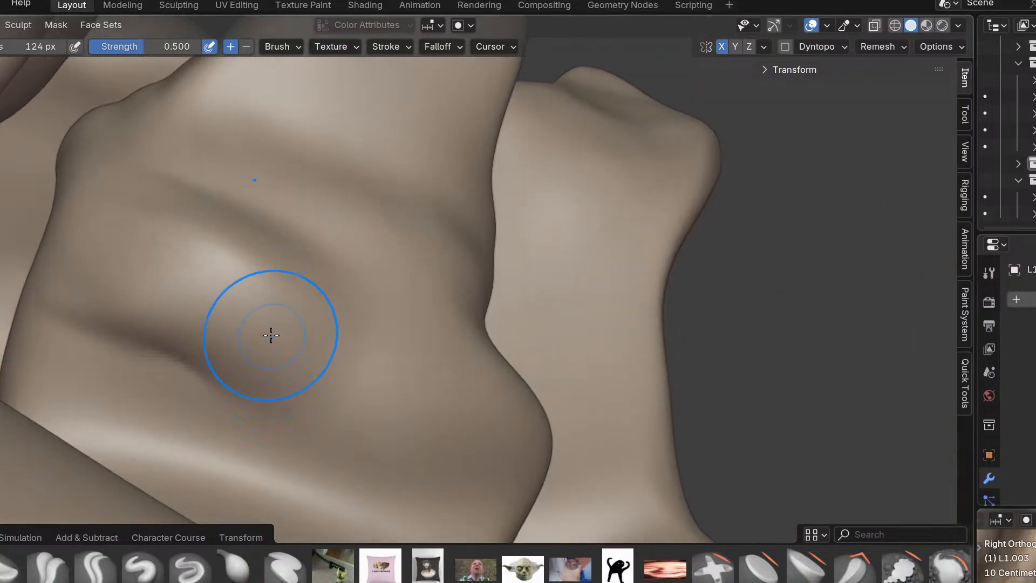
{"action": "mouse_move", "coordinate": [152, 283]}
{"action": "middle_mouse_down"}
{"action": "mouse_move", "coordinate": [290, 389]}
{"action": "mouse_move", "coordinate": [231, 351]}
{"action": "middle_mouse_up"}
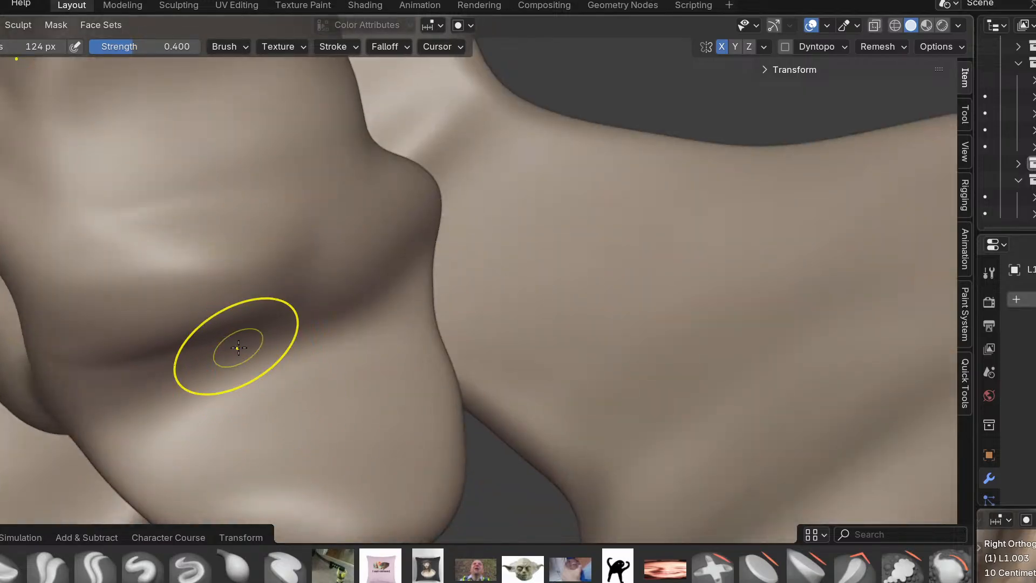
{"action": "key", "text": "f"}
{"action": "left_click", "coordinate": [420, 356]}
{"action": "mouse_move", "coordinate": [189, 315]}
{"action": "middle_mouse_down"}
{"action": "mouse_move", "coordinate": [225, 371]}
{"action": "mouse_move", "coordinate": [495, 444]}
{"action": "middle_mouse_up"}
{"action": "scroll", "coordinate": [494, 444], "scroll_direction": "down", "scroll_amount": 2}
{"action": "key", "text": "f"}
{"action": "left_click", "coordinate": [309, 401]}
{"action": "left_click_drag", "start_coordinate": [440, 417], "coordinate": [470, 434]}
{"action": "left_click_drag", "start_coordinate": [447, 393], "coordinate": [475, 385]}
Pull the rear side corner of the vertebra outward to the contour in the top reference.
{"action": "scroll", "coordinate": [484, 378], "scroll_direction": "down", "scroll_amount": 5}
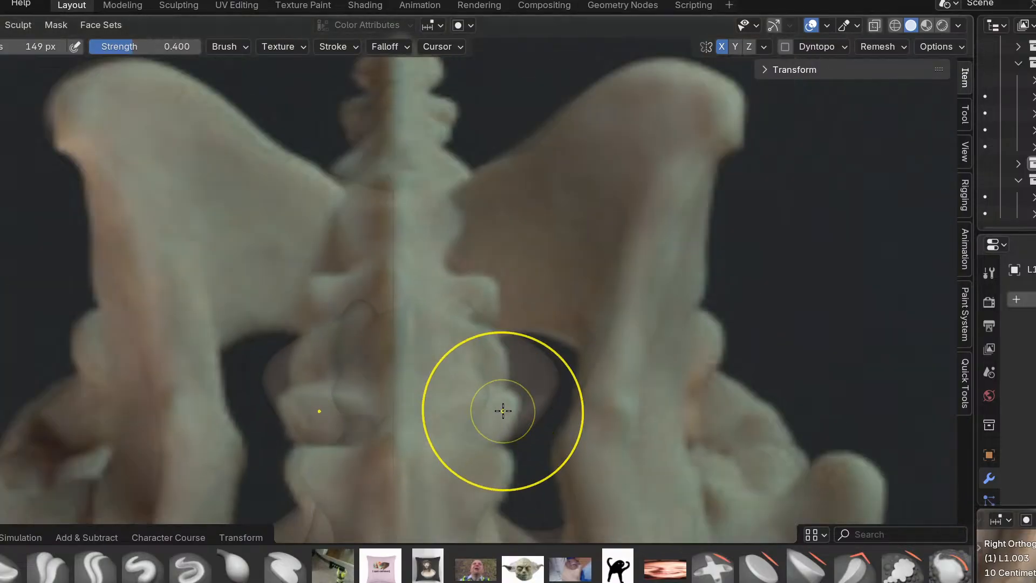
{"action": "scroll", "coordinate": [500, 410], "scroll_direction": "up", "scroll_amount": 5}
{"action": "mouse_move", "coordinate": [449, 422]}
{"action": "left_mouse_down"}
{"action": "mouse_move", "coordinate": [462, 410]}
{"action": "mouse_move", "coordinate": [486, 412]}
{"action": "mouse_move", "coordinate": [482, 403]}
{"action": "left_mouse_up"}
{"action": "mouse_move", "coordinate": [475, 362]}
{"action": "left_mouse_down"}
{"action": "mouse_move", "coordinate": [500, 347]}
{"action": "mouse_move", "coordinate": [523, 374]}
{"action": "left_mouse_up"}
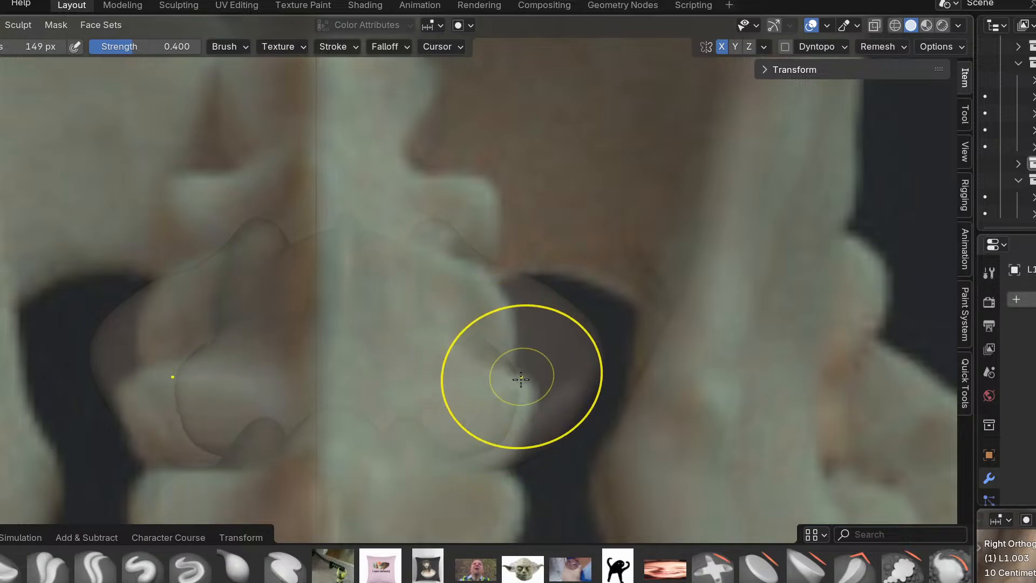
{"action": "mouse_move", "coordinate": [470, 452]}
{"action": "left_mouse_down"}
{"action": "mouse_move", "coordinate": [507, 456]}
{"action": "mouse_move", "coordinate": [541, 419]}
{"action": "left_mouse_up"}
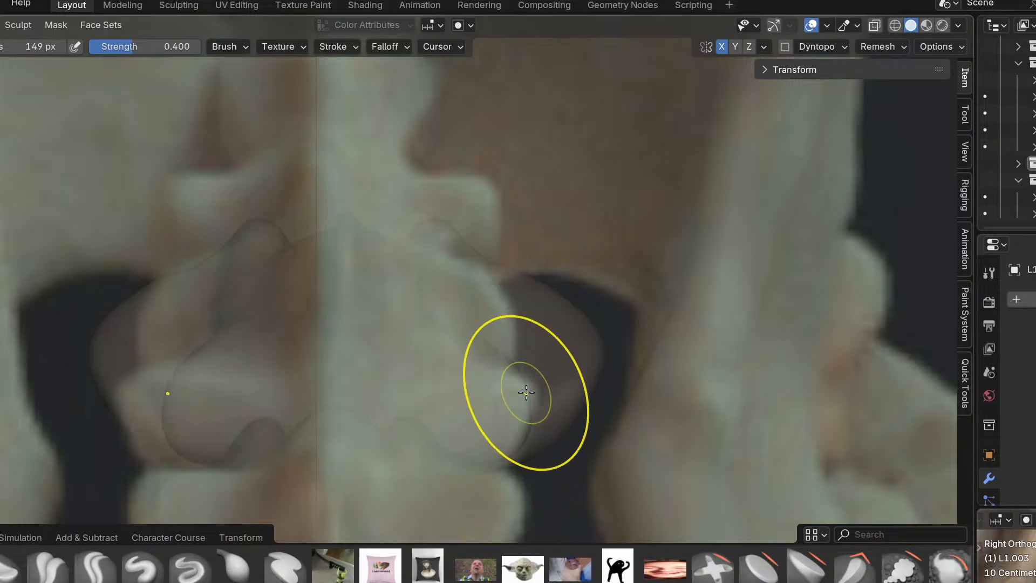
In Object Mode, rotate and move the vertebra to line it up with the bone in the side reference.
{"action": "mouse_move", "coordinate": [539, 377]}
{"action": "middle_mouse_down"}
{"action": "mouse_move", "coordinate": [527, 398]}
{"action": "mouse_move", "coordinate": [341, 279]}
{"action": "mouse_move", "coordinate": [526, 371]}
{"action": "mouse_move", "coordinate": [462, 423]}
{"action": "middle_mouse_up"}
{"action": "key", "text": "KP_3"}
{"action": "key", "text": "KP_3"}
{"action": "key", "text": "ctrl+Tab"}
{"action": "left_click", "coordinate": [348, 413]}
{"action": "key", "text": "r"}
{"action": "left_click", "coordinate": [638, 423]}
{"action": "key", "text": "g"}
{"action": "left_click", "coordinate": [631, 383]}
{"action": "key", "text": "r"}
{"action": "key", "text": "g"}
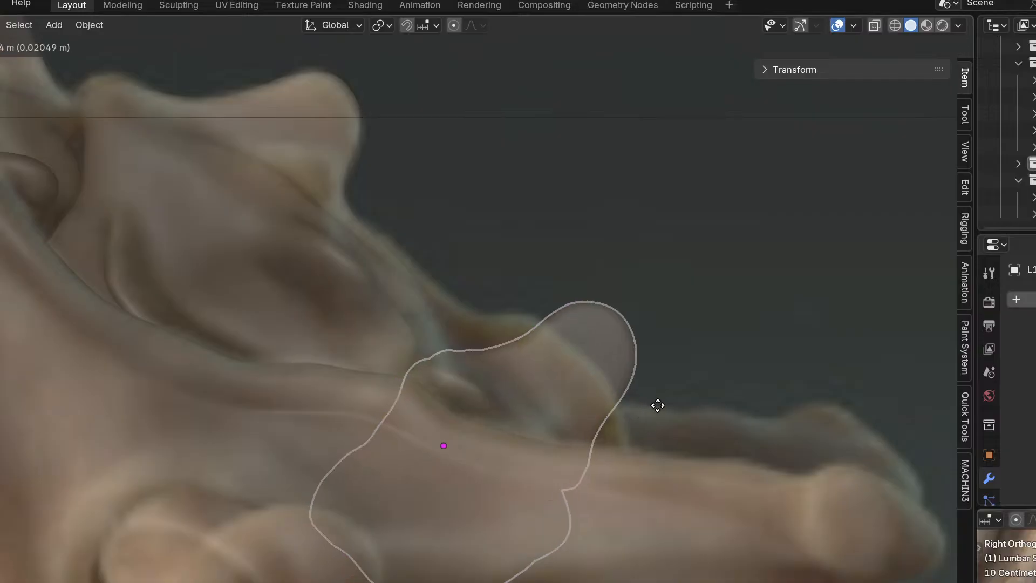
{"action": "left_click", "coordinate": [669, 407]}
Return to Sculpt Mode and grab the vertebra's upper process into the rounded, sloping contour of the side reference.
{"action": "key", "text": "ctrl+Tab"}
{"action": "left_click", "coordinate": [640, 465]}
{"action": "mouse_move", "coordinate": [603, 314]}
{"action": "left_mouse_down"}
{"action": "mouse_move", "coordinate": [577, 342]}
{"action": "mouse_move", "coordinate": [560, 338]}
{"action": "mouse_move", "coordinate": [535, 356]}
{"action": "mouse_move", "coordinate": [515, 337]}
{"action": "left_mouse_up"}
{"action": "scroll", "coordinate": [520, 337], "scroll_direction": "up", "scroll_amount": 5}
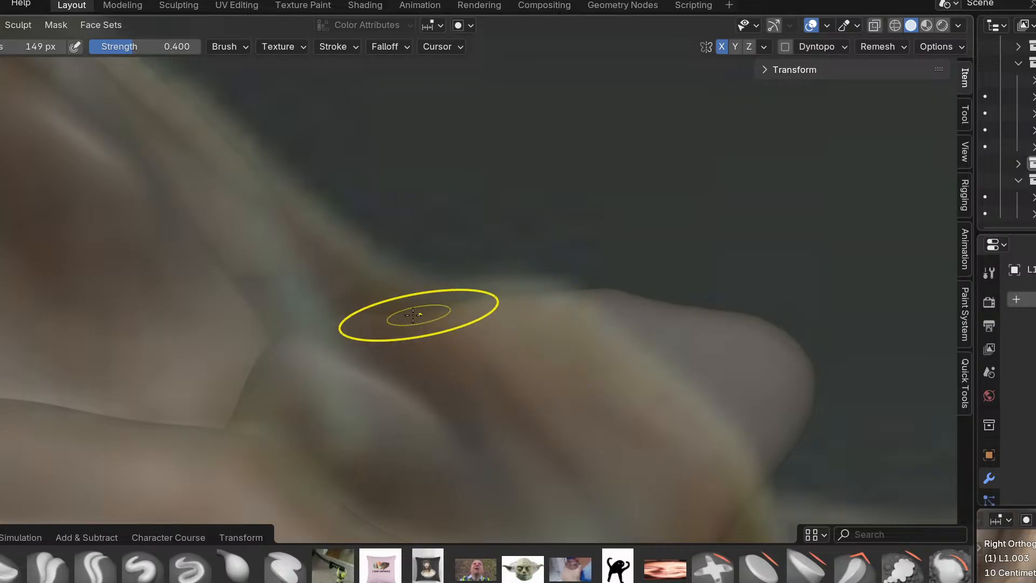
{"action": "left_click_drag", "start_coordinate": [690, 335], "coordinate": [666, 352]}
{"action": "scroll", "coordinate": [665, 351], "scroll_direction": "down", "scroll_amount": 5}
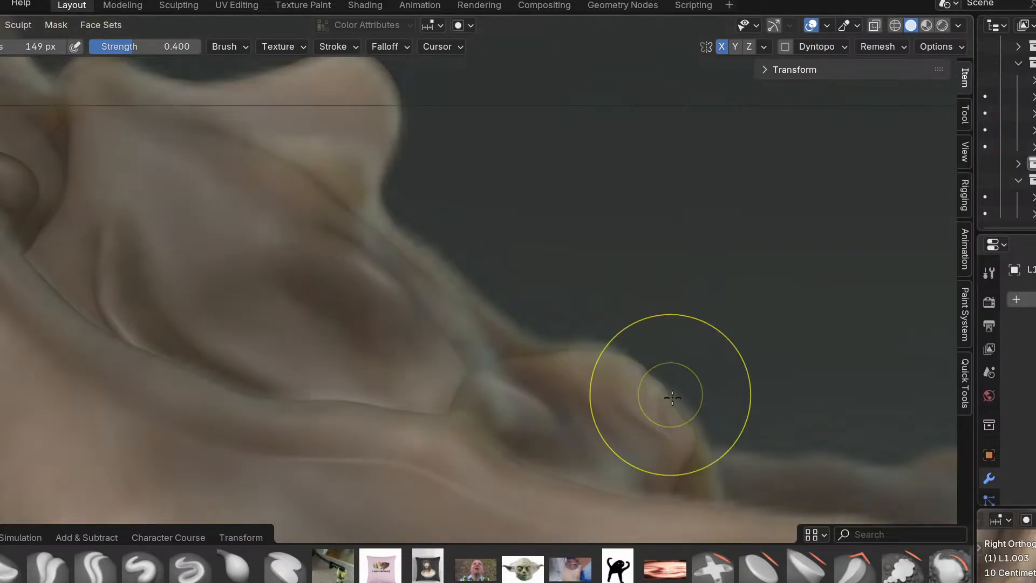
{"action": "scroll", "coordinate": [659, 386], "scroll_direction": "up", "scroll_amount": 3}
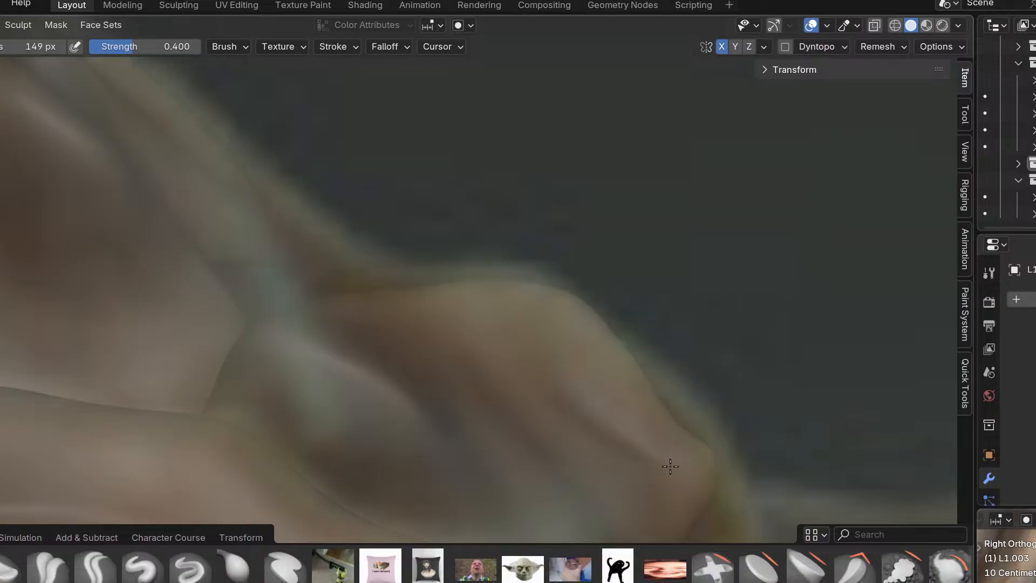
{"action": "left_click_drag", "start_coordinate": [665, 417], "coordinate": [710, 393]}
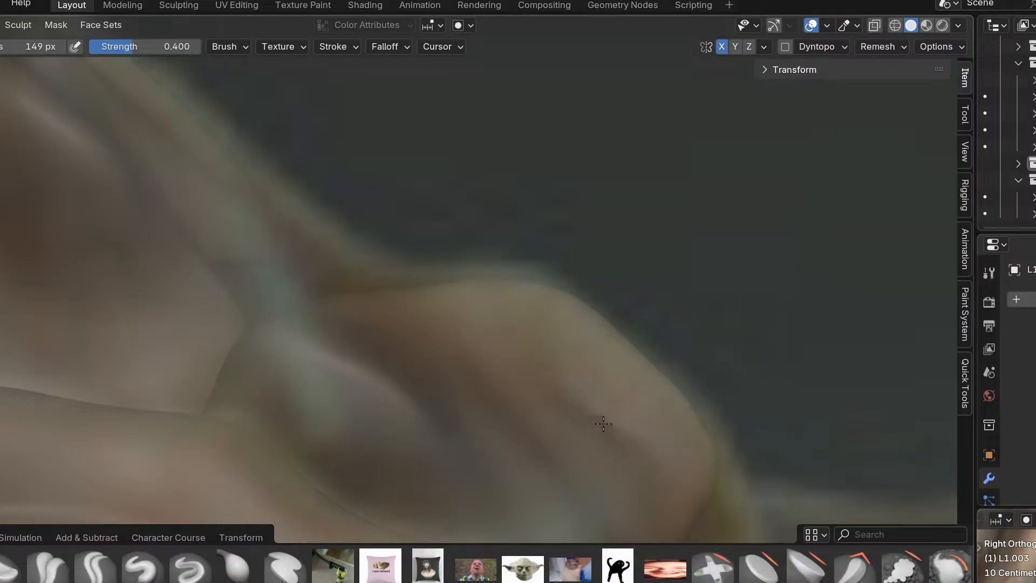
Refine the rear edge of the vertebra's upper process and switch to the Inflate brush at 0.500 strength.
{"action": "scroll", "coordinate": [613, 469], "scroll_direction": "down", "scroll_amount": 5}
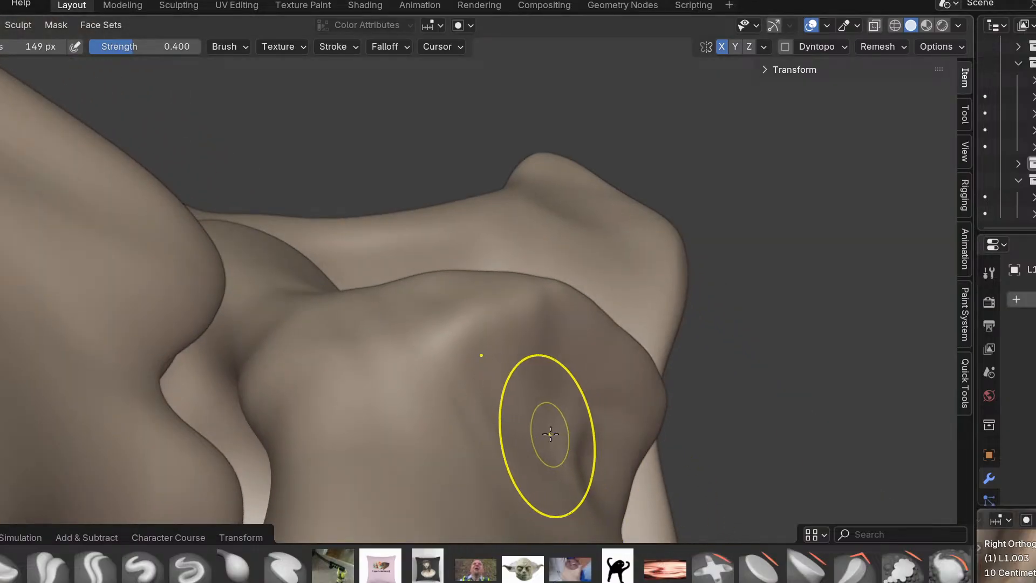
{"action": "middle_click_drag", "start_coordinate": [551, 440], "coordinate": [597, 463]}
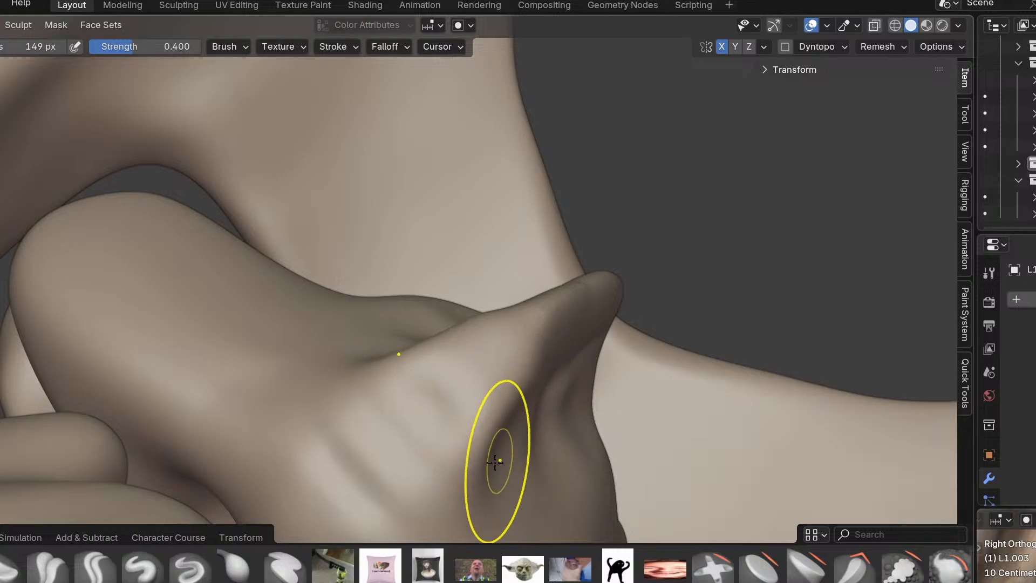
{"action": "middle_click_drag", "start_coordinate": [481, 428], "coordinate": [568, 514]}
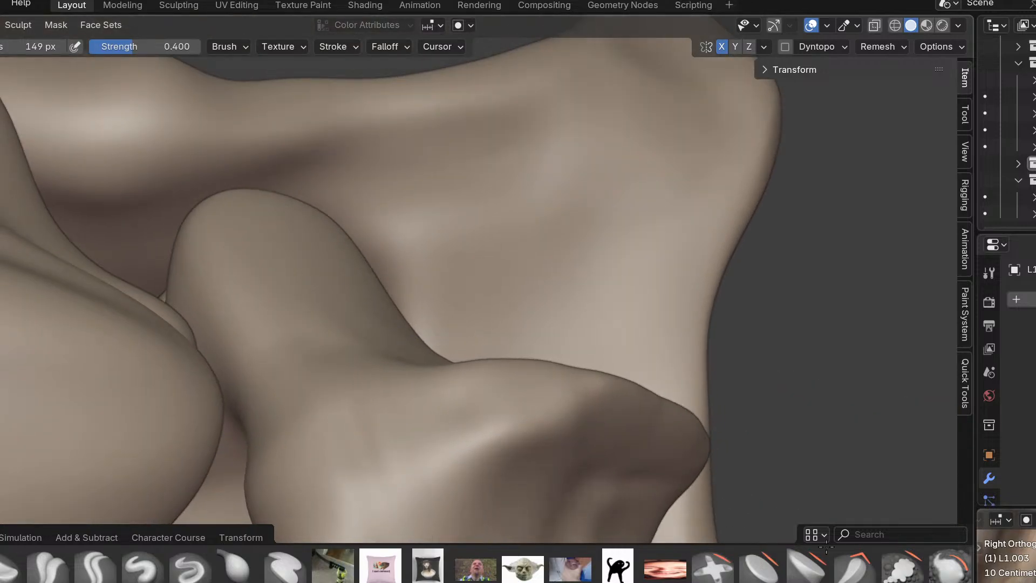
{"action": "middle_click_drag", "start_coordinate": [549, 454], "coordinate": [555, 491]}
{"action": "left_click_drag", "start_coordinate": [556, 490], "coordinate": [581, 502]}
{"action": "mouse_move", "coordinate": [581, 502]}
{"action": "middle_mouse_down"}
{"action": "mouse_move", "coordinate": [537, 468]}
{"action": "mouse_move", "coordinate": [595, 483]}
{"action": "middle_mouse_up"}
{"action": "key", "text": "i"}
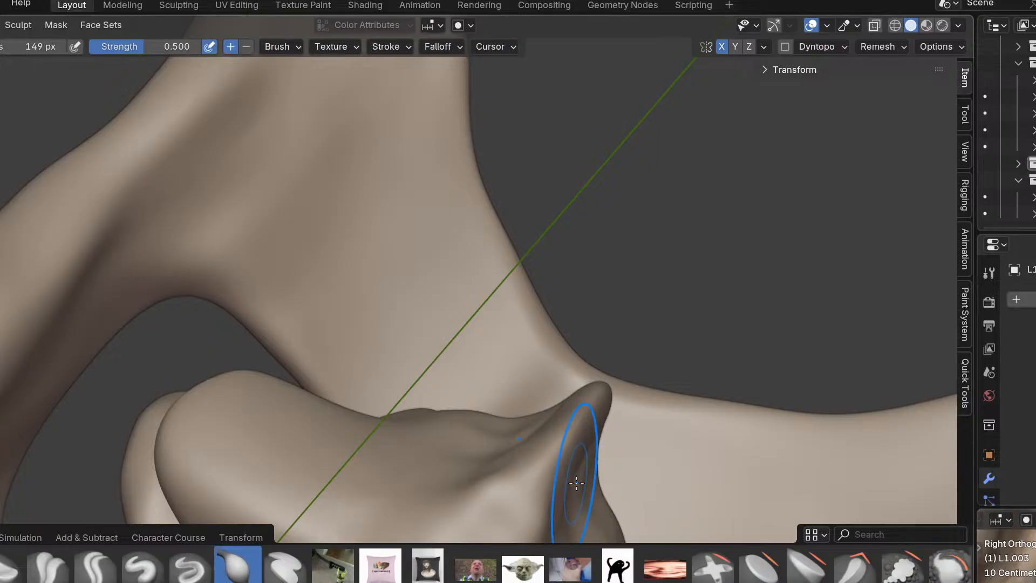
{"action": "mouse_move", "coordinate": [610, 407]}
{"action": "middle_mouse_down"}
{"action": "mouse_move", "coordinate": [520, 428]}
{"action": "mouse_move", "coordinate": [519, 453]}
{"action": "middle_mouse_up"}
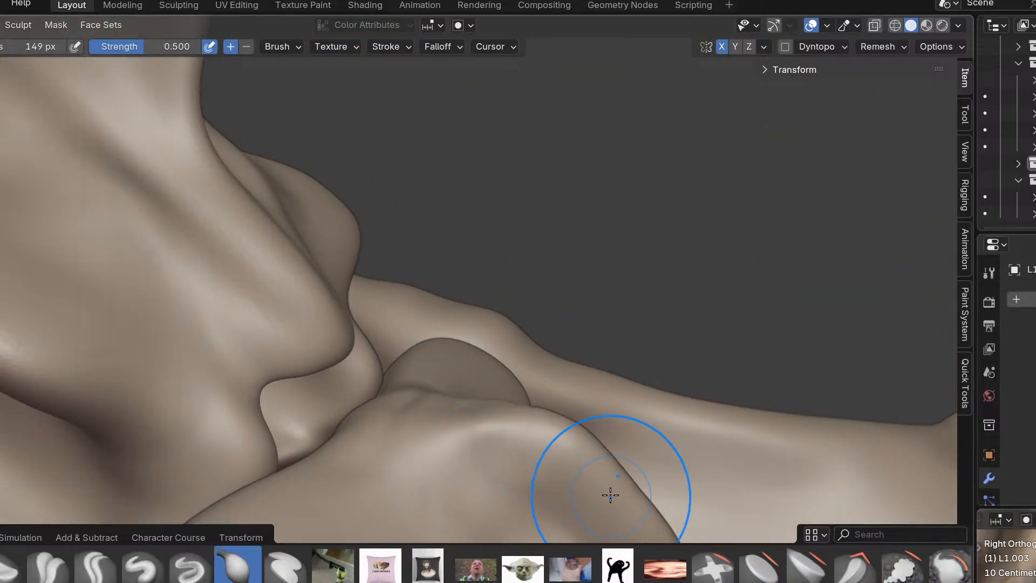
{"action": "middle_click_drag", "start_coordinate": [614, 497], "coordinate": [550, 382]}
{"action": "mouse_move", "coordinate": [561, 531]}
{"action": "middle_mouse_down"}
{"action": "mouse_move", "coordinate": [556, 457]}
{"action": "mouse_move", "coordinate": [500, 421]}
{"action": "middle_mouse_up"}
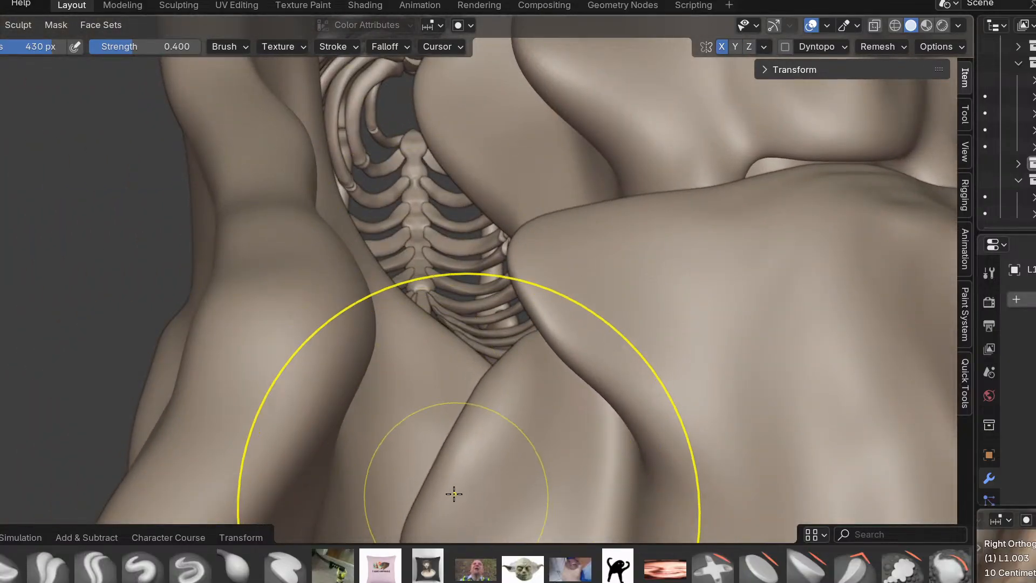
Set the Grab brush to 200 px and compare the vertebra's side contour with the top reference.
{"action": "left_click", "coordinate": [476, 381]}
{"action": "middle_click_drag", "start_coordinate": [484, 396], "coordinate": [523, 345]}
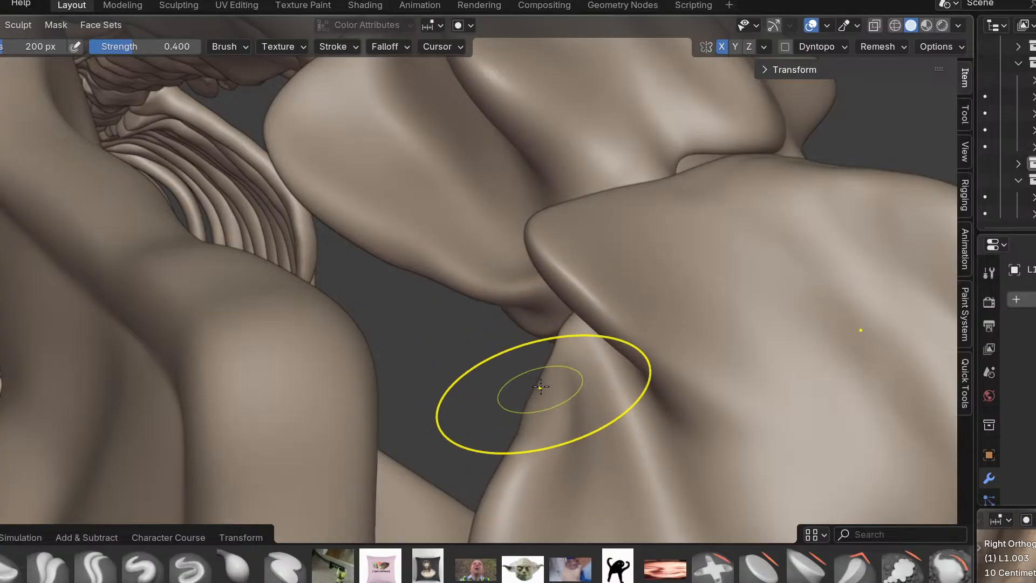
{"action": "mouse_move", "coordinate": [533, 482]}
{"action": "middle_mouse_down"}
{"action": "mouse_move", "coordinate": [576, 497]}
{"action": "mouse_move", "coordinate": [617, 491]}
{"action": "mouse_move", "coordinate": [539, 488]}
{"action": "middle_mouse_up"}
{"action": "key", "text": "KP_3"}
{"action": "scroll", "coordinate": [560, 396], "scroll_direction": "up", "scroll_amount": 4}
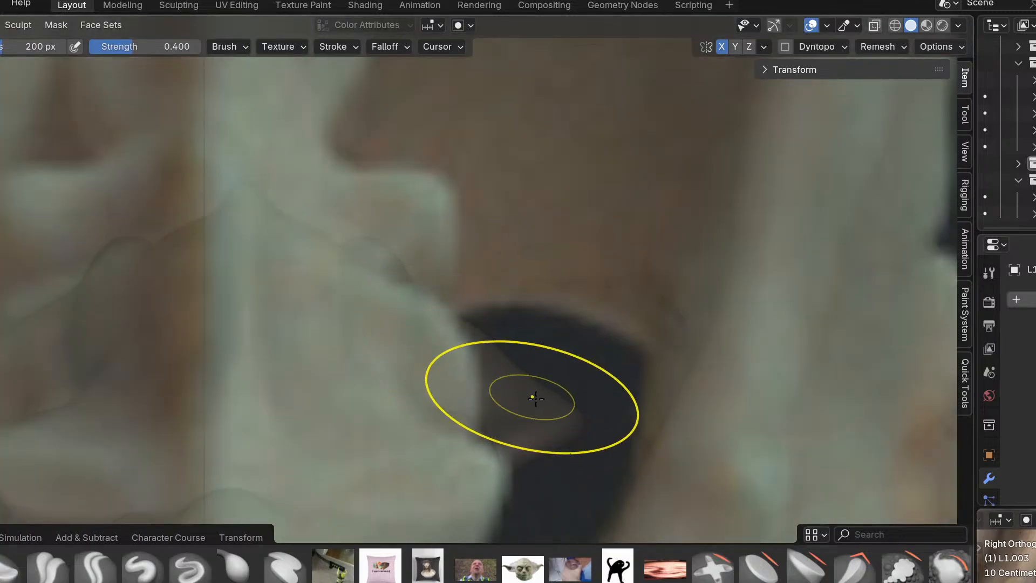
{"action": "mouse_move", "coordinate": [551, 416]}
{"action": "middle_mouse_down"}
{"action": "mouse_move", "coordinate": [384, 361]}
{"action": "mouse_move", "coordinate": [468, 382]}
{"action": "mouse_move", "coordinate": [379, 414]}
{"action": "middle_mouse_up"}
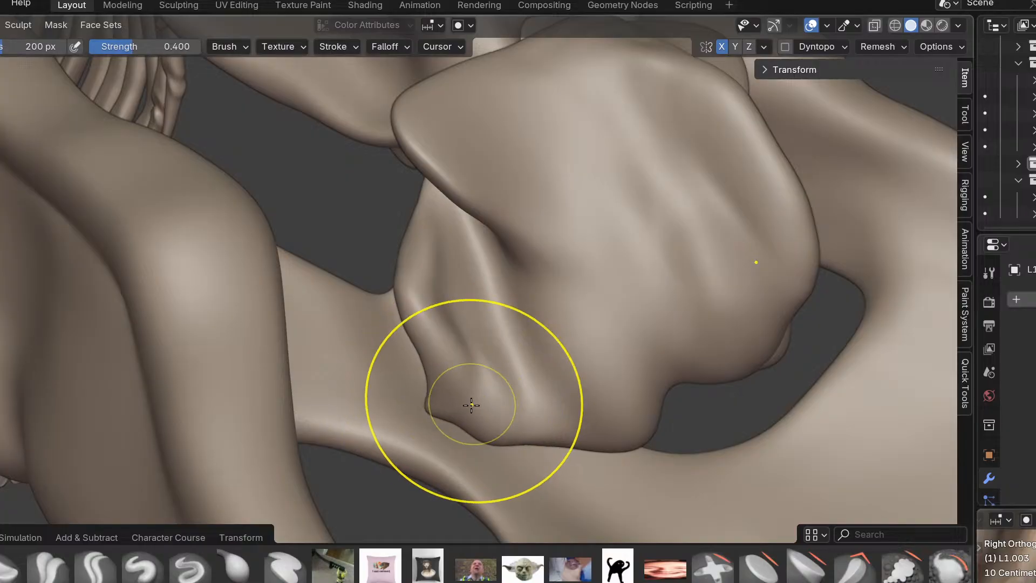
Reshape the edge and lower corner of the vertebra's side process with the Grab brush to fit the top reference.
{"action": "left_click_drag", "start_coordinate": [432, 349], "coordinate": [385, 365]}
{"action": "mouse_move", "coordinate": [416, 414]}
{"action": "middle_mouse_down"}
{"action": "mouse_move", "coordinate": [446, 386]}
{"action": "mouse_move", "coordinate": [444, 420]}
{"action": "middle_mouse_up"}
{"action": "scroll", "coordinate": [444, 420], "scroll_direction": "up", "scroll_amount": 2}
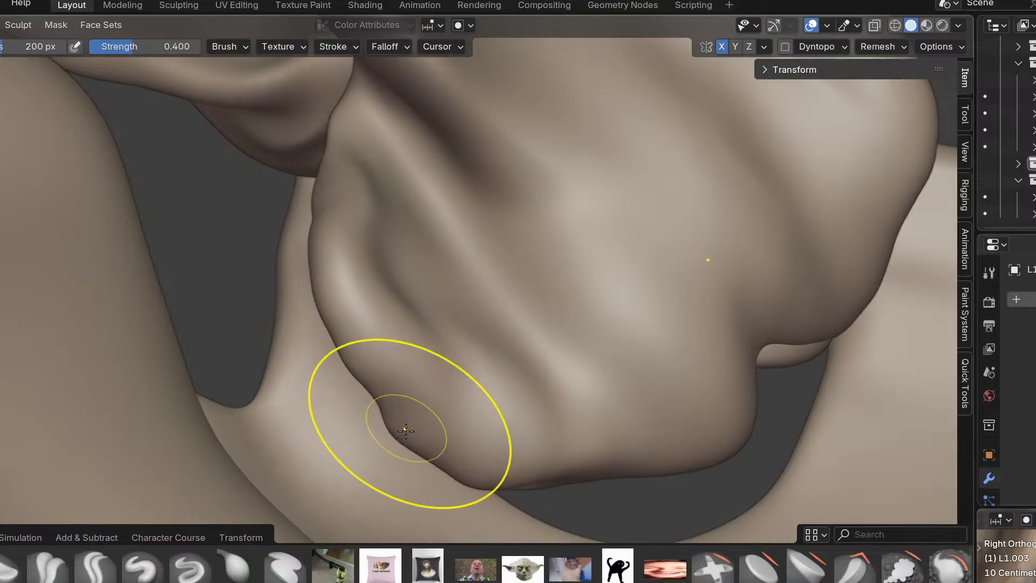
{"action": "mouse_move", "coordinate": [413, 438]}
{"action": "middle_mouse_down"}
{"action": "mouse_move", "coordinate": [395, 469]}
{"action": "mouse_move", "coordinate": [363, 378]}
{"action": "mouse_move", "coordinate": [275, 426]}
{"action": "mouse_move", "coordinate": [337, 437]}
{"action": "mouse_move", "coordinate": [400, 488]}
{"action": "middle_mouse_up"}
{"action": "scroll", "coordinate": [337, 437], "scroll_direction": "down", "scroll_amount": 3}
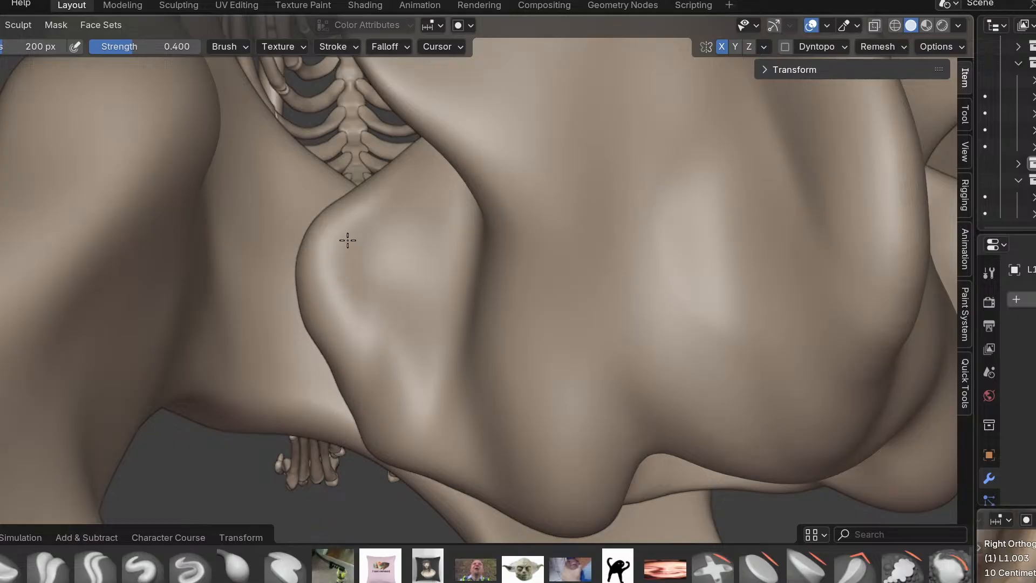
{"action": "mouse_move", "coordinate": [366, 342]}
{"action": "middle_mouse_down"}
{"action": "mouse_move", "coordinate": [380, 268]}
{"action": "mouse_move", "coordinate": [293, 324]}
{"action": "middle_mouse_up"}
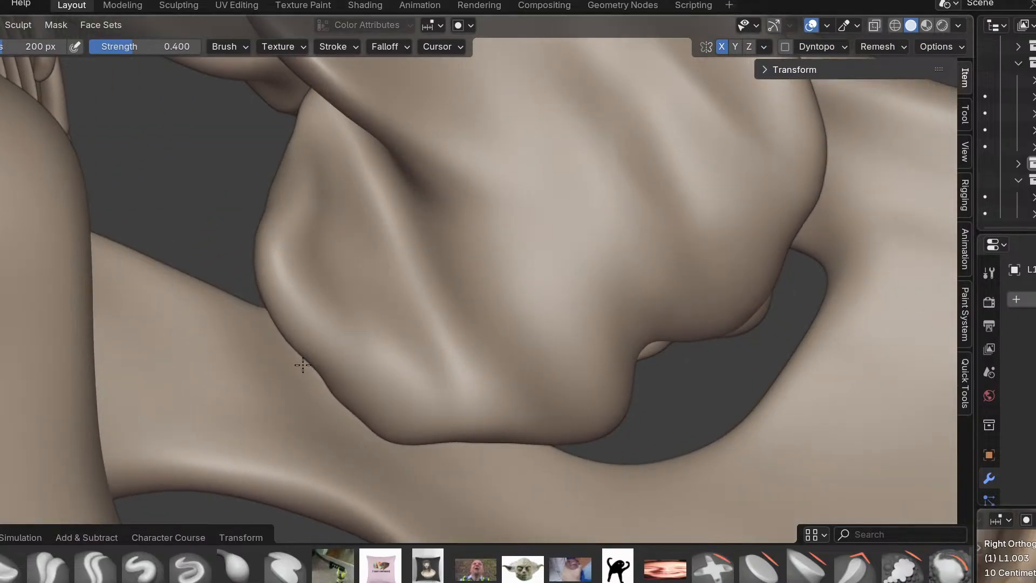
{"action": "middle_click_drag", "start_coordinate": [371, 443], "coordinate": [446, 412]}
{"action": "mouse_move", "coordinate": [237, 357]}
{"action": "left_mouse_down"}
{"action": "mouse_move", "coordinate": [214, 370]}
{"action": "mouse_move", "coordinate": [269, 388]}
{"action": "left_mouse_up"}
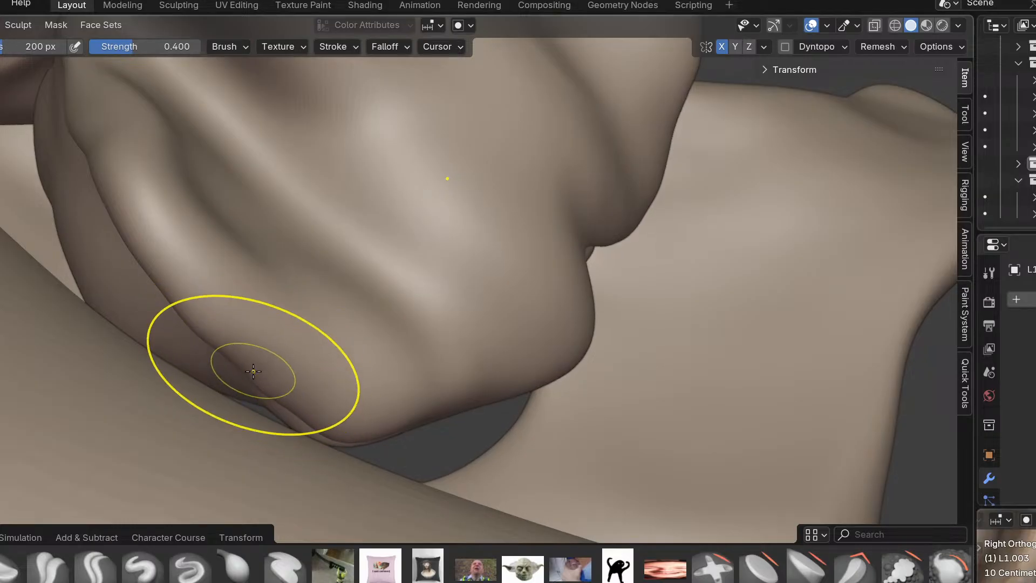
{"action": "mouse_move", "coordinate": [234, 361]}
{"action": "middle_mouse_down"}
{"action": "mouse_move", "coordinate": [286, 376]}
{"action": "mouse_move", "coordinate": [286, 412]}
{"action": "mouse_move", "coordinate": [315, 451]}
{"action": "mouse_move", "coordinate": [350, 448]}
{"action": "middle_mouse_up"}
{"action": "scroll", "coordinate": [352, 439], "scroll_direction": "down", "scroll_amount": 3}
{"action": "scroll", "coordinate": [353, 439], "scroll_direction": "down", "scroll_amount": 4}
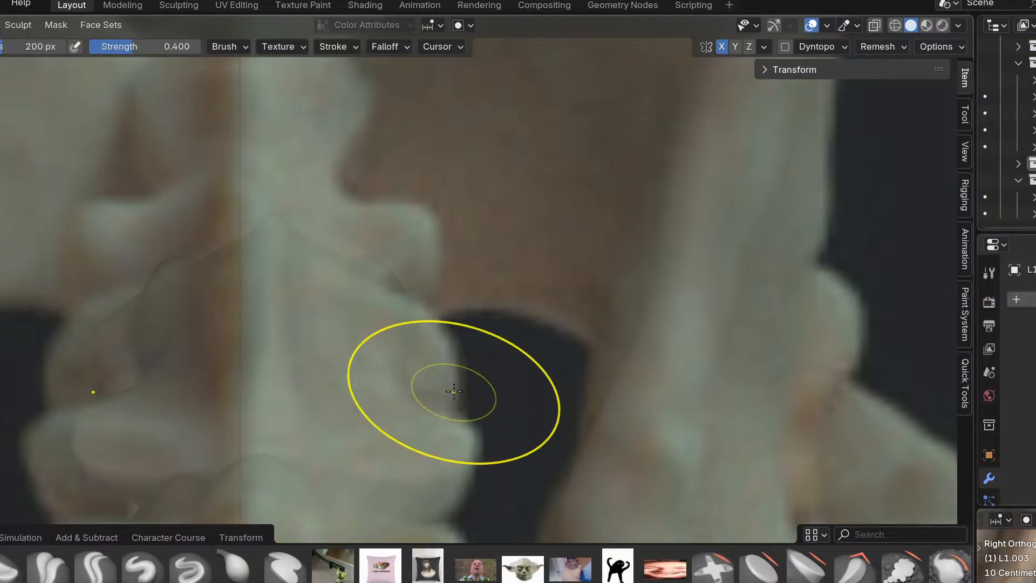
Examine the lumbar vertebra's side edge against the dorsal and side reference images.
{"action": "scroll", "coordinate": [462, 354], "scroll_direction": "up", "scroll_amount": 1}
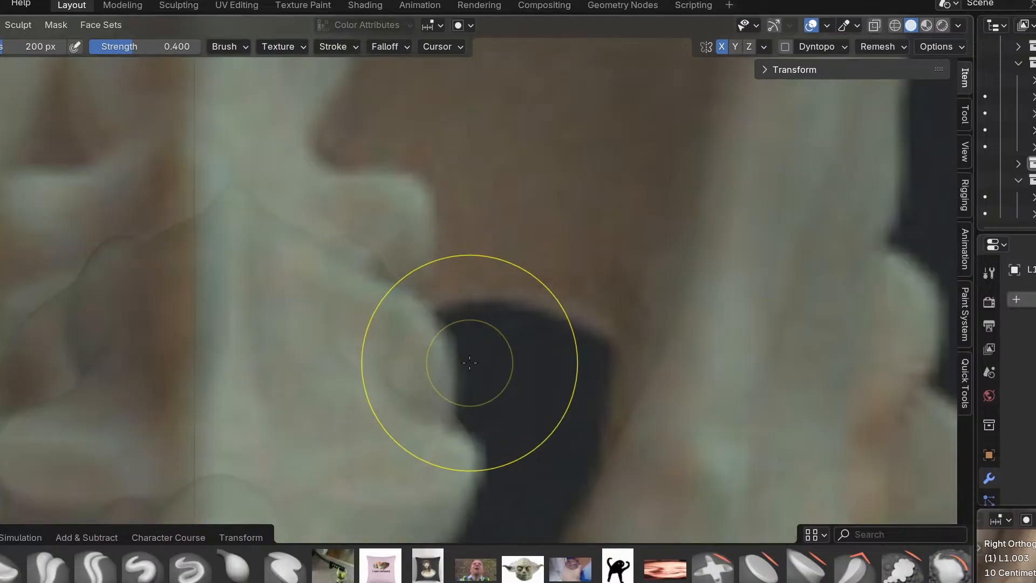
{"action": "scroll", "coordinate": [441, 320], "scroll_direction": "up", "scroll_amount": 2}
{"action": "middle_click_drag", "start_coordinate": [435, 315], "coordinate": [500, 373], "text": "shift"}
{"action": "scroll", "coordinate": [552, 426], "scroll_direction": "down", "scroll_amount": 3}
{"action": "mouse_move", "coordinate": [553, 426]}
{"action": "middle_mouse_down"}
{"action": "mouse_move", "coordinate": [365, 315]}
{"action": "mouse_move", "coordinate": [583, 387]}
{"action": "middle_mouse_up"}
{"action": "mouse_move", "coordinate": [550, 416]}
{"action": "middle_mouse_down"}
{"action": "mouse_move", "coordinate": [622, 361]}
{"action": "mouse_move", "coordinate": [697, 452]}
{"action": "middle_mouse_up"}
{"action": "key", "text": "KP_3"}
{"action": "mouse_move", "coordinate": [613, 432]}
{"action": "middle_mouse_down"}
{"action": "mouse_move", "coordinate": [814, 371]}
{"action": "mouse_move", "coordinate": [864, 399]}
{"action": "middle_mouse_up"}
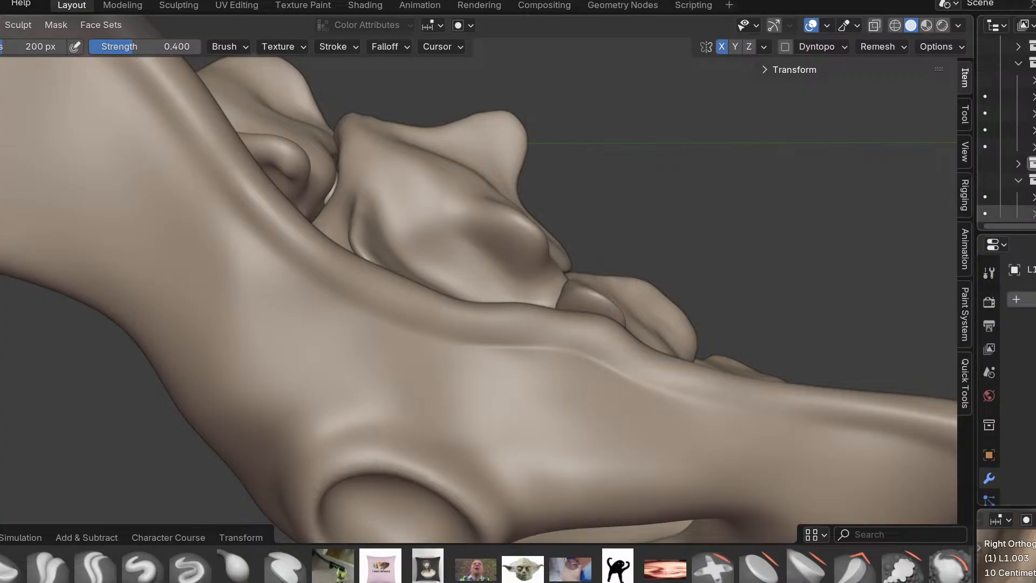
Hide the pelvis bone so the vertebrae behind it are exposed from the side.
{"action": "scroll", "coordinate": [864, 258], "scroll_direction": "down", "scroll_amount": 4}
{"action": "middle_click_drag", "start_coordinate": [841, 272], "coordinate": [776, 252], "text": "shift"}
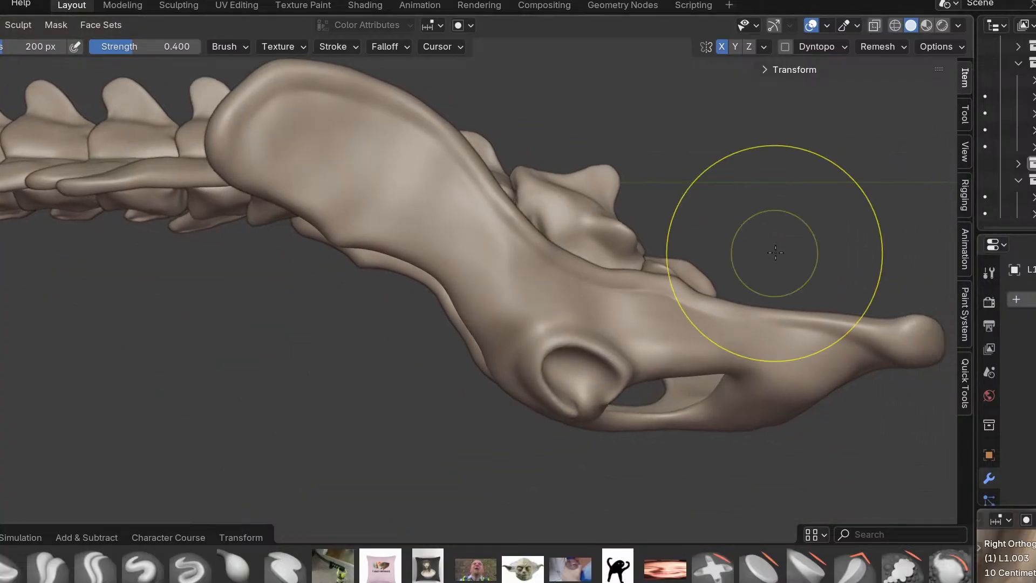
{"action": "left_click", "coordinate": [1035, 197]}
{"action": "scroll", "coordinate": [750, 297], "scroll_direction": "up", "scroll_amount": 4}
{"action": "middle_click_drag", "start_coordinate": [711, 308], "coordinate": [586, 345]}
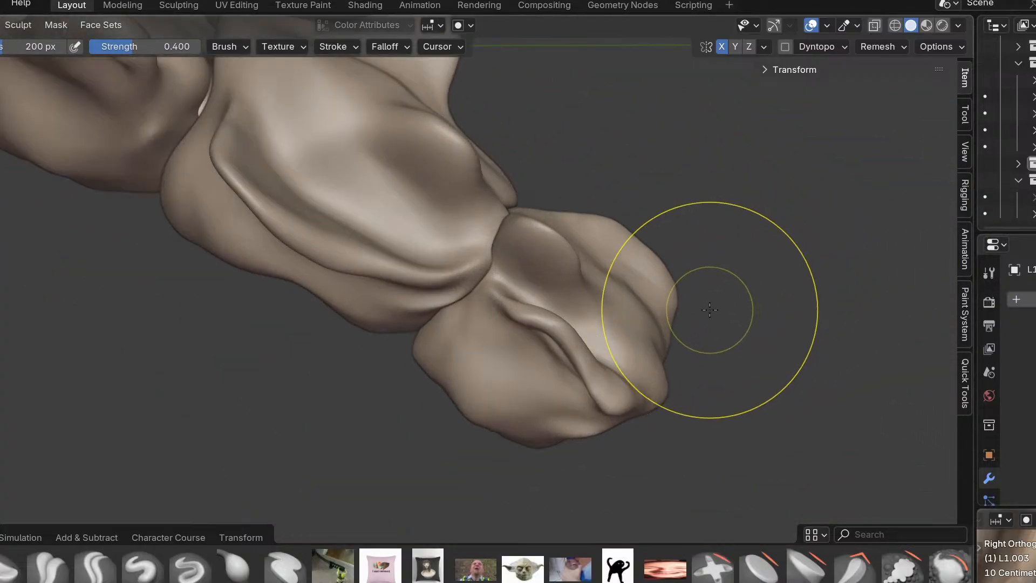
Reshape the ridge on the side of the rearmost vertebra with the Grab brush, following the side-view reference.
{"action": "key", "text": "KP_3"}
{"action": "scroll", "coordinate": [540, 299], "scroll_direction": "up", "scroll_amount": 1}
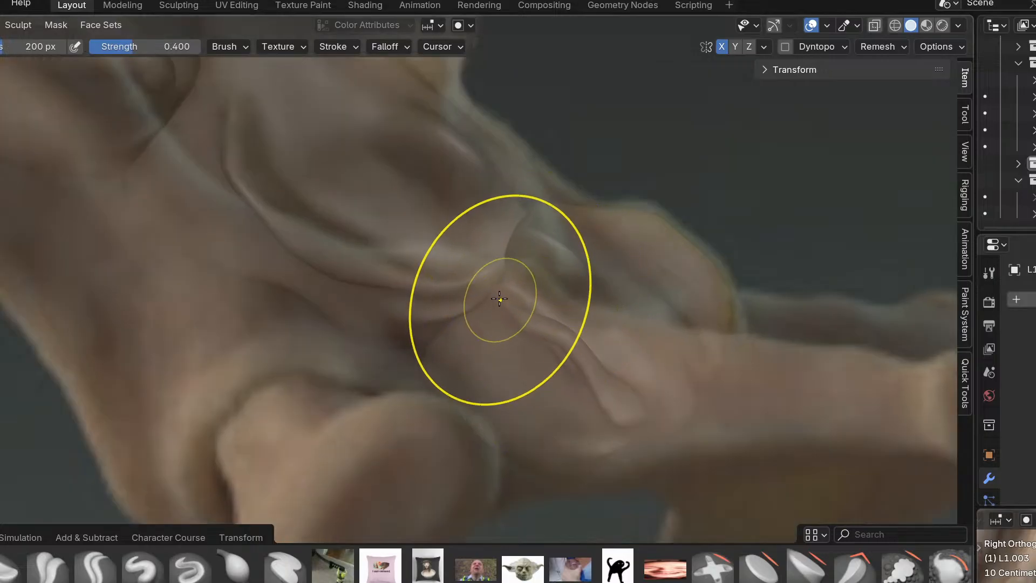
{"action": "scroll", "coordinate": [475, 289], "scroll_direction": "up", "scroll_amount": 2}
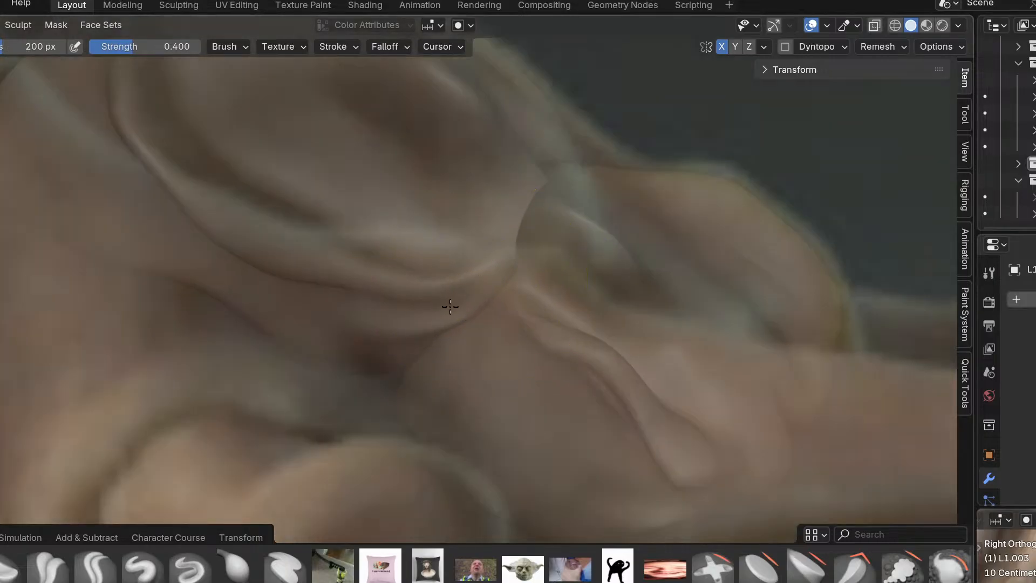
{"action": "mouse_move", "coordinate": [605, 382]}
{"action": "middle_mouse_down"}
{"action": "mouse_move", "coordinate": [541, 414]}
{"action": "mouse_move", "coordinate": [475, 425]}
{"action": "middle_mouse_up"}
{"action": "scroll", "coordinate": [684, 395], "scroll_direction": "up", "scroll_amount": 1}
{"action": "mouse_move", "coordinate": [683, 395]}
{"action": "middle_mouse_down"}
{"action": "mouse_move", "coordinate": [629, 393]}
{"action": "mouse_move", "coordinate": [641, 363]}
{"action": "middle_mouse_up"}
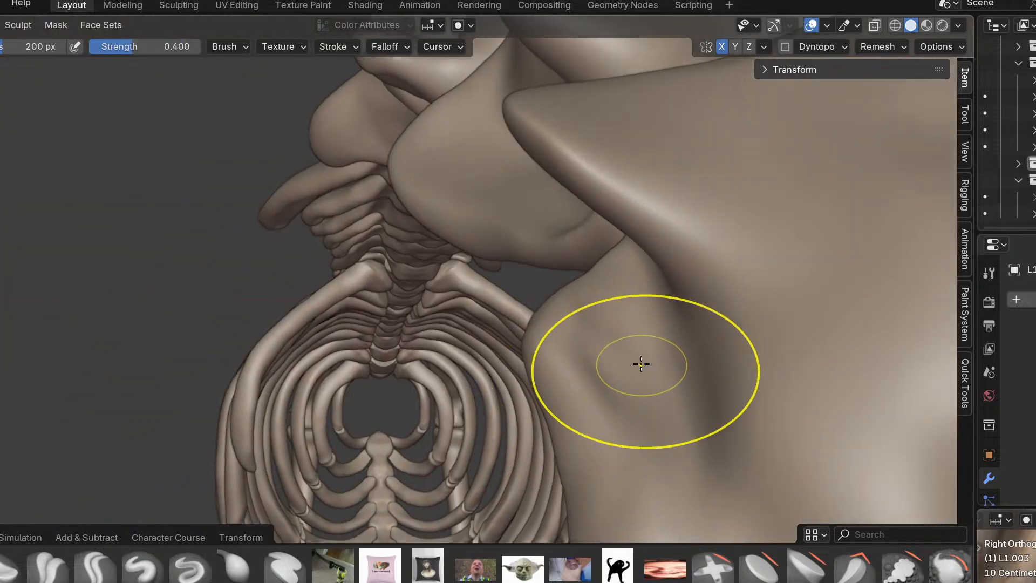
{"action": "key", "text": "i"}
{"action": "middle_click_drag", "start_coordinate": [645, 417], "coordinate": [623, 254]}
{"action": "mouse_move", "coordinate": [606, 324]}
{"action": "middle_mouse_down"}
{"action": "mouse_move", "coordinate": [726, 382]}
{"action": "mouse_move", "coordinate": [694, 387]}
{"action": "mouse_move", "coordinate": [585, 476]}
{"action": "middle_mouse_up"}
{"action": "key", "text": "g"}
{"action": "mouse_move", "coordinate": [600, 439]}
{"action": "left_mouse_down"}
{"action": "mouse_move", "coordinate": [620, 419]}
{"action": "mouse_move", "coordinate": [664, 475]}
{"action": "mouse_move", "coordinate": [573, 387]}
{"action": "left_mouse_up"}
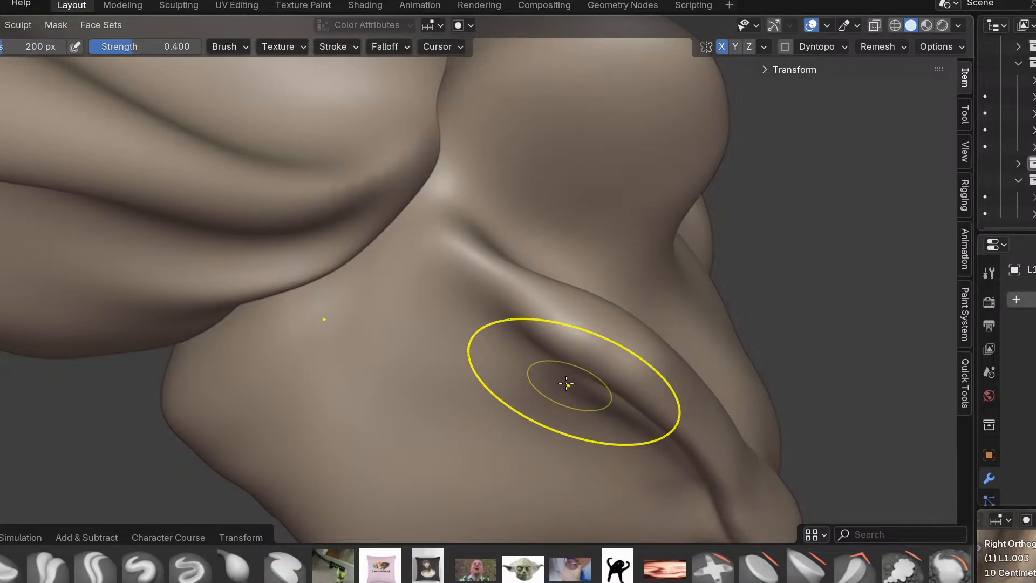
{"action": "mouse_move", "coordinate": [641, 412]}
{"action": "middle_mouse_down"}
{"action": "mouse_move", "coordinate": [705, 468]}
{"action": "mouse_move", "coordinate": [673, 352]}
{"action": "middle_mouse_up"}
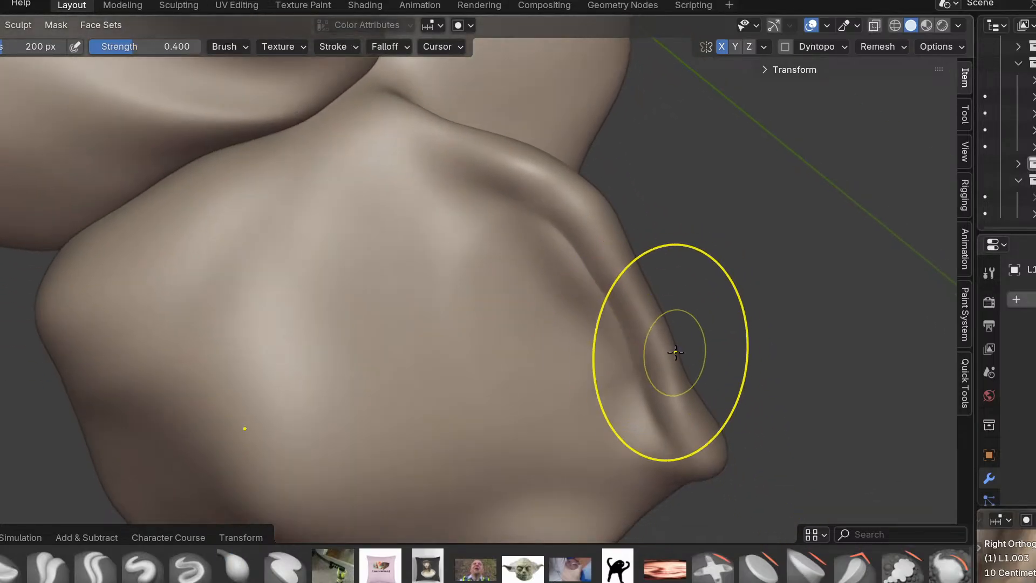
Pull the upper side ridge of the rearmost vertebra inward with Grab strokes after comparing it with the dorsal reference.
{"action": "key", "text": "KP_1"}
{"action": "key", "text": "KP_1"}
{"action": "scroll", "coordinate": [671, 351], "scroll_direction": "down", "scroll_amount": 1}
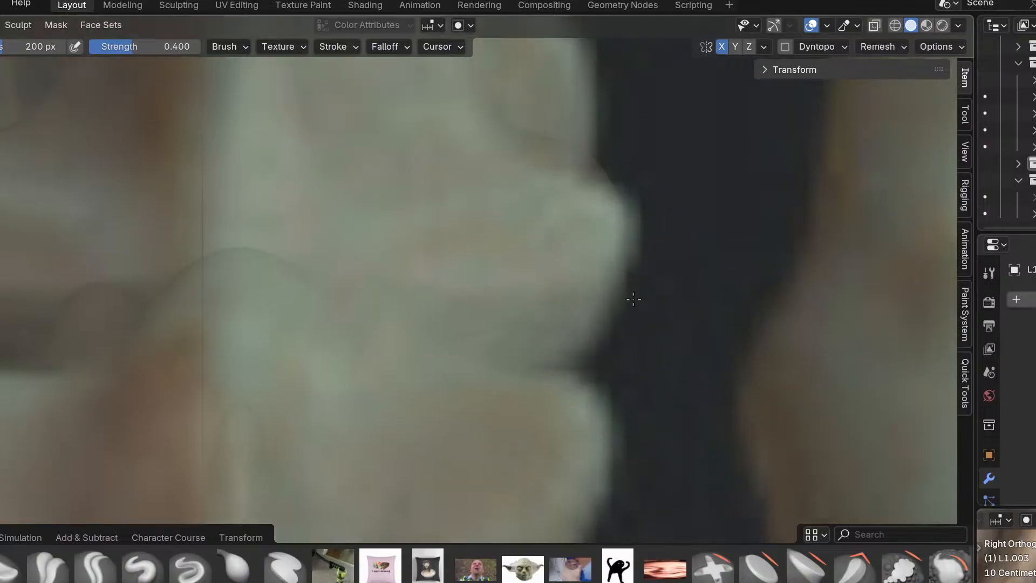
{"action": "middle_click_drag", "start_coordinate": [631, 286], "coordinate": [638, 454], "text": "shift"}
{"action": "scroll", "coordinate": [638, 454], "scroll_direction": "down", "scroll_amount": 1}
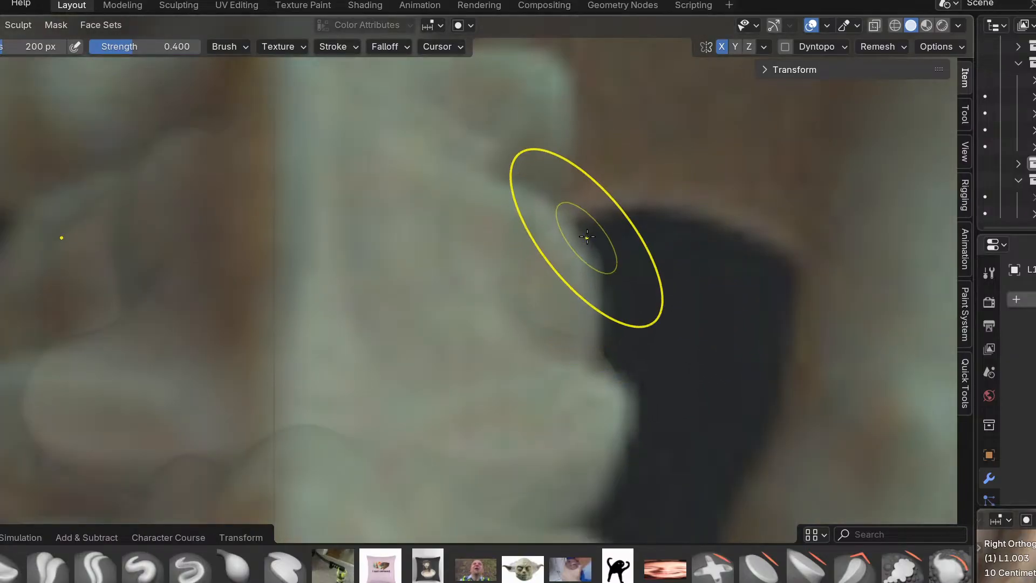
{"action": "scroll", "coordinate": [578, 243], "scroll_direction": "up", "scroll_amount": 1}
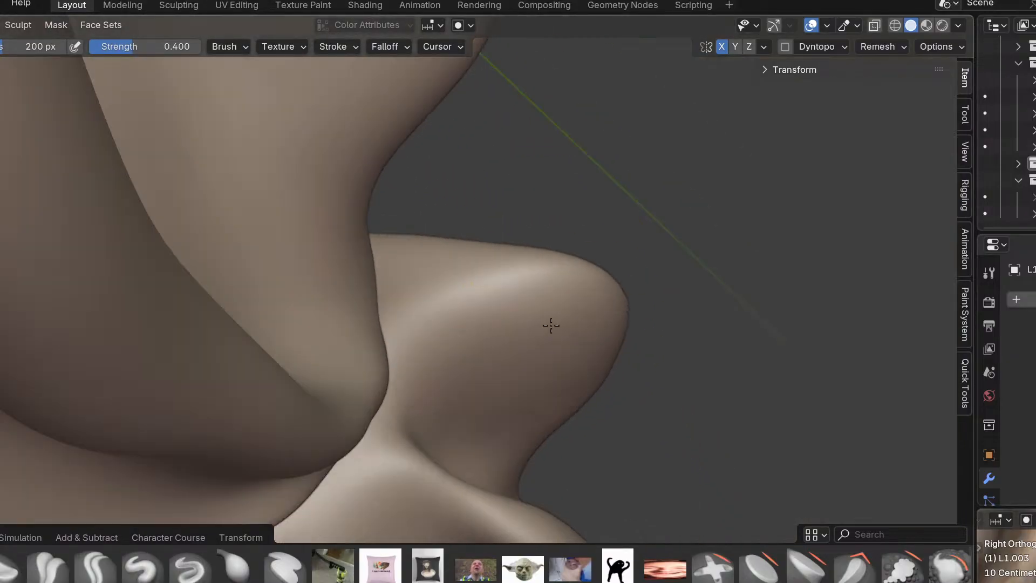
{"action": "scroll", "coordinate": [551, 324], "scroll_direction": "down", "scroll_amount": 1}
{"action": "middle_click_drag", "start_coordinate": [572, 359], "coordinate": [577, 279], "text": "shift"}
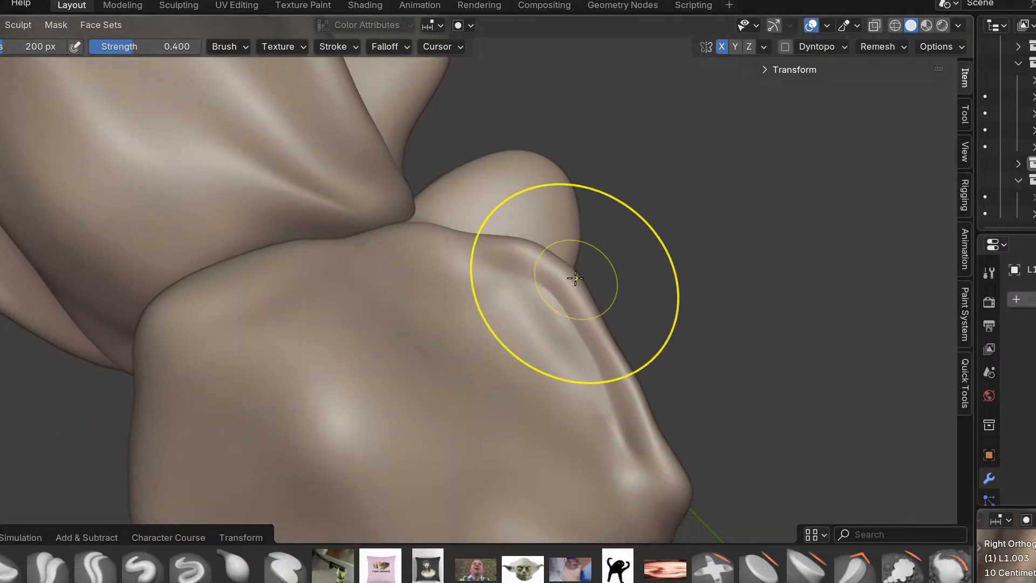
{"action": "left_click_drag", "start_coordinate": [576, 279], "coordinate": [563, 295]}
{"action": "left_click_drag", "start_coordinate": [509, 252], "coordinate": [513, 267]}
{"action": "left_click_drag", "start_coordinate": [579, 304], "coordinate": [538, 332]}
Check the ridge against the side reference, pick the rearmost vertebra in Object Mode and resume sculpting it.
{"action": "middle_click_drag", "start_coordinate": [493, 280], "coordinate": [474, 411]}
{"action": "middle_click_drag", "start_coordinate": [565, 321], "coordinate": [453, 339]}
{"action": "middle_click_drag", "start_coordinate": [565, 303], "coordinate": [625, 355]}
{"action": "mouse_move", "coordinate": [539, 290]}
{"action": "middle_mouse_down", "text": "alt"}
{"action": "mouse_move", "coordinate": [590, 315]}
{"action": "mouse_move", "coordinate": [521, 234]}
{"action": "mouse_move", "coordinate": [545, 283]}
{"action": "middle_mouse_up", "text": "alt"}
{"action": "scroll", "coordinate": [545, 283], "scroll_direction": "down", "scroll_amount": 6}
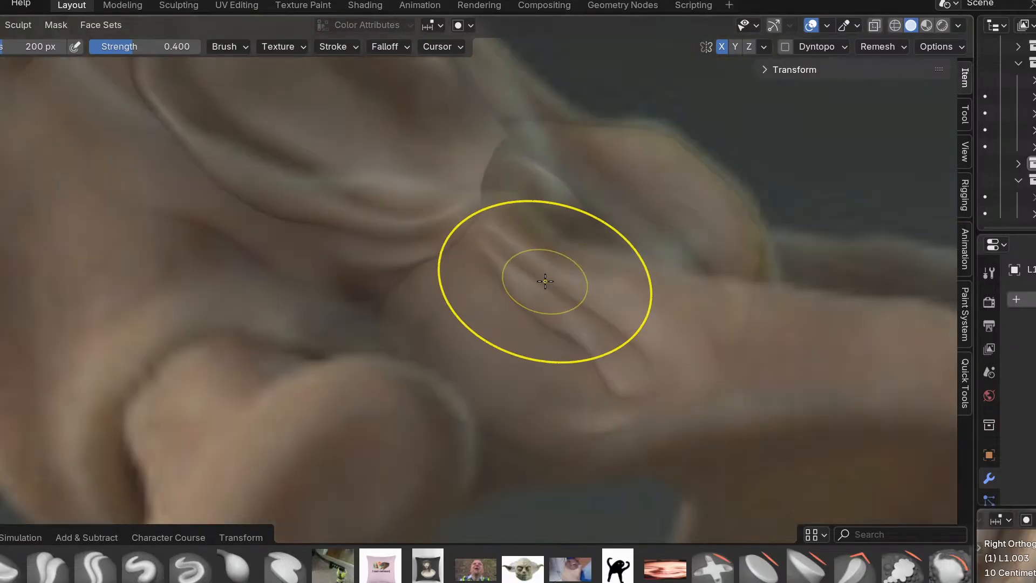
{"action": "scroll", "coordinate": [554, 283], "scroll_direction": "up", "scroll_amount": 1}
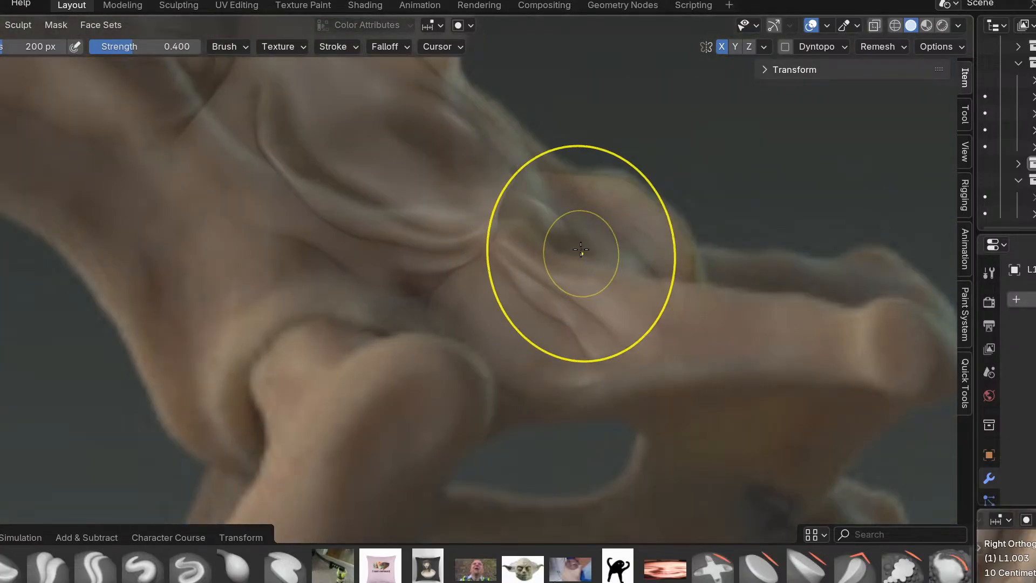
{"action": "scroll", "coordinate": [529, 201], "scroll_direction": "up", "scroll_amount": 3}
{"action": "key", "text": "ctrl+Tab"}
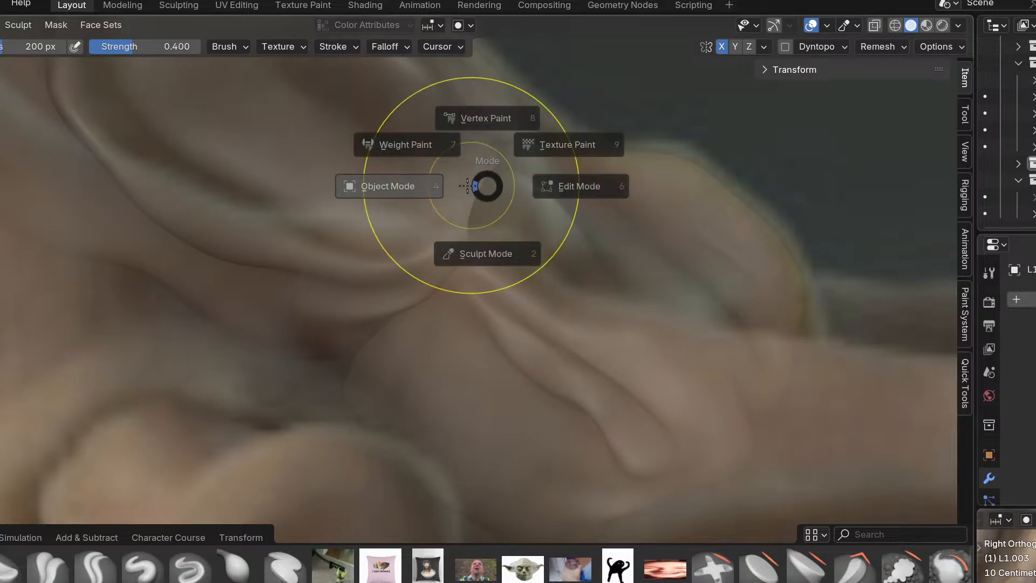
{"action": "left_click", "coordinate": [653, 264]}
{"action": "middle_click_drag", "start_coordinate": [579, 267], "coordinate": [529, 332], "text": "shift"}
{"action": "key", "text": "ctrl+Tab"}
{"action": "left_click", "coordinate": [576, 425]}
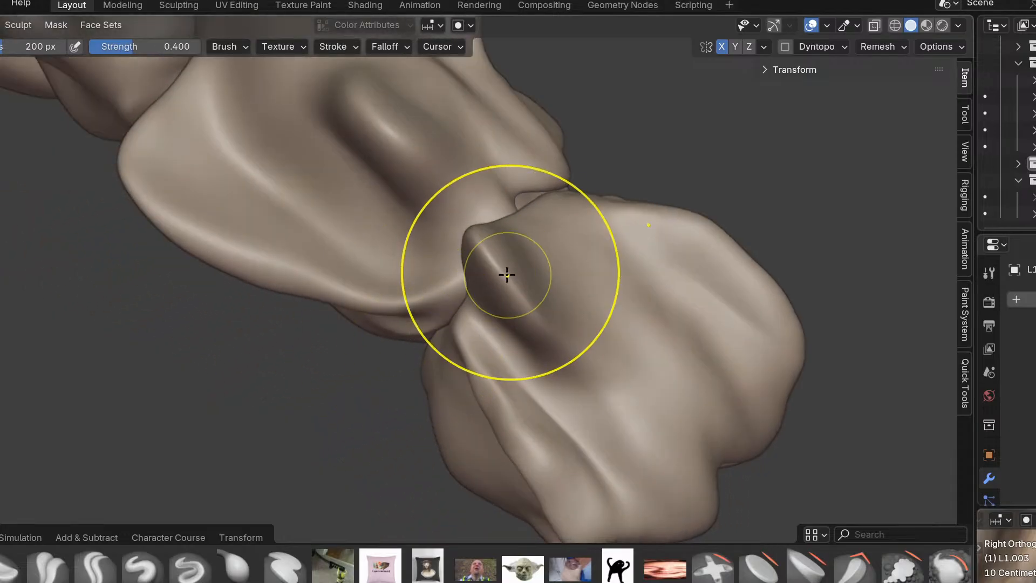
Switch to Object Mode and re-enter Sculpt Mode while centred on the vertebra's lower side ridge.
{"action": "scroll", "coordinate": [534, 233], "scroll_direction": "up", "scroll_amount": 4}
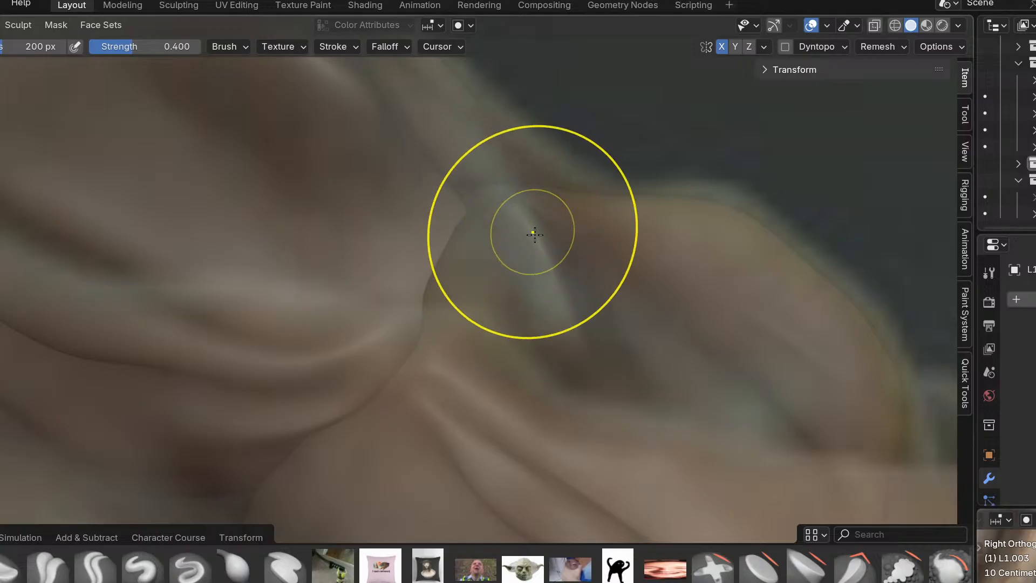
{"action": "middle_click_drag", "start_coordinate": [543, 421], "coordinate": [524, 262], "text": "shift"}
{"action": "key", "text": "ctrl+Tab"}
{"action": "left_click", "coordinate": [456, 280]}
{"action": "key", "text": "ctrl+Tab"}
{"action": "left_click", "coordinate": [582, 445]}
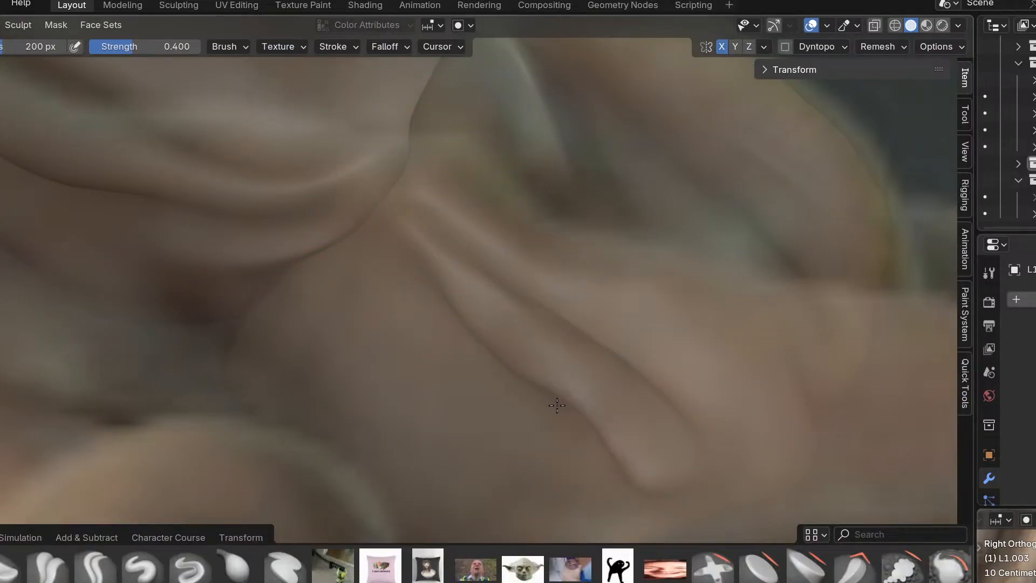
Undo the latest sculpt changes to the vertebra's side edge.
{"action": "scroll", "coordinate": [454, 391], "scroll_direction": "down", "scroll_amount": 5}
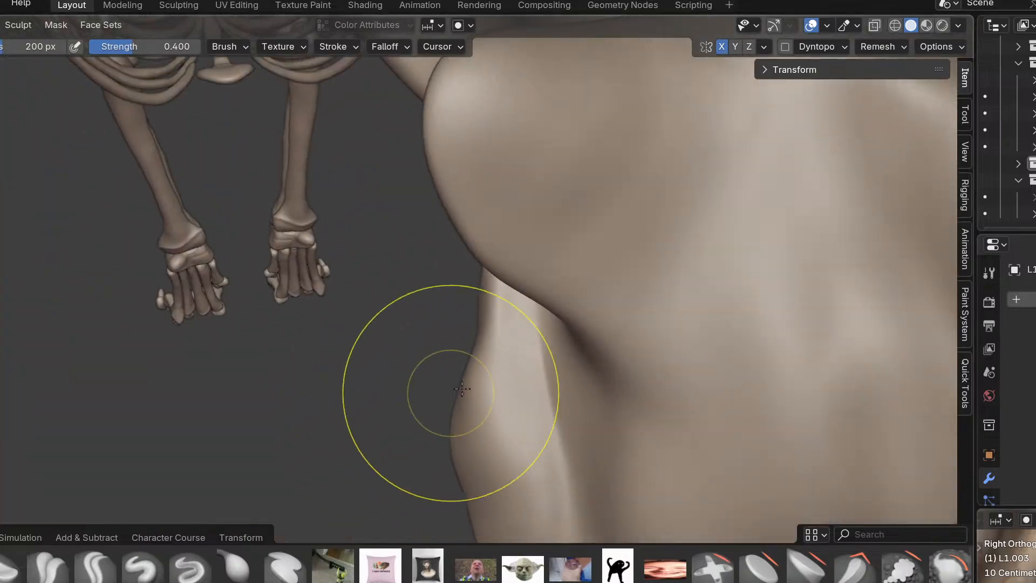
{"action": "scroll", "coordinate": [467, 392], "scroll_direction": "down", "scroll_amount": 4}
{"action": "key", "text": "KP_3"}
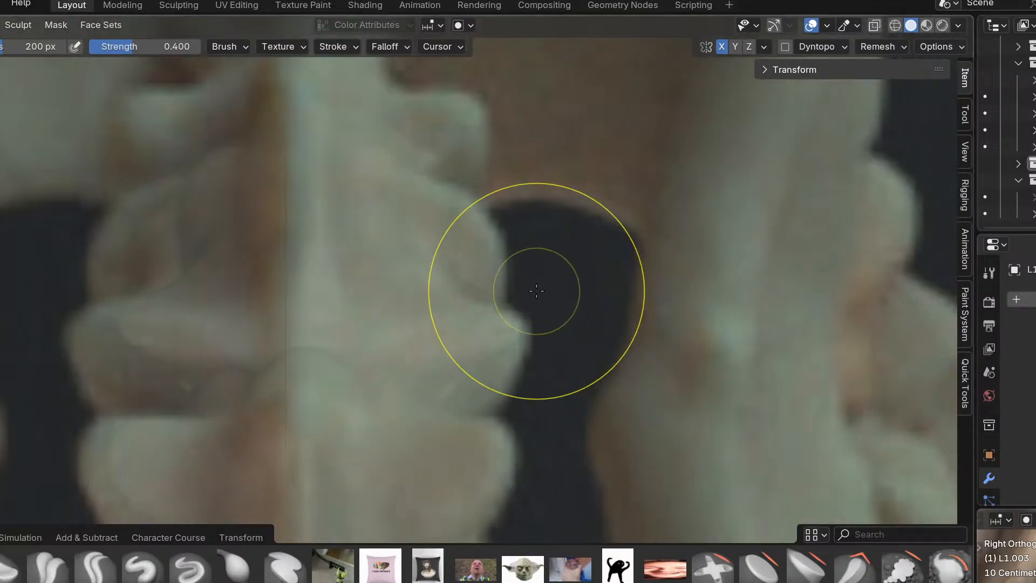
{"action": "scroll", "coordinate": [474, 301], "scroll_direction": "down", "scroll_amount": 4}
{"action": "scroll", "coordinate": [471, 302], "scroll_direction": "up", "scroll_amount": 5}
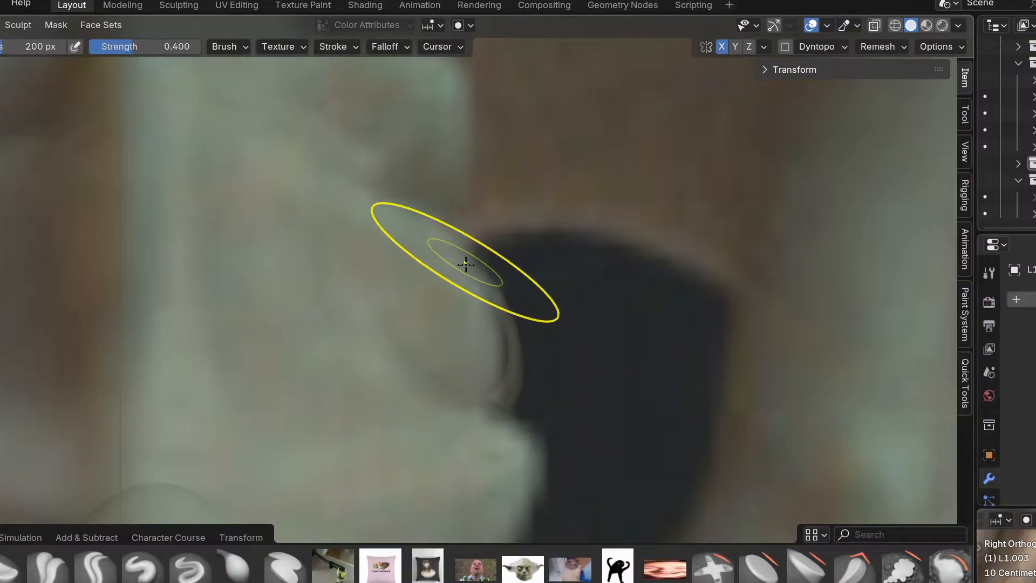
{"action": "mouse_move", "coordinate": [537, 384]}
{"action": "middle_mouse_down"}
{"action": "mouse_move", "coordinate": [282, 290]}
{"action": "mouse_move", "coordinate": [512, 297]}
{"action": "mouse_move", "coordinate": [525, 106]}
{"action": "mouse_move", "coordinate": [519, 276]}
{"action": "middle_mouse_up"}
{"action": "key", "text": "ctrl+z"}
{"action": "key", "text": "ctrl+z"}
{"action": "key", "text": "ctrl+z"}
{"action": "key", "text": "ctrl+z"}
{"action": "key", "text": "ctrl+z"}
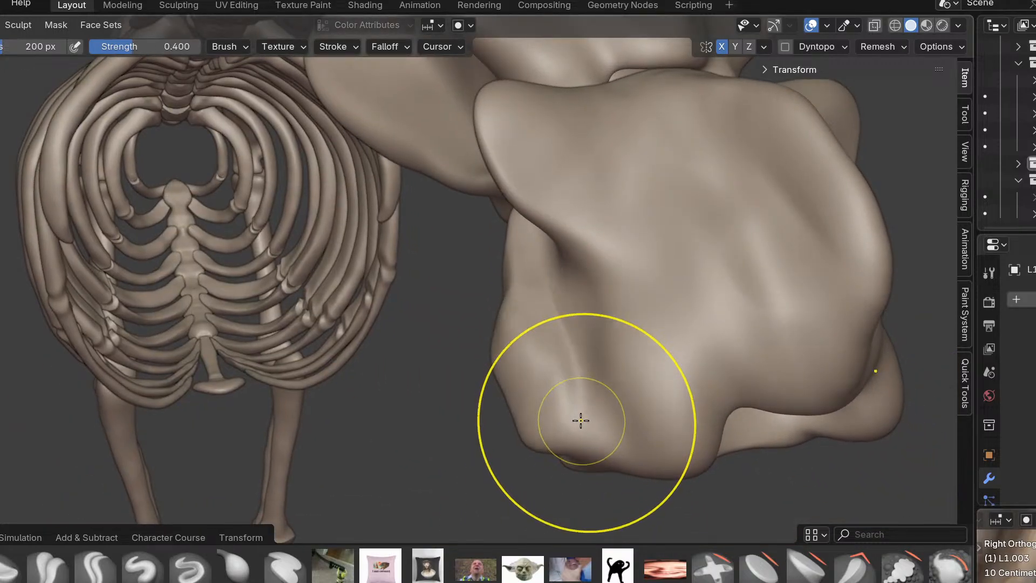
Return the vertebra to Sculpt Mode and compare its side edge with the top-view reference image.
{"action": "key", "text": "ctrl+Tab"}
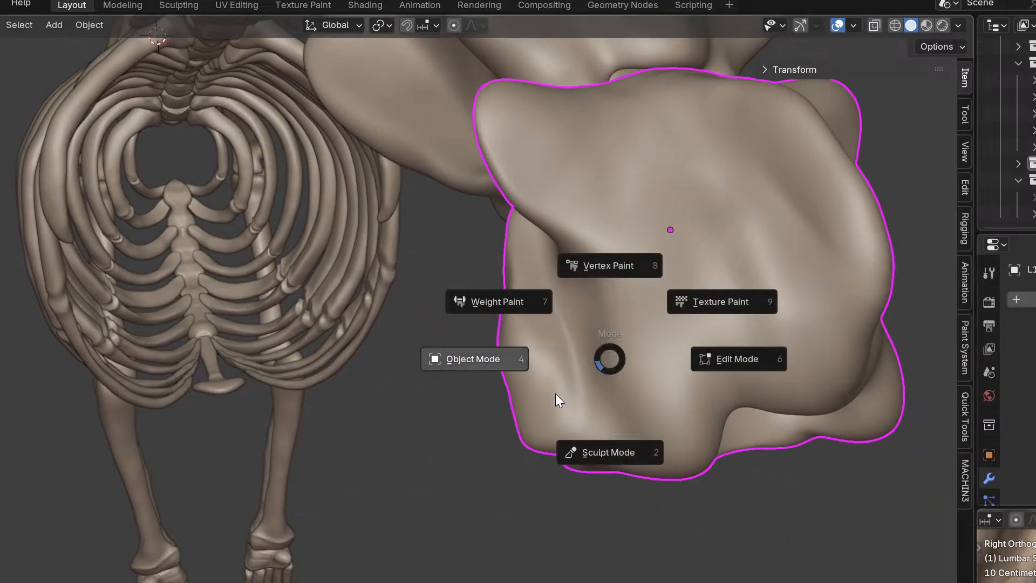
{"action": "left_click", "coordinate": [591, 435]}
{"action": "key", "text": "KP_7"}
{"action": "middle_click_drag", "start_coordinate": [608, 389], "coordinate": [435, 400], "text": "shift"}
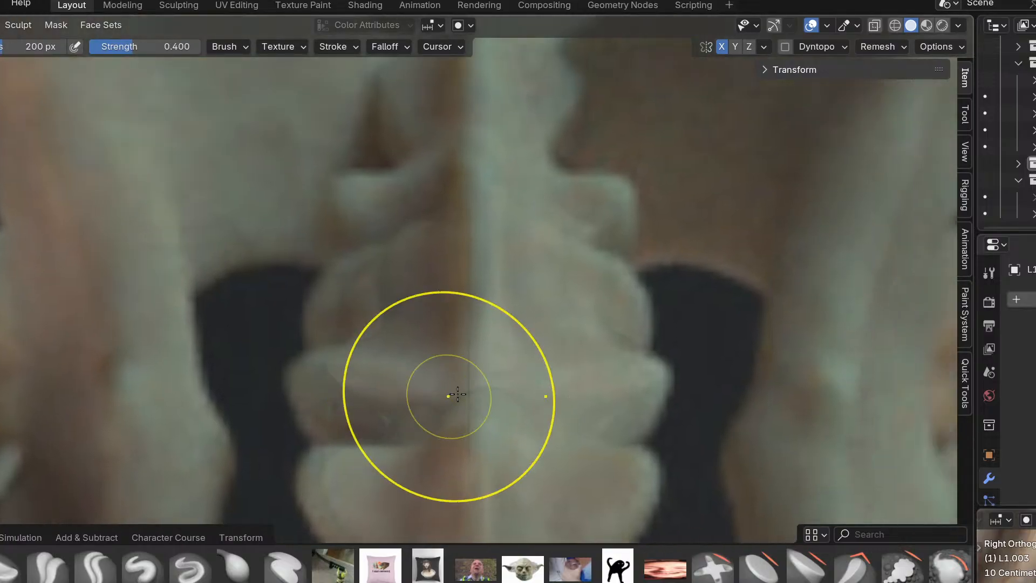
{"action": "scroll", "coordinate": [435, 400], "scroll_direction": "up", "scroll_amount": 2}
{"action": "scroll", "coordinate": [702, 278], "scroll_direction": "up", "scroll_amount": 4}
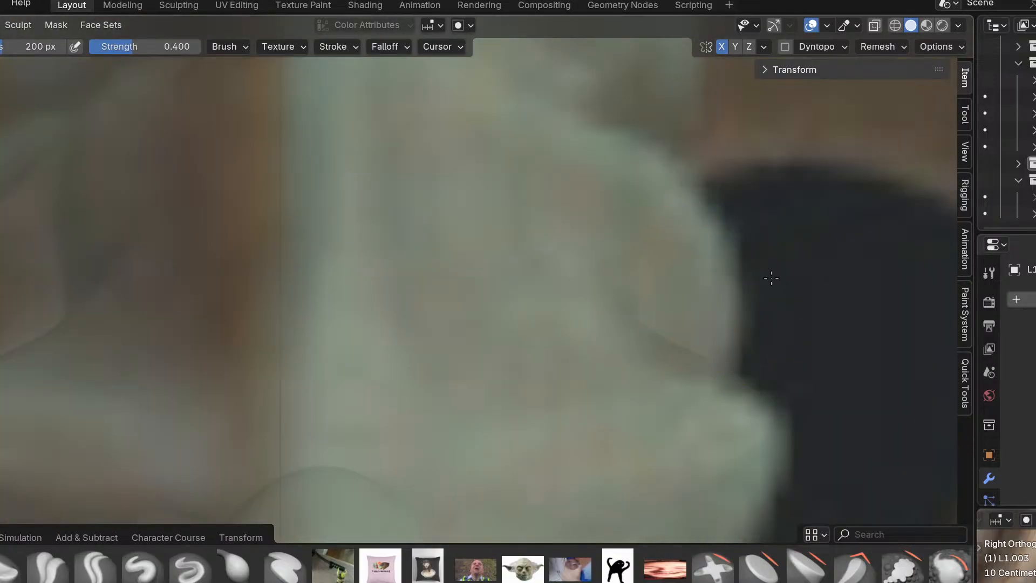
{"action": "scroll", "coordinate": [703, 214], "scroll_direction": "down", "scroll_amount": 2}
Fill out the groove at the lower end of the vertebra's side ridge with the Inflate brush at strength 0.500.
{"action": "mouse_move", "coordinate": [704, 214]}
{"action": "middle_mouse_down"}
{"action": "mouse_move", "coordinate": [659, 236]}
{"action": "mouse_move", "coordinate": [539, 54]}
{"action": "mouse_move", "coordinate": [605, 43]}
{"action": "middle_mouse_up"}
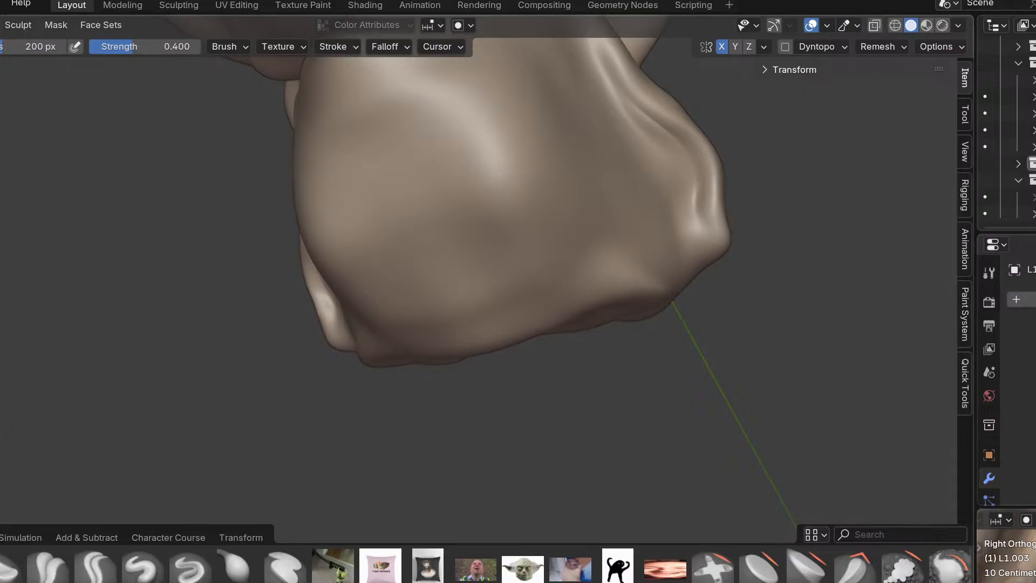
{"action": "middle_click_drag", "start_coordinate": [663, 381], "coordinate": [626, 420]}
{"action": "scroll", "coordinate": [629, 421], "scroll_direction": "up", "scroll_amount": 3}
{"action": "key", "text": "i"}
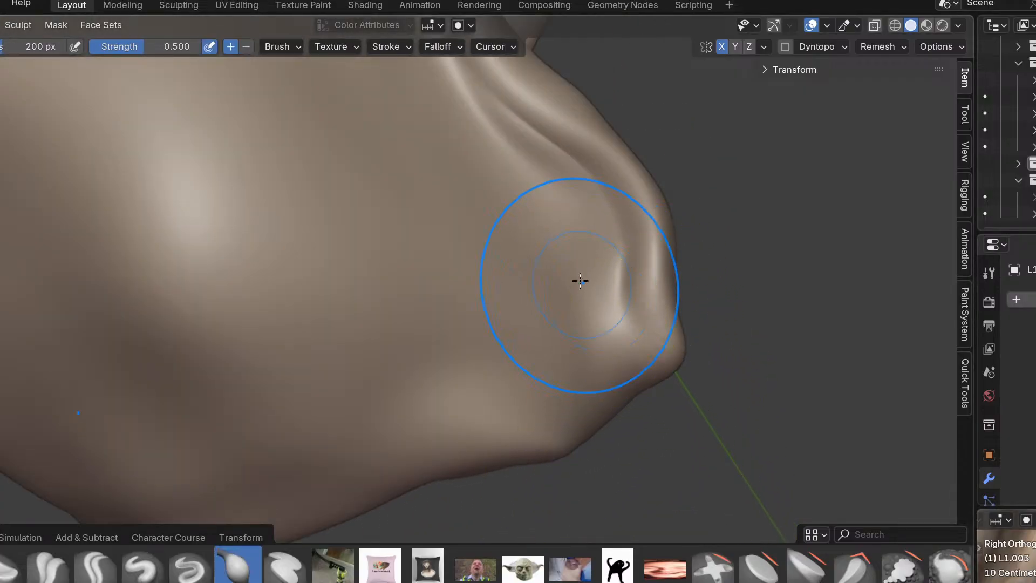
{"action": "mouse_move", "coordinate": [593, 231]}
{"action": "middle_mouse_down"}
{"action": "mouse_move", "coordinate": [617, 245]}
{"action": "mouse_move", "coordinate": [673, 367]}
{"action": "middle_mouse_up"}
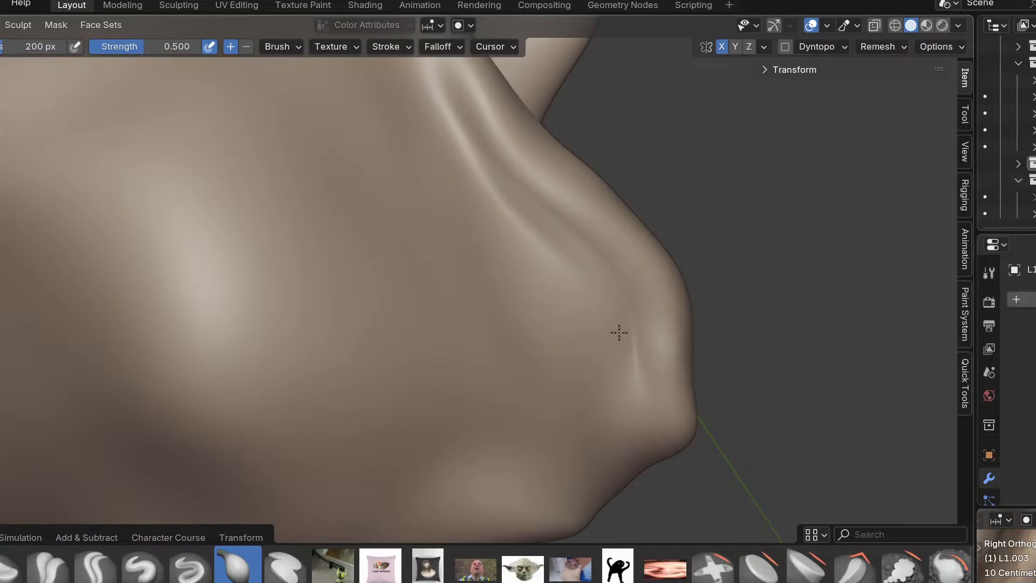
{"action": "scroll", "coordinate": [695, 430], "scroll_direction": "down", "scroll_amount": 5}
{"action": "scroll", "coordinate": [690, 431], "scroll_direction": "up", "scroll_amount": 5}
{"action": "scroll", "coordinate": [690, 423], "scroll_direction": "down", "scroll_amount": 5}
{"action": "scroll", "coordinate": [691, 424], "scroll_direction": "up", "scroll_amount": 5}
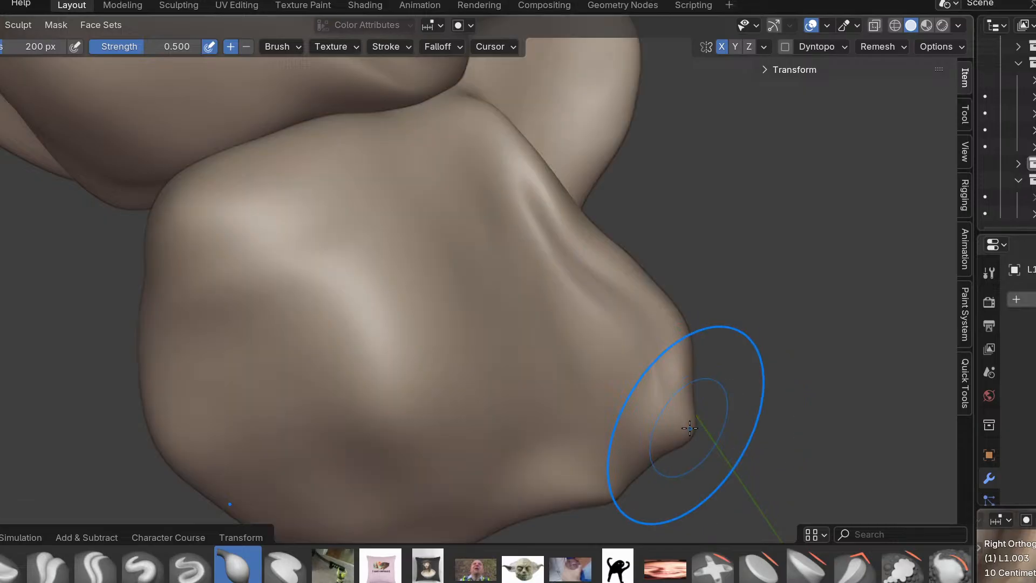
Round out the lower outer corner of the vertebra's side with the Grab brush at strength 0.400.
{"action": "key", "text": "shift"}
{"action": "scroll", "coordinate": [698, 437], "scroll_direction": "up", "scroll_amount": 4}
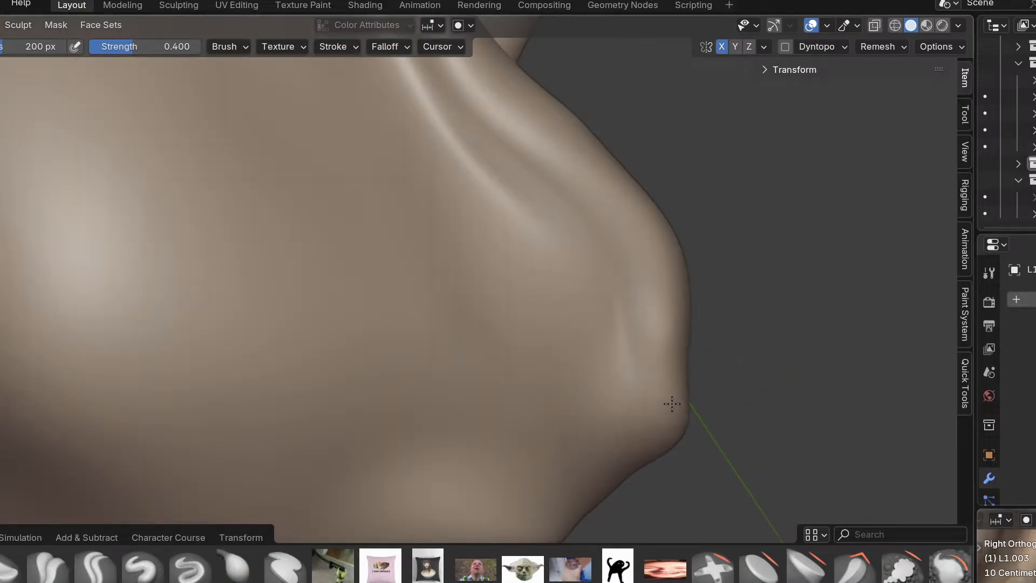
{"action": "scroll", "coordinate": [668, 419], "scroll_direction": "down", "scroll_amount": 2}
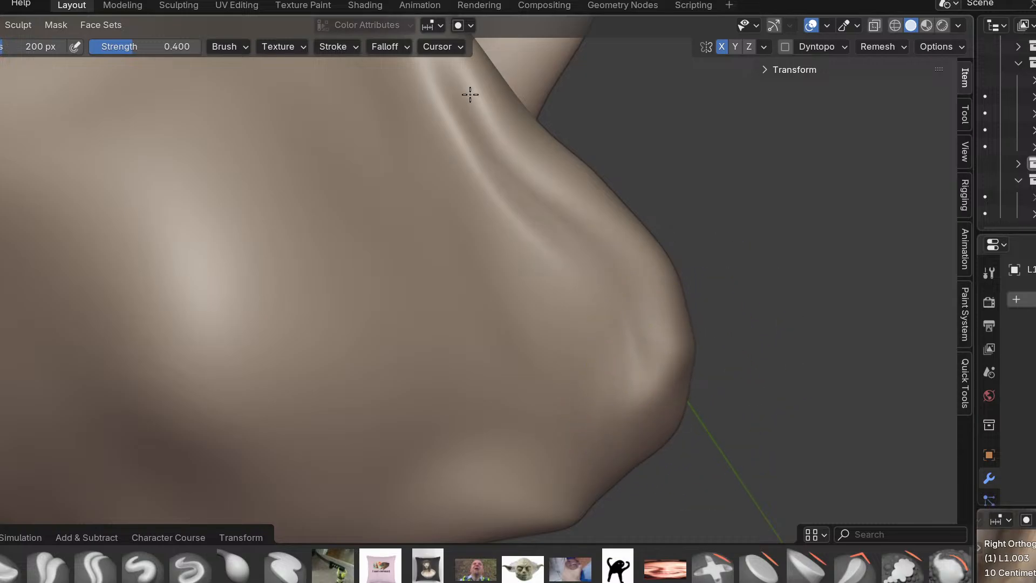
Refine the ridge along the vertebra's upper side edge with the Grab brush and check it against the dorsal reference.
{"action": "middle_click_drag", "start_coordinate": [576, 281], "coordinate": [541, 450]}
{"action": "middle_click_drag", "start_coordinate": [620, 359], "coordinate": [669, 232]}
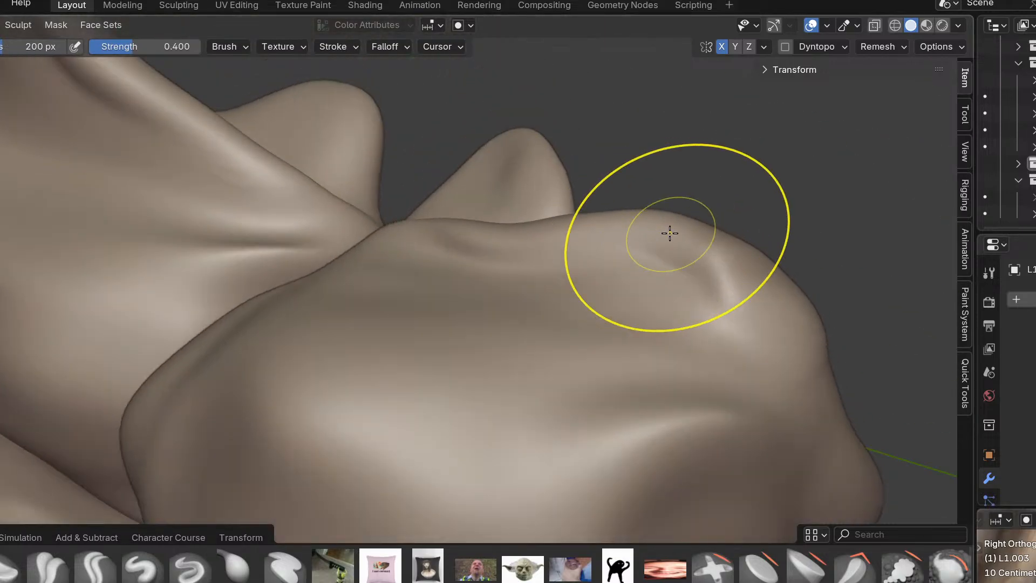
{"action": "mouse_move", "coordinate": [419, 223]}
{"action": "middle_mouse_down"}
{"action": "mouse_move", "coordinate": [620, 238]}
{"action": "mouse_move", "coordinate": [642, 389]}
{"action": "mouse_move", "coordinate": [530, 250]}
{"action": "middle_mouse_up"}
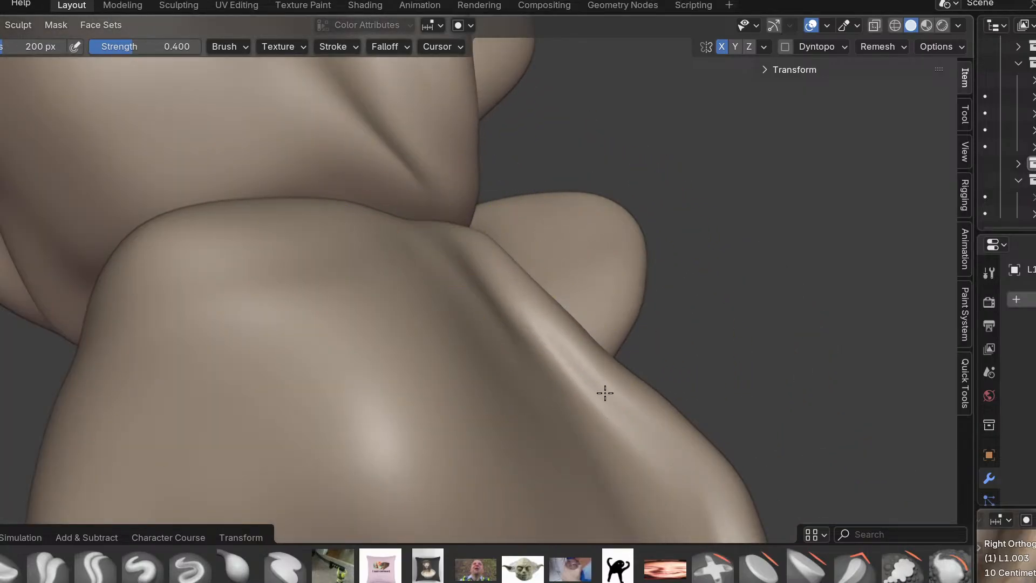
{"action": "middle_click_drag", "start_coordinate": [616, 390], "coordinate": [652, 435]}
{"action": "middle_click_drag", "start_coordinate": [692, 510], "coordinate": [689, 470]}
{"action": "key", "text": "ctrl+KP_1"}
{"action": "mouse_move", "coordinate": [683, 394]}
{"action": "middle_mouse_down", "text": "ctrl"}
{"action": "mouse_move", "coordinate": [694, 336]}
{"action": "mouse_move", "coordinate": [656, 334]}
{"action": "middle_mouse_up", "text": "ctrl"}
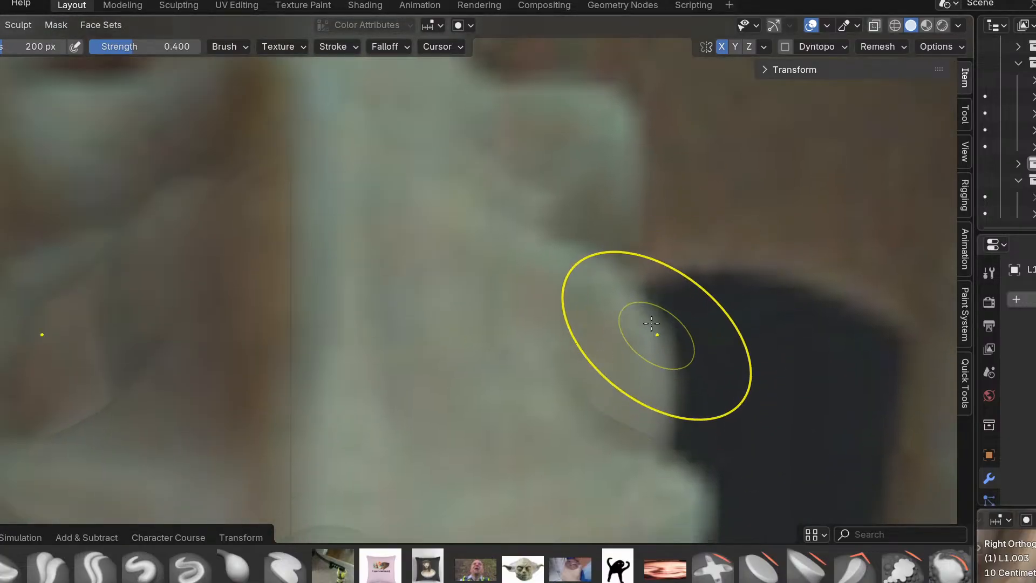
Pull the vertebra's side surface toward the outline in the dorsal reference with the Grab brush at strength 0.400.
{"action": "mouse_move", "coordinate": [577, 317]}
{"action": "middle_mouse_down", "text": "ctrl"}
{"action": "mouse_move", "coordinate": [678, 389]}
{"action": "mouse_move", "coordinate": [594, 315]}
{"action": "mouse_move", "coordinate": [574, 319]}
{"action": "mouse_move", "coordinate": [593, 322]}
{"action": "mouse_move", "coordinate": [621, 373]}
{"action": "mouse_move", "coordinate": [588, 343]}
{"action": "mouse_move", "coordinate": [538, 347]}
{"action": "middle_mouse_up", "text": "ctrl"}
{"action": "left_click_drag", "start_coordinate": [529, 363], "coordinate": [520, 402]}
{"action": "left_click_drag", "start_coordinate": [507, 367], "coordinate": [504, 415]}
{"action": "mouse_move", "coordinate": [521, 381]}
{"action": "left_mouse_down"}
{"action": "mouse_move", "coordinate": [526, 407]}
{"action": "mouse_move", "coordinate": [559, 422]}
{"action": "left_mouse_up"}
{"action": "left_click_drag", "start_coordinate": [581, 365], "coordinate": [586, 377]}
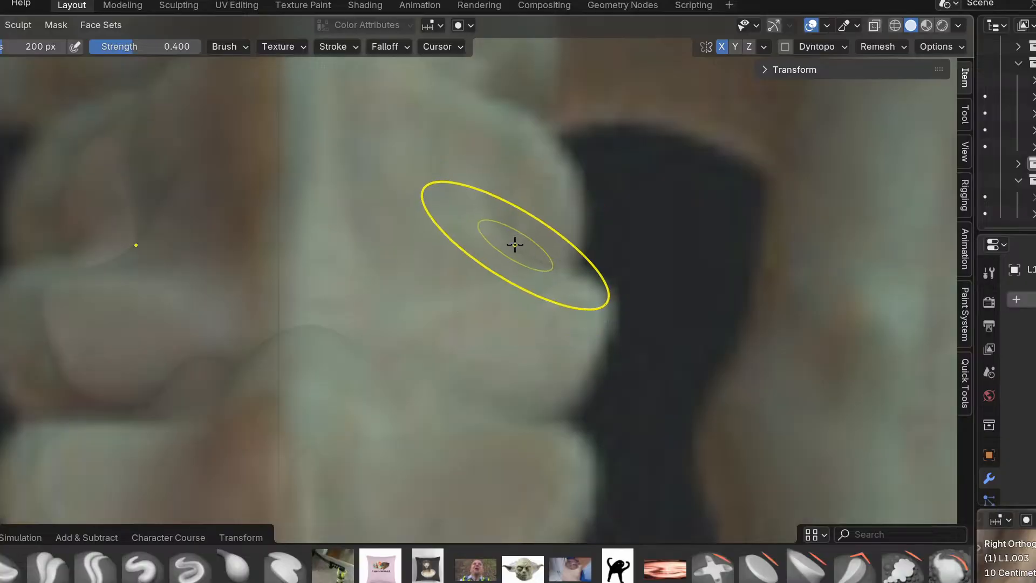
Examine the sculpted vertebra from an angle and compare the row of sacral vertebrae with the dorsal reference.
{"action": "mouse_move", "coordinate": [537, 254]}
{"action": "middle_mouse_down"}
{"action": "mouse_move", "coordinate": [299, 72]}
{"action": "mouse_move", "coordinate": [476, 125]}
{"action": "mouse_move", "coordinate": [553, 91]}
{"action": "mouse_move", "coordinate": [520, 238]}
{"action": "mouse_move", "coordinate": [552, 344]}
{"action": "middle_mouse_up"}
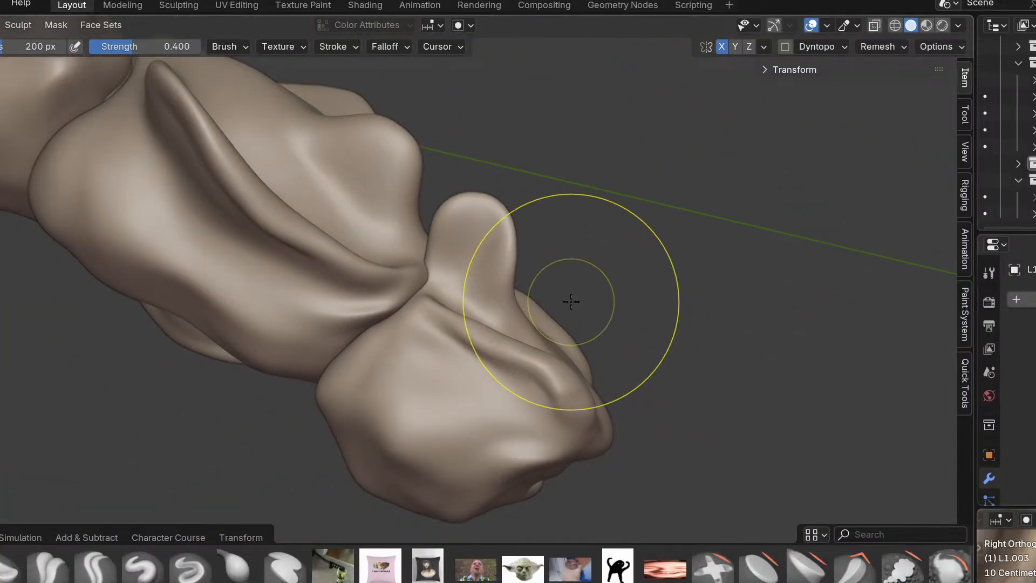
{"action": "key", "text": "KP_3"}
{"action": "scroll", "coordinate": [740, 393], "scroll_direction": "down", "scroll_amount": 5}
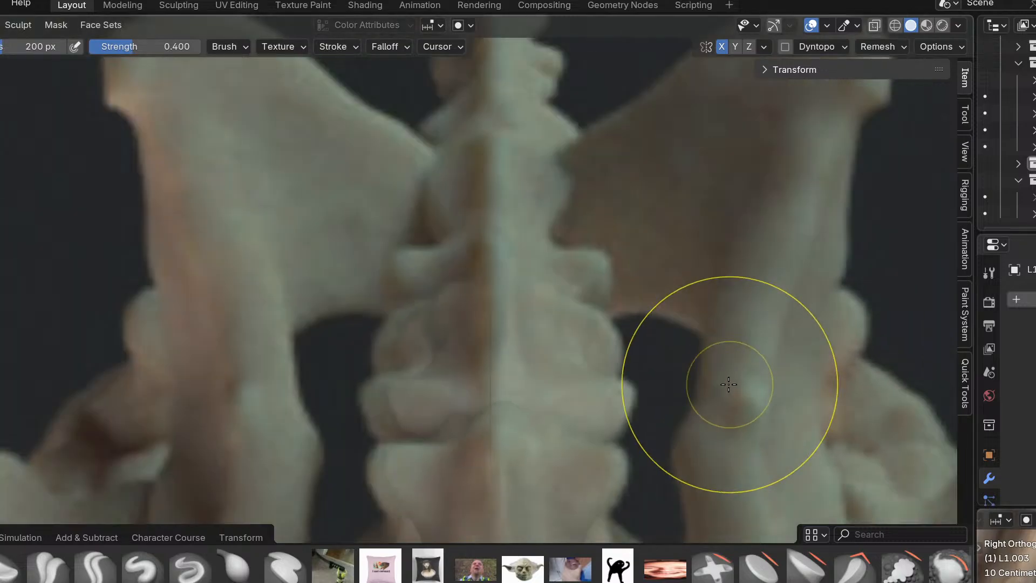
{"action": "scroll", "coordinate": [723, 345], "scroll_direction": "up", "scroll_amount": 4}
{"action": "scroll", "coordinate": [705, 346], "scroll_direction": "up", "scroll_amount": 1}
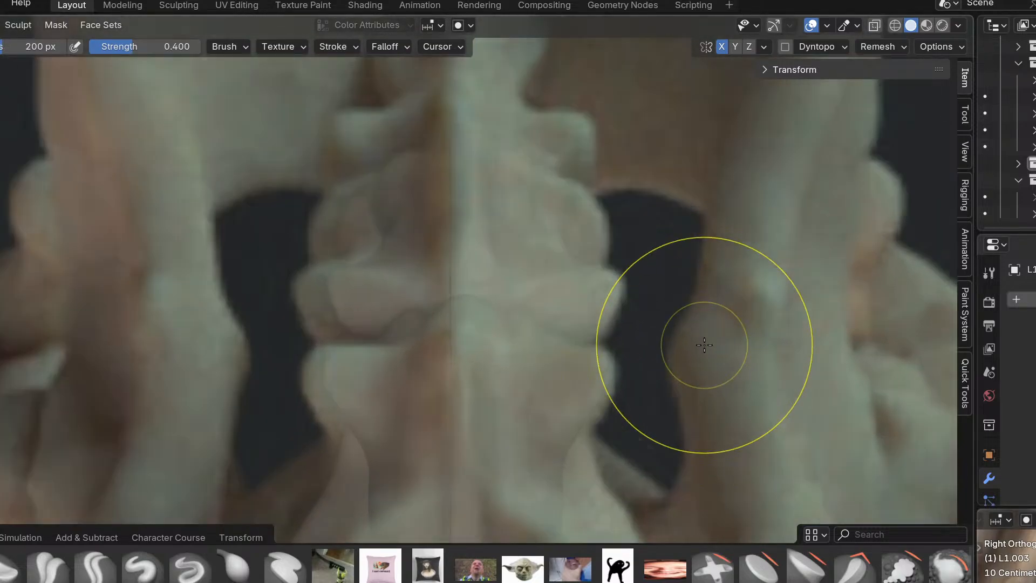
{"action": "middle_click_drag", "start_coordinate": [715, 394], "coordinate": [644, 285], "text": "shift"}
{"action": "scroll", "coordinate": [644, 287], "scroll_direction": "down", "scroll_amount": 3}
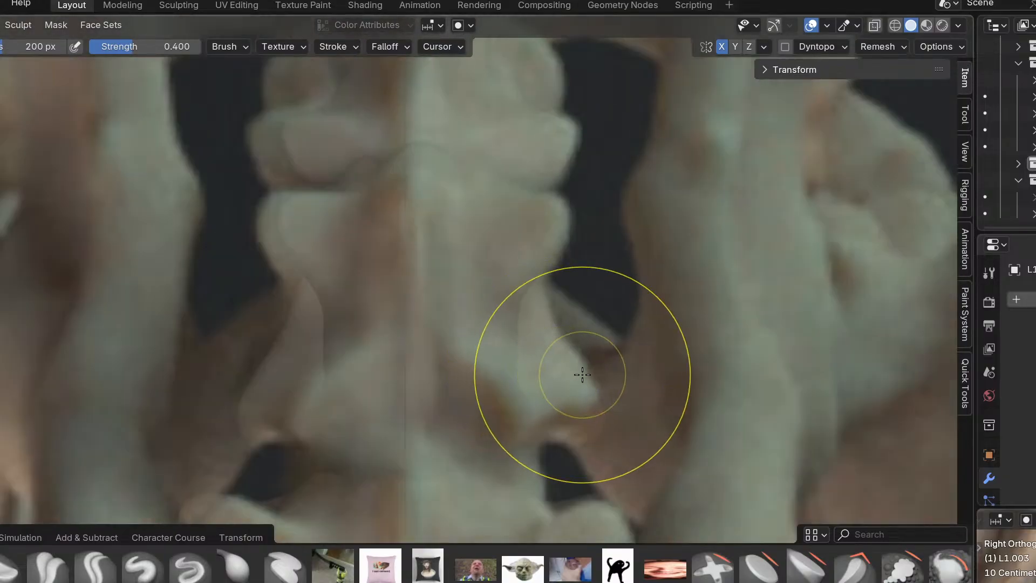
{"action": "mouse_move", "coordinate": [586, 372]}
{"action": "middle_mouse_down", "text": "shift"}
{"action": "mouse_move", "coordinate": [578, 440]}
{"action": "mouse_move", "coordinate": [591, 577]}
{"action": "middle_mouse_up", "text": "shift"}
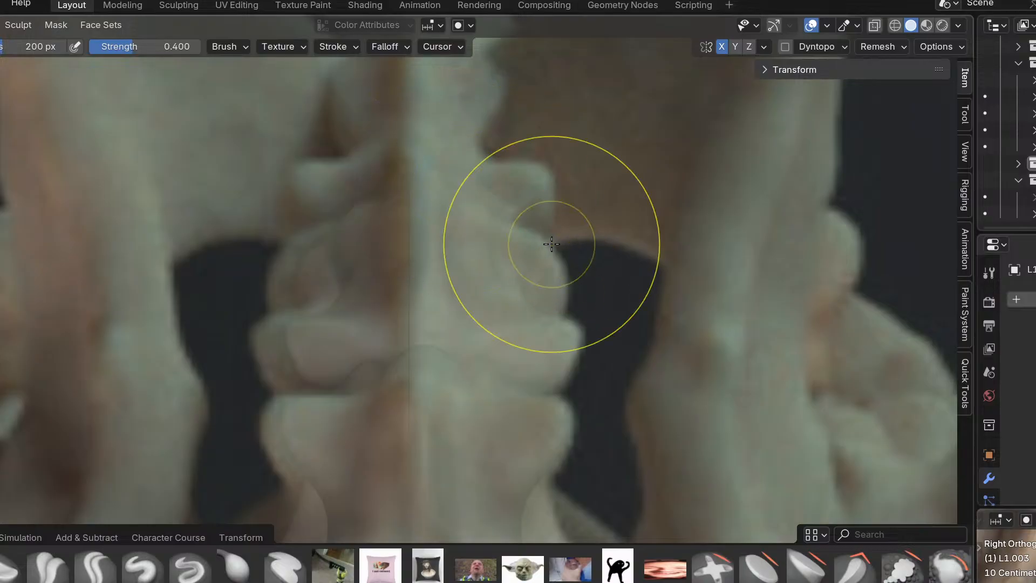
Switch back to Object Mode and bring the unmodelled vertebra next to the sculpted one into view.
{"action": "key", "text": "ctrl+Tab"}
{"action": "left_click", "coordinate": [473, 254]}
{"action": "middle_click_drag", "start_coordinate": [527, 262], "coordinate": [512, 386], "text": "shift"}
{"action": "key", "text": "ctrl+Tab"}
{"action": "key", "text": "Escape"}
Add a cube, scale it down and move it over the pelvis area of the dorsal reference.
{"action": "key", "text": "shift+a"}
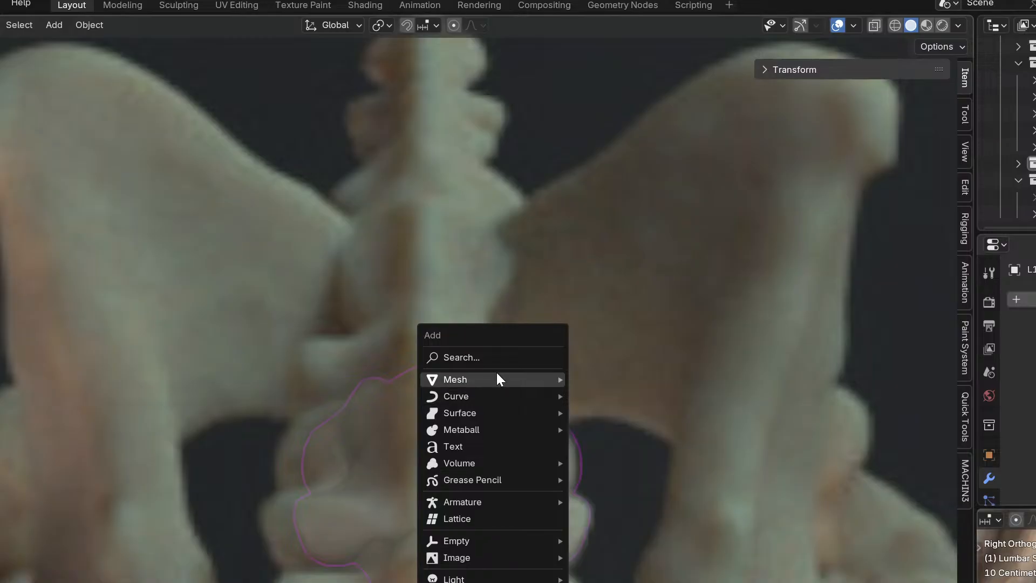
{"action": "mouse_move", "coordinate": [499, 380]}
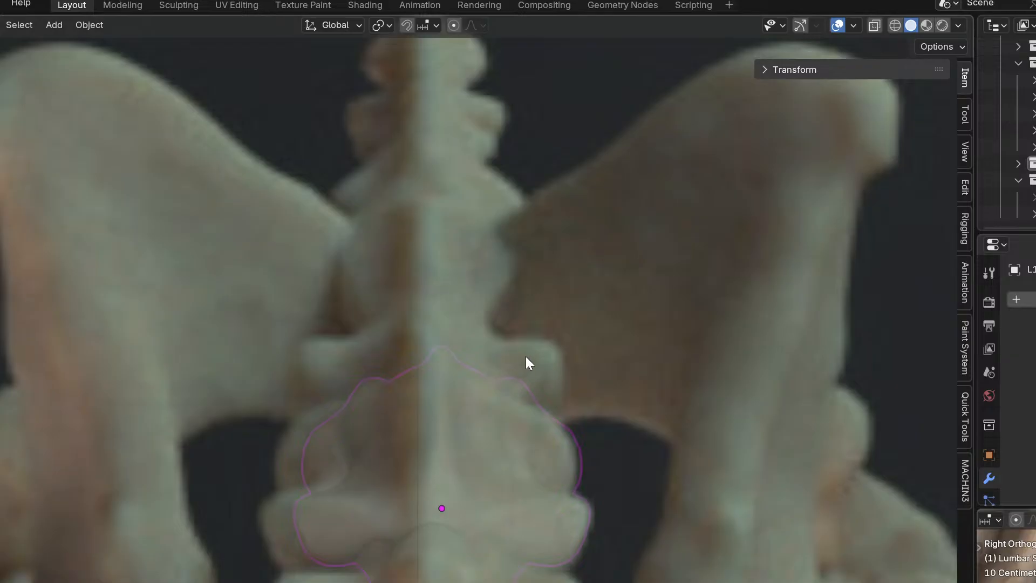
{"action": "key", "text": "shift+a"}
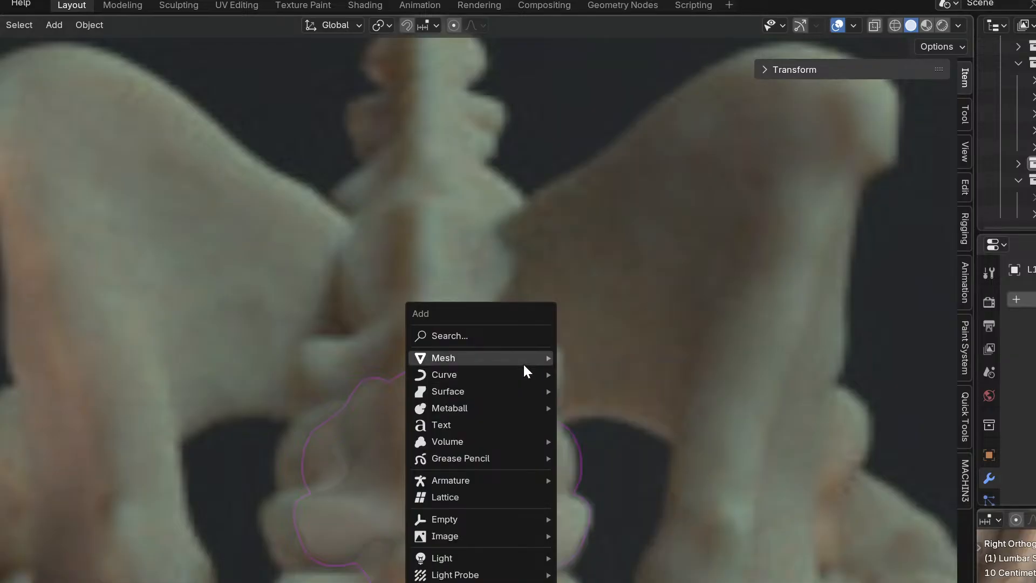
{"action": "mouse_move", "coordinate": [523, 362]}
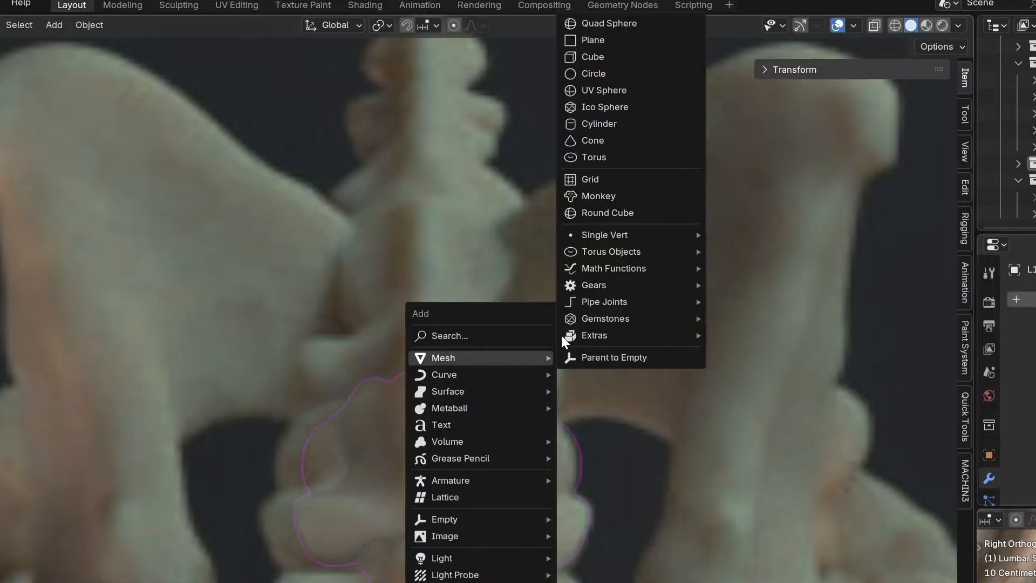
{"action": "left_click", "coordinate": [626, 57]}
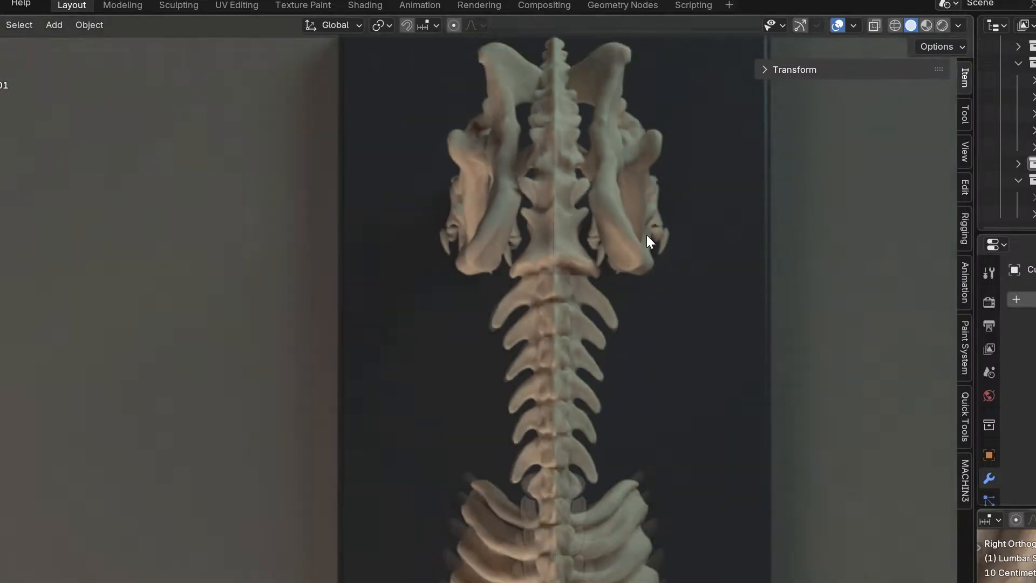
{"action": "scroll", "coordinate": [647, 235], "scroll_direction": "down", "scroll_amount": 4}
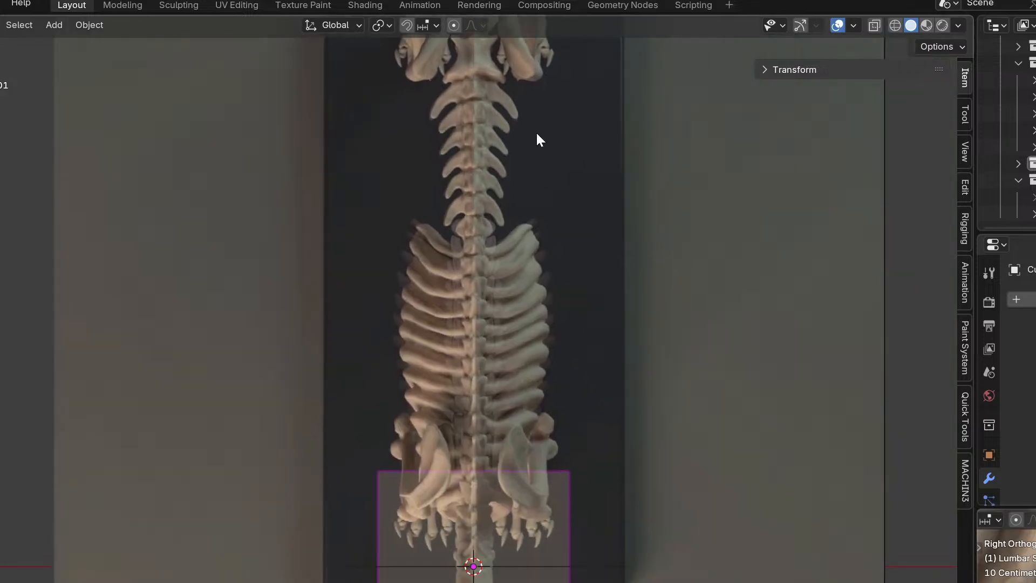
{"action": "key", "text": "s"}
{"action": "left_click", "coordinate": [551, 359]}
{"action": "middle_click_drag", "start_coordinate": [549, 359], "coordinate": [549, 510], "text": "shift"}
{"action": "key", "text": "g"}
{"action": "left_click", "coordinate": [578, 102]}
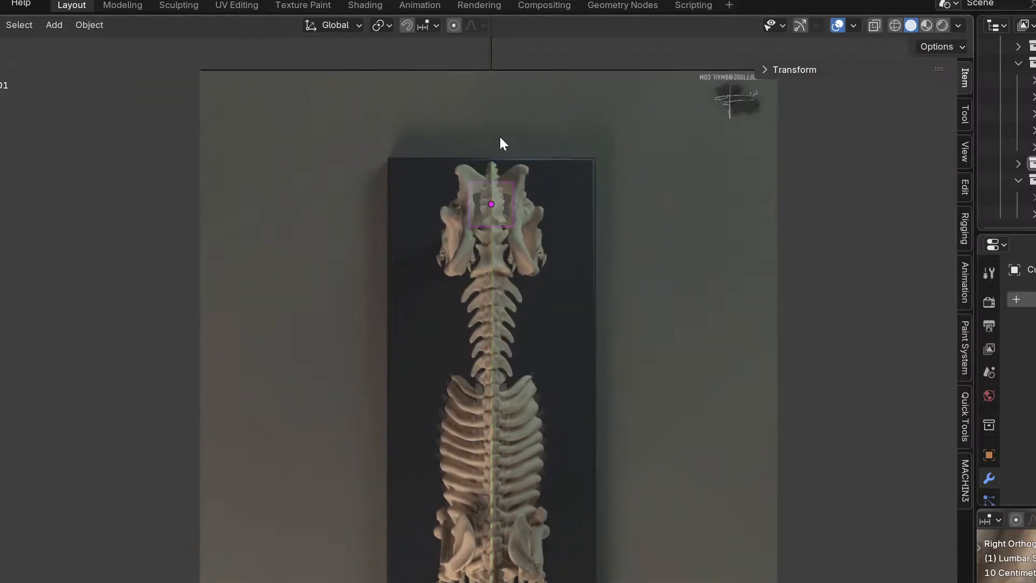
Shrink the cube to about the width of a vertebra and slide it along the Y axis toward the tail end.
{"action": "scroll", "coordinate": [504, 198], "scroll_direction": "up", "scroll_amount": 10}
{"action": "key", "text": "s"}
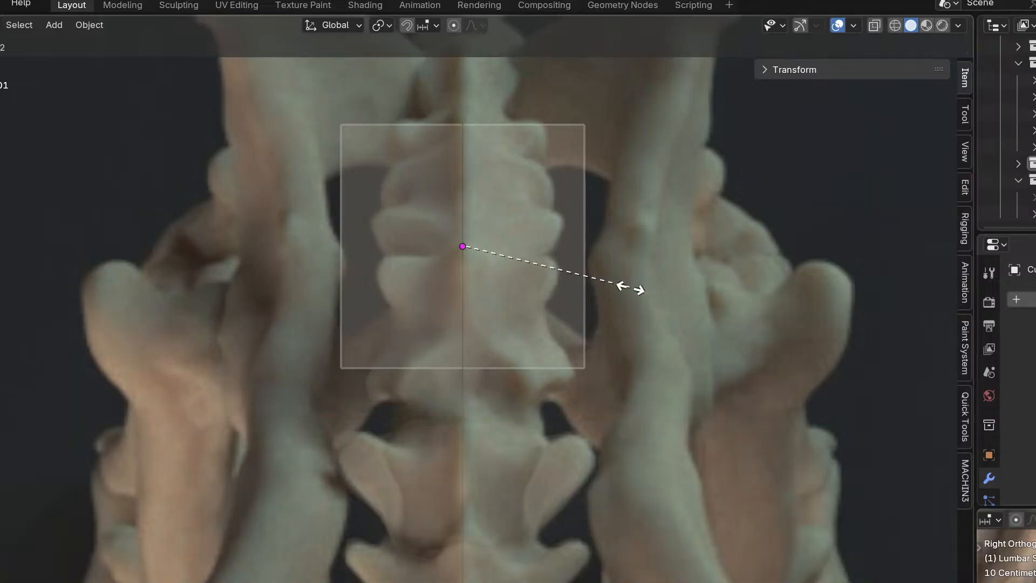
{"action": "left_click", "coordinate": [565, 261]}
{"action": "key", "text": "g"}
{"action": "key", "text": "y"}
{"action": "left_click", "coordinate": [585, 393]}
{"action": "key", "text": "s"}
{"action": "left_click", "coordinate": [626, 378]}
{"action": "middle_click_drag", "start_coordinate": [619, 292], "coordinate": [592, 425], "text": "shift"}
{"action": "key", "text": "g"}
{"action": "key", "text": "y"}
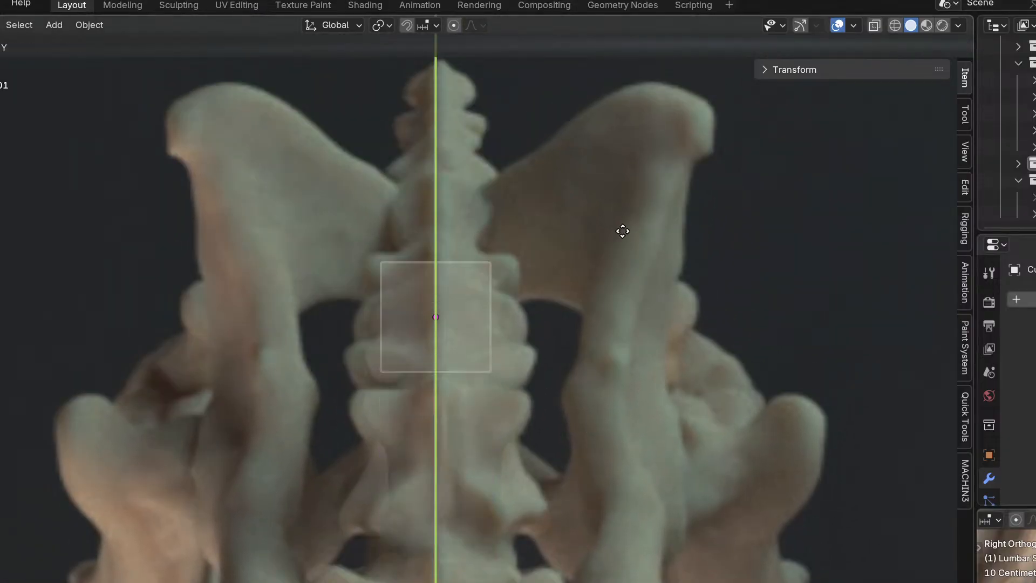
{"action": "left_click", "coordinate": [620, 148]}
Reposition the cube in the side view and check its placement against the dorsal reference.
{"action": "scroll", "coordinate": [597, 313], "scroll_direction": "up", "scroll_amount": 4}
{"action": "middle_click_drag", "start_coordinate": [540, 381], "coordinate": [642, 208], "text": "shift"}
{"action": "key", "text": "KP_3"}
{"action": "key", "text": "g"}
{"action": "left_click", "coordinate": [639, 582]}
{"action": "key", "text": "KP_7"}
{"action": "middle_click_drag", "start_coordinate": [670, 435], "coordinate": [613, 199], "text": "shift"}
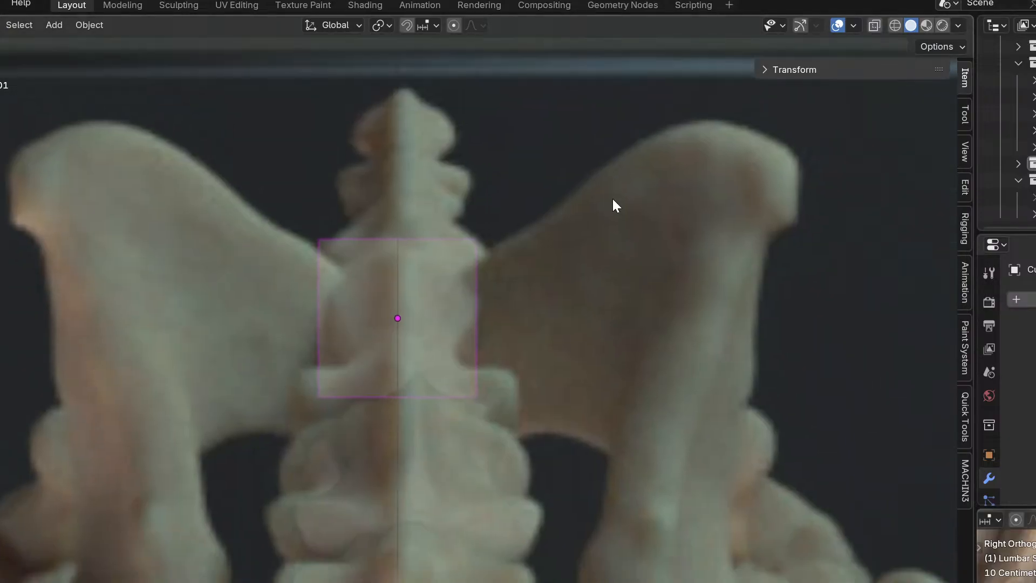
{"action": "scroll", "coordinate": [574, 299], "scroll_direction": "up", "scroll_amount": 2}
{"action": "middle_click_drag", "start_coordinate": [514, 342], "coordinate": [649, 311], "text": "shift"}
Slide the cube along the Y axis toward the sculpted vertebra and delete it.
{"action": "key", "text": "g"}
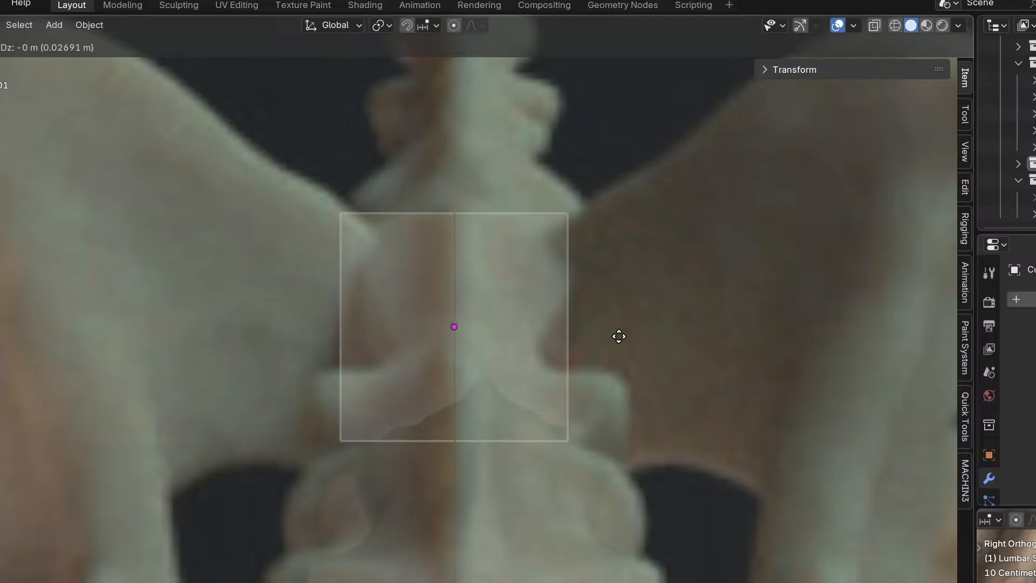
{"action": "key", "text": "y"}
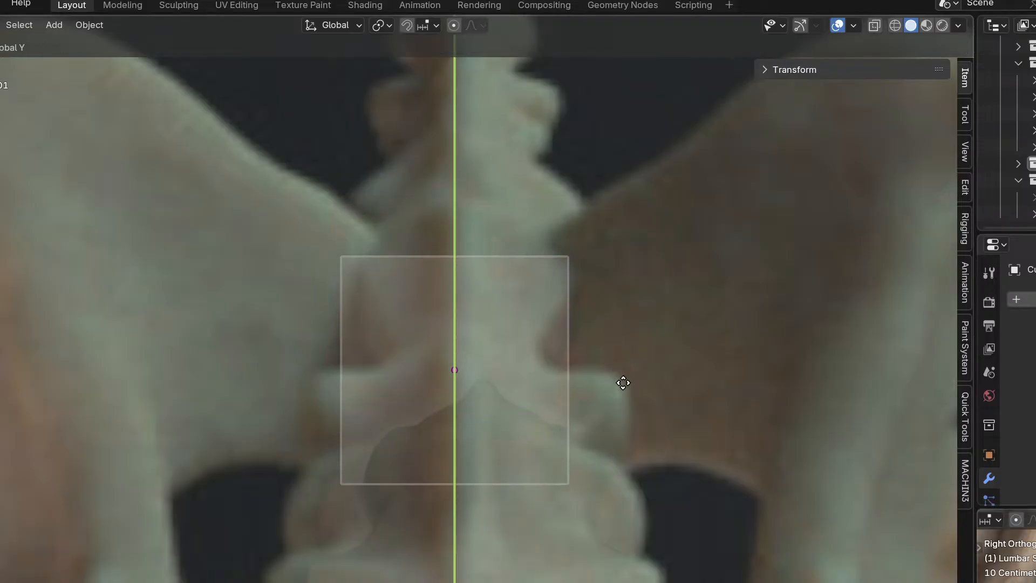
{"action": "left_click", "coordinate": [623, 424]}
{"action": "key", "text": "x"}
{"action": "left_click", "coordinate": [574, 432]}
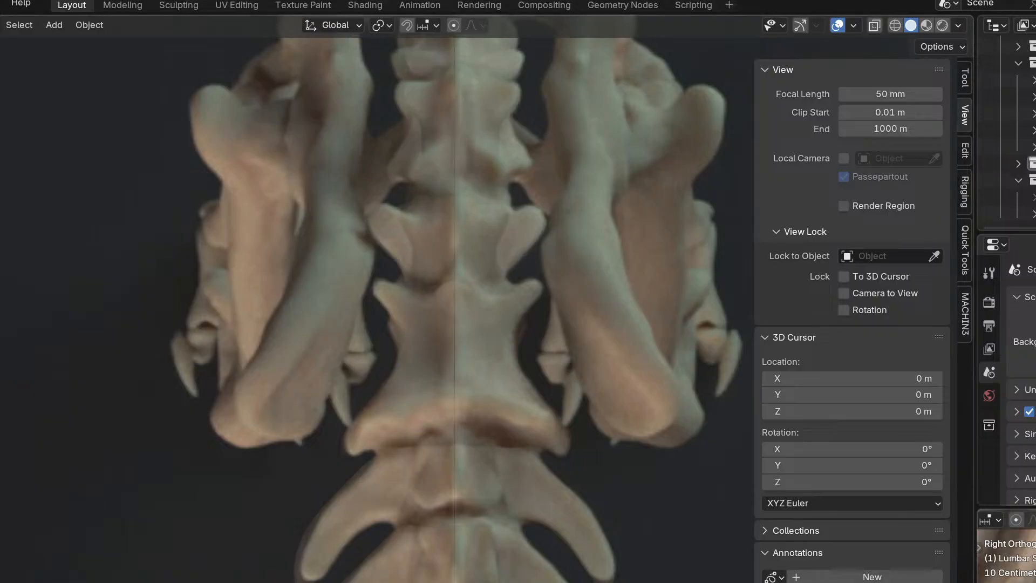
Duplicate an existing lumbar vertebra and move the copy to the rear end of the spine.
{"action": "scroll", "coordinate": [535, 567], "scroll_direction": "down", "scroll_amount": 4}
{"action": "middle_click_drag", "start_coordinate": [535, 566], "coordinate": [498, 315], "text": "shift"}
{"action": "scroll", "coordinate": [488, 459], "scroll_direction": "up", "scroll_amount": 2}
{"action": "left_click", "coordinate": [446, 513]}
{"action": "middle_click_drag", "start_coordinate": [518, 502], "coordinate": [662, 257], "text": "shift"}
{"action": "left_click", "coordinate": [597, 37]}
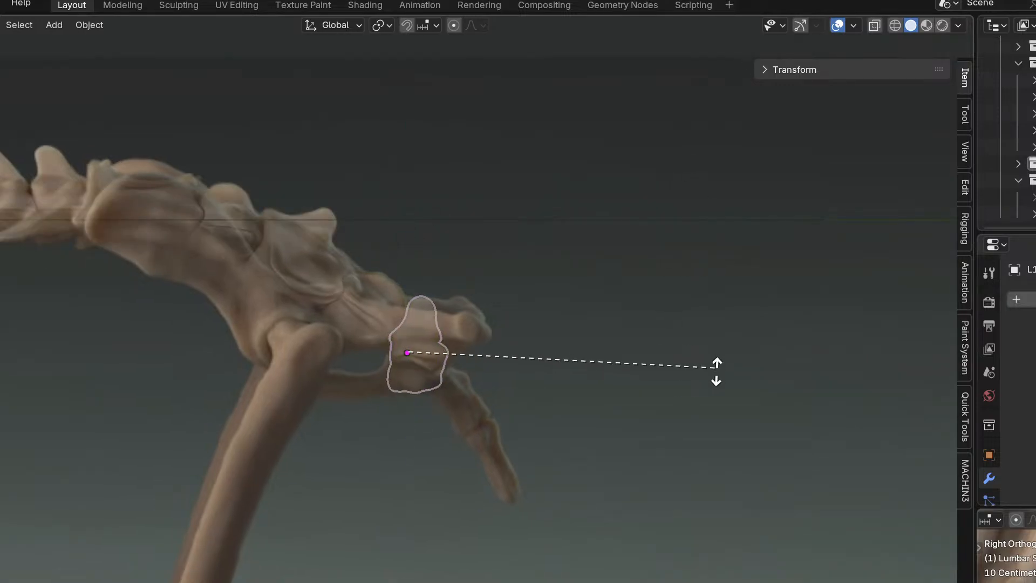
Tilt, scale and position the copied vertebra in the side view to fit behind its neighbour.
{"action": "left_click", "coordinate": [684, 494]}
{"action": "scroll", "coordinate": [657, 470], "scroll_direction": "up", "scroll_amount": 3}
{"action": "middle_click_drag", "start_coordinate": [558, 406], "coordinate": [739, 560], "text": "shift"}
{"action": "scroll", "coordinate": [738, 560], "scroll_direction": "up", "scroll_amount": 2}
{"action": "key", "text": "s"}
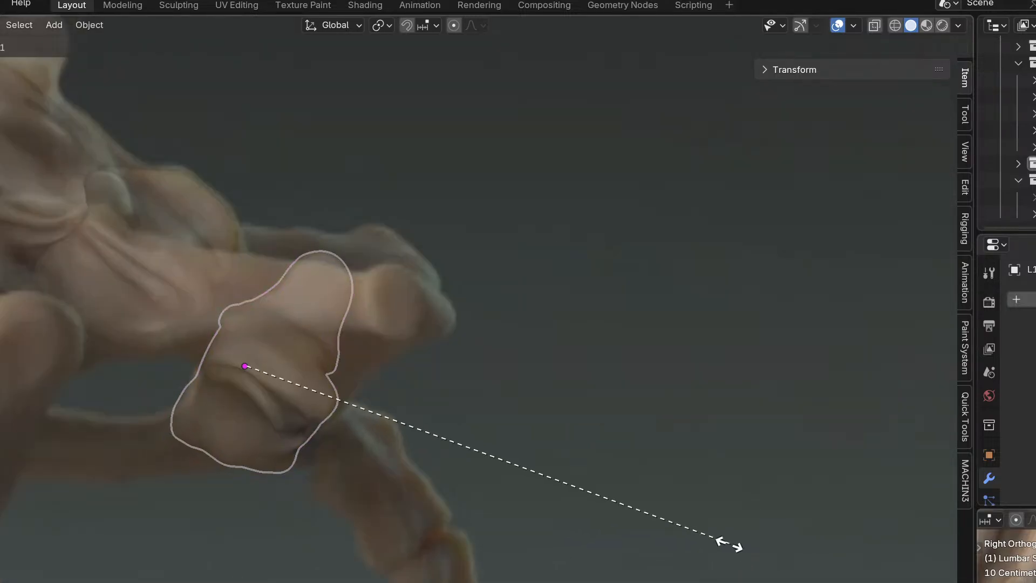
{"action": "left_click", "coordinate": [648, 509]}
{"action": "middle_click_drag", "start_coordinate": [609, 466], "coordinate": [760, 549], "text": "shift"}
{"action": "key", "text": "g"}
{"action": "left_click", "coordinate": [760, 547]}
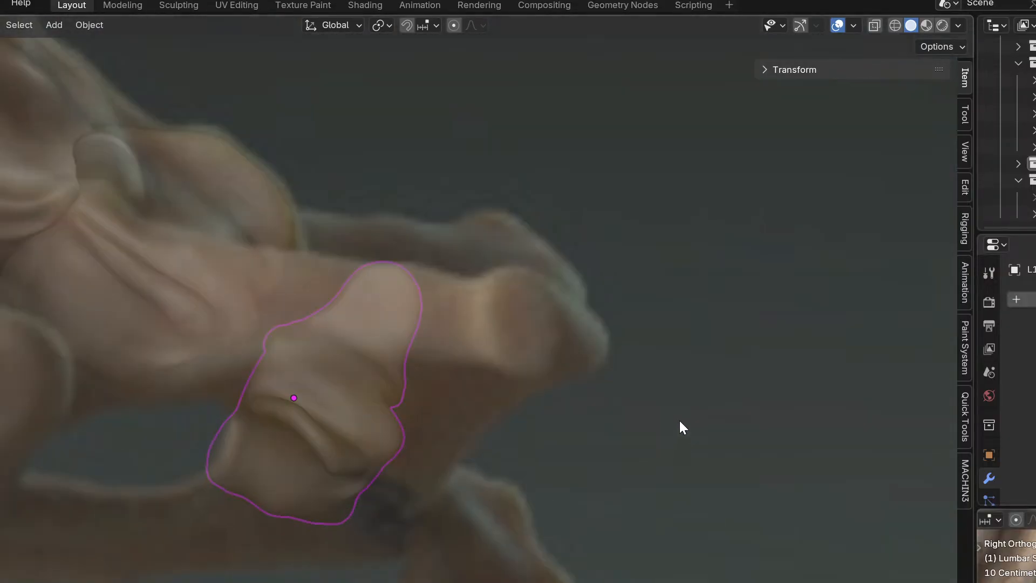
{"action": "key", "text": "s"}
{"action": "right_click", "coordinate": [730, 441]}
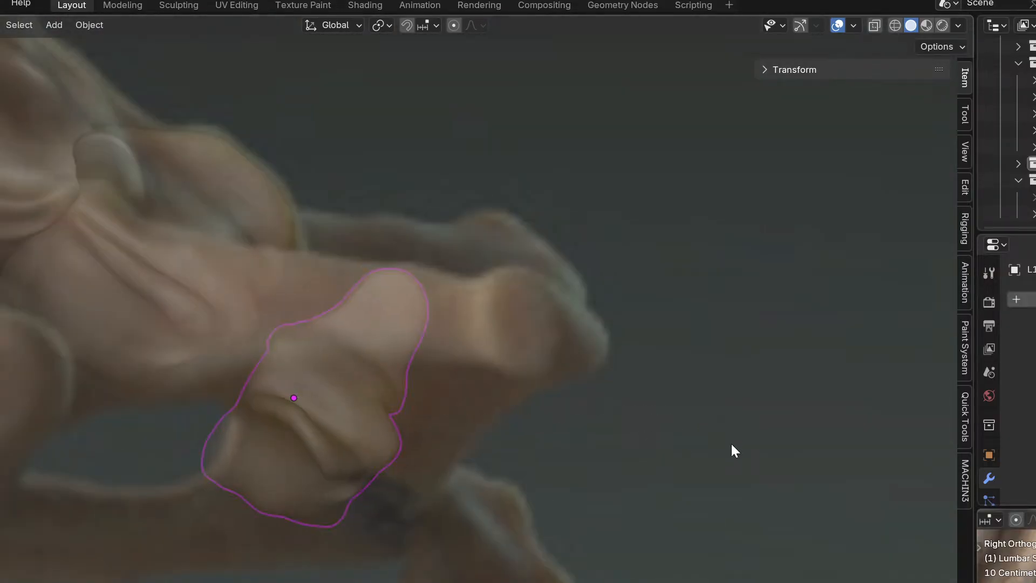
Switch the copied vertebra to Sculpt Mode and reshape its outline to follow the side reference at strength 0.400.
{"action": "scroll", "coordinate": [609, 429], "scroll_direction": "up", "scroll_amount": 2}
{"action": "key", "text": "ctrl+Tab"}
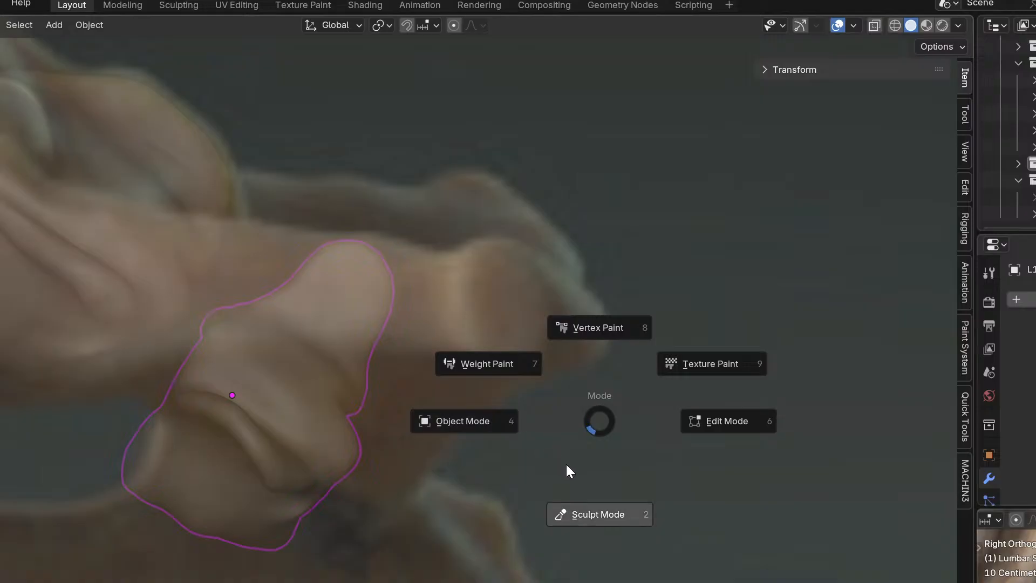
{"action": "left_click", "coordinate": [599, 514]}
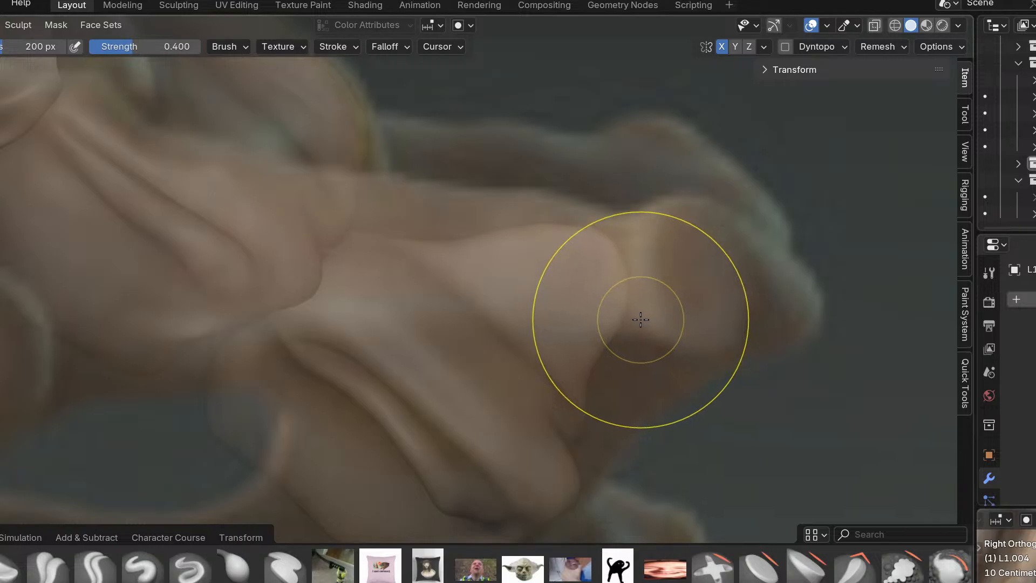
{"action": "scroll", "coordinate": [627, 322], "scroll_direction": "down", "scroll_amount": 3}
{"action": "scroll", "coordinate": [447, 359], "scroll_direction": "up", "scroll_amount": 2}
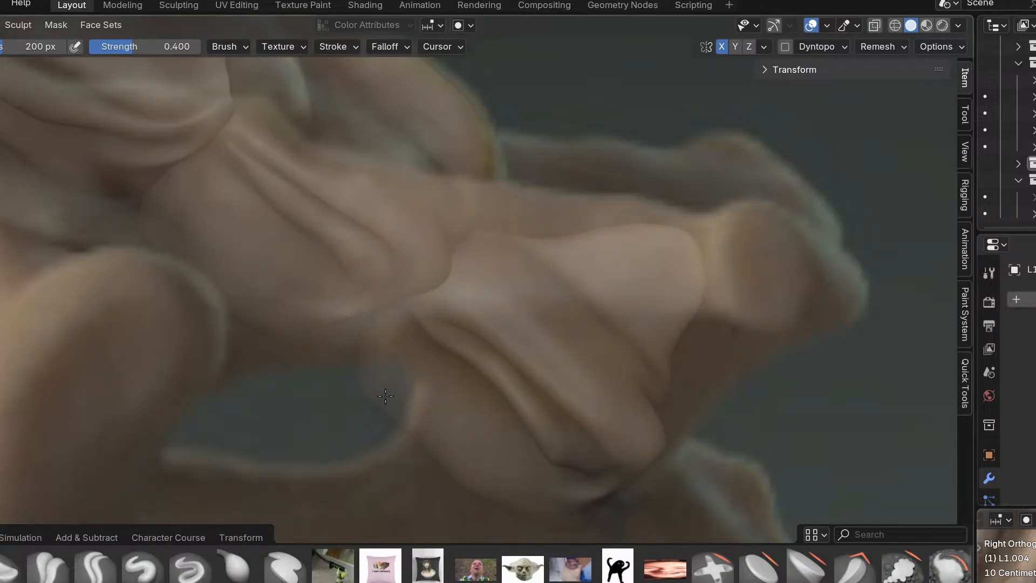
{"action": "scroll", "coordinate": [387, 394], "scroll_direction": "down", "scroll_amount": 3}
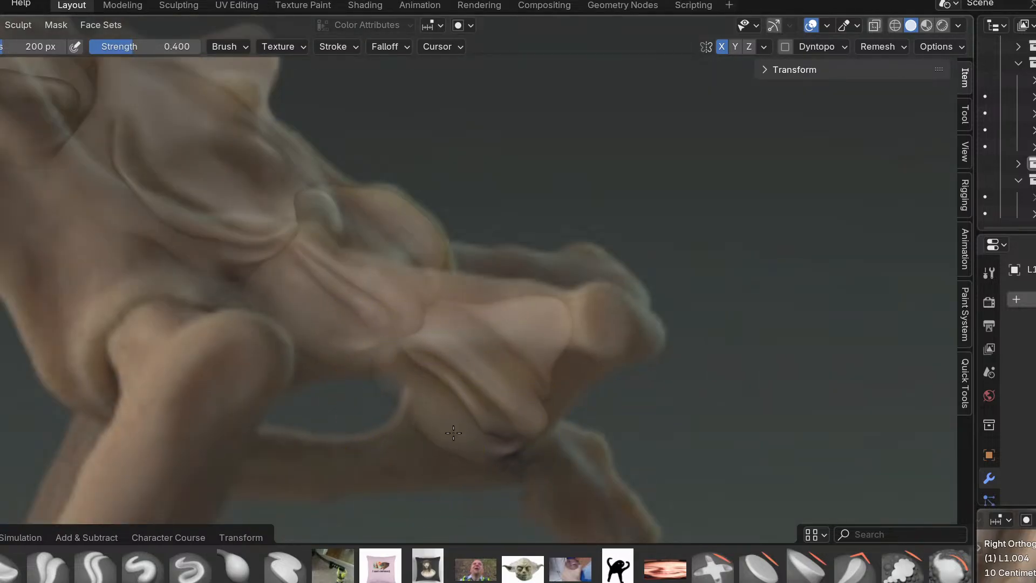
Return to Object Mode, scale the copied vertebra down slightly and move it up against its neighbour.
{"action": "key", "text": "ctrl+Tab"}
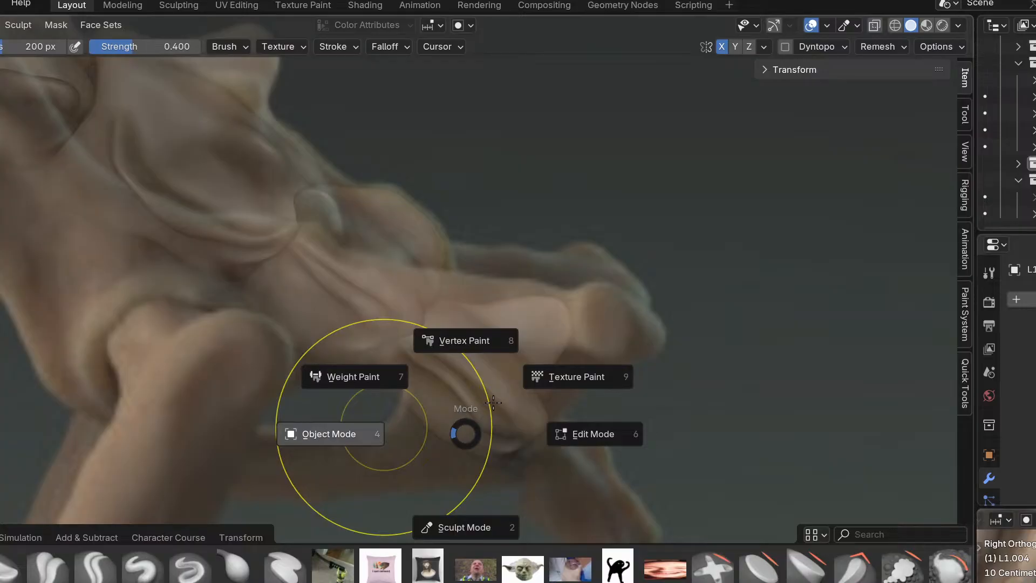
{"action": "left_click", "coordinate": [383, 427]}
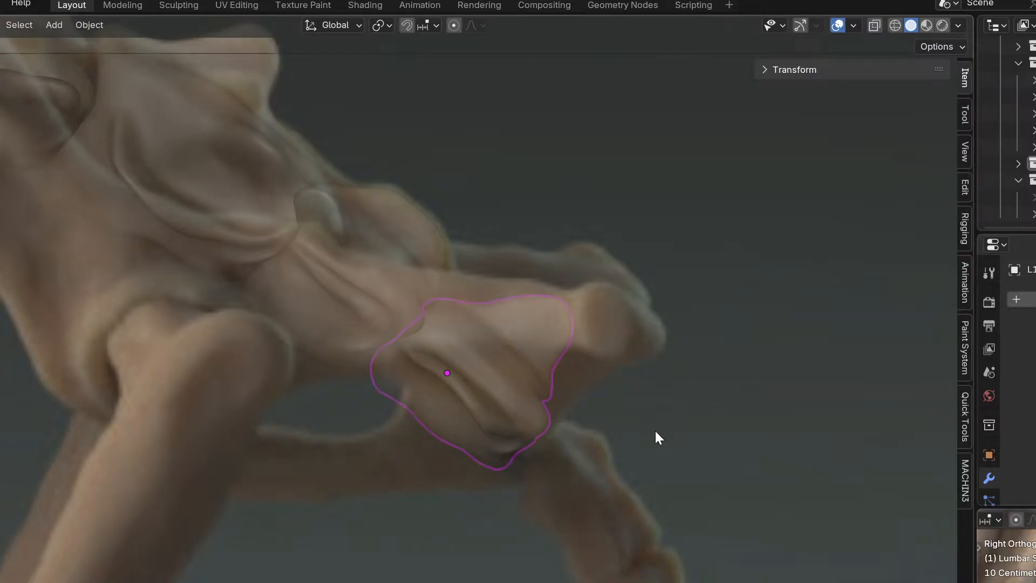
{"action": "key", "text": "s"}
{"action": "left_click", "coordinate": [611, 422]}
{"action": "key", "text": "ctrl+Tab"}
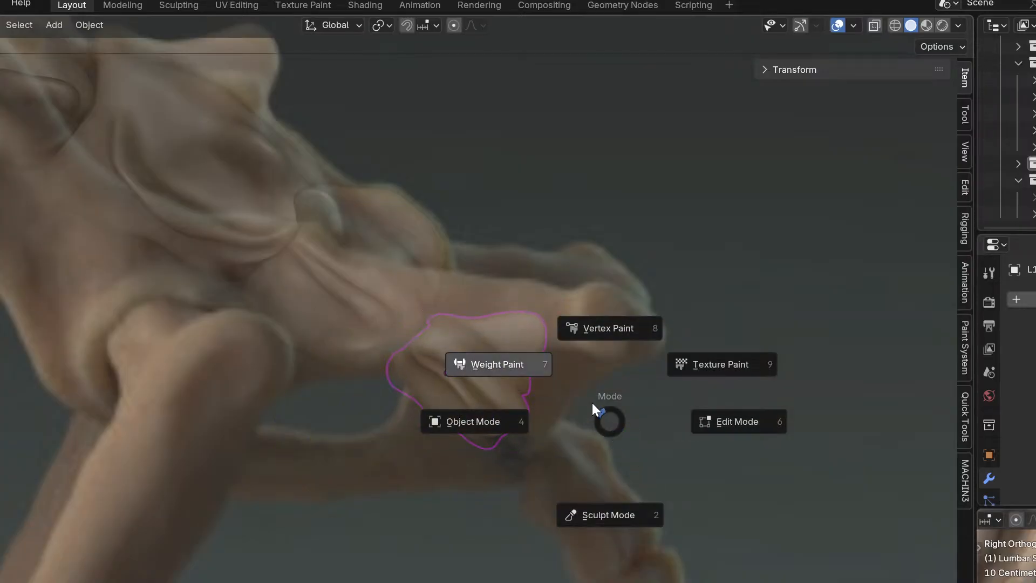
{"action": "left_click", "coordinate": [611, 421]}
{"action": "key", "text": "g"}
{"action": "left_click", "coordinate": [575, 389]}
Put the copied vertebra back in Sculpt Mode and compare its outline with the side reference.
{"action": "key", "text": "ctrl+Tab"}
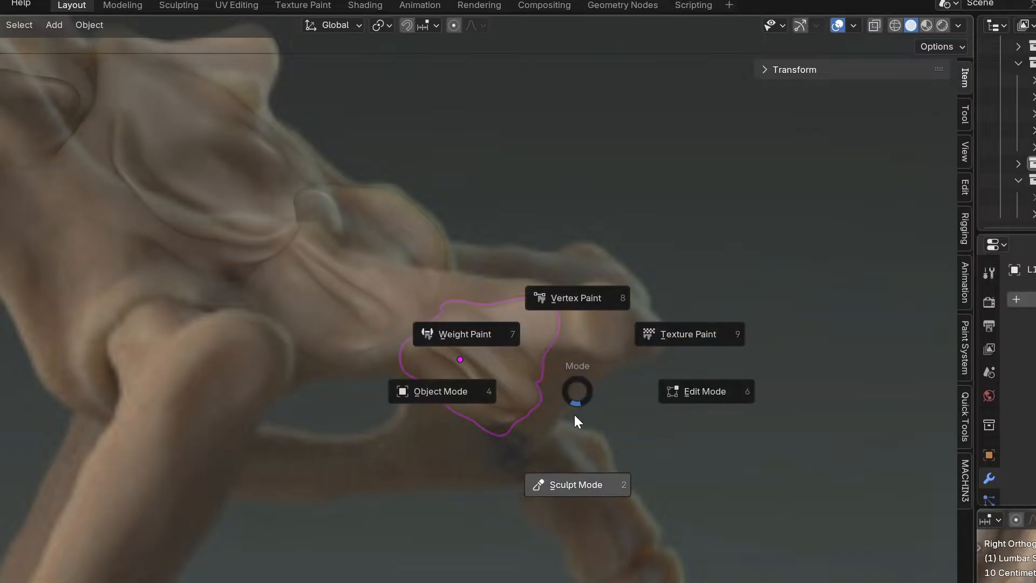
{"action": "left_click", "coordinate": [575, 409]}
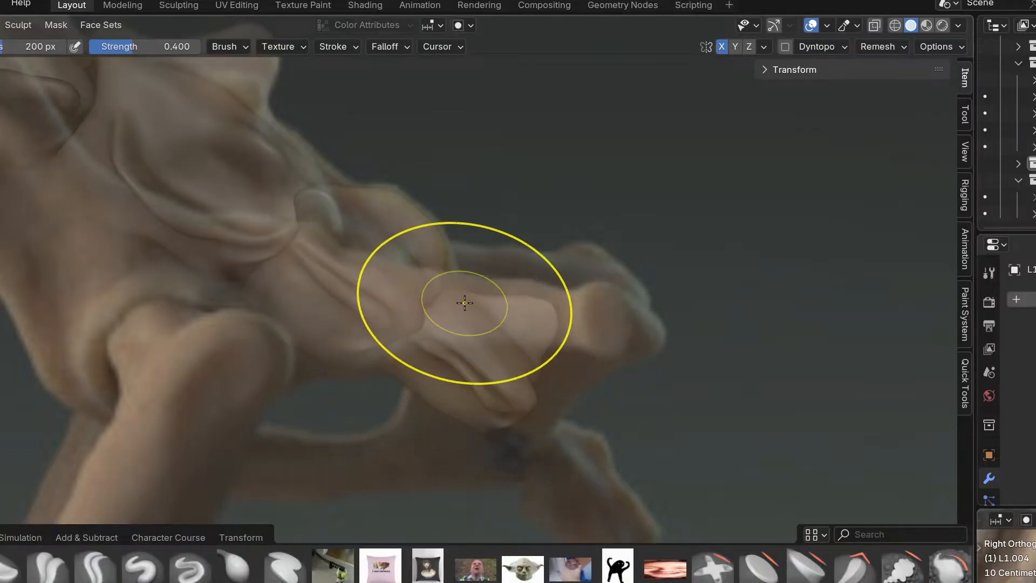
{"action": "scroll", "coordinate": [508, 306], "scroll_direction": "up", "scroll_amount": 2}
{"action": "middle_click_drag", "start_coordinate": [552, 379], "coordinate": [471, 277], "text": "shift"}
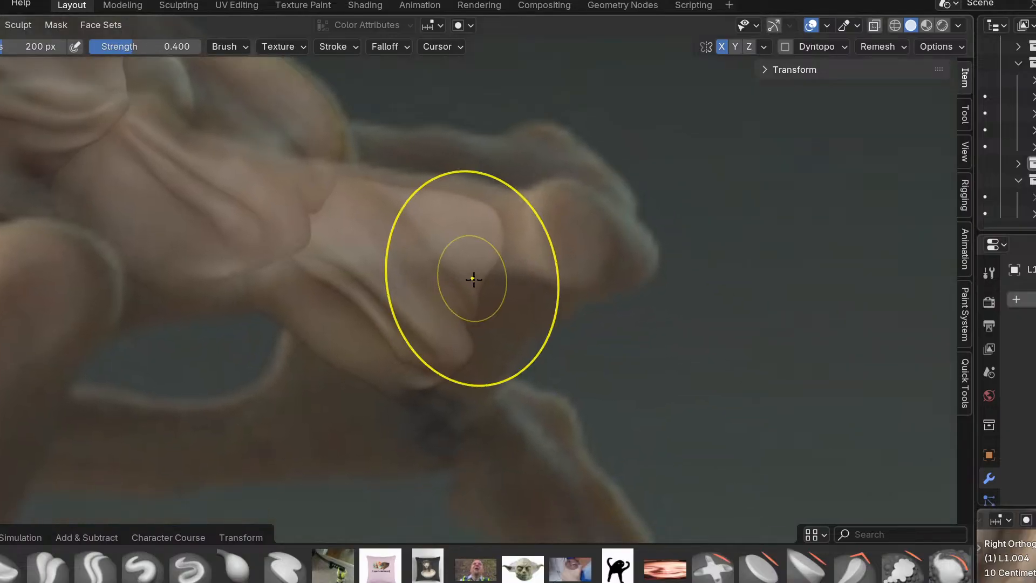
{"action": "scroll", "coordinate": [471, 277], "scroll_direction": "down", "scroll_amount": 1}
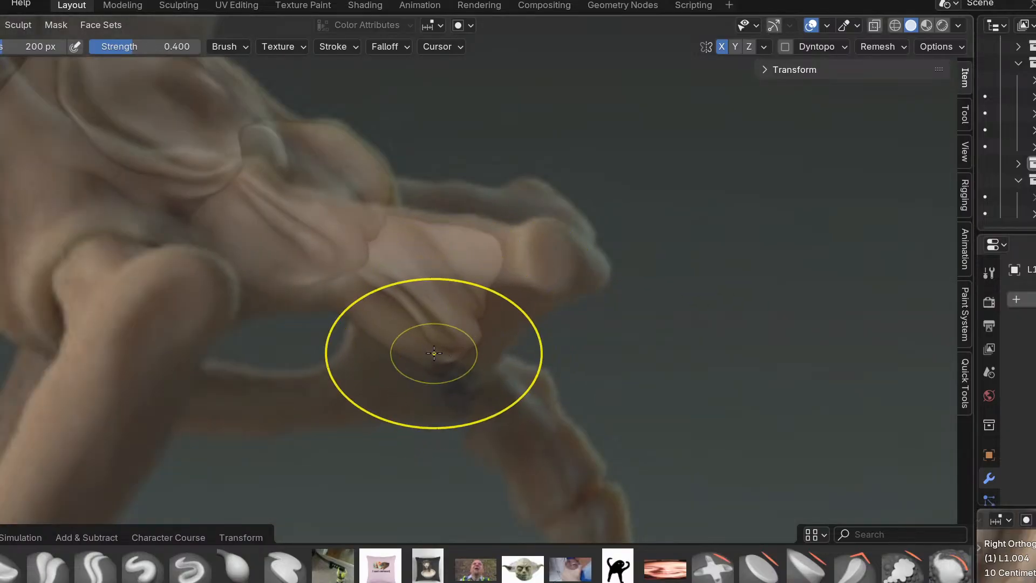
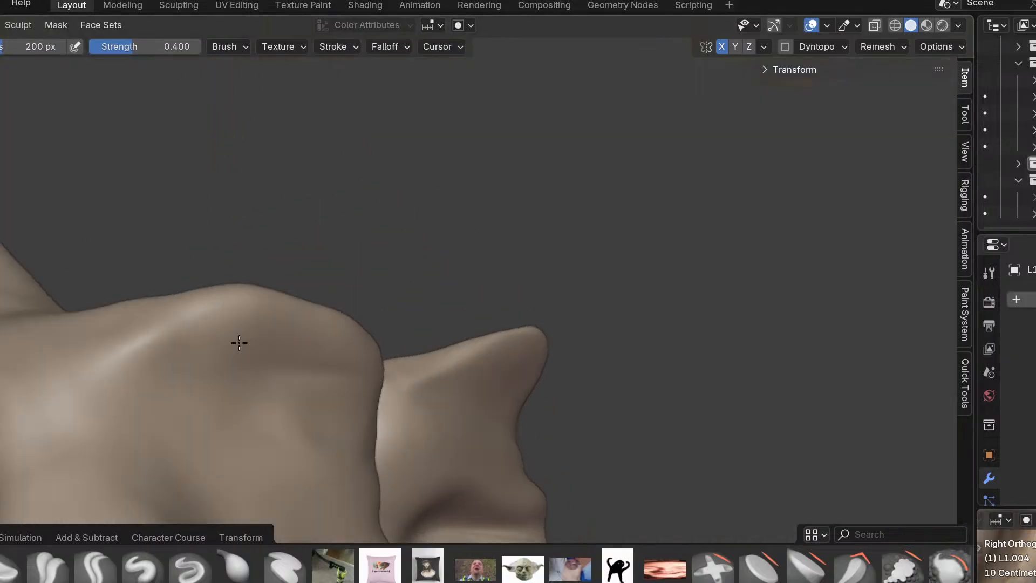
Reshape the lower front edge of the rearmost copied vertebra to follow the side reference, using the 200 px brush at strength 0.400.
{"action": "middle_click_drag", "start_coordinate": [239, 343], "coordinate": [302, 361]}
{"action": "scroll", "coordinate": [356, 381], "scroll_direction": "down", "scroll_amount": 3}
{"action": "mouse_move", "coordinate": [357, 381]}
{"action": "middle_mouse_down"}
{"action": "mouse_move", "coordinate": [337, 314]}
{"action": "mouse_move", "coordinate": [398, 265]}
{"action": "mouse_move", "coordinate": [360, 373]}
{"action": "mouse_move", "coordinate": [209, 439]}
{"action": "middle_mouse_up"}
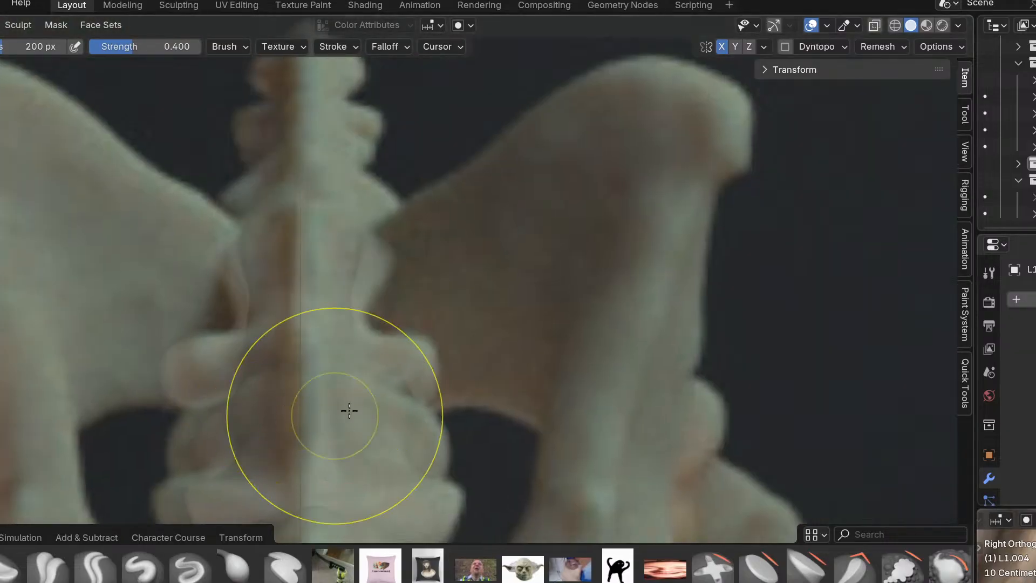
{"action": "scroll", "coordinate": [383, 342], "scroll_direction": "up", "scroll_amount": 4}
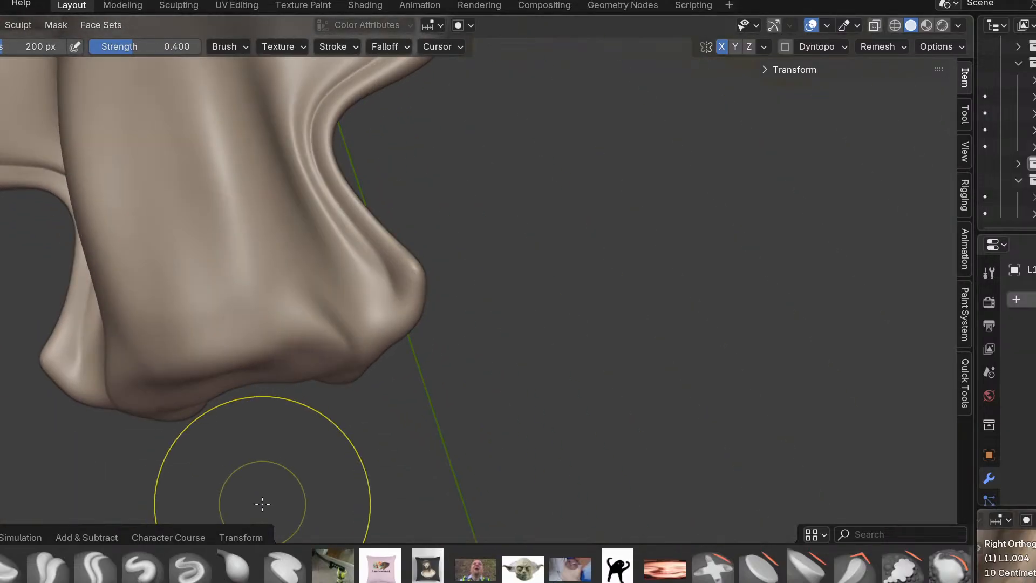
{"action": "scroll", "coordinate": [426, 421], "scroll_direction": "up", "scroll_amount": 3}
{"action": "middle_click_drag", "start_coordinate": [426, 421], "coordinate": [445, 499], "text": "shift"}
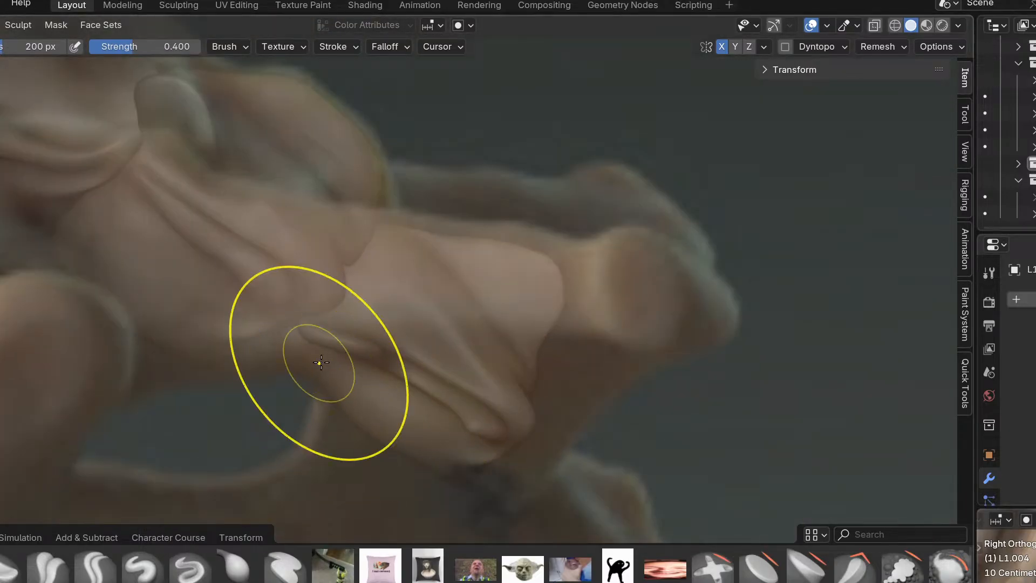
{"action": "left_click_drag", "start_coordinate": [307, 351], "coordinate": [248, 341]}
{"action": "left_click_drag", "start_coordinate": [343, 411], "coordinate": [352, 393]}
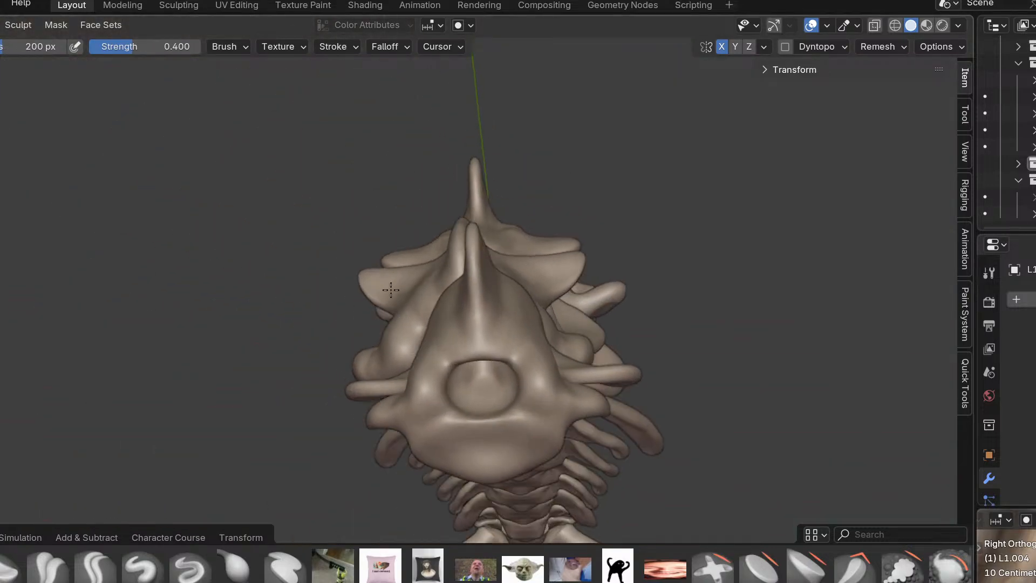
Enlarge the sculpt brush to 303 px and compare the rearmost vertebra with the side and dorsal references.
{"action": "mouse_move", "coordinate": [391, 290]}
{"action": "middle_mouse_down"}
{"action": "mouse_move", "coordinate": [282, 294]}
{"action": "mouse_move", "coordinate": [470, 405]}
{"action": "mouse_move", "coordinate": [488, 398]}
{"action": "mouse_move", "coordinate": [466, 421]}
{"action": "middle_mouse_up"}
{"action": "scroll", "coordinate": [482, 416], "scroll_direction": "up", "scroll_amount": 3}
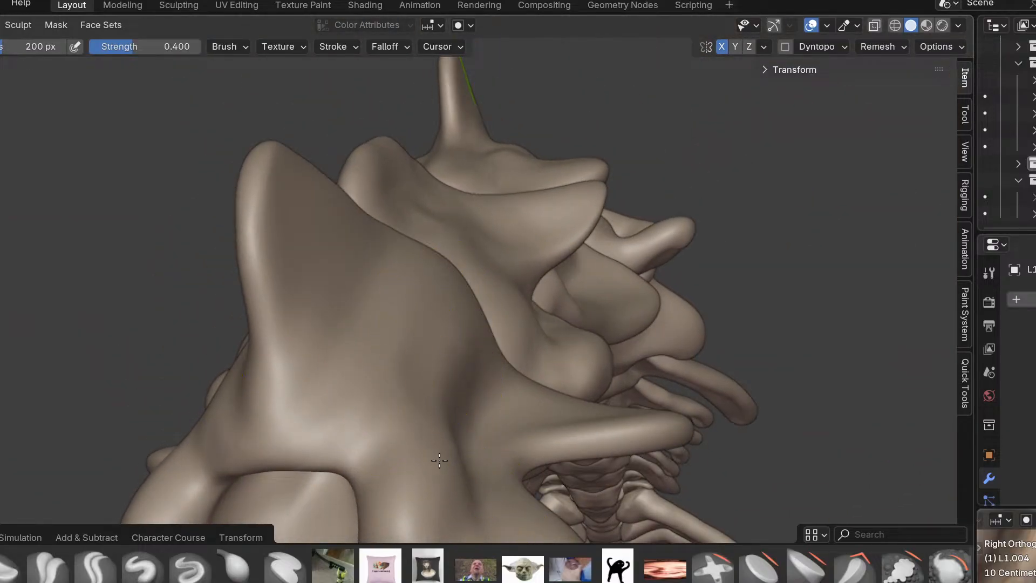
{"action": "middle_click_drag", "start_coordinate": [466, 480], "coordinate": [537, 268]}
{"action": "key", "text": "KP_3"}
{"action": "scroll", "coordinate": [366, 328], "scroll_direction": "down", "scroll_amount": 3}
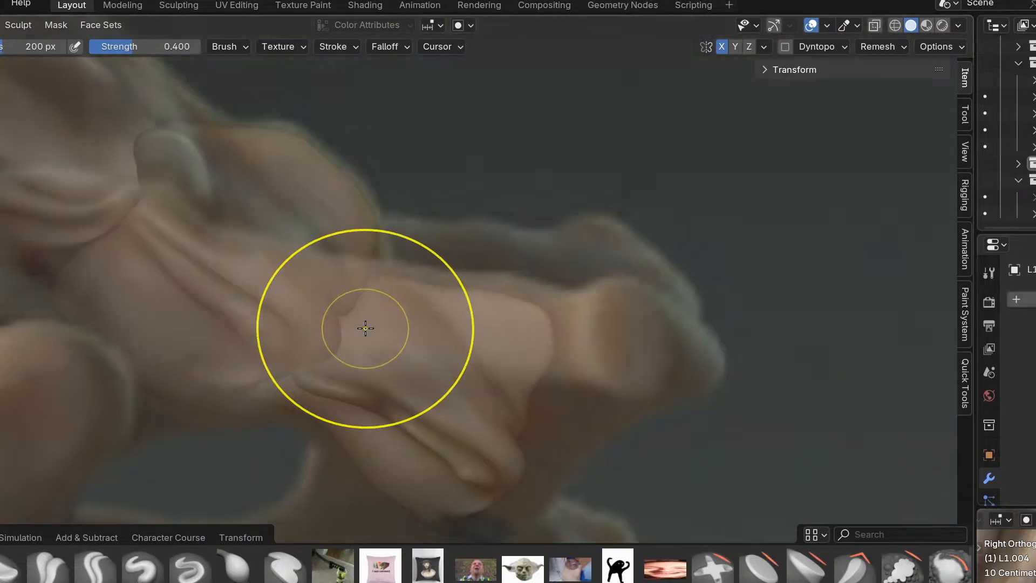
{"action": "key", "text": "f"}
{"action": "left_click", "coordinate": [428, 303]}
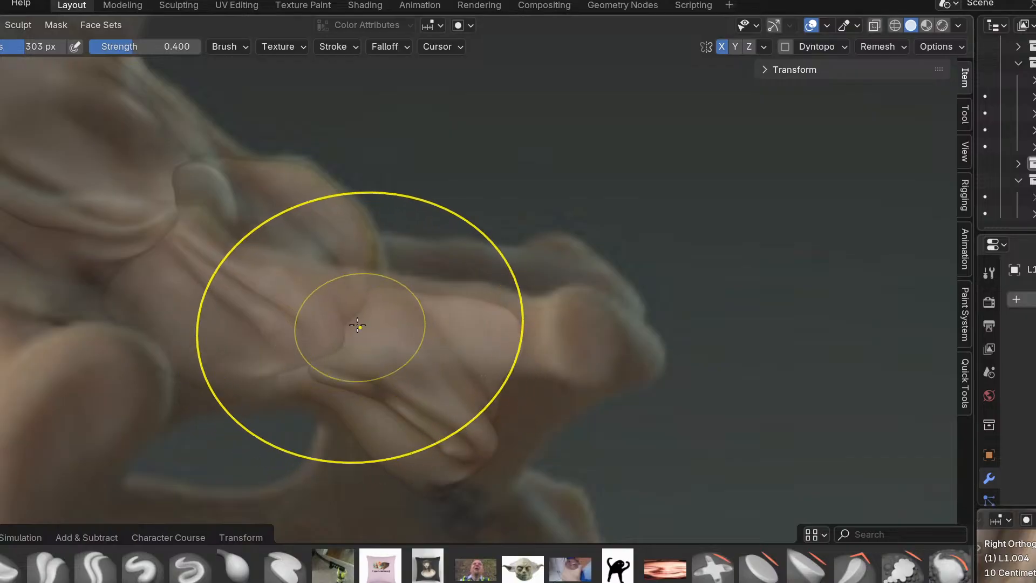
{"action": "scroll", "coordinate": [342, 335], "scroll_direction": "up", "scroll_amount": 4}
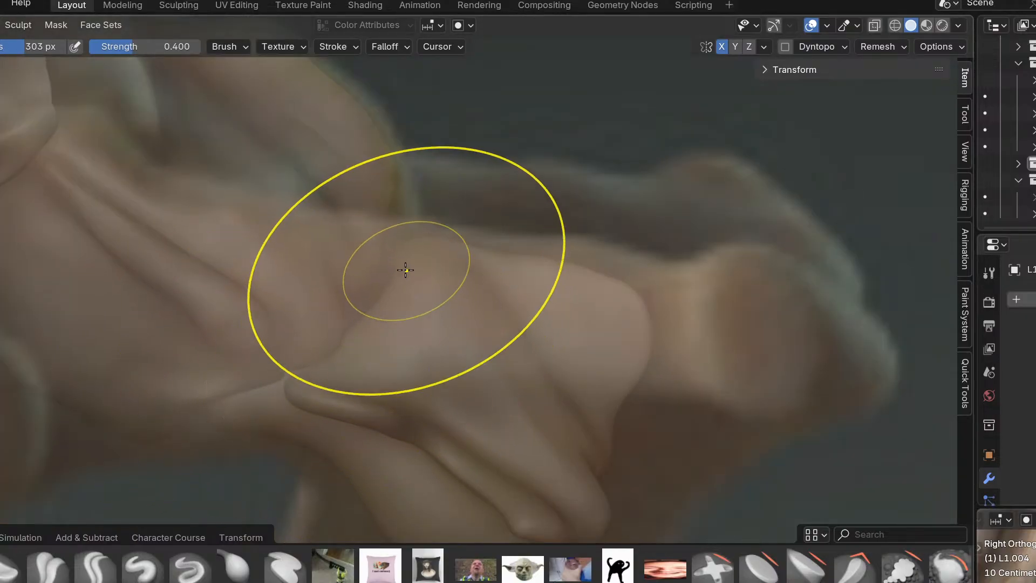
{"action": "scroll", "coordinate": [415, 278], "scroll_direction": "down", "scroll_amount": 3}
{"action": "scroll", "coordinate": [416, 285], "scroll_direction": "down", "scroll_amount": 2}
{"action": "middle_click_drag", "start_coordinate": [416, 284], "coordinate": [247, 413]}
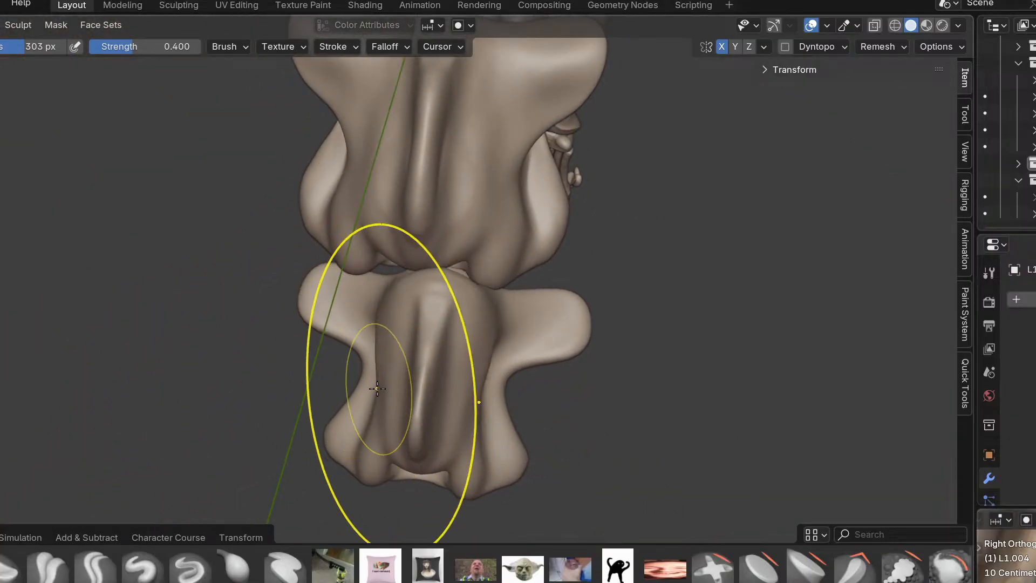
{"action": "key", "text": "ctrl+KP_1"}
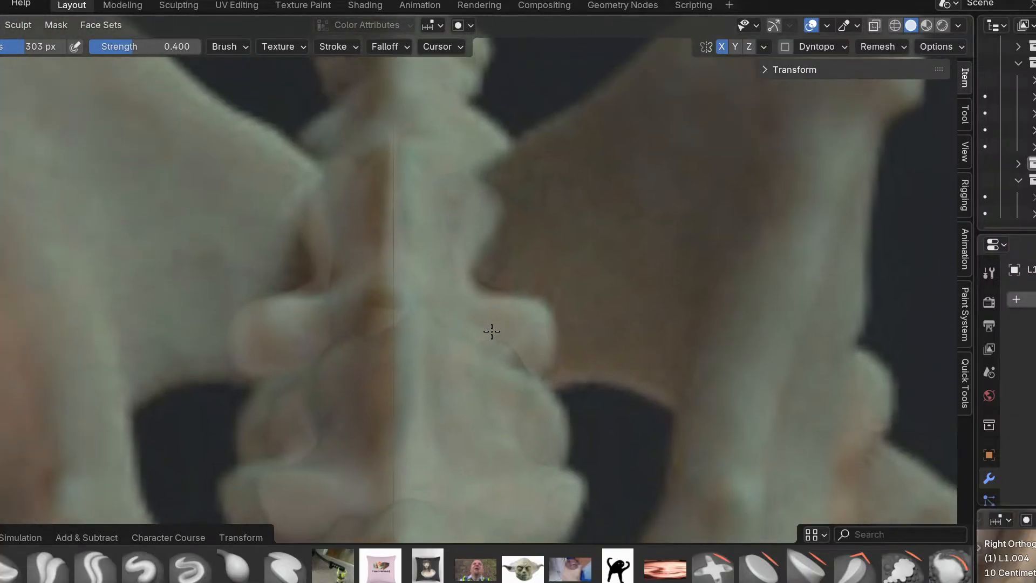
Return to Object Mode, shift the vertebra in front of the rearmost one along X to the centre line, and expand the transform values.
{"action": "key", "text": "ctrl+Tab"}
{"action": "left_click", "coordinate": [409, 335]}
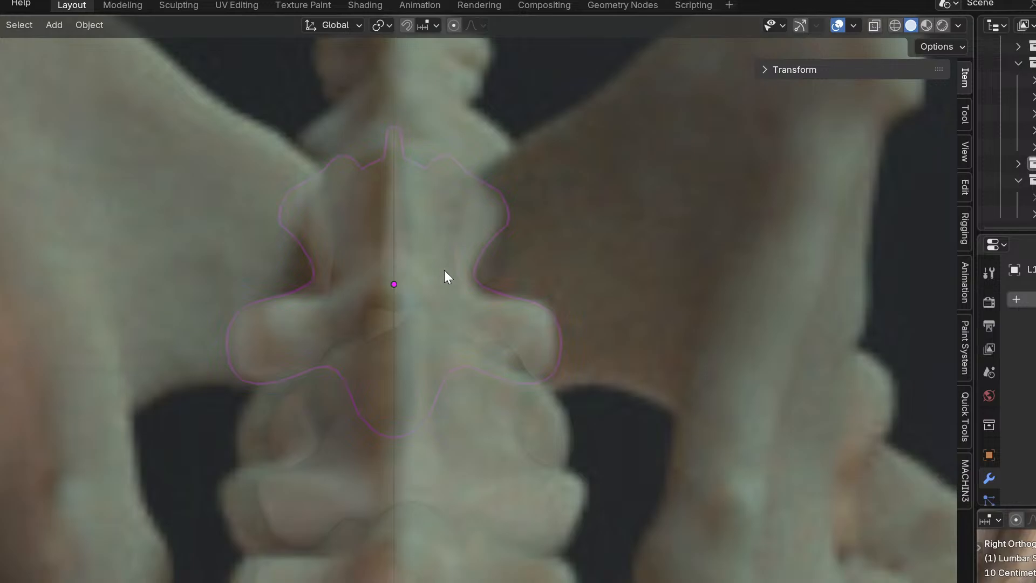
{"action": "left_click", "coordinate": [449, 375]}
{"action": "middle_click_drag", "start_coordinate": [454, 405], "coordinate": [509, 340], "text": "shift"}
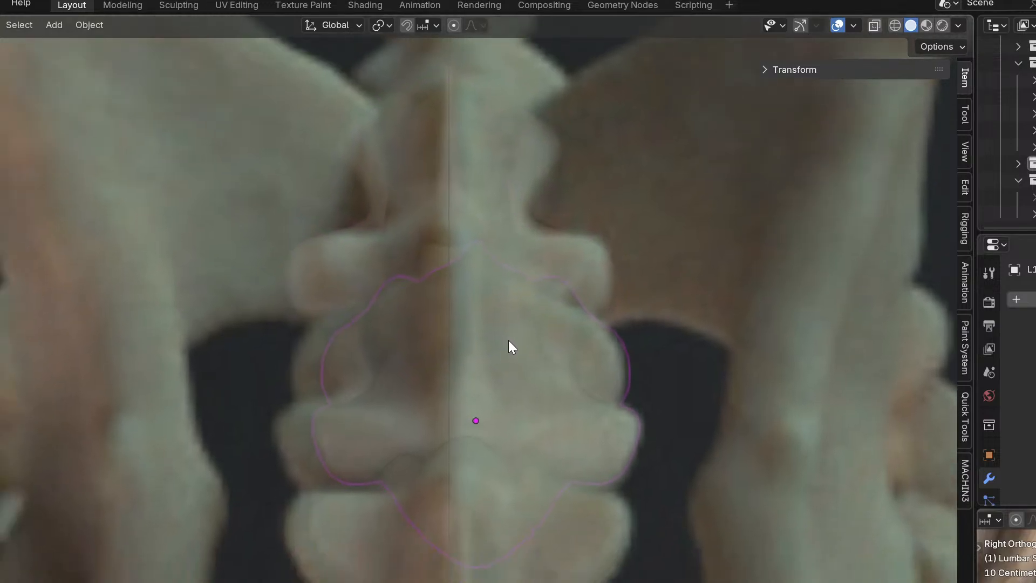
{"action": "key", "text": "g"}
{"action": "key", "text": "x"}
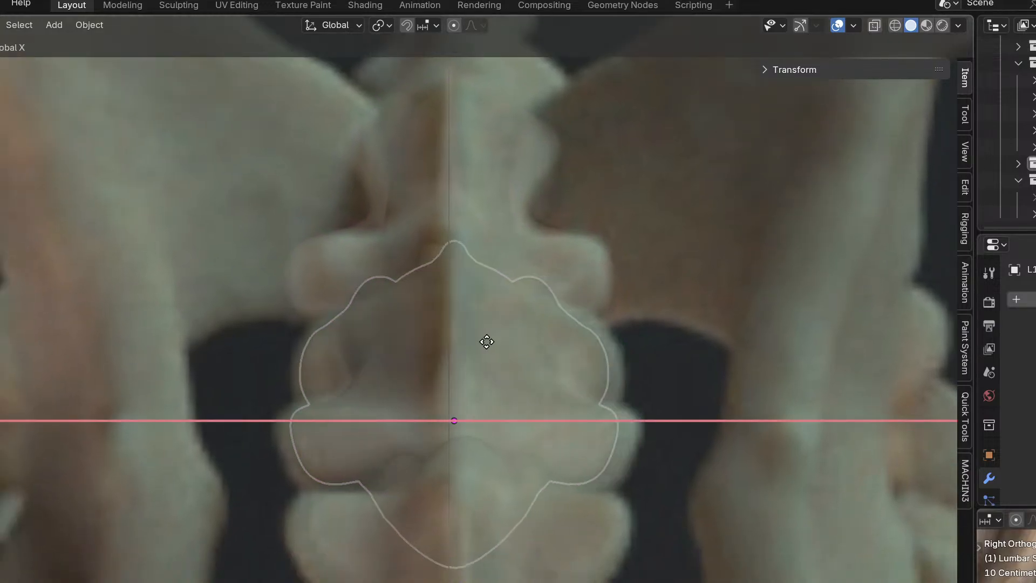
{"action": "left_click", "coordinate": [487, 342]}
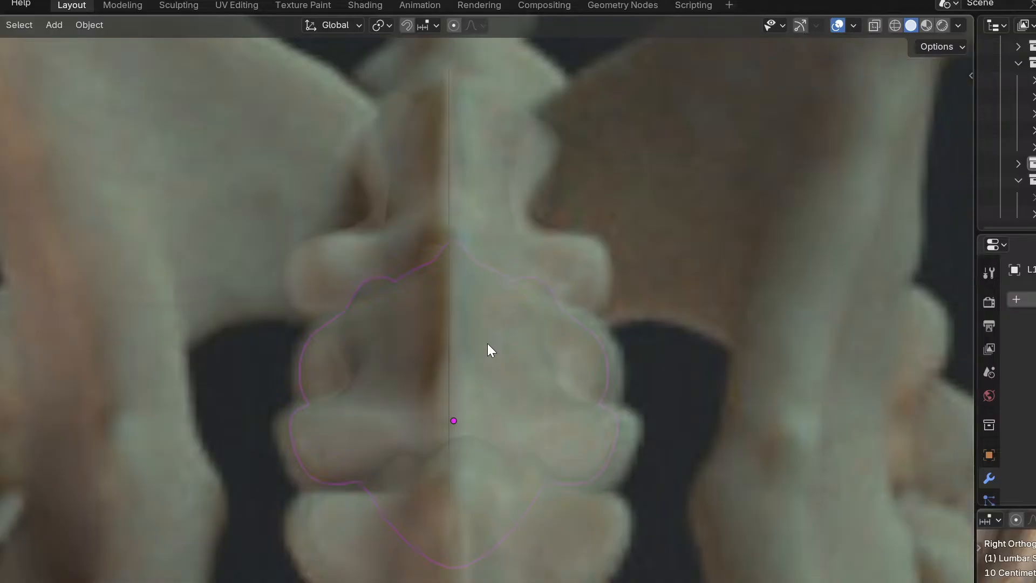
{"action": "left_click", "coordinate": [767, 79]}
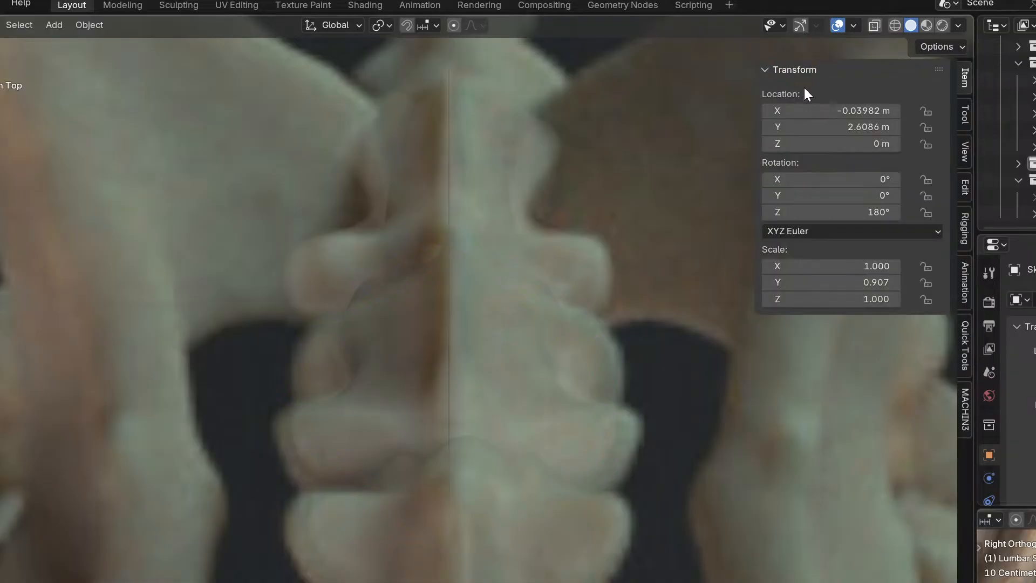
{"action": "type", "text": "0"}
{"action": "key", "text": "Return"}
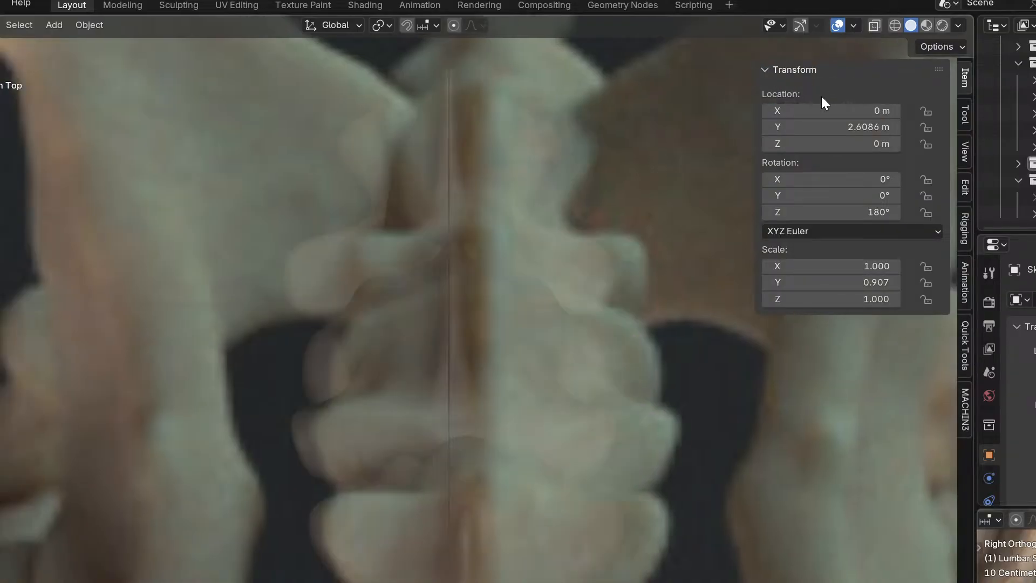
{"action": "key", "text": "ctrl+z"}
Set the X location of the vertebra directly in front of the rearmost one to 0 m.
{"action": "left_click", "coordinate": [599, 382]}
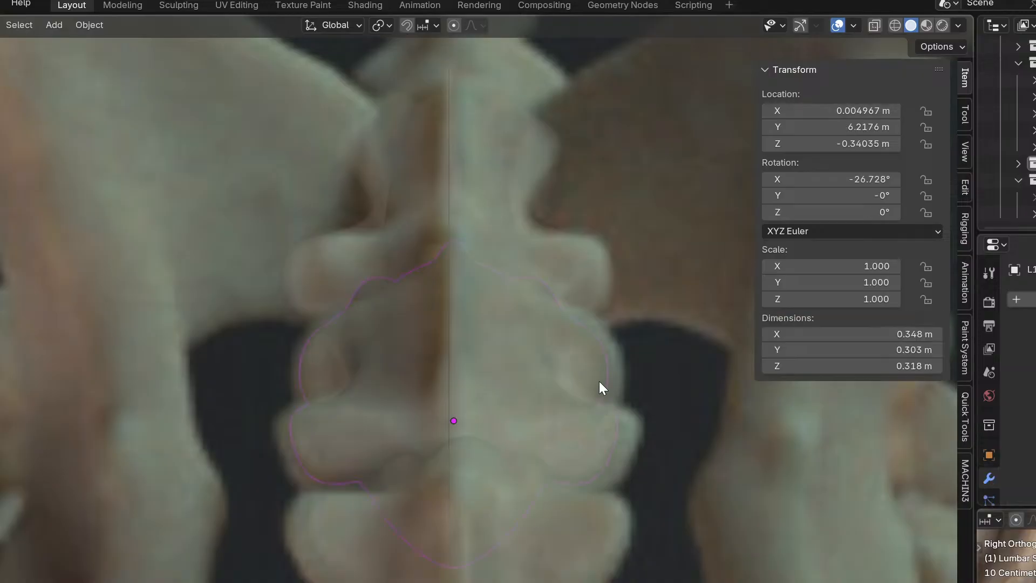
{"action": "left_click", "coordinate": [800, 112]}
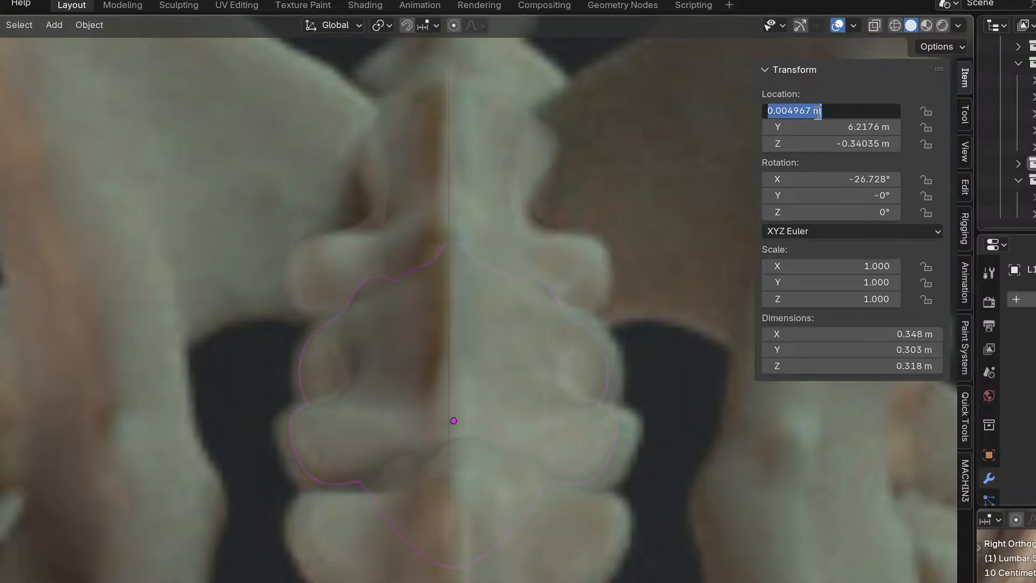
{"action": "scroll", "coordinate": [695, 223], "scroll_direction": "down", "scroll_amount": 8}
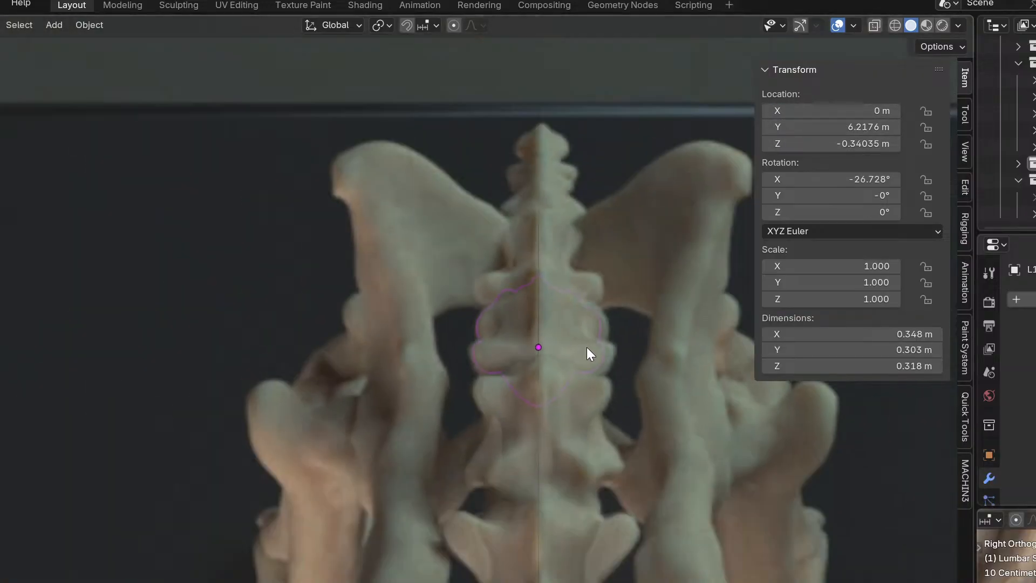
{"action": "scroll", "coordinate": [575, 329], "scroll_direction": "up", "scroll_amount": 7}
{"action": "scroll", "coordinate": [578, 335], "scroll_direction": "up", "scroll_amount": 1}
Set the X location of the third vertebra from the rear to 0 m.
{"action": "left_click", "coordinate": [519, 416]}
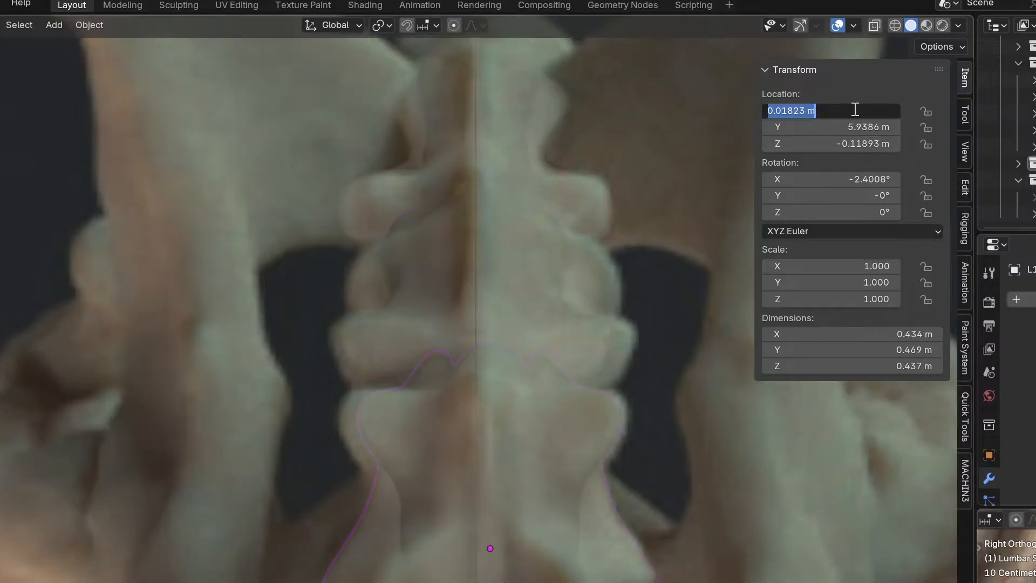
{"action": "scroll", "coordinate": [633, 494], "scroll_direction": "down", "scroll_amount": 6}
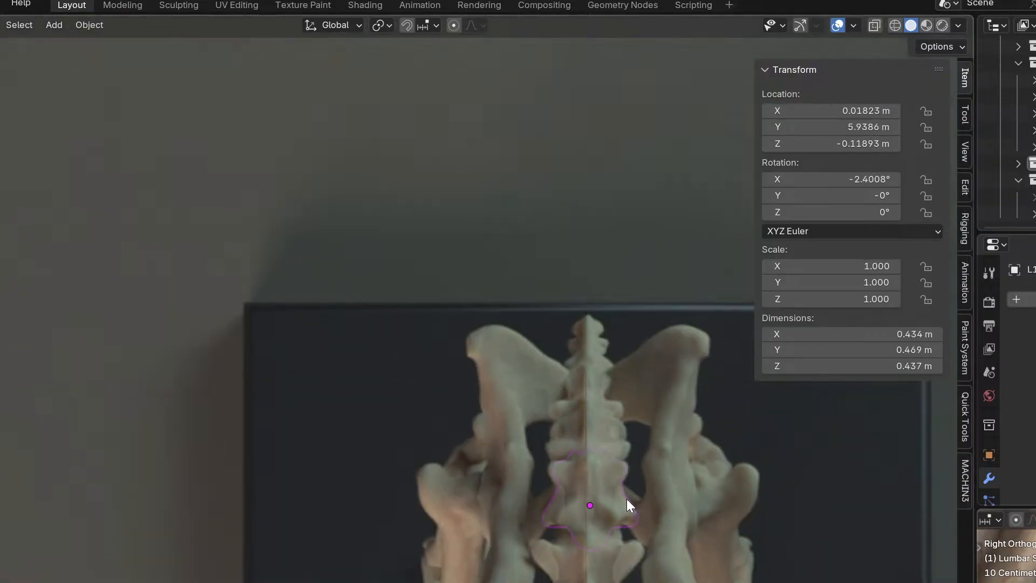
{"action": "scroll", "coordinate": [563, 392], "scroll_direction": "up", "scroll_amount": 4}
{"action": "left_click", "coordinate": [535, 435]}
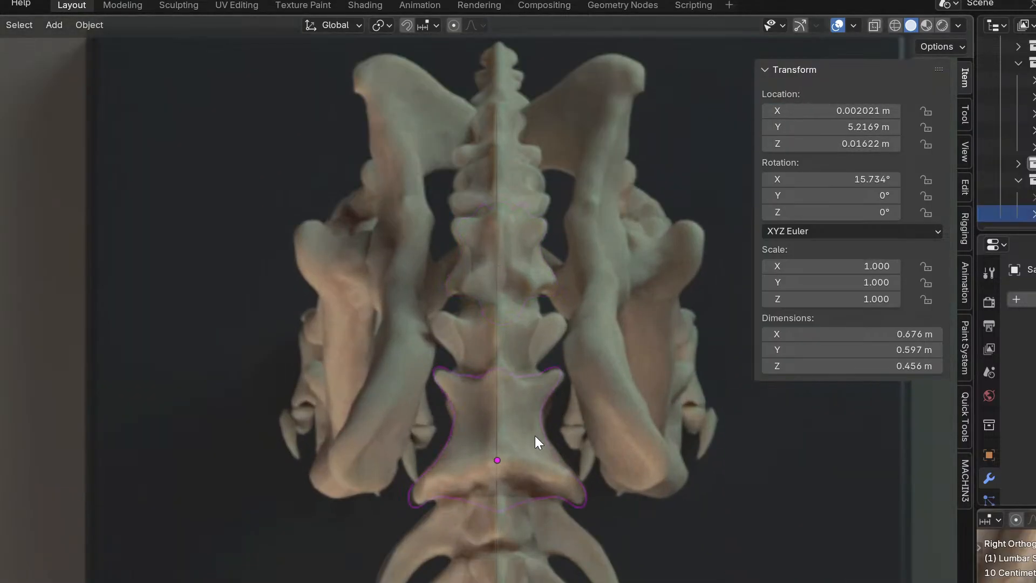
{"action": "left_click", "coordinate": [526, 538]}
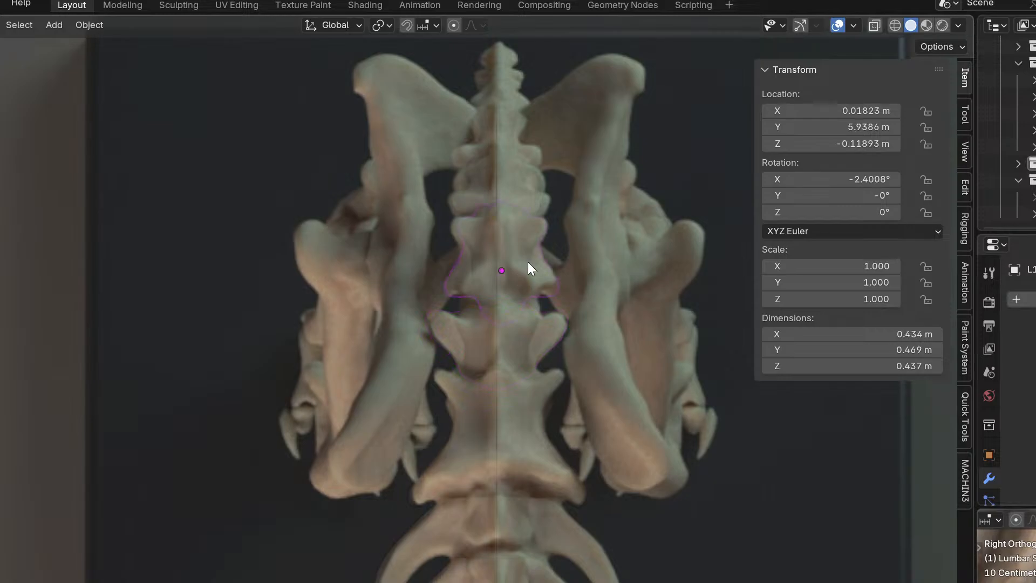
{"action": "left_click", "coordinate": [842, 110]}
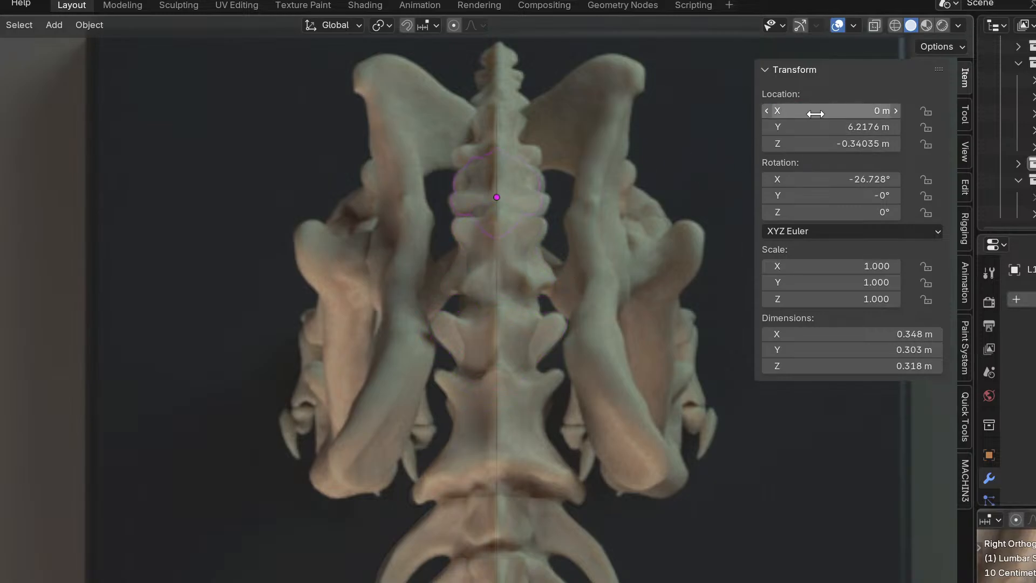
Check the X locations of the three rearmost vertebrae against the centre line in the dorsal view.
{"action": "left_click", "coordinate": [522, 141]}
{"action": "scroll", "coordinate": [526, 151], "scroll_direction": "up", "scroll_amount": 6}
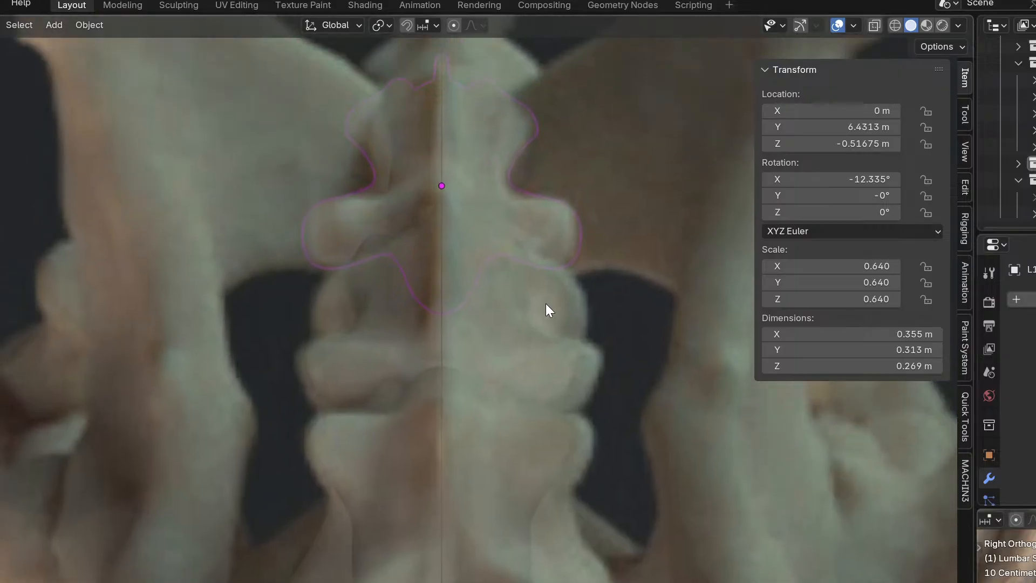
{"action": "left_click", "coordinate": [546, 304]}
{"action": "scroll", "coordinate": [542, 312], "scroll_direction": "up", "scroll_amount": 2}
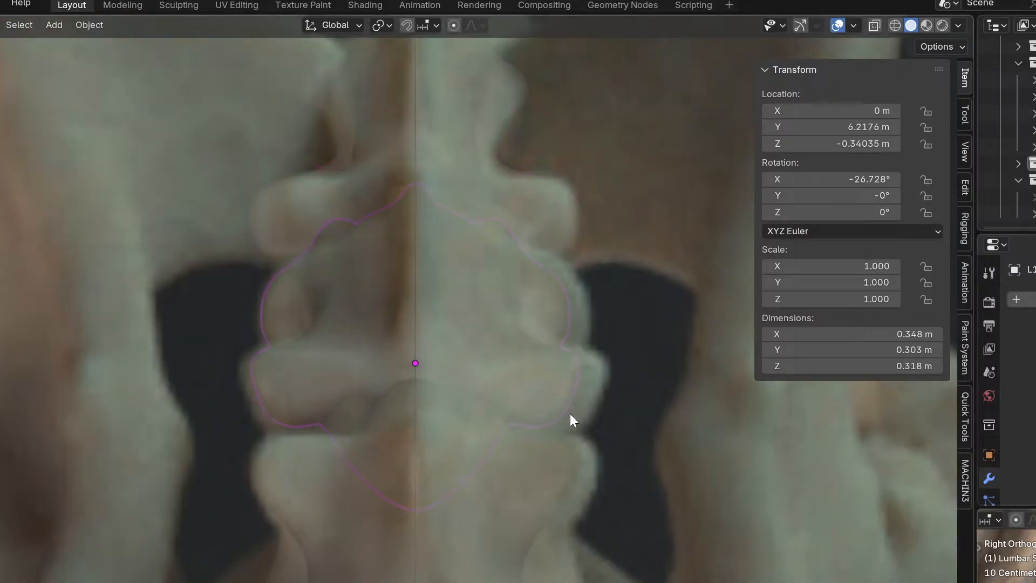
{"action": "scroll", "coordinate": [539, 443], "scroll_direction": "down", "scroll_amount": 2}
{"action": "key", "text": "ctrl+Tab"}
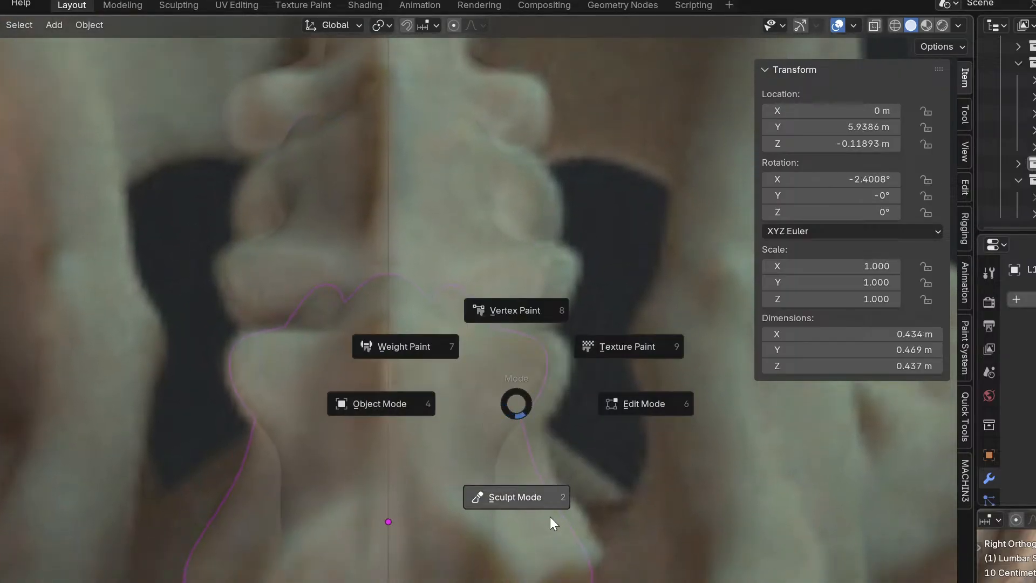
{"action": "left_click", "coordinate": [453, 395]}
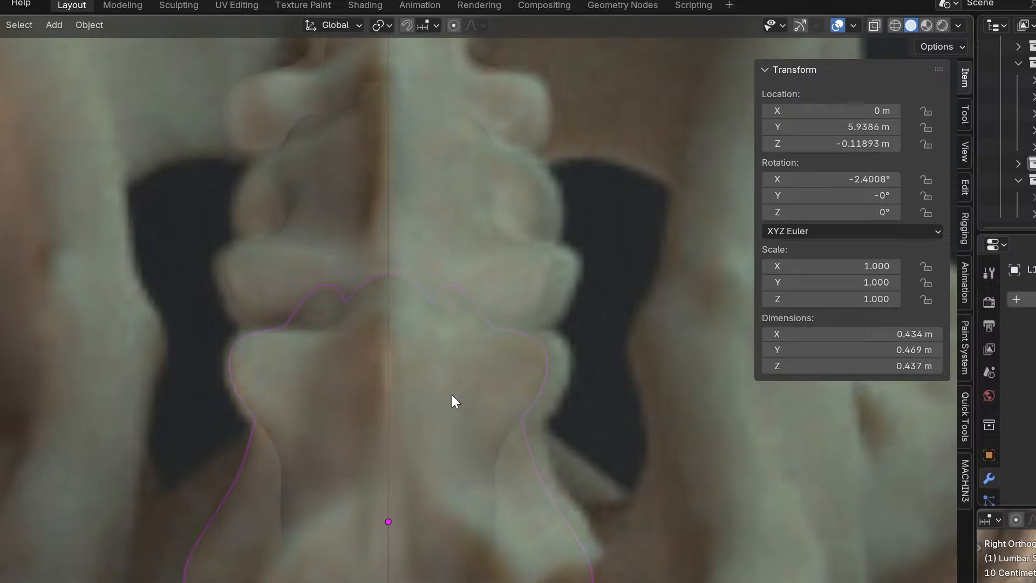
Put the rearmost vertebra in Sculpt Mode for comparison with the dorsal reference.
{"action": "middle_click_drag", "start_coordinate": [452, 394], "coordinate": [458, 500], "text": "shift"}
{"action": "left_click", "coordinate": [430, 257]}
{"action": "key", "text": "ctrl+Tab"}
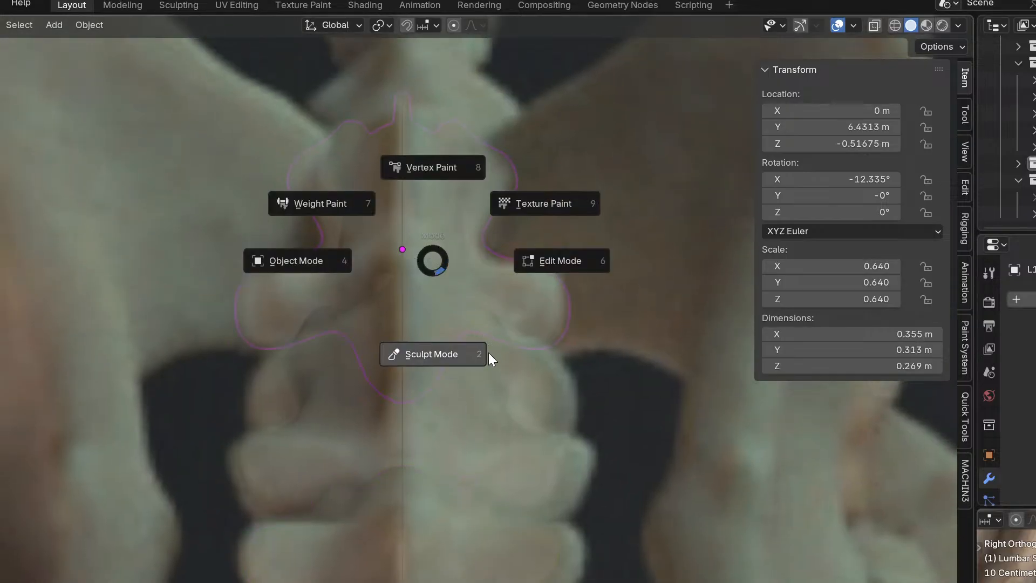
{"action": "left_click", "coordinate": [491, 359]}
{"action": "middle_click_drag", "start_coordinate": [490, 319], "coordinate": [454, 397], "text": "shift"}
{"action": "scroll", "coordinate": [520, 438], "scroll_direction": "up", "scroll_amount": 2}
{"action": "scroll", "coordinate": [470, 411], "scroll_direction": "up", "scroll_amount": 6}
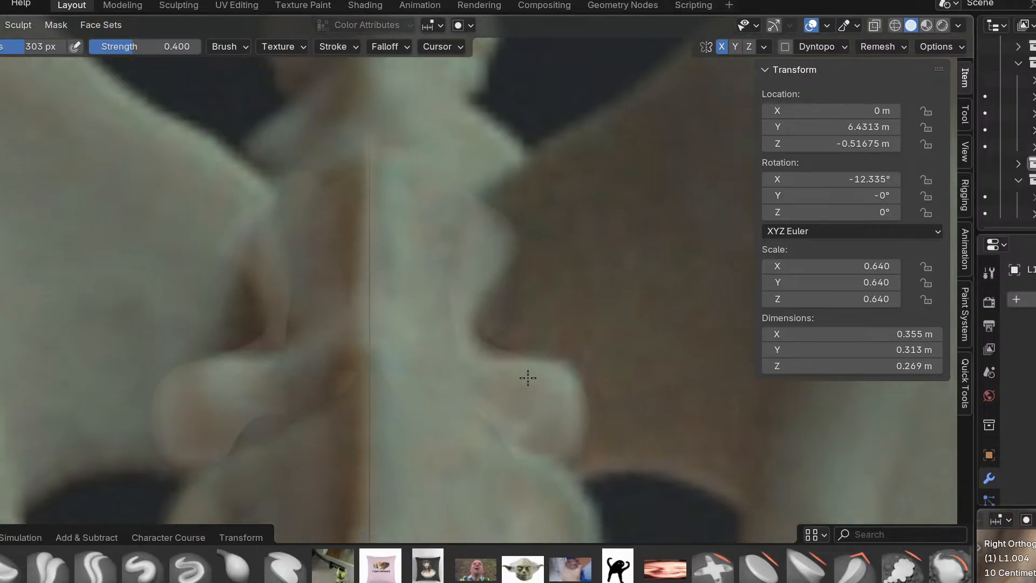
Consult the cat sacrum images in the browser and compare them with the dorsal reference in Blender.
{"action": "key", "text": "alt+Tab"}
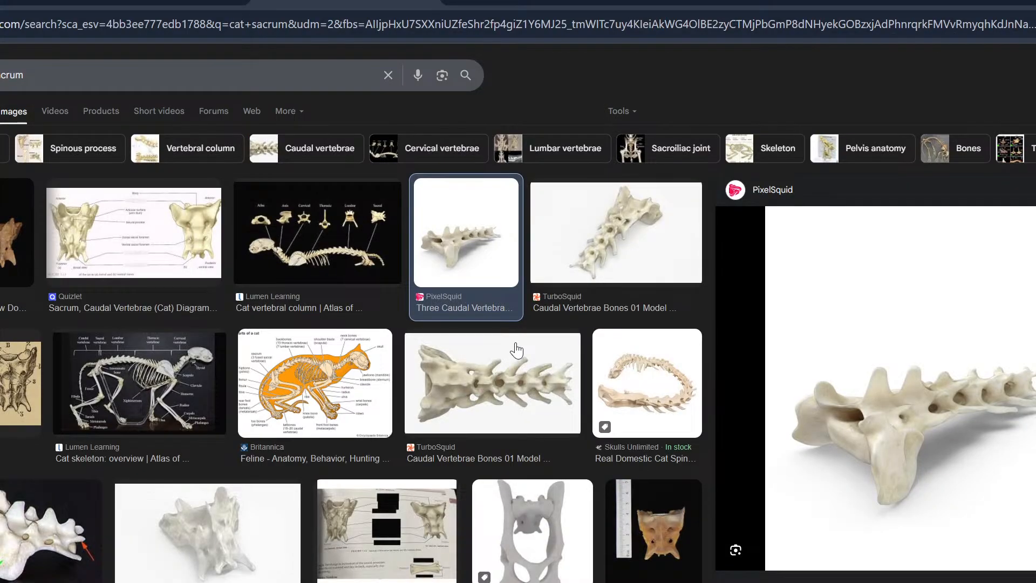
{"action": "key", "text": "alt+Tab"}
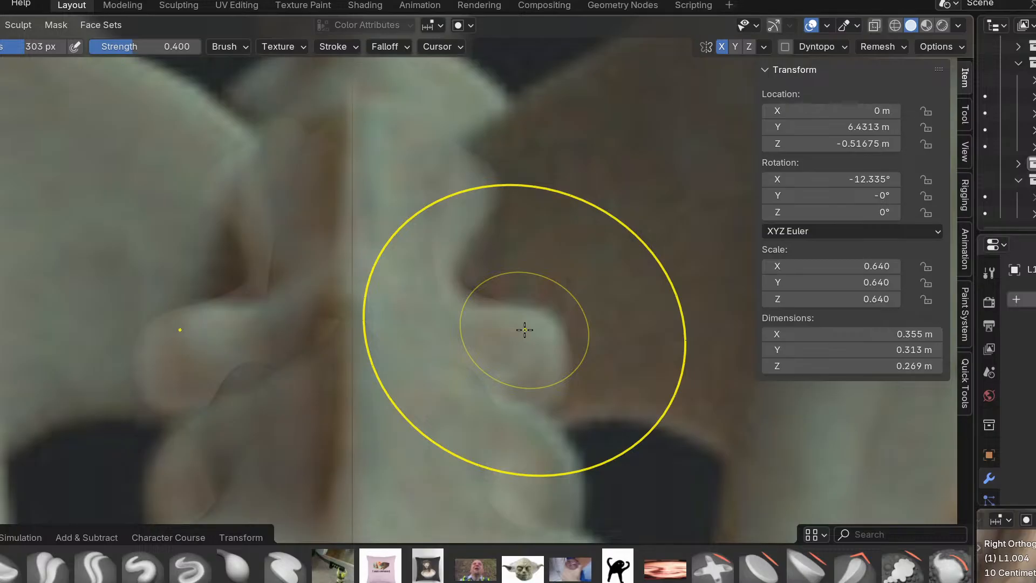
{"action": "scroll", "coordinate": [523, 345], "scroll_direction": "down", "scroll_amount": 4}
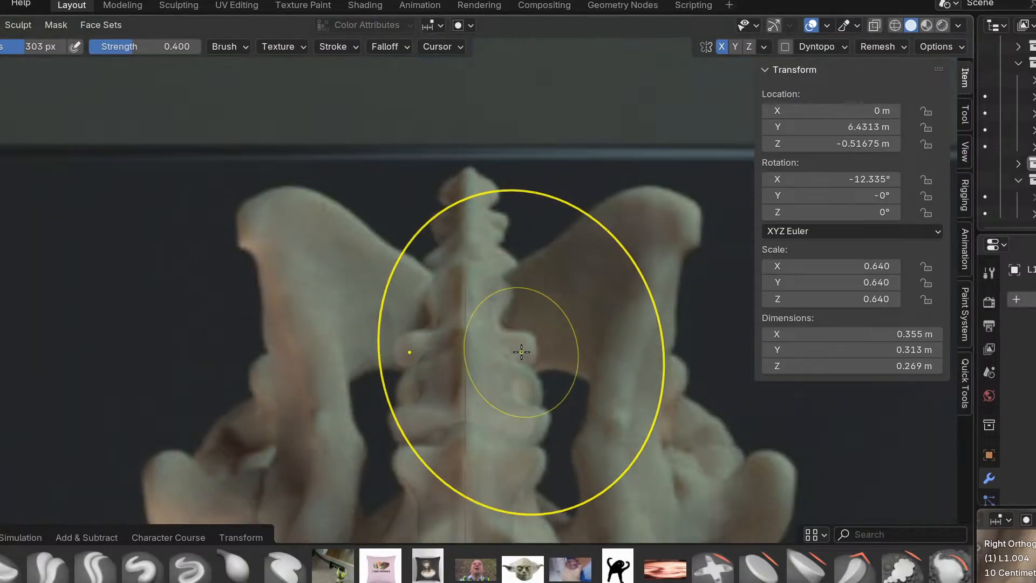
{"action": "scroll", "coordinate": [521, 343], "scroll_direction": "up", "scroll_amount": 3}
Return the rearmost vertebra to Object Mode and examine its fit against the side reference.
{"action": "middle_click_drag", "start_coordinate": [528, 320], "coordinate": [533, 320]}
{"action": "middle_click_drag", "start_coordinate": [598, 381], "coordinate": [533, 336]}
{"action": "key", "text": "ctrl+Tab"}
{"action": "left_click", "coordinate": [410, 361]}
{"action": "left_click", "coordinate": [419, 288]}
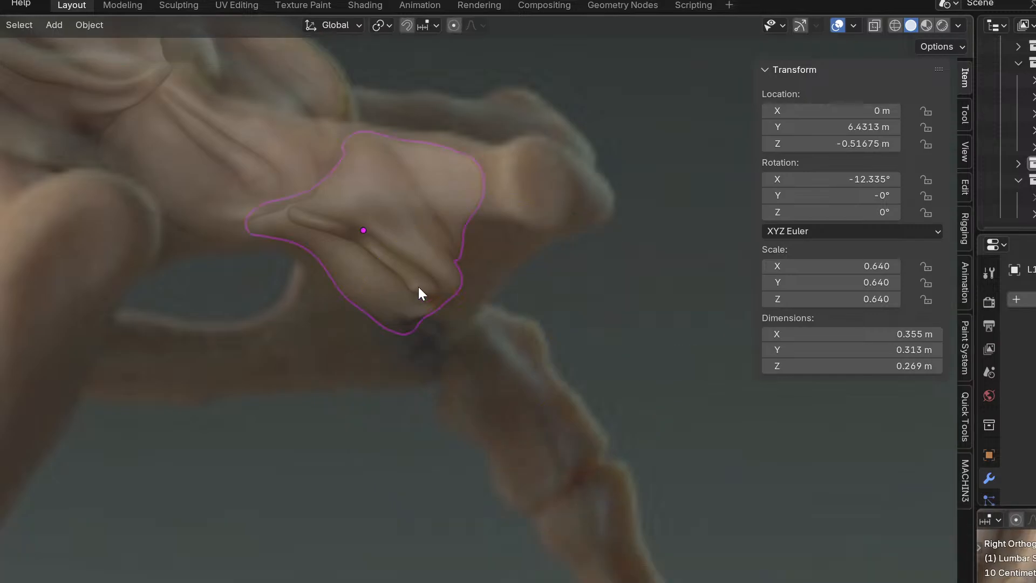
{"action": "scroll", "coordinate": [520, 286], "scroll_direction": "down", "scroll_amount": 5}
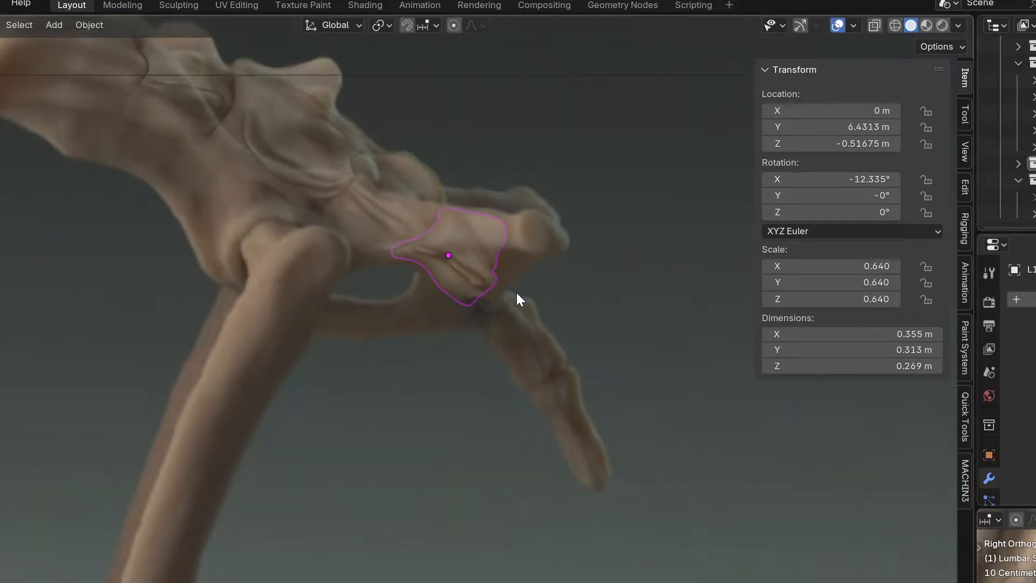
Put the third vertebra from the rear, L1.002, in Sculpt Mode and align the view with the side reference.
{"action": "scroll", "coordinate": [517, 292], "scroll_direction": "up", "scroll_amount": 3}
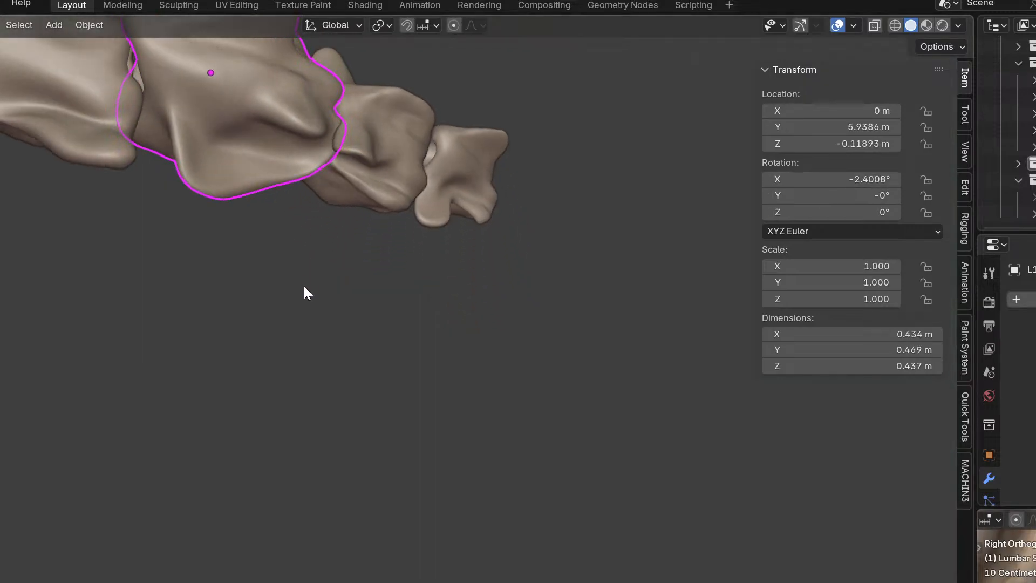
{"action": "mouse_move", "coordinate": [304, 286]}
{"action": "middle_mouse_down"}
{"action": "mouse_move", "coordinate": [371, 305]}
{"action": "mouse_move", "coordinate": [352, 183]}
{"action": "mouse_move", "coordinate": [318, 137]}
{"action": "mouse_move", "coordinate": [371, 311]}
{"action": "middle_mouse_up"}
{"action": "scroll", "coordinate": [367, 325], "scroll_direction": "up", "scroll_amount": 2}
{"action": "key", "text": "ctrl+Tab"}
{"action": "left_click", "coordinate": [381, 421]}
{"action": "scroll", "coordinate": [384, 372], "scroll_direction": "up", "scroll_amount": 3}
{"action": "key", "text": "KP_3"}
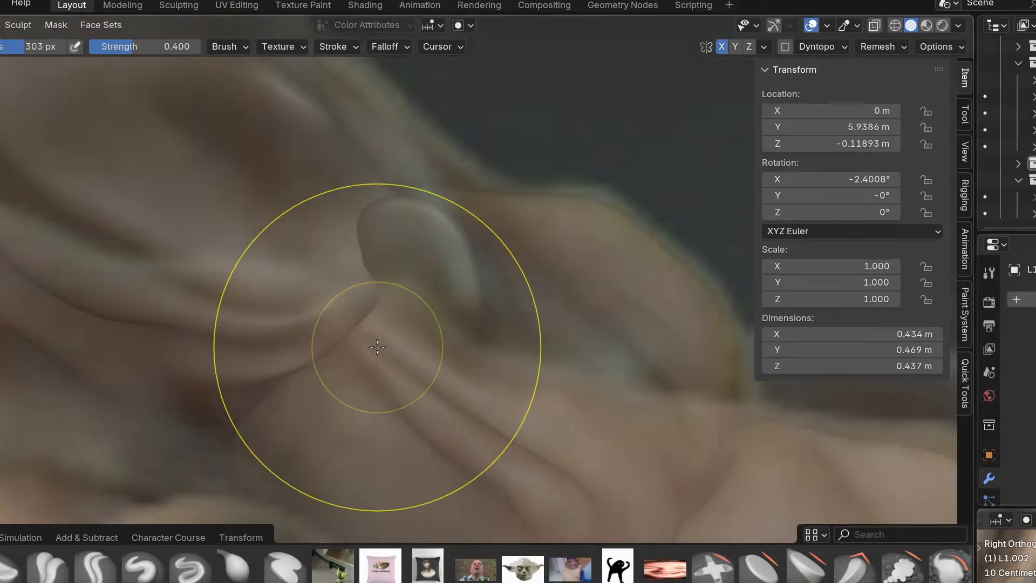
Reshape the lower rear edge and side ridge of L1.002 with the Grab brush to follow the side reference.
{"action": "middle_click_drag", "start_coordinate": [370, 341], "coordinate": [451, 358], "text": "shift"}
{"action": "left_click_drag", "start_coordinate": [447, 347], "coordinate": [439, 326]}
{"action": "left_click_drag", "start_coordinate": [403, 371], "coordinate": [415, 351]}
{"action": "left_click_drag", "start_coordinate": [342, 379], "coordinate": [372, 355]}
{"action": "left_click_drag", "start_coordinate": [257, 346], "coordinate": [283, 319]}
{"action": "middle_click_drag", "start_coordinate": [287, 359], "coordinate": [300, 351]}
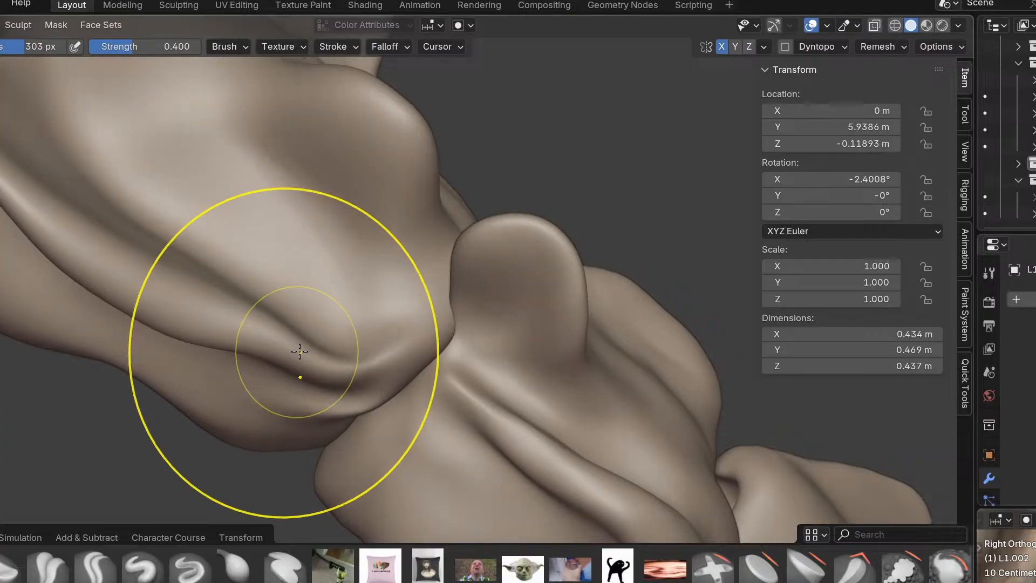
{"action": "key", "text": "KP_3"}
{"action": "middle_click_drag", "start_coordinate": [259, 382], "coordinate": [300, 363], "text": "shift"}
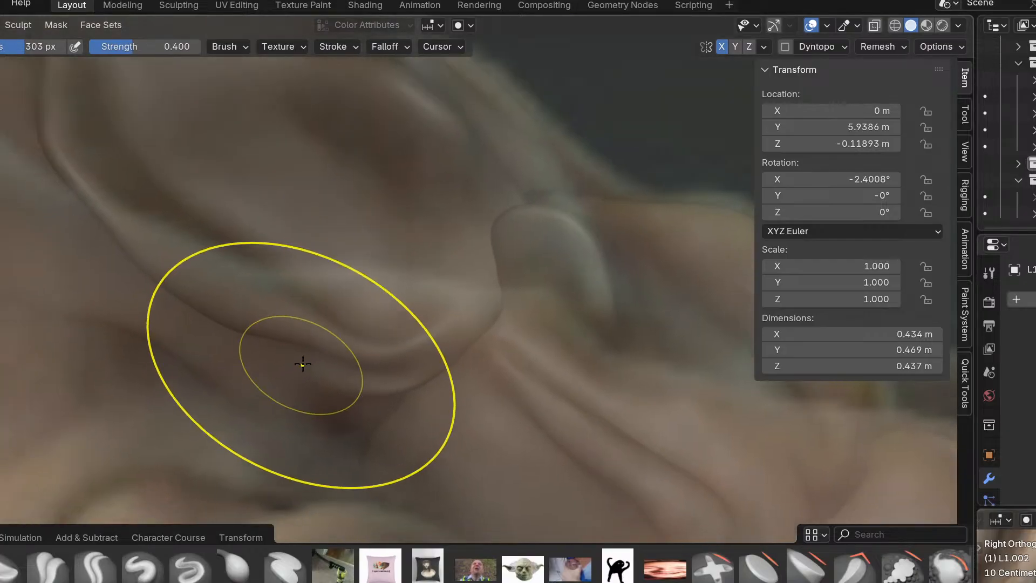
{"action": "scroll", "coordinate": [301, 364], "scroll_direction": "up", "scroll_amount": 2}
{"action": "left_click_drag", "start_coordinate": [474, 320], "coordinate": [452, 358]}
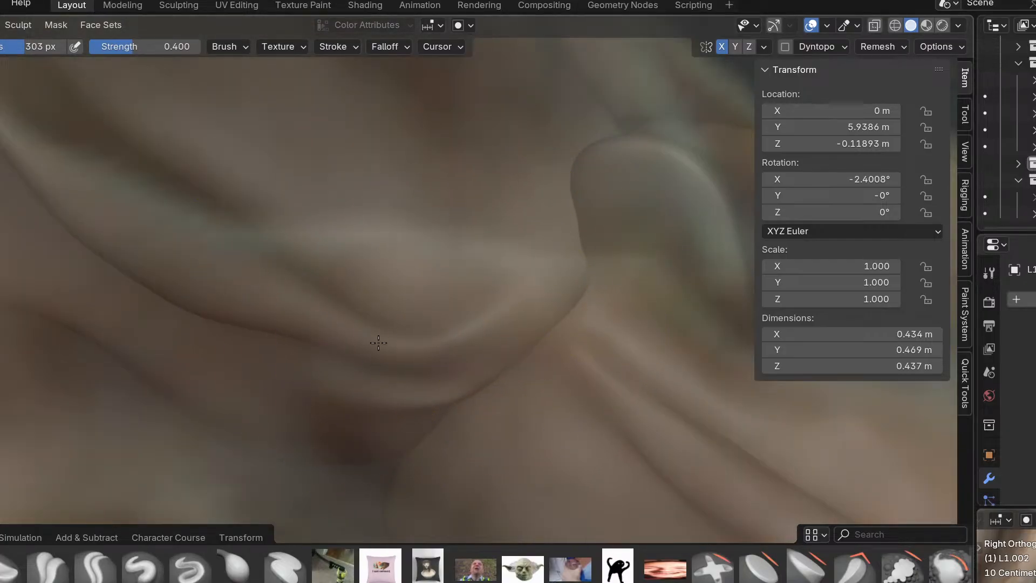
Build up volume along the side ridge of L1.002 with the Inflate brush at strength 0.500.
{"action": "key", "text": "i"}
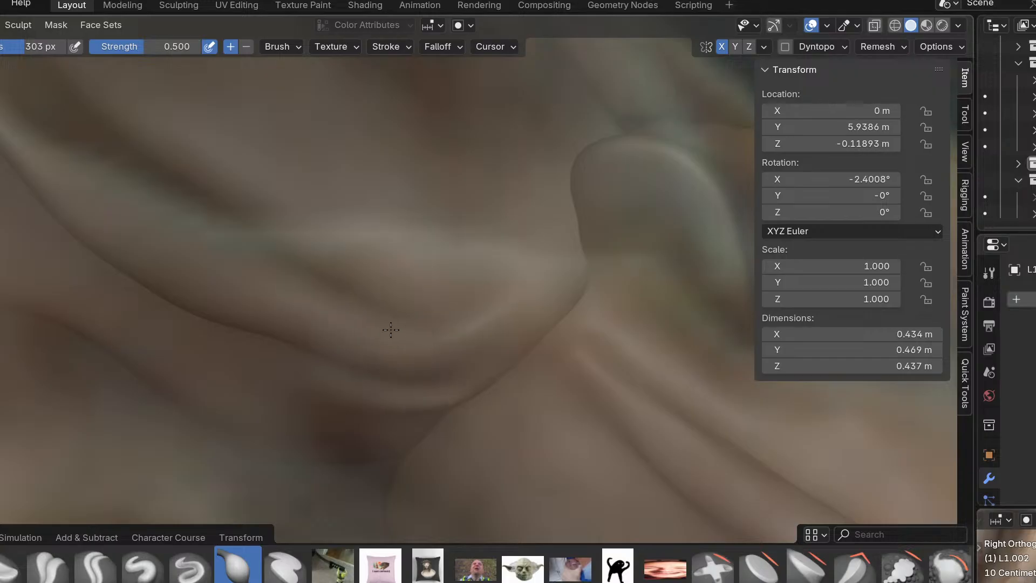
{"action": "scroll", "coordinate": [395, 330], "scroll_direction": "up", "scroll_amount": 1}
{"action": "middle_click_drag", "start_coordinate": [242, 249], "coordinate": [385, 418]}
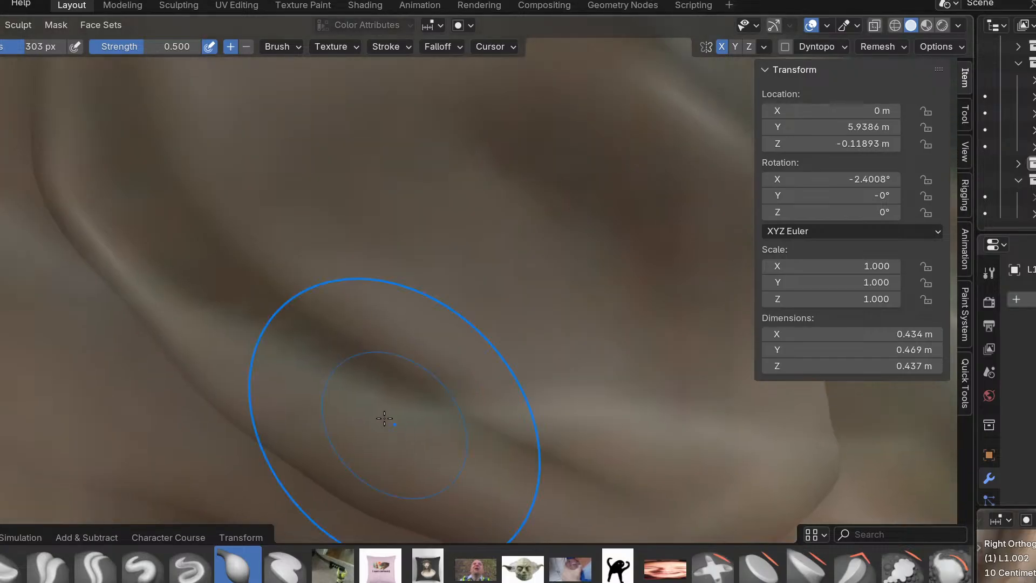
{"action": "middle_click_drag", "start_coordinate": [368, 393], "coordinate": [328, 387]}
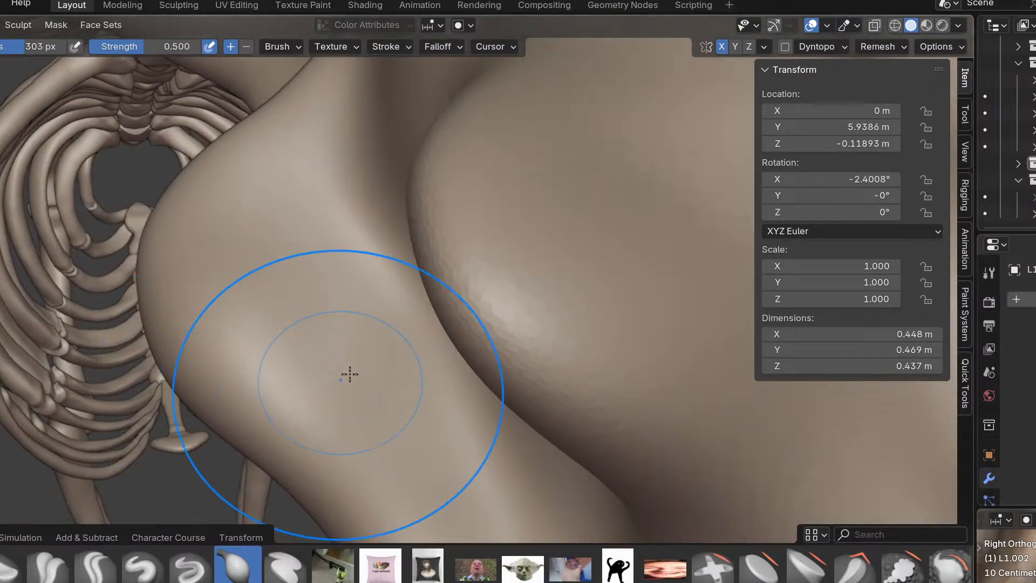
{"action": "middle_click_drag", "start_coordinate": [426, 303], "coordinate": [420, 252]}
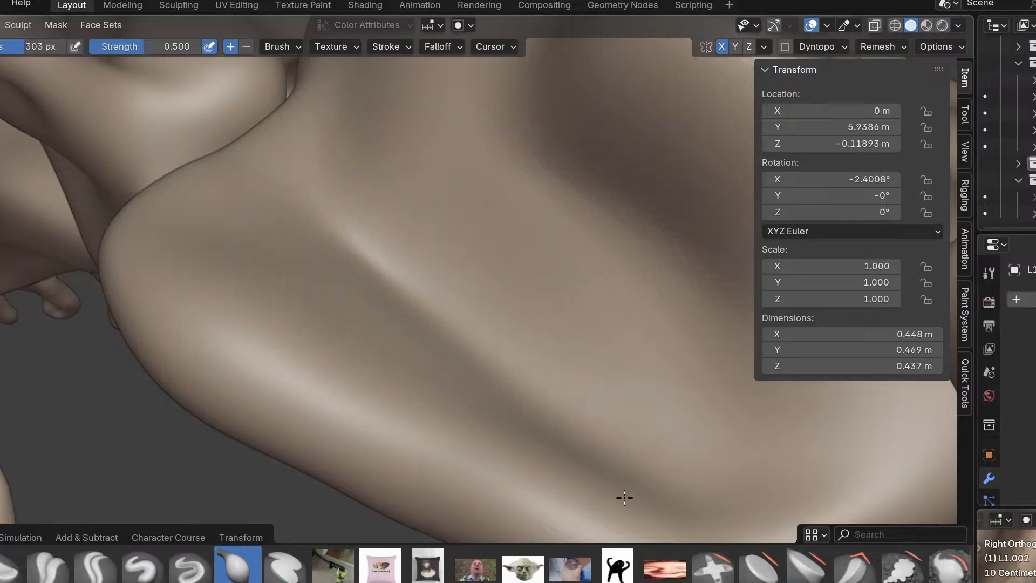
{"action": "scroll", "coordinate": [626, 492], "scroll_direction": "down", "scroll_amount": 3}
{"action": "scroll", "coordinate": [731, 433], "scroll_direction": "up", "scroll_amount": 2}
{"action": "mouse_move", "coordinate": [594, 409]}
{"action": "middle_mouse_down"}
{"action": "mouse_move", "coordinate": [718, 432]}
{"action": "mouse_move", "coordinate": [585, 423]}
{"action": "middle_mouse_up"}
{"action": "scroll", "coordinate": [540, 440], "scroll_direction": "up", "scroll_amount": 2}
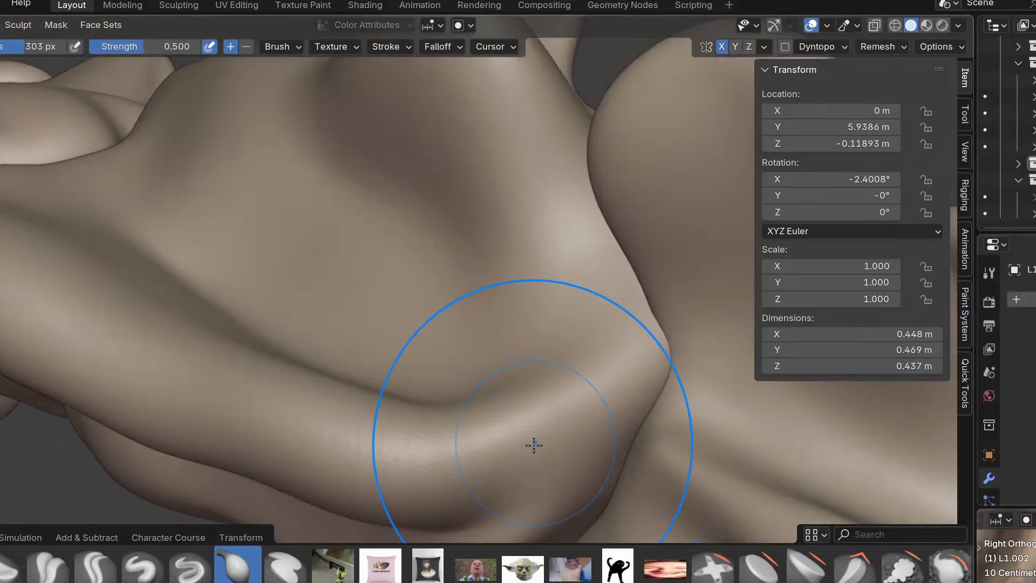
{"action": "scroll", "coordinate": [508, 386], "scroll_direction": "up", "scroll_amount": 1}
Adjust the voxel size of L1.002 and remesh it.
{"action": "key", "text": "r"}
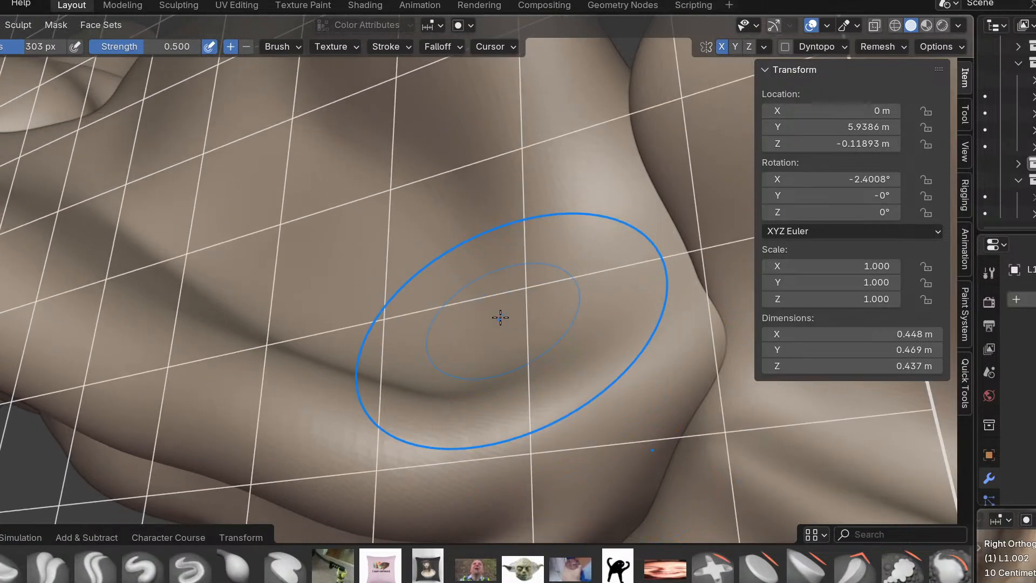
{"action": "left_click", "coordinate": [502, 322]}
{"action": "key", "text": "ctrl+r"}
Reduce the Inflate brush to 147 px and build up the rear end of the side ridge on L1.002.
{"action": "key", "text": "f"}
{"action": "left_click", "coordinate": [490, 352]}
{"action": "left_click_drag", "start_coordinate": [515, 390], "coordinate": [587, 415]}
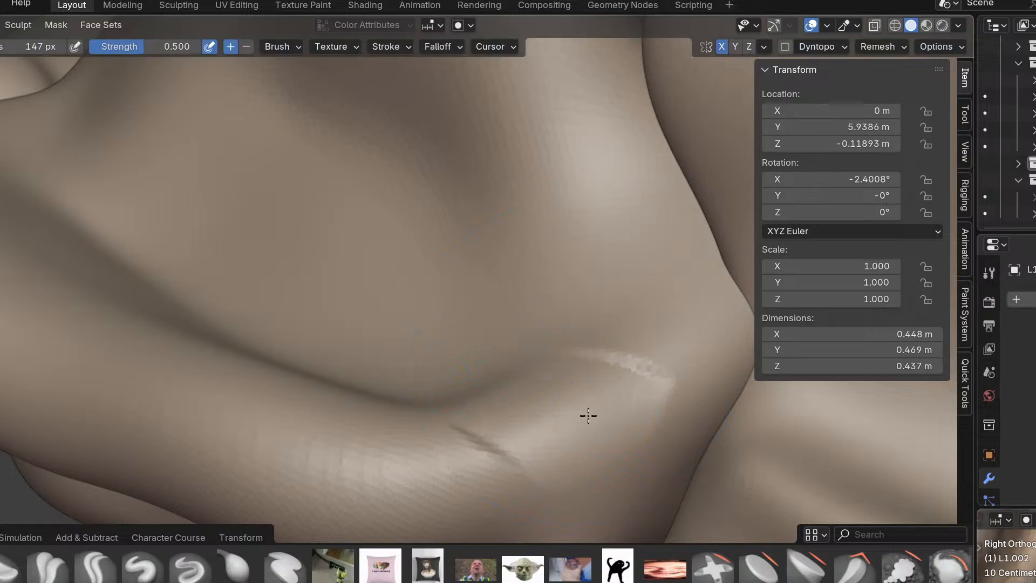
{"action": "scroll", "coordinate": [623, 401], "scroll_direction": "down", "scroll_amount": 3}
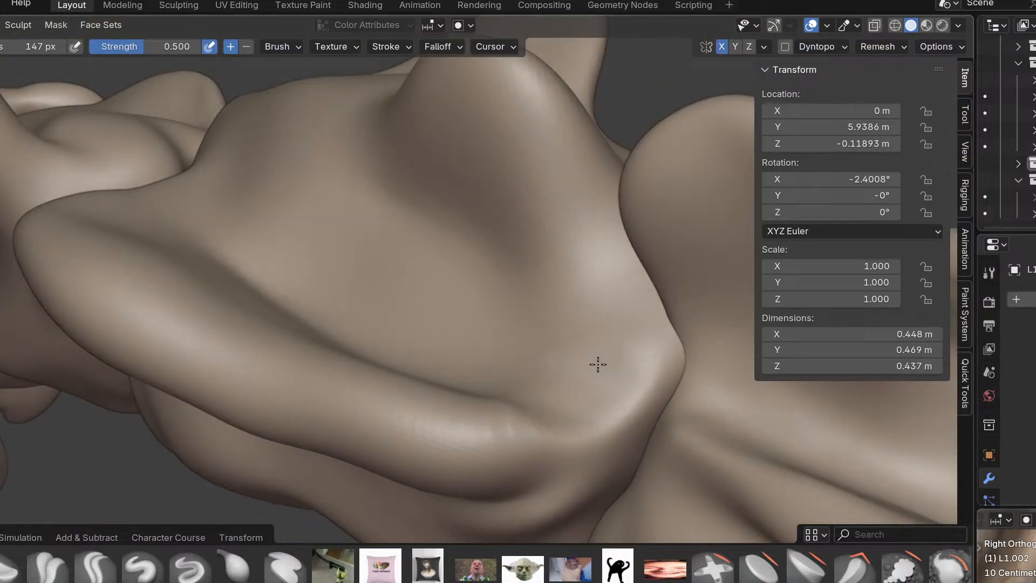
{"action": "mouse_move", "coordinate": [600, 411]}
{"action": "middle_mouse_down"}
{"action": "mouse_move", "coordinate": [378, 361]}
{"action": "mouse_move", "coordinate": [518, 538]}
{"action": "middle_mouse_up"}
{"action": "mouse_move", "coordinate": [412, 420]}
{"action": "middle_mouse_down"}
{"action": "mouse_move", "coordinate": [452, 407]}
{"action": "mouse_move", "coordinate": [576, 435]}
{"action": "middle_mouse_up"}
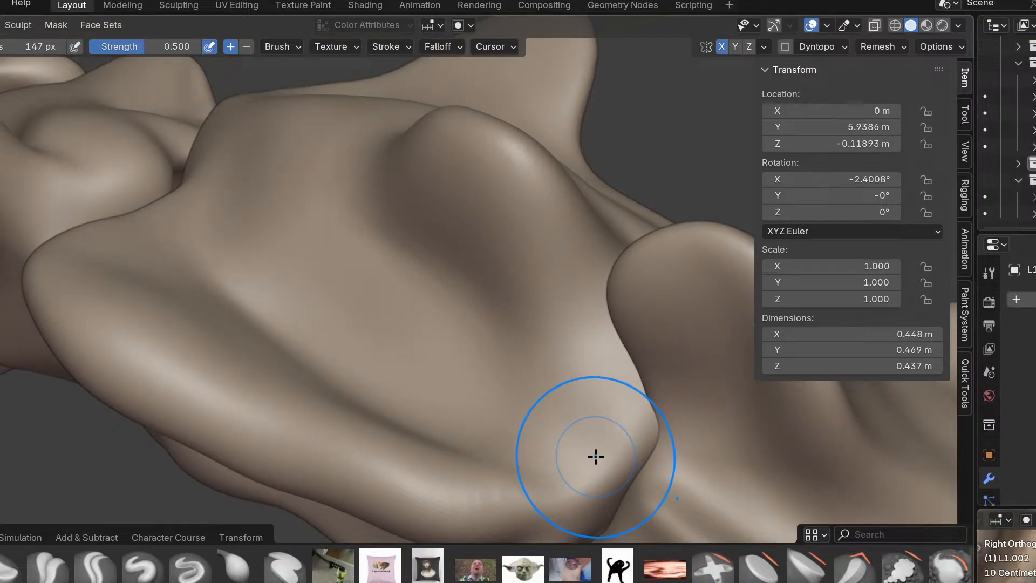
{"action": "scroll", "coordinate": [604, 465], "scroll_direction": "up", "scroll_amount": 3}
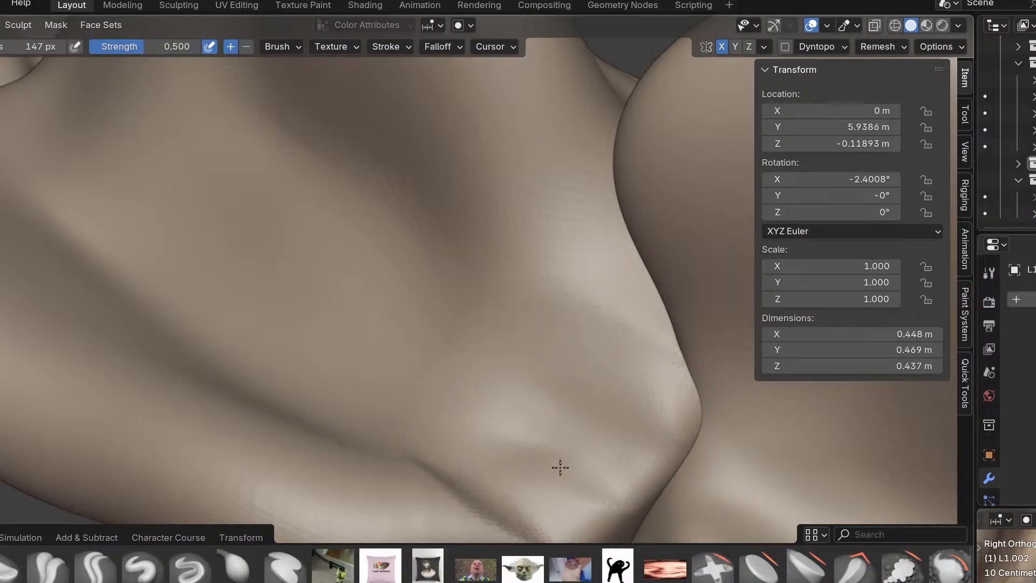
{"action": "scroll", "coordinate": [477, 471], "scroll_direction": "down", "scroll_amount": 6}
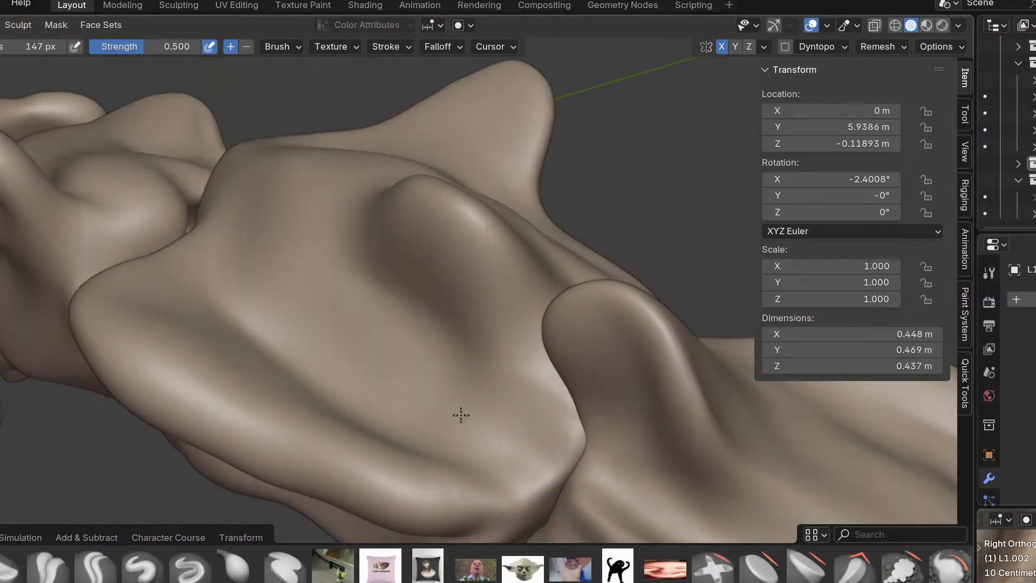
{"action": "scroll", "coordinate": [482, 405], "scroll_direction": "down", "scroll_amount": 1}
{"action": "middle_click_drag", "start_coordinate": [483, 407], "coordinate": [382, 490]}
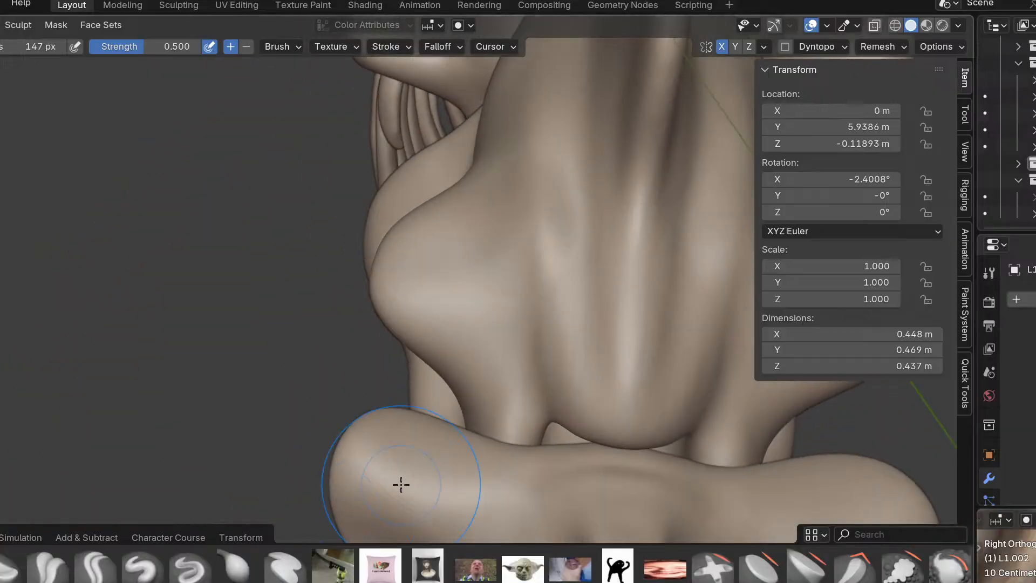
Switch to the Grab brush at 293 px and compare L1.002 with the side reference.
{"action": "key", "text": "KP_3"}
{"action": "mouse_move", "coordinate": [317, 269]}
{"action": "middle_mouse_down"}
{"action": "mouse_move", "coordinate": [562, 482]}
{"action": "mouse_move", "coordinate": [458, 280]}
{"action": "mouse_move", "coordinate": [491, 271]}
{"action": "mouse_move", "coordinate": [511, 387]}
{"action": "mouse_move", "coordinate": [416, 398]}
{"action": "mouse_move", "coordinate": [486, 456]}
{"action": "mouse_move", "coordinate": [525, 371]}
{"action": "mouse_move", "coordinate": [488, 366]}
{"action": "middle_mouse_up"}
{"action": "left_click", "coordinate": [488, 367]}
{"action": "key", "text": "g"}
{"action": "key", "text": "f"}
{"action": "left_click", "coordinate": [545, 341]}
{"action": "scroll", "coordinate": [470, 359], "scroll_direction": "up", "scroll_amount": 2}
{"action": "scroll", "coordinate": [448, 291], "scroll_direction": "down", "scroll_amount": 4}
{"action": "scroll", "coordinate": [469, 296], "scroll_direction": "up", "scroll_amount": 1}
{"action": "scroll", "coordinate": [431, 280], "scroll_direction": "up", "scroll_amount": 1}
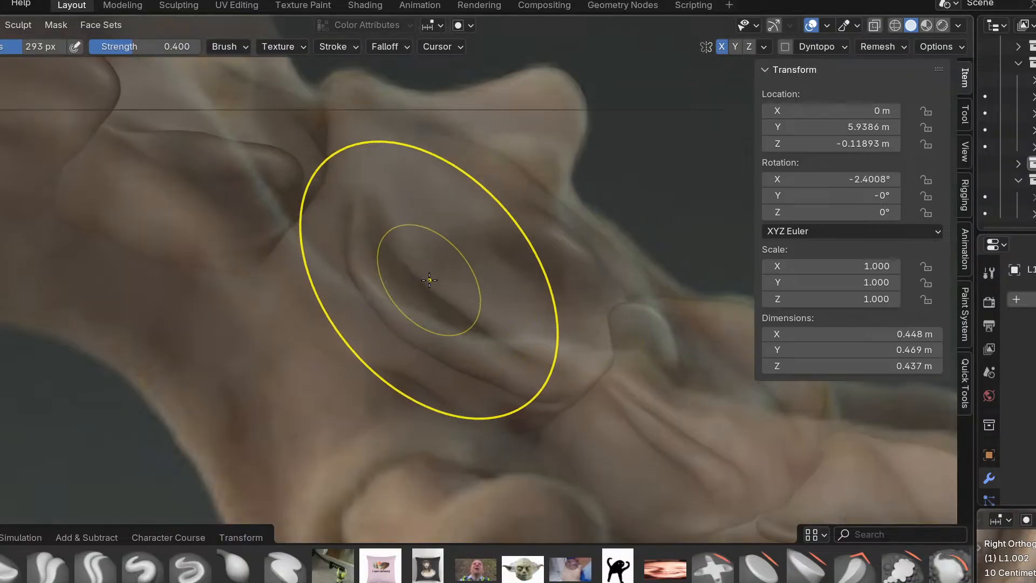
{"action": "scroll", "coordinate": [430, 280], "scroll_direction": "up", "scroll_amount": 1}
Set the Grab brush to 253 px and check the rear ridge of L1.002 from several angles and in side view.
{"action": "mouse_move", "coordinate": [574, 441]}
{"action": "middle_mouse_down"}
{"action": "mouse_move", "coordinate": [592, 356]}
{"action": "mouse_move", "coordinate": [567, 407]}
{"action": "middle_mouse_up"}
{"action": "scroll", "coordinate": [561, 432], "scroll_direction": "up", "scroll_amount": 2}
{"action": "mouse_move", "coordinate": [555, 460]}
{"action": "middle_mouse_down"}
{"action": "mouse_move", "coordinate": [606, 356]}
{"action": "mouse_move", "coordinate": [564, 392]}
{"action": "middle_mouse_up"}
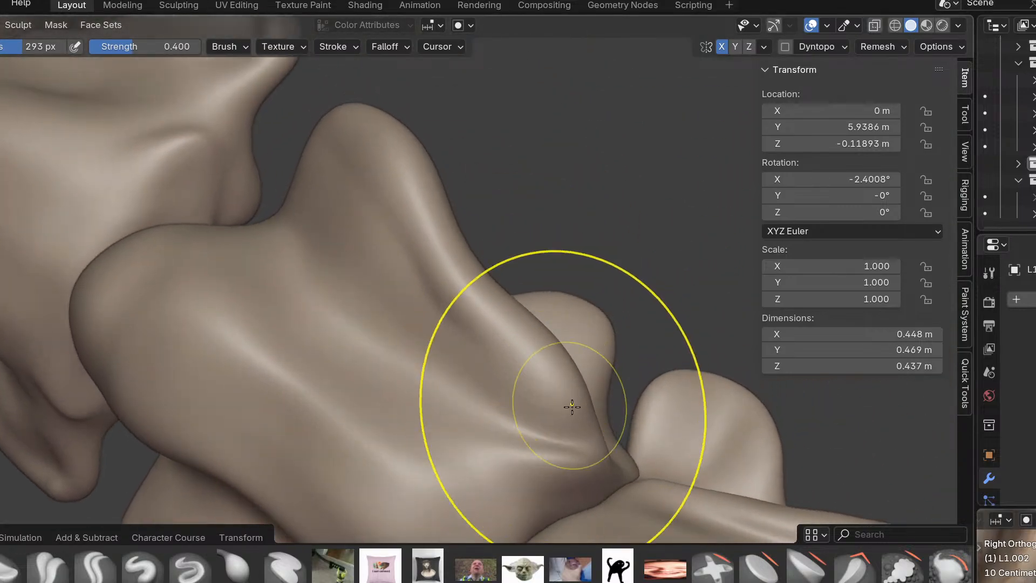
{"action": "mouse_move", "coordinate": [469, 497]}
{"action": "middle_mouse_down"}
{"action": "mouse_move", "coordinate": [562, 470]}
{"action": "mouse_move", "coordinate": [544, 509]}
{"action": "mouse_move", "coordinate": [573, 437]}
{"action": "mouse_move", "coordinate": [578, 458]}
{"action": "middle_mouse_up"}
{"action": "key", "text": "f"}
{"action": "left_click", "coordinate": [541, 430]}
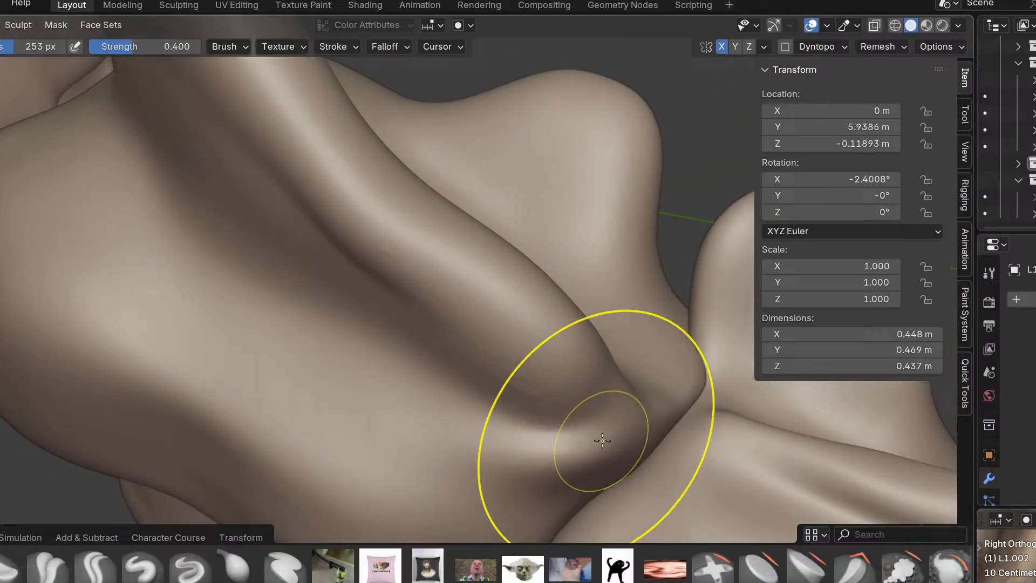
{"action": "middle_click_drag", "start_coordinate": [607, 413], "coordinate": [428, 300]}
{"action": "middle_click_drag", "start_coordinate": [475, 365], "coordinate": [559, 310]}
{"action": "middle_click_drag", "start_coordinate": [365, 410], "coordinate": [435, 400]}
{"action": "mouse_move", "coordinate": [578, 375]}
{"action": "middle_mouse_down", "text": "shift"}
{"action": "mouse_move", "coordinate": [391, 402]}
{"action": "mouse_move", "coordinate": [408, 384]}
{"action": "mouse_move", "coordinate": [439, 490]}
{"action": "middle_mouse_up", "text": "shift"}
{"action": "scroll", "coordinate": [354, 464], "scroll_direction": "down", "scroll_amount": 3}
{"action": "middle_click_drag", "start_coordinate": [312, 418], "coordinate": [509, 481], "text": "shift"}
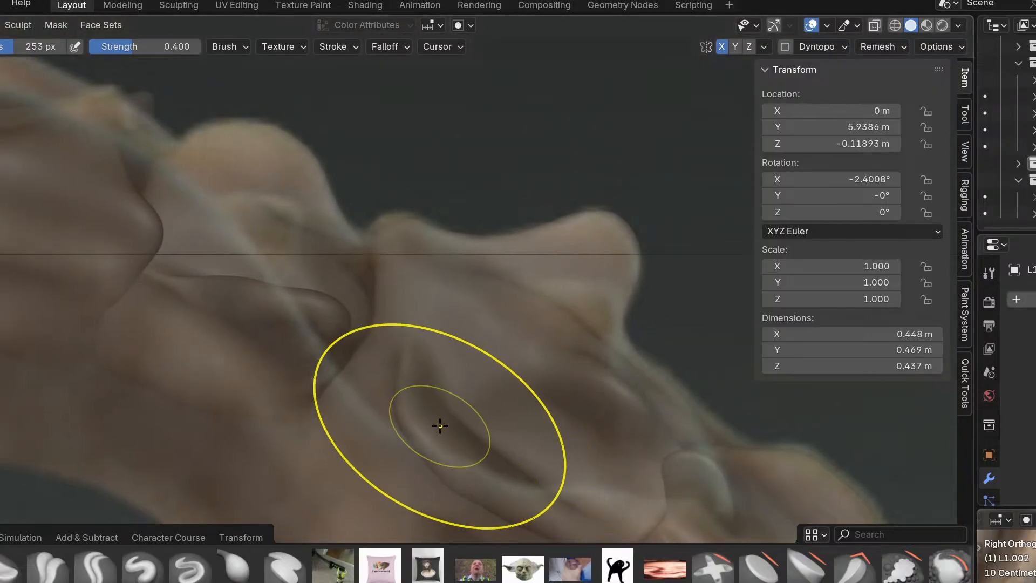
Switch from L1.002 to the vertebra just ahead of it, L1.001, and put that one in Sculpt Mode.
{"action": "key", "text": "ctrl+Tab"}
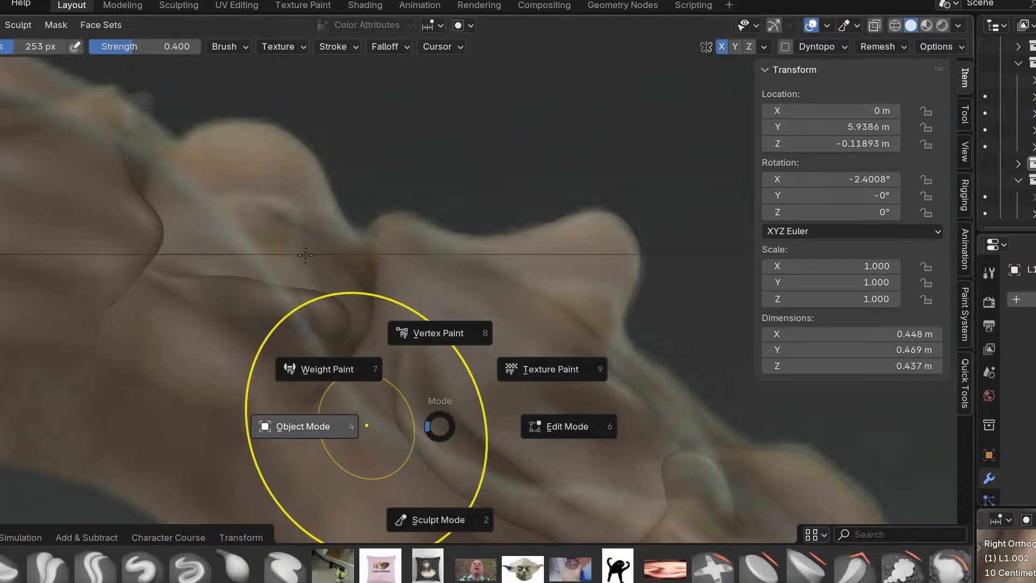
{"action": "left_click", "coordinate": [270, 245]}
{"action": "middle_click_drag", "start_coordinate": [308, 338], "coordinate": [425, 406], "text": "alt"}
{"action": "key", "text": "ctrl+Tab"}
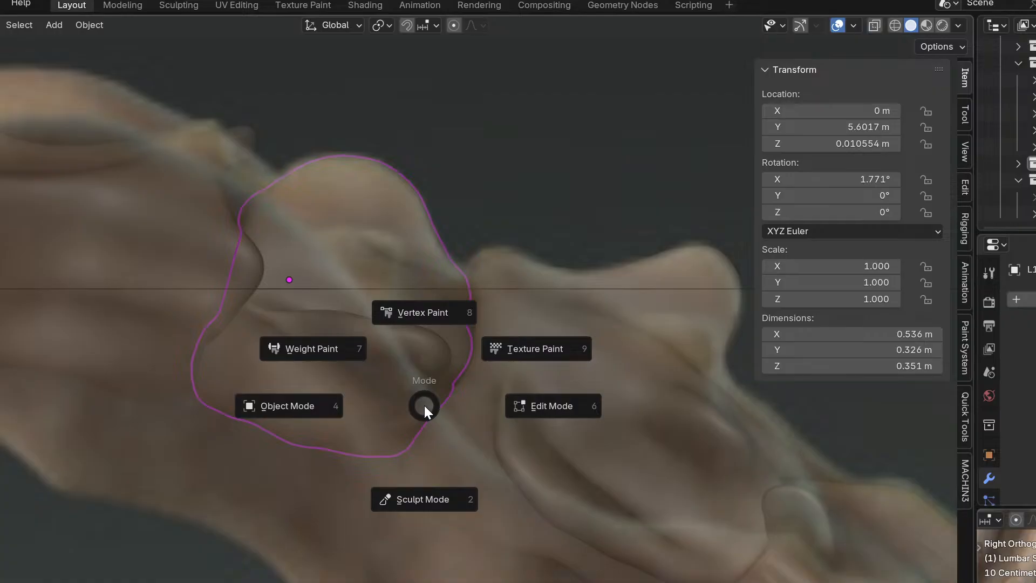
{"action": "left_click", "coordinate": [454, 495]}
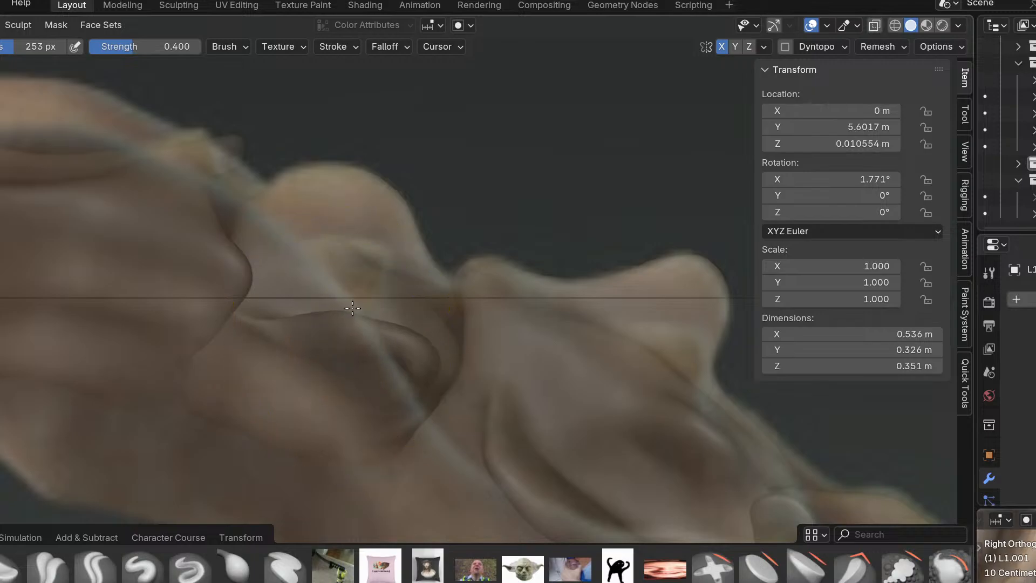
Raise the upper edge of the side process on L1.001 with the Grab brush to match the side reference.
{"action": "mouse_move", "coordinate": [386, 313]}
{"action": "left_mouse_down"}
{"action": "mouse_move", "coordinate": [428, 326]}
{"action": "mouse_move", "coordinate": [441, 310]}
{"action": "left_mouse_up"}
{"action": "mouse_move", "coordinate": [342, 330]}
{"action": "left_mouse_down"}
{"action": "mouse_move", "coordinate": [330, 277]}
{"action": "mouse_move", "coordinate": [310, 282]}
{"action": "left_mouse_up"}
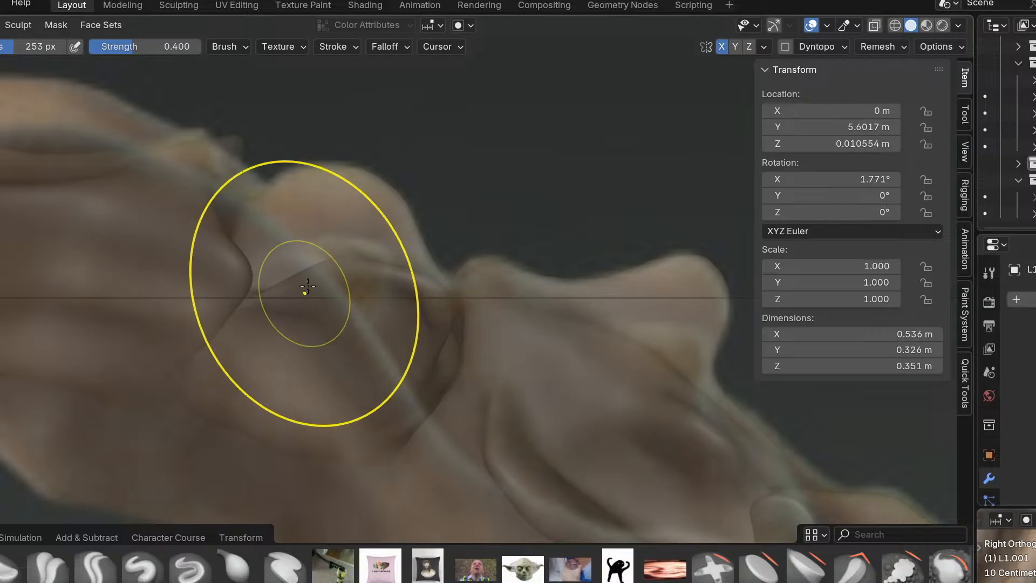
{"action": "left_click_drag", "start_coordinate": [415, 275], "coordinate": [390, 252]}
{"action": "left_click_drag", "start_coordinate": [282, 296], "coordinate": [275, 283]}
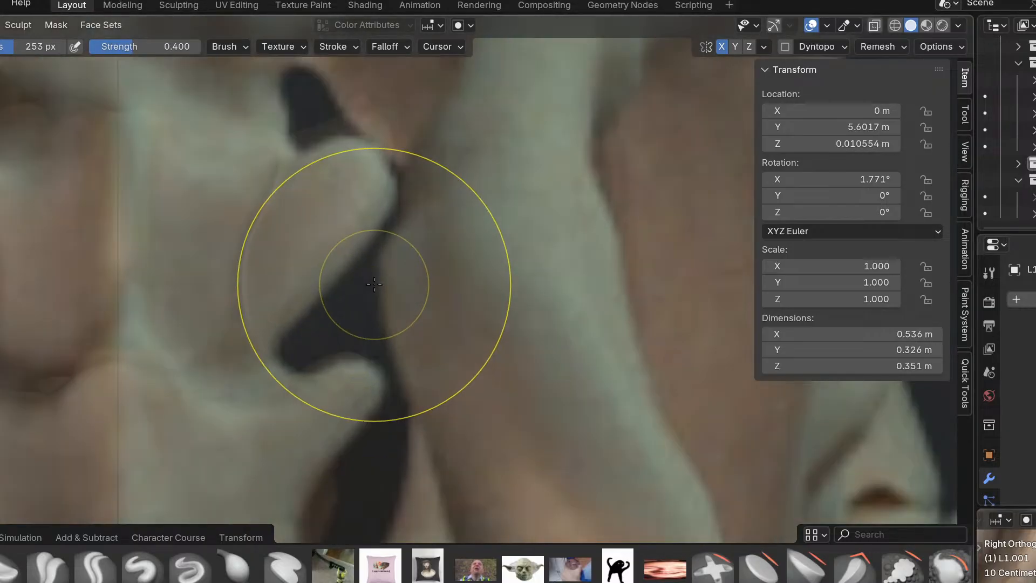
Adjust the outer tip of the side process on L1.001 to the dorsal reference and undo the last grab stroke.
{"action": "middle_click_drag", "start_coordinate": [374, 285], "coordinate": [398, 340], "text": "shift"}
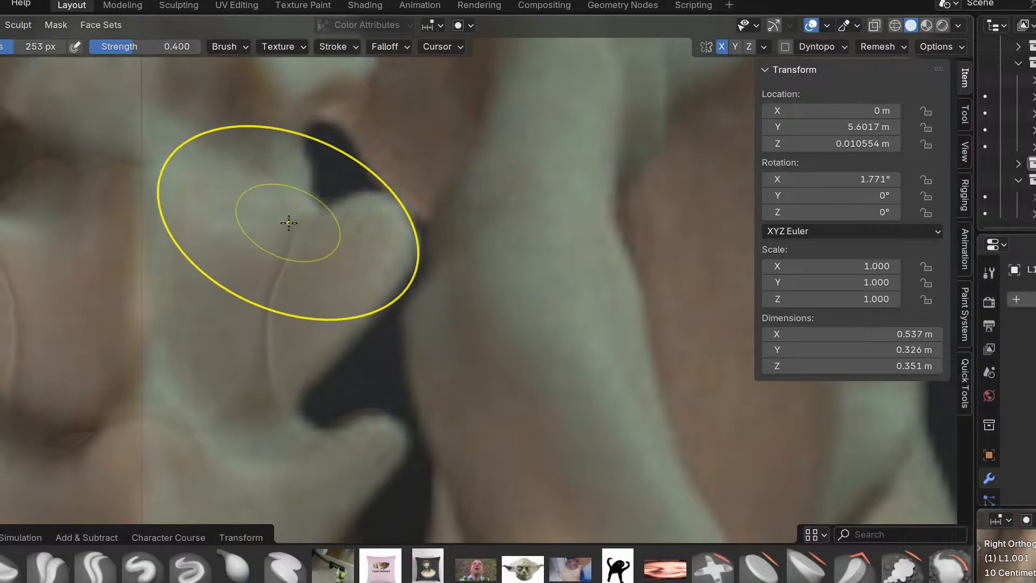
{"action": "left_click_drag", "start_coordinate": [409, 213], "coordinate": [382, 219]}
{"action": "scroll", "coordinate": [384, 219], "scroll_direction": "up", "scroll_amount": 2}
{"action": "left_click_drag", "start_coordinate": [396, 259], "coordinate": [418, 269]}
{"action": "left_click_drag", "start_coordinate": [439, 214], "coordinate": [404, 211]}
{"action": "key", "text": "ctrl+z"}
Refine the thickness and slope of the side process on L1.001 with the Grab brush from oblique angles.
{"action": "scroll", "coordinate": [385, 219], "scroll_direction": "down", "scroll_amount": 6}
{"action": "key", "text": "KP_3"}
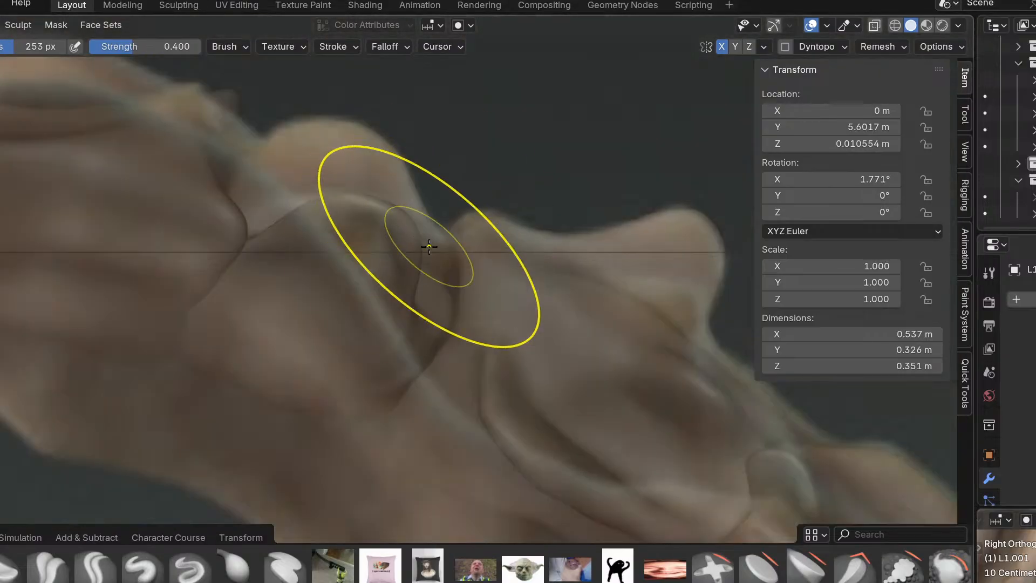
{"action": "scroll", "coordinate": [428, 245], "scroll_direction": "up", "scroll_amount": 3}
{"action": "mouse_move", "coordinate": [372, 218]}
{"action": "middle_mouse_down"}
{"action": "mouse_move", "coordinate": [529, 289]}
{"action": "mouse_move", "coordinate": [495, 274]}
{"action": "middle_mouse_up"}
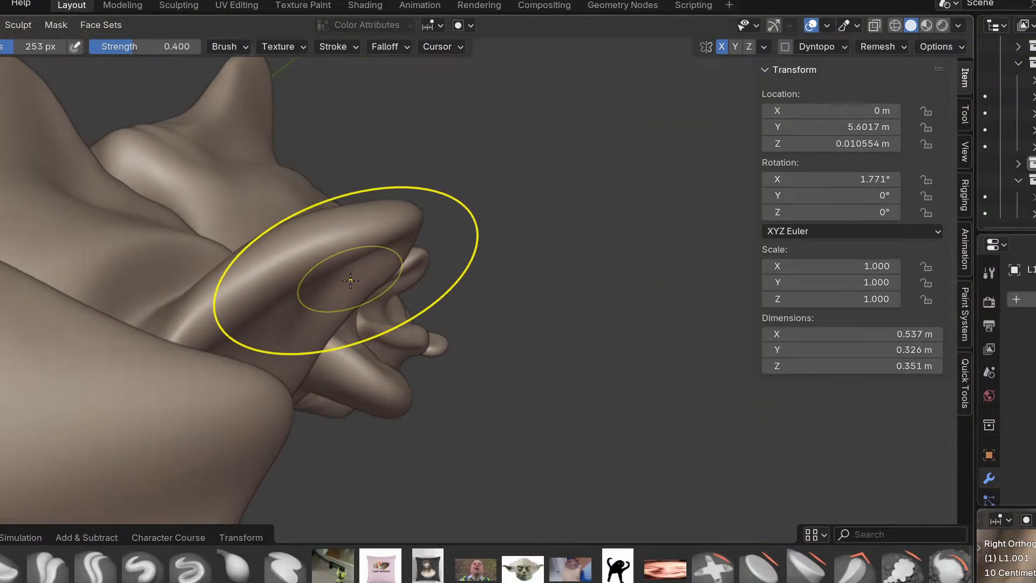
{"action": "middle_click_drag", "start_coordinate": [348, 279], "coordinate": [401, 348]}
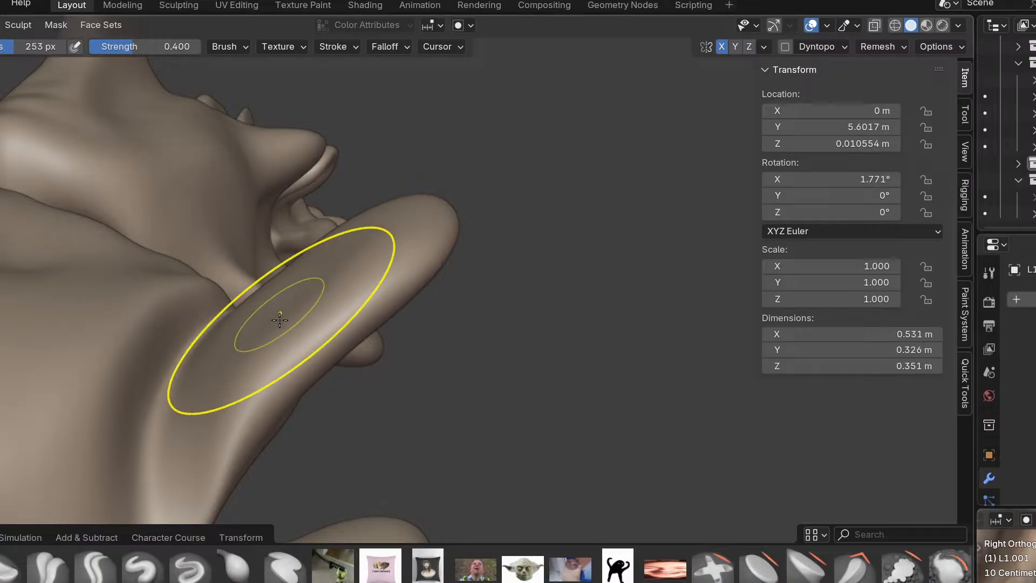
{"action": "left_click_drag", "start_coordinate": [256, 314], "coordinate": [300, 367]}
{"action": "scroll", "coordinate": [296, 328], "scroll_direction": "down", "scroll_amount": 3}
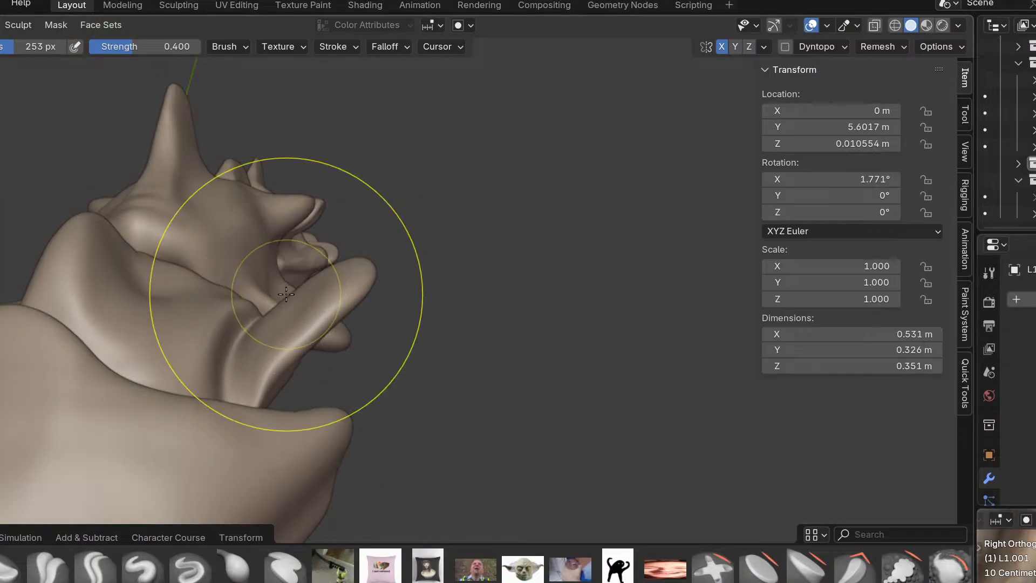
{"action": "left_click_drag", "start_coordinate": [291, 316], "coordinate": [302, 331]}
{"action": "mouse_move", "coordinate": [303, 331]}
{"action": "middle_mouse_down"}
{"action": "mouse_move", "coordinate": [303, 431]}
{"action": "mouse_move", "coordinate": [254, 373]}
{"action": "middle_mouse_up"}
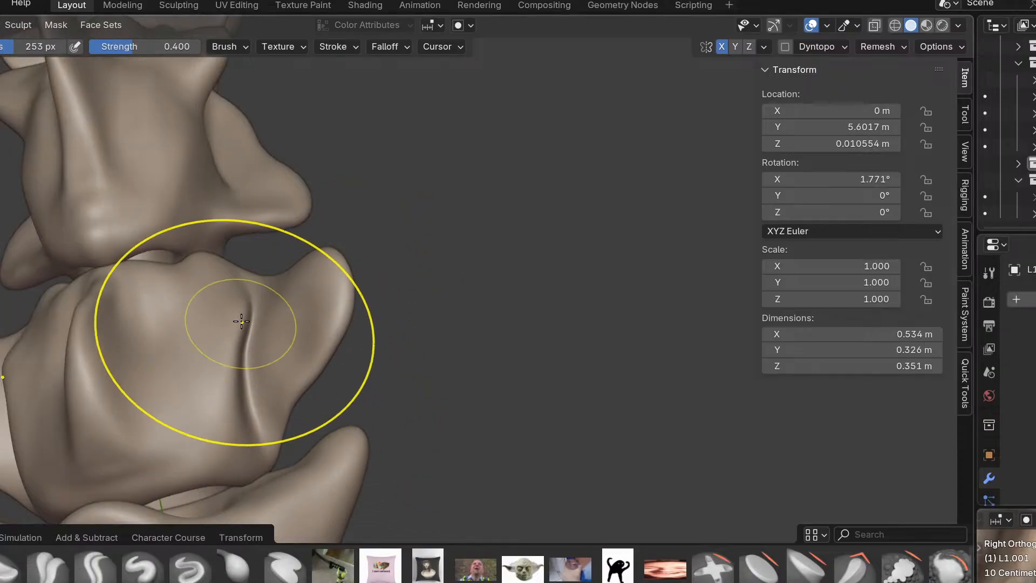
Smooth the crease where the side process of L1.001 meets the vertebral body.
{"action": "scroll", "coordinate": [242, 311], "scroll_direction": "down", "scroll_amount": 1}
{"action": "key", "text": "ctrl+KP_1"}
{"action": "scroll", "coordinate": [245, 311], "scroll_direction": "up", "scroll_amount": 3}
{"action": "scroll", "coordinate": [245, 311], "scroll_direction": "up", "scroll_amount": 3}
{"action": "mouse_move", "coordinate": [245, 312]}
{"action": "middle_mouse_down", "text": "shift"}
{"action": "mouse_move", "coordinate": [386, 352]}
{"action": "mouse_move", "coordinate": [339, 280]}
{"action": "middle_mouse_up", "text": "shift"}
{"action": "scroll", "coordinate": [321, 309], "scroll_direction": "down", "scroll_amount": 3}
{"action": "scroll", "coordinate": [387, 305], "scroll_direction": "up", "scroll_amount": 3}
{"action": "mouse_move", "coordinate": [413, 340]}
{"action": "middle_mouse_down"}
{"action": "mouse_move", "coordinate": [428, 324]}
{"action": "mouse_move", "coordinate": [444, 352]}
{"action": "mouse_move", "coordinate": [373, 302]}
{"action": "mouse_move", "coordinate": [459, 444]}
{"action": "middle_mouse_up"}
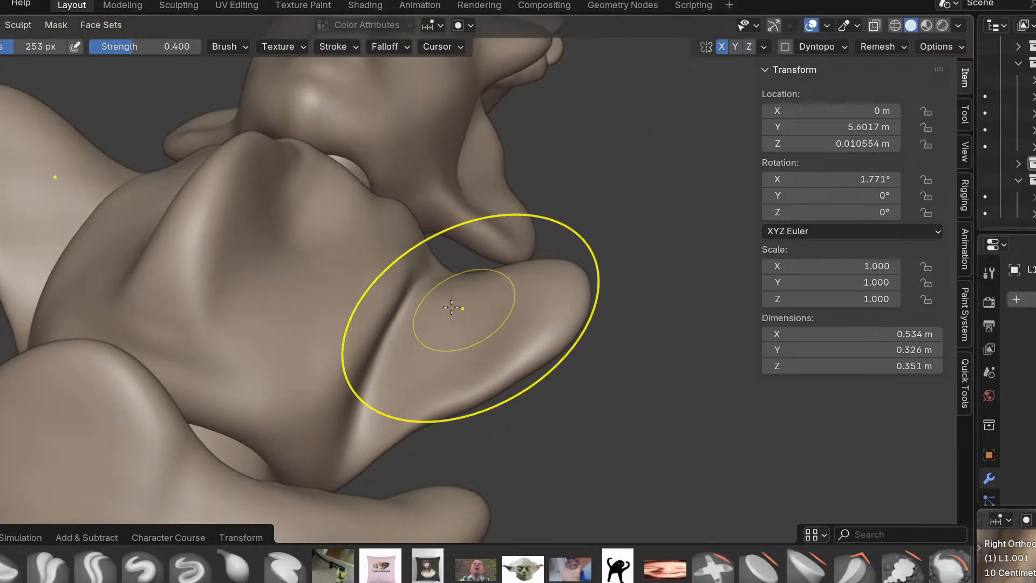
{"action": "left_click_drag", "start_coordinate": [391, 287], "coordinate": [428, 303], "text": "shift"}
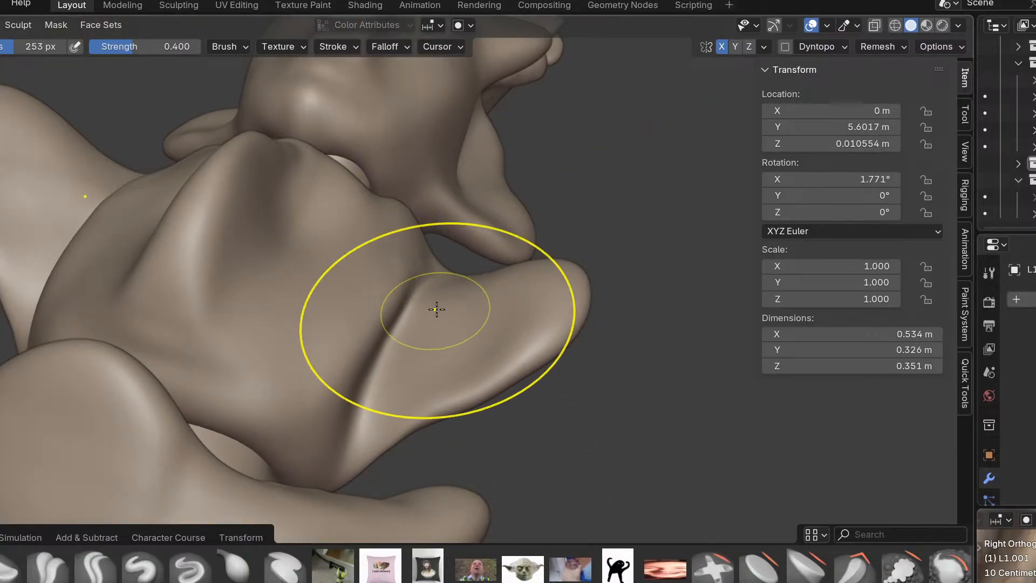
{"action": "middle_click_drag", "start_coordinate": [477, 344], "coordinate": [453, 396]}
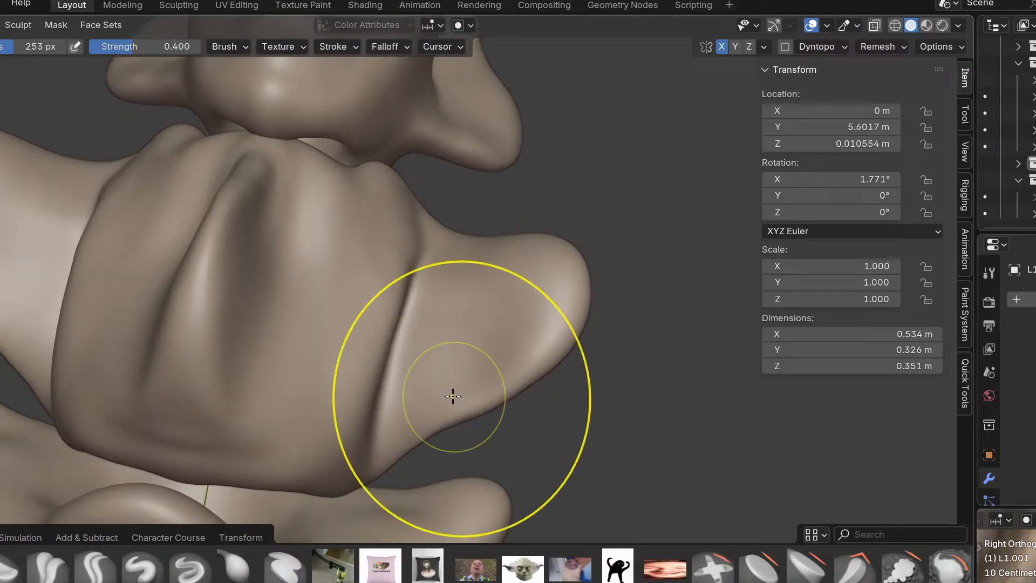
Thicken the outer rim and surface of the side process on L1.001 with the Inflate brush after checking the references.
{"action": "key", "text": "KP_3"}
{"action": "key", "text": "KP_7"}
{"action": "scroll", "coordinate": [436, 366], "scroll_direction": "down", "scroll_amount": 1}
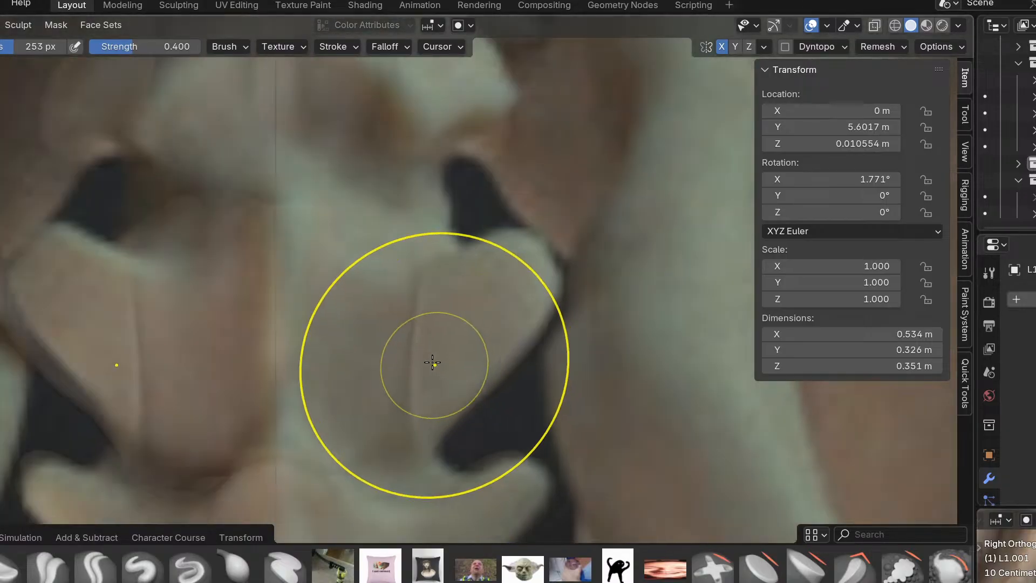
{"action": "scroll", "coordinate": [436, 365], "scroll_direction": "up", "scroll_amount": 2}
{"action": "mouse_move", "coordinate": [461, 334]}
{"action": "middle_mouse_down"}
{"action": "mouse_move", "coordinate": [469, 282]}
{"action": "mouse_move", "coordinate": [470, 342]}
{"action": "mouse_move", "coordinate": [419, 296]}
{"action": "mouse_move", "coordinate": [436, 394]}
{"action": "mouse_move", "coordinate": [405, 394]}
{"action": "middle_mouse_up"}
{"action": "key", "text": "i"}
{"action": "left_click_drag", "start_coordinate": [402, 396], "coordinate": [313, 443]}
{"action": "mouse_move", "coordinate": [484, 428]}
{"action": "left_mouse_down"}
{"action": "mouse_move", "coordinate": [490, 486]}
{"action": "mouse_move", "coordinate": [637, 375]}
{"action": "left_mouse_up"}
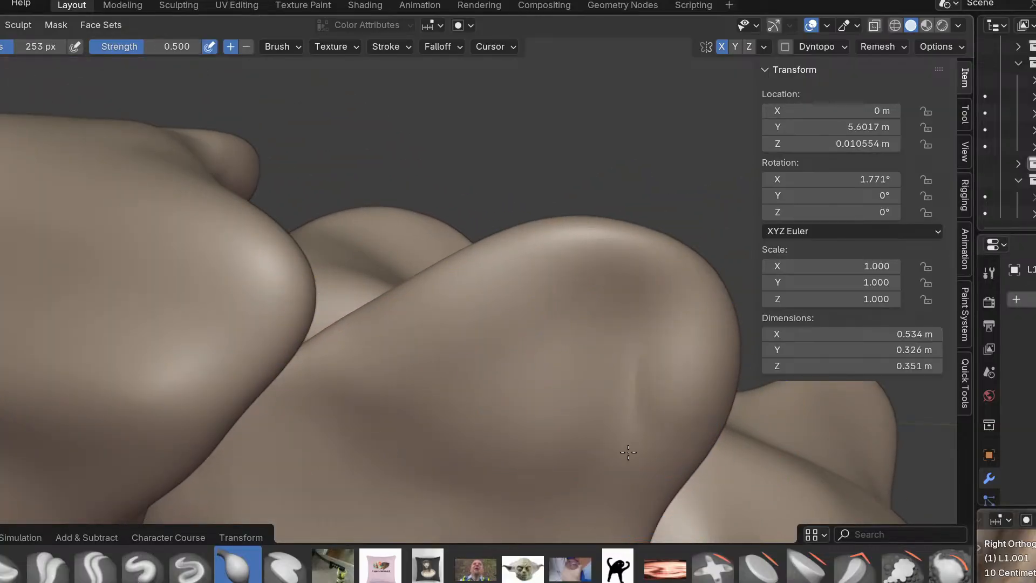
{"action": "middle_click_drag", "start_coordinate": [574, 454], "coordinate": [538, 356]}
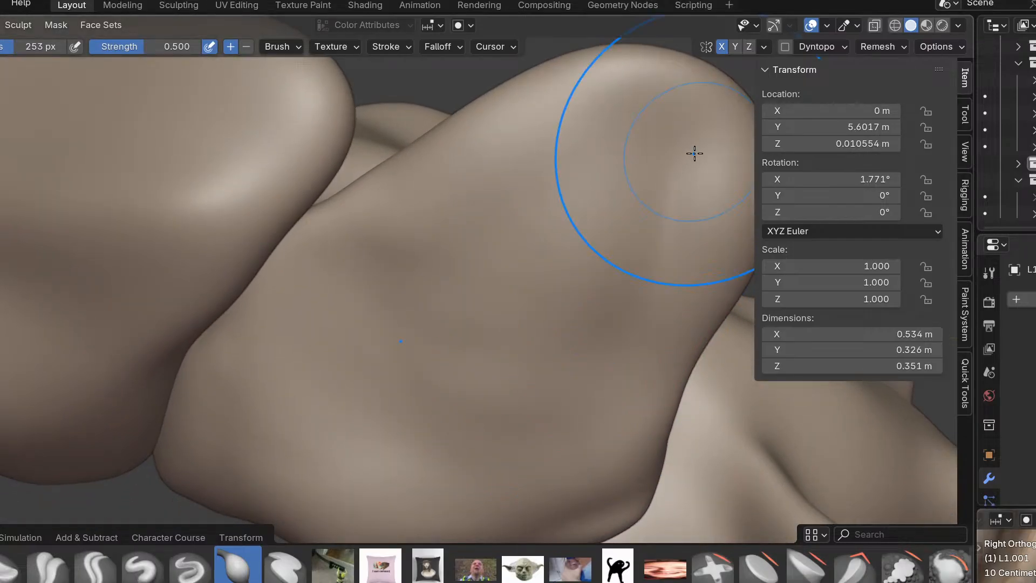
{"action": "left_click_drag", "start_coordinate": [667, 182], "coordinate": [594, 425]}
{"action": "mouse_move", "coordinate": [461, 416]}
{"action": "middle_mouse_down"}
{"action": "mouse_move", "coordinate": [579, 356]}
{"action": "mouse_move", "coordinate": [552, 325]}
{"action": "middle_mouse_up"}
{"action": "mouse_move", "coordinate": [629, 176]}
{"action": "left_mouse_down"}
{"action": "mouse_move", "coordinate": [603, 222]}
{"action": "mouse_move", "coordinate": [595, 319]}
{"action": "left_mouse_up"}
{"action": "mouse_move", "coordinate": [596, 318]}
{"action": "middle_mouse_down"}
{"action": "mouse_move", "coordinate": [459, 357]}
{"action": "mouse_move", "coordinate": [507, 287]}
{"action": "mouse_move", "coordinate": [570, 347]}
{"action": "mouse_move", "coordinate": [629, 361]}
{"action": "mouse_move", "coordinate": [662, 296]}
{"action": "mouse_move", "coordinate": [669, 319]}
{"action": "mouse_move", "coordinate": [534, 344]}
{"action": "middle_mouse_up"}
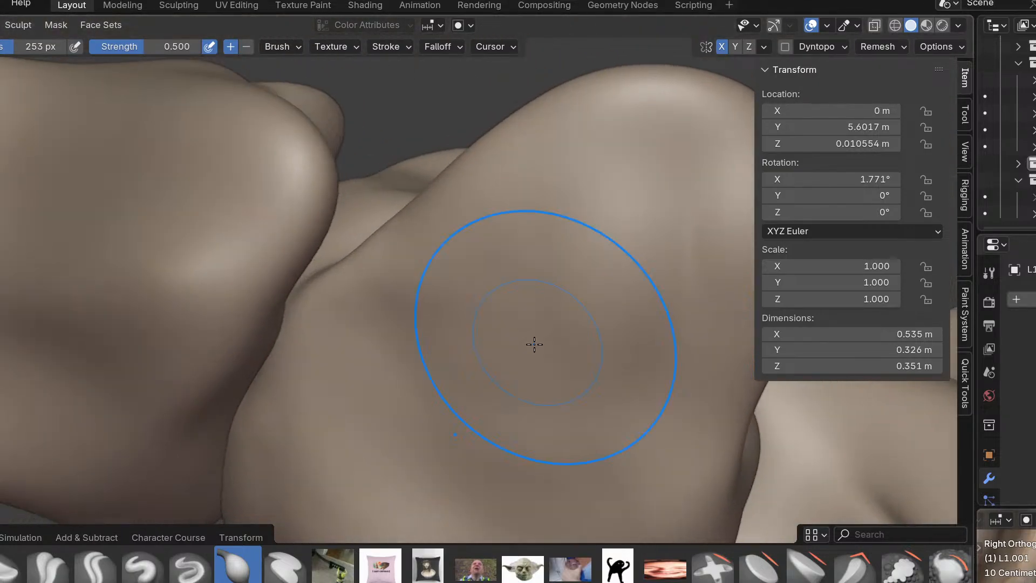
Try carving a crease across the side process of L1.001 and undo the recent strokes.
{"action": "left_click", "coordinate": [207, 579]}
{"action": "middle_click_drag", "start_coordinate": [463, 387], "coordinate": [516, 303]}
{"action": "mouse_move", "coordinate": [516, 302]}
{"action": "left_mouse_down"}
{"action": "mouse_move", "coordinate": [439, 354]}
{"action": "mouse_move", "coordinate": [502, 341]}
{"action": "mouse_move", "coordinate": [502, 329]}
{"action": "mouse_move", "coordinate": [486, 373]}
{"action": "mouse_move", "coordinate": [499, 349]}
{"action": "mouse_move", "coordinate": [345, 356]}
{"action": "mouse_move", "coordinate": [339, 369]}
{"action": "left_mouse_up"}
{"action": "key", "text": "ctrl+z"}
{"action": "scroll", "coordinate": [410, 317], "scroll_direction": "down", "scroll_amount": 2}
{"action": "key", "text": "ctrl+z"}
{"action": "key", "text": "ctrl+z"}
Carve a crease just inside the outer rim of the side process on L1.001, undoing and repeating the stroke.
{"action": "mouse_move", "coordinate": [471, 372]}
{"action": "left_mouse_down"}
{"action": "mouse_move", "coordinate": [473, 355]}
{"action": "mouse_move", "coordinate": [310, 353]}
{"action": "left_mouse_up"}
{"action": "middle_click_drag", "start_coordinate": [471, 380], "coordinate": [429, 311]}
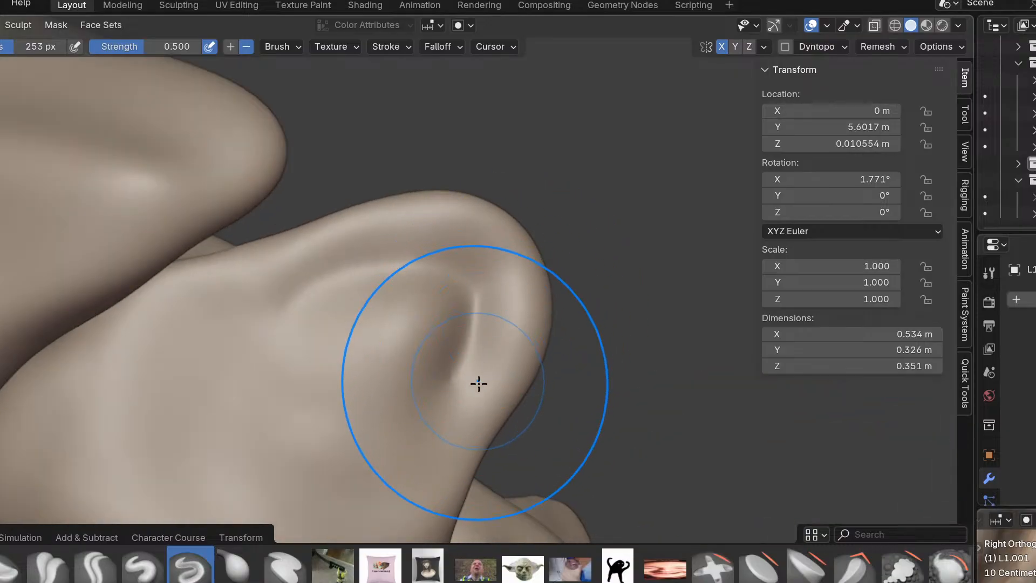
{"action": "key", "text": "ctrl+z"}
{"action": "mouse_move", "coordinate": [478, 357]}
{"action": "left_mouse_down"}
{"action": "mouse_move", "coordinate": [464, 265]}
{"action": "mouse_move", "coordinate": [303, 323]}
{"action": "left_mouse_up"}
{"action": "key", "text": "ctrl+z"}
{"action": "mouse_move", "coordinate": [479, 367]}
{"action": "left_mouse_down"}
{"action": "mouse_move", "coordinate": [471, 275]}
{"action": "mouse_move", "coordinate": [310, 323]}
{"action": "left_mouse_up"}
Fill out the hollow near the tip of L1.001's side process with the Inflate brush and adjust its outline with Grab.
{"action": "middle_click_drag", "start_coordinate": [431, 254], "coordinate": [396, 378]}
{"action": "left_click_drag", "start_coordinate": [391, 384], "coordinate": [429, 319]}
{"action": "middle_click_drag", "start_coordinate": [428, 395], "coordinate": [445, 286]}
{"action": "scroll", "coordinate": [384, 402], "scroll_direction": "down", "scroll_amount": 5}
{"action": "mouse_move", "coordinate": [369, 353]}
{"action": "middle_mouse_down", "text": "shift"}
{"action": "mouse_move", "coordinate": [391, 414]}
{"action": "mouse_move", "coordinate": [421, 403]}
{"action": "mouse_move", "coordinate": [417, 419]}
{"action": "mouse_move", "coordinate": [301, 436]}
{"action": "mouse_move", "coordinate": [314, 439]}
{"action": "mouse_move", "coordinate": [321, 416]}
{"action": "mouse_move", "coordinate": [295, 389]}
{"action": "mouse_move", "coordinate": [307, 359]}
{"action": "middle_mouse_up", "text": "shift"}
{"action": "key", "text": "g"}
{"action": "key", "text": "x"}
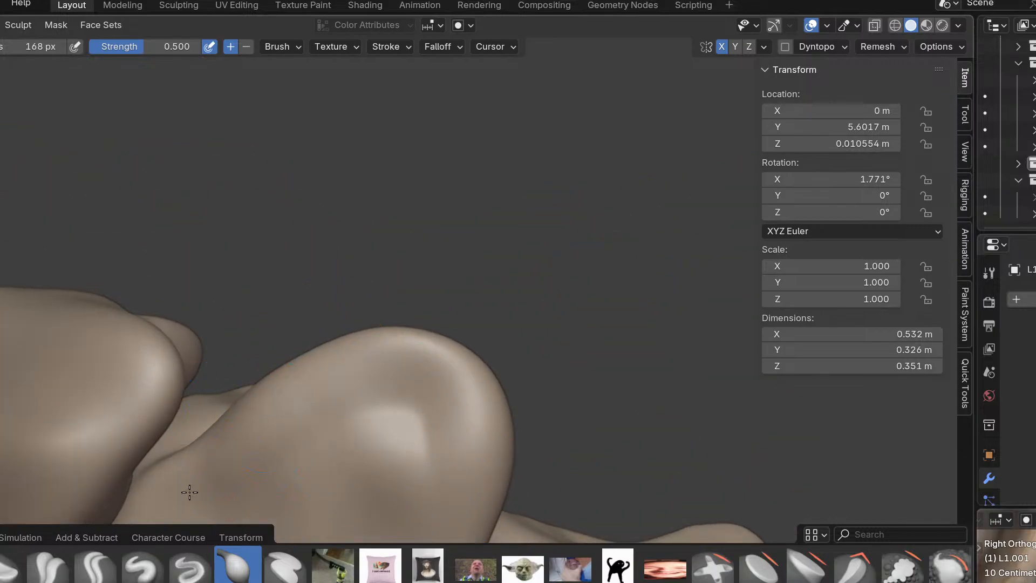
{"action": "middle_click_drag", "start_coordinate": [366, 457], "coordinate": [388, 346]}
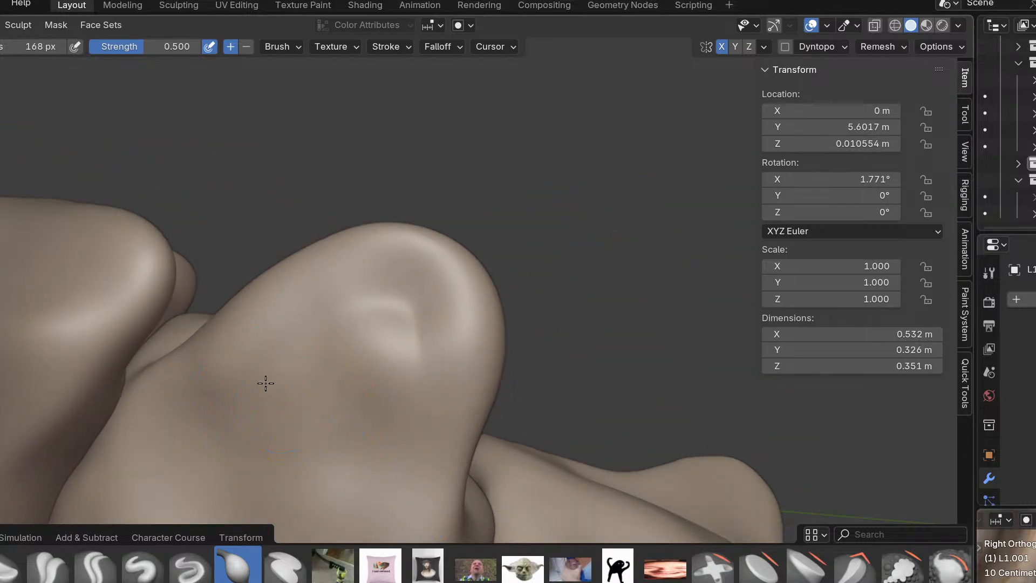
{"action": "left_click_drag", "start_coordinate": [402, 355], "coordinate": [393, 363]}
{"action": "mouse_move", "coordinate": [372, 378]}
{"action": "middle_mouse_down"}
{"action": "mouse_move", "coordinate": [322, 433]}
{"action": "mouse_move", "coordinate": [377, 423]}
{"action": "mouse_move", "coordinate": [392, 367]}
{"action": "middle_mouse_up"}
{"action": "key", "text": "g"}
{"action": "left_click_drag", "start_coordinate": [392, 367], "coordinate": [335, 400]}
Carve a soft groove along the inside of the raised rim on L1.001's side process with subtractive strokes at 0.250 strength.
{"action": "middle_click_drag", "start_coordinate": [335, 400], "coordinate": [238, 334]}
{"action": "scroll", "coordinate": [224, 412], "scroll_direction": "up", "scroll_amount": 4}
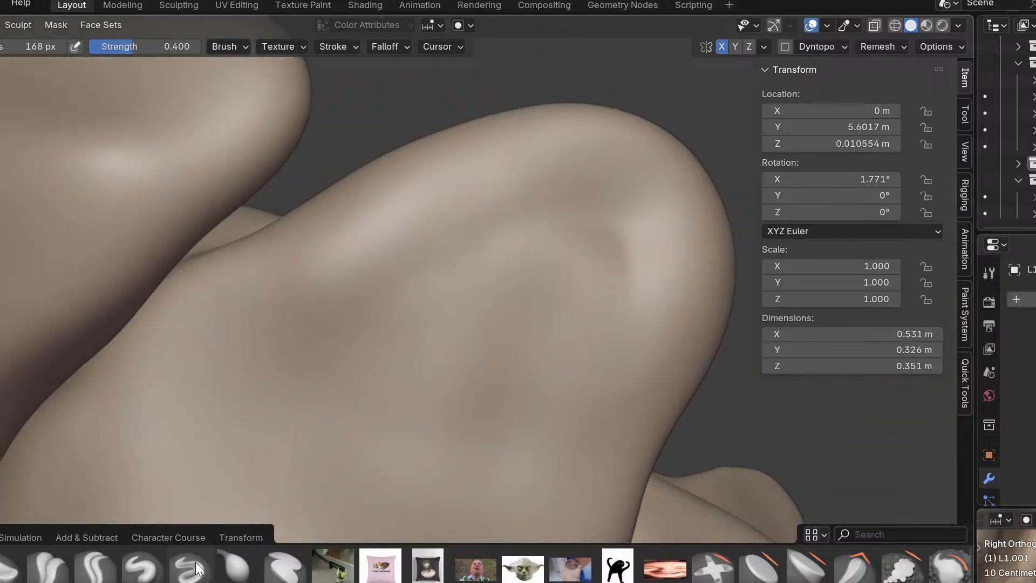
{"action": "left_click", "coordinate": [105, 564]}
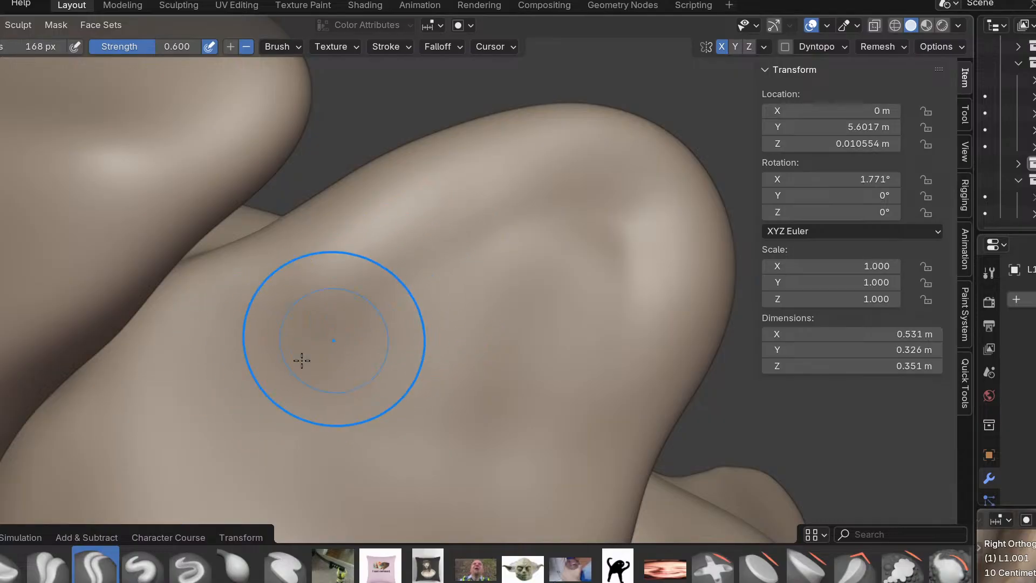
{"action": "left_click", "coordinate": [49, 566]}
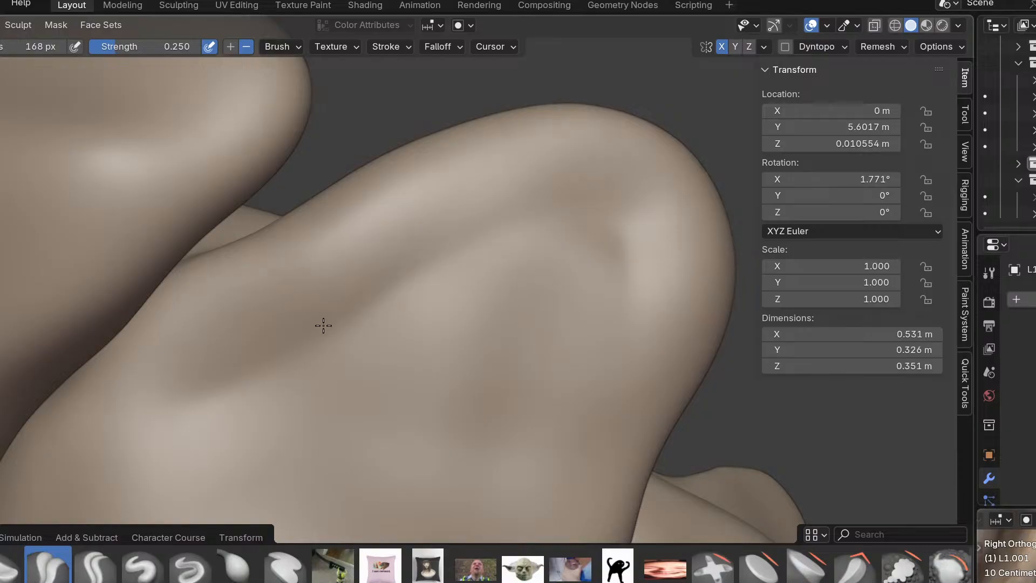
{"action": "scroll", "coordinate": [532, 363], "scroll_direction": "down", "scroll_amount": 6}
{"action": "middle_click_drag", "start_coordinate": [488, 389], "coordinate": [464, 378]}
{"action": "scroll", "coordinate": [464, 378], "scroll_direction": "up", "scroll_amount": 2}
{"action": "scroll", "coordinate": [597, 366], "scroll_direction": "up", "scroll_amount": 3}
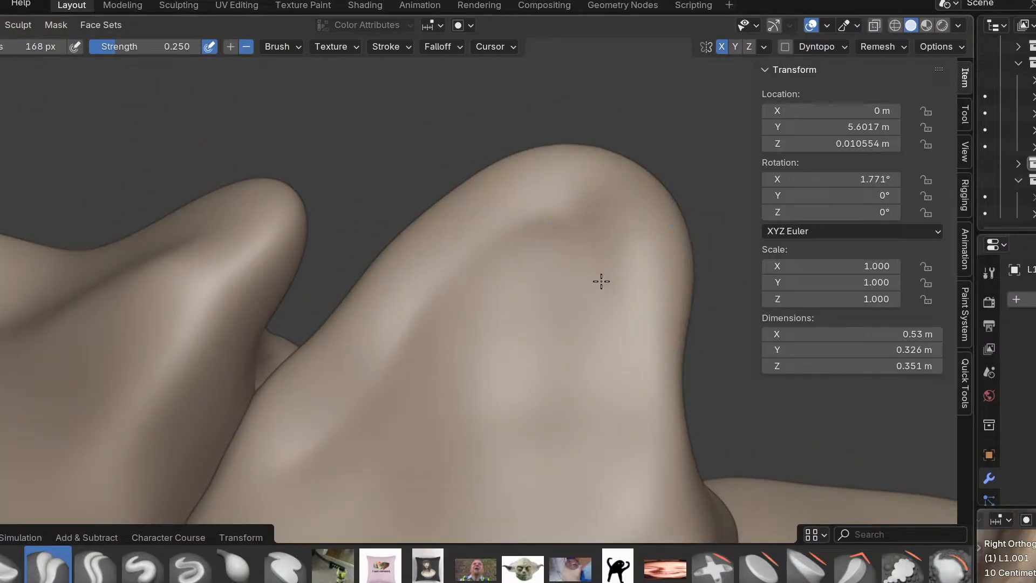
{"action": "left_click_drag", "start_coordinate": [592, 391], "coordinate": [560, 209]}
{"action": "scroll", "coordinate": [601, 358], "scroll_direction": "down", "scroll_amount": 3}
{"action": "left_click_drag", "start_coordinate": [604, 375], "coordinate": [583, 269]}
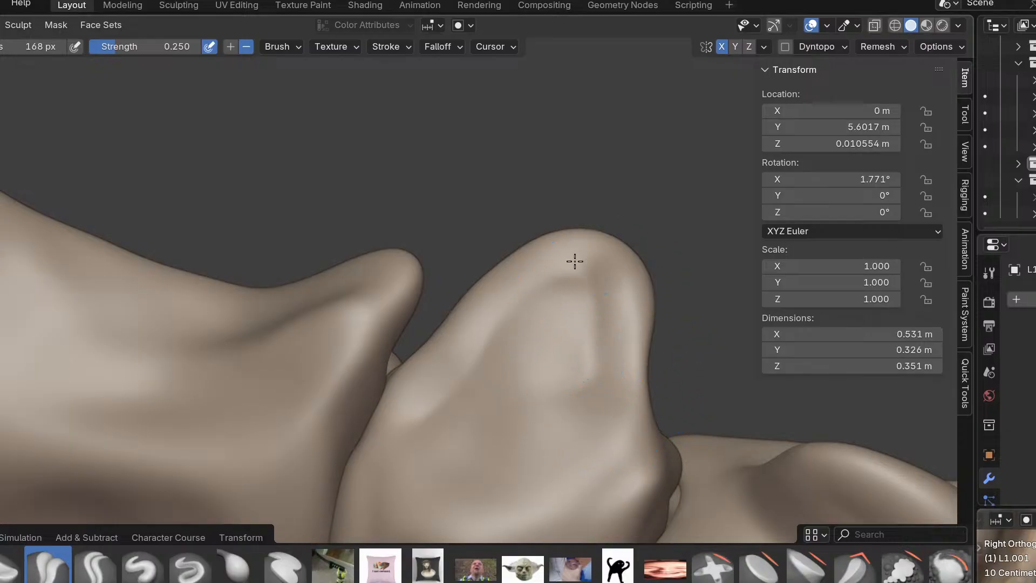
Compare L1.001's side process with the side and dorsal references, and enlarge the Grab brush to 289 px.
{"action": "middle_click_drag", "start_coordinate": [527, 351], "coordinate": [529, 452]}
{"action": "key", "text": "KP_3"}
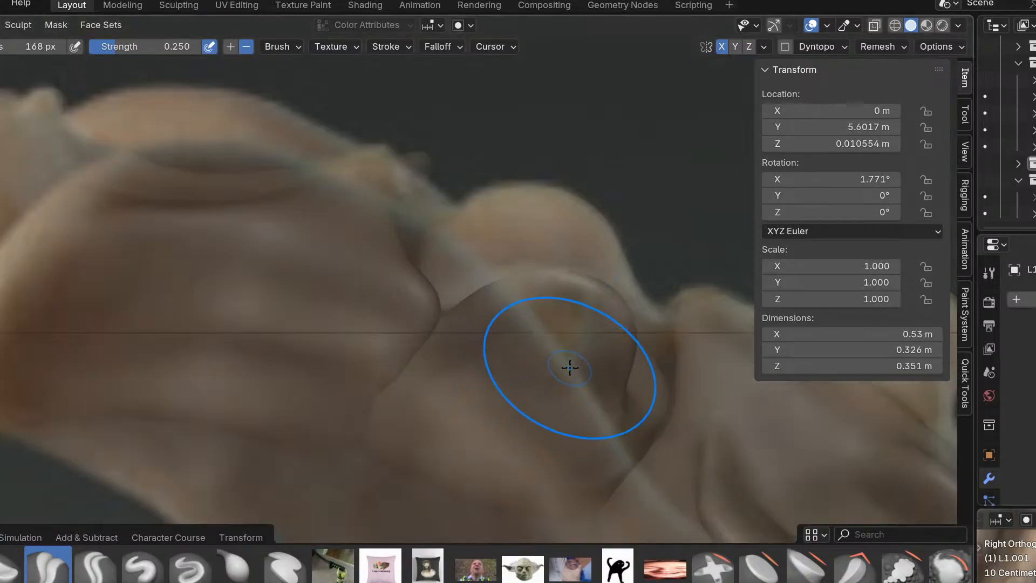
{"action": "key", "text": "KP_7"}
{"action": "scroll", "coordinate": [556, 335], "scroll_direction": "up", "scroll_amount": 2}
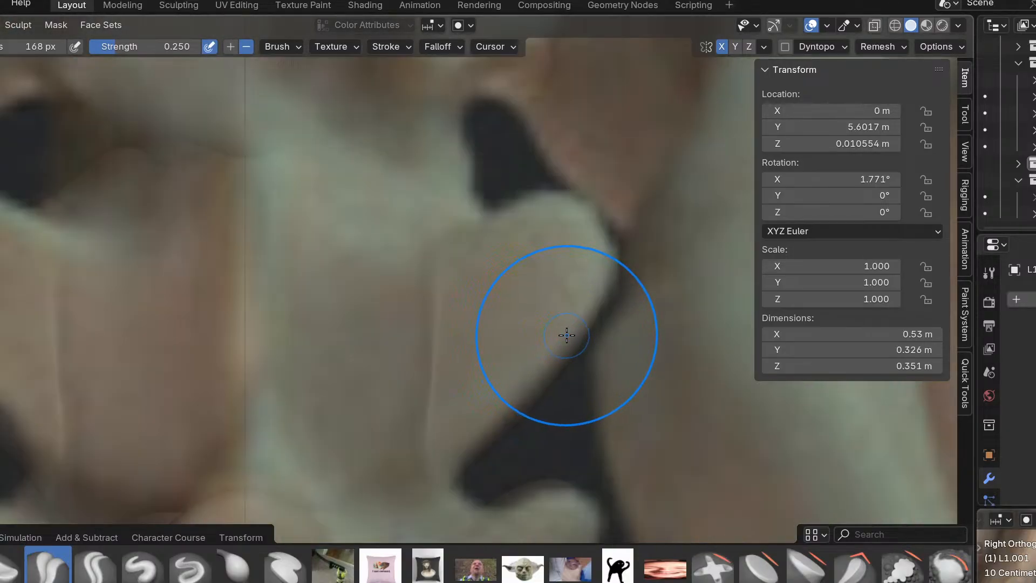
{"action": "scroll", "coordinate": [564, 345], "scroll_direction": "down", "scroll_amount": 1}
{"action": "key", "text": "g"}
{"action": "key", "text": "f"}
{"action": "left_click", "coordinate": [719, 296]}
Switch sculpting to L1.002 and pull its rear side corner outward with the Grab brush to match the dorsal reference.
{"action": "middle_click_drag", "start_coordinate": [598, 362], "coordinate": [531, 441], "text": "shift"}
{"action": "scroll", "coordinate": [531, 432], "scroll_direction": "down", "scroll_amount": 3}
{"action": "middle_click_drag", "start_coordinate": [512, 332], "coordinate": [500, 451], "text": "shift"}
{"action": "key", "text": "ctrl+Tab"}
{"action": "left_click", "coordinate": [411, 439]}
{"action": "left_click", "coordinate": [452, 360]}
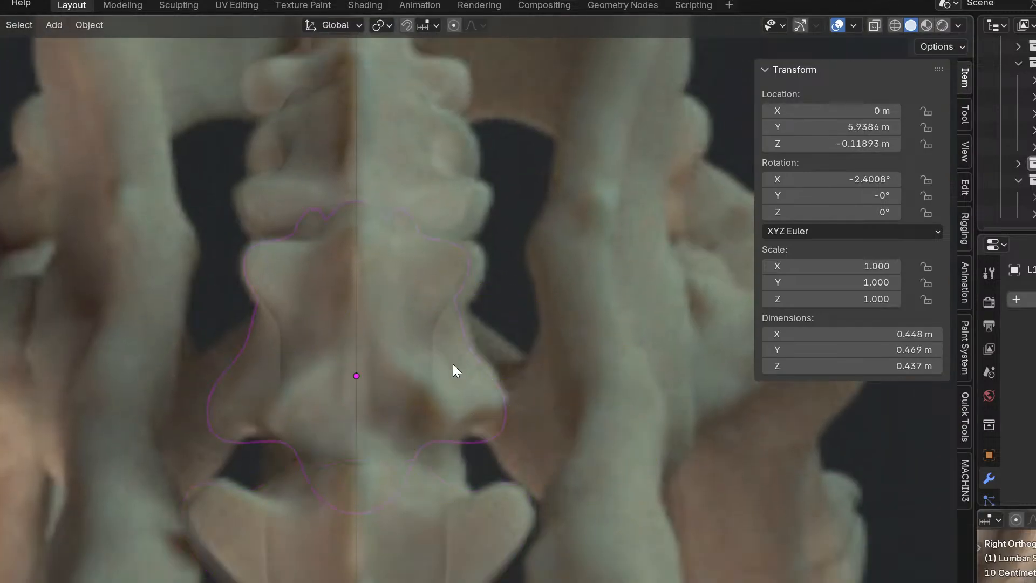
{"action": "key", "text": "ctrl+Tab"}
{"action": "left_click", "coordinate": [490, 474]}
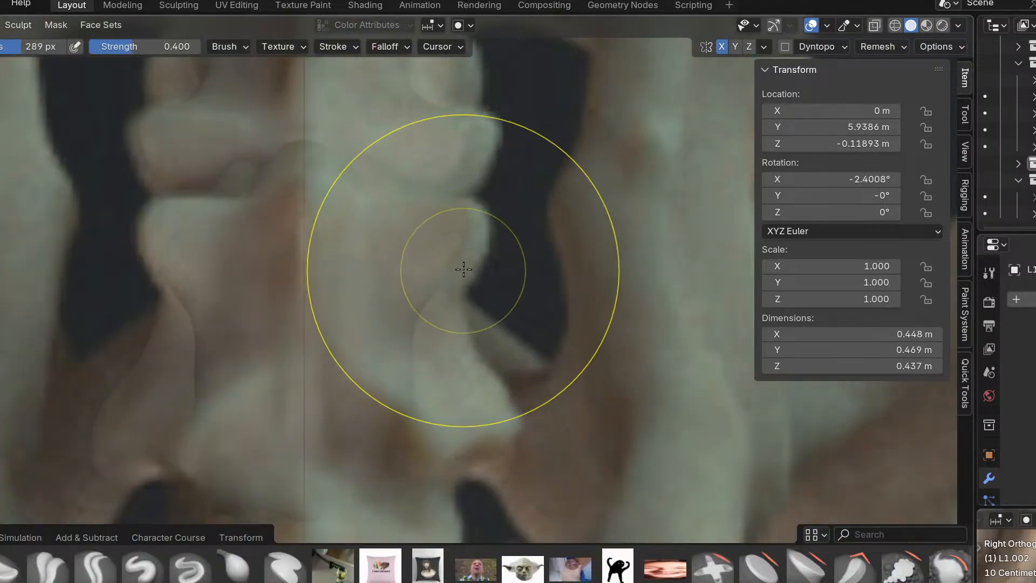
{"action": "scroll", "coordinate": [439, 270], "scroll_direction": "up", "scroll_amount": 3}
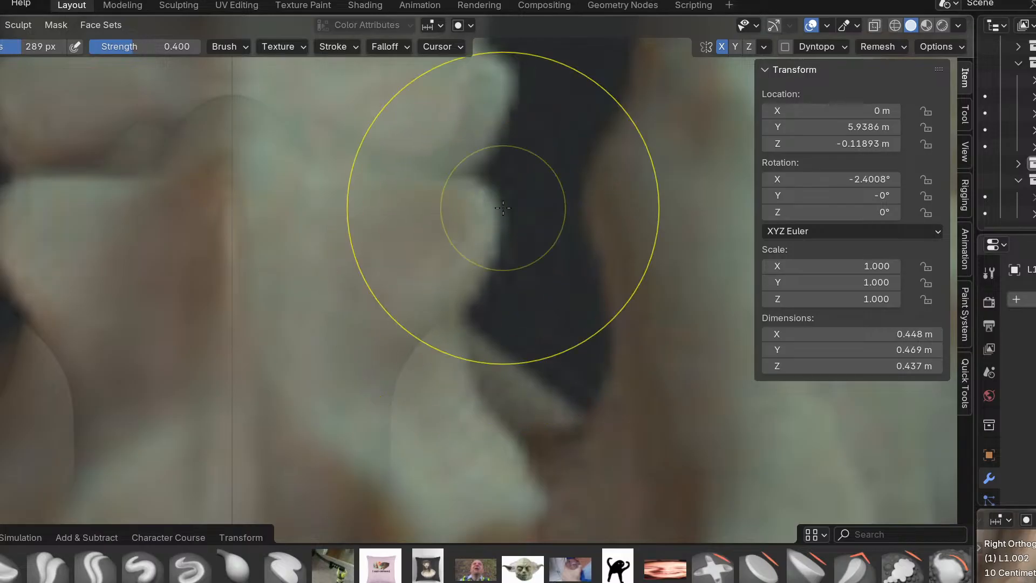
{"action": "mouse_move", "coordinate": [440, 216]}
{"action": "left_mouse_down"}
{"action": "mouse_move", "coordinate": [490, 208]}
{"action": "mouse_move", "coordinate": [484, 197]}
{"action": "left_mouse_up"}
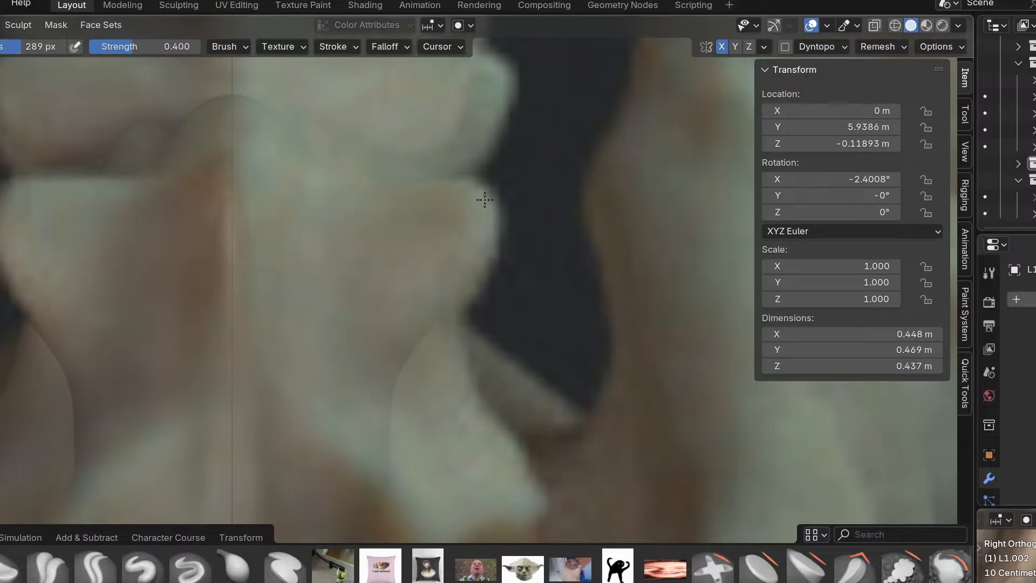
{"action": "scroll", "coordinate": [427, 429], "scroll_direction": "down", "scroll_amount": 2}
{"action": "middle_click_drag", "start_coordinate": [425, 429], "coordinate": [426, 306], "text": "shift"}
{"action": "middle_click_drag", "start_coordinate": [442, 388], "coordinate": [358, 287]}
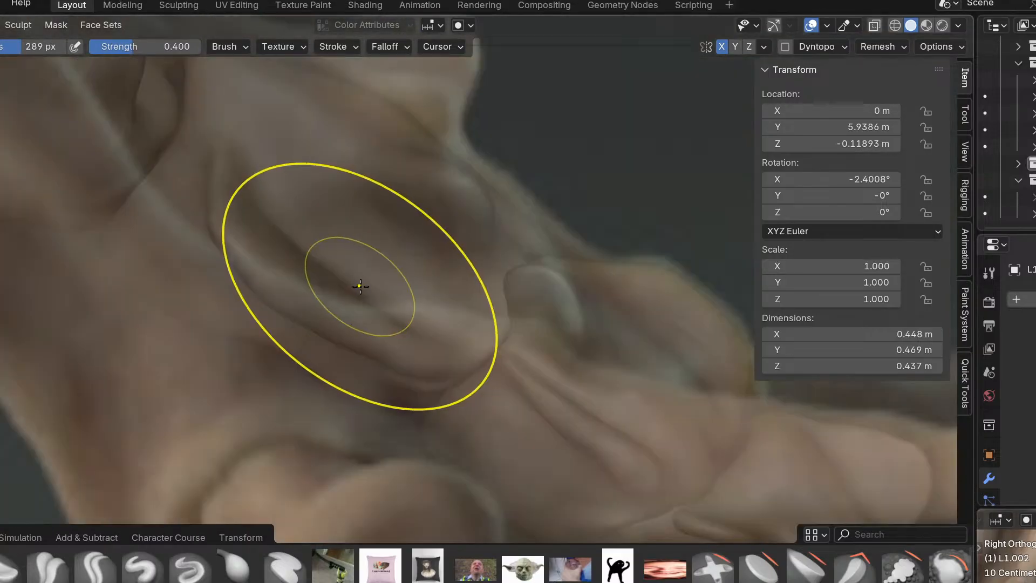
{"action": "scroll", "coordinate": [404, 322], "scroll_direction": "up", "scroll_amount": 2}
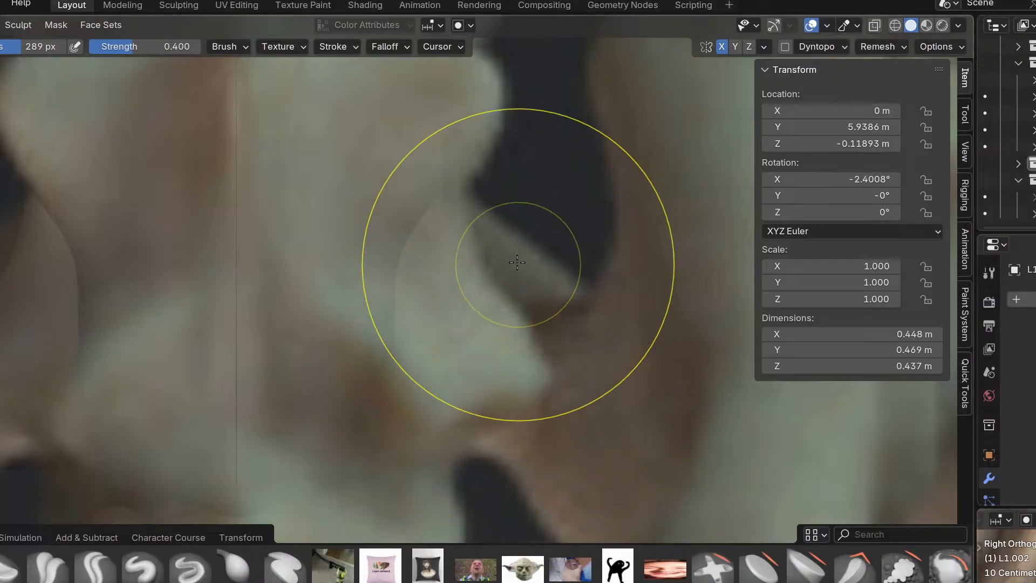
{"action": "middle_click_drag", "start_coordinate": [474, 232], "coordinate": [497, 196]}
Switch sculpting to L1.003 and widen its side processes to about 0.41 m overall with Grab, following the dorsal reference.
{"action": "key", "text": "ctrl+Tab"}
{"action": "left_click", "coordinate": [331, 232]}
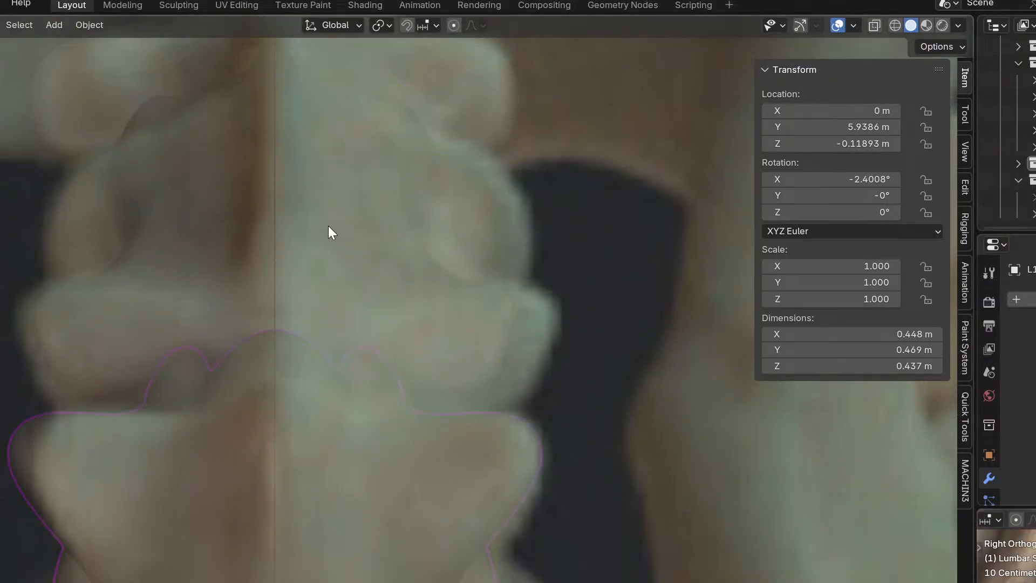
{"action": "left_click", "coordinate": [439, 385]}
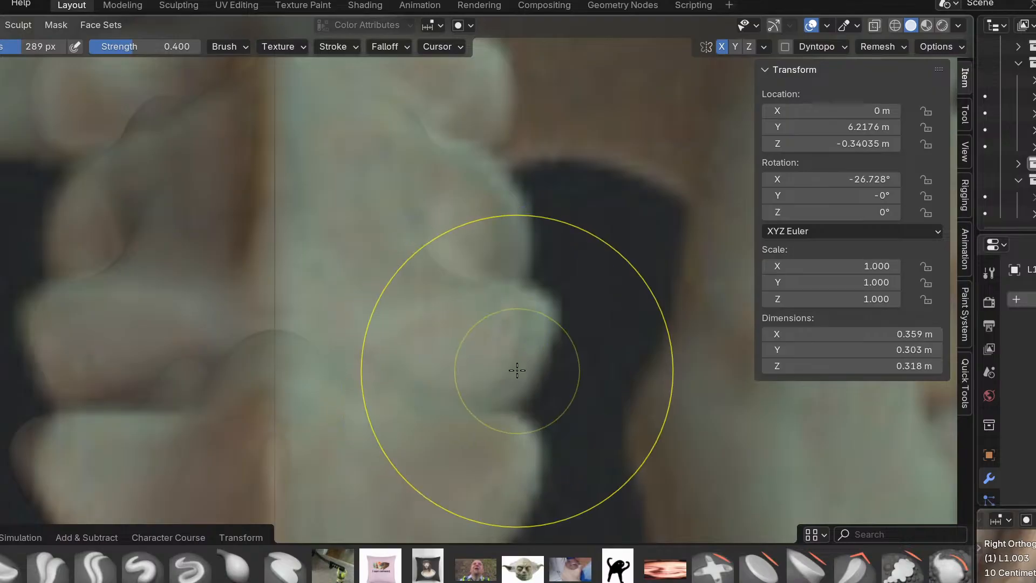
{"action": "left_click_drag", "start_coordinate": [450, 382], "coordinate": [474, 410]}
{"action": "mouse_move", "coordinate": [542, 330]}
{"action": "left_mouse_down"}
{"action": "mouse_move", "coordinate": [563, 325]}
{"action": "mouse_move", "coordinate": [529, 300]}
{"action": "mouse_move", "coordinate": [527, 331]}
{"action": "left_mouse_up"}
{"action": "left_click_drag", "start_coordinate": [477, 407], "coordinate": [491, 408]}
{"action": "middle_click_drag", "start_coordinate": [517, 324], "coordinate": [499, 400], "text": "shift"}
{"action": "scroll", "coordinate": [509, 394], "scroll_direction": "down", "scroll_amount": 2}
{"action": "key", "text": "KP_3"}
{"action": "key", "text": "KP_1"}
{"action": "key", "text": "KP_7"}
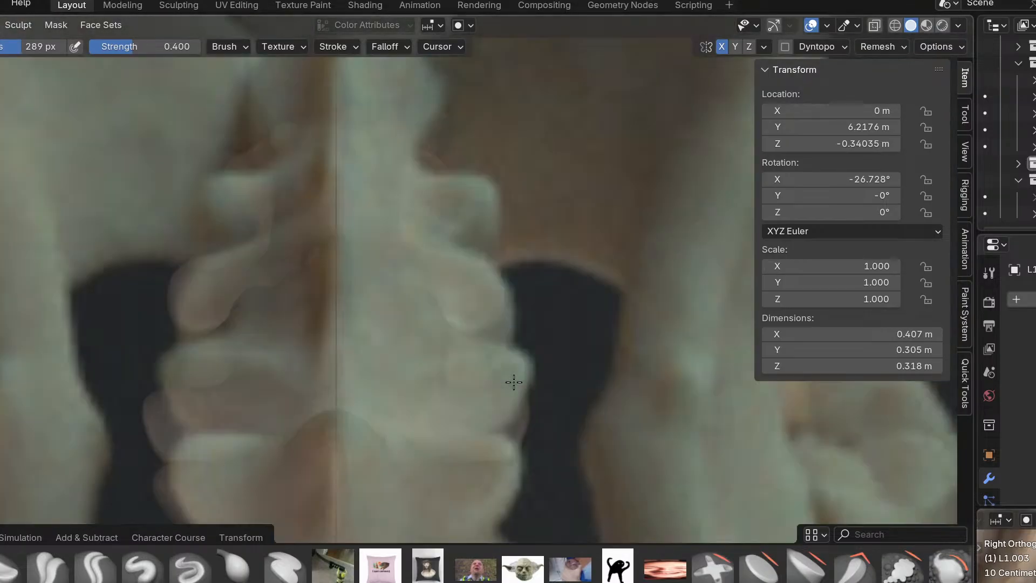
{"action": "scroll", "coordinate": [473, 325], "scroll_direction": "up", "scroll_amount": 1}
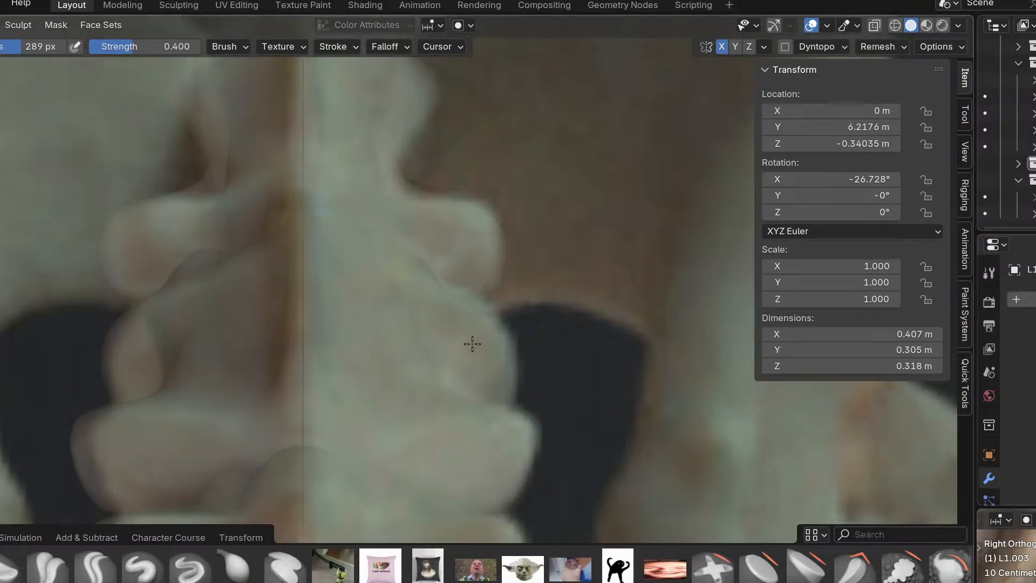
{"action": "middle_click_drag", "start_coordinate": [472, 326], "coordinate": [462, 418], "text": "shift"}
Switch sculpting to L1.004 and pull its side process outward with Grab to match the dorsal reference, about 0.36 m overall.
{"action": "key", "text": "ctrl+Tab"}
{"action": "left_click", "coordinate": [341, 359]}
{"action": "key", "text": "ctrl+Tab"}
{"action": "left_click", "coordinate": [526, 414]}
{"action": "scroll", "coordinate": [423, 364], "scroll_direction": "up", "scroll_amount": 3}
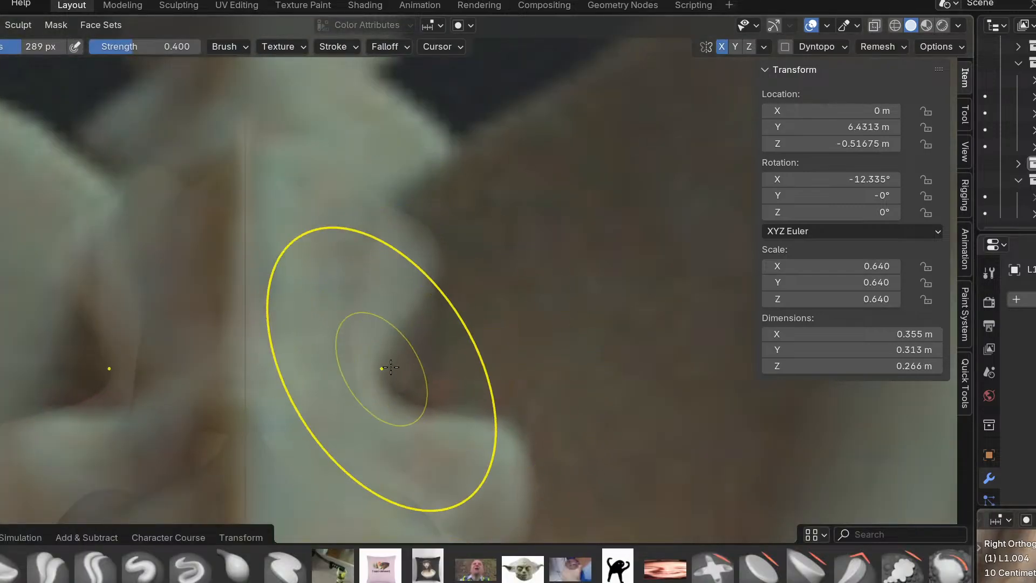
{"action": "left_click_drag", "start_coordinate": [489, 424], "coordinate": [522, 426]}
{"action": "scroll", "coordinate": [538, 431], "scroll_direction": "down", "scroll_amount": 1}
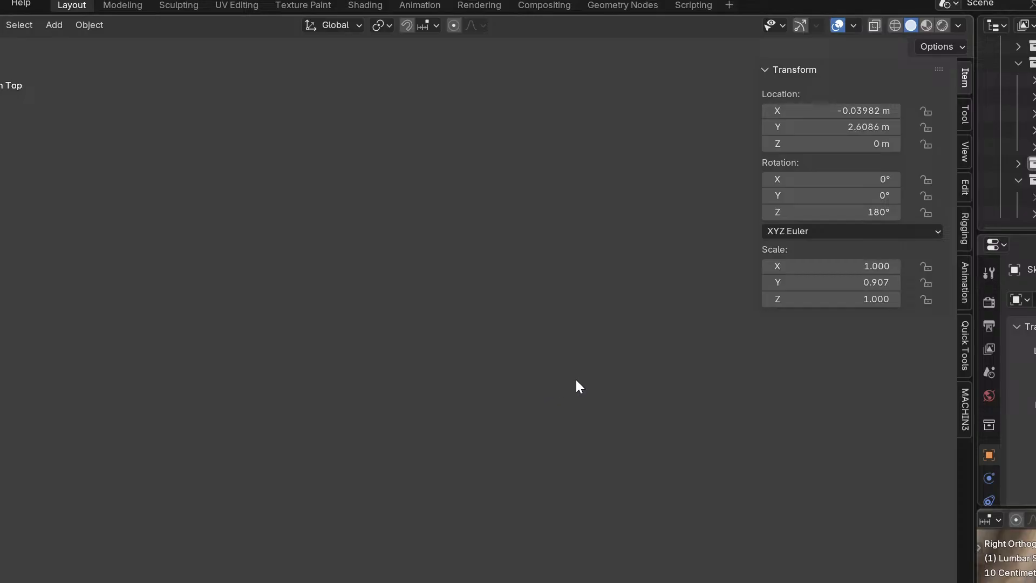
Reselect L1.004 and pull its front and lower edges forward with the Grab brush to match the side reference.
{"action": "scroll", "coordinate": [600, 378], "scroll_direction": "down", "scroll_amount": 9}
{"action": "scroll", "coordinate": [612, 435], "scroll_direction": "up", "scroll_amount": 9}
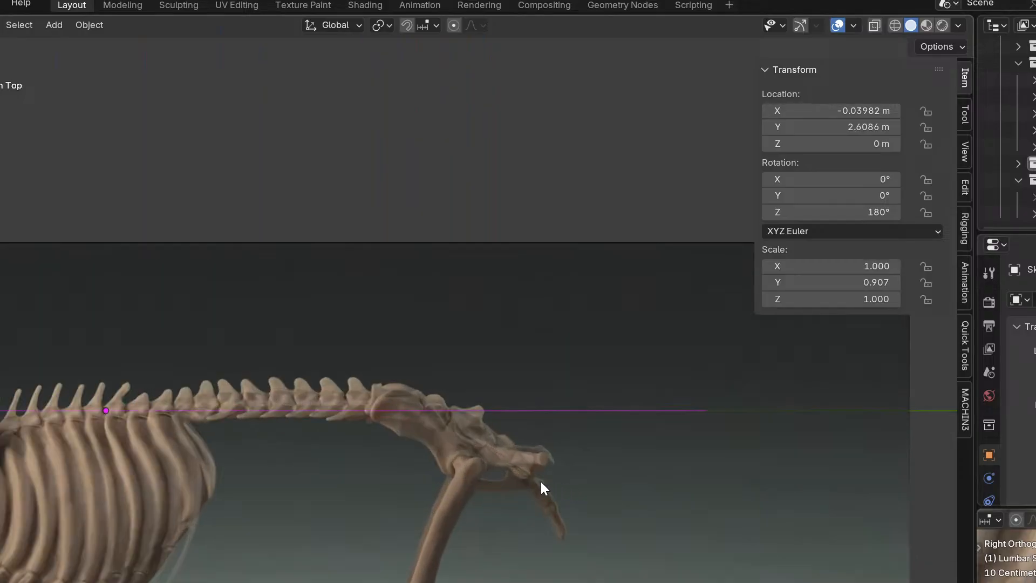
{"action": "scroll", "coordinate": [512, 455], "scroll_direction": "up", "scroll_amount": 2}
{"action": "left_click", "coordinate": [513, 456]}
{"action": "scroll", "coordinate": [540, 477], "scroll_direction": "up", "scroll_amount": 6}
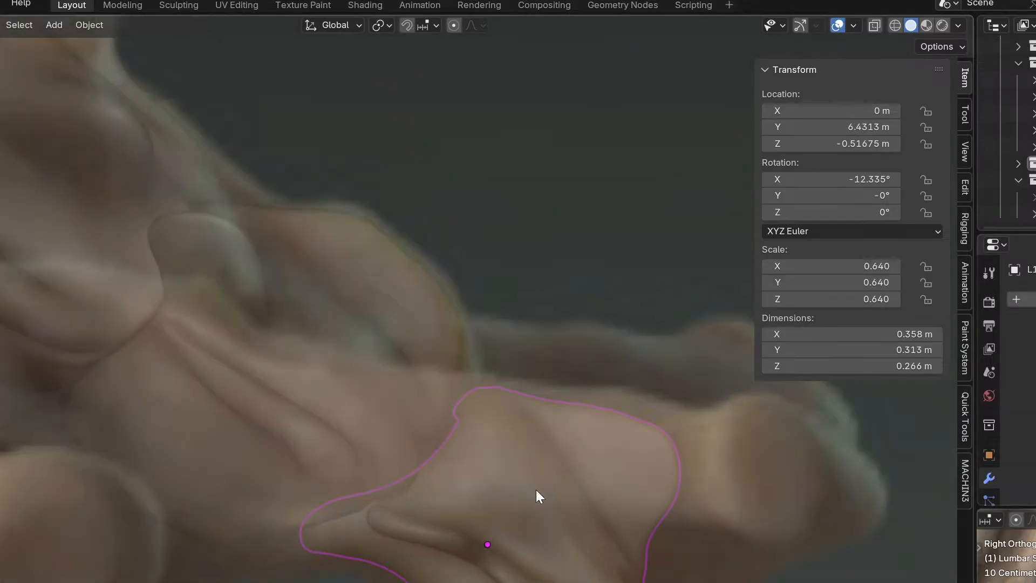
{"action": "middle_click_drag", "start_coordinate": [536, 483], "coordinate": [499, 390]}
{"action": "key", "text": "ctrl+Tab"}
{"action": "left_click", "coordinate": [378, 537]}
{"action": "left_click_drag", "start_coordinate": [395, 439], "coordinate": [366, 456]}
{"action": "left_click_drag", "start_coordinate": [446, 519], "coordinate": [426, 516]}
{"action": "left_click_drag", "start_coordinate": [372, 456], "coordinate": [380, 431]}
{"action": "left_click_drag", "start_coordinate": [379, 432], "coordinate": [359, 411]}
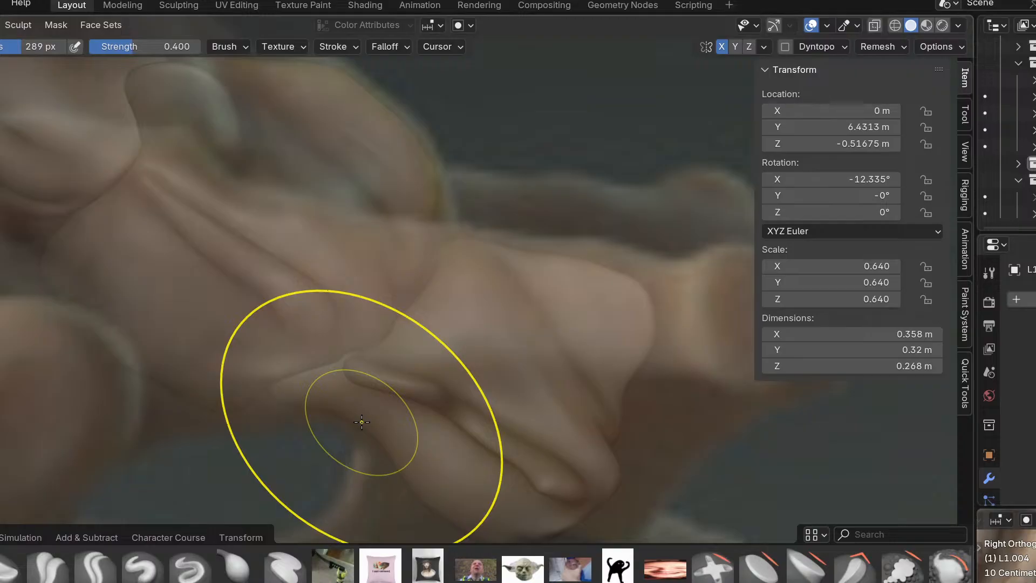
Return to Object Mode and examine how L1.004 and the region behind it line up with the dorsal and side references.
{"action": "key", "text": "ctrl+KP_1"}
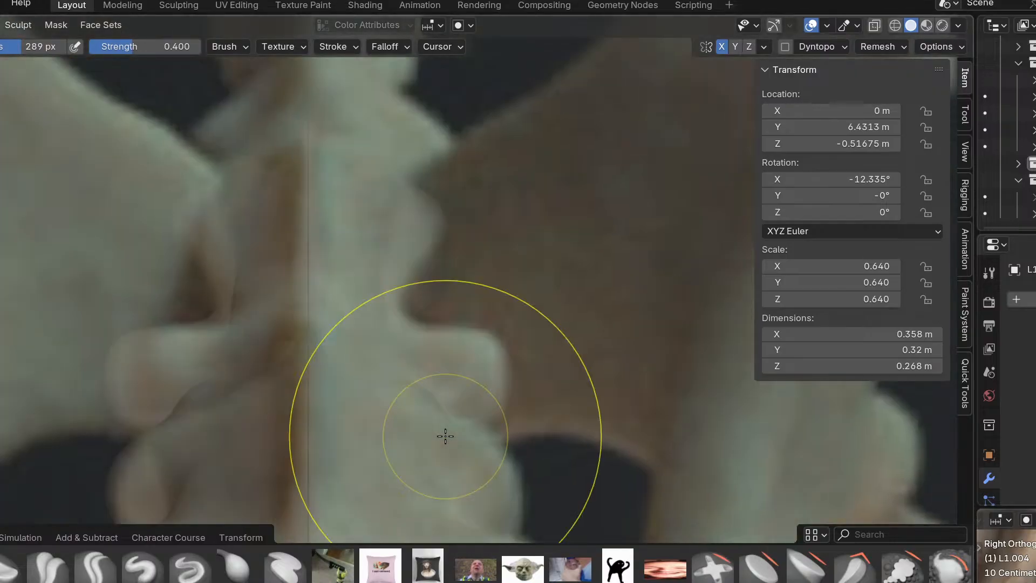
{"action": "middle_click_drag", "start_coordinate": [433, 215], "coordinate": [486, 427], "text": "shift"}
{"action": "key", "text": "ctrl+Tab"}
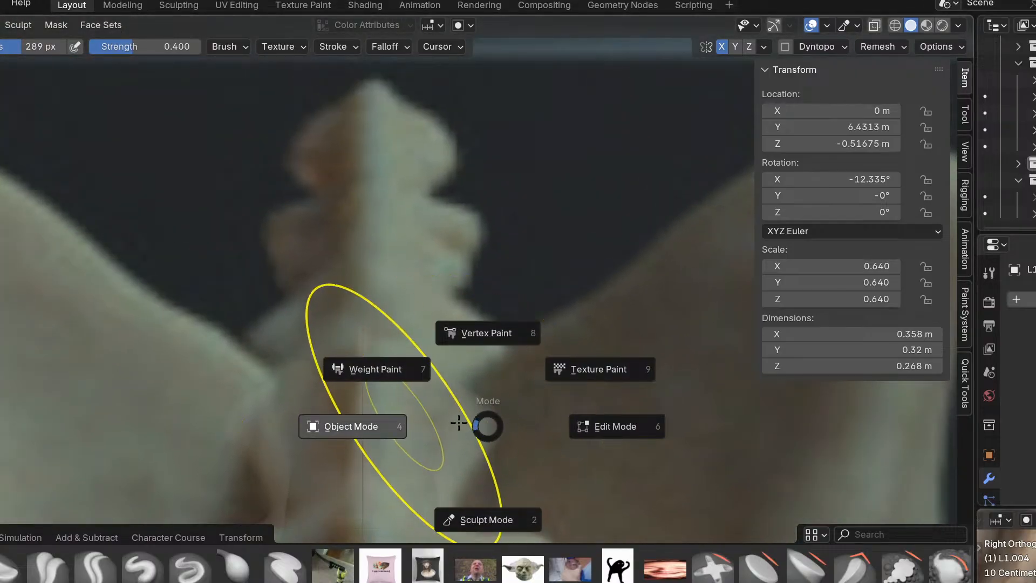
{"action": "left_click", "coordinate": [442, 442]}
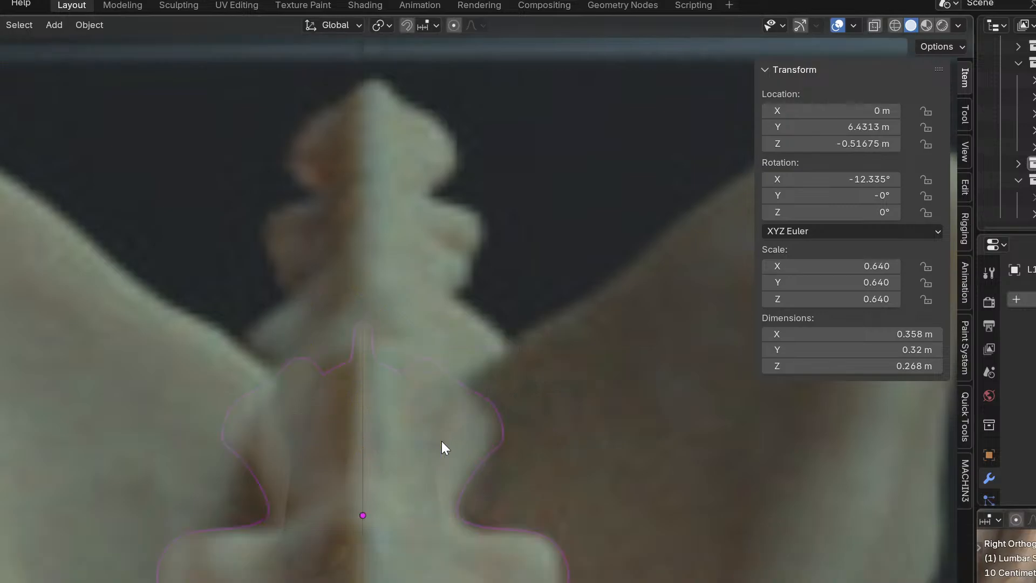
{"action": "key", "text": "KP_3"}
{"action": "scroll", "coordinate": [443, 441], "scroll_direction": "down", "scroll_amount": 3}
{"action": "middle_click_drag", "start_coordinate": [442, 441], "coordinate": [423, 347], "text": "shift"}
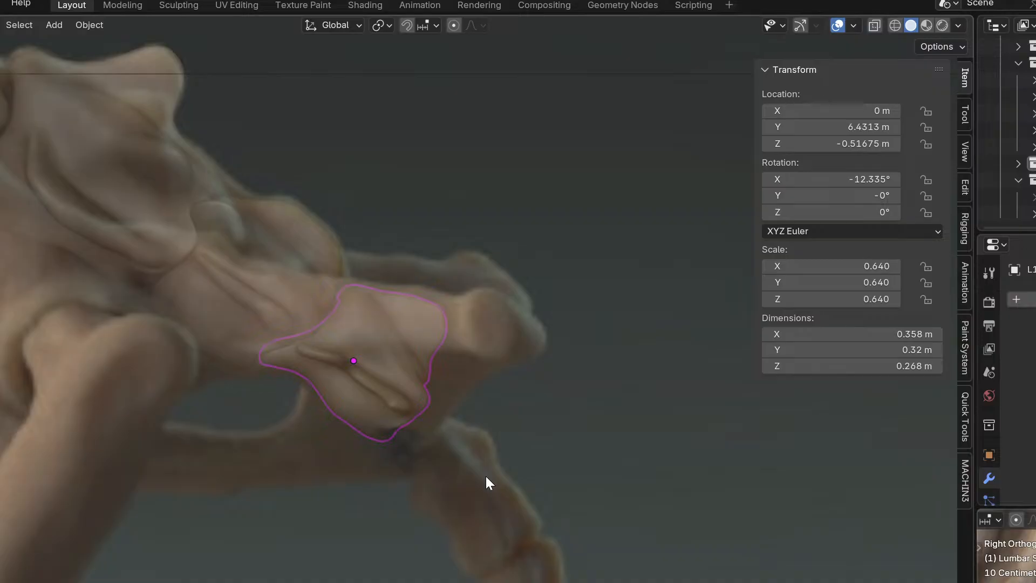
{"action": "mouse_move", "coordinate": [490, 473]}
{"action": "middle_mouse_down", "text": "shift"}
{"action": "mouse_move", "coordinate": [469, 368]}
{"action": "mouse_move", "coordinate": [485, 361]}
{"action": "middle_mouse_up", "text": "shift"}
{"action": "mouse_move", "coordinate": [513, 442]}
{"action": "middle_mouse_down", "text": "shift"}
{"action": "mouse_move", "coordinate": [478, 368]}
{"action": "mouse_move", "coordinate": [438, 407]}
{"action": "middle_mouse_up", "text": "shift"}
{"action": "key", "text": "ctrl+Tab"}
{"action": "key", "text": "KP_7"}
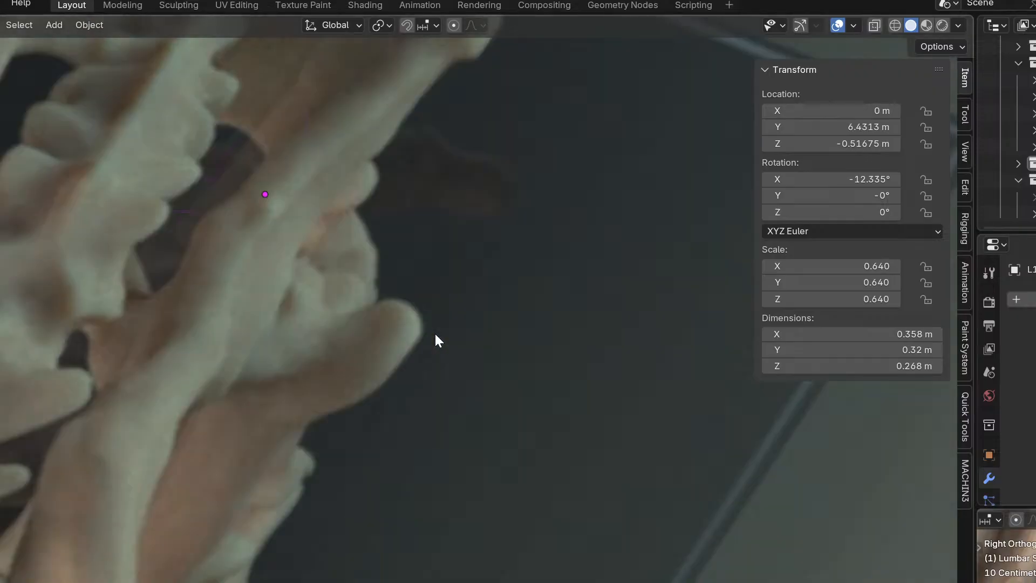
{"action": "middle_click_drag", "start_coordinate": [435, 334], "coordinate": [461, 468], "text": "shift"}
{"action": "scroll", "coordinate": [443, 415], "scroll_direction": "up", "scroll_amount": 2}
{"action": "scroll", "coordinate": [442, 416], "scroll_direction": "up", "scroll_amount": 1}
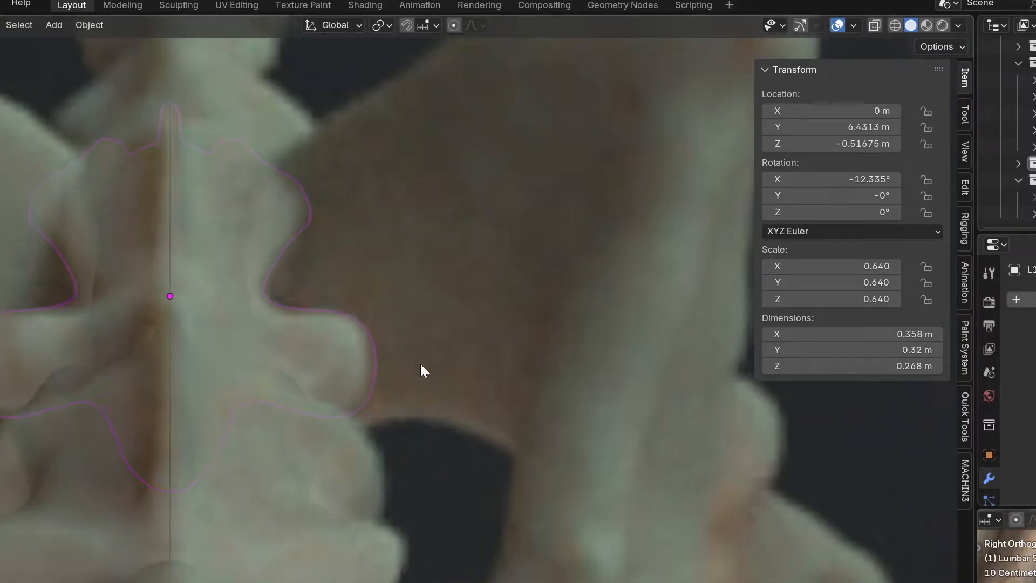
Put L1.004 into Sculpt Mode and choose a brush for adding detail to its side.
{"action": "scroll", "coordinate": [387, 345], "scroll_direction": "up", "scroll_amount": 2}
{"action": "middle_click_drag", "start_coordinate": [387, 344], "coordinate": [276, 185]}
{"action": "scroll", "coordinate": [311, 275], "scroll_direction": "down", "scroll_amount": 4}
{"action": "middle_click_drag", "start_coordinate": [319, 325], "coordinate": [382, 498], "text": "shift"}
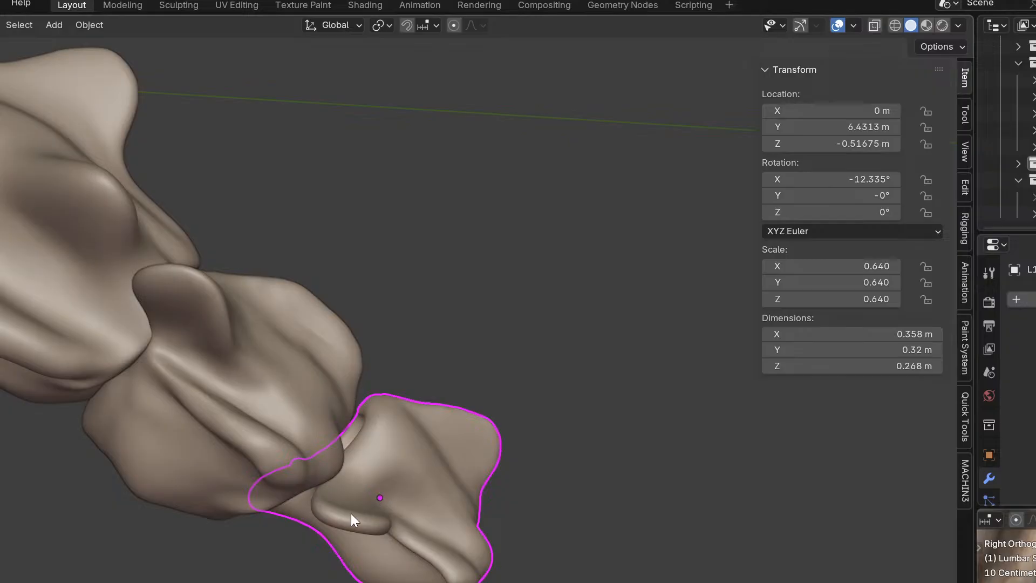
{"action": "key", "text": "ctrl+Tab"}
{"action": "left_click", "coordinate": [351, 496]}
{"action": "scroll", "coordinate": [354, 497], "scroll_direction": "up", "scroll_amount": 2}
{"action": "key", "text": "ctrl+Tab"}
{"action": "left_click", "coordinate": [420, 580]}
{"action": "left_click", "coordinate": [100, 574]}
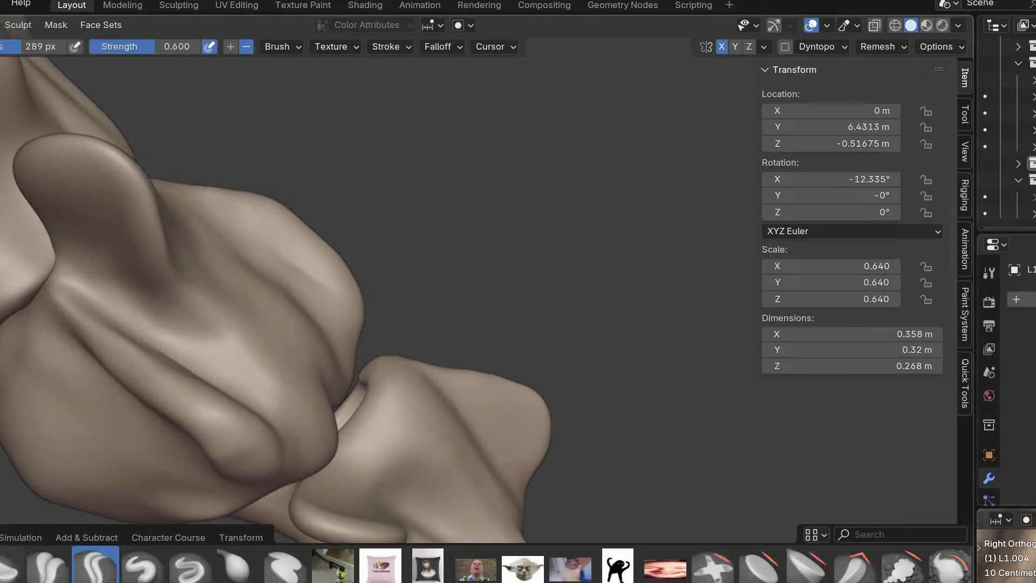
Build up a short raised ridge on the front part of L1.004's side with a 57 px brush at strength 0.500, and smooth it.
{"action": "scroll", "coordinate": [439, 417], "scroll_direction": "up", "scroll_amount": 2}
{"action": "key", "text": "f"}
{"action": "left_click", "coordinate": [335, 405]}
{"action": "scroll", "coordinate": [446, 412], "scroll_direction": "up", "scroll_amount": 3}
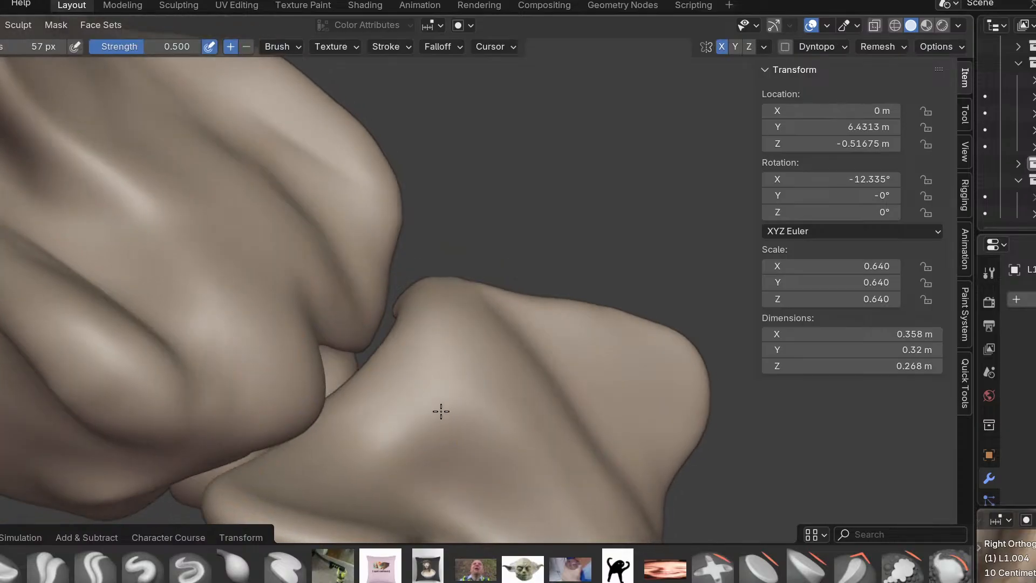
{"action": "mouse_move", "coordinate": [411, 371]}
{"action": "left_mouse_down"}
{"action": "mouse_move", "coordinate": [419, 389]}
{"action": "mouse_move", "coordinate": [394, 382]}
{"action": "mouse_move", "coordinate": [463, 435]}
{"action": "mouse_move", "coordinate": [484, 467]}
{"action": "mouse_move", "coordinate": [467, 427]}
{"action": "left_mouse_up"}
{"action": "key", "text": "ctrl+z"}
{"action": "middle_click_drag", "start_coordinate": [474, 455], "coordinate": [319, 484], "text": "shift"}
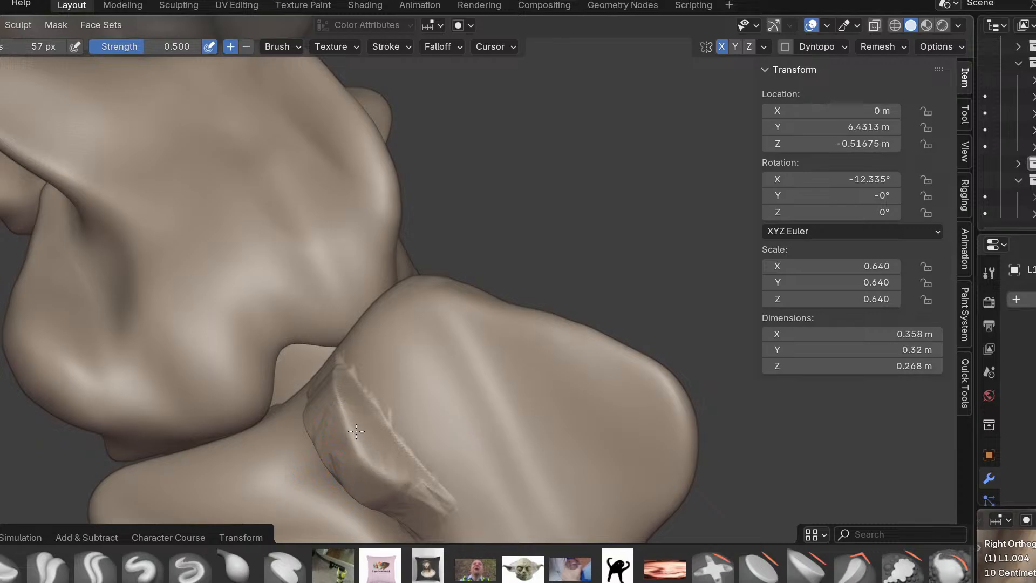
{"action": "middle_click_drag", "start_coordinate": [400, 442], "coordinate": [428, 400]}
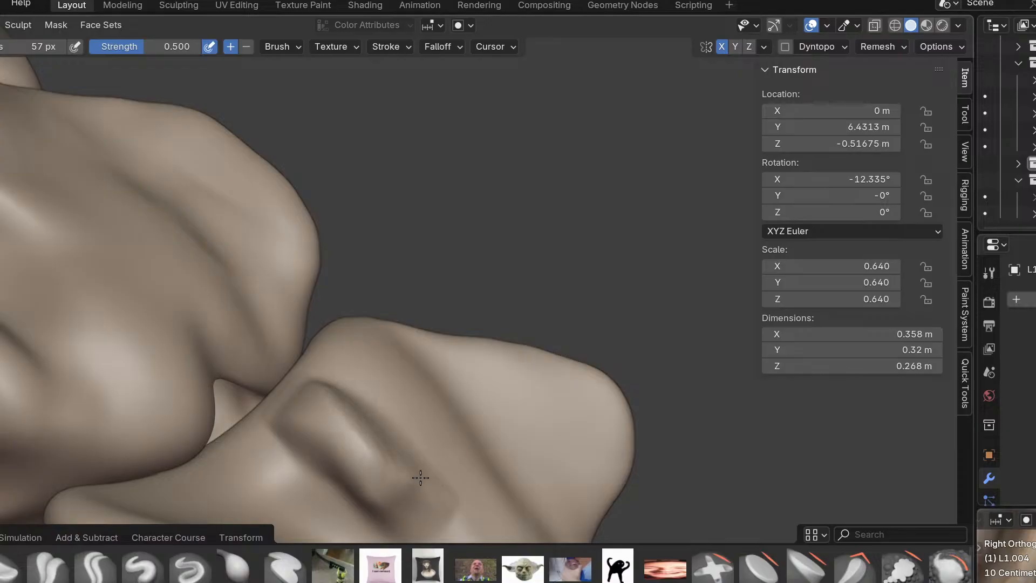
Pull L1.004's side process inward with the Grab brush against the dorsal reference, to about 0.24 m overall width.
{"action": "key", "text": "KP_3"}
{"action": "scroll", "coordinate": [432, 475], "scroll_direction": "down", "scroll_amount": 2}
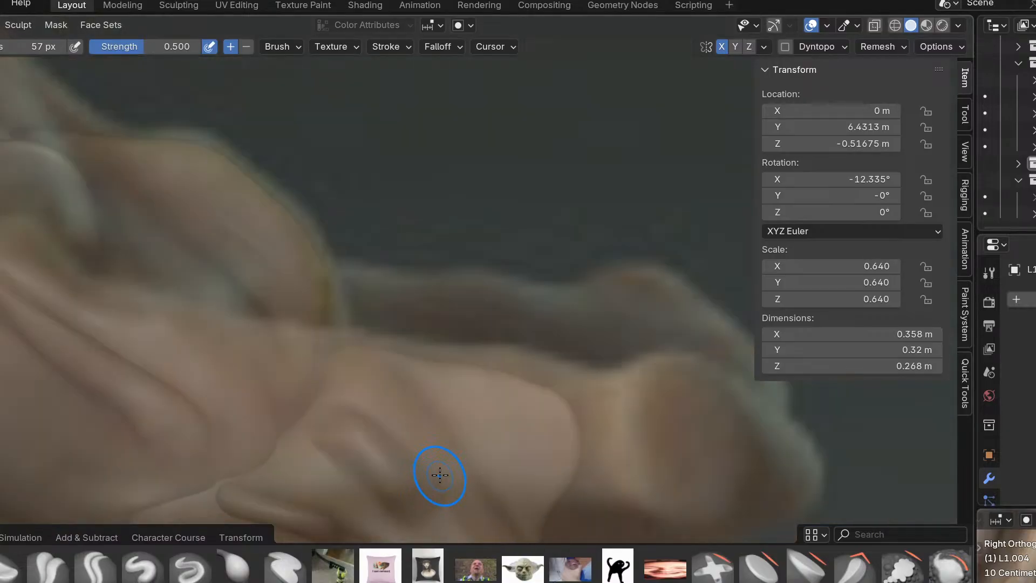
{"action": "key", "text": "ctrl+KP_1"}
{"action": "scroll", "coordinate": [442, 474], "scroll_direction": "down", "scroll_amount": 2}
{"action": "middle_click_drag", "start_coordinate": [442, 474], "coordinate": [440, 358], "text": "shift"}
{"action": "scroll", "coordinate": [439, 359], "scroll_direction": "up", "scroll_amount": 3}
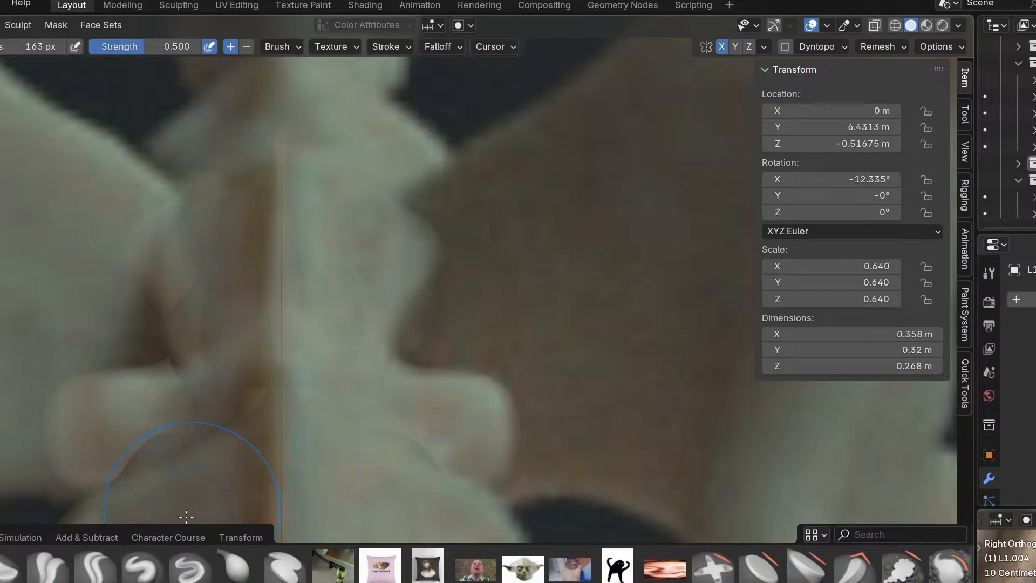
{"action": "key", "text": "f"}
{"action": "left_click", "coordinate": [543, 377]}
{"action": "key", "text": "g"}
{"action": "mouse_move", "coordinate": [520, 425]}
{"action": "left_mouse_down"}
{"action": "mouse_move", "coordinate": [483, 423]}
{"action": "mouse_move", "coordinate": [468, 384]}
{"action": "mouse_move", "coordinate": [446, 375]}
{"action": "left_mouse_up"}
{"action": "middle_click_drag", "start_coordinate": [441, 398], "coordinate": [283, 412]}
{"action": "left_click_drag", "start_coordinate": [372, 313], "coordinate": [409, 316]}
Refine the tip and lower edge of L1.004's side process with small Grab strokes from several angles.
{"action": "mouse_move", "coordinate": [400, 315]}
{"action": "middle_mouse_down"}
{"action": "mouse_move", "coordinate": [662, 153]}
{"action": "mouse_move", "coordinate": [573, 188]}
{"action": "middle_mouse_up"}
{"action": "scroll", "coordinate": [400, 321], "scroll_direction": "up", "scroll_amount": 2}
{"action": "mouse_move", "coordinate": [326, 334]}
{"action": "left_mouse_down"}
{"action": "mouse_move", "coordinate": [294, 327]}
{"action": "mouse_move", "coordinate": [300, 319]}
{"action": "left_mouse_up"}
{"action": "left_click_drag", "start_coordinate": [281, 339], "coordinate": [264, 359]}
{"action": "middle_click_drag", "start_coordinate": [265, 359], "coordinate": [348, 337]}
{"action": "mouse_move", "coordinate": [234, 437]}
{"action": "left_mouse_down"}
{"action": "mouse_move", "coordinate": [250, 449]}
{"action": "mouse_move", "coordinate": [246, 434]}
{"action": "left_mouse_up"}
{"action": "middle_click_drag", "start_coordinate": [243, 432], "coordinate": [201, 414]}
{"action": "left_click_drag", "start_coordinate": [141, 457], "coordinate": [160, 464]}
{"action": "left_click_drag", "start_coordinate": [144, 457], "coordinate": [170, 463]}
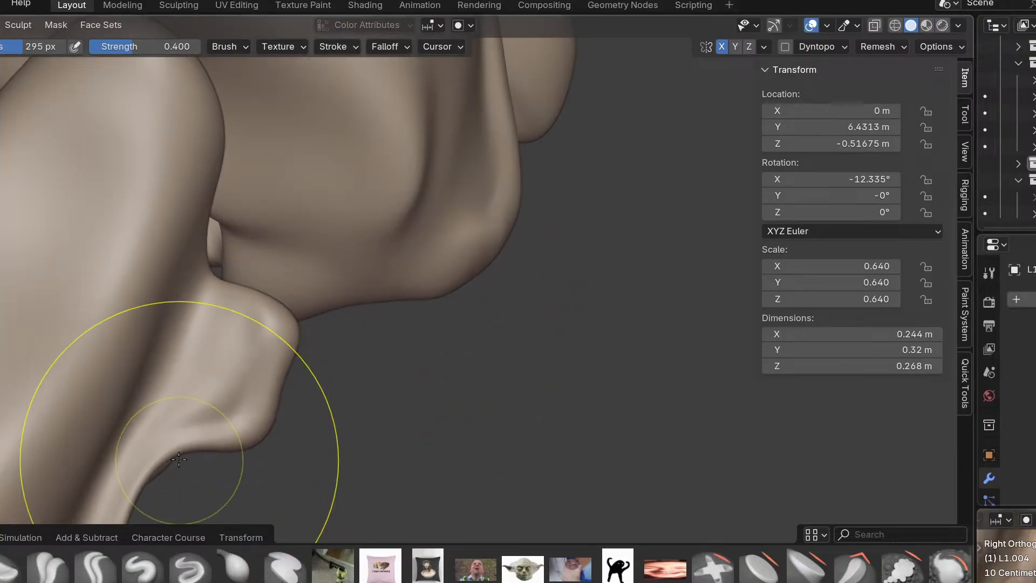
{"action": "left_click_drag", "start_coordinate": [264, 399], "coordinate": [285, 385]}
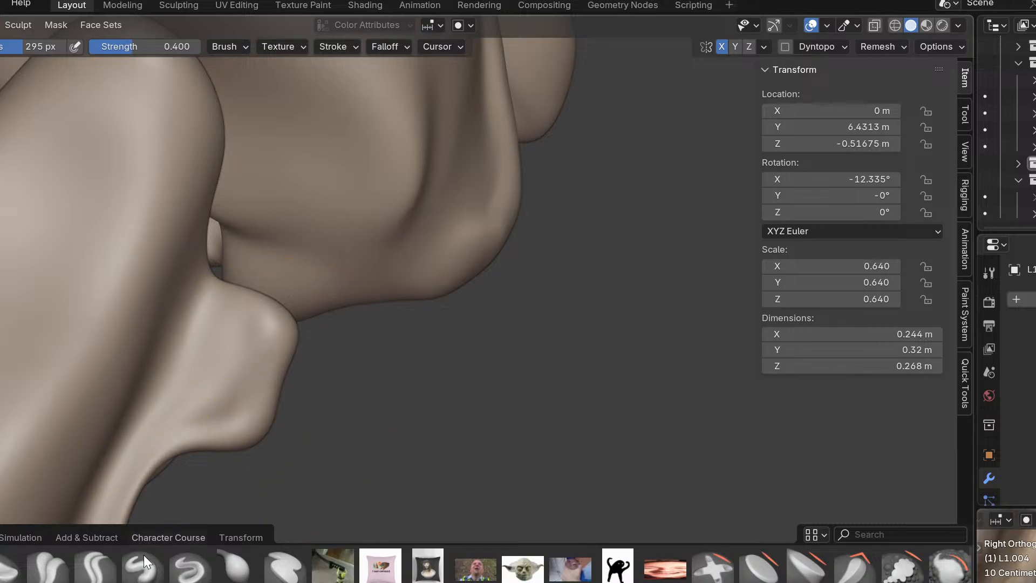
Pull L1.004's side process outward over the dorsal reference with the 295 px Grab brush, to about 0.27 m overall width.
{"action": "mouse_move", "coordinate": [236, 387]}
{"action": "middle_mouse_down"}
{"action": "mouse_move", "coordinate": [260, 426]}
{"action": "mouse_move", "coordinate": [349, 345]}
{"action": "middle_mouse_up"}
{"action": "key", "text": "KP_1"}
{"action": "scroll", "coordinate": [307, 440], "scroll_direction": "down", "scroll_amount": 2}
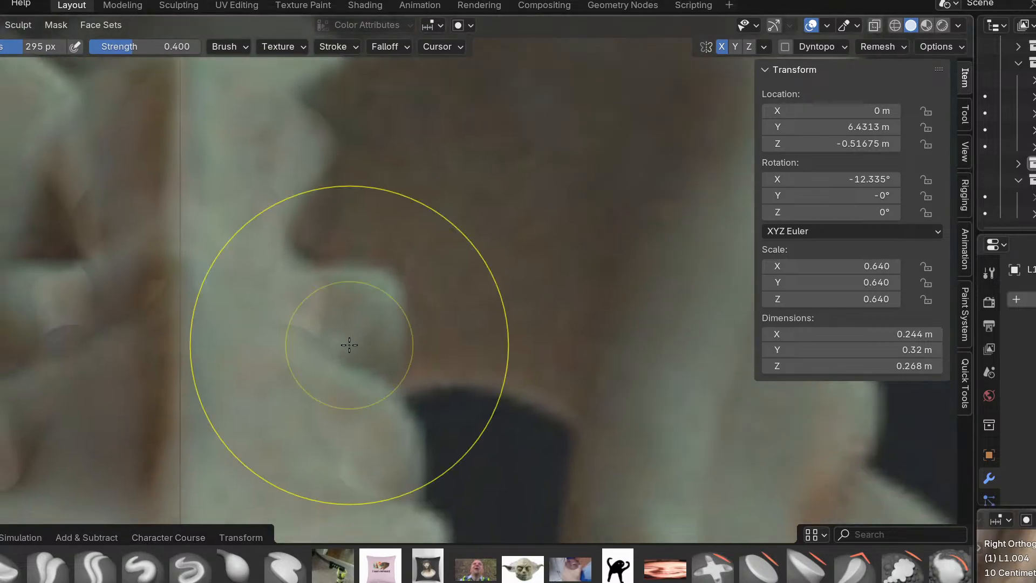
{"action": "scroll", "coordinate": [349, 345], "scroll_direction": "up", "scroll_amount": 2}
{"action": "mouse_move", "coordinate": [291, 321]}
{"action": "middle_mouse_down"}
{"action": "mouse_move", "coordinate": [291, 284]}
{"action": "mouse_move", "coordinate": [369, 382]}
{"action": "mouse_move", "coordinate": [370, 404]}
{"action": "mouse_move", "coordinate": [410, 406]}
{"action": "middle_mouse_up"}
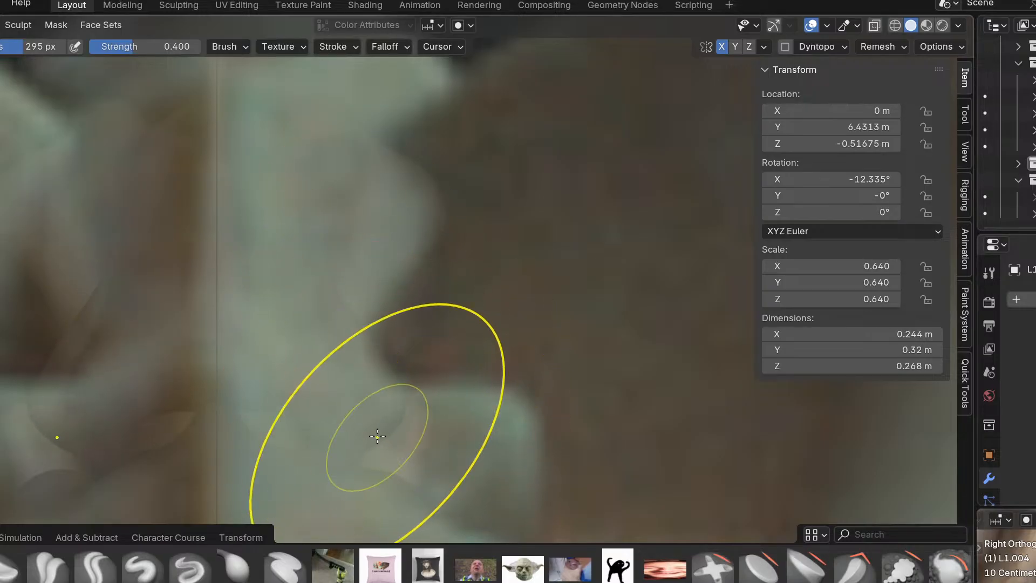
{"action": "left_click_drag", "start_coordinate": [402, 455], "coordinate": [422, 468]}
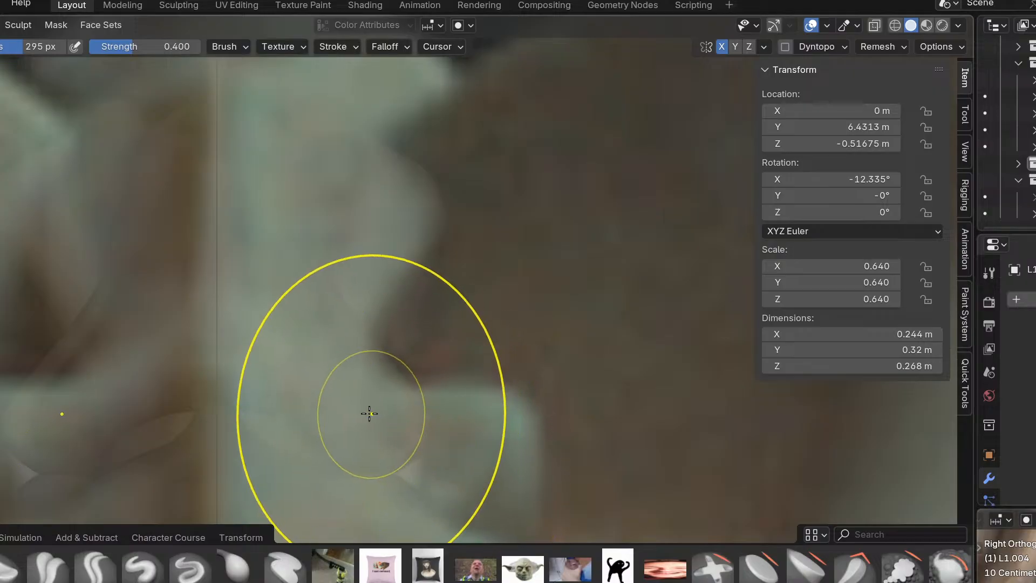
{"action": "scroll", "coordinate": [372, 415], "scroll_direction": "up", "scroll_amount": 1}
{"action": "left_click_drag", "start_coordinate": [373, 416], "coordinate": [327, 408]}
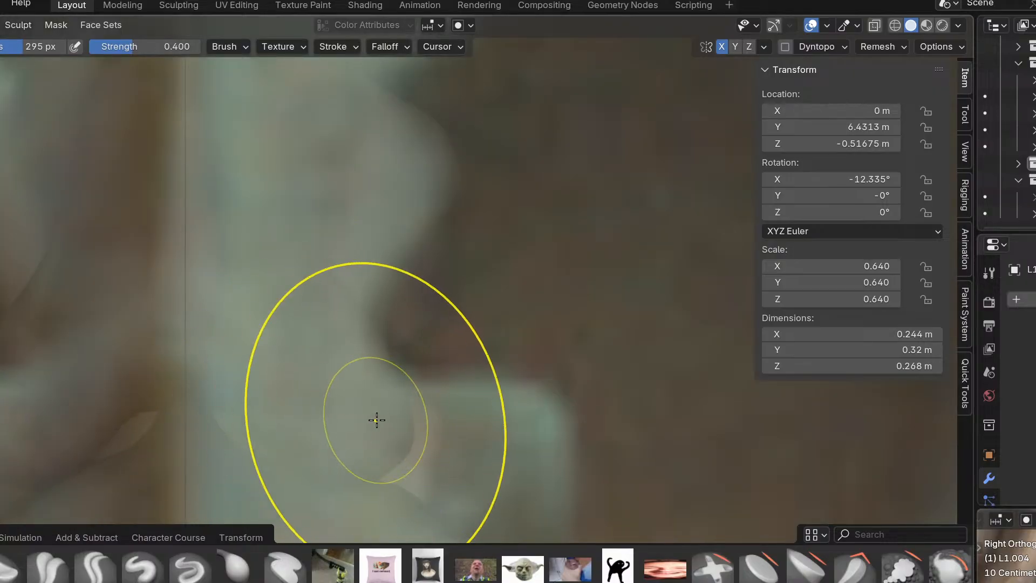
{"action": "left_click_drag", "start_coordinate": [407, 452], "coordinate": [446, 486]}
Extend L1.004's side process further outward to match the dorsal reference, reaching about 0.34 m overall width.
{"action": "scroll", "coordinate": [498, 462], "scroll_direction": "down", "scroll_amount": 6}
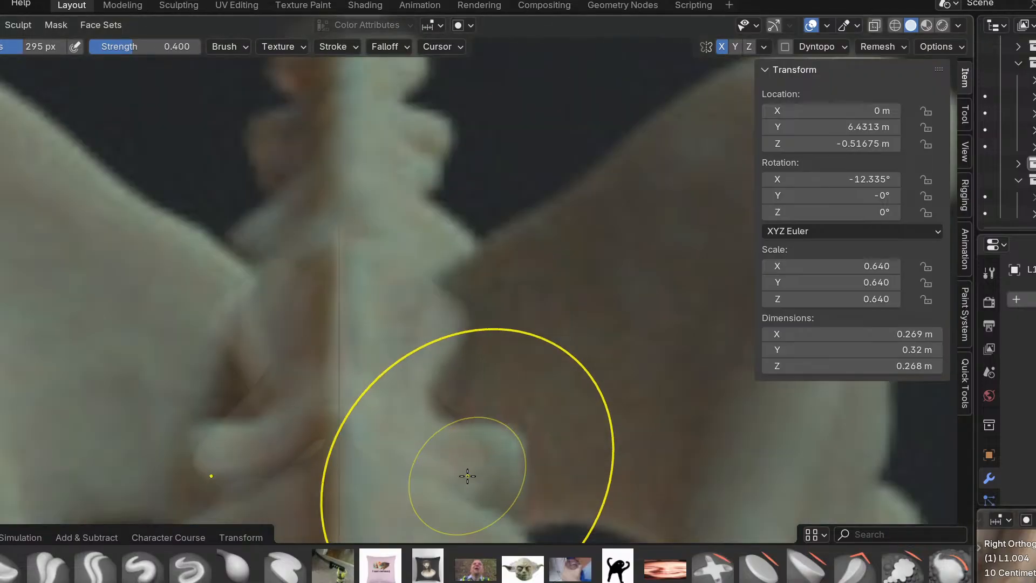
{"action": "scroll", "coordinate": [453, 456], "scroll_direction": "up", "scroll_amount": 6}
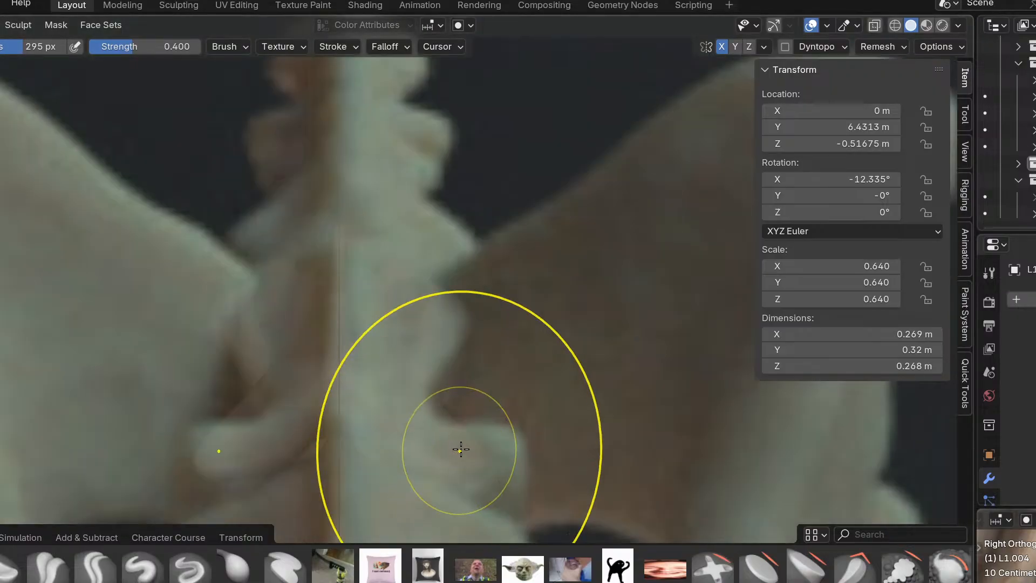
{"action": "scroll", "coordinate": [431, 422], "scroll_direction": "up", "scroll_amount": 3}
{"action": "left_click_drag", "start_coordinate": [450, 439], "coordinate": [538, 436]}
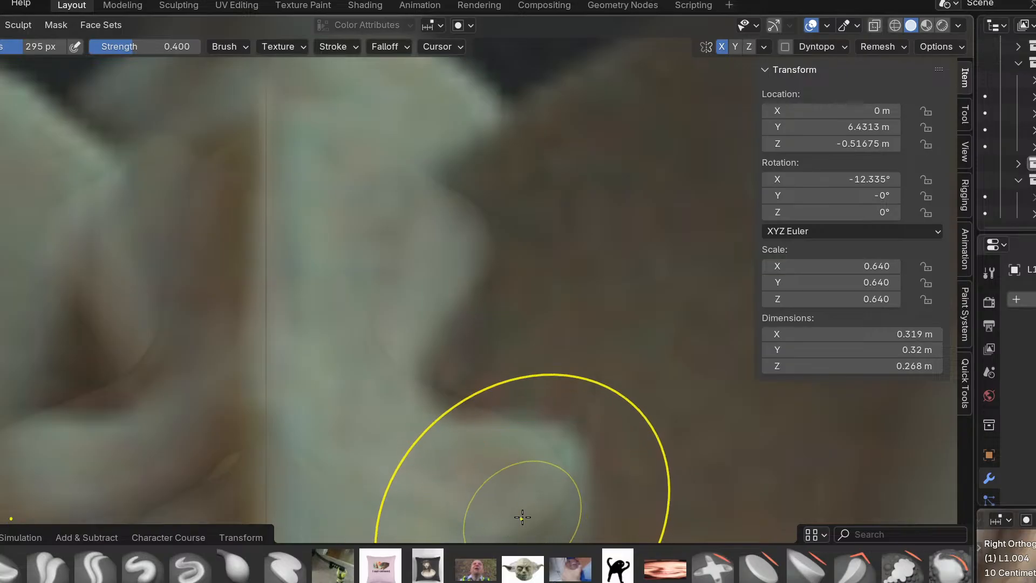
{"action": "left_click_drag", "start_coordinate": [549, 442], "coordinate": [432, 416]}
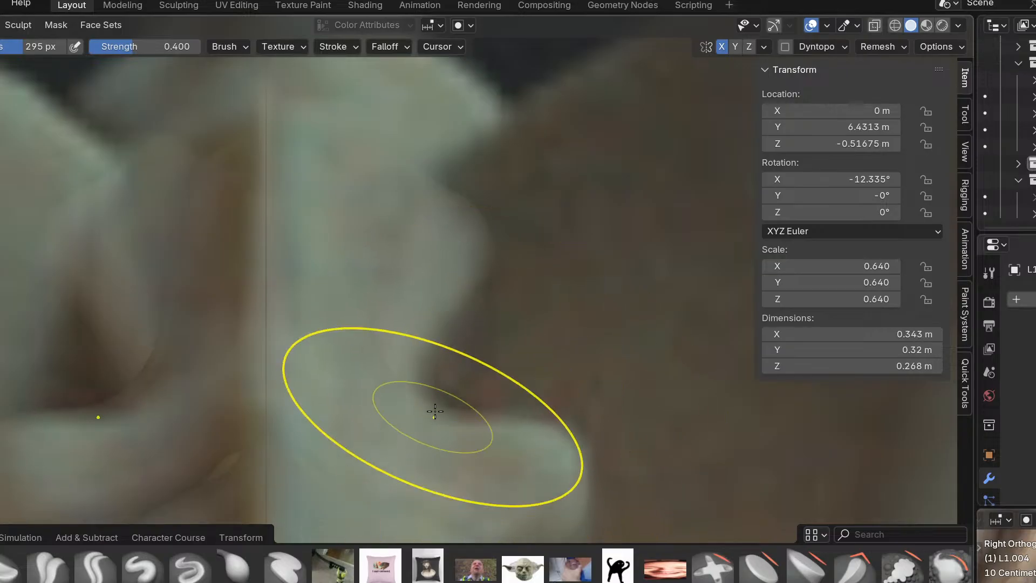
Reshape the small raised ridge beside L1.004's side process with the Grab brush, drawing it down along the vertebra.
{"action": "mouse_move", "coordinate": [458, 455]}
{"action": "middle_mouse_down"}
{"action": "mouse_move", "coordinate": [365, 333]}
{"action": "mouse_move", "coordinate": [418, 368]}
{"action": "mouse_move", "coordinate": [370, 398]}
{"action": "mouse_move", "coordinate": [351, 351]}
{"action": "mouse_move", "coordinate": [365, 335]}
{"action": "mouse_move", "coordinate": [315, 347]}
{"action": "mouse_move", "coordinate": [337, 361]}
{"action": "middle_mouse_up"}
{"action": "left_click_drag", "start_coordinate": [313, 327], "coordinate": [316, 369]}
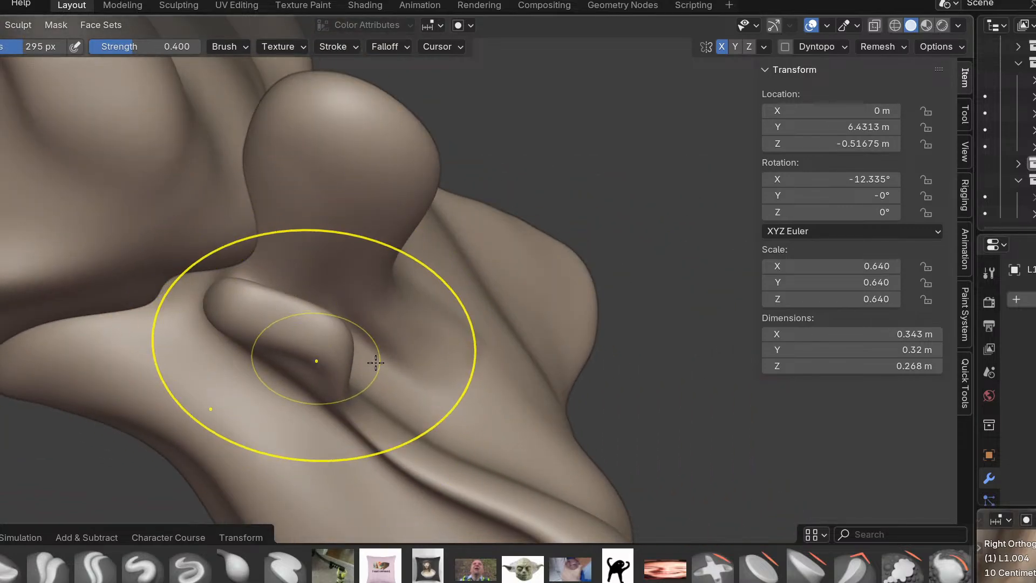
{"action": "mouse_move", "coordinate": [323, 386]}
{"action": "middle_mouse_down"}
{"action": "mouse_move", "coordinate": [340, 412]}
{"action": "mouse_move", "coordinate": [319, 338]}
{"action": "mouse_move", "coordinate": [394, 342]}
{"action": "mouse_move", "coordinate": [342, 347]}
{"action": "middle_mouse_up"}
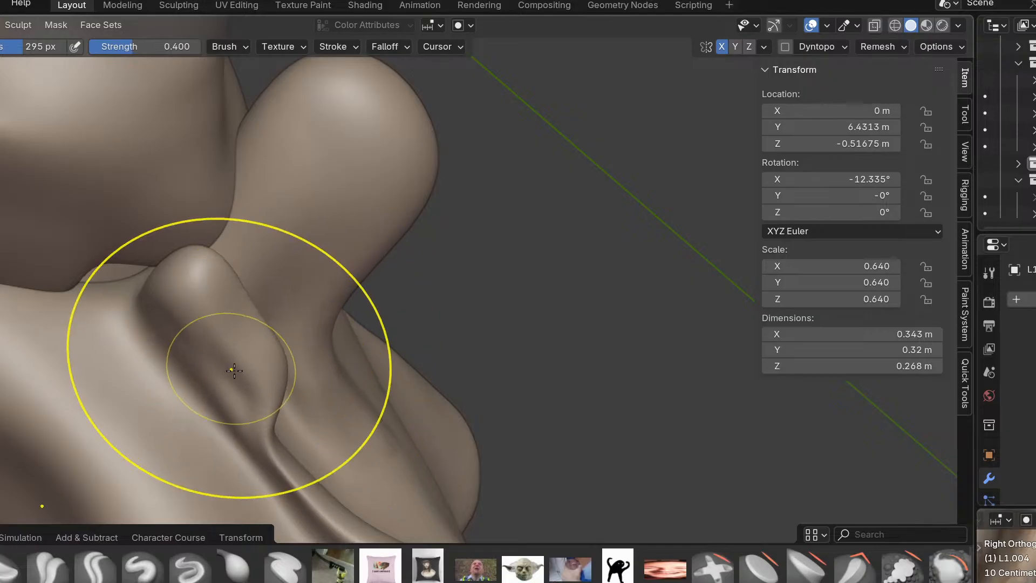
{"action": "middle_click_drag", "start_coordinate": [250, 382], "coordinate": [187, 404]}
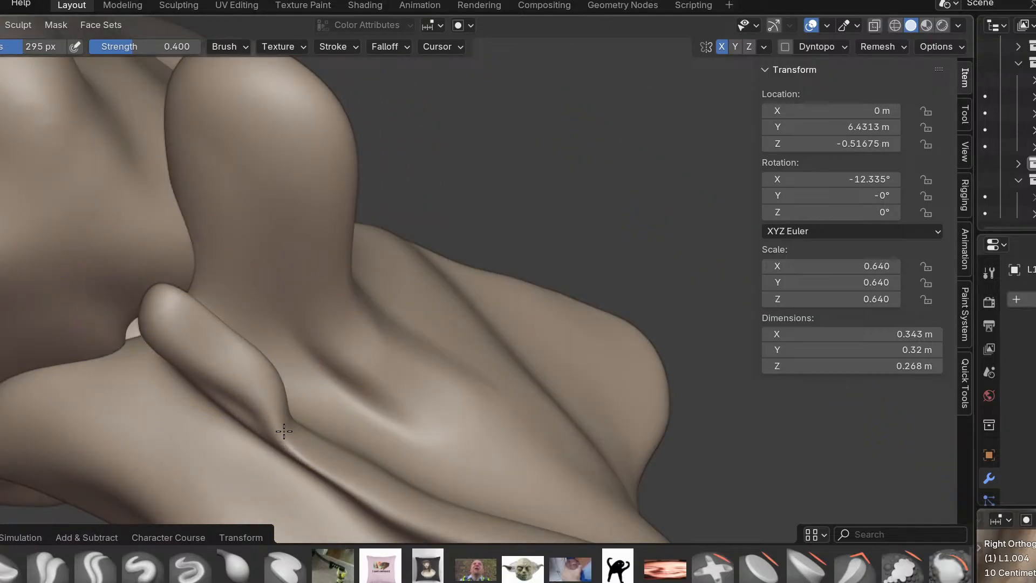
{"action": "middle_click_drag", "start_coordinate": [320, 449], "coordinate": [231, 385]}
{"action": "mouse_move", "coordinate": [240, 345]}
{"action": "middle_mouse_down"}
{"action": "mouse_move", "coordinate": [261, 347]}
{"action": "mouse_move", "coordinate": [296, 323]}
{"action": "middle_mouse_up"}
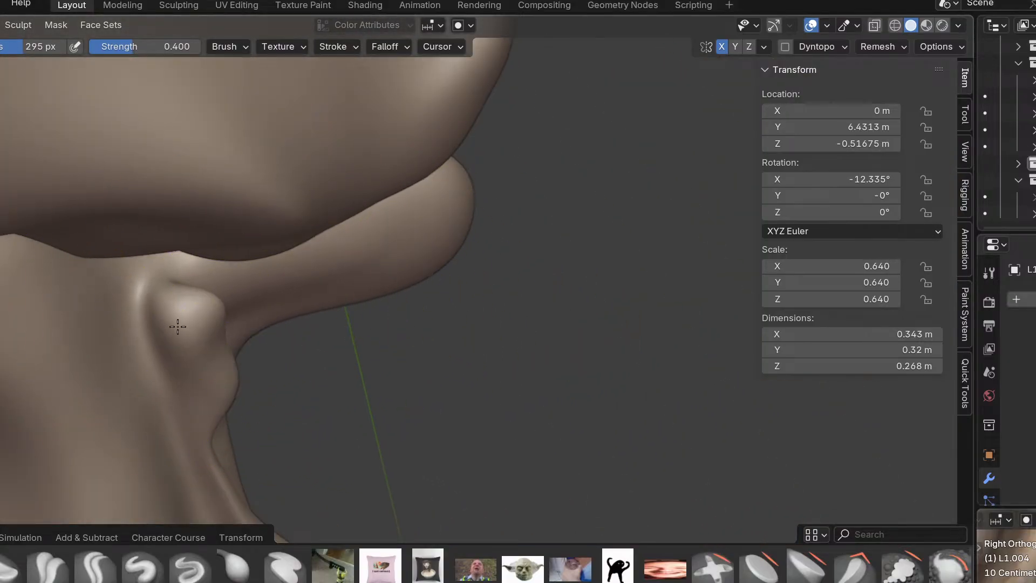
{"action": "left_click_drag", "start_coordinate": [177, 327], "coordinate": [194, 395]}
{"action": "mouse_move", "coordinate": [203, 370]}
{"action": "middle_mouse_down"}
{"action": "mouse_move", "coordinate": [375, 378]}
{"action": "mouse_move", "coordinate": [277, 284]}
{"action": "mouse_move", "coordinate": [151, 428]}
{"action": "mouse_move", "coordinate": [359, 370]}
{"action": "mouse_move", "coordinate": [442, 381]}
{"action": "mouse_move", "coordinate": [346, 344]}
{"action": "middle_mouse_up"}
{"action": "mouse_move", "coordinate": [417, 366]}
{"action": "middle_mouse_down"}
{"action": "mouse_move", "coordinate": [560, 358]}
{"action": "mouse_move", "coordinate": [324, 436]}
{"action": "mouse_move", "coordinate": [398, 416]}
{"action": "mouse_move", "coordinate": [340, 410]}
{"action": "mouse_move", "coordinate": [261, 435]}
{"action": "mouse_move", "coordinate": [325, 443]}
{"action": "middle_mouse_up"}
{"action": "mouse_move", "coordinate": [279, 401]}
{"action": "middle_mouse_down"}
{"action": "mouse_move", "coordinate": [259, 410]}
{"action": "mouse_move", "coordinate": [221, 389]}
{"action": "middle_mouse_up"}
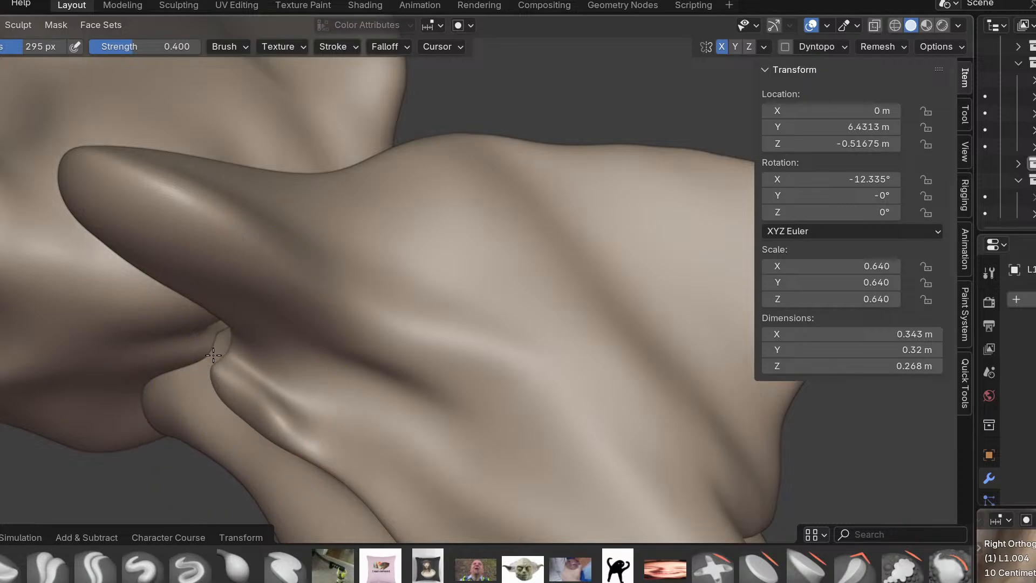
Pull the small raised ridge inward against L1.004's body with the Grab brush.
{"action": "mouse_move", "coordinate": [206, 353]}
{"action": "middle_mouse_down"}
{"action": "mouse_move", "coordinate": [241, 340]}
{"action": "mouse_move", "coordinate": [428, 328]}
{"action": "middle_mouse_up"}
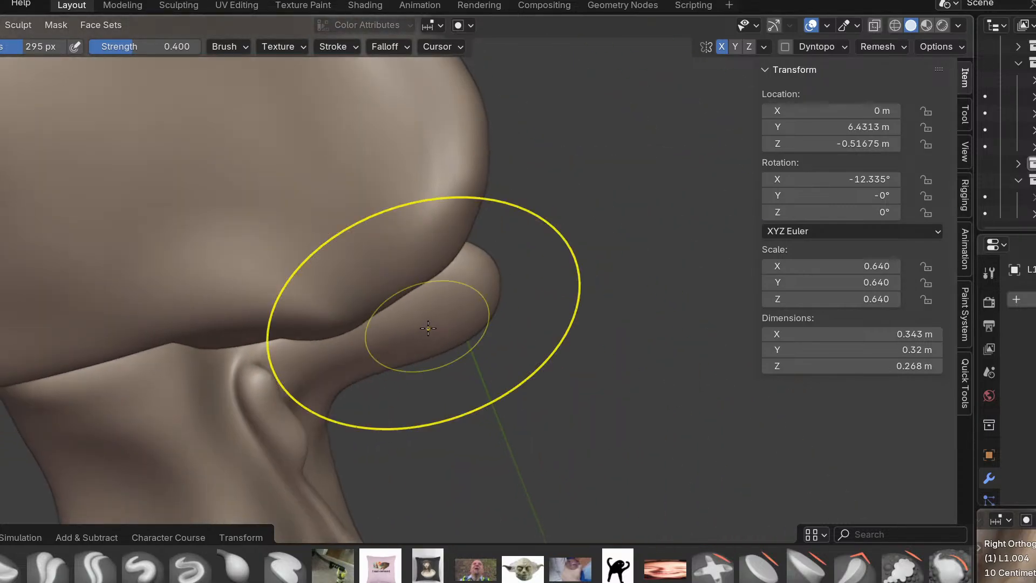
{"action": "middle_click_drag", "start_coordinate": [266, 371], "coordinate": [220, 379]}
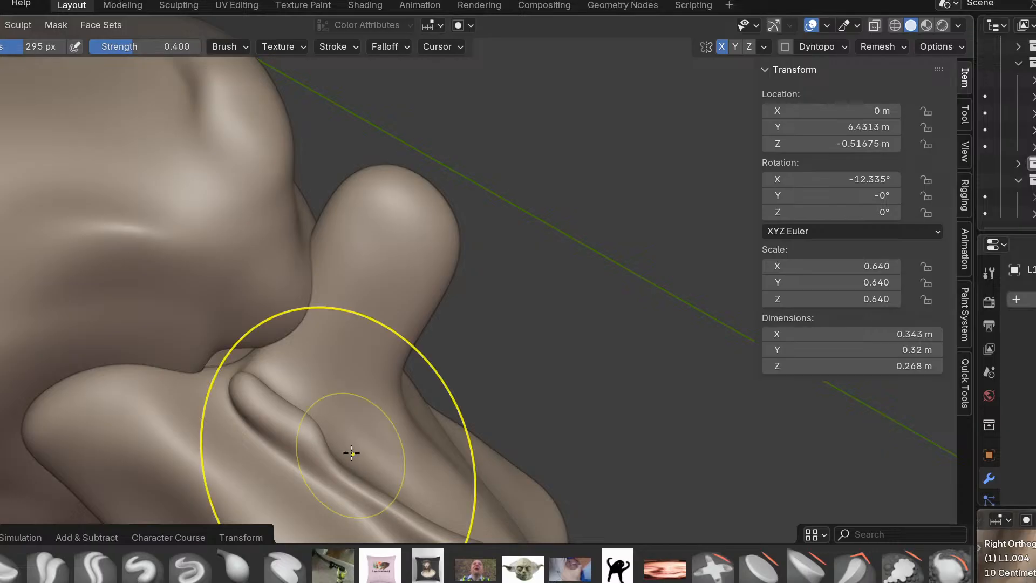
{"action": "middle_click_drag", "start_coordinate": [351, 453], "coordinate": [318, 422]}
{"action": "middle_click_drag", "start_coordinate": [247, 431], "coordinate": [341, 392]}
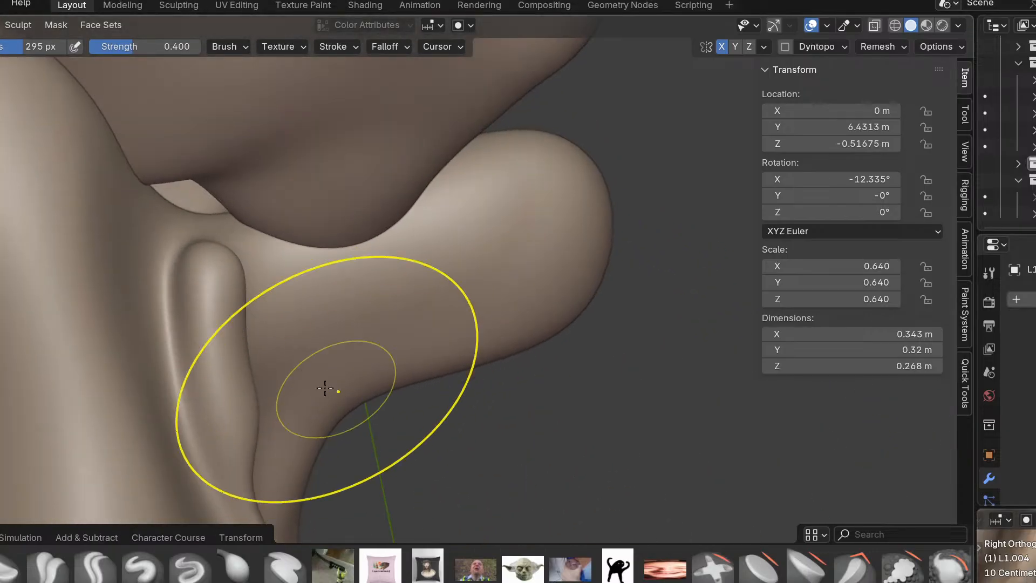
{"action": "left_click_drag", "start_coordinate": [239, 303], "coordinate": [208, 293]}
{"action": "mouse_move", "coordinate": [224, 434]}
{"action": "middle_mouse_down"}
{"action": "mouse_move", "coordinate": [300, 404]}
{"action": "mouse_move", "coordinate": [175, 426]}
{"action": "middle_mouse_up"}
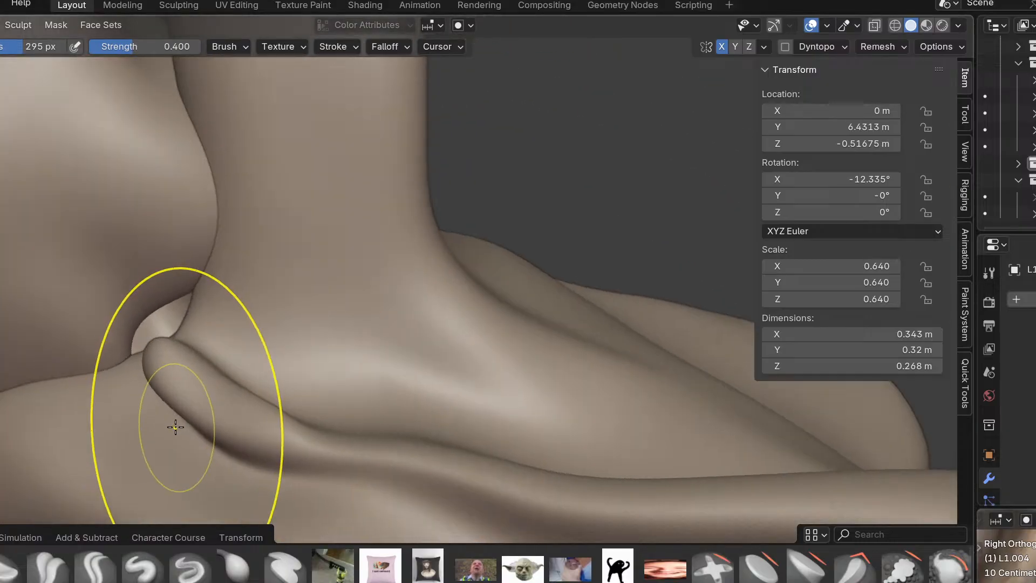
Examine how L1.004's underside and side ridge line up with the side and dorsal references.
{"action": "mouse_move", "coordinate": [331, 464]}
{"action": "middle_mouse_down"}
{"action": "mouse_move", "coordinate": [342, 440]}
{"action": "mouse_move", "coordinate": [322, 538]}
{"action": "middle_mouse_up"}
{"action": "middle_click_drag", "start_coordinate": [358, 470], "coordinate": [301, 243], "text": "shift"}
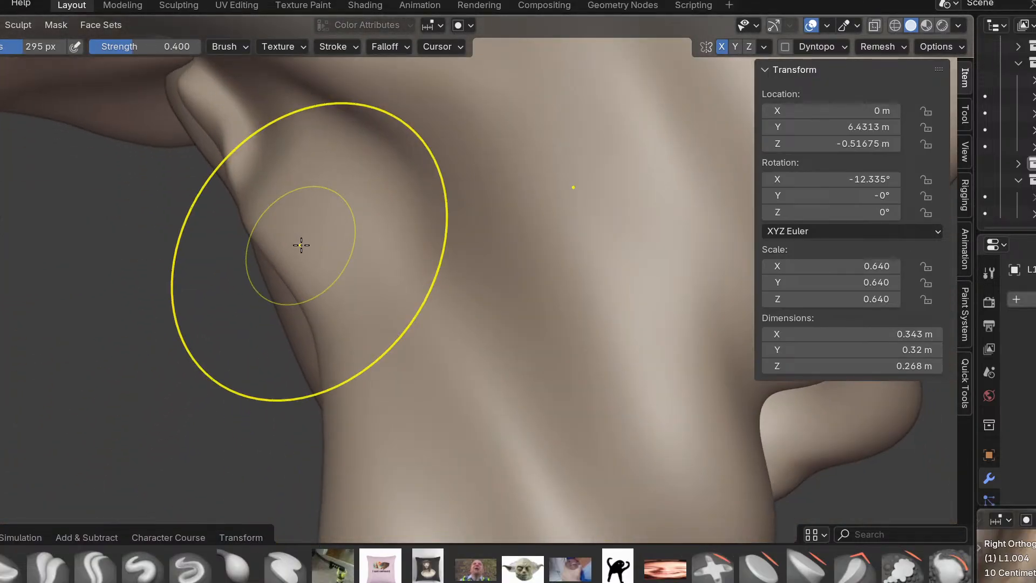
{"action": "key", "text": "KP_3"}
{"action": "mouse_move", "coordinate": [363, 307]}
{"action": "middle_mouse_down", "text": "shift"}
{"action": "mouse_move", "coordinate": [463, 340]}
{"action": "mouse_move", "coordinate": [414, 421]}
{"action": "middle_mouse_up", "text": "shift"}
{"action": "scroll", "coordinate": [374, 329], "scroll_direction": "down", "scroll_amount": 1}
{"action": "middle_click_drag", "start_coordinate": [360, 278], "coordinate": [363, 393], "text": "shift"}
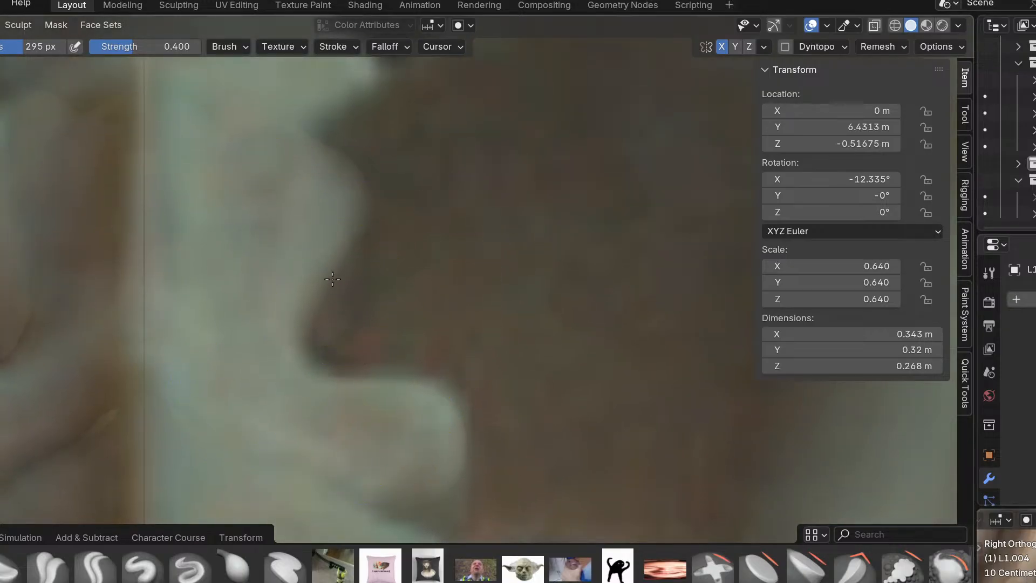
{"action": "middle_click_drag", "start_coordinate": [368, 257], "coordinate": [358, 377], "text": "shift"}
{"action": "scroll", "coordinate": [321, 283], "scroll_direction": "up", "scroll_amount": 2}
{"action": "middle_click_drag", "start_coordinate": [321, 283], "coordinate": [270, 178]}
{"action": "key", "text": "KP_1"}
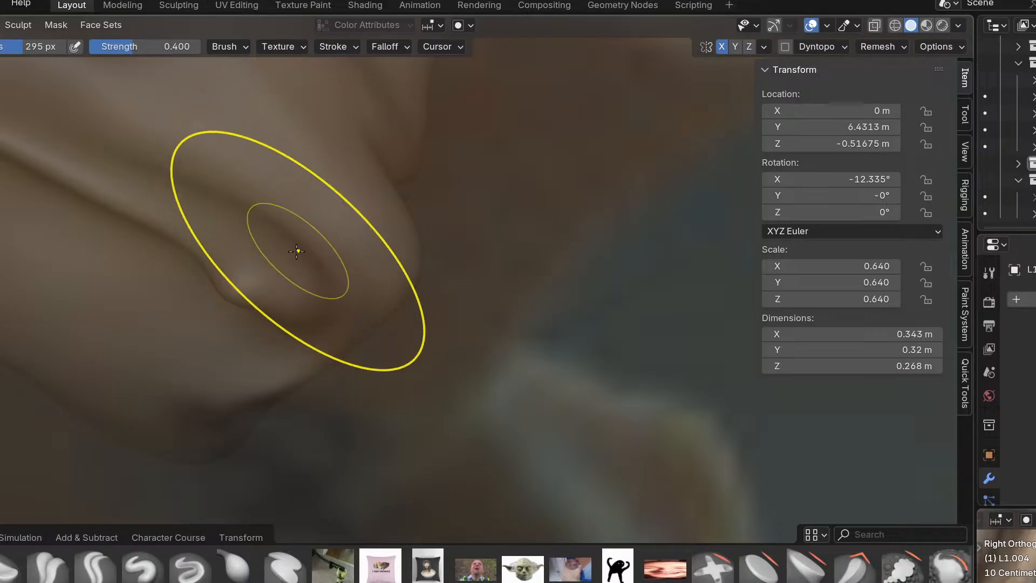
Blend the protruding front end of the small side ridge into L1.004's surface.
{"action": "middle_click_drag", "start_coordinate": [270, 259], "coordinate": [480, 448], "text": "shift"}
{"action": "scroll", "coordinate": [198, 318], "scroll_direction": "up", "scroll_amount": 2}
{"action": "middle_click_drag", "start_coordinate": [201, 281], "coordinate": [208, 229]}
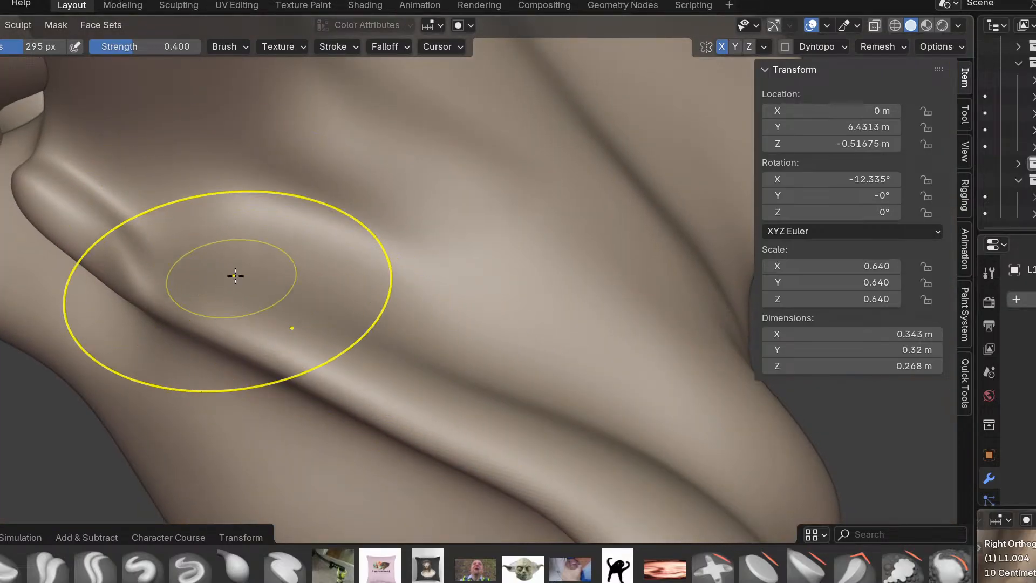
{"action": "middle_click_drag", "start_coordinate": [250, 277], "coordinate": [470, 308]}
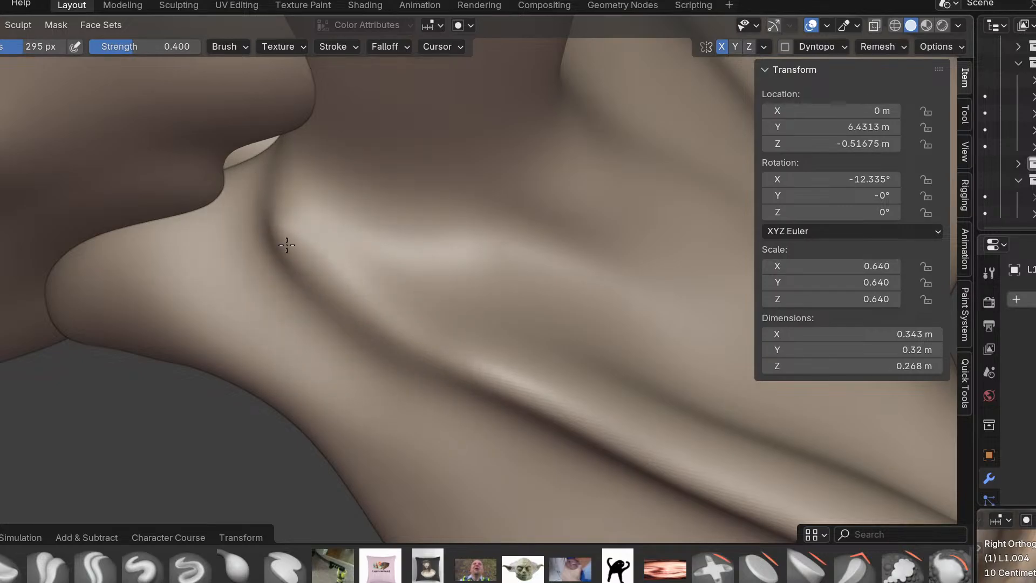
{"action": "middle_click_drag", "start_coordinate": [302, 287], "coordinate": [335, 257]}
{"action": "key", "text": "KP_3"}
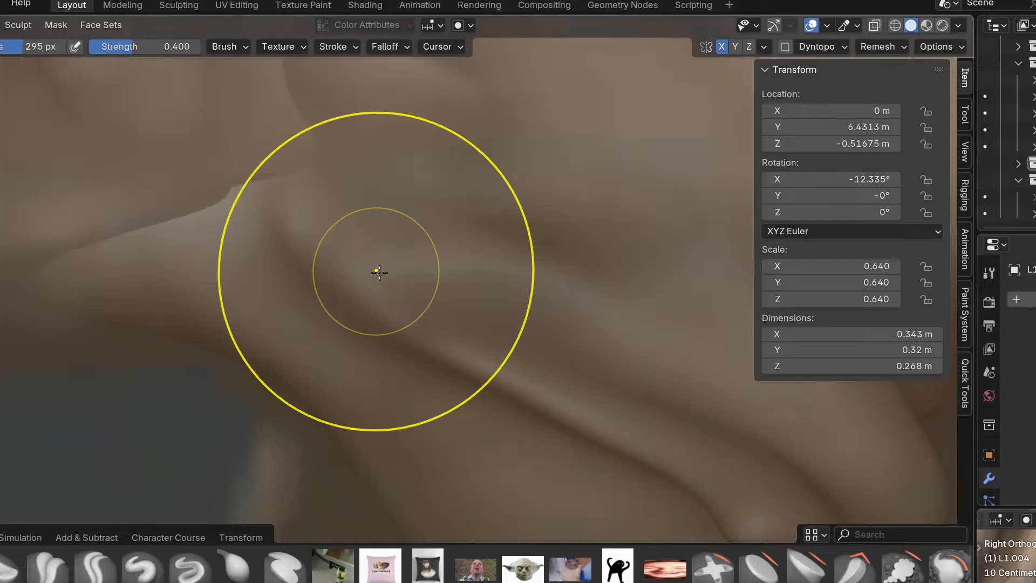
Compare L1.004's small side ridge with the side and dorsal references.
{"action": "scroll", "coordinate": [475, 346], "scroll_direction": "down", "scroll_amount": 4}
{"action": "middle_click_drag", "start_coordinate": [561, 408], "coordinate": [435, 421], "text": "shift"}
{"action": "key", "text": "KP_1"}
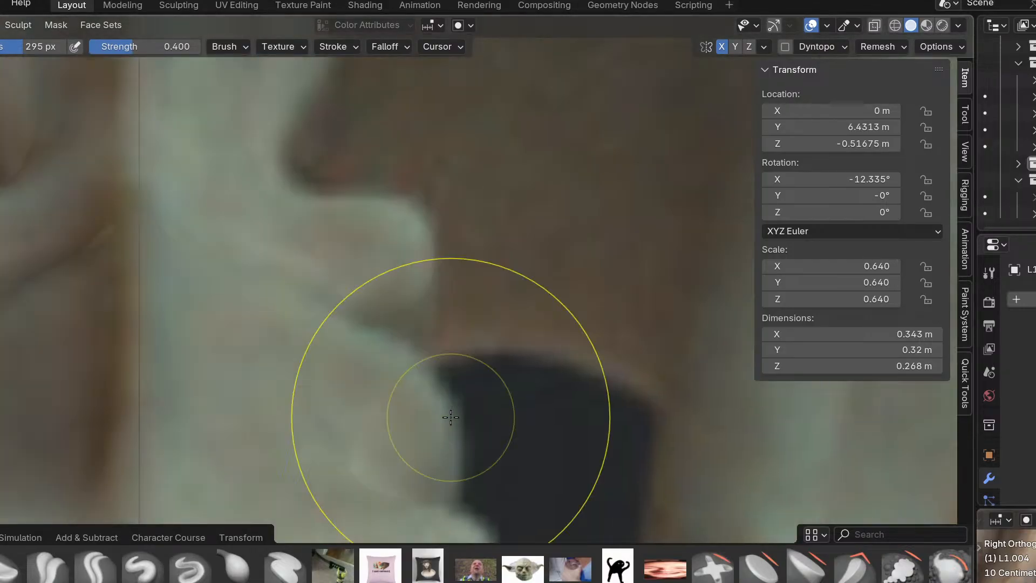
{"action": "middle_click_drag", "start_coordinate": [423, 286], "coordinate": [467, 378], "text": "shift"}
{"action": "scroll", "coordinate": [406, 304], "scroll_direction": "up", "scroll_amount": 1}
{"action": "key", "text": "KP_3"}
{"action": "middle_click_drag", "start_coordinate": [460, 444], "coordinate": [382, 286], "text": "shift"}
{"action": "scroll", "coordinate": [381, 286], "scroll_direction": "up", "scroll_amount": 3}
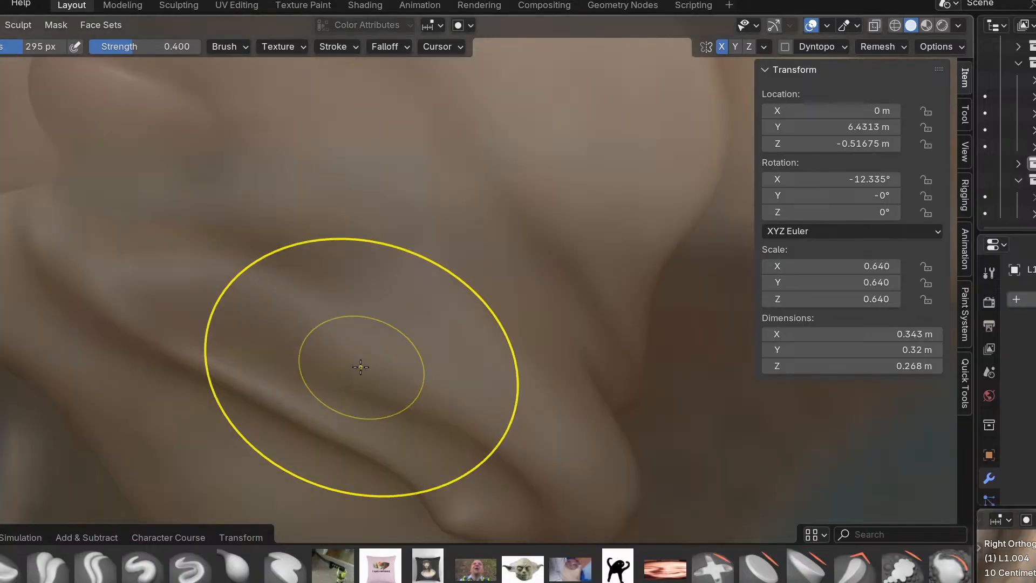
Thicken the small side ridge along L1.004 with the Inflate brush, giving it a fuller, rounder form.
{"action": "scroll", "coordinate": [358, 364], "scroll_direction": "up", "scroll_amount": 2}
{"action": "middle_click_drag", "start_coordinate": [359, 363], "coordinate": [378, 287], "text": "shift"}
{"action": "key", "text": "i"}
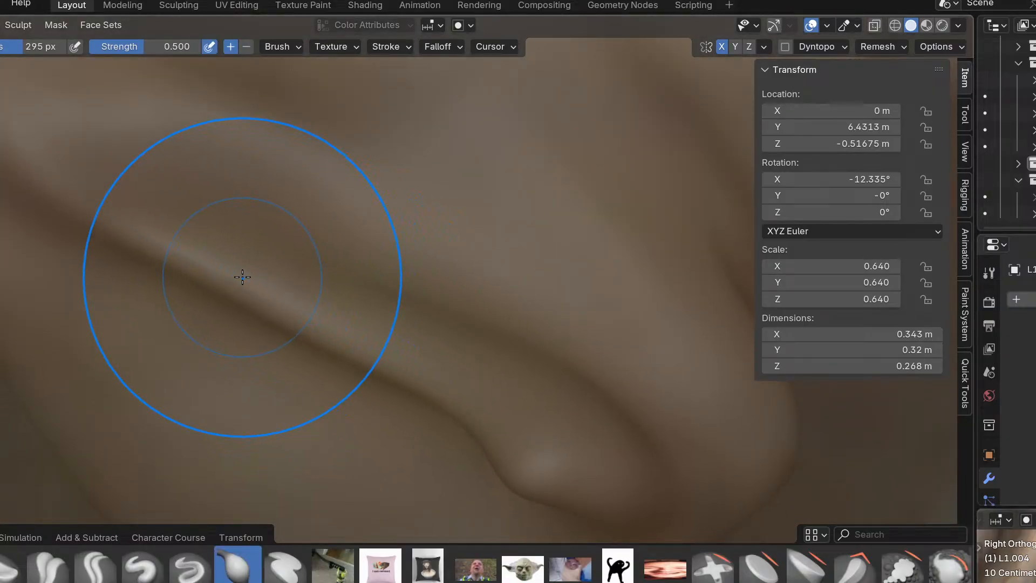
{"action": "middle_click_drag", "start_coordinate": [502, 405], "coordinate": [498, 348]}
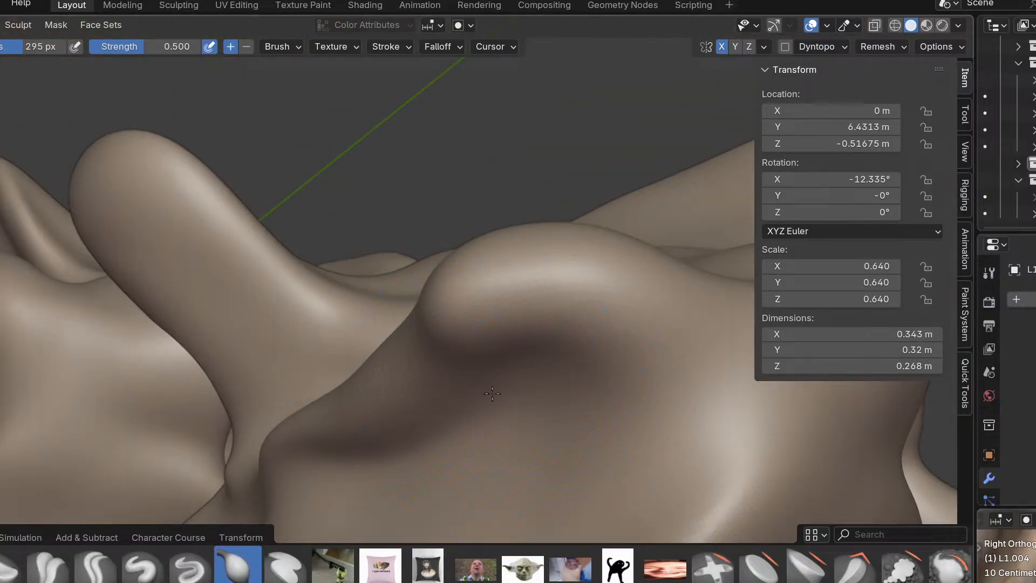
{"action": "left_click_drag", "start_coordinate": [482, 359], "coordinate": [493, 357]}
{"action": "middle_click_drag", "start_coordinate": [493, 357], "coordinate": [562, 463]}
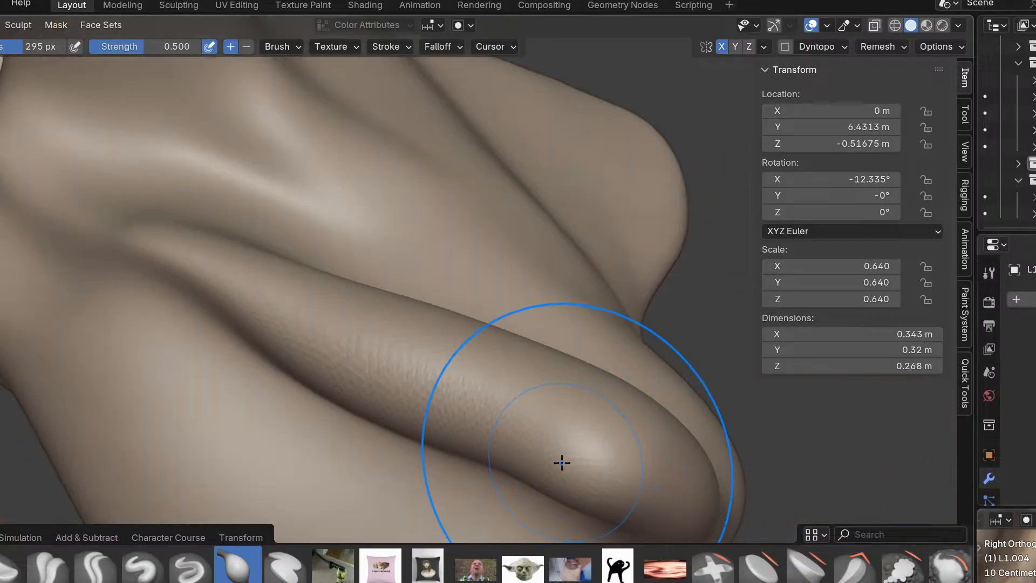
{"action": "scroll", "coordinate": [476, 399], "scroll_direction": "down", "scroll_amount": 3}
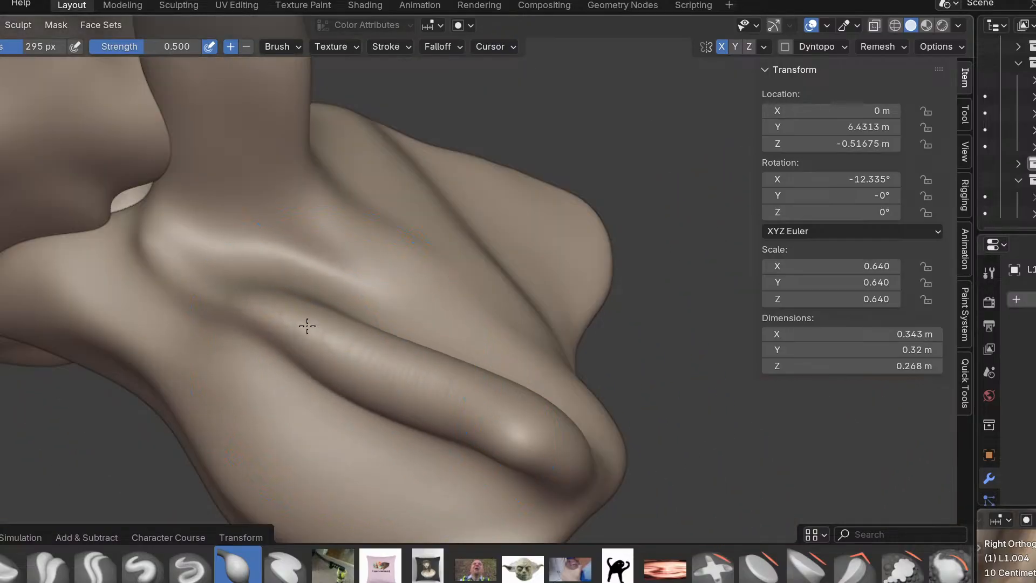
Reshape L1.004's thickened side ridge with the Grab brush, working along its lower edge and toward its front end.
{"action": "scroll", "coordinate": [408, 386], "scroll_direction": "down", "scroll_amount": 3}
{"action": "key", "text": "g"}
{"action": "scroll", "coordinate": [365, 404], "scroll_direction": "up", "scroll_amount": 3}
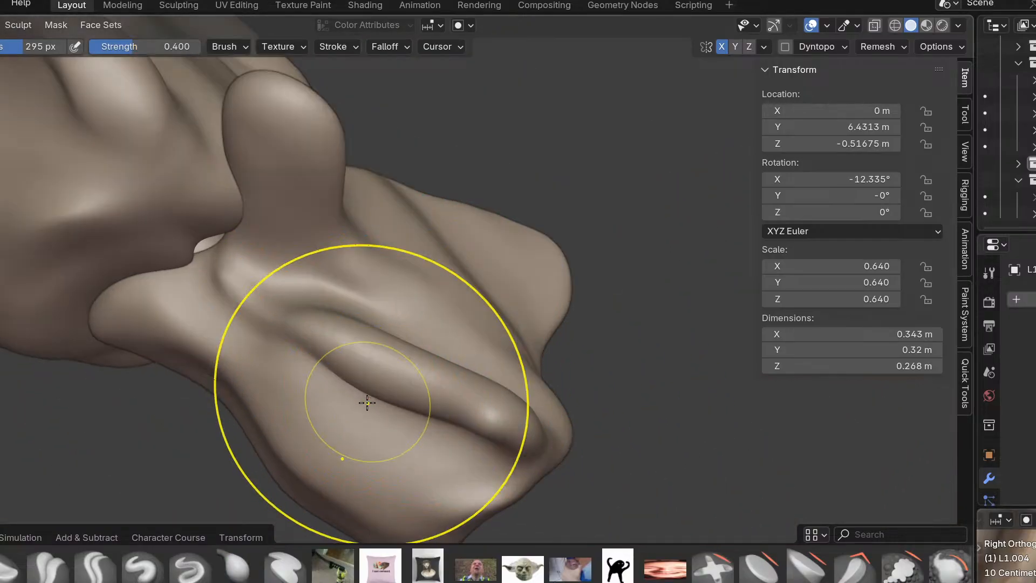
{"action": "mouse_move", "coordinate": [455, 372]}
{"action": "middle_mouse_down"}
{"action": "mouse_move", "coordinate": [419, 349]}
{"action": "mouse_move", "coordinate": [470, 330]}
{"action": "middle_mouse_up"}
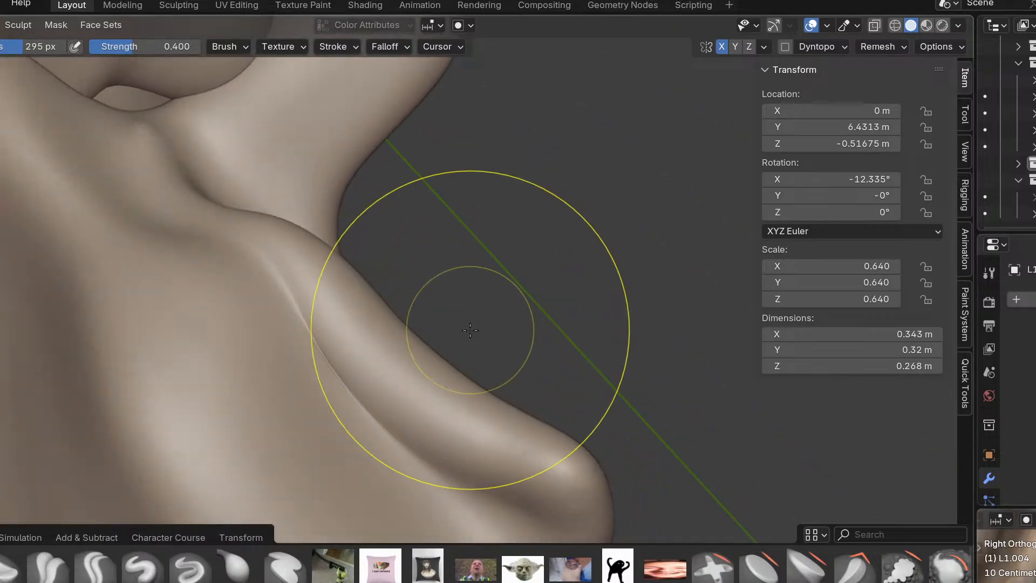
{"action": "left_click_drag", "start_coordinate": [373, 379], "coordinate": [437, 441]}
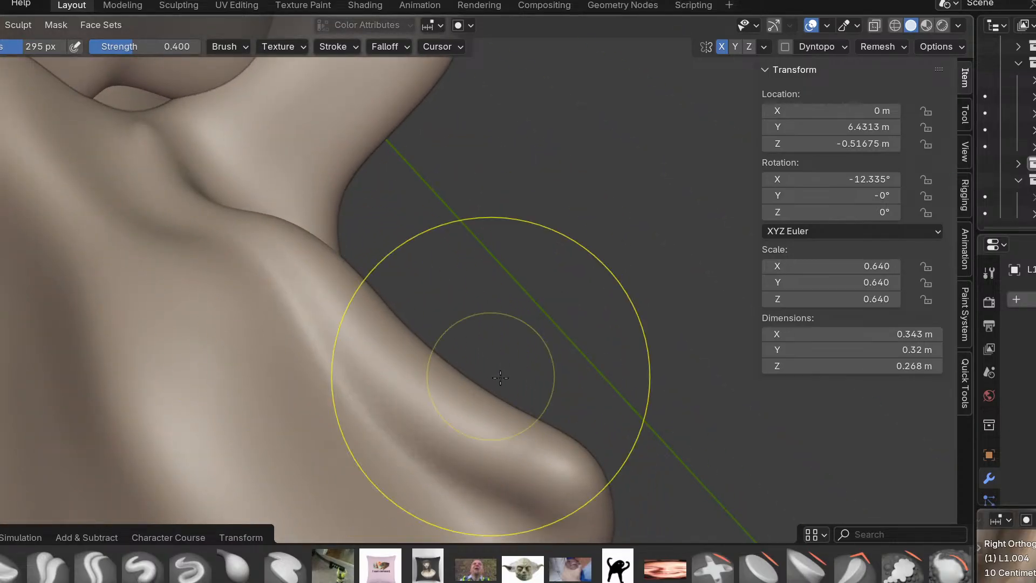
{"action": "middle_click_drag", "start_coordinate": [450, 367], "coordinate": [442, 411]}
{"action": "middle_click_drag", "start_coordinate": [293, 229], "coordinate": [243, 172]}
{"action": "left_click_drag", "start_coordinate": [239, 168], "coordinate": [115, 100]}
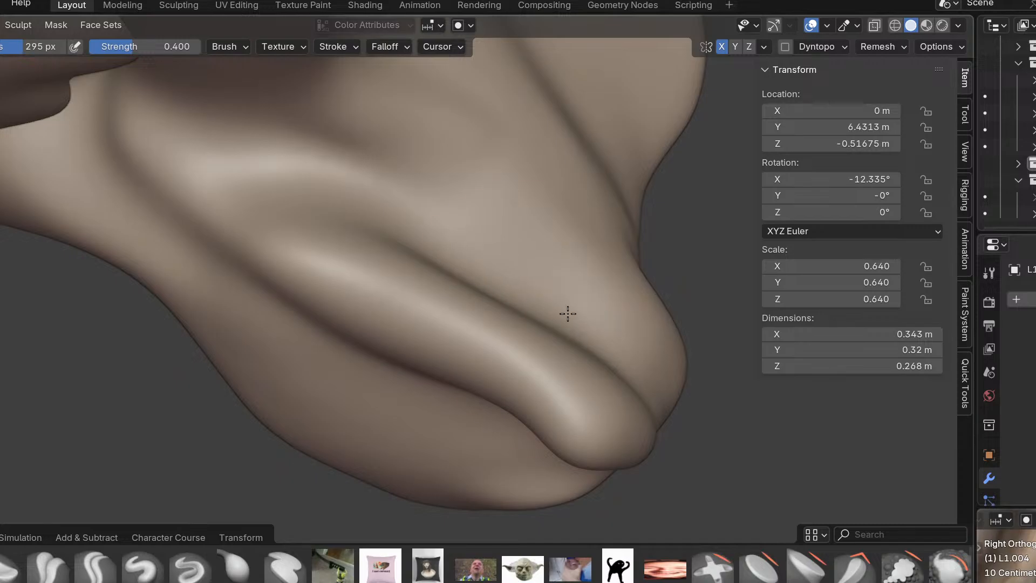
Examine L1.004's side outline against the dorsal reference photo.
{"action": "middle_click_drag", "start_coordinate": [567, 313], "coordinate": [539, 364]}
{"action": "key", "text": "KP_3"}
{"action": "middle_click_drag", "start_coordinate": [528, 249], "coordinate": [507, 438], "text": "shift"}
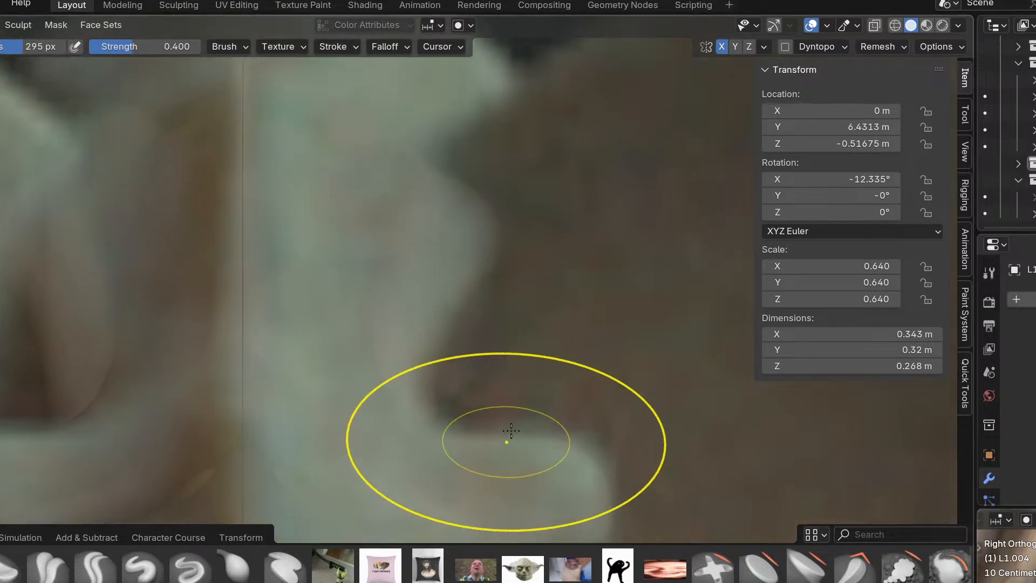
{"action": "scroll", "coordinate": [477, 326], "scroll_direction": "down", "scroll_amount": 2}
{"action": "scroll", "coordinate": [475, 324], "scroll_direction": "up", "scroll_amount": 3}
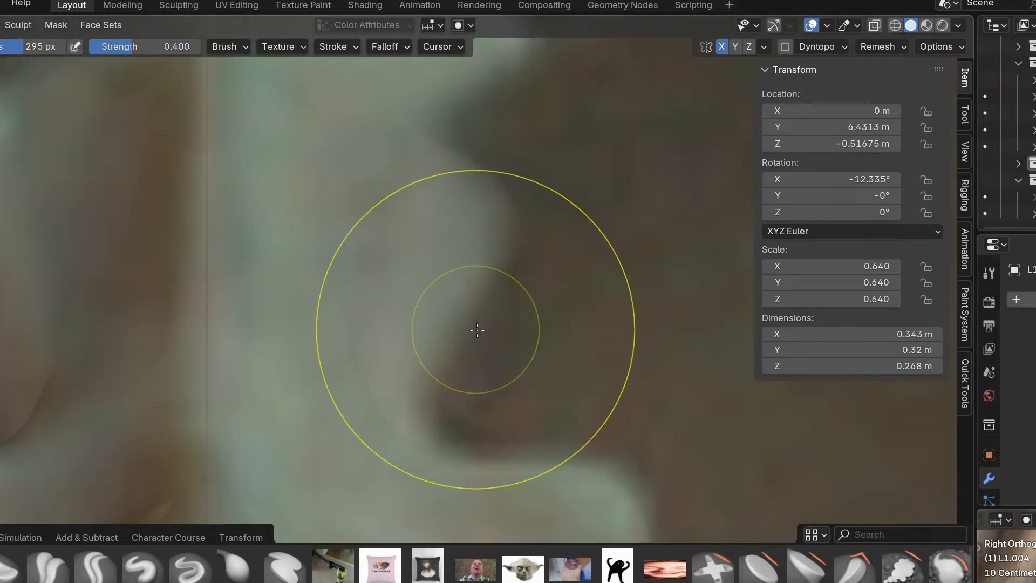
{"action": "middle_click_drag", "start_coordinate": [488, 181], "coordinate": [511, 257], "text": "shift"}
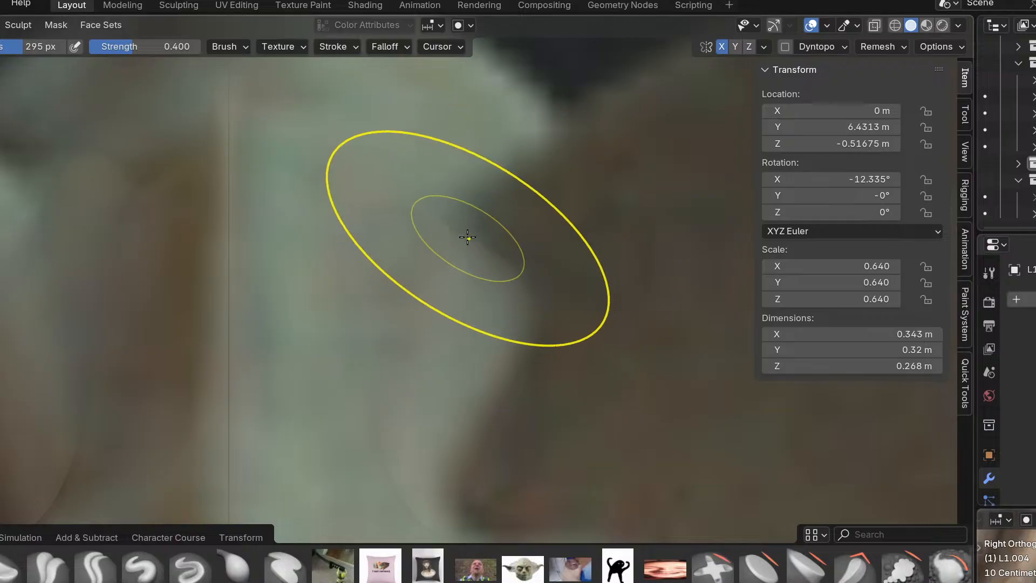
{"action": "scroll", "coordinate": [441, 245], "scroll_direction": "down", "scroll_amount": 3}
{"action": "scroll", "coordinate": [444, 270], "scroll_direction": "up", "scroll_amount": 2}
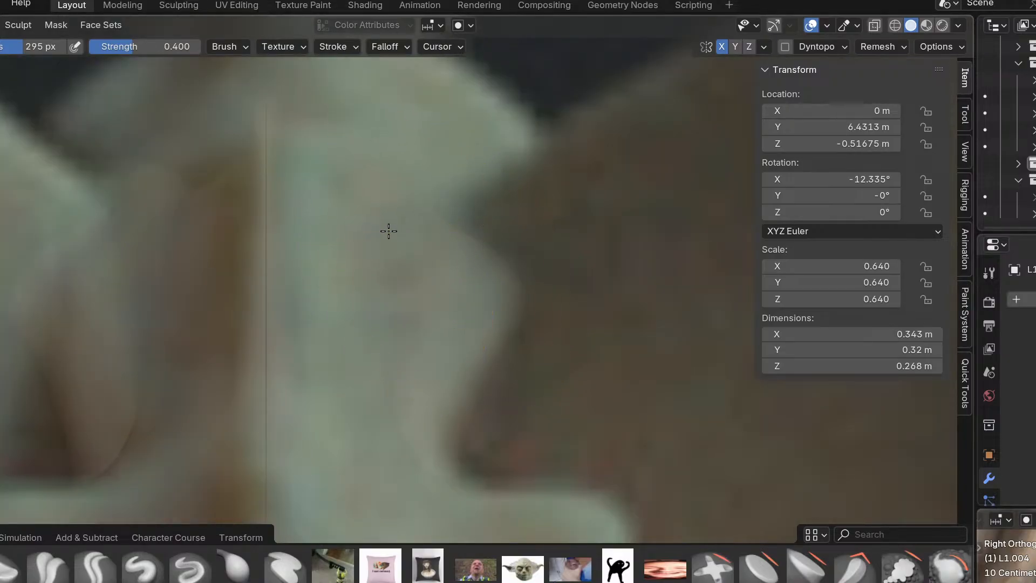
Switch to the browser, check the live stream's analytics page, and return to Blender.
{"action": "key", "text": "alt+Tab"}
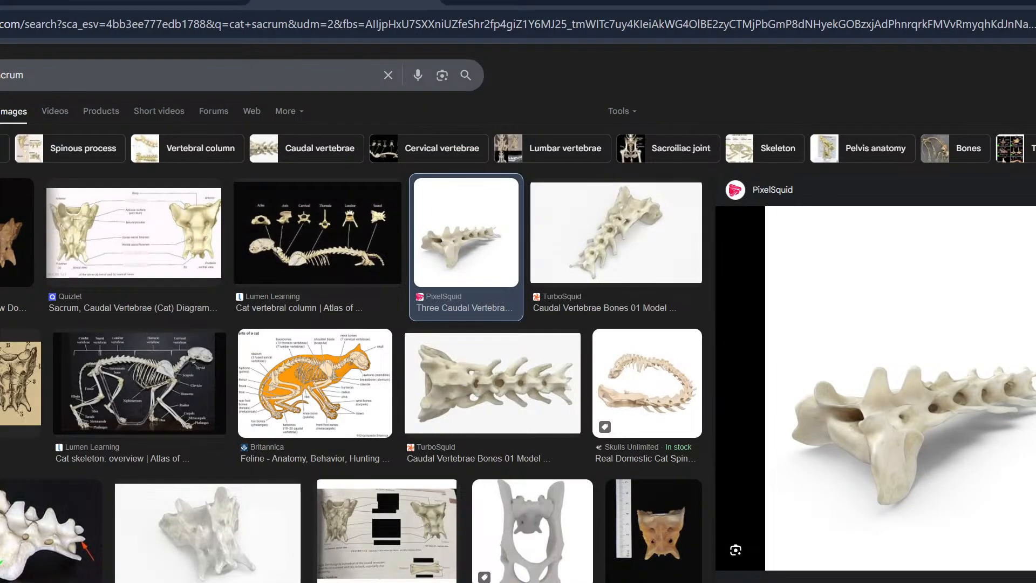
{"action": "key", "text": "ctrl+shift+Tab"}
{"action": "key", "text": "ctrl+shift+Tab"}
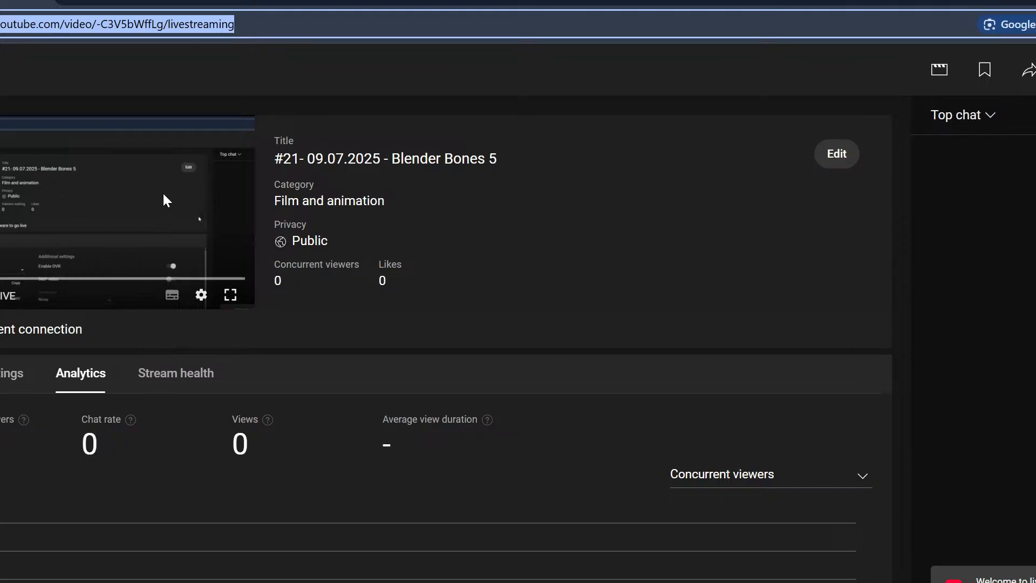
{"action": "left_click", "coordinate": [388, 330]}
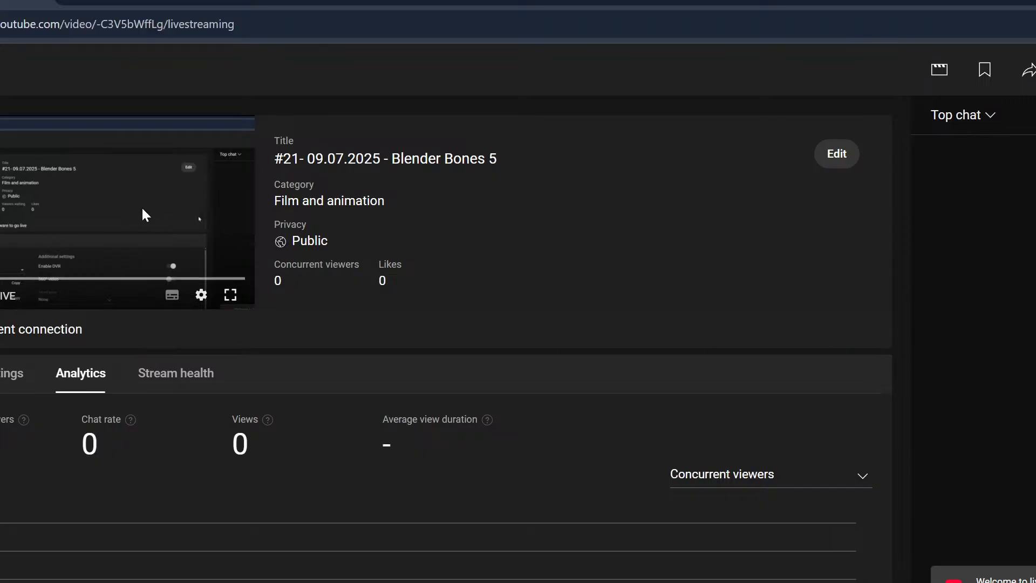
{"action": "key", "text": "alt+Tab"}
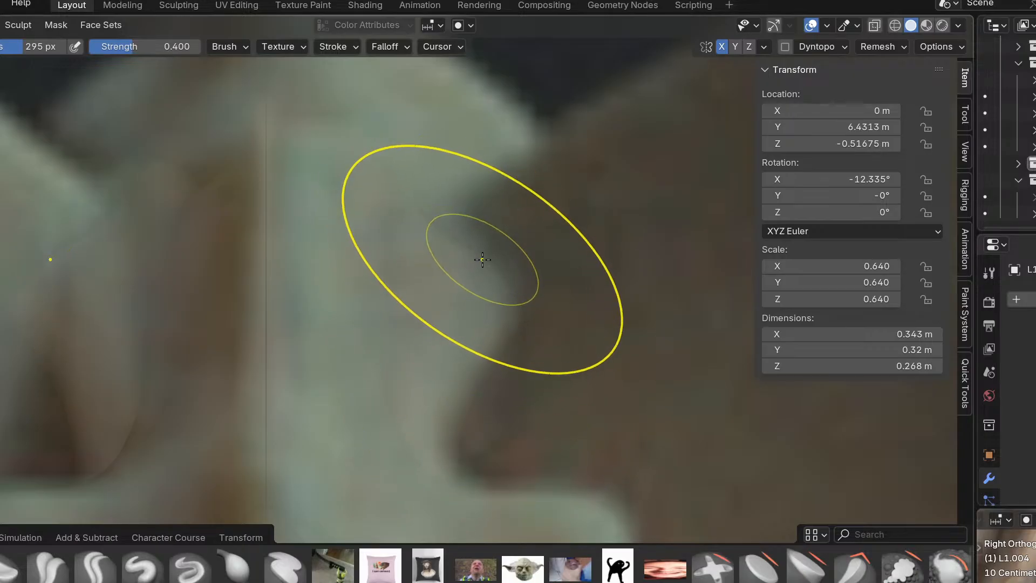
Leave sculpting on L1.004, select the neighbouring vertebra L1.003 in the side view and enter Sculpt Mode on it.
{"action": "scroll", "coordinate": [525, 368], "scroll_direction": "down", "scroll_amount": 5}
{"action": "mouse_move", "coordinate": [545, 380]}
{"action": "middle_mouse_down", "text": "shift"}
{"action": "mouse_move", "coordinate": [513, 313]}
{"action": "mouse_move", "coordinate": [546, 362]}
{"action": "mouse_move", "coordinate": [371, 222]}
{"action": "mouse_move", "coordinate": [412, 344]}
{"action": "middle_mouse_up", "text": "shift"}
{"action": "scroll", "coordinate": [412, 344], "scroll_direction": "up", "scroll_amount": 2}
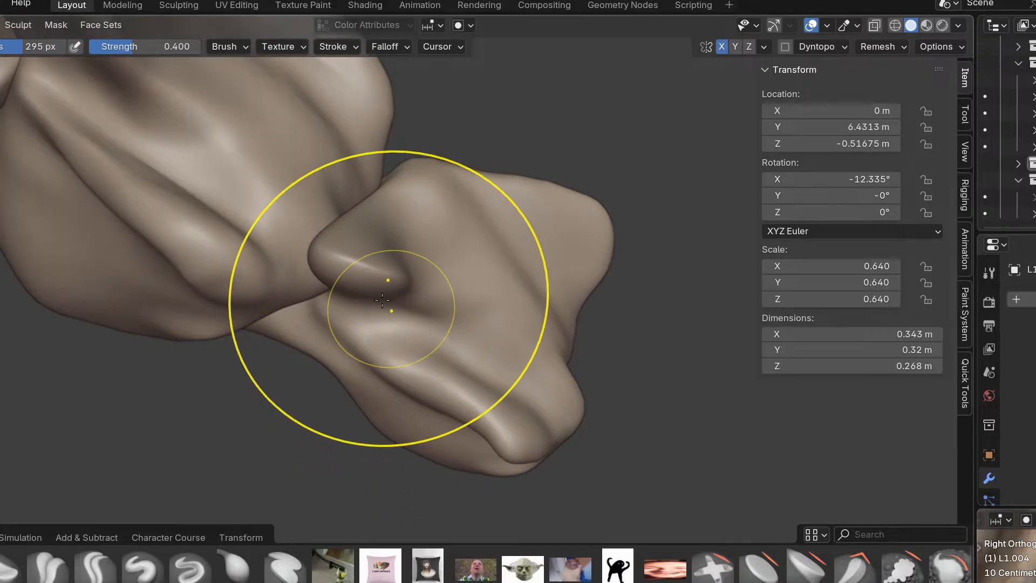
{"action": "key", "text": "KP_3"}
{"action": "key", "text": "ctrl+Tab"}
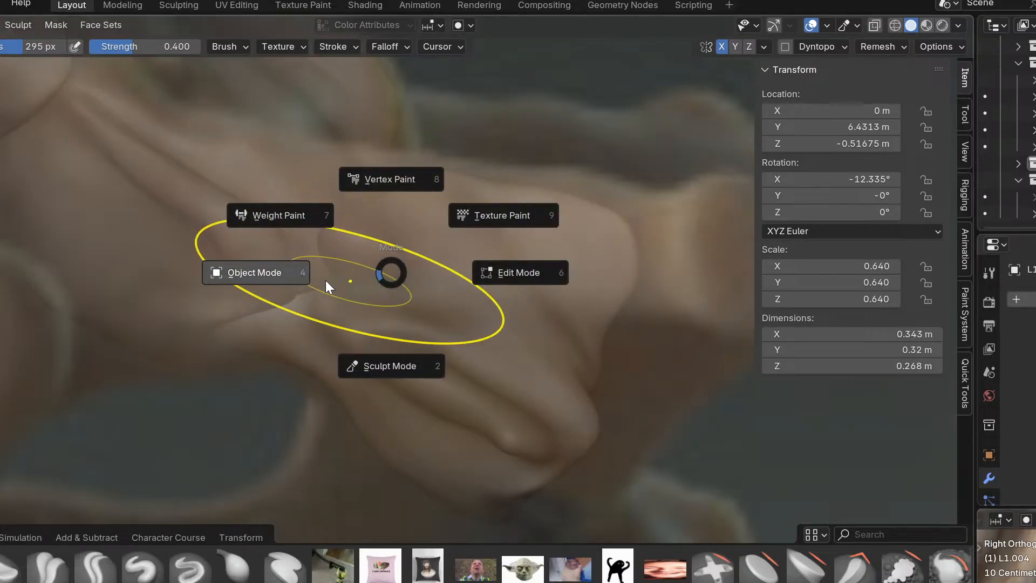
{"action": "left_click", "coordinate": [326, 280]}
{"action": "left_click", "coordinate": [300, 218]}
{"action": "middle_click_drag", "start_coordinate": [352, 278], "coordinate": [412, 444], "text": "shift"}
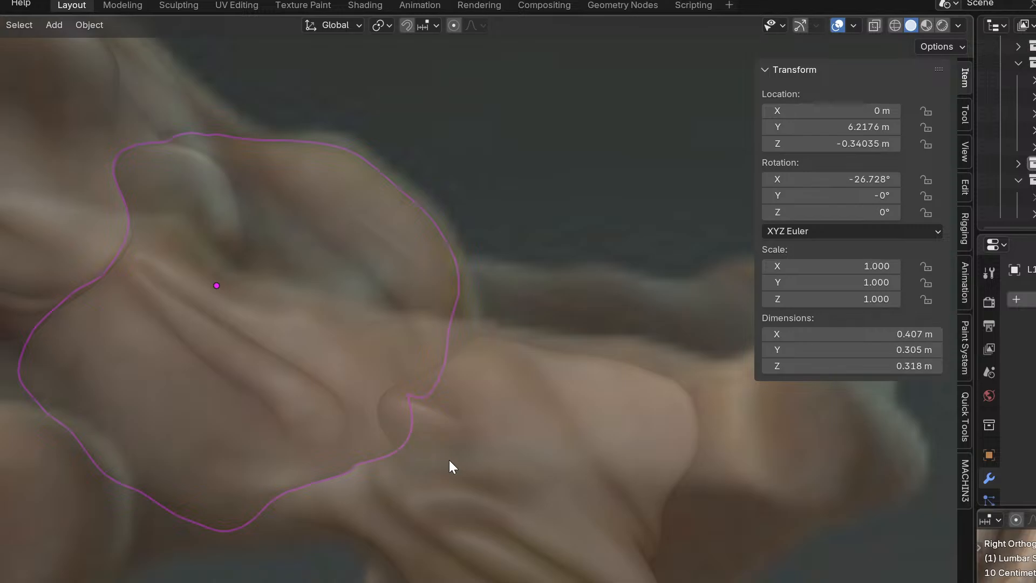
{"action": "key", "text": "ctrl+Tab"}
{"action": "left_click", "coordinate": [435, 524]}
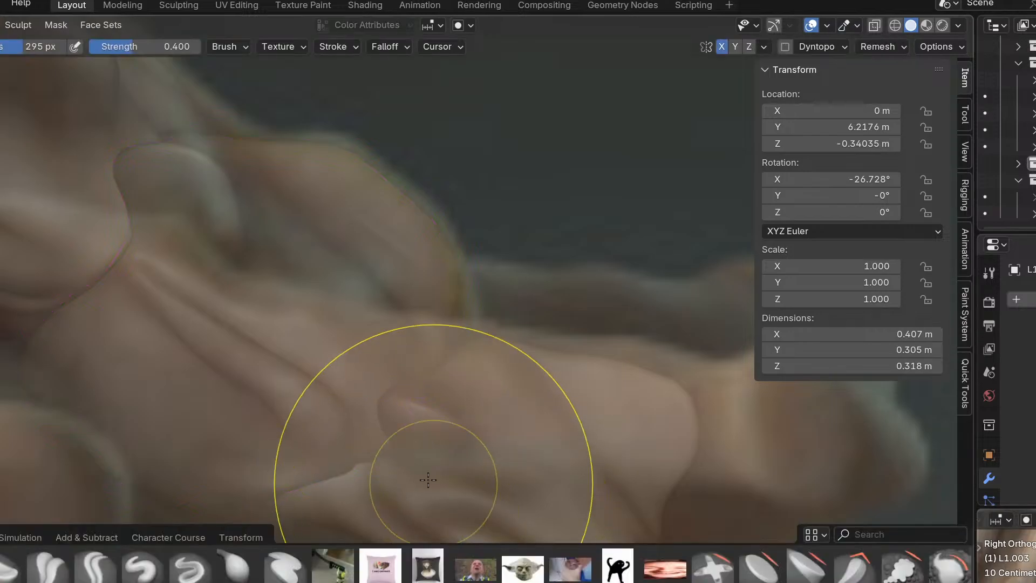
Pull L1.003's rear edge back over the front of L1.004 with the Grab brush, following the side reference.
{"action": "left_click_drag", "start_coordinate": [389, 432], "coordinate": [409, 427]}
{"action": "mouse_move", "coordinate": [388, 409]}
{"action": "left_mouse_down"}
{"action": "mouse_move", "coordinate": [423, 398]}
{"action": "mouse_move", "coordinate": [469, 327]}
{"action": "left_mouse_up"}
{"action": "scroll", "coordinate": [470, 325], "scroll_direction": "up", "scroll_amount": 2}
{"action": "left_click_drag", "start_coordinate": [462, 280], "coordinate": [458, 278]}
{"action": "left_click_drag", "start_coordinate": [452, 236], "coordinate": [432, 236]}
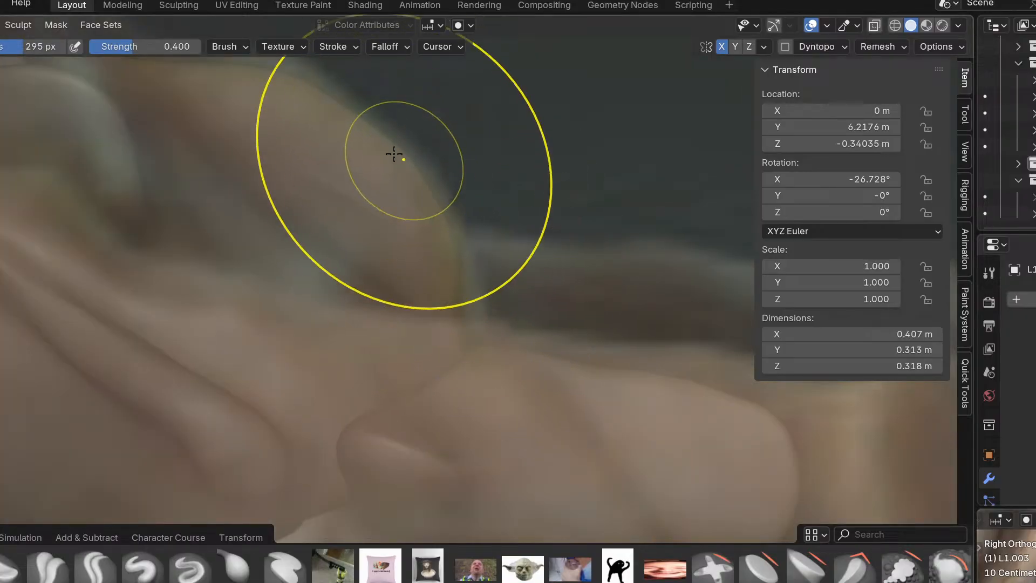
Adjust the upper contour of L1.003 with the Grab brush so its hump and front dip follow the side reference.
{"action": "middle_click_drag", "start_coordinate": [396, 203], "coordinate": [415, 256], "text": "shift"}
{"action": "mouse_move", "coordinate": [309, 110]}
{"action": "middle_mouse_down", "text": "shift"}
{"action": "mouse_move", "coordinate": [330, 225]}
{"action": "mouse_move", "coordinate": [381, 248]}
{"action": "middle_mouse_up", "text": "shift"}
{"action": "left_click_drag", "start_coordinate": [276, 246], "coordinate": [275, 261]}
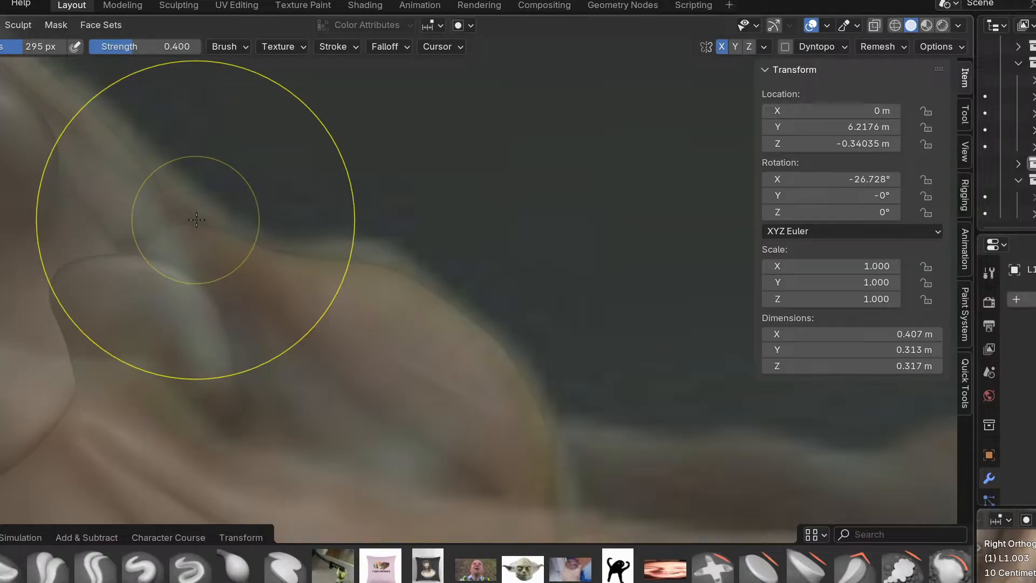
{"action": "scroll", "coordinate": [224, 254], "scroll_direction": "up", "scroll_amount": 2}
{"action": "mouse_move", "coordinate": [346, 287]}
{"action": "left_mouse_down"}
{"action": "mouse_move", "coordinate": [351, 270]}
{"action": "mouse_move", "coordinate": [377, 258]}
{"action": "left_mouse_up"}
{"action": "left_click_drag", "start_coordinate": [168, 208], "coordinate": [158, 221]}
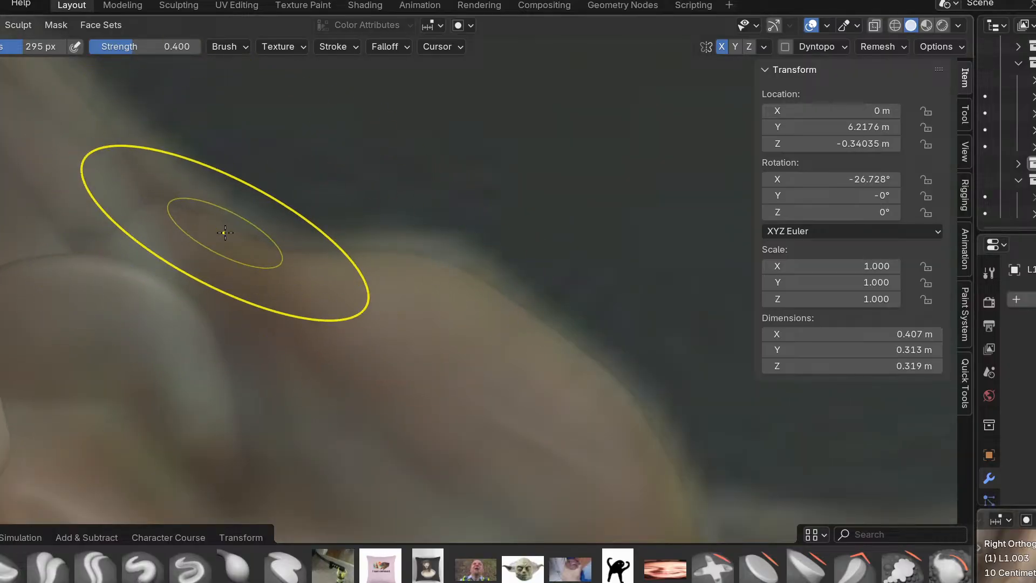
Switch sculpting to L1.002 and nudge its rear edge inward where it meets L1.003.
{"action": "middle_click_drag", "start_coordinate": [176, 220], "coordinate": [415, 340], "text": "shift"}
{"action": "key", "text": "ctrl+Tab"}
{"action": "left_click", "coordinate": [356, 342]}
{"action": "key", "text": "ctrl+Tab"}
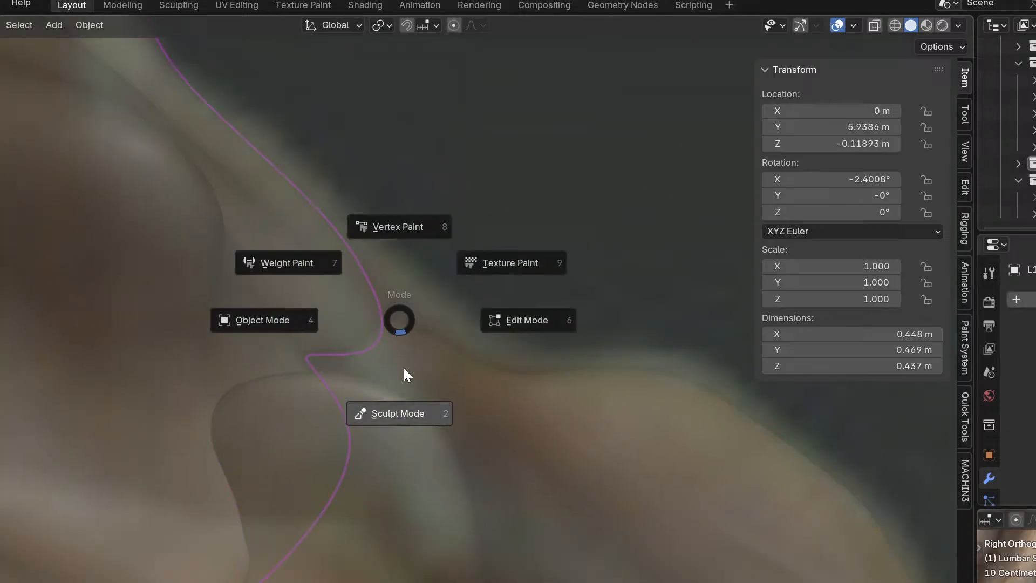
{"action": "left_click", "coordinate": [404, 376]}
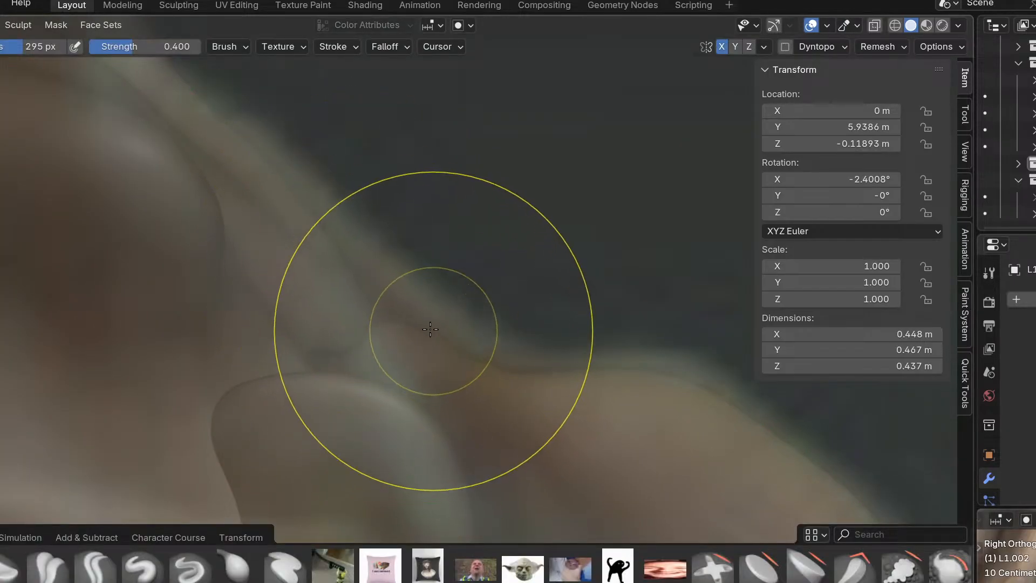
Switch from L1.002 back to L1.003 and resume Sculpt Mode on its upper rear ridge.
{"action": "key", "text": "ctrl+Tab"}
{"action": "left_click", "coordinate": [313, 350]}
{"action": "key", "text": "ctrl+Tab"}
{"action": "left_click", "coordinate": [428, 470]}
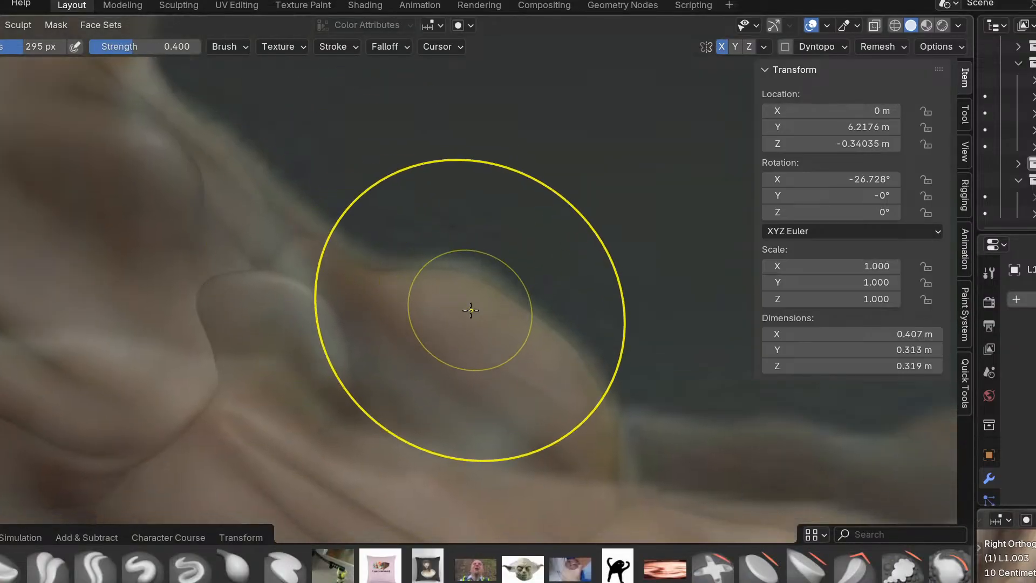
{"action": "key", "text": "ctrl+Tab"}
{"action": "left_click", "coordinate": [335, 313]}
{"action": "middle_click_drag", "start_coordinate": [524, 352], "coordinate": [456, 335]}
{"action": "key", "text": "ctrl+Tab"}
{"action": "left_click", "coordinate": [511, 472]}
Reshape the crest and side of L1.003's upper rear ridge with Grab brush strokes from several angles.
{"action": "left_click_drag", "start_coordinate": [440, 300], "coordinate": [454, 316]}
{"action": "mouse_move", "coordinate": [453, 316]}
{"action": "middle_mouse_down"}
{"action": "mouse_move", "coordinate": [374, 310]}
{"action": "mouse_move", "coordinate": [403, 291]}
{"action": "middle_mouse_up"}
{"action": "left_click_drag", "start_coordinate": [404, 293], "coordinate": [459, 373]}
{"action": "mouse_move", "coordinate": [459, 373]}
{"action": "middle_mouse_down"}
{"action": "mouse_move", "coordinate": [439, 301]}
{"action": "mouse_move", "coordinate": [386, 286]}
{"action": "mouse_move", "coordinate": [400, 323]}
{"action": "middle_mouse_up"}
{"action": "mouse_move", "coordinate": [394, 376]}
{"action": "middle_mouse_down"}
{"action": "mouse_move", "coordinate": [435, 333]}
{"action": "mouse_move", "coordinate": [379, 340]}
{"action": "mouse_move", "coordinate": [435, 378]}
{"action": "mouse_move", "coordinate": [408, 361]}
{"action": "mouse_move", "coordinate": [435, 416]}
{"action": "mouse_move", "coordinate": [388, 387]}
{"action": "mouse_move", "coordinate": [397, 384]}
{"action": "middle_mouse_up"}
{"action": "mouse_move", "coordinate": [391, 434]}
{"action": "middle_mouse_down"}
{"action": "mouse_move", "coordinate": [428, 426]}
{"action": "mouse_move", "coordinate": [317, 370]}
{"action": "mouse_move", "coordinate": [455, 470]}
{"action": "mouse_move", "coordinate": [410, 396]}
{"action": "mouse_move", "coordinate": [321, 335]}
{"action": "mouse_move", "coordinate": [329, 348]}
{"action": "mouse_move", "coordinate": [342, 342]}
{"action": "mouse_move", "coordinate": [103, 502]}
{"action": "middle_mouse_up"}
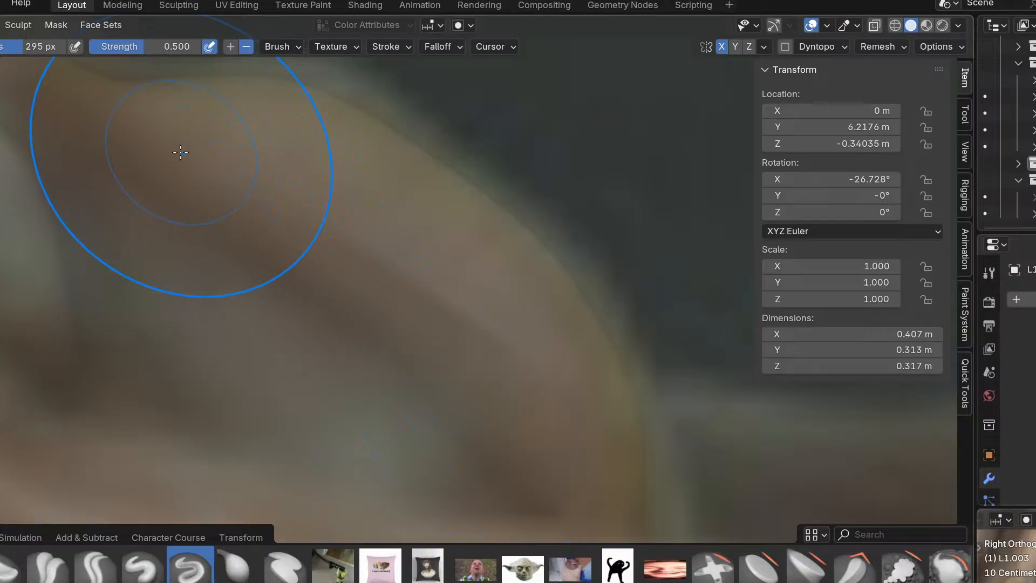
Carve a groove beneath L1.003's upper rear ridge and build up the ridge with the Inflate brush.
{"action": "left_click_drag", "start_coordinate": [225, 232], "coordinate": [490, 473]}
{"action": "left_click_drag", "start_coordinate": [438, 223], "coordinate": [396, 256]}
{"action": "mouse_move", "coordinate": [417, 286]}
{"action": "middle_mouse_down"}
{"action": "mouse_move", "coordinate": [402, 335]}
{"action": "mouse_move", "coordinate": [410, 276]}
{"action": "mouse_move", "coordinate": [391, 264]}
{"action": "mouse_move", "coordinate": [471, 316]}
{"action": "mouse_move", "coordinate": [447, 314]}
{"action": "middle_mouse_up"}
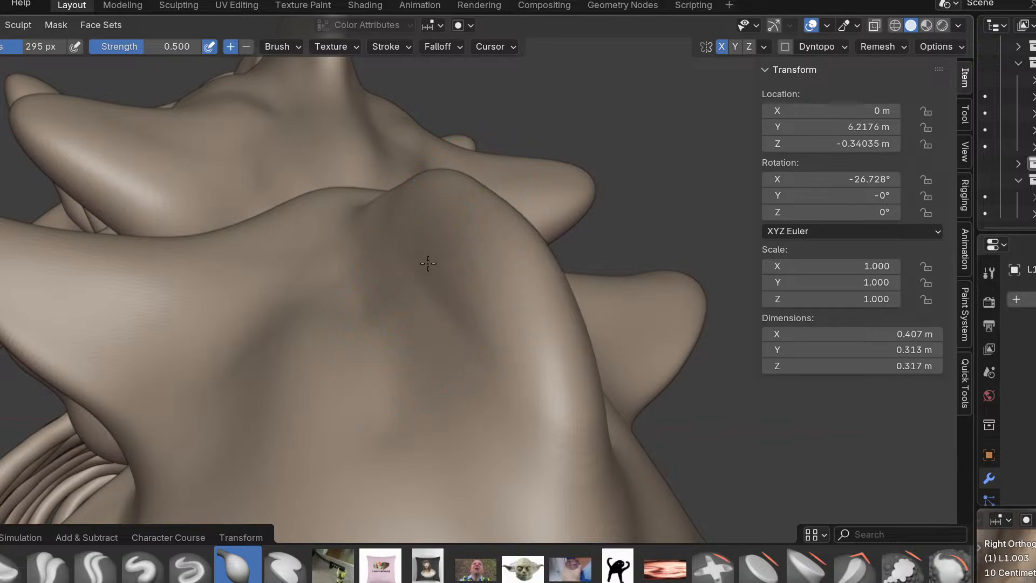
{"action": "middle_click_drag", "start_coordinate": [414, 279], "coordinate": [425, 288]}
Pull the edge of L1.003's upper rear ridge outward with the Grab brush and compare it with the side reference.
{"action": "key", "text": "g"}
{"action": "left_click_drag", "start_coordinate": [443, 293], "coordinate": [482, 286]}
{"action": "left_click_drag", "start_coordinate": [468, 334], "coordinate": [486, 335]}
{"action": "mouse_move", "coordinate": [500, 413]}
{"action": "left_mouse_down"}
{"action": "mouse_move", "coordinate": [462, 397]}
{"action": "mouse_move", "coordinate": [482, 394]}
{"action": "left_mouse_up"}
{"action": "mouse_move", "coordinate": [437, 352]}
{"action": "middle_mouse_down"}
{"action": "mouse_move", "coordinate": [371, 339]}
{"action": "mouse_move", "coordinate": [544, 483]}
{"action": "mouse_move", "coordinate": [428, 361]}
{"action": "mouse_move", "coordinate": [435, 287]}
{"action": "middle_mouse_up"}
{"action": "key", "text": "KP_0"}
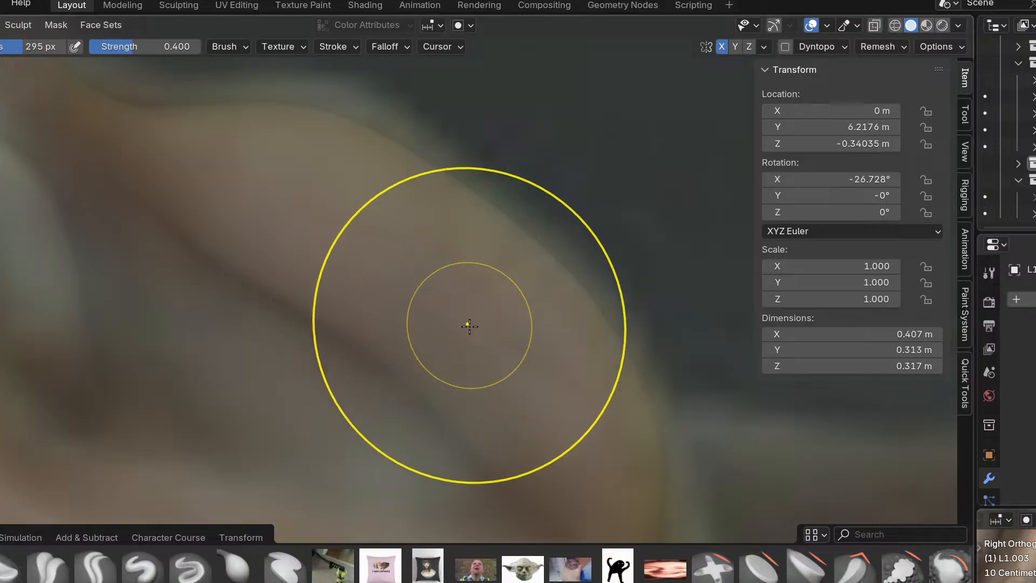
Deepen the groove along L1.003's upper rear ridge with a subtractive brush and refine the ridge's surface against the side reference.
{"action": "left_click", "coordinate": [201, 562]}
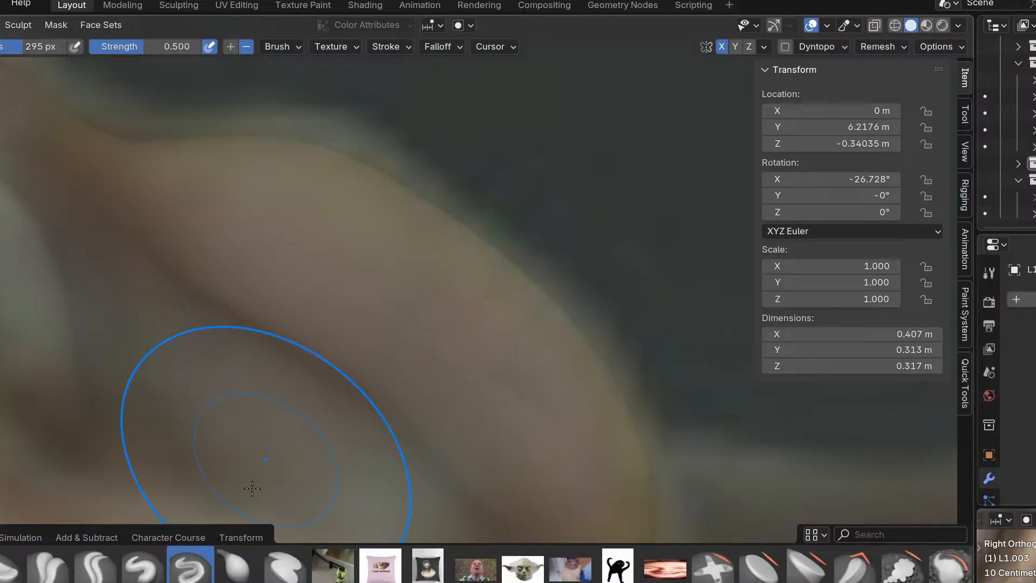
{"action": "middle_click_drag", "start_coordinate": [424, 252], "coordinate": [396, 305]}
{"action": "left_click_drag", "start_coordinate": [486, 382], "coordinate": [518, 424]}
{"action": "middle_click_drag", "start_coordinate": [518, 424], "coordinate": [372, 331]}
{"action": "left_click_drag", "start_coordinate": [372, 331], "coordinate": [476, 407]}
{"action": "middle_click_drag", "start_coordinate": [476, 407], "coordinate": [542, 410]}
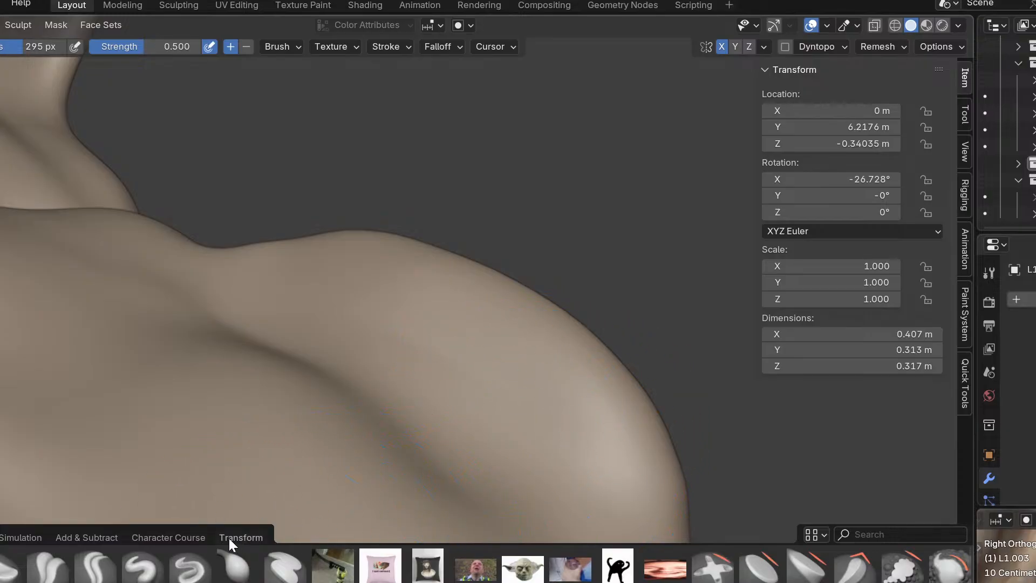
{"action": "key", "text": "KP_3"}
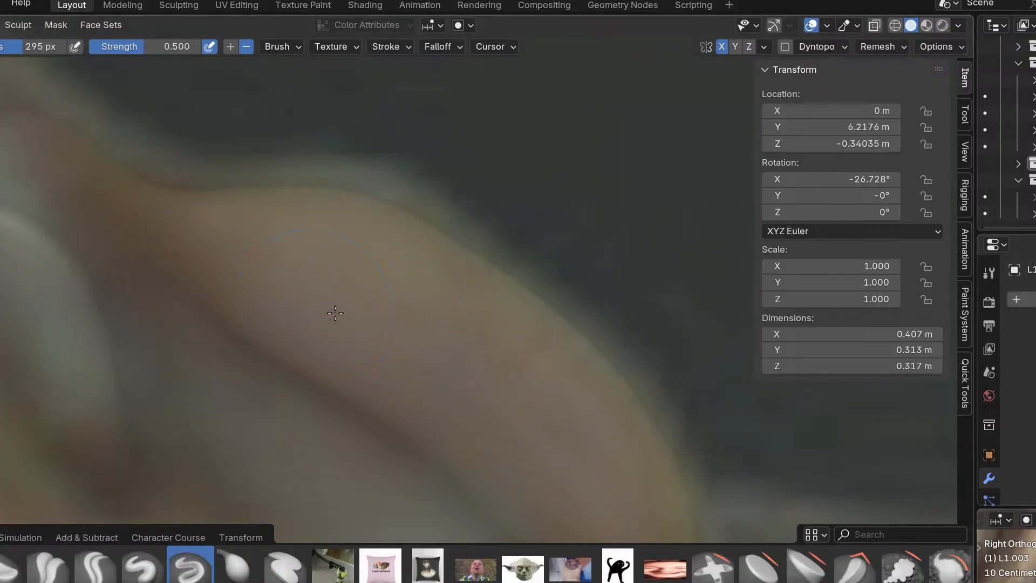
{"action": "middle_click_drag", "start_coordinate": [543, 427], "coordinate": [473, 297], "text": "shift"}
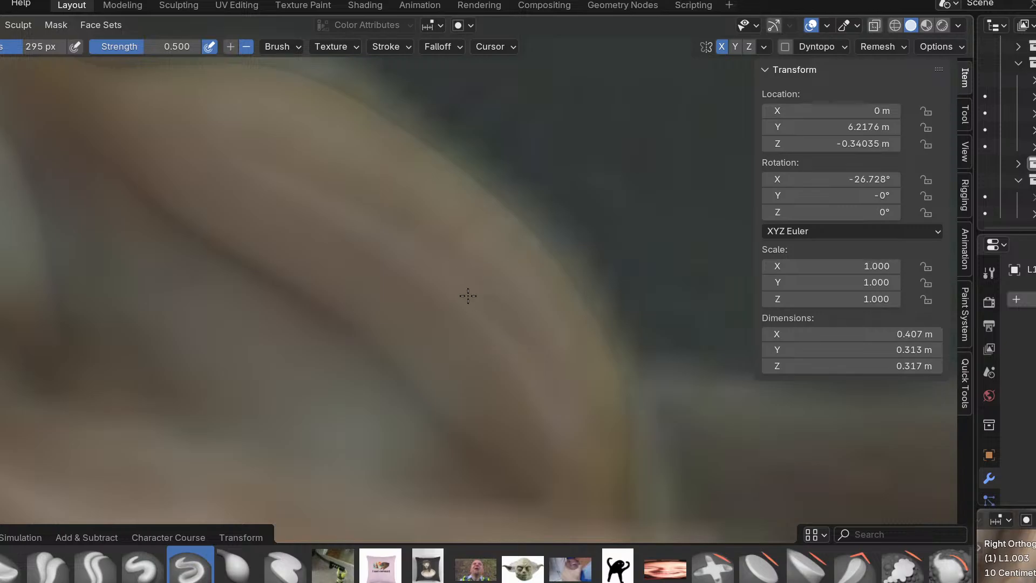
Check L1.003's upper rear ridge against the side reference and push the tip of its front process rearward with the Grab brush.
{"action": "mouse_move", "coordinate": [404, 283]}
{"action": "middle_mouse_down"}
{"action": "mouse_move", "coordinate": [366, 257]}
{"action": "mouse_move", "coordinate": [383, 277]}
{"action": "middle_mouse_up"}
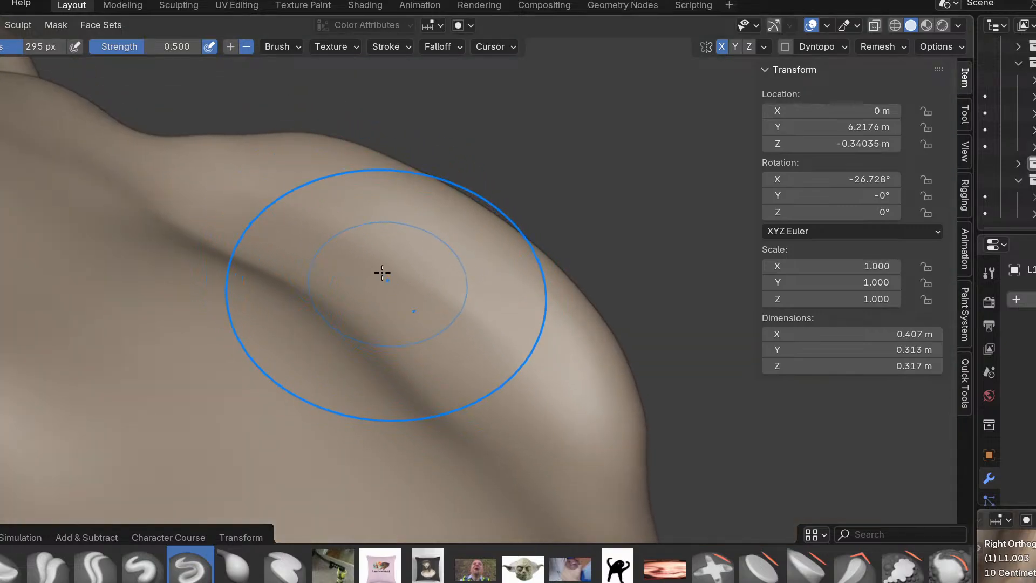
{"action": "key", "text": "KP_3"}
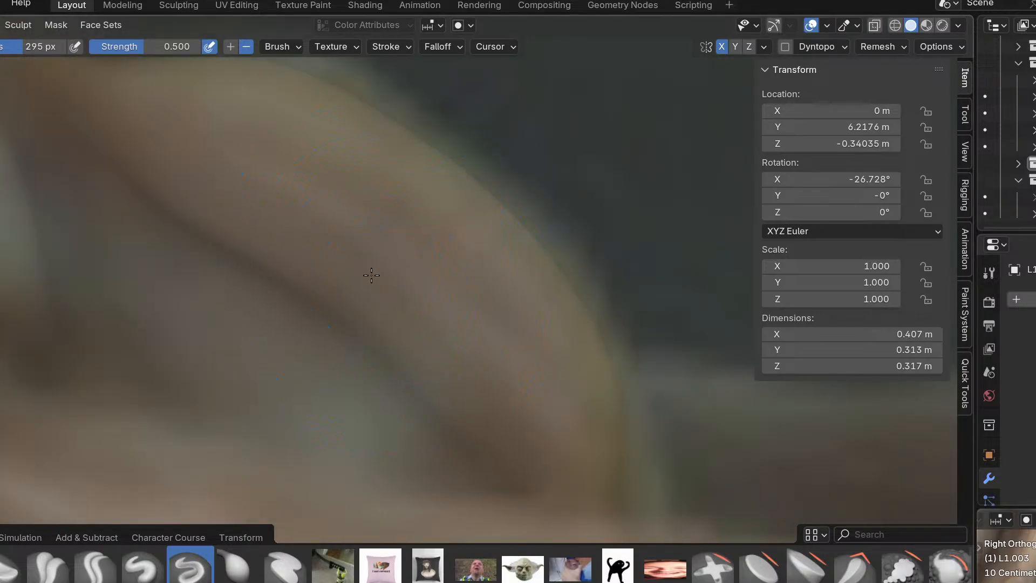
{"action": "mouse_move", "coordinate": [464, 254]}
{"action": "middle_mouse_down", "text": "shift"}
{"action": "mouse_move", "coordinate": [450, 349]}
{"action": "mouse_move", "coordinate": [405, 443]}
{"action": "middle_mouse_up", "text": "shift"}
{"action": "mouse_move", "coordinate": [407, 354]}
{"action": "middle_mouse_down", "text": "ctrl"}
{"action": "mouse_move", "coordinate": [412, 414]}
{"action": "mouse_move", "coordinate": [431, 345]}
{"action": "mouse_move", "coordinate": [557, 276]}
{"action": "middle_mouse_up", "text": "ctrl"}
{"action": "middle_click_drag", "start_coordinate": [488, 273], "coordinate": [457, 378], "text": "ctrl"}
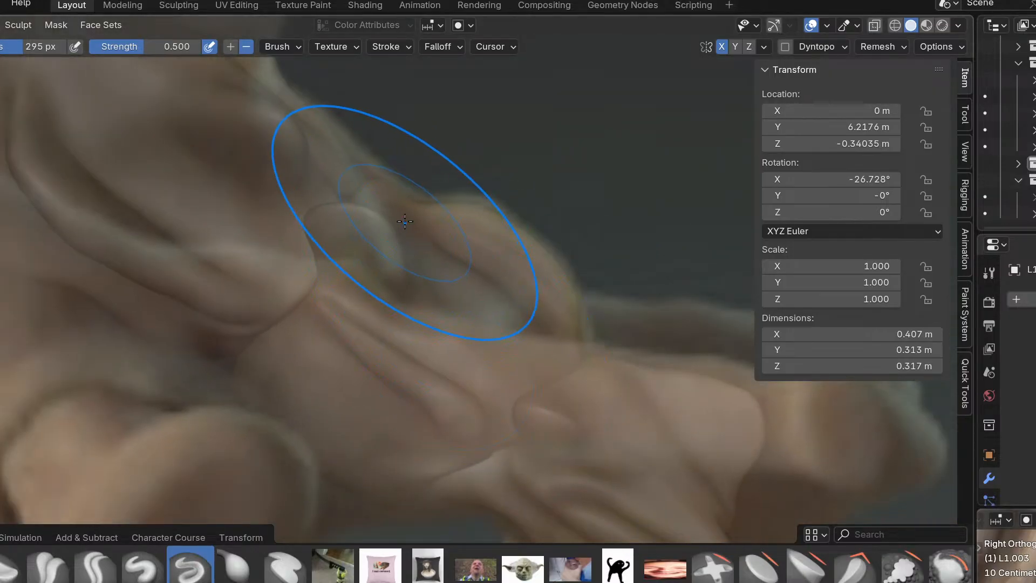
{"action": "key", "text": "g"}
{"action": "left_click_drag", "start_coordinate": [317, 220], "coordinate": [336, 228]}
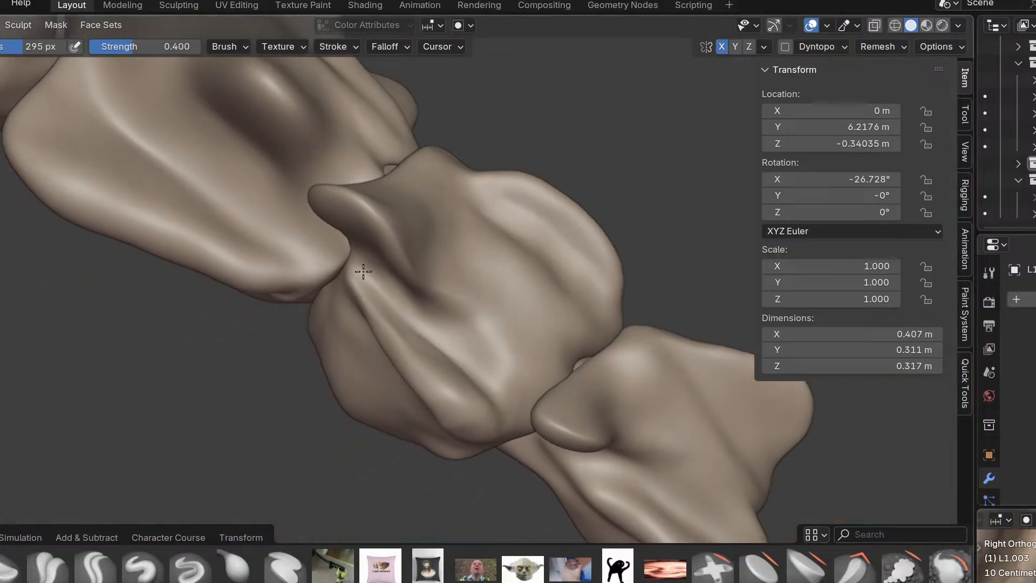
{"action": "middle_click_drag", "start_coordinate": [359, 271], "coordinate": [382, 232]}
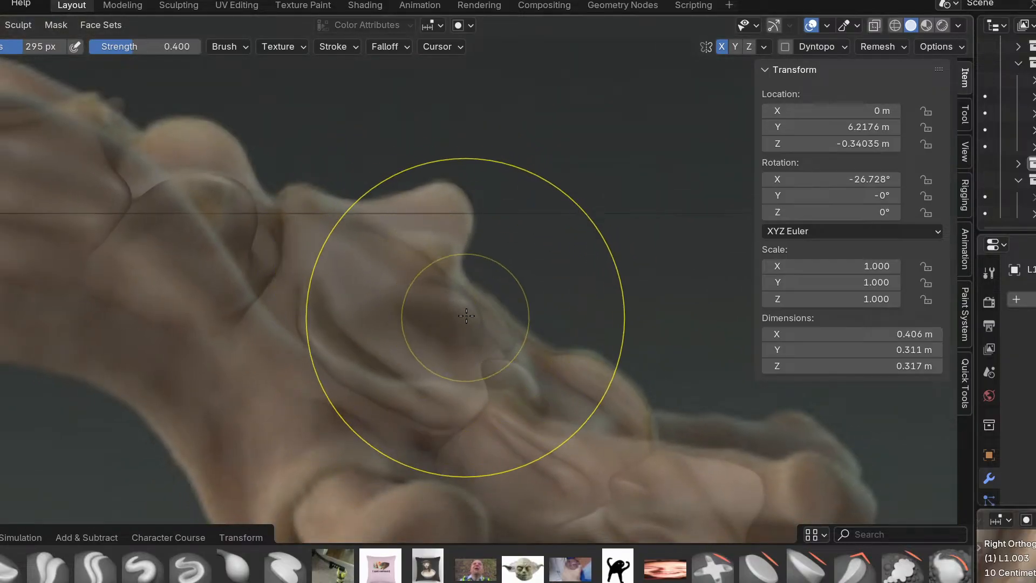
Switch sculpting to L1.002 and reshape its upper rear process and the notch below it with Grab strokes matching the side reference.
{"action": "key", "text": "ctrl+Tab"}
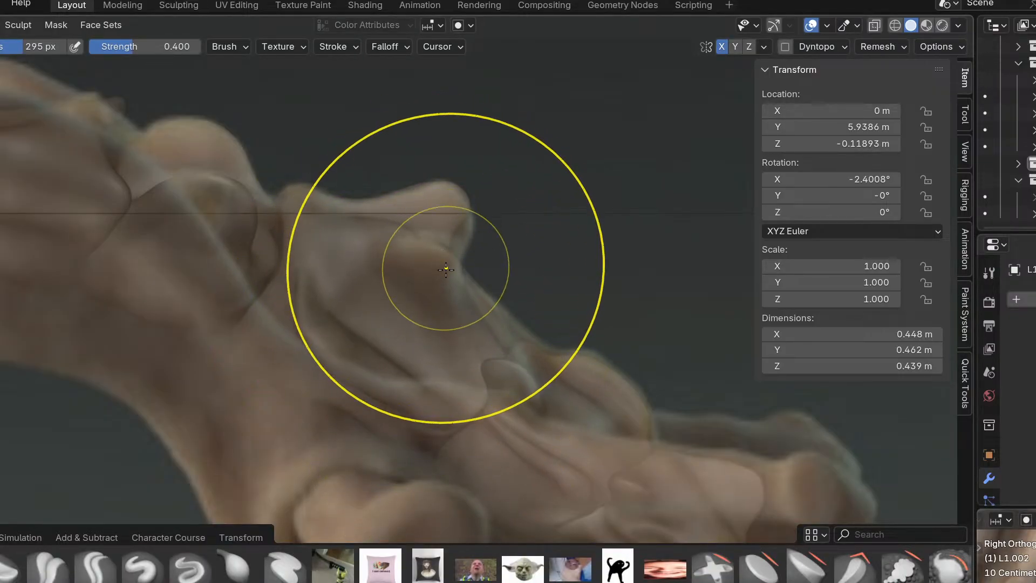
{"action": "mouse_move", "coordinate": [466, 229]}
{"action": "left_mouse_down"}
{"action": "mouse_move", "coordinate": [444, 217]}
{"action": "mouse_move", "coordinate": [462, 234]}
{"action": "mouse_move", "coordinate": [459, 190]}
{"action": "left_mouse_up"}
{"action": "left_click_drag", "start_coordinate": [462, 310], "coordinate": [455, 297]}
{"action": "mouse_move", "coordinate": [477, 265]}
{"action": "middle_mouse_down", "text": "ctrl"}
{"action": "mouse_move", "coordinate": [480, 226]}
{"action": "mouse_move", "coordinate": [463, 280]}
{"action": "mouse_move", "coordinate": [458, 230]}
{"action": "middle_mouse_up", "text": "ctrl"}
{"action": "left_click_drag", "start_coordinate": [462, 299], "coordinate": [443, 312]}
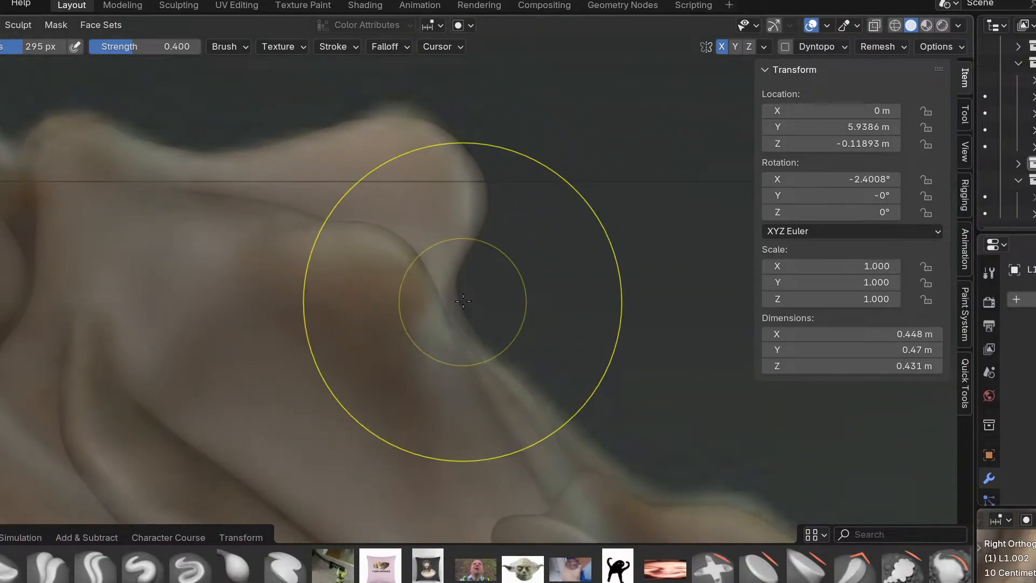
{"action": "mouse_move", "coordinate": [454, 242]}
{"action": "middle_mouse_down", "text": "ctrl"}
{"action": "mouse_move", "coordinate": [457, 255]}
{"action": "mouse_move", "coordinate": [499, 245]}
{"action": "middle_mouse_up", "text": "ctrl"}
{"action": "mouse_move", "coordinate": [484, 322]}
{"action": "middle_mouse_down", "text": "ctrl"}
{"action": "mouse_move", "coordinate": [484, 348]}
{"action": "mouse_move", "coordinate": [462, 204]}
{"action": "mouse_move", "coordinate": [423, 252]}
{"action": "mouse_move", "coordinate": [420, 214]}
{"action": "middle_mouse_up", "text": "ctrl"}
Pull L1.002's side contour slightly inward with the Grab brush against the dorsal reference.
{"action": "key", "text": "KP_3"}
{"action": "key", "text": "KP_1"}
{"action": "mouse_move", "coordinate": [460, 242]}
{"action": "middle_mouse_down", "text": "shift"}
{"action": "mouse_move", "coordinate": [447, 332]}
{"action": "mouse_move", "coordinate": [464, 360]}
{"action": "middle_mouse_up", "text": "shift"}
{"action": "scroll", "coordinate": [415, 312], "scroll_direction": "down", "scroll_amount": 4}
{"action": "middle_click_drag", "start_coordinate": [444, 263], "coordinate": [469, 315]}
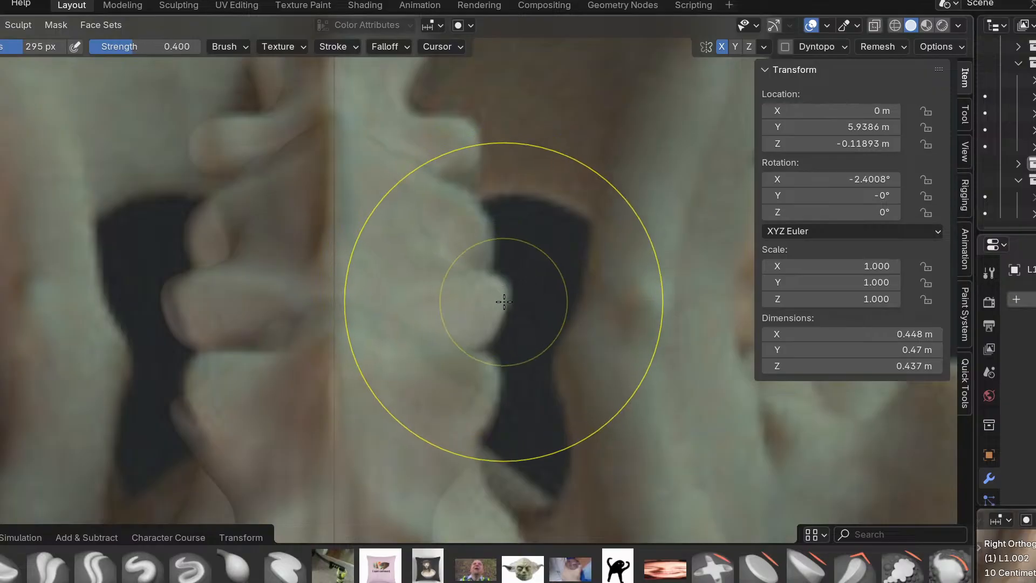
{"action": "key", "text": "ctrl+Tab"}
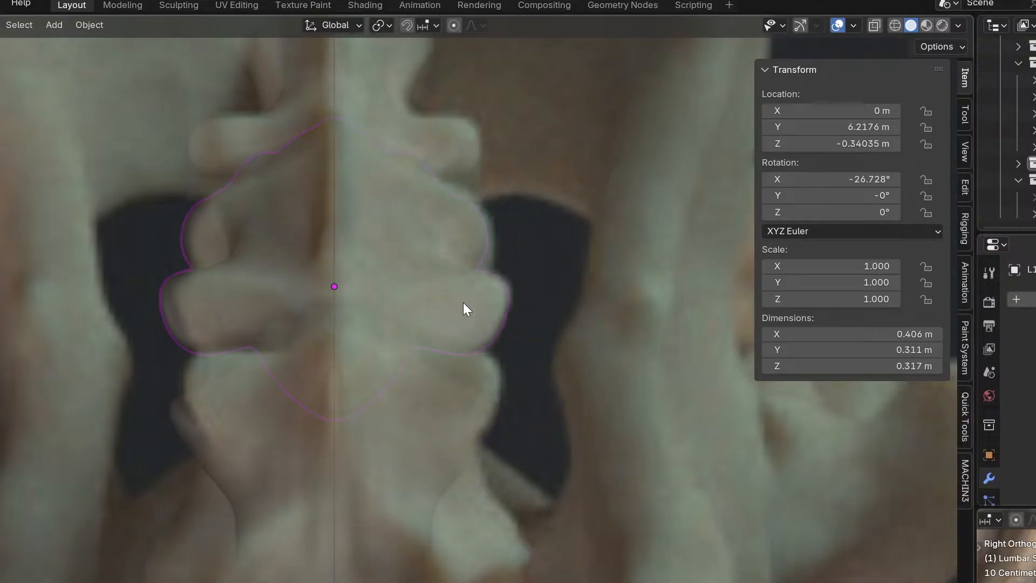
{"action": "key", "text": "ctrl+Tab"}
{"action": "left_click", "coordinate": [494, 456]}
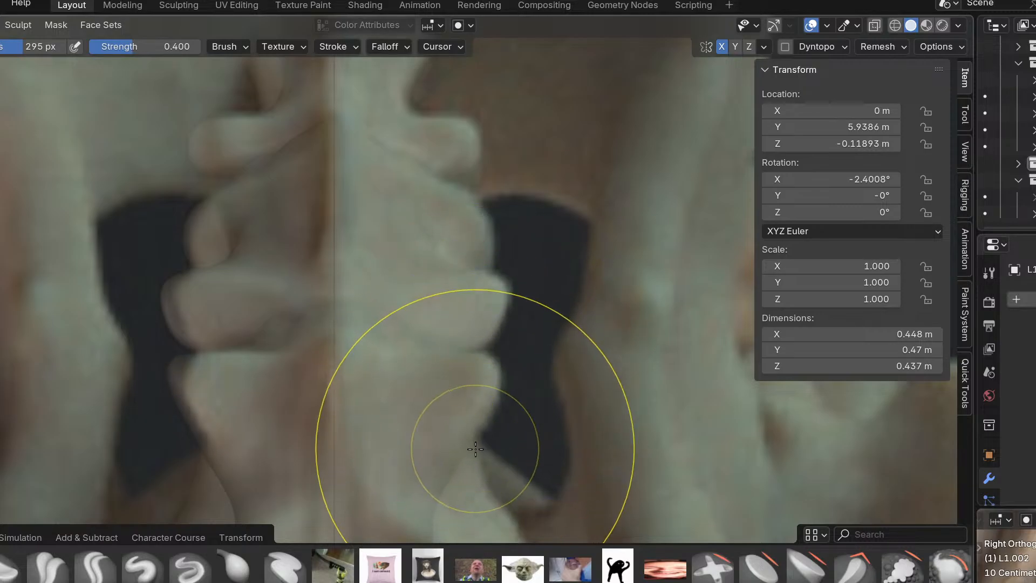
{"action": "left_click_drag", "start_coordinate": [462, 430], "coordinate": [452, 424]}
Switch sculpting to L1.003 and narrow its sides with the Grab brush against the dorsal reference.
{"action": "key", "text": "ctrl+Tab"}
{"action": "left_click", "coordinate": [409, 352]}
{"action": "key", "text": "ctrl+Tab"}
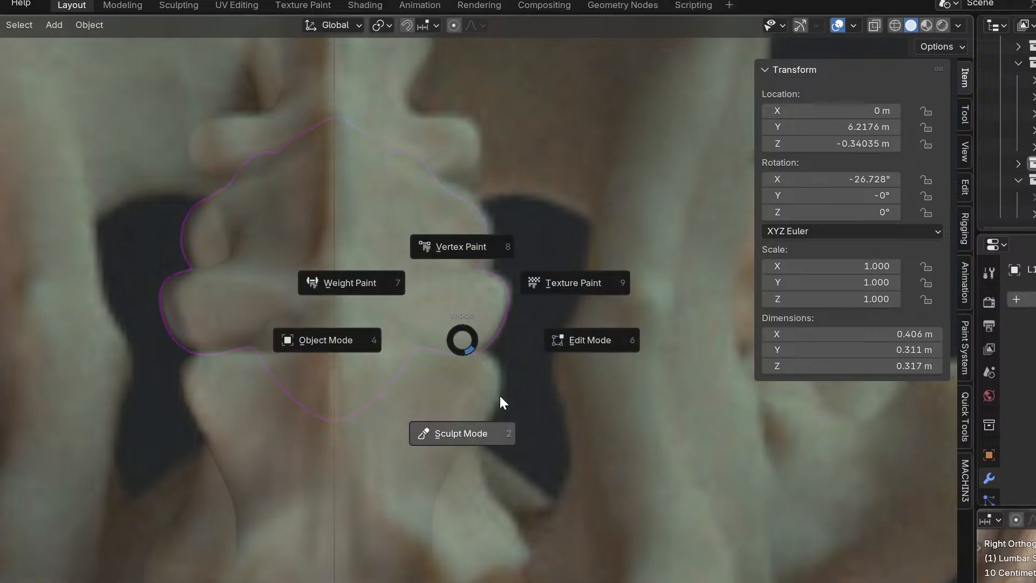
{"action": "left_click", "coordinate": [500, 396]}
{"action": "left_click_drag", "start_coordinate": [503, 239], "coordinate": [479, 239]}
{"action": "middle_click_drag", "start_coordinate": [478, 261], "coordinate": [469, 347], "text": "shift"}
Switch sculpting to L1.004 and pull its front process slightly outward with the Grab brush in the dorsal view.
{"action": "key", "text": "ctrl+Tab"}
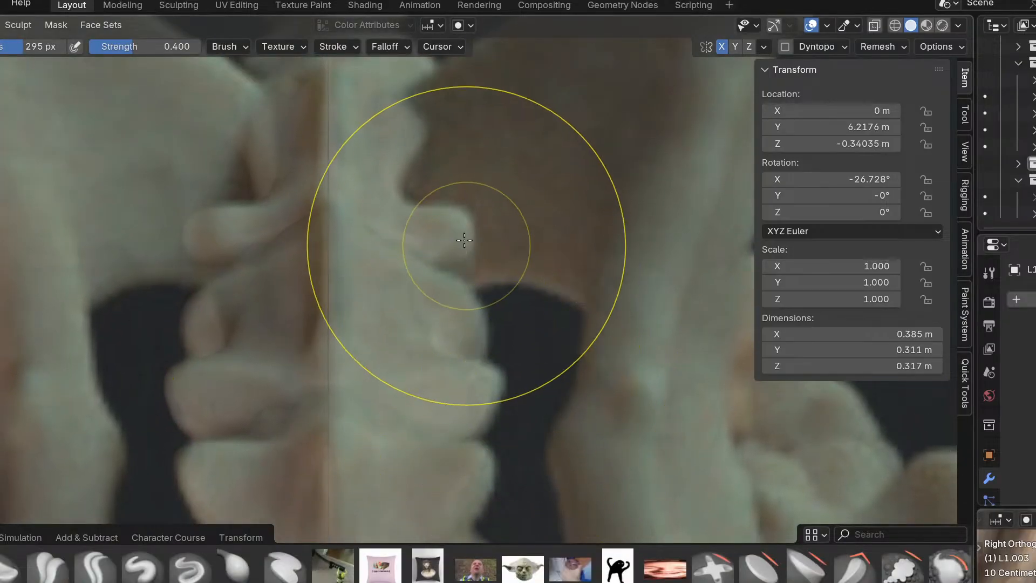
{"action": "key", "text": "ctrl+Tab"}
{"action": "key", "text": "ctrl+Tab"}
{"action": "left_click", "coordinate": [473, 367]}
{"action": "left_click_drag", "start_coordinate": [446, 248], "coordinate": [456, 255]}
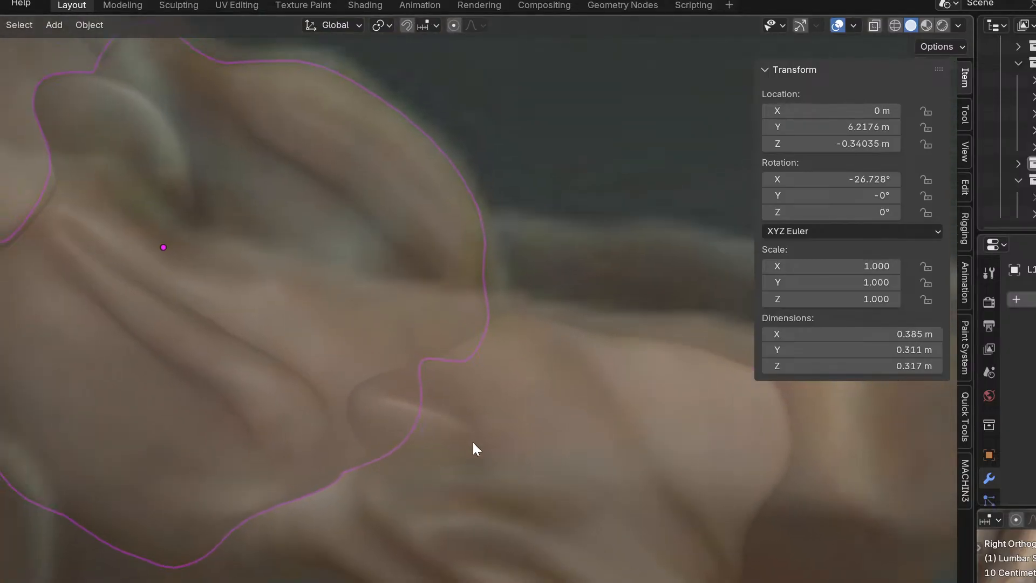
Push in the lower front end of L1.004, where it meets L1.003, with the Grab brush in the side view.
{"action": "key", "text": "ctrl+Tab"}
{"action": "left_click", "coordinate": [440, 394]}
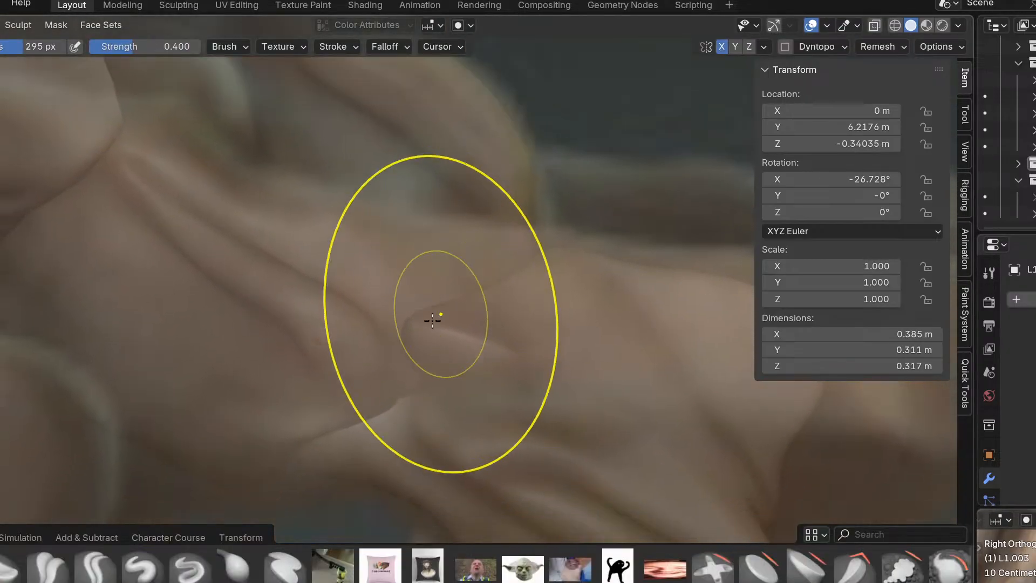
{"action": "key", "text": "ctrl+Tab"}
{"action": "left_click", "coordinate": [254, 471]}
{"action": "left_click", "coordinate": [369, 461]}
{"action": "key", "text": "ctrl+Tab"}
{"action": "left_click", "coordinate": [415, 517]}
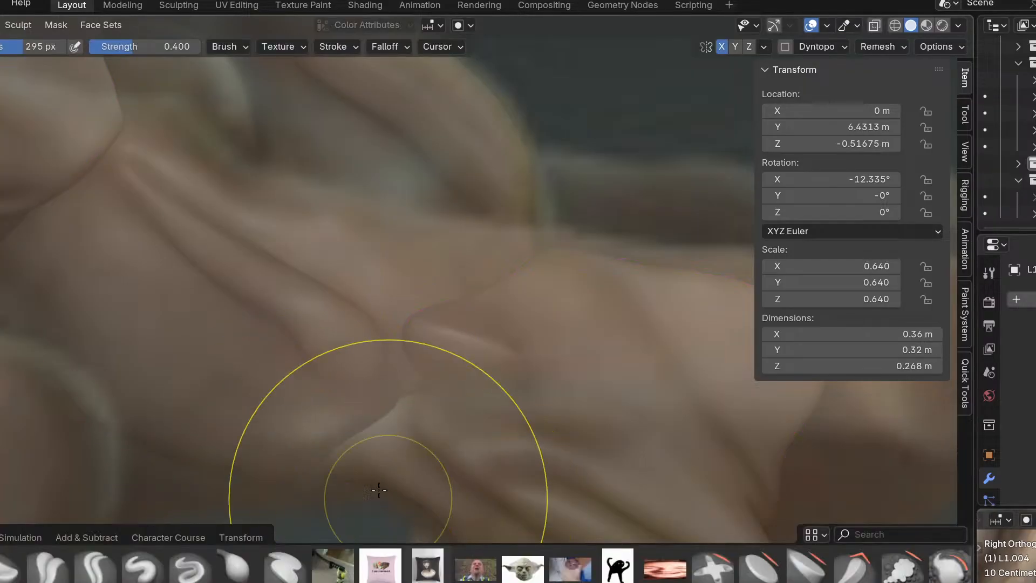
{"action": "left_click_drag", "start_coordinate": [342, 478], "coordinate": [347, 463]}
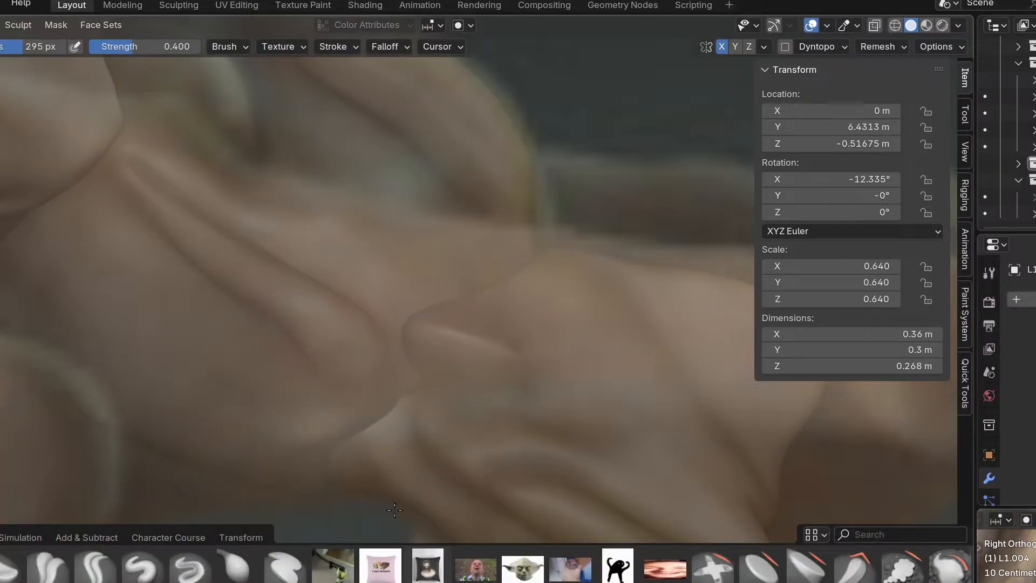
Switch sculpting to L1.003 and adjust its lower rear contour with the Grab brush against the side reference.
{"action": "key", "text": "ctrl+Tab"}
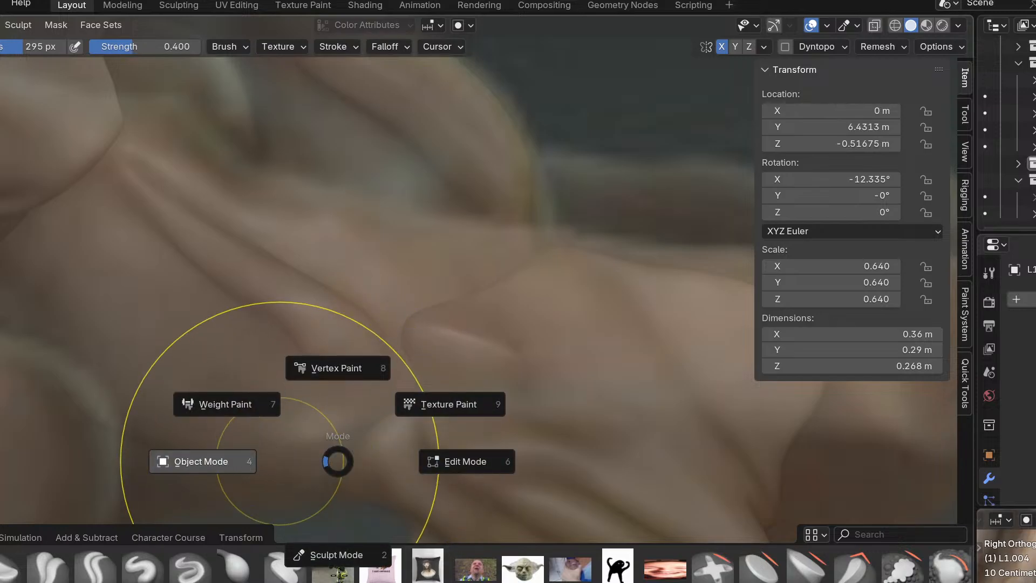
{"action": "left_click", "coordinate": [201, 461]}
{"action": "left_click", "coordinate": [336, 558]}
{"action": "key", "text": "ctrl+Tab"}
{"action": "left_click", "coordinate": [329, 557]}
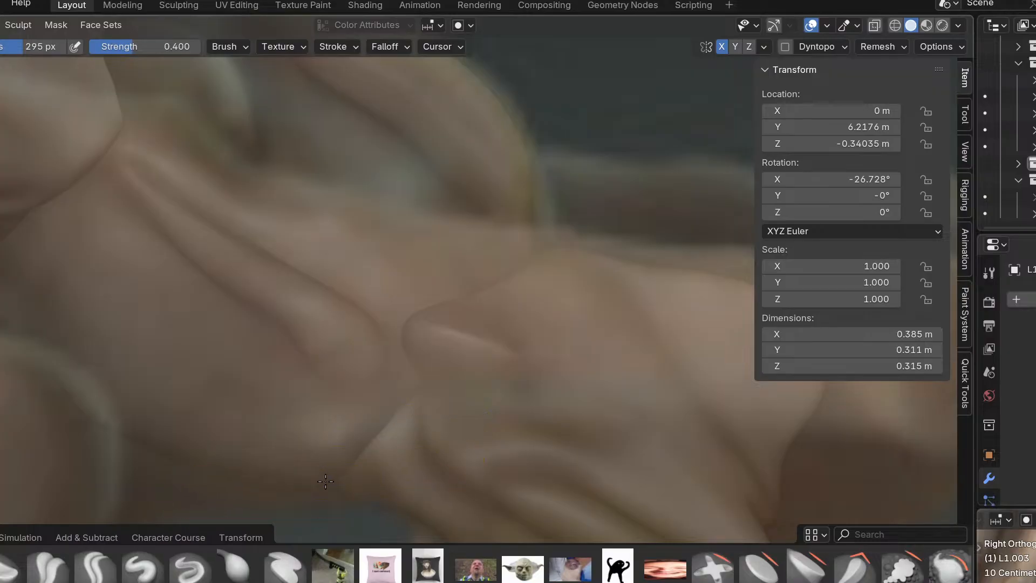
{"action": "key", "text": "ctrl+Tab"}
{"action": "left_click", "coordinate": [274, 441]}
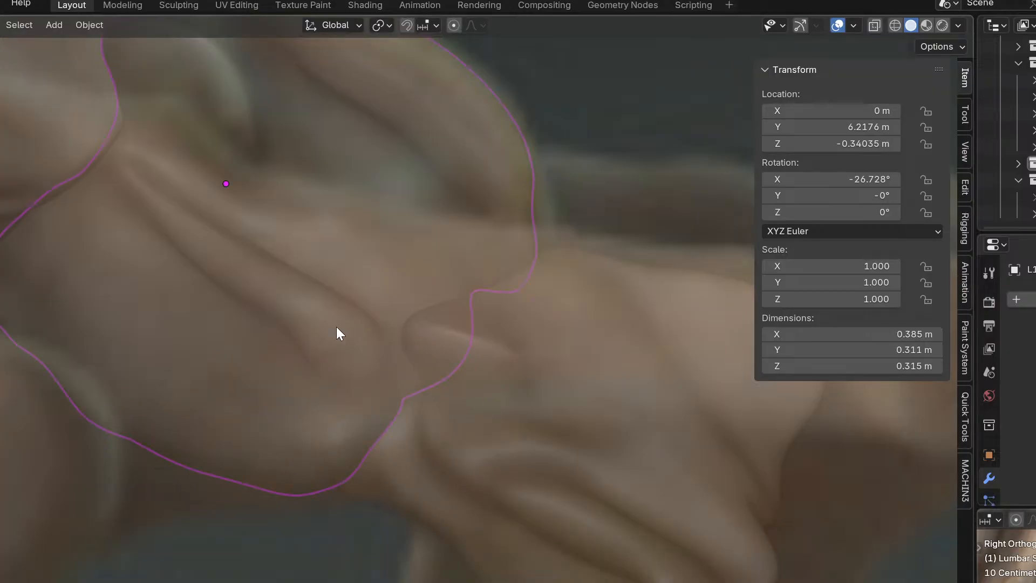
{"action": "left_click", "coordinate": [397, 415]}
Build up the long ridge along L1.003's lower side with the Inflate brush and compare it with the side reference.
{"action": "mouse_move", "coordinate": [380, 350]}
{"action": "middle_mouse_down", "text": "shift"}
{"action": "mouse_move", "coordinate": [463, 396]}
{"action": "mouse_move", "coordinate": [486, 327]}
{"action": "middle_mouse_up", "text": "shift"}
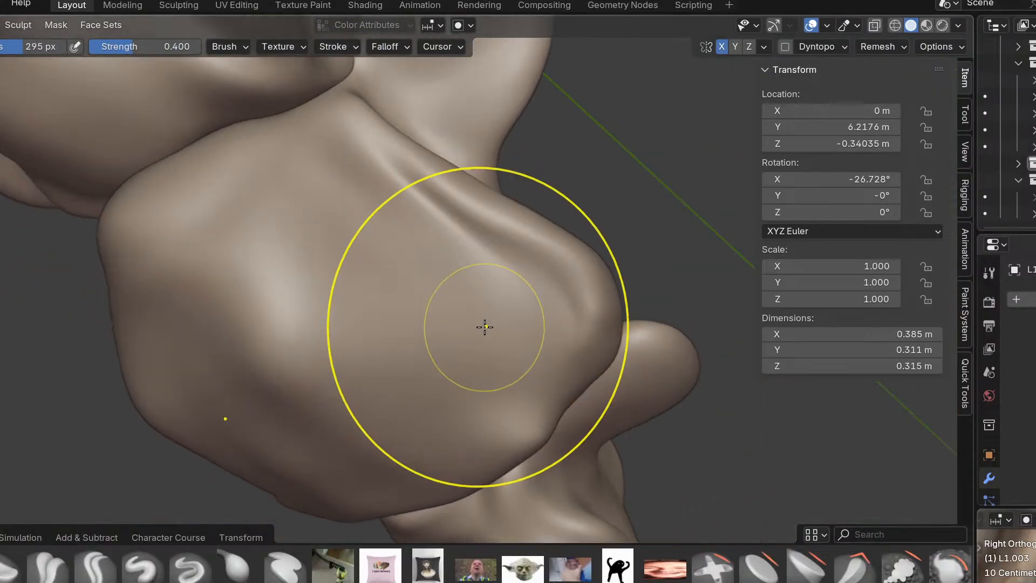
{"action": "mouse_move", "coordinate": [510, 266]}
{"action": "middle_mouse_down"}
{"action": "mouse_move", "coordinate": [398, 354]}
{"action": "mouse_move", "coordinate": [403, 282]}
{"action": "middle_mouse_up"}
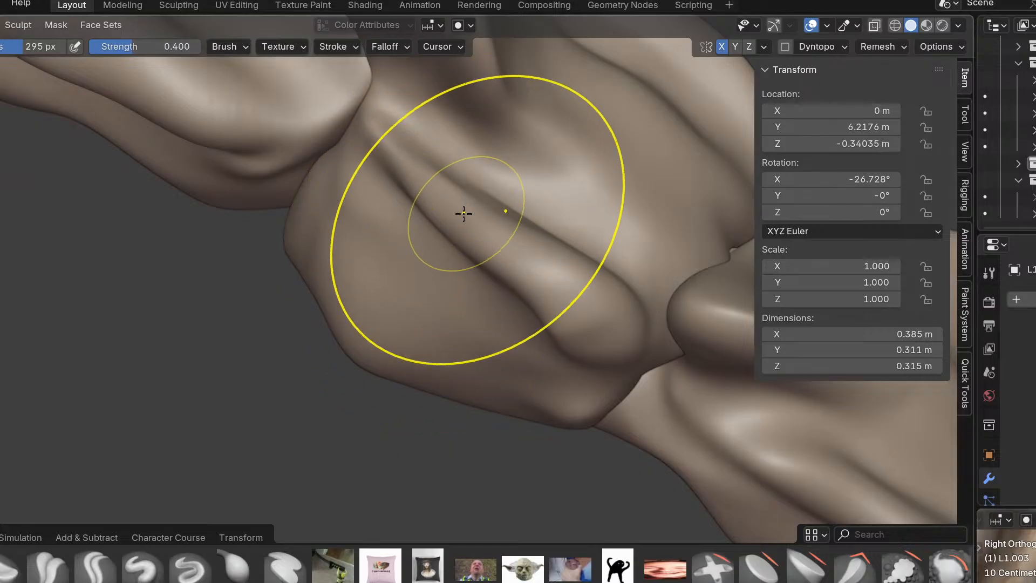
{"action": "key", "text": "i"}
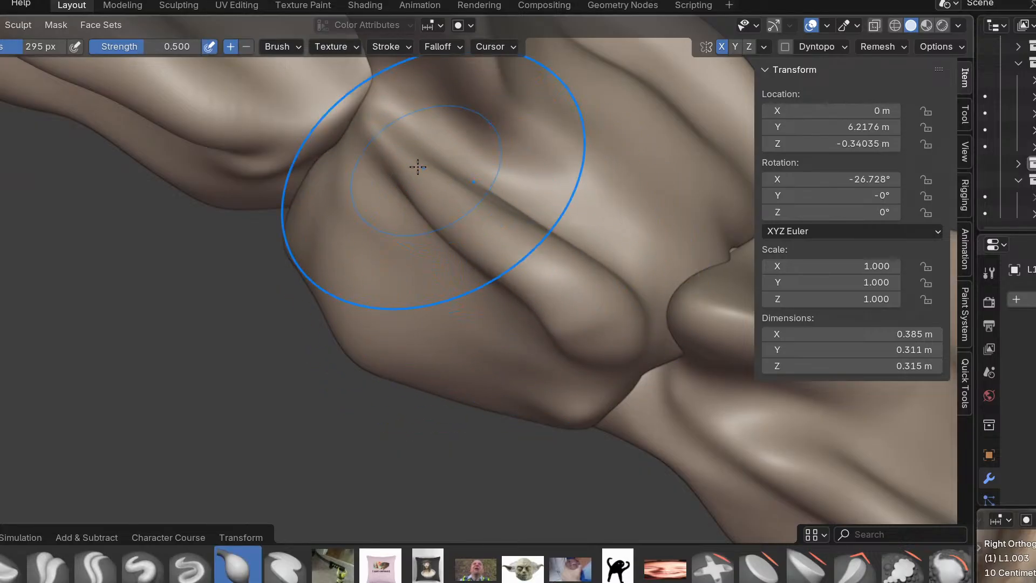
{"action": "key", "text": "KP_3"}
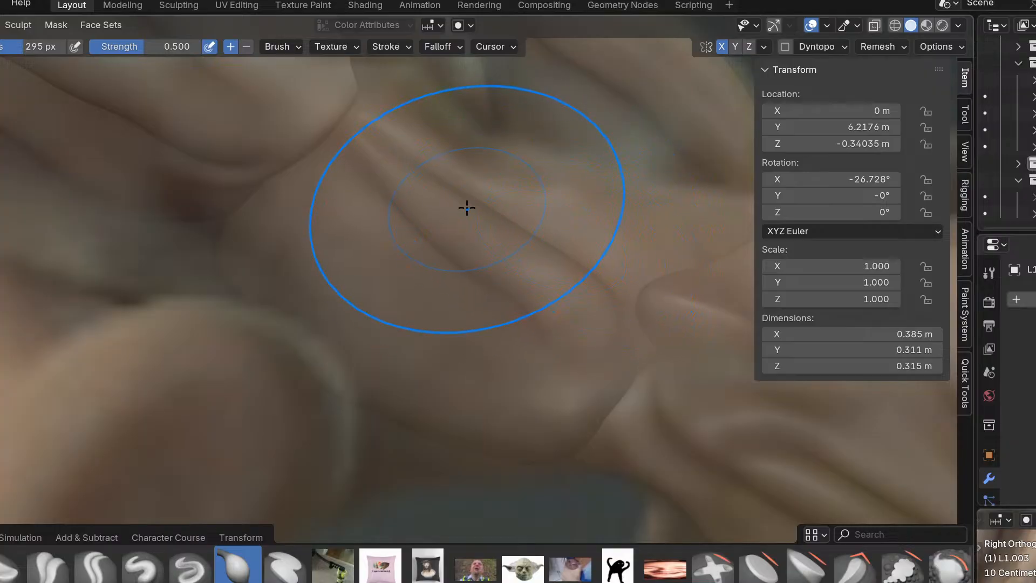
{"action": "mouse_move", "coordinate": [411, 158]}
{"action": "middle_mouse_down", "text": "shift"}
{"action": "mouse_move", "coordinate": [448, 269]}
{"action": "mouse_move", "coordinate": [417, 303]}
{"action": "mouse_move", "coordinate": [412, 342]}
{"action": "middle_mouse_up", "text": "shift"}
{"action": "mouse_move", "coordinate": [389, 398]}
{"action": "middle_mouse_down"}
{"action": "mouse_move", "coordinate": [456, 321]}
{"action": "mouse_move", "coordinate": [547, 325]}
{"action": "middle_mouse_up"}
Reshape the groove and front end of L1.003's upper rear ridge with the Grab brush against the side reference.
{"action": "key", "text": "g"}
{"action": "left_click_drag", "start_coordinate": [533, 346], "coordinate": [520, 354]}
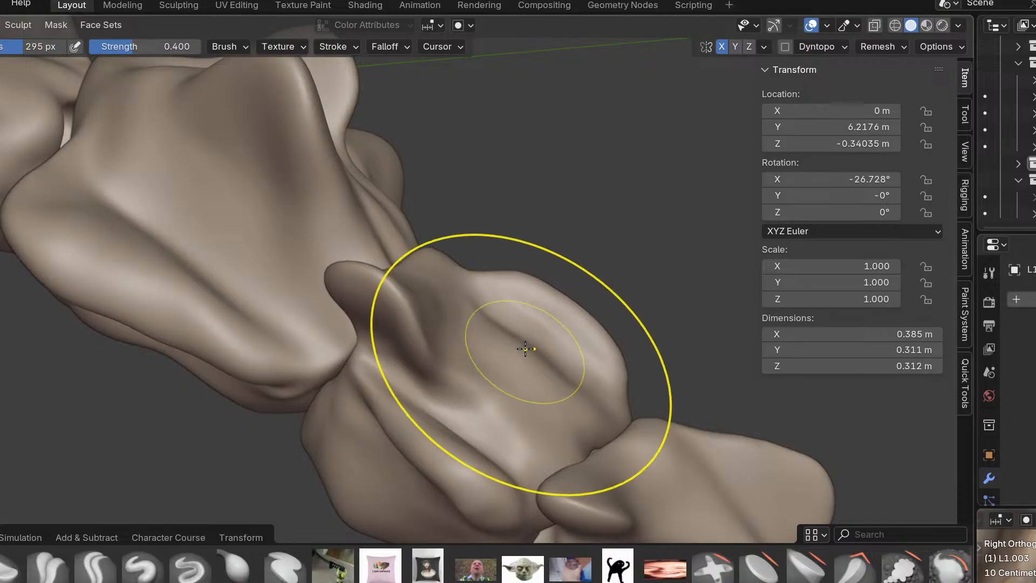
{"action": "key", "text": "KP_3"}
{"action": "middle_click_drag", "start_coordinate": [524, 347], "coordinate": [510, 308], "text": "ctrl"}
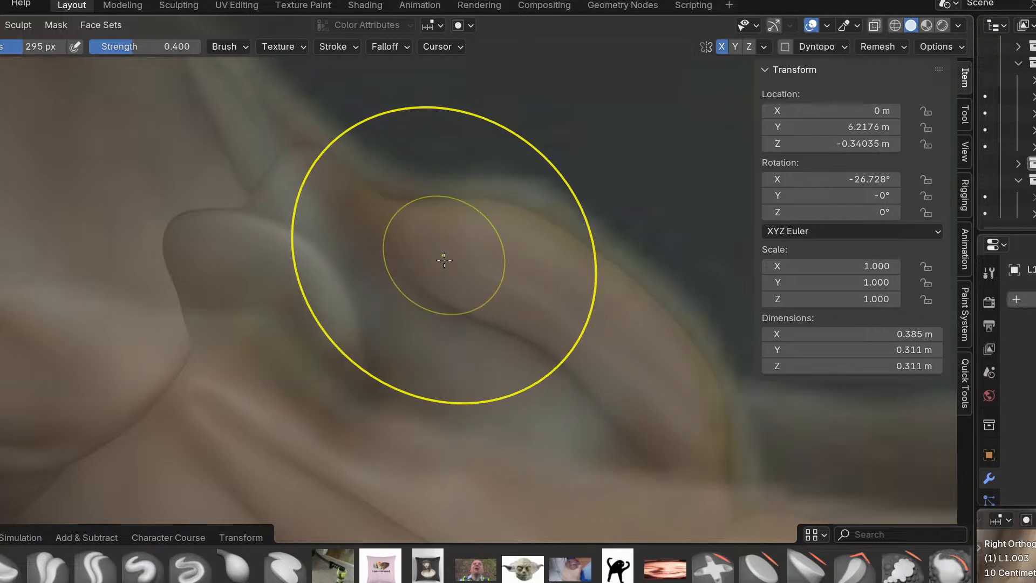
{"action": "middle_click_drag", "start_coordinate": [444, 249], "coordinate": [442, 344]}
Switch sculpting to L1.002 and reshape its rear edge above L1.003's front process with Grab strokes, undoing the unwanted stroke.
{"action": "key", "text": "ctrl+Tab"}
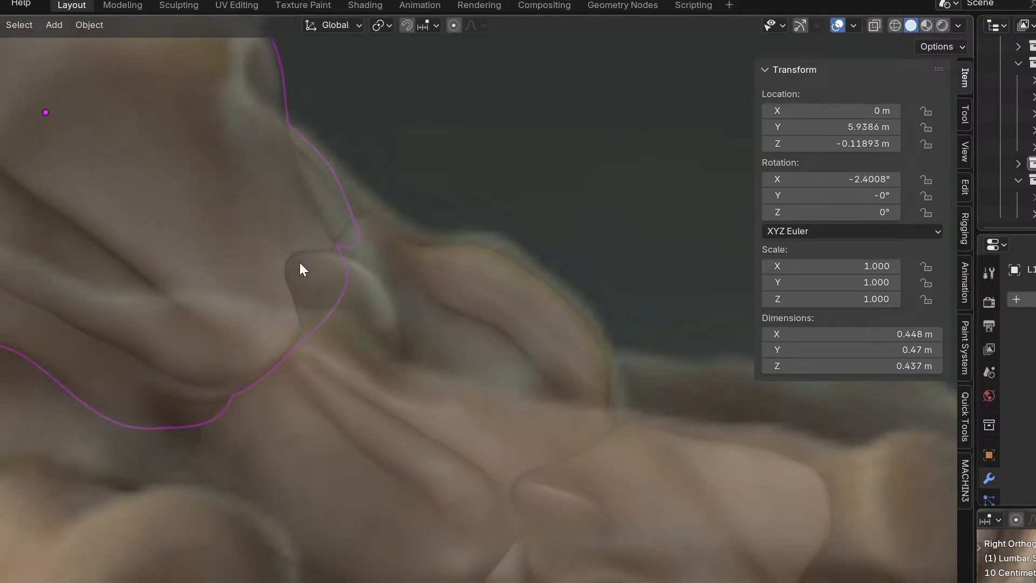
{"action": "key", "text": "ctrl+Tab"}
{"action": "middle_click_drag", "start_coordinate": [358, 393], "coordinate": [551, 429]}
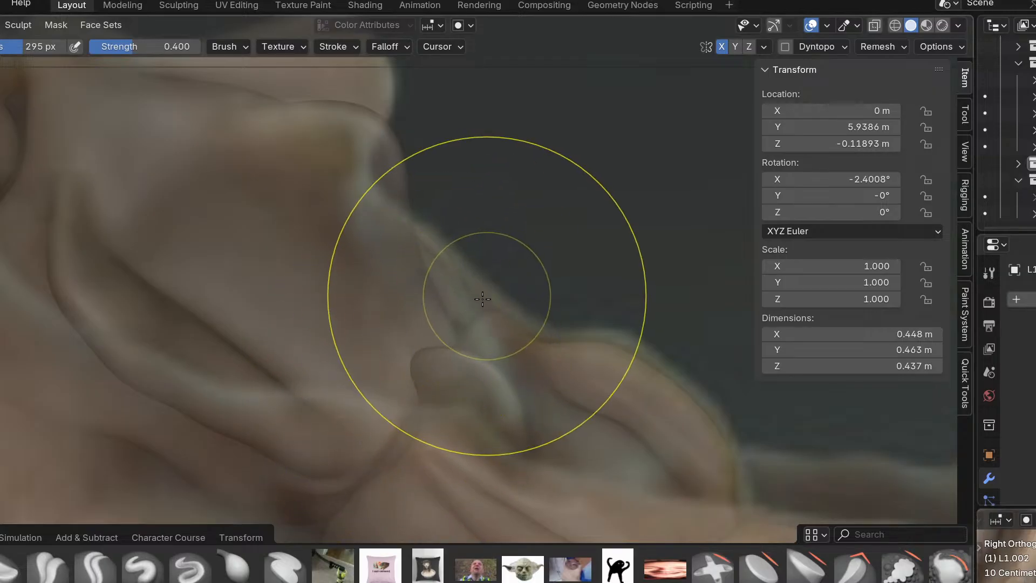
{"action": "left_click_drag", "start_coordinate": [425, 350], "coordinate": [446, 339]}
{"action": "key", "text": "ctrl+z"}
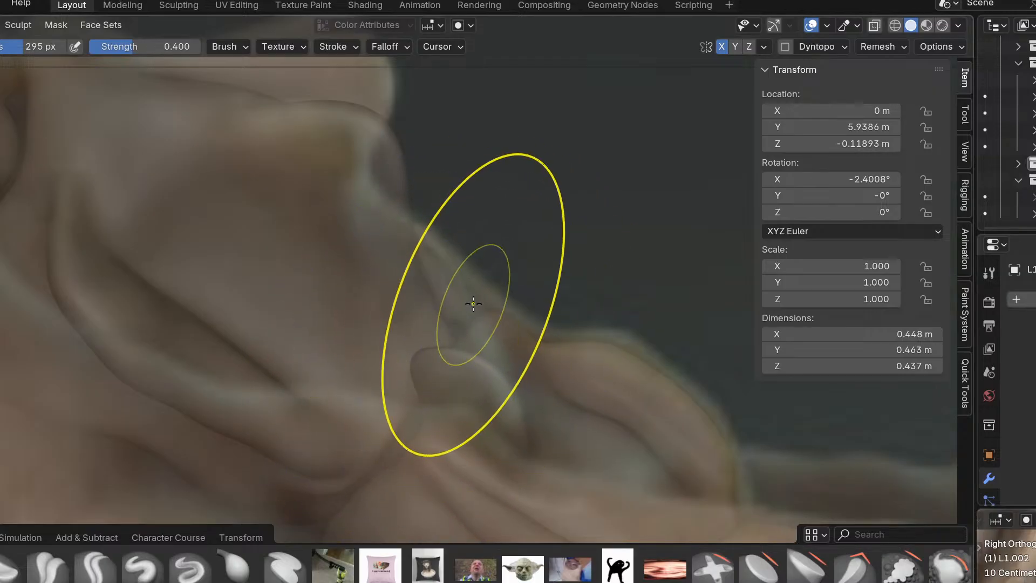
{"action": "mouse_move", "coordinate": [446, 252]}
{"action": "middle_mouse_down"}
{"action": "mouse_move", "coordinate": [451, 310]}
{"action": "mouse_move", "coordinate": [391, 283]}
{"action": "mouse_move", "coordinate": [460, 241]}
{"action": "mouse_move", "coordinate": [396, 310]}
{"action": "mouse_move", "coordinate": [448, 310]}
{"action": "mouse_move", "coordinate": [442, 371]}
{"action": "mouse_move", "coordinate": [497, 301]}
{"action": "mouse_move", "coordinate": [532, 313]}
{"action": "mouse_move", "coordinate": [500, 308]}
{"action": "middle_mouse_up"}
{"action": "key", "text": "KP_3"}
Pull the front of L1.002's curved side ridge outward with Grab and build it up with the Inflate brush.
{"action": "key", "text": "ctrl+Tab"}
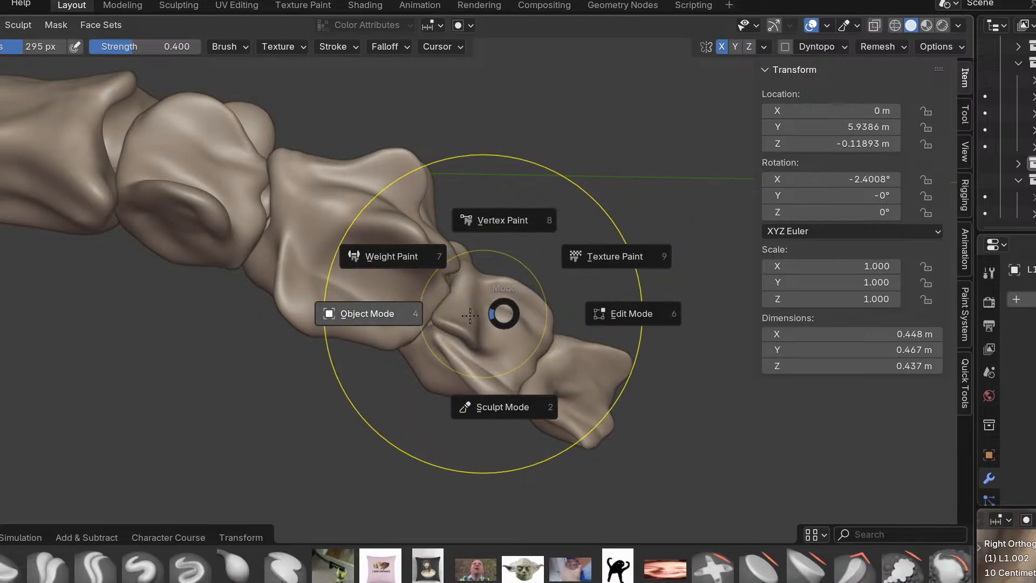
{"action": "left_click", "coordinate": [416, 306]}
{"action": "mouse_move", "coordinate": [416, 306]}
{"action": "middle_mouse_down"}
{"action": "mouse_move", "coordinate": [423, 267]}
{"action": "mouse_move", "coordinate": [490, 297]}
{"action": "mouse_move", "coordinate": [475, 199]}
{"action": "mouse_move", "coordinate": [530, 283]}
{"action": "middle_mouse_up"}
{"action": "key", "text": "ctrl+Tab"}
{"action": "left_click", "coordinate": [511, 400]}
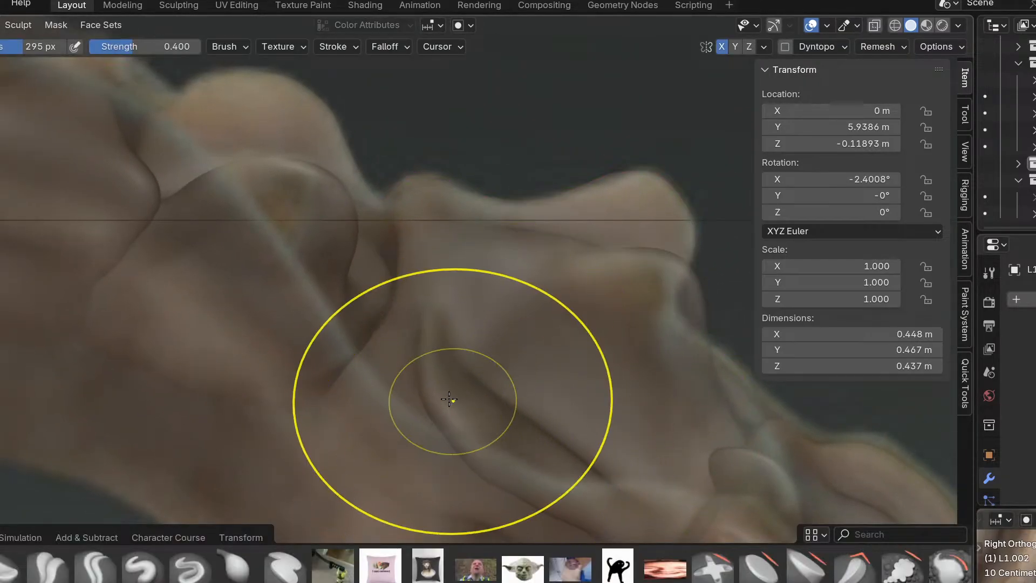
{"action": "mouse_move", "coordinate": [489, 434]}
{"action": "middle_mouse_down"}
{"action": "mouse_move", "coordinate": [559, 383]}
{"action": "mouse_move", "coordinate": [467, 413]}
{"action": "middle_mouse_up"}
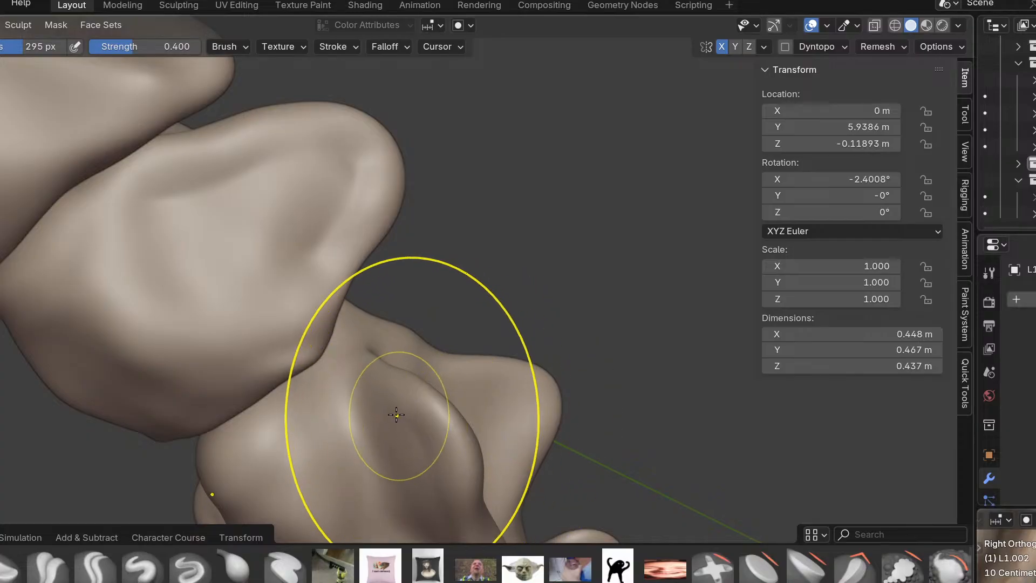
{"action": "key", "text": "i"}
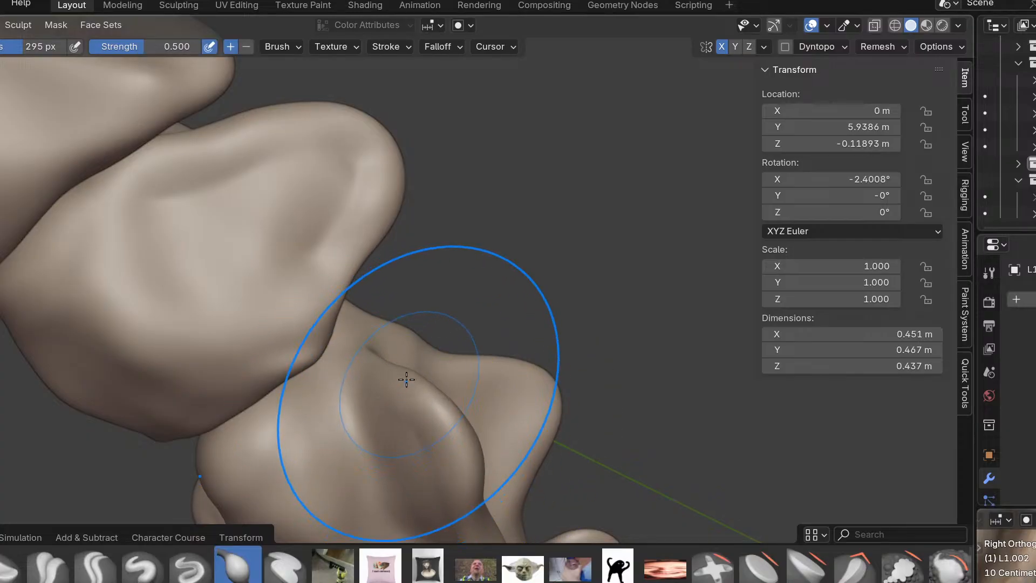
{"action": "middle_click_drag", "start_coordinate": [406, 382], "coordinate": [355, 413]}
{"action": "mouse_move", "coordinate": [379, 461]}
{"action": "middle_mouse_down"}
{"action": "mouse_move", "coordinate": [435, 421]}
{"action": "mouse_move", "coordinate": [421, 424]}
{"action": "mouse_move", "coordinate": [465, 377]}
{"action": "mouse_move", "coordinate": [528, 345]}
{"action": "middle_mouse_up"}
Switch to the Grab brush and examine L1.002's curved side ridge and rear processes against the side reference.
{"action": "key", "text": "g"}
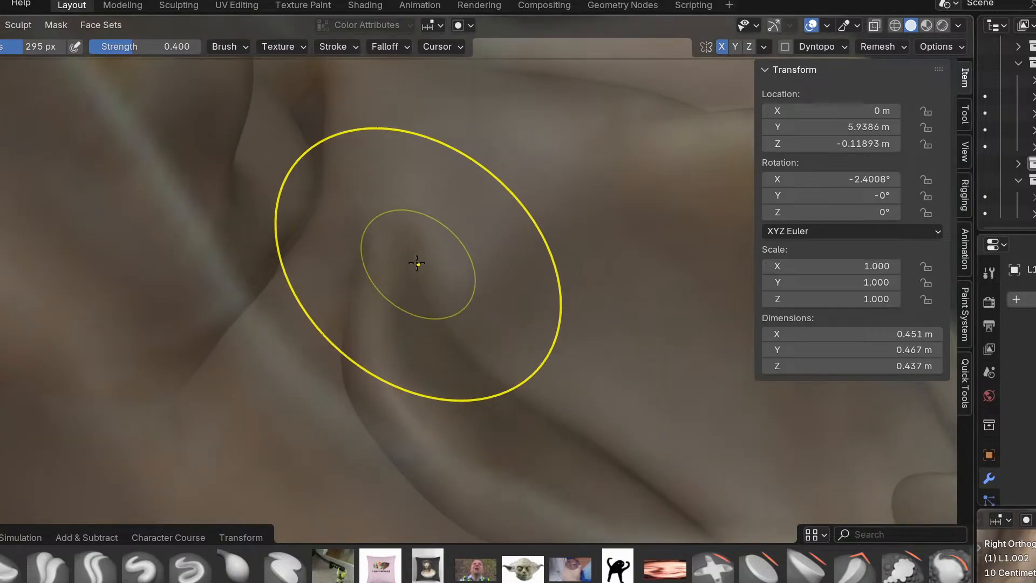
{"action": "middle_click_drag", "start_coordinate": [516, 409], "coordinate": [512, 300], "text": "shift"}
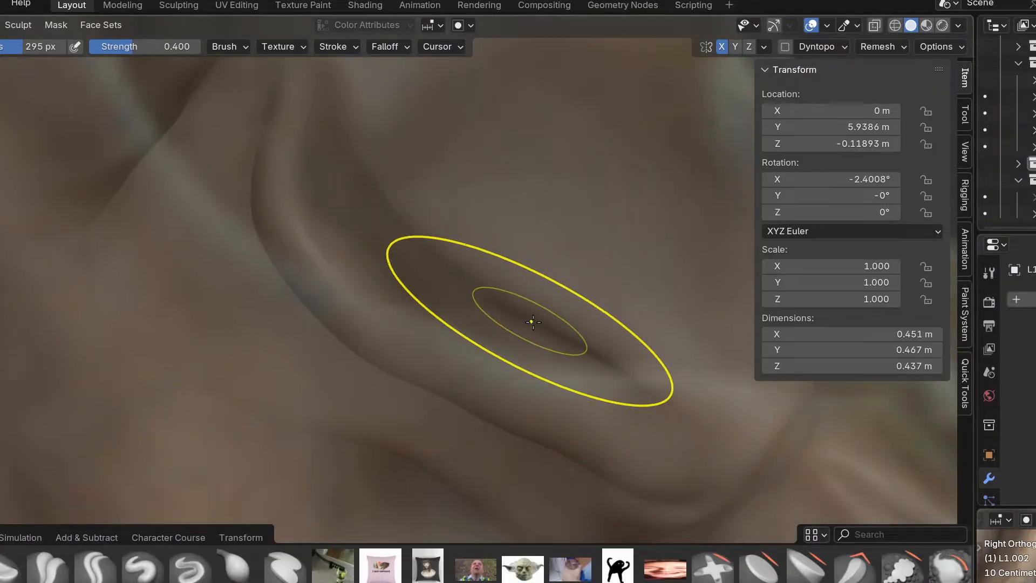
{"action": "mouse_move", "coordinate": [564, 367]}
{"action": "middle_mouse_down", "text": "shift"}
{"action": "mouse_move", "coordinate": [443, 346]}
{"action": "mouse_move", "coordinate": [483, 295]}
{"action": "middle_mouse_up", "text": "shift"}
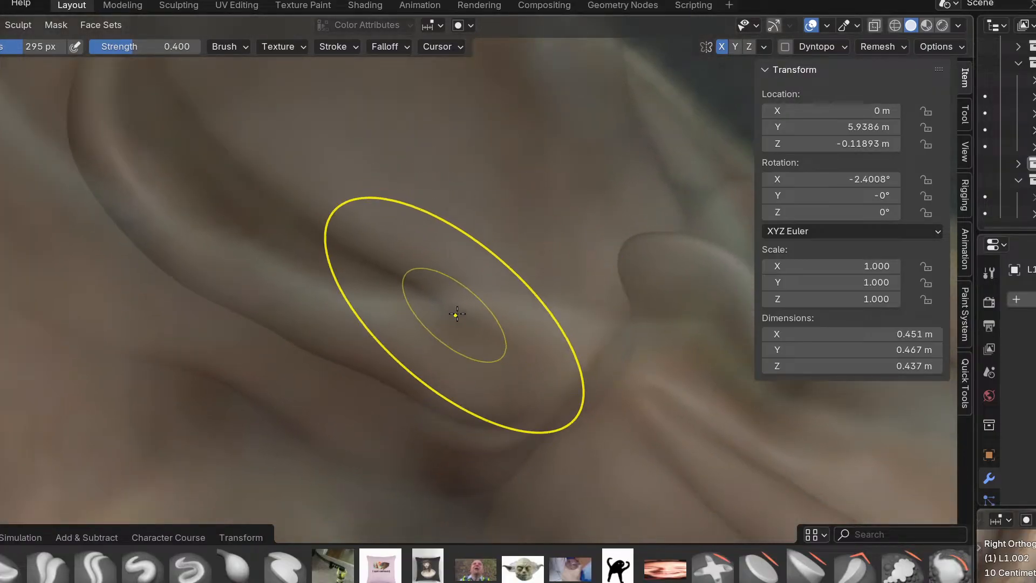
{"action": "middle_click_drag", "start_coordinate": [381, 300], "coordinate": [599, 466], "text": "shift"}
{"action": "middle_click_drag", "start_coordinate": [501, 378], "coordinate": [406, 350], "text": "shift"}
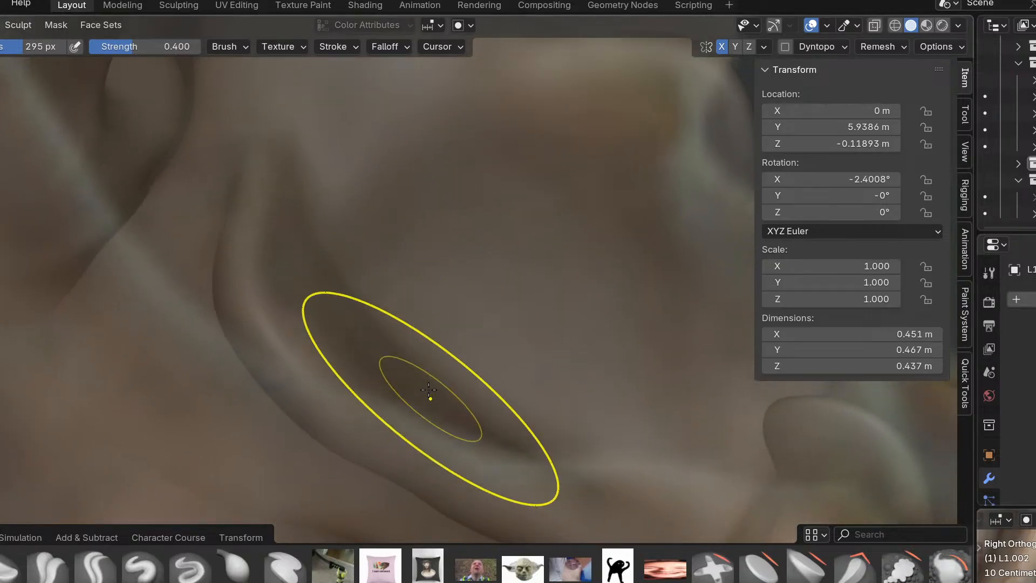
{"action": "mouse_move", "coordinate": [365, 396]}
{"action": "middle_mouse_down"}
{"action": "mouse_move", "coordinate": [507, 373]}
{"action": "mouse_move", "coordinate": [558, 383]}
{"action": "mouse_move", "coordinate": [437, 457]}
{"action": "mouse_move", "coordinate": [264, 392]}
{"action": "middle_mouse_up"}
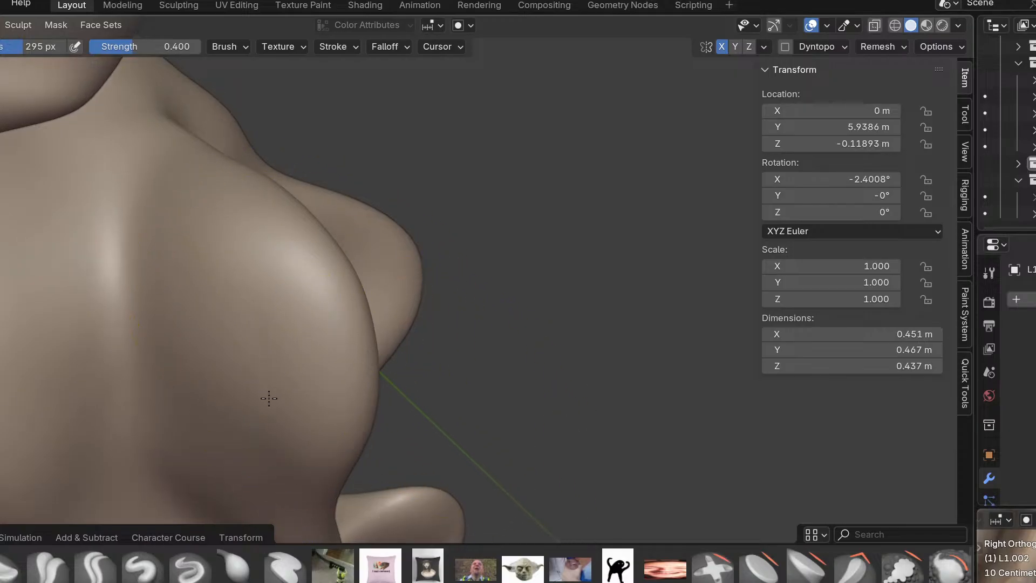
{"action": "mouse_move", "coordinate": [375, 303]}
{"action": "middle_mouse_down"}
{"action": "mouse_move", "coordinate": [331, 393]}
{"action": "mouse_move", "coordinate": [303, 374]}
{"action": "mouse_move", "coordinate": [456, 268]}
{"action": "mouse_move", "coordinate": [464, 340]}
{"action": "middle_mouse_up"}
{"action": "key", "text": "KP_3"}
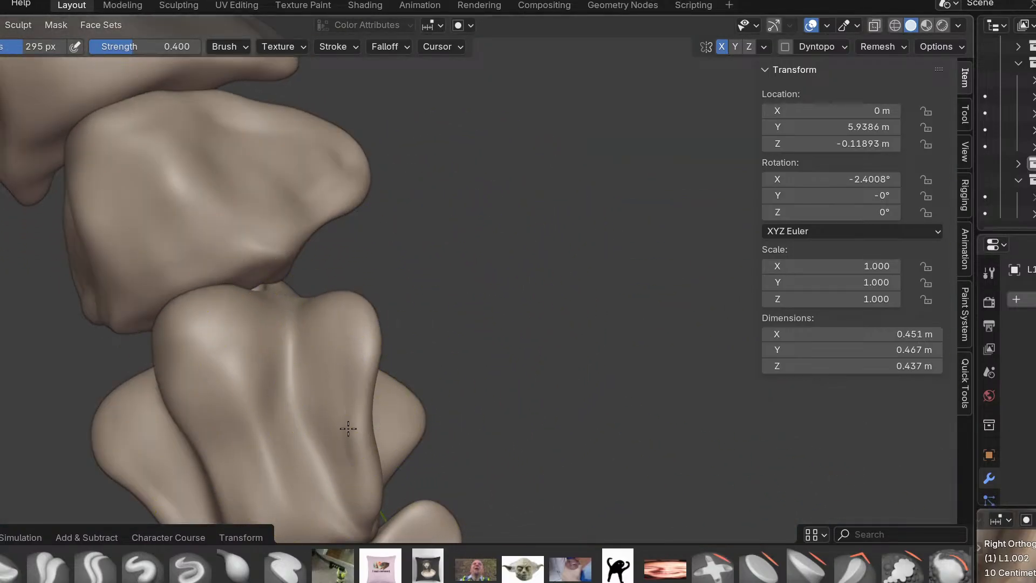
{"action": "middle_click_drag", "start_coordinate": [357, 390], "coordinate": [351, 386]}
{"action": "key", "text": "KP_3"}
Nudge the rear edge of L1.002's rear articular process forward with Grab to match the side reference.
{"action": "mouse_move", "coordinate": [418, 279]}
{"action": "middle_mouse_down", "text": "shift"}
{"action": "mouse_move", "coordinate": [405, 342]}
{"action": "mouse_move", "coordinate": [445, 312]}
{"action": "mouse_move", "coordinate": [484, 367]}
{"action": "middle_mouse_up", "text": "shift"}
{"action": "left_click_drag", "start_coordinate": [454, 365], "coordinate": [436, 366]}
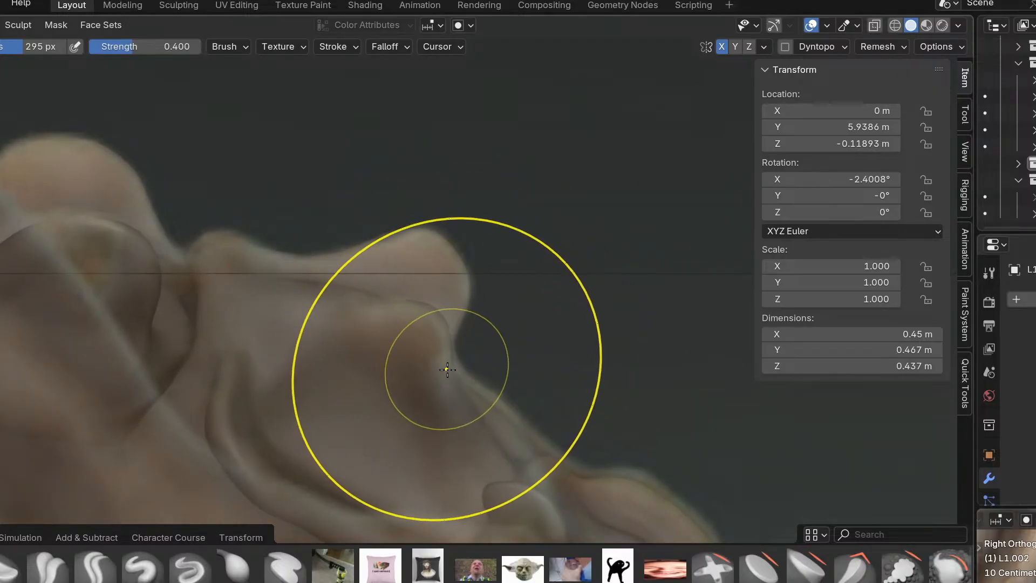
{"action": "middle_click_drag", "start_coordinate": [460, 282], "coordinate": [564, 309], "text": "shift"}
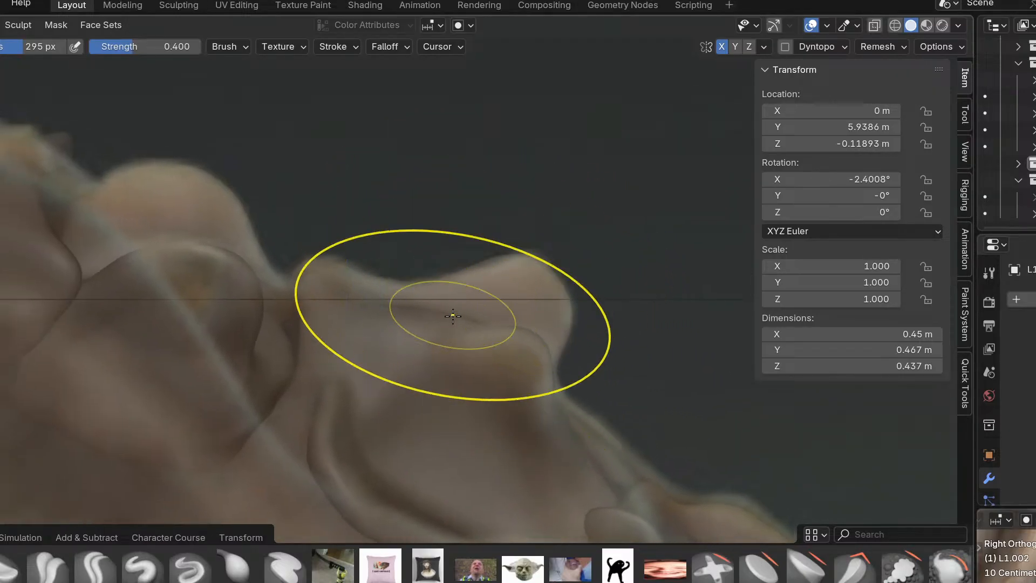
{"action": "middle_click_drag", "start_coordinate": [455, 313], "coordinate": [551, 322], "text": "shift"}
Switch sculpting to L1.001 and reshape its rear articular process with Grab strokes against the side reference.
{"action": "key", "text": "ctrl+Tab"}
{"action": "left_click", "coordinate": [337, 298]}
{"action": "key", "text": "ctrl+Tab"}
{"action": "left_click", "coordinate": [370, 368]}
{"action": "middle_click_drag", "start_coordinate": [362, 333], "coordinate": [435, 373], "text": "shift"}
{"action": "mouse_move", "coordinate": [414, 355]}
{"action": "left_mouse_down"}
{"action": "mouse_move", "coordinate": [399, 354]}
{"action": "mouse_move", "coordinate": [401, 376]}
{"action": "mouse_move", "coordinate": [378, 363]}
{"action": "left_mouse_up"}
{"action": "left_click_drag", "start_coordinate": [375, 318], "coordinate": [393, 305]}
Check L1.001's rear process in Object Mode, resume sculpting it, and pull its lower rear edge downward with Grab.
{"action": "key", "text": "ctrl+Tab"}
{"action": "left_click", "coordinate": [358, 307]}
{"action": "middle_click_drag", "start_coordinate": [423, 336], "coordinate": [501, 351], "text": "shift"}
{"action": "mouse_move", "coordinate": [567, 352]}
{"action": "middle_mouse_down", "text": "shift"}
{"action": "mouse_move", "coordinate": [480, 414]}
{"action": "mouse_move", "coordinate": [482, 456]}
{"action": "mouse_move", "coordinate": [461, 354]}
{"action": "mouse_move", "coordinate": [513, 349]}
{"action": "mouse_move", "coordinate": [467, 227]}
{"action": "middle_mouse_up", "text": "shift"}
{"action": "key", "text": "ctrl+Tab"}
{"action": "left_click", "coordinate": [477, 419]}
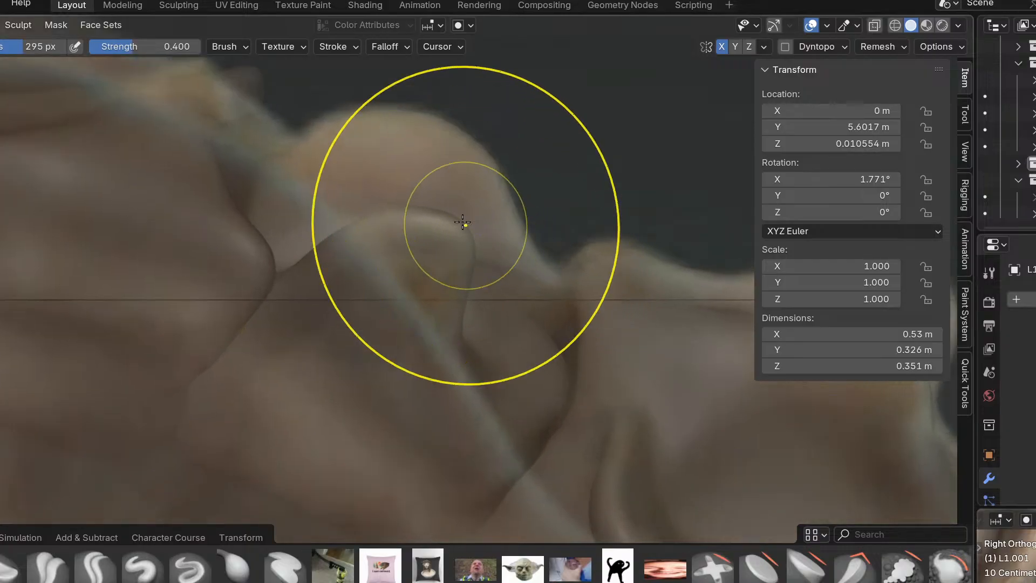
{"action": "left_click_drag", "start_coordinate": [471, 327], "coordinate": [459, 356]}
{"action": "middle_click_drag", "start_coordinate": [471, 335], "coordinate": [442, 407], "text": "shift"}
Compare L1.001 and the neighbouring vertebrae with the side reference, switching between Object Mode and Sculpt Mode.
{"action": "key", "text": "ctrl+Tab"}
{"action": "left_click", "coordinate": [436, 391]}
{"action": "middle_click_drag", "start_coordinate": [489, 379], "coordinate": [460, 502], "text": "shift"}
{"action": "middle_click_drag", "start_coordinate": [492, 456], "coordinate": [613, 404], "text": "shift"}
{"action": "middle_click_drag", "start_coordinate": [507, 424], "coordinate": [474, 403], "text": "shift"}
{"action": "middle_click_drag", "start_coordinate": [474, 403], "coordinate": [459, 502], "text": "ctrl"}
{"action": "middle_click_drag", "start_coordinate": [448, 518], "coordinate": [520, 358], "text": "shift"}
{"action": "key", "text": "ctrl+Tab"}
{"action": "left_click", "coordinate": [472, 421]}
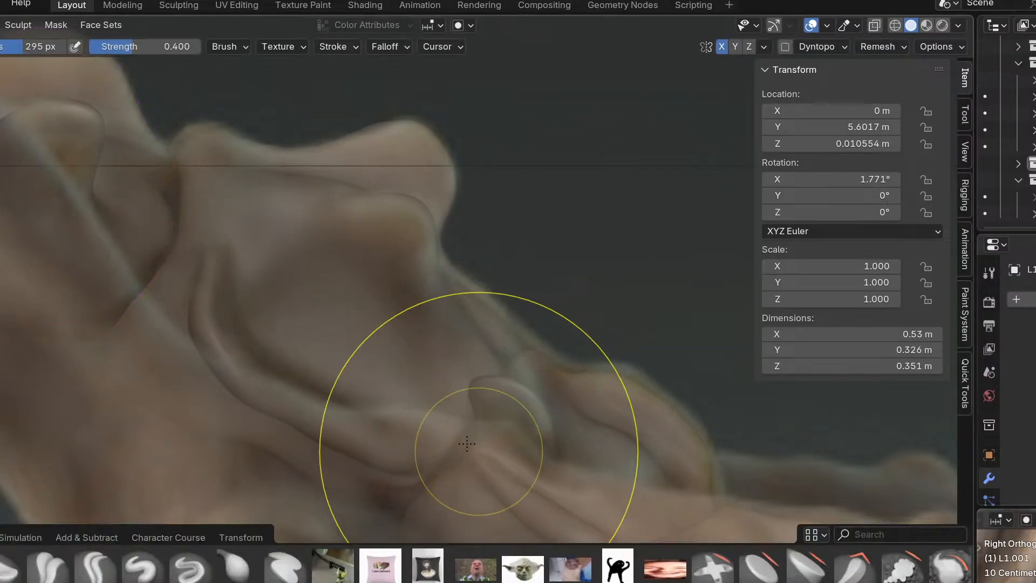
Switch sculpting back to L1.002 and reshape the front and side of its curved side ridge with Grab strokes.
{"action": "key", "text": "ctrl+Tab"}
{"action": "left_click", "coordinate": [216, 396]}
{"action": "left_click", "coordinate": [416, 448]}
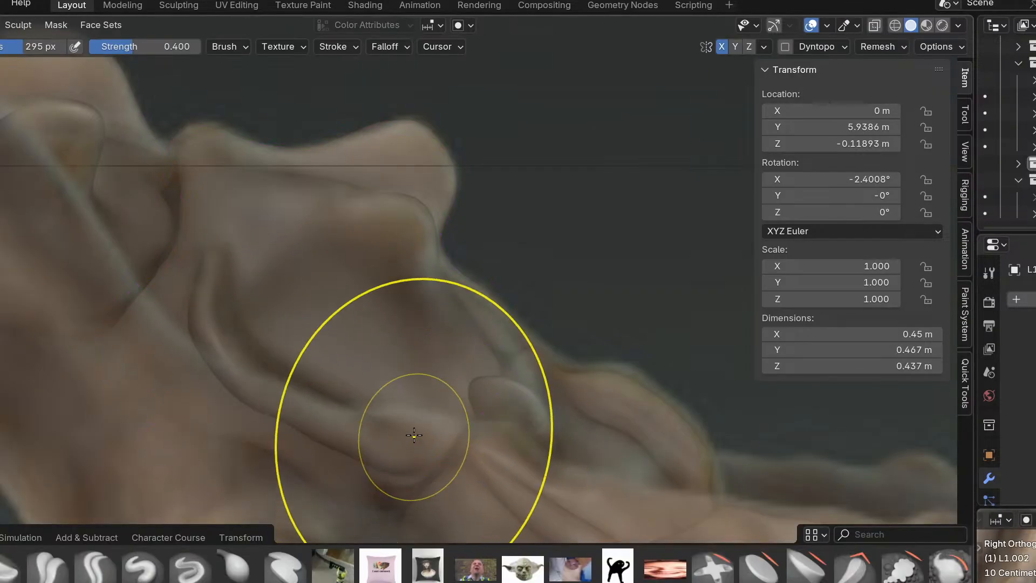
{"action": "middle_click_drag", "start_coordinate": [554, 326], "coordinate": [554, 303], "text": "shift"}
{"action": "mouse_move", "coordinate": [414, 412]}
{"action": "middle_mouse_down", "text": "shift"}
{"action": "mouse_move", "coordinate": [432, 412]}
{"action": "mouse_move", "coordinate": [554, 333]}
{"action": "middle_mouse_up", "text": "shift"}
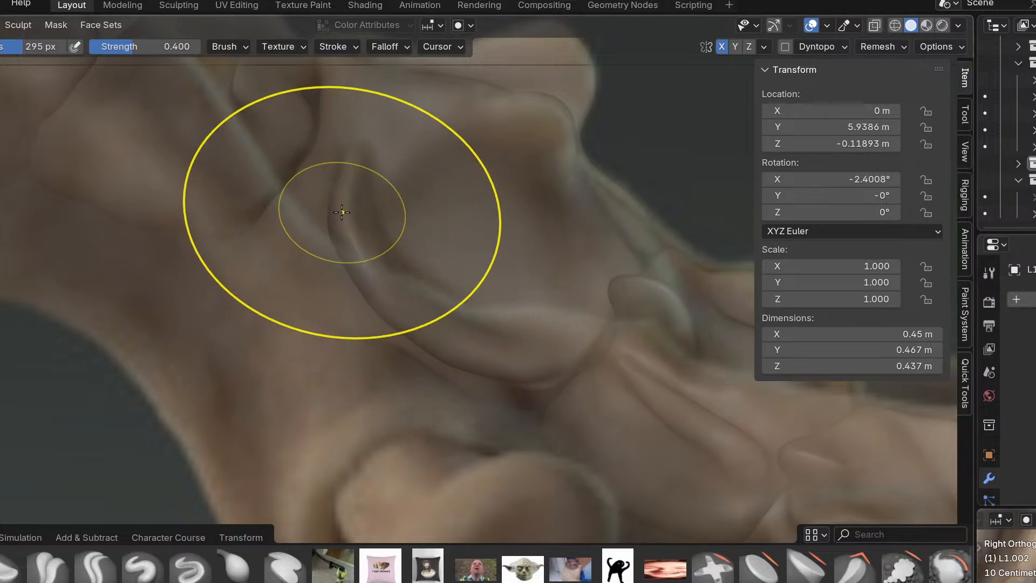
{"action": "left_click_drag", "start_coordinate": [348, 235], "coordinate": [378, 248]}
{"action": "mouse_move", "coordinate": [420, 260]}
{"action": "middle_mouse_down"}
{"action": "mouse_move", "coordinate": [551, 189]}
{"action": "mouse_move", "coordinate": [483, 245]}
{"action": "middle_mouse_up"}
{"action": "left_click_drag", "start_coordinate": [319, 348], "coordinate": [308, 369]}
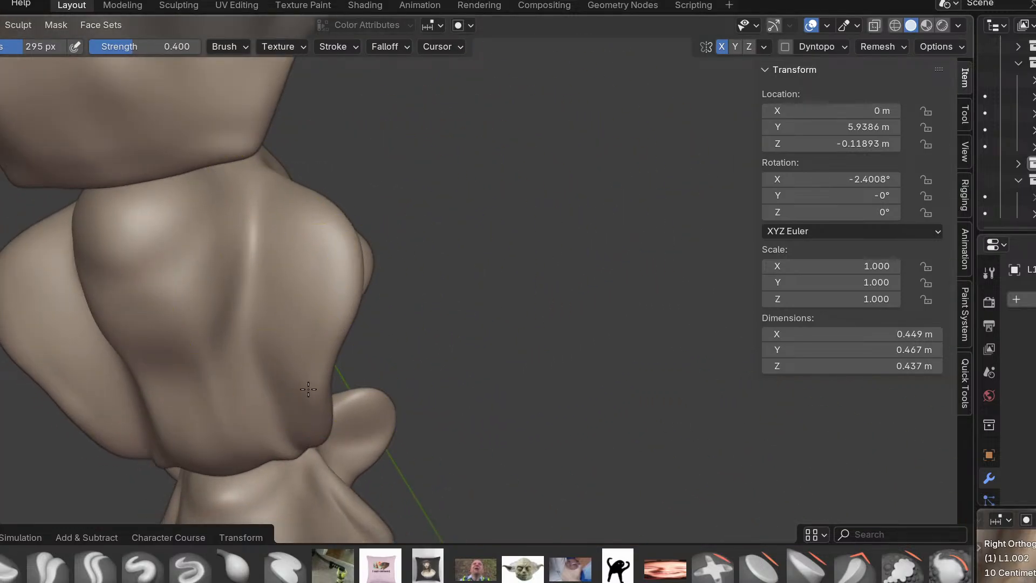
Check L1.002's outline against the side reference in Object Mode and return to Sculpt Mode.
{"action": "key", "text": "KP_3"}
{"action": "mouse_move", "coordinate": [442, 335]}
{"action": "middle_mouse_down", "text": "shift"}
{"action": "mouse_move", "coordinate": [396, 370]}
{"action": "mouse_move", "coordinate": [398, 389]}
{"action": "mouse_move", "coordinate": [373, 398]}
{"action": "middle_mouse_up", "text": "shift"}
{"action": "key", "text": "ctrl+Tab"}
{"action": "middle_click_drag", "start_coordinate": [403, 350], "coordinate": [383, 345], "text": "shift"}
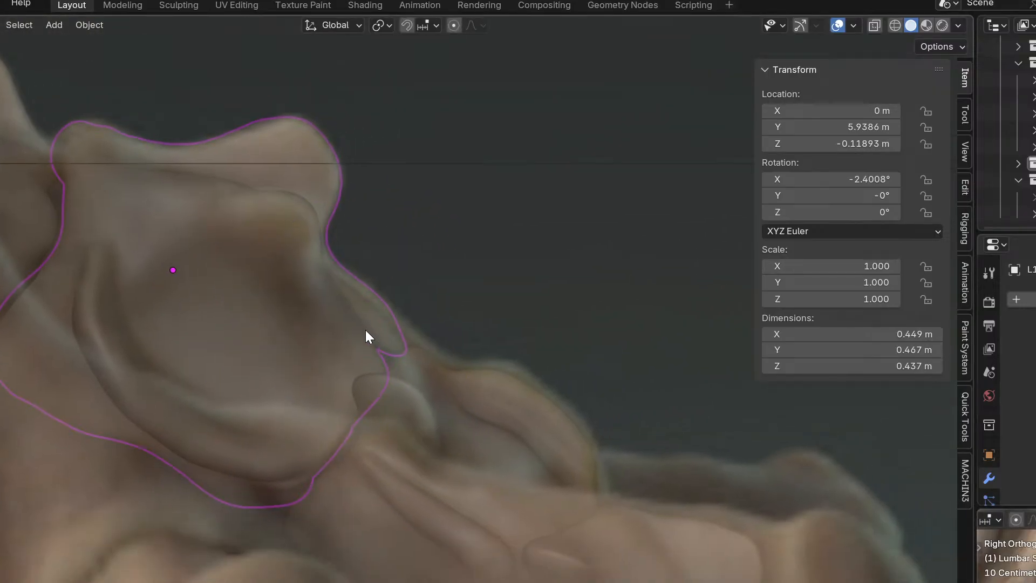
{"action": "key", "text": "ctrl+Tab"}
{"action": "left_click", "coordinate": [334, 370]}
{"action": "middle_click_drag", "start_coordinate": [318, 323], "coordinate": [414, 372], "text": "shift"}
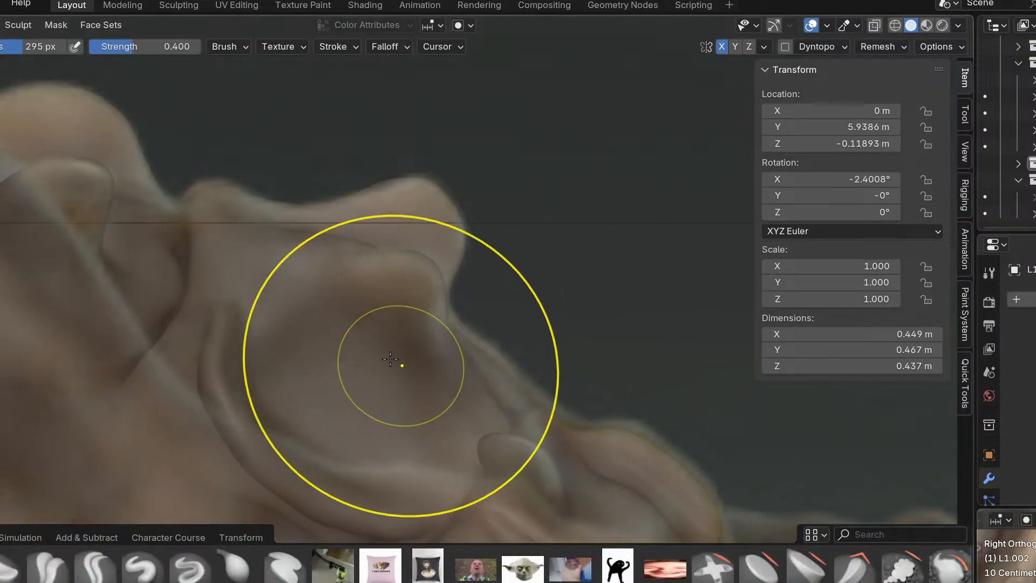
Try a Grab stroke on the front end of L1.002's curved side ridge, undo it, and inspect the ridge from several angles.
{"action": "scroll", "coordinate": [413, 371], "scroll_direction": "up", "scroll_amount": 3}
{"action": "mouse_move", "coordinate": [203, 287]}
{"action": "left_mouse_down"}
{"action": "mouse_move", "coordinate": [227, 373]}
{"action": "mouse_move", "coordinate": [216, 316]}
{"action": "left_mouse_up"}
{"action": "key", "text": "ctrl+z"}
{"action": "mouse_move", "coordinate": [232, 393]}
{"action": "middle_mouse_down"}
{"action": "mouse_move", "coordinate": [273, 361]}
{"action": "mouse_move", "coordinate": [267, 323]}
{"action": "mouse_move", "coordinate": [205, 308]}
{"action": "middle_mouse_up"}
{"action": "middle_click_drag", "start_coordinate": [283, 352], "coordinate": [375, 316]}
{"action": "middle_click_drag", "start_coordinate": [456, 305], "coordinate": [405, 319]}
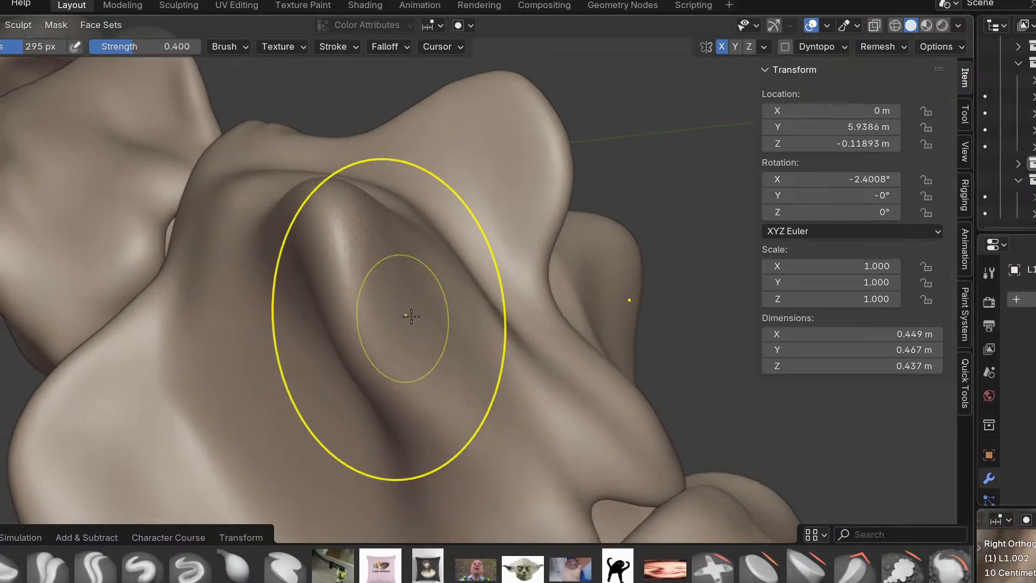
{"action": "middle_click_drag", "start_coordinate": [422, 384], "coordinate": [416, 393], "text": "alt"}
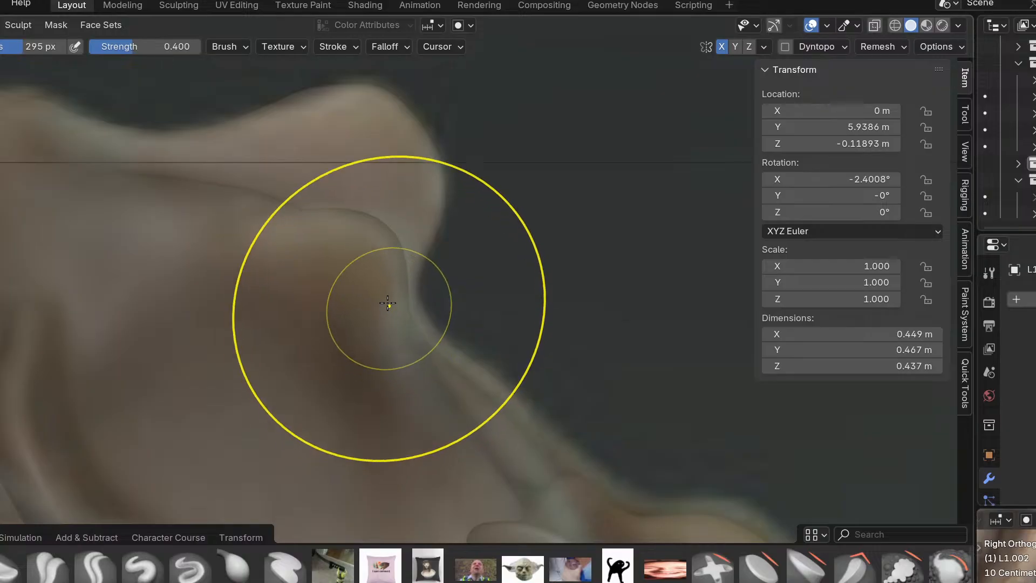
Carve the hollow around L1.002's rear articular process with a subtracting brush, and grab the edge beneath it downward.
{"action": "mouse_move", "coordinate": [397, 315]}
{"action": "middle_mouse_down"}
{"action": "mouse_move", "coordinate": [377, 278]}
{"action": "mouse_move", "coordinate": [312, 473]}
{"action": "middle_mouse_up"}
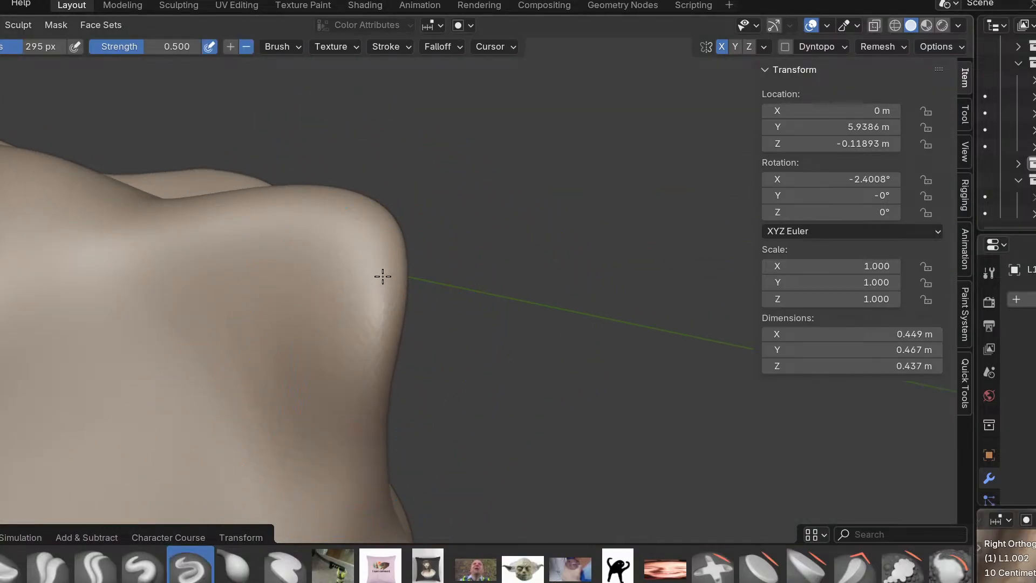
{"action": "mouse_move", "coordinate": [156, 248]}
{"action": "left_mouse_down"}
{"action": "mouse_move", "coordinate": [342, 342]}
{"action": "mouse_move", "coordinate": [333, 519]}
{"action": "left_mouse_up"}
{"action": "mouse_move", "coordinate": [356, 405]}
{"action": "middle_mouse_down"}
{"action": "mouse_move", "coordinate": [317, 428]}
{"action": "mouse_move", "coordinate": [391, 382]}
{"action": "mouse_move", "coordinate": [379, 317]}
{"action": "middle_mouse_up"}
{"action": "key", "text": "g"}
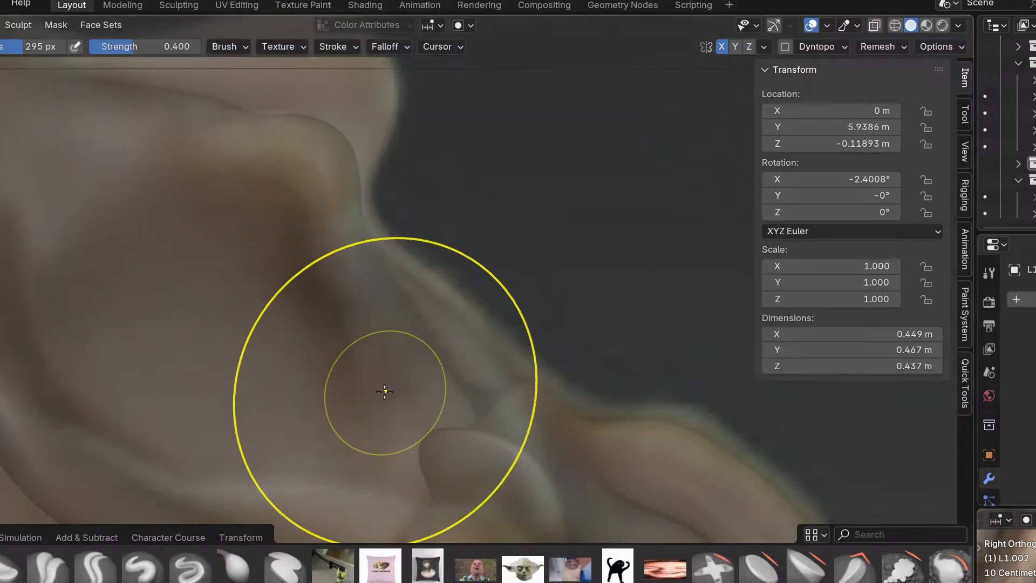
{"action": "mouse_move", "coordinate": [403, 312]}
{"action": "left_mouse_down"}
{"action": "mouse_move", "coordinate": [385, 320]}
{"action": "mouse_move", "coordinate": [411, 338]}
{"action": "left_mouse_up"}
{"action": "mouse_move", "coordinate": [483, 335]}
{"action": "middle_mouse_down", "text": "ctrl"}
{"action": "mouse_move", "coordinate": [486, 363]}
{"action": "mouse_move", "coordinate": [416, 409]}
{"action": "mouse_move", "coordinate": [413, 319]}
{"action": "mouse_move", "coordinate": [371, 327]}
{"action": "middle_mouse_up", "text": "ctrl"}
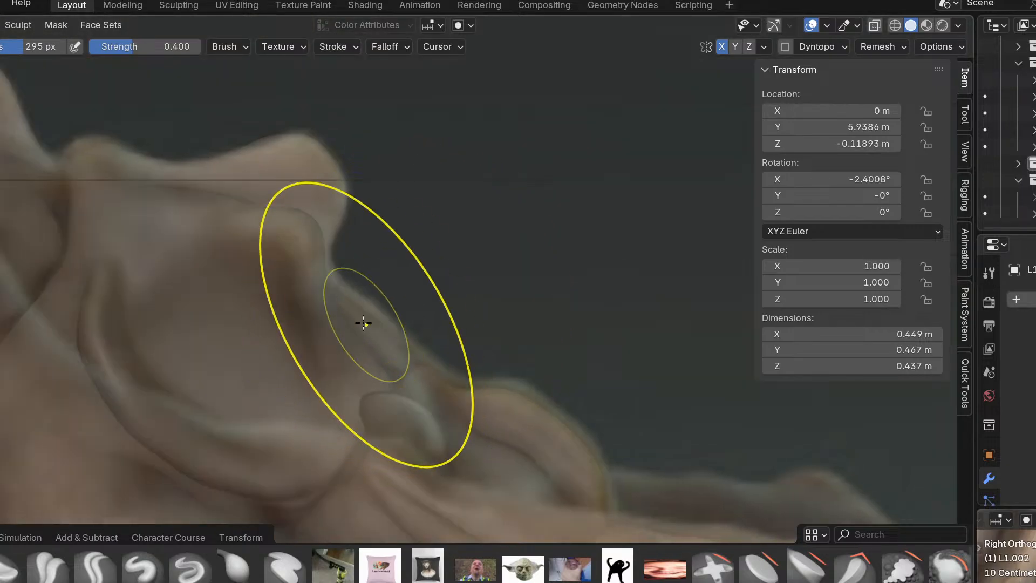
{"action": "middle_click_drag", "start_coordinate": [431, 437], "coordinate": [459, 361], "text": "shift"}
Switch sculpting to L1.003 and compare its front process with the side and dorsal references.
{"action": "key", "text": "ctrl+Tab"}
{"action": "left_click", "coordinate": [359, 369]}
{"action": "key", "text": "ctrl+Tab"}
{"action": "left_click", "coordinate": [411, 432]}
{"action": "key", "text": "ctrl+Tab"}
{"action": "left_click", "coordinate": [346, 397]}
{"action": "key", "text": "ctrl+Tab"}
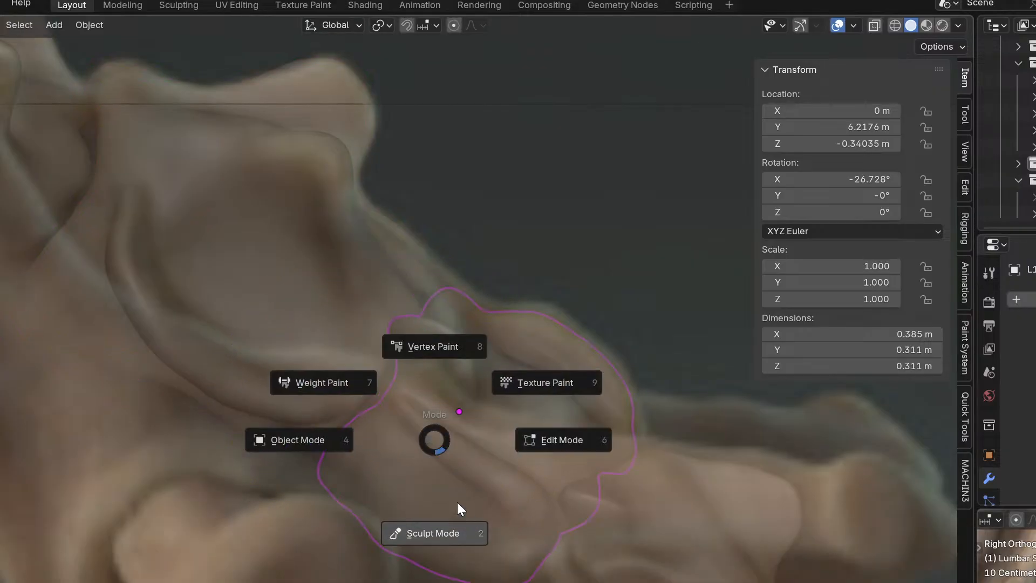
{"action": "left_click", "coordinate": [462, 513]}
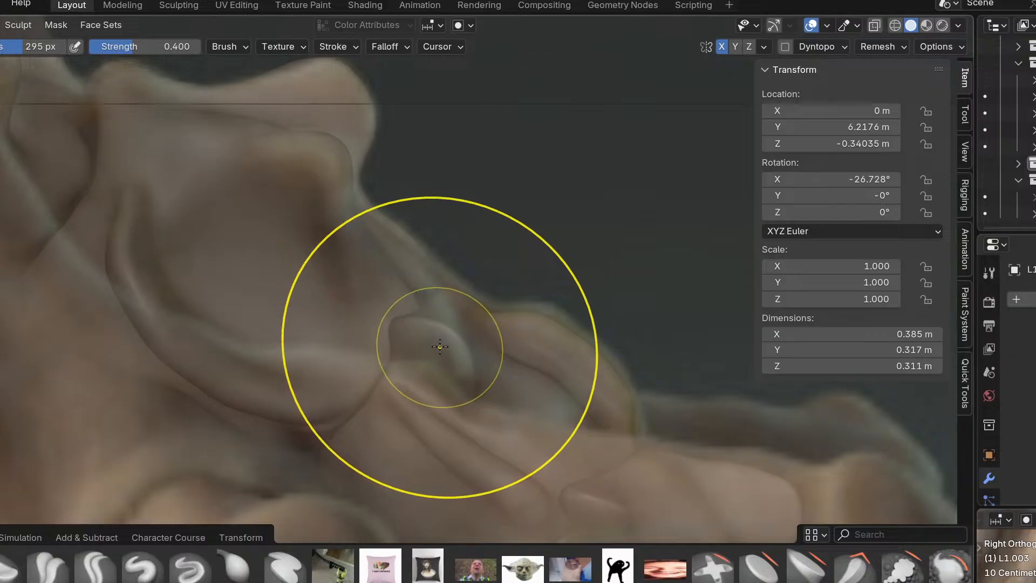
{"action": "key", "text": "KP_7"}
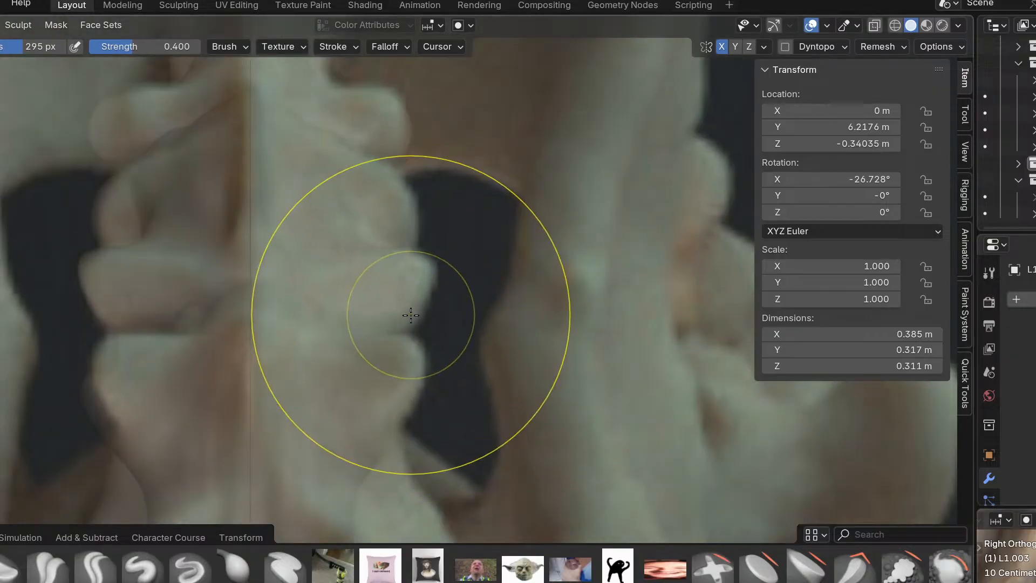
{"action": "scroll", "coordinate": [458, 270], "scroll_direction": "up", "scroll_amount": 2}
Pull L1.003's front process upward and reshape its rear edge and base with Grab strokes against the side reference.
{"action": "key", "text": "ctrl+Tab"}
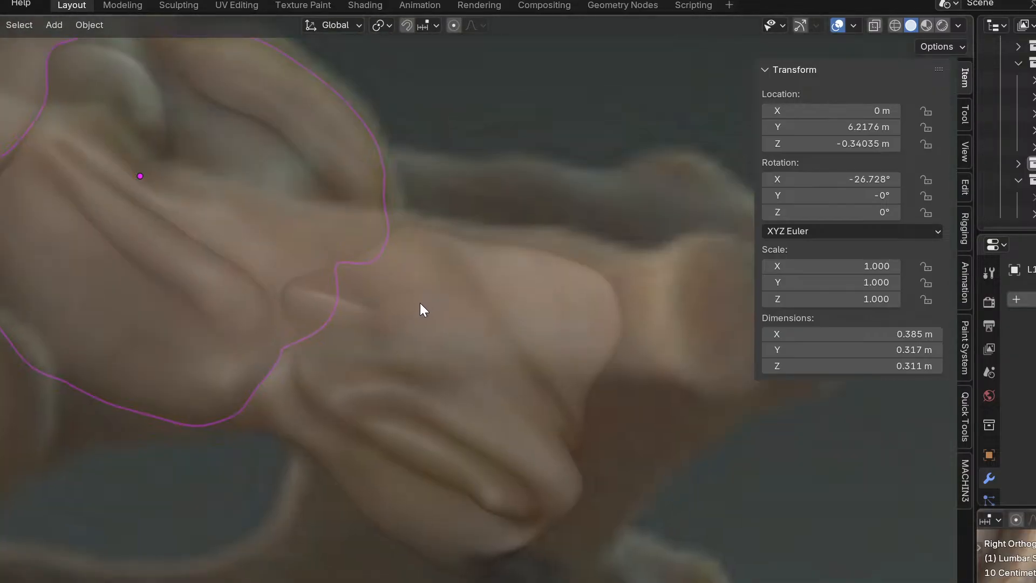
{"action": "middle_click_drag", "start_coordinate": [415, 314], "coordinate": [549, 429], "text": "shift"}
{"action": "middle_click_drag", "start_coordinate": [427, 333], "coordinate": [516, 446], "text": "shift"}
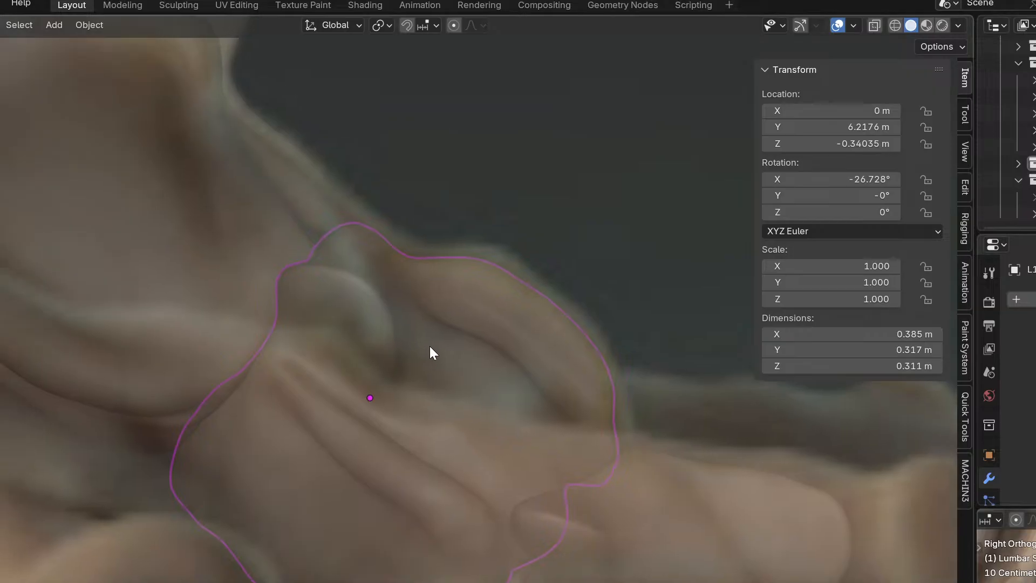
{"action": "middle_click_drag", "start_coordinate": [426, 351], "coordinate": [497, 377], "text": "shift"}
{"action": "key", "text": "ctrl+Tab"}
{"action": "left_click", "coordinate": [488, 468]}
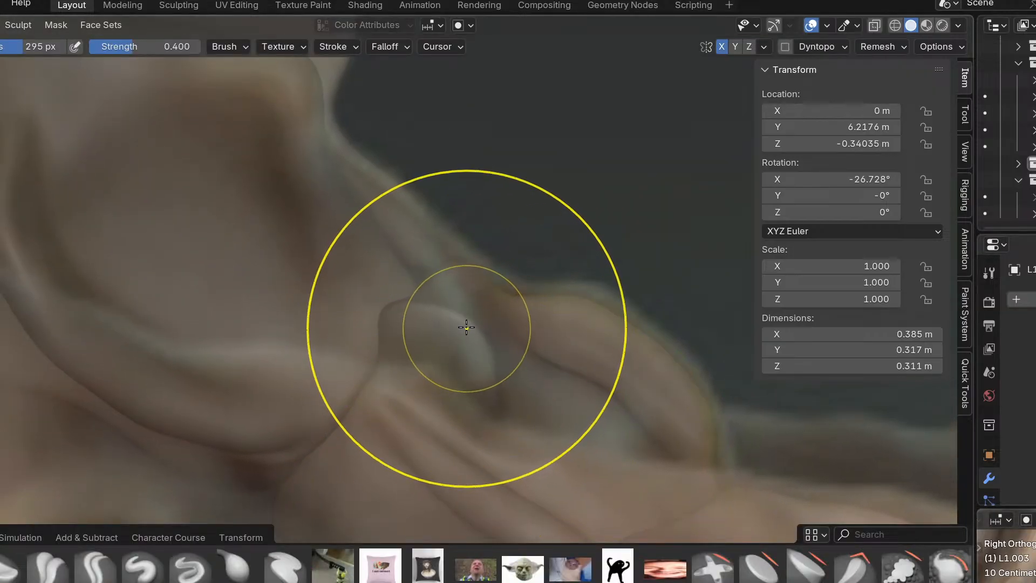
{"action": "mouse_move", "coordinate": [451, 334]}
{"action": "left_mouse_down"}
{"action": "mouse_move", "coordinate": [424, 353]}
{"action": "mouse_move", "coordinate": [435, 378]}
{"action": "mouse_move", "coordinate": [392, 319]}
{"action": "mouse_move", "coordinate": [452, 280]}
{"action": "left_mouse_up"}
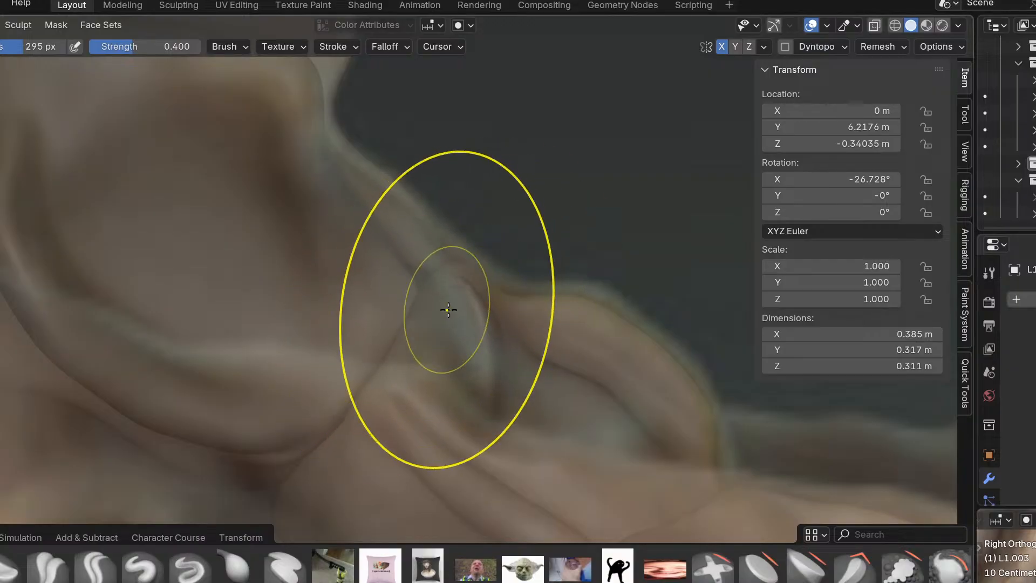
{"action": "left_click_drag", "start_coordinate": [475, 343], "coordinate": [459, 340]}
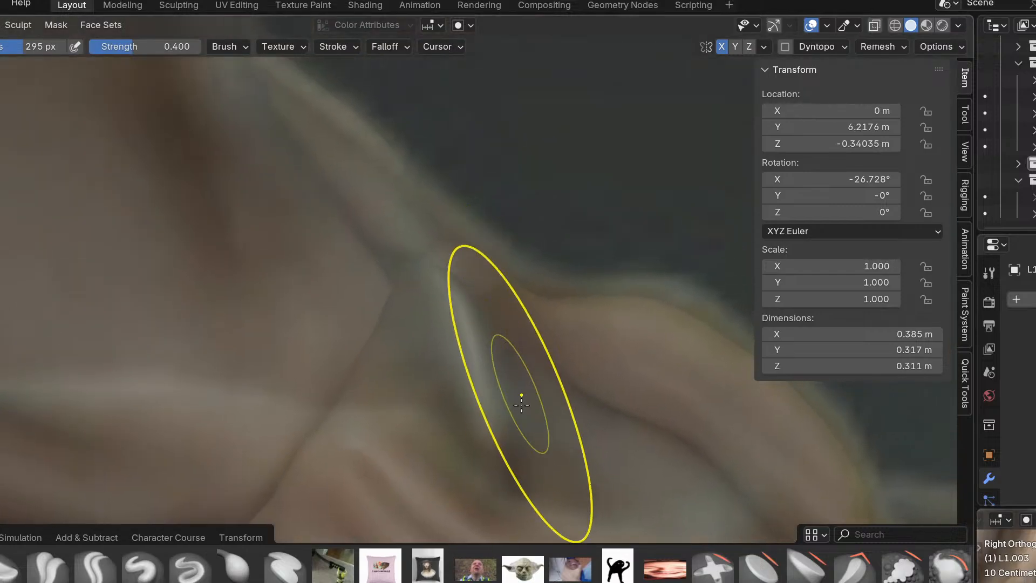
{"action": "left_click_drag", "start_coordinate": [520, 394], "coordinate": [489, 459]}
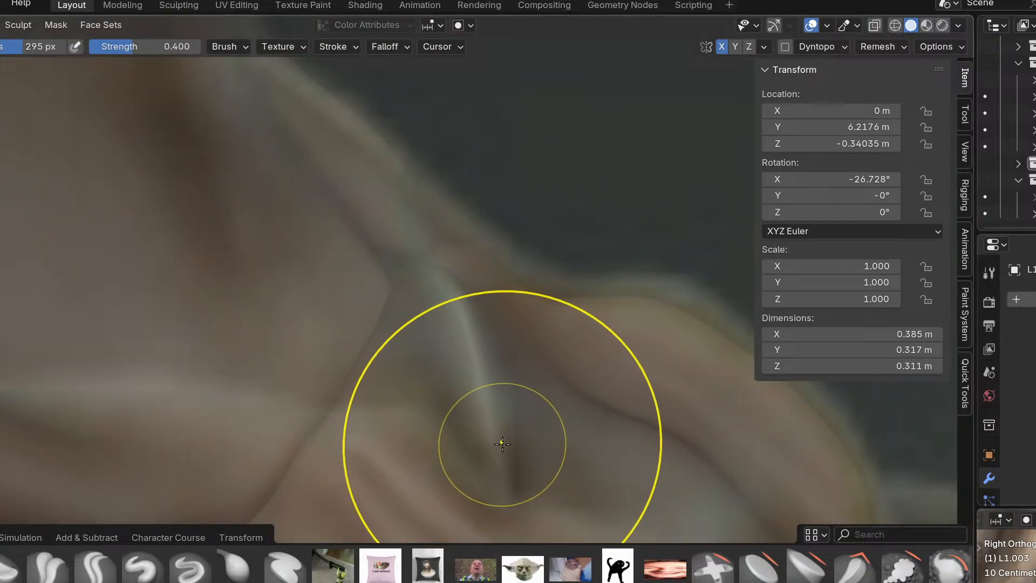
Compare the outline of L1.003's front process with the dorsal reference in Object Mode and Sculpt Mode.
{"action": "middle_click_drag", "start_coordinate": [497, 442], "coordinate": [500, 433]}
{"action": "mouse_move", "coordinate": [511, 351]}
{"action": "middle_mouse_down"}
{"action": "mouse_move", "coordinate": [510, 317]}
{"action": "mouse_move", "coordinate": [522, 319]}
{"action": "mouse_move", "coordinate": [468, 285]}
{"action": "middle_mouse_up"}
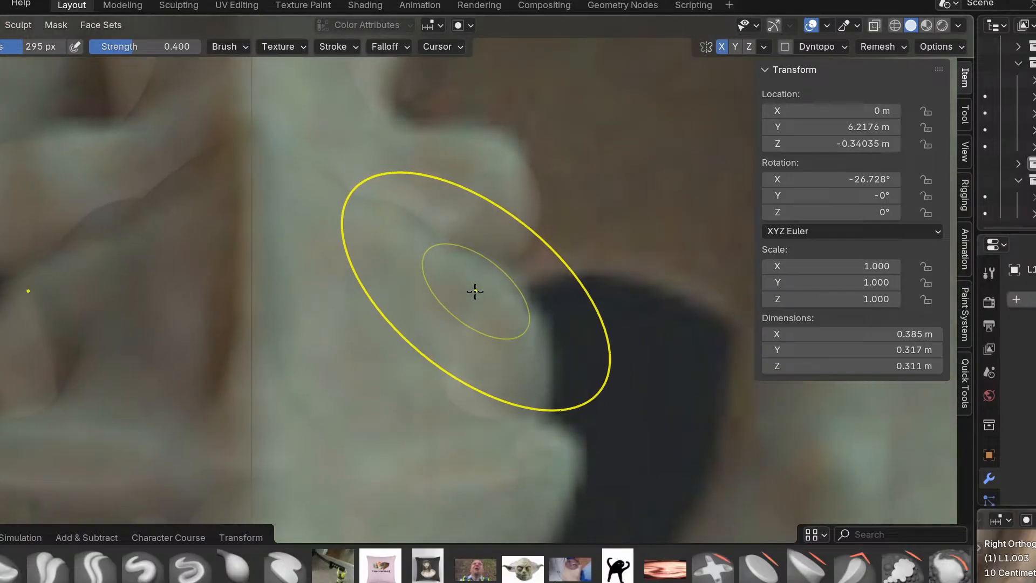
{"action": "key", "text": "ctrl+Tab"}
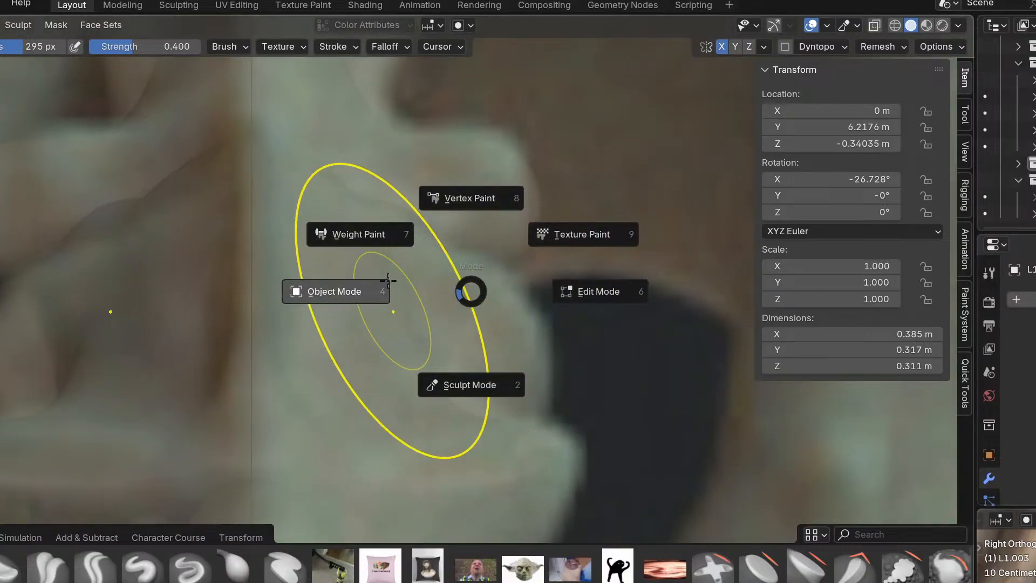
{"action": "left_click", "coordinate": [434, 293]}
{"action": "middle_click_drag", "start_coordinate": [414, 264], "coordinate": [489, 339], "text": "shift"}
{"action": "key", "text": "ctrl+Tab"}
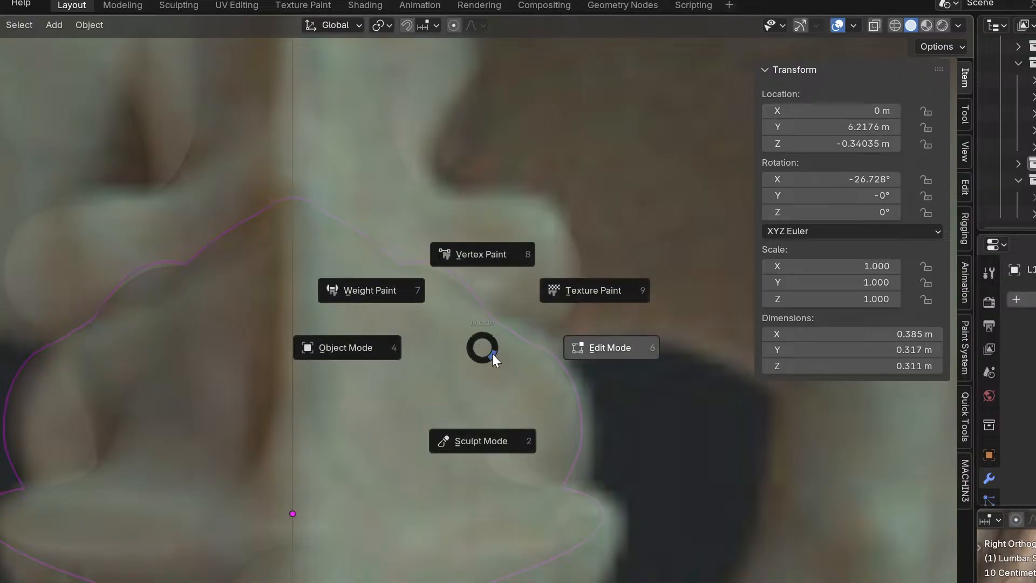
{"action": "left_click", "coordinate": [504, 423]}
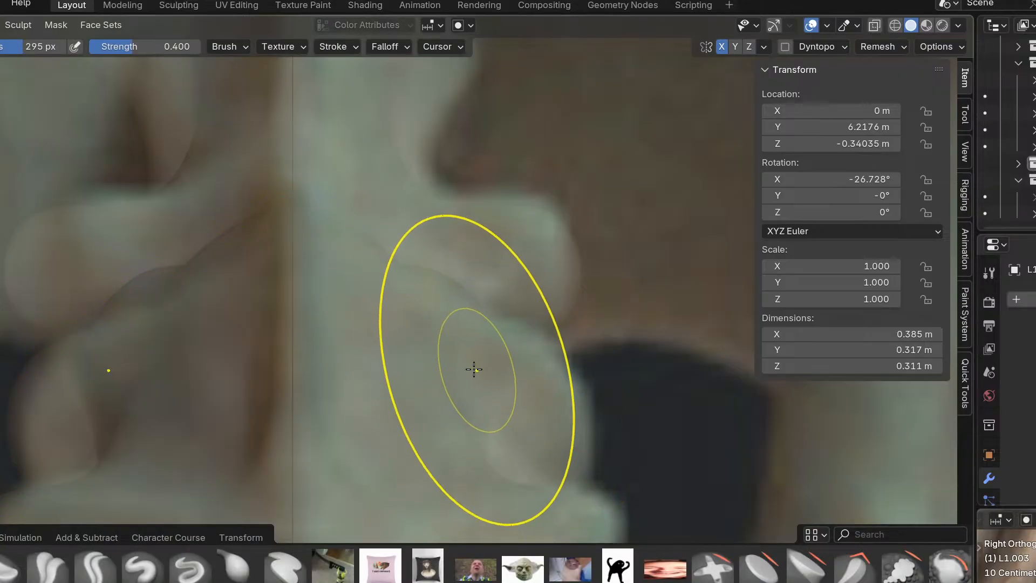
{"action": "scroll", "coordinate": [484, 345], "scroll_direction": "down", "scroll_amount": 2}
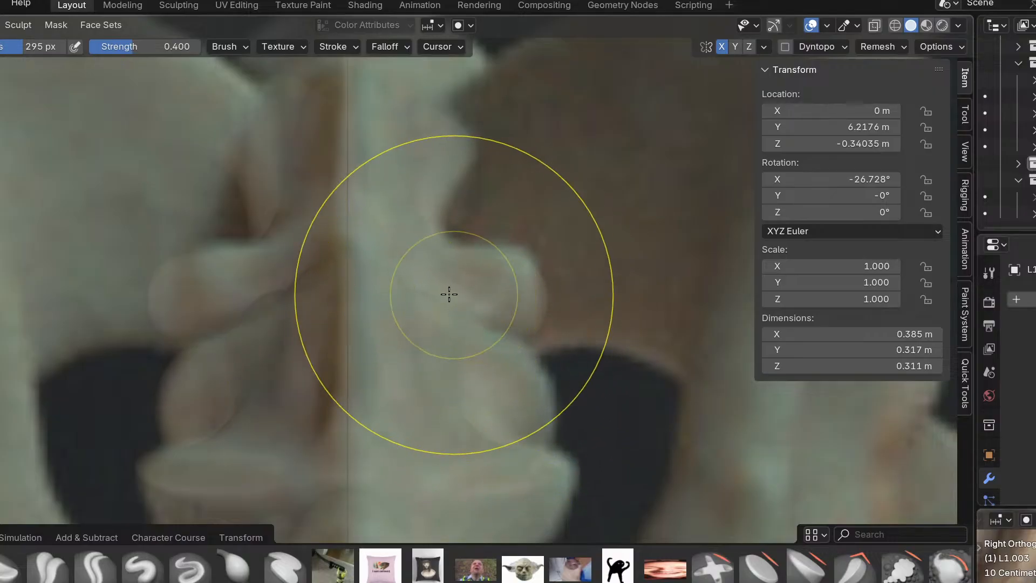
{"action": "scroll", "coordinate": [430, 289], "scroll_direction": "up", "scroll_amount": 2}
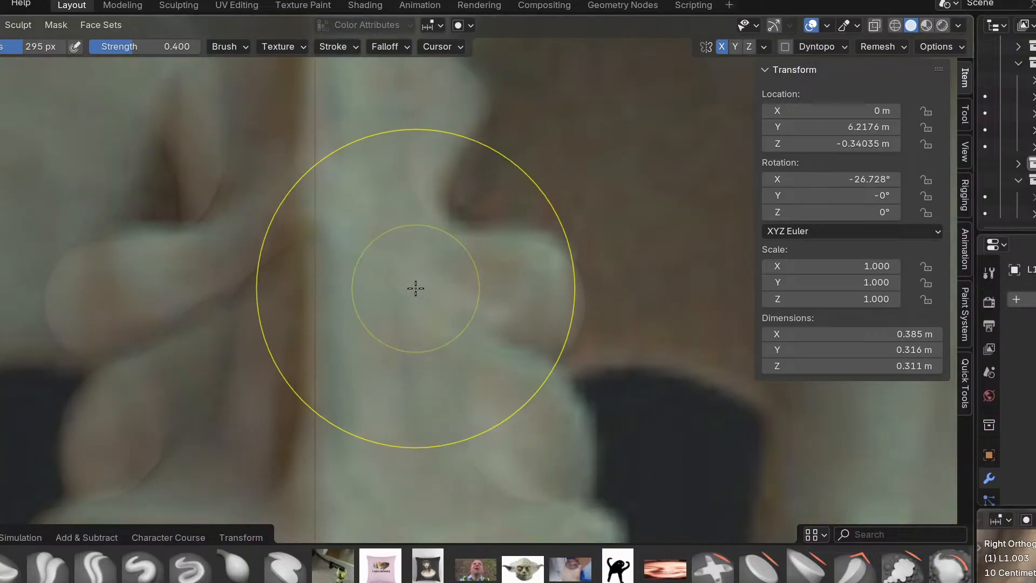
Nudge L1.003's edge bordering L1.004 with small Grab strokes, checking its outline against the dorsal reference in Object Mode.
{"action": "key", "text": "ctrl+Tab"}
{"action": "left_click", "coordinate": [417, 330]}
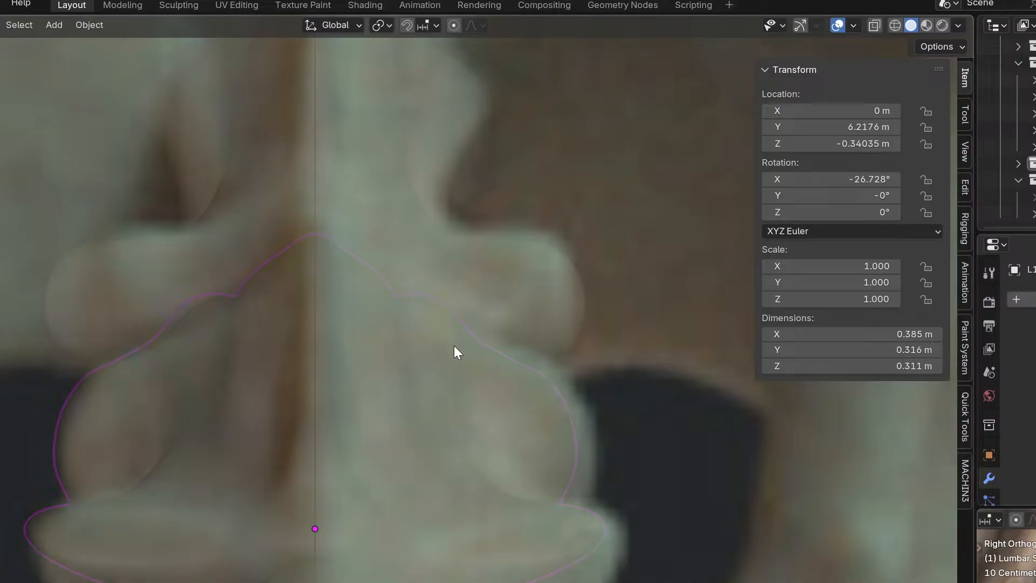
{"action": "scroll", "coordinate": [455, 350], "scroll_direction": "down", "scroll_amount": 2}
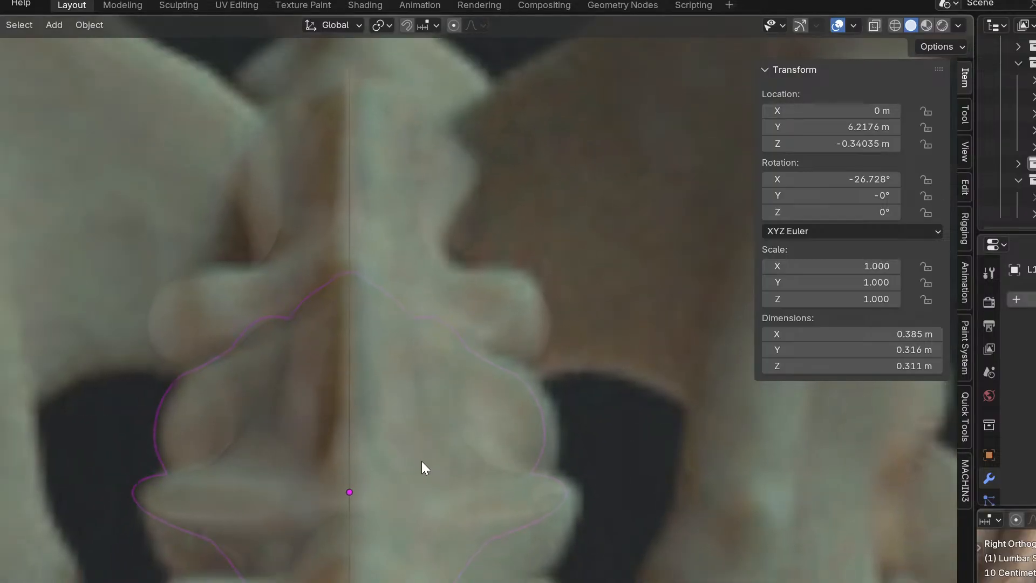
{"action": "key", "text": "Tab"}
{"action": "left_click", "coordinate": [452, 481]}
{"action": "key", "text": "Tab"}
{"action": "left_click", "coordinate": [346, 477]}
{"action": "key", "text": "Tab"}
{"action": "left_click", "coordinate": [413, 539]}
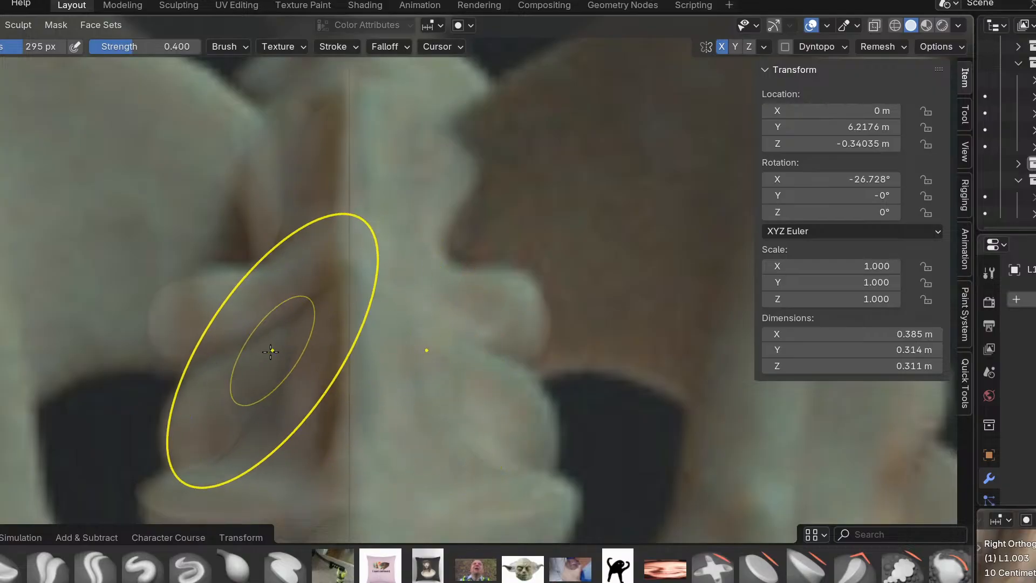
{"action": "scroll", "coordinate": [472, 287], "scroll_direction": "up", "scroll_amount": 2}
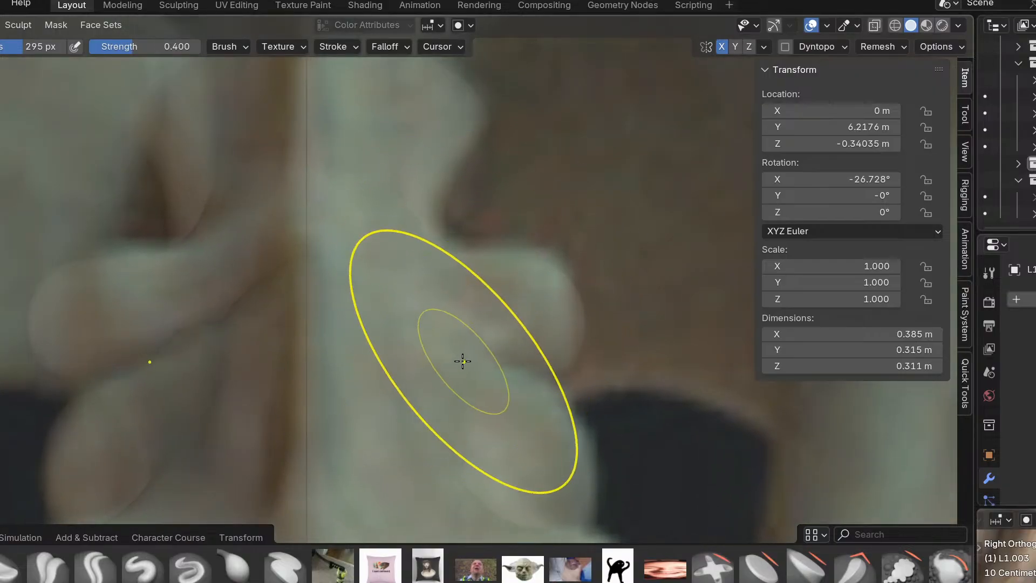
{"action": "mouse_move", "coordinate": [443, 333]}
{"action": "left_mouse_down"}
{"action": "mouse_move", "coordinate": [428, 316]}
{"action": "mouse_move", "coordinate": [435, 323]}
{"action": "left_mouse_up"}
{"action": "key", "text": "ctrl+Tab"}
{"action": "key", "text": "ctrl+Tab"}
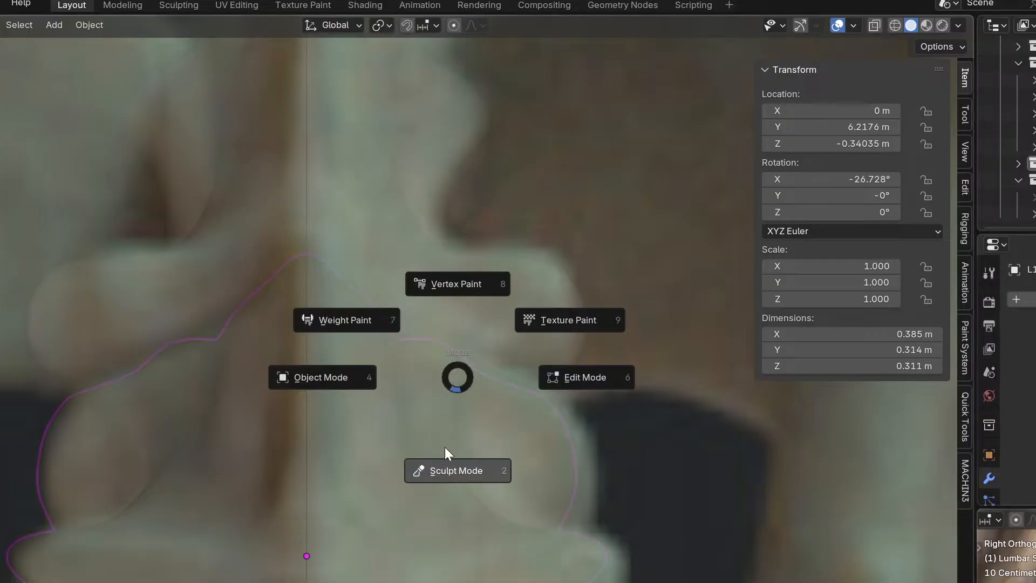
Switch sculpting to L1.004 and check its outline against the dorsal reference.
{"action": "middle_click_drag", "start_coordinate": [461, 384], "coordinate": [511, 457], "text": "shift"}
{"action": "key", "text": "ctrl+Tab"}
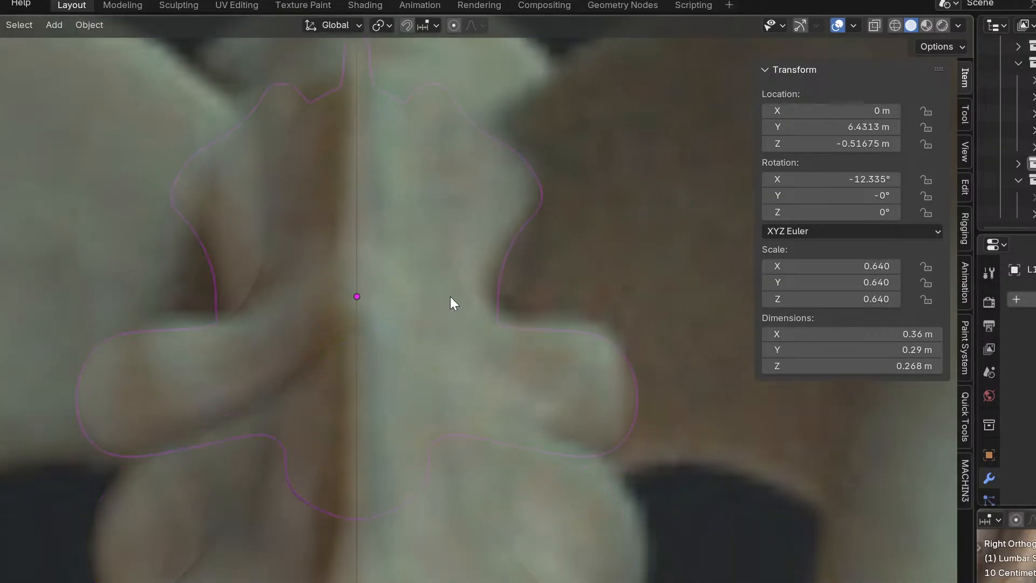
{"action": "left_click", "coordinate": [502, 464]}
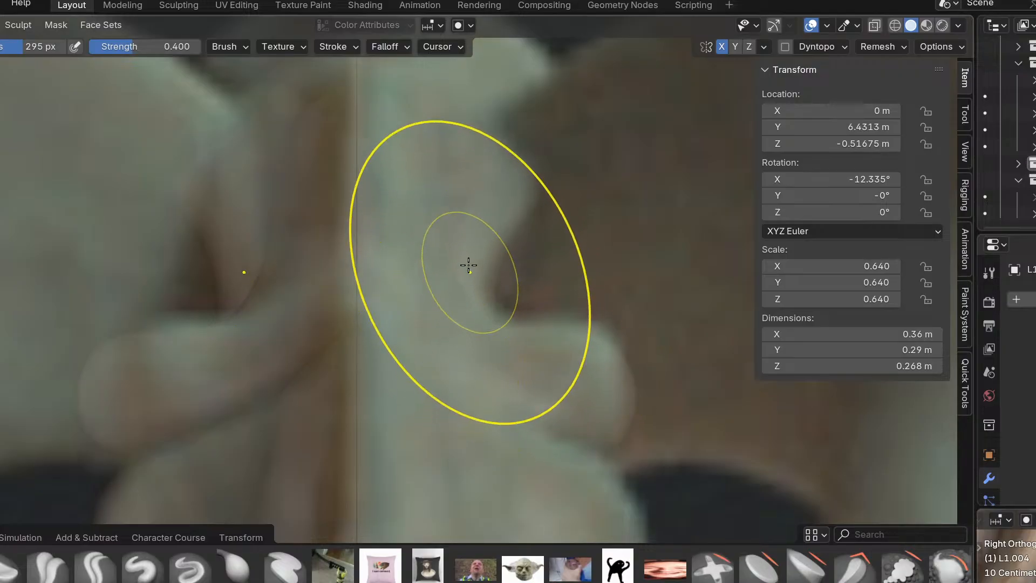
{"action": "middle_click_drag", "start_coordinate": [462, 269], "coordinate": [456, 382], "text": "shift"}
{"action": "middle_click_drag", "start_coordinate": [449, 324], "coordinate": [450, 342], "text": "shift"}
{"action": "key", "text": "ctrl+Tab"}
{"action": "left_click", "coordinate": [426, 346]}
{"action": "key", "text": "ctrl+Tab"}
{"action": "left_click", "coordinate": [451, 396]}
Adjust L1.004's rear edge beside the midline with Grab strokes against the dorsal reference.
{"action": "middle_click_drag", "start_coordinate": [463, 336], "coordinate": [490, 393], "text": "shift"}
{"action": "left_click_drag", "start_coordinate": [502, 304], "coordinate": [496, 309]}
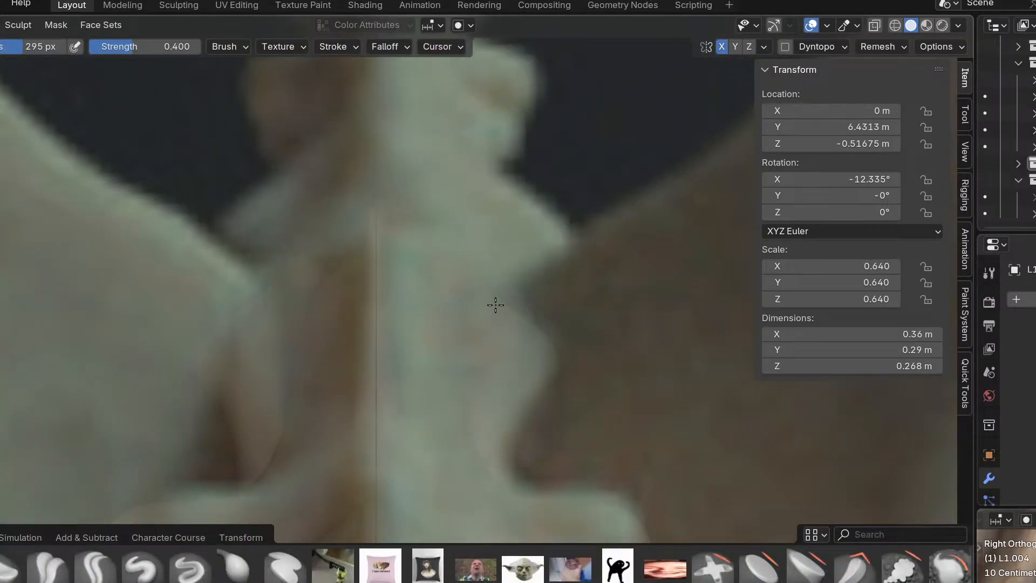
{"action": "scroll", "coordinate": [459, 326], "scroll_direction": "down", "scroll_amount": 1}
{"action": "middle_click_drag", "start_coordinate": [465, 335], "coordinate": [510, 356], "text": "shift"}
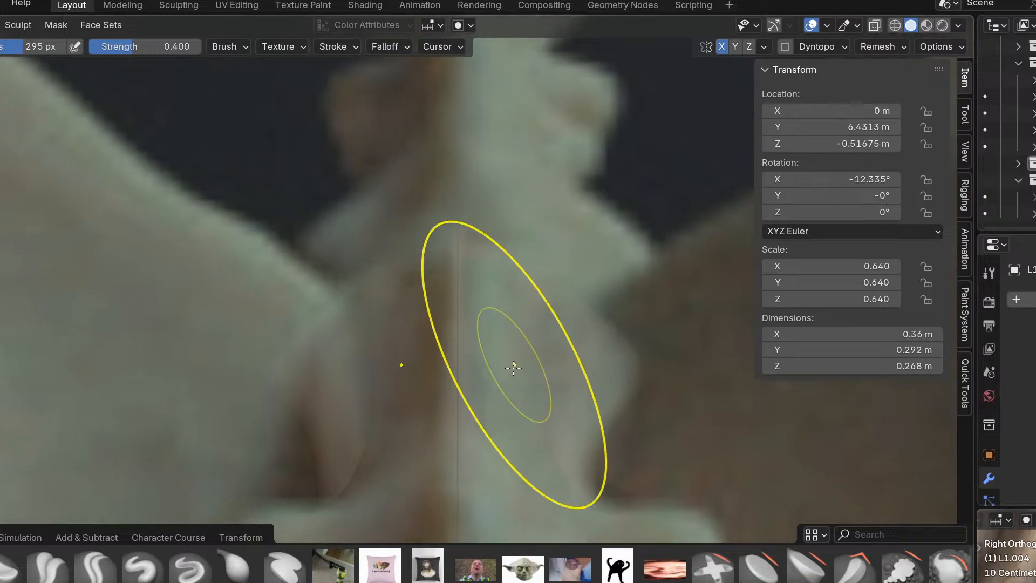
{"action": "left_click_drag", "start_coordinate": [513, 361], "coordinate": [493, 424]}
Compare L1.004's overall outline with the dorsal and side references in Object Mode.
{"action": "key", "text": "ctrl+Tab"}
{"action": "left_click", "coordinate": [414, 391]}
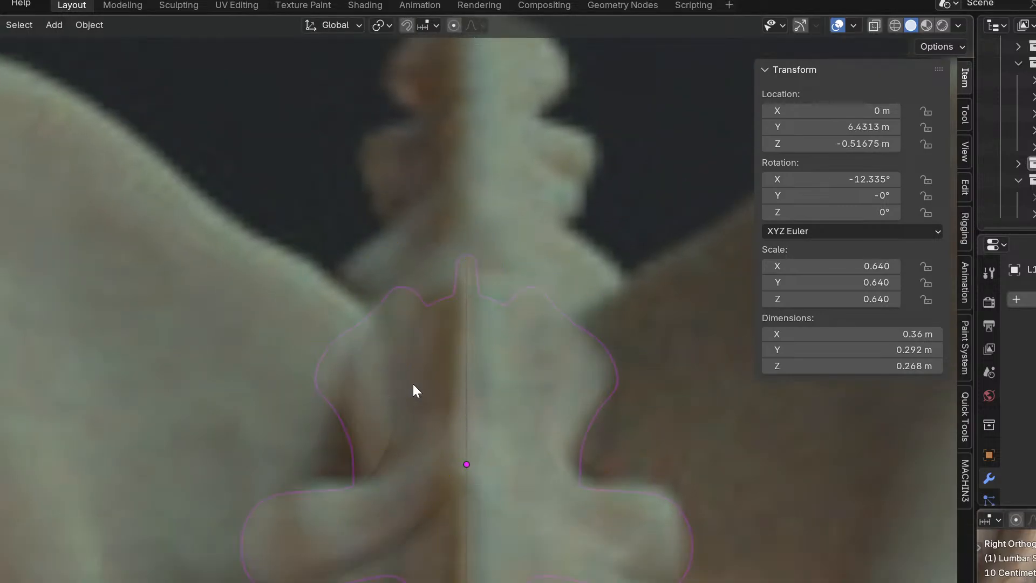
{"action": "key", "text": "ctrl+Tab"}
{"action": "left_click", "coordinate": [449, 453]}
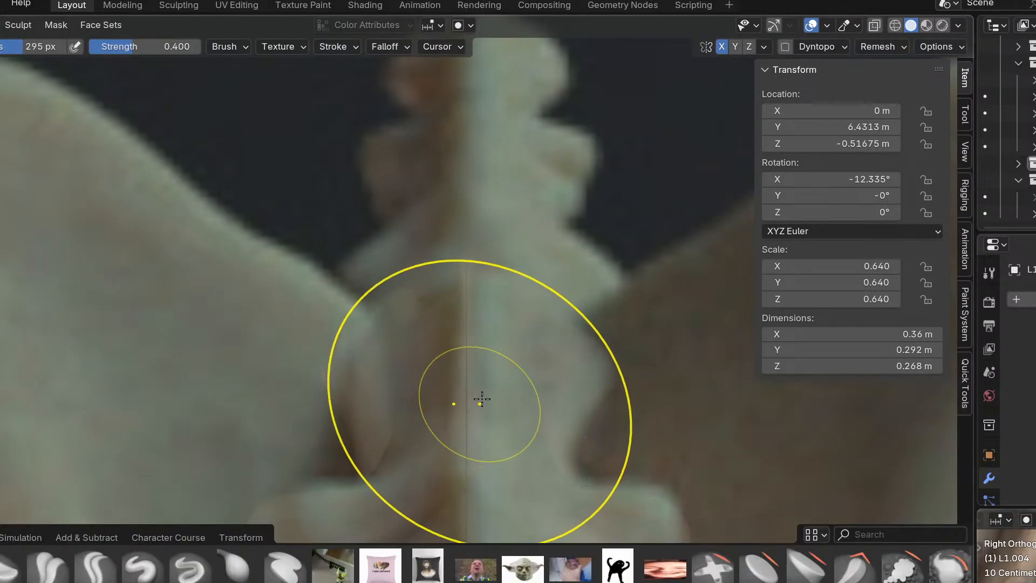
{"action": "left_click", "coordinate": [459, 362]}
{"action": "middle_click_drag", "start_coordinate": [532, 298], "coordinate": [469, 315], "text": "shift"}
{"action": "mouse_move", "coordinate": [512, 372]}
{"action": "middle_mouse_down", "text": "ctrl"}
{"action": "mouse_move", "coordinate": [471, 430]}
{"action": "mouse_move", "coordinate": [478, 421]}
{"action": "middle_mouse_up", "text": "ctrl"}
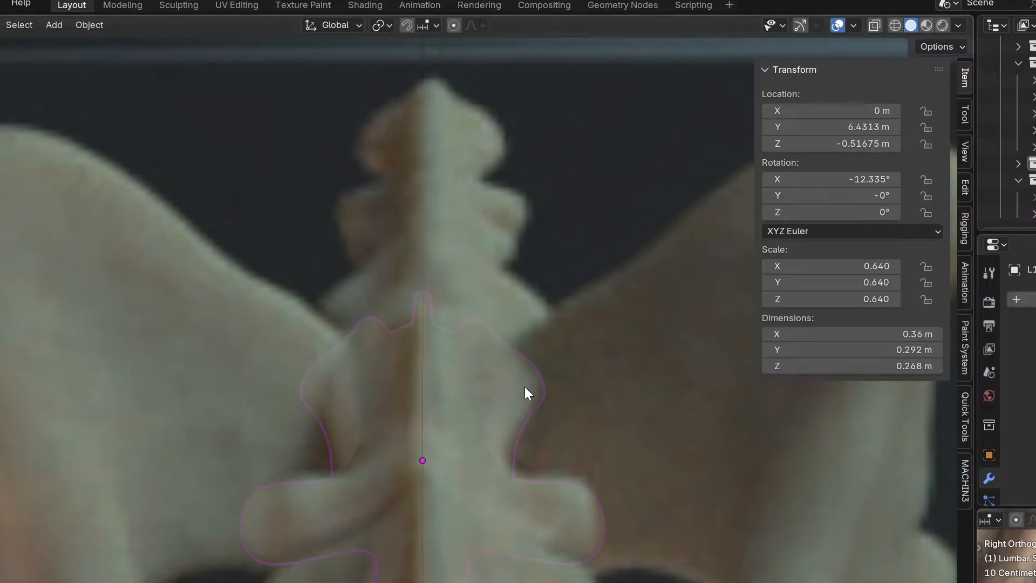
{"action": "key", "text": "KP_3"}
{"action": "middle_click_drag", "start_coordinate": [532, 390], "coordinate": [456, 214], "text": "shift"}
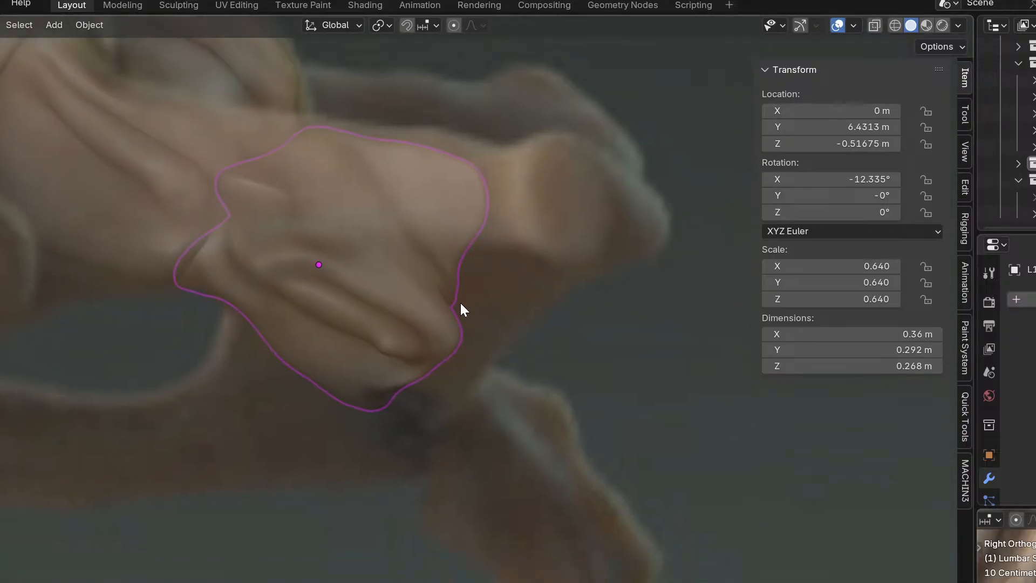
{"action": "middle_click_drag", "start_coordinate": [462, 298], "coordinate": [506, 387], "text": "shift"}
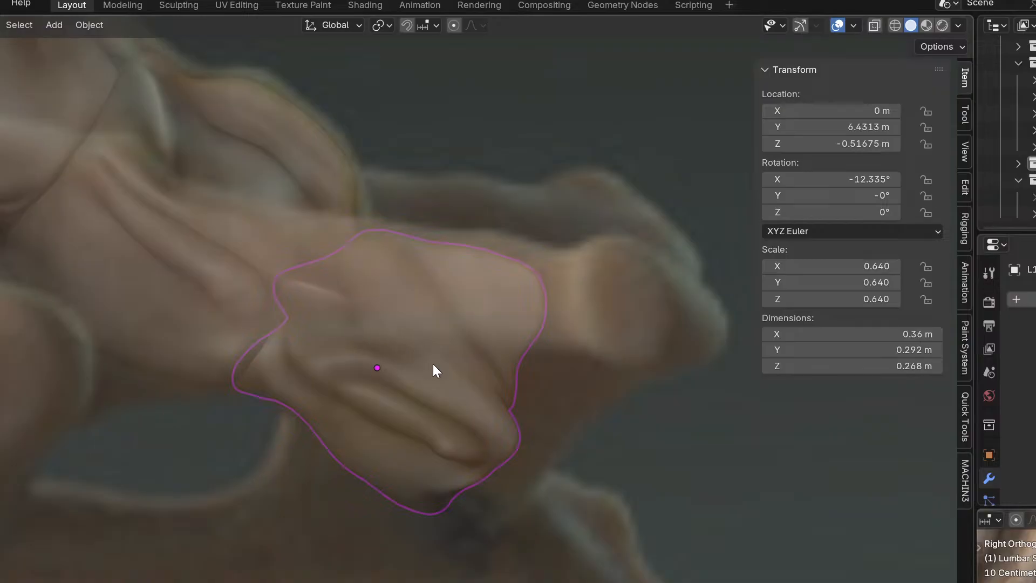
Examine the notch behind L1.004's side process against the dorsal reference, and recheck its profile from the side.
{"action": "key", "text": "ctrl+Tab"}
{"action": "key", "text": "KP_1"}
{"action": "middle_click_drag", "start_coordinate": [456, 369], "coordinate": [521, 242]}
{"action": "key", "text": "KP_1"}
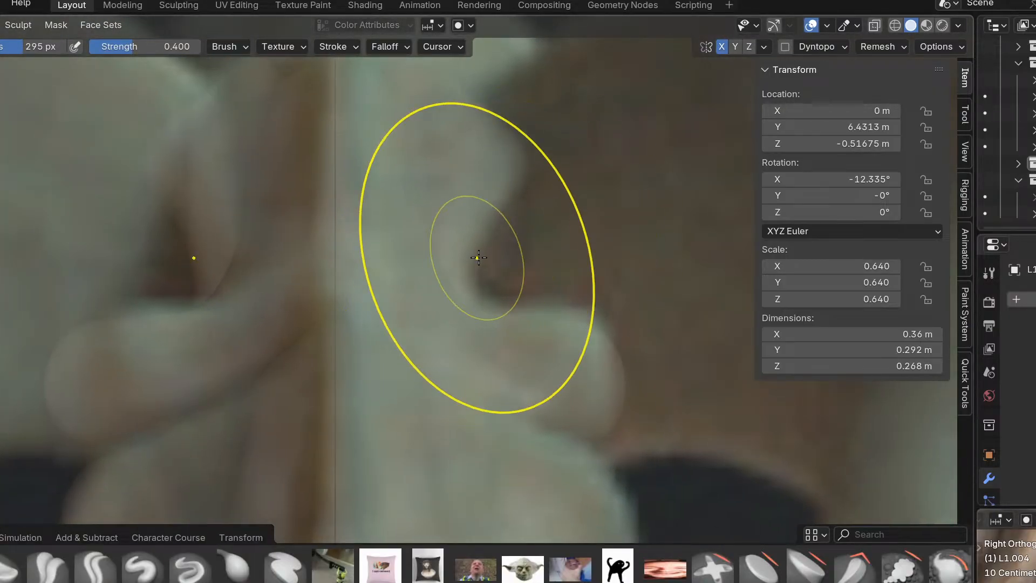
{"action": "middle_click_drag", "start_coordinate": [497, 201], "coordinate": [499, 339], "text": "shift"}
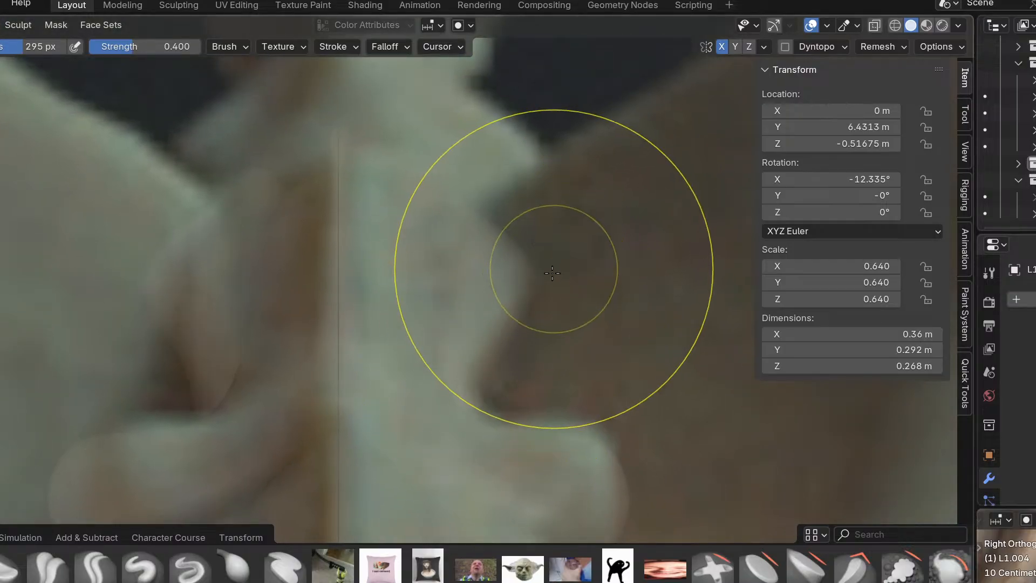
{"action": "scroll", "coordinate": [519, 251], "scroll_direction": "up", "scroll_amount": 4}
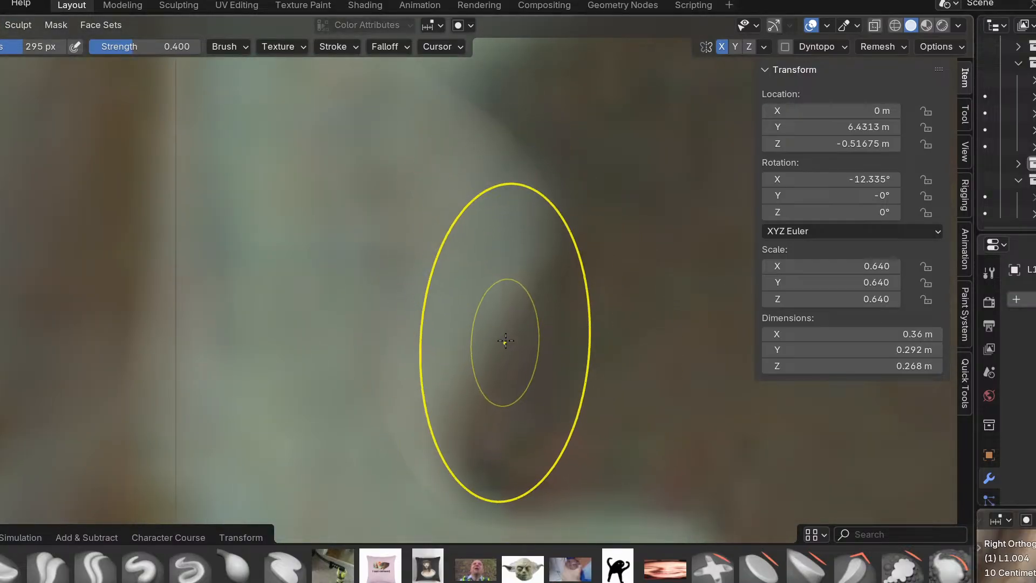
{"action": "scroll", "coordinate": [492, 248], "scroll_direction": "down", "scroll_amount": 5}
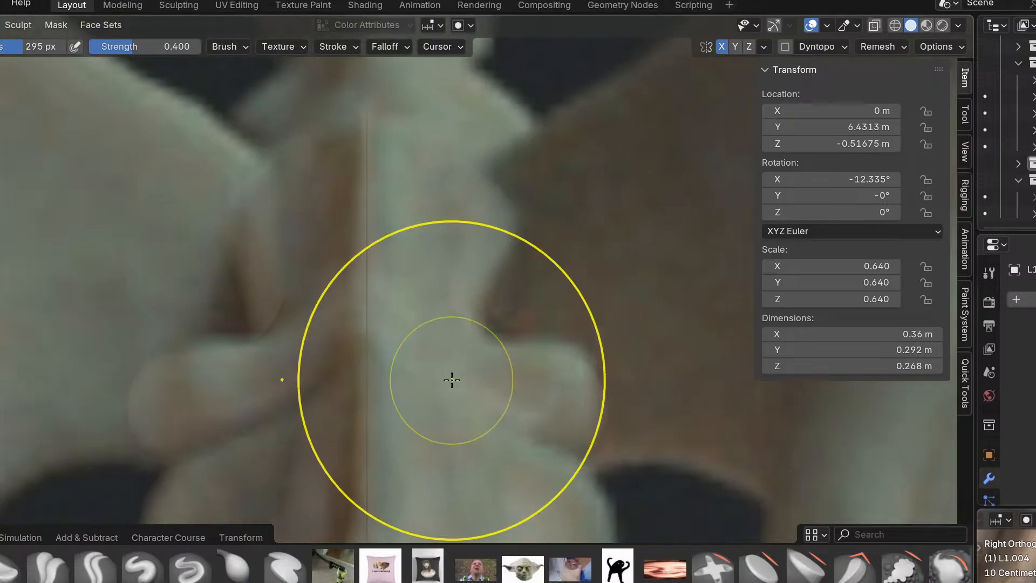
{"action": "key", "text": "ctrl+Tab"}
{"action": "mouse_move", "coordinate": [471, 271]}
{"action": "middle_mouse_down", "text": "shift"}
{"action": "mouse_move", "coordinate": [461, 335]}
{"action": "mouse_move", "coordinate": [426, 289]}
{"action": "middle_mouse_up", "text": "shift"}
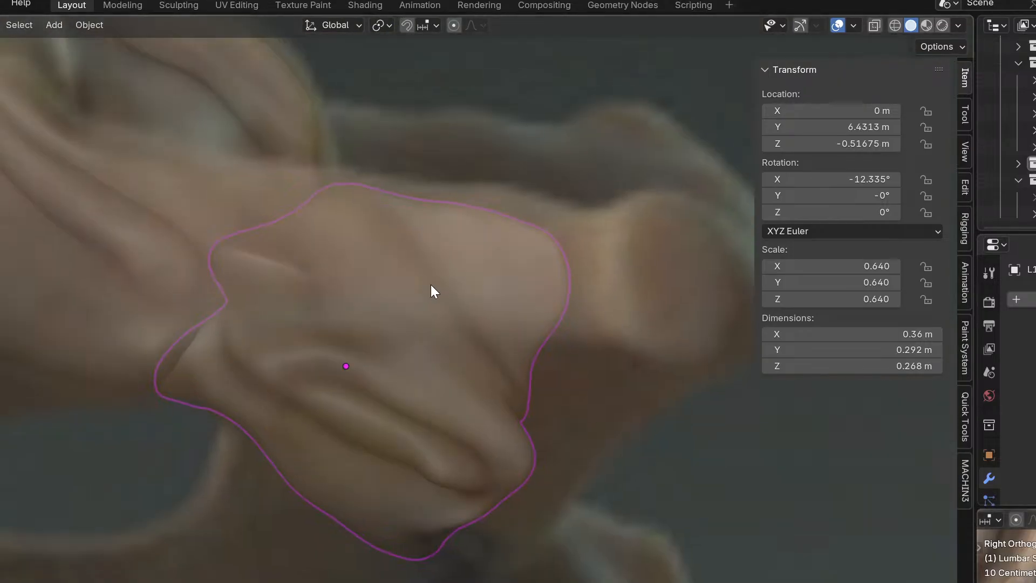
{"action": "mouse_move", "coordinate": [428, 367]}
{"action": "middle_mouse_down"}
{"action": "mouse_move", "coordinate": [462, 324]}
{"action": "mouse_move", "coordinate": [412, 358]}
{"action": "mouse_move", "coordinate": [424, 451]}
{"action": "mouse_move", "coordinate": [393, 419]}
{"action": "mouse_move", "coordinate": [418, 326]}
{"action": "mouse_move", "coordinate": [415, 348]}
{"action": "mouse_move", "coordinate": [404, 340]}
{"action": "mouse_move", "coordinate": [470, 319]}
{"action": "mouse_move", "coordinate": [440, 352]}
{"action": "mouse_move", "coordinate": [456, 414]}
{"action": "mouse_move", "coordinate": [448, 334]}
{"action": "mouse_move", "coordinate": [460, 388]}
{"action": "mouse_move", "coordinate": [398, 382]}
{"action": "mouse_move", "coordinate": [394, 326]}
{"action": "mouse_move", "coordinate": [424, 276]}
{"action": "middle_mouse_up"}
Carve hollows around the ridge at the base of L1.004's side process in Sculpt Mode with the subtracting brush.
{"action": "key", "text": "ctrl+Tab"}
{"action": "left_click", "coordinate": [407, 416]}
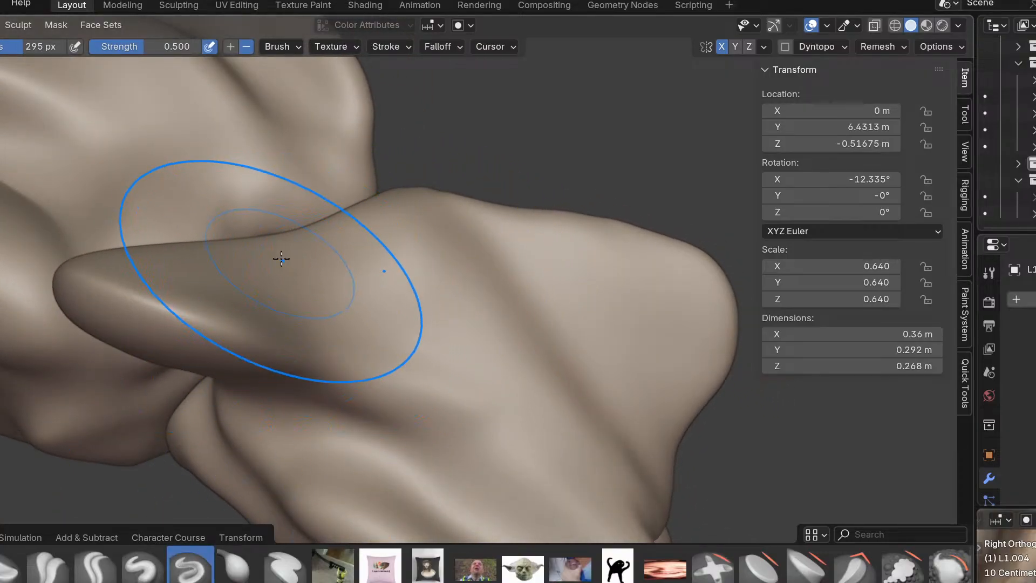
{"action": "mouse_move", "coordinate": [218, 267]}
{"action": "middle_mouse_down"}
{"action": "mouse_move", "coordinate": [317, 322]}
{"action": "mouse_move", "coordinate": [230, 259]}
{"action": "middle_mouse_up"}
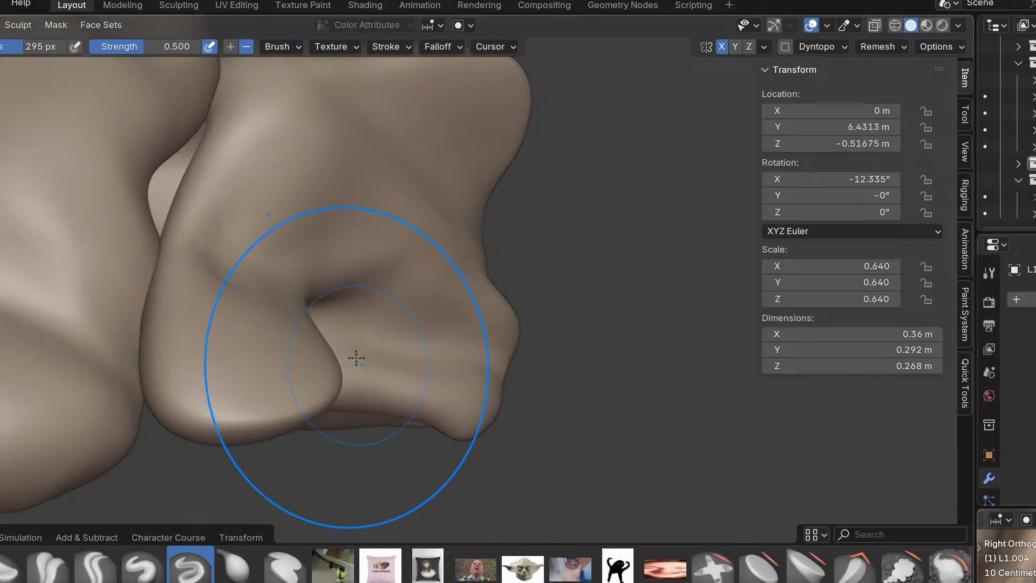
{"action": "middle_click_drag", "start_coordinate": [285, 199], "coordinate": [302, 267]}
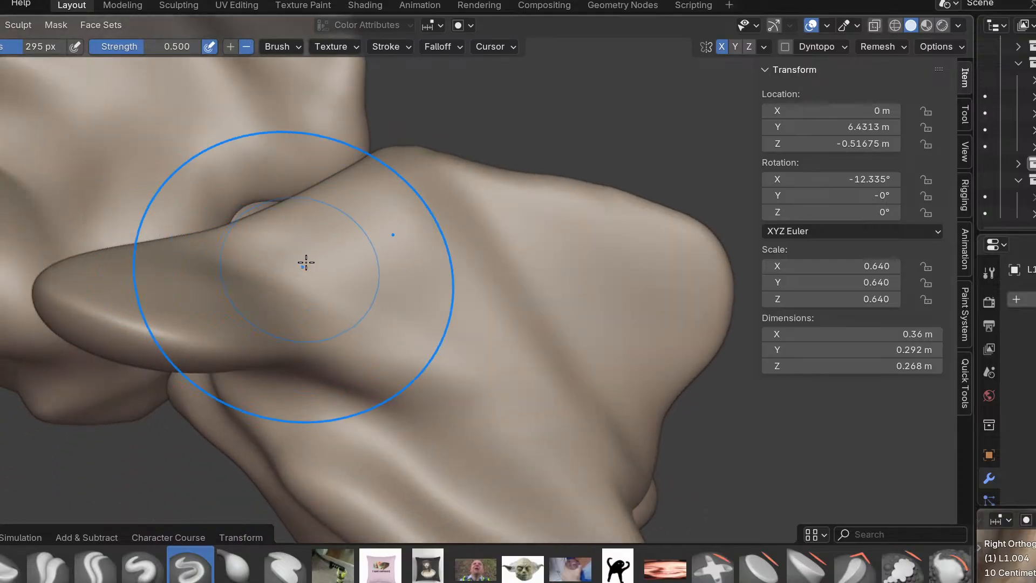
{"action": "middle_click_drag", "start_coordinate": [290, 218], "coordinate": [364, 312]}
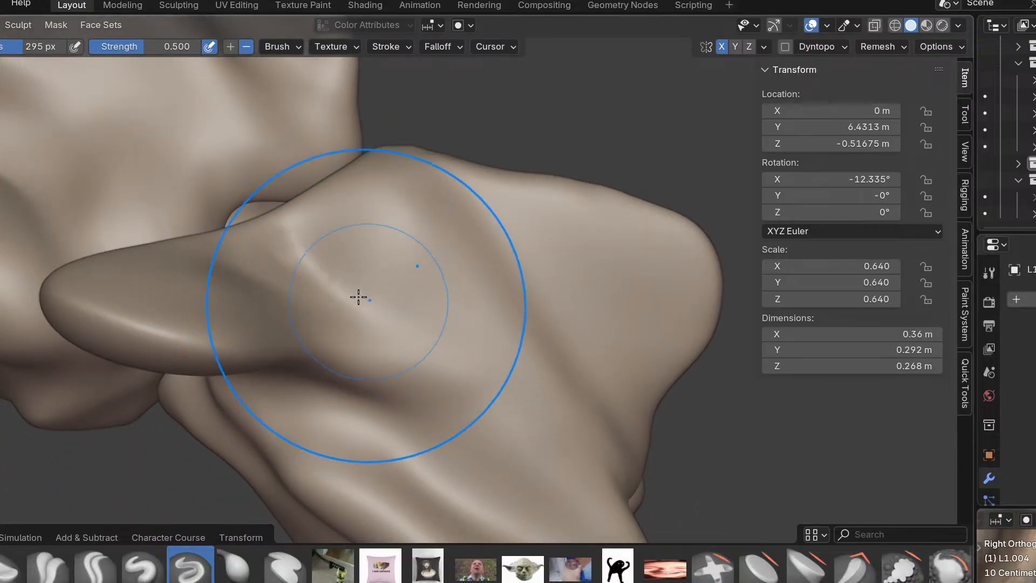
{"action": "mouse_move", "coordinate": [305, 286]}
{"action": "middle_mouse_down"}
{"action": "mouse_move", "coordinate": [329, 285]}
{"action": "mouse_move", "coordinate": [264, 214]}
{"action": "middle_mouse_up"}
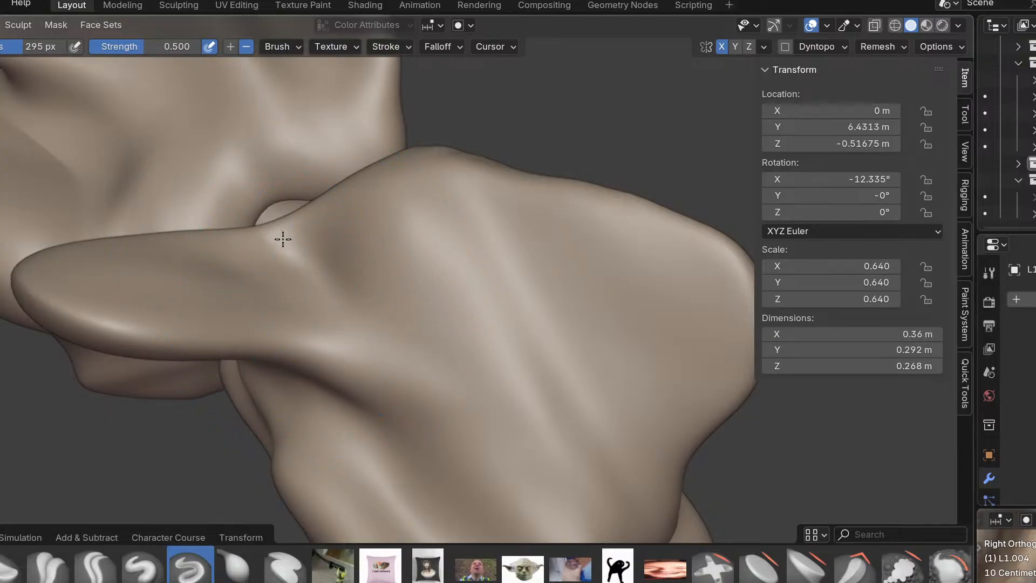
{"action": "mouse_move", "coordinate": [288, 269]}
{"action": "middle_mouse_down"}
{"action": "mouse_move", "coordinate": [340, 342]}
{"action": "mouse_move", "coordinate": [285, 228]}
{"action": "middle_mouse_up"}
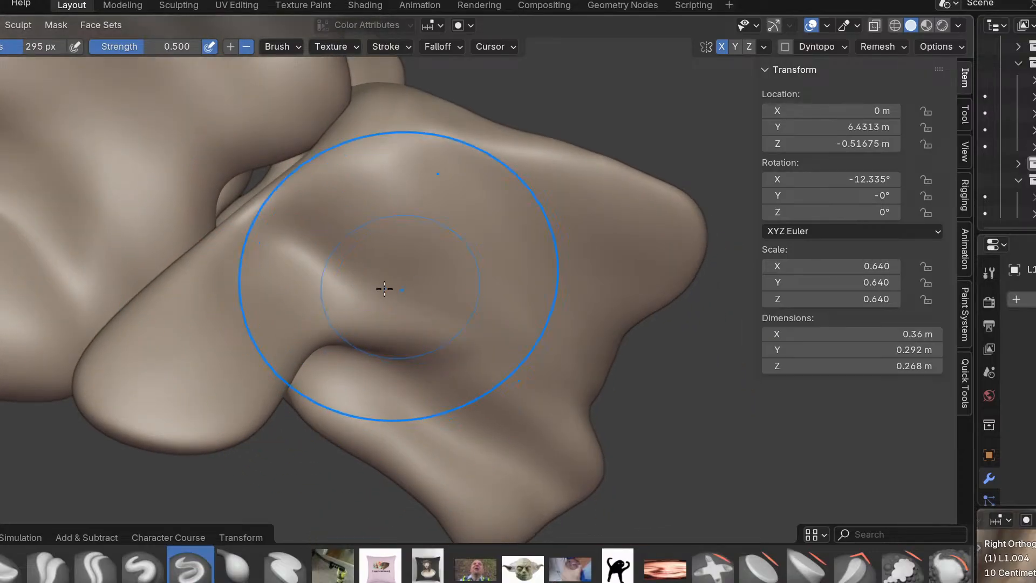
{"action": "middle_click_drag", "start_coordinate": [401, 290], "coordinate": [324, 273]}
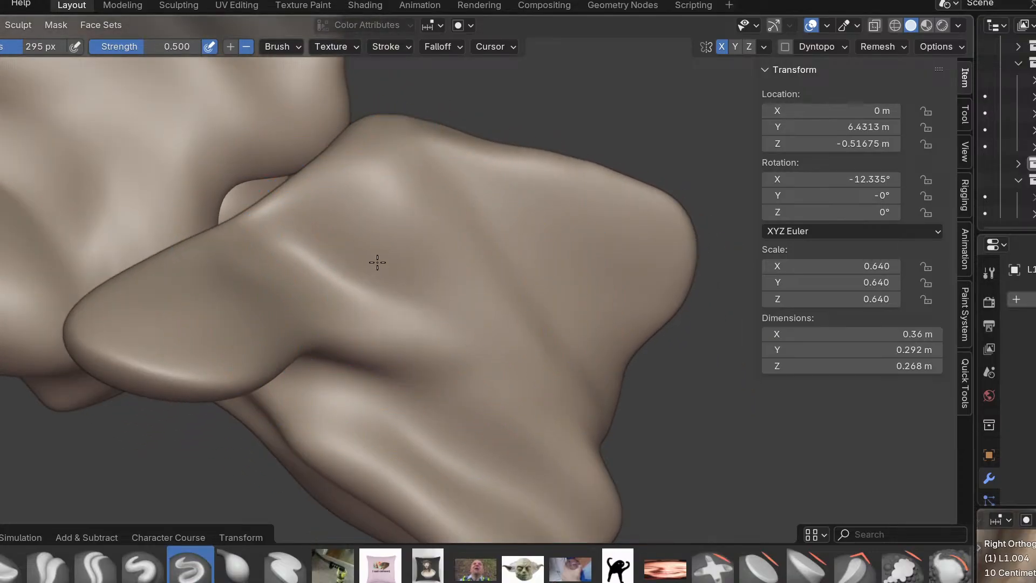
{"action": "mouse_move", "coordinate": [349, 236]}
{"action": "middle_mouse_down"}
{"action": "mouse_move", "coordinate": [395, 347]}
{"action": "mouse_move", "coordinate": [365, 483]}
{"action": "mouse_move", "coordinate": [444, 399]}
{"action": "middle_mouse_up"}
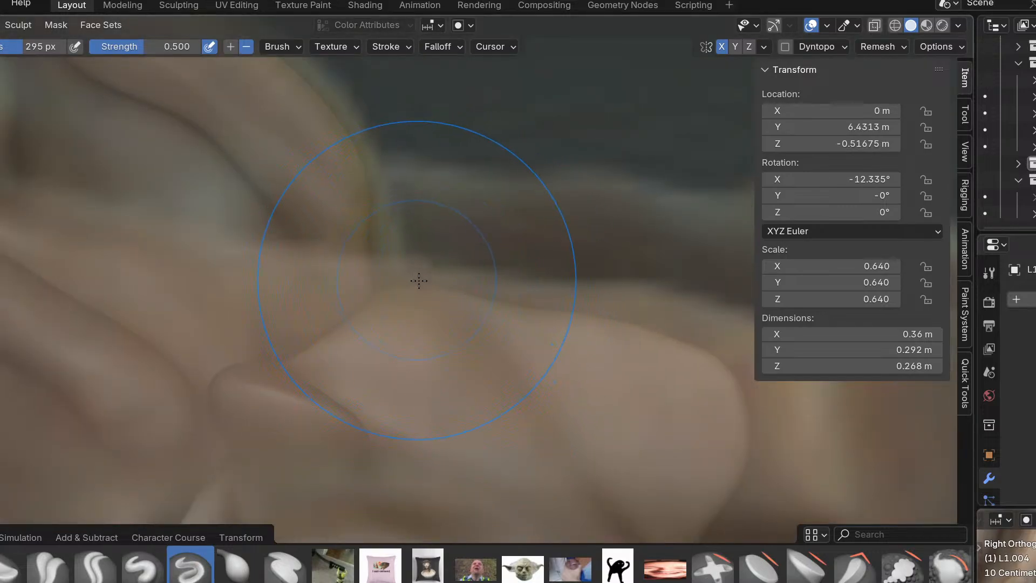
Enlarge the brush to 358 px and grab L1.004's upper edge to follow the side reference.
{"action": "key", "text": "f"}
{"action": "left_click", "coordinate": [507, 287]}
{"action": "key", "text": "g"}
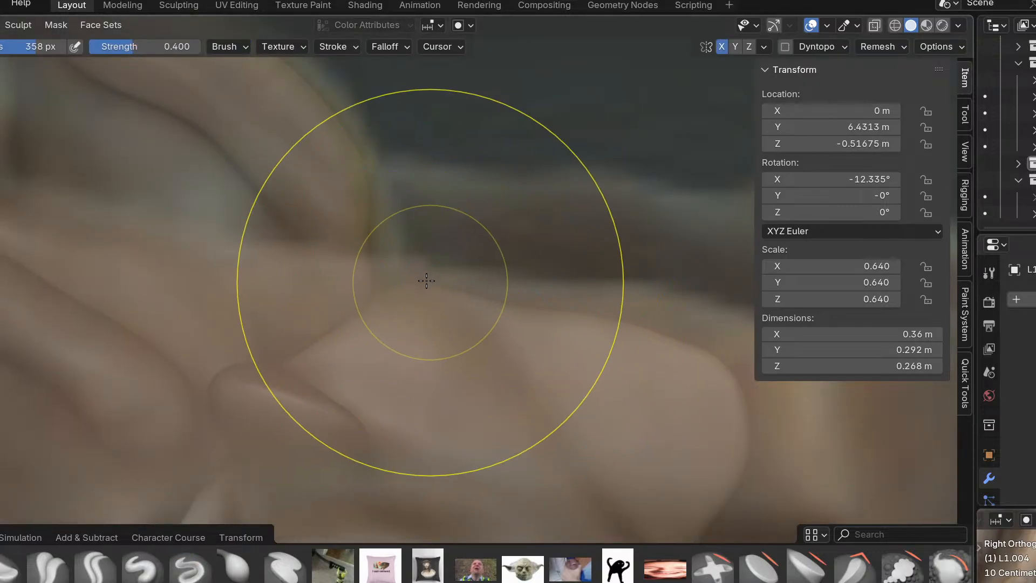
{"action": "middle_click_drag", "start_coordinate": [489, 319], "coordinate": [405, 301], "text": "shift"}
{"action": "left_click_drag", "start_coordinate": [405, 301], "coordinate": [451, 293]}
Reshape L1.004's lower rear end with the Grab brush against the side reference.
{"action": "mouse_move", "coordinate": [520, 331]}
{"action": "middle_mouse_down", "text": "shift"}
{"action": "mouse_move", "coordinate": [394, 331]}
{"action": "mouse_move", "coordinate": [426, 435]}
{"action": "middle_mouse_up", "text": "shift"}
{"action": "middle_click_drag", "start_coordinate": [465, 389], "coordinate": [453, 446], "text": "ctrl"}
{"action": "middle_click_drag", "start_coordinate": [435, 392], "coordinate": [439, 326], "text": "shift"}
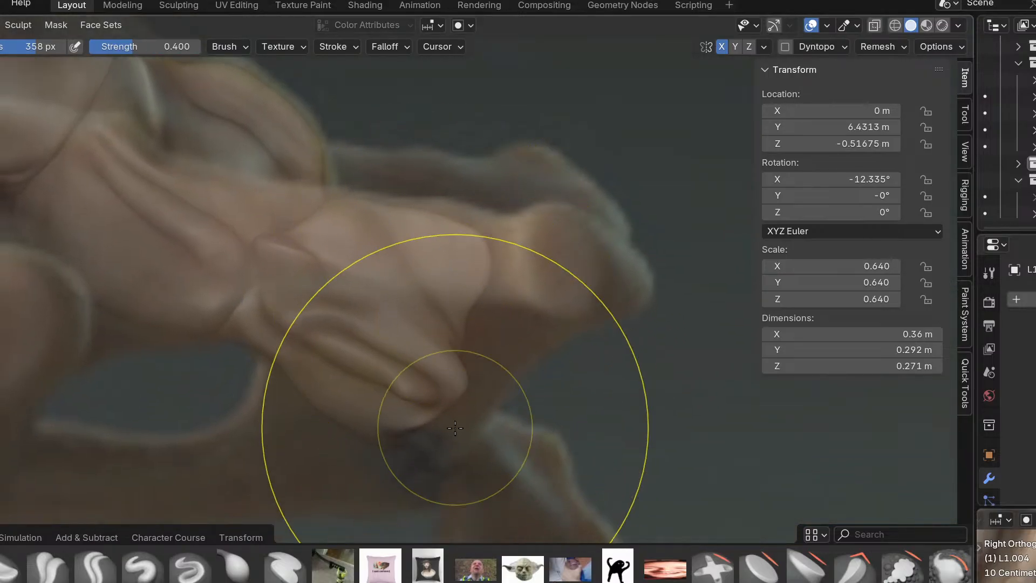
{"action": "middle_click_drag", "start_coordinate": [457, 426], "coordinate": [438, 455], "text": "ctrl"}
{"action": "mouse_move", "coordinate": [443, 422]}
{"action": "left_mouse_down"}
{"action": "mouse_move", "coordinate": [497, 428]}
{"action": "mouse_move", "coordinate": [455, 324]}
{"action": "mouse_move", "coordinate": [460, 374]}
{"action": "mouse_move", "coordinate": [384, 445]}
{"action": "mouse_move", "coordinate": [428, 444]}
{"action": "mouse_move", "coordinate": [416, 436]}
{"action": "mouse_move", "coordinate": [410, 458]}
{"action": "mouse_move", "coordinate": [266, 358]}
{"action": "mouse_move", "coordinate": [333, 419]}
{"action": "left_mouse_up"}
{"action": "middle_click_drag", "start_coordinate": [333, 418], "coordinate": [370, 308]}
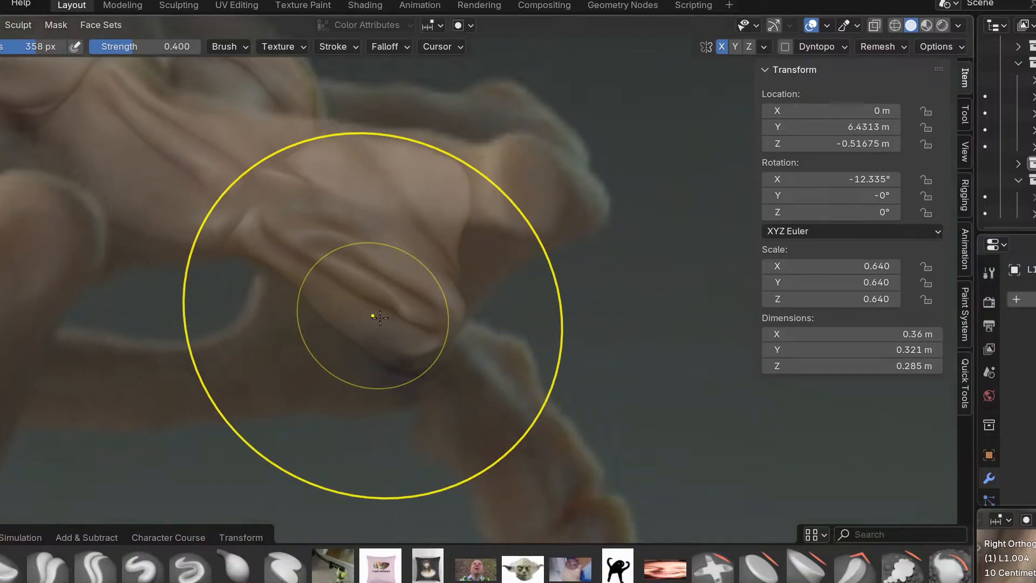
Compare L1.004's reshaped lower rear end with the side and dorsal references in Object Mode.
{"action": "key", "text": "ctrl+Tab"}
{"action": "left_click", "coordinate": [424, 236]}
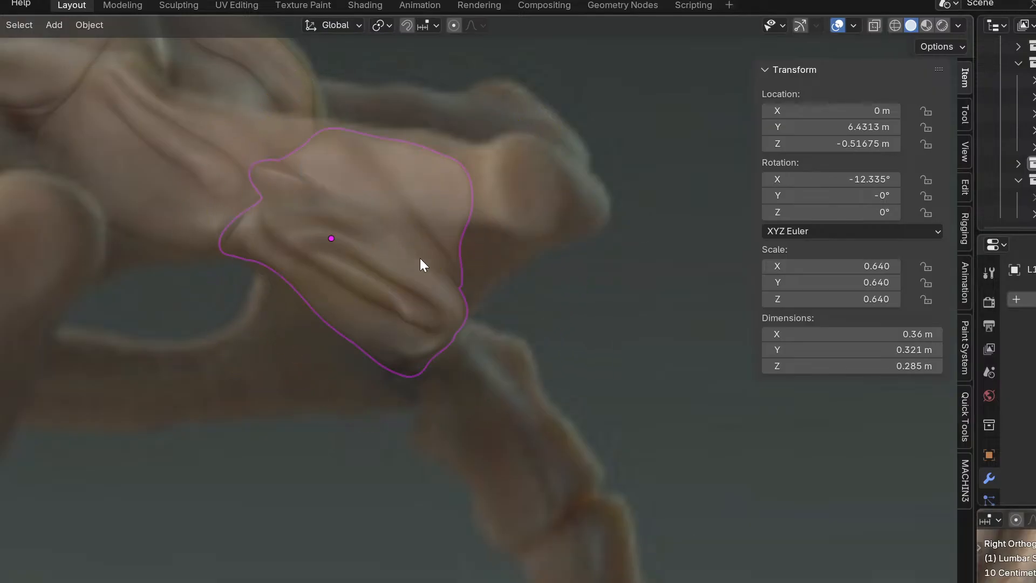
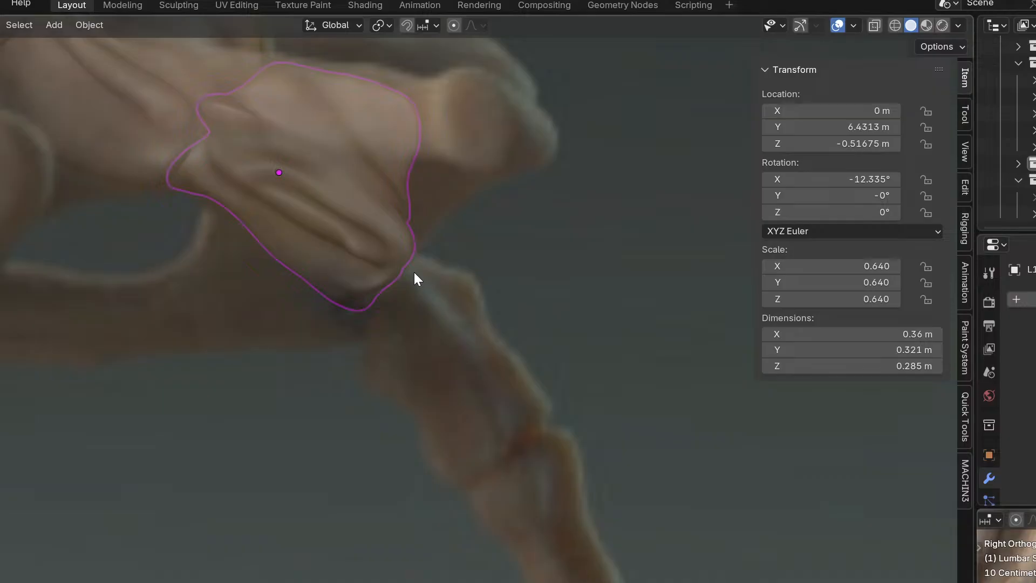
{"action": "middle_click_drag", "start_coordinate": [487, 373], "coordinate": [486, 426], "text": "shift"}
{"action": "scroll", "coordinate": [463, 399], "scroll_direction": "down", "scroll_amount": 2}
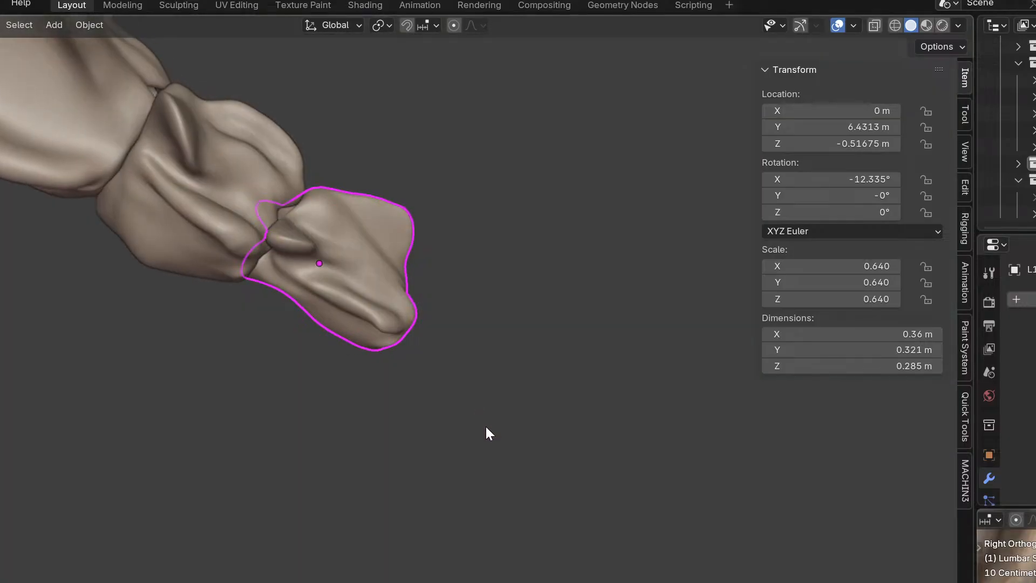
{"action": "key", "text": "KP_7"}
{"action": "scroll", "coordinate": [486, 427], "scroll_direction": "up", "scroll_amount": 3}
{"action": "scroll", "coordinate": [414, 210], "scroll_direction": "up", "scroll_amount": 1}
{"action": "middle_click_drag", "start_coordinate": [413, 210], "coordinate": [492, 420], "text": "shift"}
{"action": "scroll", "coordinate": [438, 351], "scroll_direction": "up", "scroll_amount": 1}
{"action": "middle_click_drag", "start_coordinate": [437, 351], "coordinate": [497, 466], "text": "shift"}
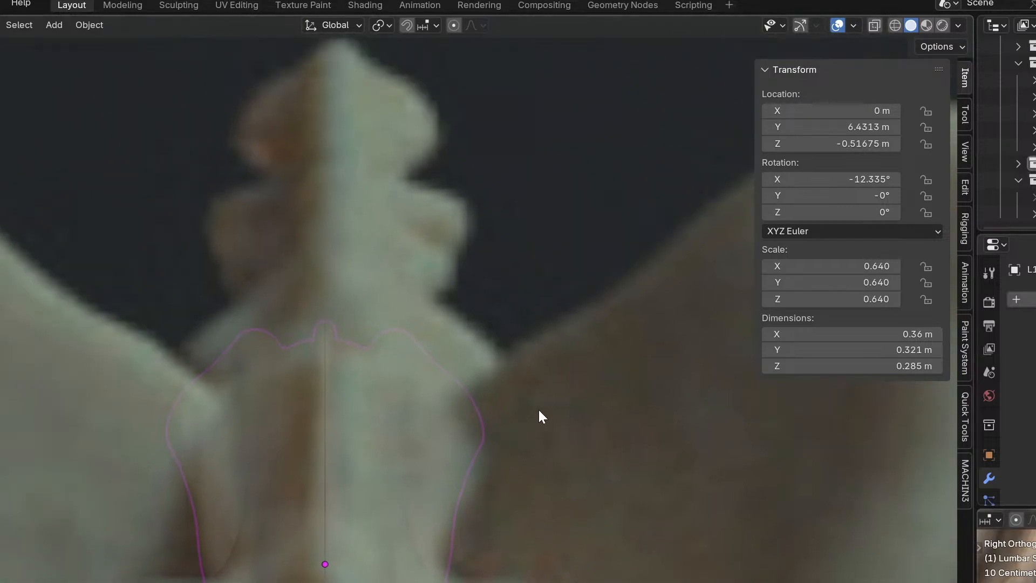
{"action": "key", "text": "KP_3"}
{"action": "middle_click_drag", "start_coordinate": [496, 330], "coordinate": [414, 64], "text": "shift"}
{"action": "scroll", "coordinate": [415, 64], "scroll_direction": "down", "scroll_amount": 2}
{"action": "middle_click_drag", "start_coordinate": [472, 357], "coordinate": [503, 451], "text": "shift"}
{"action": "key", "text": "KP_3"}
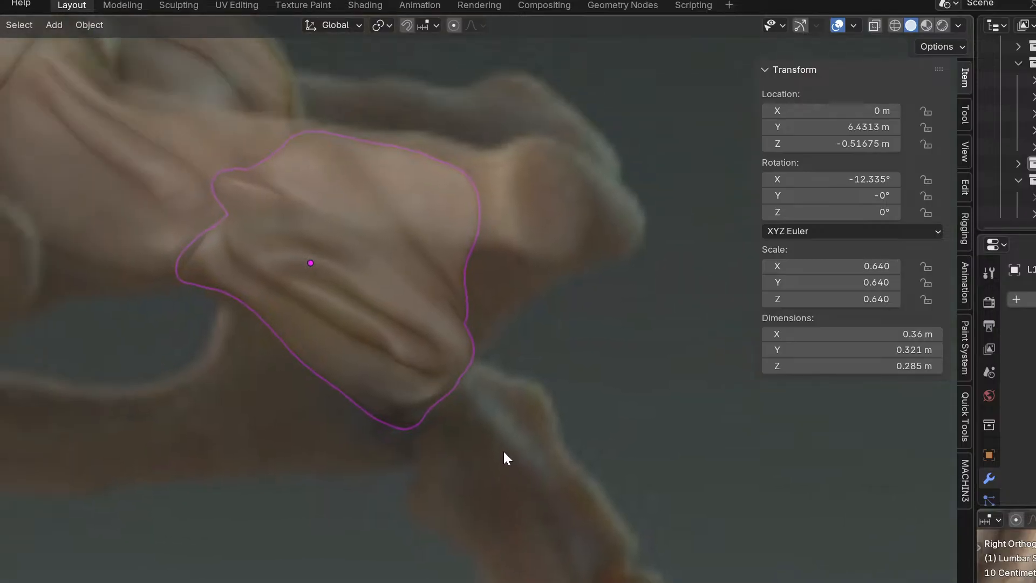
Select L1.002 and reshape its lower end and rear edge with the 358 px Grab brush in Sculpt Mode against the side reference.
{"action": "scroll", "coordinate": [502, 451], "scroll_direction": "down", "scroll_amount": 3}
{"action": "scroll", "coordinate": [453, 426], "scroll_direction": "down", "scroll_amount": 1}
{"action": "middle_click_drag", "start_coordinate": [452, 426], "coordinate": [601, 480], "text": "shift"}
{"action": "scroll", "coordinate": [468, 403], "scroll_direction": "up", "scroll_amount": 2}
{"action": "left_click", "coordinate": [357, 244]}
{"action": "mouse_move", "coordinate": [357, 245]}
{"action": "middle_mouse_down"}
{"action": "mouse_move", "coordinate": [352, 436]}
{"action": "mouse_move", "coordinate": [366, 232]}
{"action": "middle_mouse_up"}
{"action": "scroll", "coordinate": [365, 232], "scroll_direction": "up", "scroll_amount": 4}
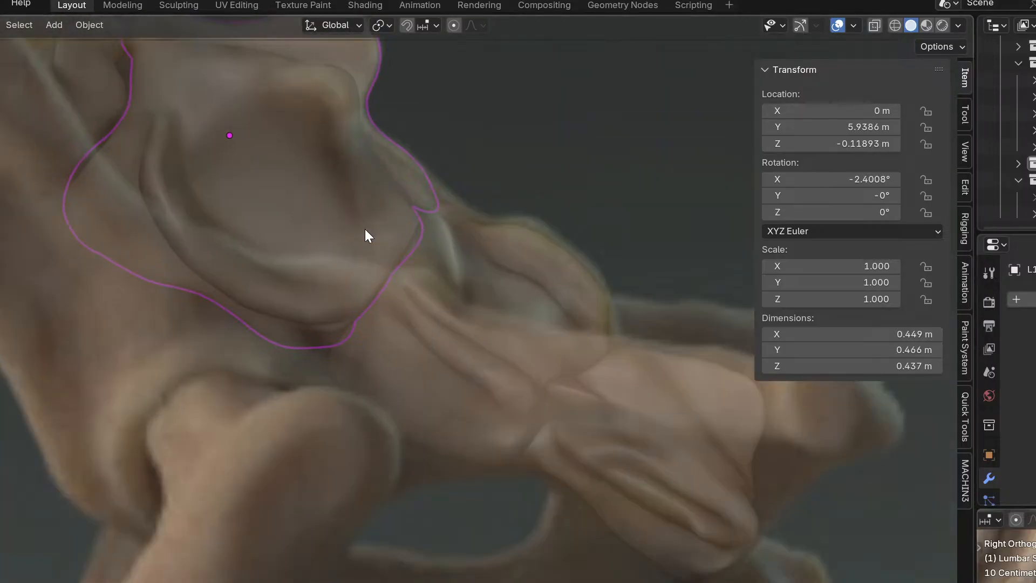
{"action": "key", "text": "ctrl+Tab"}
{"action": "left_click", "coordinate": [343, 417]}
{"action": "mouse_move", "coordinate": [318, 330]}
{"action": "left_mouse_down"}
{"action": "mouse_move", "coordinate": [306, 363]}
{"action": "mouse_move", "coordinate": [295, 352]}
{"action": "left_mouse_up"}
{"action": "mouse_move", "coordinate": [246, 324]}
{"action": "left_mouse_down"}
{"action": "mouse_move", "coordinate": [250, 293]}
{"action": "mouse_move", "coordinate": [232, 252]}
{"action": "left_mouse_up"}
{"action": "left_click_drag", "start_coordinate": [295, 290], "coordinate": [296, 319]}
{"action": "mouse_move", "coordinate": [397, 224]}
{"action": "left_mouse_down"}
{"action": "mouse_move", "coordinate": [418, 205]}
{"action": "mouse_move", "coordinate": [427, 173]}
{"action": "mouse_move", "coordinate": [399, 176]}
{"action": "left_mouse_up"}
Pull L1.002's lower front edge into line with the side reference using the Grab brush, and return to Object Mode.
{"action": "scroll", "coordinate": [373, 178], "scroll_direction": "up", "scroll_amount": 1}
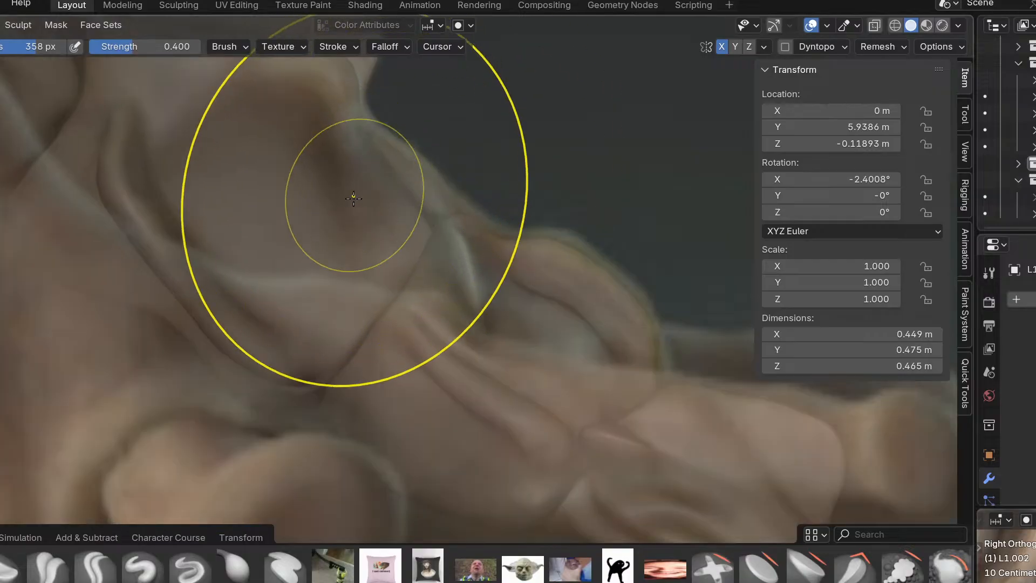
{"action": "scroll", "coordinate": [262, 275], "scroll_direction": "up", "scroll_amount": 1}
{"action": "mouse_move", "coordinate": [168, 289]}
{"action": "left_mouse_down"}
{"action": "mouse_move", "coordinate": [178, 290]}
{"action": "mouse_move", "coordinate": [113, 220]}
{"action": "mouse_move", "coordinate": [117, 186]}
{"action": "left_mouse_up"}
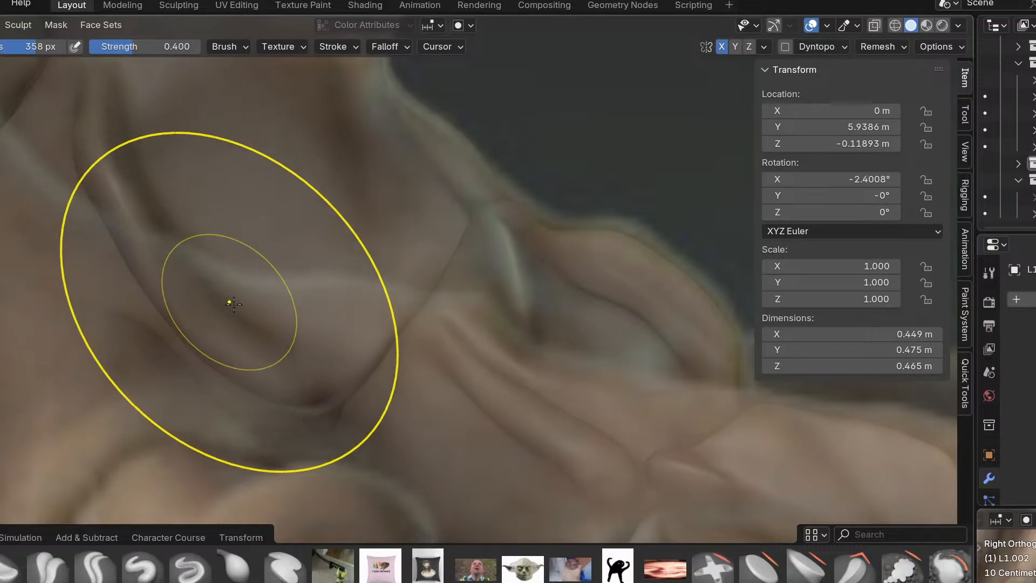
{"action": "scroll", "coordinate": [313, 332], "scroll_direction": "down", "scroll_amount": 4}
{"action": "middle_click_drag", "start_coordinate": [300, 347], "coordinate": [312, 359]}
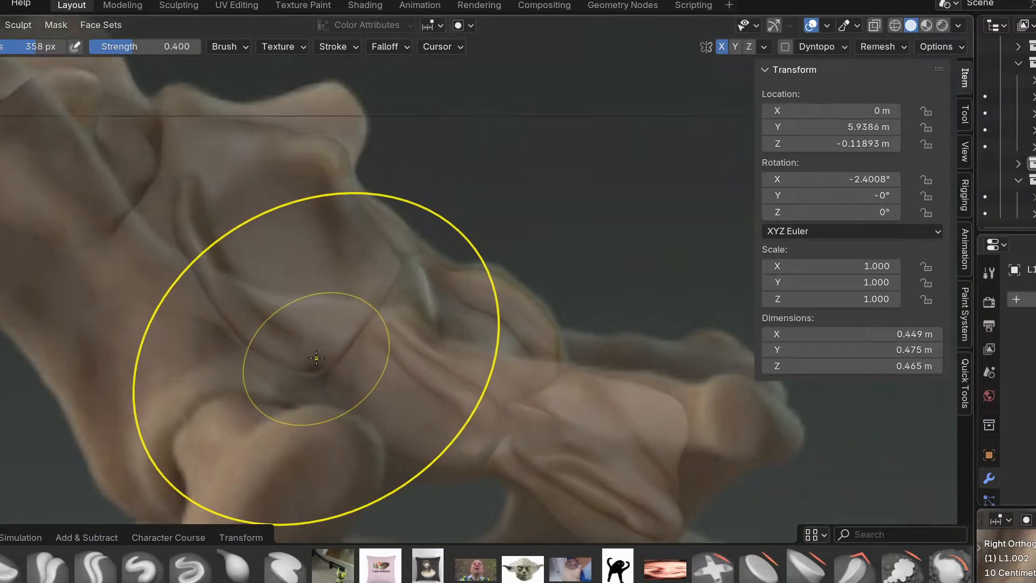
{"action": "key", "text": "ctrl+Tab"}
{"action": "left_click", "coordinate": [303, 355]}
Nudge L1.002's lower tip with the Grab brush in Sculpt Mode to refine where it meets L1.003.
{"action": "key", "text": "ctrl+Tab"}
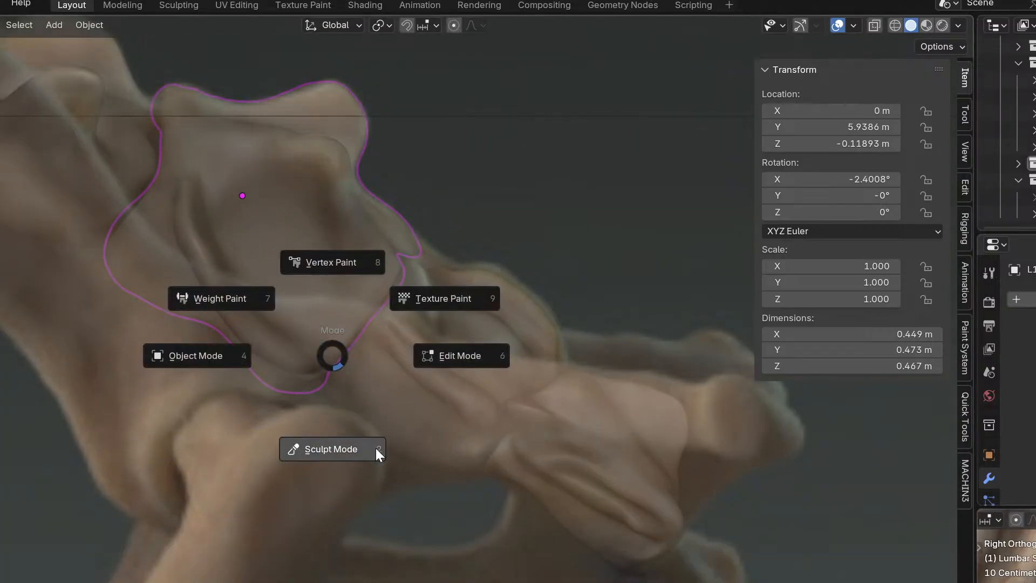
{"action": "left_click", "coordinate": [377, 448]}
{"action": "scroll", "coordinate": [344, 279], "scroll_direction": "up", "scroll_amount": 5}
{"action": "key", "text": "ctrl+Tab"}
{"action": "left_click", "coordinate": [305, 324]}
{"action": "left_click", "coordinate": [305, 427]}
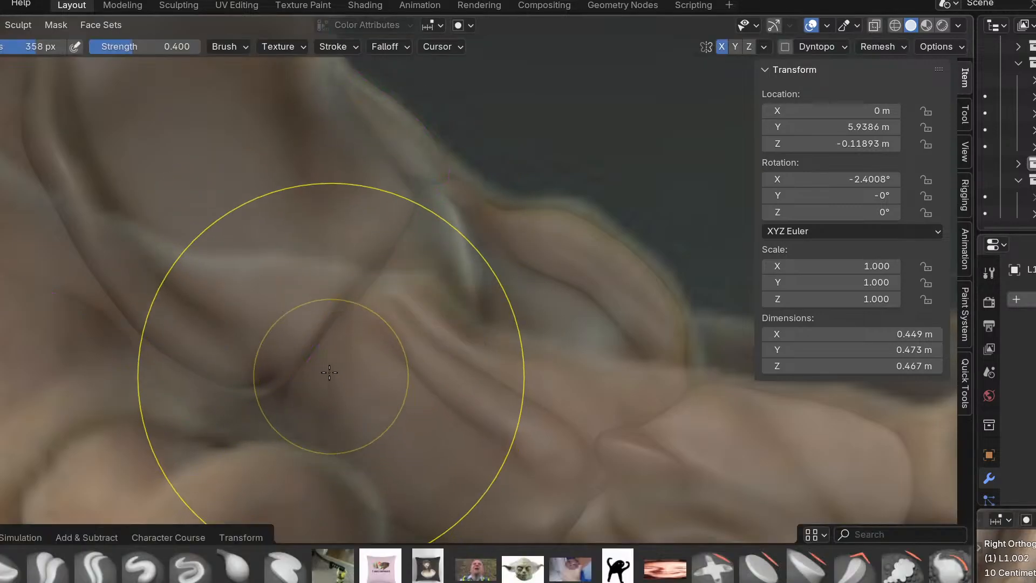
{"action": "left_click_drag", "start_coordinate": [329, 359], "coordinate": [333, 360]}
Select L1.003 and grab its lower front edge in Sculpt Mode to match the side reference.
{"action": "key", "text": "ctrl+Tab"}
{"action": "left_click", "coordinate": [292, 374]}
{"action": "key", "text": "ctrl+Tab"}
{"action": "left_click", "coordinate": [422, 541]}
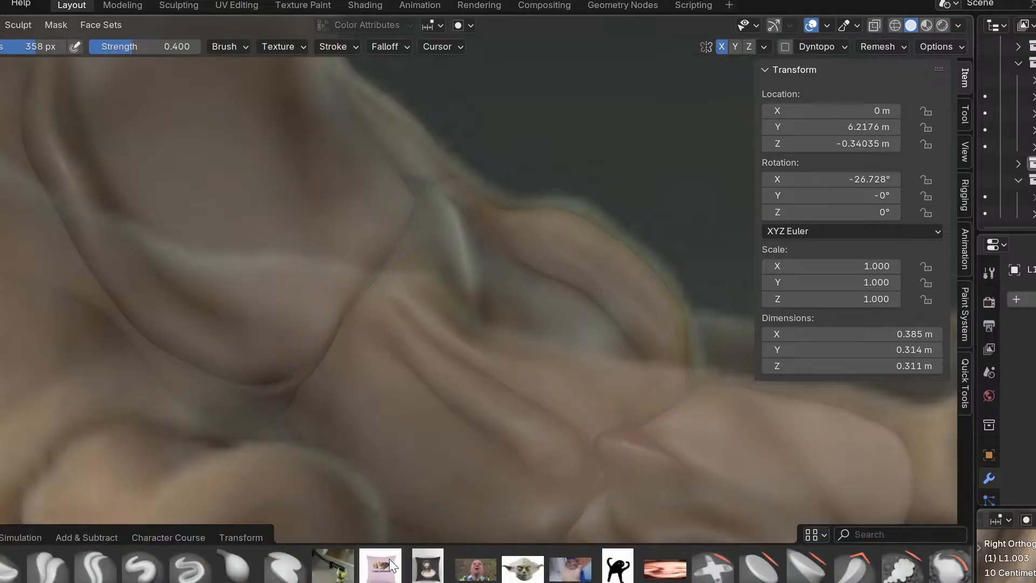
{"action": "mouse_move", "coordinate": [312, 396]}
{"action": "left_mouse_down"}
{"action": "mouse_move", "coordinate": [324, 393]}
{"action": "mouse_move", "coordinate": [363, 456]}
{"action": "mouse_move", "coordinate": [400, 458]}
{"action": "left_mouse_up"}
{"action": "left_click_drag", "start_coordinate": [403, 505], "coordinate": [408, 489]}
{"action": "scroll", "coordinate": [395, 497], "scroll_direction": "up", "scroll_amount": 2}
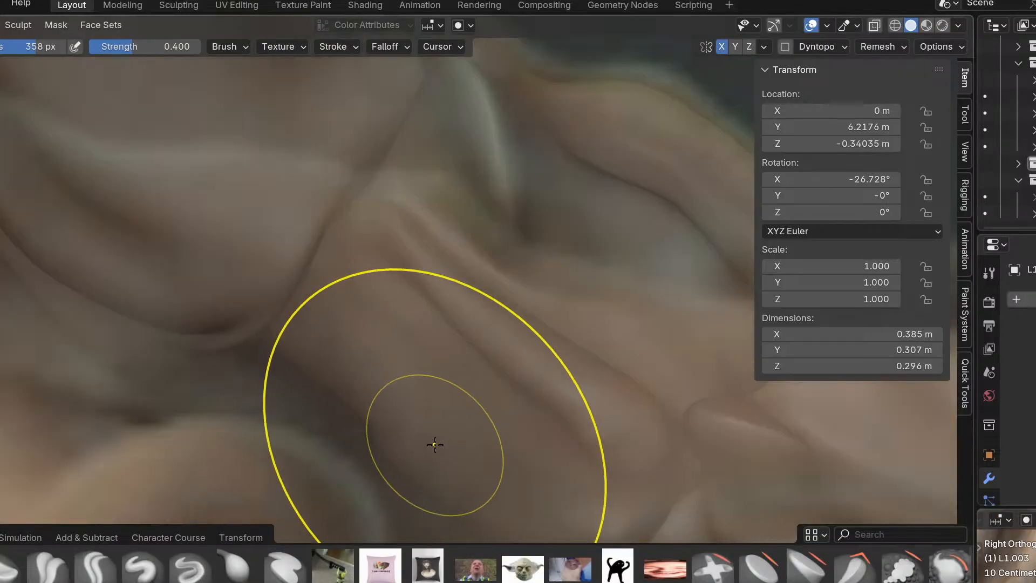
{"action": "left_click_drag", "start_coordinate": [314, 400], "coordinate": [346, 408]}
Raise the rear part of L1.003's underside with the Grab brush to follow the side reference.
{"action": "scroll", "coordinate": [400, 451], "scroll_direction": "down", "scroll_amount": 3}
{"action": "scroll", "coordinate": [420, 459], "scroll_direction": "up", "scroll_amount": 2}
{"action": "left_click_drag", "start_coordinate": [414, 453], "coordinate": [440, 416]}
{"action": "scroll", "coordinate": [451, 463], "scroll_direction": "down", "scroll_amount": 1}
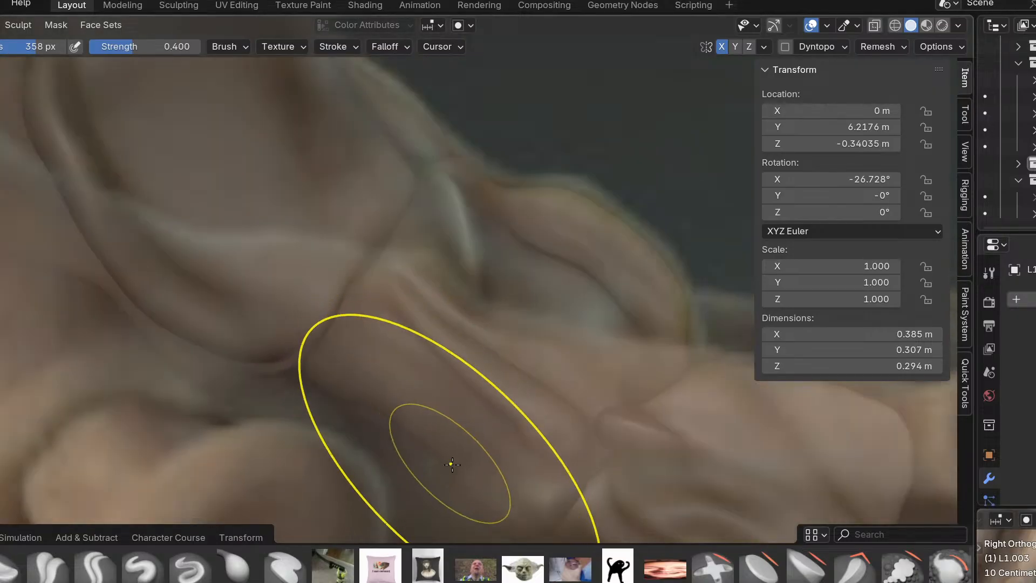
{"action": "middle_click_drag", "start_coordinate": [452, 462], "coordinate": [441, 389], "text": "shift"}
{"action": "left_click_drag", "start_coordinate": [464, 454], "coordinate": [479, 429]}
{"action": "scroll", "coordinate": [481, 463], "scroll_direction": "down", "scroll_amount": 2}
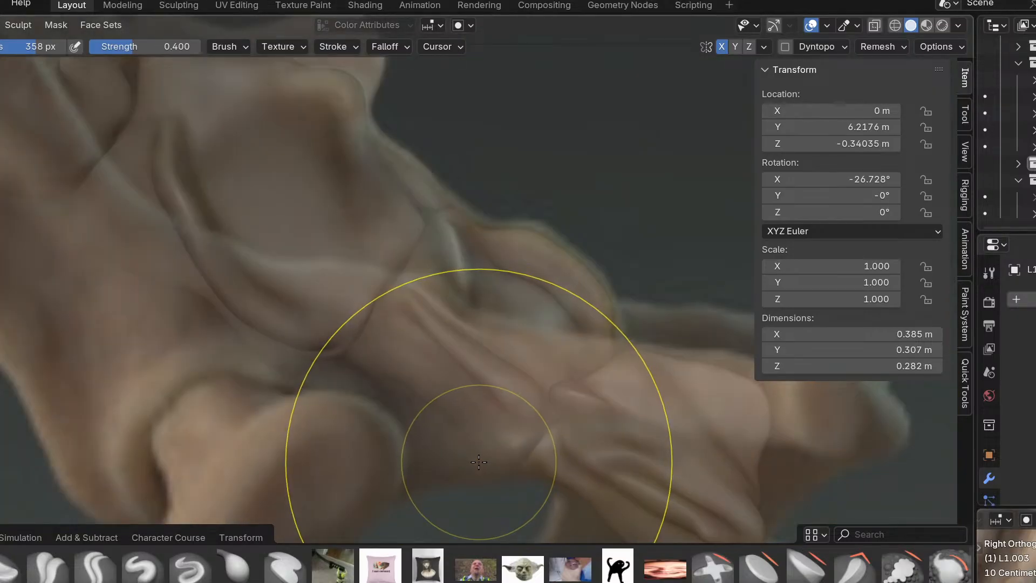
Grab L1.003's upper ridge and its rear slope to follow the raised outline in the side reference.
{"action": "scroll", "coordinate": [560, 268], "scroll_direction": "up", "scroll_amount": 2}
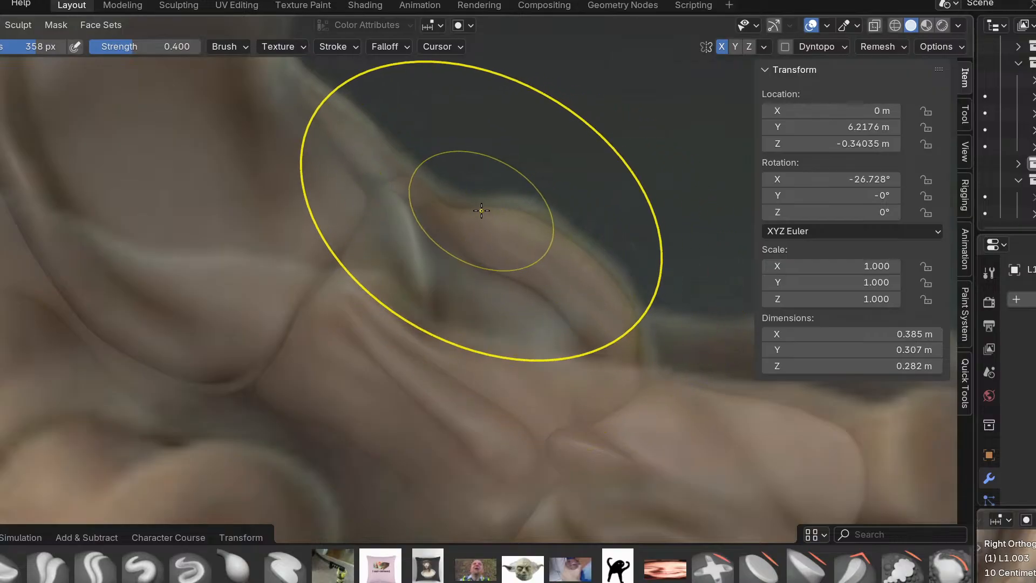
{"action": "left_click_drag", "start_coordinate": [454, 213], "coordinate": [475, 194]}
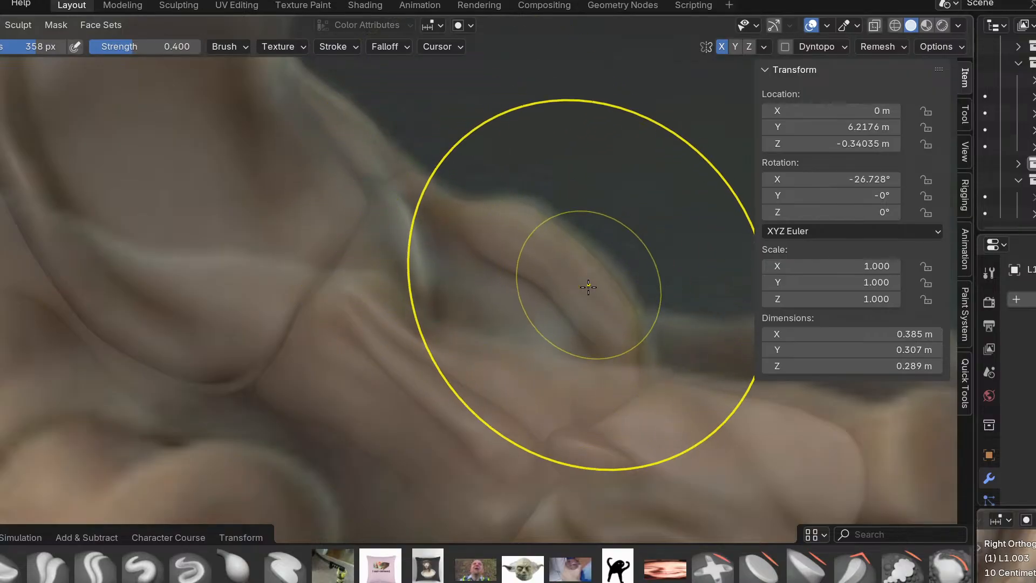
{"action": "scroll", "coordinate": [588, 284], "scroll_direction": "up", "scroll_amount": 1}
{"action": "left_click_drag", "start_coordinate": [531, 316], "coordinate": [497, 345]}
{"action": "mouse_move", "coordinate": [497, 345]}
{"action": "middle_mouse_down"}
{"action": "mouse_move", "coordinate": [352, 286]}
{"action": "mouse_move", "coordinate": [270, 285]}
{"action": "middle_mouse_up"}
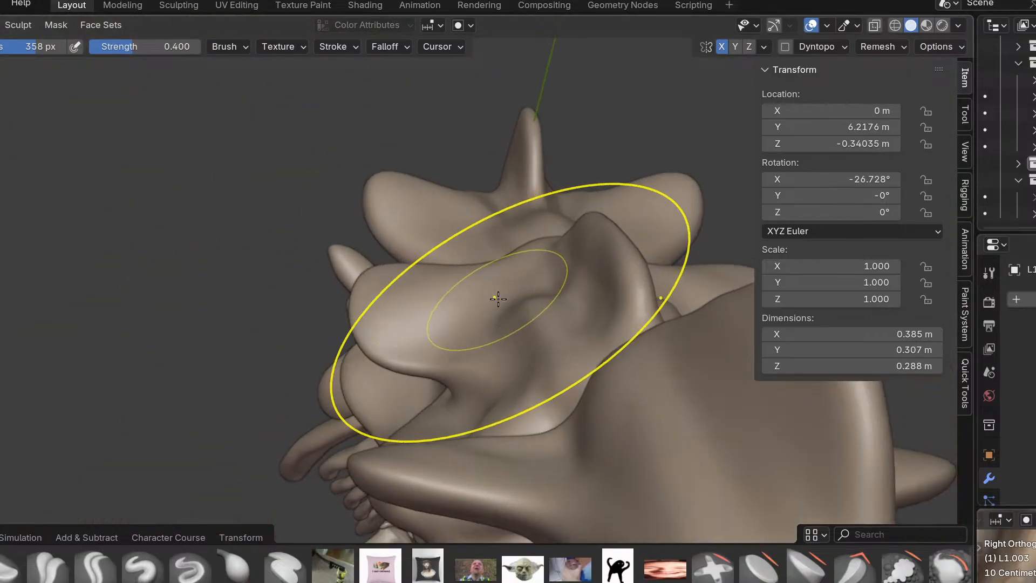
{"action": "scroll", "coordinate": [510, 346], "scroll_direction": "up", "scroll_amount": 1}
{"action": "scroll", "coordinate": [605, 248], "scroll_direction": "up", "scroll_amount": 3}
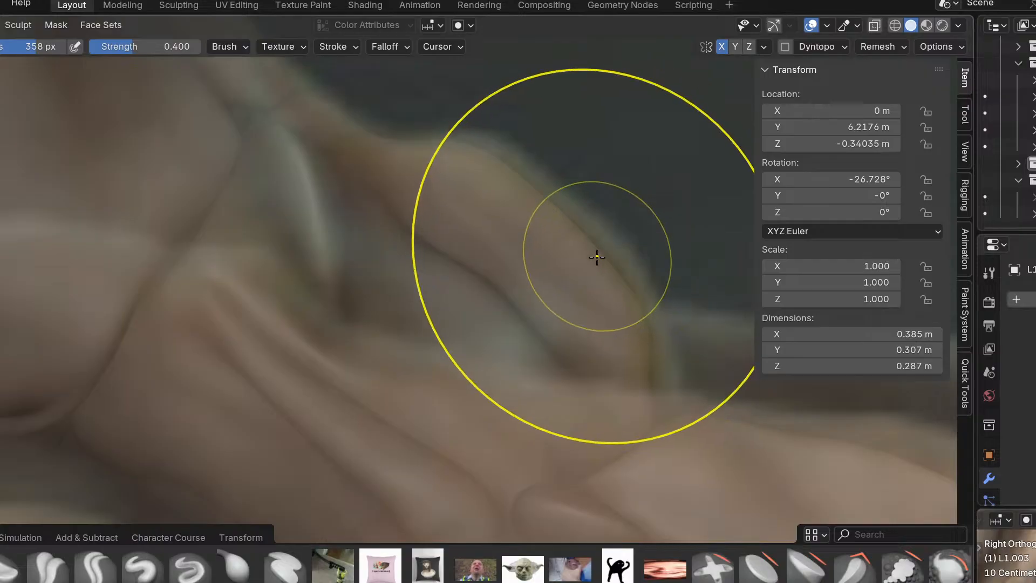
{"action": "left_click_drag", "start_coordinate": [564, 210], "coordinate": [643, 370]}
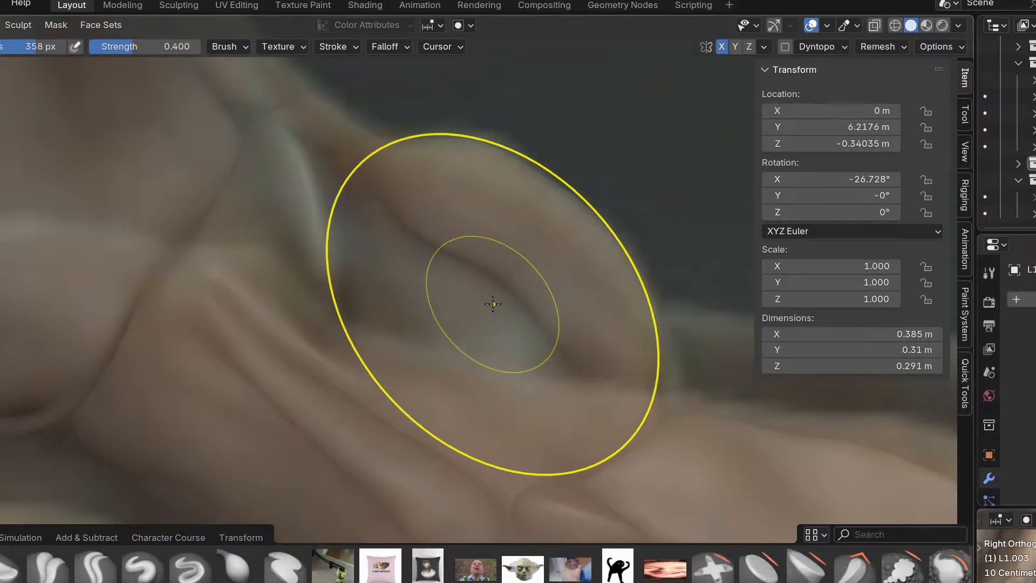
Examine L1.003's upper ridge and the hollow beside it from several angles.
{"action": "scroll", "coordinate": [491, 299], "scroll_direction": "down", "scroll_amount": 3}
{"action": "scroll", "coordinate": [459, 311], "scroll_direction": "up", "scroll_amount": 3}
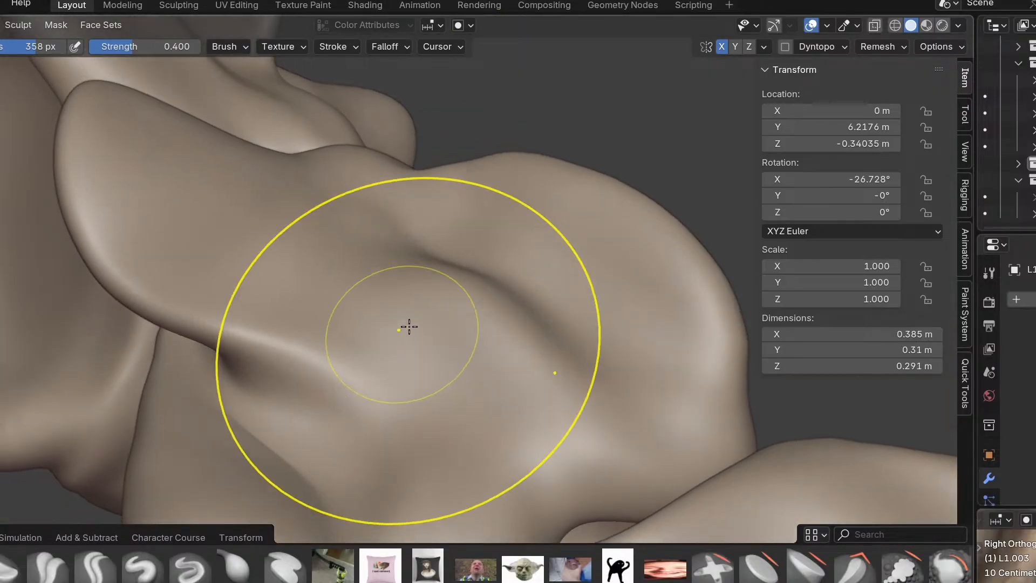
{"action": "scroll", "coordinate": [446, 330], "scroll_direction": "down", "scroll_amount": 3}
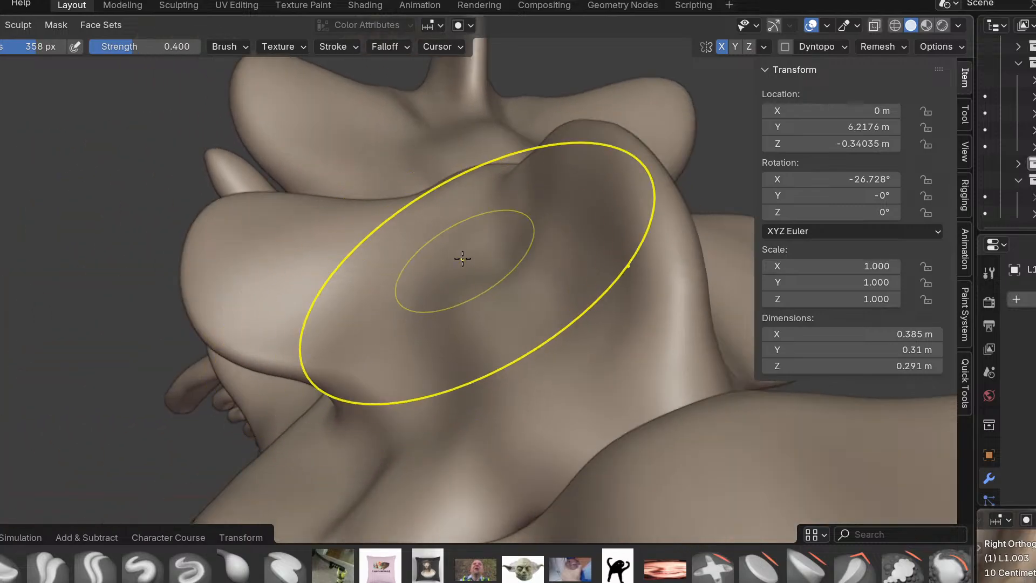
{"action": "scroll", "coordinate": [462, 238], "scroll_direction": "up", "scroll_amount": 3}
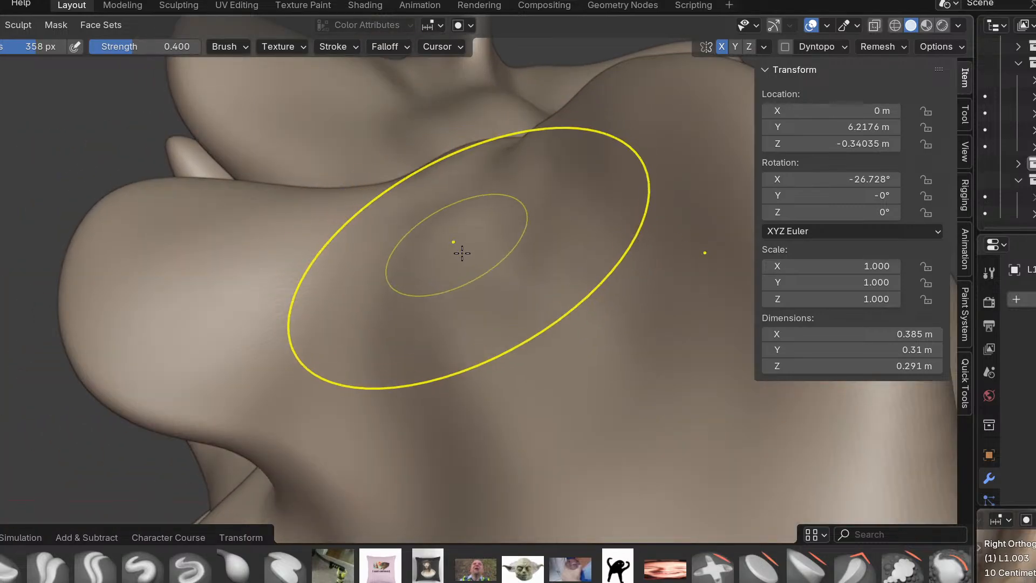
{"action": "mouse_move", "coordinate": [437, 333]}
{"action": "middle_mouse_down"}
{"action": "mouse_move", "coordinate": [556, 426]}
{"action": "mouse_move", "coordinate": [467, 532]}
{"action": "middle_mouse_up"}
{"action": "scroll", "coordinate": [535, 477], "scroll_direction": "down", "scroll_amount": 1}
{"action": "middle_click_drag", "start_coordinate": [543, 456], "coordinate": [601, 347]}
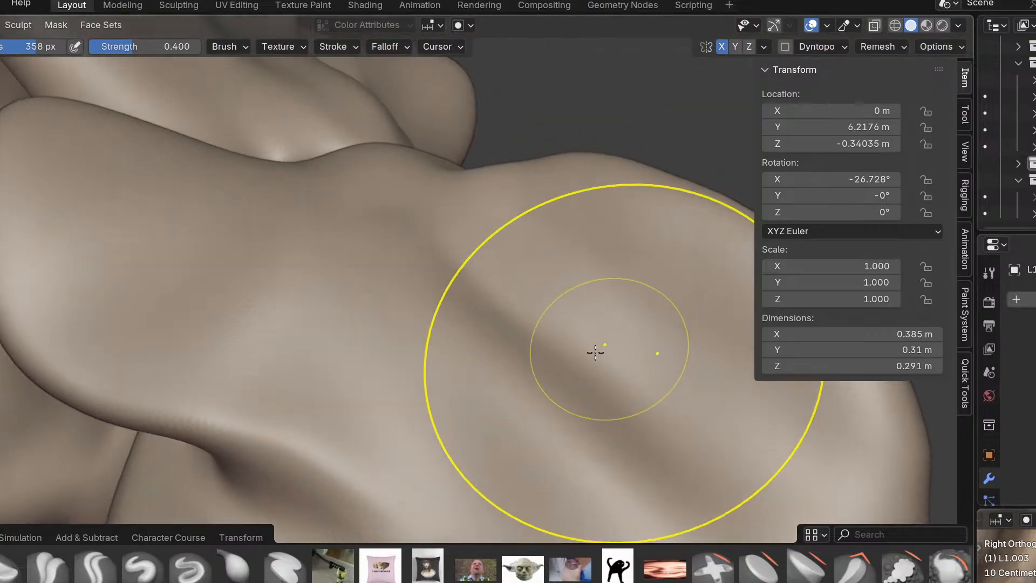
{"action": "scroll", "coordinate": [572, 448], "scroll_direction": "down", "scroll_amount": 1}
Pull the rear end of L1.003's upper ridge and the groove below it into line with the side reference.
{"action": "mouse_move", "coordinate": [562, 438]}
{"action": "middle_mouse_down"}
{"action": "mouse_move", "coordinate": [679, 553]}
{"action": "mouse_move", "coordinate": [657, 354]}
{"action": "mouse_move", "coordinate": [497, 218]}
{"action": "middle_mouse_up"}
{"action": "mouse_move", "coordinate": [636, 364]}
{"action": "left_mouse_down"}
{"action": "mouse_move", "coordinate": [648, 395]}
{"action": "mouse_move", "coordinate": [666, 393]}
{"action": "left_mouse_up"}
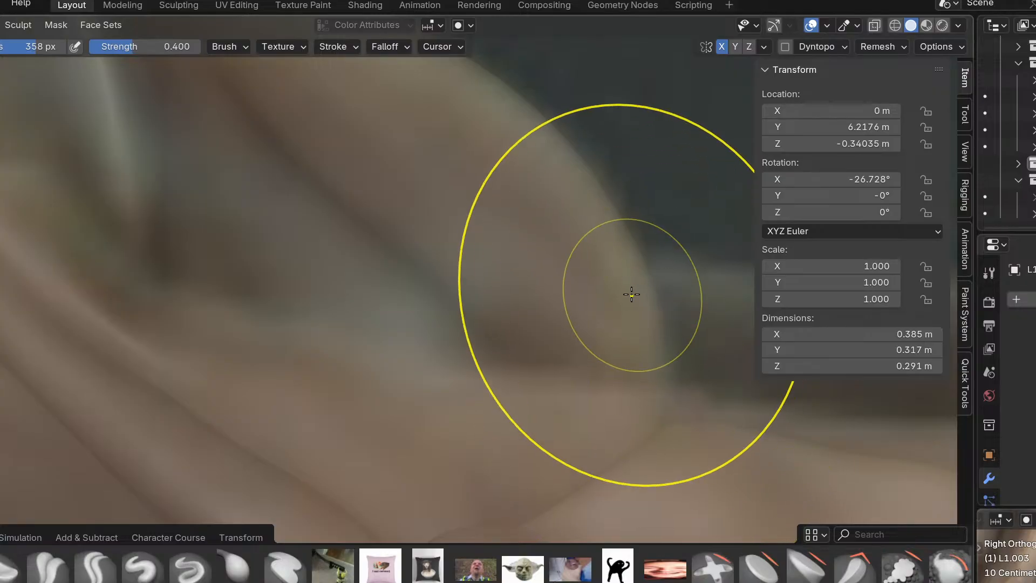
{"action": "middle_click_drag", "start_coordinate": [651, 251], "coordinate": [637, 390], "text": "shift"}
{"action": "left_click_drag", "start_coordinate": [339, 143], "coordinate": [356, 163]}
{"action": "left_click_drag", "start_coordinate": [475, 242], "coordinate": [502, 245]}
{"action": "left_click_drag", "start_coordinate": [595, 367], "coordinate": [612, 380]}
{"action": "scroll", "coordinate": [529, 330], "scroll_direction": "down", "scroll_amount": 4}
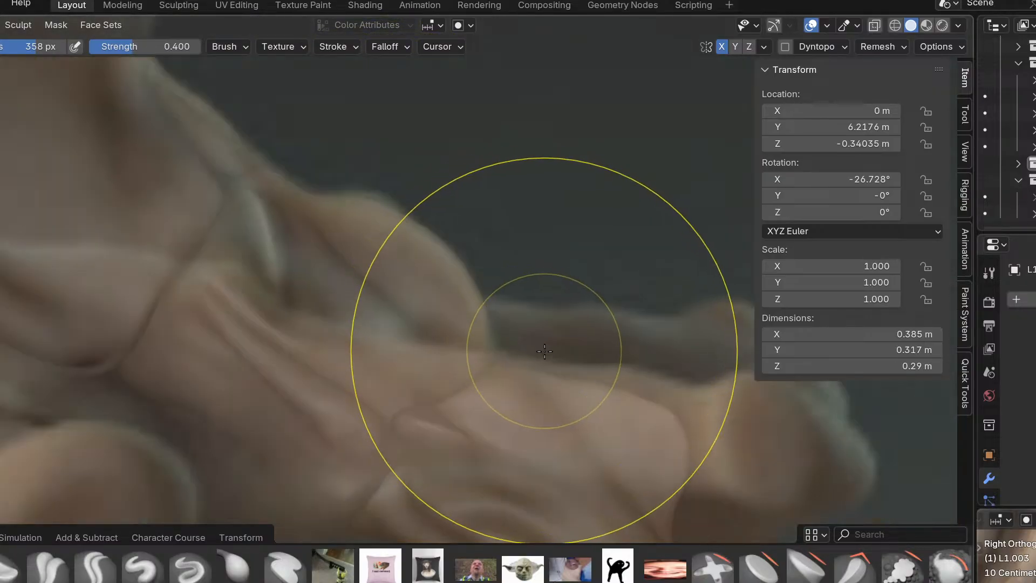
Compare L1.003's reshaped outline with the side reference and neighbouring vertebrae in Object Mode.
{"action": "key", "text": "ctrl+Tab"}
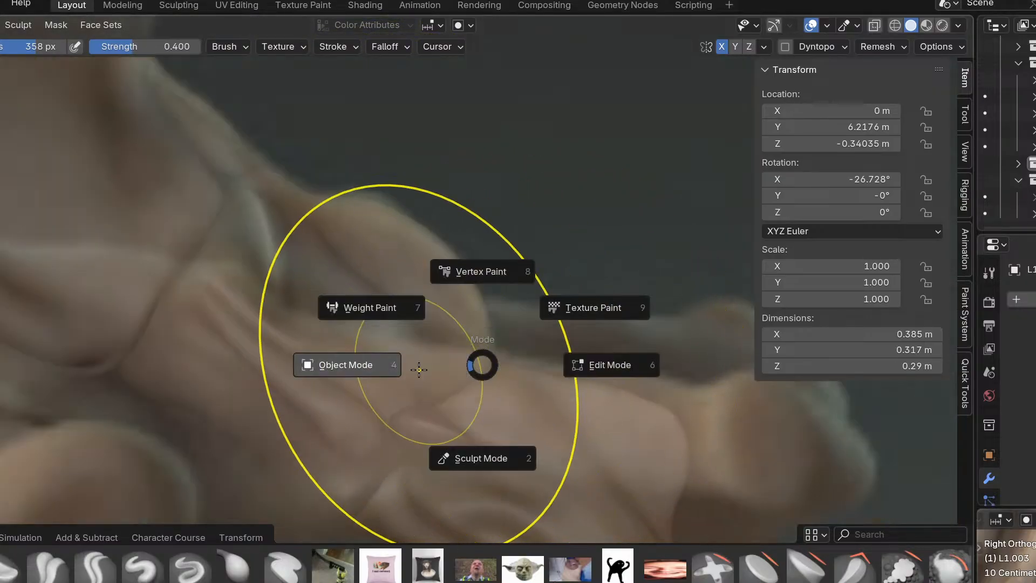
{"action": "left_click", "coordinate": [363, 363]}
{"action": "scroll", "coordinate": [335, 364], "scroll_direction": "down", "scroll_amount": 3}
{"action": "middle_click_drag", "start_coordinate": [338, 392], "coordinate": [470, 330]}
{"action": "key", "text": "KP_3"}
{"action": "scroll", "coordinate": [346, 397], "scroll_direction": "up", "scroll_amount": 4}
{"action": "middle_click_drag", "start_coordinate": [336, 267], "coordinate": [402, 384]}
{"action": "key", "text": "KP_3"}
Return L1.003 to Sculpt Mode and ready the 358 px brush at strength 0.500 over its side ridge.
{"action": "key", "text": "ctrl+Tab"}
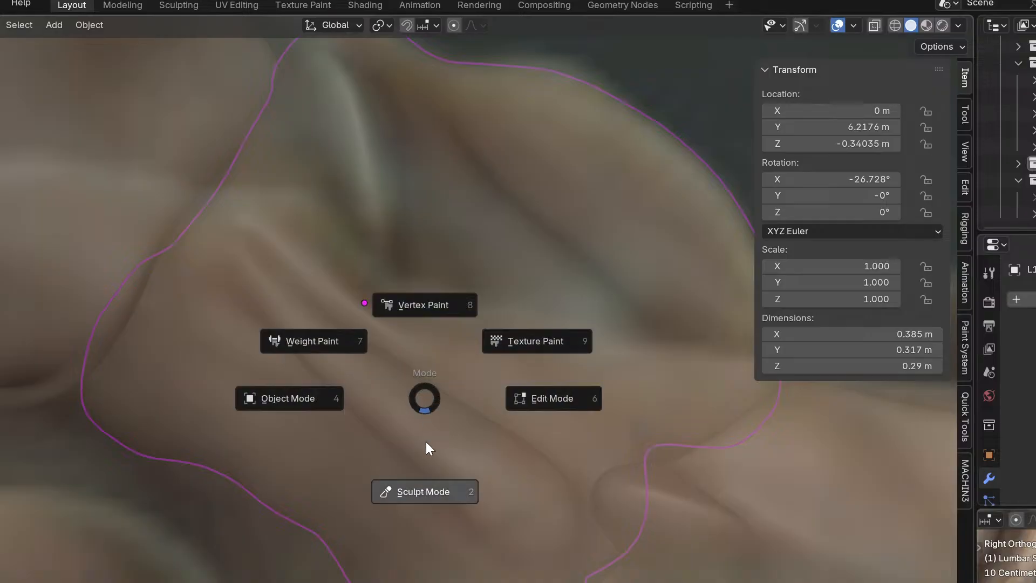
{"action": "left_click", "coordinate": [426, 441]}
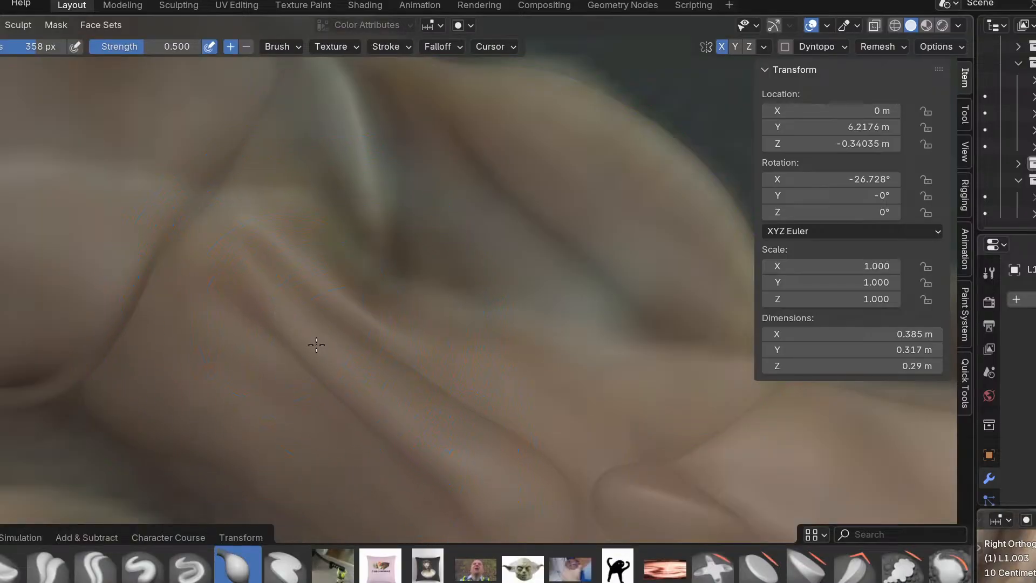
{"action": "scroll", "coordinate": [433, 404], "scroll_direction": "up", "scroll_amount": 3}
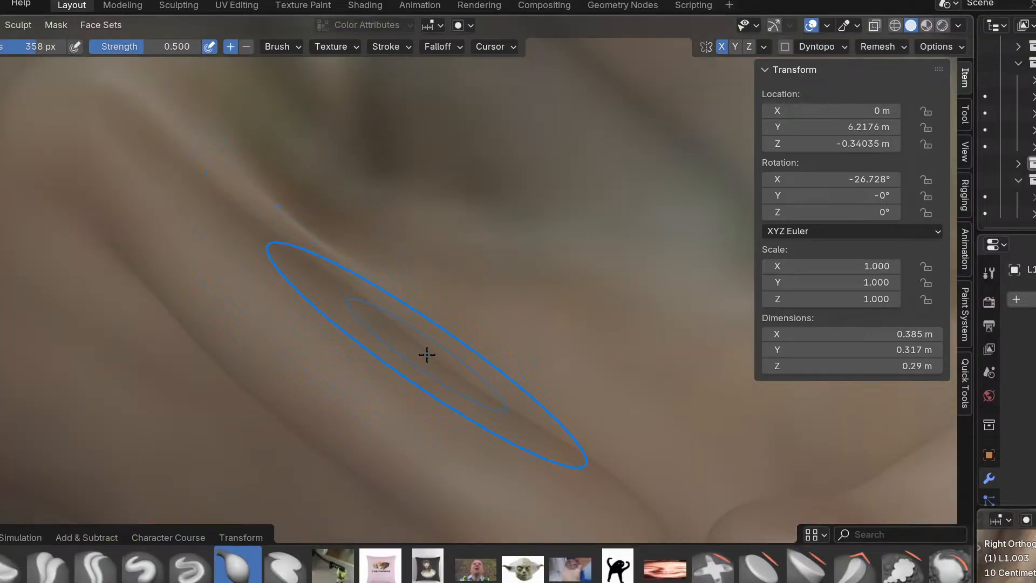
{"action": "mouse_move", "coordinate": [427, 355]}
{"action": "middle_mouse_down"}
{"action": "mouse_move", "coordinate": [418, 324]}
{"action": "mouse_move", "coordinate": [435, 327]}
{"action": "middle_mouse_up"}
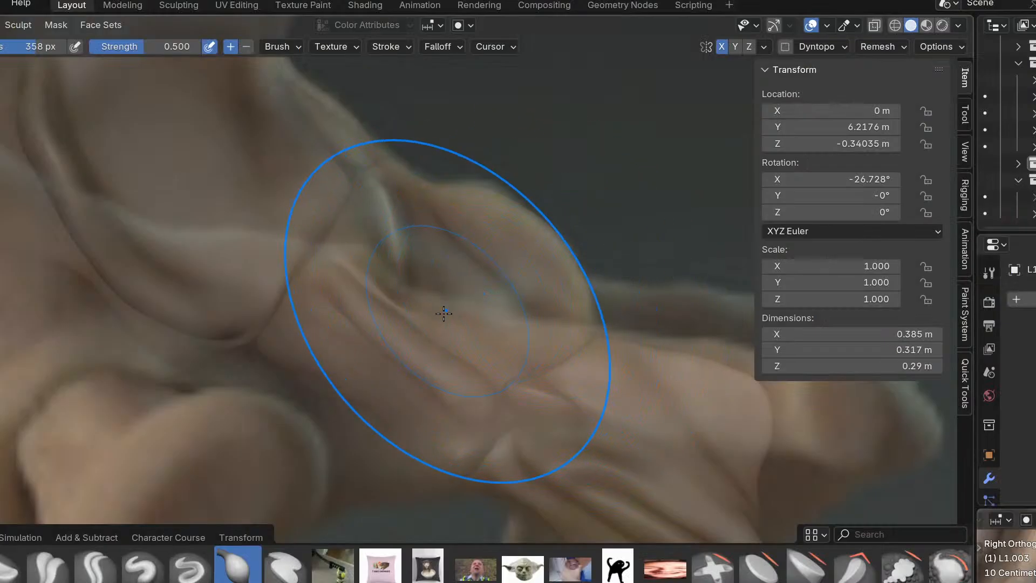
Build up the diagonal side ridge of the L1.003 vertebra with the Draw brush and adjust it to the side reference with Grab.
{"action": "scroll", "coordinate": [426, 340], "scroll_direction": "up", "scroll_amount": 3}
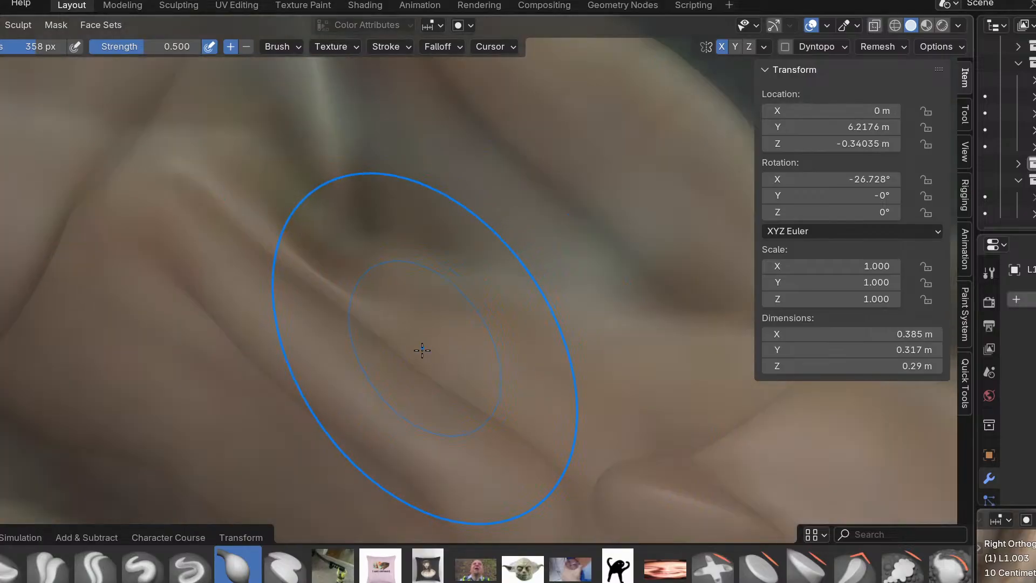
{"action": "left_click_drag", "start_coordinate": [371, 336], "coordinate": [416, 396]}
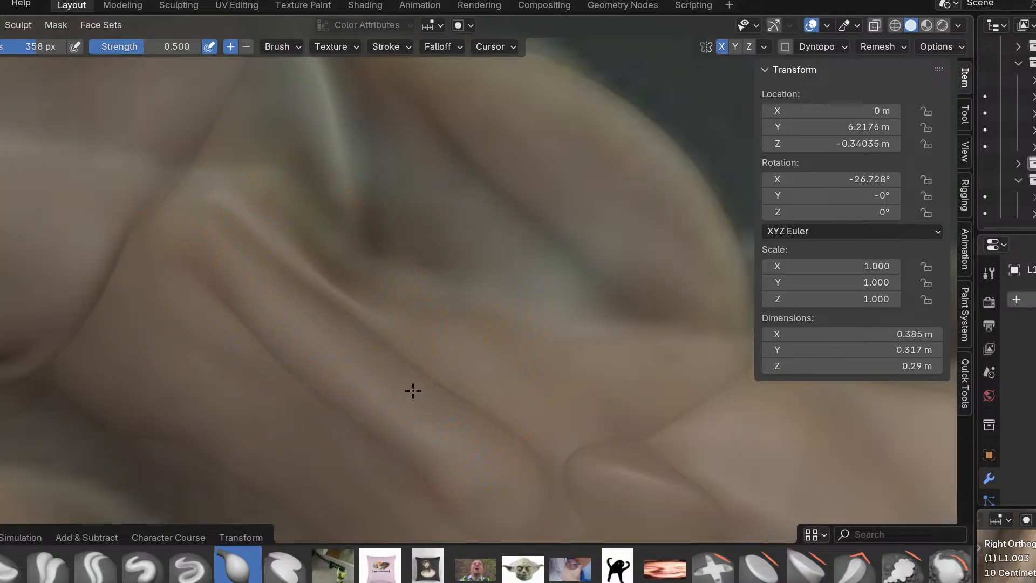
{"action": "scroll", "coordinate": [376, 451], "scroll_direction": "down", "scroll_amount": 5}
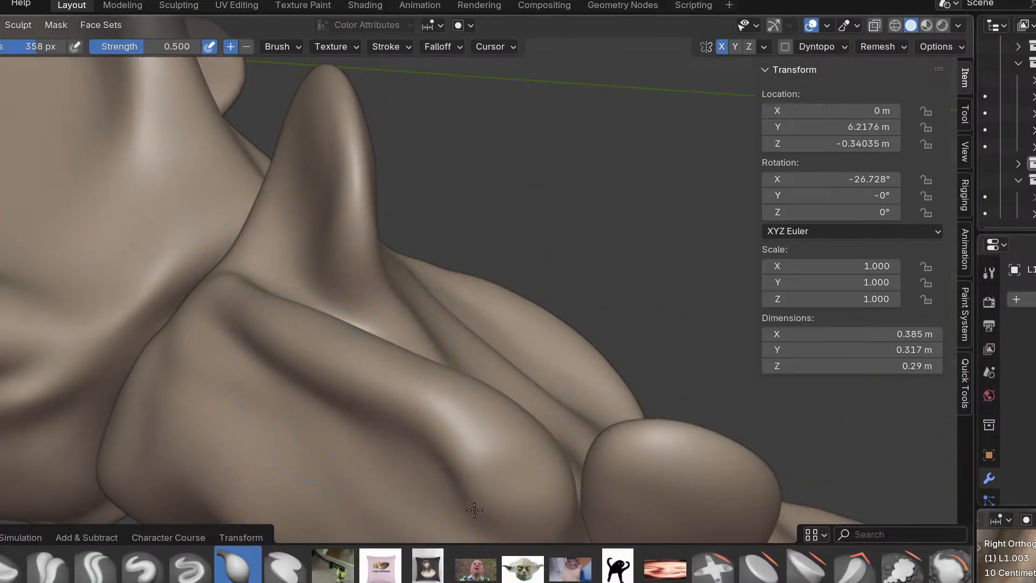
{"action": "scroll", "coordinate": [368, 412], "scroll_direction": "up", "scroll_amount": 5}
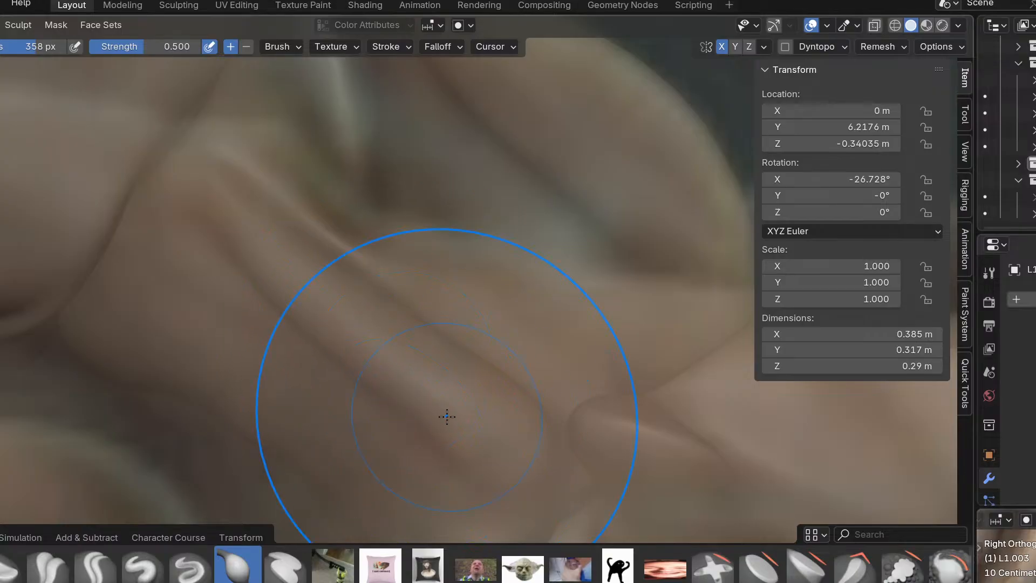
{"action": "key", "text": "g"}
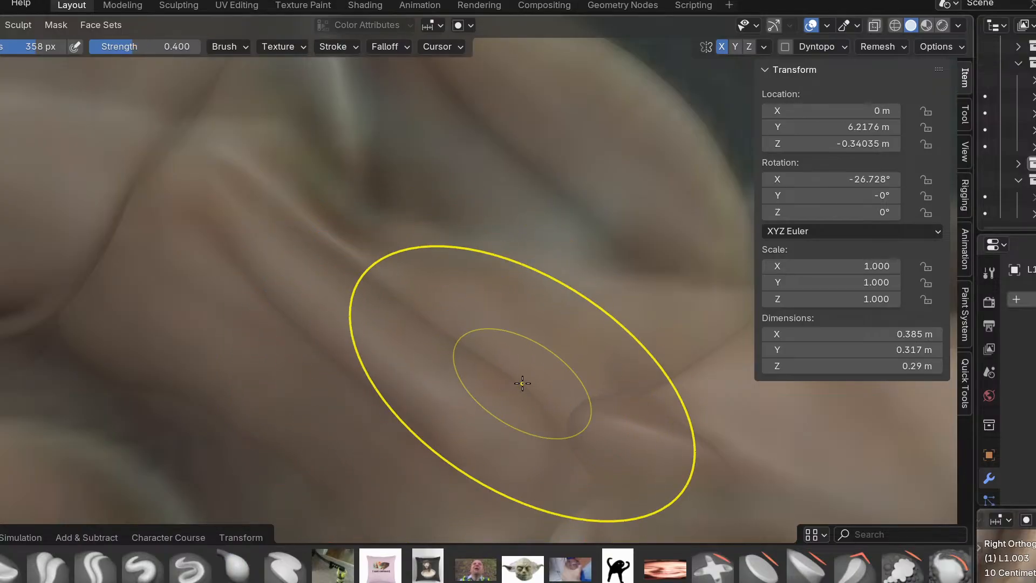
{"action": "left_click_drag", "start_coordinate": [409, 303], "coordinate": [383, 306]}
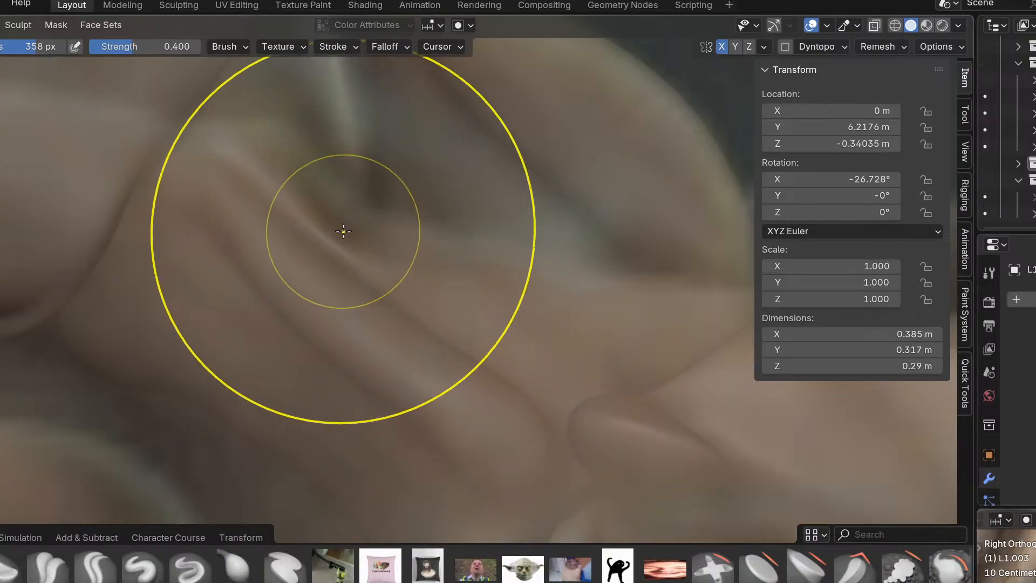
Compare the L1.003 vertebra's outline with the side reference in Object Mode and return to Sculpt Mode.
{"action": "middle_click_drag", "start_coordinate": [342, 231], "coordinate": [398, 371], "text": "shift"}
{"action": "scroll", "coordinate": [399, 373], "scroll_direction": "down", "scroll_amount": 2}
{"action": "key", "text": "ctrl+Tab"}
{"action": "left_click", "coordinate": [325, 372]}
{"action": "key", "text": "ctrl+Tab"}
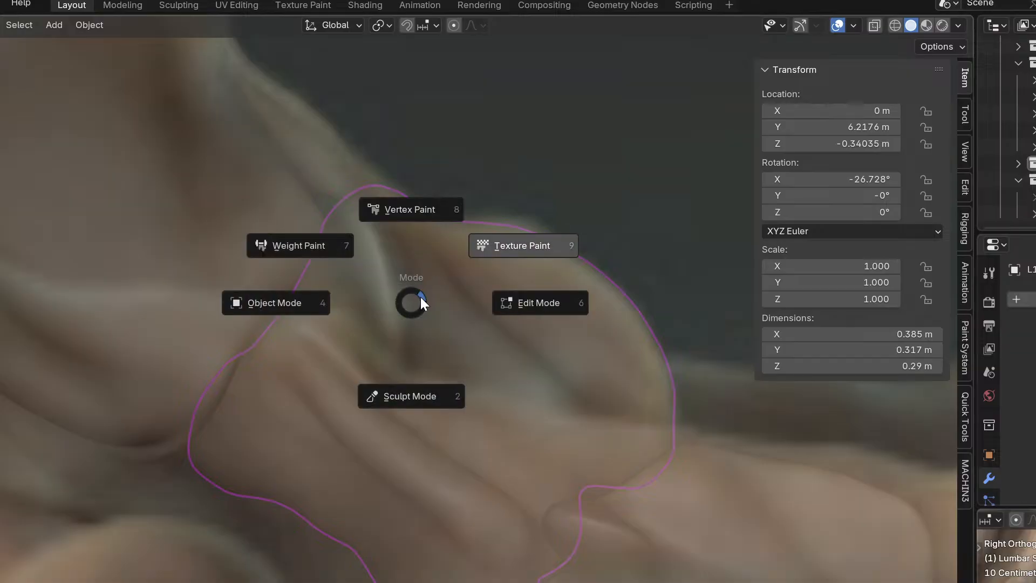
{"action": "left_click", "coordinate": [436, 399]}
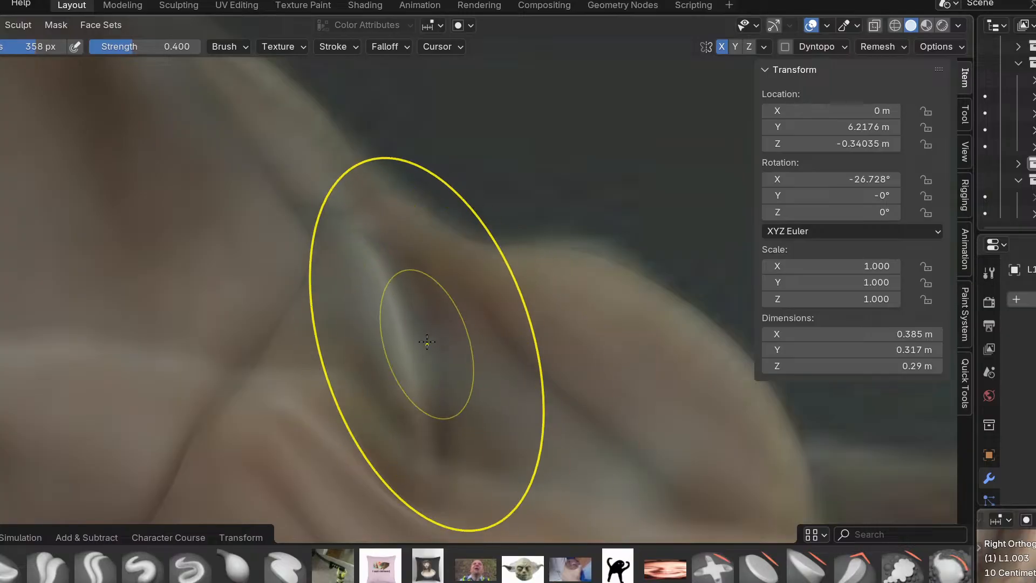
Check the L1.003 vertebra's outline in top view and pull its side outward with Grab to about 0.411 m total width.
{"action": "key", "text": "ctrl+Tab"}
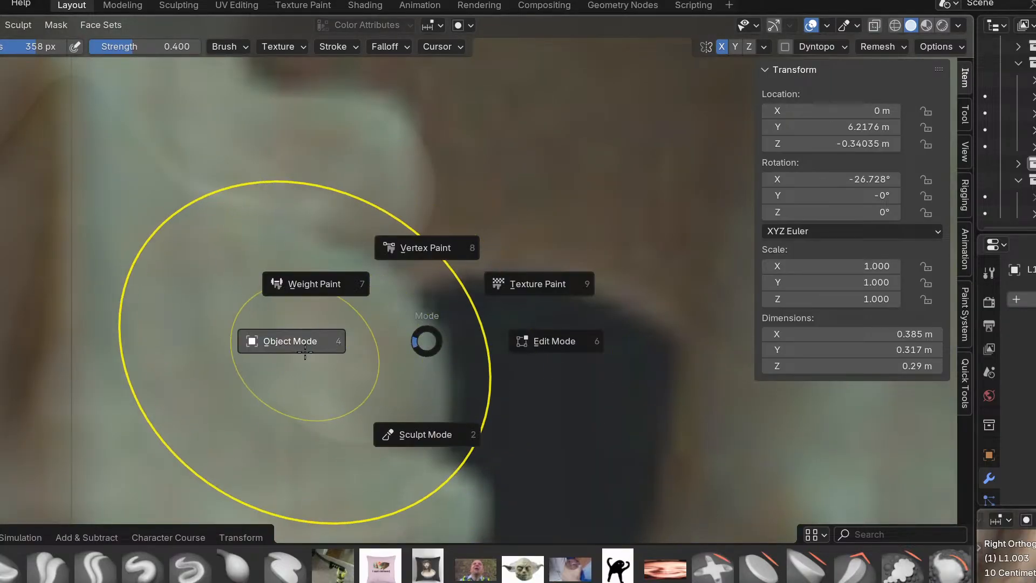
{"action": "left_click", "coordinate": [306, 351]}
{"action": "scroll", "coordinate": [367, 370], "scroll_direction": "down", "scroll_amount": 3}
{"action": "middle_click_drag", "start_coordinate": [374, 376], "coordinate": [455, 434], "text": "shift"}
{"action": "key", "text": "ctrl+Tab"}
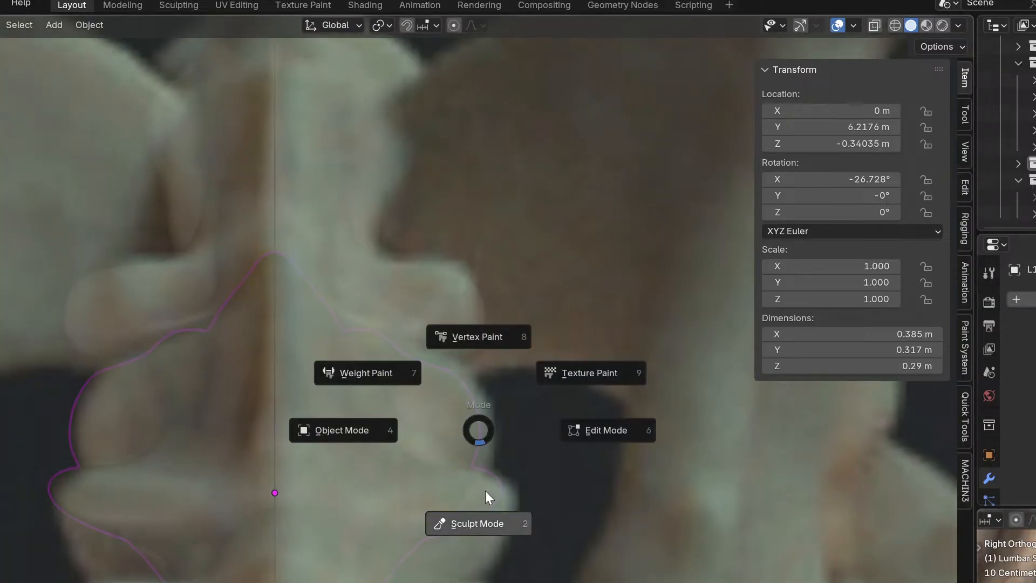
{"action": "left_click", "coordinate": [475, 519]}
{"action": "scroll", "coordinate": [467, 497], "scroll_direction": "up", "scroll_amount": 2}
{"action": "mouse_move", "coordinate": [428, 399]}
{"action": "left_mouse_down"}
{"action": "mouse_move", "coordinate": [460, 419]}
{"action": "mouse_move", "coordinate": [446, 441]}
{"action": "mouse_move", "coordinate": [412, 433]}
{"action": "mouse_move", "coordinate": [455, 433]}
{"action": "left_mouse_up"}
Check the L1.003 vertebra from the side and reshape the tip of its upper process with Grab to follow the reference.
{"action": "key", "text": "ctrl+Tab"}
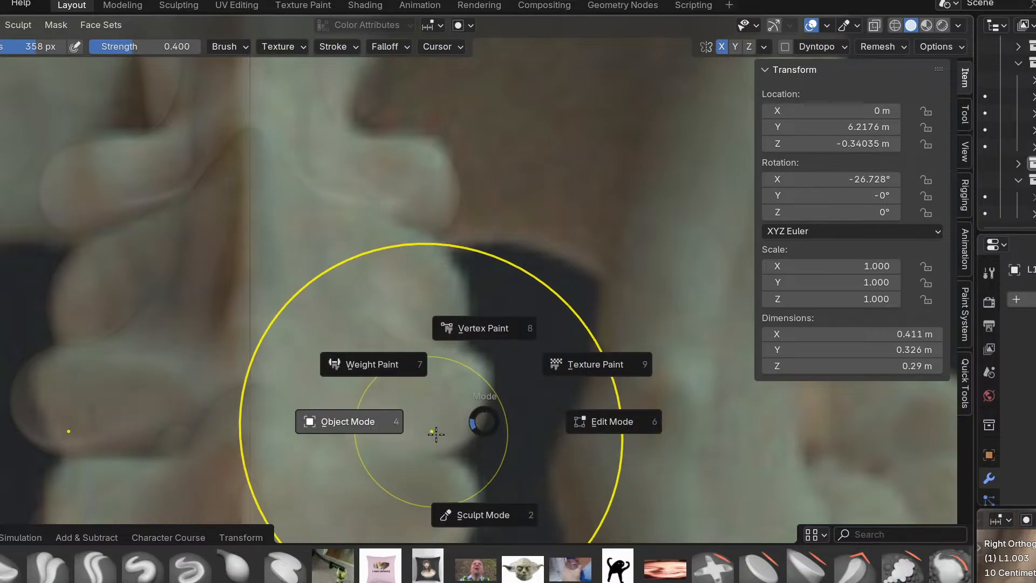
{"action": "left_click", "coordinate": [426, 410]}
{"action": "mouse_move", "coordinate": [469, 417]}
{"action": "middle_mouse_down"}
{"action": "mouse_move", "coordinate": [300, 284]}
{"action": "mouse_move", "coordinate": [285, 286]}
{"action": "mouse_move", "coordinate": [421, 412]}
{"action": "middle_mouse_up"}
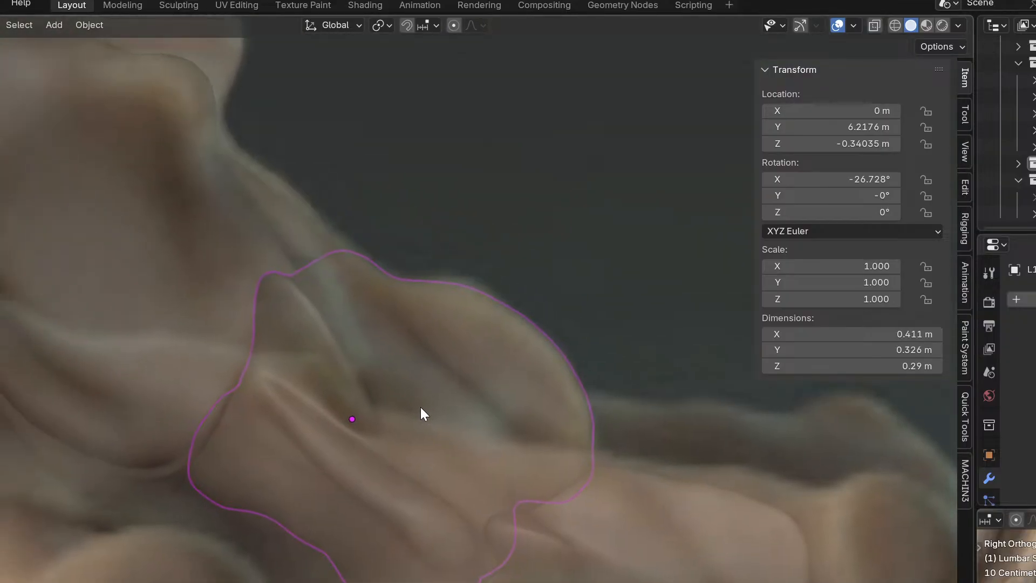
{"action": "key", "text": "ctrl+Tab"}
{"action": "left_click", "coordinate": [373, 467]}
{"action": "middle_click_drag", "start_coordinate": [314, 348], "coordinate": [330, 266]}
{"action": "left_click_drag", "start_coordinate": [318, 272], "coordinate": [352, 290]}
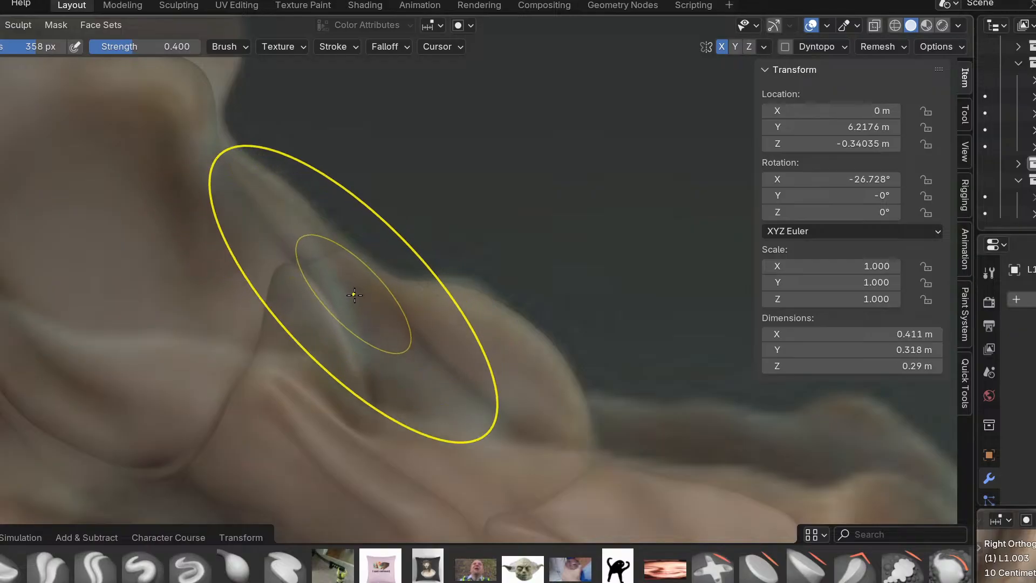
{"action": "scroll", "coordinate": [268, 400], "scroll_direction": "up", "scroll_amount": 3}
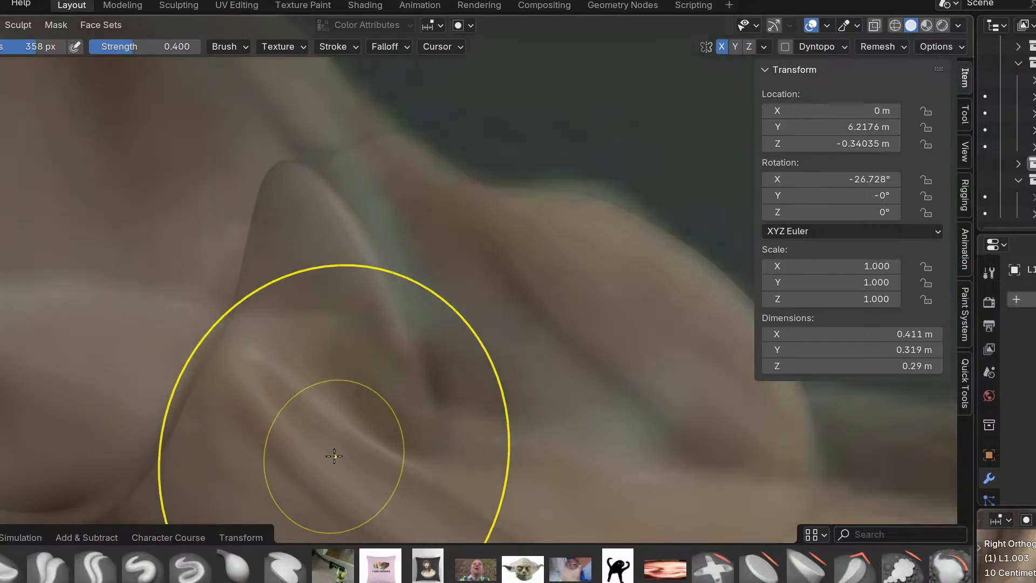
Pull the lower end of the L1.003 vertebra's diagonal side ridge into place against the side reference with Grab.
{"action": "middle_click_drag", "start_coordinate": [322, 362], "coordinate": [310, 231], "text": "shift"}
{"action": "left_click_drag", "start_coordinate": [436, 433], "coordinate": [504, 465]}
{"action": "left_click_drag", "start_coordinate": [559, 491], "coordinate": [572, 478]}
{"action": "scroll", "coordinate": [340, 307], "scroll_direction": "down", "scroll_amount": 2}
{"action": "mouse_move", "coordinate": [469, 405]}
{"action": "middle_mouse_down"}
{"action": "mouse_move", "coordinate": [480, 309]}
{"action": "mouse_move", "coordinate": [373, 227]}
{"action": "mouse_move", "coordinate": [370, 285]}
{"action": "middle_mouse_up"}
{"action": "key", "text": "KP_3"}
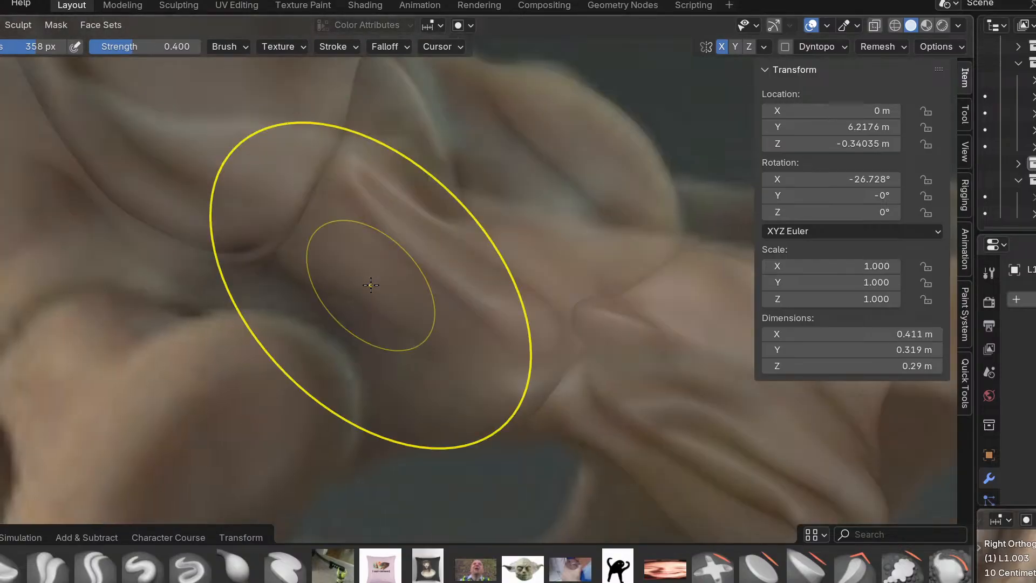
Select the neighbouring L1.002 vertebra in Object Mode and enter Sculpt Mode on it.
{"action": "scroll", "coordinate": [373, 283], "scroll_direction": "down", "scroll_amount": 3}
{"action": "key", "text": "ctrl+Tab"}
{"action": "left_click", "coordinate": [239, 273]}
{"action": "left_click", "coordinate": [233, 209]}
{"action": "key", "text": "ctrl+Tab"}
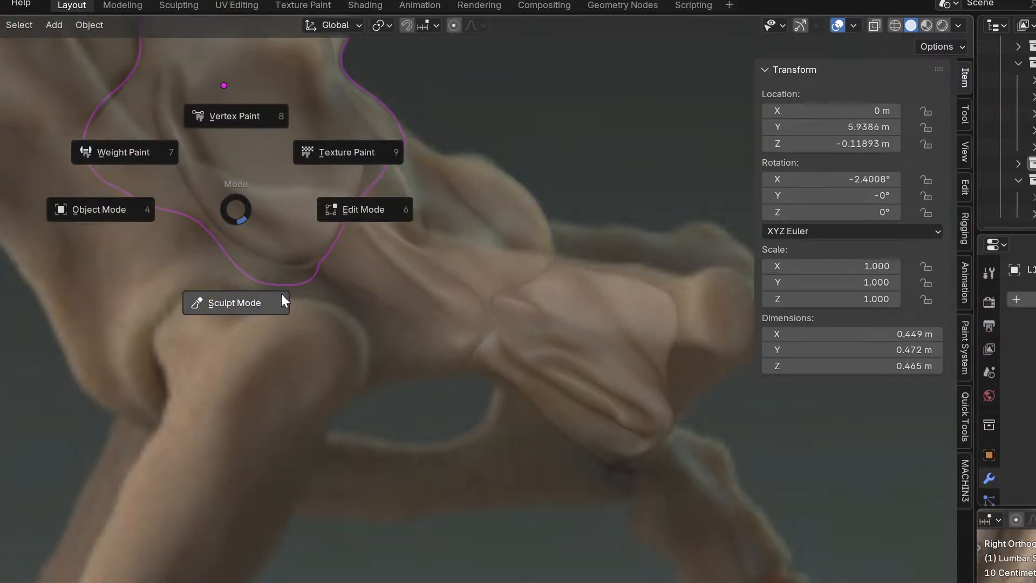
{"action": "left_click", "coordinate": [274, 279]}
Examine the L1.002 vertebra's processes against the top and side reference images.
{"action": "middle_click_drag", "start_coordinate": [289, 231], "coordinate": [373, 239]}
{"action": "key", "text": "KP_7"}
{"action": "mouse_move", "coordinate": [441, 286]}
{"action": "middle_mouse_down", "text": "shift"}
{"action": "mouse_move", "coordinate": [444, 391]}
{"action": "mouse_move", "coordinate": [391, 146]}
{"action": "middle_mouse_up", "text": "shift"}
{"action": "scroll", "coordinate": [391, 146], "scroll_direction": "down", "scroll_amount": 1}
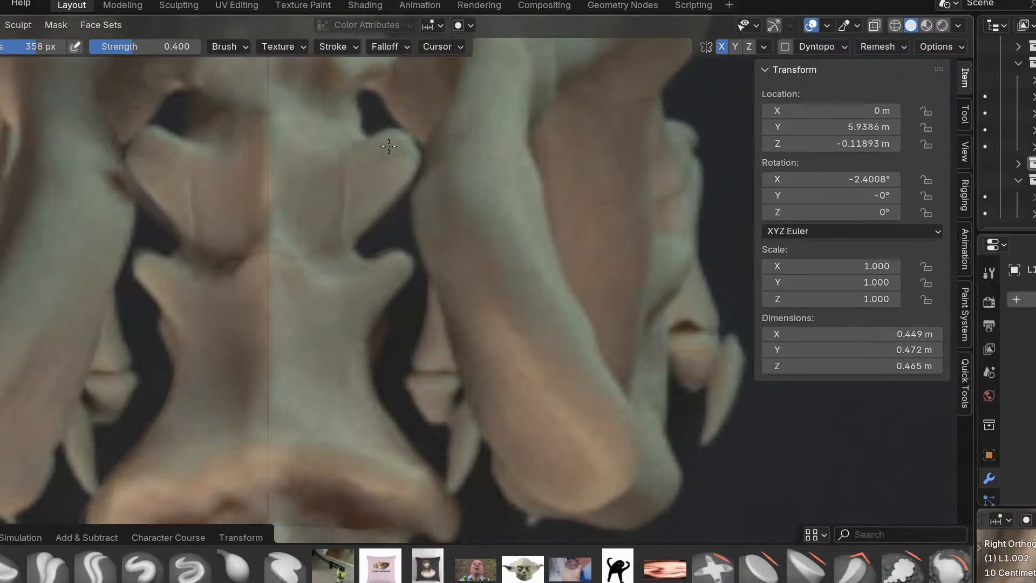
{"action": "scroll", "coordinate": [391, 147], "scroll_direction": "up", "scroll_amount": 1}
{"action": "middle_click_drag", "start_coordinate": [393, 234], "coordinate": [432, 362], "text": "shift"}
{"action": "scroll", "coordinate": [417, 355], "scroll_direction": "up", "scroll_amount": 2}
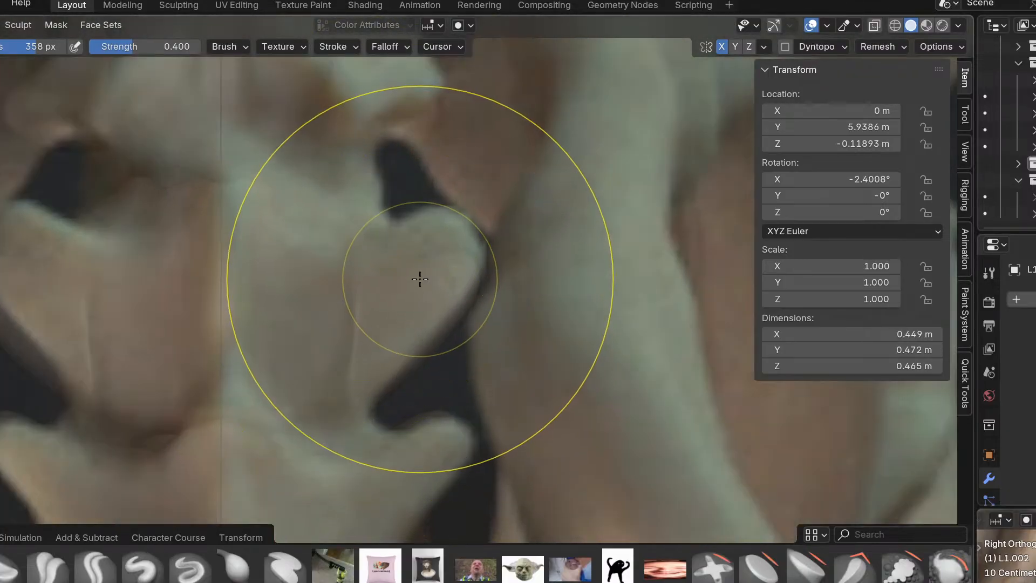
{"action": "middle_click_drag", "start_coordinate": [414, 260], "coordinate": [436, 377], "text": "shift"}
{"action": "mouse_move", "coordinate": [395, 225]}
{"action": "middle_mouse_down", "text": "shift"}
{"action": "mouse_move", "coordinate": [416, 340]}
{"action": "mouse_move", "coordinate": [361, 129]}
{"action": "middle_mouse_up", "text": "shift"}
{"action": "key", "text": "KP_3"}
Refine the side ridge and lower end of the L1.002 vertebra with Grab, checking the shape from several angles.
{"action": "scroll", "coordinate": [328, 262], "scroll_direction": "up", "scroll_amount": 3}
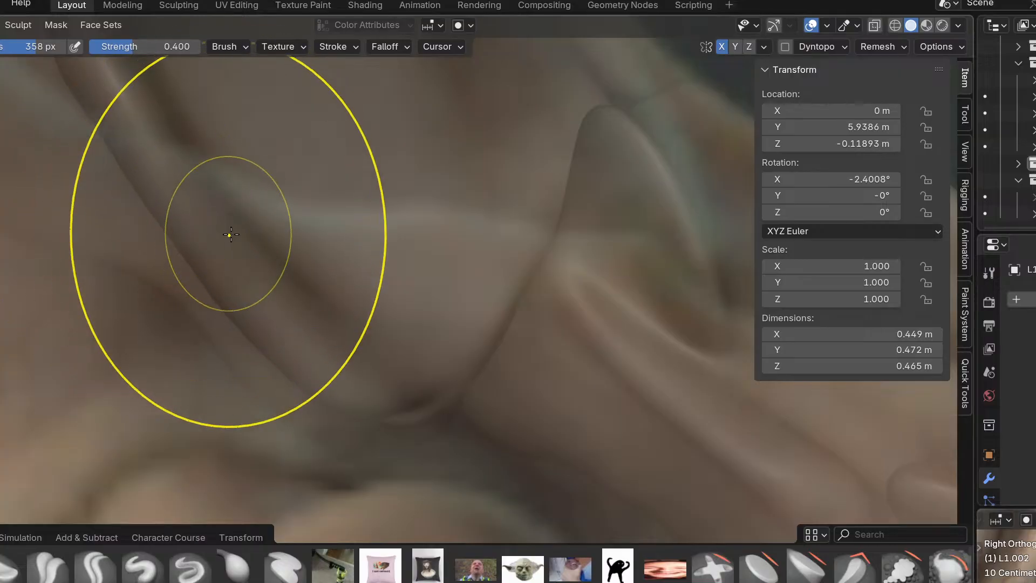
{"action": "middle_click_drag", "start_coordinate": [244, 224], "coordinate": [344, 354], "text": "shift"}
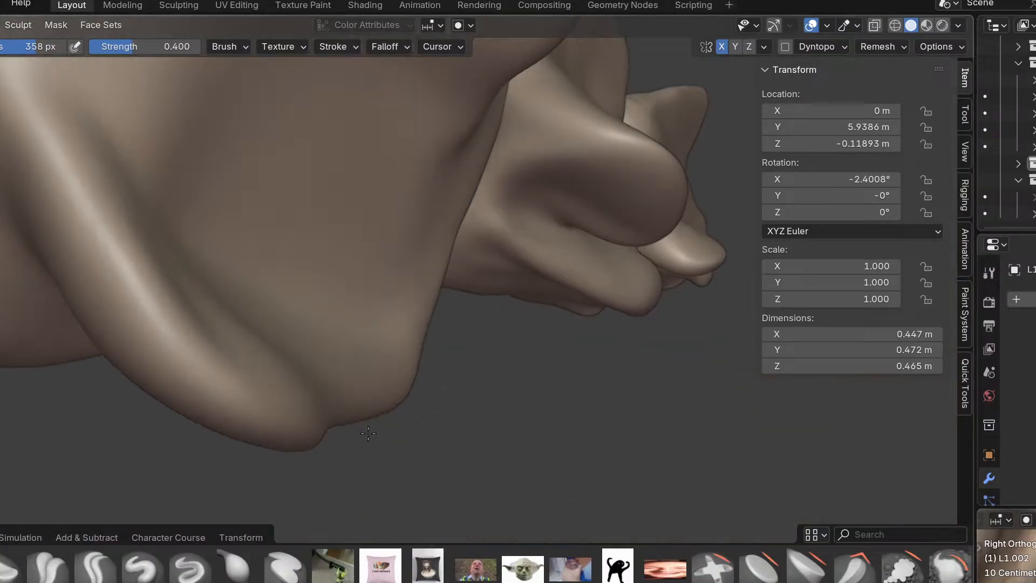
{"action": "mouse_move", "coordinate": [365, 433]}
{"action": "middle_mouse_down"}
{"action": "mouse_move", "coordinate": [216, 393]}
{"action": "mouse_move", "coordinate": [176, 354]}
{"action": "middle_mouse_up"}
{"action": "mouse_move", "coordinate": [304, 334]}
{"action": "middle_mouse_down"}
{"action": "mouse_move", "coordinate": [504, 123]}
{"action": "mouse_move", "coordinate": [231, 231]}
{"action": "mouse_move", "coordinate": [271, 409]}
{"action": "middle_mouse_up"}
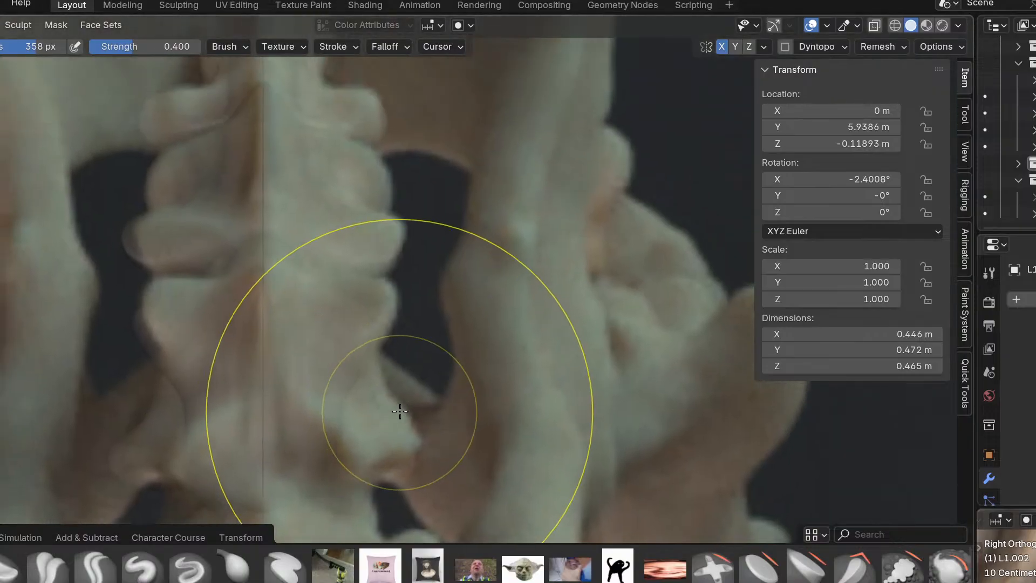
Check the L1.002 outline in top view and pull its rear side process with Grab to about 0.46 m total width.
{"action": "key", "text": "ctrl+Tab"}
{"action": "left_click", "coordinate": [270, 405]}
{"action": "mouse_move", "coordinate": [346, 444]}
{"action": "middle_mouse_down", "text": "shift"}
{"action": "mouse_move", "coordinate": [361, 303]}
{"action": "mouse_move", "coordinate": [410, 364]}
{"action": "middle_mouse_up", "text": "shift"}
{"action": "scroll", "coordinate": [439, 356], "scroll_direction": "up", "scroll_amount": 3}
{"action": "key", "text": "ctrl+Tab"}
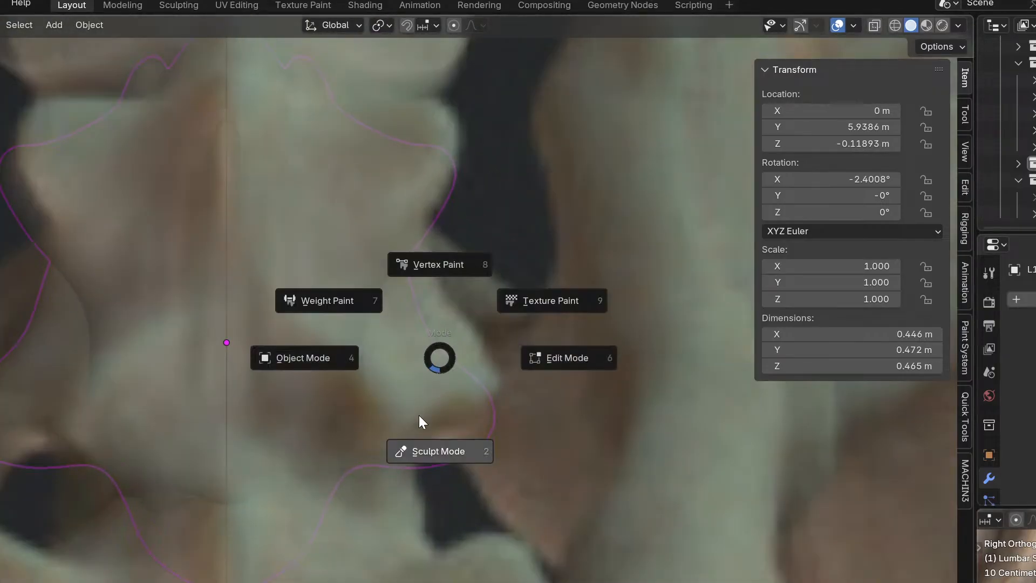
{"action": "left_click", "coordinate": [439, 451]}
{"action": "left_click_drag", "start_coordinate": [442, 296], "coordinate": [448, 324]}
{"action": "mouse_move", "coordinate": [473, 428]}
{"action": "left_mouse_down"}
{"action": "mouse_move", "coordinate": [474, 382]}
{"action": "mouse_move", "coordinate": [438, 387]}
{"action": "mouse_move", "coordinate": [438, 372]}
{"action": "left_mouse_up"}
{"action": "scroll", "coordinate": [443, 420], "scroll_direction": "up", "scroll_amount": 3}
{"action": "mouse_move", "coordinate": [490, 381]}
{"action": "left_mouse_down"}
{"action": "mouse_move", "coordinate": [514, 368]}
{"action": "mouse_move", "coordinate": [486, 400]}
{"action": "left_mouse_up"}
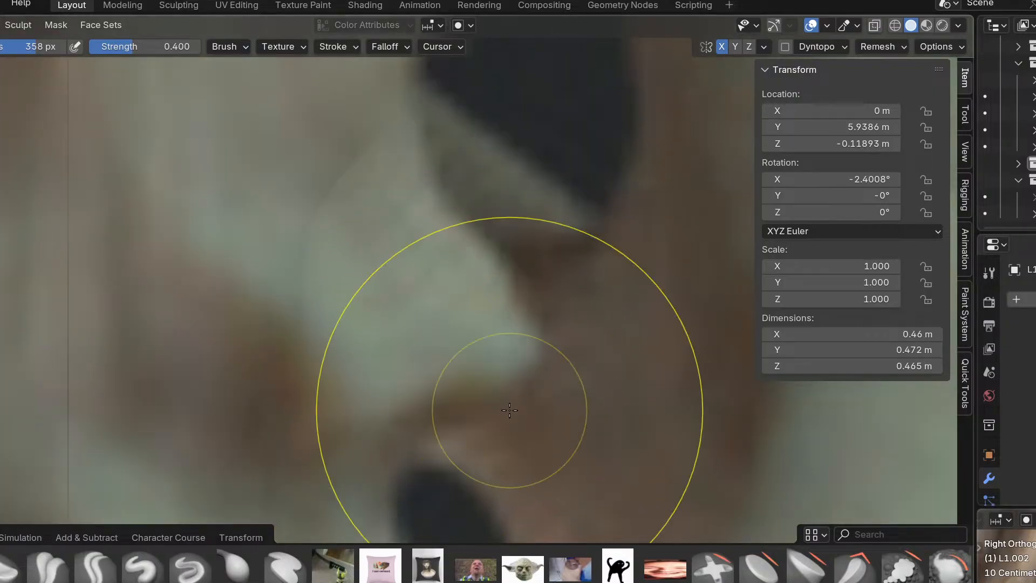
Refine the L1.002 vertebra's rear side process against the top reference with Grab, bringing the total width to about 0.45 m.
{"action": "scroll", "coordinate": [399, 483], "scroll_direction": "down", "scroll_amount": 2}
{"action": "mouse_move", "coordinate": [408, 469]}
{"action": "left_mouse_down"}
{"action": "mouse_move", "coordinate": [388, 437]}
{"action": "mouse_move", "coordinate": [432, 428]}
{"action": "left_mouse_up"}
{"action": "scroll", "coordinate": [389, 436], "scroll_direction": "up", "scroll_amount": 3}
{"action": "scroll", "coordinate": [566, 281], "scroll_direction": "down", "scroll_amount": 2}
{"action": "left_click_drag", "start_coordinate": [539, 325], "coordinate": [530, 290]}
{"action": "middle_click_drag", "start_coordinate": [506, 240], "coordinate": [491, 396], "text": "shift"}
Compare the front side edge of the L1.002 vertebra with the top reference in Object Mode and return to Sculpt Mode.
{"action": "key", "text": "ctrl+Tab"}
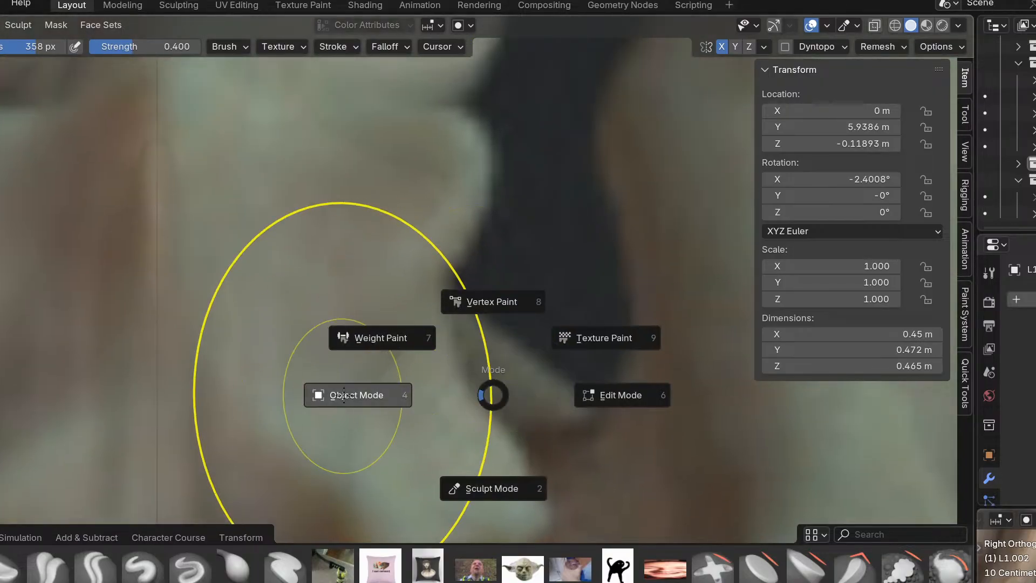
{"action": "left_click", "coordinate": [344, 397]}
{"action": "mouse_move", "coordinate": [403, 233]}
{"action": "middle_mouse_down", "text": "shift"}
{"action": "mouse_move", "coordinate": [510, 318]}
{"action": "mouse_move", "coordinate": [471, 327]}
{"action": "middle_mouse_up", "text": "shift"}
{"action": "key", "text": "ctrl+Tab"}
{"action": "left_click", "coordinate": [521, 433]}
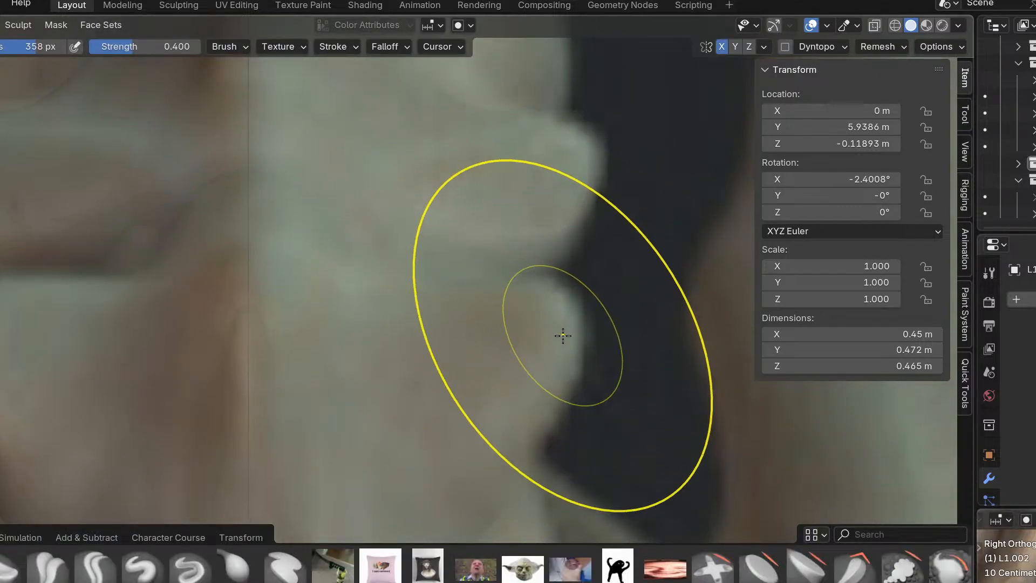
{"action": "scroll", "coordinate": [562, 345], "scroll_direction": "down", "scroll_amount": 3}
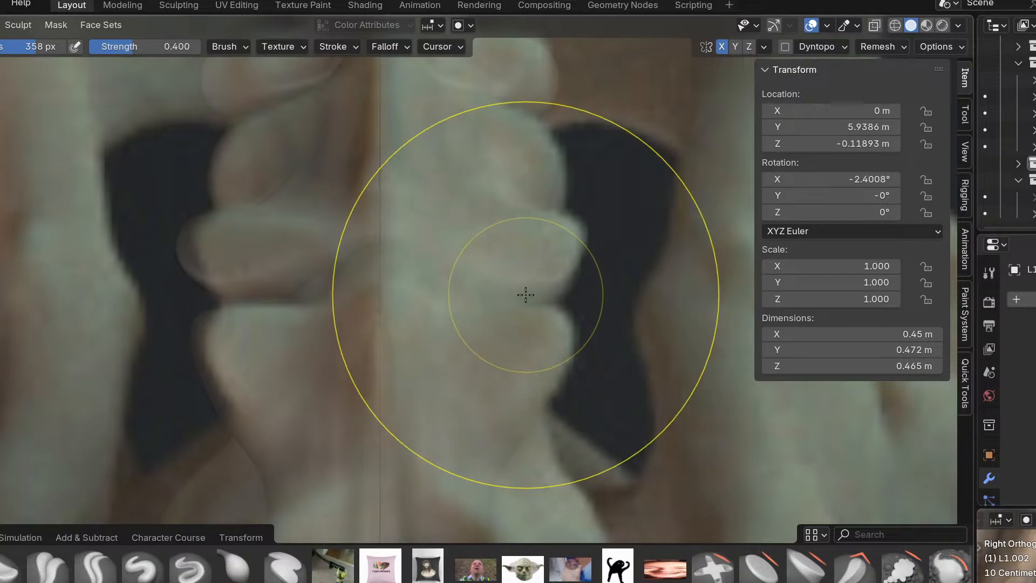
Select the L1.003 vertebra for sculpting and shape its side lobes to the top reference with Grab, about 0.419 m wide overall.
{"action": "key", "text": "ctrl+Tab"}
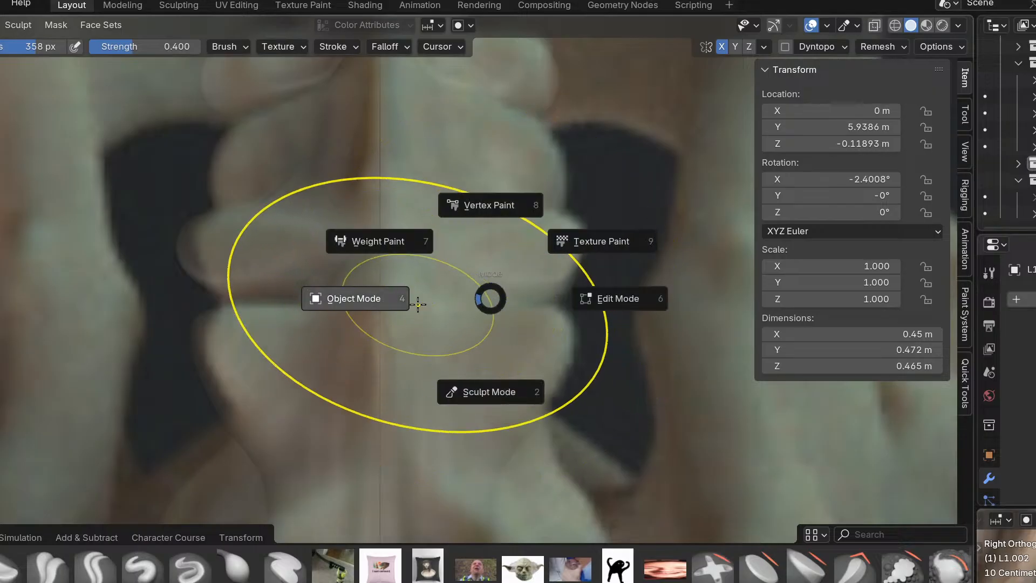
{"action": "left_click", "coordinate": [388, 273]}
{"action": "left_click", "coordinate": [520, 219]}
{"action": "key", "text": "ctrl+Tab"}
{"action": "left_click", "coordinate": [540, 339]}
{"action": "mouse_move", "coordinate": [531, 279]}
{"action": "left_mouse_down"}
{"action": "mouse_move", "coordinate": [526, 302]}
{"action": "mouse_move", "coordinate": [537, 302]}
{"action": "left_mouse_up"}
{"action": "middle_click_drag", "start_coordinate": [534, 256], "coordinate": [498, 421], "text": "shift"}
{"action": "scroll", "coordinate": [513, 413], "scroll_direction": "up", "scroll_amount": 1}
{"action": "left_click_drag", "start_coordinate": [529, 392], "coordinate": [546, 383]}
{"action": "scroll", "coordinate": [545, 385], "scroll_direction": "up", "scroll_amount": 4}
{"action": "mouse_move", "coordinate": [527, 393]}
{"action": "left_mouse_down"}
{"action": "mouse_move", "coordinate": [391, 361]}
{"action": "mouse_move", "coordinate": [400, 361]}
{"action": "left_mouse_up"}
{"action": "scroll", "coordinate": [425, 360], "scroll_direction": "down", "scroll_amount": 3}
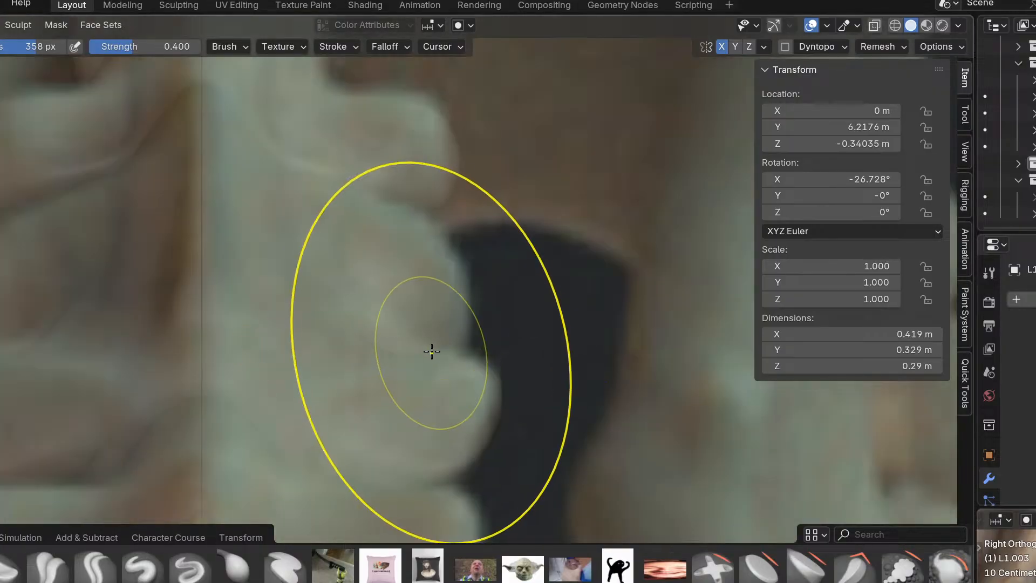
Select the L1.004 vertebra in Object Mode and enter Sculpt Mode on it.
{"action": "scroll", "coordinate": [431, 351], "scroll_direction": "down", "scroll_amount": 1}
{"action": "key", "text": "ctrl+Tab"}
{"action": "left_click", "coordinate": [332, 343]}
{"action": "middle_click_drag", "start_coordinate": [391, 325], "coordinate": [398, 451], "text": "shift"}
{"action": "left_click", "coordinate": [387, 304]}
{"action": "key", "text": "ctrl+Tab"}
{"action": "left_click", "coordinate": [380, 385]}
Pull the side edge of the L1.004 vertebra inward with Grab to match the top reference.
{"action": "scroll", "coordinate": [375, 336], "scroll_direction": "up", "scroll_amount": 1}
{"action": "mouse_move", "coordinate": [375, 336]}
{"action": "middle_mouse_down"}
{"action": "mouse_move", "coordinate": [363, 297]}
{"action": "mouse_move", "coordinate": [286, 183]}
{"action": "mouse_move", "coordinate": [303, 160]}
{"action": "mouse_move", "coordinate": [238, 201]}
{"action": "mouse_move", "coordinate": [372, 276]}
{"action": "middle_mouse_up"}
{"action": "key", "text": "KP_3"}
{"action": "scroll", "coordinate": [273, 206], "scroll_direction": "down", "scroll_amount": 1}
{"action": "scroll", "coordinate": [372, 276], "scroll_direction": "down", "scroll_amount": 2}
{"action": "key", "text": "KP_7"}
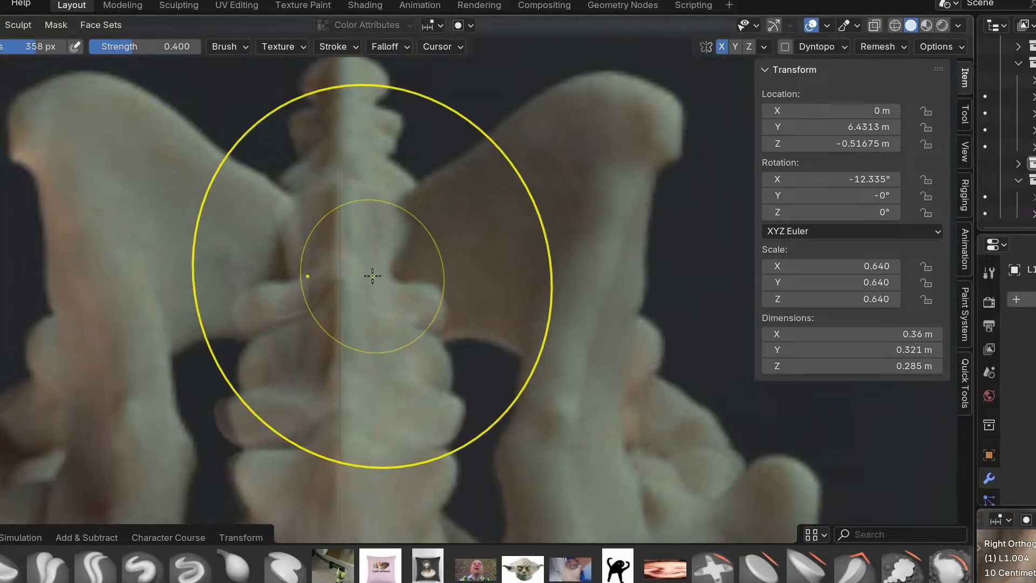
{"action": "scroll", "coordinate": [418, 215], "scroll_direction": "up", "scroll_amount": 3}
{"action": "left_click_drag", "start_coordinate": [381, 205], "coordinate": [379, 206]}
{"action": "left_click_drag", "start_coordinate": [414, 217], "coordinate": [376, 204]}
{"action": "left_click_drag", "start_coordinate": [376, 203], "coordinate": [379, 200]}
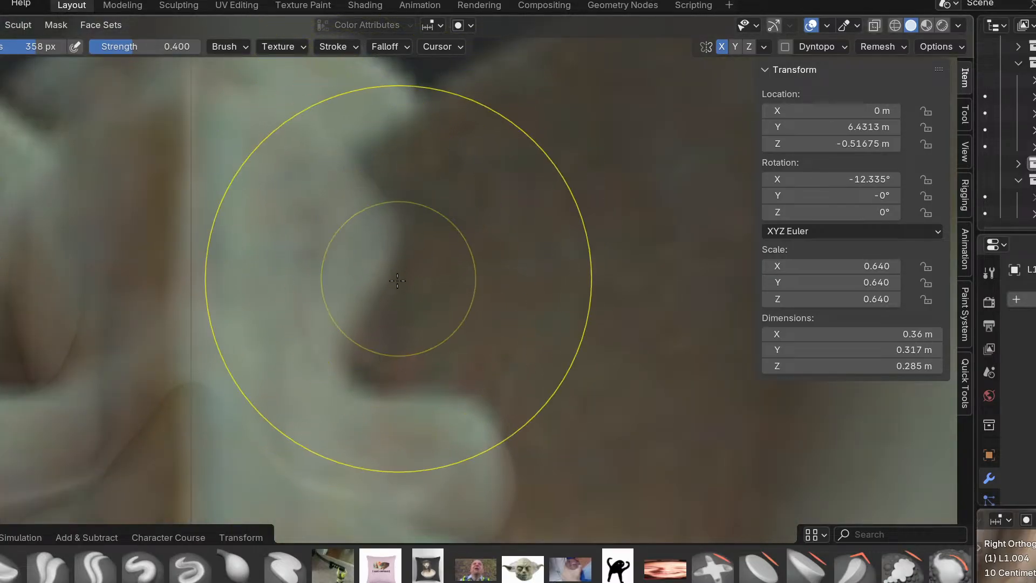
Inspect the L1.004 vertebra's outline against the references in Object Mode and return to Sculpt Mode.
{"action": "middle_click_drag", "start_coordinate": [361, 297], "coordinate": [380, 367], "text": "shift"}
{"action": "mouse_move", "coordinate": [405, 270]}
{"action": "middle_mouse_down", "text": "shift"}
{"action": "mouse_move", "coordinate": [437, 361]}
{"action": "mouse_move", "coordinate": [325, 319]}
{"action": "mouse_move", "coordinate": [391, 351]}
{"action": "mouse_move", "coordinate": [340, 259]}
{"action": "mouse_move", "coordinate": [252, 266]}
{"action": "mouse_move", "coordinate": [162, 346]}
{"action": "mouse_move", "coordinate": [319, 195]}
{"action": "mouse_move", "coordinate": [419, 166]}
{"action": "mouse_move", "coordinate": [248, 352]}
{"action": "mouse_move", "coordinate": [412, 272]}
{"action": "middle_mouse_up", "text": "shift"}
{"action": "key", "text": "ctrl+Tab"}
{"action": "left_click", "coordinate": [302, 378]}
{"action": "key", "text": "ctrl+Tab"}
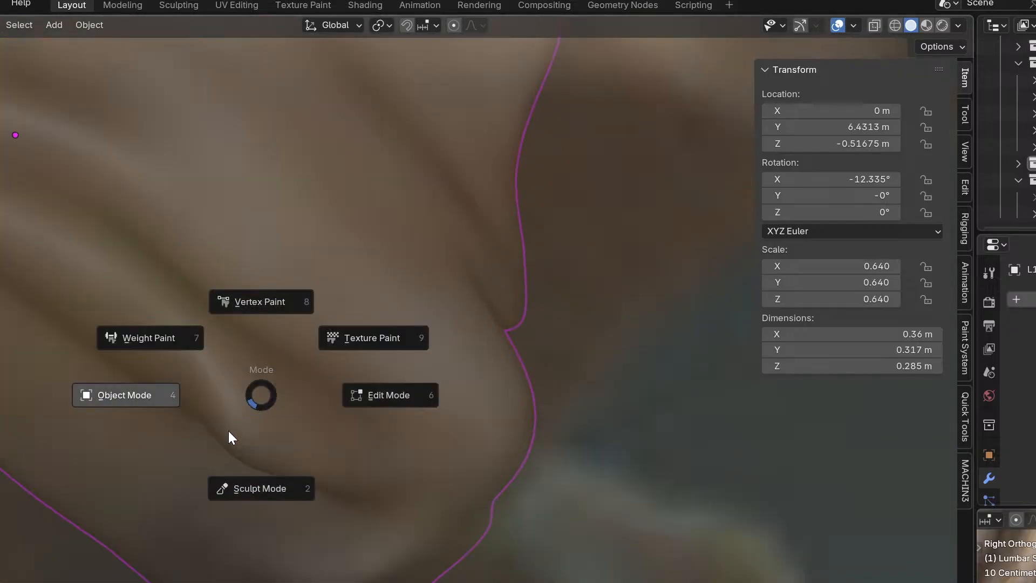
{"action": "left_click", "coordinate": [259, 489]}
Build up the lower side ridge of the L1.004 vertebra with the Inflate brush.
{"action": "key", "text": "x"}
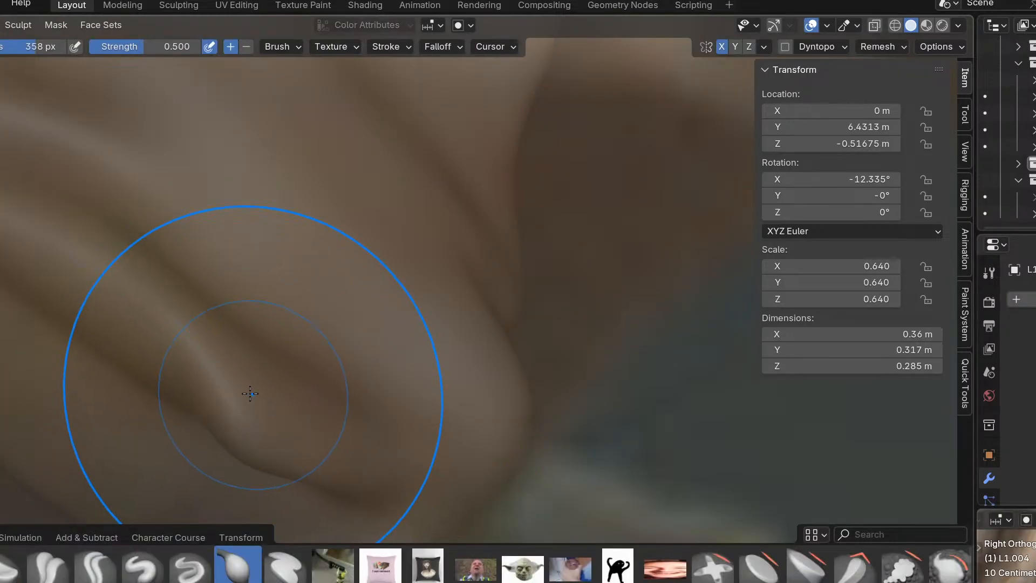
{"action": "scroll", "coordinate": [279, 463], "scroll_direction": "down", "scroll_amount": 5}
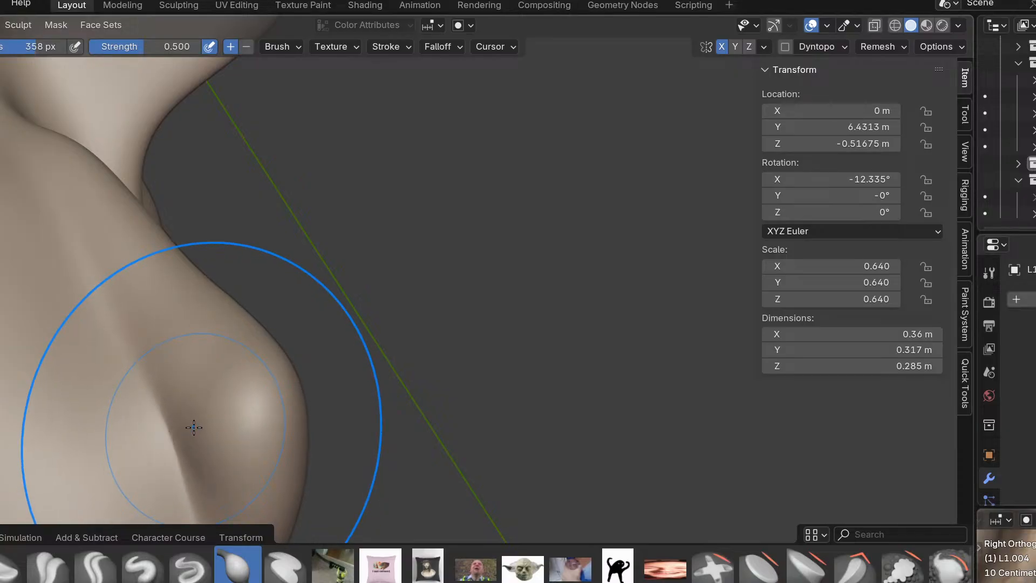
{"action": "middle_click_drag", "start_coordinate": [178, 462], "coordinate": [187, 402], "text": "shift"}
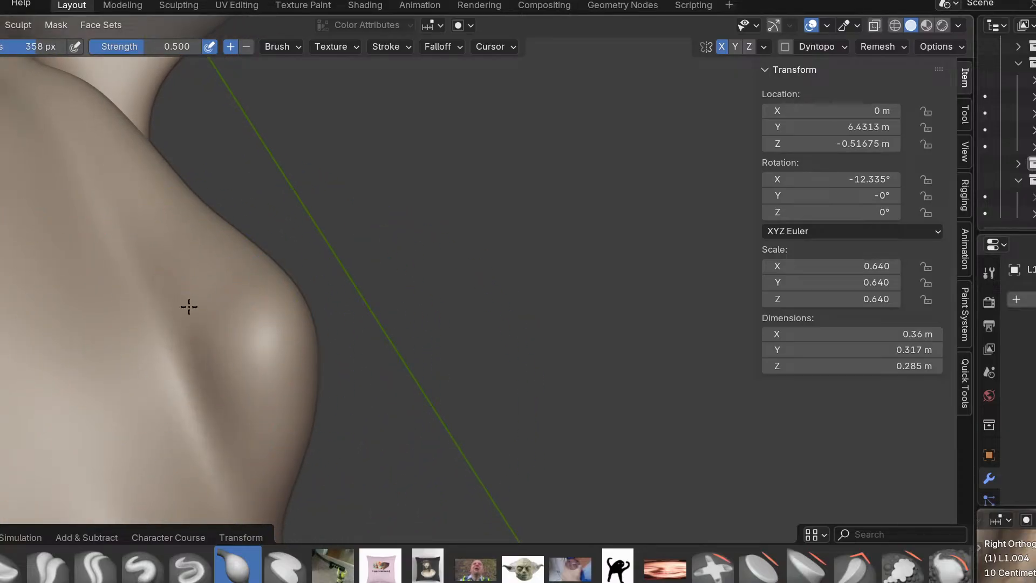
{"action": "middle_click_drag", "start_coordinate": [243, 419], "coordinate": [185, 440]}
{"action": "key", "text": "KP_3"}
Shift the lower side ridge of the L1.004 vertebra with Grab to follow the side reference.
{"action": "key", "text": "g"}
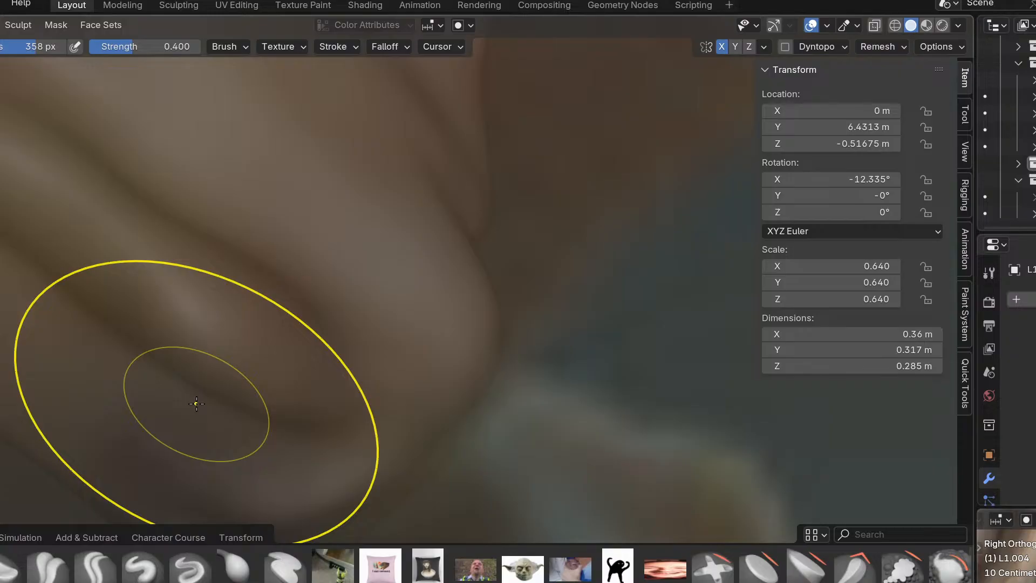
{"action": "mouse_move", "coordinate": [196, 396]}
{"action": "middle_mouse_down", "text": "ctrl"}
{"action": "mouse_move", "coordinate": [232, 475]}
{"action": "mouse_move", "coordinate": [337, 333]}
{"action": "middle_mouse_up", "text": "ctrl"}
{"action": "scroll", "coordinate": [304, 329], "scroll_direction": "down", "scroll_amount": 4}
{"action": "key", "text": "i"}
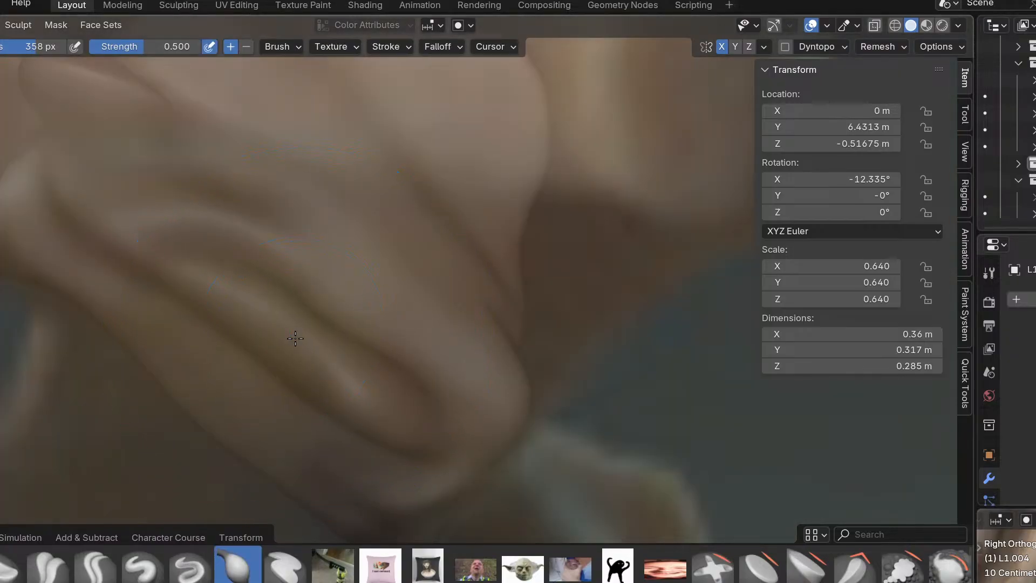
{"action": "scroll", "coordinate": [302, 339], "scroll_direction": "up", "scroll_amount": 2}
{"action": "key", "text": "g"}
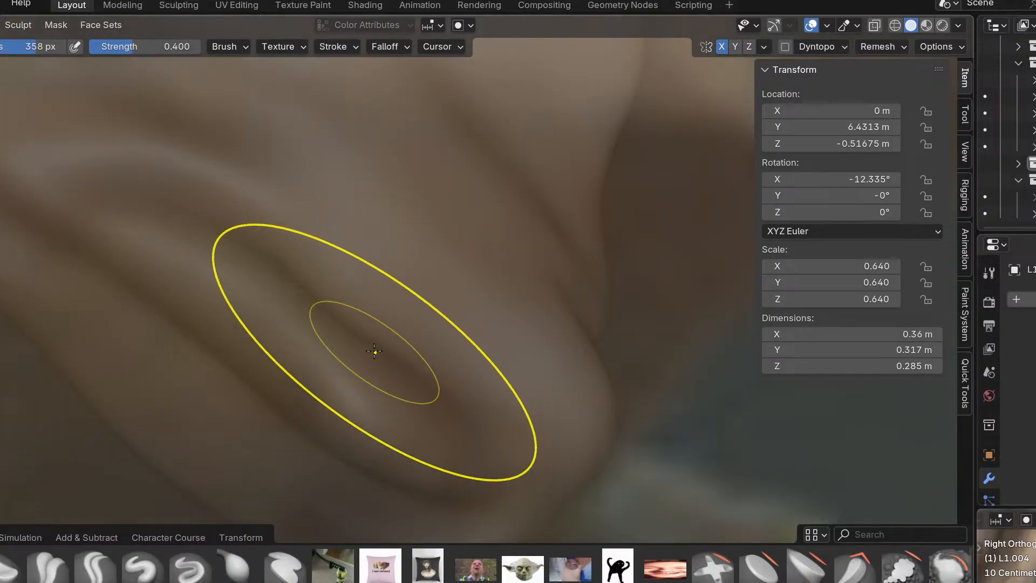
{"action": "middle_click_drag", "start_coordinate": [377, 358], "coordinate": [343, 301], "text": "shift"}
{"action": "left_click_drag", "start_coordinate": [218, 227], "coordinate": [192, 229]}
{"action": "scroll", "coordinate": [242, 267], "scroll_direction": "down", "scroll_amount": 3}
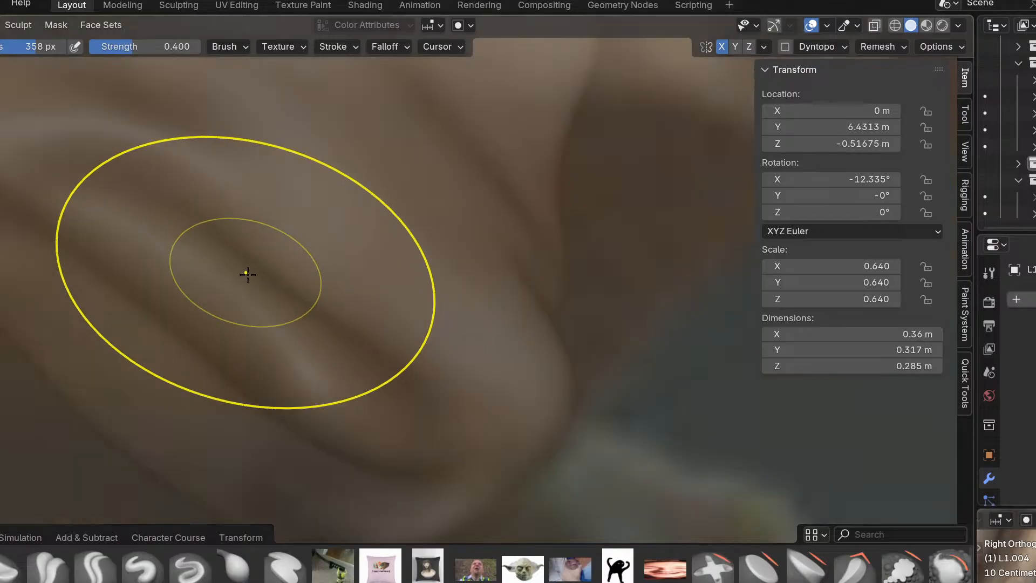
Check the L1.004 side ridge against the side reference and nudge its middle part slightly with Grab.
{"action": "scroll", "coordinate": [337, 416], "scroll_direction": "down", "scroll_amount": 4}
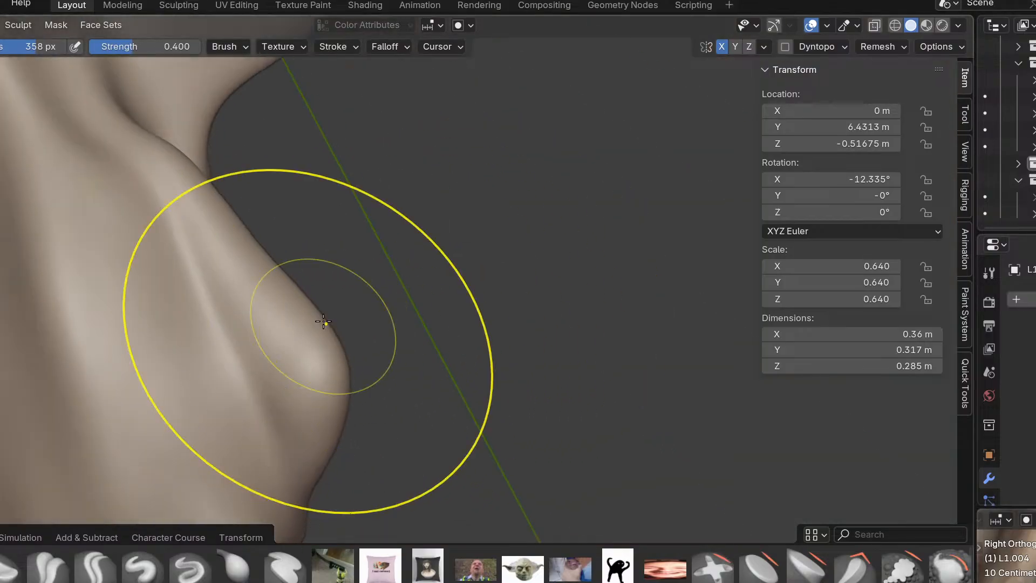
{"action": "scroll", "coordinate": [162, 378], "scroll_direction": "up", "scroll_amount": 2}
{"action": "scroll", "coordinate": [137, 400], "scroll_direction": "up", "scroll_amount": 5}
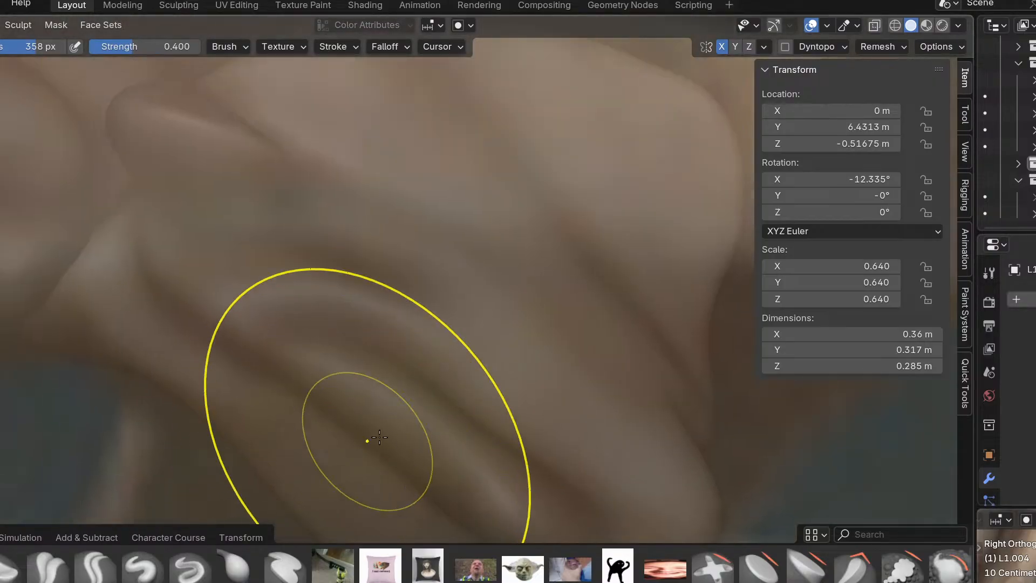
{"action": "scroll", "coordinate": [519, 453], "scroll_direction": "down", "scroll_amount": 3}
{"action": "scroll", "coordinate": [470, 440], "scroll_direction": "up", "scroll_amount": 5}
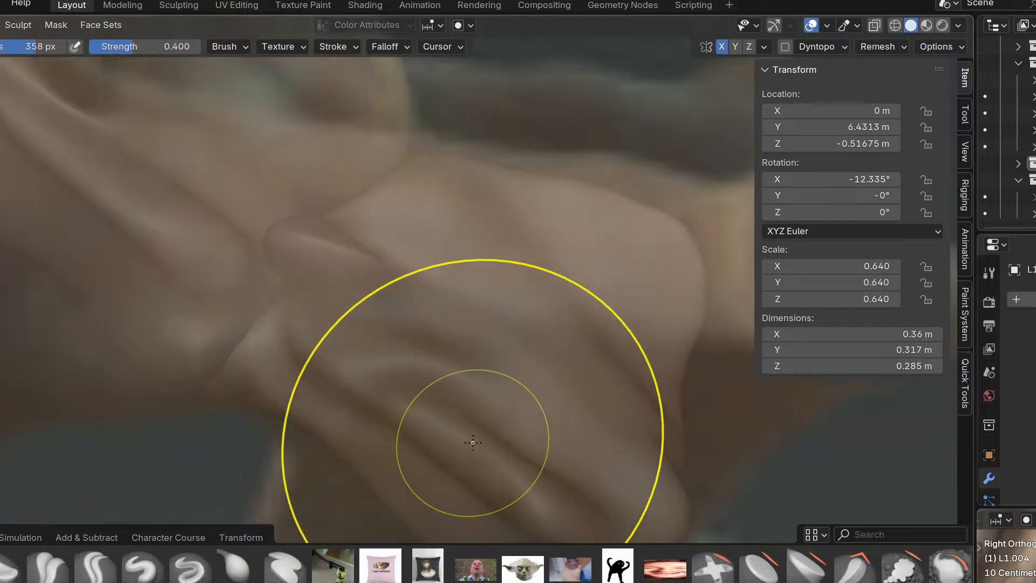
{"action": "scroll", "coordinate": [465, 319], "scroll_direction": "down", "scroll_amount": 3}
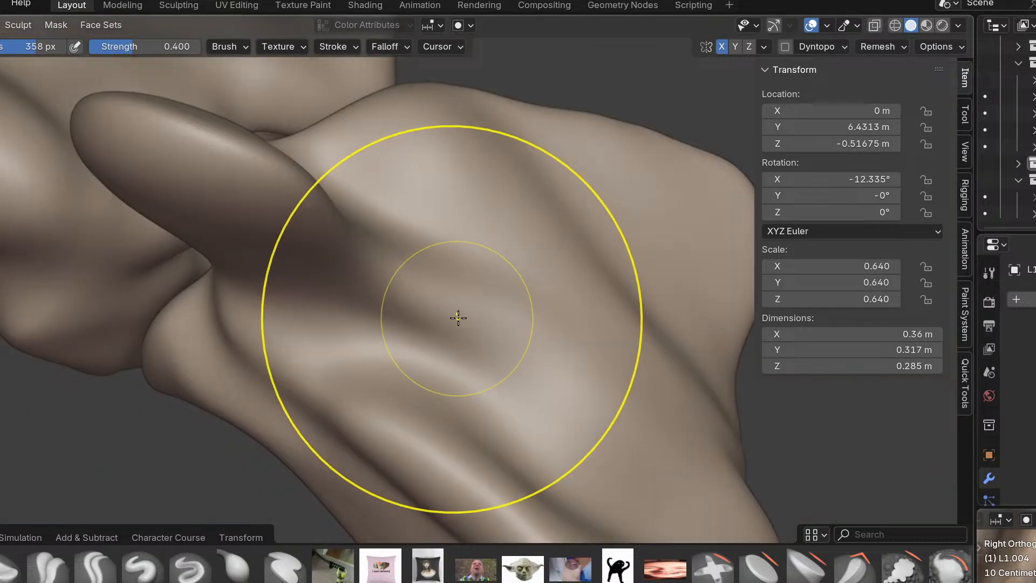
{"action": "scroll", "coordinate": [458, 317], "scroll_direction": "up", "scroll_amount": 5}
{"action": "scroll", "coordinate": [432, 302], "scroll_direction": "down", "scroll_amount": 3}
{"action": "left_click_drag", "start_coordinate": [470, 319], "coordinate": [464, 312]}
{"action": "scroll", "coordinate": [464, 323], "scroll_direction": "up", "scroll_amount": 3}
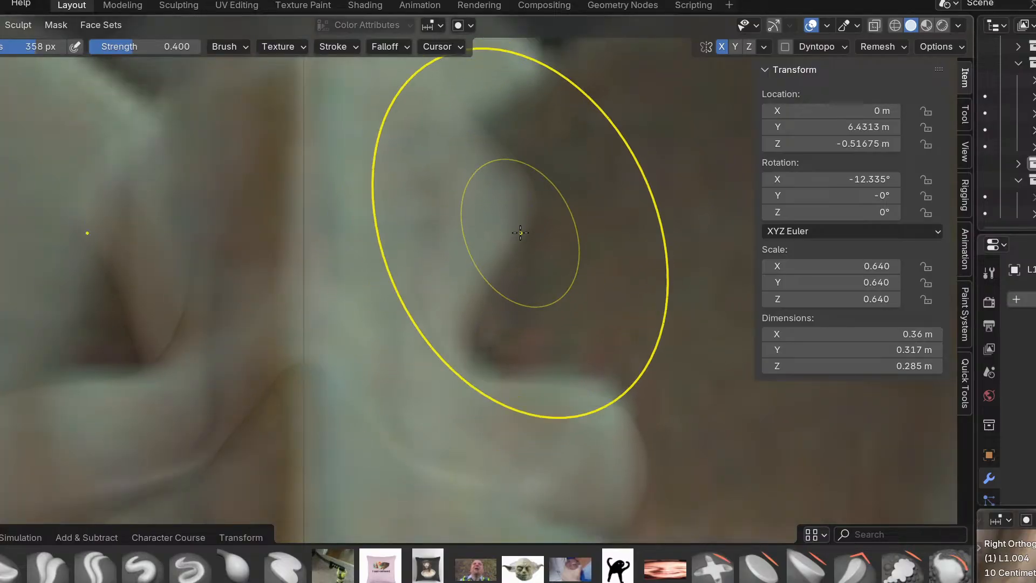
Adjust the L1.004 vertebra's side lobe with Grab to match the top reference, about 0.357 m wide overall.
{"action": "scroll", "coordinate": [535, 264], "scroll_direction": "down", "scroll_amount": 4}
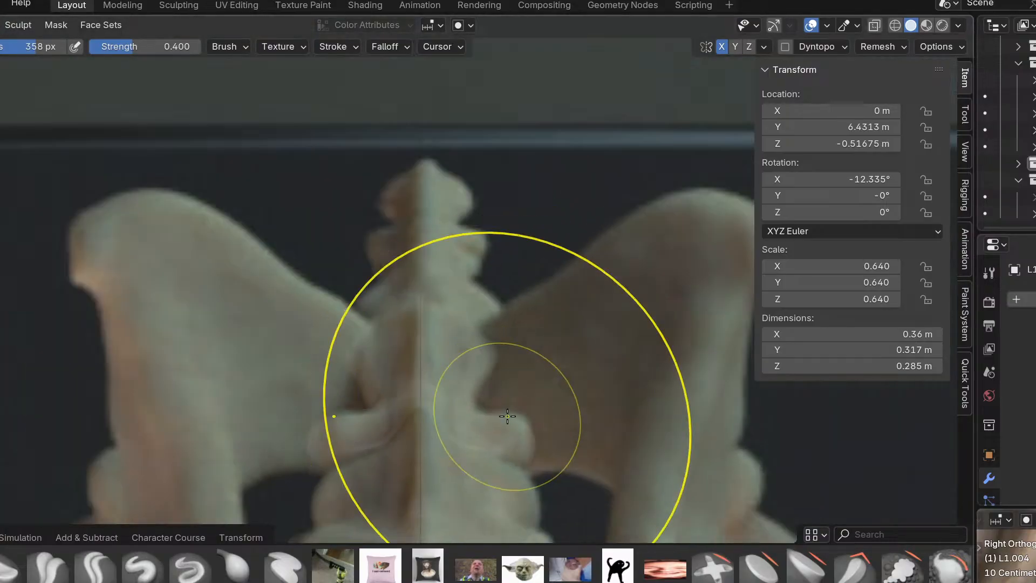
{"action": "scroll", "coordinate": [474, 347], "scroll_direction": "up", "scroll_amount": 3}
{"action": "scroll", "coordinate": [469, 340], "scroll_direction": "up", "scroll_amount": 3}
{"action": "scroll", "coordinate": [456, 319], "scroll_direction": "up", "scroll_amount": 2}
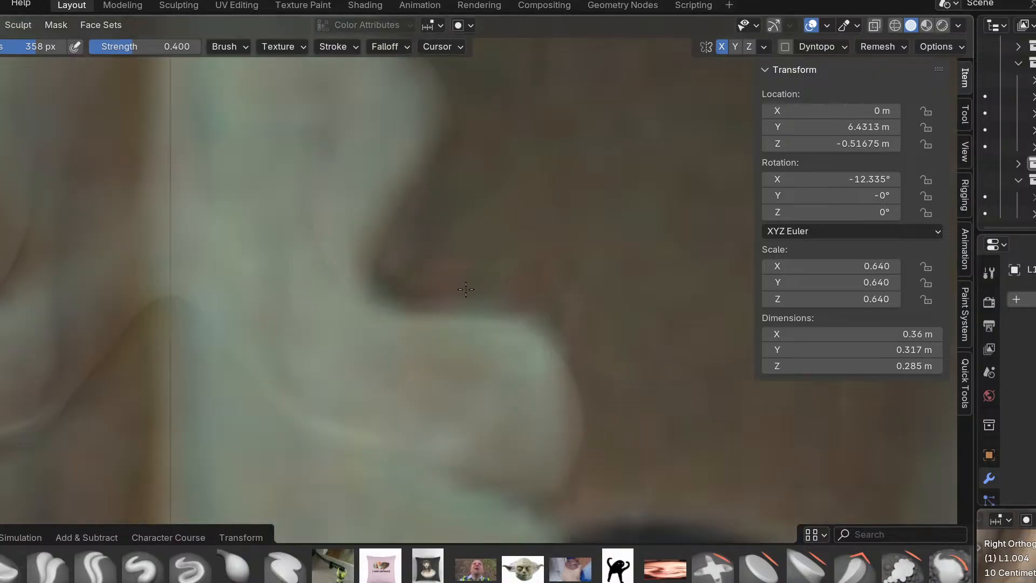
{"action": "scroll", "coordinate": [405, 483], "scroll_direction": "down", "scroll_amount": 2}
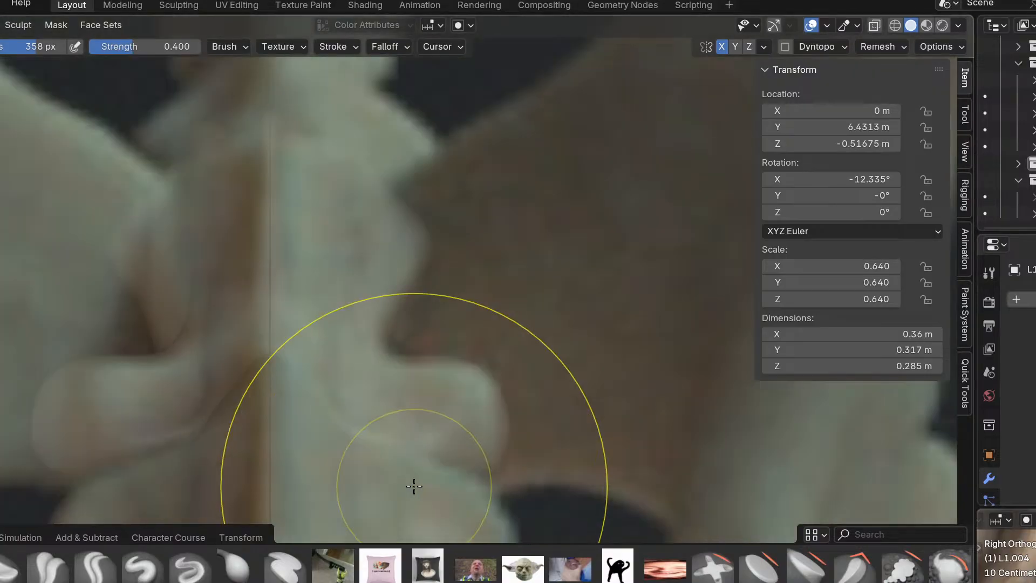
{"action": "mouse_move", "coordinate": [462, 469]}
{"action": "left_mouse_down"}
{"action": "mouse_move", "coordinate": [475, 435]}
{"action": "mouse_move", "coordinate": [492, 430]}
{"action": "mouse_move", "coordinate": [491, 468]}
{"action": "mouse_move", "coordinate": [494, 458]}
{"action": "left_mouse_up"}
{"action": "middle_click_drag", "start_coordinate": [493, 460], "coordinate": [420, 414]}
Select the L1.002 vertebra in Object Mode and enter Sculpt Mode on it.
{"action": "scroll", "coordinate": [405, 363], "scroll_direction": "up", "scroll_amount": 5}
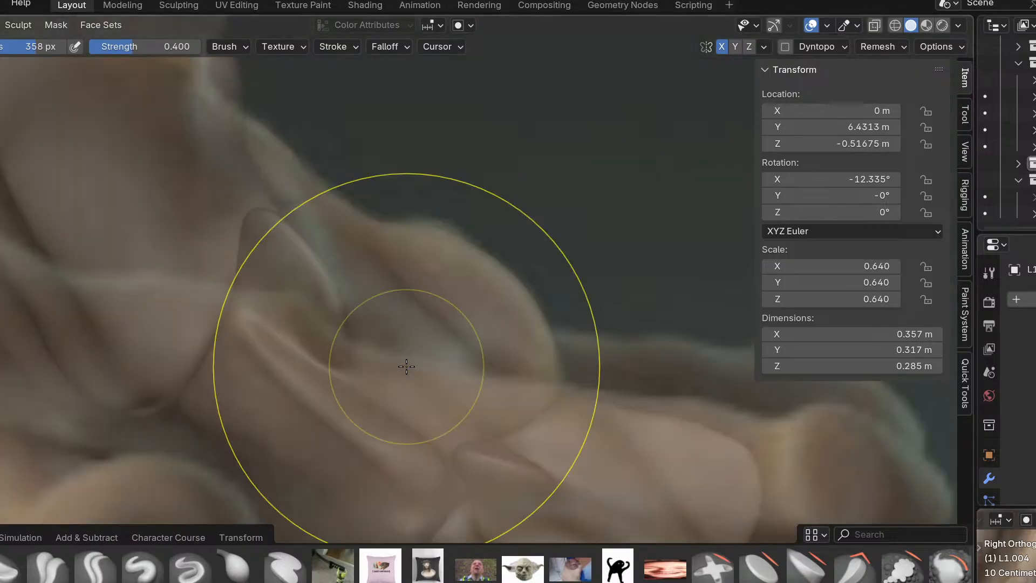
{"action": "scroll", "coordinate": [407, 367], "scroll_direction": "down", "scroll_amount": 3}
{"action": "key", "text": "ctrl+Tab"}
{"action": "left_click", "coordinate": [310, 364]}
{"action": "left_click", "coordinate": [186, 261]}
{"action": "key", "text": "ctrl+Tab"}
{"action": "left_click", "coordinate": [252, 414]}
{"action": "middle_click_drag", "start_coordinate": [210, 381], "coordinate": [294, 411], "text": "shift"}
{"action": "scroll", "coordinate": [295, 409], "scroll_direction": "up", "scroll_amount": 3}
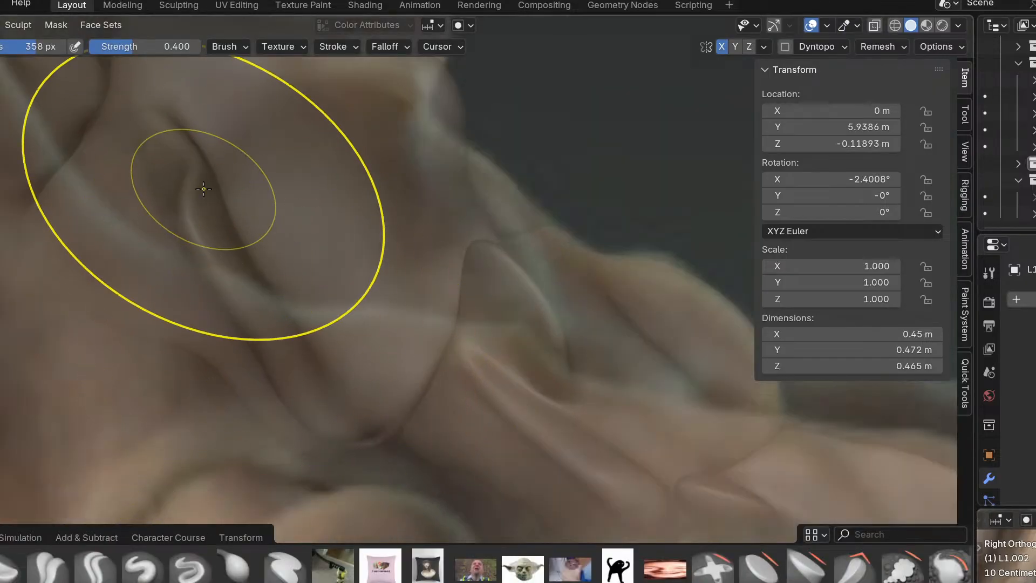
Nudge the L1.002 vertebra's side ridge with Grab and thicken it with Inflate, about 0.453 m wide overall.
{"action": "scroll", "coordinate": [187, 182], "scroll_direction": "up", "scroll_amount": 3}
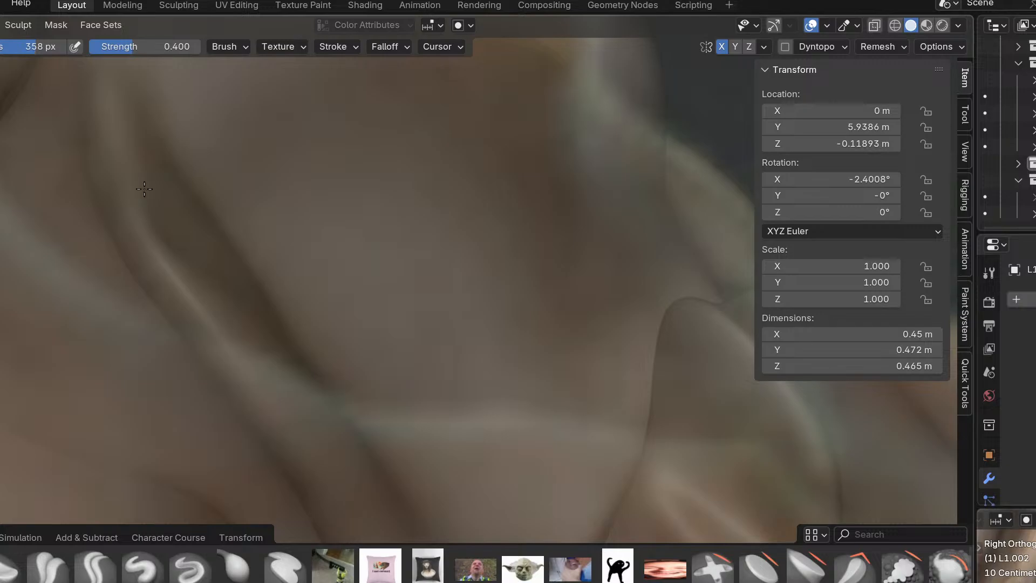
{"action": "left_click_drag", "start_coordinate": [144, 189], "coordinate": [147, 191]}
{"action": "scroll", "coordinate": [203, 240], "scroll_direction": "up", "scroll_amount": 1}
{"action": "key", "text": "i"}
{"action": "mouse_move", "coordinate": [216, 260]}
{"action": "middle_mouse_down"}
{"action": "mouse_move", "coordinate": [157, 270]}
{"action": "mouse_move", "coordinate": [220, 243]}
{"action": "mouse_move", "coordinate": [277, 238]}
{"action": "mouse_move", "coordinate": [277, 270]}
{"action": "mouse_move", "coordinate": [162, 264]}
{"action": "middle_mouse_up"}
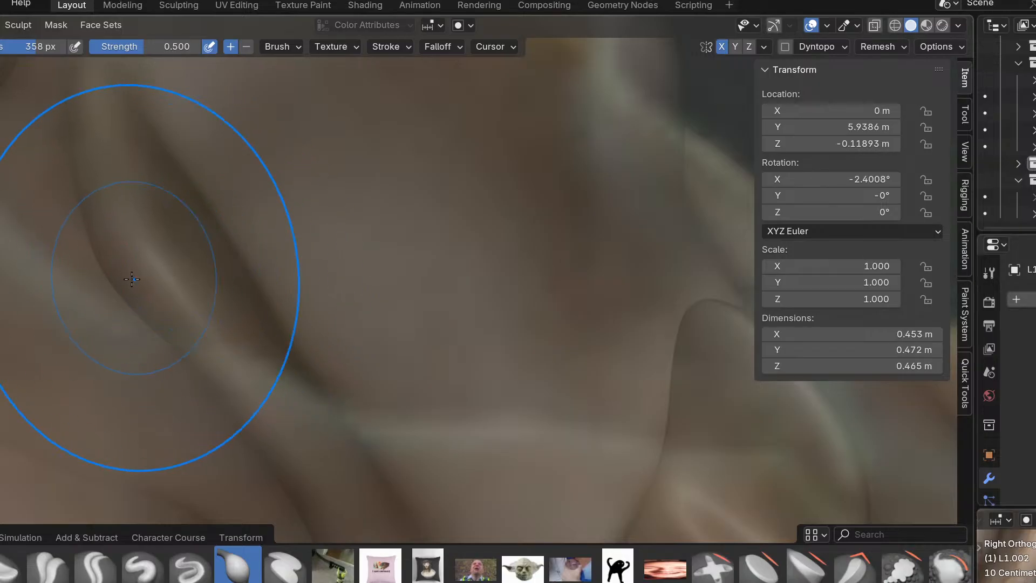
Pull the front edge of the L1.002 side ridge outward with Grab, about 0.454 m wide overall.
{"action": "key", "text": "g"}
{"action": "scroll", "coordinate": [118, 285], "scroll_direction": "down", "scroll_amount": 4}
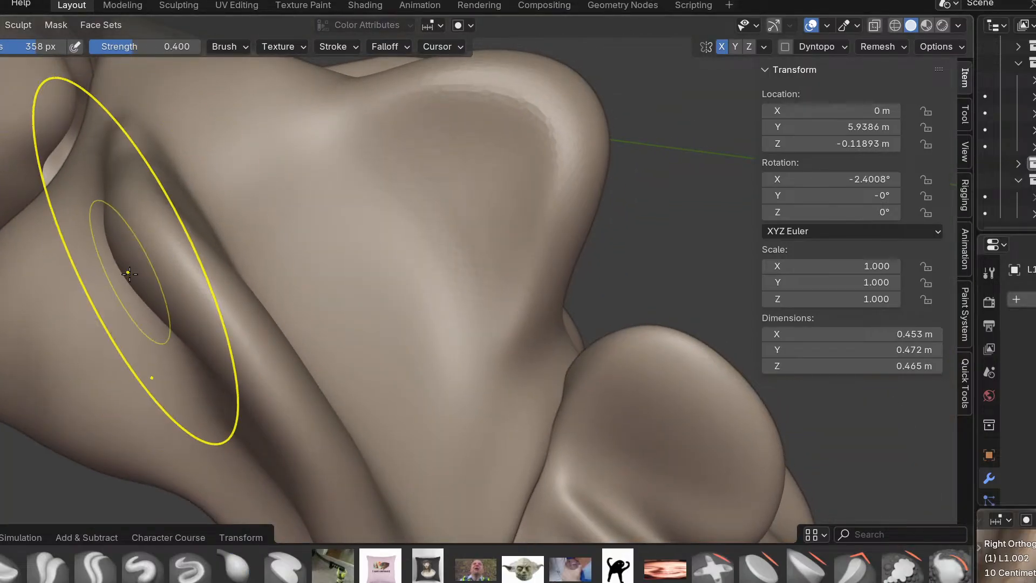
{"action": "left_click_drag", "start_coordinate": [137, 279], "coordinate": [123, 276]}
{"action": "key", "text": "KP_3"}
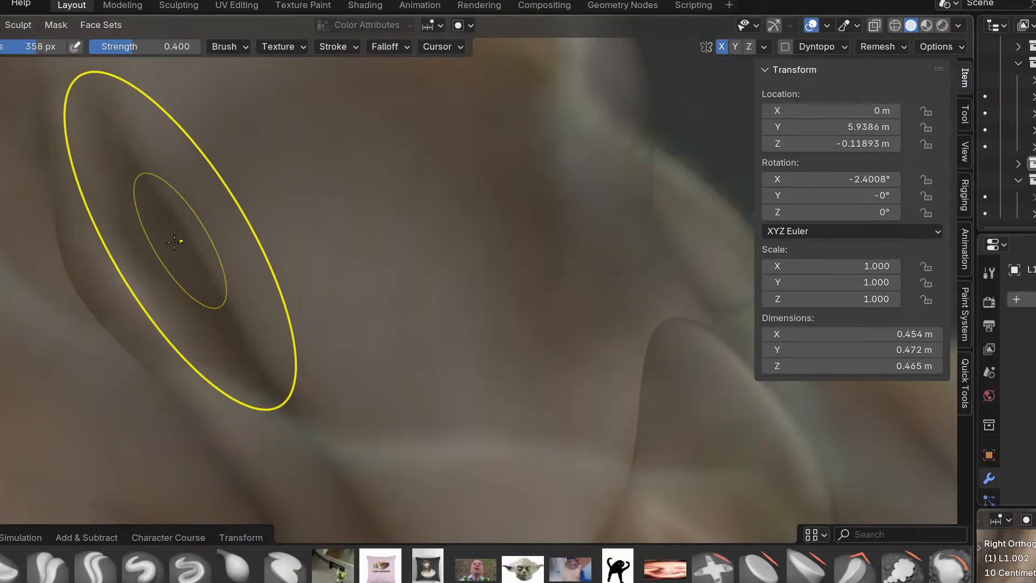
{"action": "middle_click_drag", "start_coordinate": [158, 252], "coordinate": [320, 362], "text": "shift"}
Inflate the upper end of the L1.002 side ridge, about 0.461 m wide overall.
{"action": "key", "text": "i"}
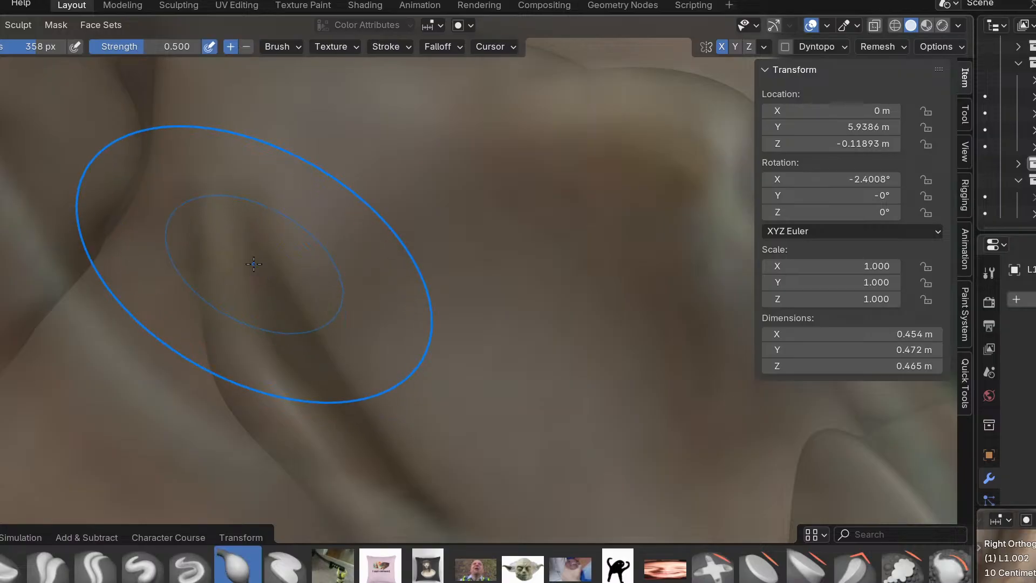
{"action": "scroll", "coordinate": [290, 329], "scroll_direction": "down", "scroll_amount": 1}
{"action": "middle_click_drag", "start_coordinate": [322, 434], "coordinate": [235, 280]}
{"action": "key", "text": "KP_3"}
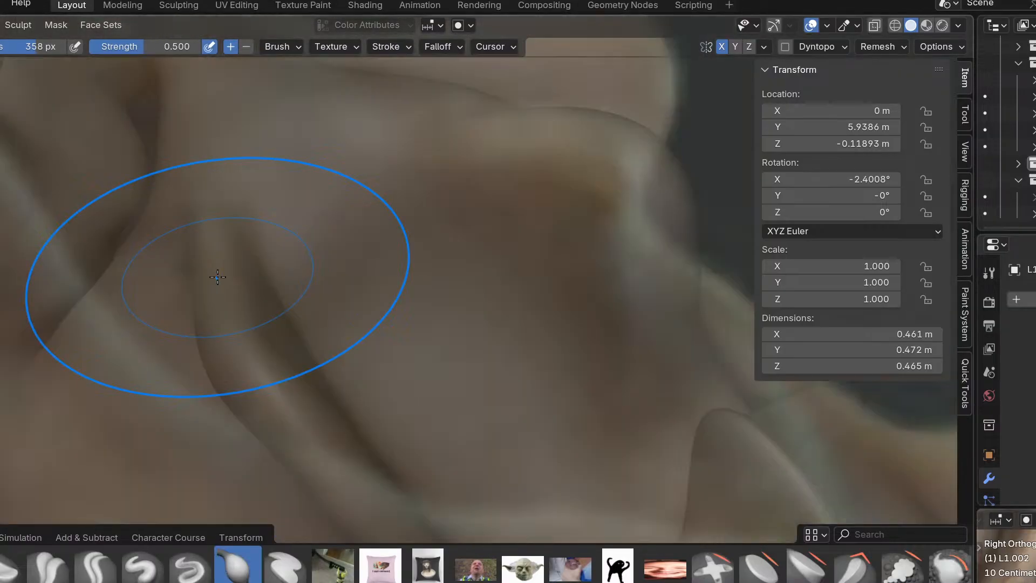
Move the lower part of the L1.002 side ridge forward with Grab to match the side reference.
{"action": "scroll", "coordinate": [316, 292], "scroll_direction": "up", "scroll_amount": 1}
{"action": "scroll", "coordinate": [317, 346], "scroll_direction": "up", "scroll_amount": 1}
{"action": "middle_click_drag", "start_coordinate": [319, 389], "coordinate": [290, 266], "text": "shift"}
{"action": "scroll", "coordinate": [296, 300], "scroll_direction": "down", "scroll_amount": 3}
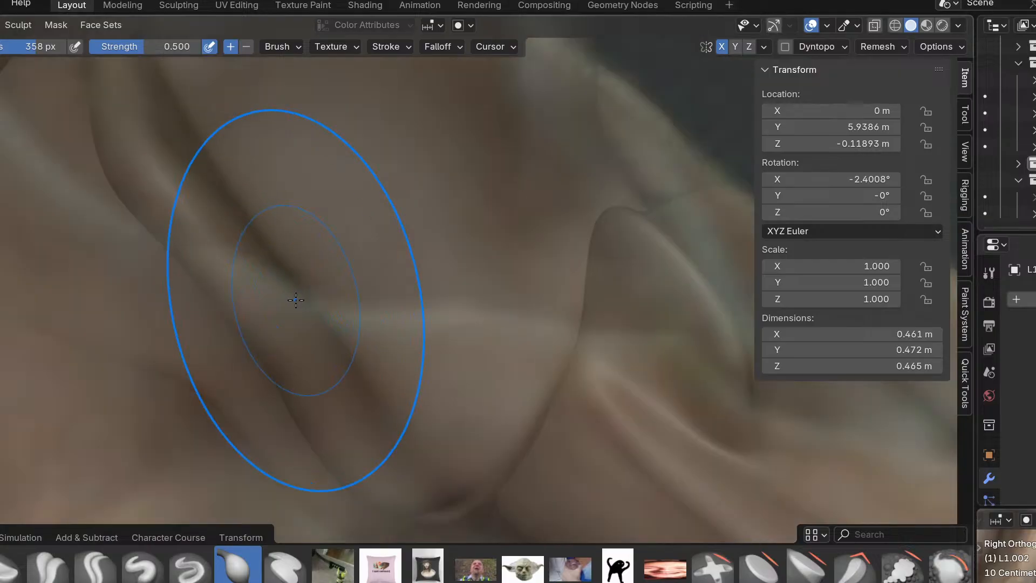
{"action": "key", "text": "g"}
{"action": "scroll", "coordinate": [293, 304], "scroll_direction": "up", "scroll_amount": 4}
{"action": "left_click_drag", "start_coordinate": [293, 305], "coordinate": [257, 313]}
{"action": "scroll", "coordinate": [265, 286], "scroll_direction": "down", "scroll_amount": 2}
Refine the contour of the L1.002 side ridge with further Grab strokes, about 0.456 m wide overall.
{"action": "scroll", "coordinate": [253, 286], "scroll_direction": "down", "scroll_amount": 4}
{"action": "mouse_move", "coordinate": [238, 266]}
{"action": "left_mouse_down"}
{"action": "mouse_move", "coordinate": [265, 268]}
{"action": "mouse_move", "coordinate": [252, 209]}
{"action": "left_mouse_up"}
{"action": "scroll", "coordinate": [248, 207], "scroll_direction": "up", "scroll_amount": 6}
{"action": "middle_click_drag", "start_coordinate": [245, 206], "coordinate": [247, 243]}
{"action": "left_click_drag", "start_coordinate": [246, 233], "coordinate": [281, 240]}
{"action": "mouse_move", "coordinate": [333, 236]}
{"action": "middle_mouse_down"}
{"action": "mouse_move", "coordinate": [284, 188]}
{"action": "mouse_move", "coordinate": [308, 400]}
{"action": "mouse_move", "coordinate": [241, 432]}
{"action": "mouse_move", "coordinate": [420, 465]}
{"action": "mouse_move", "coordinate": [324, 469]}
{"action": "middle_mouse_up"}
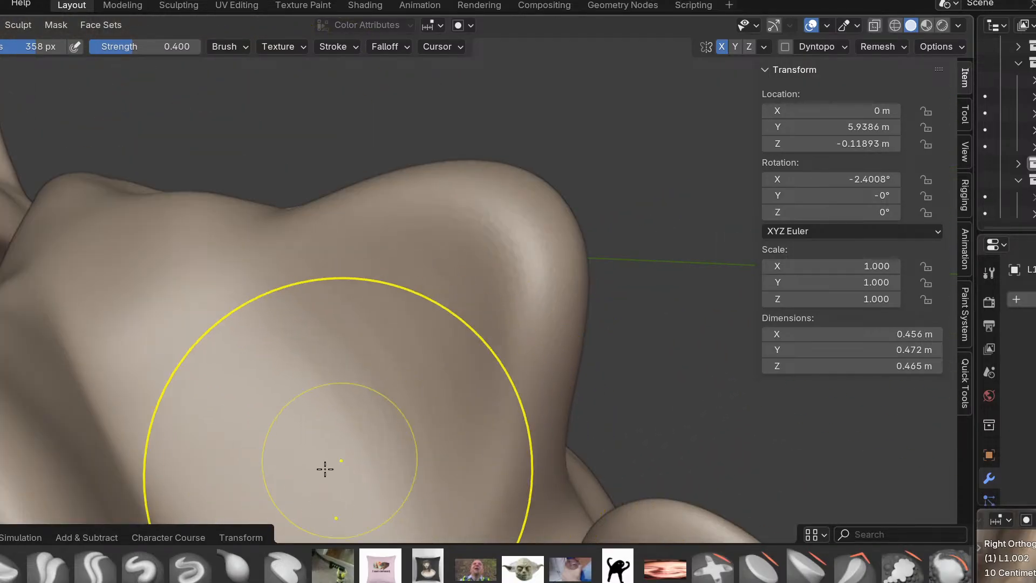
Carve a groove around the base of the L1.002 vertebra's rounded rear lobe with the Crease brush.
{"action": "left_click", "coordinate": [95, 564]}
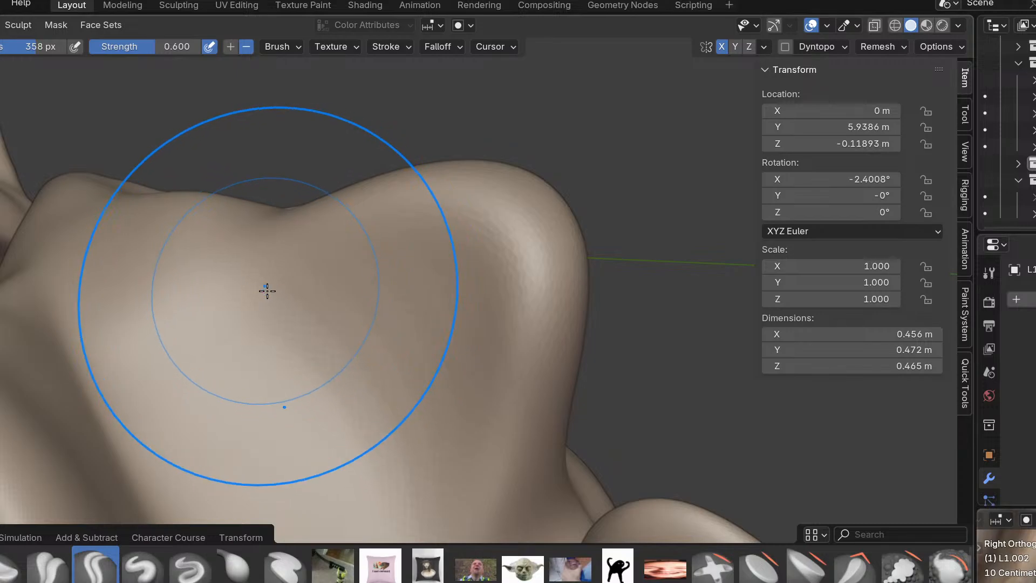
{"action": "mouse_move", "coordinate": [273, 304]}
{"action": "left_mouse_down"}
{"action": "mouse_move", "coordinate": [279, 330]}
{"action": "mouse_move", "coordinate": [365, 362]}
{"action": "mouse_move", "coordinate": [417, 451]}
{"action": "mouse_move", "coordinate": [517, 516]}
{"action": "left_mouse_up"}
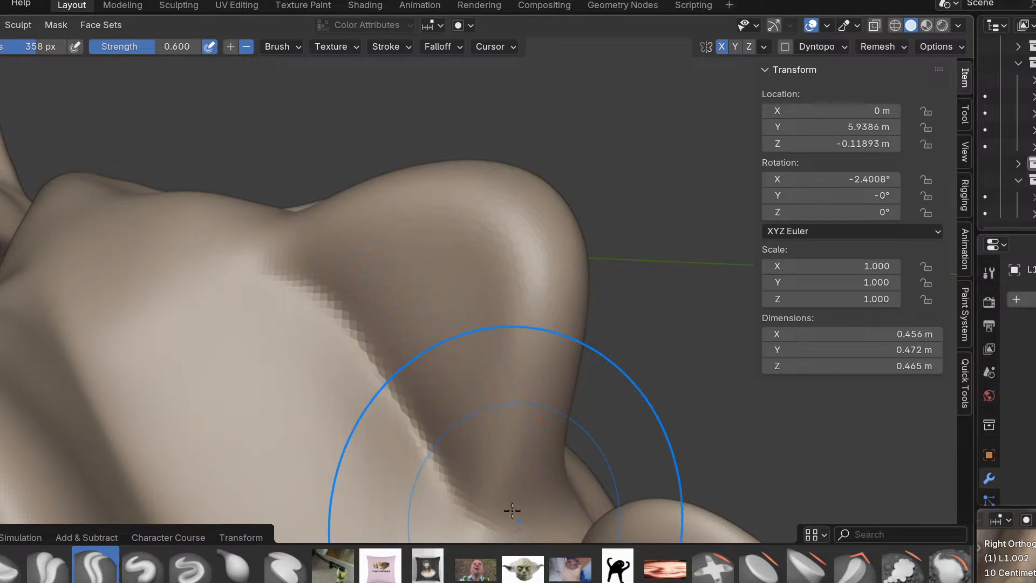
{"action": "middle_click_drag", "start_coordinate": [268, 270], "coordinate": [261, 430]}
{"action": "mouse_move", "coordinate": [322, 358]}
{"action": "middle_mouse_down"}
{"action": "mouse_move", "coordinate": [342, 354]}
{"action": "mouse_move", "coordinate": [342, 371]}
{"action": "mouse_move", "coordinate": [410, 380]}
{"action": "middle_mouse_up"}
{"action": "middle_click_drag", "start_coordinate": [406, 343], "coordinate": [365, 392]}
{"action": "left_click_drag", "start_coordinate": [366, 392], "coordinate": [428, 254]}
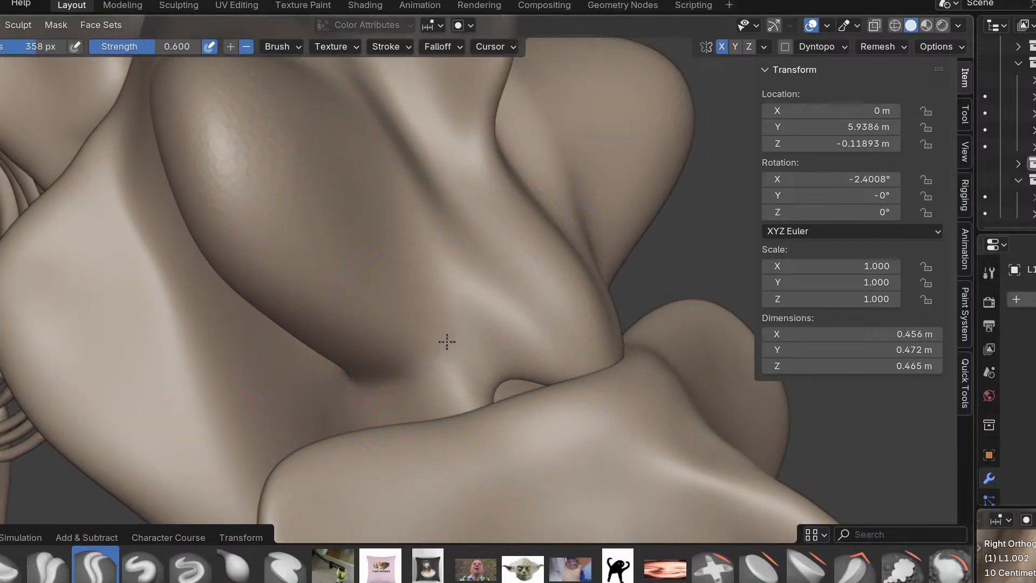
Deepen the groove along the inner side of the L1.002 rear lobe with another Crease stroke.
{"action": "middle_click_drag", "start_coordinate": [435, 264], "coordinate": [441, 375]}
{"action": "middle_click_drag", "start_coordinate": [385, 245], "coordinate": [387, 306]}
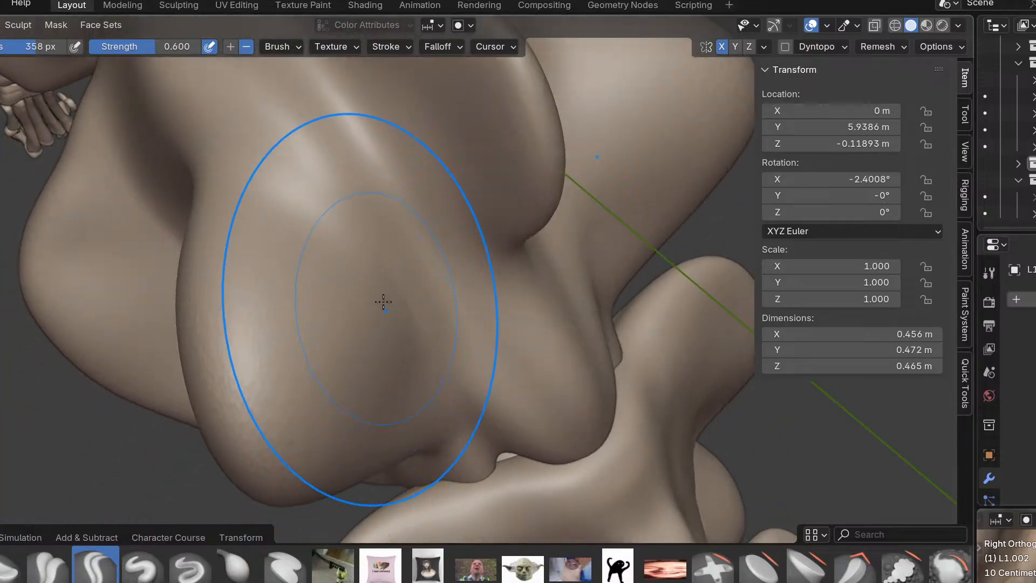
{"action": "mouse_move", "coordinate": [259, 174]}
{"action": "left_mouse_down"}
{"action": "mouse_move", "coordinate": [345, 230]}
{"action": "mouse_move", "coordinate": [403, 324]}
{"action": "left_mouse_up"}
{"action": "middle_click_drag", "start_coordinate": [403, 324], "coordinate": [415, 365]}
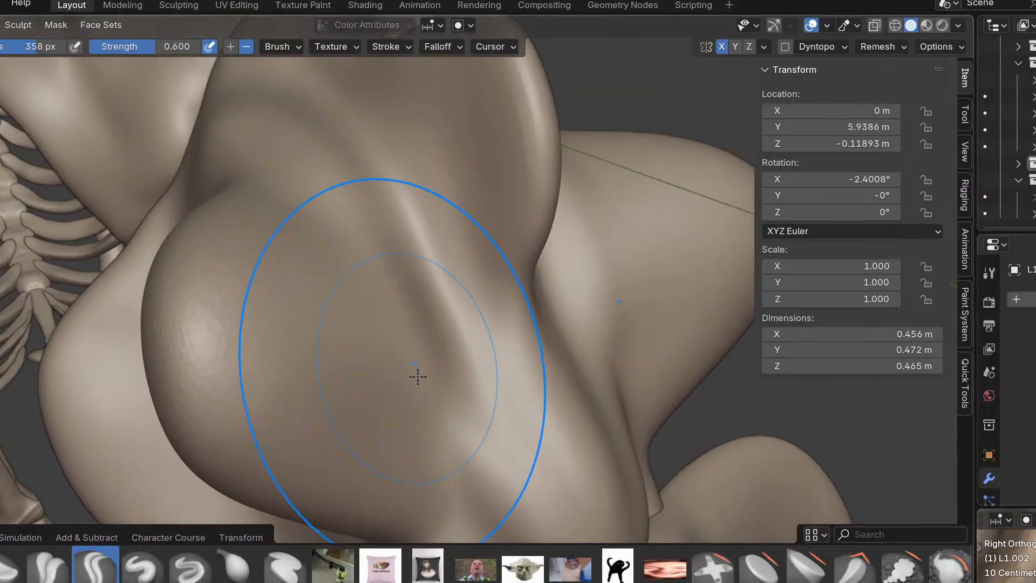
{"action": "mouse_move", "coordinate": [316, 201]}
{"action": "middle_mouse_down"}
{"action": "mouse_move", "coordinate": [370, 289]}
{"action": "mouse_move", "coordinate": [452, 340]}
{"action": "middle_mouse_up"}
Reshape the L1.002 rear lobe with Grab to match the side reference, about 0.467 m long overall.
{"action": "mouse_move", "coordinate": [255, 405]}
{"action": "middle_mouse_down"}
{"action": "mouse_move", "coordinate": [238, 454]}
{"action": "mouse_move", "coordinate": [233, 328]}
{"action": "middle_mouse_up"}
{"action": "key", "text": "KP_3"}
{"action": "middle_click_drag", "start_coordinate": [302, 429], "coordinate": [306, 297], "text": "shift"}
{"action": "mouse_move", "coordinate": [361, 442]}
{"action": "middle_mouse_down"}
{"action": "mouse_move", "coordinate": [319, 412]}
{"action": "mouse_move", "coordinate": [370, 433]}
{"action": "mouse_move", "coordinate": [391, 327]}
{"action": "mouse_move", "coordinate": [379, 422]}
{"action": "middle_mouse_up"}
{"action": "key", "text": "KP_3"}
{"action": "scroll", "coordinate": [382, 431], "scroll_direction": "down", "scroll_amount": 2}
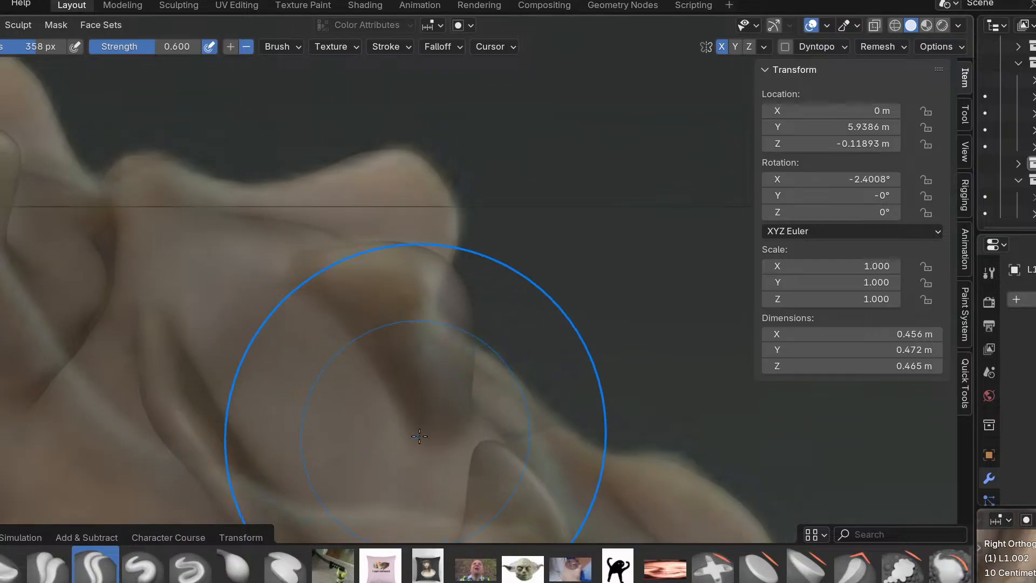
{"action": "key", "text": "g"}
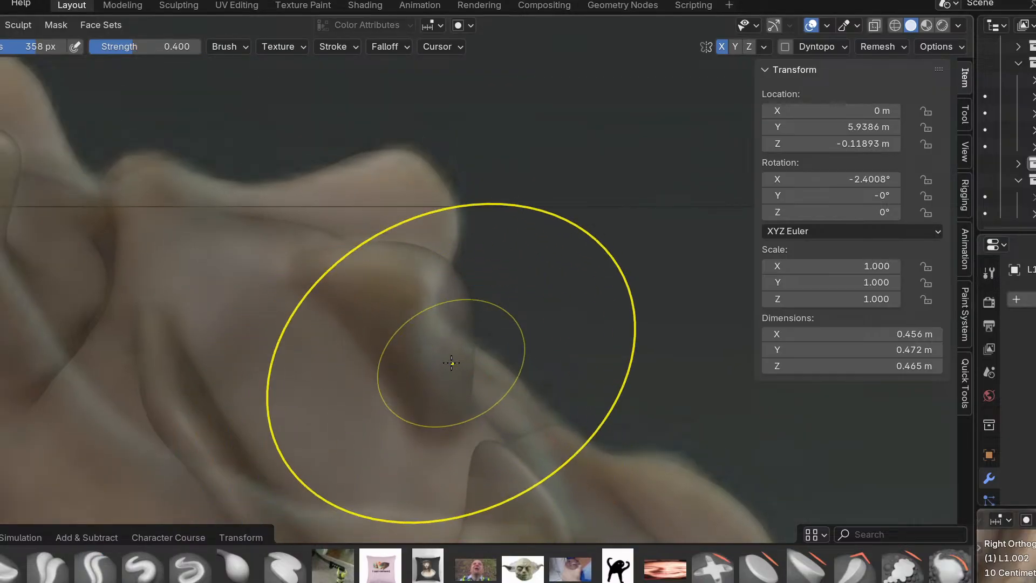
{"action": "left_click_drag", "start_coordinate": [457, 387], "coordinate": [469, 388]}
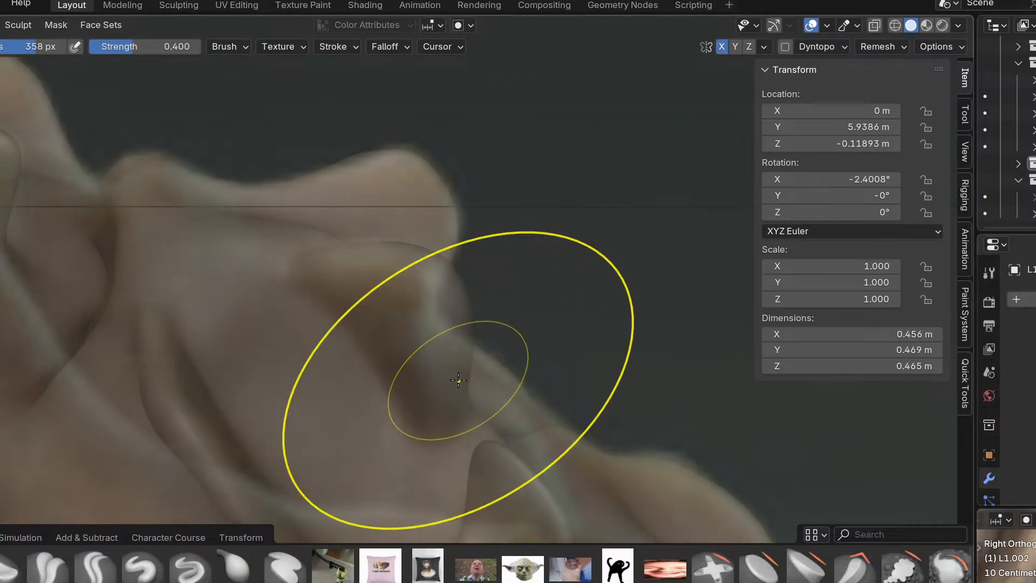
{"action": "left_click_drag", "start_coordinate": [341, 271], "coordinate": [306, 265]}
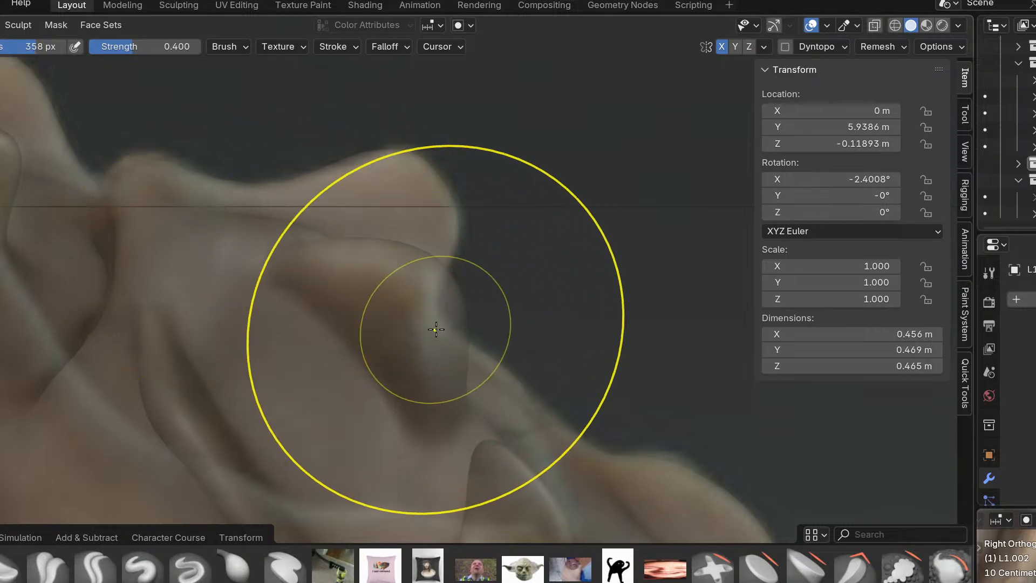
{"action": "mouse_move", "coordinate": [419, 347]}
{"action": "left_mouse_down"}
{"action": "mouse_move", "coordinate": [397, 331]}
{"action": "mouse_move", "coordinate": [436, 380]}
{"action": "left_mouse_up"}
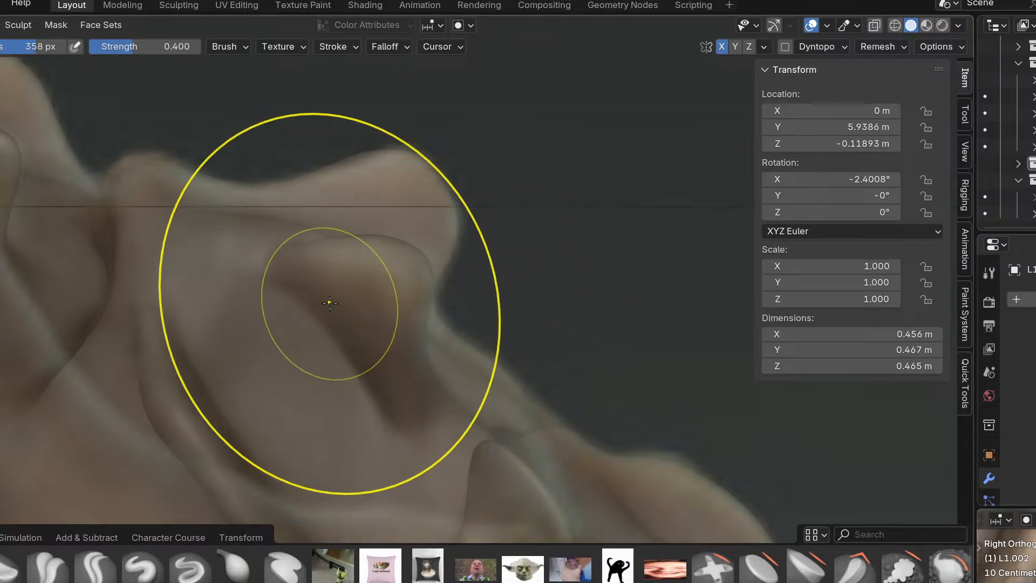
Leave Sculpt Mode on L1.002 and compare its silhouette and neighbouring vertebrae with the side reference image.
{"action": "middle_click_drag", "start_coordinate": [328, 301], "coordinate": [507, 390], "text": "shift"}
{"action": "key", "text": "ctrl+Tab"}
{"action": "left_click", "coordinate": [435, 425]}
{"action": "scroll", "coordinate": [485, 428], "scroll_direction": "down", "scroll_amount": 3}
{"action": "middle_click_drag", "start_coordinate": [481, 430], "coordinate": [324, 326]}
{"action": "key", "text": "KP_3"}
{"action": "scroll", "coordinate": [443, 432], "scroll_direction": "down", "scroll_amount": 1}
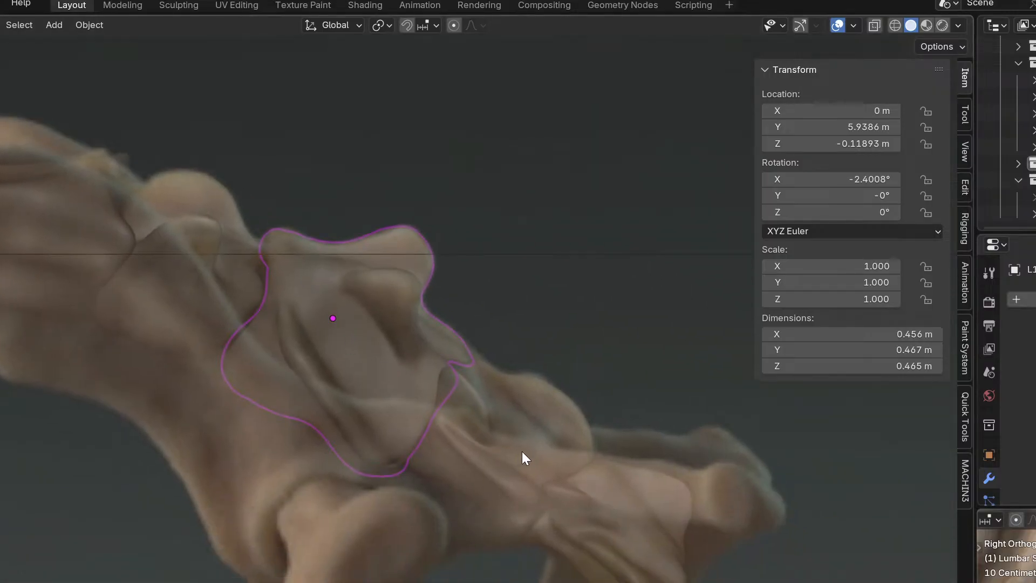
{"action": "middle_click_drag", "start_coordinate": [504, 456], "coordinate": [490, 394]}
{"action": "scroll", "coordinate": [510, 435], "scroll_direction": "down", "scroll_amount": 2}
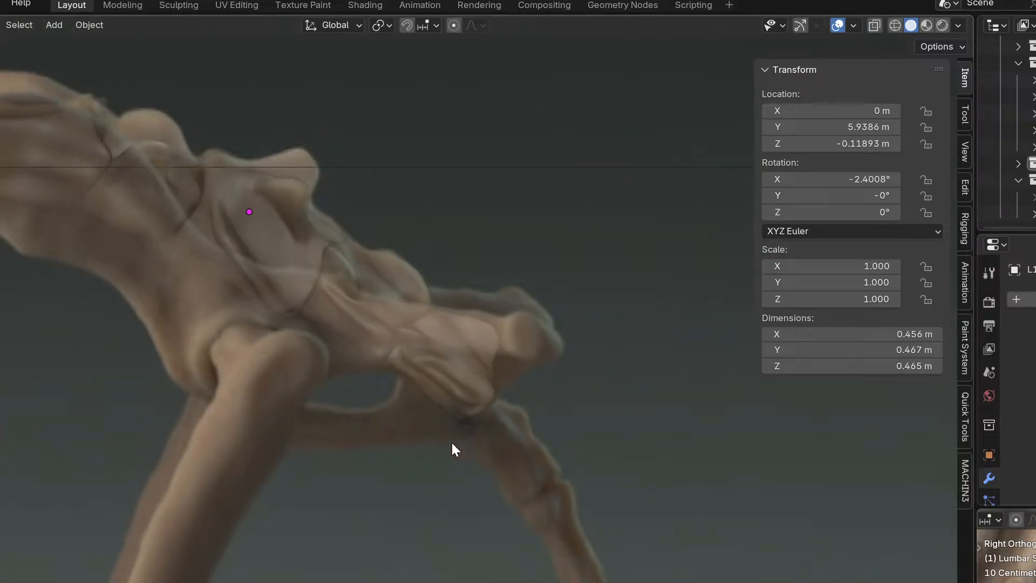
Pull the L1.002 vertebra's contour with a Grab stroke in side view to about 0.473 m long and 0.468 m high overall.
{"action": "scroll", "coordinate": [461, 448], "scroll_direction": "up", "scroll_amount": 4}
{"action": "key", "text": "ctrl+Tab"}
{"action": "left_click", "coordinate": [346, 427]}
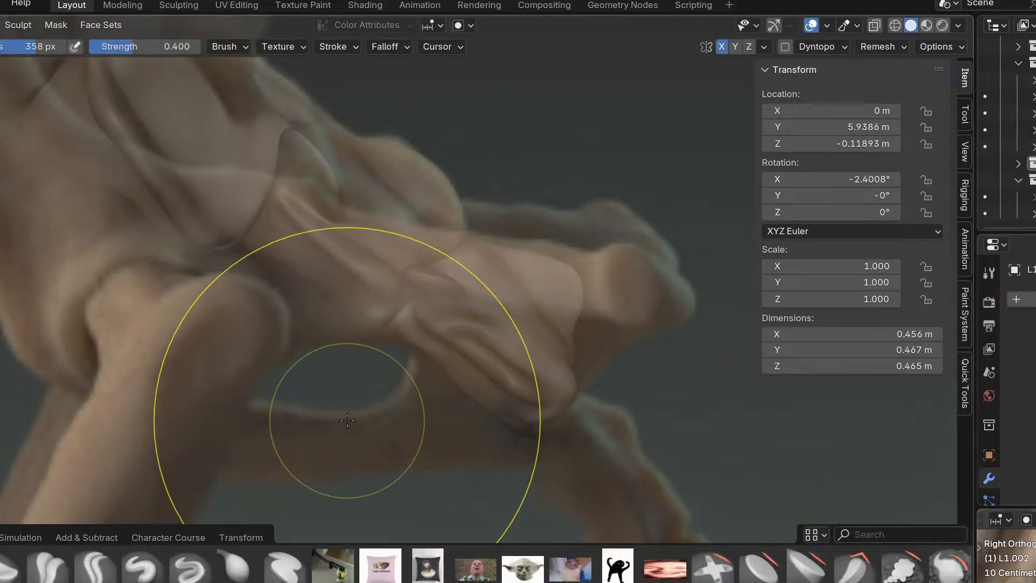
{"action": "middle_click_drag", "start_coordinate": [213, 280], "coordinate": [364, 382], "text": "shift"}
{"action": "scroll", "coordinate": [243, 300], "scroll_direction": "up", "scroll_amount": 3}
{"action": "middle_click_drag", "start_coordinate": [199, 257], "coordinate": [392, 343], "text": "shift"}
{"action": "scroll", "coordinate": [401, 343], "scroll_direction": "down", "scroll_amount": 2}
{"action": "mouse_move", "coordinate": [398, 351]}
{"action": "left_mouse_down"}
{"action": "mouse_move", "coordinate": [399, 317]}
{"action": "mouse_move", "coordinate": [444, 342]}
{"action": "mouse_move", "coordinate": [419, 353]}
{"action": "left_mouse_up"}
{"action": "scroll", "coordinate": [412, 351], "scroll_direction": "down", "scroll_amount": 3}
{"action": "scroll", "coordinate": [424, 374], "scroll_direction": "up", "scroll_amount": 2}
{"action": "key", "text": "ctrl+Tab"}
{"action": "left_click", "coordinate": [422, 357]}
{"action": "scroll", "coordinate": [423, 357], "scroll_direction": "down", "scroll_amount": 2}
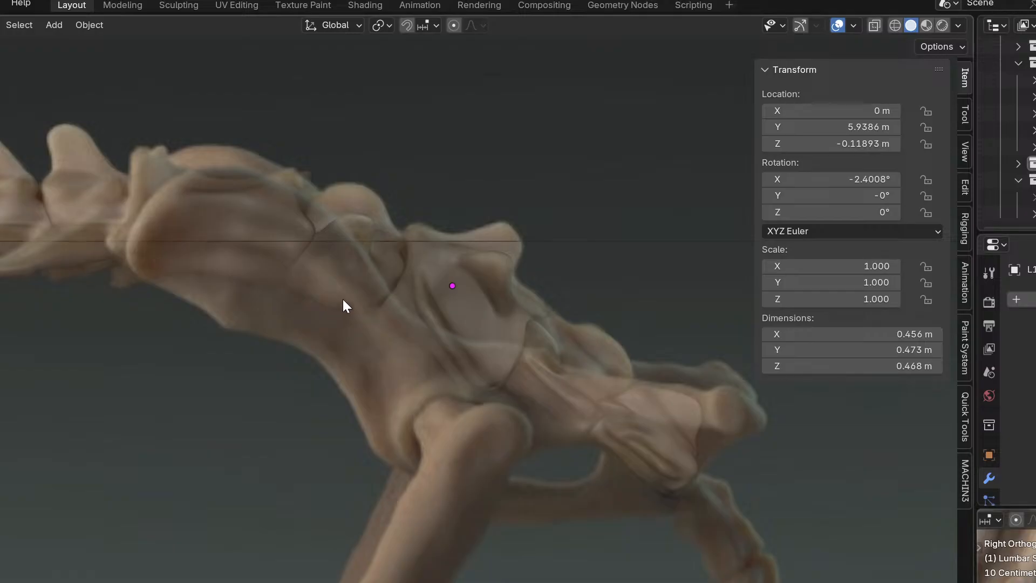
Select the L1.002 vertebra and examine how it and the vertebrae behind it line up with the side reference.
{"action": "scroll", "coordinate": [338, 299], "scroll_direction": "up", "scroll_amount": 3}
{"action": "left_click", "coordinate": [382, 269]}
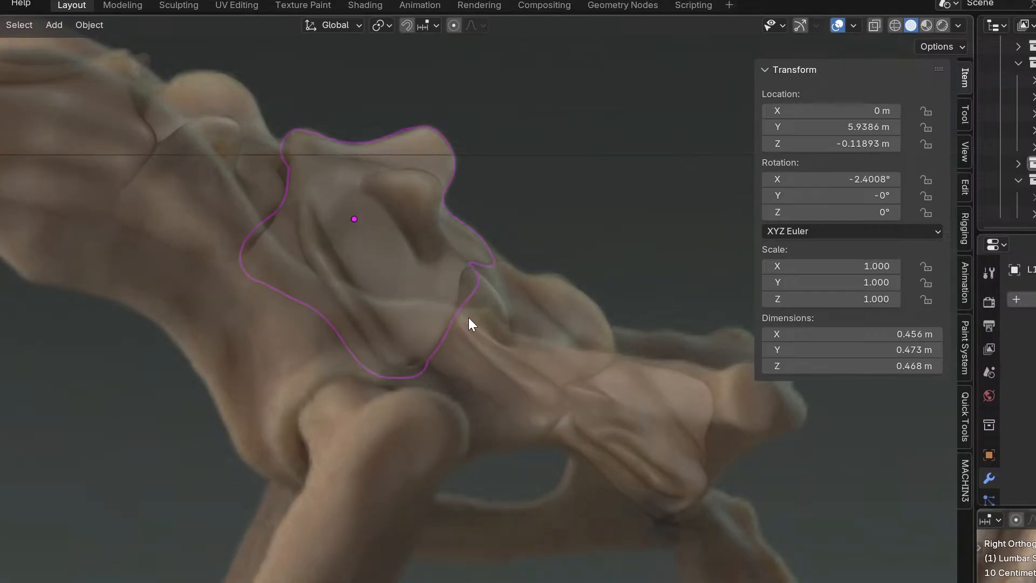
{"action": "middle_click_drag", "start_coordinate": [504, 355], "coordinate": [439, 326], "text": "shift"}
{"action": "scroll", "coordinate": [439, 326], "scroll_direction": "up", "scroll_amount": 1}
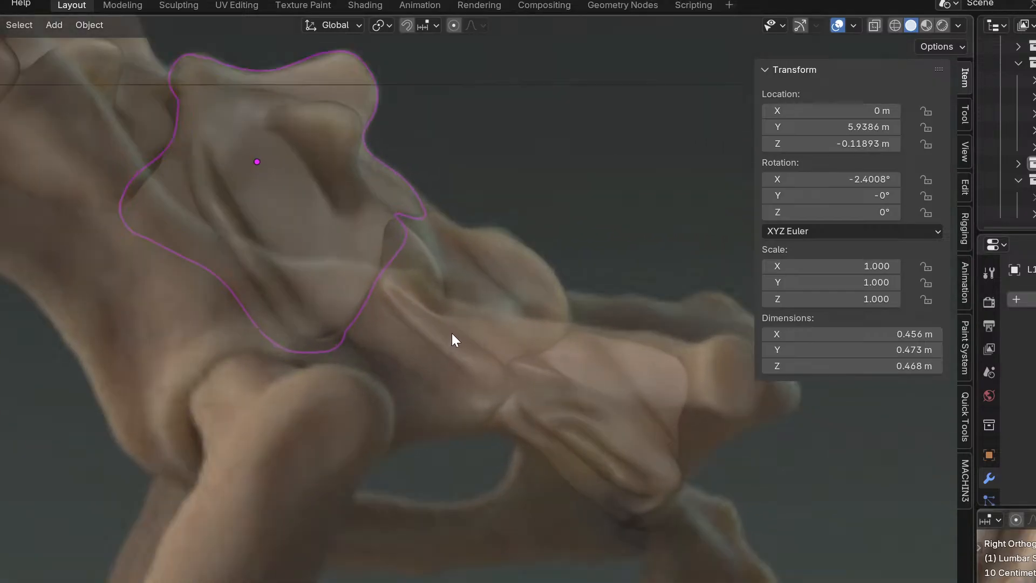
{"action": "middle_click_drag", "start_coordinate": [477, 354], "coordinate": [330, 346], "text": "shift"}
{"action": "key", "text": "ctrl+Tab"}
{"action": "left_click", "coordinate": [430, 467]}
{"action": "middle_click_drag", "start_coordinate": [473, 504], "coordinate": [394, 365], "text": "shift"}
{"action": "key", "text": "ctrl+Tab"}
{"action": "left_click", "coordinate": [324, 386]}
{"action": "scroll", "coordinate": [438, 415], "scroll_direction": "down", "scroll_amount": 4}
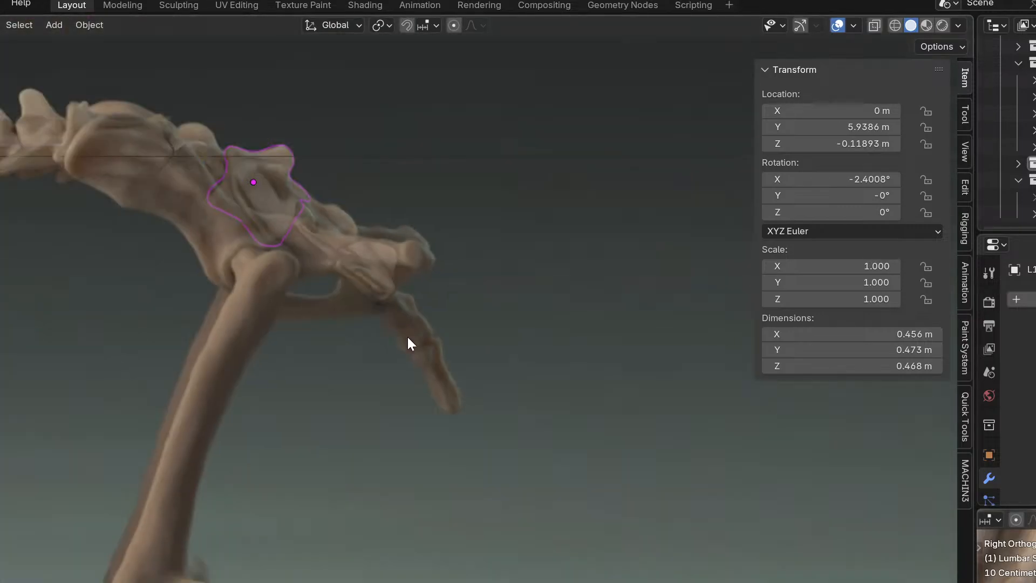
Switch Sculpt Mode to the L1.004 vertebra and reshape its side lobe with a Grab stroke.
{"action": "scroll", "coordinate": [407, 337], "scroll_direction": "up", "scroll_amount": 4}
{"action": "mouse_move", "coordinate": [405, 336]}
{"action": "middle_mouse_down"}
{"action": "mouse_move", "coordinate": [221, 396]}
{"action": "mouse_move", "coordinate": [289, 412]}
{"action": "mouse_move", "coordinate": [277, 433]}
{"action": "mouse_move", "coordinate": [238, 369]}
{"action": "mouse_move", "coordinate": [224, 318]}
{"action": "mouse_move", "coordinate": [190, 280]}
{"action": "middle_mouse_up"}
{"action": "key", "text": "ctrl+Tab"}
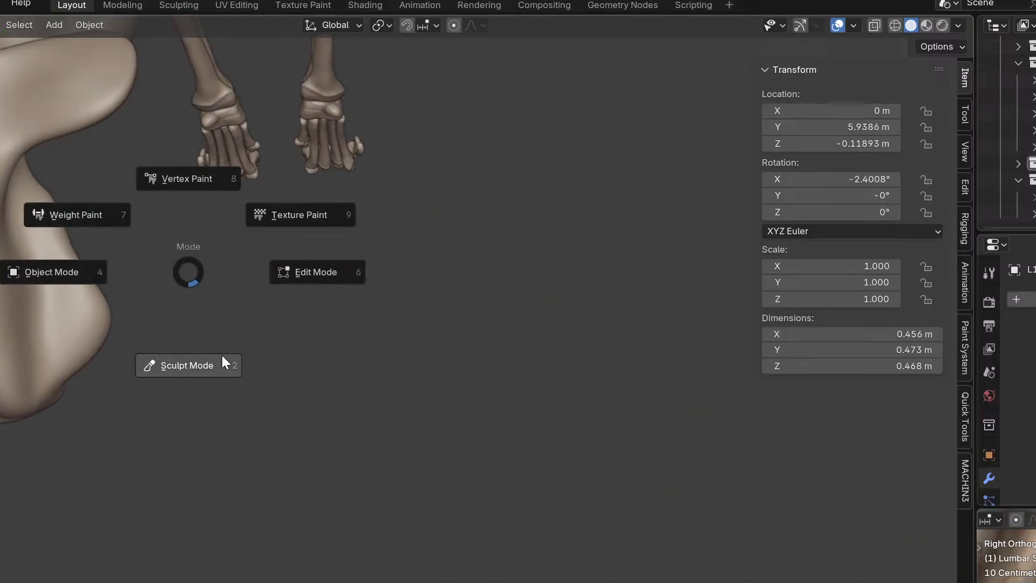
{"action": "left_click", "coordinate": [222, 363]}
{"action": "key", "text": "ctrl+Tab"}
{"action": "left_click", "coordinate": [112, 355]}
{"action": "left_click", "coordinate": [113, 352]}
{"action": "key", "text": "ctrl+Tab"}
{"action": "left_click", "coordinate": [166, 446]}
{"action": "mouse_move", "coordinate": [166, 442]}
{"action": "middle_mouse_down"}
{"action": "mouse_move", "coordinate": [234, 396]}
{"action": "mouse_move", "coordinate": [210, 345]}
{"action": "middle_mouse_up"}
{"action": "scroll", "coordinate": [210, 345], "scroll_direction": "up", "scroll_amount": 2}
{"action": "left_click_drag", "start_coordinate": [210, 345], "coordinate": [177, 332]}
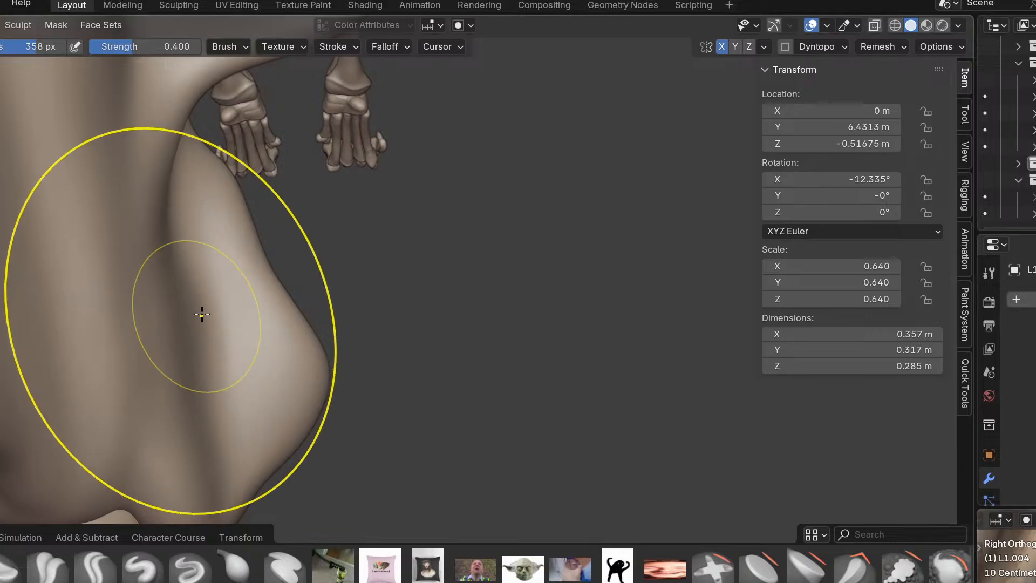
Carve a groove along the side of the L1.004 vertebra towards its narrow end with the Crease brush.
{"action": "mouse_move", "coordinate": [206, 331]}
{"action": "middle_mouse_down"}
{"action": "mouse_move", "coordinate": [150, 322]}
{"action": "mouse_move", "coordinate": [187, 331]}
{"action": "mouse_move", "coordinate": [232, 310]}
{"action": "mouse_move", "coordinate": [175, 244]}
{"action": "mouse_move", "coordinate": [208, 375]}
{"action": "mouse_move", "coordinate": [97, 580]}
{"action": "middle_mouse_up"}
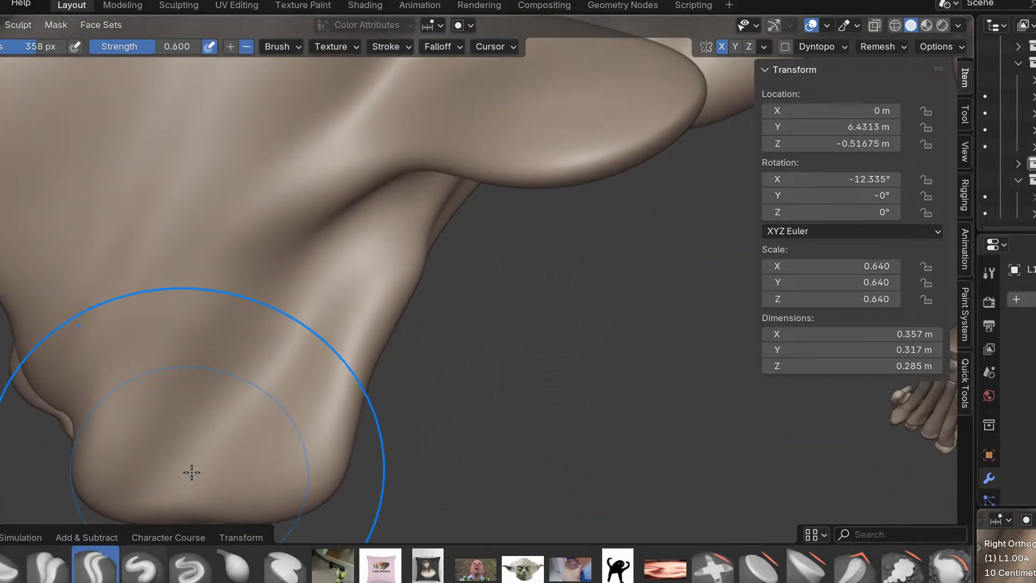
{"action": "middle_click_drag", "start_coordinate": [192, 477], "coordinate": [44, 579]}
{"action": "left_click_drag", "start_coordinate": [349, 298], "coordinate": [166, 436]}
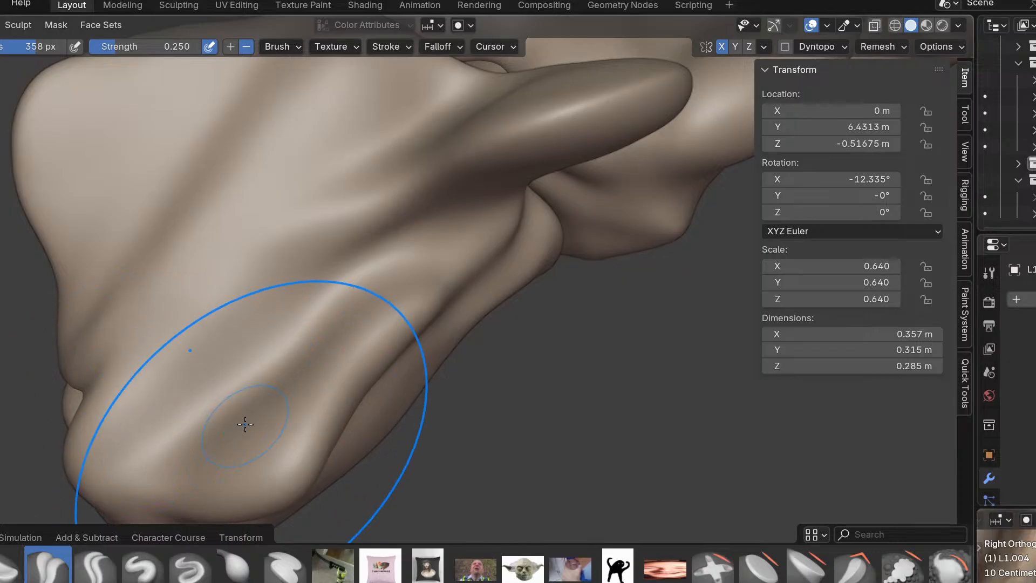
Set the brush radius to 219 px and refine the L1.004 side groove with further Crease strokes at 0.250 strength.
{"action": "scroll", "coordinate": [302, 367], "scroll_direction": "up", "scroll_amount": 2}
{"action": "key", "text": "f"}
{"action": "left_click", "coordinate": [294, 266]}
{"action": "key", "text": "f"}
{"action": "left_click", "coordinate": [328, 244]}
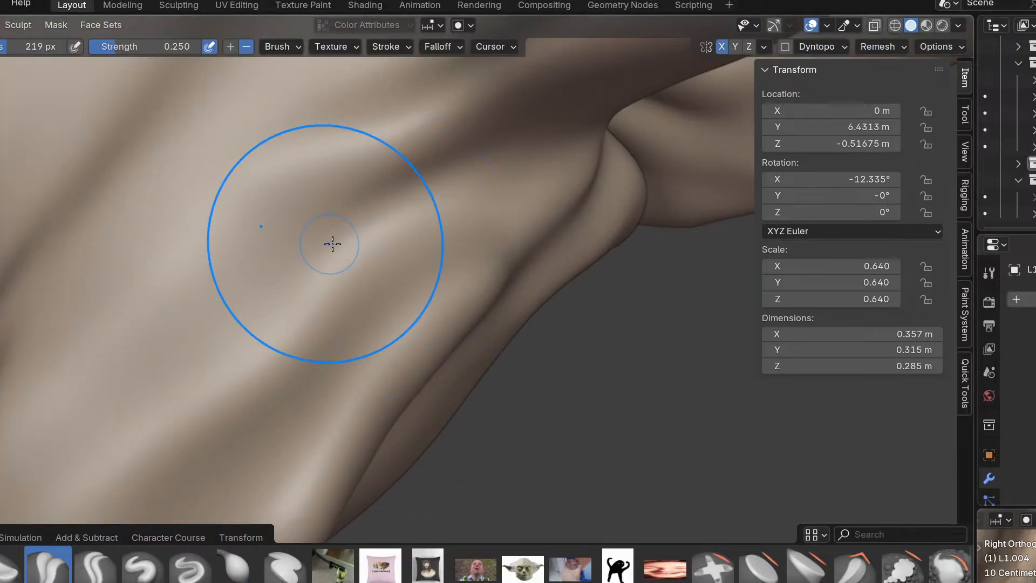
{"action": "left_click_drag", "start_coordinate": [332, 244], "coordinate": [74, 492]}
{"action": "scroll", "coordinate": [192, 419], "scroll_direction": "down", "scroll_amount": 2}
{"action": "middle_click_drag", "start_coordinate": [172, 354], "coordinate": [270, 282]}
{"action": "middle_click_drag", "start_coordinate": [290, 359], "coordinate": [345, 335]}
{"action": "left_click_drag", "start_coordinate": [294, 319], "coordinate": [245, 405]}
{"action": "mouse_move", "coordinate": [245, 407]}
{"action": "middle_mouse_down"}
{"action": "mouse_move", "coordinate": [251, 459]}
{"action": "mouse_move", "coordinate": [221, 419]}
{"action": "mouse_move", "coordinate": [169, 509]}
{"action": "middle_mouse_up"}
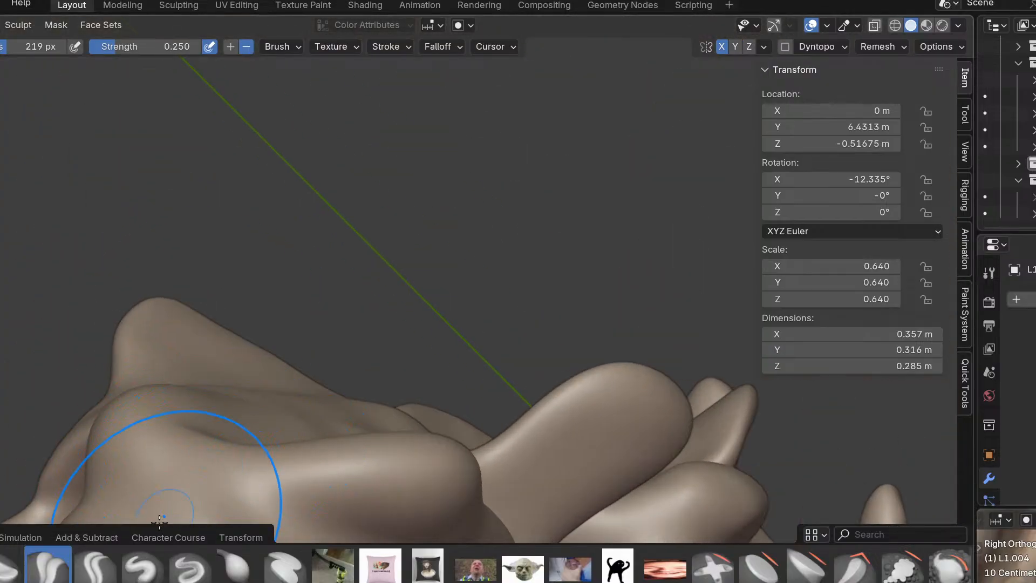
Compare the L1.004 vertebra with the side reference and inspect its grooves and rear end from several angles.
{"action": "middle_click_drag", "start_coordinate": [223, 409], "coordinate": [215, 504], "text": "alt"}
{"action": "scroll", "coordinate": [284, 470], "scroll_direction": "down", "scroll_amount": 4}
{"action": "scroll", "coordinate": [293, 464], "scroll_direction": "down", "scroll_amount": 4}
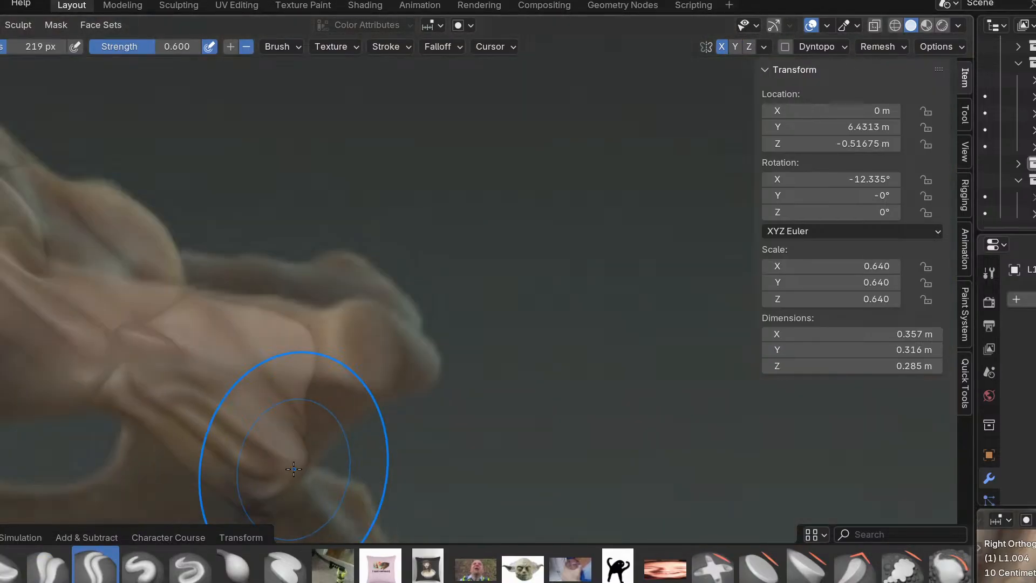
{"action": "scroll", "coordinate": [275, 444], "scroll_direction": "up", "scroll_amount": 5}
{"action": "mouse_move", "coordinate": [254, 476]}
{"action": "middle_mouse_down", "text": "shift"}
{"action": "mouse_move", "coordinate": [337, 352]}
{"action": "mouse_move", "coordinate": [465, 430]}
{"action": "middle_mouse_up", "text": "shift"}
{"action": "scroll", "coordinate": [333, 359], "scroll_direction": "down", "scroll_amount": 5}
{"action": "scroll", "coordinate": [464, 431], "scroll_direction": "up", "scroll_amount": 1}
{"action": "scroll", "coordinate": [465, 430], "scroll_direction": "down", "scroll_amount": 3}
{"action": "key", "text": "ctrl+Tab"}
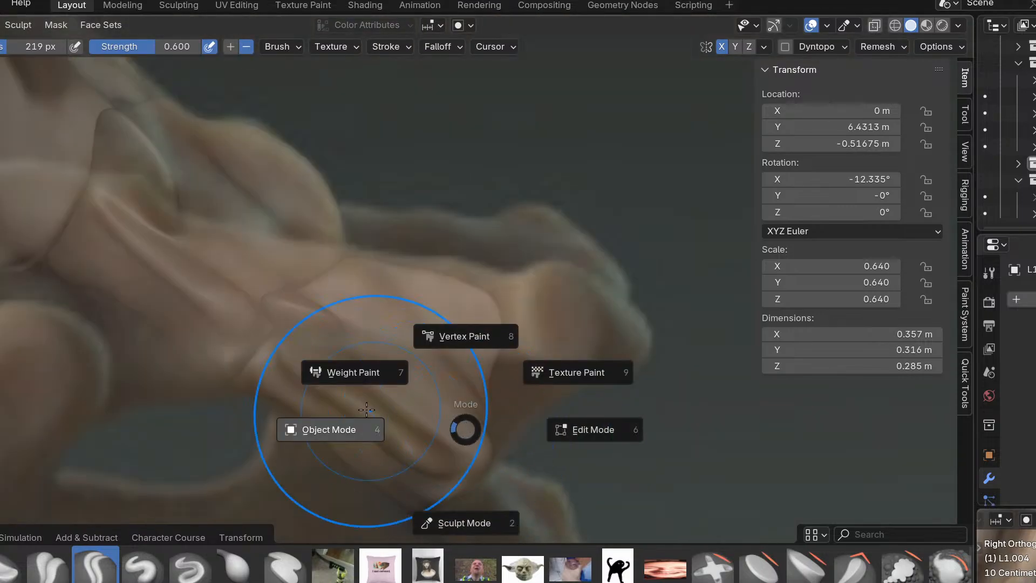
{"action": "left_click", "coordinate": [337, 427]}
{"action": "scroll", "coordinate": [332, 310], "scroll_direction": "down", "scroll_amount": 1}
{"action": "middle_click_drag", "start_coordinate": [332, 310], "coordinate": [551, 439], "text": "shift"}
{"action": "middle_click_drag", "start_coordinate": [344, 267], "coordinate": [537, 498], "text": "shift"}
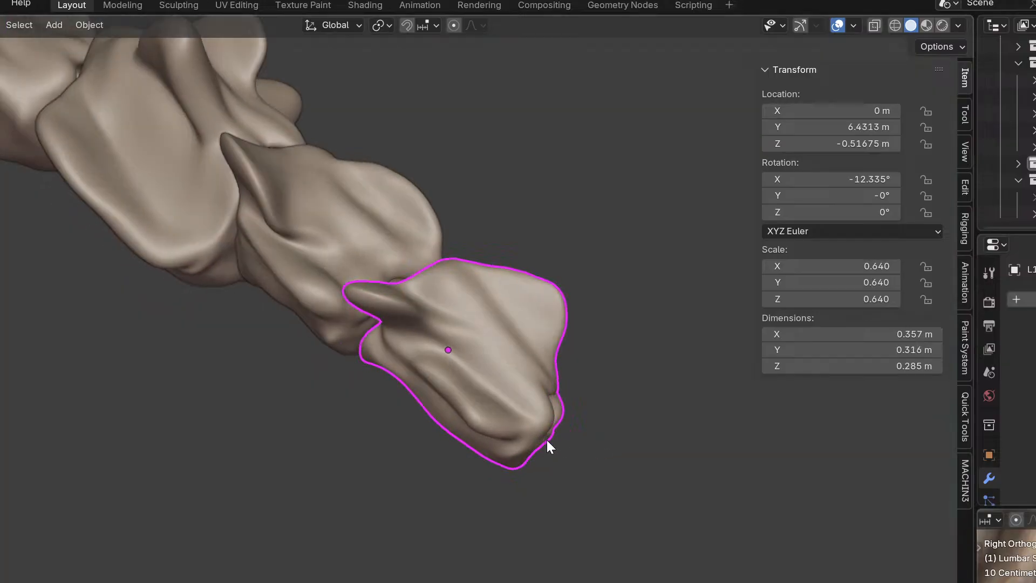
{"action": "middle_click_drag", "start_coordinate": [548, 444], "coordinate": [534, 367]}
{"action": "scroll", "coordinate": [532, 367], "scroll_direction": "up", "scroll_amount": 2}
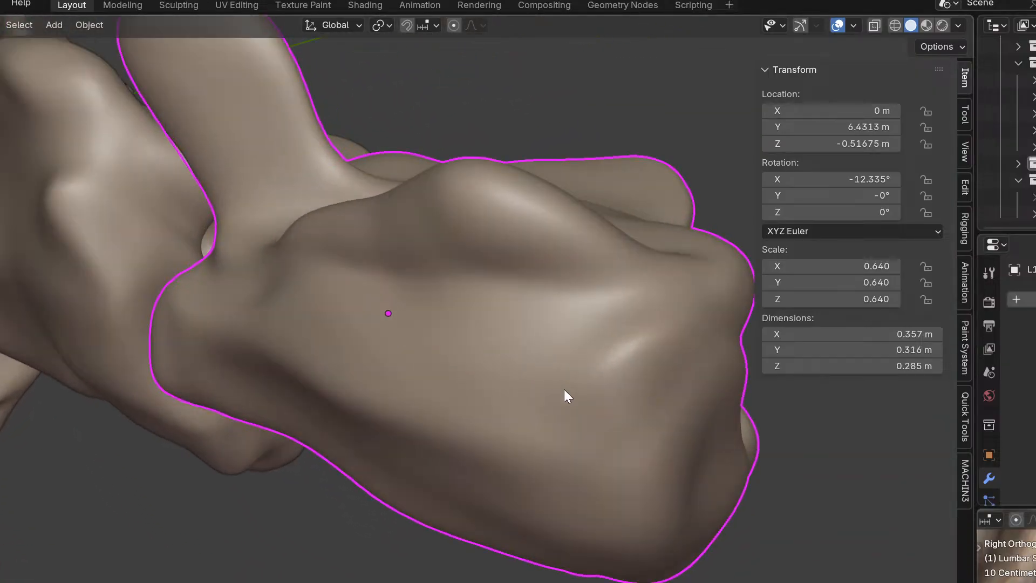
Rework the small ridge near the L1.004 rear end with the 0.600-strength Crease brush, undoing the first stroke and redrawing it.
{"action": "key", "text": "ctrl+Tab"}
{"action": "left_click", "coordinate": [571, 491]}
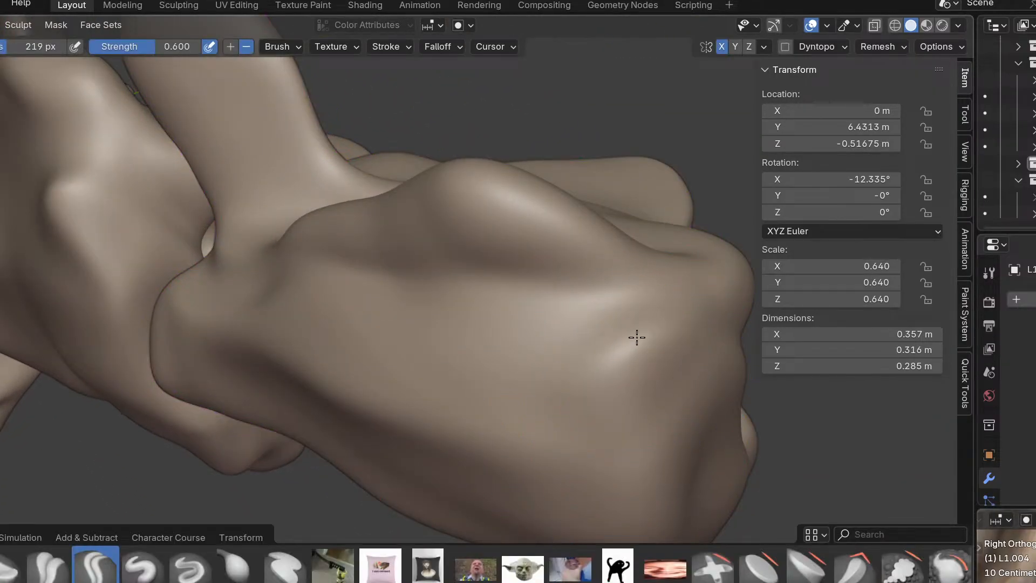
{"action": "scroll", "coordinate": [633, 333], "scroll_direction": "up", "scroll_amount": 1}
{"action": "left_click_drag", "start_coordinate": [623, 398], "coordinate": [656, 307]}
{"action": "key", "text": "ctrl+z"}
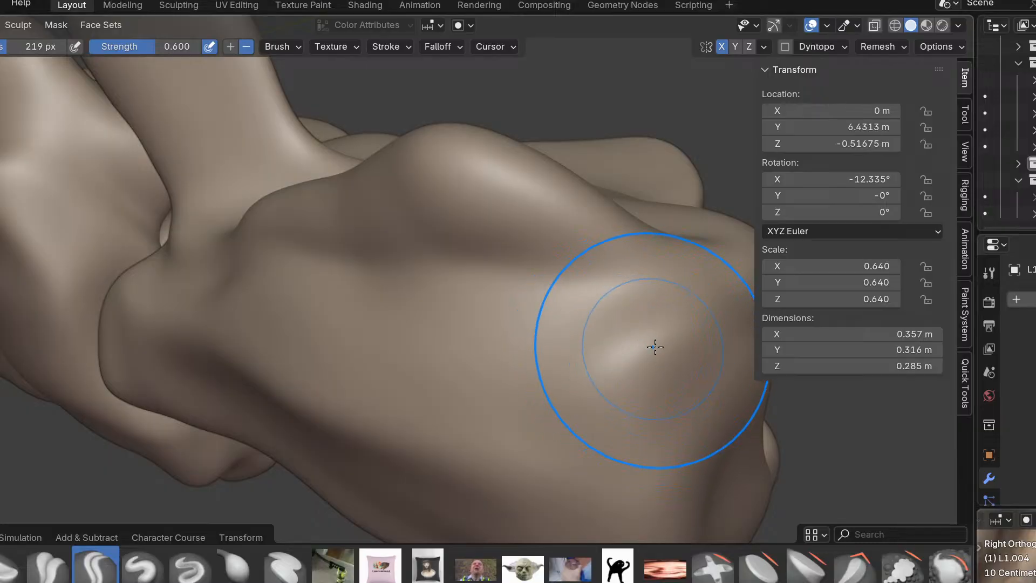
{"action": "left_click_drag", "start_coordinate": [650, 347], "coordinate": [658, 351]}
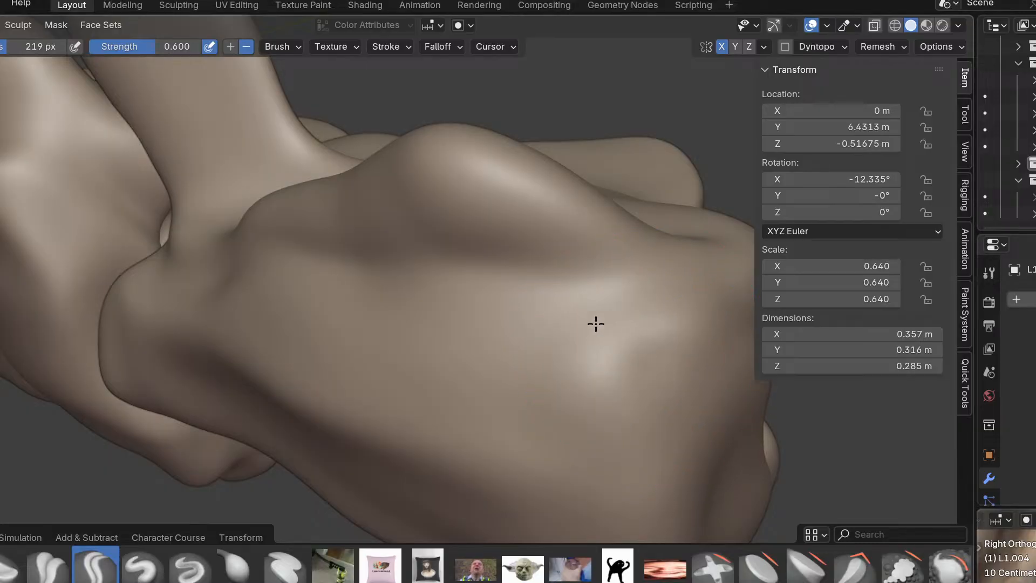
{"action": "scroll", "coordinate": [594, 328], "scroll_direction": "down", "scroll_amount": 3}
Switch Sculpt Mode to the L1.003 vertebra and rework the ridge on its side with a Crease stroke.
{"action": "middle_click_drag", "start_coordinate": [583, 359], "coordinate": [607, 427]}
{"action": "key", "text": "ctrl+Tab"}
{"action": "left_click", "coordinate": [502, 479]}
{"action": "left_click", "coordinate": [318, 340]}
{"action": "key", "text": "ctrl+Tab"}
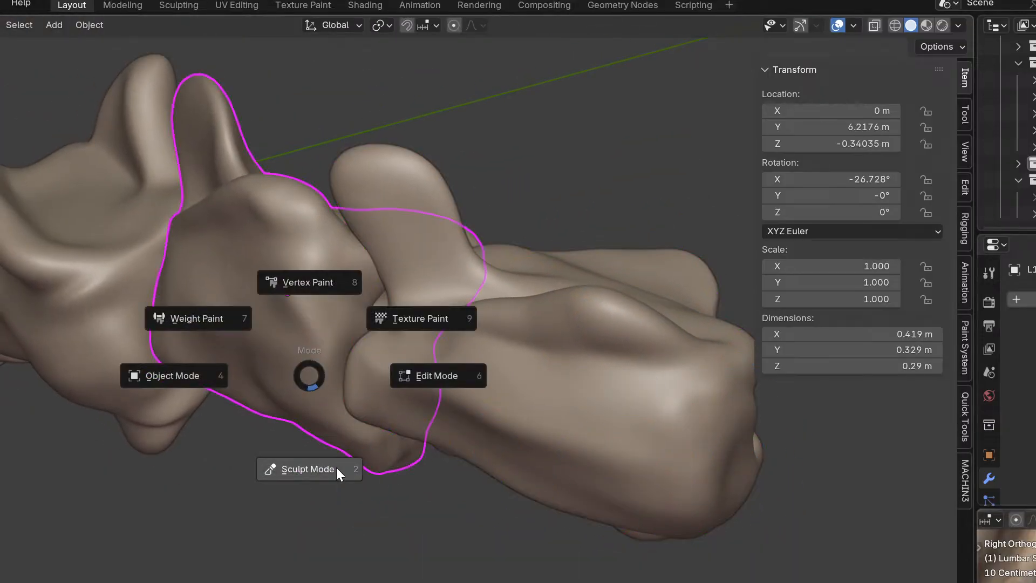
{"action": "left_click", "coordinate": [335, 468]}
{"action": "scroll", "coordinate": [452, 440], "scroll_direction": "up", "scroll_amount": 6}
{"action": "left_click_drag", "start_coordinate": [481, 308], "coordinate": [516, 351]}
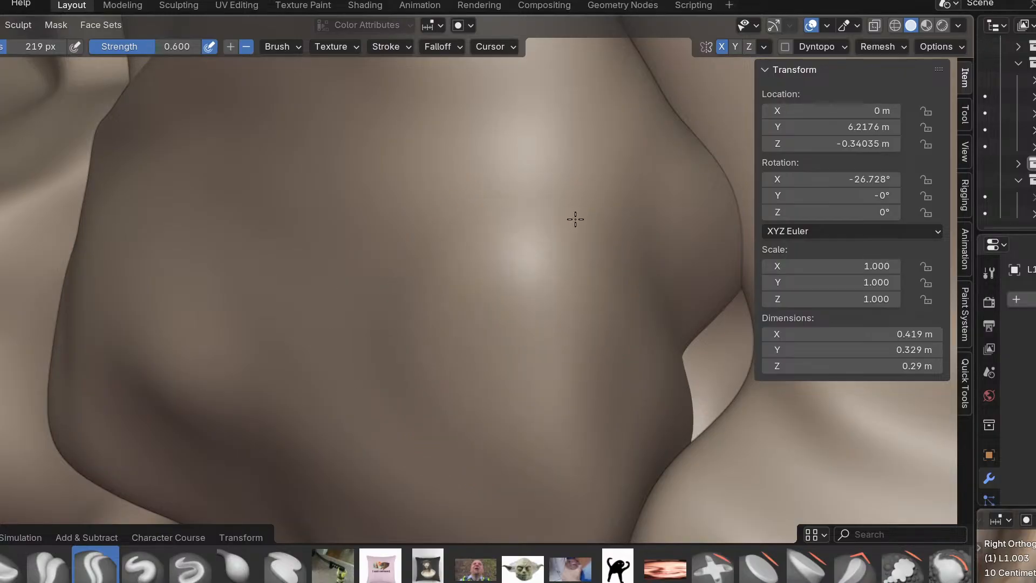
Adjust the L1.003 side ridge with a Grab stroke and check it against the side reference.
{"action": "scroll", "coordinate": [562, 363], "scroll_direction": "down", "scroll_amount": 4}
{"action": "mouse_move", "coordinate": [562, 363]}
{"action": "middle_mouse_down"}
{"action": "mouse_move", "coordinate": [428, 370]}
{"action": "mouse_move", "coordinate": [511, 326]}
{"action": "mouse_move", "coordinate": [473, 435]}
{"action": "middle_mouse_up"}
{"action": "key", "text": "g"}
{"action": "left_click_drag", "start_coordinate": [473, 435], "coordinate": [472, 405]}
{"action": "middle_click_drag", "start_coordinate": [435, 403], "coordinate": [506, 369]}
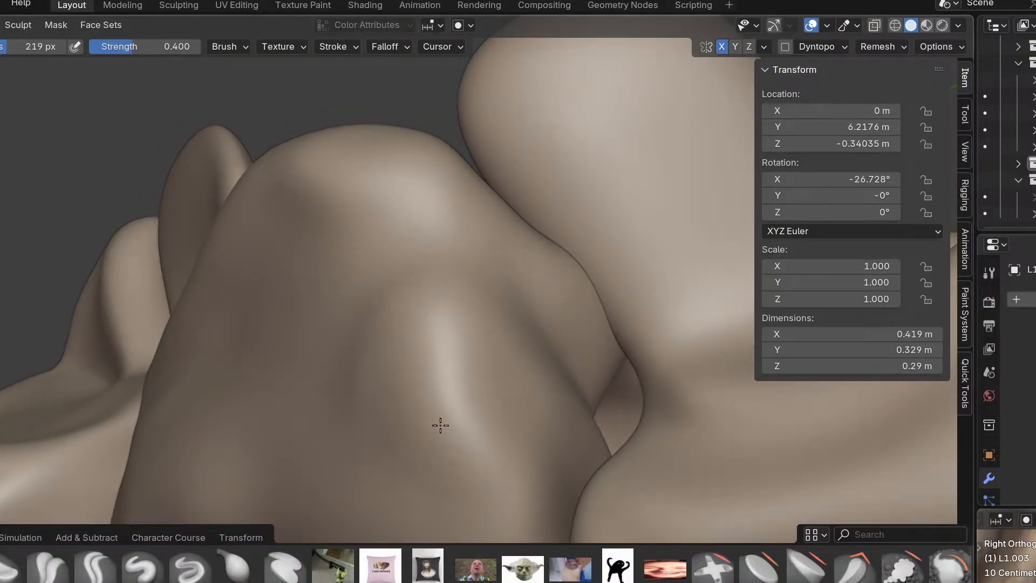
{"action": "mouse_move", "coordinate": [425, 368]}
{"action": "middle_mouse_down"}
{"action": "mouse_move", "coordinate": [463, 366]}
{"action": "mouse_move", "coordinate": [446, 416]}
{"action": "mouse_move", "coordinate": [463, 382]}
{"action": "mouse_move", "coordinate": [485, 400]}
{"action": "mouse_move", "coordinate": [465, 410]}
{"action": "middle_mouse_up"}
{"action": "key", "text": "KP_3"}
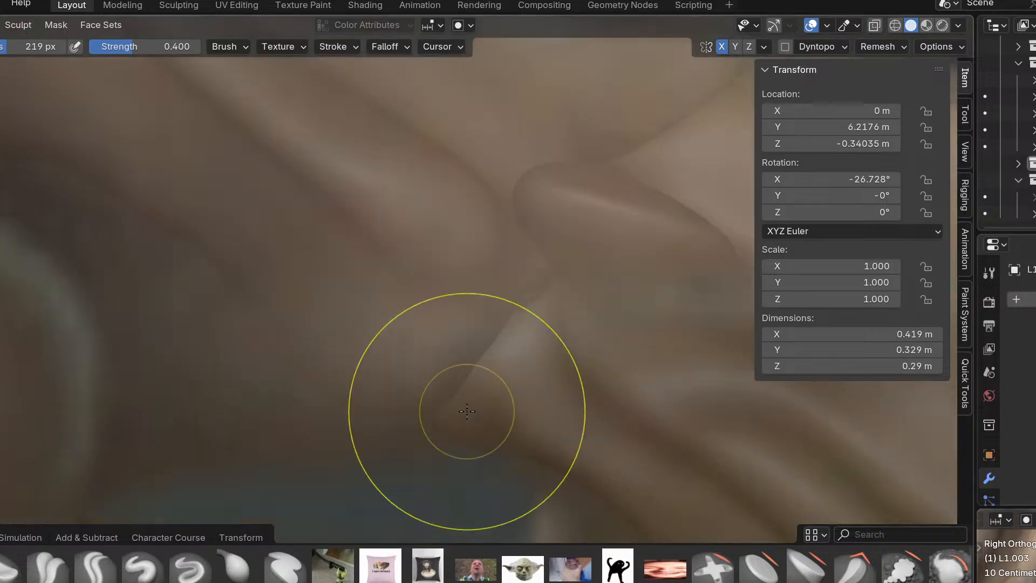
Switch Sculpt Mode from L1.003 to the L1.002 vertebra.
{"action": "key", "text": "ctrl+Tab"}
{"action": "middle_click_drag", "start_coordinate": [374, 408], "coordinate": [672, 527], "text": "shift"}
{"action": "scroll", "coordinate": [672, 526], "scroll_direction": "down", "scroll_amount": 1}
{"action": "mouse_move", "coordinate": [263, 321]}
{"action": "middle_mouse_down"}
{"action": "mouse_move", "coordinate": [288, 219]}
{"action": "mouse_move", "coordinate": [508, 505]}
{"action": "middle_mouse_up"}
{"action": "scroll", "coordinate": [509, 505], "scroll_direction": "down", "scroll_amount": 1}
{"action": "key", "text": "ctrl+Tab"}
{"action": "left_click", "coordinate": [497, 556]}
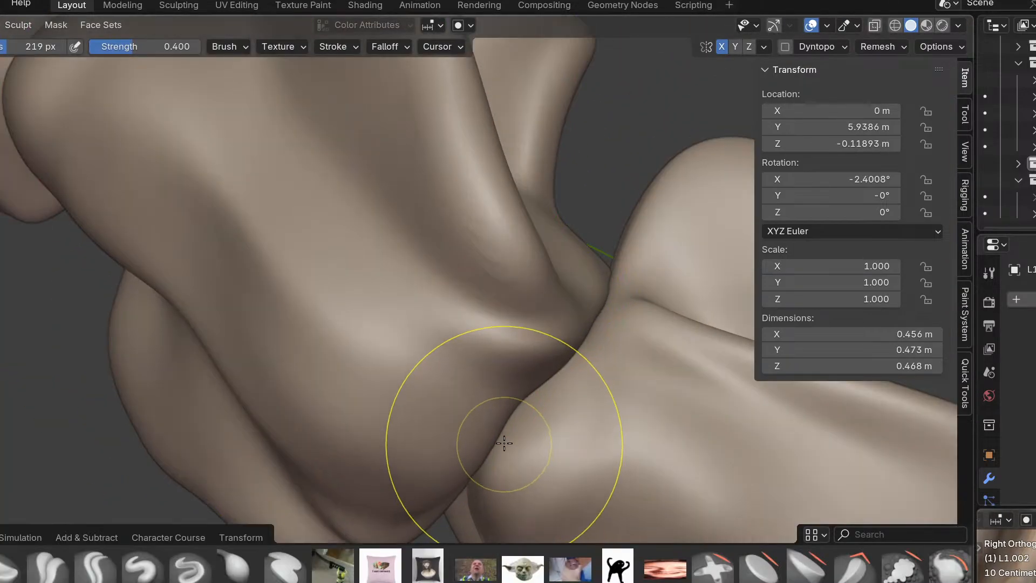
Set the Grab brush radius to 292 px and shift the long side ridge of L1.002 to match the side reference.
{"action": "middle_click_drag", "start_coordinate": [504, 444], "coordinate": [434, 396]}
{"action": "scroll", "coordinate": [406, 242], "scroll_direction": "up", "scroll_amount": 1}
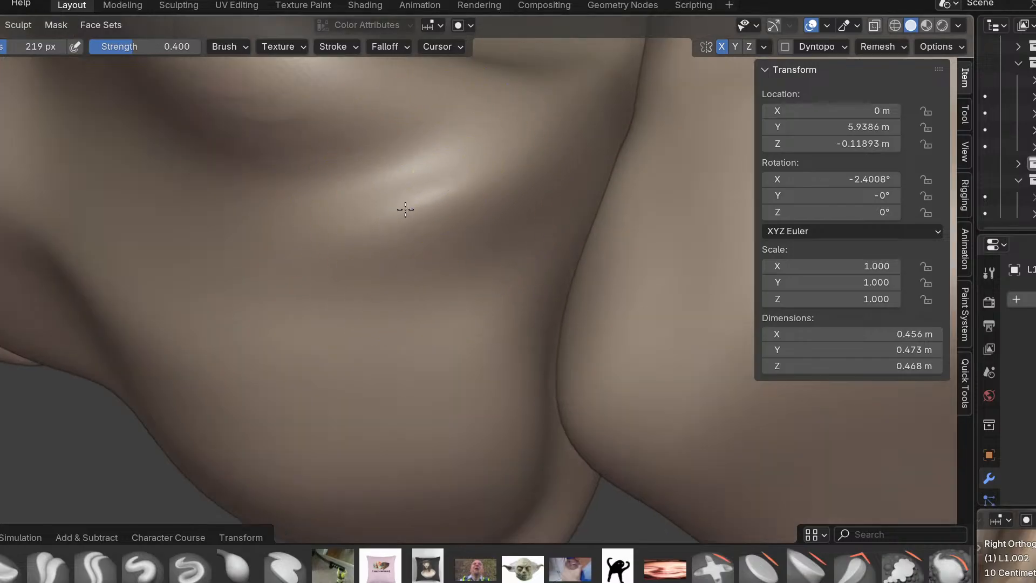
{"action": "middle_click_drag", "start_coordinate": [435, 188], "coordinate": [436, 133]}
{"action": "mouse_move", "coordinate": [419, 218]}
{"action": "middle_mouse_down"}
{"action": "mouse_move", "coordinate": [322, 219]}
{"action": "mouse_move", "coordinate": [390, 214]}
{"action": "mouse_move", "coordinate": [343, 224]}
{"action": "mouse_move", "coordinate": [331, 294]}
{"action": "mouse_move", "coordinate": [441, 560]}
{"action": "middle_mouse_up"}
{"action": "key", "text": "g"}
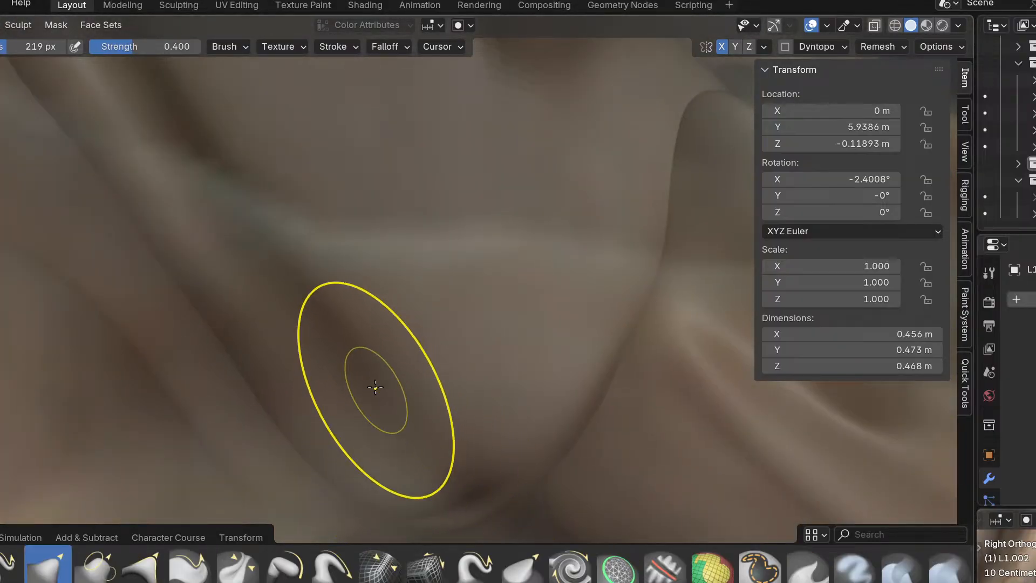
{"action": "scroll", "coordinate": [377, 394], "scroll_direction": "down", "scroll_amount": 5}
{"action": "key", "text": "f"}
{"action": "left_click", "coordinate": [419, 394]}
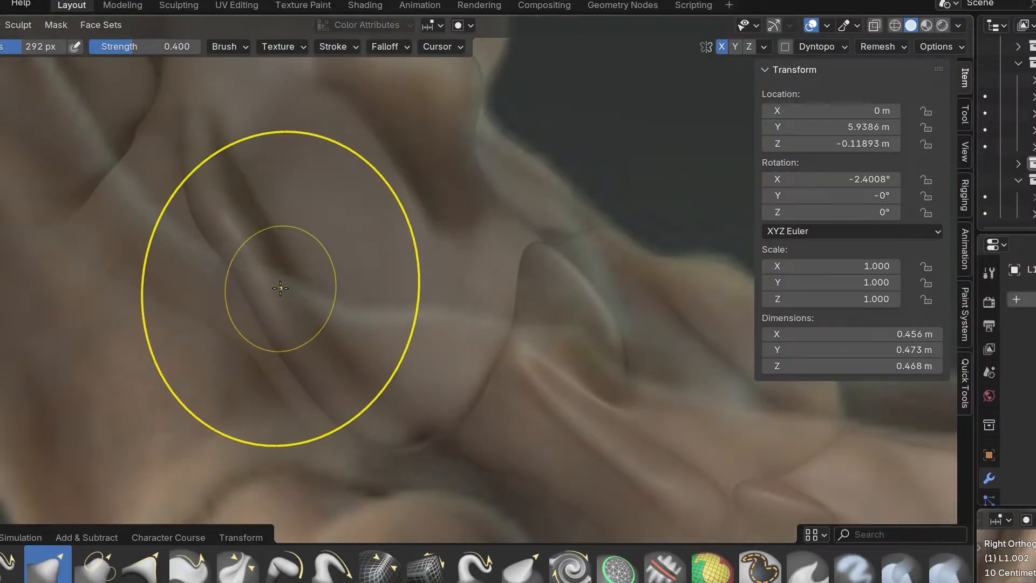
{"action": "left_click_drag", "start_coordinate": [253, 258], "coordinate": [230, 271]}
Inspect the L1.002 lower lobe, its side ridges and the joint with L1.003 from several angles.
{"action": "middle_click_drag", "start_coordinate": [360, 394], "coordinate": [304, 286], "text": "shift"}
{"action": "key", "text": "ctrl+Tab"}
{"action": "left_click", "coordinate": [291, 313]}
{"action": "mouse_move", "coordinate": [338, 339]}
{"action": "middle_mouse_down"}
{"action": "mouse_move", "coordinate": [340, 212]}
{"action": "mouse_move", "coordinate": [335, 295]}
{"action": "mouse_move", "coordinate": [351, 451]}
{"action": "middle_mouse_up"}
{"action": "scroll", "coordinate": [339, 238], "scroll_direction": "up", "scroll_amount": 2}
{"action": "key", "text": "ctrl+Tab"}
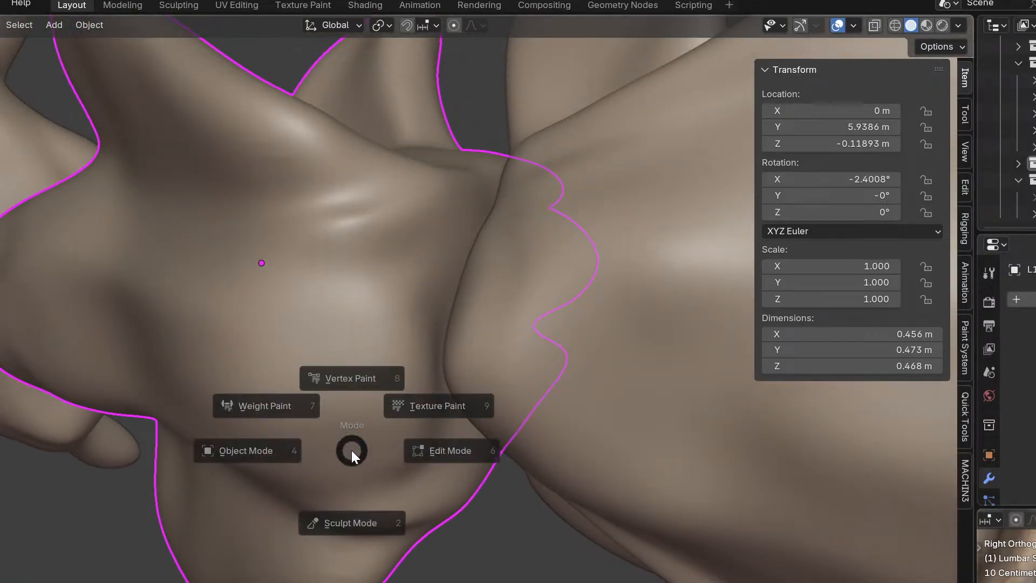
{"action": "left_click", "coordinate": [351, 526]}
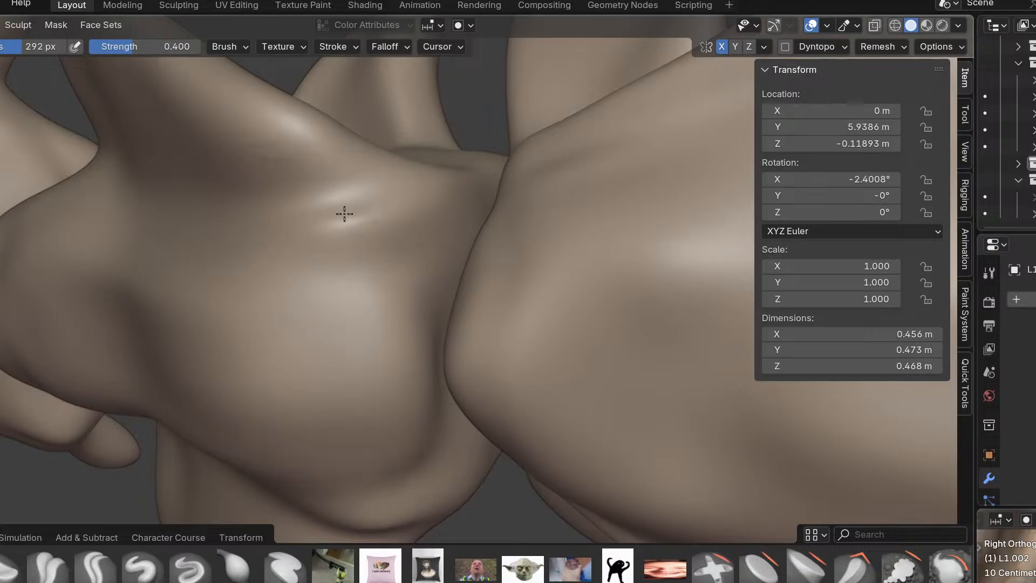
{"action": "scroll", "coordinate": [432, 209], "scroll_direction": "up", "scroll_amount": 2}
{"action": "scroll", "coordinate": [356, 218], "scroll_direction": "up", "scroll_amount": 2}
{"action": "mouse_move", "coordinate": [301, 226]}
{"action": "middle_mouse_down"}
{"action": "mouse_move", "coordinate": [287, 252]}
{"action": "mouse_move", "coordinate": [376, 305]}
{"action": "mouse_move", "coordinate": [309, 230]}
{"action": "middle_mouse_up"}
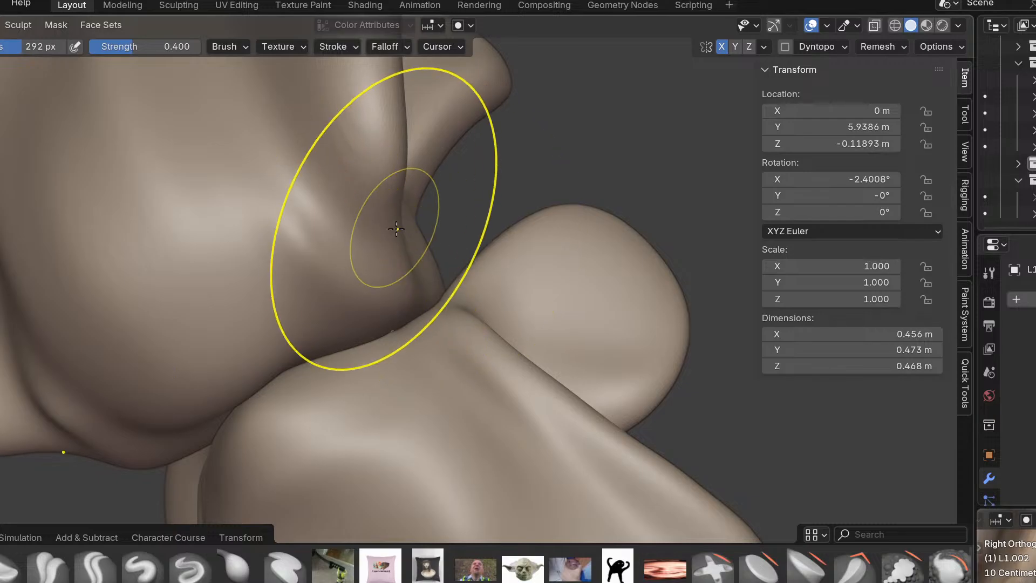
{"action": "scroll", "coordinate": [400, 308], "scroll_direction": "up", "scroll_amount": 5}
{"action": "scroll", "coordinate": [381, 272], "scroll_direction": "down", "scroll_amount": 2}
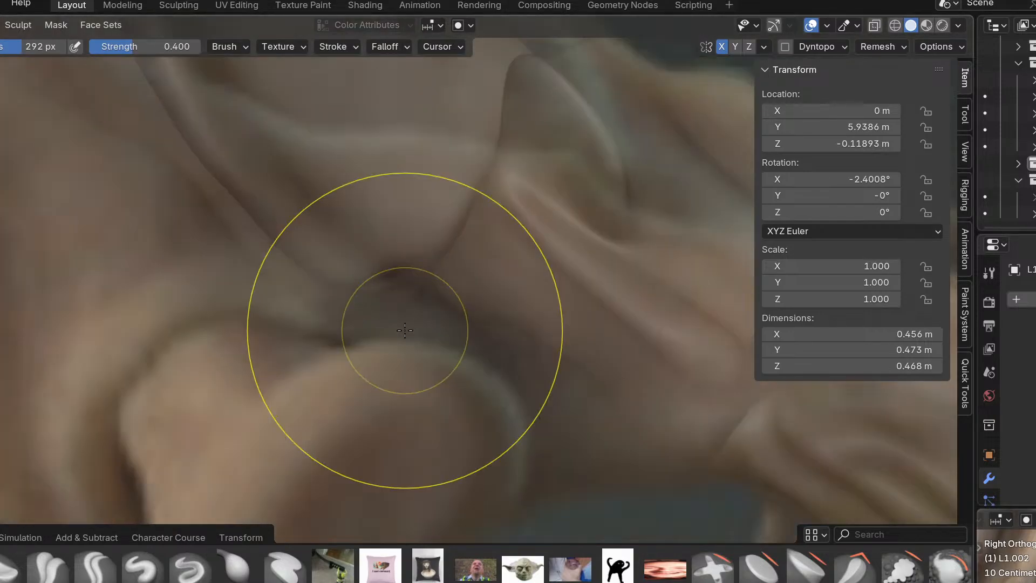
Leave Sculpt Mode and compare the outlines of the L1.002 and L1.003 vertebrae with the top reference image.
{"action": "key", "text": "ctrl+Tab"}
{"action": "mouse_move", "coordinate": [365, 340]}
{"action": "middle_mouse_down"}
{"action": "mouse_move", "coordinate": [374, 409]}
{"action": "mouse_move", "coordinate": [383, 373]}
{"action": "middle_mouse_up"}
{"action": "key", "text": "ctrl+KP_1"}
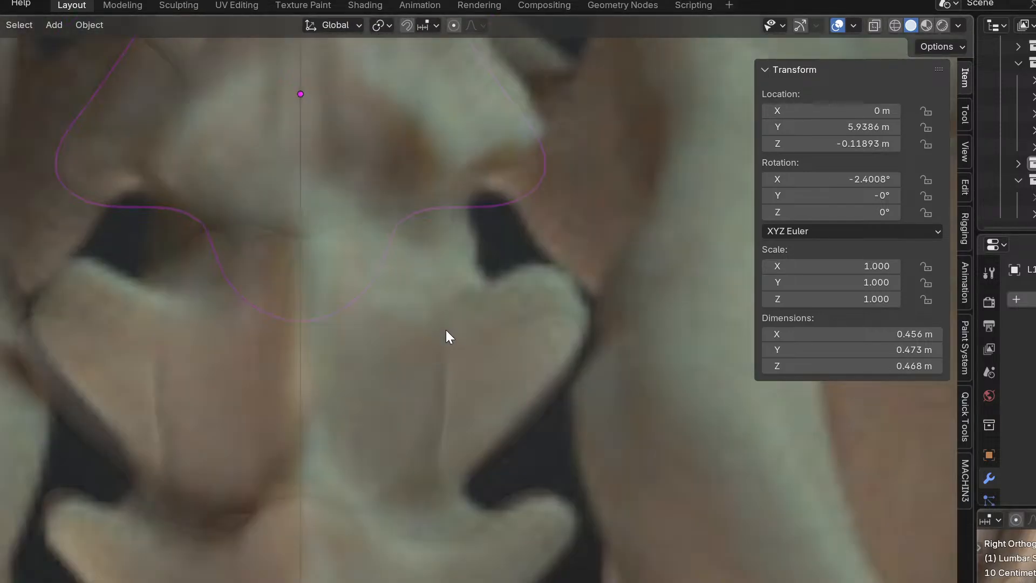
{"action": "scroll", "coordinate": [438, 345], "scroll_direction": "down", "scroll_amount": 1}
{"action": "middle_click_drag", "start_coordinate": [471, 268], "coordinate": [432, 474], "text": "shift"}
{"action": "scroll", "coordinate": [448, 446], "scroll_direction": "up", "scroll_amount": 2}
{"action": "middle_click_drag", "start_coordinate": [416, 357], "coordinate": [518, 447], "text": "shift"}
{"action": "scroll", "coordinate": [463, 508], "scroll_direction": "down", "scroll_amount": 3}
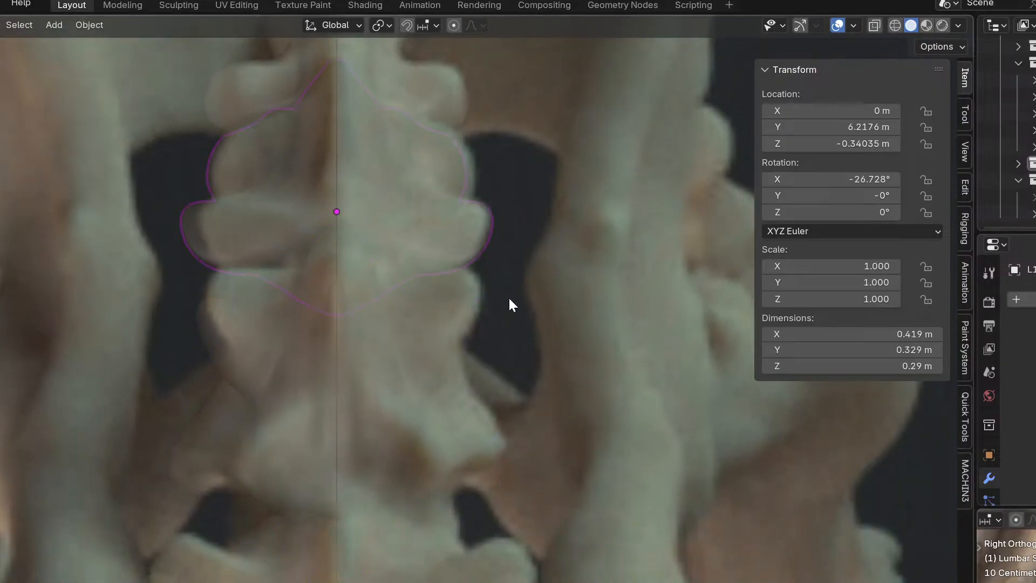
{"action": "middle_click_drag", "start_coordinate": [493, 287], "coordinate": [536, 501], "text": "shift"}
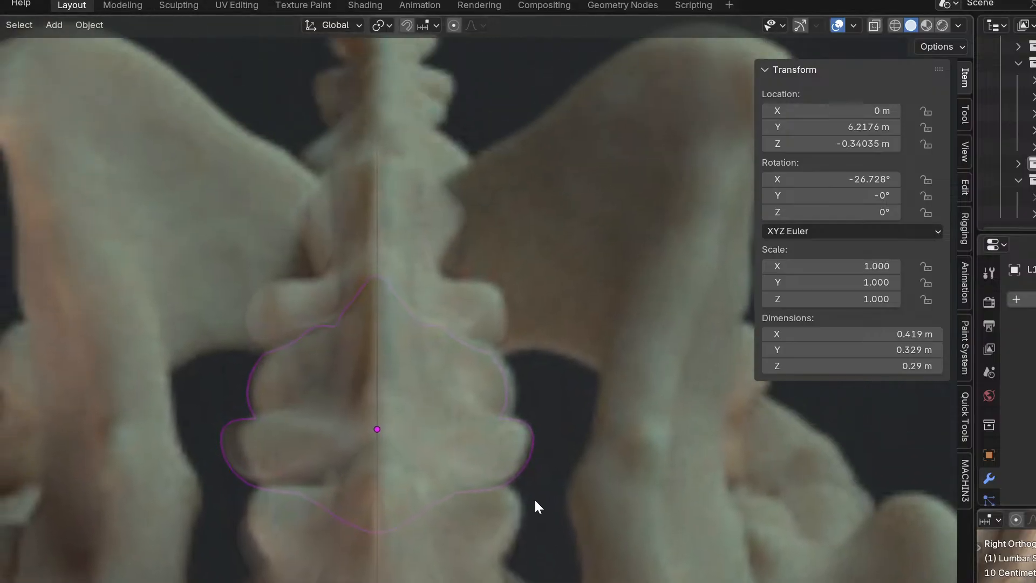
Select the L1.004 vertebra from the side and enter Sculpt Mode on it.
{"action": "middle_click_drag", "start_coordinate": [454, 255], "coordinate": [471, 411], "text": "shift"}
{"action": "key", "text": "KP_3"}
{"action": "middle_click_drag", "start_coordinate": [521, 476], "coordinate": [417, 304], "text": "shift"}
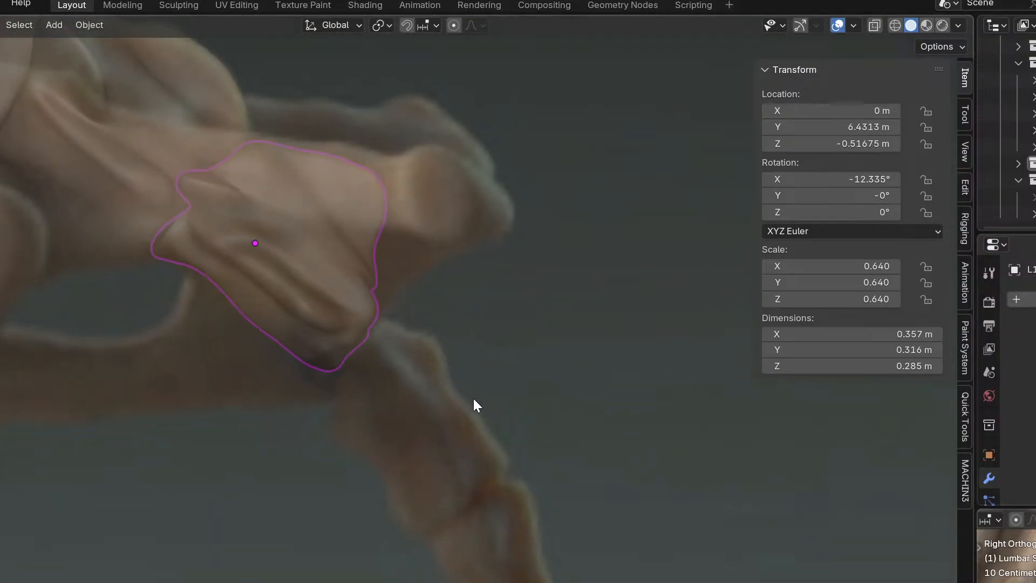
{"action": "scroll", "coordinate": [315, 328], "scroll_direction": "up", "scroll_amount": 2}
{"action": "middle_click_drag", "start_coordinate": [315, 328], "coordinate": [365, 374]}
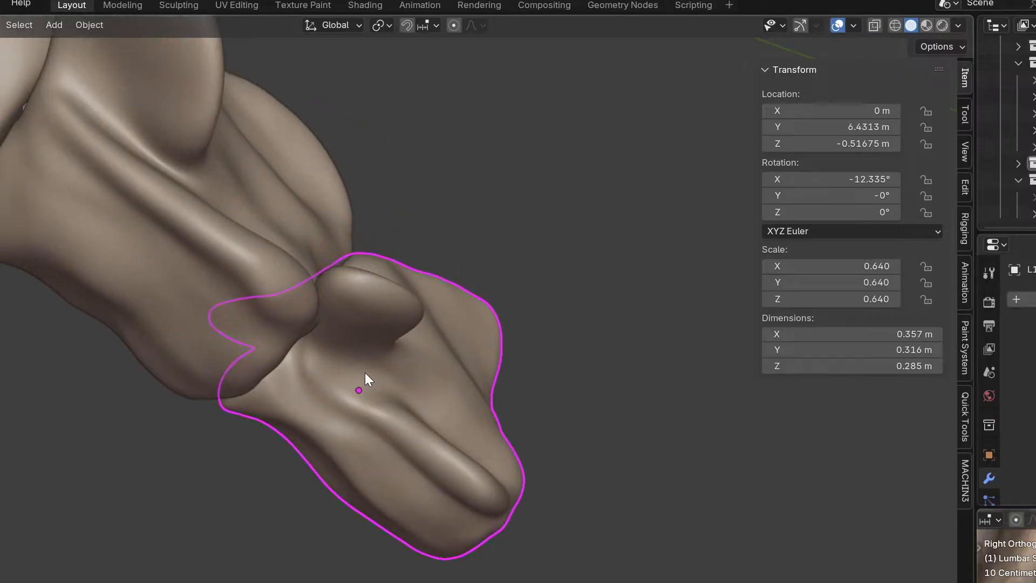
{"action": "scroll", "coordinate": [345, 378], "scroll_direction": "up", "scroll_amount": 4}
{"action": "key", "text": "ctrl+Tab"}
{"action": "left_click", "coordinate": [237, 425]}
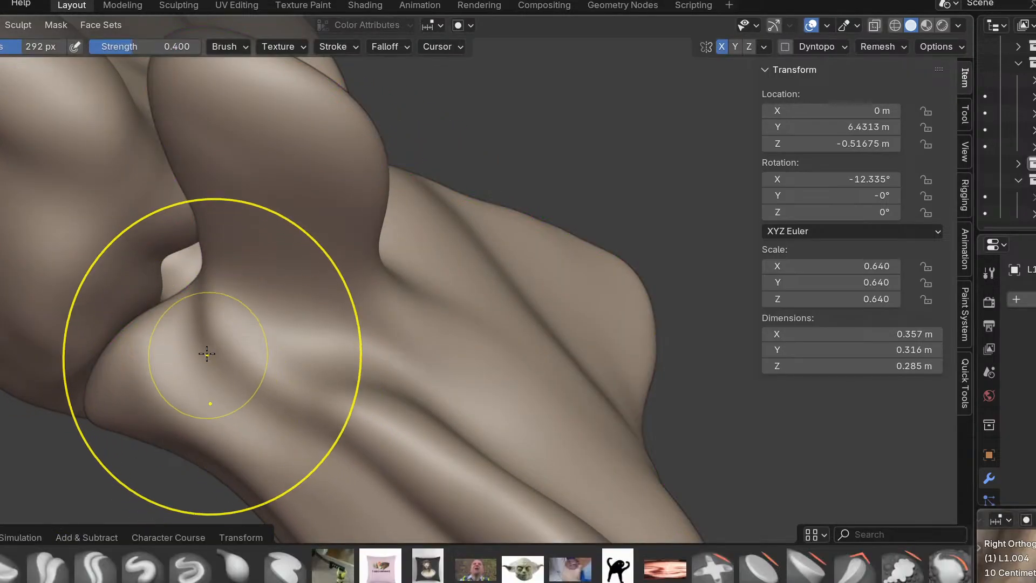
Expand the brush shelf and deepen the groove below the L1.004 side process with a subtracting brush at 292 px and strength 0.600.
{"action": "scroll", "coordinate": [229, 361], "scroll_direction": "up", "scroll_amount": 1}
{"action": "left_click_drag", "start_coordinate": [206, 544], "coordinate": [211, 562]}
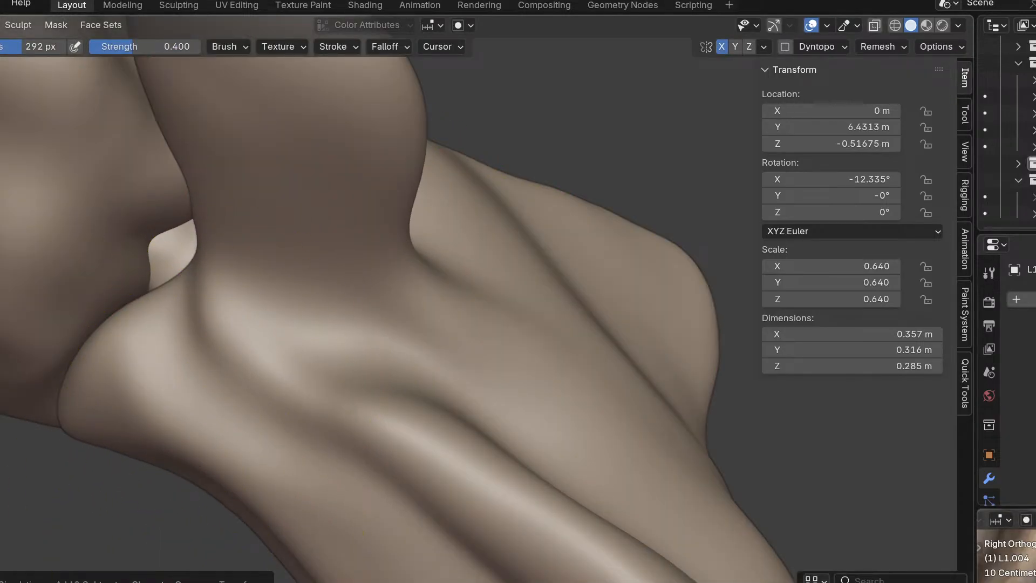
{"action": "left_click_drag", "start_coordinate": [310, 572], "coordinate": [323, 435]}
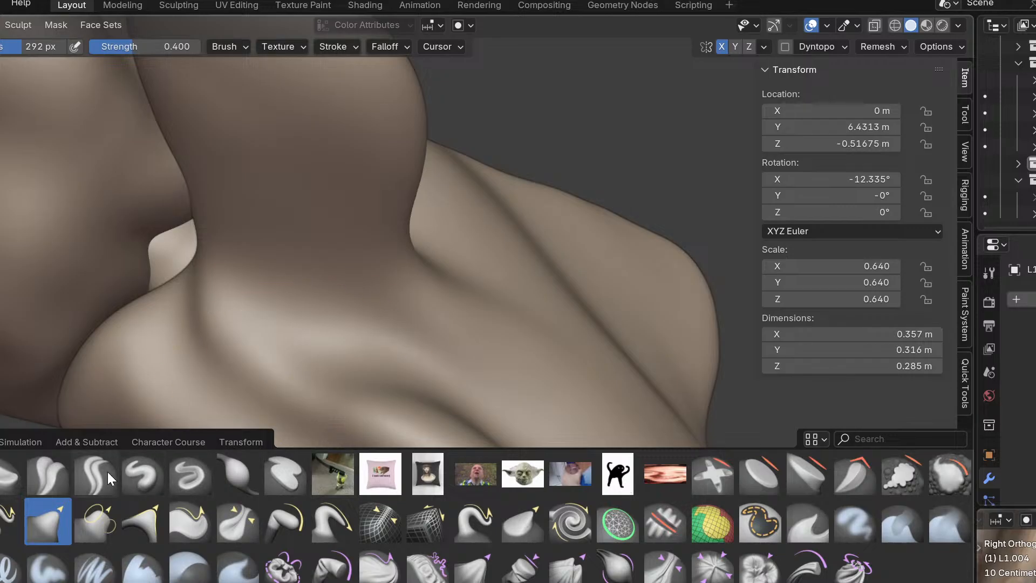
{"action": "left_click_drag", "start_coordinate": [247, 311], "coordinate": [202, 352]}
{"action": "left_click_drag", "start_coordinate": [219, 304], "coordinate": [204, 304]}
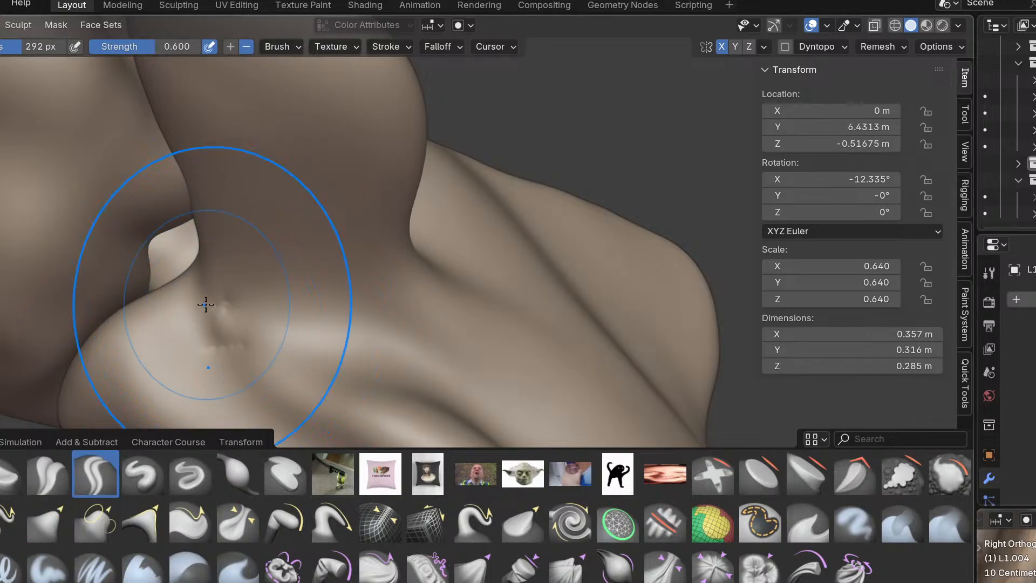
{"action": "scroll", "coordinate": [208, 373], "scroll_direction": "up", "scroll_amount": 2}
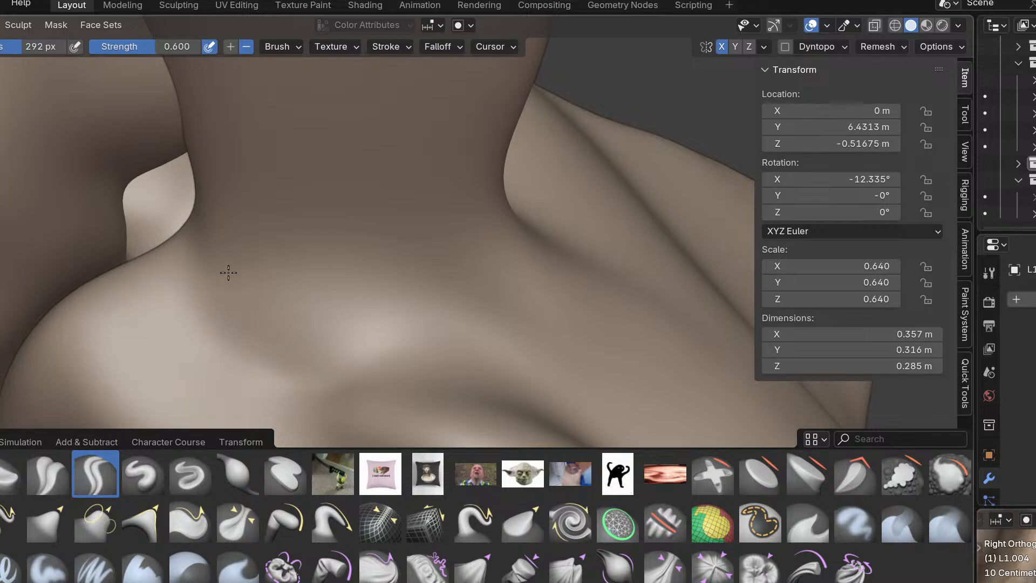
Leave Sculpt Mode on L1.004 and enter it on the L1.003 vertebra in the side view.
{"action": "mouse_move", "coordinate": [427, 325]}
{"action": "middle_mouse_down"}
{"action": "mouse_move", "coordinate": [377, 352]}
{"action": "mouse_move", "coordinate": [370, 382]}
{"action": "mouse_move", "coordinate": [399, 394]}
{"action": "middle_mouse_up"}
{"action": "key", "text": "ctrl+Tab"}
{"action": "left_click", "coordinate": [343, 404]}
{"action": "scroll", "coordinate": [407, 421], "scroll_direction": "down", "scroll_amount": 3}
{"action": "key", "text": "KP_3"}
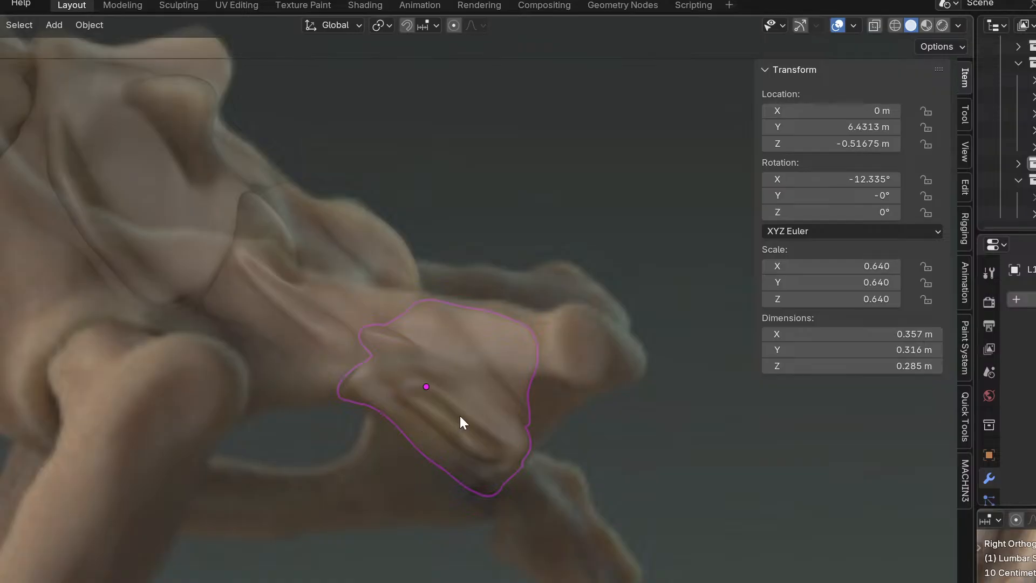
{"action": "scroll", "coordinate": [457, 419], "scroll_direction": "up", "scroll_amount": 1}
{"action": "key", "text": "ctrl+Tab"}
{"action": "left_click", "coordinate": [370, 313]}
{"action": "middle_click_drag", "start_coordinate": [374, 251], "coordinate": [393, 385], "text": "shift"}
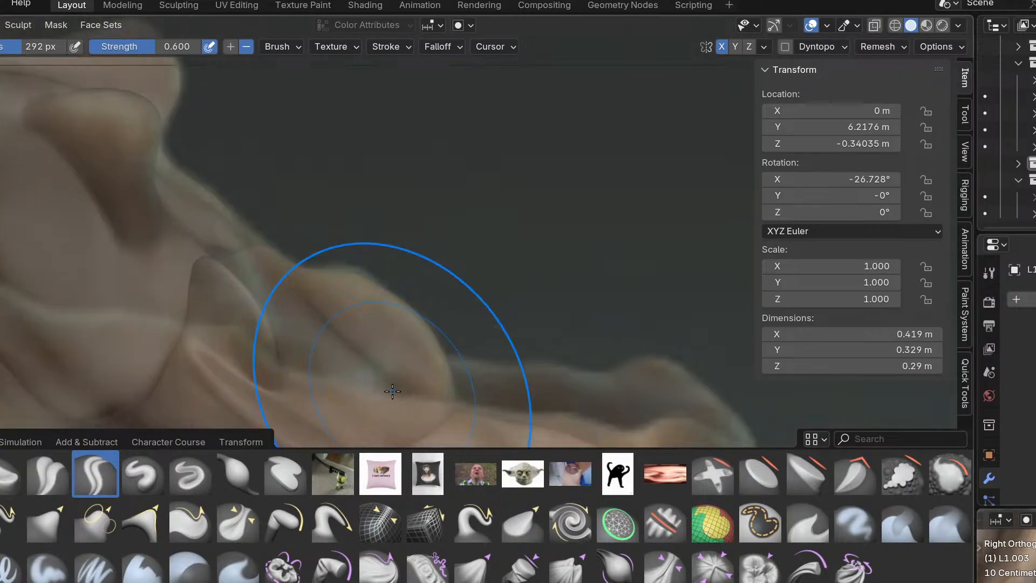
Set the Grab brush radius to 315 px and shift the diagonal groove on the upper lobe of L1.003.
{"action": "scroll", "coordinate": [393, 385], "scroll_direction": "up", "scroll_amount": 5}
{"action": "middle_click_drag", "start_coordinate": [310, 264], "coordinate": [264, 287]}
{"action": "scroll", "coordinate": [236, 300], "scroll_direction": "down", "scroll_amount": 3}
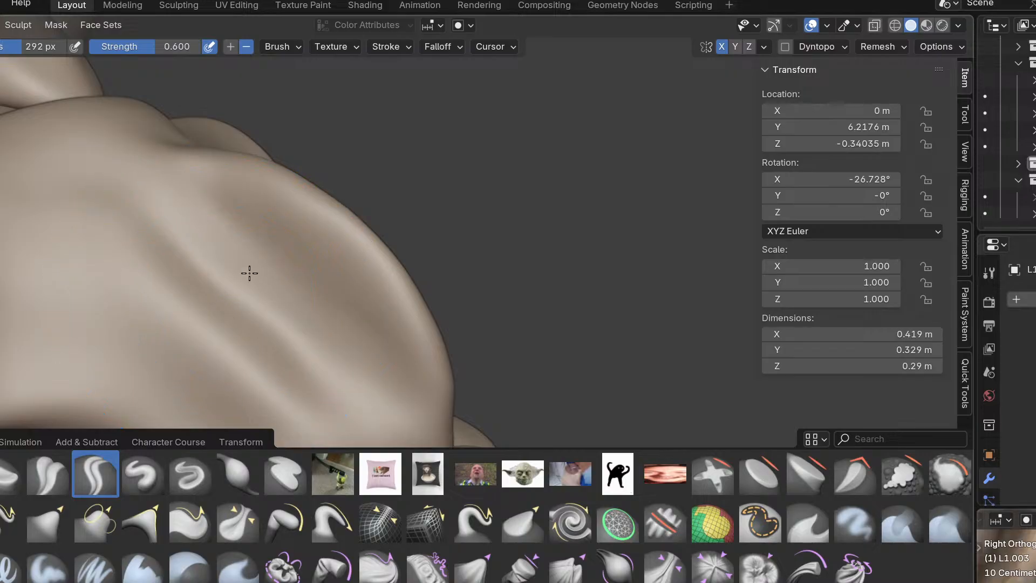
{"action": "scroll", "coordinate": [249, 273], "scroll_direction": "down", "scroll_amount": 2}
{"action": "scroll", "coordinate": [168, 328], "scroll_direction": "down", "scroll_amount": 3}
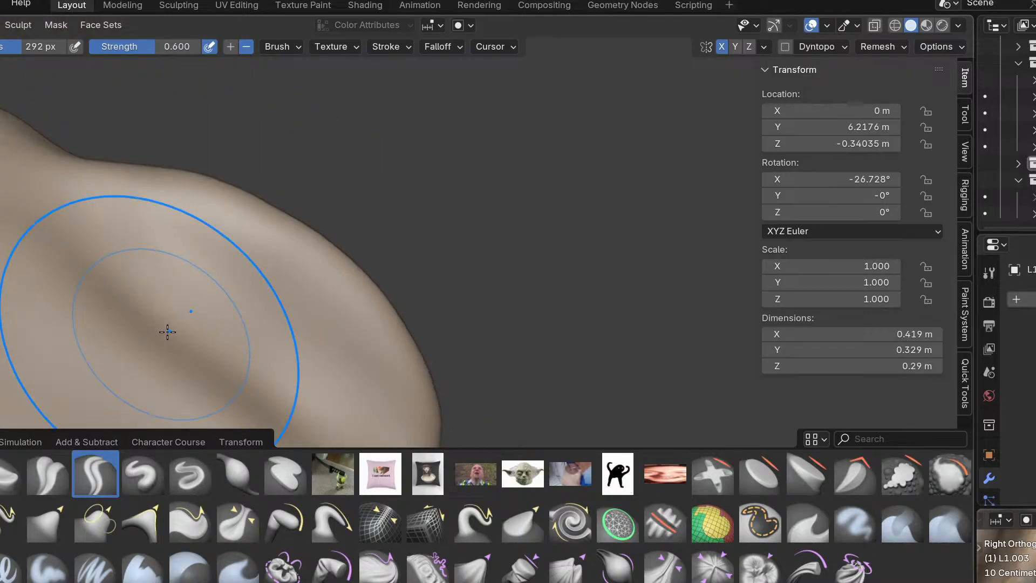
{"action": "key", "text": "g"}
{"action": "key", "text": "f"}
{"action": "left_click", "coordinate": [191, 339]}
{"action": "left_click_drag", "start_coordinate": [162, 339], "coordinate": [170, 325]}
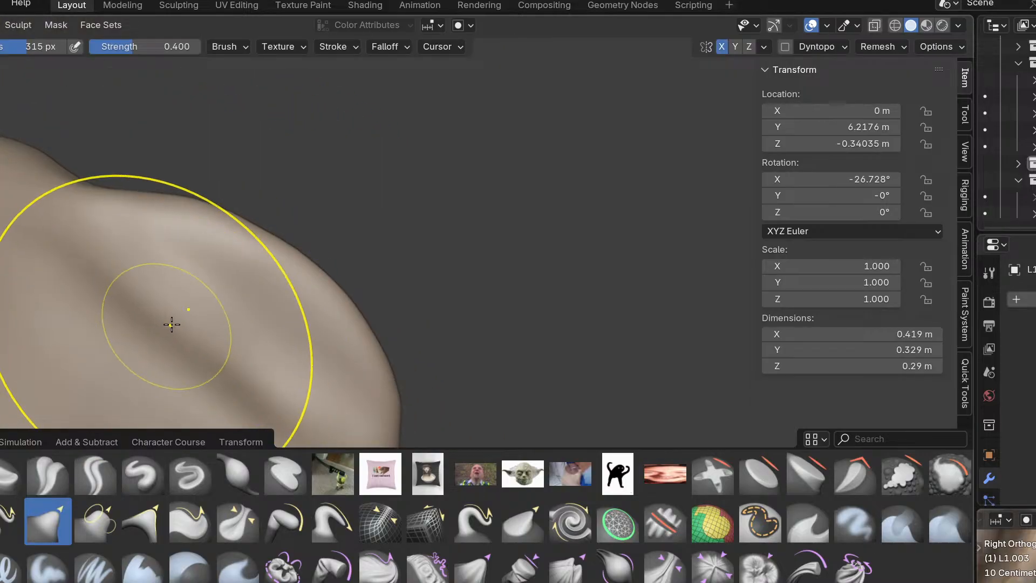
{"action": "middle_click_drag", "start_coordinate": [201, 298], "coordinate": [238, 161], "text": "shift"}
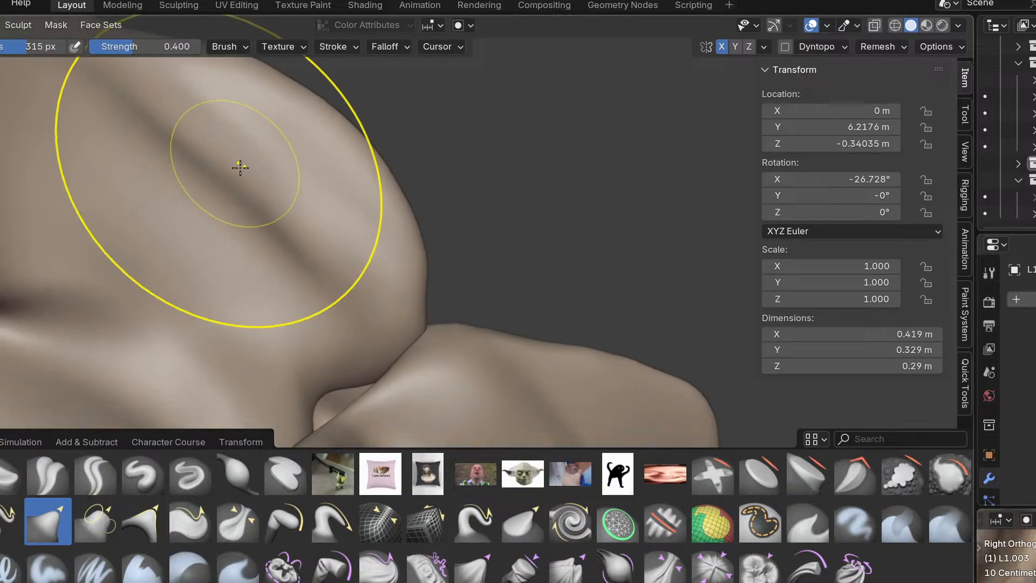
{"action": "mouse_move", "coordinate": [265, 238]}
{"action": "middle_mouse_down", "text": "shift"}
{"action": "mouse_move", "coordinate": [268, 273]}
{"action": "mouse_move", "coordinate": [308, 317]}
{"action": "middle_mouse_up", "text": "shift"}
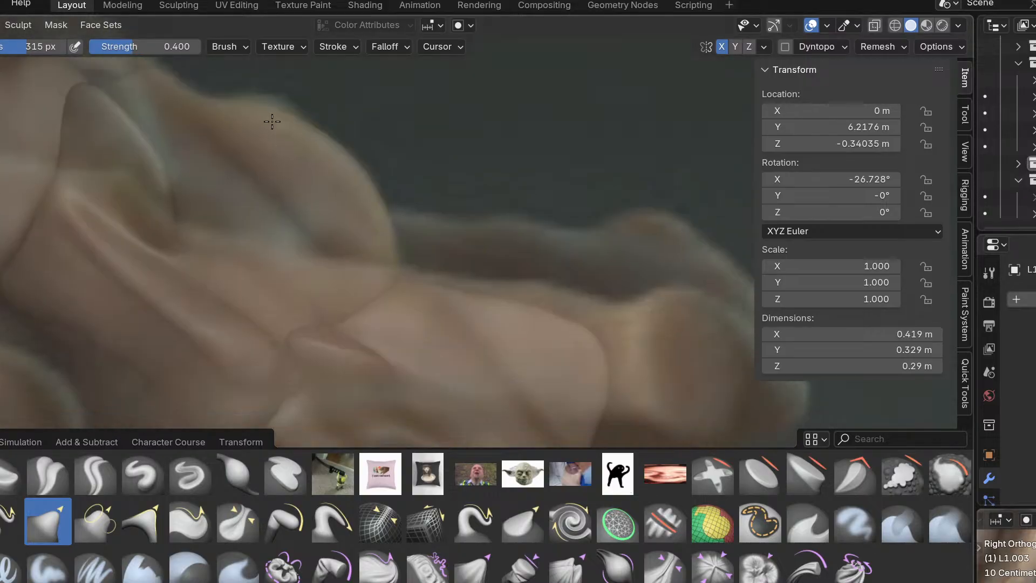
Switch Sculpt Mode to L1.004 and pull its rear edge with the Grab brush to match the side reference.
{"action": "key", "text": "ctrl+Tab"}
{"action": "left_click", "coordinate": [248, 231]}
{"action": "left_click", "coordinate": [438, 415]}
{"action": "scroll", "coordinate": [423, 394], "scroll_direction": "down", "scroll_amount": 6}
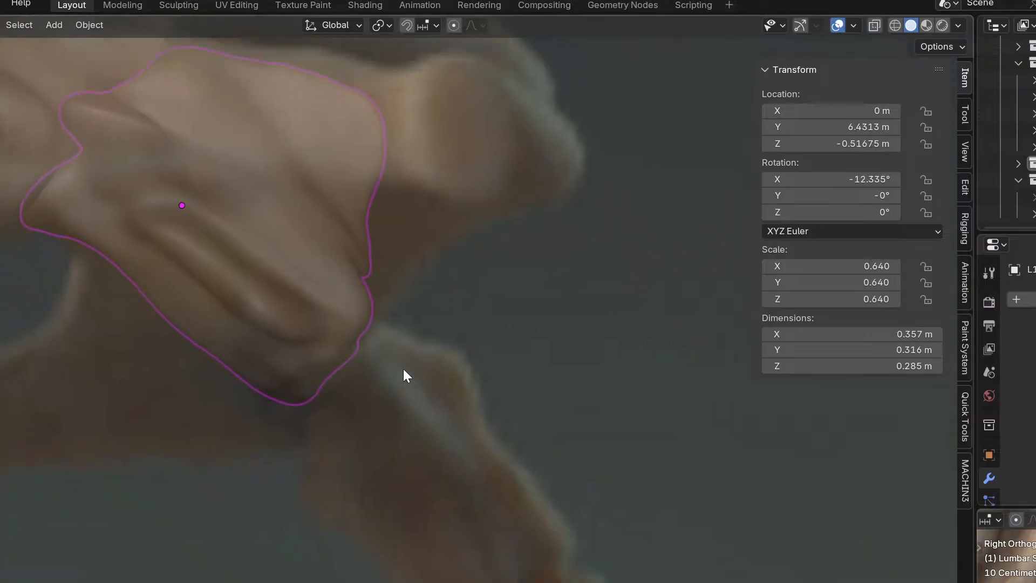
{"action": "key", "text": "ctrl+Tab"}
{"action": "left_click", "coordinate": [429, 459]}
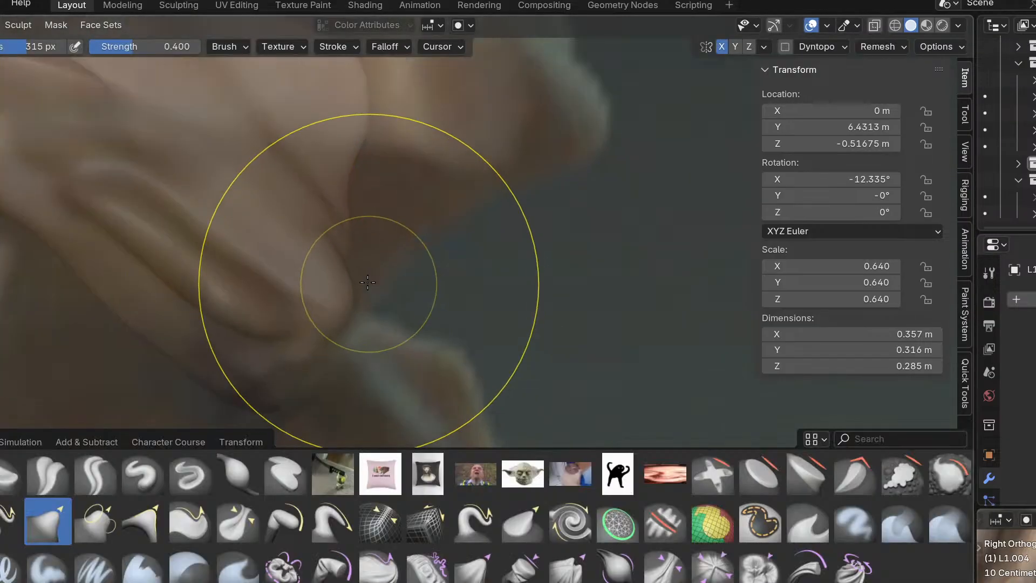
{"action": "left_click_drag", "start_coordinate": [352, 251], "coordinate": [359, 205]}
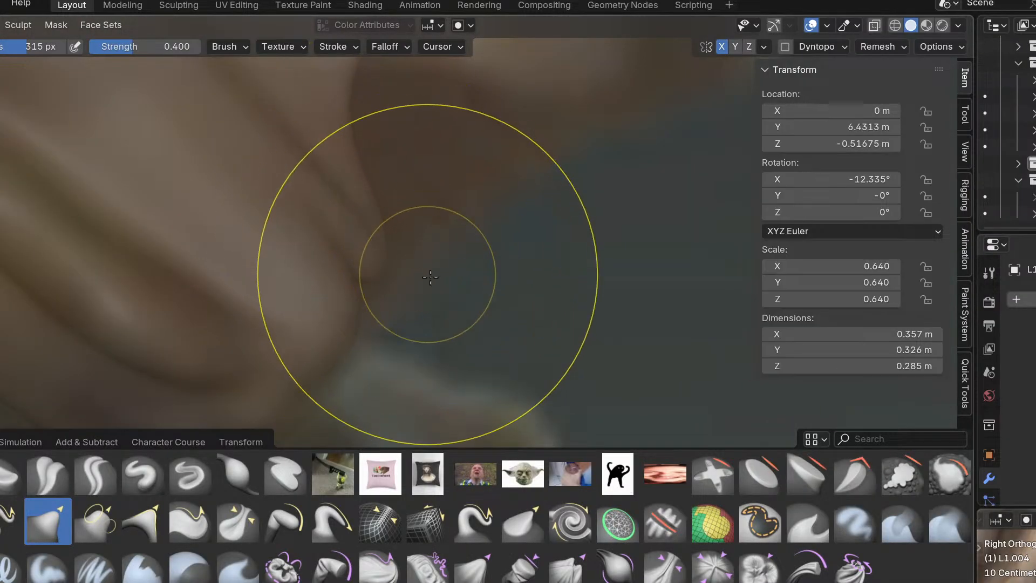
{"action": "scroll", "coordinate": [426, 281], "scroll_direction": "down", "scroll_amount": 3}
{"action": "scroll", "coordinate": [437, 337], "scroll_direction": "down", "scroll_amount": 4}
{"action": "scroll", "coordinate": [438, 338], "scroll_direction": "up", "scroll_amount": 2}
{"action": "key", "text": "ctrl+Tab"}
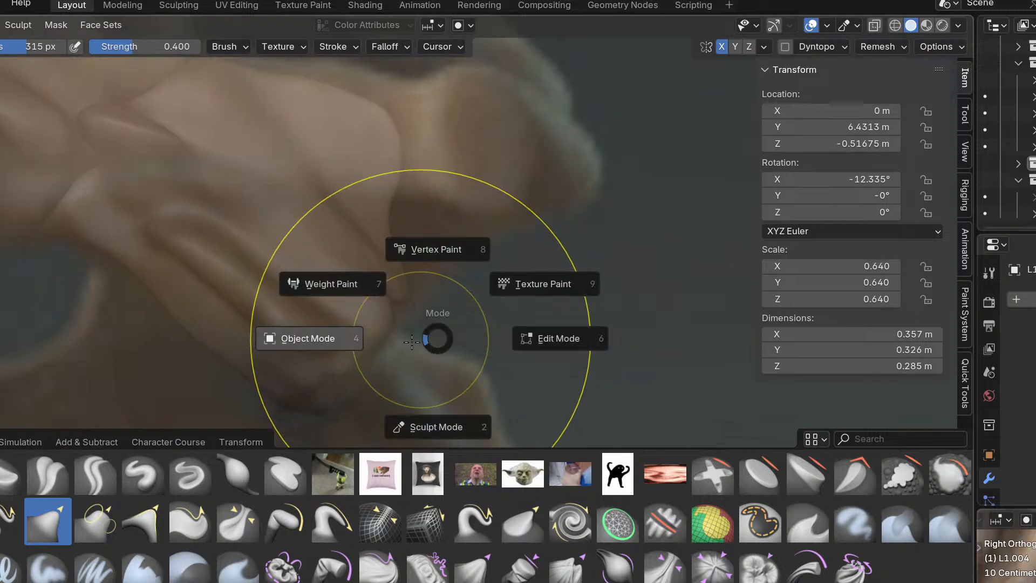
{"action": "left_click", "coordinate": [365, 335]}
Reshape the lower tip, rear corner and front lower corner of L1.004 with the Grab brush to follow the side reference.
{"action": "scroll", "coordinate": [322, 319], "scroll_direction": "down", "scroll_amount": 2}
{"action": "scroll", "coordinate": [322, 352], "scroll_direction": "down", "scroll_amount": 2}
{"action": "middle_click_drag", "start_coordinate": [322, 352], "coordinate": [345, 358], "text": "shift"}
{"action": "scroll", "coordinate": [343, 360], "scroll_direction": "up", "scroll_amount": 3}
{"action": "key", "text": "ctrl+Tab"}
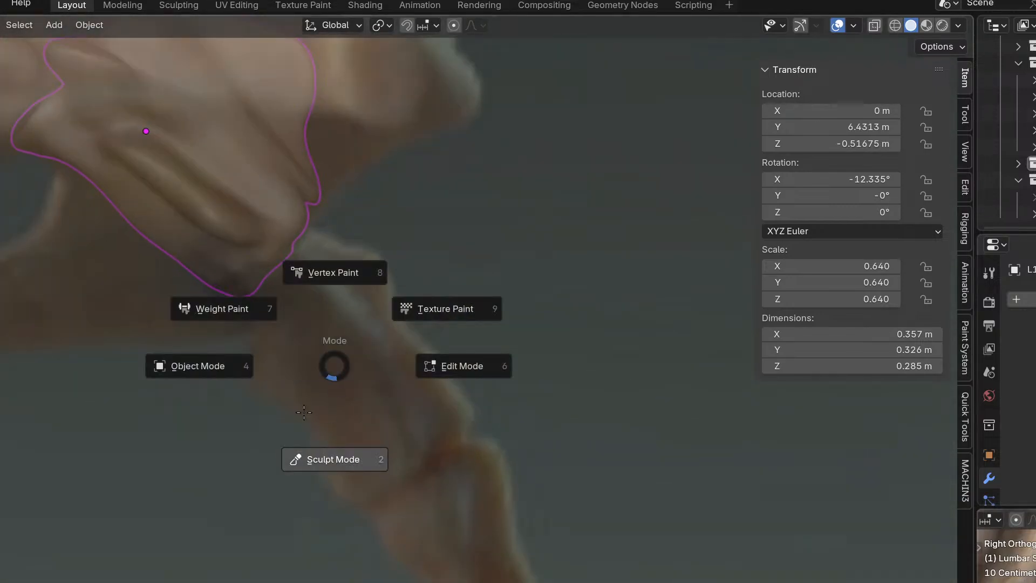
{"action": "left_click", "coordinate": [305, 413]}
{"action": "middle_click_drag", "start_coordinate": [253, 326], "coordinate": [337, 374], "text": "shift"}
{"action": "mouse_move", "coordinate": [305, 328]}
{"action": "left_mouse_down"}
{"action": "mouse_move", "coordinate": [266, 350]}
{"action": "mouse_move", "coordinate": [303, 342]}
{"action": "left_mouse_up"}
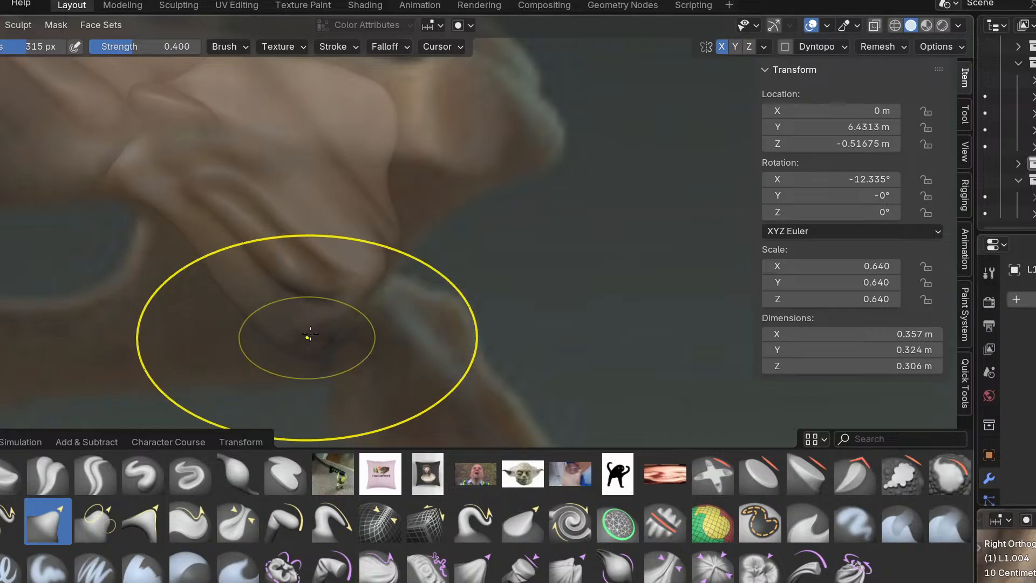
{"action": "left_click_drag", "start_coordinate": [378, 245], "coordinate": [402, 238]}
{"action": "left_click_drag", "start_coordinate": [192, 216], "coordinate": [144, 174]}
{"action": "key", "text": "ctrl+Tab"}
{"action": "left_click", "coordinate": [35, 267]}
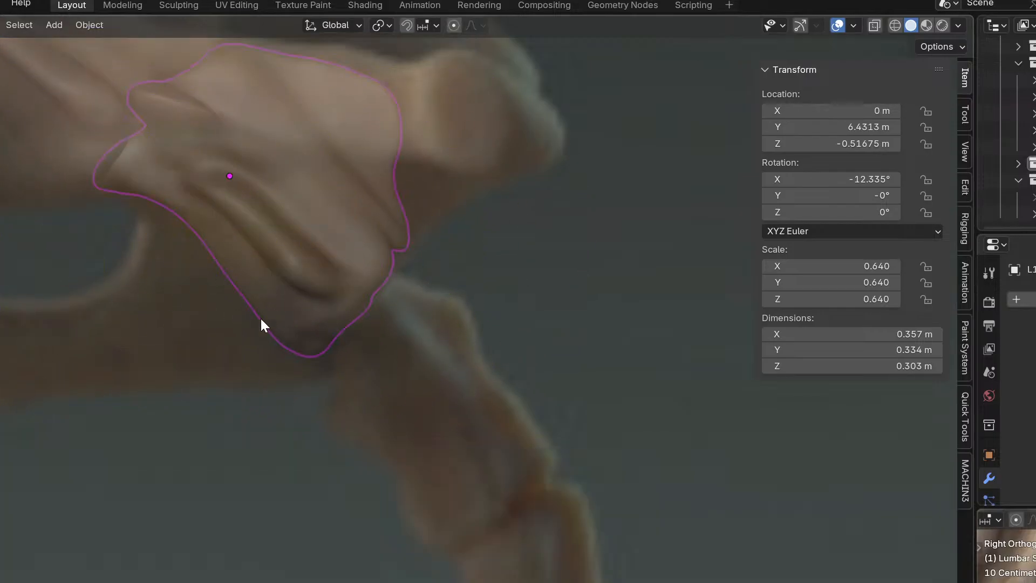
Compare the outlines of L1.004, the vertebra behind the sacrum and the sacrum with the side reference image.
{"action": "right_click", "coordinate": [500, 352]}
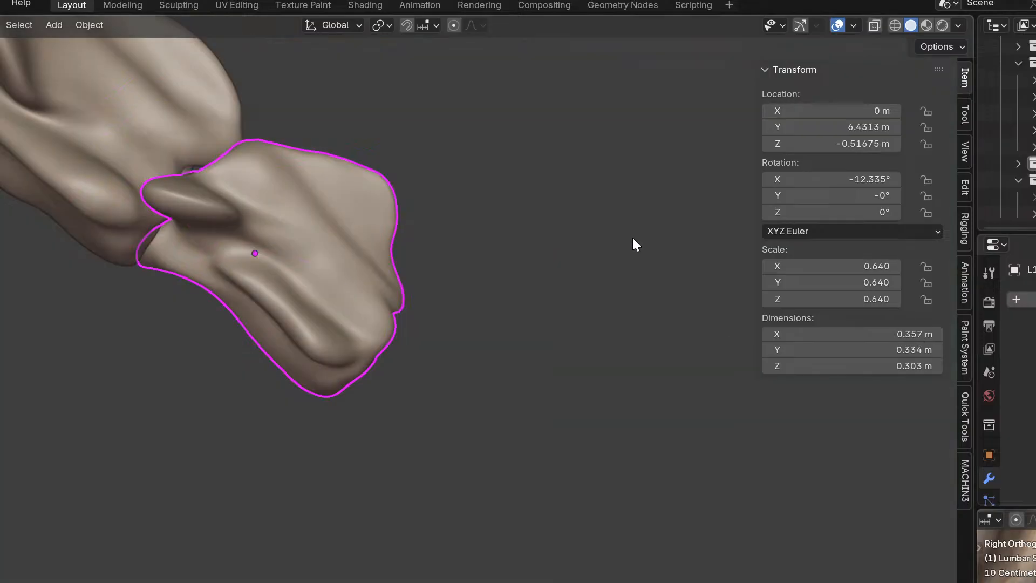
{"action": "key", "text": "KP_3"}
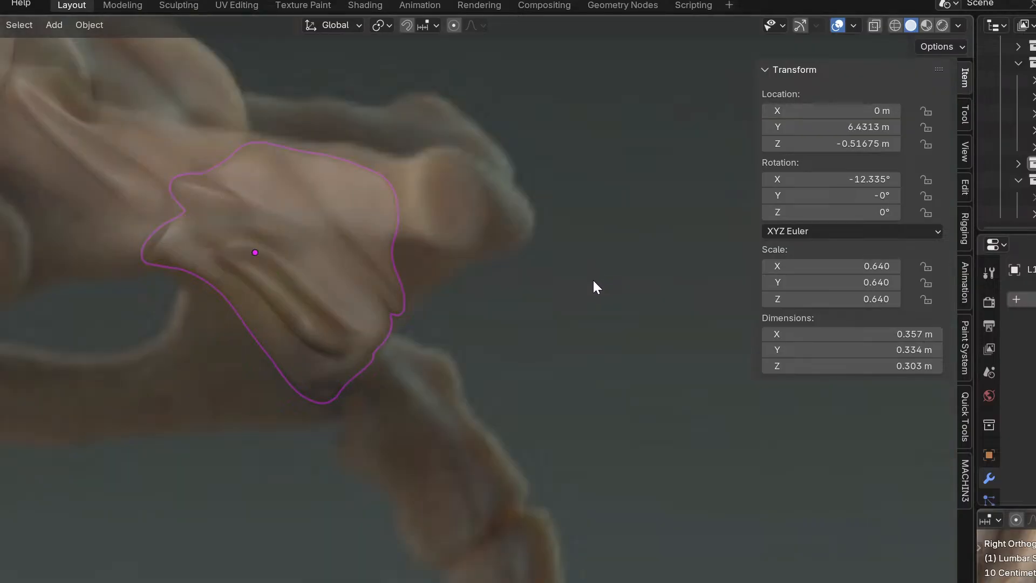
{"action": "scroll", "coordinate": [592, 290], "scroll_direction": "down", "scroll_amount": 2}
{"action": "middle_click_drag", "start_coordinate": [329, 305], "coordinate": [582, 453], "text": "shift"}
{"action": "scroll", "coordinate": [581, 454], "scroll_direction": "down", "scroll_amount": 3}
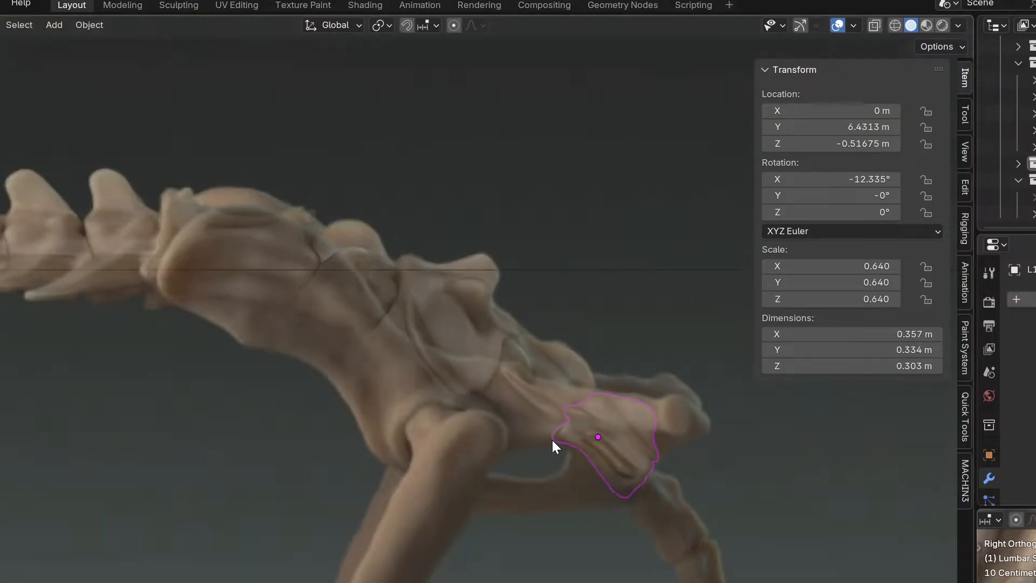
{"action": "scroll", "coordinate": [552, 440], "scroll_direction": "up", "scroll_amount": 2}
{"action": "left_click", "coordinate": [377, 302]}
{"action": "left_click", "coordinate": [247, 219]}
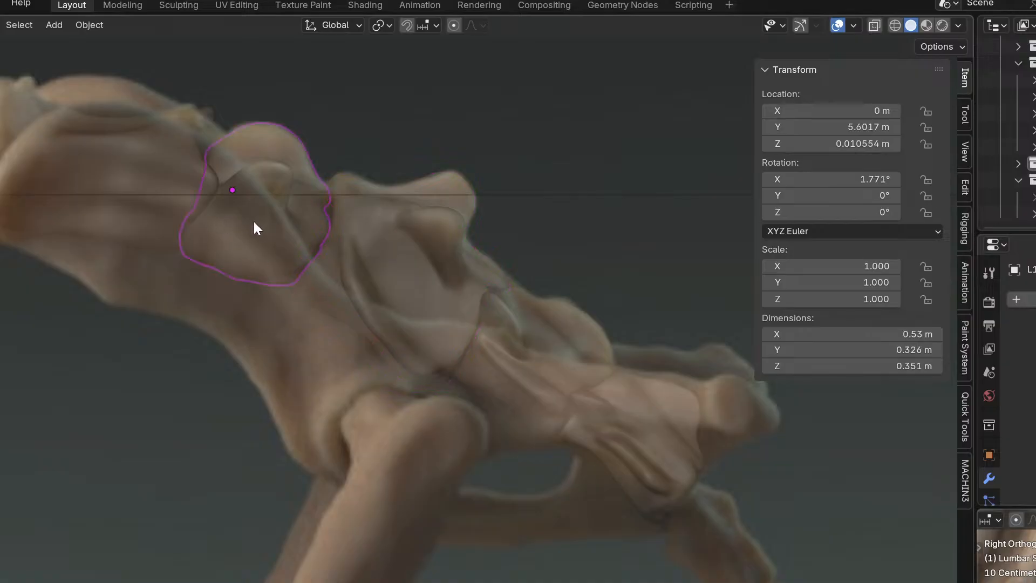
{"action": "middle_click_drag", "start_coordinate": [245, 241], "coordinate": [400, 311], "text": "shift"}
{"action": "left_click", "coordinate": [295, 252]}
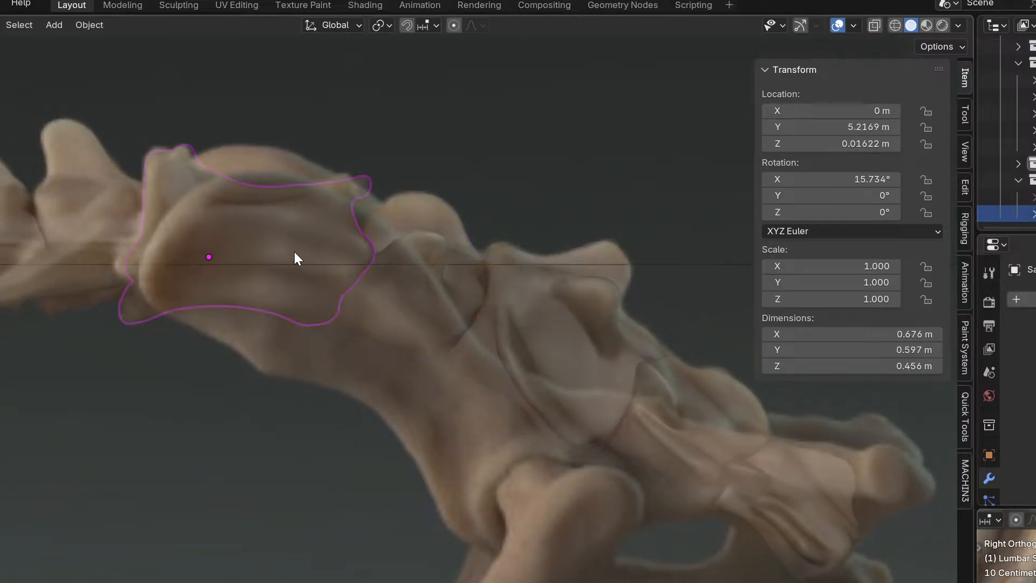
{"action": "scroll", "coordinate": [294, 254], "scroll_direction": "down", "scroll_amount": 6}
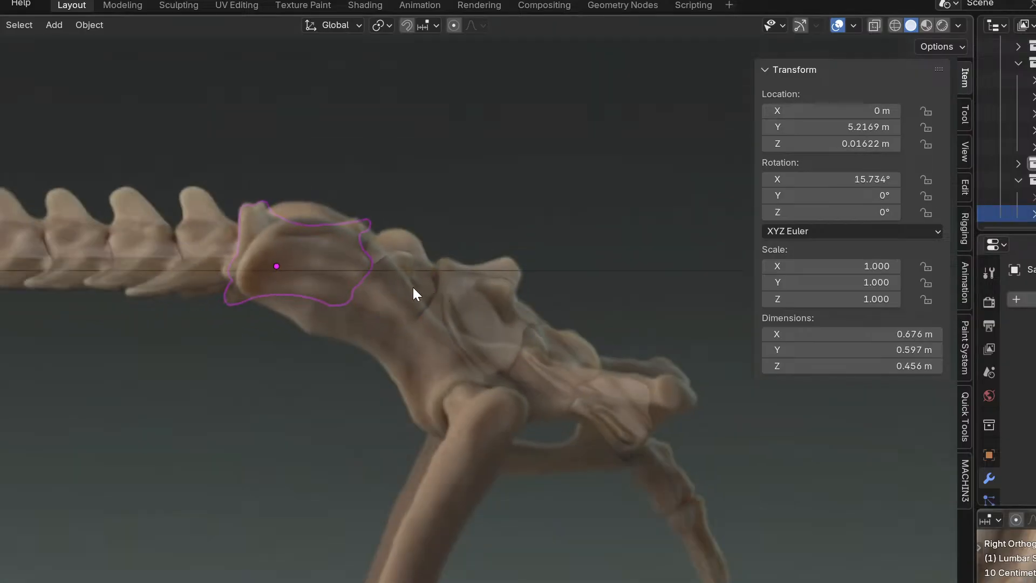
Select the vertebra just behind the sacrum and compare its outline with the top reference image.
{"action": "left_click", "coordinate": [418, 294]}
{"action": "scroll", "coordinate": [464, 298], "scroll_direction": "up", "scroll_amount": 4}
{"action": "middle_click_drag", "start_coordinate": [484, 434], "coordinate": [750, 410]}
{"action": "middle_click_drag", "start_coordinate": [891, 326], "coordinate": [501, 456]}
{"action": "key", "text": "KP_7"}
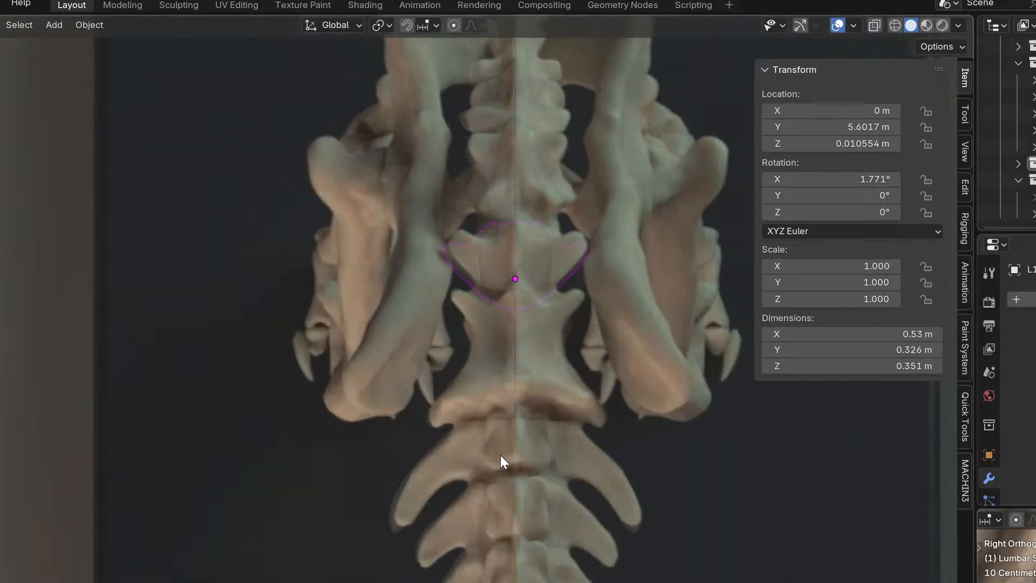
{"action": "middle_click_drag", "start_coordinate": [576, 346], "coordinate": [517, 449], "text": "shift"}
{"action": "scroll", "coordinate": [519, 446], "scroll_direction": "up", "scroll_amount": 2}
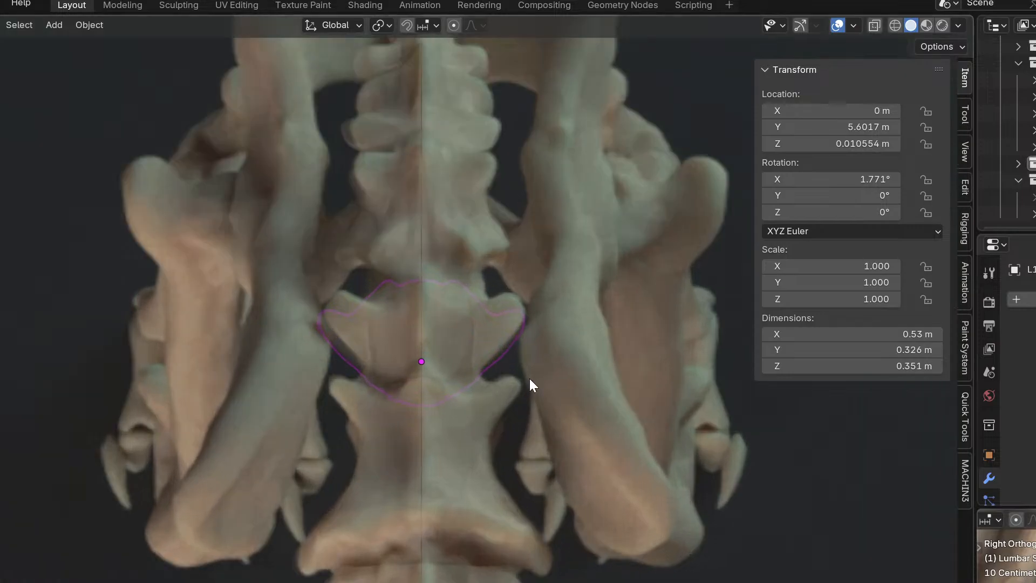
{"action": "middle_click_drag", "start_coordinate": [493, 134], "coordinate": [345, 268]}
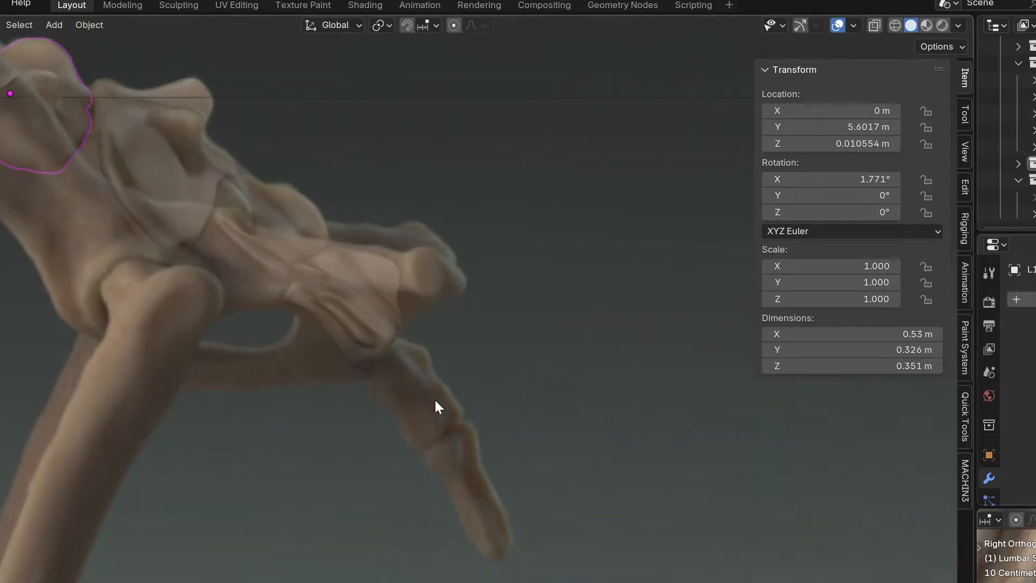
{"action": "key", "text": "g"}
{"action": "left_click", "coordinate": [383, 346]}
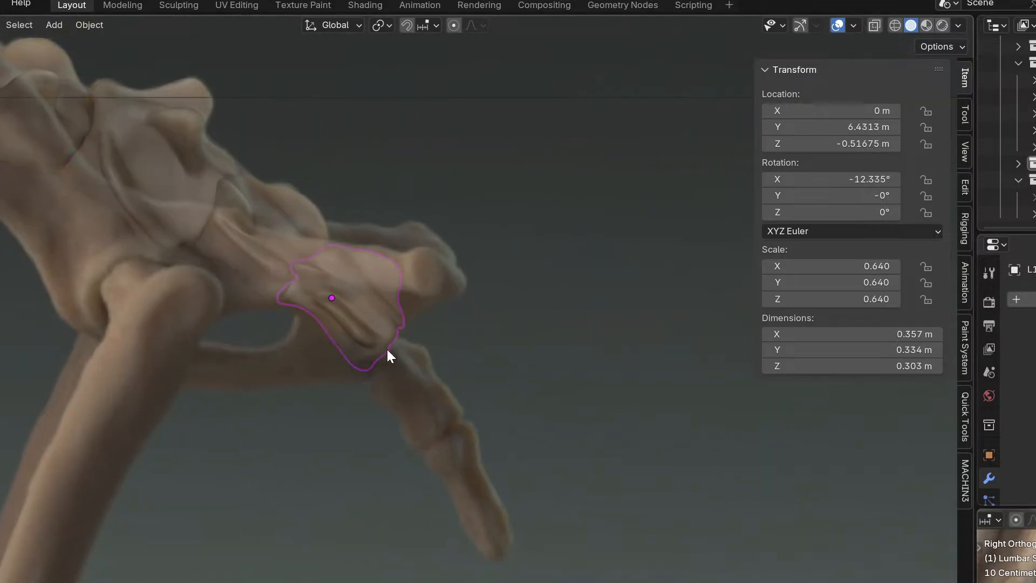
{"action": "scroll", "coordinate": [443, 398], "scroll_direction": "down", "scroll_amount": 3}
{"action": "middle_click_drag", "start_coordinate": [339, 367], "coordinate": [479, 354]}
{"action": "key", "text": "ctrl+a"}
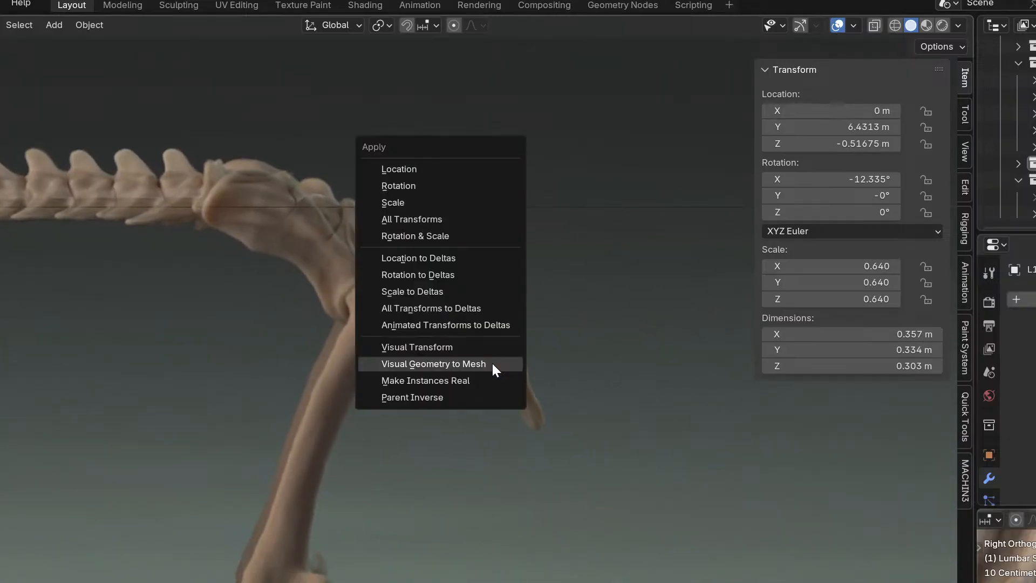
Add a cube scaled to about 0.515 m over the tail bones of the side reference, at about Y 6.65 m and Z -0.83 m.
{"action": "key", "text": "shift+a"}
{"action": "mouse_move", "coordinate": [453, 332]}
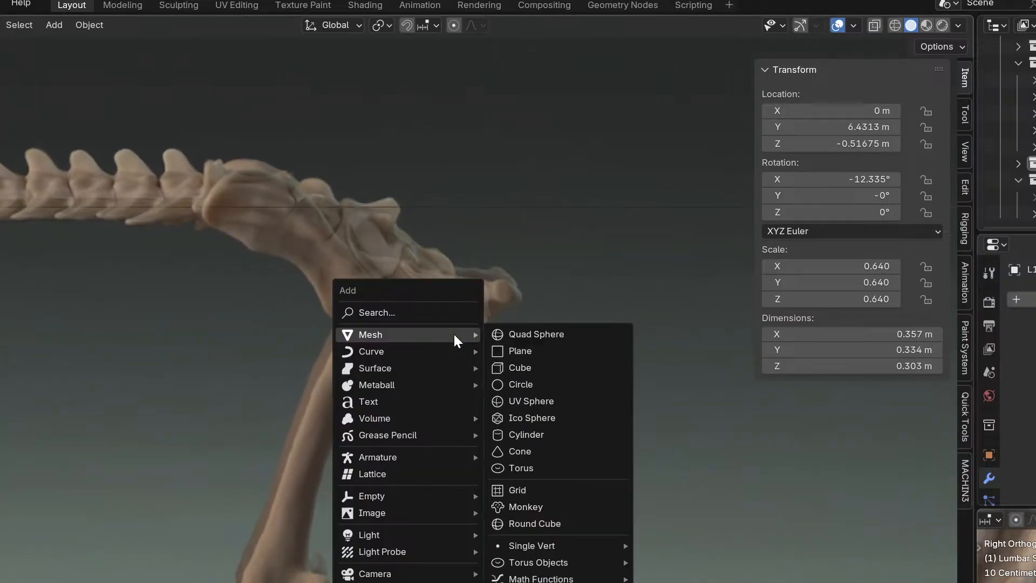
{"action": "left_click", "coordinate": [543, 367]}
{"action": "scroll", "coordinate": [529, 362], "scroll_direction": "down", "scroll_amount": 6}
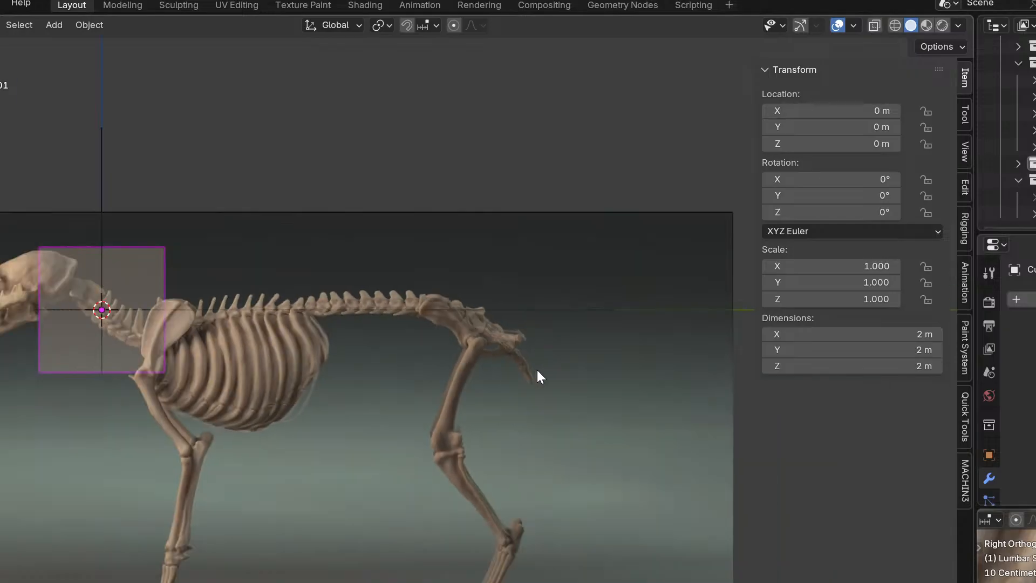
{"action": "key", "text": "s"}
{"action": "left_click", "coordinate": [212, 335]}
{"action": "key", "text": "g"}
{"action": "left_click", "coordinate": [653, 396]}
{"action": "scroll", "coordinate": [653, 395], "scroll_direction": "up", "scroll_amount": 7}
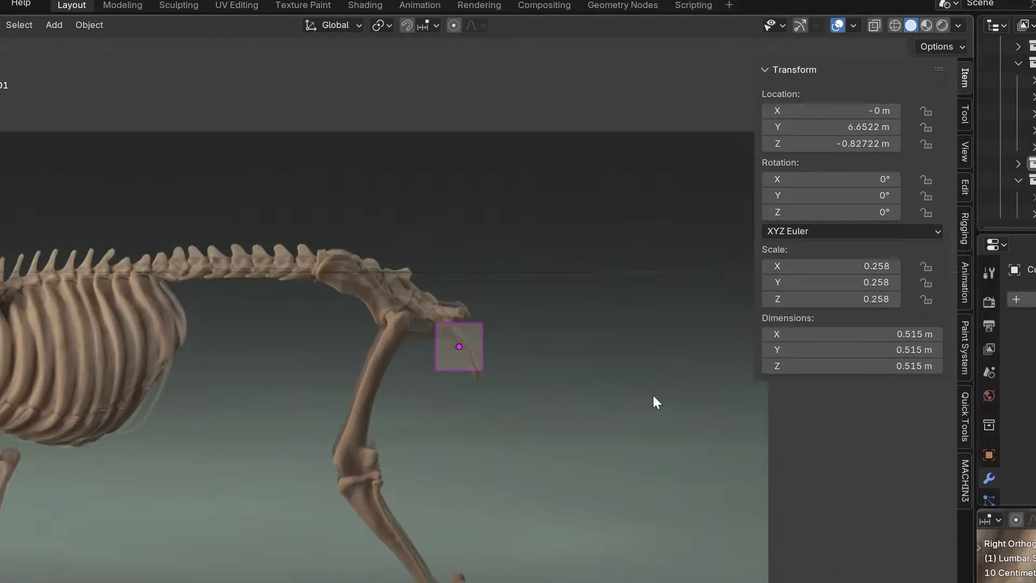
Scale the cube to about 0.298 m, rotate it about -46° around X, and move it to about Y 6.61 m, Z -0.75 m.
{"action": "key", "text": "s"}
{"action": "left_click", "coordinate": [415, 351]}
{"action": "middle_click_drag", "start_coordinate": [332, 359], "coordinate": [453, 434], "text": "shift"}
{"action": "key", "text": "r"}
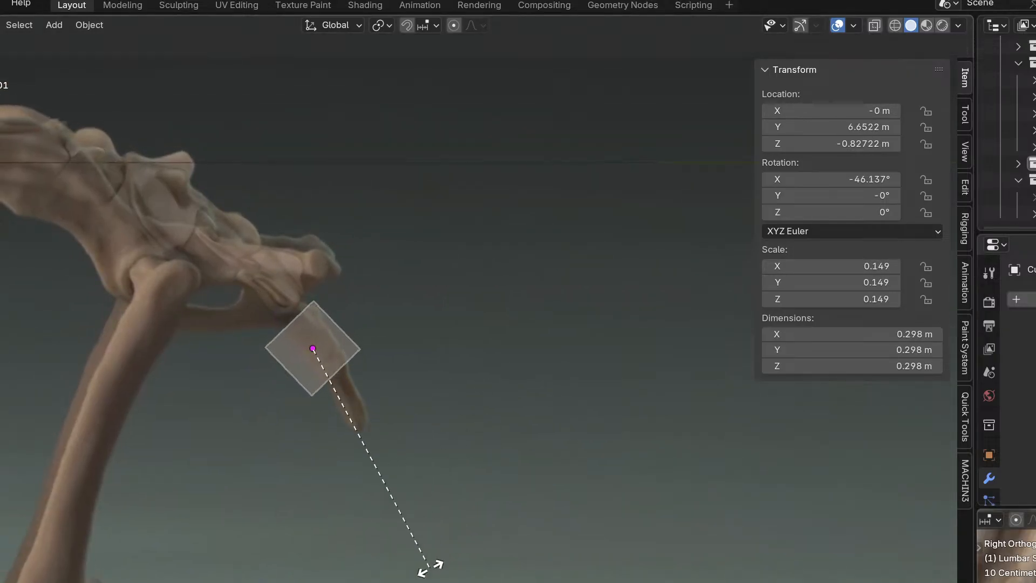
{"action": "left_click", "coordinate": [424, 555]}
{"action": "key", "text": "g"}
{"action": "left_click", "coordinate": [404, 520]}
{"action": "scroll", "coordinate": [413, 416], "scroll_direction": "up", "scroll_amount": 4}
{"action": "scroll", "coordinate": [297, 355], "scroll_direction": "down", "scroll_amount": 2}
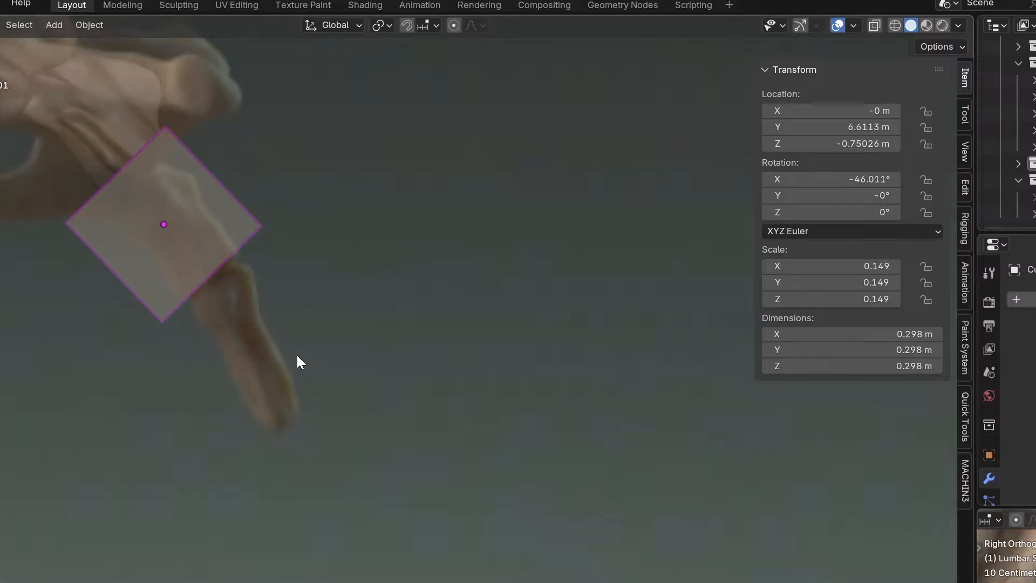
{"action": "middle_click_drag", "start_coordinate": [261, 351], "coordinate": [592, 417], "text": "shift"}
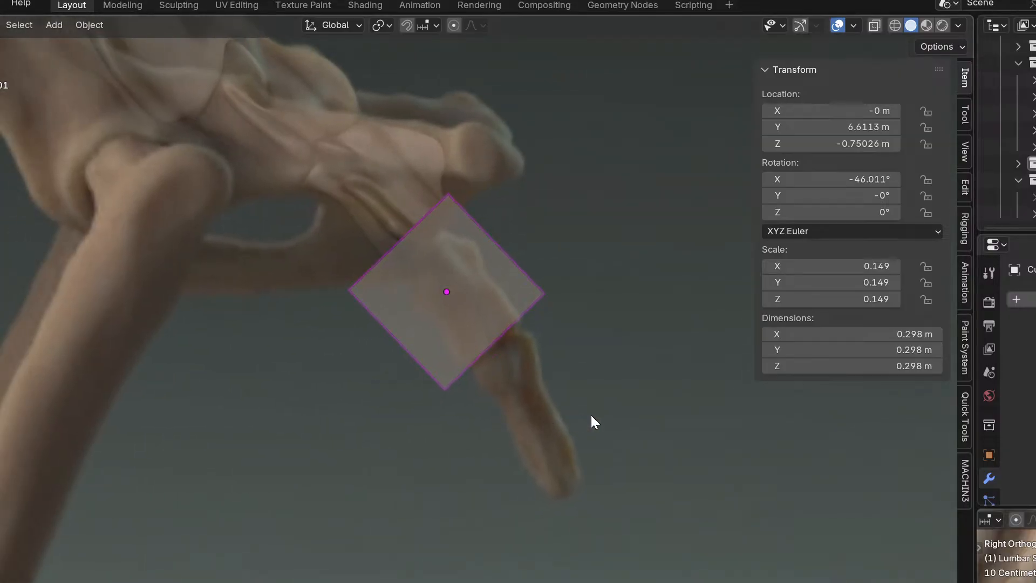
Shrink the cube to about 0.119 m, tilt it to about -60.7° around X, and place it at about Y 6.618 m, Z -0.702 m.
{"action": "key", "text": "ctrl+Tab"}
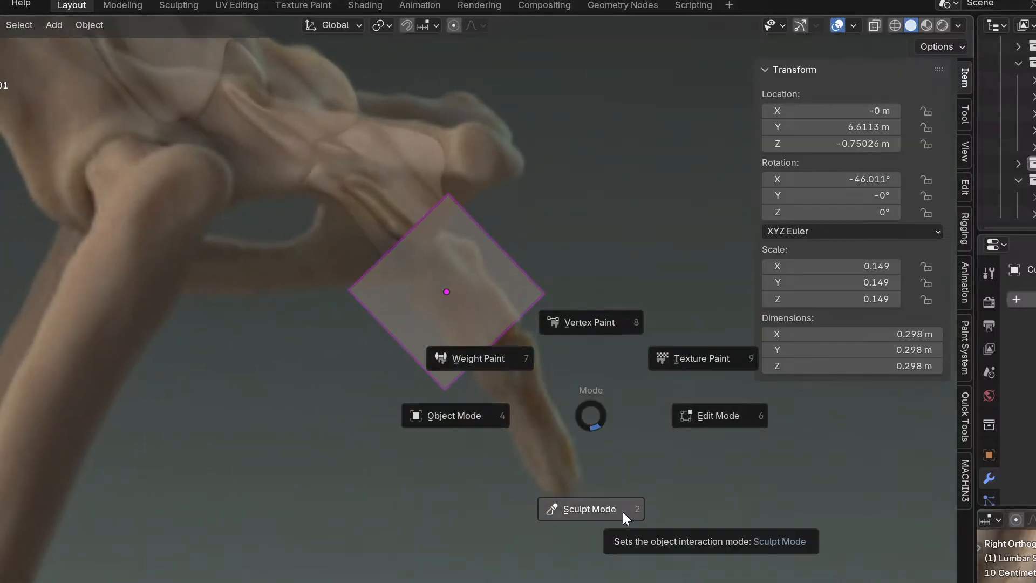
{"action": "left_click", "coordinate": [519, 420]}
{"action": "key", "text": "s"}
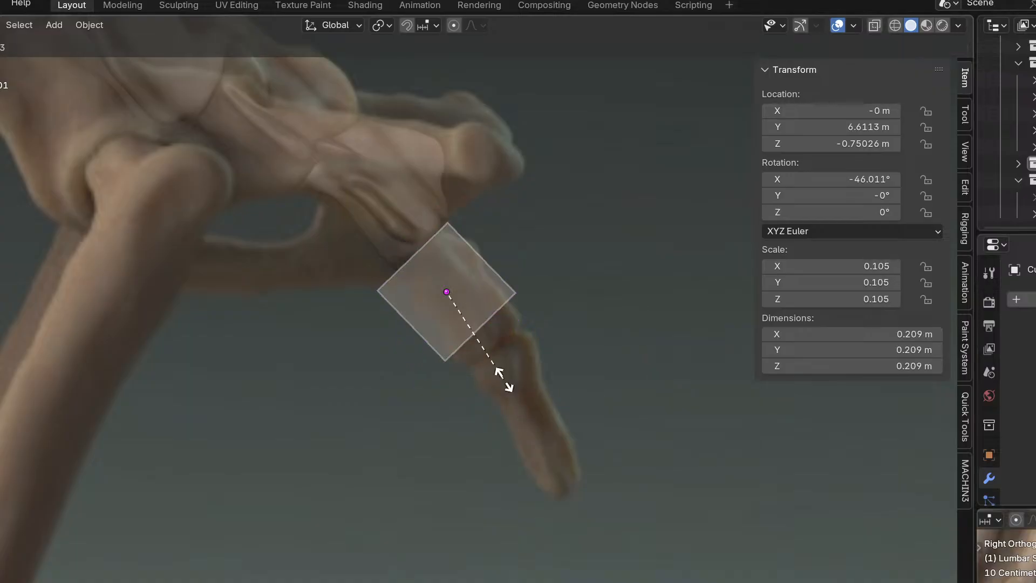
{"action": "left_click", "coordinate": [459, 356]}
{"action": "key", "text": "r"}
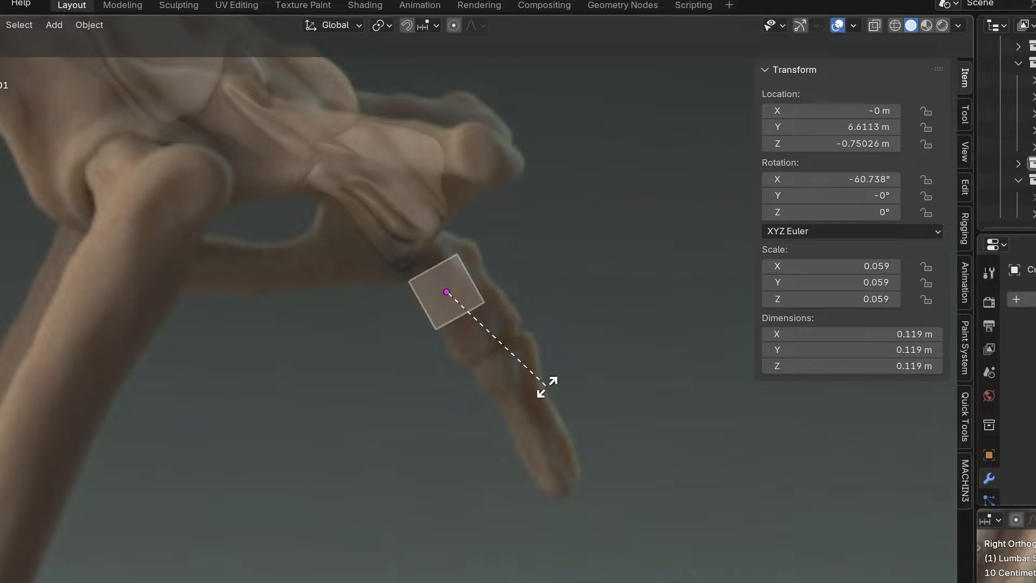
{"action": "left_click", "coordinate": [548, 387]}
{"action": "key", "text": "g"}
{"action": "left_click", "coordinate": [551, 360]}
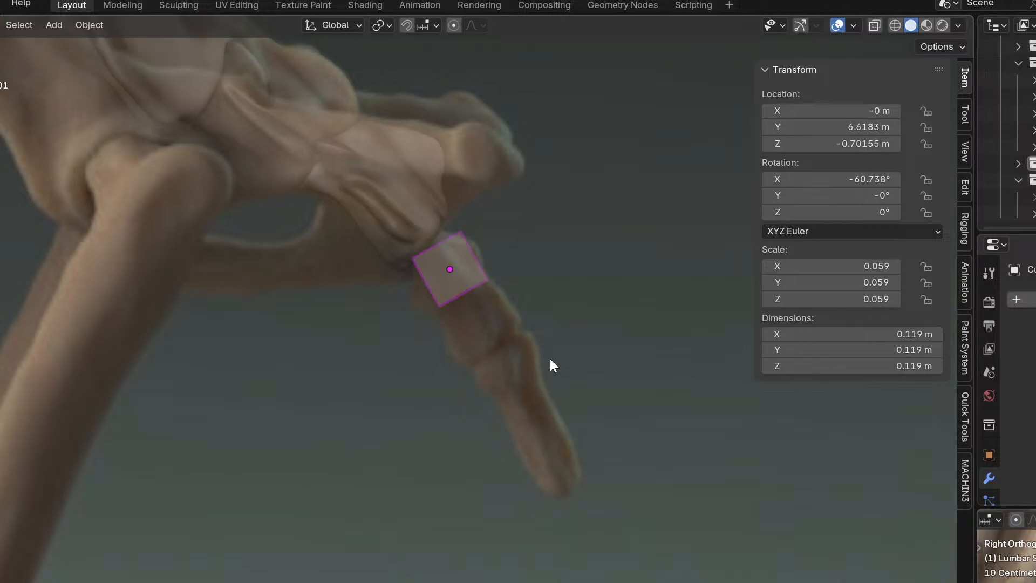
Stretch the cube along its local Y axis to about 0.325 m and move it to about Y 6.64 m, Z -0.745 m.
{"action": "scroll", "coordinate": [550, 360], "scroll_direction": "up", "scroll_amount": 2}
{"action": "key", "text": "s"}
{"action": "key", "text": "z"}
{"action": "key", "text": "z"}
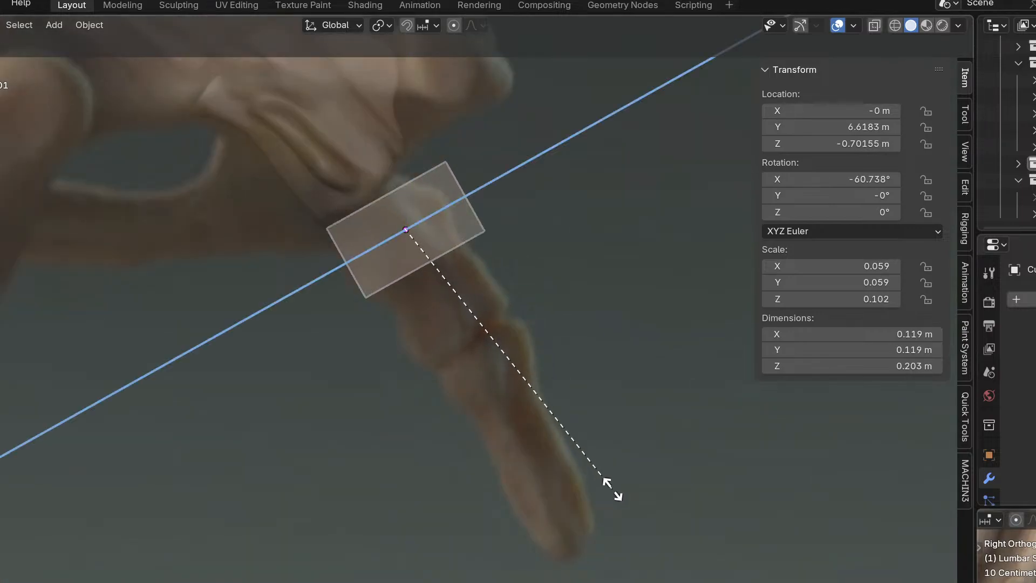
{"action": "key", "text": "x"}
{"action": "key", "text": "y"}
{"action": "key", "text": "y"}
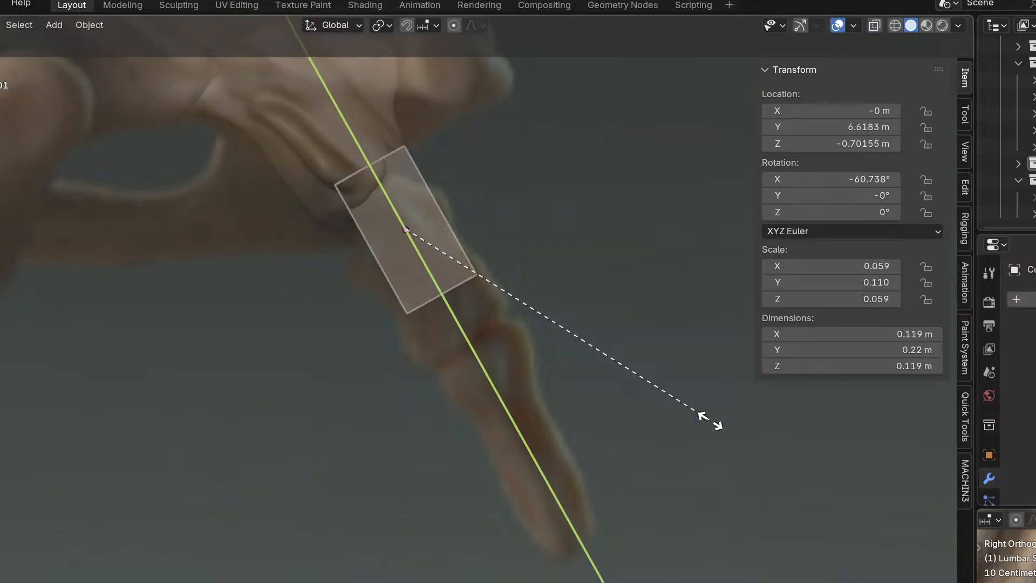
{"action": "left_click", "coordinate": [692, 577]}
{"action": "key", "text": "g"}
{"action": "left_click", "coordinate": [702, 582]}
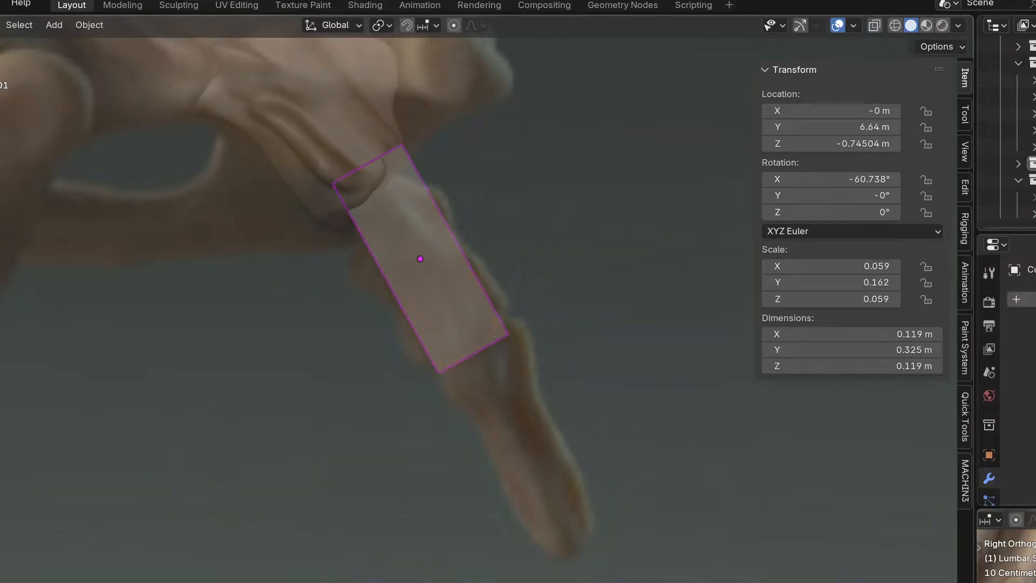
{"action": "middle_click_drag", "start_coordinate": [599, 477], "coordinate": [560, 403], "text": "shift"}
{"action": "key", "text": "shift+d"}
{"action": "left_click", "coordinate": [669, 582]}
{"action": "key", "text": "r"}
{"action": "left_click", "coordinate": [647, 578]}
{"action": "key", "text": "x"}
{"action": "left_click", "coordinate": [504, 372]}
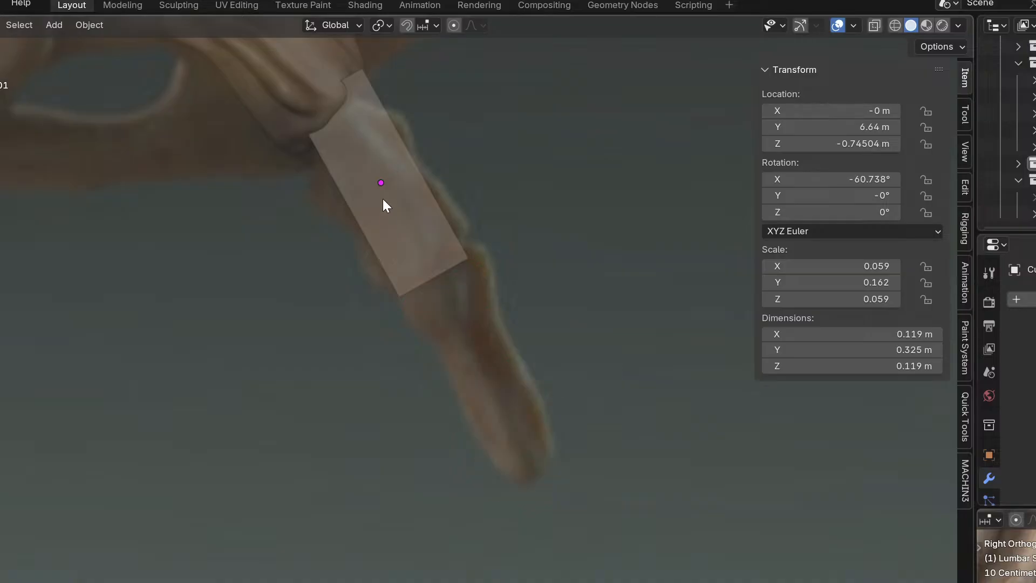
Search the Outliner for "cu", select the vertebra just above the cube, and look through the collections for both objects.
{"action": "middle_click_drag", "start_coordinate": [466, 294], "coordinate": [506, 402], "text": "shift"}
{"action": "scroll", "coordinate": [1034, 113], "scroll_direction": "up", "scroll_amount": 2}
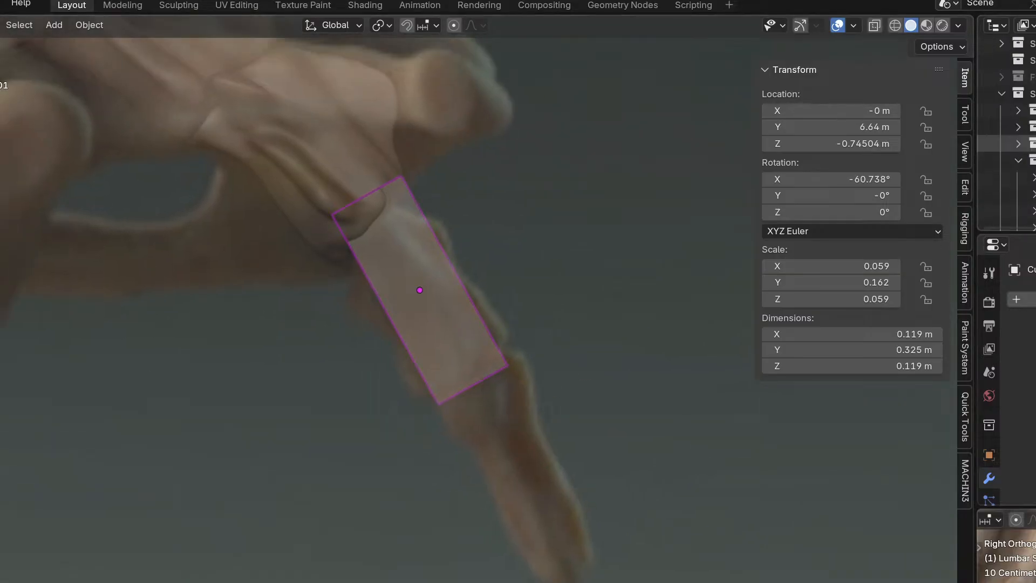
{"action": "scroll", "coordinate": [1034, 115], "scroll_direction": "down", "scroll_amount": 1}
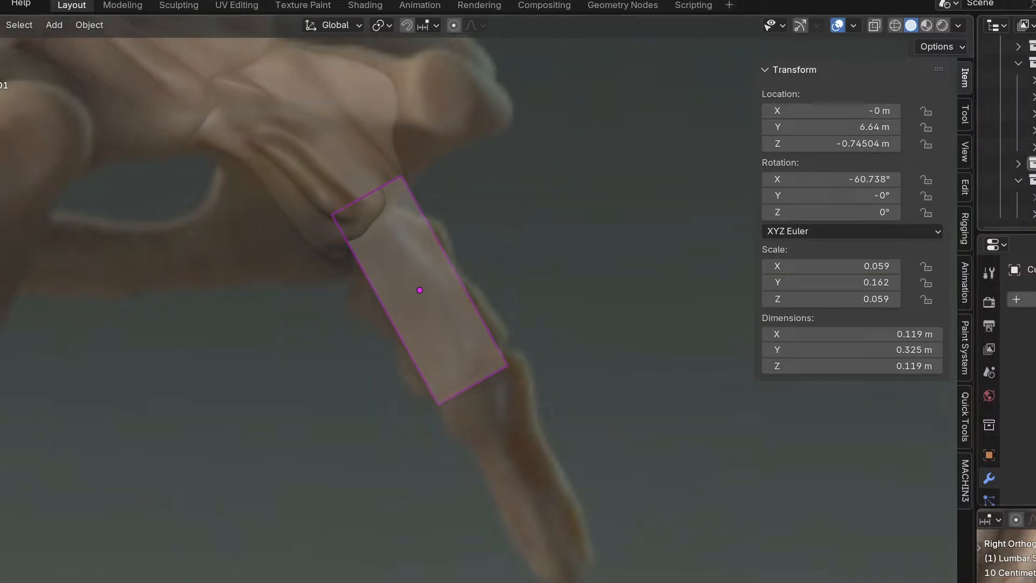
{"action": "type", "text": "cu"}
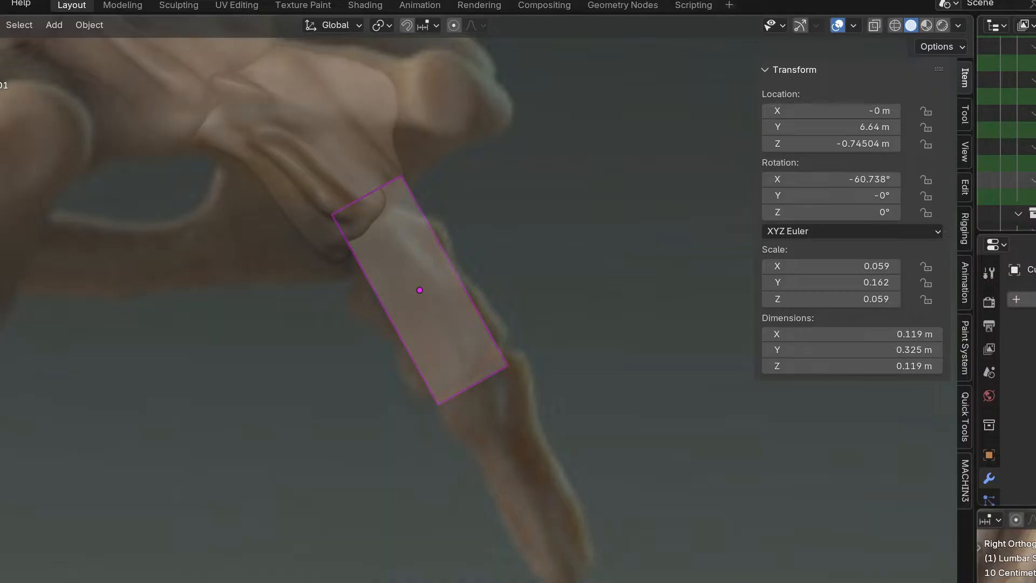
{"action": "scroll", "coordinate": [1031, 130], "scroll_direction": "down", "scroll_amount": 5}
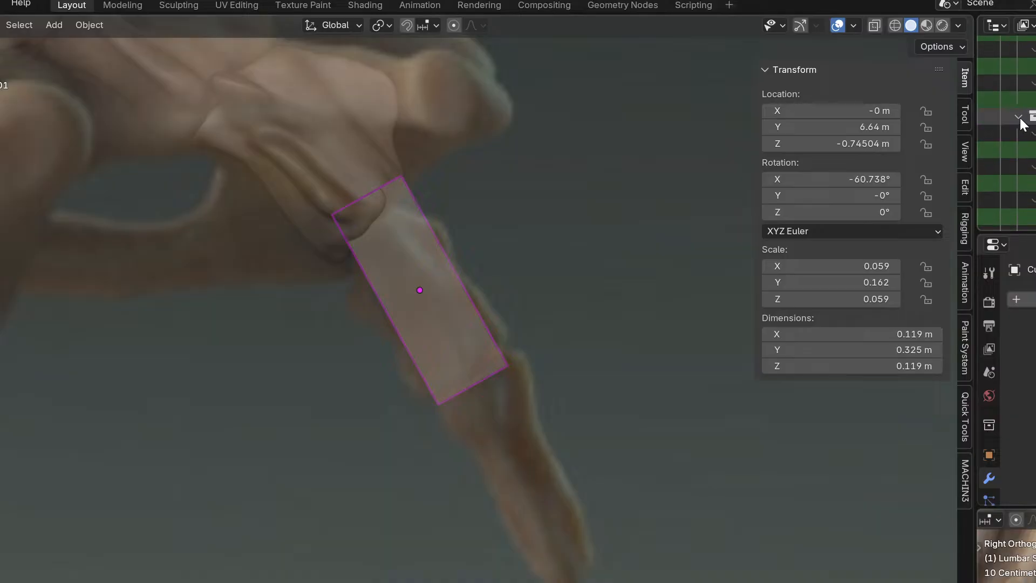
{"action": "left_click", "coordinate": [362, 163]}
{"action": "scroll", "coordinate": [1022, 214], "scroll_direction": "down", "scroll_amount": 3}
{"action": "scroll", "coordinate": [1022, 129], "scroll_direction": "down", "scroll_amount": 5}
{"action": "scroll", "coordinate": [1007, 133], "scroll_direction": "down", "scroll_amount": 5}
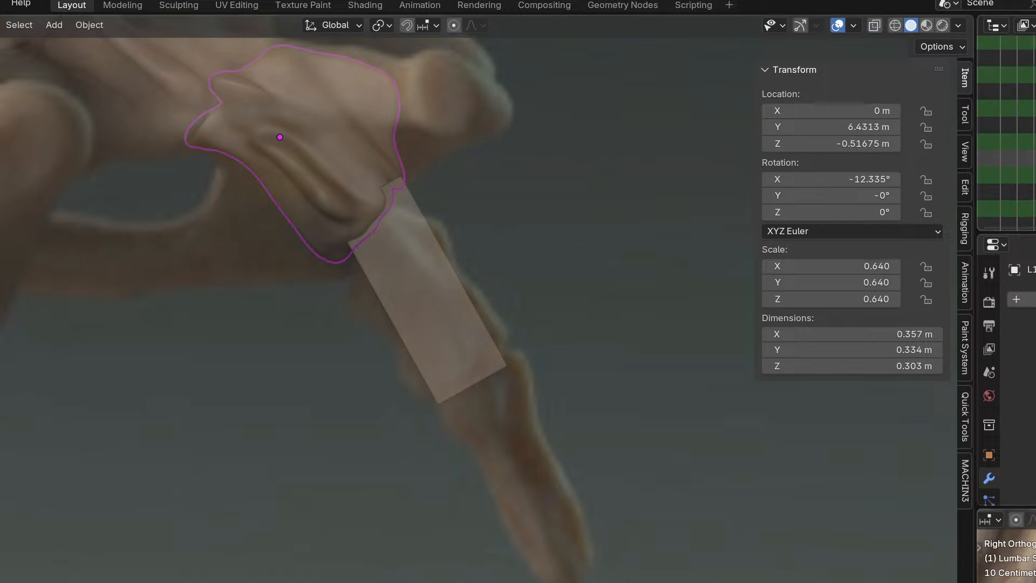
{"action": "scroll", "coordinate": [1006, 132], "scroll_direction": "down", "scroll_amount": 5}
{"action": "scroll", "coordinate": [1007, 132], "scroll_direction": "down", "scroll_amount": 8}
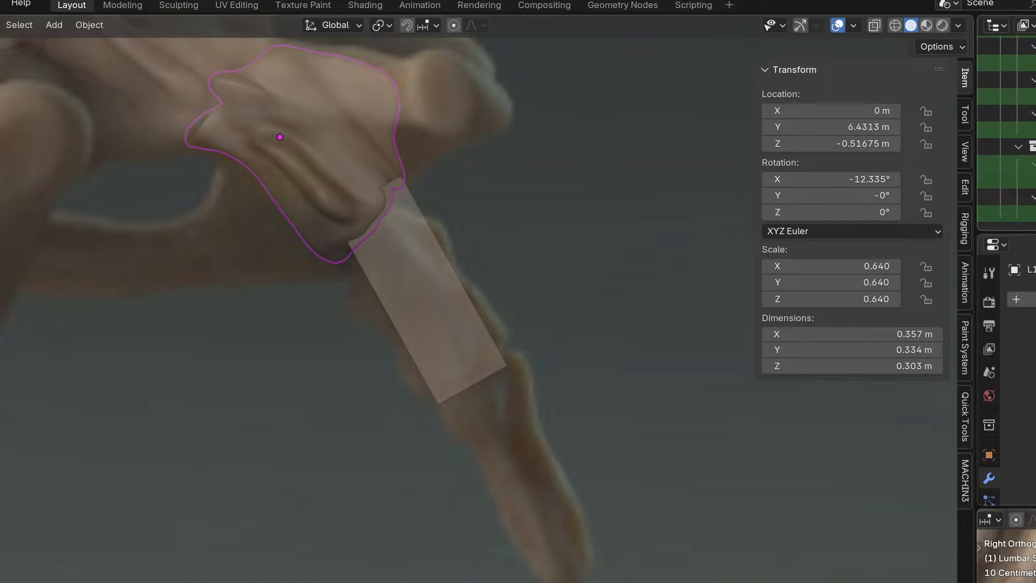
{"action": "scroll", "coordinate": [1006, 178], "scroll_direction": "up", "scroll_amount": 2}
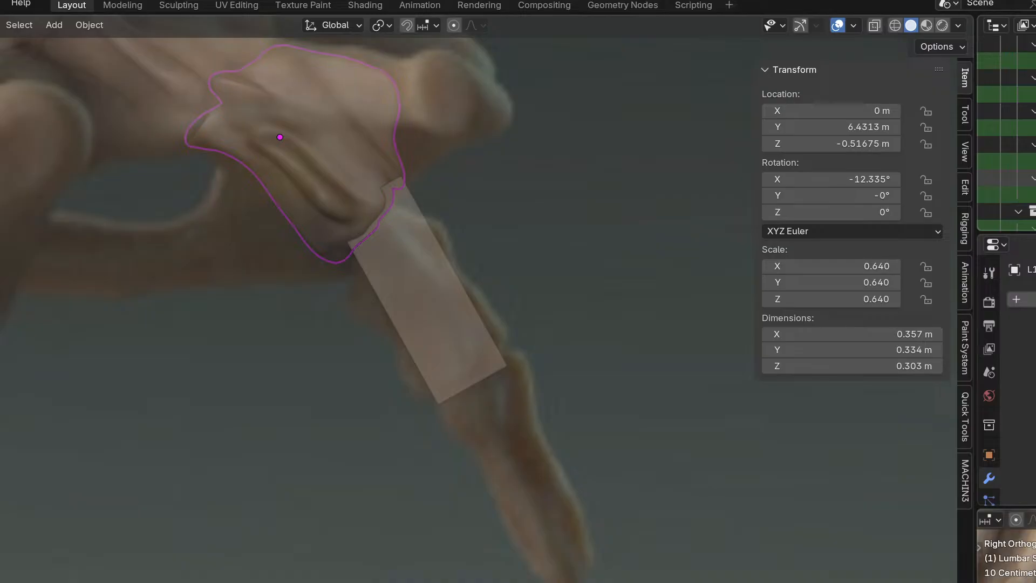
{"action": "scroll", "coordinate": [1006, 178], "scroll_direction": "up", "scroll_amount": 7}
{"action": "scroll", "coordinate": [1007, 179], "scroll_direction": "down", "scroll_amount": 1}
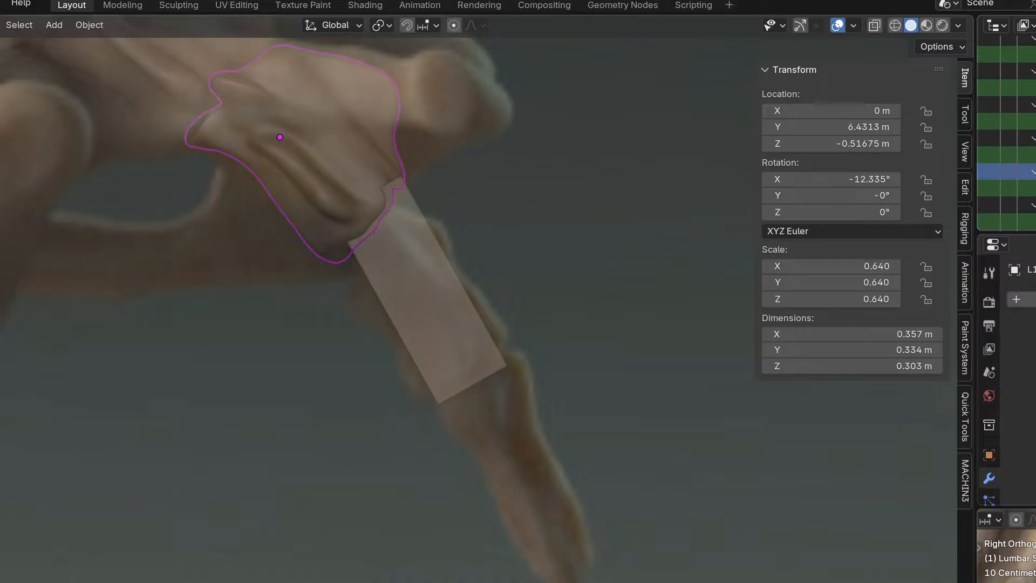
{"action": "scroll", "coordinate": [1020, 153], "scroll_direction": "up", "scroll_amount": 4}
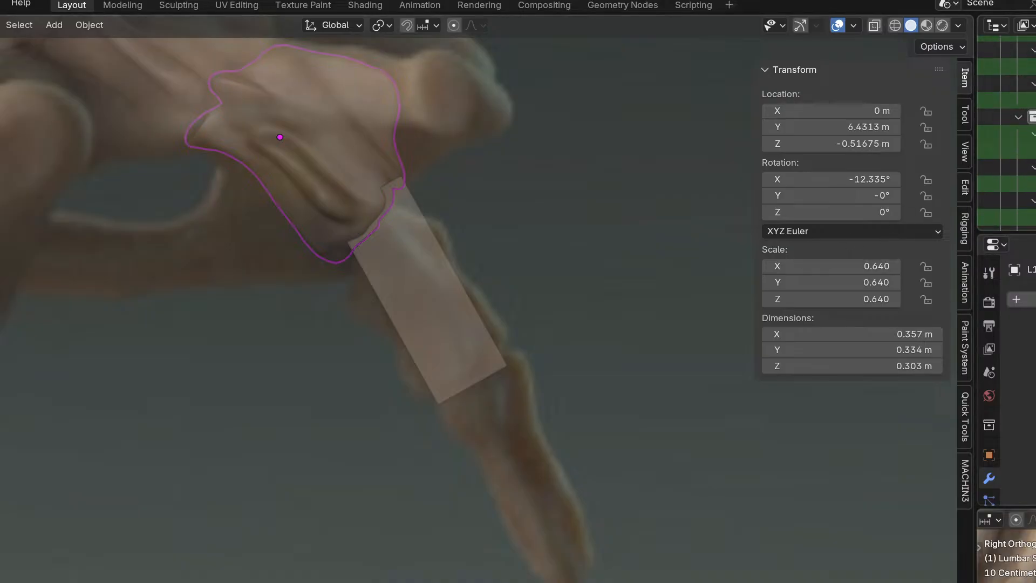
{"action": "scroll", "coordinate": [1006, 140], "scroll_direction": "down", "scroll_amount": 5}
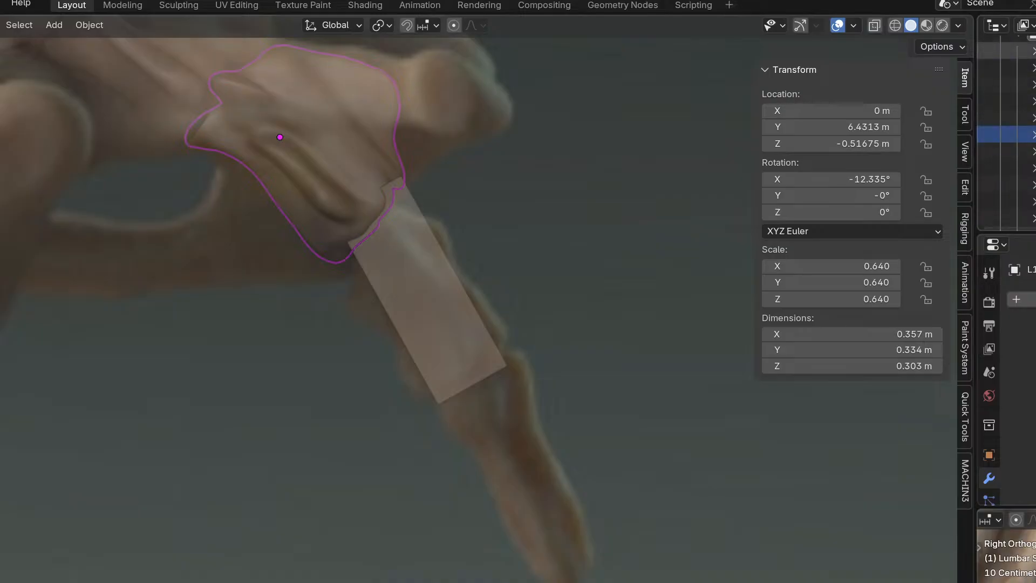
Select the cube and the vertebrae behind the sacrum in the Outliner and move them into the pelvic girdle collection.
{"action": "left_click", "coordinate": [1007, 51]}
{"action": "left_click", "coordinate": [1007, 134]}
{"action": "left_click", "coordinate": [1007, 50], "text": "shift"}
{"action": "scroll", "coordinate": [1007, 114], "scroll_direction": "down", "scroll_amount": 4}
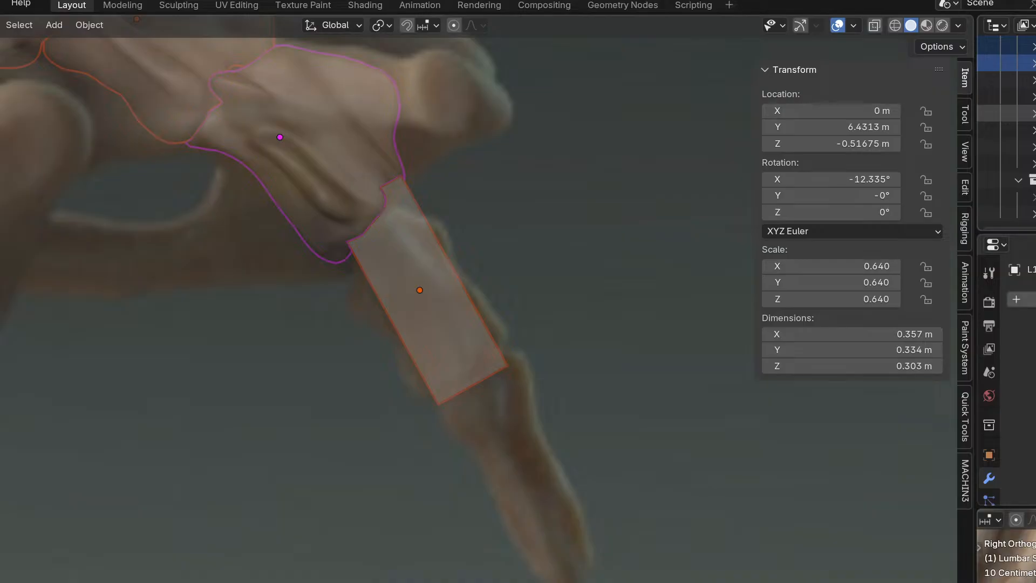
{"action": "scroll", "coordinate": [1007, 112], "scroll_direction": "up", "scroll_amount": 5}
{"action": "scroll", "coordinate": [1006, 141], "scroll_direction": "up", "scroll_amount": 3}
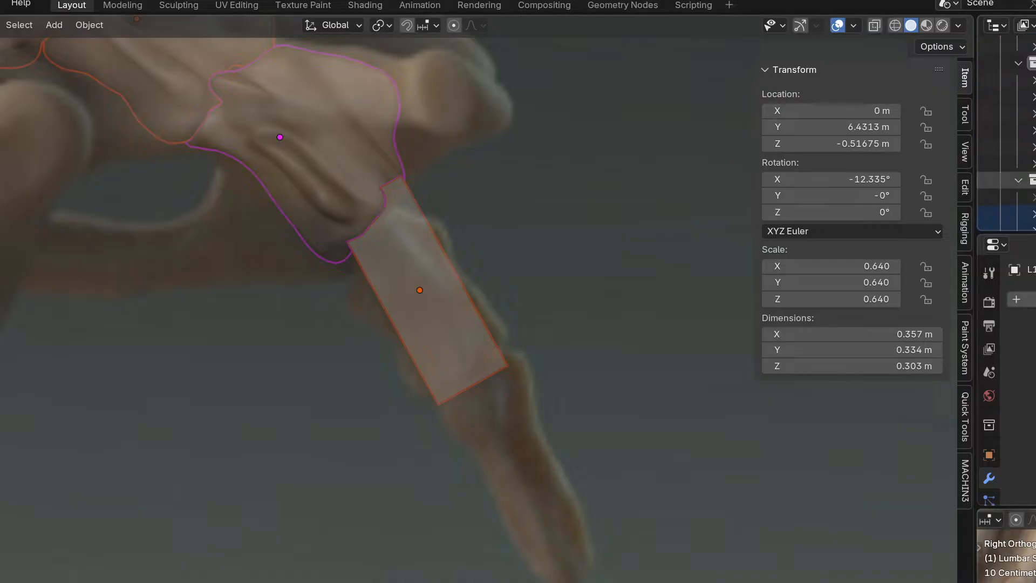
{"action": "scroll", "coordinate": [1006, 180], "scroll_direction": "down", "scroll_amount": 3}
{"action": "left_click", "coordinate": [1007, 214]}
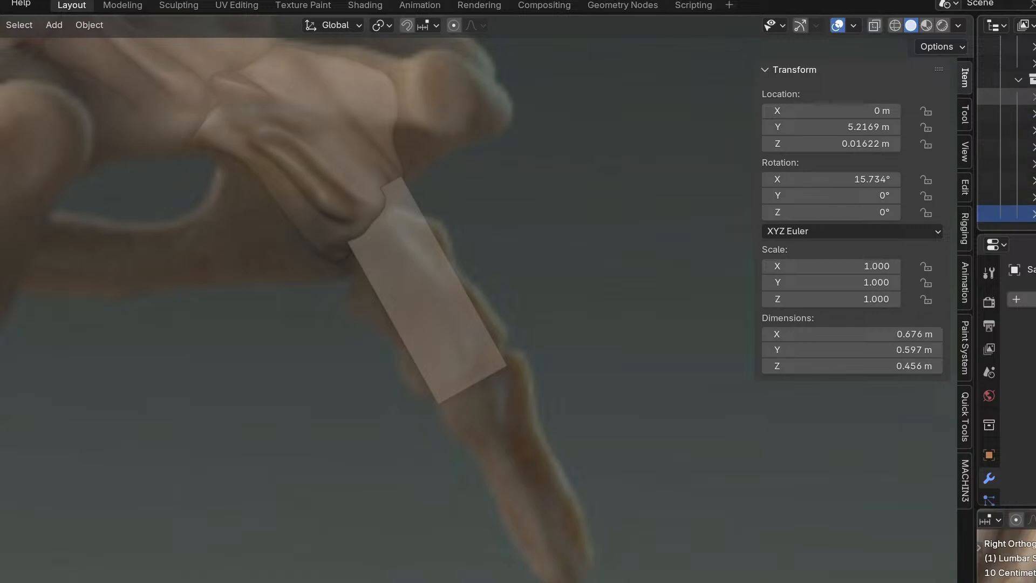
Select the cube over the tail bones and rename it Tailbone.
{"action": "right_click", "coordinate": [1025, 80]}
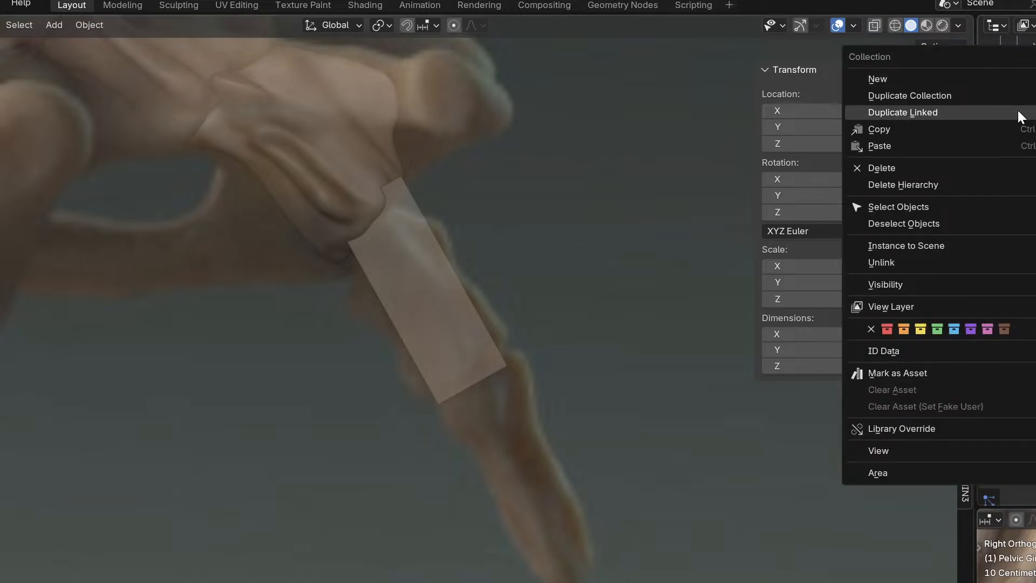
{"action": "right_click", "coordinate": [1024, 79]}
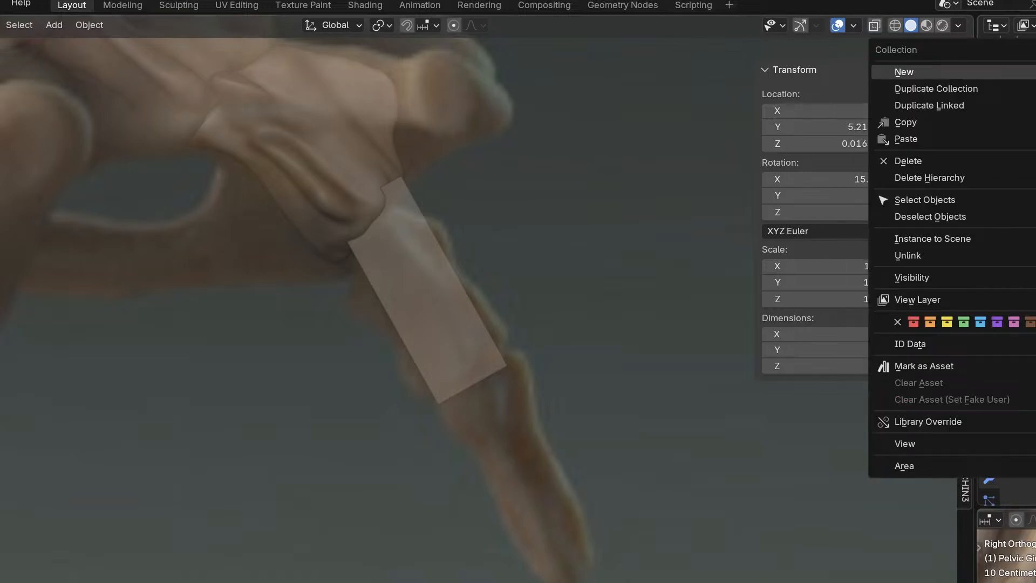
{"action": "left_click", "coordinate": [425, 276]}
{"action": "scroll", "coordinate": [486, 349], "scroll_direction": "down", "scroll_amount": 2}
{"action": "scroll", "coordinate": [483, 391], "scroll_direction": "down", "scroll_amount": 2}
{"action": "scroll", "coordinate": [572, 300], "scroll_direction": "up", "scroll_amount": 2}
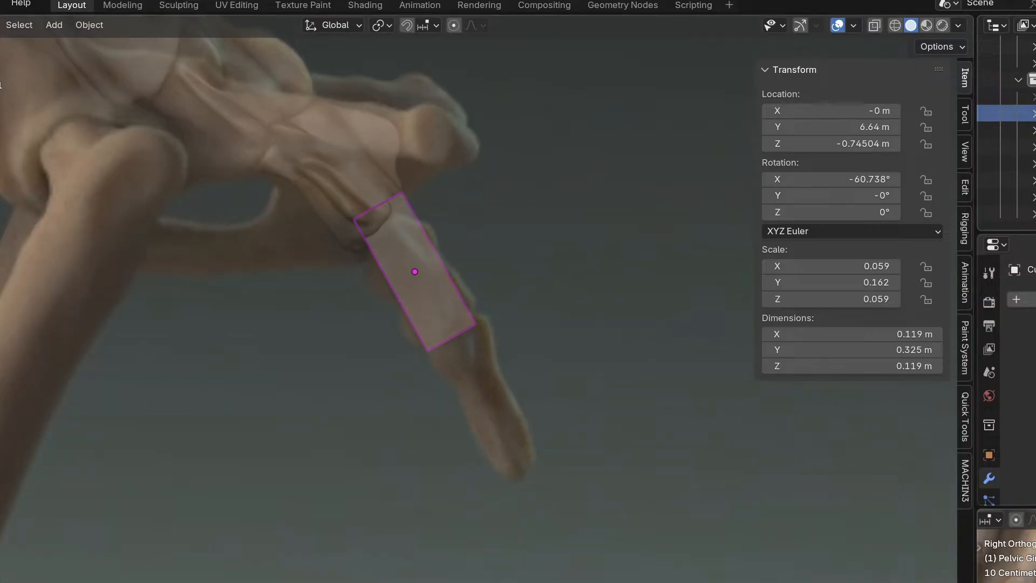
{"action": "scroll", "coordinate": [1008, 133], "scroll_direction": "up", "scroll_amount": 1}
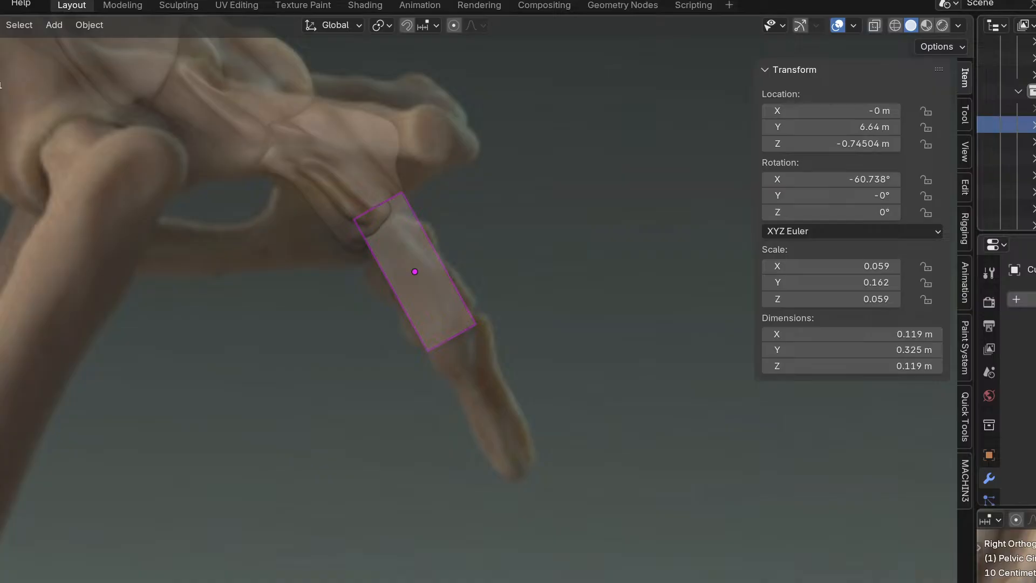
{"action": "key", "text": "Return"}
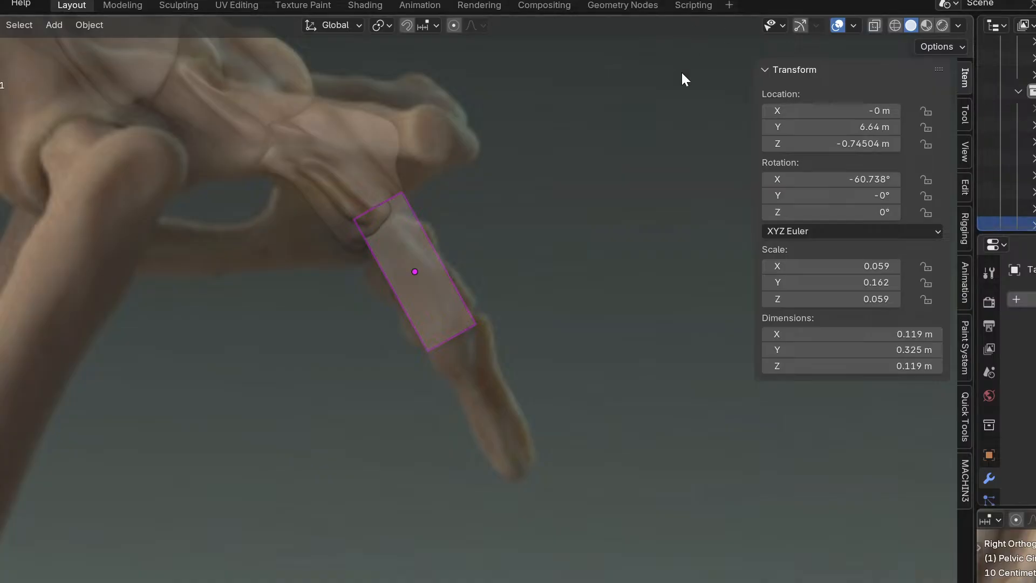
{"action": "scroll", "coordinate": [539, 231], "scroll_direction": "up", "scroll_amount": 1}
{"action": "key", "text": "ctrl+Tab"}
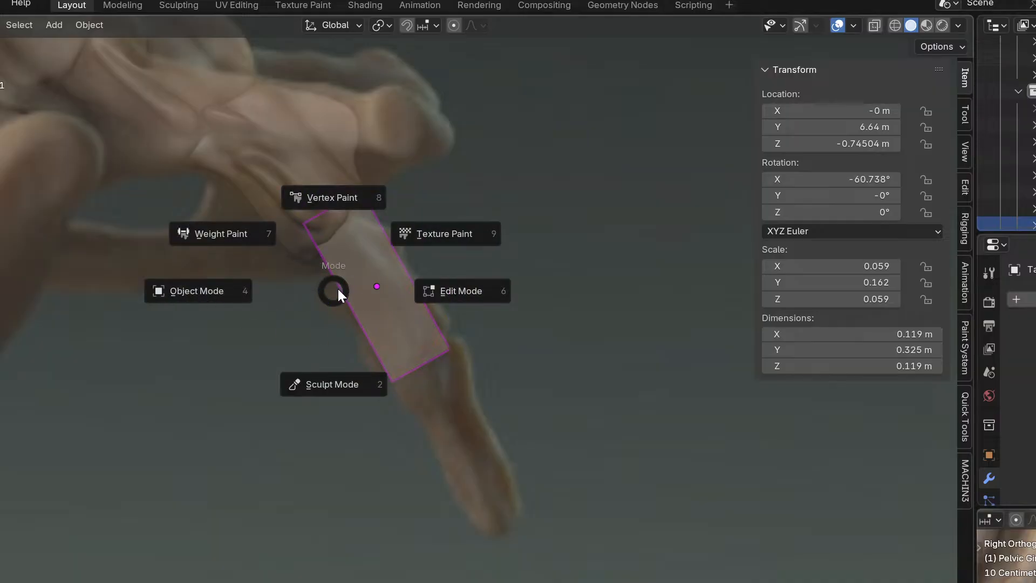
{"action": "left_click", "coordinate": [462, 294]}
{"action": "key", "text": "ctrl+Tab"}
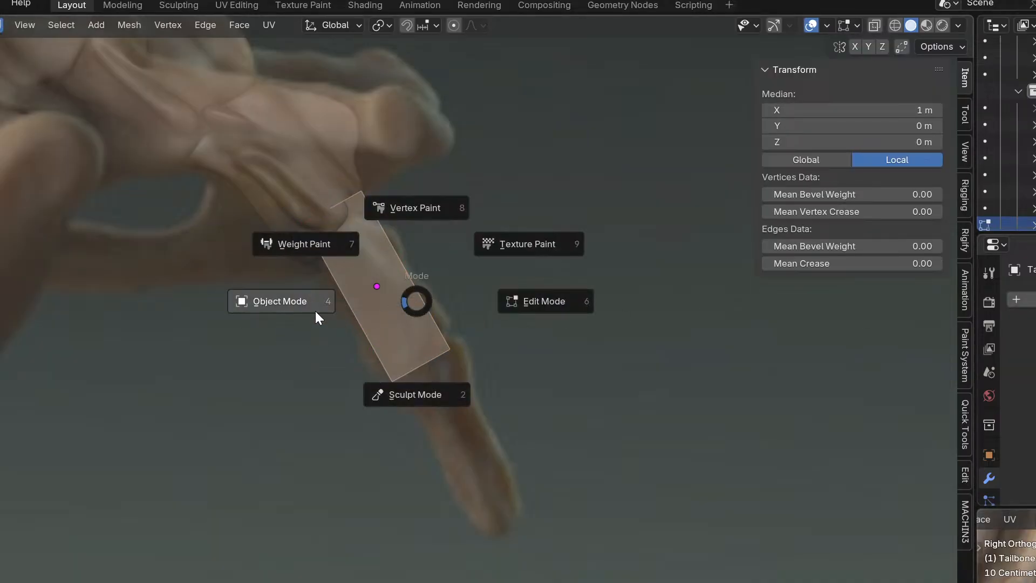
{"action": "left_click", "coordinate": [314, 309]}
Add a Subdivision Surface modifier to the tailbone cube.
{"action": "left_click", "coordinate": [1016, 299]}
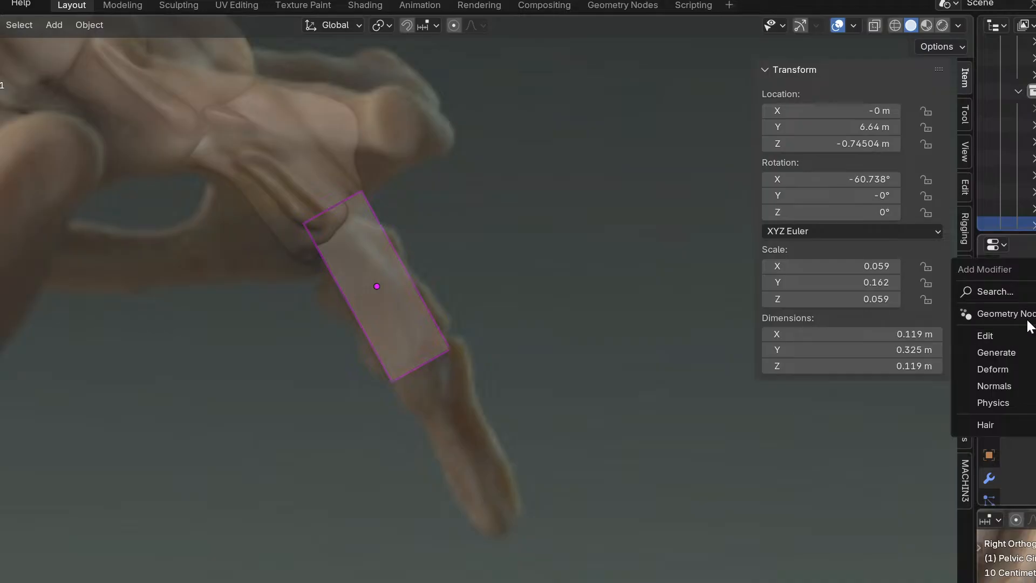
{"action": "mouse_move", "coordinate": [1034, 354]}
{"action": "mouse_move", "coordinate": [1034, 336]}
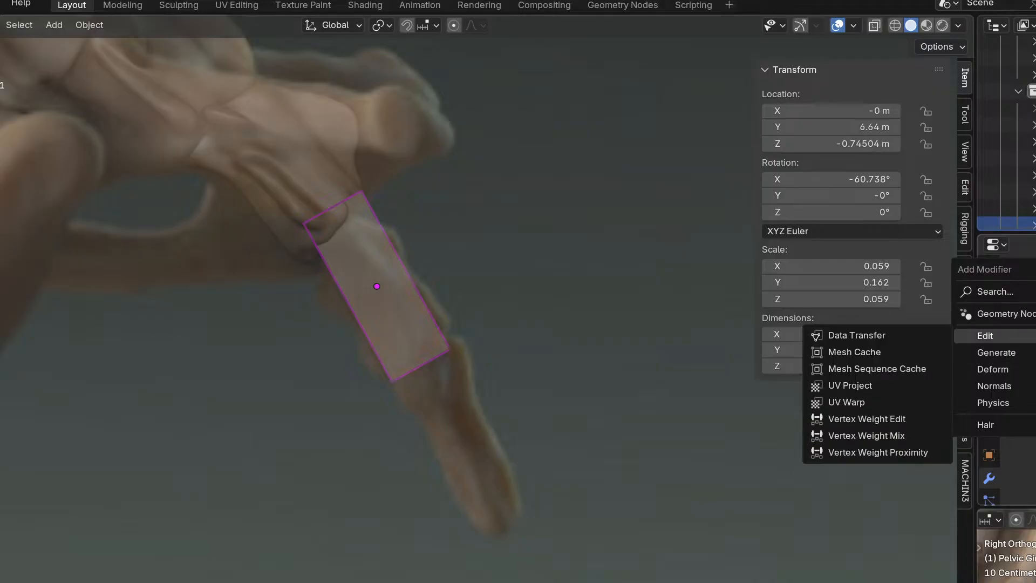
{"action": "right_click", "coordinate": [999, 290]}
{"action": "left_click", "coordinate": [999, 290]}
{"action": "left_click", "coordinate": [1034, 301]}
{"action": "mouse_move", "coordinate": [1034, 344]}
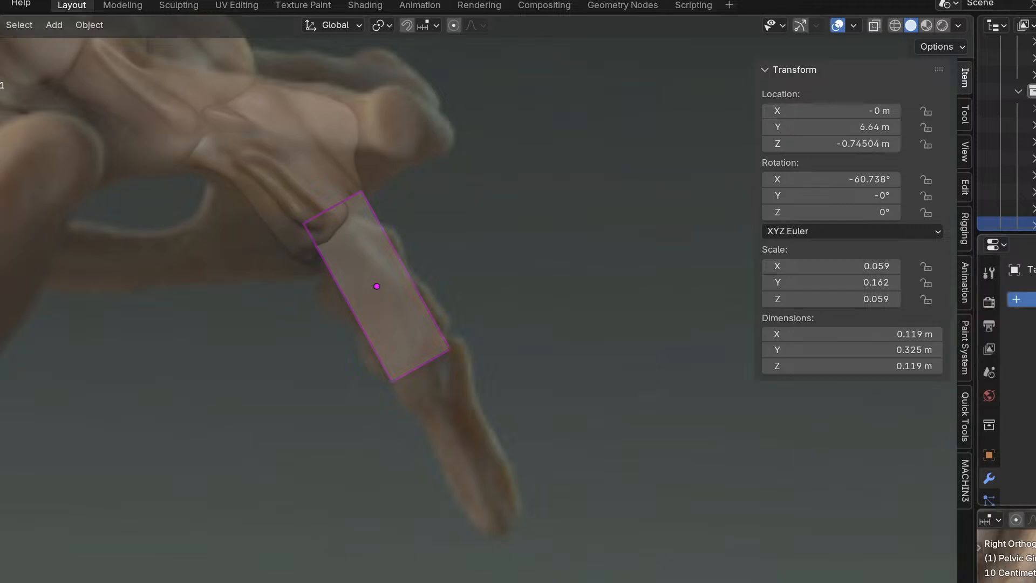
{"action": "left_click", "coordinate": [1033, 299]}
{"action": "type", "text": "sub"}
{"action": "left_click", "coordinate": [953, 332]}
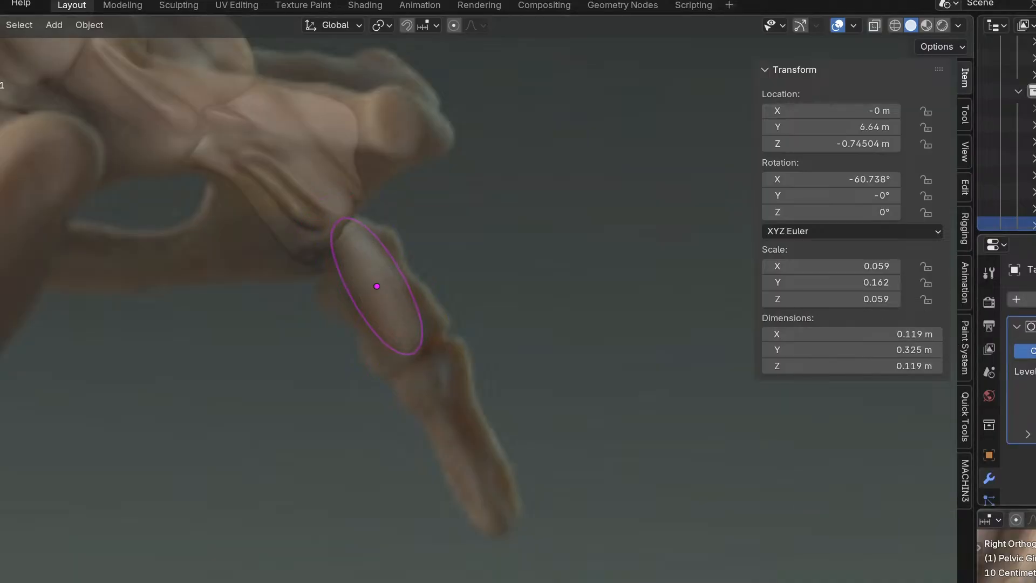
Apply the Subdivision Surface modifier on the tailbone.
{"action": "key", "text": "ctrl+Tab"}
{"action": "key", "text": "ctrl+a"}
{"action": "scroll", "coordinate": [447, 356], "scroll_direction": "up", "scroll_amount": 4}
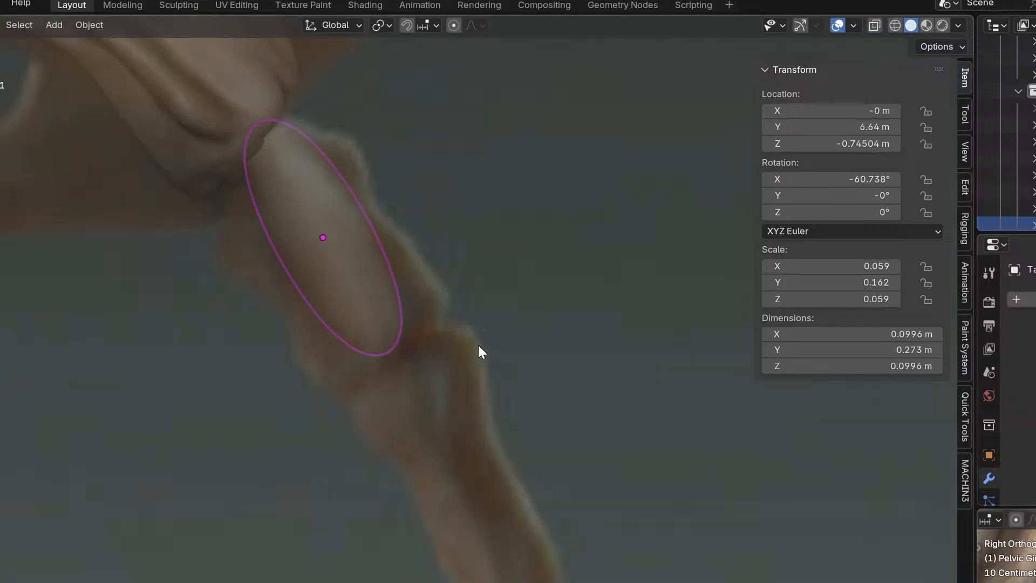
Switch the tailbone to Sculpt Mode and enable X-axis symmetry.
{"action": "key", "text": "ctrl+Tab"}
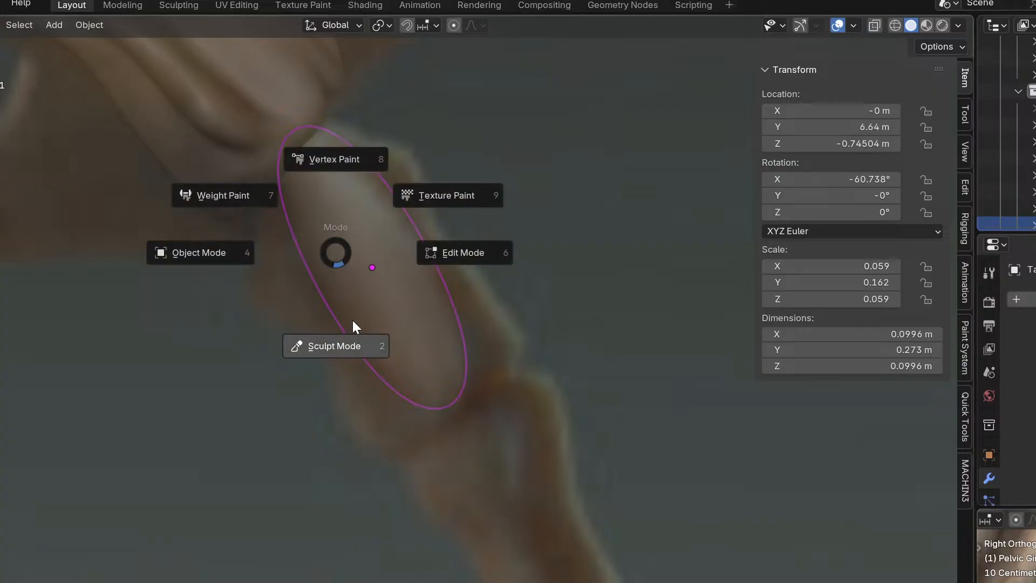
{"action": "left_click", "coordinate": [335, 345]}
{"action": "scroll", "coordinate": [378, 302], "scroll_direction": "up", "scroll_amount": 3}
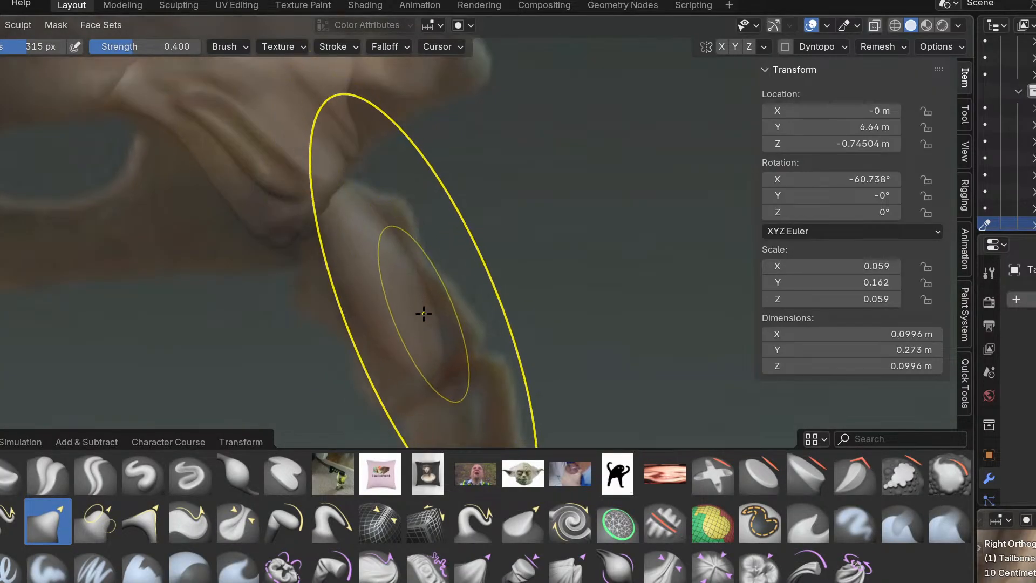
{"action": "left_click", "coordinate": [722, 47]}
Pull the tailbone's edges outward with the Grab brush toward the first tail bone in the side reference, undoing the last stroke.
{"action": "left_click_drag", "start_coordinate": [440, 335], "coordinate": [485, 345]}
{"action": "left_click_drag", "start_coordinate": [396, 363], "coordinate": [370, 401]}
{"action": "left_click_drag", "start_coordinate": [391, 383], "coordinate": [364, 394]}
{"action": "mouse_move", "coordinate": [331, 264]}
{"action": "left_mouse_down"}
{"action": "mouse_move", "coordinate": [315, 277]}
{"action": "mouse_move", "coordinate": [300, 264]}
{"action": "mouse_move", "coordinate": [281, 290]}
{"action": "left_mouse_up"}
{"action": "scroll", "coordinate": [319, 354], "scroll_direction": "up", "scroll_amount": 2}
{"action": "left_click_drag", "start_coordinate": [331, 350], "coordinate": [312, 359]}
{"action": "key", "text": "ctrl+z"}
Reduce the brush size to 124 px and fit the tailbone's underside edge to the side reference.
{"action": "scroll", "coordinate": [340, 352], "scroll_direction": "up", "scroll_amount": 2}
{"action": "key", "text": "f"}
{"action": "left_click", "coordinate": [239, 350]}
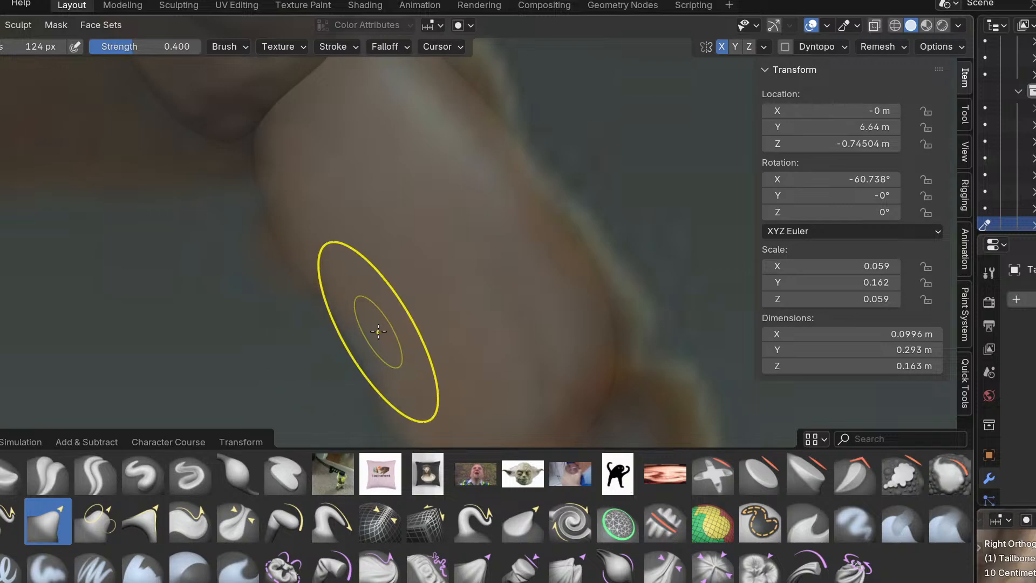
{"action": "scroll", "coordinate": [374, 342], "scroll_direction": "down", "scroll_amount": 3}
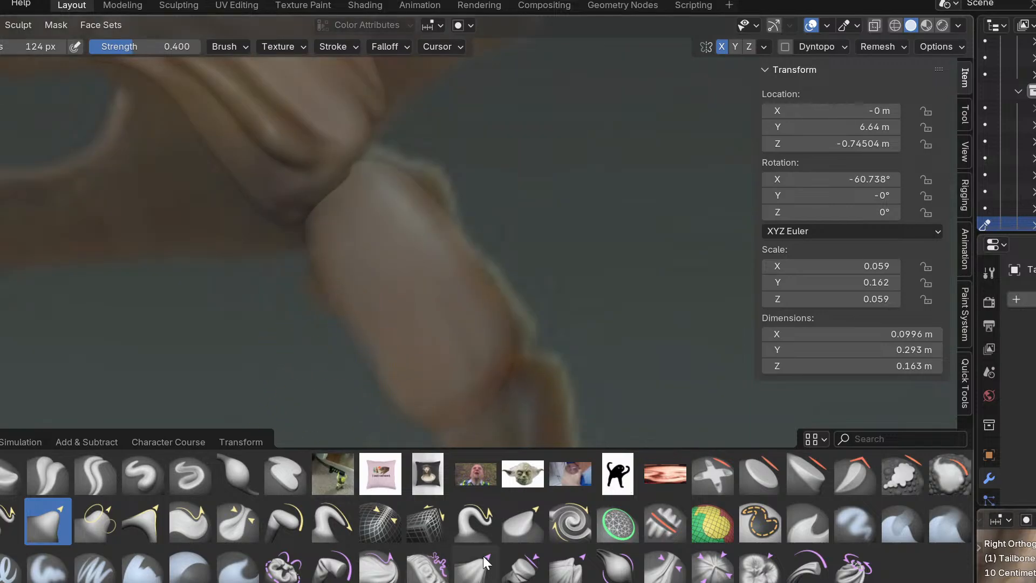
{"action": "left_click_drag", "start_coordinate": [364, 342], "coordinate": [378, 342]}
{"action": "mouse_move", "coordinate": [372, 379]}
{"action": "middle_mouse_down"}
{"action": "mouse_move", "coordinate": [497, 356]}
{"action": "mouse_move", "coordinate": [519, 396]}
{"action": "middle_mouse_up"}
{"action": "key", "text": "KP_3"}
{"action": "left_click_drag", "start_coordinate": [357, 353], "coordinate": [377, 343]}
{"action": "left_click_drag", "start_coordinate": [336, 298], "coordinate": [326, 301]}
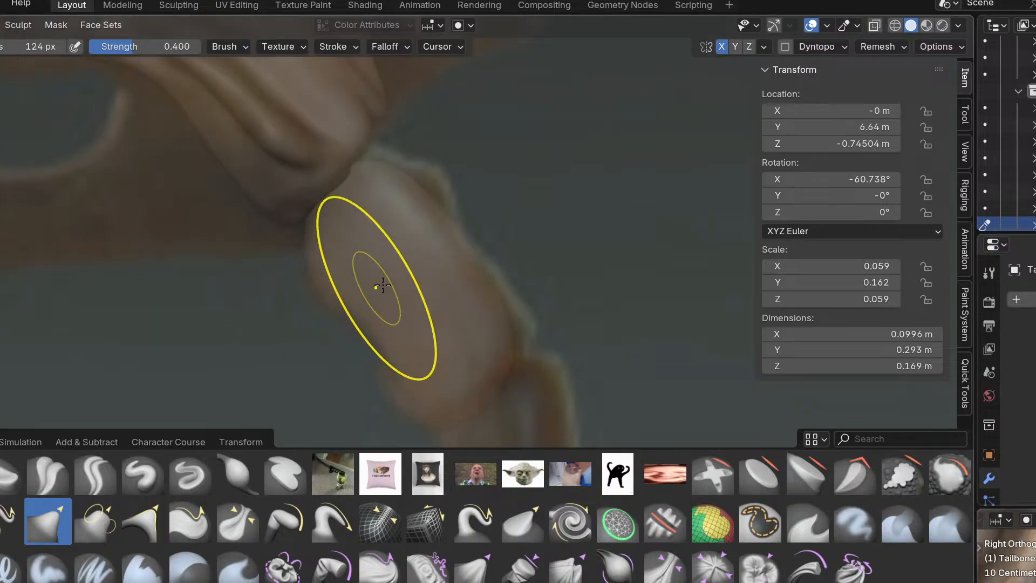
Pull the tailbone's back edge into an upper and a lower bump with a shallow dip between, following the side reference.
{"action": "middle_click_drag", "start_coordinate": [377, 288], "coordinate": [271, 360]}
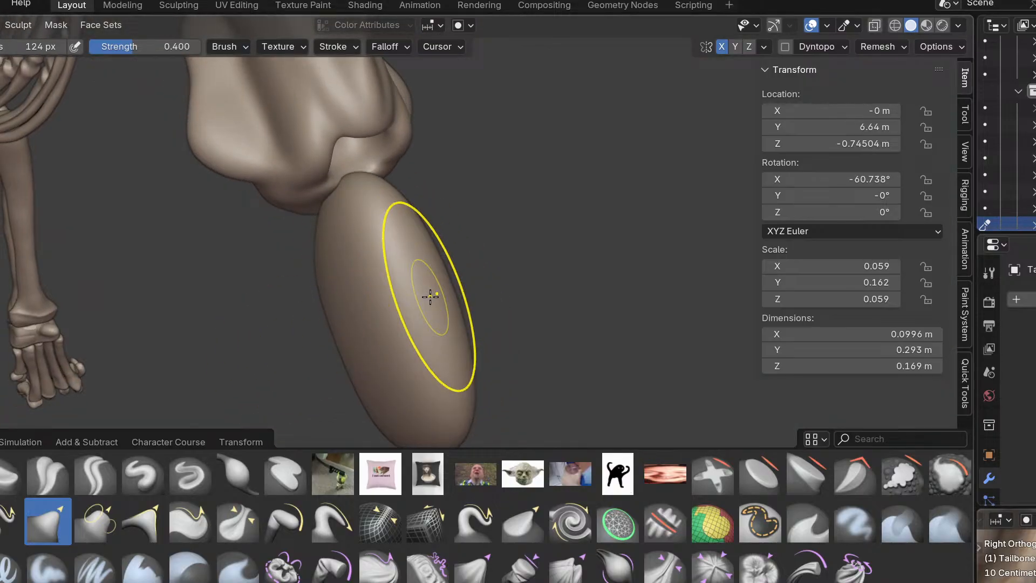
{"action": "key", "text": "KP_3"}
{"action": "left_click_drag", "start_coordinate": [500, 317], "coordinate": [537, 340]}
{"action": "left_click_drag", "start_coordinate": [399, 194], "coordinate": [427, 172]}
{"action": "left_click_drag", "start_coordinate": [427, 177], "coordinate": [440, 188]}
{"action": "left_click_drag", "start_coordinate": [440, 191], "coordinate": [456, 189]}
{"action": "left_click_drag", "start_coordinate": [479, 250], "coordinate": [471, 253]}
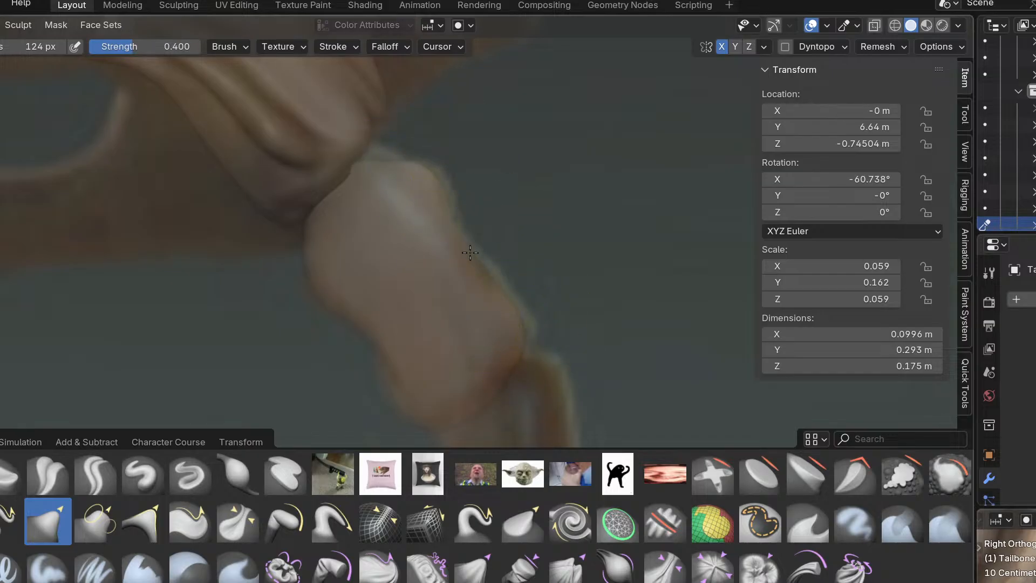
Enlarge the brush to 201 px and nudge the tailbone's lower back surface from behind.
{"action": "middle_click_drag", "start_coordinate": [502, 261], "coordinate": [484, 192]}
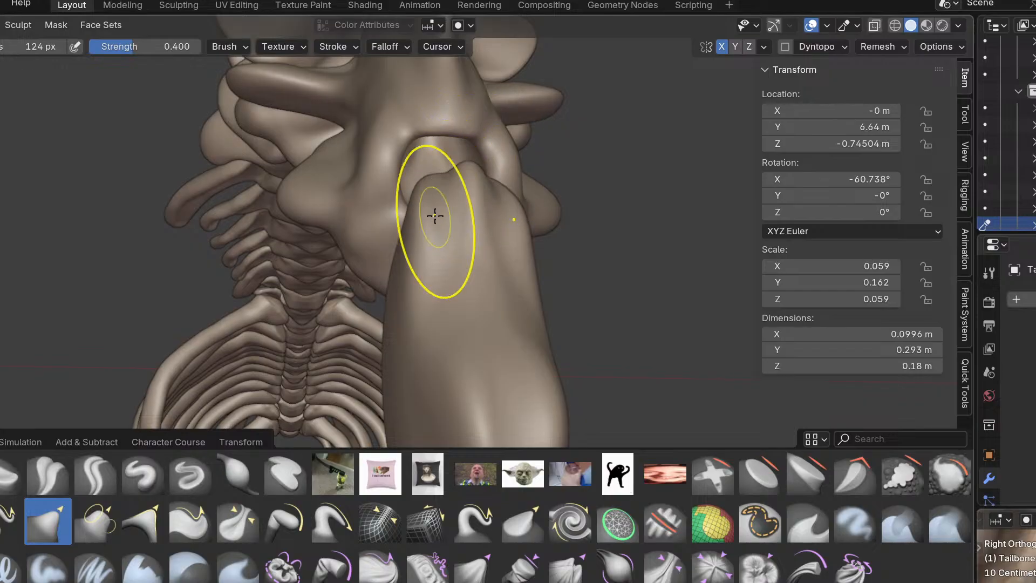
{"action": "scroll", "coordinate": [441, 224], "scroll_direction": "down", "scroll_amount": 1}
{"action": "key", "text": "f"}
{"action": "left_click", "coordinate": [605, 221]}
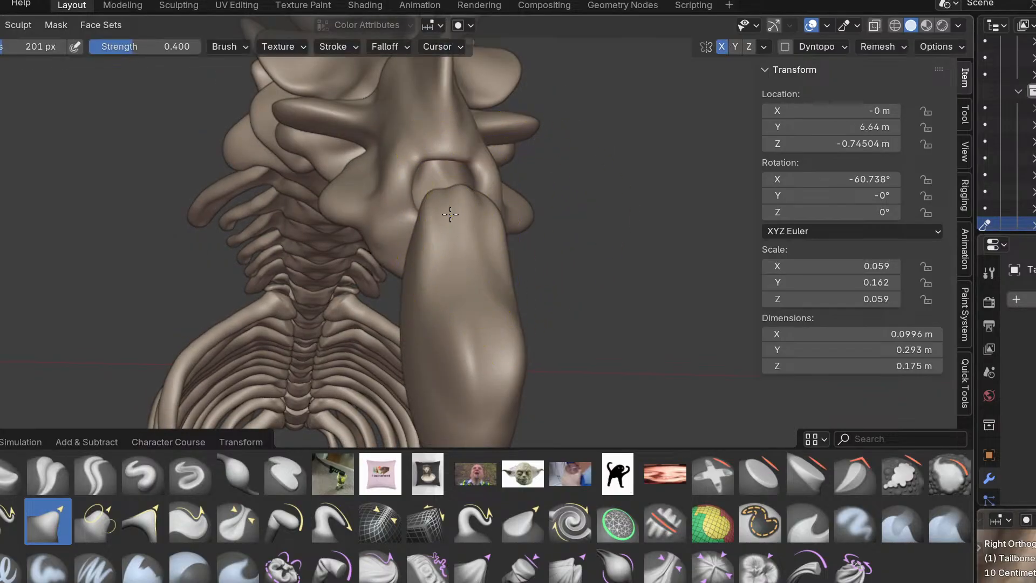
{"action": "mouse_move", "coordinate": [516, 344]}
{"action": "middle_mouse_down"}
{"action": "mouse_move", "coordinate": [495, 319]}
{"action": "mouse_move", "coordinate": [481, 342]}
{"action": "middle_mouse_up"}
{"action": "mouse_move", "coordinate": [482, 342]}
{"action": "left_mouse_down"}
{"action": "mouse_move", "coordinate": [479, 333]}
{"action": "mouse_move", "coordinate": [486, 350]}
{"action": "left_mouse_up"}
Set the tailbone's remesh voxel size to about 0.006 m.
{"action": "mouse_move", "coordinate": [486, 352]}
{"action": "middle_mouse_down"}
{"action": "mouse_move", "coordinate": [522, 356]}
{"action": "mouse_move", "coordinate": [491, 347]}
{"action": "middle_mouse_up"}
{"action": "key", "text": "r"}
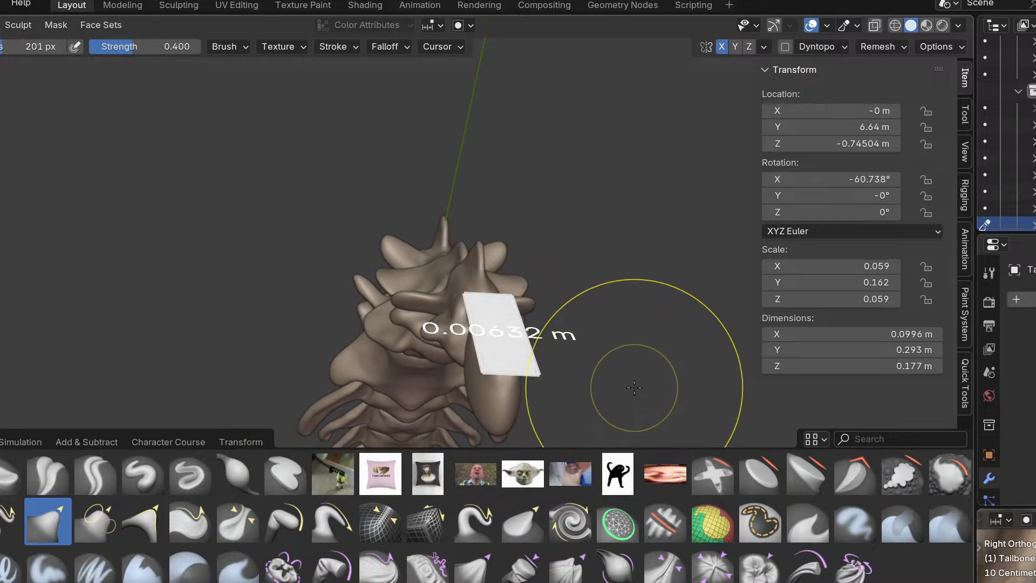
{"action": "left_click", "coordinate": [632, 382]}
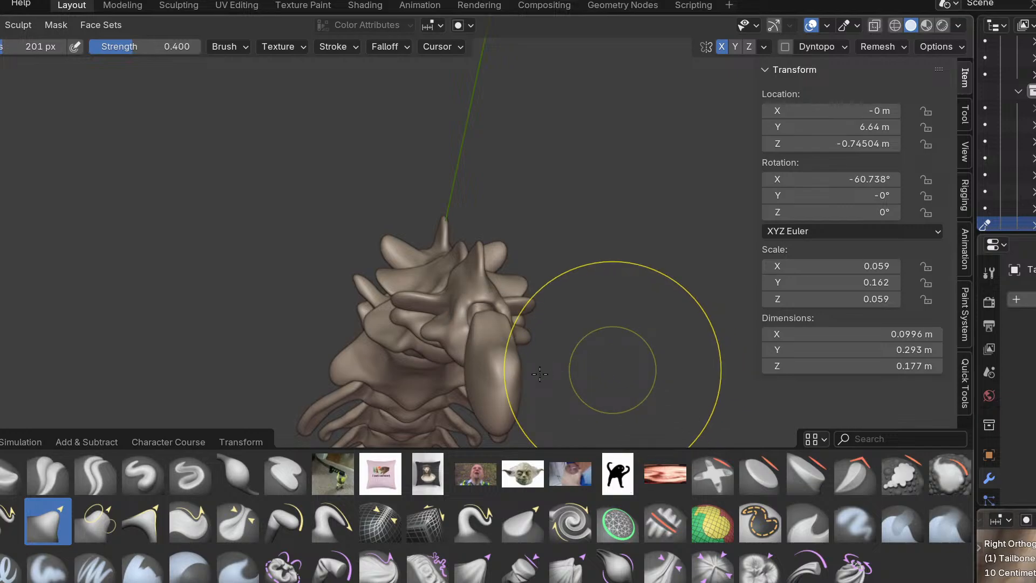
Reshape the tailbone's upper end where it meets the vertebra above, following the upper back corner in the side reference.
{"action": "middle_click_drag", "start_coordinate": [504, 355], "coordinate": [499, 391]}
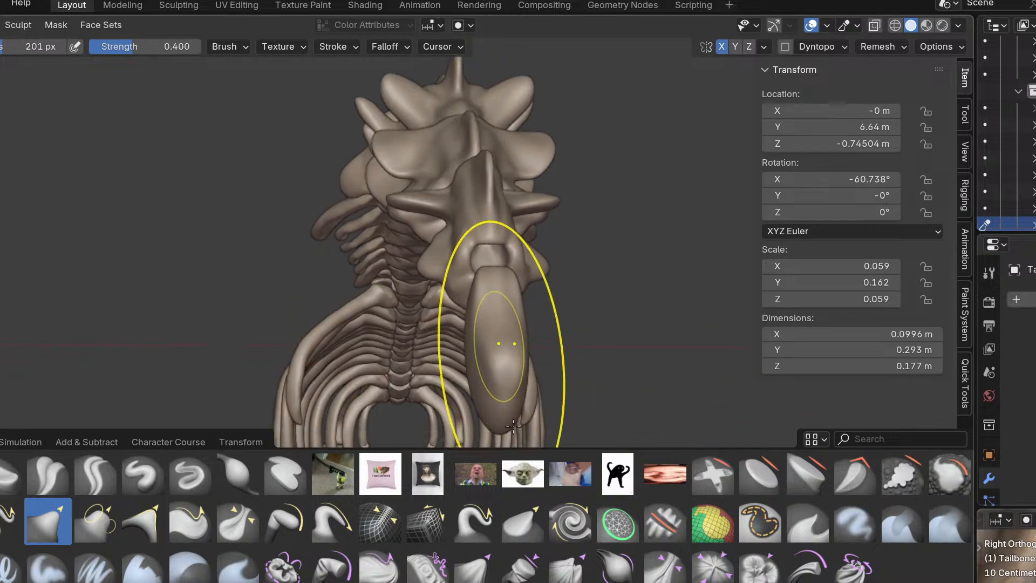
{"action": "middle_click_drag", "start_coordinate": [605, 290], "coordinate": [606, 298]}
{"action": "scroll", "coordinate": [531, 336], "scroll_direction": "up", "scroll_amount": 3}
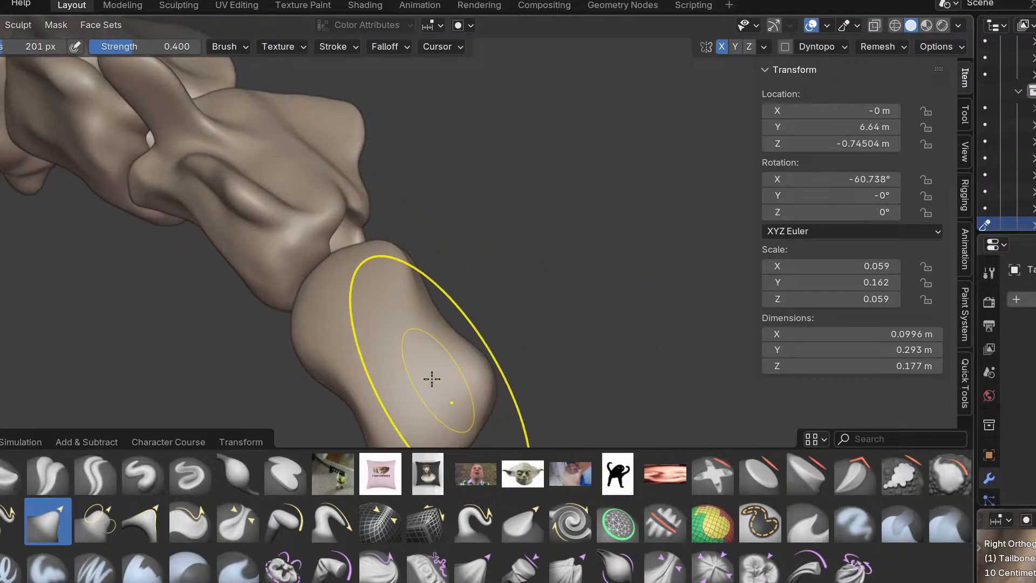
{"action": "scroll", "coordinate": [384, 269], "scroll_direction": "up", "scroll_amount": 2}
{"action": "middle_click_drag", "start_coordinate": [432, 296], "coordinate": [419, 243]}
{"action": "left_click_drag", "start_coordinate": [422, 211], "coordinate": [429, 208]}
{"action": "scroll", "coordinate": [421, 213], "scroll_direction": "up", "scroll_amount": 2}
{"action": "middle_click_drag", "start_coordinate": [415, 214], "coordinate": [435, 272]}
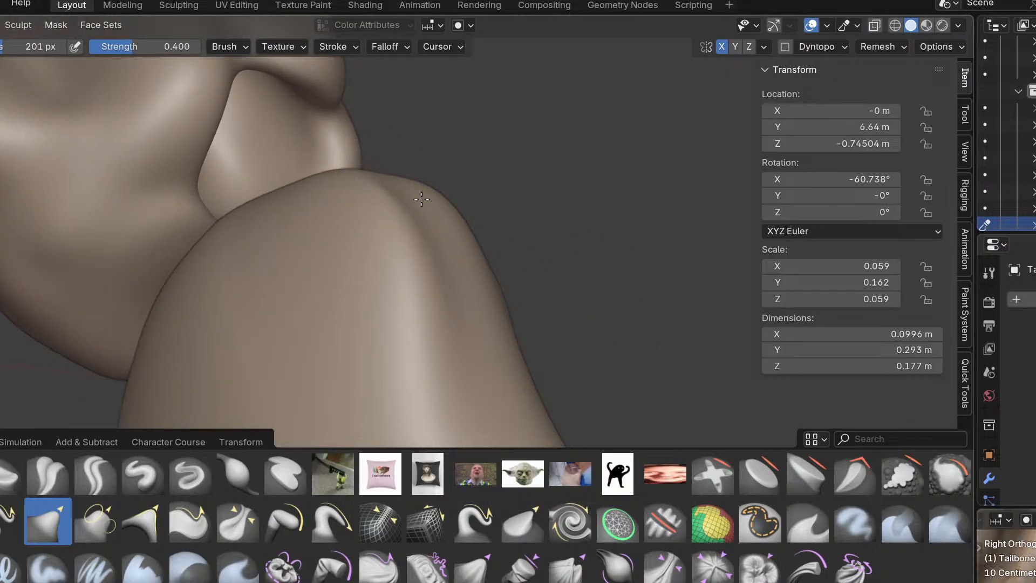
{"action": "scroll", "coordinate": [427, 235], "scroll_direction": "down", "scroll_amount": 2}
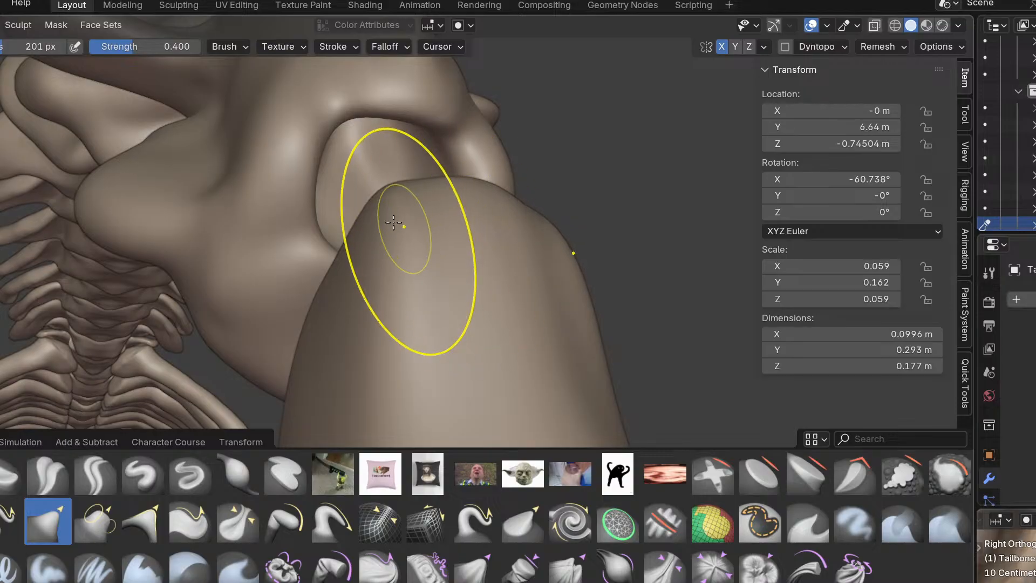
{"action": "mouse_move", "coordinate": [380, 244]}
{"action": "middle_mouse_down"}
{"action": "mouse_move", "coordinate": [426, 222]}
{"action": "mouse_move", "coordinate": [398, 232]}
{"action": "middle_mouse_up"}
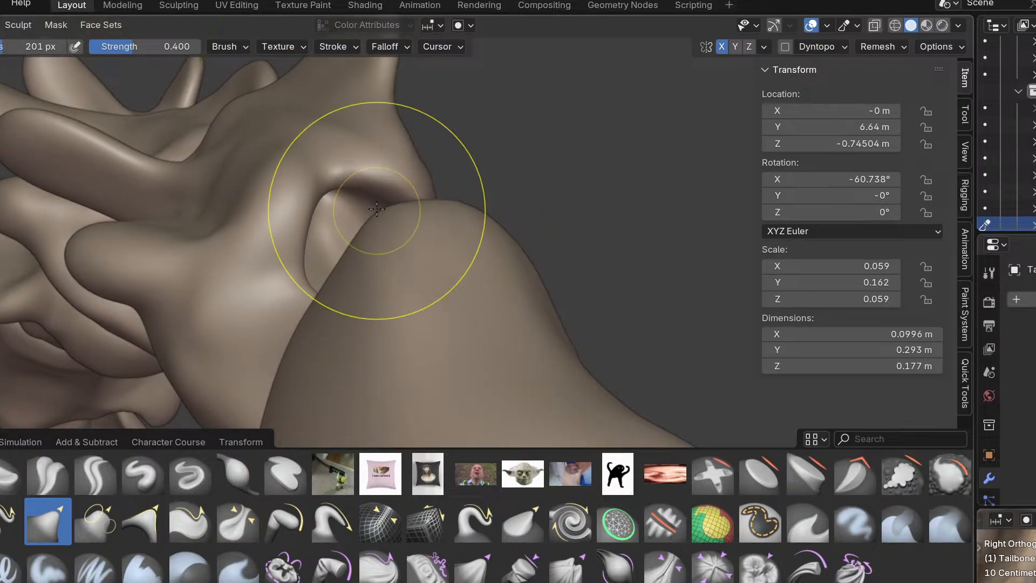
{"action": "scroll", "coordinate": [387, 219], "scroll_direction": "up", "scroll_amount": 4}
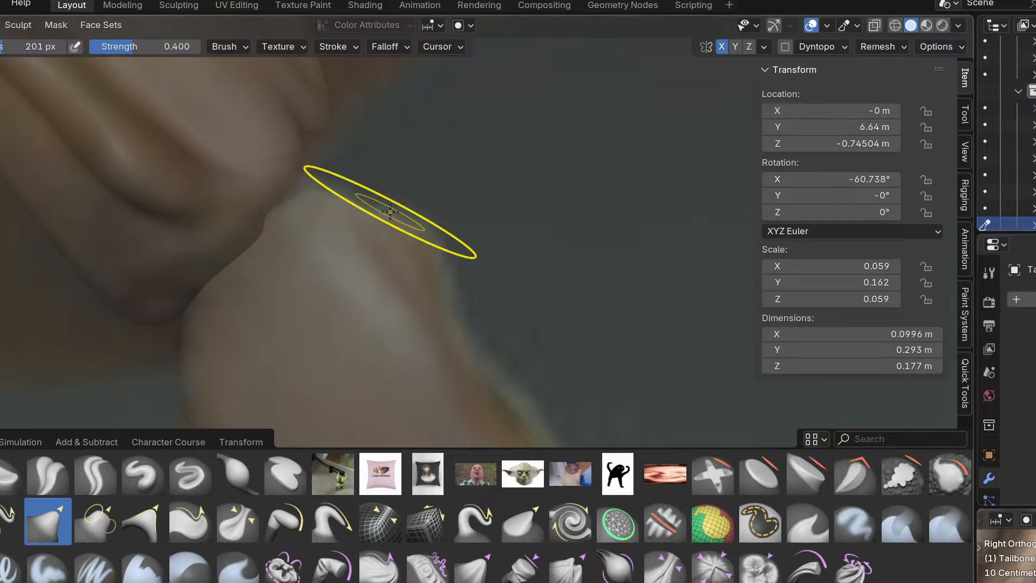
{"action": "mouse_move", "coordinate": [424, 247]}
{"action": "middle_mouse_down"}
{"action": "mouse_move", "coordinate": [407, 225]}
{"action": "mouse_move", "coordinate": [382, 295]}
{"action": "middle_mouse_up"}
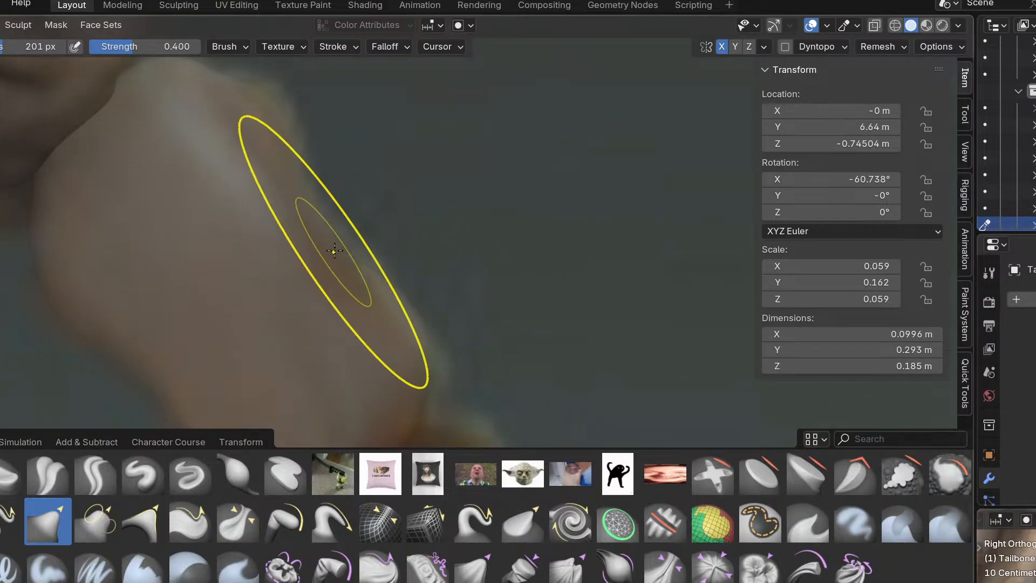
Adjust the tailbone's lower back edge and front edge to follow the bone outline in the side reference.
{"action": "left_click_drag", "start_coordinate": [440, 317], "coordinate": [432, 340]}
{"action": "scroll", "coordinate": [412, 294], "scroll_direction": "down", "scroll_amount": 4}
{"action": "middle_click_drag", "start_coordinate": [412, 294], "coordinate": [462, 267], "text": "shift"}
{"action": "scroll", "coordinate": [416, 308], "scroll_direction": "up", "scroll_amount": 3}
{"action": "left_click_drag", "start_coordinate": [334, 233], "coordinate": [368, 217]}
{"action": "middle_click_drag", "start_coordinate": [367, 218], "coordinate": [444, 278], "text": "shift"}
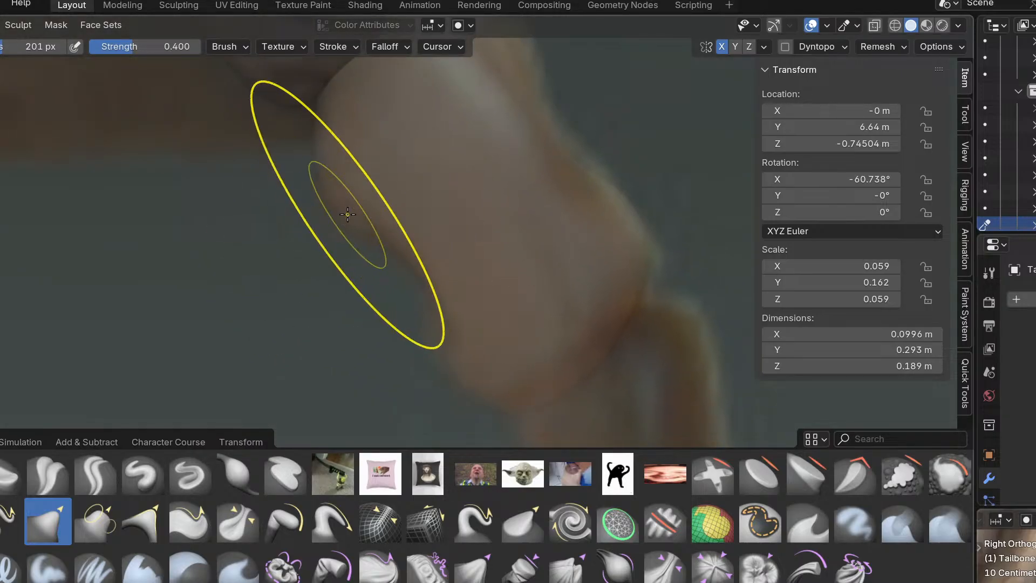
{"action": "left_click_drag", "start_coordinate": [321, 119], "coordinate": [341, 146]}
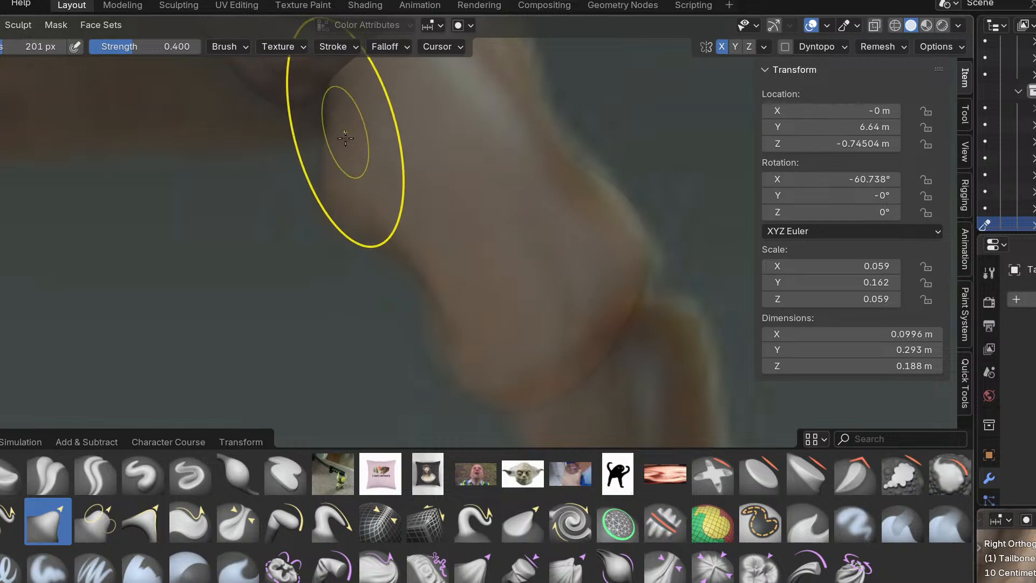
Pull the tailbone's upper tip up into the joint with the vertebra above, making the bone about 0.304 m long.
{"action": "middle_click_drag", "start_coordinate": [346, 129], "coordinate": [330, 281], "text": "shift"}
{"action": "middle_click_drag", "start_coordinate": [385, 254], "coordinate": [393, 316], "text": "shift"}
{"action": "left_click_drag", "start_coordinate": [373, 230], "coordinate": [347, 190]}
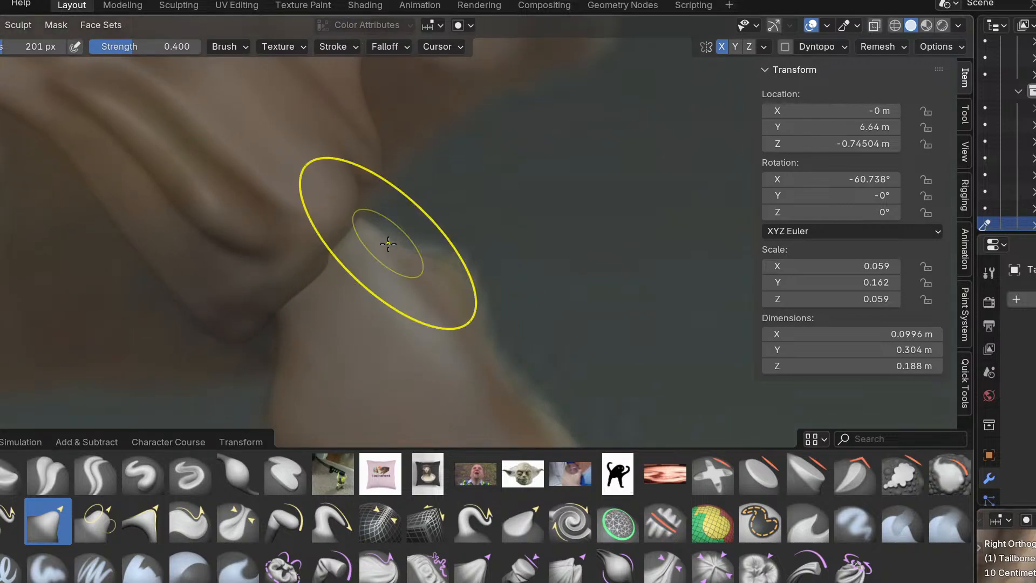
{"action": "scroll", "coordinate": [438, 258], "scroll_direction": "up", "scroll_amount": 2}
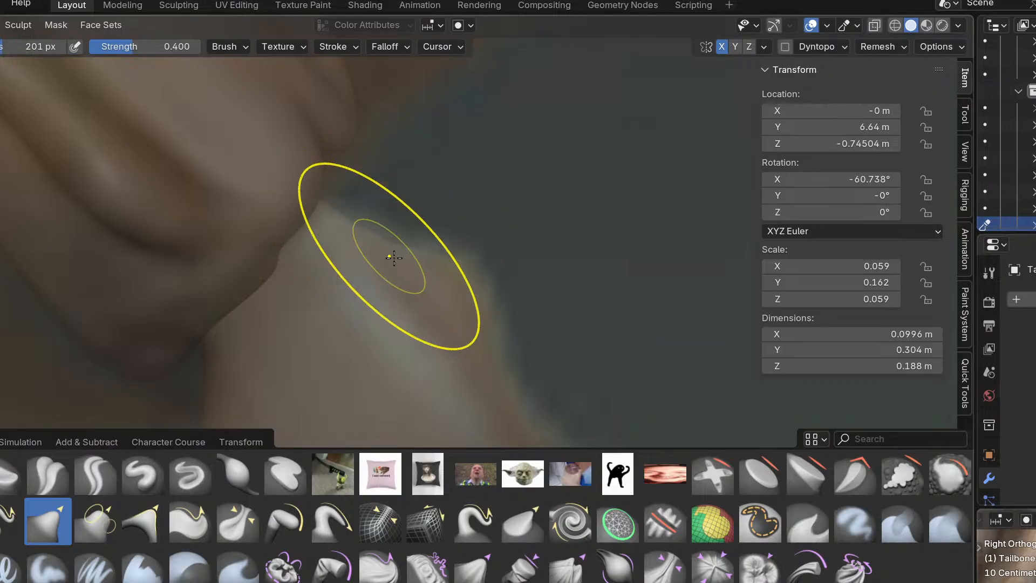
Reshape the tailbone's lower end to match the joint with the next tail bone, shortening the bone to about 0.296 m.
{"action": "middle_click_drag", "start_coordinate": [386, 254], "coordinate": [326, 112], "text": "shift"}
{"action": "scroll", "coordinate": [504, 294], "scroll_direction": "down", "scroll_amount": 2}
{"action": "middle_click_drag", "start_coordinate": [508, 323], "coordinate": [491, 154], "text": "shift"}
{"action": "scroll", "coordinate": [458, 244], "scroll_direction": "up", "scroll_amount": 1}
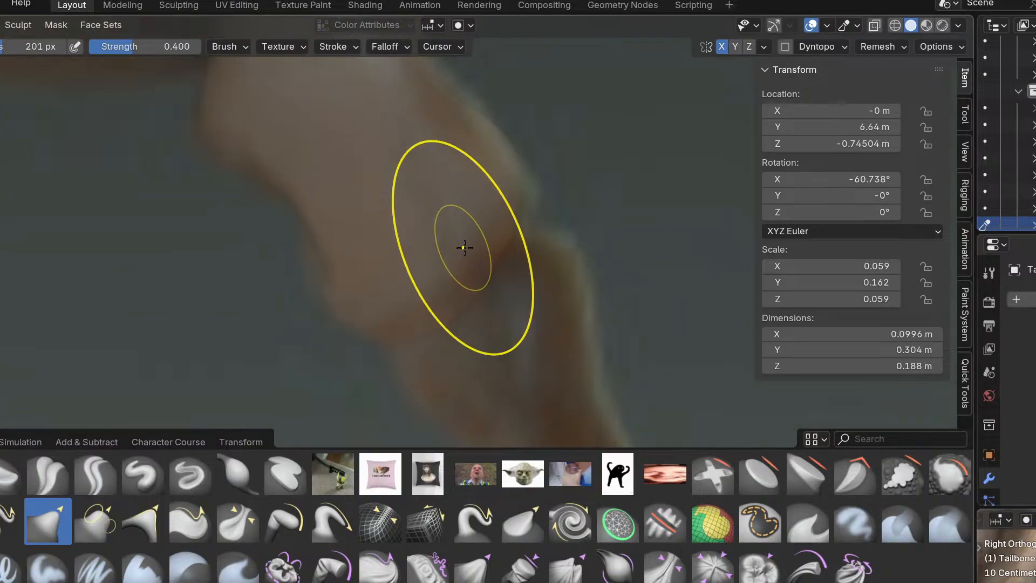
{"action": "left_click_drag", "start_coordinate": [518, 197], "coordinate": [534, 213]}
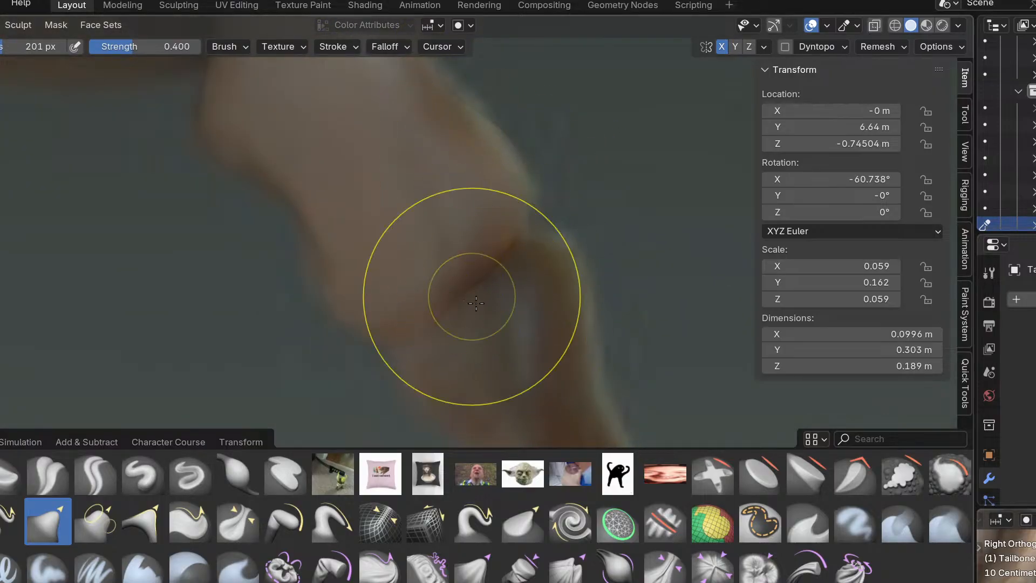
{"action": "left_click_drag", "start_coordinate": [471, 322], "coordinate": [407, 300]}
Pull out symmetrical bulges on both sides of the tailbone, widening it to about 0.123 m.
{"action": "scroll", "coordinate": [465, 286], "scroll_direction": "down", "scroll_amount": 3}
{"action": "scroll", "coordinate": [474, 301], "scroll_direction": "up", "scroll_amount": 3}
{"action": "scroll", "coordinate": [475, 243], "scroll_direction": "down", "scroll_amount": 5}
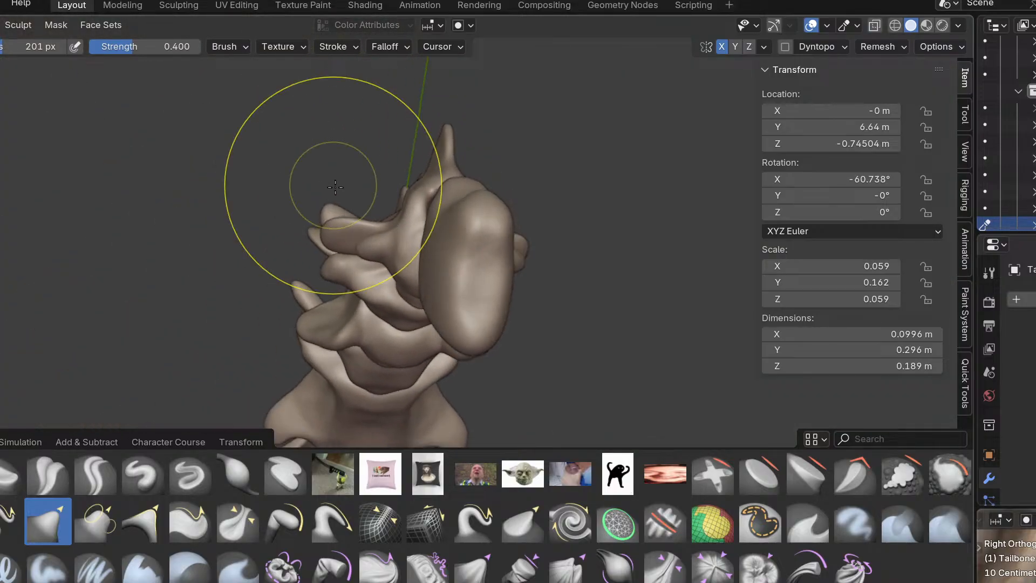
{"action": "scroll", "coordinate": [442, 273], "scroll_direction": "up", "scroll_amount": 4}
{"action": "left_click_drag", "start_coordinate": [442, 286], "coordinate": [450, 324]}
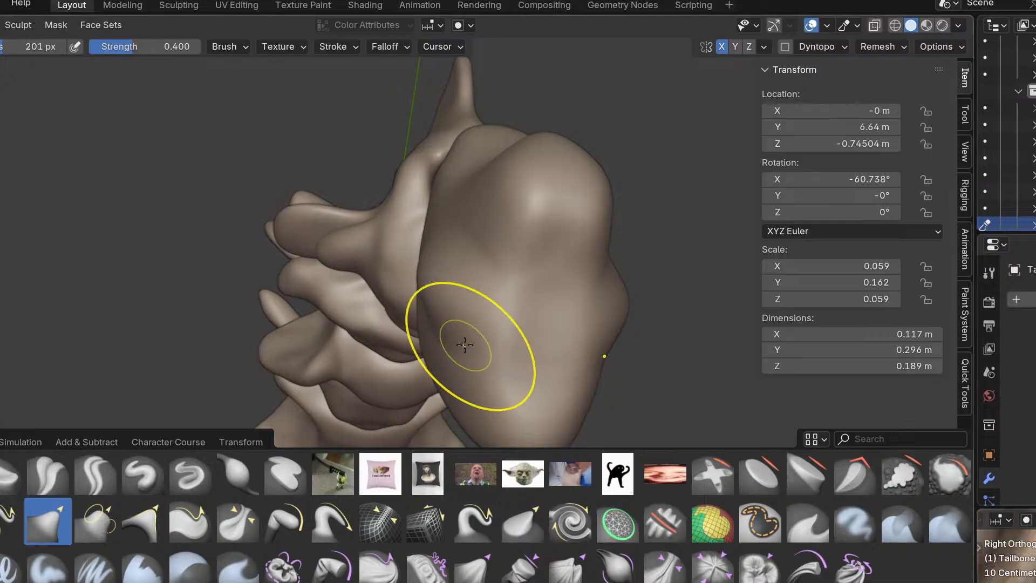
{"action": "mouse_move", "coordinate": [444, 232]}
{"action": "middle_mouse_down"}
{"action": "mouse_move", "coordinate": [497, 284]}
{"action": "mouse_move", "coordinate": [373, 269]}
{"action": "middle_mouse_up"}
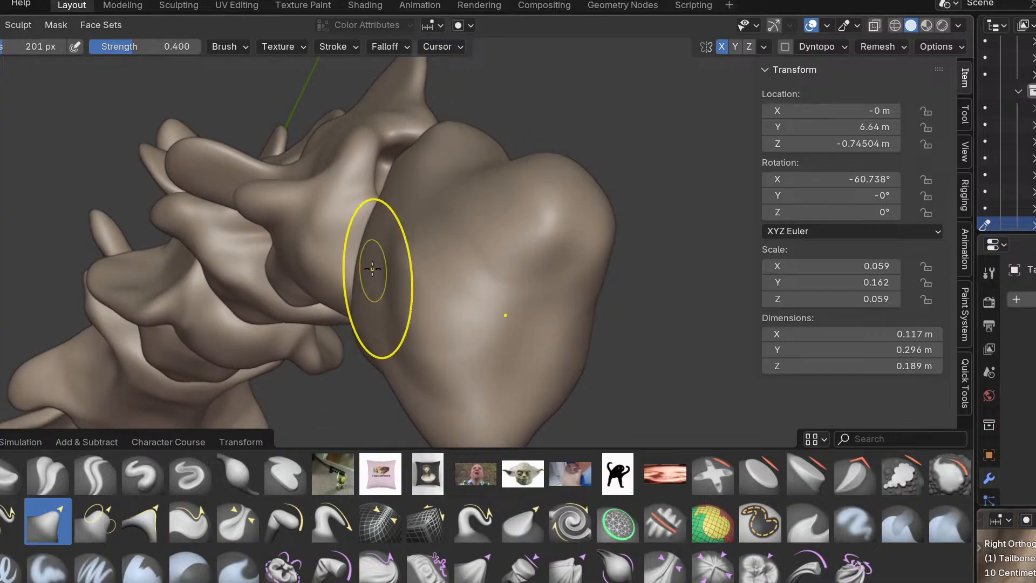
{"action": "middle_click_drag", "start_coordinate": [377, 211], "coordinate": [376, 270]}
{"action": "left_click_drag", "start_coordinate": [375, 273], "coordinate": [396, 277]}
{"action": "mouse_move", "coordinate": [376, 299]}
{"action": "middle_mouse_down"}
{"action": "mouse_move", "coordinate": [391, 324]}
{"action": "mouse_move", "coordinate": [405, 317]}
{"action": "mouse_move", "coordinate": [468, 250]}
{"action": "middle_mouse_up"}
{"action": "key", "text": "KP_3"}
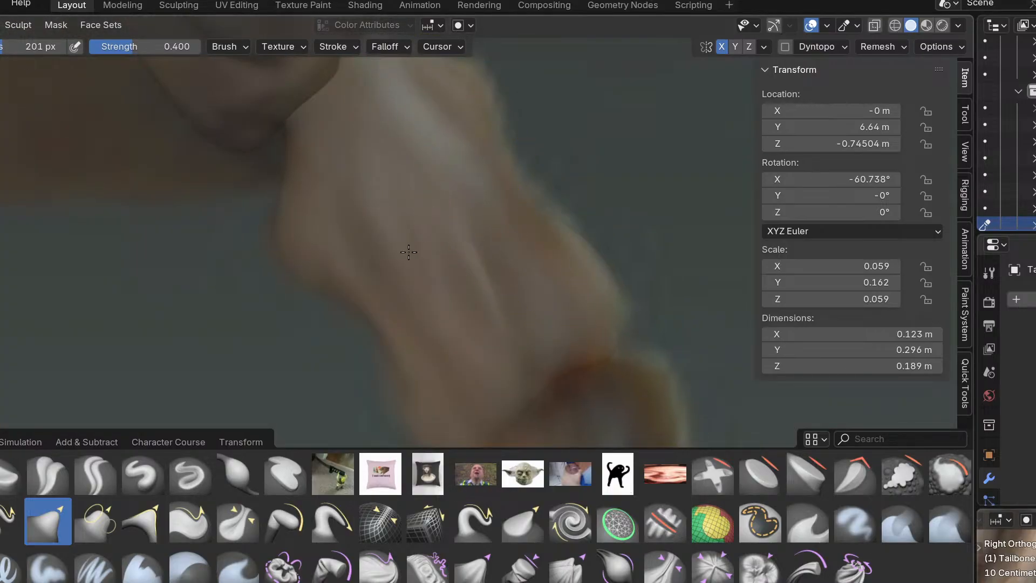
Return the tailbone to Object Mode and apply its scale.
{"action": "mouse_move", "coordinate": [336, 192]}
{"action": "middle_mouse_down"}
{"action": "mouse_move", "coordinate": [354, 205]}
{"action": "mouse_move", "coordinate": [348, 173]}
{"action": "mouse_move", "coordinate": [309, 189]}
{"action": "middle_mouse_up"}
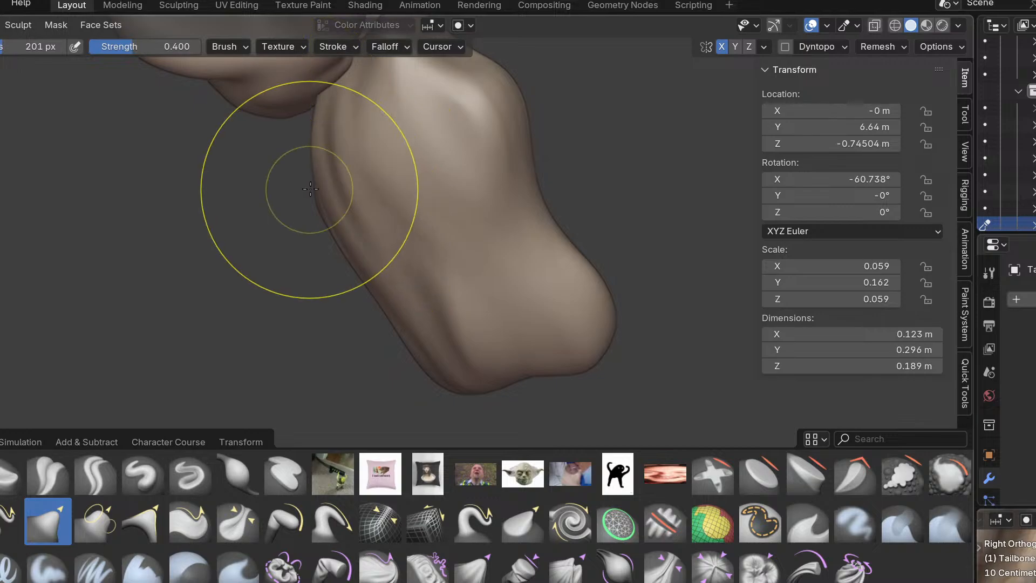
{"action": "mouse_move", "coordinate": [389, 180]}
{"action": "middle_mouse_down"}
{"action": "mouse_move", "coordinate": [403, 144]}
{"action": "mouse_move", "coordinate": [385, 188]}
{"action": "middle_mouse_up"}
{"action": "mouse_move", "coordinate": [470, 346]}
{"action": "middle_mouse_down"}
{"action": "mouse_move", "coordinate": [513, 300]}
{"action": "mouse_move", "coordinate": [453, 331]}
{"action": "mouse_move", "coordinate": [423, 303]}
{"action": "mouse_move", "coordinate": [423, 261]}
{"action": "middle_mouse_up"}
{"action": "key", "text": "ctrl+Tab"}
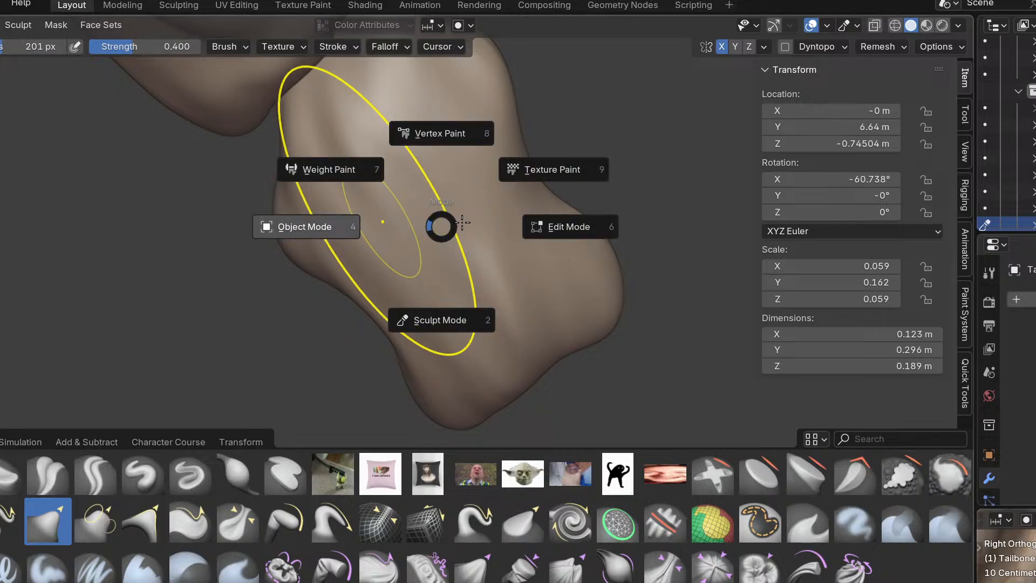
{"action": "scroll", "coordinate": [463, 222], "scroll_direction": "down", "scroll_amount": 3}
{"action": "middle_click_drag", "start_coordinate": [464, 222], "coordinate": [591, 232]}
{"action": "right_click", "coordinate": [481, 219]}
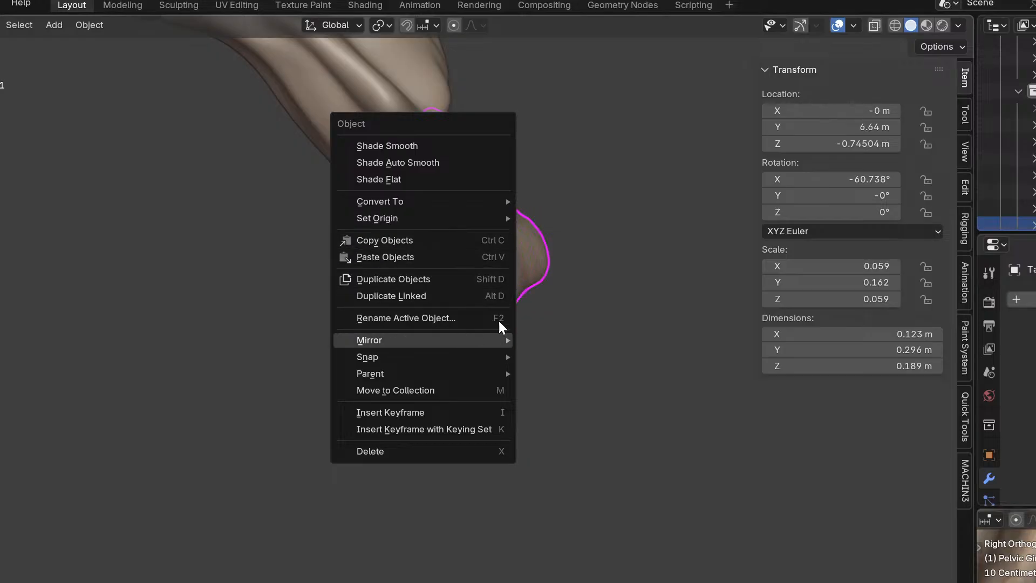
{"action": "key", "text": "Escape"}
{"action": "right_click", "coordinate": [475, 202]}
{"action": "key", "text": "ctrl+a"}
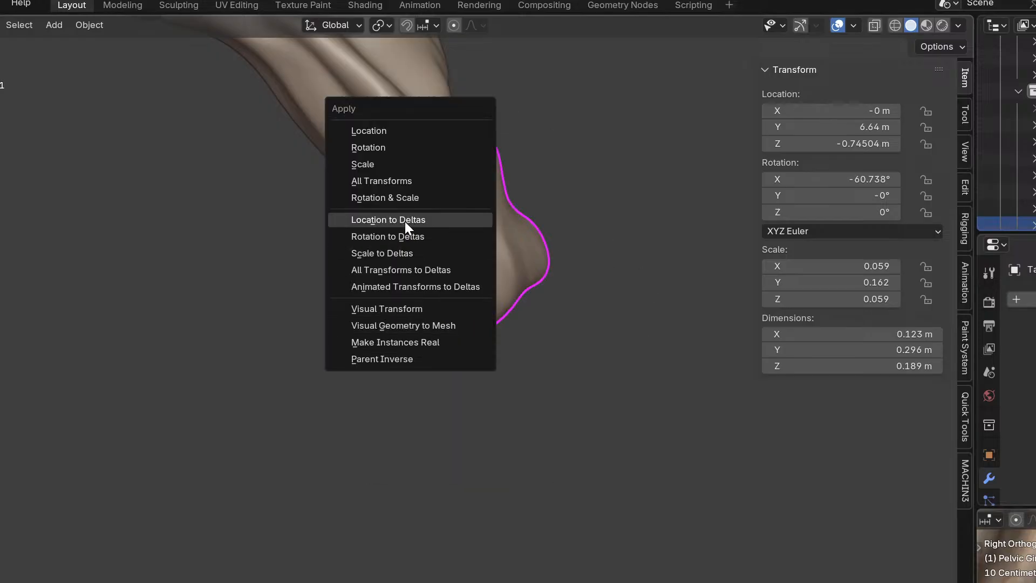
{"action": "left_click", "coordinate": [400, 165]}
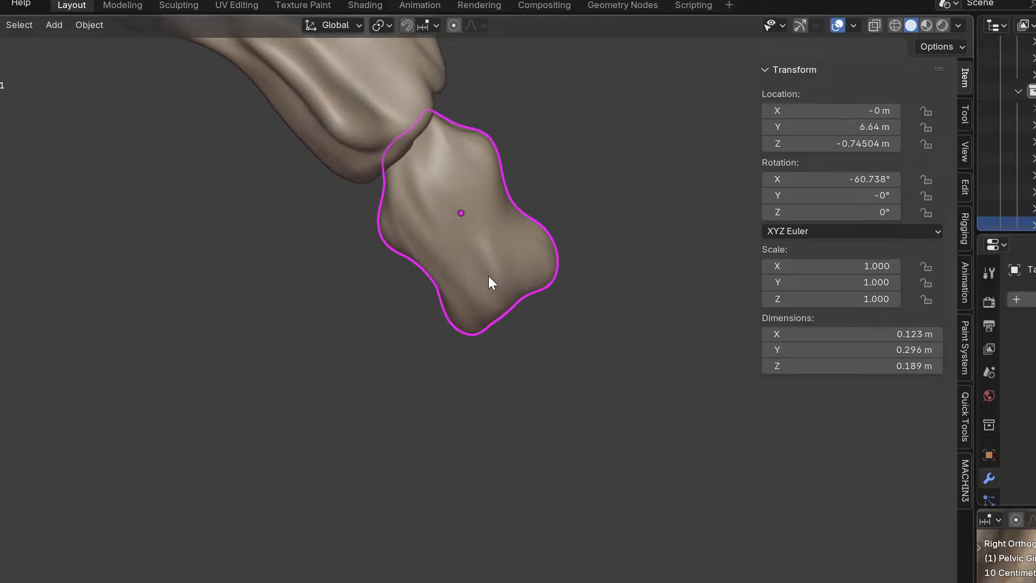
Switch the rescaled tailbone back to Sculpt Mode.
{"action": "key", "text": "ctrl+Tab"}
{"action": "left_click", "coordinate": [428, 252]}
{"action": "key", "text": "ctrl+Tab"}
{"action": "left_click", "coordinate": [431, 286]}
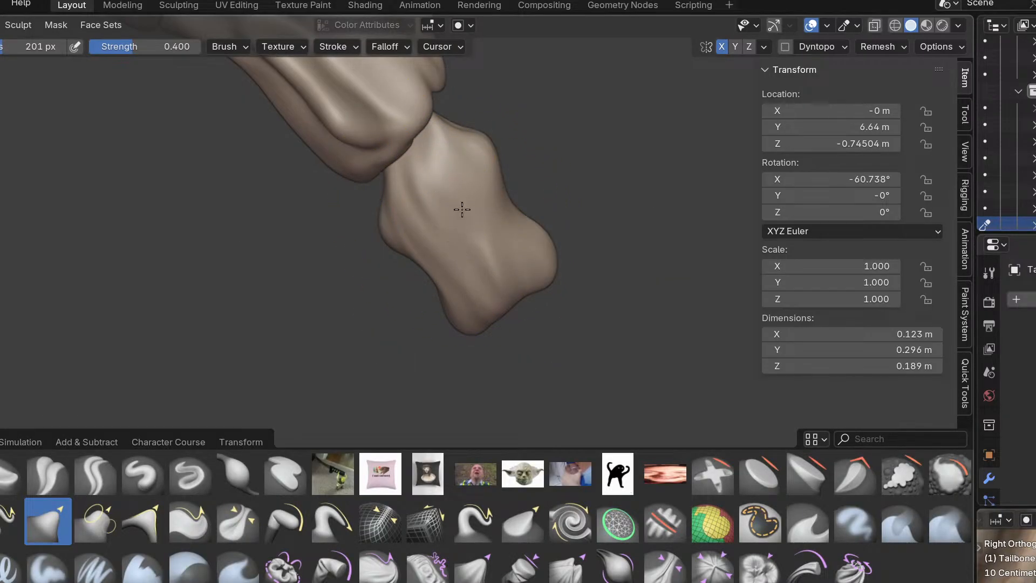
Build up symmetrical ridges along both sides of the tailbone with a 108 px brush, widening the bone to about 0.152 m.
{"action": "scroll", "coordinate": [440, 224], "scroll_direction": "up", "scroll_amount": 3}
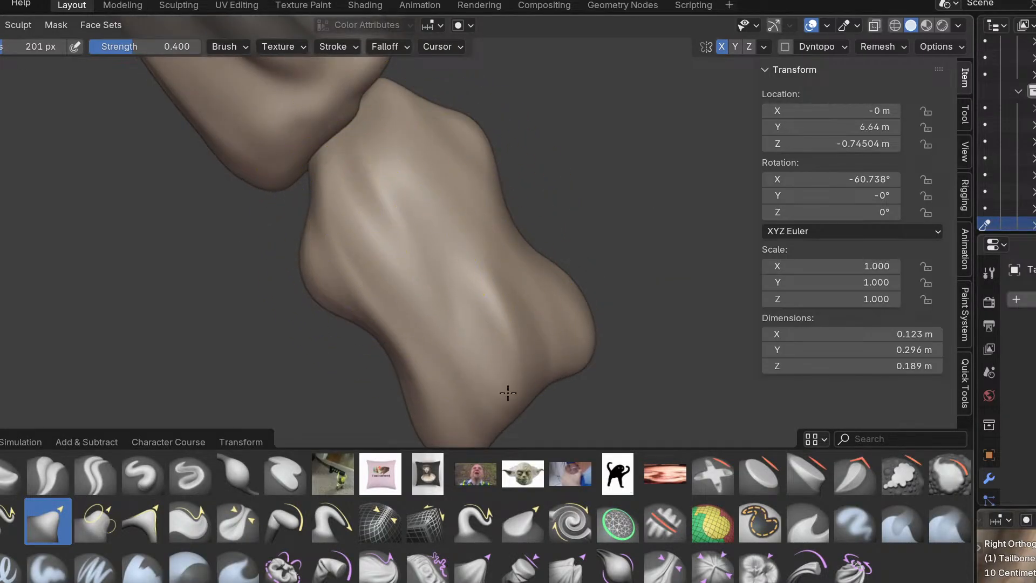
{"action": "middle_click_drag", "start_coordinate": [332, 225], "coordinate": [426, 230]}
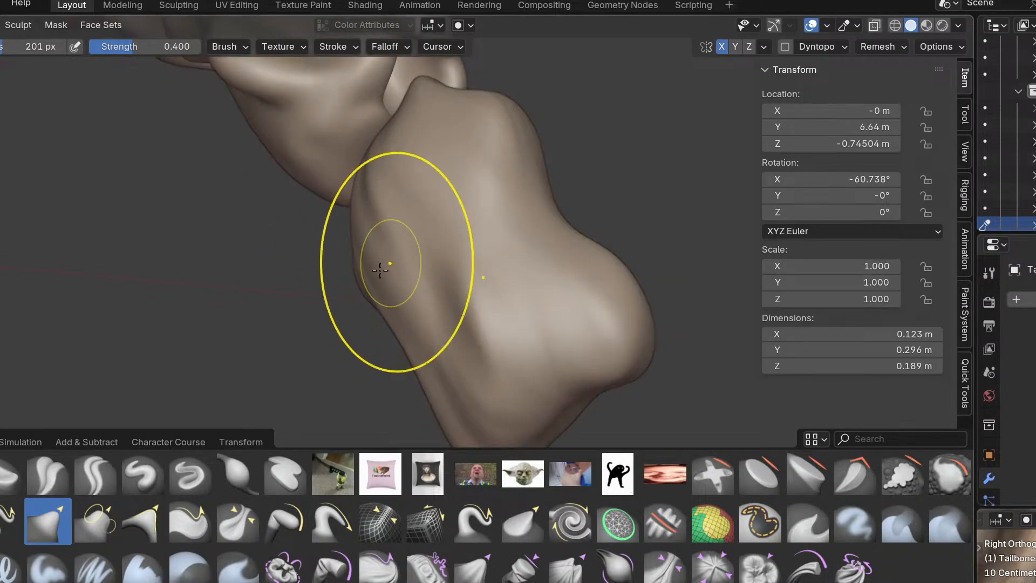
{"action": "left_click", "coordinate": [69, 478]}
{"action": "left_click", "coordinate": [1, 477]}
{"action": "mouse_move", "coordinate": [428, 273]}
{"action": "middle_mouse_down"}
{"action": "mouse_move", "coordinate": [540, 254]}
{"action": "mouse_move", "coordinate": [537, 310]}
{"action": "mouse_move", "coordinate": [493, 247]}
{"action": "middle_mouse_up"}
{"action": "mouse_move", "coordinate": [493, 248]}
{"action": "left_mouse_down"}
{"action": "mouse_move", "coordinate": [455, 171]}
{"action": "mouse_move", "coordinate": [522, 252]}
{"action": "left_mouse_up"}
{"action": "key", "text": "ctrl+z"}
{"action": "key", "text": "f"}
{"action": "left_click", "coordinate": [471, 237]}
{"action": "left_click_drag", "start_coordinate": [462, 200], "coordinate": [515, 259]}
{"action": "mouse_move", "coordinate": [591, 340]}
{"action": "left_mouse_down"}
{"action": "mouse_move", "coordinate": [571, 352]}
{"action": "mouse_move", "coordinate": [631, 384]}
{"action": "left_mouse_up"}
{"action": "mouse_move", "coordinate": [633, 384]}
{"action": "middle_mouse_down", "text": "shift"}
{"action": "mouse_move", "coordinate": [580, 343]}
{"action": "mouse_move", "coordinate": [462, 380]}
{"action": "middle_mouse_up", "text": "shift"}
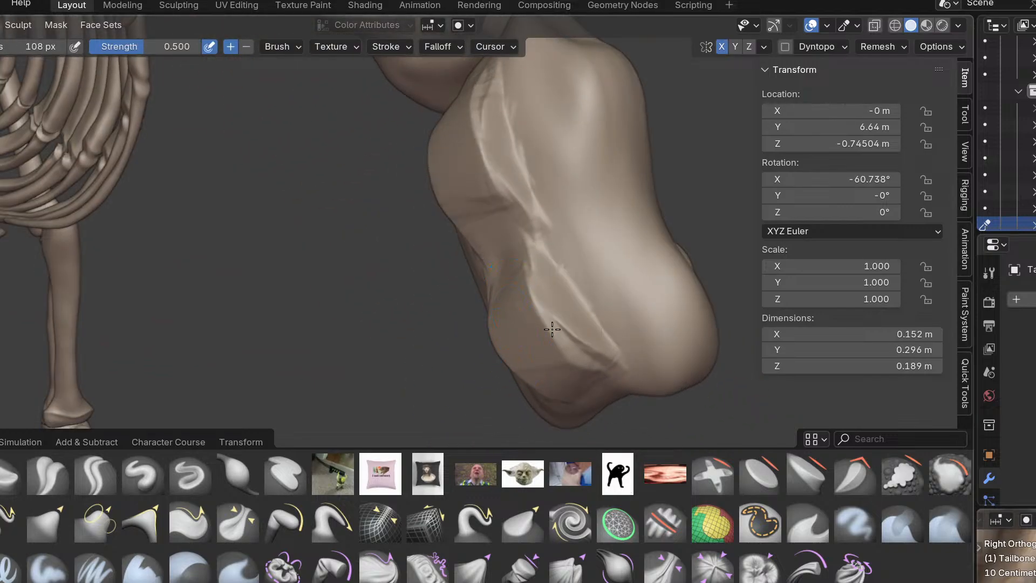
Pull the tailbone's sides outward to match the front reference, using a 270 px Grab brush and widening the bone to about 0.175 m.
{"action": "middle_click_drag", "start_coordinate": [614, 335], "coordinate": [620, 377]}
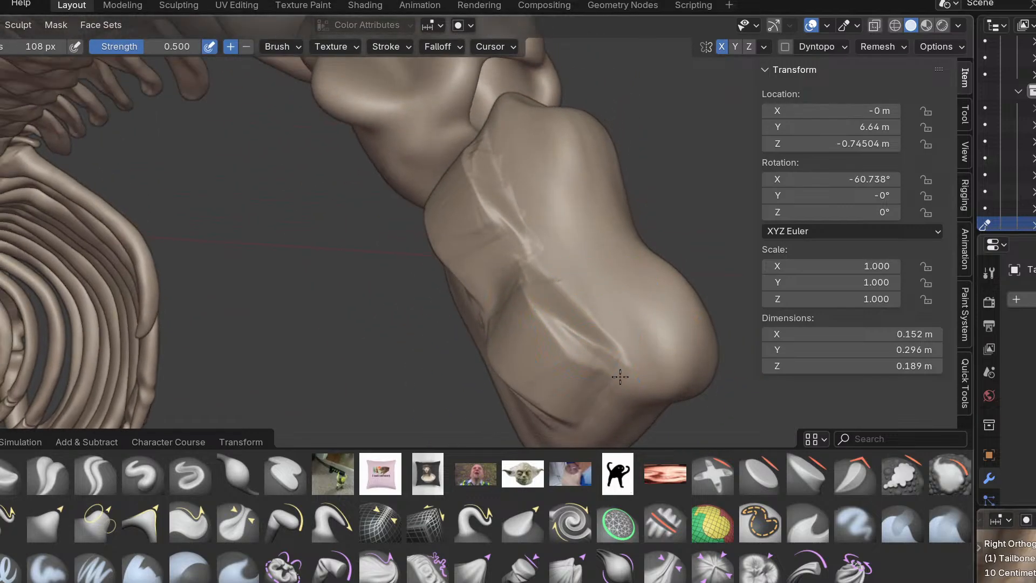
{"action": "key", "text": "f"}
{"action": "left_click", "coordinate": [543, 324]}
{"action": "middle_click_drag", "start_coordinate": [543, 324], "coordinate": [485, 347]}
{"action": "key", "text": "KP_3"}
{"action": "scroll", "coordinate": [495, 360], "scroll_direction": "down", "scroll_amount": 2}
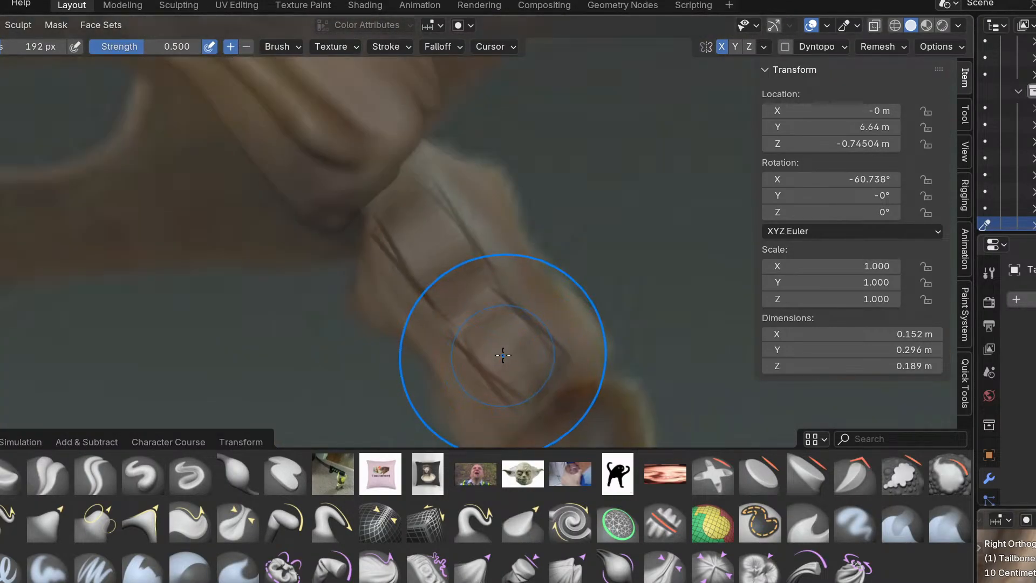
{"action": "key", "text": "KP_1"}
{"action": "scroll", "coordinate": [503, 350], "scroll_direction": "down", "scroll_amount": 1}
{"action": "scroll", "coordinate": [554, 362], "scroll_direction": "up", "scroll_amount": 3}
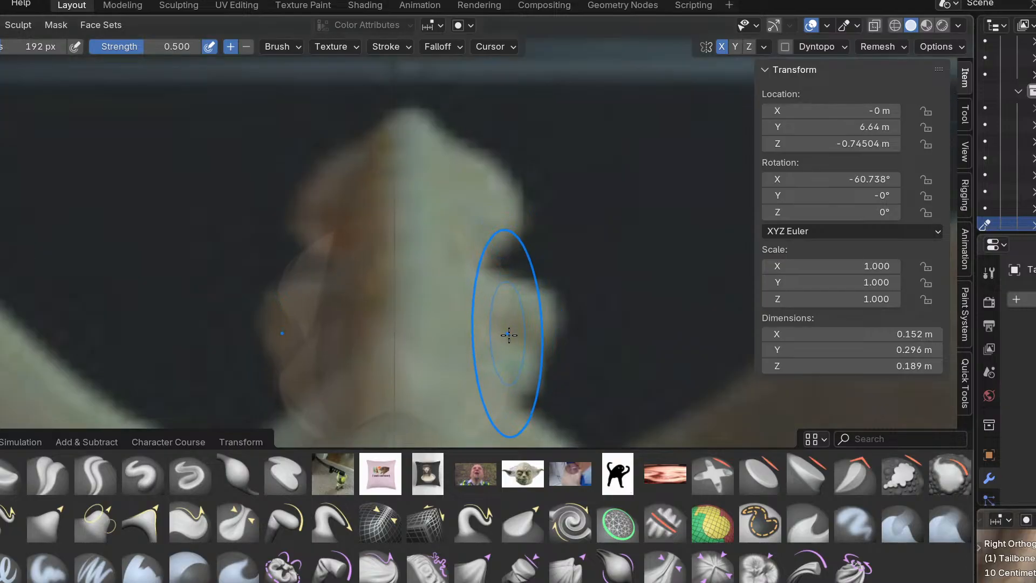
{"action": "key", "text": "f"}
{"action": "left_click", "coordinate": [553, 325]}
{"action": "left_click_drag", "start_coordinate": [512, 317], "coordinate": [530, 306]}
{"action": "mouse_move", "coordinate": [477, 272]}
{"action": "left_mouse_down"}
{"action": "mouse_move", "coordinate": [496, 267]}
{"action": "mouse_move", "coordinate": [484, 264]}
{"action": "left_mouse_up"}
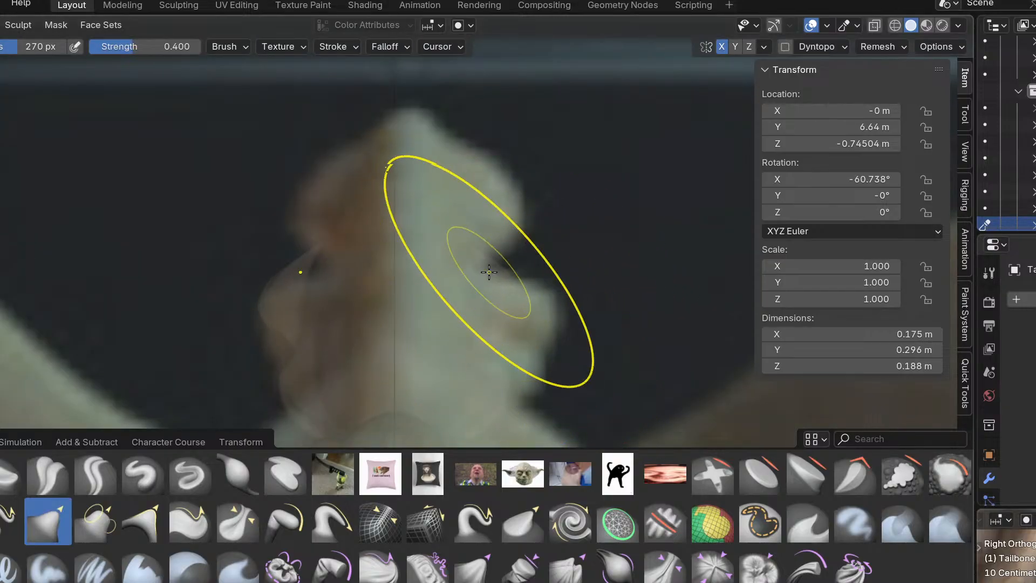
{"action": "left_click_drag", "start_coordinate": [495, 366], "coordinate": [497, 377]}
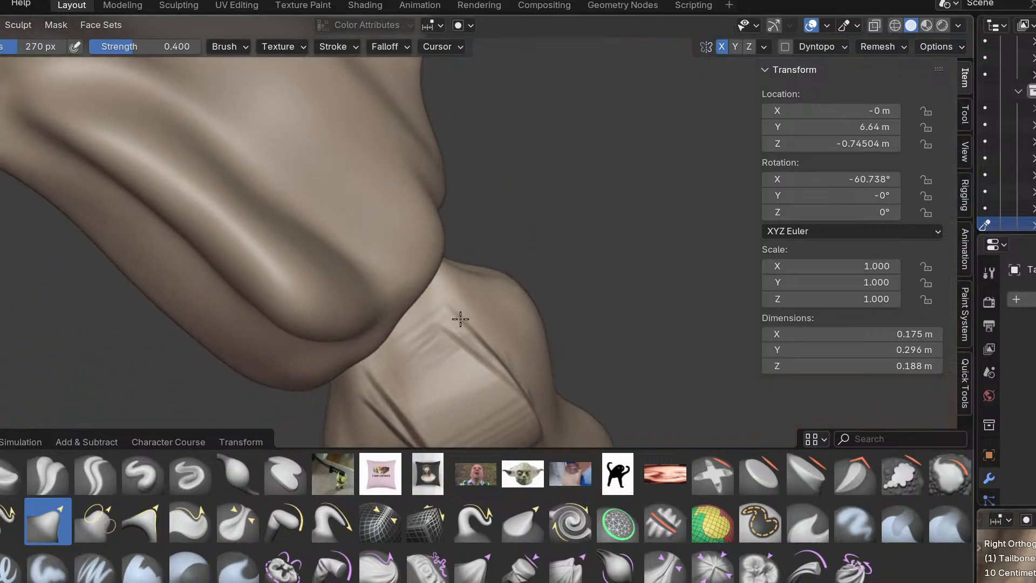
Check the sculpted ridges on the tailbone from several angles and return the bone to Object Mode.
{"action": "middle_click_drag", "start_coordinate": [460, 319], "coordinate": [404, 253]}
{"action": "key", "text": "ctrl+Tab"}
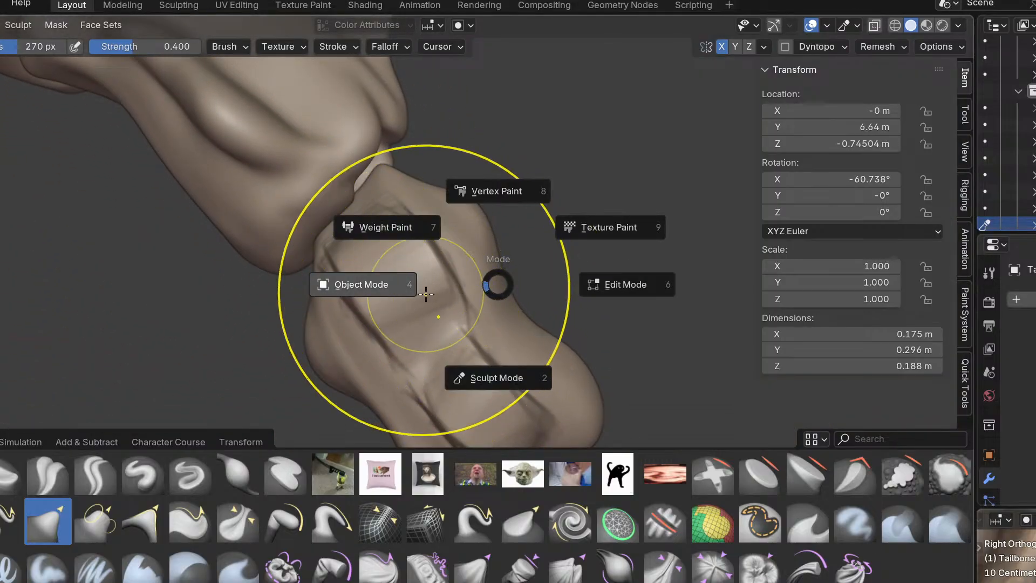
{"action": "left_click", "coordinate": [426, 292]}
{"action": "mouse_move", "coordinate": [466, 266]}
{"action": "middle_mouse_down"}
{"action": "mouse_move", "coordinate": [478, 290]}
{"action": "mouse_move", "coordinate": [385, 328]}
{"action": "mouse_move", "coordinate": [429, 360]}
{"action": "middle_mouse_up"}
{"action": "key", "text": "ctrl+Tab"}
{"action": "left_click", "coordinate": [393, 416]}
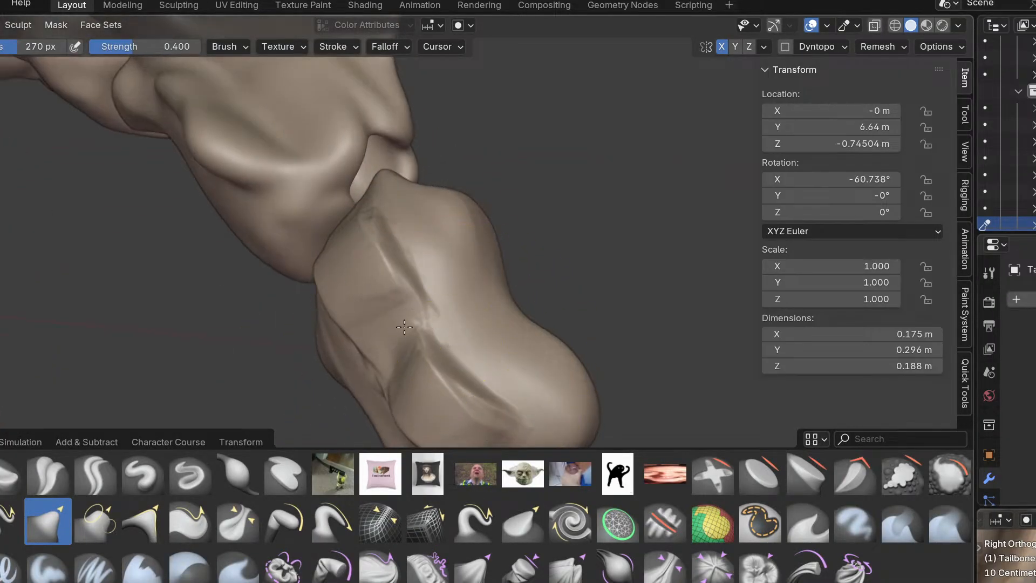
{"action": "mouse_move", "coordinate": [465, 389]}
{"action": "middle_mouse_down"}
{"action": "mouse_move", "coordinate": [502, 398]}
{"action": "mouse_move", "coordinate": [501, 384]}
{"action": "middle_mouse_up"}
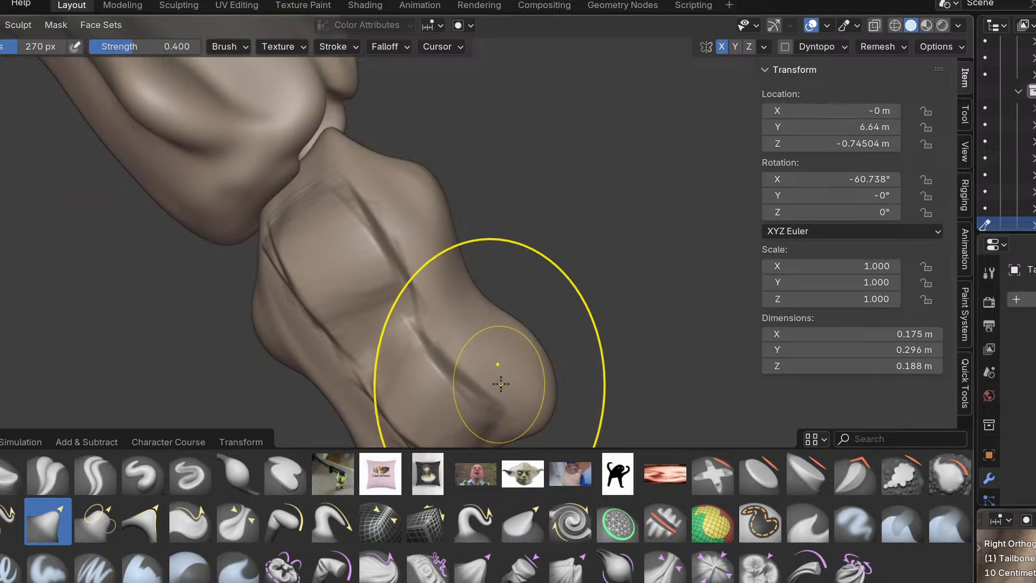
{"action": "middle_click_drag", "start_coordinate": [501, 383], "coordinate": [501, 384]}
{"action": "key", "text": "ctrl+Tab"}
{"action": "left_click", "coordinate": [472, 382]}
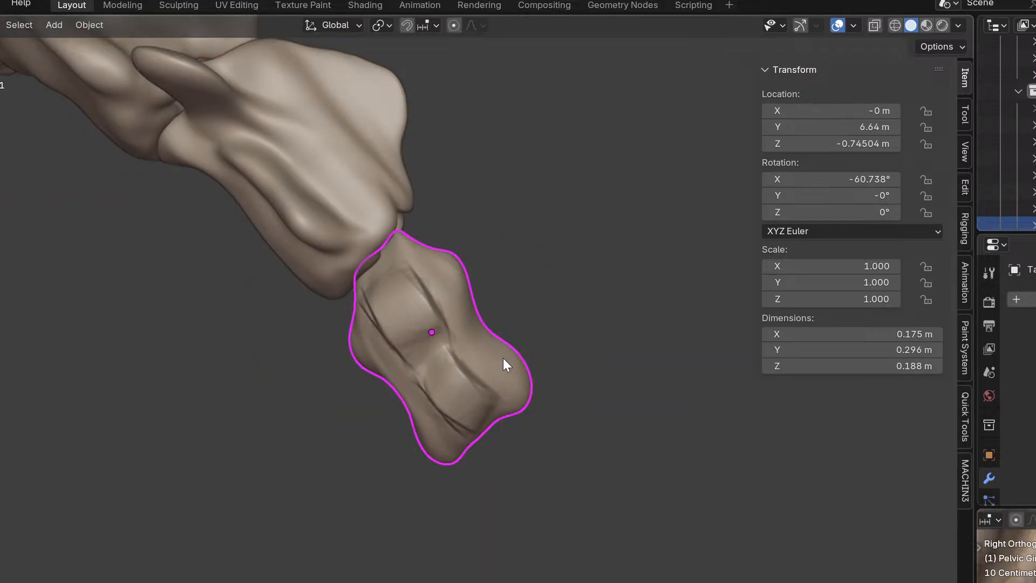
{"action": "scroll", "coordinate": [585, 325], "scroll_direction": "down", "scroll_amount": 1}
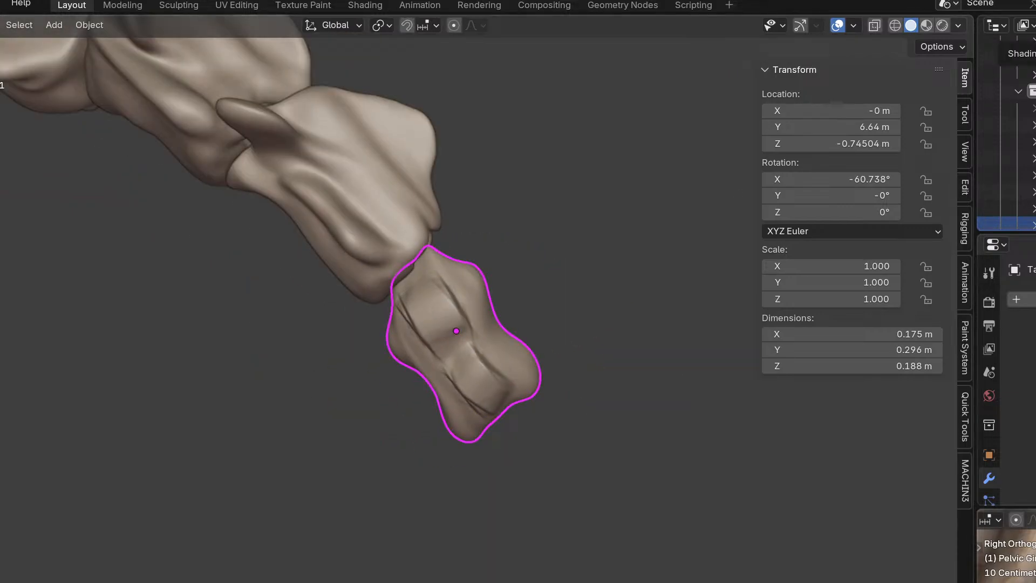
Locate vertebra L1 and the sacrum in both the spine and the object list.
{"action": "left_click", "coordinate": [1032, 124]}
{"action": "scroll", "coordinate": [454, 180], "scroll_direction": "down", "scroll_amount": 2}
{"action": "middle_click_drag", "start_coordinate": [454, 180], "coordinate": [387, 480], "text": "shift"}
{"action": "scroll", "coordinate": [296, 398], "scroll_direction": "down", "scroll_amount": 4}
{"action": "middle_click_drag", "start_coordinate": [297, 399], "coordinate": [564, 426], "text": "shift"}
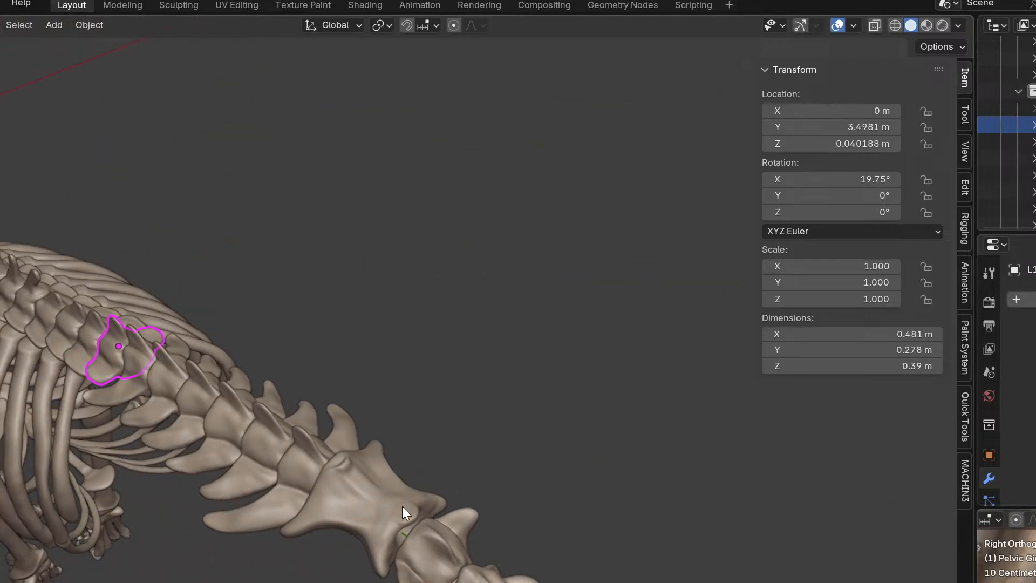
{"action": "left_click", "coordinate": [390, 474]}
{"action": "middle_click_drag", "start_coordinate": [457, 433], "coordinate": [413, 441]}
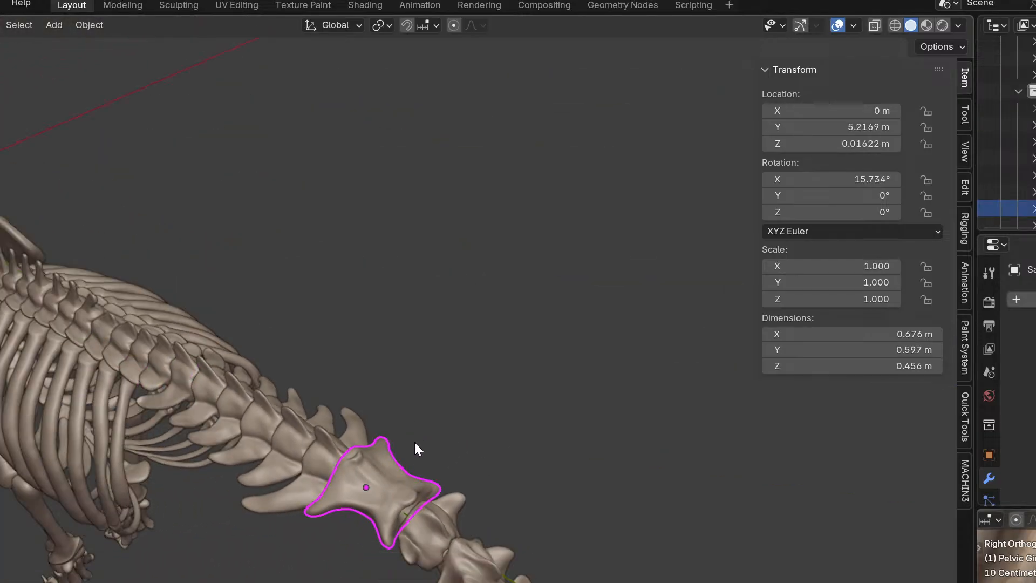
{"action": "middle_click_drag", "start_coordinate": [701, 259], "coordinate": [625, 274]}
{"action": "scroll", "coordinate": [1023, 156], "scroll_direction": "down", "scroll_amount": 1}
{"action": "left_click", "coordinate": [1032, 113]}
{"action": "scroll", "coordinate": [1032, 130], "scroll_direction": "up", "scroll_amount": 2}
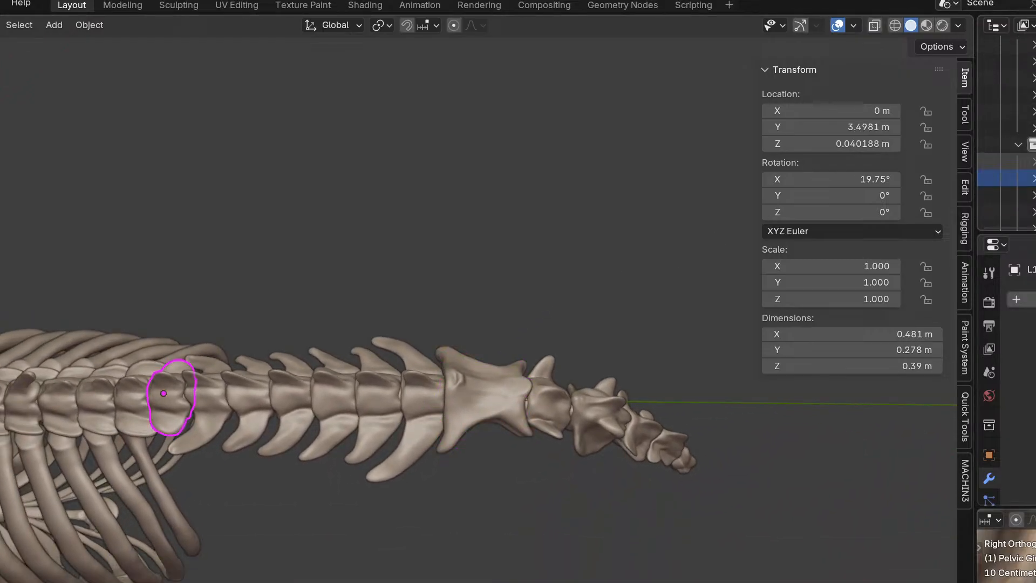
Collapse the collection that contains vertebra L1 in the object list.
{"action": "left_click", "coordinate": [1032, 195]}
{"action": "left_click", "coordinate": [1032, 178]}
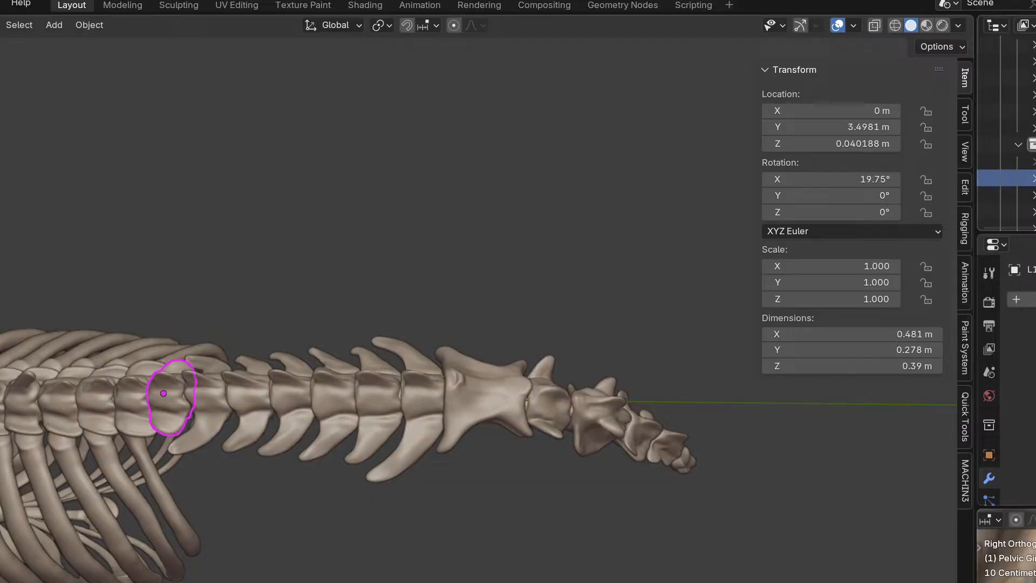
{"action": "left_click_drag", "start_coordinate": [1032, 178], "coordinate": [1032, 140]}
{"action": "scroll", "coordinate": [1032, 111], "scroll_direction": "up", "scroll_amount": 4}
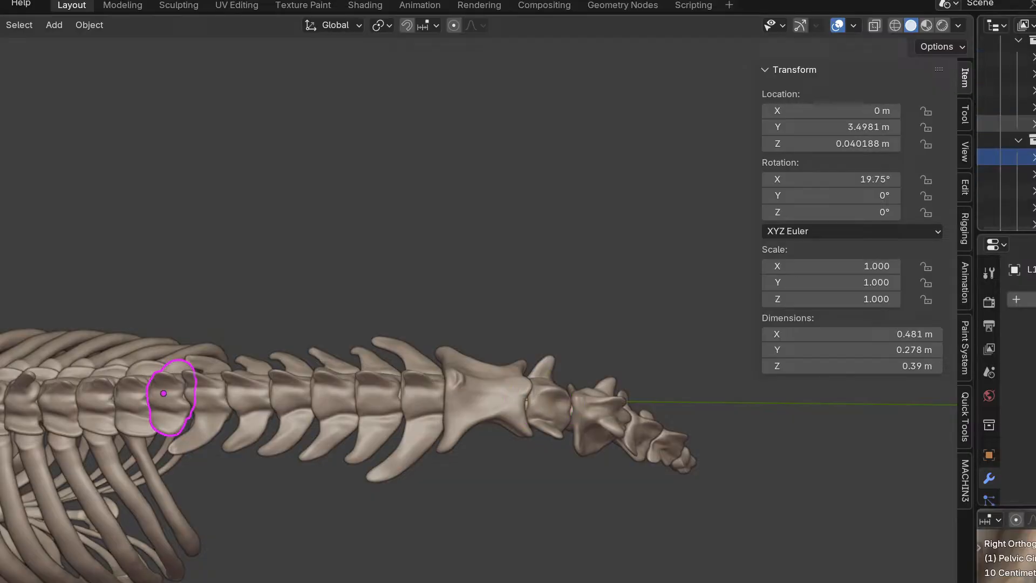
{"action": "left_click", "coordinate": [1020, 141]}
{"action": "scroll", "coordinate": [1025, 146], "scroll_direction": "down", "scroll_amount": 3}
{"action": "left_click", "coordinate": [1030, 130]}
Rename the large sacral bone as S1 and the vertebra directly behind it as S2.
{"action": "left_click", "coordinate": [466, 378]}
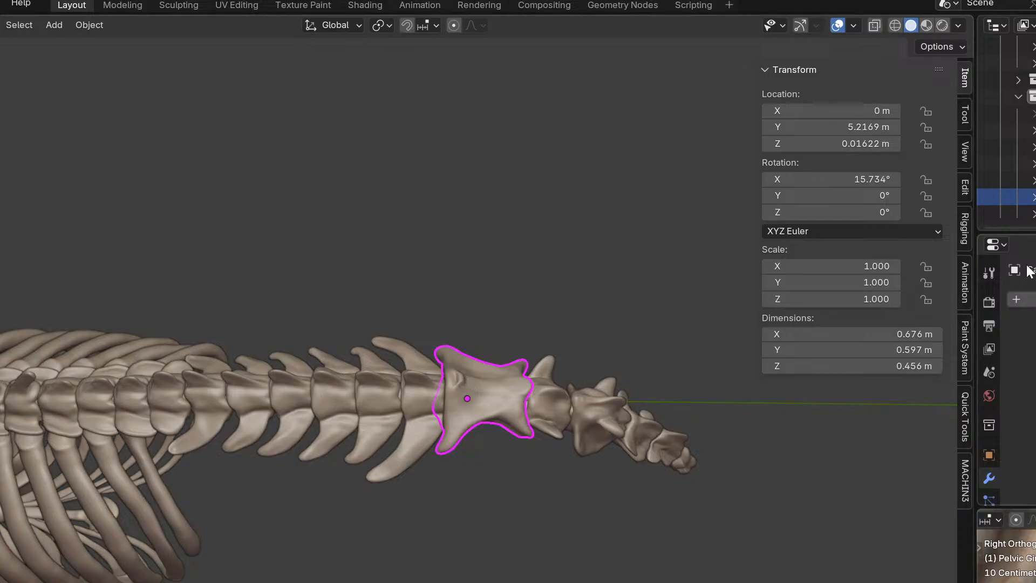
{"action": "left_click", "coordinate": [1033, 181]}
{"action": "left_click", "coordinate": [1032, 197]}
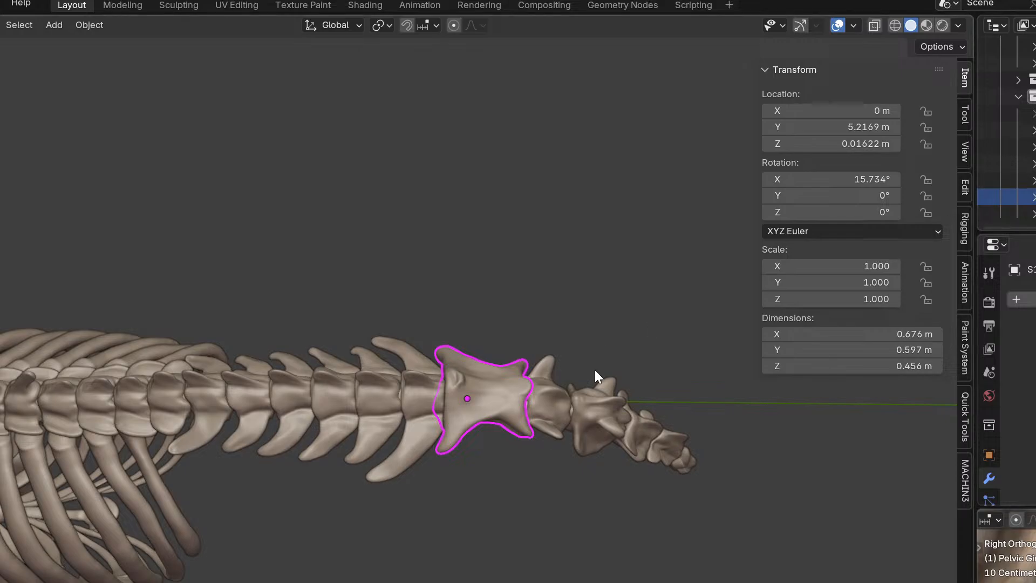
{"action": "left_click", "coordinate": [554, 417]}
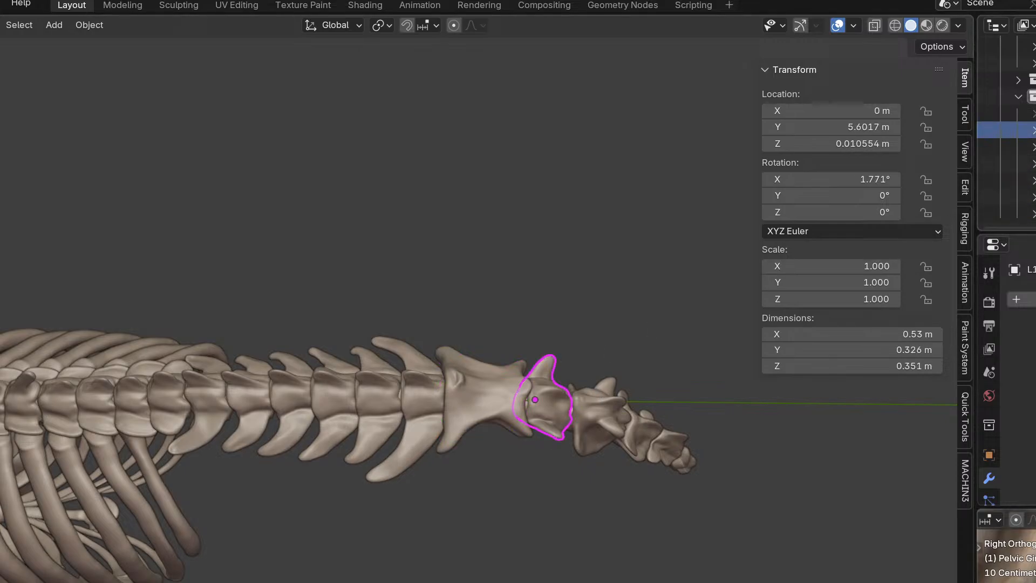
{"action": "key", "text": "ctrl+z"}
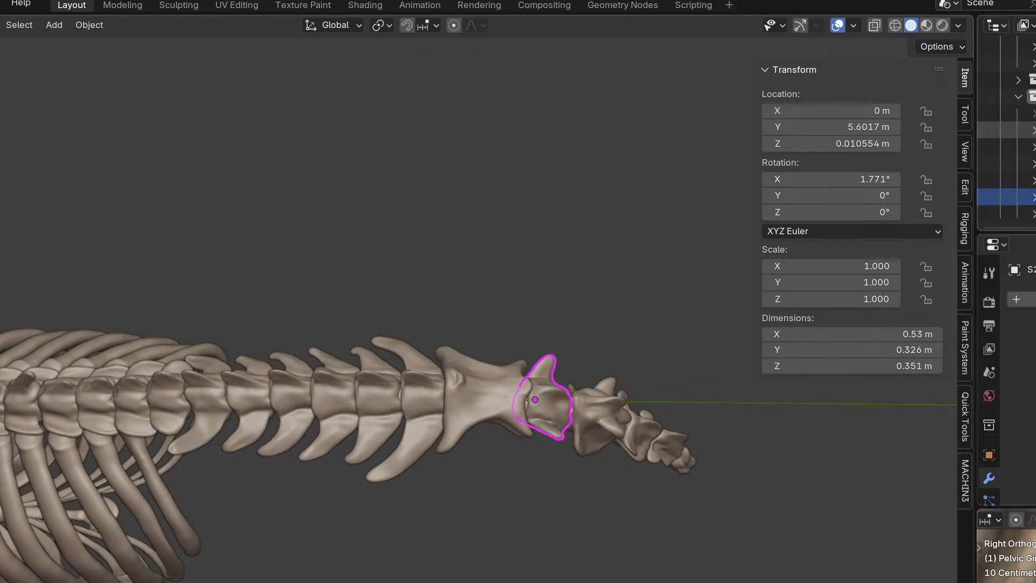
Rename the vertebra directly behind S2 as S3.
{"action": "left_click", "coordinate": [645, 402]}
{"action": "left_click", "coordinate": [605, 420]}
{"action": "middle_click_drag", "start_coordinate": [605, 420], "coordinate": [602, 363]}
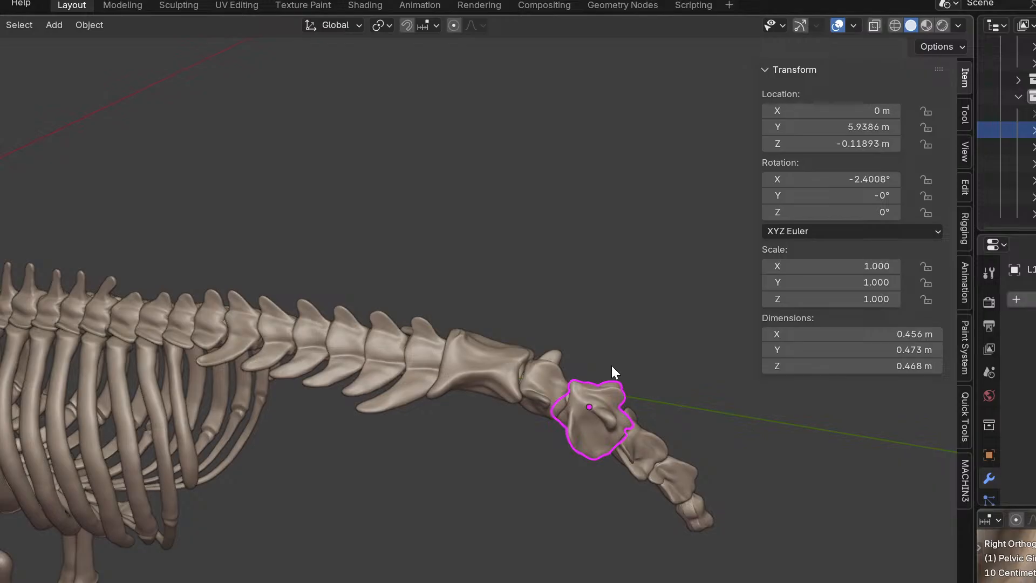
{"action": "key", "text": "F2"}
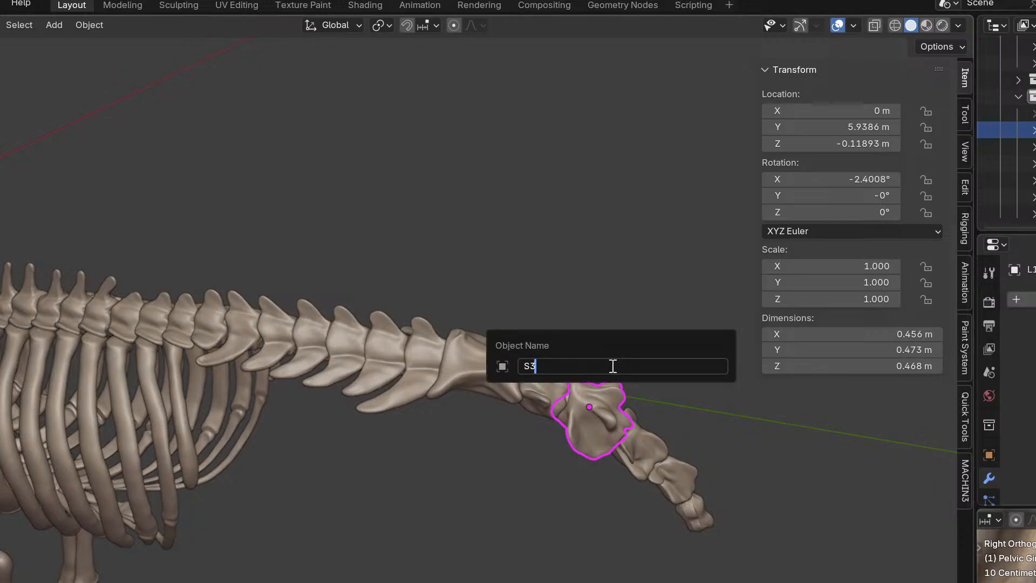
{"action": "key", "text": "Return"}
Rename the next two vertebrae towards the tail as S4 and S5.
{"action": "left_click", "coordinate": [641, 462]}
{"action": "key", "text": "F2"}
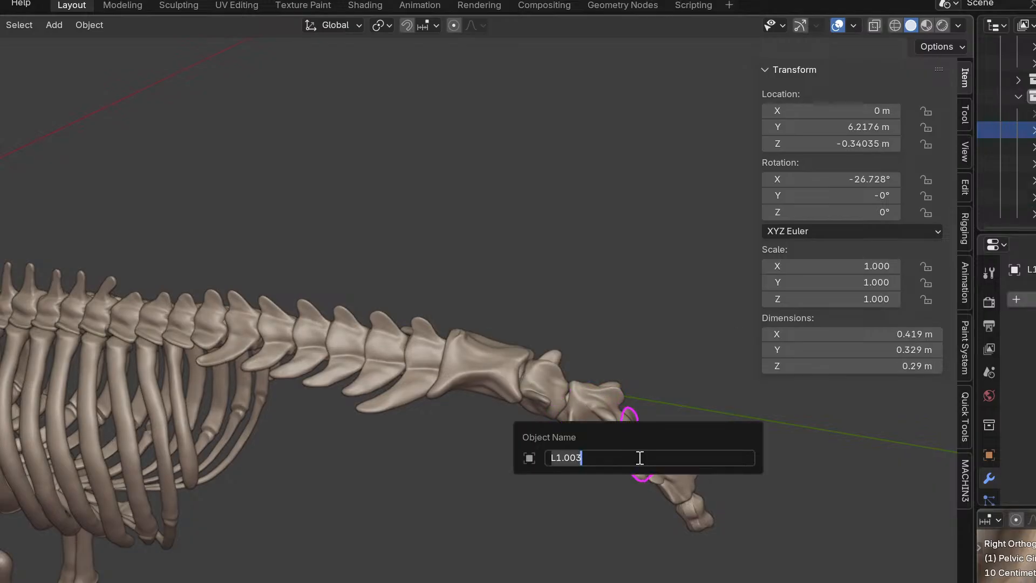
{"action": "key", "text": "Return"}
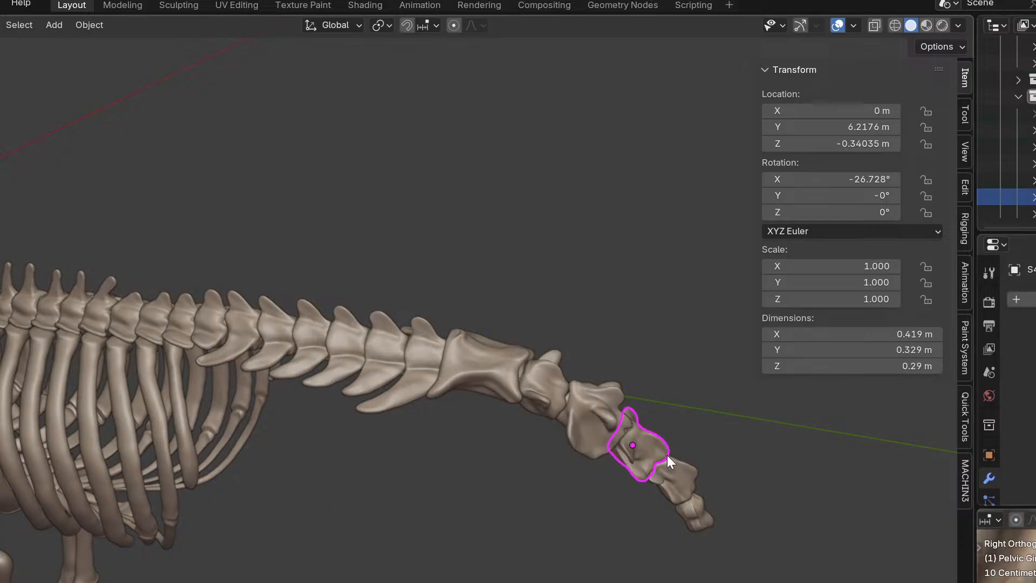
{"action": "left_click", "coordinate": [675, 468]}
{"action": "middle_click_drag", "start_coordinate": [679, 471], "coordinate": [557, 419], "text": "shift"}
{"action": "key", "text": "F2"}
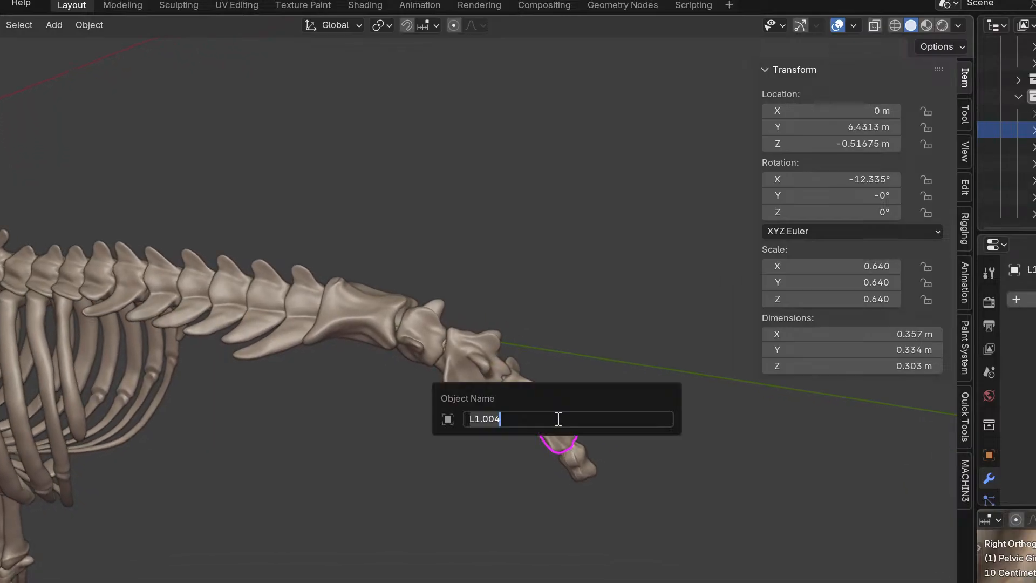
{"action": "key", "text": "Return"}
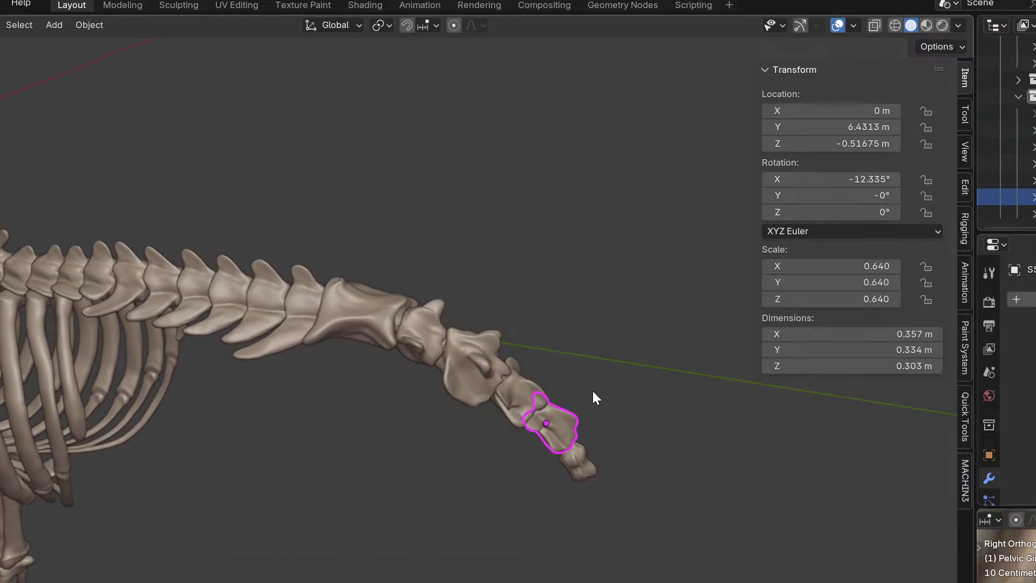
Compare the tailbone with the skeleton reference in side view.
{"action": "left_click", "coordinate": [577, 467]}
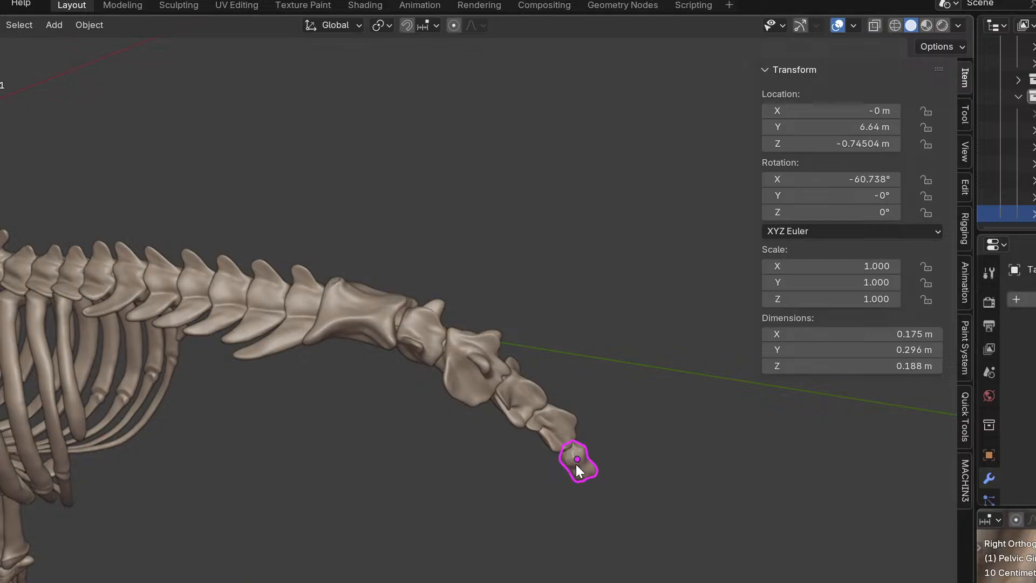
{"action": "key", "text": "KP_Decimal"}
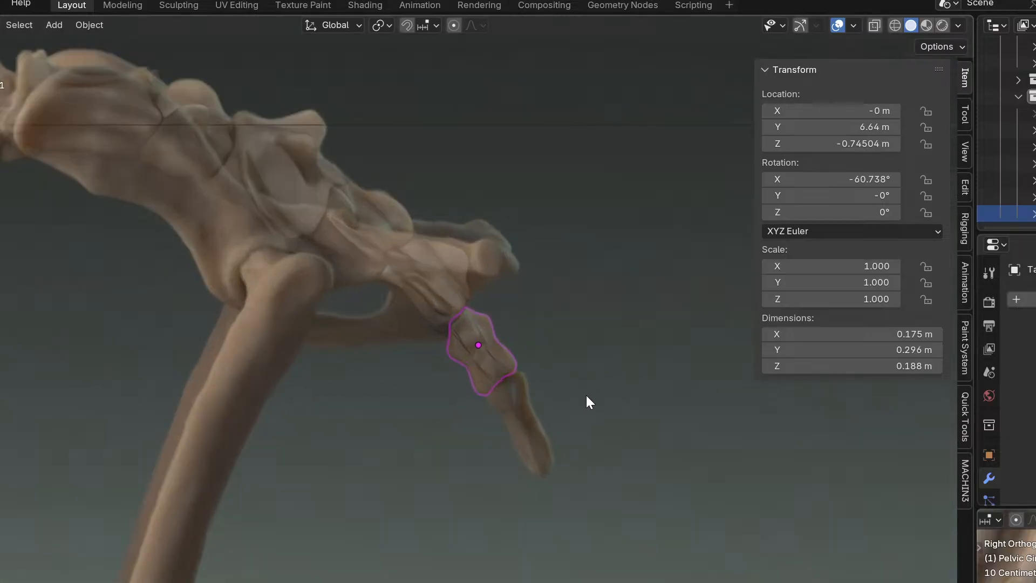
{"action": "middle_click_drag", "start_coordinate": [587, 395], "coordinate": [580, 396]}
{"action": "key", "text": "KP_3"}
{"action": "scroll", "coordinate": [582, 397], "scroll_direction": "up", "scroll_amount": 2}
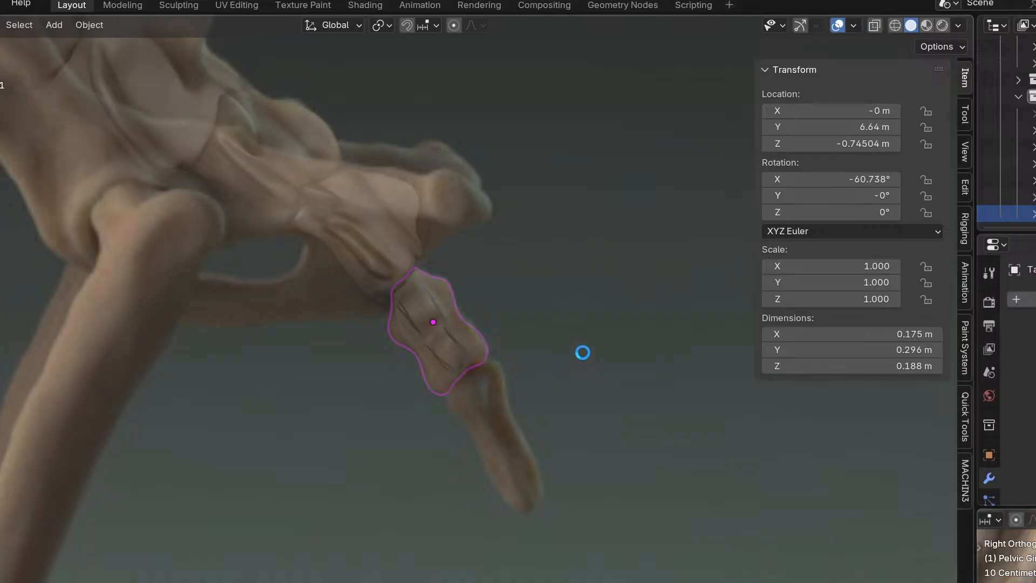
Replace the default cube name of the pelvis object in the object list with a name for the pelvis.
{"action": "left_click", "coordinate": [1033, 113]}
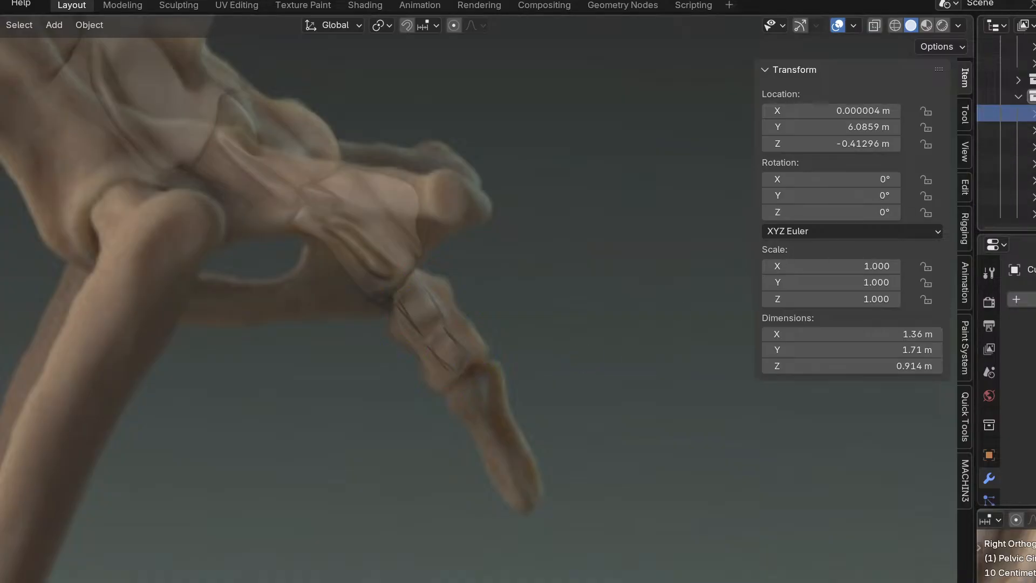
{"action": "scroll", "coordinate": [1033, 116], "scroll_direction": "up", "scroll_amount": 1}
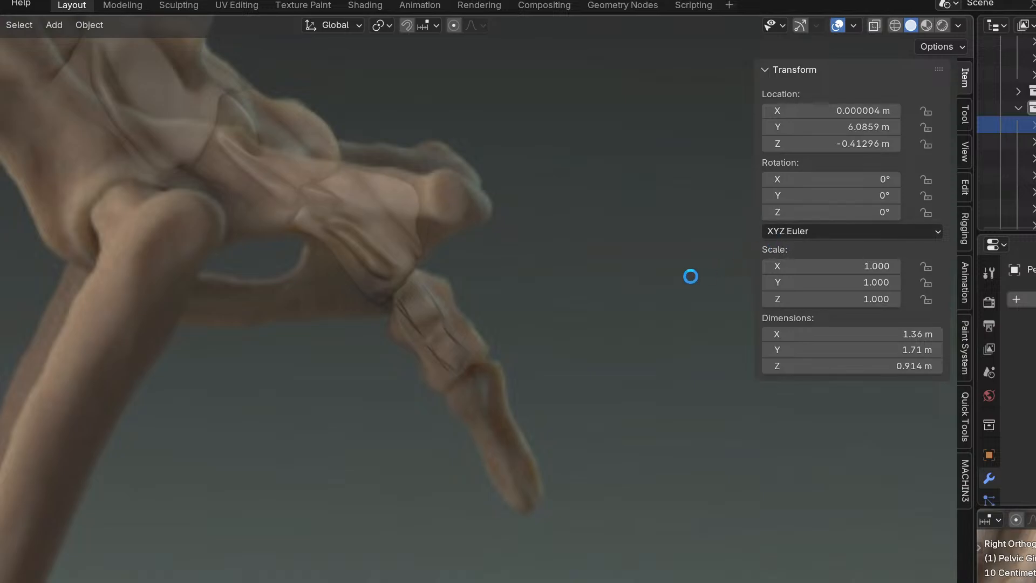
{"action": "scroll", "coordinate": [661, 297], "scroll_direction": "down", "scroll_amount": 10}
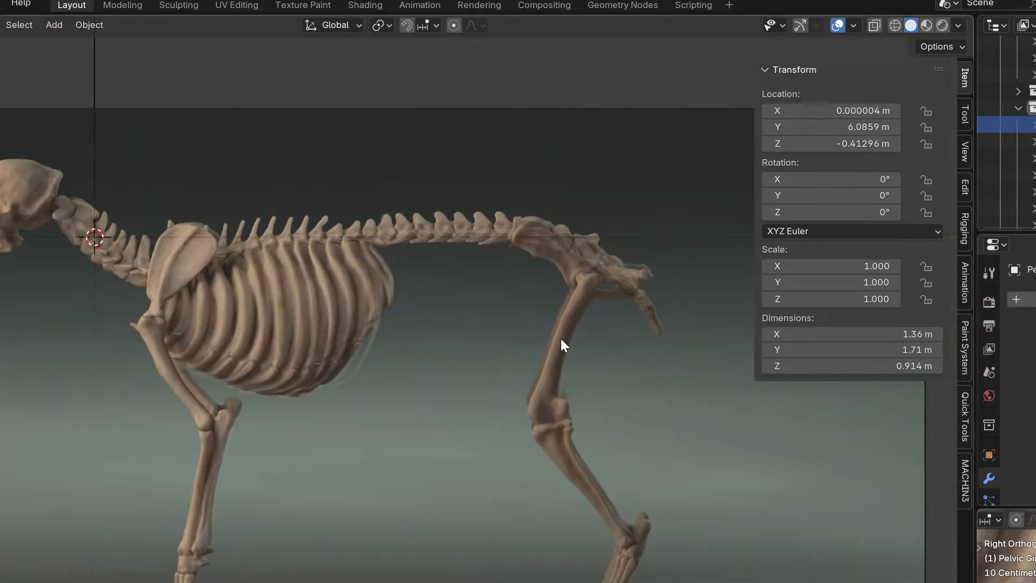
{"action": "scroll", "coordinate": [562, 338], "scroll_direction": "down", "scroll_amount": 5}
{"action": "middle_click_drag", "start_coordinate": [561, 338], "coordinate": [544, 438]}
{"action": "scroll", "coordinate": [546, 410], "scroll_direction": "up", "scroll_amount": 6}
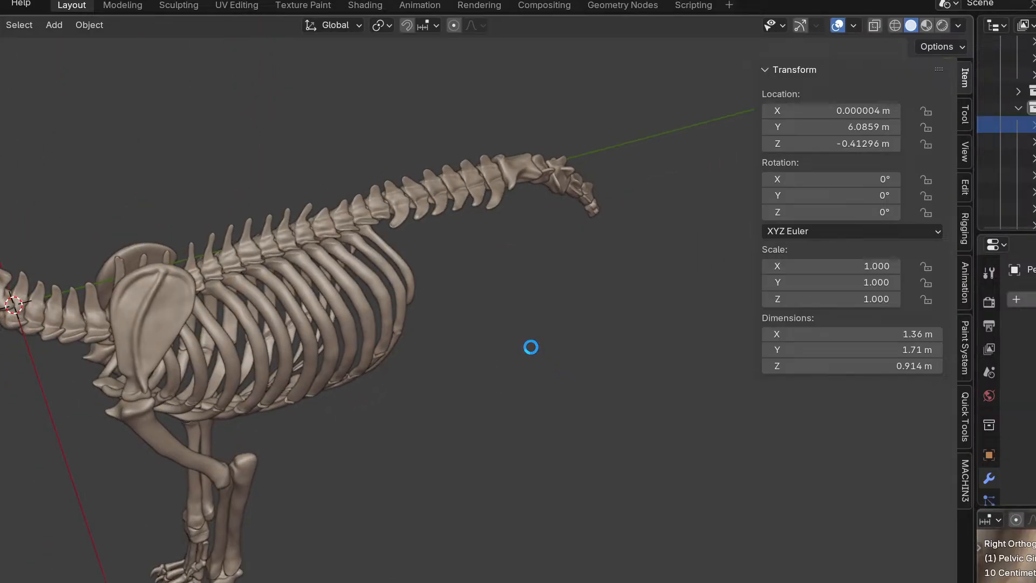
Switch to the web browser, search for Eric Clapton among the related musicians, and open his English Wikipedia article.
{"action": "middle_click_drag", "start_coordinate": [516, 355], "coordinate": [510, 311]}
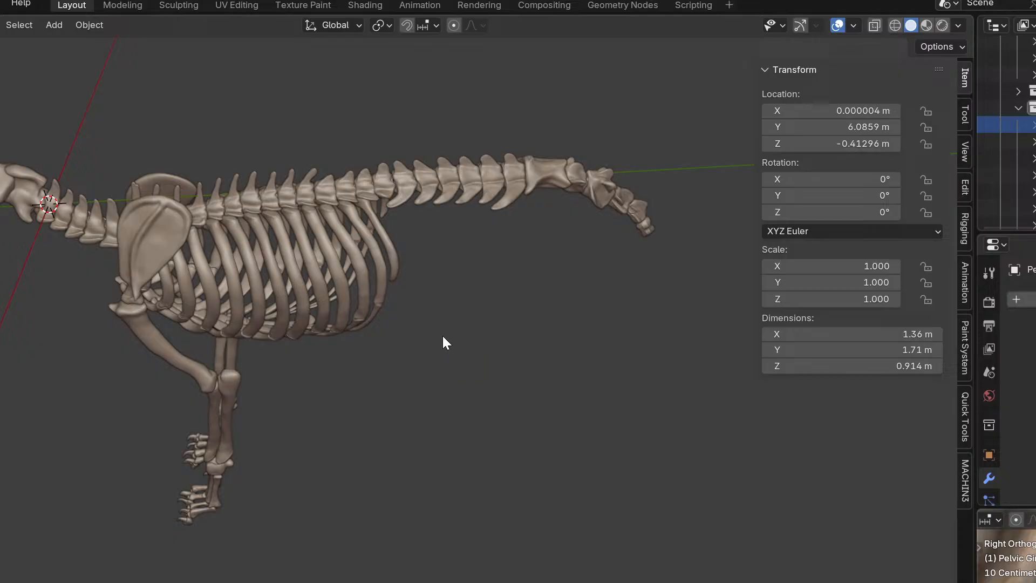
{"action": "key", "text": "alt+Tab"}
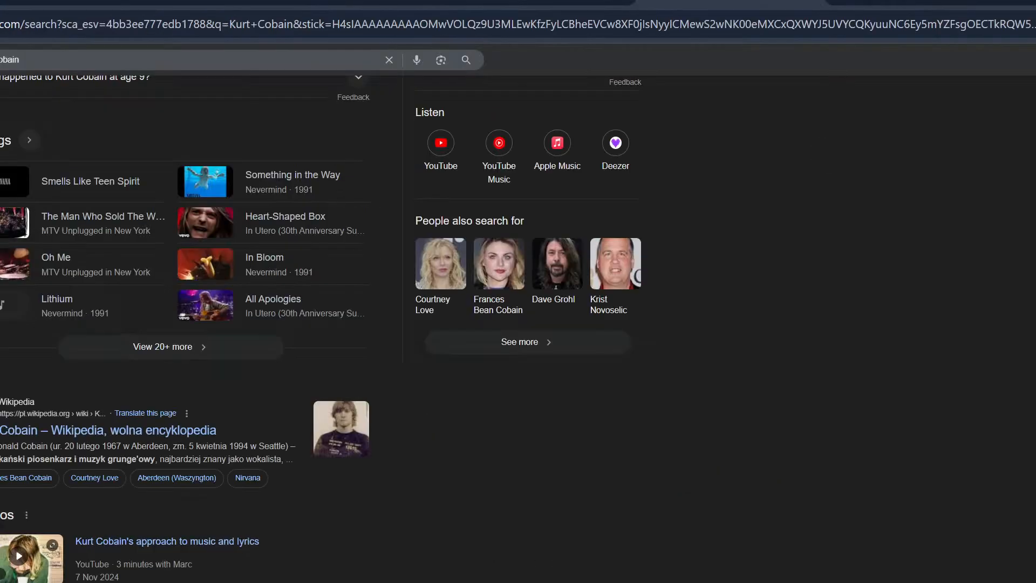
{"action": "scroll", "coordinate": [729, 297], "scroll_direction": "up", "scroll_amount": 10}
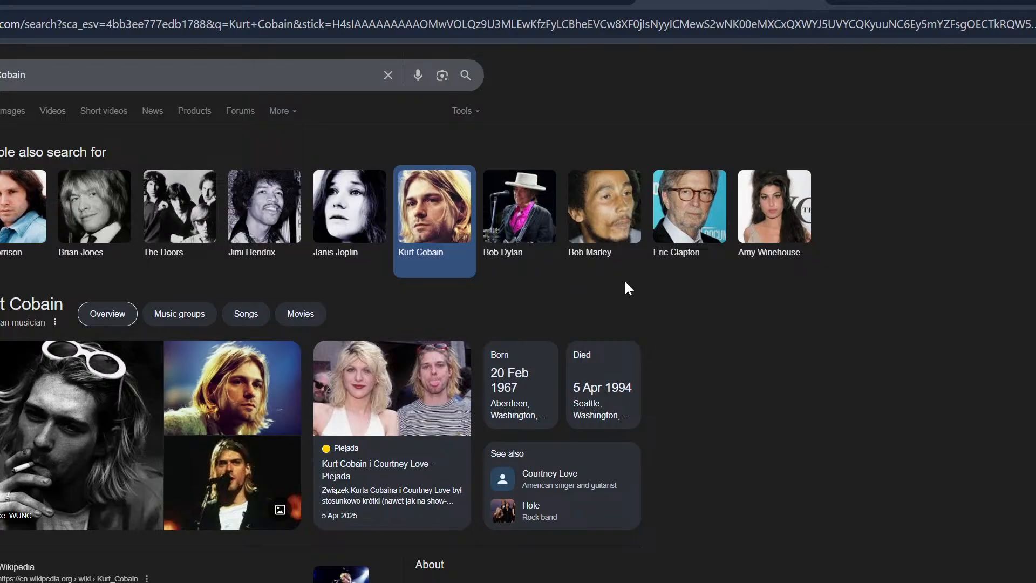
{"action": "left_click", "coordinate": [679, 260]}
{"action": "scroll", "coordinate": [443, 345], "scroll_direction": "down", "scroll_amount": 10}
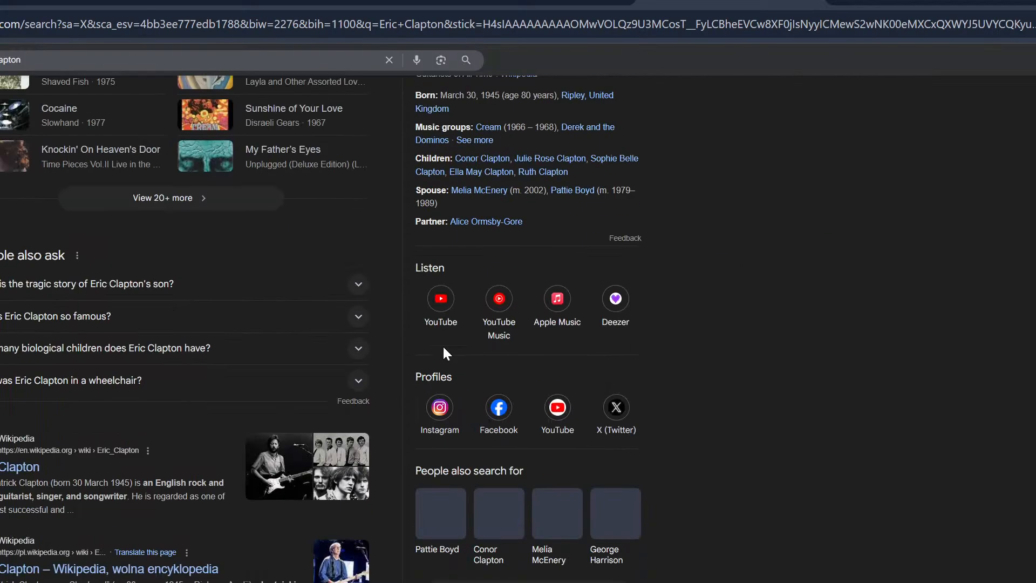
{"action": "left_click", "coordinate": [16, 405]}
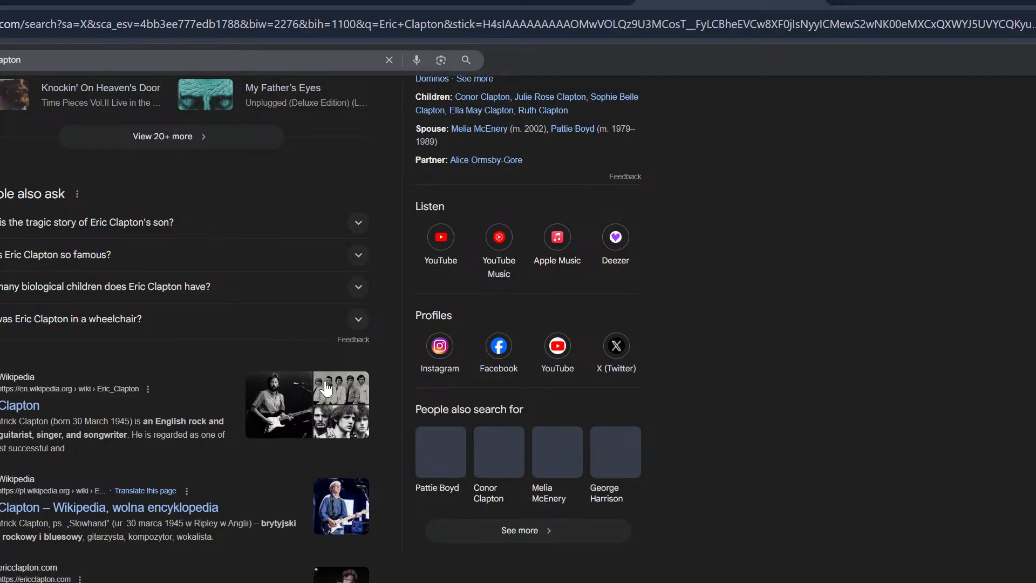
Read the introduction, early life and start of the career section in the Eric Clapton article.
{"action": "scroll", "coordinate": [324, 386], "scroll_direction": "down", "scroll_amount": 4}
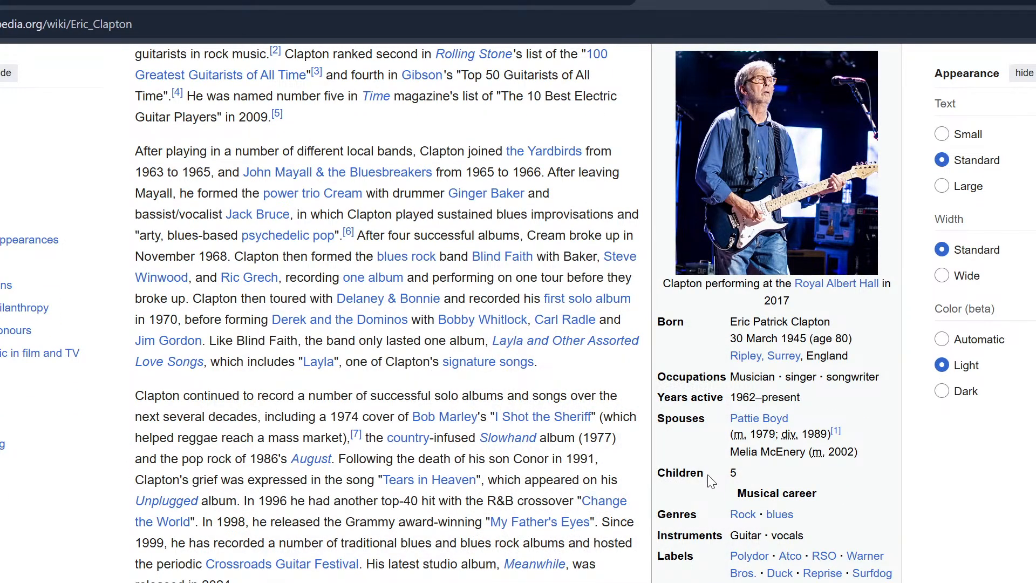
{"action": "scroll", "coordinate": [702, 475], "scroll_direction": "down", "scroll_amount": 3}
{"action": "scroll", "coordinate": [697, 471], "scroll_direction": "down", "scroll_amount": 9}
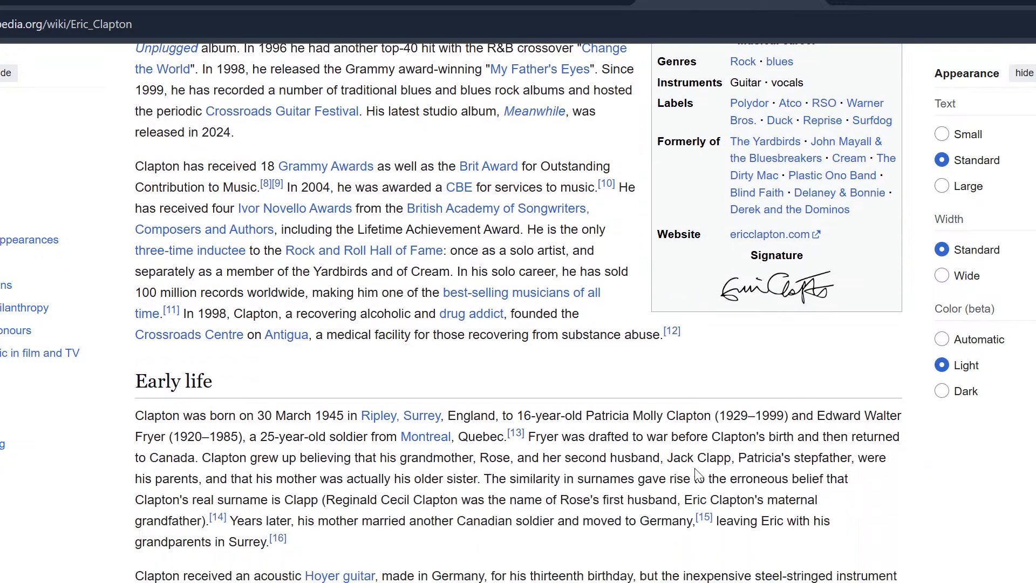
{"action": "scroll", "coordinate": [631, 369], "scroll_direction": "down", "scroll_amount": 10}
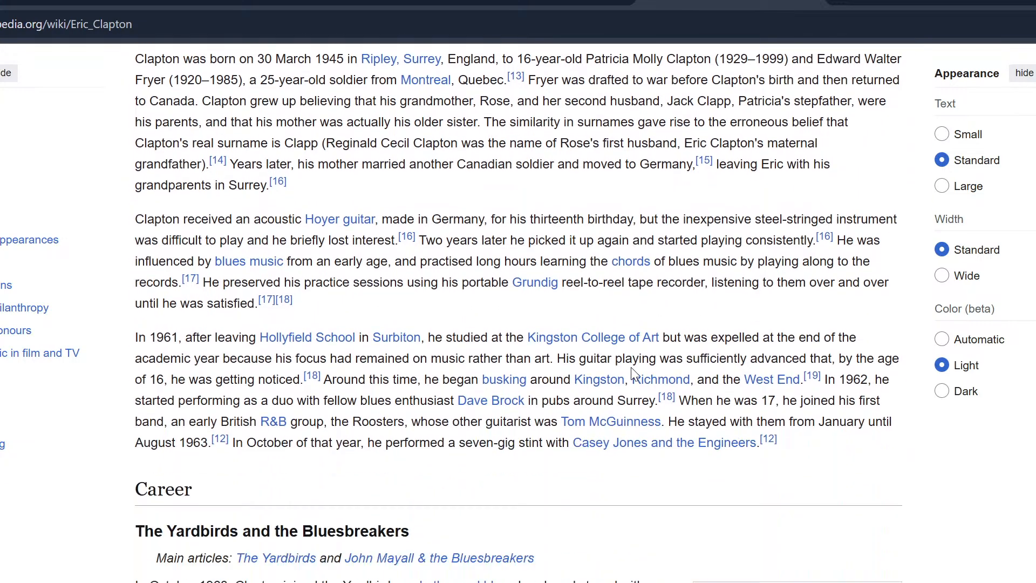
{"action": "scroll", "coordinate": [632, 370], "scroll_direction": "down", "scroll_amount": 3}
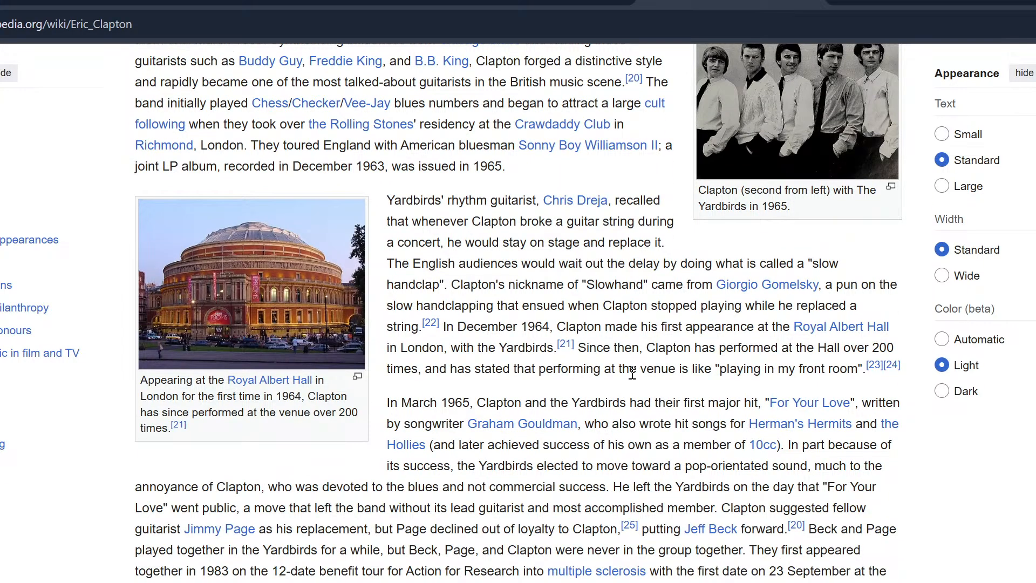
{"action": "scroll", "coordinate": [633, 373], "scroll_direction": "up", "scroll_amount": 11}
{"action": "scroll", "coordinate": [633, 373], "scroll_direction": "up", "scroll_amount": 18}
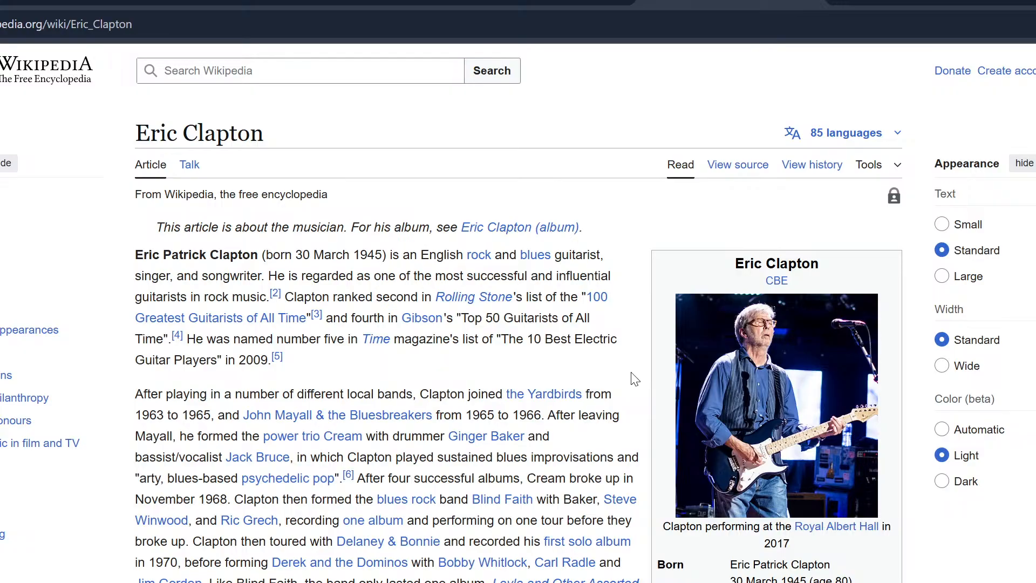
{"action": "scroll", "coordinate": [634, 379], "scroll_direction": "down", "scroll_amount": 3}
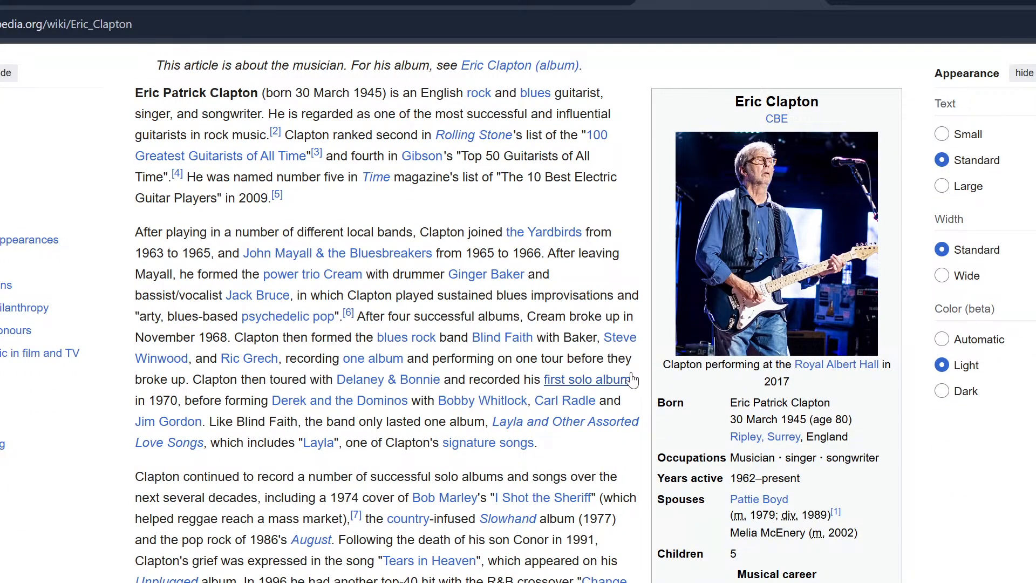
{"action": "scroll", "coordinate": [632, 377], "scroll_direction": "down", "scroll_amount": 3}
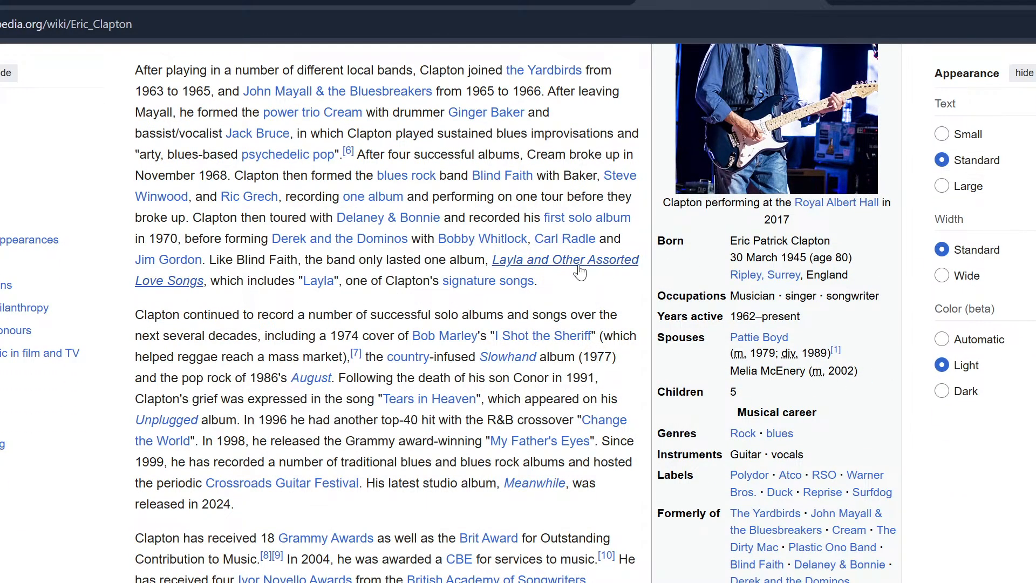
{"action": "scroll", "coordinate": [627, 302], "scroll_direction": "down", "scroll_amount": 10}
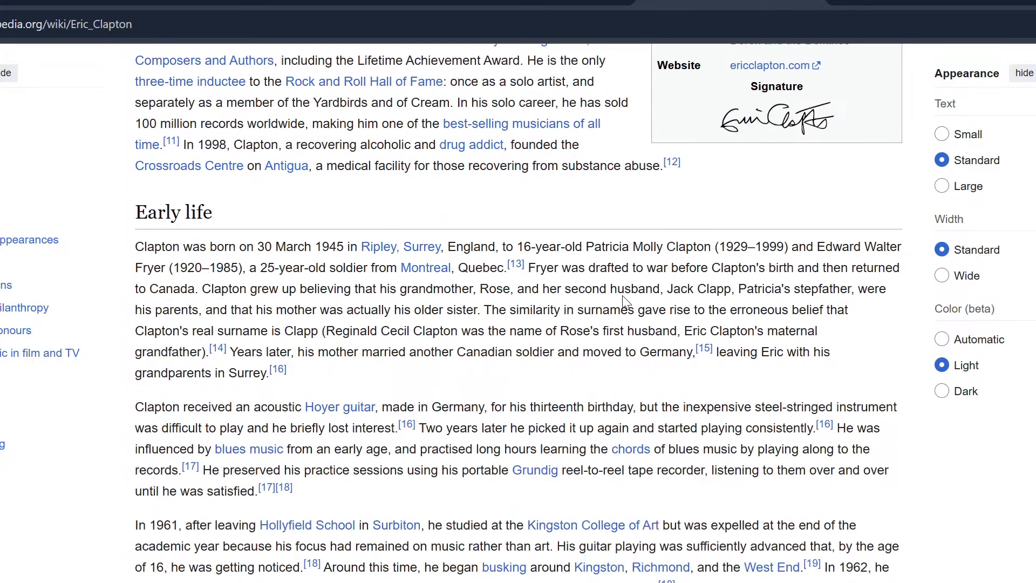
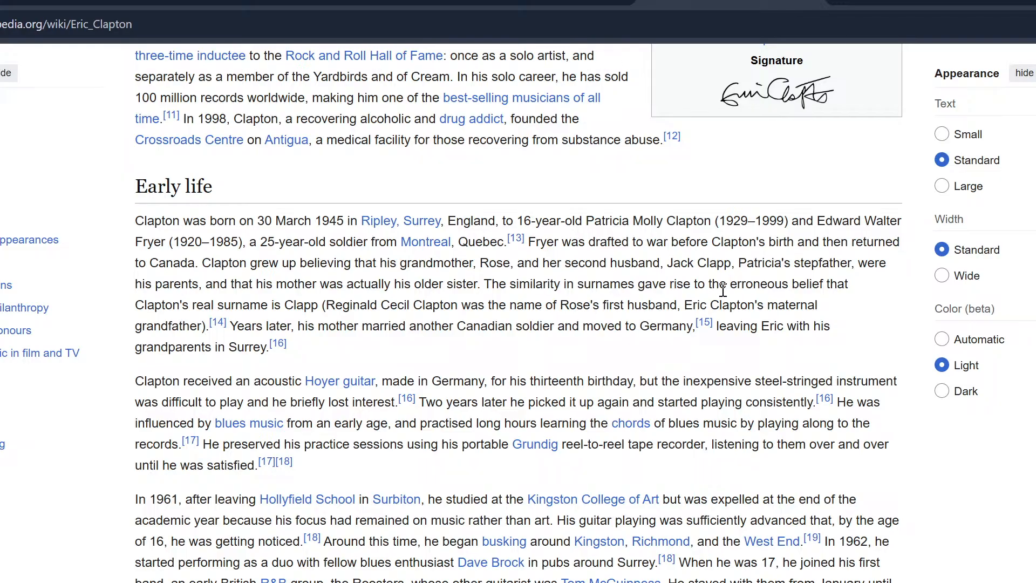
{"action": "left_click_drag", "start_coordinate": [534, 383], "coordinate": [637, 385]}
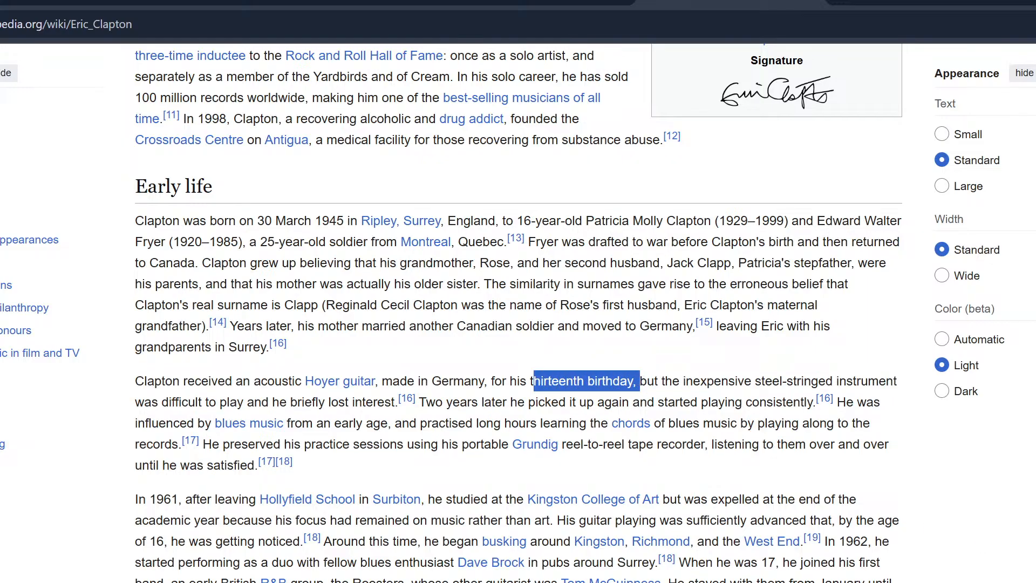
{"action": "left_click", "coordinate": [639, 385]}
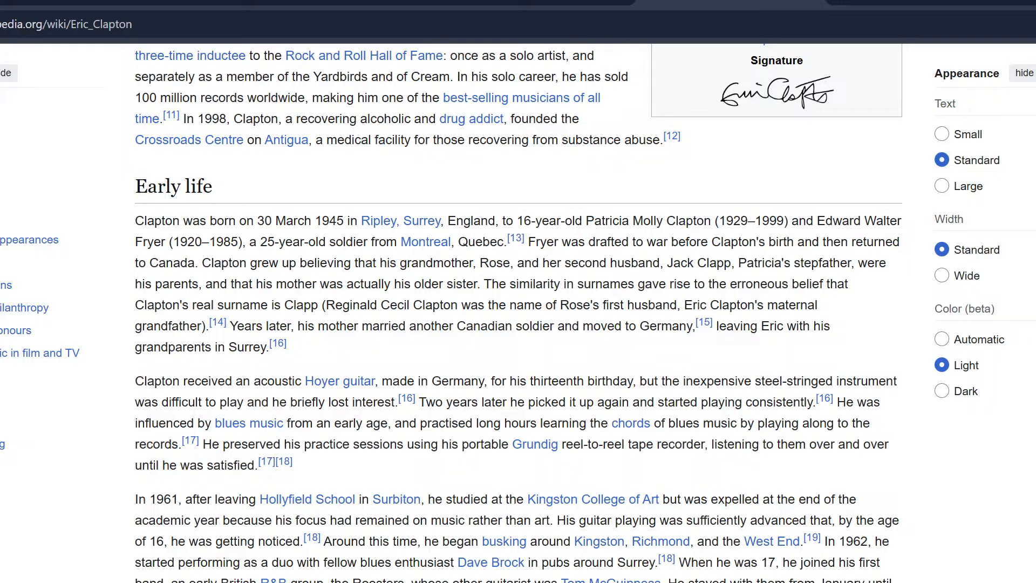
Check the cat pelvis anatomy reference photo in the open image search.
{"action": "key", "text": "ctrl+shift+Tab"}
{"action": "key", "text": "ctrl+shift+Tab"}
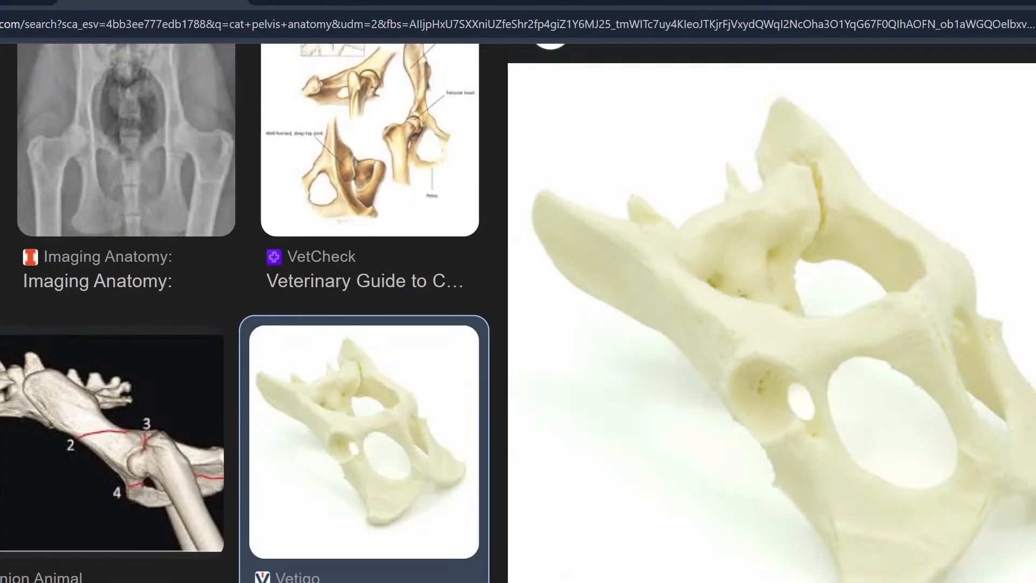
{"action": "scroll", "coordinate": [232, 93], "scroll_direction": "up", "scroll_amount": 4}
Return to Blender and open the recent file Bones Challenge.blend.
{"action": "key", "text": "ctrl+Tab"}
{"action": "key", "text": "ctrl+Tab"}
{"action": "key", "text": "ctrl+Tab"}
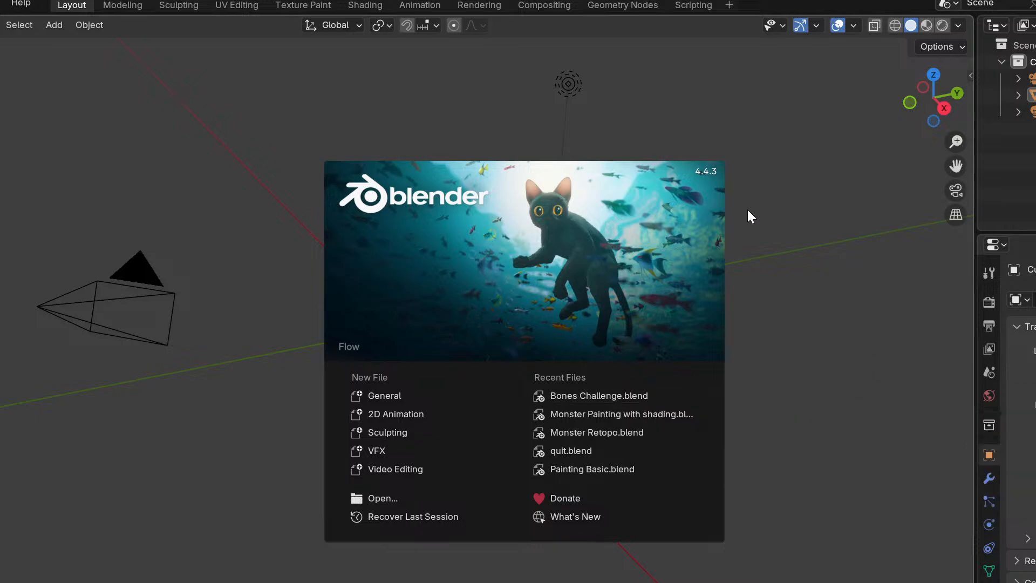
{"action": "mouse_move", "coordinate": [626, 395]}
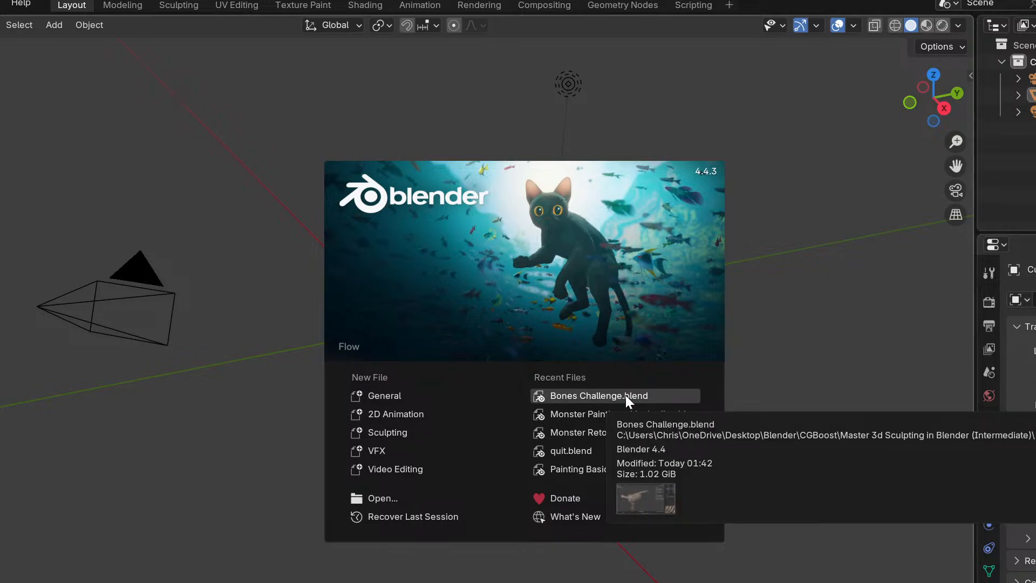
{"action": "left_click", "coordinate": [626, 395]}
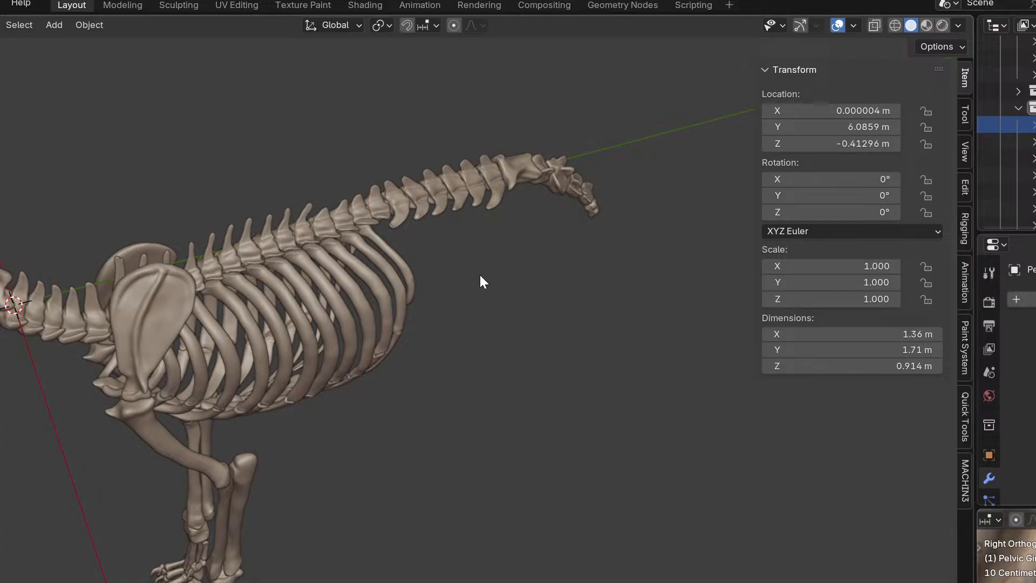
Try to move the atlas vertebra forward and up towards the skull in side view.
{"action": "key", "text": "KP_3"}
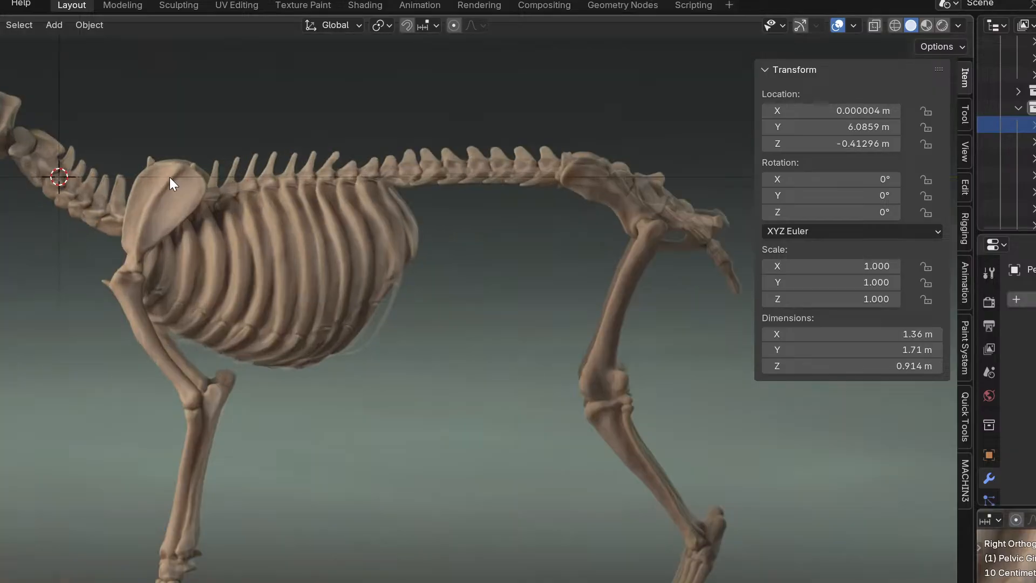
{"action": "scroll", "coordinate": [124, 169], "scroll_direction": "up", "scroll_amount": 3}
{"action": "middle_click_drag", "start_coordinate": [93, 168], "coordinate": [264, 269], "text": "shift"}
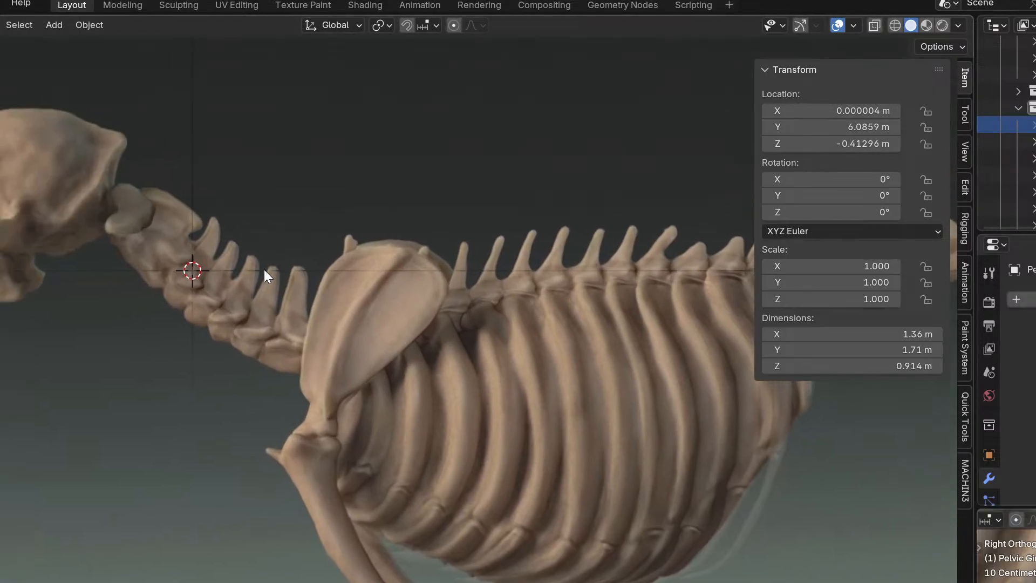
{"action": "left_click", "coordinate": [109, 202]}
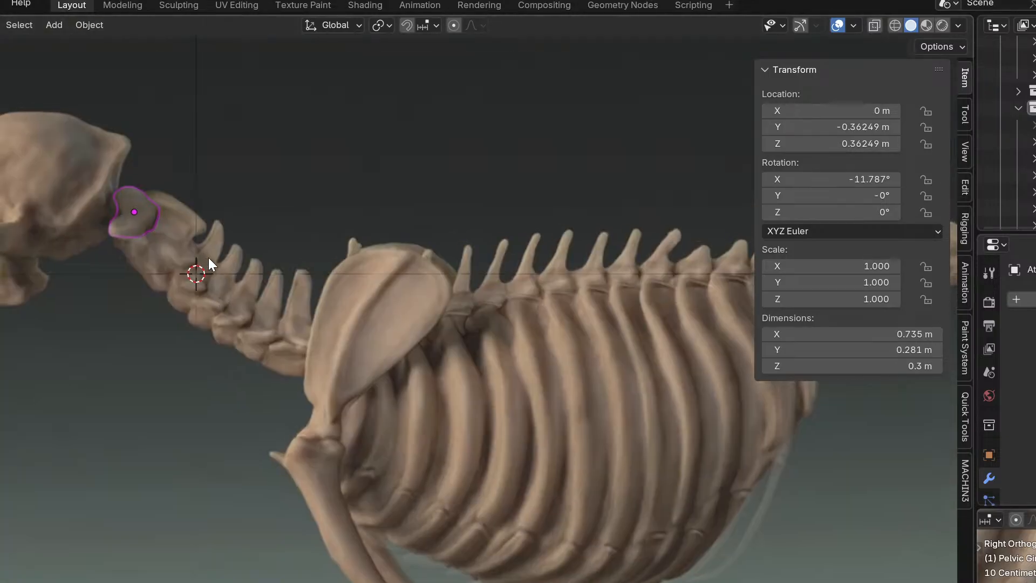
{"action": "scroll", "coordinate": [208, 258], "scroll_direction": "up", "scroll_amount": 1}
{"action": "middle_click_drag", "start_coordinate": [208, 258], "coordinate": [420, 376], "text": "shift"}
{"action": "scroll", "coordinate": [446, 387], "scroll_direction": "up", "scroll_amount": 2}
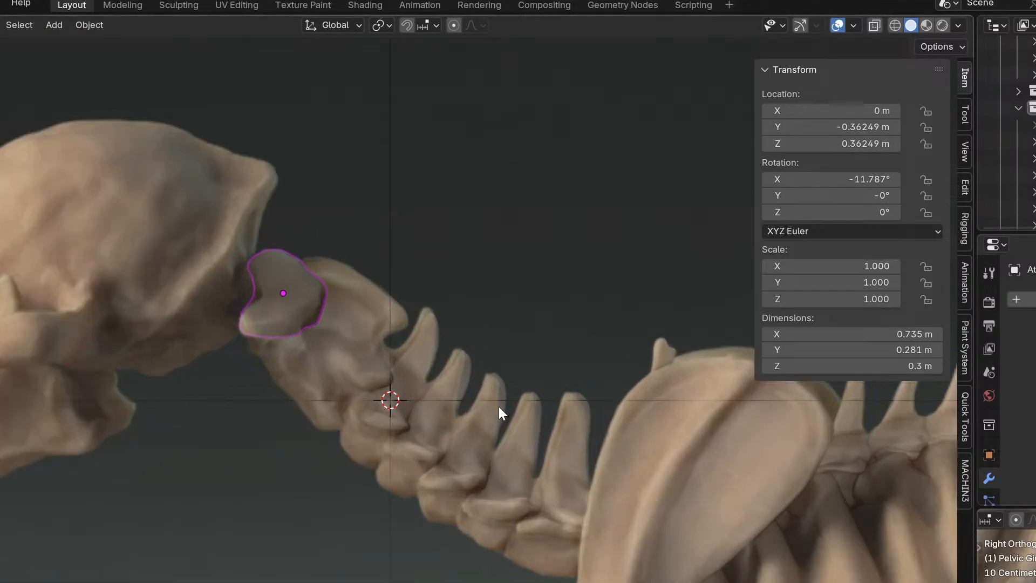
{"action": "scroll", "coordinate": [499, 406], "scroll_direction": "up", "scroll_amount": 1}
{"action": "key", "text": "g"}
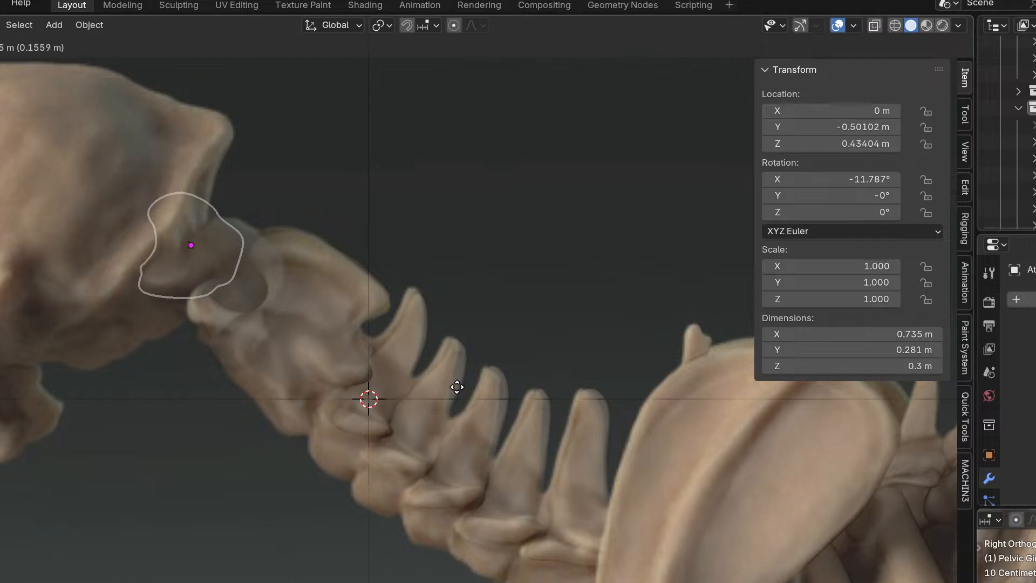
{"action": "left_click", "coordinate": [475, 412]}
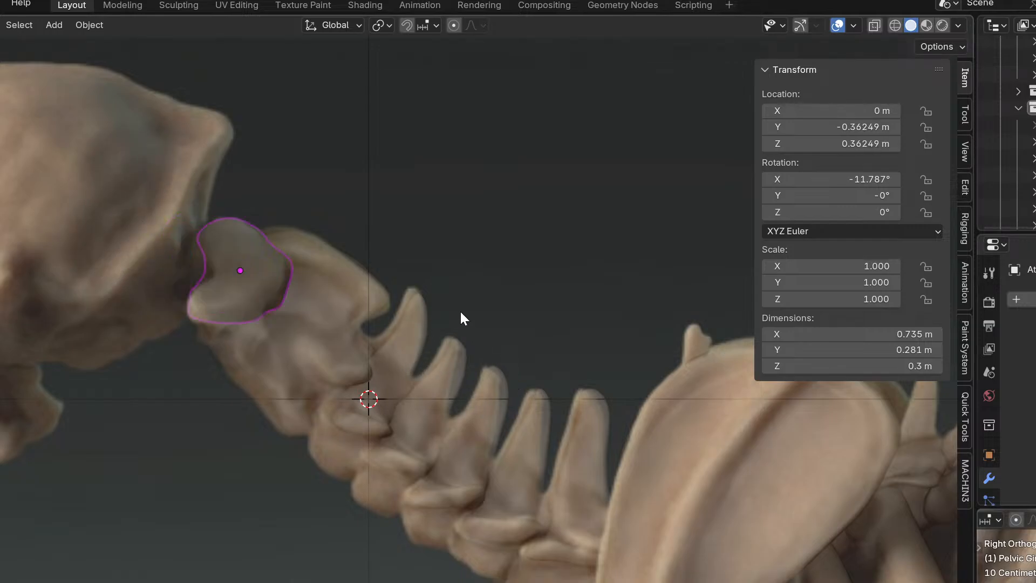
Try shifting the atlas and the axis vertebra separately against the side-view skeleton reference.
{"action": "scroll", "coordinate": [460, 310], "scroll_direction": "down", "scroll_amount": 3}
{"action": "middle_click_drag", "start_coordinate": [478, 364], "coordinate": [827, 349]}
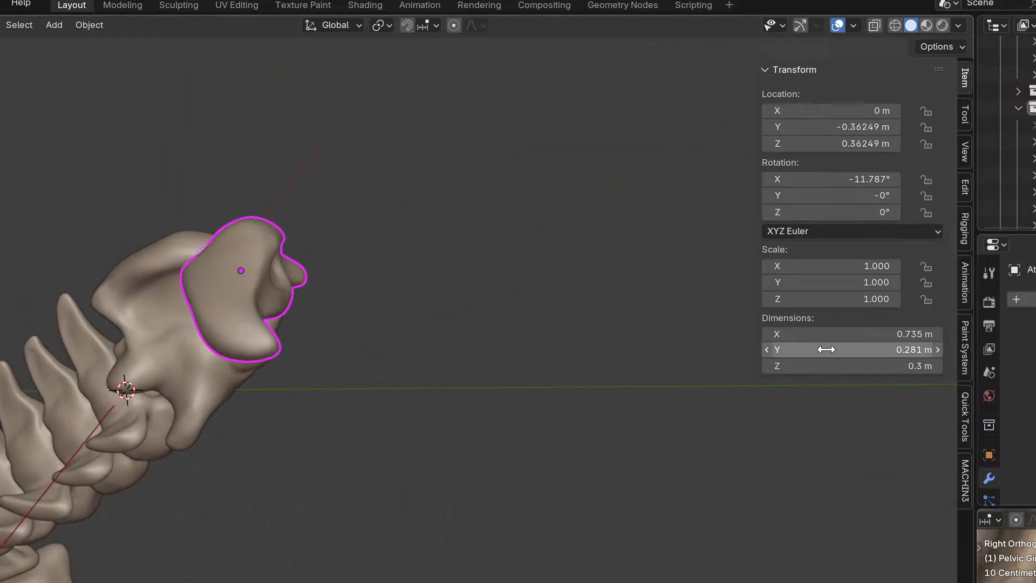
{"action": "scroll", "coordinate": [473, 264], "scroll_direction": "up", "scroll_amount": 4}
{"action": "key", "text": "g"}
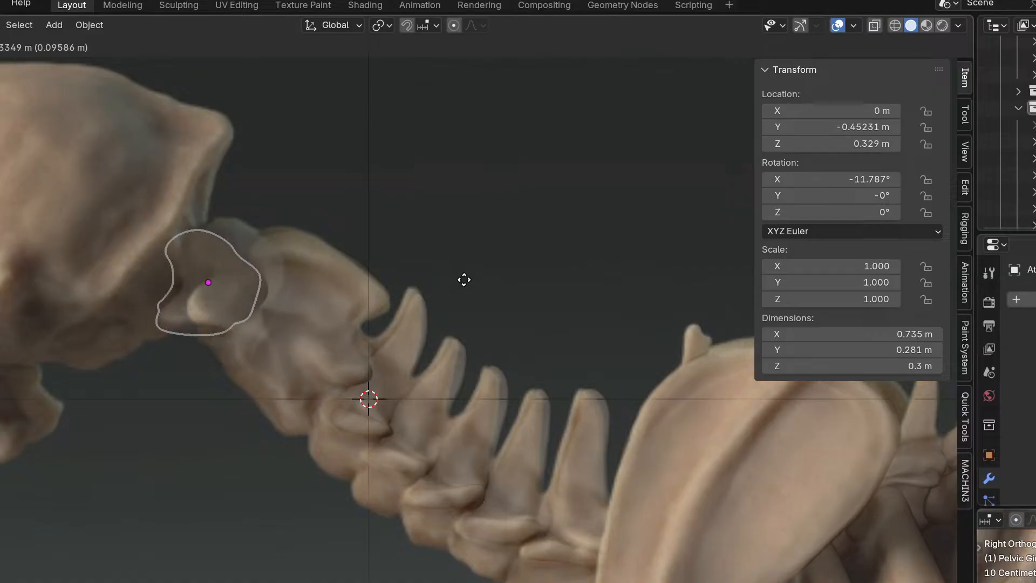
{"action": "left_click", "coordinate": [474, 277]}
{"action": "left_click", "coordinate": [351, 297]}
{"action": "key", "text": "g"}
{"action": "right_click", "coordinate": [475, 404]}
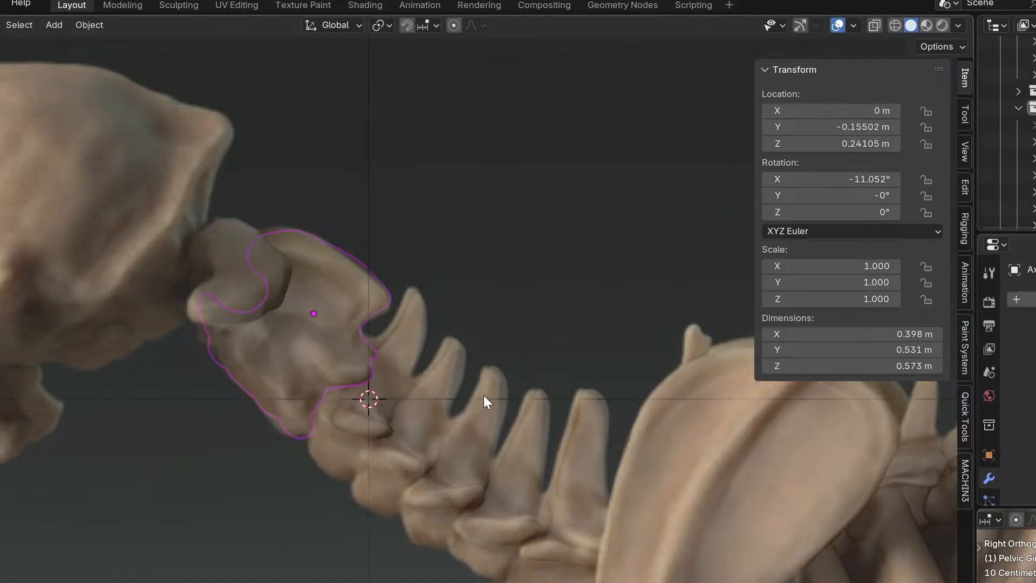
Try pulling the atlas and axis vertebrae down out of the neck and undo both moves.
{"action": "left_click", "coordinate": [249, 270]}
{"action": "key", "text": "g"}
{"action": "right_click", "coordinate": [171, 382]}
{"action": "left_click", "coordinate": [293, 369]}
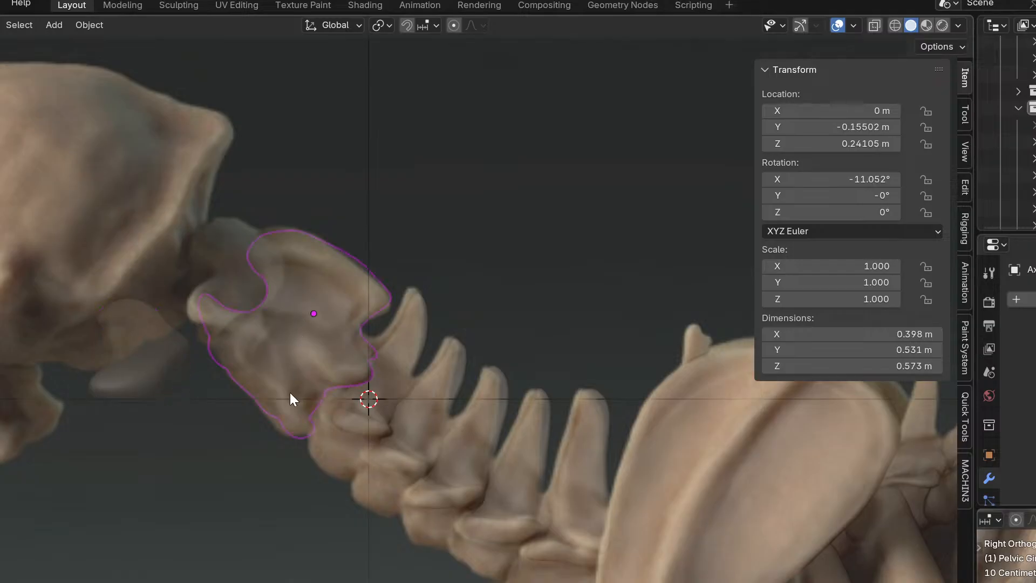
{"action": "key", "text": "g"}
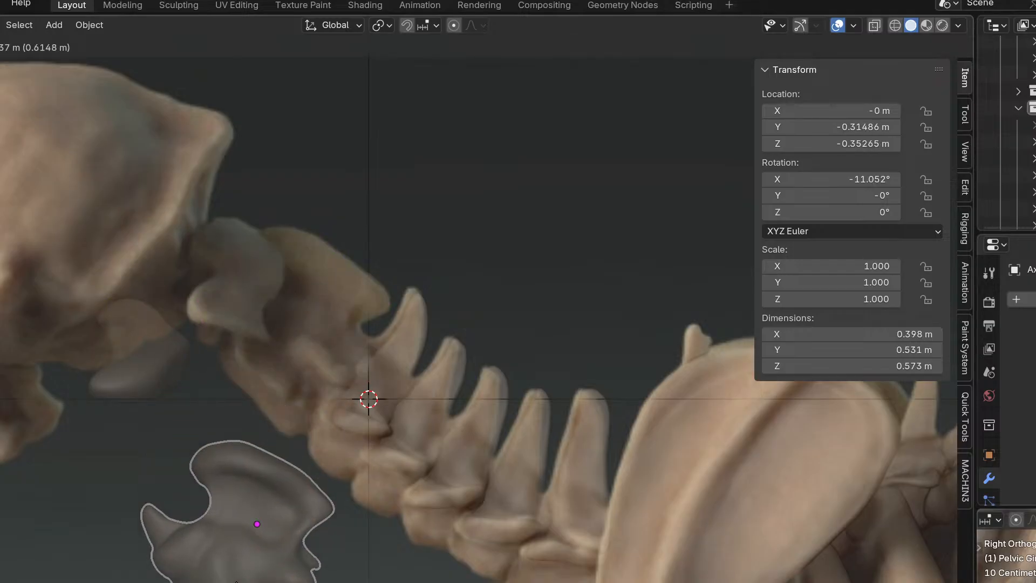
{"action": "left_click", "coordinate": [236, 582]}
{"action": "key", "text": "ctrl+z"}
{"action": "key", "text": "ctrl+z"}
{"action": "key", "text": "ctrl+z"}
Move the atlas vertebra slightly forward and down towards the skull, to about Y -0.426 m and Z 0.324 m.
{"action": "middle_click_drag", "start_coordinate": [397, 388], "coordinate": [447, 435]}
{"action": "key", "text": "g"}
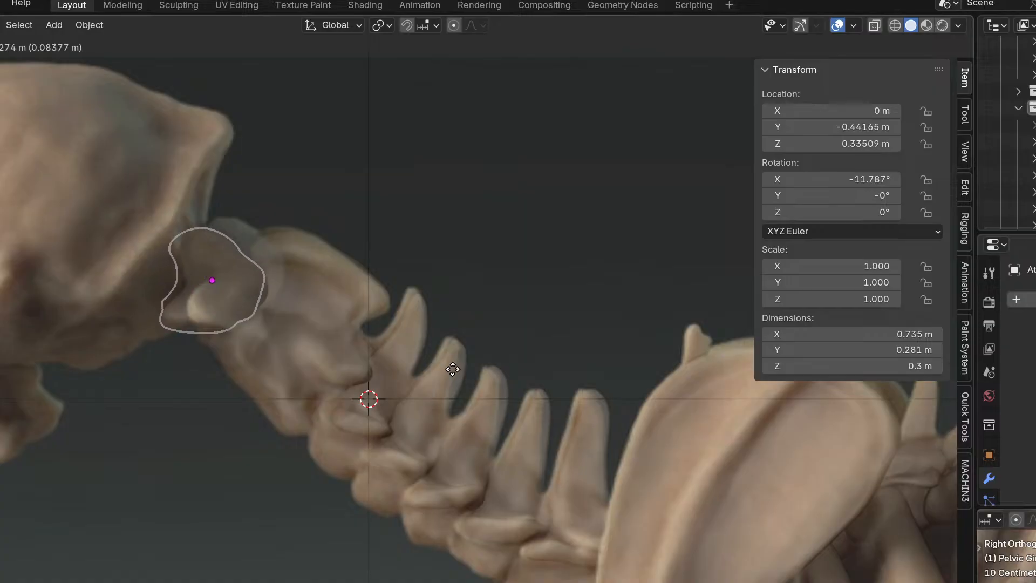
{"action": "left_click", "coordinate": [459, 367]}
{"action": "key", "text": "g"}
{"action": "left_click", "coordinate": [448, 358]}
{"action": "middle_click_drag", "start_coordinate": [435, 352], "coordinate": [574, 276]}
{"action": "scroll", "coordinate": [574, 277], "scroll_direction": "down", "scroll_amount": 8}
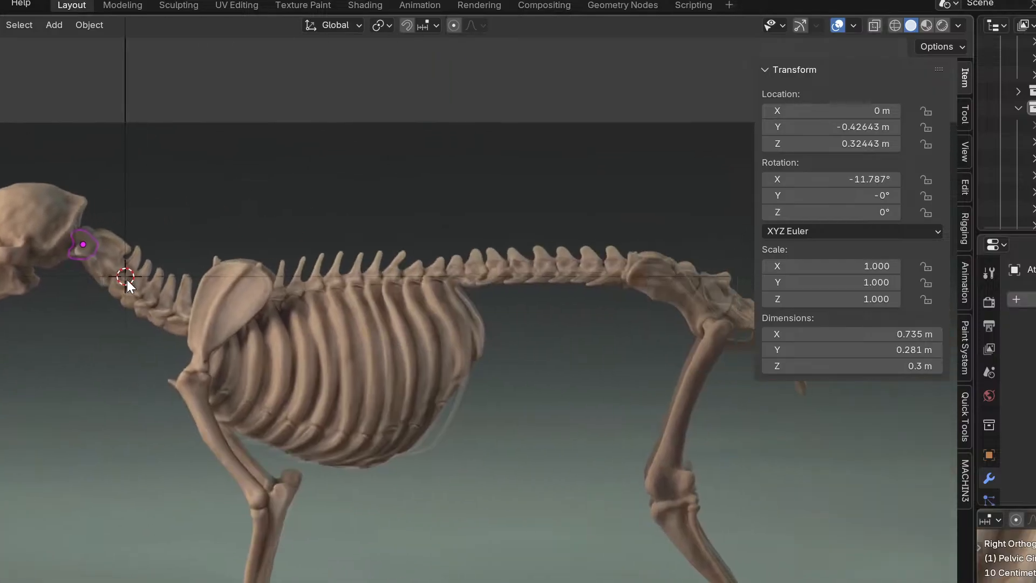
Select the first tailbone vertebra behind the sacrum, frame it in side view and open it for sculpting.
{"action": "middle_click_drag", "start_coordinate": [565, 329], "coordinate": [487, 377]}
{"action": "left_click", "coordinate": [576, 419]}
{"action": "left_click", "coordinate": [605, 440]}
{"action": "left_click", "coordinate": [617, 465]}
{"action": "key", "text": "KP_3"}
{"action": "key", "text": "KP_Decimal"}
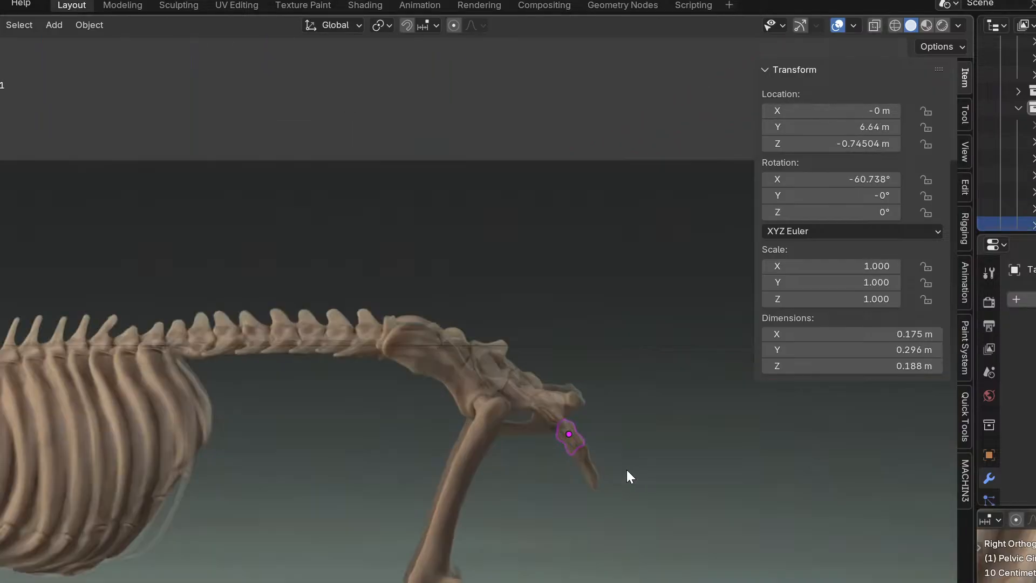
{"action": "key", "text": "ctrl+Tab"}
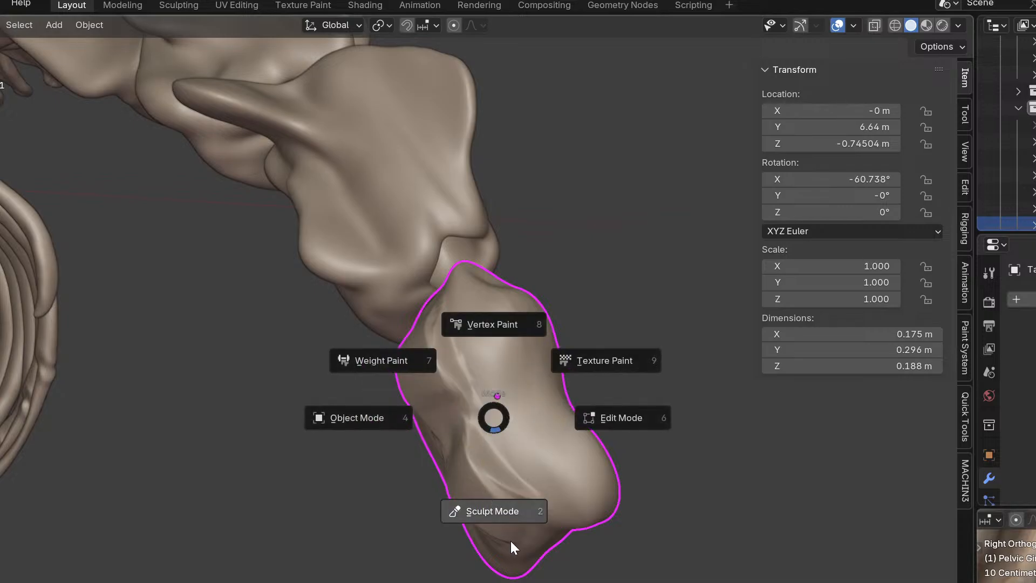
{"action": "left_click", "coordinate": [509, 493]}
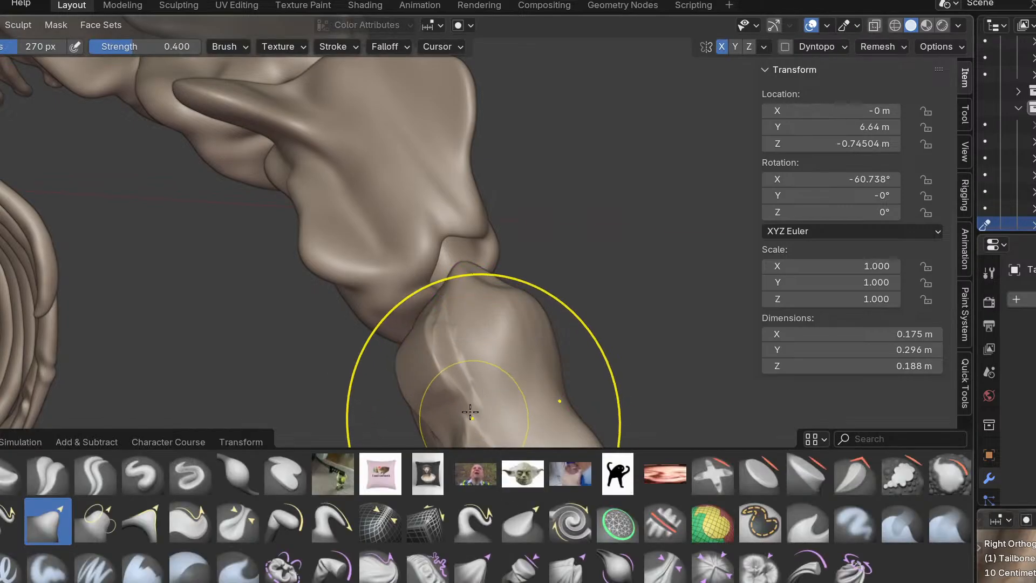
{"action": "middle_click_drag", "start_coordinate": [466, 397], "coordinate": [424, 301], "text": "shift"}
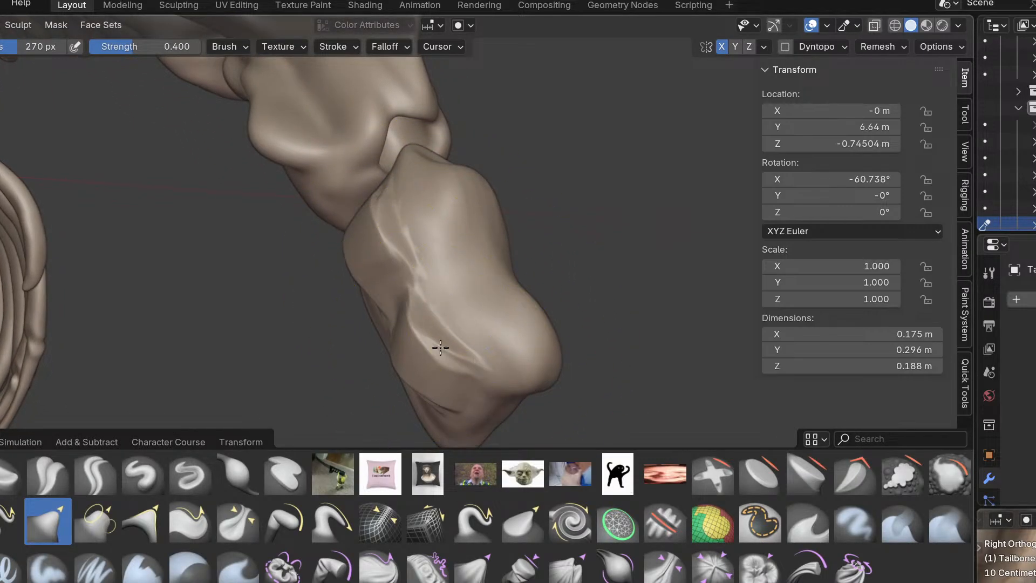
Choose the Crease Polish brush for working on the tailbone vertebra's creased side.
{"action": "mouse_move", "coordinate": [262, 312]}
{"action": "middle_mouse_down"}
{"action": "mouse_move", "coordinate": [438, 270]}
{"action": "mouse_move", "coordinate": [497, 308]}
{"action": "mouse_move", "coordinate": [507, 303]}
{"action": "mouse_move", "coordinate": [489, 273]}
{"action": "mouse_move", "coordinate": [545, 308]}
{"action": "mouse_move", "coordinate": [481, 358]}
{"action": "middle_mouse_up"}
{"action": "key", "text": "ctrl+Tab"}
{"action": "left_click", "coordinate": [522, 306]}
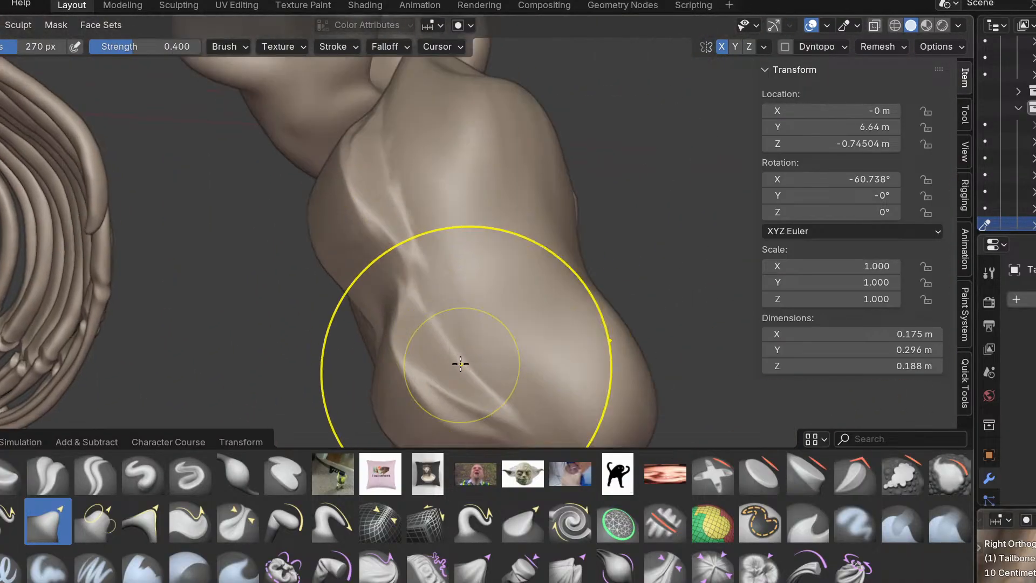
{"action": "left_click", "coordinate": [49, 469]}
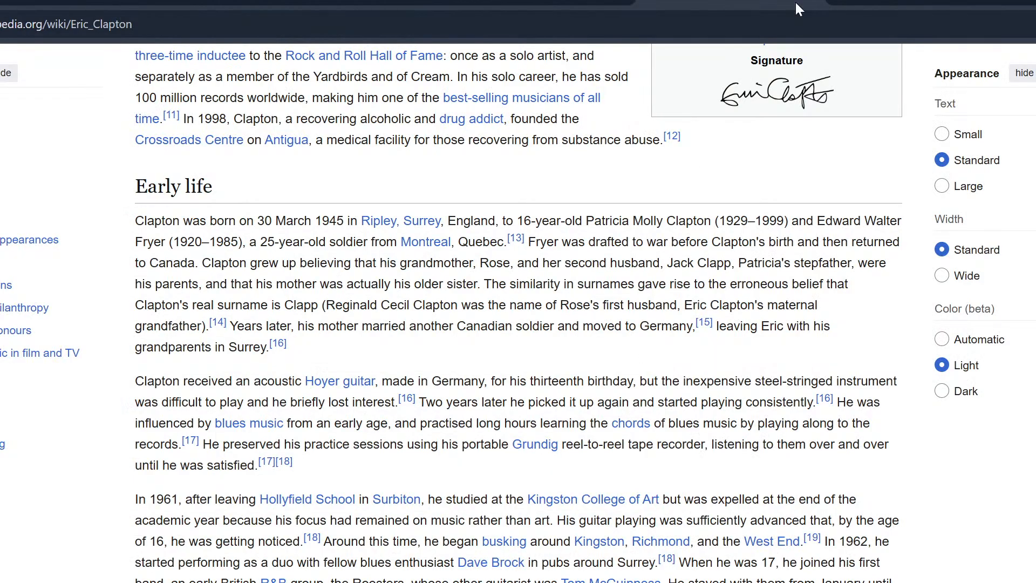
Switch to the web browser and search for "blender i cant smooth anymore".
{"action": "left_click", "coordinate": [796, 4]}
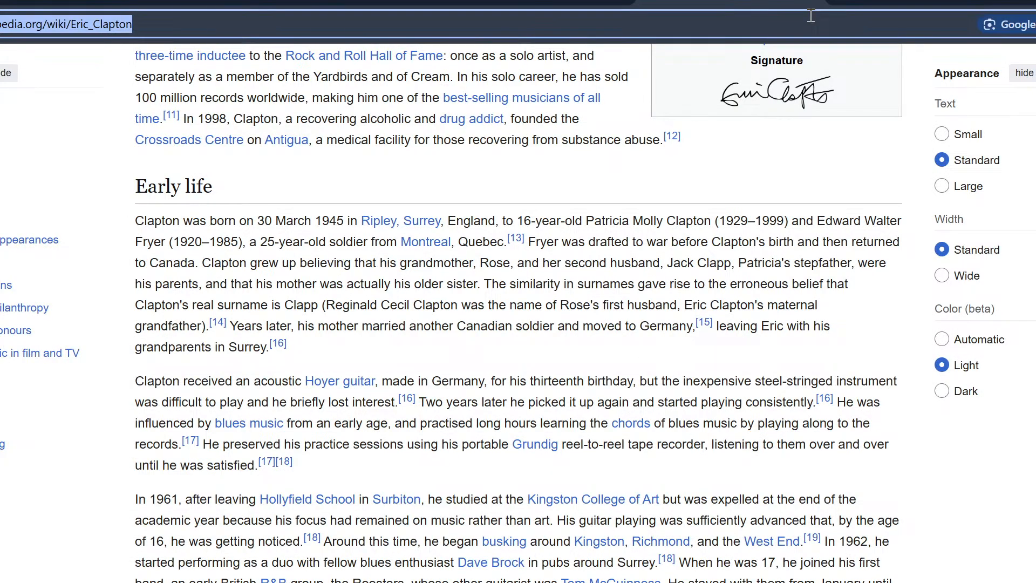
{"action": "type", "text": "blender i can"}
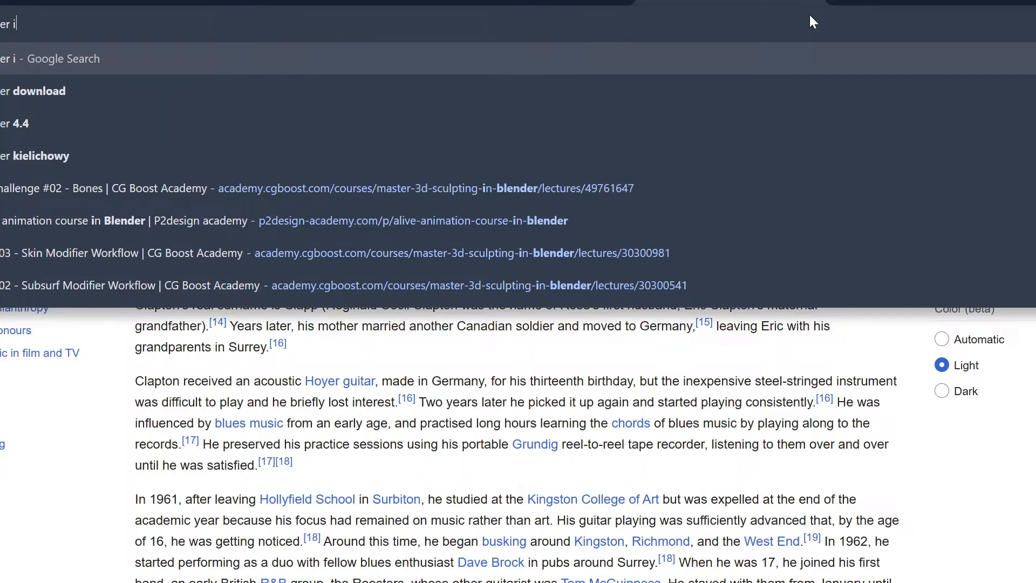
{"action": "type", "text": "t smooth any"}
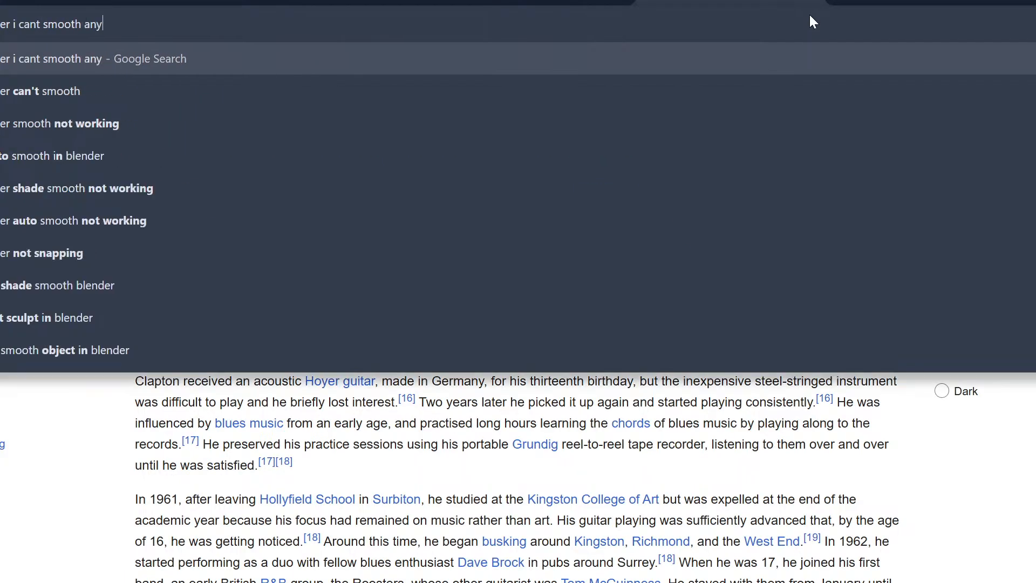
{"action": "type", "text": "more"}
{"action": "key", "text": "Return"}
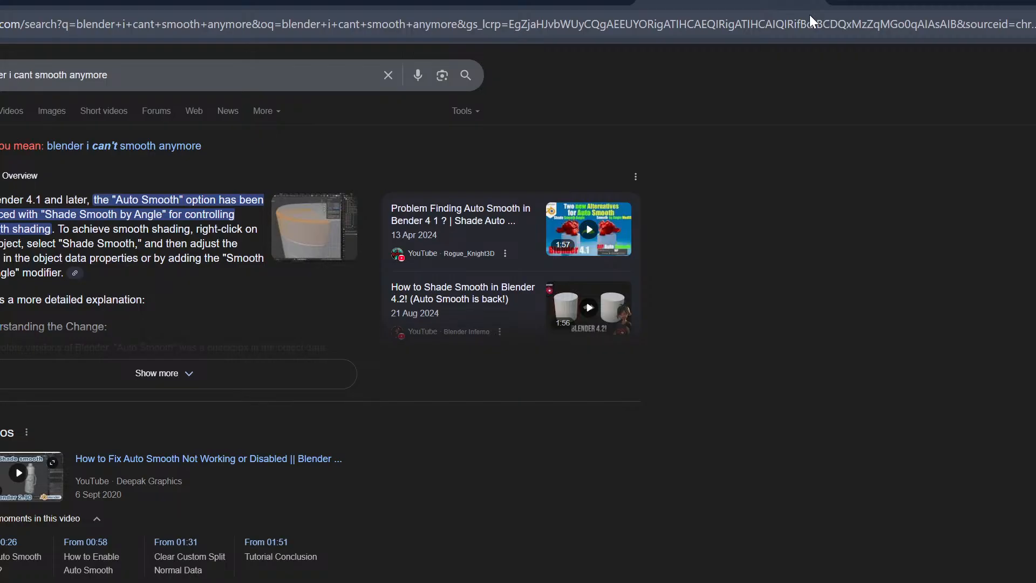
Read the answer on why an object is not smoothing in the search results, and return to Blender.
{"action": "scroll", "coordinate": [793, 237], "scroll_direction": "down", "scroll_amount": 8}
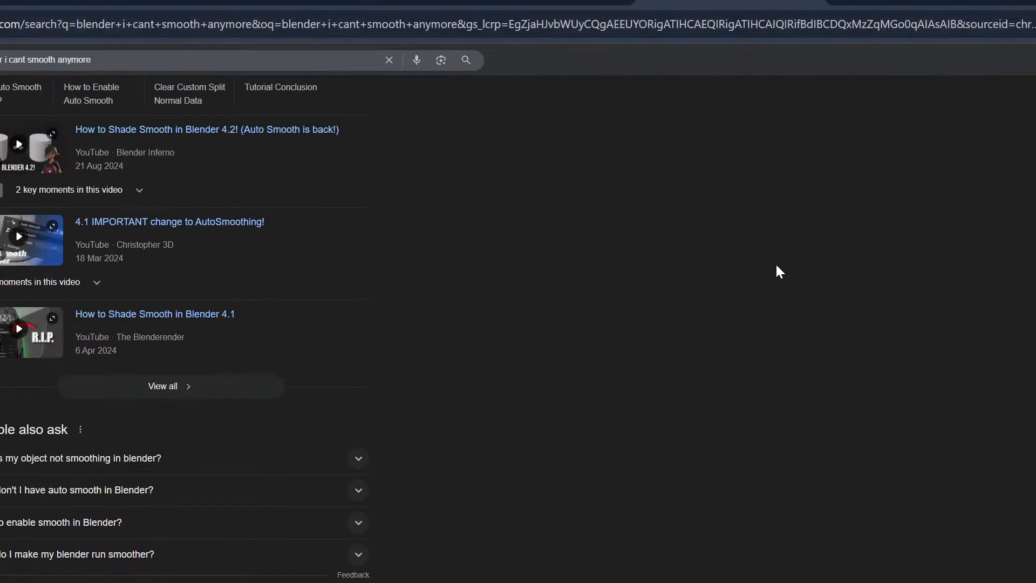
{"action": "left_click", "coordinate": [227, 453]}
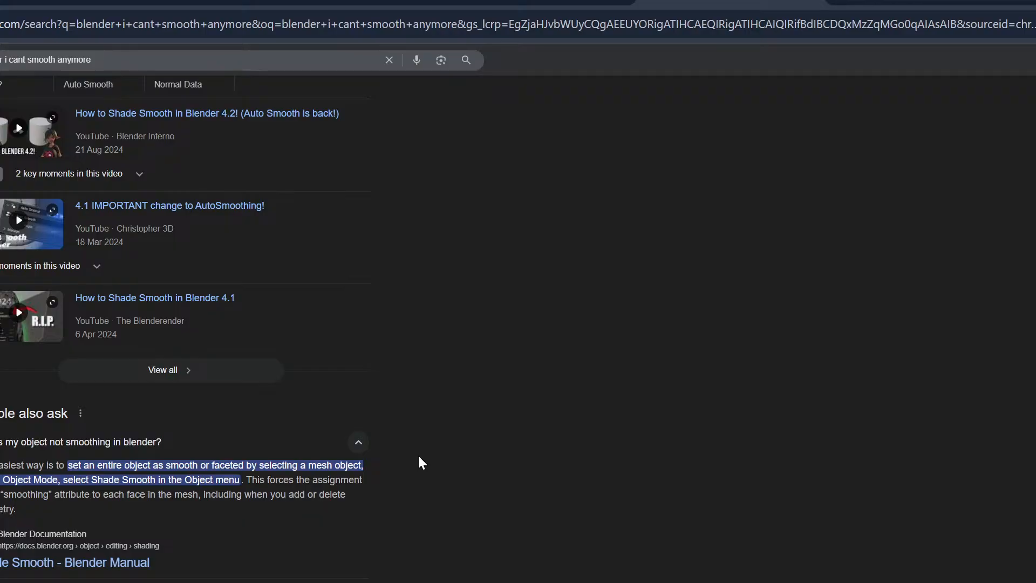
{"action": "key", "text": "alt+Tab"}
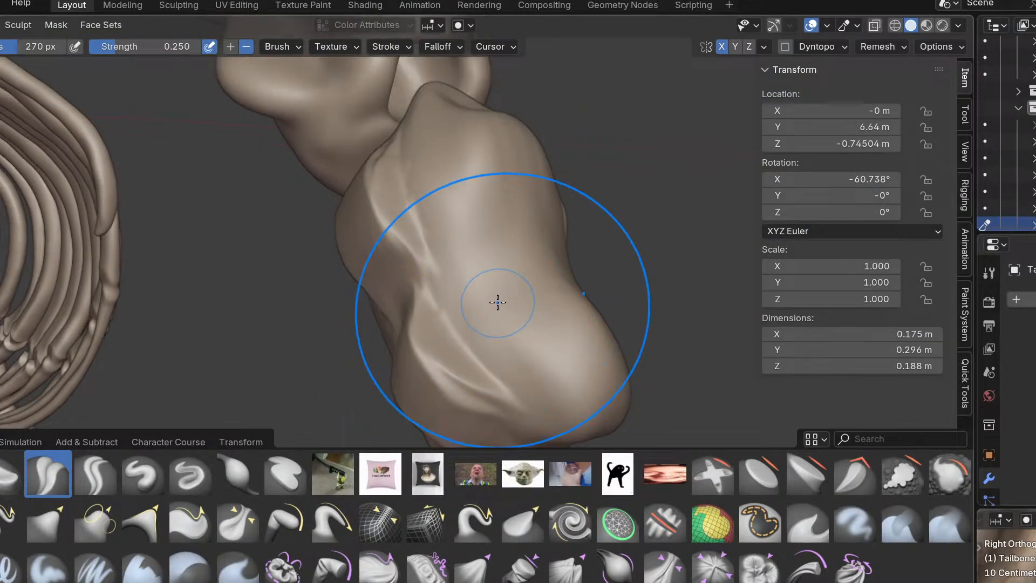
Try the Mesh Filter tool at strength 1.000 on the tailbone vertebra.
{"action": "middle_click_drag", "start_coordinate": [498, 302], "coordinate": [564, 262]}
{"action": "key", "text": "ctrl+Tab"}
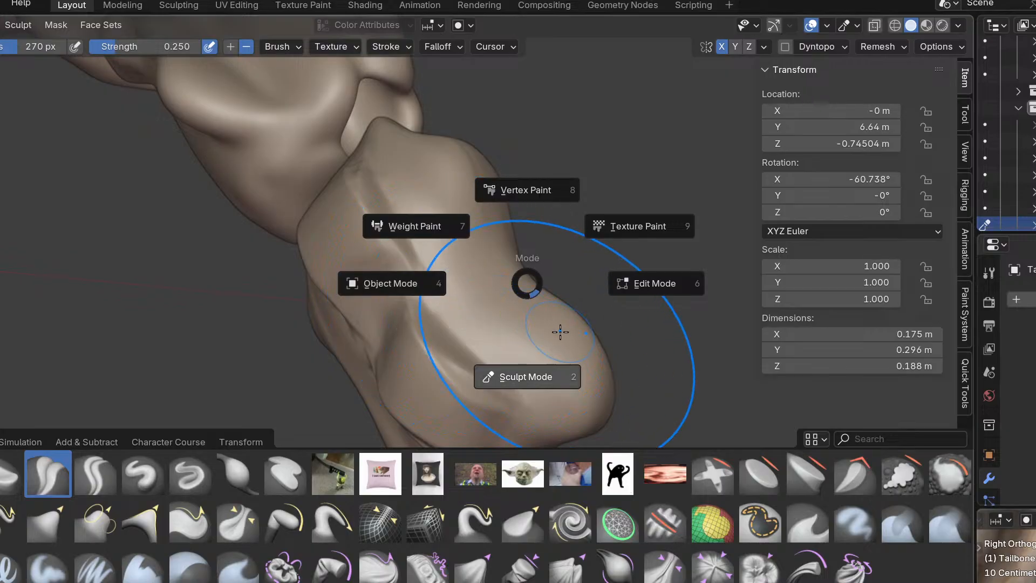
{"action": "left_click", "coordinate": [548, 349]}
{"action": "scroll", "coordinate": [520, 362], "scroll_direction": "up", "scroll_amount": 1}
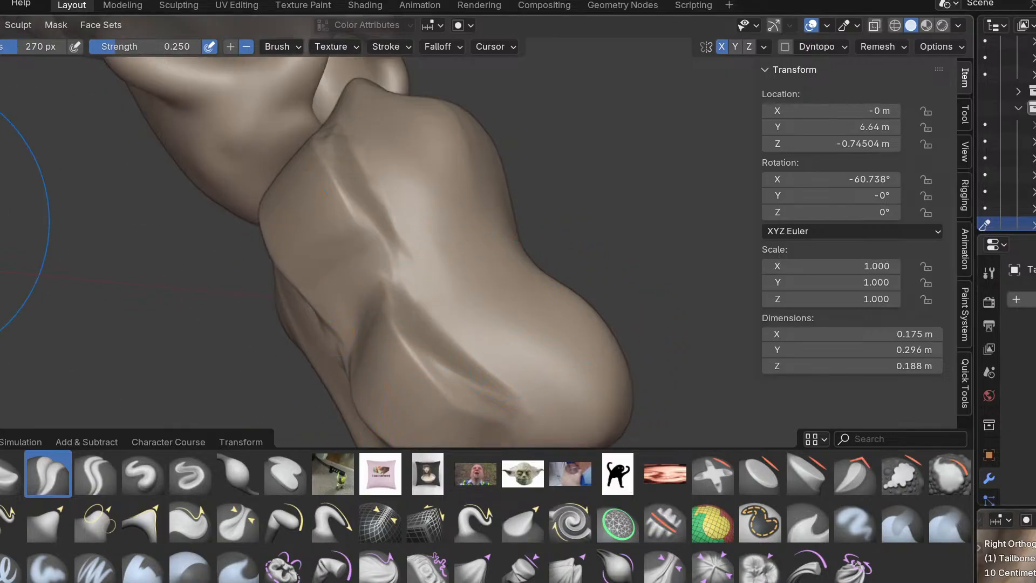
{"action": "left_click", "coordinate": [1, 308]}
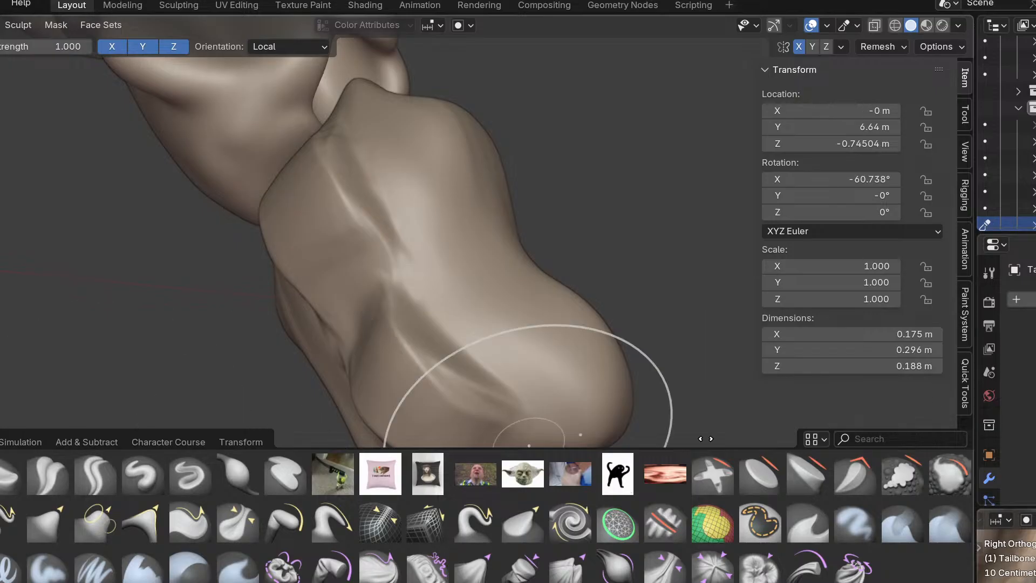
Leave the tailbone vertebra and open the neighbouring S5 vertebra for sculpting.
{"action": "mouse_move", "coordinate": [416, 333]}
{"action": "middle_mouse_down"}
{"action": "mouse_move", "coordinate": [479, 303]}
{"action": "mouse_move", "coordinate": [479, 330]}
{"action": "middle_mouse_up"}
{"action": "key", "text": "ctrl+Tab"}
{"action": "left_click", "coordinate": [316, 325]}
{"action": "left_click", "coordinate": [151, 109]}
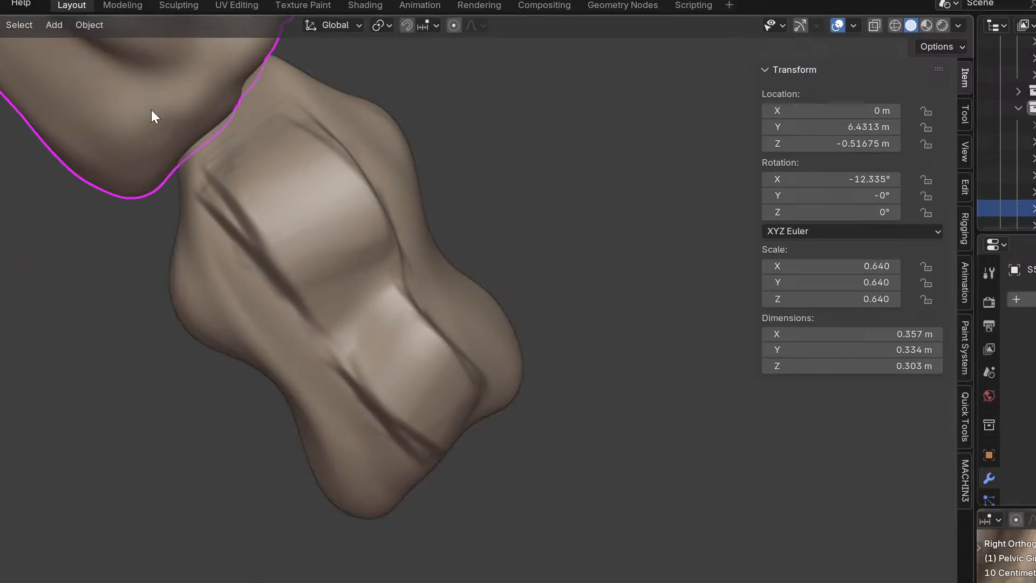
{"action": "middle_click_drag", "start_coordinate": [156, 119], "coordinate": [345, 349], "text": "shift"}
{"action": "key", "text": "ctrl+Tab"}
{"action": "left_click", "coordinate": [363, 469]}
{"action": "middle_click_drag", "start_coordinate": [295, 373], "coordinate": [400, 452], "text": "shift"}
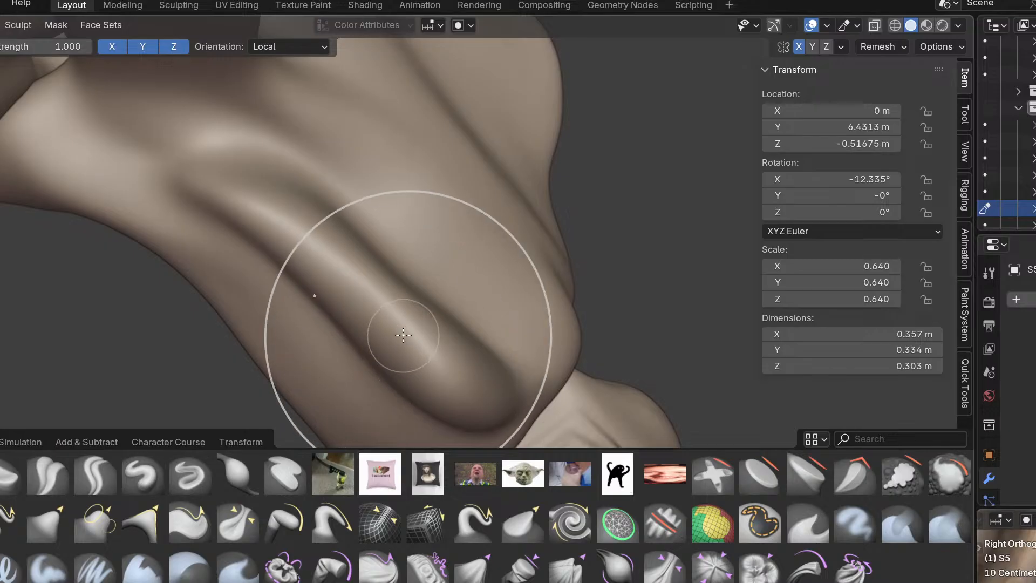
Try a small 59 px clay brush stroke on the side of the S5 vertebra and undo it.
{"action": "scroll", "coordinate": [54, 393], "scroll_direction": "up", "scroll_amount": 1}
{"action": "key", "text": "g"}
{"action": "key", "text": "c"}
{"action": "mouse_move", "coordinate": [221, 335]}
{"action": "middle_mouse_down"}
{"action": "mouse_move", "coordinate": [243, 361]}
{"action": "mouse_move", "coordinate": [286, 215]}
{"action": "middle_mouse_up"}
{"action": "key", "text": "f"}
{"action": "left_click", "coordinate": [400, 216]}
{"action": "mouse_move", "coordinate": [346, 259]}
{"action": "left_mouse_down"}
{"action": "mouse_move", "coordinate": [374, 296]}
{"action": "mouse_move", "coordinate": [360, 244]}
{"action": "left_mouse_up"}
{"action": "middle_click_drag", "start_coordinate": [290, 235], "coordinate": [374, 322]}
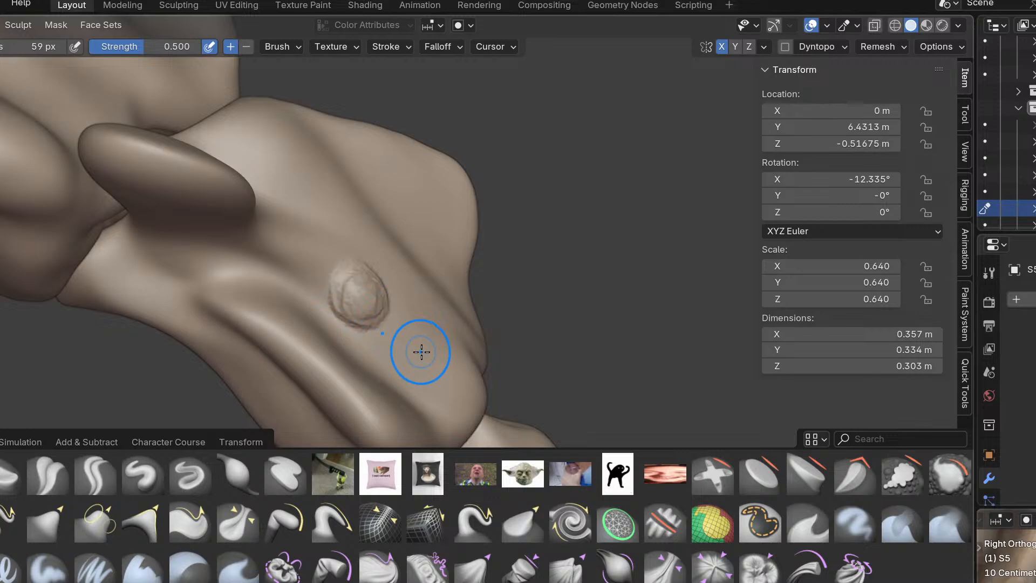
{"action": "key", "text": "ctrl+z"}
Leave the S5 vertebra and return to sculpting the first tailbone vertebra.
{"action": "scroll", "coordinate": [460, 356], "scroll_direction": "down", "scroll_amount": 2}
{"action": "middle_click_drag", "start_coordinate": [502, 359], "coordinate": [250, 185], "text": "shift"}
{"action": "key", "text": "ctrl+Tab"}
{"action": "left_click", "coordinate": [216, 193]}
{"action": "left_click", "coordinate": [269, 319]}
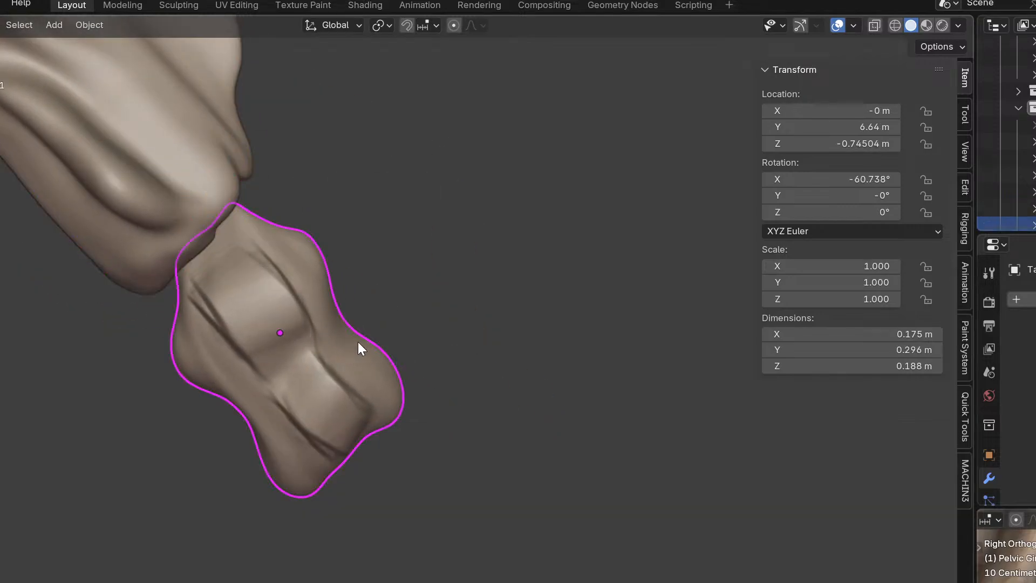
{"action": "middle_click_drag", "start_coordinate": [521, 318], "coordinate": [344, 347]}
{"action": "key", "text": "ctrl+Tab"}
{"action": "left_click", "coordinate": [360, 371]}
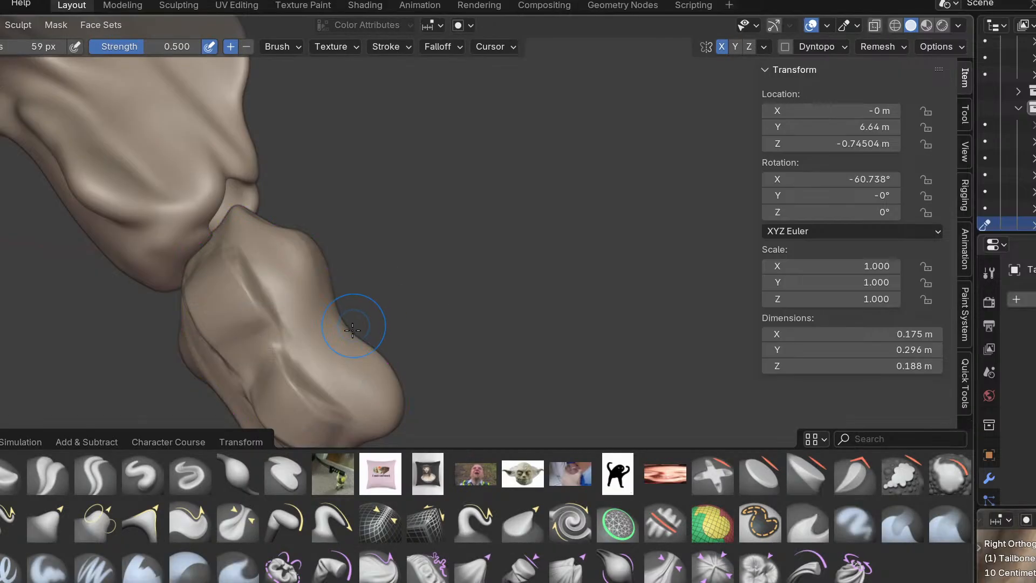
Adjust the voxel size and remesh the tailbone vertebra.
{"action": "key", "text": "r"}
{"action": "left_click", "coordinate": [352, 350]}
{"action": "scroll", "coordinate": [298, 358], "scroll_direction": "up", "scroll_amount": 3}
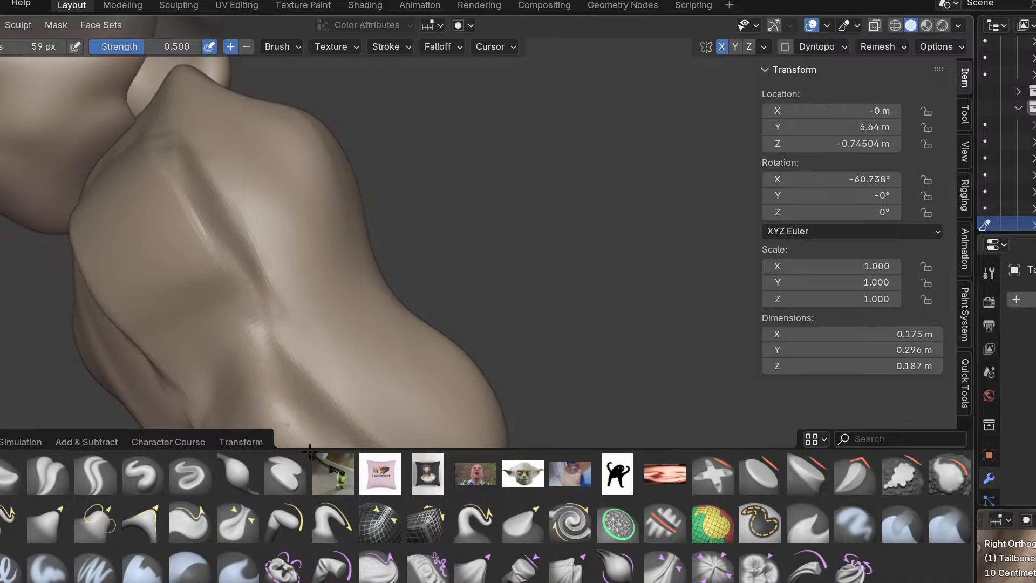
Enlarge the brush to 232 px and smooth the sharp creases along the tailbone vertebra's side.
{"action": "scroll", "coordinate": [273, 329], "scroll_direction": "down", "scroll_amount": 4}
{"action": "key", "text": "f"}
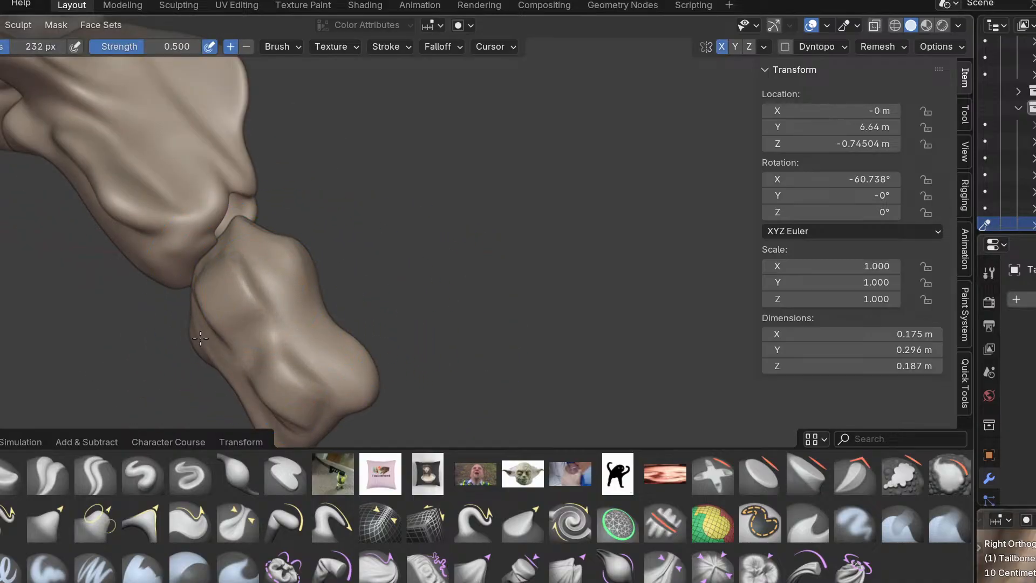
{"action": "left_click_drag", "start_coordinate": [239, 376], "coordinate": [282, 325]}
{"action": "middle_click_drag", "start_coordinate": [265, 353], "coordinate": [473, 281], "text": "shift"}
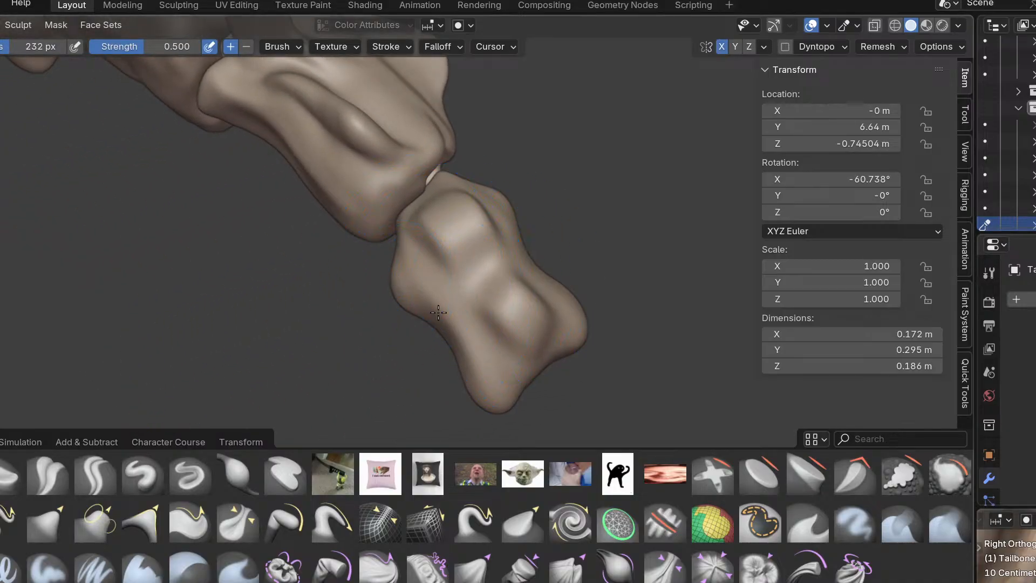
{"action": "left_click_drag", "start_coordinate": [472, 340], "coordinate": [481, 326]}
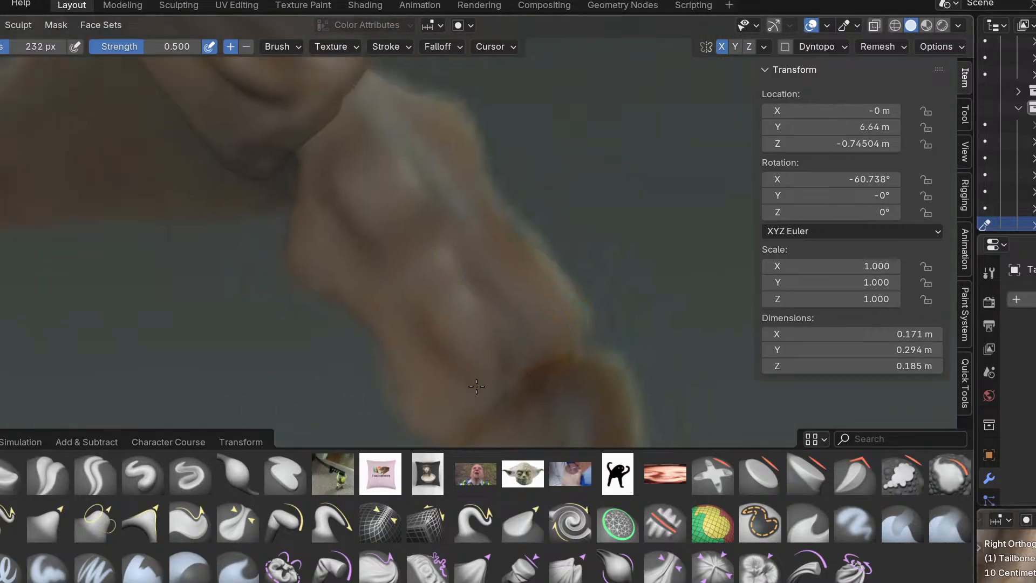
Reshape the tailbone vertebra's upper and lower outlines with the Grab brush to match the side-view reference.
{"action": "middle_click_drag", "start_coordinate": [477, 386], "coordinate": [412, 430], "text": "shift"}
{"action": "key", "text": "g"}
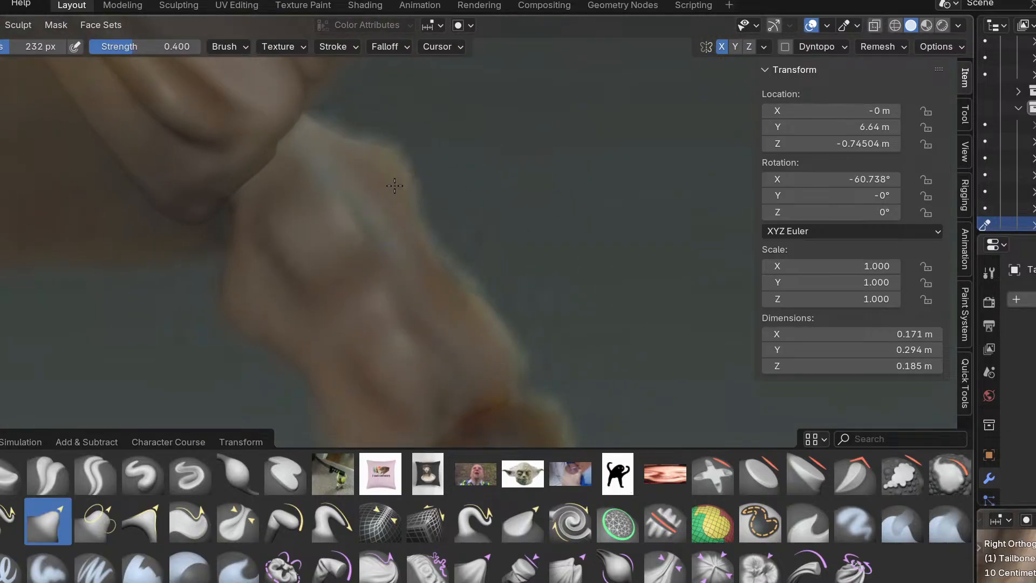
{"action": "left_click_drag", "start_coordinate": [426, 262], "coordinate": [458, 303]}
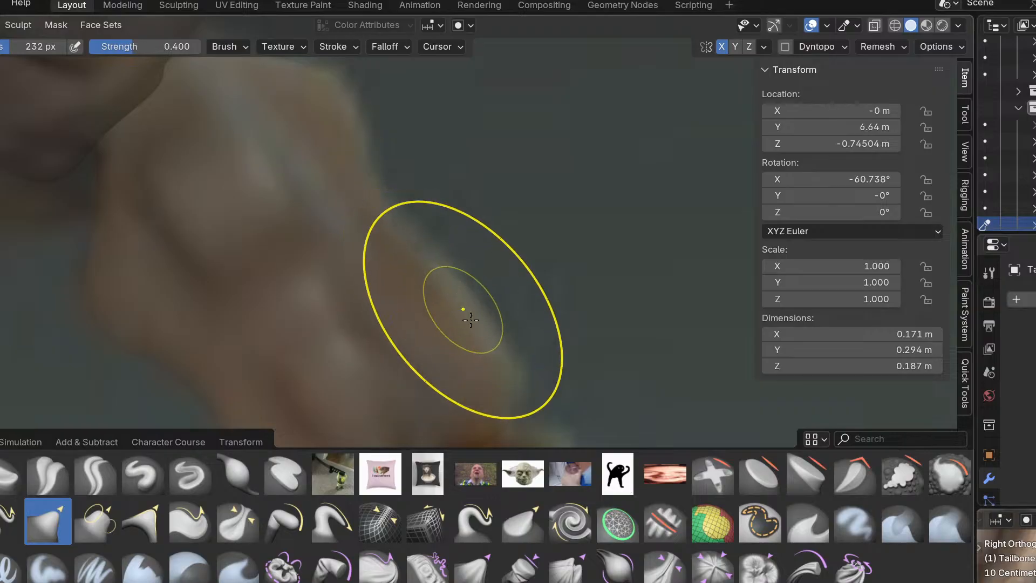
{"action": "middle_click_drag", "start_coordinate": [427, 391], "coordinate": [479, 314], "text": "shift"}
{"action": "left_click_drag", "start_coordinate": [275, 377], "coordinate": [282, 383]}
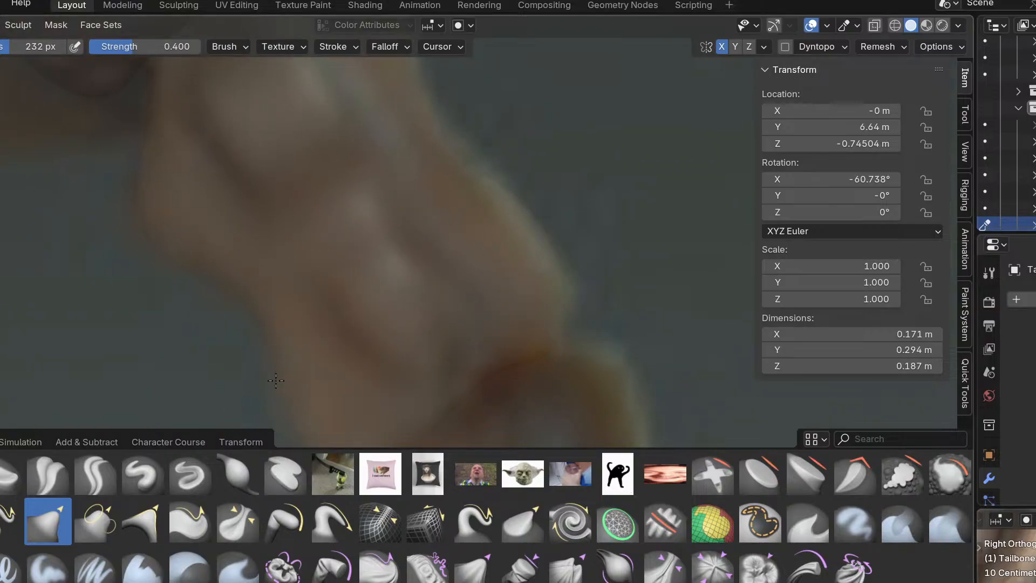
{"action": "middle_click_drag", "start_coordinate": [300, 410], "coordinate": [273, 312], "text": "shift"}
{"action": "mouse_move", "coordinate": [315, 359]}
{"action": "left_mouse_down"}
{"action": "mouse_move", "coordinate": [224, 296]}
{"action": "mouse_move", "coordinate": [256, 299]}
{"action": "left_mouse_up"}
{"action": "middle_click_drag", "start_coordinate": [244, 309], "coordinate": [295, 423], "text": "shift"}
{"action": "left_click_drag", "start_coordinate": [165, 268], "coordinate": [214, 231]}
Pull the tailbone vertebra's side bulges outward in front view to about 0.22 m wide, following the reference.
{"action": "key", "text": "KP_1"}
{"action": "mouse_move", "coordinate": [305, 211]}
{"action": "middle_mouse_down", "text": "shift"}
{"action": "mouse_move", "coordinate": [406, 310]}
{"action": "mouse_move", "coordinate": [474, 419]}
{"action": "middle_mouse_up", "text": "shift"}
{"action": "left_click_drag", "start_coordinate": [453, 318], "coordinate": [476, 360]}
{"action": "left_click_drag", "start_coordinate": [416, 268], "coordinate": [434, 333]}
{"action": "left_click_drag", "start_coordinate": [441, 395], "coordinate": [462, 397]}
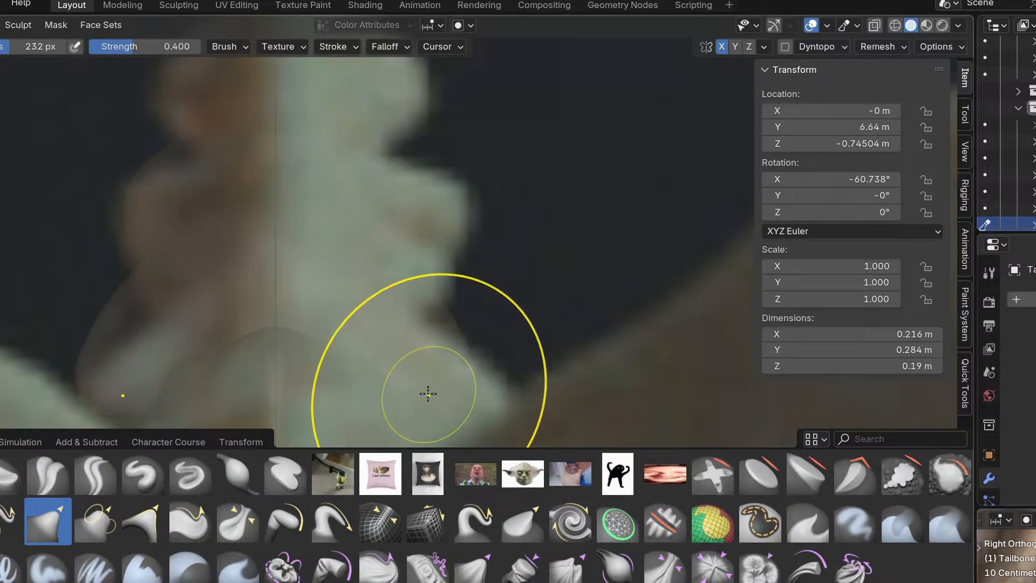
{"action": "mouse_move", "coordinate": [440, 301]}
{"action": "left_mouse_down"}
{"action": "mouse_move", "coordinate": [450, 233]}
{"action": "mouse_move", "coordinate": [440, 234]}
{"action": "left_mouse_up"}
{"action": "left_click_drag", "start_coordinate": [419, 184], "coordinate": [450, 207]}
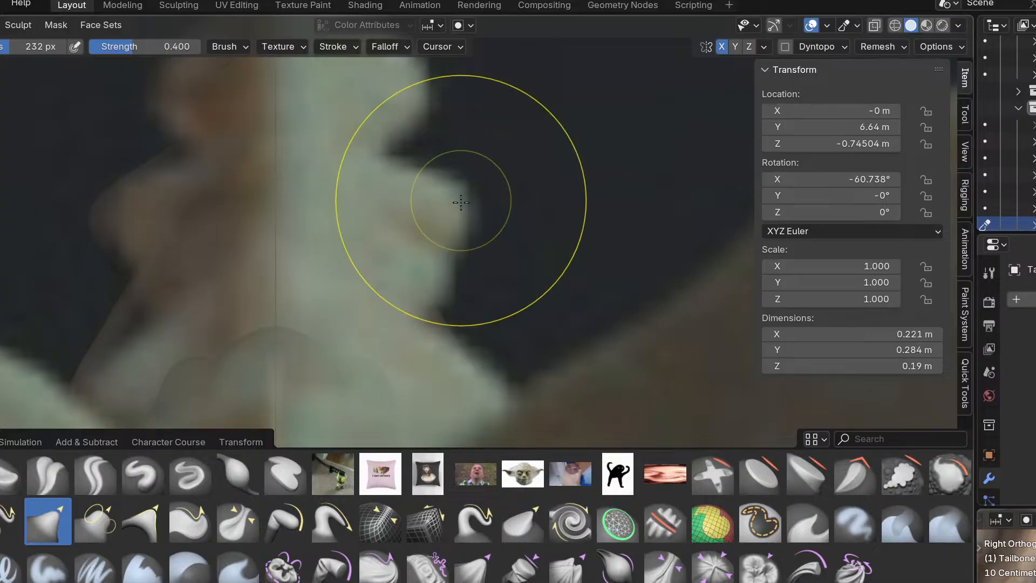
Nudge the tailbone vertebra's upper and lower side contours slightly inward to fit the front-view reference.
{"action": "left_click_drag", "start_coordinate": [97, 196], "coordinate": [112, 207]}
{"action": "mouse_move", "coordinate": [189, 160]}
{"action": "left_mouse_down"}
{"action": "mouse_move", "coordinate": [203, 169]}
{"action": "mouse_move", "coordinate": [181, 164]}
{"action": "left_mouse_up"}
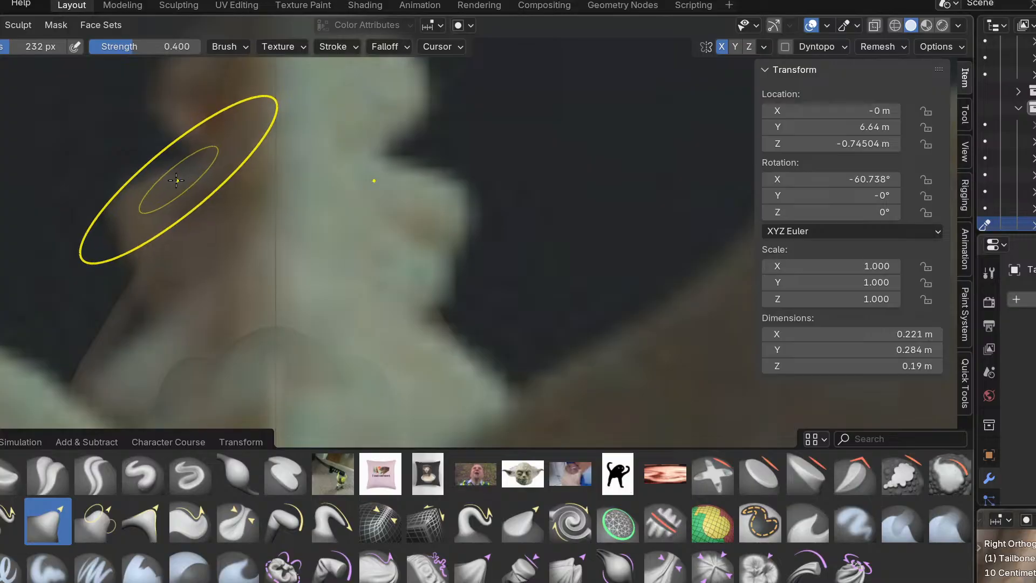
{"action": "left_click_drag", "start_coordinate": [111, 333], "coordinate": [120, 338]}
{"action": "left_click_drag", "start_coordinate": [97, 335], "coordinate": [112, 337]}
{"action": "left_click_drag", "start_coordinate": [136, 312], "coordinate": [148, 316]}
{"action": "scroll", "coordinate": [197, 301], "scroll_direction": "down", "scroll_amount": 1}
Carve a groove along the side of the first tailbone vertebra with a subtractive brush.
{"action": "mouse_move", "coordinate": [220, 319]}
{"action": "middle_mouse_down"}
{"action": "mouse_move", "coordinate": [201, 366]}
{"action": "mouse_move", "coordinate": [331, 356]}
{"action": "mouse_move", "coordinate": [372, 366]}
{"action": "mouse_move", "coordinate": [287, 351]}
{"action": "mouse_move", "coordinate": [7, 396]}
{"action": "mouse_move", "coordinate": [69, 366]}
{"action": "mouse_move", "coordinate": [153, 390]}
{"action": "middle_mouse_up"}
{"action": "middle_click_drag", "start_coordinate": [101, 340], "coordinate": [6, 310]}
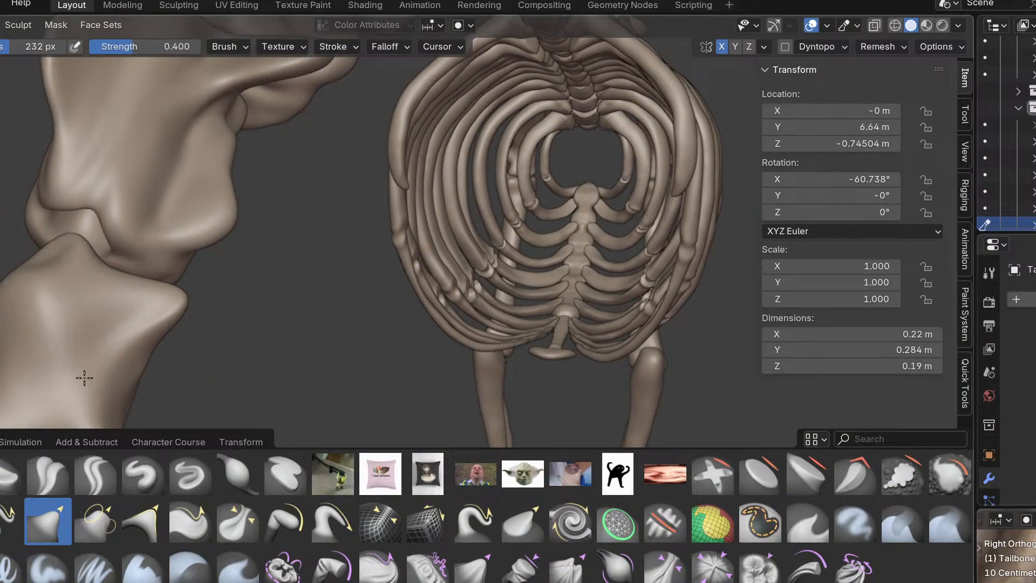
{"action": "mouse_move", "coordinate": [138, 354]}
{"action": "middle_mouse_down"}
{"action": "mouse_move", "coordinate": [151, 386]}
{"action": "mouse_move", "coordinate": [215, 292]}
{"action": "mouse_move", "coordinate": [210, 333]}
{"action": "middle_mouse_up"}
{"action": "middle_click_drag", "start_coordinate": [173, 227], "coordinate": [157, 322]}
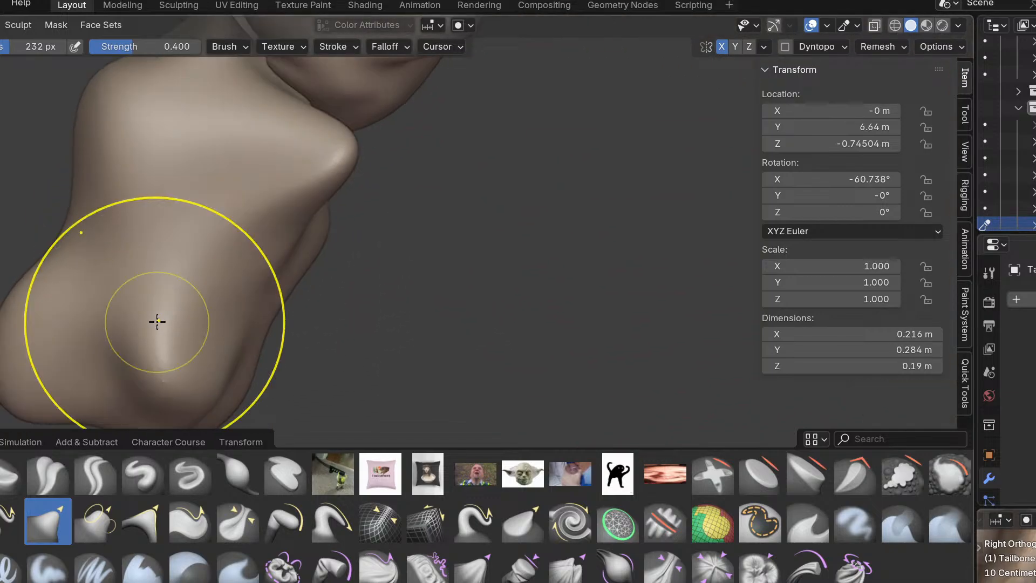
{"action": "key", "text": "KP_3"}
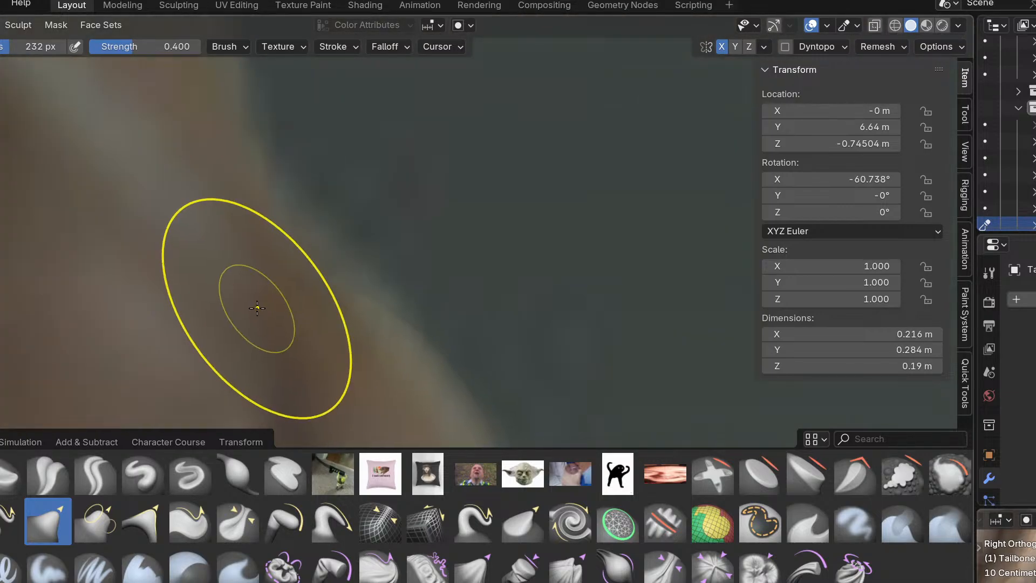
{"action": "left_click", "coordinate": [190, 474]}
{"action": "mouse_move", "coordinate": [236, 310]}
{"action": "left_mouse_down"}
{"action": "mouse_move", "coordinate": [171, 268]}
{"action": "mouse_move", "coordinate": [241, 335]}
{"action": "mouse_move", "coordinate": [233, 329]}
{"action": "left_mouse_up"}
{"action": "key", "text": "KP_3"}
{"action": "scroll", "coordinate": [156, 274], "scroll_direction": "up", "scroll_amount": 2}
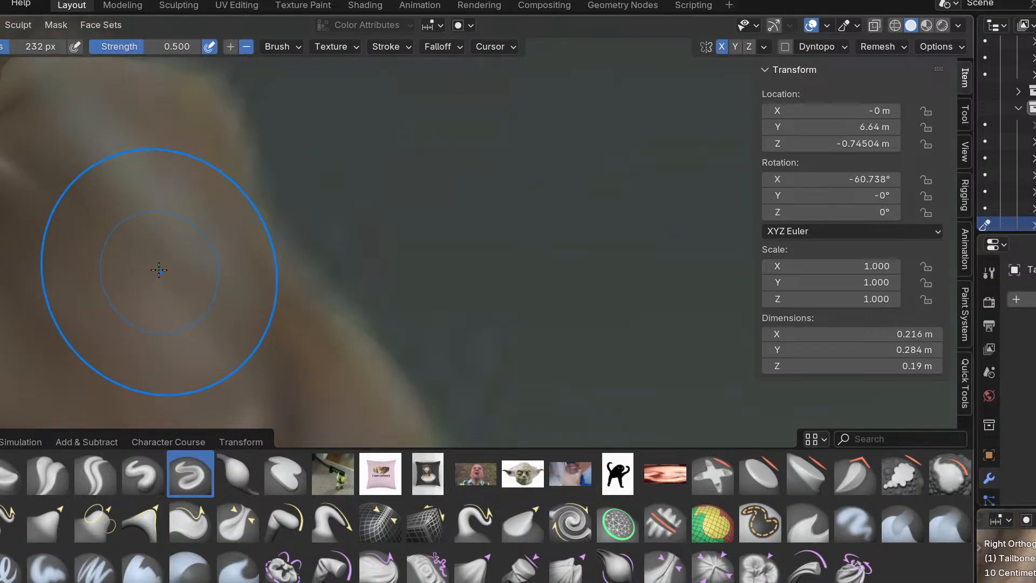
Inflate the upper side knob of the first tailbone vertebra, checking it against the side-view reference.
{"action": "key", "text": "i"}
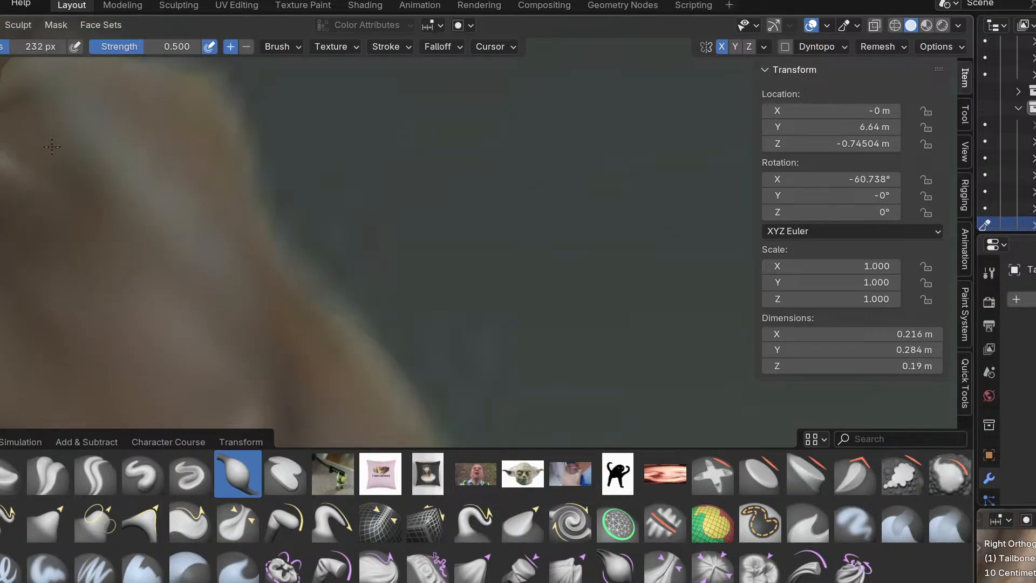
{"action": "left_click_drag", "start_coordinate": [52, 149], "coordinate": [79, 190]}
{"action": "middle_click_drag", "start_coordinate": [96, 261], "coordinate": [226, 257]}
{"action": "key", "text": "KP_3"}
{"action": "scroll", "coordinate": [227, 258], "scroll_direction": "up", "scroll_amount": 1}
{"action": "scroll", "coordinate": [228, 258], "scroll_direction": "down", "scroll_amount": 2}
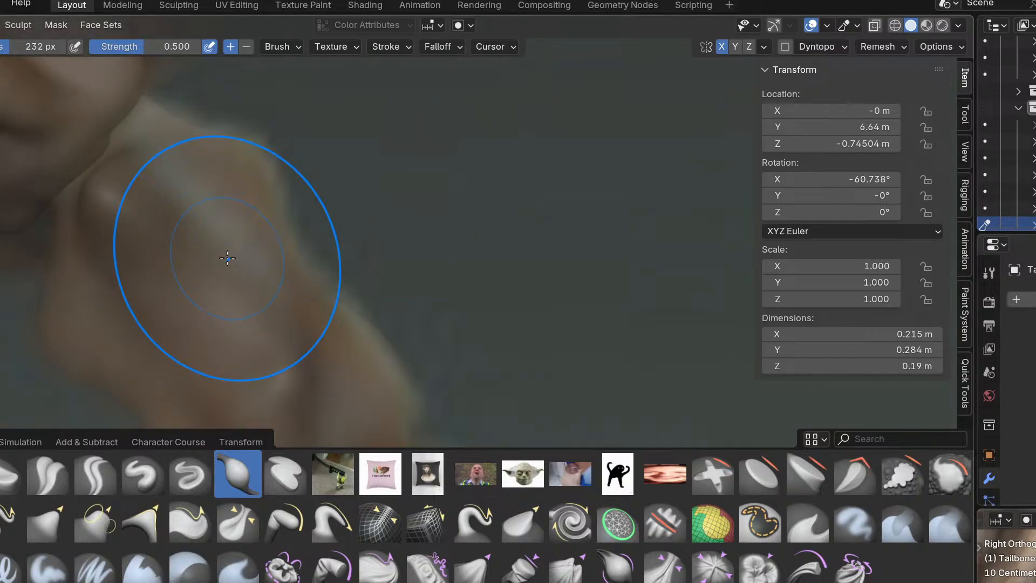
Build up the ridge running down the vertebra's side and carve the hollows around its two ends.
{"action": "mouse_move", "coordinate": [283, 377]}
{"action": "left_mouse_down"}
{"action": "mouse_move", "coordinate": [190, 193]}
{"action": "mouse_move", "coordinate": [306, 331]}
{"action": "left_mouse_up"}
{"action": "mouse_move", "coordinate": [306, 331]}
{"action": "middle_mouse_down"}
{"action": "mouse_move", "coordinate": [268, 310]}
{"action": "mouse_move", "coordinate": [294, 310]}
{"action": "middle_mouse_up"}
{"action": "mouse_move", "coordinate": [238, 243]}
{"action": "left_mouse_down"}
{"action": "mouse_move", "coordinate": [282, 287]}
{"action": "mouse_move", "coordinate": [321, 370]}
{"action": "left_mouse_up"}
{"action": "mouse_move", "coordinate": [321, 370]}
{"action": "middle_mouse_down"}
{"action": "mouse_move", "coordinate": [294, 343]}
{"action": "mouse_move", "coordinate": [362, 275]}
{"action": "middle_mouse_up"}
{"action": "key", "text": "KP_3"}
{"action": "left_click_drag", "start_coordinate": [180, 204], "coordinate": [263, 294]}
{"action": "left_click_drag", "start_coordinate": [183, 184], "coordinate": [203, 193]}
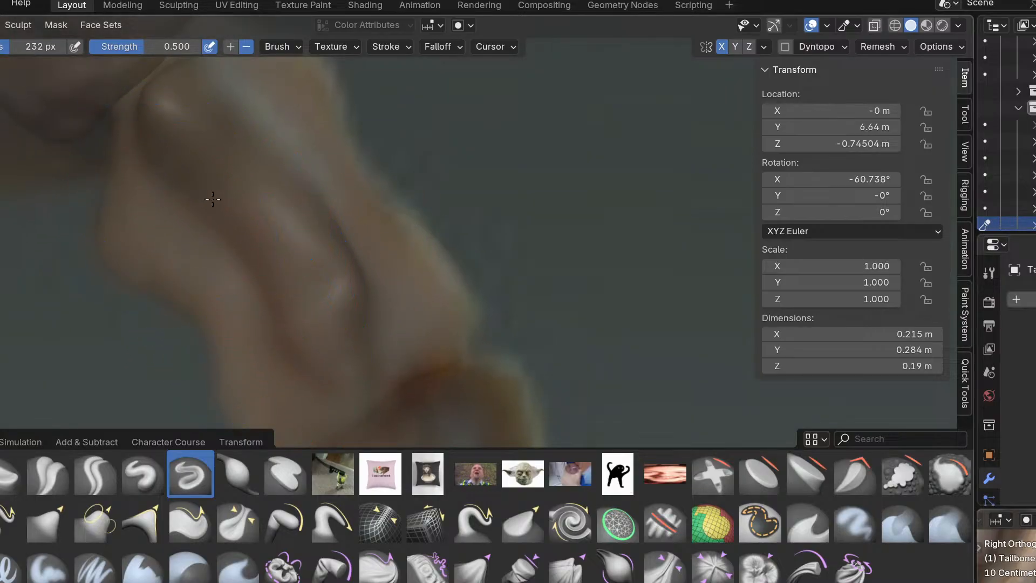
{"action": "mouse_move", "coordinate": [356, 344]}
{"action": "left_mouse_down"}
{"action": "mouse_move", "coordinate": [371, 360]}
{"action": "mouse_move", "coordinate": [346, 362]}
{"action": "left_mouse_up"}
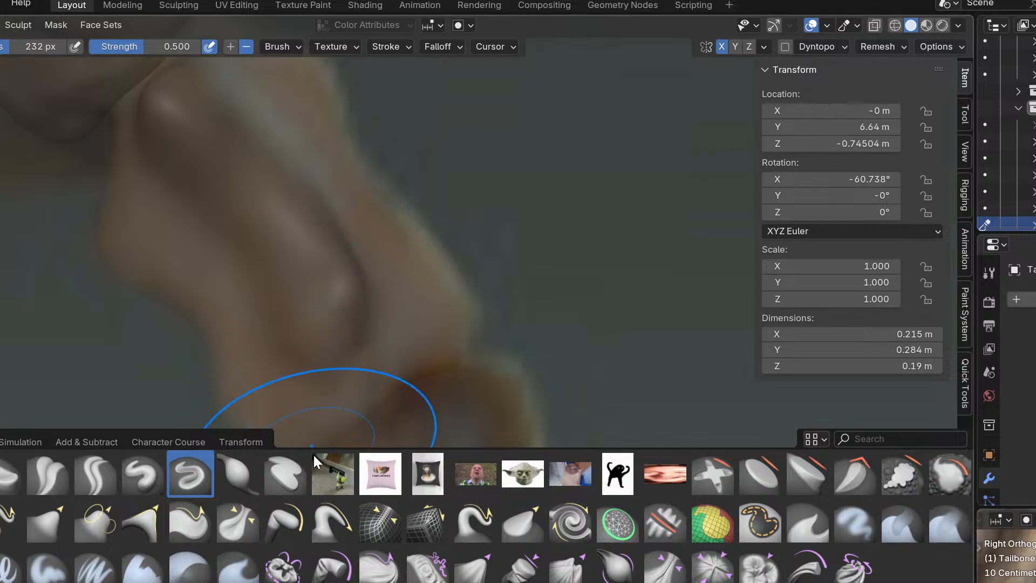
{"action": "left_click_drag", "start_coordinate": [327, 347], "coordinate": [336, 302]}
Compare the first tailbone vertebra's outline with the front-view reference in Object Mode, then resume sculpting.
{"action": "middle_click_drag", "start_coordinate": [319, 282], "coordinate": [250, 305]}
{"action": "key", "text": "KP_3"}
{"action": "key", "text": "KP_1"}
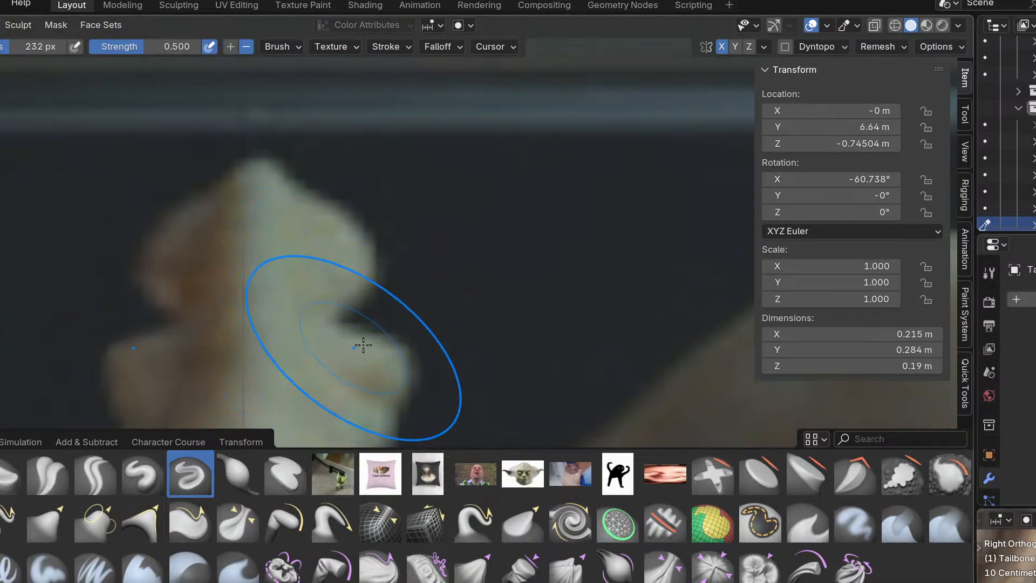
{"action": "key", "text": "KP_3"}
{"action": "key", "text": "ctrl+Tab"}
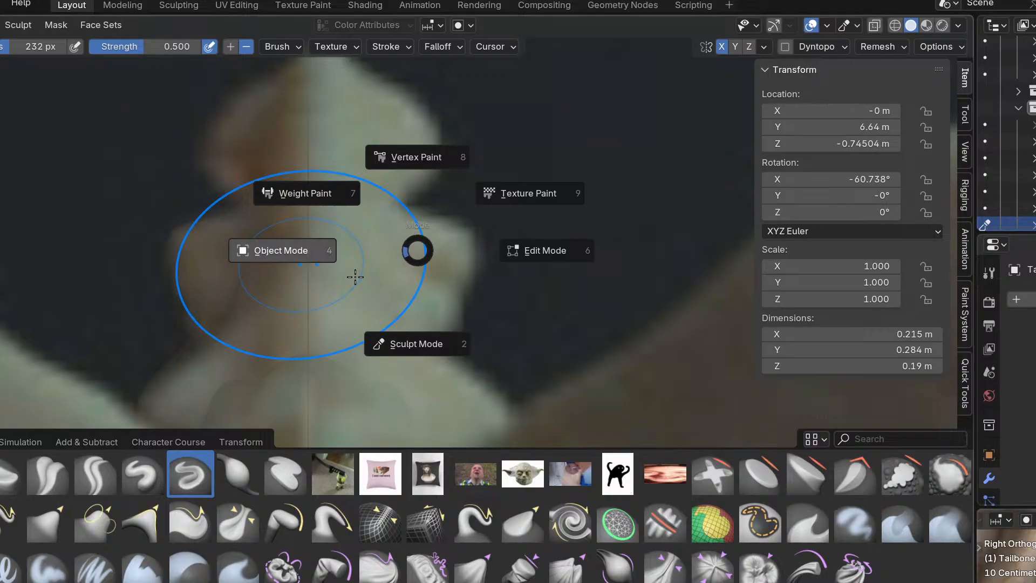
{"action": "left_click", "coordinate": [317, 250]}
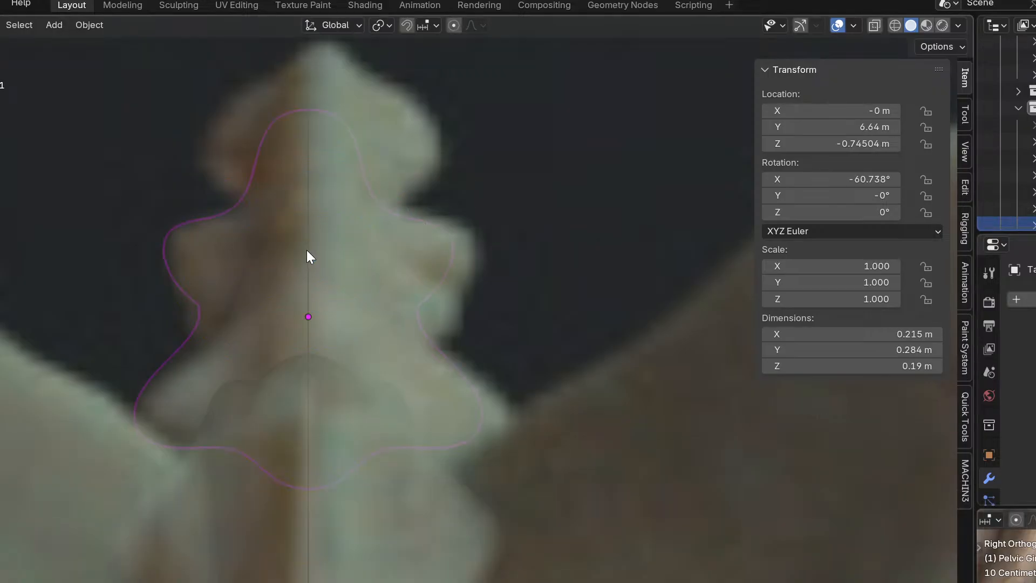
{"action": "key", "text": "ctrl+Tab"}
{"action": "left_click", "coordinate": [300, 342]}
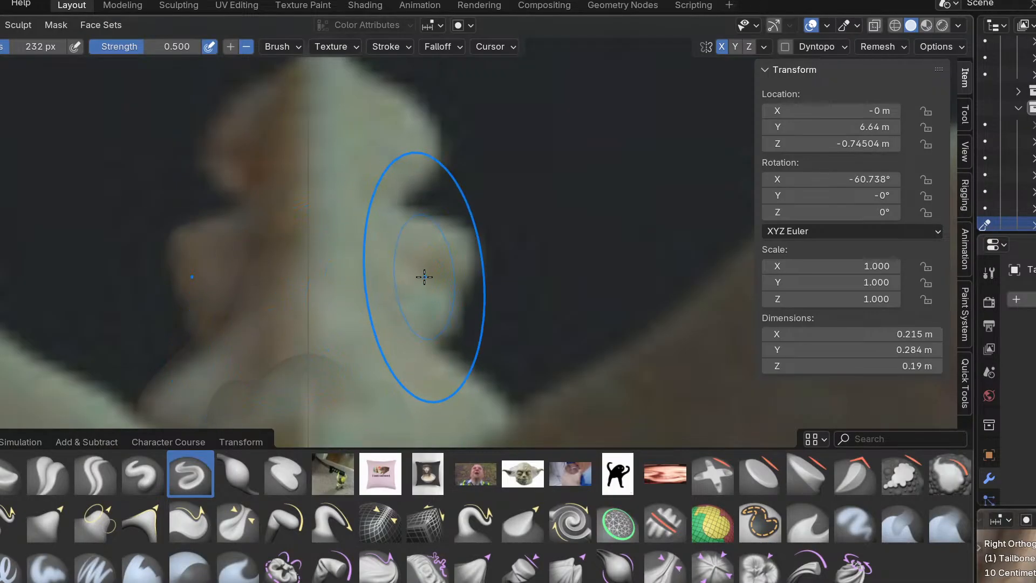
Enlarge the brush to 273 px, make Grab the active brush, and return the vertebra to Object Mode.
{"action": "key", "text": "f"}
{"action": "left_click", "coordinate": [460, 271]}
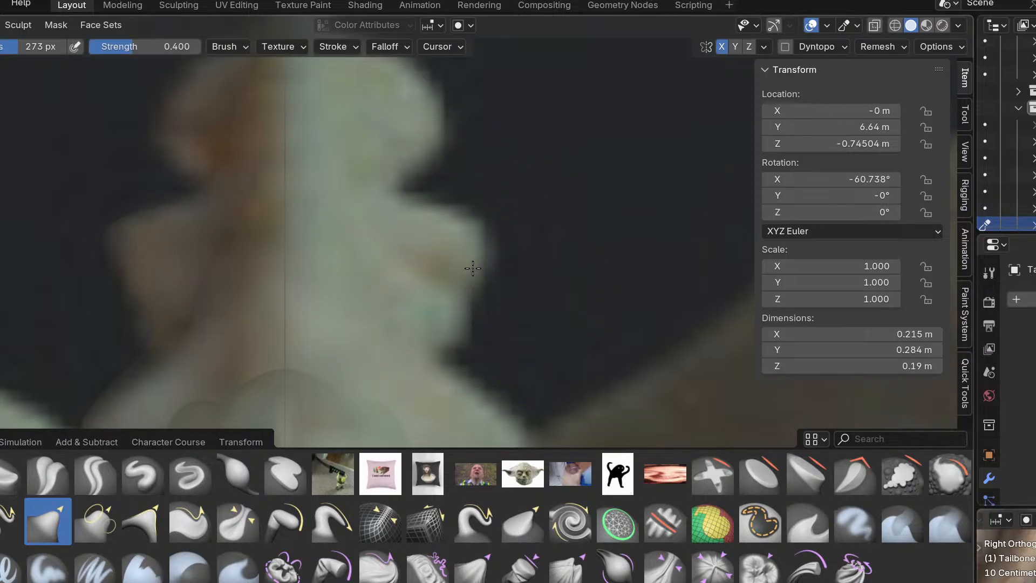
{"action": "middle_click_drag", "start_coordinate": [468, 263], "coordinate": [476, 381], "text": "shift"}
{"action": "key", "text": "ctrl+Tab"}
{"action": "left_click", "coordinate": [311, 358]}
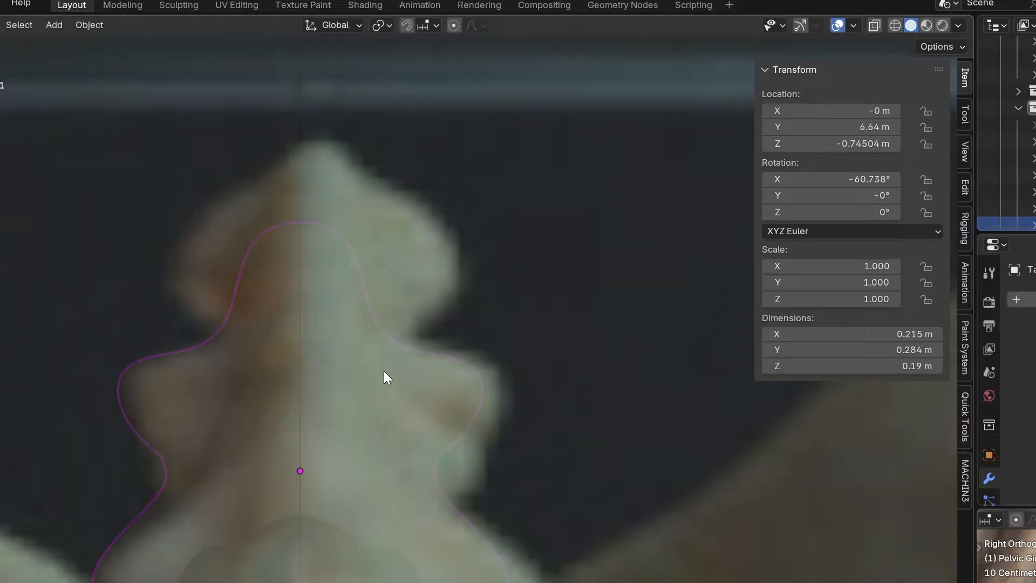
Duplicate the first tailbone vertebra down onto the next segment in the side-view reference and rotate it to about -67.55° on X.
{"action": "middle_click_drag", "start_coordinate": [384, 370], "coordinate": [312, 326]}
{"action": "key", "text": "KP_3"}
{"action": "middle_click_drag", "start_coordinate": [427, 415], "coordinate": [289, 260], "text": "shift"}
{"action": "scroll", "coordinate": [289, 260], "scroll_direction": "down", "scroll_amount": 4}
{"action": "middle_click_drag", "start_coordinate": [413, 449], "coordinate": [325, 302], "text": "shift"}
{"action": "scroll", "coordinate": [369, 381], "scroll_direction": "down", "scroll_amount": 2}
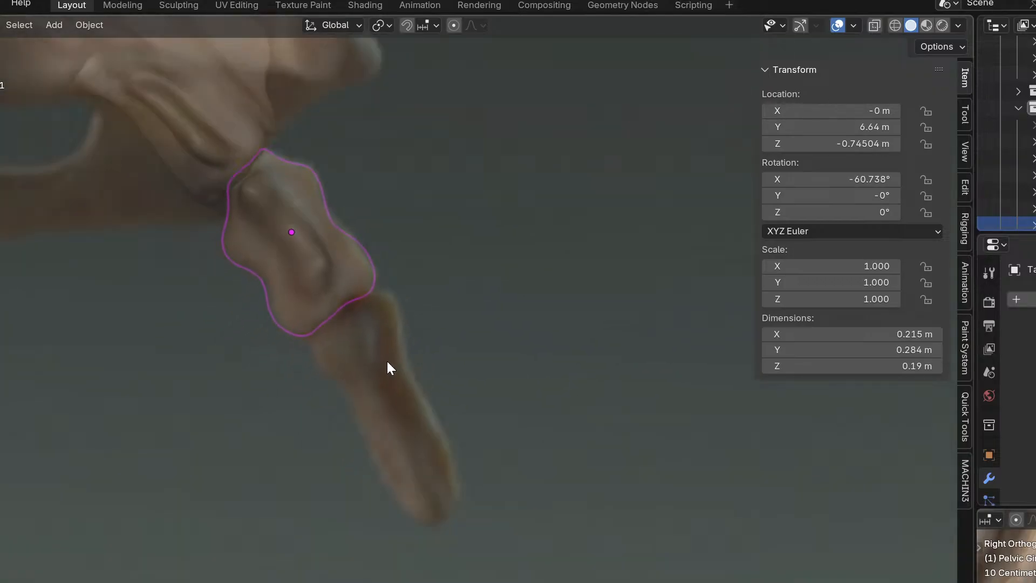
{"action": "left_click", "coordinate": [373, 367]}
{"action": "left_click", "coordinate": [348, 291]}
{"action": "key", "text": "shift+d"}
{"action": "left_click", "coordinate": [465, 486]}
{"action": "key", "text": "r"}
{"action": "left_click", "coordinate": [489, 506]}
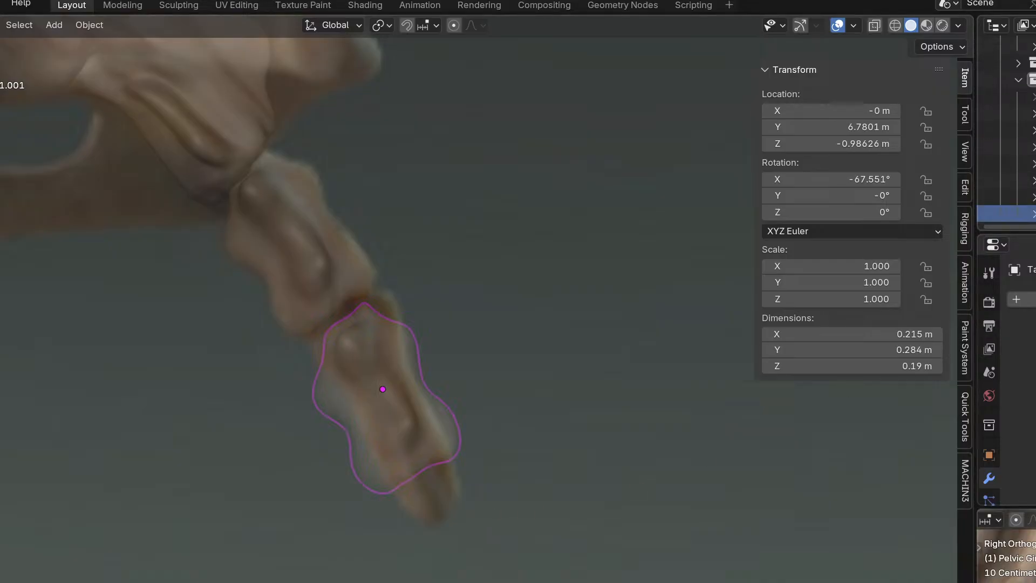
Sculpt the duplicated vertebra with Grab, stretching its lower end along the reference to about 0.358 m long.
{"action": "key", "text": "ctrl+Tab"}
{"action": "left_click", "coordinate": [364, 480]}
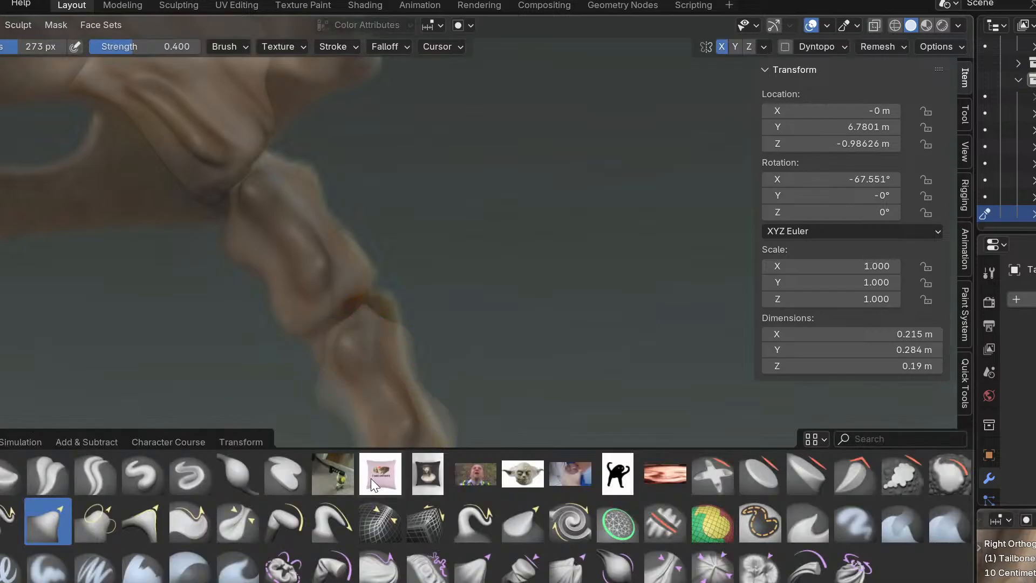
{"action": "scroll", "coordinate": [458, 370], "scroll_direction": "up", "scroll_amount": 3}
{"action": "middle_click_drag", "start_coordinate": [458, 370], "coordinate": [400, 146], "text": "shift"}
{"action": "left_click_drag", "start_coordinate": [335, 308], "coordinate": [375, 407]}
{"action": "left_click_drag", "start_coordinate": [409, 326], "coordinate": [387, 310]}
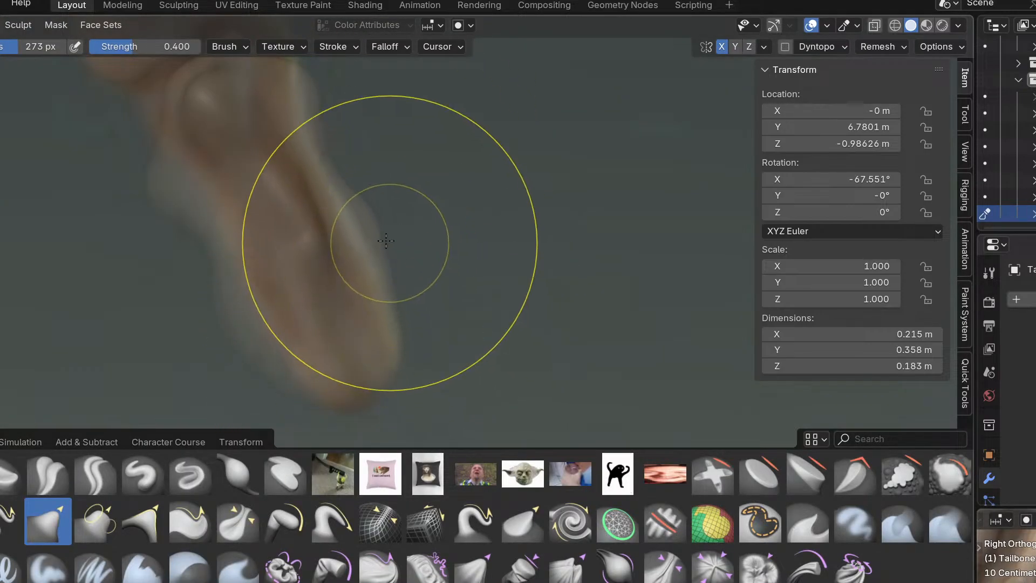
Pull the duplicated vertebra's front and back outlines onto the side-view reference, bringing it to about 0.387 m long and 0.168 m deep.
{"action": "left_click_drag", "start_coordinate": [385, 249], "coordinate": [350, 260]}
{"action": "left_click_drag", "start_coordinate": [227, 345], "coordinate": [271, 290]}
{"action": "middle_click_drag", "start_coordinate": [237, 296], "coordinate": [346, 420], "text": "shift"}
{"action": "left_click_drag", "start_coordinate": [286, 346], "coordinate": [308, 329]}
{"action": "mouse_move", "coordinate": [266, 279]}
{"action": "left_mouse_down"}
{"action": "mouse_move", "coordinate": [278, 271]}
{"action": "mouse_move", "coordinate": [248, 240]}
{"action": "mouse_move", "coordinate": [374, 216]}
{"action": "mouse_move", "coordinate": [356, 162]}
{"action": "mouse_move", "coordinate": [408, 176]}
{"action": "mouse_move", "coordinate": [412, 189]}
{"action": "mouse_move", "coordinate": [398, 174]}
{"action": "mouse_move", "coordinate": [401, 231]}
{"action": "mouse_move", "coordinate": [467, 285]}
{"action": "left_mouse_up"}
Draw the duplicated vertebra's side wings inward with Grab to about 0.171 m wide, following the front-view reference.
{"action": "key", "text": "KP_1"}
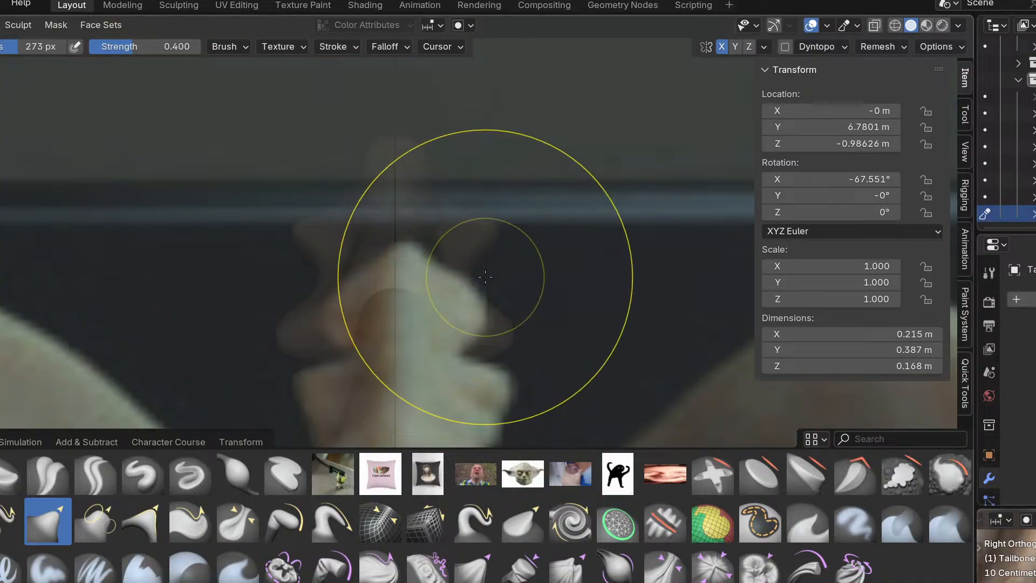
{"action": "scroll", "coordinate": [470, 238], "scroll_direction": "up", "scroll_amount": 1}
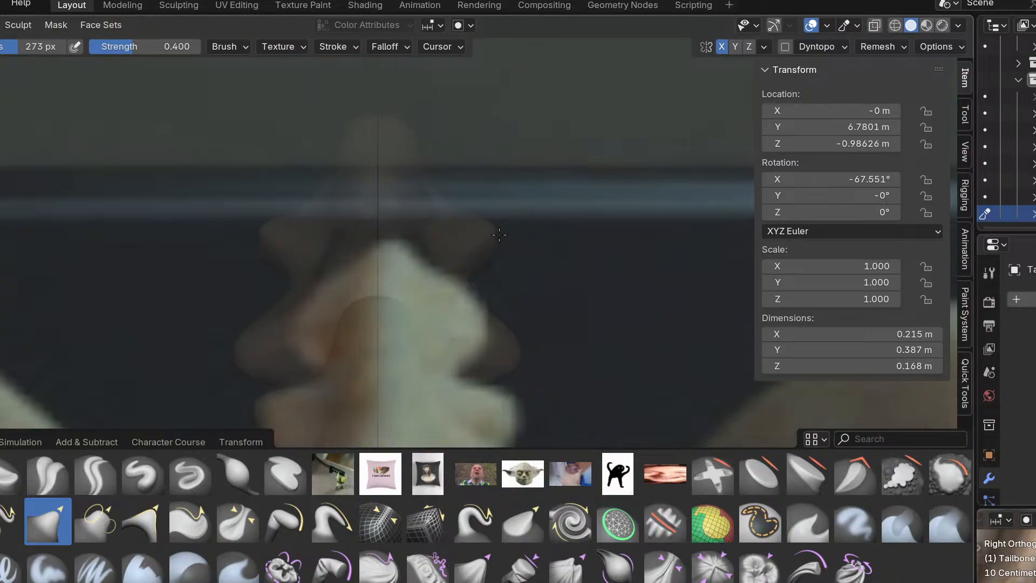
{"action": "mouse_move", "coordinate": [537, 370]}
{"action": "left_mouse_down"}
{"action": "mouse_move", "coordinate": [488, 338]}
{"action": "mouse_move", "coordinate": [430, 336]}
{"action": "mouse_move", "coordinate": [451, 335]}
{"action": "left_mouse_up"}
{"action": "scroll", "coordinate": [452, 335], "scroll_direction": "up", "scroll_amount": 3}
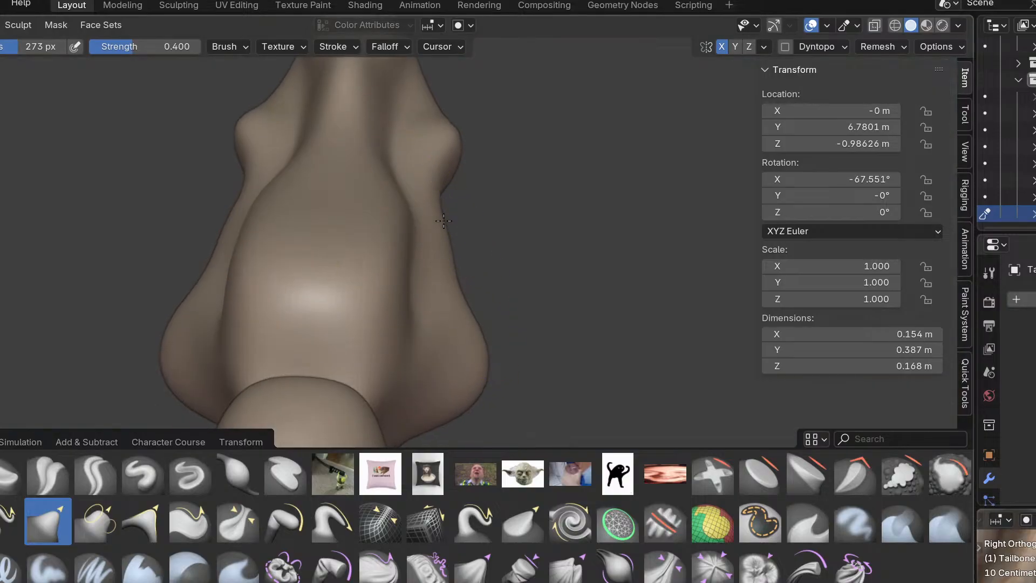
{"action": "mouse_move", "coordinate": [443, 220]}
{"action": "left_mouse_down"}
{"action": "mouse_move", "coordinate": [439, 196]}
{"action": "mouse_move", "coordinate": [454, 181]}
{"action": "mouse_move", "coordinate": [457, 254]}
{"action": "mouse_move", "coordinate": [421, 189]}
{"action": "mouse_move", "coordinate": [411, 201]}
{"action": "left_mouse_up"}
{"action": "mouse_move", "coordinate": [408, 154]}
{"action": "middle_mouse_down"}
{"action": "mouse_move", "coordinate": [219, 129]}
{"action": "mouse_move", "coordinate": [70, 216]}
{"action": "middle_mouse_up"}
{"action": "mouse_move", "coordinate": [499, 451]}
{"action": "middle_mouse_down"}
{"action": "mouse_move", "coordinate": [389, 351]}
{"action": "mouse_move", "coordinate": [371, 279]}
{"action": "middle_mouse_up"}
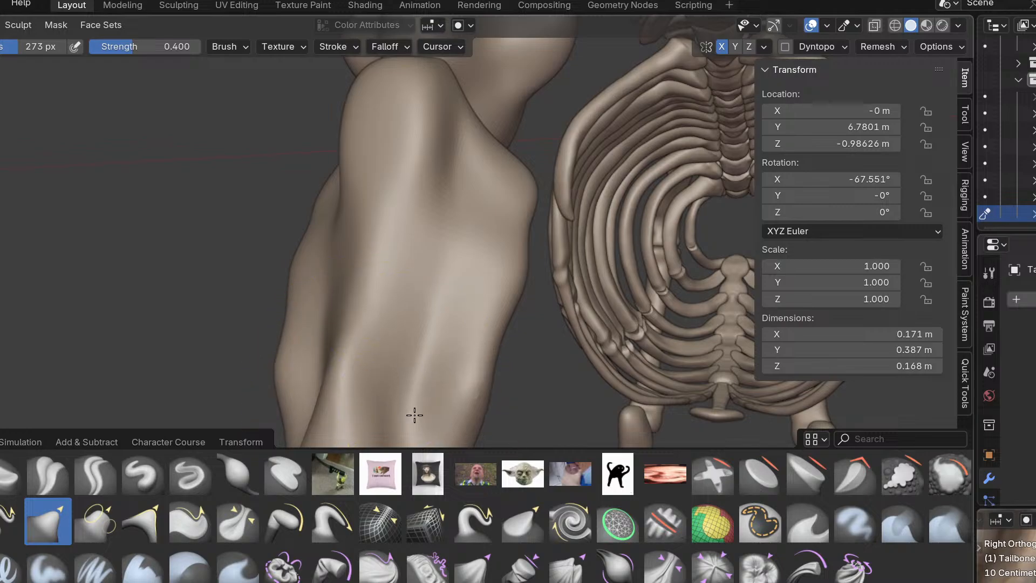
Carve grooves beside the duplicated vertebra's central ridge and inflate the raised forms between them.
{"action": "mouse_move", "coordinate": [421, 404]}
{"action": "middle_mouse_down"}
{"action": "mouse_move", "coordinate": [464, 340]}
{"action": "mouse_move", "coordinate": [491, 340]}
{"action": "mouse_move", "coordinate": [497, 382]}
{"action": "mouse_move", "coordinate": [494, 342]}
{"action": "middle_mouse_up"}
{"action": "left_click", "coordinate": [190, 474]}
{"action": "mouse_move", "coordinate": [324, 378]}
{"action": "middle_mouse_down"}
{"action": "mouse_move", "coordinate": [347, 359]}
{"action": "mouse_move", "coordinate": [374, 234]}
{"action": "middle_mouse_up"}
{"action": "mouse_move", "coordinate": [447, 413]}
{"action": "middle_mouse_down"}
{"action": "mouse_move", "coordinate": [412, 338]}
{"action": "mouse_move", "coordinate": [388, 325]}
{"action": "middle_mouse_up"}
{"action": "key", "text": "i"}
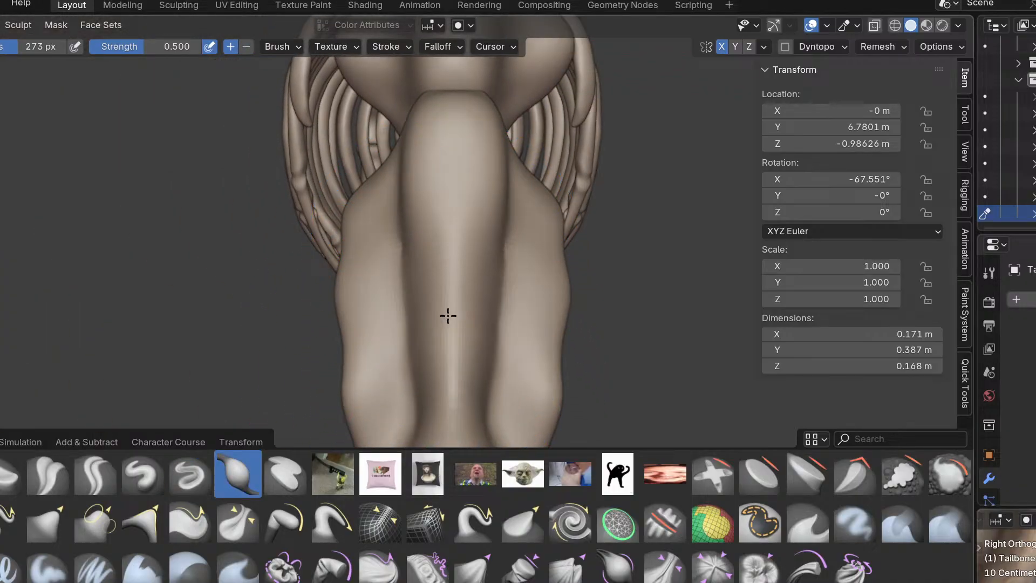
{"action": "mouse_move", "coordinate": [461, 424]}
{"action": "middle_mouse_down"}
{"action": "mouse_move", "coordinate": [421, 302]}
{"action": "mouse_move", "coordinate": [417, 324]}
{"action": "mouse_move", "coordinate": [447, 364]}
{"action": "mouse_move", "coordinate": [501, 326]}
{"action": "mouse_move", "coordinate": [524, 361]}
{"action": "mouse_move", "coordinate": [467, 372]}
{"action": "middle_mouse_up"}
{"action": "mouse_move", "coordinate": [414, 349]}
{"action": "middle_mouse_down"}
{"action": "mouse_move", "coordinate": [412, 335]}
{"action": "mouse_move", "coordinate": [393, 343]}
{"action": "mouse_move", "coordinate": [313, 277]}
{"action": "middle_mouse_up"}
{"action": "middle_click_drag", "start_coordinate": [536, 339], "coordinate": [602, 333]}
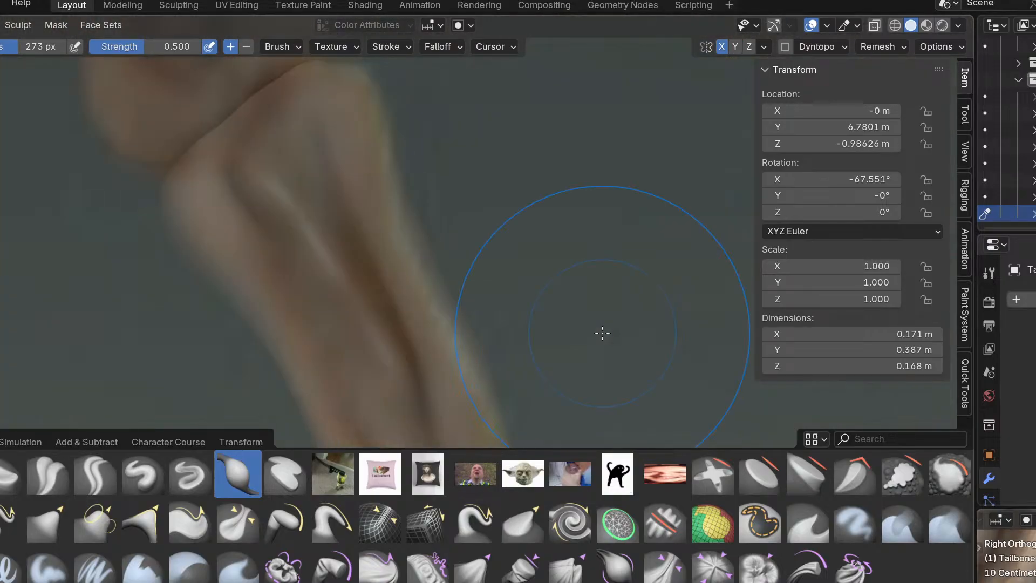
Tighten the duplicated vertebra's side-view contour with the Grab brush to about 0.161 m deep.
{"action": "key", "text": "g"}
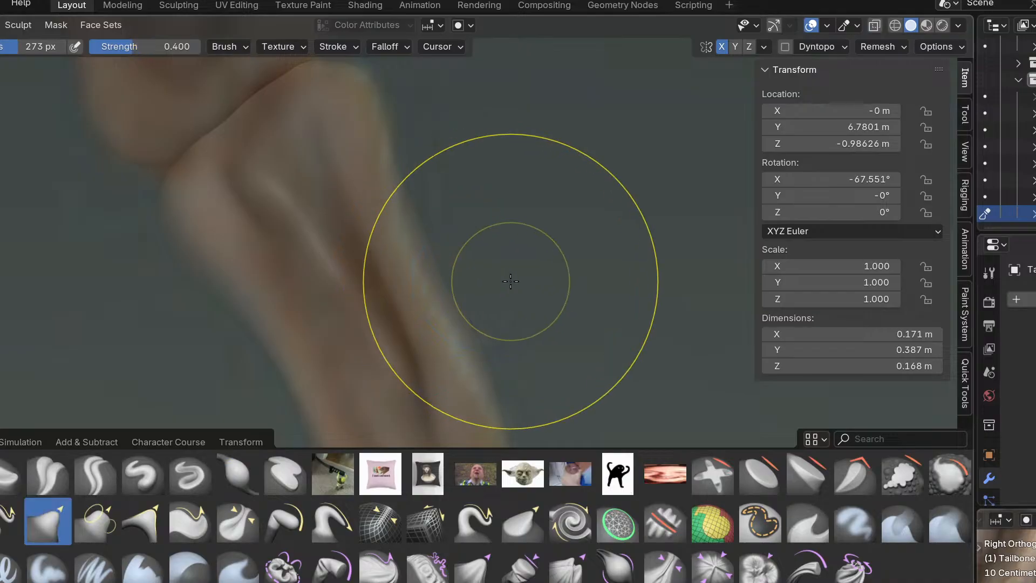
{"action": "mouse_move", "coordinate": [460, 390]}
{"action": "middle_mouse_down"}
{"action": "mouse_move", "coordinate": [463, 284]}
{"action": "mouse_move", "coordinate": [438, 279]}
{"action": "middle_mouse_up"}
{"action": "mouse_move", "coordinate": [449, 244]}
{"action": "middle_mouse_down"}
{"action": "mouse_move", "coordinate": [324, 312]}
{"action": "mouse_move", "coordinate": [308, 307]}
{"action": "mouse_move", "coordinate": [378, 353]}
{"action": "middle_mouse_up"}
{"action": "left_click_drag", "start_coordinate": [301, 245], "coordinate": [322, 227]}
{"action": "left_click_drag", "start_coordinate": [228, 185], "coordinate": [258, 185]}
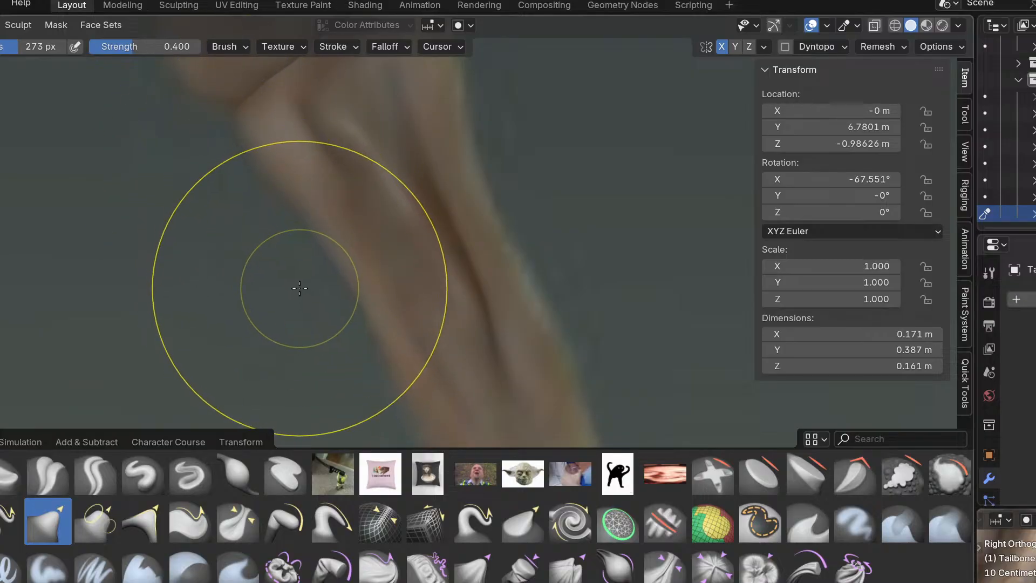
Pull the duplicated vertebra's side wings outward in front view to about 0.184 m wide, shaping their upper slopes.
{"action": "key", "text": "KP_1"}
{"action": "middle_click_drag", "start_coordinate": [432, 254], "coordinate": [488, 273], "text": "shift"}
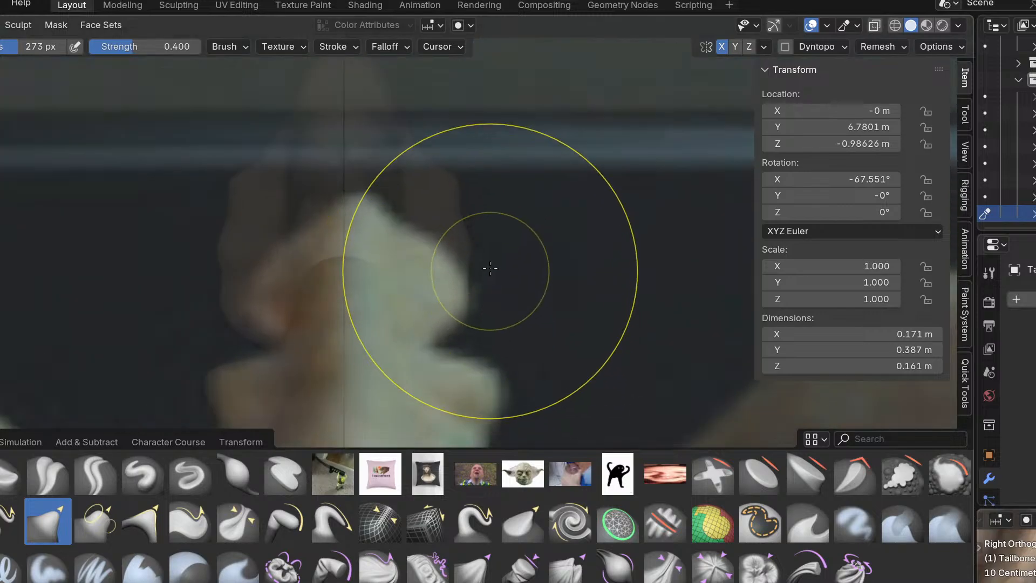
{"action": "scroll", "coordinate": [488, 273], "scroll_direction": "up", "scroll_amount": 3}
{"action": "left_click_drag", "start_coordinate": [472, 252], "coordinate": [486, 237]}
{"action": "left_click_drag", "start_coordinate": [469, 189], "coordinate": [478, 178]}
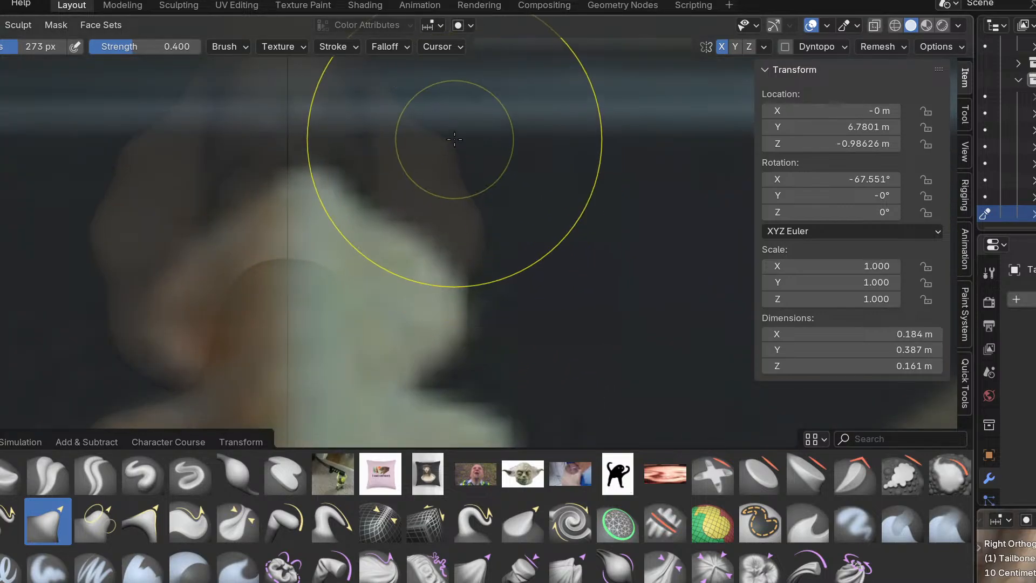
{"action": "scroll", "coordinate": [427, 148], "scroll_direction": "up", "scroll_amount": 2}
{"action": "scroll", "coordinate": [433, 156], "scroll_direction": "down", "scroll_amount": 2}
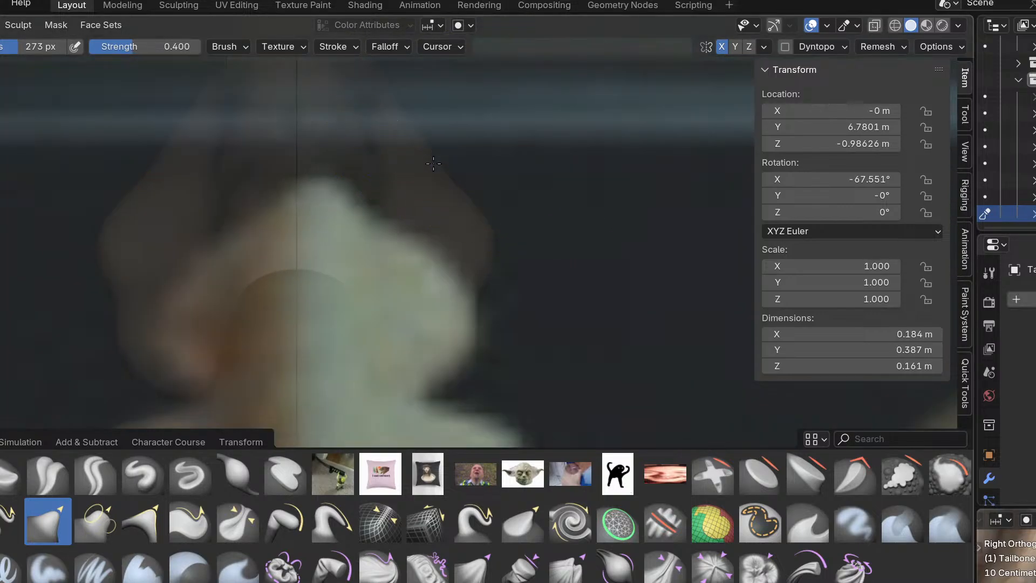
{"action": "left_click_drag", "start_coordinate": [418, 162], "coordinate": [416, 163]}
Refine the lower side contours of the duplicated vertebra with small Grab adjustments.
{"action": "middle_click_drag", "start_coordinate": [338, 329], "coordinate": [269, 249]}
{"action": "middle_click_drag", "start_coordinate": [400, 307], "coordinate": [351, 289]}
{"action": "mouse_move", "coordinate": [445, 355]}
{"action": "middle_mouse_down"}
{"action": "mouse_move", "coordinate": [225, 354]}
{"action": "mouse_move", "coordinate": [242, 341]}
{"action": "middle_mouse_up"}
{"action": "scroll", "coordinate": [483, 310], "scroll_direction": "up", "scroll_amount": 1}
{"action": "left_click_drag", "start_coordinate": [469, 300], "coordinate": [474, 310]}
{"action": "scroll", "coordinate": [469, 320], "scroll_direction": "up", "scroll_amount": 2}
{"action": "left_click_drag", "start_coordinate": [449, 393], "coordinate": [420, 390]}
{"action": "left_click_drag", "start_coordinate": [482, 331], "coordinate": [484, 334]}
Pull the side wing of the duplicated vertebra further outward to about 0.189 m total width.
{"action": "scroll", "coordinate": [493, 373], "scroll_direction": "down", "scroll_amount": 4}
{"action": "mouse_move", "coordinate": [499, 395]}
{"action": "middle_mouse_down"}
{"action": "mouse_move", "coordinate": [474, 386]}
{"action": "mouse_move", "coordinate": [465, 367]}
{"action": "middle_mouse_up"}
{"action": "scroll", "coordinate": [559, 407], "scroll_direction": "up", "scroll_amount": 1}
{"action": "middle_click_drag", "start_coordinate": [559, 407], "coordinate": [564, 341]}
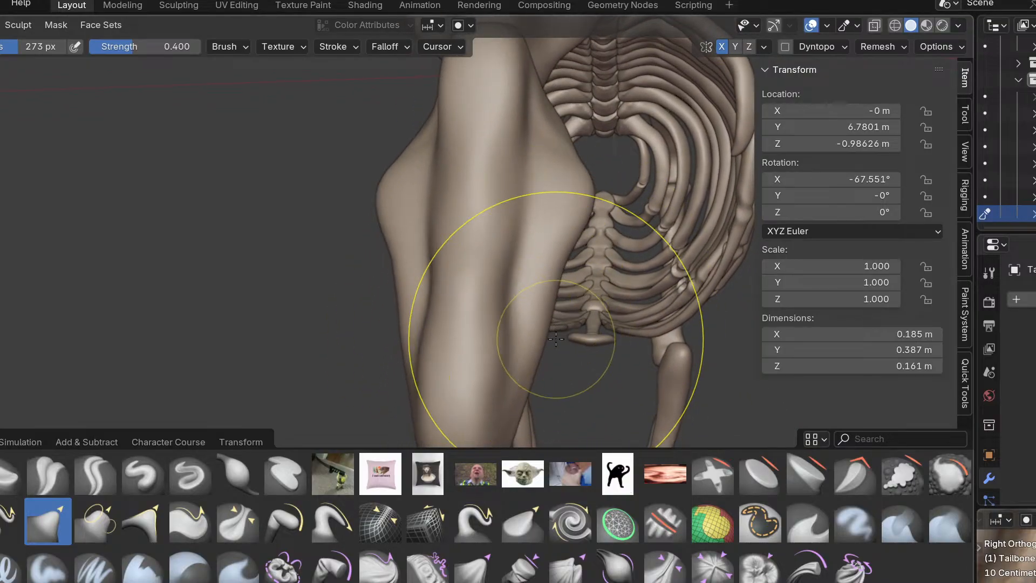
{"action": "scroll", "coordinate": [539, 307], "scroll_direction": "up", "scroll_amount": 2}
{"action": "mouse_move", "coordinate": [517, 298]}
{"action": "left_mouse_down"}
{"action": "mouse_move", "coordinate": [564, 286]}
{"action": "mouse_move", "coordinate": [594, 204]}
{"action": "mouse_move", "coordinate": [595, 265]}
{"action": "left_mouse_up"}
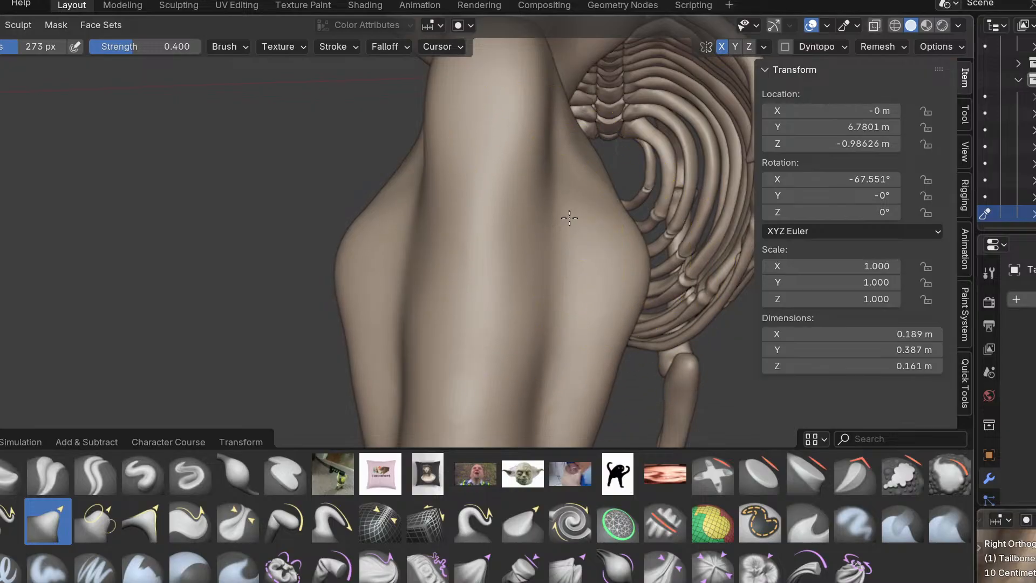
Inflate the ridge down the duplicated vertebra's side and carve the grooves around it.
{"action": "mouse_move", "coordinate": [531, 375]}
{"action": "middle_mouse_down"}
{"action": "mouse_move", "coordinate": [402, 232]}
{"action": "mouse_move", "coordinate": [400, 273]}
{"action": "mouse_move", "coordinate": [443, 142]}
{"action": "mouse_move", "coordinate": [382, 65]}
{"action": "mouse_move", "coordinate": [493, 139]}
{"action": "mouse_move", "coordinate": [451, 155]}
{"action": "mouse_move", "coordinate": [477, 174]}
{"action": "middle_mouse_up"}
{"action": "key", "text": "i"}
{"action": "mouse_move", "coordinate": [476, 175]}
{"action": "left_mouse_down"}
{"action": "mouse_move", "coordinate": [471, 192]}
{"action": "mouse_move", "coordinate": [481, 178]}
{"action": "left_mouse_up"}
{"action": "middle_click_drag", "start_coordinate": [480, 178], "coordinate": [496, 285]}
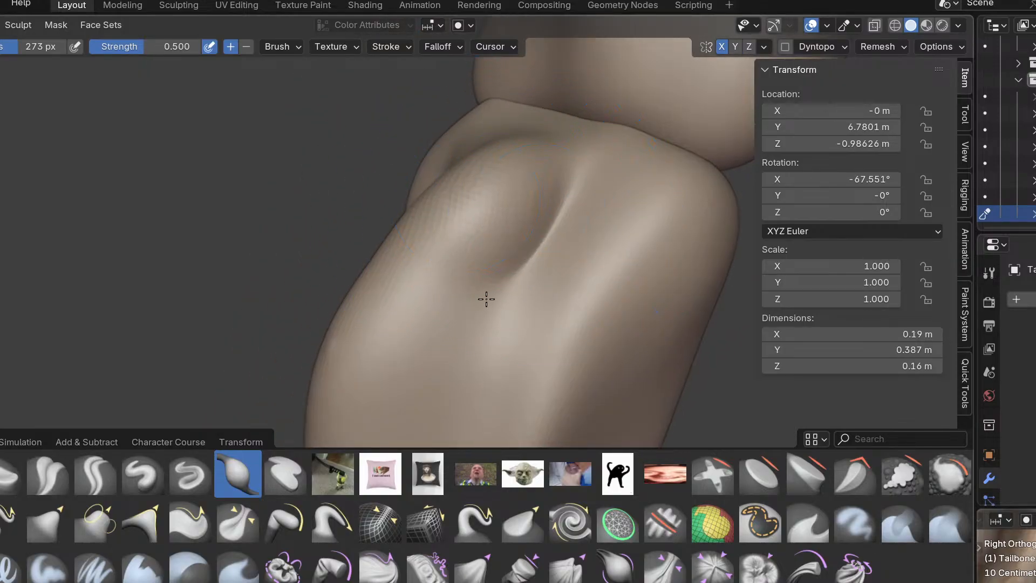
{"action": "middle_click_drag", "start_coordinate": [441, 231], "coordinate": [553, 210]}
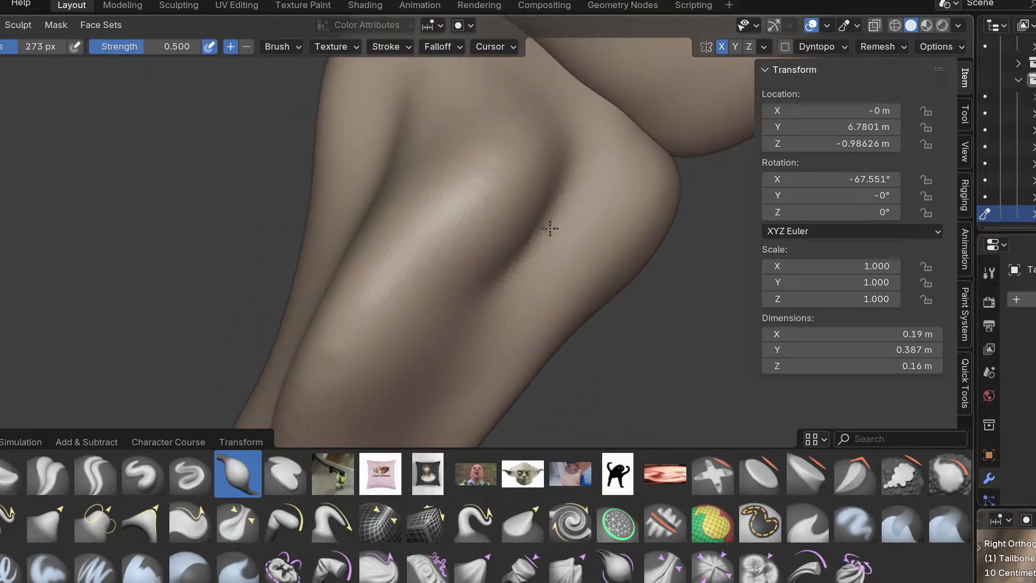
{"action": "mouse_move", "coordinate": [456, 104]}
{"action": "middle_mouse_down"}
{"action": "mouse_move", "coordinate": [386, 170]}
{"action": "mouse_move", "coordinate": [422, 309]}
{"action": "middle_mouse_up"}
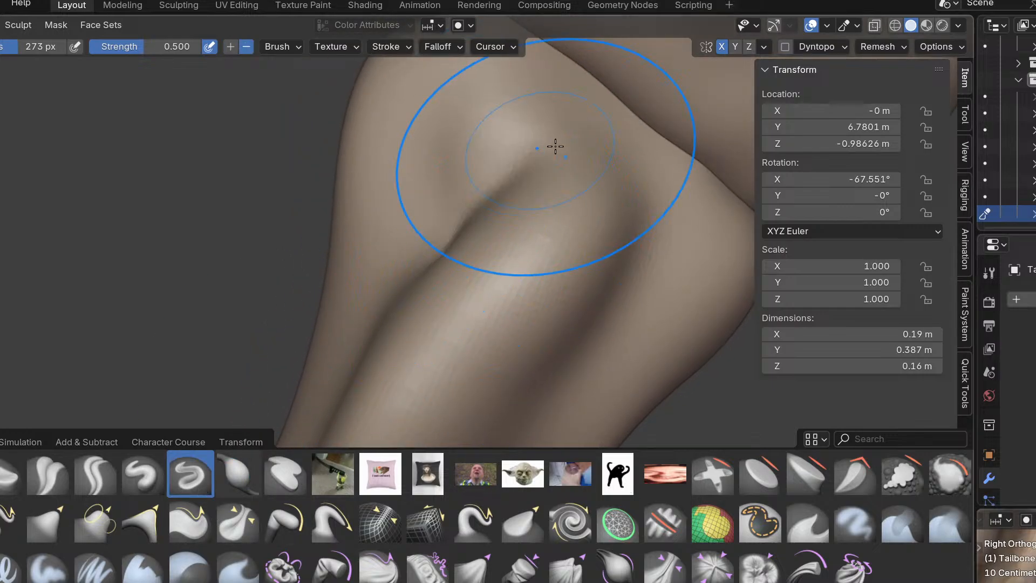
{"action": "middle_click_drag", "start_coordinate": [537, 222], "coordinate": [459, 227]}
{"action": "mouse_move", "coordinate": [516, 135]}
{"action": "middle_mouse_down"}
{"action": "mouse_move", "coordinate": [486, 250]}
{"action": "mouse_move", "coordinate": [495, 200]}
{"action": "mouse_move", "coordinate": [512, 205]}
{"action": "mouse_move", "coordinate": [483, 220]}
{"action": "mouse_move", "coordinate": [505, 58]}
{"action": "mouse_move", "coordinate": [461, 210]}
{"action": "middle_mouse_up"}
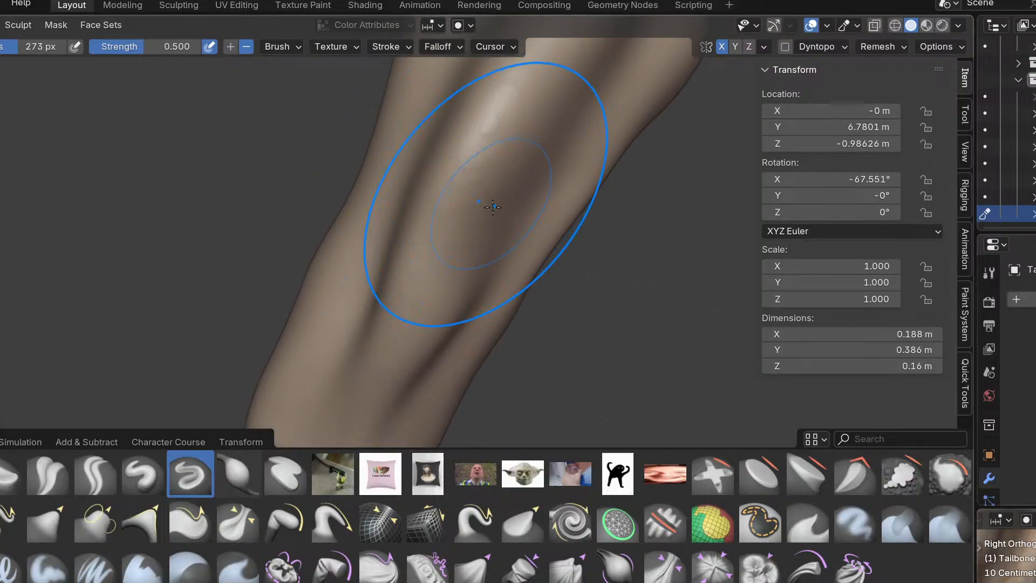
Reshape the ridge and grooves along the second tailbone vertebra's side with the Inflate and Grab brushes.
{"action": "scroll", "coordinate": [495, 206], "scroll_direction": "down", "scroll_amount": 2}
{"action": "key", "text": "i"}
{"action": "scroll", "coordinate": [496, 275], "scroll_direction": "up", "scroll_amount": 1}
{"action": "key", "text": "g"}
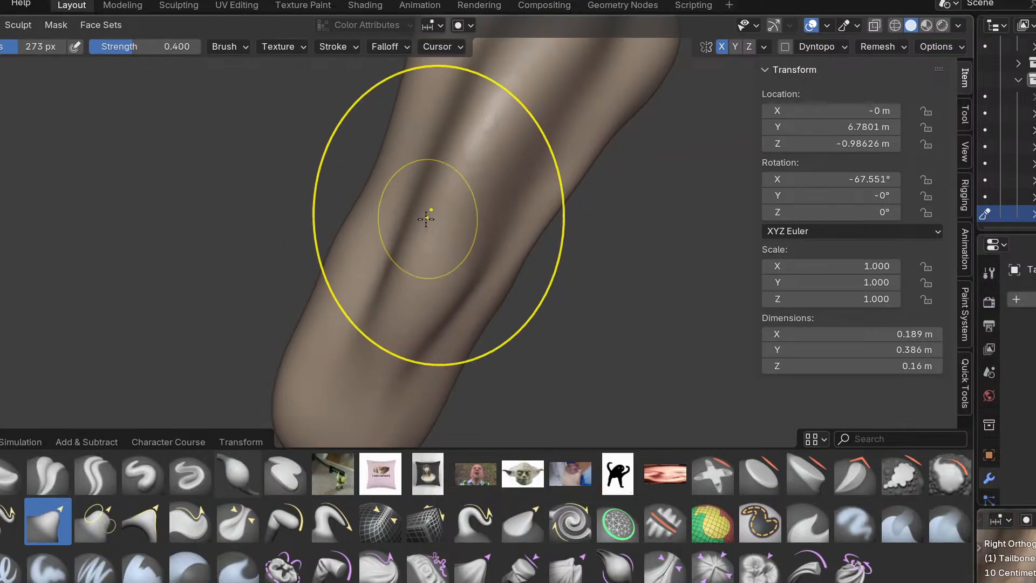
{"action": "mouse_move", "coordinate": [503, 223]}
{"action": "middle_mouse_down"}
{"action": "mouse_move", "coordinate": [449, 205]}
{"action": "mouse_move", "coordinate": [515, 245]}
{"action": "middle_mouse_up"}
{"action": "mouse_move", "coordinate": [424, 324]}
{"action": "middle_mouse_down"}
{"action": "mouse_move", "coordinate": [446, 261]}
{"action": "mouse_move", "coordinate": [433, 340]}
{"action": "mouse_move", "coordinate": [470, 340]}
{"action": "middle_mouse_up"}
{"action": "mouse_move", "coordinate": [478, 259]}
{"action": "middle_mouse_down"}
{"action": "mouse_move", "coordinate": [446, 352]}
{"action": "mouse_move", "coordinate": [469, 322]}
{"action": "middle_mouse_up"}
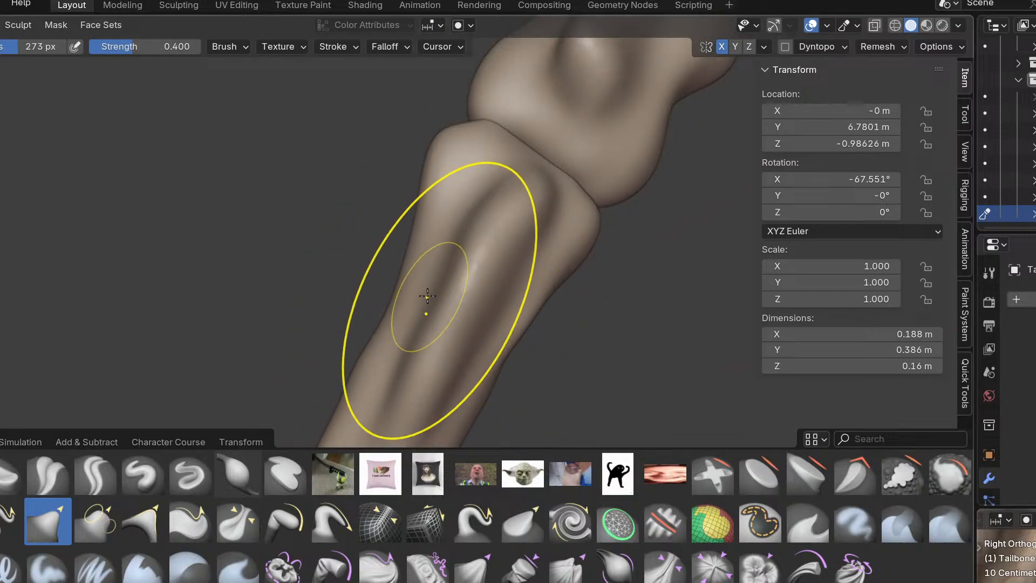
{"action": "mouse_move", "coordinate": [427, 302]}
{"action": "middle_mouse_down"}
{"action": "mouse_move", "coordinate": [474, 317]}
{"action": "mouse_move", "coordinate": [478, 342]}
{"action": "mouse_move", "coordinate": [412, 296]}
{"action": "mouse_move", "coordinate": [426, 293]}
{"action": "middle_mouse_up"}
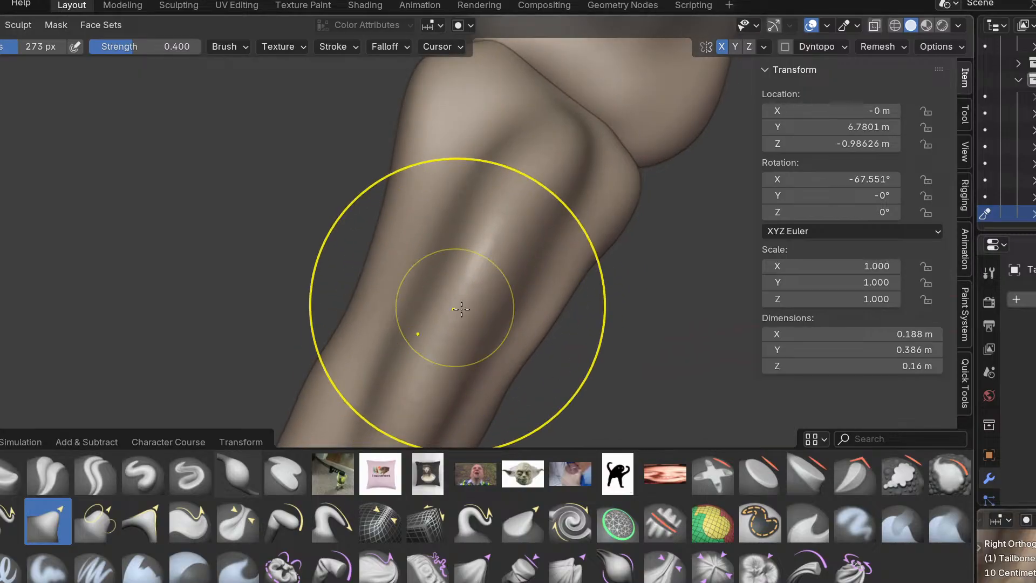
{"action": "middle_click_drag", "start_coordinate": [501, 339], "coordinate": [387, 324]}
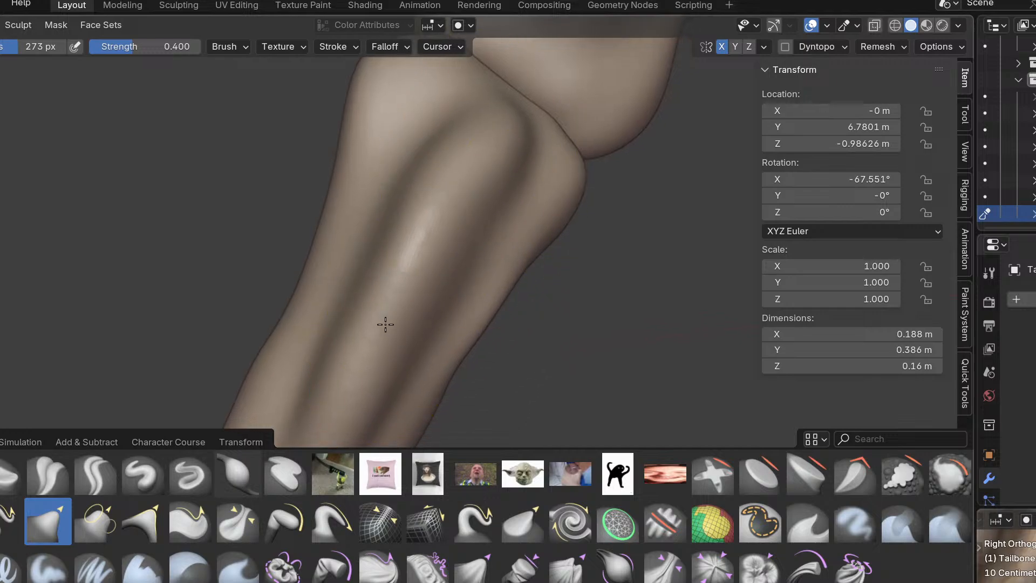
{"action": "middle_click_drag", "start_coordinate": [483, 164], "coordinate": [454, 350]}
Carve the grooves beside the second tailbone vertebra's ridge deeper, from the upper end down the back.
{"action": "left_click", "coordinate": [191, 456]}
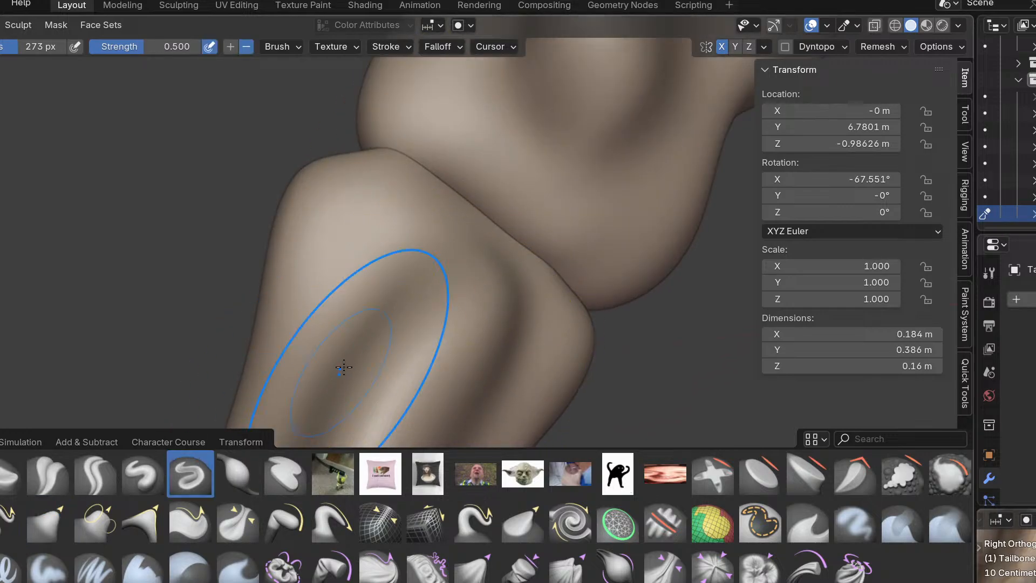
{"action": "mouse_move", "coordinate": [420, 292]}
{"action": "middle_mouse_down"}
{"action": "mouse_move", "coordinate": [470, 319]}
{"action": "mouse_move", "coordinate": [451, 269]}
{"action": "middle_mouse_up"}
{"action": "middle_click_drag", "start_coordinate": [418, 394], "coordinate": [448, 174], "text": "alt"}
{"action": "middle_click_drag", "start_coordinate": [461, 292], "coordinate": [407, 359]}
{"action": "scroll", "coordinate": [407, 358], "scroll_direction": "up", "scroll_amount": 4}
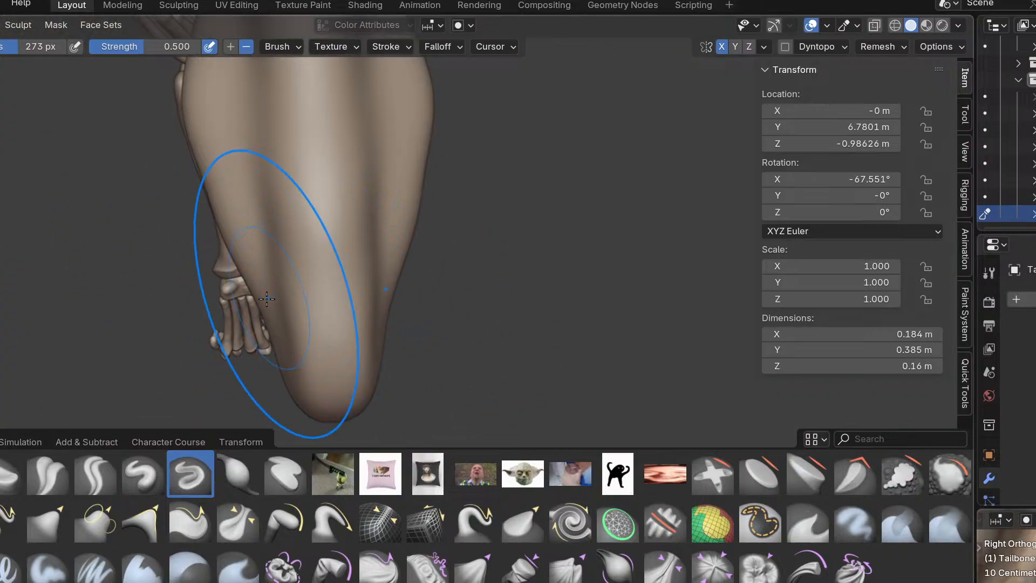
Grab the second tailbone vertebra's lower end to match the side reference, to about 0.387 m in Y and 0.158 m in Z.
{"action": "key", "text": "g"}
{"action": "left_click_drag", "start_coordinate": [261, 289], "coordinate": [280, 284]}
{"action": "mouse_move", "coordinate": [393, 308]}
{"action": "middle_mouse_down"}
{"action": "mouse_move", "coordinate": [357, 306]}
{"action": "mouse_move", "coordinate": [388, 301]}
{"action": "mouse_move", "coordinate": [436, 337]}
{"action": "mouse_move", "coordinate": [416, 208]}
{"action": "mouse_move", "coordinate": [267, 127]}
{"action": "mouse_move", "coordinate": [407, 178]}
{"action": "mouse_move", "coordinate": [419, 206]}
{"action": "middle_mouse_up"}
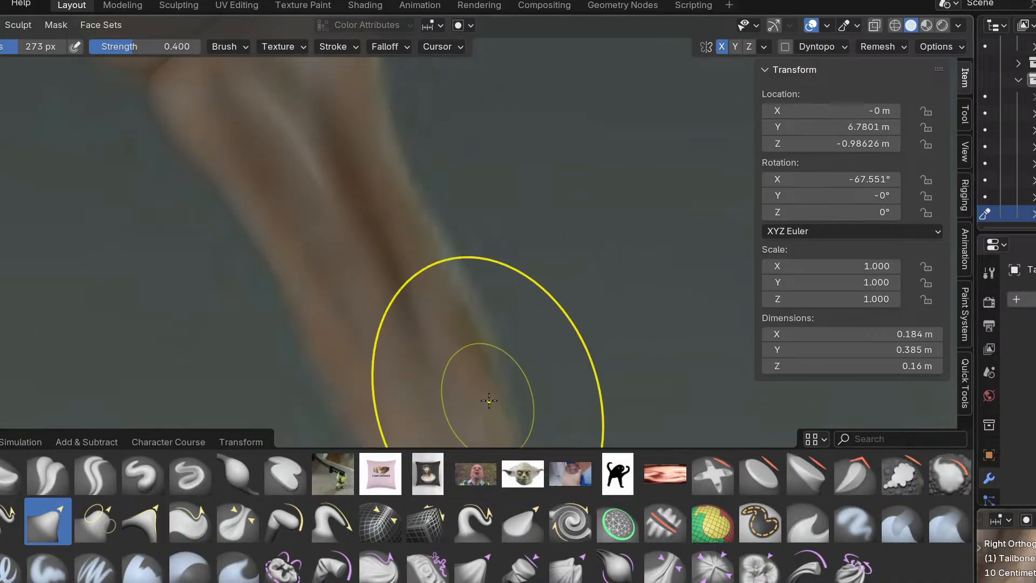
{"action": "middle_click_drag", "start_coordinate": [483, 394], "coordinate": [457, 284]}
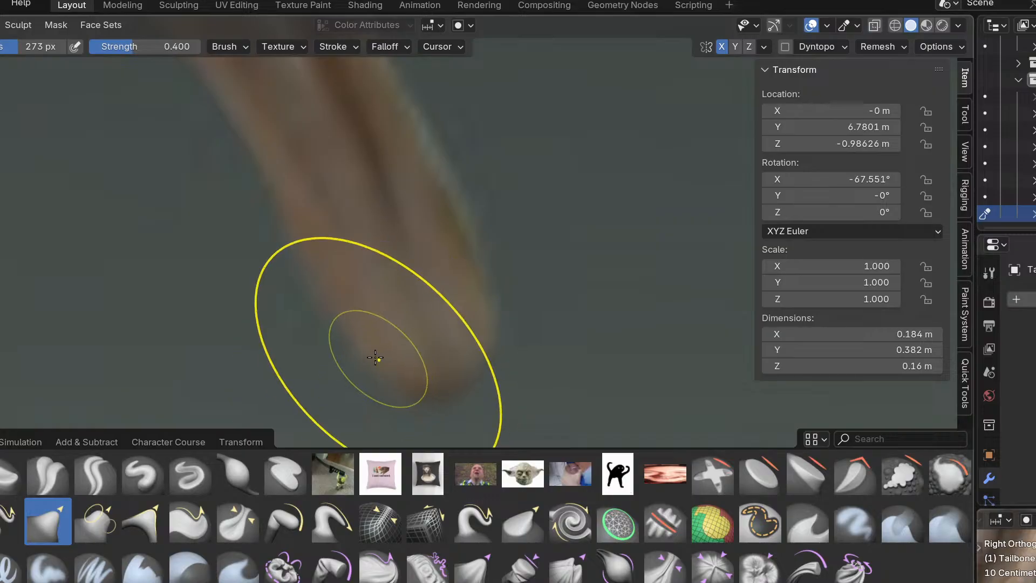
{"action": "middle_click_drag", "start_coordinate": [369, 333], "coordinate": [447, 414]}
{"action": "mouse_move", "coordinate": [451, 257]}
{"action": "middle_mouse_down"}
{"action": "mouse_move", "coordinate": [423, 289]}
{"action": "mouse_move", "coordinate": [372, 214]}
{"action": "mouse_move", "coordinate": [415, 231]}
{"action": "mouse_move", "coordinate": [380, 264]}
{"action": "mouse_move", "coordinate": [400, 295]}
{"action": "middle_mouse_up"}
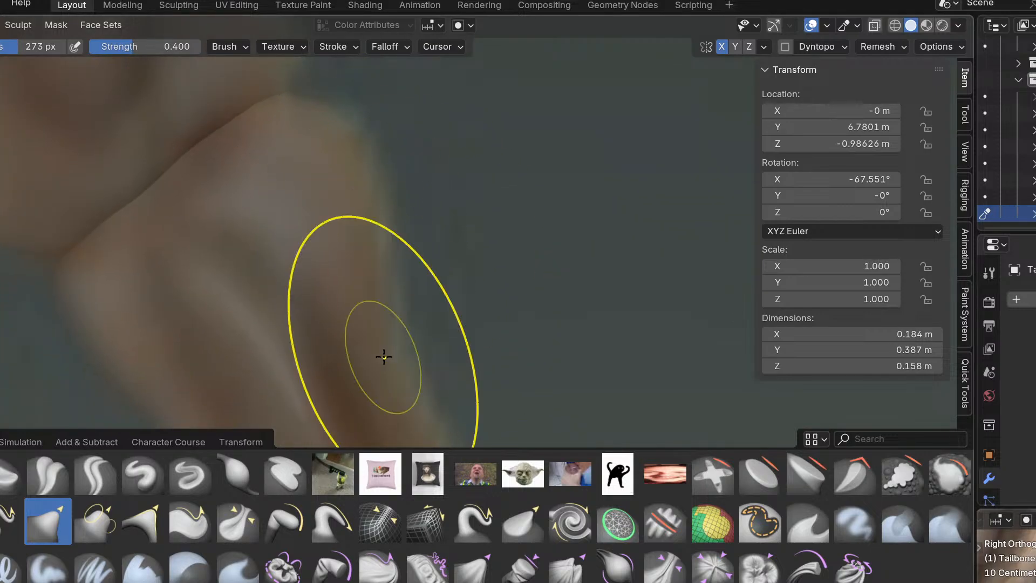
Refine the front and back contours of the second tailbone vertebra's shaft with small Grab adjustments against the side reference.
{"action": "mouse_move", "coordinate": [420, 394]}
{"action": "middle_mouse_down"}
{"action": "mouse_move", "coordinate": [393, 204]}
{"action": "mouse_move", "coordinate": [453, 286]}
{"action": "middle_mouse_up"}
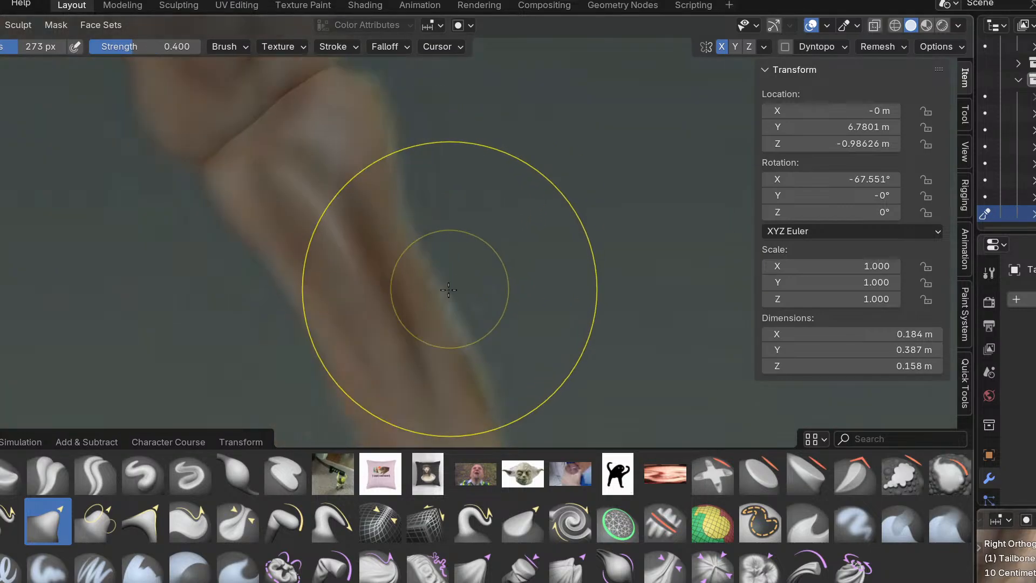
{"action": "middle_click_drag", "start_coordinate": [300, 329], "coordinate": [290, 255]}
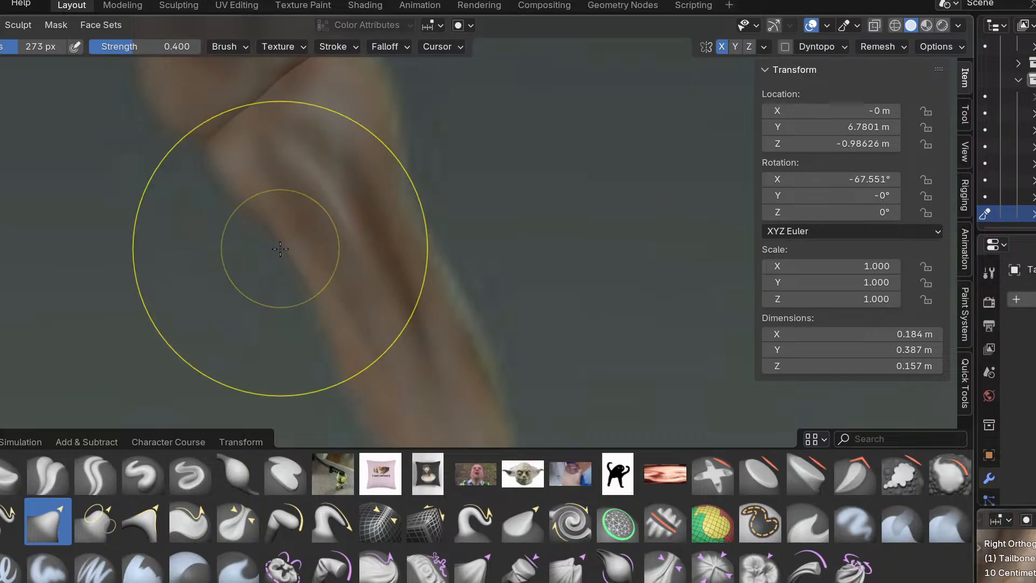
{"action": "mouse_move", "coordinate": [234, 197]}
{"action": "middle_mouse_down"}
{"action": "mouse_move", "coordinate": [247, 213]}
{"action": "mouse_move", "coordinate": [243, 232]}
{"action": "mouse_move", "coordinate": [322, 218]}
{"action": "middle_mouse_up"}
{"action": "left_click_drag", "start_coordinate": [378, 366], "coordinate": [388, 371]}
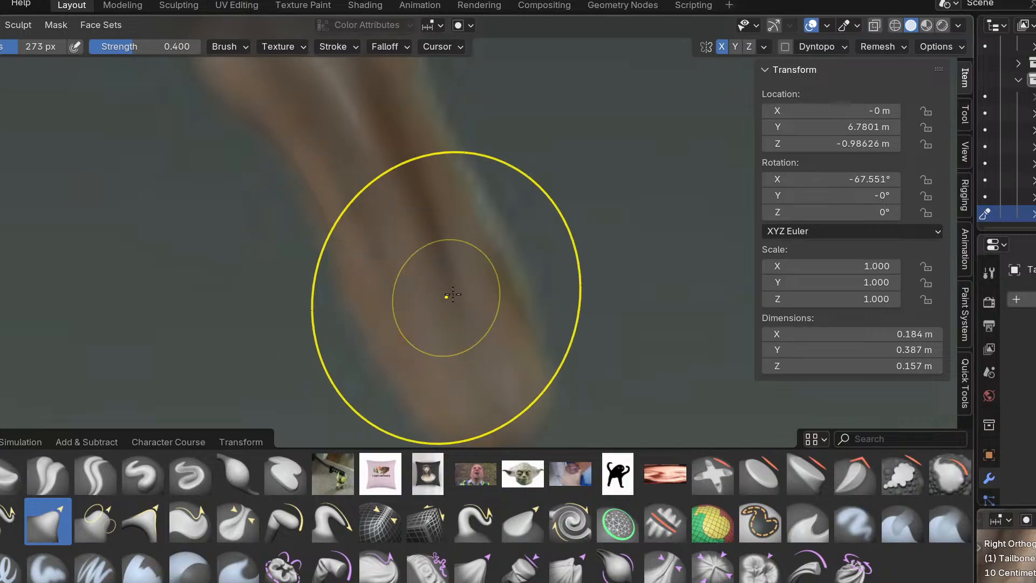
{"action": "mouse_move", "coordinate": [485, 273]}
{"action": "middle_mouse_down"}
{"action": "mouse_move", "coordinate": [474, 282]}
{"action": "mouse_move", "coordinate": [458, 234]}
{"action": "middle_mouse_up"}
{"action": "scroll", "coordinate": [434, 189], "scroll_direction": "down", "scroll_amount": 8}
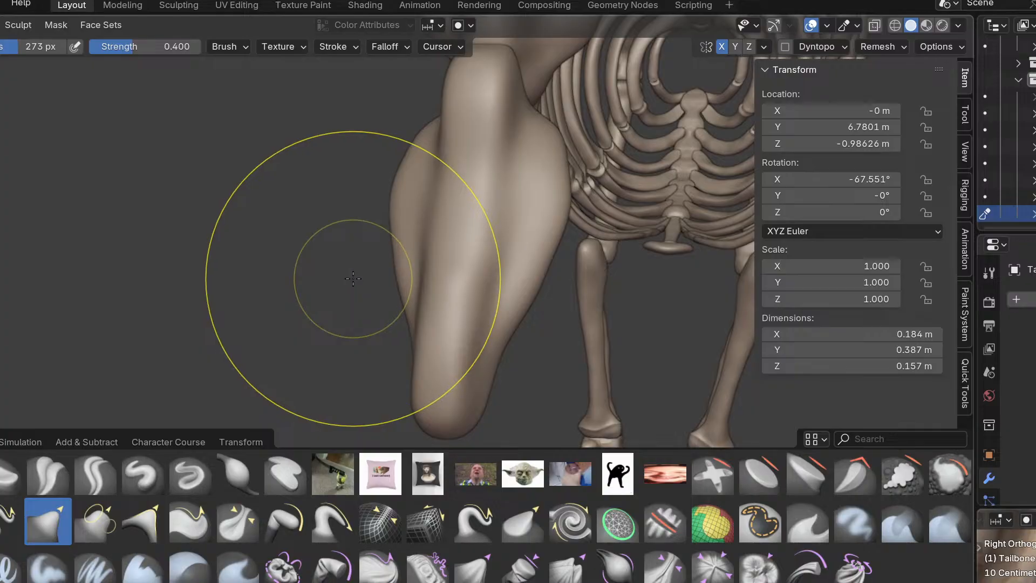
Pull the second tailbone vertebra's front and back outlines onto the reference in right view, to about 0.161 m in Z.
{"action": "key", "text": "KP_1"}
{"action": "key", "text": "ctrl+KP_1"}
{"action": "key", "text": "KP_3"}
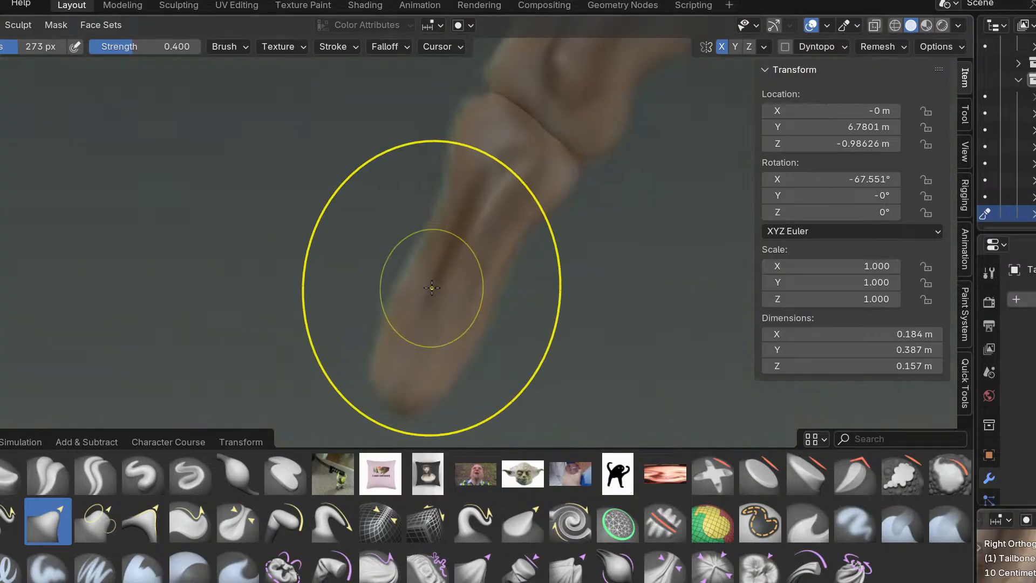
{"action": "scroll", "coordinate": [475, 274], "scroll_direction": "up", "scroll_amount": 1}
{"action": "mouse_move", "coordinate": [527, 247]}
{"action": "left_mouse_down"}
{"action": "mouse_move", "coordinate": [521, 240]}
{"action": "mouse_move", "coordinate": [497, 273]}
{"action": "mouse_move", "coordinate": [514, 289]}
{"action": "left_mouse_up"}
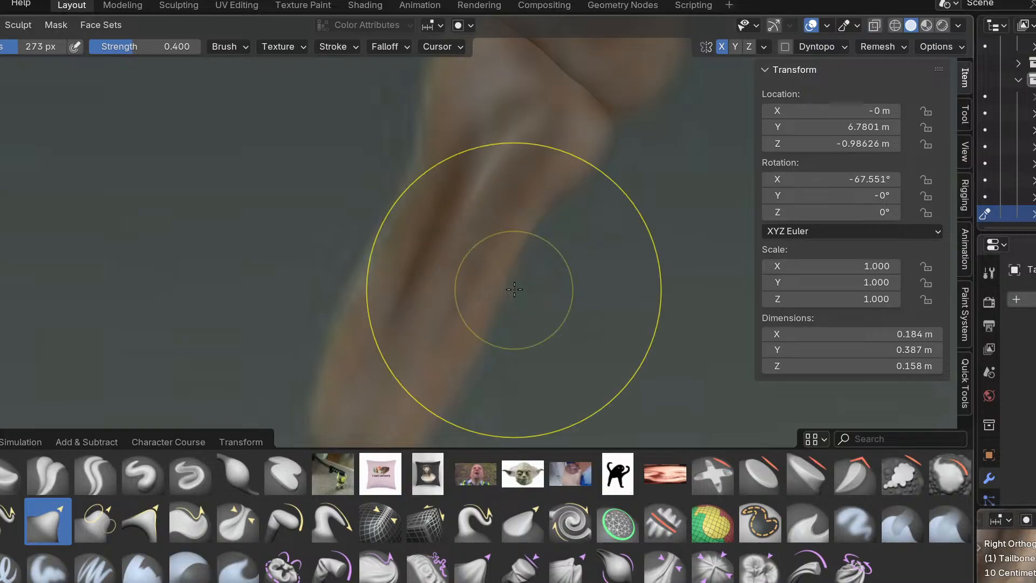
{"action": "left_click_drag", "start_coordinate": [389, 258], "coordinate": [369, 248]}
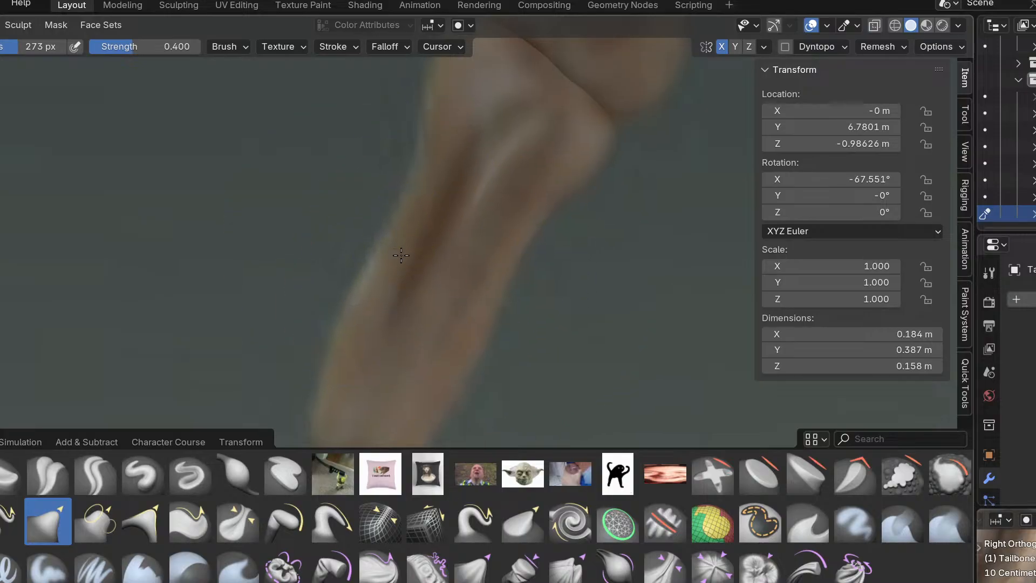
{"action": "middle_click_drag", "start_coordinate": [398, 248], "coordinate": [371, 428], "text": "shift"}
{"action": "left_click_drag", "start_coordinate": [413, 287], "coordinate": [391, 294]}
{"action": "middle_click_drag", "start_coordinate": [470, 223], "coordinate": [395, 343], "text": "shift"}
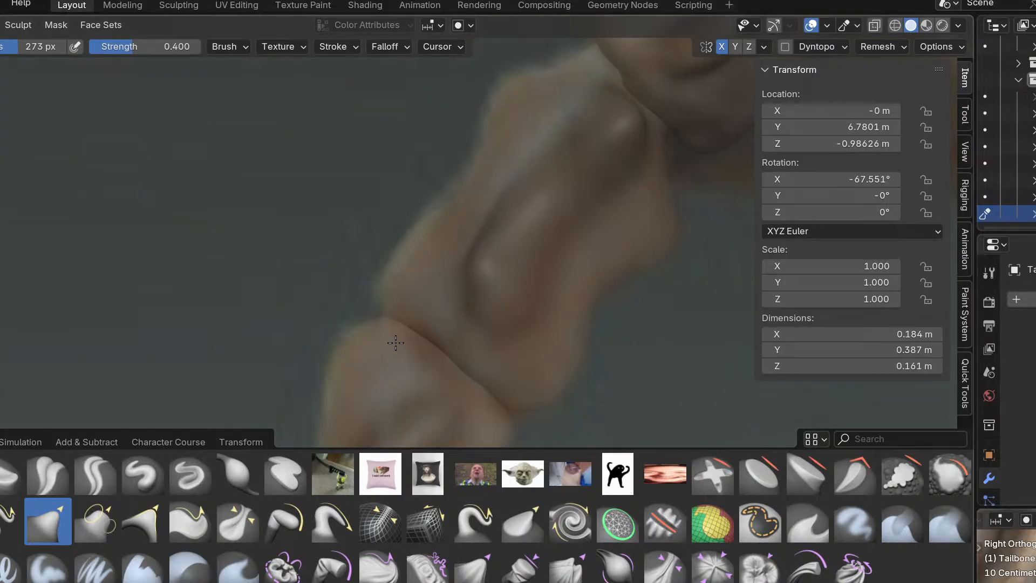
Switch sculpting to the first tailbone vertebra and push its underside contour slightly inward with Grab.
{"action": "key", "text": "ctrl+Tab"}
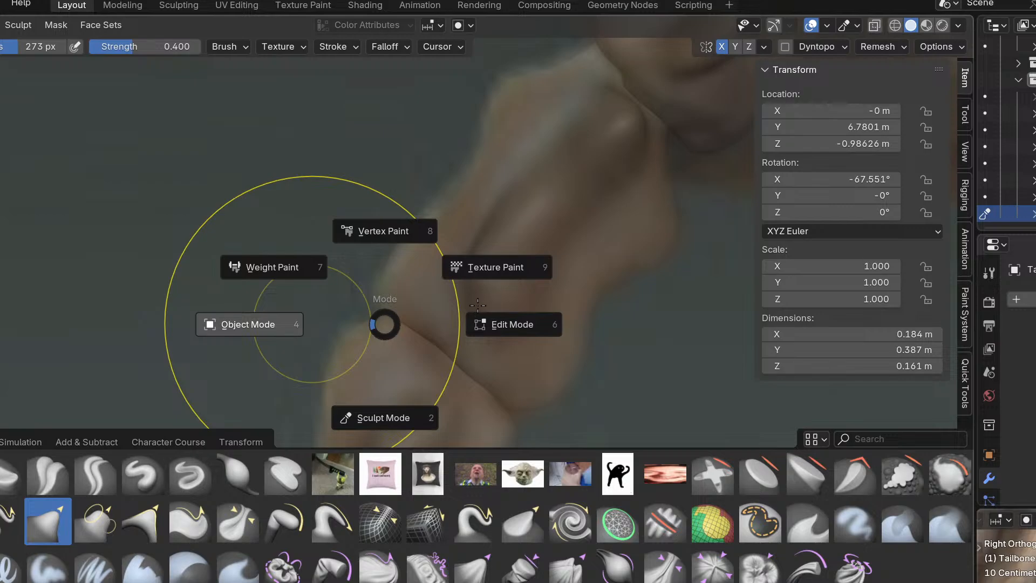
{"action": "left_click", "coordinate": [424, 302]}
{"action": "left_click", "coordinate": [487, 277]}
{"action": "key", "text": "ctrl+Tab"}
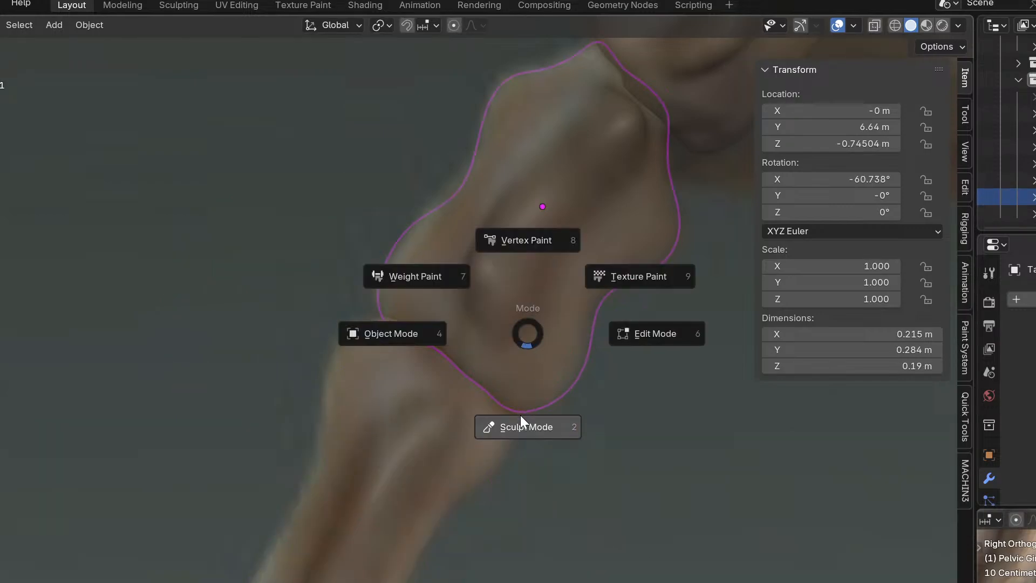
{"action": "left_click", "coordinate": [521, 414]}
{"action": "middle_click_drag", "start_coordinate": [514, 396], "coordinate": [462, 421], "text": "shift"}
{"action": "left_click_drag", "start_coordinate": [532, 321], "coordinate": [535, 300]}
{"action": "mouse_move", "coordinate": [548, 292]}
{"action": "left_mouse_down"}
{"action": "mouse_move", "coordinate": [560, 282]}
{"action": "mouse_move", "coordinate": [551, 278]}
{"action": "left_mouse_up"}
{"action": "left_click_drag", "start_coordinate": [561, 275], "coordinate": [567, 266]}
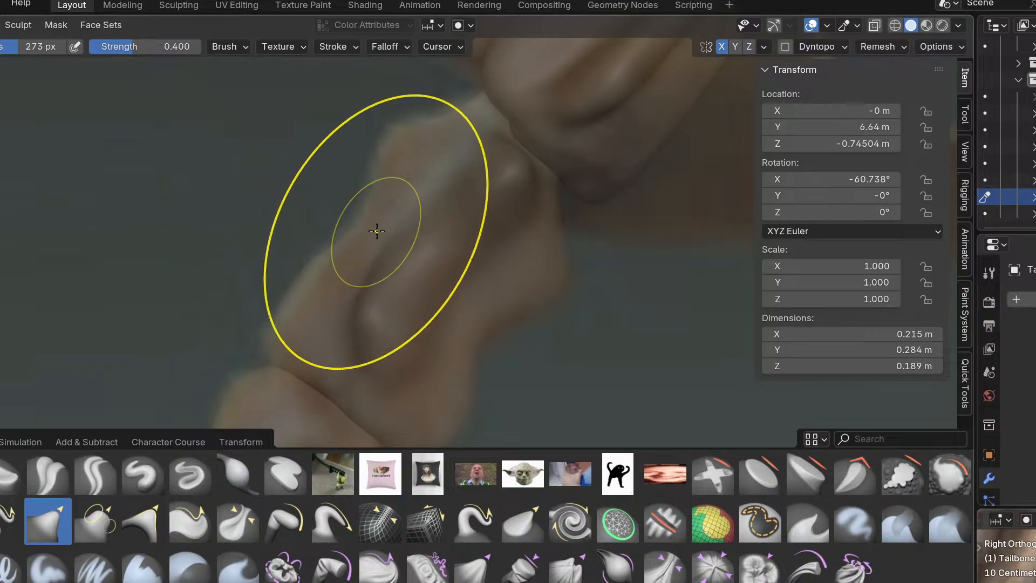
{"action": "middle_click_drag", "start_coordinate": [377, 237], "coordinate": [357, 280], "text": "shift"}
Reshape the first tailbone vertebra's lower end and underside with Grab, to about 0.289 m in Y and 0.191 m in Z.
{"action": "key", "text": "ctrl+Tab"}
{"action": "key", "text": "ctrl+Tab"}
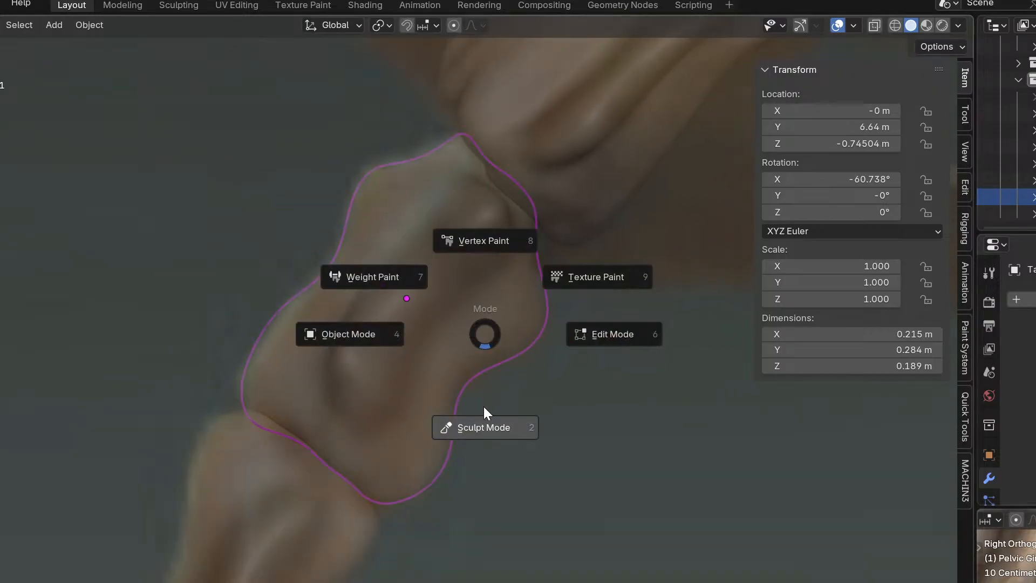
{"action": "left_click", "coordinate": [484, 407]}
{"action": "middle_click_drag", "start_coordinate": [486, 348], "coordinate": [492, 200], "text": "shift"}
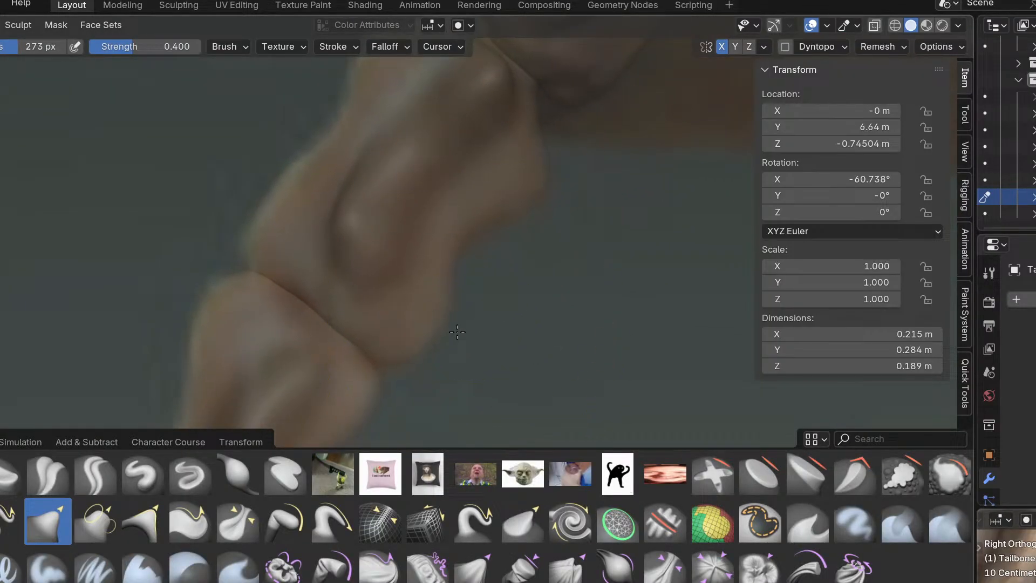
{"action": "middle_click_drag", "start_coordinate": [466, 323], "coordinate": [418, 345], "text": "shift"}
{"action": "left_click_drag", "start_coordinate": [335, 328], "coordinate": [289, 300]}
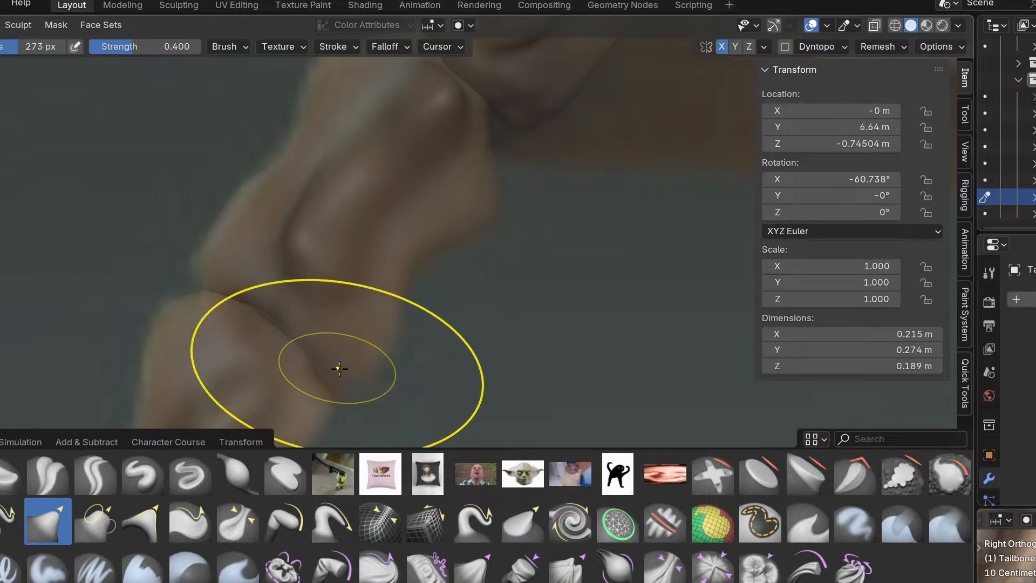
{"action": "left_click_drag", "start_coordinate": [324, 370], "coordinate": [309, 356]}
{"action": "middle_click_drag", "start_coordinate": [419, 189], "coordinate": [320, 348], "text": "shift"}
{"action": "scroll", "coordinate": [372, 343], "scroll_direction": "down", "scroll_amount": 3}
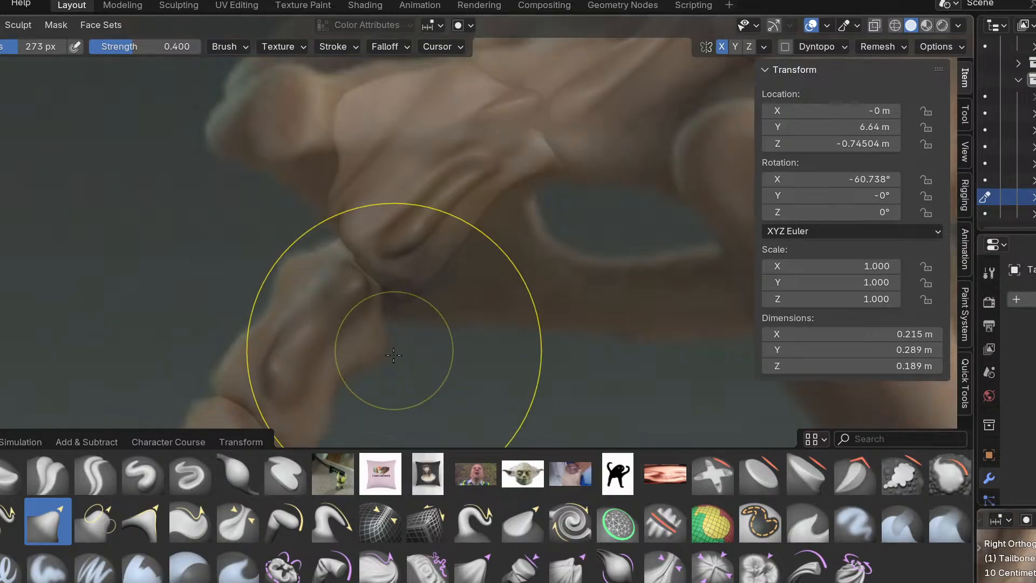
{"action": "scroll", "coordinate": [406, 322], "scroll_direction": "up", "scroll_amount": 4}
{"action": "left_click_drag", "start_coordinate": [364, 299], "coordinate": [372, 296]}
Inspect how the first tailbone vertebra lines up with its neighbours from behind and against the side reference.
{"action": "key", "text": "ctrl+Tab"}
{"action": "scroll", "coordinate": [343, 332], "scroll_direction": "down", "scroll_amount": 5}
{"action": "mouse_move", "coordinate": [364, 360]}
{"action": "middle_mouse_down"}
{"action": "mouse_move", "coordinate": [308, 319]}
{"action": "mouse_move", "coordinate": [447, 389]}
{"action": "mouse_move", "coordinate": [473, 358]}
{"action": "middle_mouse_up"}
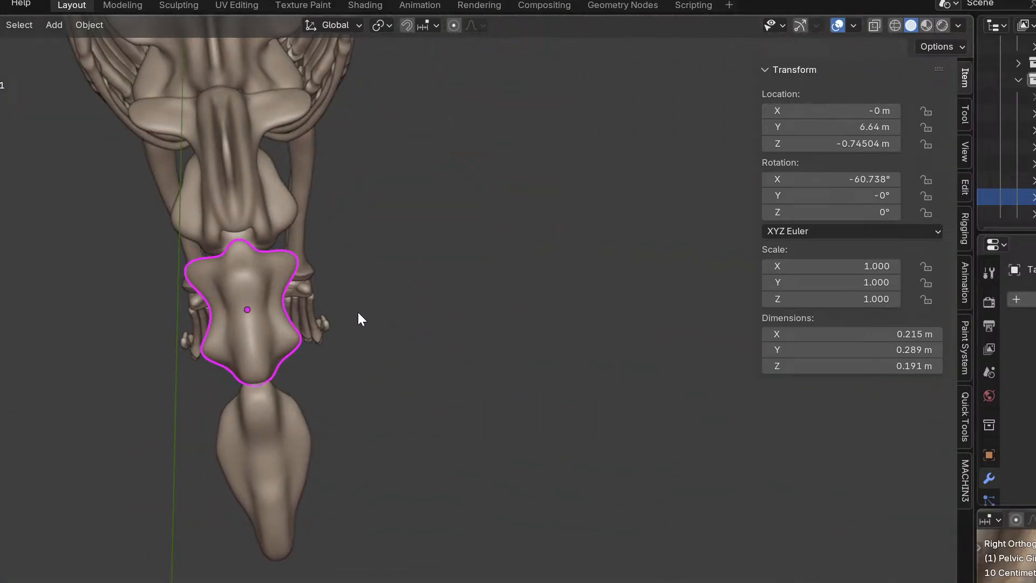
{"action": "middle_click_drag", "start_coordinate": [358, 318], "coordinate": [412, 279]}
{"action": "scroll", "coordinate": [455, 254], "scroll_direction": "up", "scroll_amount": 3}
{"action": "key", "text": "ctrl+Tab"}
{"action": "left_click", "coordinate": [380, 380]}
{"action": "middle_click_drag", "start_coordinate": [180, 259], "coordinate": [291, 324], "text": "shift"}
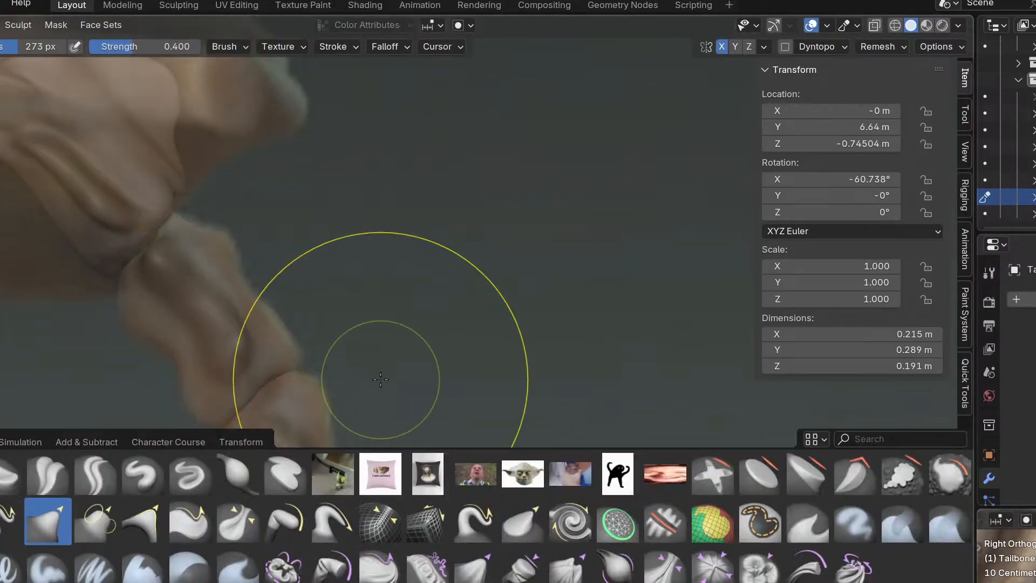
{"action": "scroll", "coordinate": [291, 324], "scroll_direction": "up", "scroll_amount": 2}
Switch sculpting to the S5 vertebra and pull its rear tip outward over the tailbone joint with Grab.
{"action": "key", "text": "ctrl+Tab"}
{"action": "left_click", "coordinate": [194, 216]}
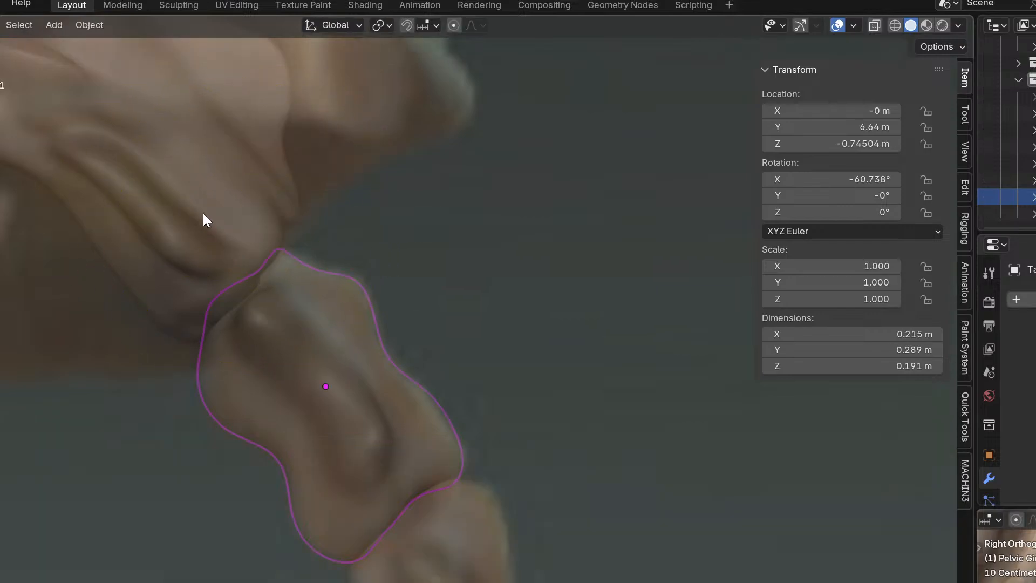
{"action": "left_click", "coordinate": [195, 217]}
{"action": "key", "text": "ctrl+Tab"}
{"action": "left_click", "coordinate": [267, 301]}
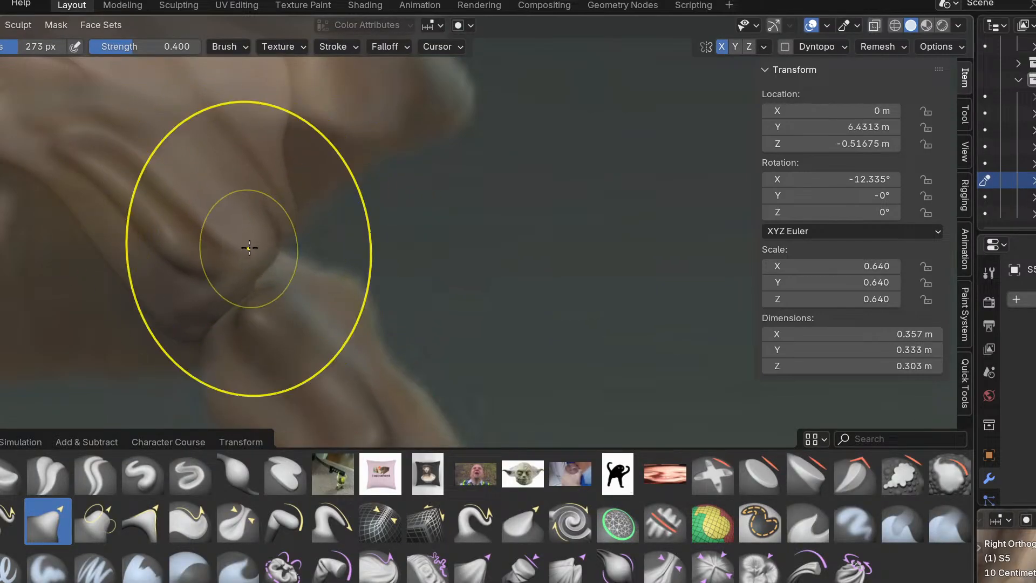
{"action": "scroll", "coordinate": [278, 241], "scroll_direction": "up", "scroll_amount": 2}
{"action": "left_click_drag", "start_coordinate": [290, 233], "coordinate": [307, 228]}
Inflate the rim of S5's rear opening where it meets the first tailbone vertebra.
{"action": "mouse_move", "coordinate": [308, 228]}
{"action": "middle_mouse_down"}
{"action": "mouse_move", "coordinate": [202, 189]}
{"action": "mouse_move", "coordinate": [192, 257]}
{"action": "mouse_move", "coordinate": [294, 280]}
{"action": "mouse_move", "coordinate": [245, 303]}
{"action": "middle_mouse_up"}
{"action": "key", "text": "i"}
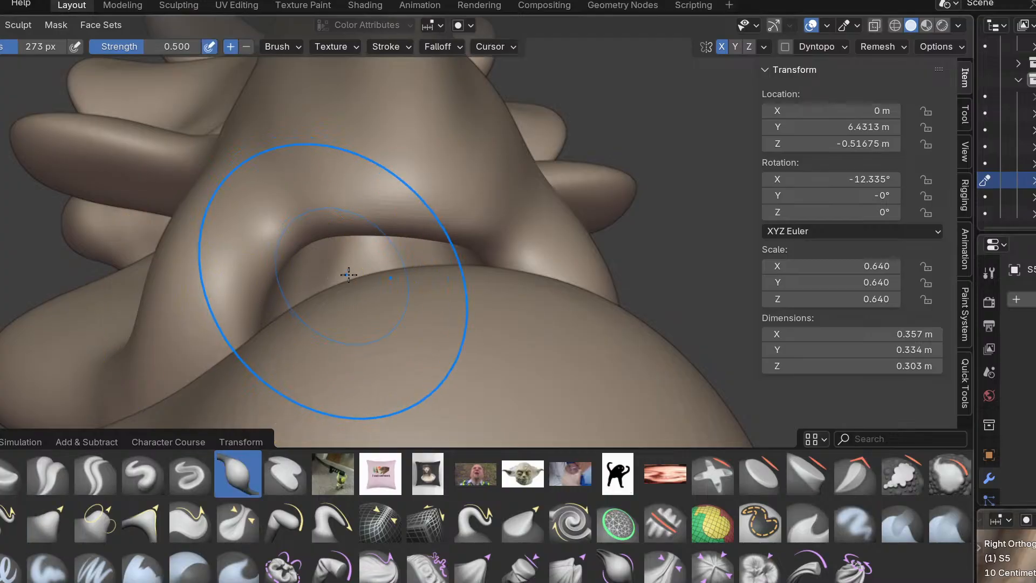
Inflate the inner wall of the arch opening on the S5 vertebra with the 273 px brush.
{"action": "mouse_move", "coordinate": [401, 254]}
{"action": "middle_mouse_down"}
{"action": "mouse_move", "coordinate": [261, 212]}
{"action": "mouse_move", "coordinate": [254, 282]}
{"action": "mouse_move", "coordinate": [424, 270]}
{"action": "mouse_move", "coordinate": [513, 312]}
{"action": "mouse_move", "coordinate": [472, 324]}
{"action": "middle_mouse_up"}
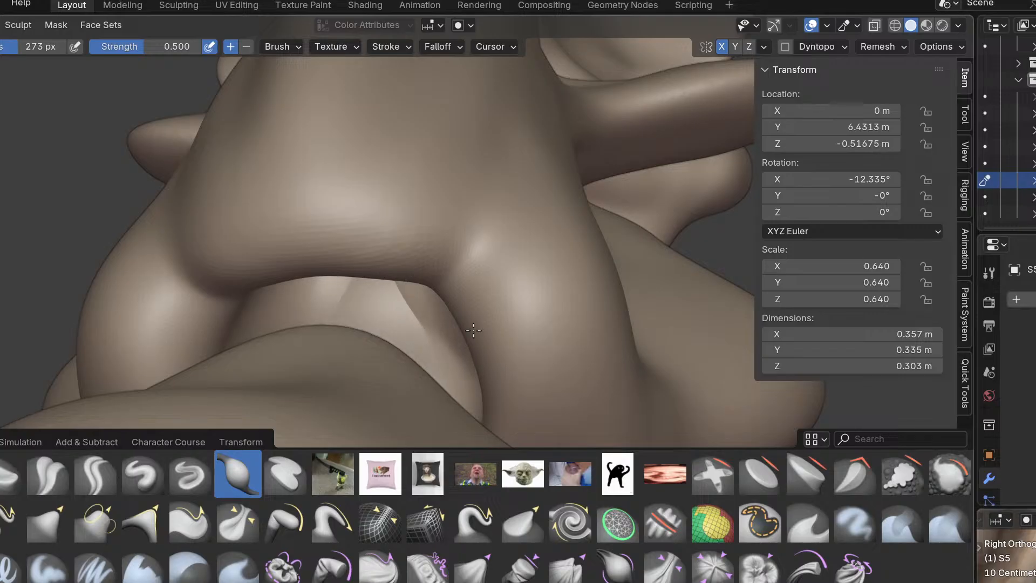
{"action": "scroll", "coordinate": [474, 330], "scroll_direction": "down", "scroll_amount": 3}
{"action": "key", "text": "ctrl+f"}
{"action": "left_click", "coordinate": [497, 326]}
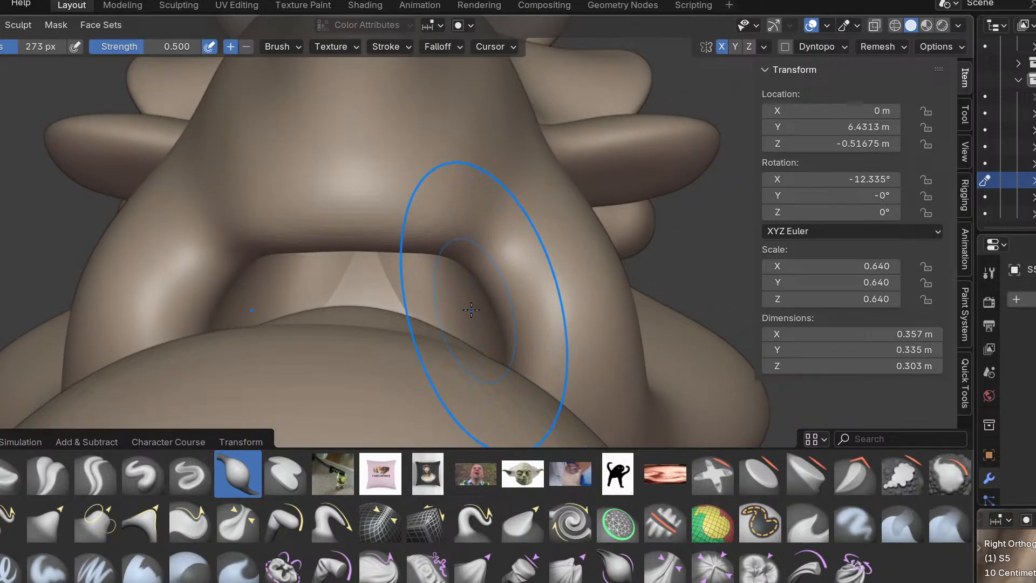
{"action": "mouse_move", "coordinate": [364, 256]}
{"action": "left_mouse_down"}
{"action": "mouse_move", "coordinate": [374, 318]}
{"action": "mouse_move", "coordinate": [427, 338]}
{"action": "mouse_move", "coordinate": [443, 359]}
{"action": "left_mouse_up"}
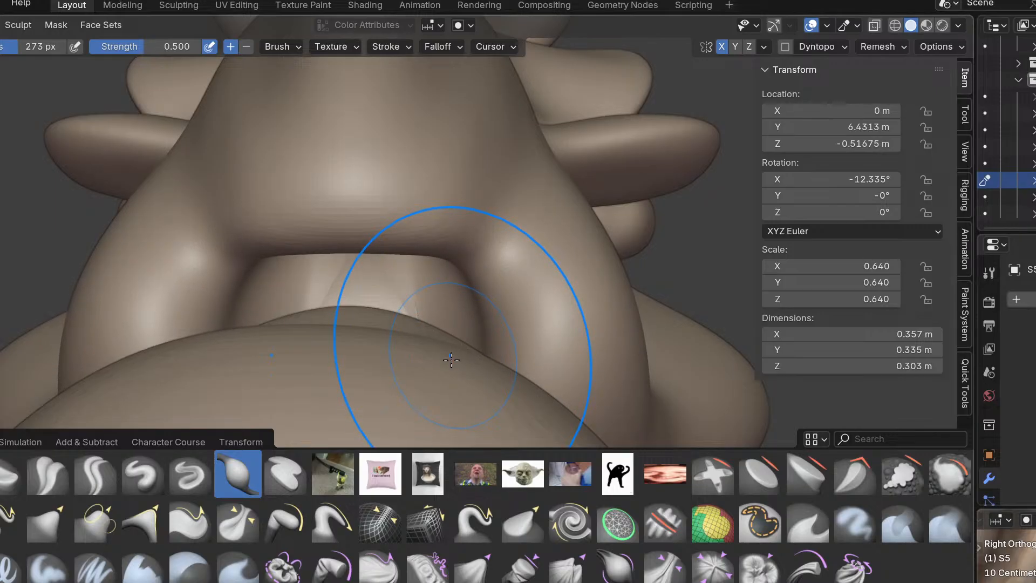
Inflate the surface beside the arch opening on the S5 vertebra from an angled view.
{"action": "scroll", "coordinate": [497, 347], "scroll_direction": "up", "scroll_amount": 4}
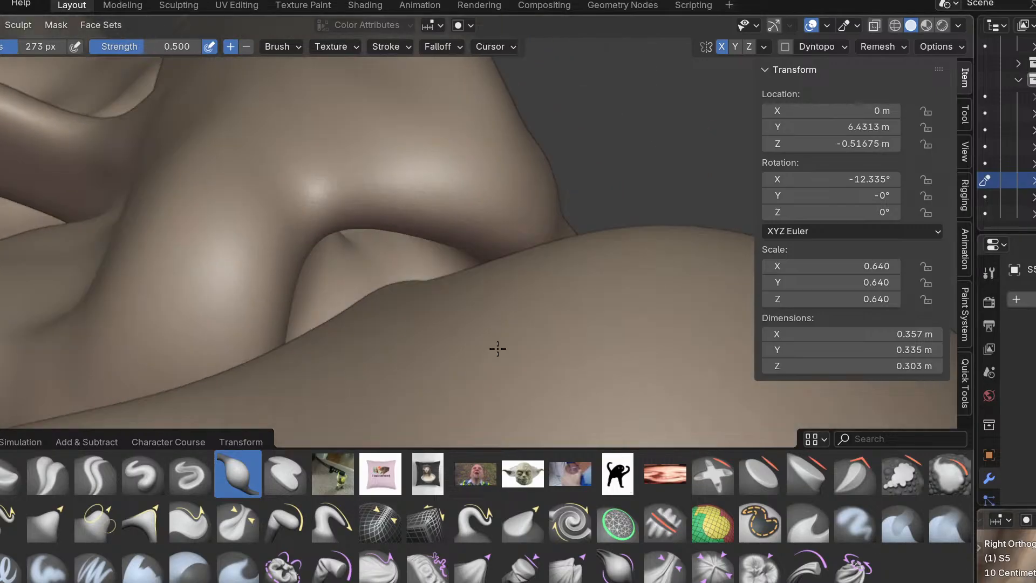
{"action": "mouse_move", "coordinate": [385, 266]}
{"action": "middle_mouse_down"}
{"action": "mouse_move", "coordinate": [407, 229]}
{"action": "mouse_move", "coordinate": [393, 195]}
{"action": "mouse_move", "coordinate": [418, 189]}
{"action": "mouse_move", "coordinate": [400, 208]}
{"action": "mouse_move", "coordinate": [403, 229]}
{"action": "mouse_move", "coordinate": [377, 228]}
{"action": "middle_mouse_up"}
{"action": "scroll", "coordinate": [400, 229], "scroll_direction": "up", "scroll_amount": 3}
{"action": "scroll", "coordinate": [516, 238], "scroll_direction": "down", "scroll_amount": 1}
{"action": "mouse_move", "coordinate": [502, 274]}
{"action": "left_mouse_down"}
{"action": "mouse_move", "coordinate": [511, 253]}
{"action": "mouse_move", "coordinate": [539, 277]}
{"action": "mouse_move", "coordinate": [531, 259]}
{"action": "left_mouse_up"}
{"action": "scroll", "coordinate": [530, 252], "scroll_direction": "down", "scroll_amount": 5}
{"action": "mouse_move", "coordinate": [508, 267]}
{"action": "middle_mouse_down"}
{"action": "mouse_move", "coordinate": [474, 335]}
{"action": "mouse_move", "coordinate": [463, 289]}
{"action": "middle_mouse_up"}
{"action": "middle_click_drag", "start_coordinate": [581, 297], "coordinate": [440, 320]}
{"action": "key", "text": "ctrl+f"}
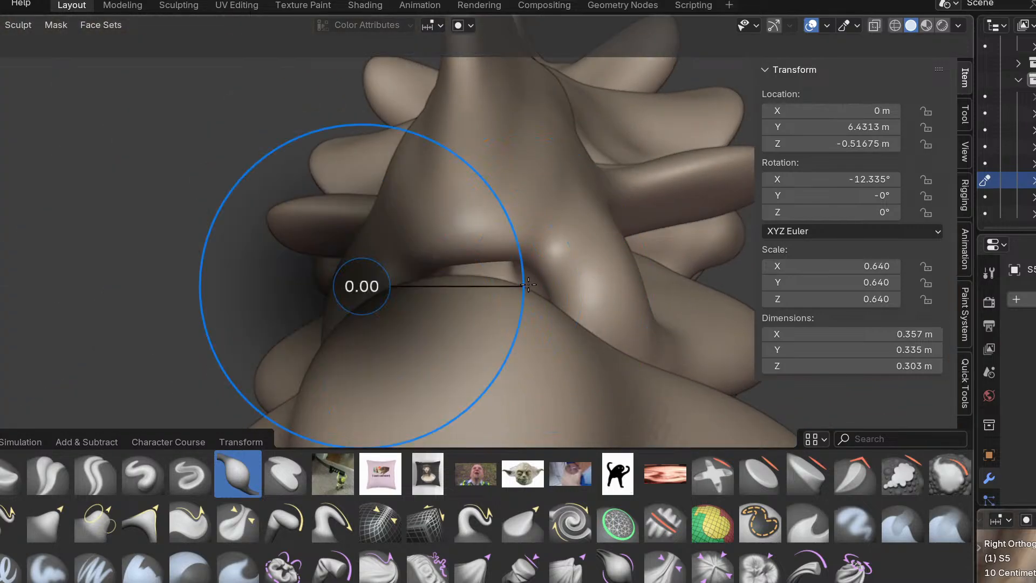
{"action": "left_click", "coordinate": [608, 263]}
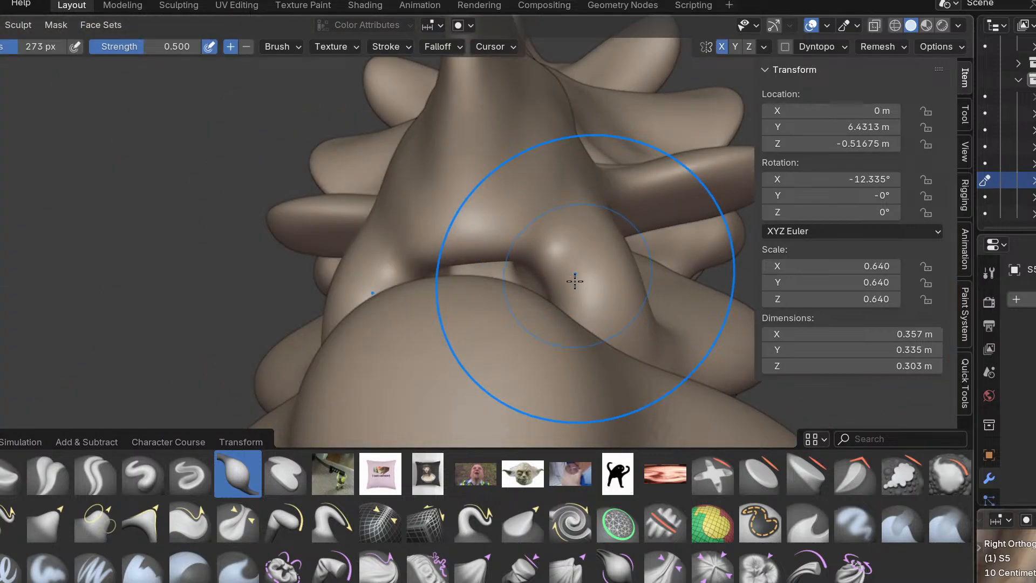
Leave sculpting on the S5 vertebra, select the S3 vertebra and enter Sculpt Mode on it.
{"action": "mouse_move", "coordinate": [569, 353]}
{"action": "middle_mouse_down"}
{"action": "mouse_move", "coordinate": [532, 345]}
{"action": "mouse_move", "coordinate": [510, 368]}
{"action": "mouse_move", "coordinate": [470, 316]}
{"action": "middle_mouse_up"}
{"action": "key", "text": "KP_3"}
{"action": "middle_click_drag", "start_coordinate": [436, 375], "coordinate": [496, 363], "text": "shift"}
{"action": "scroll", "coordinate": [431, 310], "scroll_direction": "up", "scroll_amount": 1}
{"action": "mouse_move", "coordinate": [432, 309]}
{"action": "middle_mouse_down"}
{"action": "mouse_move", "coordinate": [360, 248]}
{"action": "mouse_move", "coordinate": [374, 238]}
{"action": "mouse_move", "coordinate": [213, 350]}
{"action": "mouse_move", "coordinate": [224, 303]}
{"action": "mouse_move", "coordinate": [210, 284]}
{"action": "mouse_move", "coordinate": [296, 345]}
{"action": "mouse_move", "coordinate": [273, 226]}
{"action": "middle_mouse_up"}
{"action": "scroll", "coordinate": [210, 285], "scroll_direction": "down", "scroll_amount": 6}
{"action": "key", "text": "ctrl+Tab"}
{"action": "middle_click_drag", "start_coordinate": [295, 262], "coordinate": [361, 311]}
{"action": "scroll", "coordinate": [364, 298], "scroll_direction": "down", "scroll_amount": 3}
{"action": "scroll", "coordinate": [362, 309], "scroll_direction": "up", "scroll_amount": 4}
{"action": "key", "text": "ctrl+Tab"}
{"action": "middle_click_drag", "start_coordinate": [206, 257], "coordinate": [359, 380], "text": "shift"}
{"action": "scroll", "coordinate": [351, 345], "scroll_direction": "up", "scroll_amount": 1}
{"action": "left_click", "coordinate": [341, 282]}
{"action": "key", "text": "ctrl+Tab"}
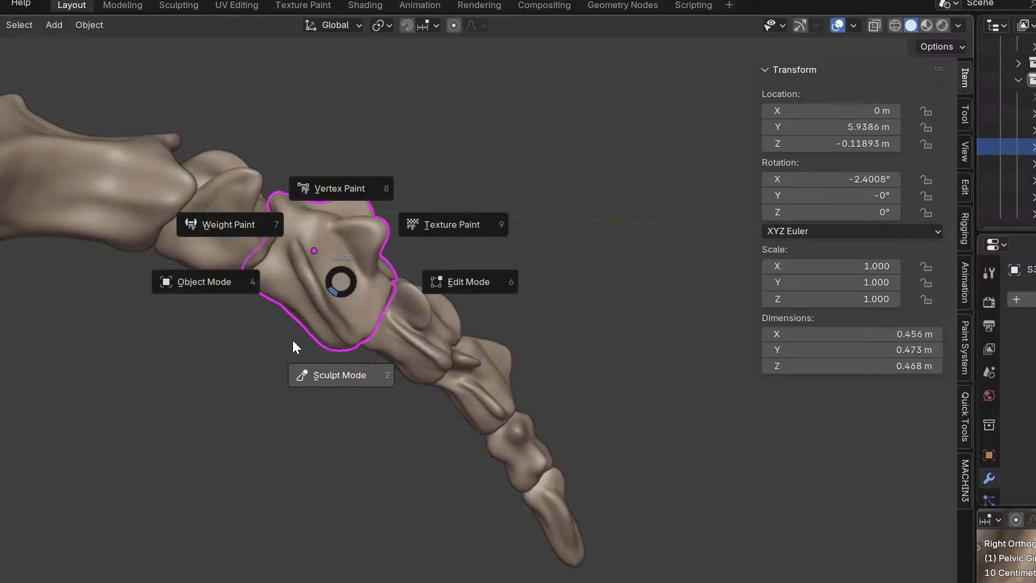
{"action": "left_click", "coordinate": [294, 340]}
Set the Inflate brush radius to 136 px and thicken the diagonal ridge on the side of S3 against the reference image.
{"action": "middle_click_drag", "start_coordinate": [303, 336], "coordinate": [326, 328], "text": "alt"}
{"action": "scroll", "coordinate": [326, 322], "scroll_direction": "up", "scroll_amount": 2}
{"action": "scroll", "coordinate": [327, 322], "scroll_direction": "up", "scroll_amount": 2}
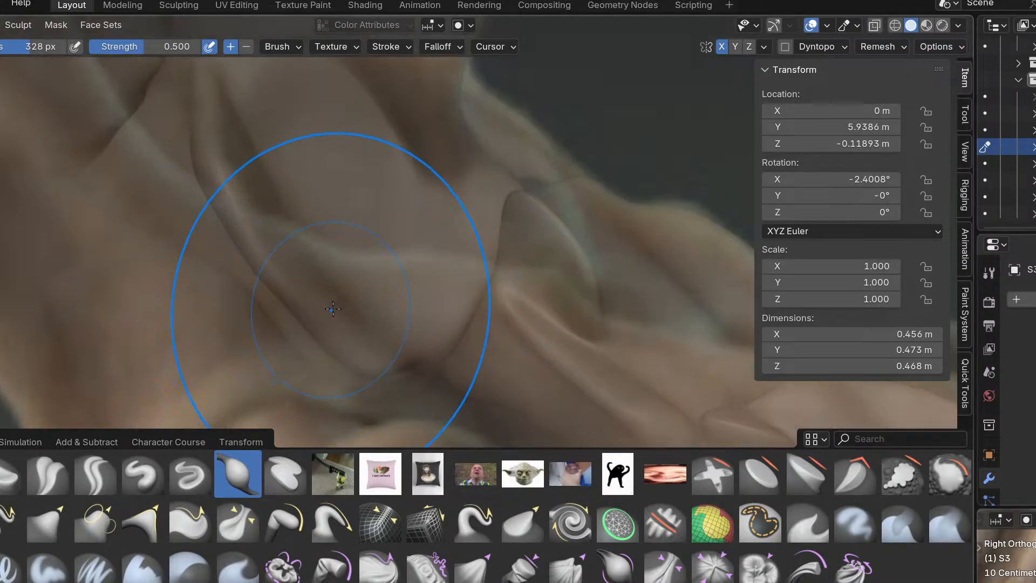
{"action": "key", "text": "f"}
{"action": "left_click", "coordinate": [468, 331]}
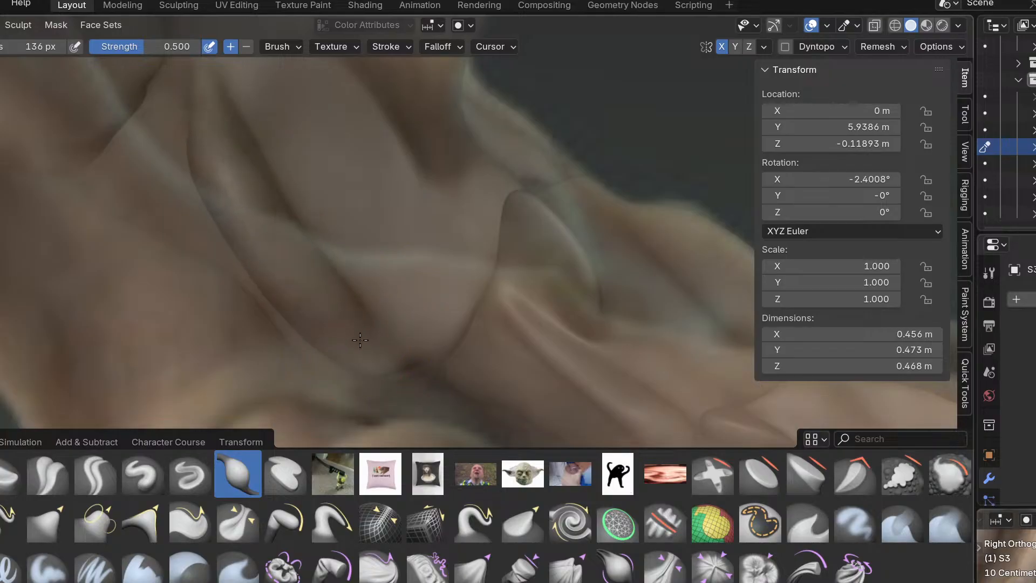
Use the Grab brush at 223 px to pull in the lower end of S3's side ridge.
{"action": "key", "text": "g"}
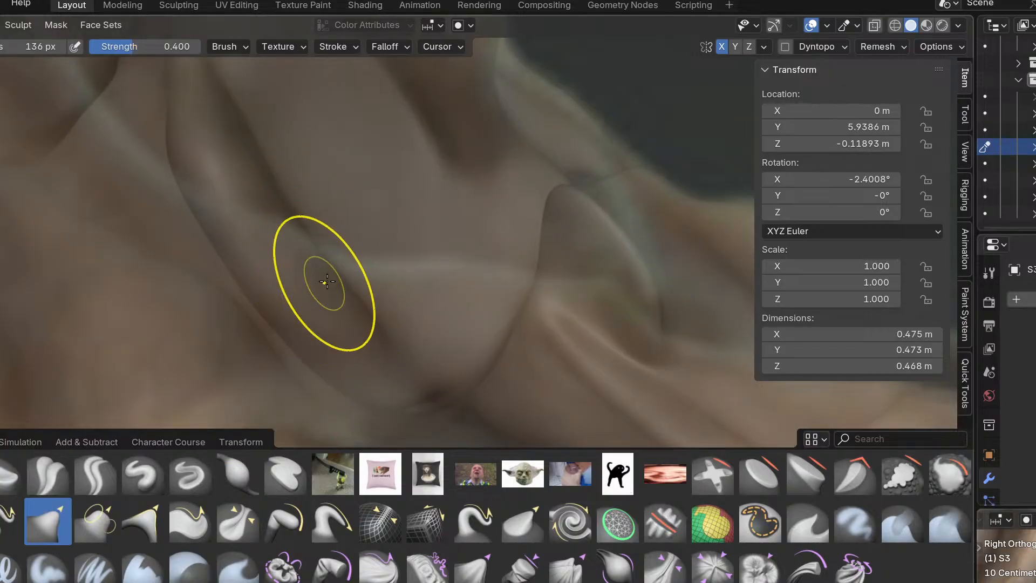
{"action": "scroll", "coordinate": [377, 292], "scroll_direction": "down", "scroll_amount": 3}
{"action": "key", "text": "f"}
{"action": "left_click", "coordinate": [398, 301]}
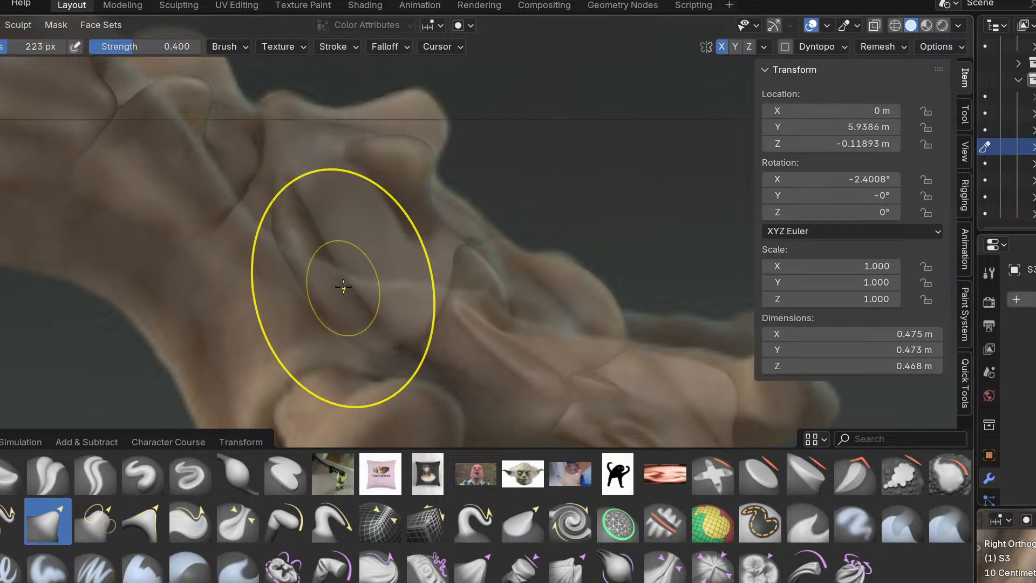
{"action": "scroll", "coordinate": [332, 253], "scroll_direction": "down", "scroll_amount": 1}
{"action": "mouse_move", "coordinate": [350, 279]}
{"action": "middle_mouse_down"}
{"action": "mouse_move", "coordinate": [273, 362]}
{"action": "mouse_move", "coordinate": [343, 319]}
{"action": "mouse_move", "coordinate": [236, 196]}
{"action": "mouse_move", "coordinate": [363, 331]}
{"action": "middle_mouse_up"}
{"action": "scroll", "coordinate": [371, 230], "scroll_direction": "up", "scroll_amount": 2}
{"action": "scroll", "coordinate": [363, 273], "scroll_direction": "down", "scroll_amount": 3}
{"action": "scroll", "coordinate": [358, 280], "scroll_direction": "up", "scroll_amount": 3}
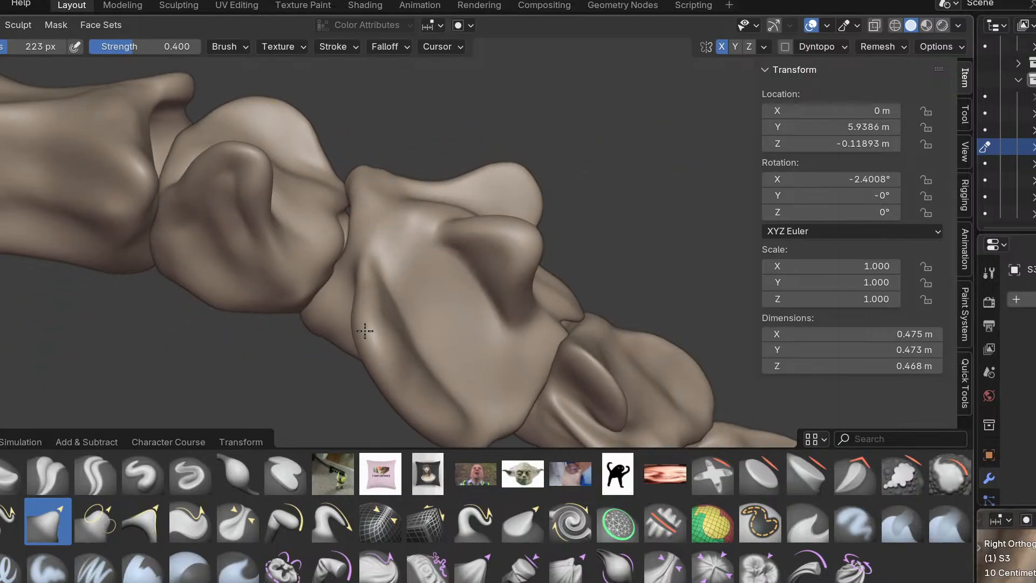
{"action": "left_click_drag", "start_coordinate": [458, 421], "coordinate": [446, 406]}
Inflate the vertical front ridge of the S3 vertebra below its upper process.
{"action": "middle_click_drag", "start_coordinate": [445, 406], "coordinate": [486, 335]}
{"action": "mouse_move", "coordinate": [416, 315]}
{"action": "middle_mouse_down"}
{"action": "mouse_move", "coordinate": [508, 326]}
{"action": "mouse_move", "coordinate": [537, 394]}
{"action": "mouse_move", "coordinate": [430, 368]}
{"action": "mouse_move", "coordinate": [417, 419]}
{"action": "middle_mouse_up"}
{"action": "scroll", "coordinate": [431, 368], "scroll_direction": "up", "scroll_amount": 2}
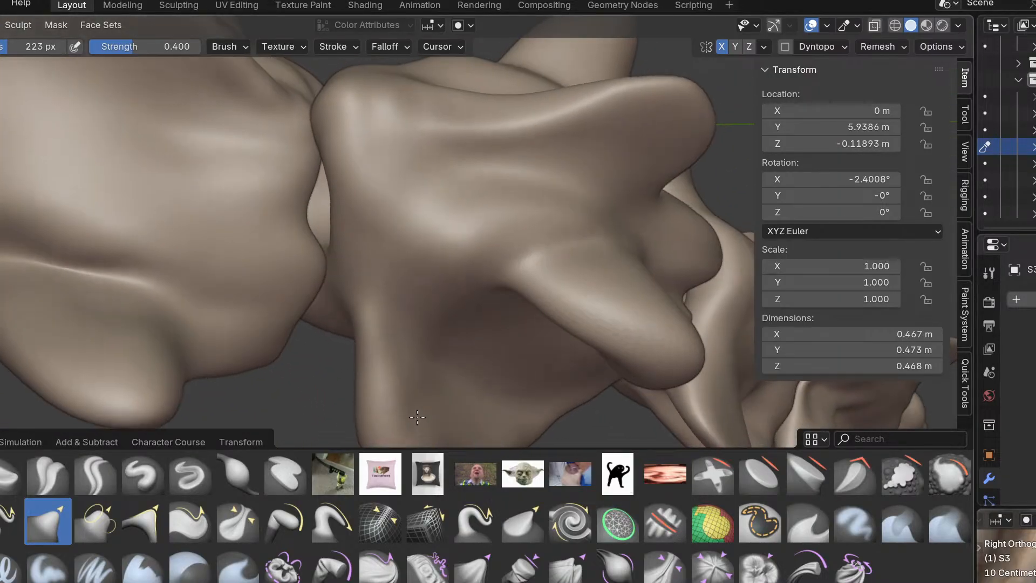
{"action": "key", "text": "i"}
{"action": "left_click_drag", "start_coordinate": [380, 360], "coordinate": [387, 371]}
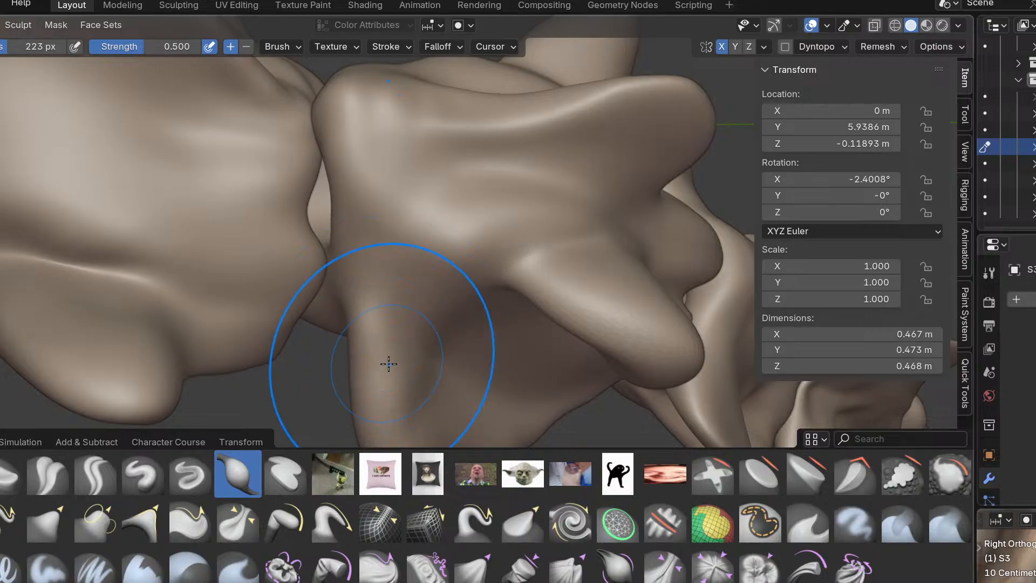
Leave Sculpt Mode on S3, select the neighbouring S4 vertebra and start sculpting it in the side view.
{"action": "key", "text": "KP_3"}
{"action": "middle_click_drag", "start_coordinate": [399, 378], "coordinate": [384, 262], "text": "shift"}
{"action": "scroll", "coordinate": [390, 281], "scroll_direction": "down", "scroll_amount": 3}
{"action": "key", "text": "ctrl+Tab"}
{"action": "left_click", "coordinate": [293, 299]}
{"action": "scroll", "coordinate": [400, 323], "scroll_direction": "down", "scroll_amount": 3}
{"action": "middle_click_drag", "start_coordinate": [462, 424], "coordinate": [432, 390]}
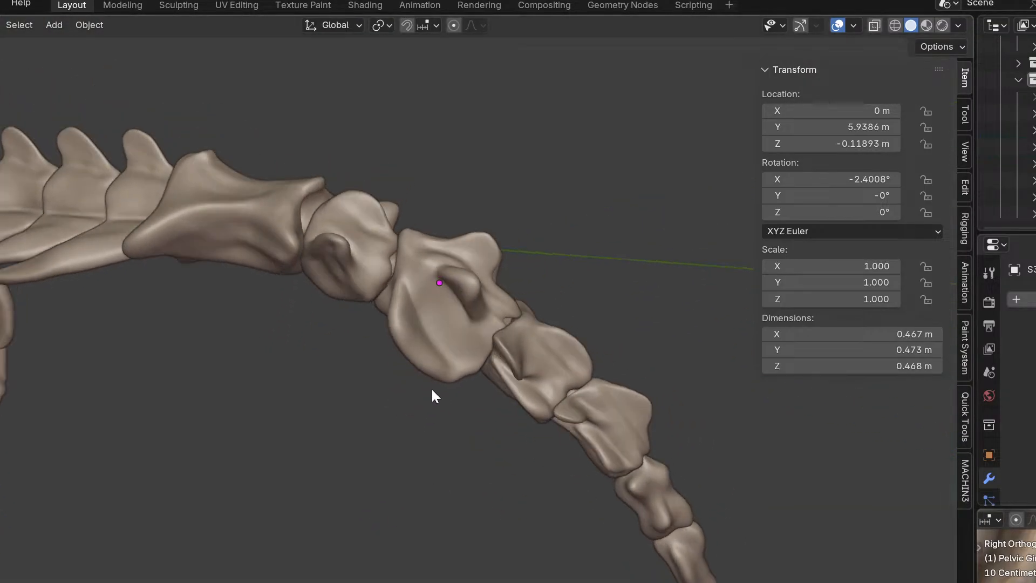
{"action": "left_click", "coordinate": [510, 358]}
{"action": "key", "text": "ctrl+Tab"}
{"action": "left_click", "coordinate": [506, 477]}
{"action": "key", "text": "KP_3"}
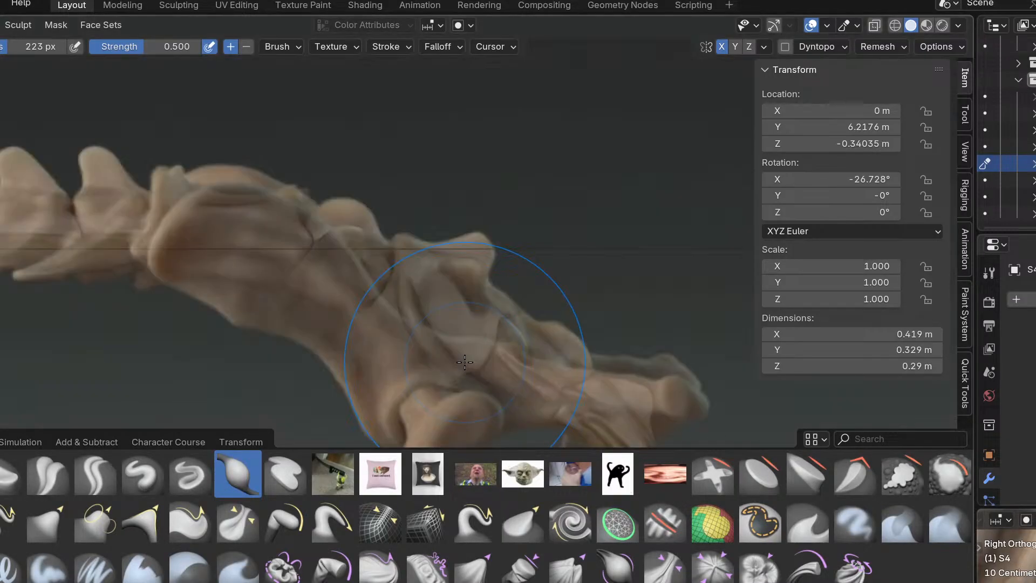
Inflate the diagonal ridge on the side of the S4 vertebra to match the reference image.
{"action": "middle_click_drag", "start_coordinate": [502, 356], "coordinate": [351, 280], "text": "shift"}
{"action": "scroll", "coordinate": [351, 281], "scroll_direction": "up", "scroll_amount": 8}
{"action": "scroll", "coordinate": [274, 192], "scroll_direction": "up", "scroll_amount": 1}
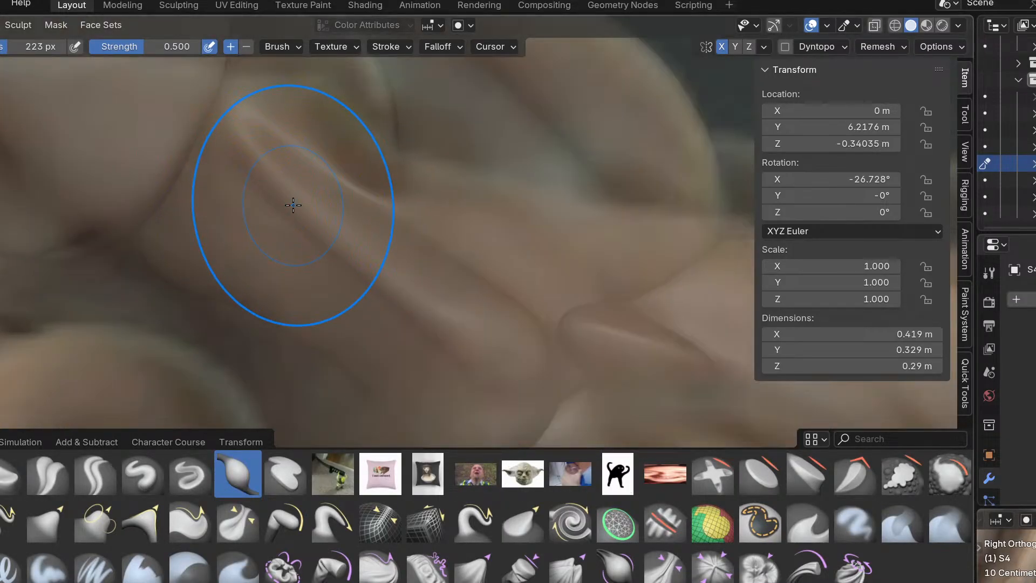
{"action": "scroll", "coordinate": [300, 201], "scroll_direction": "up", "scroll_amount": 1}
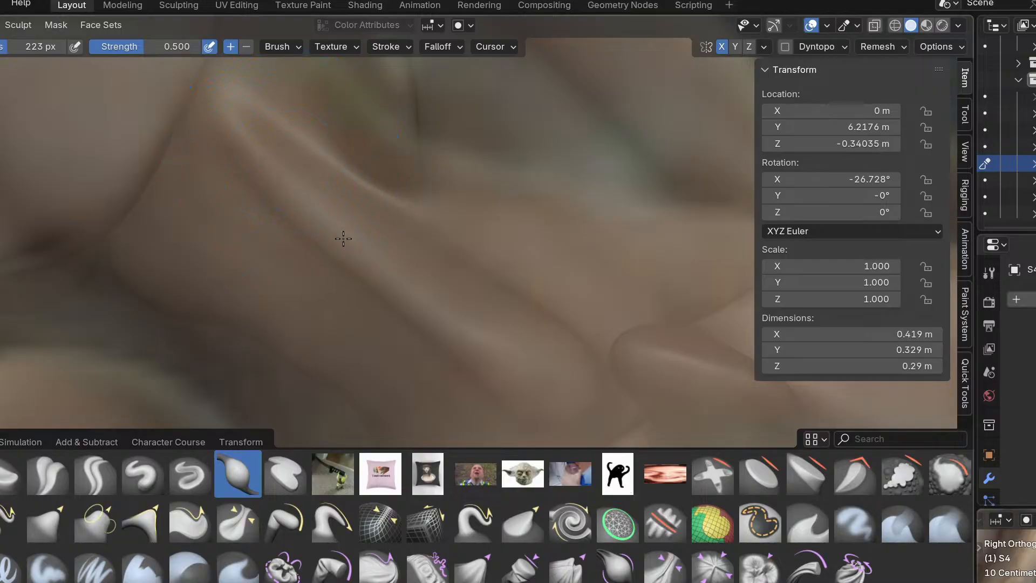
{"action": "scroll", "coordinate": [412, 247], "scroll_direction": "up", "scroll_amount": 1}
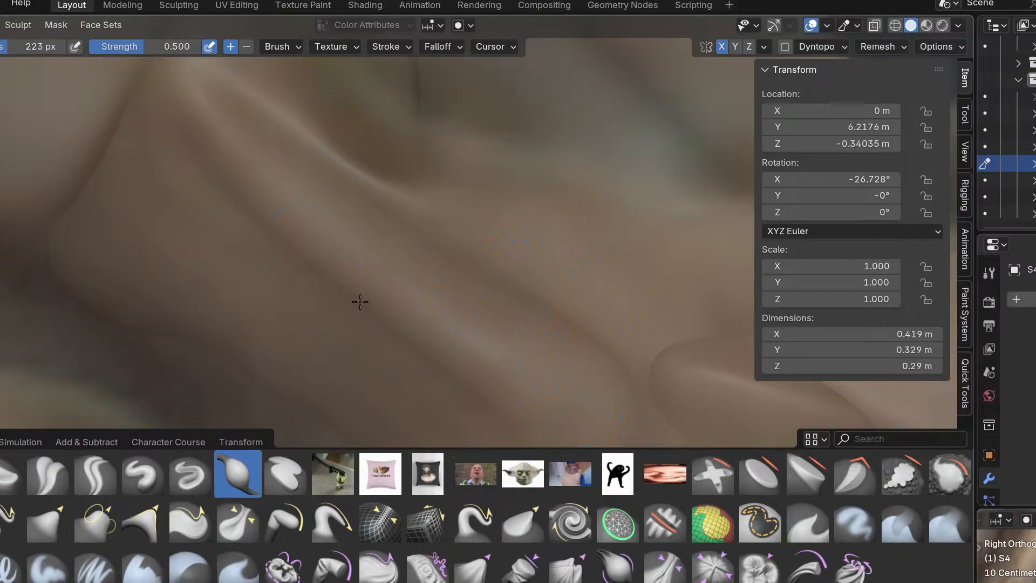
{"action": "scroll", "coordinate": [342, 287], "scroll_direction": "down", "scroll_amount": 3}
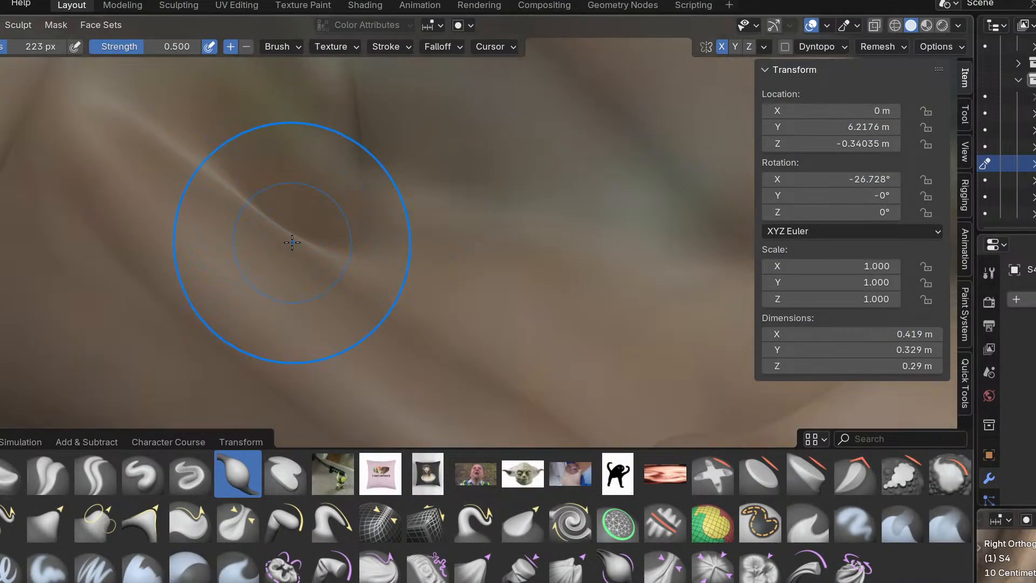
{"action": "key", "text": "shift+f"}
{"action": "key", "text": "Escape"}
{"action": "left_click_drag", "start_coordinate": [346, 227], "coordinate": [374, 276]}
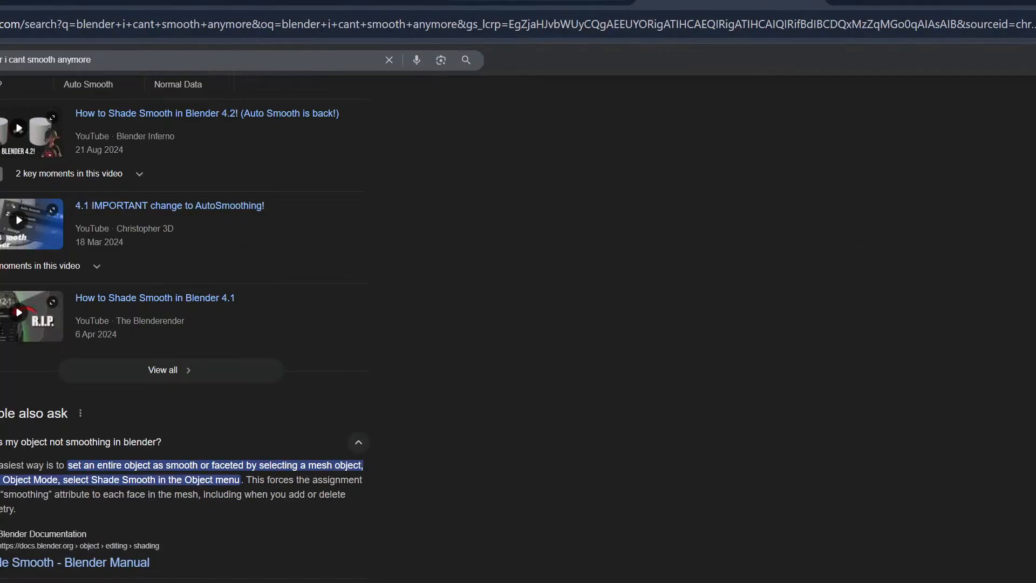
Switch to the web browser and search Google for "jackie chan children".
{"action": "left_click", "coordinate": [849, 23]}
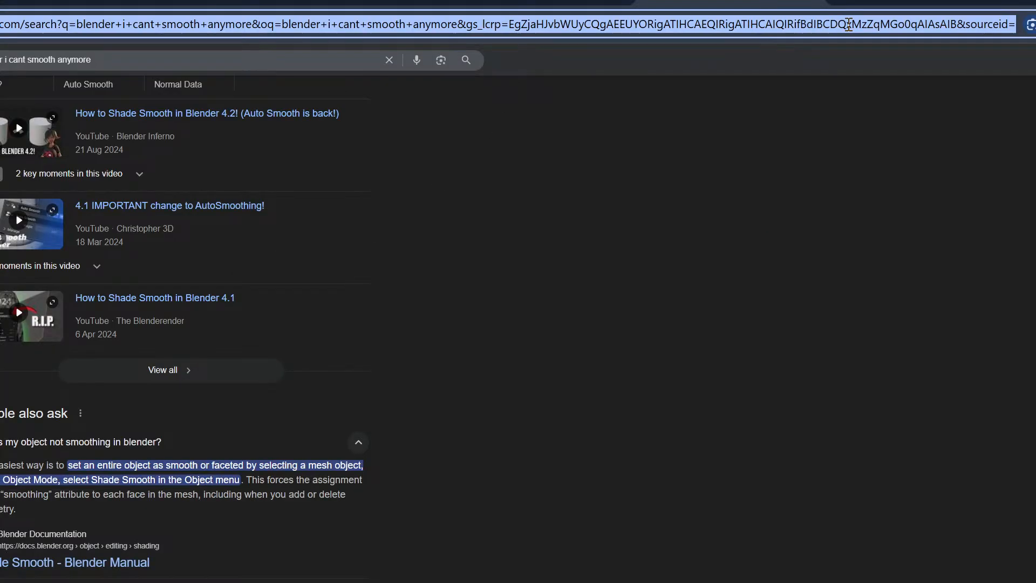
{"action": "type", "text": "chan children"}
{"action": "key", "text": "Return"}
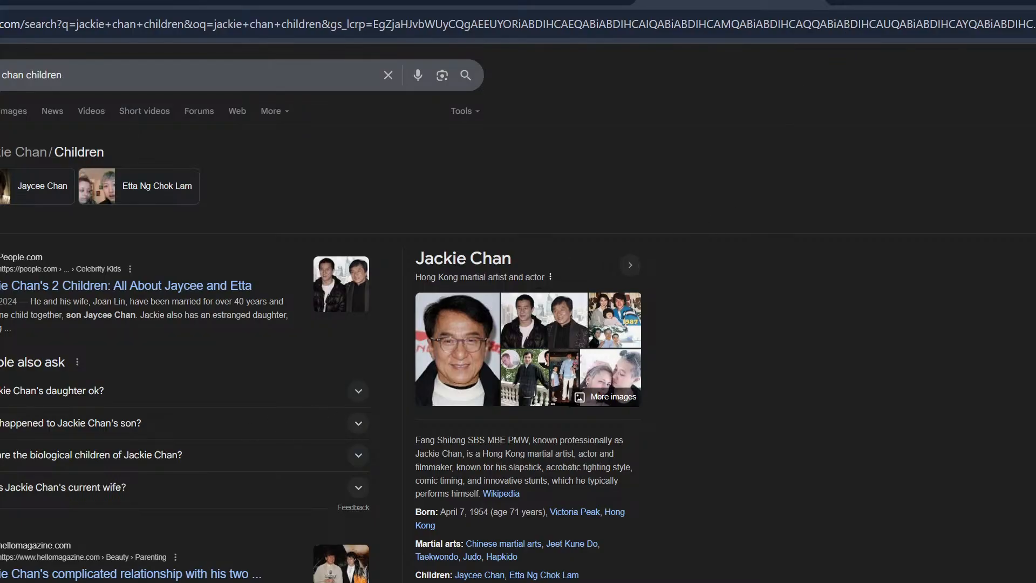
Expand and collapse the related questions about Jackie Chan's daughter and son.
{"action": "left_click", "coordinate": [324, 388]}
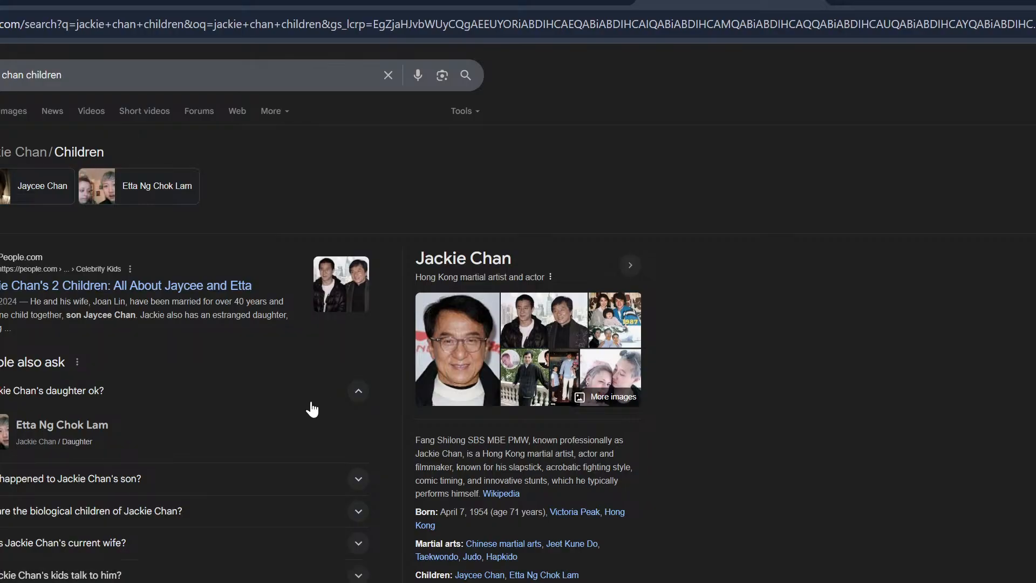
{"action": "left_click", "coordinate": [321, 389]}
{"action": "left_click_drag", "start_coordinate": [304, 400], "coordinate": [280, 410]}
{"action": "left_click", "coordinate": [281, 418]}
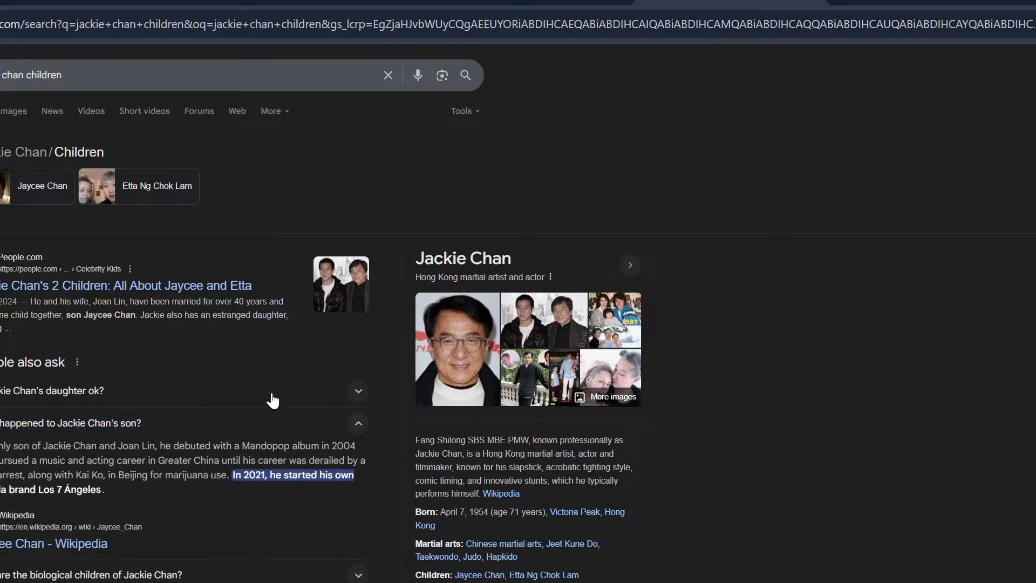
{"action": "left_click", "coordinate": [317, 427]}
Look through the web results about Jackie Chan's children and open the image results for the same query.
{"action": "scroll", "coordinate": [391, 438], "scroll_direction": "down", "scroll_amount": 9}
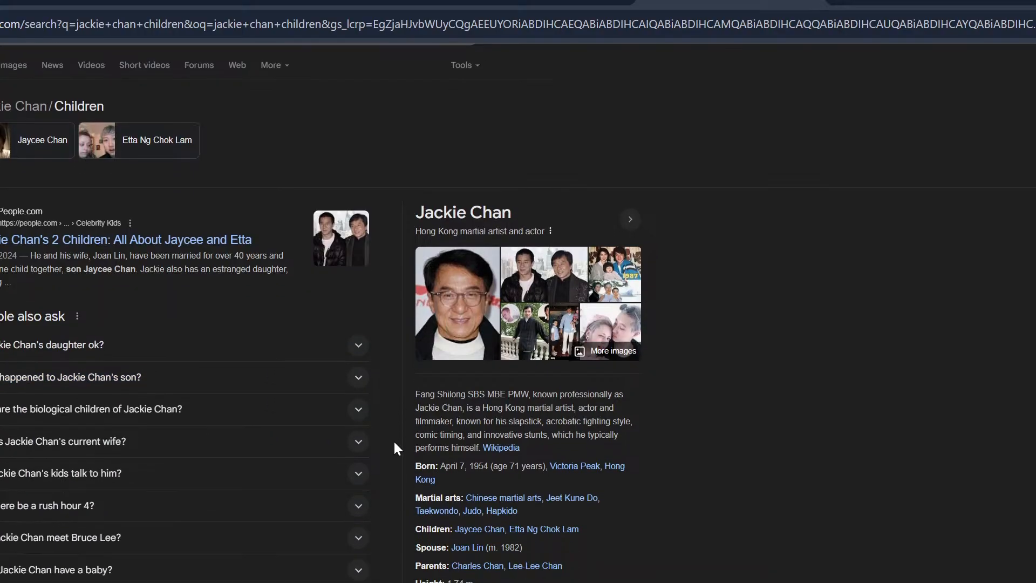
{"action": "scroll", "coordinate": [392, 442], "scroll_direction": "down", "scroll_amount": 6}
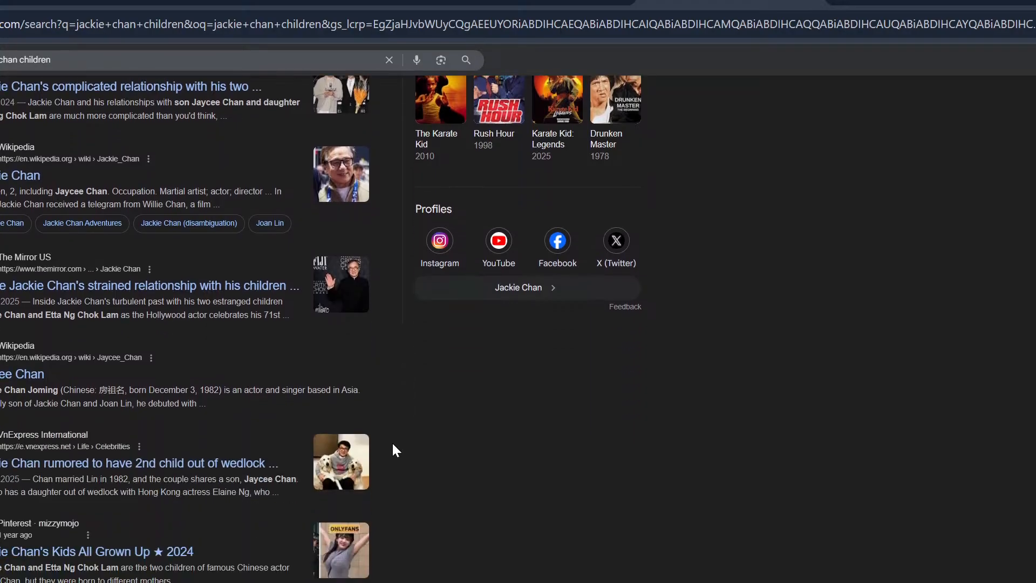
{"action": "scroll", "coordinate": [393, 445], "scroll_direction": "up", "scroll_amount": 12}
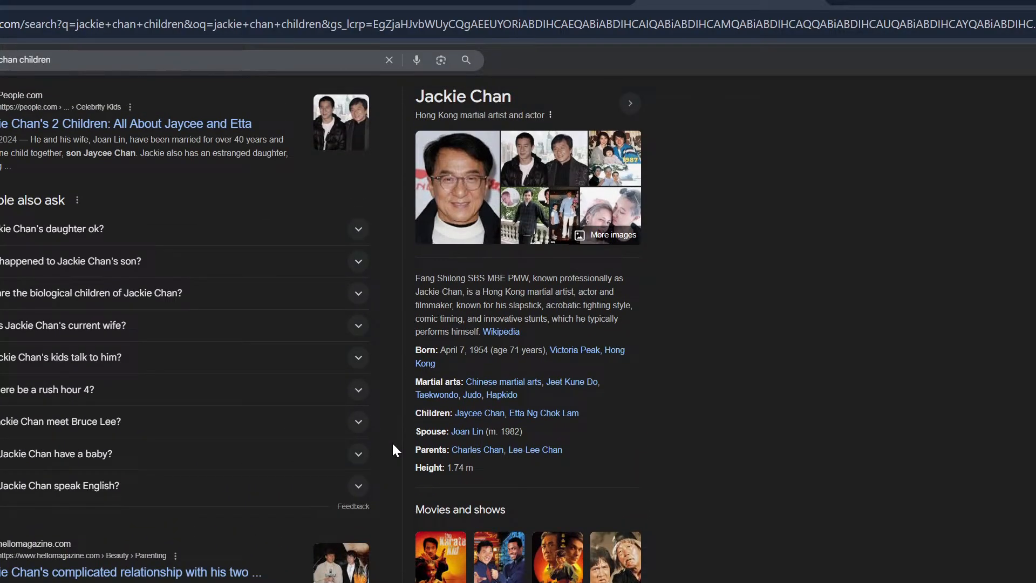
{"action": "scroll", "coordinate": [393, 445], "scroll_direction": "up", "scroll_amount": 3}
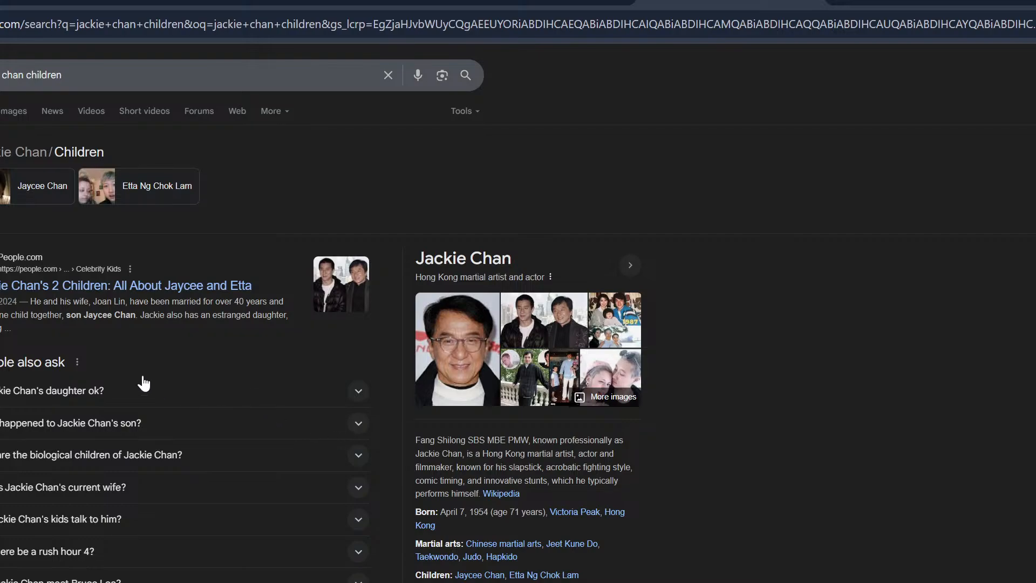
{"action": "scroll", "coordinate": [482, 427], "scroll_direction": "down", "scroll_amount": 3}
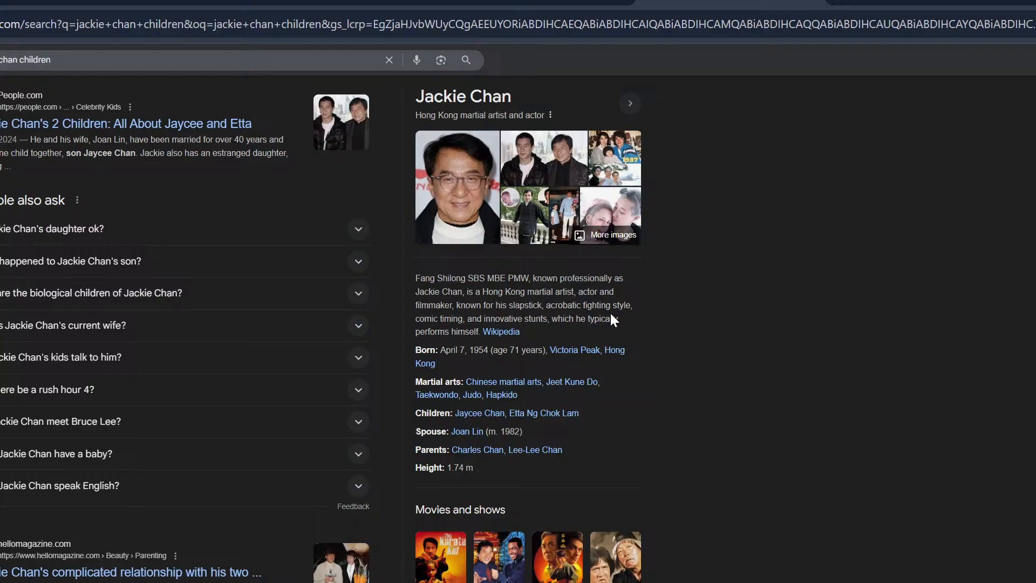
{"action": "scroll", "coordinate": [611, 314], "scroll_direction": "up", "scroll_amount": 3}
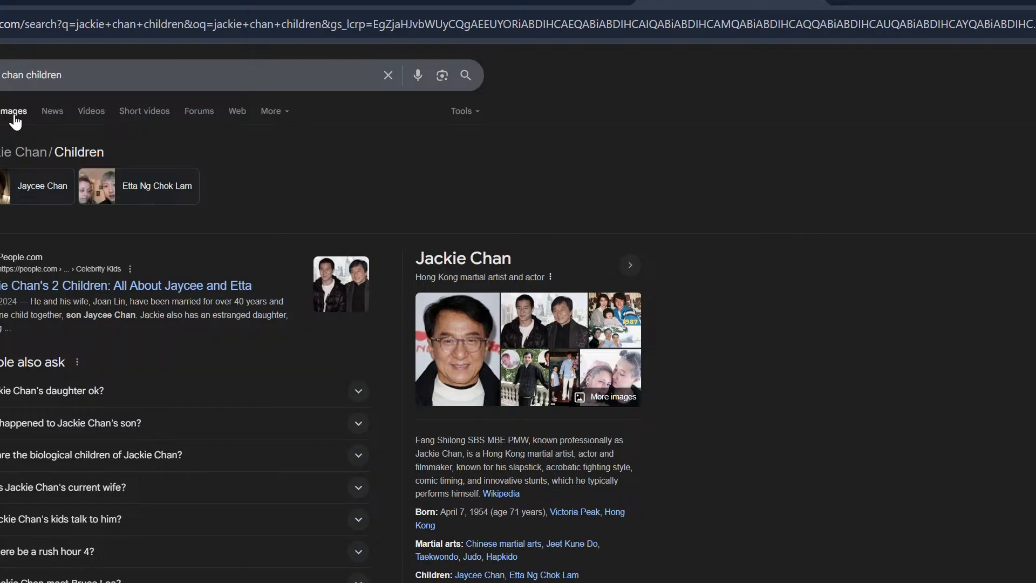
{"action": "scroll", "coordinate": [526, 205], "scroll_direction": "down", "scroll_amount": 10}
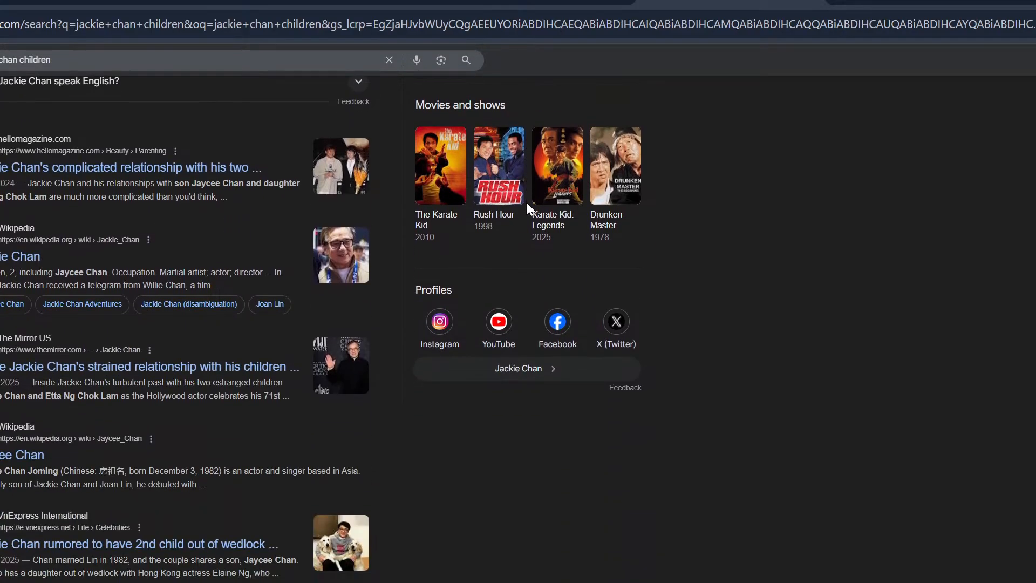
{"action": "scroll", "coordinate": [425, 310], "scroll_direction": "up", "scroll_amount": 5}
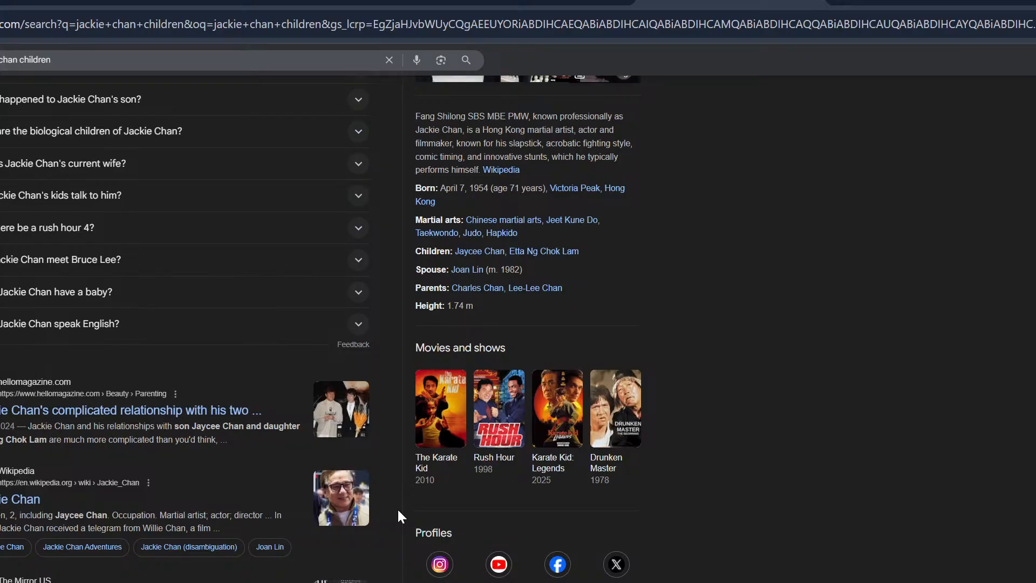
{"action": "scroll", "coordinate": [397, 507], "scroll_direction": "up", "scroll_amount": 6}
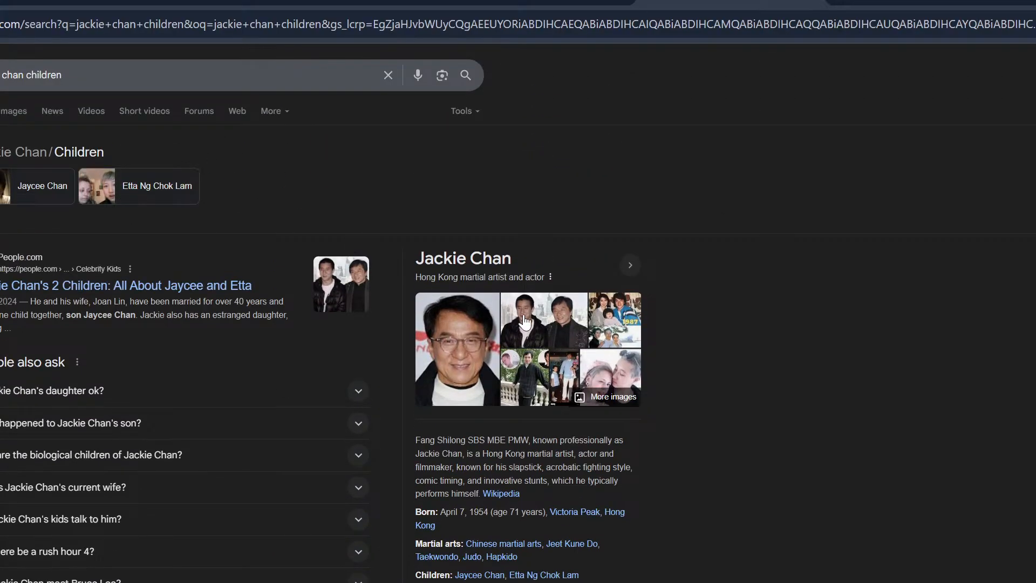
{"action": "left_click", "coordinate": [16, 111]}
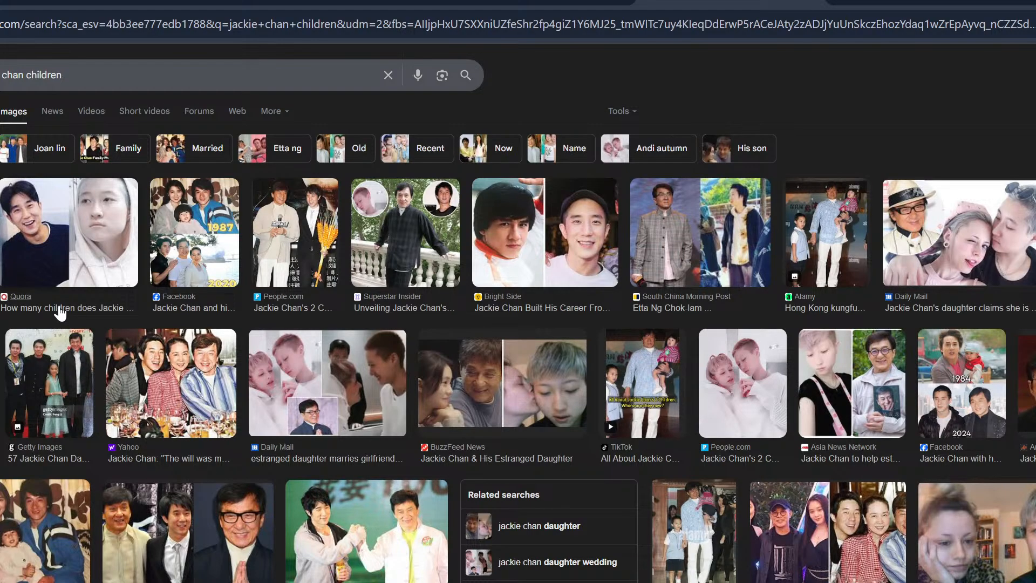
Open the People.com article about Jackie Chan's two children, read through the sections on both children and close the article.
{"action": "left_click", "coordinate": [1, 309]}
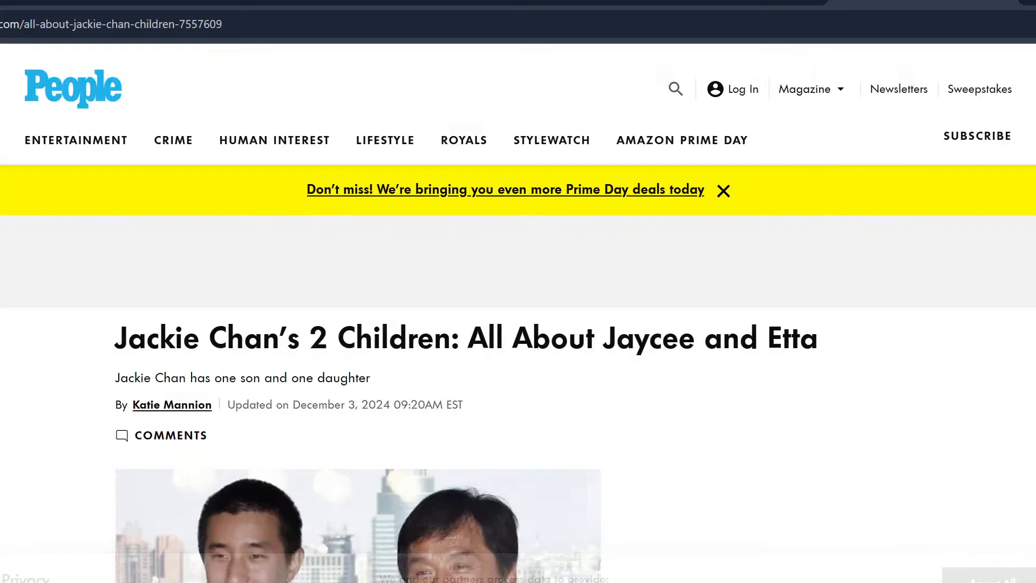
{"action": "scroll", "coordinate": [595, 437], "scroll_direction": "down", "scroll_amount": 3}
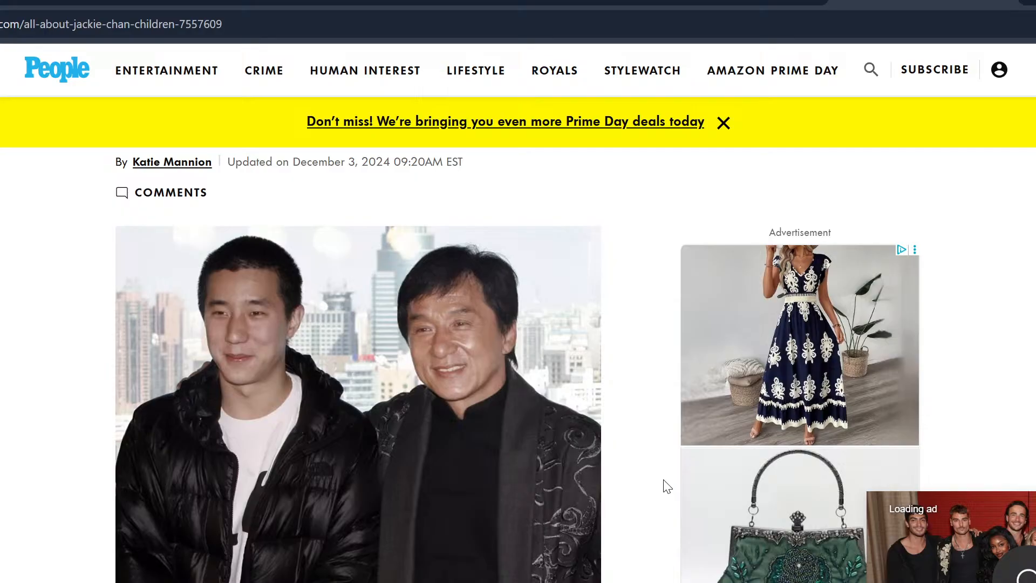
{"action": "scroll", "coordinate": [668, 487], "scroll_direction": "down", "scroll_amount": 10}
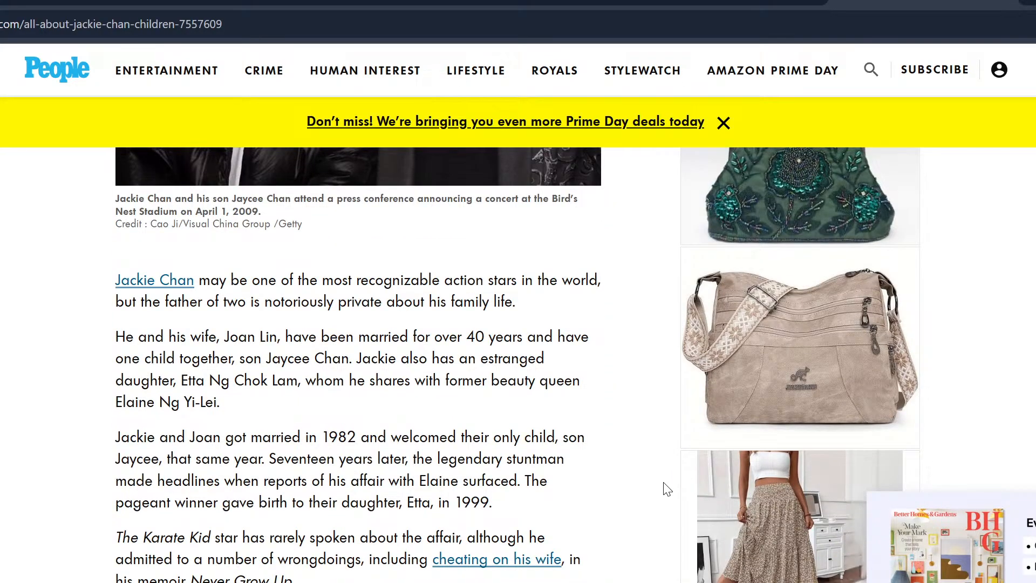
{"action": "scroll", "coordinate": [668, 489], "scroll_direction": "down", "scroll_amount": 6}
{"action": "scroll", "coordinate": [667, 489], "scroll_direction": "down", "scroll_amount": 14}
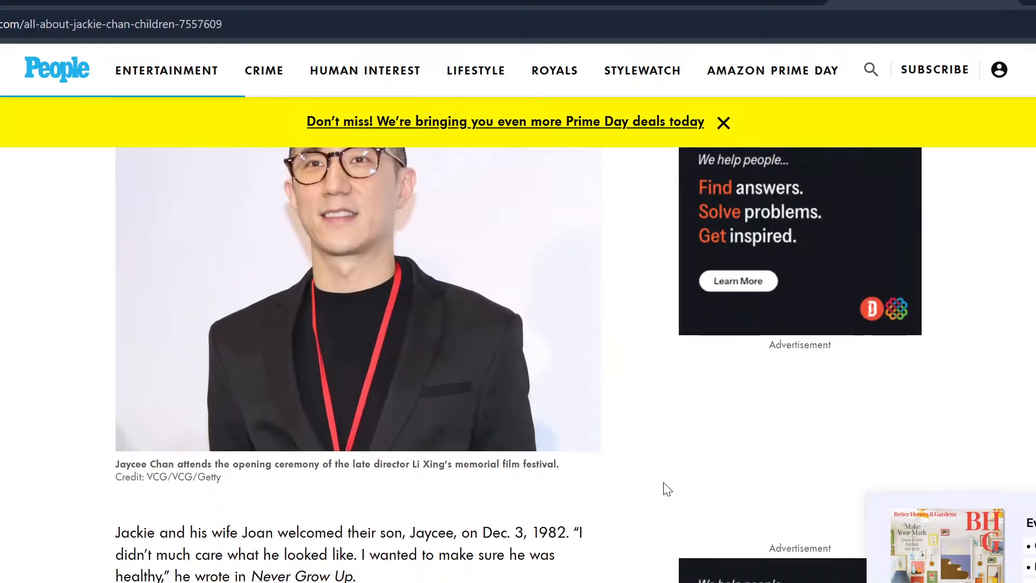
{"action": "scroll", "coordinate": [667, 488], "scroll_direction": "up", "scroll_amount": 3}
{"action": "scroll", "coordinate": [668, 488], "scroll_direction": "up", "scroll_amount": 2}
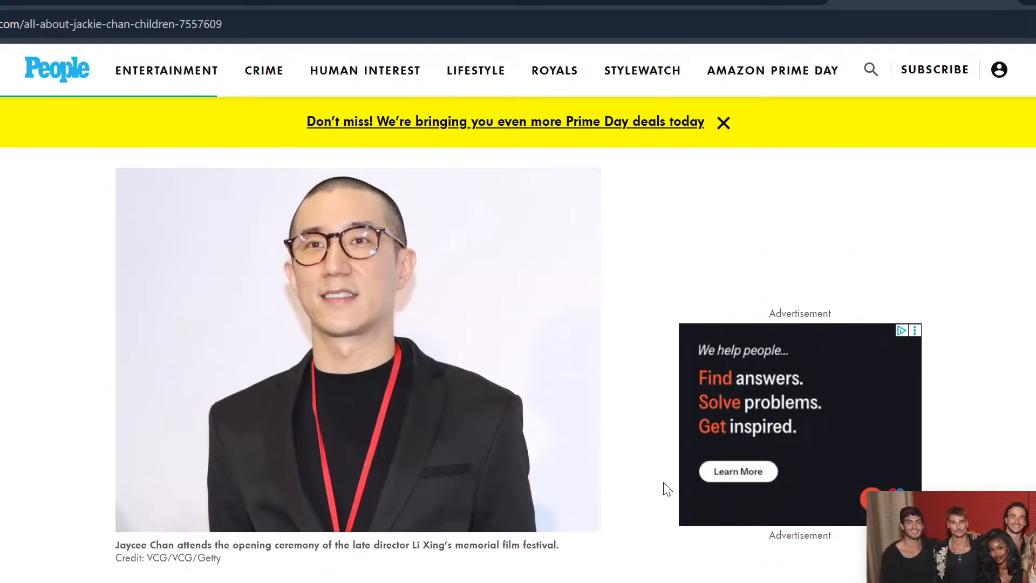
{"action": "scroll", "coordinate": [667, 489], "scroll_direction": "up", "scroll_amount": 2}
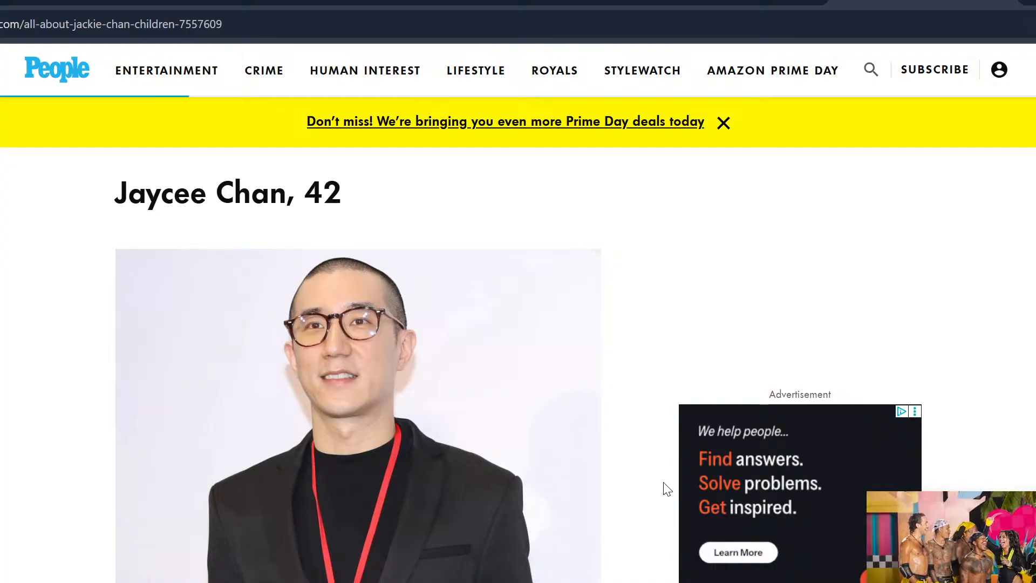
{"action": "scroll", "coordinate": [668, 489], "scroll_direction": "down", "scroll_amount": 13}
{"action": "scroll", "coordinate": [667, 488], "scroll_direction": "up", "scroll_amount": 7}
{"action": "scroll", "coordinate": [668, 488], "scroll_direction": "up", "scroll_amount": 10}
{"action": "scroll", "coordinate": [668, 488], "scroll_direction": "down", "scroll_amount": 20}
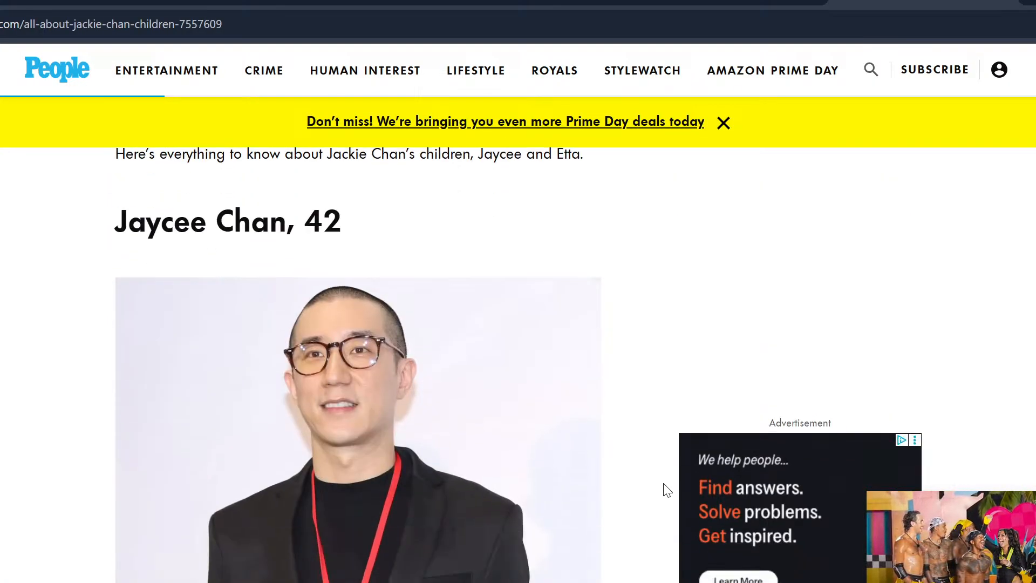
{"action": "scroll", "coordinate": [668, 496], "scroll_direction": "down", "scroll_amount": 8}
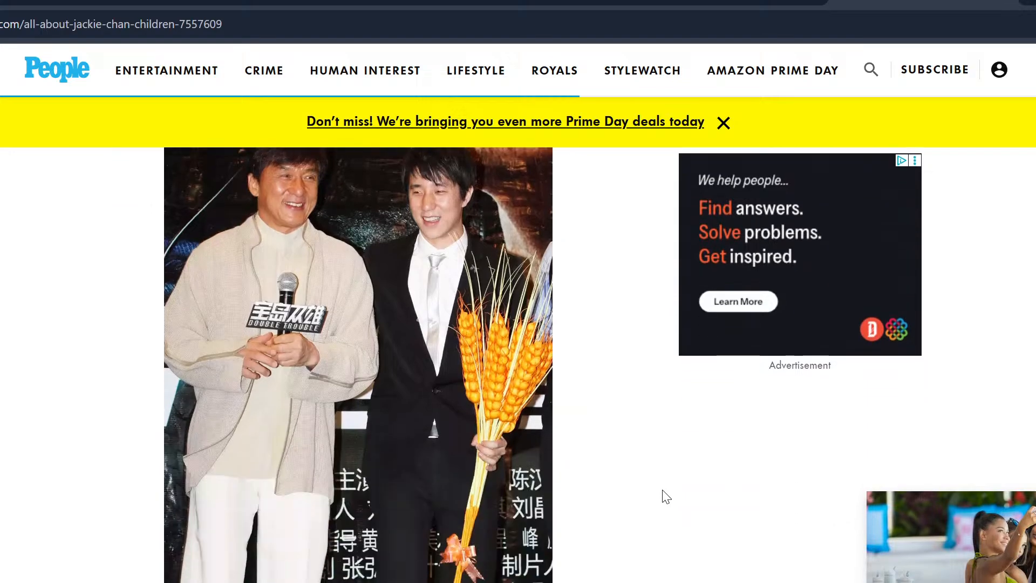
{"action": "scroll", "coordinate": [667, 496], "scroll_direction": "down", "scroll_amount": 20}
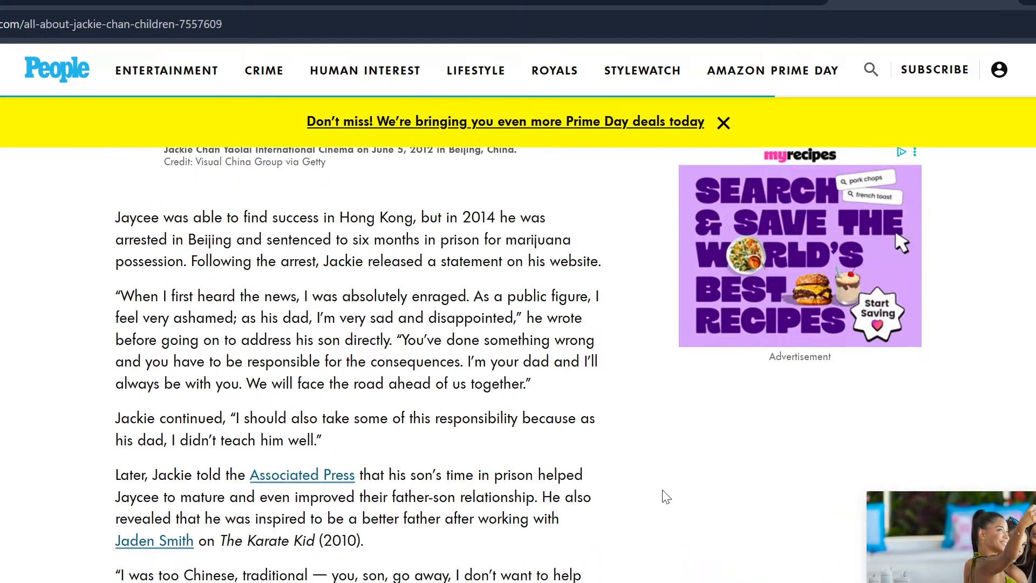
{"action": "scroll", "coordinate": [654, 463], "scroll_direction": "up", "scroll_amount": 5}
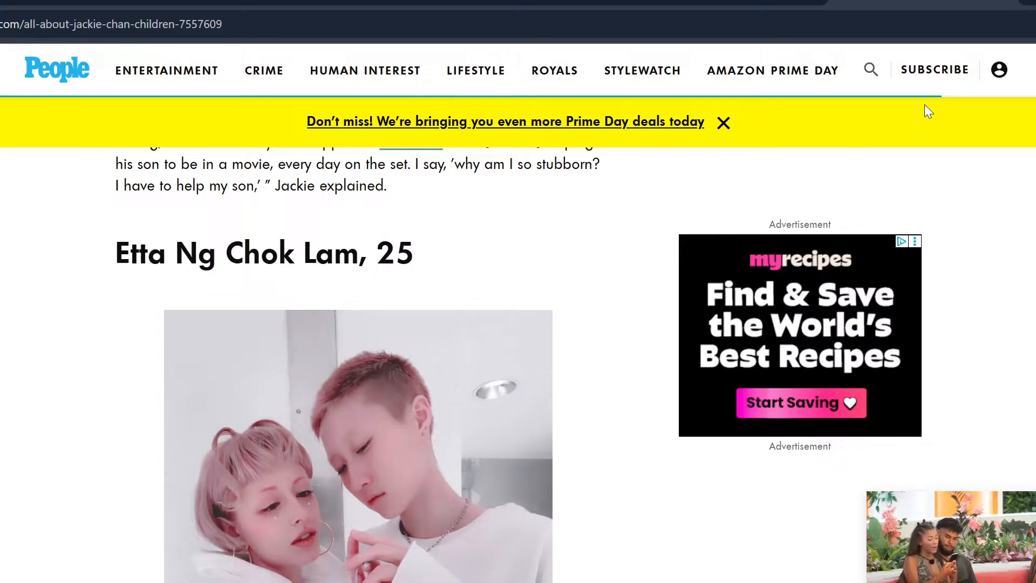
{"action": "left_click", "coordinate": [1007, 3]}
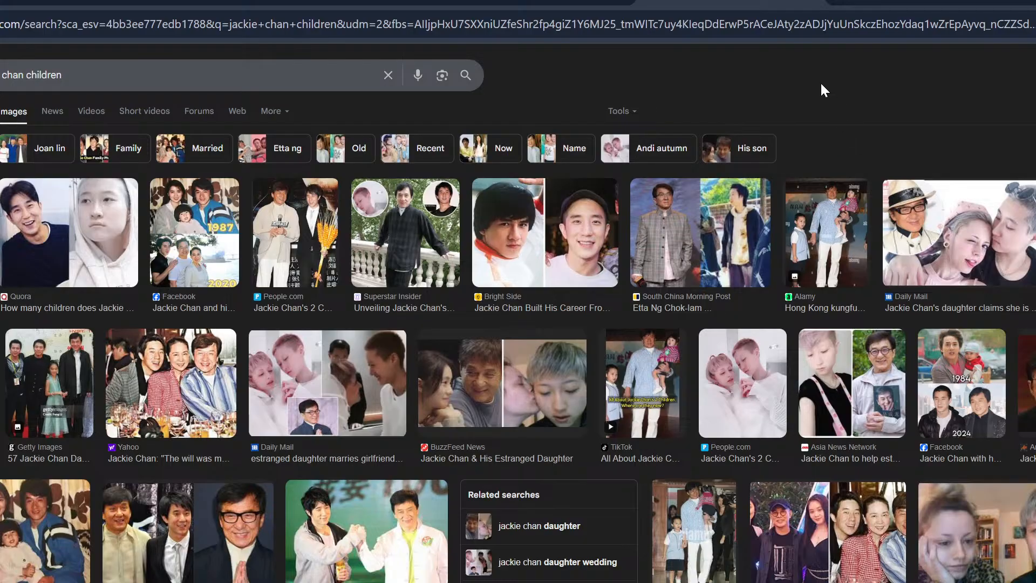
Switch back to Blender and adjust the upper edge of the S4 vertebra's raised side process with the Grab brush to follow the reference image.
{"action": "key", "text": "alt+Tab"}
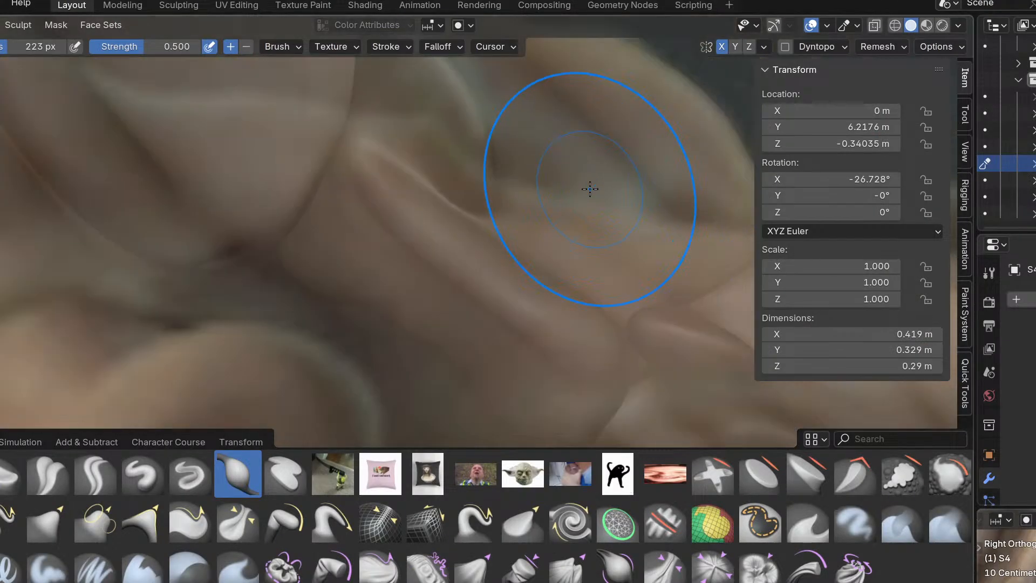
{"action": "scroll", "coordinate": [581, 193], "scroll_direction": "down", "scroll_amount": 2}
{"action": "middle_click_drag", "start_coordinate": [480, 244], "coordinate": [339, 323], "text": "shift"}
{"action": "key", "text": "ctrl+Tab"}
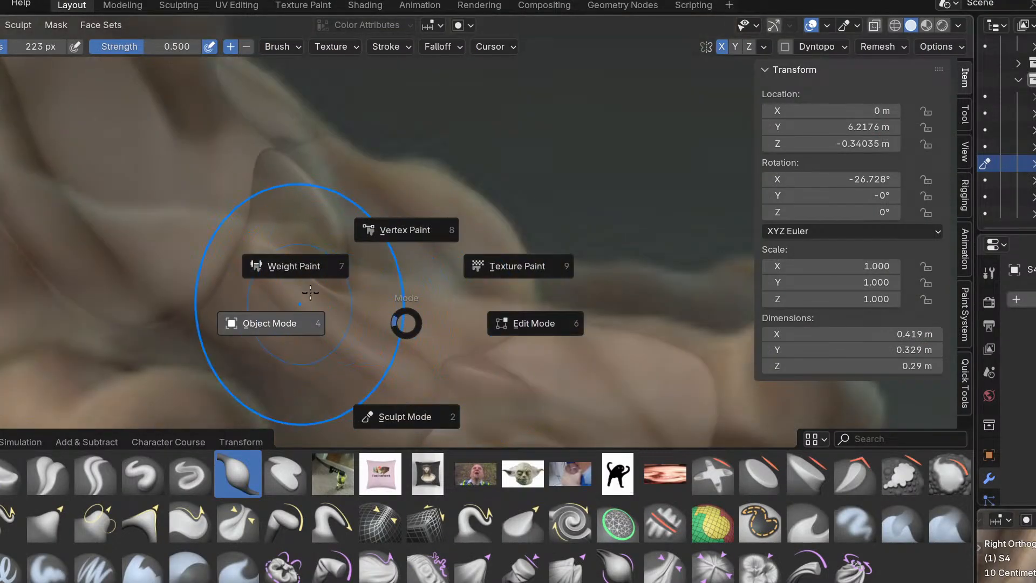
{"action": "left_click", "coordinate": [300, 303]}
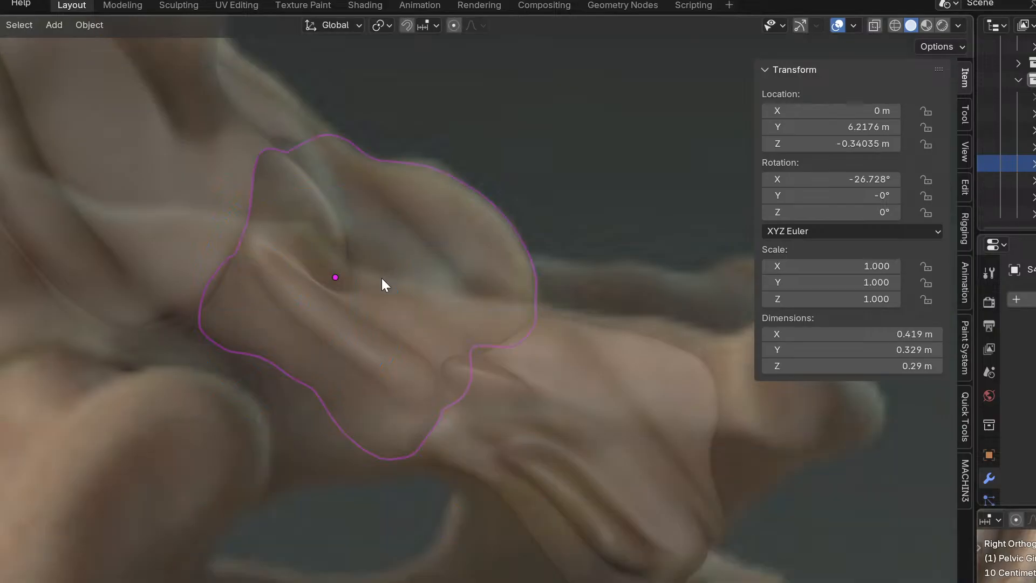
{"action": "key", "text": "ctrl+Tab"}
{"action": "left_click", "coordinate": [394, 371]}
{"action": "scroll", "coordinate": [306, 189], "scroll_direction": "up", "scroll_amount": 3}
{"action": "scroll", "coordinate": [292, 192], "scroll_direction": "down", "scroll_amount": 2}
{"action": "scroll", "coordinate": [298, 194], "scroll_direction": "up", "scroll_amount": 5}
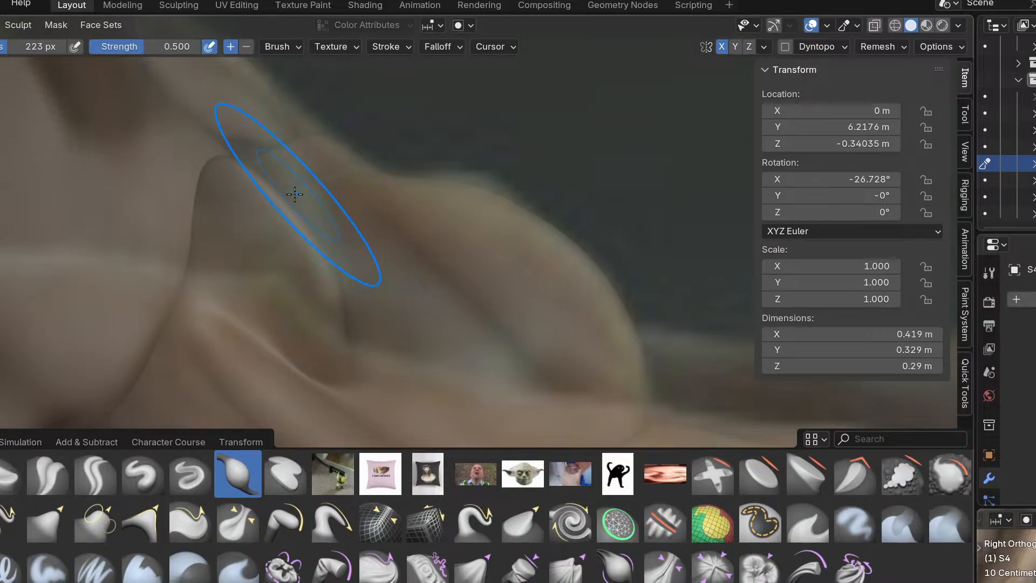
{"action": "key", "text": "g"}
{"action": "left_click_drag", "start_coordinate": [282, 177], "coordinate": [296, 209]}
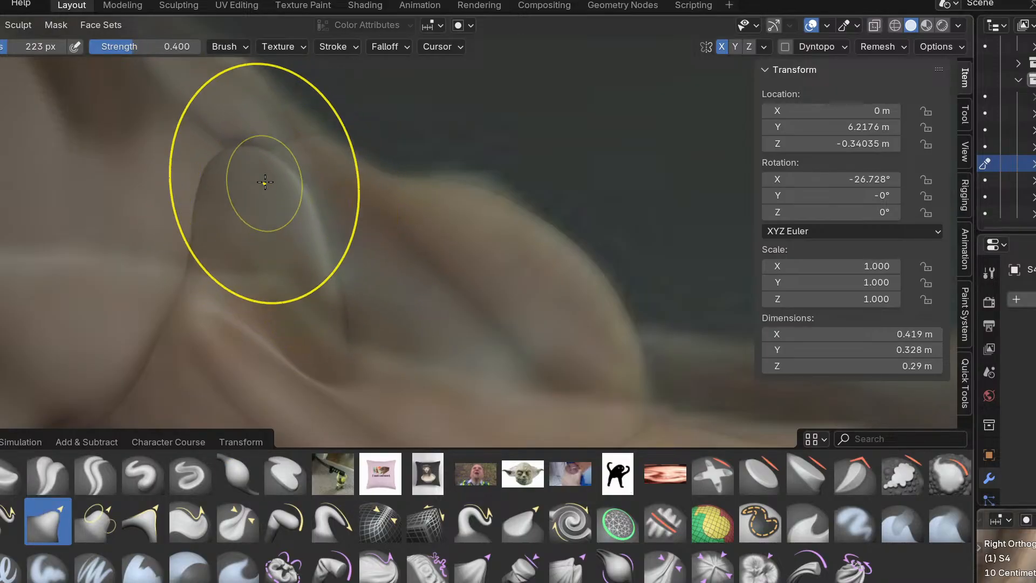
Examine the S5 vertebra and the neighbouring sacrum and tail bones against the side and rear reference images.
{"action": "scroll", "coordinate": [330, 184], "scroll_direction": "down", "scroll_amount": 3}
{"action": "key", "text": "ctrl+Tab"}
{"action": "left_click", "coordinate": [303, 232]}
{"action": "middle_click_drag", "start_coordinate": [457, 302], "coordinate": [293, 227], "text": "shift"}
{"action": "left_click", "coordinate": [372, 321]}
{"action": "scroll", "coordinate": [334, 330], "scroll_direction": "down", "scroll_amount": 2}
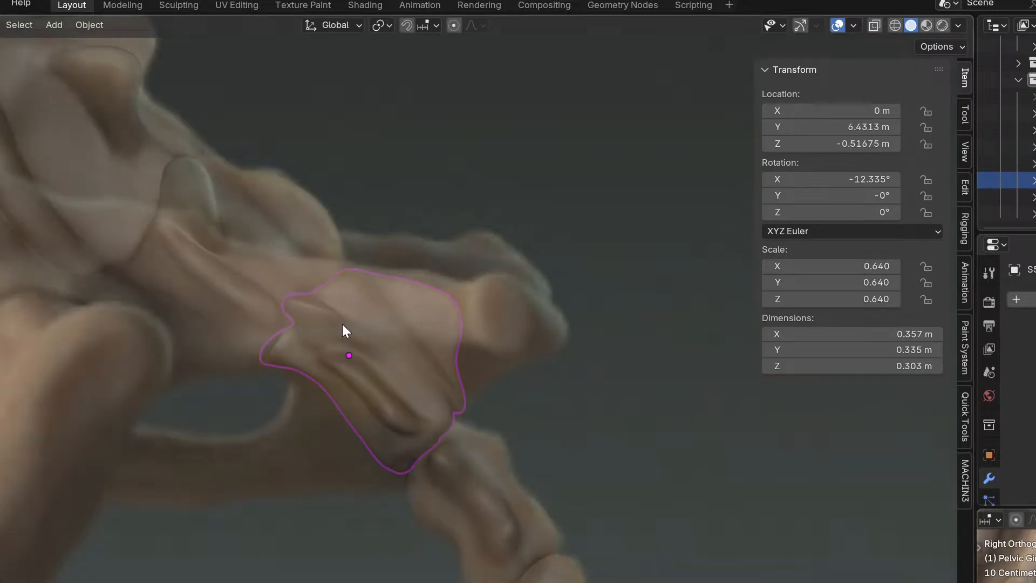
{"action": "key", "text": "ctrl+Tab"}
{"action": "left_click", "coordinate": [398, 431]}
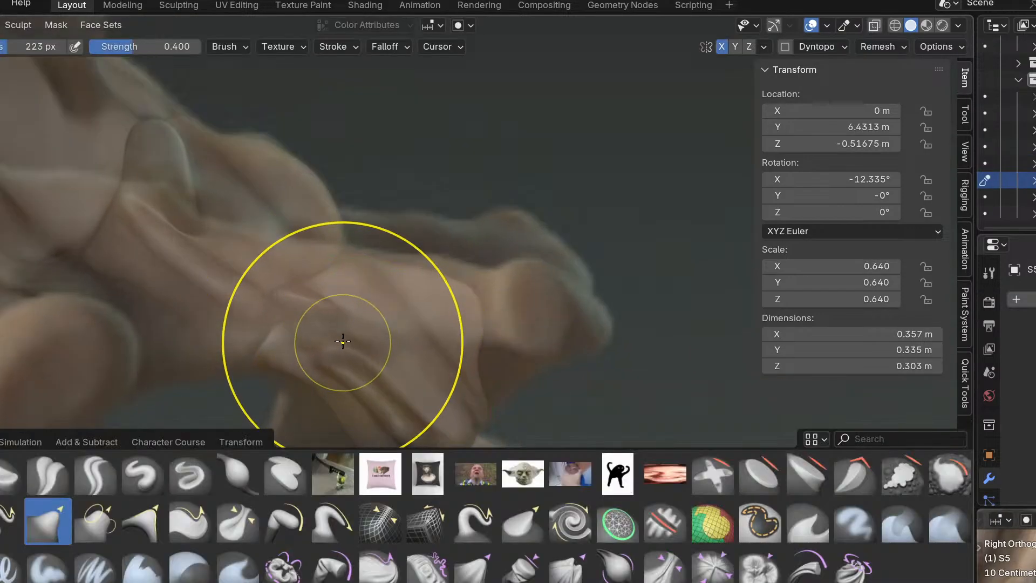
{"action": "scroll", "coordinate": [318, 324], "scroll_direction": "up", "scroll_amount": 2}
{"action": "scroll", "coordinate": [332, 294], "scroll_direction": "down", "scroll_amount": 5}
{"action": "key", "text": "ctrl+Tab"}
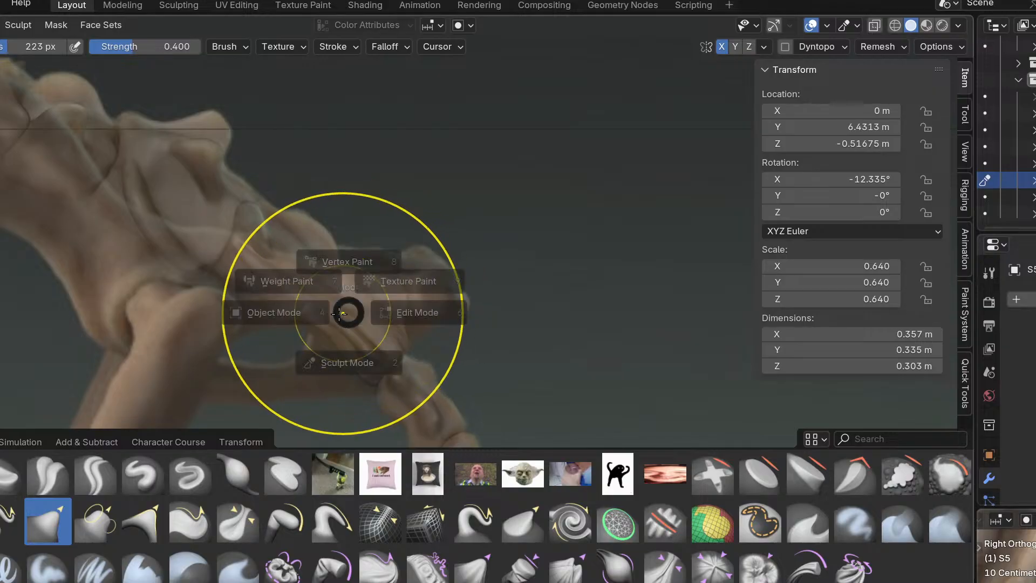
{"action": "left_click", "coordinate": [334, 317]}
{"action": "scroll", "coordinate": [358, 329], "scroll_direction": "down", "scroll_amount": 4}
{"action": "middle_click_drag", "start_coordinate": [323, 357], "coordinate": [461, 411], "text": "shift"}
{"action": "scroll", "coordinate": [435, 359], "scroll_direction": "up", "scroll_amount": 6}
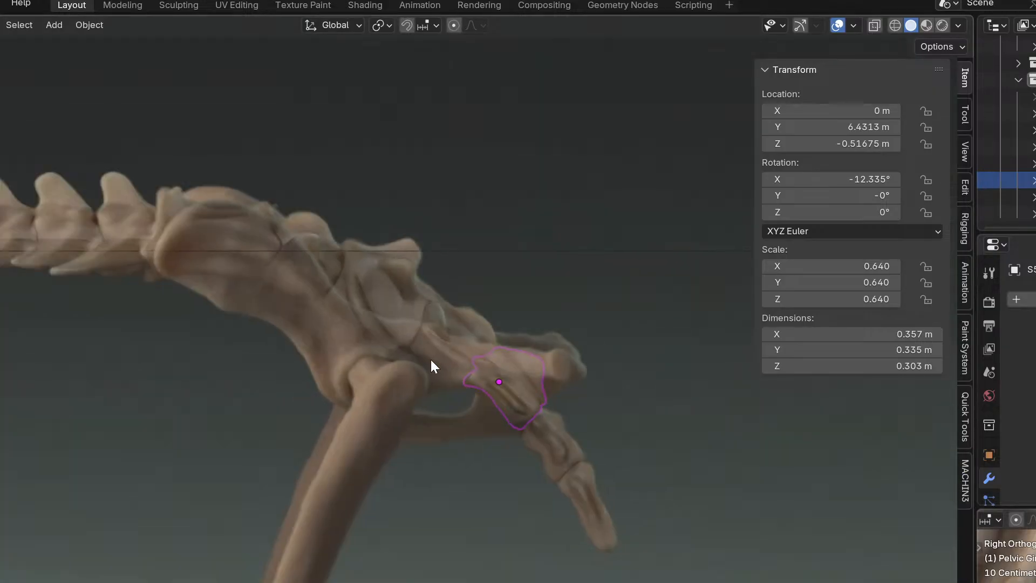
{"action": "scroll", "coordinate": [342, 361], "scroll_direction": "down", "scroll_amount": 3}
{"action": "key", "text": "ctrl+Tab"}
{"action": "left_click", "coordinate": [231, 345]}
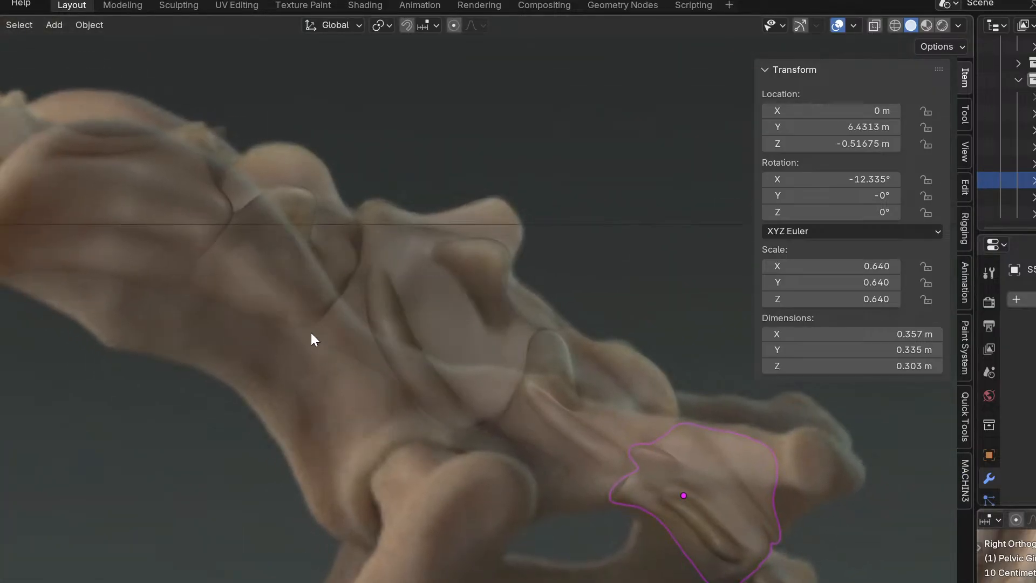
{"action": "scroll", "coordinate": [378, 400], "scroll_direction": "up", "scroll_amount": 5}
{"action": "middle_click_drag", "start_coordinate": [402, 420], "coordinate": [480, 475]}
{"action": "left_click", "coordinate": [558, 555]}
{"action": "middle_click_drag", "start_coordinate": [558, 556], "coordinate": [384, 461]}
{"action": "mouse_move", "coordinate": [545, 511]}
{"action": "middle_mouse_down"}
{"action": "mouse_move", "coordinate": [380, 493]}
{"action": "mouse_move", "coordinate": [331, 507]}
{"action": "mouse_move", "coordinate": [639, 478]}
{"action": "mouse_move", "coordinate": [559, 508]}
{"action": "mouse_move", "coordinate": [437, 433]}
{"action": "mouse_move", "coordinate": [452, 419]}
{"action": "mouse_move", "coordinate": [442, 426]}
{"action": "mouse_move", "coordinate": [637, 474]}
{"action": "mouse_move", "coordinate": [502, 500]}
{"action": "mouse_move", "coordinate": [513, 393]}
{"action": "mouse_move", "coordinate": [580, 493]}
{"action": "mouse_move", "coordinate": [596, 506]}
{"action": "mouse_move", "coordinate": [603, 494]}
{"action": "mouse_move", "coordinate": [573, 474]}
{"action": "mouse_move", "coordinate": [435, 250]}
{"action": "mouse_move", "coordinate": [439, 324]}
{"action": "mouse_move", "coordinate": [472, 402]}
{"action": "middle_mouse_up"}
Select the tailbone directly behind the S5 vertebra and reshape its surface with the Grab brush to match the reference image.
{"action": "key", "text": "ctrl+Tab"}
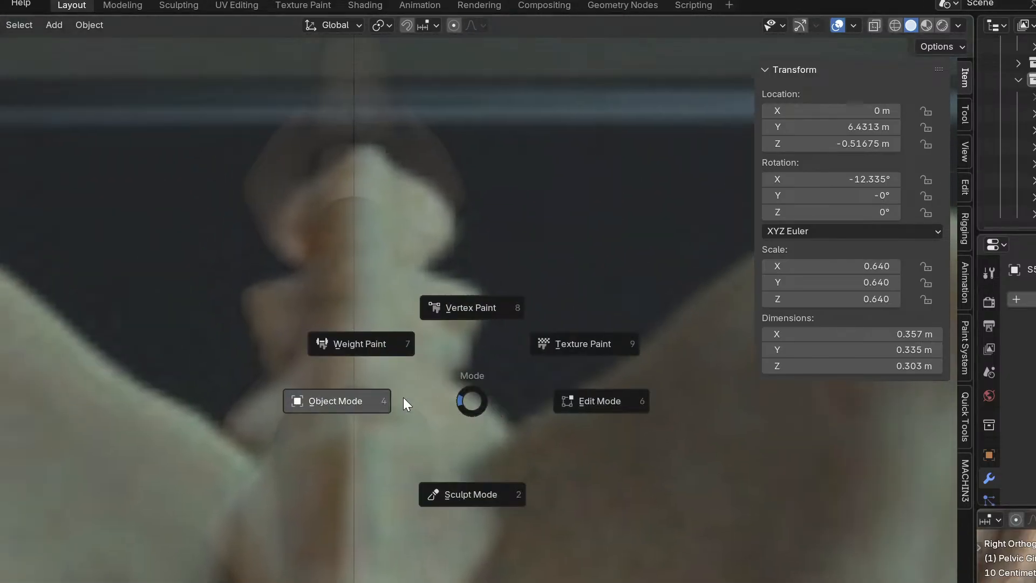
{"action": "left_click", "coordinate": [434, 484]}
{"action": "key", "text": "ctrl+Tab"}
{"action": "left_click", "coordinate": [373, 355]}
{"action": "left_click", "coordinate": [373, 355]}
{"action": "key", "text": "ctrl+Tab"}
{"action": "left_click", "coordinate": [419, 507]}
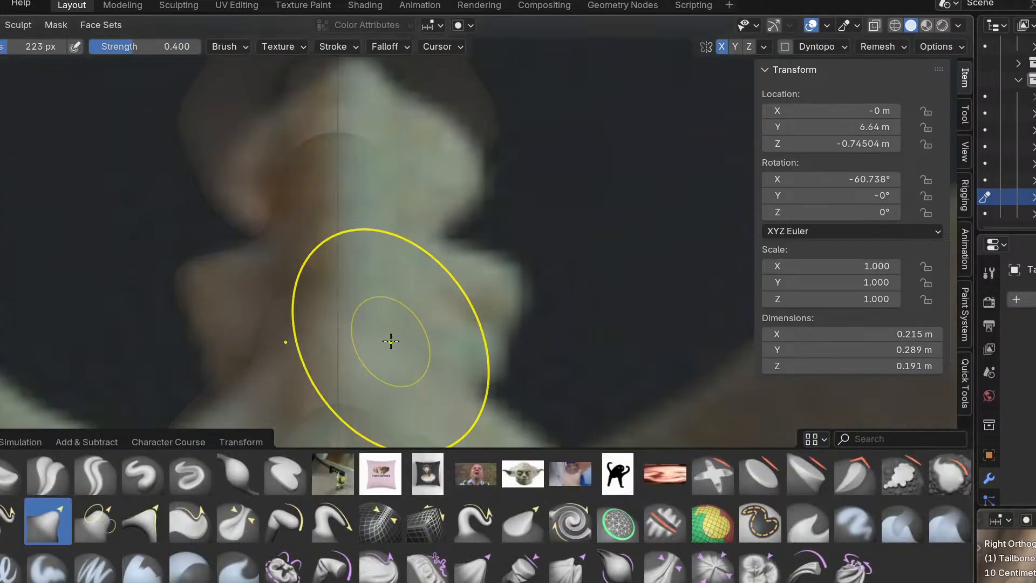
{"action": "middle_click_drag", "start_coordinate": [389, 339], "coordinate": [400, 194]}
{"action": "mouse_move", "coordinate": [374, 203]}
{"action": "left_mouse_down"}
{"action": "mouse_move", "coordinate": [390, 184]}
{"action": "mouse_move", "coordinate": [372, 147]}
{"action": "mouse_move", "coordinate": [404, 165]}
{"action": "left_mouse_up"}
{"action": "left_click_drag", "start_coordinate": [354, 222], "coordinate": [367, 251]}
{"action": "mouse_move", "coordinate": [400, 313]}
{"action": "middle_mouse_down"}
{"action": "mouse_move", "coordinate": [357, 329]}
{"action": "mouse_move", "coordinate": [316, 289]}
{"action": "middle_mouse_up"}
{"action": "mouse_move", "coordinate": [317, 224]}
{"action": "left_mouse_down"}
{"action": "mouse_move", "coordinate": [300, 244]}
{"action": "mouse_move", "coordinate": [329, 281]}
{"action": "left_mouse_up"}
{"action": "key", "text": "KP_3"}
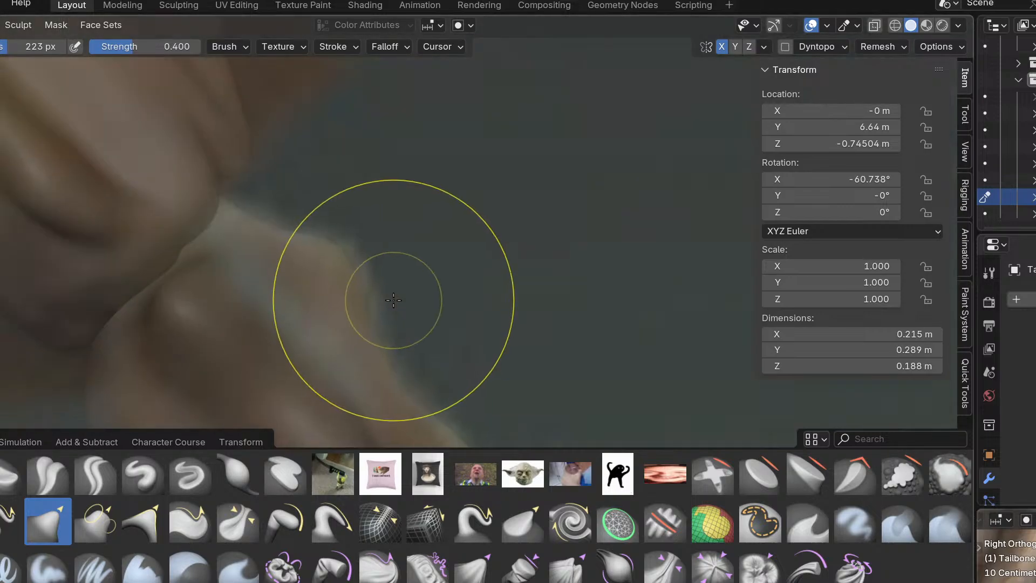
Select the last tailbone and adjust its sides and tip with the Grab brush to match the reference image.
{"action": "key", "text": "KP_1"}
{"action": "middle_click_drag", "start_coordinate": [421, 276], "coordinate": [435, 412], "text": "shift"}
{"action": "key", "text": "ctrl+Tab"}
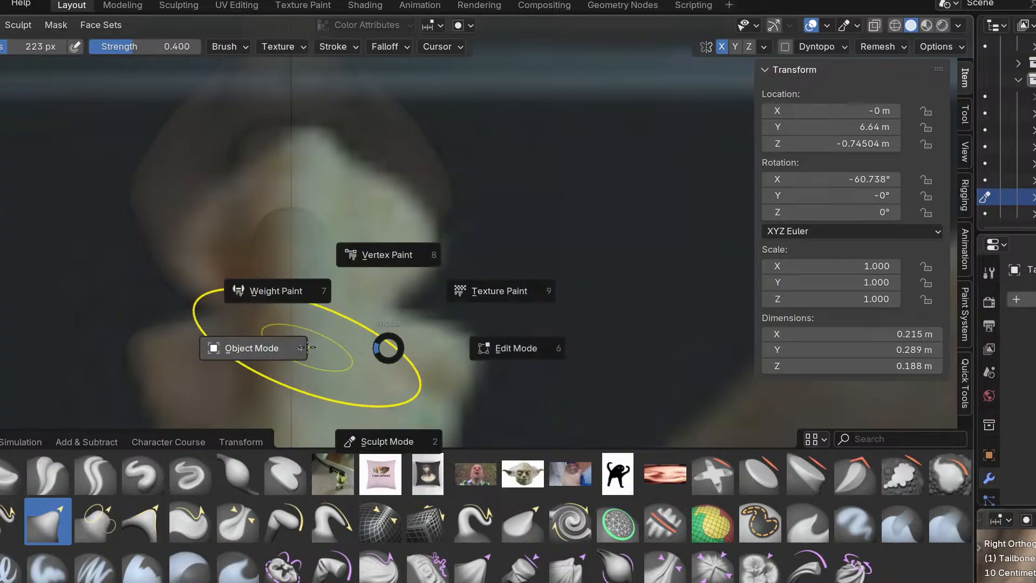
{"action": "left_click", "coordinate": [305, 348]}
{"action": "left_click", "coordinate": [344, 206]}
{"action": "key", "text": "ctrl+Tab"}
{"action": "left_click", "coordinate": [356, 310]}
{"action": "middle_click_drag", "start_coordinate": [347, 247], "coordinate": [386, 405], "text": "shift"}
{"action": "scroll", "coordinate": [386, 231], "scroll_direction": "up", "scroll_amount": 1}
{"action": "left_click_drag", "start_coordinate": [387, 233], "coordinate": [372, 229]}
{"action": "left_click_drag", "start_coordinate": [358, 192], "coordinate": [348, 186]}
{"action": "mouse_move", "coordinate": [326, 142]}
{"action": "left_mouse_down"}
{"action": "mouse_move", "coordinate": [361, 117]}
{"action": "mouse_move", "coordinate": [334, 144]}
{"action": "left_mouse_up"}
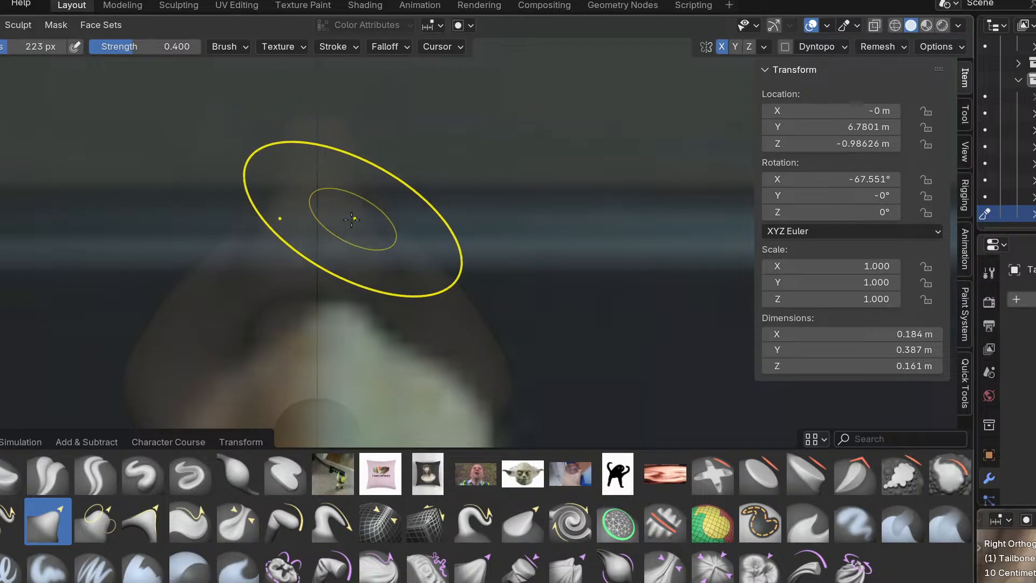
{"action": "left_click_drag", "start_coordinate": [360, 271], "coordinate": [302, 270]}
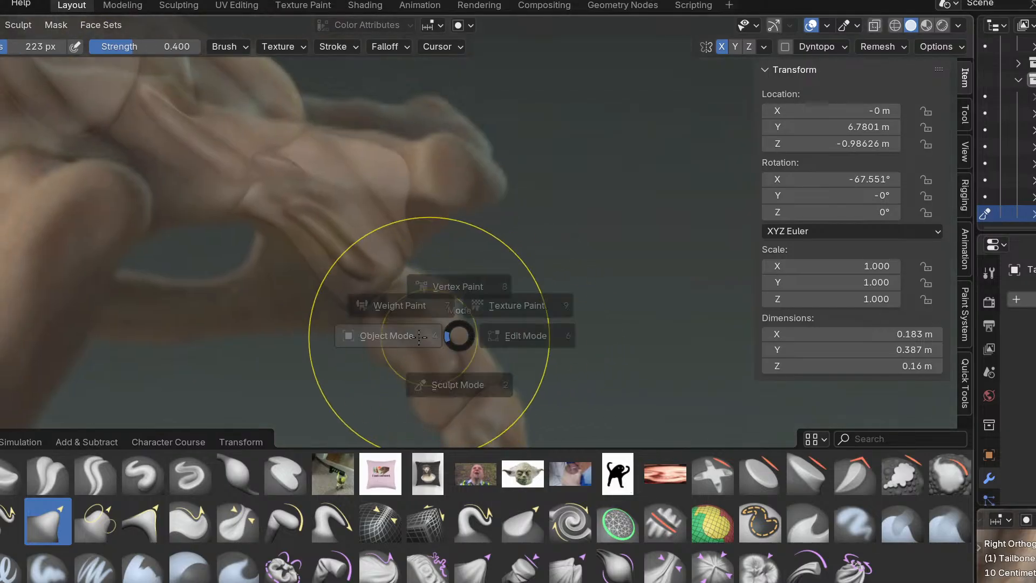
Select the S5 vertebra and inflate the diagonal ridge on its side in Sculpt Mode, then return to Object Mode.
{"action": "left_click", "coordinate": [390, 333]}
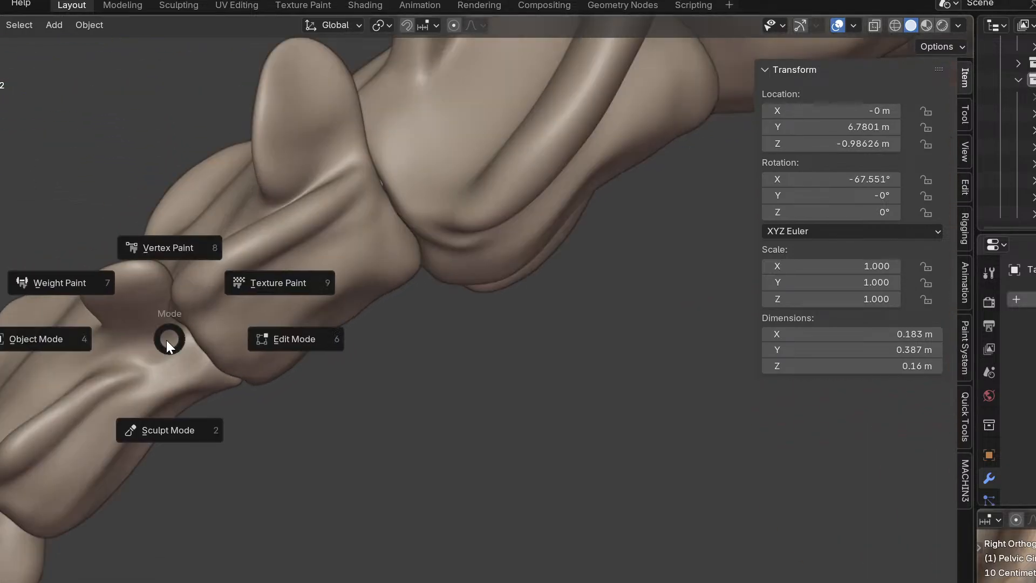
{"action": "left_click", "coordinate": [107, 380]}
{"action": "key", "text": "ctrl+Tab"}
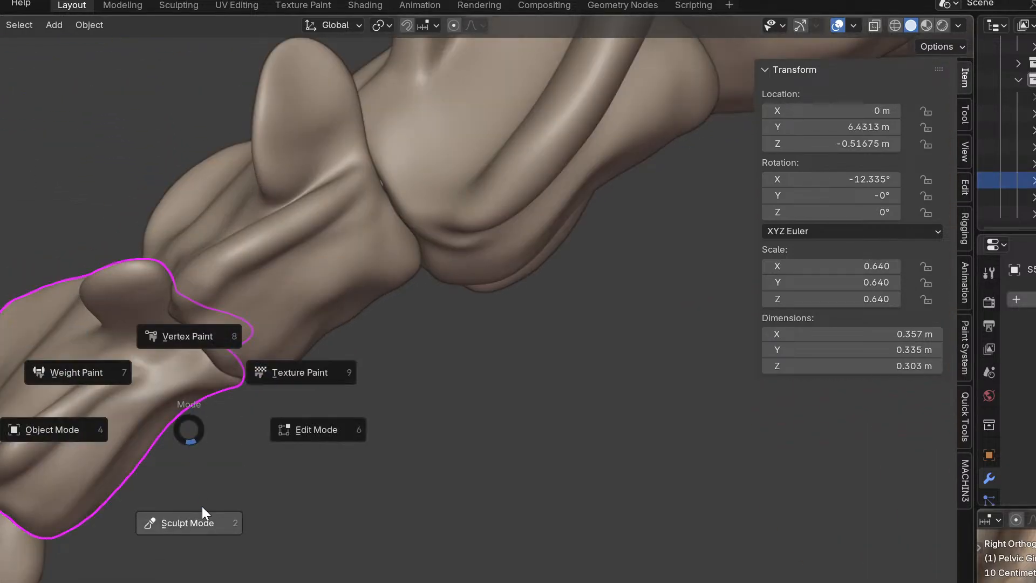
{"action": "left_click", "coordinate": [191, 522]}
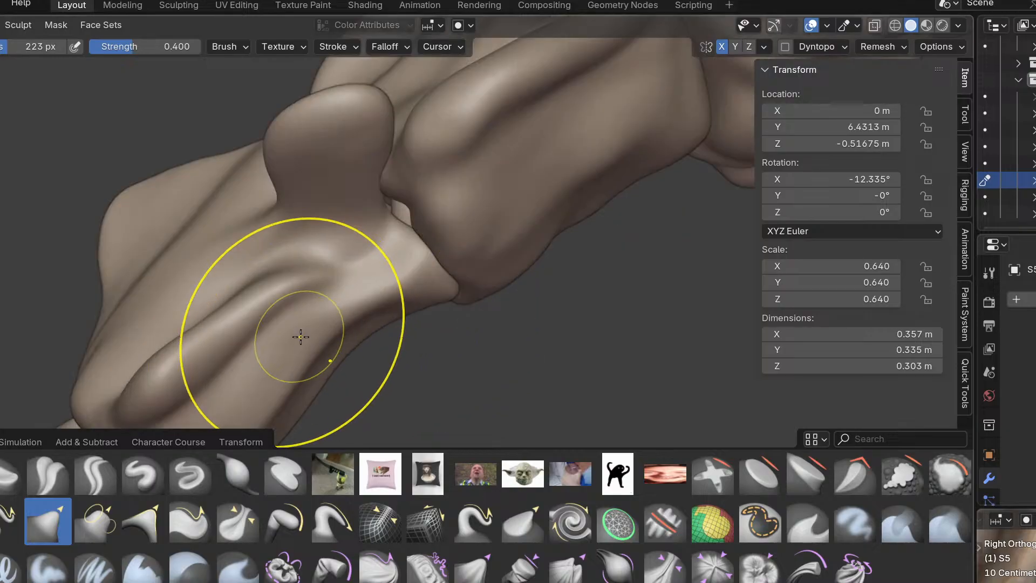
{"action": "key", "text": "shift+c"}
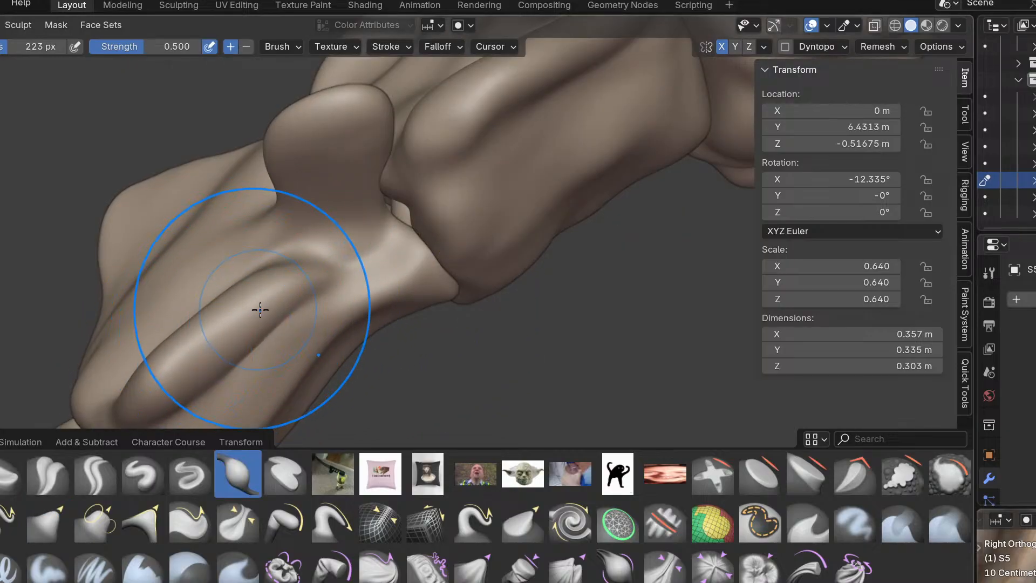
{"action": "key", "text": "ctrl+Tab"}
{"action": "left_click", "coordinate": [273, 315]}
Inspect the S4, S3 and S2 vertebrae in turn and compare the pelvic area with the reference image.
{"action": "middle_click_drag", "start_coordinate": [327, 307], "coordinate": [410, 265]}
{"action": "left_click", "coordinate": [503, 196]}
{"action": "scroll", "coordinate": [548, 283], "scroll_direction": "down", "scroll_amount": 1}
{"action": "middle_click_drag", "start_coordinate": [535, 294], "coordinate": [383, 359], "text": "shift"}
{"action": "scroll", "coordinate": [466, 352], "scroll_direction": "down", "scroll_amount": 5}
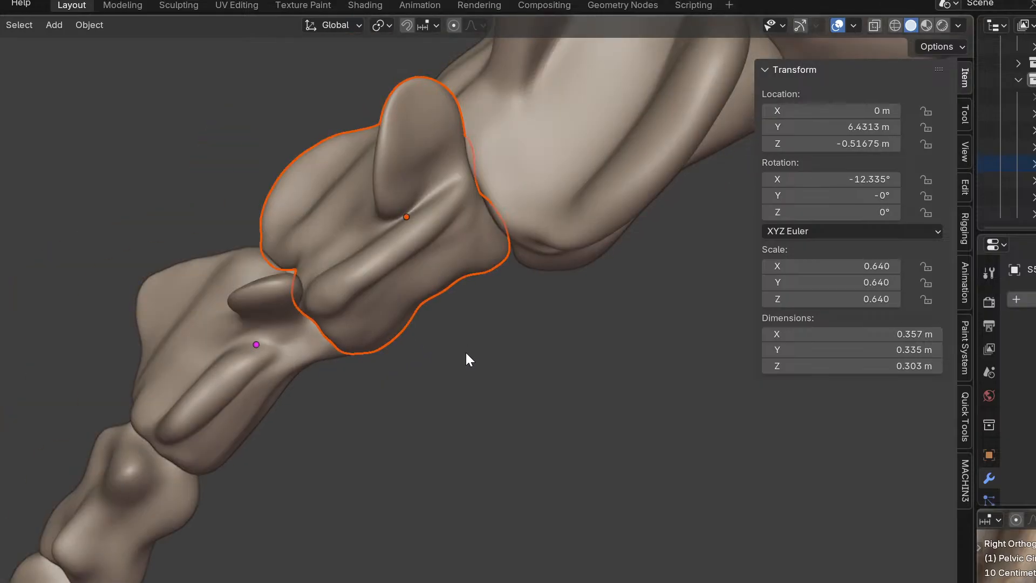
{"action": "left_click", "coordinate": [406, 354]}
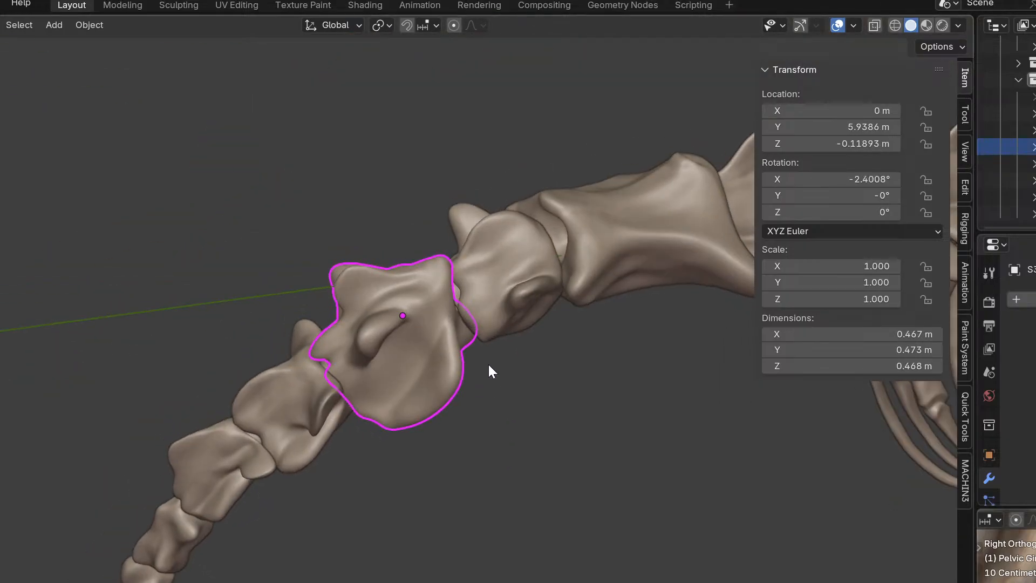
{"action": "left_click", "coordinate": [510, 315]}
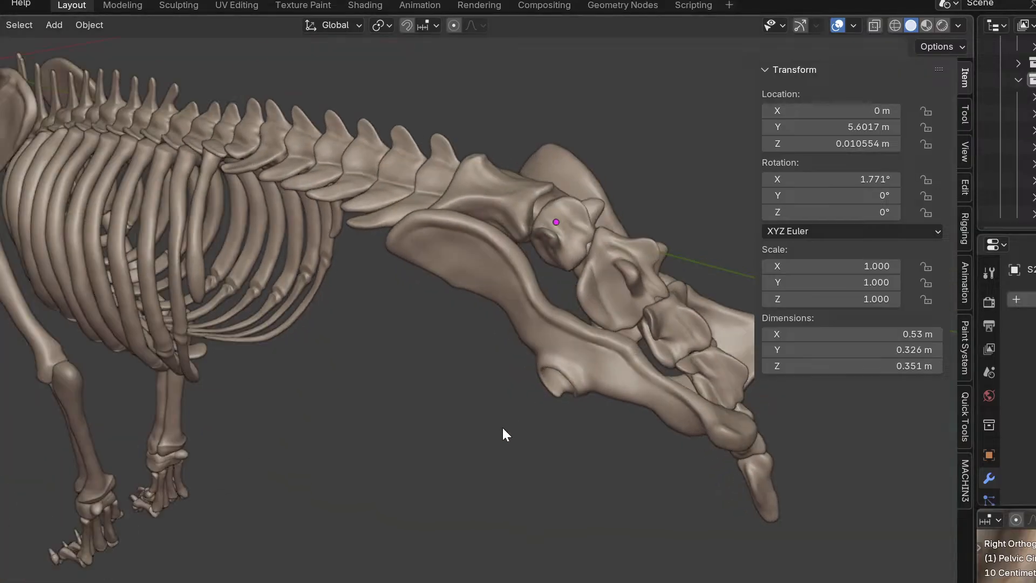
{"action": "middle_click_drag", "start_coordinate": [502, 428], "coordinate": [510, 471]}
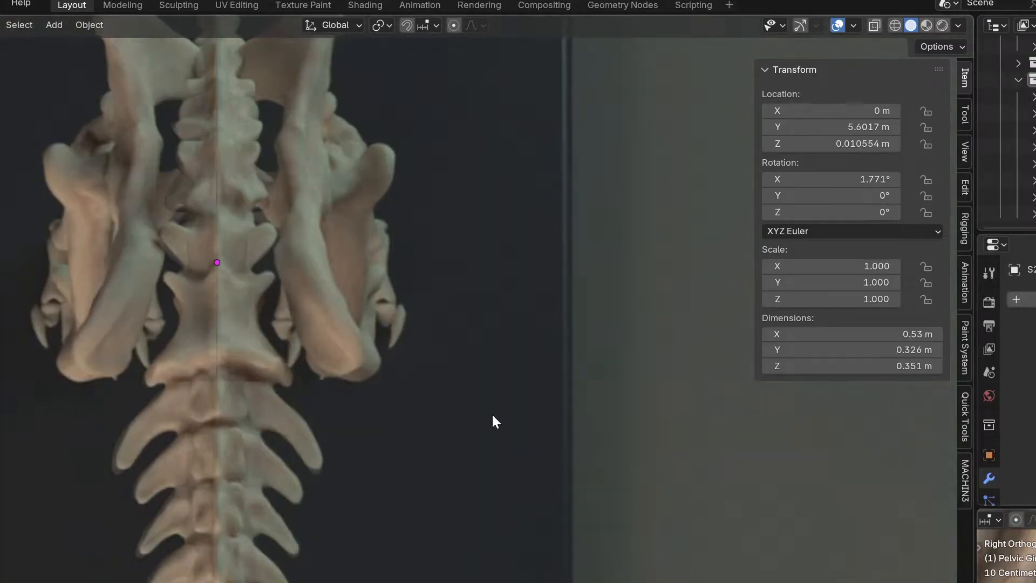
Switch to the browser and look through the cat pelvis anatomy images, opening the UK Vet, OsteoID and BoneID pictures.
{"action": "middle_click_drag", "start_coordinate": [492, 415], "coordinate": [345, 249]}
{"action": "middle_click_drag", "start_coordinate": [448, 351], "coordinate": [669, 537], "text": "shift"}
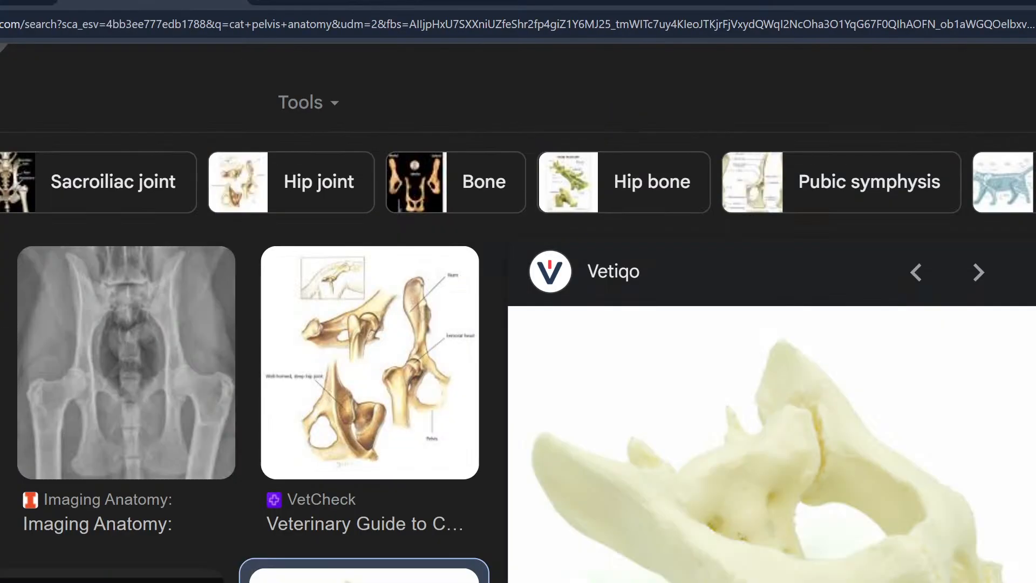
{"action": "scroll", "coordinate": [426, 336], "scroll_direction": "down", "scroll_amount": 5}
{"action": "left_click", "coordinate": [101, 312]}
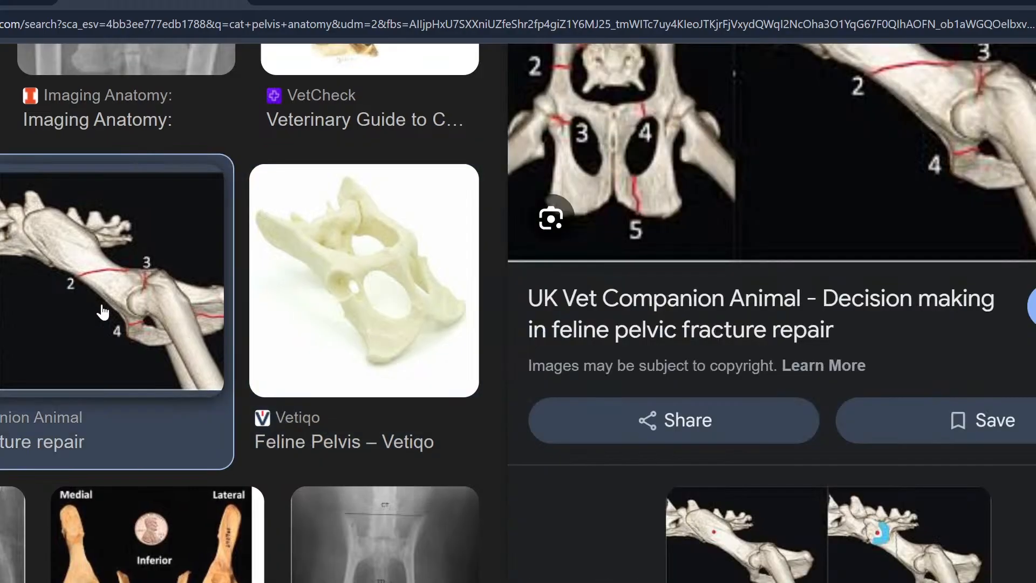
{"action": "scroll", "coordinate": [102, 316], "scroll_direction": "down", "scroll_amount": 3}
{"action": "left_click", "coordinate": [203, 396]}
{"action": "scroll", "coordinate": [394, 319], "scroll_direction": "up", "scroll_amount": 3}
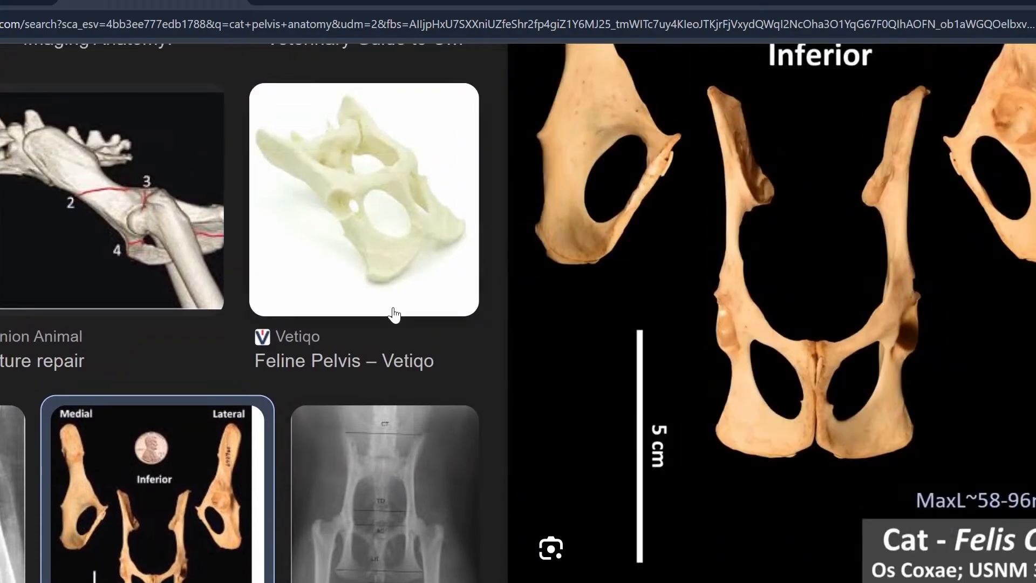
{"action": "scroll", "coordinate": [394, 318], "scroll_direction": "down", "scroll_amount": 15}
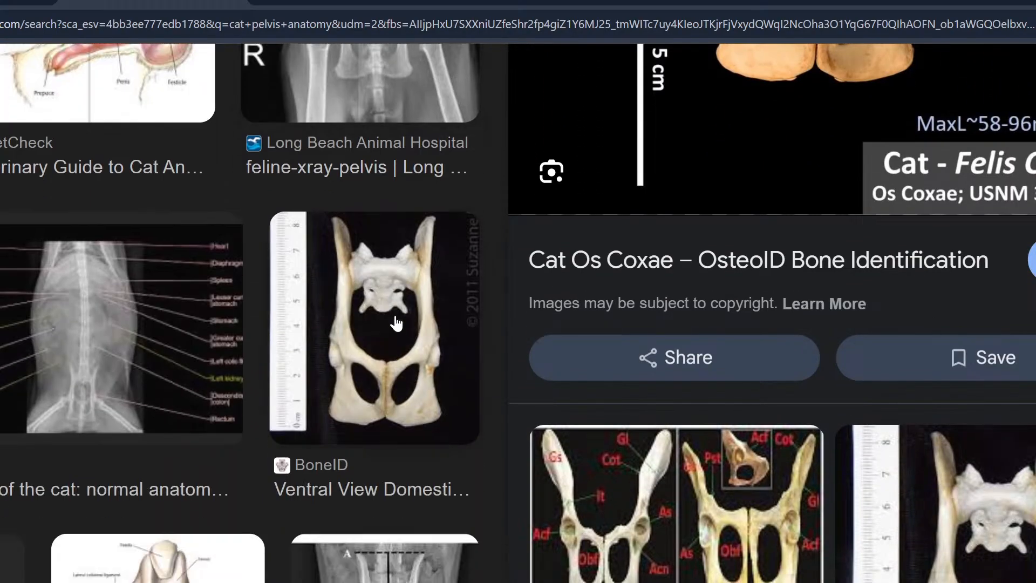
{"action": "left_click", "coordinate": [396, 323]}
{"action": "scroll", "coordinate": [396, 323], "scroll_direction": "up", "scroll_amount": 4}
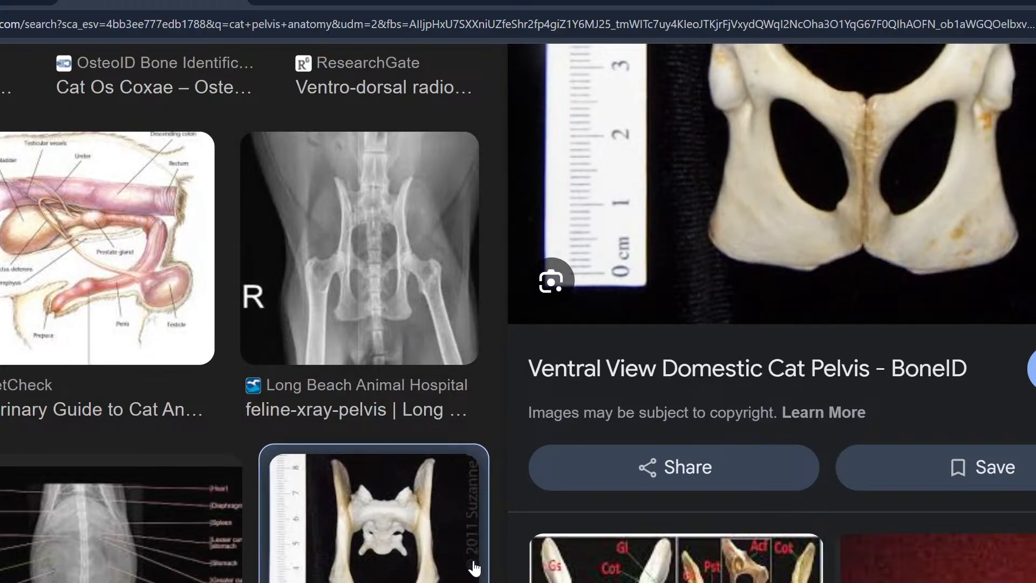
{"action": "scroll", "coordinate": [475, 556], "scroll_direction": "down", "scroll_amount": 5}
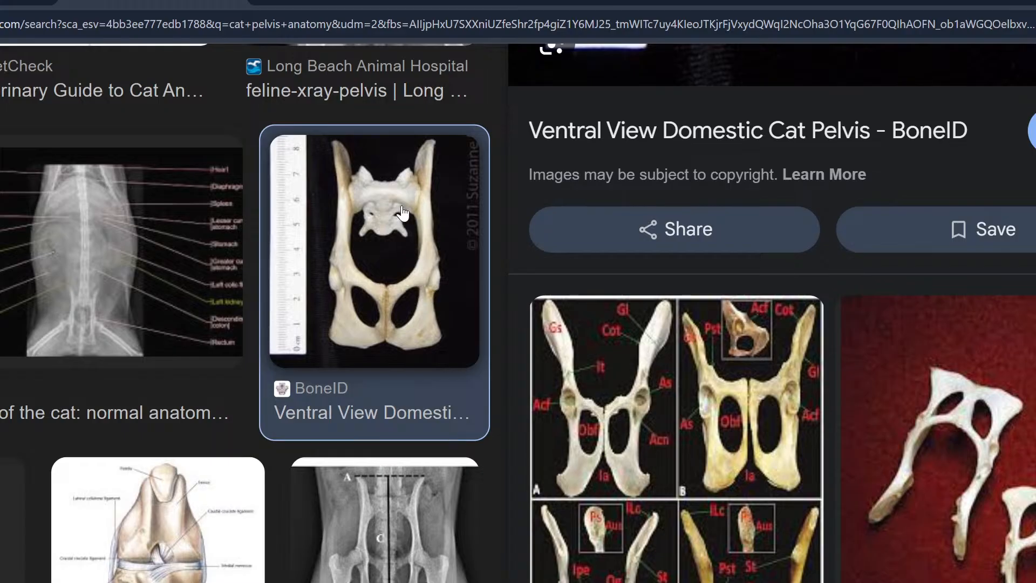
{"action": "scroll", "coordinate": [402, 210], "scroll_direction": "up", "scroll_amount": 5}
Switch back to Blender and examine the sacral vertebrae and pelvis from above against the reference image.
{"action": "key", "text": "alt+Tab"}
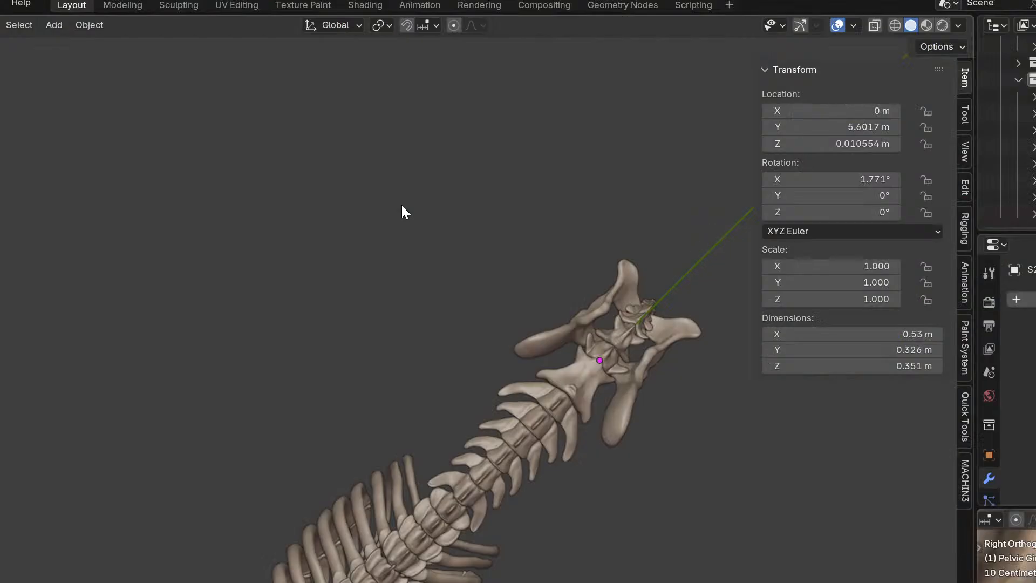
{"action": "scroll", "coordinate": [602, 310], "scroll_direction": "down", "scroll_amount": 2}
{"action": "middle_click_drag", "start_coordinate": [604, 311], "coordinate": [646, 369], "text": "alt"}
{"action": "scroll", "coordinate": [608, 330], "scroll_direction": "up", "scroll_amount": 8}
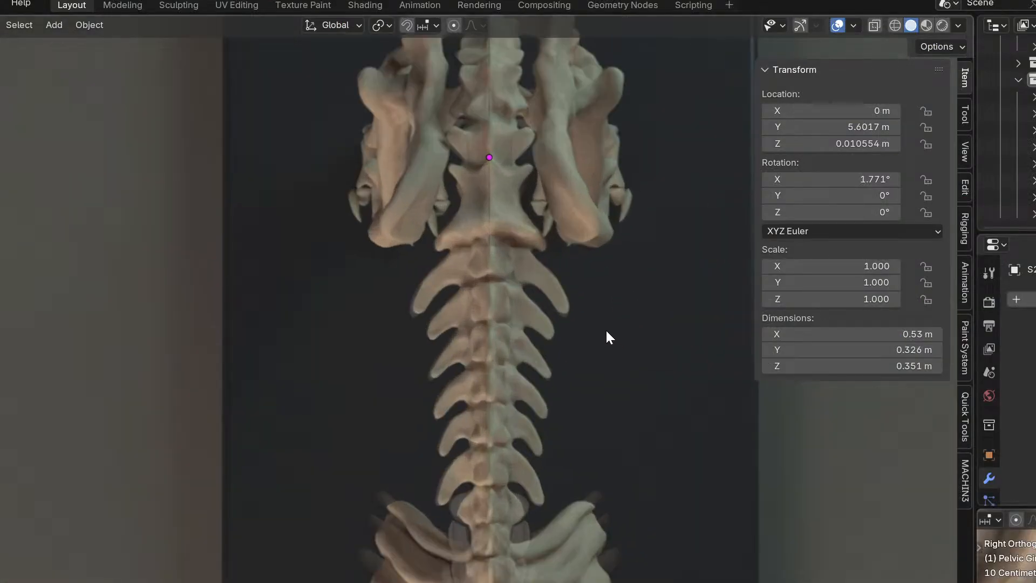
{"action": "middle_click_drag", "start_coordinate": [560, 282], "coordinate": [565, 580], "text": "shift"}
{"action": "scroll", "coordinate": [574, 537], "scroll_direction": "up", "scroll_amount": 2}
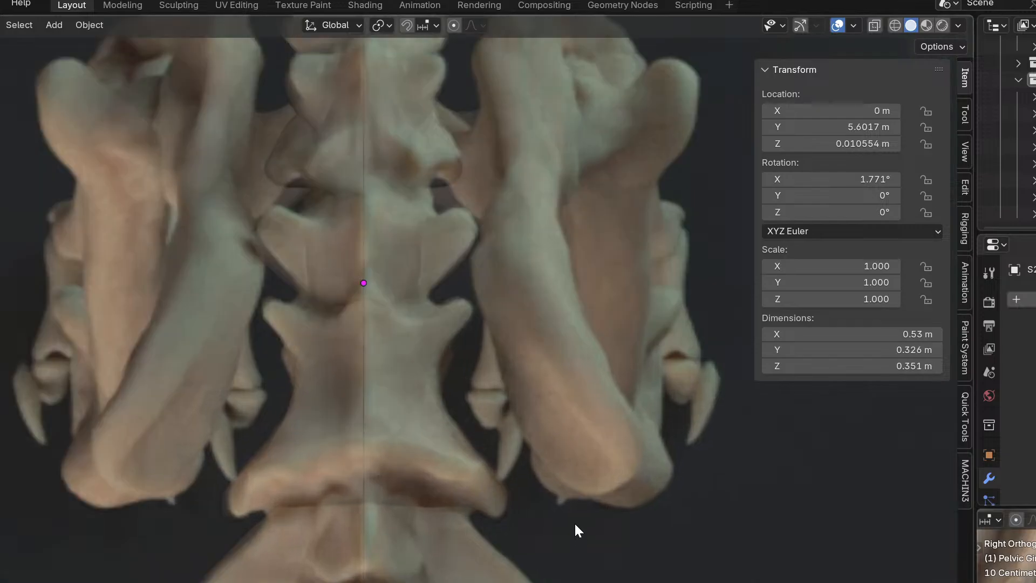
{"action": "scroll", "coordinate": [575, 525], "scroll_direction": "down", "scroll_amount": 3}
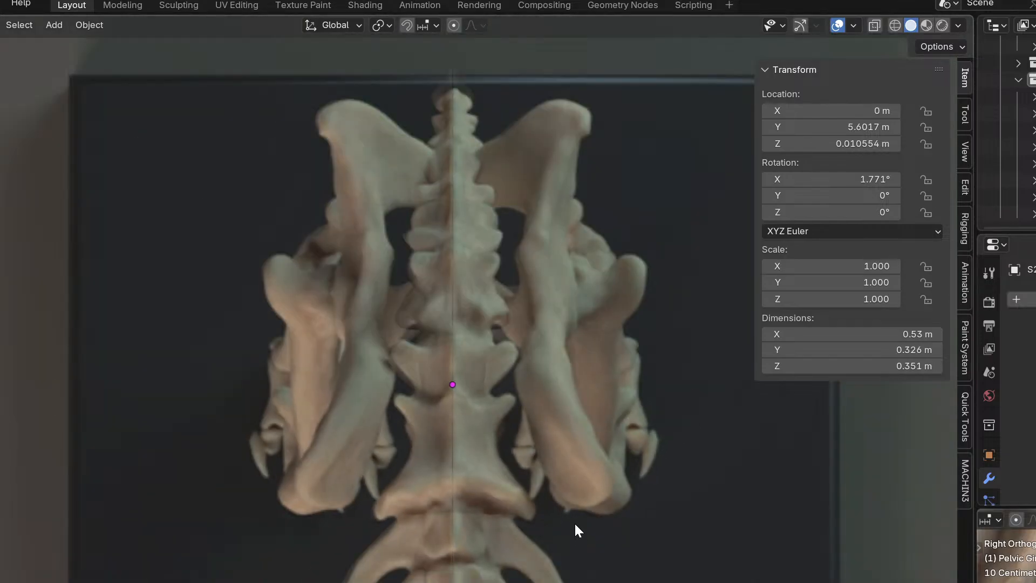
{"action": "middle_click_drag", "start_coordinate": [574, 523], "coordinate": [660, 310]}
Select the S2 vertebra and compare its shape with the BoneID ventral cat pelvis photo in the browser.
{"action": "key", "text": "alt+Tab"}
{"action": "scroll", "coordinate": [696, 296], "scroll_direction": "up", "scroll_amount": 5}
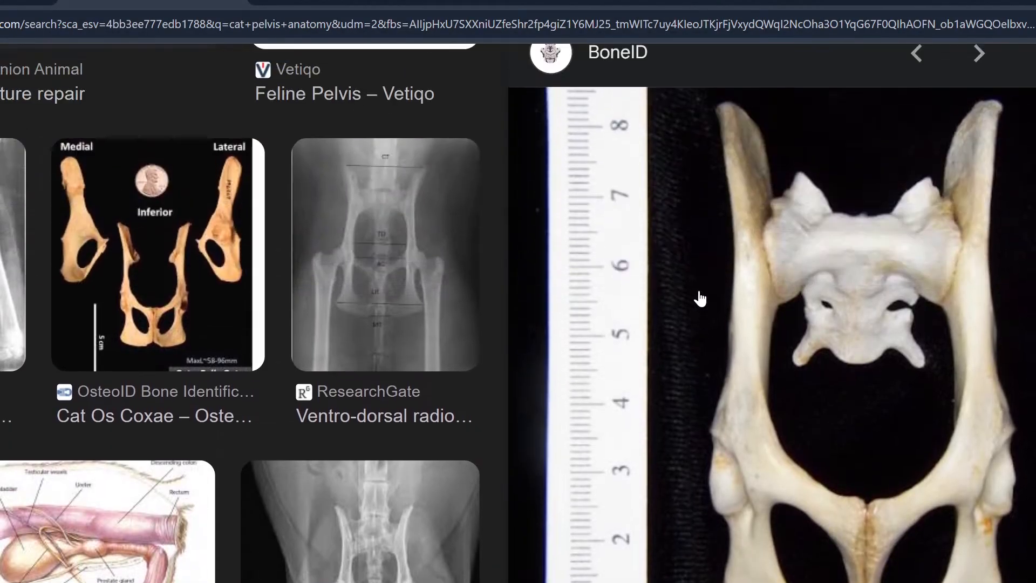
{"action": "key", "text": "alt+Tab"}
{"action": "middle_click_drag", "start_coordinate": [699, 296], "coordinate": [670, 401]}
{"action": "left_click", "coordinate": [590, 343]}
{"action": "key", "text": "alt+Tab"}
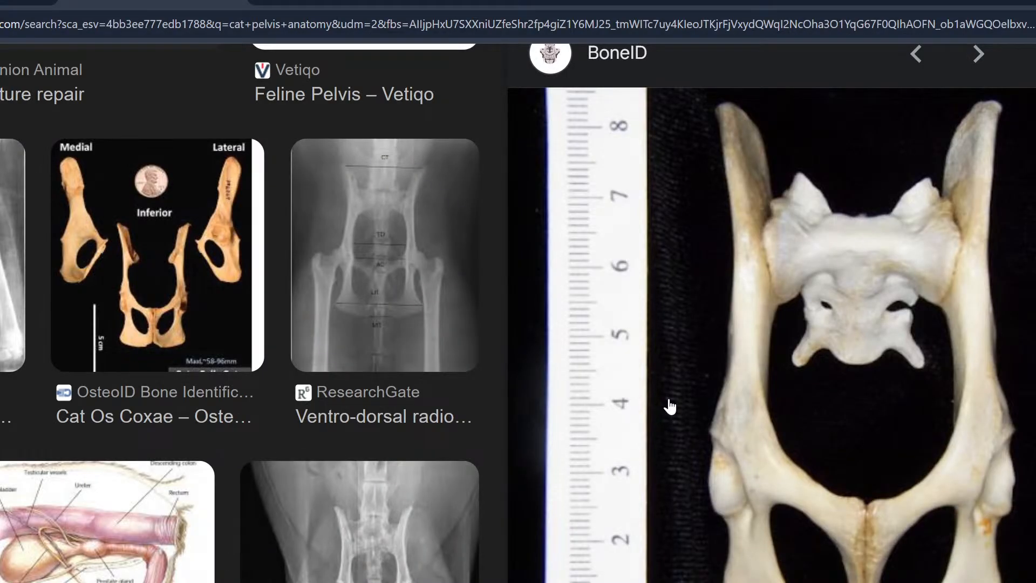
{"action": "key", "text": "alt+Tab"}
{"action": "middle_click_drag", "start_coordinate": [633, 361], "coordinate": [552, 373]}
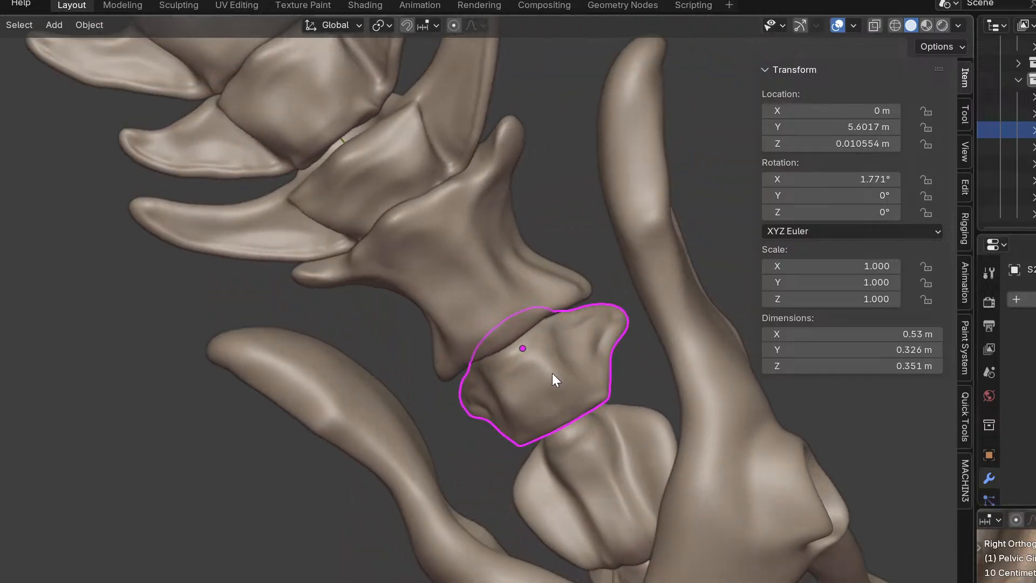
{"action": "key", "text": "alt+Tab"}
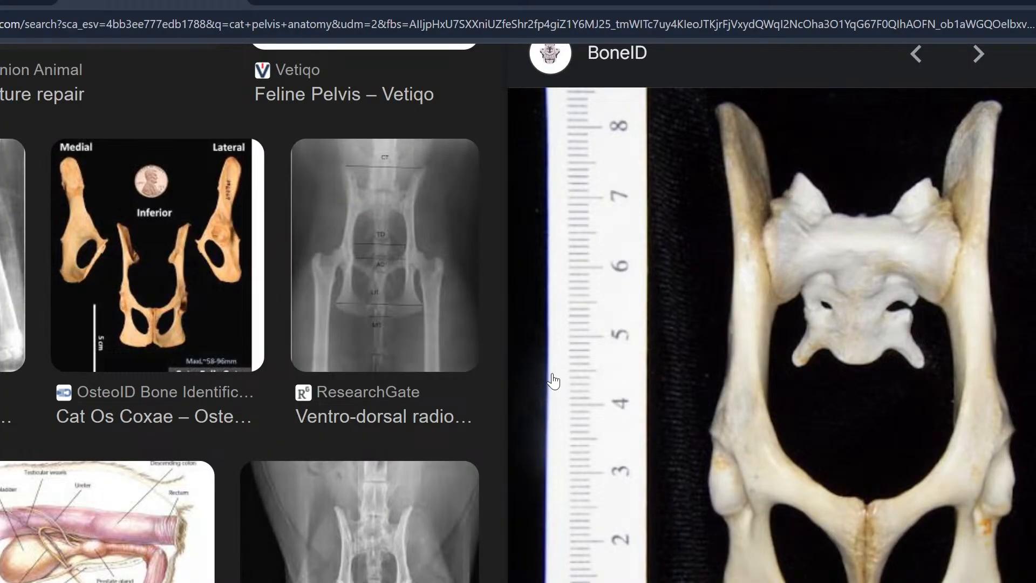
{"action": "key", "text": "alt+Tab"}
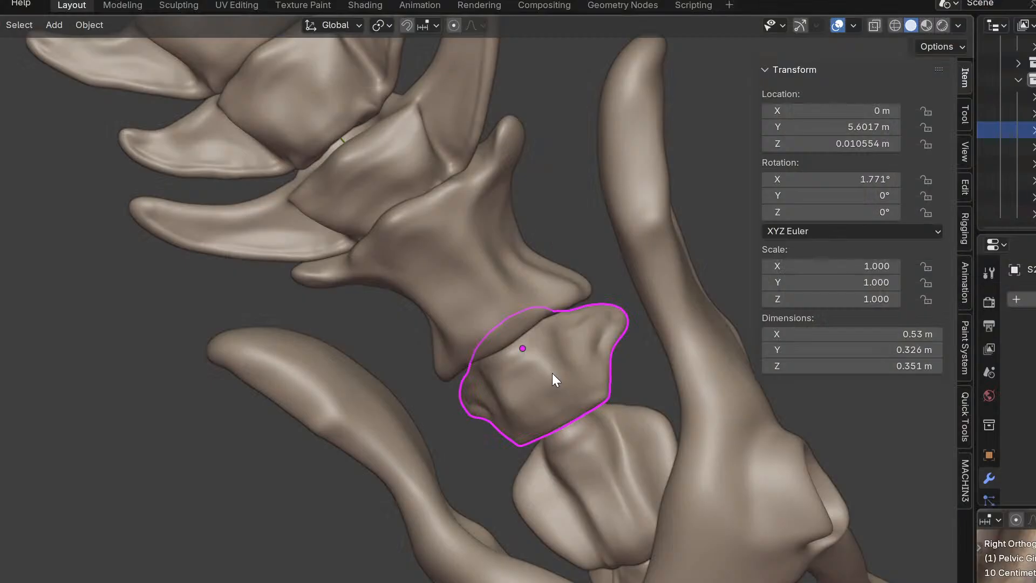
Show the side reference and create a new Hind Limb collection in the skeleton's collection hierarchy.
{"action": "scroll", "coordinate": [552, 374], "scroll_direction": "down", "scroll_amount": 4}
{"action": "middle_click_drag", "start_coordinate": [552, 373], "coordinate": [541, 436]}
{"action": "key", "text": "KP_3"}
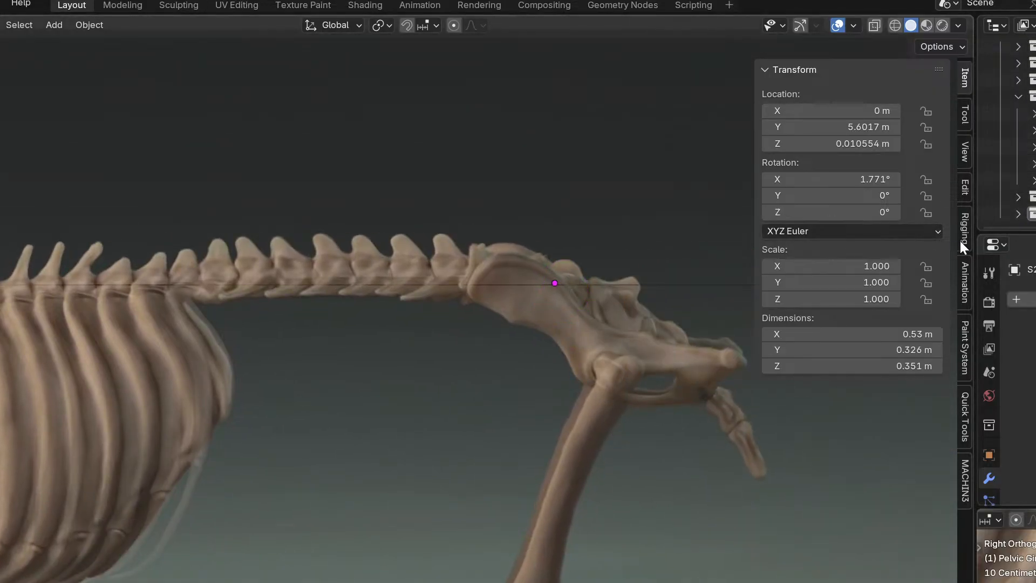
{"action": "middle_click_drag", "start_coordinate": [557, 392], "coordinate": [618, 314], "text": "shift"}
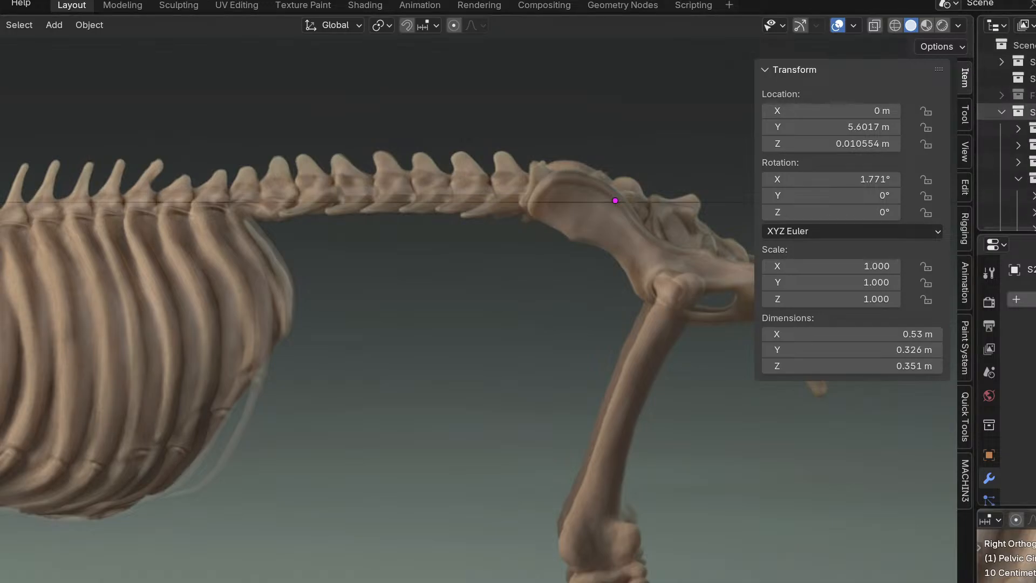
{"action": "right_click", "coordinate": [1032, 111]}
{"action": "left_click", "coordinate": [1020, 111]}
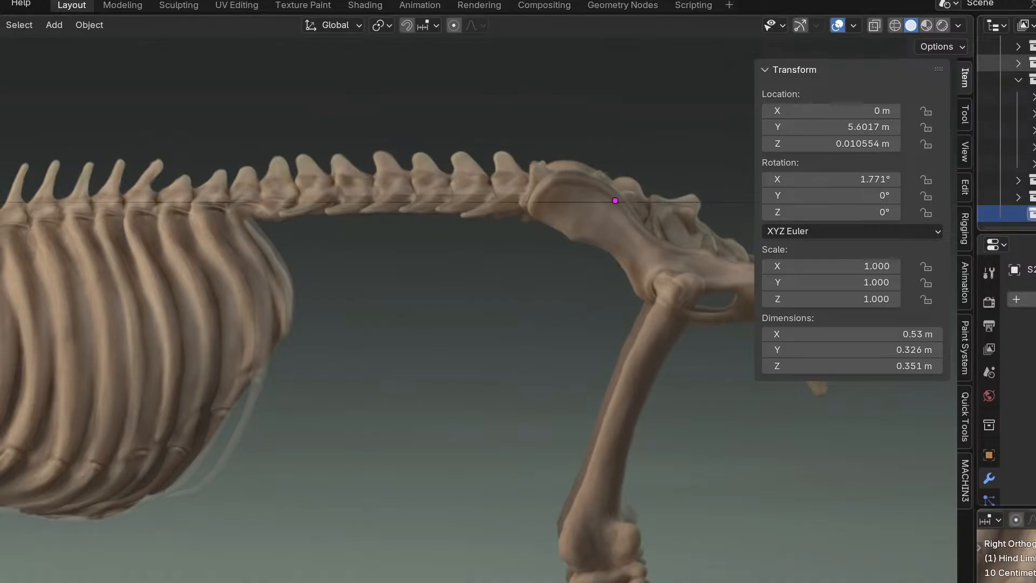
Examine the hind leg bones in the side reference image and how they connect to the modelled pelvis.
{"action": "scroll", "coordinate": [555, 340], "scroll_direction": "down", "scroll_amount": 3}
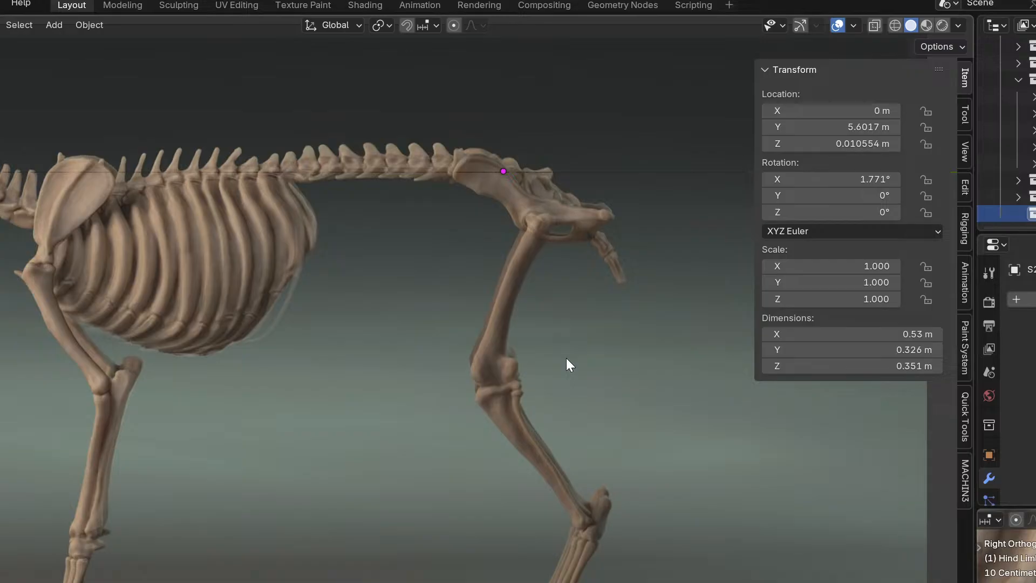
{"action": "middle_click_drag", "start_coordinate": [546, 438], "coordinate": [629, 479]}
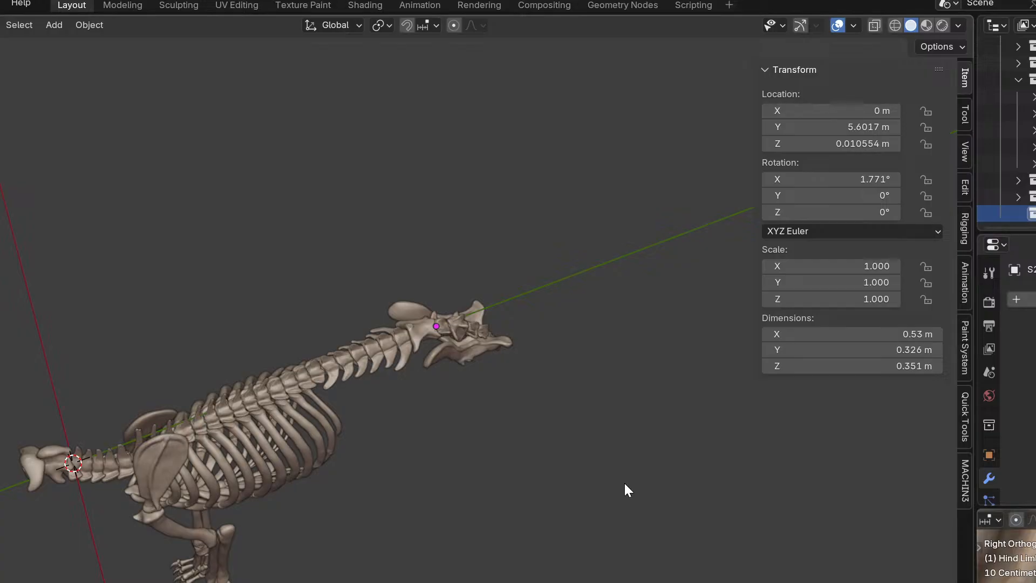
{"action": "key", "text": "KP_3"}
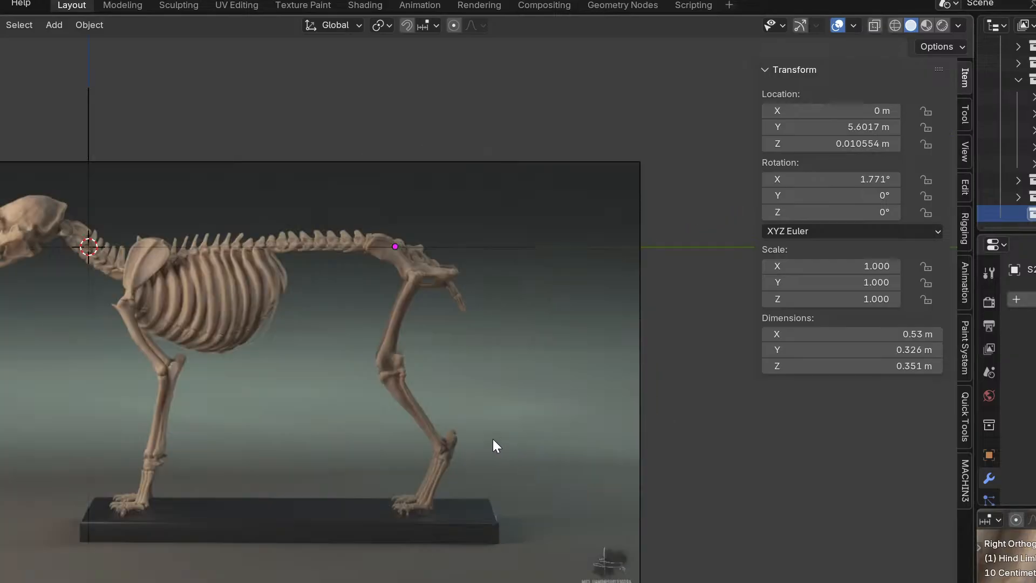
{"action": "scroll", "coordinate": [475, 433], "scroll_direction": "up", "scroll_amount": 4}
{"action": "scroll", "coordinate": [445, 429], "scroll_direction": "down", "scroll_amount": 5}
{"action": "middle_click_drag", "start_coordinate": [546, 513], "coordinate": [514, 421]}
{"action": "key", "text": "KP_3"}
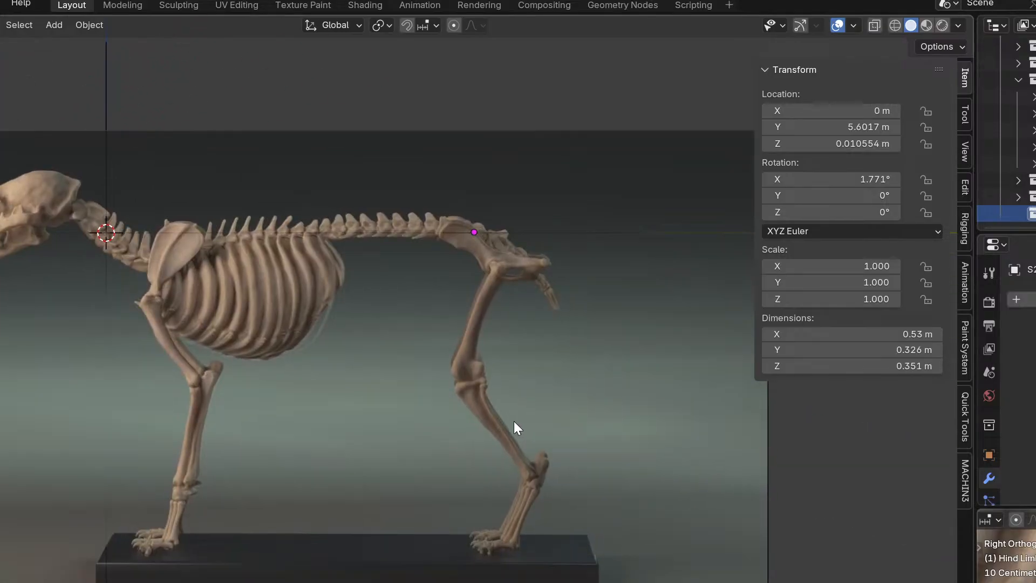
{"action": "scroll", "coordinate": [514, 421], "scroll_direction": "up", "scroll_amount": 2}
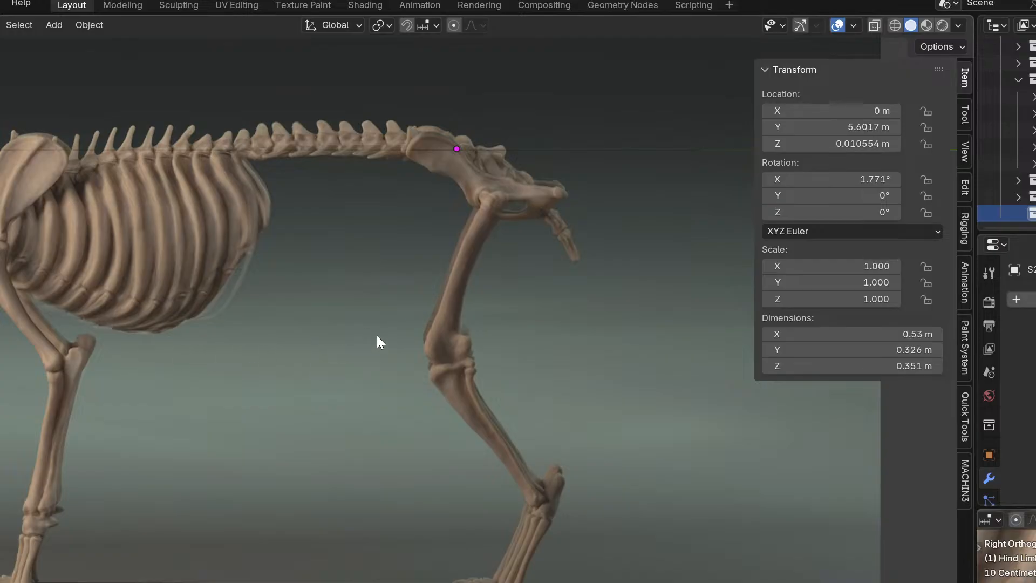
{"action": "scroll", "coordinate": [377, 336], "scroll_direction": "down", "scroll_amount": 4}
{"action": "scroll", "coordinate": [401, 338], "scroll_direction": "up", "scroll_amount": 3}
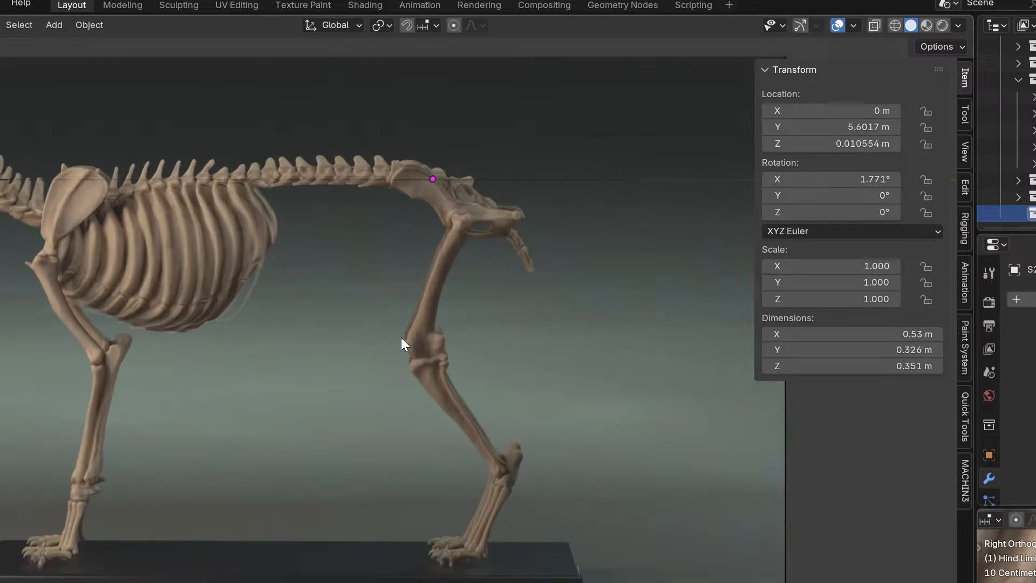
Add a cube, move it onto the upper femur in the side reference, rotate it about -27° on X and shrink it.
{"action": "key", "text": "shift+a"}
{"action": "mouse_move", "coordinate": [402, 355]}
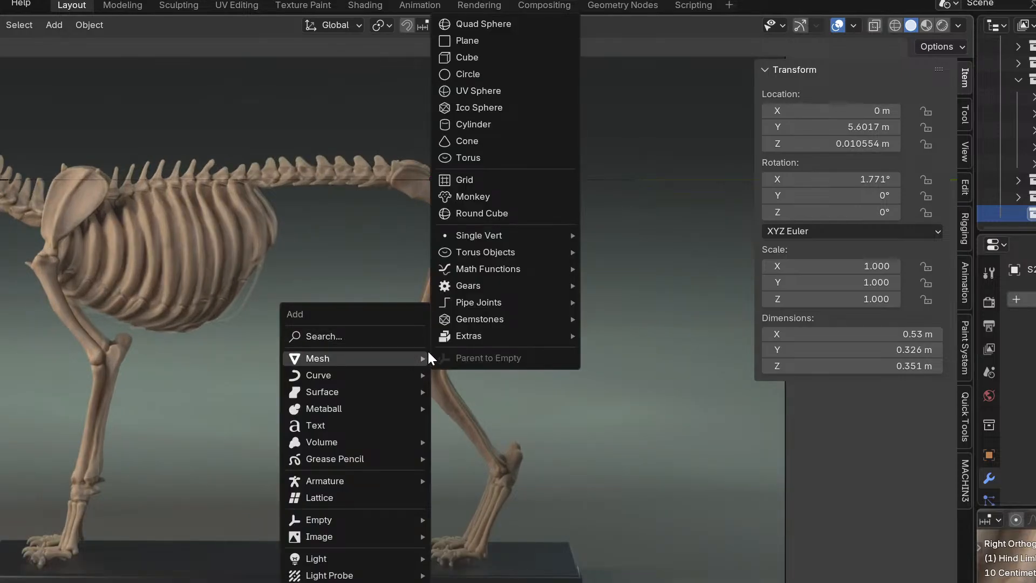
{"action": "left_click", "coordinate": [470, 56]}
{"action": "key", "text": "g"}
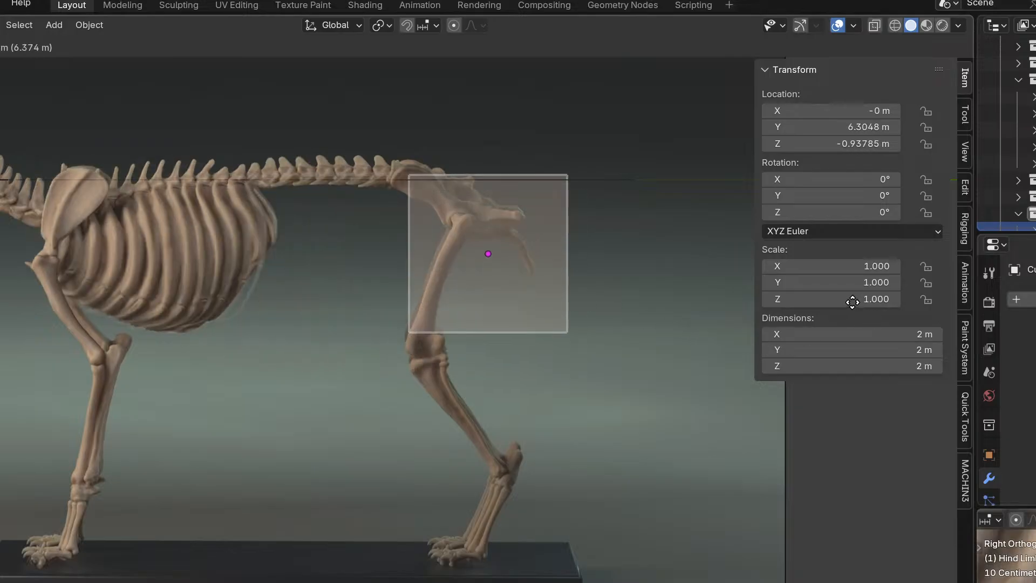
{"action": "left_click", "coordinate": [807, 326]}
{"action": "key", "text": "r"}
{"action": "left_click", "coordinate": [599, 506]}
{"action": "key", "text": "s"}
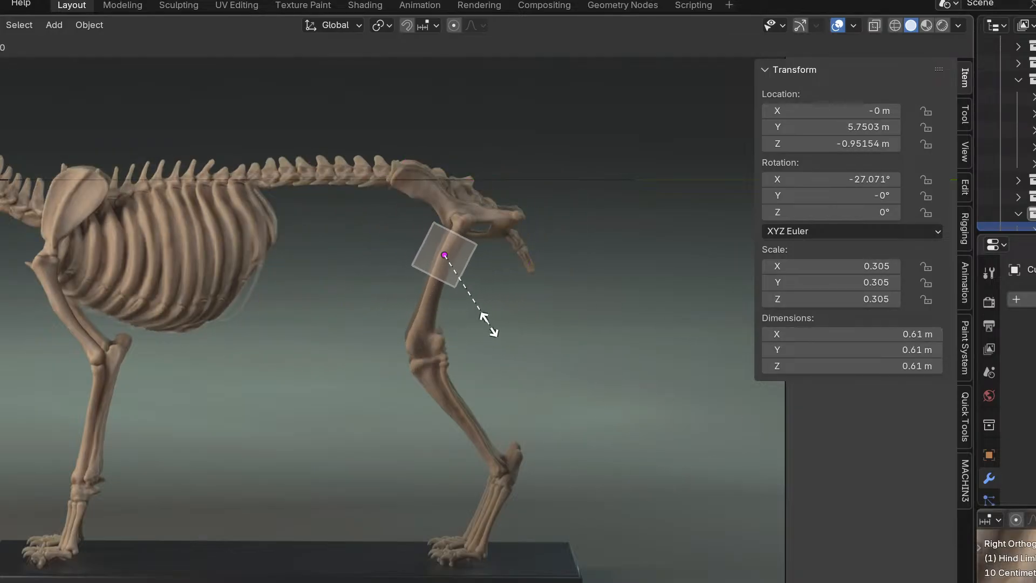
{"action": "scroll", "coordinate": [459, 300], "scroll_direction": "up", "scroll_amount": 4}
{"action": "left_click", "coordinate": [463, 292]}
Scale the cube down further to about 0.114 and center it on the upper part of the femur shaft.
{"action": "key", "text": "g"}
{"action": "left_click", "coordinate": [470, 294]}
{"action": "key", "text": "s"}
{"action": "left_click", "coordinate": [490, 292]}
{"action": "key", "text": "g"}
{"action": "left_click", "coordinate": [484, 294]}
Stretch the cube along its local Z axis to about 1.85 m and tilt it to about -18° on X to cover the femur.
{"action": "key", "text": "s"}
{"action": "key", "text": "z"}
{"action": "key", "text": "z"}
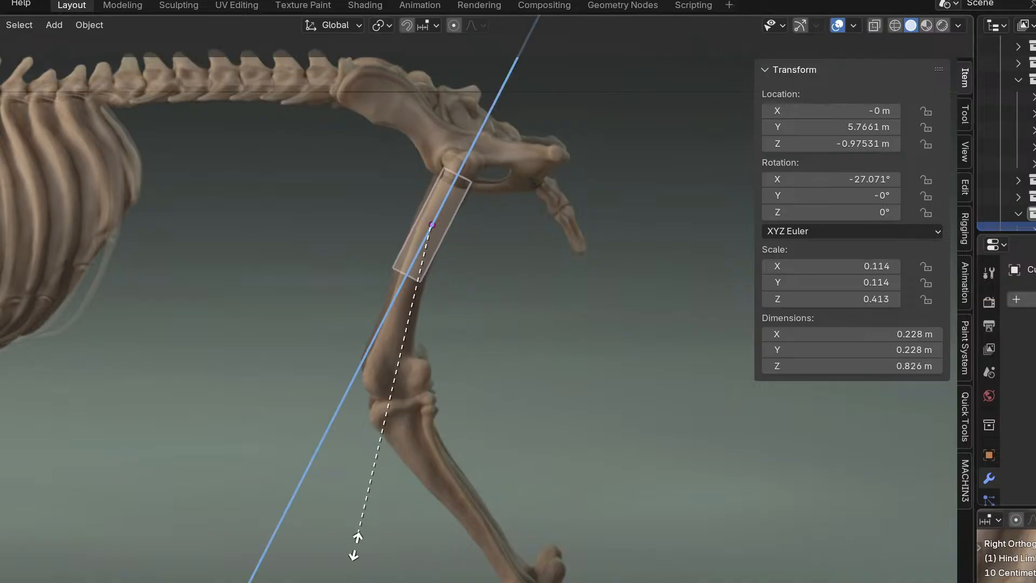
{"action": "left_click", "coordinate": [352, 335]}
{"action": "key", "text": "g"}
{"action": "key", "text": "z"}
{"action": "key", "text": "z"}
{"action": "left_click", "coordinate": [437, 363]}
{"action": "key", "text": "r"}
{"action": "left_click", "coordinate": [528, 312]}
{"action": "middle_click_drag", "start_coordinate": [530, 315], "coordinate": [459, 247], "text": "shift"}
{"action": "scroll", "coordinate": [458, 244], "scroll_direction": "down", "scroll_amount": 1}
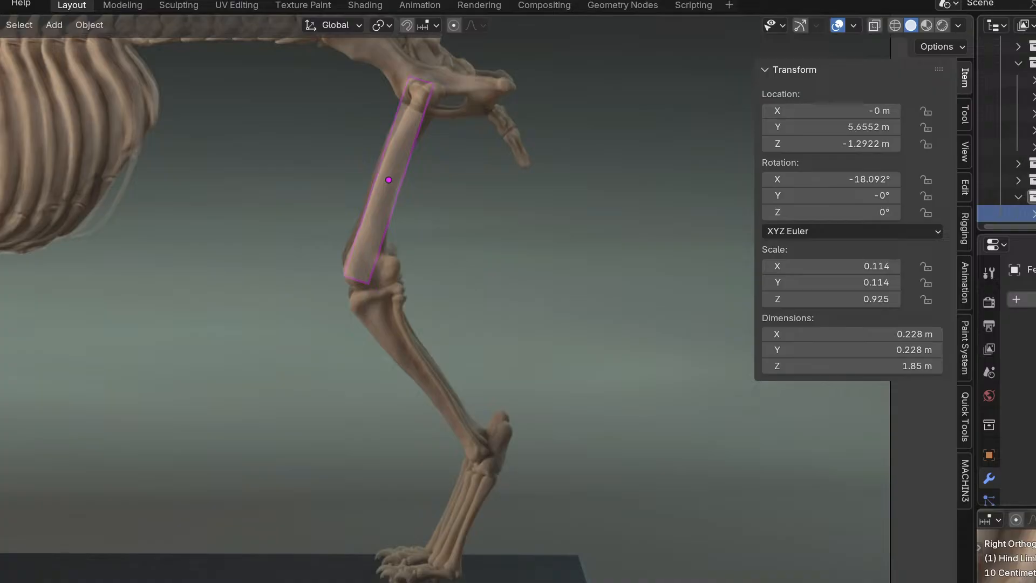
Fit a copy of the femur block, about 1.57 m long, over the lower leg bone, rotated about 37.4° on X.
{"action": "scroll", "coordinate": [506, 299], "scroll_direction": "down", "scroll_amount": 2}
{"action": "key", "text": "g"}
{"action": "left_click", "coordinate": [505, 479]}
{"action": "key", "text": "r"}
{"action": "left_click", "coordinate": [513, 324]}
{"action": "key", "text": "g"}
{"action": "left_click", "coordinate": [556, 324]}
{"action": "key", "text": "r"}
{"action": "left_click", "coordinate": [584, 351]}
{"action": "key", "text": "g"}
{"action": "left_click", "coordinate": [575, 338]}
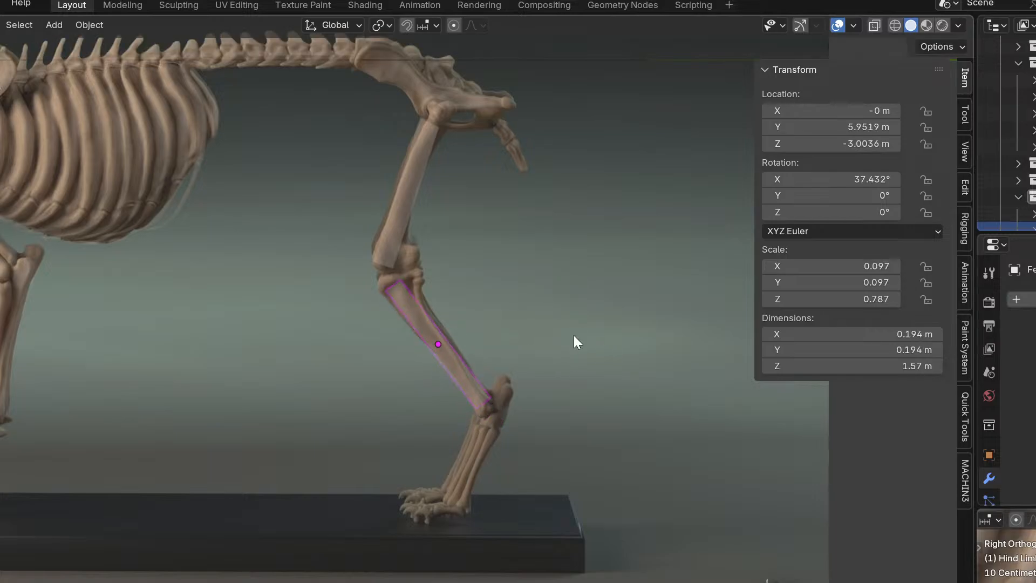
{"action": "scroll", "coordinate": [574, 335], "scroll_direction": "up", "scroll_amount": 5}
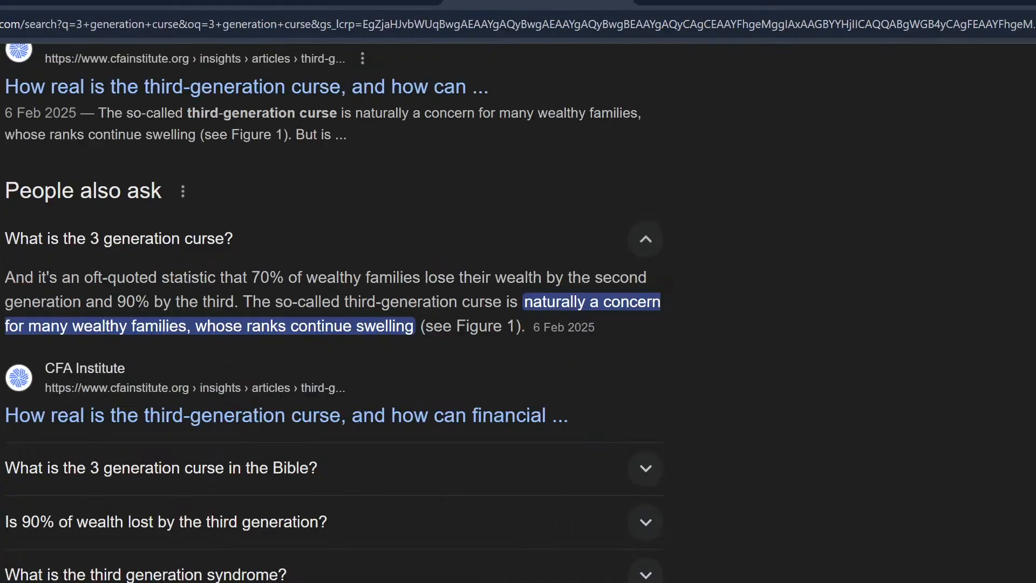
Search the web for "tibia and fibula" in the browser, show the image results and preview the ResearchGate diagram.
{"action": "type", "text": "tibia and fib"}
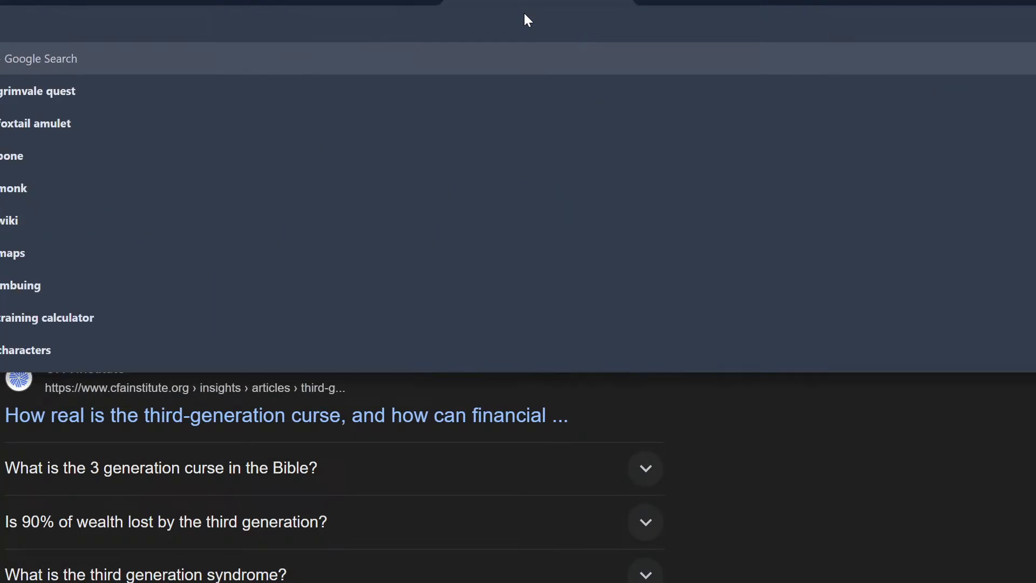
{"action": "key", "text": "Return"}
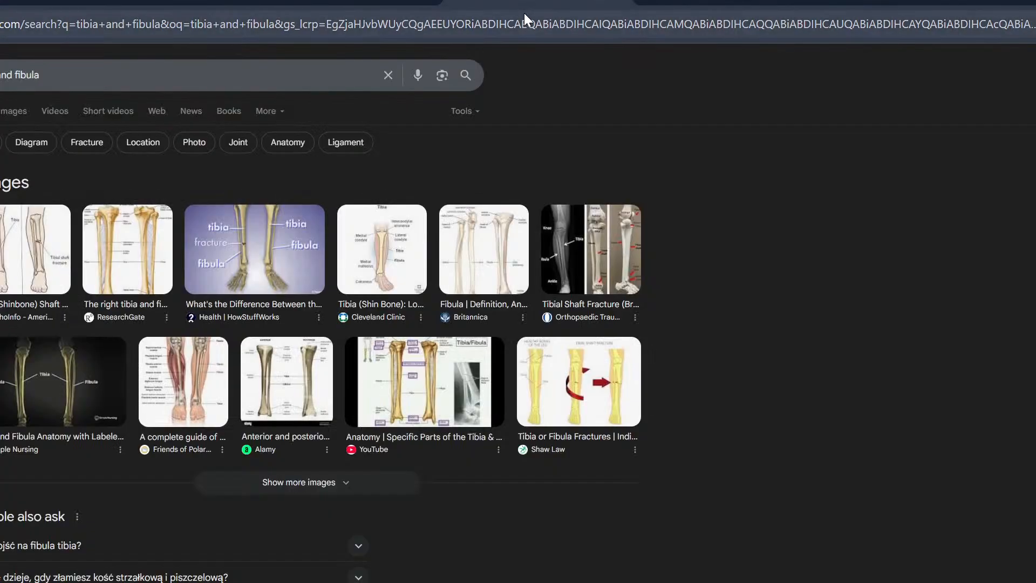
{"action": "left_click", "coordinate": [18, 110]}
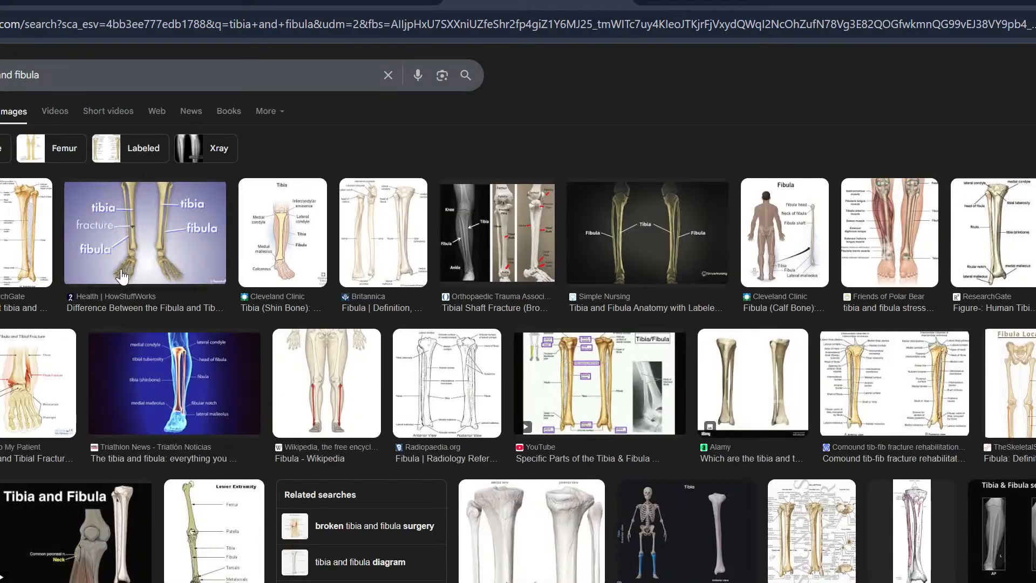
{"action": "left_click", "coordinate": [27, 238]}
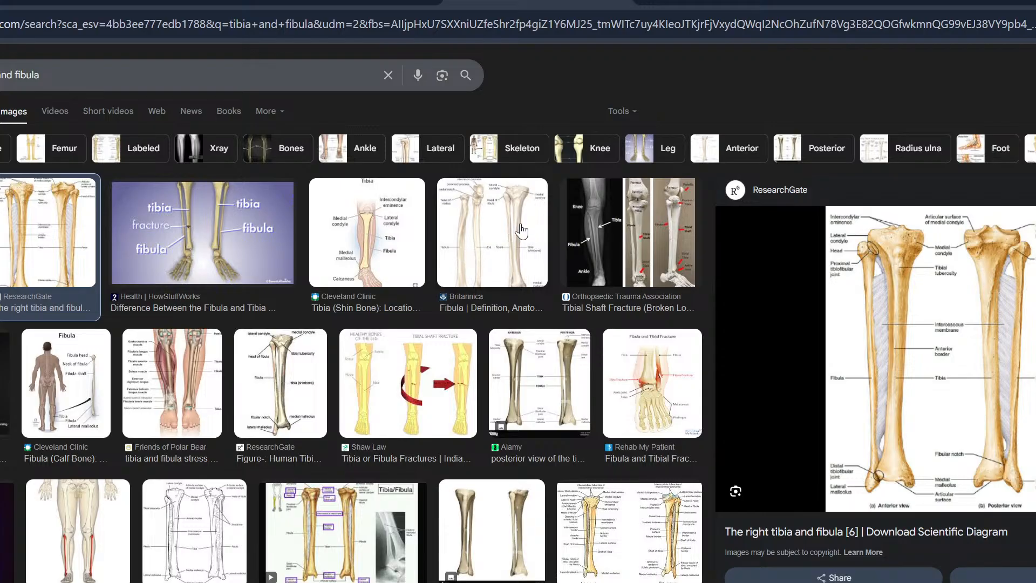
Preview another tibia and fibula reference image, and examine the lower leg block against the skeleton's knee and ankle in Blender.
{"action": "left_click", "coordinate": [603, 242]}
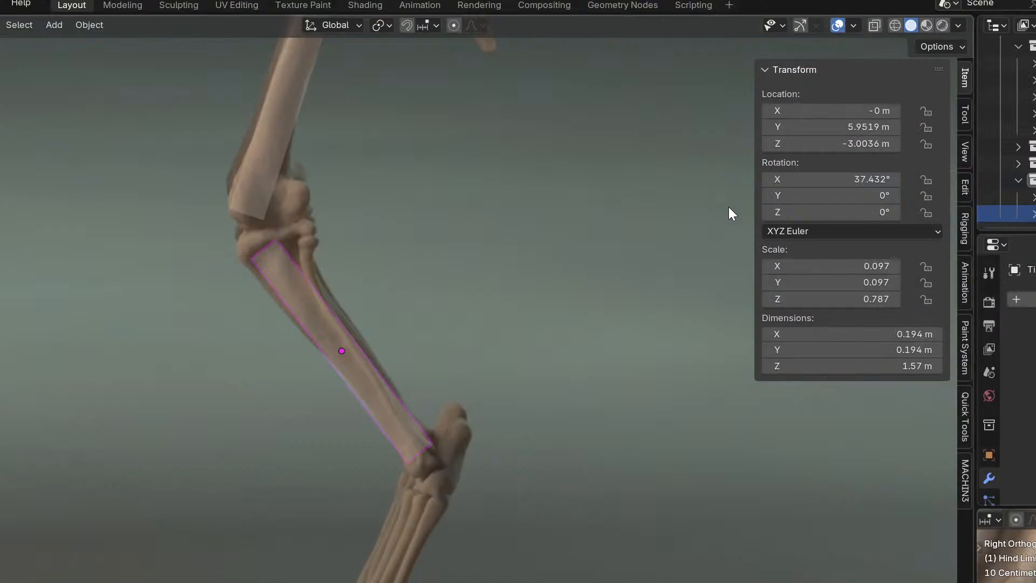
{"action": "scroll", "coordinate": [617, 339], "scroll_direction": "down", "scroll_amount": 1}
{"action": "scroll", "coordinate": [511, 325], "scroll_direction": "up", "scroll_amount": 3}
{"action": "middle_click_drag", "start_coordinate": [464, 301], "coordinate": [567, 240], "text": "shift"}
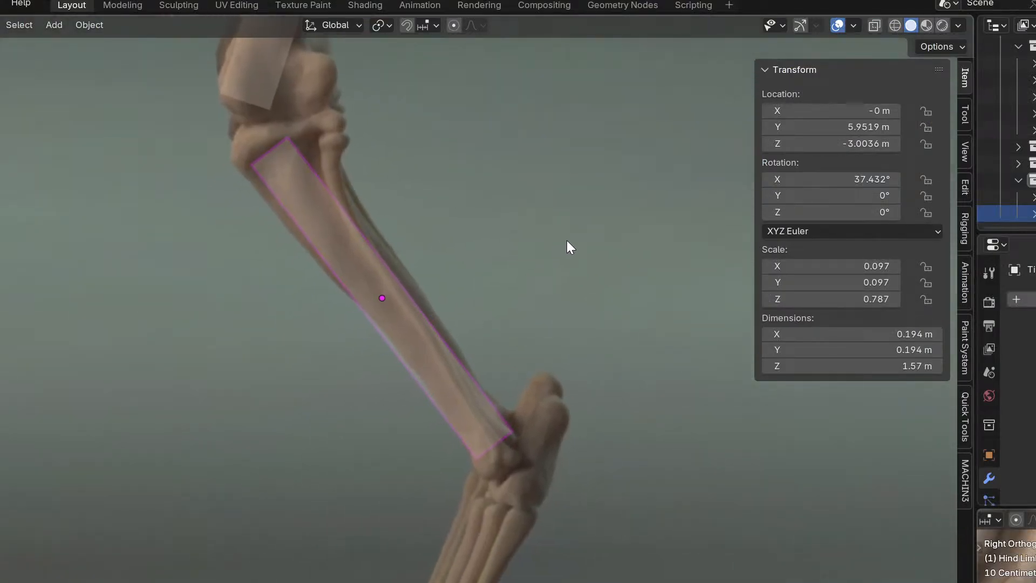
{"action": "middle_click_drag", "start_coordinate": [508, 267], "coordinate": [593, 582], "text": "shift"}
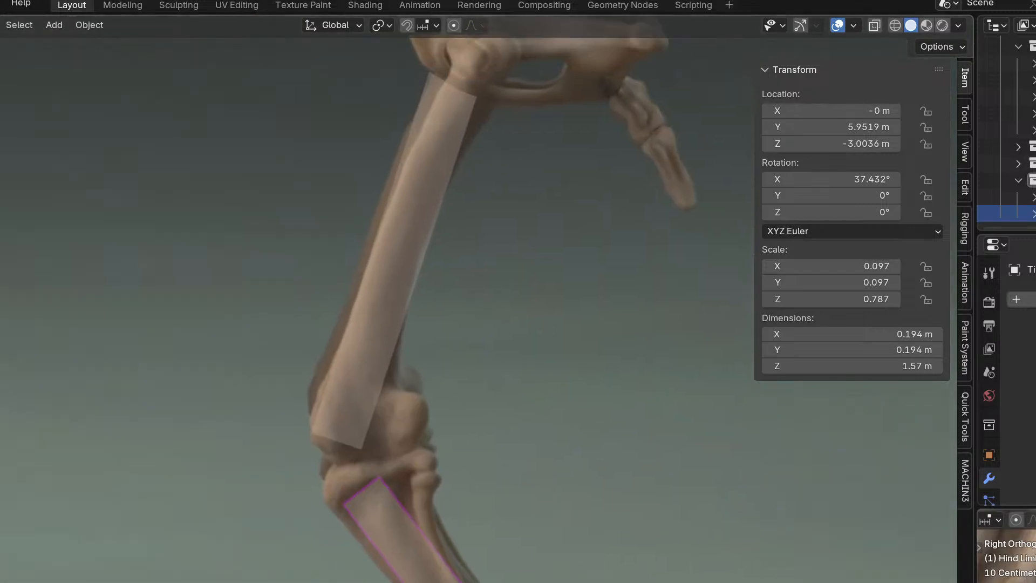
Add a centered loop cut across the middle of the femur block and return to Object Mode.
{"action": "scroll", "coordinate": [545, 432], "scroll_direction": "up", "scroll_amount": 1}
{"action": "scroll", "coordinate": [421, 249], "scroll_direction": "down", "scroll_amount": 4}
{"action": "left_click", "coordinate": [419, 251]}
{"action": "scroll", "coordinate": [378, 375], "scroll_direction": "up", "scroll_amount": 3}
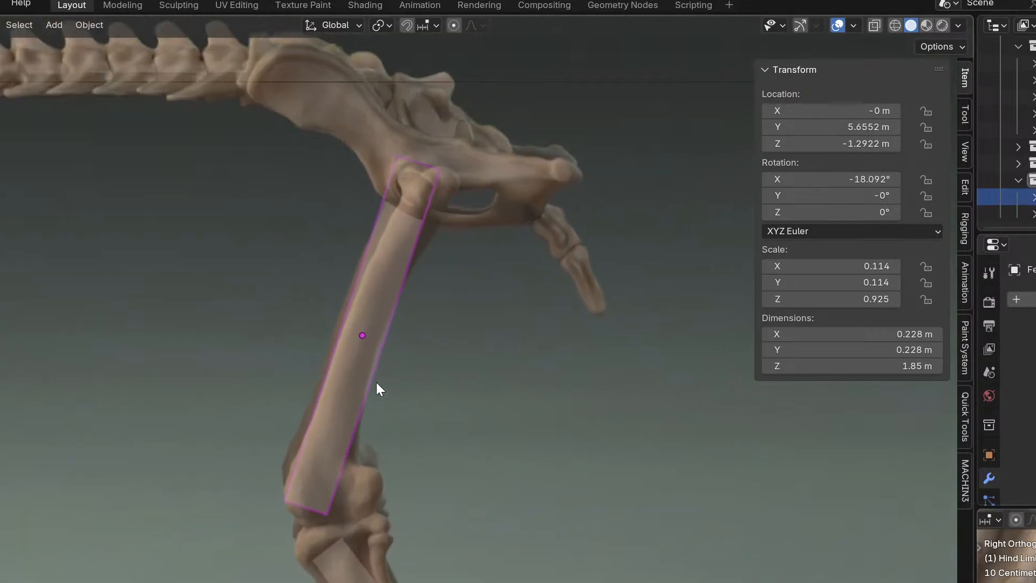
{"action": "key", "text": "ctrl+Tab"}
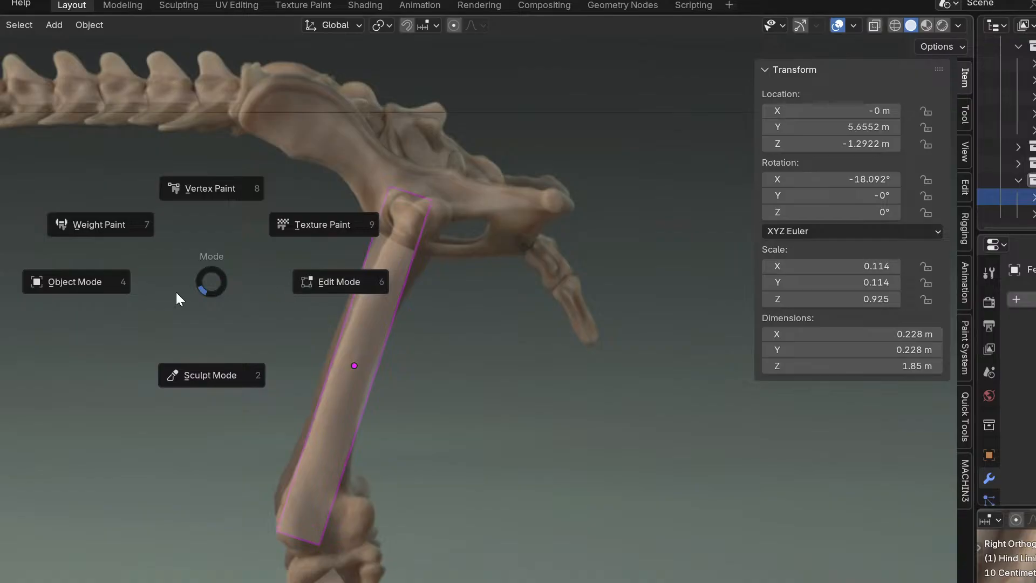
{"action": "left_click", "coordinate": [66, 295]}
{"action": "key", "text": "ctrl+Tab"}
{"action": "left_click", "coordinate": [391, 313]}
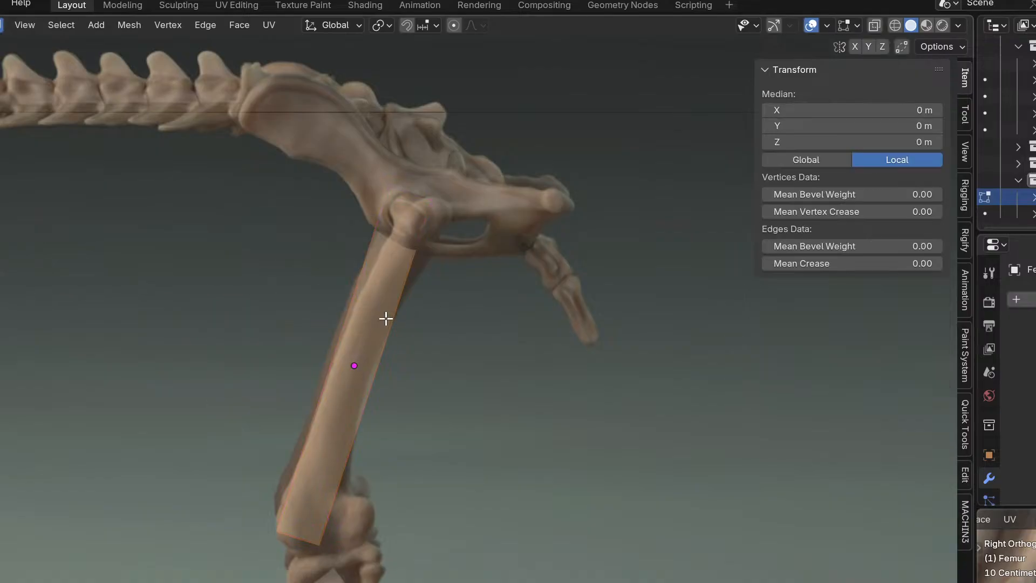
{"action": "key", "text": "ctrl+r"}
{"action": "left_click", "coordinate": [350, 354]}
{"action": "right_click", "coordinate": [351, 353]}
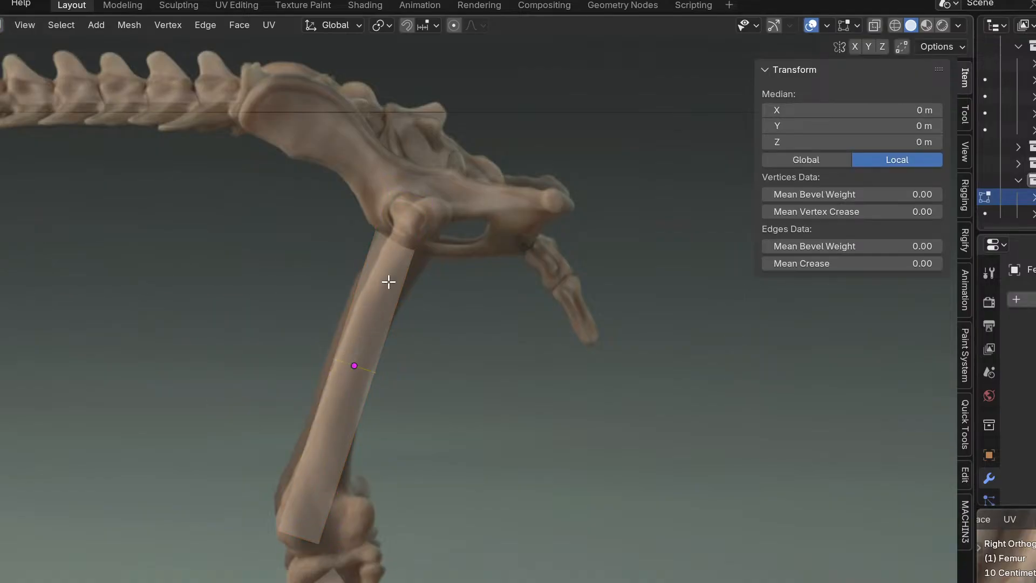
{"action": "scroll", "coordinate": [404, 261], "scroll_direction": "up", "scroll_amount": 3}
{"action": "key", "text": "ctrl+Tab"}
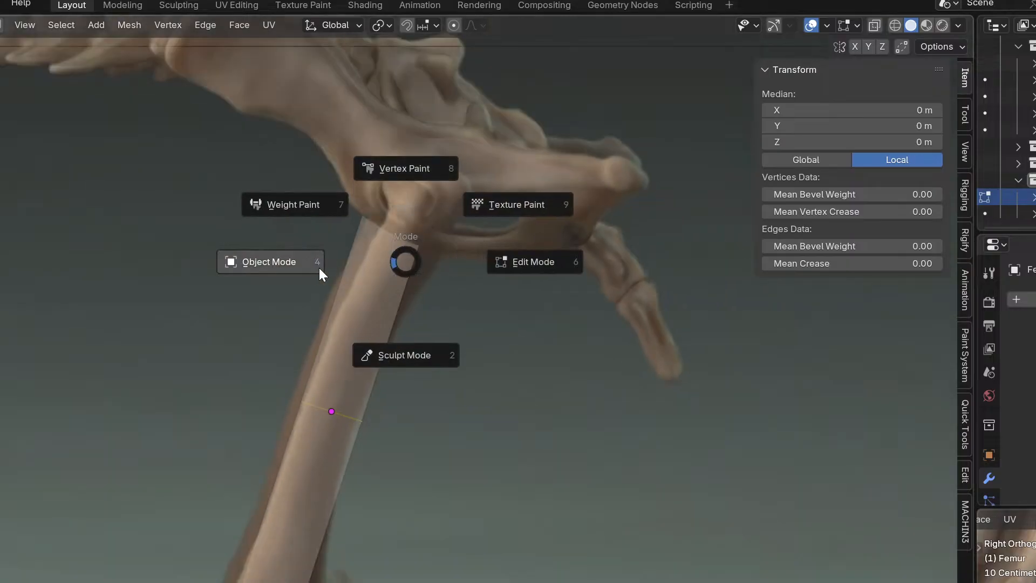
{"action": "left_click", "coordinate": [329, 274]}
Add a Mirror modifier to the femur block, using the object Empty as its mirror object.
{"action": "middle_click_drag", "start_coordinate": [329, 271], "coordinate": [377, 268]}
{"action": "key", "text": "KP_3"}
{"action": "key", "text": "KP_1"}
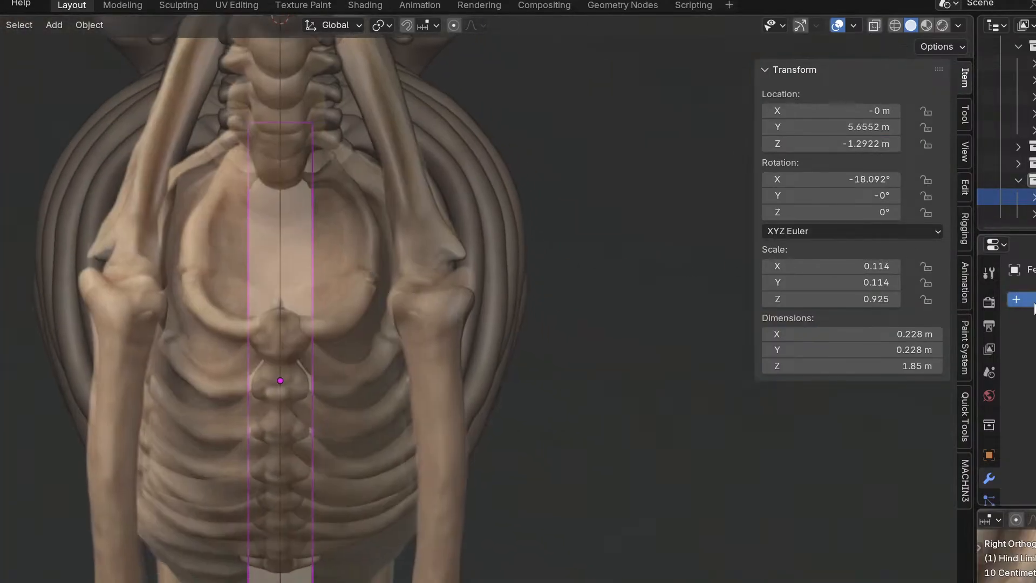
{"action": "left_click", "coordinate": [1017, 299]}
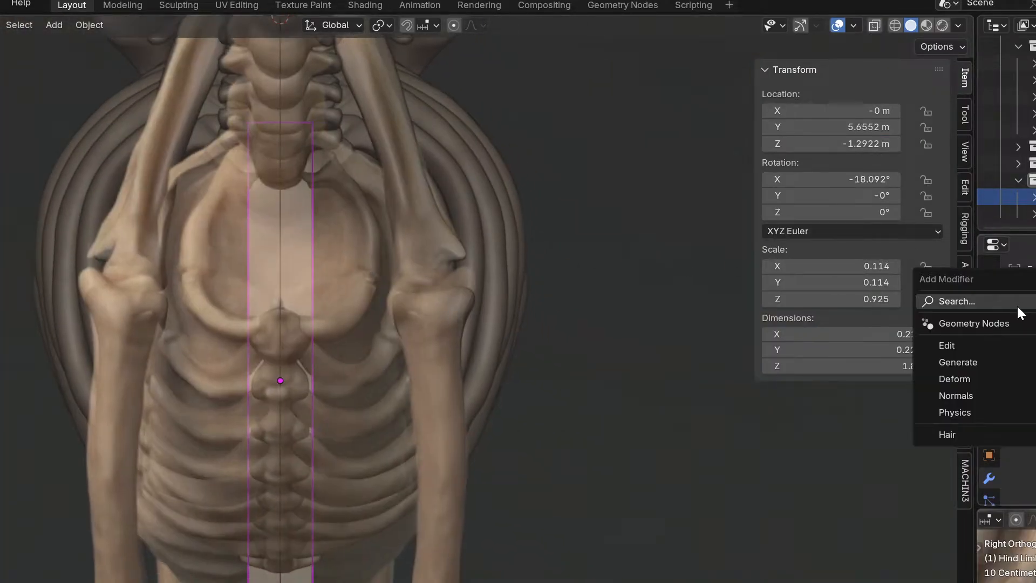
{"action": "left_click", "coordinate": [1019, 307]}
{"action": "type", "text": "mir"}
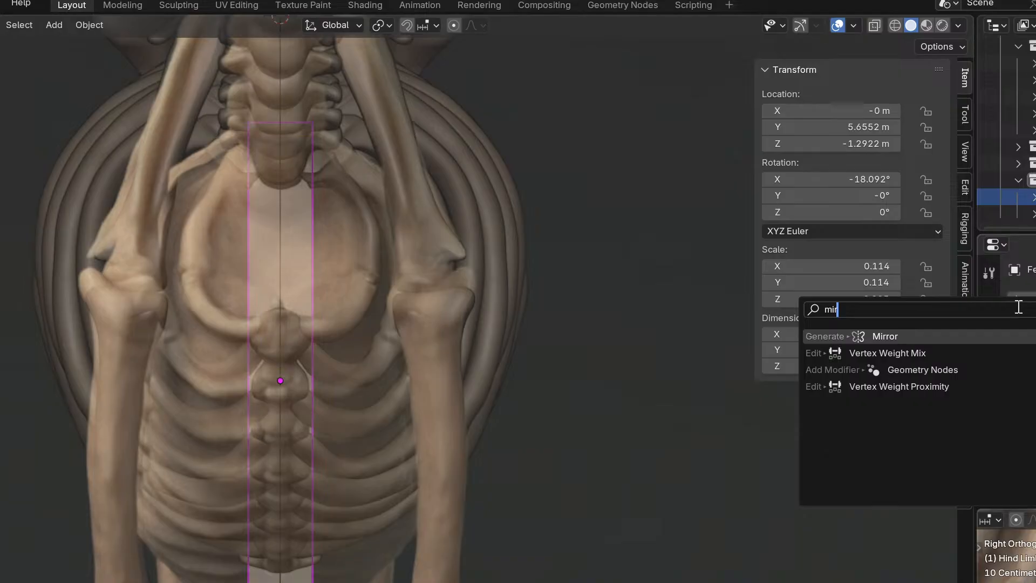
{"action": "key", "text": "Return"}
{"action": "left_click", "coordinate": [1035, 413]}
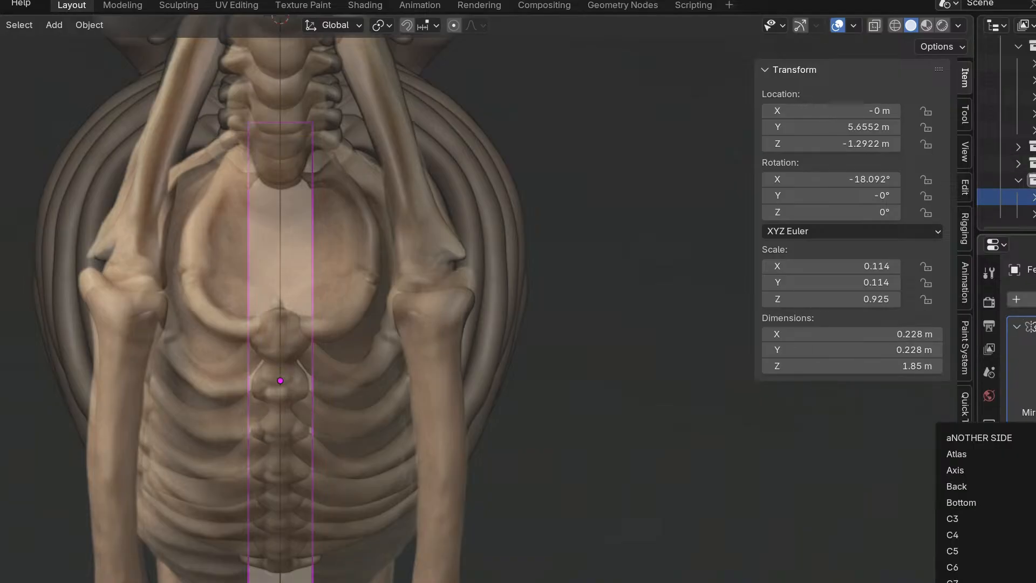
{"action": "type", "text": "em"}
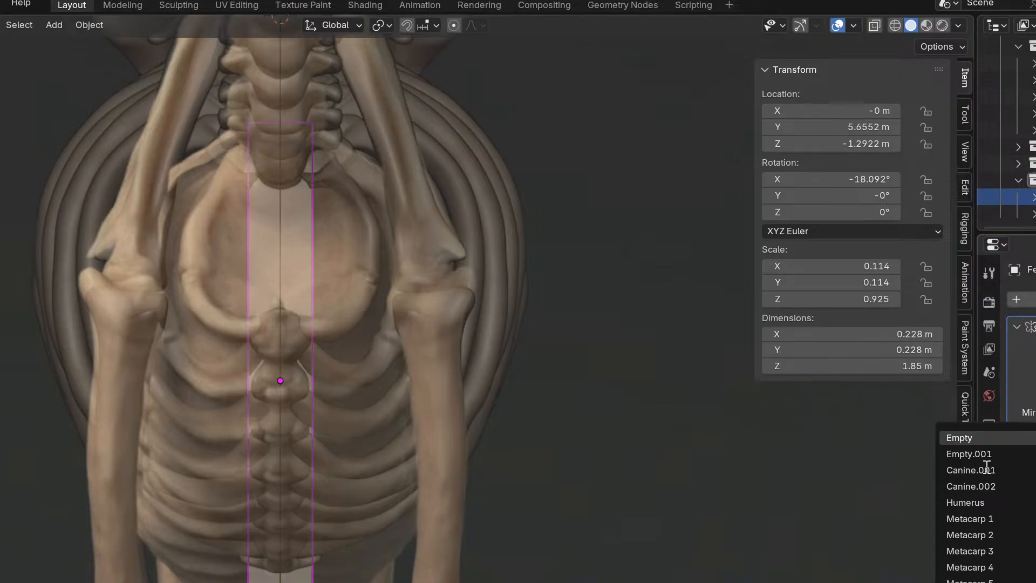
{"action": "key", "text": "Return"}
Move the femur block outward in front view so its pair spreads over the hind legs, tilted to about 7.9° on Y.
{"action": "scroll", "coordinate": [377, 224], "scroll_direction": "down", "scroll_amount": 3}
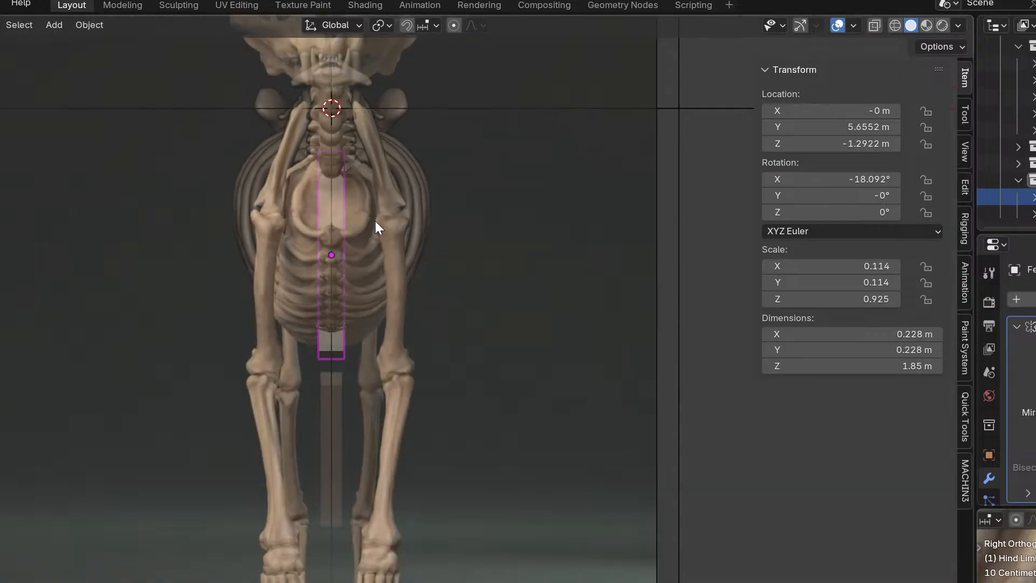
{"action": "scroll", "coordinate": [417, 254], "scroll_direction": "up", "scroll_amount": 2}
{"action": "key", "text": "g"}
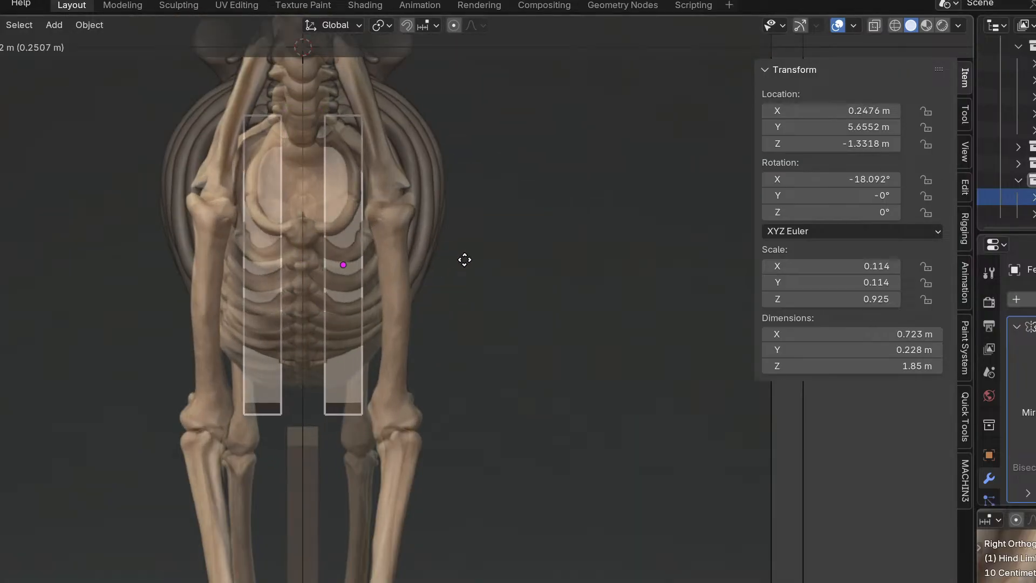
{"action": "left_click", "coordinate": [521, 317]}
{"action": "key", "text": "r"}
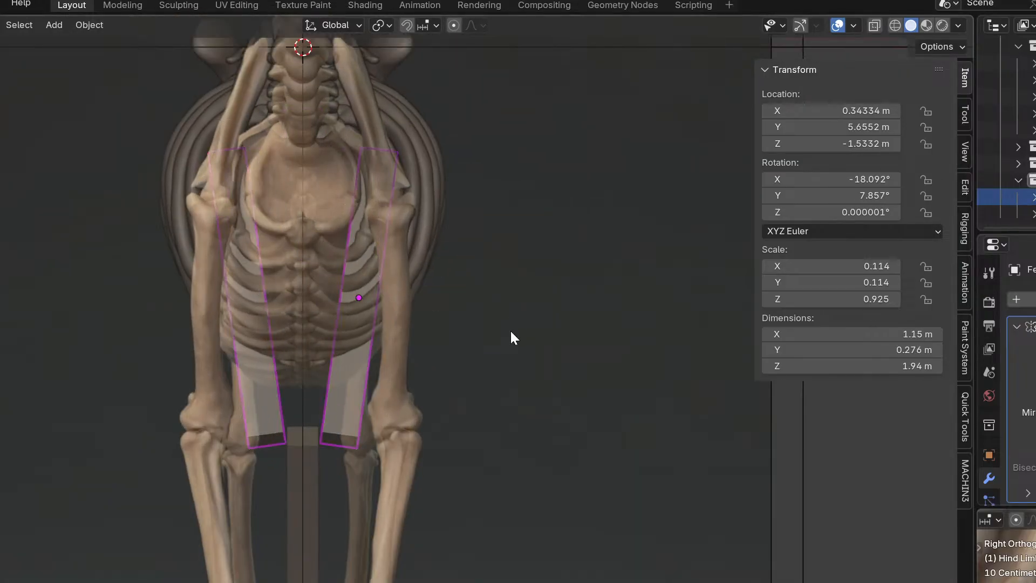
{"action": "left_click", "coordinate": [519, 317]}
{"action": "key", "text": "g"}
{"action": "left_click", "coordinate": [515, 317]}
Add a Mirror modifier to the lower leg block, using Empty as its mirror object.
{"action": "left_click", "coordinate": [303, 483]}
{"action": "middle_click_drag", "start_coordinate": [392, 498], "coordinate": [401, 422], "text": "shift"}
{"action": "left_click", "coordinate": [1033, 300]}
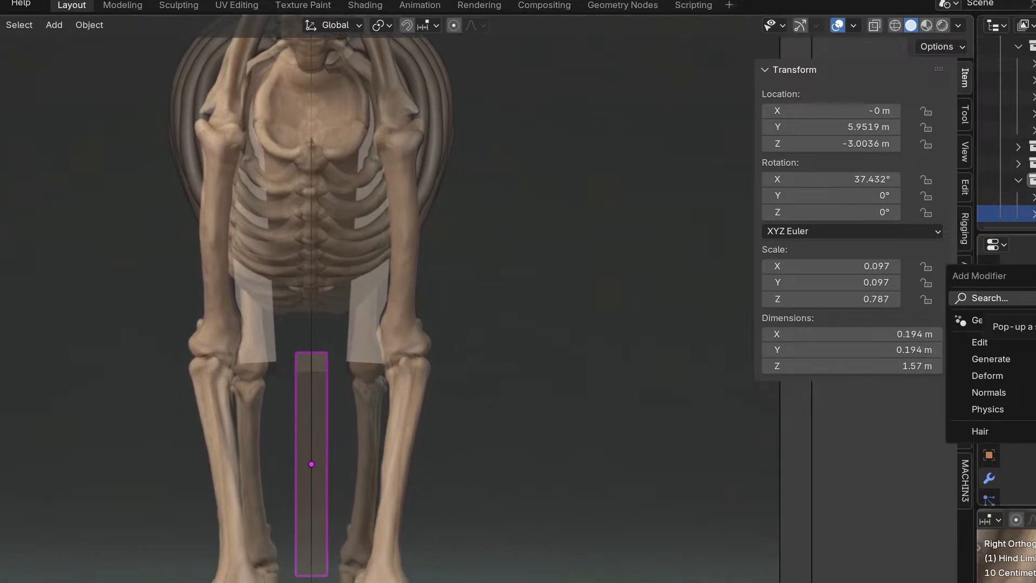
{"action": "left_click", "coordinate": [1015, 299]}
{"action": "type", "text": "mirr"}
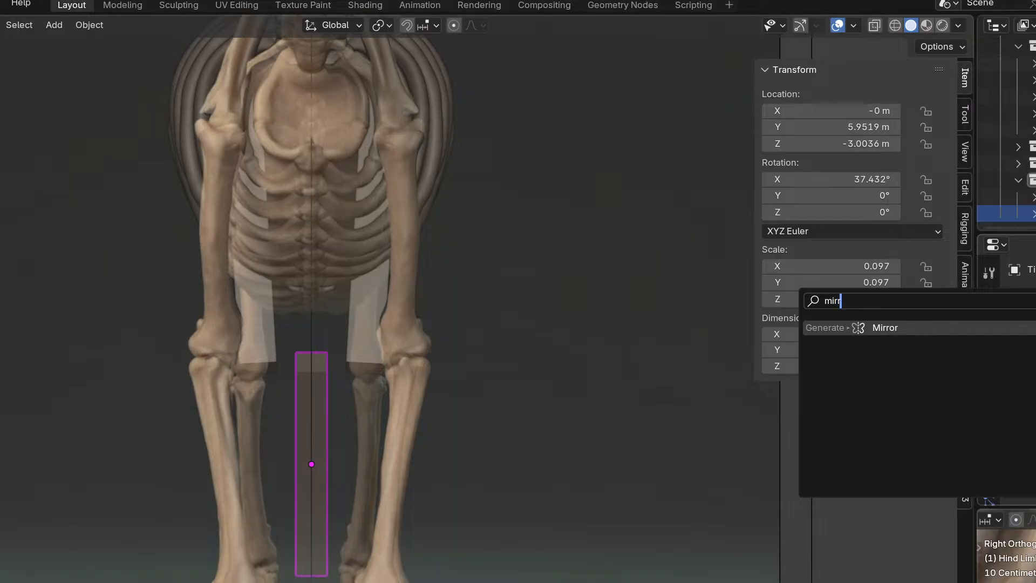
{"action": "key", "text": "Return"}
{"action": "left_click", "coordinate": [1034, 413]}
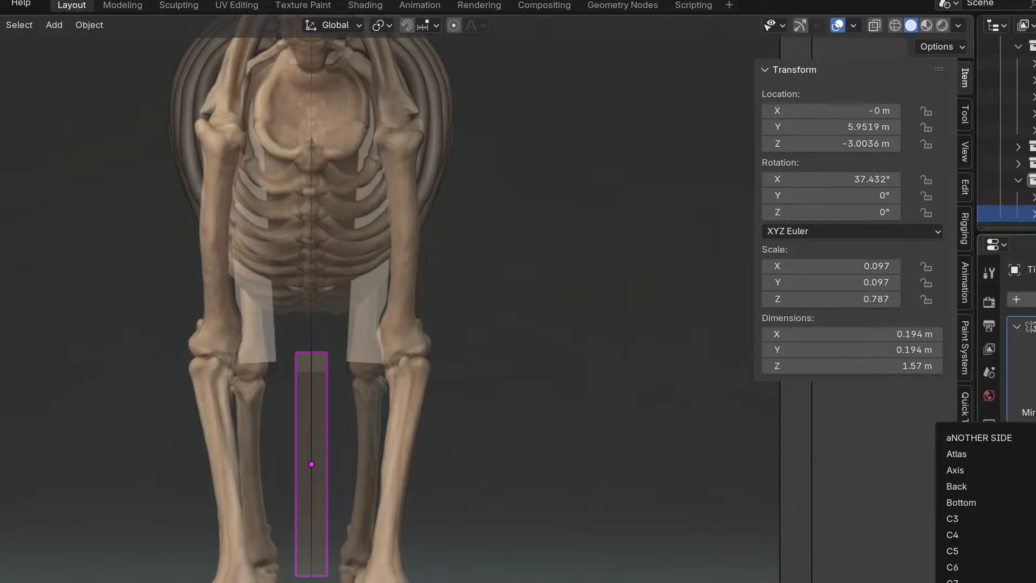
{"action": "type", "text": "em"}
{"action": "left_click", "coordinate": [1034, 438]}
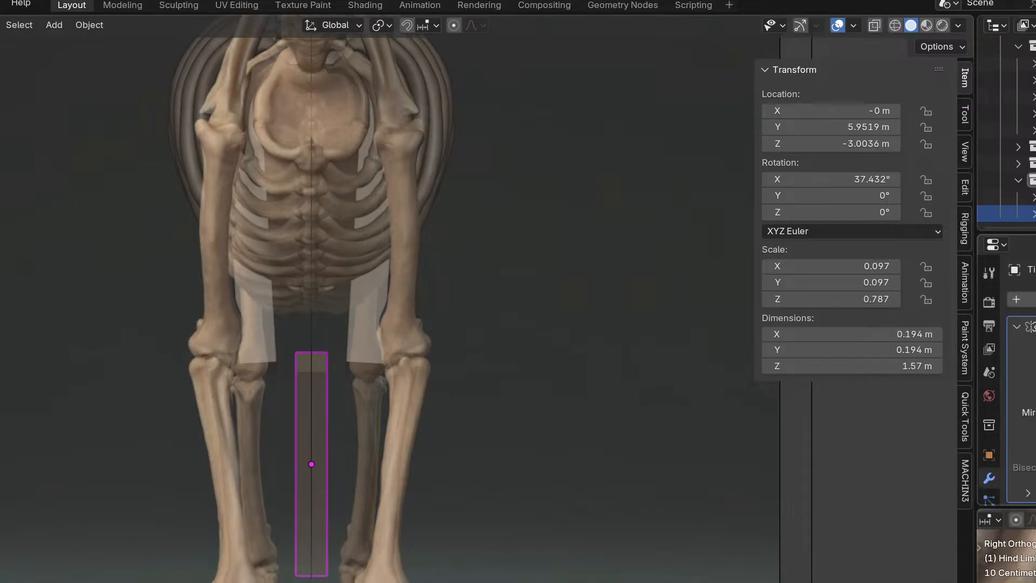
Move the lower leg block outward to about 0.32 m on X and tilt it to about 4.1° on Y.
{"action": "key", "text": "g"}
{"action": "left_click", "coordinate": [573, 480]}
{"action": "key", "text": "r"}
{"action": "left_click", "coordinate": [581, 494]}
Scale the lower leg block down to about 0.090 on X and Y and 0.733 on Z, refining its tilt to about 3.1° on Y.
{"action": "scroll", "coordinate": [604, 460], "scroll_direction": "up", "scroll_amount": 4}
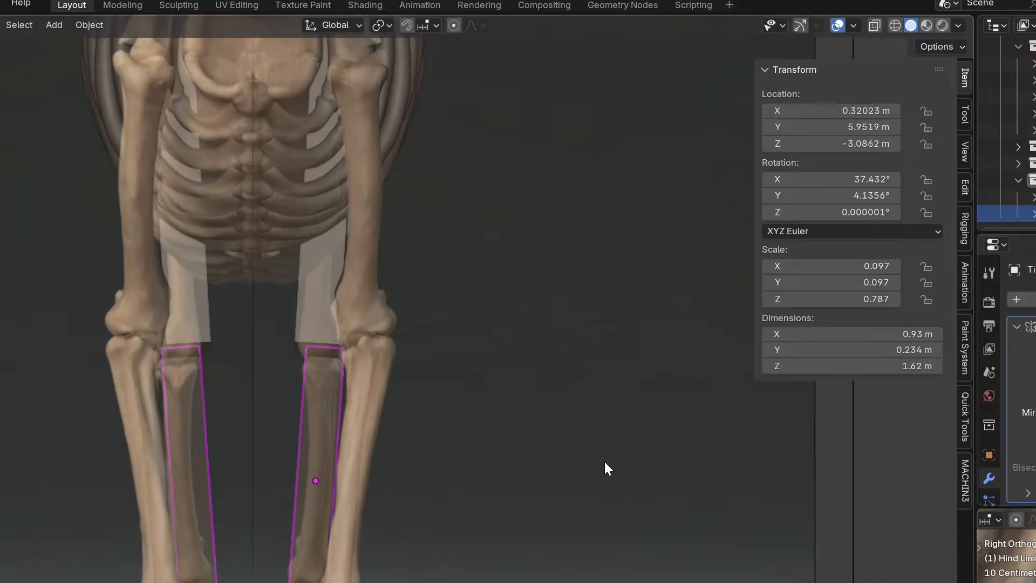
{"action": "key", "text": "s"}
{"action": "left_click", "coordinate": [618, 468]}
{"action": "key", "text": "r"}
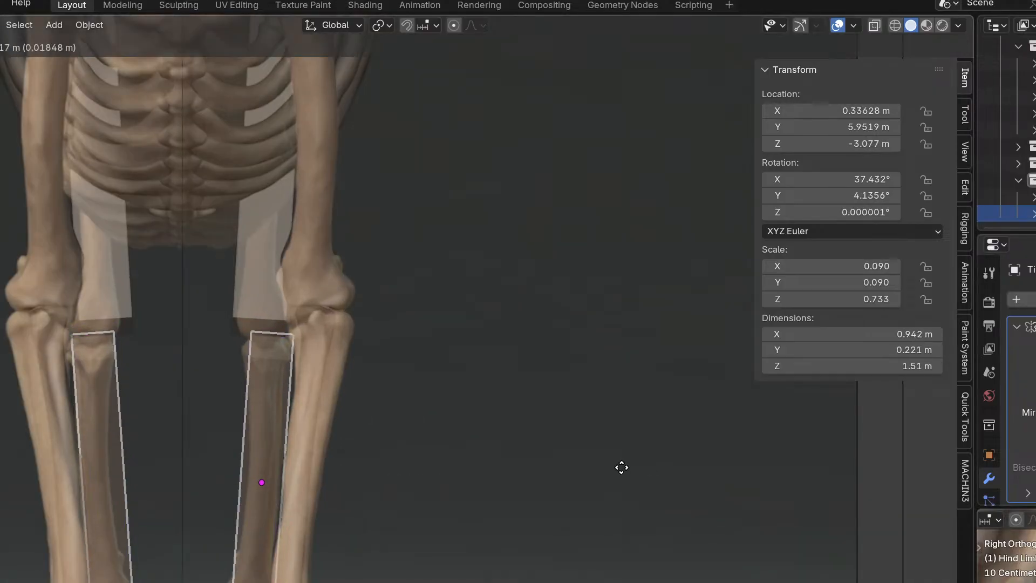
{"action": "left_click", "coordinate": [620, 466]}
{"action": "key", "text": "KP_3"}
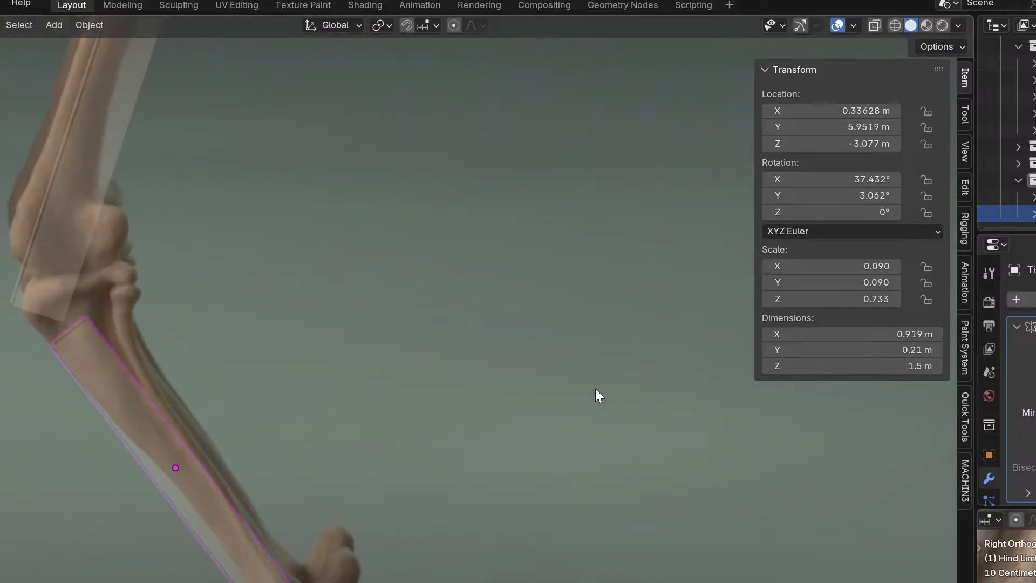
{"action": "key", "text": "KP_1"}
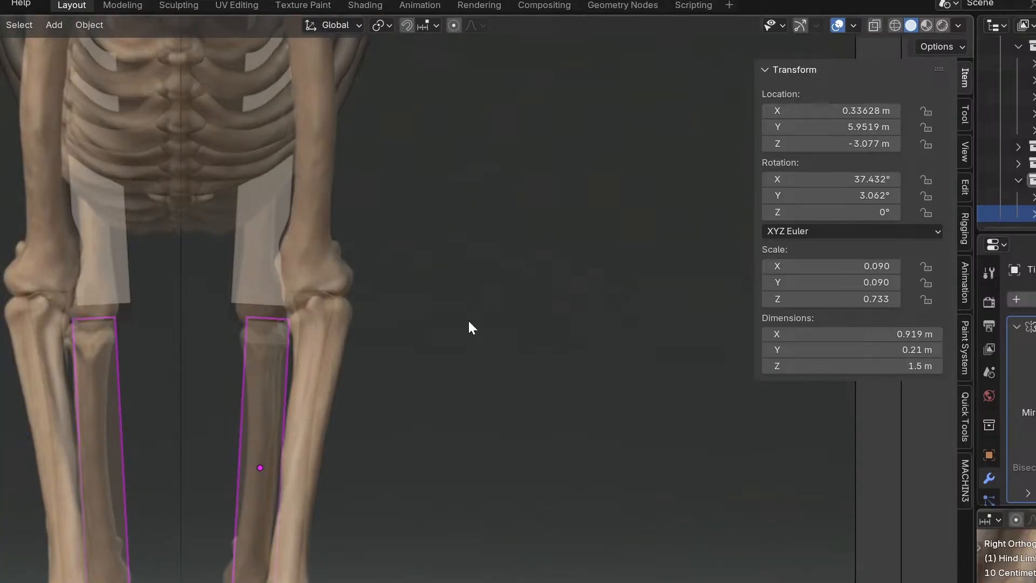
Rotate the femur block to about 4.1° on Y in front view, placing it about 0.43 m out on X.
{"action": "left_click", "coordinate": [271, 225]}
{"action": "key", "text": "r"}
{"action": "left_click", "coordinate": [486, 202]}
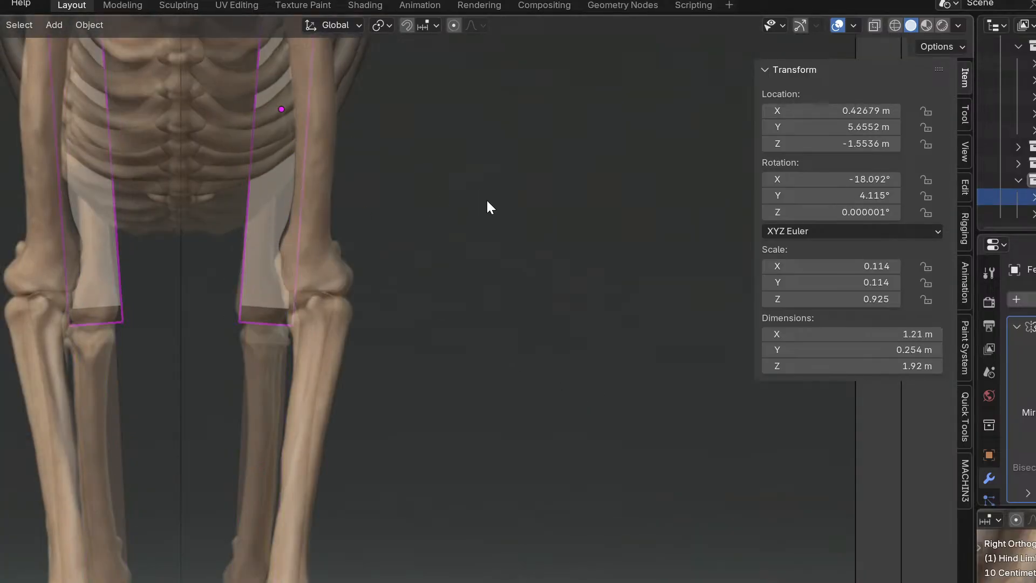
Realign the femur block over the femur in side view, at about 5.65 m on Y and -1.36 m on Z, rotated about -20.9° on X.
{"action": "key", "text": "KP_3"}
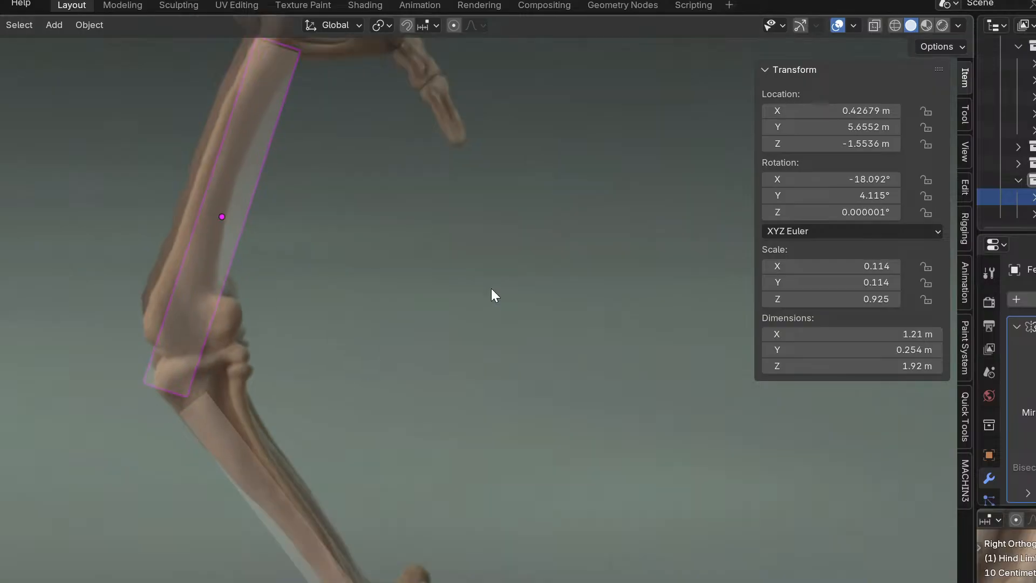
{"action": "scroll", "coordinate": [491, 288], "scroll_direction": "down", "scroll_amount": 3}
{"action": "key", "text": "r"}
{"action": "left_click", "coordinate": [517, 316]}
{"action": "key", "text": "r"}
{"action": "left_click", "coordinate": [536, 276]}
{"action": "key", "text": "g"}
{"action": "left_click", "coordinate": [533, 270]}
{"action": "key", "text": "r"}
{"action": "left_click", "coordinate": [545, 282]}
{"action": "key", "text": "g"}
{"action": "left_click", "coordinate": [542, 280]}
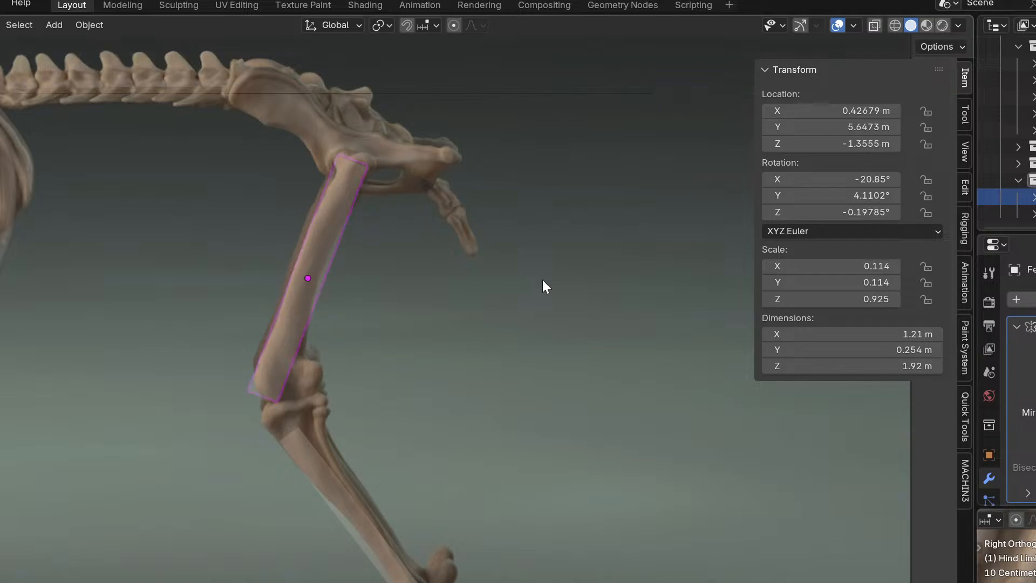
Check the femur block's fit in front and side views and collapse the expanded collection in the outliner.
{"action": "key", "text": "KP_1"}
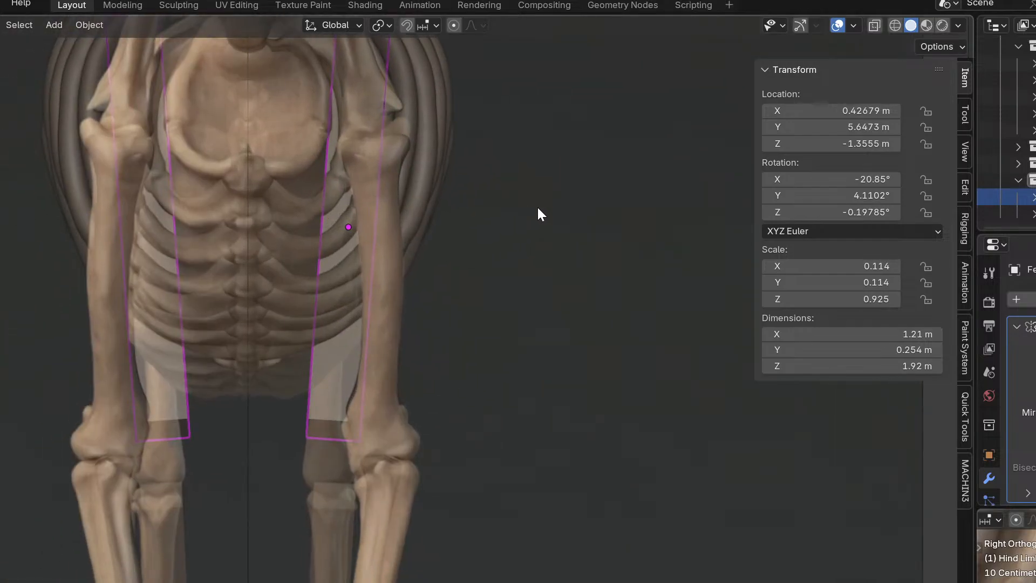
{"action": "key", "text": "KP_3"}
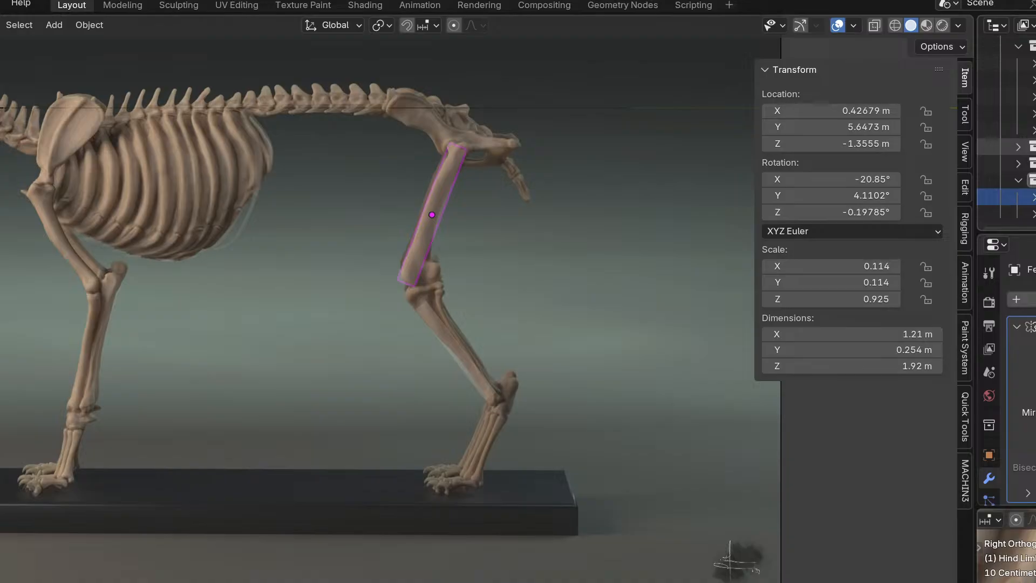
{"action": "scroll", "coordinate": [1007, 135], "scroll_direction": "up", "scroll_amount": 3}
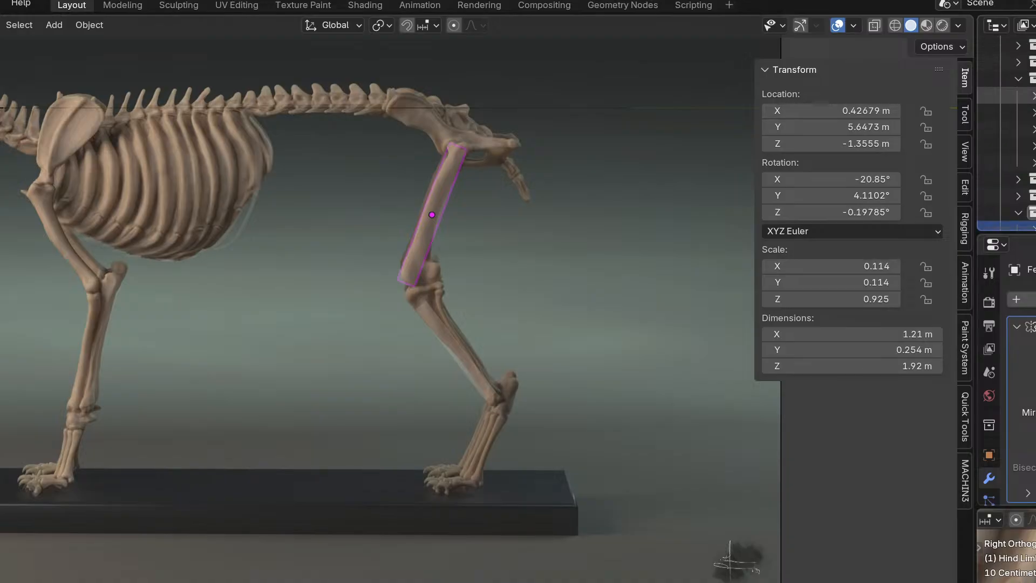
{"action": "left_click", "coordinate": [1019, 80]}
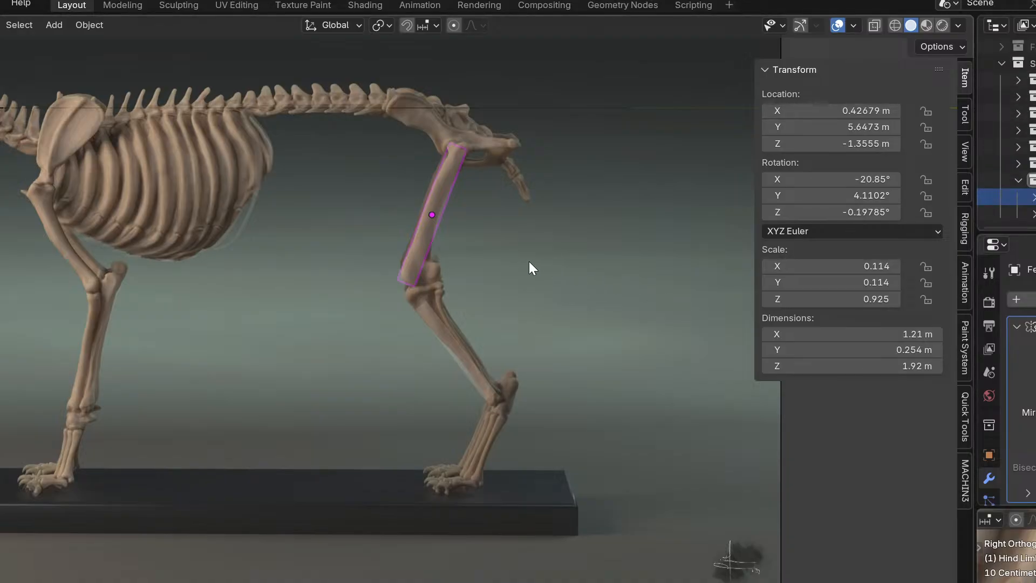
{"action": "scroll", "coordinate": [529, 262], "scroll_direction": "up", "scroll_amount": 3}
{"action": "scroll", "coordinate": [525, 273], "scroll_direction": "down", "scroll_amount": 2}
{"action": "middle_click_drag", "start_coordinate": [519, 280], "coordinate": [559, 282]}
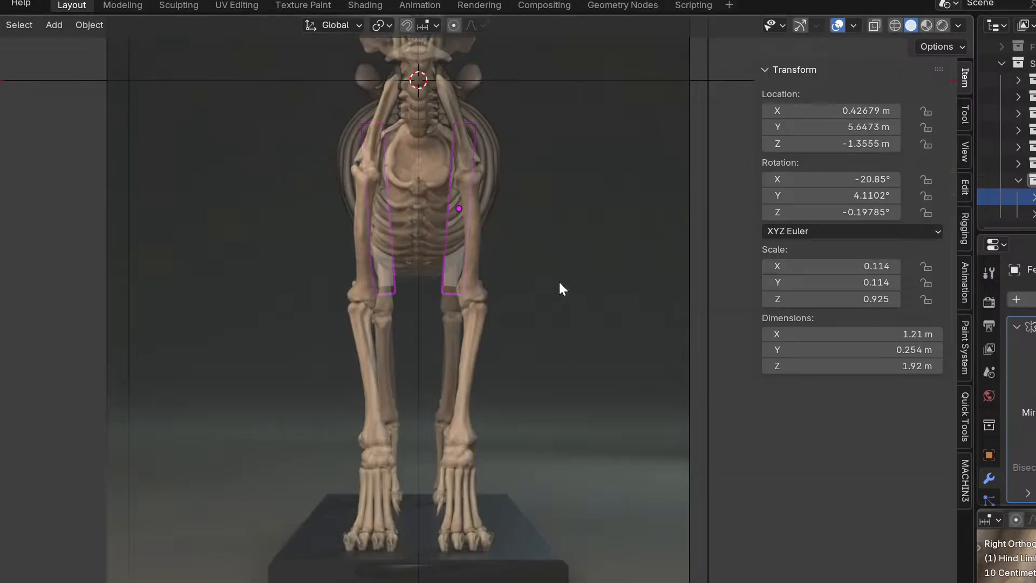
Add a Subdivision Surface modifier to the mirrored femur block.
{"action": "scroll", "coordinate": [559, 282], "scroll_direction": "up", "scroll_amount": 3}
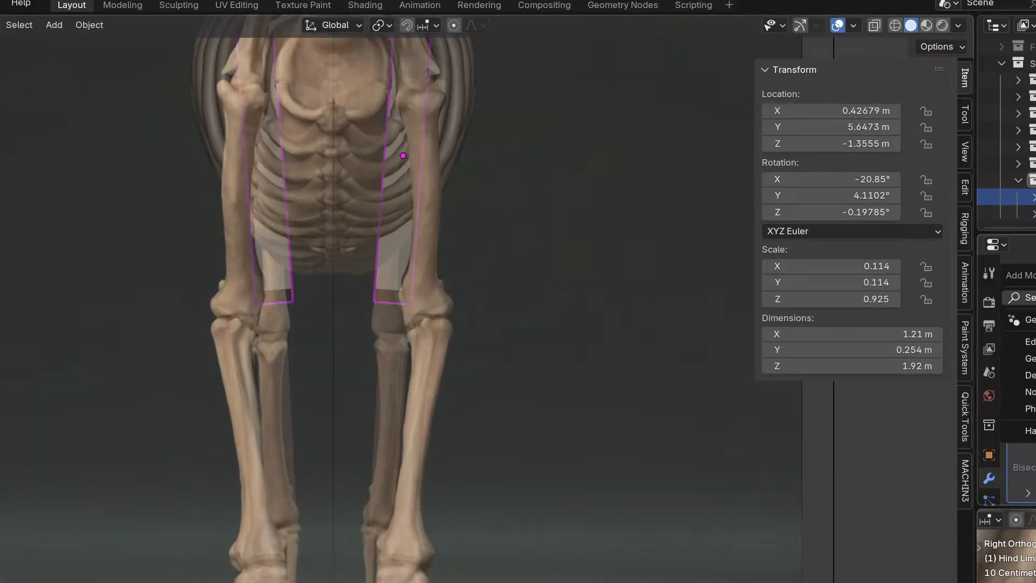
{"action": "left_click", "coordinate": [1020, 300]}
{"action": "type", "text": "subd"}
{"action": "key", "text": "Return"}
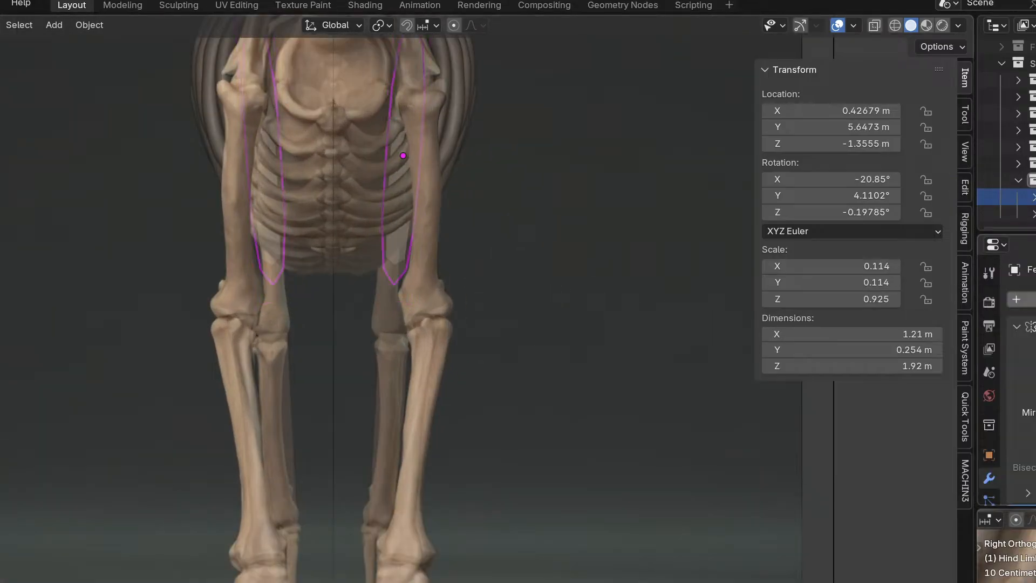
{"action": "scroll", "coordinate": [1022, 380], "scroll_direction": "down", "scroll_amount": 4}
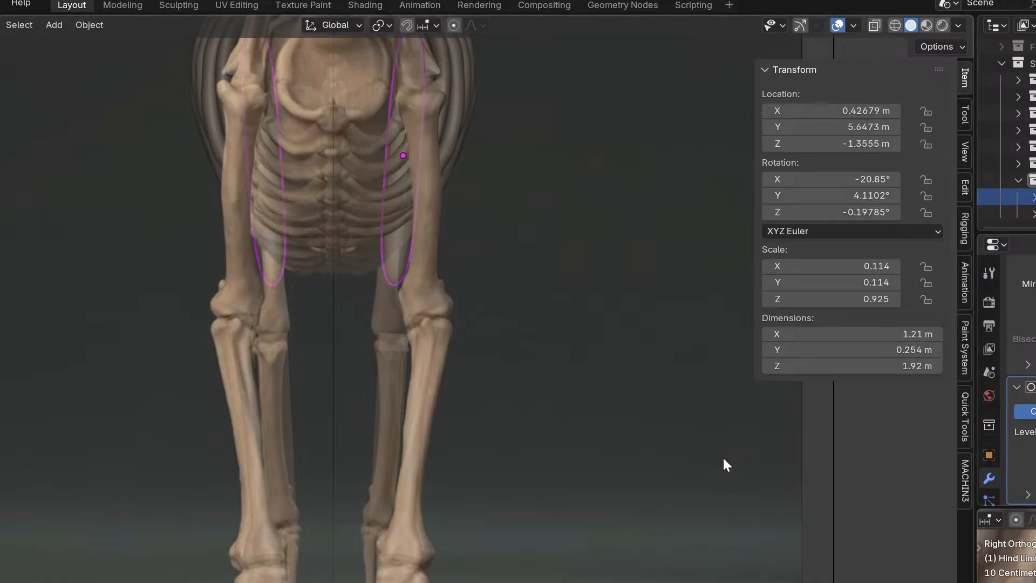
Open the femur block for mesh editing in vertex select mode and select the vertices at its lower end.
{"action": "left_click", "coordinate": [538, 291]}
{"action": "left_click", "coordinate": [413, 259]}
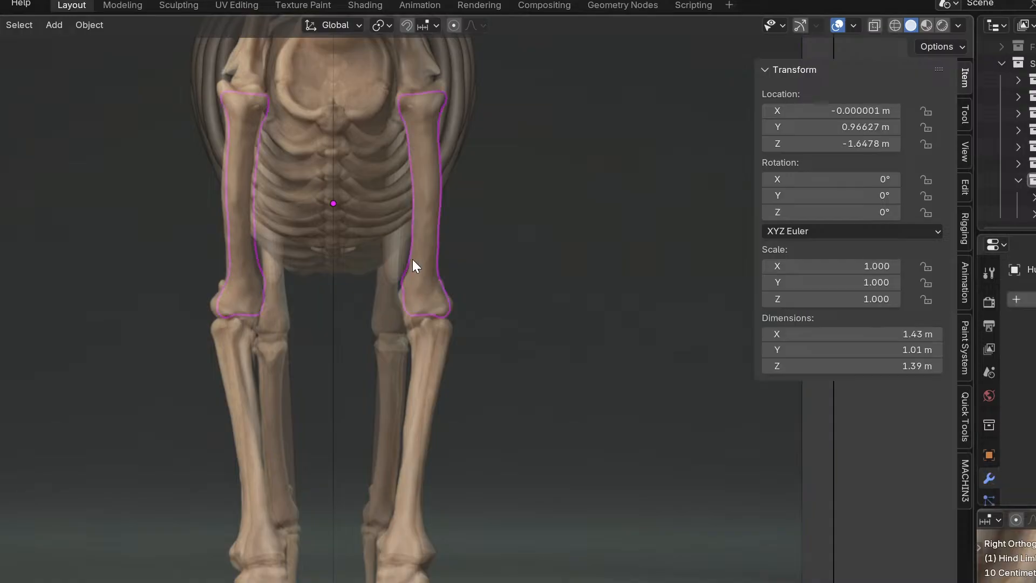
{"action": "left_click", "coordinate": [399, 251]}
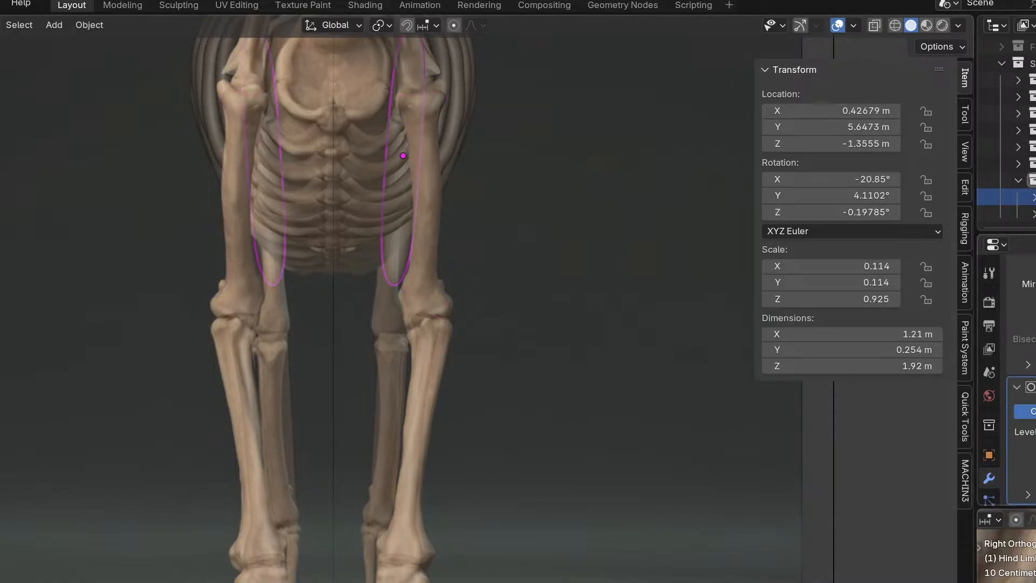
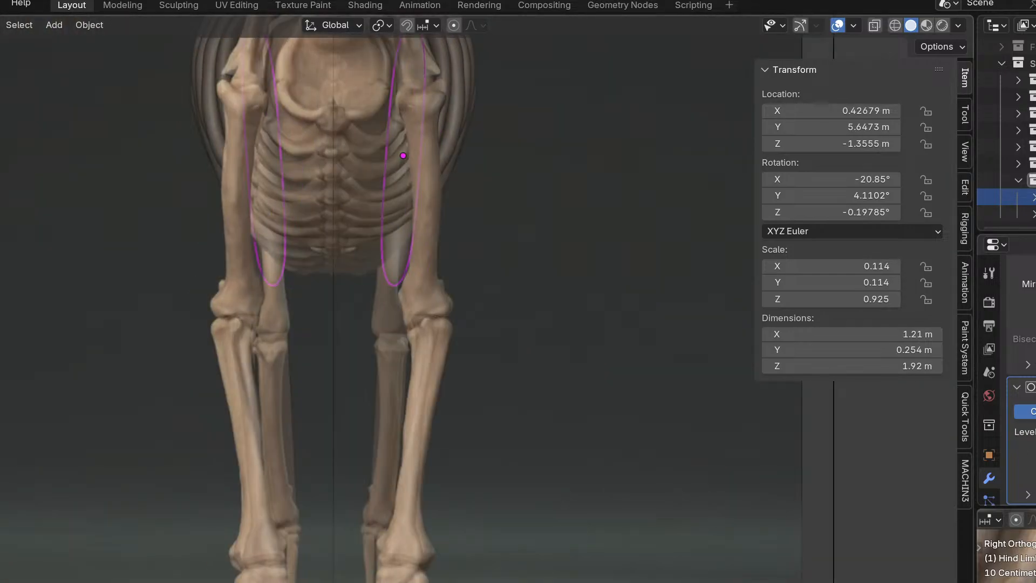
{"action": "key", "text": "Tab"}
{"action": "middle_click_drag", "start_coordinate": [424, 242], "coordinate": [262, 265]}
{"action": "scroll", "coordinate": [263, 265], "scroll_direction": "up", "scroll_amount": 3}
{"action": "left_click_drag", "start_coordinate": [332, 261], "coordinate": [429, 323]}
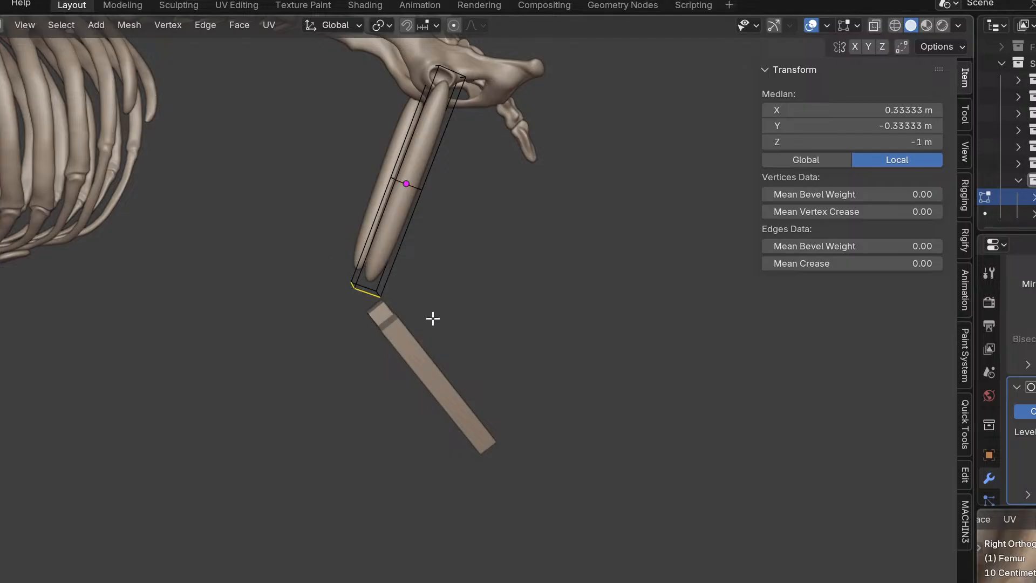
{"action": "key", "text": "1"}
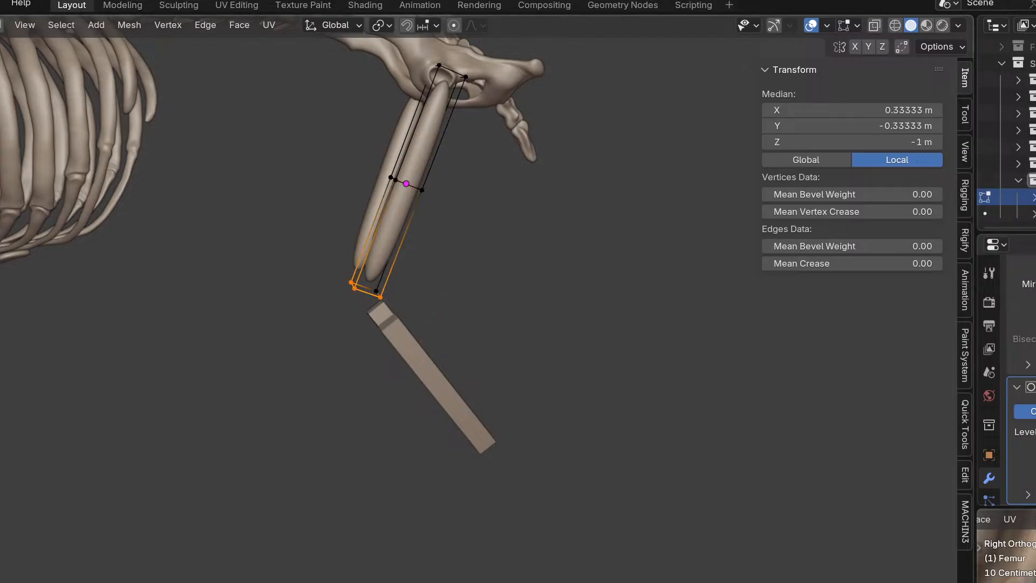
{"action": "left_click_drag", "start_coordinate": [285, 264], "coordinate": [449, 364]}
Move and scale the femur block's lower end vertices in side view to fit the knee end of the reference femur.
{"action": "key", "text": "KP_3"}
{"action": "left_click_drag", "start_coordinate": [295, 248], "coordinate": [454, 382]}
{"action": "scroll", "coordinate": [438, 348], "scroll_direction": "up", "scroll_amount": 3}
{"action": "key", "text": "g"}
{"action": "left_click", "coordinate": [433, 345]}
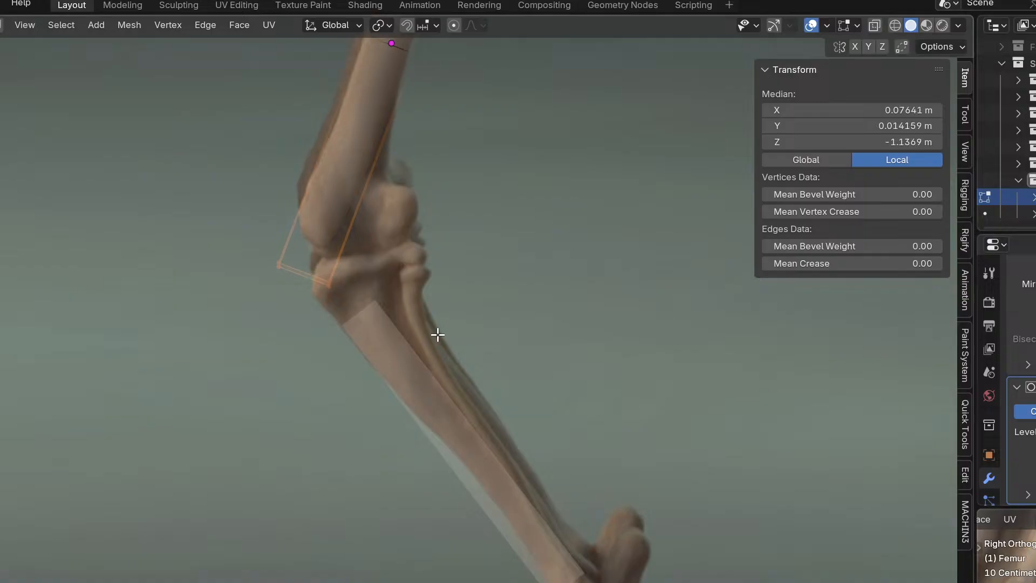
{"action": "key", "text": "s"}
{"action": "left_click", "coordinate": [527, 324]}
Cut an edge loop across the femur block just above the knee.
{"action": "key", "text": "ctrl+r"}
{"action": "left_click", "coordinate": [358, 171]}
{"action": "left_click", "coordinate": [356, 185]}
Extrude the rear side below the new loop backward over the condyle and move its lower edge to the knee joint.
{"action": "left_click_drag", "start_coordinate": [355, 182], "coordinate": [416, 312]}
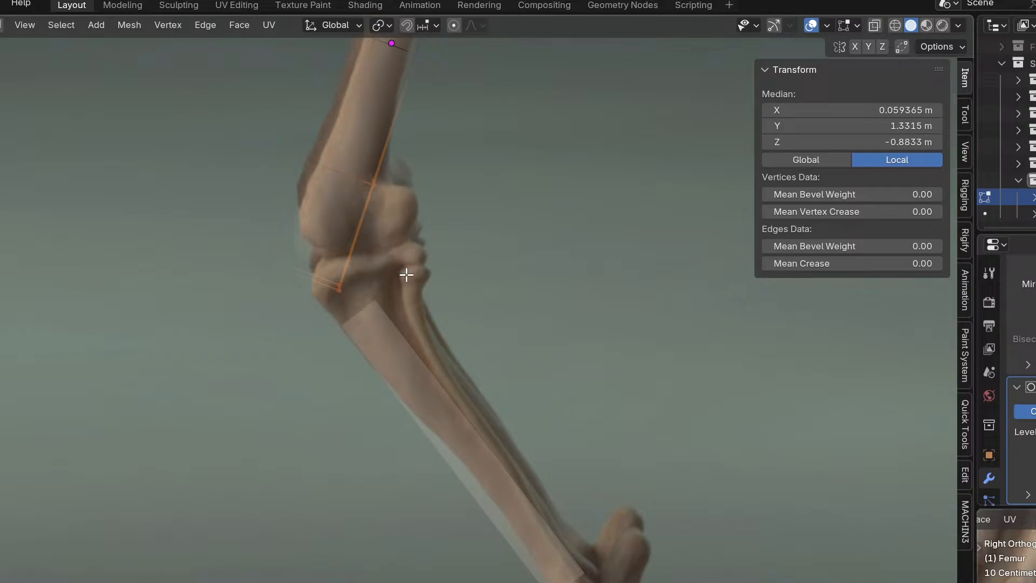
{"action": "key", "text": "e"}
{"action": "left_click", "coordinate": [491, 300]}
{"action": "left_click_drag", "start_coordinate": [355, 268], "coordinate": [415, 341]}
{"action": "key", "text": "g"}
{"action": "left_click", "coordinate": [432, 301]}
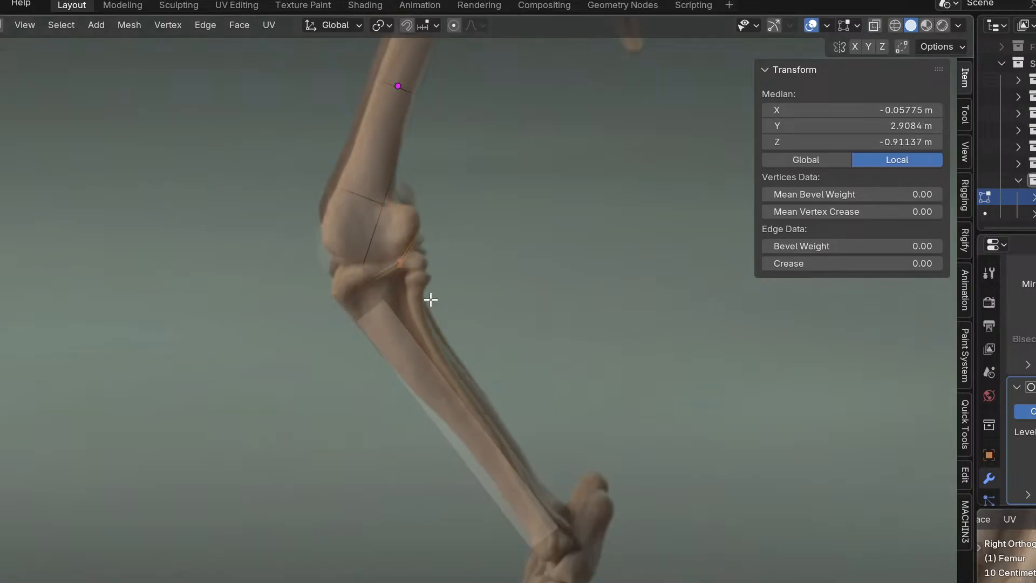
Scale and shift the femur block's middle edge loop in side view to match the reference shaft.
{"action": "middle_click_drag", "start_coordinate": [433, 313], "coordinate": [398, 519], "text": "shift"}
{"action": "scroll", "coordinate": [460, 249], "scroll_direction": "up", "scroll_amount": 2}
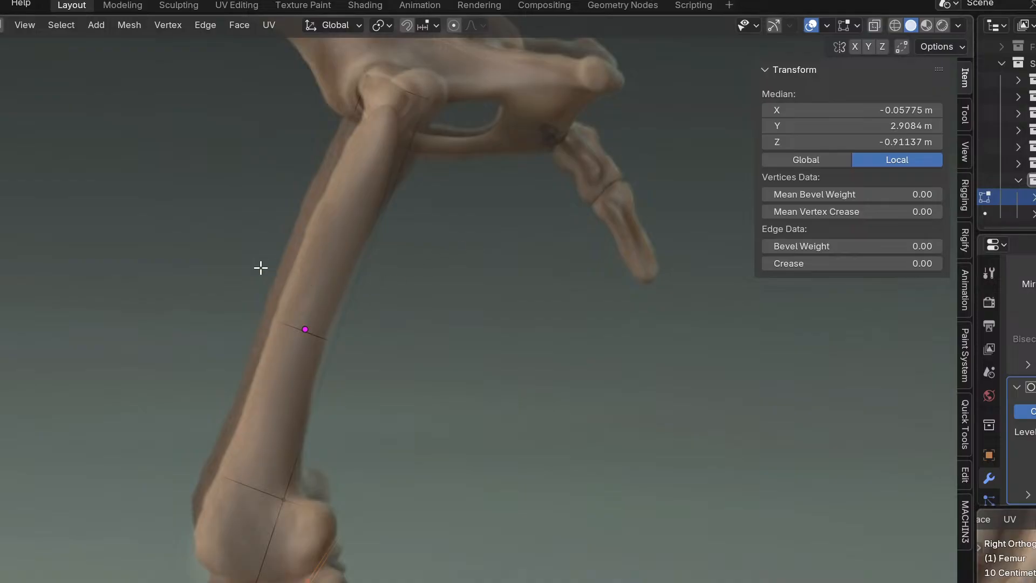
{"action": "left_click_drag", "start_coordinate": [260, 265], "coordinate": [409, 384]}
{"action": "key", "text": "s"}
{"action": "left_click", "coordinate": [404, 374]}
{"action": "key", "text": "s"}
{"action": "left_click", "coordinate": [428, 386]}
{"action": "key", "text": "g"}
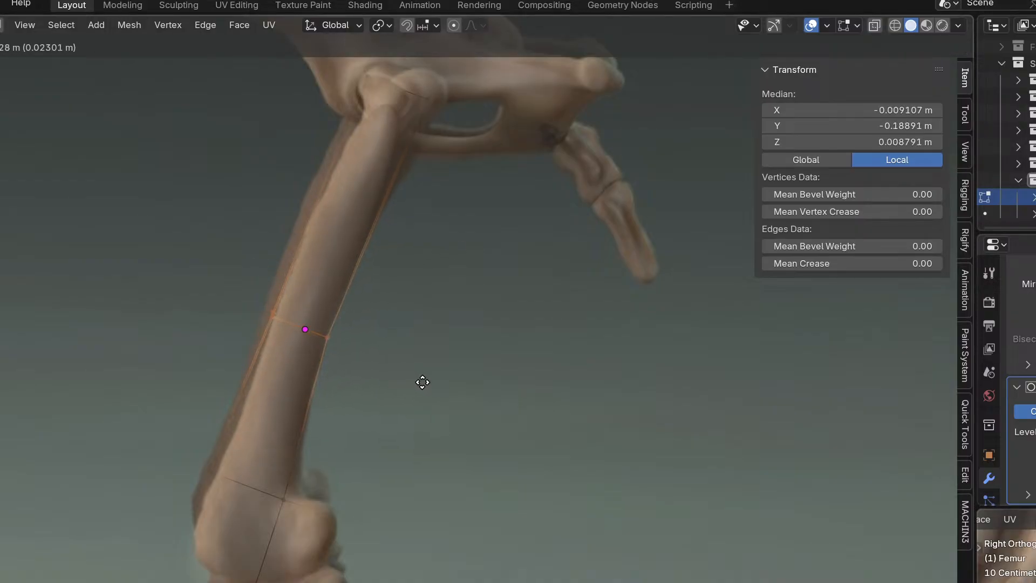
{"action": "left_click", "coordinate": [423, 382]}
Move the femur block's upper end vertices down to just below the hip joint.
{"action": "middle_click_drag", "start_coordinate": [394, 142], "coordinate": [382, 261], "text": "shift"}
{"action": "left_click_drag", "start_coordinate": [418, 218], "coordinate": [419, 218]}
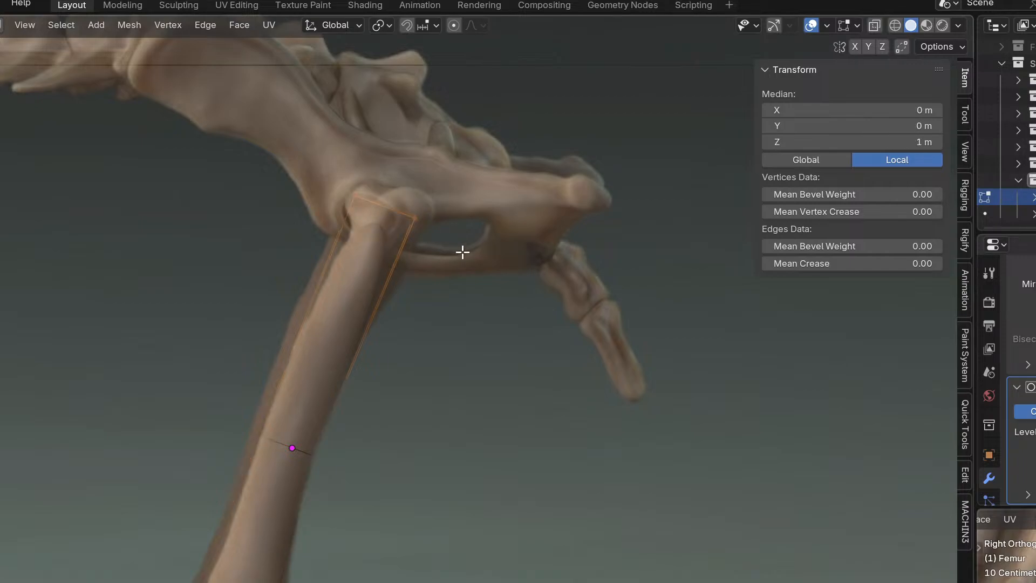
{"action": "key", "text": "g"}
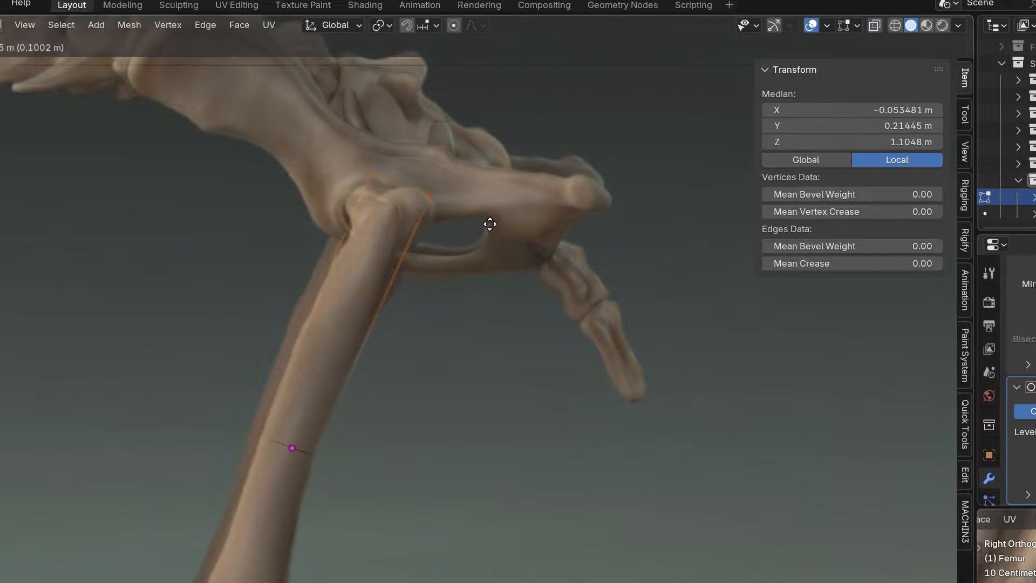
{"action": "left_click", "coordinate": [463, 289]}
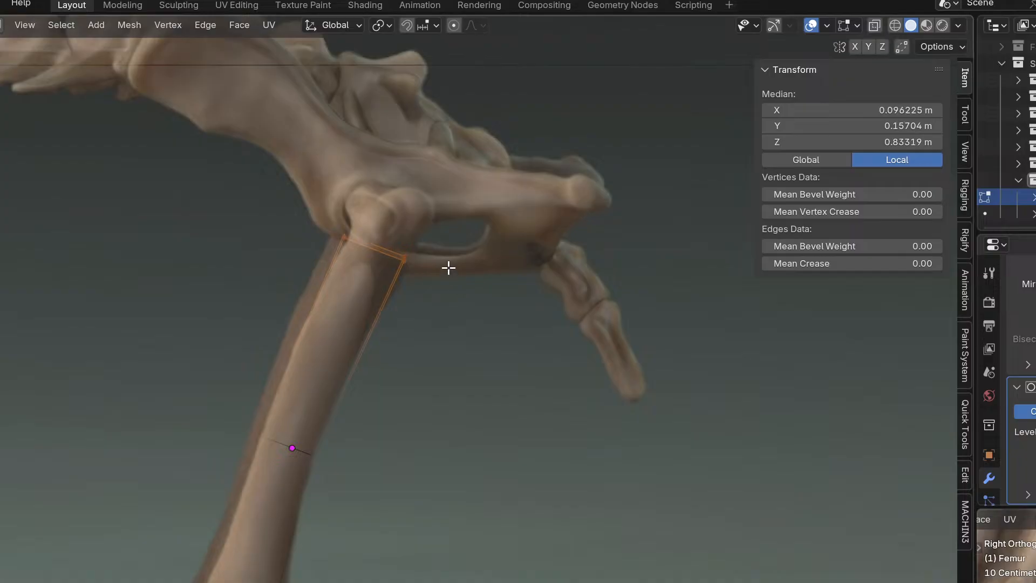
Extrude the upper end up to the top of the reference femur and rotate it to follow the bone's outline.
{"action": "key", "text": "e"}
{"action": "left_click", "coordinate": [473, 217]}
{"action": "key", "text": "r"}
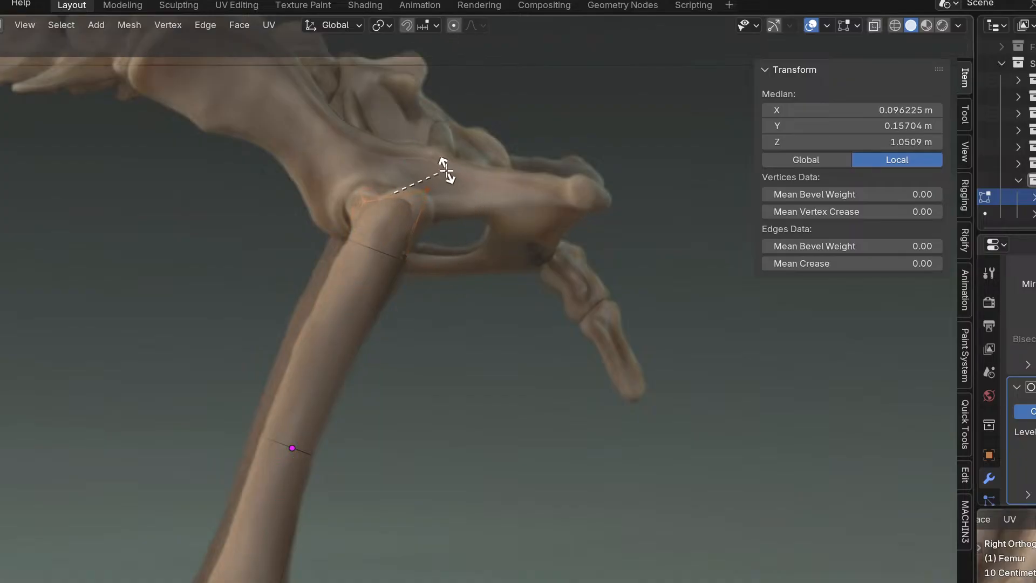
{"action": "left_click", "coordinate": [437, 163]}
{"action": "scroll", "coordinate": [429, 190], "scroll_direction": "up", "scroll_amount": 2}
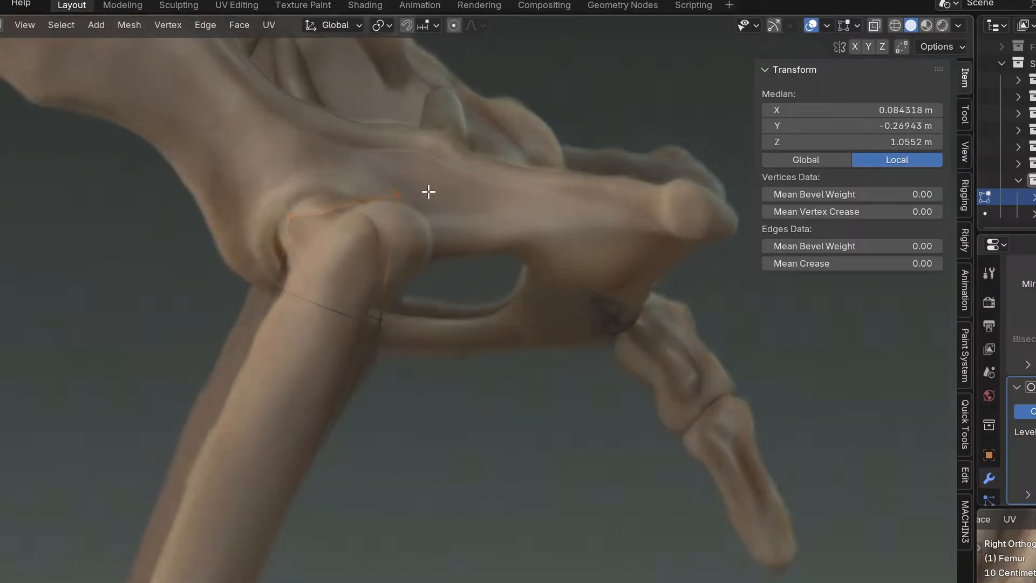
{"action": "key", "text": "g"}
{"action": "key", "text": "z"}
Extrude the rear side of the femur's upper end section backward and position it over the reference bone's rear bulge.
{"action": "left_click_drag", "start_coordinate": [383, 179], "coordinate": [414, 414]}
{"action": "left_click_drag", "start_coordinate": [361, 318], "coordinate": [409, 408]}
{"action": "key", "text": "e"}
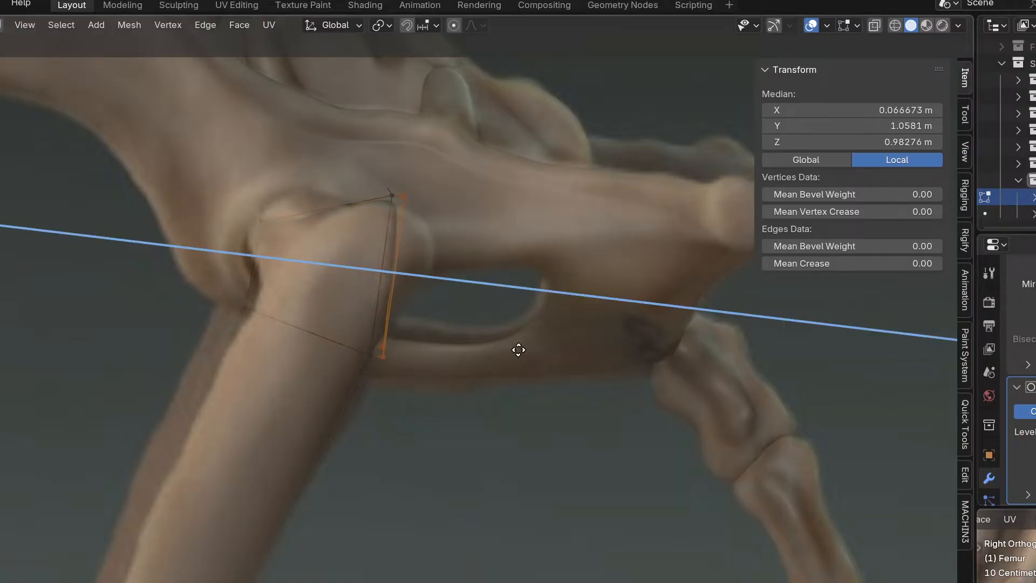
{"action": "left_click", "coordinate": [560, 347]}
{"action": "key", "text": "g"}
{"action": "left_click", "coordinate": [498, 406]}
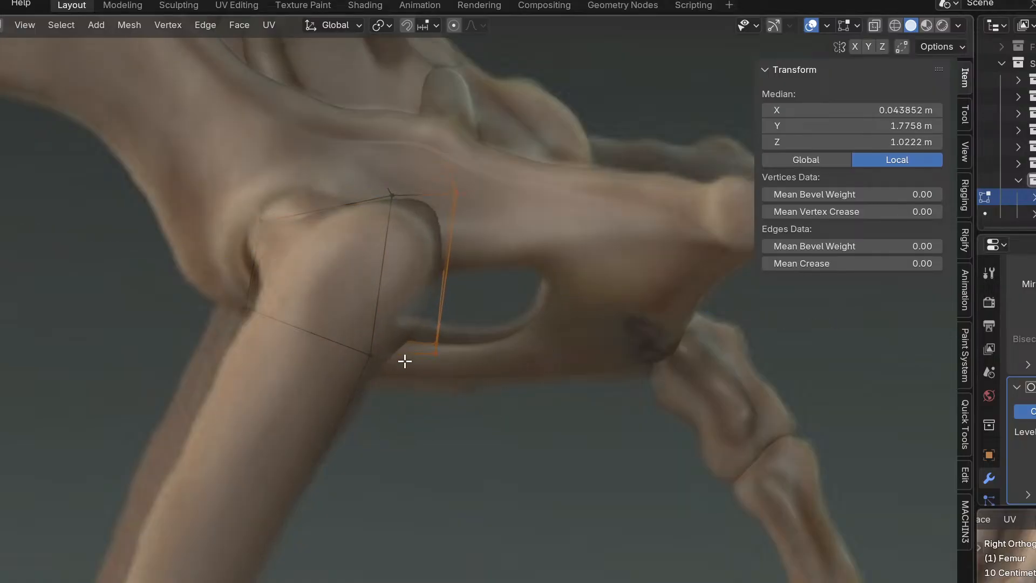
Raise the lower vertices of the rear extrusion and its junction with the shaft to follow the reference contour.
{"action": "left_click_drag", "start_coordinate": [345, 321], "coordinate": [407, 414]}
{"action": "key", "text": "g"}
{"action": "left_click", "coordinate": [399, 379]}
{"action": "left_click", "coordinate": [419, 331], "text": "shift"}
{"action": "key", "text": "g"}
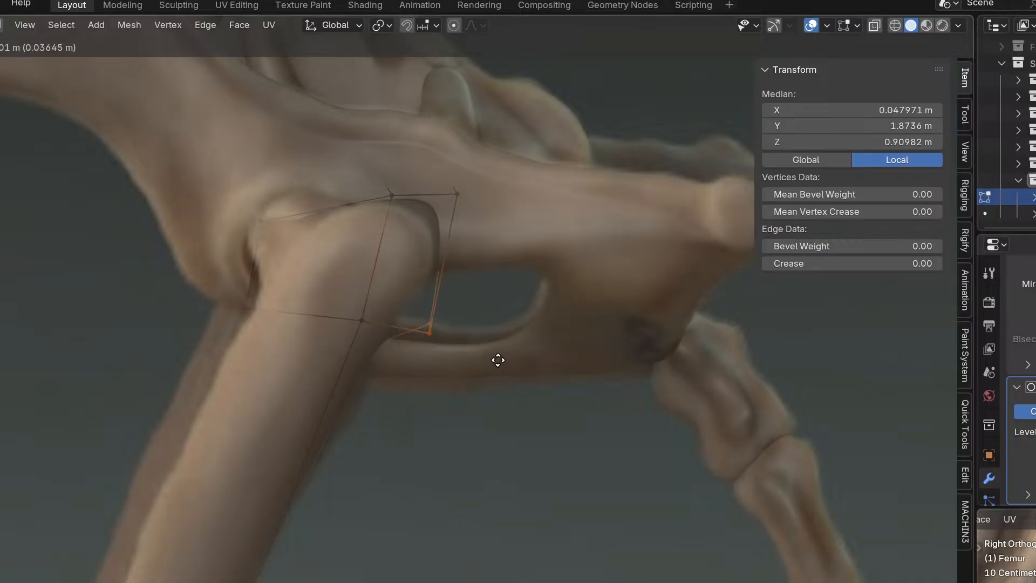
{"action": "left_click", "coordinate": [465, 290]}
Pull the upper rear and top middle vertices of the femur's hip end in to the reference outline.
{"action": "key", "text": "g"}
{"action": "left_click", "coordinate": [484, 251]}
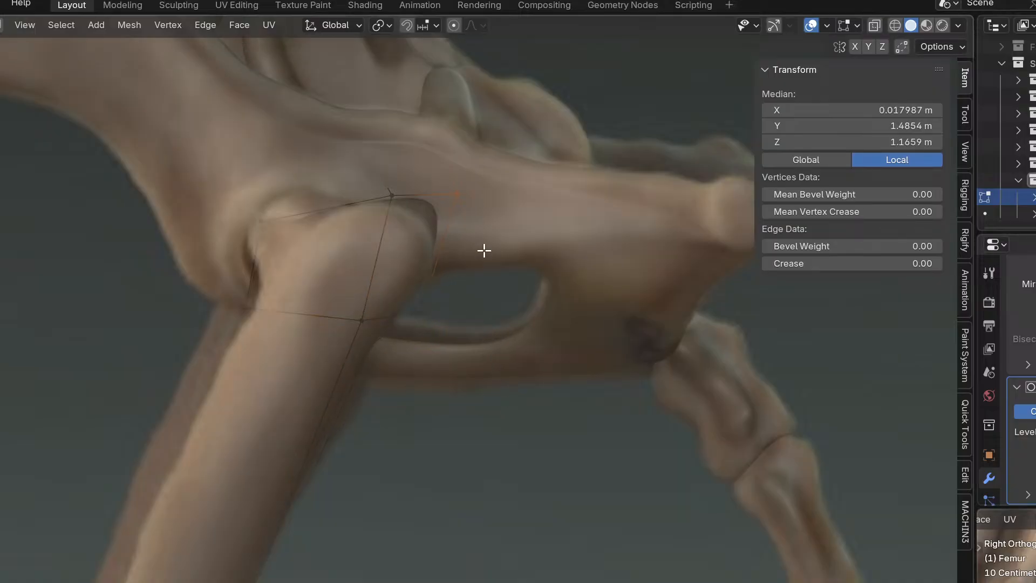
{"action": "key", "text": "g"}
{"action": "left_click", "coordinate": [465, 261]}
{"action": "left_click_drag", "start_coordinate": [352, 151], "coordinate": [417, 232]}
{"action": "key", "text": "g"}
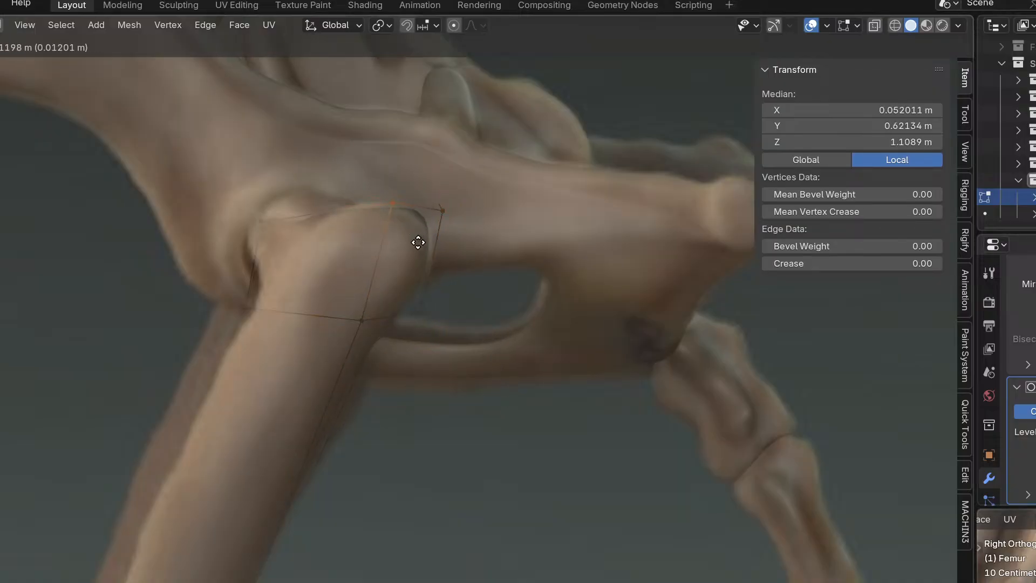
{"action": "left_click", "coordinate": [416, 236]}
Check the reshaped femur's fit against the back and side references along the shaft and both ends.
{"action": "middle_click_drag", "start_coordinate": [328, 232], "coordinate": [415, 278]}
{"action": "key", "text": "KP_3"}
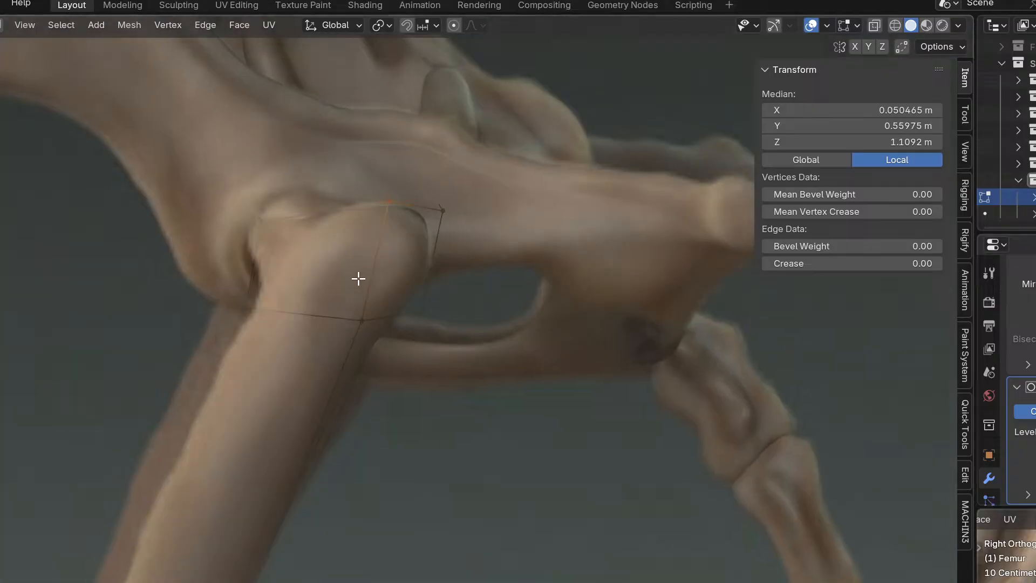
{"action": "key", "text": "KP_1"}
{"action": "scroll", "coordinate": [374, 304], "scroll_direction": "down", "scroll_amount": 1}
{"action": "key", "text": "KP_3"}
{"action": "scroll", "coordinate": [378, 319], "scroll_direction": "down", "scroll_amount": 3}
{"action": "middle_click_drag", "start_coordinate": [380, 325], "coordinate": [328, 304]}
{"action": "key", "text": "KP_3"}
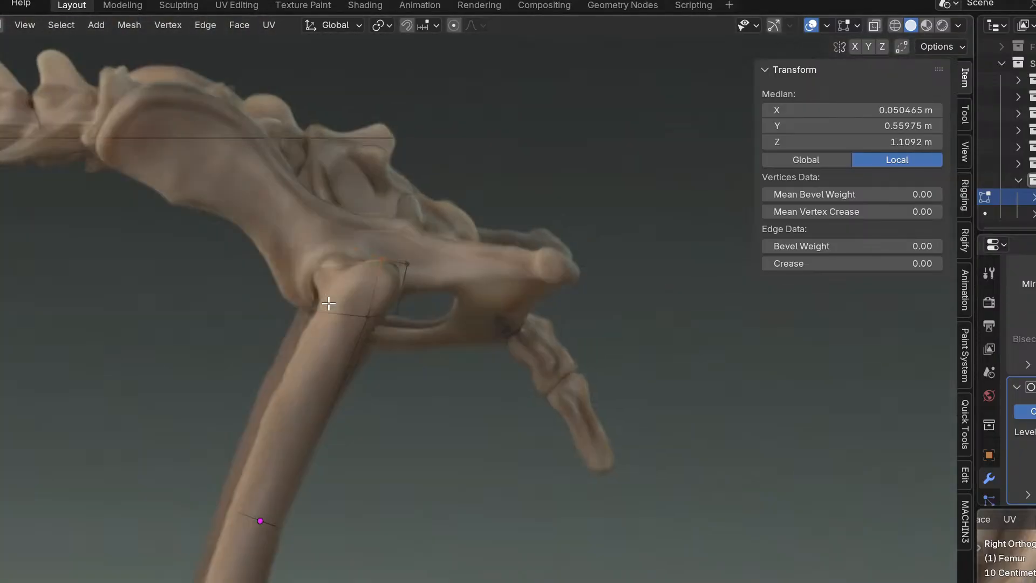
{"action": "key", "text": "KP_1"}
{"action": "middle_click_drag", "start_coordinate": [419, 340], "coordinate": [342, 285], "text": "shift"}
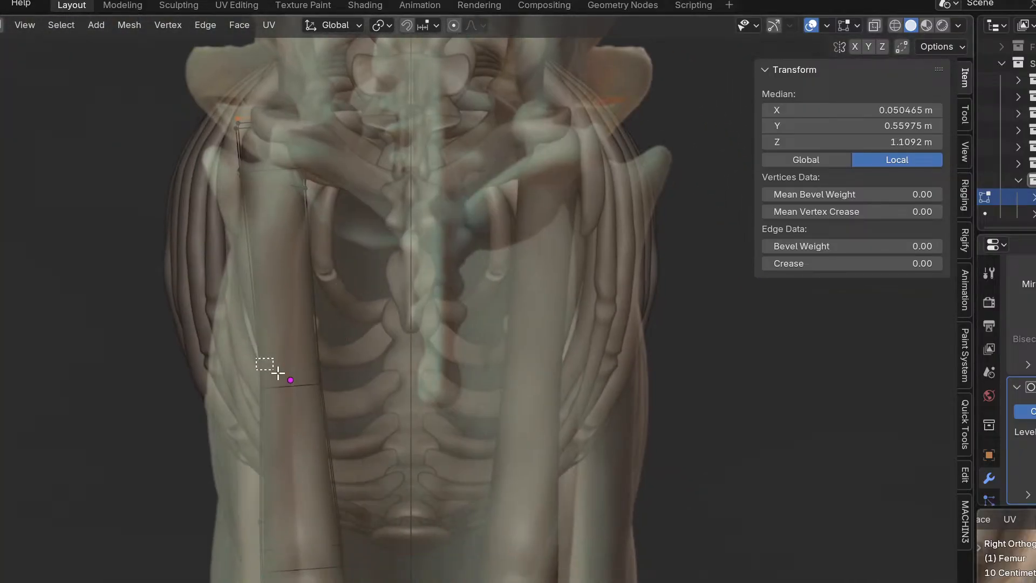
{"action": "left_click_drag", "start_coordinate": [268, 365], "coordinate": [342, 419]}
{"action": "middle_click_drag", "start_coordinate": [342, 419], "coordinate": [406, 250], "text": "shift"}
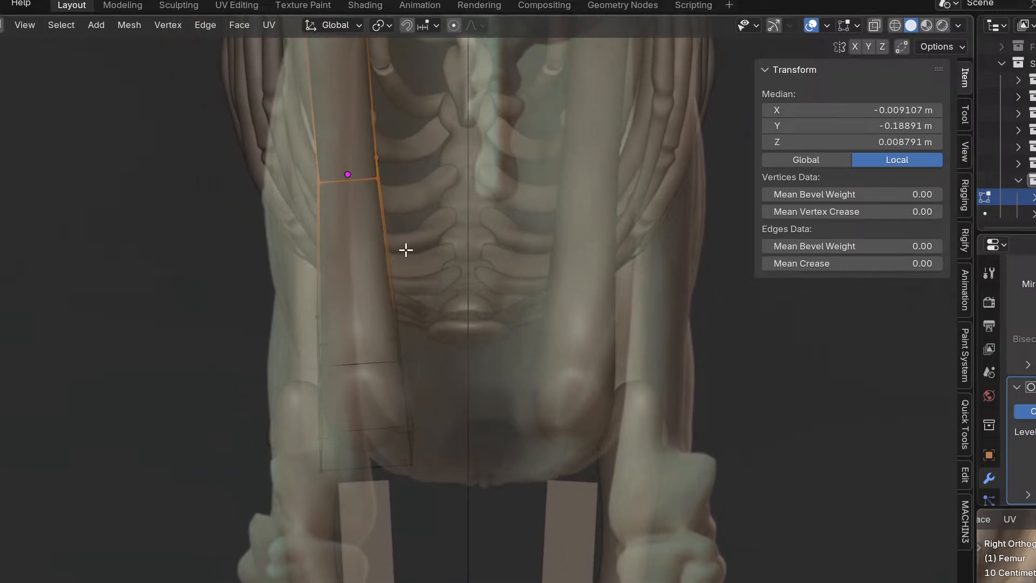
{"action": "key", "text": "KP_3"}
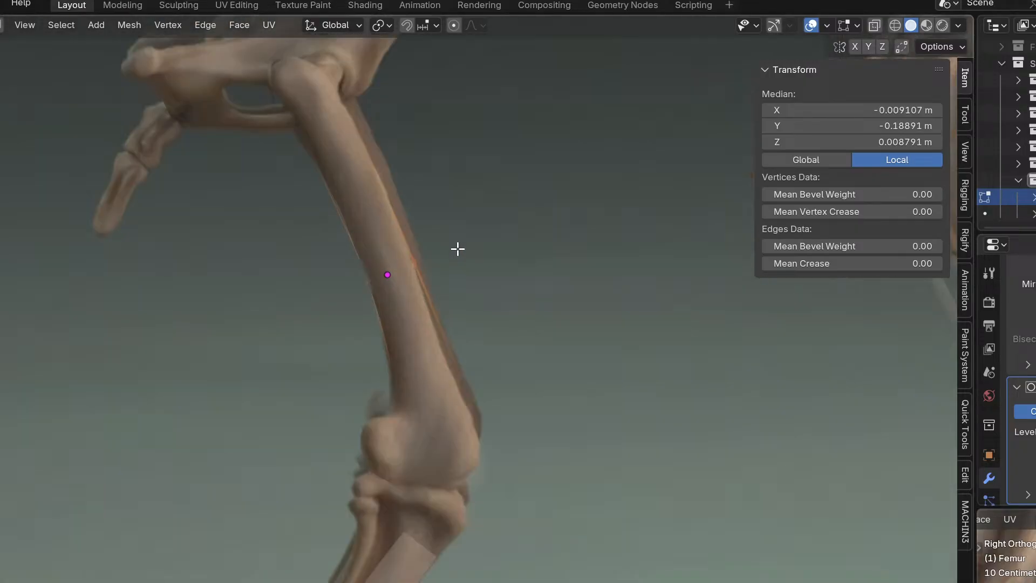
{"action": "key", "text": "KP_1"}
{"action": "key", "text": "KP_3"}
{"action": "middle_click_drag", "start_coordinate": [437, 203], "coordinate": [423, 537]}
{"action": "scroll", "coordinate": [423, 537], "scroll_direction": "up", "scroll_amount": 3}
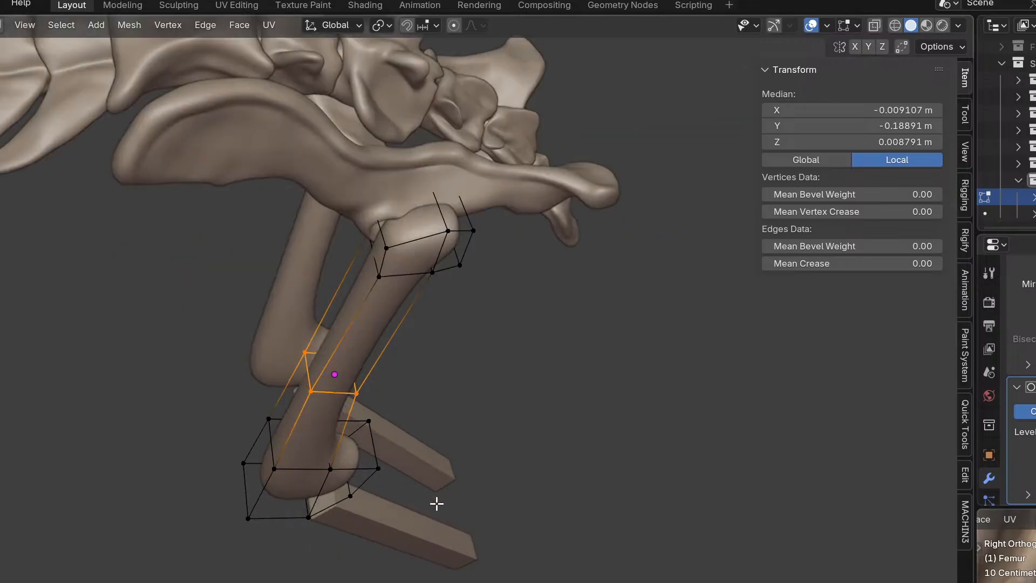
Select the rear vertices of the femur's hip end to inspect them in side view, and return to Object Mode.
{"action": "left_click_drag", "start_coordinate": [435, 139], "coordinate": [523, 324]}
{"action": "key", "text": "KP_Decimal"}
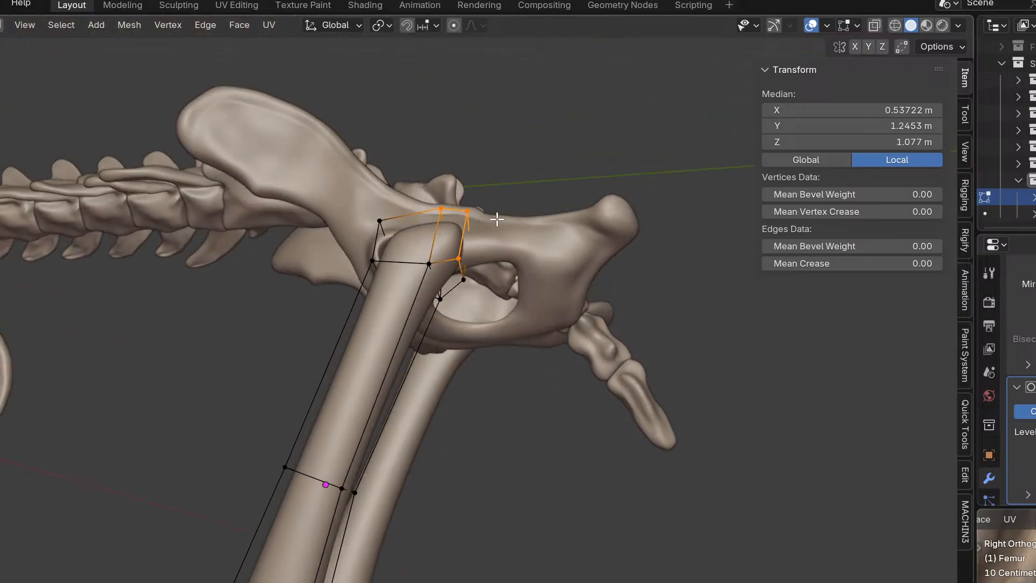
{"action": "left_click_drag", "start_coordinate": [415, 185], "coordinate": [513, 320]}
{"action": "middle_click_drag", "start_coordinate": [513, 320], "coordinate": [548, 387]}
{"action": "key", "text": "KP_3"}
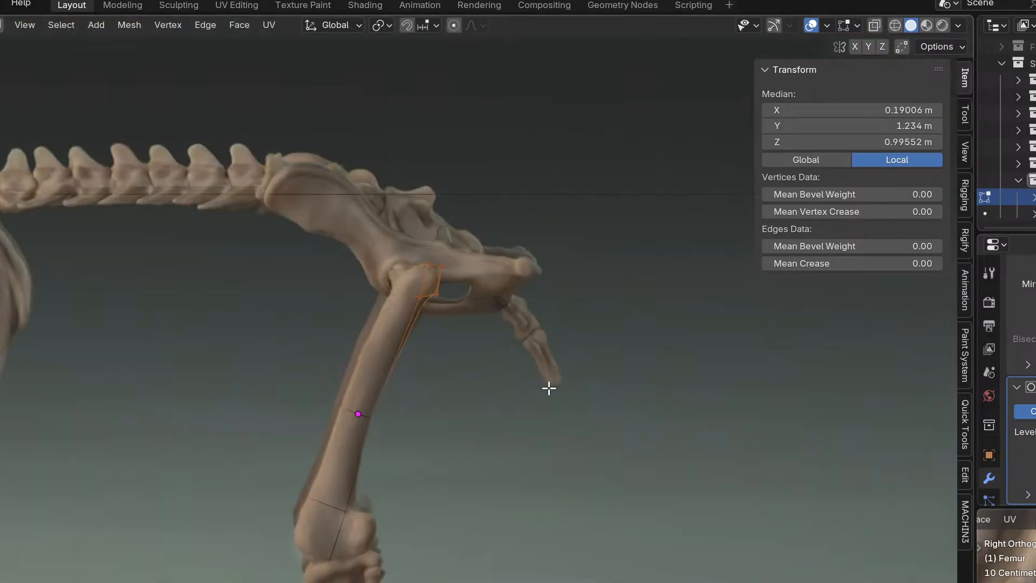
{"action": "scroll", "coordinate": [539, 375], "scroll_direction": "up", "scroll_amount": 3}
{"action": "middle_click_drag", "start_coordinate": [439, 344], "coordinate": [416, 342]}
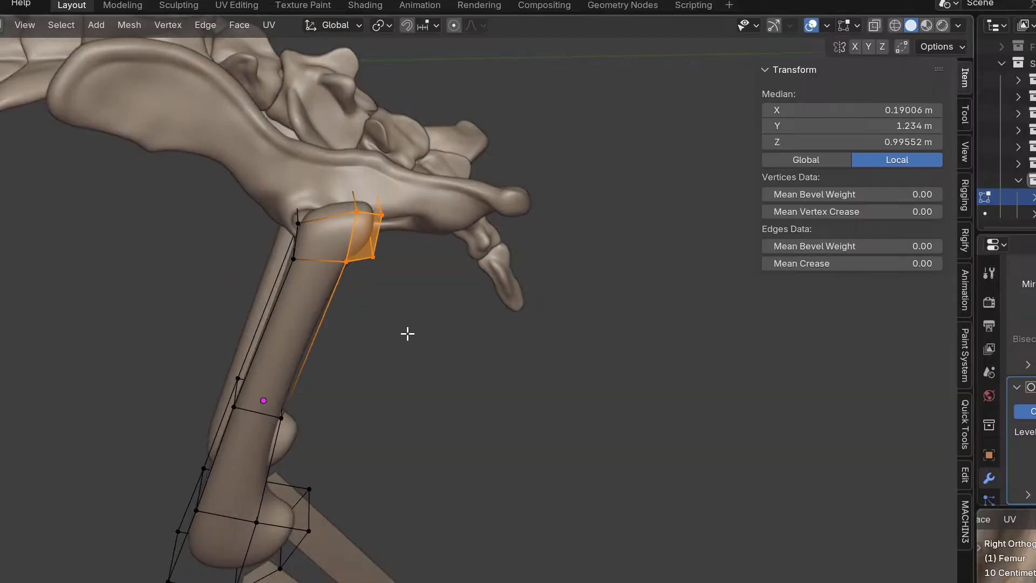
{"action": "key", "text": "Tab"}
{"action": "middle_click_drag", "start_coordinate": [452, 275], "coordinate": [438, 227]}
{"action": "key", "text": "KP_3"}
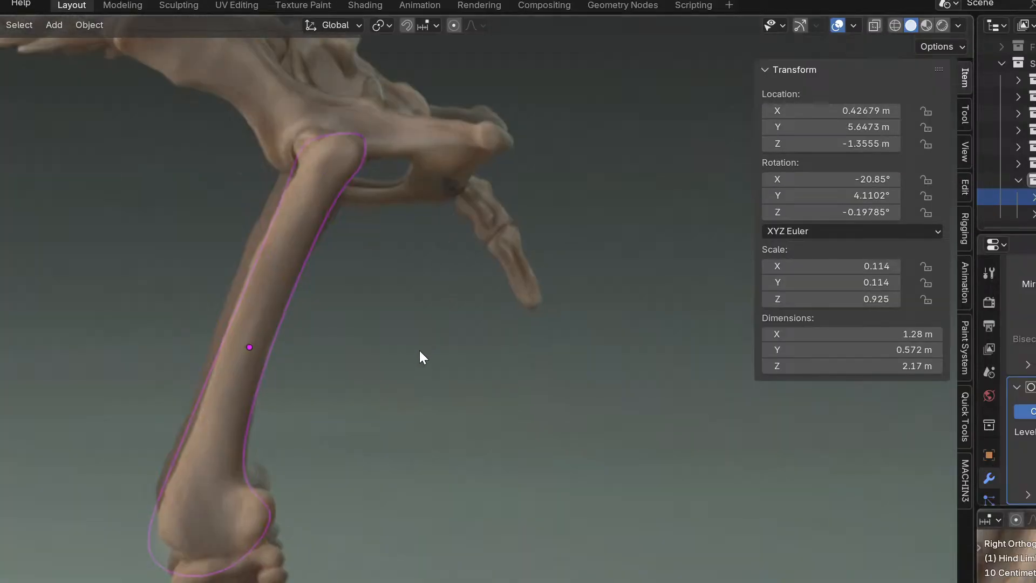
Compare the femur and lower leg block with the side, back and front references, focusing on the knee alignment.
{"action": "scroll", "coordinate": [474, 219], "scroll_direction": "up", "scroll_amount": 2}
{"action": "left_click", "coordinate": [307, 479]}
{"action": "scroll", "coordinate": [404, 365], "scroll_direction": "down", "scroll_amount": 3}
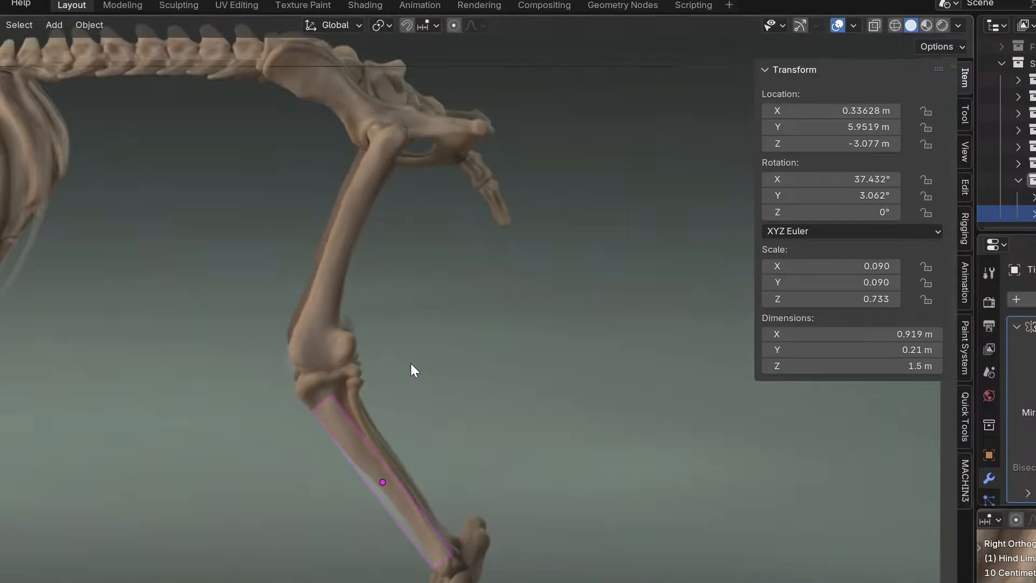
{"action": "scroll", "coordinate": [418, 319], "scroll_direction": "up", "scroll_amount": 2}
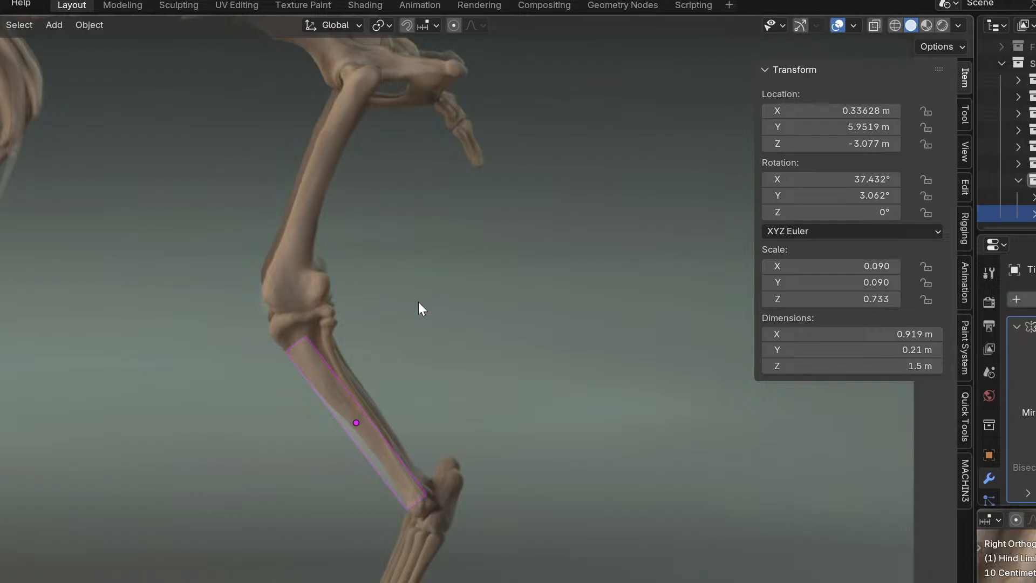
{"action": "scroll", "coordinate": [406, 324], "scroll_direction": "up", "scroll_amount": 3}
{"action": "scroll", "coordinate": [490, 203], "scroll_direction": "down", "scroll_amount": 2}
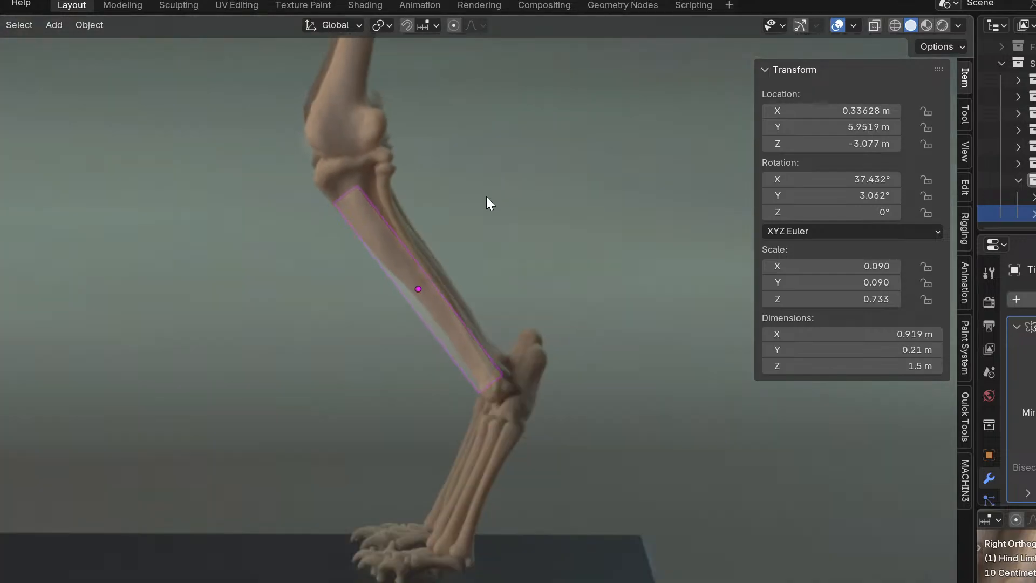
{"action": "middle_click_drag", "start_coordinate": [361, 82], "coordinate": [399, 234], "text": "shift"}
{"action": "left_click", "coordinate": [399, 234]}
{"action": "middle_click_drag", "start_coordinate": [433, 277], "coordinate": [254, 300]}
{"action": "key", "text": "KP_3"}
{"action": "key", "text": "ctrl+KP_1"}
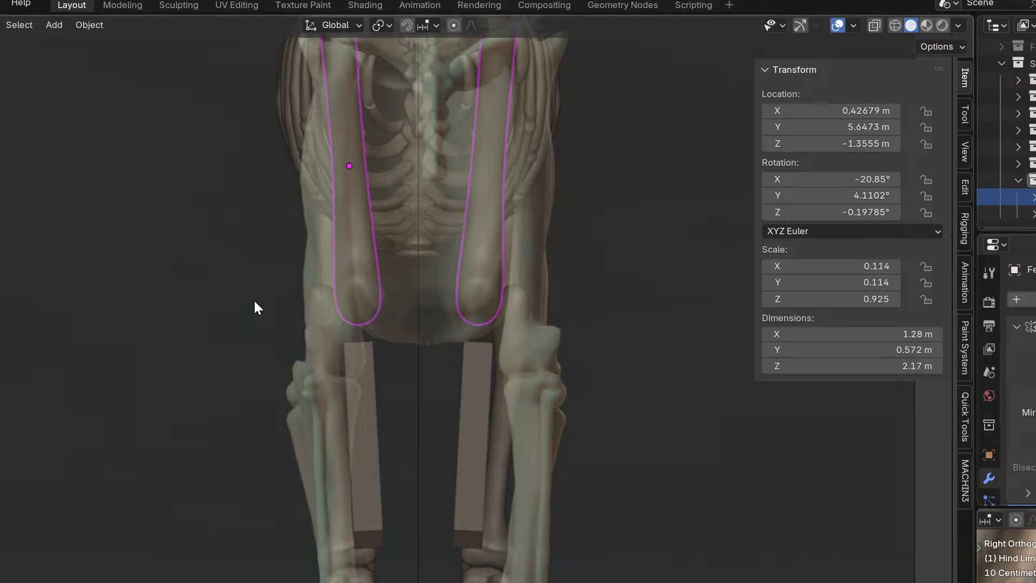
{"action": "key", "text": "KP_3"}
{"action": "key", "text": "ctrl+KP_1"}
{"action": "key", "text": "KP_1"}
{"action": "scroll", "coordinate": [488, 241], "scroll_direction": "up", "scroll_amount": 2}
{"action": "scroll", "coordinate": [487, 240], "scroll_direction": "up", "scroll_amount": 2}
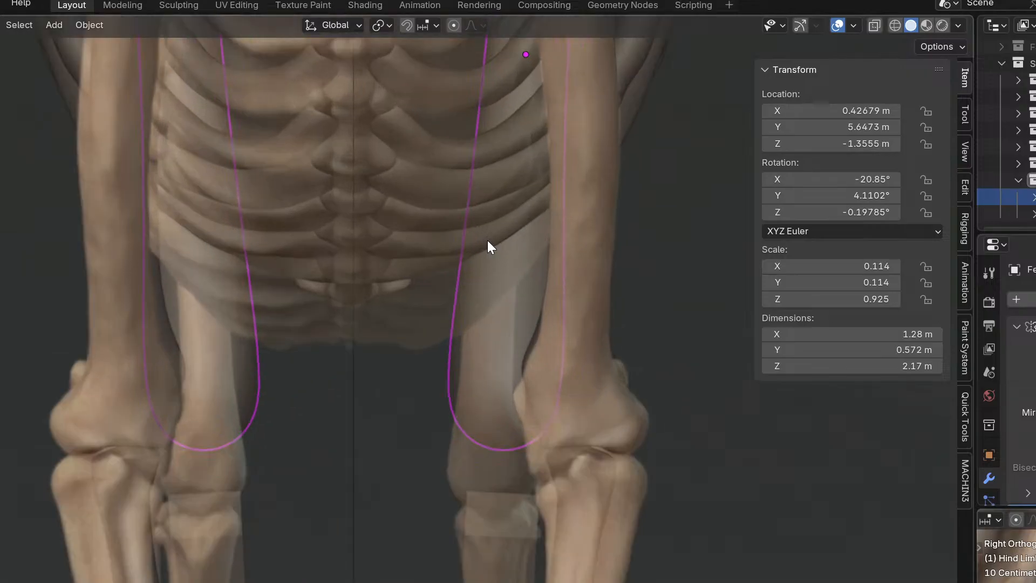
{"action": "key", "text": "g"}
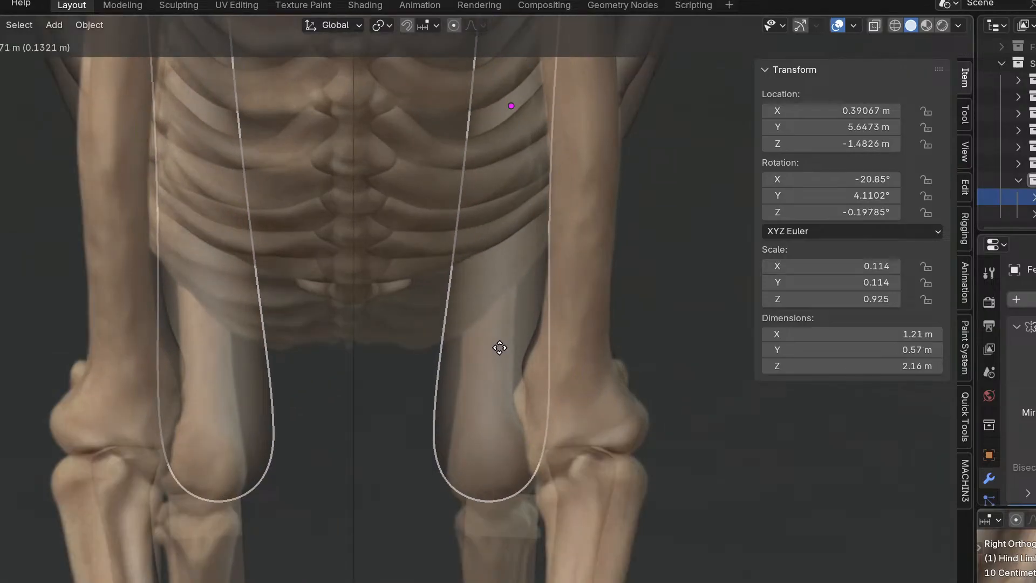
{"action": "left_click", "coordinate": [500, 347]}
{"action": "key", "text": "ctrl+z"}
Compare the femur's height and knee position between the side and front references.
{"action": "scroll", "coordinate": [558, 289], "scroll_direction": "down", "scroll_amount": 2}
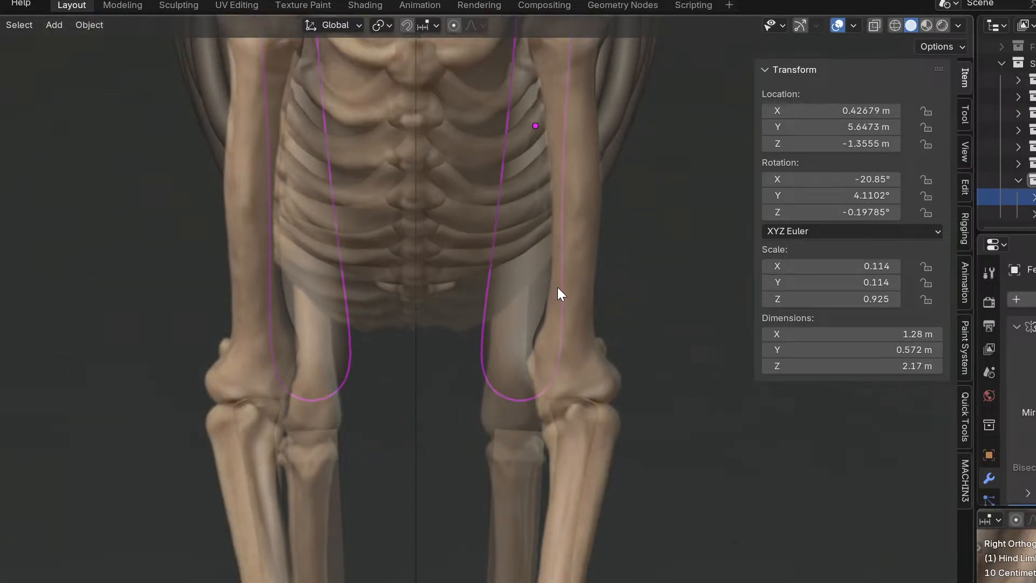
{"action": "key", "text": "KP_3"}
{"action": "scroll", "coordinate": [541, 295], "scroll_direction": "down", "scroll_amount": 2}
{"action": "key", "text": "KP_1"}
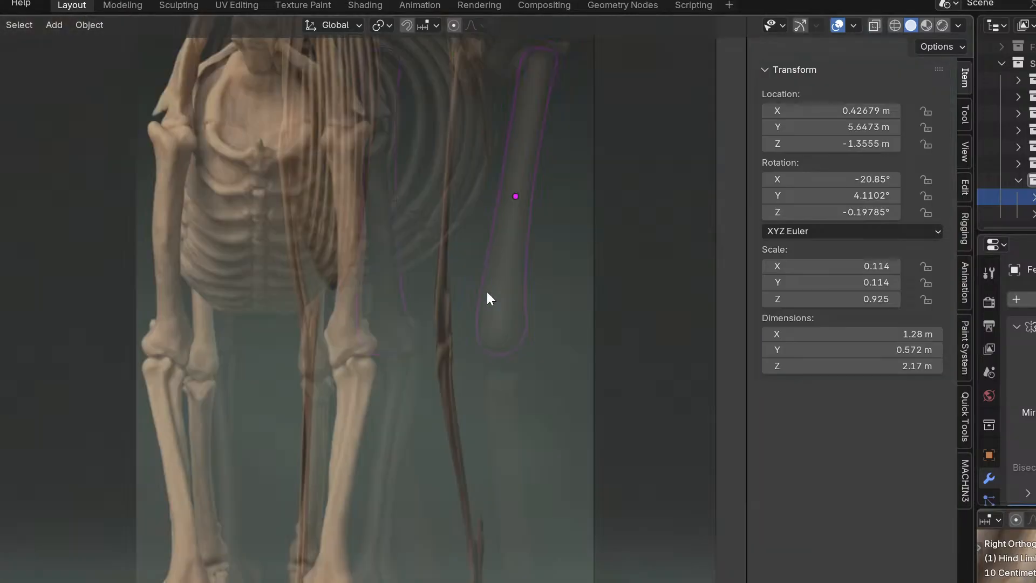
{"action": "key", "text": "KP_3"}
{"action": "key", "text": "KP_1"}
{"action": "key", "text": "KP_3"}
{"action": "key", "text": "KP_1"}
{"action": "scroll", "coordinate": [662, 378], "scroll_direction": "down", "scroll_amount": 2}
{"action": "left_click", "coordinate": [663, 381]}
{"action": "key", "text": "g"}
{"action": "key", "text": "z"}
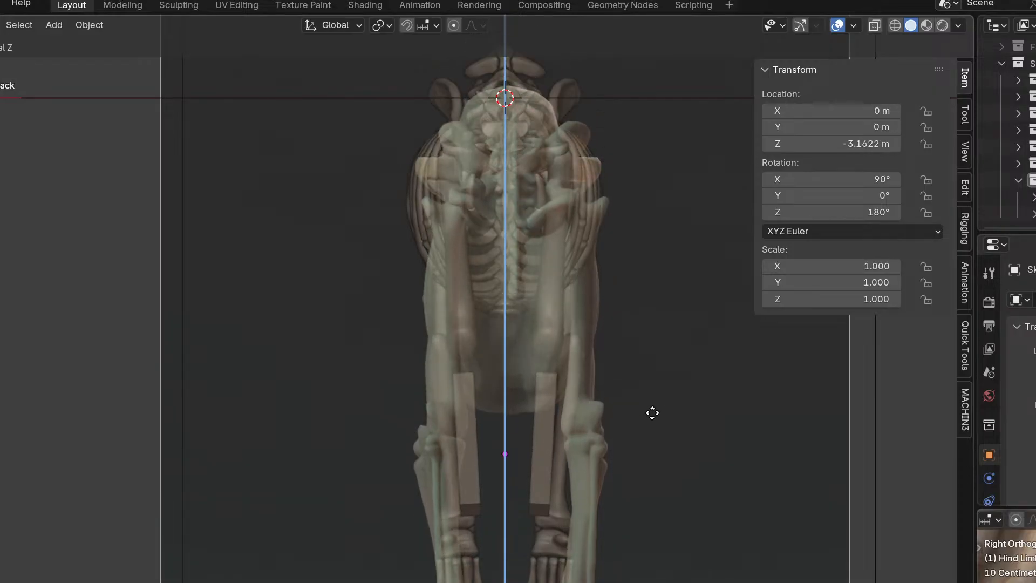
{"action": "right_click", "coordinate": [654, 385]}
{"action": "scroll", "coordinate": [654, 387], "scroll_direction": "up", "scroll_amount": 3}
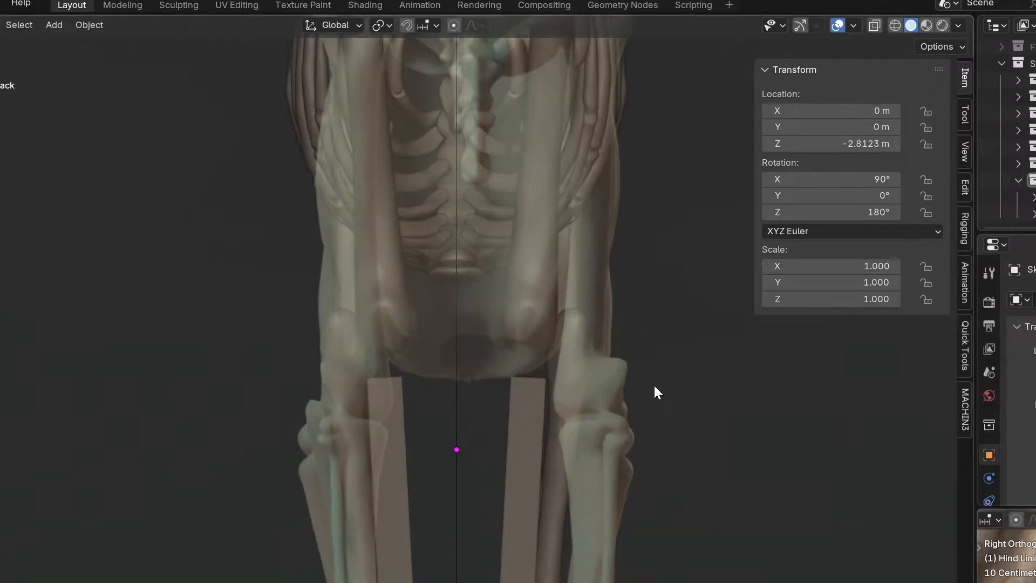
{"action": "scroll", "coordinate": [655, 386], "scroll_direction": "down", "scroll_amount": 2}
Raise the front skeleton reference image along the vertical axis to Z -1.5259 m.
{"action": "key", "text": "KP_1"}
{"action": "key", "text": "g"}
{"action": "key", "text": "z"}
{"action": "left_click", "coordinate": [694, 396]}
{"action": "left_click", "coordinate": [732, 352]}
{"action": "key", "text": "g"}
{"action": "key", "text": "z"}
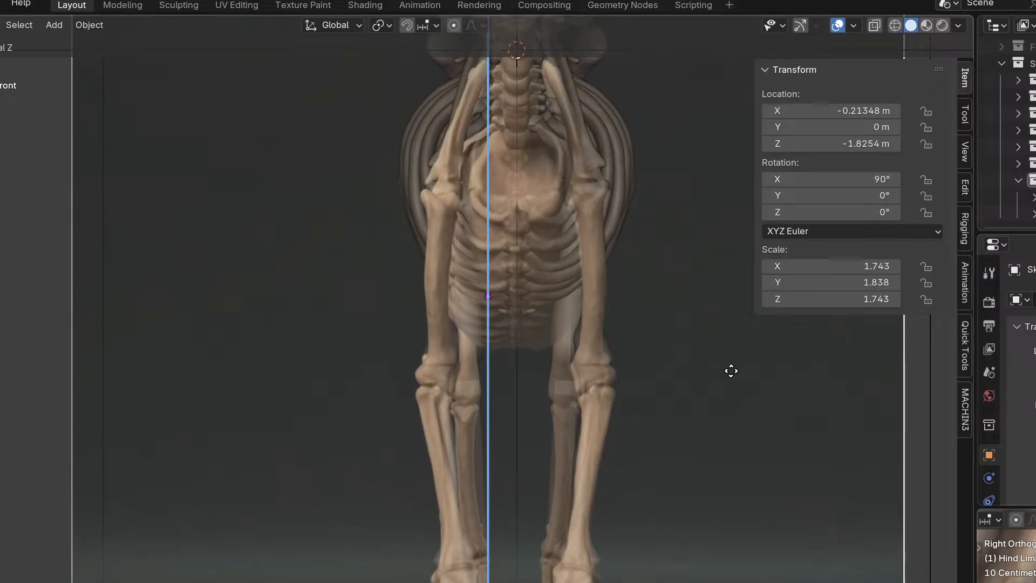
{"action": "left_click", "coordinate": [736, 329]}
Examine the hind leg in side view to compare knee and ankle heights with the repositioned front reference.
{"action": "key", "text": "KP_3"}
{"action": "scroll", "coordinate": [732, 344], "scroll_direction": "down", "scroll_amount": 3}
{"action": "middle_click_drag", "start_coordinate": [691, 364], "coordinate": [322, 327], "text": "shift"}
{"action": "scroll", "coordinate": [594, 338], "scroll_direction": "up", "scroll_amount": 2}
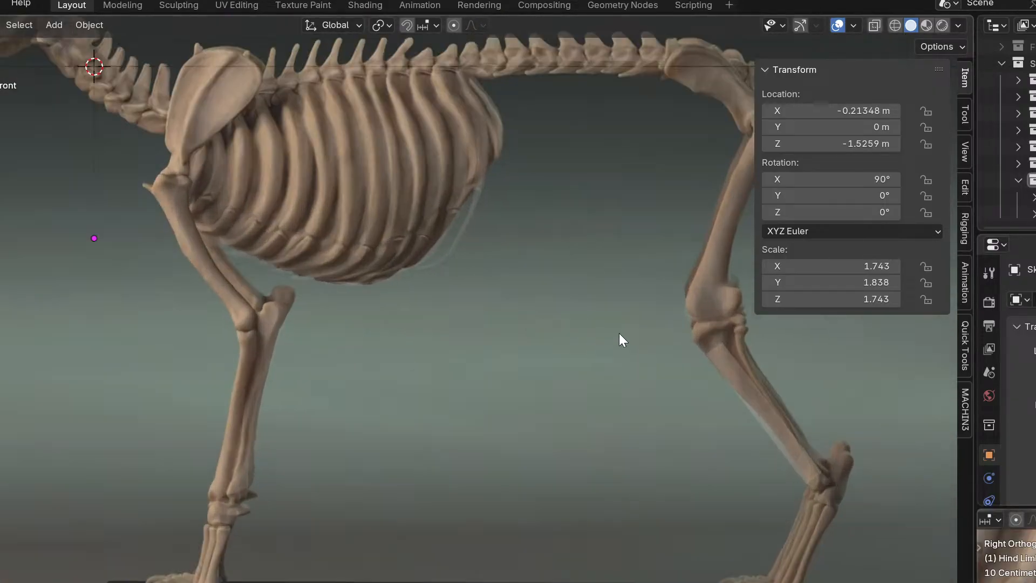
{"action": "middle_click_drag", "start_coordinate": [681, 317], "coordinate": [290, 358], "text": "shift"}
{"action": "scroll", "coordinate": [308, 357], "scroll_direction": "up", "scroll_amount": 2}
{"action": "key", "text": "KP_1"}
{"action": "scroll", "coordinate": [343, 371], "scroll_direction": "down", "scroll_amount": 3}
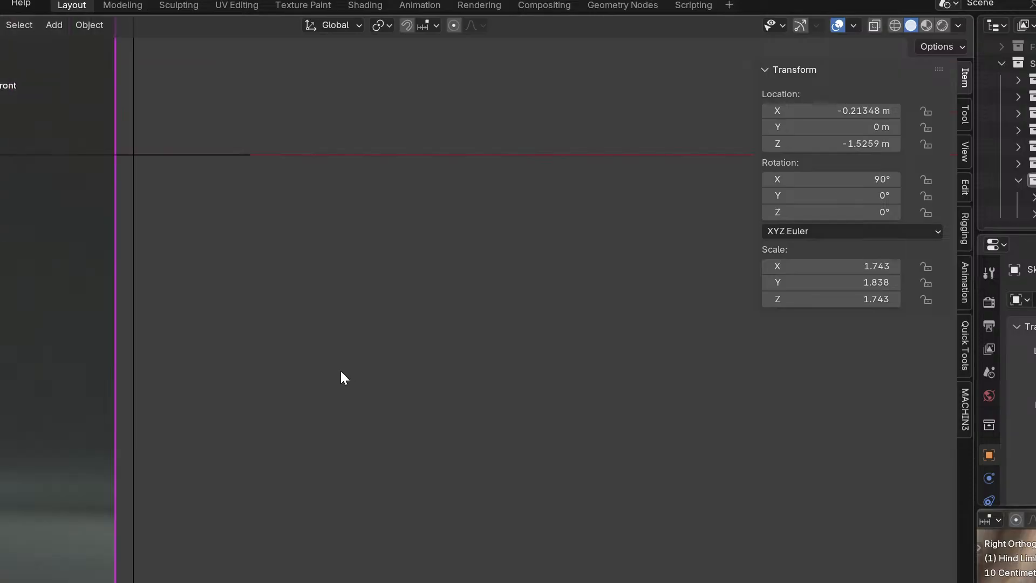
Raise the back skeleton reference image along the vertical axis to Z -2.4329 m.
{"action": "scroll", "coordinate": [324, 383], "scroll_direction": "down", "scroll_amount": 1}
{"action": "middle_click_drag", "start_coordinate": [306, 398], "coordinate": [635, 366], "text": "shift"}
{"action": "scroll", "coordinate": [507, 375], "scroll_direction": "up", "scroll_amount": 2}
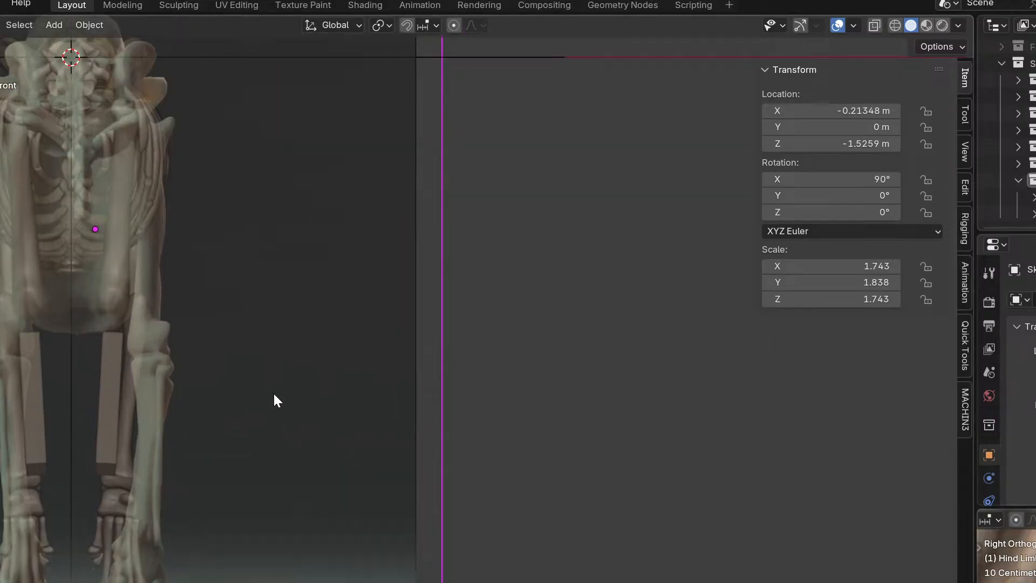
{"action": "middle_click_drag", "start_coordinate": [274, 396], "coordinate": [468, 397], "text": "shift"}
{"action": "left_click", "coordinate": [468, 396]}
{"action": "scroll", "coordinate": [468, 397], "scroll_direction": "up", "scroll_amount": 2}
{"action": "key", "text": "g"}
{"action": "key", "text": "z"}
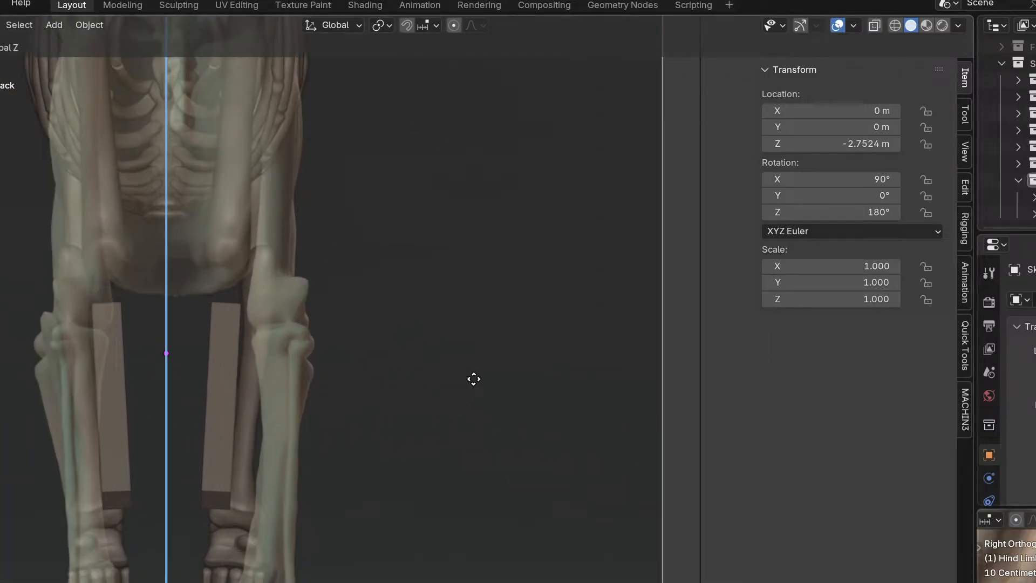
{"action": "left_click", "coordinate": [477, 335]}
{"action": "scroll", "coordinate": [477, 334], "scroll_direction": "down", "scroll_amount": 1}
{"action": "middle_click_drag", "start_coordinate": [468, 348], "coordinate": [529, 344], "text": "shift"}
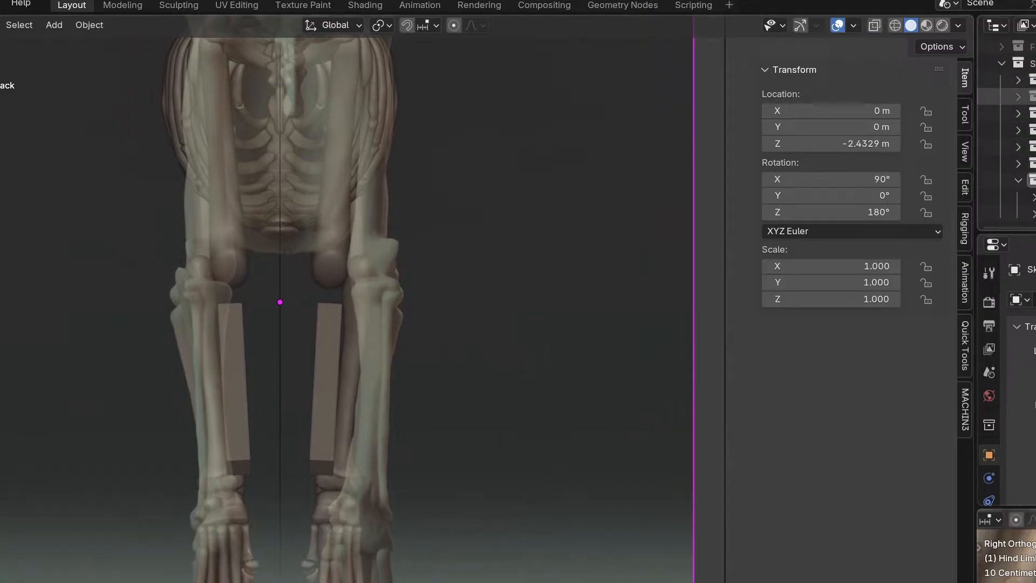
Hide the rib cage and front limb collections, and move the mirrored femur outward to X 0.71436 m.
{"action": "left_click_drag", "start_coordinate": [1035, 97], "coordinate": [1035, 147]}
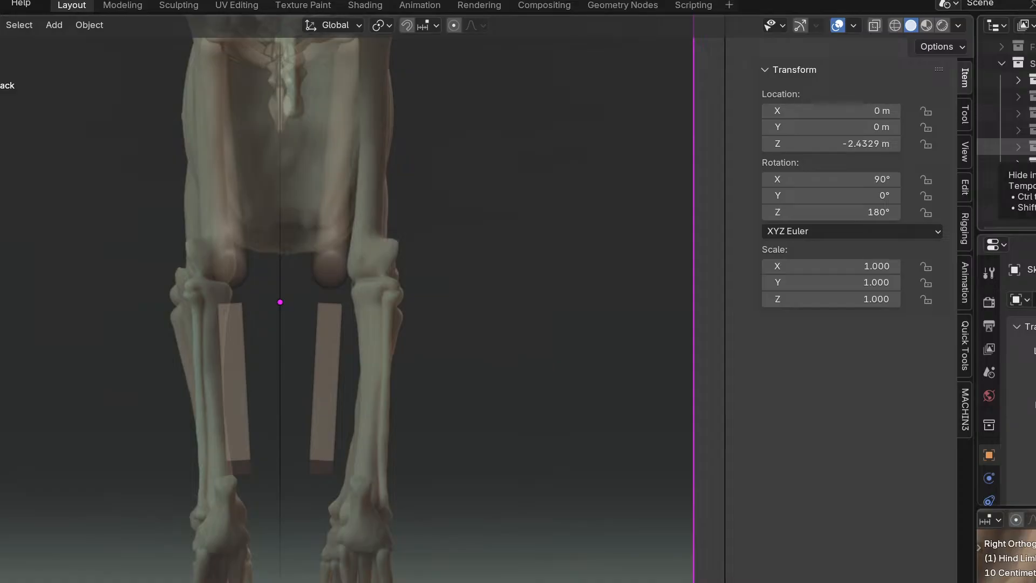
{"action": "middle_click_drag", "start_coordinate": [272, 337], "coordinate": [440, 310], "text": "shift"}
{"action": "left_click", "coordinate": [492, 230]}
{"action": "middle_click_drag", "start_coordinate": [492, 230], "coordinate": [496, 354], "text": "shift"}
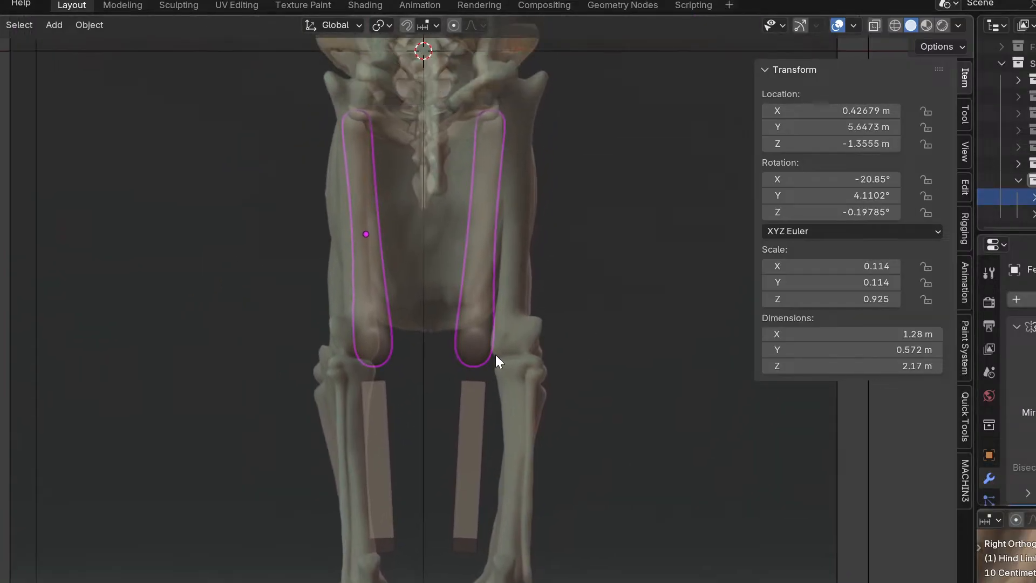
{"action": "key", "text": "g"}
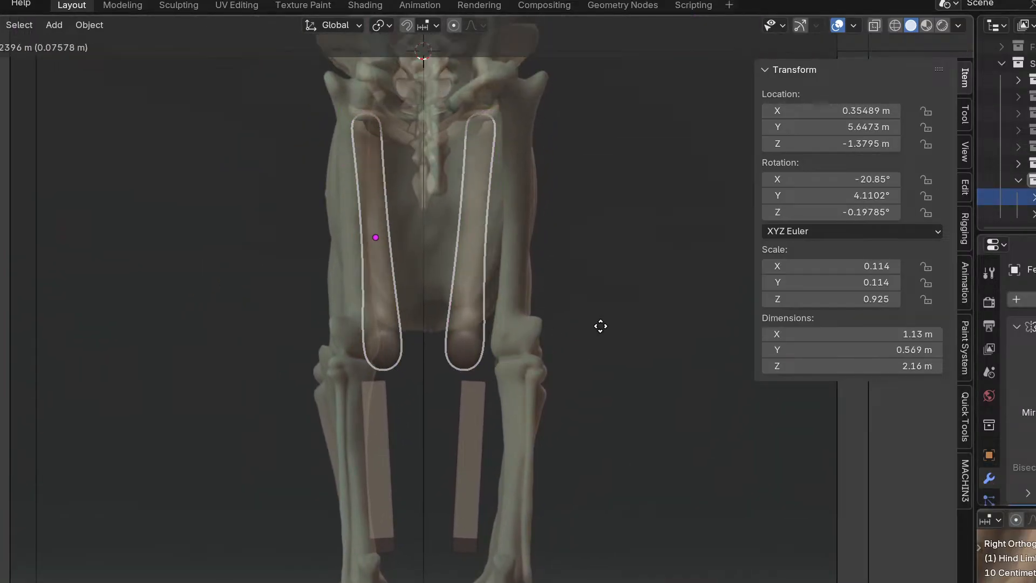
{"action": "left_click", "coordinate": [539, 319]}
Rotate the femur nearly upright to Y -0.25884° and raise it to Z -1.3475 m in back view.
{"action": "key", "text": "r"}
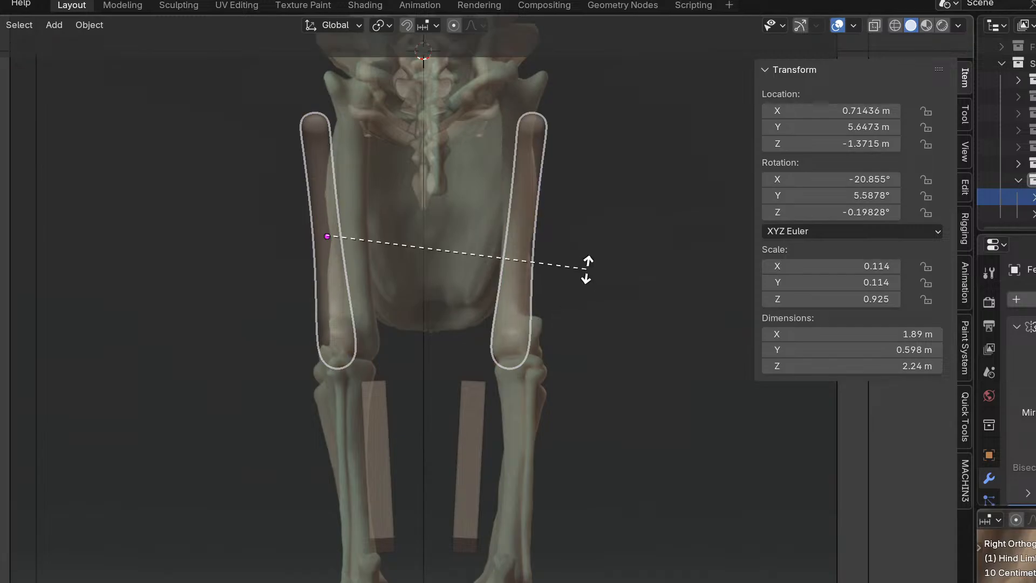
{"action": "left_click", "coordinate": [592, 297]}
{"action": "key", "text": "g"}
{"action": "left_click", "coordinate": [620, 286]}
Compare the repositioned femur's hip and knee ends with the front, side and back references.
{"action": "key", "text": "KP_3"}
{"action": "key", "text": "KP_1"}
{"action": "scroll", "coordinate": [588, 281], "scroll_direction": "up", "scroll_amount": 3}
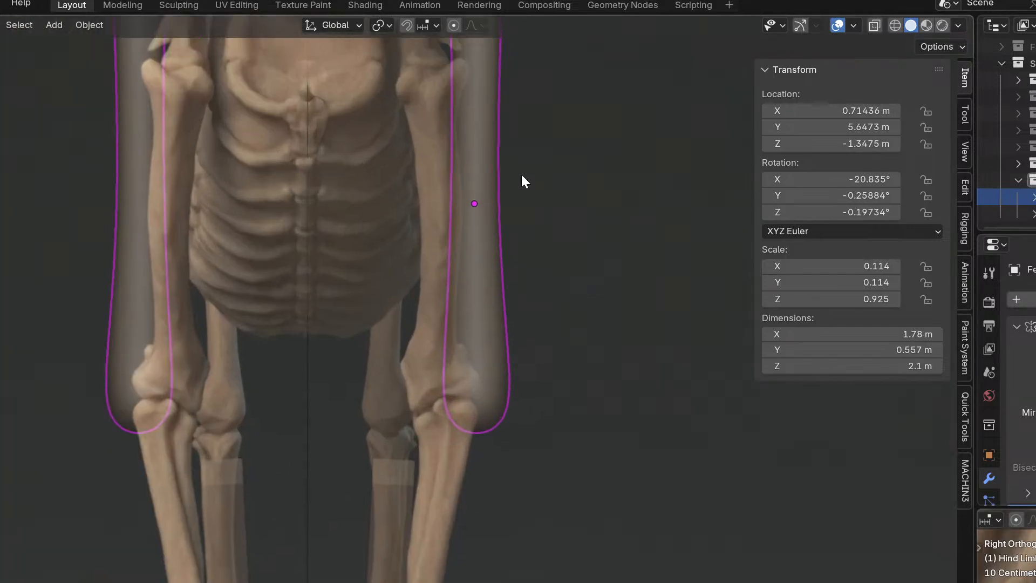
{"action": "middle_click_drag", "start_coordinate": [520, 172], "coordinate": [481, 418], "text": "shift"}
{"action": "scroll", "coordinate": [479, 416], "scroll_direction": "down", "scroll_amount": 2}
{"action": "key", "text": "KP_3"}
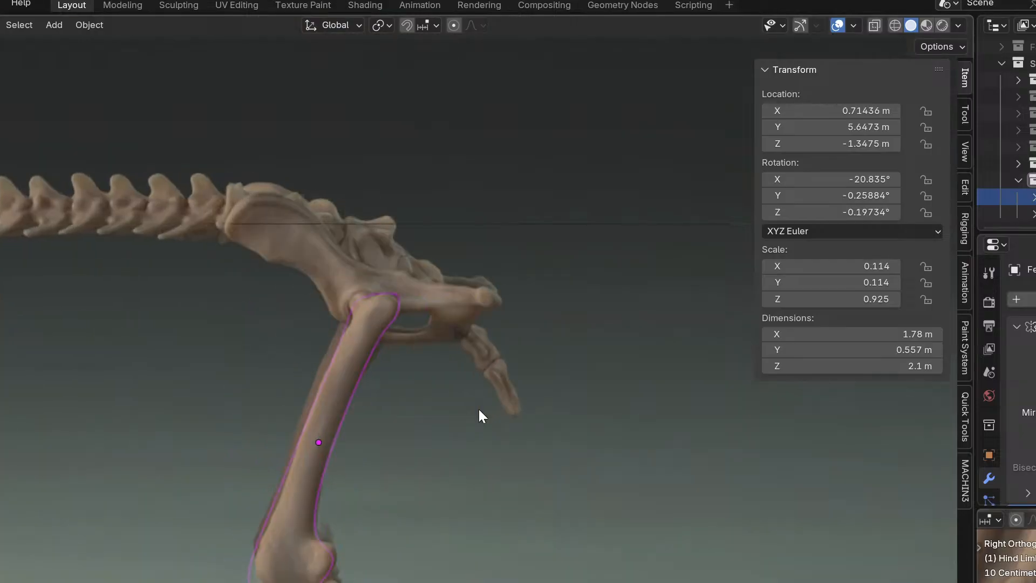
{"action": "key", "text": "ctrl+KP_1"}
{"action": "scroll", "coordinate": [475, 408], "scroll_direction": "up", "scroll_amount": 2}
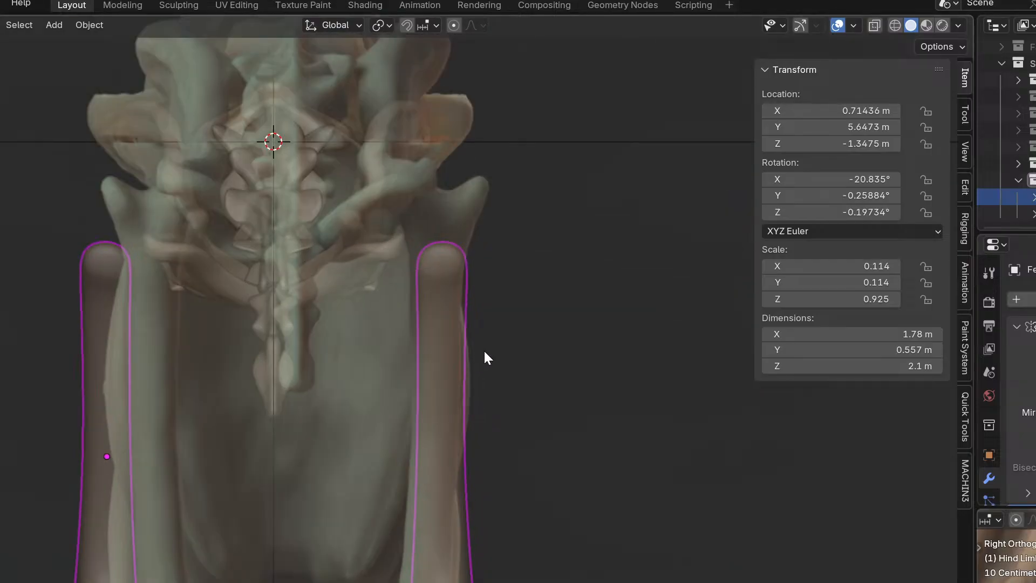
{"action": "scroll", "coordinate": [485, 349], "scroll_direction": "down", "scroll_amount": 1}
{"action": "key", "text": "ctrl+KP_3"}
{"action": "key", "text": "ctrl+KP_1"}
{"action": "key", "text": "KP_3"}
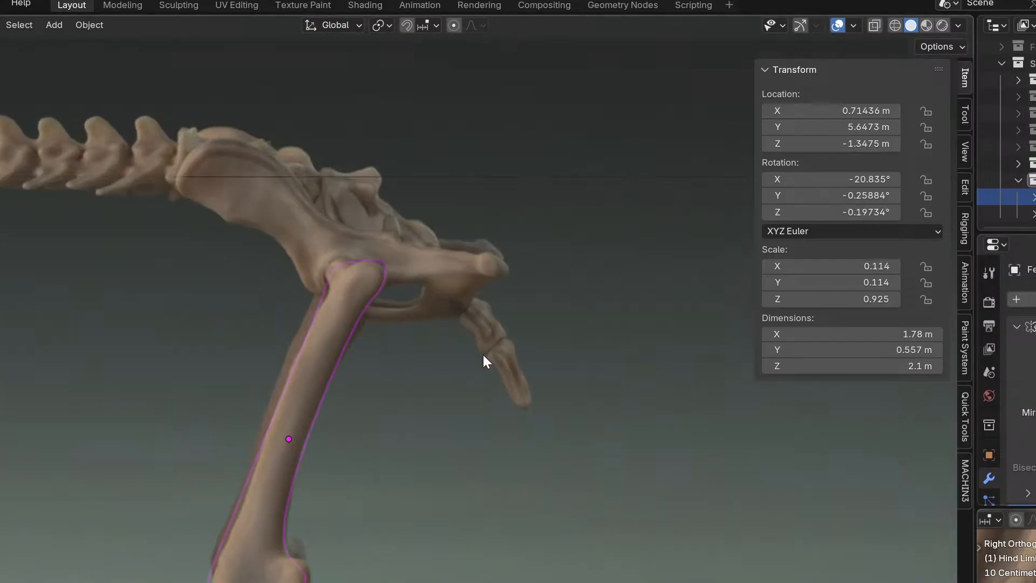
{"action": "key", "text": "ctrl+KP_1"}
{"action": "key", "text": "KP_3"}
{"action": "key", "text": "ctrl+KP_1"}
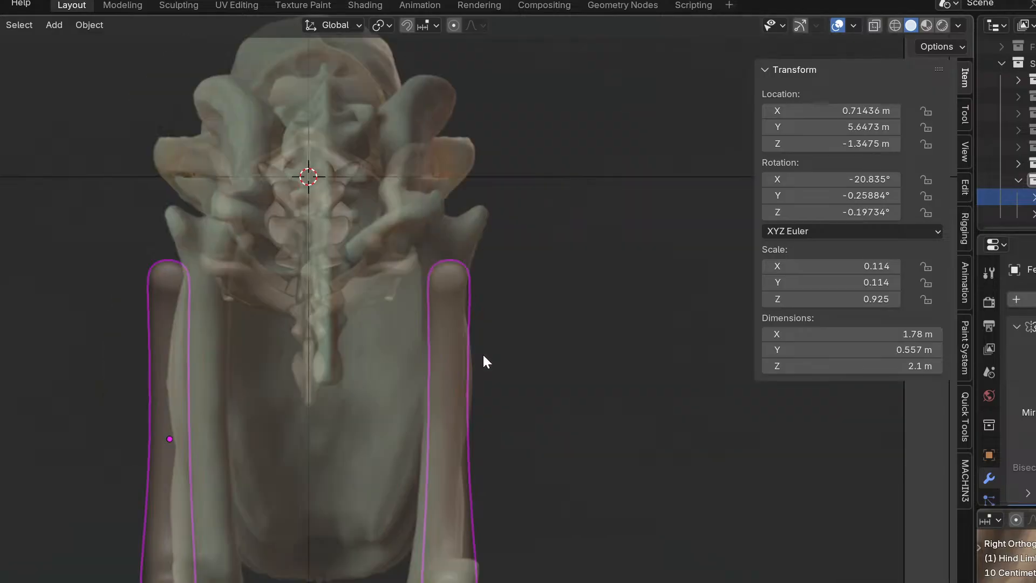
Scale the back reference image vertically to a Y scale of 0.916.
{"action": "left_click", "coordinate": [579, 356]}
{"action": "scroll", "coordinate": [581, 357], "scroll_direction": "down", "scroll_amount": 1}
{"action": "key", "text": "s"}
{"action": "key", "text": "z"}
{"action": "left_click", "coordinate": [571, 371]}
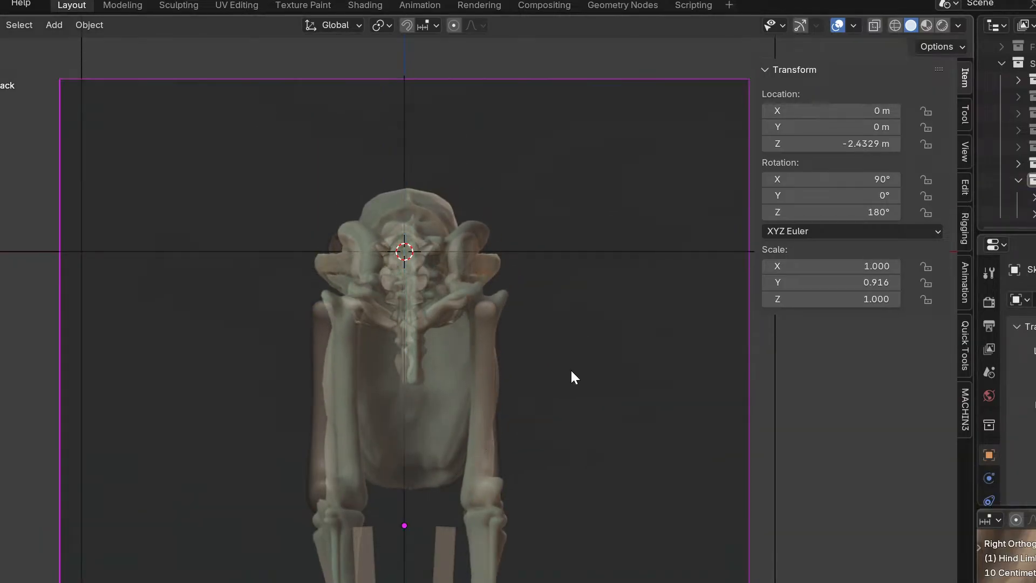
{"action": "scroll", "coordinate": [571, 368], "scroll_direction": "up", "scroll_amount": 5}
Switch from the back reference image to the femur and enter Edit Mode on it.
{"action": "key", "text": "ctrl+Tab"}
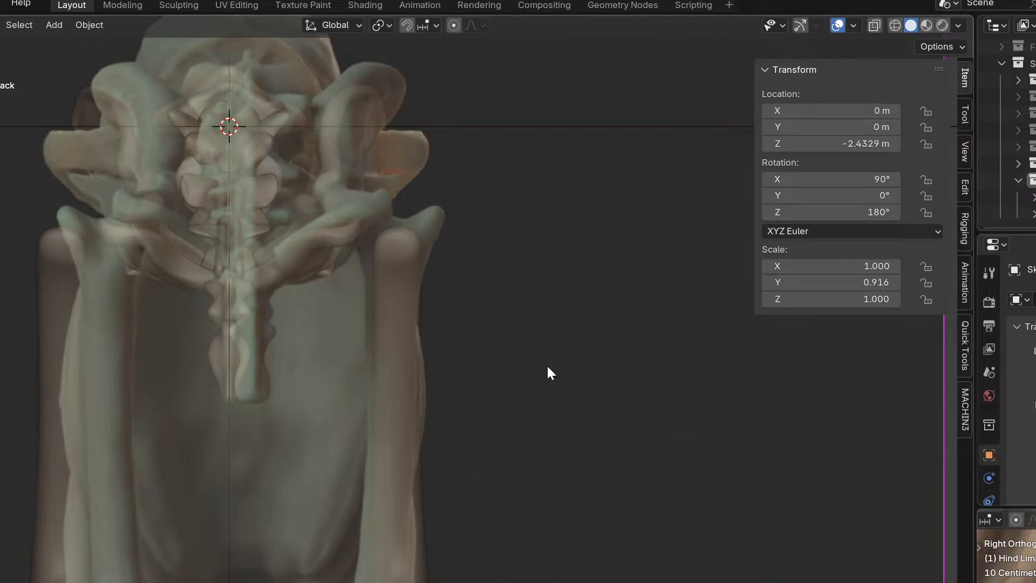
{"action": "left_click", "coordinate": [385, 291]}
{"action": "key", "text": "ctrl+Tab"}
{"action": "left_click", "coordinate": [411, 368]}
{"action": "key", "text": "ctrl+Tab"}
{"action": "left_click", "coordinate": [266, 287]}
{"action": "key", "text": "ctrl+Tab"}
{"action": "left_click", "coordinate": [487, 269]}
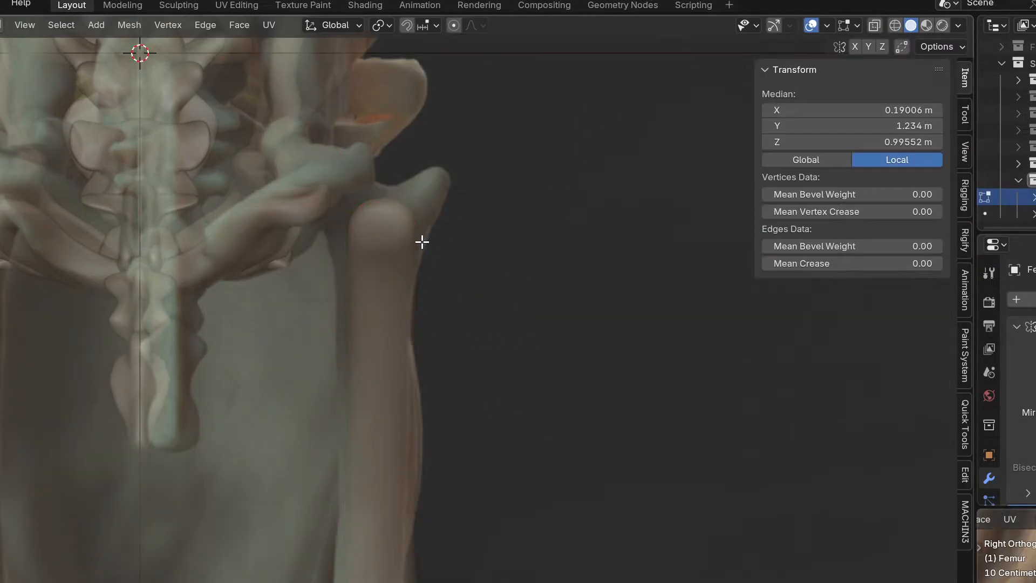
{"action": "left_click", "coordinate": [422, 241]}
Extrude the outer side of the femur's hip end outward and move the new vertices upward.
{"action": "middle_click_drag", "start_coordinate": [277, 277], "coordinate": [509, 288], "text": "shift"}
{"action": "left_click_drag", "start_coordinate": [56, 173], "coordinate": [106, 307]}
{"action": "scroll", "coordinate": [113, 261], "scroll_direction": "up", "scroll_amount": 1}
{"action": "middle_click_drag", "start_coordinate": [137, 268], "coordinate": [251, 323], "text": "shift"}
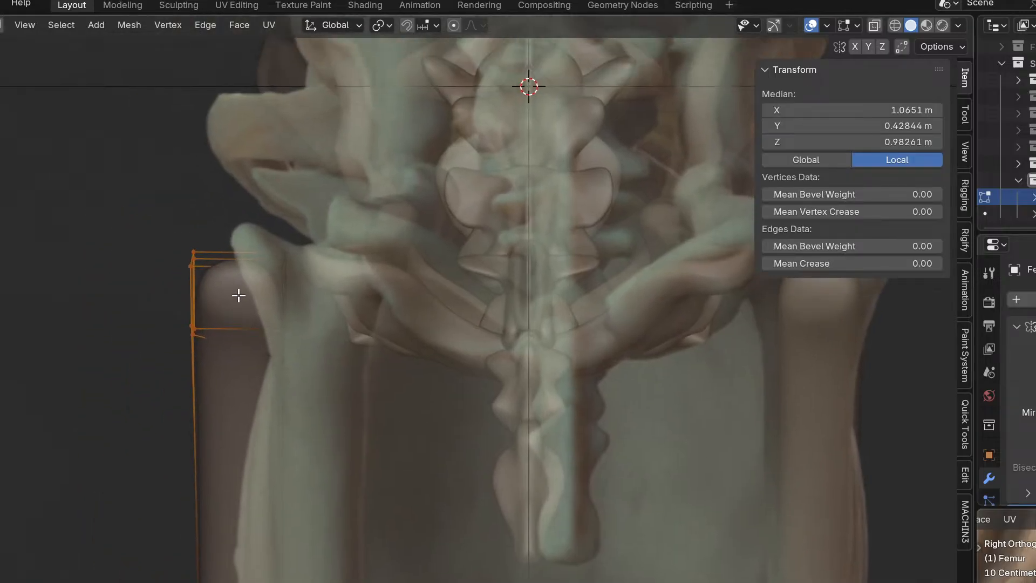
{"action": "key", "text": "e"}
{"action": "left_click", "coordinate": [150, 273]}
{"action": "key", "text": "g"}
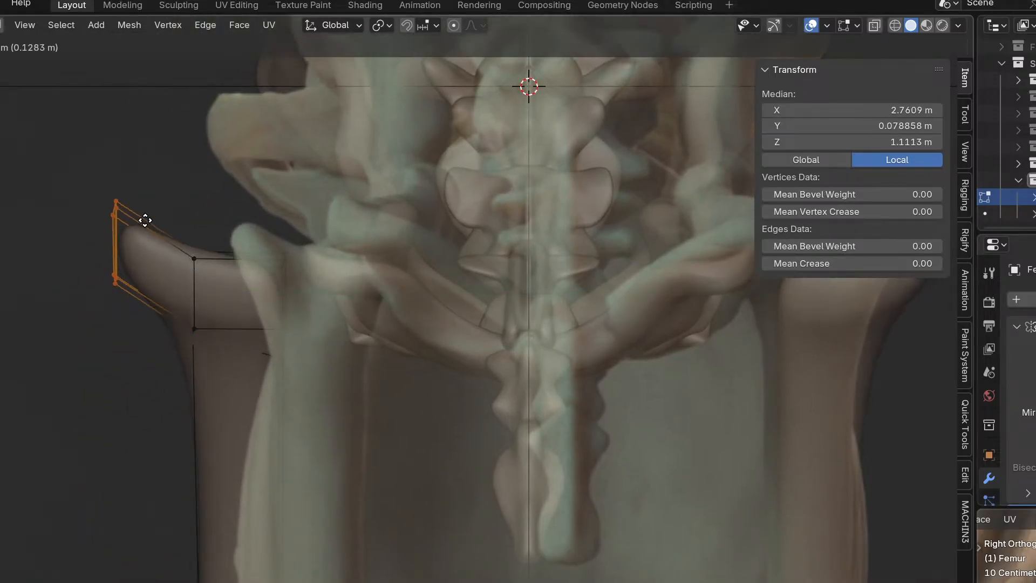
{"action": "left_click", "coordinate": [145, 214]}
Refine the position of the extruded hip vertices against the outer projection in the back reference.
{"action": "mouse_move", "coordinate": [284, 261]}
{"action": "middle_mouse_down", "text": "shift"}
{"action": "mouse_move", "coordinate": [63, 255]}
{"action": "mouse_move", "coordinate": [23, 243]}
{"action": "middle_mouse_up", "text": "shift"}
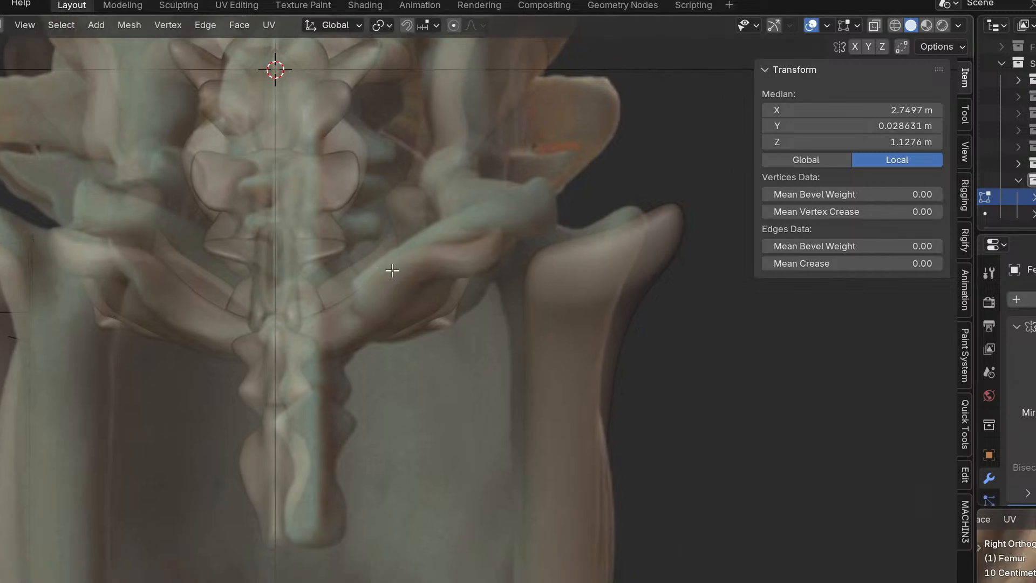
{"action": "middle_click_drag", "start_coordinate": [393, 271], "coordinate": [231, 290], "text": "shift"}
{"action": "key", "text": "g"}
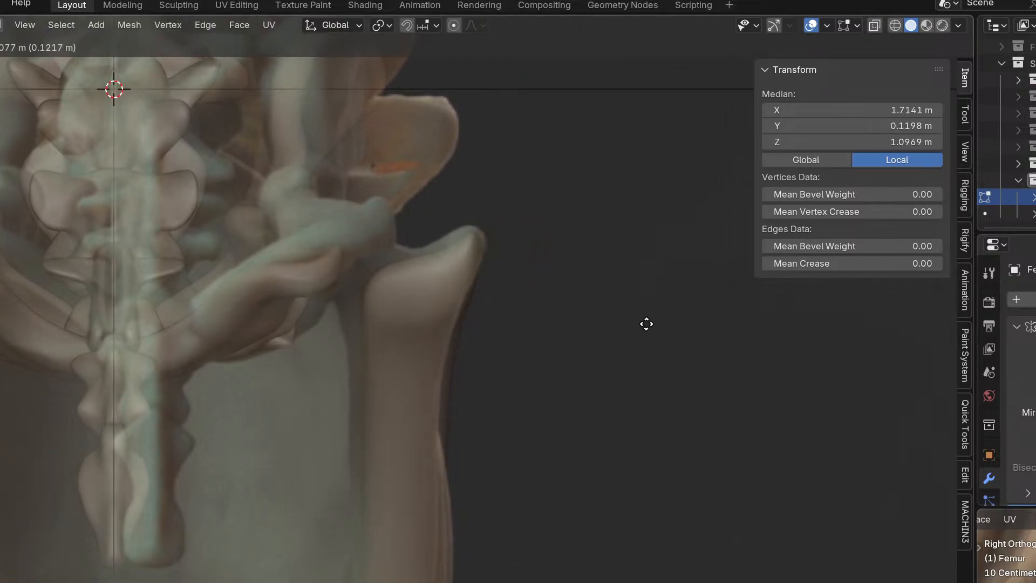
{"action": "left_click", "coordinate": [596, 330]}
Shift all the vertices of the femur's hip end inward to fit the back reference.
{"action": "middle_click_drag", "start_coordinate": [596, 330], "coordinate": [738, 339], "text": "shift"}
{"action": "left_click_drag", "start_coordinate": [1, 197], "coordinate": [157, 336]}
{"action": "key", "text": "g"}
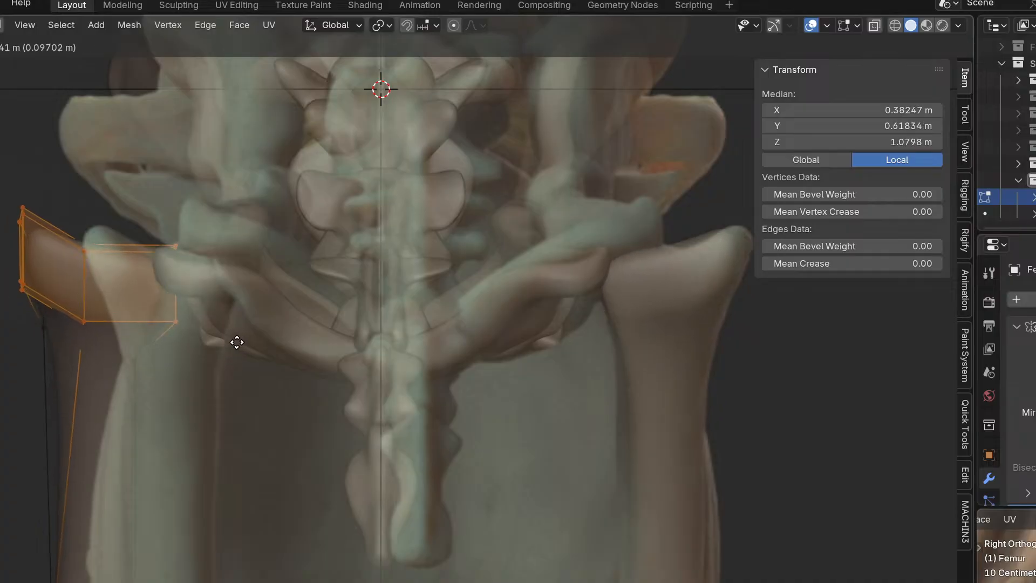
{"action": "left_click", "coordinate": [228, 344]}
Select the outer side vertices of the femur's knee end and extrude them outward.
{"action": "middle_click_drag", "start_coordinate": [253, 396], "coordinate": [203, 189], "text": "shift"}
{"action": "scroll", "coordinate": [203, 189], "scroll_direction": "down", "scroll_amount": 3}
{"action": "middle_click_drag", "start_coordinate": [246, 319], "coordinate": [270, 248], "text": "shift"}
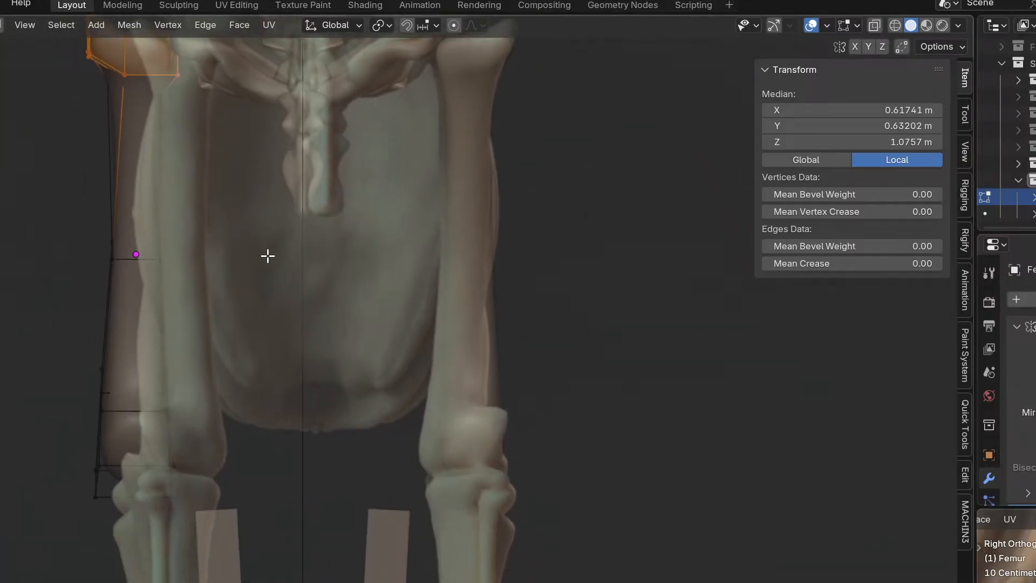
{"action": "left_click_drag", "start_coordinate": [78, 382], "coordinate": [111, 504]}
{"action": "middle_click_drag", "start_coordinate": [111, 505], "coordinate": [380, 500]}
{"action": "scroll", "coordinate": [380, 500], "scroll_direction": "up", "scroll_amount": 1}
{"action": "left_click", "coordinate": [7, 351], "text": "shift"}
{"action": "key", "text": "KP_3"}
{"action": "key", "text": "alt+z"}
{"action": "key", "text": "ctrl+KP_1"}
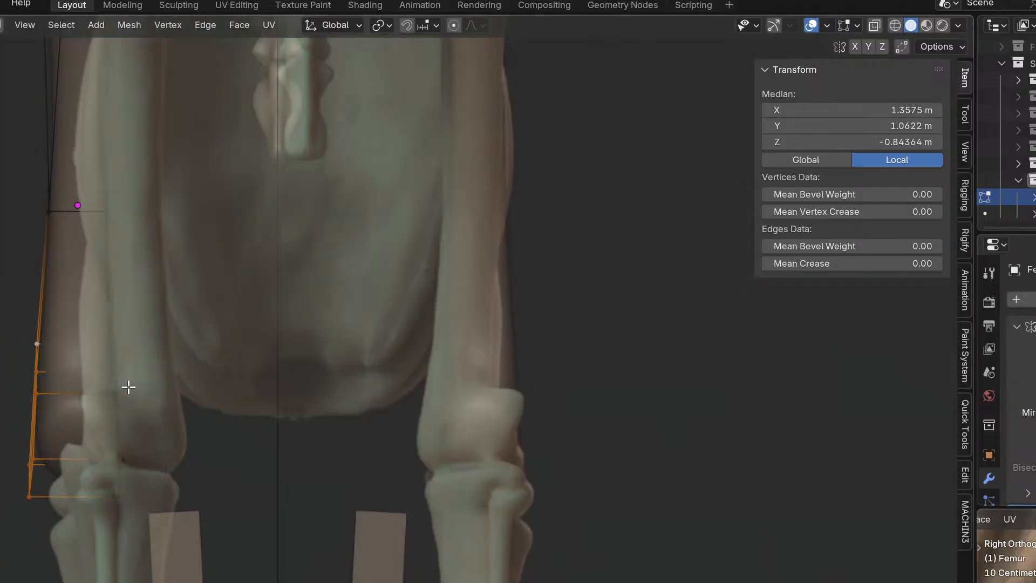
{"action": "key", "text": "e"}
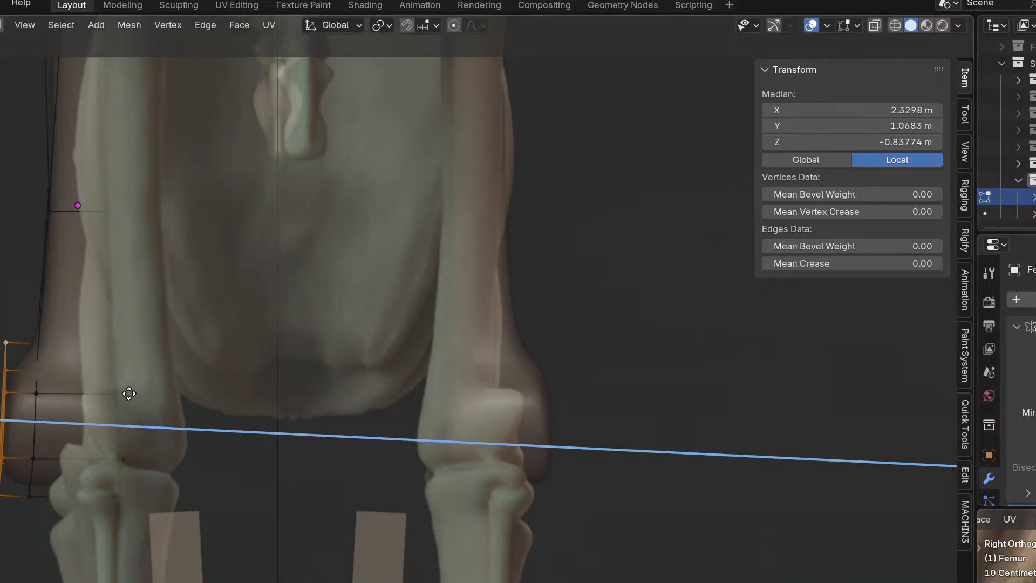
{"action": "left_click", "coordinate": [123, 394]}
Examine the outer vertices of the femur's knee end against the back reference and in perspective.
{"action": "left_click_drag", "start_coordinate": [4, 335], "coordinate": [14, 351]}
{"action": "middle_click_drag", "start_coordinate": [13, 351], "coordinate": [293, 374]}
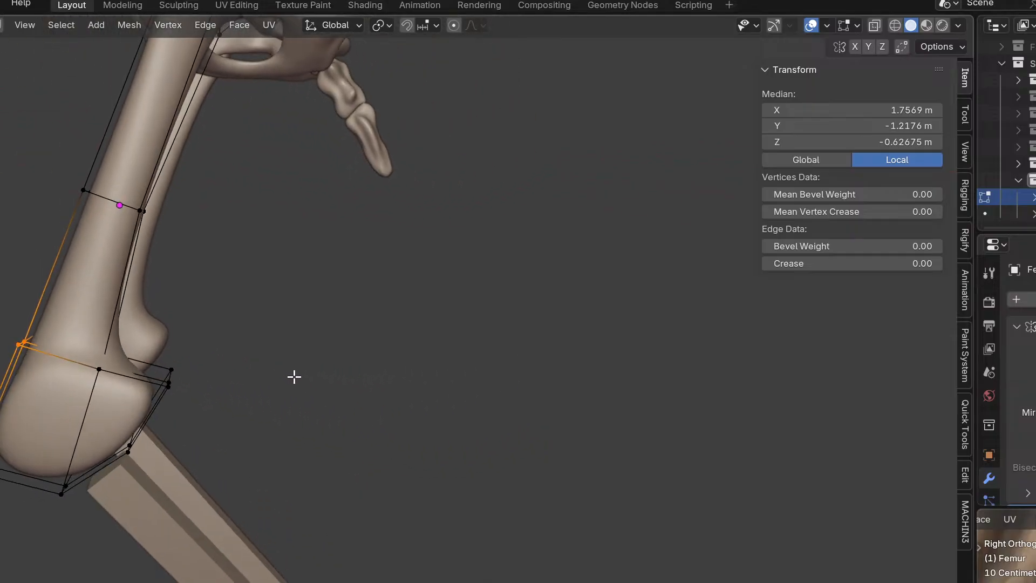
{"action": "key", "text": "KP_3"}
{"action": "key", "text": "ctrl+KP_1"}
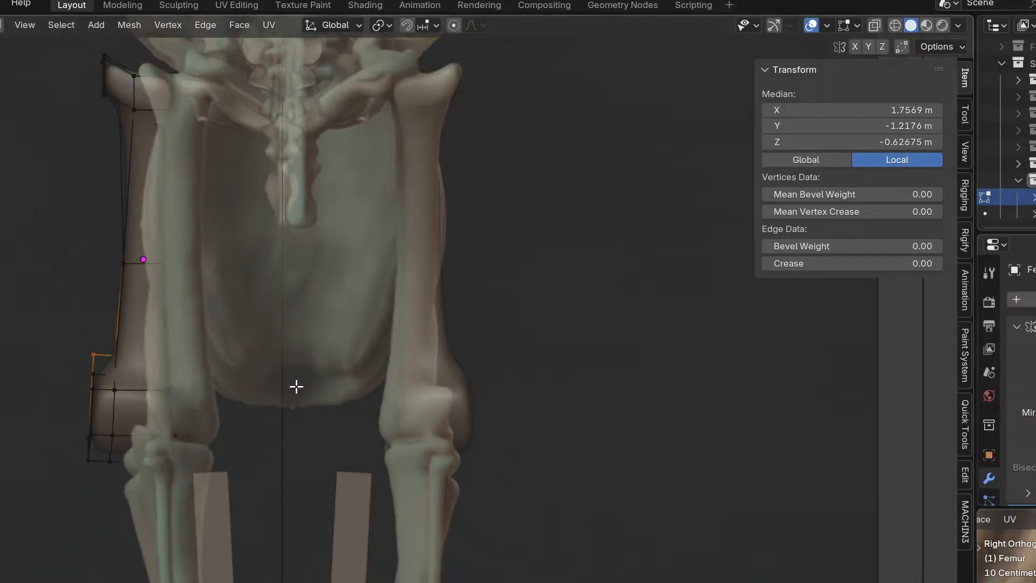
{"action": "scroll", "coordinate": [123, 301], "scroll_direction": "up", "scroll_amount": 1}
{"action": "left_click", "coordinate": [117, 379]}
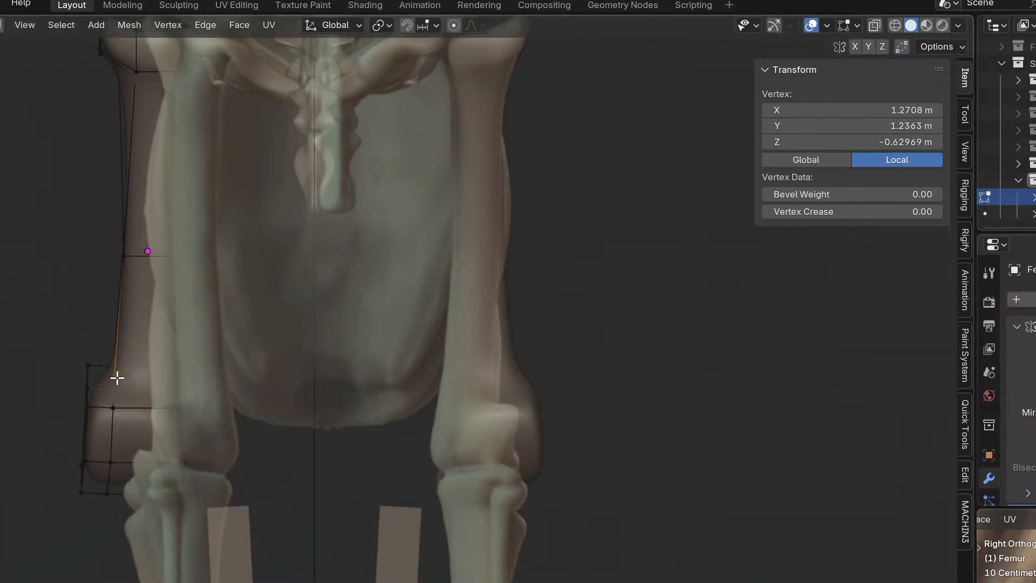
{"action": "middle_click_drag", "start_coordinate": [133, 369], "coordinate": [150, 374]}
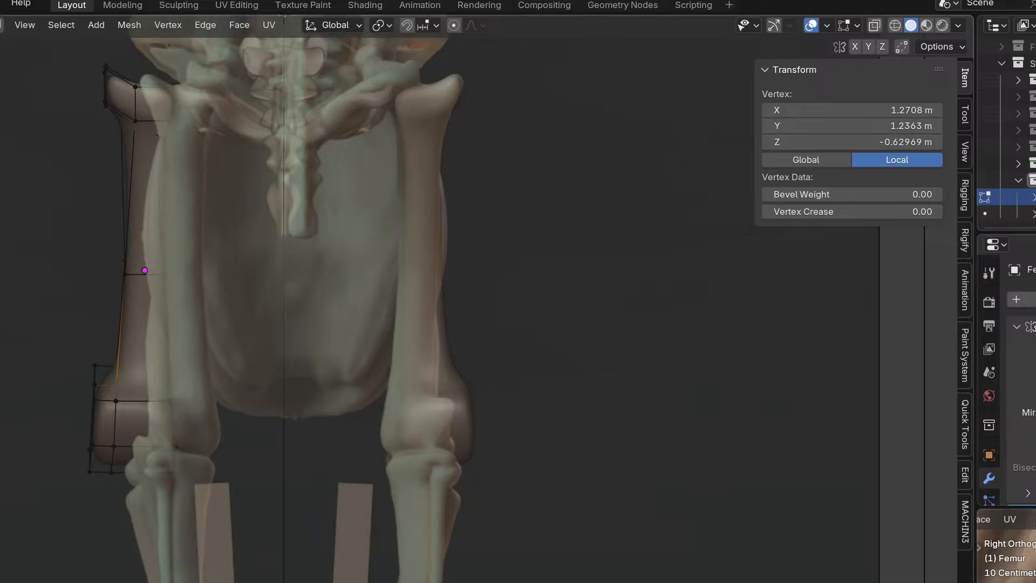
{"action": "middle_click_drag", "start_coordinate": [389, 281], "coordinate": [462, 306]}
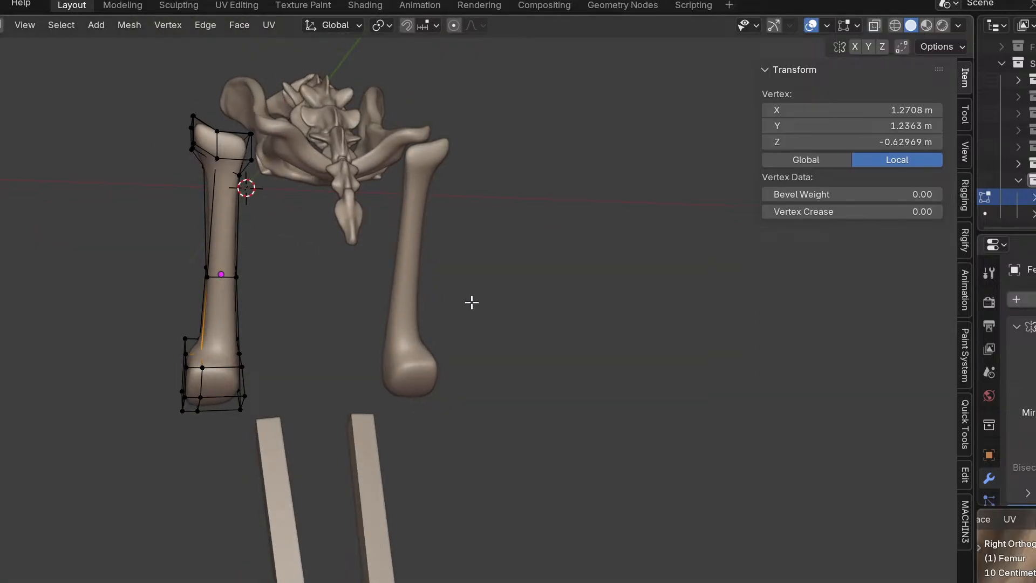
{"action": "left_click", "coordinate": [432, 256]}
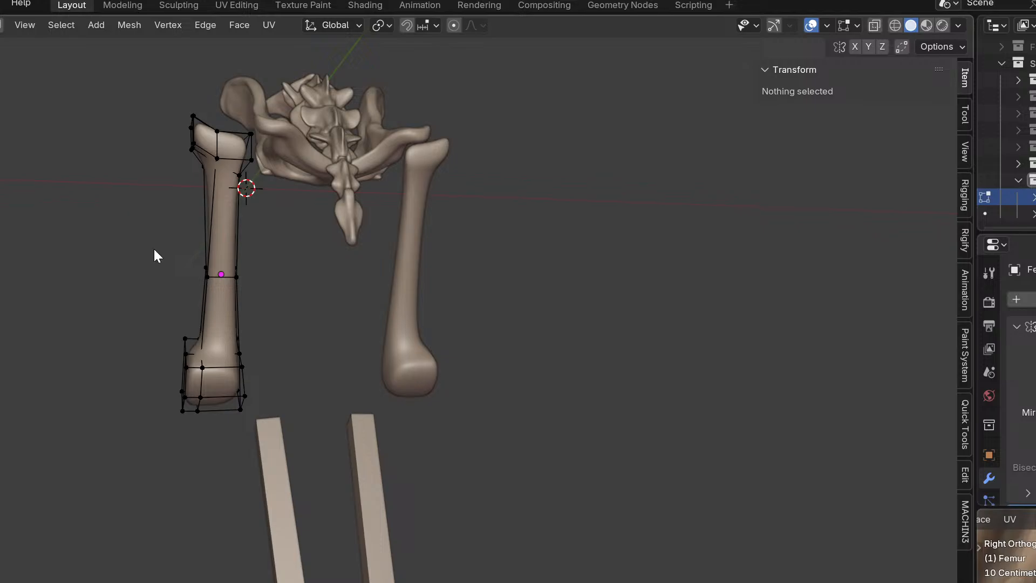
Leave Edit Mode and apply the femur's visual geometry to its mesh.
{"action": "key", "text": "Tab"}
{"action": "middle_click_drag", "start_coordinate": [163, 253], "coordinate": [350, 303]}
{"action": "key", "text": "ctrl+a"}
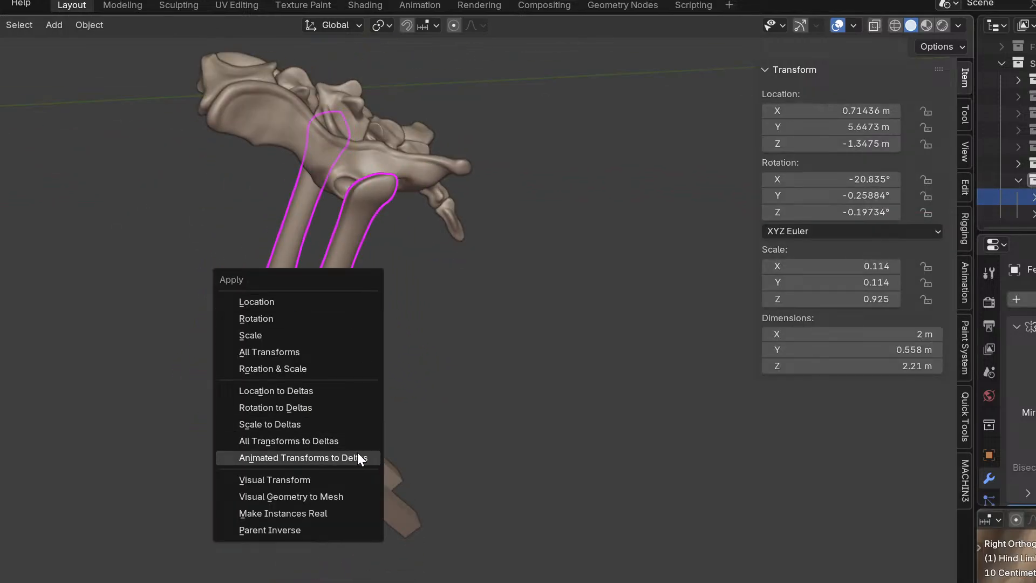
{"action": "left_click", "coordinate": [344, 496]}
{"action": "key", "text": "ctrl+KP_1"}
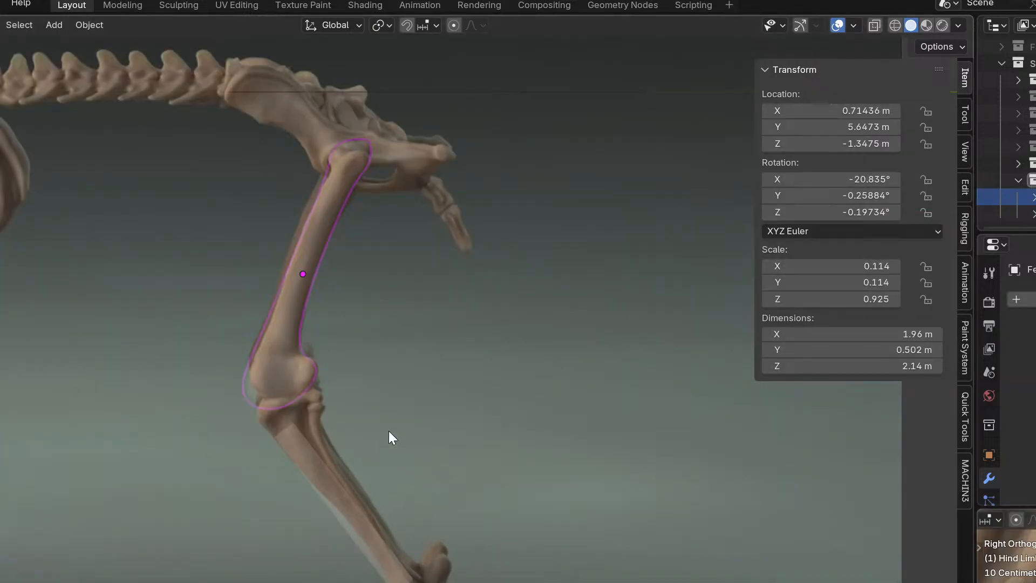
{"action": "key", "text": "KP_1"}
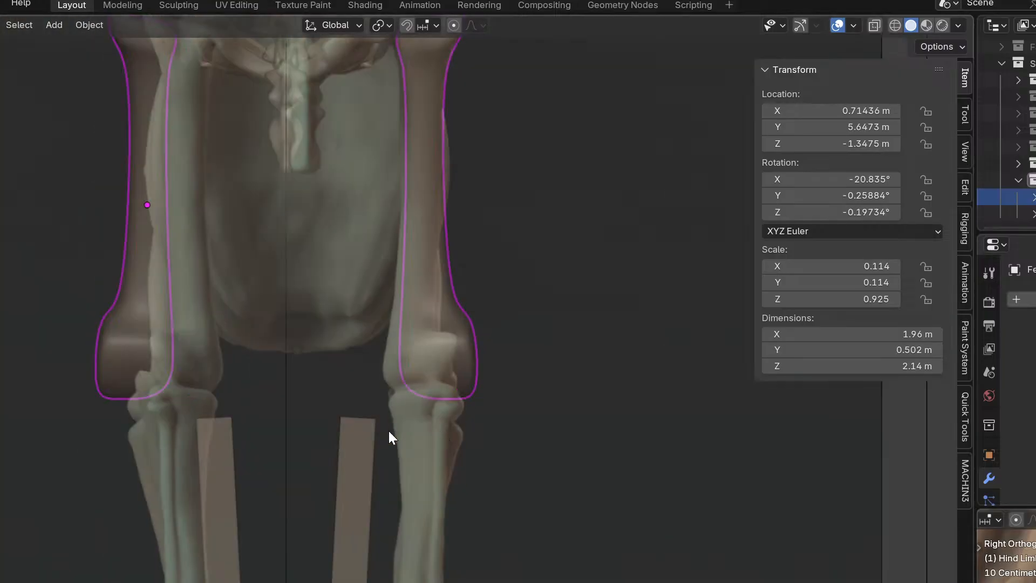
{"action": "scroll", "coordinate": [389, 431], "scroll_direction": "down", "scroll_amount": 2}
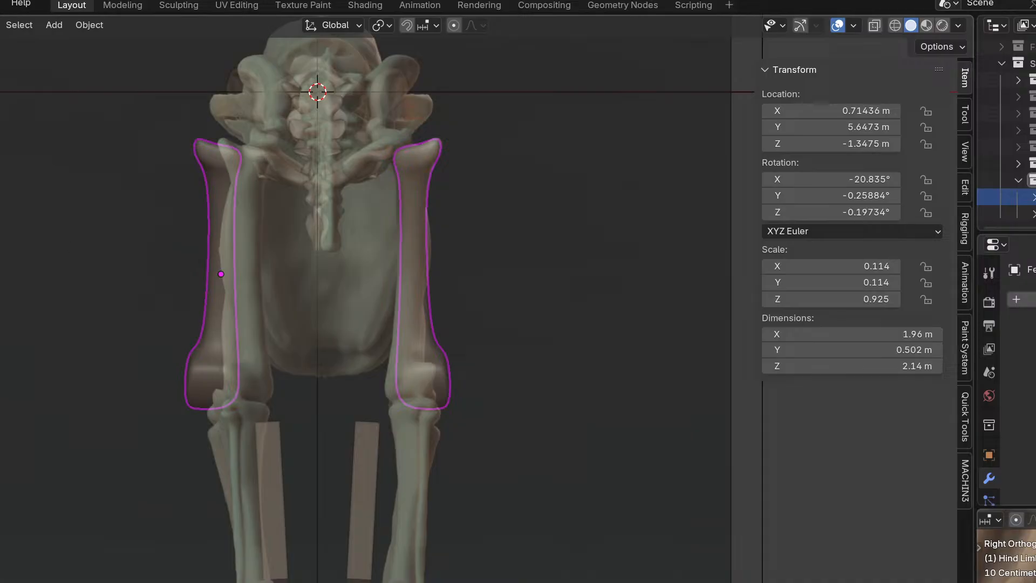
{"action": "left_click", "coordinate": [0, 69]}
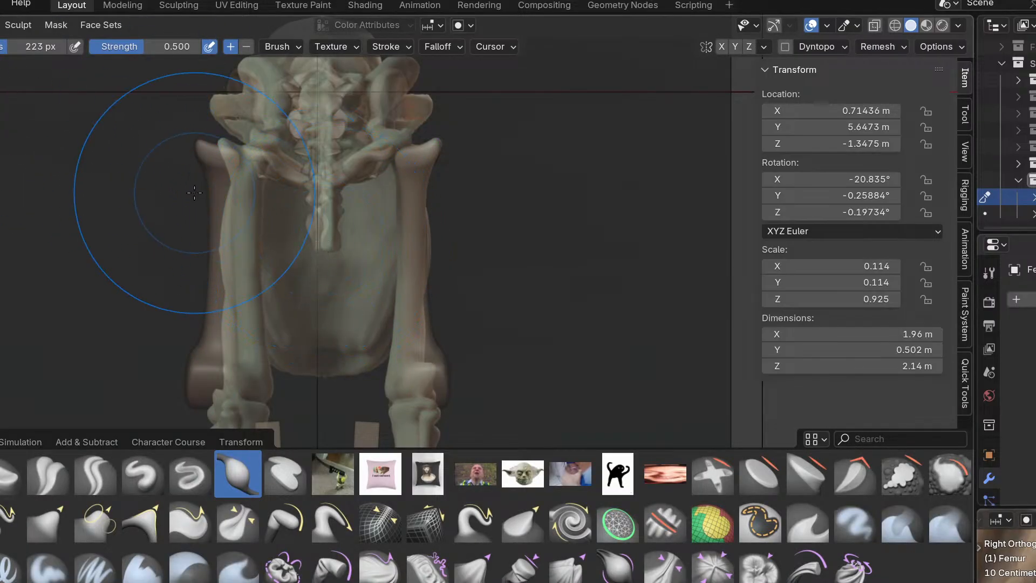
{"action": "left_click", "coordinate": [0, 25]}
{"action": "left_click", "coordinate": [0, 42]}
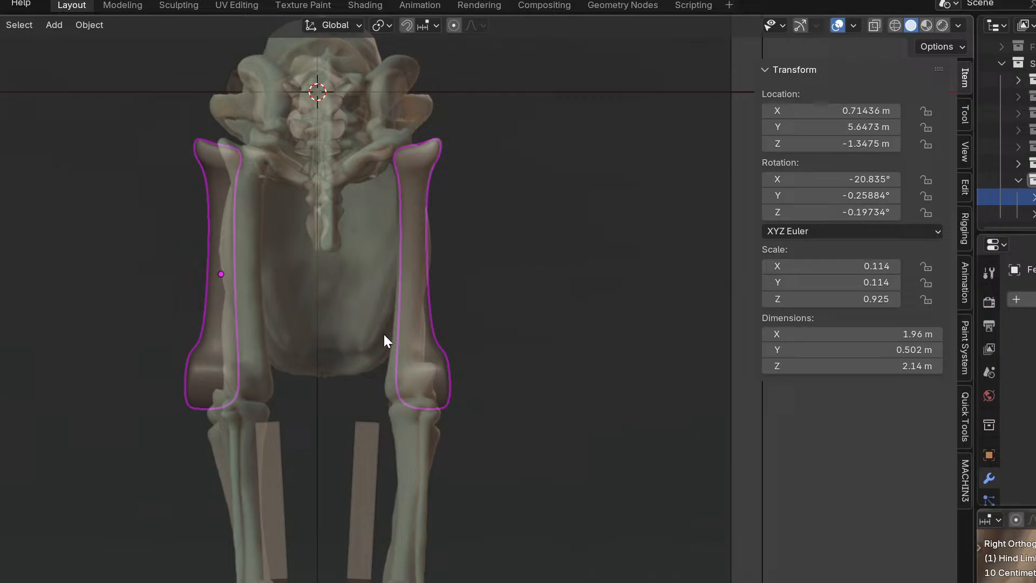
Reapply Visual Geometry to Mesh on the femur and apply all of its transforms.
{"action": "key", "text": "ctrl+a"}
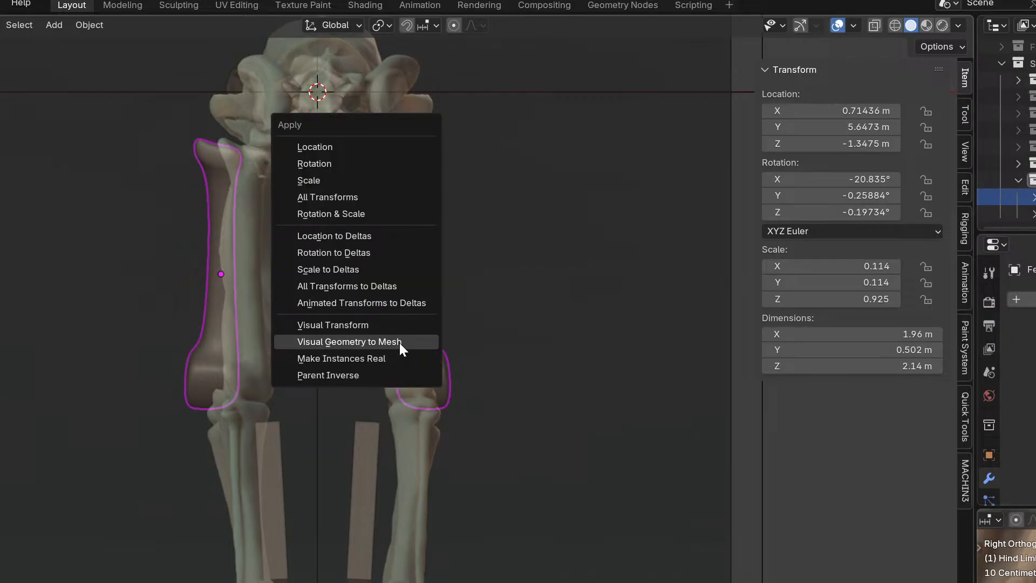
{"action": "left_click", "coordinate": [400, 342]}
{"action": "key", "text": "ctrl+a"}
{"action": "left_click", "coordinate": [367, 198]}
{"action": "key", "text": "ctrl+a"}
Set the femur's origin to its geometry.
{"action": "right_click", "coordinate": [567, 307]}
{"action": "mouse_move", "coordinate": [565, 352]}
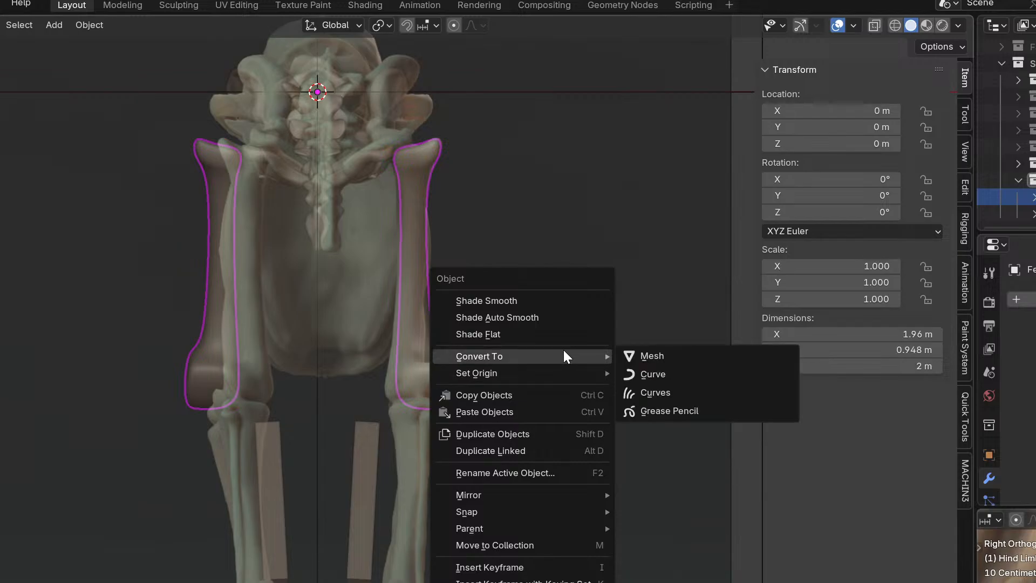
{"action": "mouse_move", "coordinate": [555, 372]}
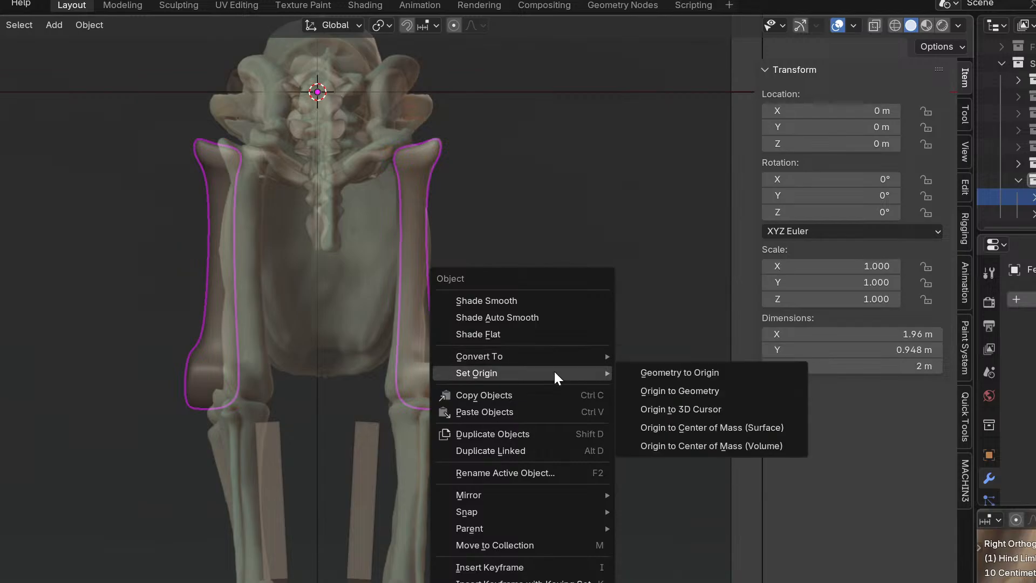
{"action": "left_click", "coordinate": [703, 394]}
Sculpt the sides of the femur's shaft with a 260 px Grab brush at strength 0.400 to fit the back reference.
{"action": "scroll", "coordinate": [494, 340], "scroll_direction": "up", "scroll_amount": 2}
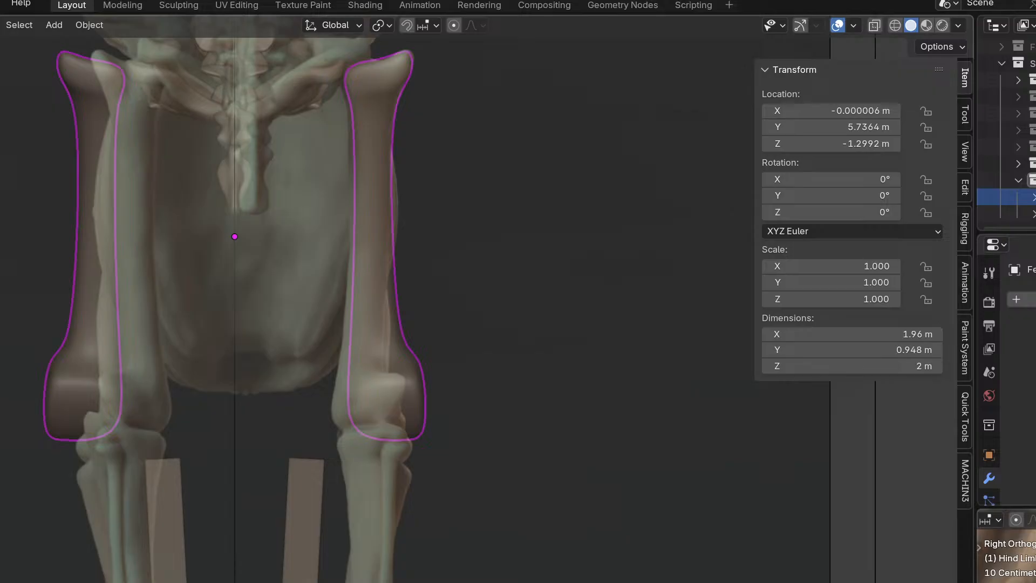
{"action": "key", "text": "ctrl+Tab"}
{"action": "scroll", "coordinate": [335, 248], "scroll_direction": "up", "scroll_amount": 2}
{"action": "middle_click_drag", "start_coordinate": [381, 315], "coordinate": [373, 213], "text": "shift"}
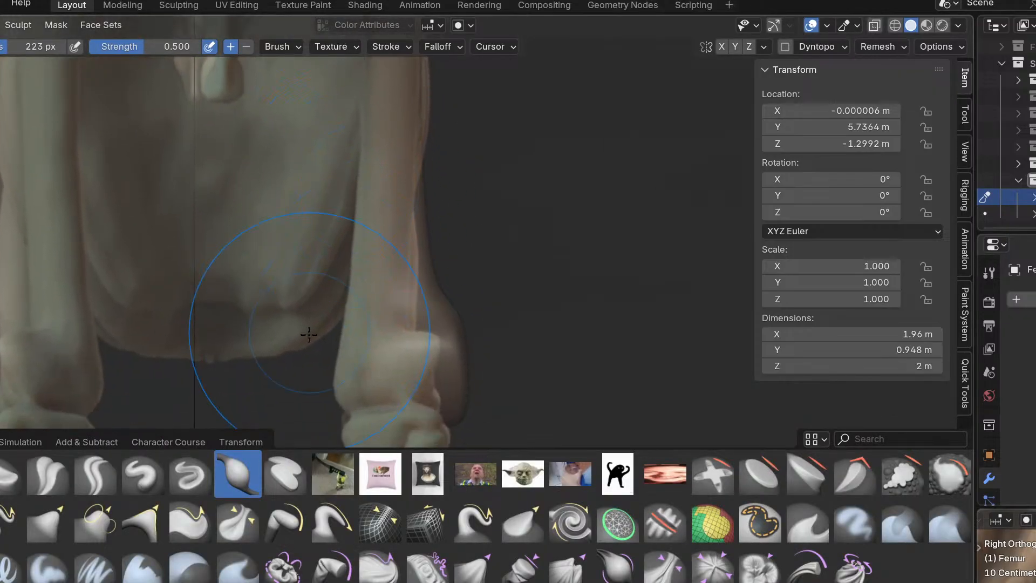
{"action": "scroll", "coordinate": [332, 356], "scroll_direction": "down", "scroll_amount": 1}
{"action": "key", "text": "g"}
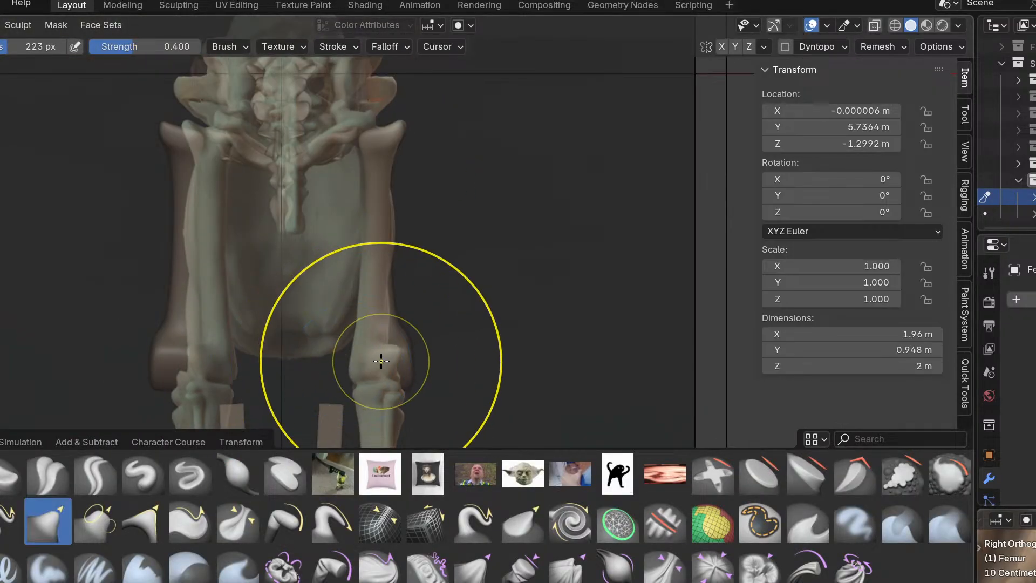
{"action": "scroll", "coordinate": [345, 361], "scroll_direction": "up", "scroll_amount": 1}
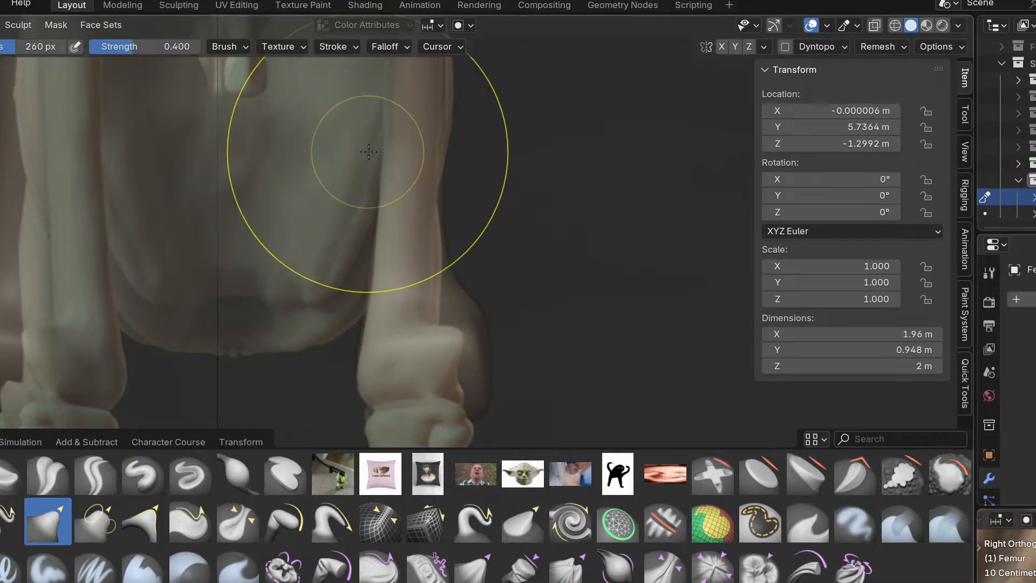
{"action": "scroll", "coordinate": [413, 166], "scroll_direction": "down", "scroll_amount": 1}
{"action": "scroll", "coordinate": [443, 189], "scroll_direction": "up", "scroll_amount": 3}
{"action": "left_click_drag", "start_coordinate": [447, 205], "coordinate": [456, 194]}
{"action": "middle_click_drag", "start_coordinate": [418, 175], "coordinate": [444, 341], "text": "shift"}
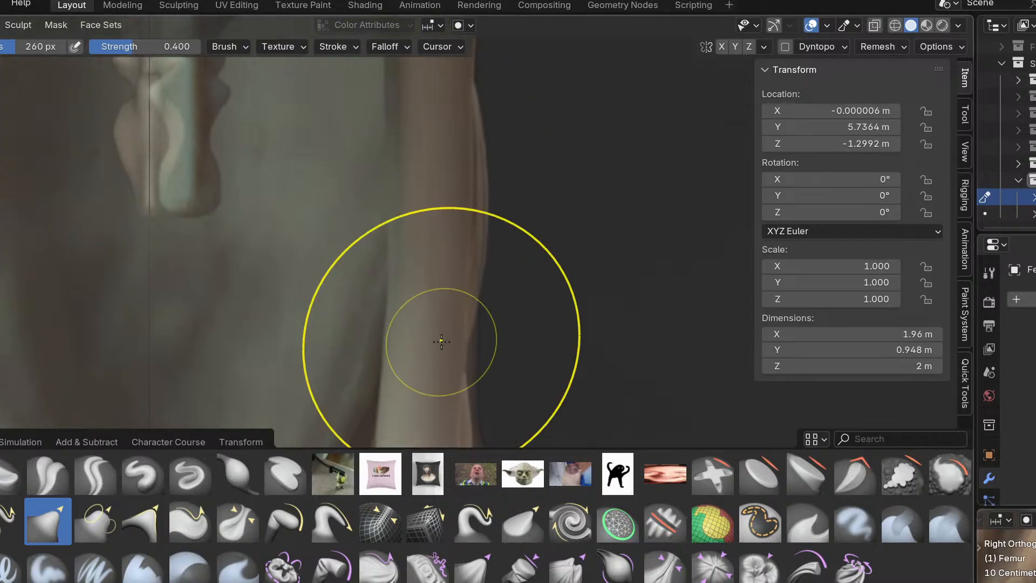
{"action": "middle_click_drag", "start_coordinate": [413, 234], "coordinate": [410, 366], "text": "shift"}
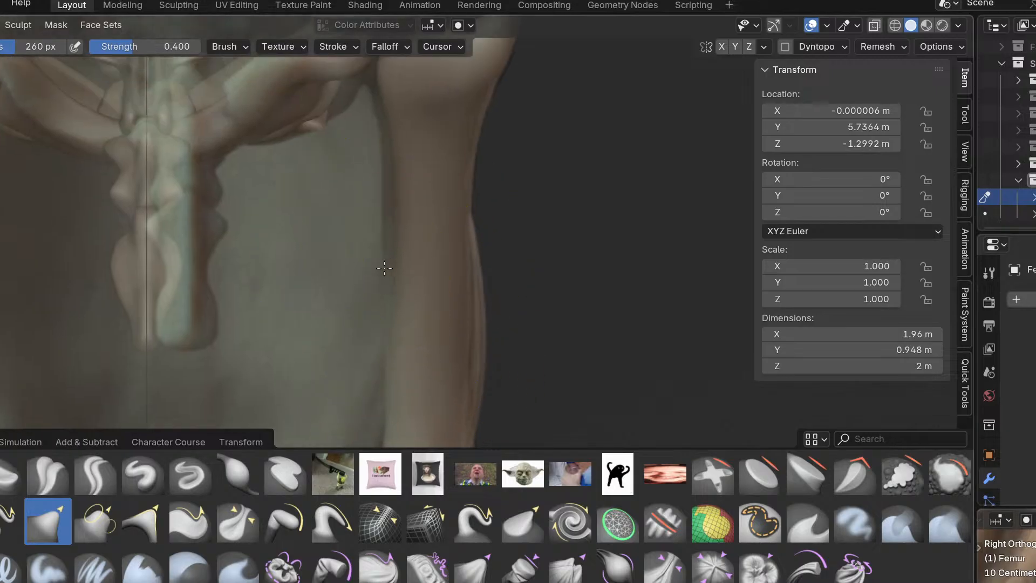
{"action": "left_click_drag", "start_coordinate": [398, 237], "coordinate": [386, 213]}
Grab the top of the femur's hip end downward and pull its outer tip outward against the back reference.
{"action": "middle_click_drag", "start_coordinate": [370, 123], "coordinate": [362, 286], "text": "shift"}
{"action": "scroll", "coordinate": [378, 259], "scroll_direction": "up", "scroll_amount": 2}
{"action": "scroll", "coordinate": [379, 243], "scroll_direction": "up", "scroll_amount": 2}
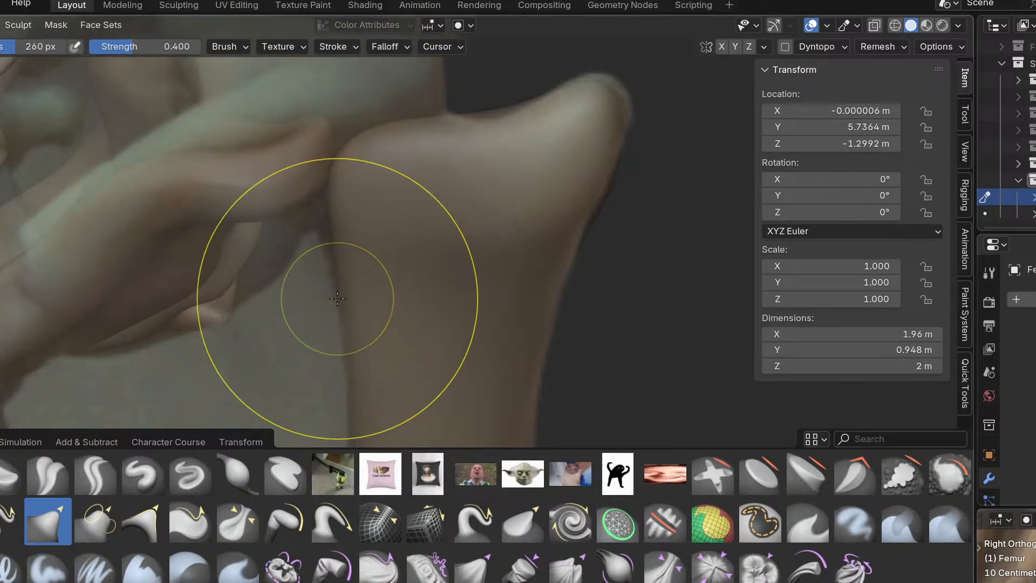
{"action": "left_click_drag", "start_coordinate": [460, 127], "coordinate": [447, 167]}
{"action": "mouse_move", "coordinate": [497, 118]}
{"action": "left_mouse_down"}
{"action": "mouse_move", "coordinate": [508, 144]}
{"action": "mouse_move", "coordinate": [547, 113]}
{"action": "mouse_move", "coordinate": [588, 117]}
{"action": "left_mouse_up"}
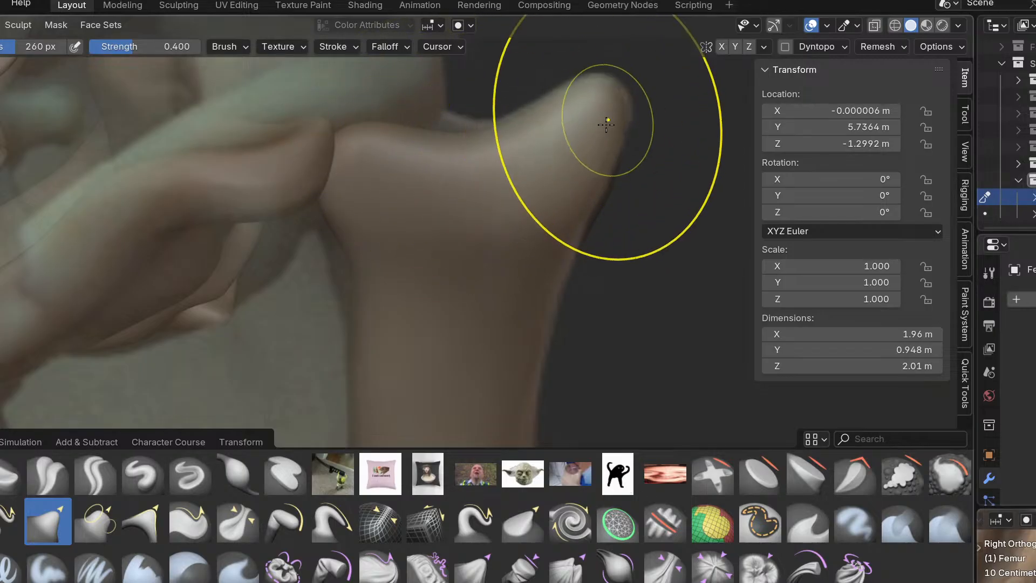
Pull the top of the femur's hip end down and backward to fit the side reference.
{"action": "middle_click_drag", "start_coordinate": [369, 258], "coordinate": [407, 280]}
{"action": "key", "text": "KP_3"}
{"action": "scroll", "coordinate": [415, 260], "scroll_direction": "down", "scroll_amount": 2}
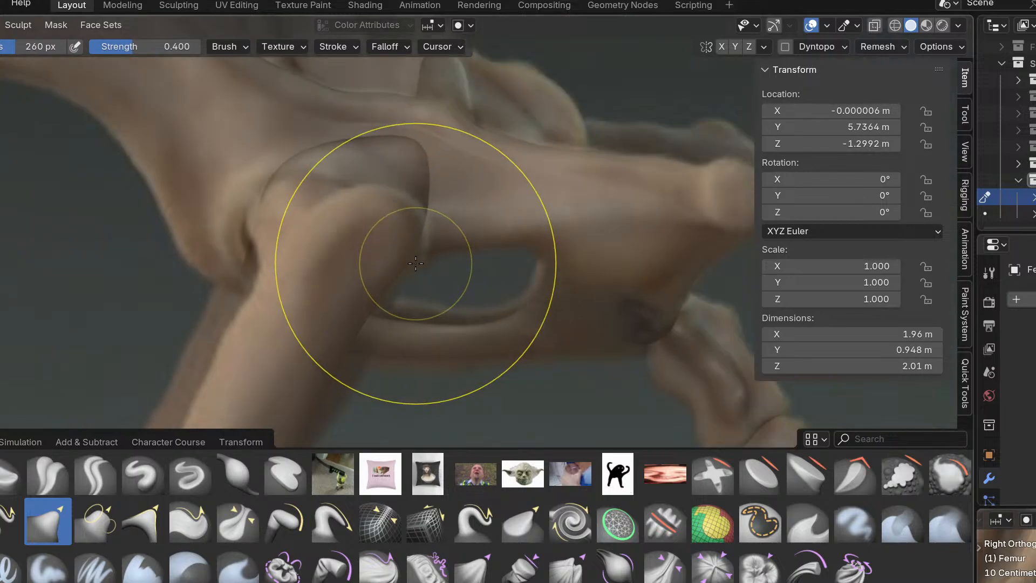
{"action": "mouse_move", "coordinate": [382, 186]}
{"action": "left_mouse_down"}
{"action": "mouse_move", "coordinate": [416, 191]}
{"action": "mouse_move", "coordinate": [409, 223]}
{"action": "left_mouse_up"}
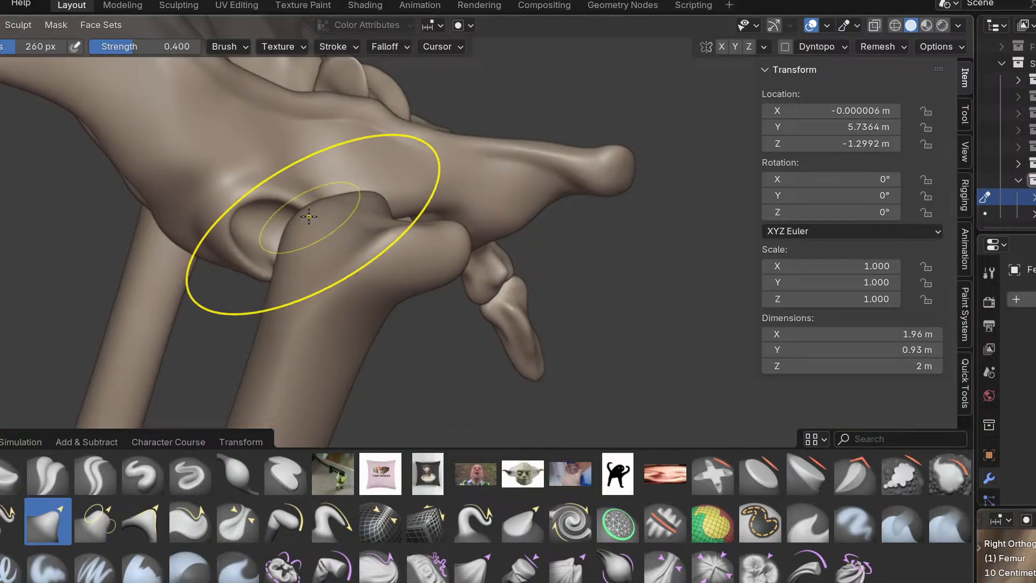
Reshape the inner part of the femur's hip end beside the pelvis socket with the Grab brush.
{"action": "scroll", "coordinate": [351, 254], "scroll_direction": "up", "scroll_amount": 4}
{"action": "middle_click_drag", "start_coordinate": [318, 233], "coordinate": [352, 243]}
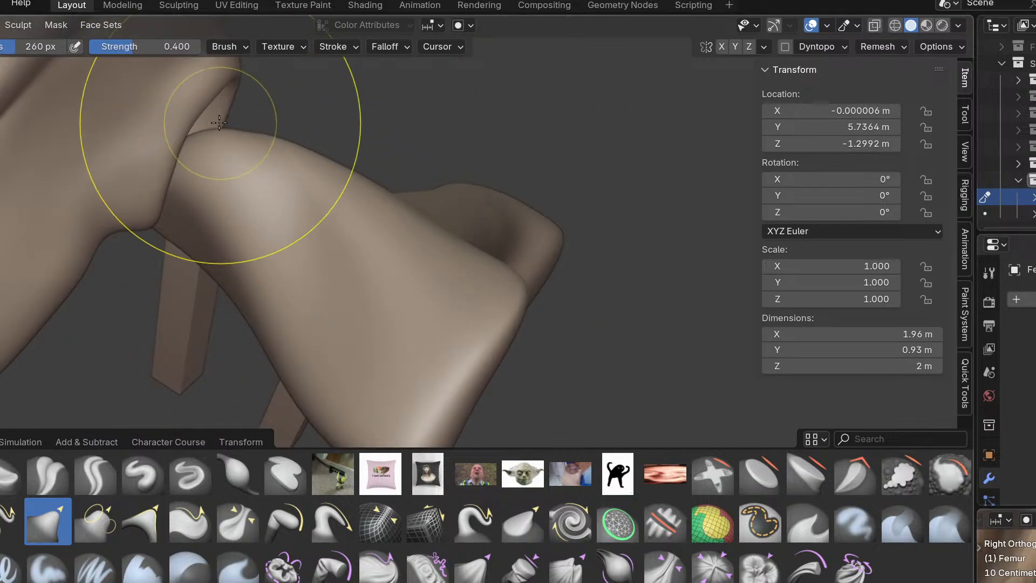
{"action": "left_click_drag", "start_coordinate": [203, 134], "coordinate": [246, 81]}
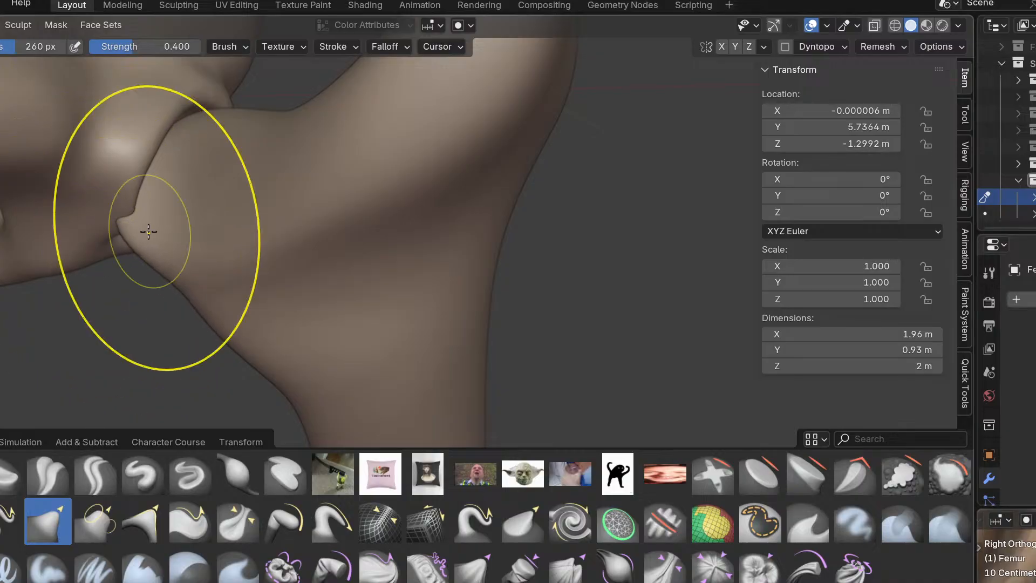
{"action": "left_click_drag", "start_coordinate": [148, 232], "coordinate": [174, 209]}
Pull the femur's head inward into the hip socket and push the underside up to form a narrower neck.
{"action": "middle_click_drag", "start_coordinate": [212, 227], "coordinate": [106, 257]}
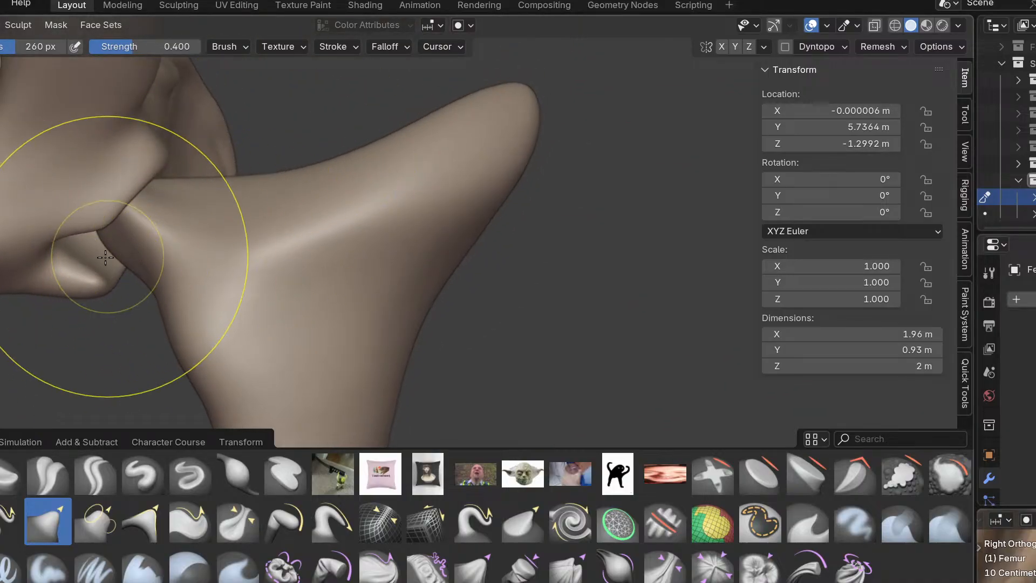
{"action": "left_click_drag", "start_coordinate": [116, 269], "coordinate": [87, 273]}
{"action": "left_click_drag", "start_coordinate": [182, 191], "coordinate": [185, 174]}
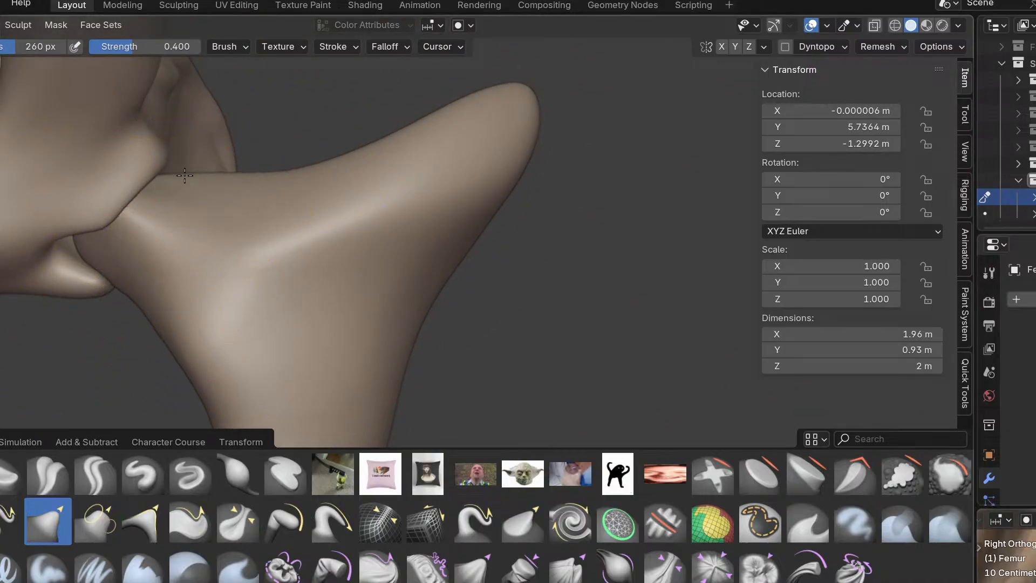
{"action": "left_click_drag", "start_coordinate": [178, 352], "coordinate": [161, 290]}
{"action": "left_click_drag", "start_coordinate": [178, 332], "coordinate": [189, 275]}
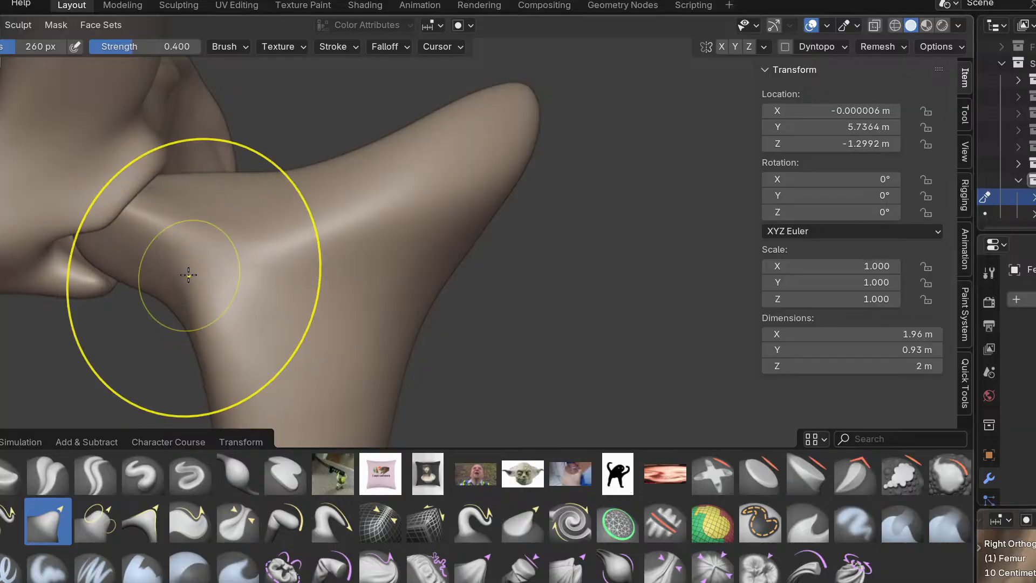
Examine how the femur's head and neck sit in the pelvis socket from several angles.
{"action": "middle_click_drag", "start_coordinate": [203, 226], "coordinate": [218, 176]}
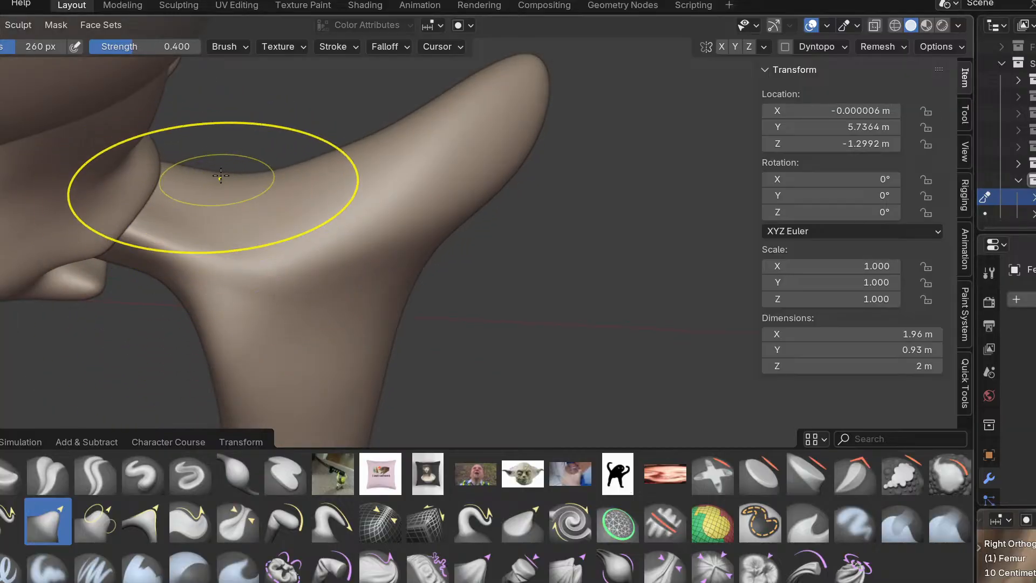
{"action": "middle_click_drag", "start_coordinate": [214, 214], "coordinate": [291, 204]}
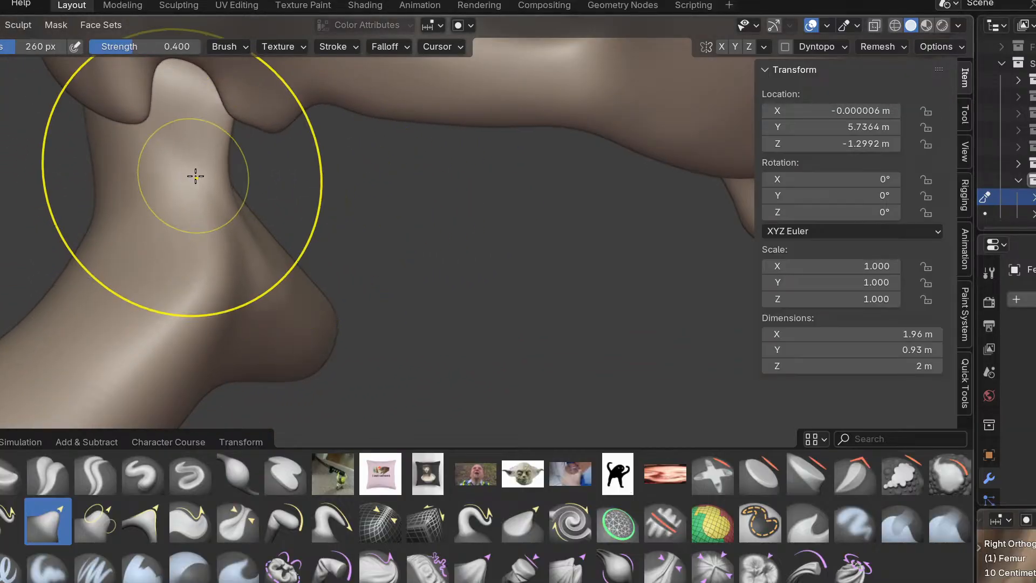
{"action": "mouse_move", "coordinate": [184, 172]}
{"action": "middle_mouse_down"}
{"action": "mouse_move", "coordinate": [142, 116]}
{"action": "mouse_move", "coordinate": [96, 175]}
{"action": "mouse_move", "coordinate": [182, 227]}
{"action": "mouse_move", "coordinate": [270, 216]}
{"action": "mouse_move", "coordinate": [345, 169]}
{"action": "middle_mouse_up"}
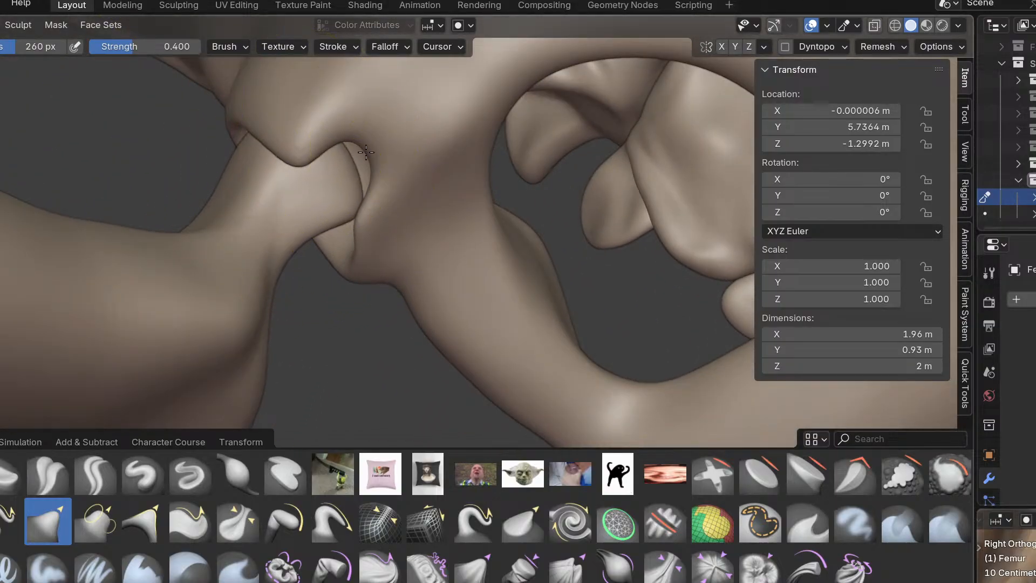
{"action": "mouse_move", "coordinate": [296, 128]}
{"action": "middle_mouse_down"}
{"action": "mouse_move", "coordinate": [301, 178]}
{"action": "mouse_move", "coordinate": [343, 208]}
{"action": "middle_mouse_up"}
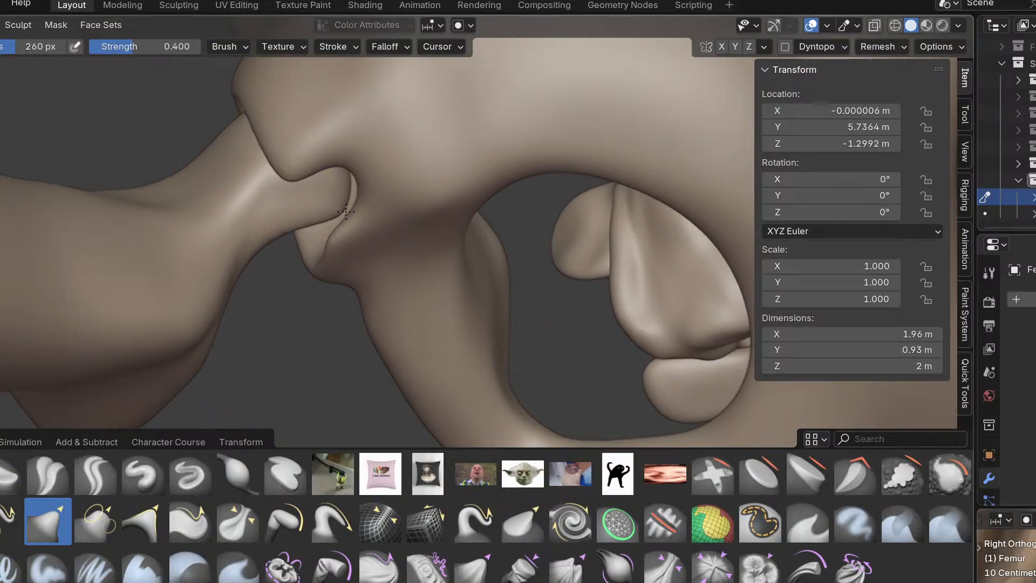
{"action": "mouse_move", "coordinate": [295, 232]}
{"action": "middle_mouse_down"}
{"action": "mouse_move", "coordinate": [597, 333]}
{"action": "mouse_move", "coordinate": [402, 292]}
{"action": "mouse_move", "coordinate": [359, 256]}
{"action": "mouse_move", "coordinate": [344, 232]}
{"action": "mouse_move", "coordinate": [351, 201]}
{"action": "mouse_move", "coordinate": [418, 172]}
{"action": "mouse_move", "coordinate": [241, 340]}
{"action": "mouse_move", "coordinate": [520, 64]}
{"action": "mouse_move", "coordinate": [291, 274]}
{"action": "mouse_move", "coordinate": [267, 180]}
{"action": "middle_mouse_up"}
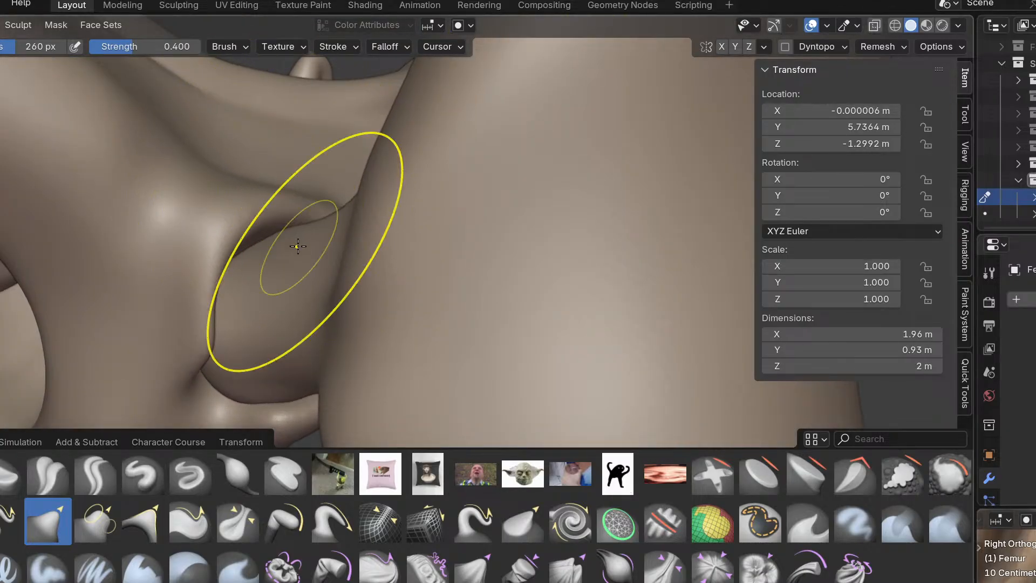
Examine how the femur's neck meets the pelvis socket from several angles and against the side reference.
{"action": "mouse_move", "coordinate": [278, 249]}
{"action": "middle_mouse_down"}
{"action": "mouse_move", "coordinate": [269, 331]}
{"action": "mouse_move", "coordinate": [255, 336]}
{"action": "middle_mouse_up"}
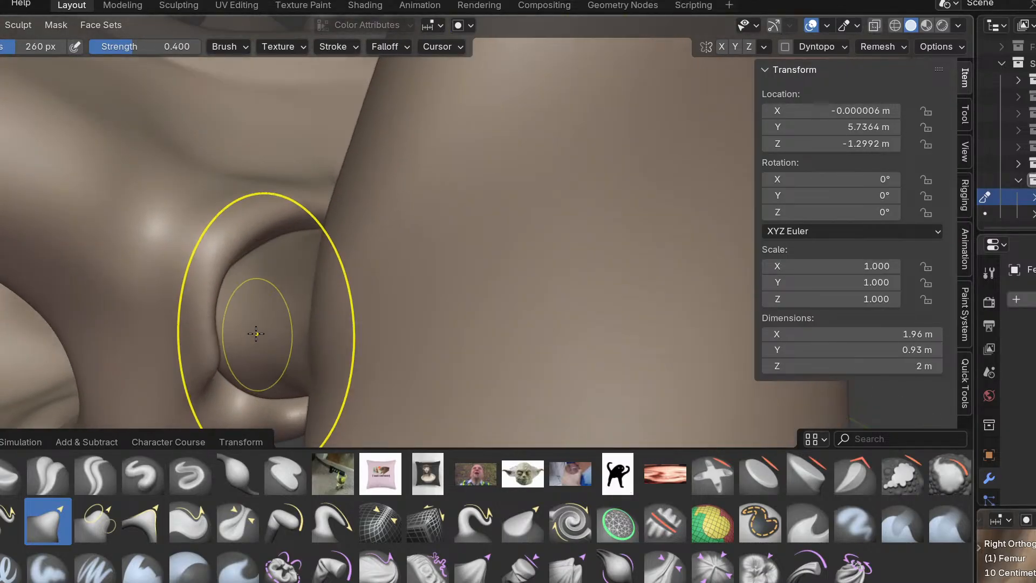
{"action": "middle_click_drag", "start_coordinate": [259, 286], "coordinate": [362, 267]}
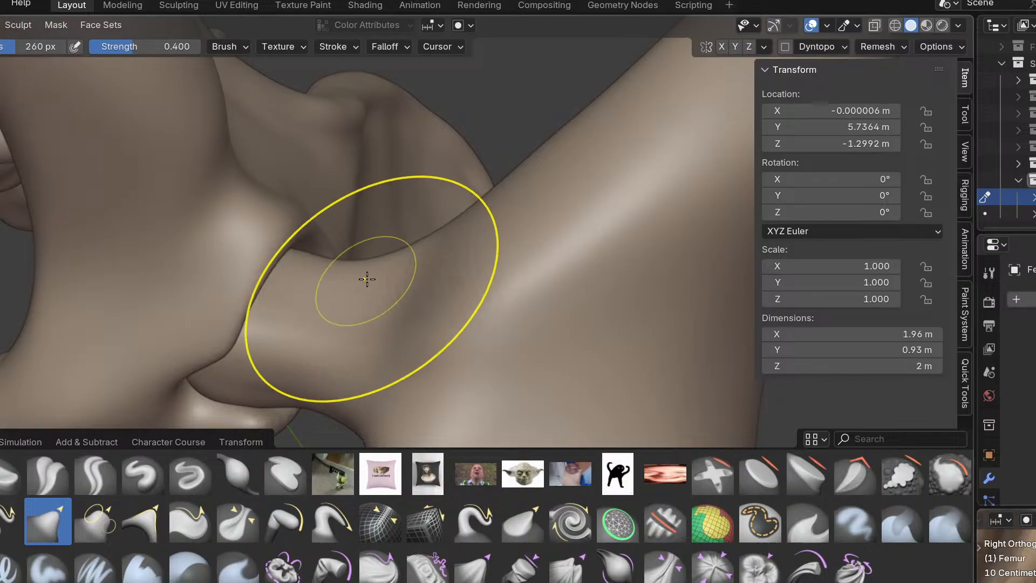
{"action": "scroll", "coordinate": [364, 279], "scroll_direction": "down", "scroll_amount": 3}
{"action": "middle_click_drag", "start_coordinate": [403, 326], "coordinate": [451, 356]}
{"action": "middle_click_drag", "start_coordinate": [419, 389], "coordinate": [392, 433]}
{"action": "scroll", "coordinate": [435, 405], "scroll_direction": "down", "scroll_amount": 2}
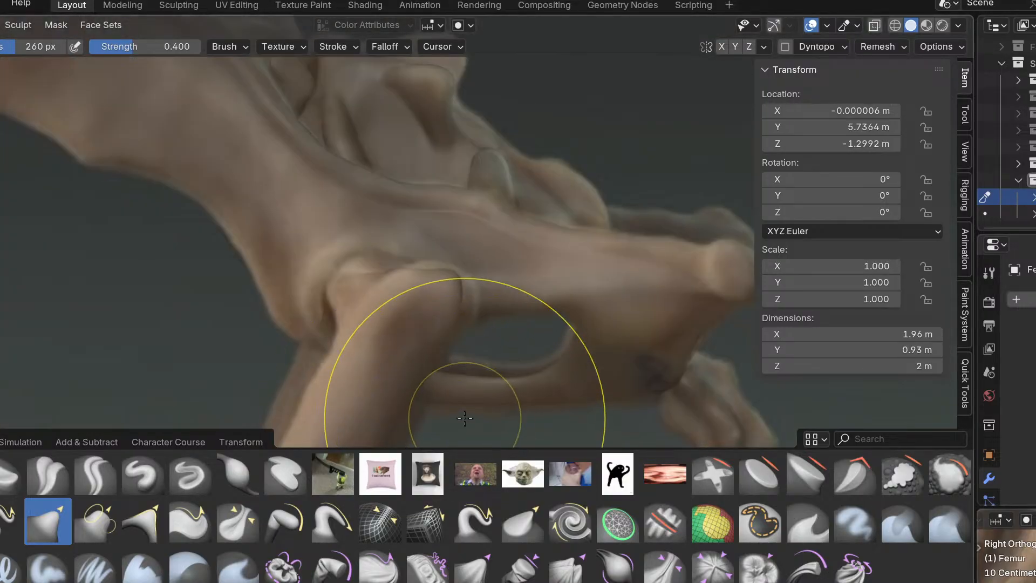
Pull the inner edge below the femur's neck outward and lower the hip end's outer tip to fit the rear reference.
{"action": "key", "text": "KP_1"}
{"action": "key", "text": "ctrl+KP_1"}
{"action": "middle_click_drag", "start_coordinate": [435, 347], "coordinate": [642, 285], "text": "shift"}
{"action": "scroll", "coordinate": [586, 303], "scroll_direction": "down", "scroll_amount": 2}
{"action": "middle_click_drag", "start_coordinate": [573, 307], "coordinate": [335, 309], "text": "shift"}
{"action": "scroll", "coordinate": [479, 276], "scroll_direction": "up", "scroll_amount": 2}
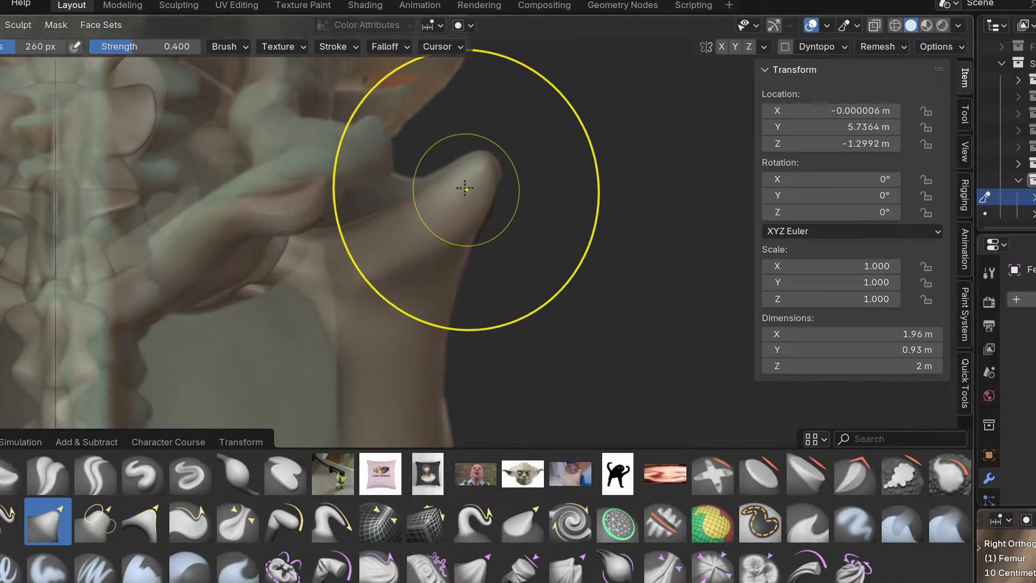
{"action": "scroll", "coordinate": [465, 190], "scroll_direction": "up", "scroll_amount": 2}
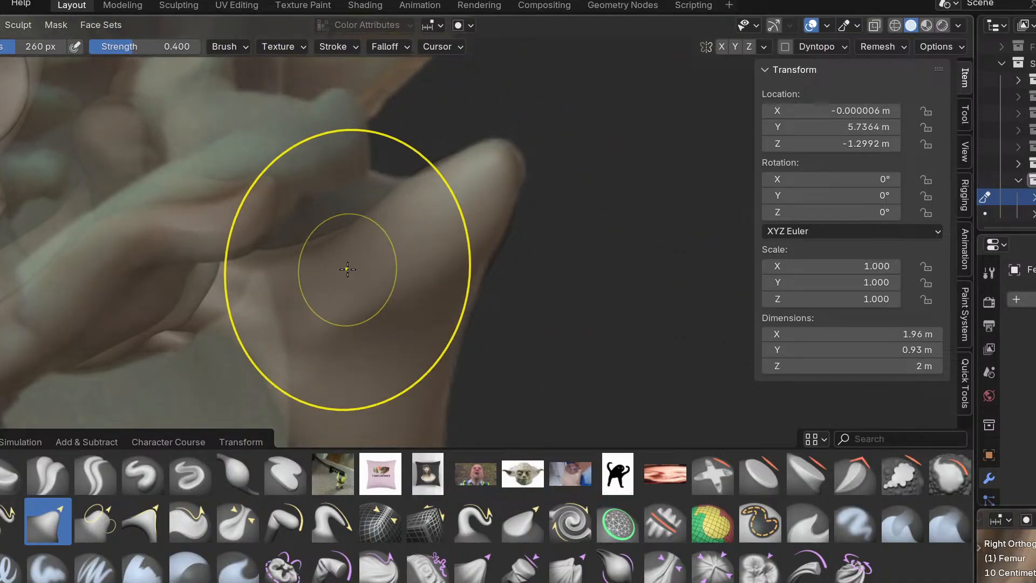
{"action": "left_click_drag", "start_coordinate": [237, 382], "coordinate": [283, 397]}
{"action": "mouse_move", "coordinate": [458, 164]}
{"action": "left_mouse_down"}
{"action": "mouse_move", "coordinate": [435, 178]}
{"action": "mouse_move", "coordinate": [453, 175]}
{"action": "left_mouse_up"}
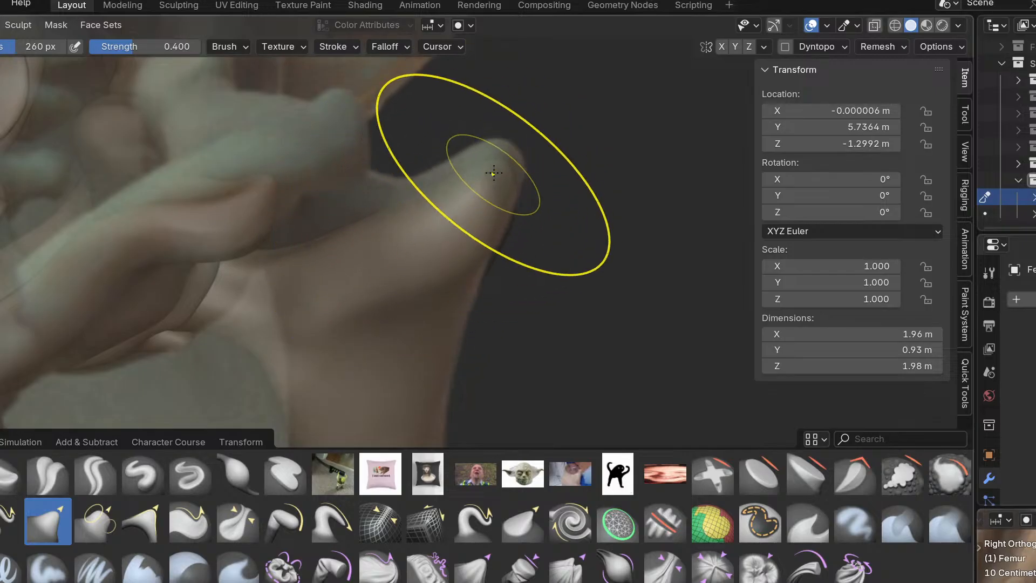
Raise the middle of the femur's outer top edge and push its pointed rear corner down and inward with the Grab brush.
{"action": "middle_click_drag", "start_coordinate": [479, 266], "coordinate": [435, 307]}
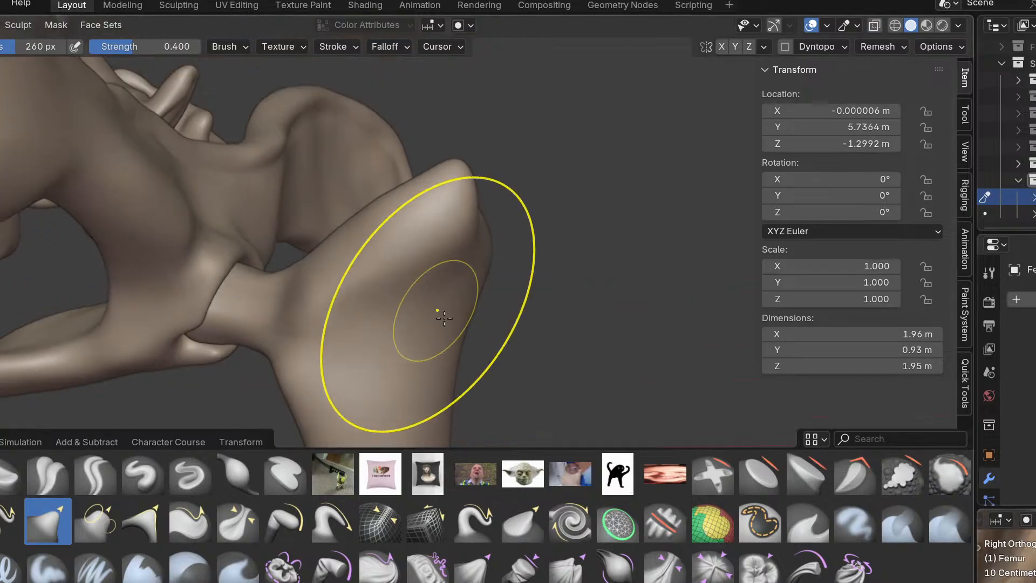
{"action": "scroll", "coordinate": [435, 307], "scroll_direction": "down", "scroll_amount": 2}
{"action": "middle_click_drag", "start_coordinate": [583, 232], "coordinate": [475, 219]}
{"action": "scroll", "coordinate": [489, 268], "scroll_direction": "up", "scroll_amount": 2}
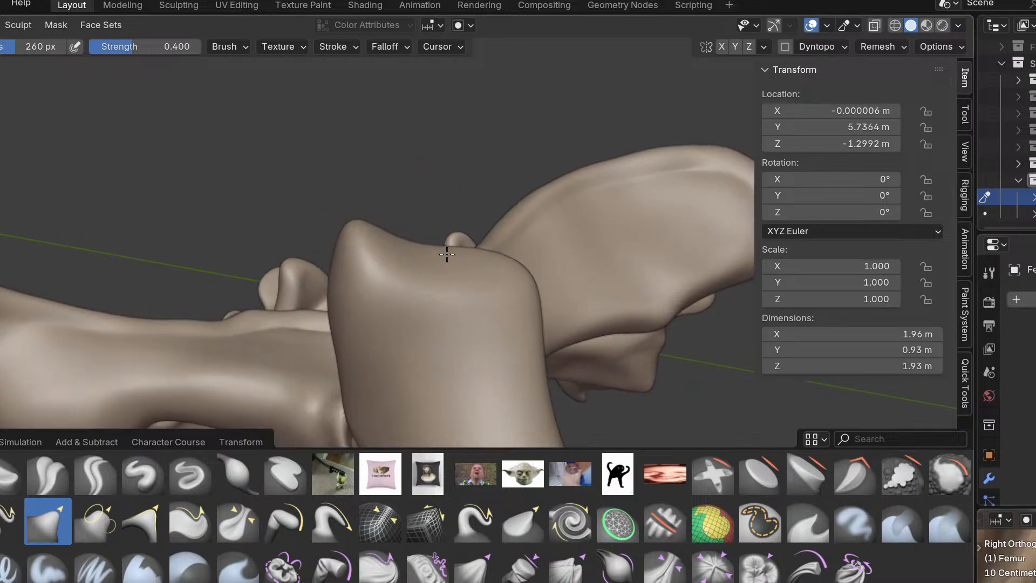
{"action": "left_click_drag", "start_coordinate": [447, 257], "coordinate": [447, 220]}
{"action": "left_click_drag", "start_coordinate": [350, 234], "coordinate": [384, 260]}
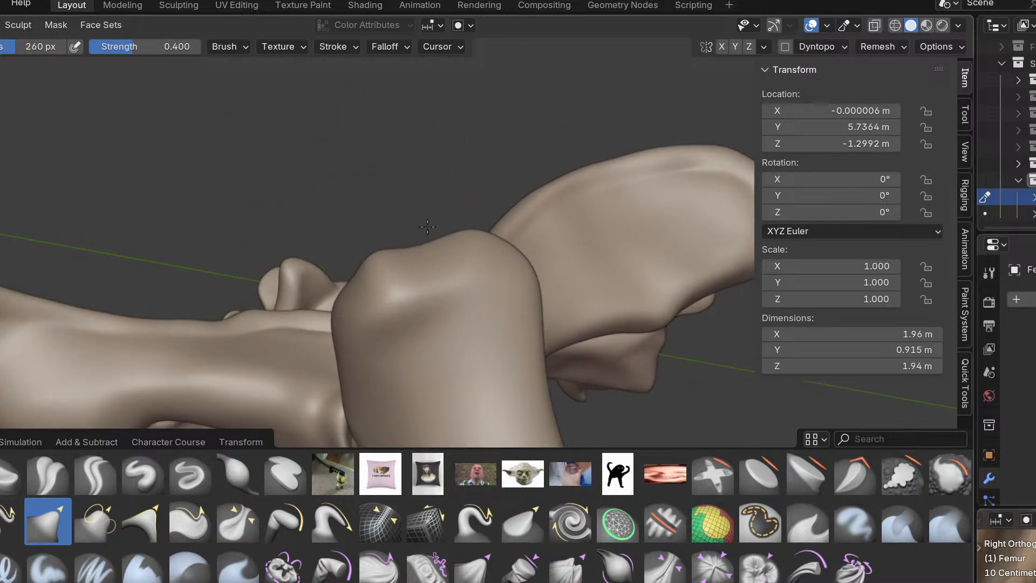
Set the femur's voxel remesh size to 0.00196 m.
{"action": "scroll", "coordinate": [422, 278], "scroll_direction": "down", "scroll_amount": 2}
{"action": "middle_click_drag", "start_coordinate": [422, 278], "coordinate": [463, 319]}
{"action": "scroll", "coordinate": [450, 320], "scroll_direction": "down", "scroll_amount": 7}
{"action": "key", "text": "r"}
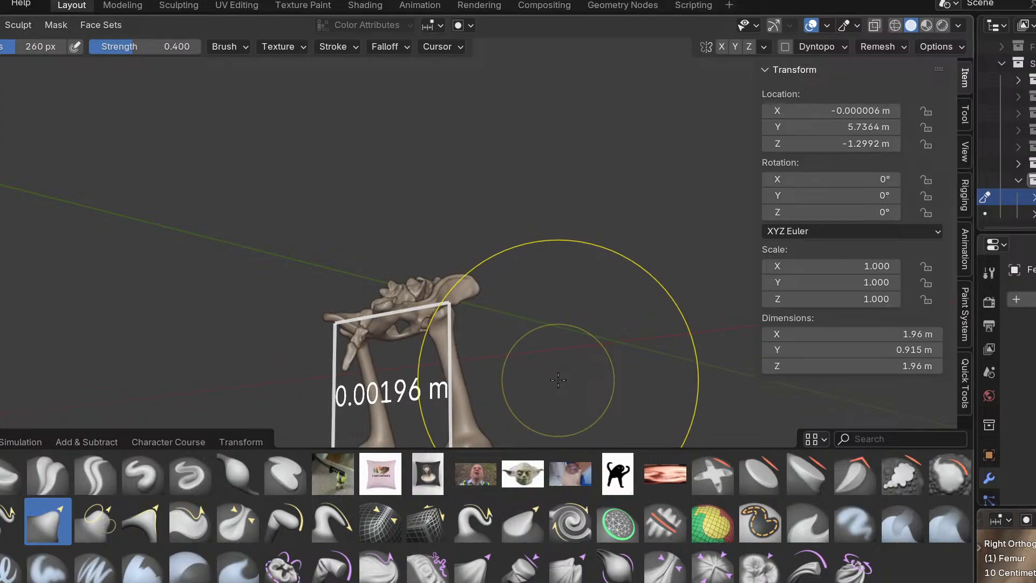
{"action": "left_click", "coordinate": [558, 380]}
Fill the dip in the femur's outer top edge and adjust its rear corner to form a smoothly rounded top.
{"action": "scroll", "coordinate": [432, 331], "scroll_direction": "up", "scroll_amount": 7}
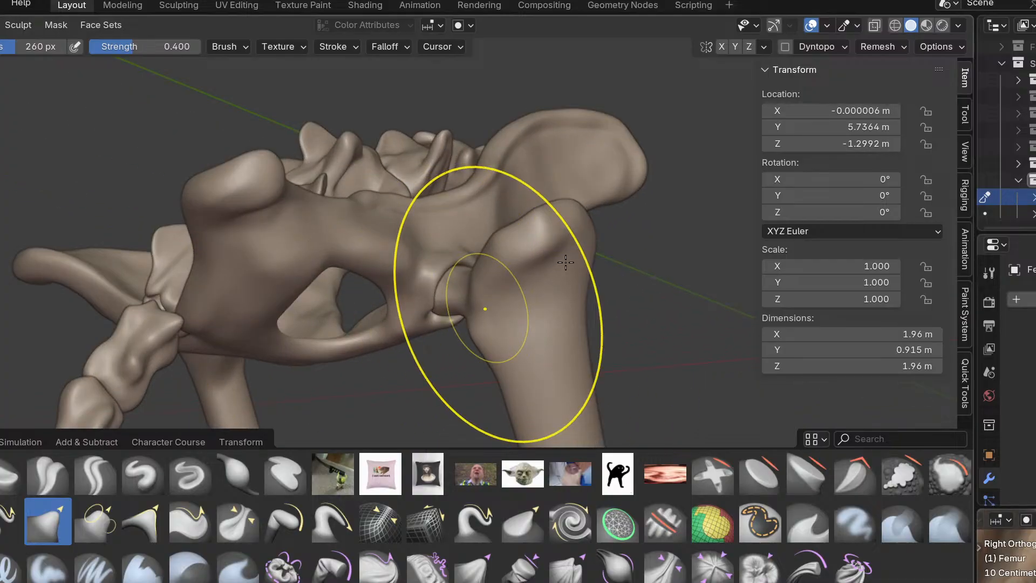
{"action": "scroll", "coordinate": [523, 227], "scroll_direction": "up", "scroll_amount": 6}
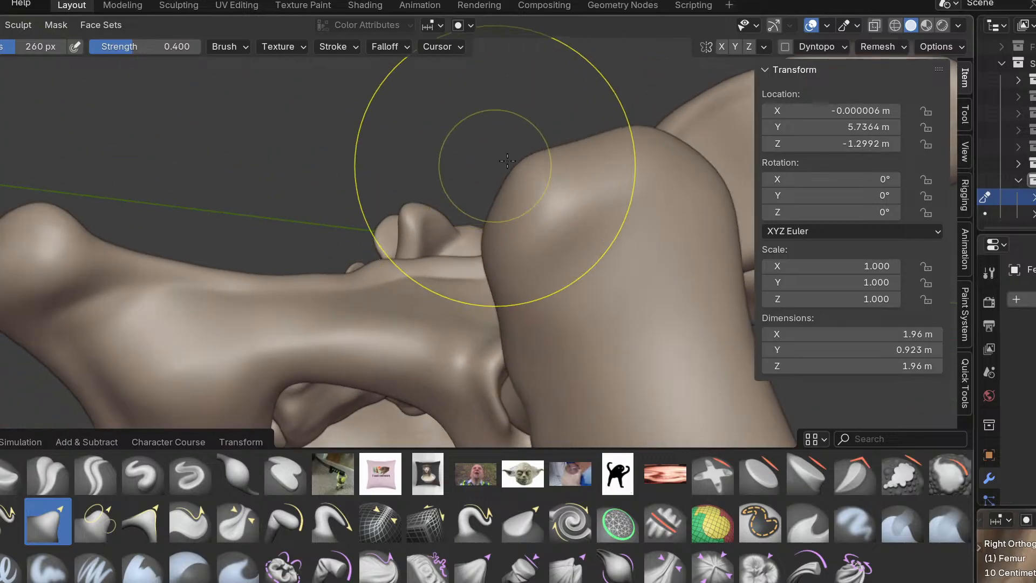
{"action": "left_click_drag", "start_coordinate": [559, 154], "coordinate": [567, 138]}
{"action": "mouse_move", "coordinate": [505, 181]}
{"action": "left_mouse_down"}
{"action": "mouse_move", "coordinate": [518, 180]}
{"action": "mouse_move", "coordinate": [500, 203]}
{"action": "mouse_move", "coordinate": [505, 186]}
{"action": "mouse_move", "coordinate": [486, 197]}
{"action": "left_mouse_up"}
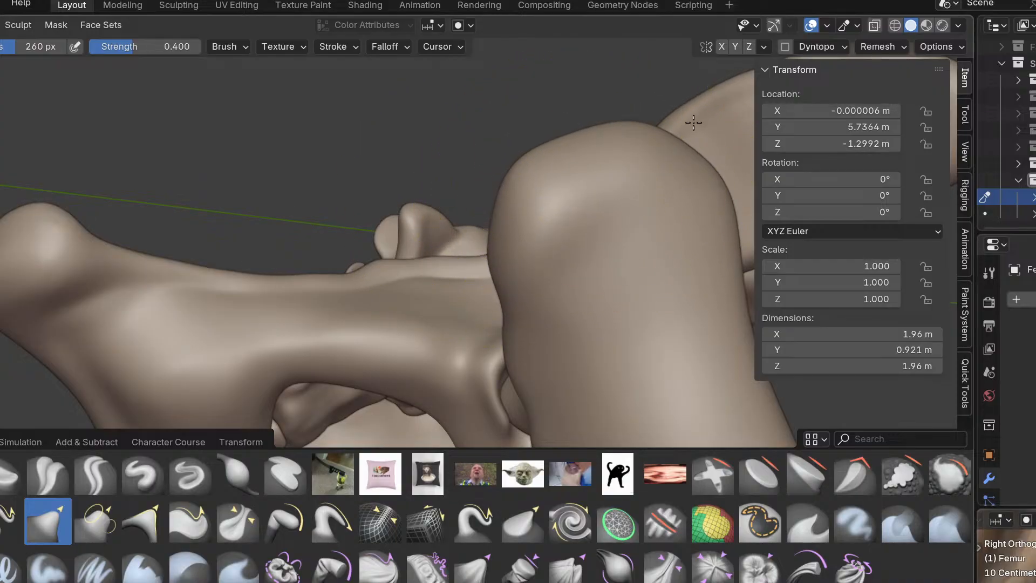
Reshape the rear edge of the femur's hip end from above, beside the transition to the neck.
{"action": "mouse_move", "coordinate": [542, 318]}
{"action": "middle_mouse_down"}
{"action": "mouse_move", "coordinate": [507, 266]}
{"action": "mouse_move", "coordinate": [556, 345]}
{"action": "mouse_move", "coordinate": [446, 228]}
{"action": "middle_mouse_up"}
{"action": "left_click_drag", "start_coordinate": [446, 228], "coordinate": [420, 256]}
{"action": "scroll", "coordinate": [429, 246], "scroll_direction": "up", "scroll_amount": 2}
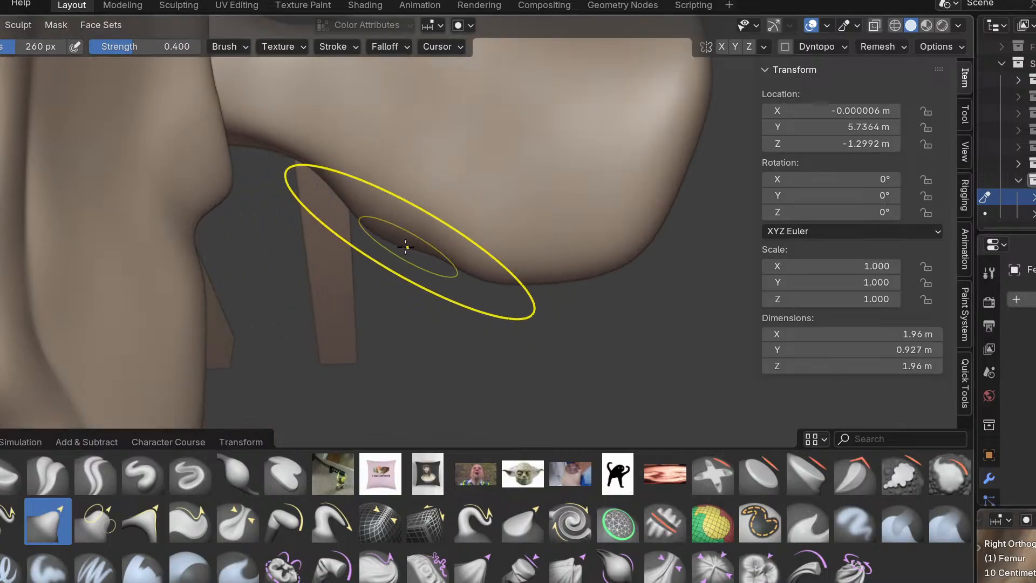
{"action": "scroll", "coordinate": [442, 262], "scroll_direction": "down", "scroll_amount": 3}
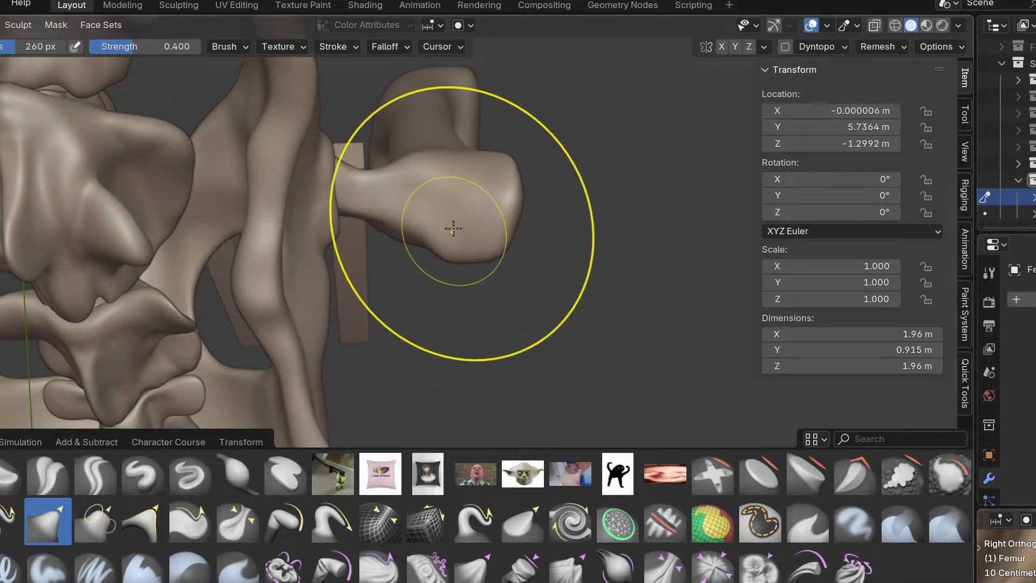
{"action": "scroll", "coordinate": [474, 165], "scroll_direction": "up", "scroll_amount": 3}
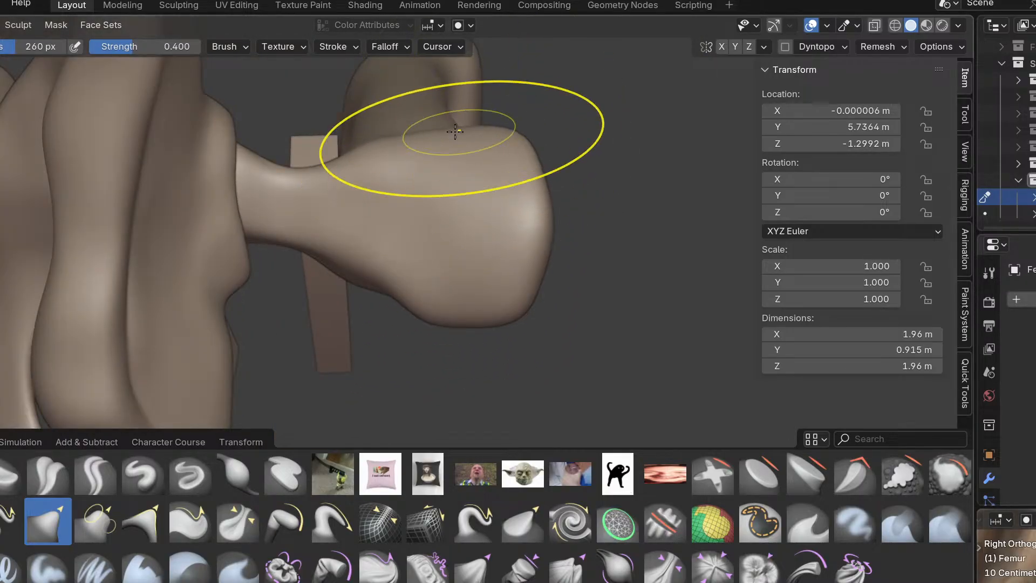
Nudge the top of the femur's hip end slightly backward in side view to fit the side reference.
{"action": "middle_click_drag", "start_coordinate": [558, 222], "coordinate": [90, 151]}
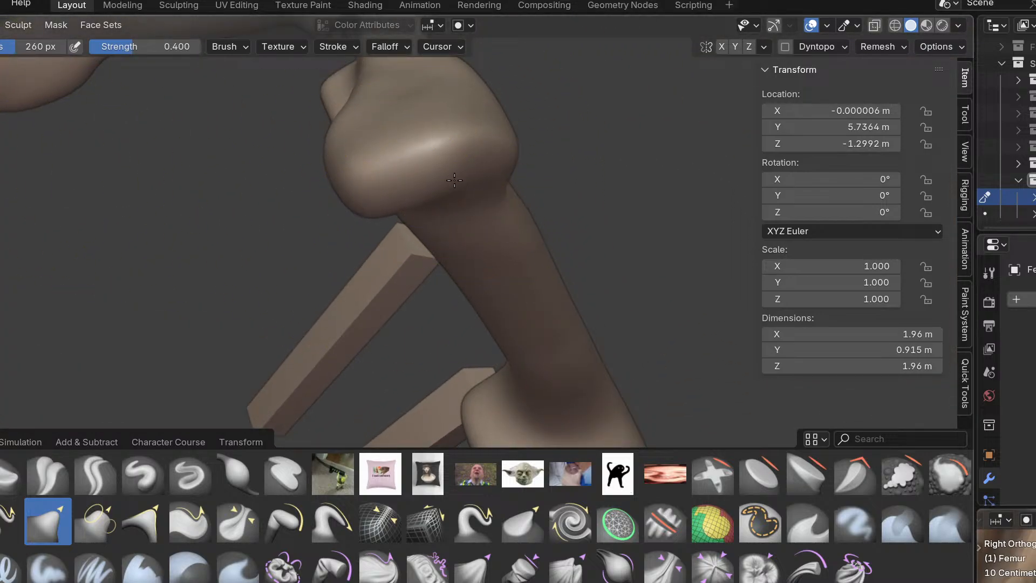
{"action": "middle_click_drag", "start_coordinate": [448, 193], "coordinate": [526, 275]}
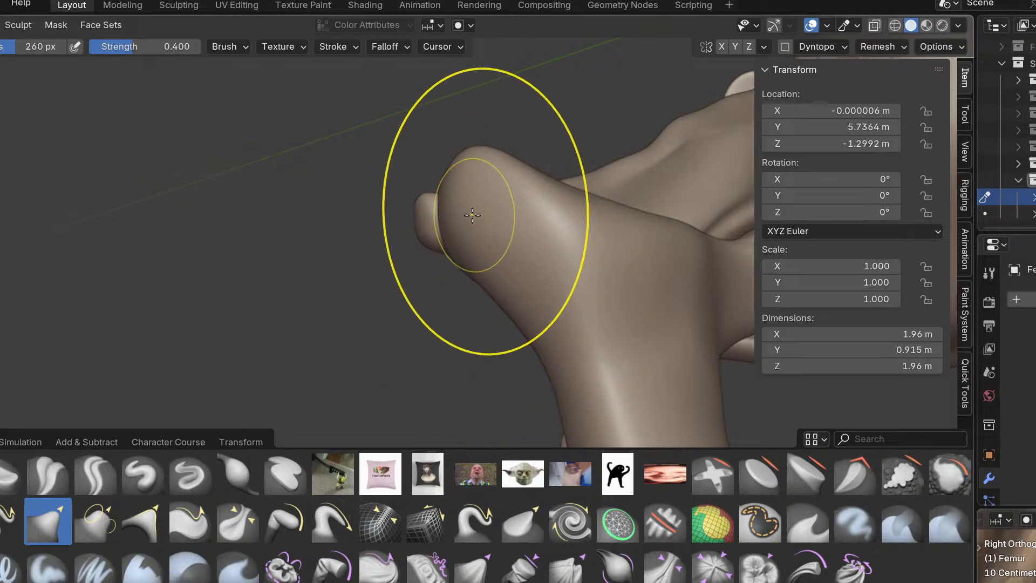
{"action": "mouse_move", "coordinate": [458, 242]}
{"action": "middle_mouse_down"}
{"action": "mouse_move", "coordinate": [475, 264]}
{"action": "mouse_move", "coordinate": [755, 273]}
{"action": "middle_mouse_up"}
{"action": "key", "text": "KP_3"}
{"action": "middle_click_drag", "start_coordinate": [587, 308], "coordinate": [606, 294], "text": "shift"}
{"action": "left_click_drag", "start_coordinate": [607, 278], "coordinate": [622, 276]}
{"action": "key", "text": "KP_1"}
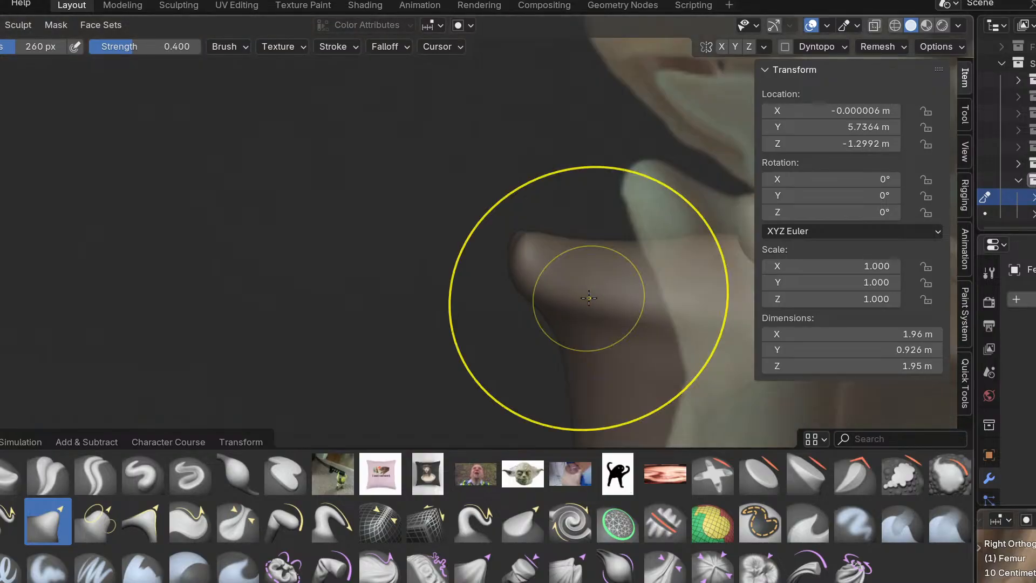
{"action": "mouse_move", "coordinate": [544, 253]}
{"action": "middle_mouse_down"}
{"action": "mouse_move", "coordinate": [593, 326]}
{"action": "mouse_move", "coordinate": [535, 376]}
{"action": "mouse_move", "coordinate": [597, 273]}
{"action": "mouse_move", "coordinate": [660, 270]}
{"action": "mouse_move", "coordinate": [502, 318]}
{"action": "middle_mouse_up"}
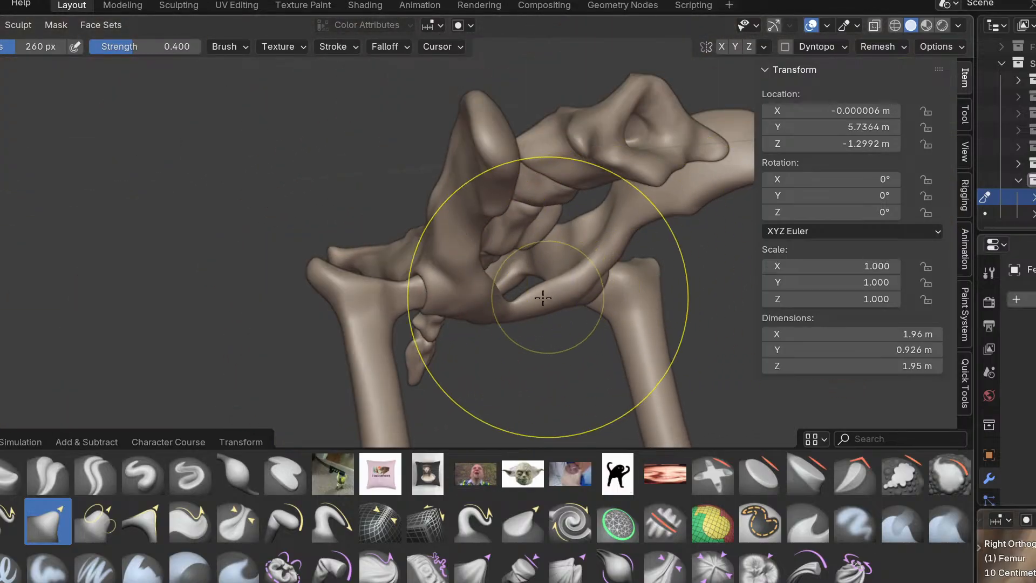
Symmetrize the femur mesh in Sculpt Mode so both hip ends share the same shape.
{"action": "key", "text": "ctrl+Tab"}
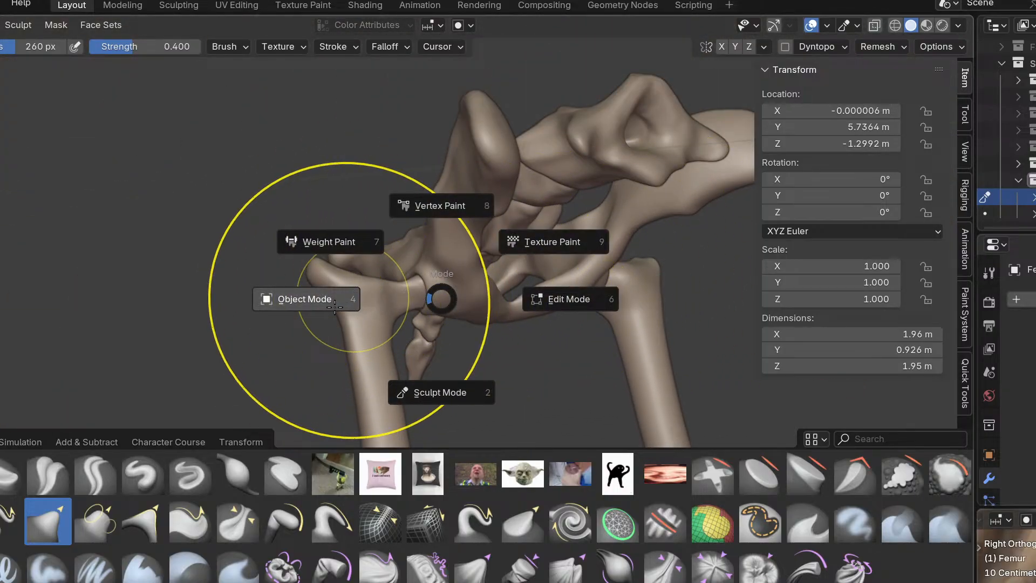
{"action": "left_click", "coordinate": [385, 296]}
{"action": "middle_click_drag", "start_coordinate": [394, 290], "coordinate": [545, 421]}
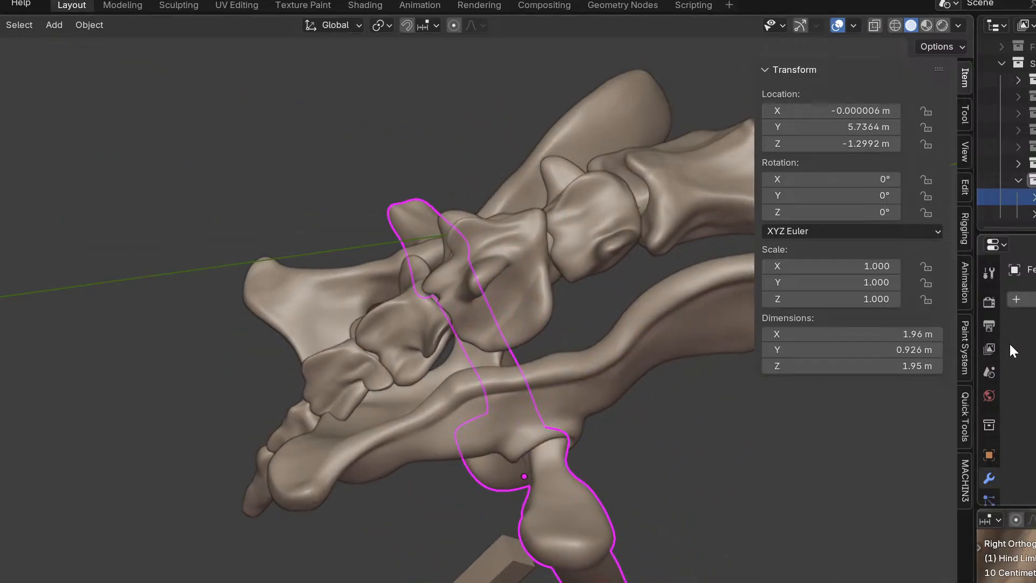
{"action": "key", "text": "ctrl+Tab"}
{"action": "left_click", "coordinate": [655, 510]}
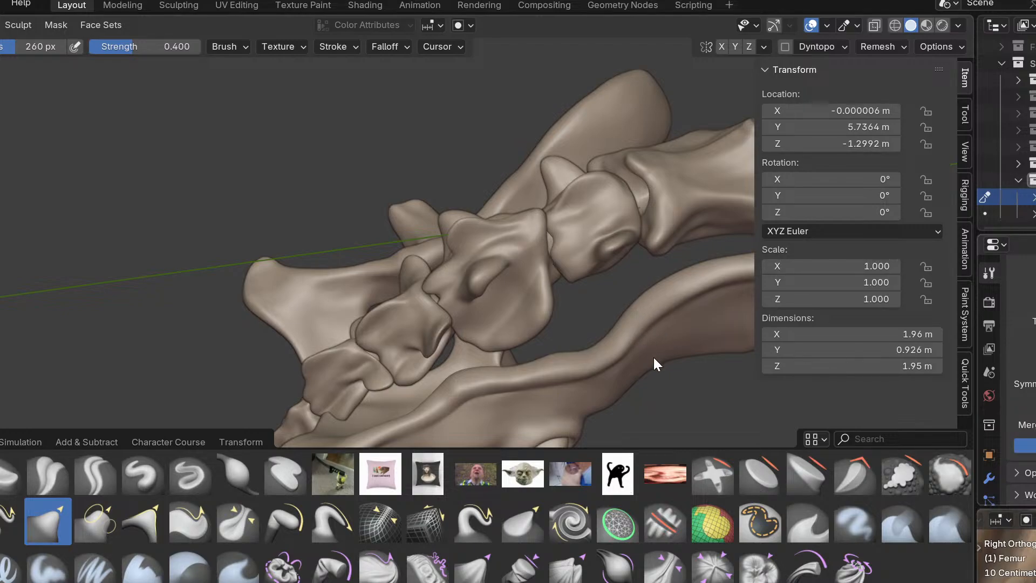
{"action": "mouse_move", "coordinate": [629, 322]}
{"action": "middle_mouse_down"}
{"action": "mouse_move", "coordinate": [613, 324]}
{"action": "mouse_move", "coordinate": [818, 366]}
{"action": "mouse_move", "coordinate": [660, 333]}
{"action": "middle_mouse_up"}
{"action": "left_click_drag", "start_coordinate": [660, 334], "coordinate": [672, 339]}
{"action": "middle_click_drag", "start_coordinate": [672, 339], "coordinate": [587, 296]}
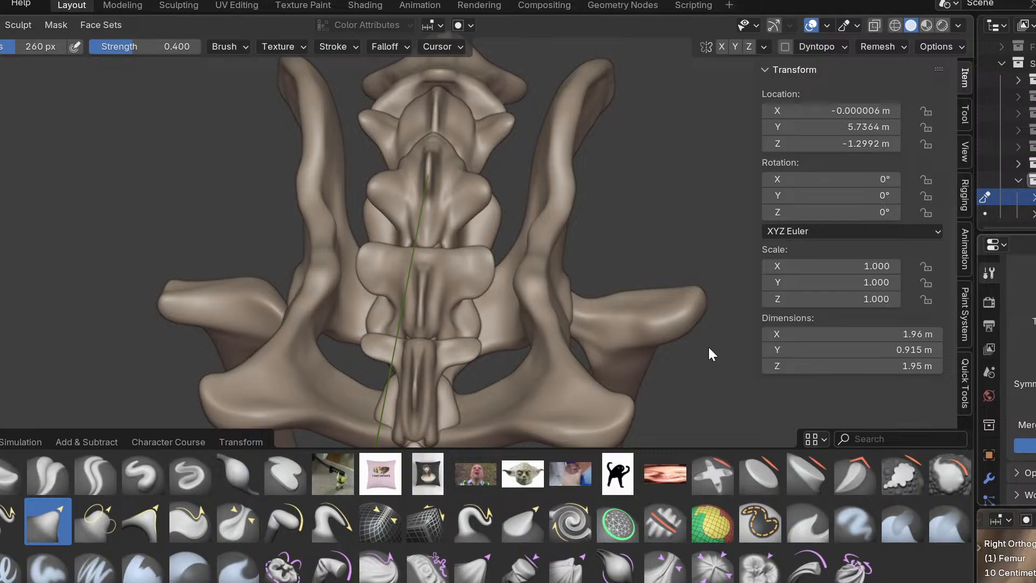
{"action": "mouse_move", "coordinate": [671, 324]}
{"action": "middle_mouse_down"}
{"action": "mouse_move", "coordinate": [601, 183]}
{"action": "mouse_move", "coordinate": [613, 289]}
{"action": "mouse_move", "coordinate": [601, 260]}
{"action": "mouse_move", "coordinate": [645, 299]}
{"action": "mouse_move", "coordinate": [469, 170]}
{"action": "mouse_move", "coordinate": [527, 286]}
{"action": "mouse_move", "coordinate": [502, 224]}
{"action": "mouse_move", "coordinate": [456, 238]}
{"action": "mouse_move", "coordinate": [409, 286]}
{"action": "middle_mouse_up"}
{"action": "left_click", "coordinate": [462, 265]}
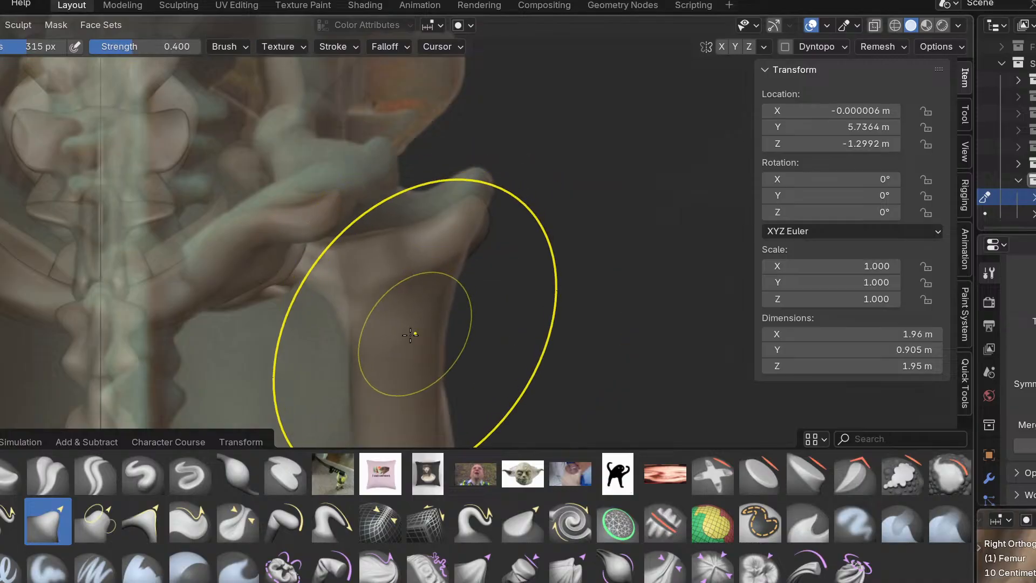
Pull the inner edge of the femur's upper shaft slightly outward to fit the rear reference.
{"action": "scroll", "coordinate": [417, 332], "scroll_direction": "up", "scroll_amount": 3}
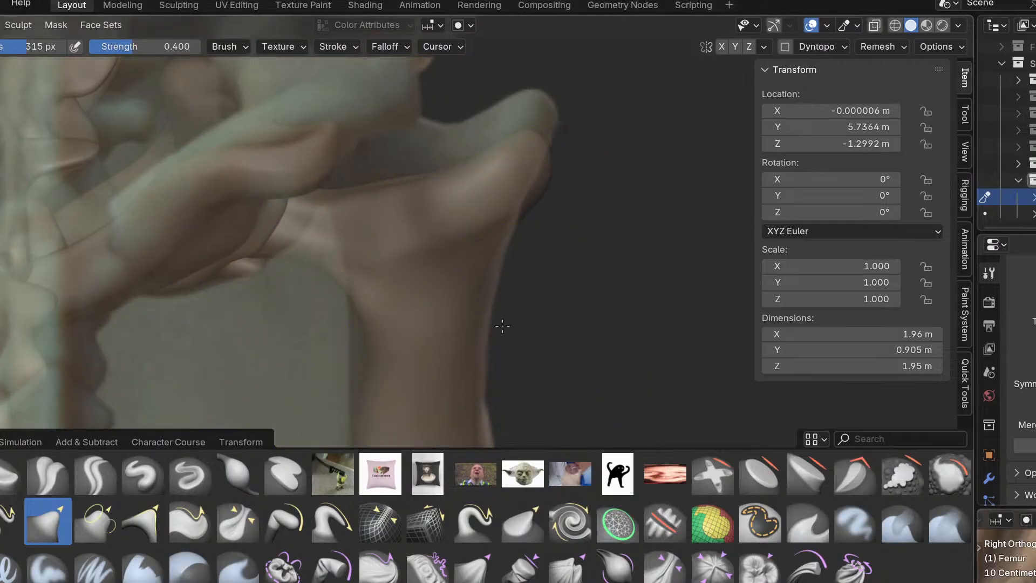
{"action": "middle_click_drag", "start_coordinate": [474, 347], "coordinate": [434, 248], "text": "shift"}
{"action": "left_click_drag", "start_coordinate": [327, 363], "coordinate": [342, 353]}
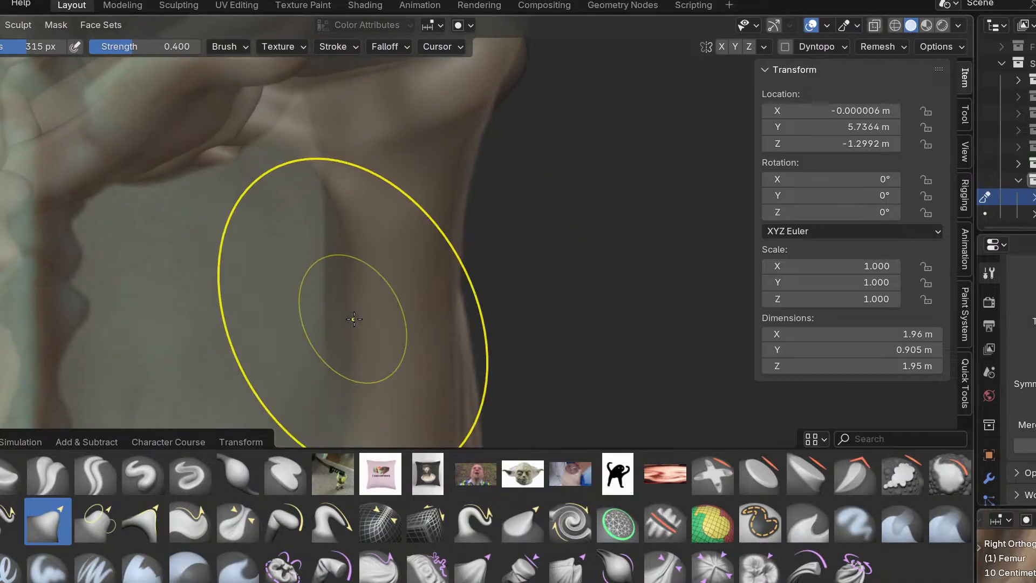
Pull the outer side of the femur's knee end inward toward the rear reference.
{"action": "middle_click_drag", "start_coordinate": [373, 358], "coordinate": [354, 146], "text": "shift"}
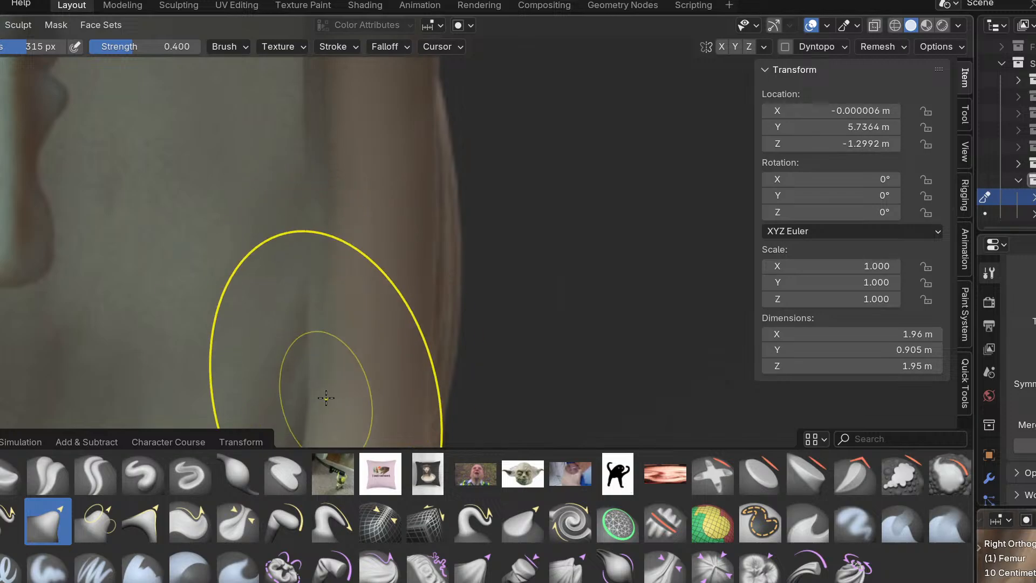
{"action": "middle_click_drag", "start_coordinate": [283, 396], "coordinate": [263, 249], "text": "shift"}
{"action": "middle_click_drag", "start_coordinate": [299, 363], "coordinate": [325, 225], "text": "shift"}
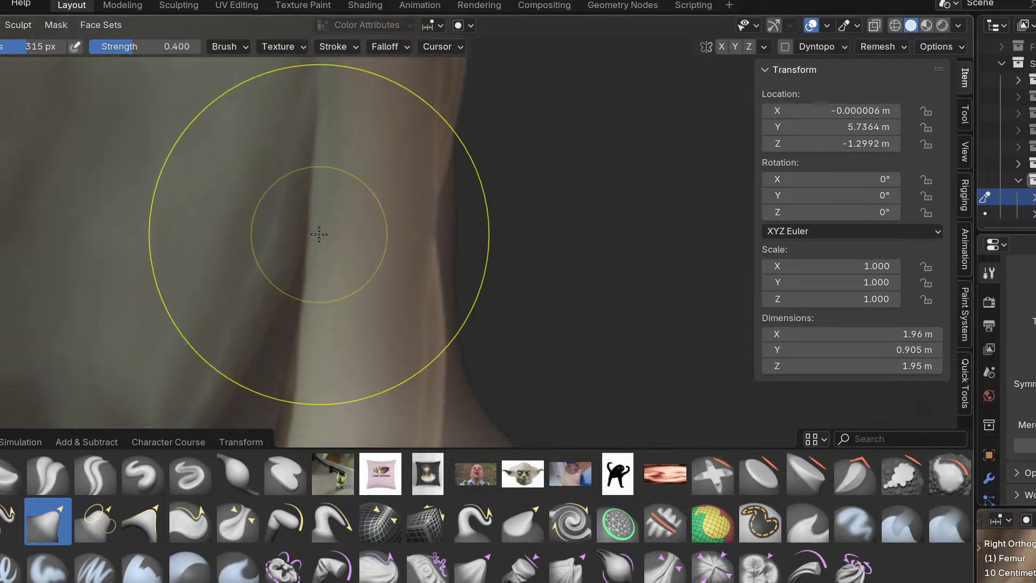
{"action": "middle_click_drag", "start_coordinate": [325, 397], "coordinate": [280, 203], "text": "shift"}
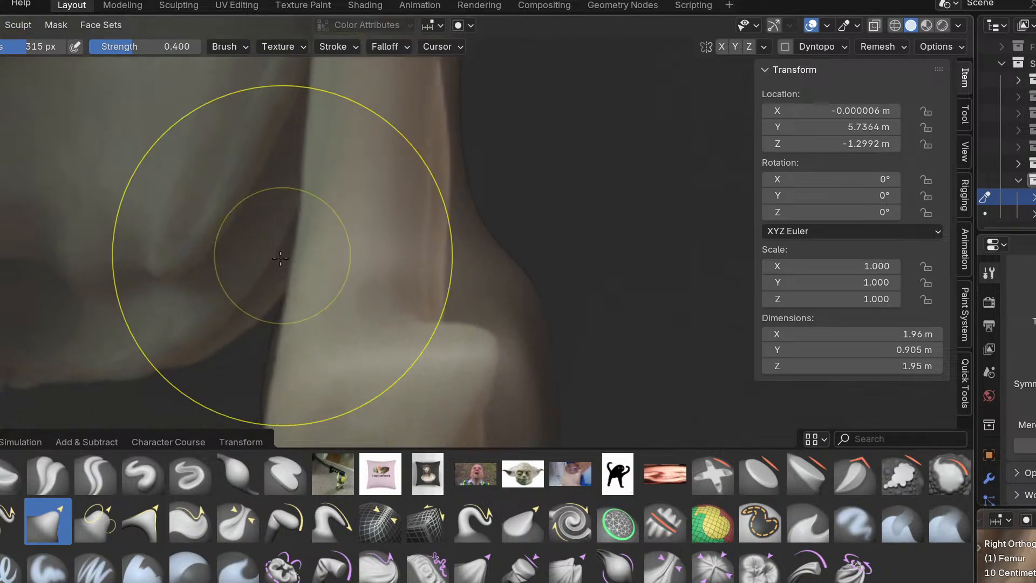
{"action": "middle_click_drag", "start_coordinate": [308, 355], "coordinate": [279, 249], "text": "shift"}
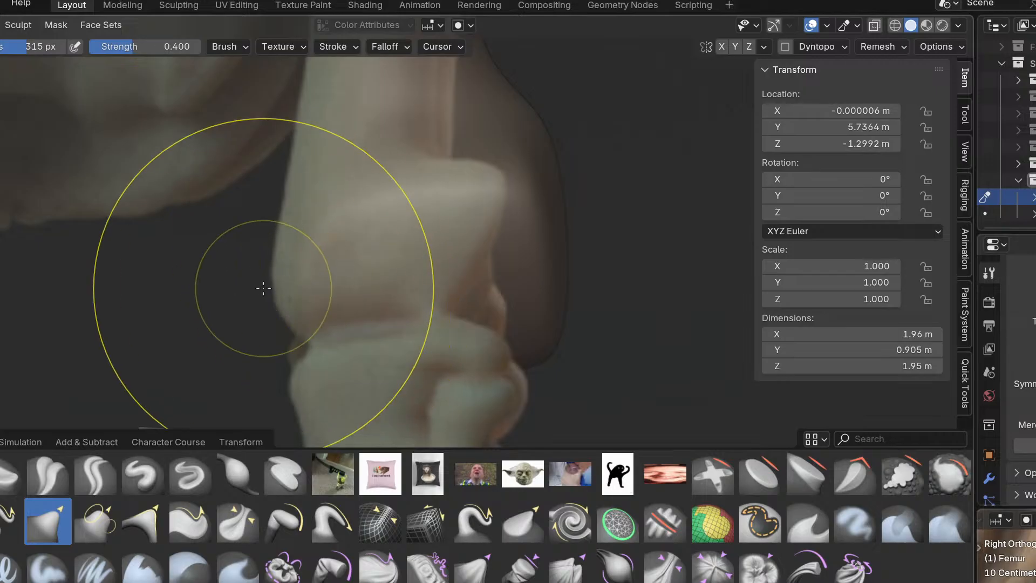
{"action": "mouse_move", "coordinate": [535, 375]}
{"action": "left_mouse_down"}
{"action": "mouse_move", "coordinate": [569, 303]}
{"action": "mouse_move", "coordinate": [466, 320]}
{"action": "left_mouse_up"}
{"action": "mouse_move", "coordinate": [554, 292]}
{"action": "left_mouse_down"}
{"action": "mouse_move", "coordinate": [531, 296]}
{"action": "mouse_move", "coordinate": [521, 313]}
{"action": "left_mouse_up"}
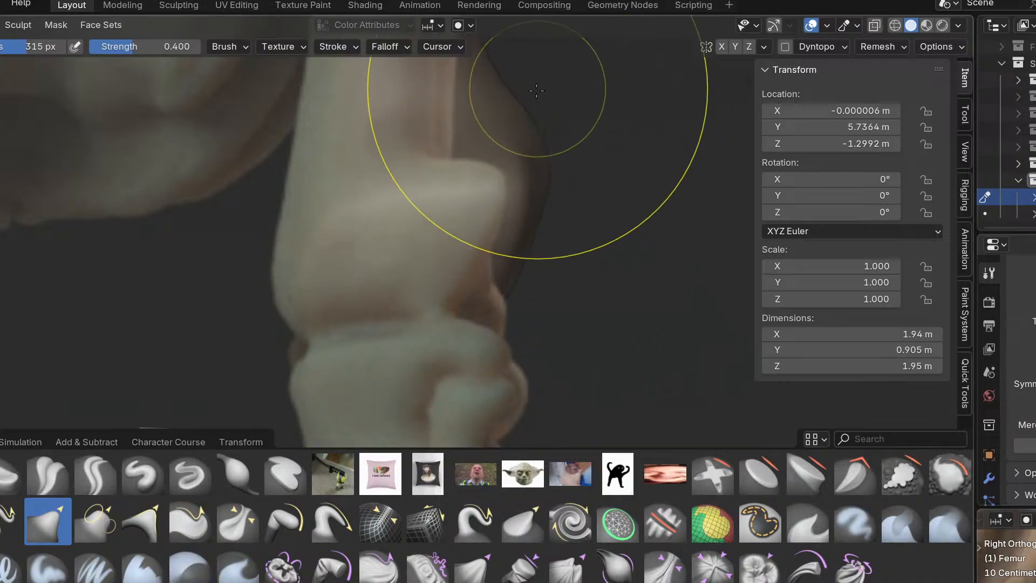
Push the outer flare above the femur's knee end down and inward to match the shaft in the rear reference.
{"action": "middle_click_drag", "start_coordinate": [539, 93], "coordinate": [538, 183], "text": "shift"}
{"action": "mouse_move", "coordinate": [490, 141]}
{"action": "left_mouse_down"}
{"action": "mouse_move", "coordinate": [473, 166]}
{"action": "mouse_move", "coordinate": [481, 202]}
{"action": "left_mouse_up"}
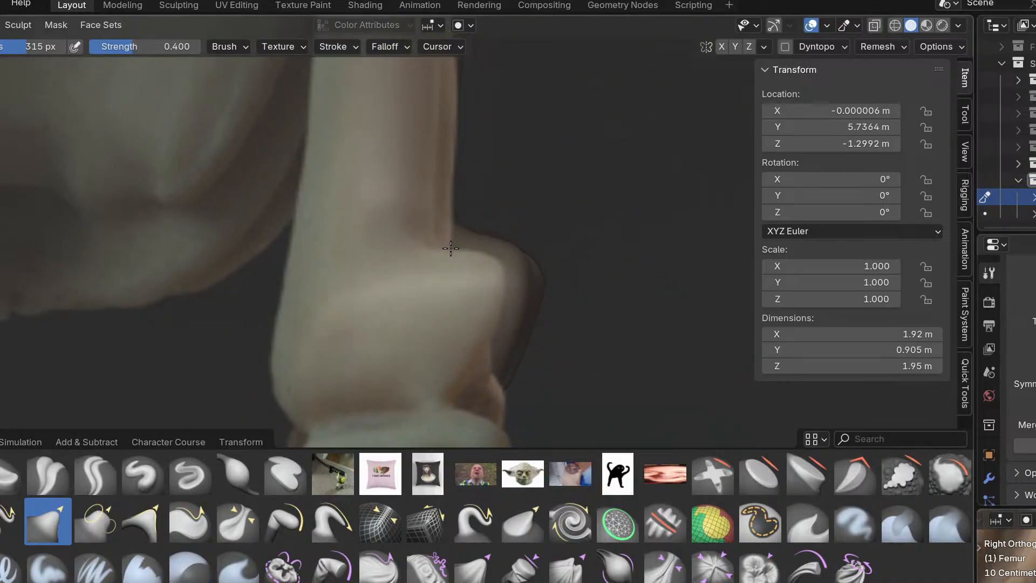
Grab the front lower corner and rear edge of the femur's knee end inward to fit the side reference.
{"action": "scroll", "coordinate": [453, 237], "scroll_direction": "down", "scroll_amount": 4}
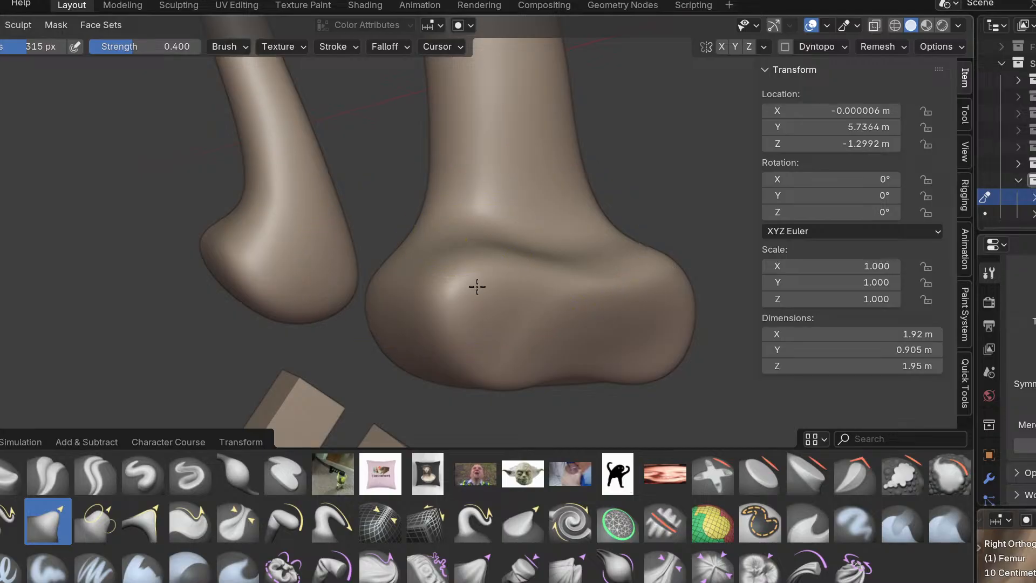
{"action": "middle_click_drag", "start_coordinate": [477, 286], "coordinate": [467, 271], "text": "alt"}
{"action": "scroll", "coordinate": [571, 292], "scroll_direction": "down", "scroll_amount": 4}
{"action": "middle_click_drag", "start_coordinate": [571, 292], "coordinate": [508, 320], "text": "shift"}
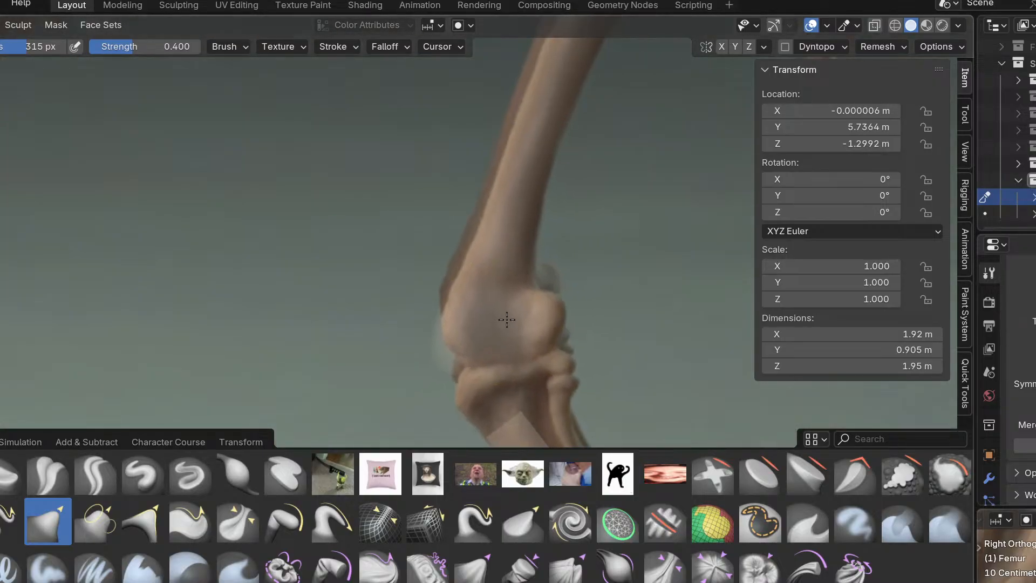
{"action": "scroll", "coordinate": [509, 320], "scroll_direction": "up", "scroll_amount": 2}
{"action": "mouse_move", "coordinate": [413, 390]}
{"action": "left_mouse_down"}
{"action": "mouse_move", "coordinate": [435, 381]}
{"action": "mouse_move", "coordinate": [440, 349]}
{"action": "left_mouse_up"}
{"action": "scroll", "coordinate": [577, 322], "scroll_direction": "up", "scroll_amount": 3}
{"action": "left_click_drag", "start_coordinate": [587, 277], "coordinate": [537, 221]}
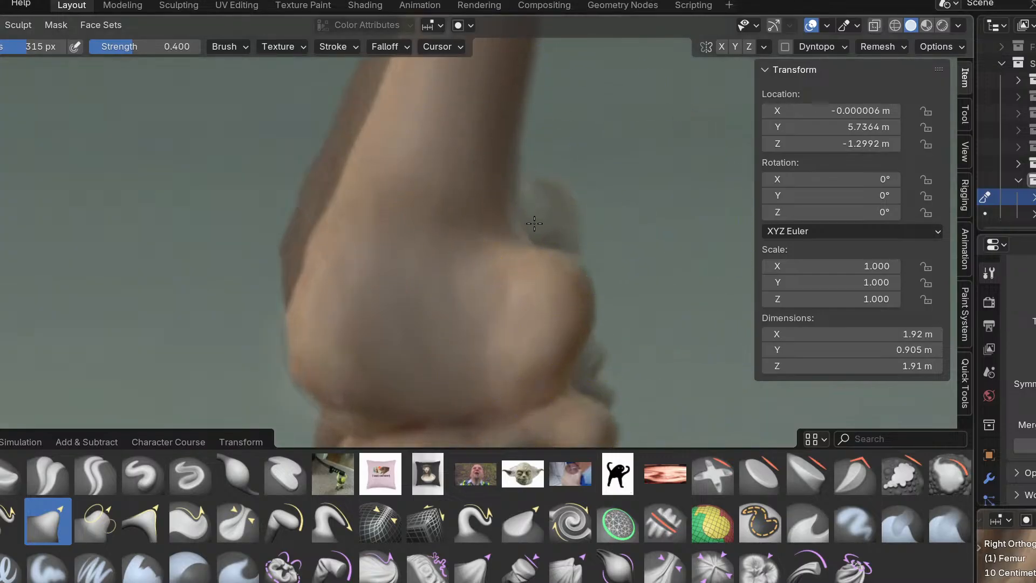
Symmetrize the femur mesh and enable X-axis mirroring for sculpting.
{"action": "scroll", "coordinate": [582, 238], "scroll_direction": "down", "scroll_amount": 6}
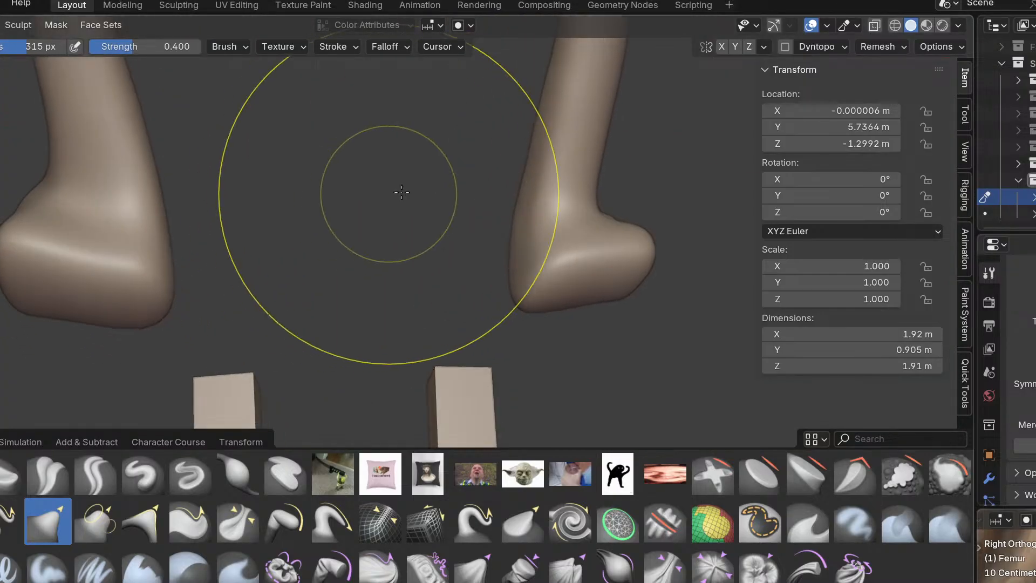
{"action": "scroll", "coordinate": [384, 194], "scroll_direction": "down", "scroll_amount": 3}
{"action": "mouse_move", "coordinate": [445, 213]}
{"action": "middle_mouse_down"}
{"action": "mouse_move", "coordinate": [297, 223]}
{"action": "mouse_move", "coordinate": [762, 114]}
{"action": "middle_mouse_up"}
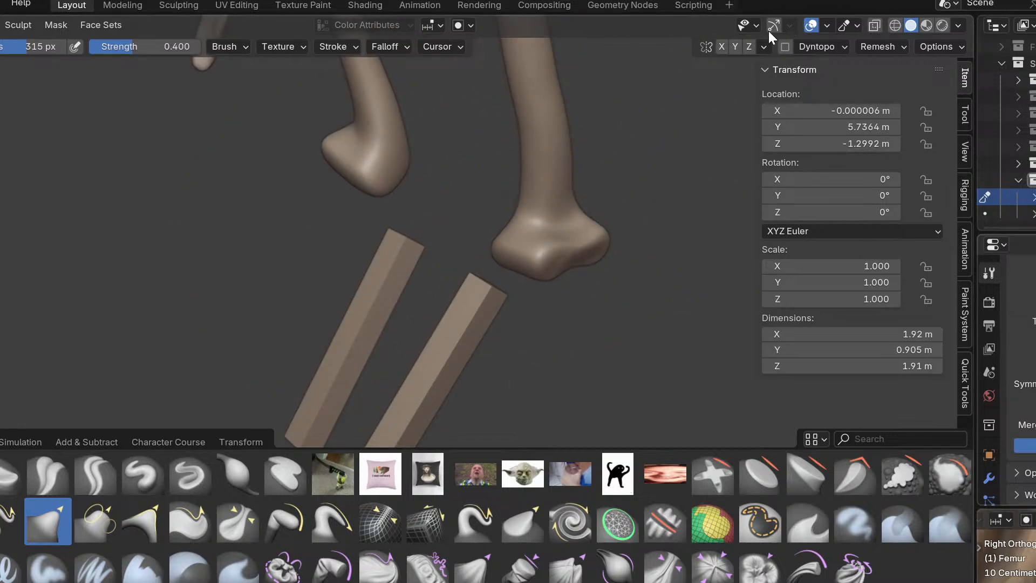
{"action": "left_click", "coordinate": [724, 46]}
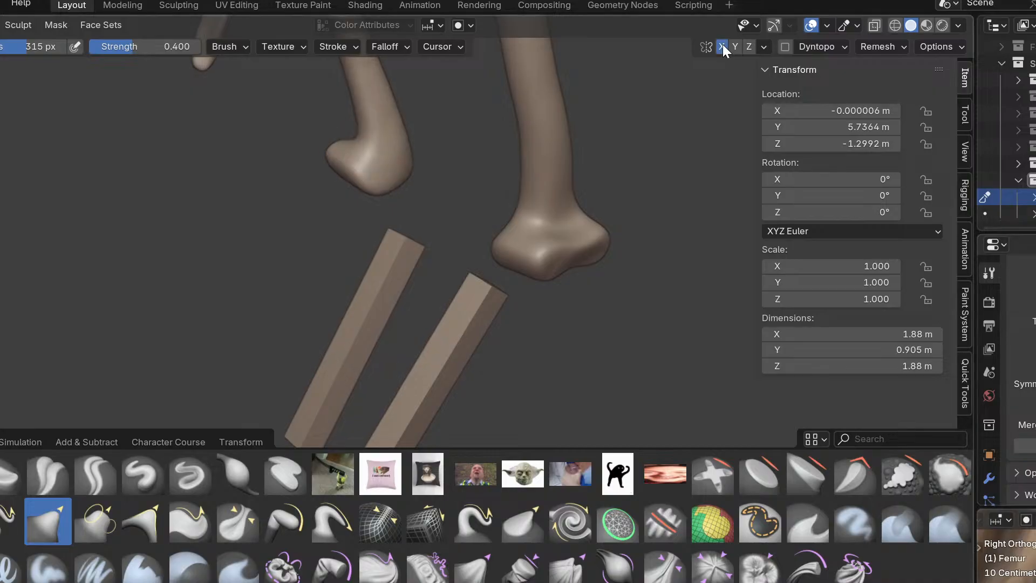
Examine the femur's knee end against the side reference and check both femurs from several angles.
{"action": "key", "text": "KP_3"}
{"action": "scroll", "coordinate": [572, 170], "scroll_direction": "up", "scroll_amount": 5}
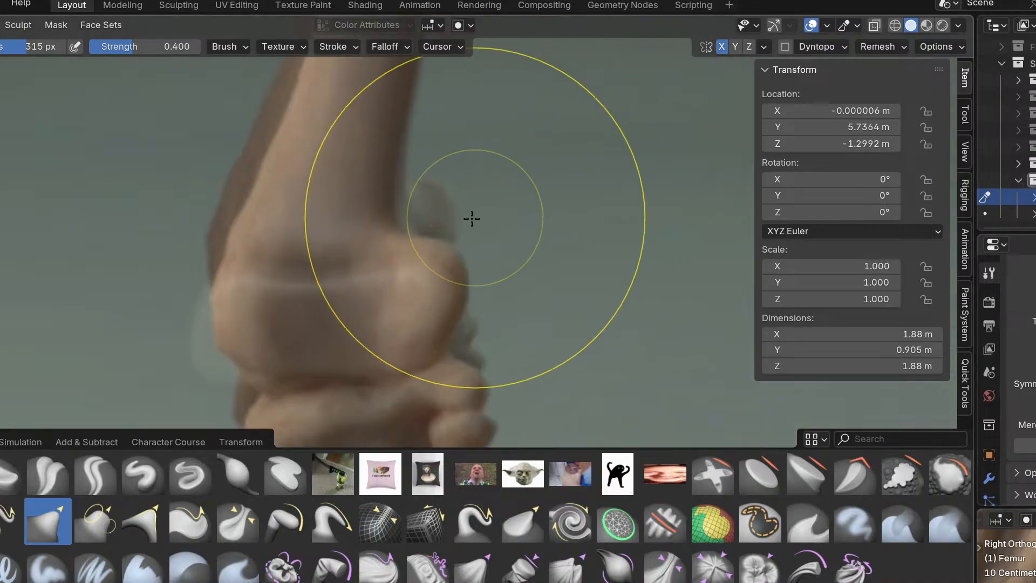
{"action": "mouse_move", "coordinate": [400, 234]}
{"action": "middle_mouse_down"}
{"action": "mouse_move", "coordinate": [354, 259]}
{"action": "mouse_move", "coordinate": [341, 239]}
{"action": "middle_mouse_up"}
{"action": "key", "text": "KP_3"}
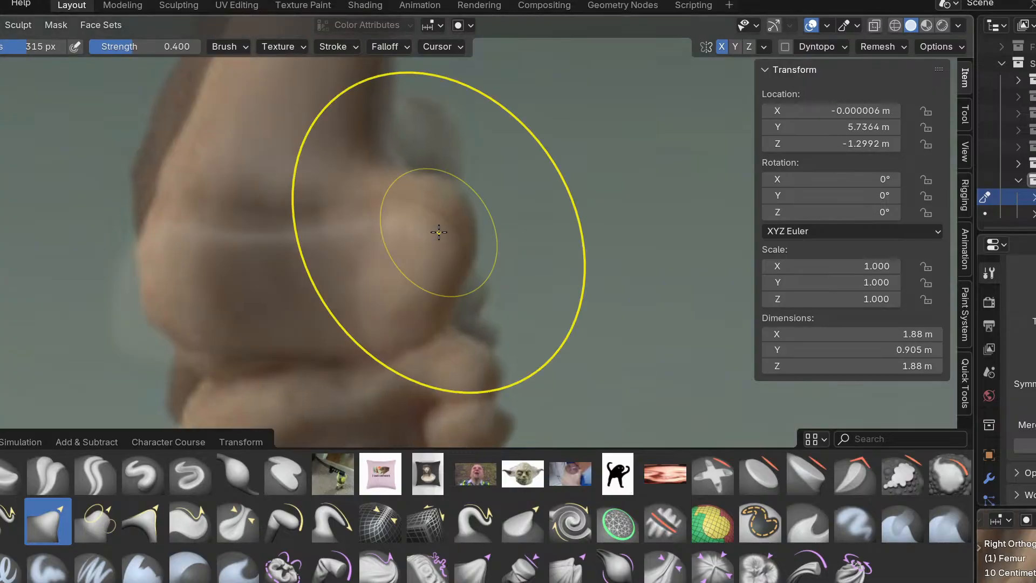
{"action": "scroll", "coordinate": [586, 267], "scroll_direction": "down", "scroll_amount": 4}
{"action": "middle_click_drag", "start_coordinate": [587, 266], "coordinate": [232, 376]}
{"action": "scroll", "coordinate": [361, 250], "scroll_direction": "down", "scroll_amount": 4}
{"action": "middle_click_drag", "start_coordinate": [472, 189], "coordinate": [514, 179]}
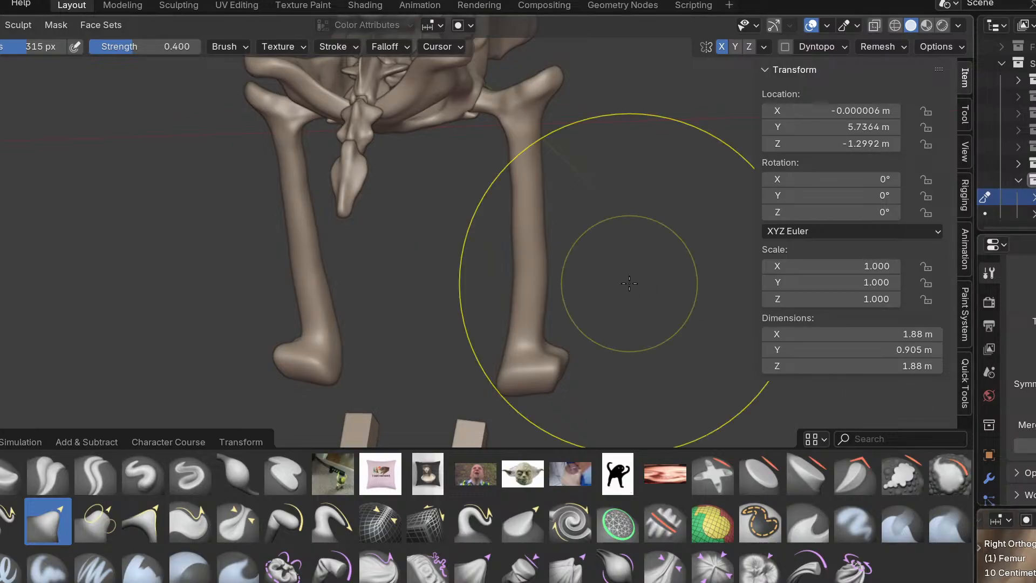
{"action": "middle_click_drag", "start_coordinate": [389, 274], "coordinate": [586, 296]}
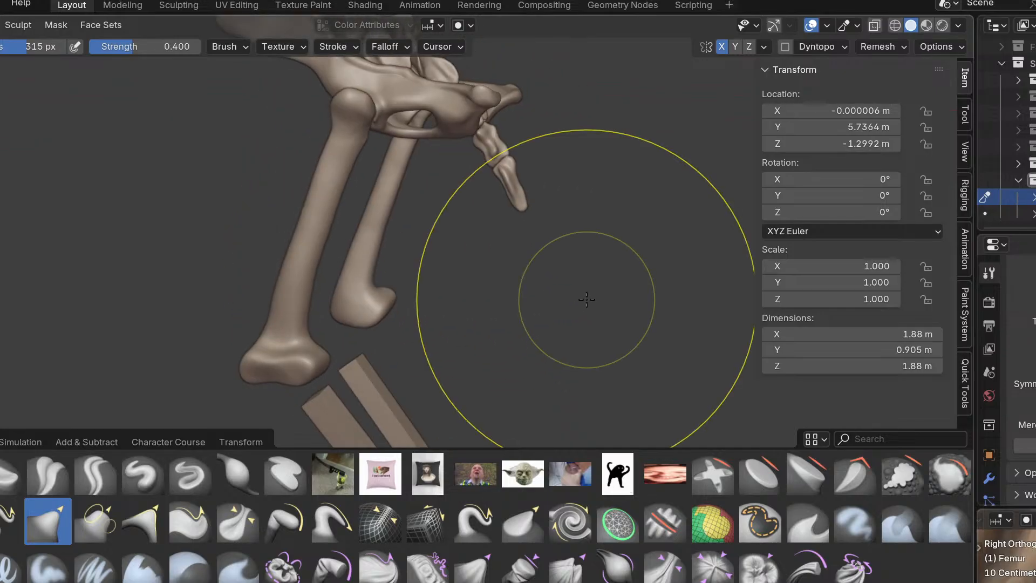
Grab the front edge of the femur's knee end inward to match the side reference.
{"action": "key", "text": "KP_3"}
{"action": "middle_click_drag", "start_coordinate": [348, 335], "coordinate": [467, 224], "text": "shift"}
{"action": "scroll", "coordinate": [467, 225], "scroll_direction": "up", "scroll_amount": 5}
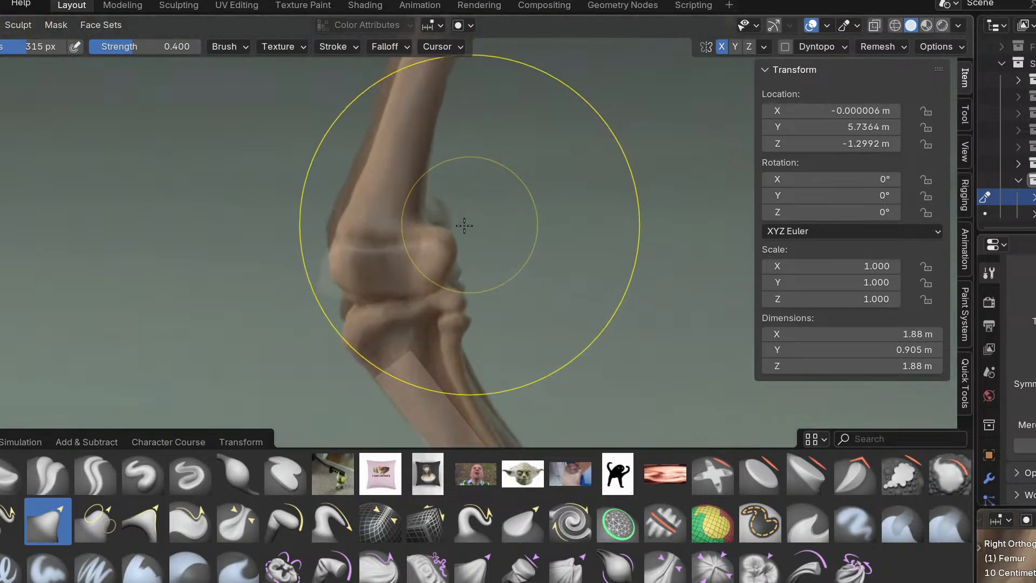
{"action": "left_click_drag", "start_coordinate": [289, 242], "coordinate": [274, 218]}
{"action": "left_click_drag", "start_coordinate": [238, 319], "coordinate": [284, 295]}
{"action": "left_click_drag", "start_coordinate": [281, 304], "coordinate": [305, 298]}
Build up the side and front of the femur's knee end with Clay Strips at a 236 px brush radius.
{"action": "scroll", "coordinate": [416, 231], "scroll_direction": "up", "scroll_amount": 4}
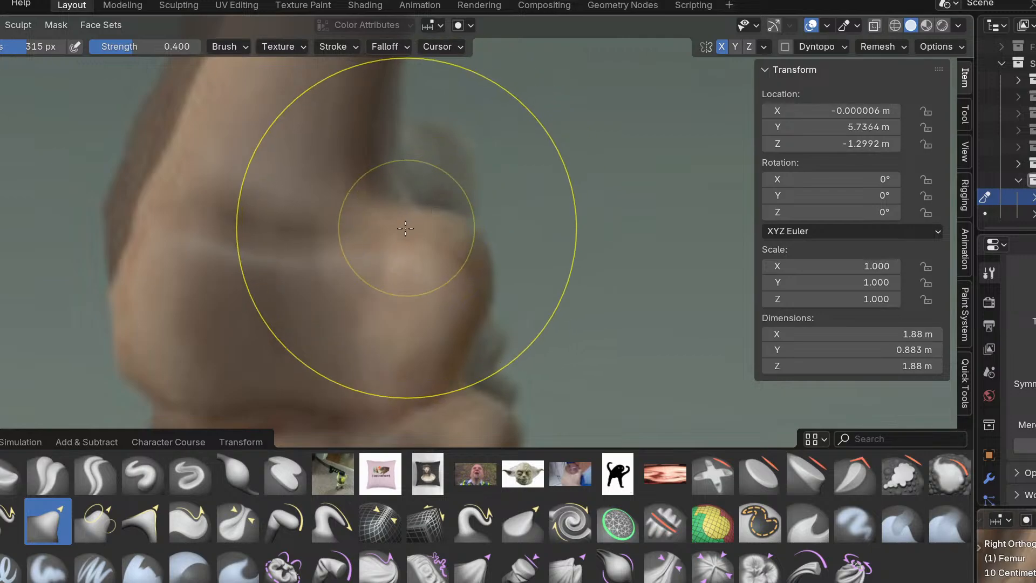
{"action": "mouse_move", "coordinate": [419, 243]}
{"action": "middle_mouse_down"}
{"action": "mouse_move", "coordinate": [583, 264]}
{"action": "mouse_move", "coordinate": [342, 284]}
{"action": "middle_mouse_up"}
{"action": "scroll", "coordinate": [354, 234], "scroll_direction": "up", "scroll_amount": 5}
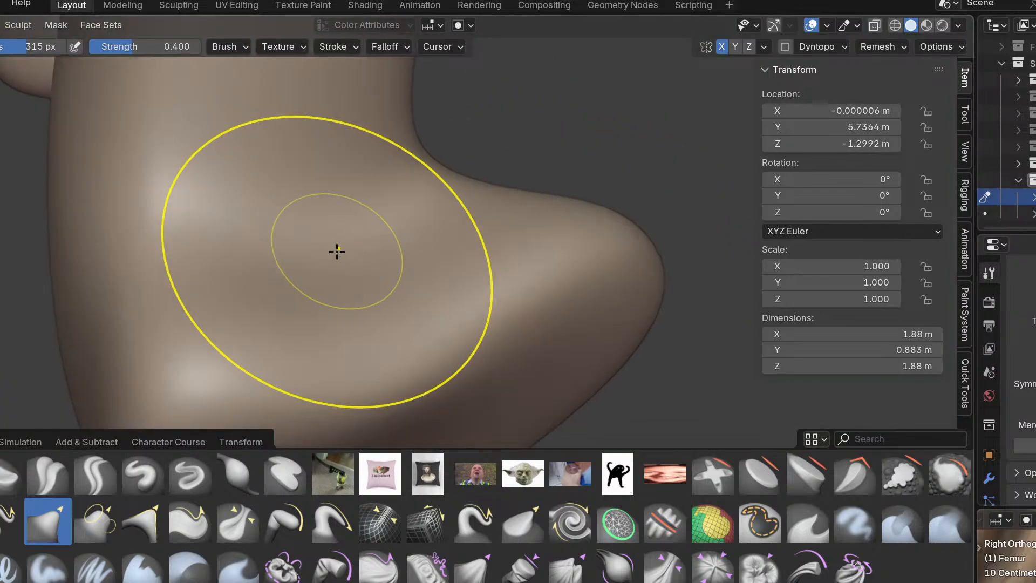
{"action": "key", "text": "c"}
{"action": "key", "text": "f"}
{"action": "left_click", "coordinate": [368, 210]}
{"action": "mouse_move", "coordinate": [358, 197]}
{"action": "left_mouse_down"}
{"action": "mouse_move", "coordinate": [283, 156]}
{"action": "mouse_move", "coordinate": [283, 285]}
{"action": "mouse_move", "coordinate": [486, 276]}
{"action": "mouse_move", "coordinate": [218, 354]}
{"action": "left_mouse_up"}
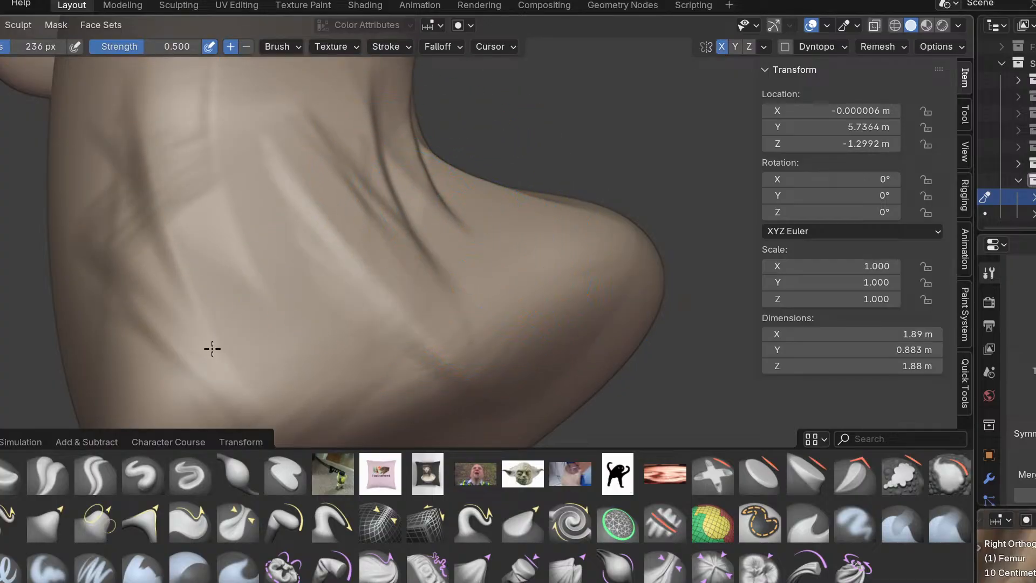
{"action": "middle_click_drag", "start_coordinate": [435, 167], "coordinate": [421, 174]}
Smooth the clay strokes on the front and sides of the femur's knee end.
{"action": "scroll", "coordinate": [421, 174], "scroll_direction": "down", "scroll_amount": 3}
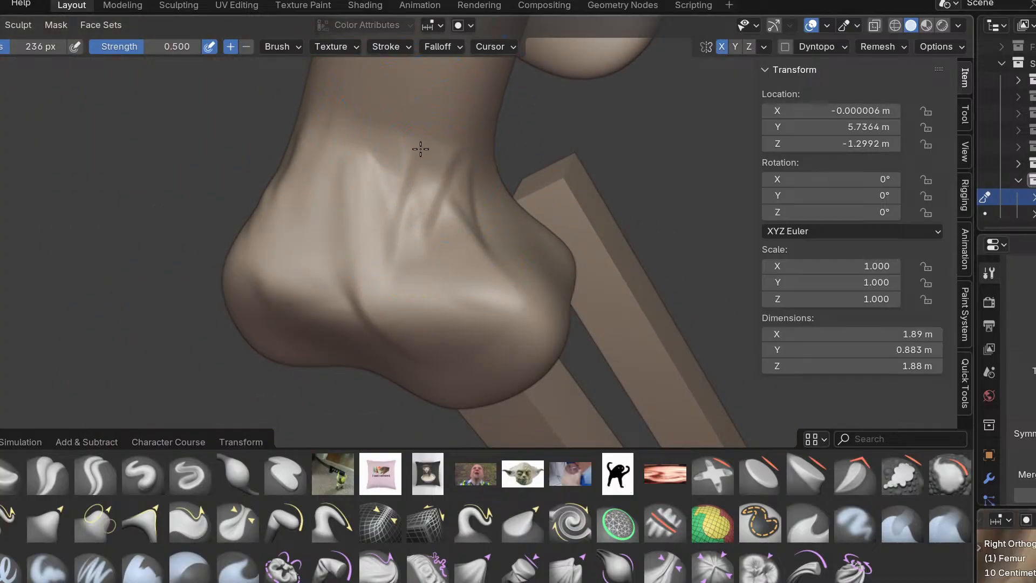
{"action": "scroll", "coordinate": [433, 170], "scroll_direction": "down", "scroll_amount": 4}
{"action": "mouse_move", "coordinate": [439, 162]}
{"action": "left_mouse_down", "text": "shift"}
{"action": "mouse_move", "coordinate": [389, 201]}
{"action": "mouse_move", "coordinate": [378, 226]}
{"action": "left_mouse_up", "text": "shift"}
{"action": "middle_click_drag", "start_coordinate": [378, 227], "coordinate": [447, 181]}
{"action": "scroll", "coordinate": [446, 181], "scroll_direction": "up", "scroll_amount": 3}
{"action": "left_click_drag", "start_coordinate": [302, 167], "coordinate": [371, 295], "text": "shift"}
Fill out the underside of the femur's knee end with clay strokes and undo the last stroke.
{"action": "mouse_move", "coordinate": [372, 295]}
{"action": "middle_mouse_down"}
{"action": "mouse_move", "coordinate": [347, 157]}
{"action": "mouse_move", "coordinate": [398, 312]}
{"action": "mouse_move", "coordinate": [294, 345]}
{"action": "middle_mouse_up"}
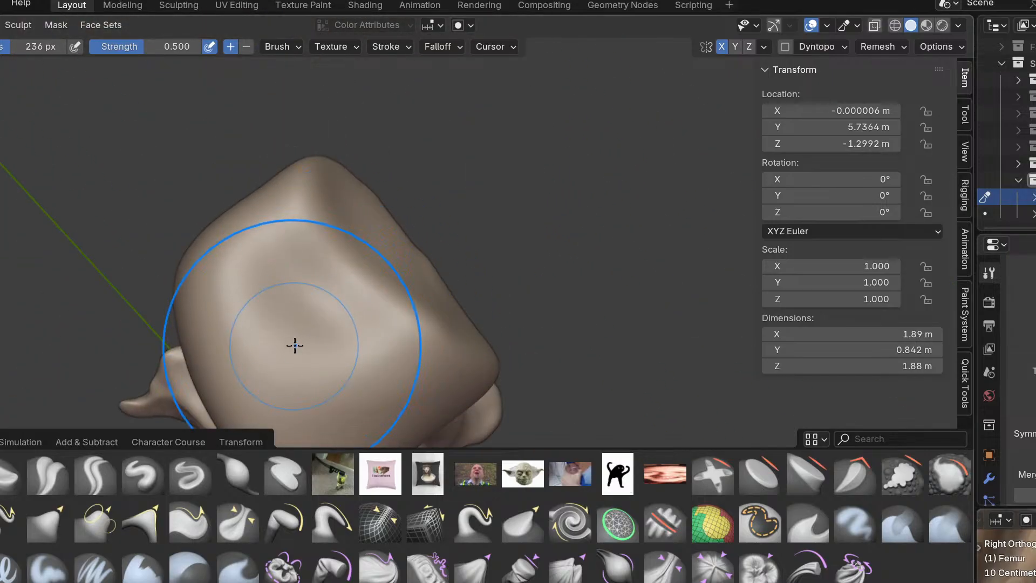
{"action": "scroll", "coordinate": [271, 321], "scroll_direction": "up", "scroll_amount": 3}
{"action": "left_click_drag", "start_coordinate": [272, 321], "coordinate": [353, 248]}
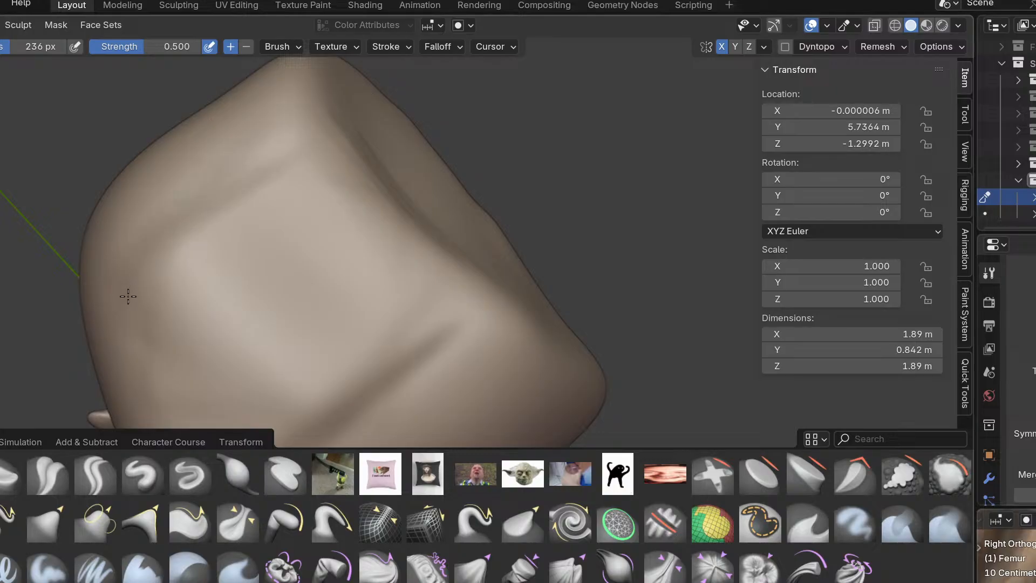
{"action": "scroll", "coordinate": [367, 300], "scroll_direction": "down", "scroll_amount": 3}
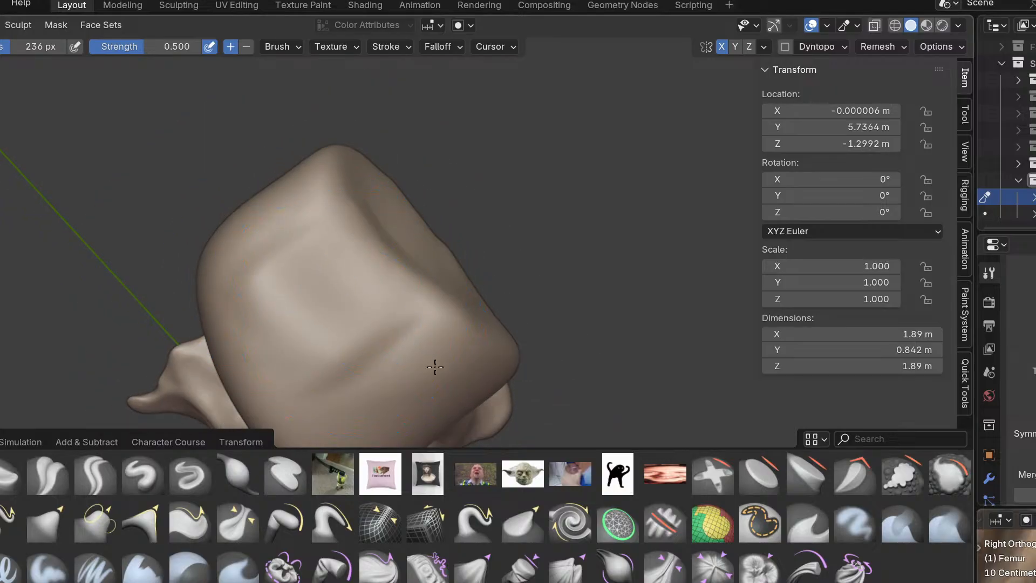
{"action": "middle_click_drag", "start_coordinate": [432, 305], "coordinate": [225, 317]}
{"action": "scroll", "coordinate": [326, 232], "scroll_direction": "up", "scroll_amount": 4}
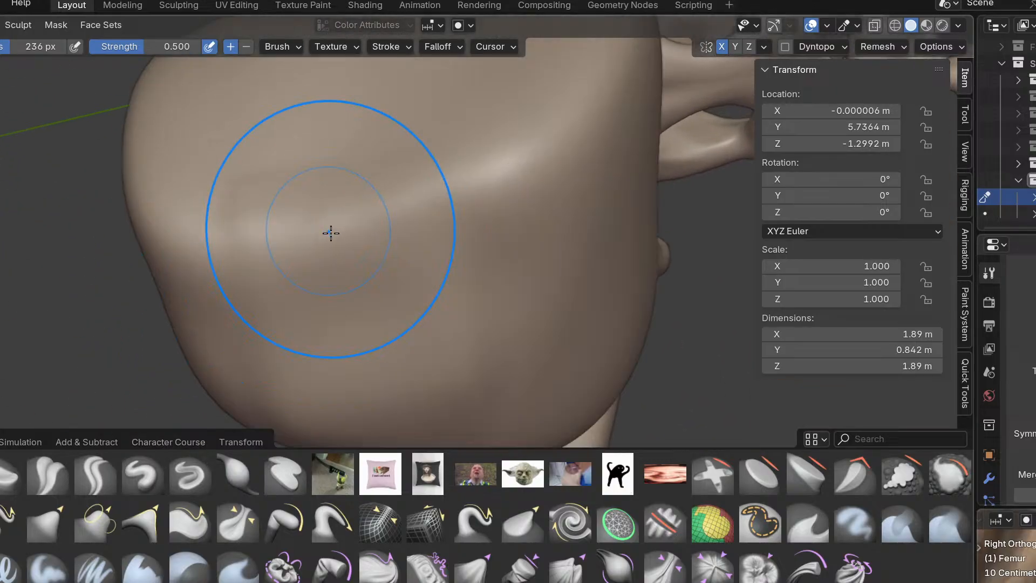
{"action": "left_click_drag", "start_coordinate": [304, 322], "coordinate": [478, 343]}
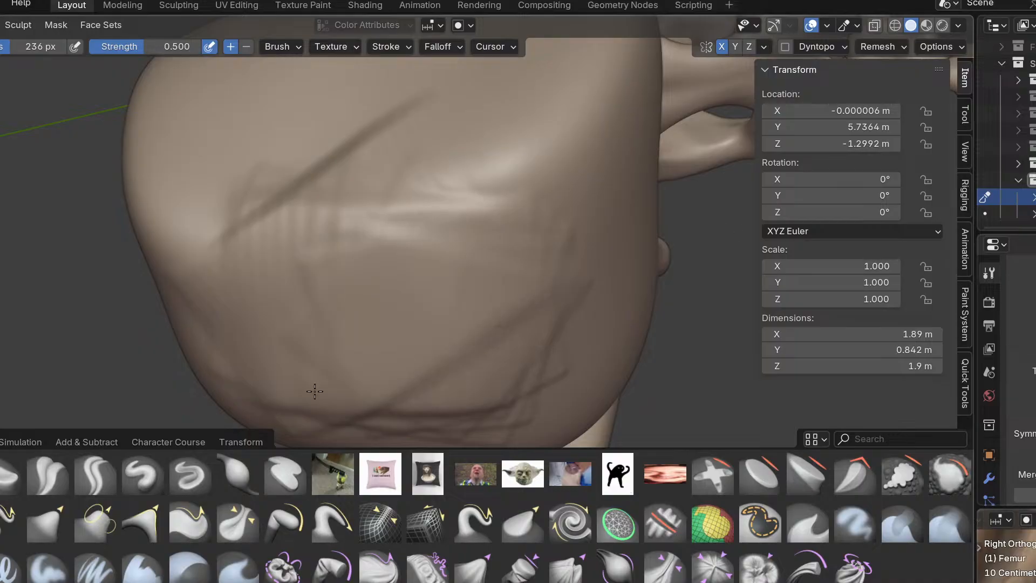
{"action": "key", "text": "ctrl+z"}
{"action": "scroll", "coordinate": [266, 397], "scroll_direction": "down", "scroll_amount": 5}
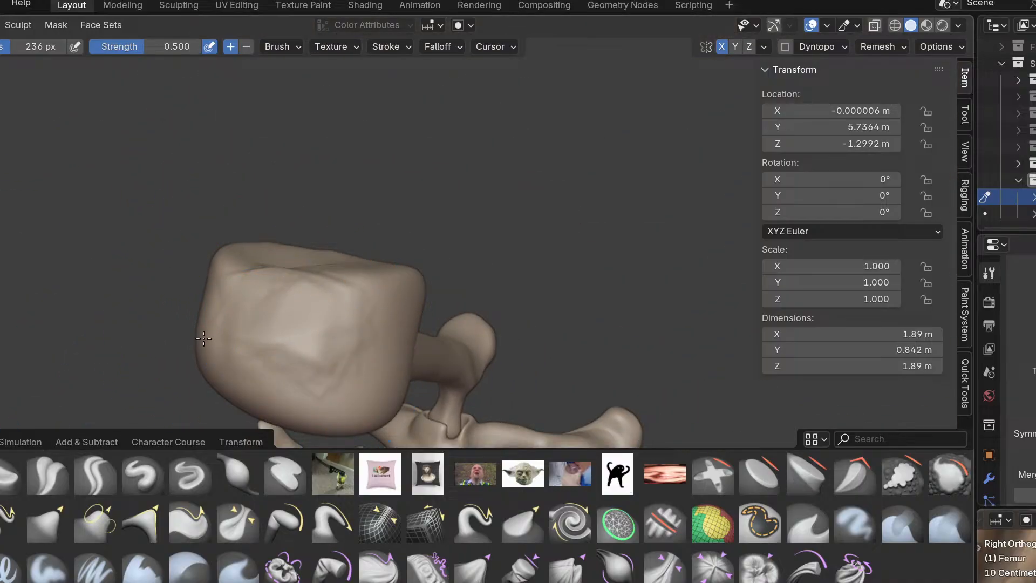
Shape the outer side of the femur's knee end with further Clay Strips strokes.
{"action": "mouse_move", "coordinate": [255, 252]}
{"action": "middle_mouse_down"}
{"action": "mouse_move", "coordinate": [286, 326]}
{"action": "mouse_move", "coordinate": [275, 232]}
{"action": "mouse_move", "coordinate": [308, 251]}
{"action": "mouse_move", "coordinate": [323, 227]}
{"action": "middle_mouse_up"}
{"action": "middle_click_drag", "start_coordinate": [353, 349], "coordinate": [313, 254]}
{"action": "middle_click_drag", "start_coordinate": [289, 158], "coordinate": [374, 130]}
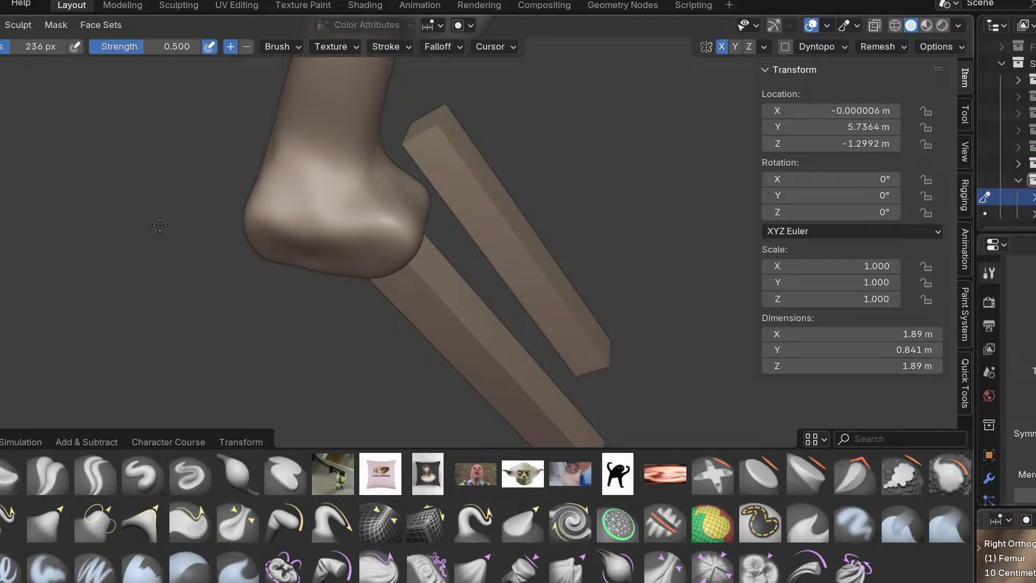
{"action": "middle_click_drag", "start_coordinate": [337, 180], "coordinate": [318, 154]}
{"action": "mouse_move", "coordinate": [462, 192]}
{"action": "middle_mouse_down"}
{"action": "mouse_move", "coordinate": [205, 192]}
{"action": "mouse_move", "coordinate": [301, 209]}
{"action": "middle_mouse_up"}
{"action": "scroll", "coordinate": [302, 211], "scroll_direction": "up", "scroll_amount": 2}
{"action": "left_click_drag", "start_coordinate": [325, 257], "coordinate": [314, 224]}
{"action": "mouse_move", "coordinate": [310, 222]}
{"action": "middle_mouse_down"}
{"action": "mouse_move", "coordinate": [213, 228]}
{"action": "mouse_move", "coordinate": [277, 196]}
{"action": "mouse_move", "coordinate": [174, 104]}
{"action": "mouse_move", "coordinate": [451, 191]}
{"action": "mouse_move", "coordinate": [328, 291]}
{"action": "middle_mouse_up"}
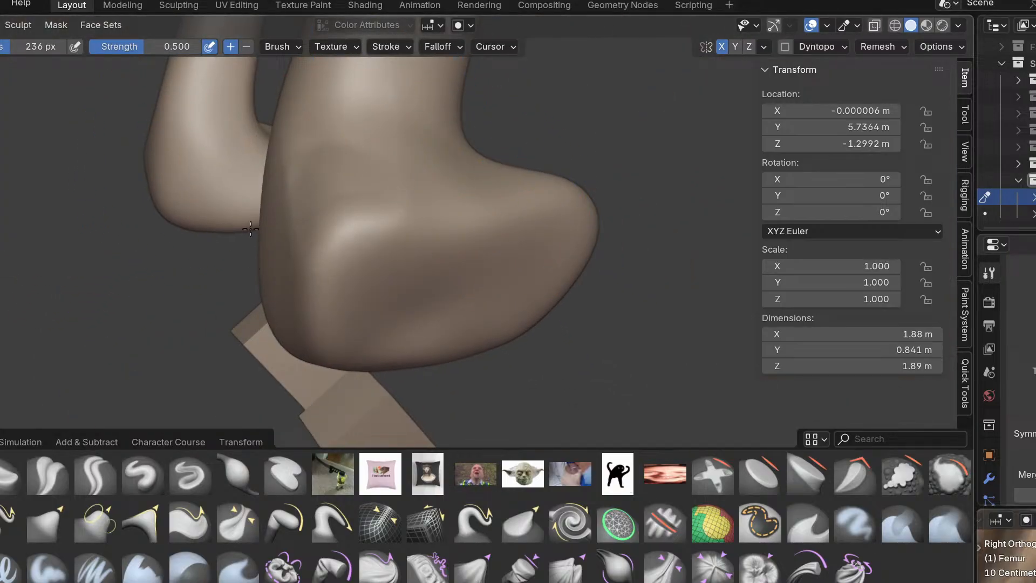
Reduce the Clay Strips radius to 154 px and refine the transition between the femur's lower shaft and knee end.
{"action": "mouse_move", "coordinate": [390, 198]}
{"action": "middle_mouse_down"}
{"action": "mouse_move", "coordinate": [405, 186]}
{"action": "mouse_move", "coordinate": [215, 233]}
{"action": "mouse_move", "coordinate": [225, 199]}
{"action": "mouse_move", "coordinate": [218, 227]}
{"action": "middle_mouse_up"}
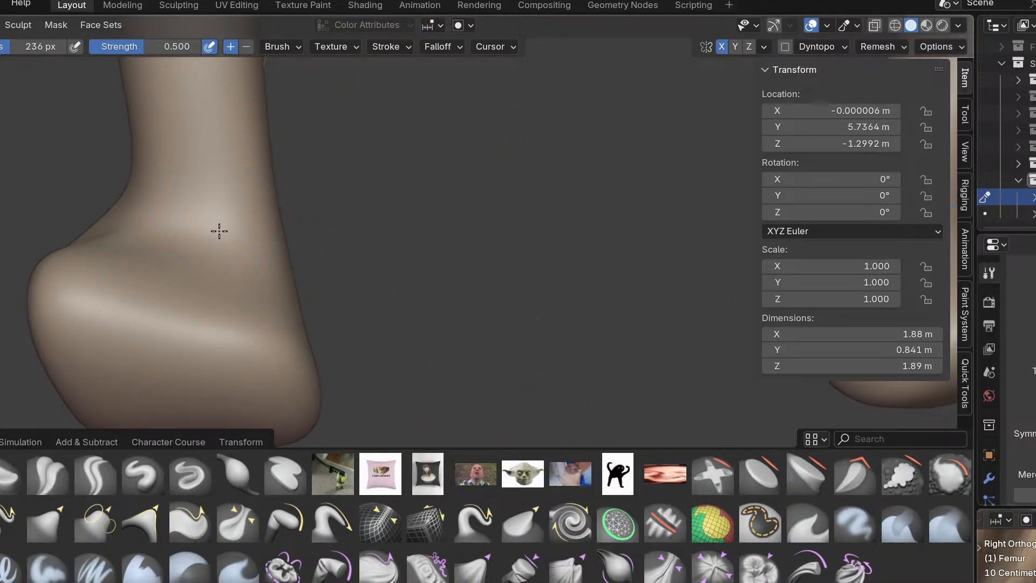
{"action": "scroll", "coordinate": [262, 192], "scroll_direction": "up", "scroll_amount": 1}
{"action": "key", "text": "f"}
{"action": "left_click", "coordinate": [216, 208]}
{"action": "mouse_move", "coordinate": [203, 213]}
{"action": "left_mouse_down"}
{"action": "mouse_move", "coordinate": [238, 327]}
{"action": "mouse_move", "coordinate": [173, 222]}
{"action": "mouse_move", "coordinate": [196, 226]}
{"action": "left_mouse_up"}
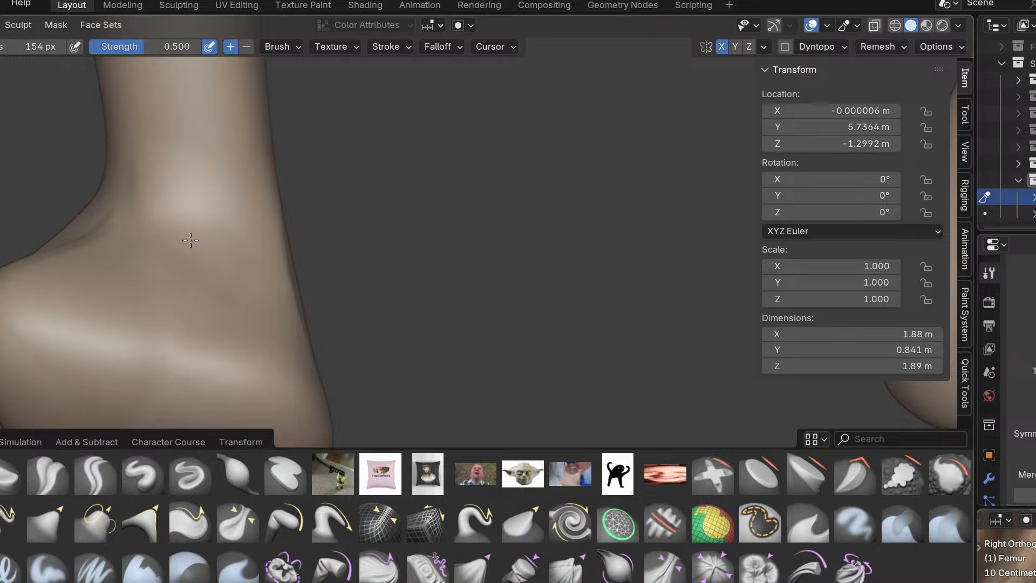
{"action": "scroll", "coordinate": [215, 262], "scroll_direction": "down", "scroll_amount": 7}
{"action": "mouse_move", "coordinate": [215, 262]}
{"action": "middle_mouse_down"}
{"action": "mouse_move", "coordinate": [293, 234]}
{"action": "mouse_move", "coordinate": [264, 280]}
{"action": "mouse_move", "coordinate": [109, 326]}
{"action": "middle_mouse_up"}
{"action": "scroll", "coordinate": [264, 280], "scroll_direction": "up", "scroll_amount": 3}
{"action": "left_click_drag", "start_coordinate": [108, 337], "coordinate": [104, 306]}
{"action": "middle_click_drag", "start_coordinate": [56, 265], "coordinate": [211, 242]}
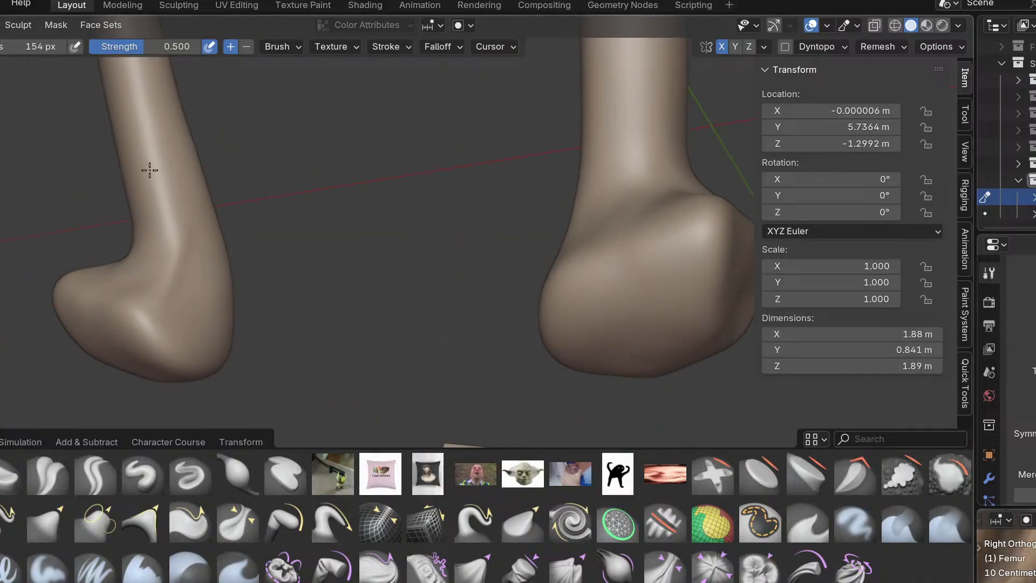
Enlarge the Clay Strips radius to 196 px and build up the front of the lower femur shaft against the side reference.
{"action": "scroll", "coordinate": [194, 315], "scroll_direction": "up", "scroll_amount": 3}
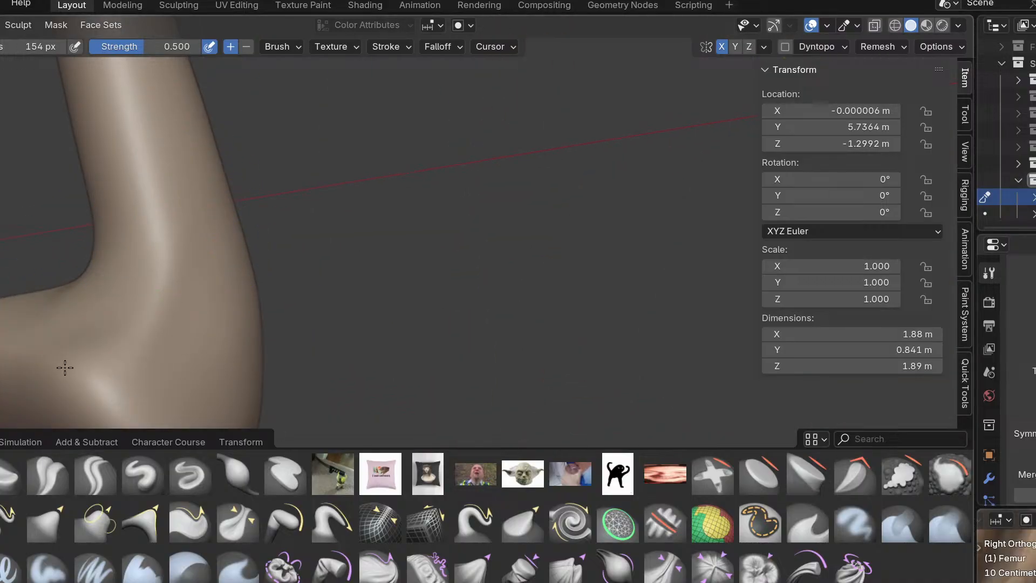
{"action": "scroll", "coordinate": [215, 266], "scroll_direction": "down", "scroll_amount": 4}
{"action": "mouse_move", "coordinate": [216, 266]}
{"action": "middle_mouse_down"}
{"action": "mouse_move", "coordinate": [212, 307]}
{"action": "mouse_move", "coordinate": [296, 306]}
{"action": "middle_mouse_up"}
{"action": "scroll", "coordinate": [296, 317], "scroll_direction": "up", "scroll_amount": 3}
{"action": "key", "text": "f"}
{"action": "left_click", "coordinate": [168, 273]}
{"action": "scroll", "coordinate": [143, 307], "scroll_direction": "up", "scroll_amount": 4}
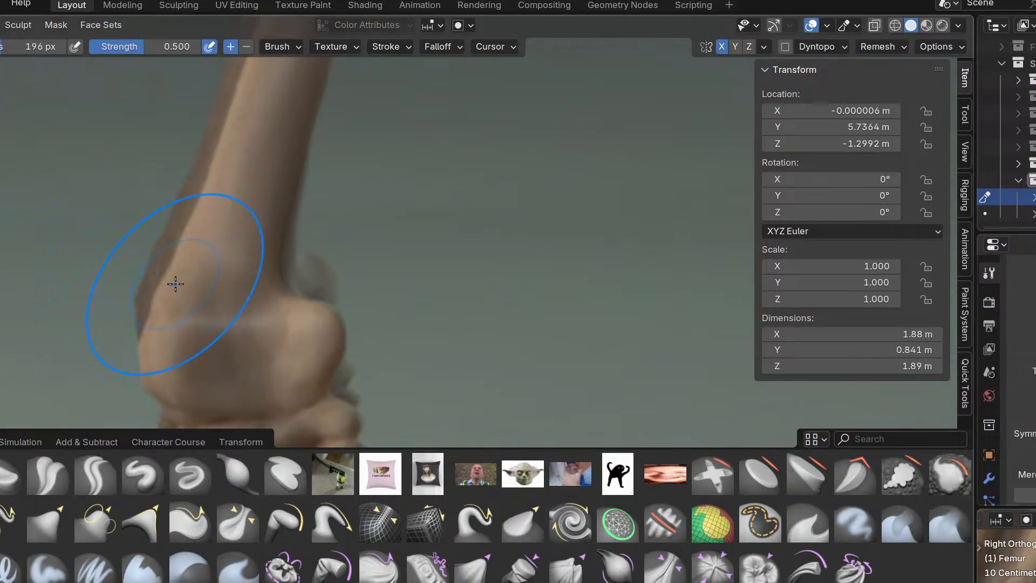
{"action": "scroll", "coordinate": [175, 246], "scroll_direction": "up", "scroll_amount": 2}
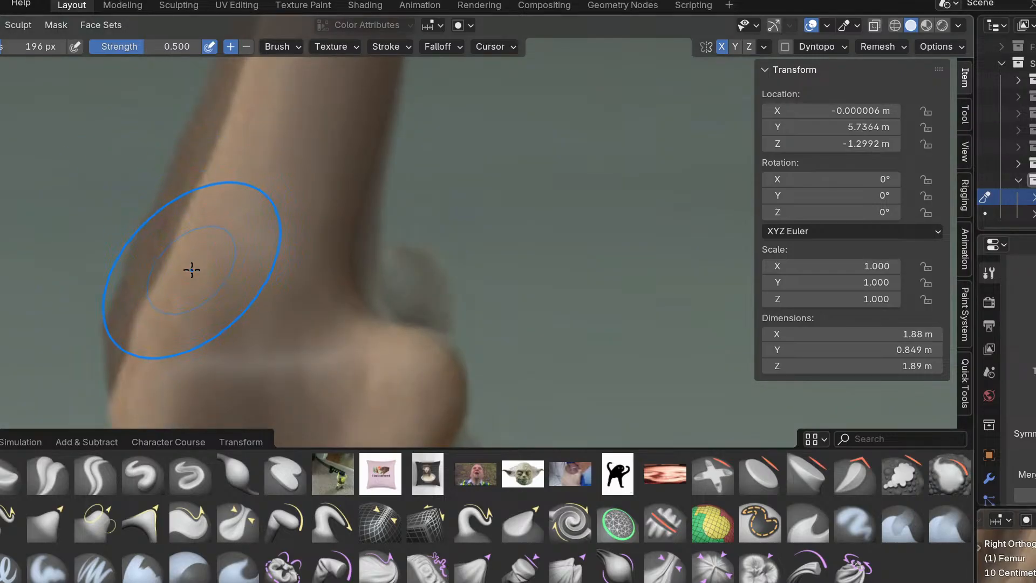
Use the Grab brush to adjust the front edge above the femur's knee end to the side reference.
{"action": "key", "text": "g"}
{"action": "scroll", "coordinate": [199, 282], "scroll_direction": "down", "scroll_amount": 2}
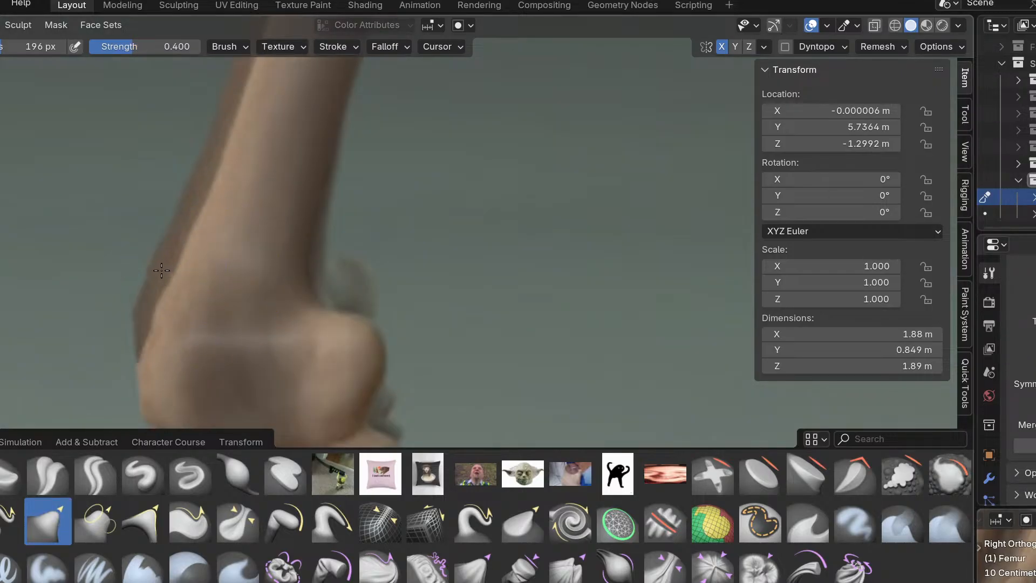
{"action": "mouse_move", "coordinate": [186, 276]}
{"action": "left_mouse_down"}
{"action": "mouse_move", "coordinate": [233, 208]}
{"action": "mouse_move", "coordinate": [227, 218]}
{"action": "left_mouse_up"}
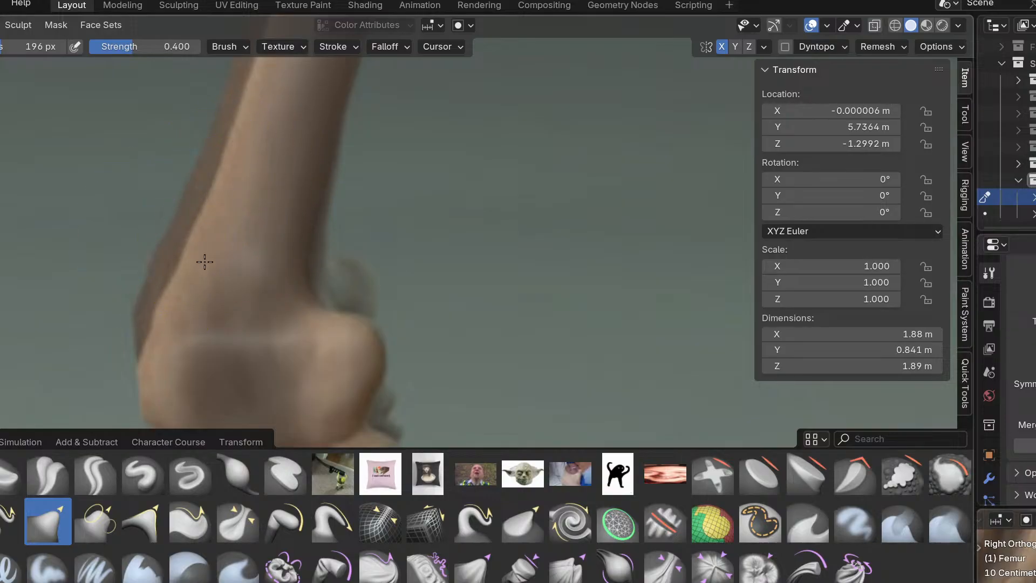
Examine the femur's shaft and hip end against the side and front references.
{"action": "middle_click_drag", "start_coordinate": [216, 228], "coordinate": [191, 233], "text": "shift"}
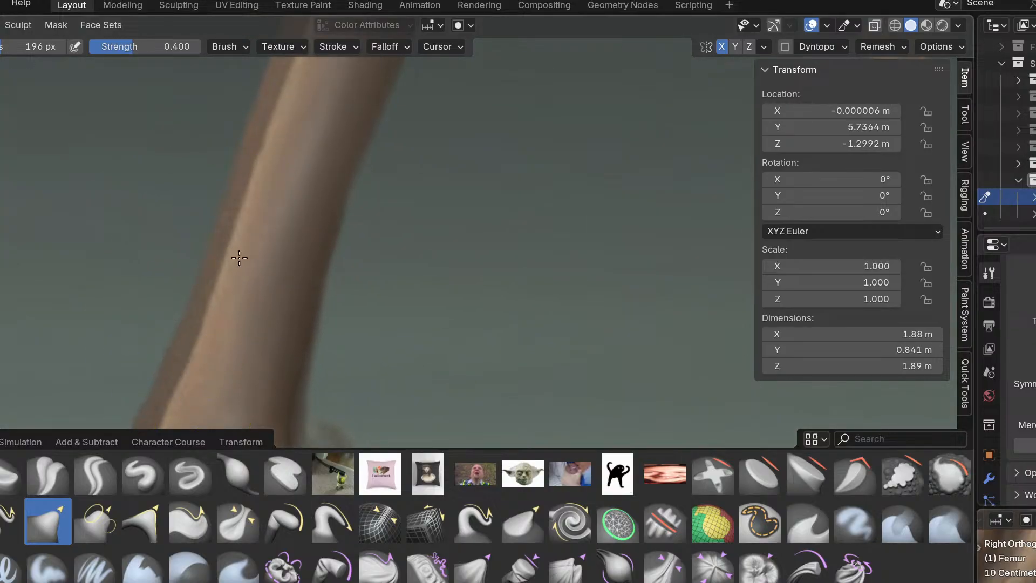
{"action": "scroll", "coordinate": [253, 257], "scroll_direction": "down", "scroll_amount": 4}
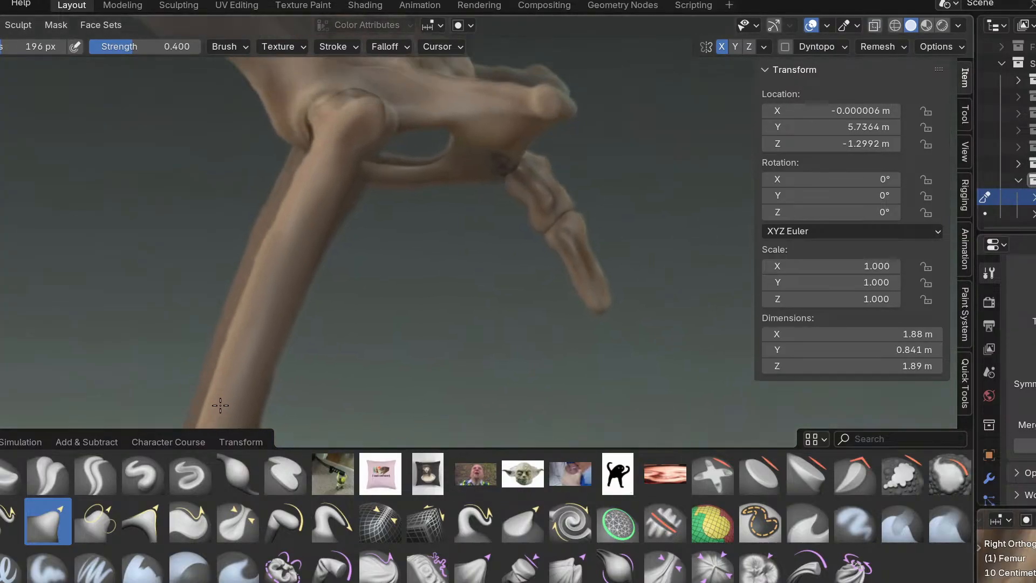
{"action": "scroll", "coordinate": [237, 308], "scroll_direction": "up", "scroll_amount": 4}
{"action": "scroll", "coordinate": [237, 304], "scroll_direction": "down", "scroll_amount": 2}
{"action": "middle_click_drag", "start_coordinate": [236, 304], "coordinate": [248, 308]}
{"action": "key", "text": "KP_3"}
{"action": "scroll", "coordinate": [250, 313], "scroll_direction": "down", "scroll_amount": 3}
{"action": "key", "text": "KP_1"}
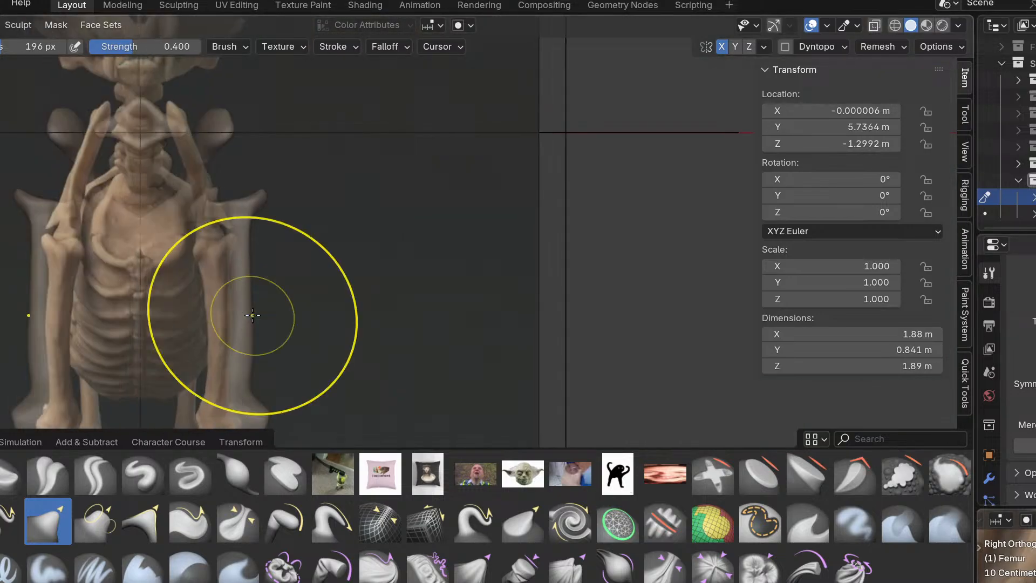
{"action": "scroll", "coordinate": [251, 315], "scroll_direction": "up", "scroll_amount": 3}
{"action": "key", "text": "KP_3"}
{"action": "scroll", "coordinate": [252, 301], "scroll_direction": "up", "scroll_amount": 3}
{"action": "scroll", "coordinate": [320, 229], "scroll_direction": "down", "scroll_amount": 3}
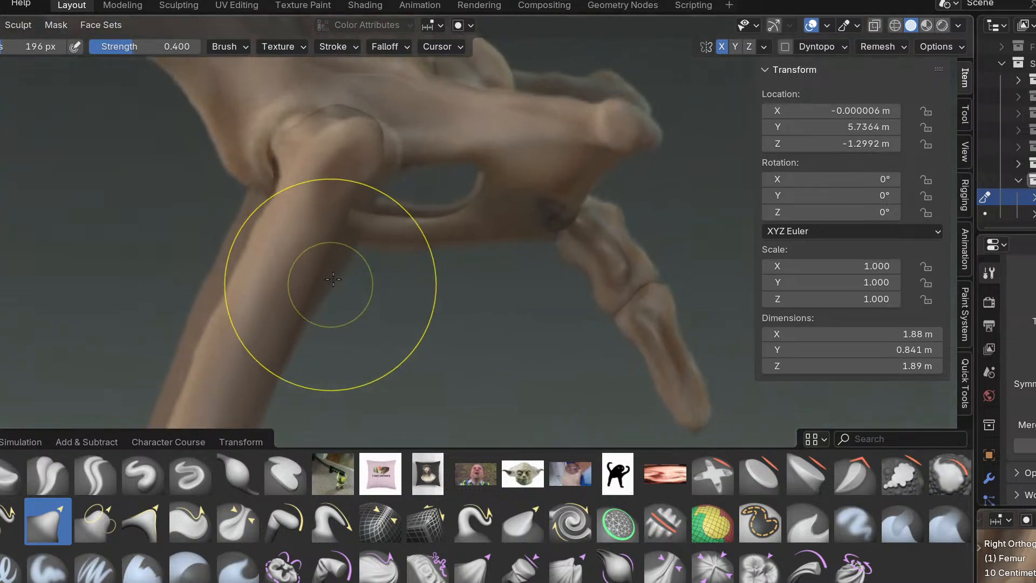
Use the Grab brush to adjust the outline of the femur's hip end against the side and rear references.
{"action": "scroll", "coordinate": [347, 198], "scroll_direction": "up", "scroll_amount": 1}
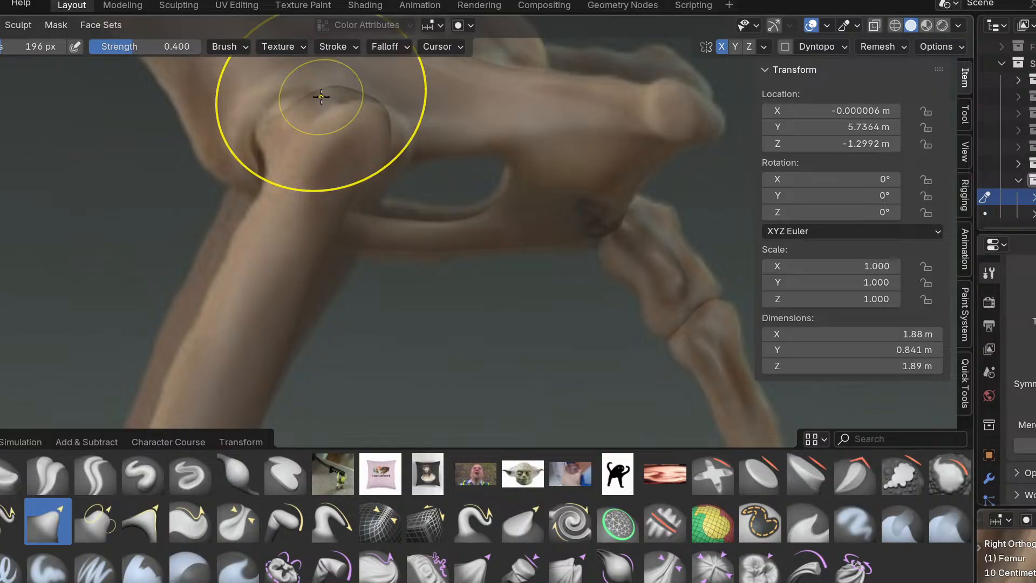
{"action": "scroll", "coordinate": [294, 226], "scroll_direction": "up", "scroll_amount": 2}
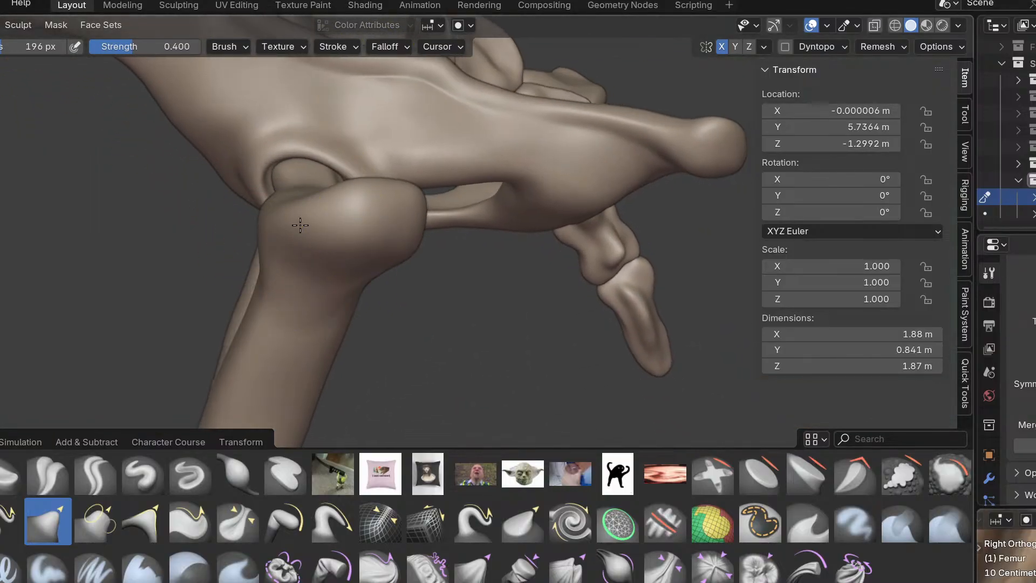
{"action": "mouse_move", "coordinate": [300, 225]}
{"action": "middle_mouse_down"}
{"action": "mouse_move", "coordinate": [244, 206]}
{"action": "mouse_move", "coordinate": [185, 282]}
{"action": "mouse_move", "coordinate": [157, 283]}
{"action": "mouse_move", "coordinate": [197, 303]}
{"action": "middle_mouse_up"}
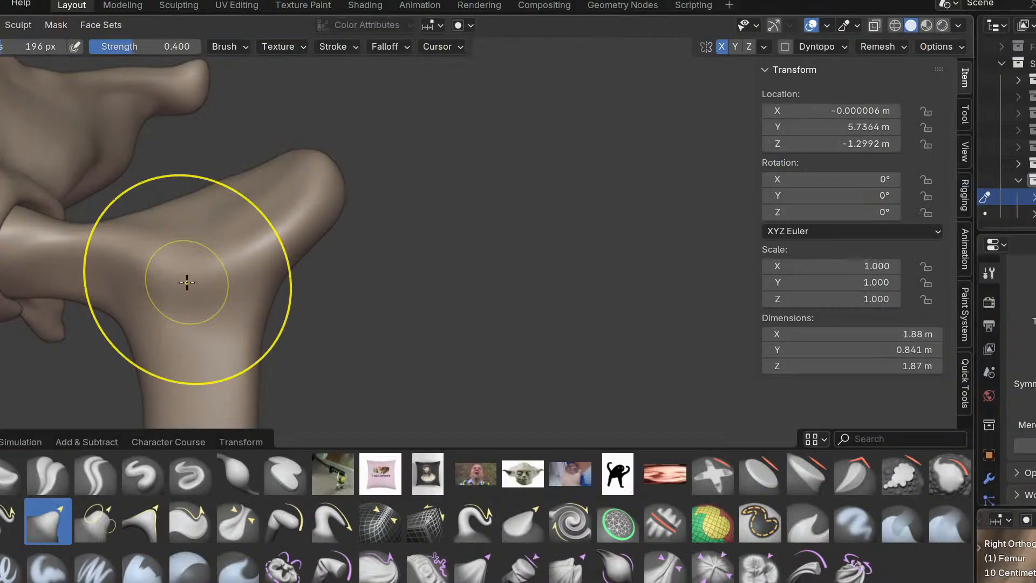
{"action": "mouse_move", "coordinate": [189, 273]}
{"action": "middle_mouse_down"}
{"action": "mouse_move", "coordinate": [203, 305]}
{"action": "mouse_move", "coordinate": [335, 259]}
{"action": "middle_mouse_up"}
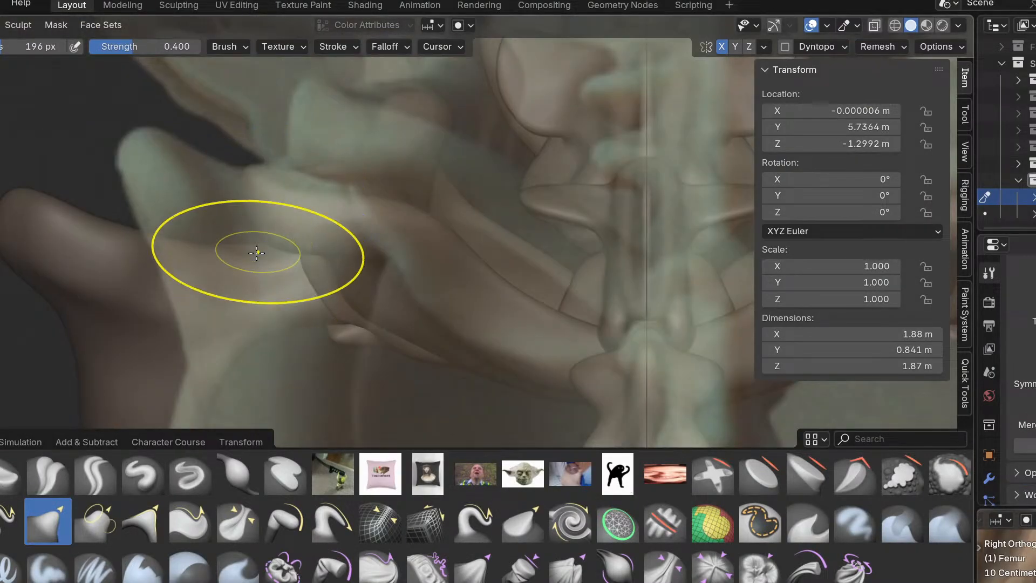
{"action": "middle_click_drag", "start_coordinate": [256, 253], "coordinate": [246, 187]}
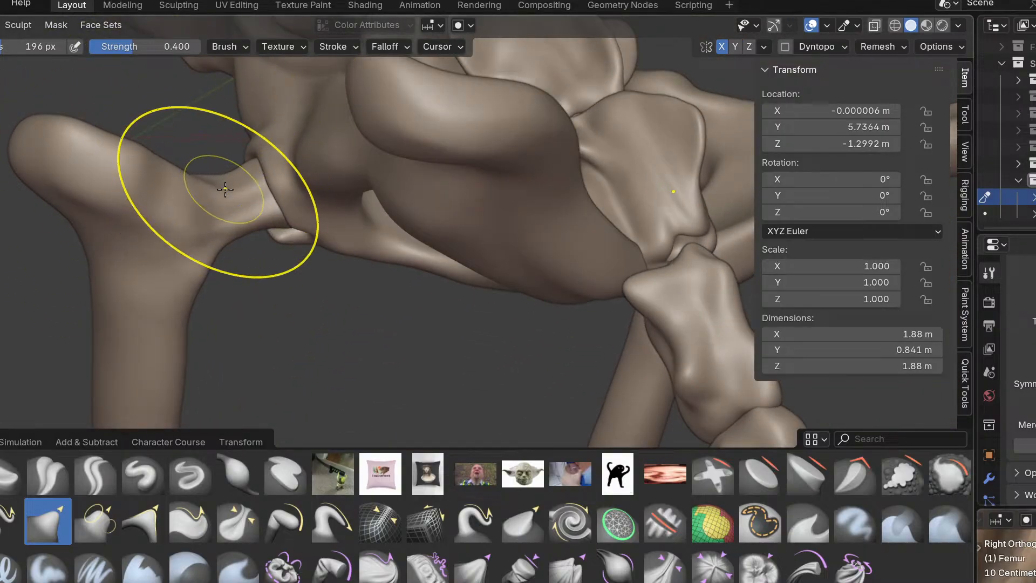
Thicken the junction of the femoral neck and shaft with the Inflate brush.
{"action": "mouse_move", "coordinate": [226, 190]}
{"action": "middle_mouse_down"}
{"action": "mouse_move", "coordinate": [236, 196]}
{"action": "mouse_move", "coordinate": [220, 209]}
{"action": "mouse_move", "coordinate": [200, 202]}
{"action": "mouse_move", "coordinate": [243, 167]}
{"action": "mouse_move", "coordinate": [174, 133]}
{"action": "middle_mouse_up"}
{"action": "key", "text": "p"}
{"action": "mouse_move", "coordinate": [281, 204]}
{"action": "middle_mouse_down"}
{"action": "mouse_move", "coordinate": [248, 264]}
{"action": "mouse_move", "coordinate": [188, 281]}
{"action": "middle_mouse_up"}
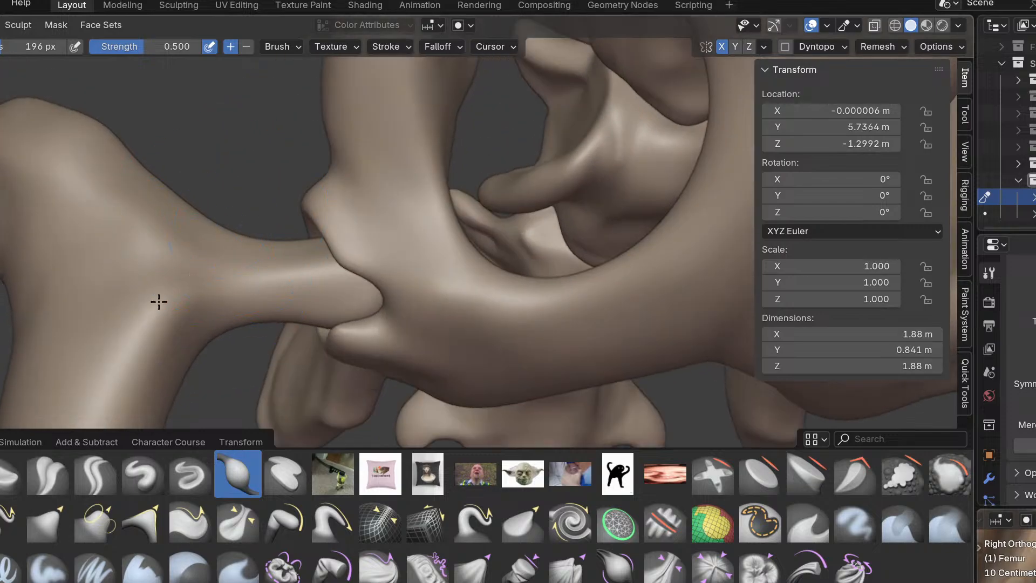
{"action": "mouse_move", "coordinate": [58, 309]}
{"action": "middle_mouse_down"}
{"action": "mouse_move", "coordinate": [156, 263]}
{"action": "mouse_move", "coordinate": [178, 324]}
{"action": "middle_mouse_up"}
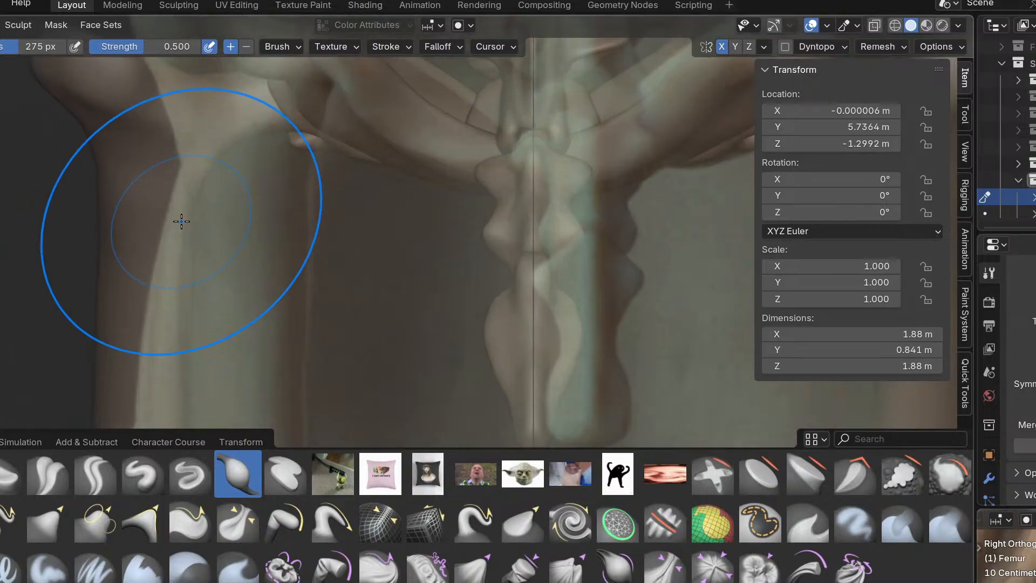
With a 275 px Grab brush, move the hip end and upper shaft of the femur inward to the rear reference.
{"action": "key", "text": "g"}
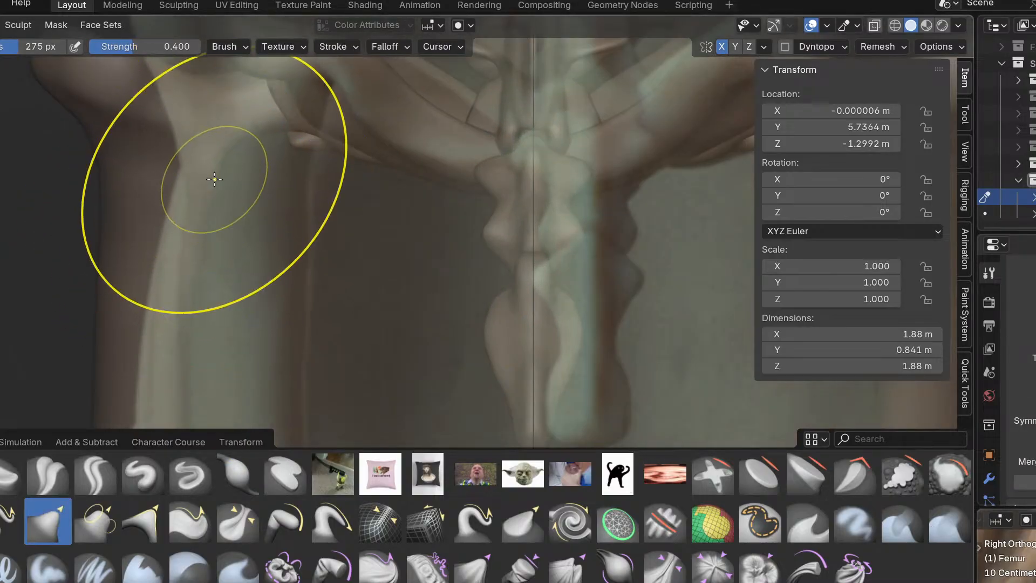
{"action": "scroll", "coordinate": [207, 186], "scroll_direction": "down", "scroll_amount": 3}
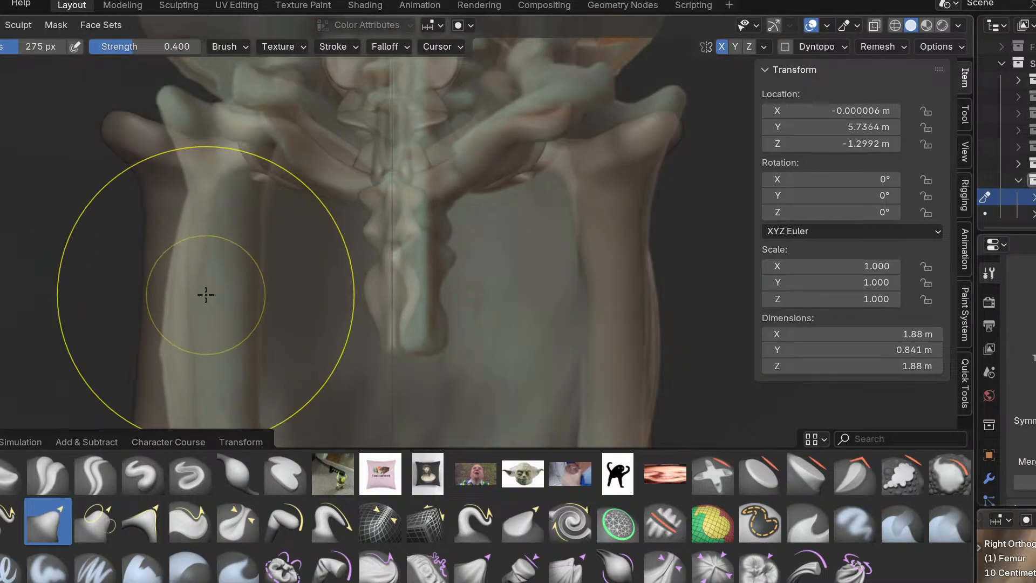
{"action": "middle_click_drag", "start_coordinate": [200, 329], "coordinate": [155, 104], "text": "shift"}
{"action": "scroll", "coordinate": [160, 205], "scroll_direction": "down", "scroll_amount": 2}
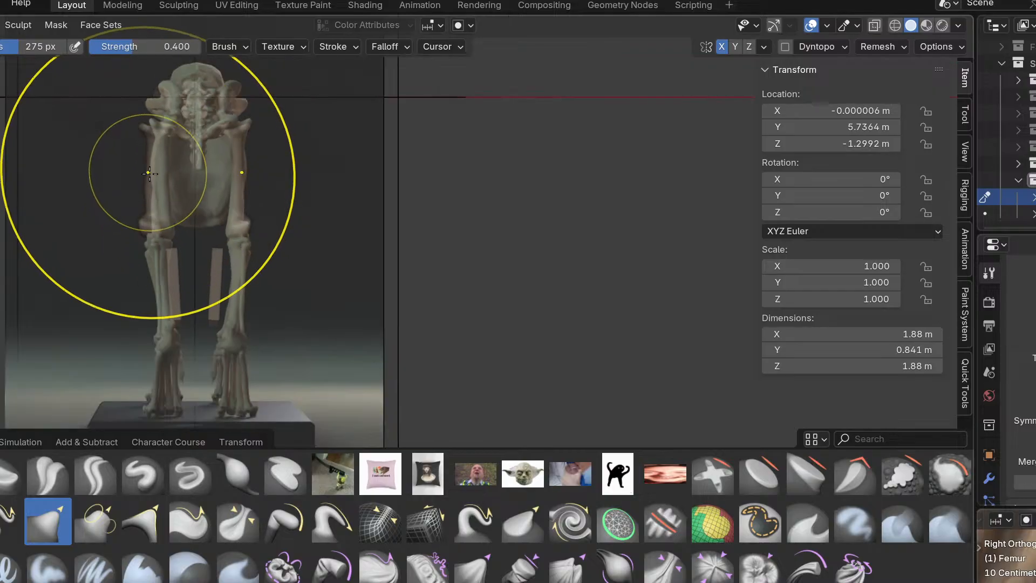
{"action": "scroll", "coordinate": [169, 179], "scroll_direction": "up", "scroll_amount": 6}
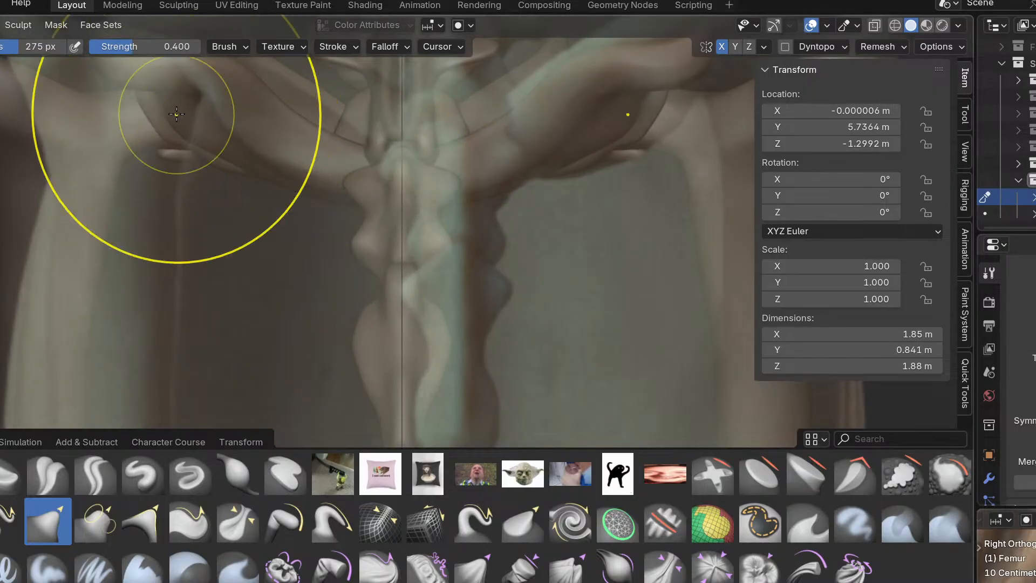
{"action": "scroll", "coordinate": [150, 156], "scroll_direction": "down", "scroll_amount": 6}
{"action": "scroll", "coordinate": [98, 249], "scroll_direction": "down", "scroll_amount": 6}
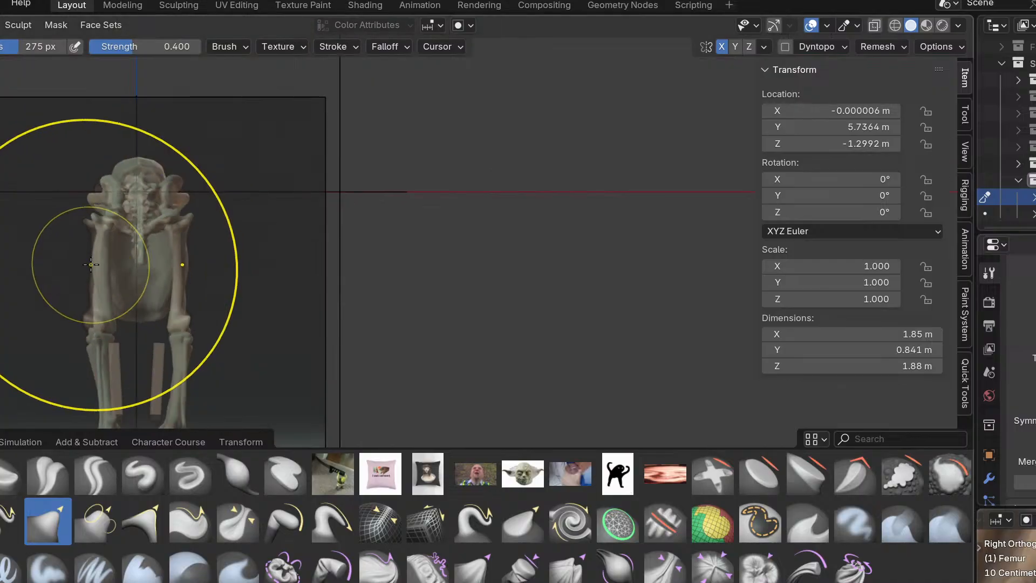
{"action": "scroll", "coordinate": [104, 253], "scroll_direction": "up", "scroll_amount": 6}
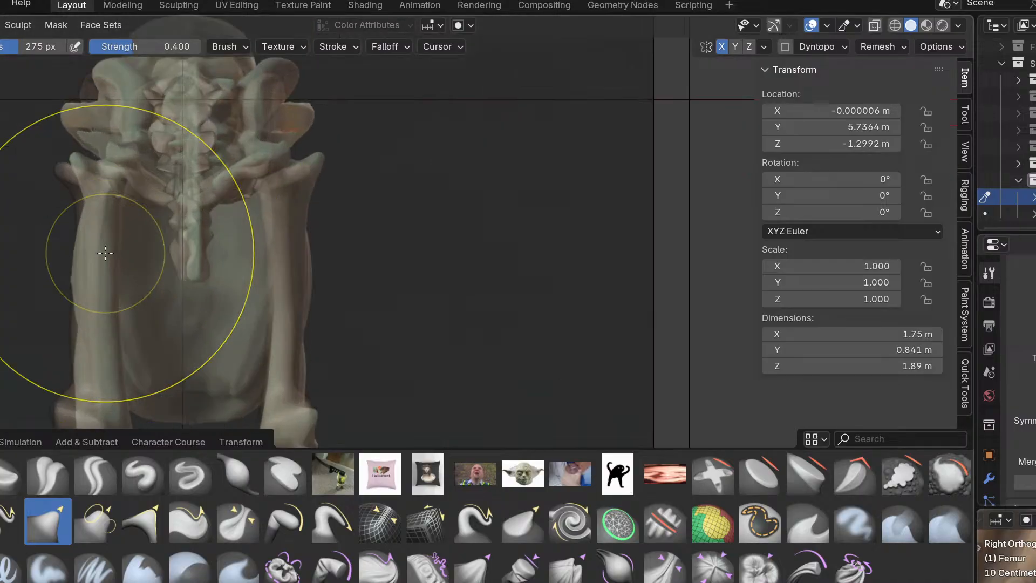
{"action": "middle_click_drag", "start_coordinate": [90, 282], "coordinate": [88, 182], "text": "shift"}
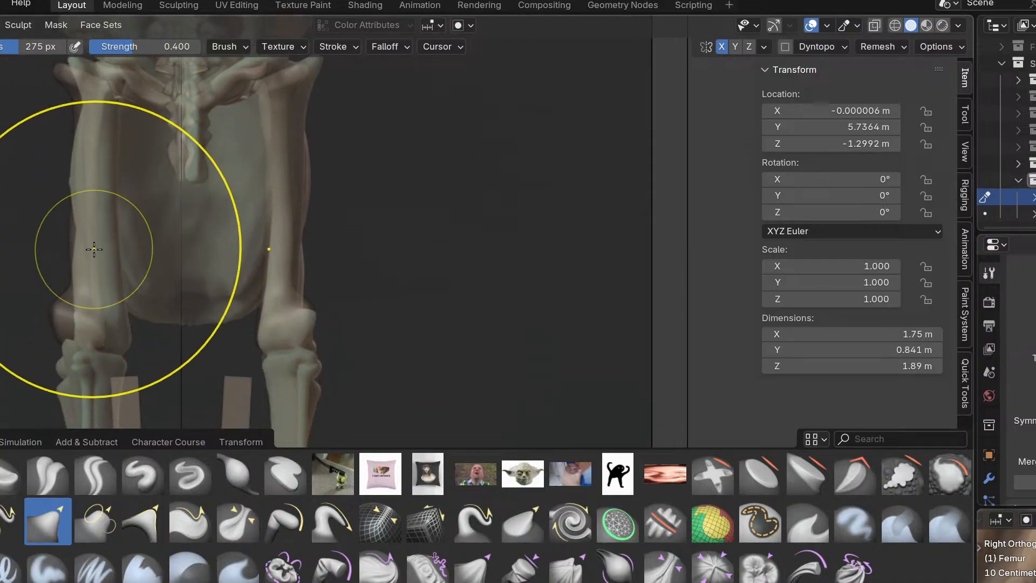
Adjust the outer edge of the femur's lower shaft and knee end to the rear reference with the Grab brush.
{"action": "scroll", "coordinate": [211, 294], "scroll_direction": "up", "scroll_amount": 4}
{"action": "mouse_move", "coordinate": [366, 350]}
{"action": "left_mouse_down"}
{"action": "mouse_move", "coordinate": [367, 363]}
{"action": "mouse_move", "coordinate": [383, 364]}
{"action": "left_mouse_up"}
{"action": "scroll", "coordinate": [381, 346], "scroll_direction": "up", "scroll_amount": 3}
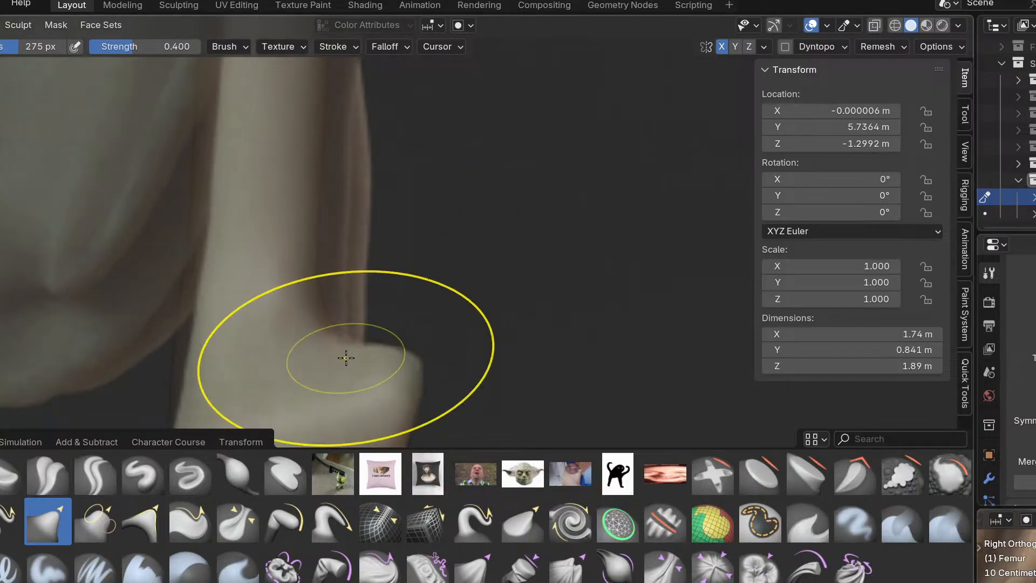
{"action": "left_click_drag", "start_coordinate": [350, 326], "coordinate": [347, 351]}
{"action": "middle_click_drag", "start_coordinate": [354, 270], "coordinate": [372, 324], "text": "shift"}
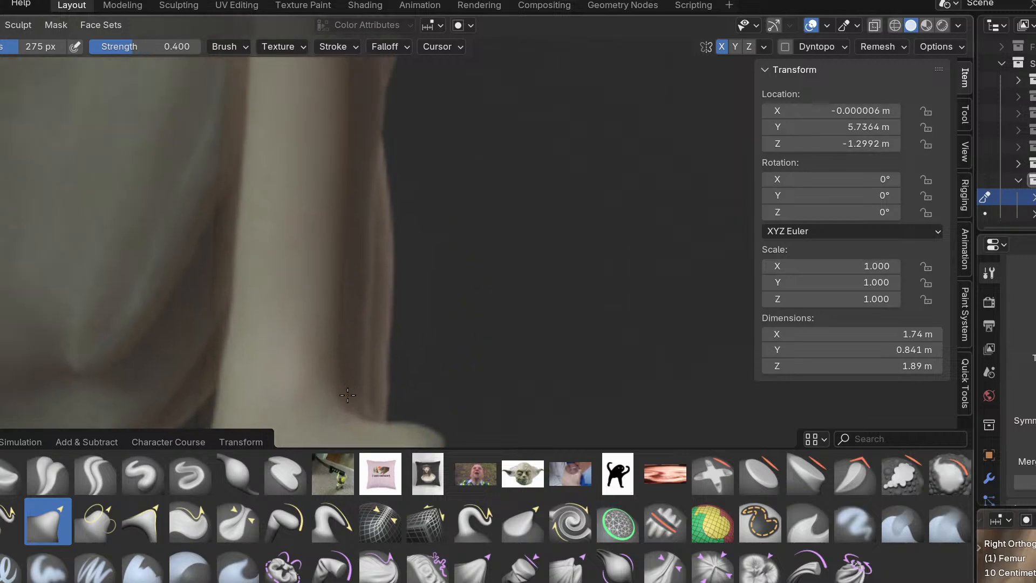
Inflate the inner corner where the femoral neck meets the shaft and adjust its shape with the Grab brush.
{"action": "scroll", "coordinate": [353, 303], "scroll_direction": "down", "scroll_amount": 4}
{"action": "middle_click_drag", "start_coordinate": [324, 211], "coordinate": [330, 430], "text": "shift"}
{"action": "scroll", "coordinate": [331, 426], "scroll_direction": "down", "scroll_amount": 1}
{"action": "scroll", "coordinate": [325, 280], "scroll_direction": "up", "scroll_amount": 2}
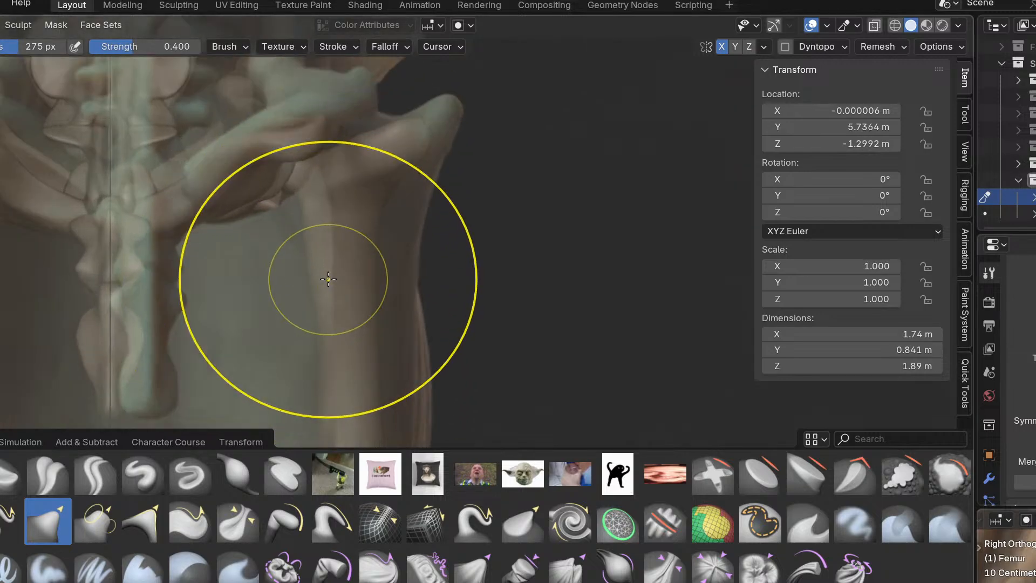
{"action": "mouse_move", "coordinate": [329, 283]}
{"action": "middle_mouse_down"}
{"action": "mouse_move", "coordinate": [287, 275]}
{"action": "mouse_move", "coordinate": [155, 342]}
{"action": "mouse_move", "coordinate": [122, 308]}
{"action": "mouse_move", "coordinate": [72, 284]}
{"action": "mouse_move", "coordinate": [294, 213]}
{"action": "middle_mouse_up"}
{"action": "scroll", "coordinate": [464, 158], "scroll_direction": "up", "scroll_amount": 3}
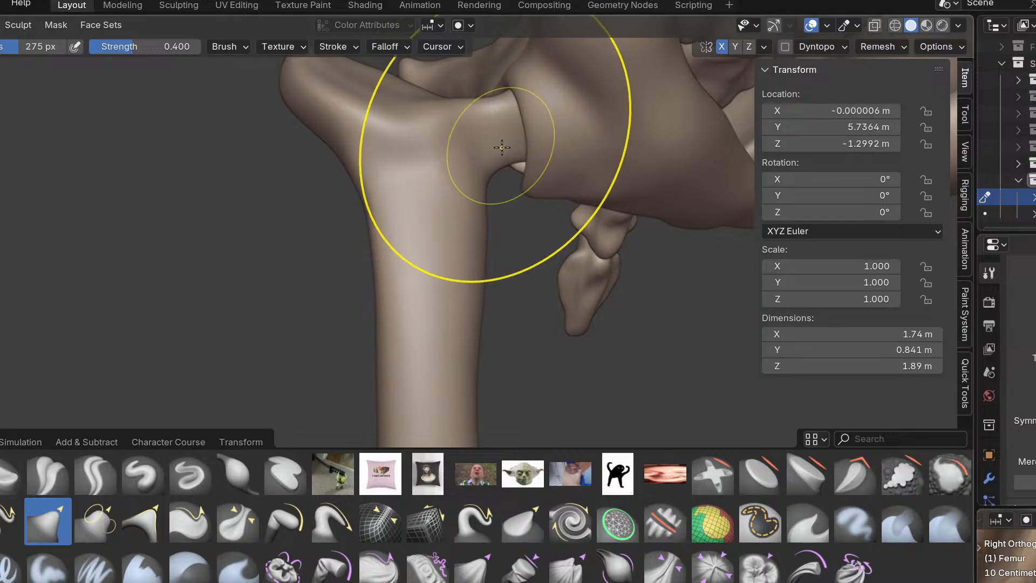
{"action": "key", "text": "i"}
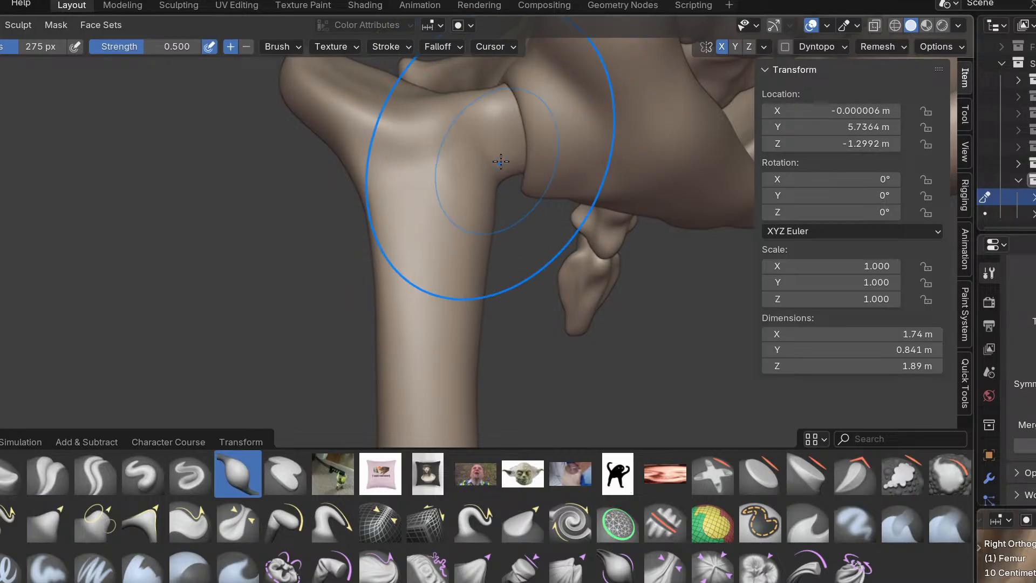
{"action": "key", "text": "g"}
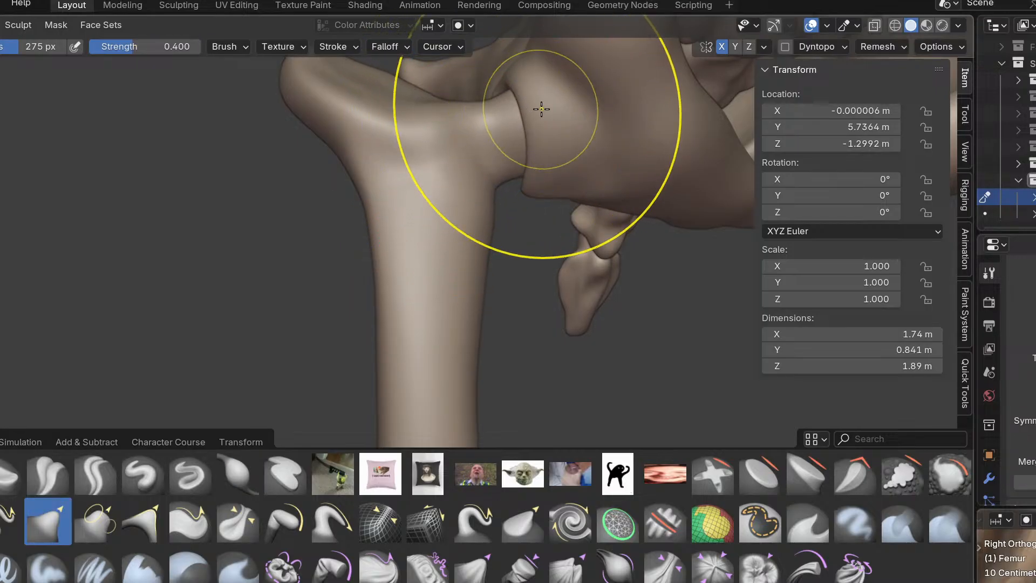
Reduce the brush radius to 162 px and build up the inner side of the upper shaft below the femoral neck.
{"action": "scroll", "coordinate": [474, 196], "scroll_direction": "up", "scroll_amount": 2}
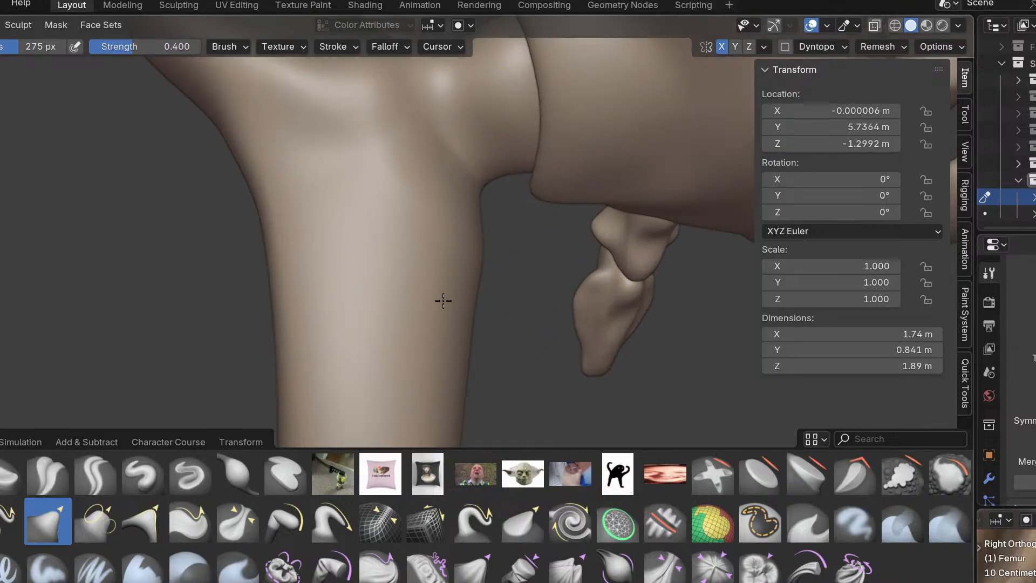
{"action": "scroll", "coordinate": [472, 194], "scroll_direction": "up", "scroll_amount": 1}
{"action": "scroll", "coordinate": [466, 177], "scroll_direction": "down", "scroll_amount": 1}
{"action": "middle_click_drag", "start_coordinate": [465, 177], "coordinate": [459, 179]}
{"action": "key", "text": "i"}
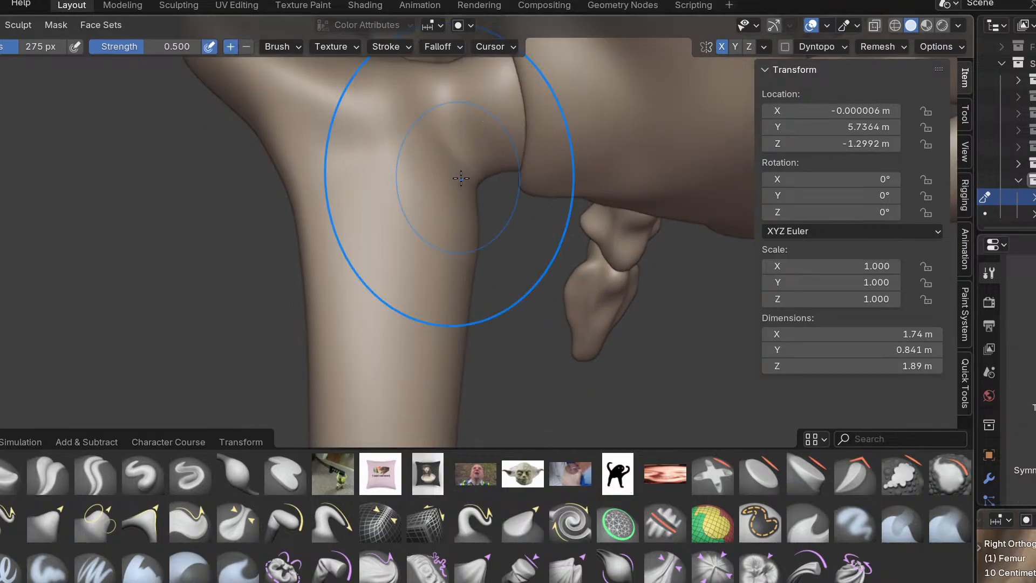
{"action": "scroll", "coordinate": [463, 182], "scroll_direction": "up", "scroll_amount": 2}
{"action": "key", "text": "f"}
{"action": "left_click", "coordinate": [440, 157]}
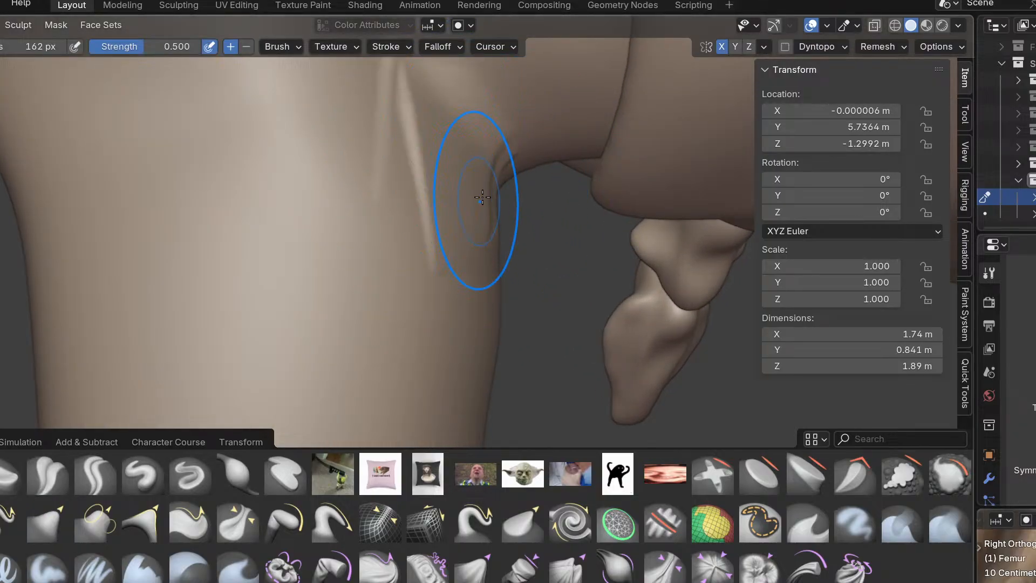
{"action": "scroll", "coordinate": [421, 397], "scroll_direction": "up", "scroll_amount": 3}
{"action": "mouse_move", "coordinate": [421, 397]}
{"action": "left_mouse_down"}
{"action": "mouse_move", "coordinate": [404, 231]}
{"action": "mouse_move", "coordinate": [363, 150]}
{"action": "mouse_move", "coordinate": [322, 136]}
{"action": "mouse_move", "coordinate": [373, 216]}
{"action": "left_mouse_up"}
Build up the surface around the femoral neck and across to the greater trochanter with Clay Strips.
{"action": "mouse_move", "coordinate": [378, 357]}
{"action": "middle_mouse_down"}
{"action": "mouse_move", "coordinate": [393, 290]}
{"action": "mouse_move", "coordinate": [678, 132]}
{"action": "mouse_move", "coordinate": [621, 173]}
{"action": "middle_mouse_up"}
{"action": "left_click_drag", "start_coordinate": [430, 201], "coordinate": [323, 341]}
{"action": "middle_click_drag", "start_coordinate": [323, 341], "coordinate": [294, 293]}
{"action": "left_click_drag", "start_coordinate": [294, 293], "coordinate": [296, 370]}
{"action": "middle_click_drag", "start_coordinate": [296, 370], "coordinate": [324, 240], "text": "shift"}
{"action": "mouse_move", "coordinate": [329, 239]}
{"action": "left_mouse_down"}
{"action": "mouse_move", "coordinate": [284, 284]}
{"action": "mouse_move", "coordinate": [319, 308]}
{"action": "left_mouse_up"}
{"action": "middle_click_drag", "start_coordinate": [324, 308], "coordinate": [463, 248]}
{"action": "mouse_move", "coordinate": [210, 243]}
{"action": "left_mouse_down"}
{"action": "mouse_move", "coordinate": [195, 391]}
{"action": "mouse_move", "coordinate": [155, 338]}
{"action": "mouse_move", "coordinate": [130, 323]}
{"action": "left_mouse_up"}
{"action": "mouse_move", "coordinate": [173, 264]}
{"action": "left_mouse_down"}
{"action": "mouse_move", "coordinate": [225, 260]}
{"action": "mouse_move", "coordinate": [367, 320]}
{"action": "left_mouse_up"}
{"action": "middle_click_drag", "start_coordinate": [299, 243], "coordinate": [220, 290]}
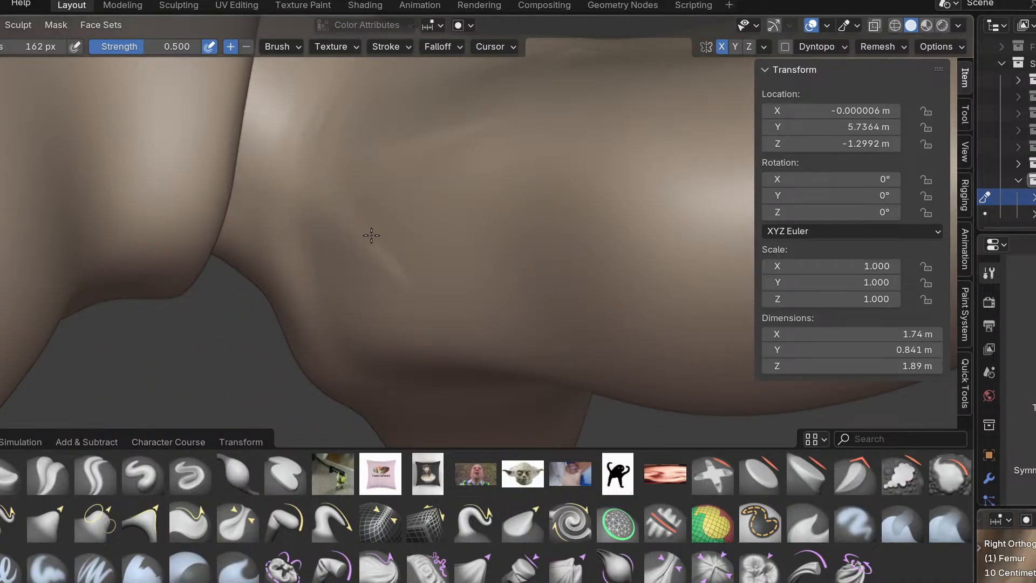
{"action": "scroll", "coordinate": [382, 222], "scroll_direction": "down", "scroll_amount": 2}
Reshape the femoral neck with the Grab brush and smooth its transition into the greater trochanter.
{"action": "left_click", "coordinate": [48, 521]}
{"action": "left_click_drag", "start_coordinate": [325, 378], "coordinate": [342, 362]}
{"action": "middle_click_drag", "start_coordinate": [453, 264], "coordinate": [357, 157]}
{"action": "left_click_drag", "start_coordinate": [556, 221], "coordinate": [480, 112], "text": "shift"}
{"action": "middle_click_drag", "start_coordinate": [326, 228], "coordinate": [543, 312]}
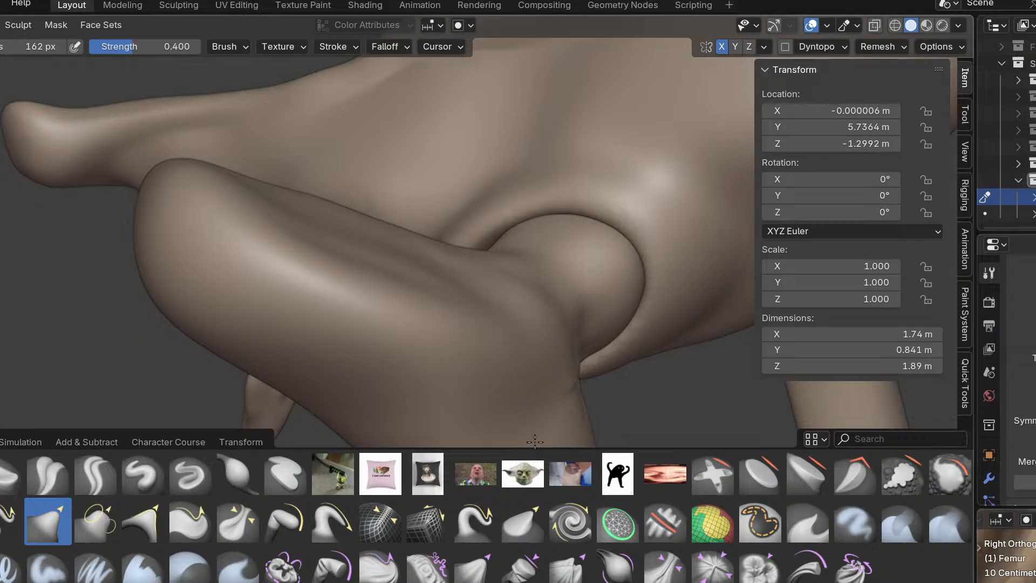
{"action": "middle_click_drag", "start_coordinate": [621, 333], "coordinate": [442, 313]}
{"action": "mouse_move", "coordinate": [656, 356]}
{"action": "left_mouse_down", "text": "shift"}
{"action": "mouse_move", "coordinate": [795, 287]}
{"action": "mouse_move", "coordinate": [745, 439]}
{"action": "mouse_move", "coordinate": [693, 399]}
{"action": "left_mouse_up", "text": "shift"}
{"action": "middle_click_drag", "start_coordinate": [668, 374], "coordinate": [441, 366], "text": "shift"}
Add Clay Strips strokes along the top of the femoral neck and smooth them.
{"action": "key", "text": "c"}
{"action": "scroll", "coordinate": [463, 352], "scroll_direction": "up", "scroll_amount": 2}
{"action": "mouse_move", "coordinate": [466, 354]}
{"action": "left_mouse_down"}
{"action": "mouse_move", "coordinate": [416, 368]}
{"action": "mouse_move", "coordinate": [350, 407]}
{"action": "left_mouse_up"}
{"action": "left_click_drag", "start_coordinate": [478, 381], "coordinate": [399, 427]}
{"action": "mouse_move", "coordinate": [427, 308]}
{"action": "left_mouse_down", "text": "shift"}
{"action": "mouse_move", "coordinate": [523, 359]}
{"action": "mouse_move", "coordinate": [403, 264]}
{"action": "left_mouse_up", "text": "shift"}
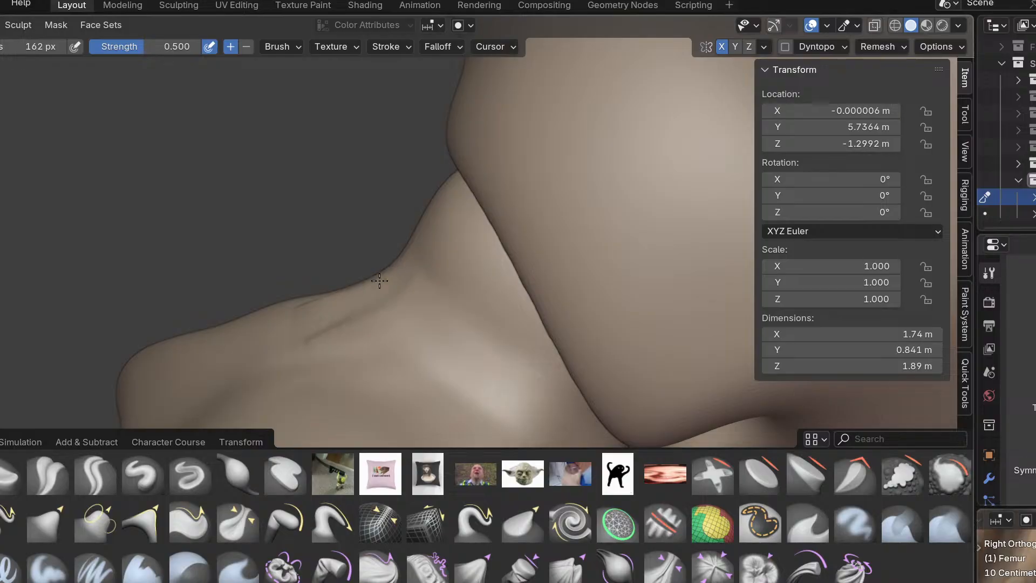
Build up the broad face between the femoral neck and greater trochanter with Clay Strips, following the rear reference.
{"action": "mouse_move", "coordinate": [388, 331]}
{"action": "middle_mouse_down"}
{"action": "mouse_move", "coordinate": [423, 393]}
{"action": "mouse_move", "coordinate": [543, 365]}
{"action": "mouse_move", "coordinate": [446, 370]}
{"action": "mouse_move", "coordinate": [479, 402]}
{"action": "mouse_move", "coordinate": [537, 395]}
{"action": "mouse_move", "coordinate": [428, 400]}
{"action": "middle_mouse_up"}
{"action": "scroll", "coordinate": [413, 391], "scroll_direction": "down", "scroll_amount": 2}
{"action": "scroll", "coordinate": [478, 403], "scroll_direction": "down", "scroll_amount": 2}
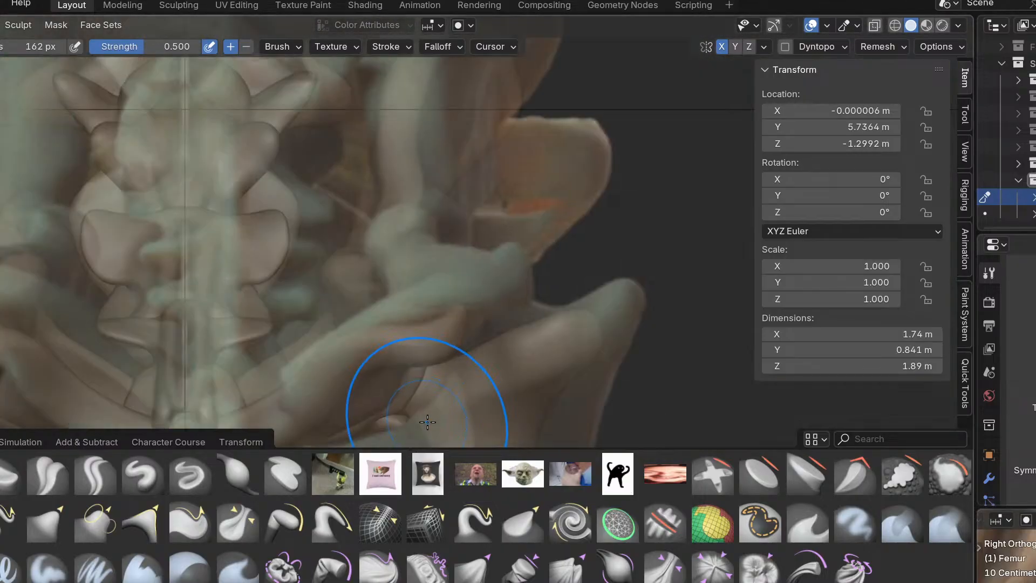
{"action": "middle_click_drag", "start_coordinate": [423, 417], "coordinate": [430, 240]}
{"action": "scroll", "coordinate": [440, 324], "scroll_direction": "up", "scroll_amount": 2}
{"action": "mouse_move", "coordinate": [440, 324]}
{"action": "middle_mouse_down"}
{"action": "mouse_move", "coordinate": [490, 312]}
{"action": "mouse_move", "coordinate": [458, 294]}
{"action": "mouse_move", "coordinate": [345, 371]}
{"action": "mouse_move", "coordinate": [315, 372]}
{"action": "mouse_move", "coordinate": [446, 359]}
{"action": "middle_mouse_up"}
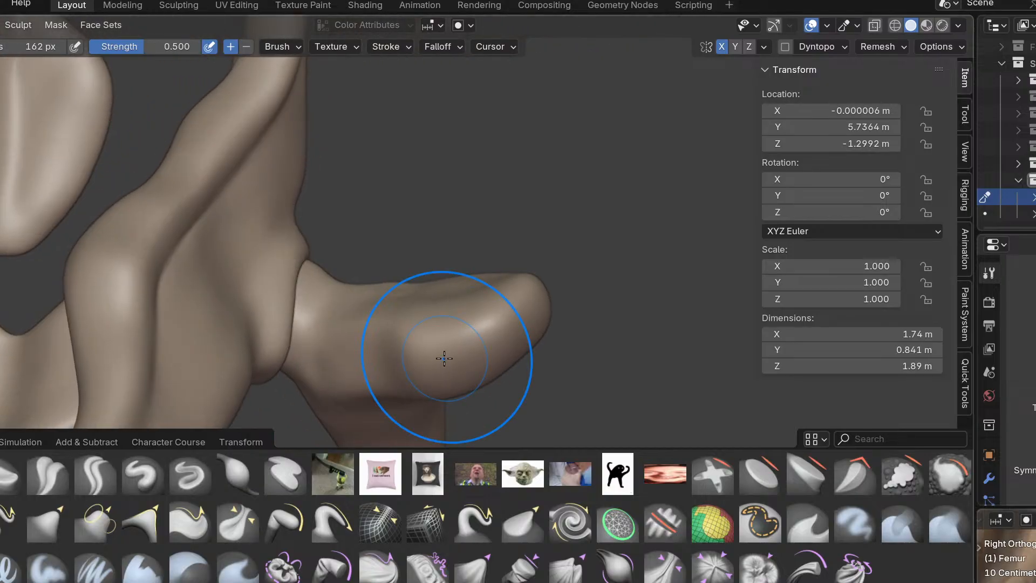
{"action": "scroll", "coordinate": [386, 372], "scroll_direction": "up", "scroll_amount": 2}
{"action": "scroll", "coordinate": [335, 369], "scroll_direction": "up", "scroll_amount": 2}
{"action": "mouse_move", "coordinate": [337, 369]}
{"action": "left_mouse_down"}
{"action": "mouse_move", "coordinate": [404, 349]}
{"action": "mouse_move", "coordinate": [303, 368]}
{"action": "mouse_move", "coordinate": [455, 356]}
{"action": "mouse_move", "coordinate": [381, 363]}
{"action": "left_mouse_up"}
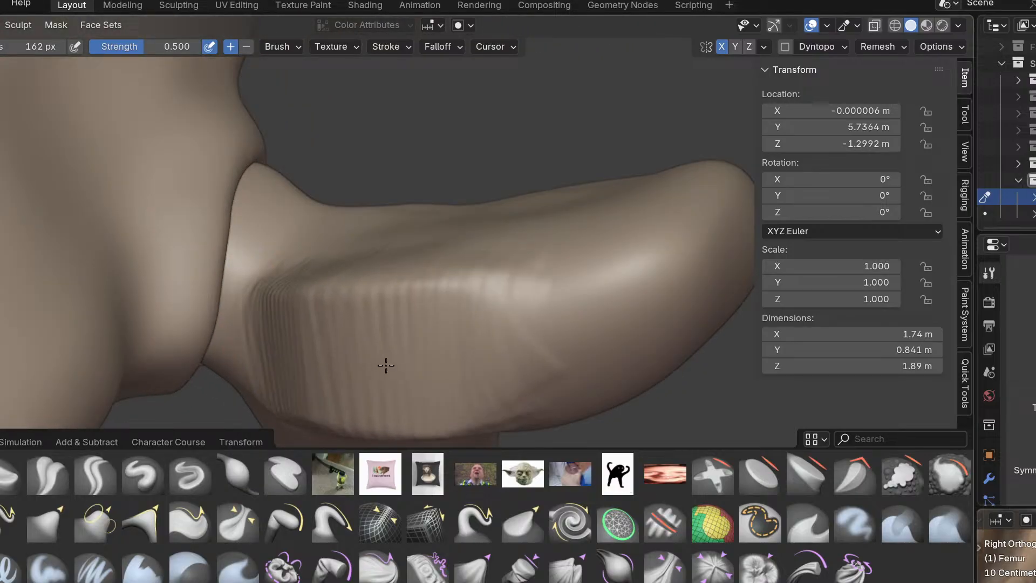
Smooth the built-up face of the hip end and its transition into the neck and shaft.
{"action": "mouse_move", "coordinate": [485, 277]}
{"action": "left_mouse_down", "text": "shift"}
{"action": "mouse_move", "coordinate": [541, 361]}
{"action": "mouse_move", "coordinate": [47, 359]}
{"action": "left_mouse_up", "text": "shift"}
{"action": "mouse_move", "coordinate": [274, 324]}
{"action": "middle_mouse_down"}
{"action": "mouse_move", "coordinate": [282, 185]}
{"action": "mouse_move", "coordinate": [428, 173]}
{"action": "middle_mouse_up"}
{"action": "left_click_drag", "start_coordinate": [431, 174], "coordinate": [439, 300], "text": "shift"}
{"action": "left_click_drag", "start_coordinate": [342, 369], "coordinate": [324, 313], "text": "shift"}
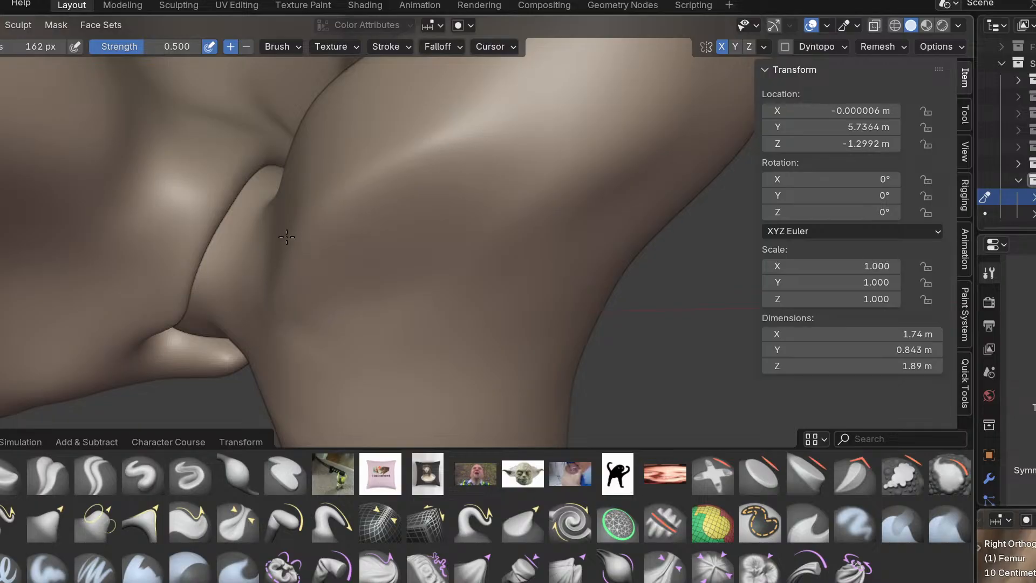
Use the Grab brush at 162 px to reshape the greater trochanter's top and outer edges from several angles.
{"action": "scroll", "coordinate": [340, 294], "scroll_direction": "down", "scroll_amount": 3}
{"action": "middle_click_drag", "start_coordinate": [350, 303], "coordinate": [262, 239]}
{"action": "scroll", "coordinate": [361, 237], "scroll_direction": "up", "scroll_amount": 2}
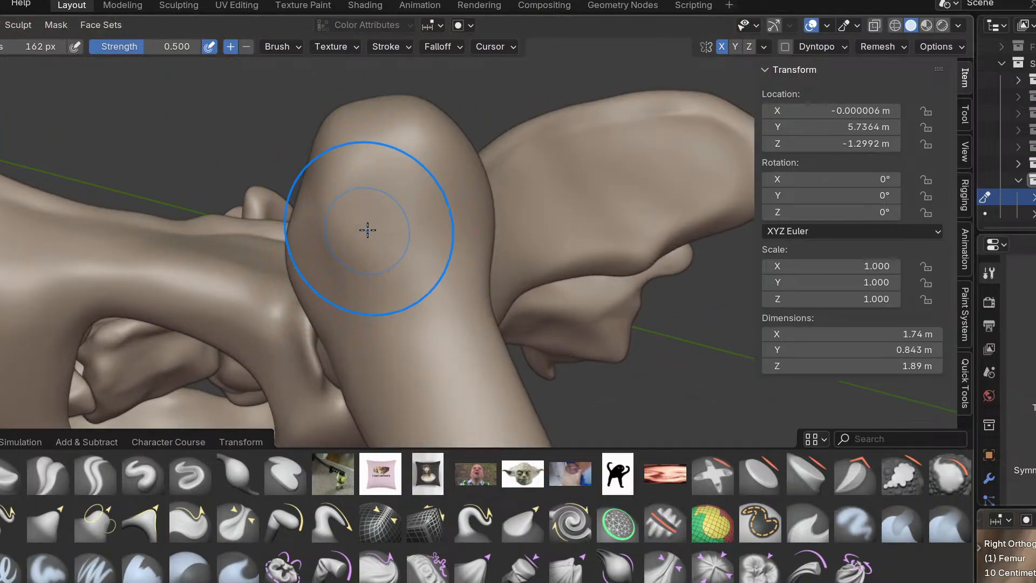
{"action": "middle_click_drag", "start_coordinate": [367, 232], "coordinate": [319, 217]}
{"action": "key", "text": "g"}
{"action": "mouse_move", "coordinate": [351, 201]}
{"action": "left_mouse_down"}
{"action": "mouse_move", "coordinate": [327, 192]}
{"action": "mouse_move", "coordinate": [341, 179]}
{"action": "left_mouse_up"}
{"action": "middle_click_drag", "start_coordinate": [373, 251], "coordinate": [401, 340]}
{"action": "mouse_move", "coordinate": [409, 263]}
{"action": "left_mouse_down"}
{"action": "mouse_move", "coordinate": [379, 229]}
{"action": "mouse_move", "coordinate": [399, 189]}
{"action": "left_mouse_up"}
{"action": "middle_click_drag", "start_coordinate": [426, 386], "coordinate": [384, 135]}
{"action": "left_click_drag", "start_coordinate": [461, 199], "coordinate": [468, 139]}
{"action": "left_click_drag", "start_coordinate": [487, 185], "coordinate": [492, 157]}
{"action": "mouse_move", "coordinate": [497, 183]}
{"action": "middle_mouse_down"}
{"action": "mouse_move", "coordinate": [437, 208]}
{"action": "mouse_move", "coordinate": [498, 173]}
{"action": "mouse_move", "coordinate": [439, 196]}
{"action": "middle_mouse_up"}
{"action": "left_click_drag", "start_coordinate": [550, 188], "coordinate": [540, 208]}
{"action": "middle_click_drag", "start_coordinate": [540, 227], "coordinate": [469, 197]}
Compare the femur's hip end, shaft and knee end with the side and rear references.
{"action": "key", "text": "KP_3"}
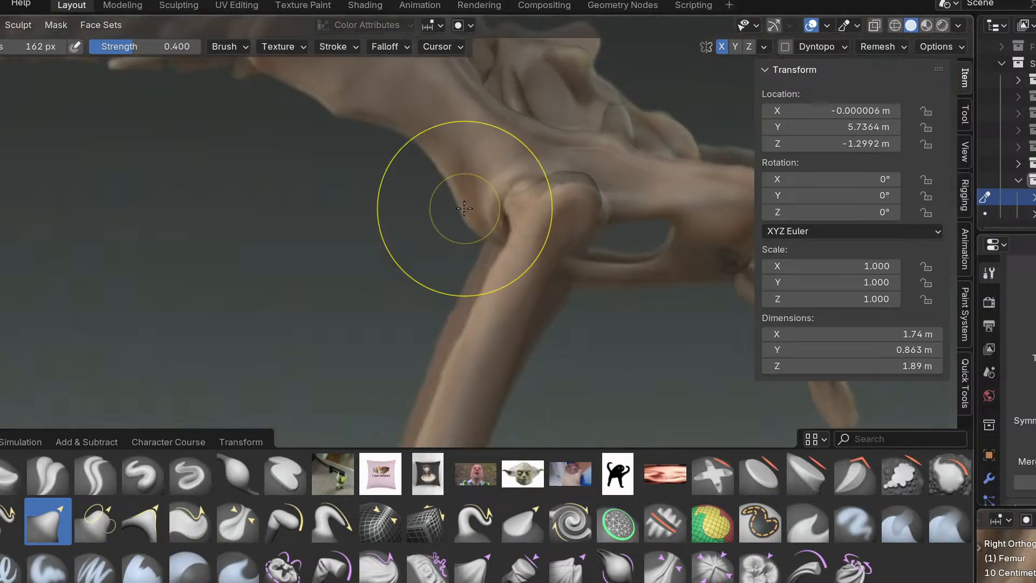
{"action": "key", "text": "ctrl+KP_1"}
{"action": "scroll", "coordinate": [464, 245], "scroll_direction": "down", "scroll_amount": 3}
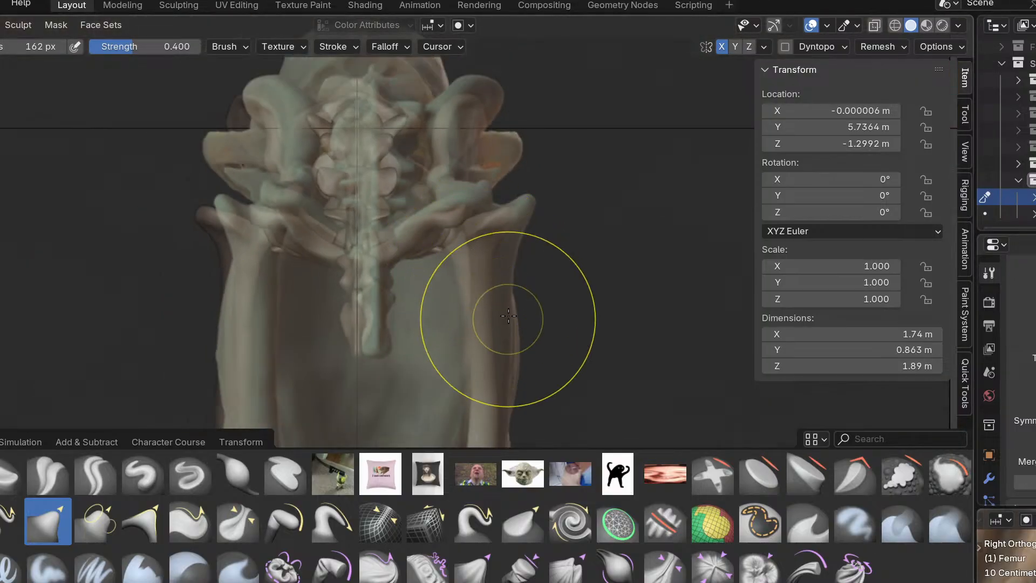
{"action": "middle_click_drag", "start_coordinate": [508, 319], "coordinate": [521, 240], "text": "shift"}
{"action": "scroll", "coordinate": [527, 238], "scroll_direction": "up", "scroll_amount": 1}
{"action": "scroll", "coordinate": [510, 260], "scroll_direction": "down", "scroll_amount": 1}
{"action": "middle_click_drag", "start_coordinate": [499, 307], "coordinate": [504, 269]}
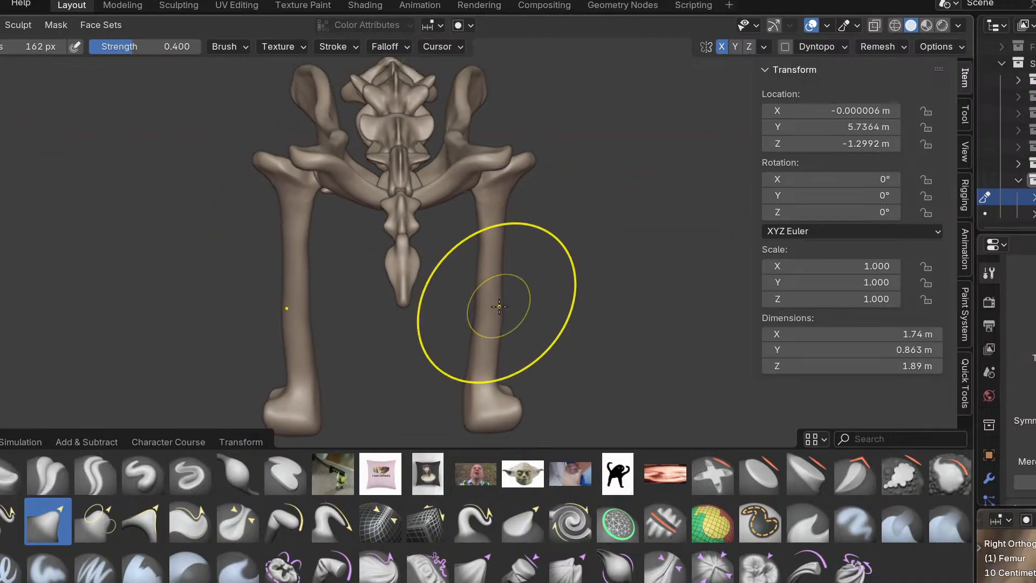
{"action": "key", "text": "KP_3"}
{"action": "key", "text": "ctrl+KP_1"}
{"action": "scroll", "coordinate": [513, 324], "scroll_direction": "up", "scroll_amount": 4}
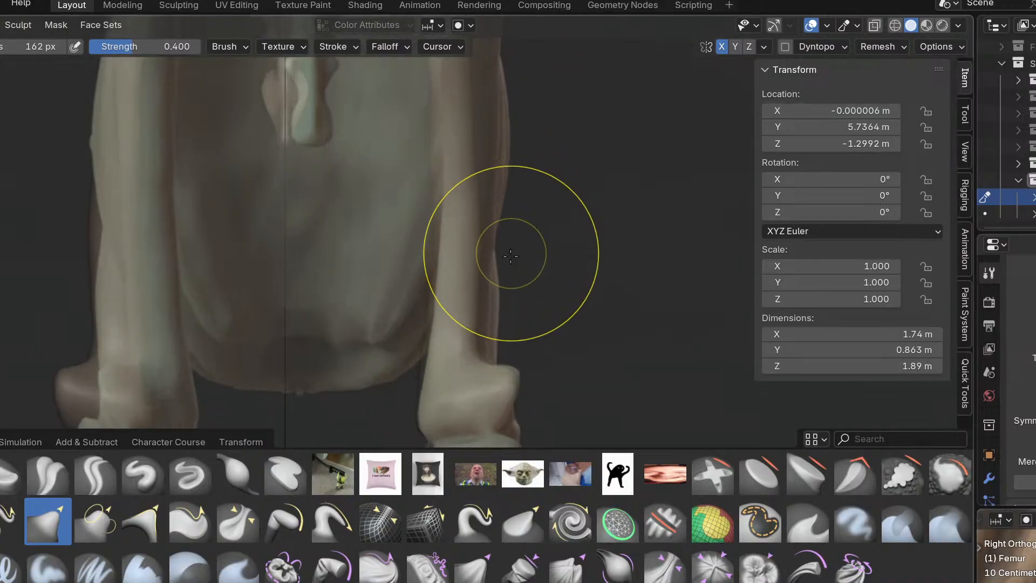
Switch the femur to Object Mode and compare its knee end with the side reference.
{"action": "scroll", "coordinate": [507, 259], "scroll_direction": "down", "scroll_amount": 2}
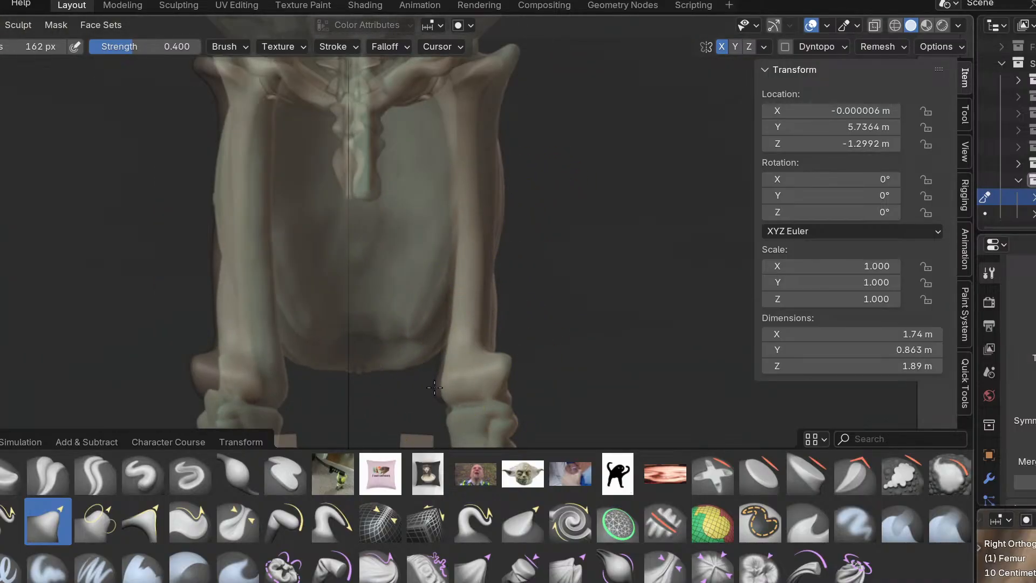
{"action": "scroll", "coordinate": [454, 370], "scroll_direction": "down", "scroll_amount": 2}
{"action": "key", "text": "ctrl+Tab"}
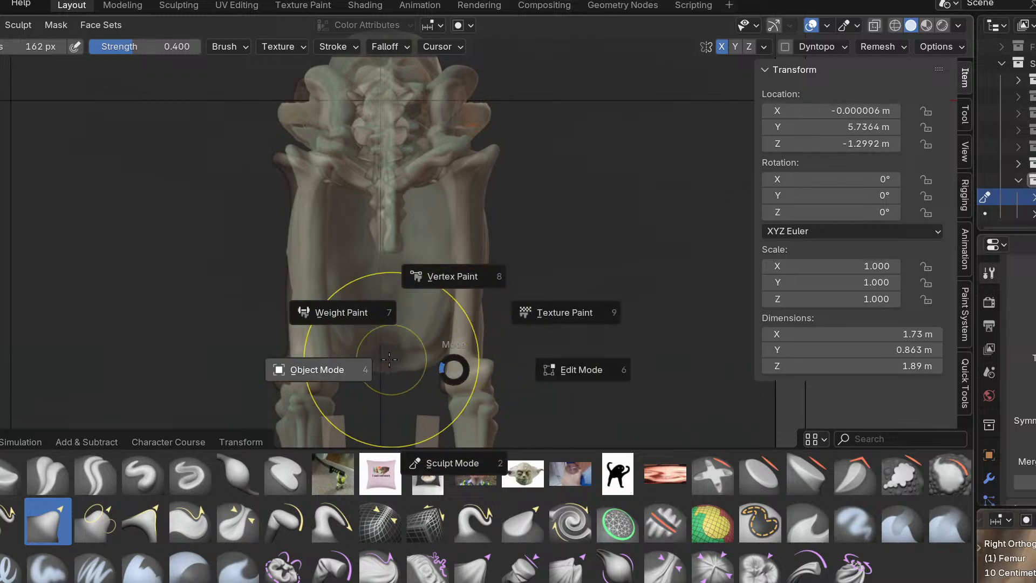
{"action": "left_click", "coordinate": [351, 374]}
{"action": "middle_click_drag", "start_coordinate": [371, 377], "coordinate": [120, 354]}
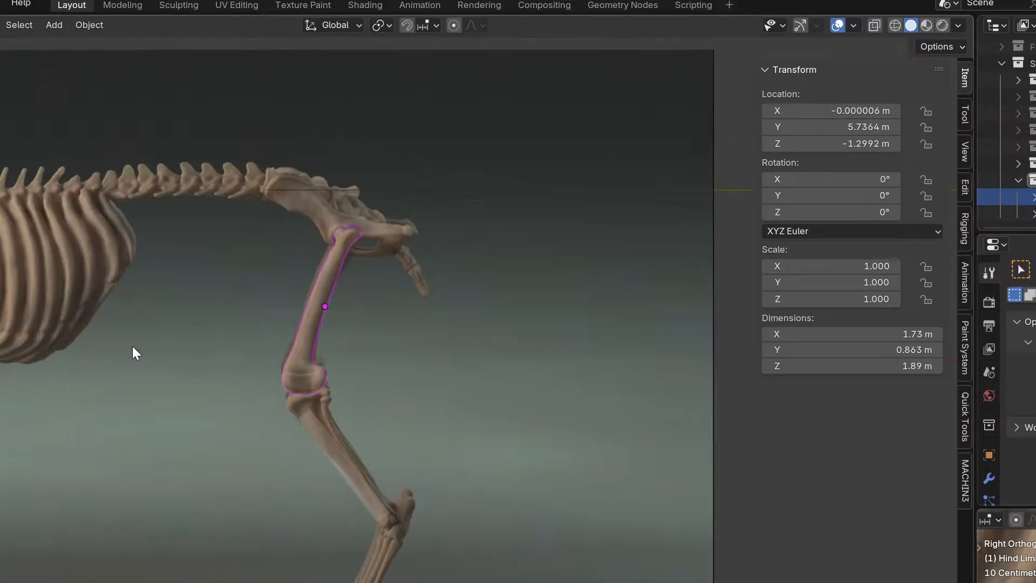
{"action": "middle_click_drag", "start_coordinate": [133, 351], "coordinate": [336, 323]}
{"action": "scroll", "coordinate": [496, 361], "scroll_direction": "up", "scroll_amount": 8}
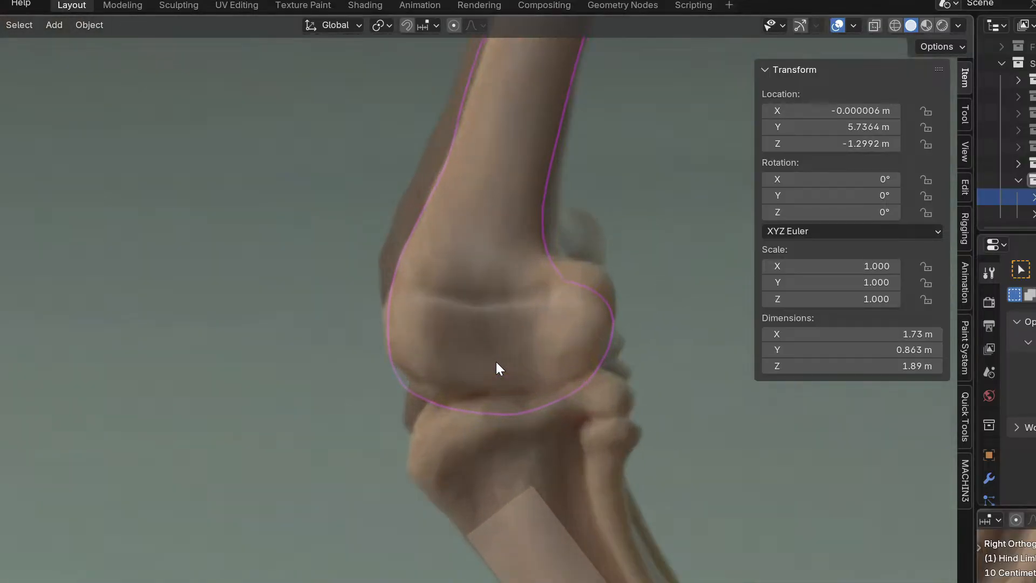
{"action": "scroll", "coordinate": [497, 365], "scroll_direction": "down", "scroll_amount": 8}
Select the lower-leg block and examine its position and length against the hind limb in the side reference.
{"action": "left_click", "coordinate": [473, 413]}
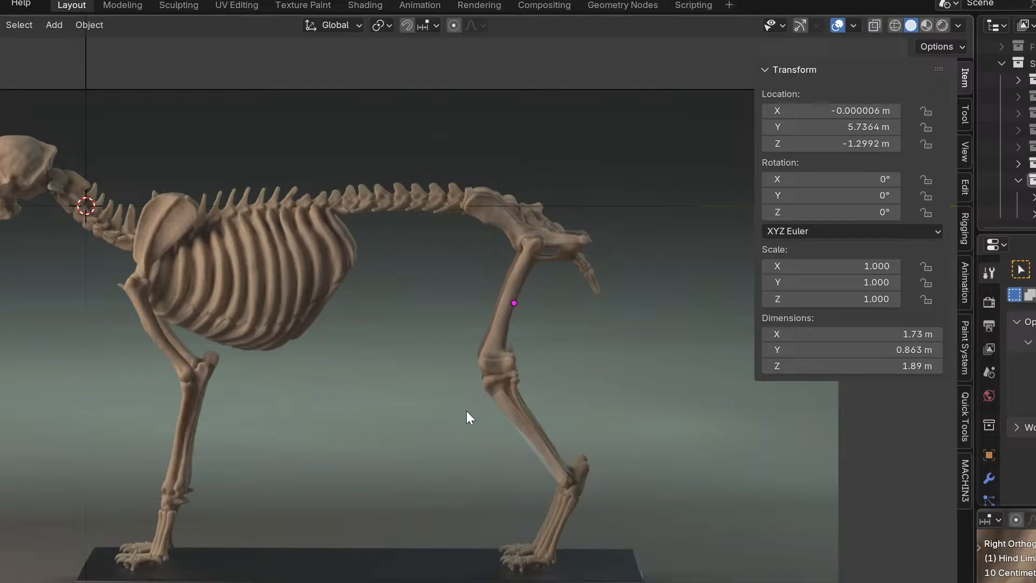
{"action": "left_click", "coordinate": [511, 402]}
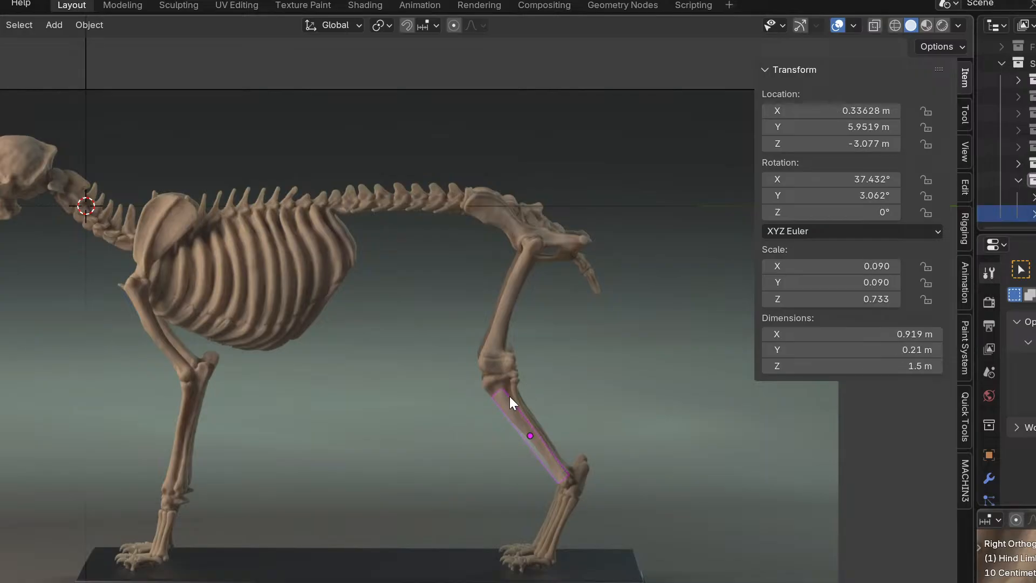
{"action": "scroll", "coordinate": [518, 407], "scroll_direction": "up", "scroll_amount": 4}
{"action": "scroll", "coordinate": [520, 408], "scroll_direction": "down", "scroll_amount": 5}
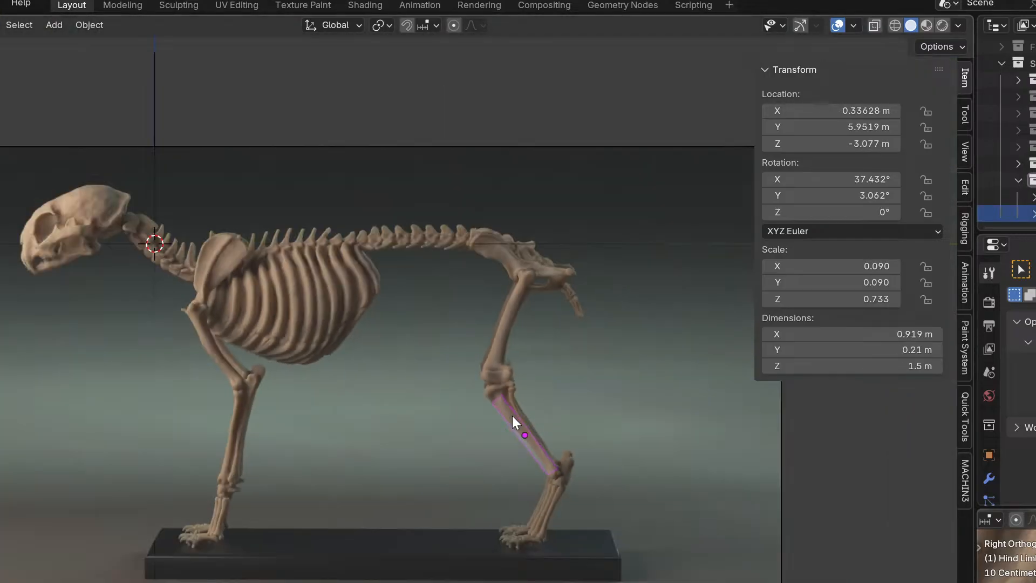
{"action": "left_click", "coordinate": [511, 413]}
{"action": "scroll", "coordinate": [511, 414], "scroll_direction": "down", "scroll_amount": 6}
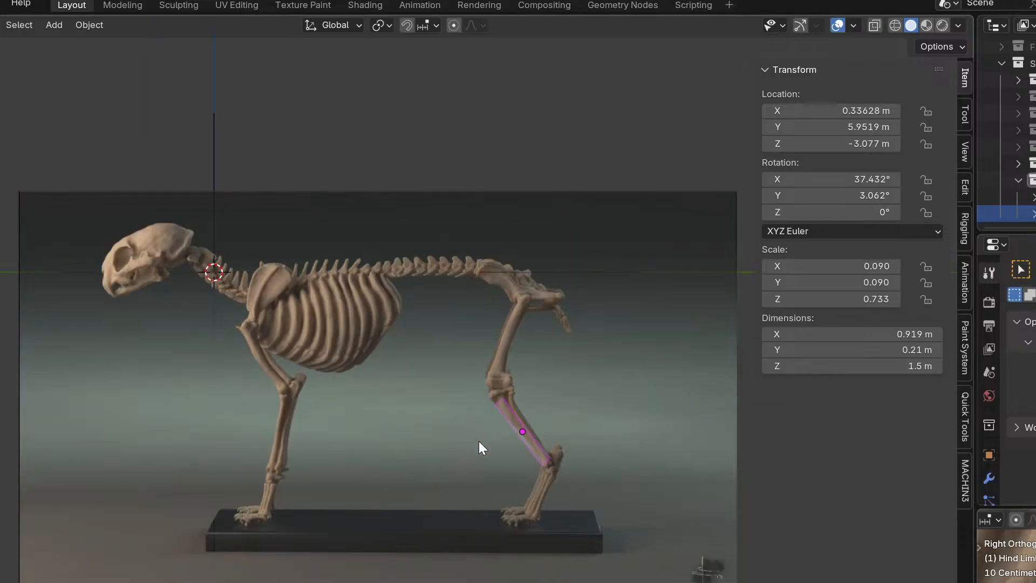
{"action": "scroll", "coordinate": [504, 385], "scroll_direction": "up", "scroll_amount": 5}
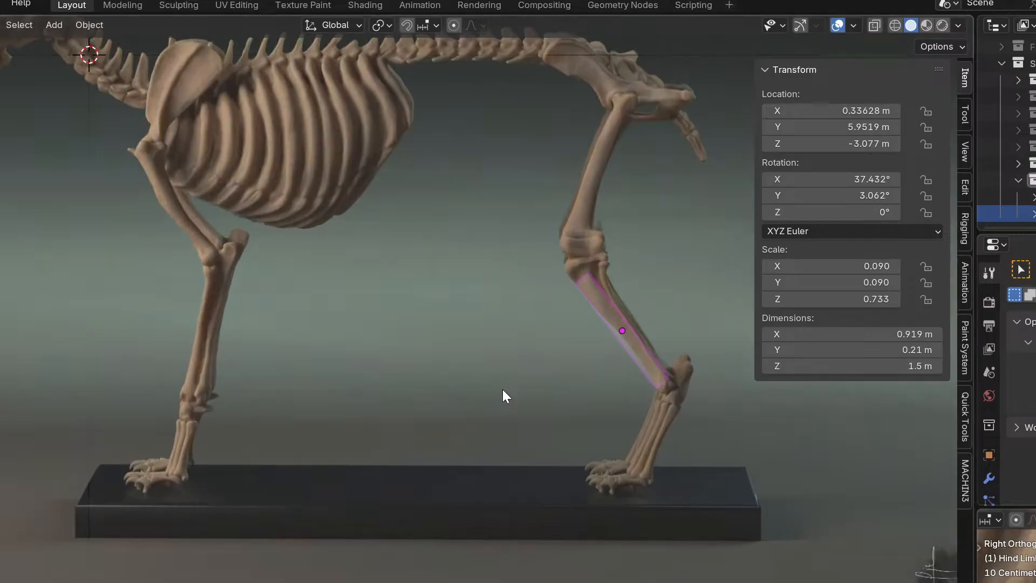
{"action": "scroll", "coordinate": [562, 552], "scroll_direction": "down", "scroll_amount": 3}
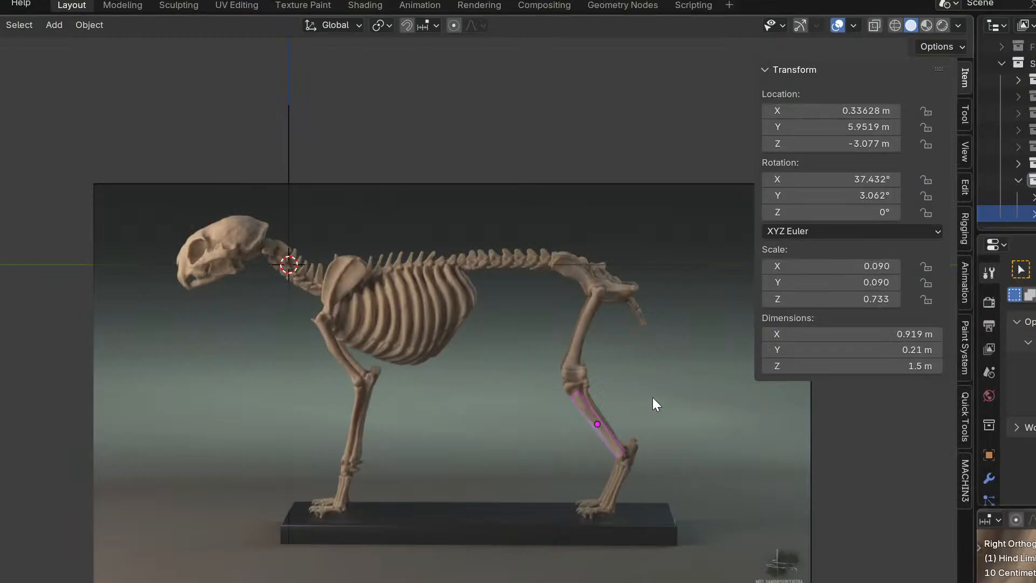
Make the hidden spine, rib cage and forelimb collections visible and view the skeleton in perspective.
{"action": "middle_click_drag", "start_coordinate": [653, 399], "coordinate": [688, 428]}
{"action": "left_click_drag", "start_coordinate": [1035, 147], "coordinate": [1035, 97]}
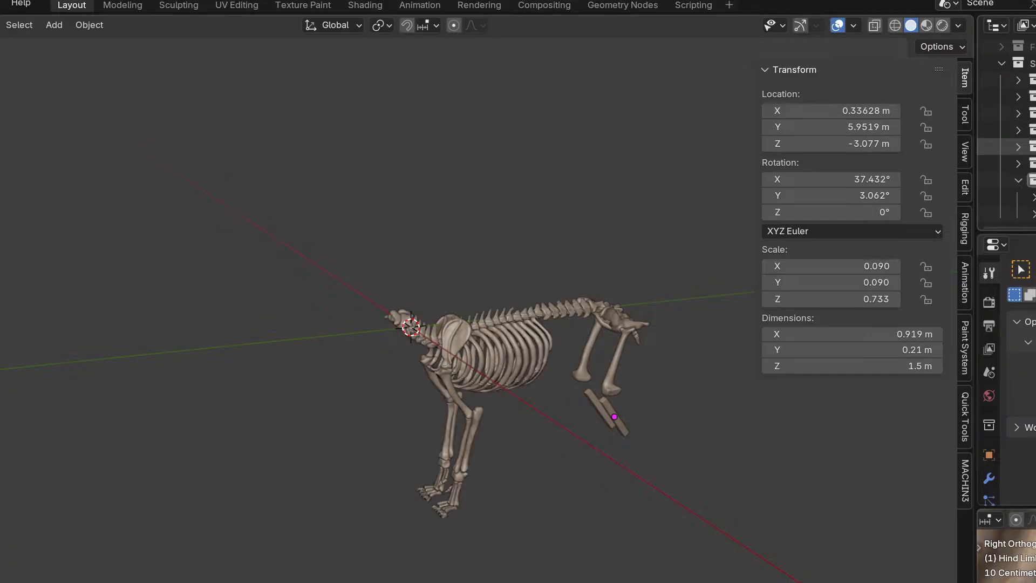
{"action": "scroll", "coordinate": [1034, 79], "scroll_direction": "up", "scroll_amount": 1}
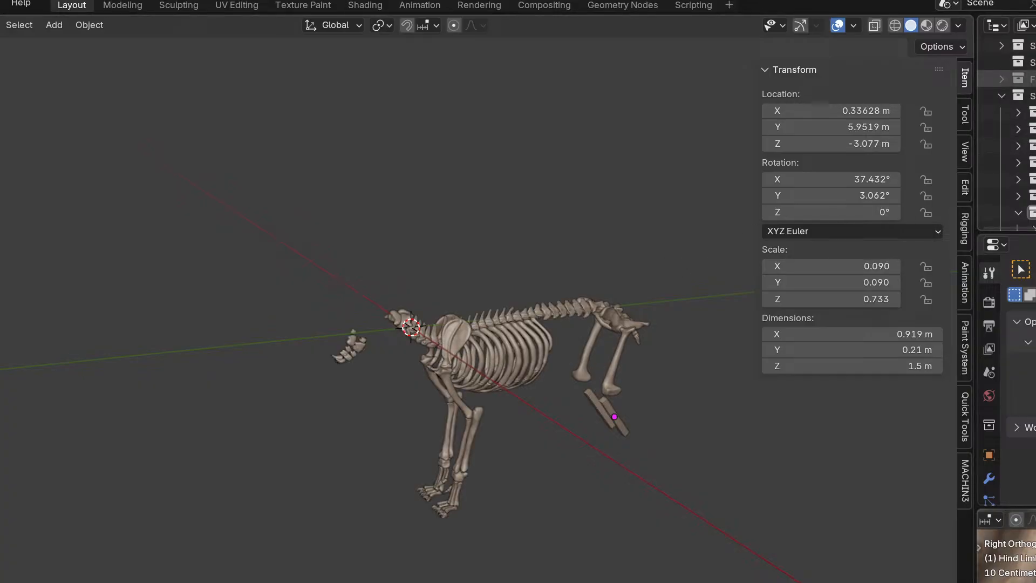
{"action": "scroll", "coordinate": [1015, 81], "scroll_direction": "up", "scroll_amount": 1}
{"action": "scroll", "coordinate": [1021, 71], "scroll_direction": "down", "scroll_amount": 3}
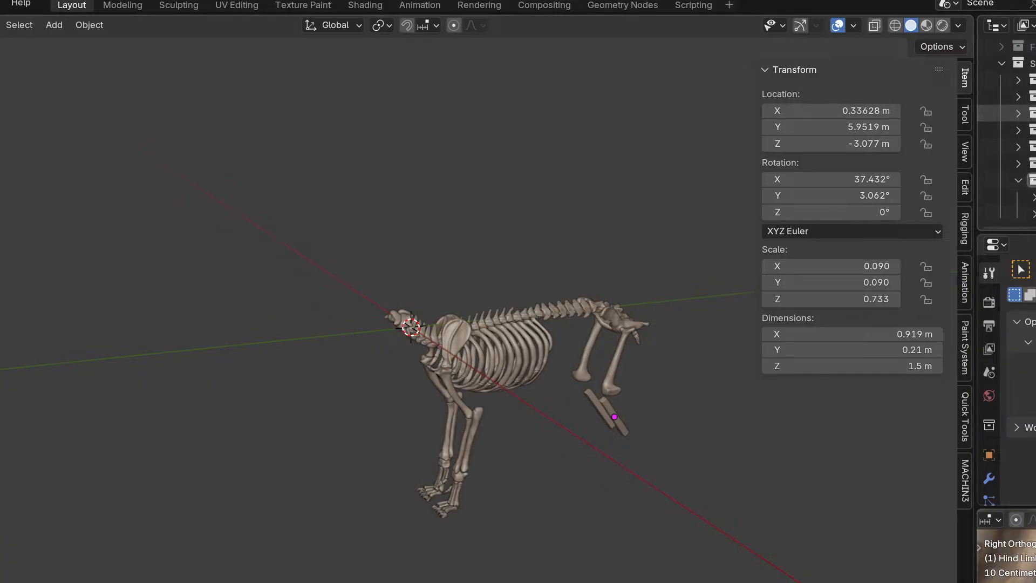
{"action": "left_click", "coordinate": [1019, 97]}
{"action": "left_click", "coordinate": [1020, 97]}
Expand the skull collection and make the skull, lower jaw and their parts visible with the rest of the skeleton.
{"action": "scroll", "coordinate": [1019, 120], "scroll_direction": "up", "scroll_amount": 3}
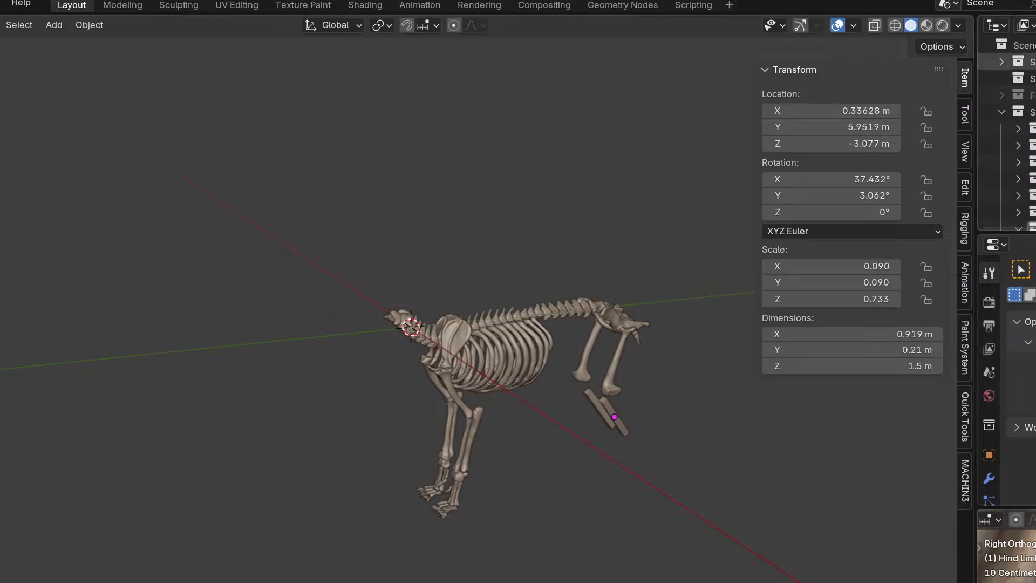
{"action": "left_click", "coordinate": [993, 60]}
{"action": "left_click", "coordinate": [1002, 61]}
{"action": "left_click_drag", "start_coordinate": [1033, 112], "coordinate": [1033, 222]}
{"action": "scroll", "coordinate": [1033, 208], "scroll_direction": "down", "scroll_amount": 5}
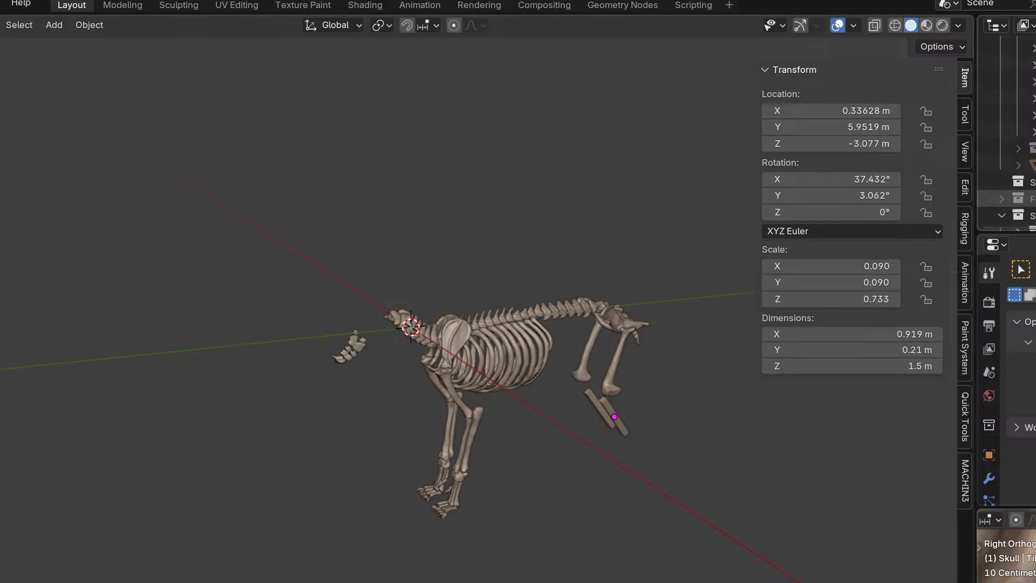
{"action": "left_click_drag", "start_coordinate": [1033, 132], "coordinate": [1033, 165]}
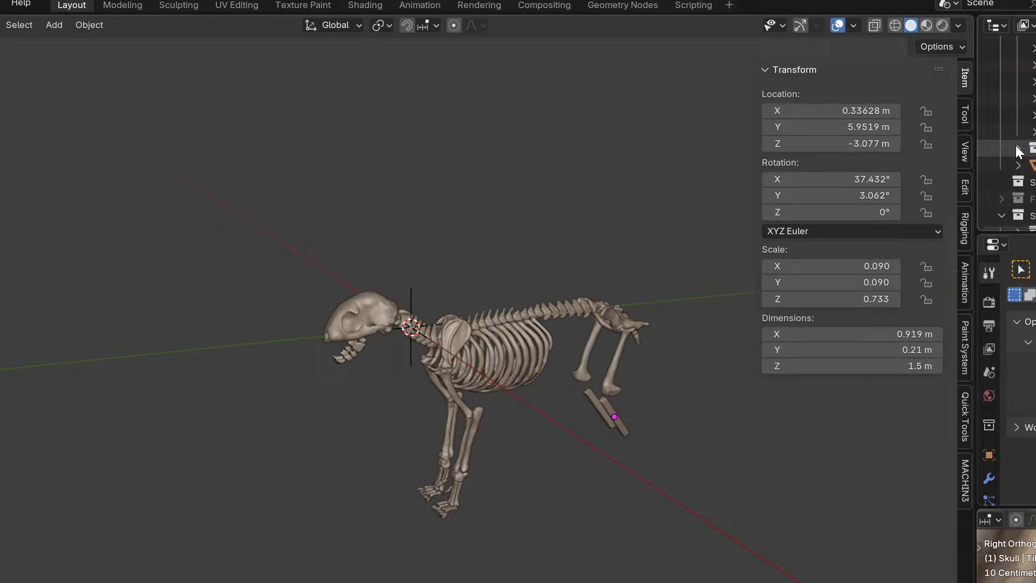
{"action": "left_click", "coordinate": [1035, 148]}
{"action": "middle_click_drag", "start_coordinate": [637, 241], "coordinate": [561, 227]}
Select a tooth nested under the skull object, reveal all hidden objects and clear the selection.
{"action": "left_click", "coordinate": [1019, 165]}
{"action": "left_click", "coordinate": [1035, 198]}
{"action": "scroll", "coordinate": [1035, 198], "scroll_direction": "down", "scroll_amount": 1}
{"action": "scroll", "coordinate": [1035, 166], "scroll_direction": "down", "scroll_amount": 3}
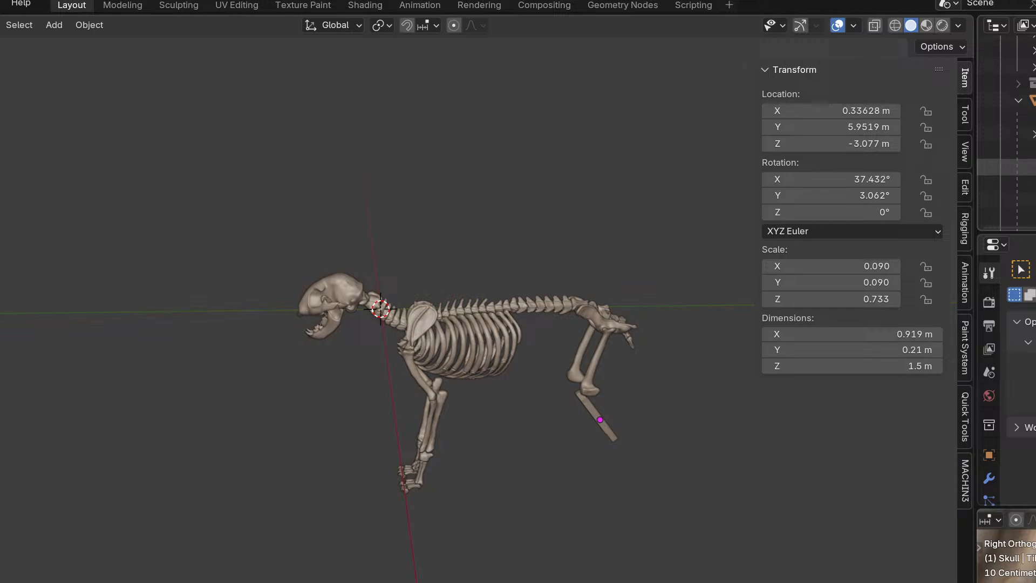
{"action": "scroll", "coordinate": [353, 319], "scroll_direction": "up", "scroll_amount": 3}
{"action": "middle_click_drag", "start_coordinate": [342, 305], "coordinate": [374, 246]}
{"action": "scroll", "coordinate": [1035, 167], "scroll_direction": "up", "scroll_amount": 1}
{"action": "left_click", "coordinate": [1035, 118]}
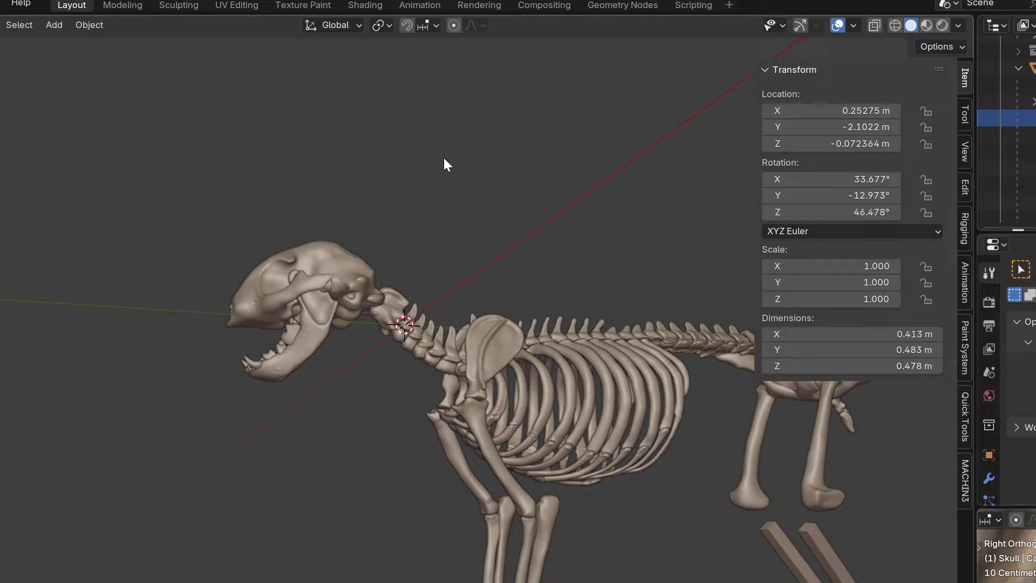
{"action": "key", "text": "alt+h"}
{"action": "key", "text": "alt+a"}
Toggle the skeleton collection's visibility to trace the large block covering it, and toggle the visibility of its first subcollection.
{"action": "middle_click_drag", "start_coordinate": [588, 294], "coordinate": [606, 352]}
{"action": "scroll", "coordinate": [598, 344], "scroll_direction": "down", "scroll_amount": 2}
{"action": "scroll", "coordinate": [1025, 135], "scroll_direction": "up", "scroll_amount": 4}
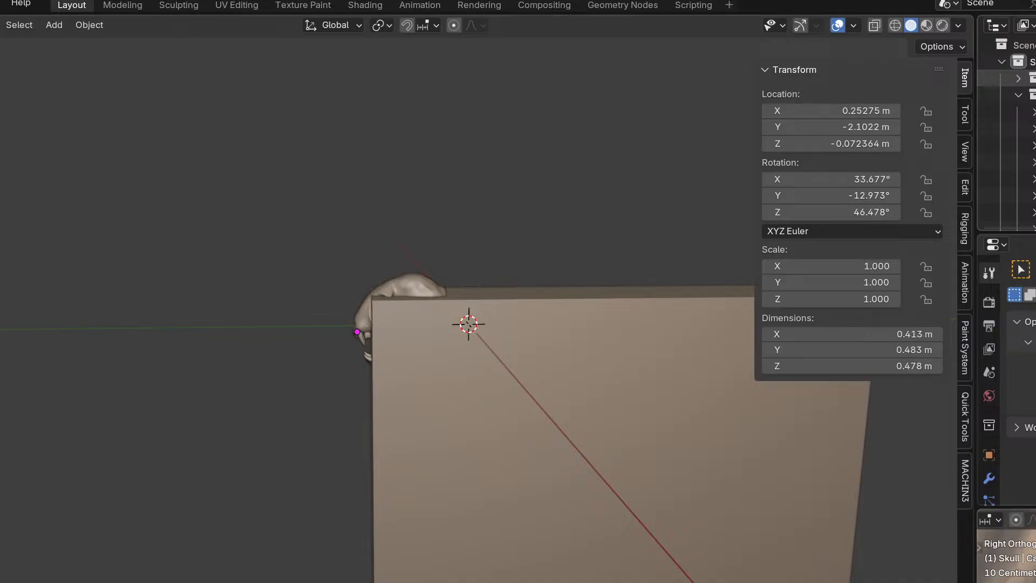
{"action": "left_click", "coordinate": [1019, 95]}
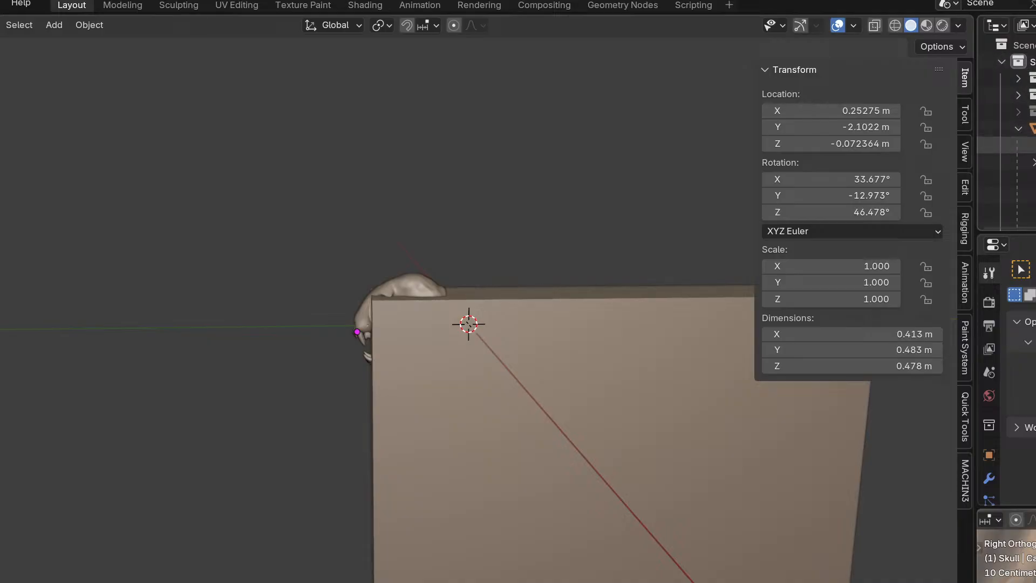
{"action": "left_click", "coordinate": [1019, 128]}
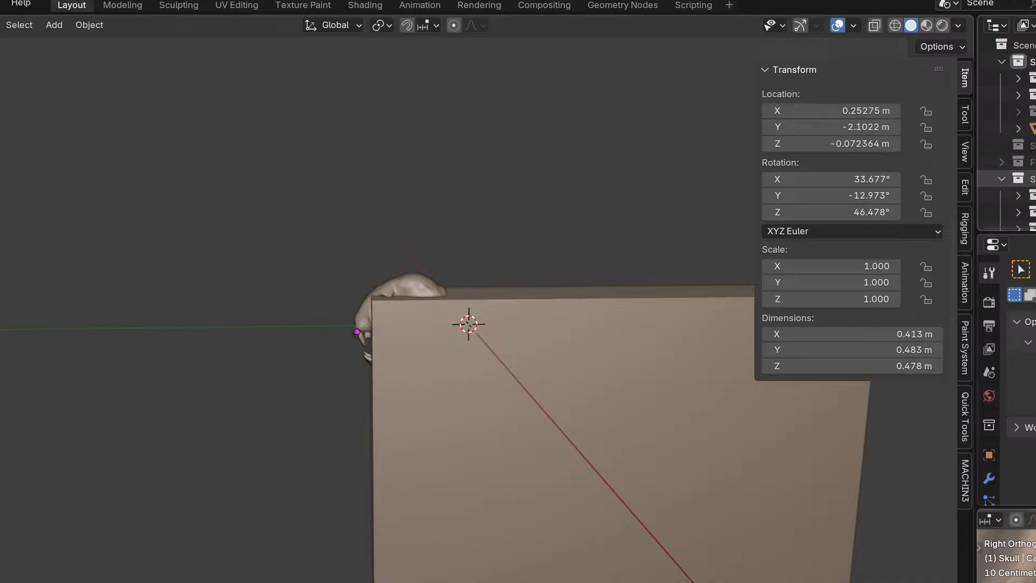
{"action": "left_click", "coordinate": [1034, 179]}
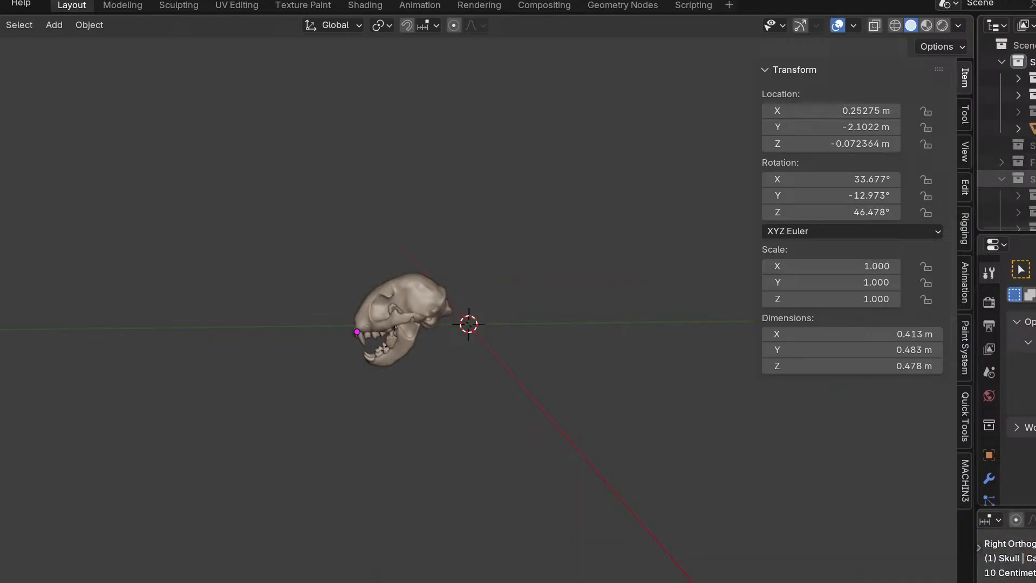
{"action": "left_click", "coordinate": [1034, 179]}
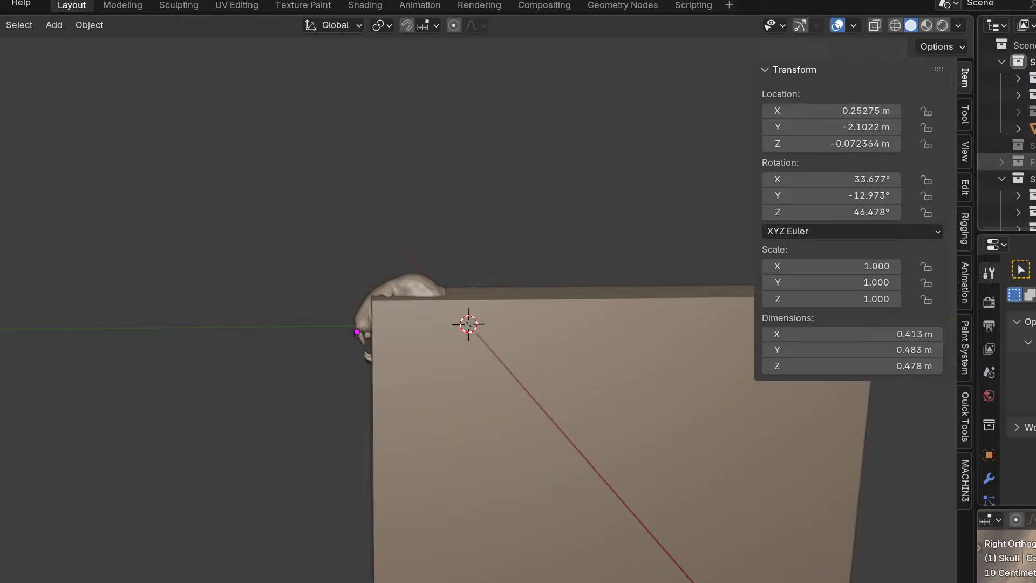
{"action": "scroll", "coordinate": [1035, 128], "scroll_direction": "down", "scroll_amount": 1}
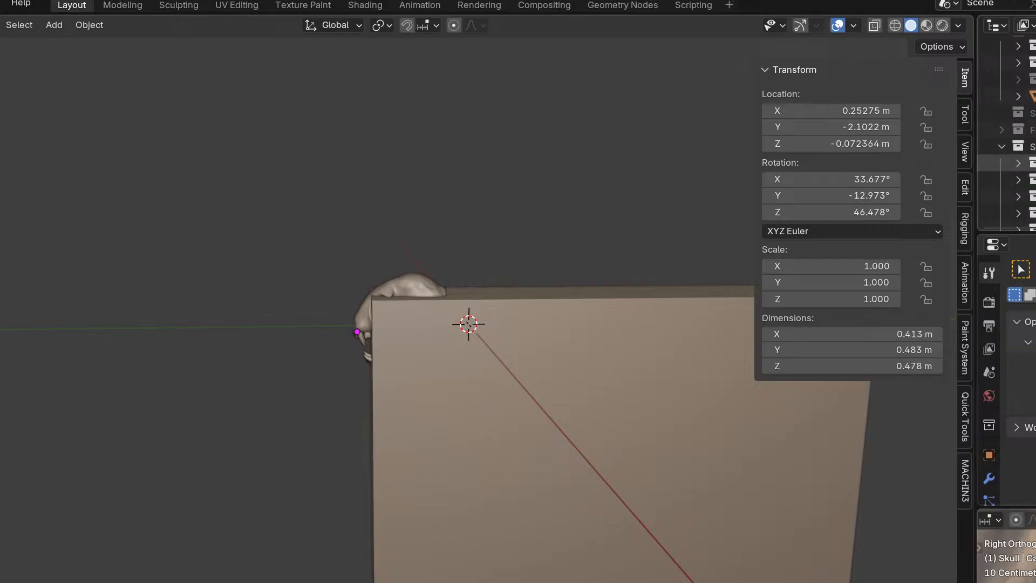
{"action": "left_click", "coordinate": [1035, 163]}
{"action": "middle_click_drag", "start_coordinate": [510, 411], "coordinate": [494, 364]}
{"action": "middle_click_drag", "start_coordinate": [594, 414], "coordinate": [423, 464], "text": "shift"}
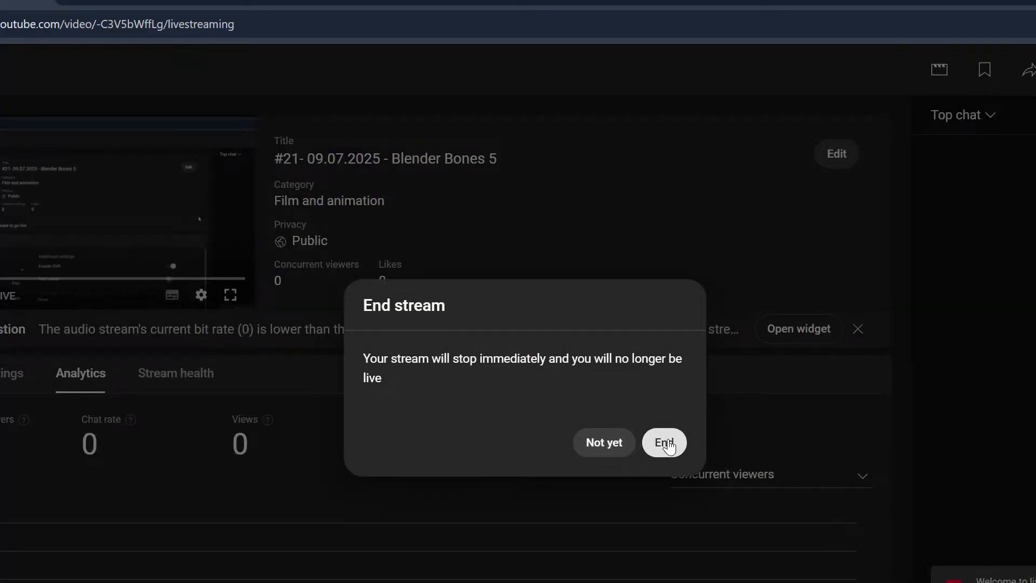
Switch to YouTube's livestream page and confirm ending the stream.
{"action": "left_click", "coordinate": [665, 441]}
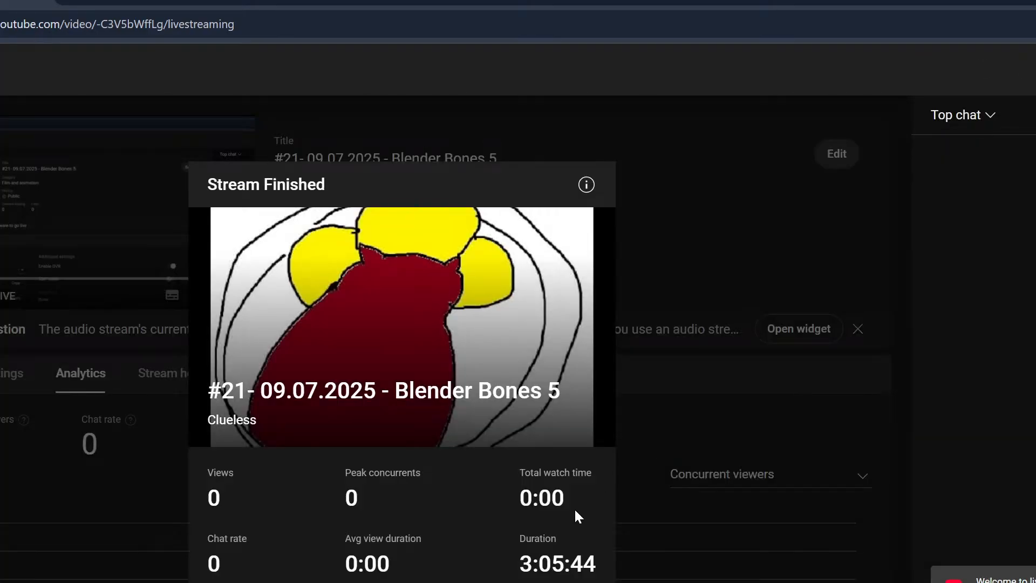